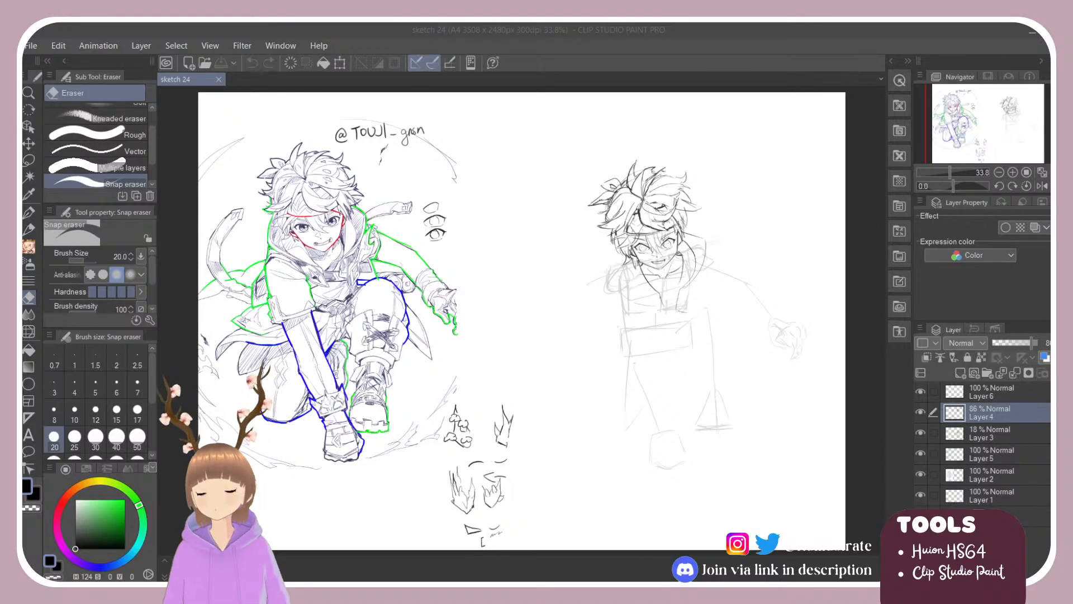
{"action": "left_click", "coordinate": [488, 321]}
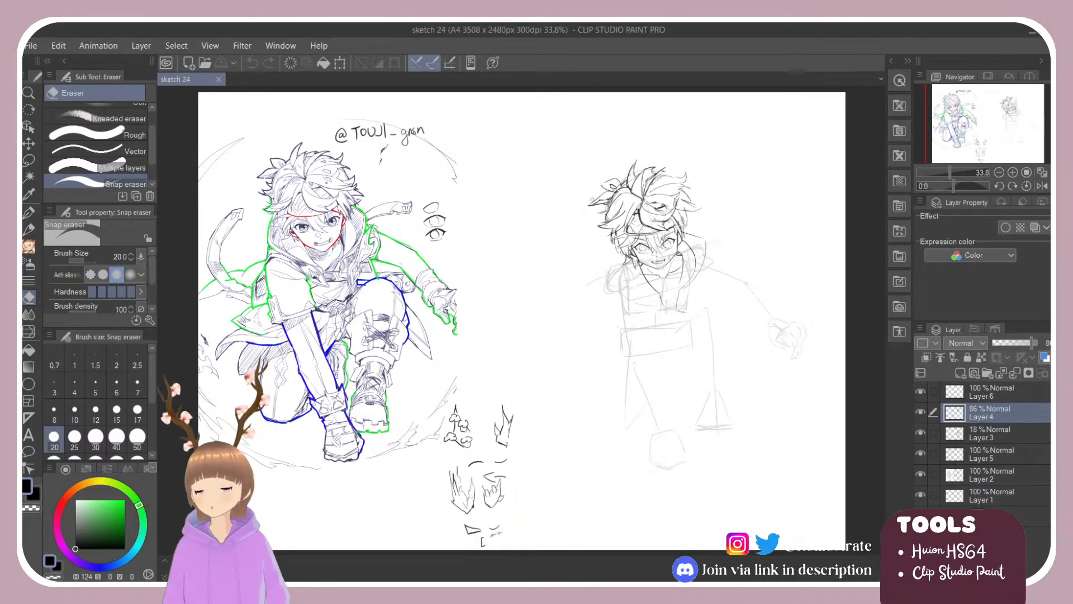
{"action": "scroll", "coordinate": [507, 183], "scroll_direction": "up", "scroll_amount": 1}
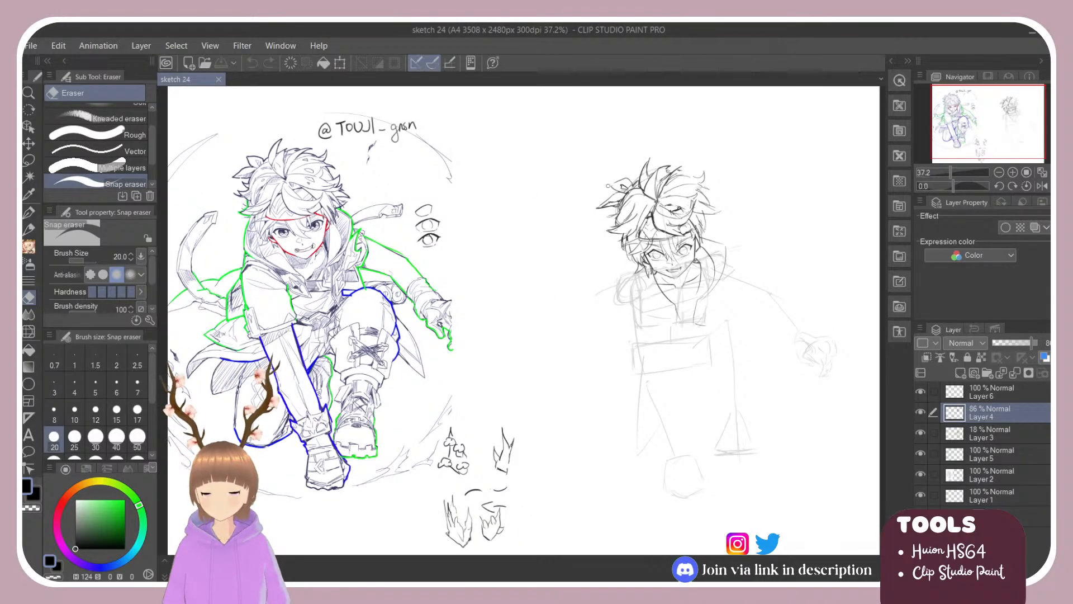
{"action": "scroll", "coordinate": [490, 169], "scroll_direction": "up", "scroll_amount": 3}
{"action": "scroll", "coordinate": [683, 275], "scroll_direction": "down", "scroll_amount": 2}
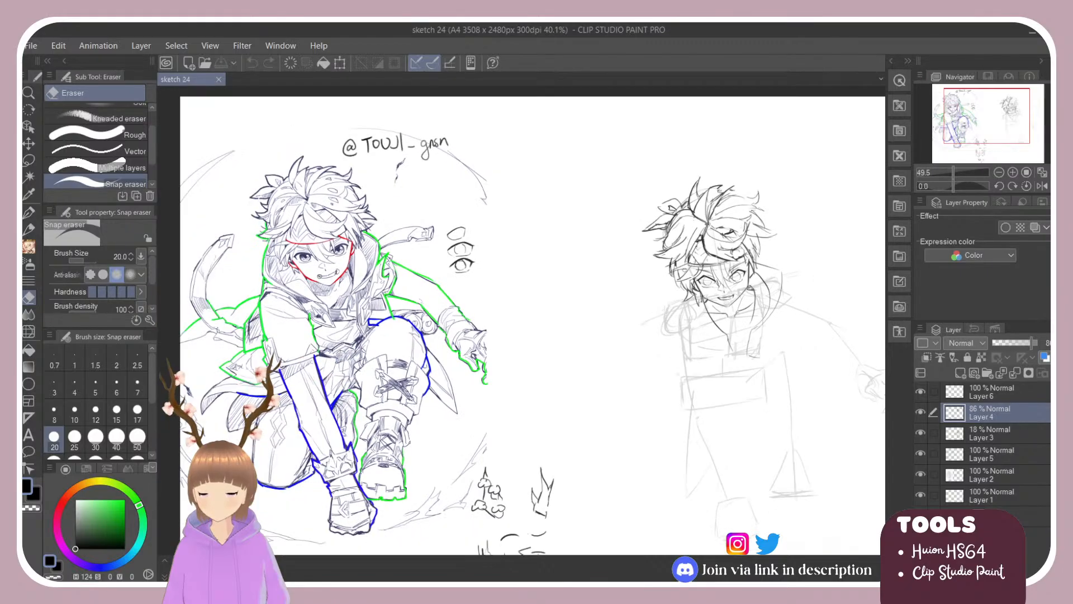
{"action": "left_click", "coordinate": [933, 391]}
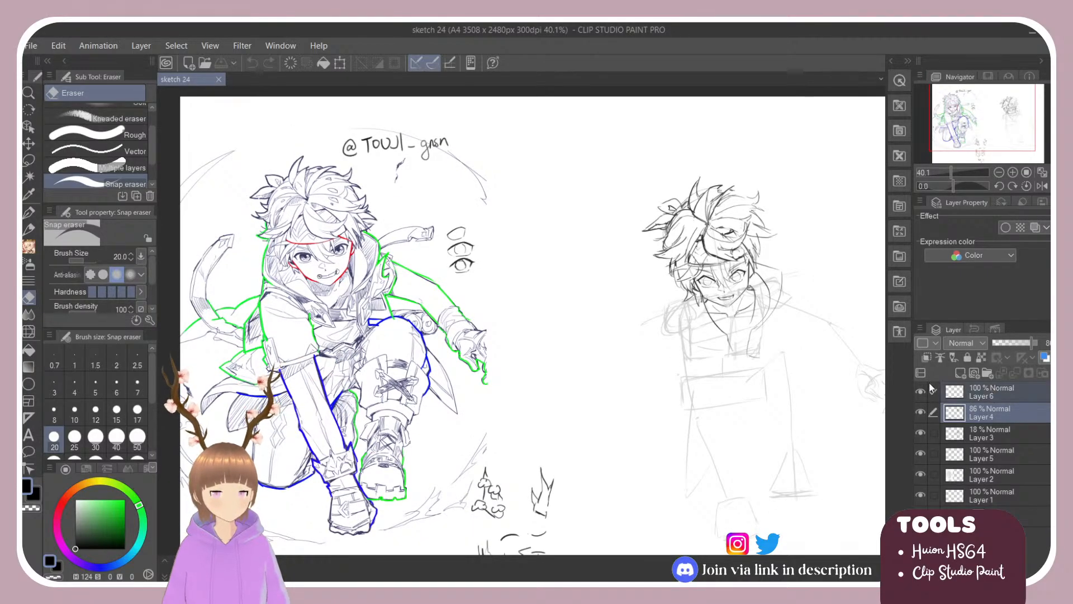
{"action": "key", "text": "ctrl+t"}
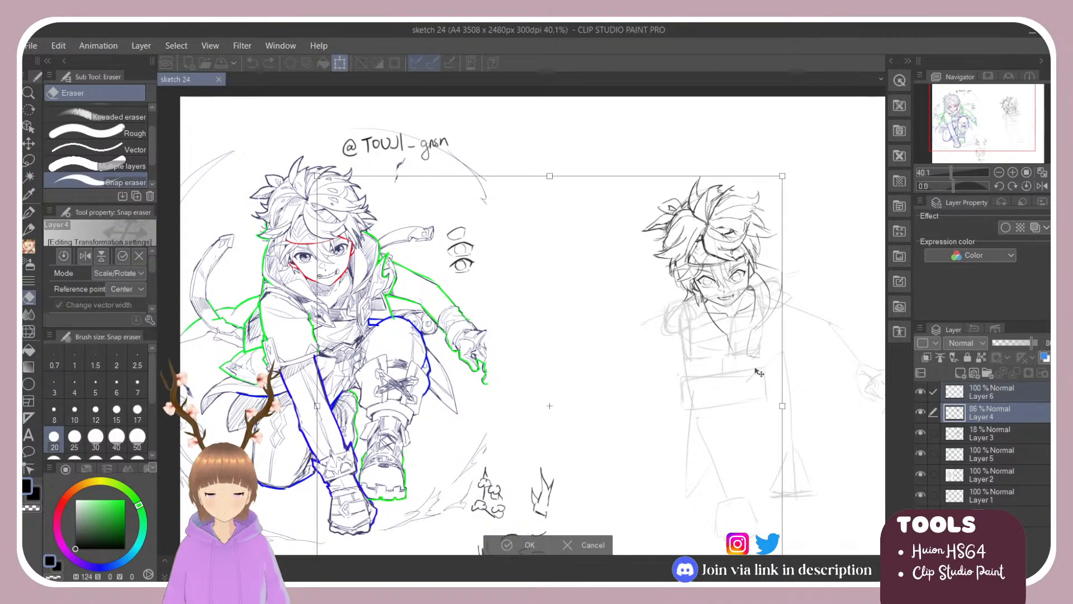
{"action": "left_click_drag", "start_coordinate": [758, 373], "coordinate": [753, 358]}
{"action": "key", "text": "Escape"}
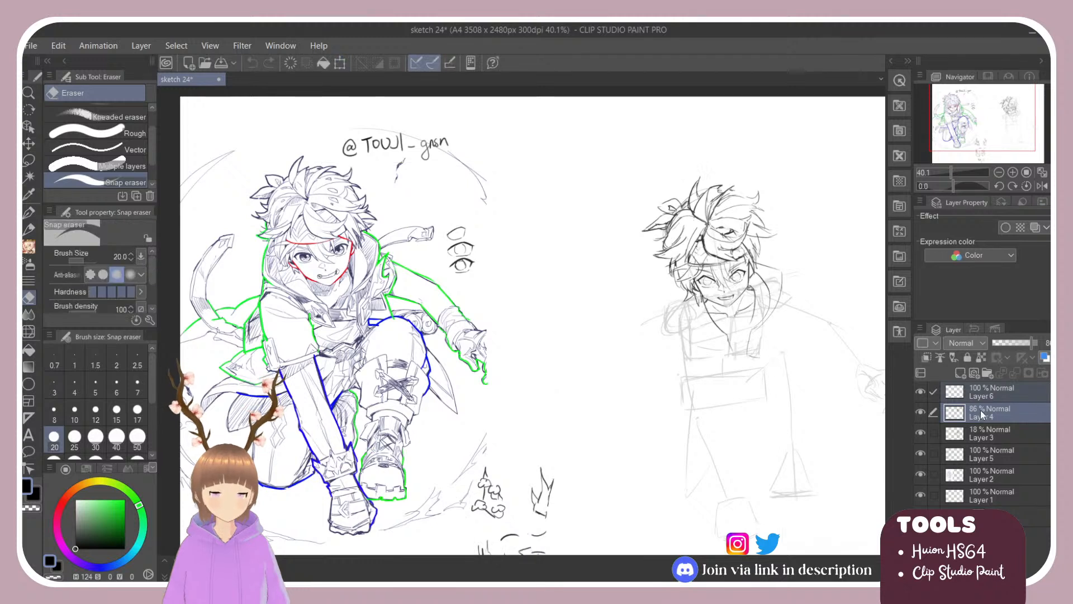
Move Layer 3, Layer 4 and Layer 6 together slightly upward on the canvas.
{"action": "left_click", "coordinate": [982, 434]}
{"action": "left_click", "coordinate": [993, 397], "text": "shift"}
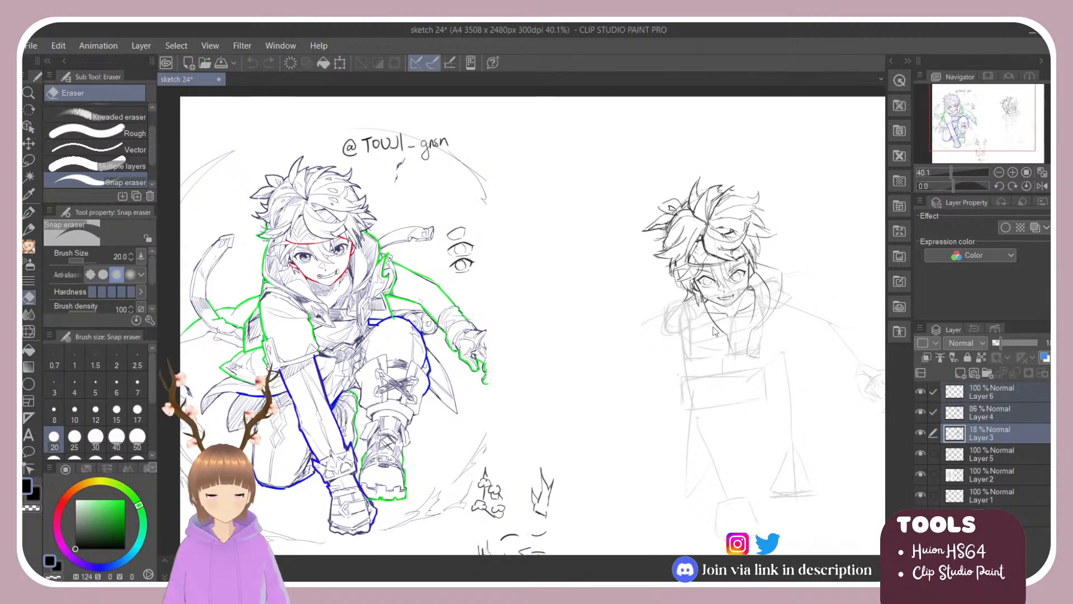
{"action": "key", "text": "ctrl+t"}
{"action": "left_click_drag", "start_coordinate": [749, 341], "coordinate": [751, 335]}
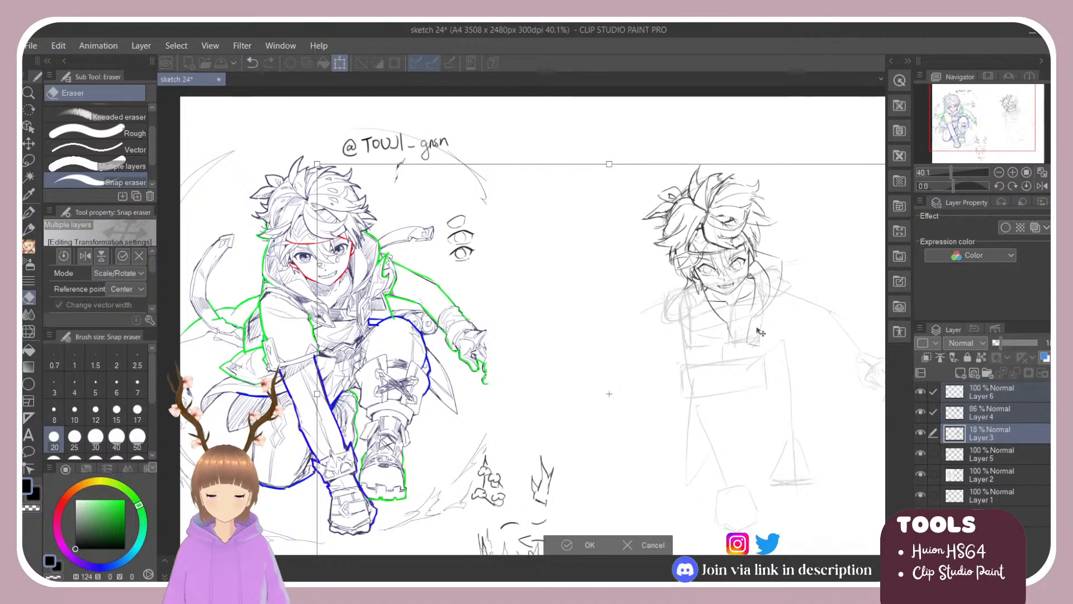
{"action": "key", "text": "Return"}
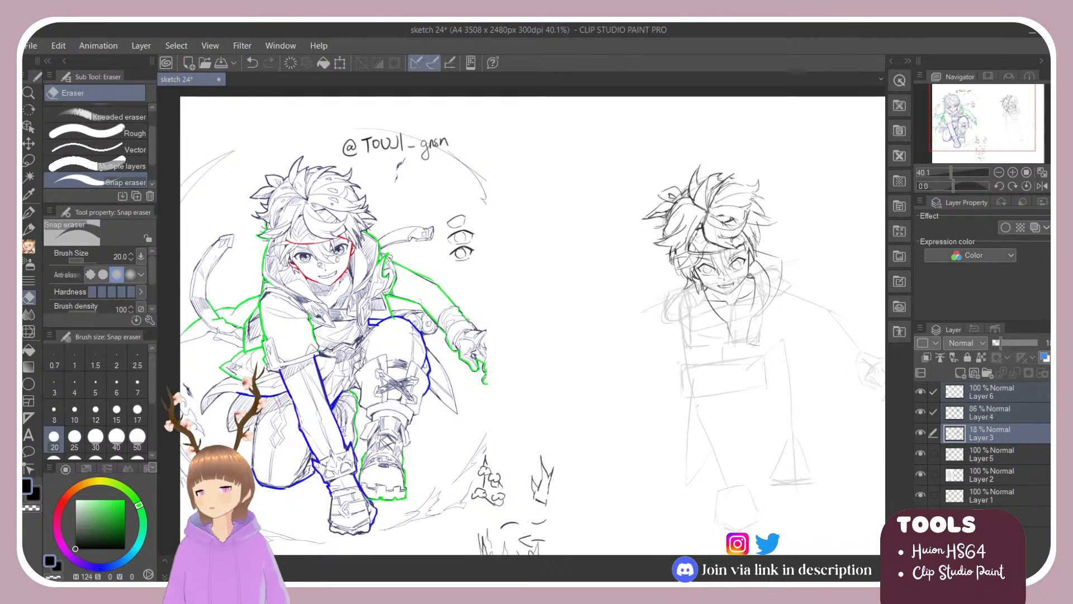
On Layer 4, sketch the hood's lower edge from under the hair down to the collar point with a size 12 paint brush.
{"action": "left_click", "coordinate": [980, 396]}
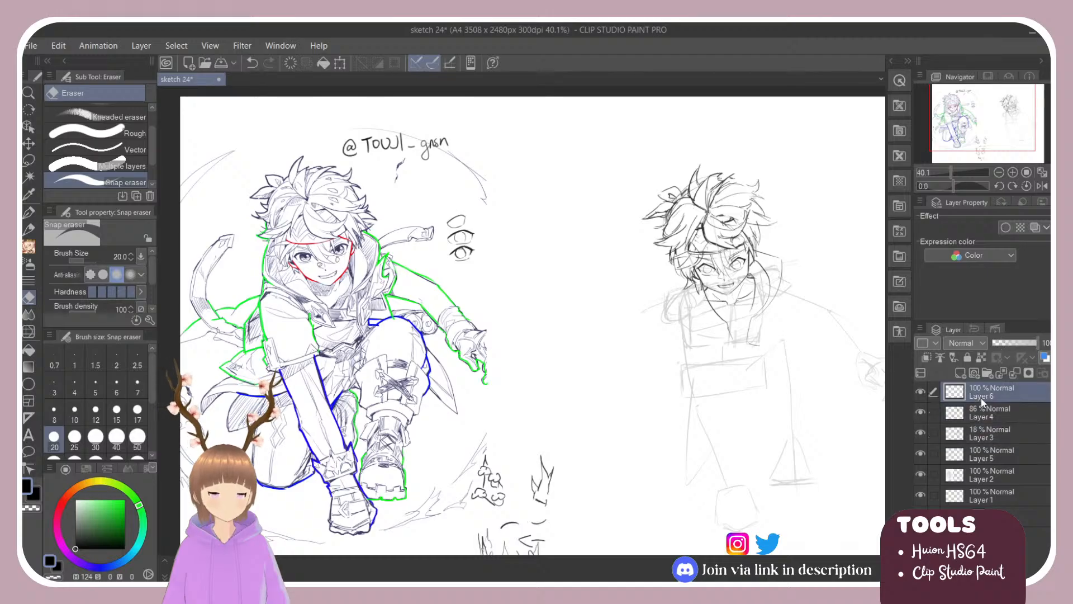
{"action": "left_click", "coordinate": [980, 409]}
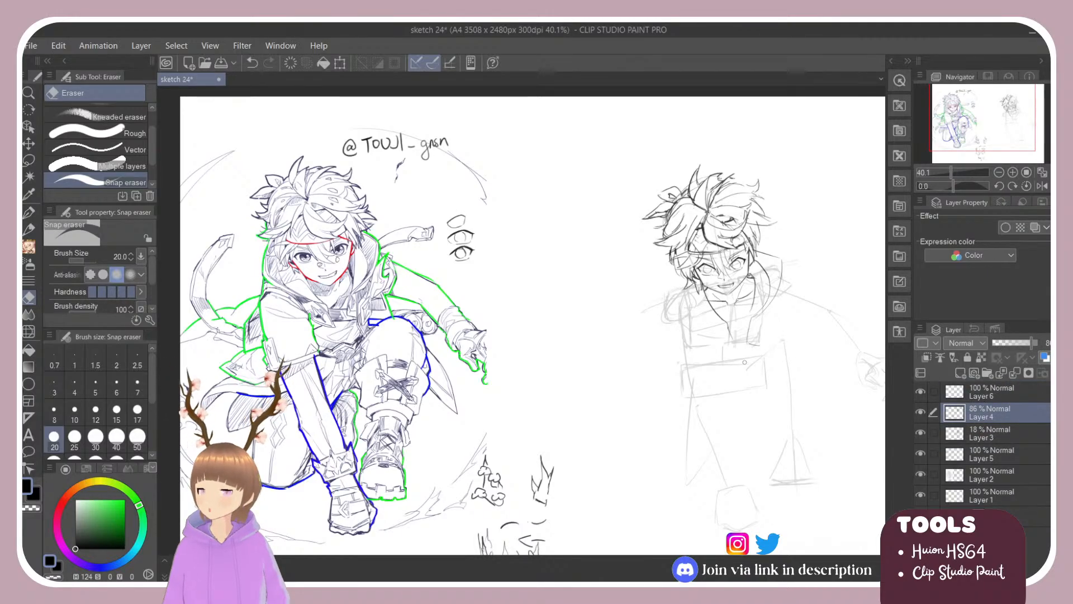
{"action": "scroll", "coordinate": [691, 275], "scroll_direction": "up", "scroll_amount": 2}
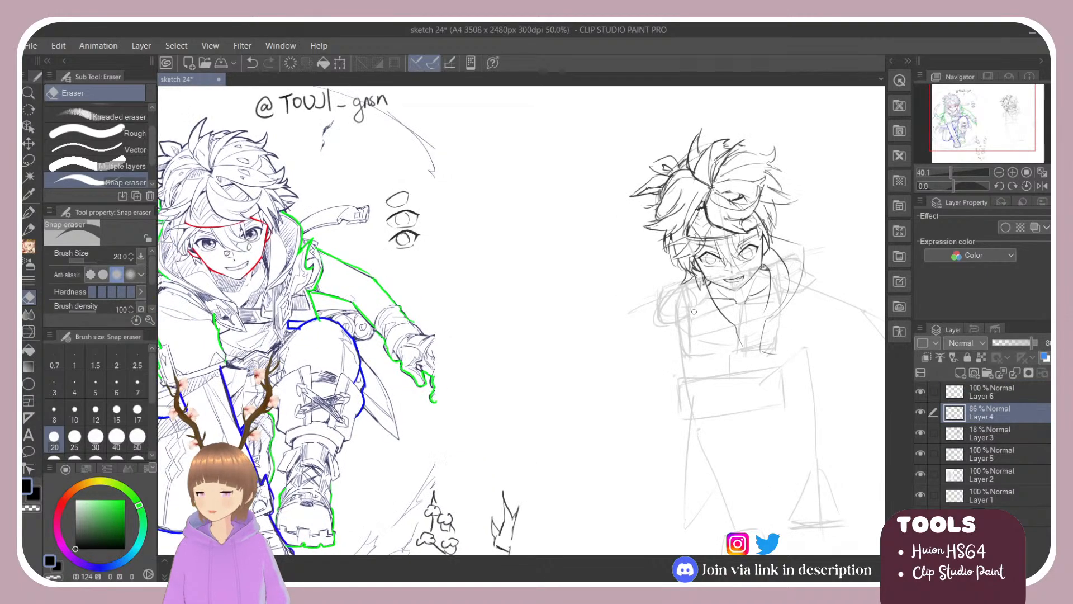
{"action": "scroll", "coordinate": [746, 255], "scroll_direction": "down", "scroll_amount": 2}
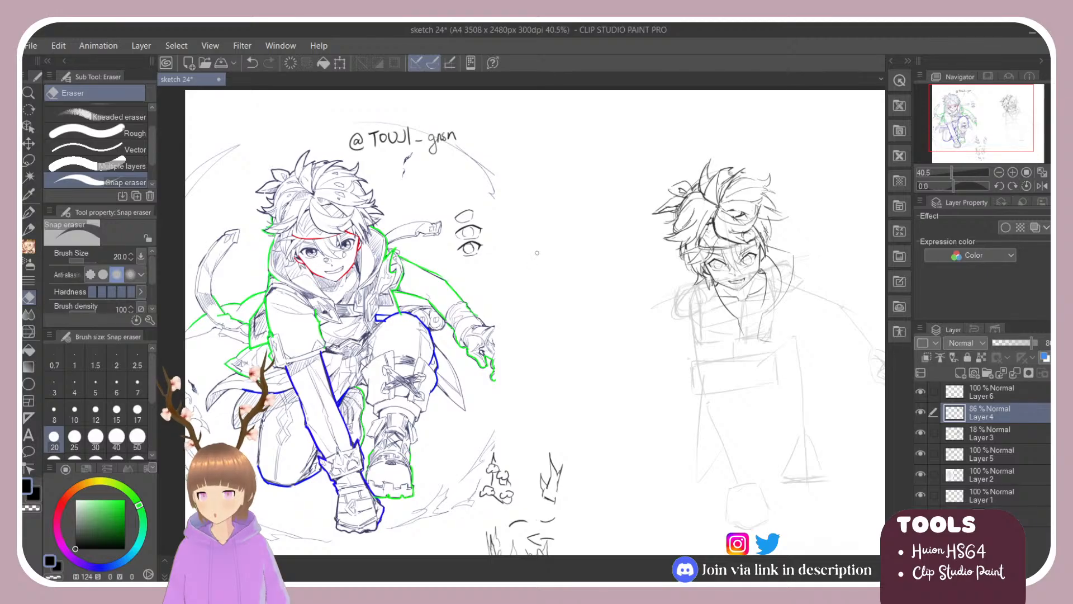
{"action": "scroll", "coordinate": [537, 253], "scroll_direction": "up", "scroll_amount": 1}
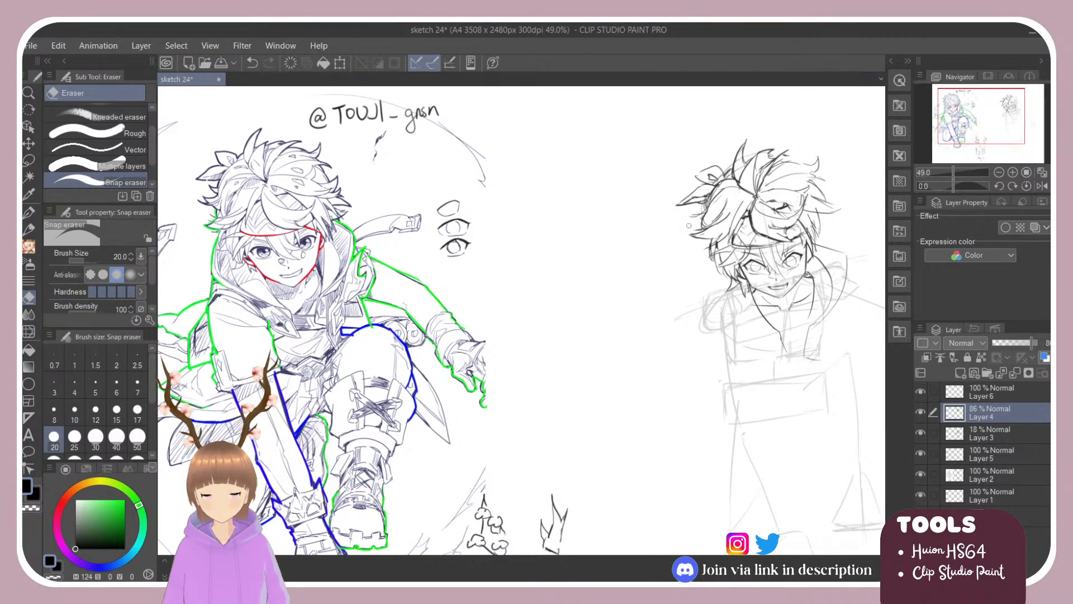
{"action": "key", "text": "b"}
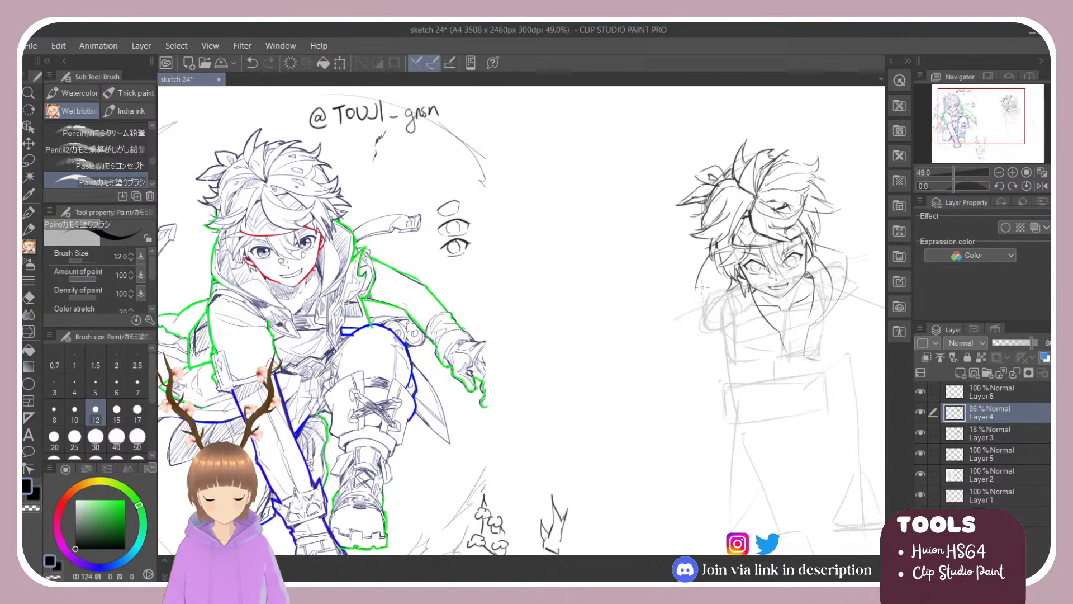
{"action": "mouse_move", "coordinate": [697, 288]}
{"action": "left_mouse_down"}
{"action": "mouse_move", "coordinate": [694, 300]}
{"action": "mouse_move", "coordinate": [783, 351]}
{"action": "left_mouse_up"}
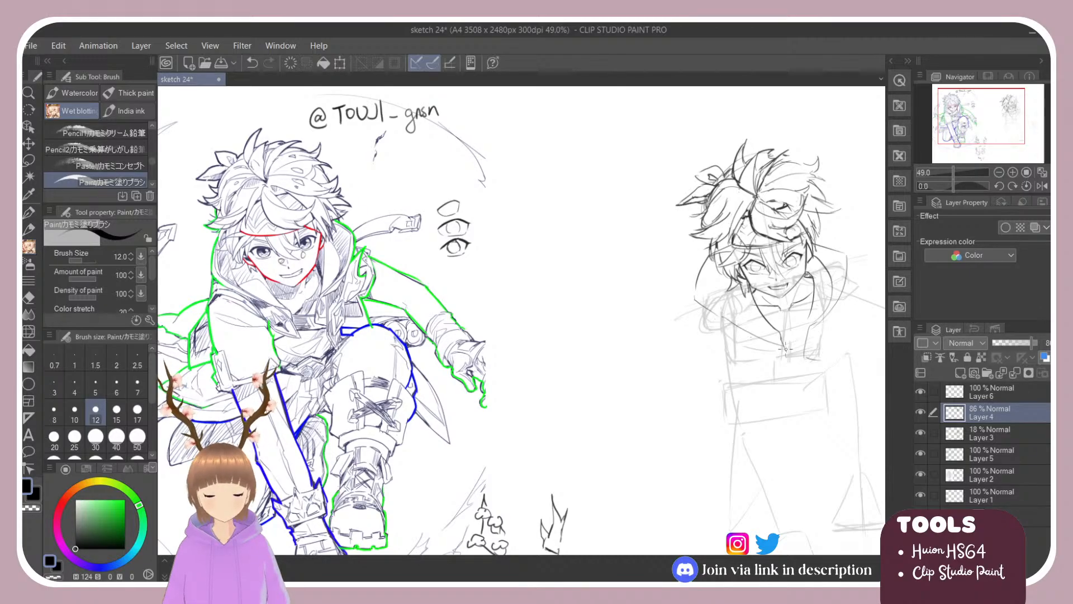
{"action": "key", "text": "ctrl+z"}
{"action": "left_click_drag", "start_coordinate": [720, 314], "coordinate": [772, 338]}
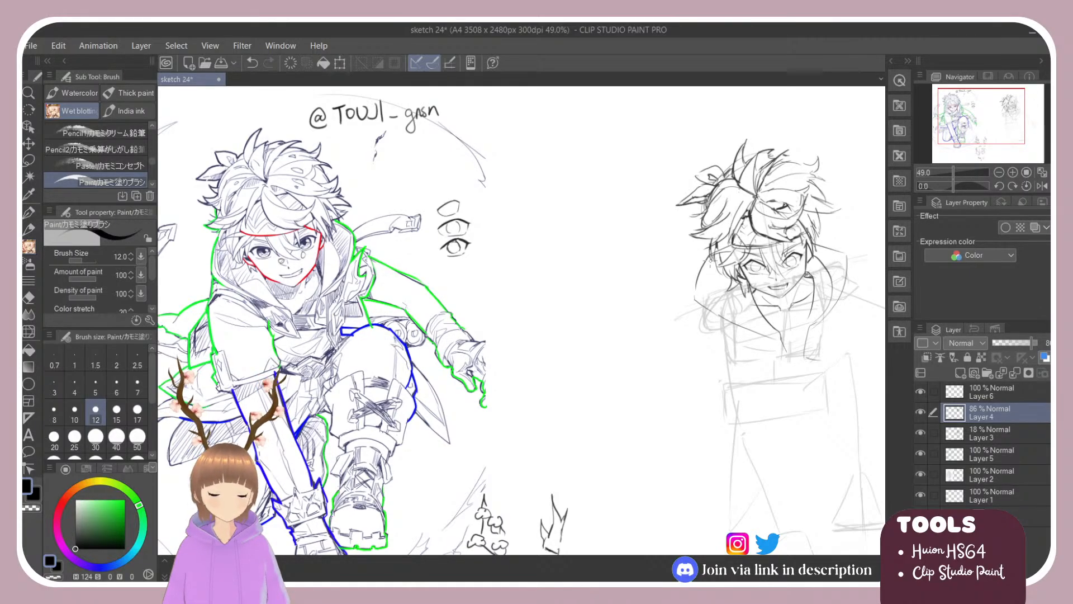
Sketch the hood's side edge beside the face and its inner fold line running down toward the collar.
{"action": "left_click_drag", "start_coordinate": [709, 260], "coordinate": [711, 301]}
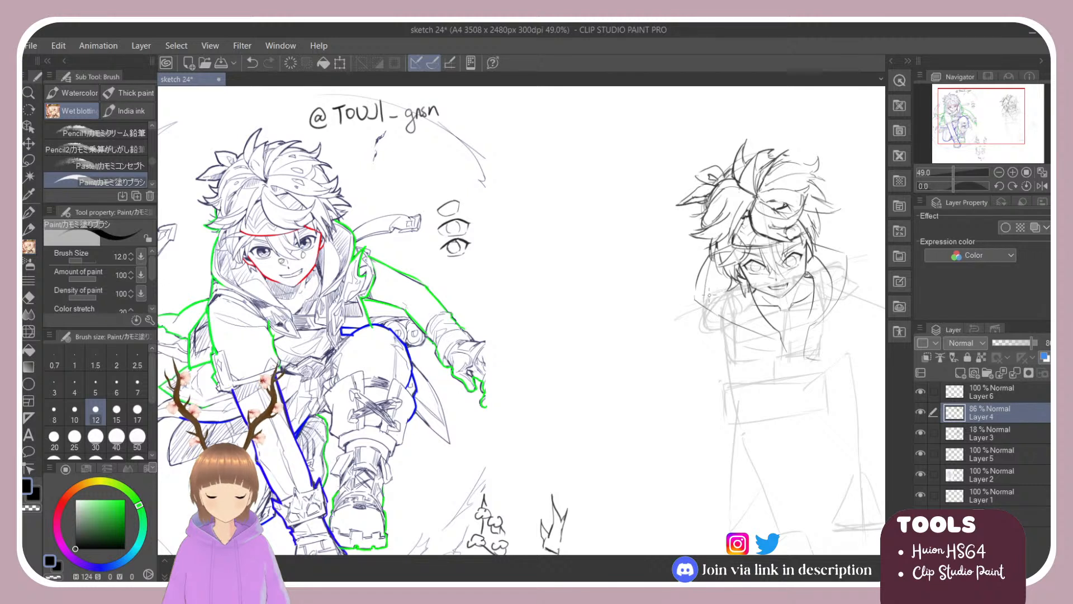
{"action": "key", "text": "ctrl+z"}
{"action": "mouse_move", "coordinate": [710, 255]}
{"action": "left_mouse_down"}
{"action": "mouse_move", "coordinate": [724, 309]}
{"action": "mouse_move", "coordinate": [738, 311]}
{"action": "mouse_move", "coordinate": [722, 291]}
{"action": "mouse_move", "coordinate": [719, 301]}
{"action": "mouse_move", "coordinate": [774, 344]}
{"action": "left_mouse_up"}
{"action": "key", "text": "ctrl+z"}
{"action": "left_click_drag", "start_coordinate": [714, 296], "coordinate": [769, 331]}
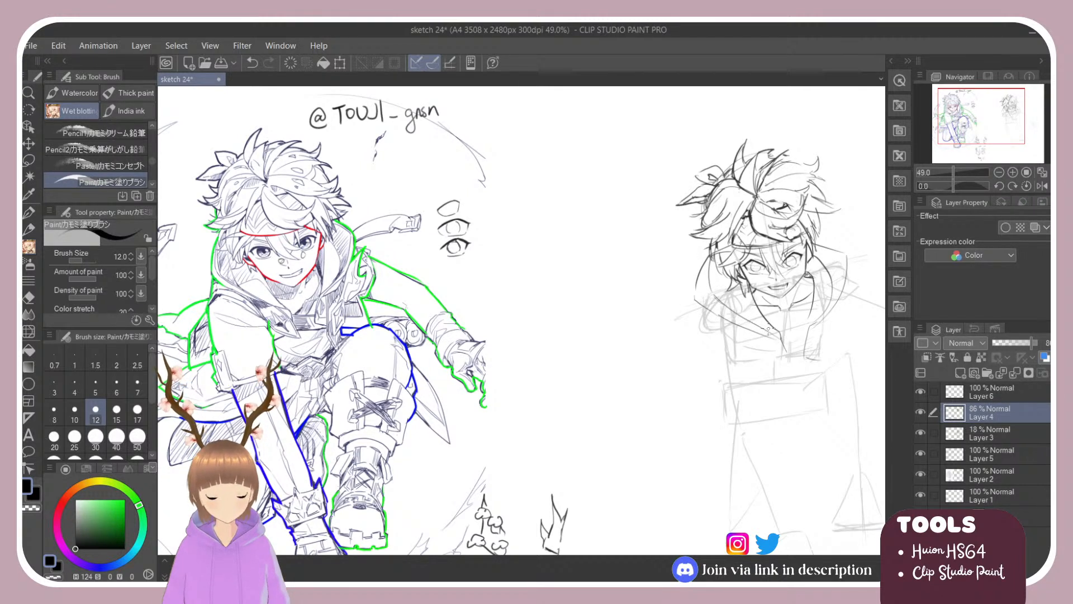
{"action": "left_click_drag", "start_coordinate": [712, 288], "coordinate": [777, 342]}
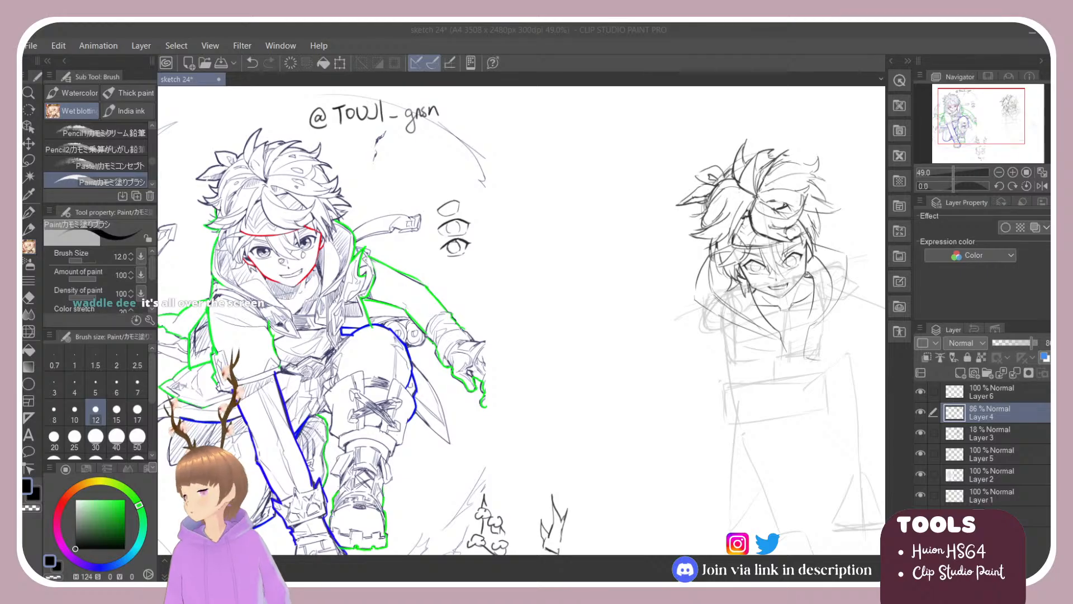
Draw the short shoulder line sloping outward from the hood's outer edge, redoing the first attempt.
{"action": "left_click", "coordinate": [559, 249]}
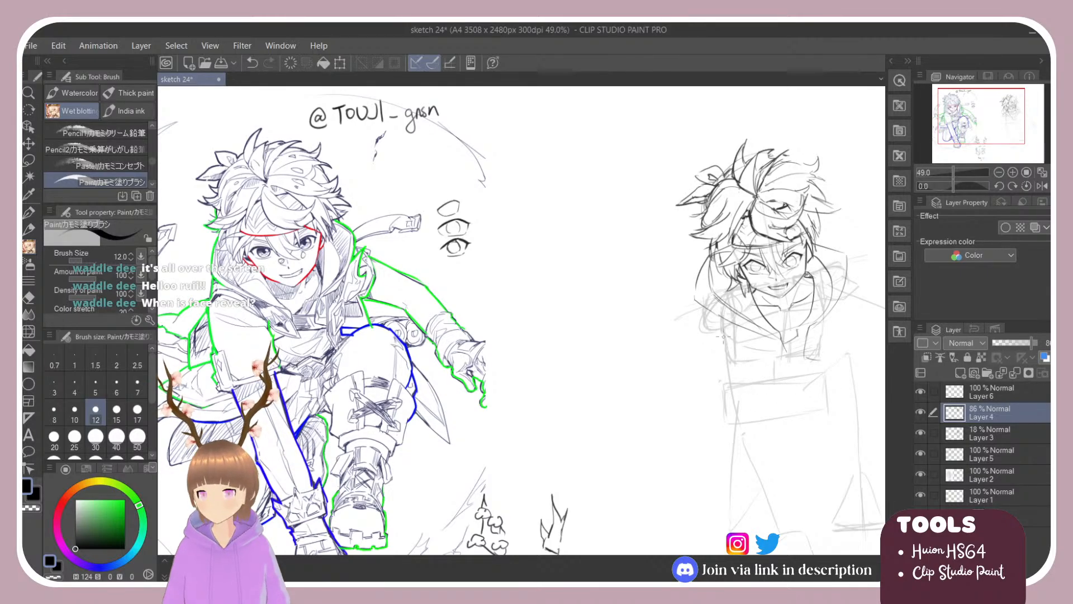
{"action": "left_click_drag", "start_coordinate": [695, 300], "coordinate": [682, 316]}
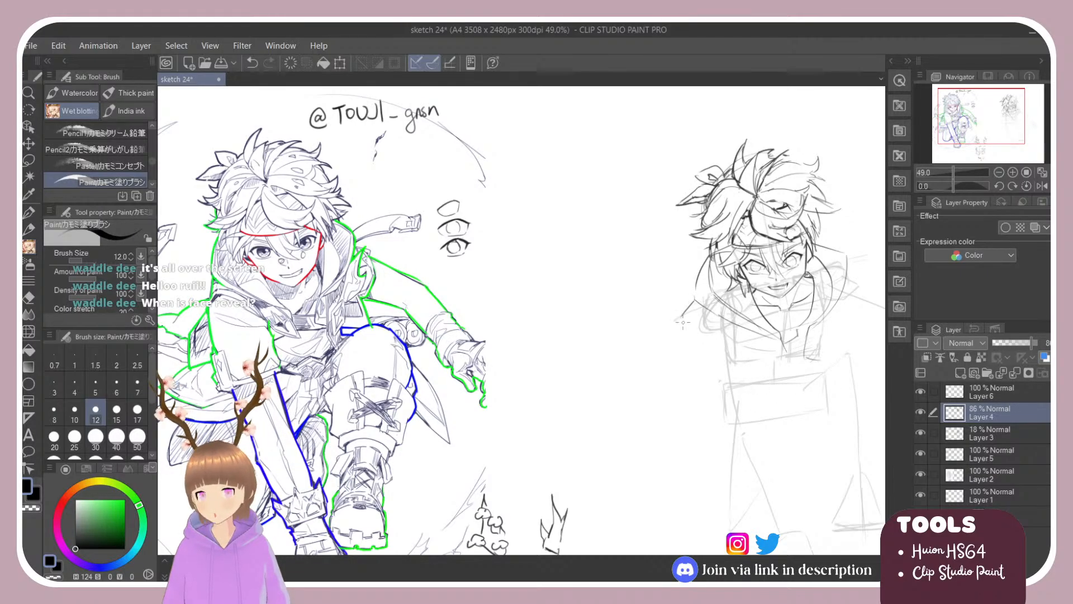
{"action": "key", "text": "ctrl+z"}
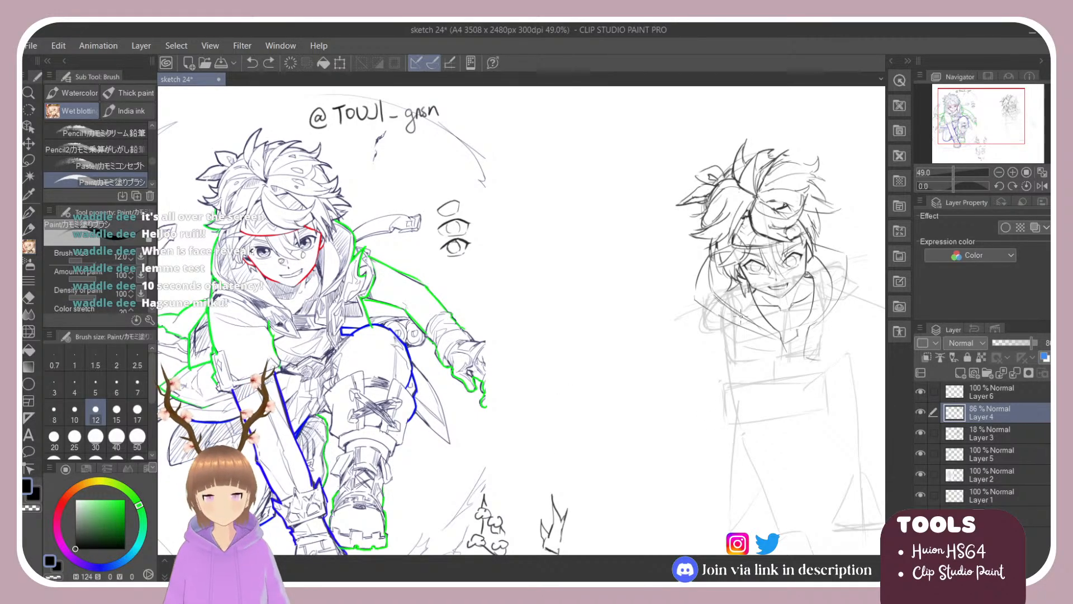
{"action": "scroll", "coordinate": [634, 295], "scroll_direction": "down", "scroll_amount": 3}
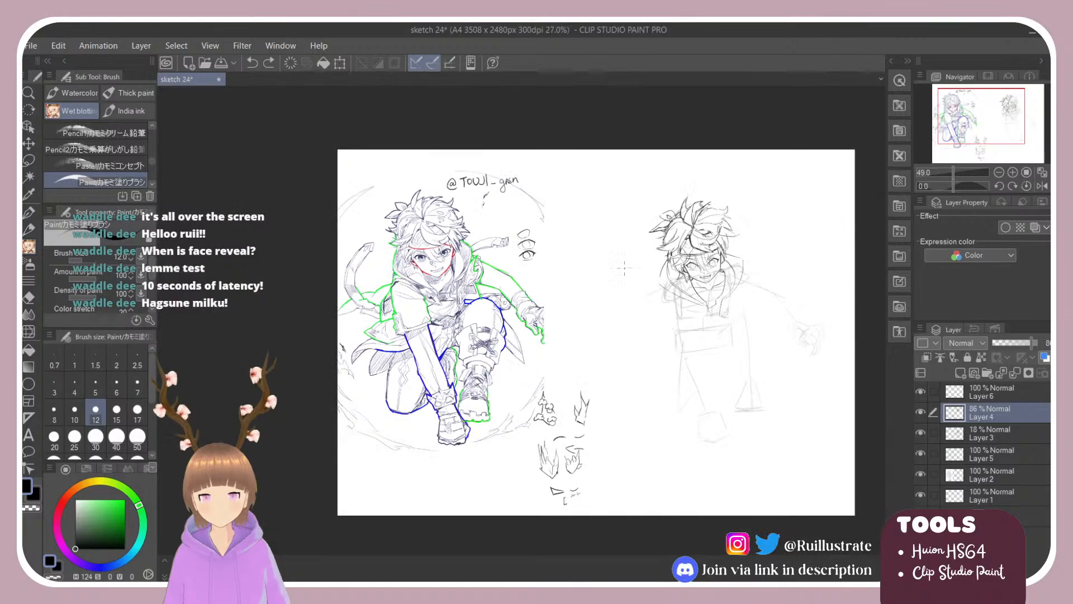
{"action": "scroll", "coordinate": [667, 354], "scroll_direction": "up", "scroll_amount": 3}
{"action": "scroll", "coordinate": [593, 253], "scroll_direction": "up", "scroll_amount": 2}
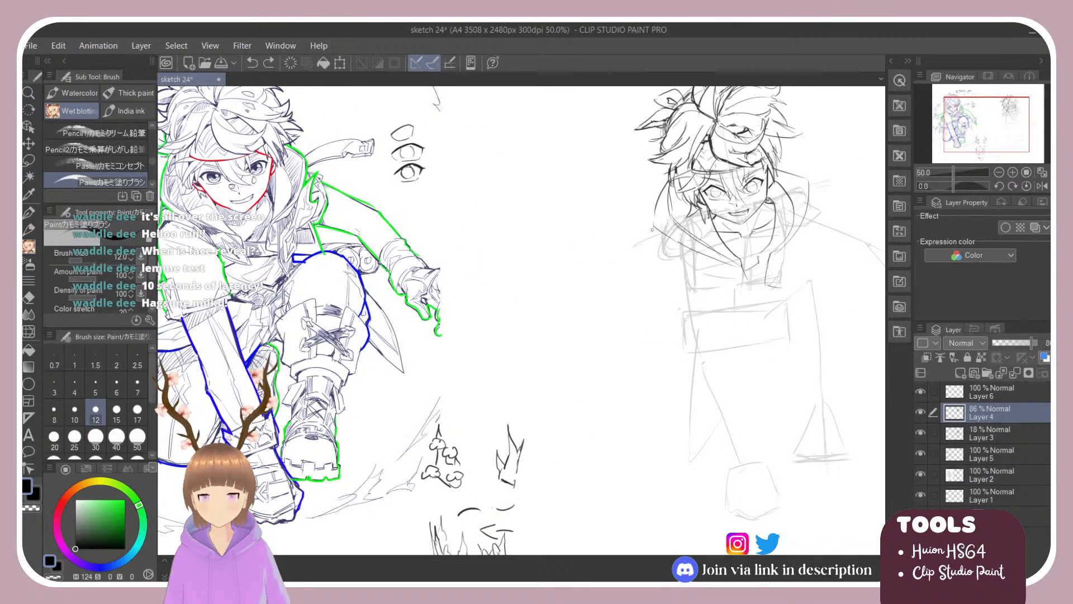
{"action": "left_click_drag", "start_coordinate": [655, 228], "coordinate": [648, 241]}
{"action": "scroll", "coordinate": [781, 302], "scroll_direction": "down", "scroll_amount": 2}
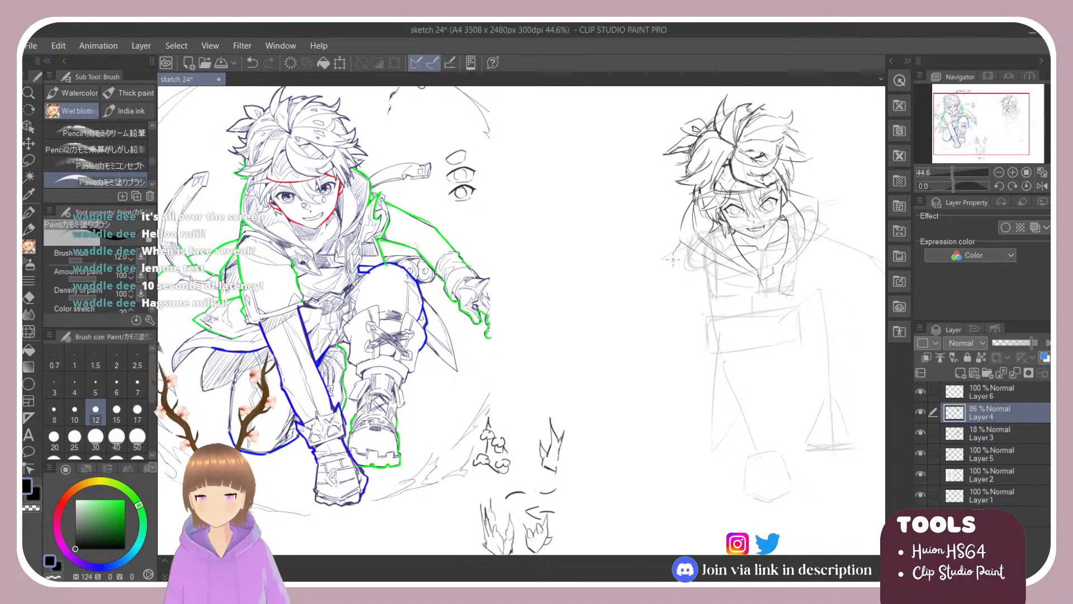
Draw the sleeve's outer edge down from the shoulder and the hem line across its lower end.
{"action": "left_click_drag", "start_coordinate": [681, 245], "coordinate": [681, 300]}
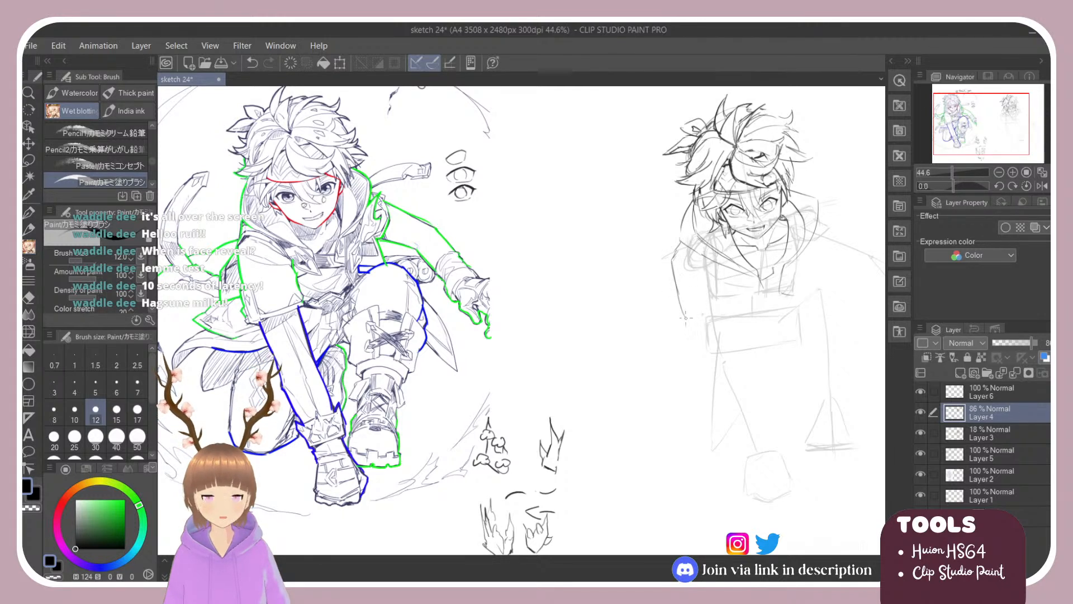
{"action": "mouse_move", "coordinate": [686, 314]}
{"action": "left_mouse_down"}
{"action": "mouse_move", "coordinate": [738, 311]}
{"action": "mouse_move", "coordinate": [693, 316]}
{"action": "mouse_move", "coordinate": [727, 306]}
{"action": "left_mouse_up"}
{"action": "key", "text": "ctrl+z"}
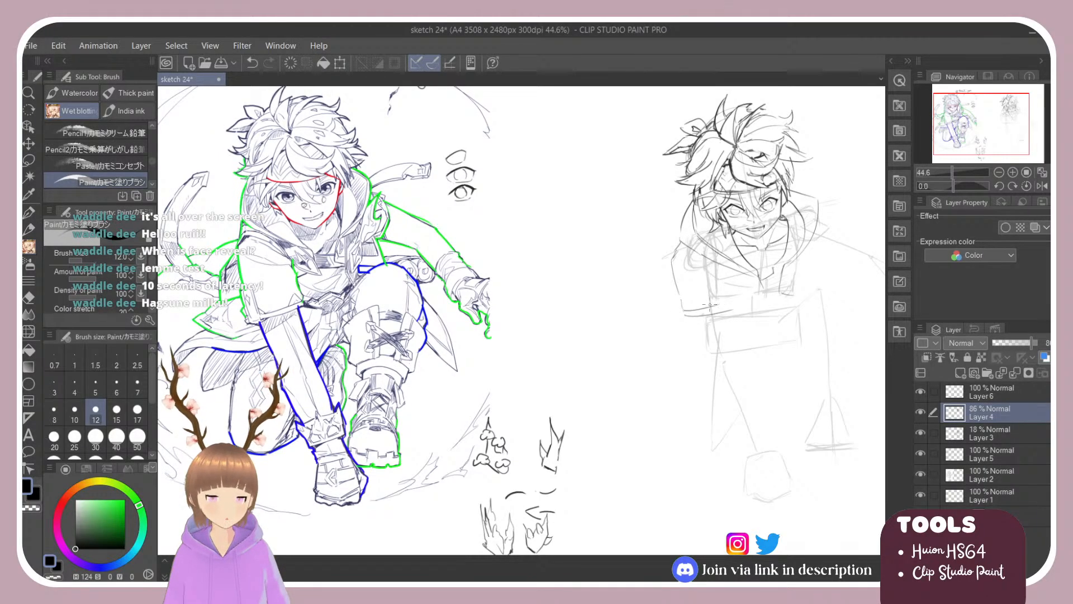
{"action": "key", "text": "ctrl+z"}
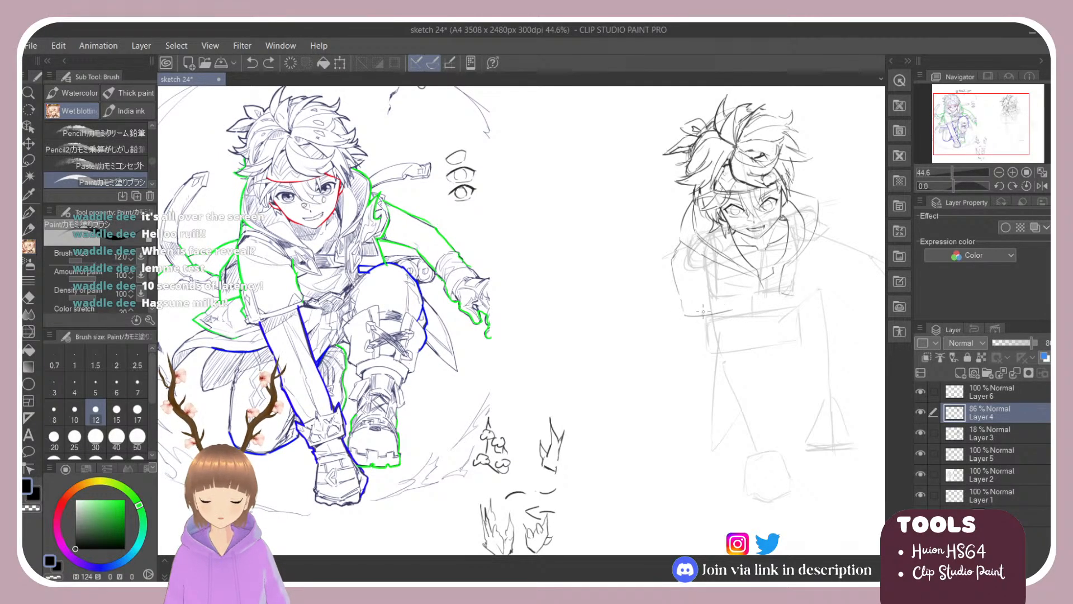
{"action": "left_click_drag", "start_coordinate": [691, 312], "coordinate": [731, 309]}
{"action": "key", "text": "ctrl+z"}
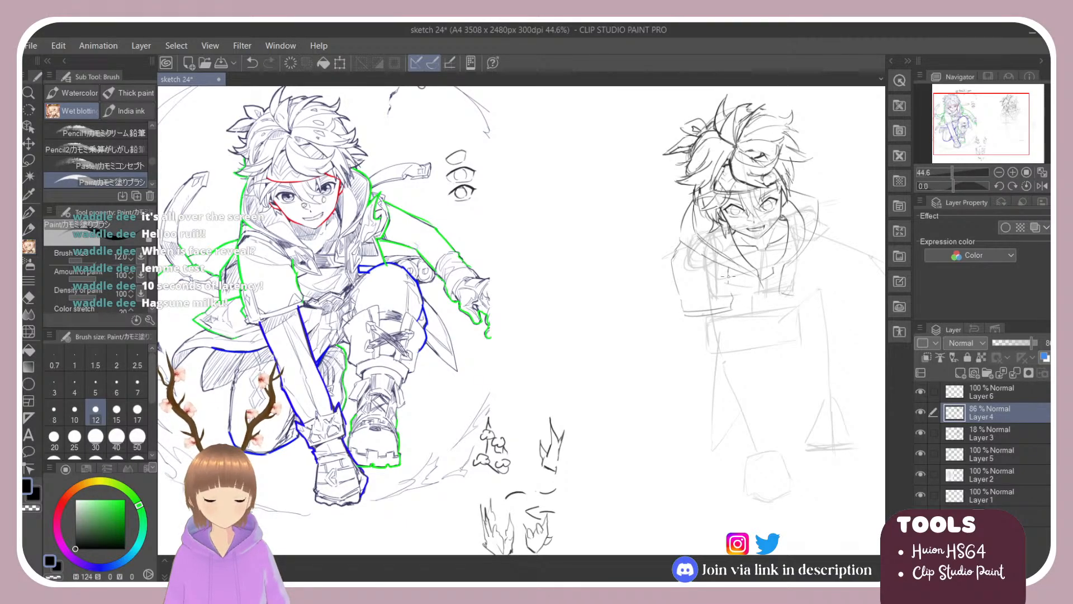
{"action": "key", "text": "ctrl+z"}
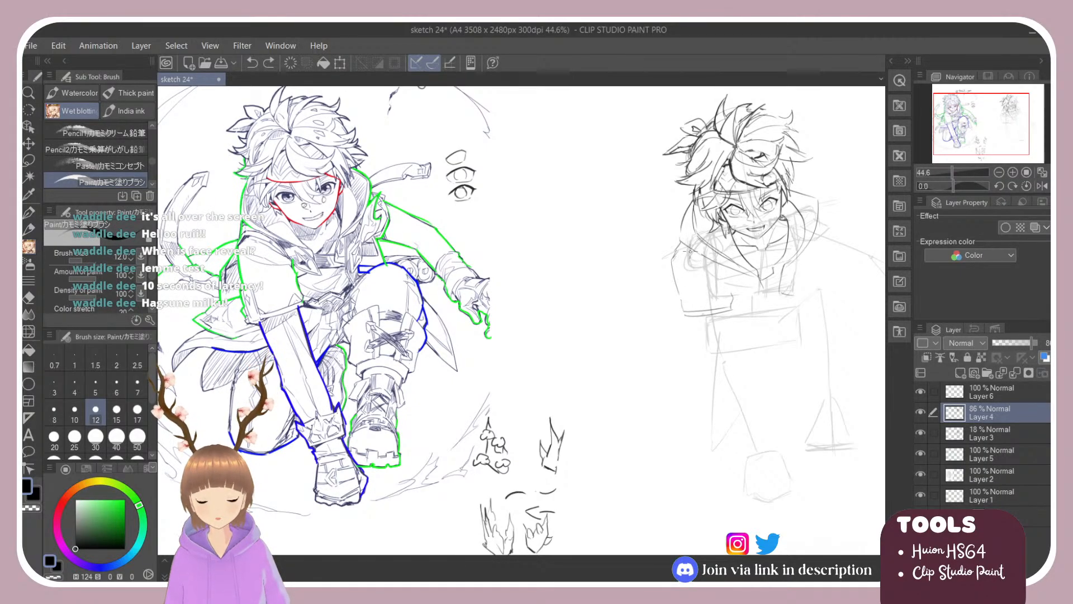
Sketch the fold line running from the shoulder diagonally across the chest below the hood, redrawing it until it fits.
{"action": "left_click_drag", "start_coordinate": [690, 251], "coordinate": [725, 269]}
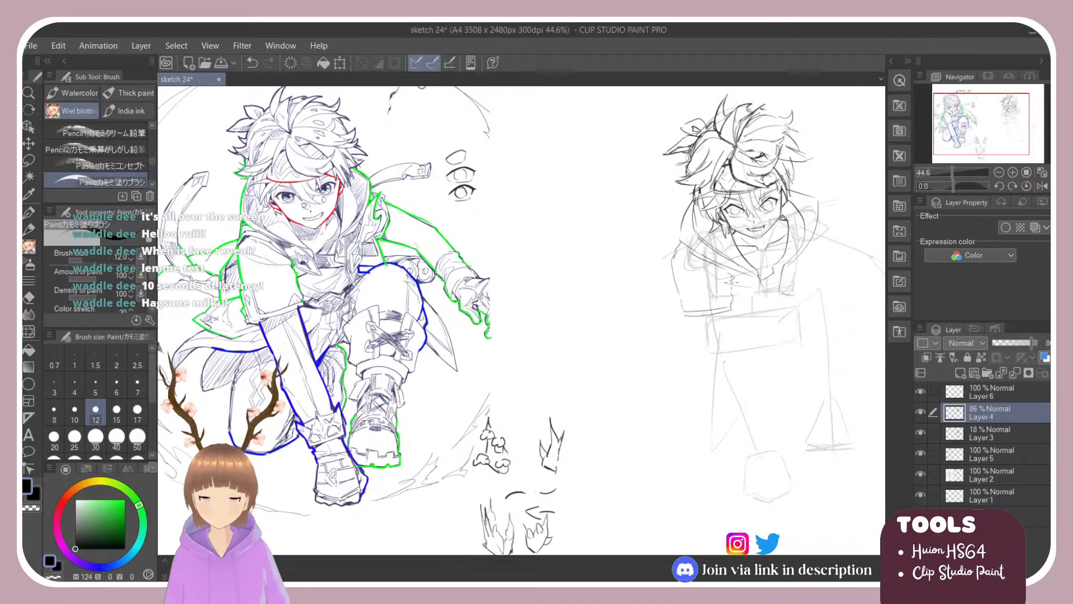
{"action": "left_click_drag", "start_coordinate": [691, 264], "coordinate": [734, 277]}
{"action": "key", "text": "ctrl+z"}
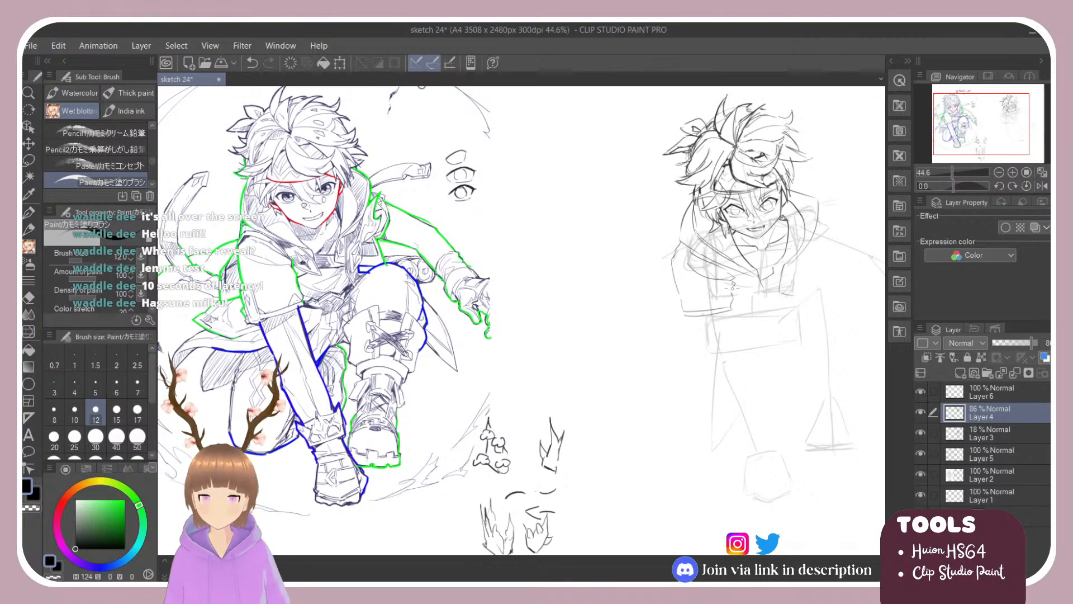
{"action": "key", "text": "ctrl+z"}
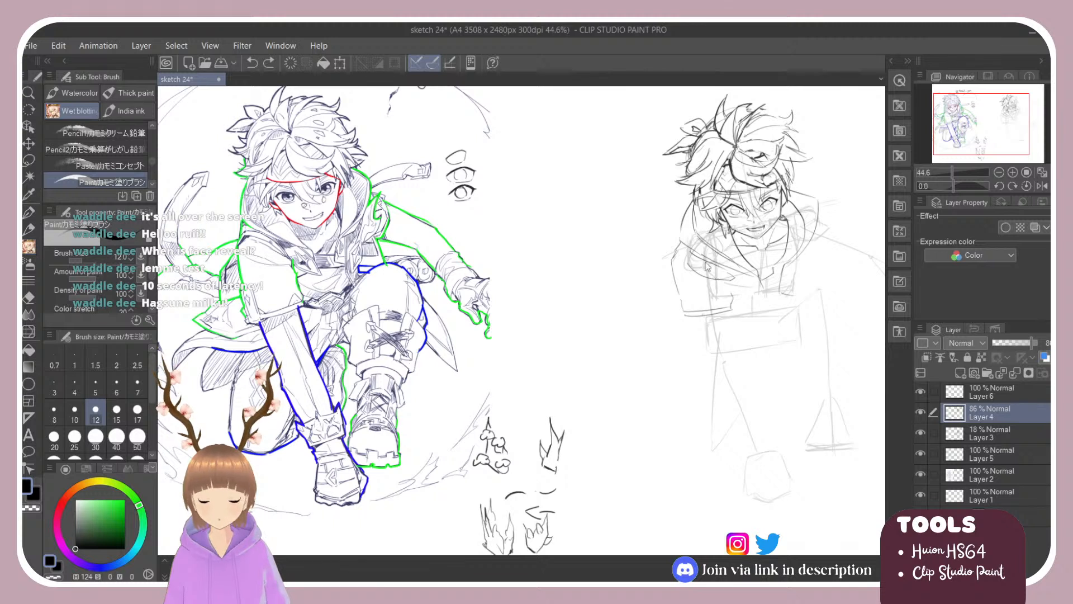
{"action": "left_click_drag", "start_coordinate": [686, 264], "coordinate": [728, 279]}
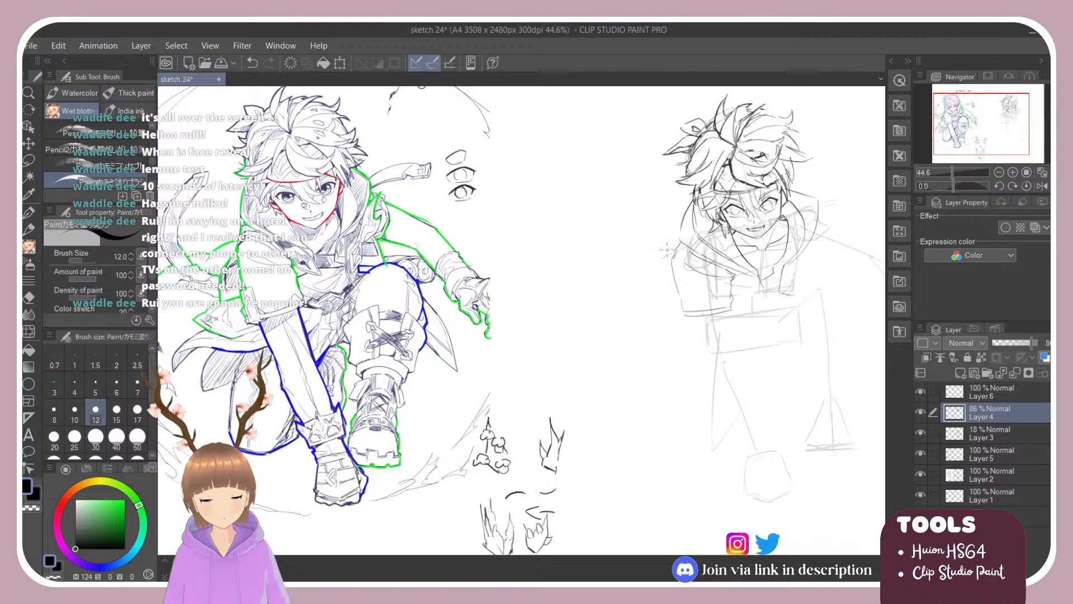
Reinforce the sleeve's lower outer corner and redraw the hem line across its end.
{"action": "scroll", "coordinate": [624, 250], "scroll_direction": "up", "scroll_amount": 1}
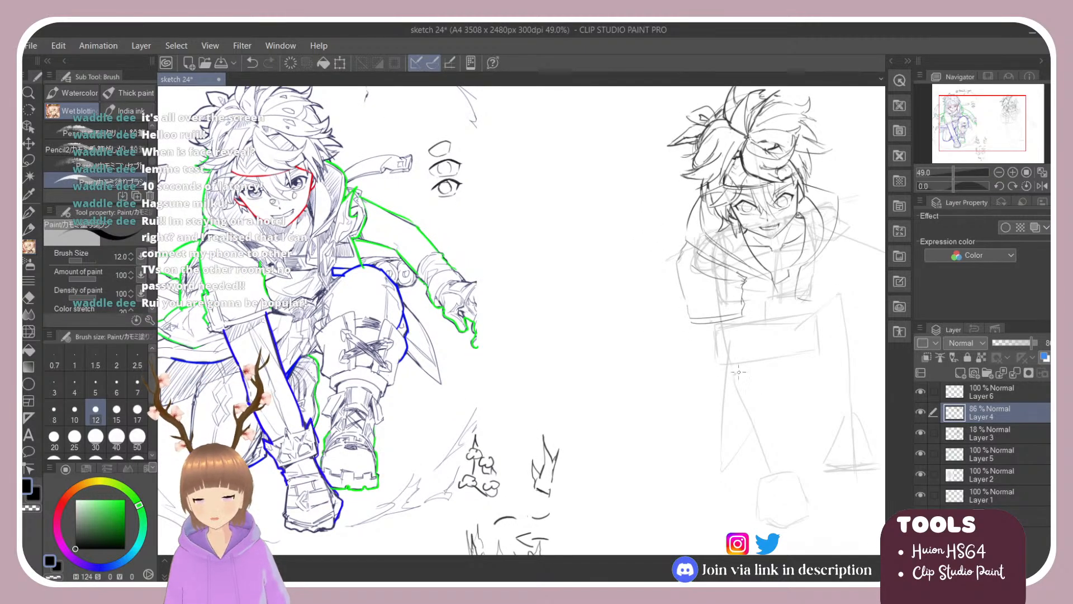
{"action": "scroll", "coordinate": [738, 372], "scroll_direction": "down", "scroll_amount": 3}
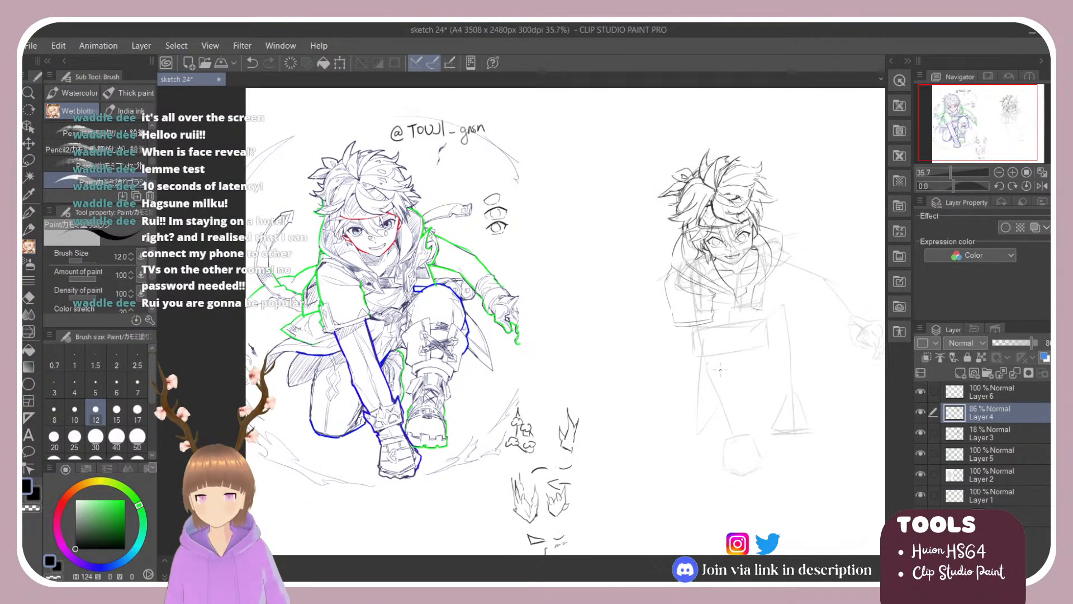
{"action": "scroll", "coordinate": [720, 369], "scroll_direction": "up", "scroll_amount": 2}
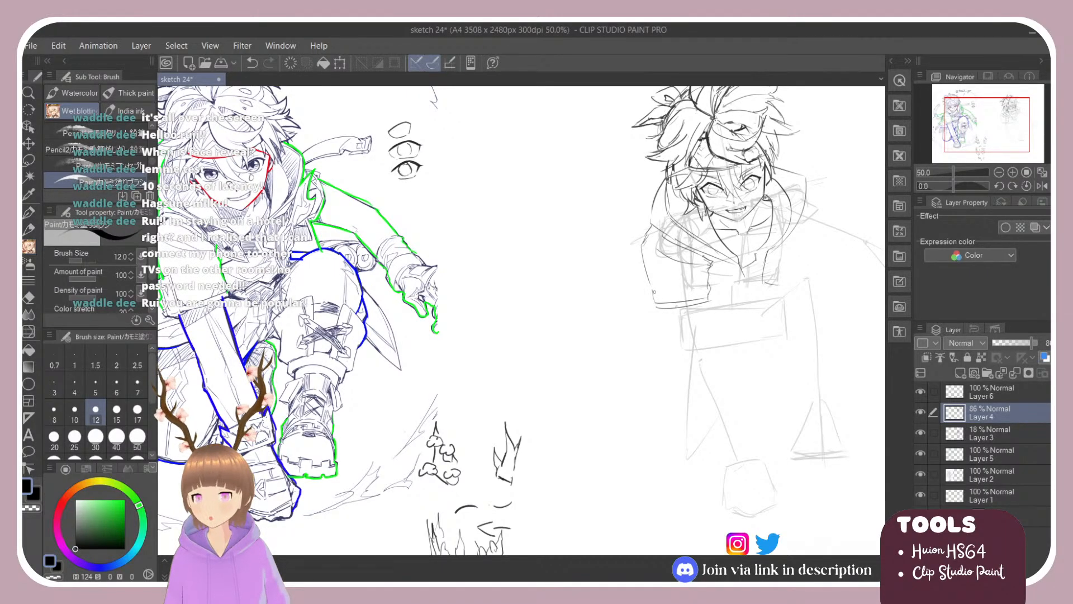
{"action": "left_click_drag", "start_coordinate": [653, 289], "coordinate": [660, 311]}
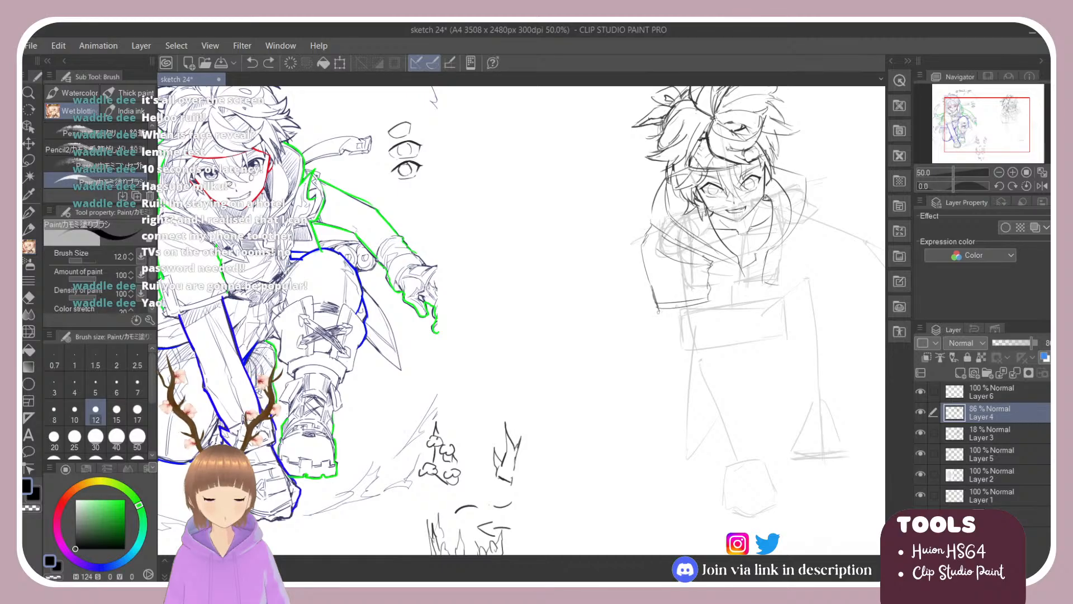
{"action": "left_click_drag", "start_coordinate": [659, 311], "coordinate": [706, 302]}
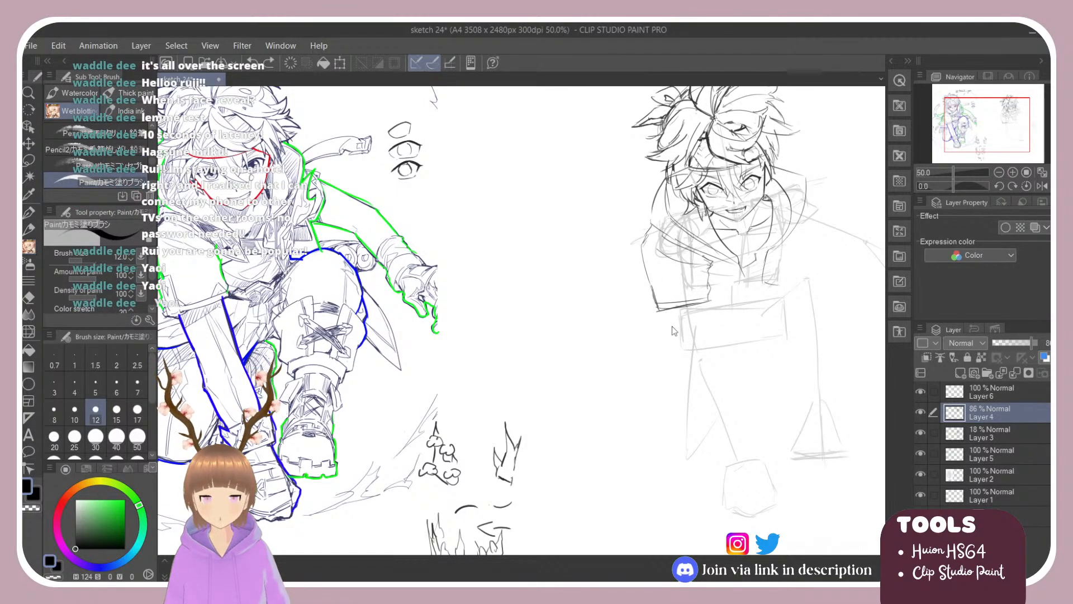
Draw the upper part of the forearm's outer edge down from the sleeve hem, redoing the first stroke.
{"action": "left_click_drag", "start_coordinate": [662, 310], "coordinate": [677, 348]}
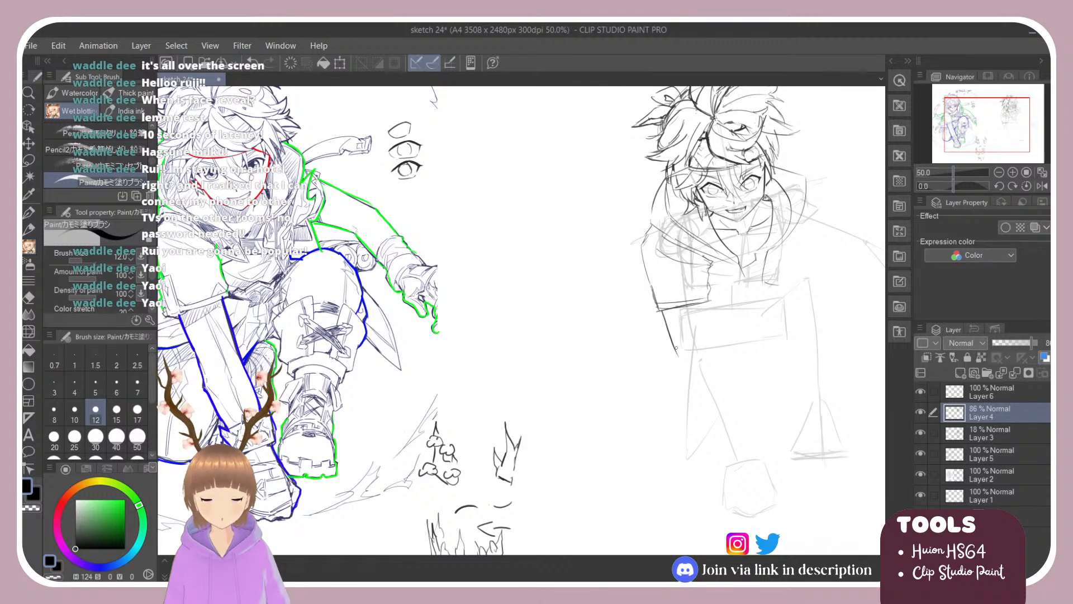
{"action": "key", "text": "ctrl+z"}
{"action": "left_click_drag", "start_coordinate": [662, 309], "coordinate": [683, 358]}
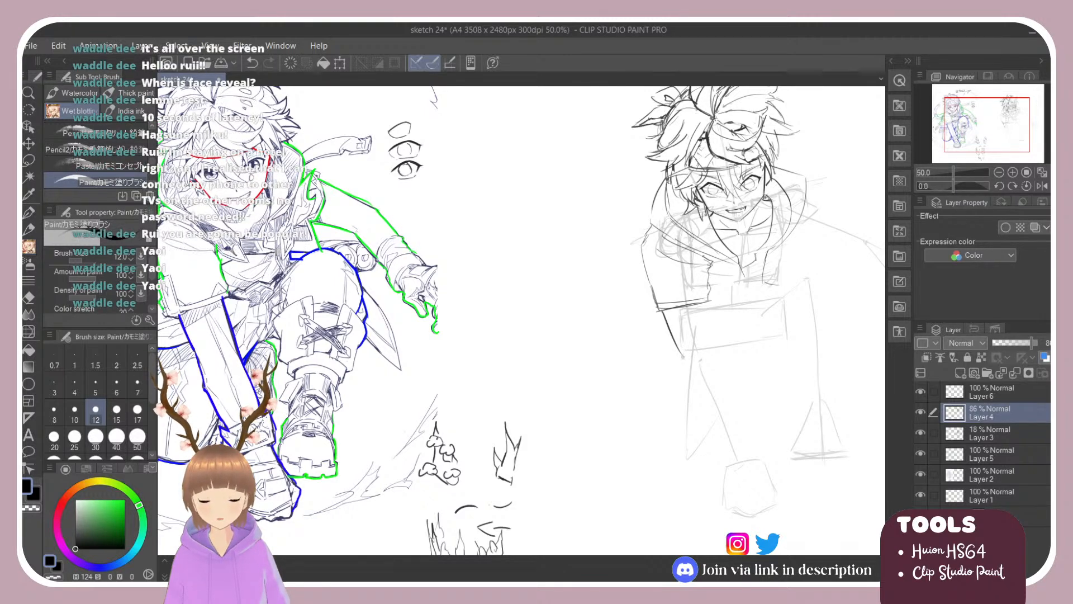
{"action": "left_click", "coordinate": [920, 454]}
{"action": "left_click", "coordinate": [921, 454]}
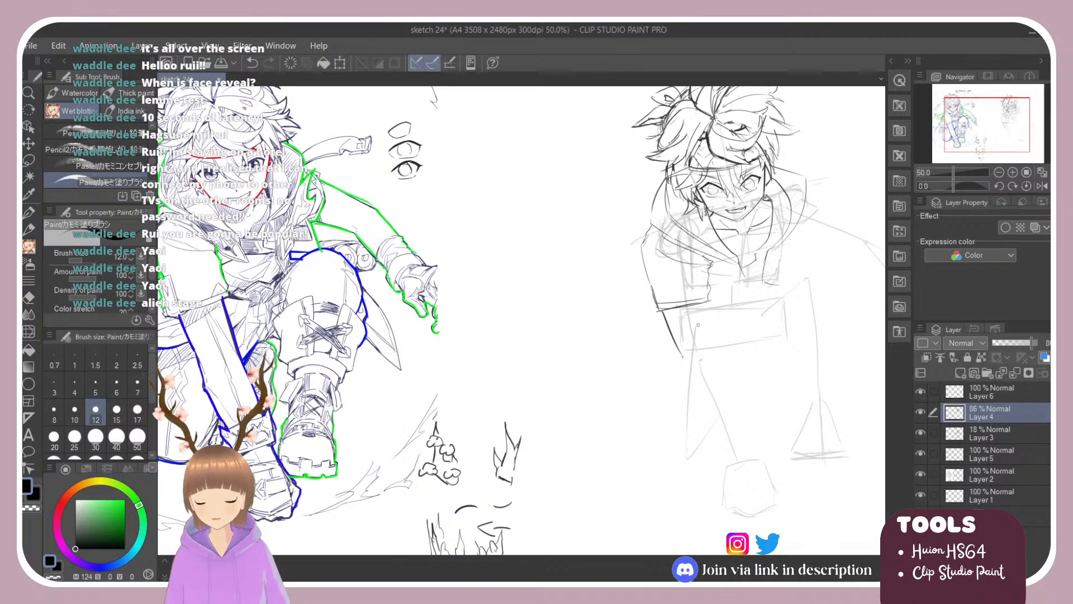
Continue the forearm's outer edge down toward the wrist, redrawing the lower stroke until it fits.
{"action": "left_click_drag", "start_coordinate": [682, 355], "coordinate": [718, 443]}
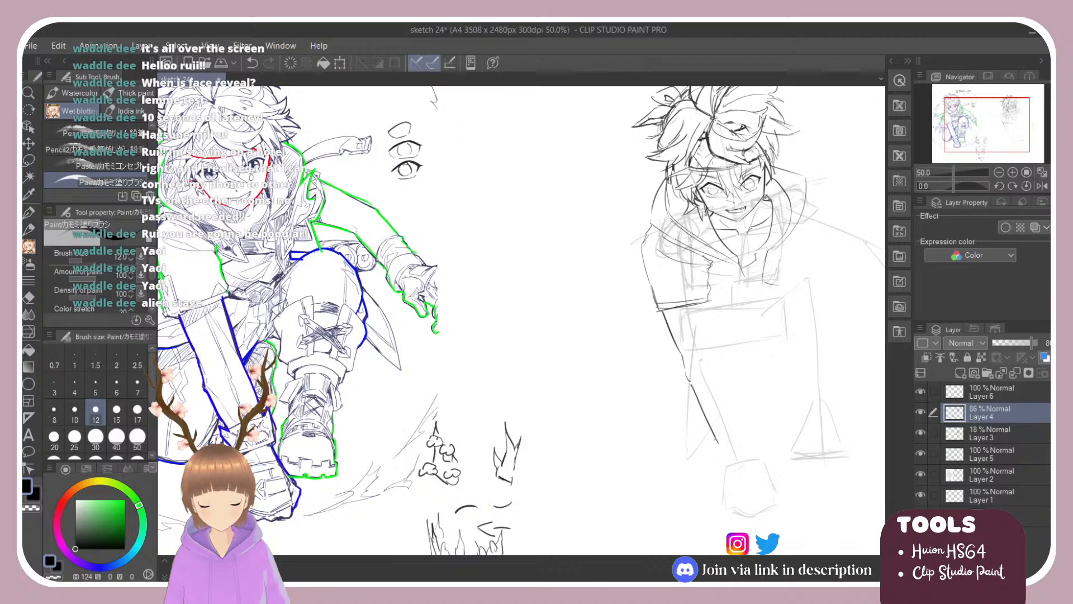
{"action": "key", "text": "ctrl+z"}
{"action": "key", "text": "ctrl+z"}
{"action": "key", "text": "ctrl+z"}
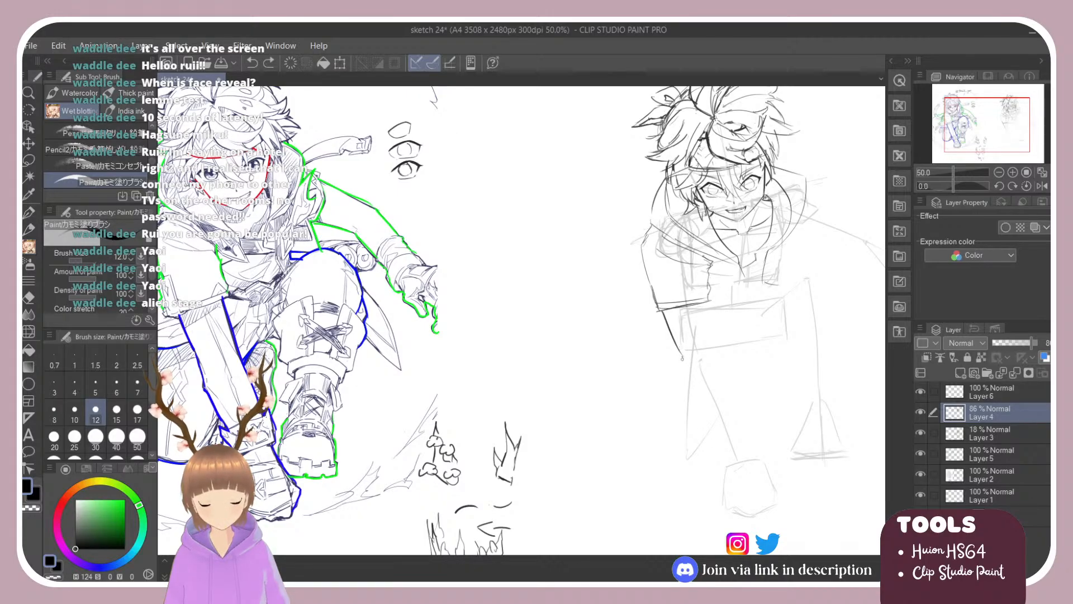
{"action": "left_click_drag", "start_coordinate": [681, 353], "coordinate": [718, 452]}
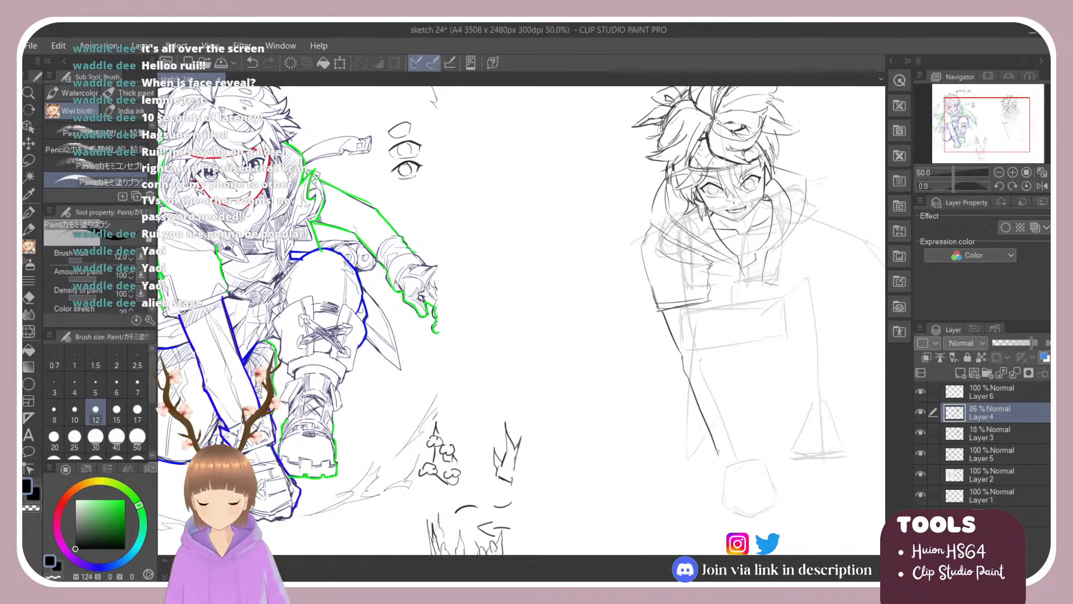
{"action": "key", "text": "ctrl+z"}
{"action": "left_click_drag", "start_coordinate": [690, 382], "coordinate": [710, 436]}
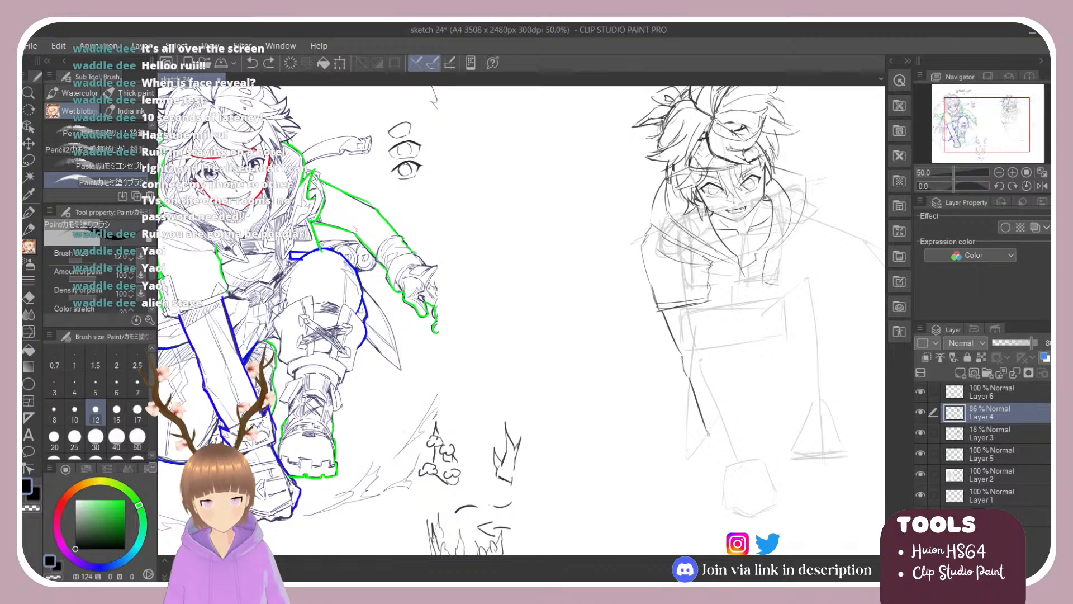
{"action": "key", "text": "ctrl+z"}
{"action": "left_click_drag", "start_coordinate": [687, 376], "coordinate": [709, 433]}
{"action": "key", "text": "ctrl+z"}
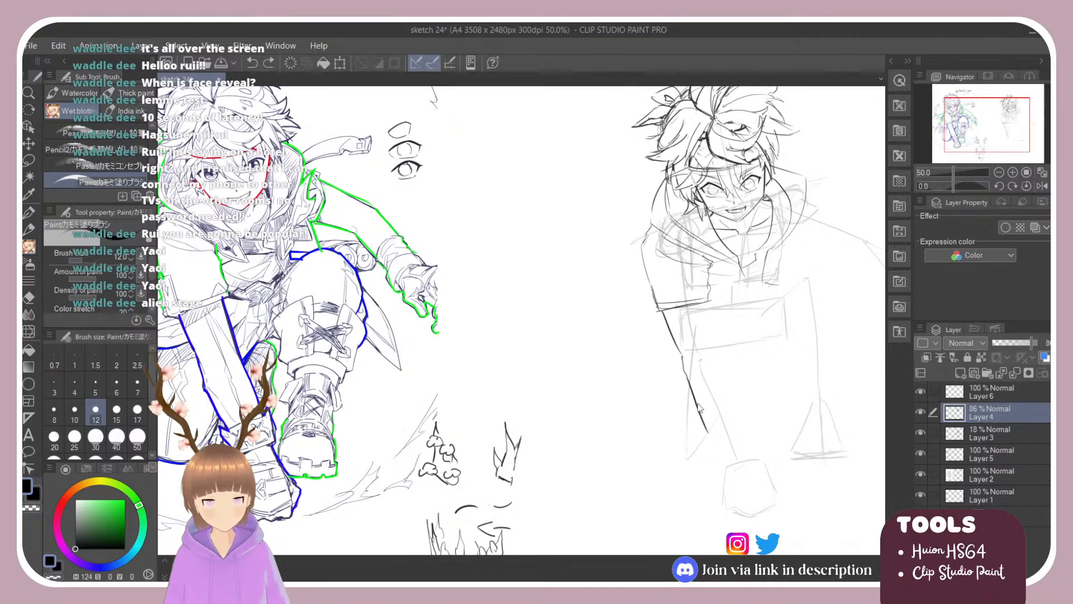
{"action": "left_click_drag", "start_coordinate": [687, 376], "coordinate": [713, 433]}
{"action": "key", "text": "ctrl+z"}
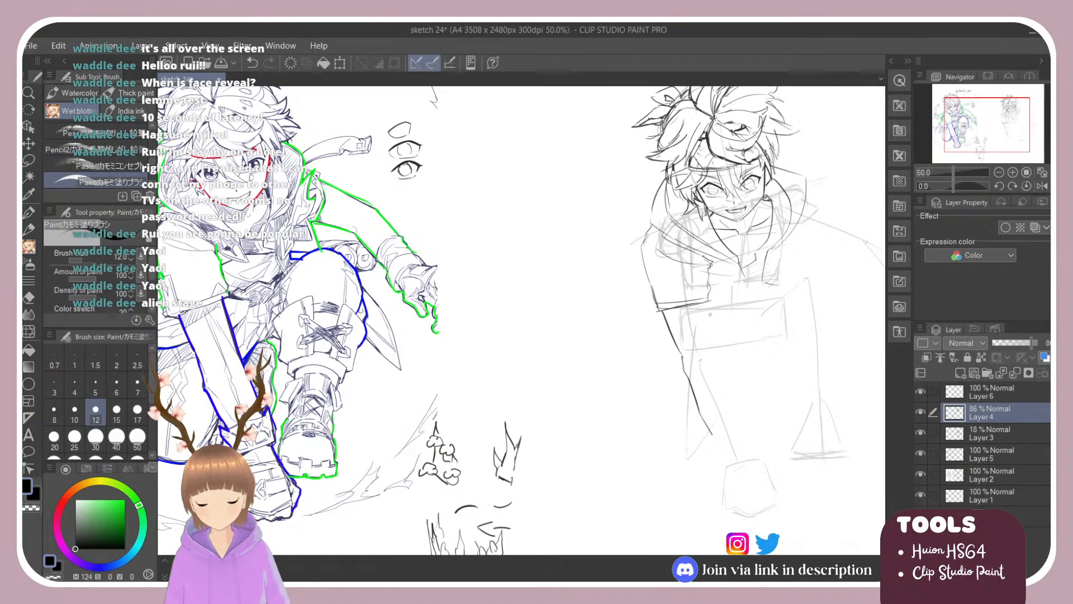
{"action": "left_click_drag", "start_coordinate": [705, 303], "coordinate": [715, 344]}
{"action": "key", "text": "ctrl+z"}
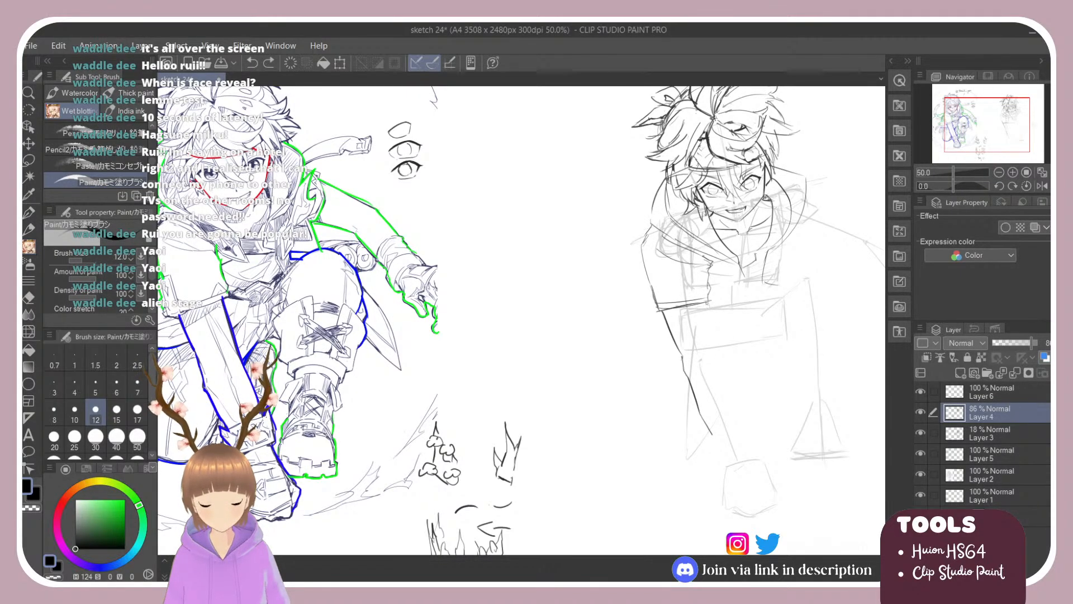
{"action": "left_click_drag", "start_coordinate": [707, 302], "coordinate": [716, 350]}
{"action": "key", "text": "ctrl+z"}
{"action": "key", "text": "ctrl+y"}
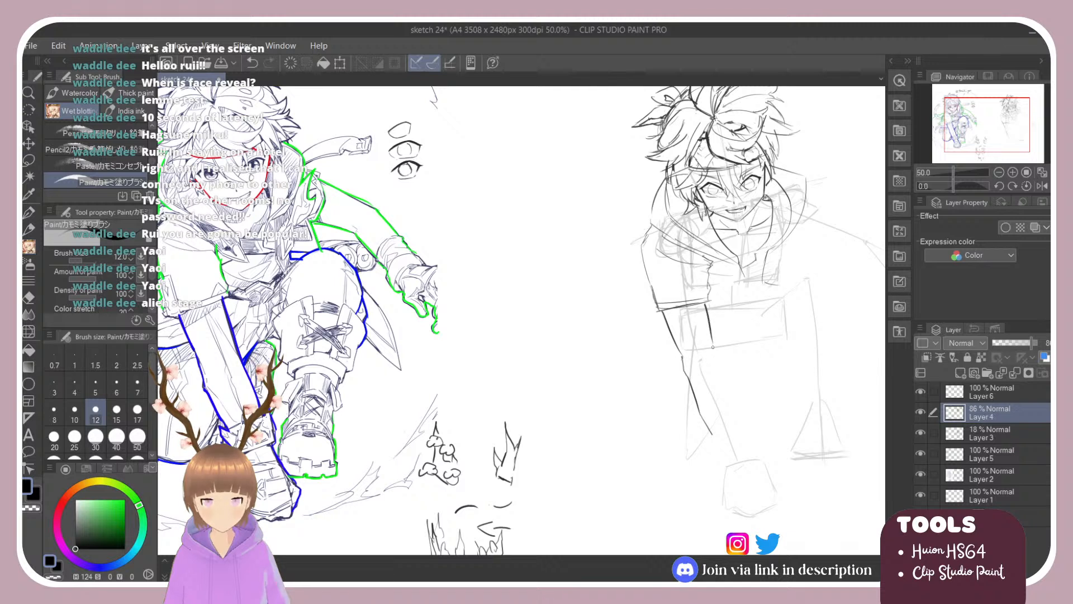
{"action": "left_click_drag", "start_coordinate": [712, 337], "coordinate": [727, 407]}
{"action": "key", "text": "ctrl+z"}
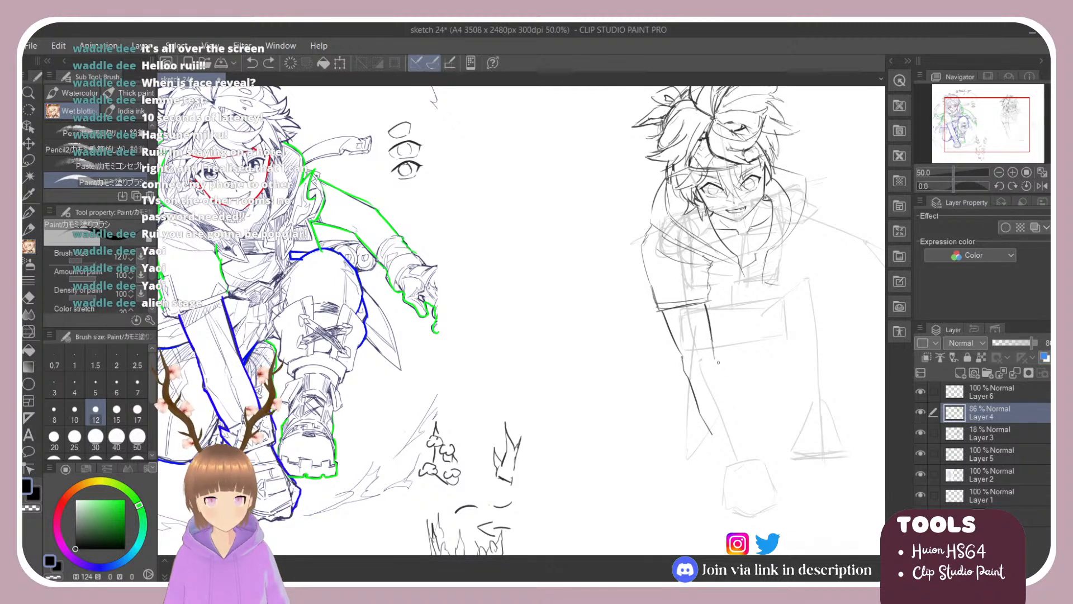
{"action": "left_click_drag", "start_coordinate": [716, 359], "coordinate": [732, 417]}
{"action": "key", "text": "ctrl+z"}
{"action": "left_click_drag", "start_coordinate": [719, 361], "coordinate": [738, 428]}
{"action": "key", "text": "ctrl+z"}
{"action": "key", "text": "ctrl+z"}
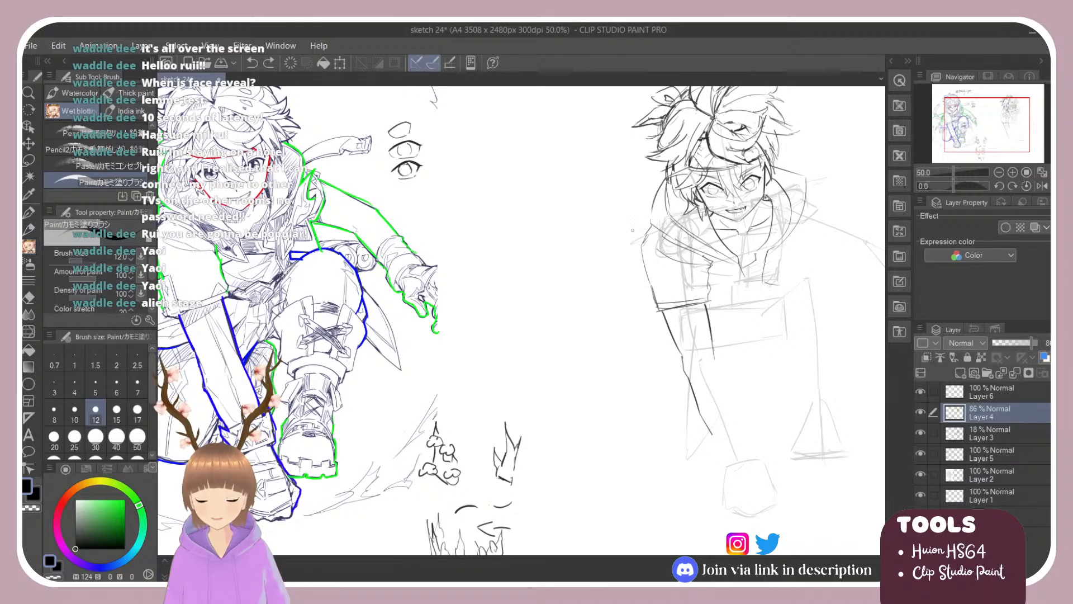
{"action": "left_click_drag", "start_coordinate": [716, 362], "coordinate": [735, 425]}
{"action": "key", "text": "ctrl+z"}
{"action": "left_click_drag", "start_coordinate": [716, 359], "coordinate": [735, 428]}
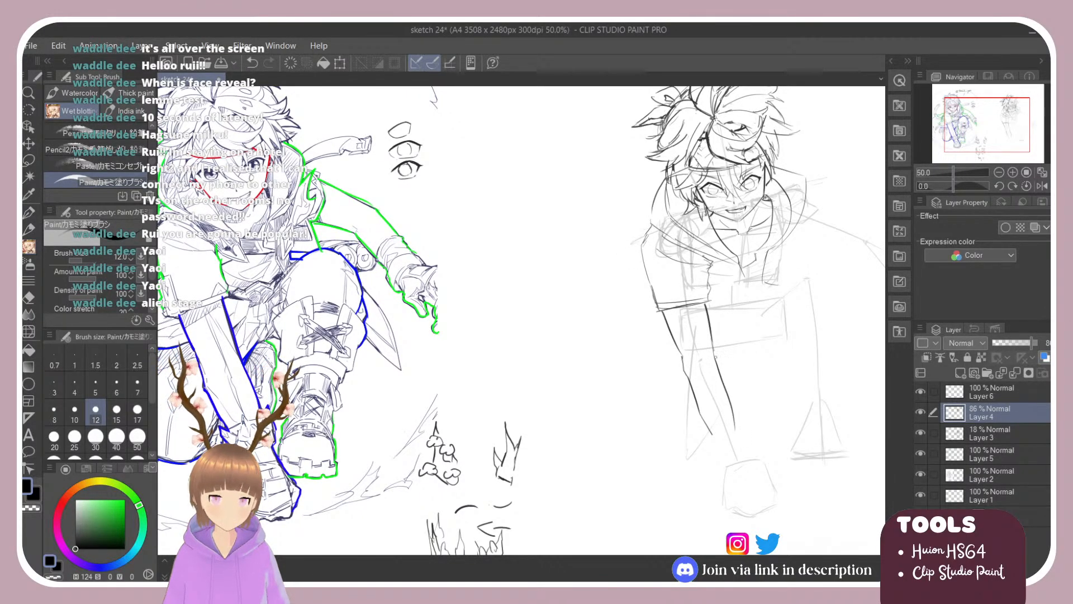
{"action": "key", "text": "ctrl+z"}
{"action": "key", "text": "ctrl+z"}
{"action": "left_click_drag", "start_coordinate": [711, 340], "coordinate": [720, 383]}
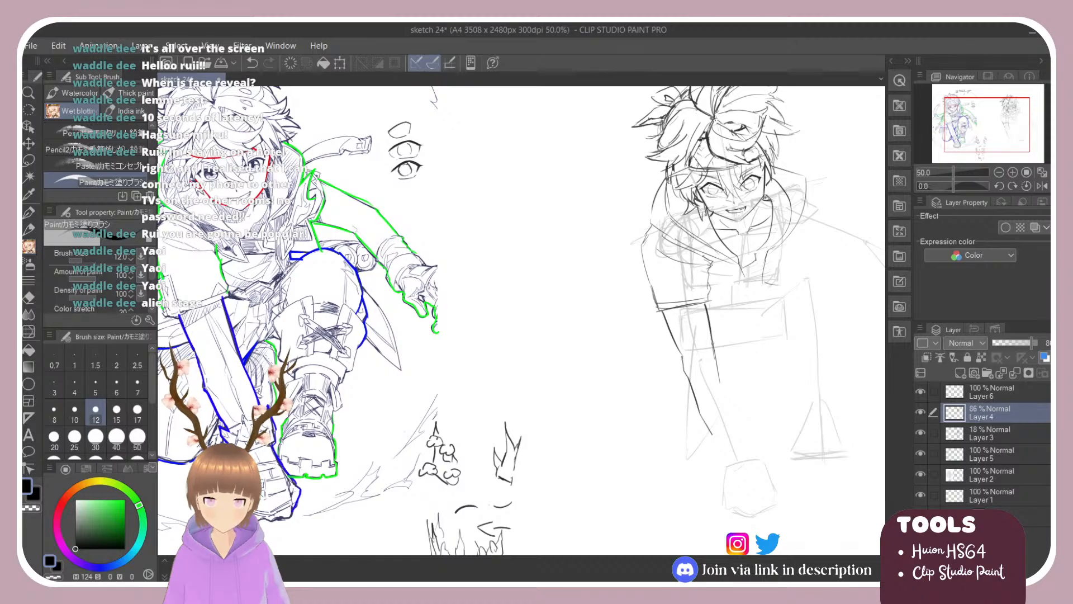
{"action": "key", "text": "ctrl+z"}
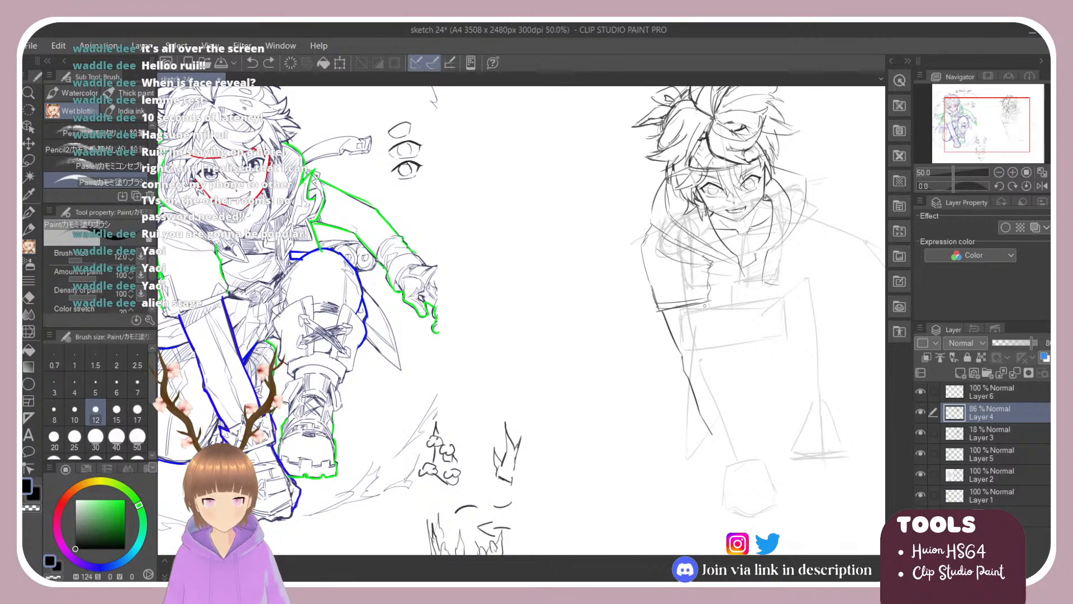
Draw the forearm's inner edge down from the sleeve hem and extend its outer edge to the wrist.
{"action": "left_click_drag", "start_coordinate": [705, 306], "coordinate": [735, 396]}
{"action": "key", "text": "ctrl+z"}
{"action": "key", "text": "ctrl+z"}
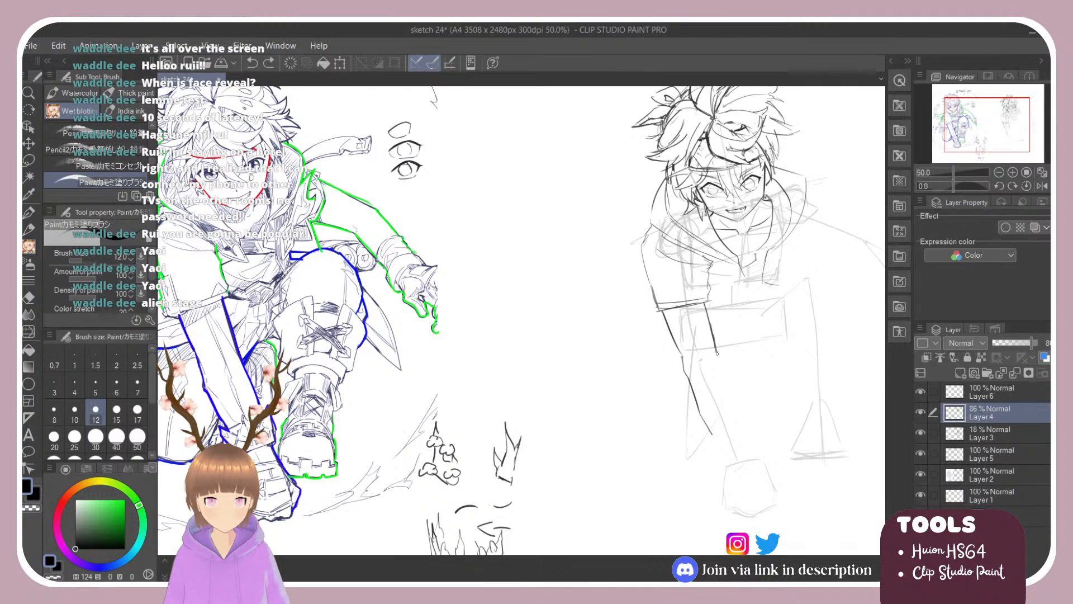
{"action": "left_click_drag", "start_coordinate": [717, 354], "coordinate": [740, 425]}
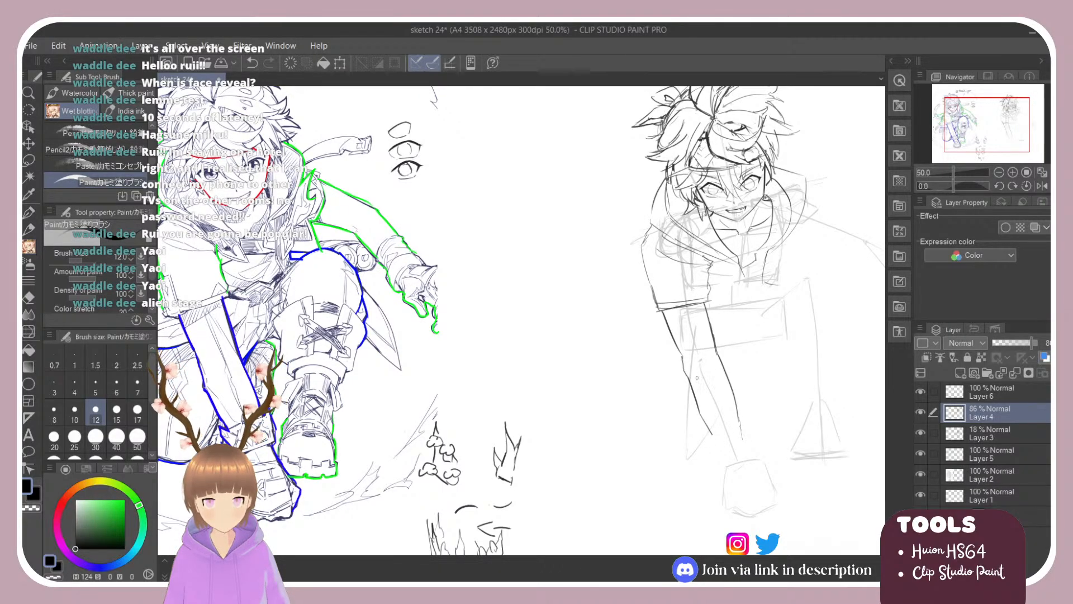
{"action": "left_click_drag", "start_coordinate": [707, 428], "coordinate": [724, 464]}
{"action": "key", "text": "ctrl+z"}
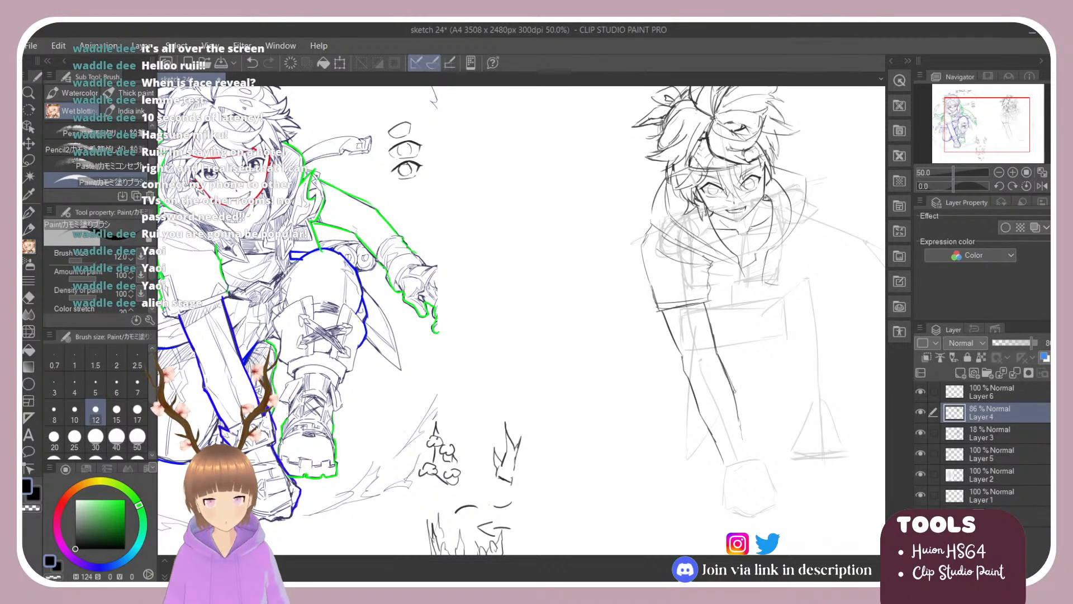
Erase the upper part of the forearm's inner edge, redraw the edge darker down to the wrist, and clean up stray marks.
{"action": "key", "text": "e"}
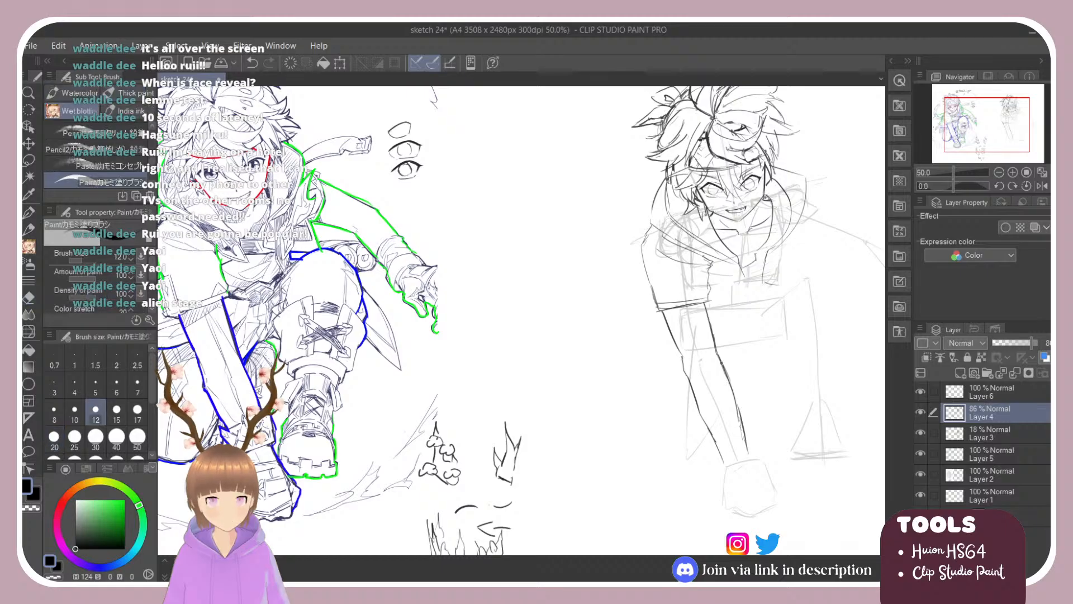
{"action": "key", "text": "b"}
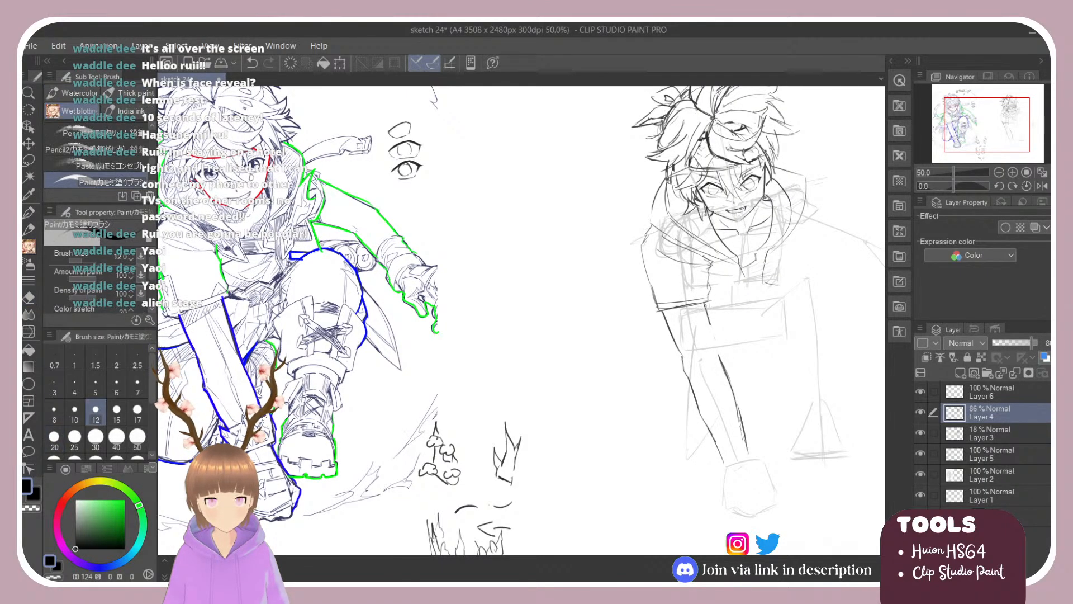
{"action": "left_click_drag", "start_coordinate": [705, 305], "coordinate": [735, 399]}
{"action": "left_click_drag", "start_coordinate": [718, 356], "coordinate": [738, 396]}
{"action": "left_click_drag", "start_coordinate": [733, 393], "coordinate": [748, 451]}
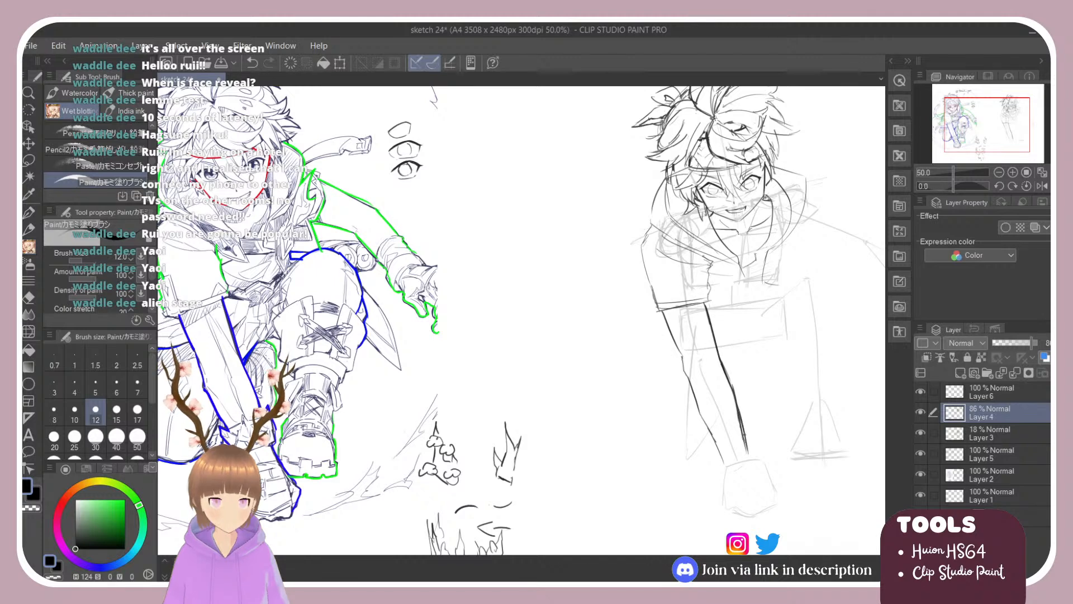
{"action": "key", "text": "e"}
{"action": "mouse_move", "coordinate": [735, 409]}
{"action": "left_mouse_down"}
{"action": "mouse_move", "coordinate": [746, 451]}
{"action": "mouse_move", "coordinate": [715, 386]}
{"action": "left_mouse_up"}
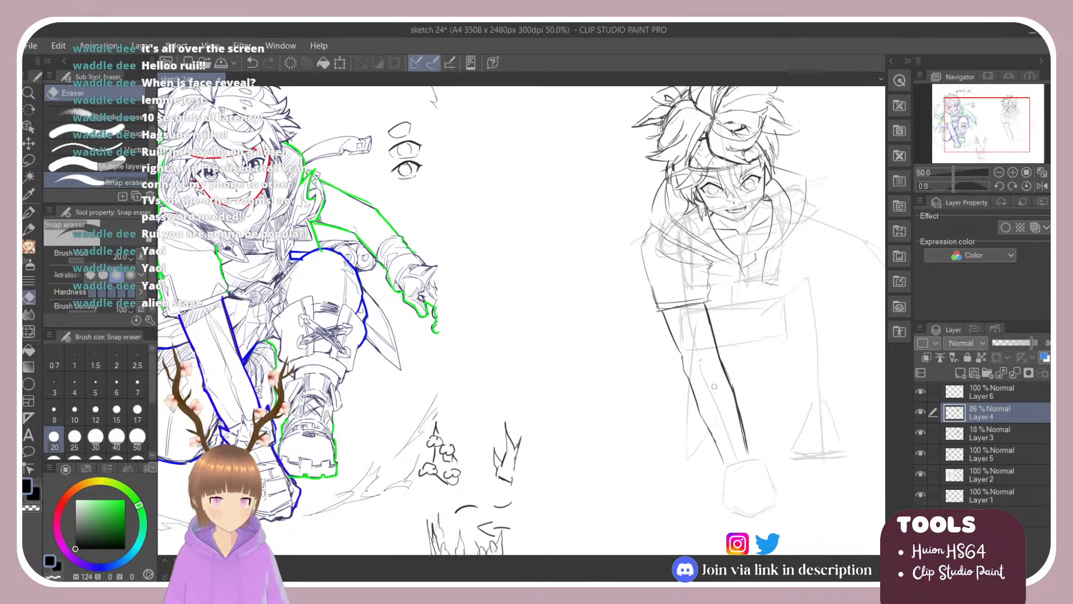
Sketch the outer edge of the hand from the wrist down along the faint hand shape.
{"action": "key", "text": "b"}
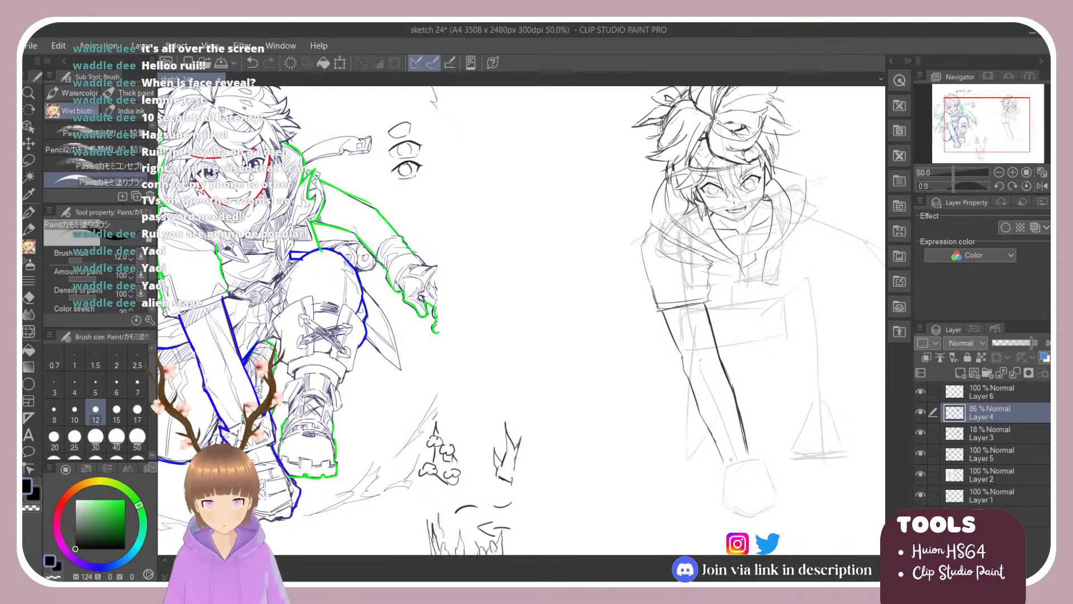
{"action": "mouse_move", "coordinate": [724, 464]}
{"action": "left_mouse_down"}
{"action": "mouse_move", "coordinate": [721, 505]}
{"action": "mouse_move", "coordinate": [735, 514]}
{"action": "left_mouse_up"}
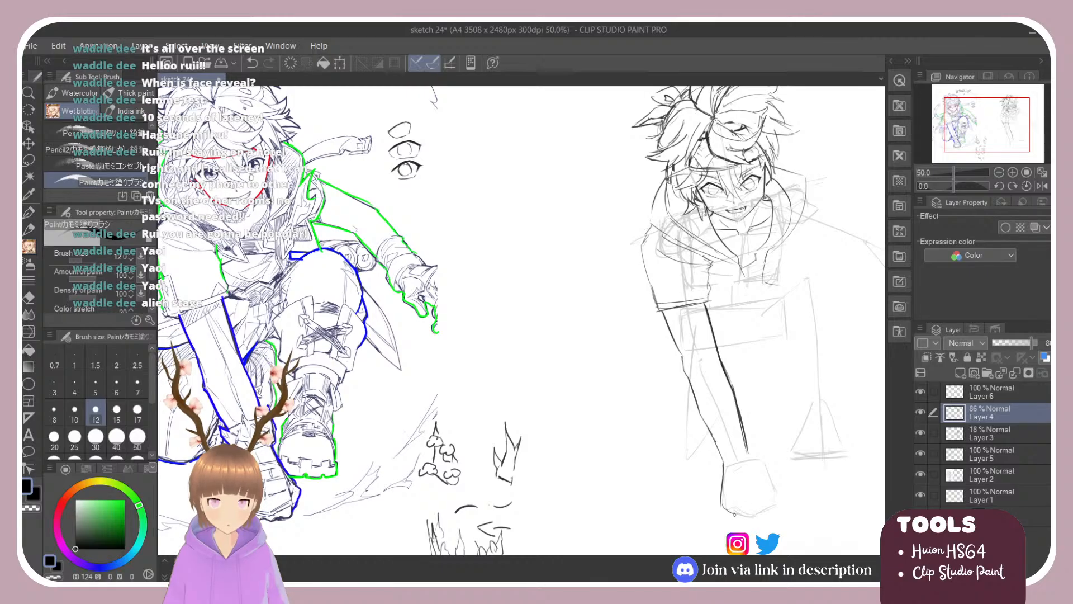
{"action": "key", "text": "ctrl+z"}
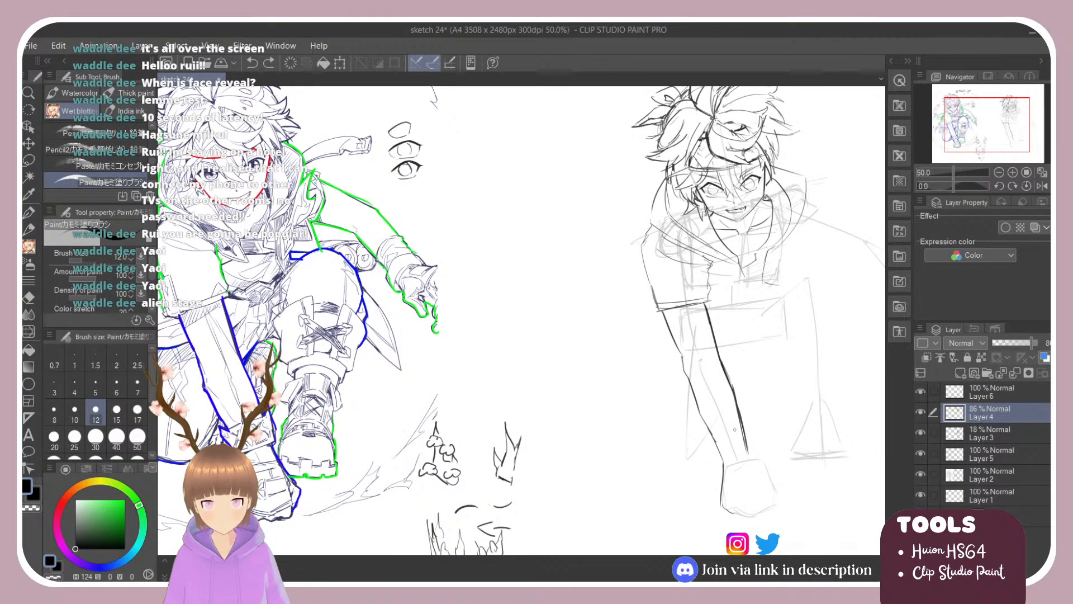
Erase the lower part of the forearm's inner edge and redraw it angled slightly outward to the wrist.
{"action": "key", "text": "e"}
{"action": "mouse_move", "coordinate": [733, 399]}
{"action": "left_mouse_down"}
{"action": "mouse_move", "coordinate": [753, 453]}
{"action": "mouse_move", "coordinate": [746, 425]}
{"action": "mouse_move", "coordinate": [756, 454]}
{"action": "left_mouse_up"}
{"action": "key", "text": "b"}
{"action": "key", "text": "e"}
{"action": "left_click_drag", "start_coordinate": [739, 415], "coordinate": [751, 454]}
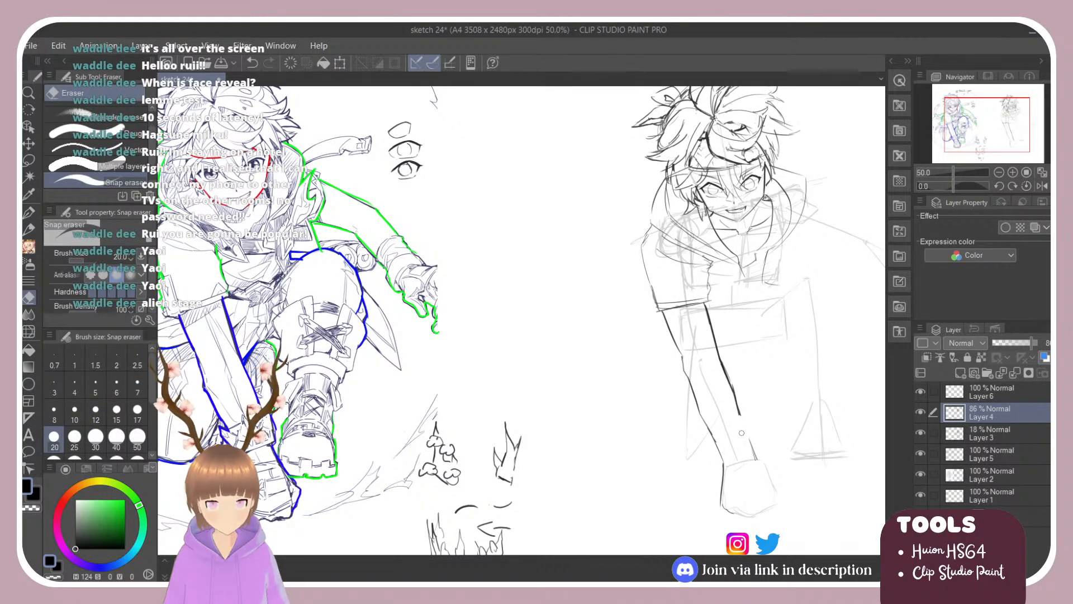
{"action": "key", "text": "b"}
{"action": "left_click_drag", "start_coordinate": [739, 413], "coordinate": [757, 460]}
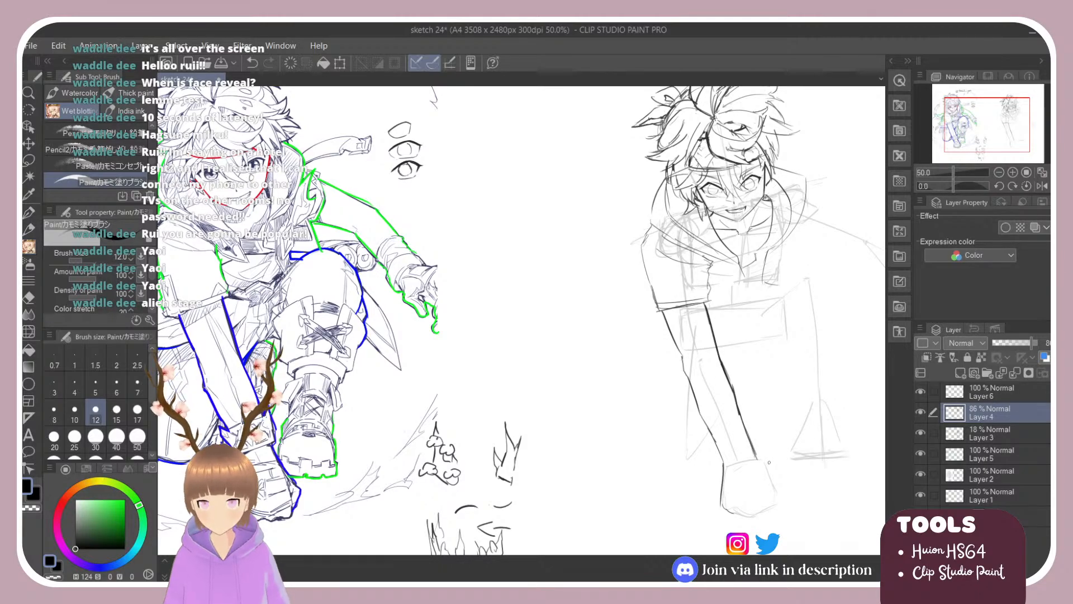
Sketch the inner edge of the hand from the wrist down along the faint hand shape, redoing strokes as needed.
{"action": "key", "text": "ctrl+z"}
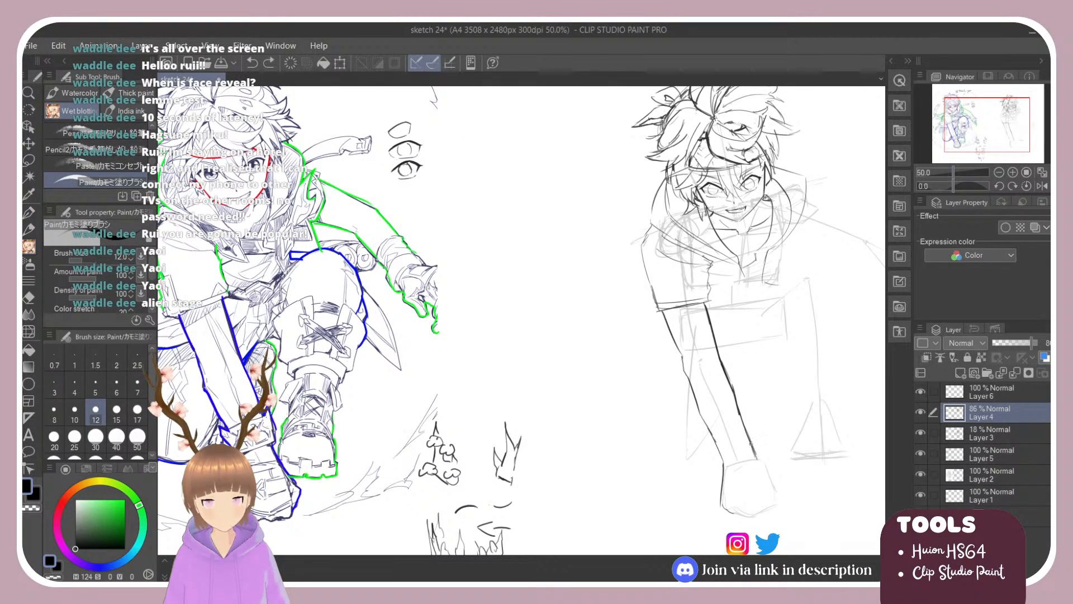
{"action": "key", "text": "ctrl+z"}
{"action": "mouse_move", "coordinate": [750, 444]}
{"action": "left_mouse_down"}
{"action": "mouse_move", "coordinate": [781, 493]}
{"action": "mouse_move", "coordinate": [773, 484]}
{"action": "mouse_move", "coordinate": [776, 510]}
{"action": "left_mouse_up"}
{"action": "key", "text": "ctrl+z"}
{"action": "key", "text": "e"}
{"action": "key", "text": "b"}
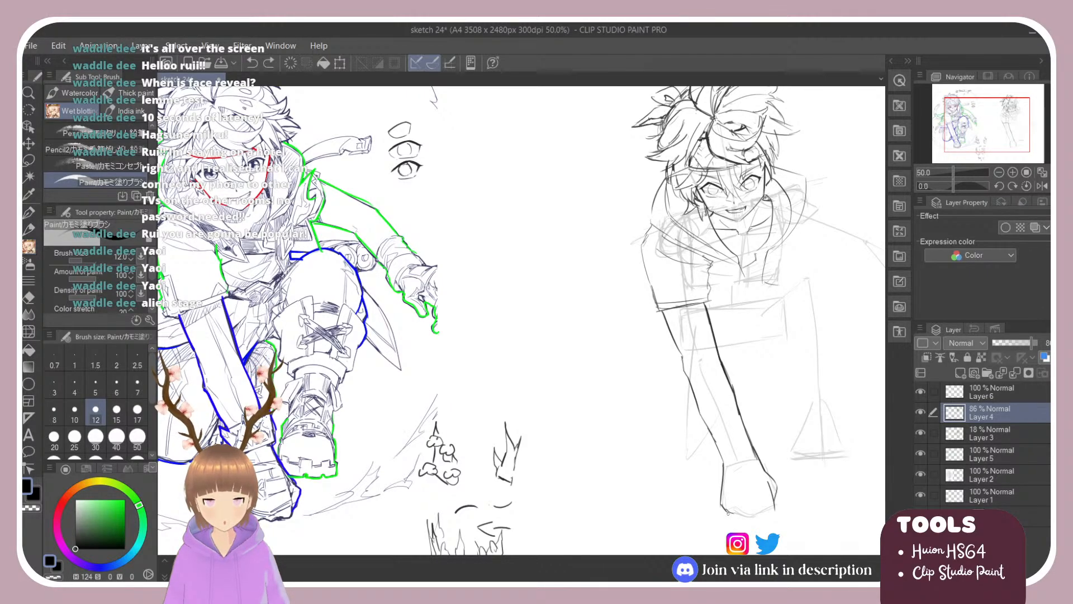
Rework the inner edge of the hand up to the wrist, undoing unsatisfactory strokes.
{"action": "mouse_move", "coordinate": [727, 512]}
{"action": "left_mouse_down"}
{"action": "mouse_move", "coordinate": [774, 514]}
{"action": "mouse_move", "coordinate": [671, 534]}
{"action": "mouse_move", "coordinate": [733, 465]}
{"action": "left_mouse_up"}
{"action": "key", "text": "ctrl+z"}
{"action": "key", "text": "ctrl+z"}
{"action": "key", "text": "ctrl+z"}
{"action": "key", "text": "ctrl+z"}
{"action": "key", "text": "ctrl+z"}
{"action": "key", "text": "ctrl+z"}
Try sketching finger detail lines inside the lowered hand with the canvas rotated.
{"action": "key", "text": "r"}
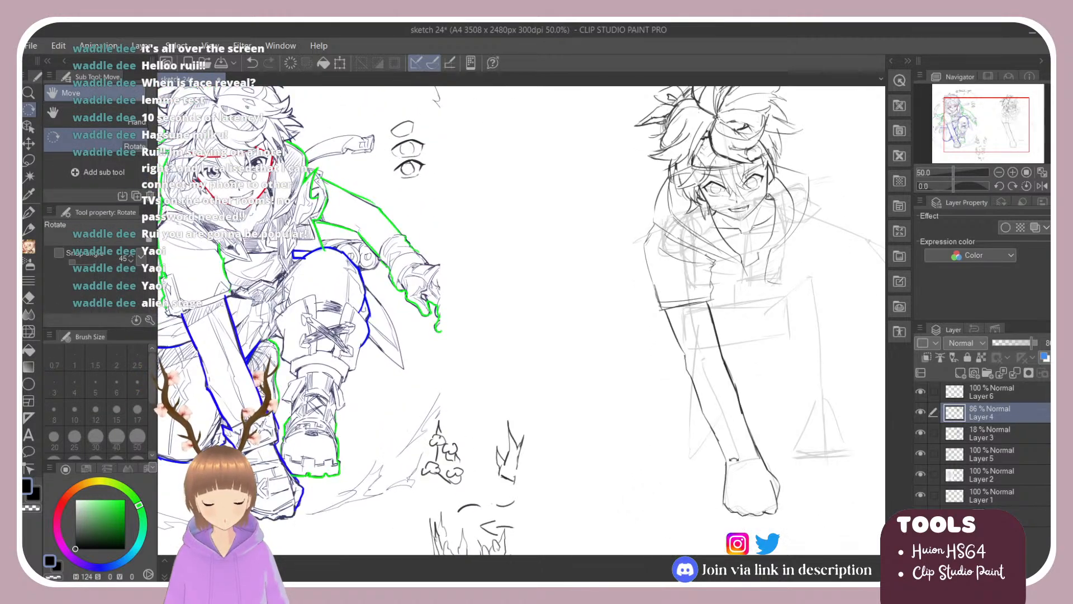
{"action": "scroll", "coordinate": [662, 439], "scroll_direction": "down", "scroll_amount": 1}
{"action": "scroll", "coordinate": [750, 460], "scroll_direction": "up", "scroll_amount": 2}
{"action": "left_click_drag", "start_coordinate": [616, 430], "coordinate": [519, 365]}
{"action": "scroll", "coordinate": [519, 364], "scroll_direction": "down", "scroll_amount": 2}
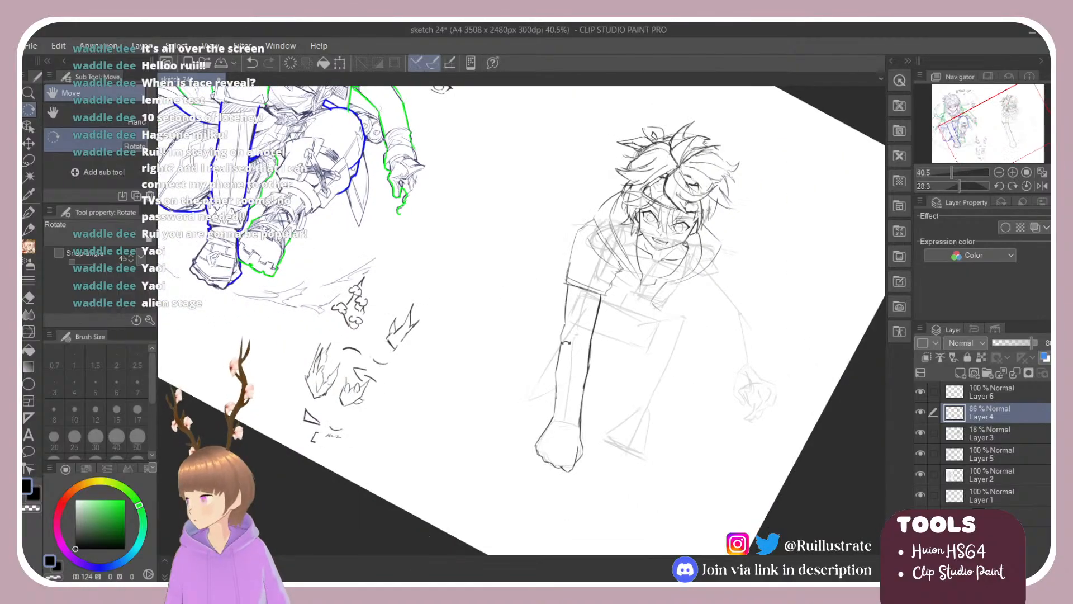
{"action": "scroll", "coordinate": [589, 435], "scroll_direction": "up", "scroll_amount": 1}
{"action": "key", "text": "b"}
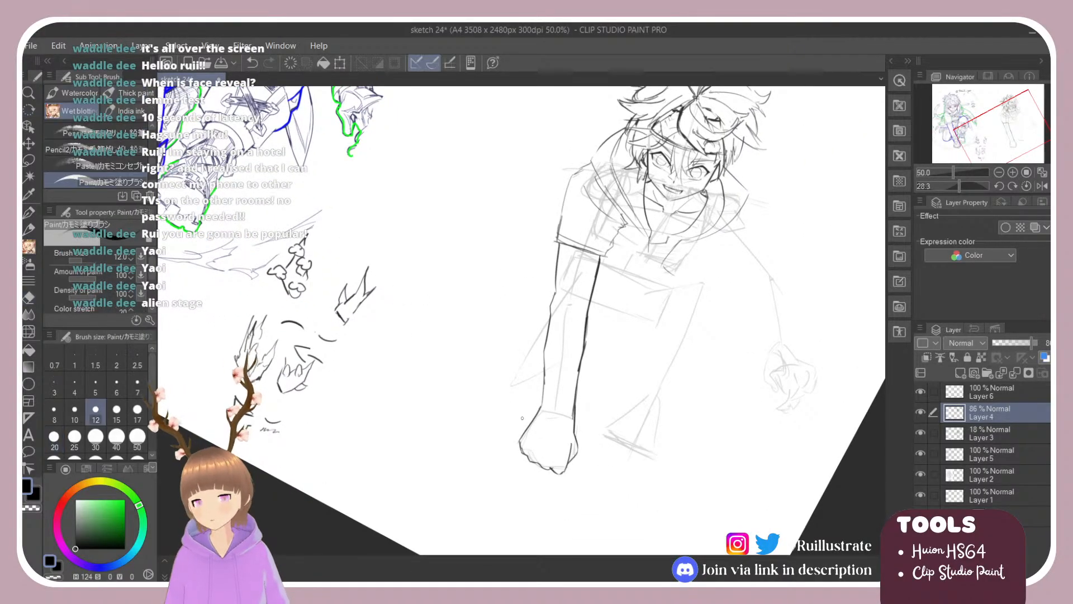
{"action": "left_click_drag", "start_coordinate": [527, 437], "coordinate": [541, 452]}
{"action": "key", "text": "ctrl+z"}
{"action": "key", "text": "ctrl+z"}
{"action": "key", "text": "ctrl+z"}
{"action": "key", "text": "ctrl+z"}
{"action": "key", "text": "ctrl+z"}
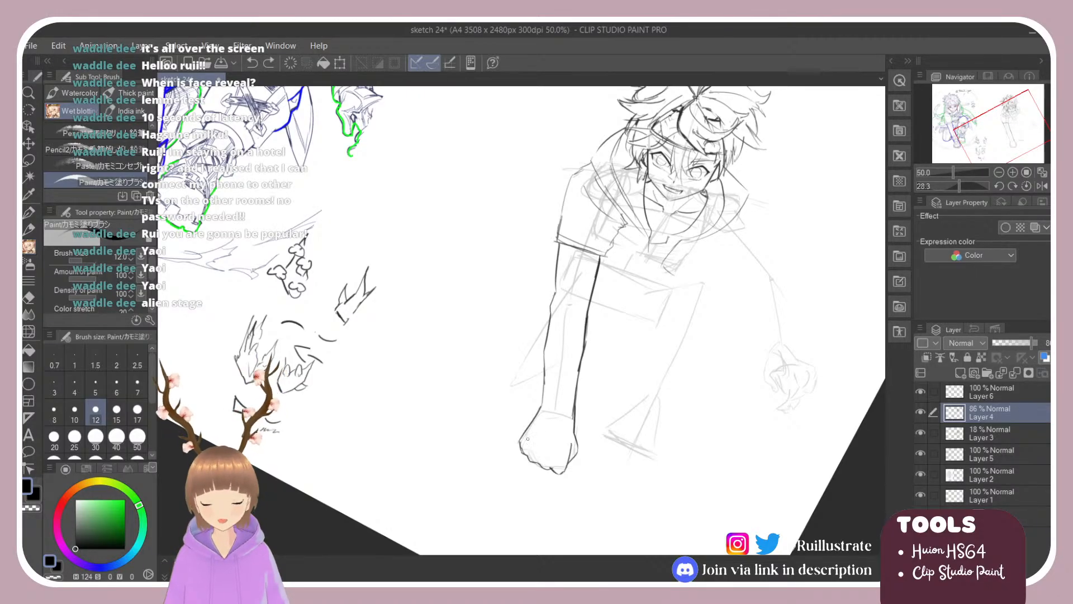
{"action": "scroll", "coordinate": [558, 460], "scroll_direction": "down", "scroll_amount": 1}
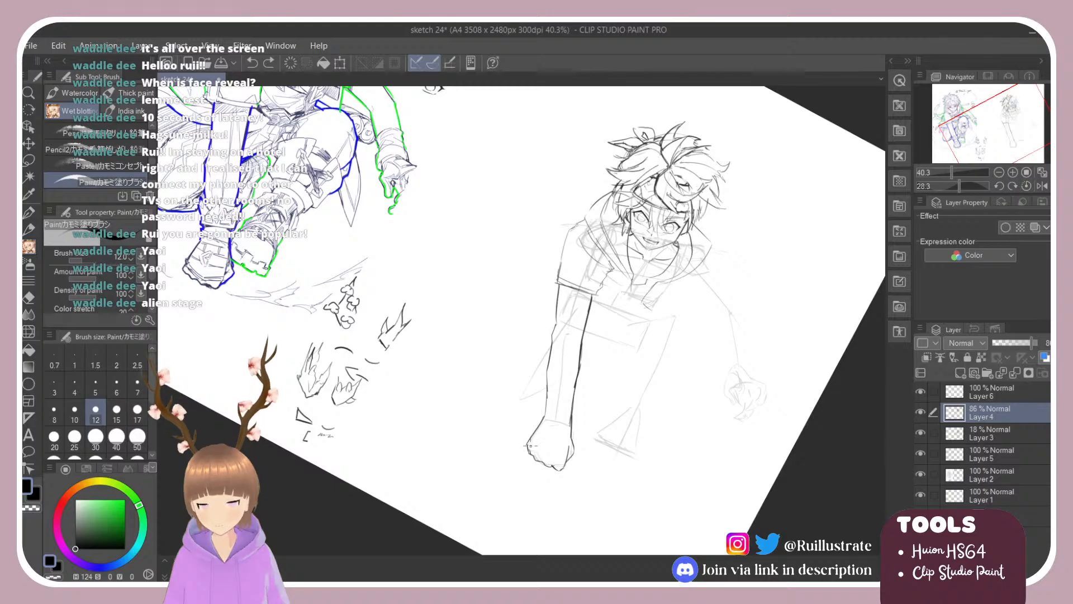
{"action": "mouse_move", "coordinate": [526, 442]}
{"action": "left_mouse_down"}
{"action": "mouse_move", "coordinate": [549, 464]}
{"action": "mouse_move", "coordinate": [604, 348]}
{"action": "left_mouse_up"}
{"action": "key", "text": "ctrl+z"}
{"action": "key", "text": "shift+space"}
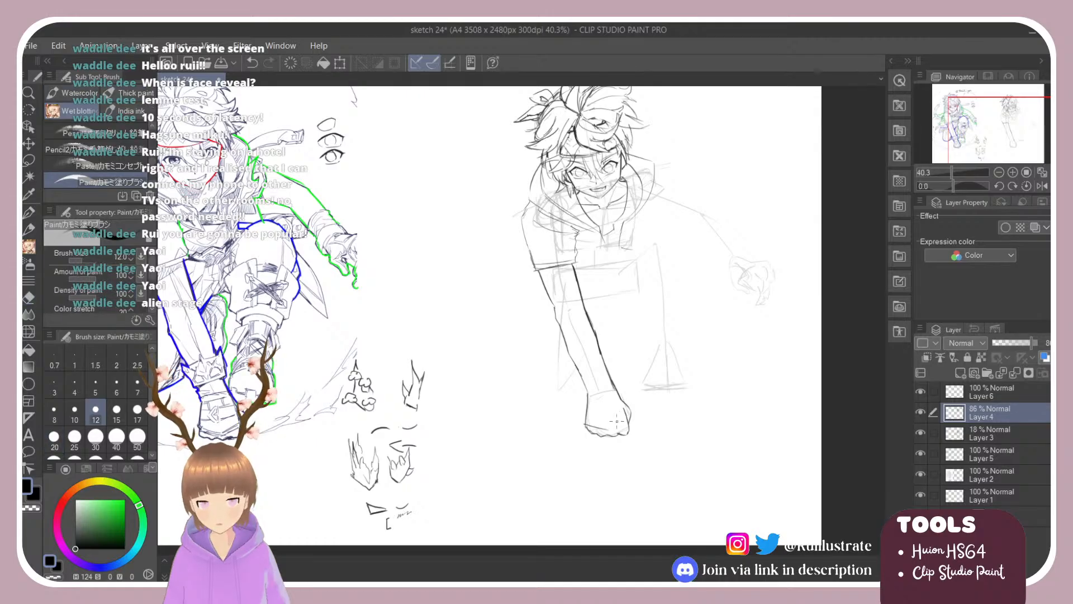
Sketch the finger line across the lower part of the hand and a narrow cuff band around the wrist.
{"action": "left_click_drag", "start_coordinate": [610, 431], "coordinate": [625, 424]}
{"action": "key", "text": "ctrl+z"}
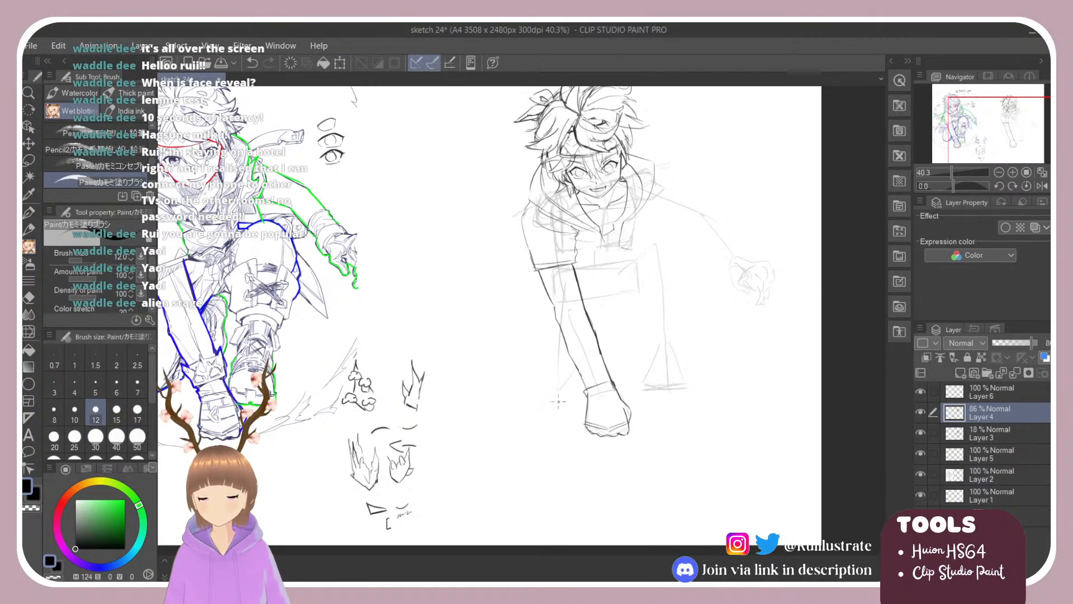
{"action": "scroll", "coordinate": [558, 401], "scroll_direction": "up", "scroll_amount": 1}
{"action": "scroll", "coordinate": [693, 354], "scroll_direction": "down", "scroll_amount": 2}
{"action": "scroll", "coordinate": [539, 354], "scroll_direction": "up", "scroll_amount": 4}
{"action": "scroll", "coordinate": [539, 353], "scroll_direction": "down", "scroll_amount": 2}
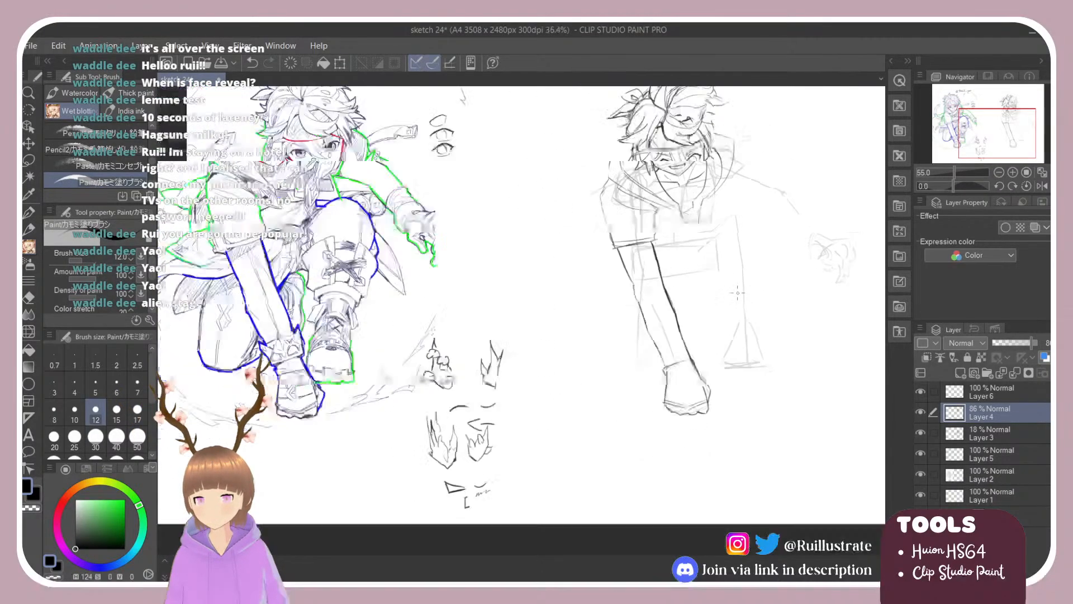
{"action": "scroll", "coordinate": [518, 333], "scroll_direction": "up", "scroll_amount": 3}
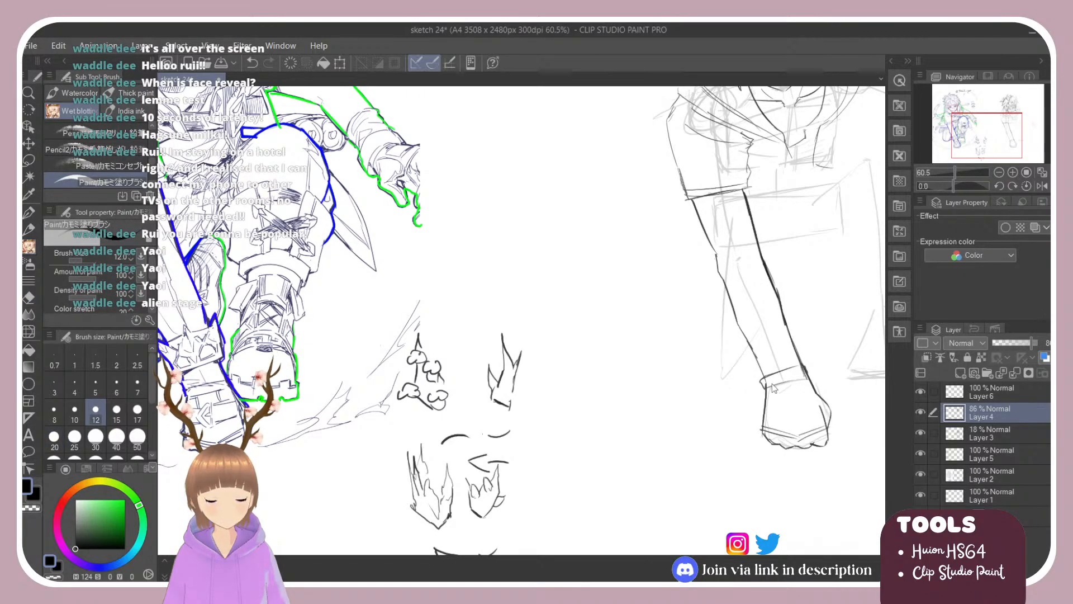
{"action": "key", "text": "ctrl+z"}
{"action": "left_click_drag", "start_coordinate": [768, 385], "coordinate": [807, 378]}
{"action": "key", "text": "ctrl+z"}
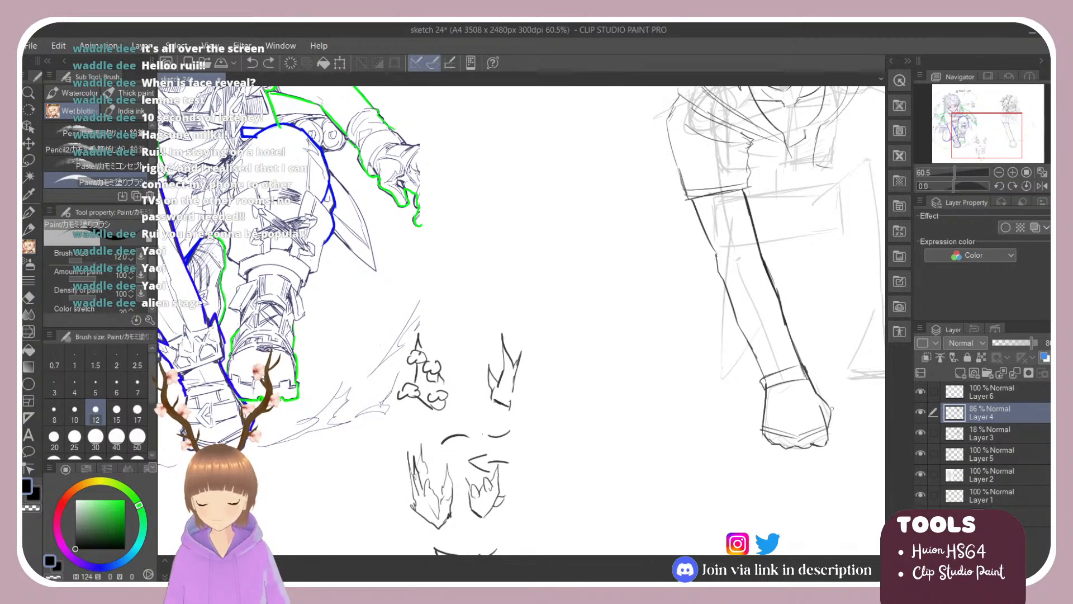
Redraw the outer edge of the hand below the wrist as an angular bump running down to the fingertips, erasing the old outline.
{"action": "left_click_drag", "start_coordinate": [820, 400], "coordinate": [824, 412]}
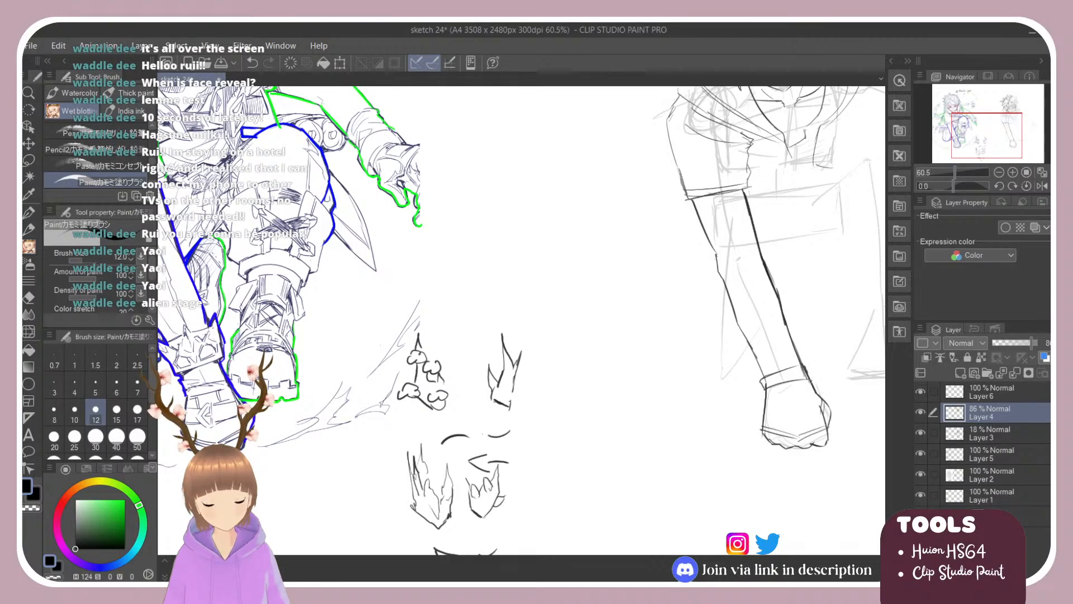
{"action": "key", "text": "e"}
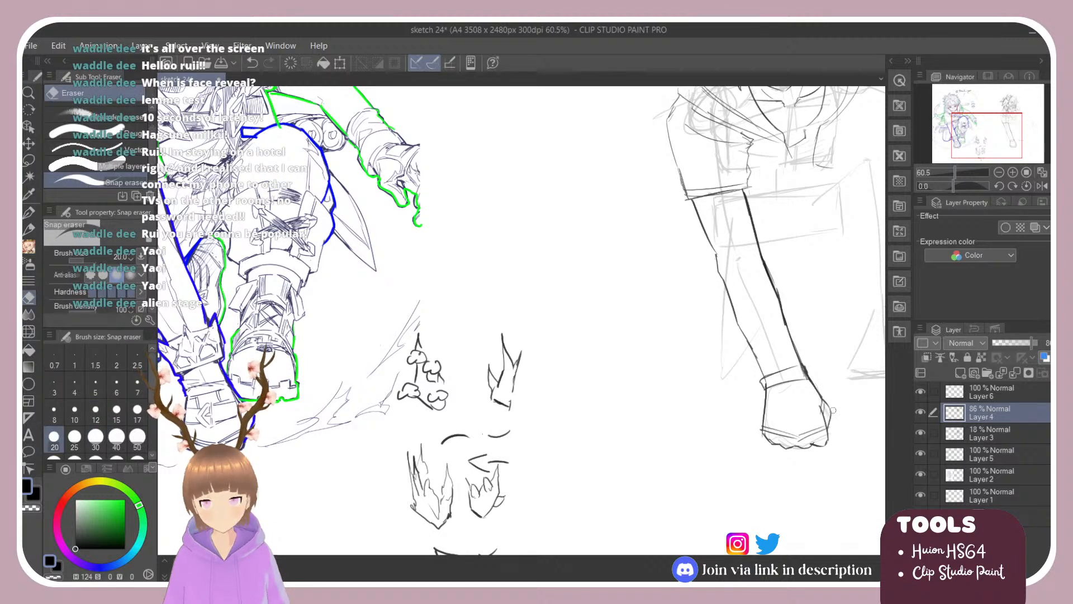
{"action": "key", "text": "b"}
{"action": "mouse_move", "coordinate": [821, 399]}
{"action": "left_mouse_down"}
{"action": "mouse_move", "coordinate": [837, 413]}
{"action": "mouse_move", "coordinate": [835, 430]}
{"action": "mouse_move", "coordinate": [826, 420]}
{"action": "mouse_move", "coordinate": [830, 446]}
{"action": "left_mouse_up"}
{"action": "key", "text": "e"}
{"action": "key", "text": "b"}
{"action": "key", "text": "e"}
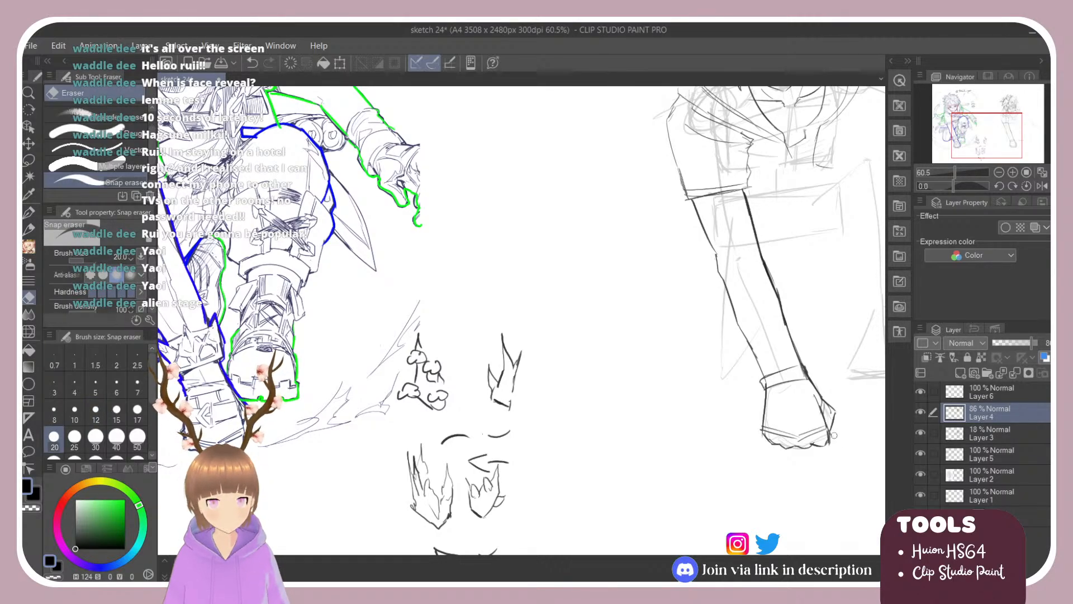
{"action": "key", "text": "b"}
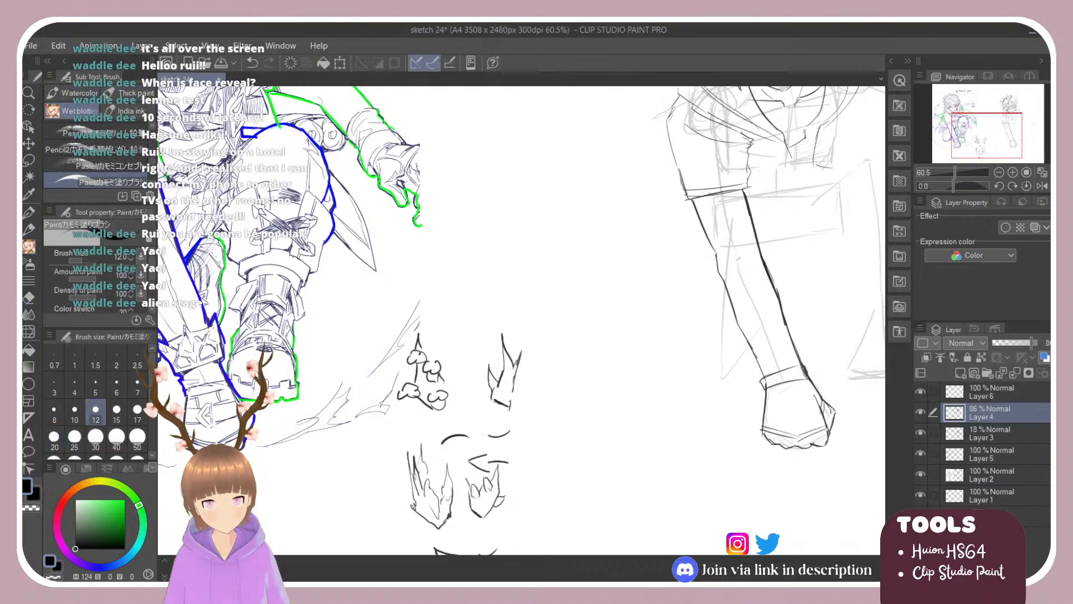
Trim the overshooting line at the corner of the hand's outer bump and redraw the small strokes there.
{"action": "key", "text": "e"}
{"action": "left_click_drag", "start_coordinate": [831, 403], "coordinate": [837, 411]}
{"action": "key", "text": "b"}
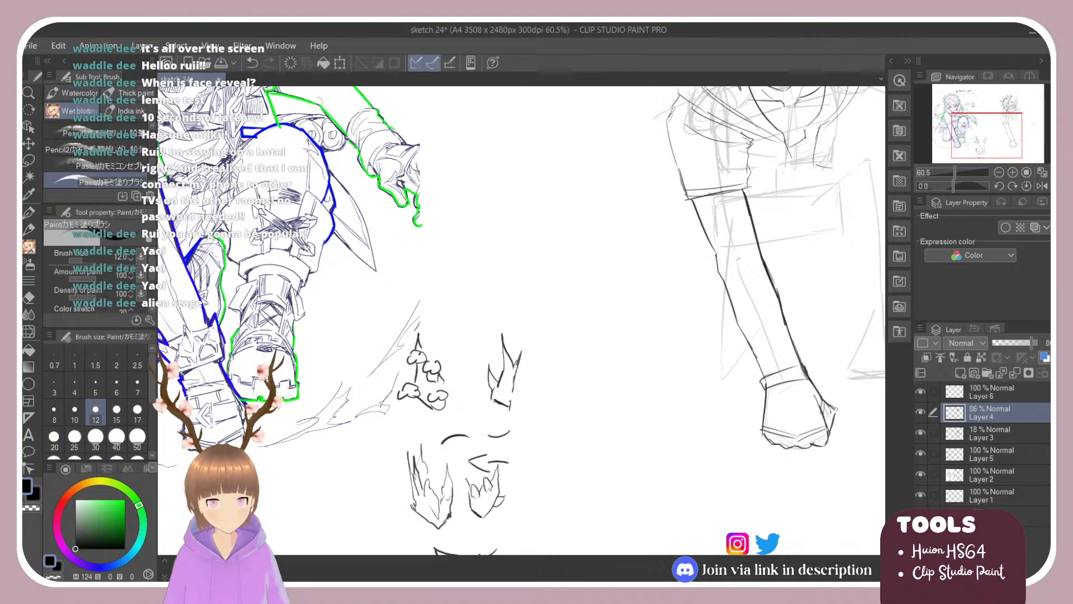
{"action": "left_click_drag", "start_coordinate": [834, 410], "coordinate": [832, 421]}
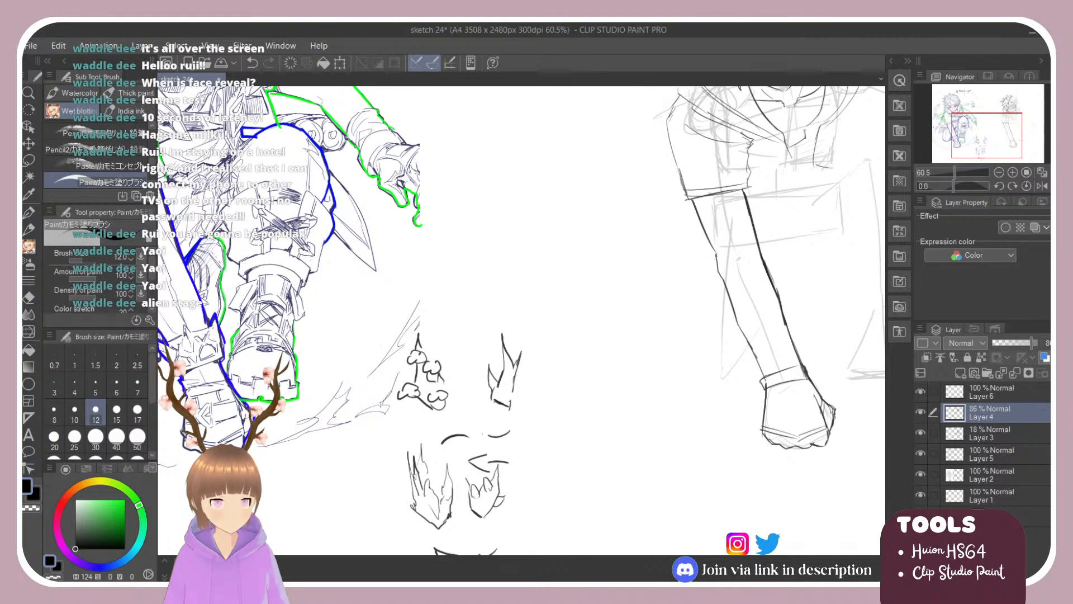
{"action": "key", "text": "ctrl+z"}
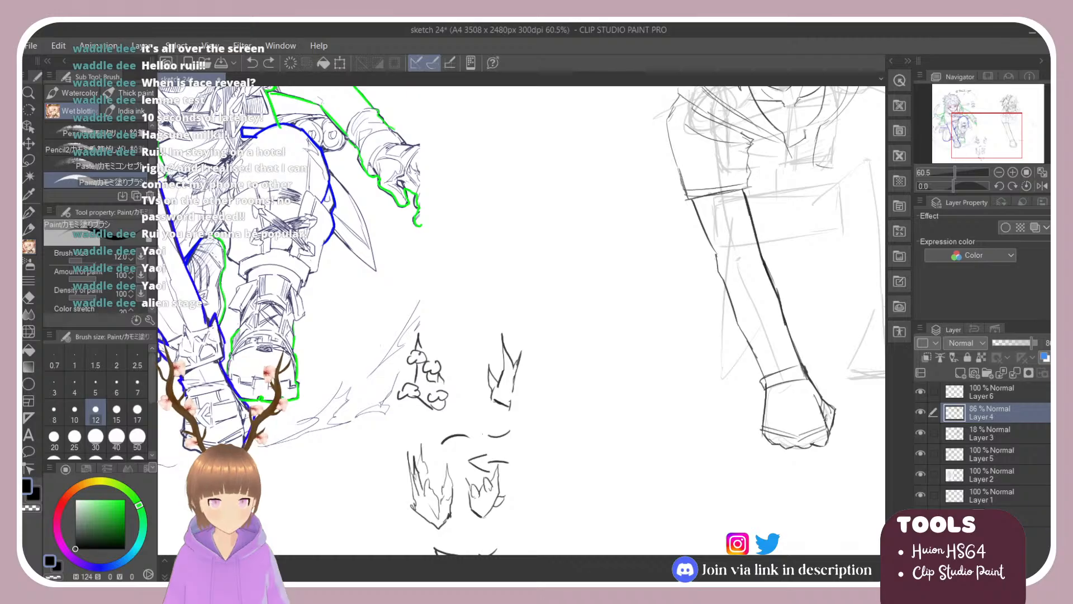
{"action": "left_click_drag", "start_coordinate": [830, 407], "coordinate": [824, 416]}
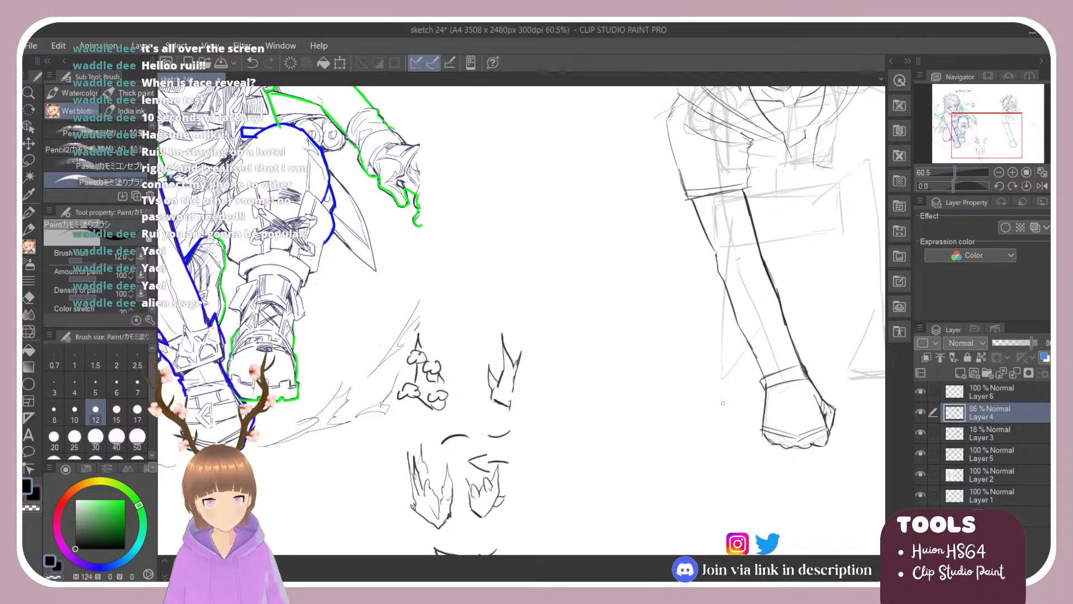
Sketch the angled shoulder edge beside the hood on the outstretched arm's side, over the faint construction lines.
{"action": "scroll", "coordinate": [723, 403], "scroll_direction": "down", "scroll_amount": 2}
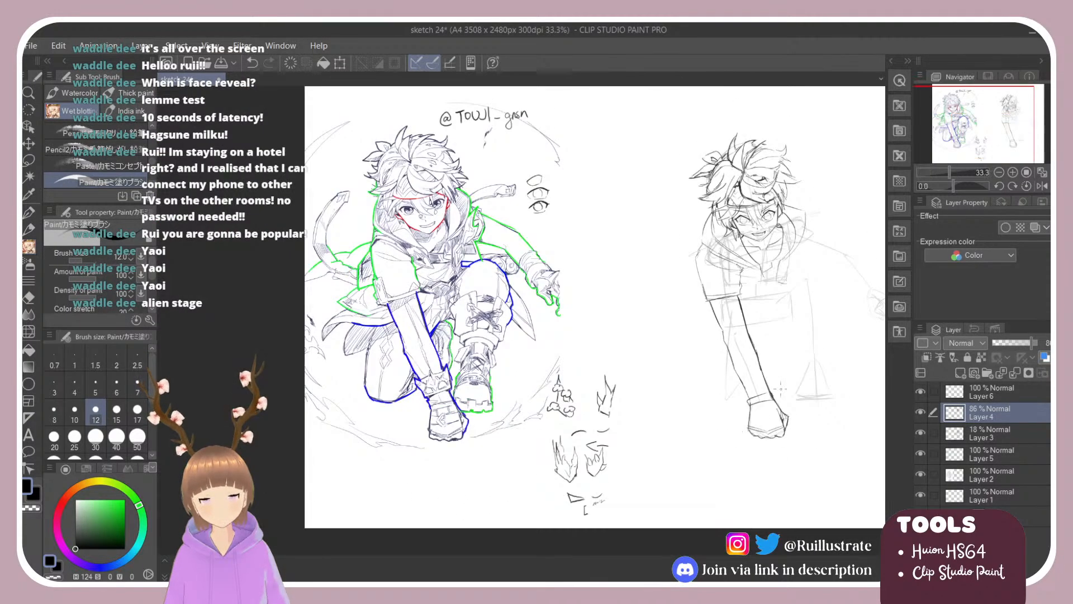
{"action": "scroll", "coordinate": [813, 340], "scroll_direction": "up", "scroll_amount": 2}
{"action": "scroll", "coordinate": [559, 442], "scroll_direction": "down", "scroll_amount": 6}
{"action": "scroll", "coordinate": [709, 378], "scroll_direction": "up", "scroll_amount": 7}
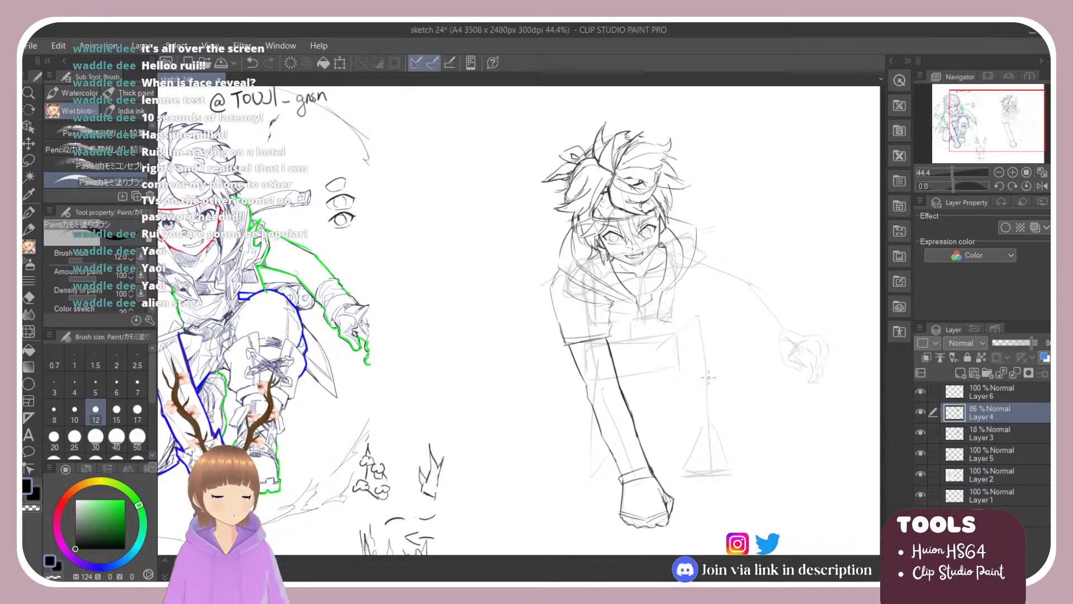
{"action": "scroll", "coordinate": [708, 377], "scroll_direction": "up", "scroll_amount": 3}
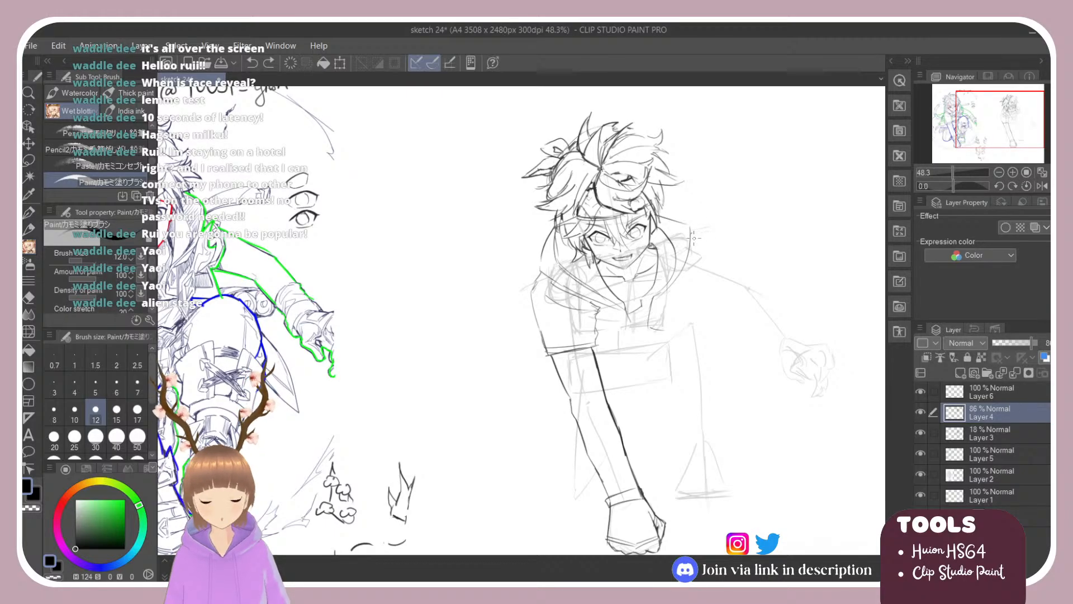
{"action": "left_click", "coordinate": [696, 237]}
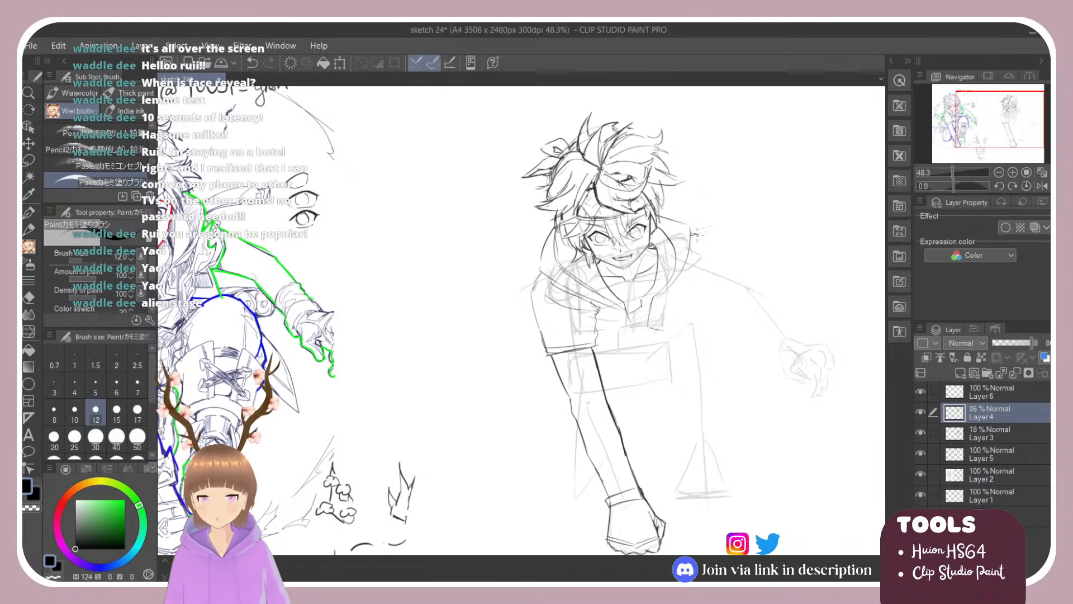
{"action": "mouse_move", "coordinate": [696, 234]}
{"action": "left_mouse_down"}
{"action": "mouse_move", "coordinate": [707, 260]}
{"action": "mouse_move", "coordinate": [676, 292]}
{"action": "mouse_move", "coordinate": [694, 284]}
{"action": "left_mouse_up"}
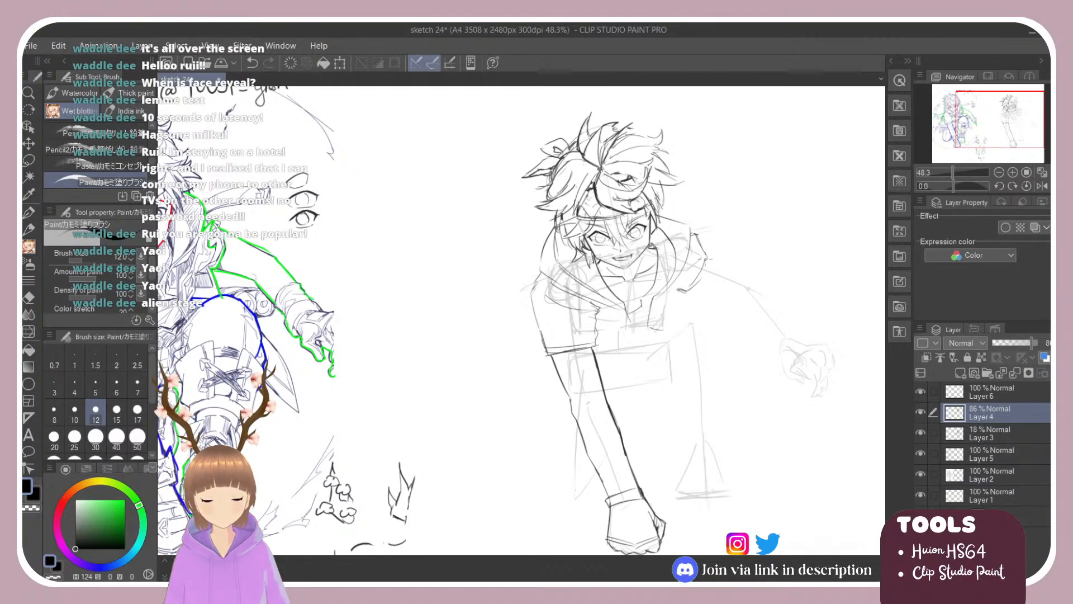
Draw the upper edge of the outstretched arm as a dark diagonal line from the shoulder toward the elbow, redoing it until clean.
{"action": "key", "text": "r"}
{"action": "mouse_move", "coordinate": [725, 251]}
{"action": "left_mouse_down"}
{"action": "mouse_move", "coordinate": [755, 250]}
{"action": "mouse_move", "coordinate": [759, 285]}
{"action": "left_mouse_up"}
{"action": "key", "text": "e"}
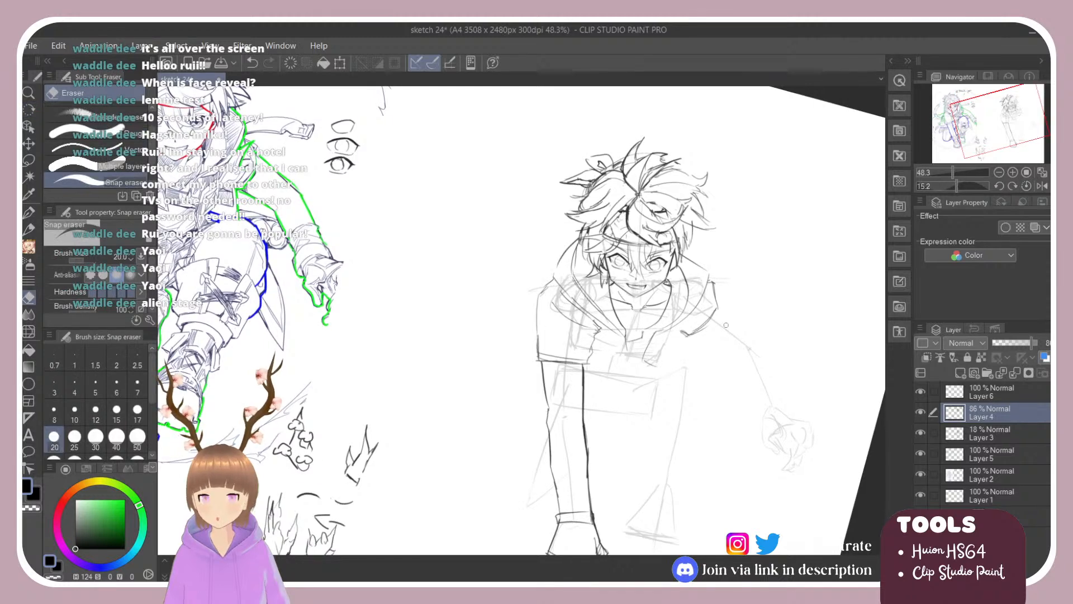
{"action": "scroll", "coordinate": [846, 374], "scroll_direction": "down", "scroll_amount": 2}
{"action": "scroll", "coordinate": [846, 374], "scroll_direction": "up", "scroll_amount": 3}
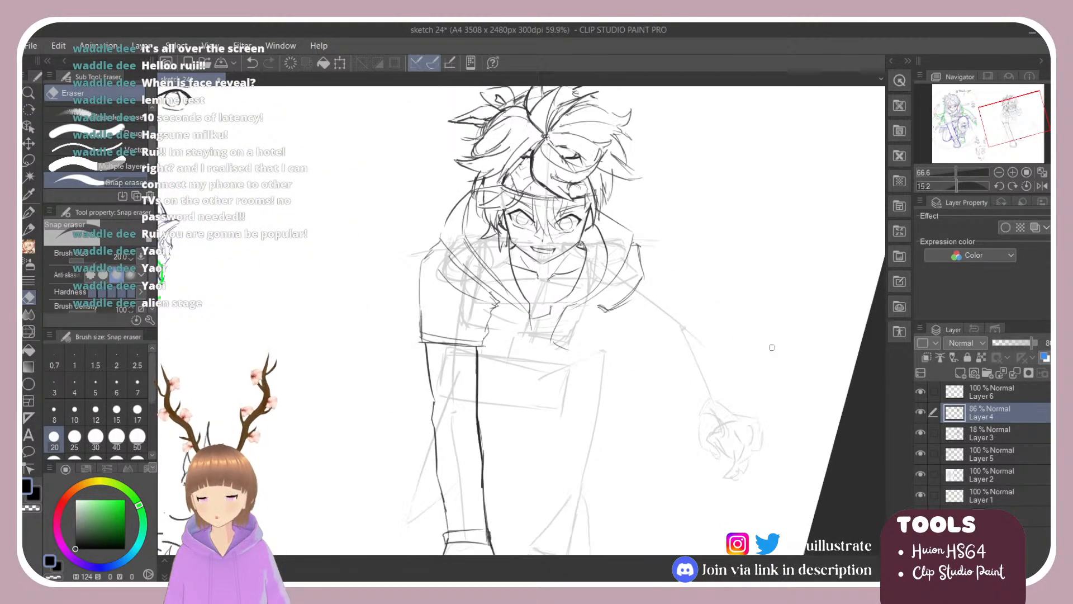
{"action": "scroll", "coordinate": [767, 356], "scroll_direction": "down", "scroll_amount": 1}
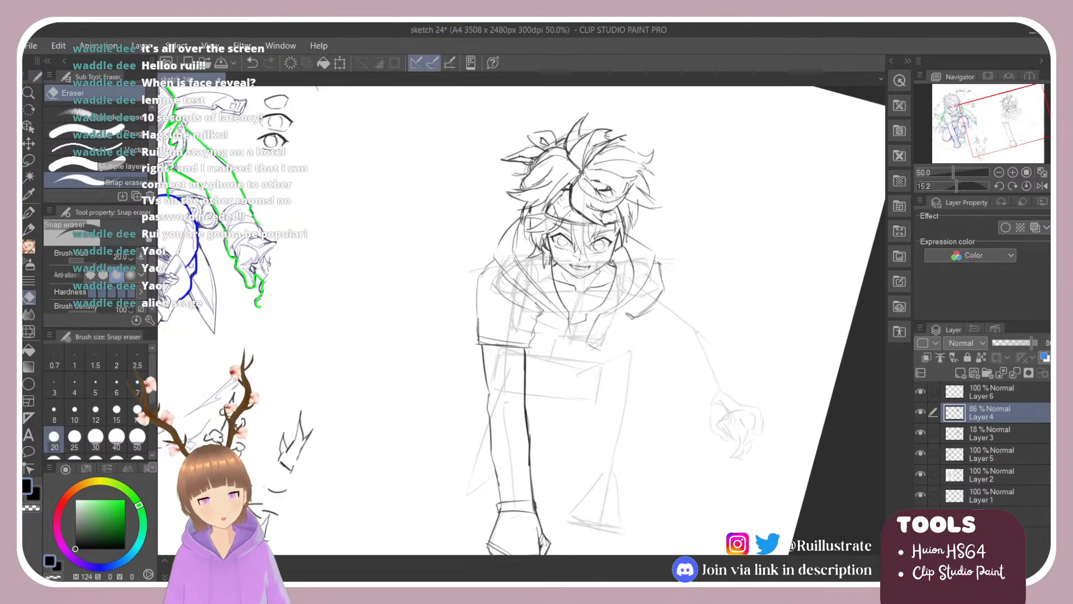
{"action": "key", "text": "r"}
{"action": "left_click_drag", "start_coordinate": [667, 281], "coordinate": [680, 293]}
{"action": "key", "text": "e"}
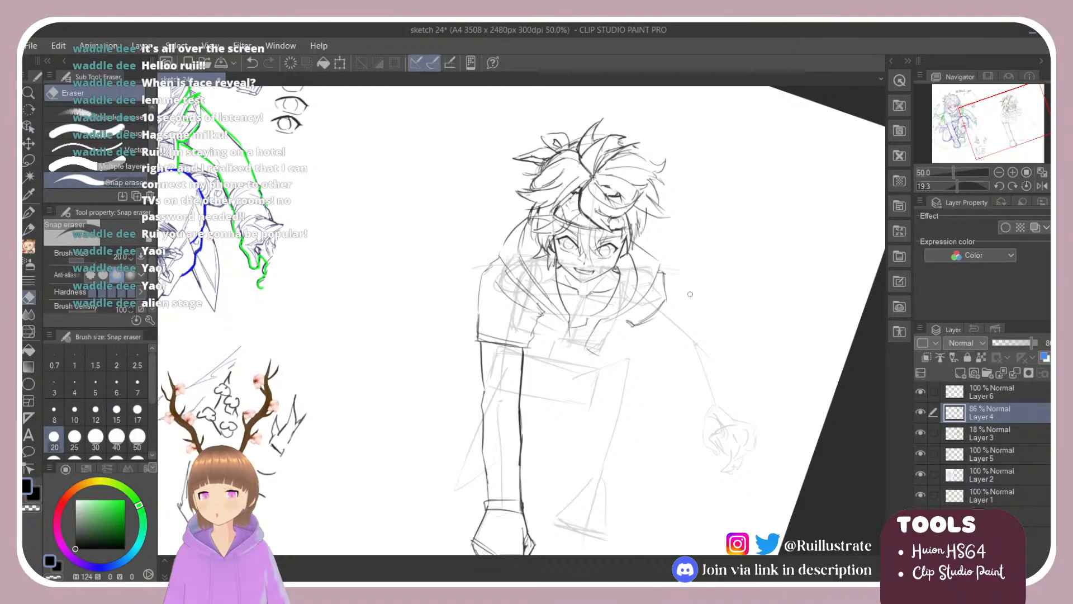
{"action": "key", "text": "b"}
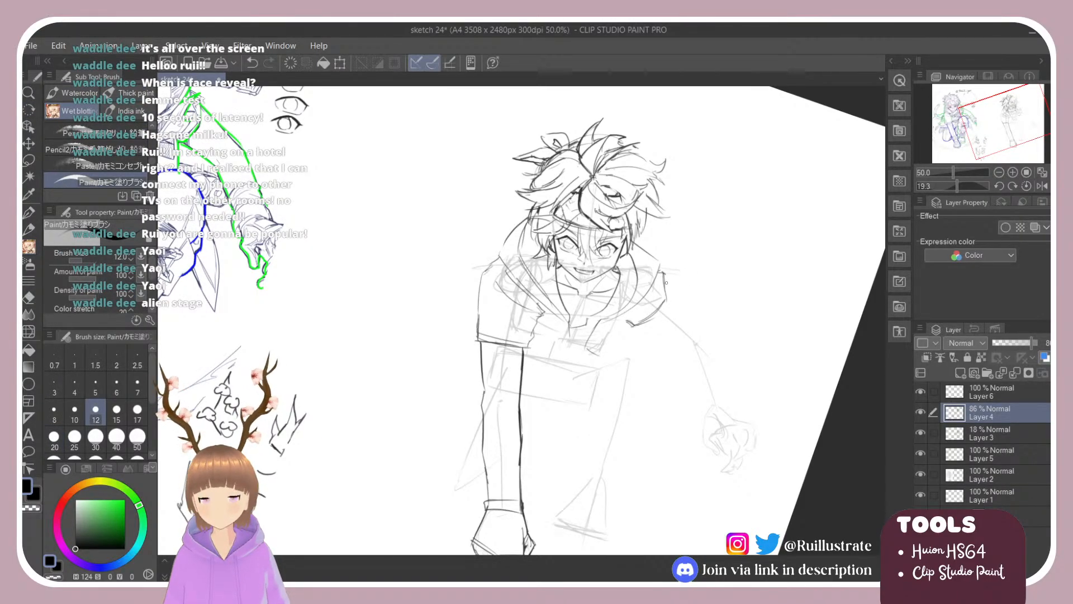
{"action": "key", "text": "ctrl+z"}
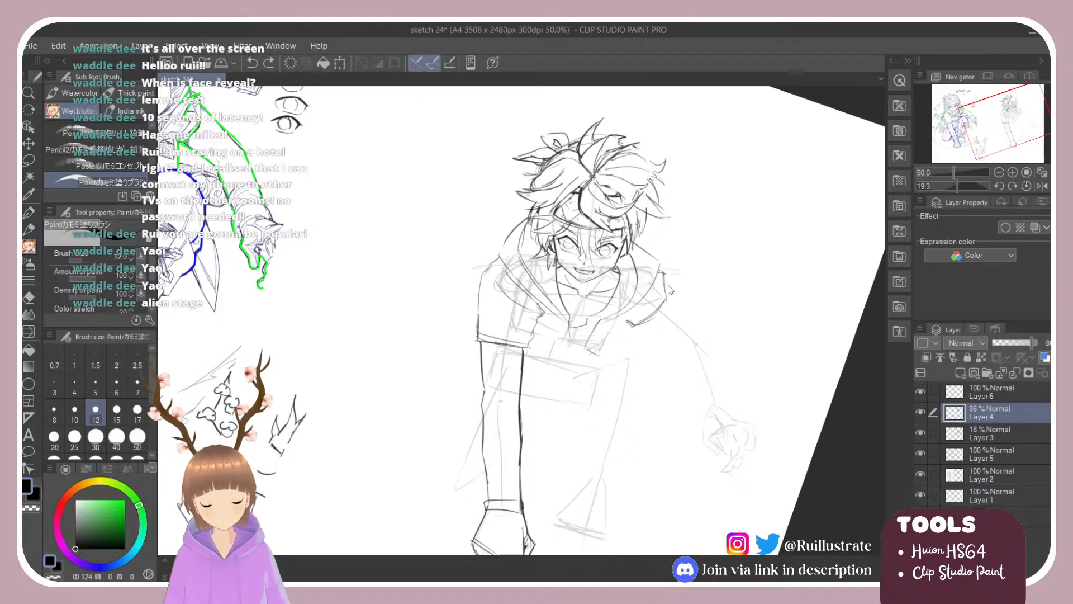
{"action": "left_click_drag", "start_coordinate": [664, 280], "coordinate": [705, 325]}
{"action": "key", "text": "ctrl+z"}
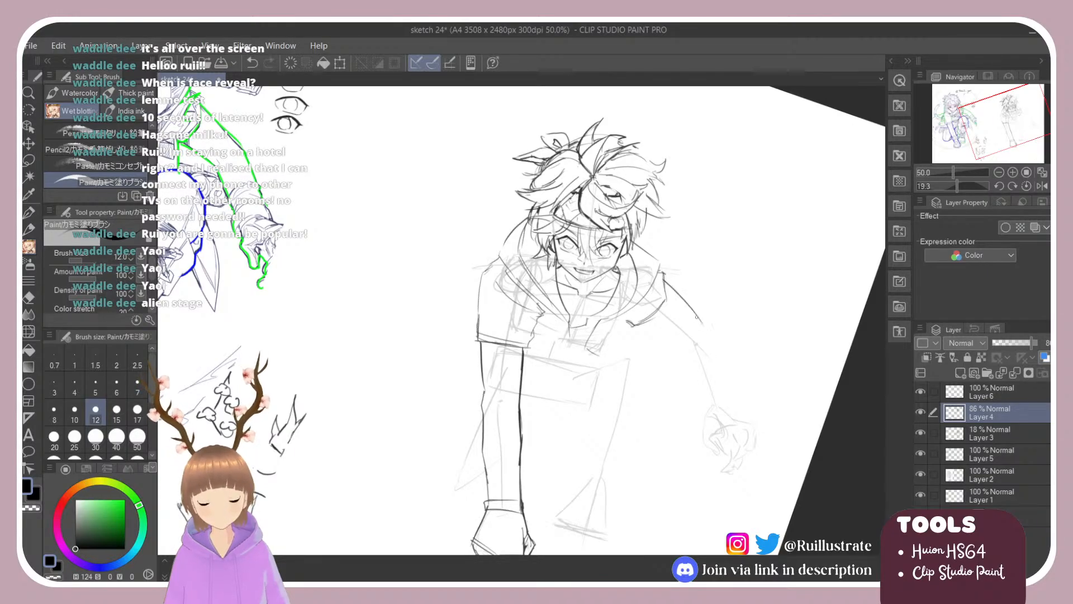
{"action": "key", "text": "ctrl+z"}
{"action": "left_click_drag", "start_coordinate": [664, 281], "coordinate": [706, 330]}
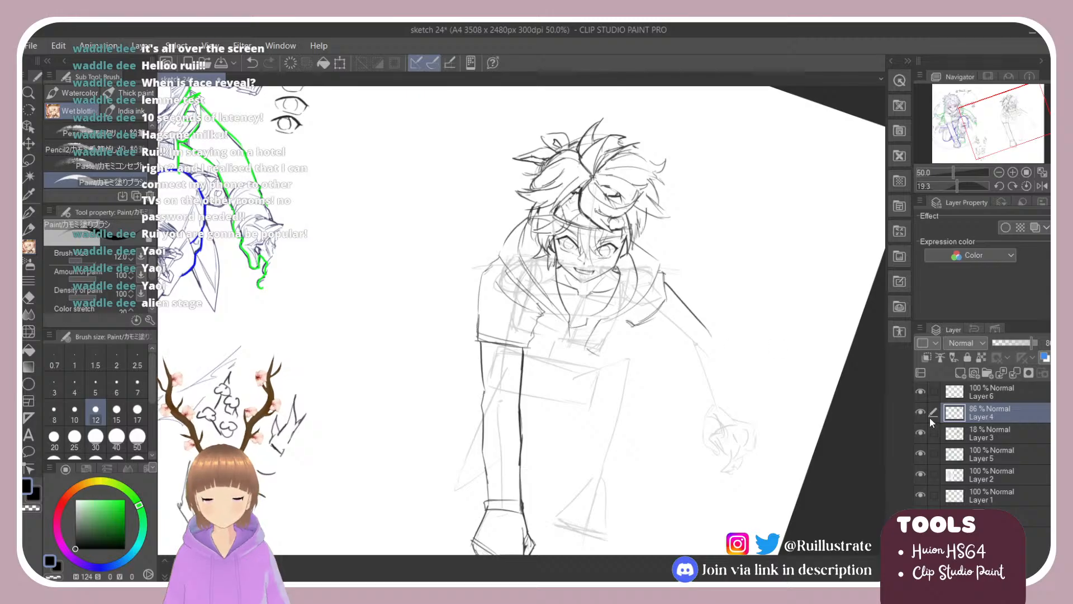
Hide Layer 5, which holds the coloured outlines over the reference drawing.
{"action": "left_click", "coordinate": [920, 433]}
{"action": "left_click", "coordinate": [921, 434]}
{"action": "left_click", "coordinate": [922, 453]}
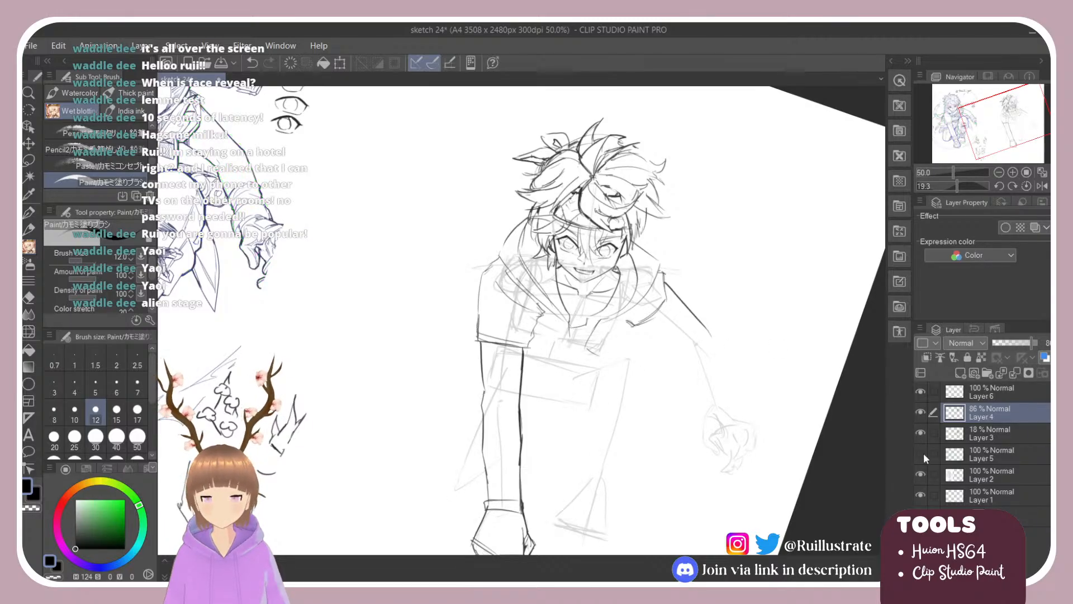
Sketch the lower edge of the outstretched upper arm from the shoulder edge outward, redrawing it once.
{"action": "left_click_drag", "start_coordinate": [639, 323], "coordinate": [675, 341]}
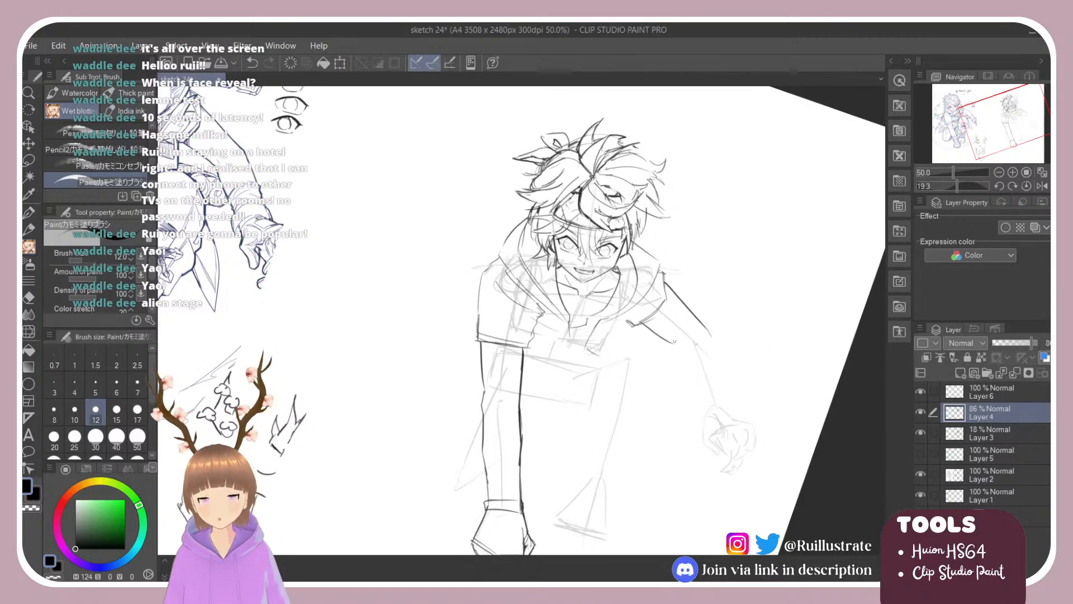
{"action": "key", "text": "ctrl+z"}
{"action": "key", "text": "ctrl+y"}
{"action": "key", "text": "ctrl+z"}
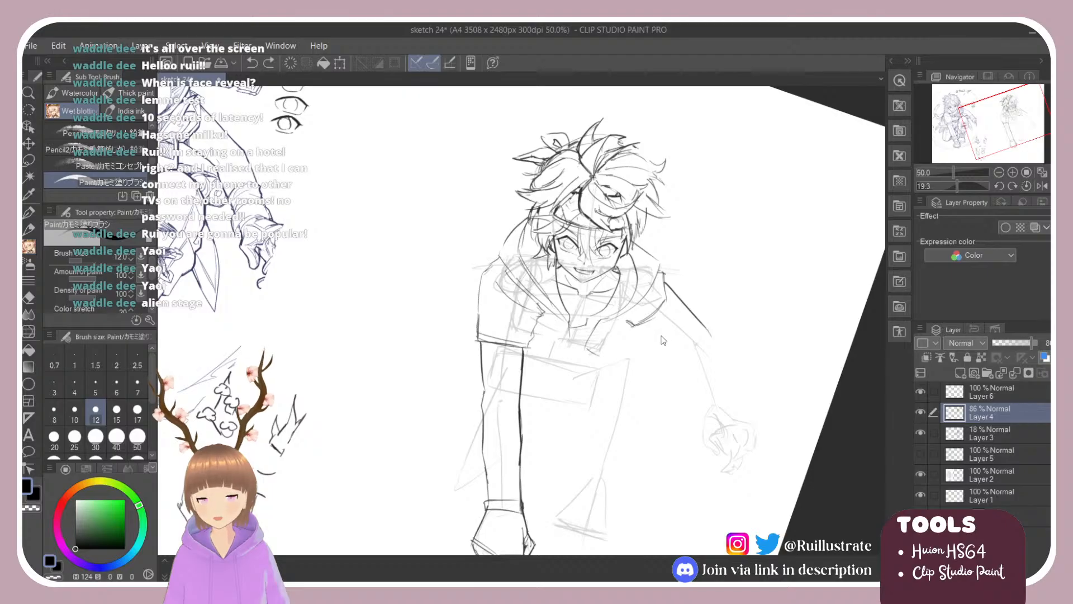
{"action": "left_click_drag", "start_coordinate": [645, 325], "coordinate": [669, 342]}
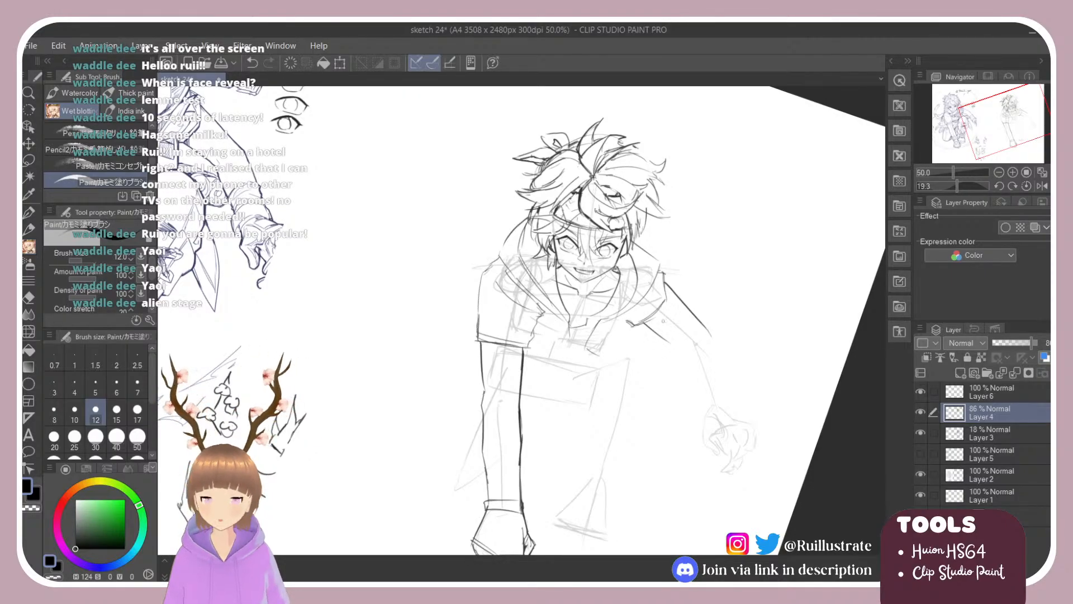
Redraw the lower edge of the outstretched upper arm from the sleeve opening toward the elbow, retrying the stroke until it is clean.
{"action": "key", "text": "ctrl+z"}
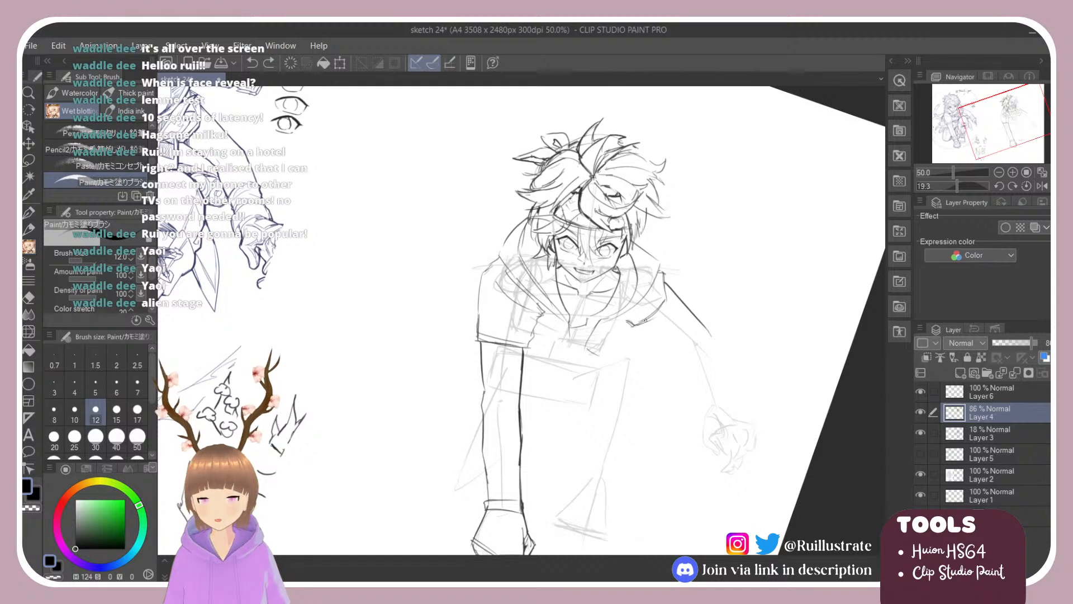
{"action": "mouse_move", "coordinate": [645, 324]}
{"action": "left_mouse_down"}
{"action": "mouse_move", "coordinate": [679, 346]}
{"action": "mouse_move", "coordinate": [655, 337]}
{"action": "mouse_move", "coordinate": [667, 343]}
{"action": "left_mouse_up"}
{"action": "key", "text": "ctrl+z"}
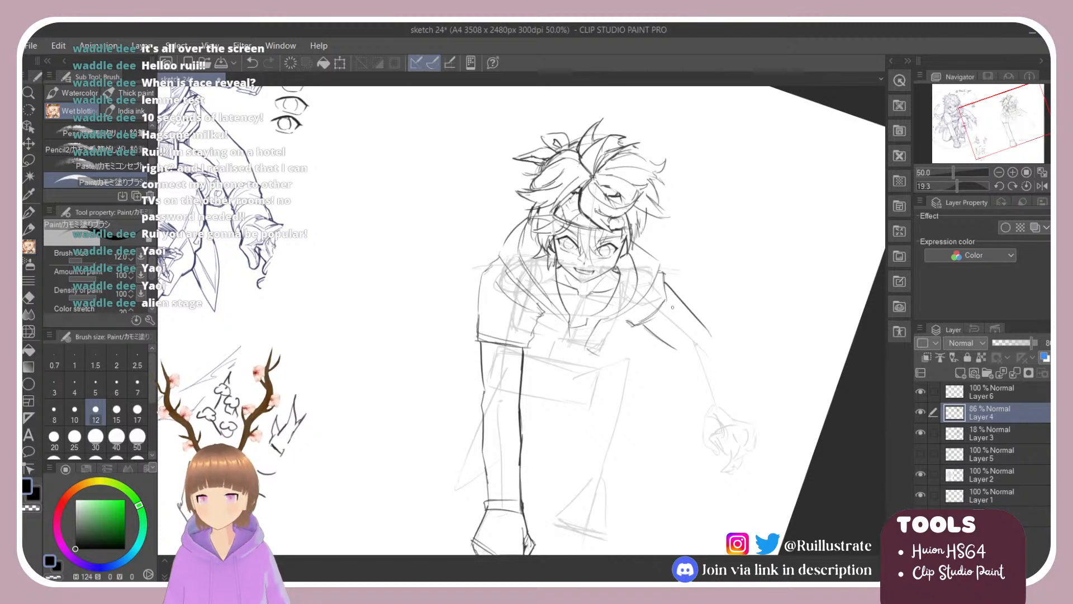
{"action": "key", "text": "ctrl+z"}
{"action": "left_click_drag", "start_coordinate": [647, 323], "coordinate": [674, 342]}
Erase part of the outstretched upper arm's top edge and redraw it as a clean diagonal down to the elbow.
{"action": "key", "text": "e"}
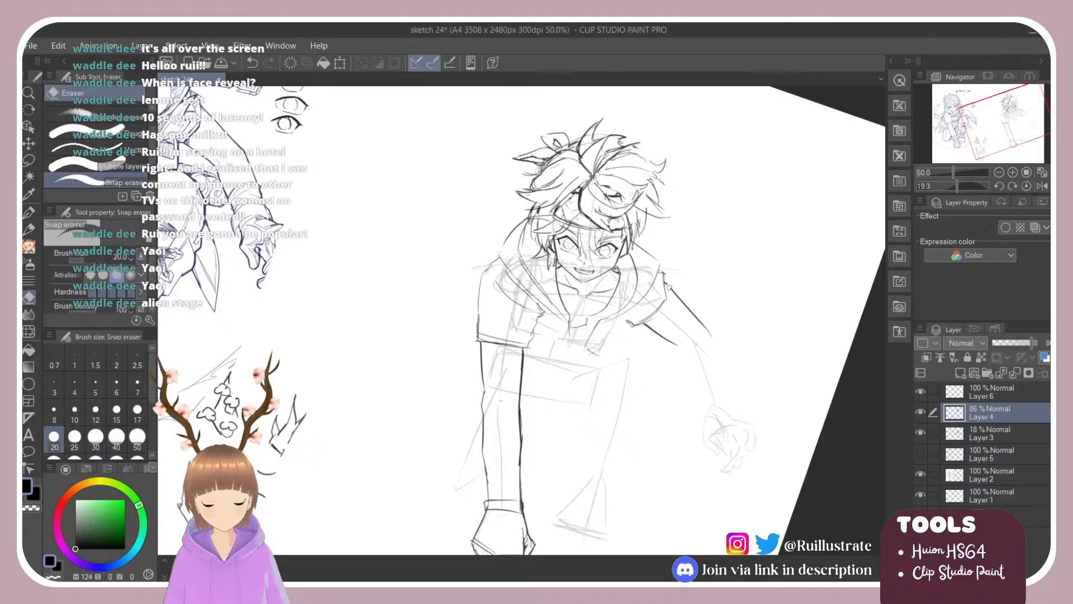
{"action": "left_click_drag", "start_coordinate": [668, 285], "coordinate": [710, 336]}
{"action": "key", "text": "b"}
{"action": "left_click_drag", "start_coordinate": [665, 283], "coordinate": [707, 327]}
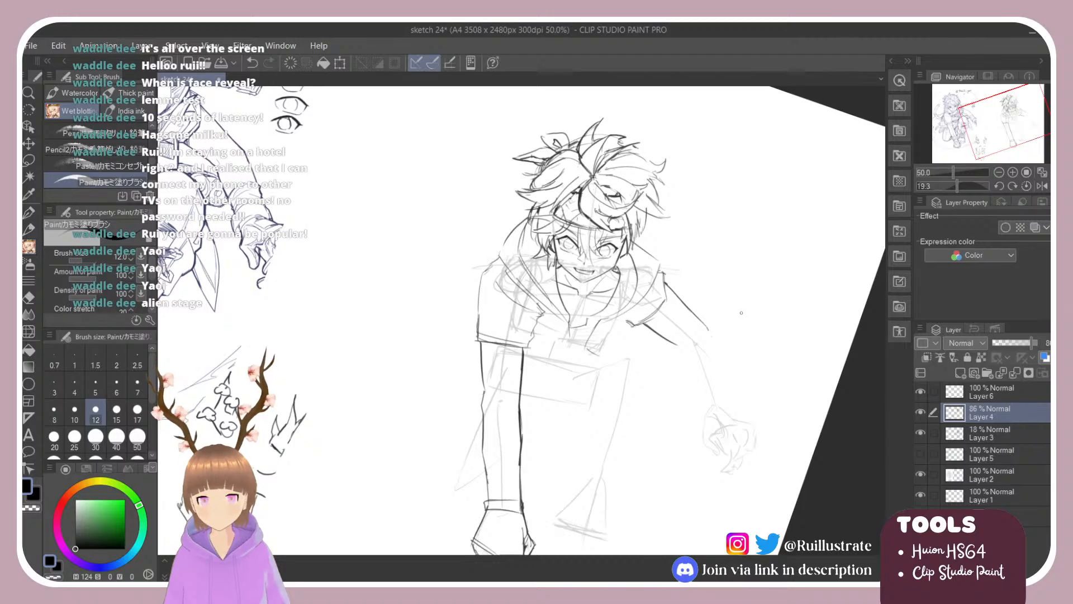
{"action": "left_click_drag", "start_coordinate": [708, 328], "coordinate": [711, 331]}
{"action": "key", "text": "ctrl+z"}
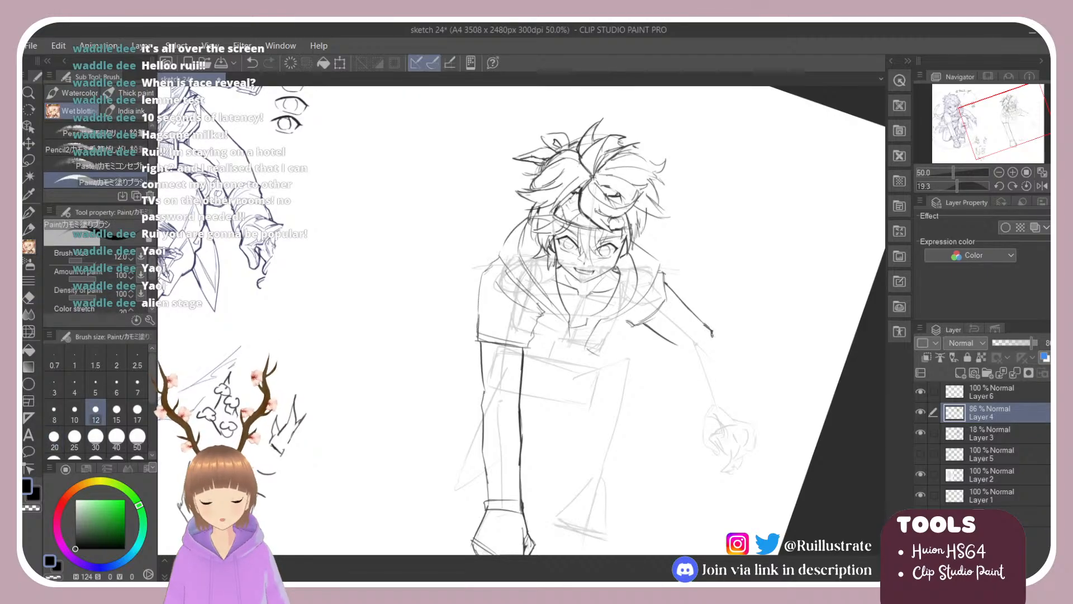
Sketch both edges of the outstretched forearm bending down from the elbow, and clean up the corner at the elbow.
{"action": "left_click_drag", "start_coordinate": [714, 338], "coordinate": [723, 368]}
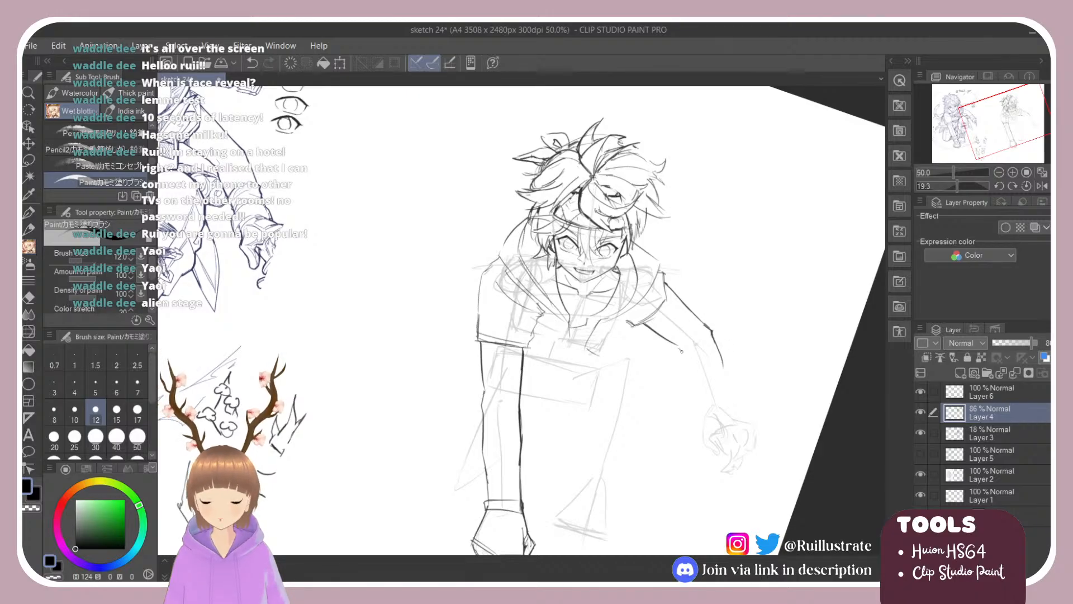
{"action": "left_click_drag", "start_coordinate": [682, 353], "coordinate": [698, 398]}
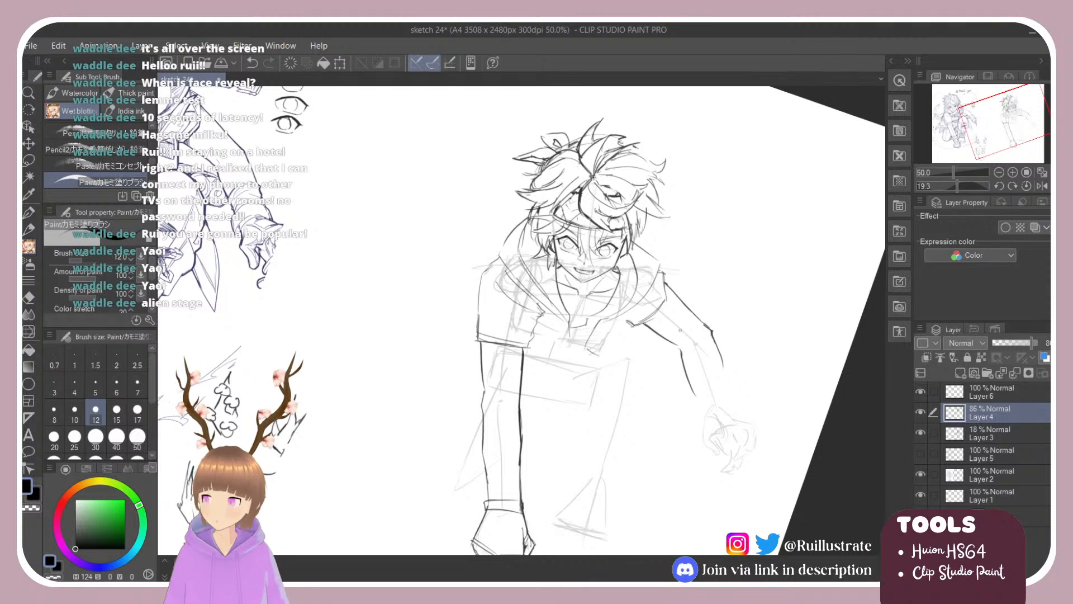
{"action": "key", "text": "e"}
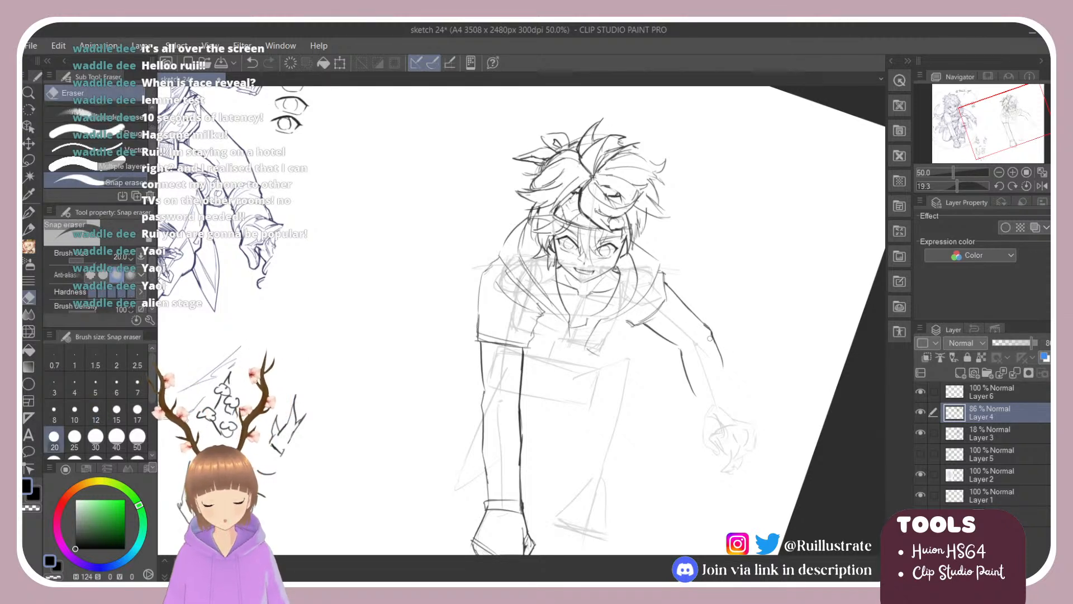
{"action": "key", "text": "b"}
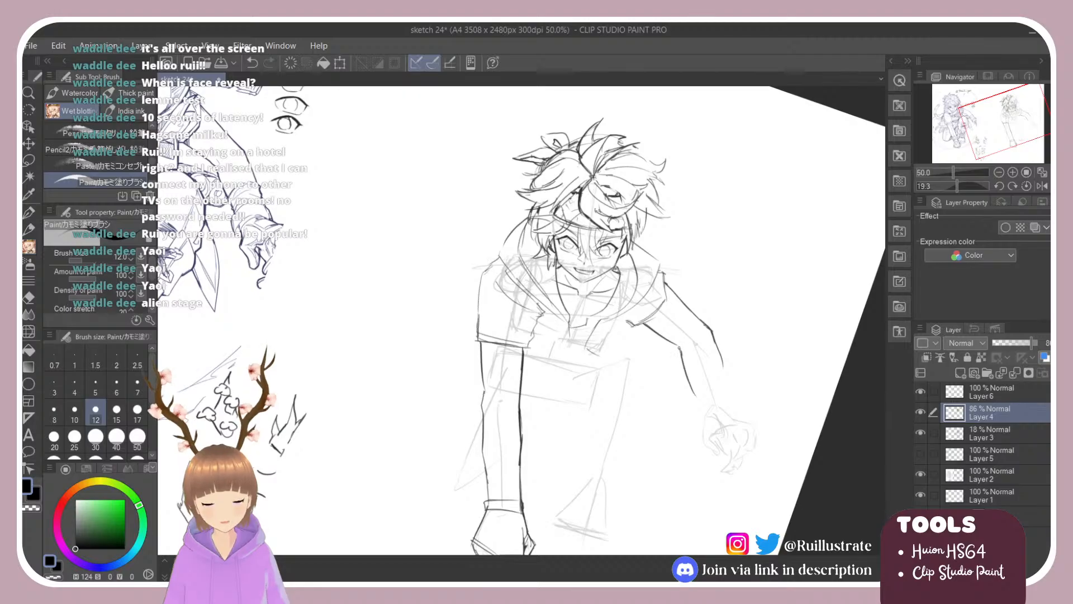
Erase the forearm's lower edge and redraw it down to the wrist, adding the first rough lines of the glove cuff.
{"action": "key", "text": "e"}
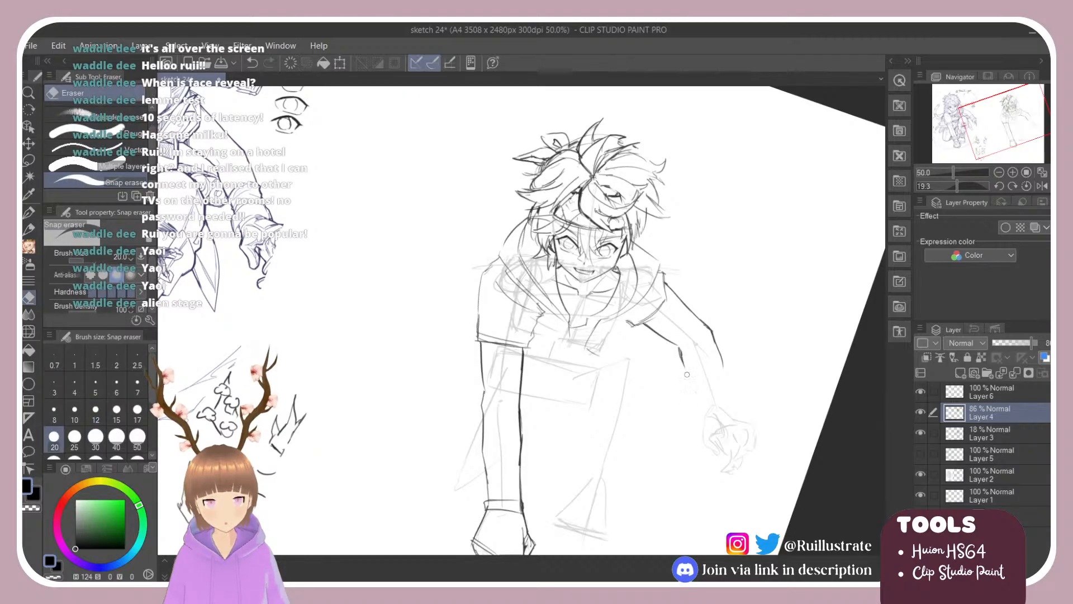
{"action": "key", "text": "b"}
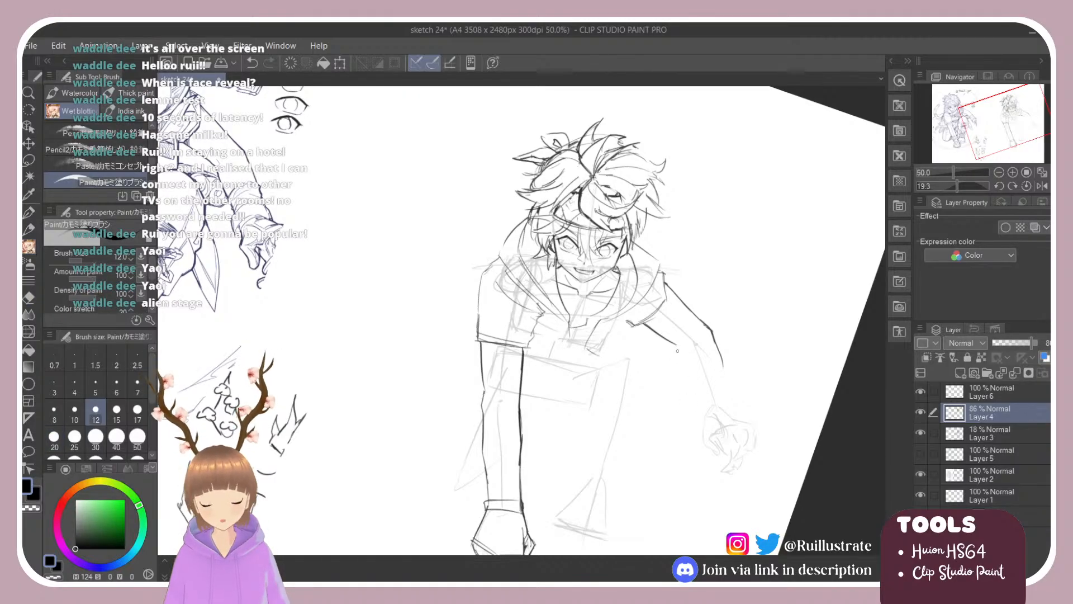
{"action": "mouse_move", "coordinate": [676, 347]}
{"action": "left_mouse_down"}
{"action": "mouse_move", "coordinate": [690, 380]}
{"action": "mouse_move", "coordinate": [732, 379]}
{"action": "mouse_move", "coordinate": [729, 371]}
{"action": "mouse_move", "coordinate": [736, 396]}
{"action": "left_mouse_up"}
{"action": "key", "text": "ctrl+z"}
{"action": "key", "text": "ctrl+z"}
{"action": "key", "text": "ctrl+z"}
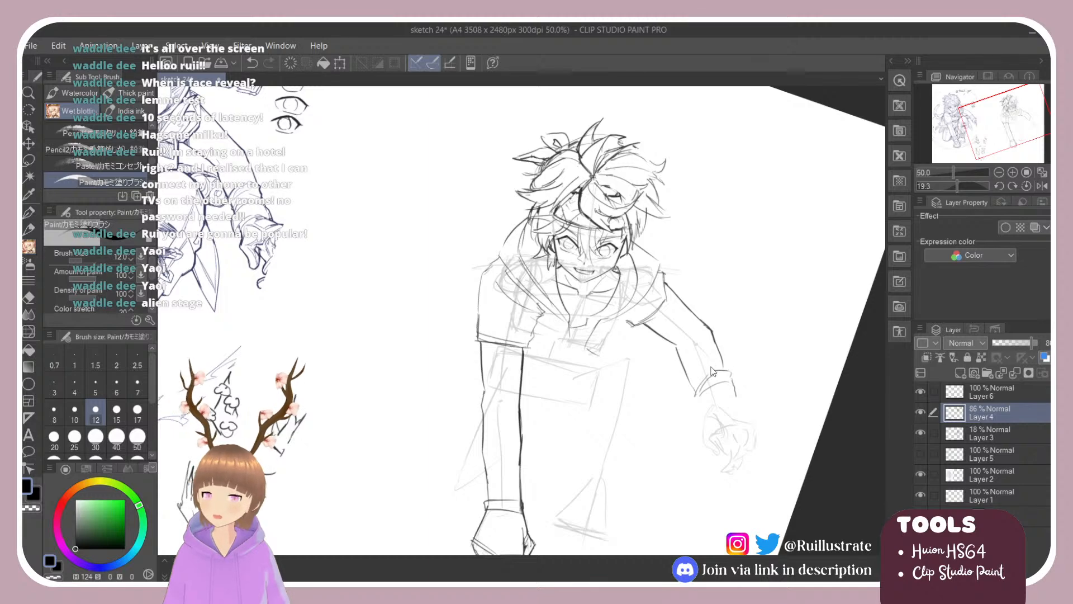
Turn the canvas upright, erase the rough wrist lines of the outstretched arm and sketch the glove cuff's upper folds.
{"action": "key", "text": "r"}
{"action": "left_click_drag", "start_coordinate": [717, 366], "coordinate": [756, 259]}
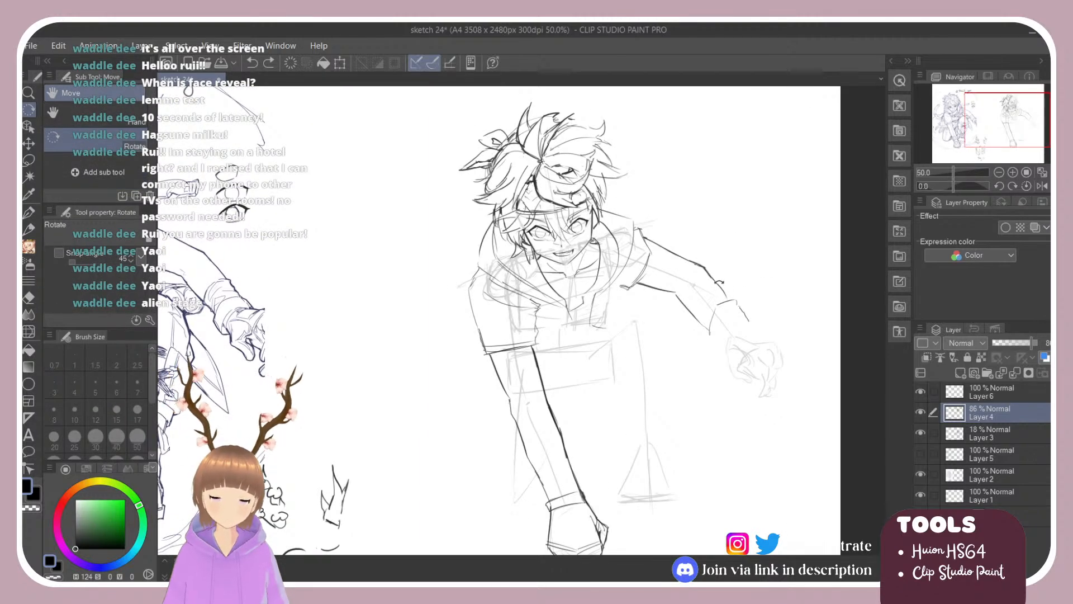
{"action": "key", "text": "e"}
{"action": "mouse_move", "coordinate": [720, 304]}
{"action": "left_mouse_down"}
{"action": "mouse_move", "coordinate": [707, 324]}
{"action": "mouse_move", "coordinate": [731, 301]}
{"action": "mouse_move", "coordinate": [718, 338]}
{"action": "mouse_move", "coordinate": [710, 318]}
{"action": "mouse_move", "coordinate": [741, 310]}
{"action": "left_mouse_up"}
{"action": "key", "text": "b"}
{"action": "key", "text": "ctrl+z"}
{"action": "key", "text": "ctrl+z"}
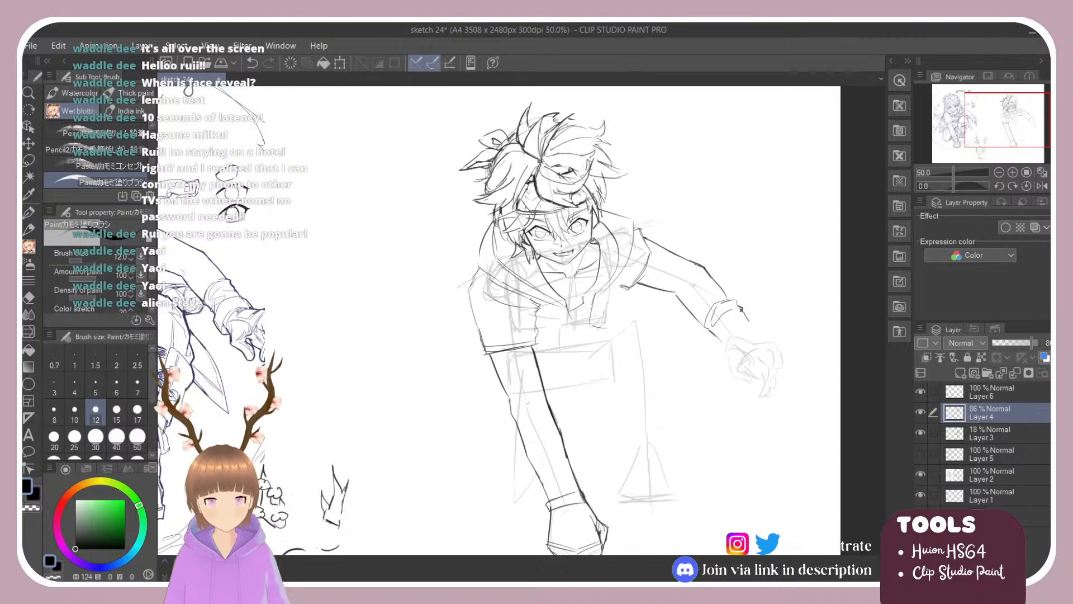
Draw the cuff's lower folds across the wrist of the outstretched arm, undoing and tidying strokes that miss.
{"action": "mouse_move", "coordinate": [734, 312]}
{"action": "left_mouse_down"}
{"action": "mouse_move", "coordinate": [752, 323]}
{"action": "mouse_move", "coordinate": [706, 326]}
{"action": "left_mouse_up"}
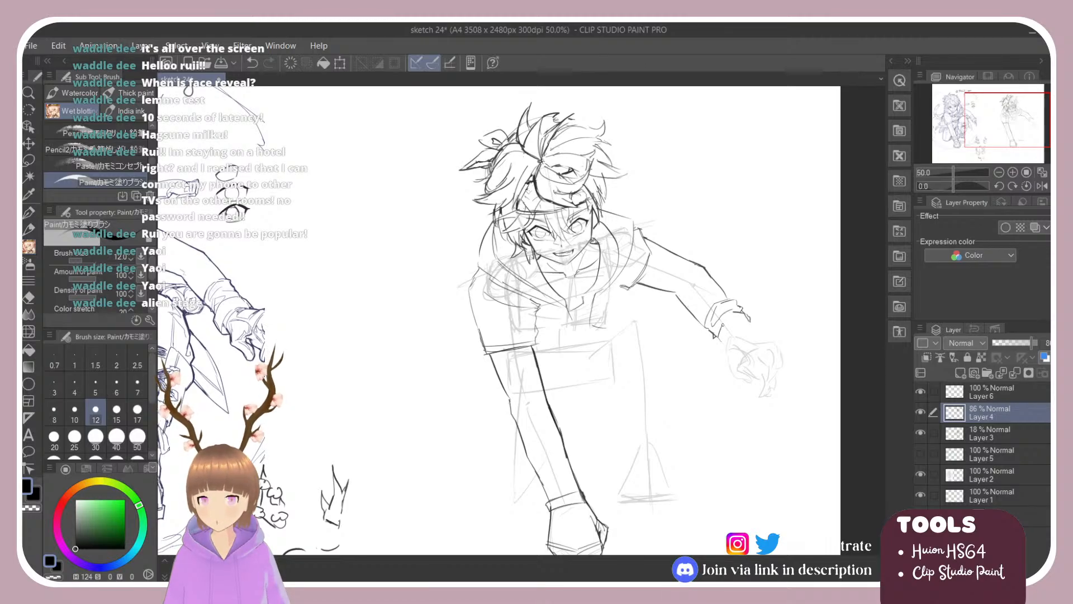
{"action": "left_click_drag", "start_coordinate": [736, 320], "coordinate": [729, 335]}
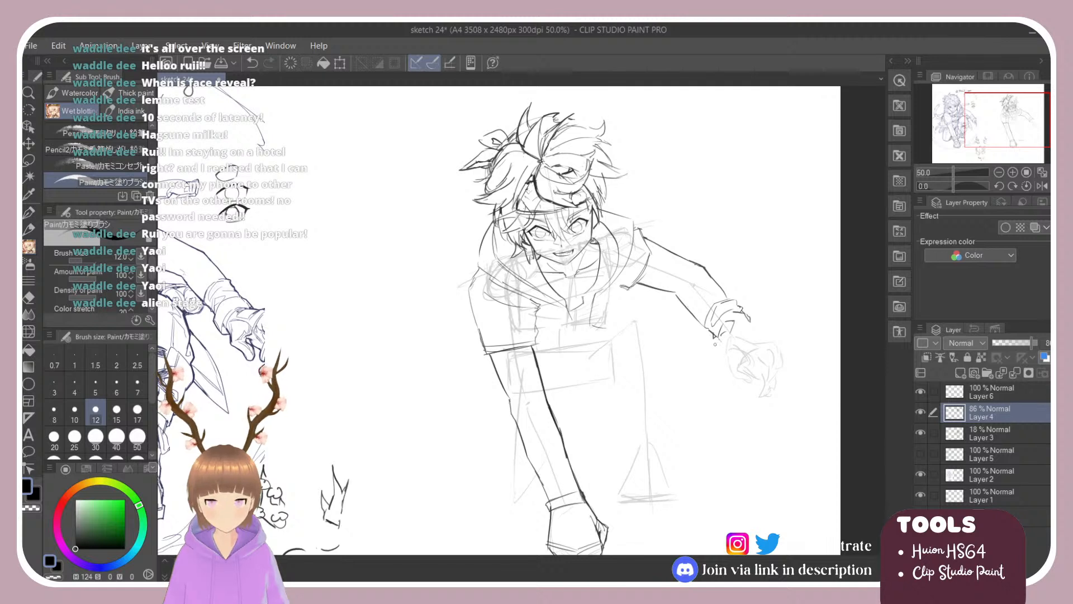
{"action": "mouse_move", "coordinate": [725, 329]}
{"action": "left_mouse_down"}
{"action": "mouse_move", "coordinate": [715, 348]}
{"action": "mouse_move", "coordinate": [737, 324]}
{"action": "mouse_move", "coordinate": [728, 312]}
{"action": "mouse_move", "coordinate": [706, 321]}
{"action": "mouse_move", "coordinate": [715, 321]}
{"action": "left_mouse_up"}
{"action": "key", "text": "ctrl+z"}
{"action": "key", "text": "ctrl+z"}
{"action": "key", "text": "e"}
{"action": "key", "text": "b"}
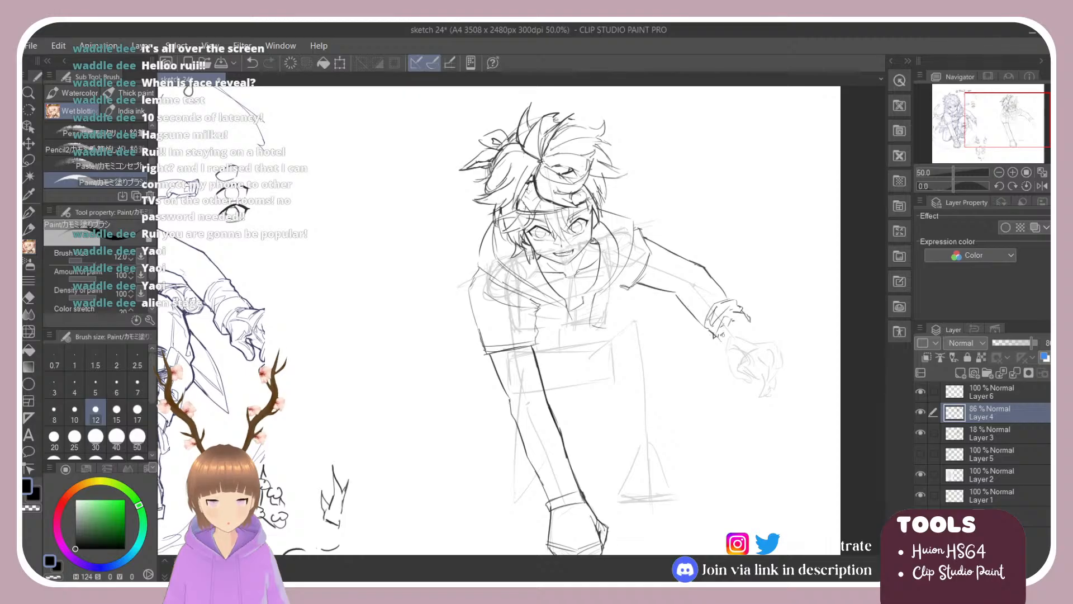
Sketch the cuff's hand-side end and a short line leading from it onto the back of the outstretched hand.
{"action": "left_click_drag", "start_coordinate": [723, 334], "coordinate": [718, 348]}
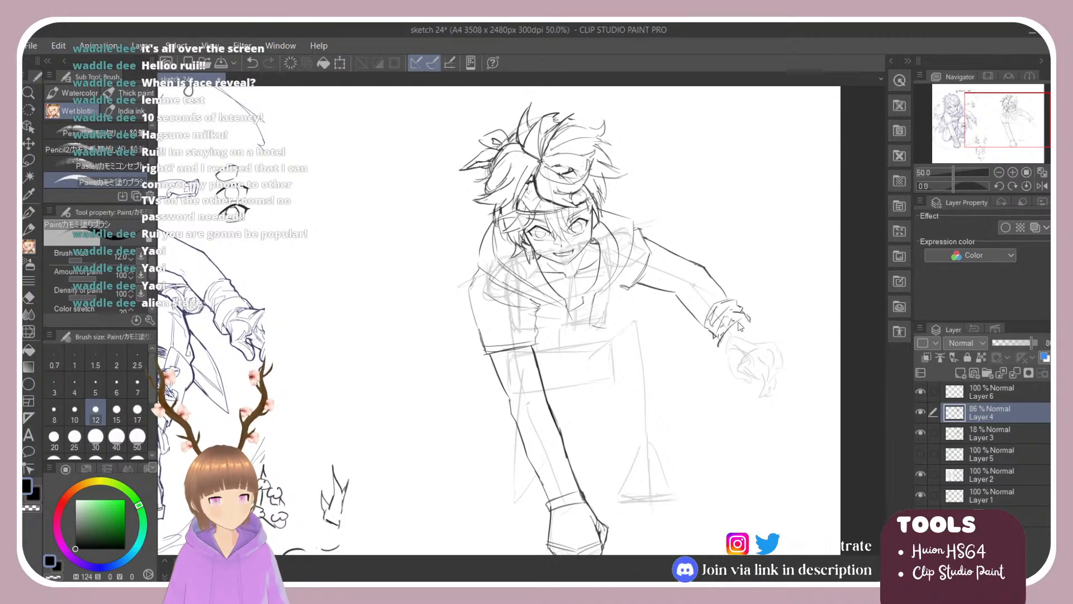
{"action": "key", "text": "ctrl+z"}
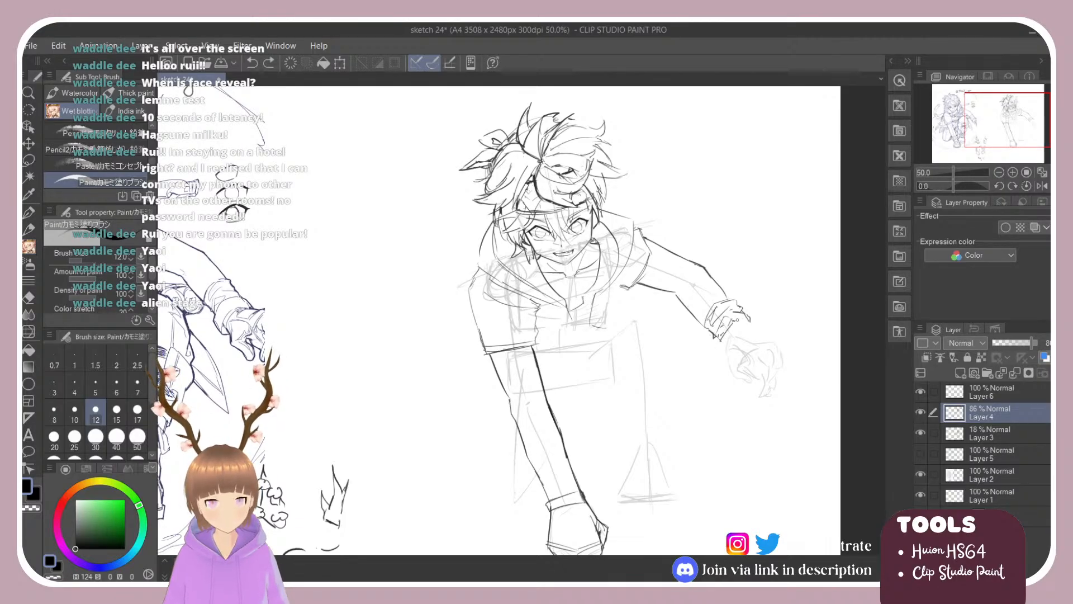
{"action": "mouse_move", "coordinate": [737, 320]}
{"action": "left_mouse_down"}
{"action": "mouse_move", "coordinate": [764, 323]}
{"action": "mouse_move", "coordinate": [725, 354]}
{"action": "left_mouse_up"}
{"action": "key", "text": "ctrl+z"}
{"action": "key", "text": "ctrl+z"}
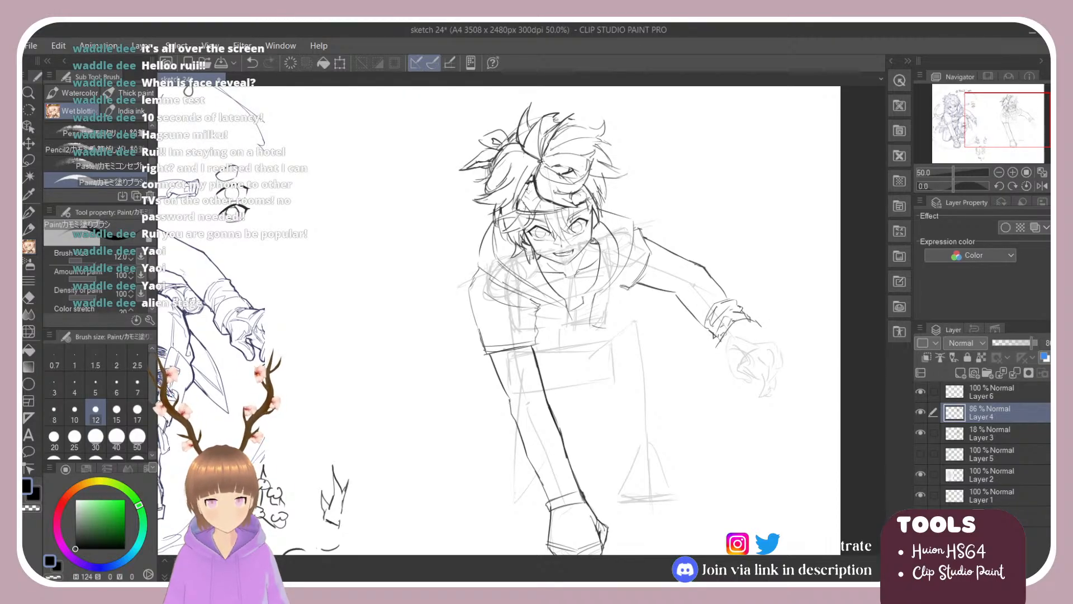
{"action": "key", "text": "e"}
{"action": "key", "text": "b"}
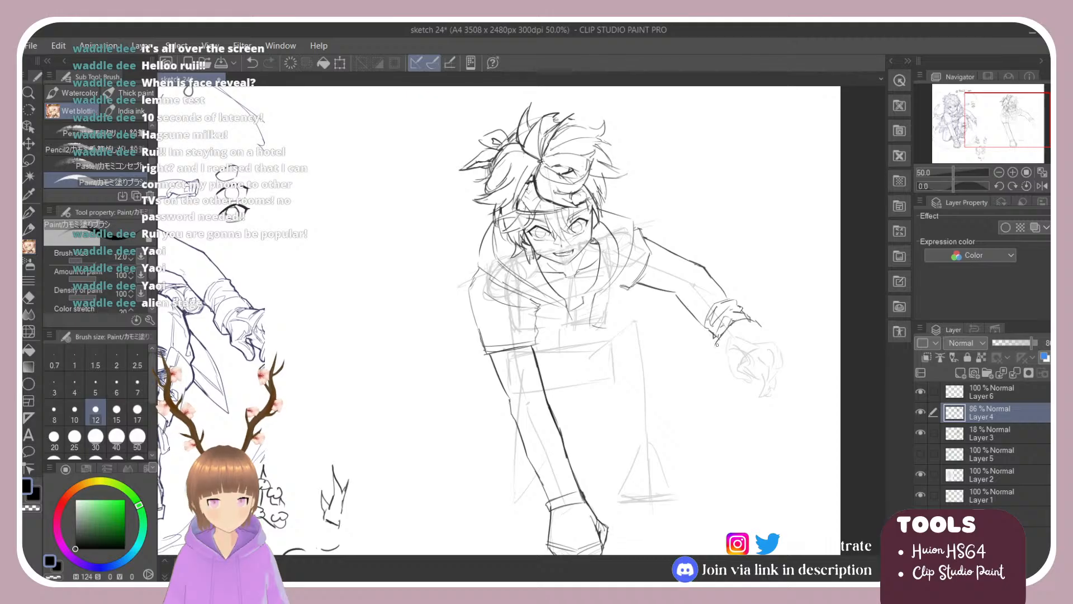
Sketch the glove's edges just below the cuff, where the outstretched hand begins, over the faint construction lines.
{"action": "mouse_move", "coordinate": [730, 324]}
{"action": "left_mouse_down"}
{"action": "mouse_move", "coordinate": [719, 347]}
{"action": "mouse_move", "coordinate": [728, 365]}
{"action": "mouse_move", "coordinate": [728, 350]}
{"action": "mouse_move", "coordinate": [755, 331]}
{"action": "left_mouse_up"}
{"action": "key", "text": "ctrl+z"}
{"action": "key", "text": "ctrl+z"}
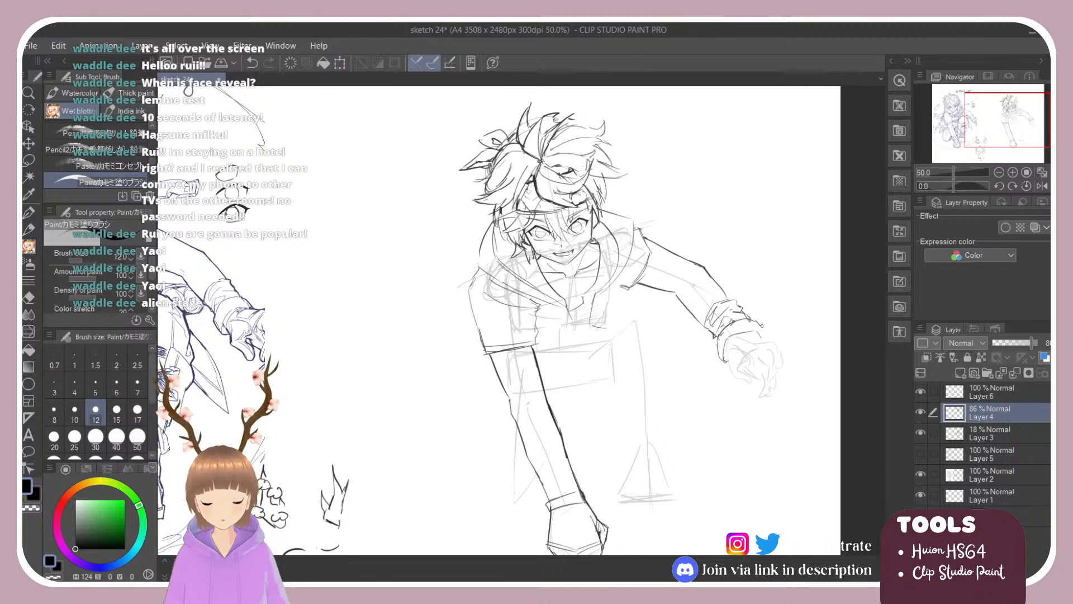
{"action": "left_click_drag", "start_coordinate": [760, 325], "coordinate": [764, 332]}
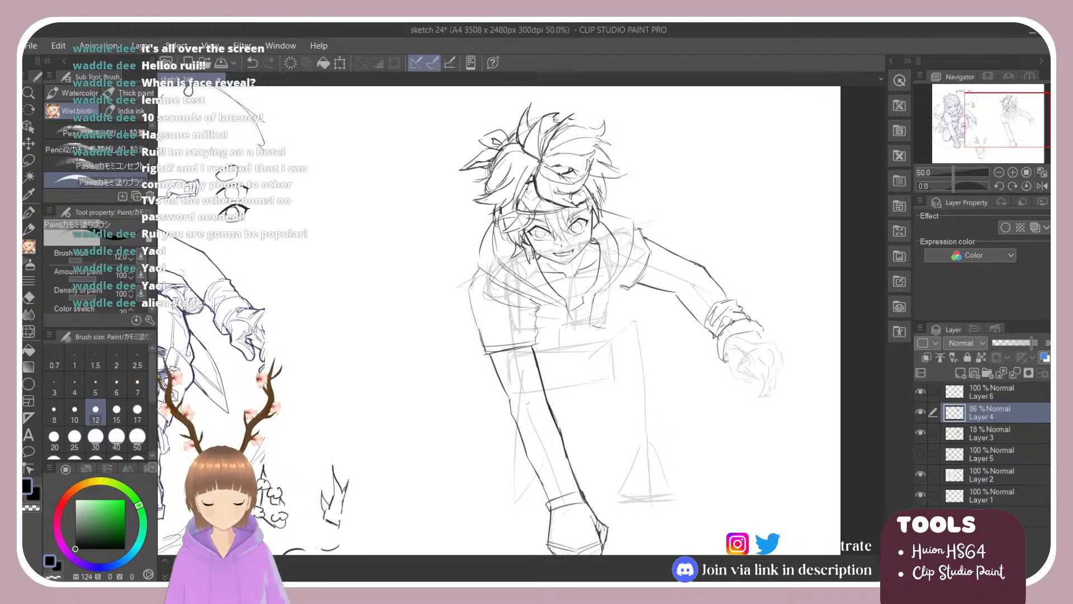
Draw the thumb-side outline of the outstretched hand from the wrist down to the thumb, redoing the strokes several times.
{"action": "mouse_move", "coordinate": [726, 355]}
{"action": "left_mouse_down"}
{"action": "mouse_move", "coordinate": [729, 380]}
{"action": "mouse_move", "coordinate": [748, 385]}
{"action": "mouse_move", "coordinate": [755, 386]}
{"action": "left_mouse_up"}
{"action": "key", "text": "ctrl+z"}
{"action": "key", "text": "ctrl+z"}
{"action": "key", "text": "ctrl+z"}
{"action": "key", "text": "ctrl+z"}
{"action": "key", "text": "ctrl+z"}
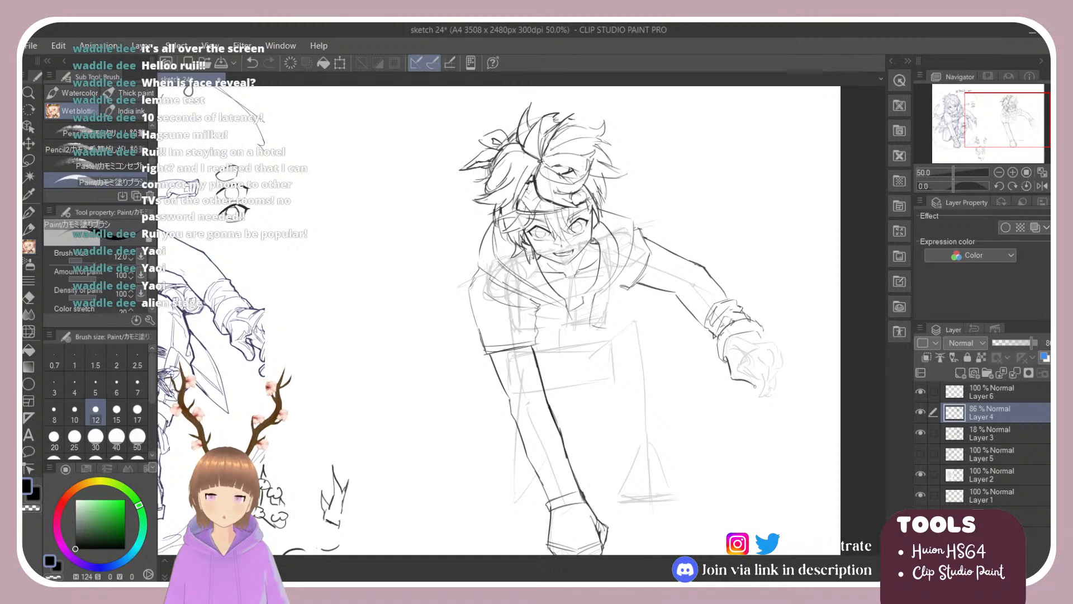
{"action": "key", "text": "ctrl+z"}
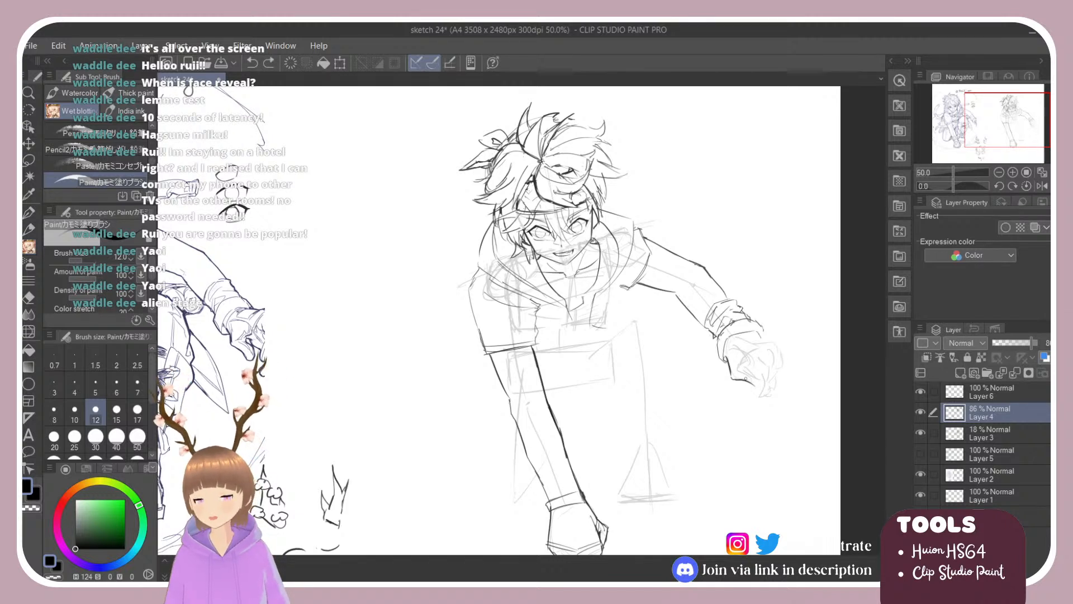
{"action": "key", "text": "ctrl+z"}
Redraw the thumb's tip on the outstretched hand, undoing attempts until the end of the outline closes neatly.
{"action": "mouse_move", "coordinate": [737, 379]}
{"action": "left_mouse_down"}
{"action": "mouse_move", "coordinate": [752, 393]}
{"action": "mouse_move", "coordinate": [759, 385]}
{"action": "left_mouse_up"}
{"action": "key", "text": "ctrl+z"}
{"action": "key", "text": "ctrl+z"}
{"action": "key", "text": "ctrl+z"}
{"action": "key", "text": "ctrl+z"}
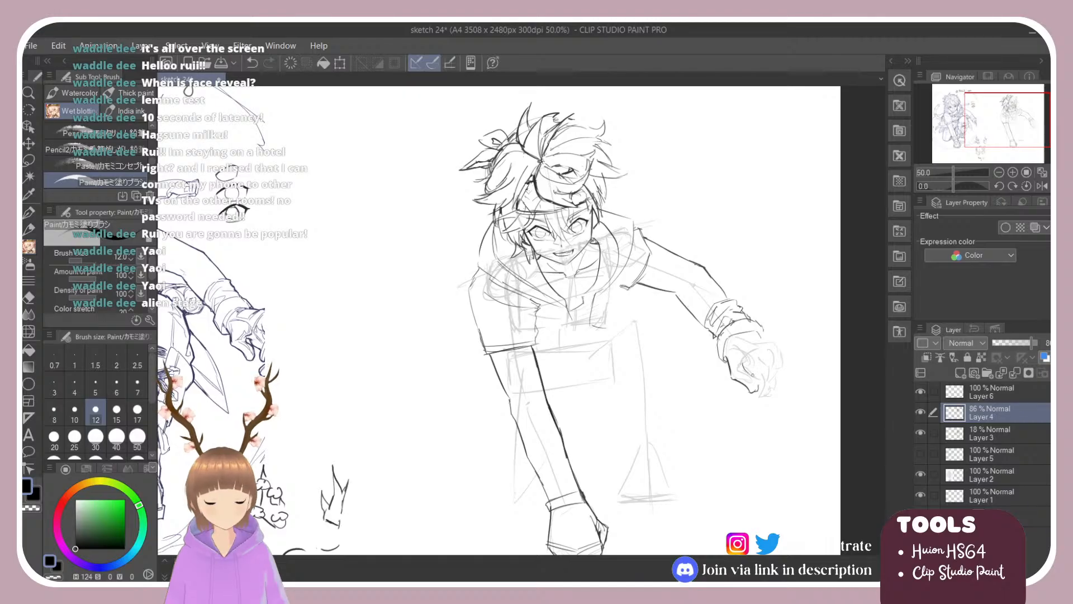
{"action": "key", "text": "ctrl+z"}
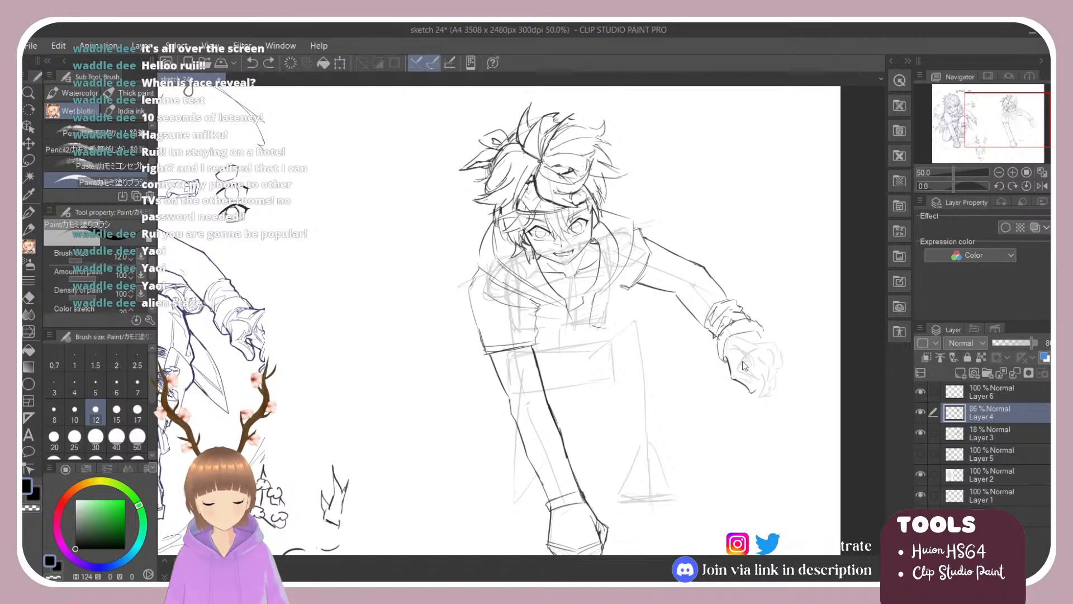
{"action": "left_click_drag", "start_coordinate": [750, 393], "coordinate": [759, 383]}
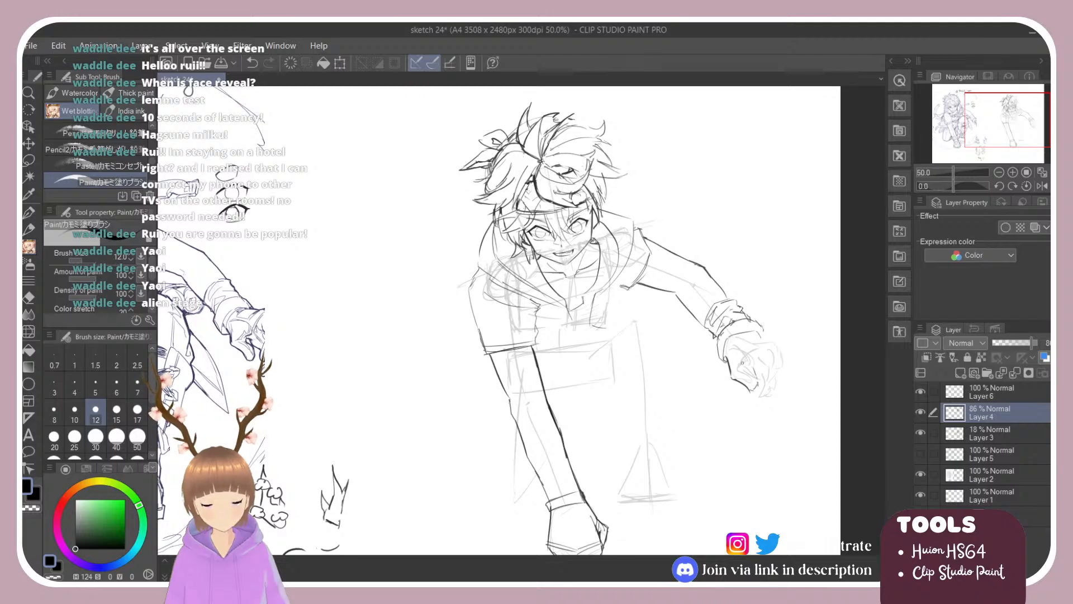
Draw the inner edge of the thumb and the adjoining palm line inside the outstretched hand, tidying the strokes.
{"action": "mouse_move", "coordinate": [743, 361]}
{"action": "left_mouse_down"}
{"action": "mouse_move", "coordinate": [755, 379]}
{"action": "mouse_move", "coordinate": [742, 362]}
{"action": "left_mouse_up"}
{"action": "key", "text": "ctrl+z"}
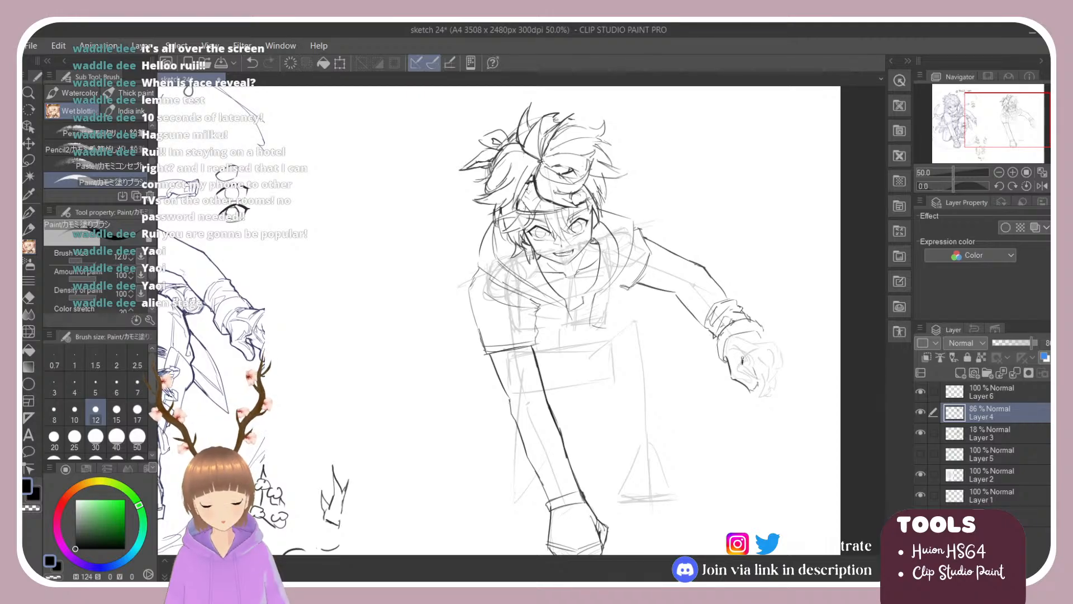
{"action": "key", "text": "ctrl+z"}
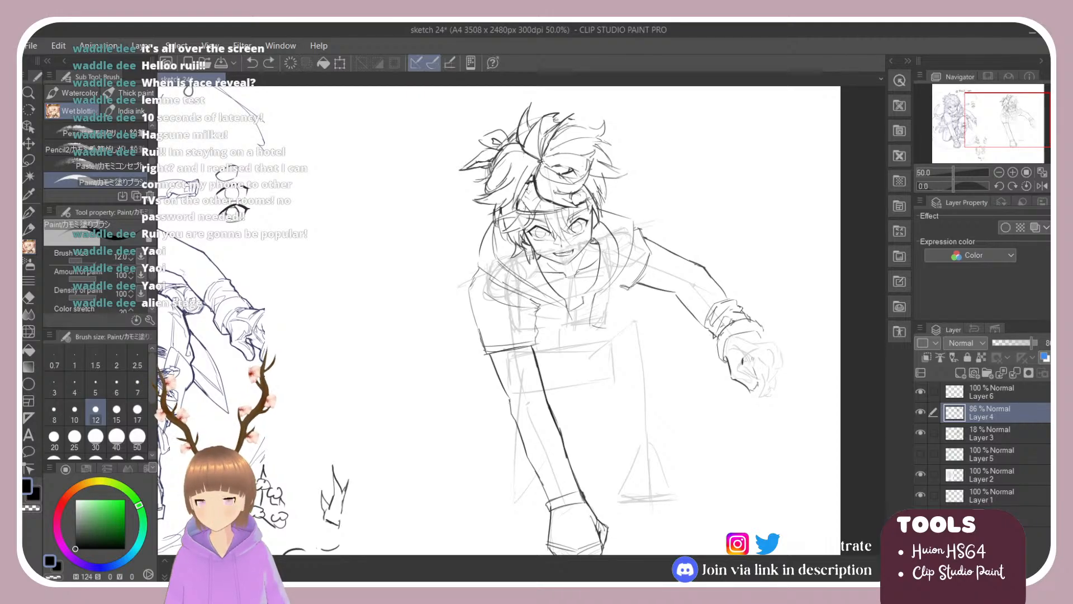
{"action": "left_click", "coordinate": [745, 360]}
{"action": "key", "text": "e"}
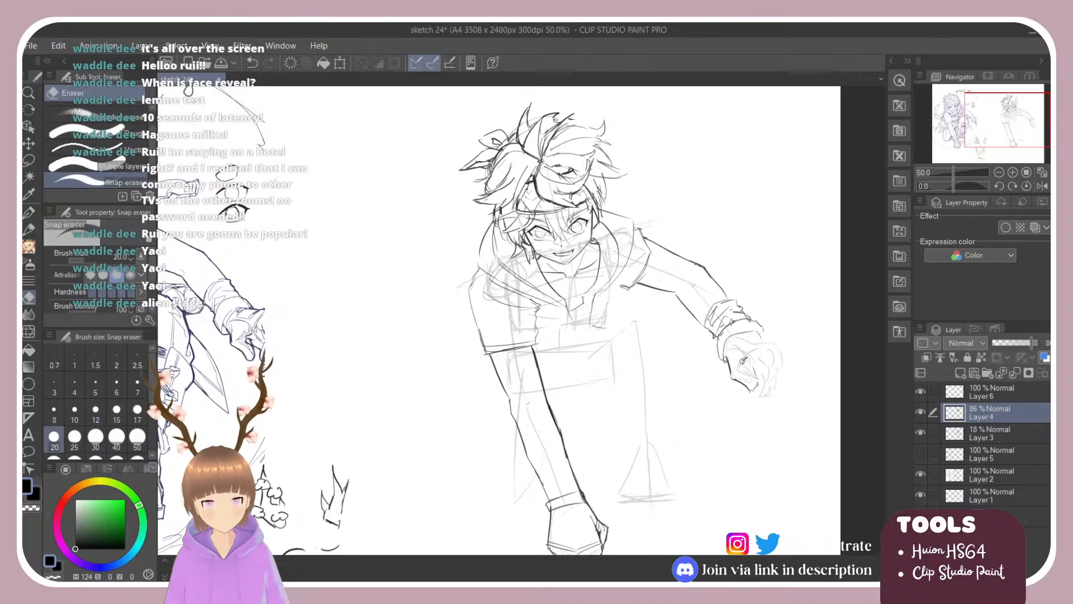
{"action": "key", "text": "b"}
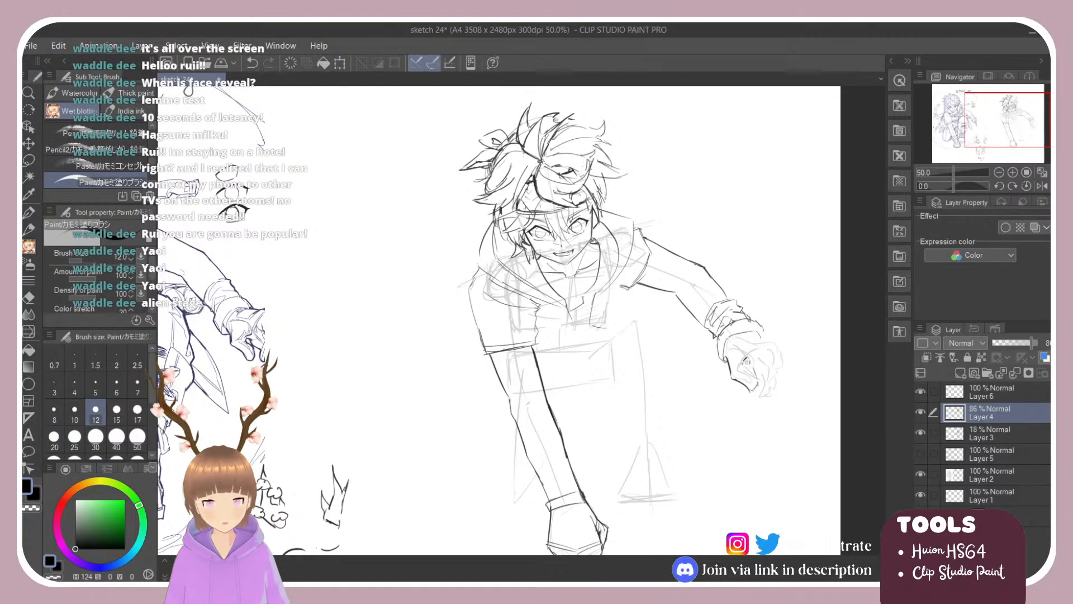
{"action": "left_click_drag", "start_coordinate": [747, 367], "coordinate": [756, 380]}
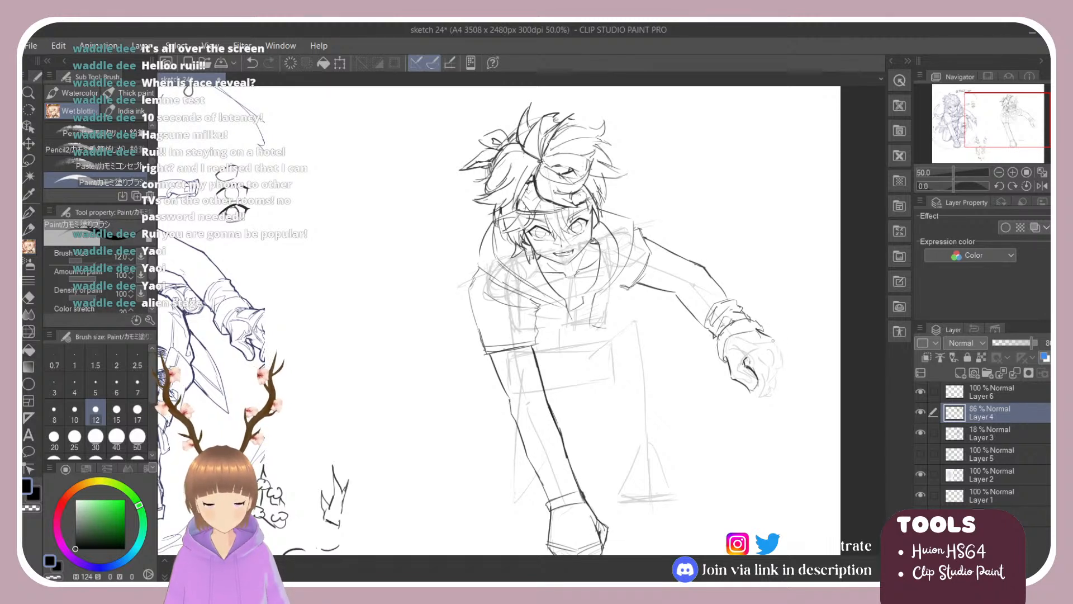
Draw the outer outline of the outstretched hand's back and curled fingers, redoing the finger edge.
{"action": "mouse_move", "coordinate": [759, 333]}
{"action": "left_mouse_down"}
{"action": "mouse_move", "coordinate": [784, 363]}
{"action": "mouse_move", "coordinate": [786, 350]}
{"action": "mouse_move", "coordinate": [785, 370]}
{"action": "left_mouse_up"}
{"action": "key", "text": "ctrl+z"}
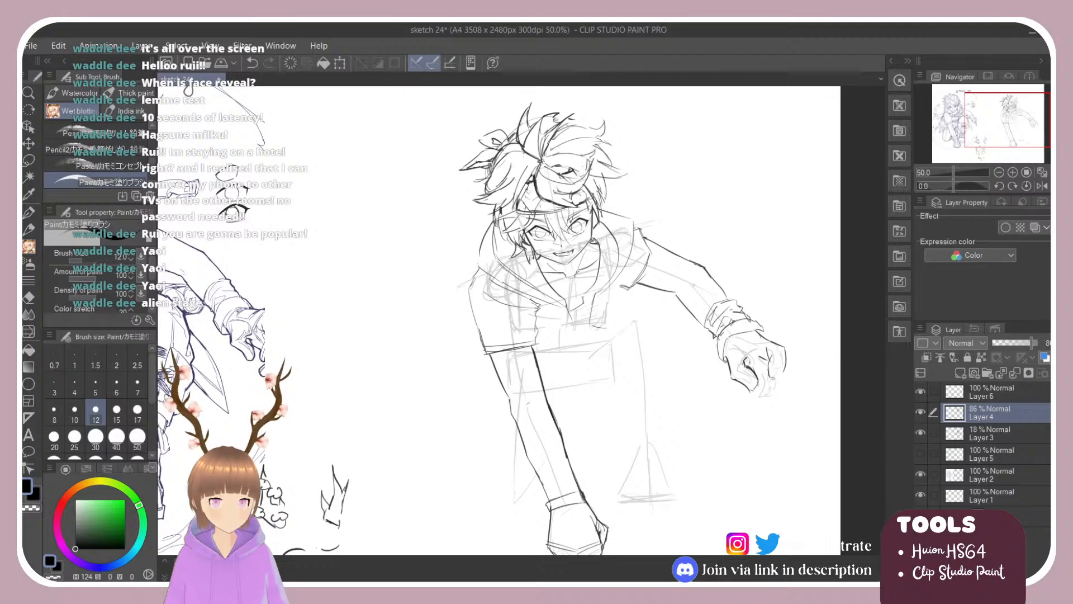
{"action": "key", "text": "ctrl+z"}
{"action": "left_click_drag", "start_coordinate": [773, 354], "coordinate": [774, 381]}
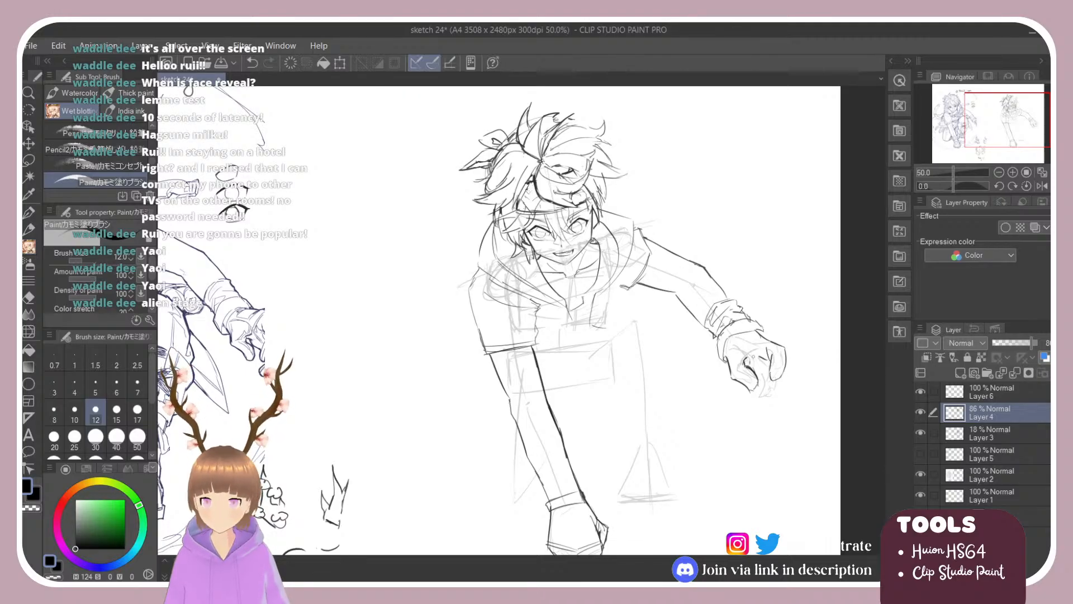
Redraw the knuckle edge along the back of the outstretched hand, undoing and tidying the rejected strokes.
{"action": "mouse_move", "coordinate": [758, 350]}
{"action": "left_mouse_down"}
{"action": "mouse_move", "coordinate": [758, 370]}
{"action": "mouse_move", "coordinate": [772, 346]}
{"action": "mouse_move", "coordinate": [760, 344]}
{"action": "mouse_move", "coordinate": [782, 344]}
{"action": "left_mouse_up"}
{"action": "key", "text": "ctrl+z"}
{"action": "key", "text": "ctrl+z"}
{"action": "key", "text": "ctrl+z"}
{"action": "key", "text": "ctrl+z"}
{"action": "key", "text": "ctrl+z"}
{"action": "key", "text": "ctrl+z"}
{"action": "key", "text": "ctrl+z"}
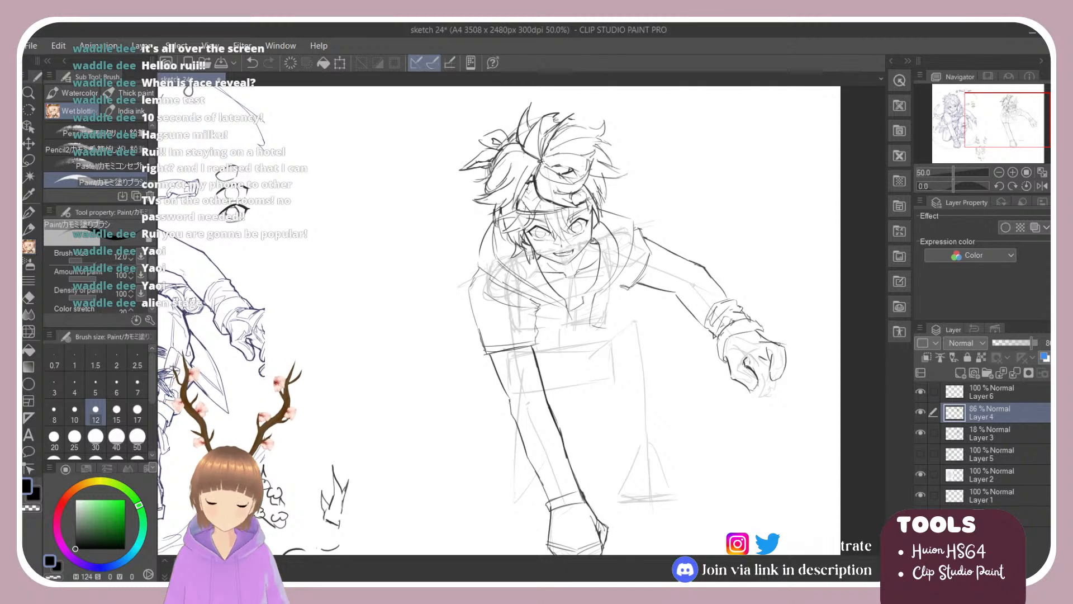
{"action": "key", "text": "e"}
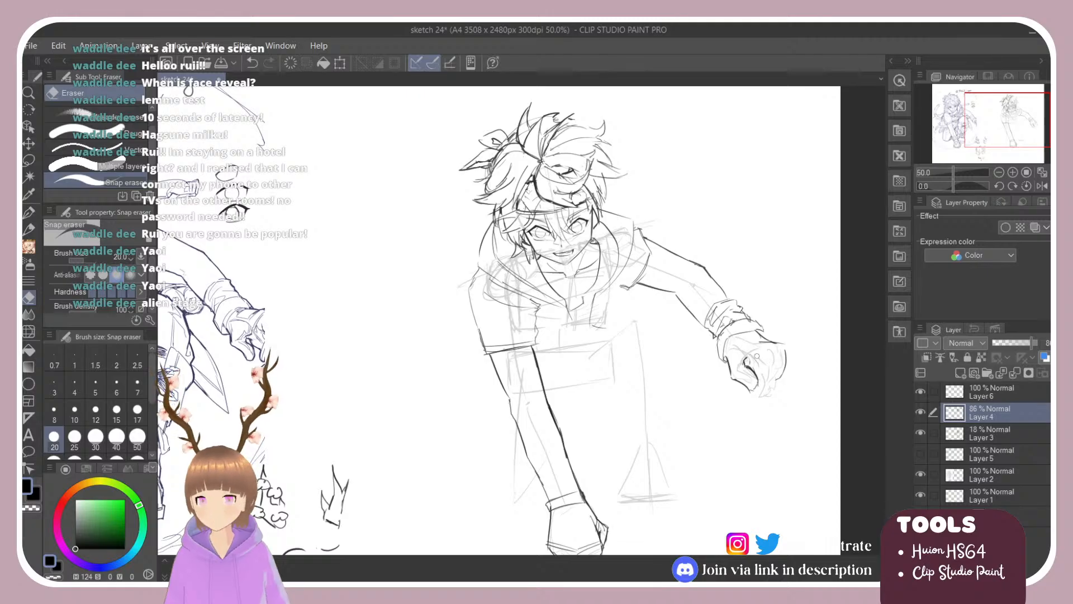
{"action": "key", "text": "b"}
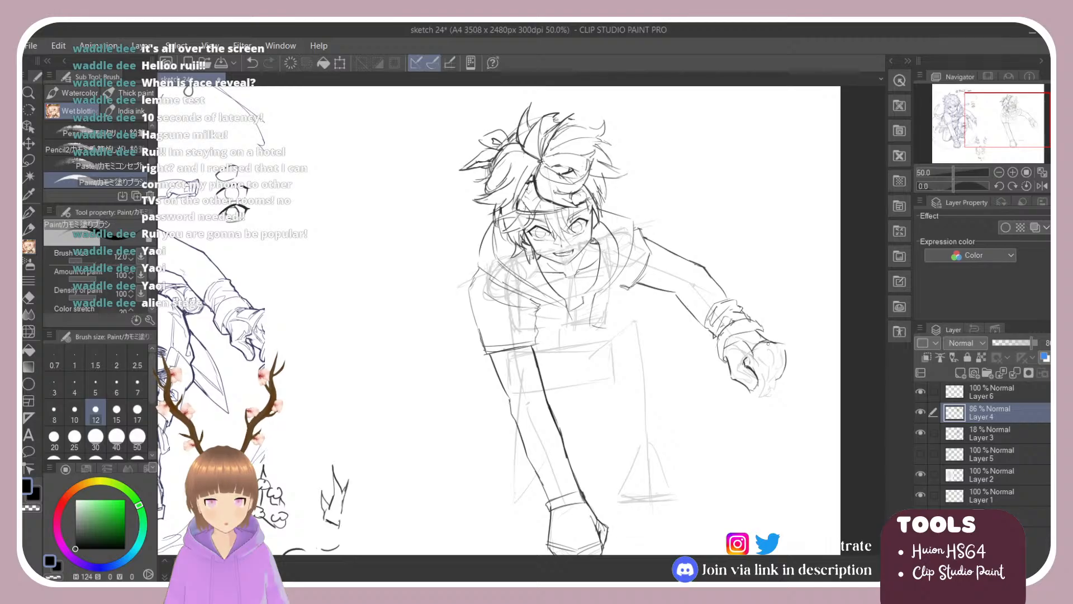
Try finger lines inside the outstretched hand, undo them, and erase the rounded outer edge of the curled fingers.
{"action": "left_click_drag", "start_coordinate": [769, 342], "coordinate": [755, 347]}
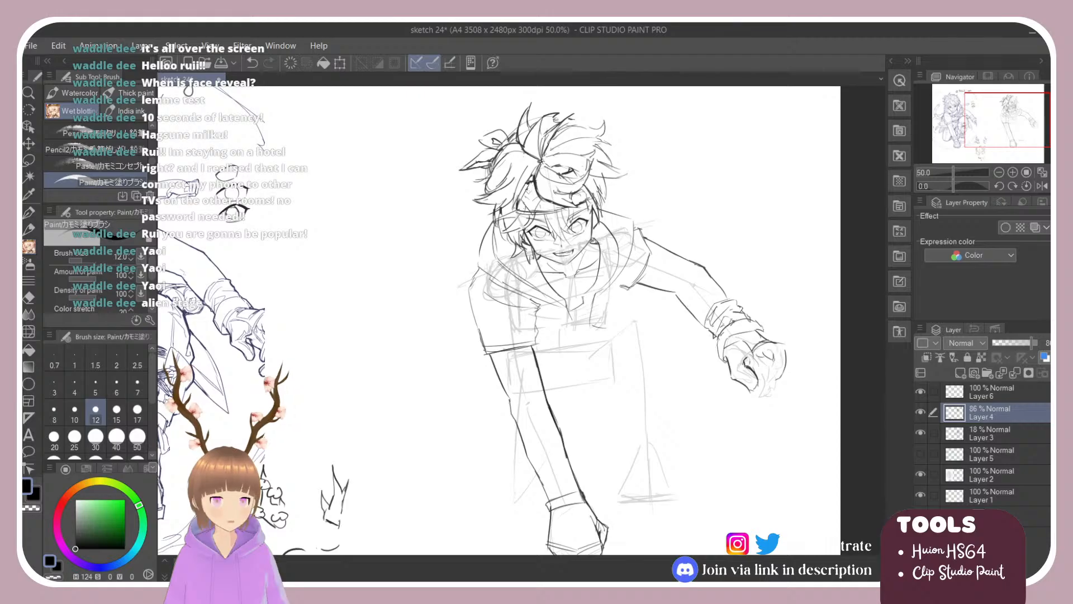
{"action": "key", "text": "ctrl+z"}
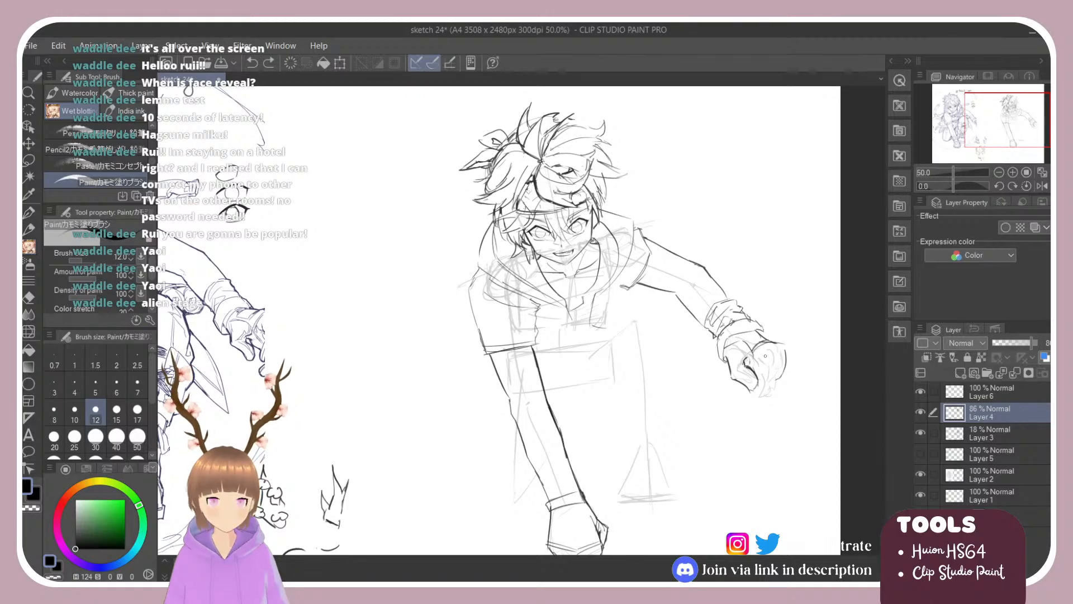
{"action": "left_click_drag", "start_coordinate": [756, 354], "coordinate": [759, 356]}
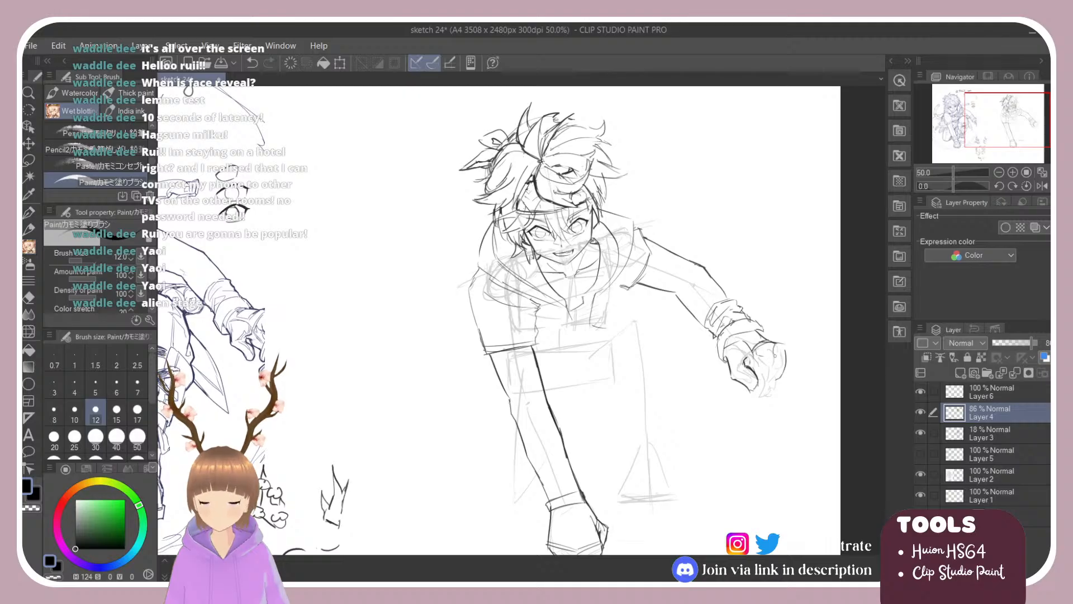
{"action": "key", "text": "ctrl+z"}
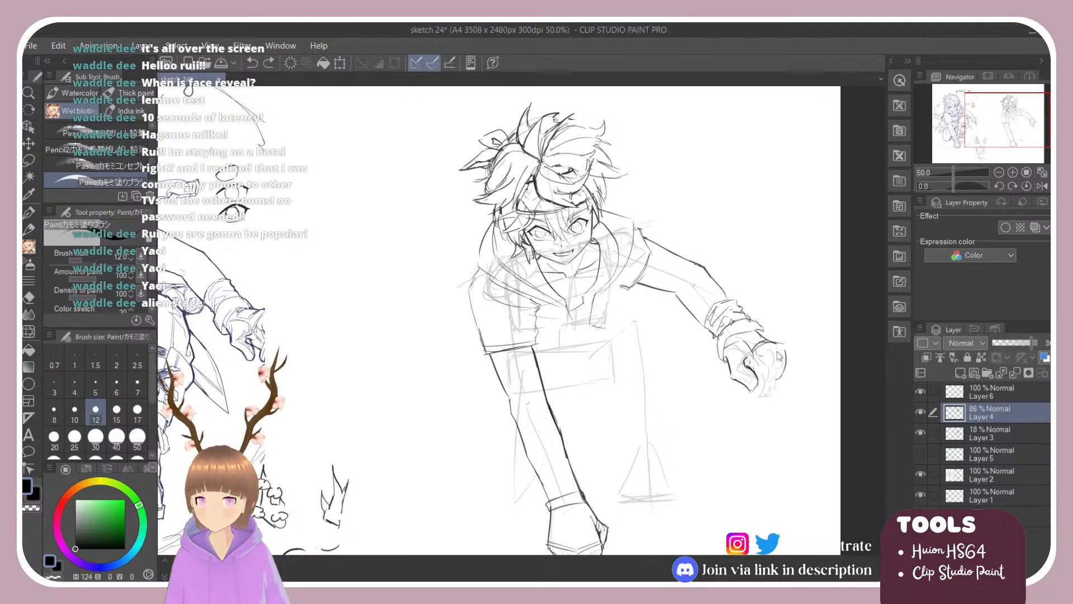
{"action": "mouse_move", "coordinate": [764, 352]}
{"action": "left_mouse_down"}
{"action": "mouse_move", "coordinate": [776, 378]}
{"action": "mouse_move", "coordinate": [785, 343]}
{"action": "mouse_move", "coordinate": [778, 378]}
{"action": "mouse_move", "coordinate": [787, 339]}
{"action": "mouse_move", "coordinate": [783, 383]}
{"action": "mouse_move", "coordinate": [781, 358]}
{"action": "left_mouse_up"}
{"action": "key", "text": "ctrl+z"}
{"action": "key", "text": "e"}
{"action": "key", "text": "b"}
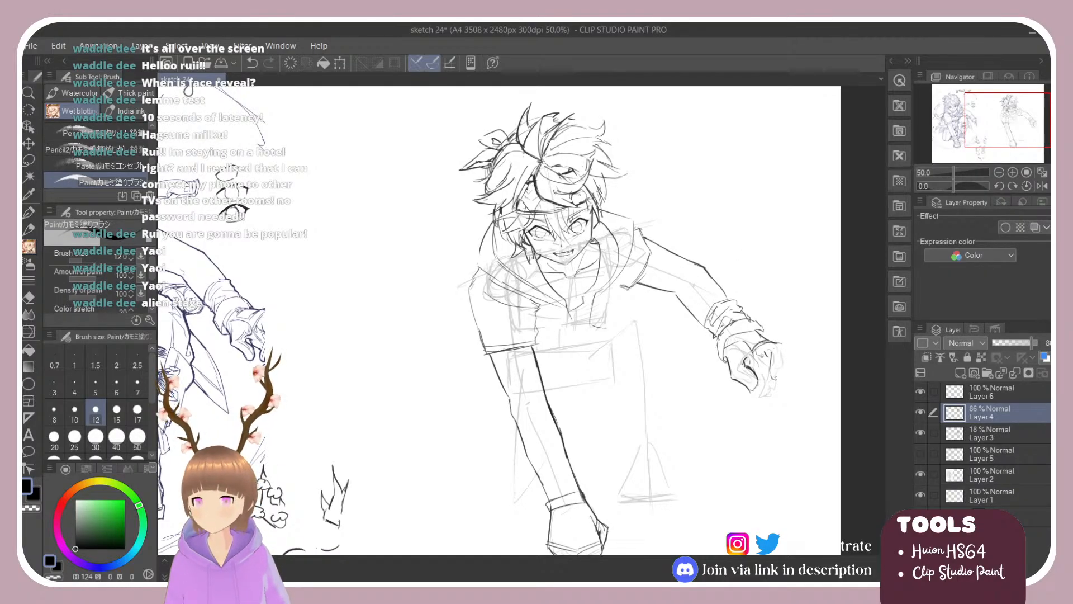
Redraw the outer side of the curled fingers with a sharper knuckle corner and a straighter edge.
{"action": "key", "text": "e"}
{"action": "mouse_move", "coordinate": [774, 352]}
{"action": "left_mouse_down"}
{"action": "mouse_move", "coordinate": [769, 385]}
{"action": "mouse_move", "coordinate": [774, 366]}
{"action": "left_mouse_up"}
{"action": "key", "text": "b"}
{"action": "key", "text": "ctrl+z"}
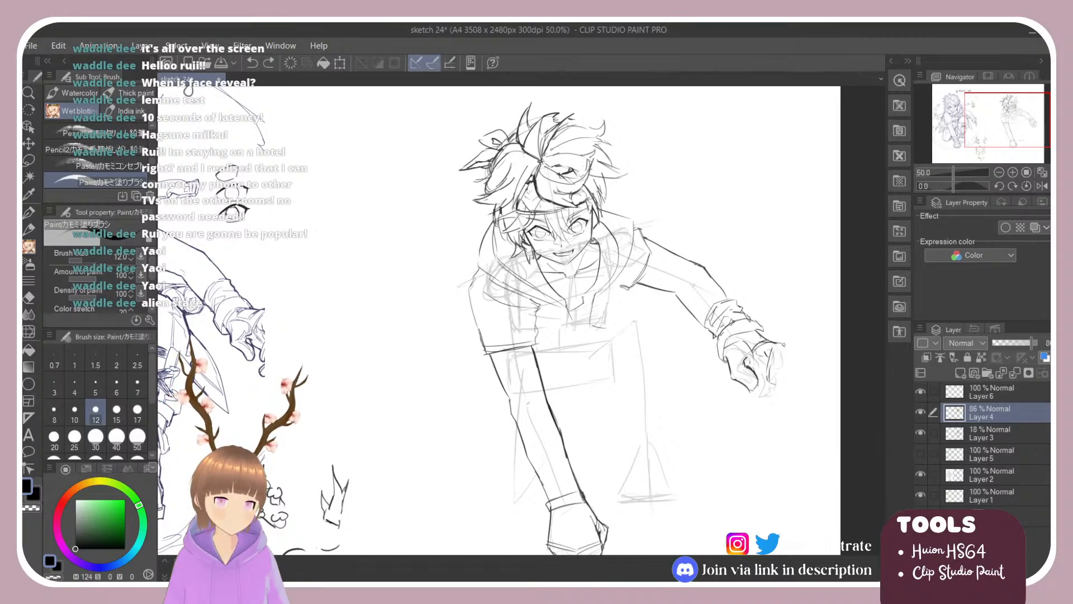
{"action": "left_click_drag", "start_coordinate": [784, 353], "coordinate": [777, 381]}
{"action": "key", "text": "ctrl+z"}
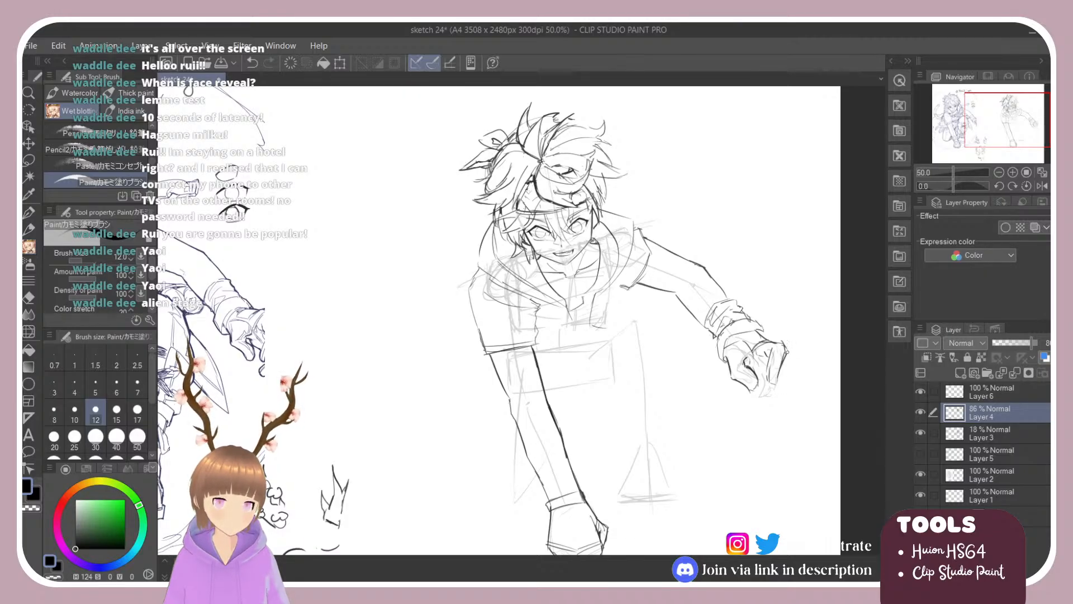
Clean up the knuckle corner and draw the lines separating the curled fingers, undoing the poor strokes.
{"action": "key", "text": "e"}
{"action": "mouse_move", "coordinate": [787, 353]}
{"action": "left_mouse_down"}
{"action": "mouse_move", "coordinate": [777, 351]}
{"action": "mouse_move", "coordinate": [768, 374]}
{"action": "mouse_move", "coordinate": [763, 347]}
{"action": "left_mouse_up"}
{"action": "key", "text": "b"}
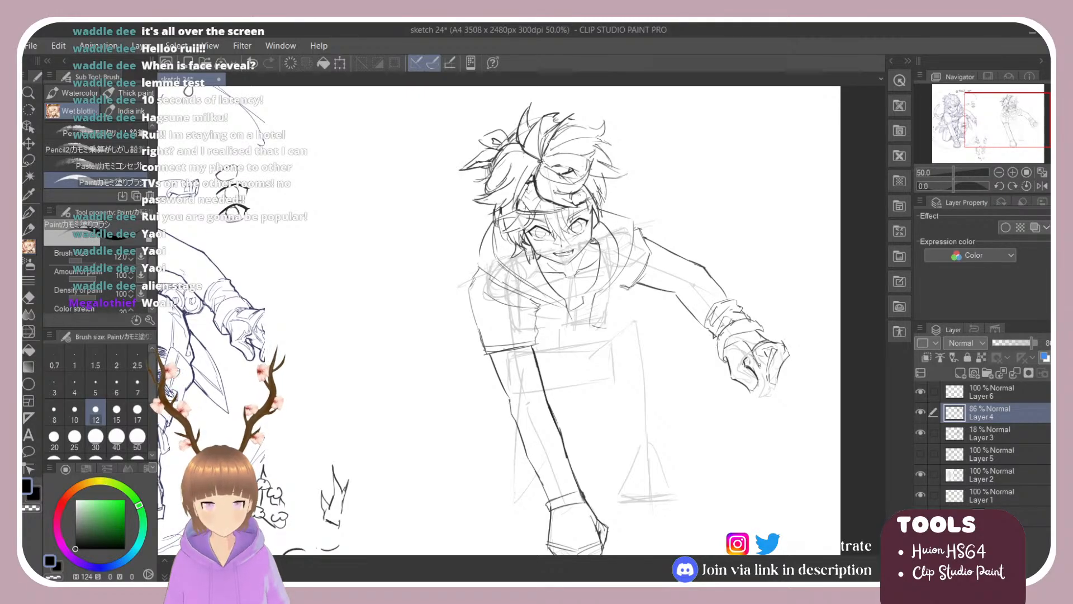
{"action": "mouse_move", "coordinate": [752, 356]}
{"action": "left_mouse_down"}
{"action": "mouse_move", "coordinate": [762, 379]}
{"action": "mouse_move", "coordinate": [790, 368]}
{"action": "mouse_move", "coordinate": [775, 395]}
{"action": "mouse_move", "coordinate": [767, 374]}
{"action": "left_mouse_up"}
{"action": "key", "text": "ctrl+z"}
{"action": "key", "text": "ctrl+z"}
{"action": "key", "text": "ctrl+z"}
{"action": "key", "text": "ctrl+z"}
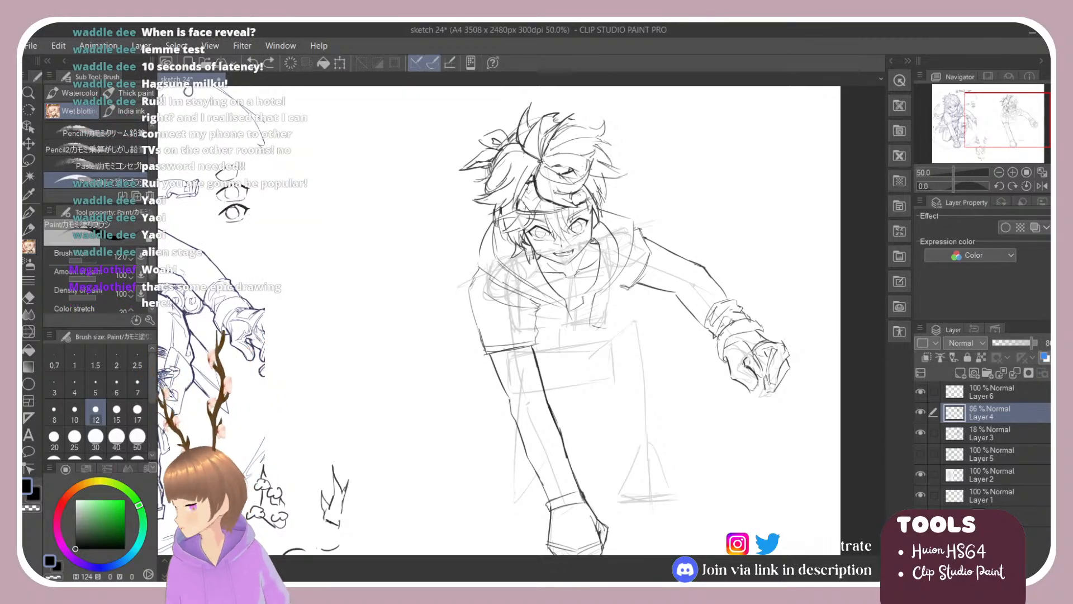
Add the fingertip lines along the lower and outer edge of the outstretched hand.
{"action": "scroll", "coordinate": [758, 323], "scroll_direction": "down", "scroll_amount": 4}
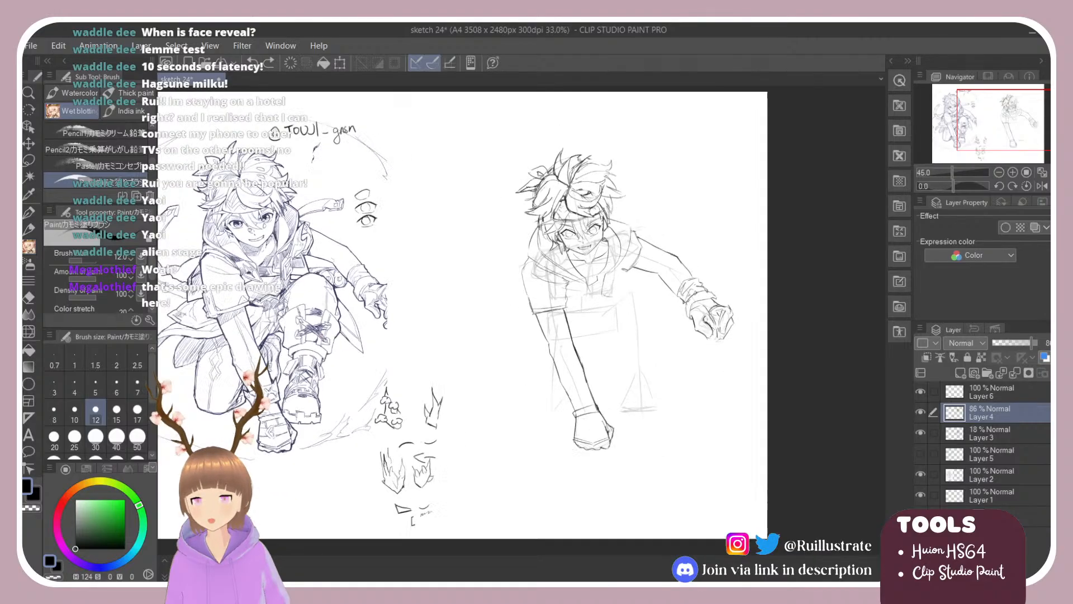
{"action": "scroll", "coordinate": [439, 172], "scroll_direction": "up", "scroll_amount": 1}
{"action": "scroll", "coordinate": [439, 172], "scroll_direction": "up", "scroll_amount": 1}
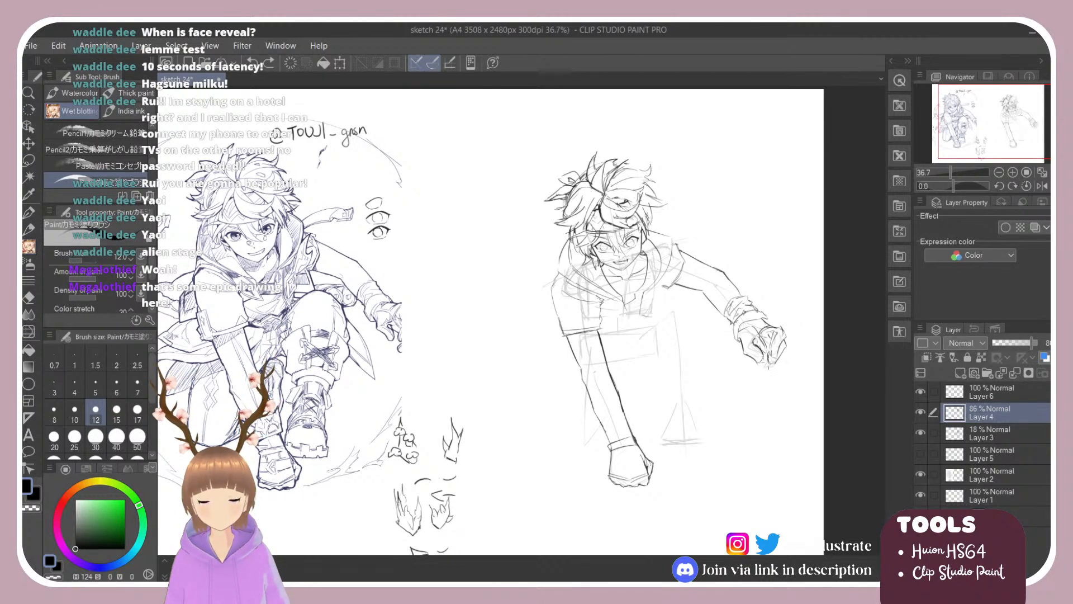
{"action": "left_click_drag", "start_coordinate": [769, 360], "coordinate": [774, 363]}
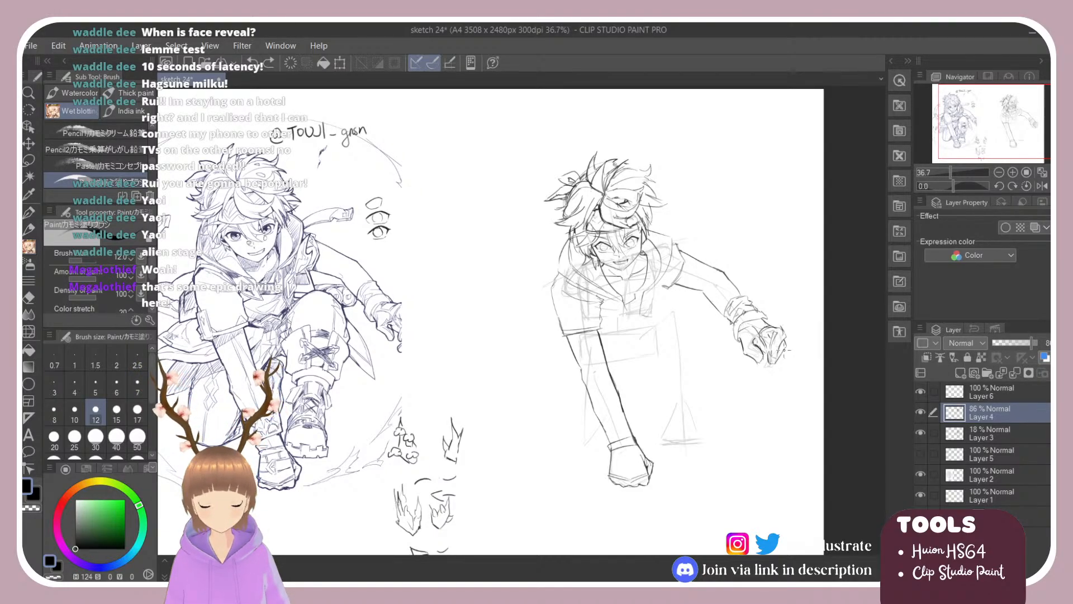
{"action": "left_click_drag", "start_coordinate": [785, 351], "coordinate": [770, 356]}
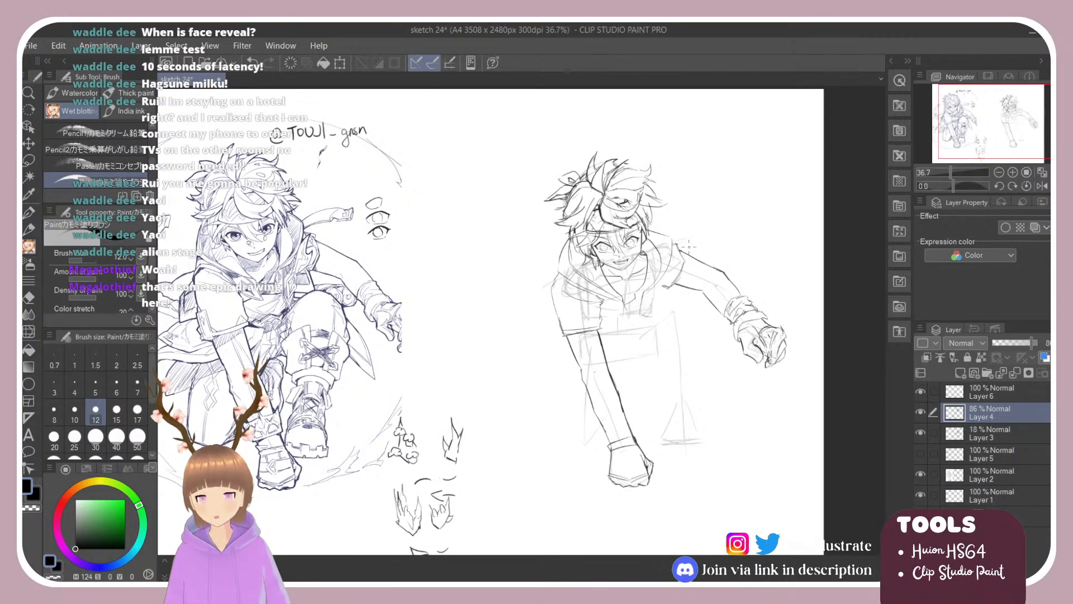
Draw the jacket's front edge on the chest below the hood opening and save the drawing.
{"action": "scroll", "coordinate": [692, 254], "scroll_direction": "down", "scroll_amount": 1}
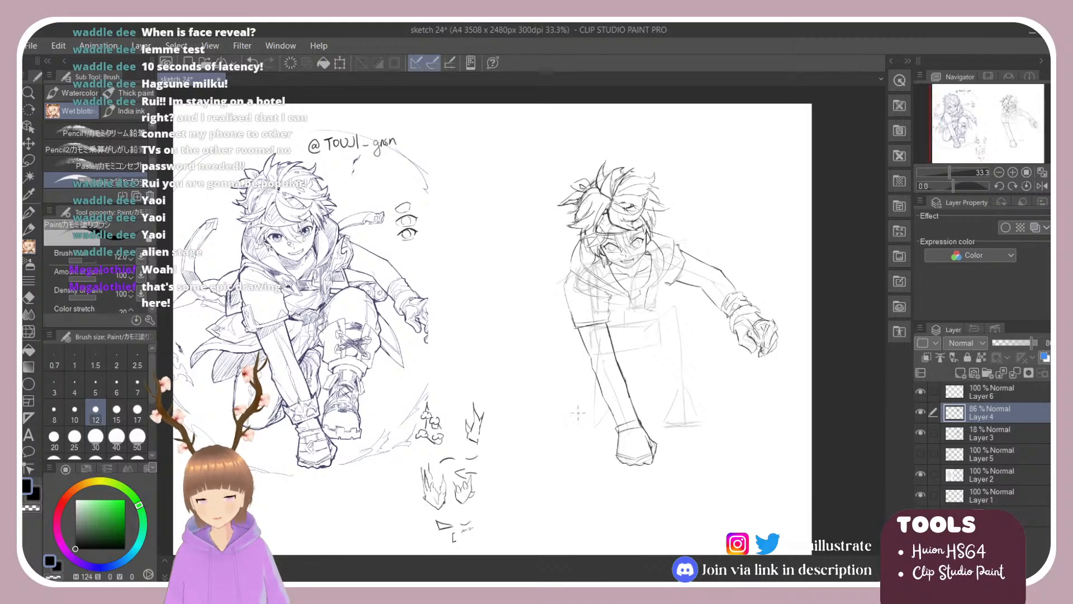
{"action": "scroll", "coordinate": [473, 373], "scroll_direction": "up", "scroll_amount": 2}
{"action": "scroll", "coordinate": [694, 276], "scroll_direction": "up", "scroll_amount": 1}
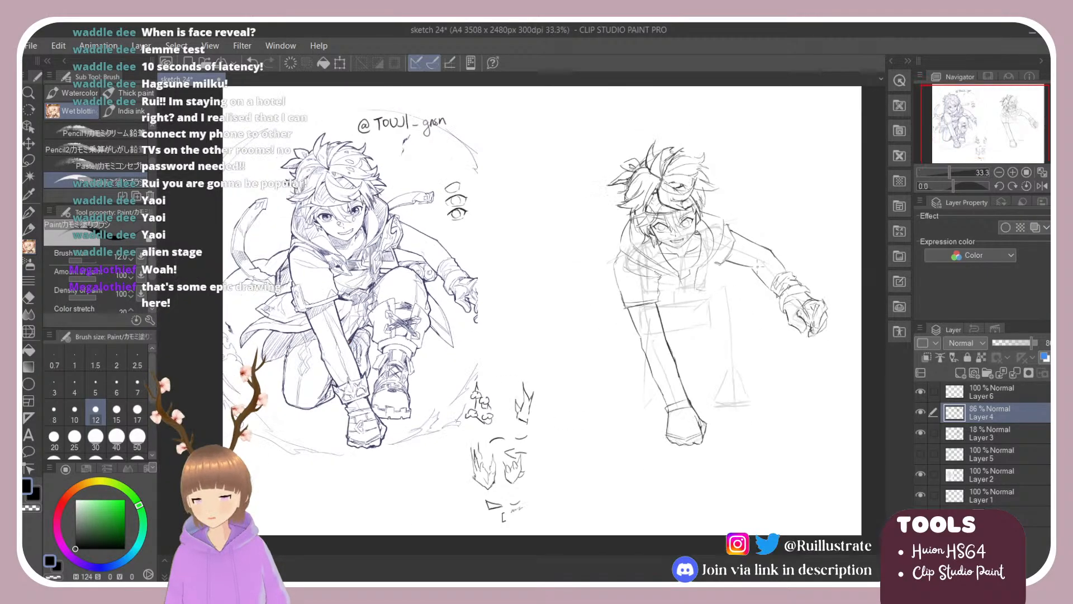
{"action": "scroll", "coordinate": [477, 205], "scroll_direction": "down", "scroll_amount": 1}
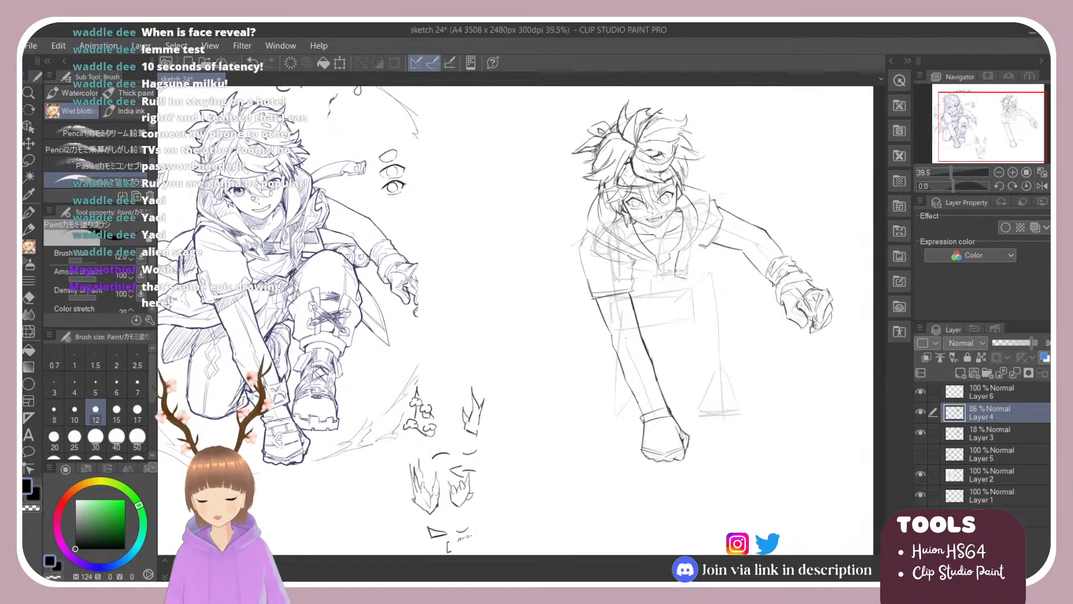
{"action": "mouse_move", "coordinate": [681, 255]}
{"action": "left_mouse_down"}
{"action": "mouse_move", "coordinate": [679, 273]}
{"action": "mouse_move", "coordinate": [689, 276]}
{"action": "left_mouse_up"}
{"action": "key", "text": "e"}
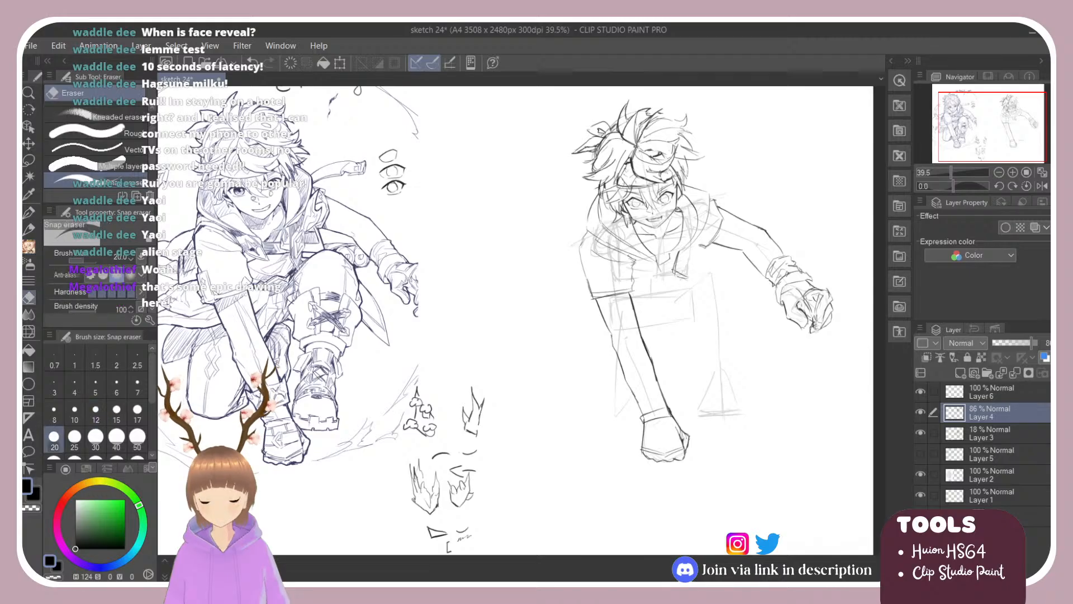
{"action": "key", "text": "b"}
{"action": "key", "text": "ctrl+s"}
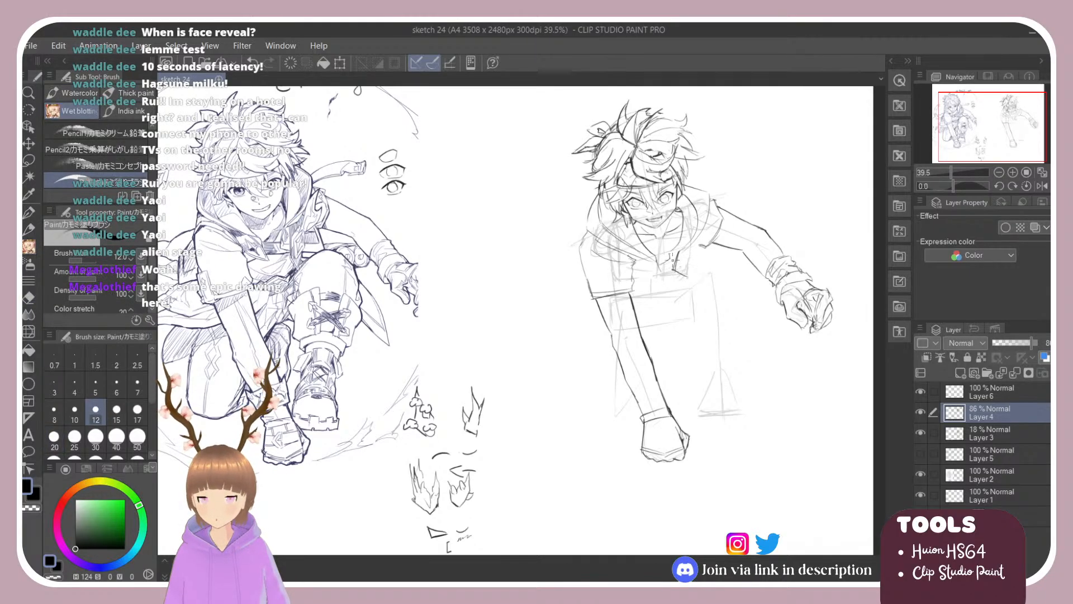
Rework the short collar lines at the centre of the chest, erasing and undoing stray strokes.
{"action": "mouse_move", "coordinate": [666, 260]}
{"action": "left_mouse_down"}
{"action": "mouse_move", "coordinate": [651, 255]}
{"action": "mouse_move", "coordinate": [657, 270]}
{"action": "mouse_move", "coordinate": [666, 260]}
{"action": "left_mouse_up"}
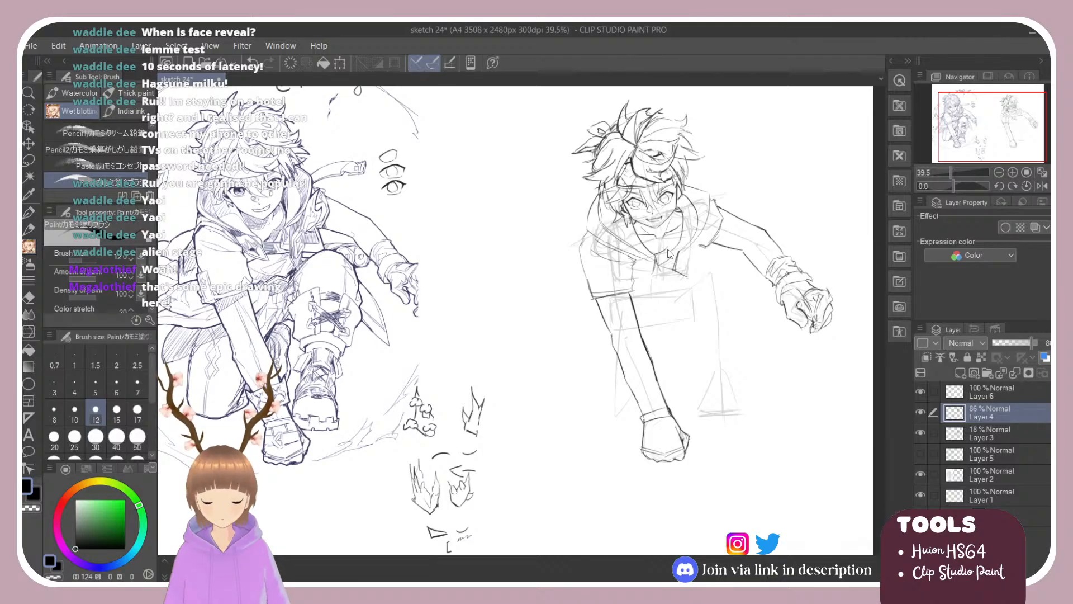
{"action": "key", "text": "ctrl+z"}
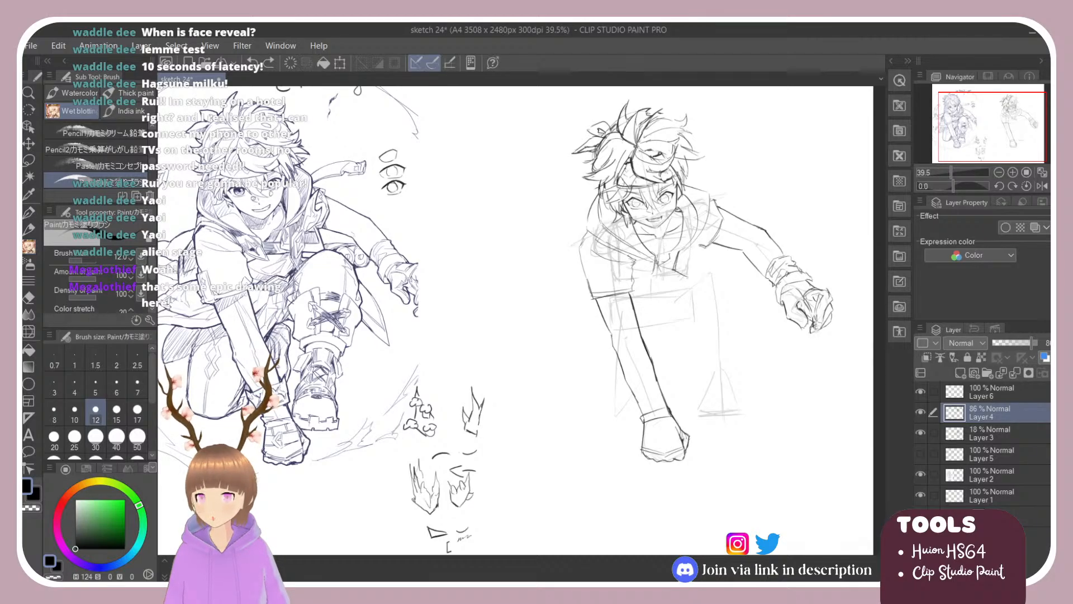
{"action": "key", "text": "ctrl+y"}
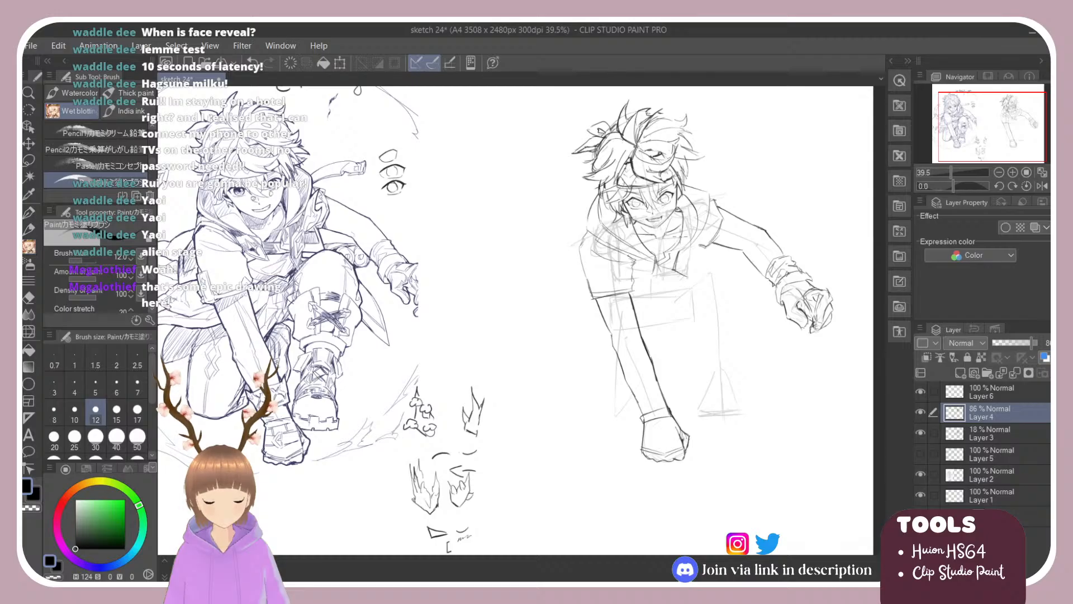
{"action": "key", "text": "e"}
{"action": "left_click_drag", "start_coordinate": [672, 252], "coordinate": [664, 260]}
{"action": "key", "text": "b"}
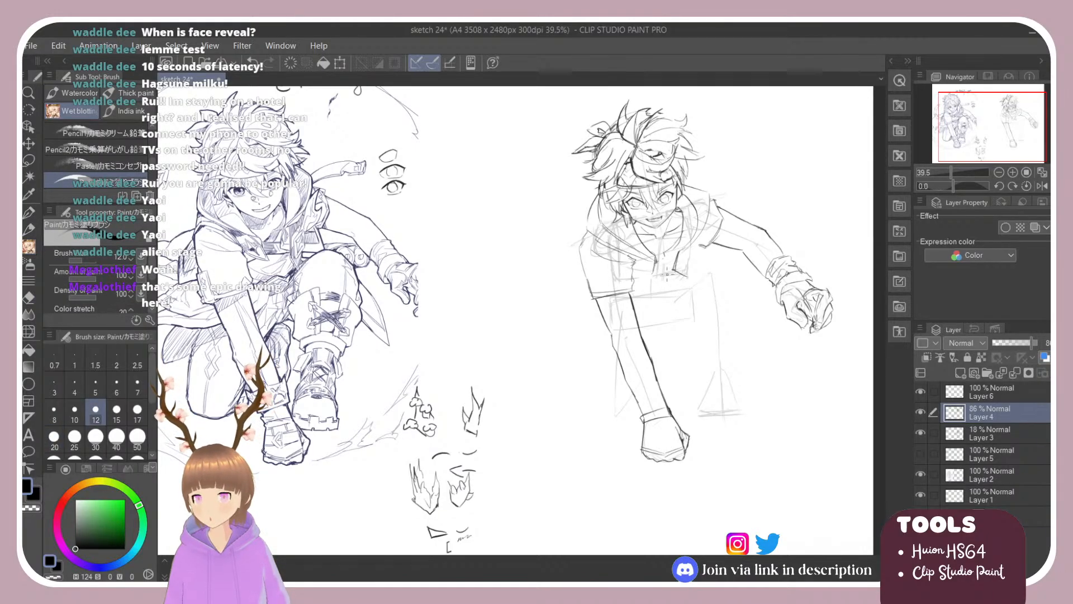
{"action": "key", "text": "ctrl+z"}
{"action": "left_click_drag", "start_coordinate": [658, 260], "coordinate": [668, 273]}
{"action": "key", "text": "ctrl+z"}
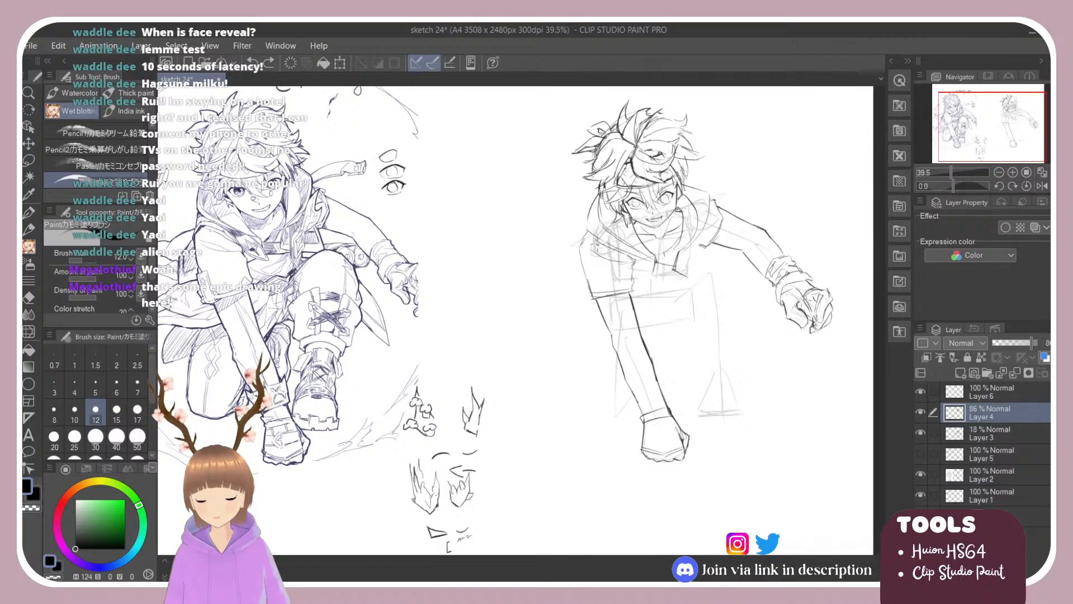
Draw the diagonal jacket edge from the shoulder of the lowered arm down to the centre of the chest.
{"action": "left_click_drag", "start_coordinate": [583, 249], "coordinate": [574, 247]}
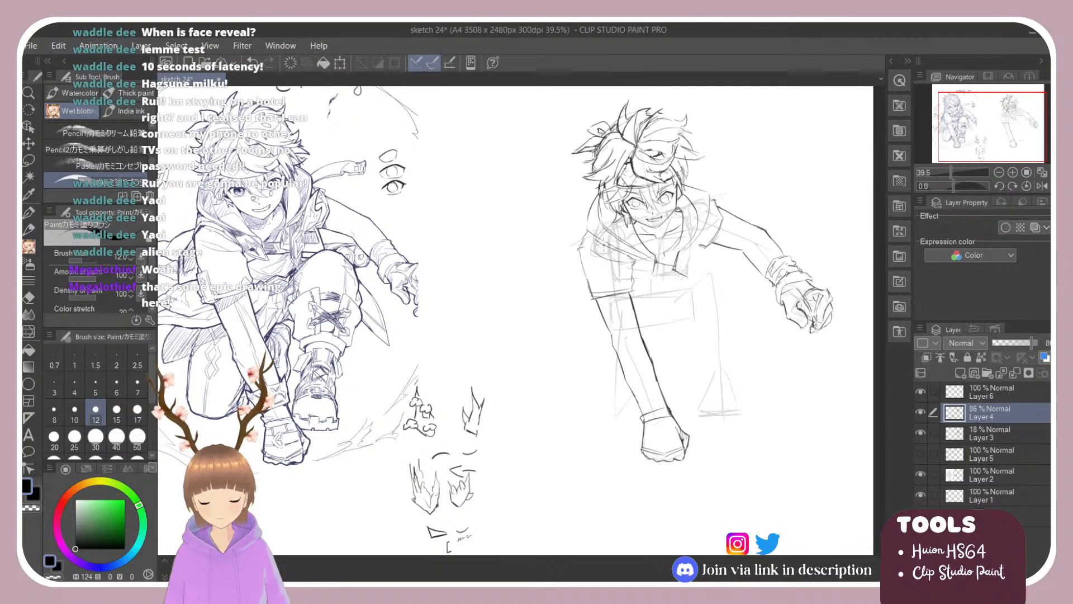
{"action": "key", "text": "ctrl+z"}
{"action": "mouse_move", "coordinate": [605, 244]}
{"action": "left_mouse_down"}
{"action": "mouse_move", "coordinate": [661, 289]}
{"action": "mouse_move", "coordinate": [655, 277]}
{"action": "left_mouse_up"}
{"action": "key", "text": "ctrl+z"}
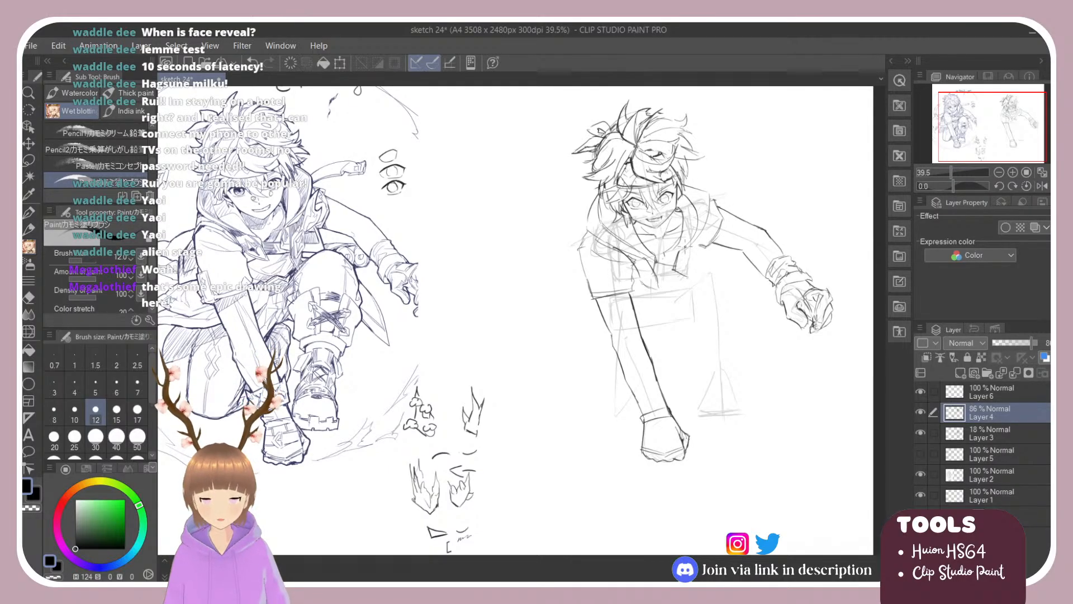
{"action": "key", "text": "ctrl+z"}
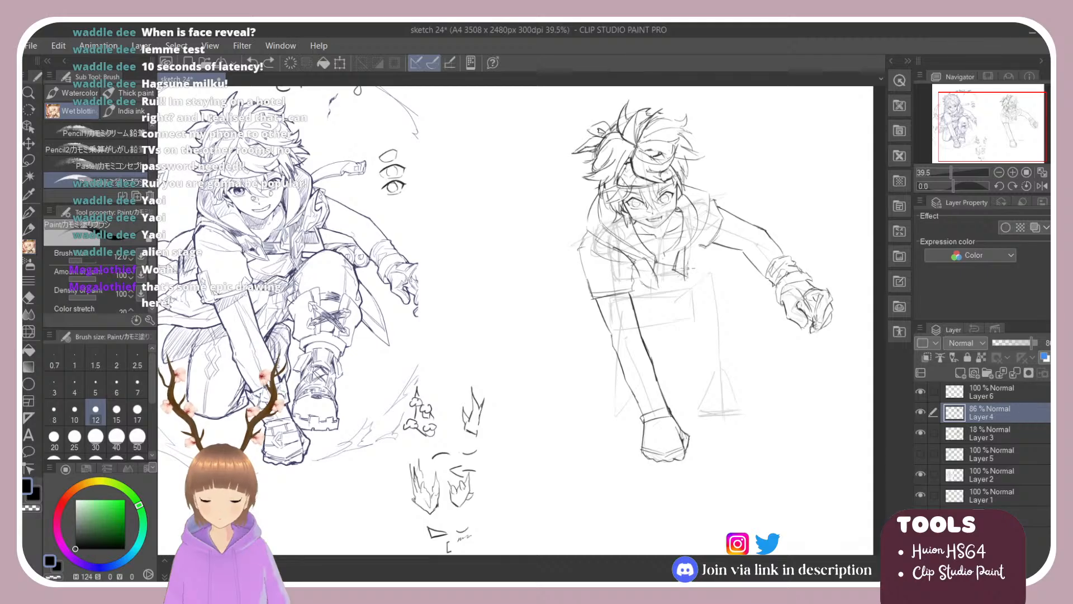
Draw the jacket's other front edge up from the chest towards the outstretched arm, and add that arm's shoulder seam.
{"action": "left_click_drag", "start_coordinate": [686, 270], "coordinate": [693, 288]}
{"action": "key", "text": "ctrl+z"}
{"action": "key", "text": "ctrl+z"}
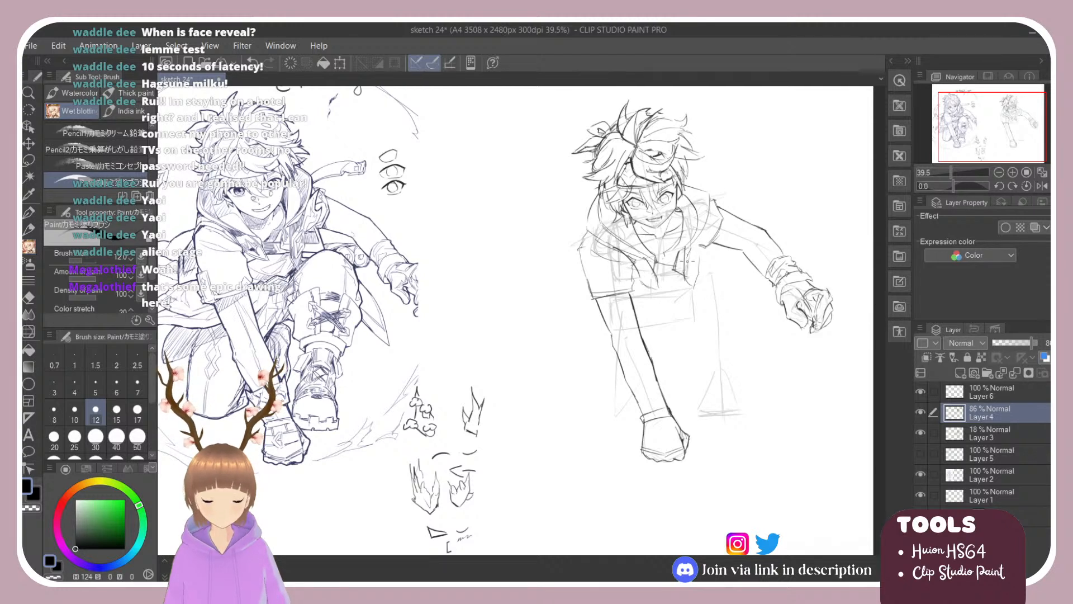
{"action": "left_click_drag", "start_coordinate": [691, 275], "coordinate": [699, 260]}
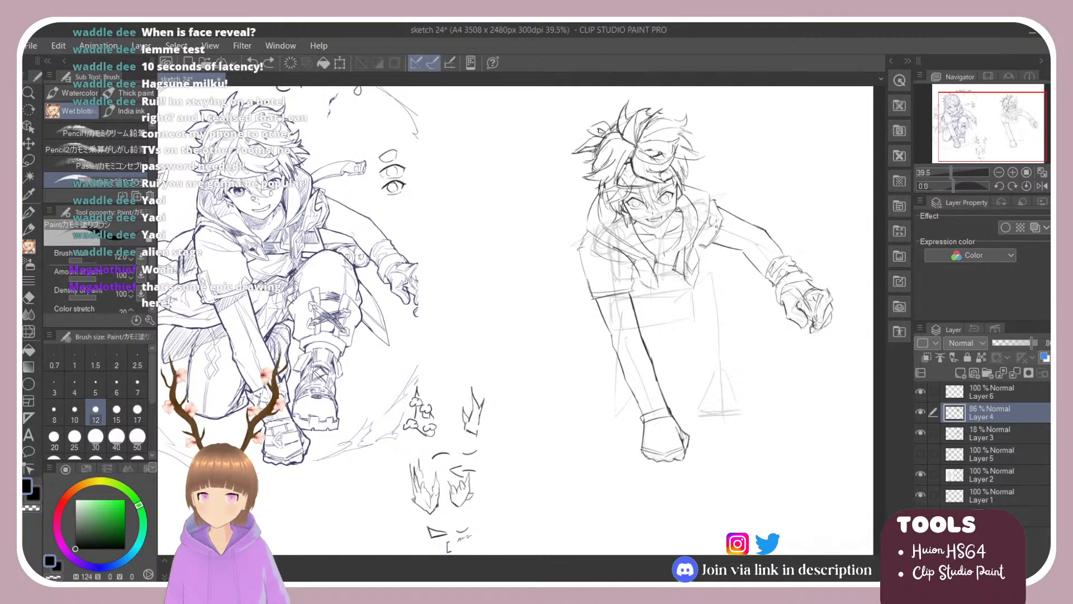
{"action": "left_click_drag", "start_coordinate": [716, 218], "coordinate": [716, 231]}
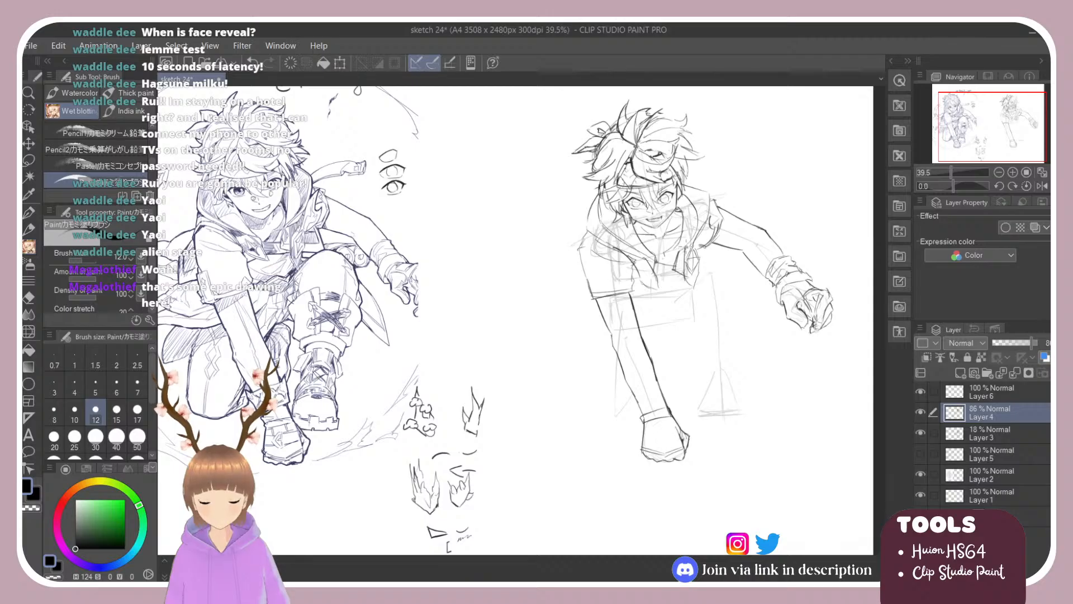
Darken the pointed flap of the jacket front at the chest and tidy its tip.
{"action": "left_click_drag", "start_coordinate": [678, 249], "coordinate": [693, 278]}
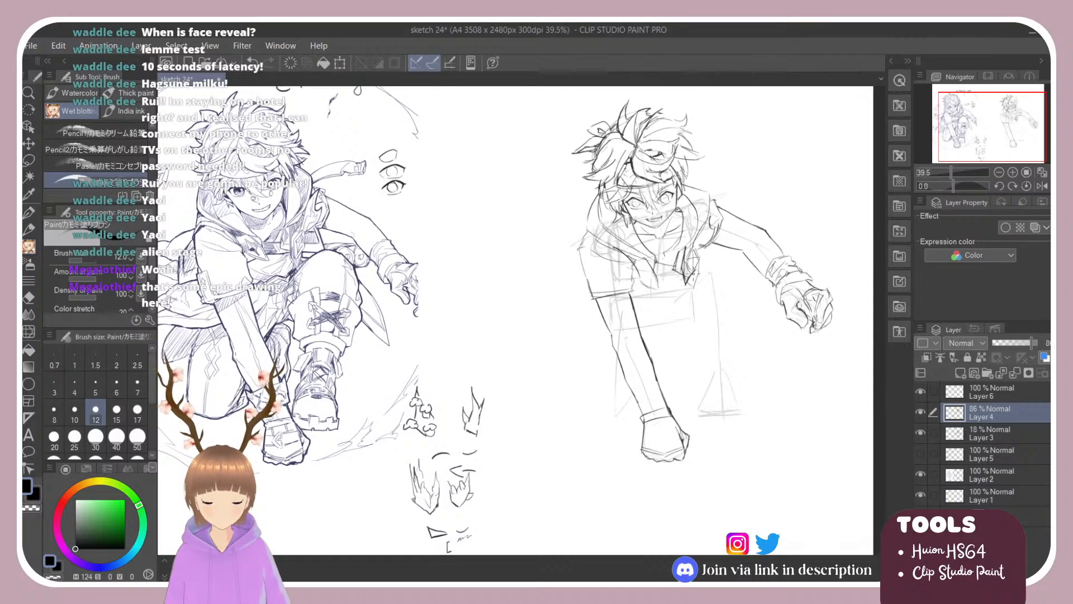
{"action": "key", "text": "e"}
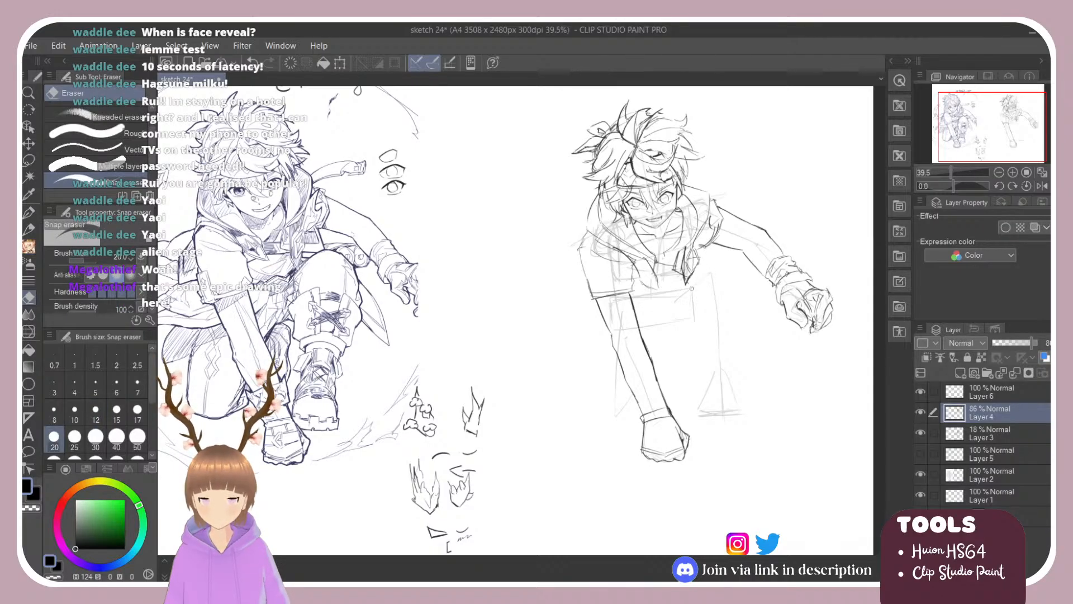
{"action": "key", "text": "b"}
{"action": "key", "text": "e"}
{"action": "key", "text": "b"}
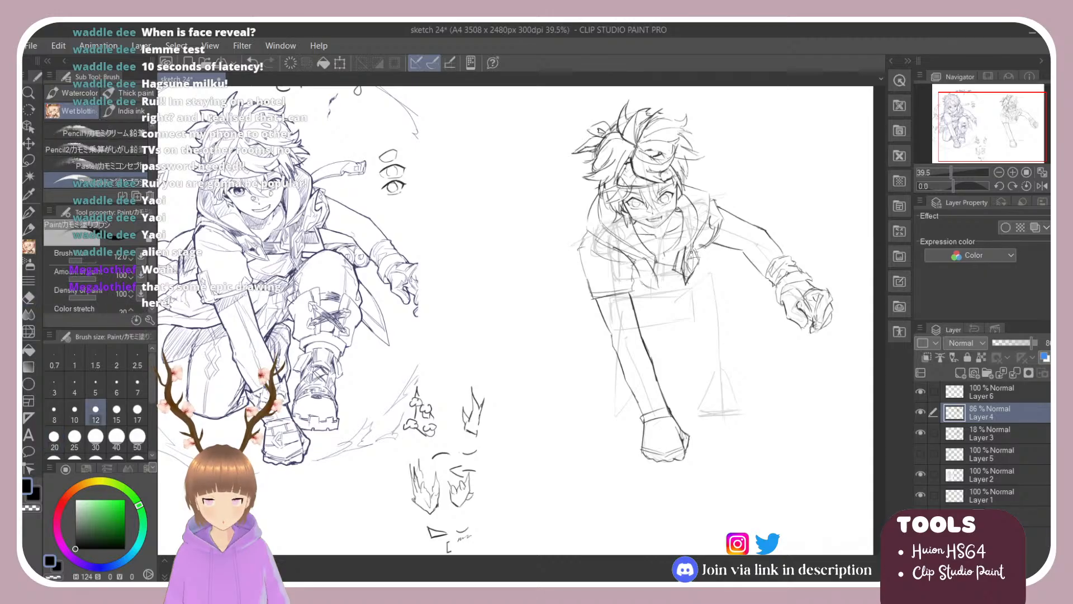
Touch up the edge and tip of the pointed jacket flap at the chest, erasing the overshoot.
{"action": "left_click_drag", "start_coordinate": [696, 247], "coordinate": [688, 272]}
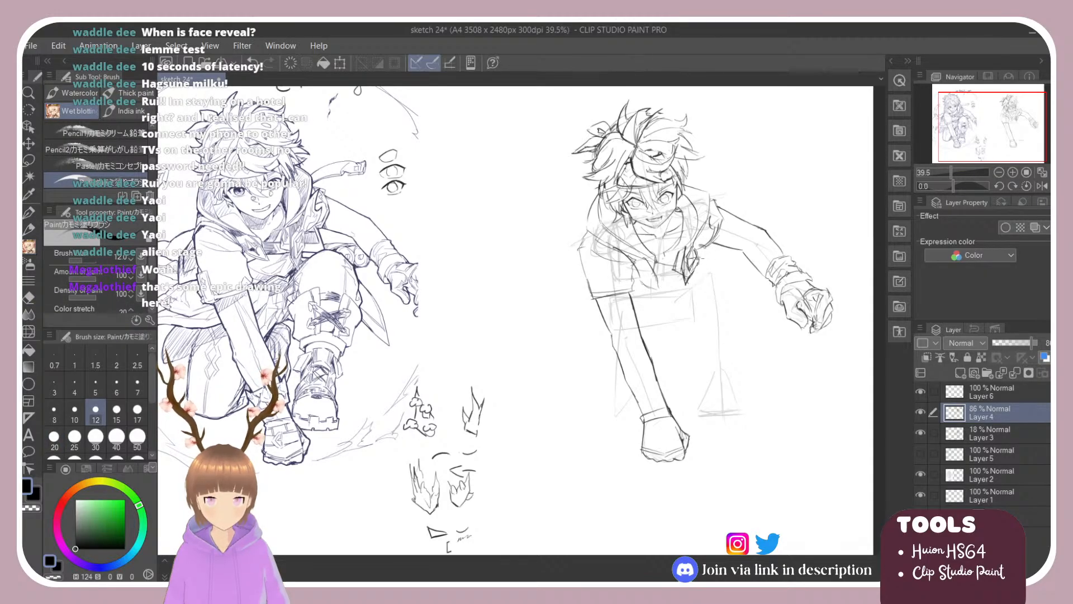
{"action": "key", "text": "e"}
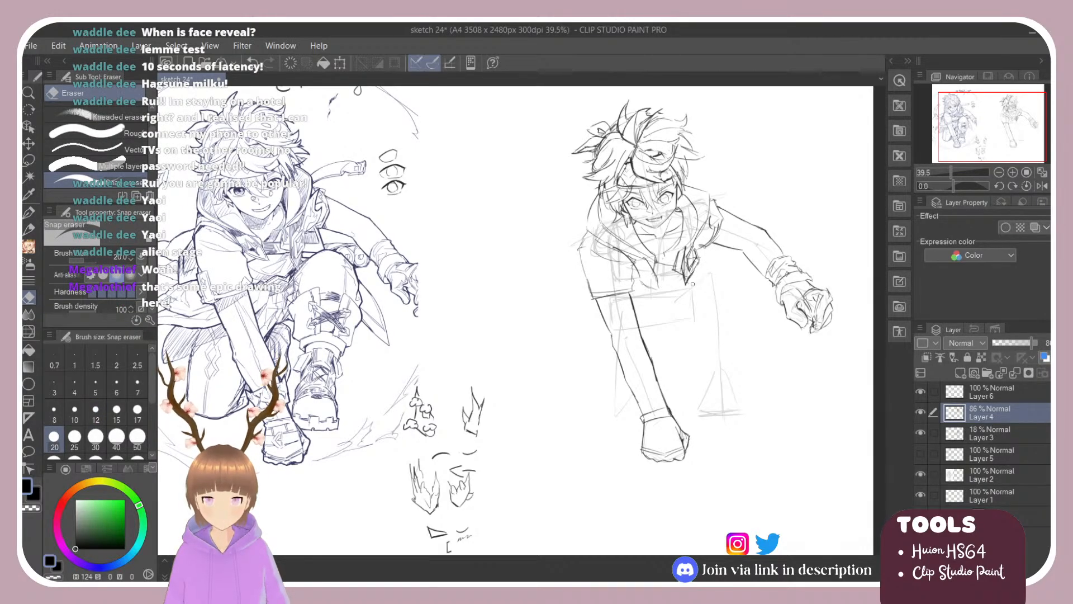
{"action": "key", "text": "b"}
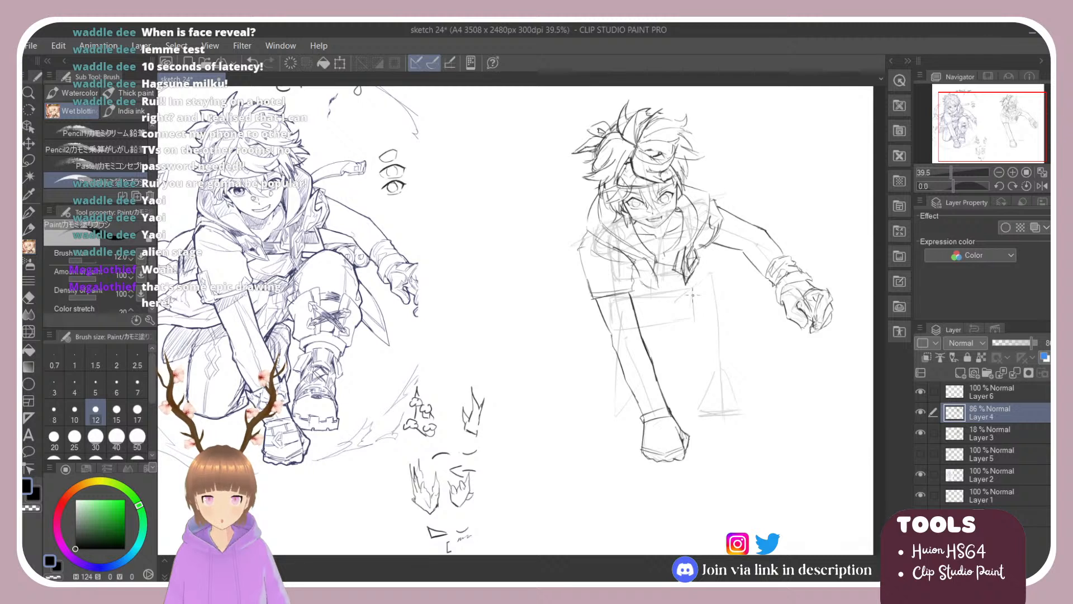
Sketch faint construction lines for the raised knee and lower leg on Layer 3.
{"action": "left_click", "coordinate": [986, 438]}
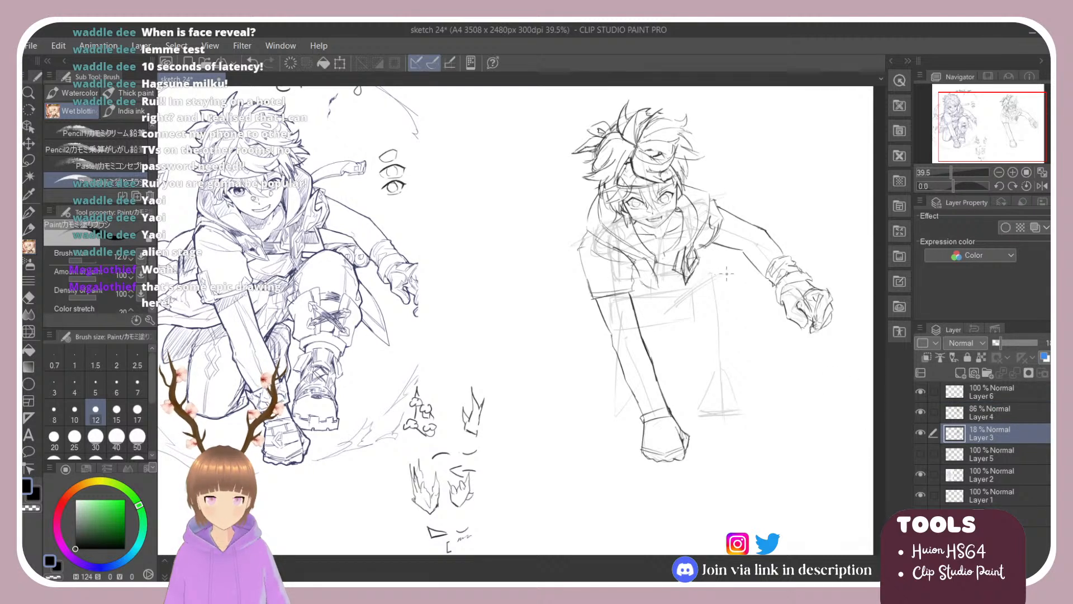
{"action": "left_click_drag", "start_coordinate": [732, 292], "coordinate": [728, 330]}
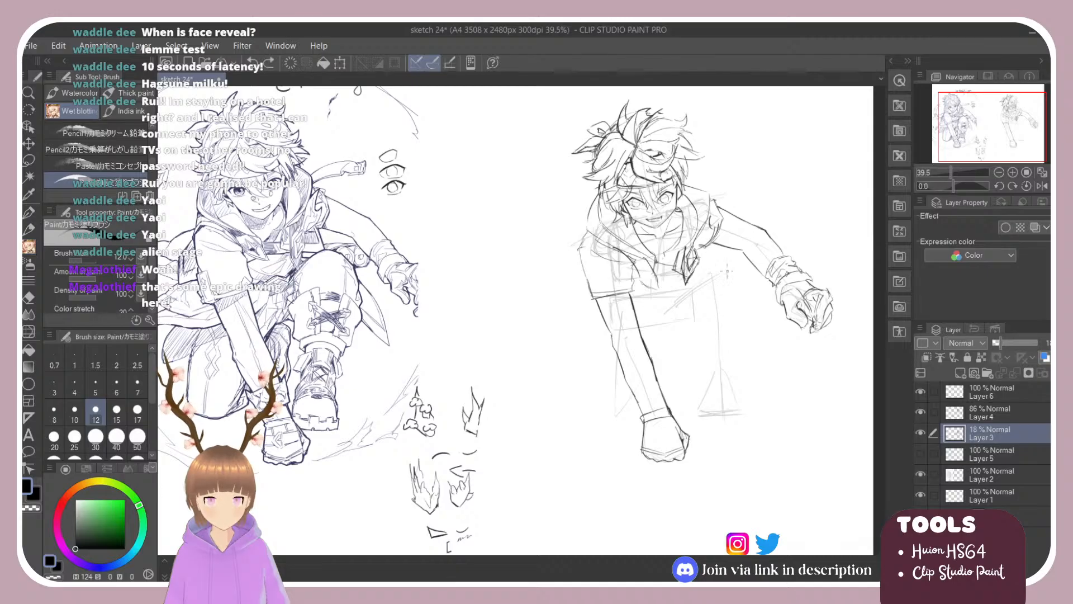
{"action": "left_click_drag", "start_coordinate": [727, 267], "coordinate": [719, 387]}
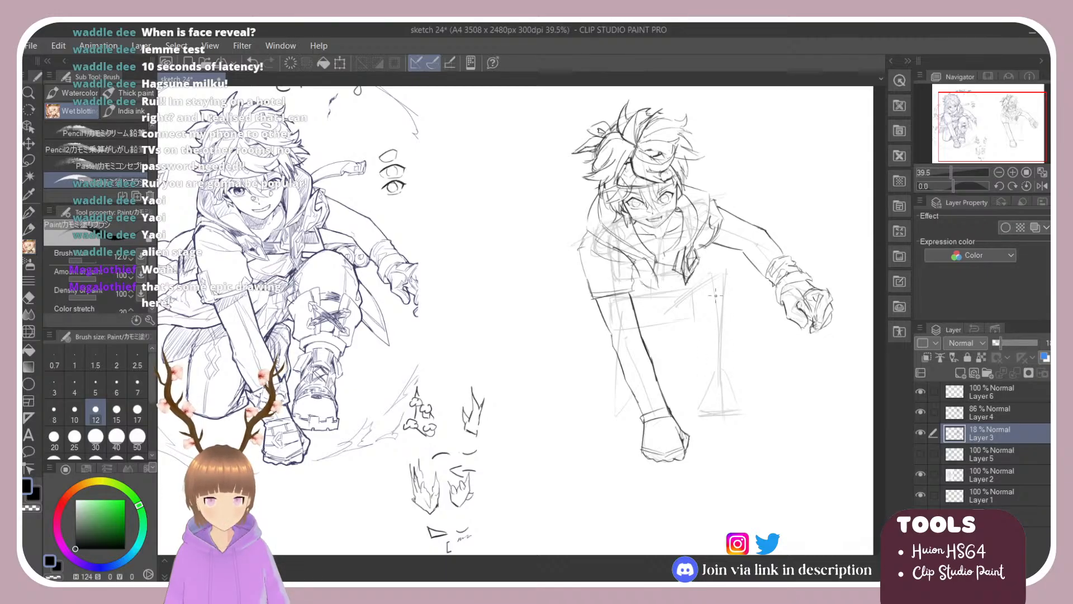
{"action": "key", "text": "e"}
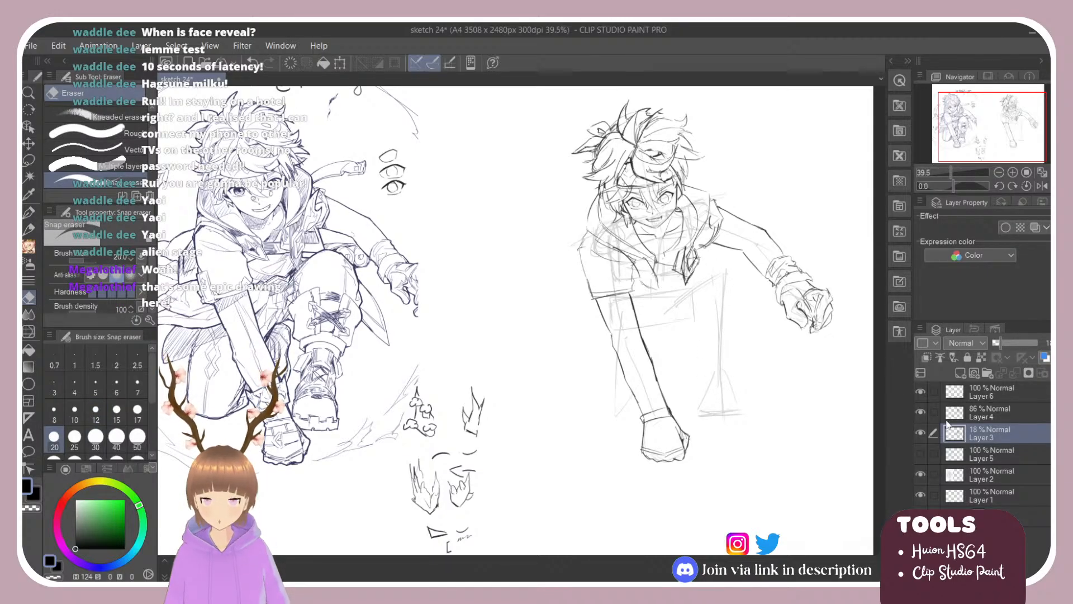
On Layer 4, draw the raised leg's upper contour from the chest flap over the knee, undoing stray strokes.
{"action": "left_click", "coordinate": [993, 398]}
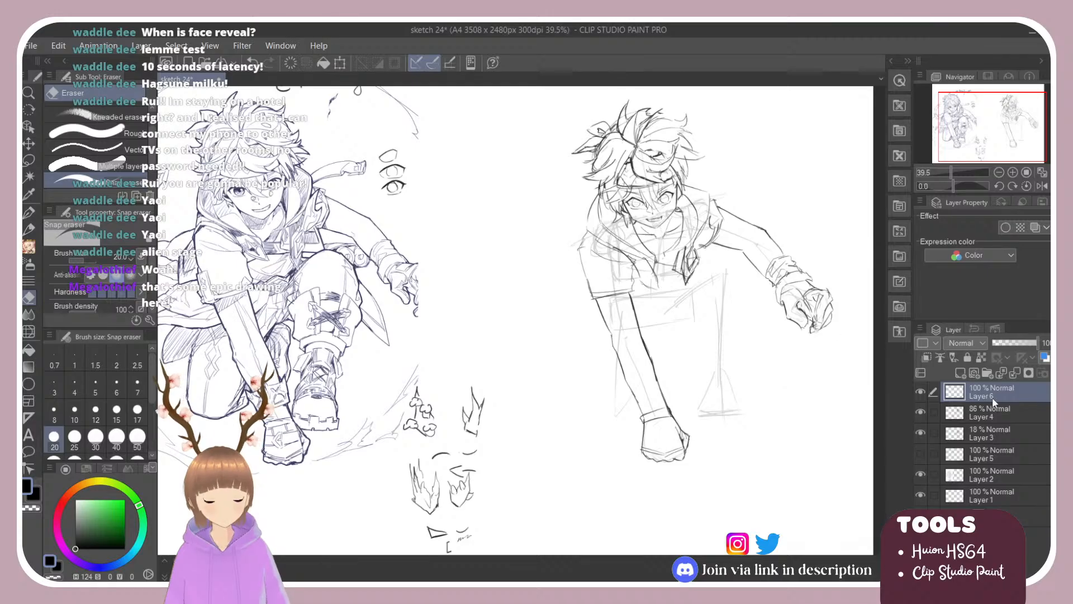
{"action": "left_click", "coordinate": [988, 417]}
{"action": "key", "text": "b"}
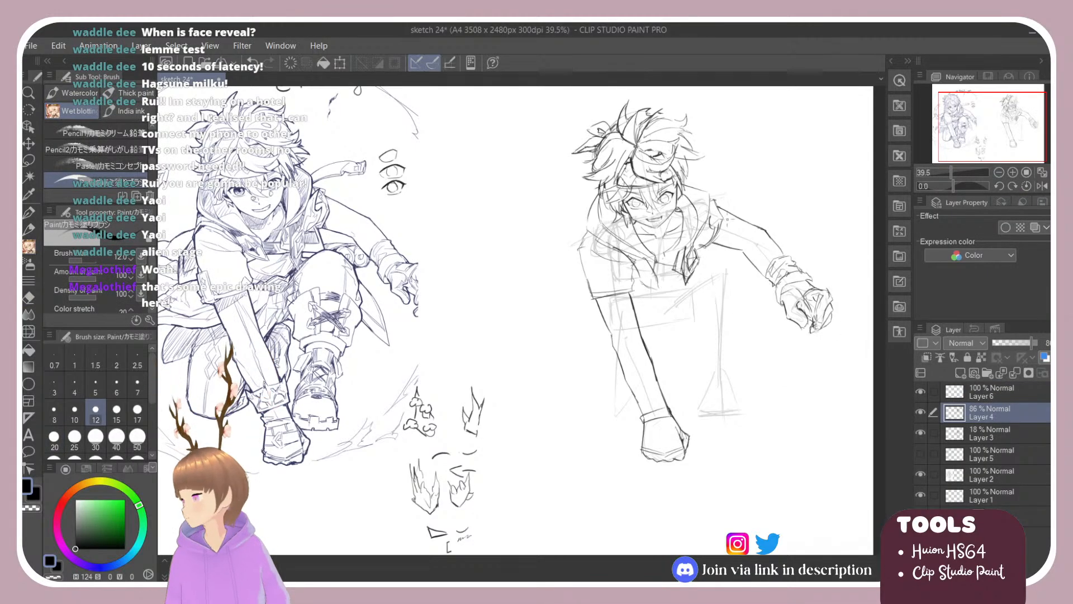
{"action": "mouse_move", "coordinate": [670, 274]}
{"action": "left_mouse_down"}
{"action": "mouse_move", "coordinate": [678, 291]}
{"action": "mouse_move", "coordinate": [718, 259]}
{"action": "left_mouse_up"}
{"action": "key", "text": "ctrl+z"}
{"action": "key", "text": "ctrl+z"}
{"action": "mouse_move", "coordinate": [664, 297]}
{"action": "left_mouse_down"}
{"action": "mouse_move", "coordinate": [738, 260]}
{"action": "mouse_move", "coordinate": [715, 263]}
{"action": "mouse_move", "coordinate": [727, 259]}
{"action": "mouse_move", "coordinate": [744, 267]}
{"action": "mouse_move", "coordinate": [750, 296]}
{"action": "left_mouse_up"}
{"action": "key", "text": "ctrl+z"}
{"action": "key", "text": "ctrl+z"}
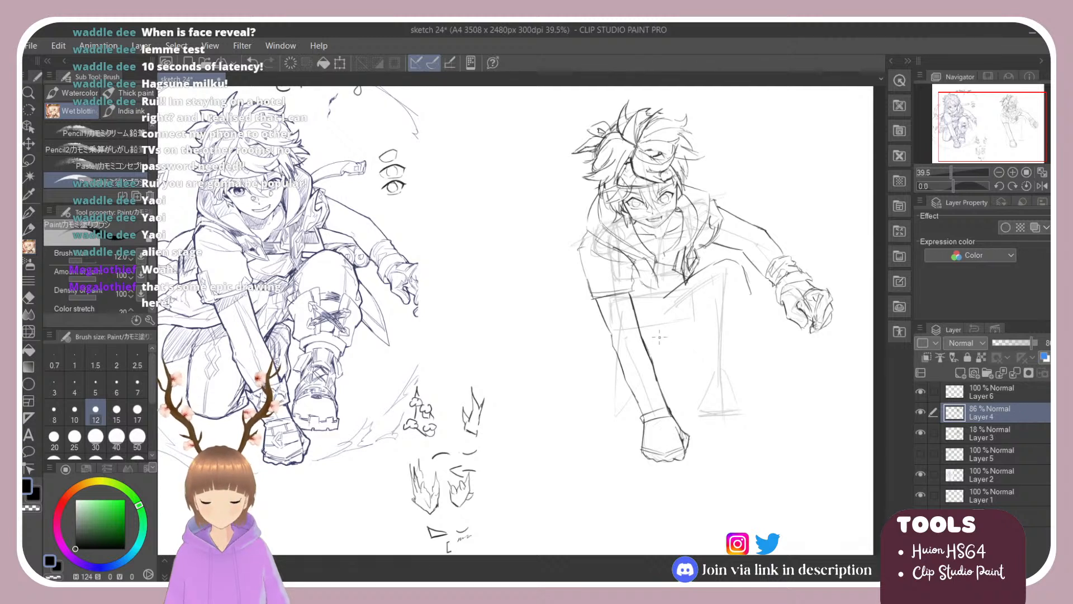
Draw the short underside line of the raised thigh and extend the outer knee line down to a small crease.
{"action": "left_click_drag", "start_coordinate": [658, 339], "coordinate": [669, 334]}
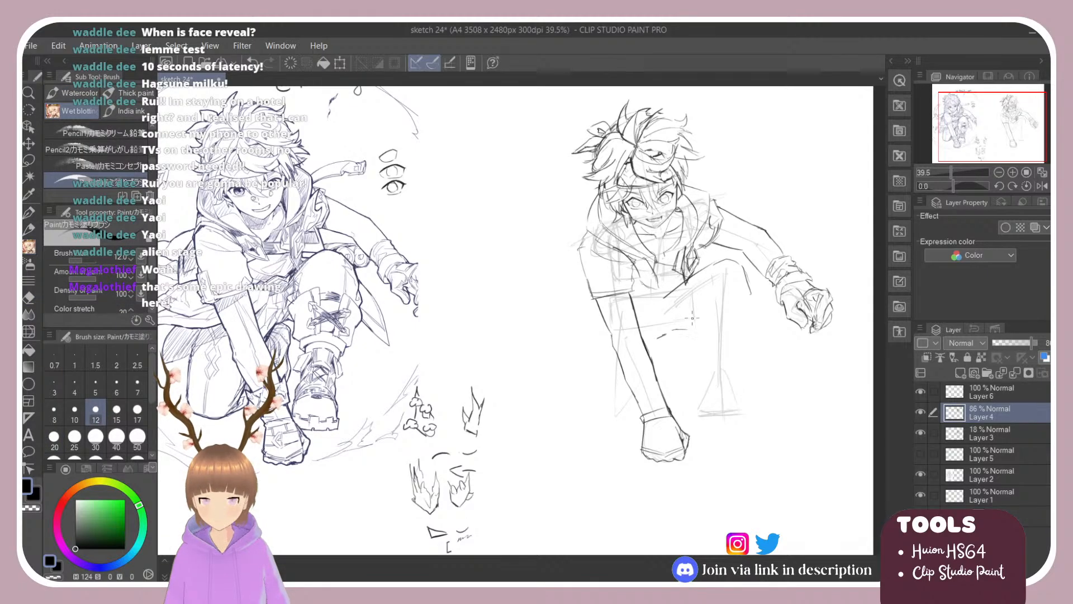
{"action": "left_click_drag", "start_coordinate": [660, 336], "coordinate": [690, 308]}
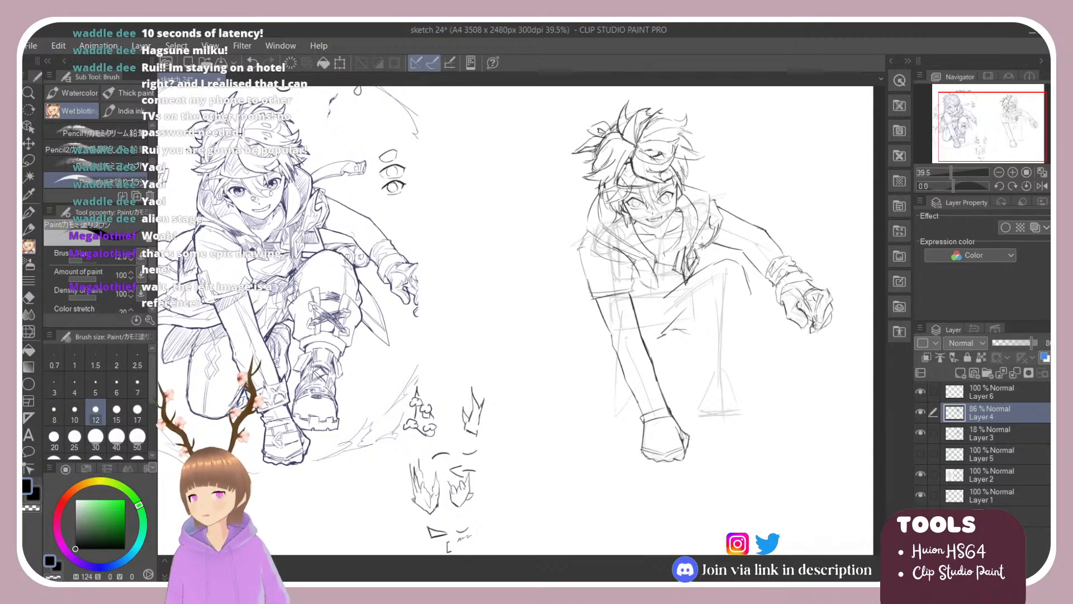
{"action": "scroll", "coordinate": [687, 249], "scroll_direction": "down", "scroll_amount": 3}
{"action": "scroll", "coordinate": [687, 249], "scroll_direction": "up", "scroll_amount": 2}
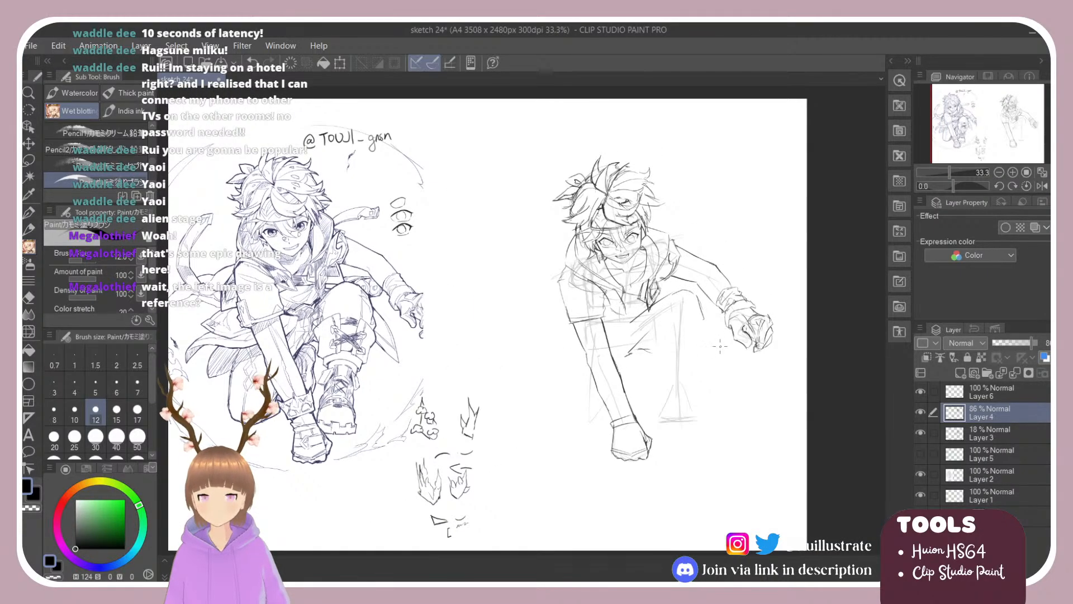
{"action": "scroll", "coordinate": [612, 357], "scroll_direction": "up", "scroll_amount": 1}
{"action": "scroll", "coordinate": [612, 356], "scroll_direction": "down", "scroll_amount": 1}
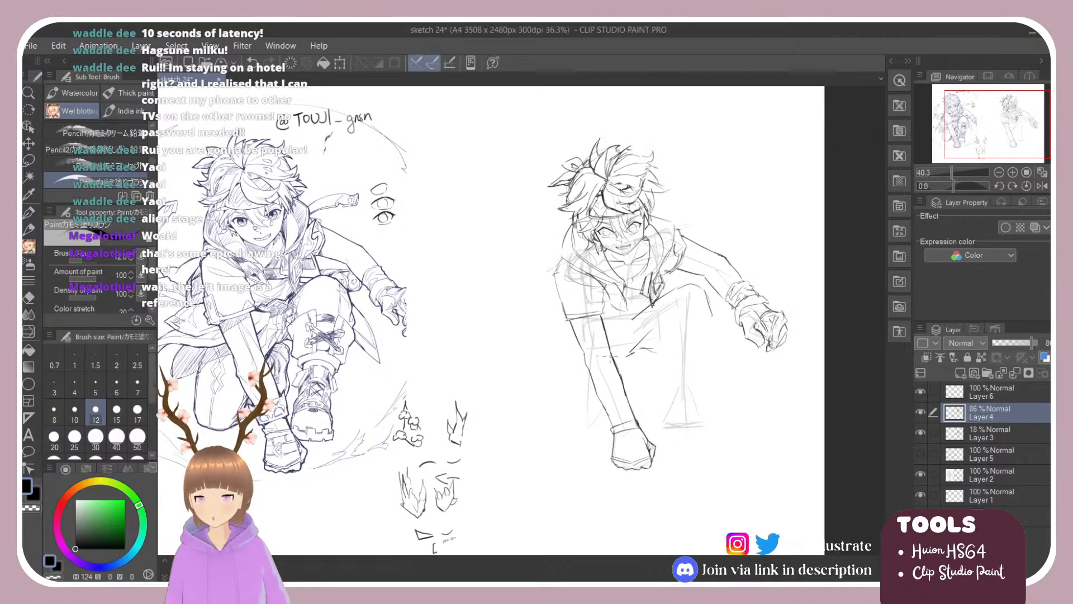
{"action": "scroll", "coordinate": [612, 357], "scroll_direction": "up", "scroll_amount": 1}
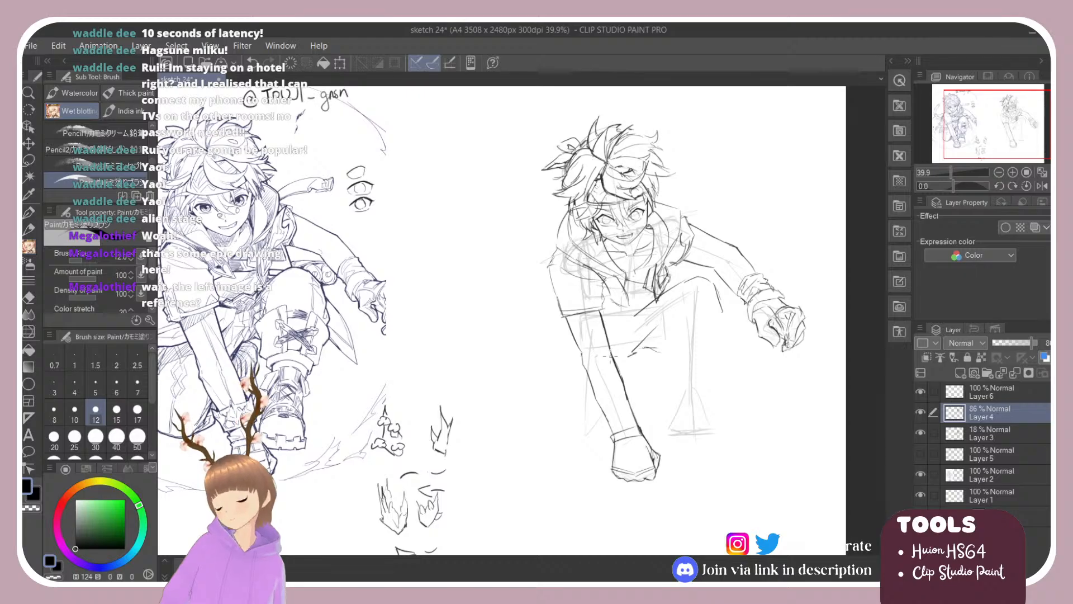
{"action": "scroll", "coordinate": [615, 313], "scroll_direction": "down", "scroll_amount": 1}
{"action": "scroll", "coordinate": [709, 235], "scroll_direction": "up", "scroll_amount": 1}
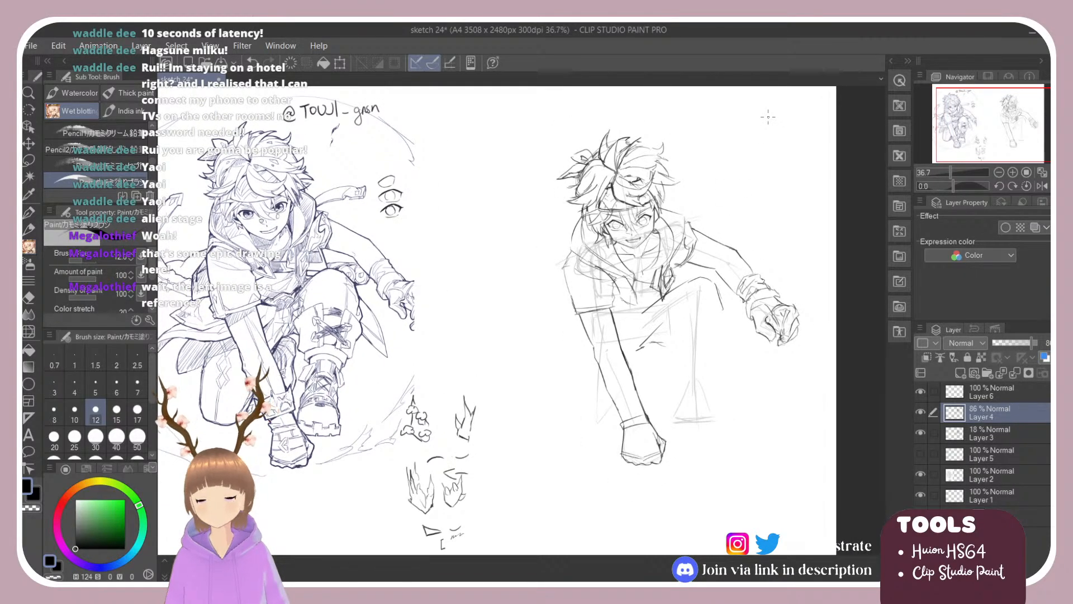
{"action": "scroll", "coordinate": [791, 152], "scroll_direction": "up", "scroll_amount": 2}
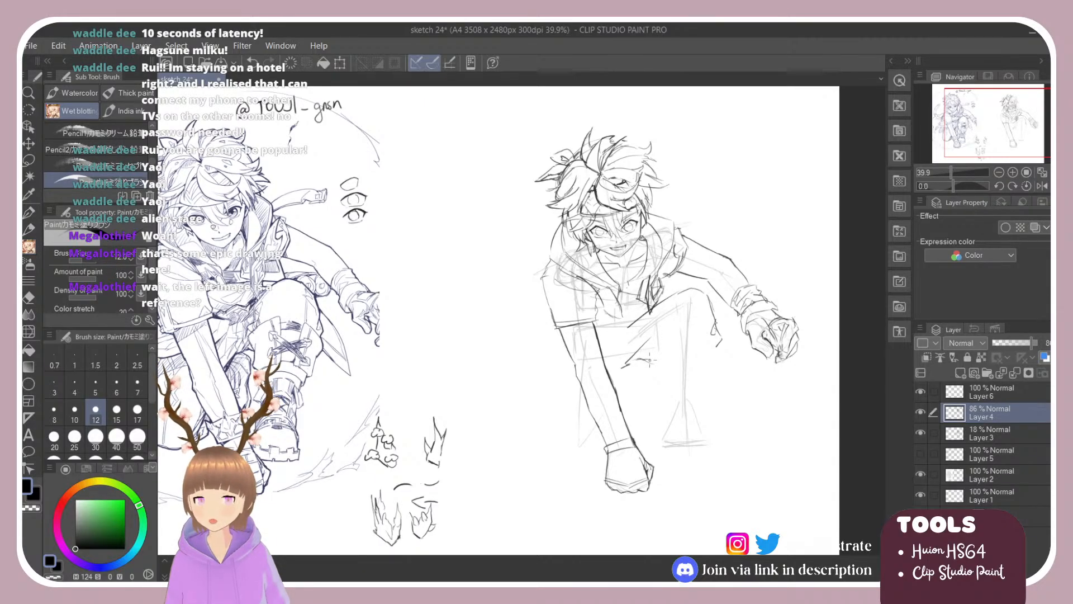
Rework the short strokes beneath the raised thigh, erasing the excess fold lines.
{"action": "key", "text": "e"}
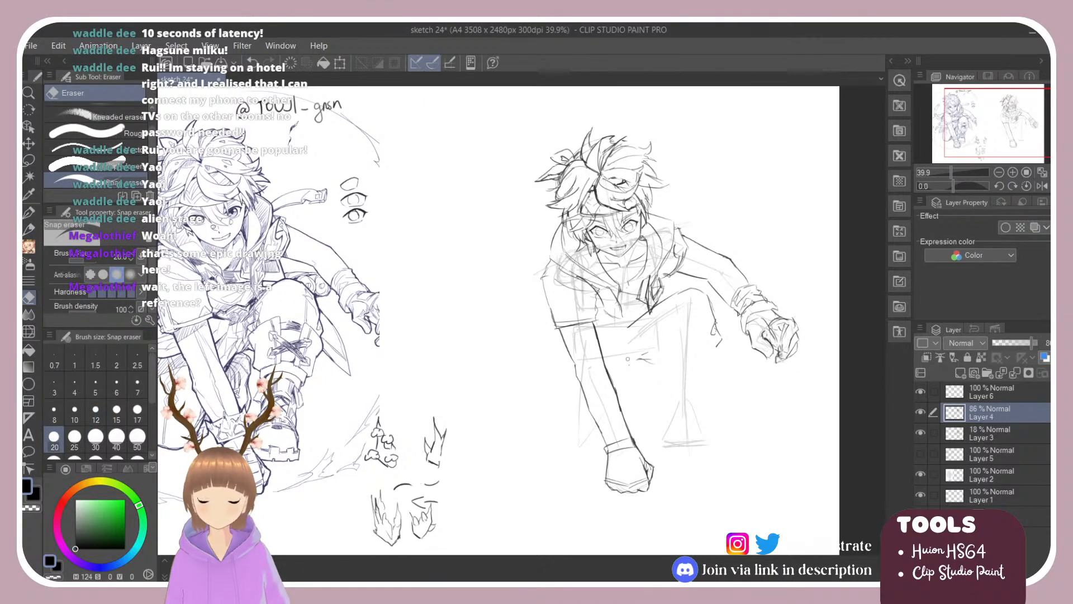
{"action": "key", "text": "b"}
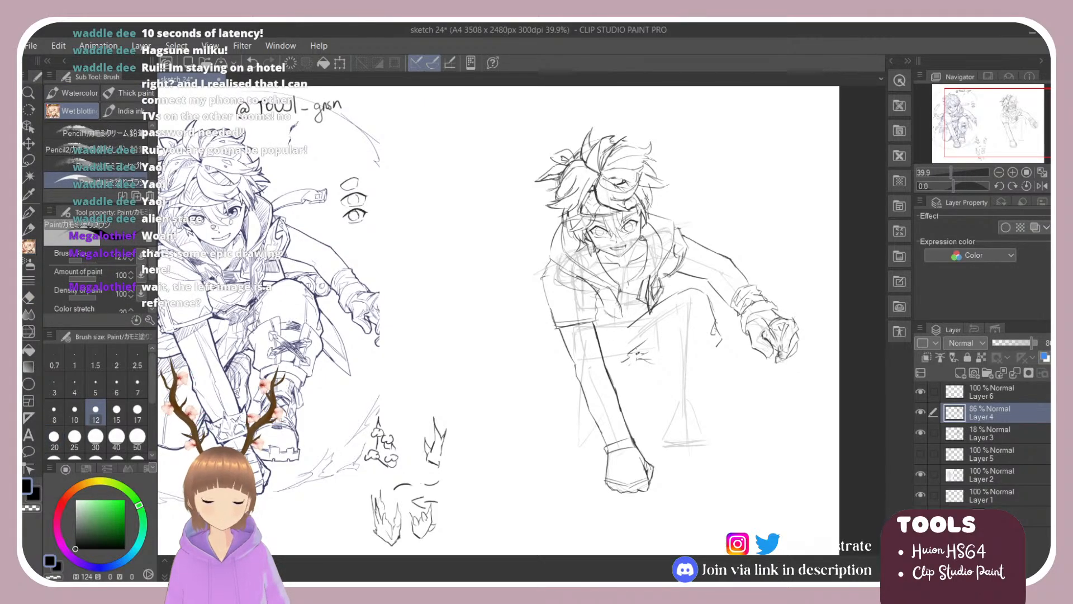
{"action": "key", "text": "e"}
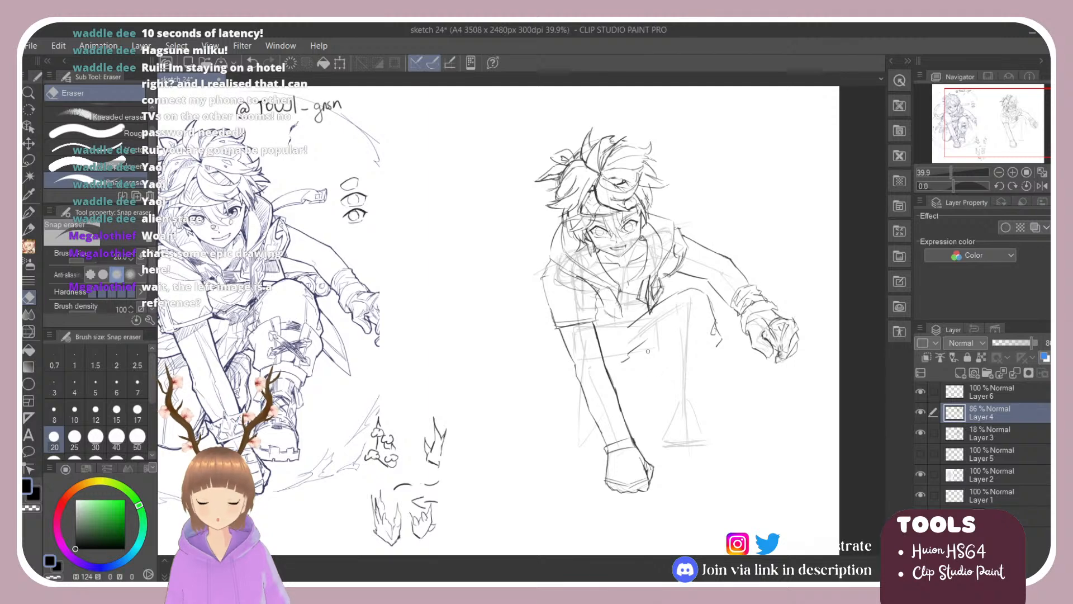
{"action": "key", "text": "b"}
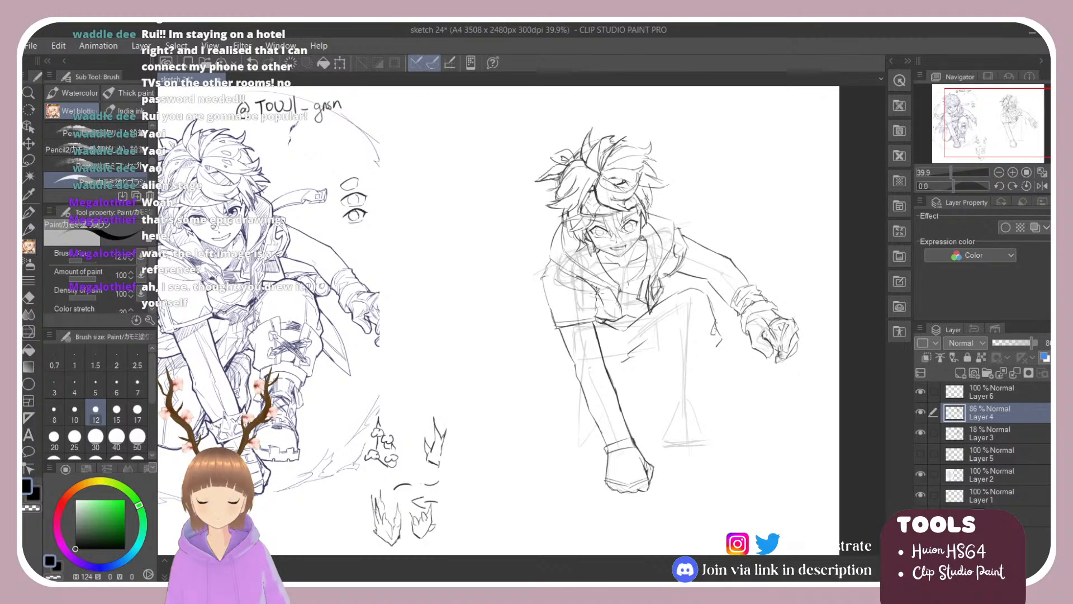
Draw the shirt's lower edge between the lowered arm's sleeve and the pointed jacket flap.
{"action": "left_click_drag", "start_coordinate": [600, 307], "coordinate": [599, 319]}
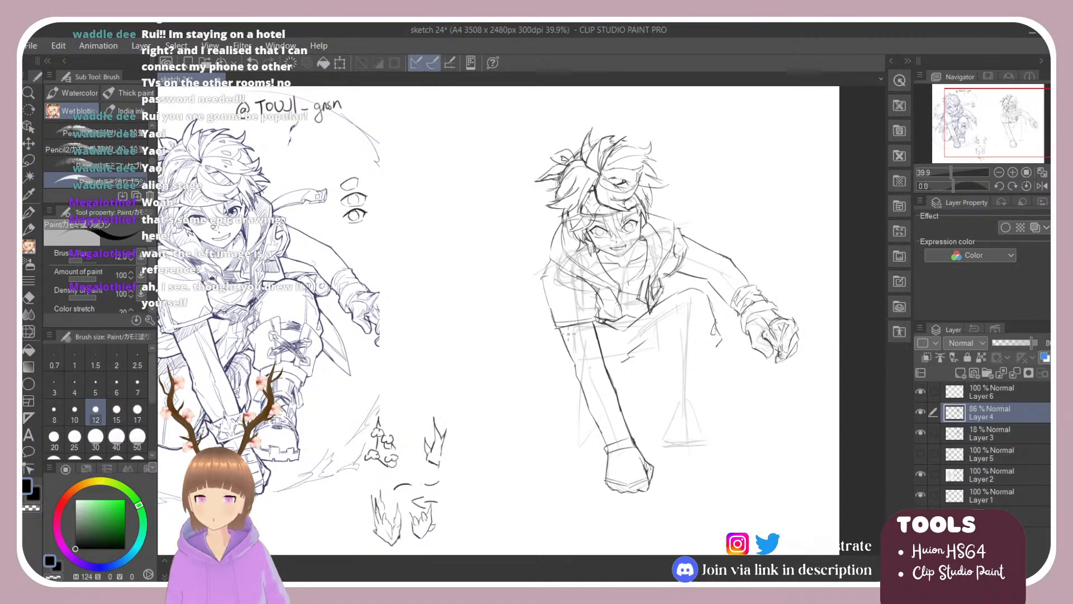
{"action": "scroll", "coordinate": [513, 290], "scroll_direction": "down", "scroll_amount": 1}
{"action": "scroll", "coordinate": [432, 255], "scroll_direction": "up", "scroll_amount": 2}
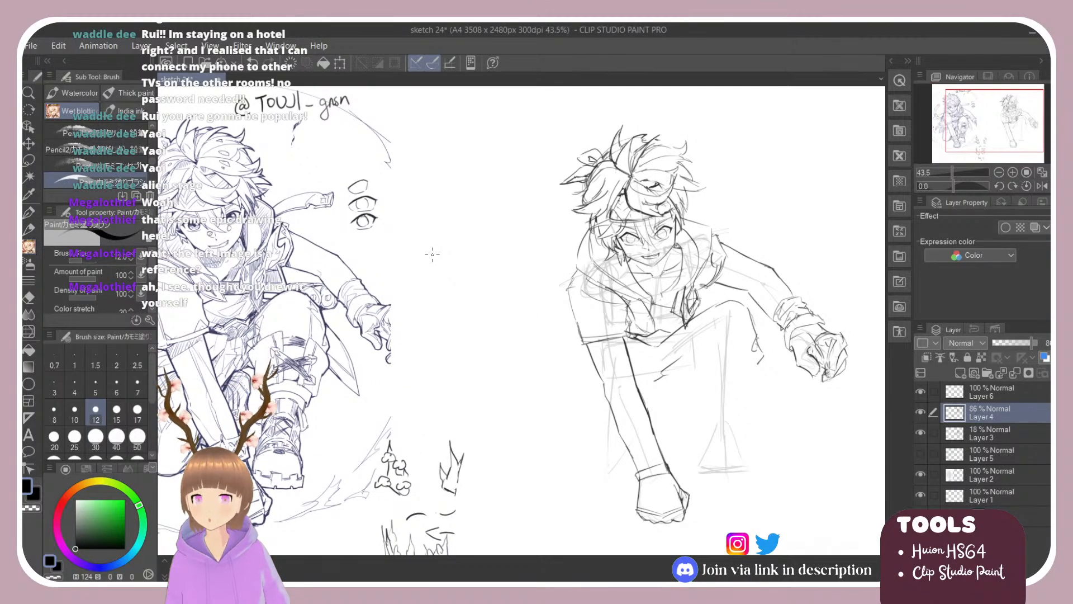
{"action": "scroll", "coordinate": [432, 254], "scroll_direction": "down", "scroll_amount": 1}
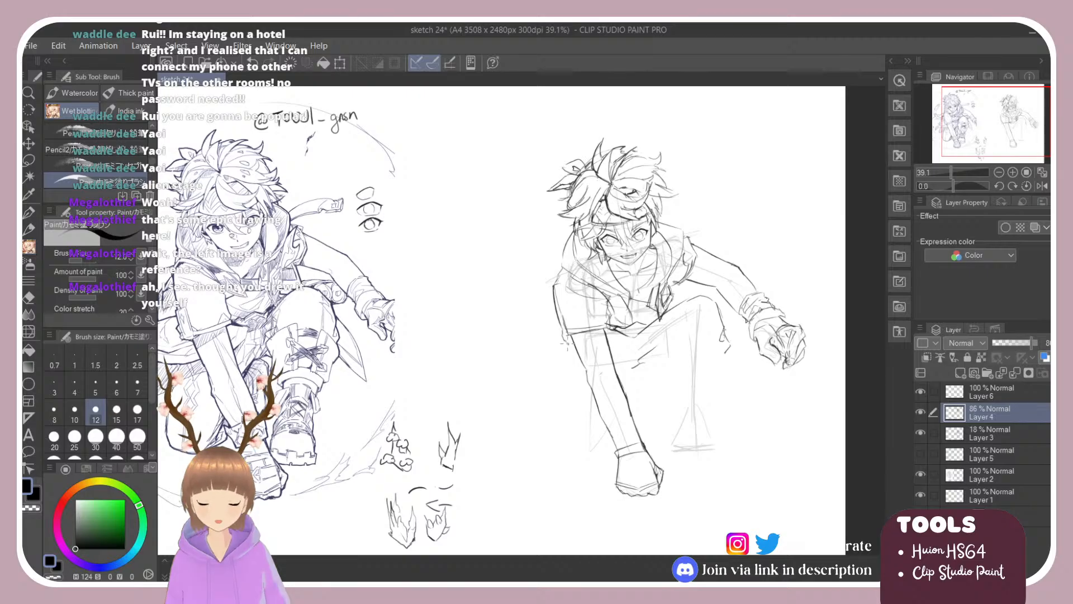
Redraw the hem and outer edge of the lowered arm's short sleeve, erasing the old lines.
{"action": "key", "text": "e"}
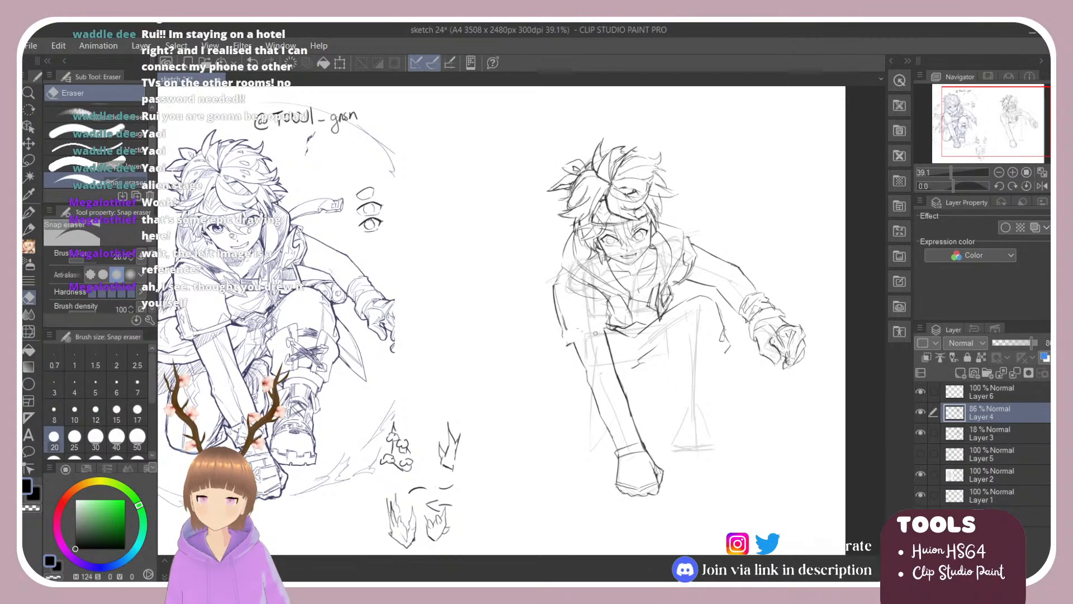
{"action": "key", "text": "b"}
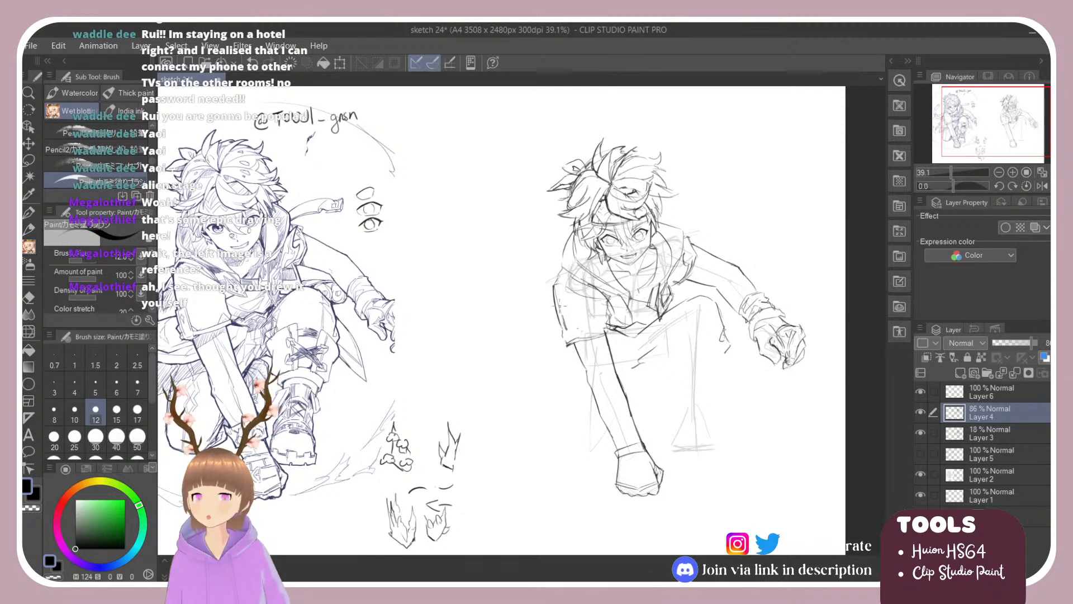
{"action": "key", "text": "e"}
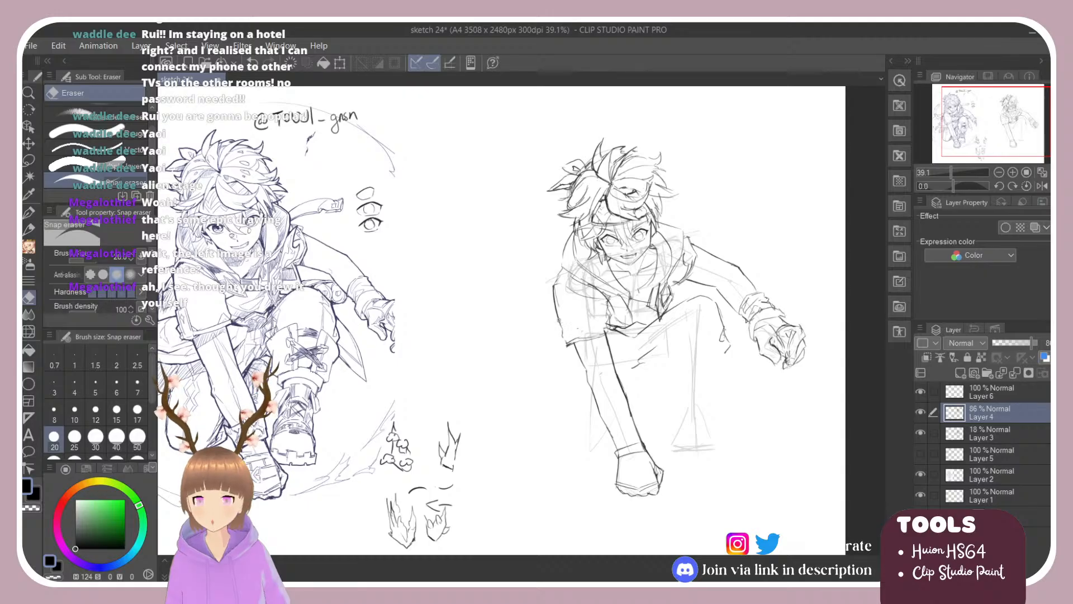
{"action": "key", "text": "b"}
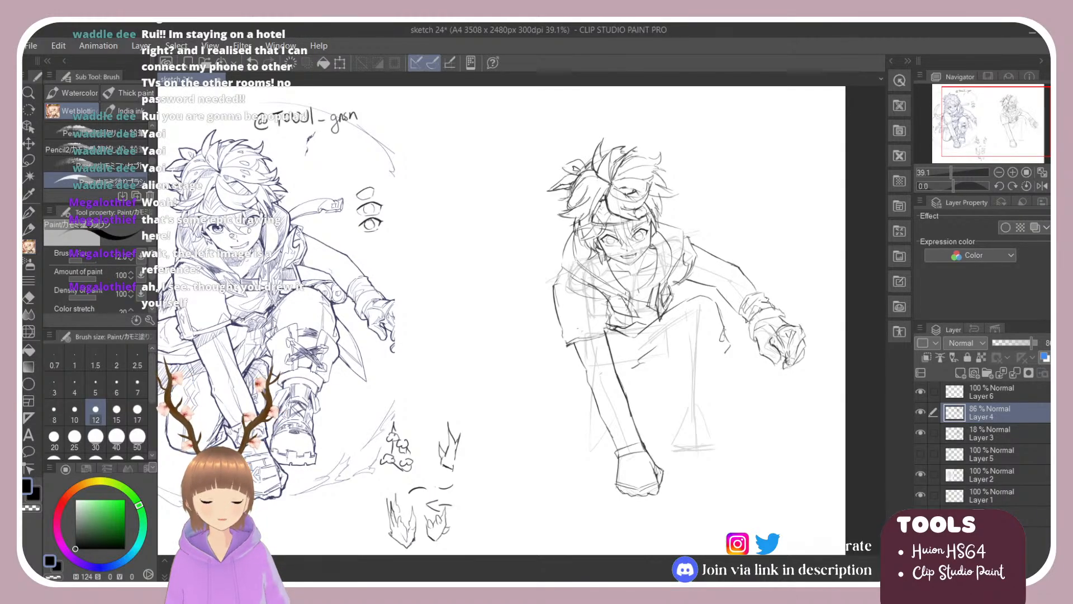
Clean up the shirt's lower edge with the eraser and strengthen the fold lines under the raised thigh.
{"action": "key", "text": "e"}
{"action": "left_click_drag", "start_coordinate": [624, 325], "coordinate": [615, 319]}
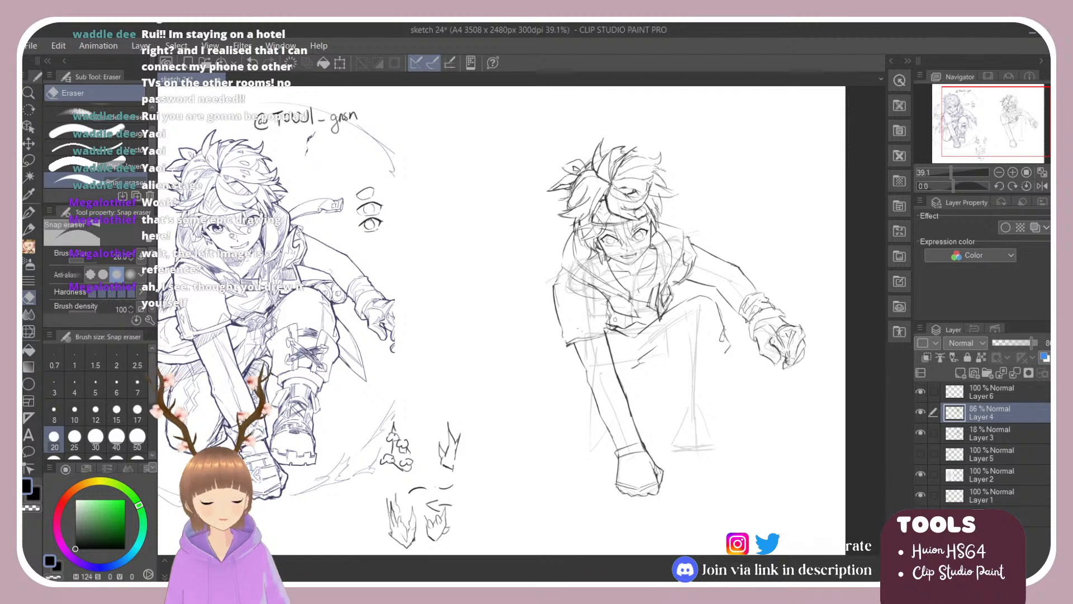
{"action": "key", "text": "b"}
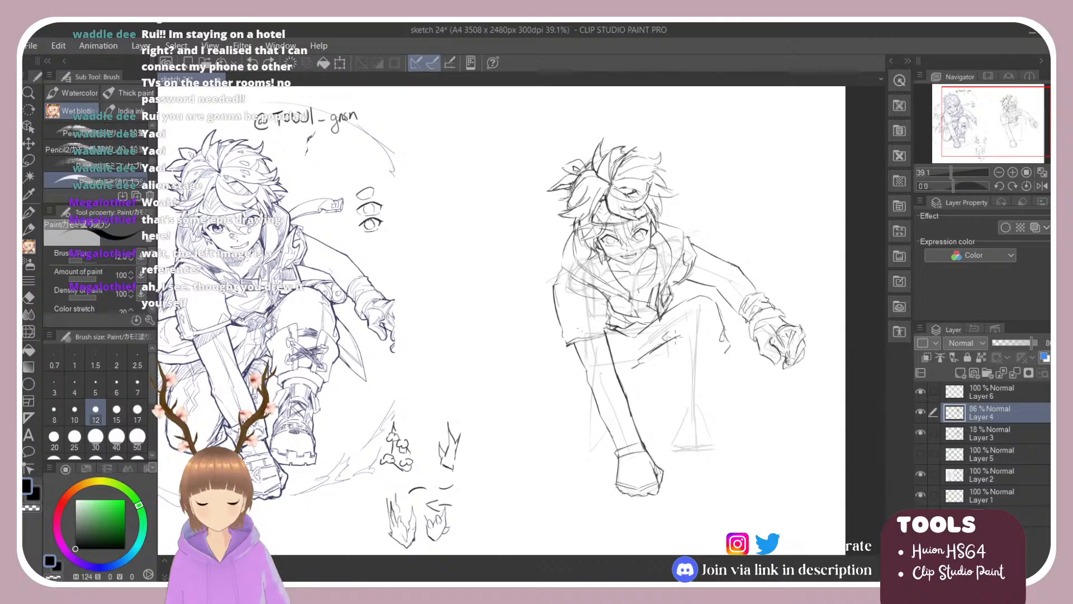
Try drawing the inner line of the raised lower leg down from the thigh's underside, erasing excess strokes.
{"action": "left_click_drag", "start_coordinate": [659, 347], "coordinate": [664, 392]}
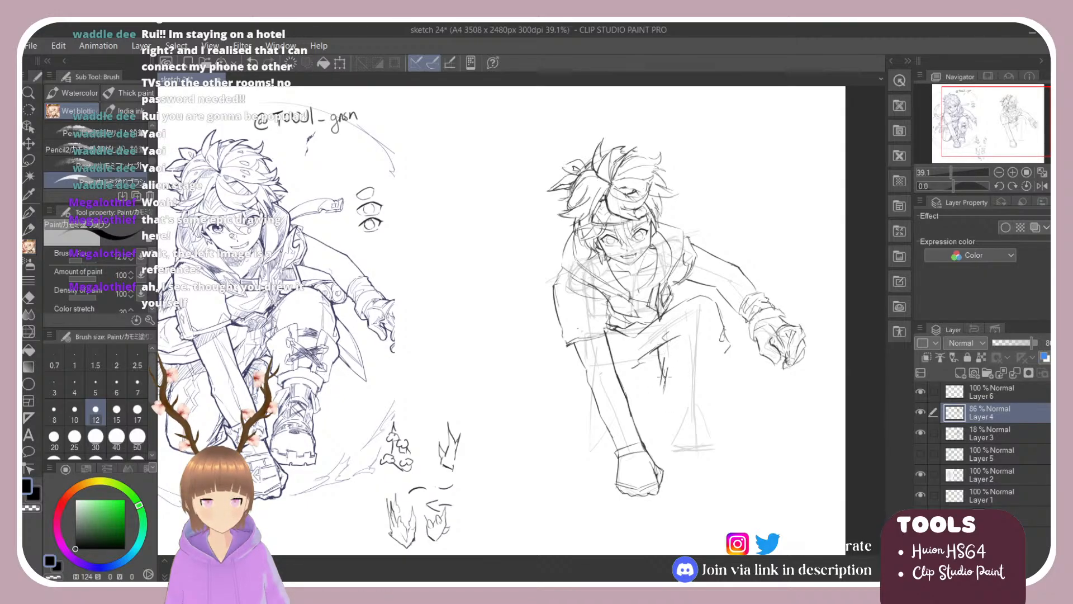
{"action": "key", "text": "e"}
{"action": "left_click_drag", "start_coordinate": [666, 389], "coordinate": [664, 367]}
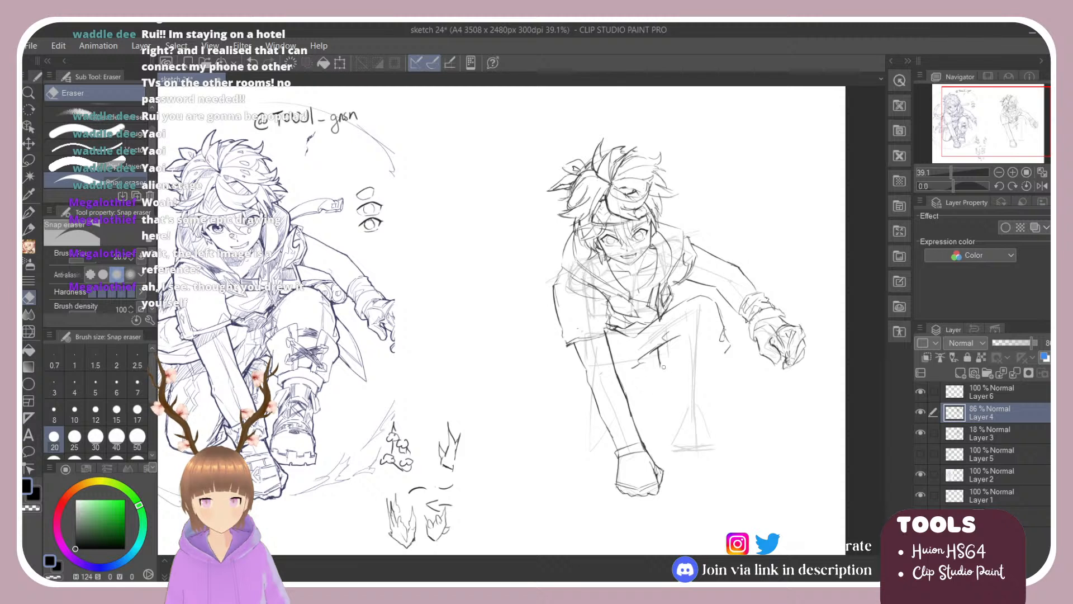
{"action": "key", "text": "b"}
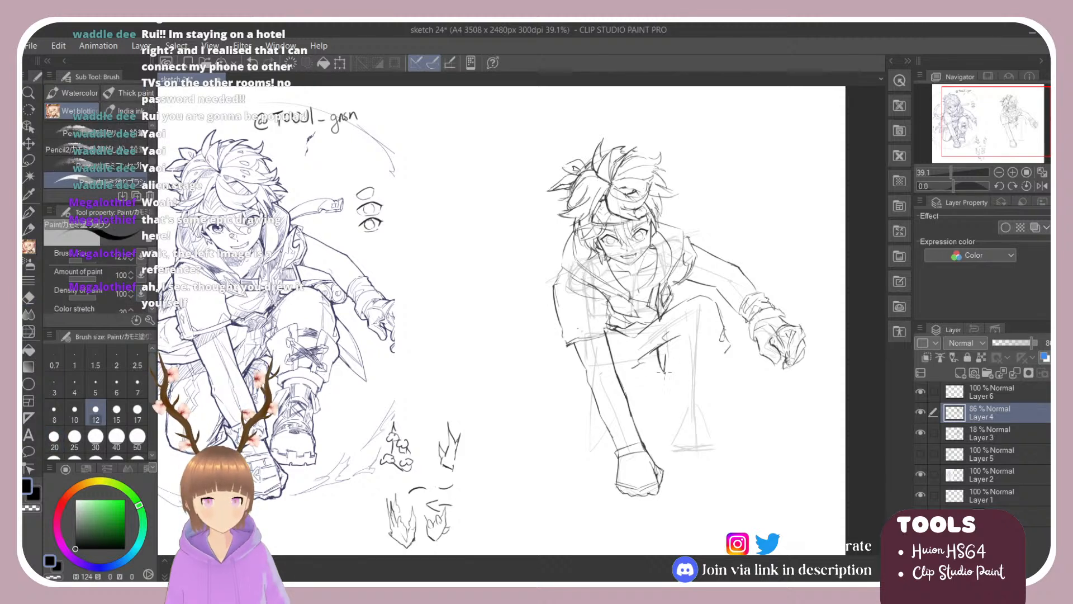
Draw the curved trouser hem across the raised leg below the knee, erasing the stray side line.
{"action": "mouse_move", "coordinate": [665, 372]}
{"action": "left_mouse_down"}
{"action": "mouse_move", "coordinate": [663, 387]}
{"action": "mouse_move", "coordinate": [716, 389]}
{"action": "left_mouse_up"}
{"action": "key", "text": "ctrl+z"}
{"action": "key", "text": "ctrl+z"}
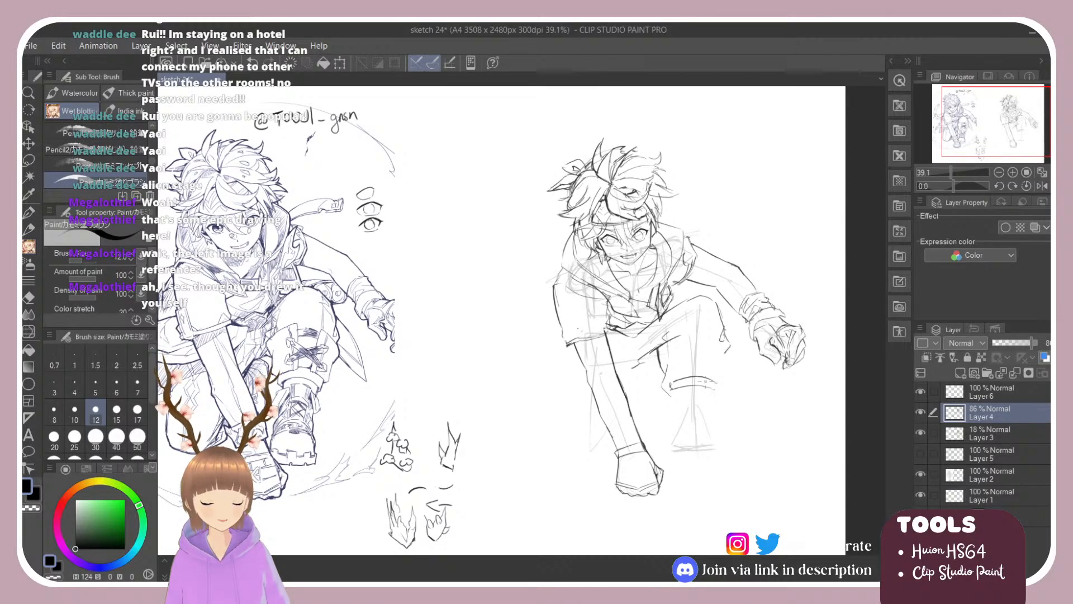
{"action": "key", "text": "e"}
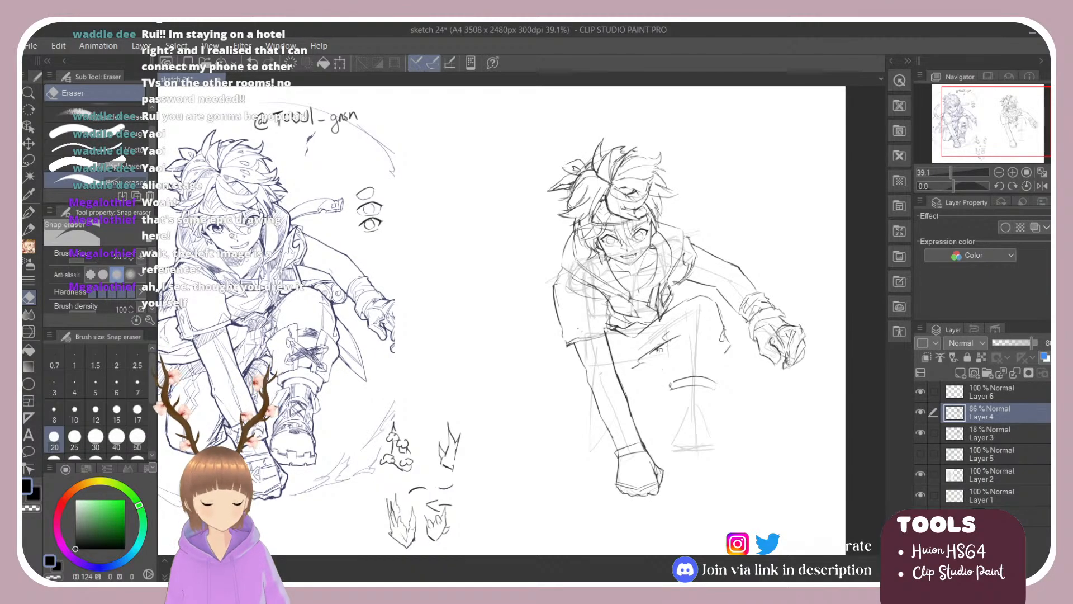
{"action": "key", "text": "b"}
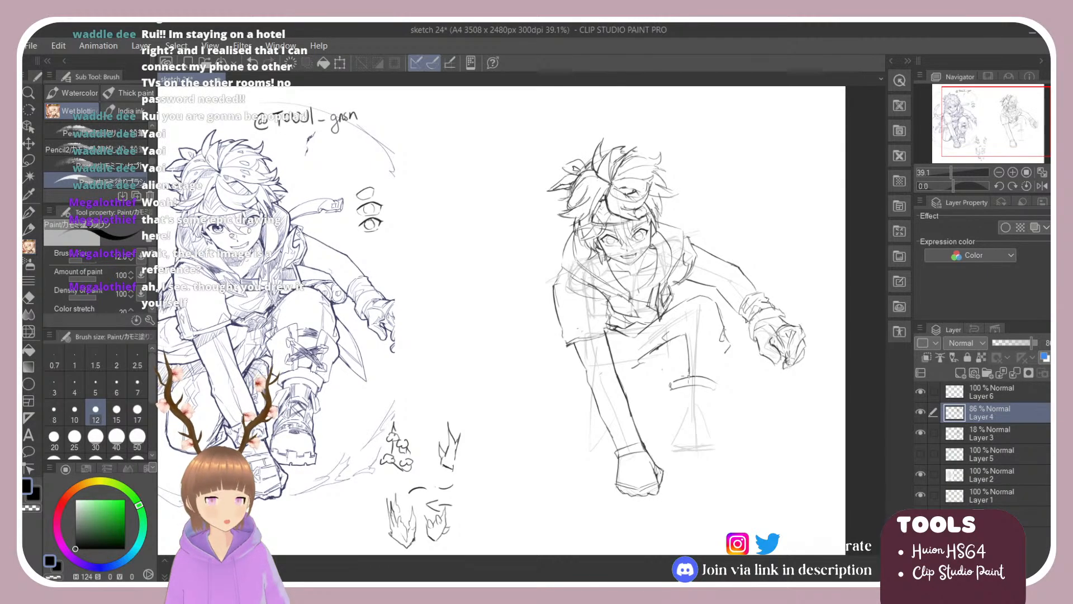
{"action": "left_click_drag", "start_coordinate": [688, 379], "coordinate": [672, 383]}
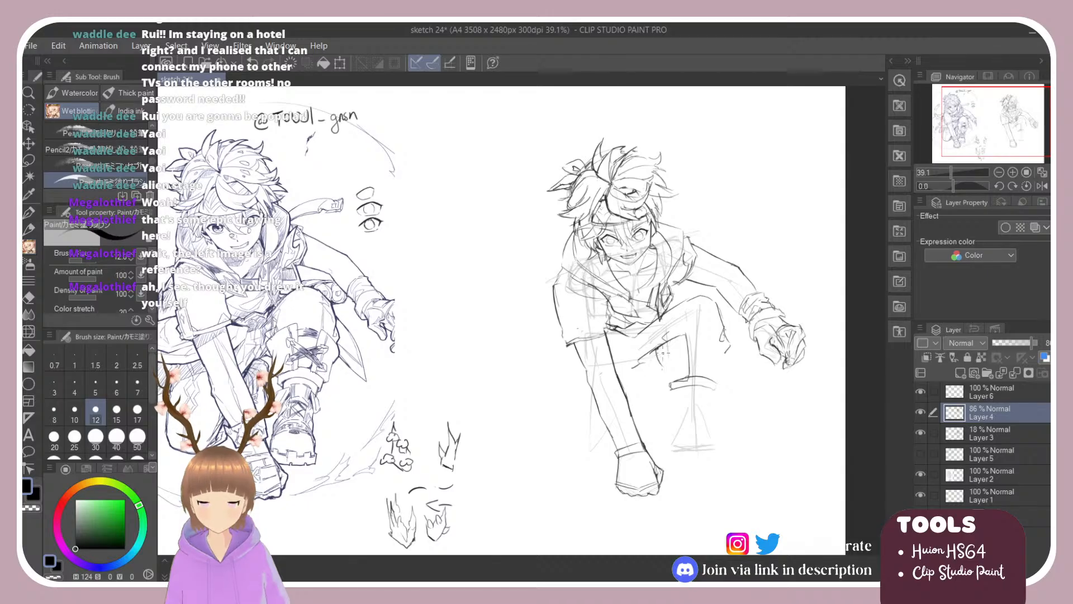
Draw both sides of the raised trouser leg from the knee down to the hem.
{"action": "left_click_drag", "start_coordinate": [665, 351], "coordinate": [672, 385]}
{"action": "key", "text": "ctrl+z"}
{"action": "key", "text": "ctrl+z"}
{"action": "key", "text": "ctrl+z"}
{"action": "key", "text": "ctrl+z"}
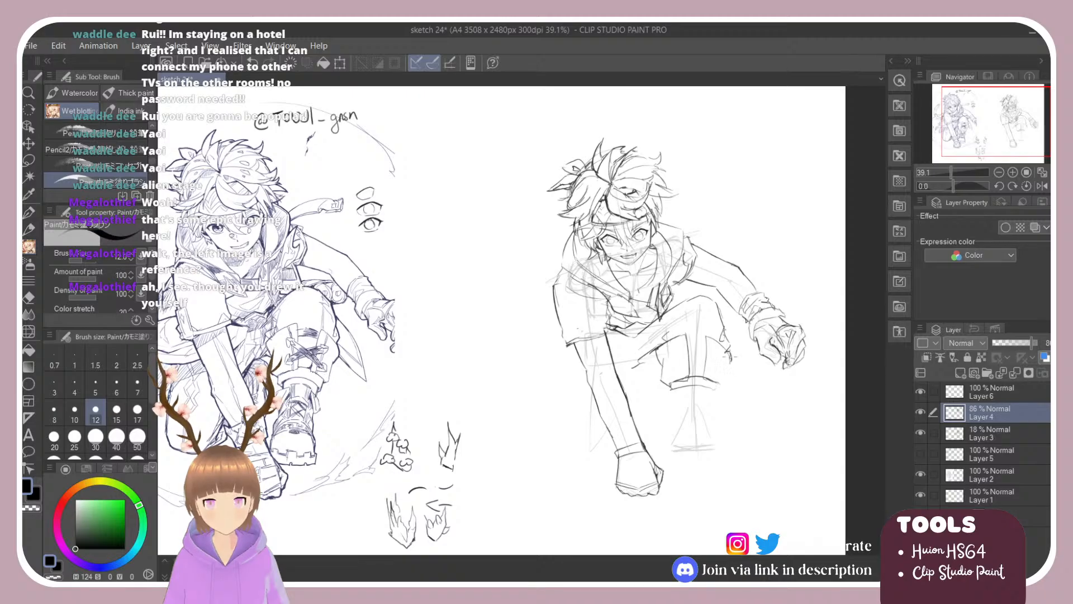
{"action": "left_click_drag", "start_coordinate": [726, 348], "coordinate": [720, 386]}
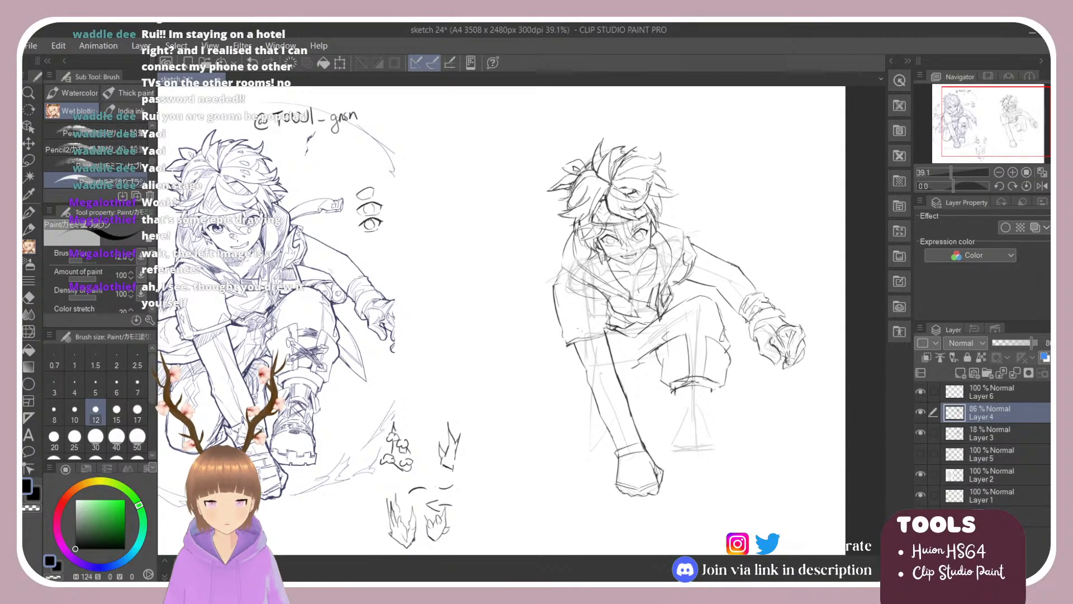
Add a second curved line under the trouser hem to show the leg opening, and erase its excess.
{"action": "left_click_drag", "start_coordinate": [679, 386], "coordinate": [717, 389]}
{"action": "key", "text": "ctrl+z"}
{"action": "key", "text": "e"}
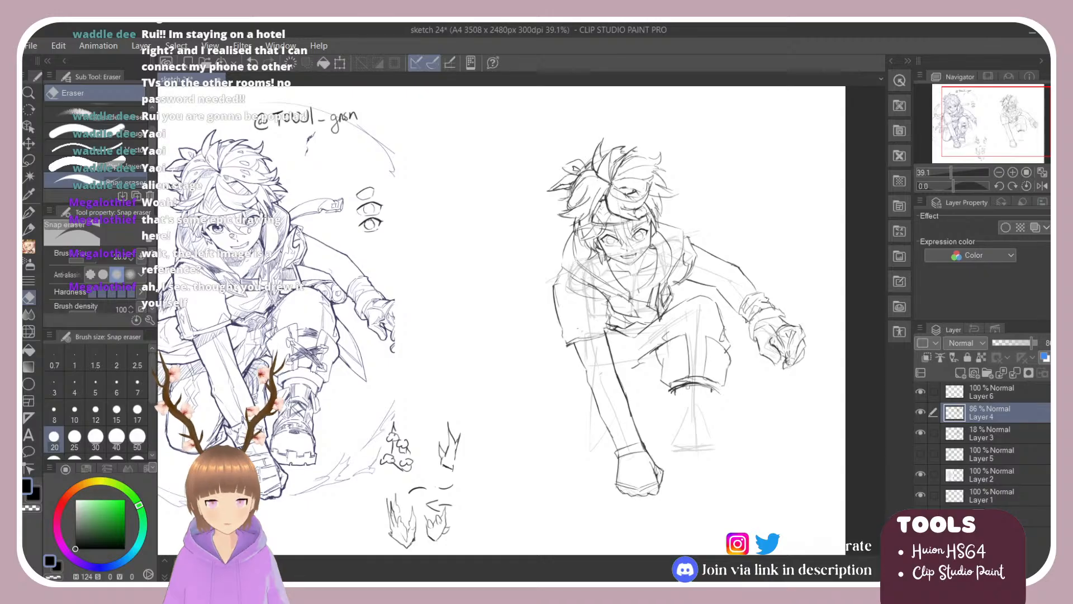
{"action": "left_click_drag", "start_coordinate": [699, 386], "coordinate": [712, 389]}
{"action": "key", "text": "b"}
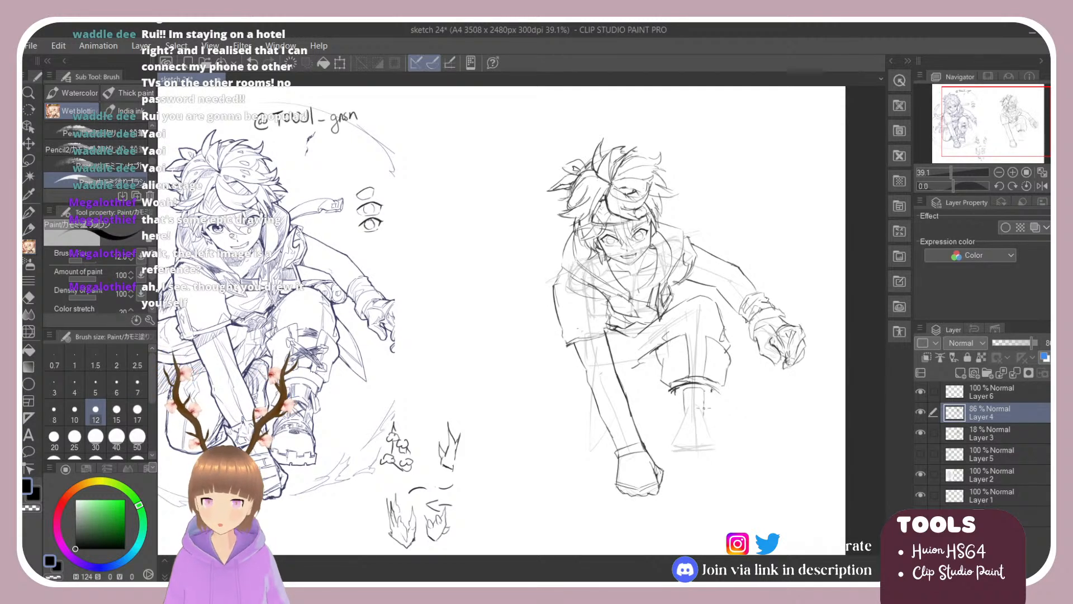
Sketch the boot's collar flaps and ankle opening directly below the raised leg's trouser hem.
{"action": "left_click_drag", "start_coordinate": [706, 390], "coordinate": [703, 410]}
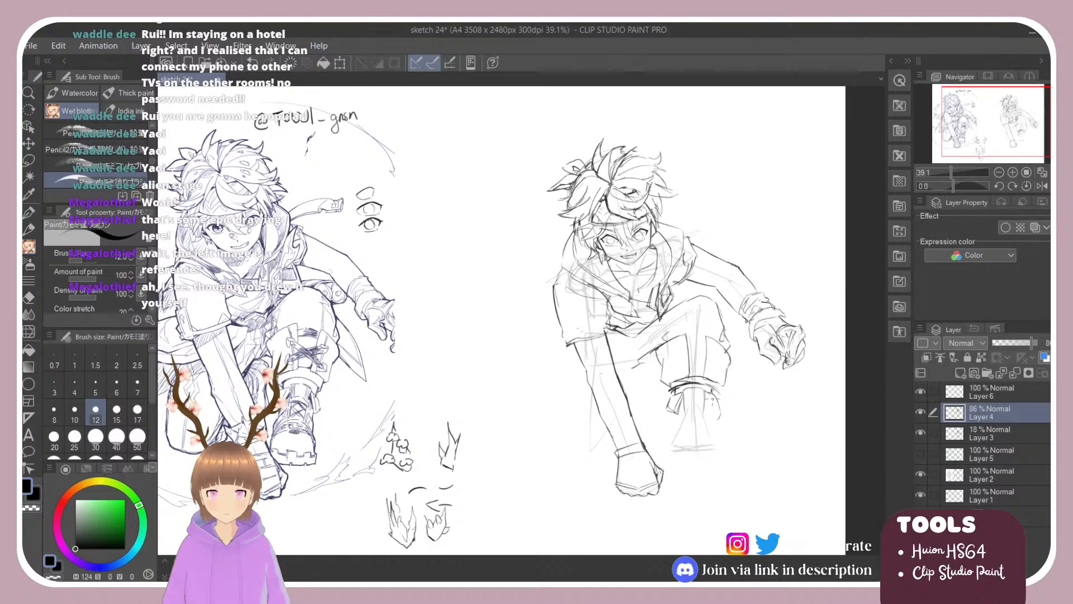
{"action": "left_click_drag", "start_coordinate": [709, 402], "coordinate": [713, 413]}
{"action": "left_click_drag", "start_coordinate": [715, 400], "coordinate": [719, 420]}
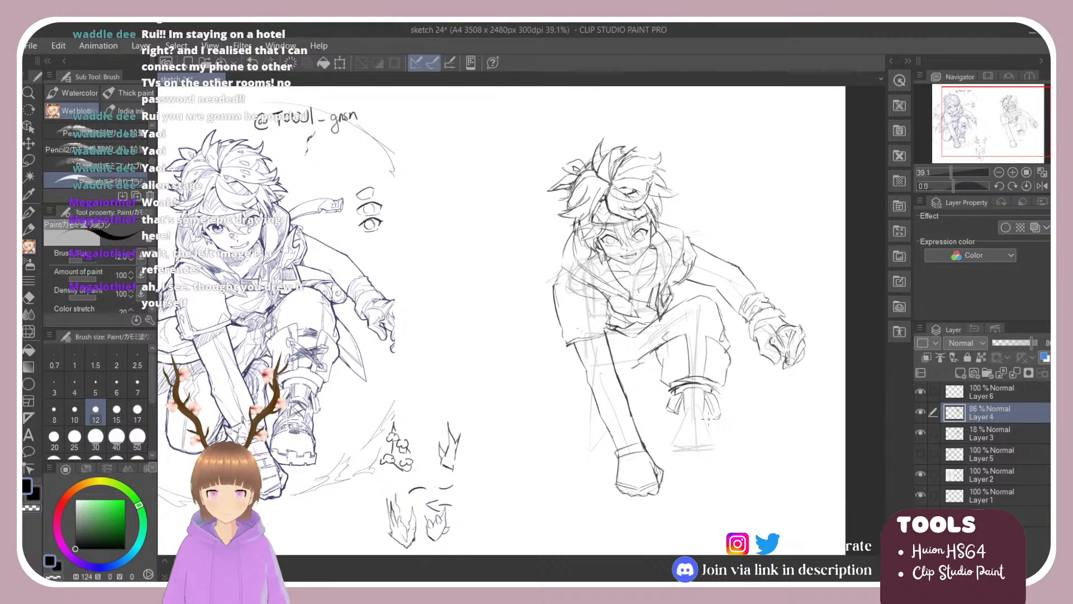
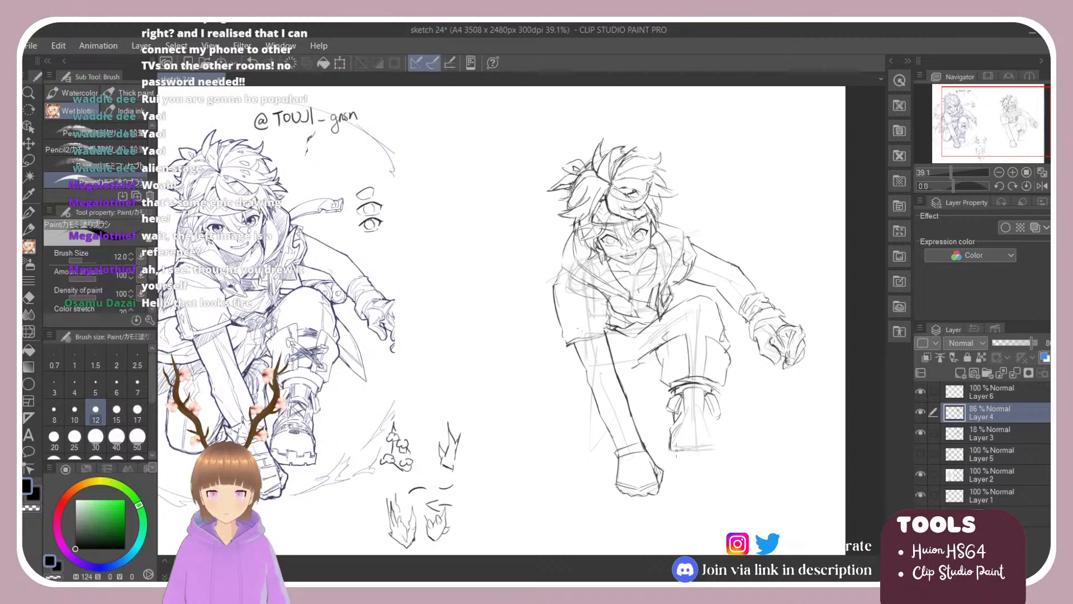
Draw the boot's side down to the ground and its thick treaded sole, removing stray strokes.
{"action": "key", "text": "e"}
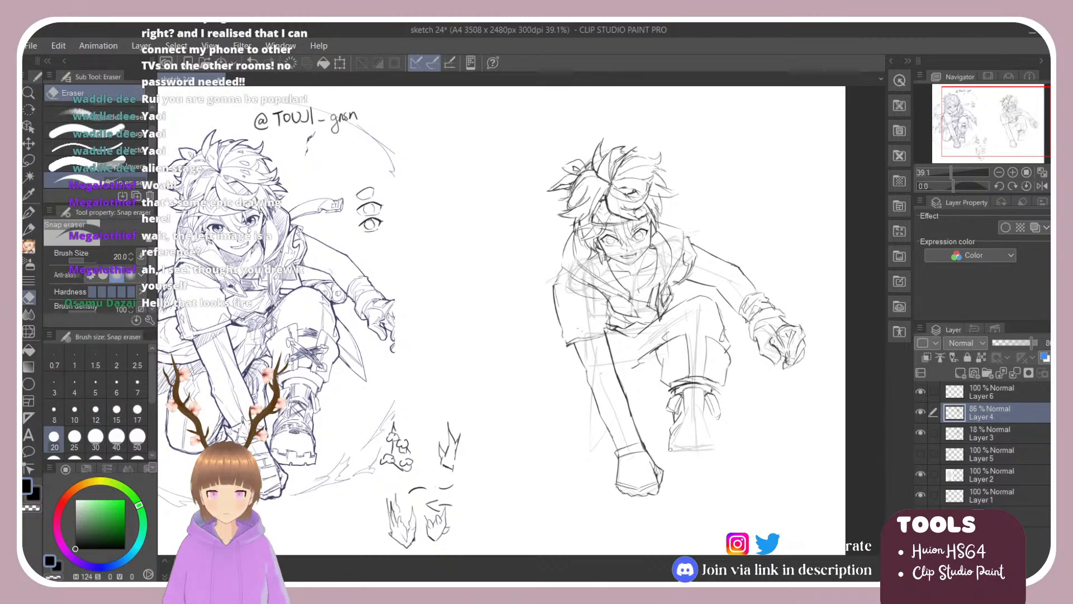
{"action": "key", "text": "b"}
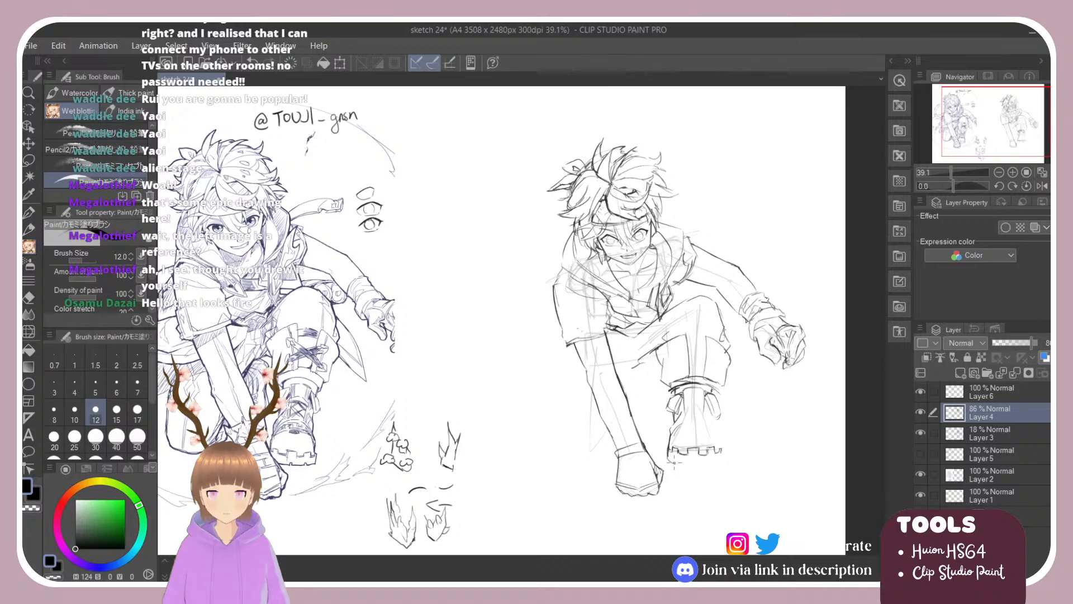
{"action": "left_click_drag", "start_coordinate": [679, 463], "coordinate": [711, 463]}
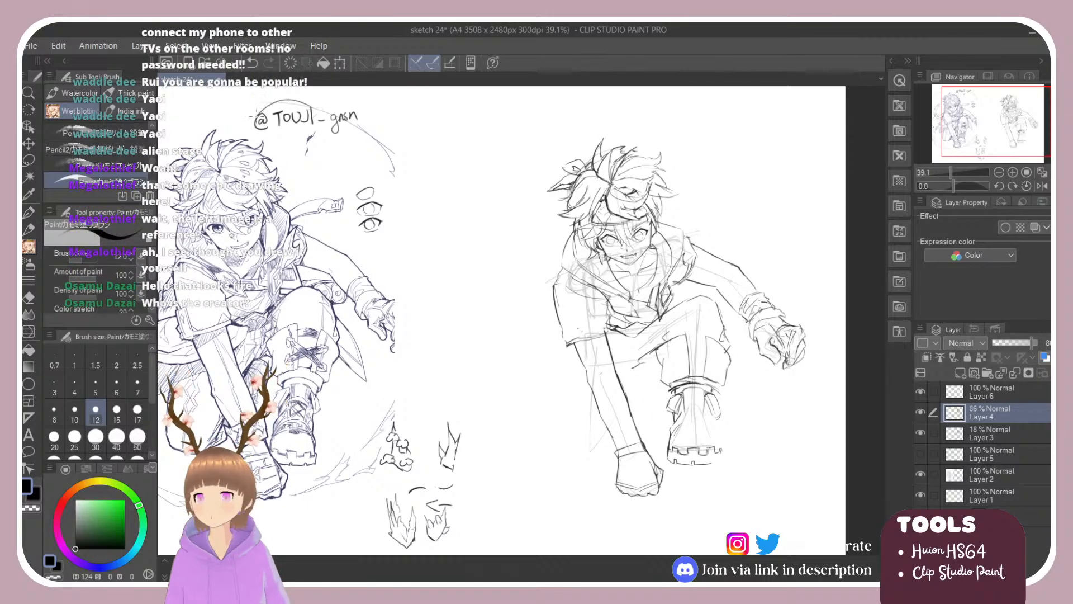
{"action": "mouse_move", "coordinate": [313, 100]}
{"action": "left_mouse_down"}
{"action": "mouse_move", "coordinate": [279, 137]}
{"action": "mouse_move", "coordinate": [324, 101]}
{"action": "left_mouse_up"}
{"action": "key", "text": "ctrl+z"}
{"action": "key", "text": "ctrl+z"}
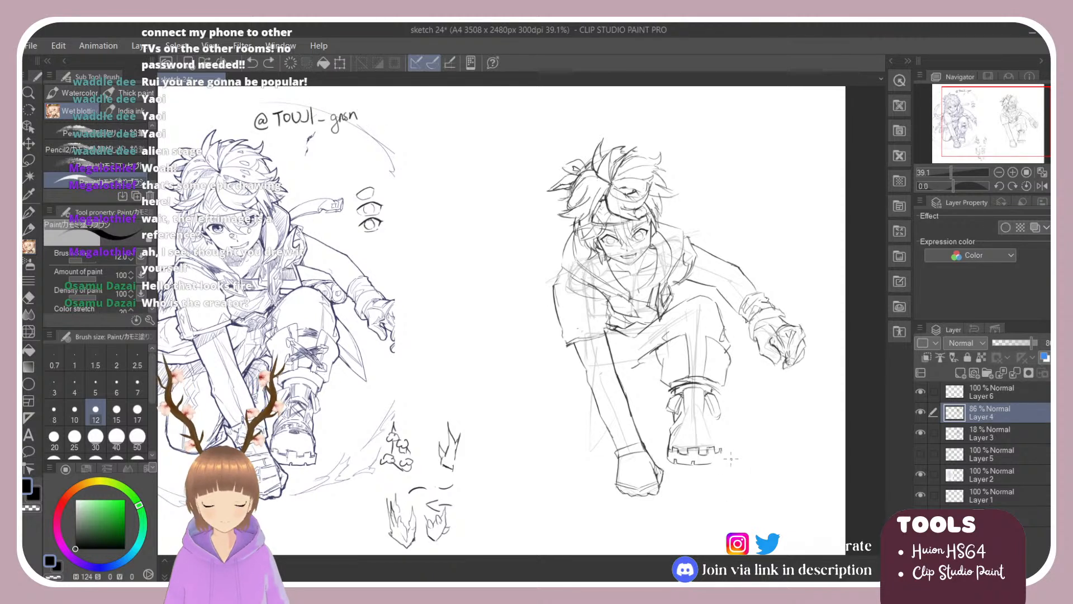
{"action": "left_click_drag", "start_coordinate": [667, 458], "coordinate": [681, 464]}
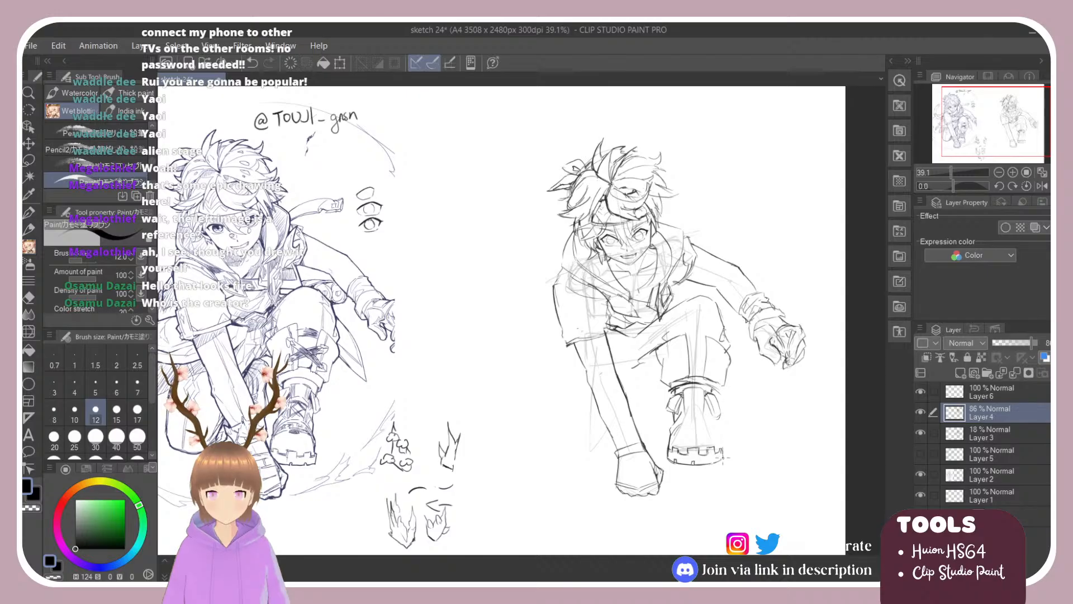
{"action": "left_click_drag", "start_coordinate": [709, 452], "coordinate": [713, 471]}
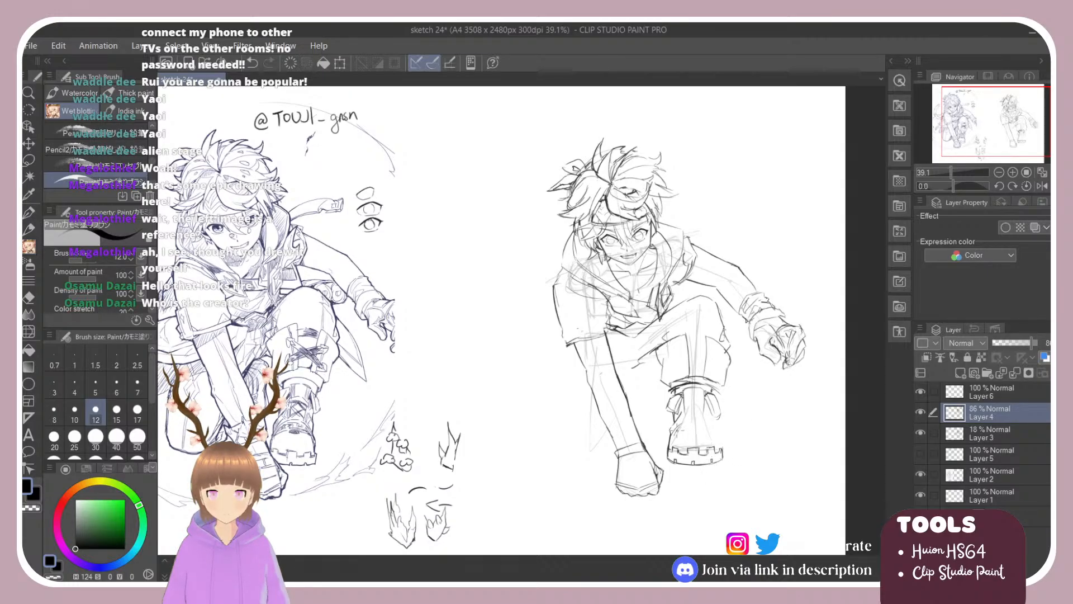
Draw the curved toe cap line across the front of the boot, undoing poor strokes.
{"action": "left_click_drag", "start_coordinate": [670, 435], "coordinate": [689, 424]}
{"action": "left_click_drag", "start_coordinate": [693, 423], "coordinate": [702, 425]}
{"action": "key", "text": "ctrl+z"}
{"action": "key", "text": "ctrl+z"}
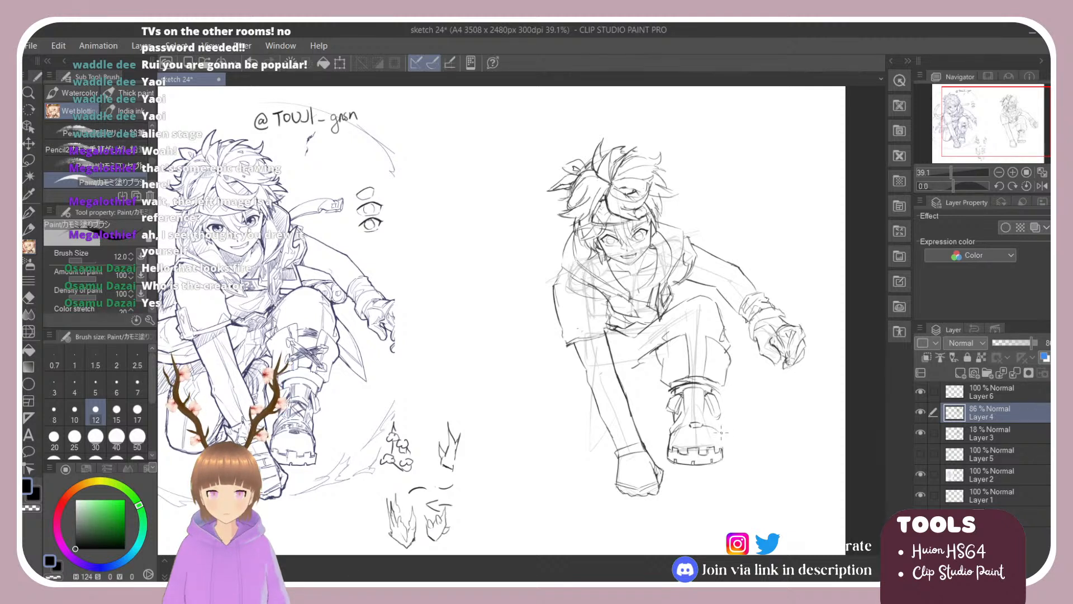
Refine the boot's outer side between the collar flap and the sole, alternating brush and eraser.
{"action": "key", "text": "e"}
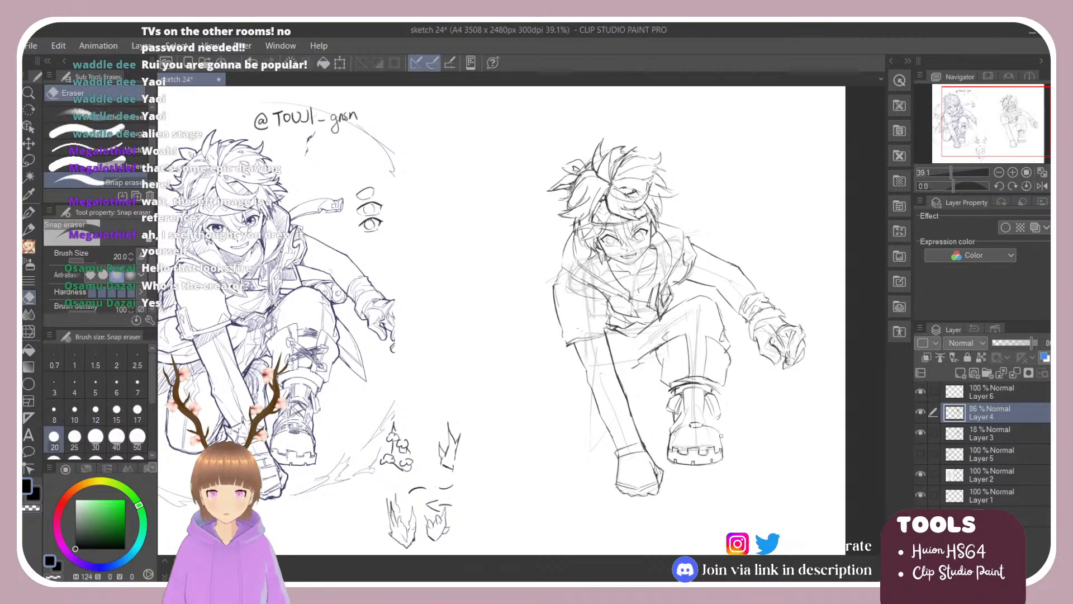
{"action": "key", "text": "b"}
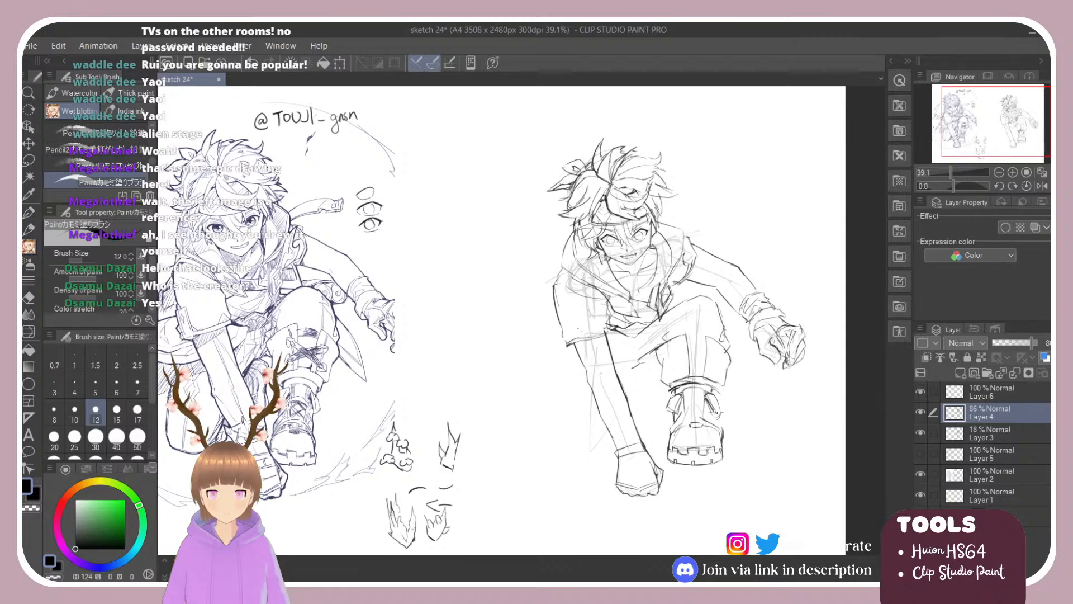
{"action": "key", "text": "e"}
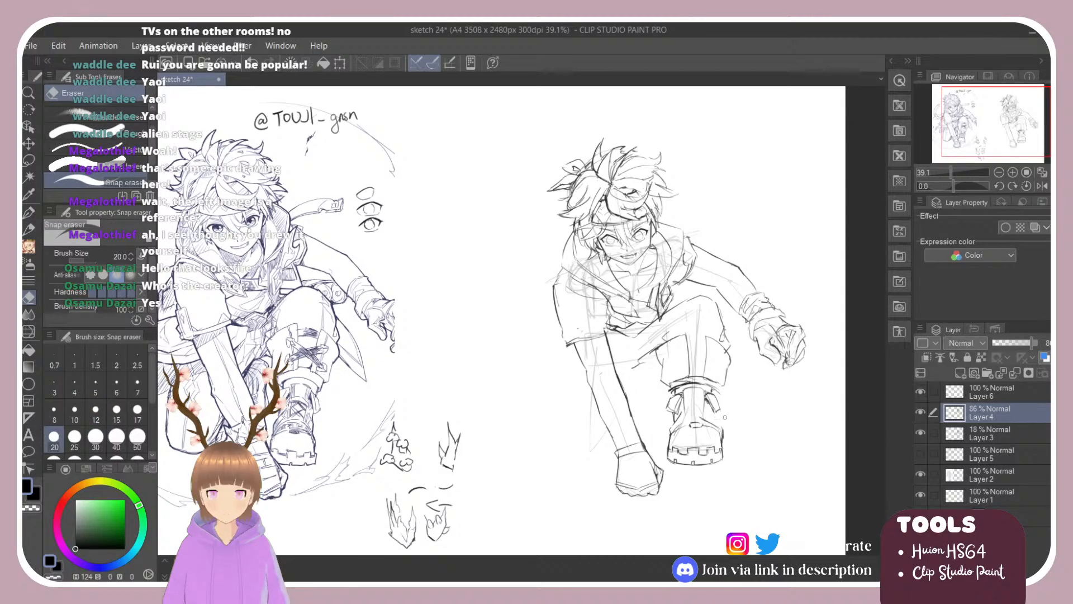
{"action": "key", "text": "b"}
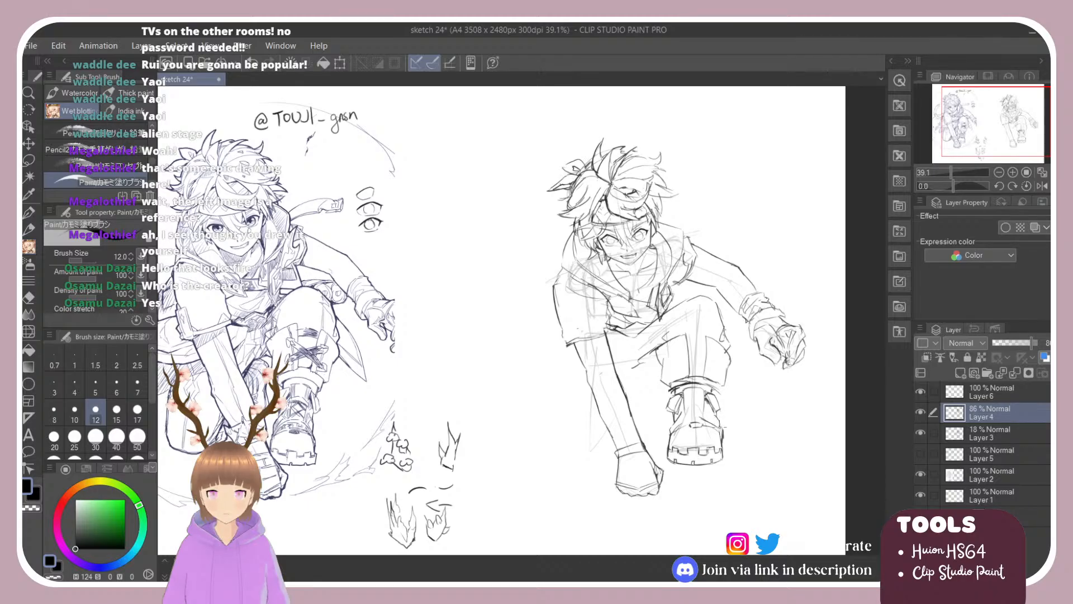
{"action": "key", "text": "e"}
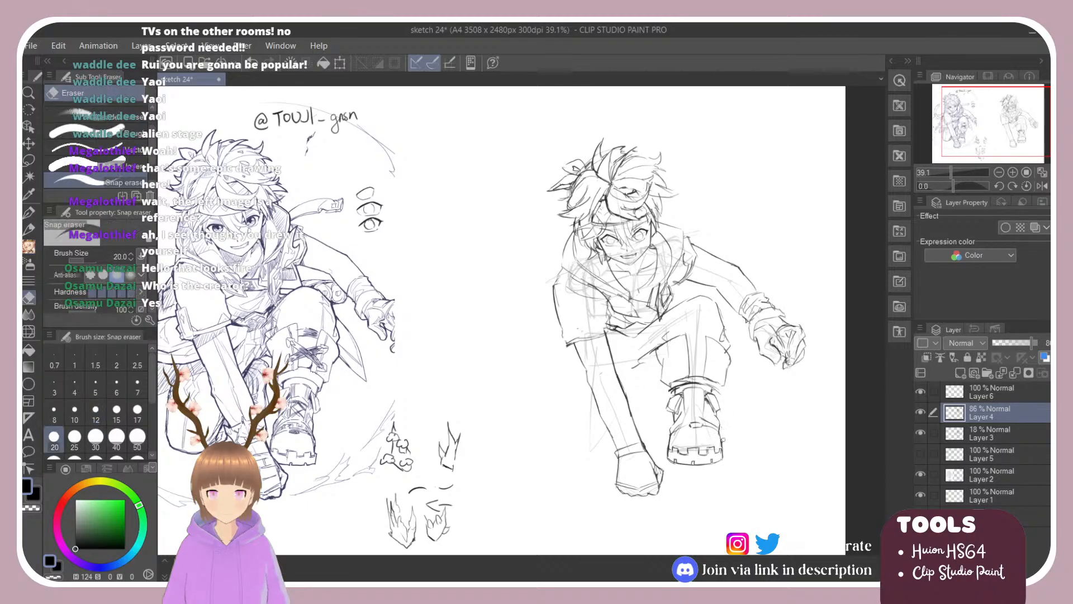
{"action": "key", "text": "b"}
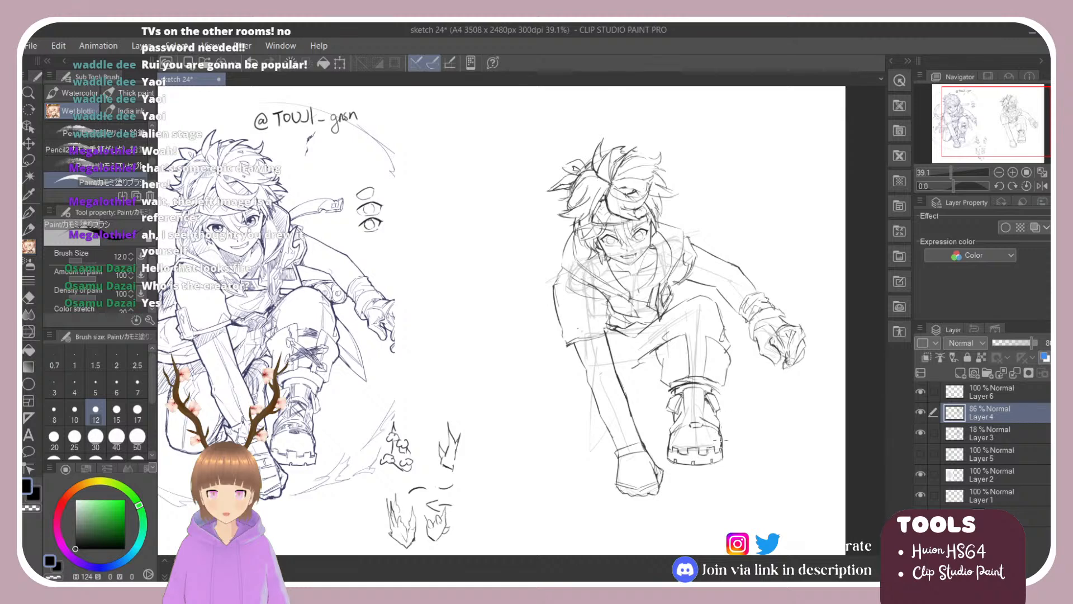
Draw the crossed laces and tongue down the front of the boot, correcting strokes with the eraser.
{"action": "key", "text": "e"}
{"action": "key", "text": "b"}
{"action": "key", "text": "e"}
{"action": "key", "text": "b"}
{"action": "left_click_drag", "start_coordinate": [691, 400], "coordinate": [705, 392]}
{"action": "key", "text": "ctrl+z"}
{"action": "mouse_move", "coordinate": [684, 400]}
{"action": "left_mouse_down"}
{"action": "mouse_move", "coordinate": [708, 397]}
{"action": "mouse_move", "coordinate": [702, 412]}
{"action": "left_mouse_up"}
{"action": "key", "text": "ctrl+z"}
{"action": "key", "text": "m"}
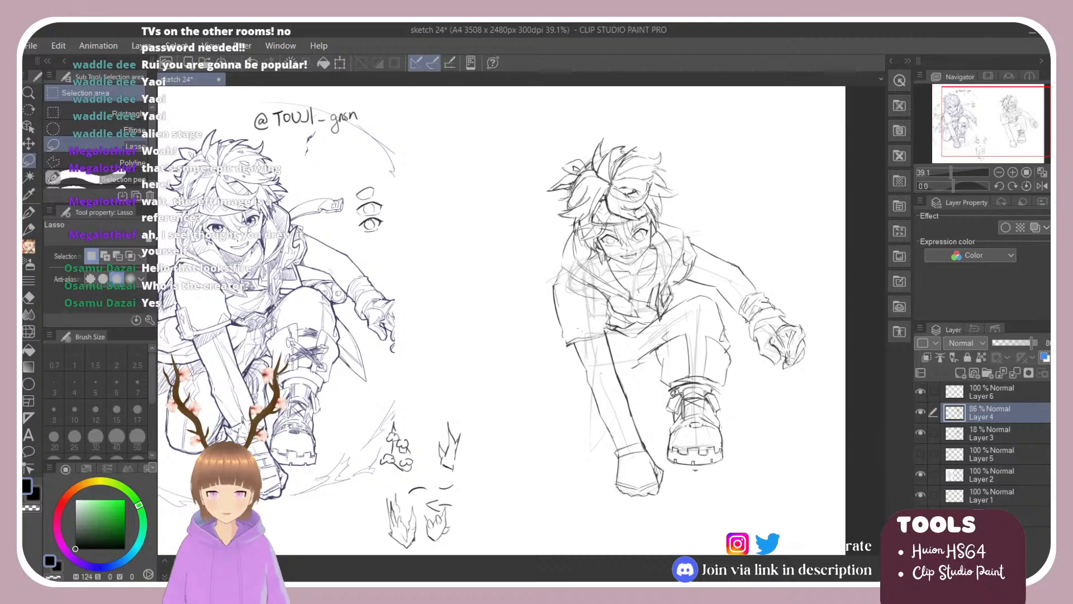
{"action": "key", "text": "e"}
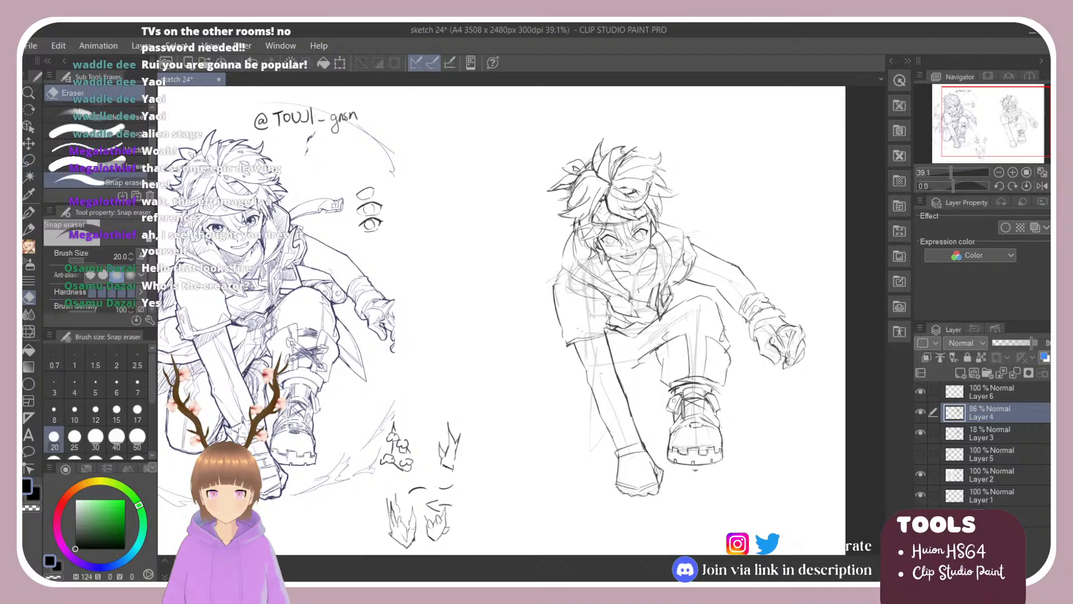
Lower Layer 4's opacity to 23% and make Layer 6 the active layer for brush drawing.
{"action": "left_click", "coordinate": [976, 395]}
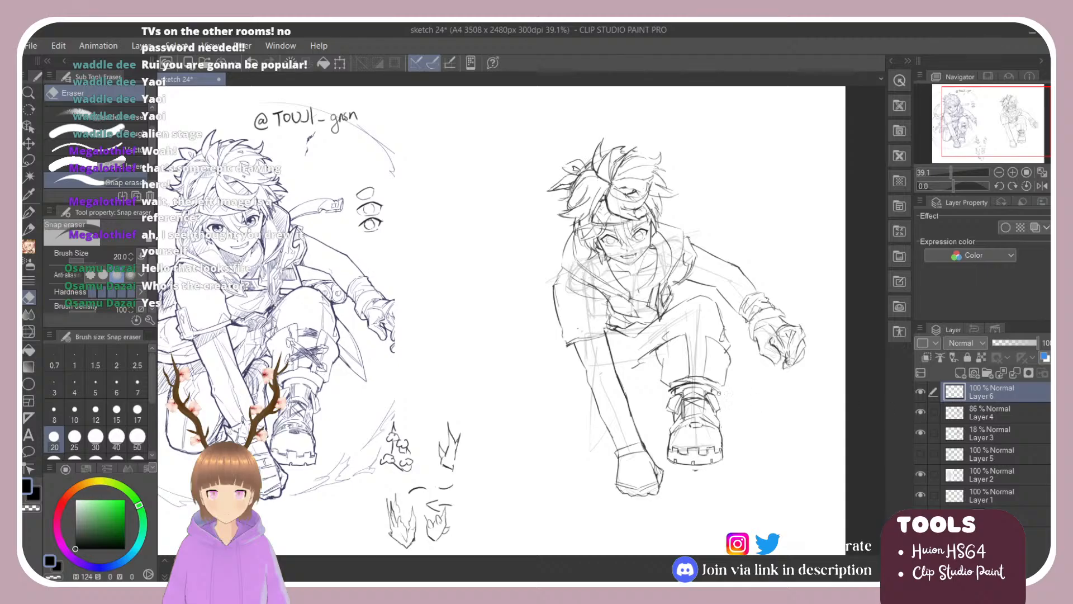
{"action": "left_click", "coordinate": [965, 418]}
{"action": "left_click", "coordinate": [1003, 343]}
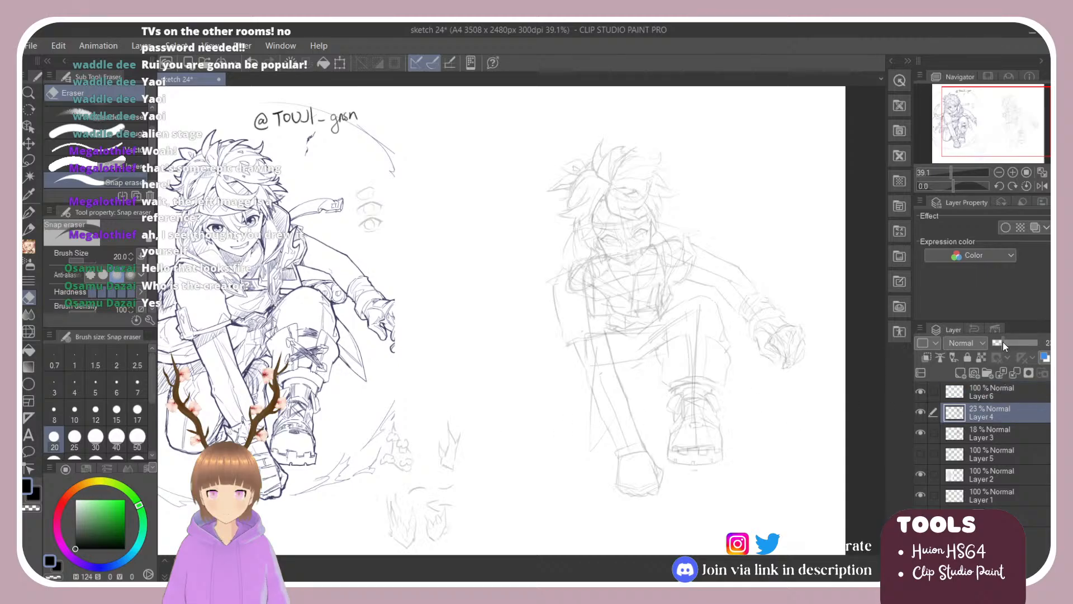
{"action": "left_click", "coordinate": [998, 396]}
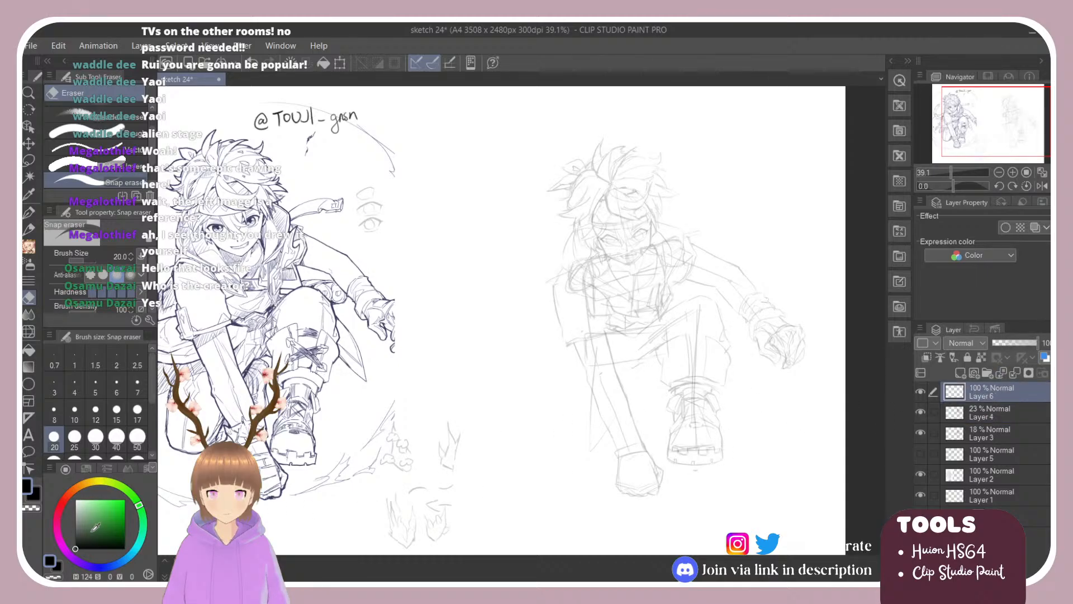
{"action": "key", "text": "b"}
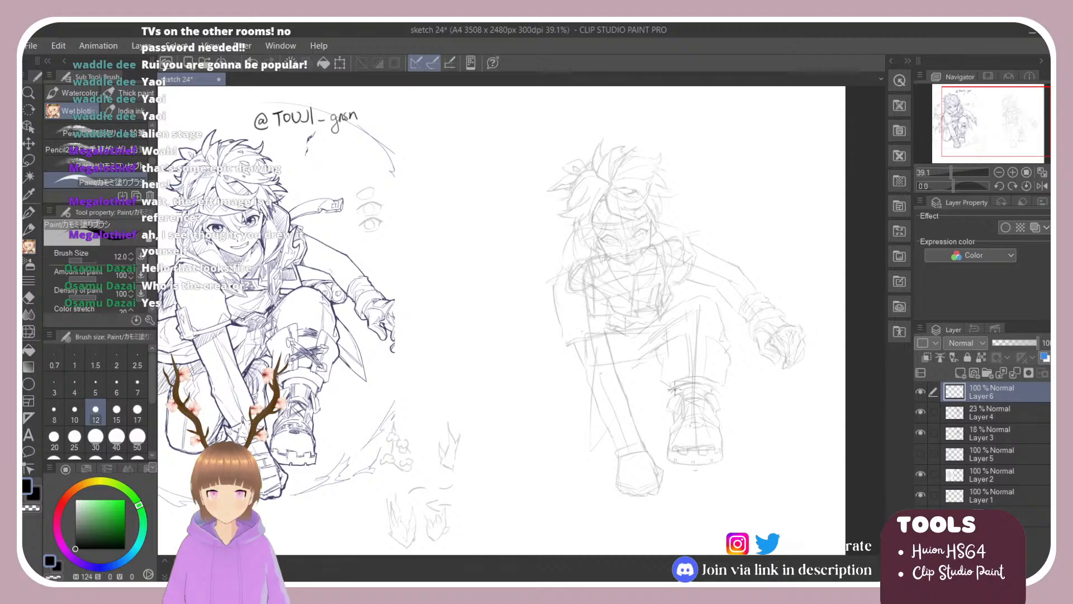
Redraw the boot's inner collar flap in dark lines on Layer 6, over the faded sketch.
{"action": "mouse_move", "coordinate": [671, 399]}
{"action": "left_mouse_down"}
{"action": "mouse_move", "coordinate": [676, 414]}
{"action": "mouse_move", "coordinate": [682, 405]}
{"action": "left_mouse_up"}
{"action": "left_click_drag", "start_coordinate": [670, 401], "coordinate": [685, 394]}
{"action": "left_click_drag", "start_coordinate": [670, 399], "coordinate": [670, 411]}
{"action": "key", "text": "ctrl+z"}
{"action": "key", "text": "e"}
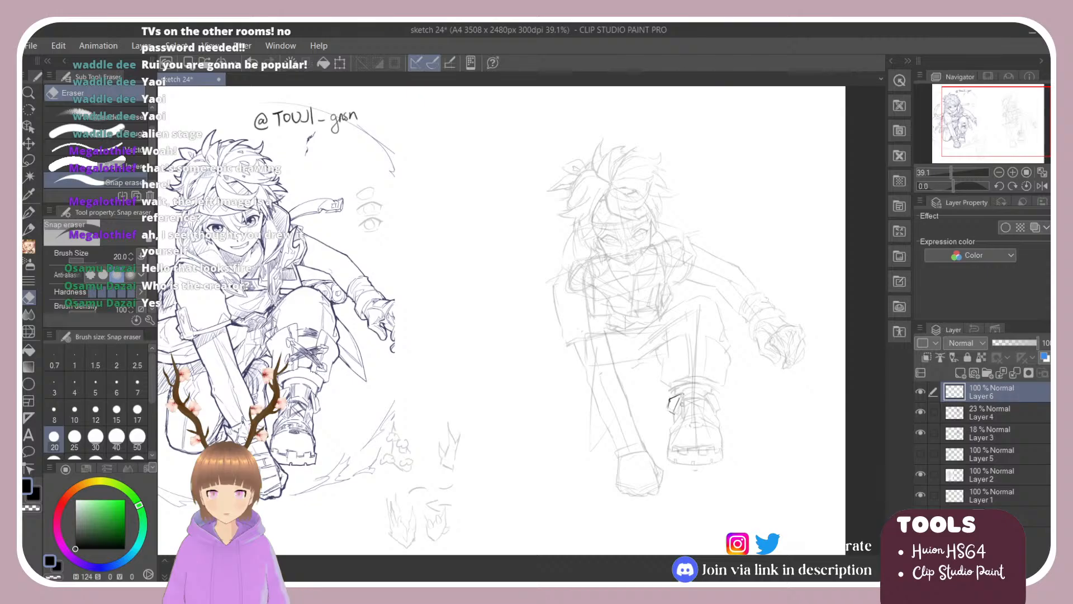
{"action": "key", "text": "b"}
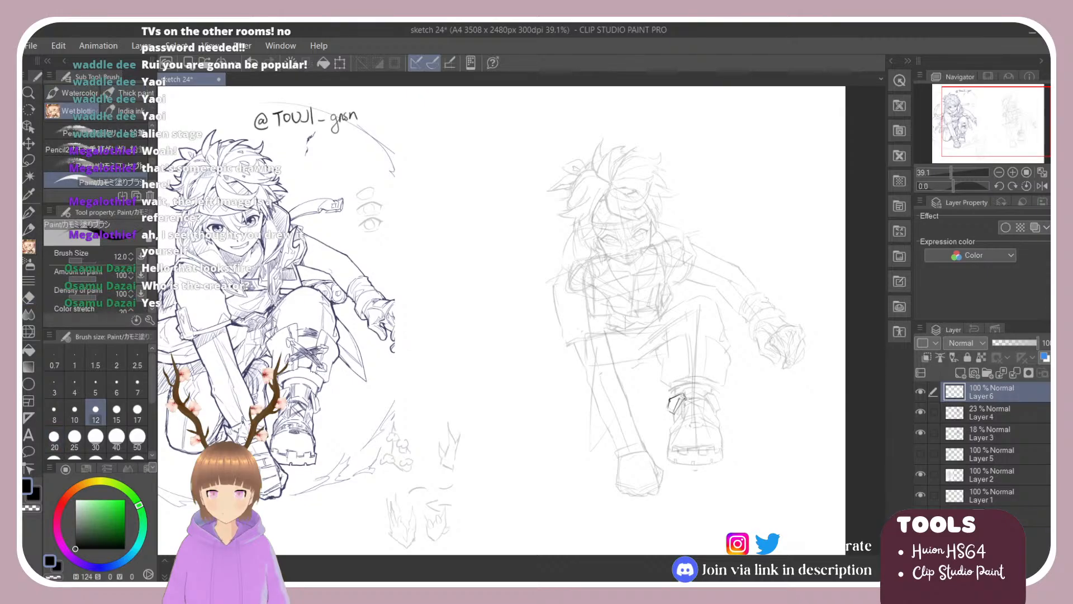
{"action": "left_click_drag", "start_coordinate": [683, 396], "coordinate": [669, 421]}
{"action": "key", "text": "e"}
{"action": "key", "text": "b"}
Trace the boot's collar top, inner side and sole outline on Layer 6, undoing unwanted strokes.
{"action": "left_click_drag", "start_coordinate": [682, 392], "coordinate": [702, 388]}
{"action": "mouse_move", "coordinate": [683, 401]}
{"action": "left_mouse_down"}
{"action": "mouse_move", "coordinate": [703, 399]}
{"action": "mouse_move", "coordinate": [696, 390]}
{"action": "left_mouse_up"}
{"action": "left_click_drag", "start_coordinate": [694, 393], "coordinate": [708, 393]}
{"action": "left_click_drag", "start_coordinate": [677, 411], "coordinate": [674, 432]}
{"action": "key", "text": "ctrl+z"}
{"action": "mouse_move", "coordinate": [672, 429]}
{"action": "left_mouse_down"}
{"action": "mouse_move", "coordinate": [671, 455]}
{"action": "mouse_move", "coordinate": [721, 457]}
{"action": "left_mouse_up"}
{"action": "key", "text": "ctrl+z"}
{"action": "key", "text": "ctrl+z"}
{"action": "key", "text": "ctrl+z"}
{"action": "key", "text": "ctrl+z"}
Draw the boot's outer collar flap and outer side down to the sole, cleaning up with the eraser.
{"action": "mouse_move", "coordinate": [684, 392]}
{"action": "left_mouse_down"}
{"action": "mouse_move", "coordinate": [685, 413]}
{"action": "mouse_move", "coordinate": [704, 419]}
{"action": "mouse_move", "coordinate": [715, 396]}
{"action": "mouse_move", "coordinate": [718, 413]}
{"action": "left_mouse_up"}
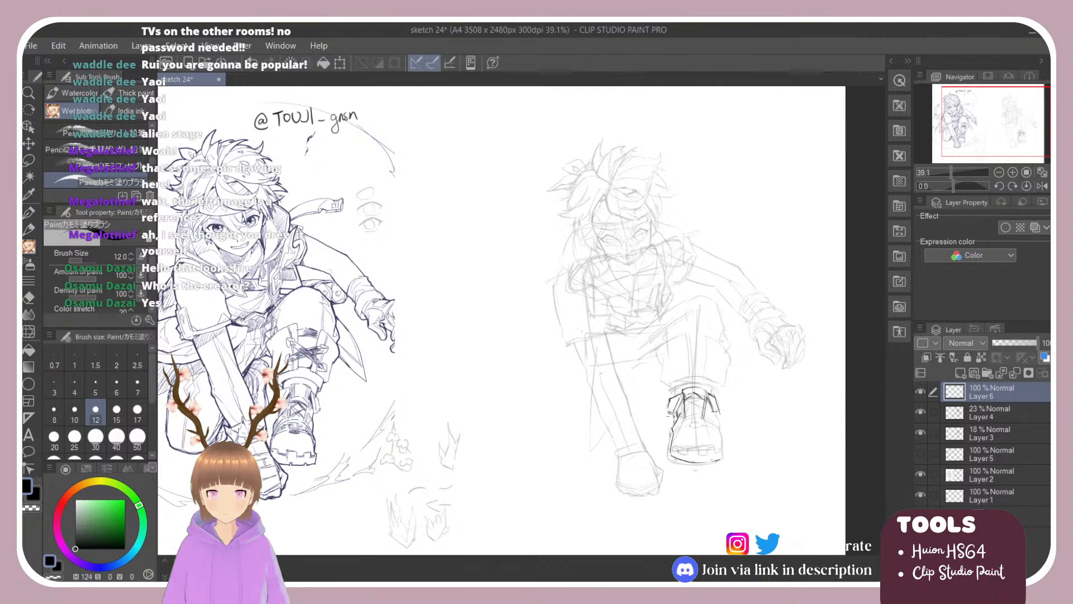
{"action": "mouse_move", "coordinate": [710, 396]}
{"action": "left_mouse_down"}
{"action": "mouse_move", "coordinate": [711, 422]}
{"action": "mouse_move", "coordinate": [680, 434]}
{"action": "mouse_move", "coordinate": [703, 430]}
{"action": "mouse_move", "coordinate": [719, 453]}
{"action": "mouse_move", "coordinate": [721, 441]}
{"action": "left_mouse_up"}
{"action": "key", "text": "e"}
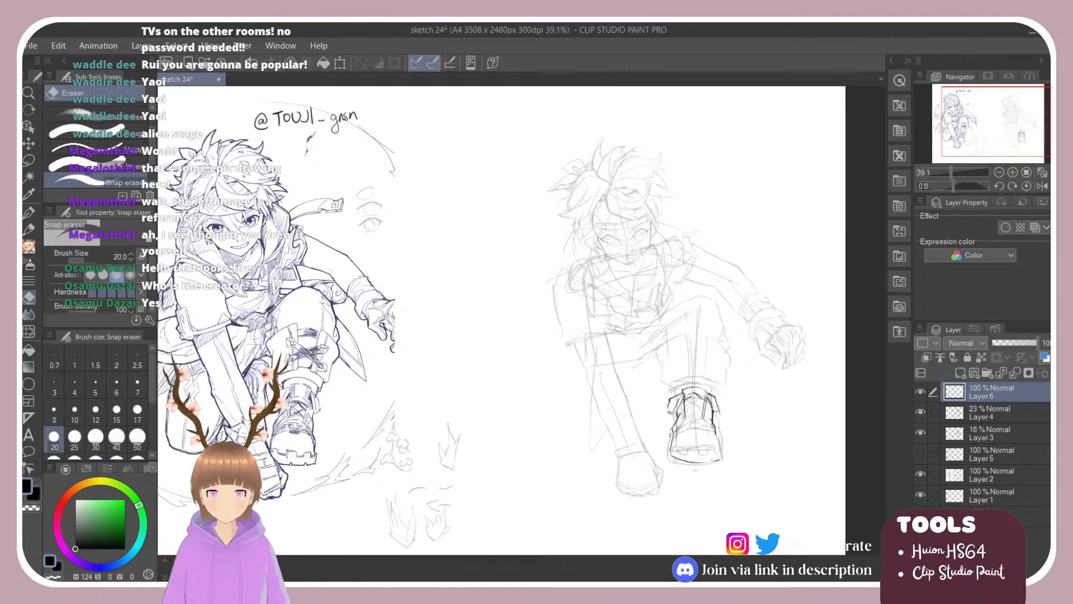
{"action": "key", "text": "b"}
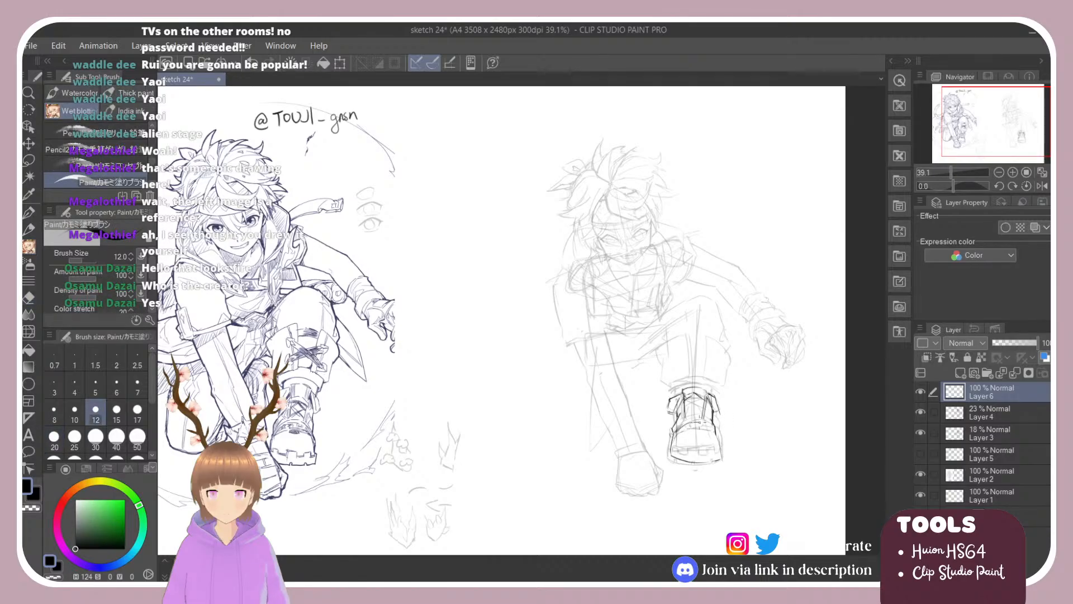
{"action": "left_click_drag", "start_coordinate": [675, 433], "coordinate": [708, 430]}
{"action": "key", "text": "ctrl+z"}
{"action": "left_click_drag", "start_coordinate": [685, 401], "coordinate": [703, 402]}
{"action": "key", "text": "ctrl+z"}
{"action": "key", "text": "ctrl+z"}
{"action": "key", "text": "ctrl+z"}
Draw the crossing laces down the front of the boot on Layer 6, alternating brush and eraser for cleanup.
{"action": "left_click_drag", "start_coordinate": [684, 401], "coordinate": [704, 401]}
{"action": "key", "text": "e"}
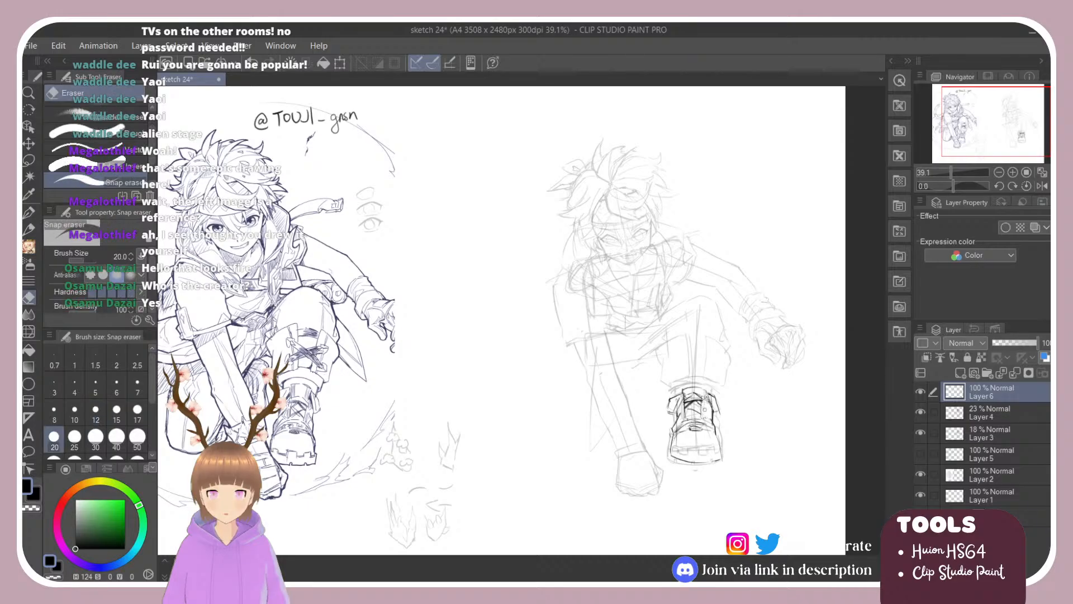
{"action": "key", "text": "b"}
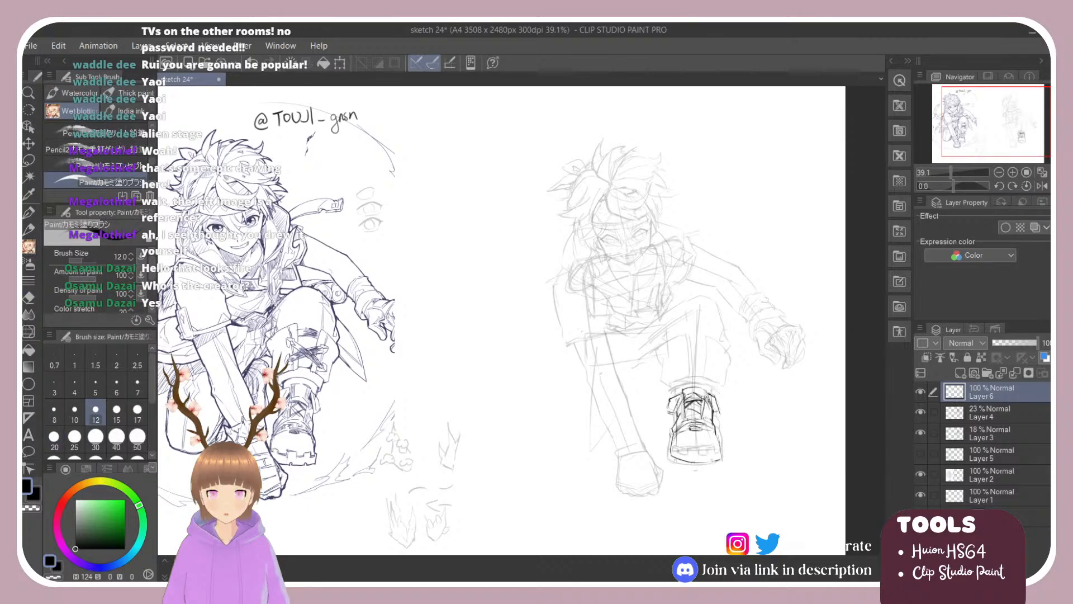
{"action": "key", "text": "e"}
{"action": "key", "text": "b"}
{"action": "left_click_drag", "start_coordinate": [680, 413], "coordinate": [697, 410]}
{"action": "left_click_drag", "start_coordinate": [714, 416], "coordinate": [708, 411]}
{"action": "key", "text": "e"}
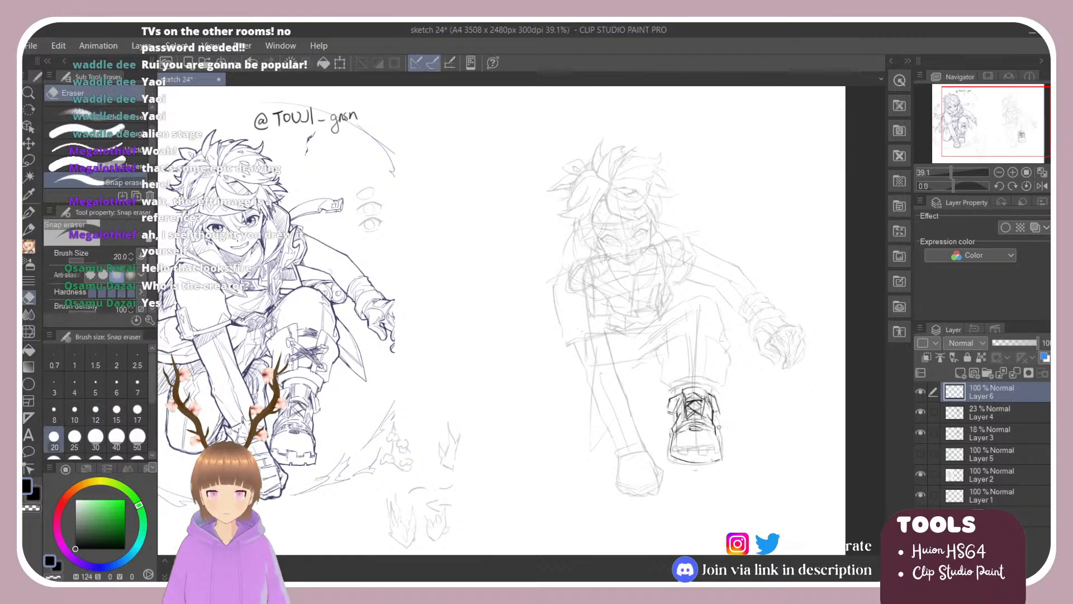
{"action": "key", "text": "b"}
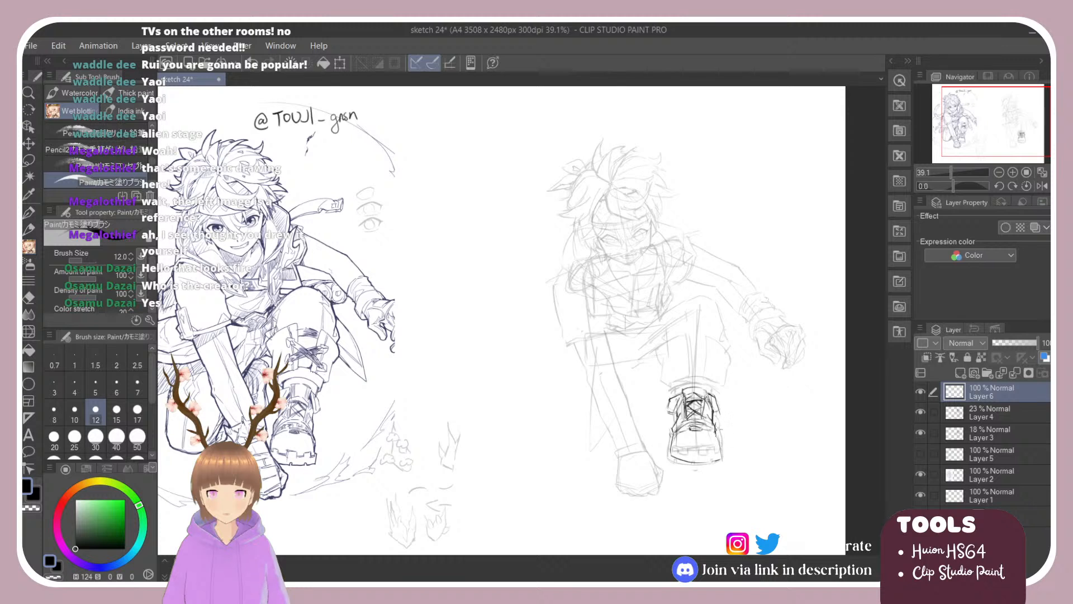
Draw the boot's lower side edges and the bottom outline of its sole.
{"action": "mouse_move", "coordinate": [716, 430]}
{"action": "left_mouse_down"}
{"action": "mouse_move", "coordinate": [719, 460]}
{"action": "mouse_move", "coordinate": [670, 461]}
{"action": "left_mouse_up"}
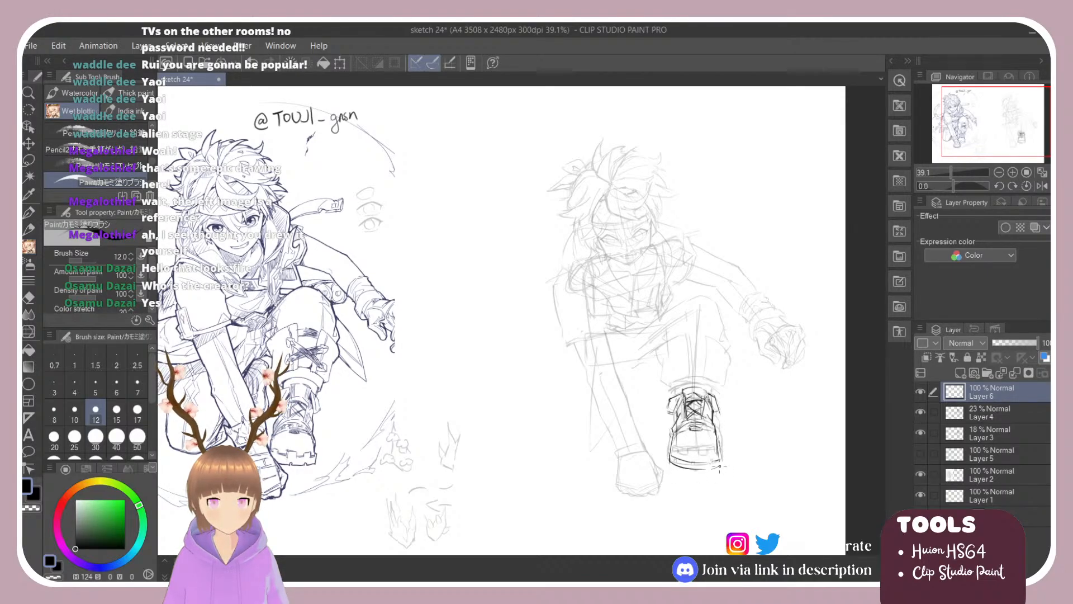
{"action": "left_click_drag", "start_coordinate": [674, 463], "coordinate": [722, 463]}
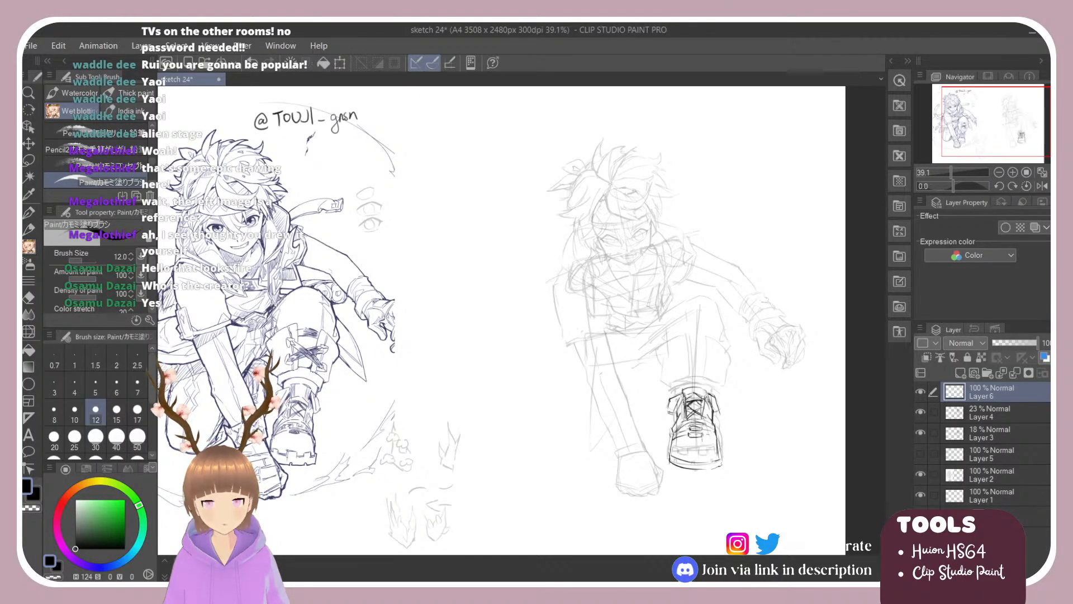
Draw the curved toe-cap line across the front of the boot and tidy it with the eraser.
{"action": "left_click_drag", "start_coordinate": [692, 435], "coordinate": [704, 435]}
{"action": "key", "text": "e"}
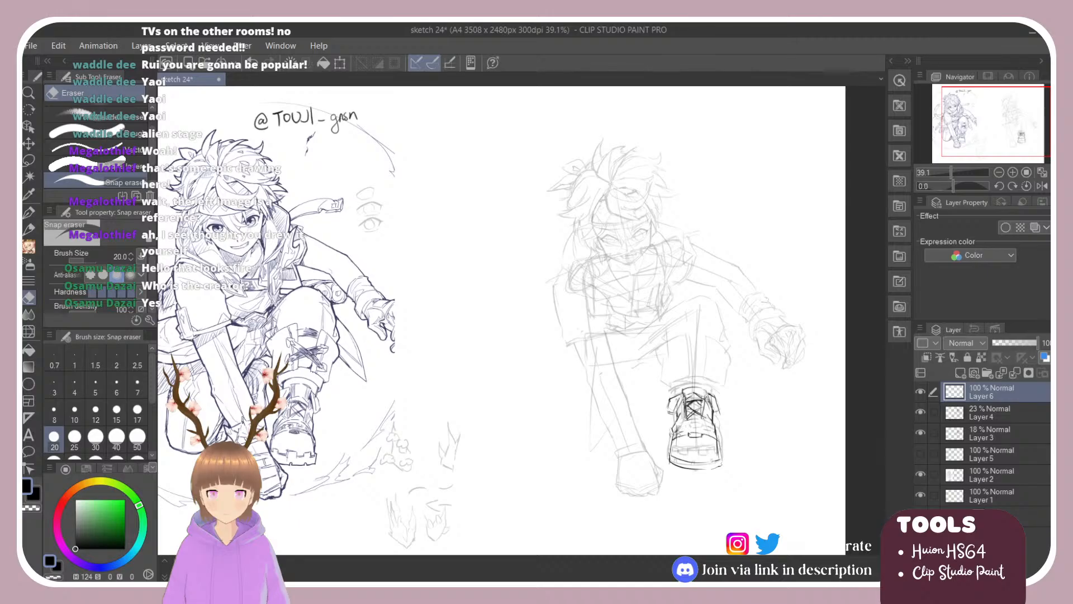
{"action": "key", "text": "b"}
{"action": "left_click_drag", "start_coordinate": [674, 438], "coordinate": [716, 435]}
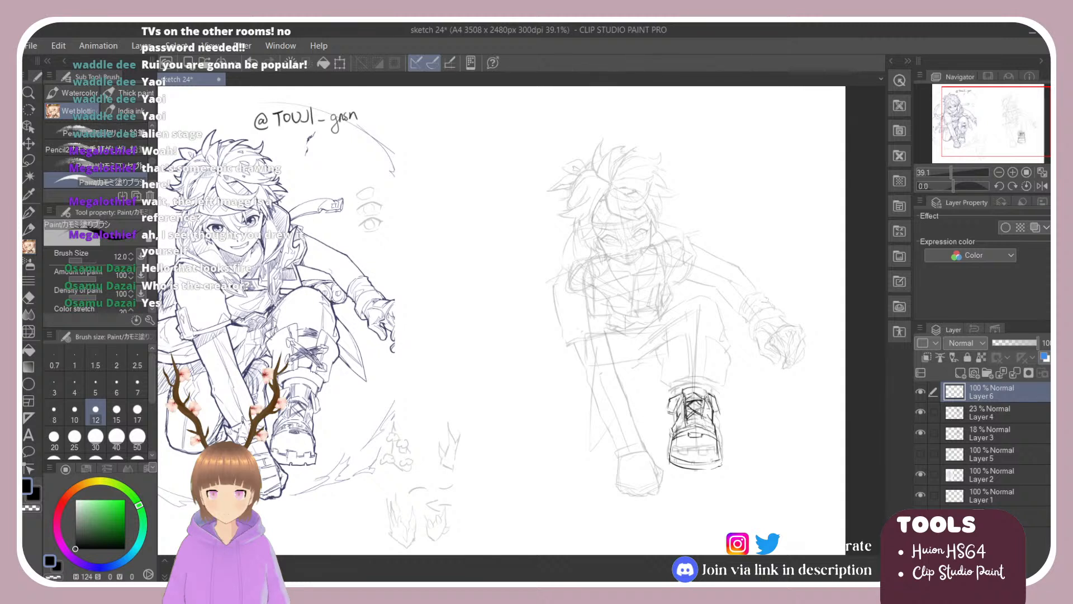
{"action": "key", "text": "e"}
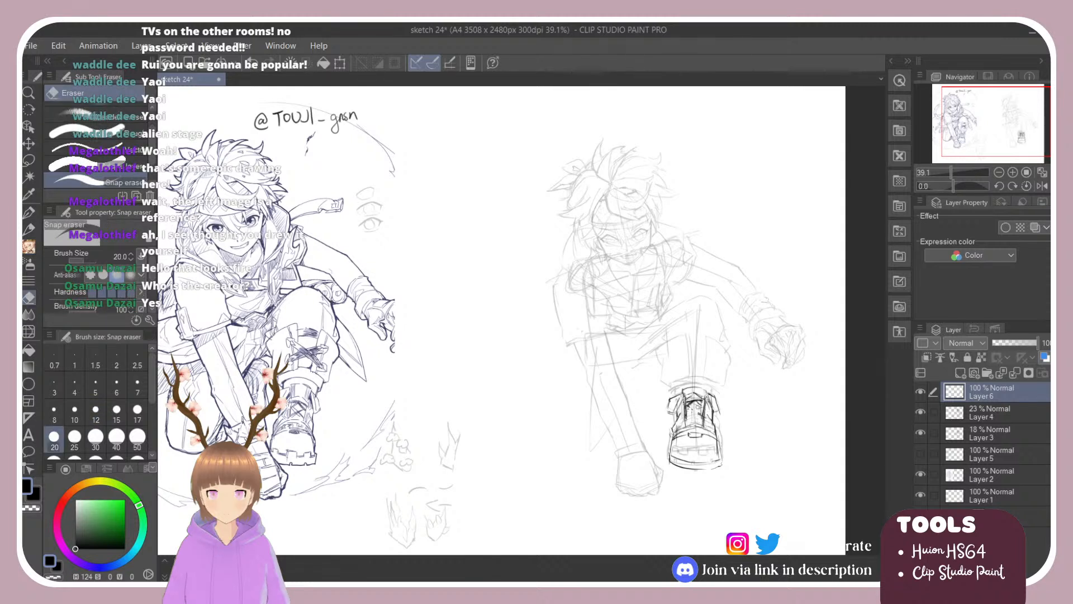
{"action": "key", "text": "b"}
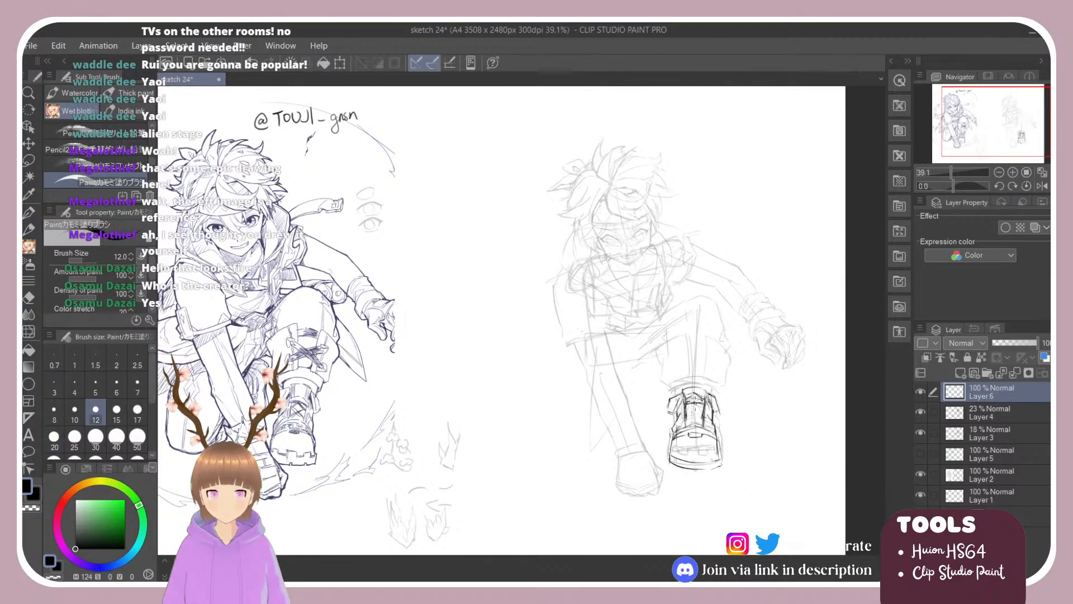
Add a center line among the boot's laces and draw tread blocks along the sole, erasing excess lines.
{"action": "left_click_drag", "start_coordinate": [695, 399], "coordinate": [699, 419]}
{"action": "left_click_drag", "start_coordinate": [695, 462], "coordinate": [708, 462]}
{"action": "left_click_drag", "start_coordinate": [678, 456], "coordinate": [689, 458]}
{"action": "left_click_drag", "start_coordinate": [708, 457], "coordinate": [723, 463]}
{"action": "key", "text": "e"}
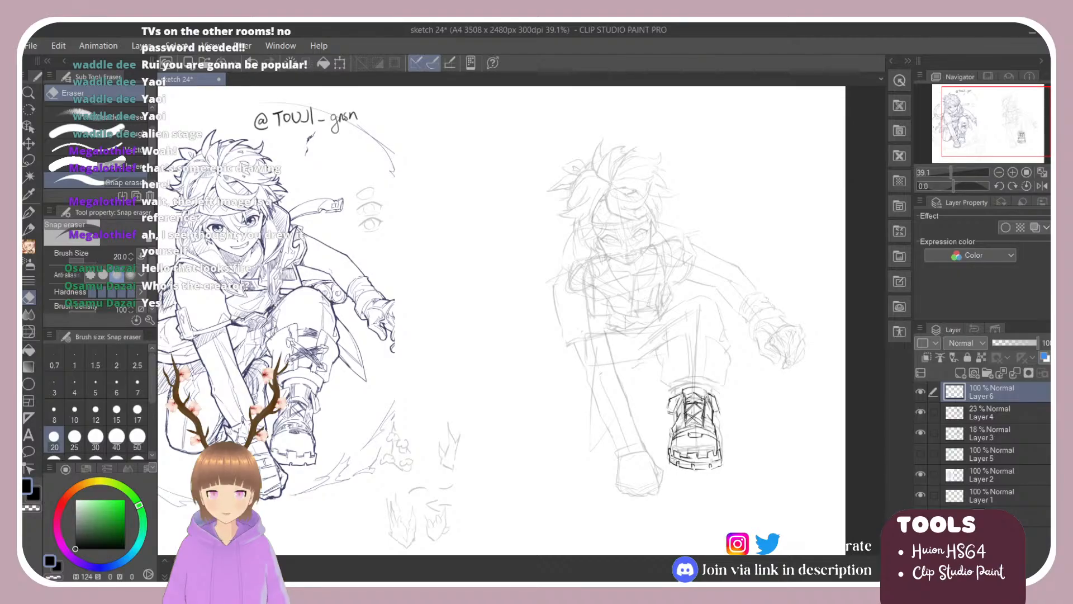
{"action": "left_click_drag", "start_coordinate": [696, 463], "coordinate": [712, 459]}
Lasso the old boot sketch on Layer 4, clear it, and deselect with Layer 6 active.
{"action": "left_click", "coordinate": [990, 414]}
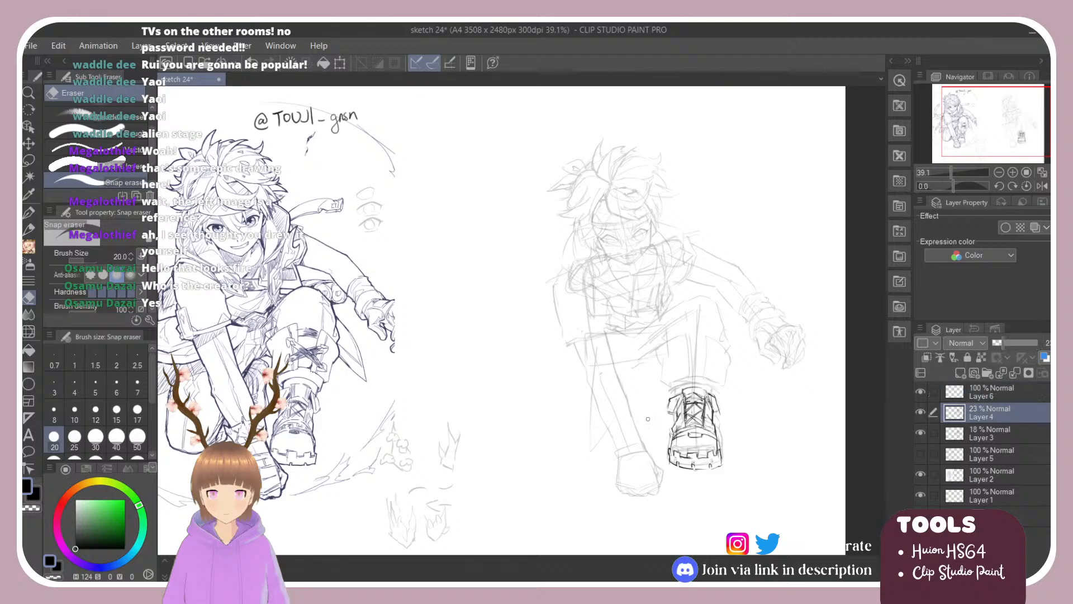
{"action": "key", "text": "m"}
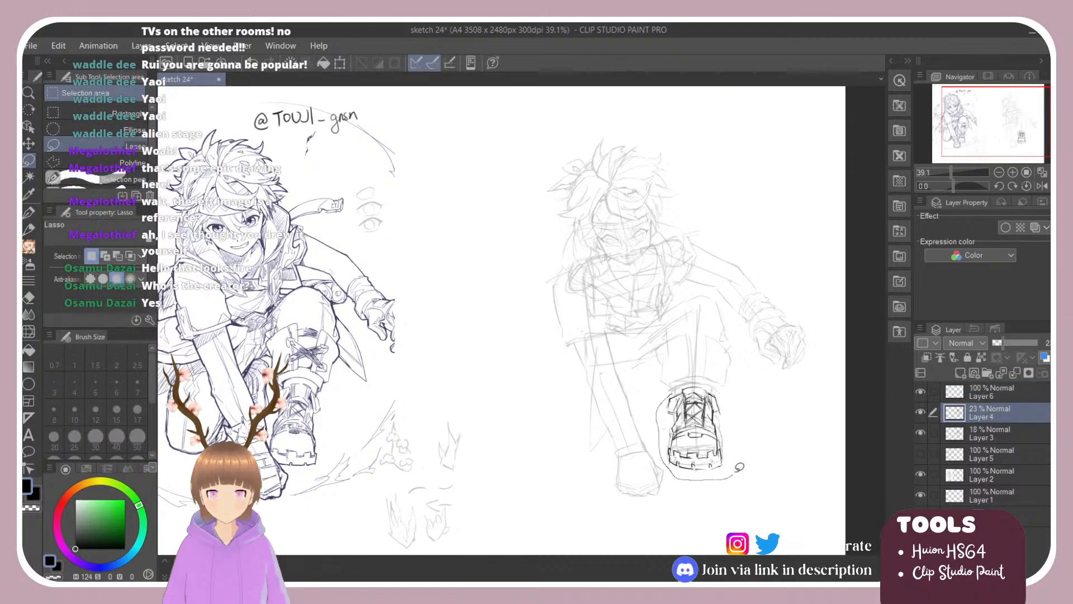
{"action": "left_click_drag", "start_coordinate": [685, 381], "coordinate": [693, 384]}
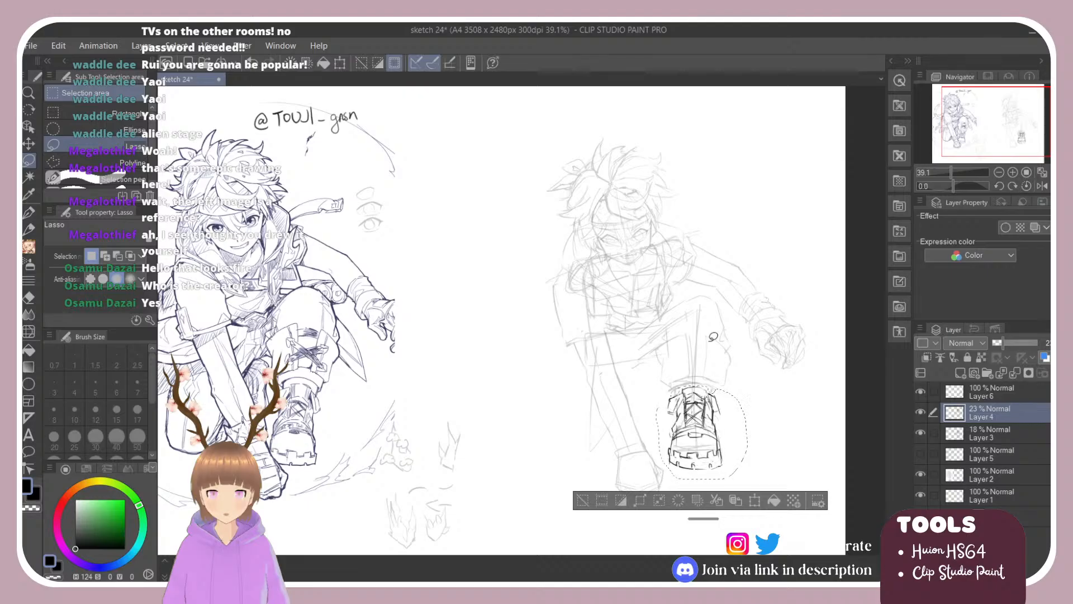
{"action": "left_click", "coordinate": [994, 391]}
{"action": "key", "text": "ctrl+d"}
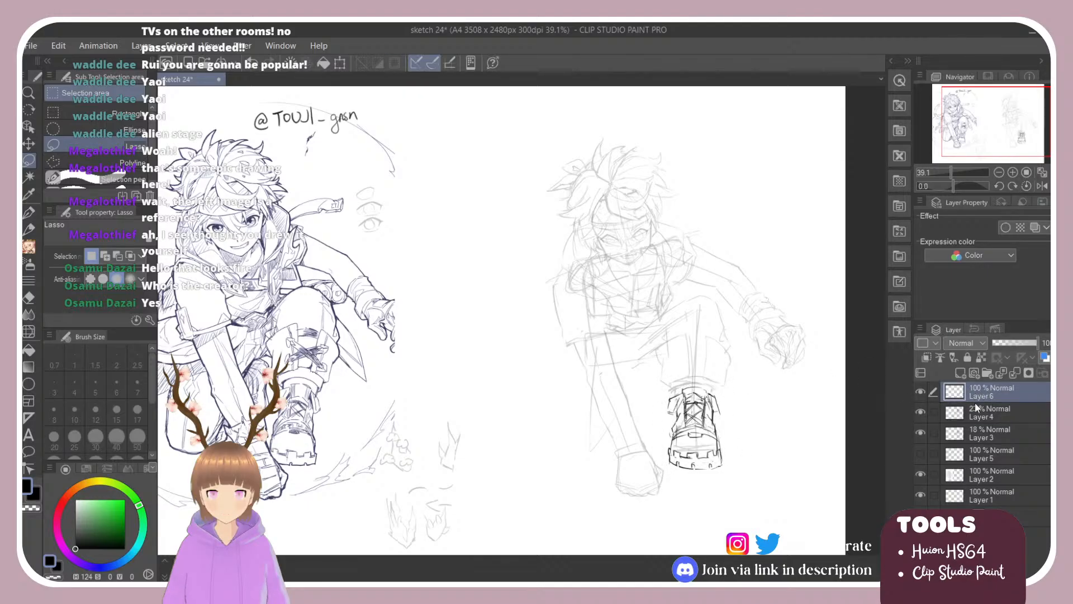
Restore Layer 4's opacity to 100% and merge Layer 6 down into it.
{"action": "left_click", "coordinate": [978, 410]}
{"action": "left_click_drag", "start_coordinate": [1019, 343], "coordinate": [1038, 344]}
{"action": "left_click", "coordinate": [1004, 397]}
{"action": "key", "text": "ctrl+e"}
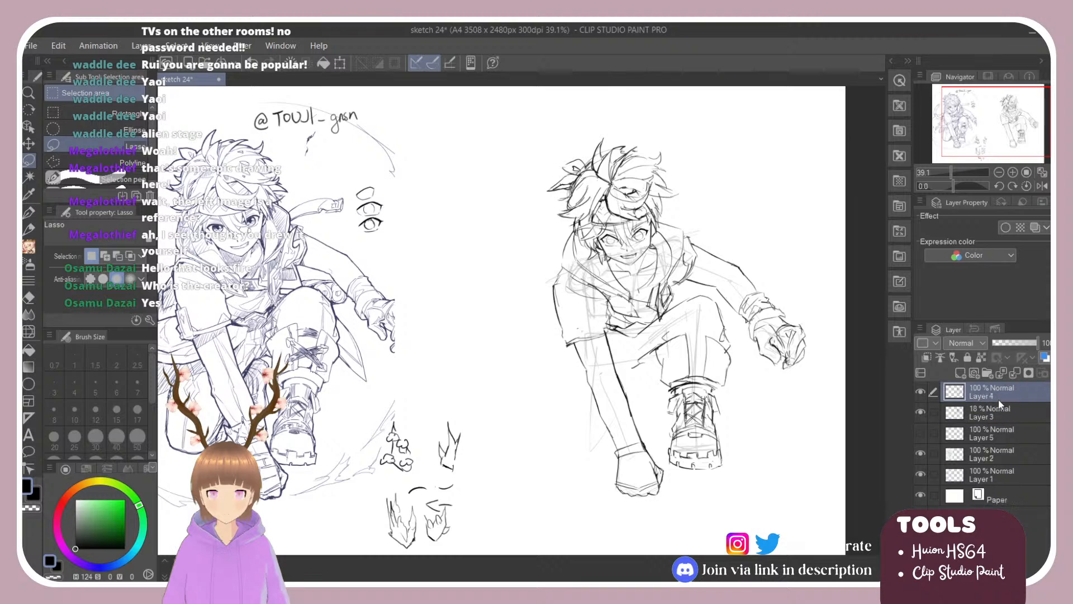
Lower the merged Layer 4's opacity to 76% and return to the brush.
{"action": "left_click", "coordinate": [1015, 343]}
{"action": "left_click_drag", "start_coordinate": [1024, 341], "coordinate": [1028, 342]}
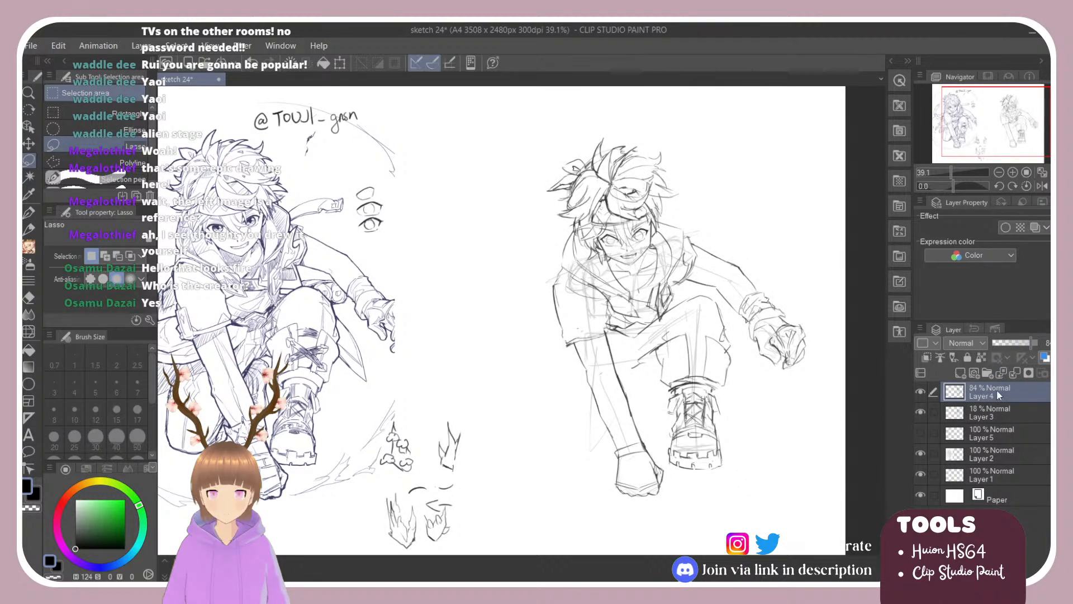
{"action": "key", "text": "b"}
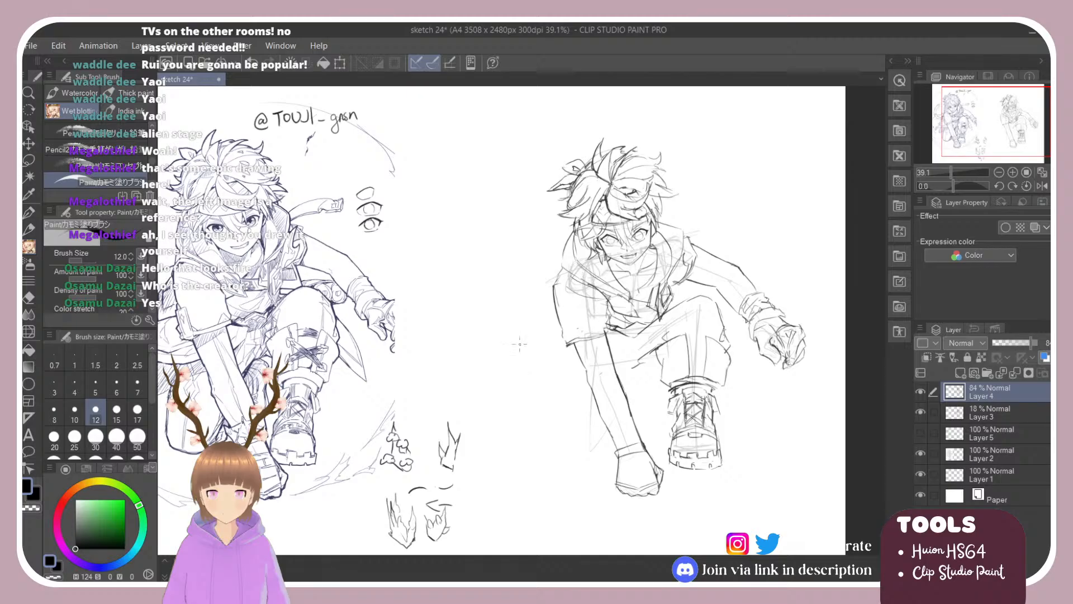
{"action": "left_click", "coordinate": [1039, 344]}
{"action": "left_click", "coordinate": [1026, 344]}
{"action": "left_click_drag", "start_coordinate": [571, 354], "coordinate": [558, 444]}
{"action": "key", "text": "ctrl+z"}
{"action": "left_click_drag", "start_coordinate": [573, 352], "coordinate": [563, 448]}
{"action": "key", "text": "ctrl+z"}
{"action": "left_click_drag", "start_coordinate": [566, 386], "coordinate": [563, 454]}
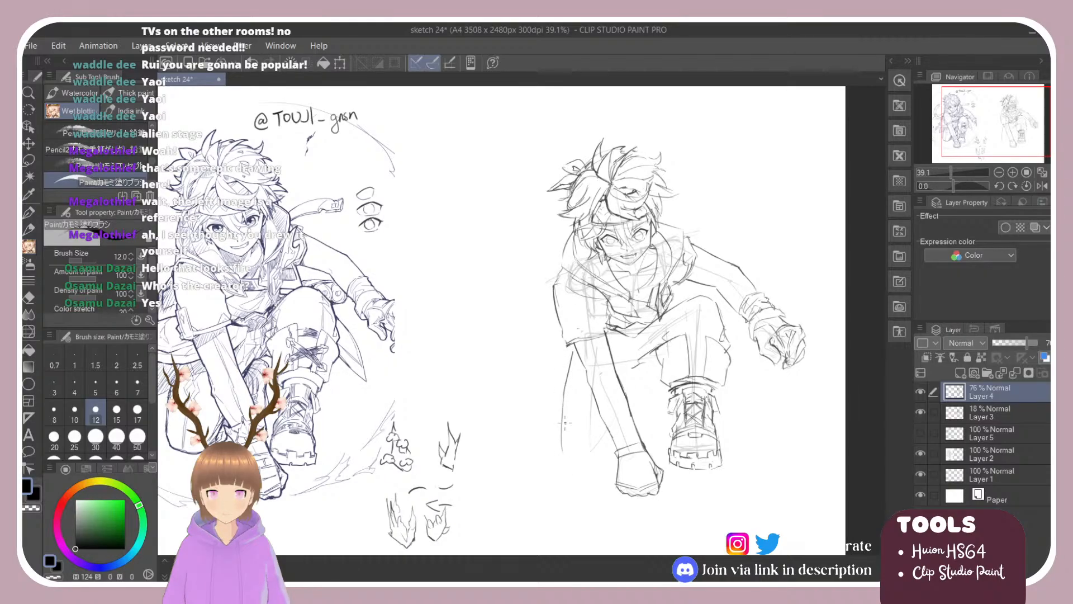
{"action": "key", "text": "ctrl+z"}
{"action": "left_click_drag", "start_coordinate": [567, 385], "coordinate": [561, 439]}
{"action": "key", "text": "ctrl+z"}
{"action": "left_click_drag", "start_coordinate": [564, 386], "coordinate": [560, 445]}
{"action": "key", "text": "ctrl+z"}
{"action": "key", "text": "ctrl+z"}
Draw a short, nearly horizontal guide line beside the kneeling leg's upper edge and save the file.
{"action": "mouse_move", "coordinate": [511, 378]}
{"action": "left_mouse_down"}
{"action": "mouse_move", "coordinate": [557, 385]}
{"action": "mouse_move", "coordinate": [582, 375]}
{"action": "left_mouse_up"}
{"action": "key", "text": "ctrl+z"}
{"action": "key", "text": "e"}
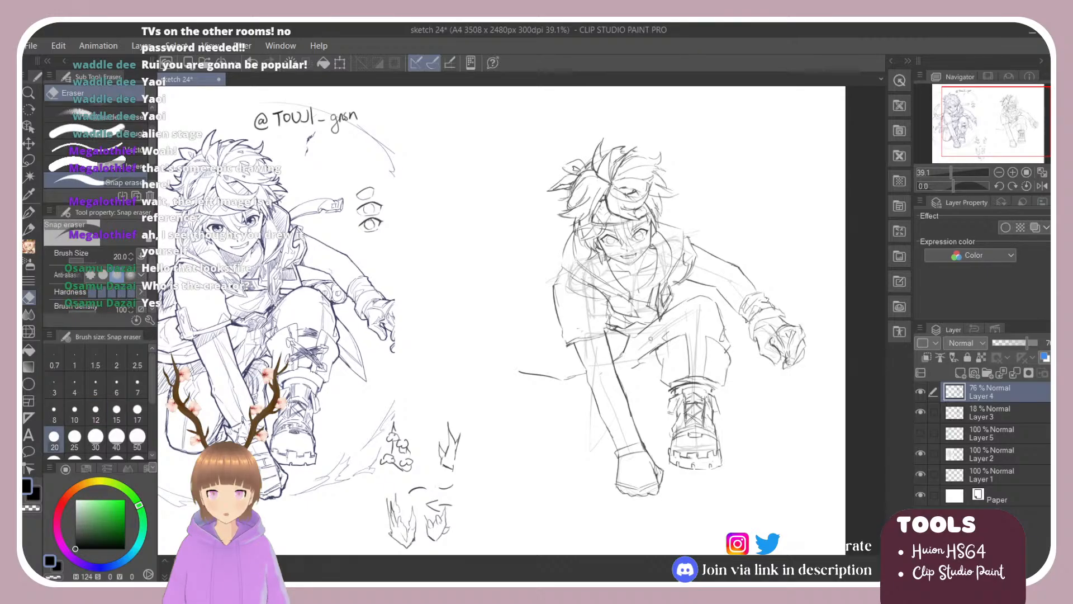
{"action": "key", "text": "b"}
{"action": "key", "text": "ctrl+s"}
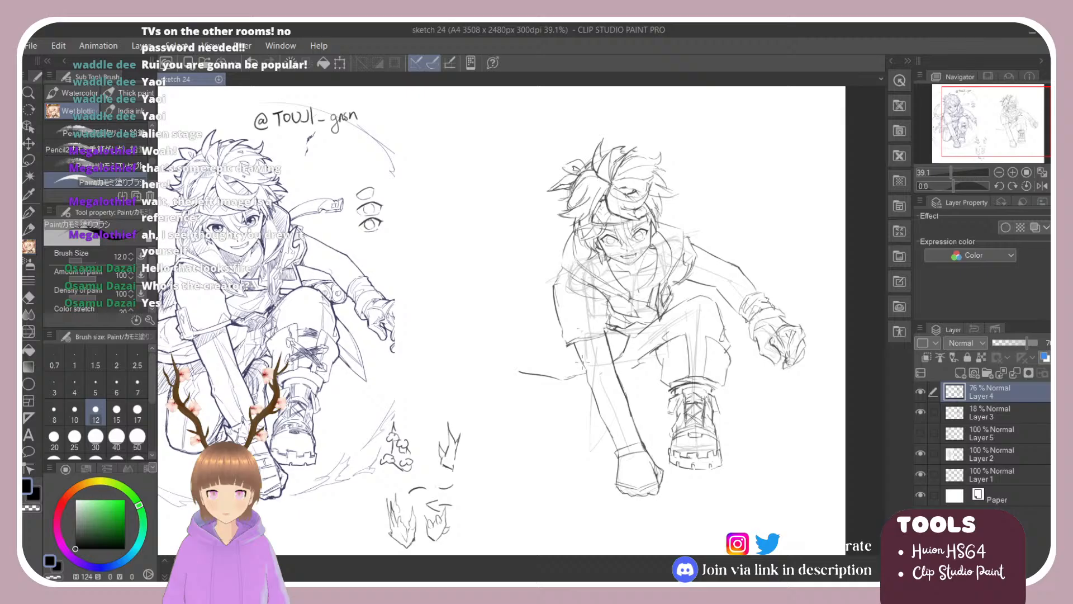
{"action": "left_click", "coordinate": [558, 384]}
{"action": "left_click_drag", "start_coordinate": [563, 382], "coordinate": [561, 452]}
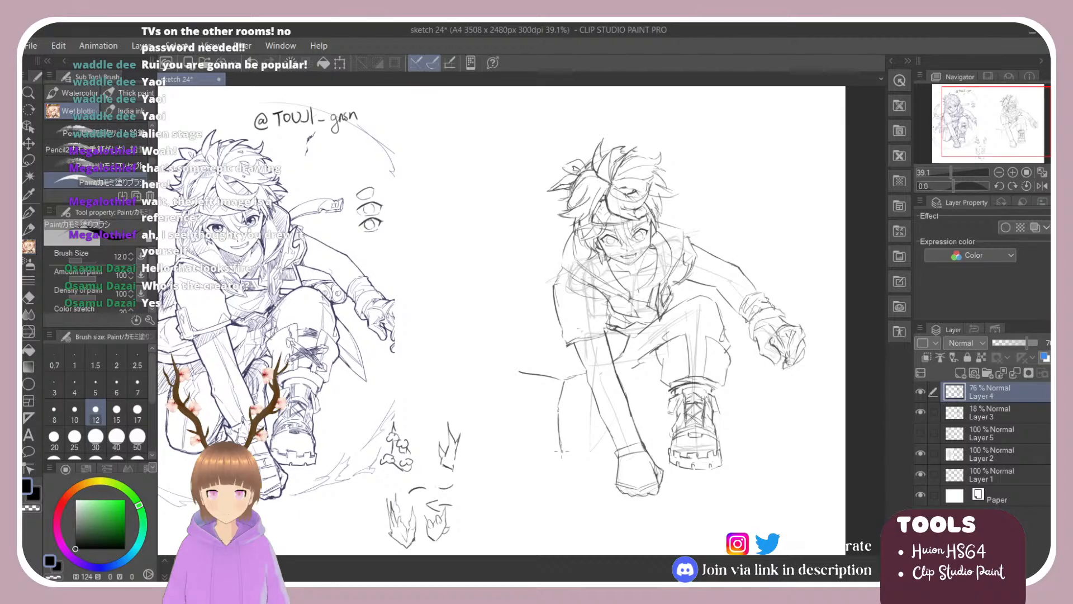
{"action": "key", "text": "ctrl+z"}
{"action": "mouse_move", "coordinate": [560, 404]}
{"action": "left_mouse_down"}
{"action": "mouse_move", "coordinate": [566, 456]}
{"action": "mouse_move", "coordinate": [598, 458]}
{"action": "mouse_move", "coordinate": [556, 439]}
{"action": "mouse_move", "coordinate": [564, 454]}
{"action": "mouse_move", "coordinate": [607, 449]}
{"action": "left_mouse_up"}
{"action": "key", "text": "ctrl+z"}
{"action": "key", "text": "ctrl+z"}
Draw the kneeling leg's outer edge and rounded knee up to the supporting arm, cleaning the lower curve.
{"action": "mouse_move", "coordinate": [562, 378]}
{"action": "left_mouse_down"}
{"action": "mouse_move", "coordinate": [553, 430]}
{"action": "mouse_move", "coordinate": [587, 460]}
{"action": "left_mouse_up"}
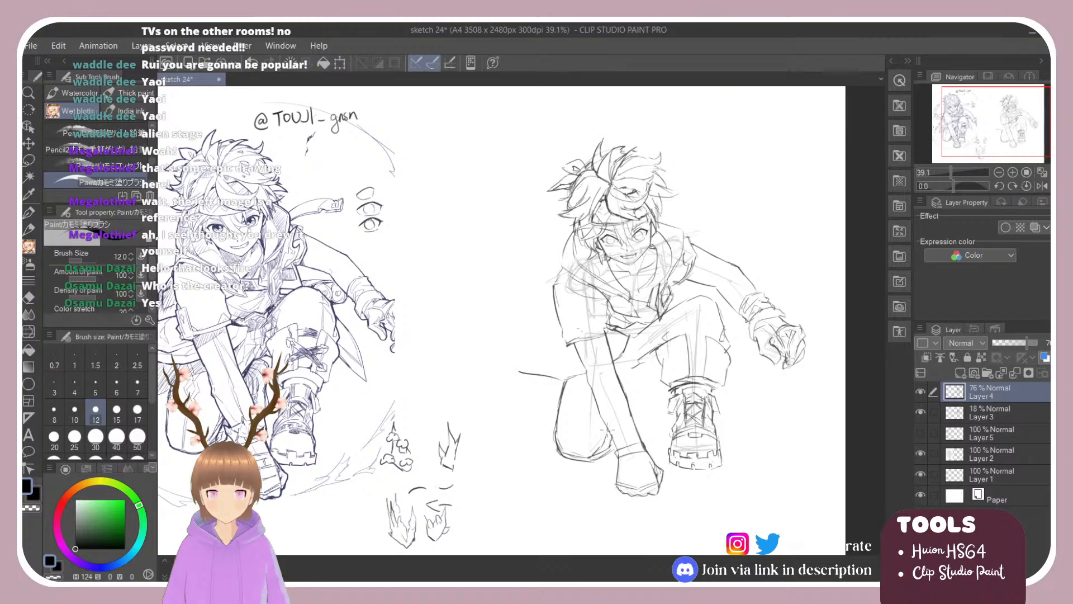
{"action": "mouse_move", "coordinate": [607, 421]}
{"action": "left_mouse_down"}
{"action": "mouse_move", "coordinate": [598, 459]}
{"action": "mouse_move", "coordinate": [563, 454]}
{"action": "left_mouse_up"}
{"action": "key", "text": "e"}
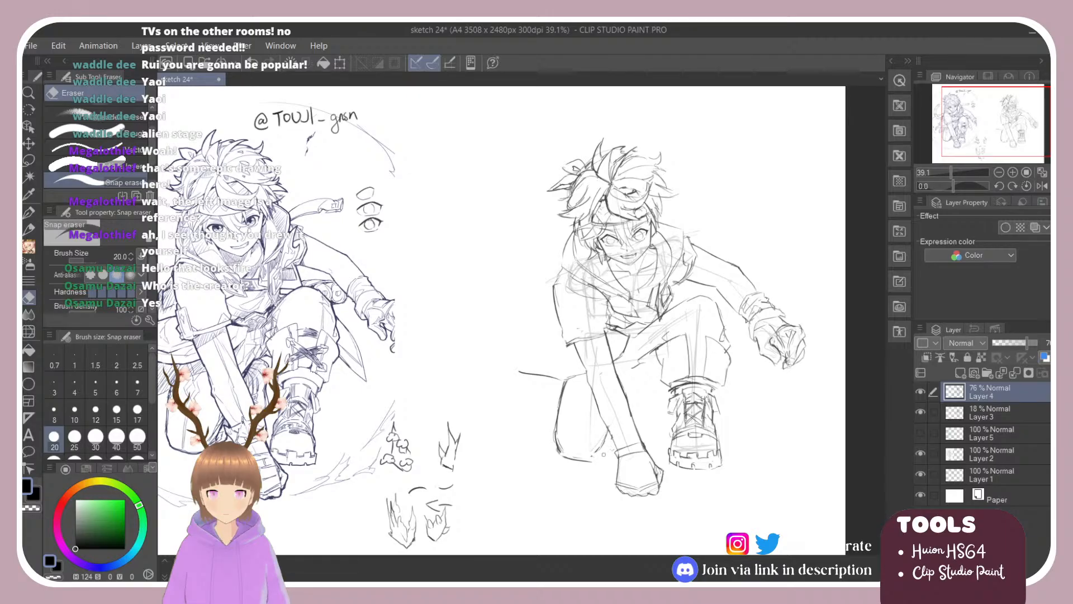
{"action": "key", "text": "b"}
{"action": "mouse_move", "coordinate": [591, 461]}
{"action": "left_mouse_down"}
{"action": "mouse_move", "coordinate": [611, 455]}
{"action": "mouse_move", "coordinate": [612, 441]}
{"action": "left_mouse_up"}
{"action": "key", "text": "ctrl+z"}
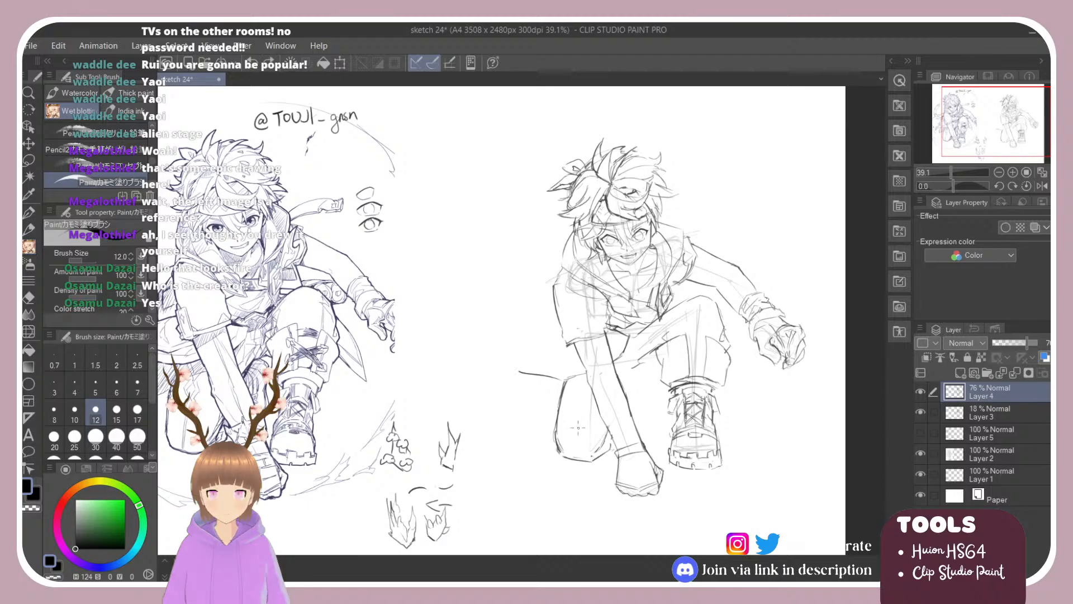
Add inner seam lines and a diamond detail to the kneeling leg, plus fold lines on the raised thigh.
{"action": "left_click_drag", "start_coordinate": [578, 406], "coordinate": [572, 458]}
{"action": "left_click_drag", "start_coordinate": [581, 413], "coordinate": [576, 460]}
{"action": "mouse_move", "coordinate": [640, 330]}
{"action": "left_mouse_down"}
{"action": "mouse_move", "coordinate": [639, 369]}
{"action": "mouse_move", "coordinate": [659, 368]}
{"action": "left_mouse_up"}
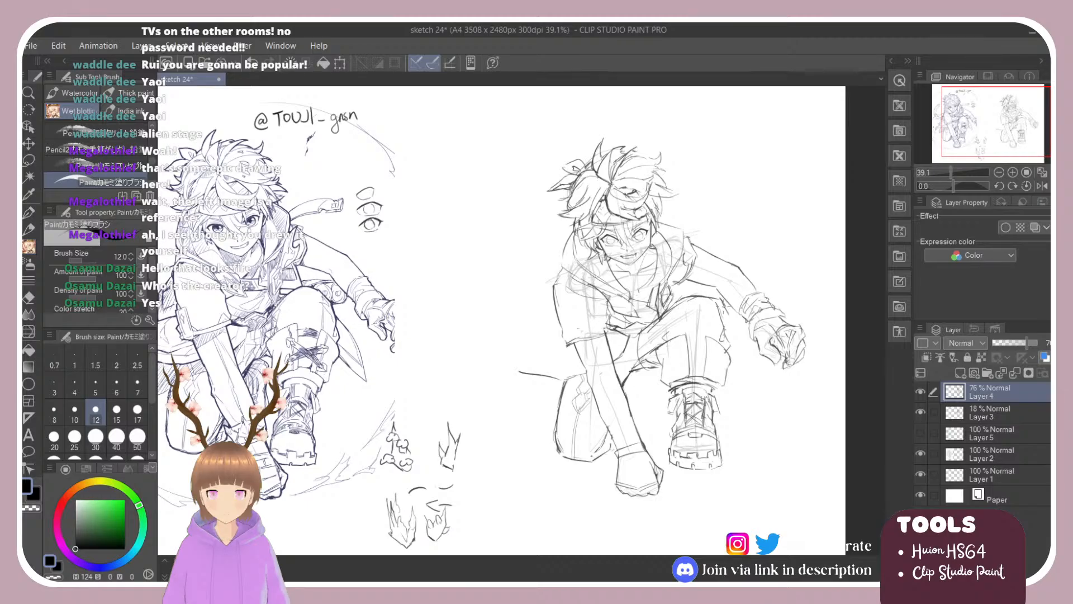
{"action": "key", "text": "ctrl+z"}
Redraw the outer edge of the raised knee with darker lines and erase the excess.
{"action": "mouse_move", "coordinate": [718, 302]}
{"action": "left_mouse_down"}
{"action": "mouse_move", "coordinate": [729, 344]}
{"action": "mouse_move", "coordinate": [728, 335]}
{"action": "left_mouse_up"}
{"action": "key", "text": "e"}
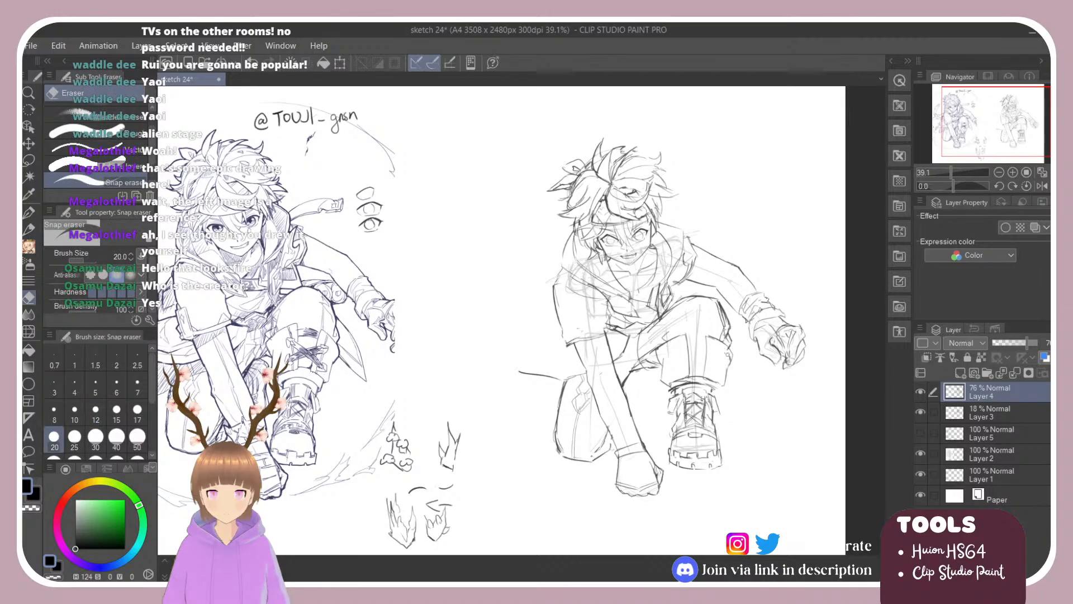
{"action": "left_click_drag", "start_coordinate": [718, 311], "coordinate": [727, 339]}
{"action": "key", "text": "b"}
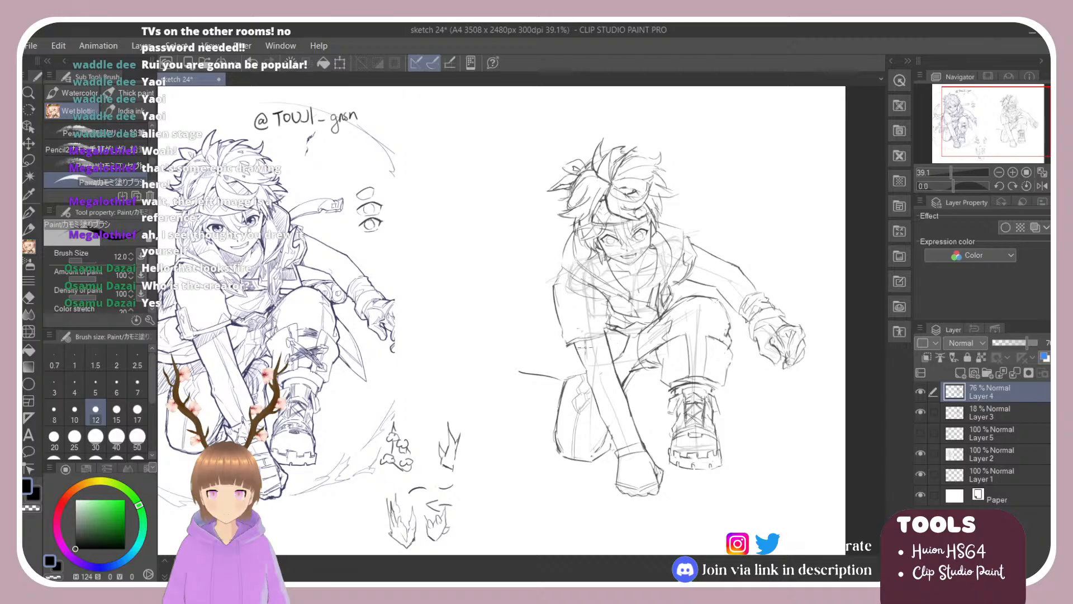
Darken the crease beneath the raised thigh beside the supporting arm and trim it with the eraser.
{"action": "left_click_drag", "start_coordinate": [632, 371], "coordinate": [627, 394]}
{"action": "key", "text": "e"}
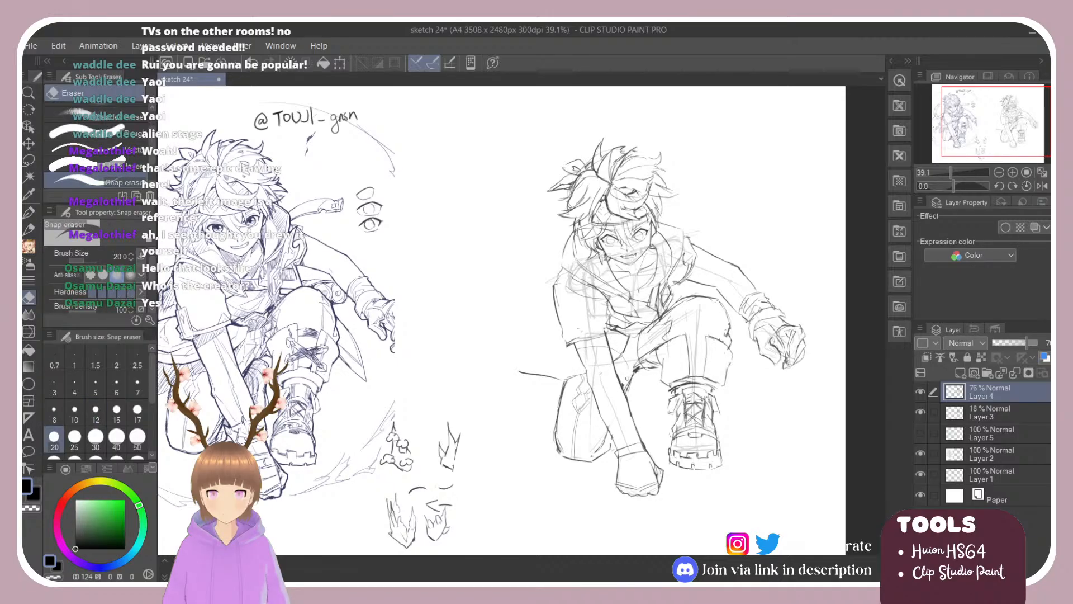
{"action": "key", "text": "b"}
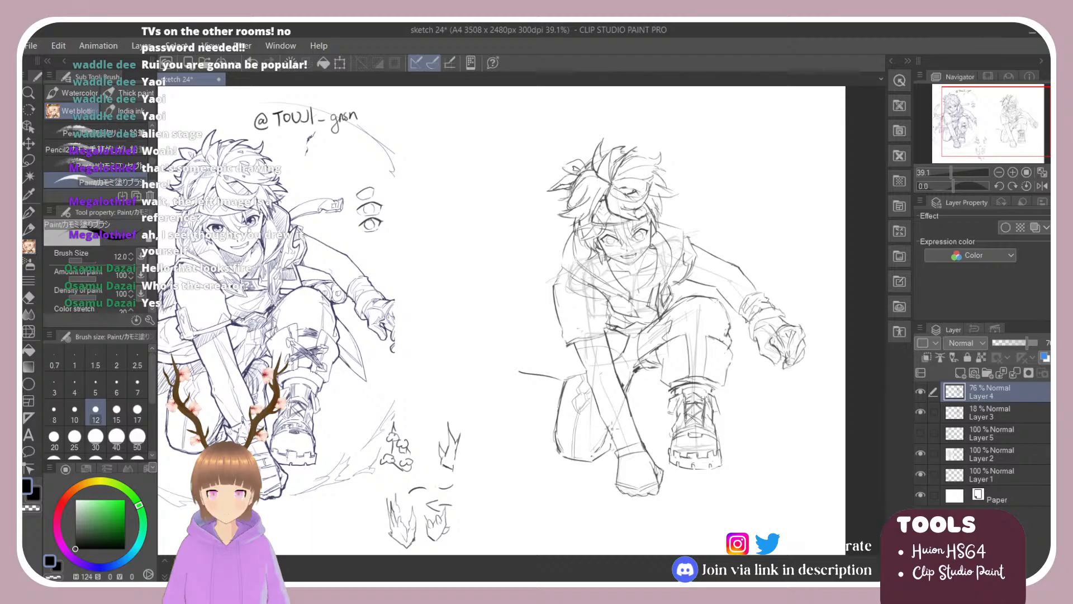
{"action": "key", "text": "e"}
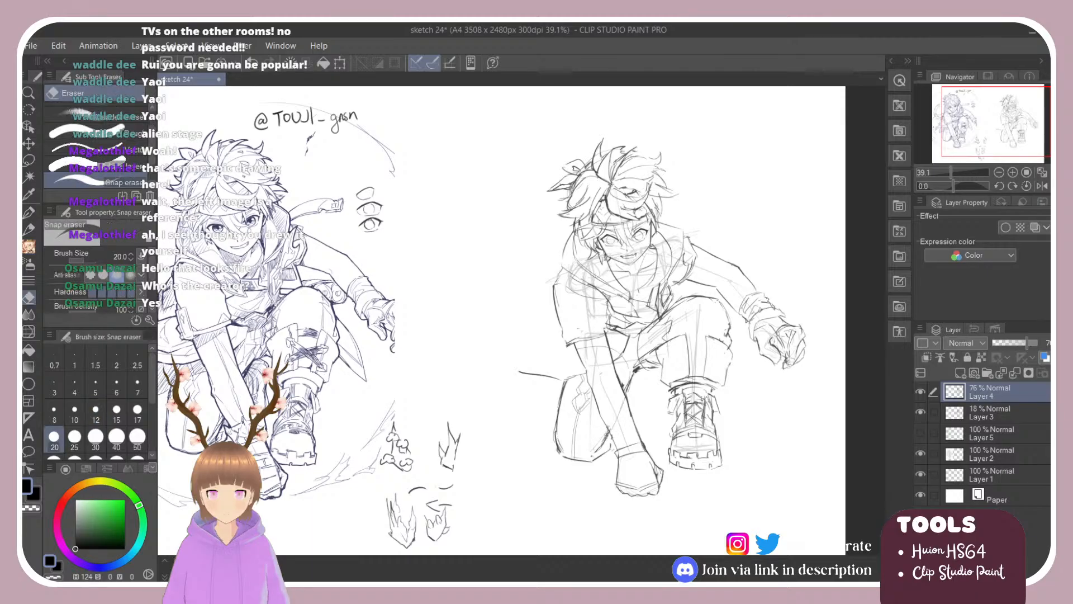
{"action": "key", "text": "b"}
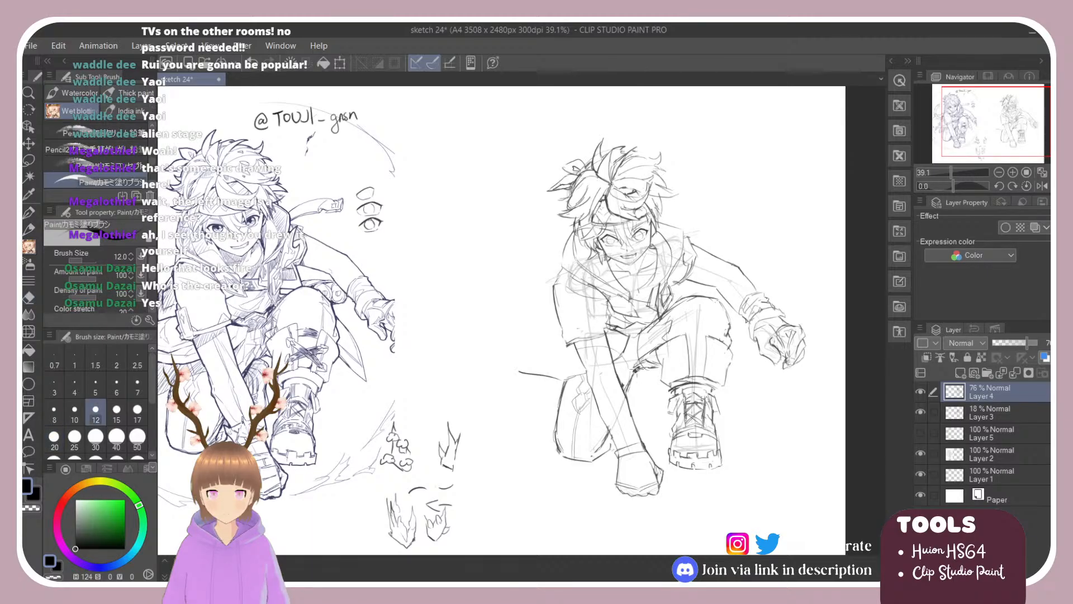
Strengthen the raised leg's inner thigh outline down to the crease, undoing unwanted strokes.
{"action": "mouse_move", "coordinate": [641, 330]}
{"action": "left_mouse_down"}
{"action": "mouse_move", "coordinate": [633, 363]}
{"action": "mouse_move", "coordinate": [643, 369]}
{"action": "left_mouse_up"}
{"action": "key", "text": "ctrl+z"}
{"action": "left_click_drag", "start_coordinate": [637, 349], "coordinate": [649, 375]}
{"action": "left_click_drag", "start_coordinate": [643, 323], "coordinate": [637, 361]}
{"action": "mouse_move", "coordinate": [646, 322]}
{"action": "left_mouse_down"}
{"action": "mouse_move", "coordinate": [690, 301]}
{"action": "mouse_move", "coordinate": [689, 353]}
{"action": "left_mouse_up"}
{"action": "key", "text": "ctrl+z"}
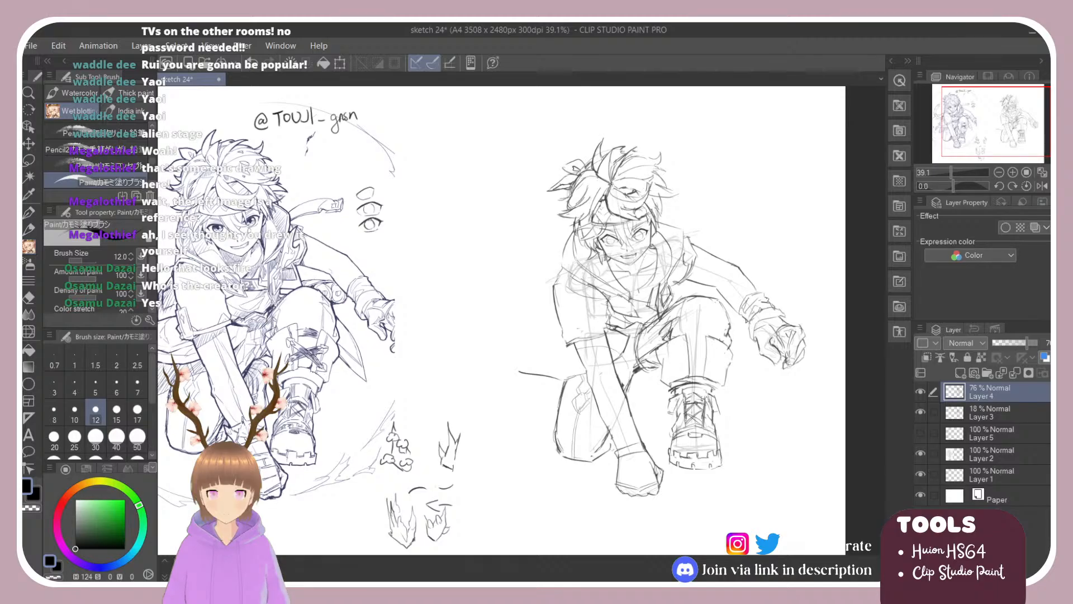
Darken the top of the raised knee and draw vertical fold lines down the trouser leg.
{"action": "left_click_drag", "start_coordinate": [683, 305], "coordinate": [710, 299]}
{"action": "left_click_drag", "start_coordinate": [691, 335], "coordinate": [692, 380]}
{"action": "mouse_move", "coordinate": [711, 336]}
{"action": "left_mouse_down"}
{"action": "mouse_move", "coordinate": [706, 374]}
{"action": "mouse_move", "coordinate": [707, 359]}
{"action": "left_mouse_up"}
Lasso the boot of the raised leg, rotate it slightly clockwise, and apply the transformation.
{"action": "key", "text": "m"}
{"action": "mouse_move", "coordinate": [683, 383]}
{"action": "left_mouse_down"}
{"action": "mouse_move", "coordinate": [658, 411]}
{"action": "mouse_move", "coordinate": [716, 469]}
{"action": "mouse_move", "coordinate": [732, 417]}
{"action": "mouse_move", "coordinate": [709, 381]}
{"action": "left_mouse_up"}
{"action": "key", "text": "ctrl+t"}
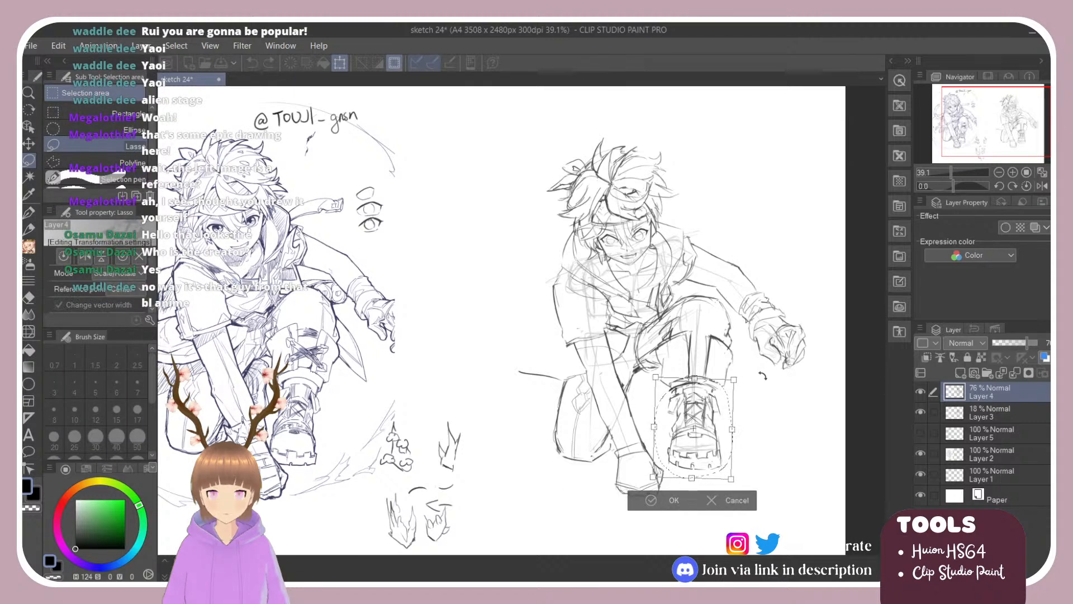
{"action": "left_click_drag", "start_coordinate": [722, 419], "coordinate": [704, 434]}
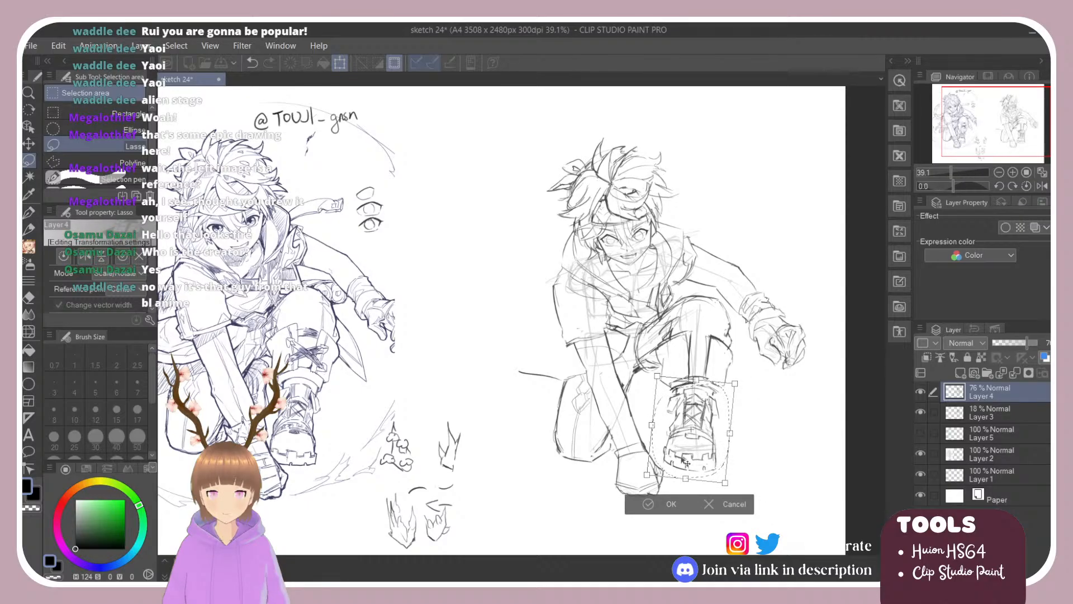
{"action": "key", "text": "Return"}
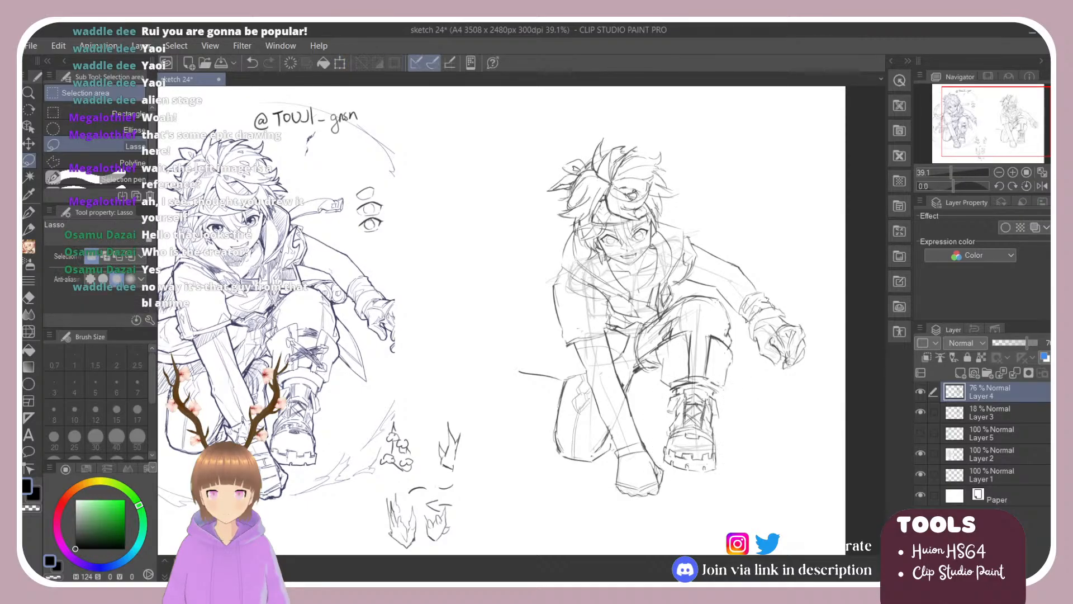
{"action": "key", "text": "e"}
{"action": "key", "text": "b"}
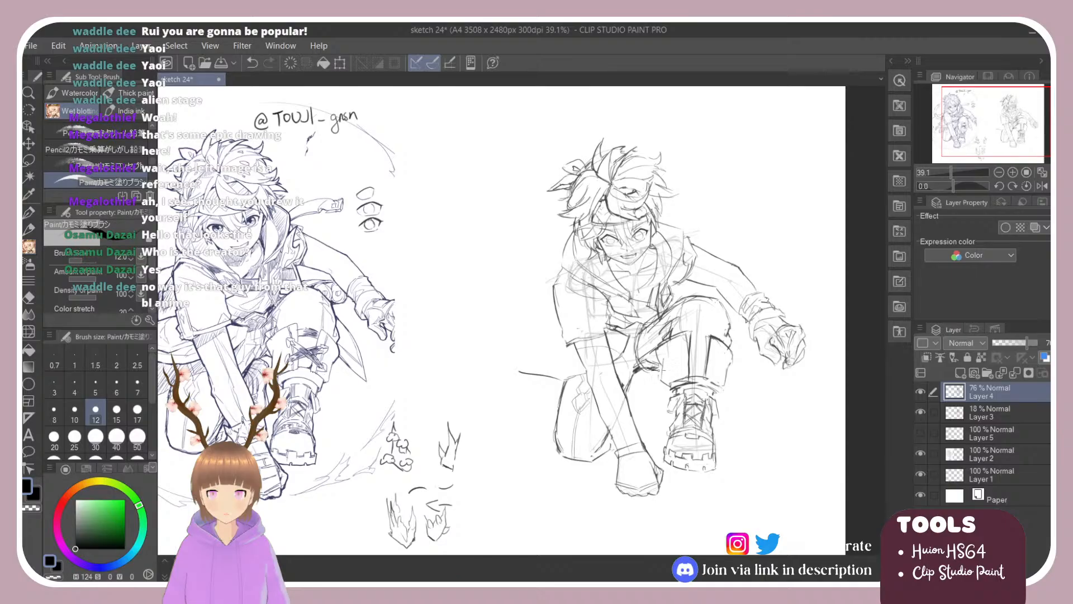
{"action": "key", "text": "e"}
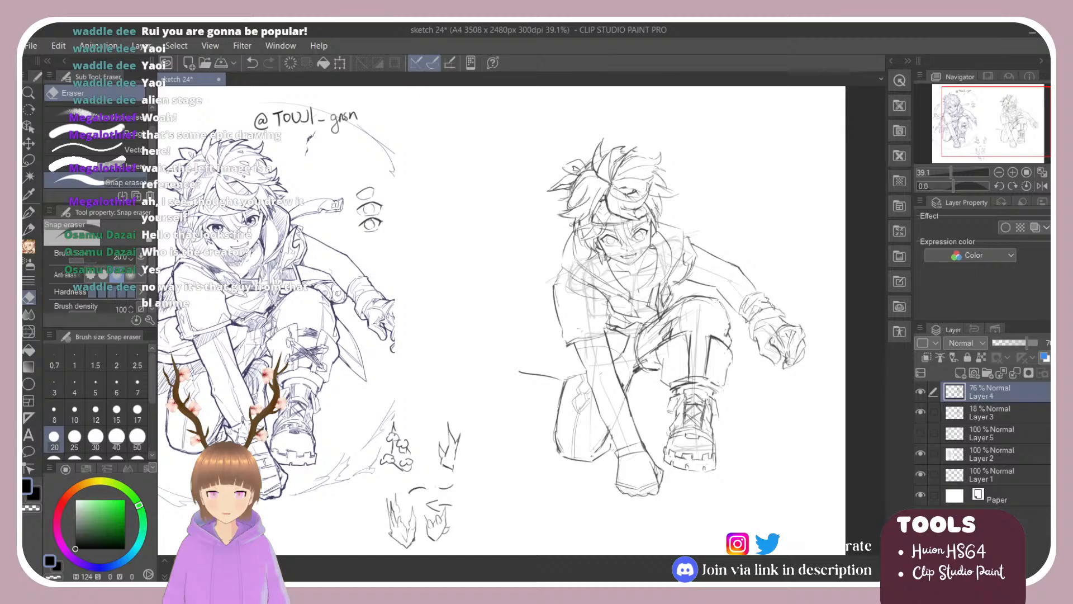
{"action": "scroll", "coordinate": [580, 274], "scroll_direction": "down", "scroll_amount": 1}
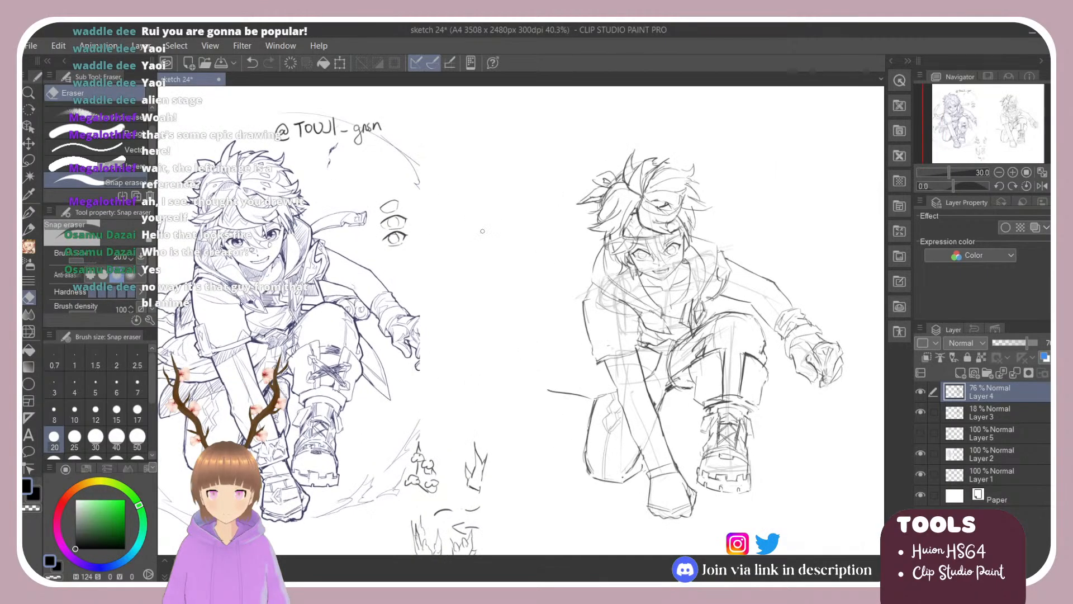
{"action": "scroll", "coordinate": [484, 227], "scroll_direction": "up", "scroll_amount": 1}
{"action": "key", "text": "b"}
{"action": "left_click_drag", "start_coordinate": [673, 307], "coordinate": [683, 328]}
{"action": "key", "text": "ctrl+z"}
{"action": "key", "text": "ctrl+z"}
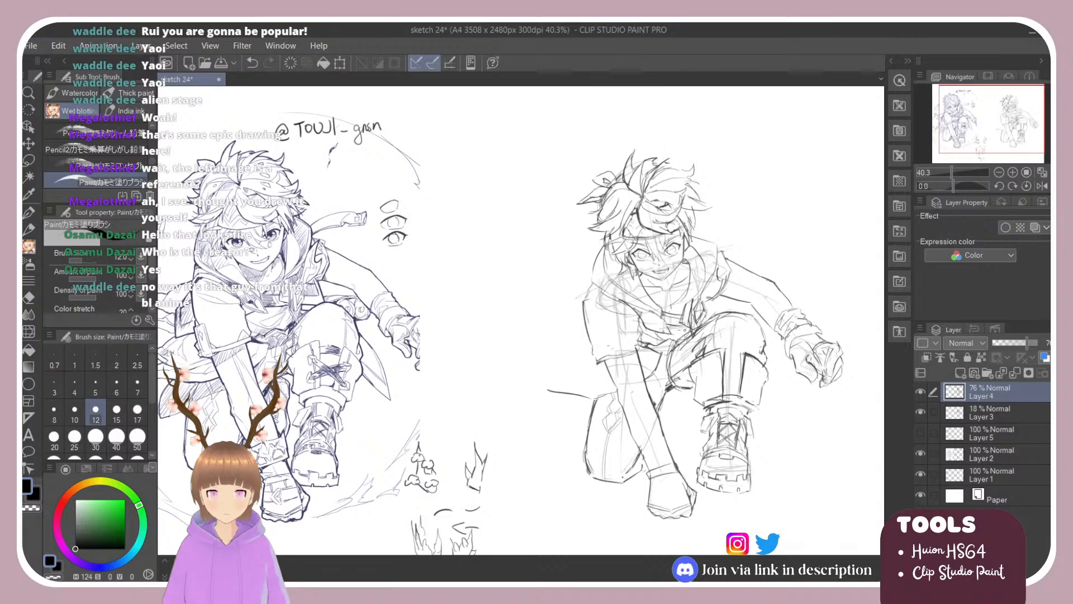
{"action": "key", "text": "ctrl+z"}
{"action": "left_click_drag", "start_coordinate": [669, 326], "coordinate": [688, 328]}
{"action": "key", "text": "ctrl+z"}
{"action": "key", "text": "e"}
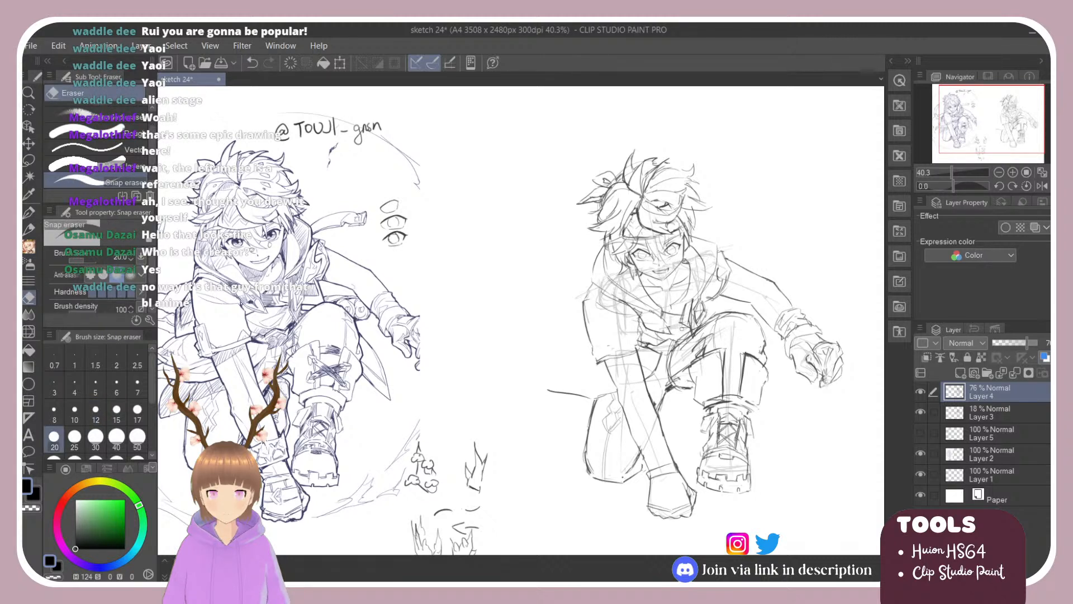
{"action": "key", "text": "b"}
{"action": "left_click_drag", "start_coordinate": [667, 325], "coordinate": [743, 333]}
{"action": "key", "text": "ctrl+z"}
{"action": "key", "text": "ctrl+z"}
{"action": "key", "text": "ctrl+z"}
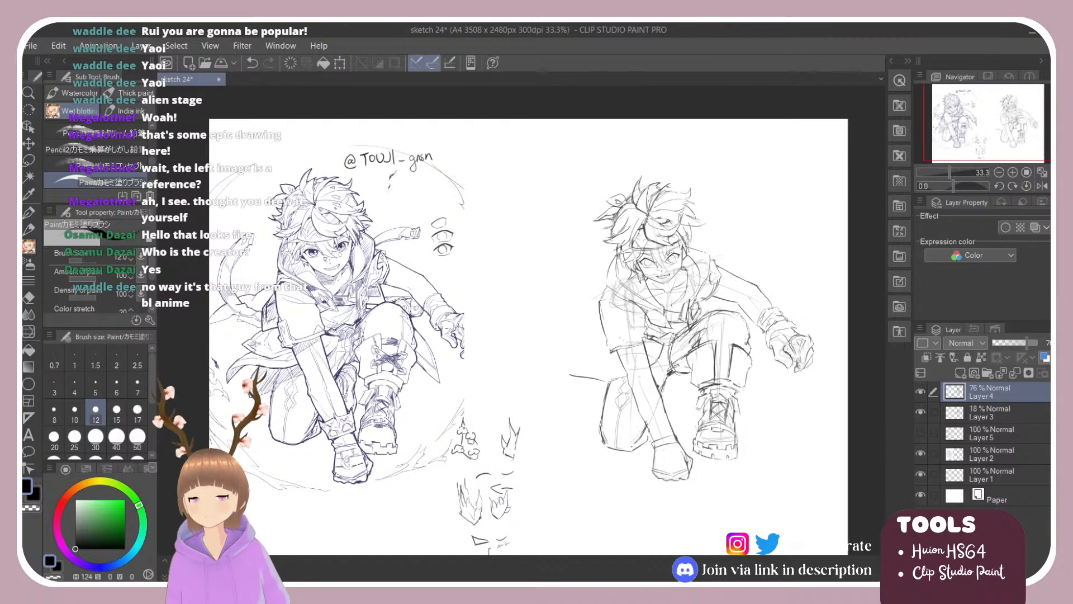
Draw the curved coat tail with its pointed tip extending outward behind the kneeling leg.
{"action": "left_click_drag", "start_coordinate": [460, 363], "coordinate": [442, 329]}
{"action": "key", "text": "e"}
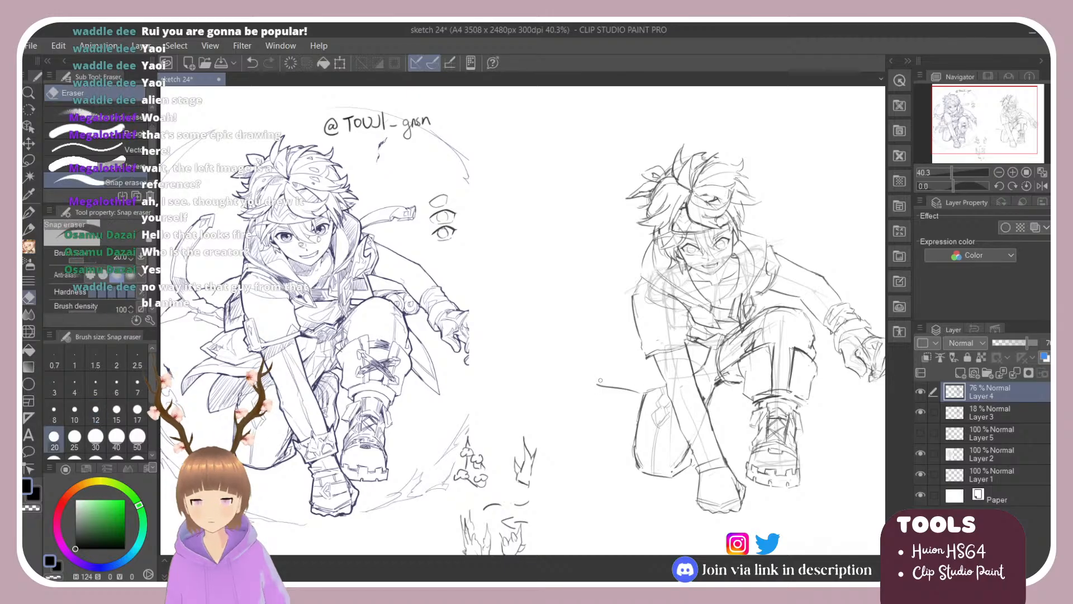
{"action": "key", "text": "b"}
{"action": "left_click_drag", "start_coordinate": [591, 379], "coordinate": [676, 387]}
{"action": "key", "text": "e"}
{"action": "mouse_move", "coordinate": [601, 385]}
{"action": "left_mouse_down"}
{"action": "mouse_move", "coordinate": [635, 390]}
{"action": "mouse_move", "coordinate": [591, 382]}
{"action": "mouse_move", "coordinate": [579, 407]}
{"action": "mouse_move", "coordinate": [612, 384]}
{"action": "mouse_move", "coordinate": [581, 404]}
{"action": "mouse_move", "coordinate": [576, 420]}
{"action": "mouse_move", "coordinate": [596, 403]}
{"action": "left_mouse_up"}
{"action": "key", "text": "b"}
{"action": "key", "text": "ctrl+z"}
{"action": "left_click_drag", "start_coordinate": [588, 405], "coordinate": [610, 385]}
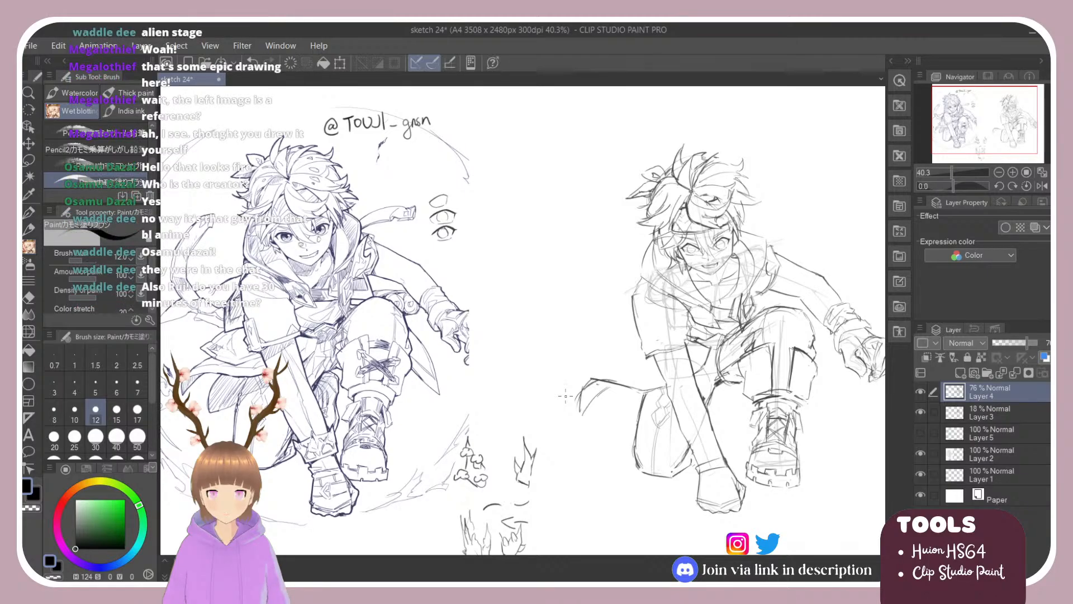
Erase part of the coat tail's curved edge and redraw it from the tip toward the kneeling thigh.
{"action": "key", "text": "e"}
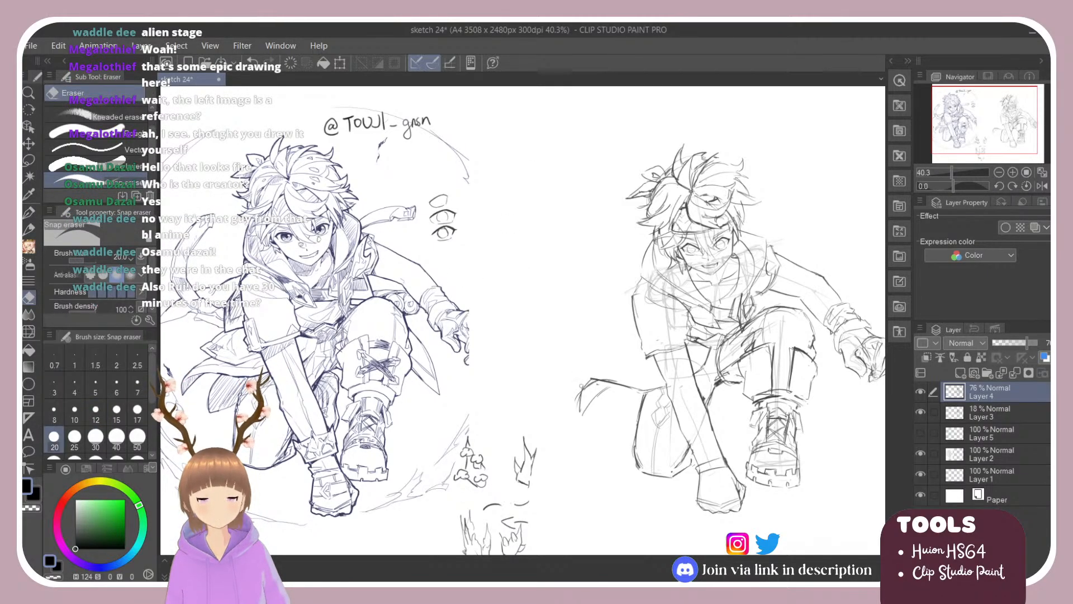
{"action": "key", "text": "b"}
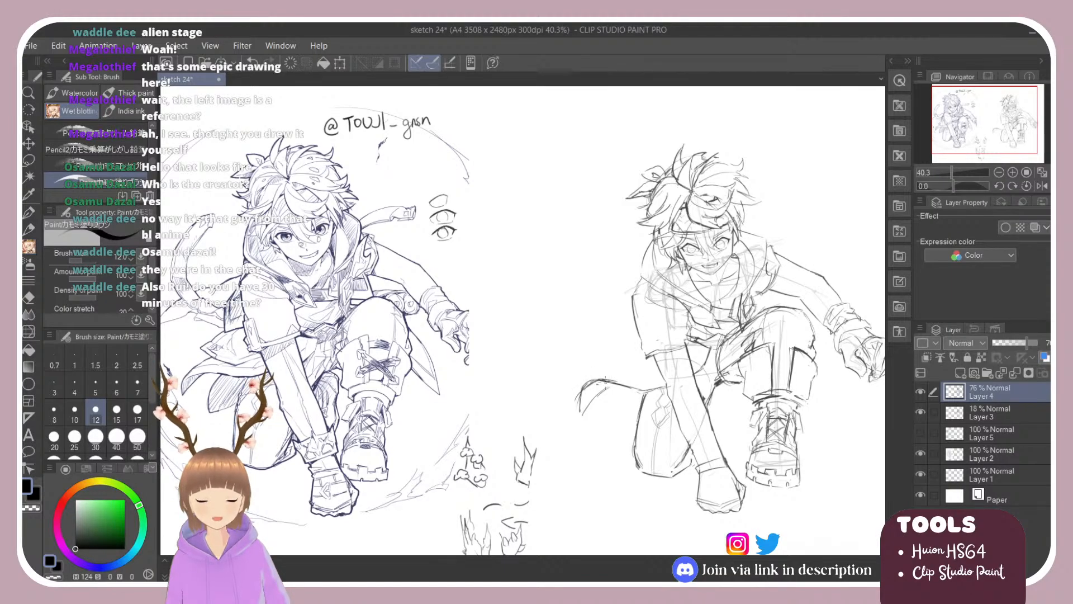
{"action": "key", "text": "e"}
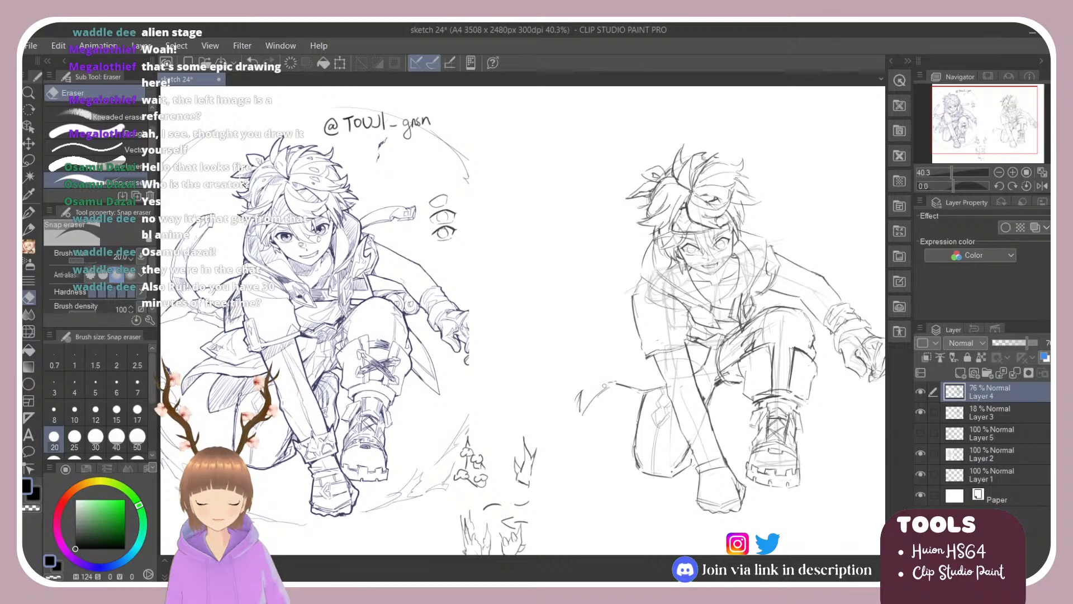
{"action": "key", "text": "b"}
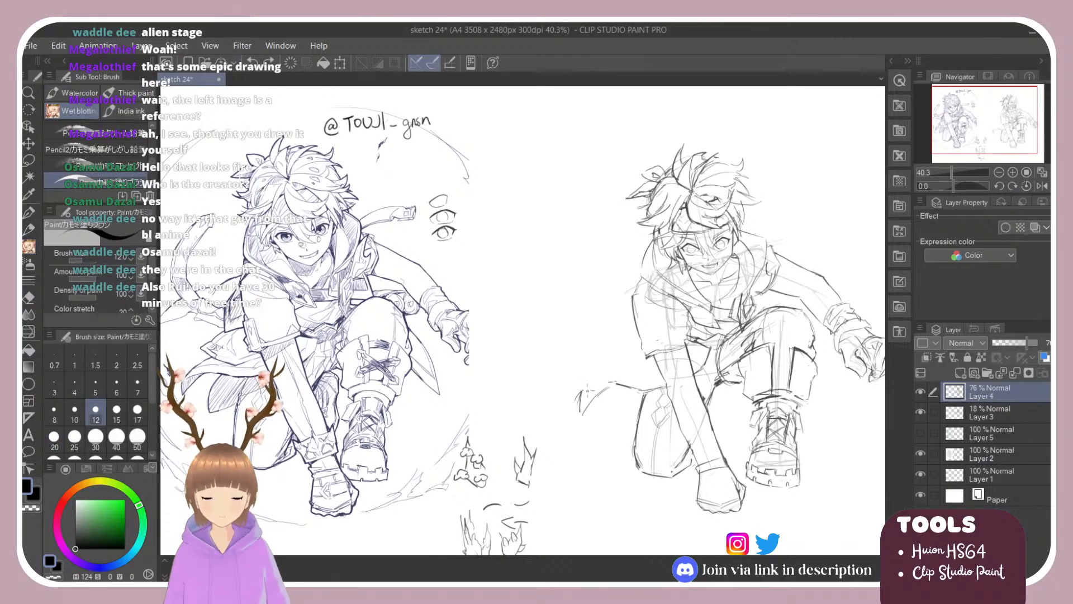
{"action": "left_click_drag", "start_coordinate": [584, 393], "coordinate": [616, 382]}
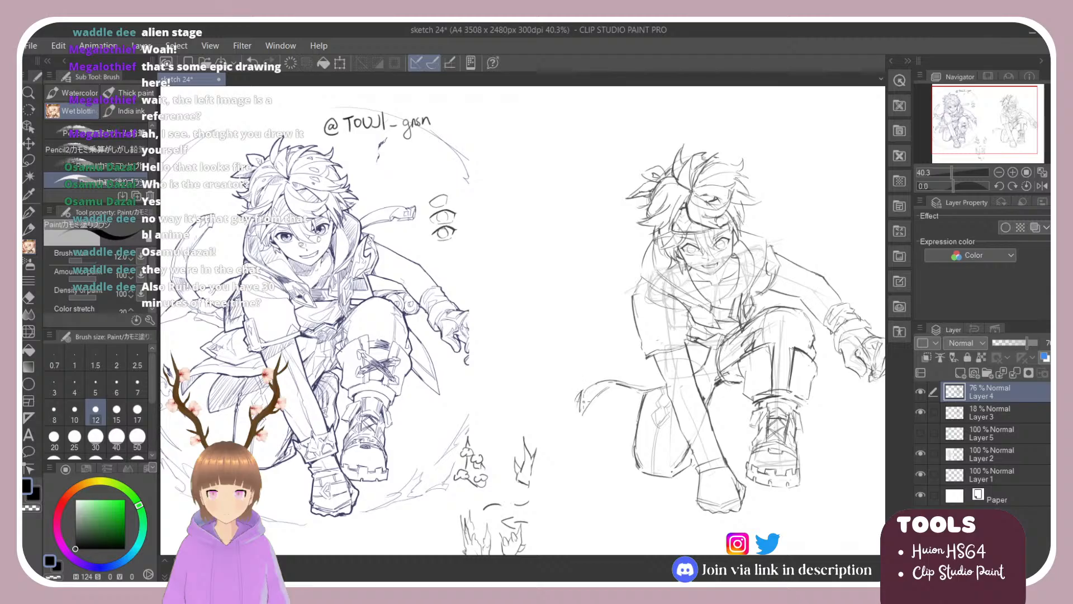
{"action": "left_click_drag", "start_coordinate": [583, 390], "coordinate": [582, 409]}
{"action": "left_click_drag", "start_coordinate": [584, 390], "coordinate": [626, 377]}
Thin out the coat tail's lower curve with the eraser and draw its upper edge rising toward the supporting arm.
{"action": "key", "text": "e"}
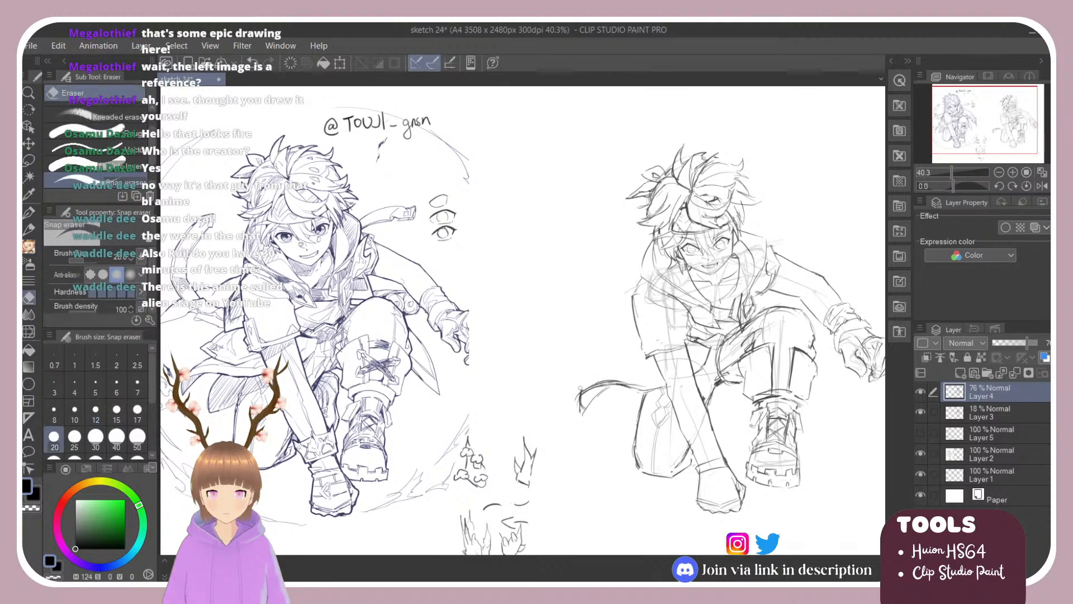
{"action": "left_click_drag", "start_coordinate": [587, 386], "coordinate": [602, 382]}
{"action": "key", "text": "b"}
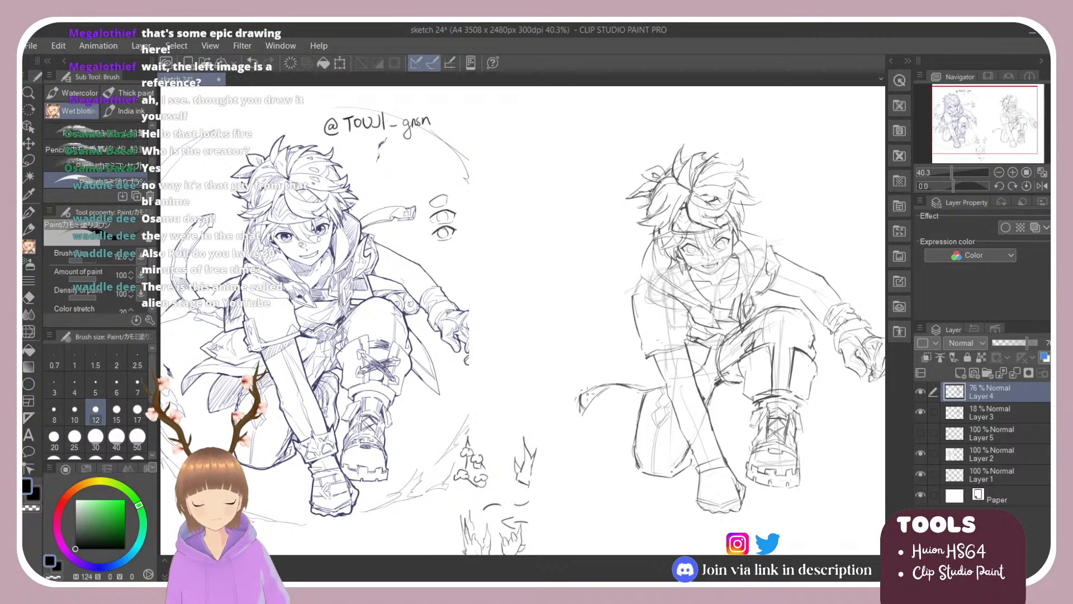
{"action": "key", "text": "e"}
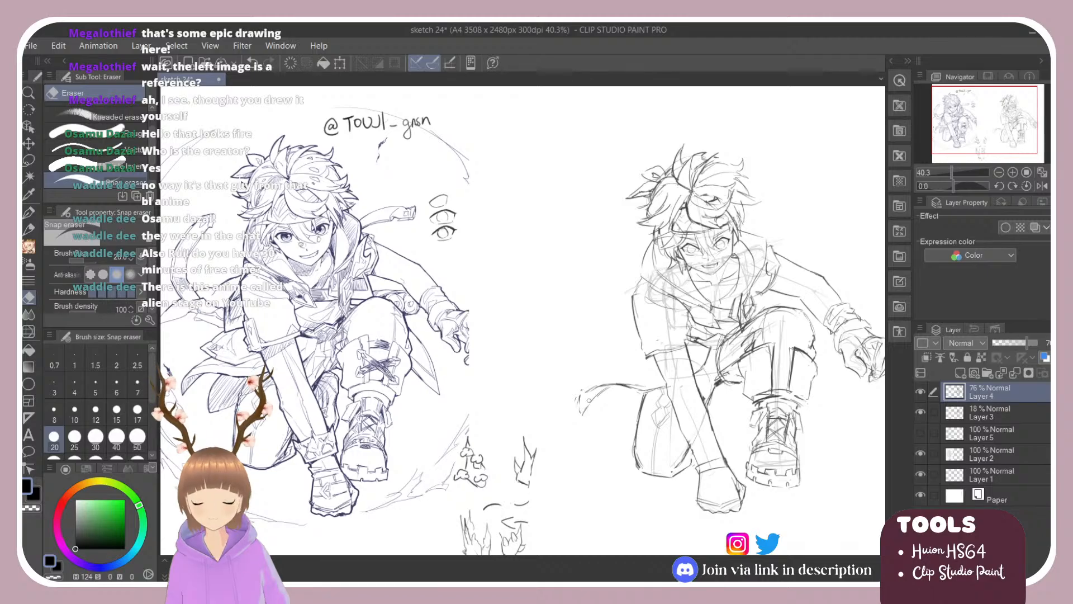
{"action": "key", "text": "b"}
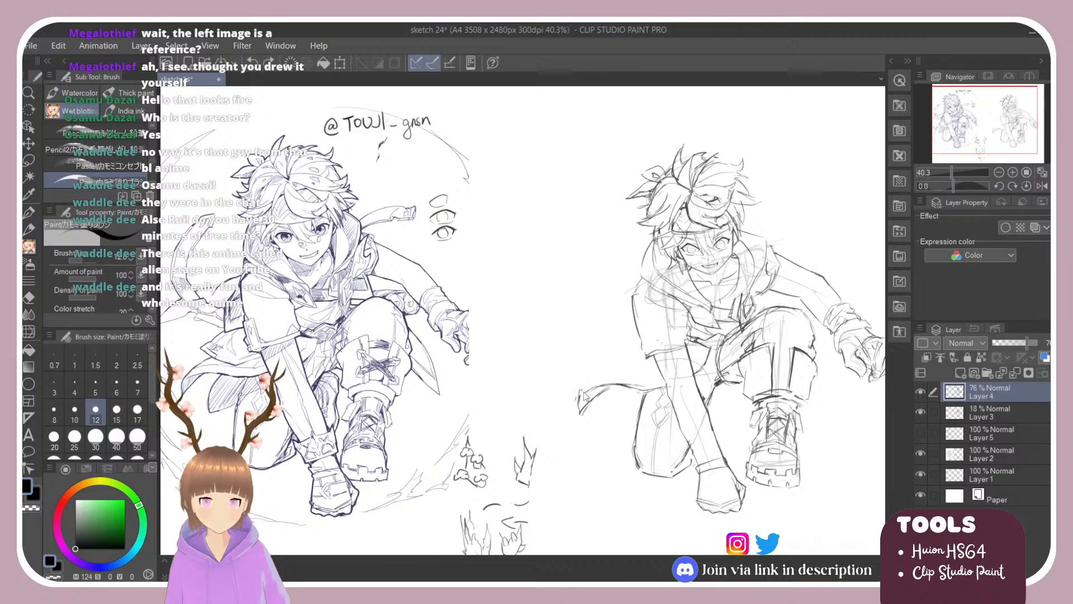
{"action": "mouse_move", "coordinate": [582, 391]}
{"action": "left_mouse_down"}
{"action": "mouse_move", "coordinate": [615, 363]}
{"action": "mouse_move", "coordinate": [636, 372]}
{"action": "left_mouse_up"}
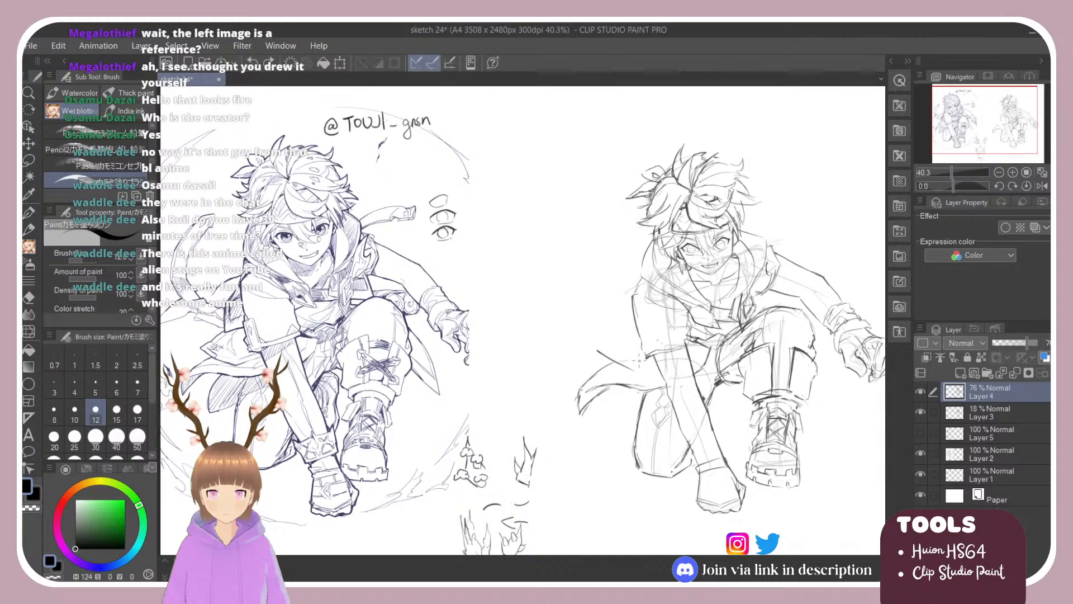
Draw the jacket's outer edge from the shoulder down behind the sleeve to the flared hem, undoing unwanted strokes.
{"action": "key", "text": "ctrl+z"}
{"action": "left_click_drag", "start_coordinate": [603, 356], "coordinate": [642, 367]}
{"action": "key", "text": "ctrl+z"}
{"action": "mouse_move", "coordinate": [652, 362]}
{"action": "left_mouse_down"}
{"action": "mouse_move", "coordinate": [632, 370]}
{"action": "mouse_move", "coordinate": [604, 359]}
{"action": "mouse_move", "coordinate": [635, 367]}
{"action": "mouse_move", "coordinate": [604, 335]}
{"action": "mouse_move", "coordinate": [593, 352]}
{"action": "mouse_move", "coordinate": [635, 323]}
{"action": "mouse_move", "coordinate": [627, 319]}
{"action": "left_mouse_up"}
{"action": "left_click_drag", "start_coordinate": [642, 273], "coordinate": [618, 307]}
{"action": "key", "text": "ctrl+z"}
{"action": "mouse_move", "coordinate": [643, 271]}
{"action": "left_mouse_down"}
{"action": "mouse_move", "coordinate": [619, 299]}
{"action": "mouse_move", "coordinate": [618, 342]}
{"action": "left_mouse_up"}
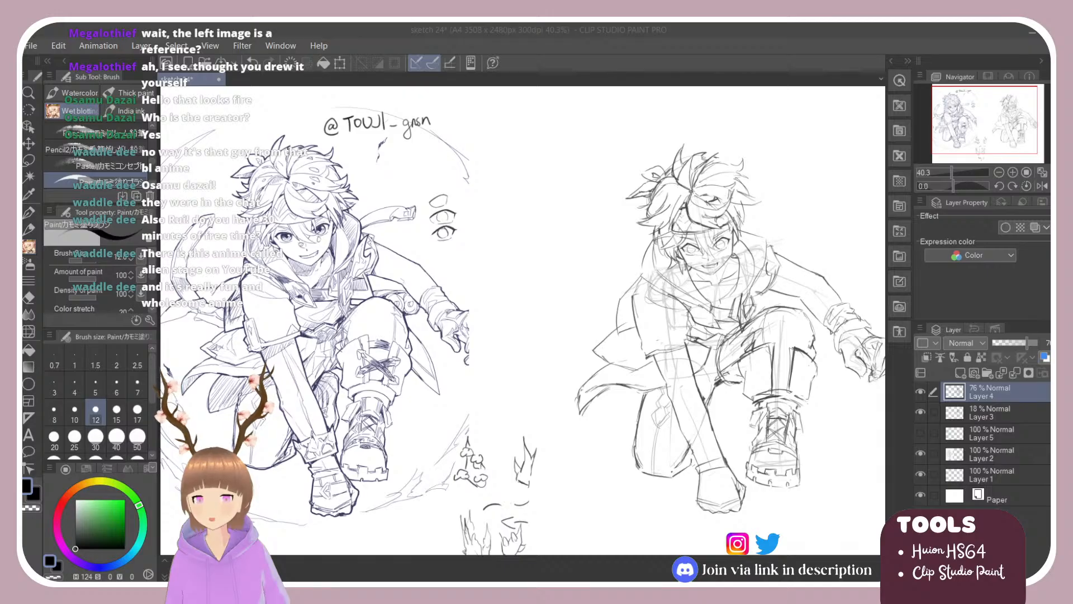
{"action": "left_click", "coordinate": [373, 315]}
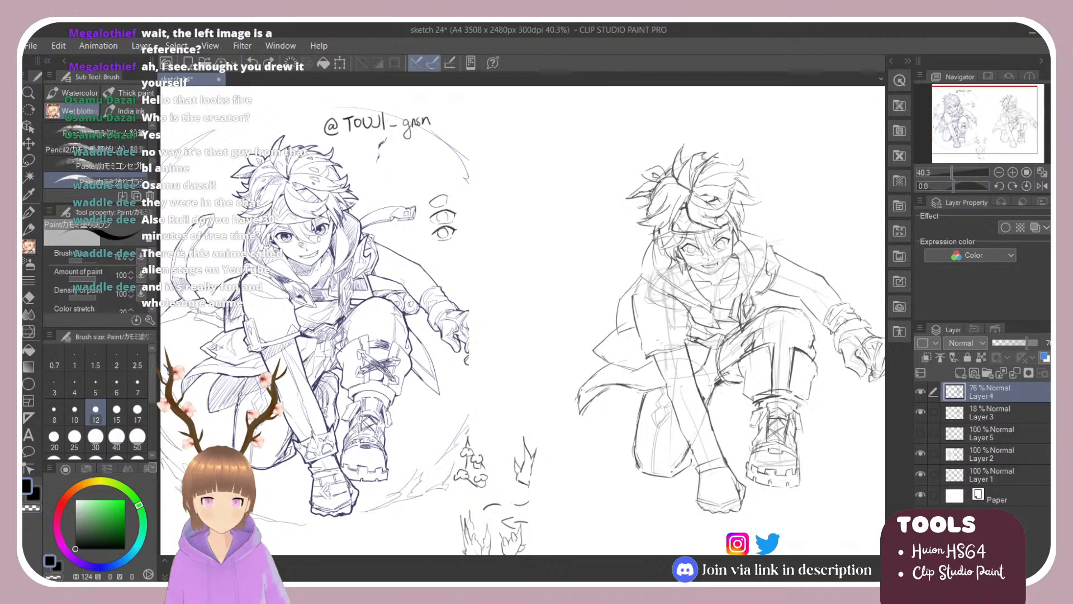
Draw the vertical outline between the supporting arm and the raised leg's boot, undoing unwanted strokes and cleaning it with the eraser.
{"action": "mouse_move", "coordinate": [716, 388]}
{"action": "left_mouse_down"}
{"action": "mouse_move", "coordinate": [727, 386]}
{"action": "mouse_move", "coordinate": [732, 416]}
{"action": "left_mouse_up"}
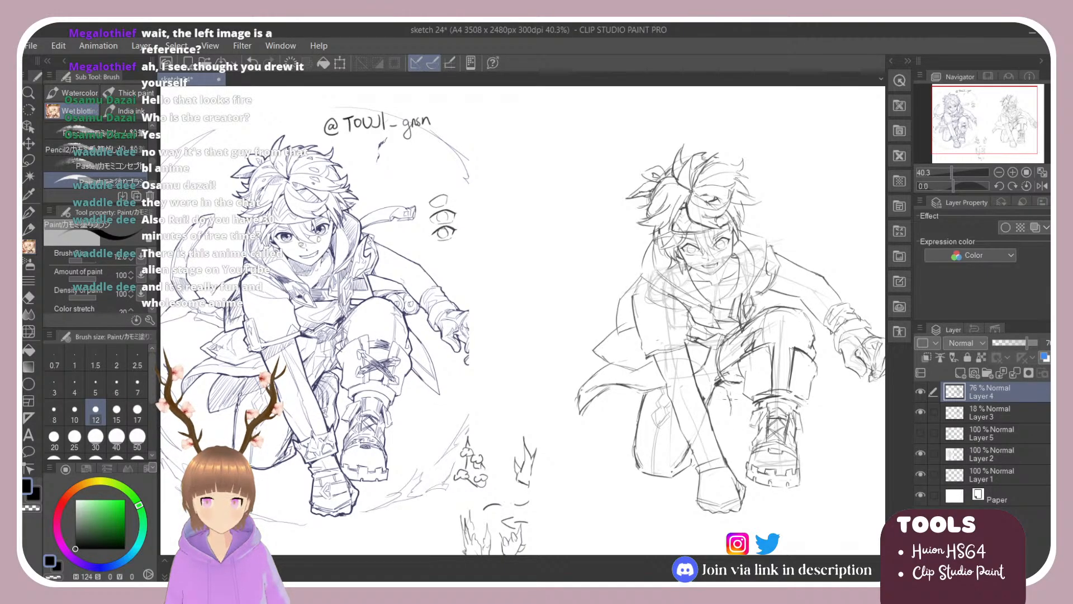
{"action": "key", "text": "ctrl+z"}
{"action": "key", "text": "ctrl+z"}
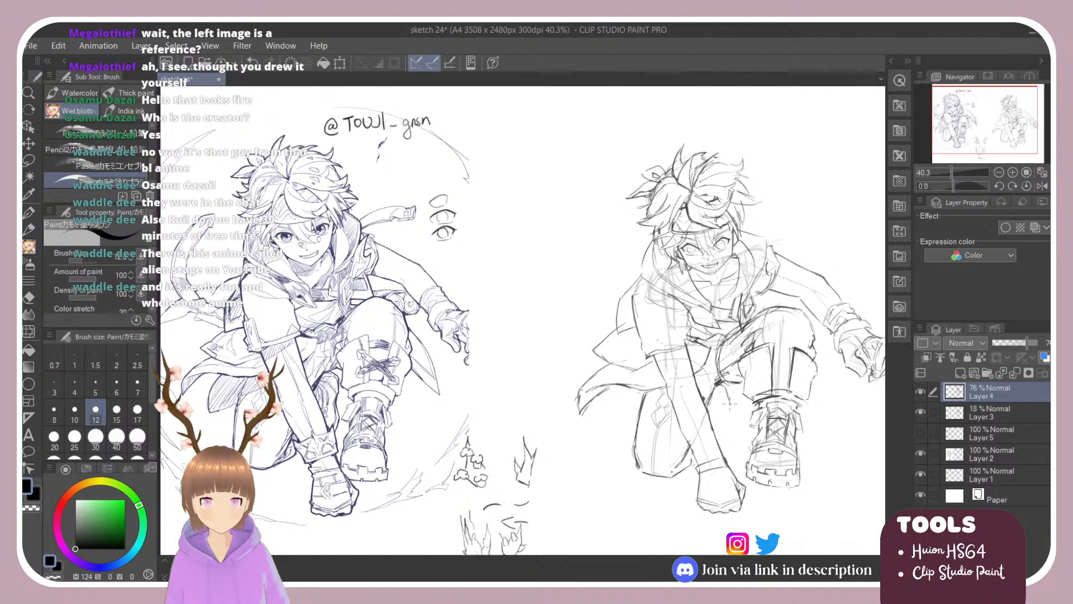
{"action": "key", "text": "ctrl+z"}
{"action": "left_click_drag", "start_coordinate": [727, 388], "coordinate": [729, 441]}
{"action": "key", "text": "ctrl+z"}
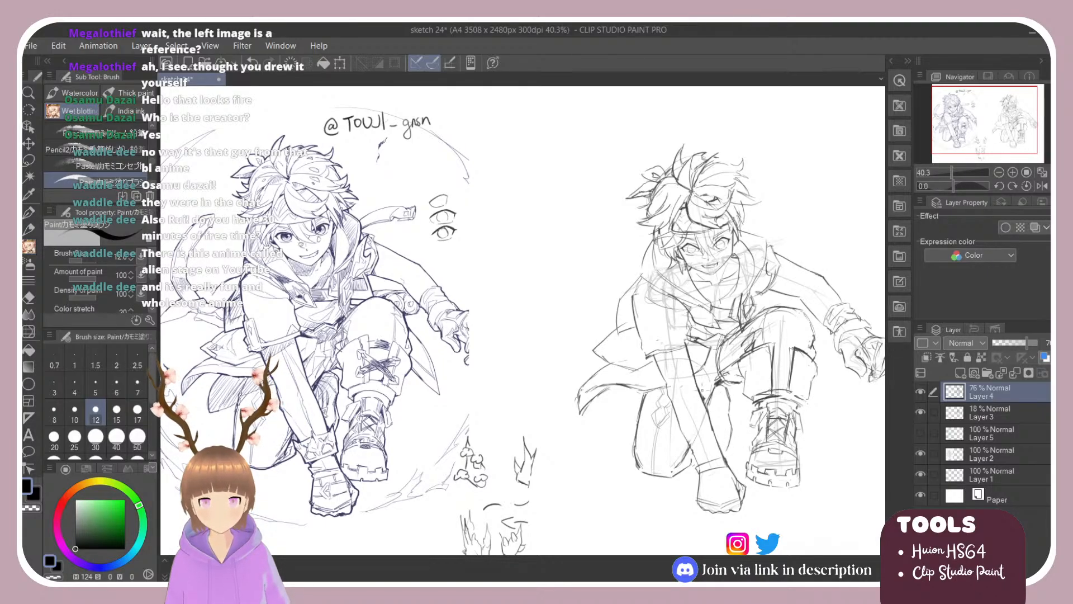
{"action": "key", "text": "e"}
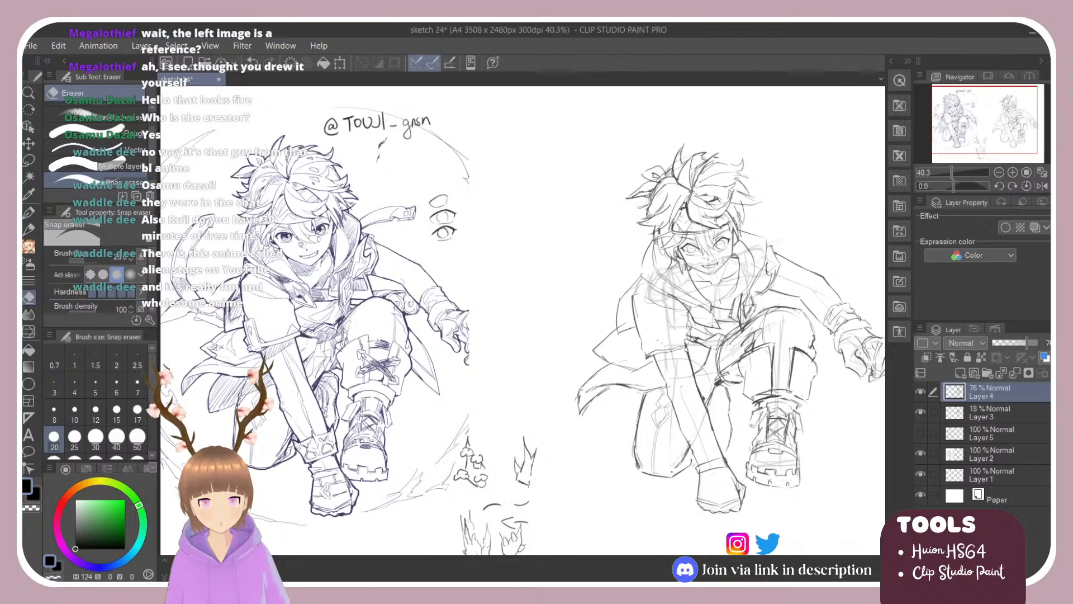
{"action": "key", "text": "b"}
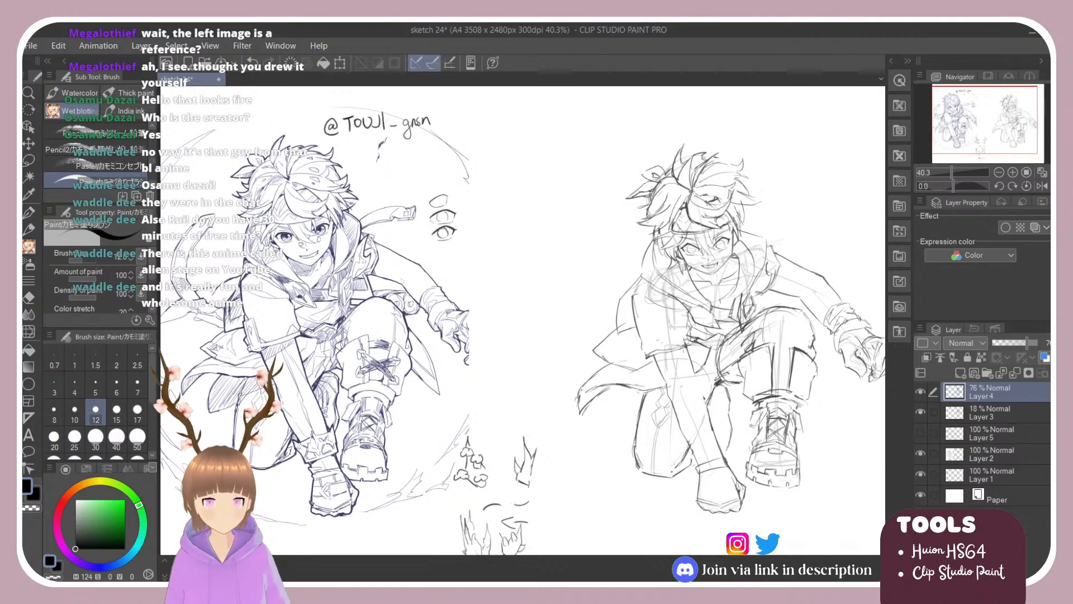
{"action": "key", "text": "e"}
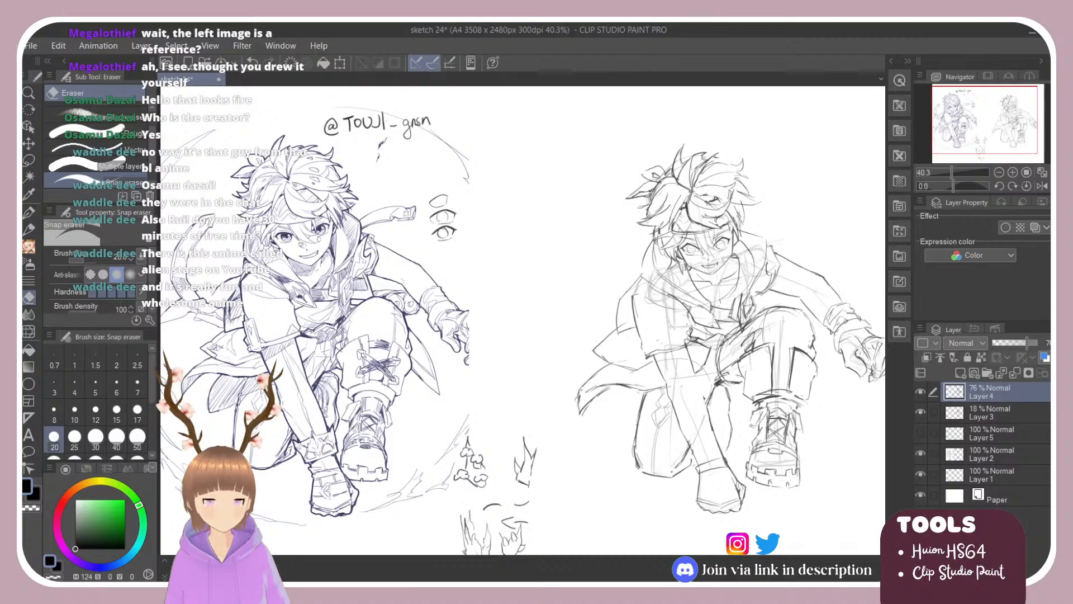
{"action": "key", "text": "b"}
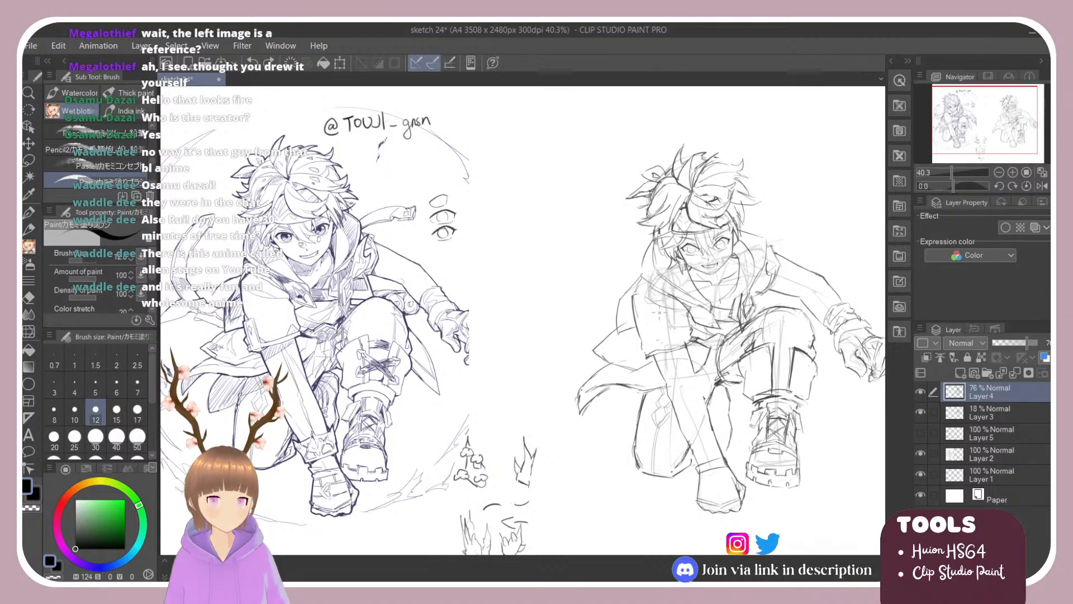
Sketch fold lines across the sleeve of the supporting arm, replacing the unwanted first stroke.
{"action": "mouse_move", "coordinate": [652, 308]}
{"action": "left_mouse_down"}
{"action": "mouse_move", "coordinate": [671, 325]}
{"action": "mouse_move", "coordinate": [688, 319]}
{"action": "left_mouse_up"}
{"action": "key", "text": "ctrl+z"}
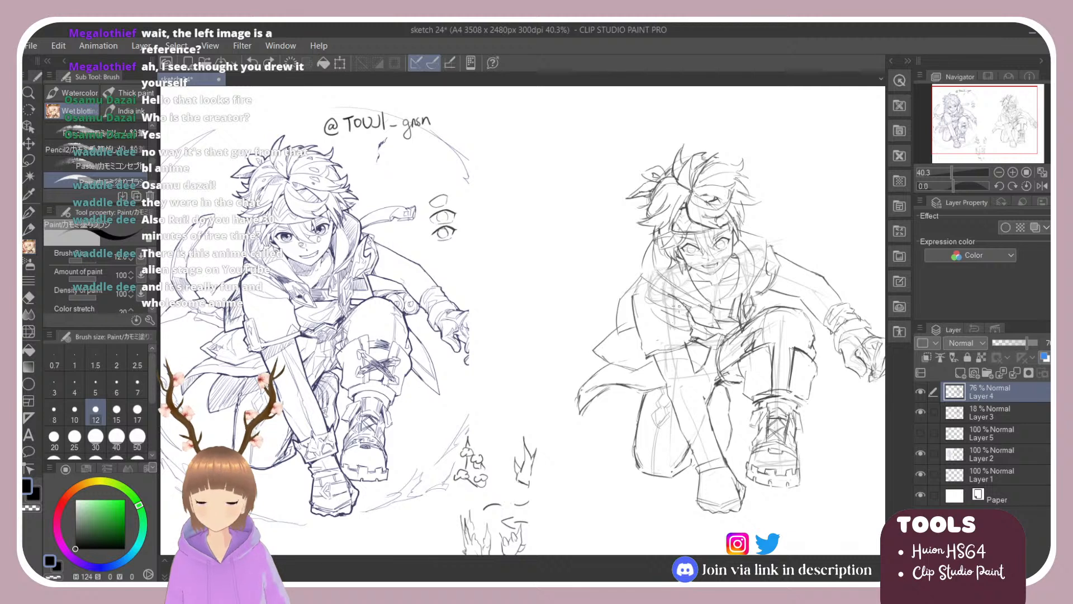
{"action": "left_click_drag", "start_coordinate": [648, 307], "coordinate": [691, 327]}
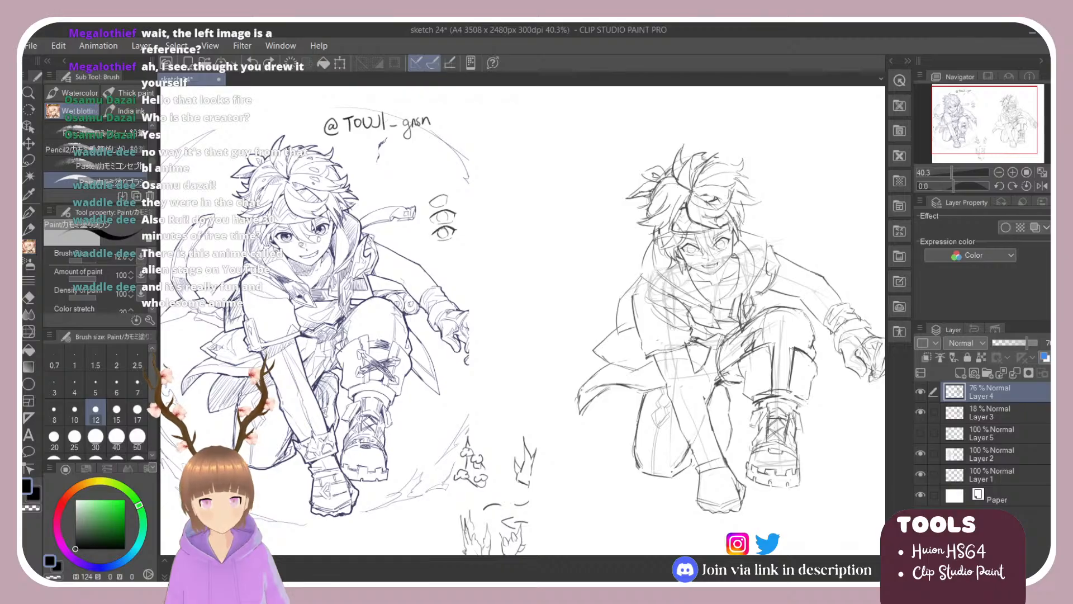
{"action": "key", "text": "e"}
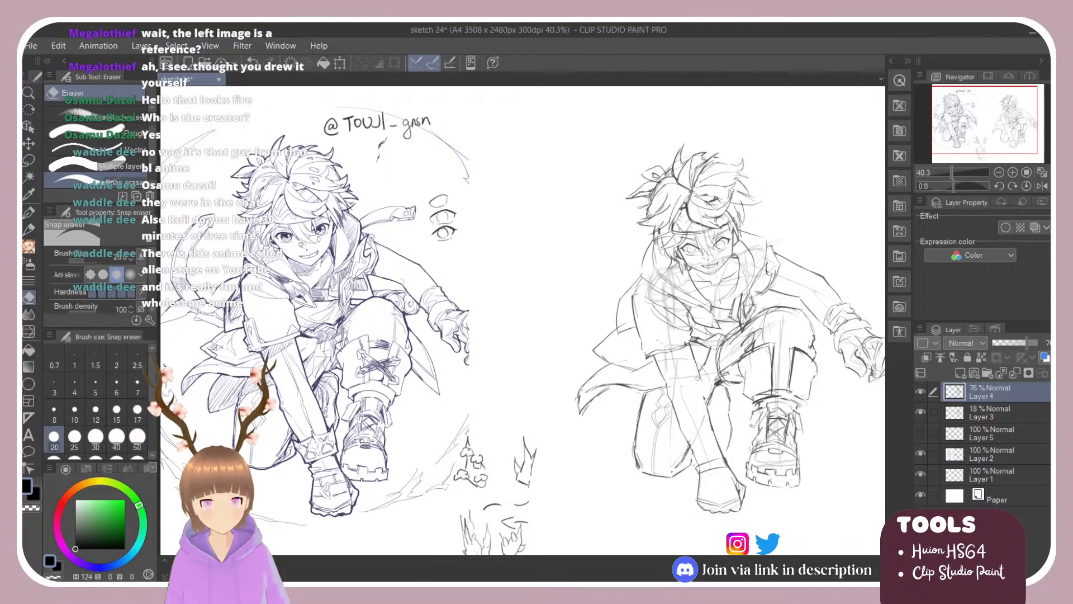
Darken the inner edge of the supporting forearm below the sleeve and undo the excess stroke.
{"action": "key", "text": "b"}
{"action": "left_click_drag", "start_coordinate": [698, 374], "coordinate": [711, 419]}
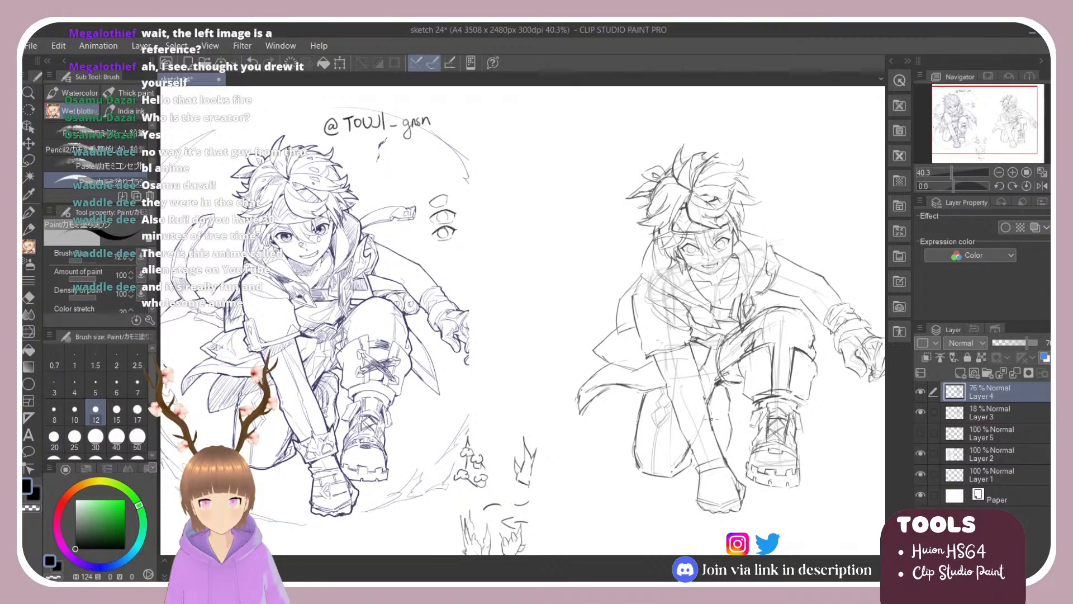
{"action": "left_click_drag", "start_coordinate": [691, 347], "coordinate": [718, 437]}
{"action": "key", "text": "ctrl+z"}
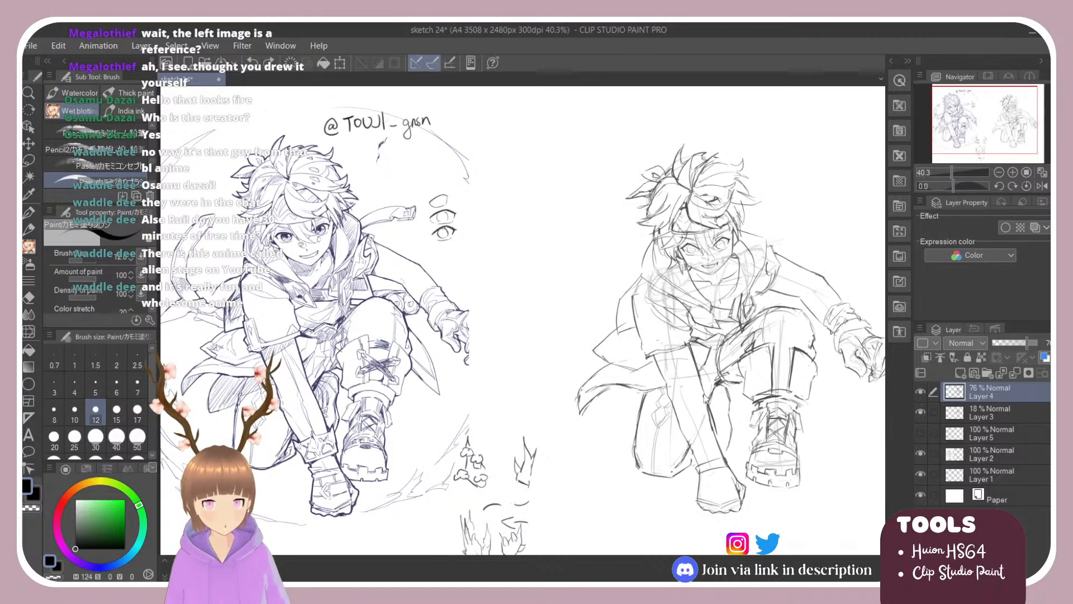
Redraw the inner edge of the supporting forearm toward the wrist, undoing unwanted strokes and erasing the rough line.
{"action": "left_click_drag", "start_coordinate": [703, 389], "coordinate": [718, 432]}
{"action": "key", "text": "ctrl+z"}
{"action": "left_click_drag", "start_coordinate": [704, 397], "coordinate": [718, 436]}
{"action": "key", "text": "ctrl+z"}
{"action": "key", "text": "ctrl+z"}
{"action": "left_click_drag", "start_coordinate": [703, 390], "coordinate": [718, 436]}
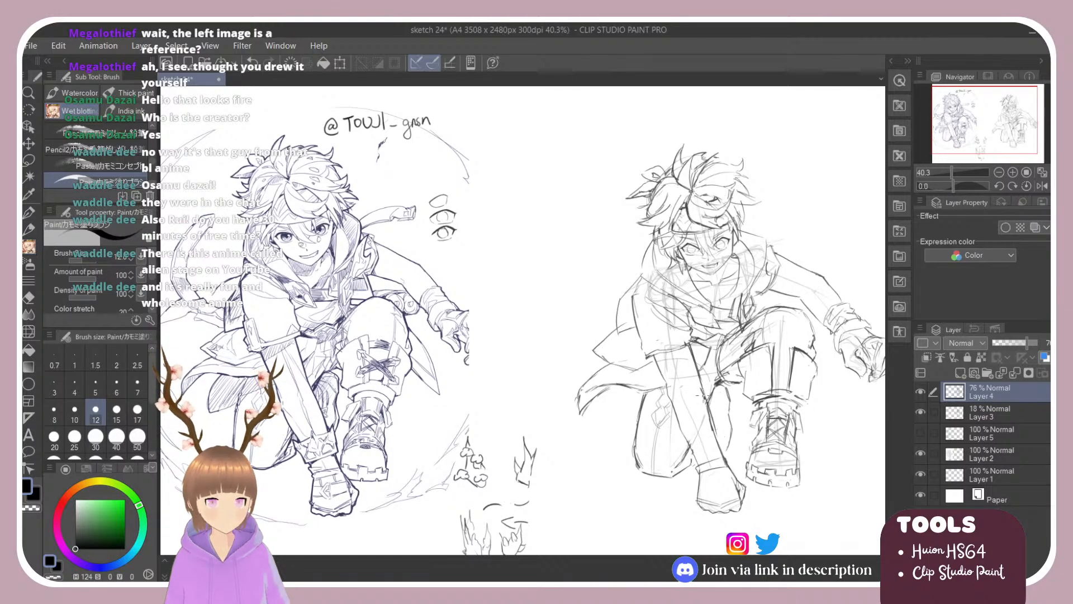
{"action": "key", "text": "e"}
{"action": "left_click_drag", "start_coordinate": [704, 395], "coordinate": [717, 442]}
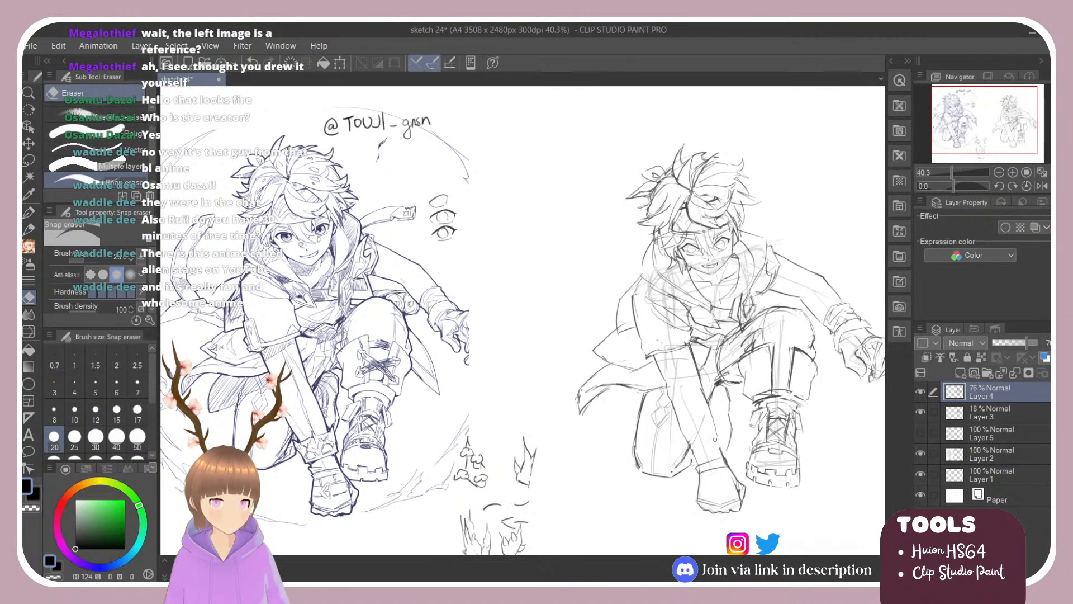
{"action": "key", "text": "b"}
{"action": "left_click_drag", "start_coordinate": [702, 393], "coordinate": [718, 443]}
{"action": "key", "text": "ctrl+z"}
{"action": "left_click_drag", "start_coordinate": [702, 389], "coordinate": [720, 445]}
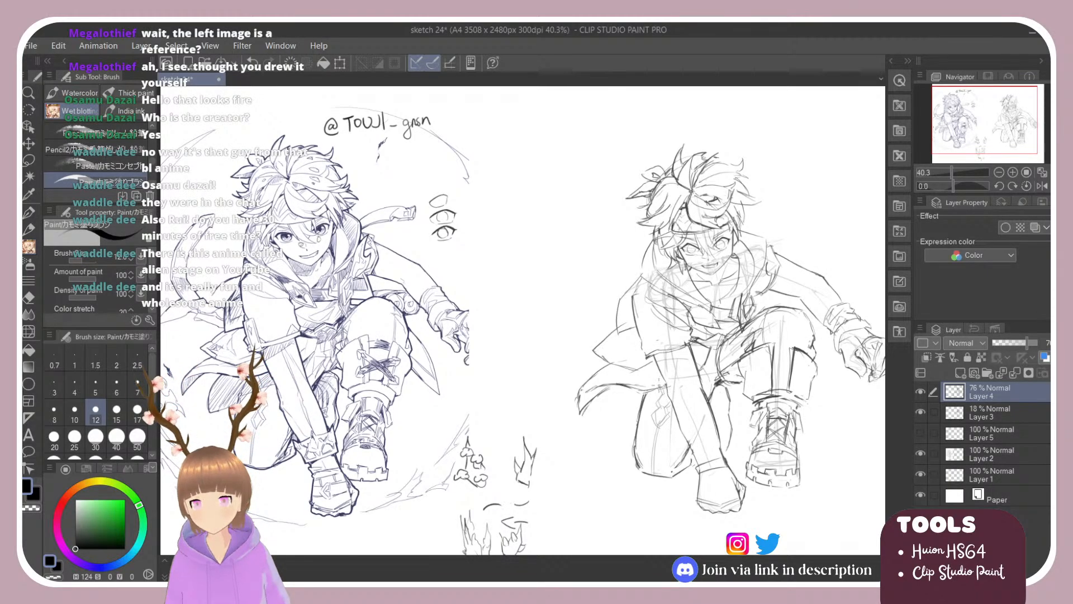
Sketch the outer edge and lengthwise fold lines of the supporting forearm, cleaning them with the eraser.
{"action": "left_click_drag", "start_coordinate": [664, 383], "coordinate": [671, 402]}
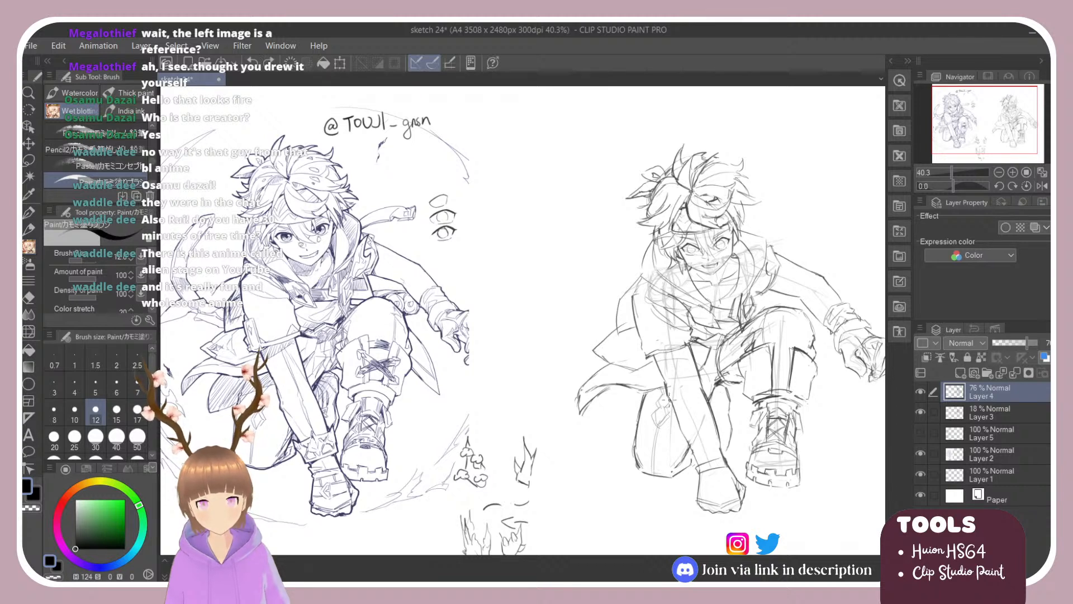
{"action": "key", "text": "e"}
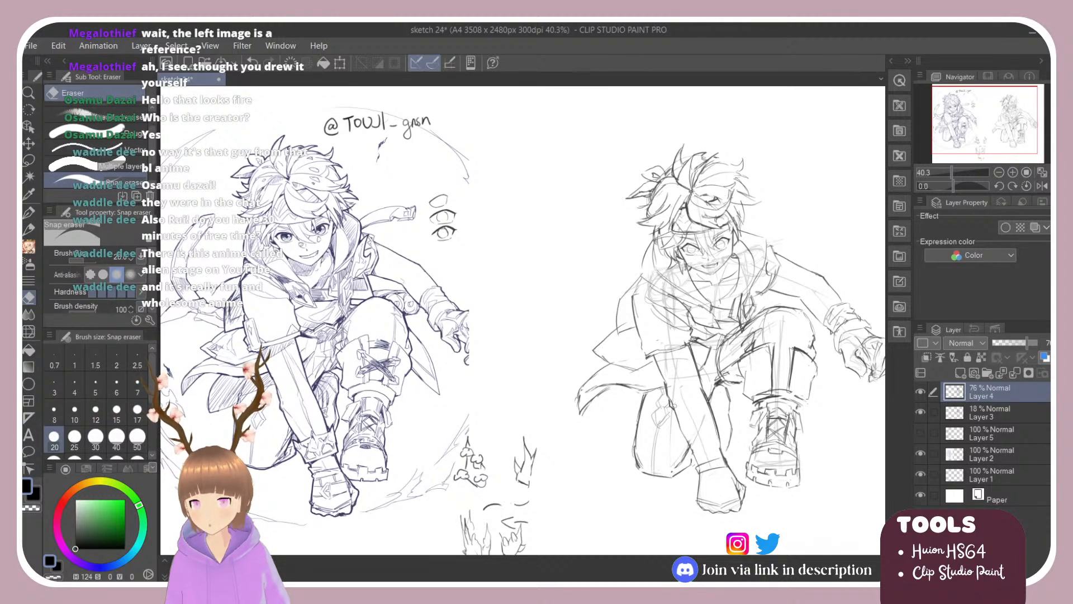
{"action": "key", "text": "b"}
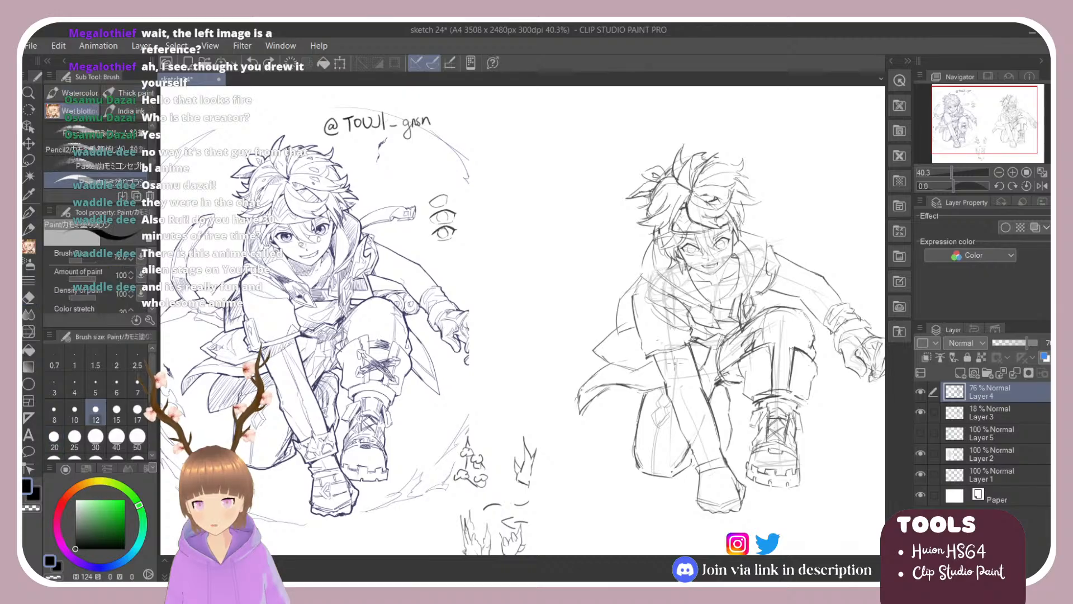
{"action": "left_click_drag", "start_coordinate": [673, 400], "coordinate": [717, 462]}
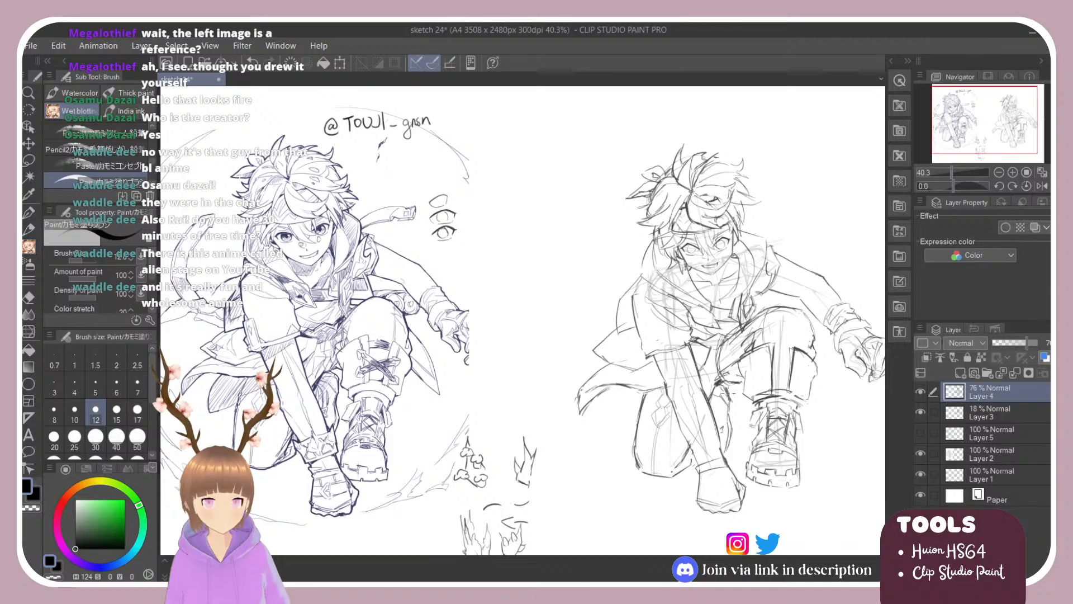
{"action": "key", "text": "e"}
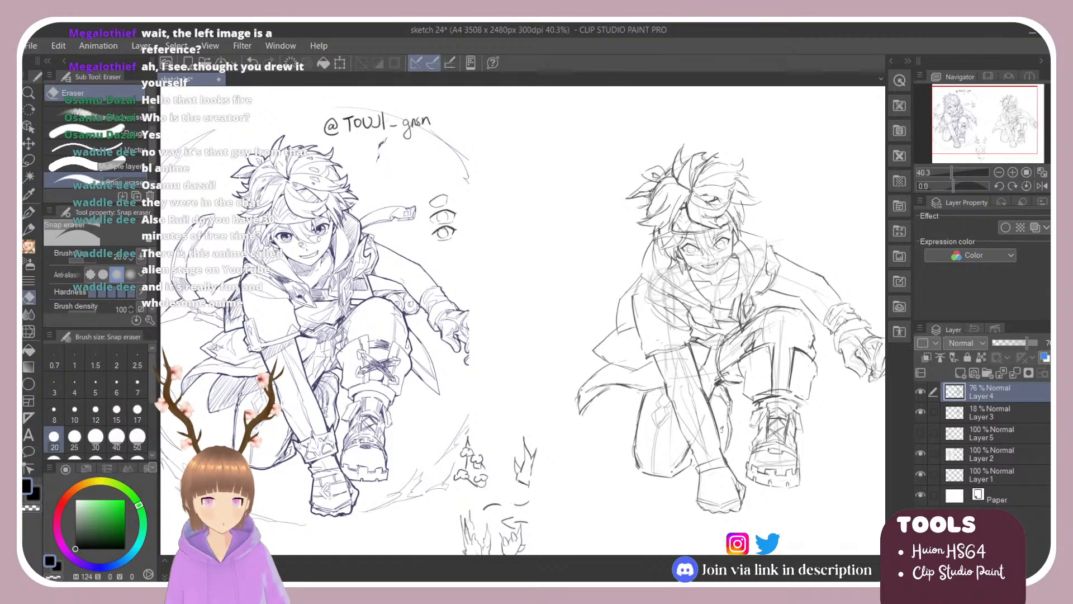
{"action": "key", "text": "b"}
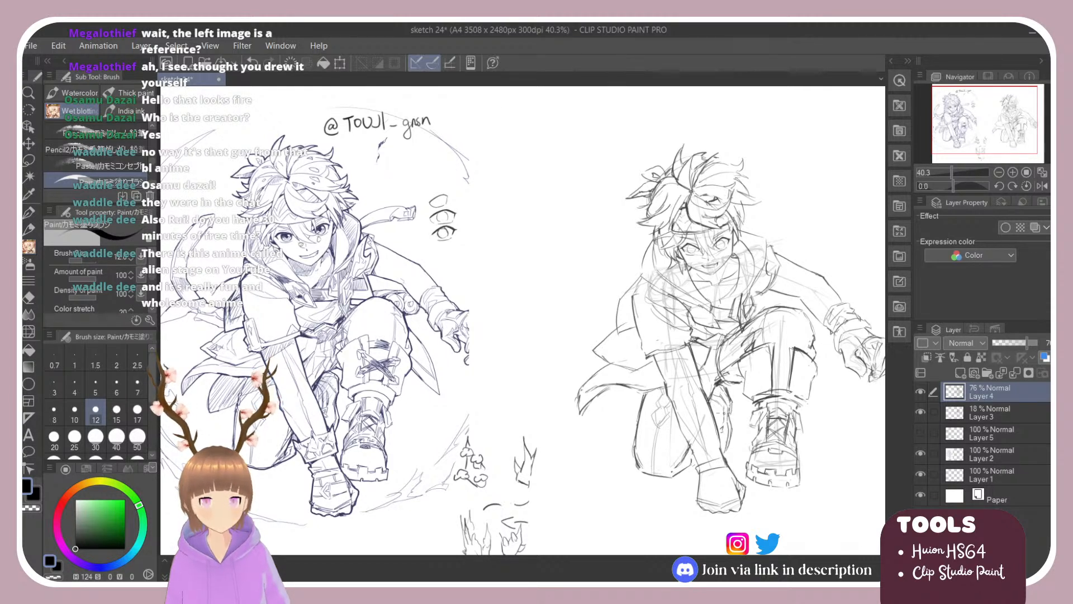
{"action": "key", "text": "e"}
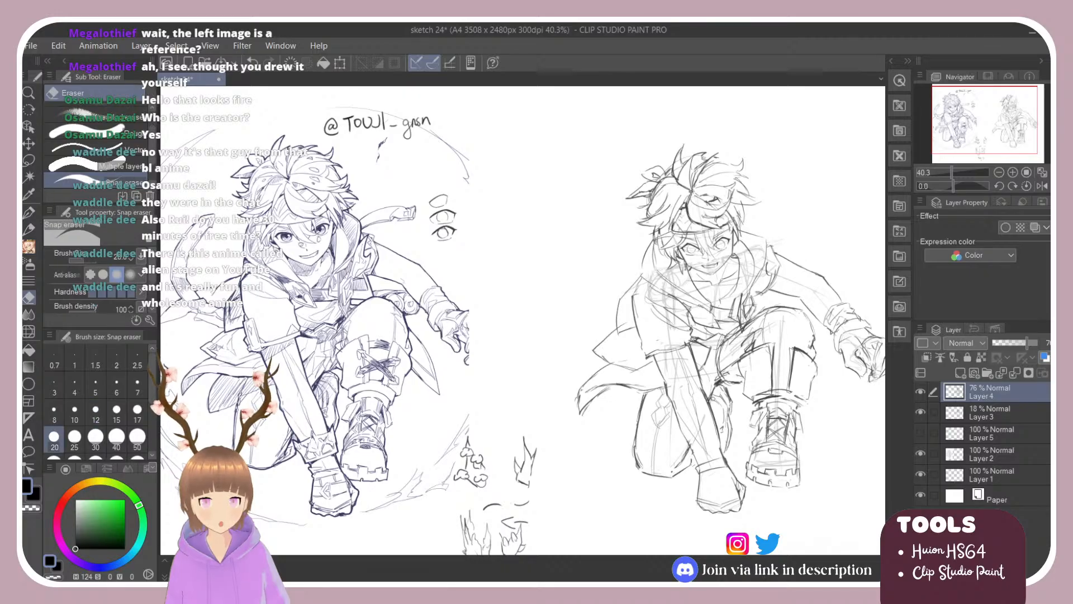
{"action": "key", "text": "b"}
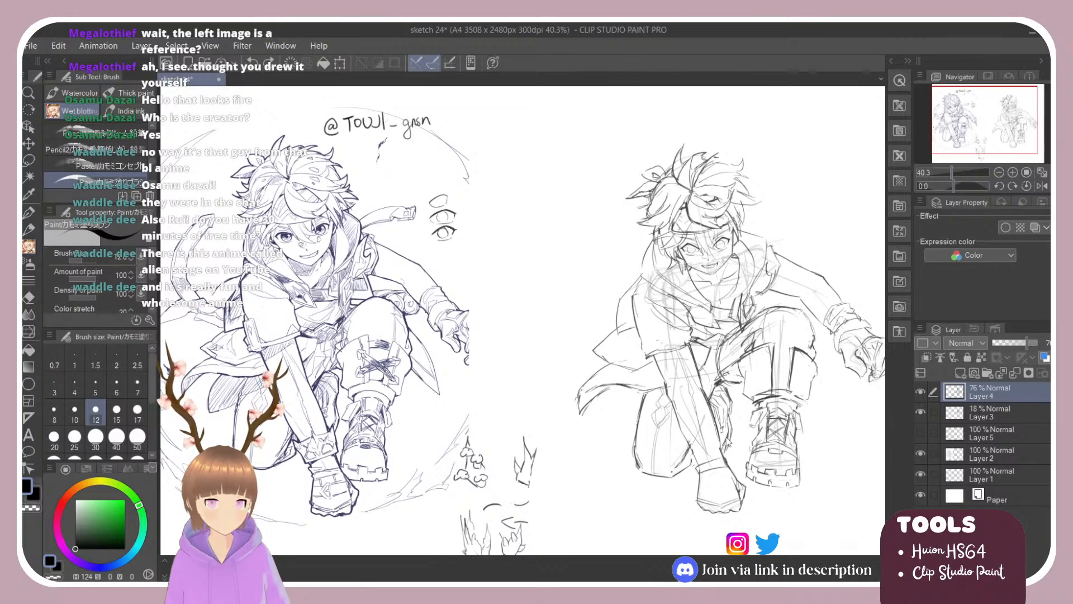
Add a short line on the inner side of the supporting arm's wrist and trim it with the eraser.
{"action": "left_click_drag", "start_coordinate": [732, 430], "coordinate": [728, 446]}
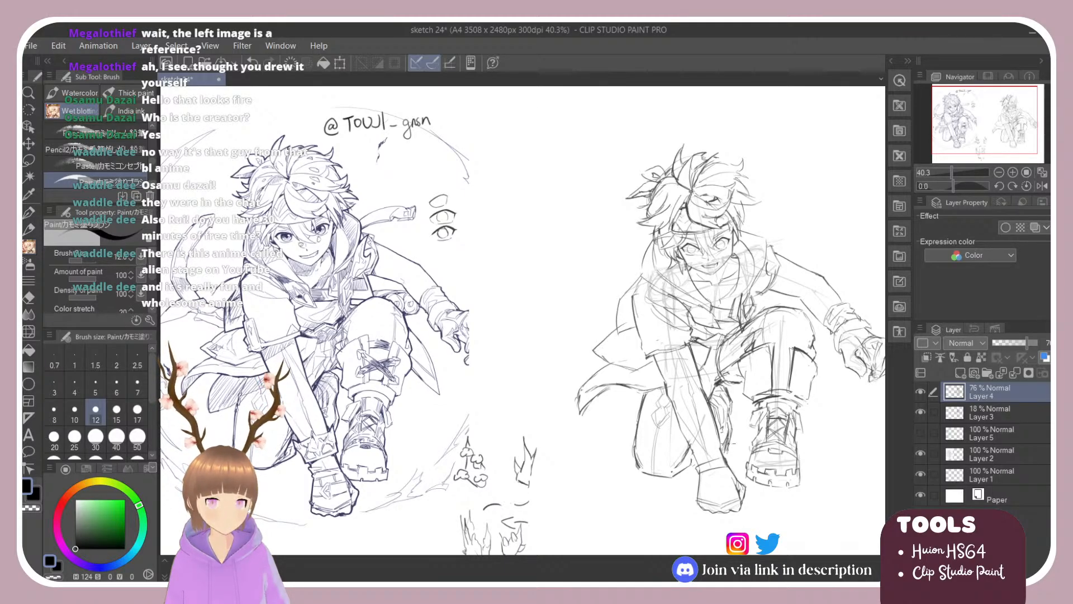
{"action": "key", "text": "e"}
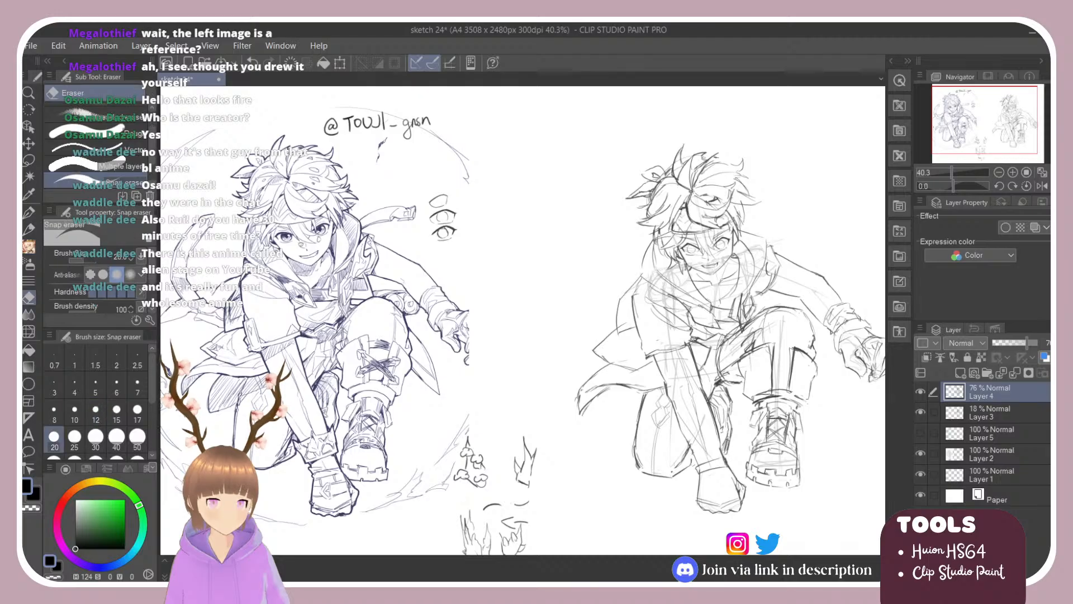
{"action": "left_click_drag", "start_coordinate": [727, 438], "coordinate": [725, 454]}
{"action": "key", "text": "b"}
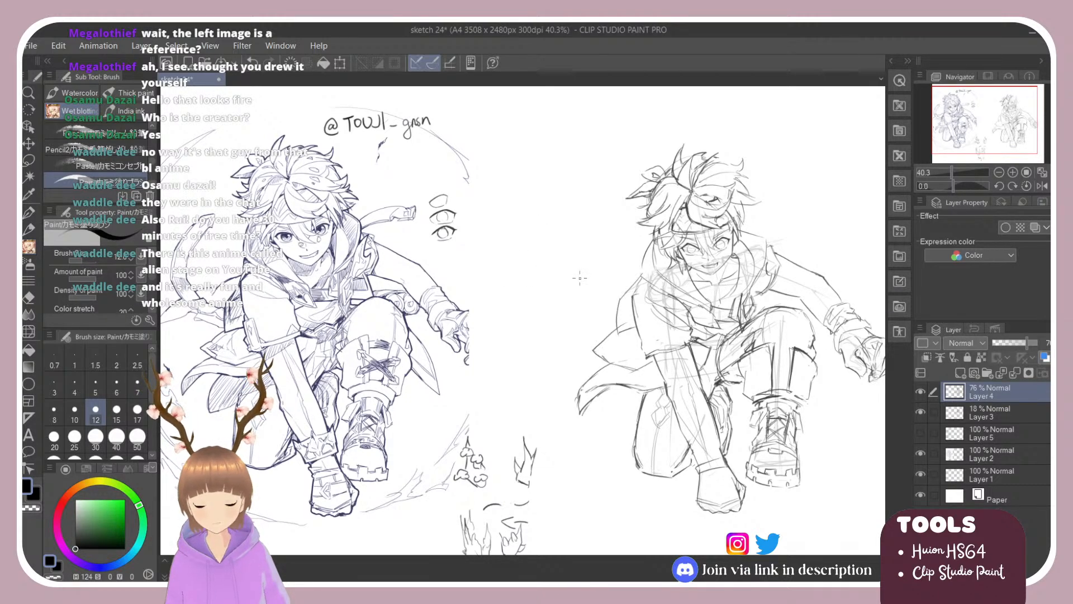
Sketch the cuff around the supporting arm's wrist above the hand, alternating brush strokes with erasing.
{"action": "scroll", "coordinate": [582, 349], "scroll_direction": "down", "scroll_amount": 4}
{"action": "scroll", "coordinate": [738, 364], "scroll_direction": "up", "scroll_amount": 5}
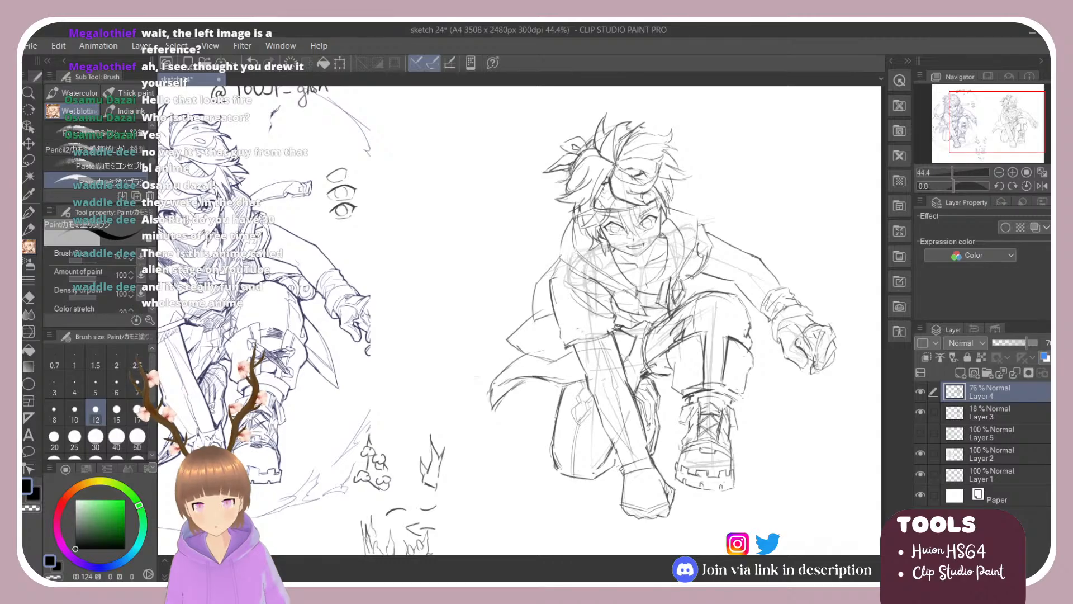
{"action": "key", "text": "e"}
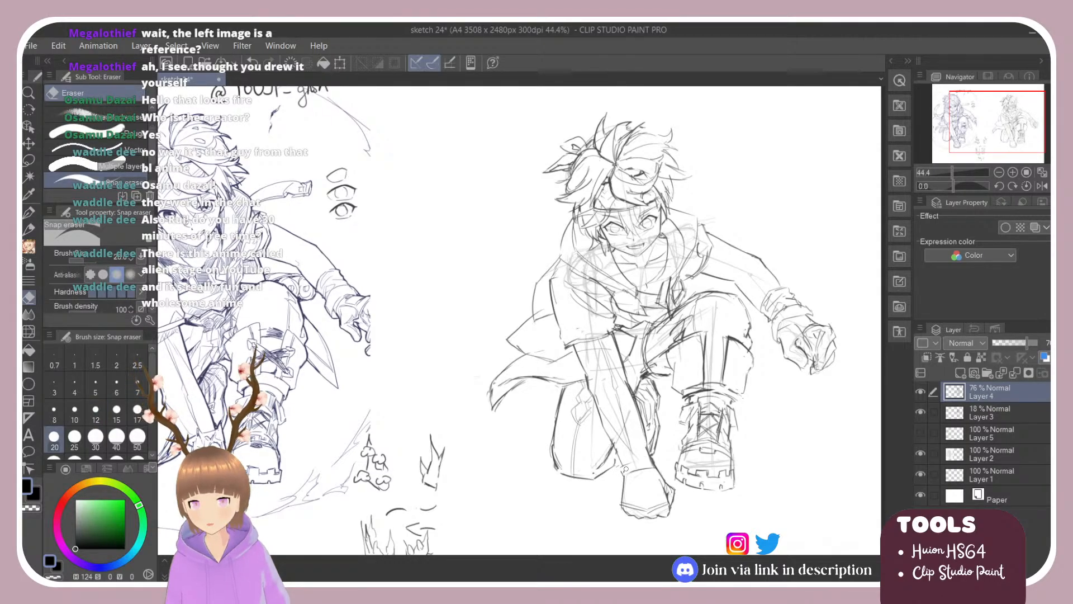
{"action": "key", "text": "b"}
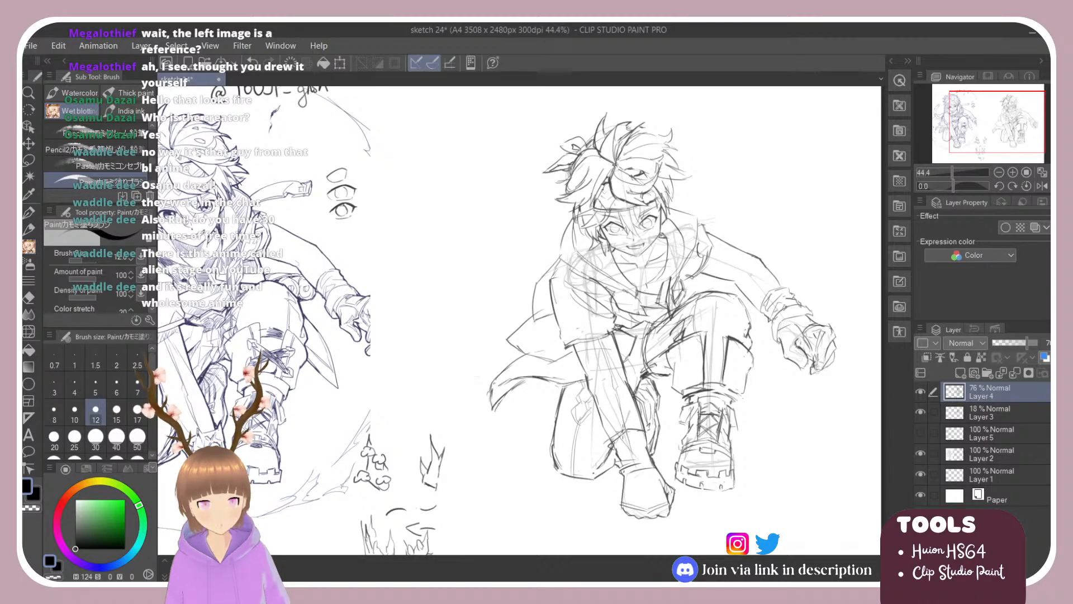
{"action": "key", "text": "e"}
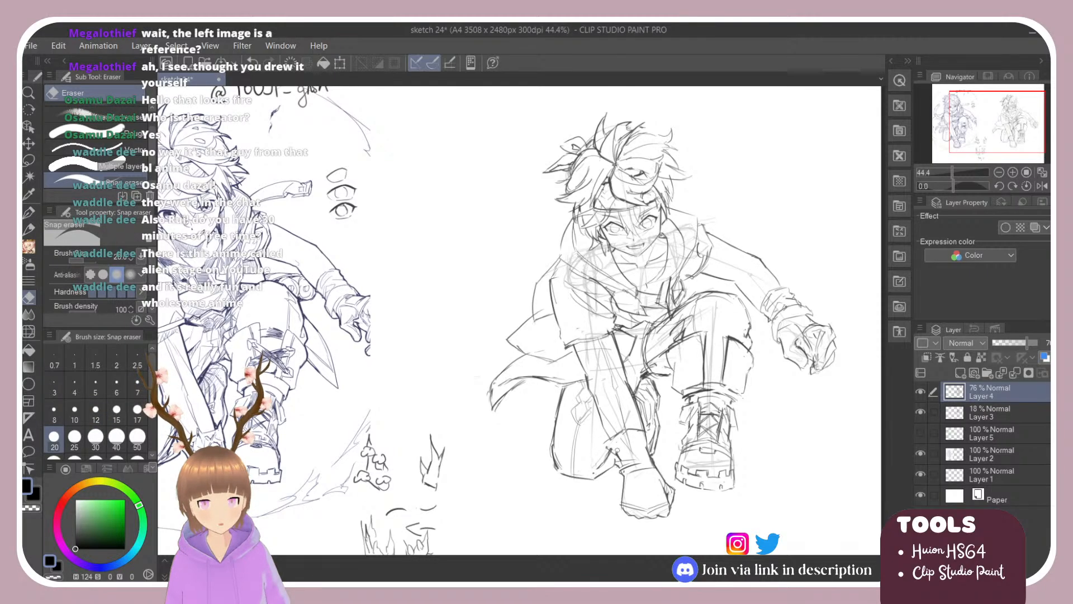
{"action": "key", "text": "b"}
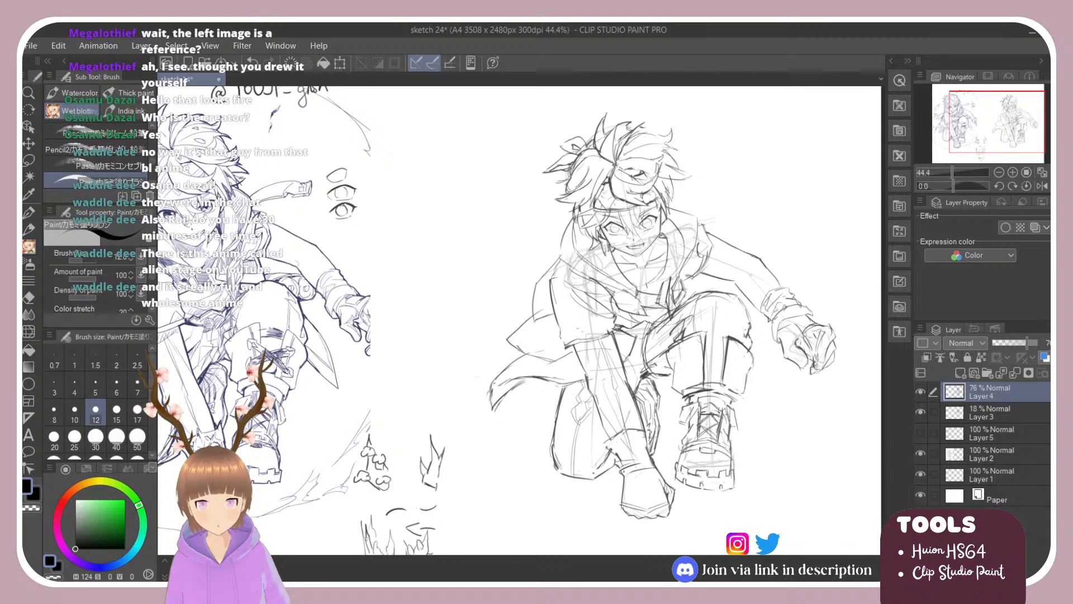
{"action": "key", "text": "e"}
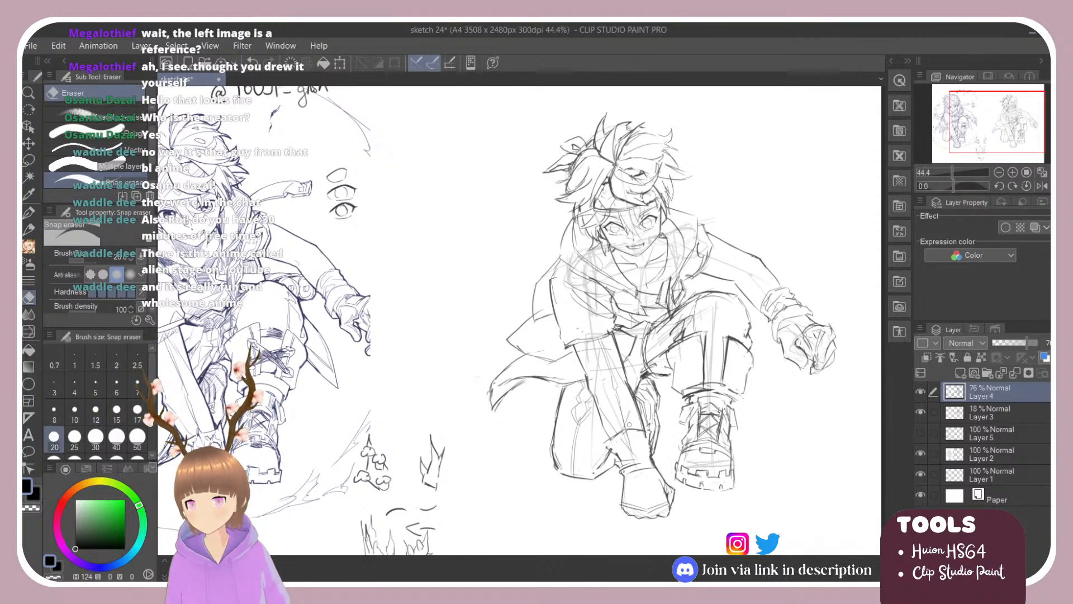
Refine the cuff and wrist lines of the supporting arm against the reference drawing with brush and eraser.
{"action": "scroll", "coordinate": [630, 425], "scroll_direction": "down", "scroll_amount": 1}
{"action": "scroll", "coordinate": [609, 433], "scroll_direction": "up", "scroll_amount": 2}
{"action": "scroll", "coordinate": [609, 433], "scroll_direction": "down", "scroll_amount": 3}
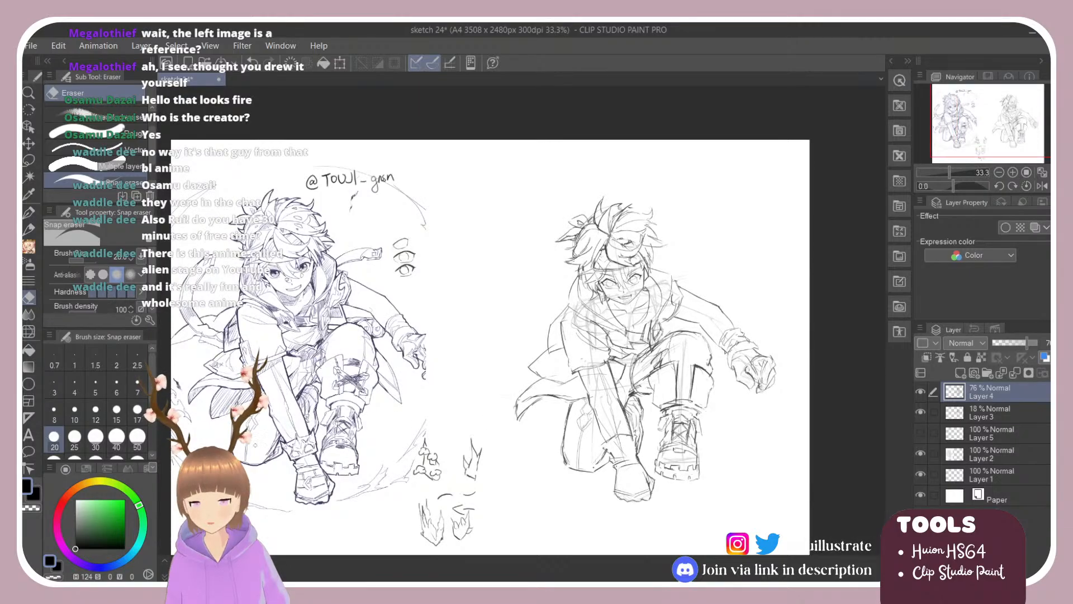
{"action": "scroll", "coordinate": [240, 450], "scroll_direction": "up", "scroll_amount": 2}
{"action": "key", "text": "b"}
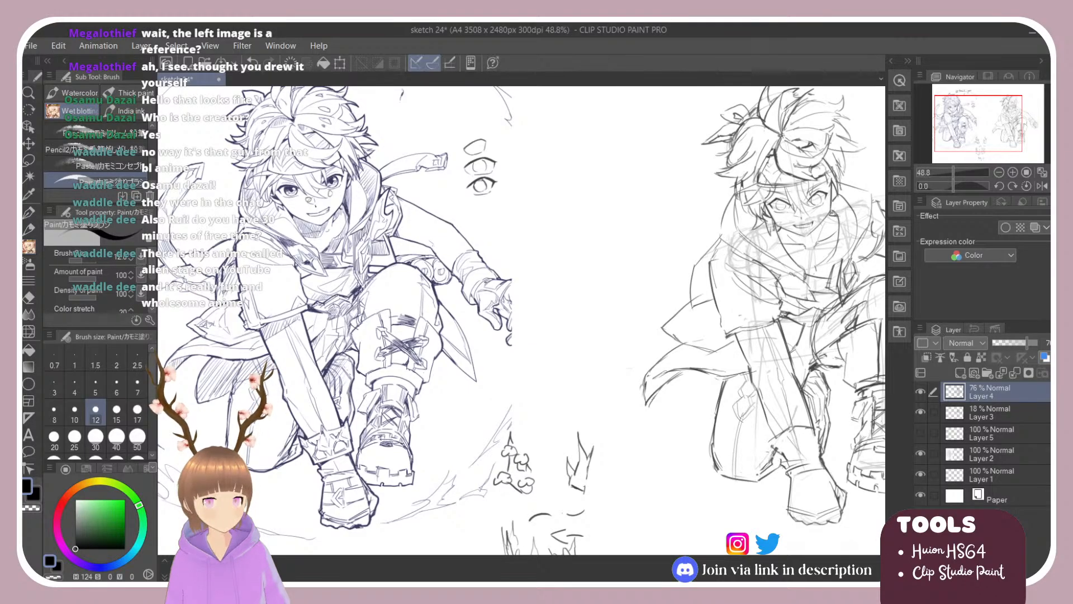
{"action": "key", "text": "e"}
{"action": "key", "text": "b"}
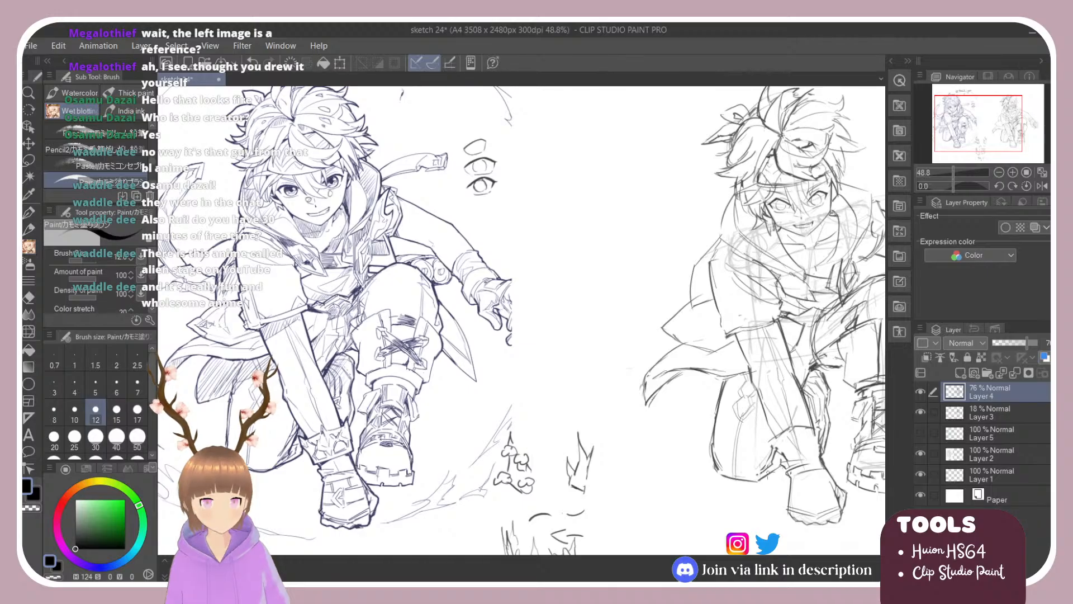
Undo the last stroke and redraw the tread edge along the sole of the character's front boot.
{"action": "scroll", "coordinate": [683, 472], "scroll_direction": "down", "scroll_amount": 3}
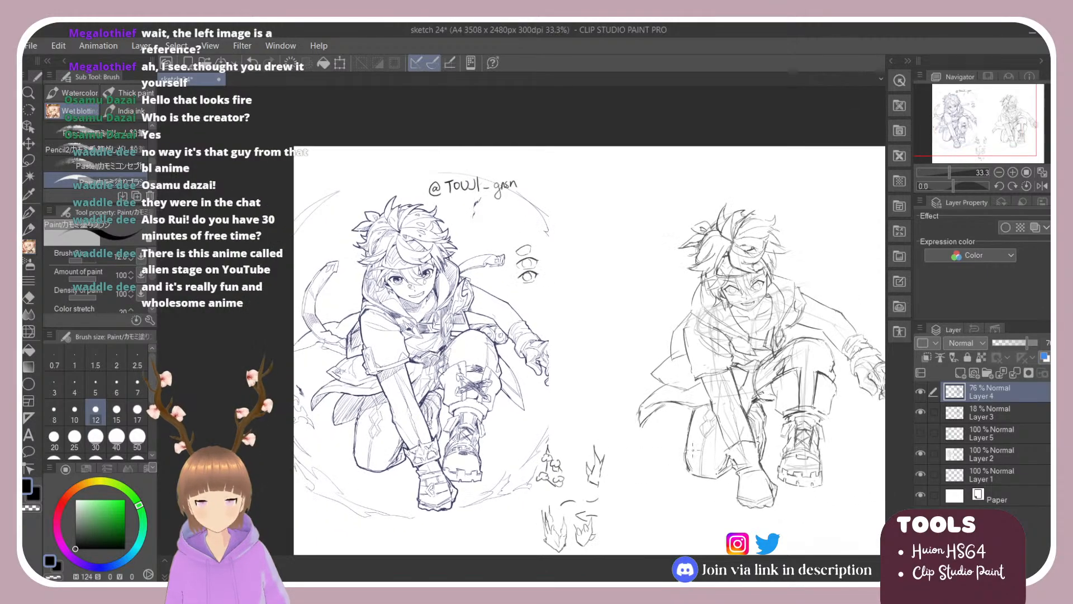
{"action": "scroll", "coordinate": [716, 436], "scroll_direction": "up", "scroll_amount": 3}
{"action": "scroll", "coordinate": [727, 420], "scroll_direction": "down", "scroll_amount": 3}
{"action": "scroll", "coordinate": [752, 394], "scroll_direction": "up", "scroll_amount": 1}
{"action": "scroll", "coordinate": [752, 394], "scroll_direction": "up", "scroll_amount": 1}
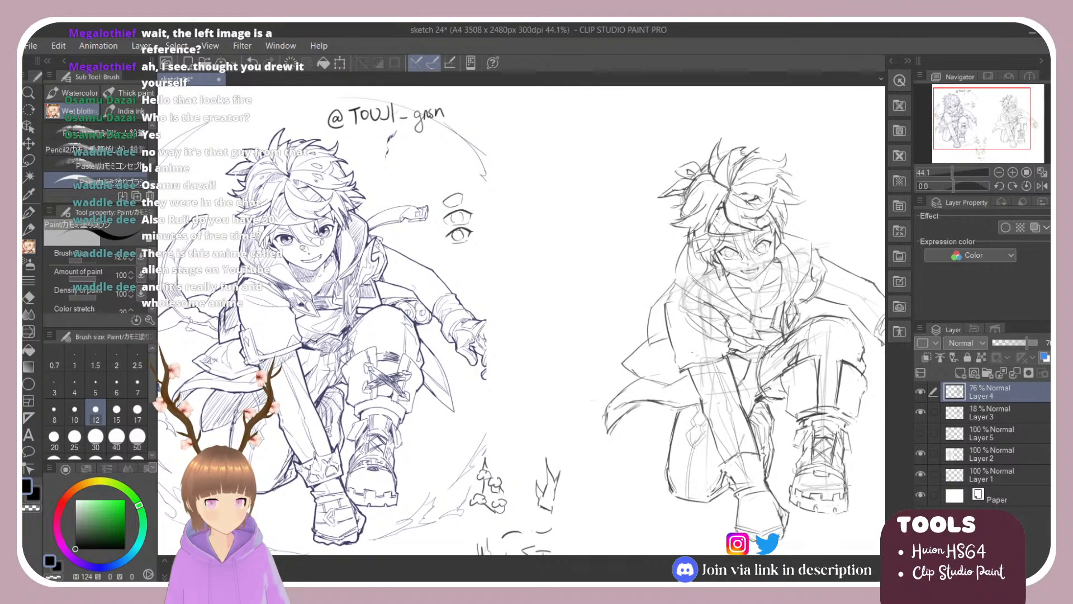
{"action": "key", "text": "e"}
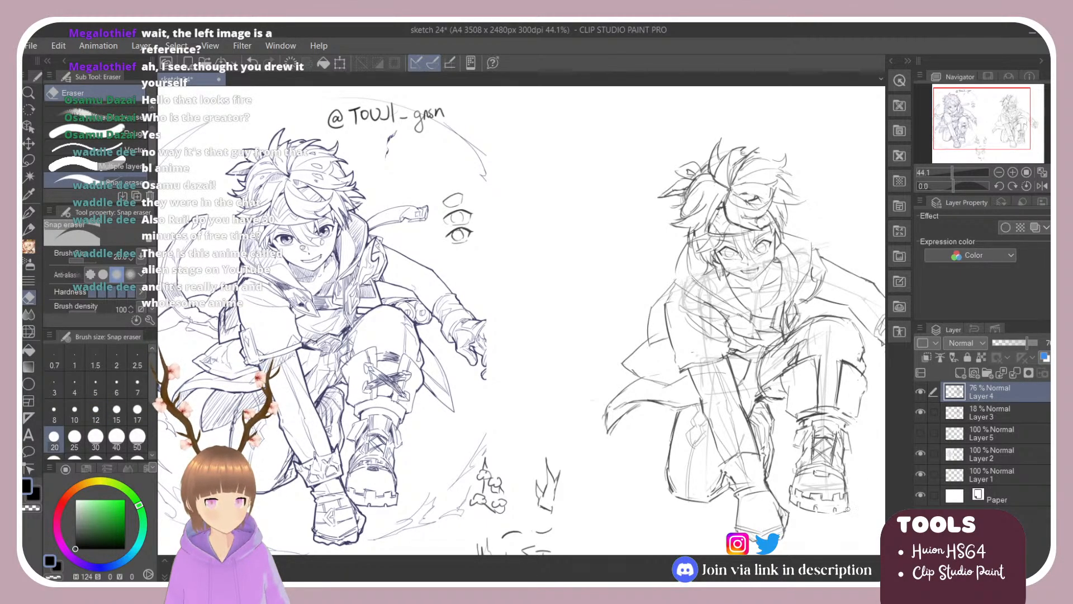
{"action": "key", "text": "b"}
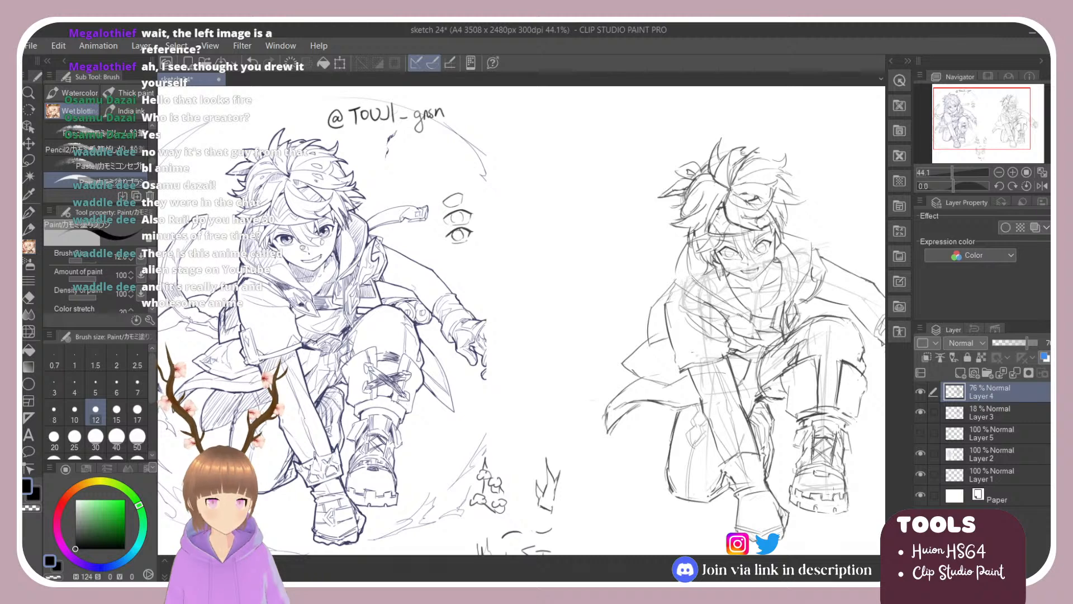
{"action": "key", "text": "ctrl+z"}
{"action": "left_click_drag", "start_coordinate": [794, 490], "coordinate": [826, 500]}
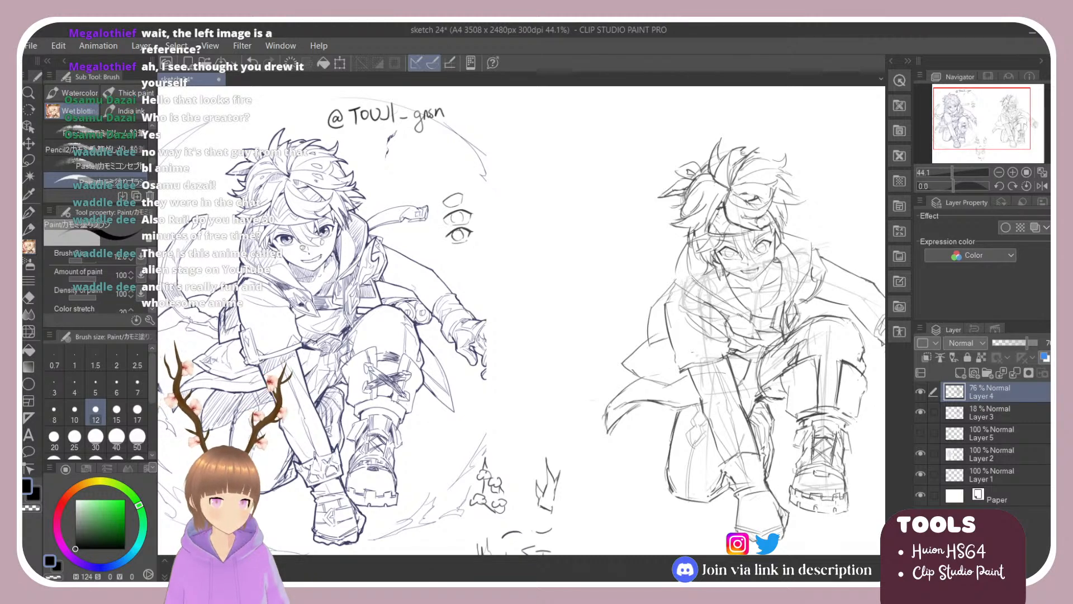
Touch up the tread blocks under the front boot, alternating between eraser and brush.
{"action": "key", "text": "e"}
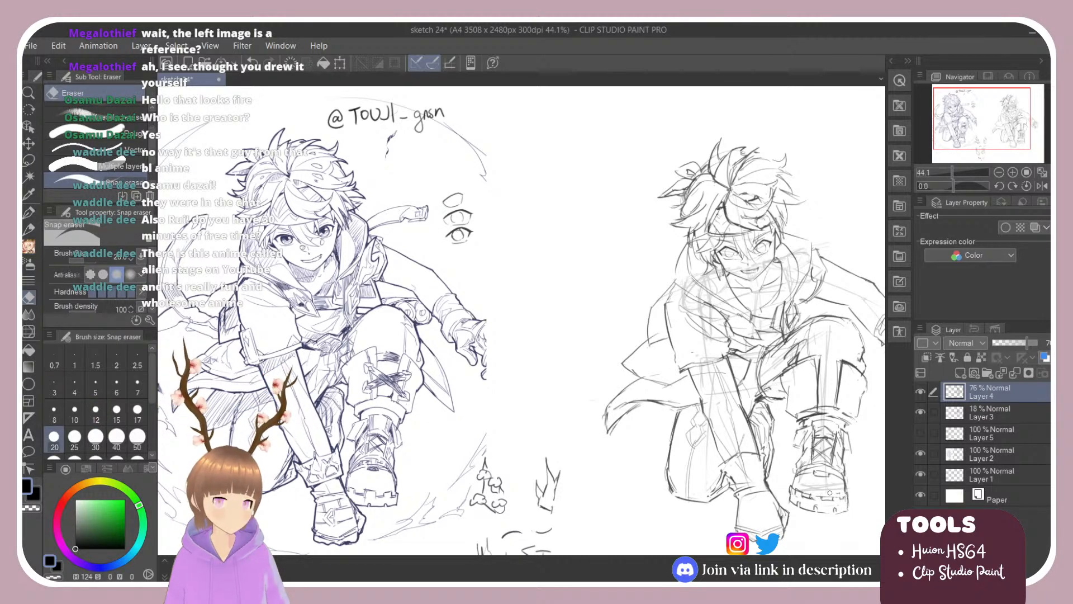
{"action": "key", "text": "b"}
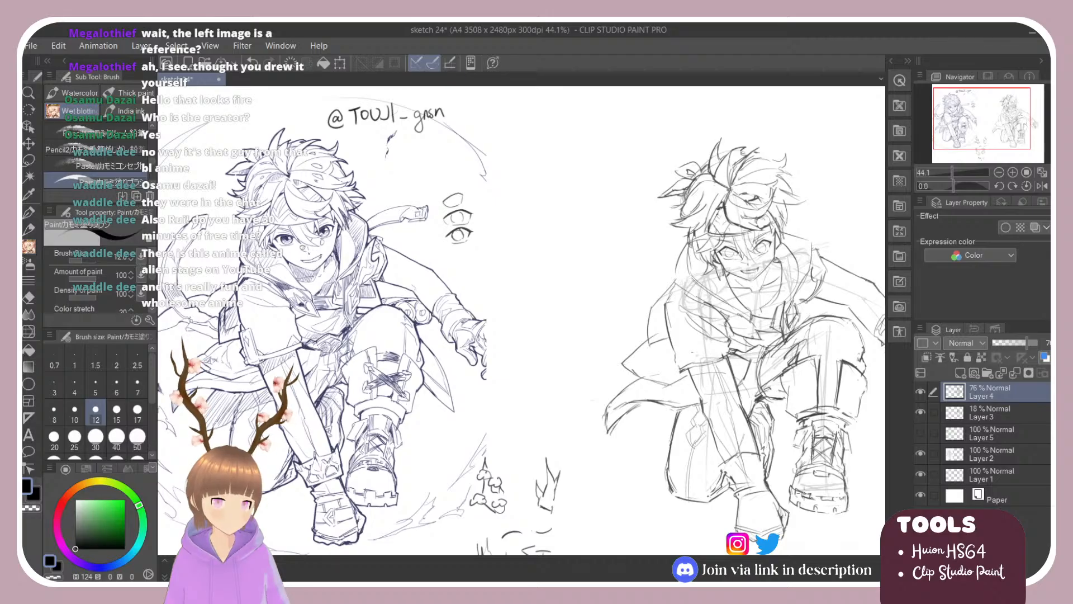
{"action": "key", "text": "e"}
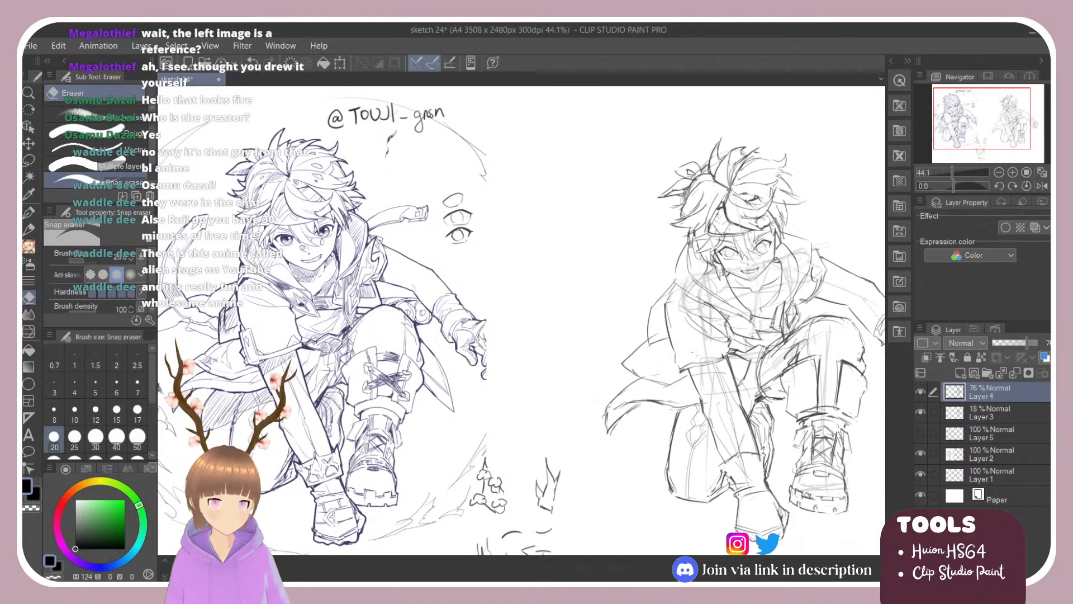
{"action": "key", "text": "b"}
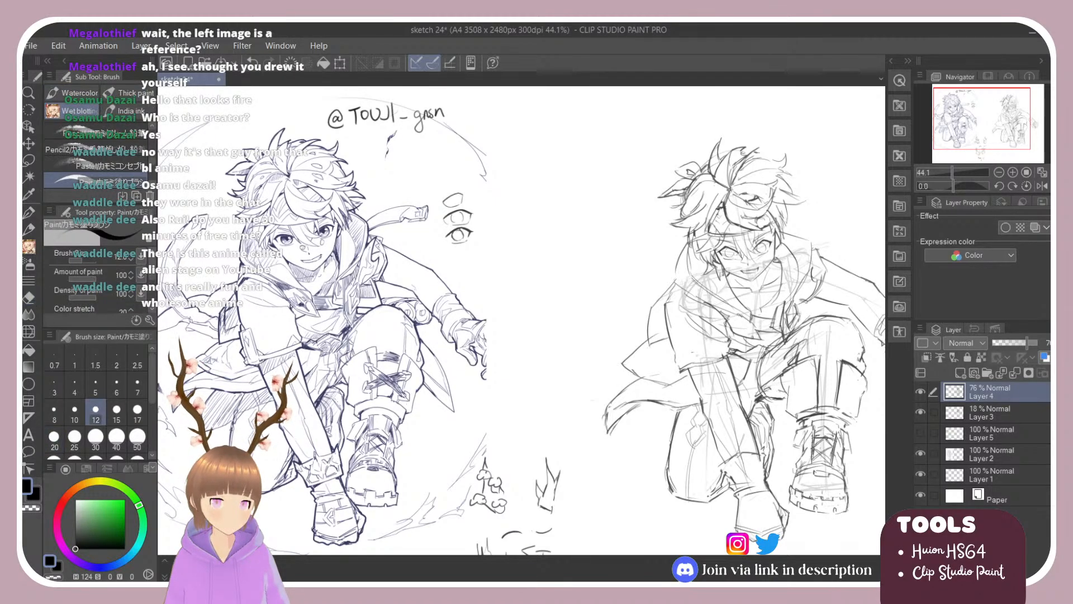
{"action": "key", "text": "e"}
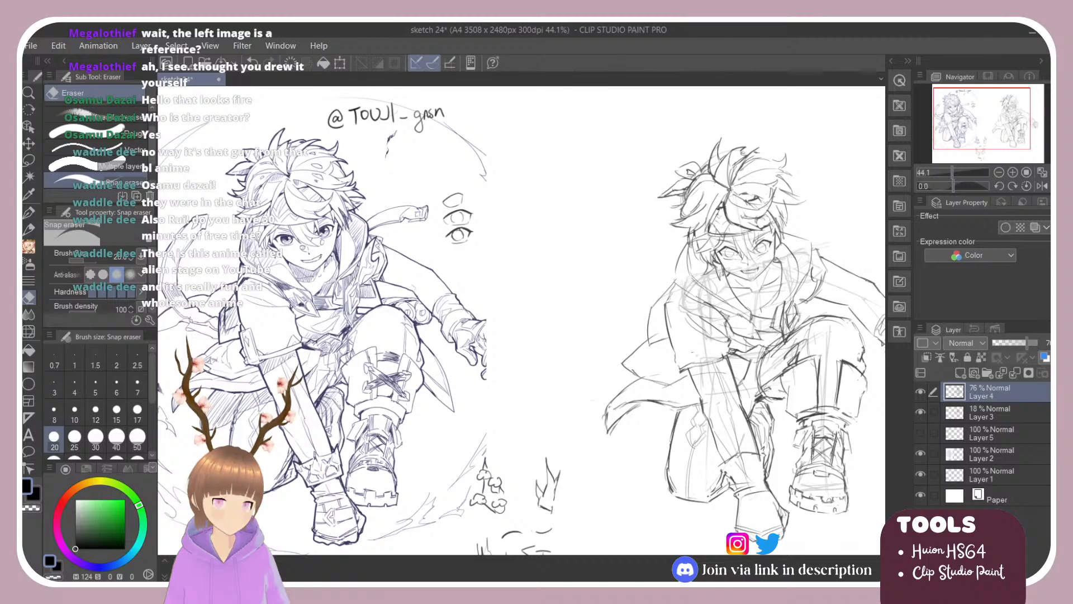
{"action": "key", "text": "b"}
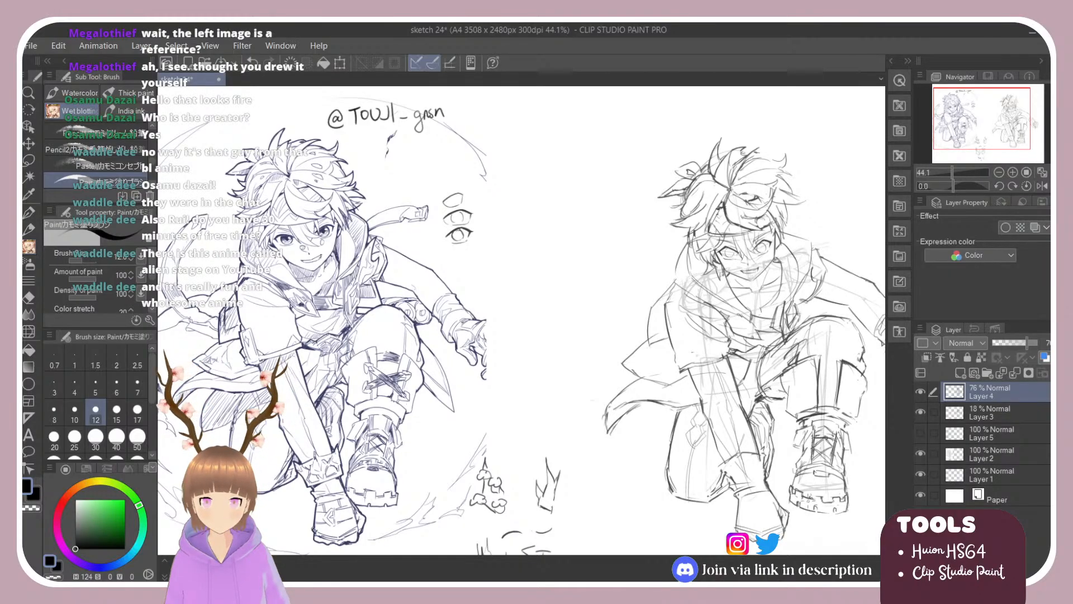
{"action": "key", "text": "e"}
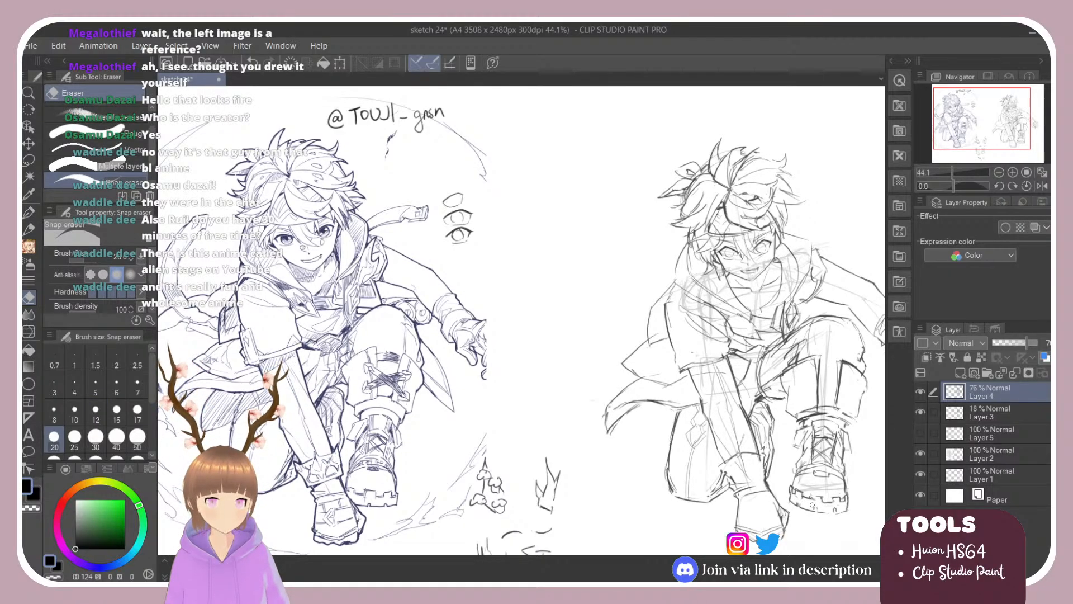
{"action": "key", "text": "b"}
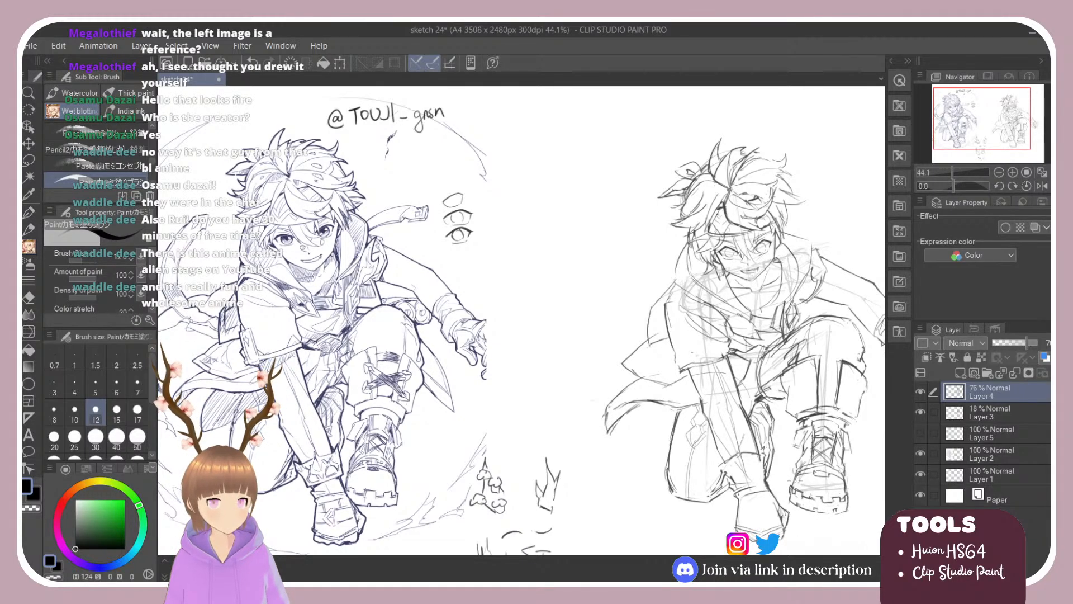
Hide the rough sketch on Layer 3 and lower Layer 4's opacity to 19%.
{"action": "left_click_drag", "start_coordinate": [450, 436], "coordinate": [420, 436]}
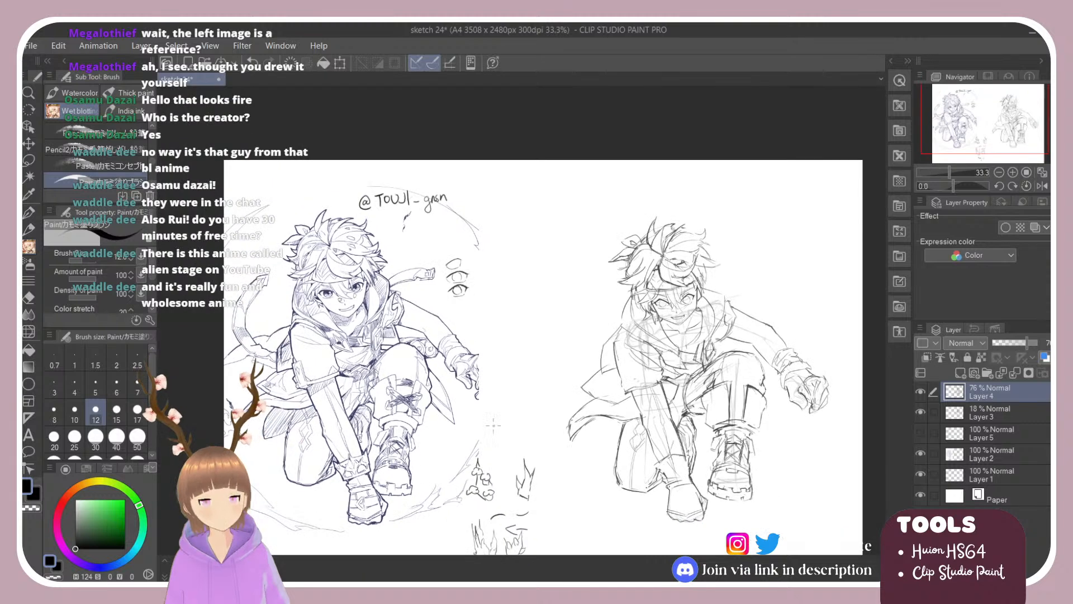
{"action": "left_click_drag", "start_coordinate": [492, 349], "coordinate": [509, 369]}
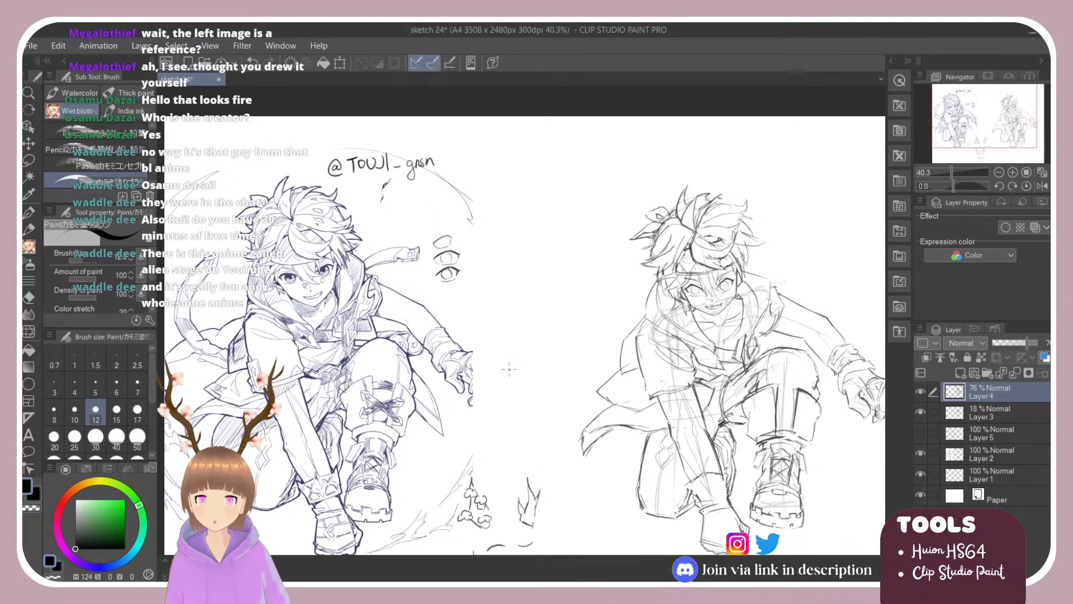
{"action": "left_click", "coordinate": [920, 411]}
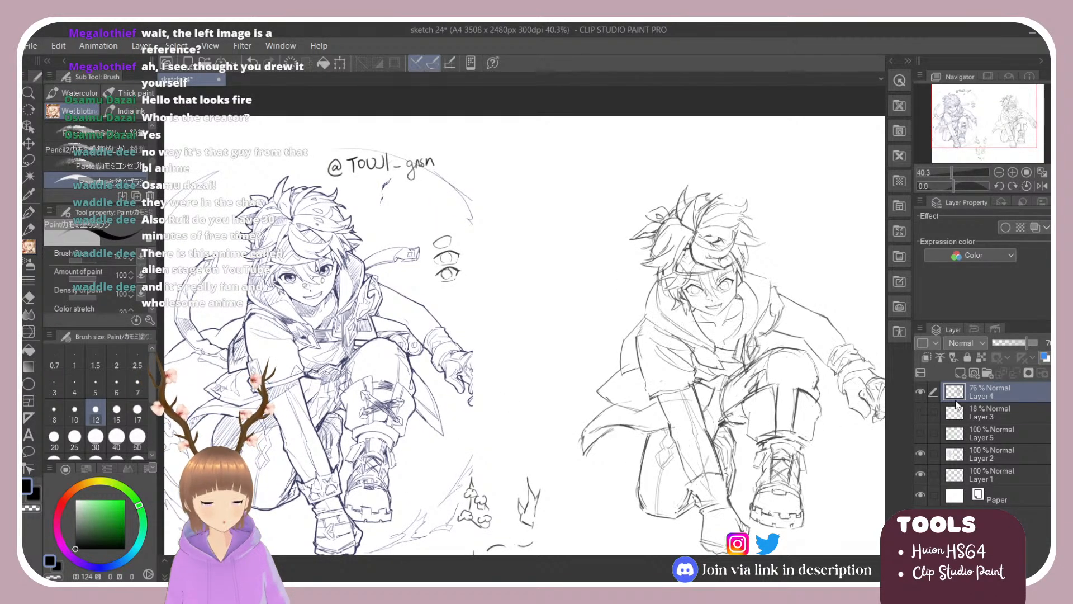
{"action": "left_click", "coordinate": [1006, 344]}
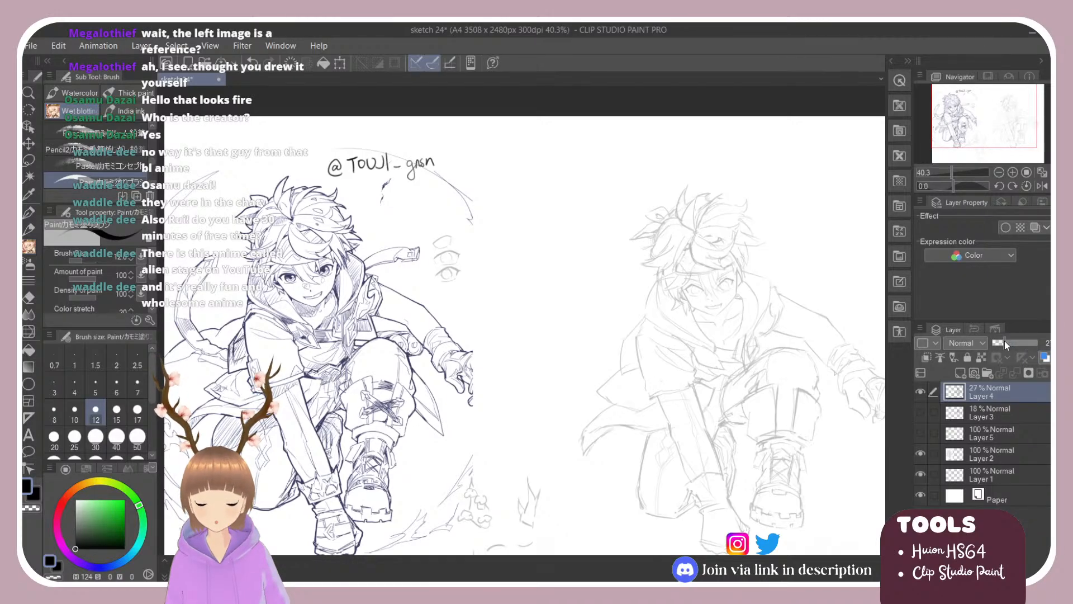
{"action": "left_click", "coordinate": [1002, 342]}
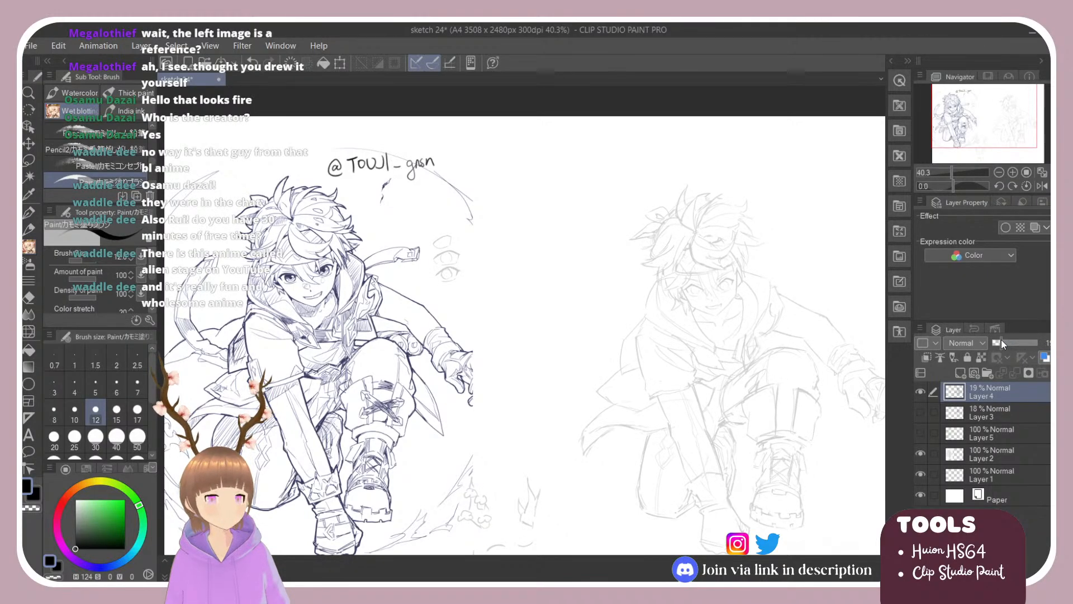
Add a new raster layer above the faded Layer 4 sketch and frame the character's face.
{"action": "left_click", "coordinate": [962, 371]}
{"action": "scroll", "coordinate": [782, 257], "scroll_direction": "up", "scroll_amount": 3}
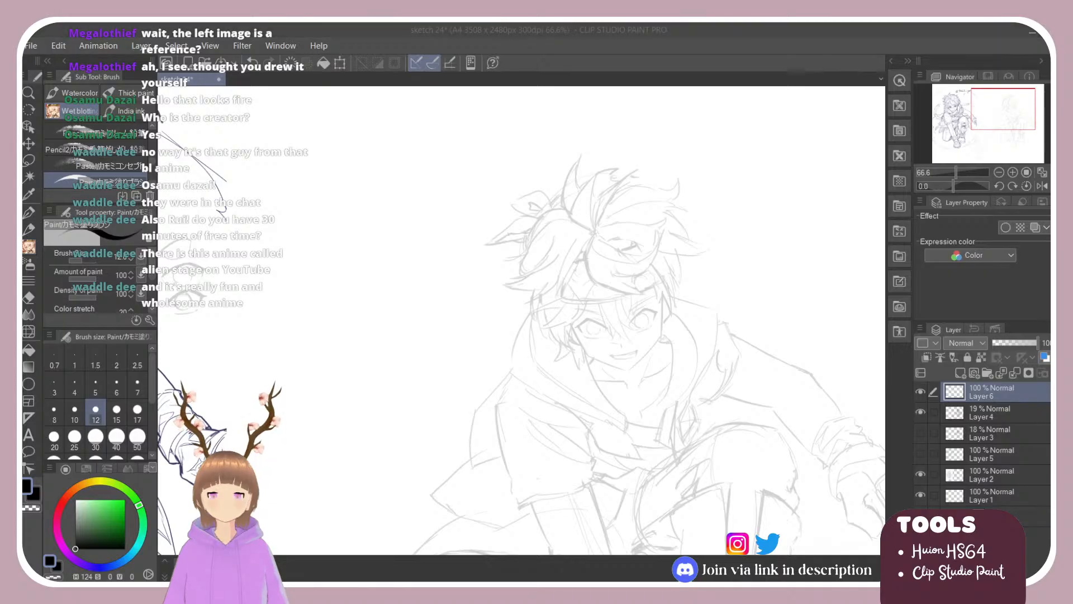
{"action": "scroll", "coordinate": [783, 258], "scroll_direction": "down", "scroll_amount": 3}
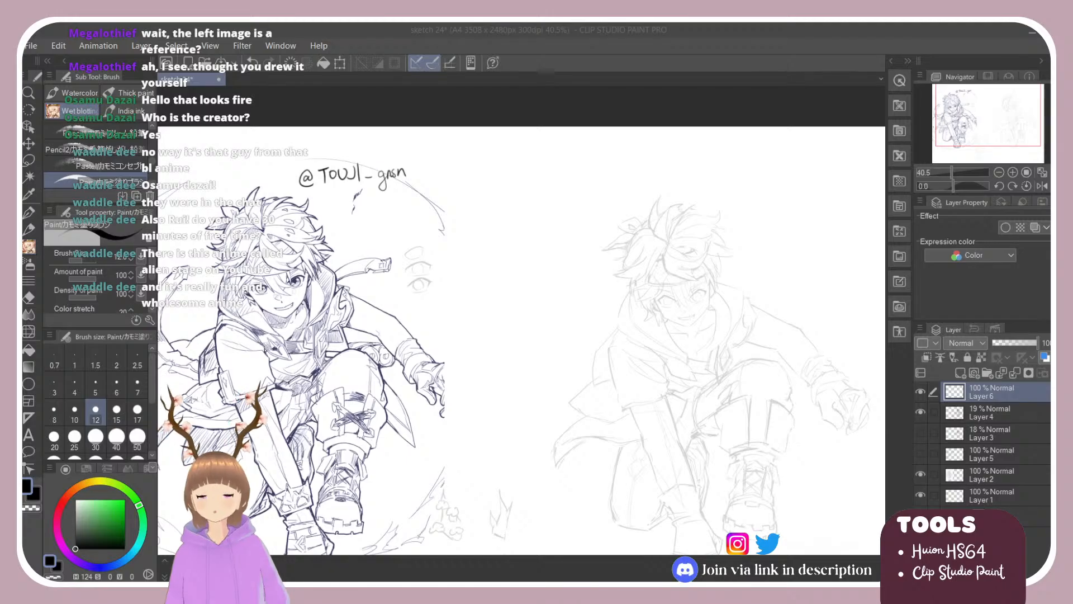
{"action": "scroll", "coordinate": [758, 263], "scroll_direction": "up", "scroll_amount": 1}
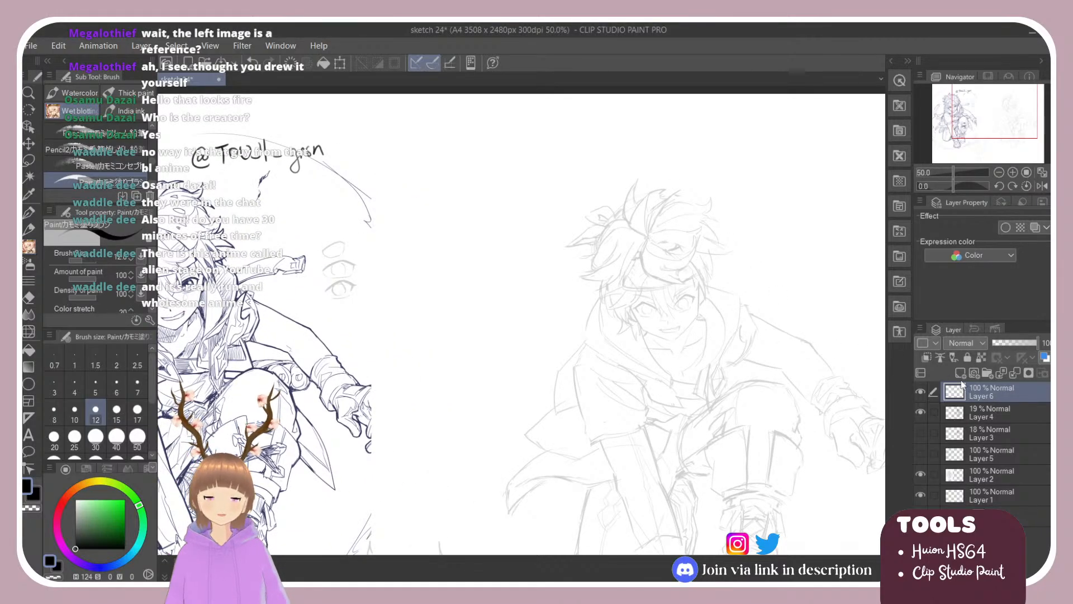
{"action": "scroll", "coordinate": [540, 299], "scroll_direction": "down", "scroll_amount": 1}
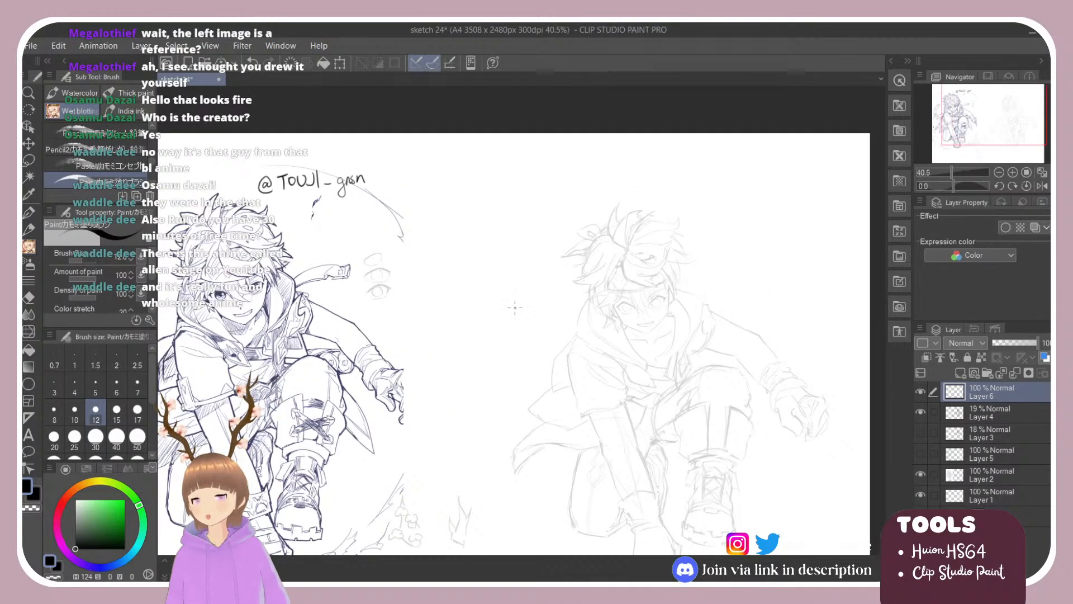
{"action": "scroll", "coordinate": [661, 311], "scroll_direction": "up", "scroll_amount": 8}
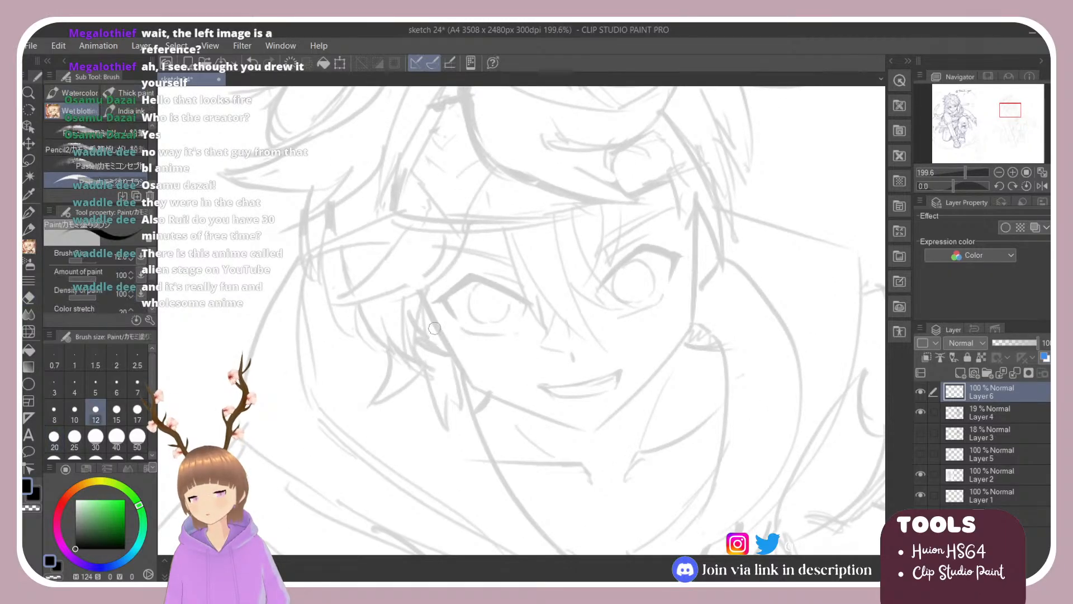
{"action": "scroll", "coordinate": [449, 335], "scroll_direction": "down", "scroll_amount": 3}
{"action": "scroll", "coordinate": [481, 273], "scroll_direction": "up", "scroll_amount": 1}
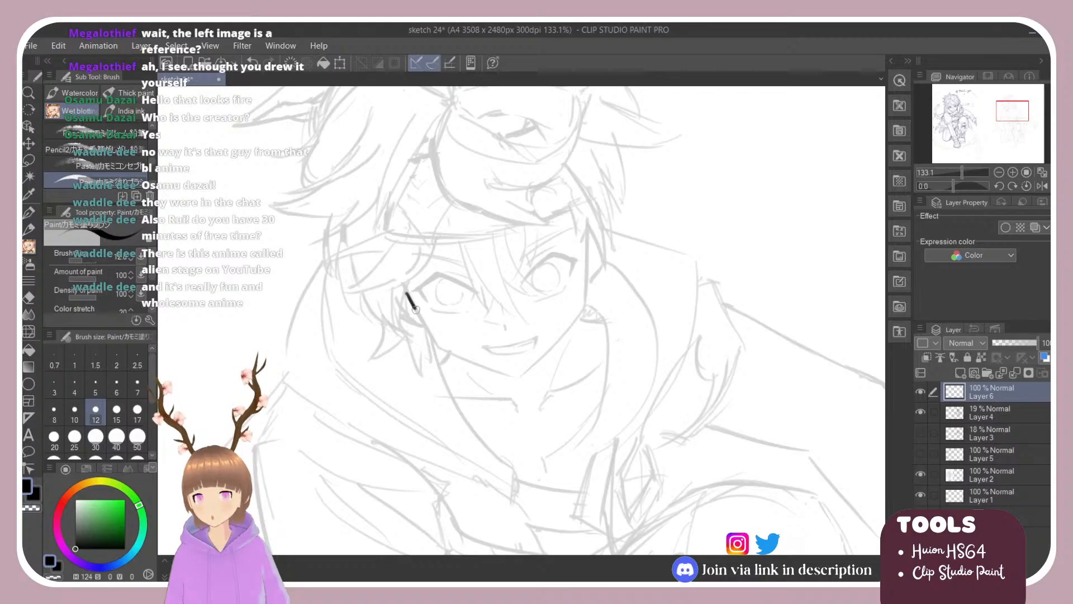
Ink the face contour beside the eye on the new layer, retrying the cheek line toward the jaw with the canvas rotated 45°.
{"action": "mouse_move", "coordinate": [405, 283]}
{"action": "left_mouse_down"}
{"action": "mouse_move", "coordinate": [446, 351]}
{"action": "mouse_move", "coordinate": [435, 363]}
{"action": "mouse_move", "coordinate": [408, 317]}
{"action": "mouse_move", "coordinate": [413, 290]}
{"action": "mouse_move", "coordinate": [444, 281]}
{"action": "mouse_move", "coordinate": [466, 324]}
{"action": "left_mouse_up"}
{"action": "key", "text": "r"}
{"action": "key", "text": "ctrl+z"}
{"action": "left_click_drag", "start_coordinate": [446, 280], "coordinate": [471, 337]}
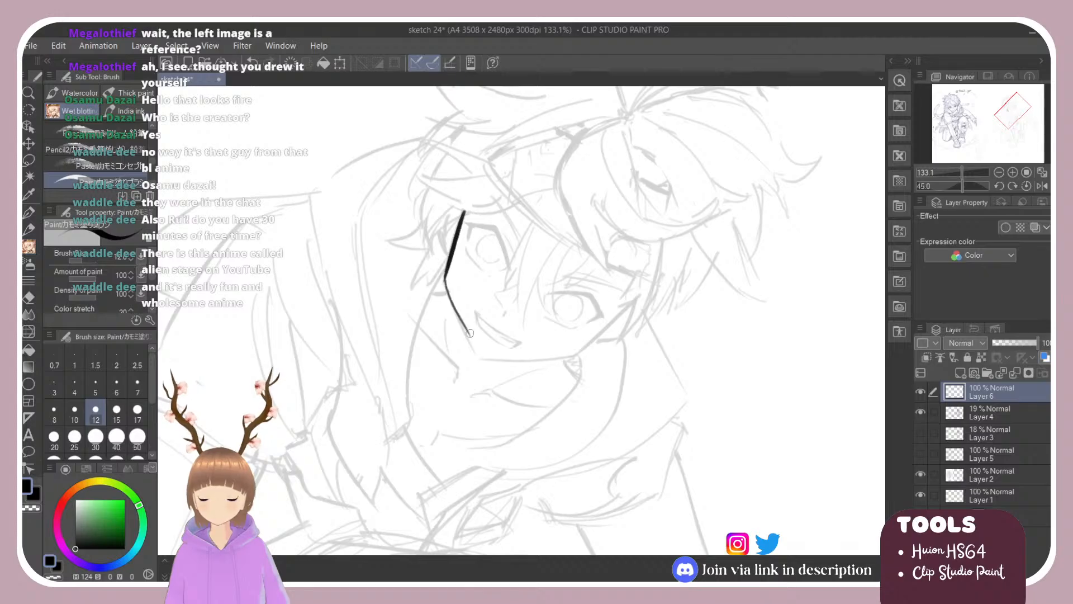
{"action": "key", "text": "ctrl+z"}
{"action": "left_click_drag", "start_coordinate": [447, 281], "coordinate": [473, 345]}
{"action": "key", "text": "ctrl+z"}
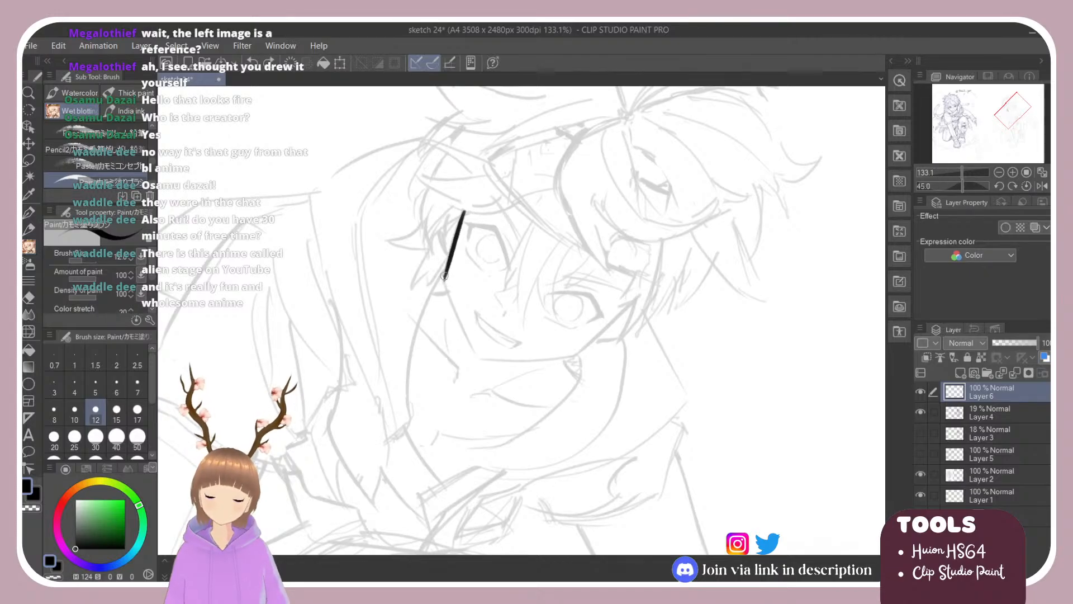
{"action": "left_click_drag", "start_coordinate": [445, 276], "coordinate": [472, 345]}
{"action": "key", "text": "ctrl+z"}
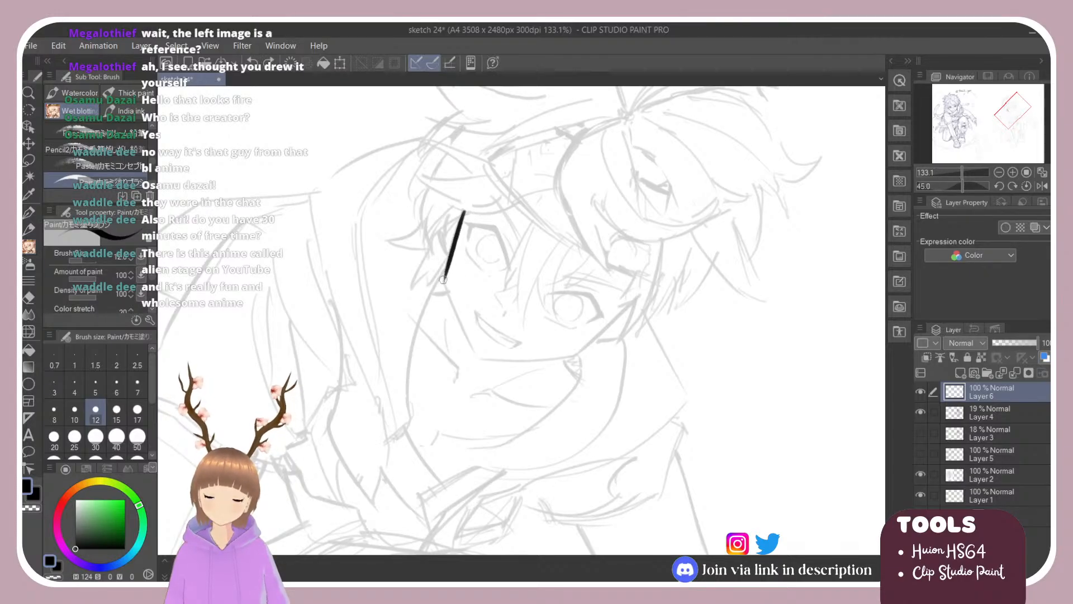
Ink the jaw line from the face's left cheek toward the chin and the upper cheek line on its right side.
{"action": "left_click_drag", "start_coordinate": [444, 276], "coordinate": [477, 353]}
{"action": "key", "text": "r"}
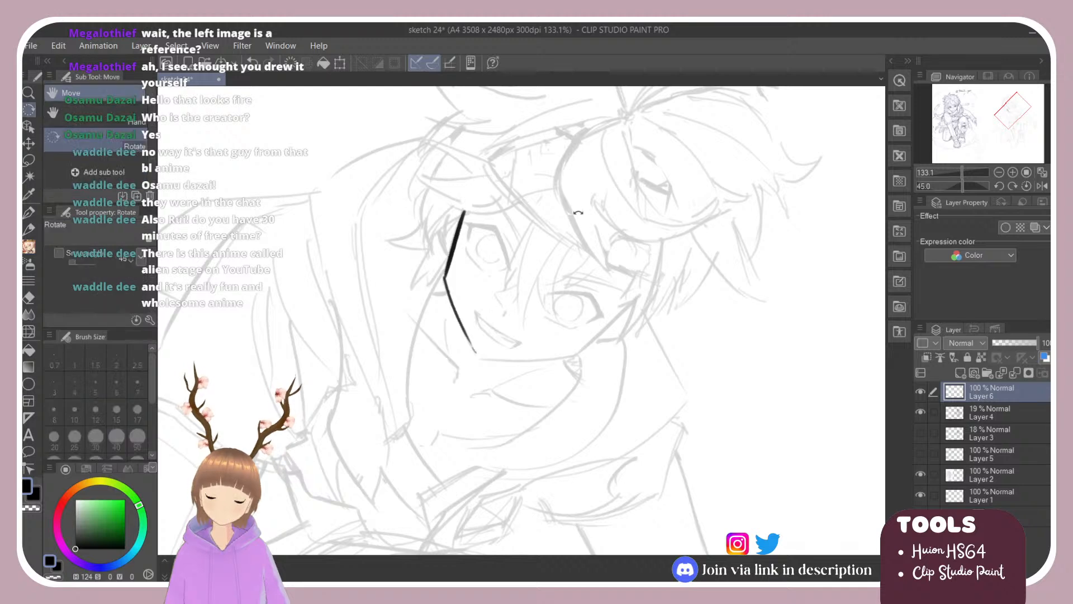
{"action": "left_click_drag", "start_coordinate": [578, 211], "coordinate": [487, 160]}
{"action": "key", "text": "b"}
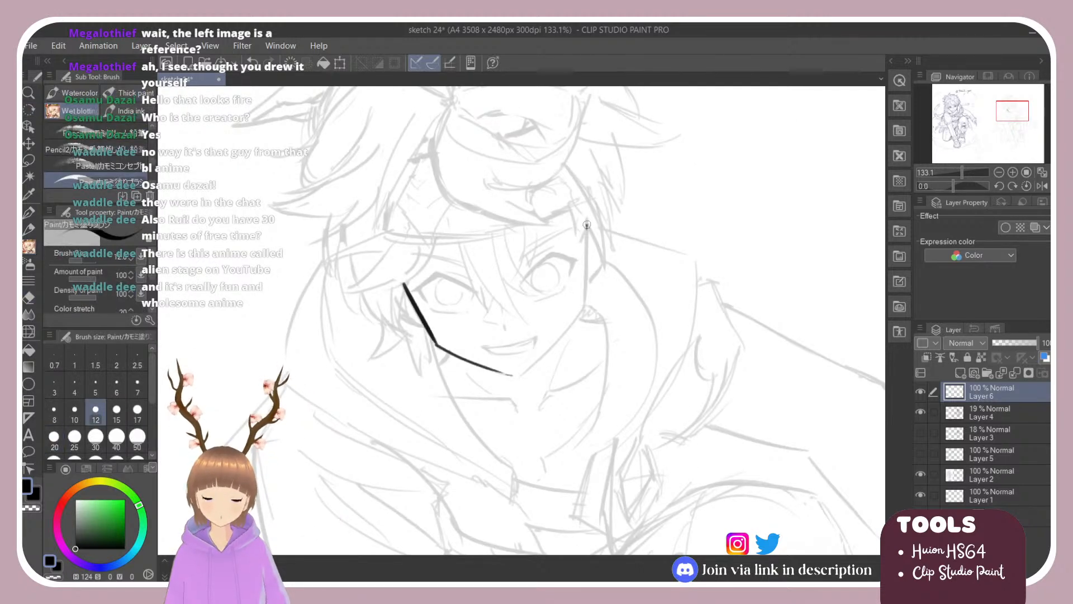
{"action": "left_click_drag", "start_coordinate": [587, 225], "coordinate": [583, 298]}
{"action": "key", "text": "ctrl+z"}
{"action": "mouse_move", "coordinate": [587, 226]}
{"action": "left_mouse_down"}
{"action": "mouse_move", "coordinate": [618, 232]}
{"action": "mouse_move", "coordinate": [579, 208]}
{"action": "mouse_move", "coordinate": [556, 223]}
{"action": "left_mouse_up"}
Ink the jaw line from the face's right cheek down to the chin over the sketch.
{"action": "key", "text": "r"}
{"action": "key", "text": "b"}
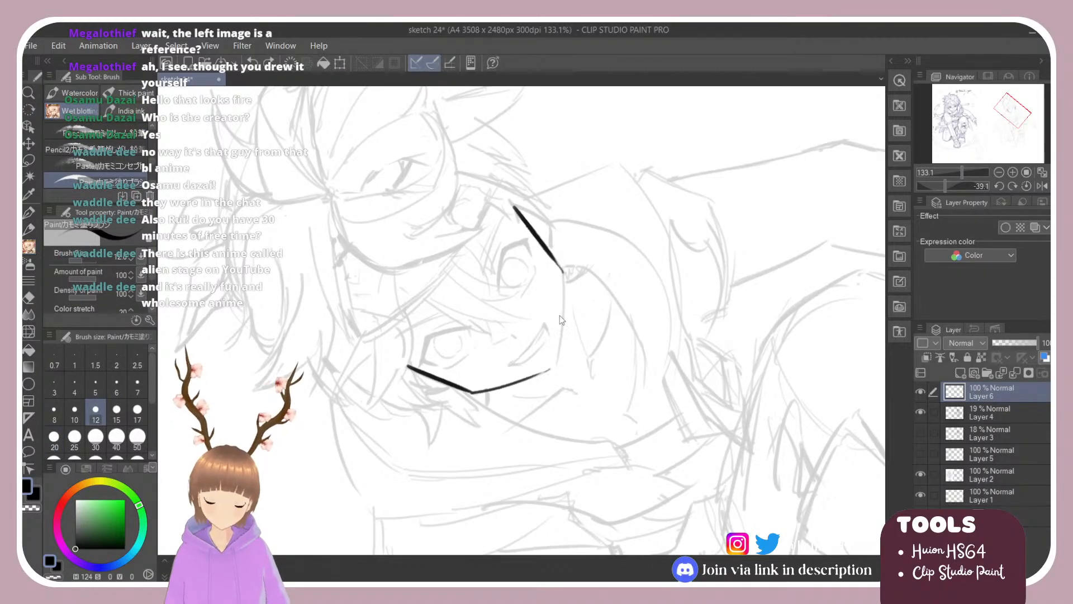
{"action": "left_click_drag", "start_coordinate": [562, 268], "coordinate": [559, 358]}
{"action": "key", "text": "ctrl+z"}
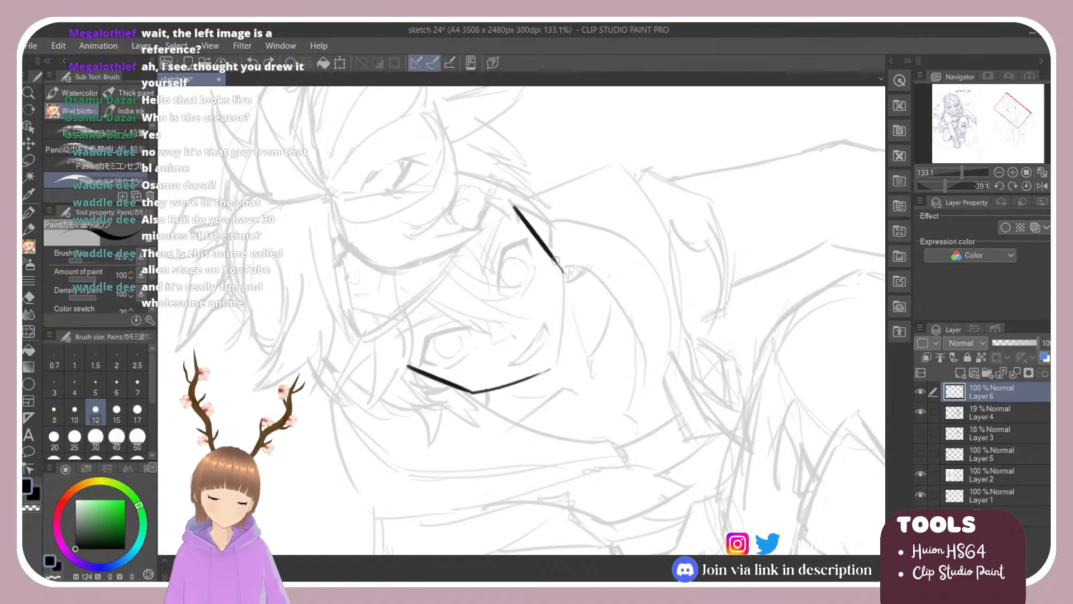
{"action": "mouse_move", "coordinate": [547, 251]}
{"action": "left_mouse_down"}
{"action": "mouse_move", "coordinate": [563, 277]}
{"action": "mouse_move", "coordinate": [559, 361]}
{"action": "left_mouse_up"}
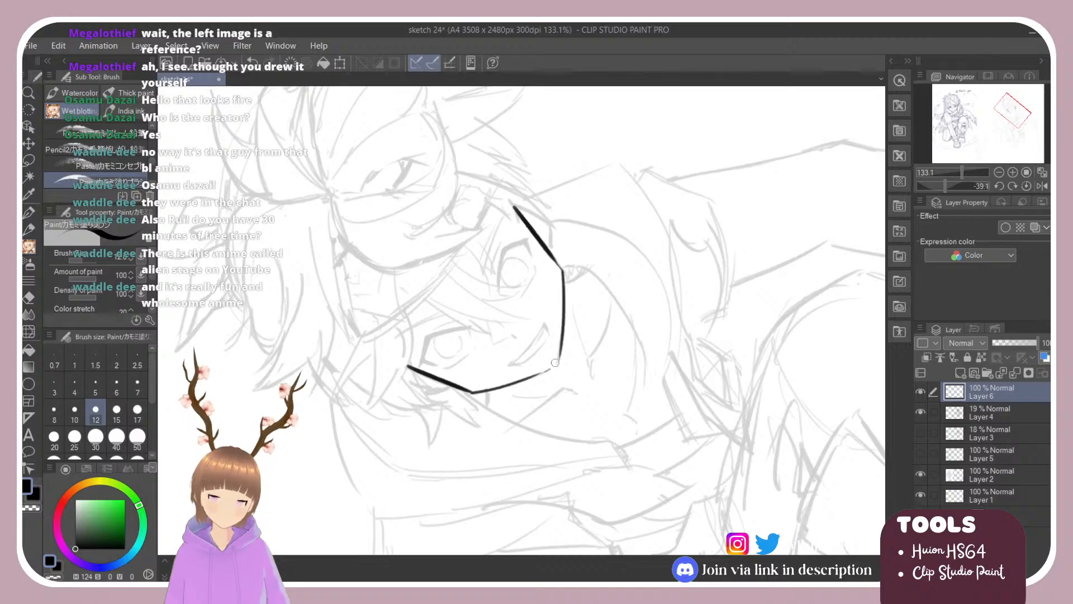
Compare the inked face outline with the reference drawing beside it.
{"action": "key", "text": "shift+space"}
{"action": "left_click_drag", "start_coordinate": [561, 322], "coordinate": [614, 340]}
{"action": "scroll", "coordinate": [611, 304], "scroll_direction": "up", "scroll_amount": 5}
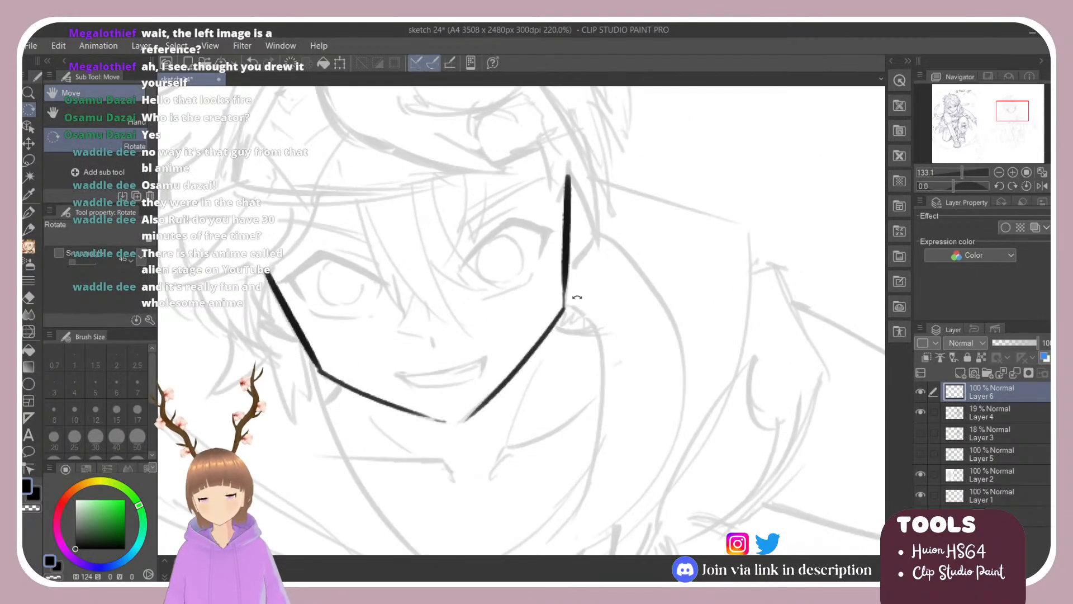
{"action": "scroll", "coordinate": [566, 292], "scroll_direction": "down", "scroll_amount": 12}
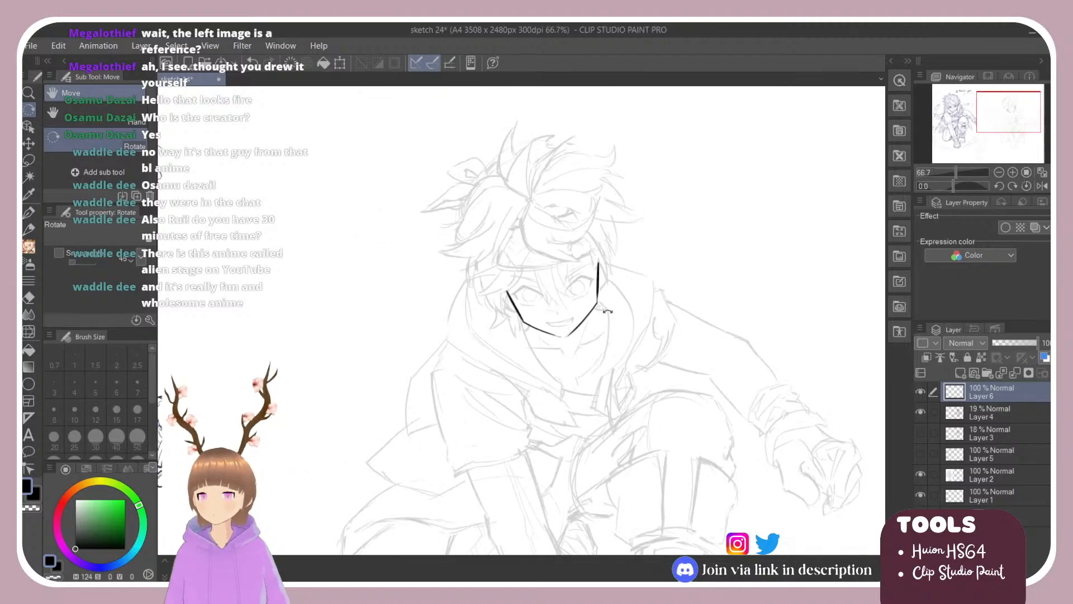
{"action": "scroll", "coordinate": [250, 301], "scroll_direction": "up", "scroll_amount": 6}
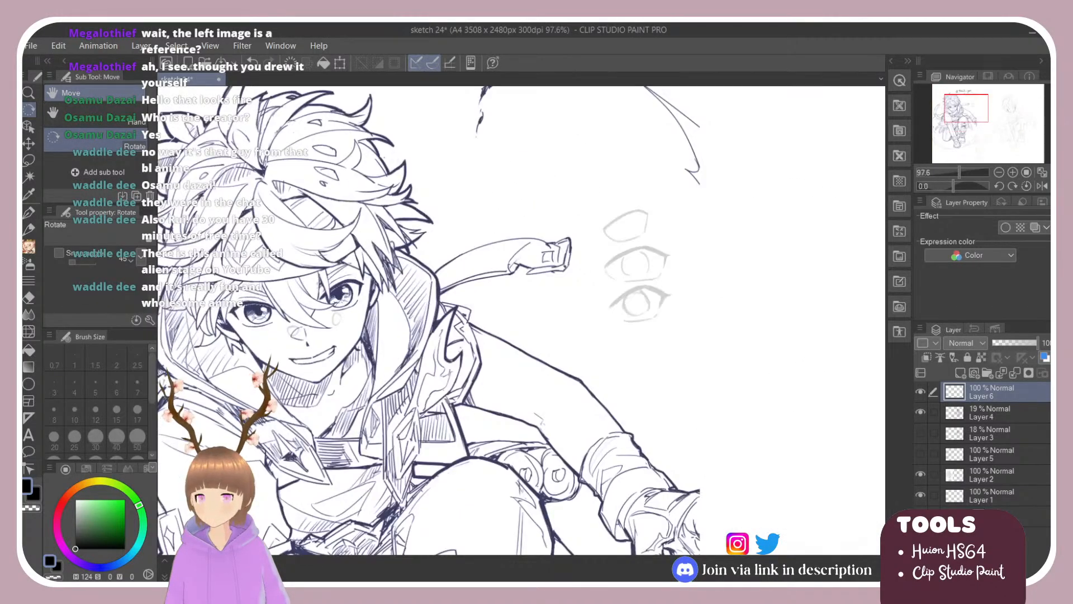
{"action": "scroll", "coordinate": [613, 341], "scroll_direction": "down", "scroll_amount": 4}
{"action": "scroll", "coordinate": [613, 342], "scroll_direction": "up", "scroll_amount": 5}
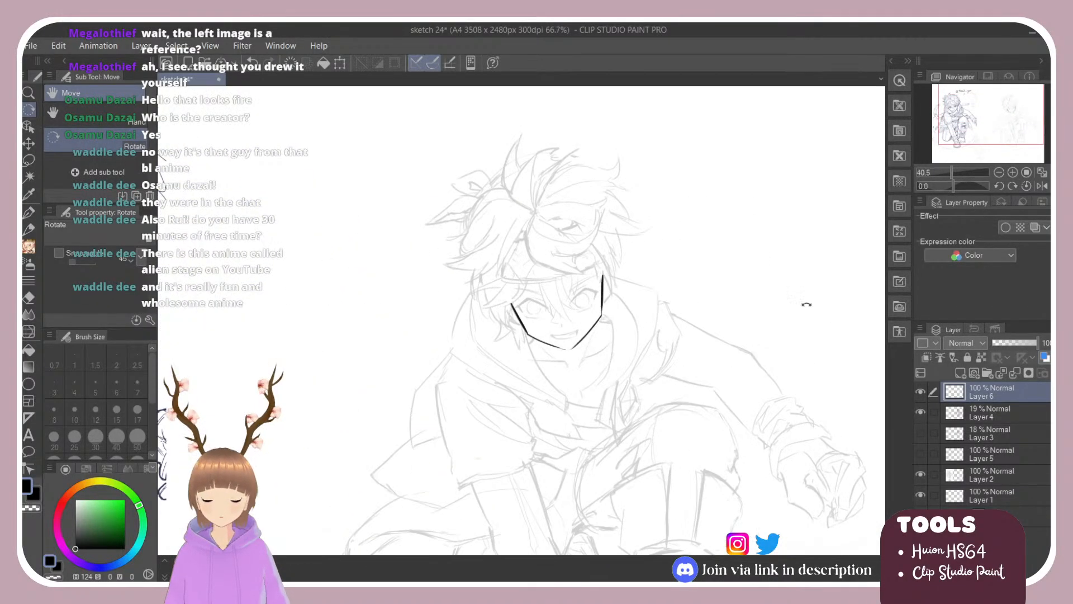
Erase the upper cheek line on the right side of the face.
{"action": "scroll", "coordinate": [613, 342], "scroll_direction": "up", "scroll_amount": 2}
{"action": "key", "text": "e"}
{"action": "left_click_drag", "start_coordinate": [581, 154], "coordinate": [568, 288]}
Re-ink the right upper cheek line with a slight curve from the temple down to the jaw corner.
{"action": "key", "text": "b"}
{"action": "left_click_drag", "start_coordinate": [582, 137], "coordinate": [562, 307]}
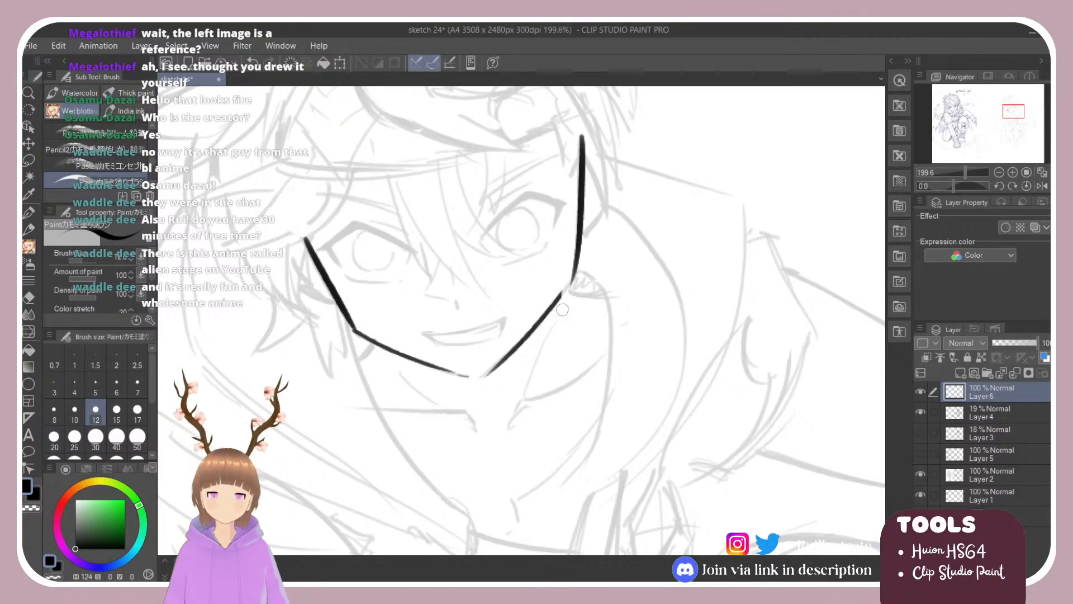
{"action": "key", "text": "ctrl+z"}
{"action": "left_click_drag", "start_coordinate": [580, 139], "coordinate": [562, 291]}
{"action": "key", "text": "ctrl+z"}
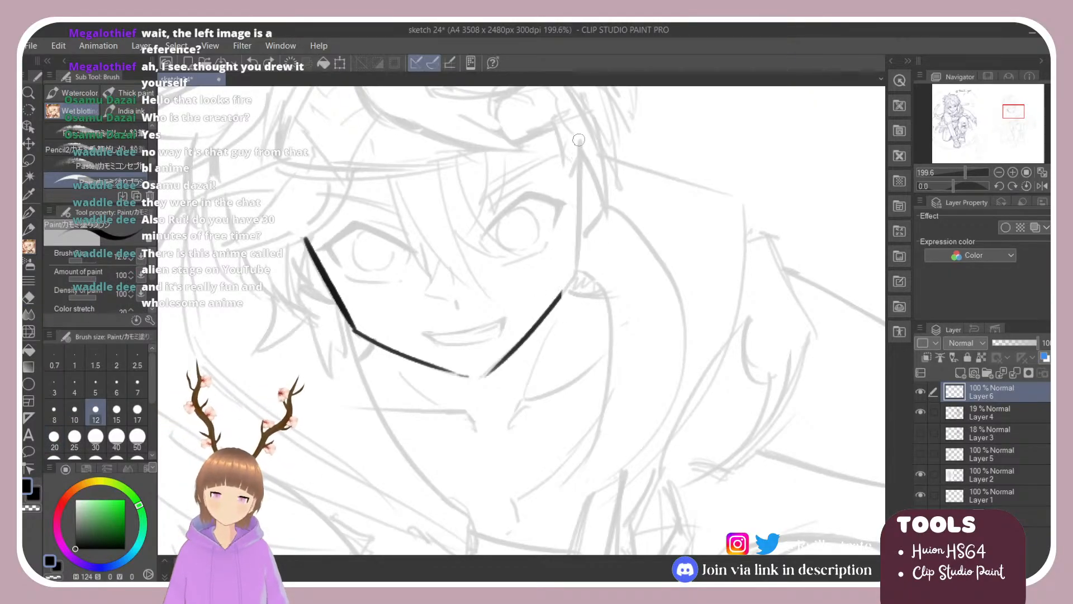
{"action": "left_click_drag", "start_coordinate": [581, 139], "coordinate": [562, 293]}
{"action": "key", "text": "ctrl+z"}
{"action": "left_click_drag", "start_coordinate": [582, 140], "coordinate": [561, 295]}
{"action": "key", "text": "ctrl+z"}
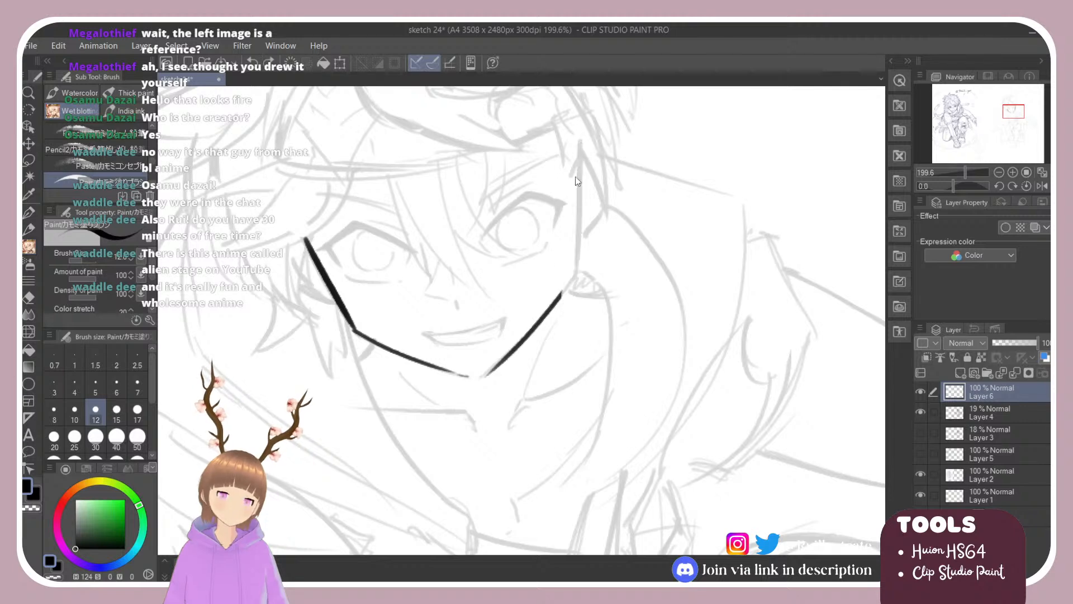
{"action": "left_click_drag", "start_coordinate": [584, 146], "coordinate": [563, 301]}
Erase the right jaw line and re-ink it from the jaw corner to the tip of the chin.
{"action": "key", "text": "e"}
{"action": "left_click_drag", "start_coordinate": [561, 292], "coordinate": [487, 377]}
{"action": "key", "text": "r"}
{"action": "mouse_move", "coordinate": [665, 200]}
{"action": "left_mouse_down"}
{"action": "mouse_move", "coordinate": [576, 142]}
{"action": "mouse_move", "coordinate": [549, 140]}
{"action": "left_mouse_up"}
{"action": "key", "text": "b"}
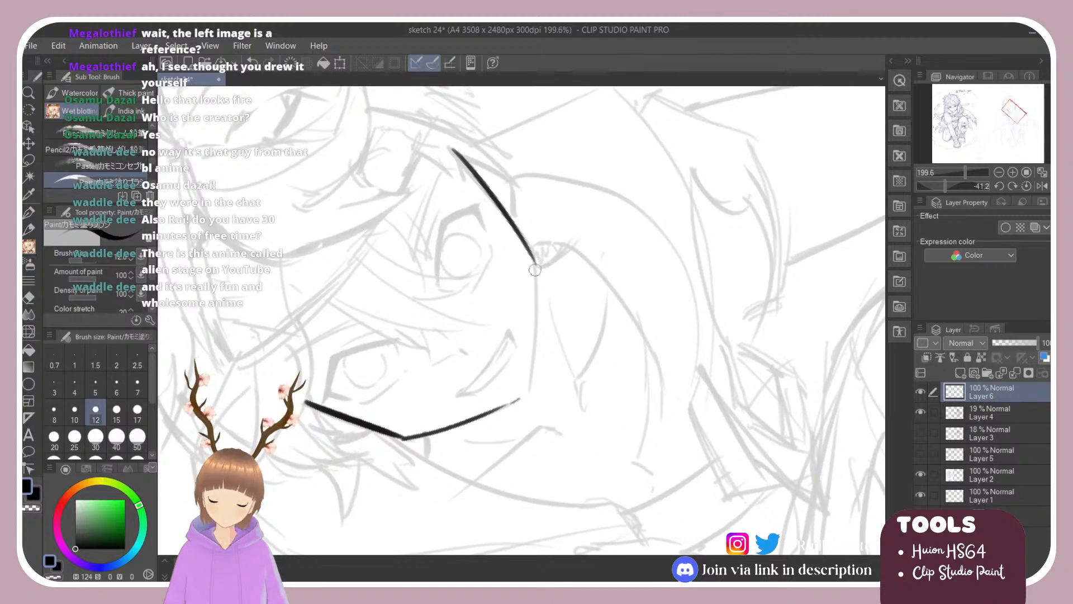
{"action": "left_click_drag", "start_coordinate": [534, 260], "coordinate": [528, 380]}
{"action": "key", "text": "ctrl+z"}
{"action": "left_click_drag", "start_coordinate": [534, 260], "coordinate": [520, 402]}
{"action": "key", "text": "ctrl+z"}
Erase the cheek and jaw lines on the left side of the face.
{"action": "key", "text": "r"}
{"action": "left_click_drag", "start_coordinate": [618, 341], "coordinate": [511, 419]}
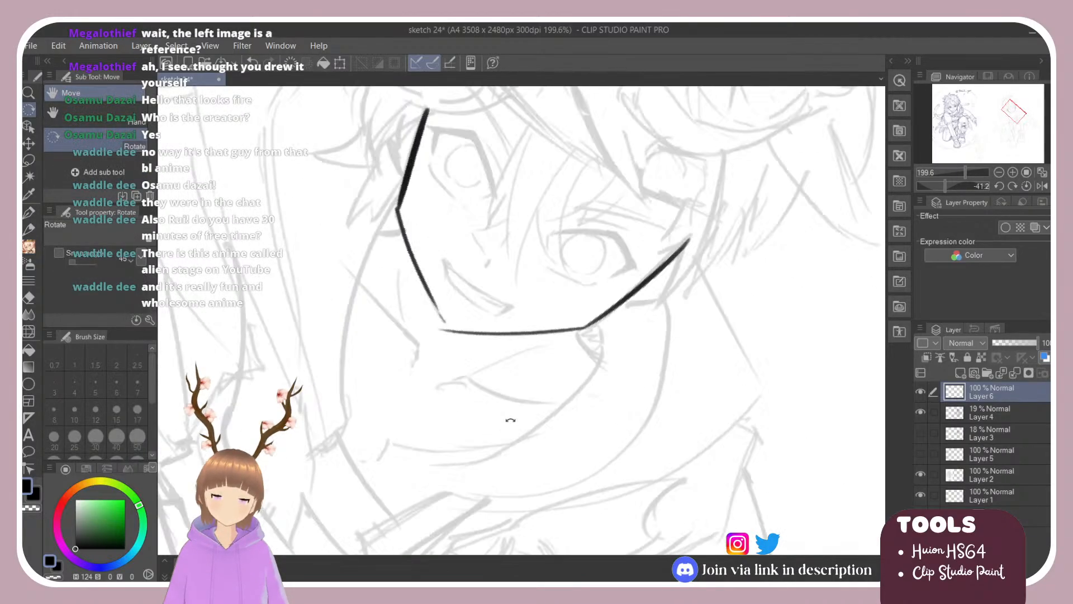
{"action": "key", "text": "e"}
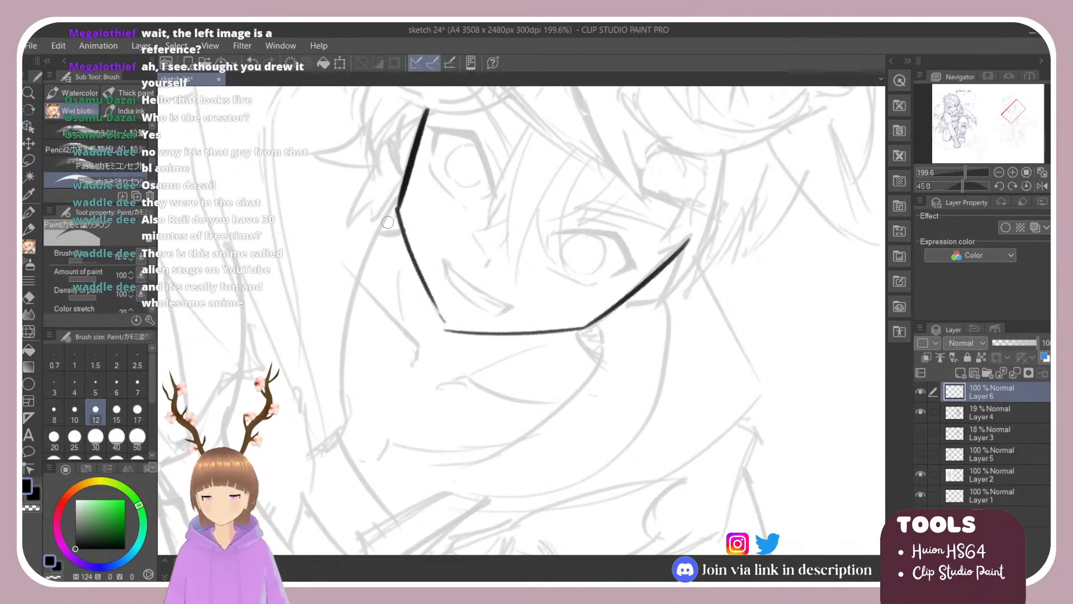
{"action": "mouse_move", "coordinate": [429, 115]}
{"action": "left_mouse_down"}
{"action": "mouse_move", "coordinate": [395, 223]}
{"action": "mouse_move", "coordinate": [441, 318]}
{"action": "left_mouse_up"}
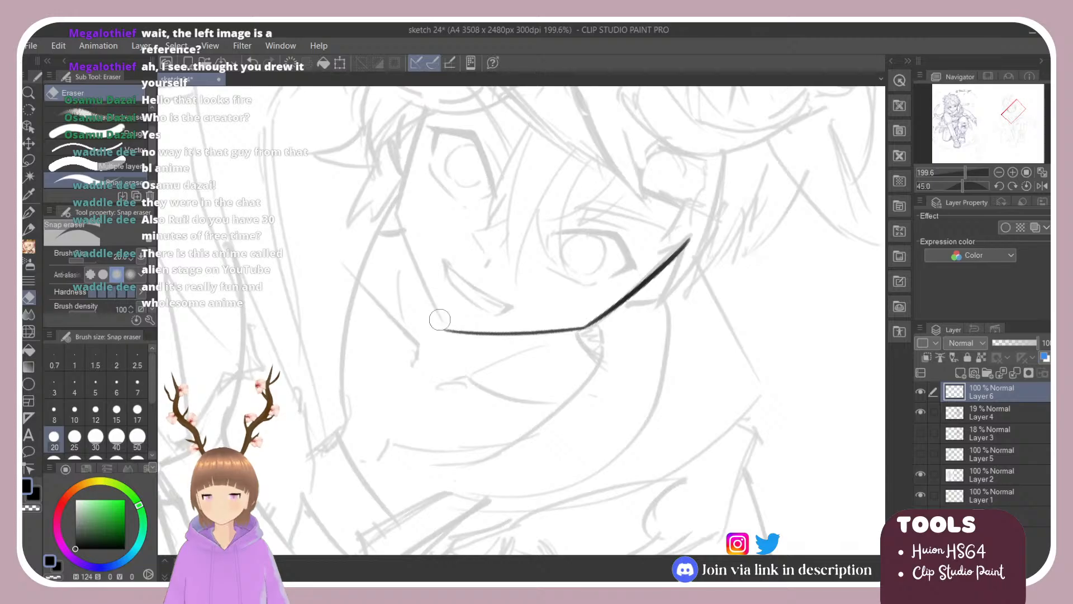
Re-ink the left upper cheek line from beside the eye down to the jaw corner.
{"action": "key", "text": "r"}
{"action": "left_click_drag", "start_coordinate": [426, 194], "coordinate": [397, 223]}
{"action": "key", "text": "b"}
{"action": "left_click_drag", "start_coordinate": [376, 139], "coordinate": [374, 264]}
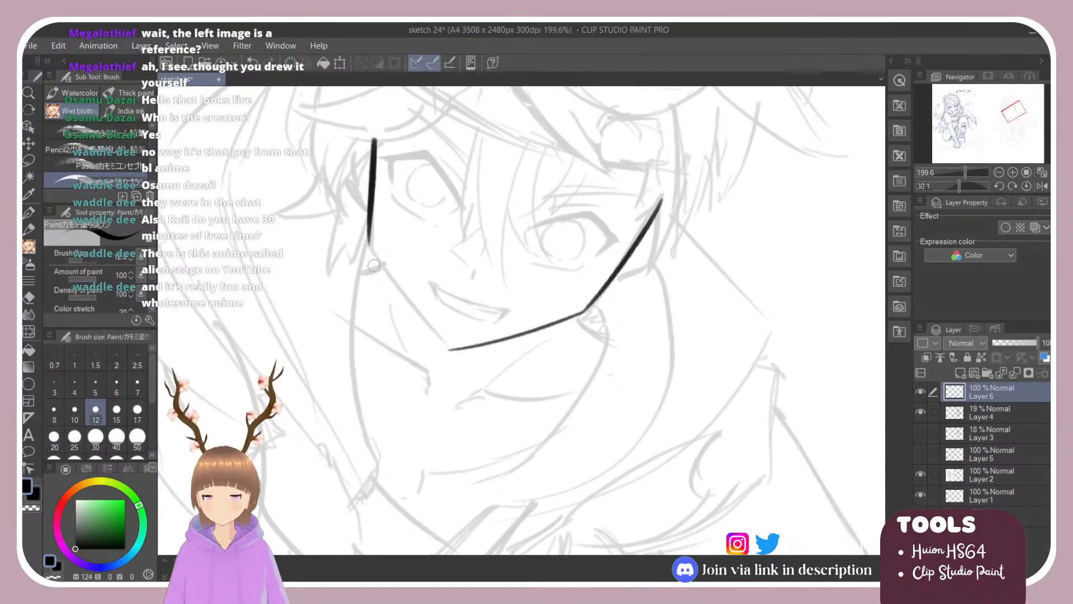
{"action": "key", "text": "ctrl+z"}
{"action": "left_click_drag", "start_coordinate": [375, 138], "coordinate": [376, 266]}
{"action": "key", "text": "ctrl+z"}
{"action": "left_click_drag", "start_coordinate": [377, 140], "coordinate": [371, 246]}
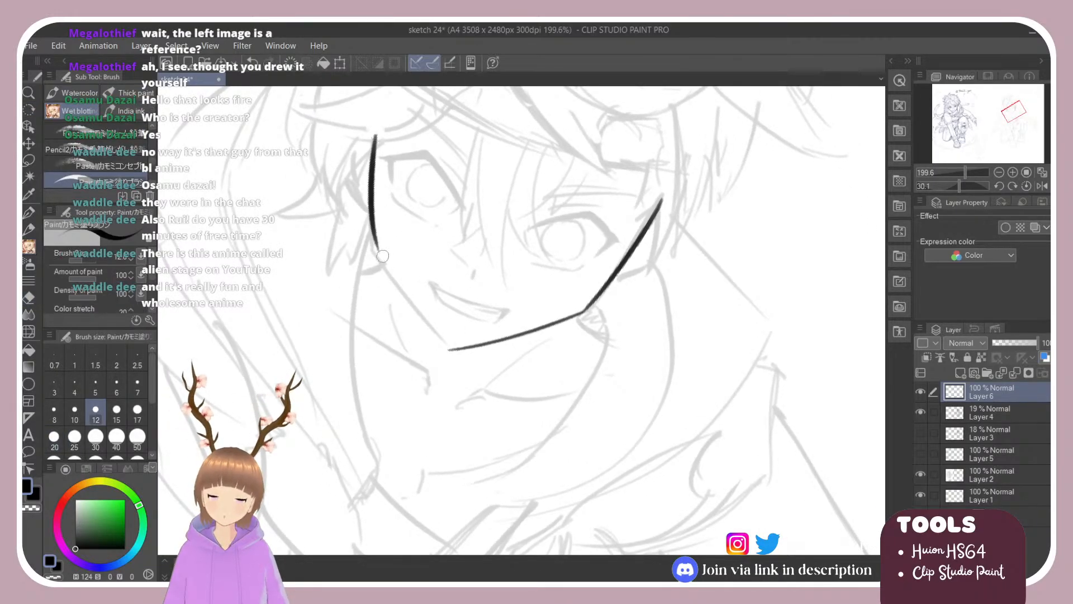
{"action": "key", "text": "ctrl+z"}
{"action": "mouse_move", "coordinate": [375, 139]}
{"action": "left_mouse_down"}
{"action": "mouse_move", "coordinate": [369, 246]}
{"action": "mouse_move", "coordinate": [448, 351]}
{"action": "left_mouse_up"}
{"action": "key", "text": "ctrl+z"}
Re-ink the left jaw line from the jaw corner toward the chin, retrying the stroke until it runs clean.
{"action": "left_click_drag", "start_coordinate": [371, 246], "coordinate": [428, 327]}
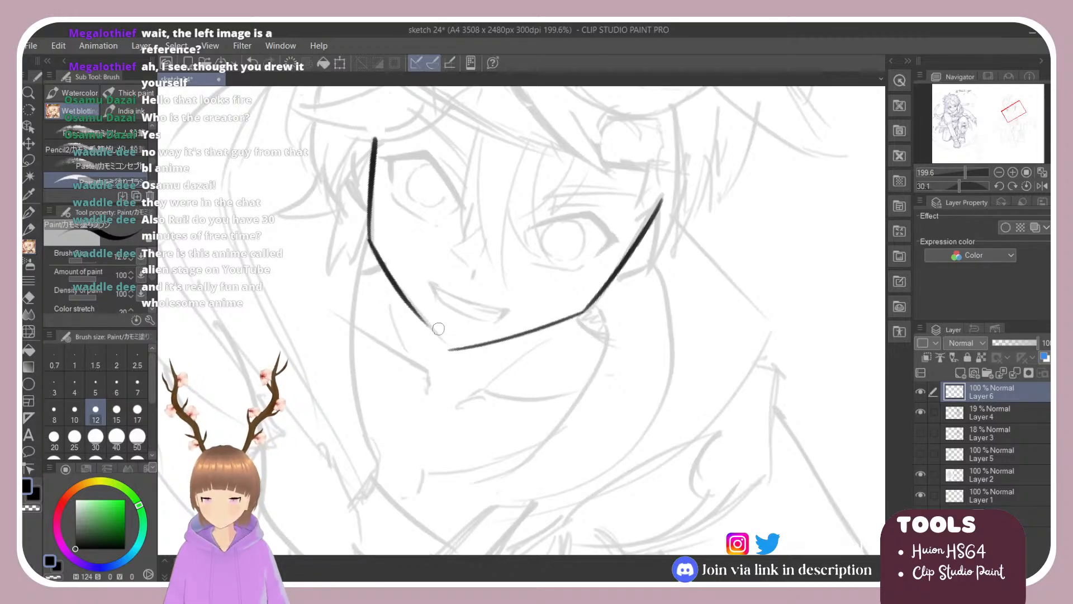
{"action": "key", "text": "ctrl+z"}
{"action": "left_click_drag", "start_coordinate": [370, 244], "coordinate": [449, 348]}
{"action": "key", "text": "ctrl+z"}
{"action": "left_click_drag", "start_coordinate": [369, 245], "coordinate": [448, 348]}
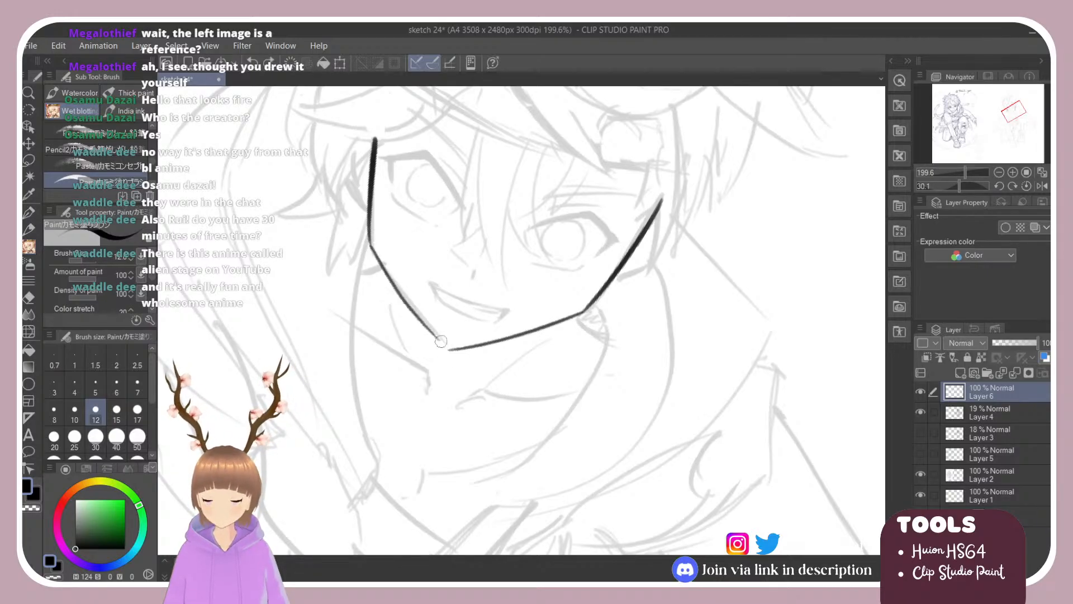
{"action": "key", "text": "ctrl+z"}
{"action": "left_click_drag", "start_coordinate": [371, 244], "coordinate": [449, 342]}
{"action": "key", "text": "ctrl+z"}
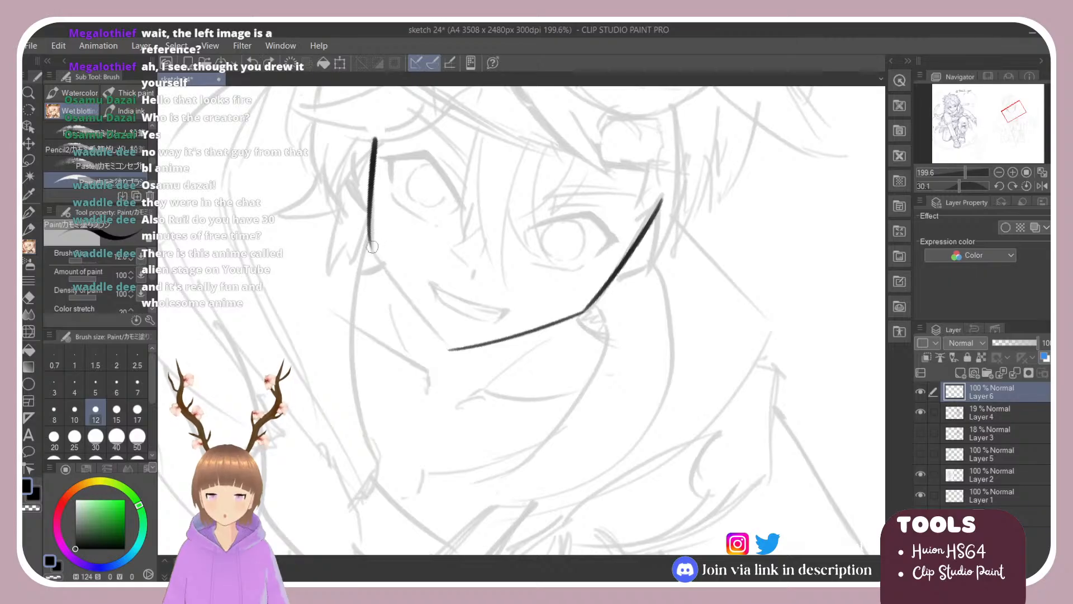
{"action": "left_click_drag", "start_coordinate": [370, 244], "coordinate": [446, 348]}
{"action": "key", "text": "ctrl+z"}
{"action": "left_click_drag", "start_coordinate": [370, 244], "coordinate": [449, 350]}
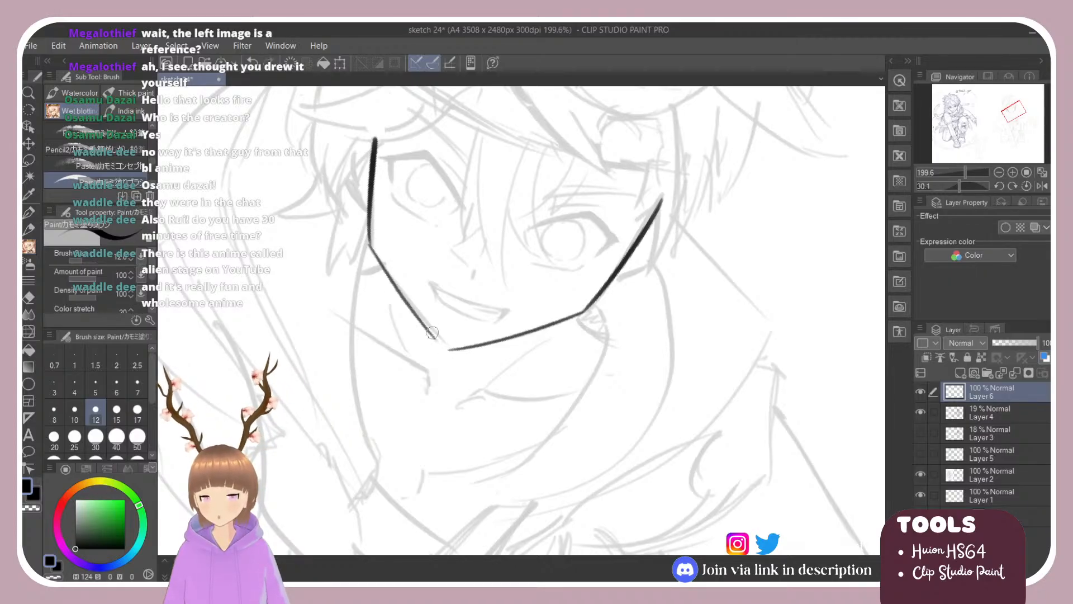
{"action": "key", "text": "ctrl+z"}
{"action": "left_click_drag", "start_coordinate": [371, 245], "coordinate": [439, 338]}
{"action": "key", "text": "ctrl+z"}
{"action": "left_click_drag", "start_coordinate": [371, 246], "coordinate": [437, 338]}
{"action": "key", "text": "ctrl+z"}
{"action": "left_click_drag", "start_coordinate": [371, 243], "coordinate": [440, 338]}
{"action": "key", "text": "ctrl+z"}
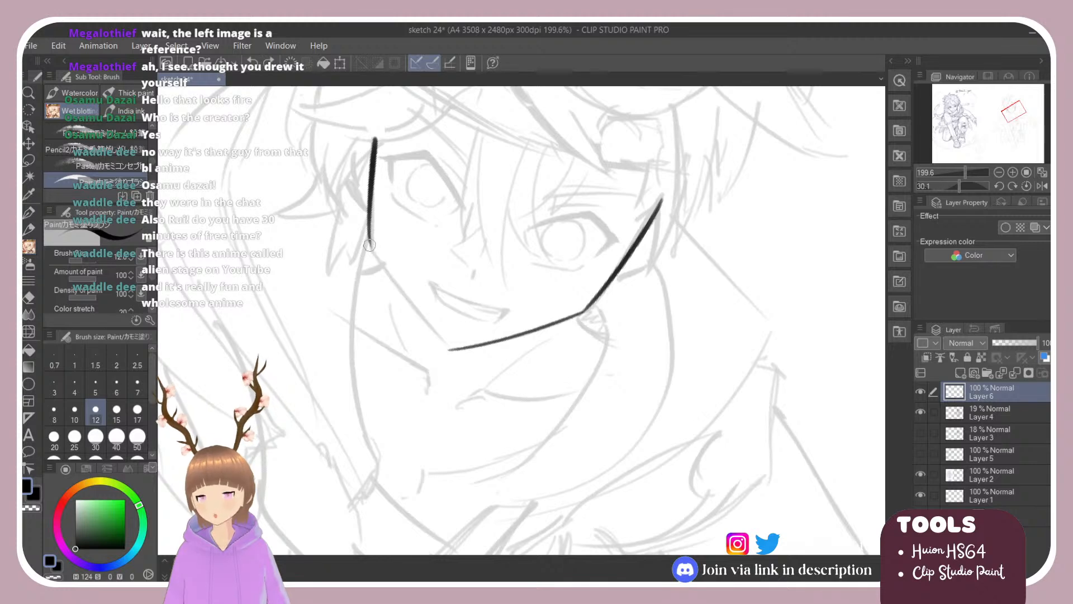
{"action": "left_click_drag", "start_coordinate": [370, 244], "coordinate": [440, 336]}
Ink the upper line of the smiling mouth and the short corner stroke at its right end.
{"action": "key", "text": "shift+space"}
{"action": "double_click", "coordinate": [402, 235]}
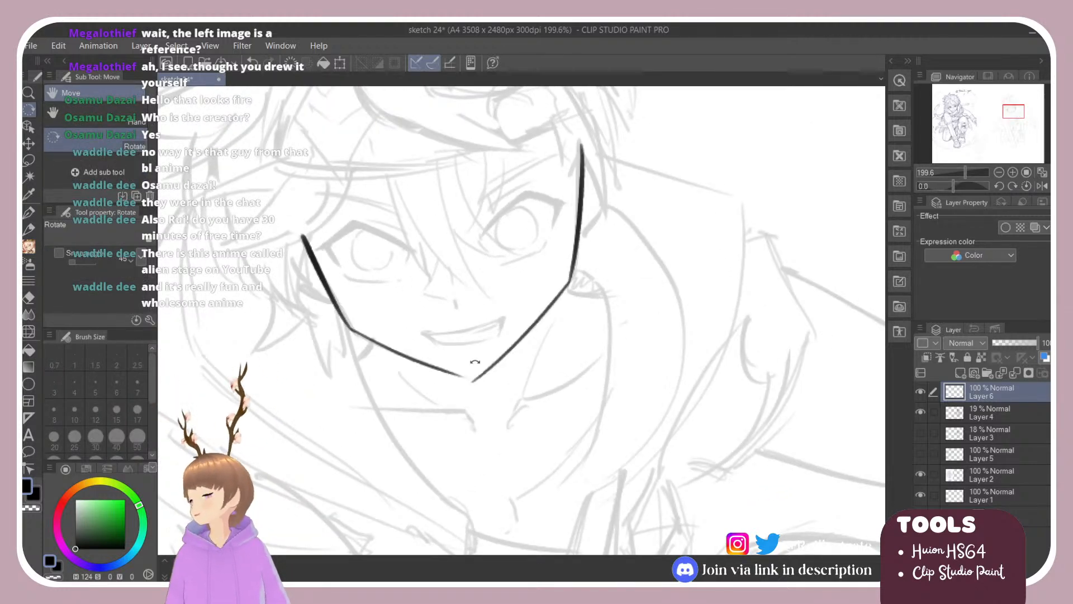
{"action": "scroll", "coordinate": [476, 362], "scroll_direction": "up", "scroll_amount": 2}
{"action": "key", "text": "b"}
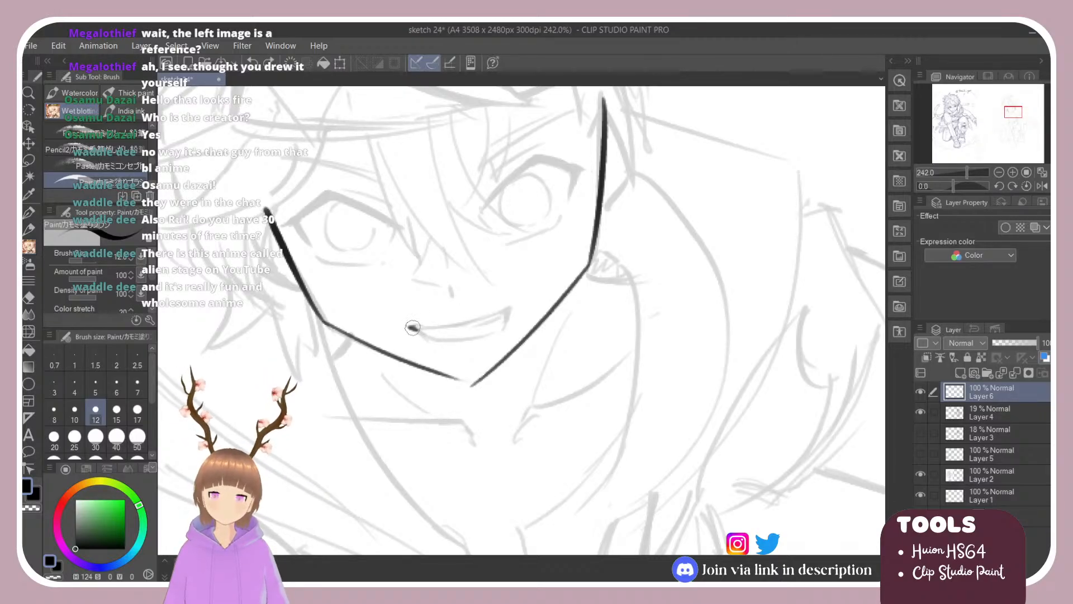
{"action": "left_click_drag", "start_coordinate": [413, 327], "coordinate": [479, 327]}
{"action": "key", "text": "ctrl+z"}
{"action": "mouse_move", "coordinate": [410, 328]}
{"action": "left_mouse_down"}
{"action": "mouse_move", "coordinate": [464, 328]}
{"action": "mouse_move", "coordinate": [482, 317]}
{"action": "mouse_move", "coordinate": [415, 326]}
{"action": "mouse_move", "coordinate": [443, 329]}
{"action": "mouse_move", "coordinate": [487, 308]}
{"action": "left_mouse_up"}
{"action": "key", "text": "ctrl+z"}
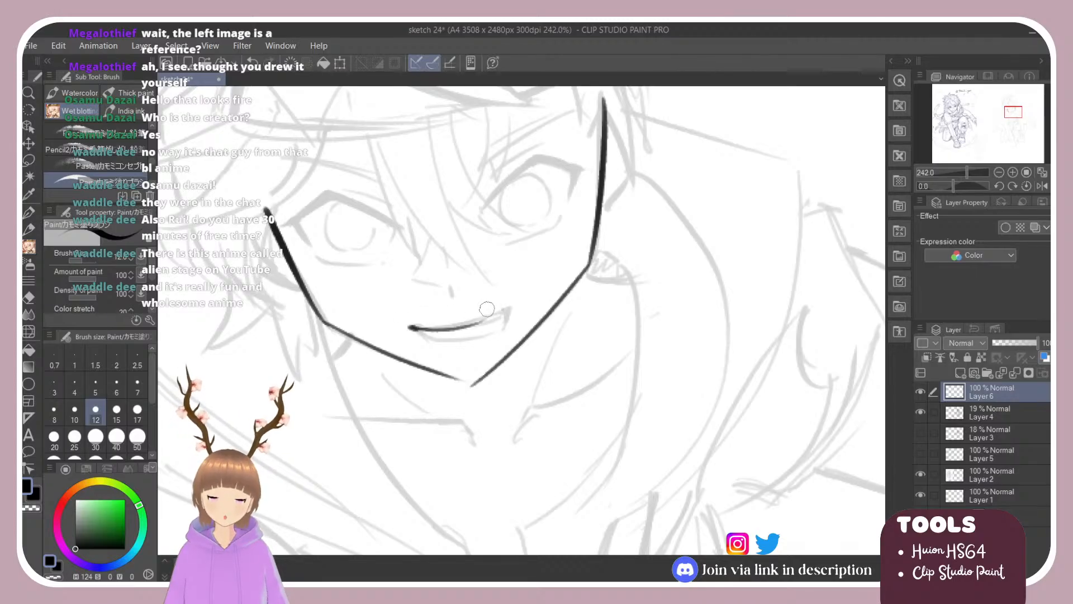
{"action": "left_click_drag", "start_coordinate": [413, 328], "coordinate": [503, 301]}
{"action": "key", "text": "ctrl+z"}
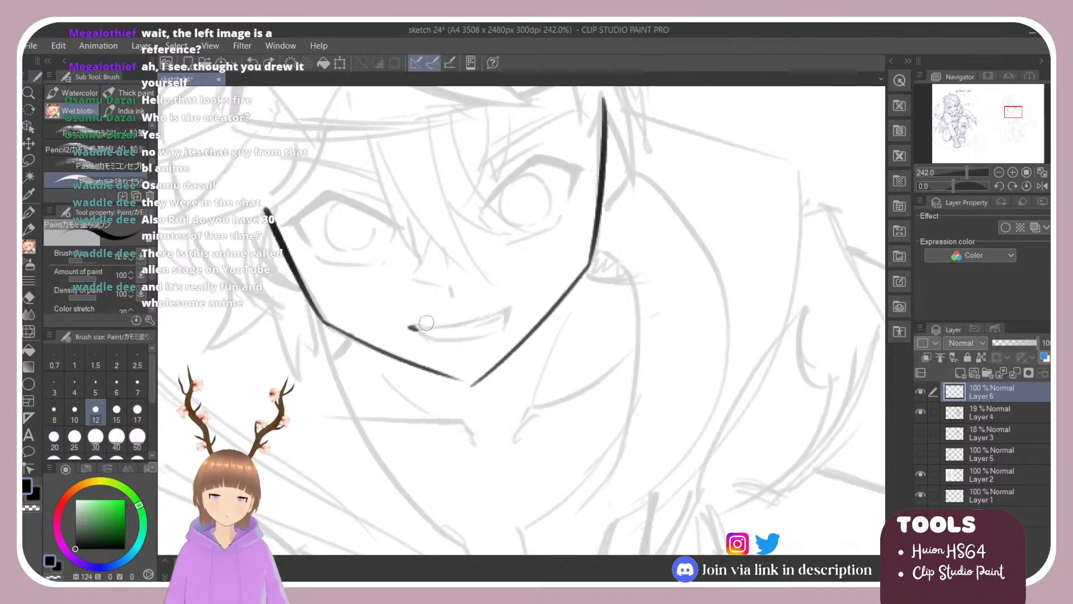
{"action": "mouse_move", "coordinate": [411, 328]}
{"action": "left_mouse_down"}
{"action": "mouse_move", "coordinate": [482, 321]}
{"action": "mouse_move", "coordinate": [509, 299]}
{"action": "left_mouse_up"}
{"action": "key", "text": "ctrl+z"}
{"action": "mouse_move", "coordinate": [412, 327]}
{"action": "left_mouse_down"}
{"action": "mouse_move", "coordinate": [449, 330]}
{"action": "mouse_move", "coordinate": [503, 304]}
{"action": "left_mouse_up"}
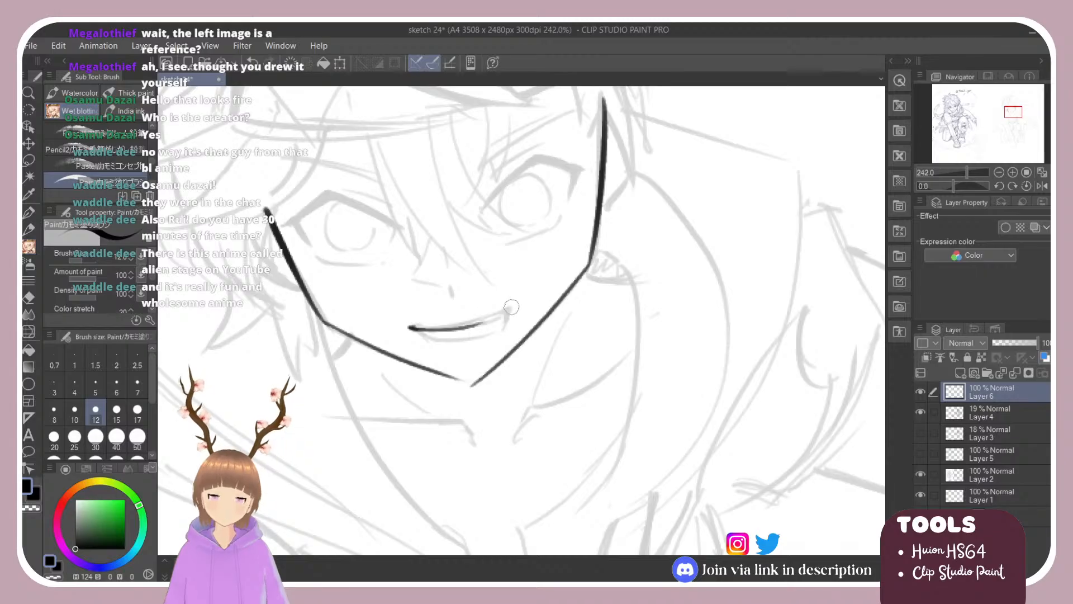
{"action": "key", "text": "ctrl+z"}
{"action": "left_click_drag", "start_coordinate": [411, 327], "coordinate": [504, 303]}
{"action": "key", "text": "ctrl+z"}
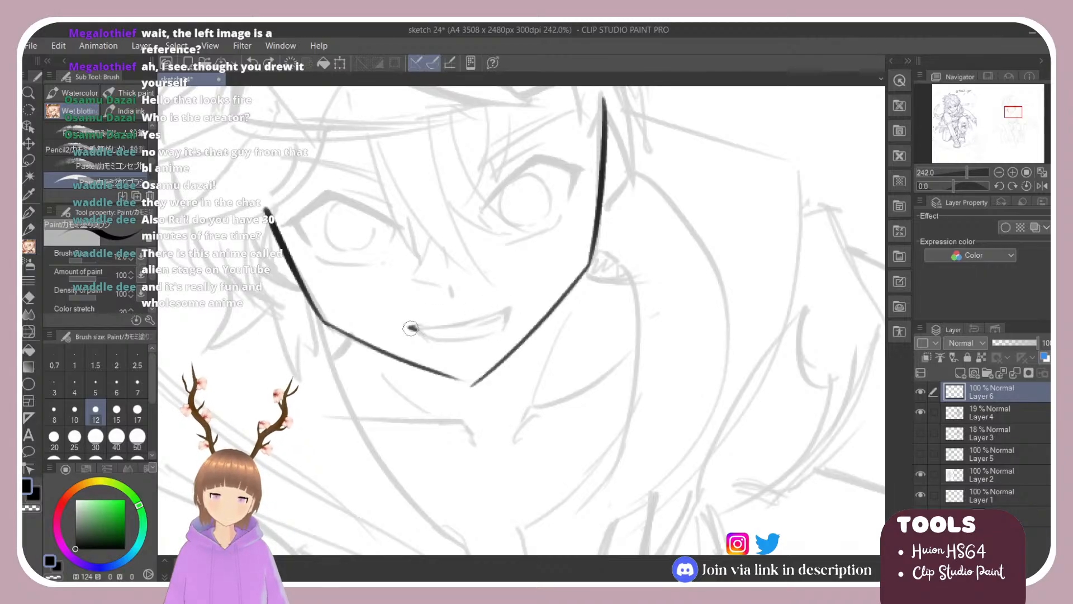
{"action": "mouse_move", "coordinate": [411, 328]}
{"action": "left_mouse_down"}
{"action": "mouse_move", "coordinate": [502, 306]}
{"action": "mouse_move", "coordinate": [504, 330]}
{"action": "left_mouse_up"}
{"action": "key", "text": "ctrl+z"}
{"action": "key", "text": "ctrl+z"}
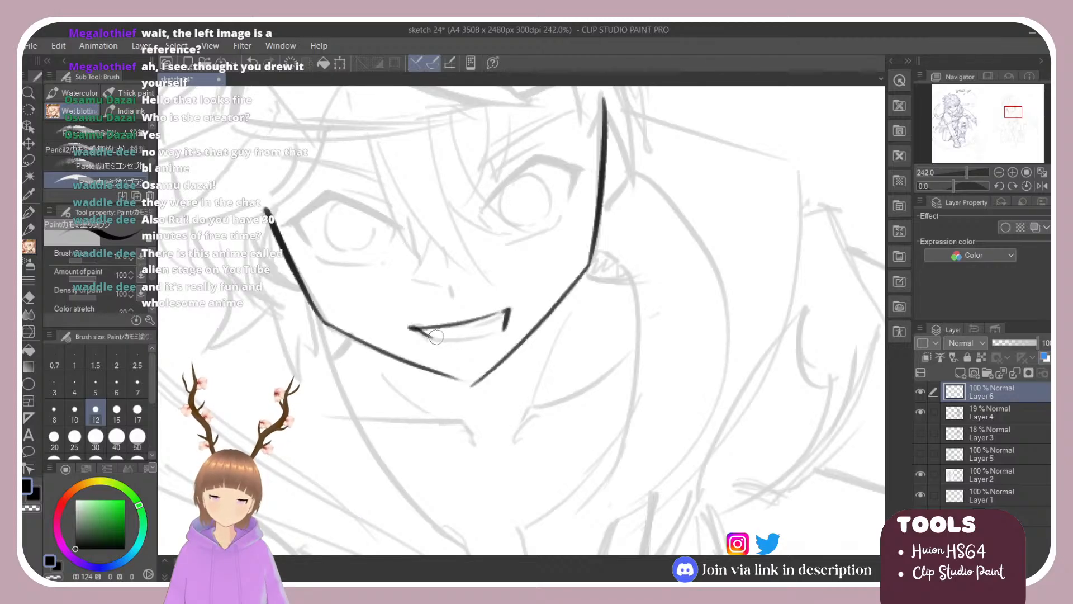
Ink the lower line of the mouth to close the open smile, adding a small inner line near the right corner.
{"action": "left_click_drag", "start_coordinate": [429, 334], "coordinate": [500, 332]}
{"action": "key", "text": "ctrl+z"}
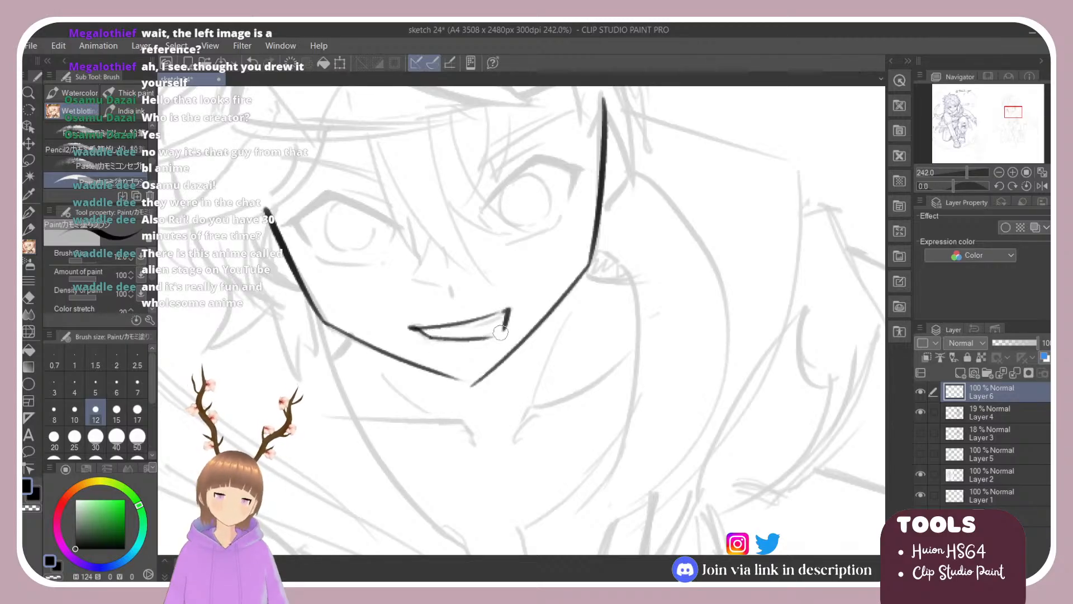
{"action": "key", "text": "ctrl+z"}
{"action": "left_click_drag", "start_coordinate": [434, 339], "coordinate": [501, 333]}
{"action": "key", "text": "ctrl+z"}
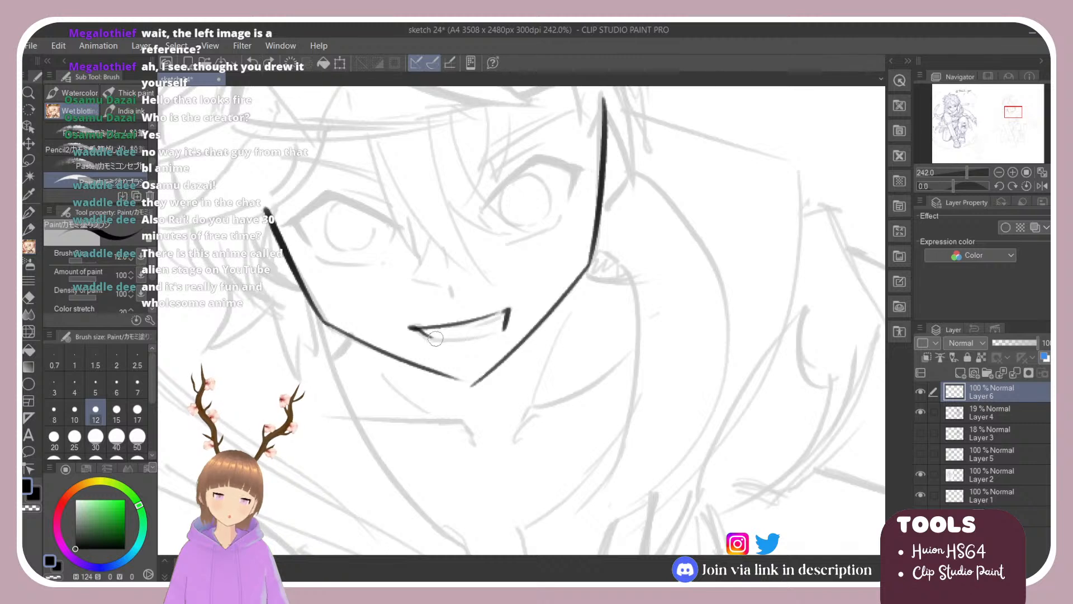
{"action": "mouse_move", "coordinate": [434, 338]}
{"action": "left_mouse_down"}
{"action": "mouse_move", "coordinate": [492, 334]}
{"action": "mouse_move", "coordinate": [444, 317]}
{"action": "left_mouse_up"}
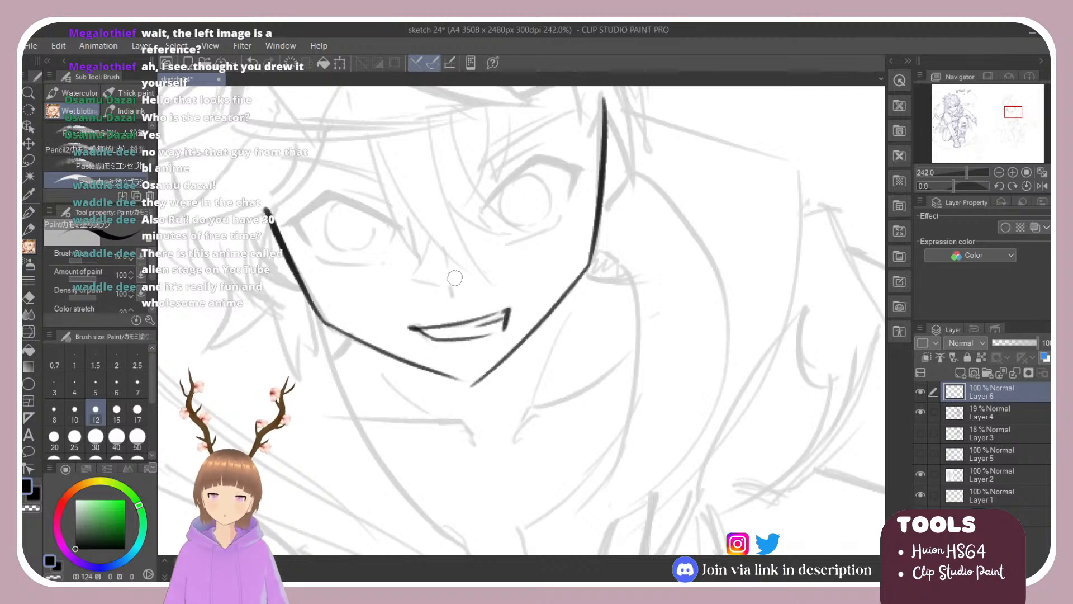
Ink the nose with two bridge lines, a tip mark and an underside stroke joining them.
{"action": "left_click_drag", "start_coordinate": [445, 249], "coordinate": [453, 296]}
{"action": "left_click_drag", "start_coordinate": [428, 241], "coordinate": [400, 280]}
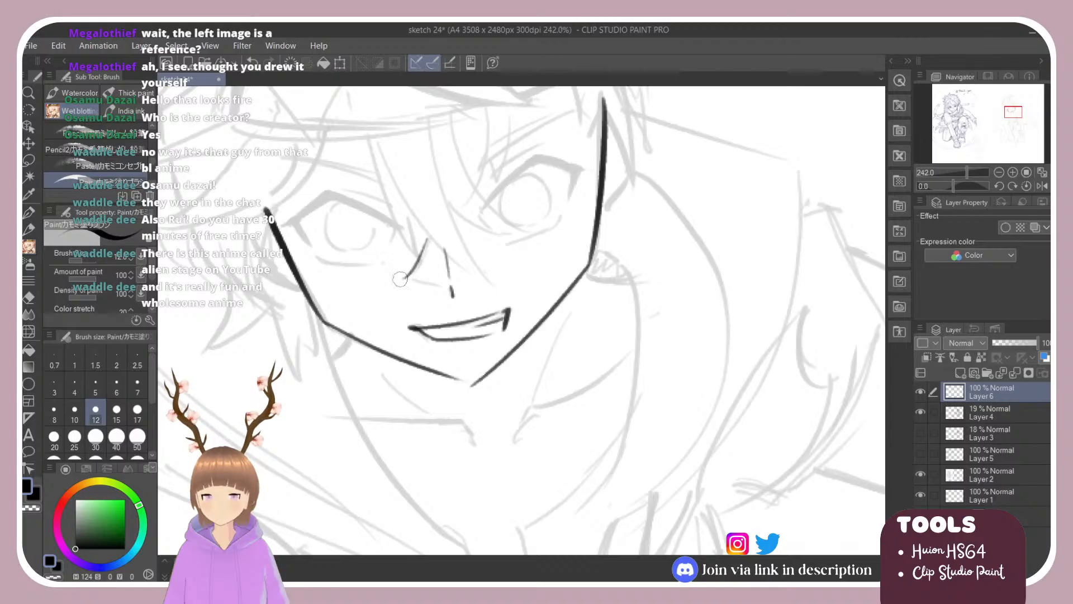
{"action": "key", "text": "ctrl+z"}
{"action": "left_click_drag", "start_coordinate": [429, 242], "coordinate": [412, 278]}
{"action": "left_click_drag", "start_coordinate": [412, 279], "coordinate": [452, 288]}
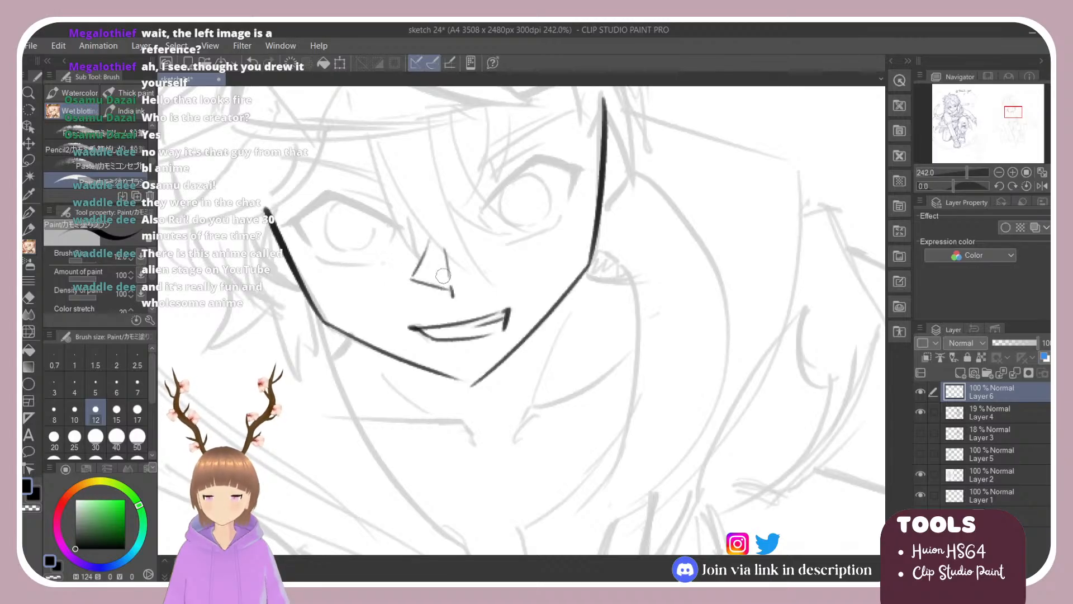
Undo the nose's second bridge line and underside stroke, keeping one bridge line and the tip mark.
{"action": "key", "text": "ctrl+z"}
{"action": "key", "text": "ctrl+z"}
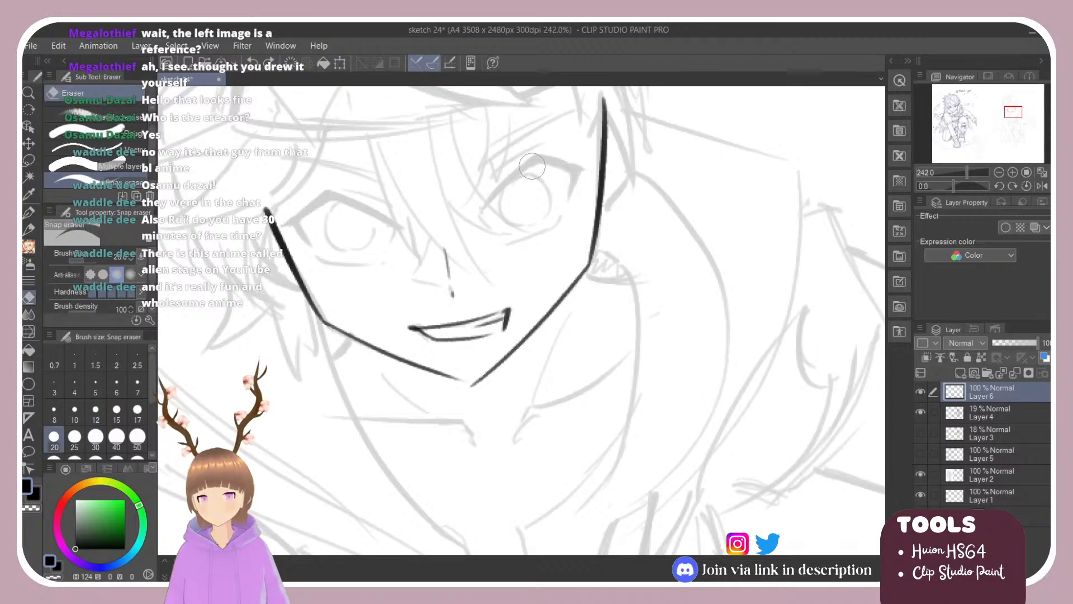
Try to ink the inner slope of the right eye's upper lash line with the canvas upright.
{"action": "left_click_drag", "start_coordinate": [535, 158], "coordinate": [487, 199]}
{"action": "key", "text": "ctrl+z"}
{"action": "left_click_drag", "start_coordinate": [535, 157], "coordinate": [482, 205]}
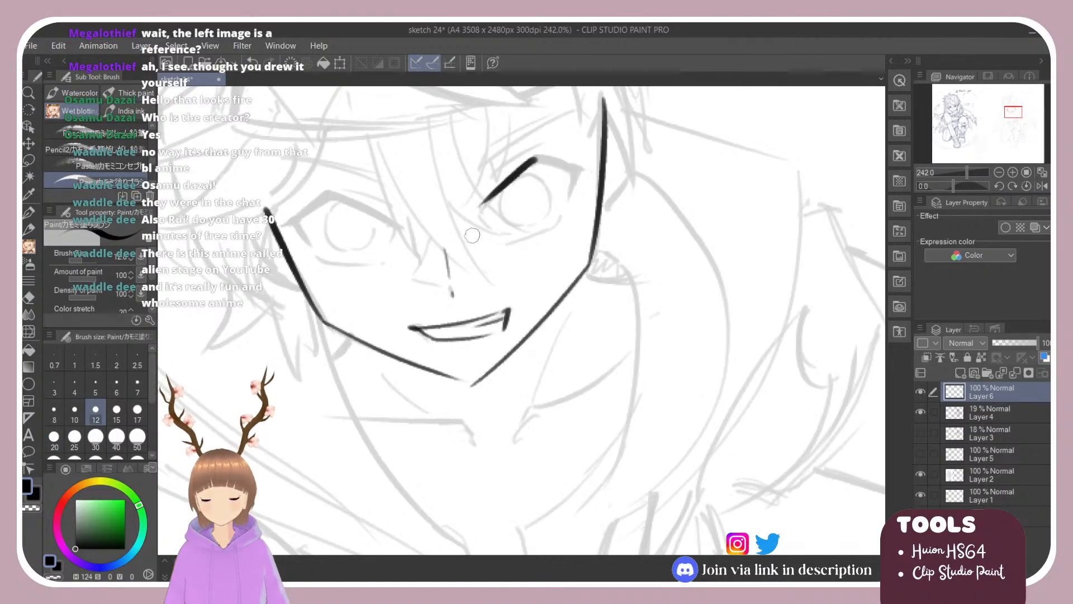
{"action": "key", "text": "ctrl+z"}
{"action": "left_click_drag", "start_coordinate": [536, 157], "coordinate": [485, 203]}
{"action": "key", "text": "ctrl+z"}
{"action": "left_click_drag", "start_coordinate": [537, 158], "coordinate": [472, 215]}
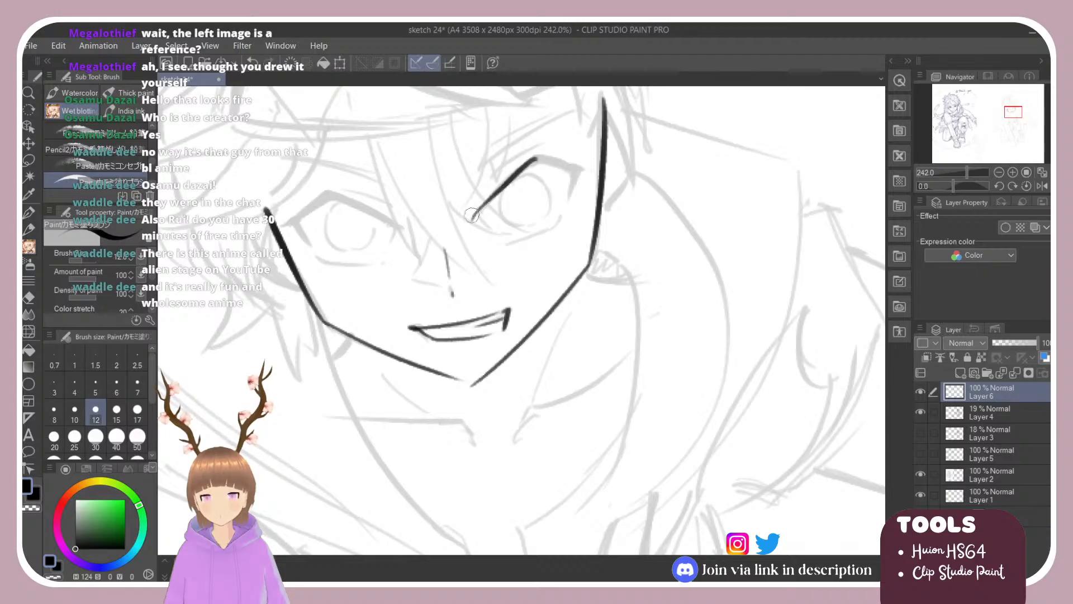
{"action": "key", "text": "ctrl+z"}
{"action": "left_click_drag", "start_coordinate": [539, 157], "coordinate": [491, 193]}
{"action": "left_click_drag", "start_coordinate": [531, 163], "coordinate": [475, 217]}
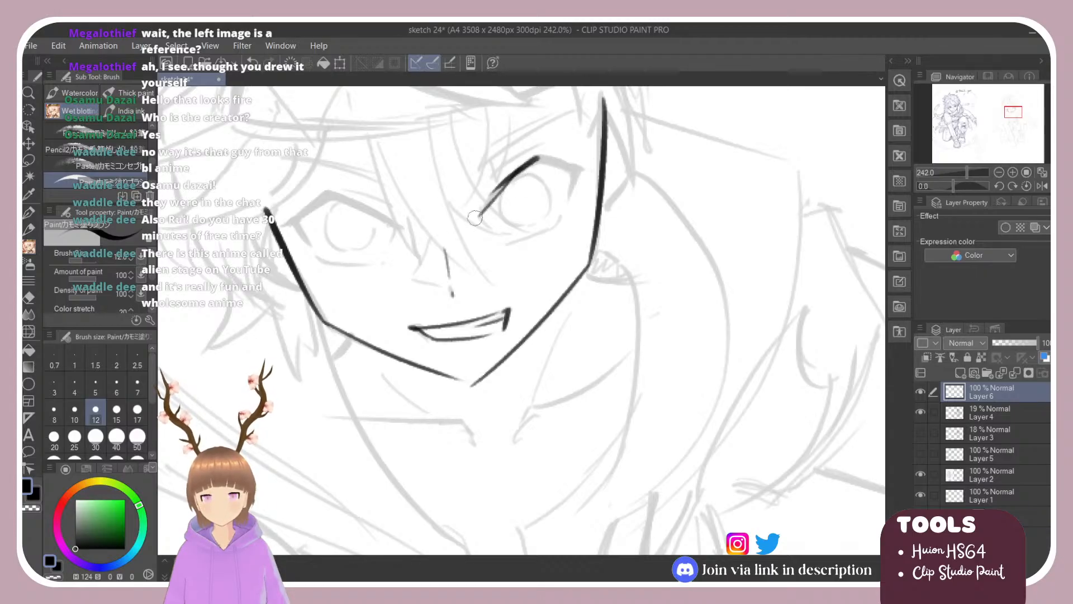
{"action": "key", "text": "ctrl+z"}
{"action": "key", "text": "ctrl+z"}
{"action": "left_click_drag", "start_coordinate": [538, 159], "coordinate": [466, 232]}
{"action": "key", "text": "ctrl+z"}
{"action": "key", "text": "ctrl+z"}
{"action": "left_click_drag", "start_coordinate": [538, 158], "coordinate": [471, 210]}
{"action": "key", "text": "ctrl+z"}
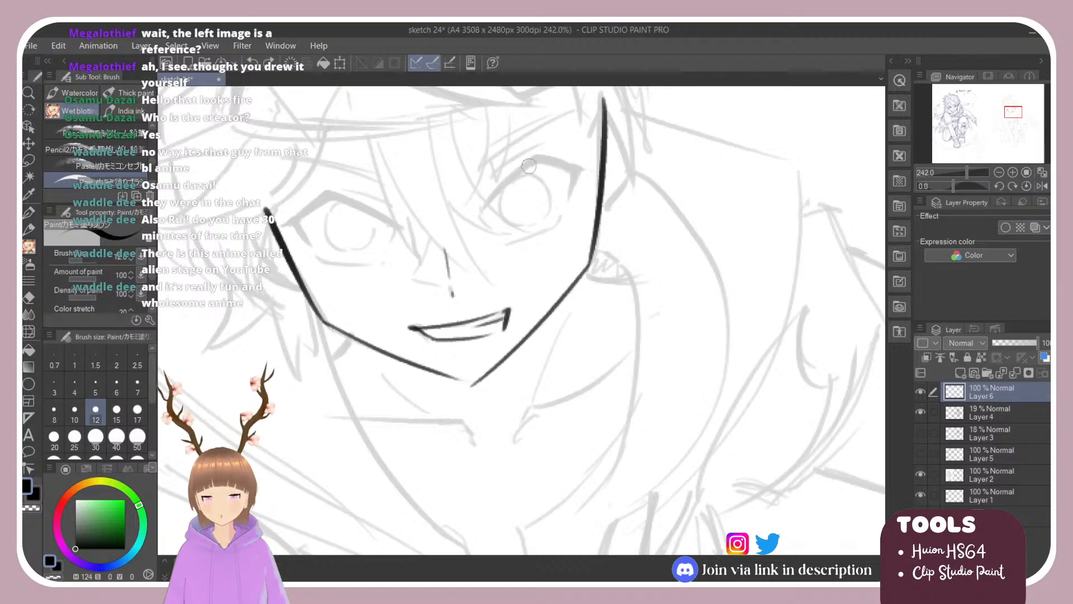
{"action": "left_click_drag", "start_coordinate": [538, 158], "coordinate": [492, 193]}
{"action": "key", "text": "ctrl+z"}
Rotate the canvas and ink the inner slope of the right eye's upper lash line as one tapering stroke.
{"action": "key", "text": "r"}
{"action": "mouse_move", "coordinate": [547, 146]}
{"action": "left_mouse_down"}
{"action": "mouse_move", "coordinate": [469, 120]}
{"action": "mouse_move", "coordinate": [370, 144]}
{"action": "mouse_move", "coordinate": [412, 274]}
{"action": "left_mouse_up"}
{"action": "key", "text": "b"}
{"action": "key", "text": "ctrl+z"}
{"action": "left_click_drag", "start_coordinate": [415, 195], "coordinate": [414, 283]}
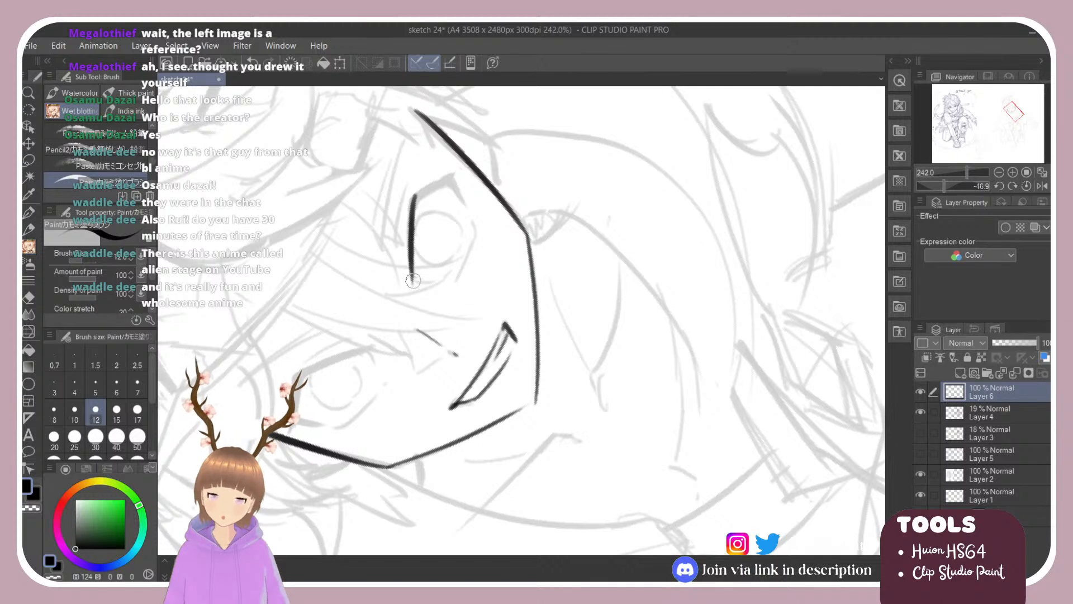
{"action": "key", "text": "ctrl+z"}
{"action": "left_click_drag", "start_coordinate": [414, 195], "coordinate": [415, 281]}
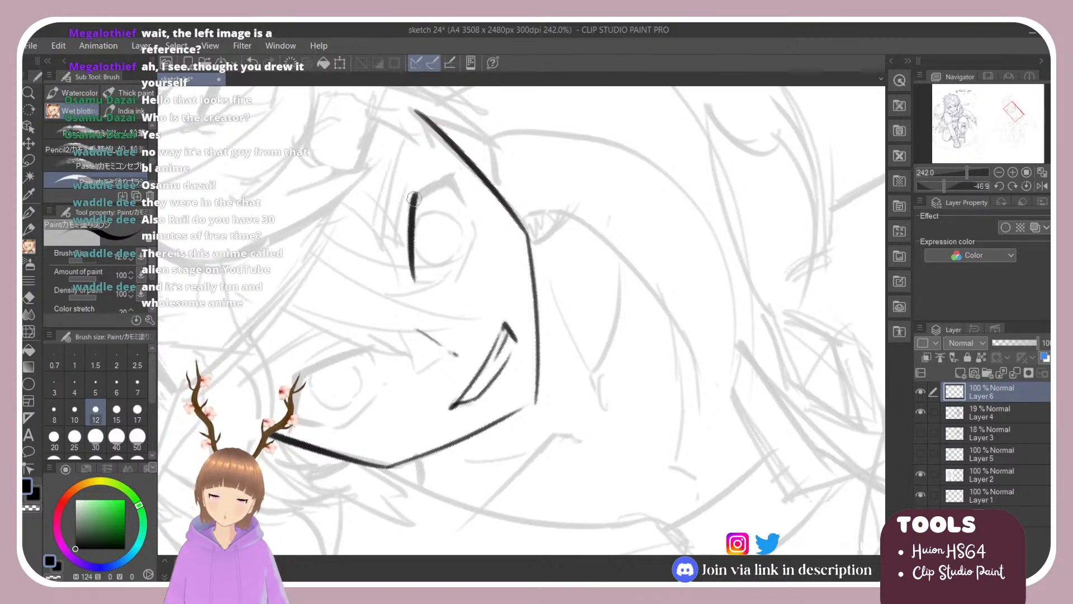
Ink the short outer segment of the right eye's upper lash line from its peak, tidy the corner and straighten the canvas.
{"action": "left_click_drag", "start_coordinate": [414, 198], "coordinate": [452, 178]}
{"action": "key", "text": "ctrl+z"}
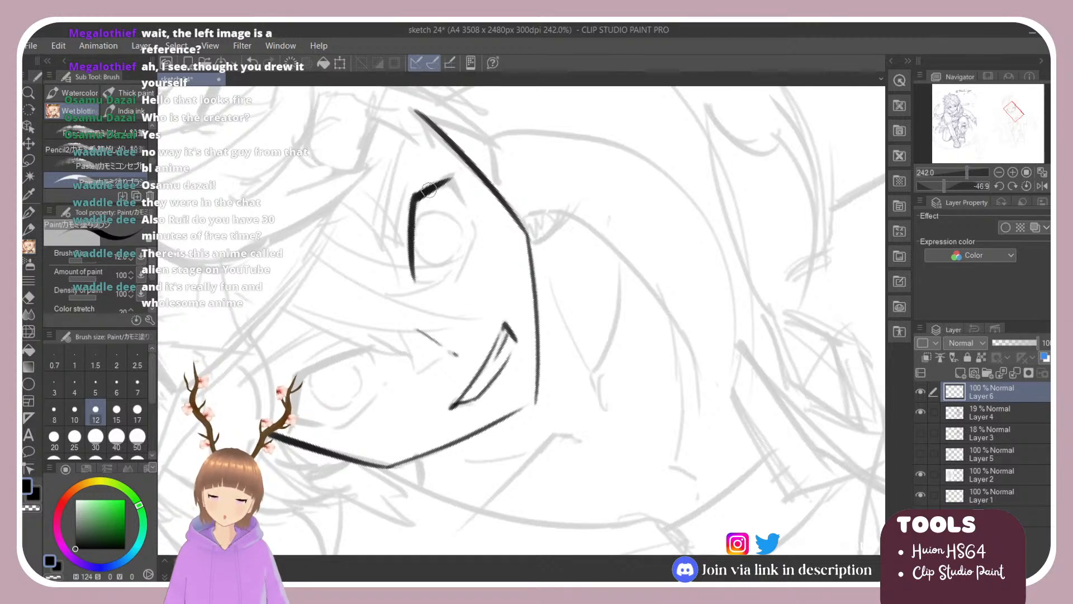
{"action": "key", "text": "e"}
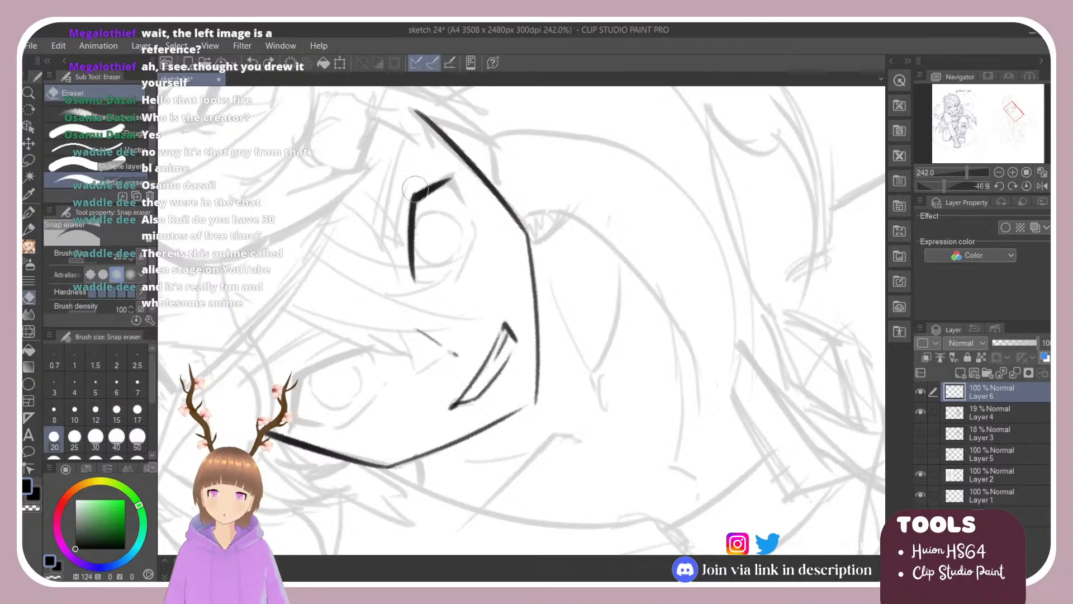
{"action": "key", "text": "b"}
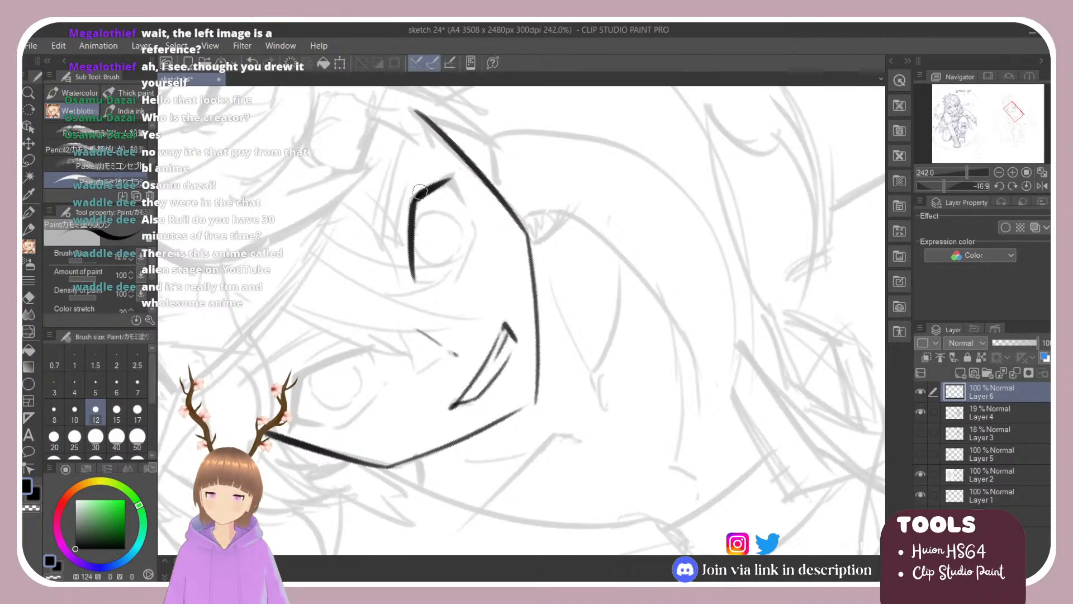
{"action": "mouse_move", "coordinate": [420, 192]}
{"action": "left_mouse_down"}
{"action": "mouse_move", "coordinate": [412, 206]}
{"action": "mouse_move", "coordinate": [453, 172]}
{"action": "left_mouse_up"}
{"action": "key", "text": "ctrl+z"}
{"action": "key", "text": "r"}
{"action": "left_click_drag", "start_coordinate": [494, 219], "coordinate": [558, 220]}
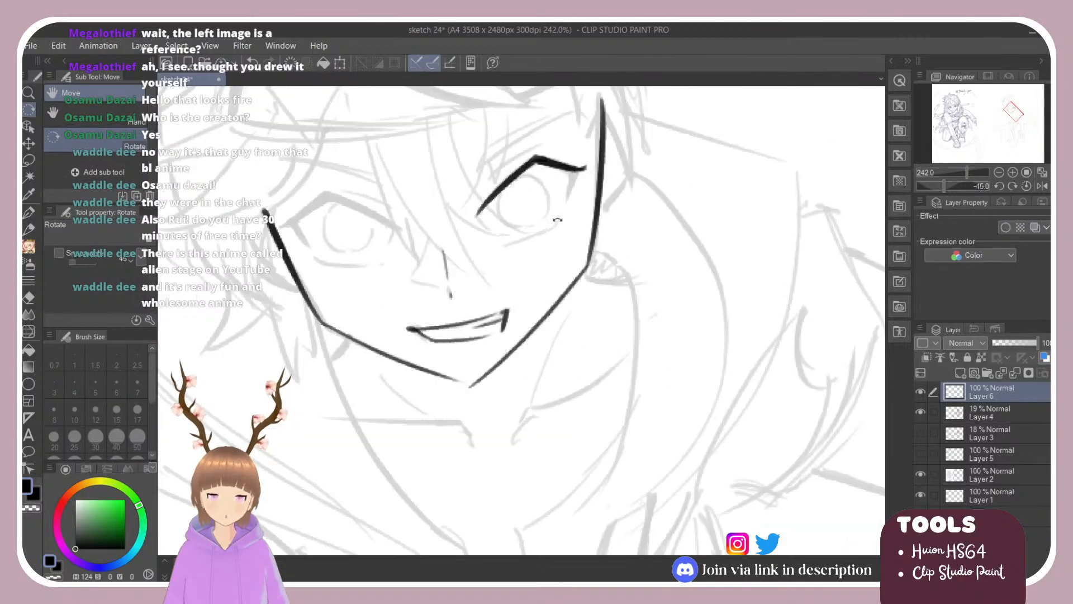
{"action": "key", "text": "e"}
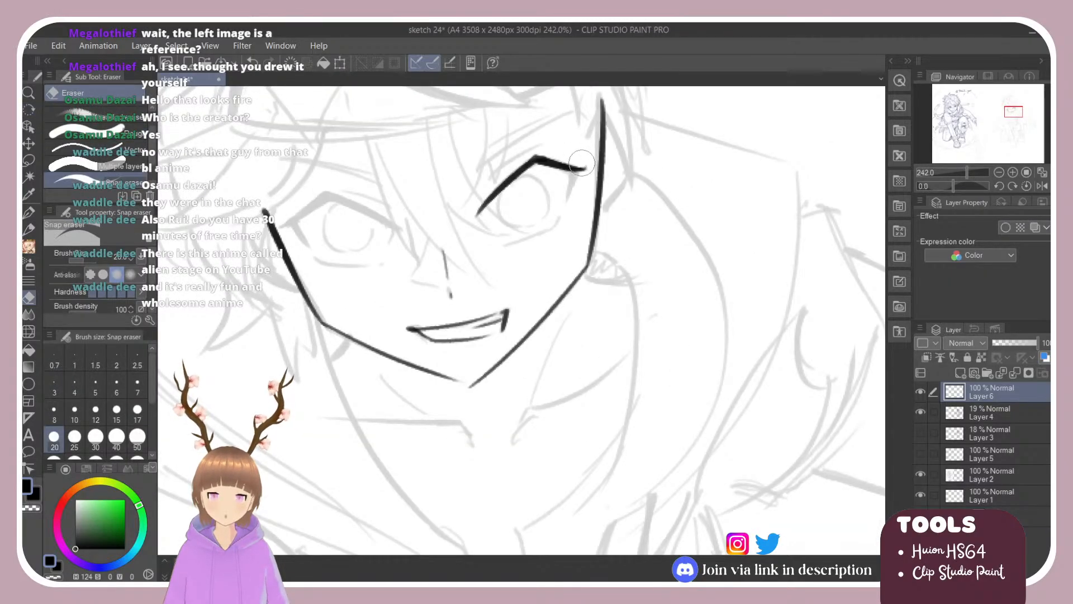
{"action": "key", "text": "b"}
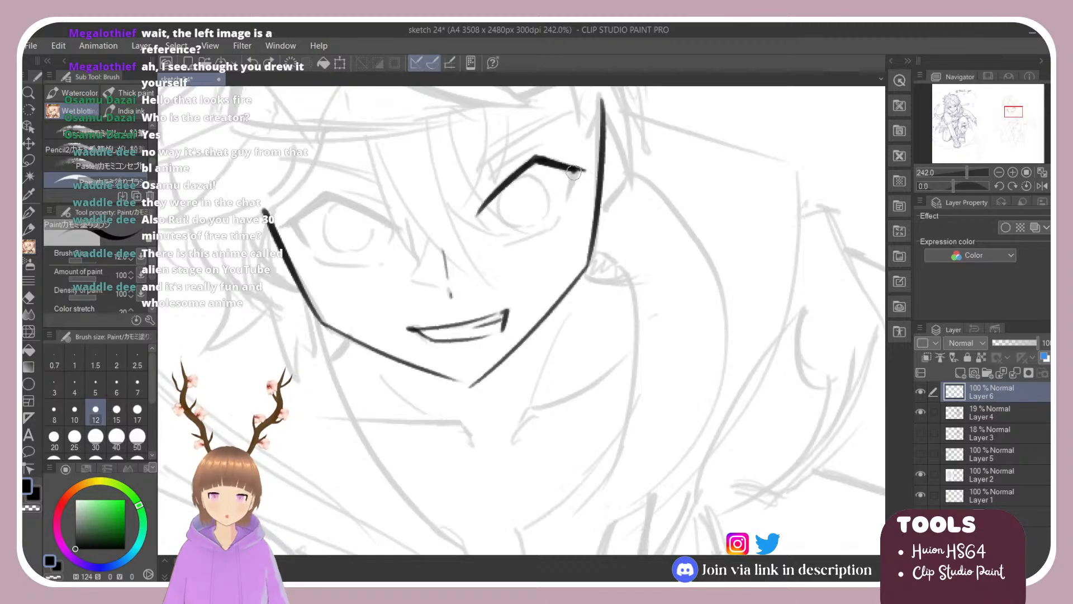
Ink the downward stroke at the right eye's outer corner and the short broken lower lash line.
{"action": "left_click_drag", "start_coordinate": [575, 174], "coordinate": [567, 197]}
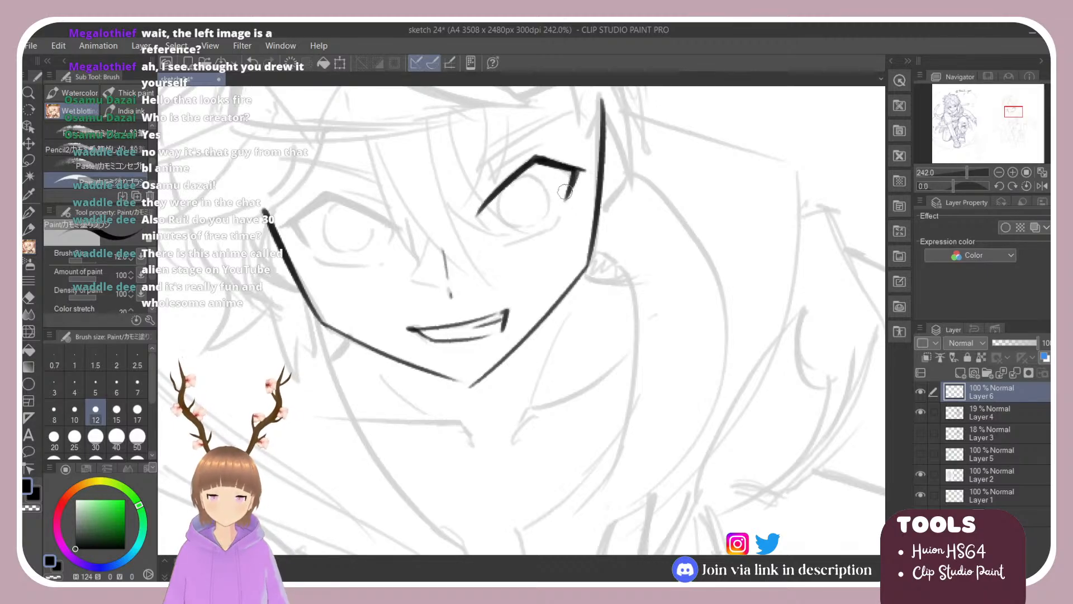
{"action": "mouse_move", "coordinate": [508, 241]}
{"action": "left_mouse_down"}
{"action": "mouse_move", "coordinate": [548, 219]}
{"action": "mouse_move", "coordinate": [553, 228]}
{"action": "left_mouse_up"}
{"action": "key", "text": "ctrl+z"}
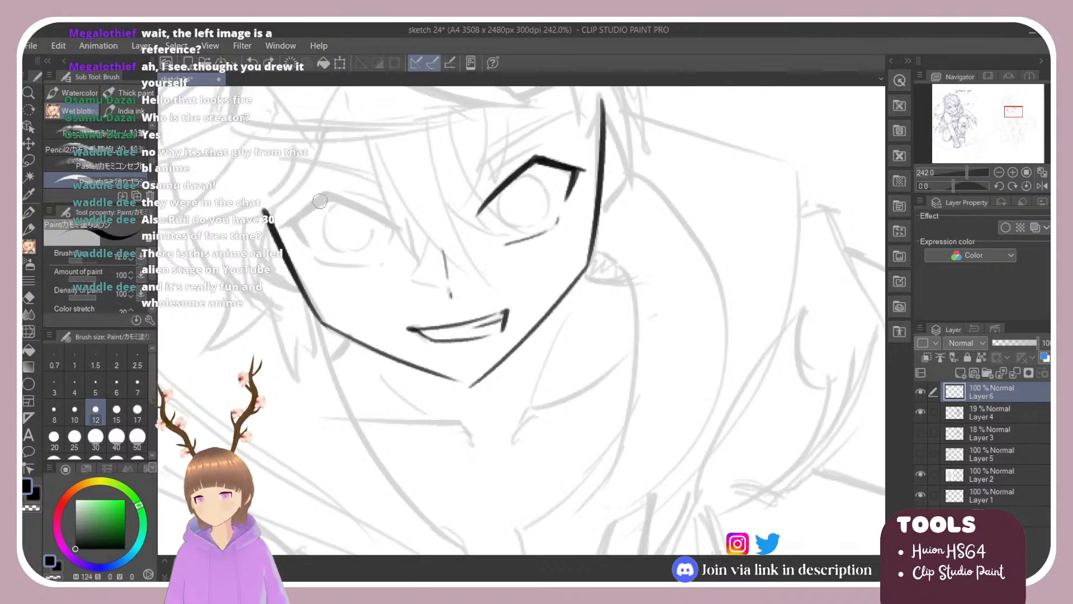
Ink the outer slope of the left eye's upper lash line, retrying the stroke until it tapers cleanly.
{"action": "left_click_drag", "start_coordinate": [324, 197], "coordinate": [284, 224]}
{"action": "key", "text": "ctrl+z"}
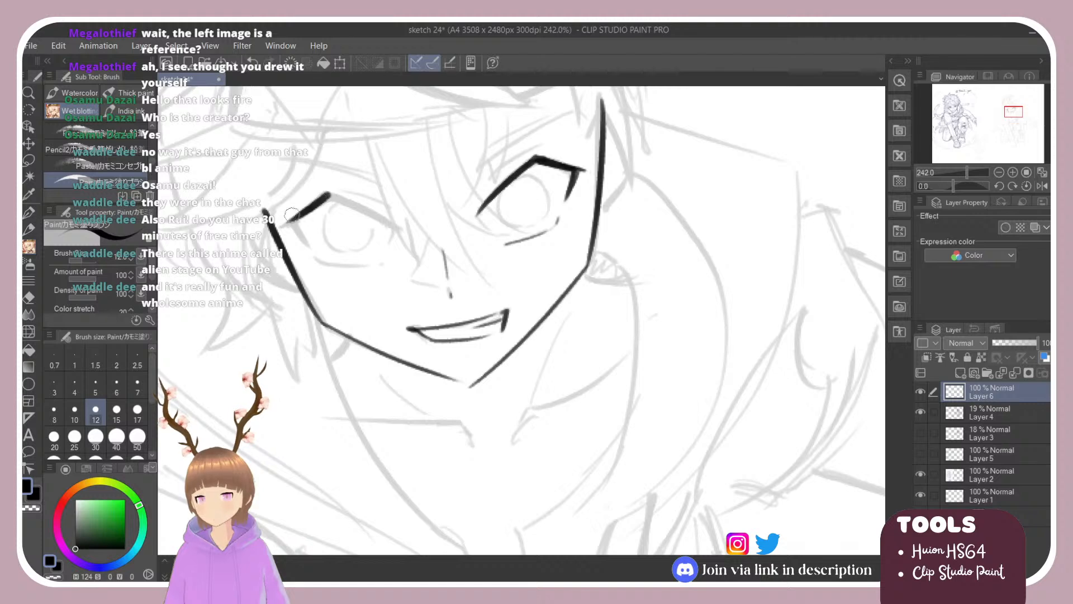
{"action": "left_click_drag", "start_coordinate": [327, 196], "coordinate": [287, 225]}
{"action": "key", "text": "ctrl+z"}
{"action": "left_click_drag", "start_coordinate": [327, 196], "coordinate": [276, 226]}
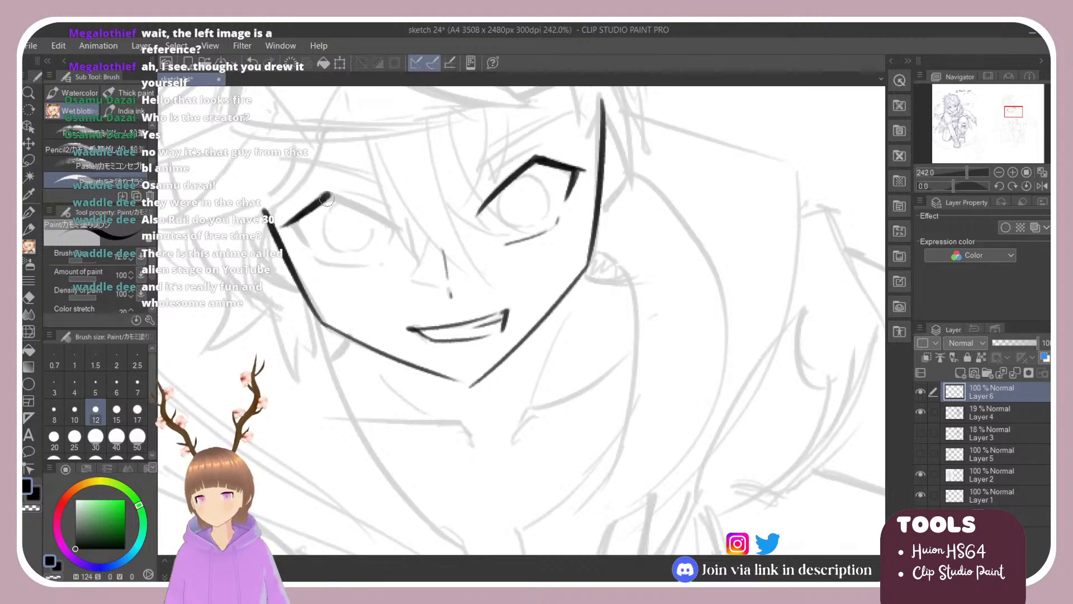
Tilt the canvas and ink the inner slope of the left eye's upper lash line from the peak toward the nose.
{"action": "key", "text": "shift+space"}
{"action": "left_click_drag", "start_coordinate": [609, 120], "coordinate": [676, 172]}
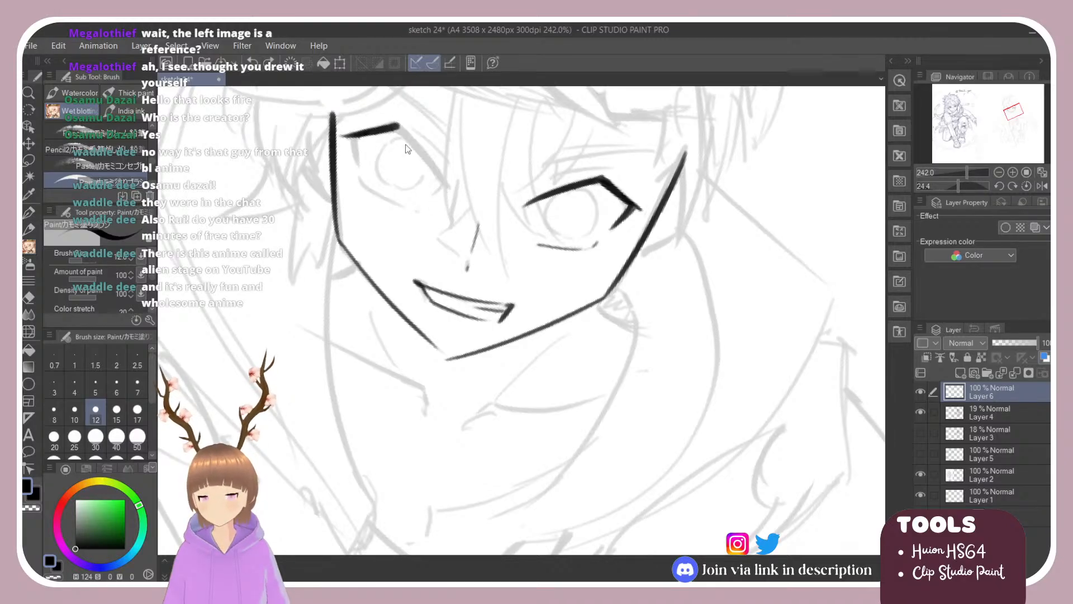
{"action": "left_click_drag", "start_coordinate": [397, 127], "coordinate": [454, 194]}
{"action": "key", "text": "ctrl+z"}
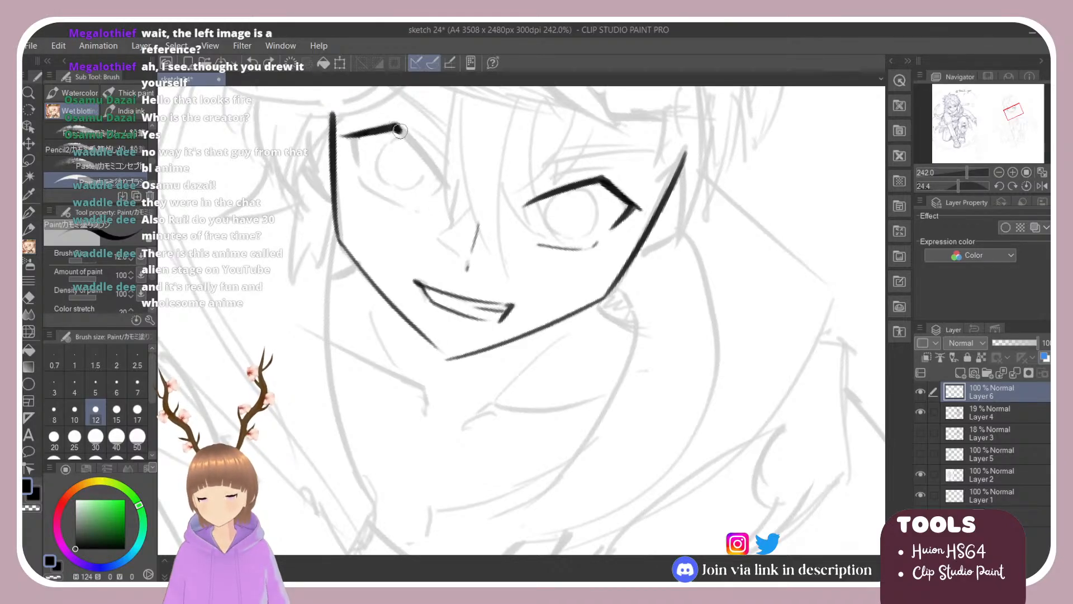
{"action": "left_click_drag", "start_coordinate": [396, 127], "coordinate": [450, 192]}
Clean up the peak of the left eye's upper lash line with the eraser, turning the canvas as needed.
{"action": "key", "text": "r"}
{"action": "mouse_move", "coordinate": [379, 115]}
{"action": "left_mouse_down"}
{"action": "mouse_move", "coordinate": [290, 186]}
{"action": "mouse_move", "coordinate": [285, 218]}
{"action": "mouse_move", "coordinate": [297, 201]}
{"action": "mouse_move", "coordinate": [278, 246]}
{"action": "left_mouse_up"}
{"action": "key", "text": "e"}
{"action": "key", "text": "r"}
{"action": "key", "text": "e"}
{"action": "key", "text": "r"}
{"action": "key", "text": "b"}
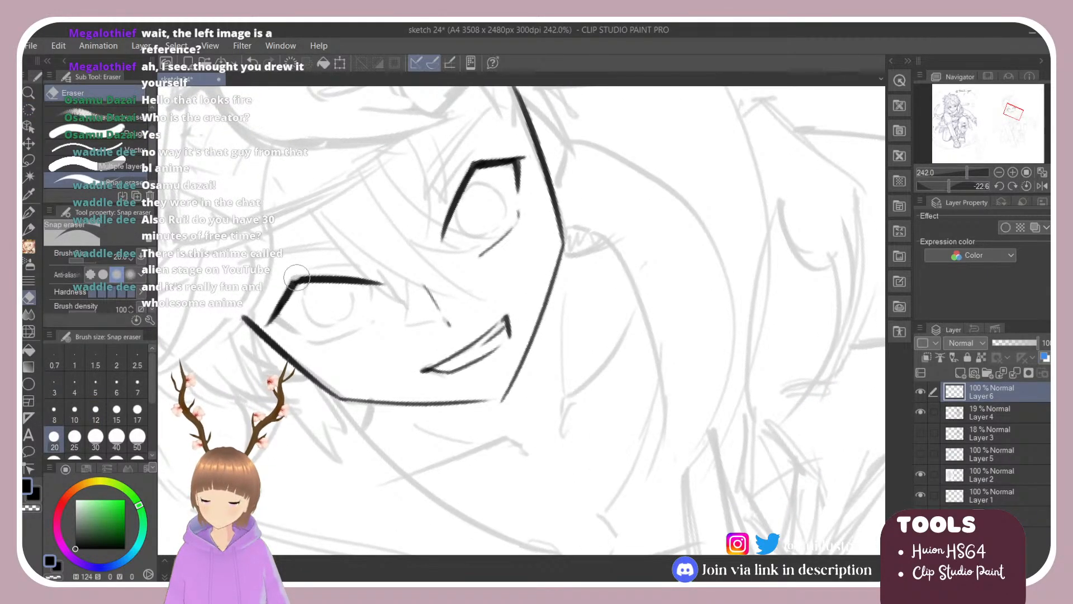
{"action": "mouse_move", "coordinate": [294, 278]}
{"action": "left_mouse_down"}
{"action": "mouse_move", "coordinate": [272, 314]}
{"action": "mouse_move", "coordinate": [272, 283]}
{"action": "mouse_move", "coordinate": [313, 199]}
{"action": "mouse_move", "coordinate": [353, 195]}
{"action": "left_mouse_up"}
{"action": "key", "text": "r"}
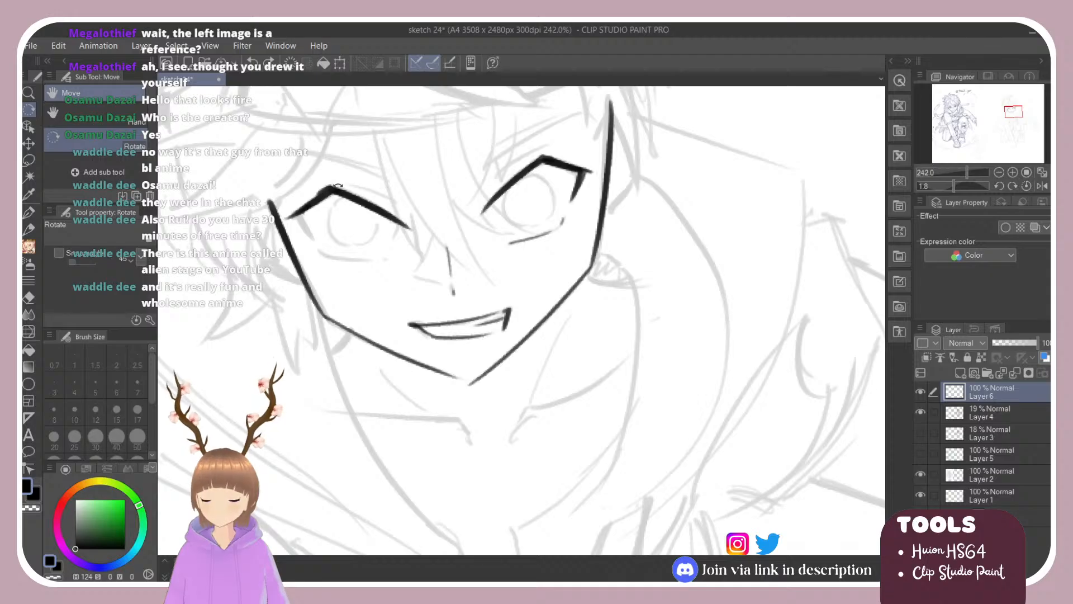
{"action": "key", "text": "b"}
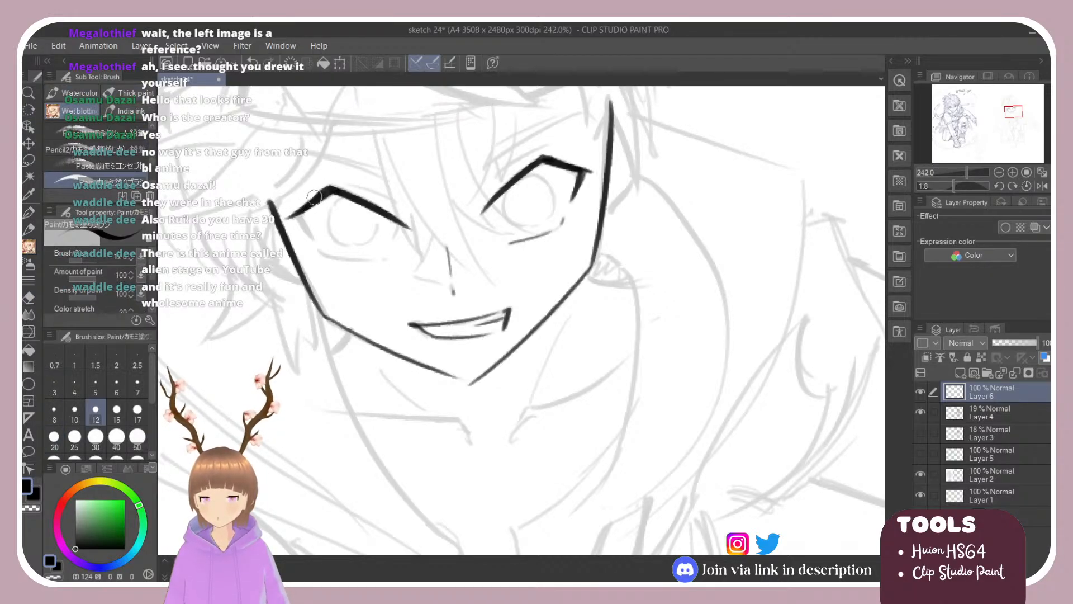
Ink the left eye's outer corner stroke and its broken lower lash line, and return the canvas to upright.
{"action": "key", "text": "r"}
{"action": "left_click_drag", "start_coordinate": [315, 259], "coordinate": [326, 229]}
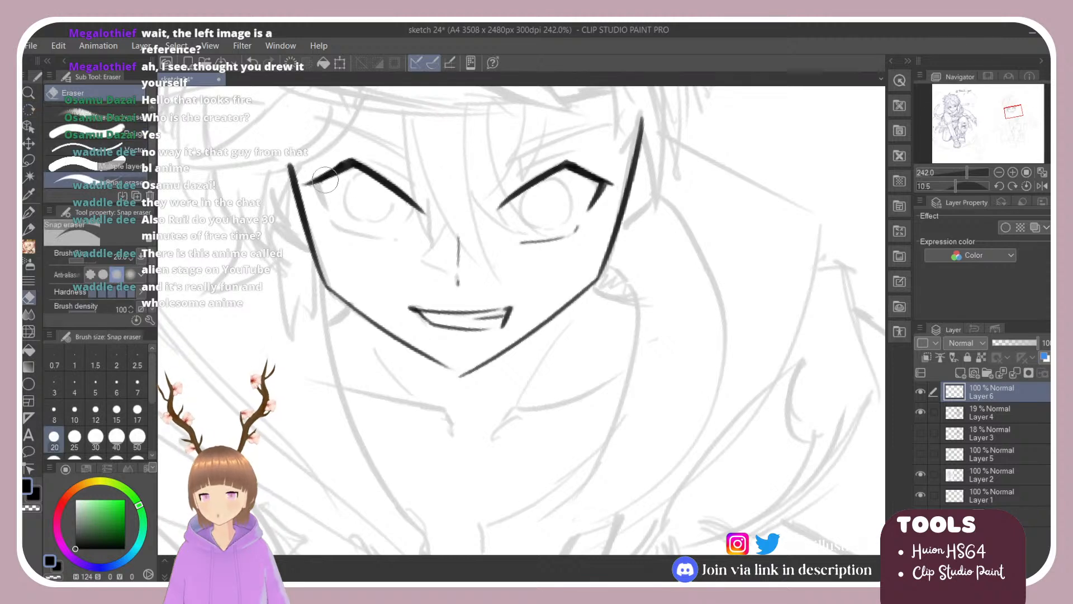
{"action": "mouse_move", "coordinate": [316, 185]}
{"action": "left_mouse_down"}
{"action": "mouse_move", "coordinate": [332, 218]}
{"action": "mouse_move", "coordinate": [363, 201]}
{"action": "mouse_move", "coordinate": [385, 163]}
{"action": "mouse_move", "coordinate": [430, 193]}
{"action": "mouse_move", "coordinate": [392, 179]}
{"action": "mouse_move", "coordinate": [338, 203]}
{"action": "left_mouse_up"}
{"action": "key", "text": "ctrl+z"}
{"action": "key", "text": "r"}
{"action": "key", "text": "r"}
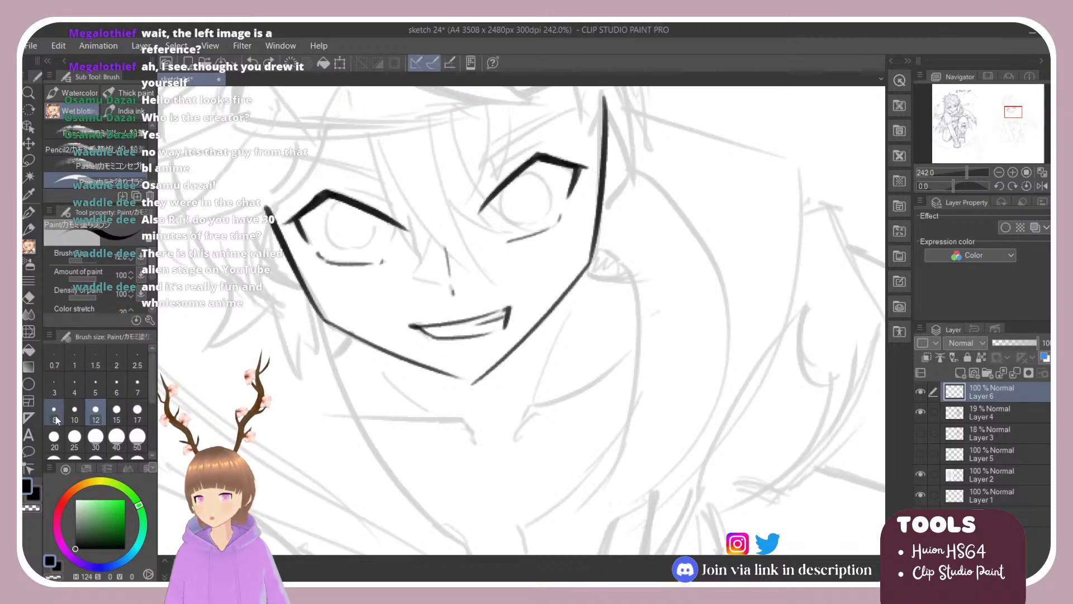
Set the brush size to 8 and ink the round iris outline of the left eye, redoing strokes until the circle closes cleanly.
{"action": "left_click", "coordinate": [54, 413]}
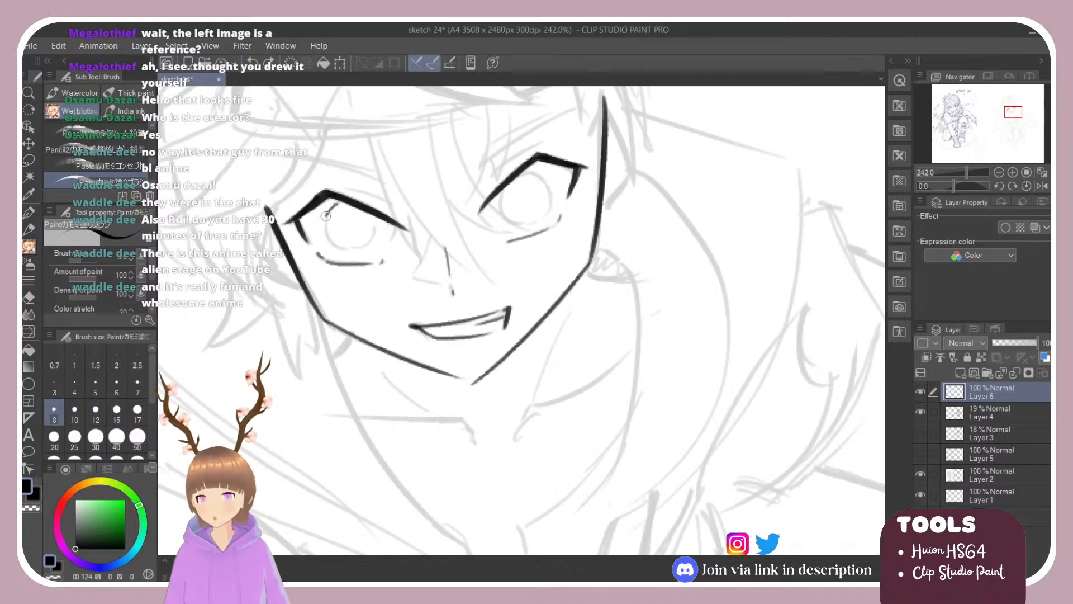
{"action": "mouse_move", "coordinate": [337, 202]}
{"action": "left_mouse_down"}
{"action": "mouse_move", "coordinate": [325, 223]}
{"action": "mouse_move", "coordinate": [345, 249]}
{"action": "left_mouse_up"}
{"action": "key", "text": "ctrl+z"}
{"action": "key", "text": "ctrl+z"}
{"action": "mouse_move", "coordinate": [339, 203]}
{"action": "left_mouse_down"}
{"action": "mouse_move", "coordinate": [345, 248]}
{"action": "mouse_move", "coordinate": [367, 245]}
{"action": "mouse_move", "coordinate": [376, 225]}
{"action": "mouse_move", "coordinate": [376, 235]}
{"action": "mouse_move", "coordinate": [350, 250]}
{"action": "mouse_move", "coordinate": [374, 213]}
{"action": "mouse_move", "coordinate": [349, 248]}
{"action": "mouse_move", "coordinate": [368, 238]}
{"action": "left_mouse_up"}
{"action": "key", "text": "ctrl+z"}
{"action": "key", "text": "ctrl+z"}
{"action": "key", "text": "ctrl+z"}
{"action": "key", "text": "ctrl+z"}
{"action": "key", "text": "ctrl+z"}
{"action": "key", "text": "ctrl+z"}
{"action": "key", "text": "ctrl+z"}
{"action": "key", "text": "ctrl+z"}
{"action": "key", "text": "ctrl+z"}
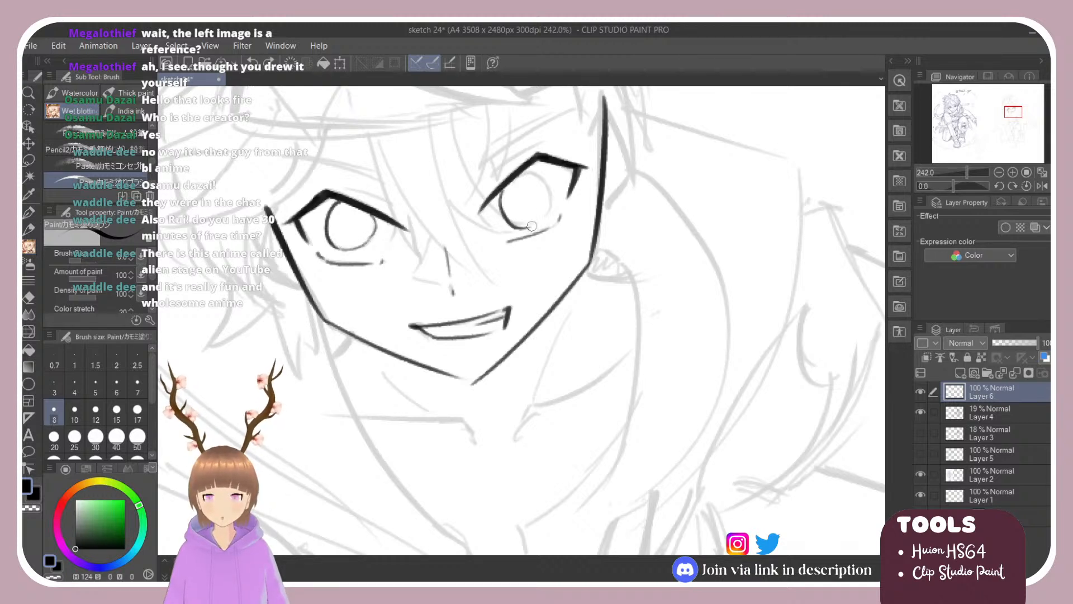
Ink the round iris outline of the right eye below the upper lash line, redoing uneven strokes.
{"action": "mouse_move", "coordinate": [505, 190]}
{"action": "left_mouse_down"}
{"action": "mouse_move", "coordinate": [515, 224]}
{"action": "mouse_move", "coordinate": [537, 218]}
{"action": "left_mouse_up"}
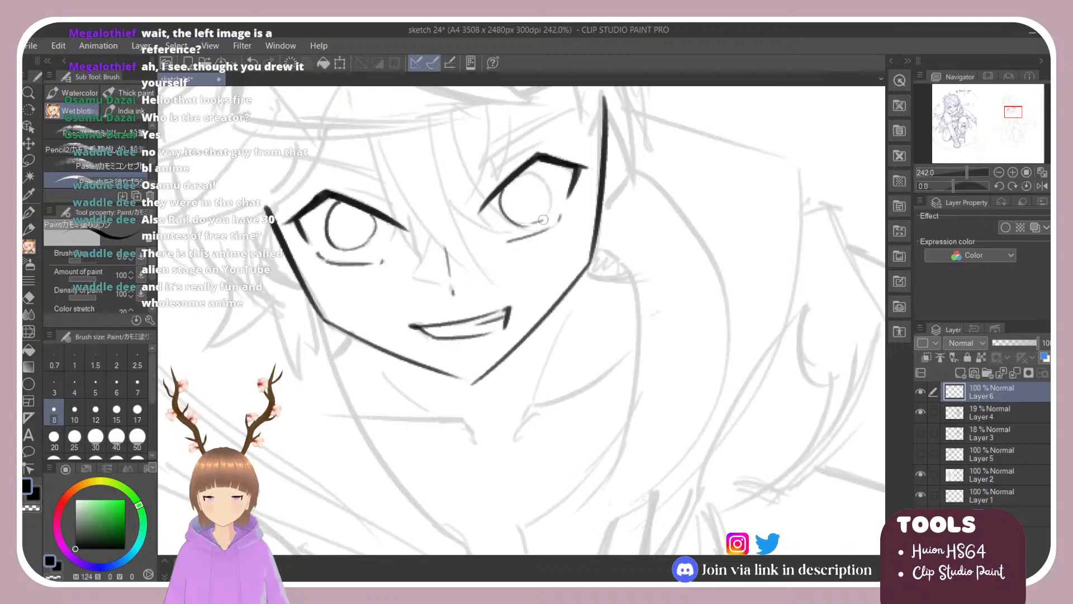
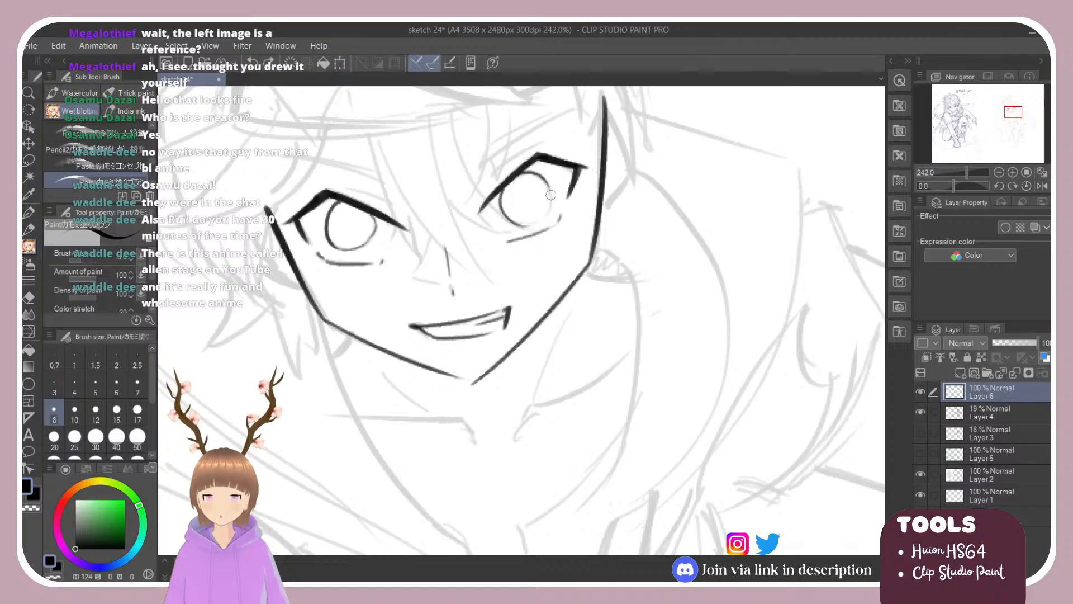
{"action": "mouse_move", "coordinate": [552, 194]}
{"action": "left_mouse_down"}
{"action": "mouse_move", "coordinate": [507, 219]}
{"action": "mouse_move", "coordinate": [527, 224]}
{"action": "left_mouse_up"}
{"action": "key", "text": "ctrl+z"}
{"action": "key", "text": "ctrl+z"}
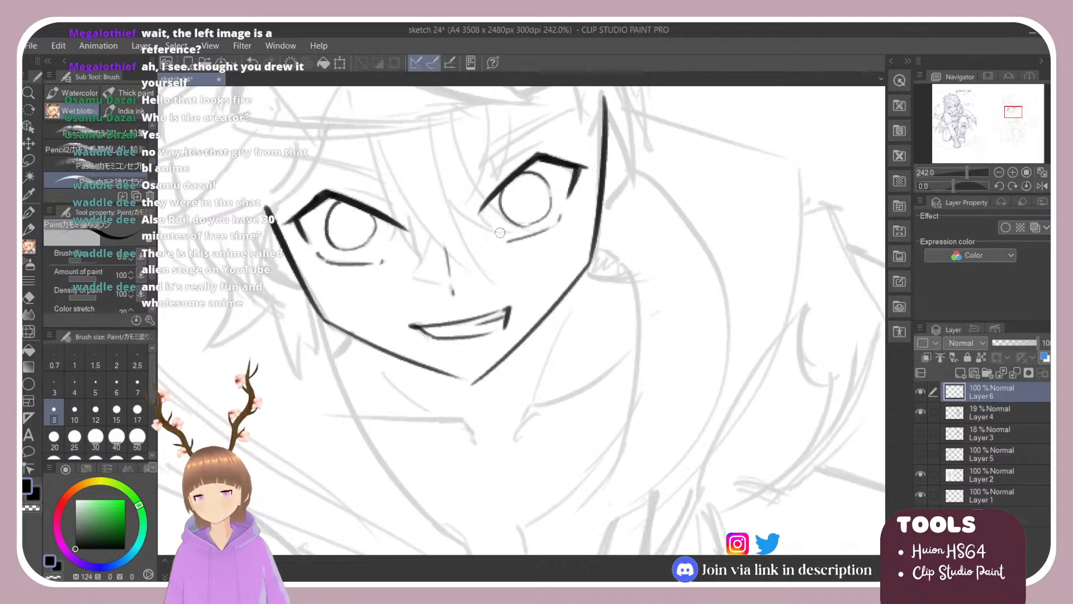
Check both eyes up close and touch up the lower part of the left eye with the eraser.
{"action": "scroll", "coordinate": [408, 188], "scroll_direction": "down", "scroll_amount": 4}
{"action": "scroll", "coordinate": [410, 196], "scroll_direction": "up", "scroll_amount": 6}
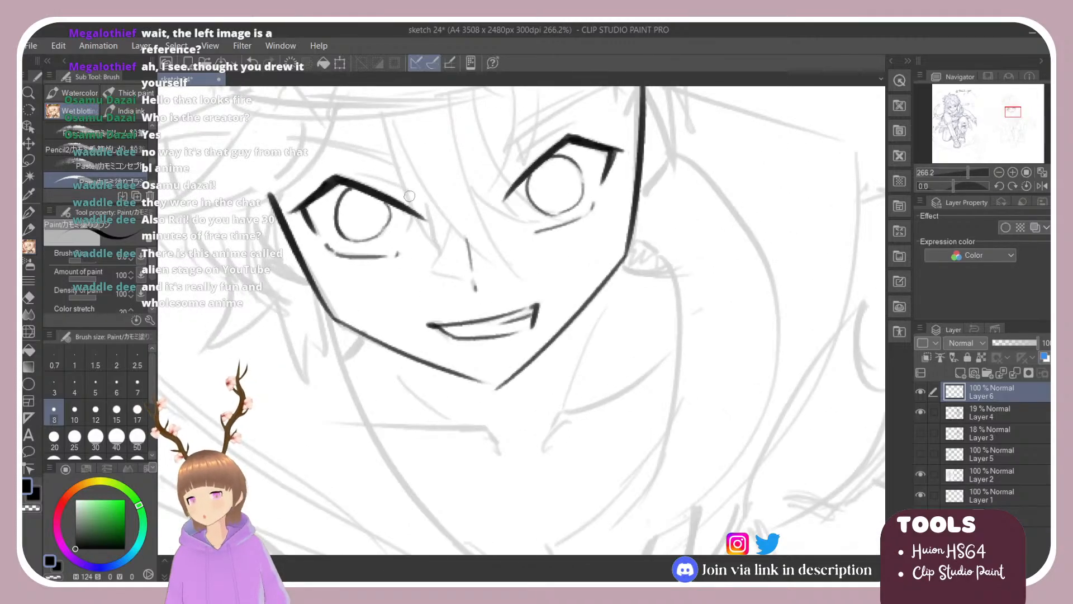
{"action": "key", "text": "e"}
{"action": "mouse_move", "coordinate": [371, 239]}
{"action": "left_mouse_down"}
{"action": "mouse_move", "coordinate": [379, 230]}
{"action": "mouse_move", "coordinate": [369, 186]}
{"action": "mouse_move", "coordinate": [327, 318]}
{"action": "mouse_move", "coordinate": [346, 351]}
{"action": "mouse_move", "coordinate": [337, 360]}
{"action": "mouse_move", "coordinate": [347, 314]}
{"action": "mouse_move", "coordinate": [380, 266]}
{"action": "left_mouse_up"}
{"action": "key", "text": "shift+space"}
{"action": "key", "text": "b"}
{"action": "key", "text": "ctrl+z"}
{"action": "key", "text": "shift+space"}
{"action": "scroll", "coordinate": [445, 346], "scroll_direction": "down", "scroll_amount": 2}
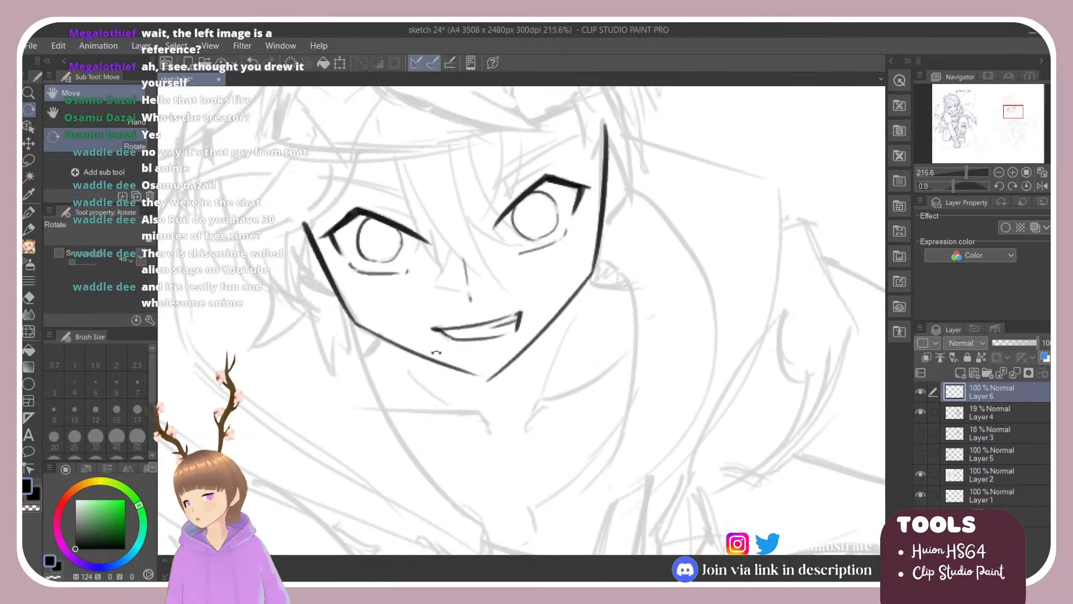
Set the brush size to 12 and ink a thin pointed bang strand crossing the left eye's inner corner.
{"action": "key", "text": "b"}
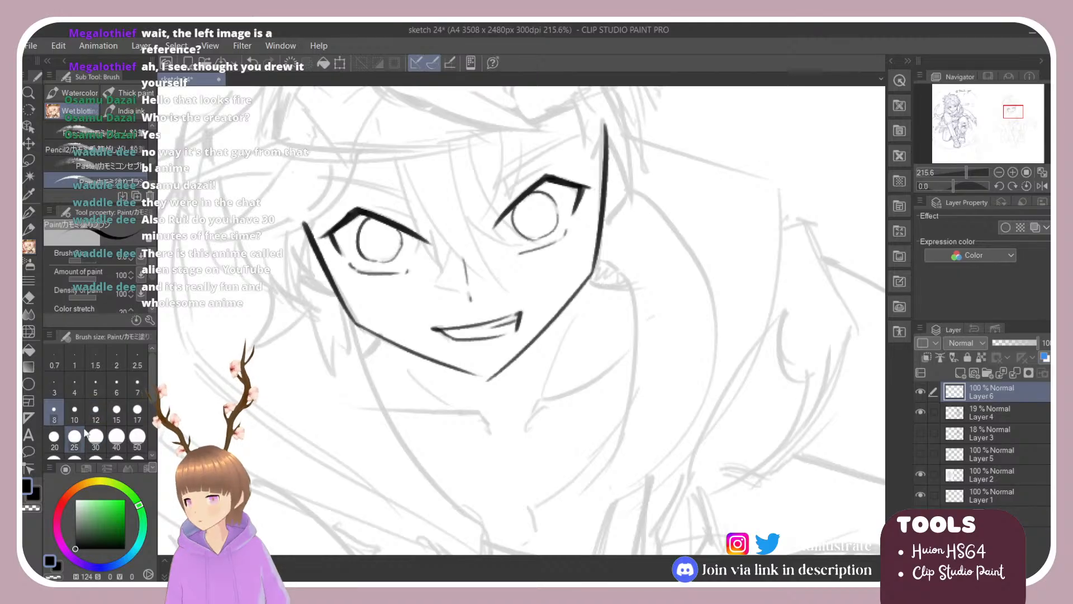
{"action": "left_click", "coordinate": [95, 414]}
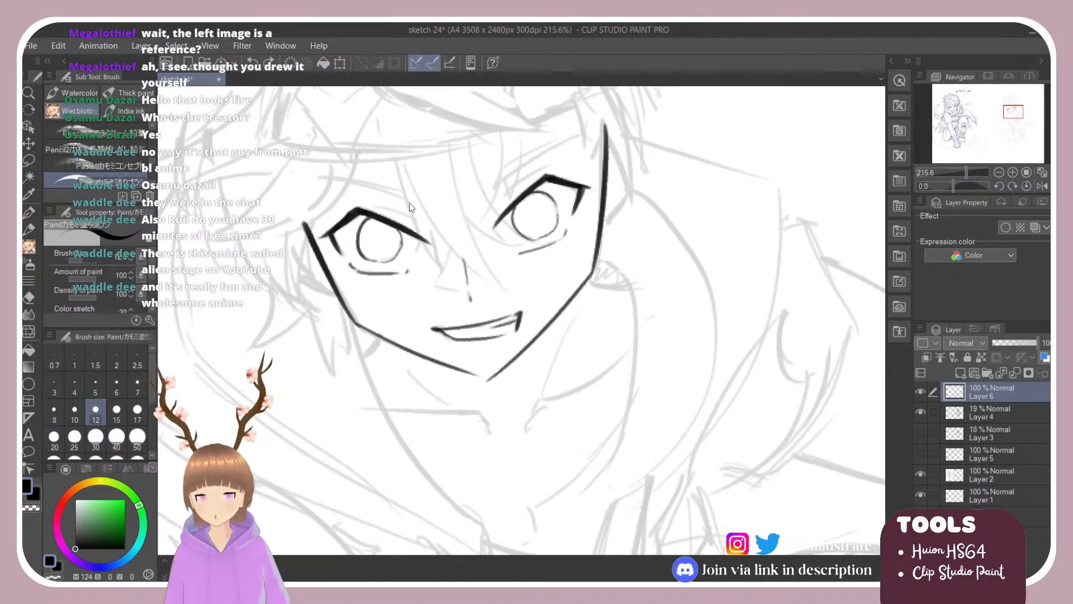
{"action": "mouse_move", "coordinate": [396, 162]}
{"action": "left_mouse_down"}
{"action": "mouse_move", "coordinate": [444, 274]}
{"action": "mouse_move", "coordinate": [433, 255]}
{"action": "mouse_move", "coordinate": [441, 267]}
{"action": "mouse_move", "coordinate": [439, 222]}
{"action": "left_mouse_up"}
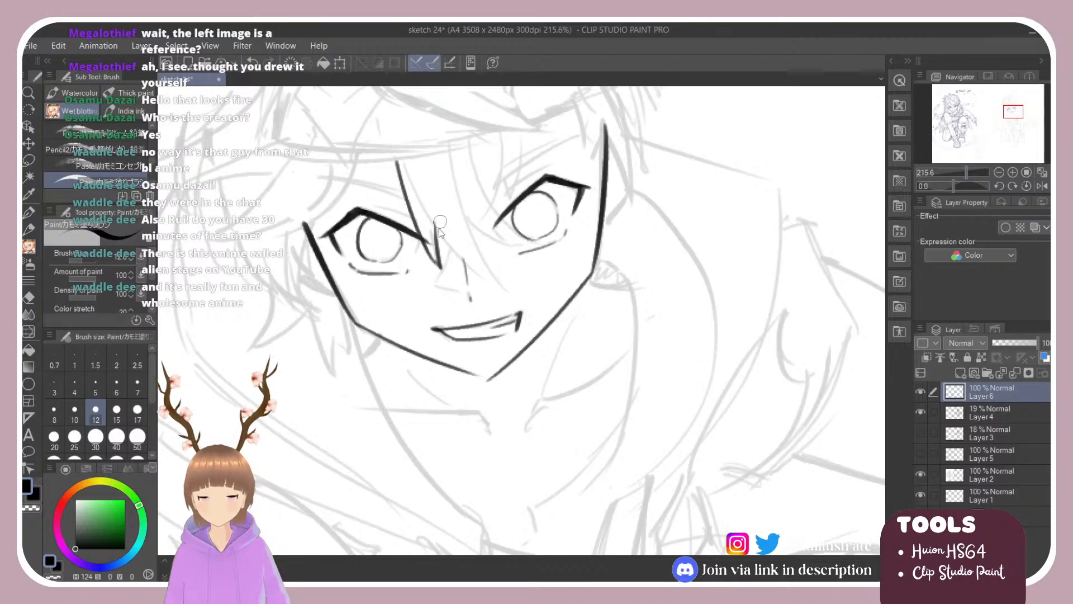
{"action": "key", "text": "ctrl+z"}
{"action": "left_click_drag", "start_coordinate": [435, 264], "coordinate": [439, 221]}
{"action": "key", "text": "ctrl+z"}
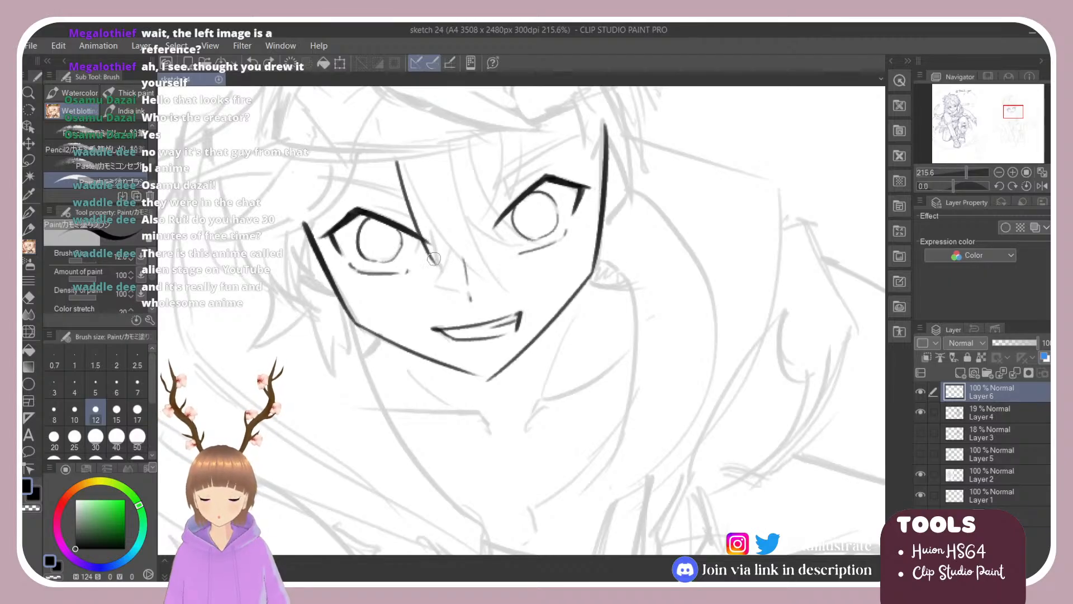
{"action": "left_click_drag", "start_coordinate": [437, 266], "coordinate": [432, 231]}
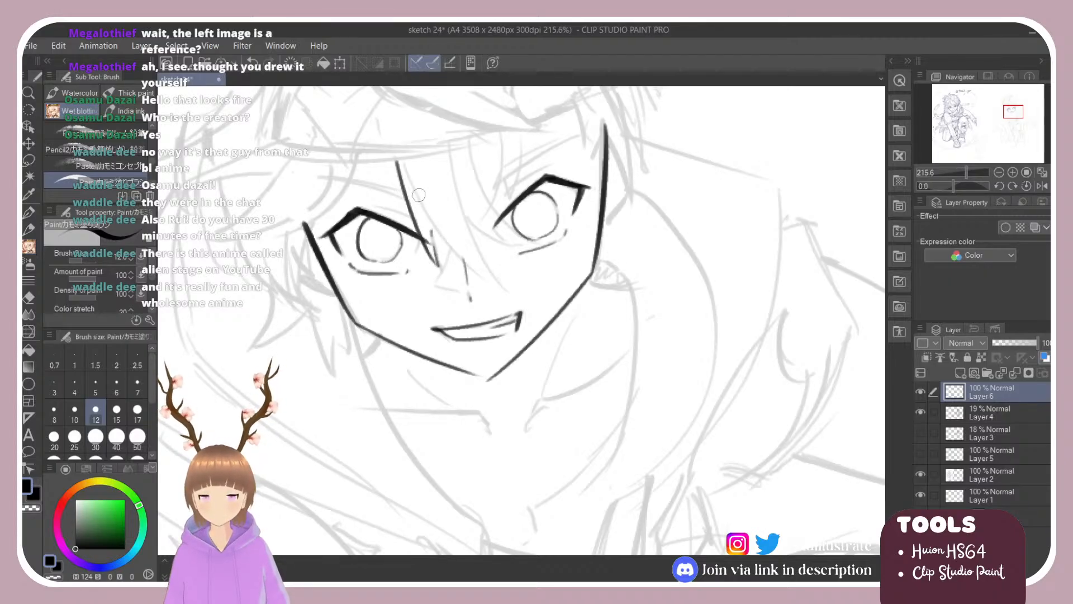
Ink the parallel bang line beside the first strand and the long line running from it down past the nose.
{"action": "mouse_move", "coordinate": [403, 162]}
{"action": "left_mouse_down"}
{"action": "mouse_move", "coordinate": [454, 253]}
{"action": "mouse_move", "coordinate": [497, 296]}
{"action": "left_mouse_up"}
{"action": "key", "text": "ctrl+z"}
{"action": "left_click_drag", "start_coordinate": [432, 226], "coordinate": [495, 285]}
{"action": "key", "text": "ctrl+z"}
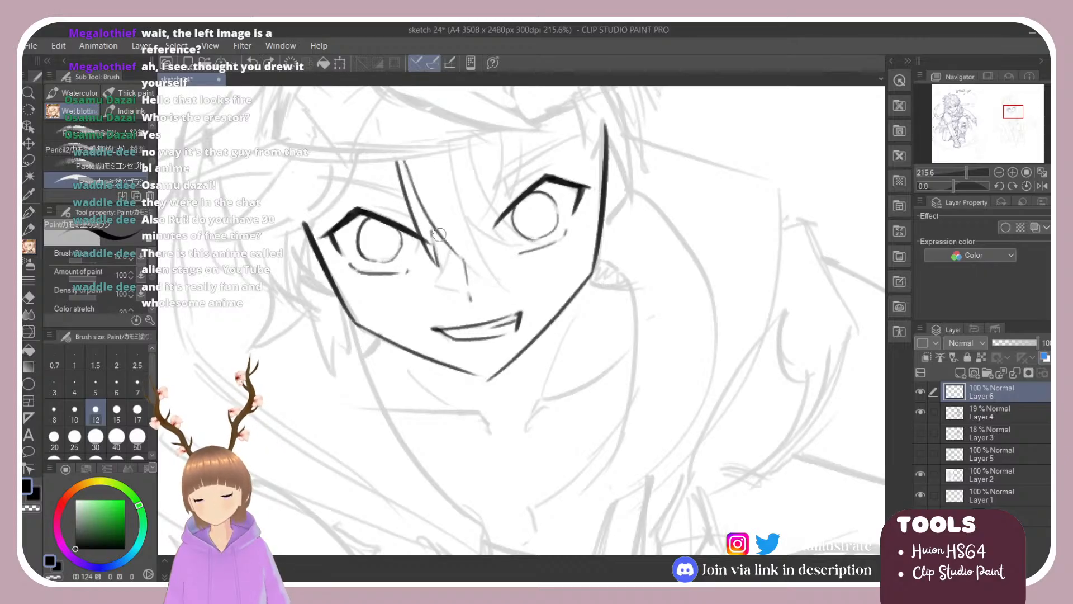
{"action": "left_click_drag", "start_coordinate": [433, 226], "coordinate": [506, 297]}
{"action": "key", "text": "ctrl+z"}
{"action": "left_click_drag", "start_coordinate": [432, 225], "coordinate": [503, 290]}
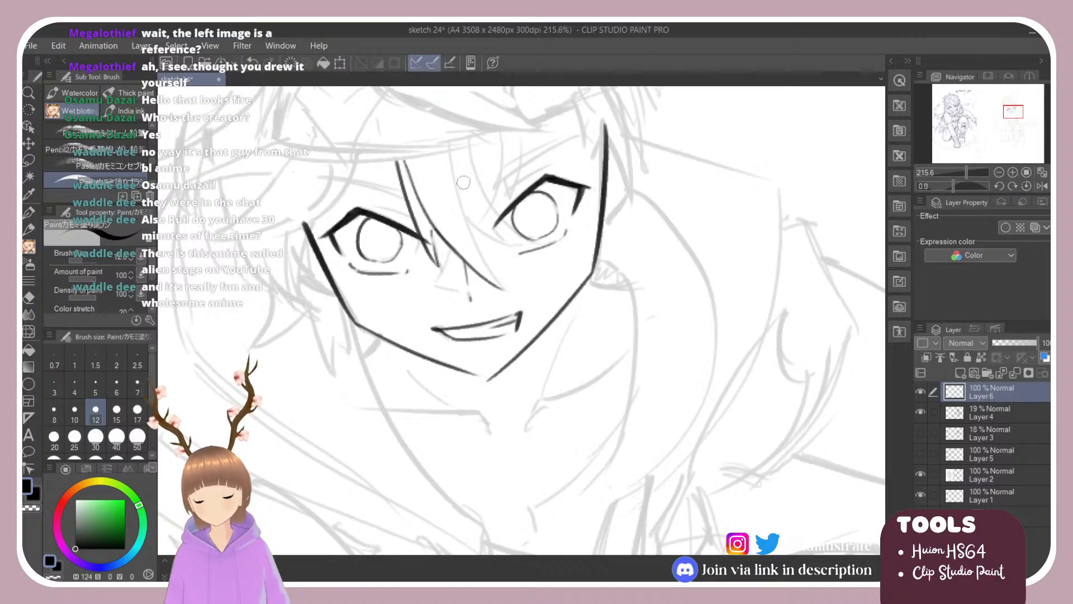
Ink the other edge of the long central bang, curving it down toward the tip beside the nose.
{"action": "left_click_drag", "start_coordinate": [452, 146], "coordinate": [497, 280]}
{"action": "key", "text": "ctrl+z"}
{"action": "left_click_drag", "start_coordinate": [450, 147], "coordinate": [510, 294]}
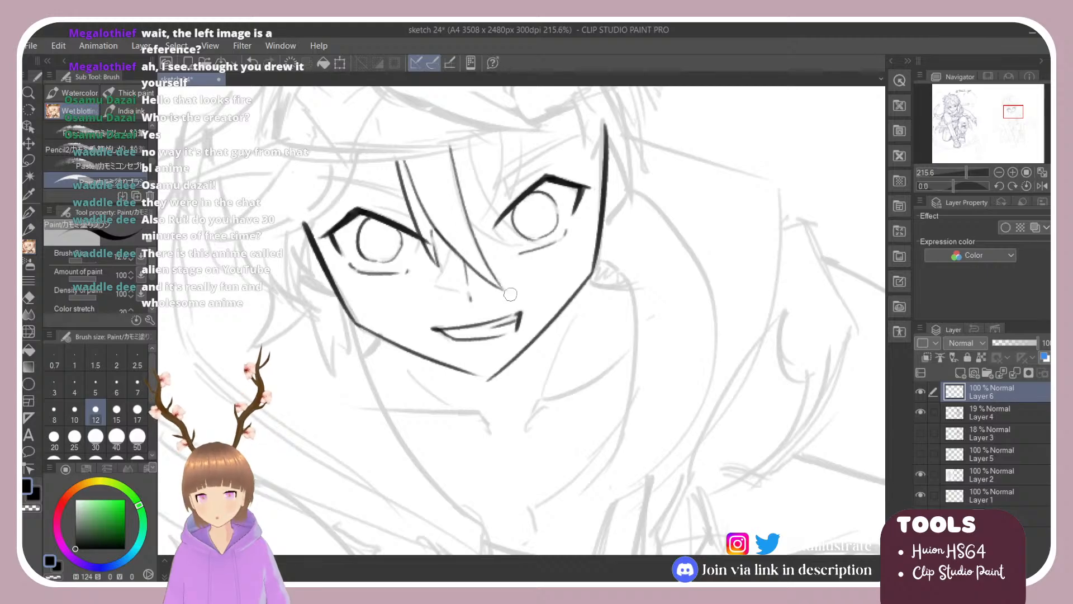
{"action": "key", "text": "ctrl+z"}
{"action": "left_click_drag", "start_coordinate": [452, 147], "coordinate": [486, 263]}
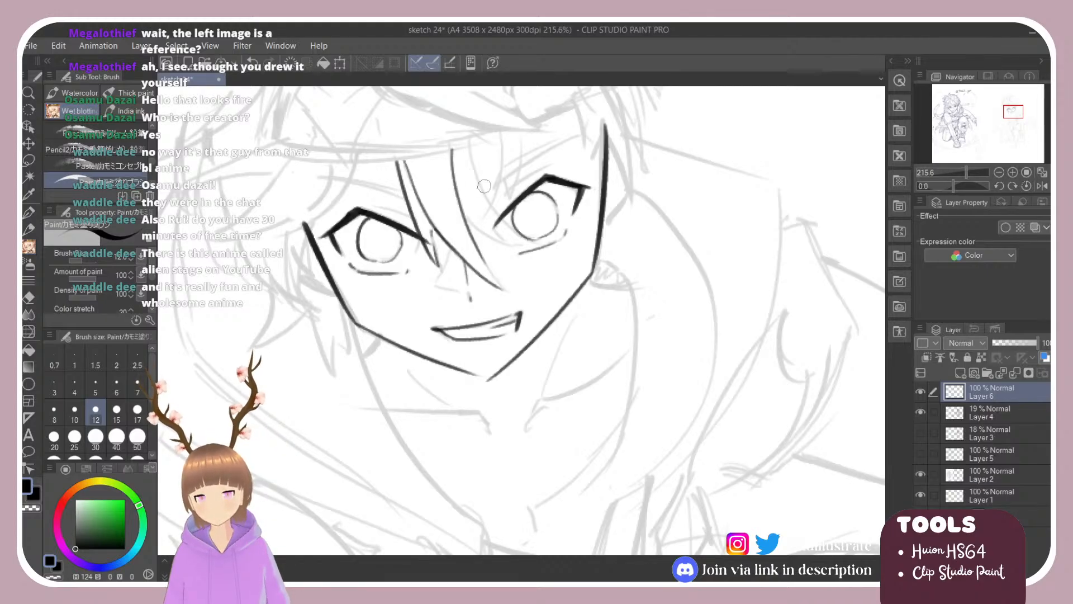
Ink the curved bang edge running down to the right eye's inner corner, redoing it until it sits cleanly.
{"action": "left_click_drag", "start_coordinate": [472, 144], "coordinate": [523, 240]}
{"action": "key", "text": "ctrl+z"}
{"action": "left_click_drag", "start_coordinate": [471, 139], "coordinate": [522, 237]}
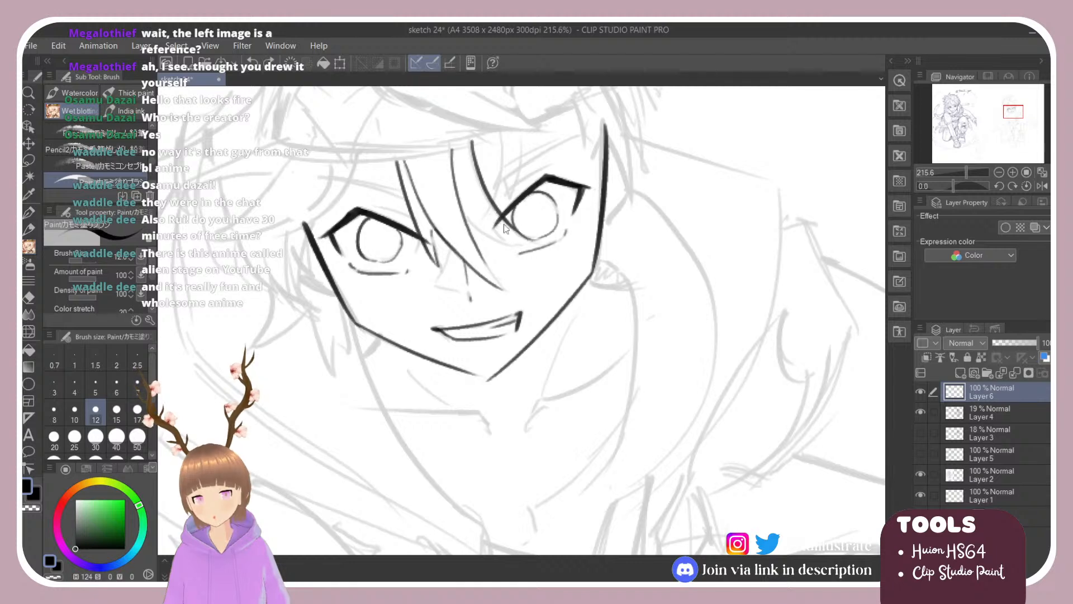
{"action": "key", "text": "ctrl+z"}
{"action": "key", "text": "ctrl+z"}
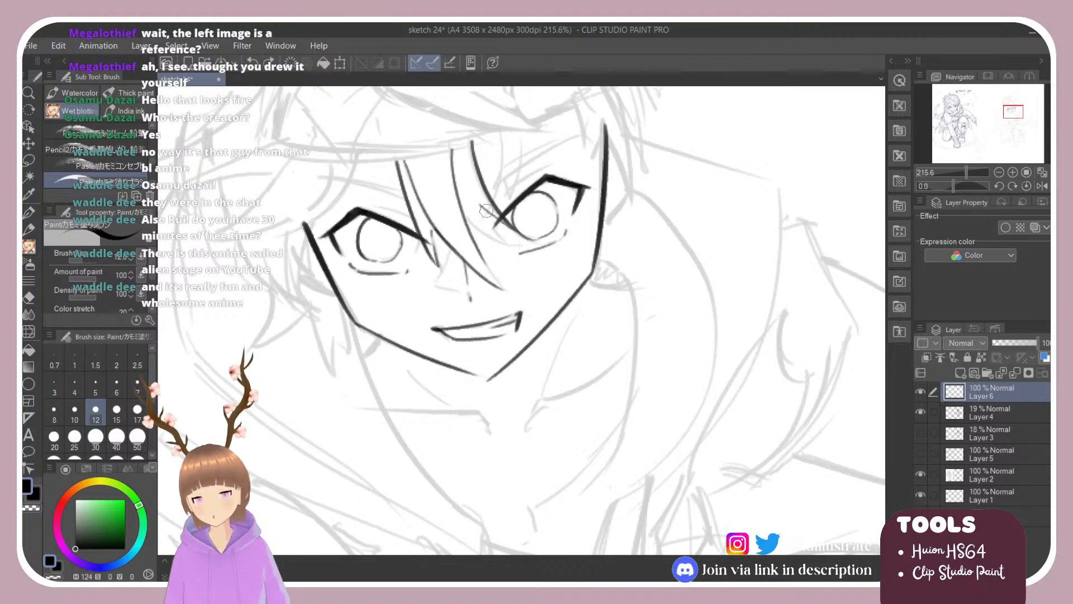
Rotate the canvas, ink the short stroke closing the bang tip at the right eye's inner corner, and return the canvas to upright.
{"action": "left_click_drag", "start_coordinate": [514, 243], "coordinate": [545, 247]}
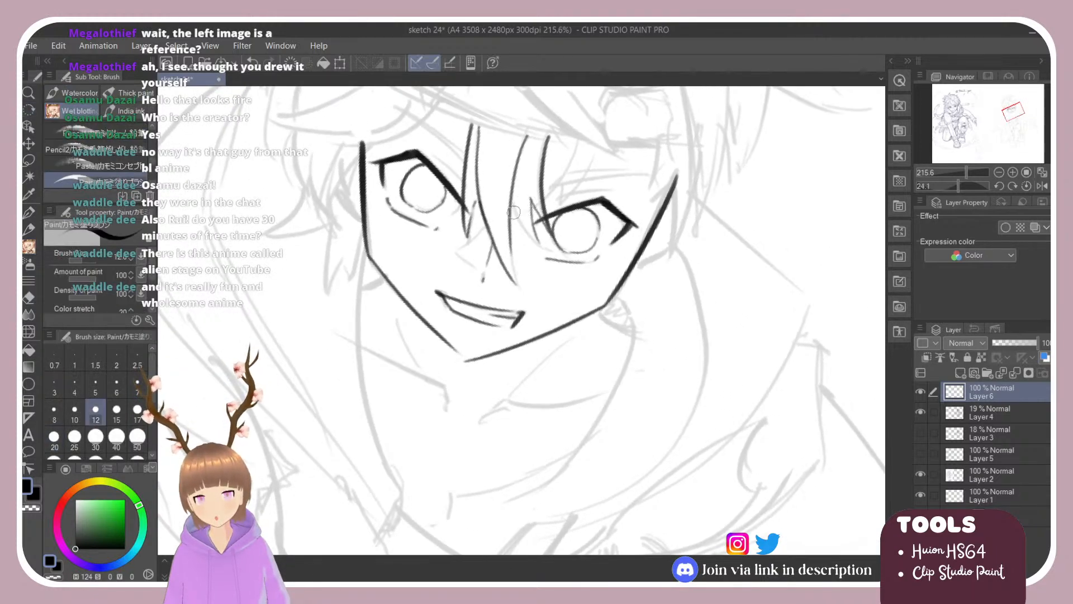
{"action": "left_click_drag", "start_coordinate": [510, 196], "coordinate": [545, 245]}
{"action": "key", "text": "ctrl+z"}
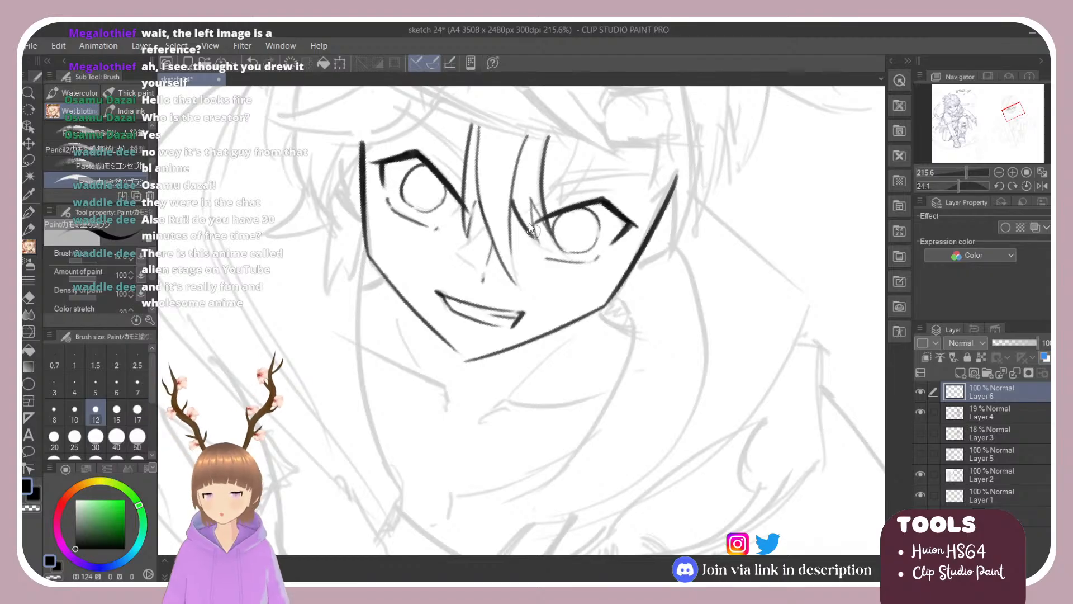
{"action": "key", "text": "ctrl+z"}
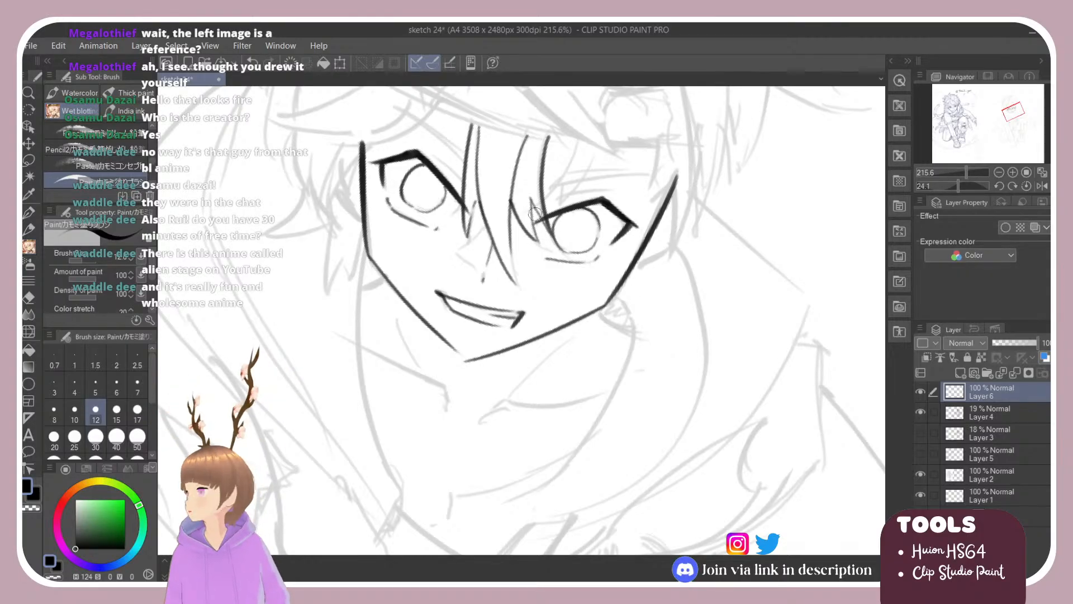
{"action": "key", "text": "r"}
{"action": "double_click", "coordinate": [551, 226]}
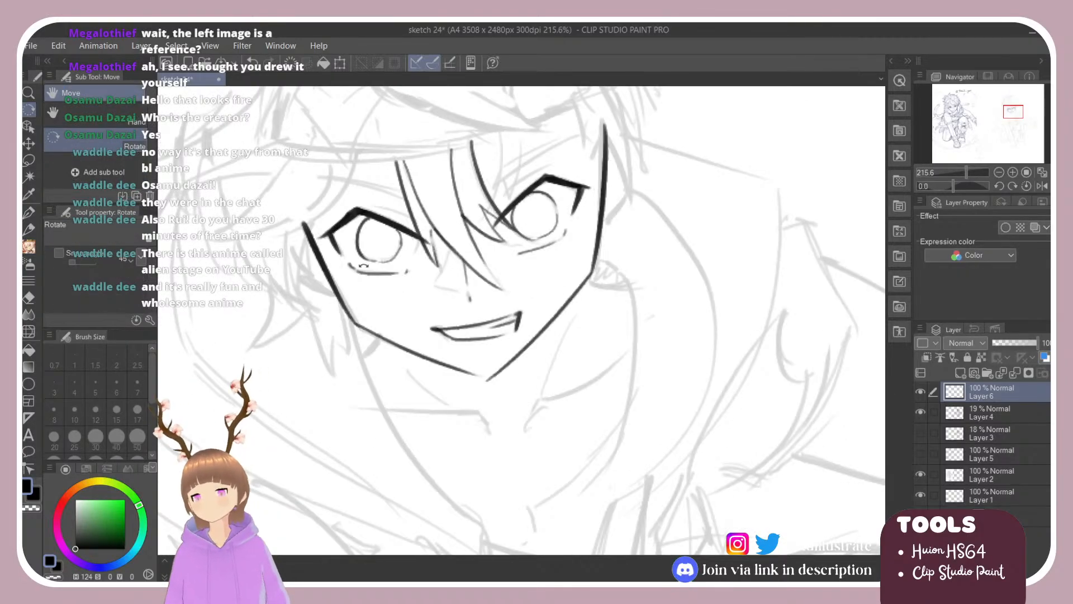
{"action": "scroll", "coordinate": [431, 222], "scroll_direction": "down", "scroll_amount": 2}
{"action": "scroll", "coordinate": [269, 198], "scroll_direction": "up", "scroll_amount": 4}
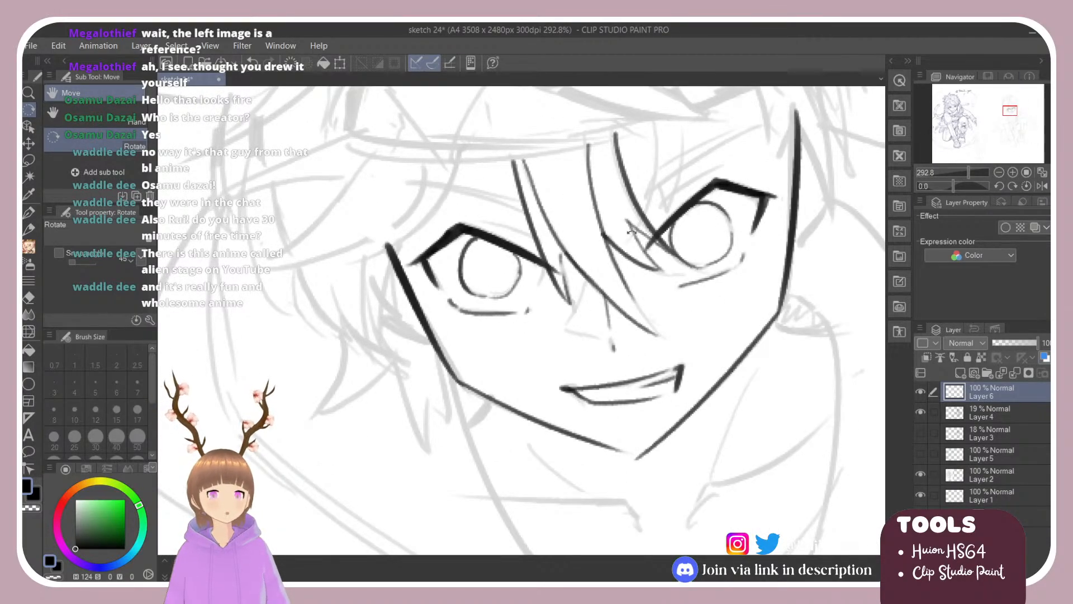
Rotate the canvas, try a curved side-lock stroke beside the left eye, and trim the upper end of the left cheek line with the eraser.
{"action": "mouse_move", "coordinate": [415, 227]}
{"action": "left_mouse_down"}
{"action": "mouse_move", "coordinate": [377, 292]}
{"action": "mouse_move", "coordinate": [447, 251]}
{"action": "mouse_move", "coordinate": [559, 218]}
{"action": "left_mouse_up"}
{"action": "key", "text": "b"}
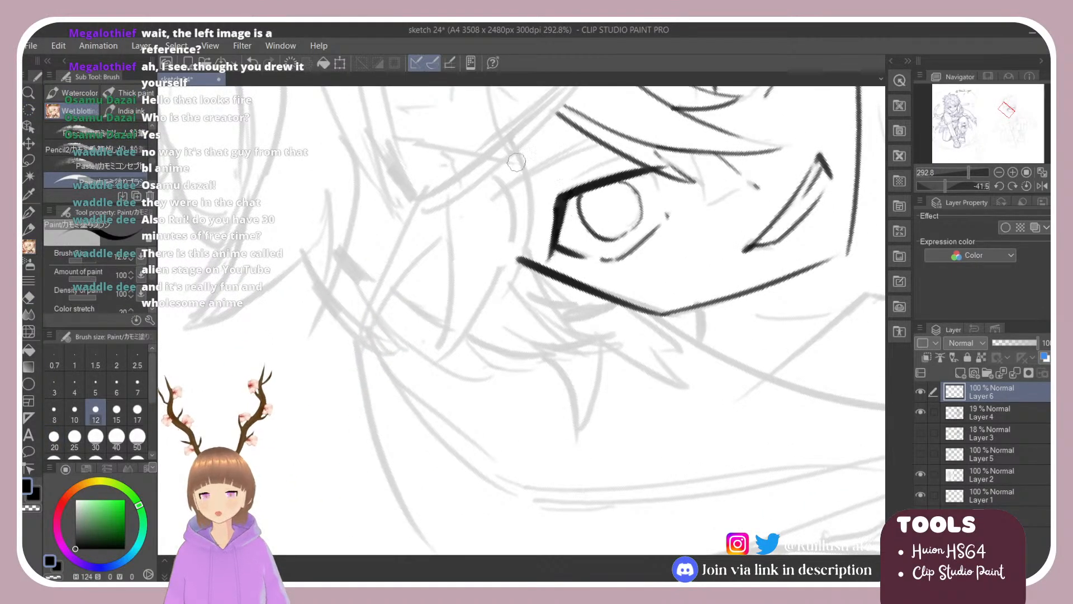
{"action": "left_click_drag", "start_coordinate": [515, 149], "coordinate": [527, 258]}
{"action": "key", "text": "ctrl+z"}
{"action": "left_click_drag", "start_coordinate": [514, 150], "coordinate": [525, 258]}
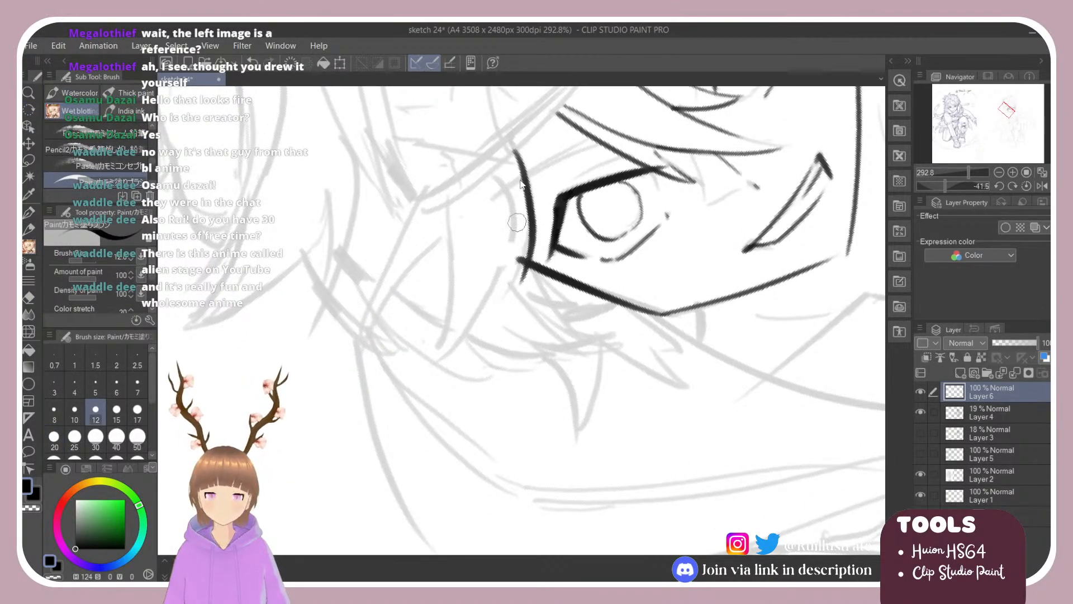
{"action": "key", "text": "ctrl+z"}
{"action": "left_click_drag", "start_coordinate": [515, 146], "coordinate": [521, 324]}
{"action": "key", "text": "e"}
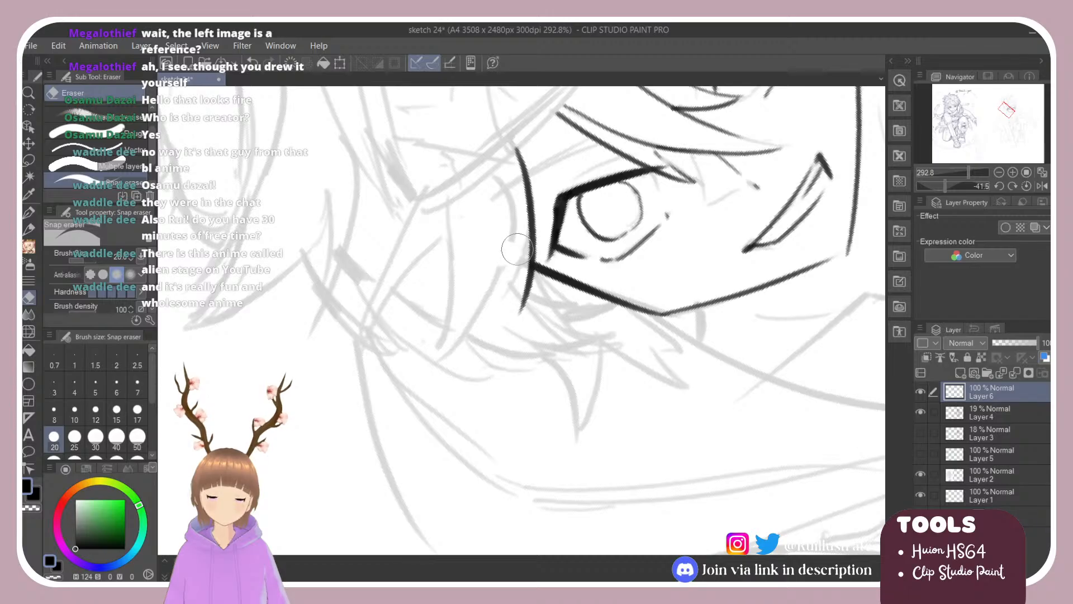
{"action": "key", "text": "b"}
{"action": "key", "text": "ctrl+z"}
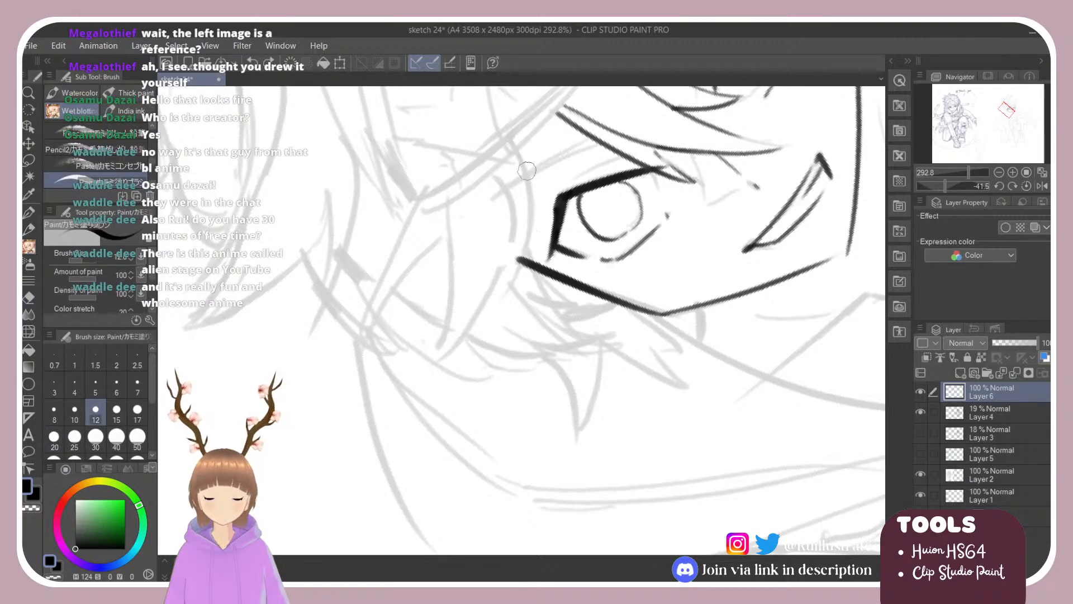
{"action": "key", "text": "e"}
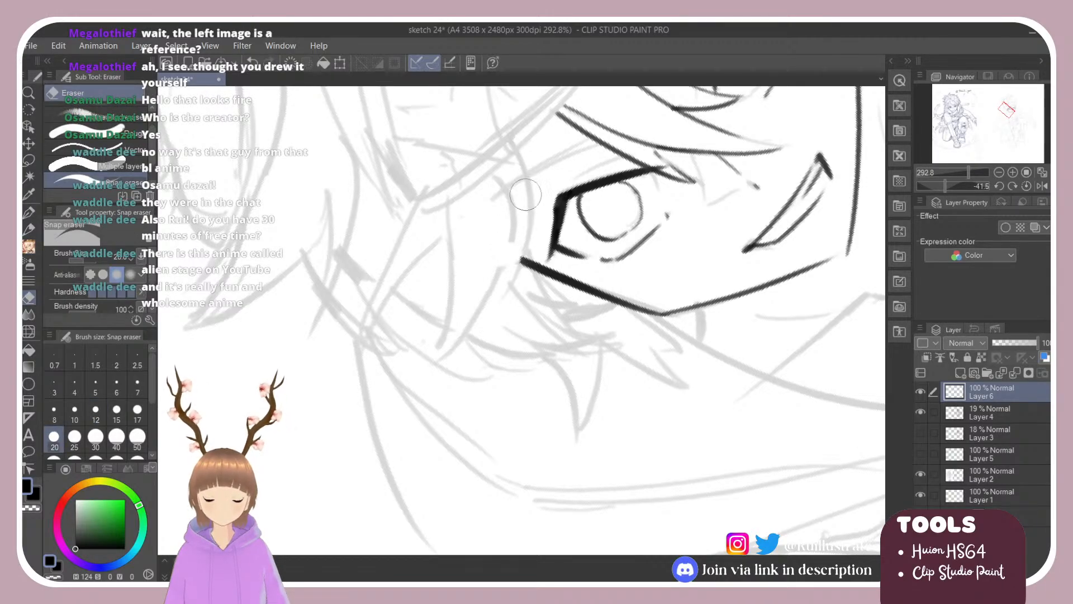
Ink the curved inner edge of the side lock beside the left eye, sweeping it past the top of the cheek line.
{"action": "key", "text": "b"}
{"action": "left_click_drag", "start_coordinate": [517, 146], "coordinate": [506, 265]}
{"action": "key", "text": "ctrl+z"}
{"action": "mouse_move", "coordinate": [515, 137]}
{"action": "left_mouse_down"}
{"action": "mouse_move", "coordinate": [501, 289]}
{"action": "mouse_move", "coordinate": [531, 215]}
{"action": "mouse_move", "coordinate": [518, 262]}
{"action": "left_mouse_up"}
{"action": "key", "text": "ctrl+z"}
{"action": "key", "text": "ctrl+z"}
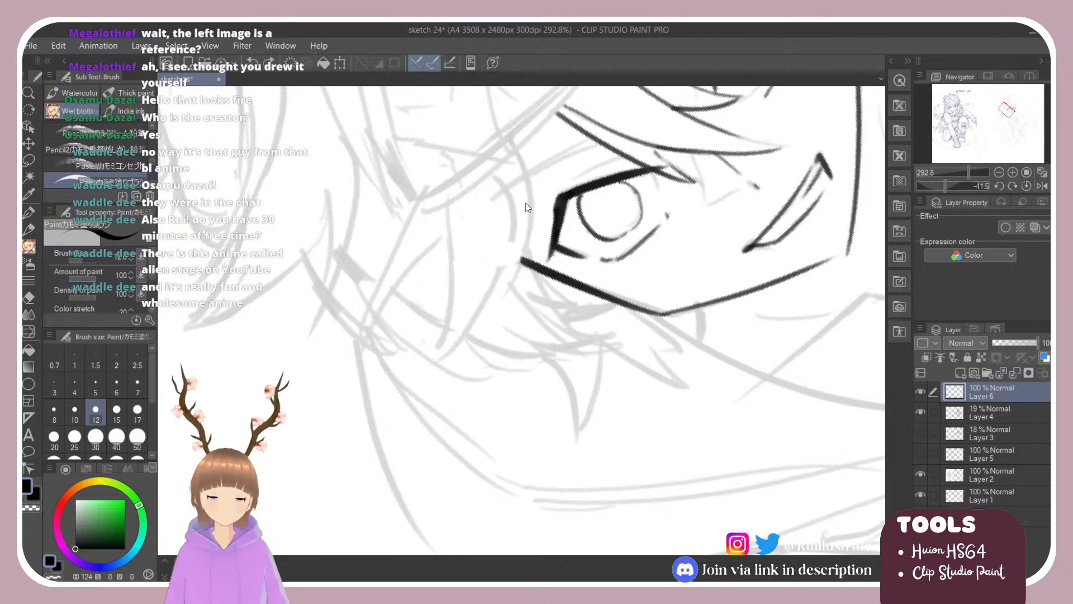
{"action": "left_click_drag", "start_coordinate": [516, 155], "coordinate": [515, 292]}
{"action": "key", "text": "ctrl+z"}
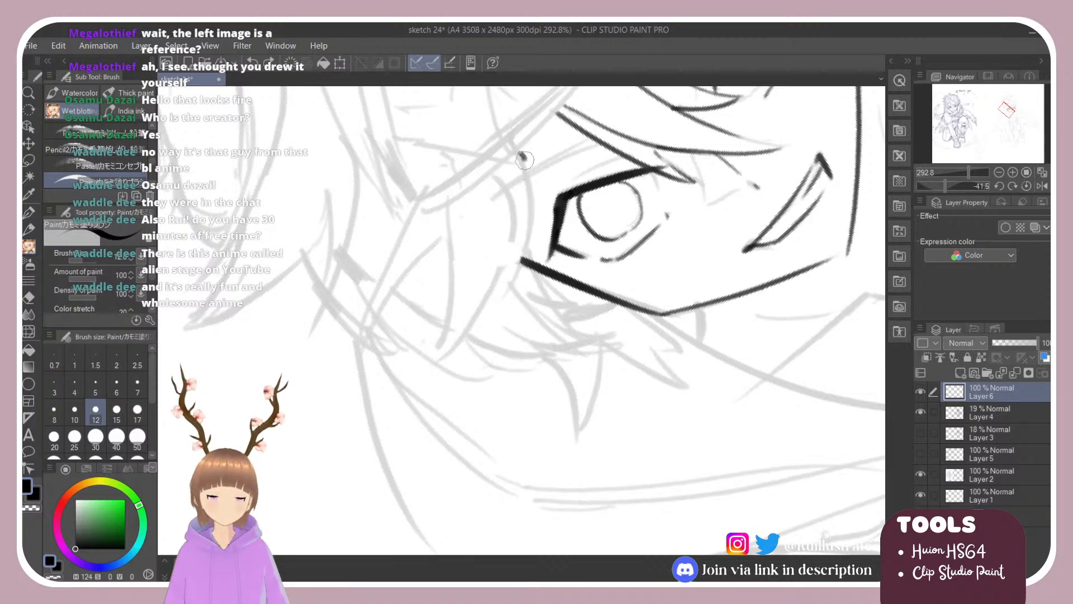
{"action": "left_click_drag", "start_coordinate": [523, 158], "coordinate": [494, 304]}
{"action": "left_click_drag", "start_coordinate": [513, 230], "coordinate": [487, 302]}
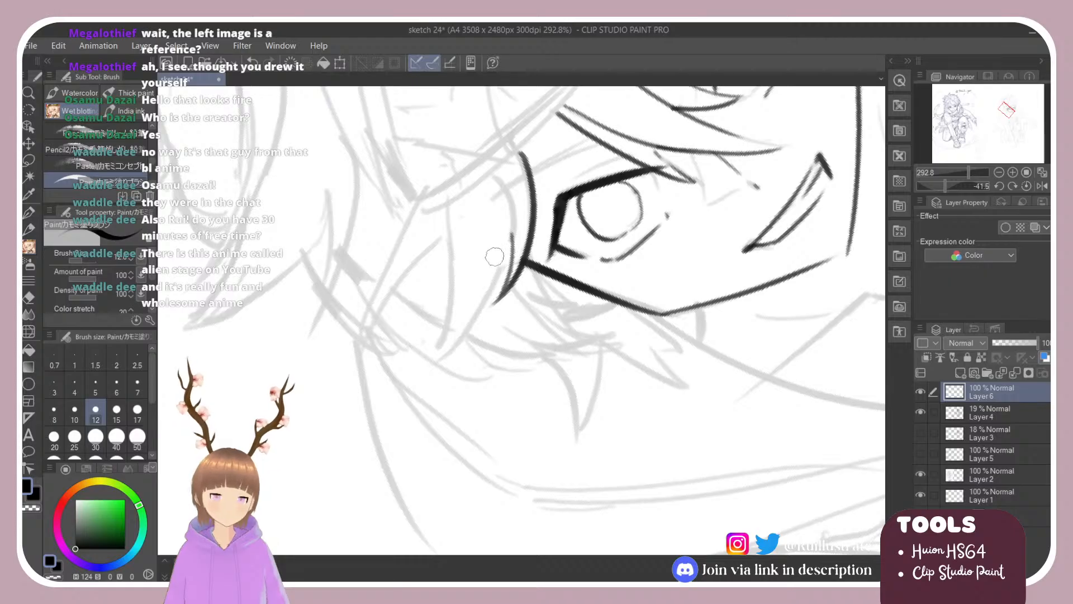
Ink the side lock's second curve and extend its long lower edge outward to a pointed tip, redoing uneven strokes.
{"action": "left_click_drag", "start_coordinate": [504, 184], "coordinate": [492, 270]}
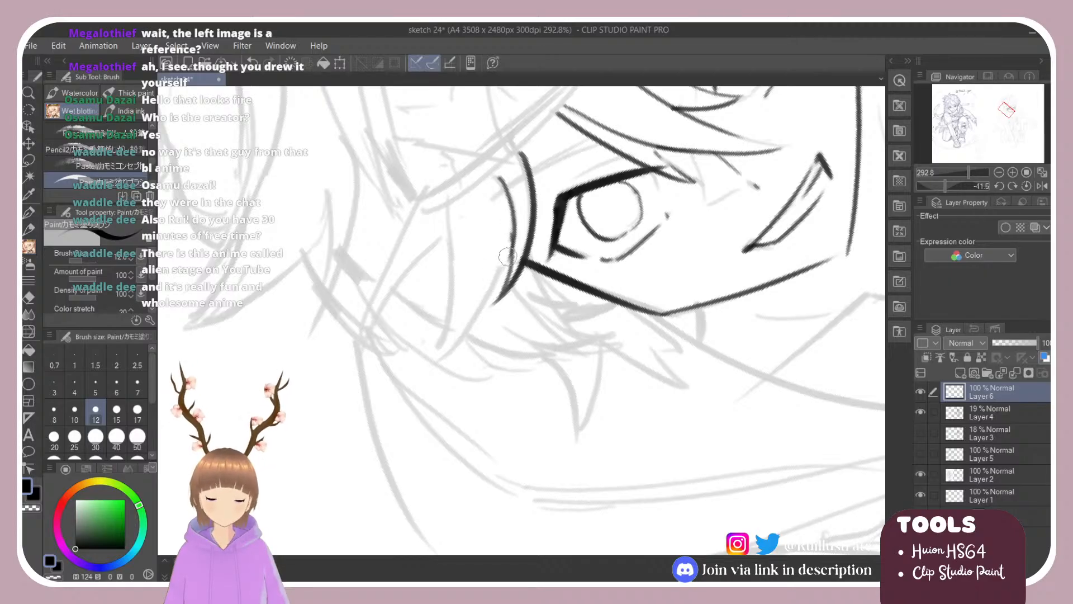
{"action": "left_click_drag", "start_coordinate": [512, 234], "coordinate": [465, 325]}
{"action": "key", "text": "ctrl+z"}
{"action": "mouse_move", "coordinate": [514, 235]}
{"action": "left_mouse_down"}
{"action": "mouse_move", "coordinate": [498, 291]}
{"action": "mouse_move", "coordinate": [419, 363]}
{"action": "left_mouse_up"}
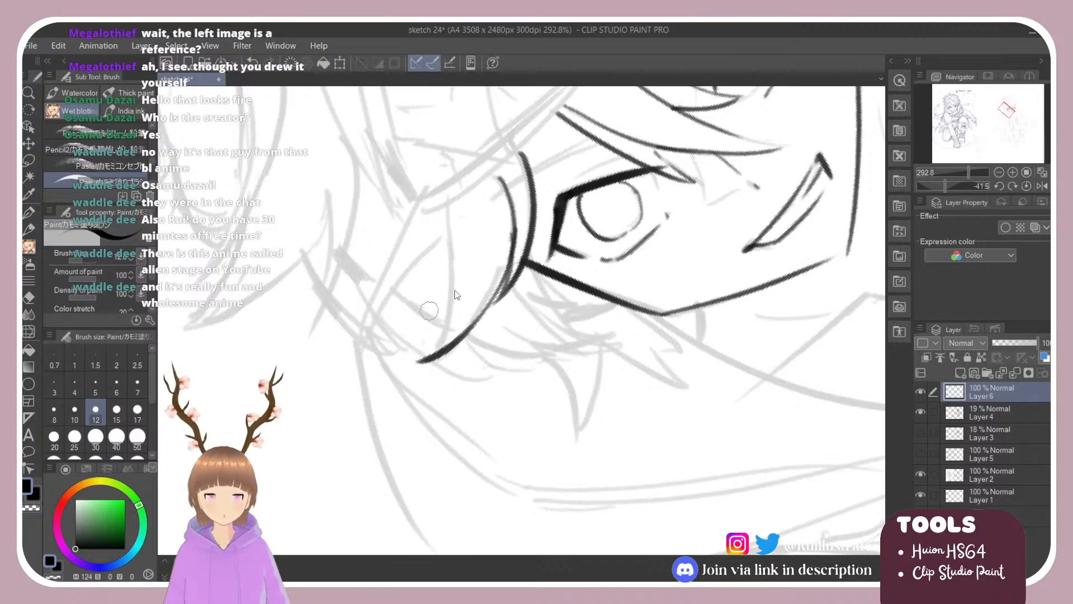
{"action": "key", "text": "ctrl+z"}
{"action": "left_click_drag", "start_coordinate": [515, 229], "coordinate": [436, 346]}
{"action": "key", "text": "ctrl+z"}
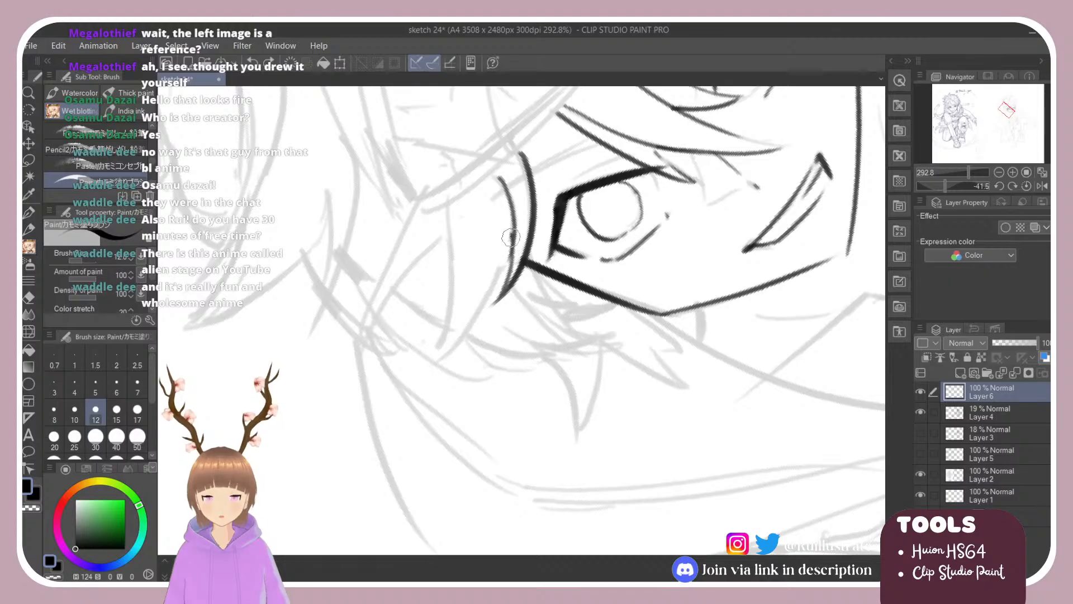
{"action": "left_click_drag", "start_coordinate": [510, 237], "coordinate": [433, 359]}
{"action": "key", "text": "ctrl+z"}
{"action": "left_click_drag", "start_coordinate": [513, 227], "coordinate": [439, 342]}
{"action": "key", "text": "ctrl+z"}
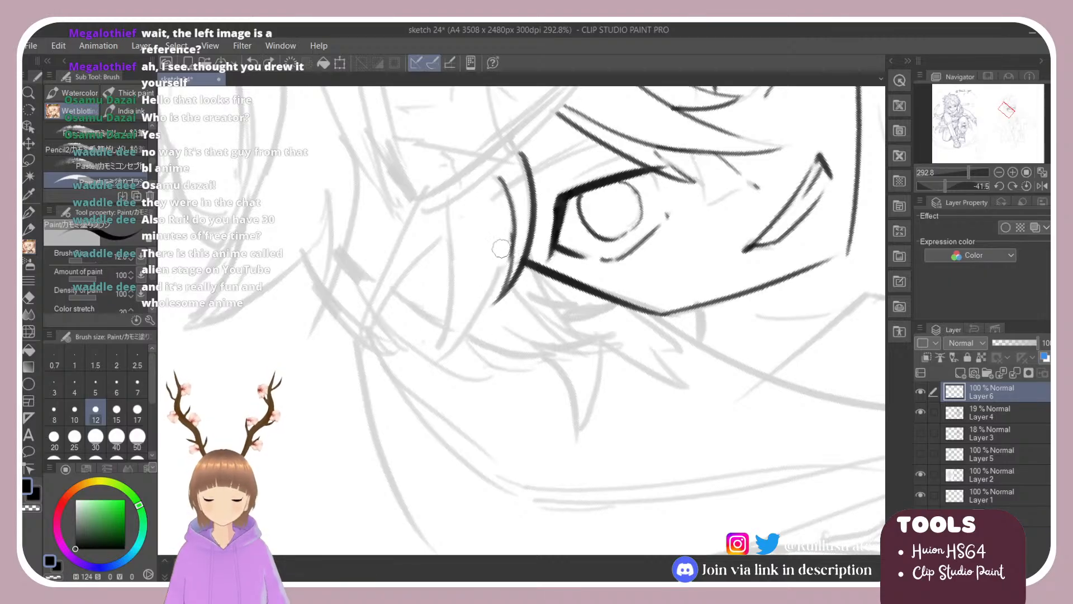
{"action": "left_click_drag", "start_coordinate": [509, 242], "coordinate": [437, 369]}
Ink the outer edge of the side lock down to its pointed tip and return the canvas to upright.
{"action": "mouse_move", "coordinate": [446, 210]}
{"action": "left_mouse_down"}
{"action": "mouse_move", "coordinate": [458, 281]}
{"action": "mouse_move", "coordinate": [433, 341]}
{"action": "left_mouse_up"}
{"action": "key", "text": "ctrl+z"}
{"action": "left_click_drag", "start_coordinate": [444, 200], "coordinate": [426, 375]}
{"action": "key", "text": "ctrl+z"}
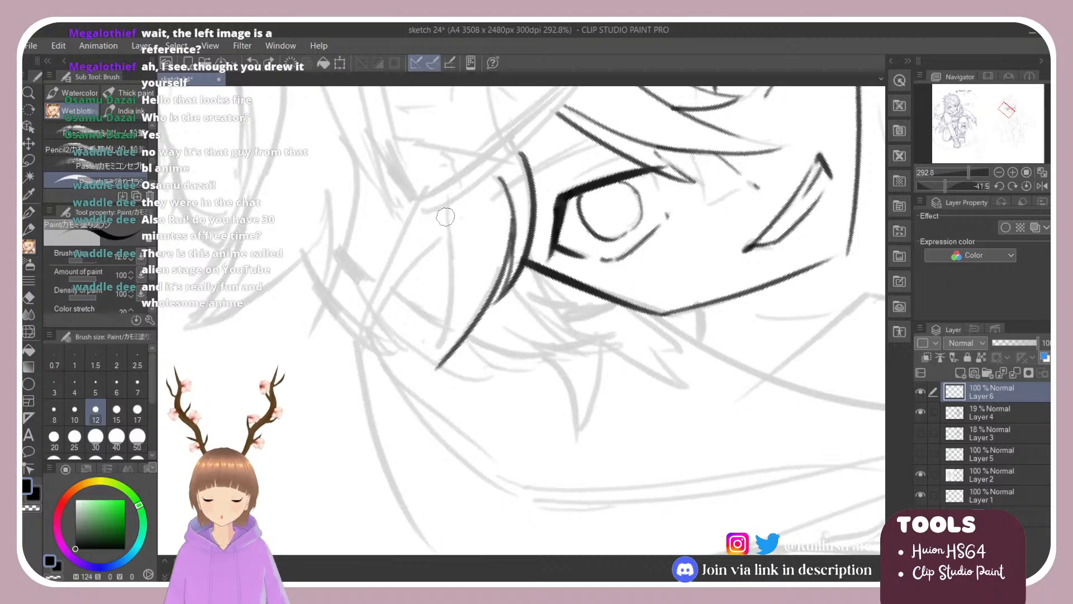
{"action": "left_click_drag", "start_coordinate": [448, 201], "coordinate": [430, 378]}
{"action": "key", "text": "ctrl+z"}
{"action": "mouse_move", "coordinate": [446, 212]}
{"action": "left_mouse_down"}
{"action": "mouse_move", "coordinate": [437, 367]}
{"action": "mouse_move", "coordinate": [464, 271]}
{"action": "left_mouse_up"}
{"action": "key", "text": "ctrl+z"}
{"action": "key", "text": "r"}
{"action": "mouse_move", "coordinate": [523, 316]}
{"action": "left_mouse_down"}
{"action": "mouse_move", "coordinate": [482, 348]}
{"action": "mouse_move", "coordinate": [515, 316]}
{"action": "left_mouse_up"}
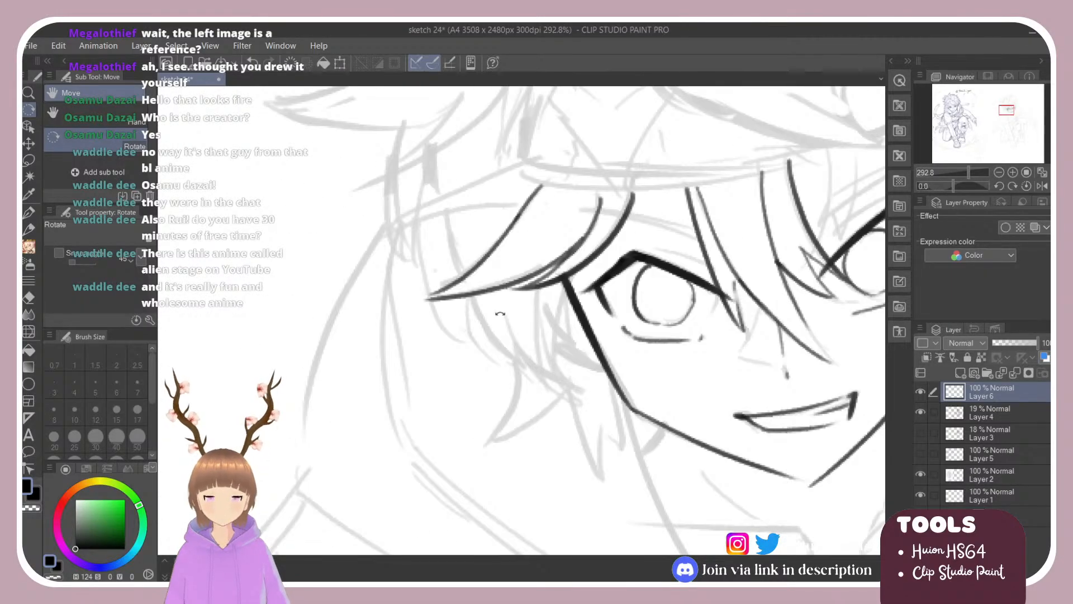
Rotate the canvas and ink the long outer edge of the next hair lock beyond the left side lock.
{"action": "scroll", "coordinate": [446, 374], "scroll_direction": "down", "scroll_amount": 3}
{"action": "scroll", "coordinate": [471, 282], "scroll_direction": "up", "scroll_amount": 2}
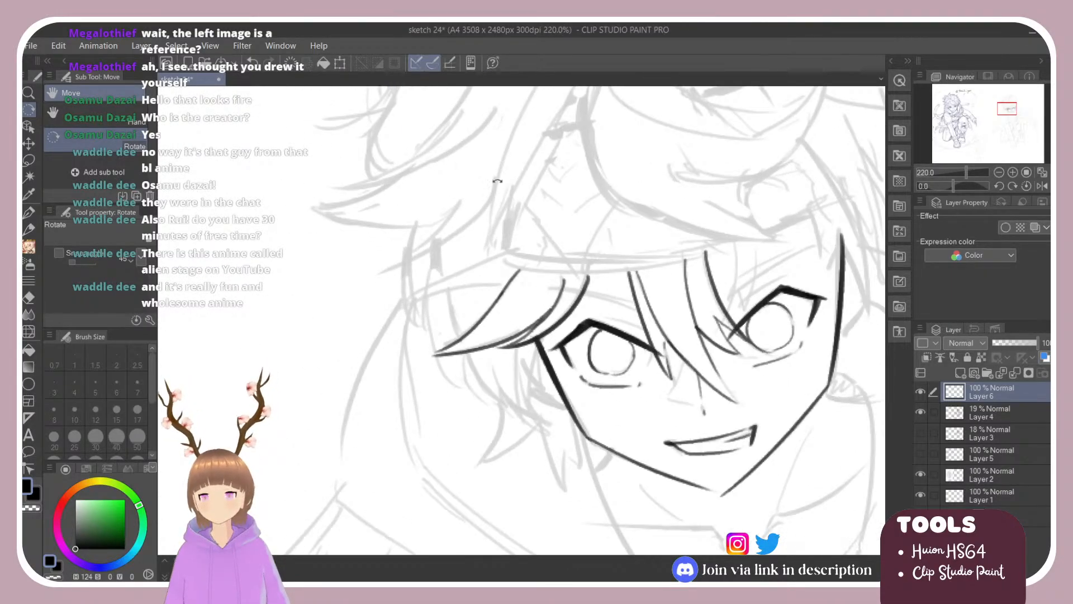
{"action": "mouse_move", "coordinate": [498, 181]}
{"action": "left_mouse_down"}
{"action": "mouse_move", "coordinate": [378, 249]}
{"action": "mouse_move", "coordinate": [363, 285]}
{"action": "left_mouse_up"}
{"action": "key", "text": "b"}
{"action": "left_click_drag", "start_coordinate": [459, 304], "coordinate": [447, 463]}
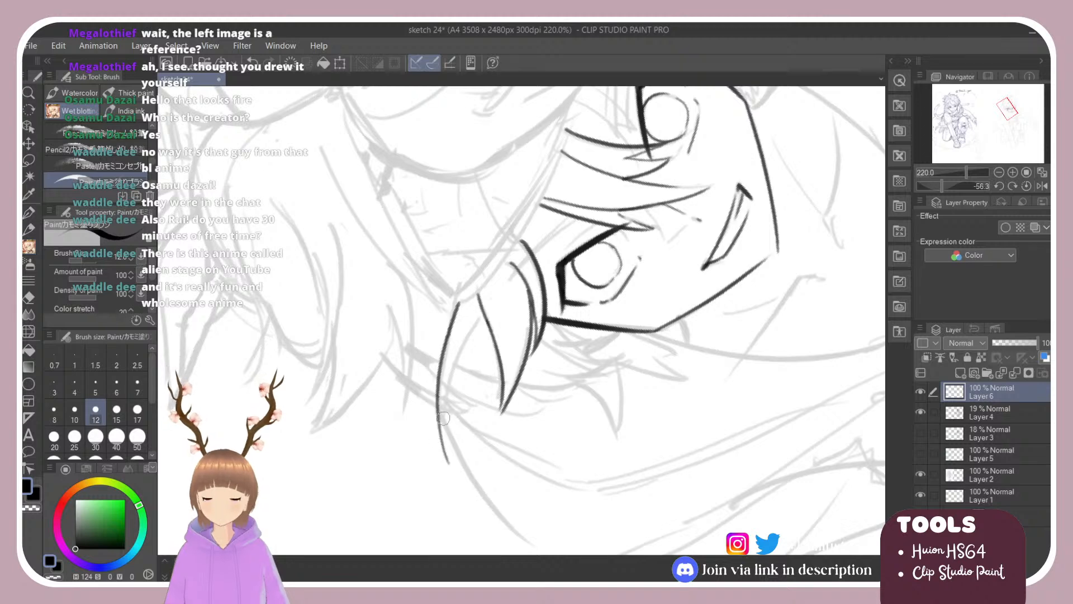
{"action": "key", "text": "ctrl+z"}
{"action": "left_click_drag", "start_coordinate": [460, 295], "coordinate": [456, 416]}
{"action": "key", "text": "ctrl+z"}
{"action": "left_click_drag", "start_coordinate": [458, 297], "coordinate": [446, 432]}
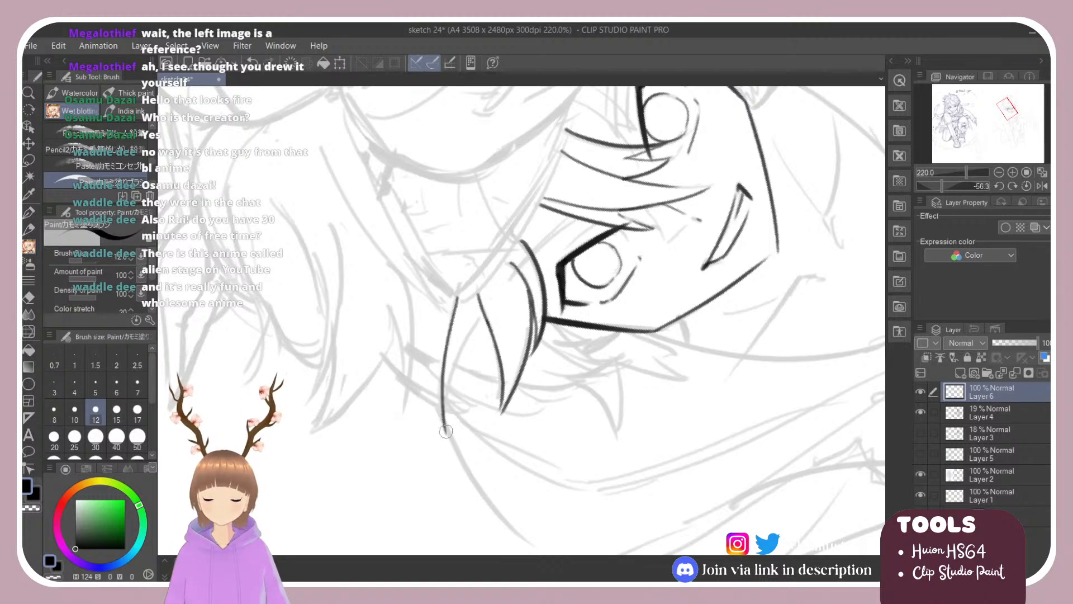
Ink the inner edge of the outer hair lock to meet its pointed tip, and turn the canvas around for the adjoining hair.
{"action": "left_click_drag", "start_coordinate": [480, 306], "coordinate": [446, 440]}
{"action": "key", "text": "ctrl+z"}
{"action": "left_click_drag", "start_coordinate": [481, 307], "coordinate": [444, 431]}
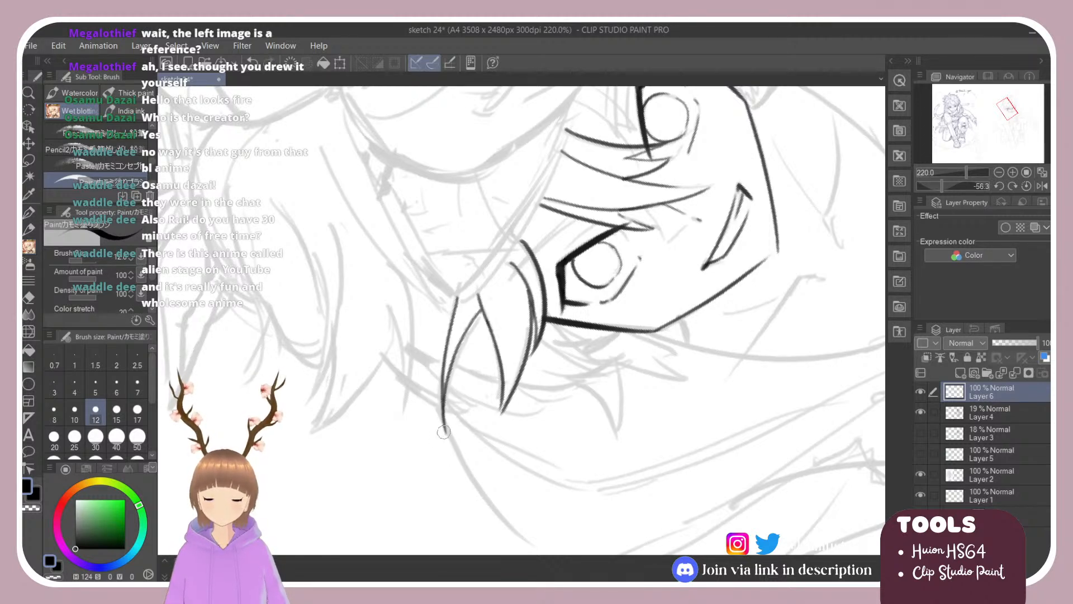
{"action": "key", "text": "shift+space"}
{"action": "left_click_drag", "start_coordinate": [444, 392], "coordinate": [574, 240]}
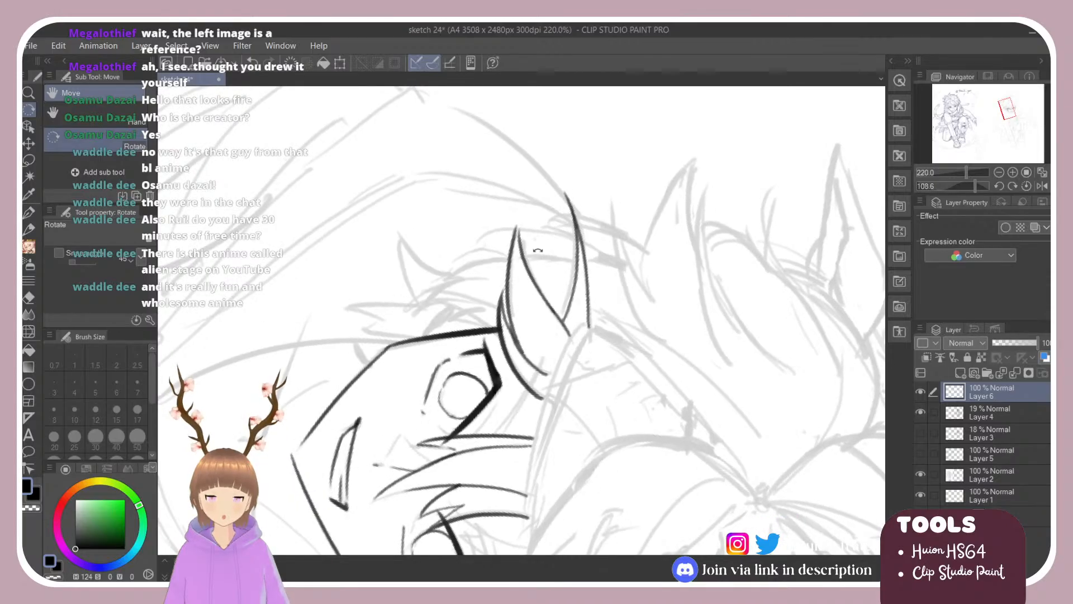
Ink the long curved band line across the top of the bangs, redoing the stroke until it follows the sketch smoothly.
{"action": "scroll", "coordinate": [419, 371], "scroll_direction": "down", "scroll_amount": 3}
{"action": "scroll", "coordinate": [417, 370], "scroll_direction": "down", "scroll_amount": 2}
{"action": "left_click_drag", "start_coordinate": [652, 252], "coordinate": [615, 206]}
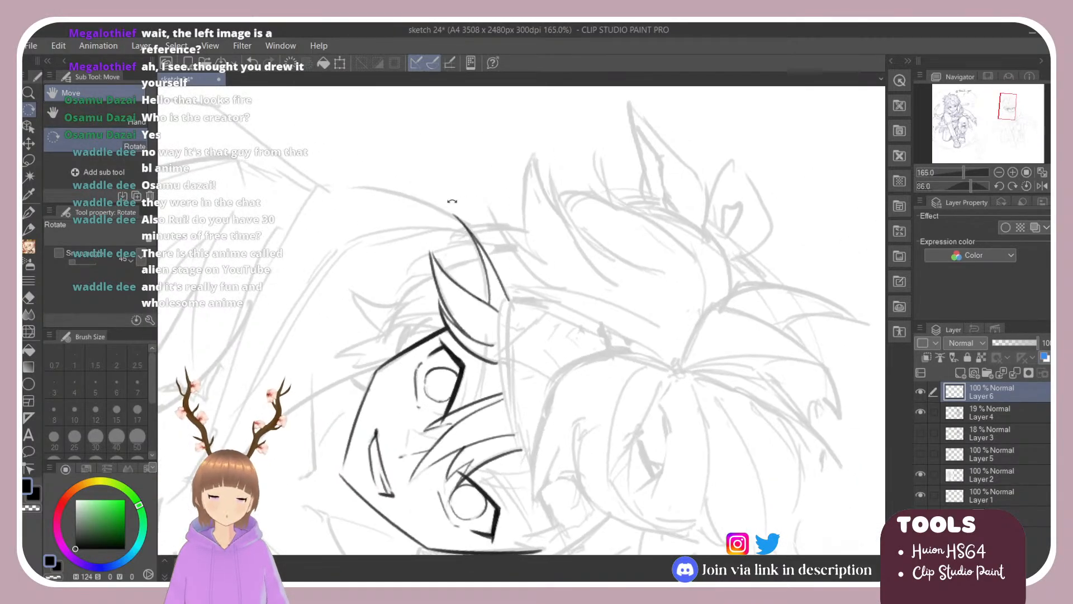
{"action": "scroll", "coordinate": [534, 284], "scroll_direction": "up", "scroll_amount": 4}
{"action": "scroll", "coordinate": [534, 284], "scroll_direction": "up", "scroll_amount": 2}
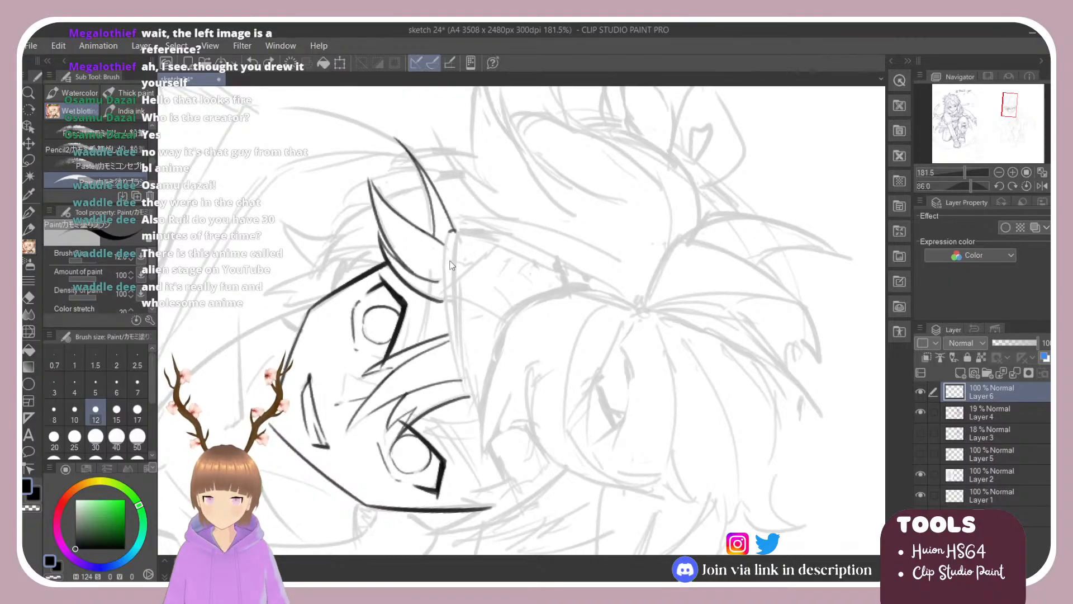
{"action": "mouse_move", "coordinate": [448, 234]}
{"action": "left_mouse_down"}
{"action": "mouse_move", "coordinate": [451, 343]}
{"action": "mouse_move", "coordinate": [468, 405]}
{"action": "left_mouse_up"}
{"action": "key", "text": "ctrl+z"}
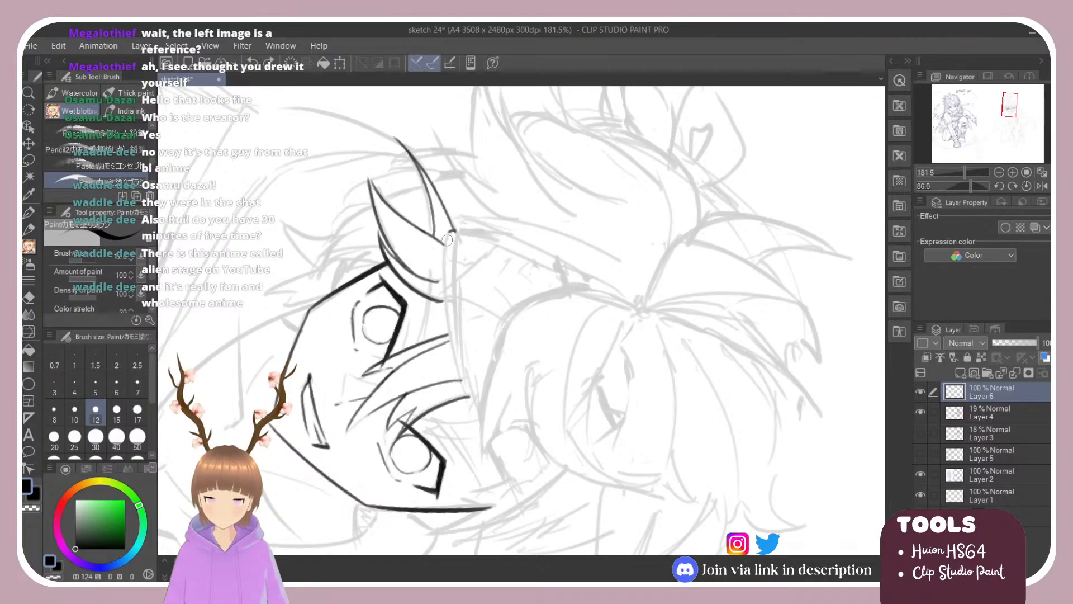
{"action": "left_click_drag", "start_coordinate": [454, 229], "coordinate": [464, 397]}
{"action": "key", "text": "ctrl+z"}
{"action": "left_click_drag", "start_coordinate": [451, 229], "coordinate": [482, 421]}
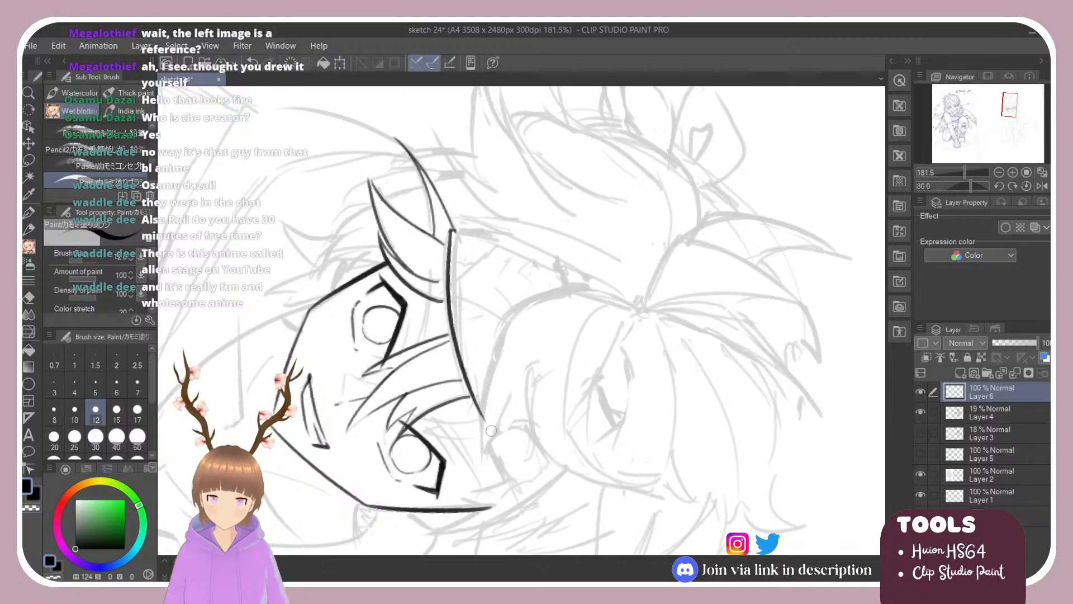
{"action": "key", "text": "ctrl+z"}
{"action": "left_click_drag", "start_coordinate": [449, 229], "coordinate": [472, 421]}
{"action": "key", "text": "ctrl+z"}
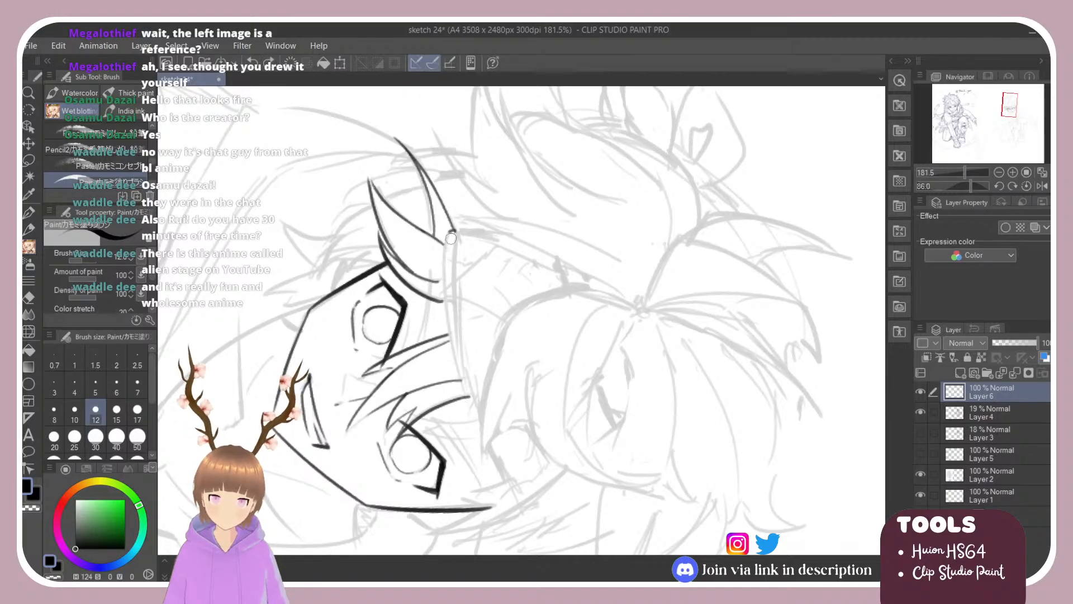
{"action": "left_click_drag", "start_coordinate": [450, 225], "coordinate": [478, 424]}
{"action": "key", "text": "ctrl+z"}
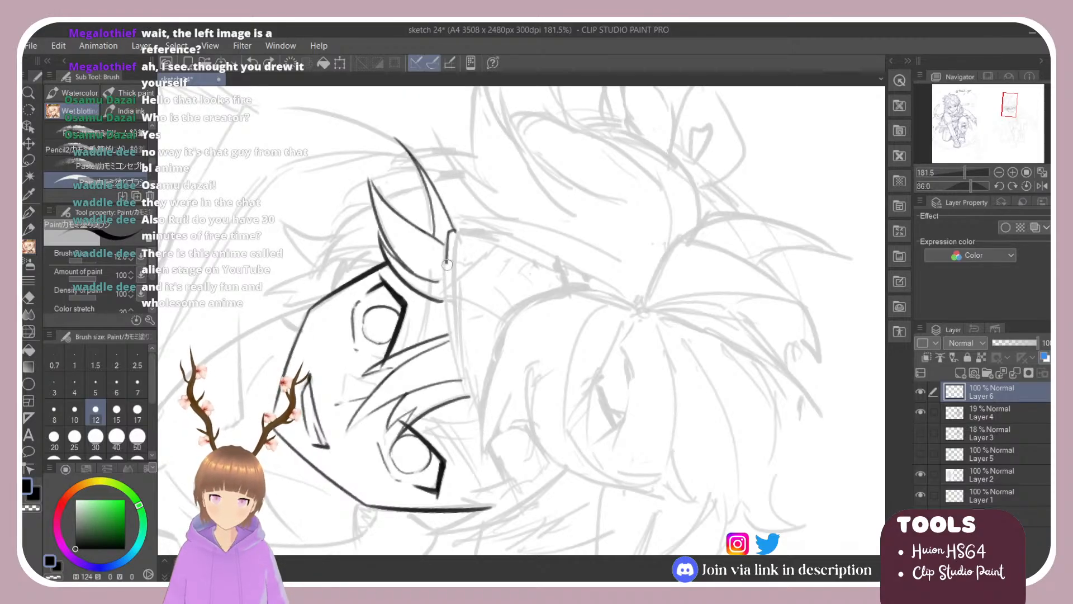
{"action": "left_click_drag", "start_coordinate": [447, 264], "coordinate": [480, 436]}
{"action": "key", "text": "ctrl+z"}
{"action": "left_click_drag", "start_coordinate": [451, 226], "coordinate": [478, 428]}
{"action": "key", "text": "ctrl+z"}
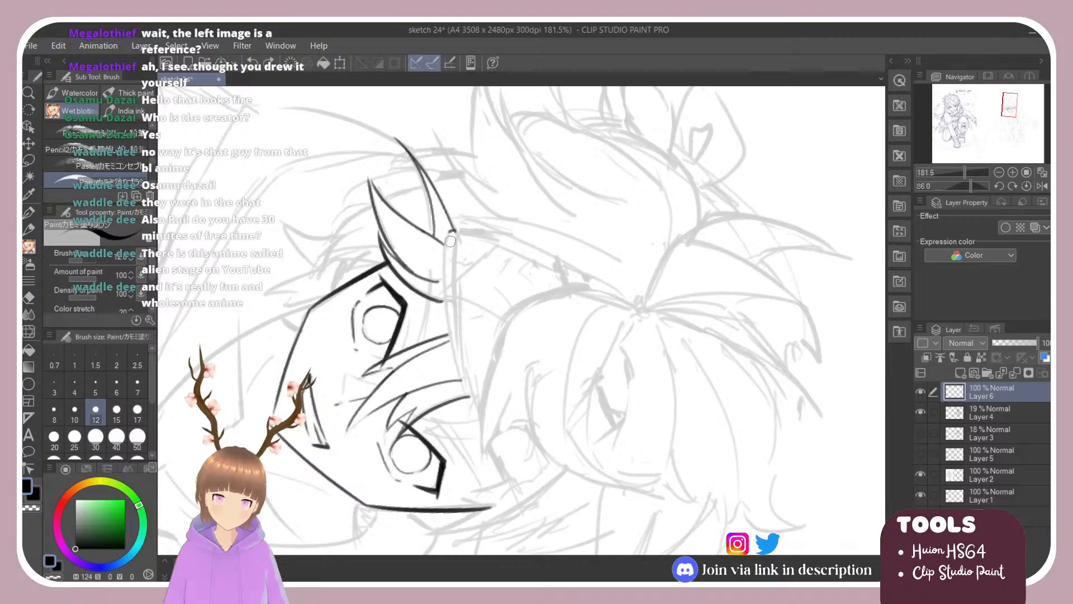
{"action": "left_click_drag", "start_coordinate": [451, 226], "coordinate": [484, 434]}
{"action": "key", "text": "ctrl+z"}
{"action": "left_click_drag", "start_coordinate": [450, 226], "coordinate": [474, 419]}
Ink a second line closely alongside the long band line above the bangs, redoing uneven strokes.
{"action": "left_click_drag", "start_coordinate": [454, 229], "coordinate": [471, 408]}
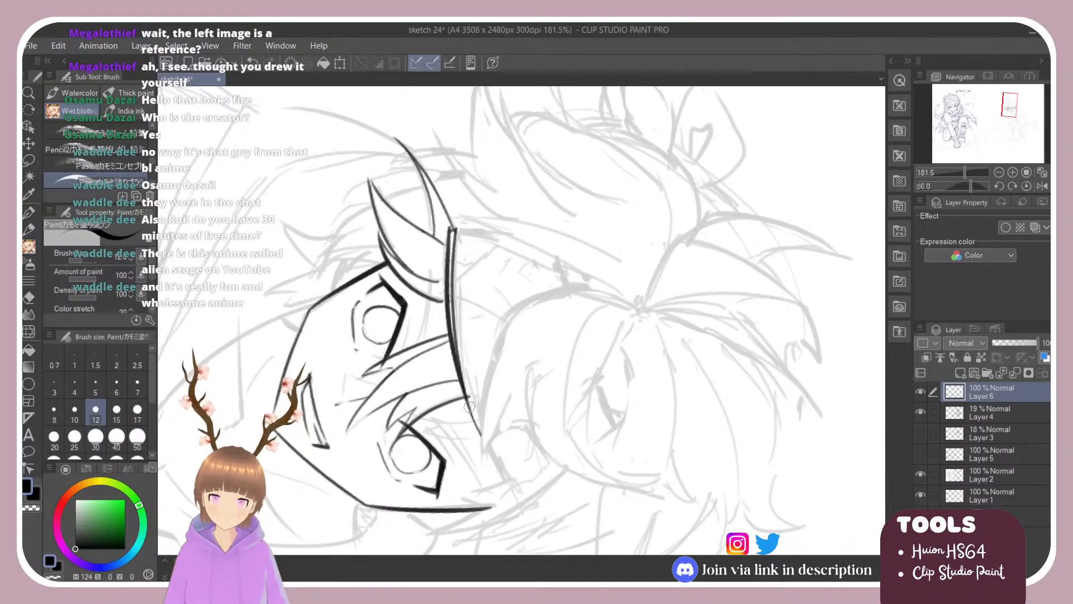
{"action": "key", "text": "ctrl+z"}
{"action": "left_click_drag", "start_coordinate": [454, 230], "coordinate": [473, 409]}
{"action": "key", "text": "ctrl+z"}
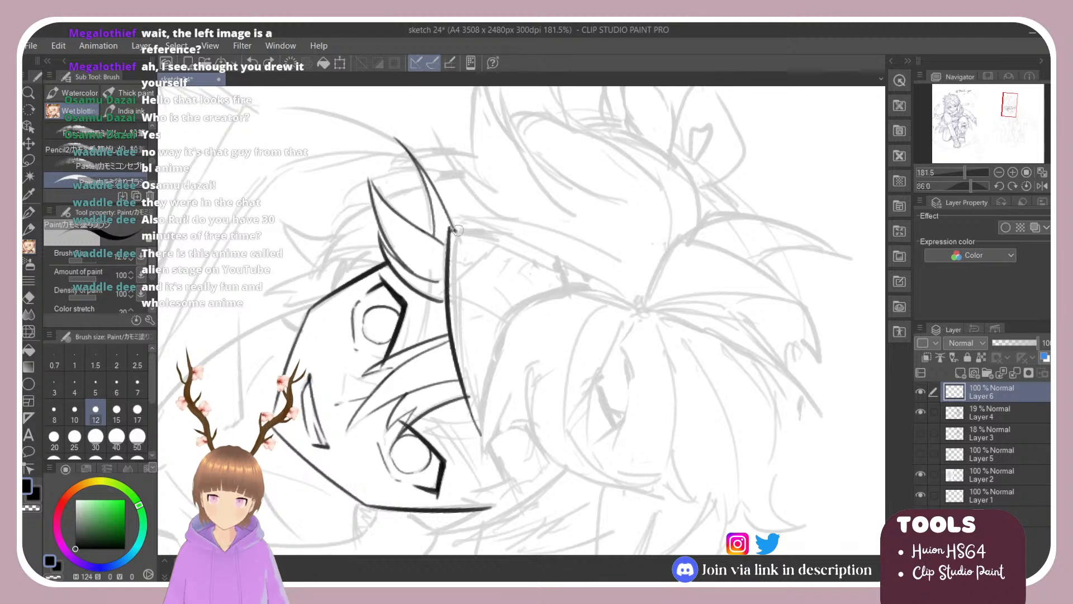
{"action": "mouse_move", "coordinate": [457, 230]}
{"action": "left_mouse_down"}
{"action": "mouse_move", "coordinate": [455, 334]}
{"action": "mouse_move", "coordinate": [480, 434]}
{"action": "left_mouse_up"}
{"action": "key", "text": "ctrl+z"}
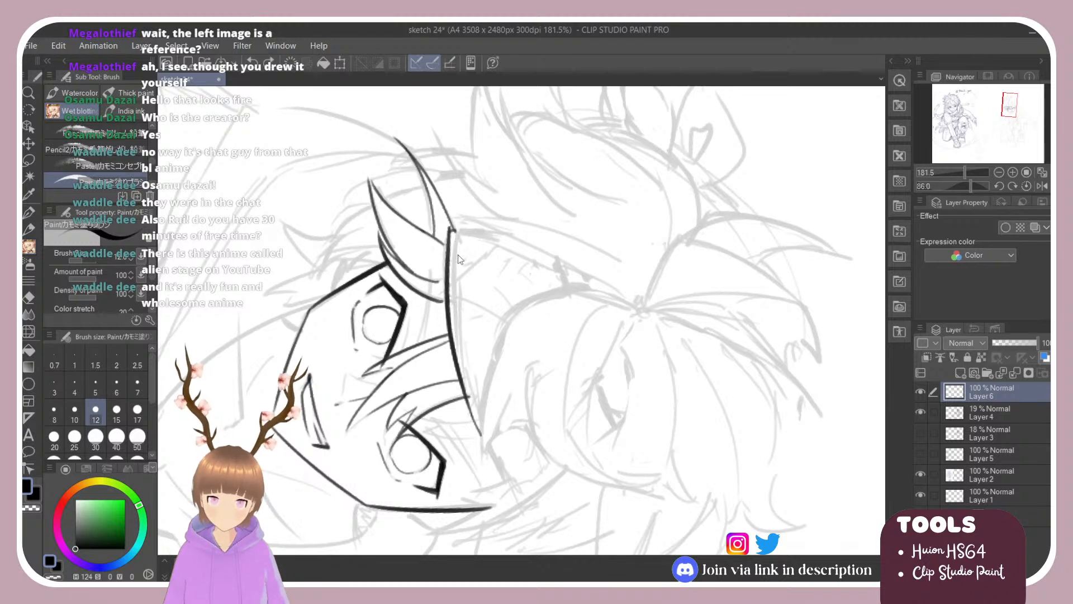
{"action": "left_click_drag", "start_coordinate": [455, 232], "coordinate": [455, 333]}
{"action": "left_click_drag", "start_coordinate": [455, 235], "coordinate": [459, 346]}
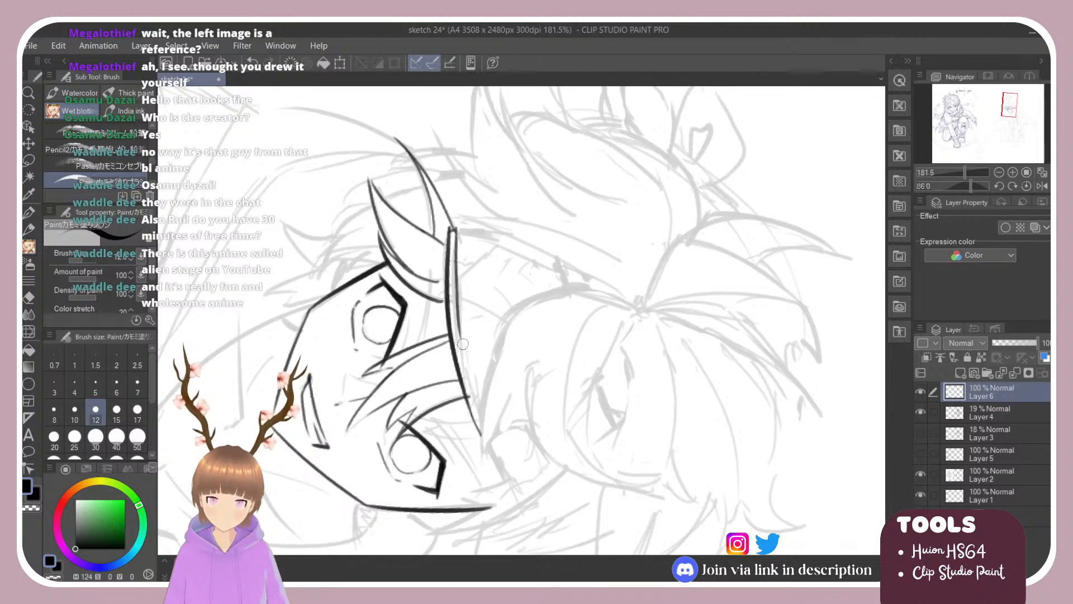
{"action": "key", "text": "ctrl+z"}
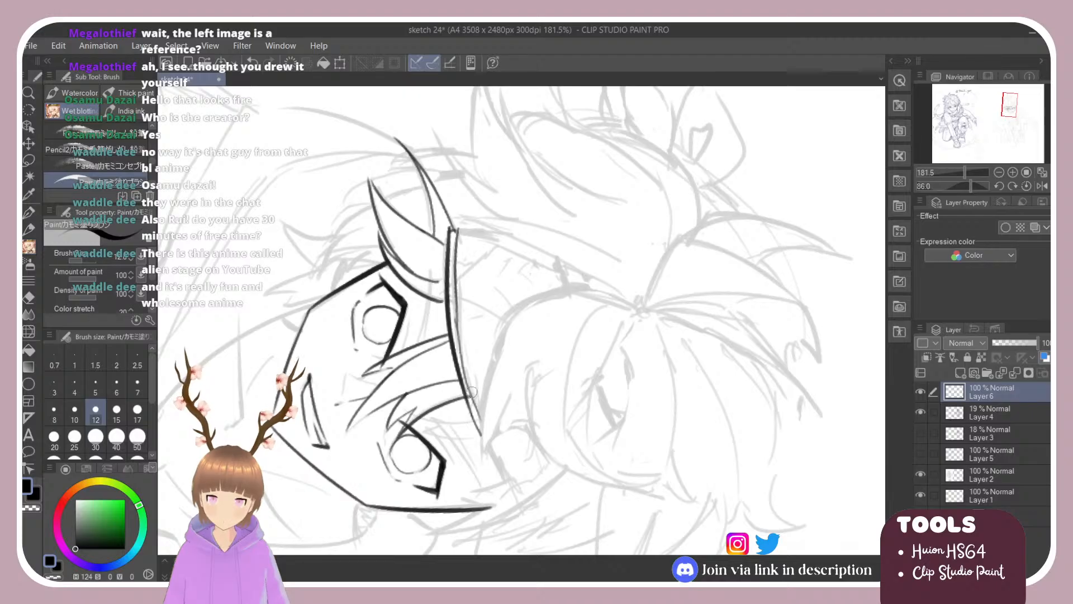
{"action": "key", "text": "ctrl+z"}
{"action": "left_click_drag", "start_coordinate": [459, 307], "coordinate": [482, 426]}
Rotate the canvas and rework the tapered end where the two band lines converge.
{"action": "key", "text": "shift+space"}
{"action": "mouse_move", "coordinate": [593, 252]}
{"action": "left_mouse_down"}
{"action": "mouse_move", "coordinate": [561, 187]}
{"action": "mouse_move", "coordinate": [405, 167]}
{"action": "mouse_move", "coordinate": [444, 158]}
{"action": "mouse_move", "coordinate": [549, 203]}
{"action": "left_mouse_up"}
{"action": "scroll", "coordinate": [413, 319], "scroll_direction": "down", "scroll_amount": 5}
{"action": "scroll", "coordinate": [414, 318], "scroll_direction": "up", "scroll_amount": 5}
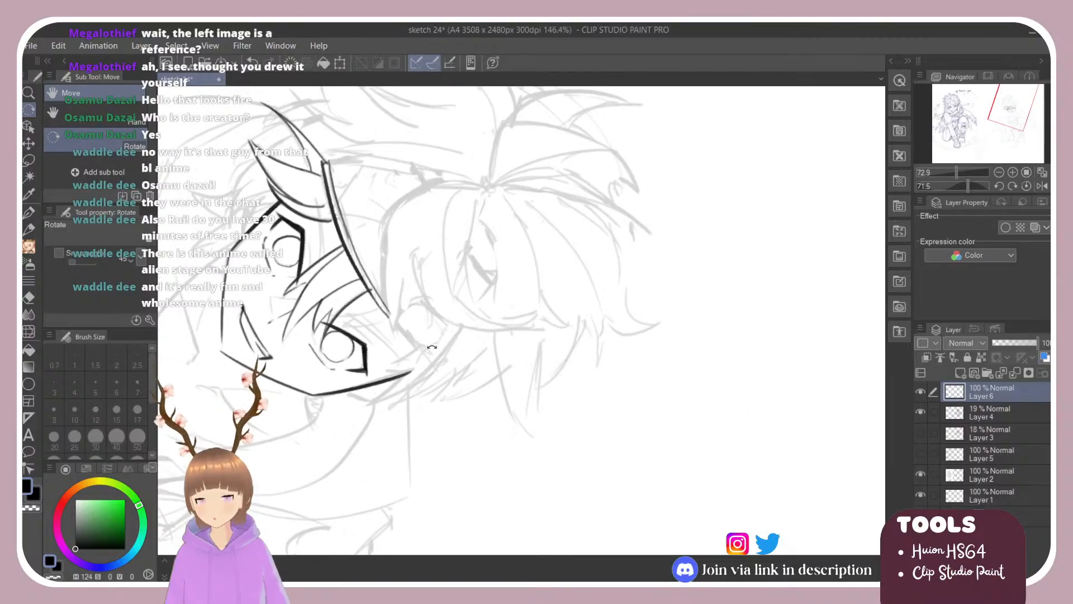
{"action": "left_click_drag", "start_coordinate": [413, 318], "coordinate": [400, 216]}
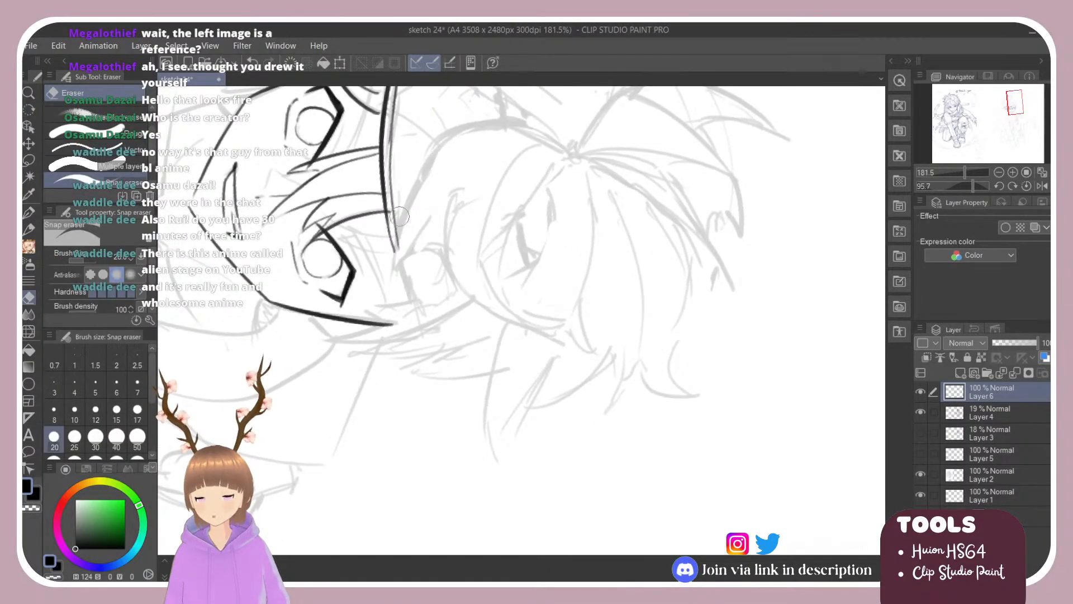
{"action": "key", "text": "b"}
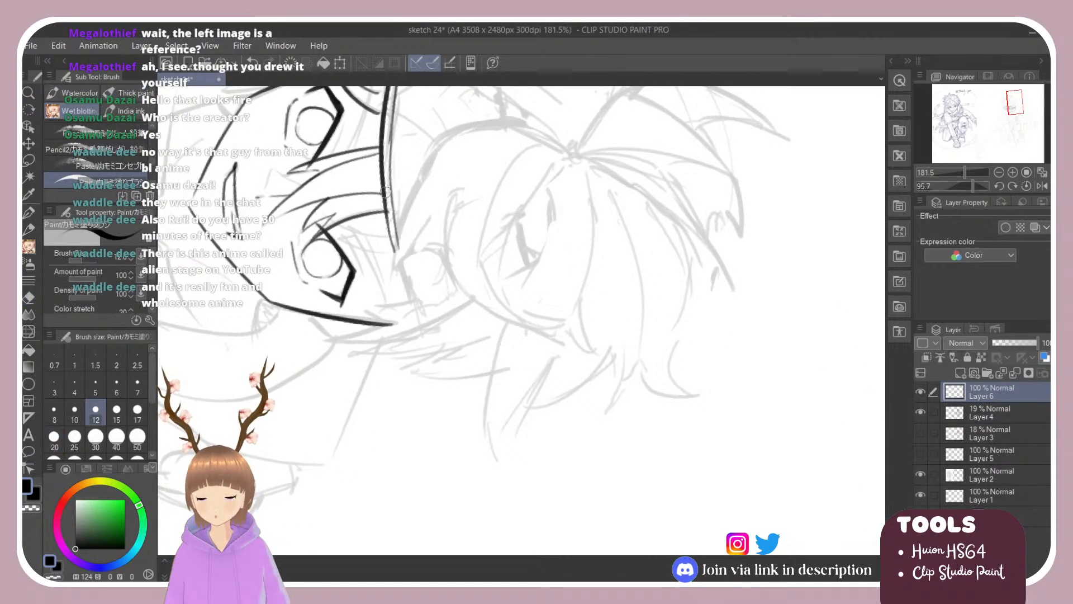
{"action": "left_click_drag", "start_coordinate": [383, 178], "coordinate": [394, 258]}
{"action": "key", "text": "ctrl+z"}
{"action": "left_click_drag", "start_coordinate": [382, 178], "coordinate": [400, 270]}
{"action": "key", "text": "ctrl+z"}
{"action": "key", "text": "ctrl+z"}
{"action": "left_click_drag", "start_coordinate": [382, 180], "coordinate": [394, 252]}
{"action": "key", "text": "ctrl+z"}
Turn the canvas and ink the curved outer edge of the hair section above the band, redoing the stroke.
{"action": "key", "text": "e"}
{"action": "key", "text": "r"}
{"action": "mouse_move", "coordinate": [434, 172]}
{"action": "left_mouse_down"}
{"action": "mouse_move", "coordinate": [390, 210]}
{"action": "mouse_move", "coordinate": [358, 285]}
{"action": "mouse_move", "coordinate": [367, 251]}
{"action": "mouse_move", "coordinate": [342, 346]}
{"action": "left_mouse_up"}
{"action": "key", "text": "b"}
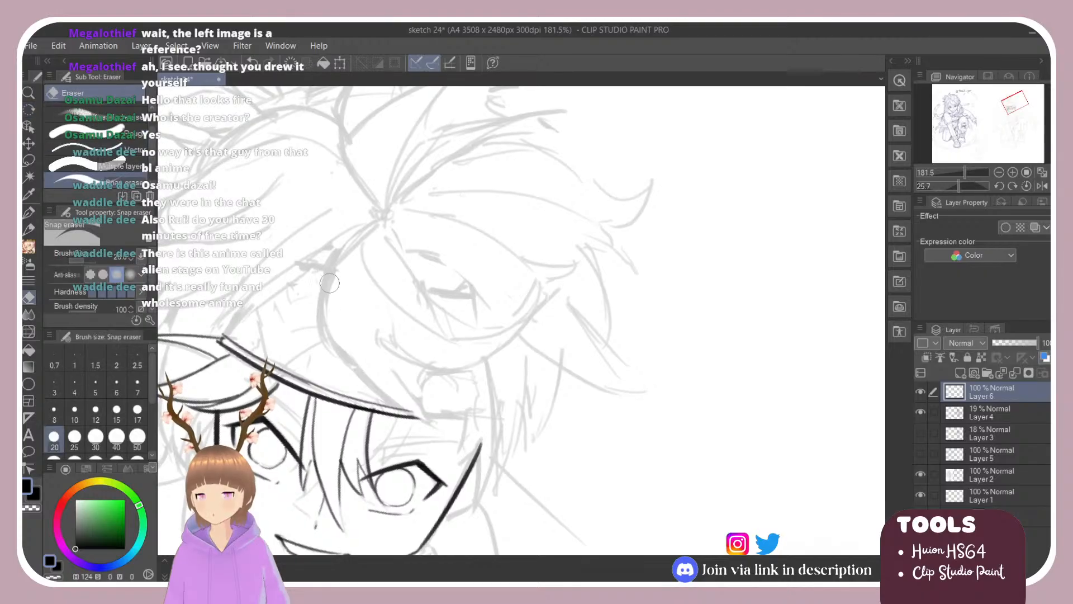
{"action": "left_click_drag", "start_coordinate": [336, 251], "coordinate": [321, 342]}
{"action": "key", "text": "ctrl+z"}
{"action": "left_click_drag", "start_coordinate": [337, 246], "coordinate": [337, 354]}
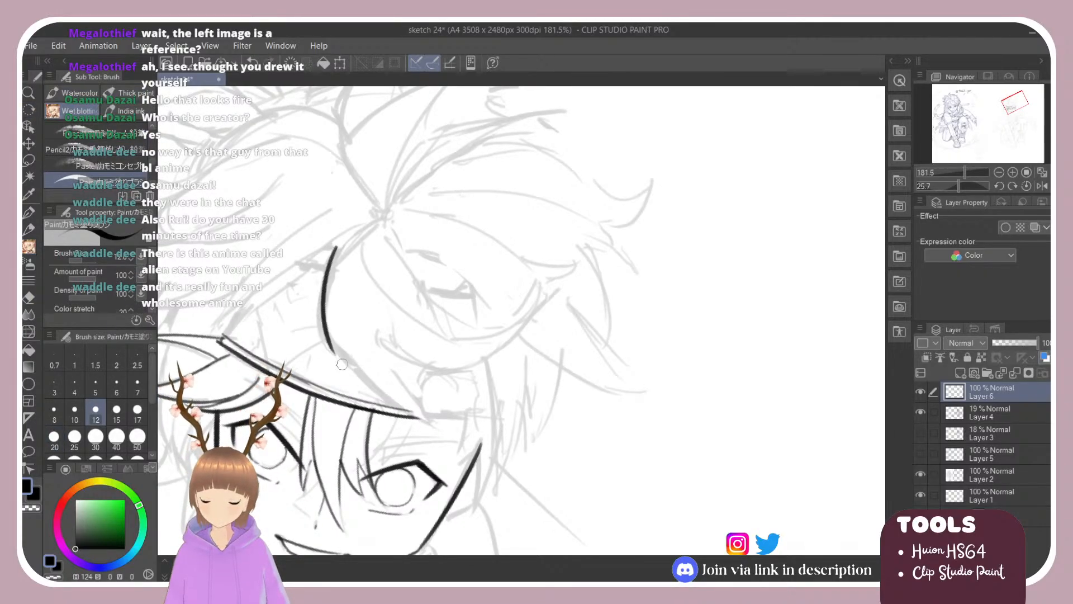
{"action": "key", "text": "ctrl+z"}
{"action": "left_click_drag", "start_coordinate": [337, 248], "coordinate": [336, 356]}
{"action": "key", "text": "ctrl+z"}
{"action": "mouse_move", "coordinate": [336, 248]}
{"action": "left_mouse_down"}
{"action": "mouse_move", "coordinate": [322, 311]}
{"action": "mouse_move", "coordinate": [336, 358]}
{"action": "left_mouse_up"}
{"action": "key", "text": "ctrl+z"}
{"action": "left_click_drag", "start_coordinate": [337, 245], "coordinate": [335, 368]}
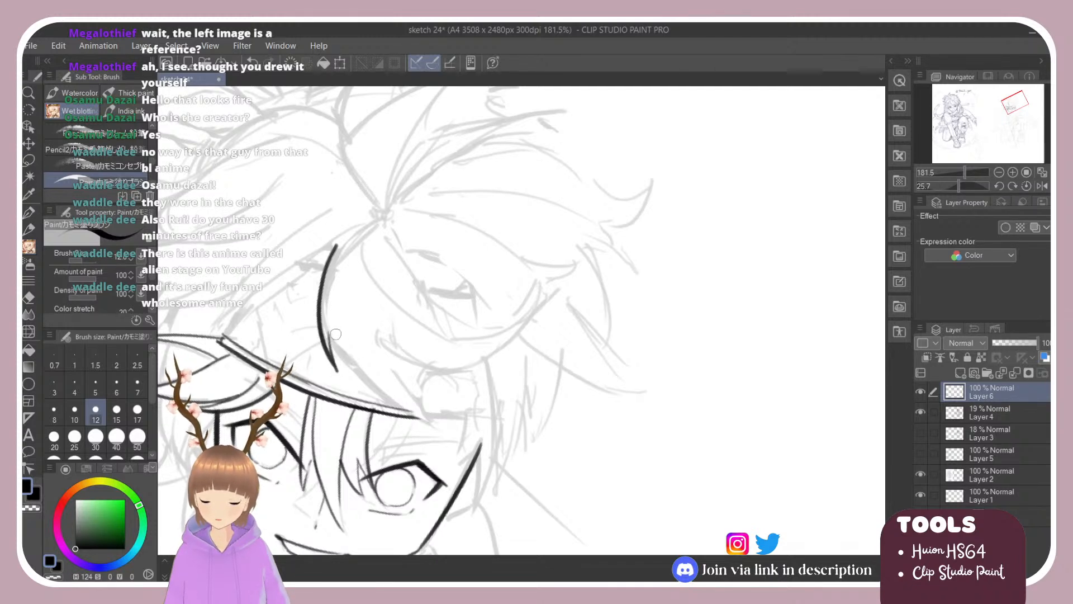
Ink the lower edge of that hair section down toward the end of the band, retrying strokes and adjusting the canvas angle.
{"action": "left_click_drag", "start_coordinate": [332, 330], "coordinate": [418, 415]}
{"action": "key", "text": "ctrl+z"}
{"action": "mouse_move", "coordinate": [333, 330]}
{"action": "left_mouse_down"}
{"action": "mouse_move", "coordinate": [386, 400]}
{"action": "mouse_move", "coordinate": [439, 422]}
{"action": "left_mouse_up"}
{"action": "key", "text": "ctrl+z"}
{"action": "mouse_move", "coordinate": [331, 330]}
{"action": "left_mouse_down"}
{"action": "mouse_move", "coordinate": [434, 424]}
{"action": "mouse_move", "coordinate": [420, 379]}
{"action": "mouse_move", "coordinate": [440, 371]}
{"action": "left_mouse_up"}
{"action": "key", "text": "ctrl+z"}
{"action": "key", "text": "ctrl+z"}
{"action": "key", "text": "ctrl+z"}
{"action": "key", "text": "shift+space"}
{"action": "left_click_drag", "start_coordinate": [468, 252], "coordinate": [493, 263]}
Ink a slim curved strand falling from the hair parting and the small detail stroke inside the ear.
{"action": "left_click_drag", "start_coordinate": [397, 209], "coordinate": [441, 311]}
{"action": "key", "text": "ctrl+z"}
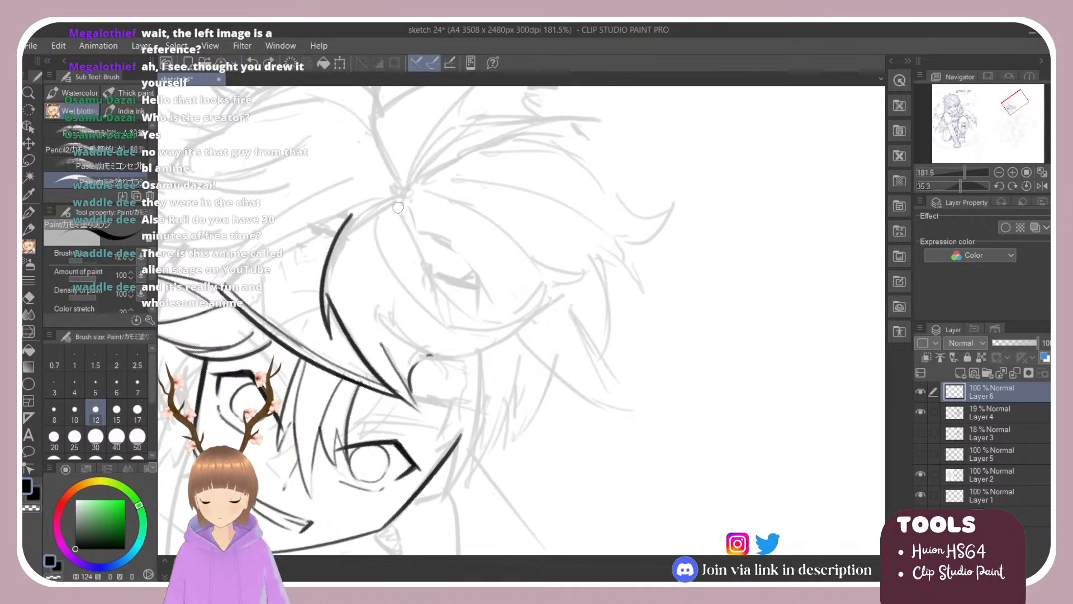
{"action": "left_click_drag", "start_coordinate": [398, 210], "coordinate": [441, 317]}
{"action": "mouse_move", "coordinate": [444, 361]}
{"action": "left_mouse_down"}
{"action": "mouse_move", "coordinate": [446, 382]}
{"action": "mouse_move", "coordinate": [431, 359]}
{"action": "left_mouse_up"}
{"action": "key", "text": "ctrl+z"}
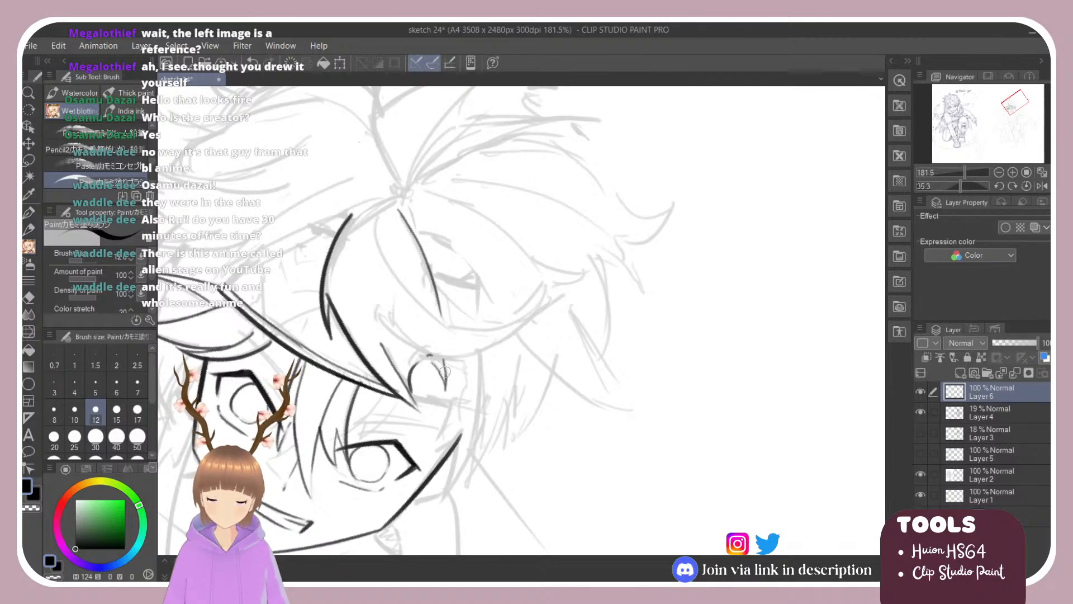
Rotate the canvas and ink two long curved strand lines sweeping from near the parting toward the hair above the ear.
{"action": "key", "text": "r"}
{"action": "mouse_move", "coordinate": [497, 281]}
{"action": "left_mouse_down"}
{"action": "mouse_move", "coordinate": [494, 297]}
{"action": "mouse_move", "coordinate": [490, 281]}
{"action": "mouse_move", "coordinate": [540, 228]}
{"action": "left_mouse_up"}
{"action": "key", "text": "e"}
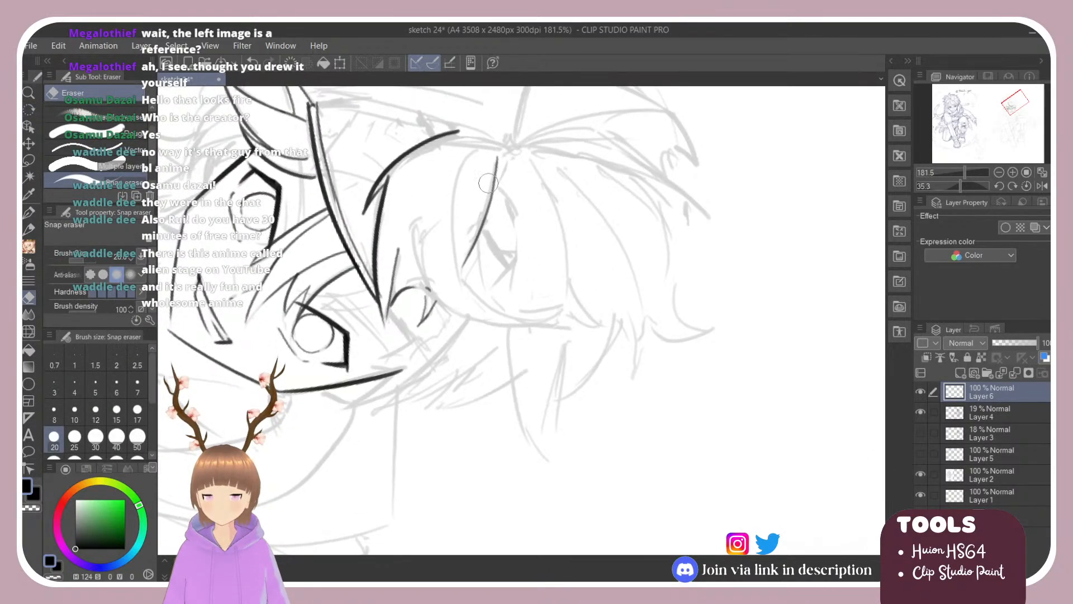
{"action": "key", "text": "b"}
{"action": "left_click_drag", "start_coordinate": [467, 148], "coordinate": [479, 306]}
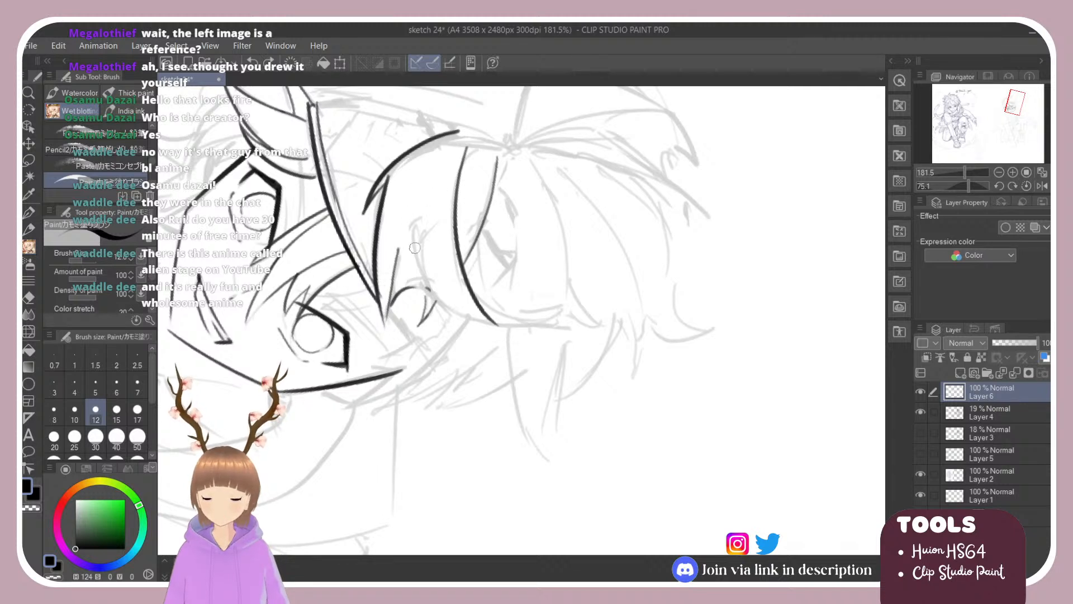
{"action": "key", "text": "ctrl+z"}
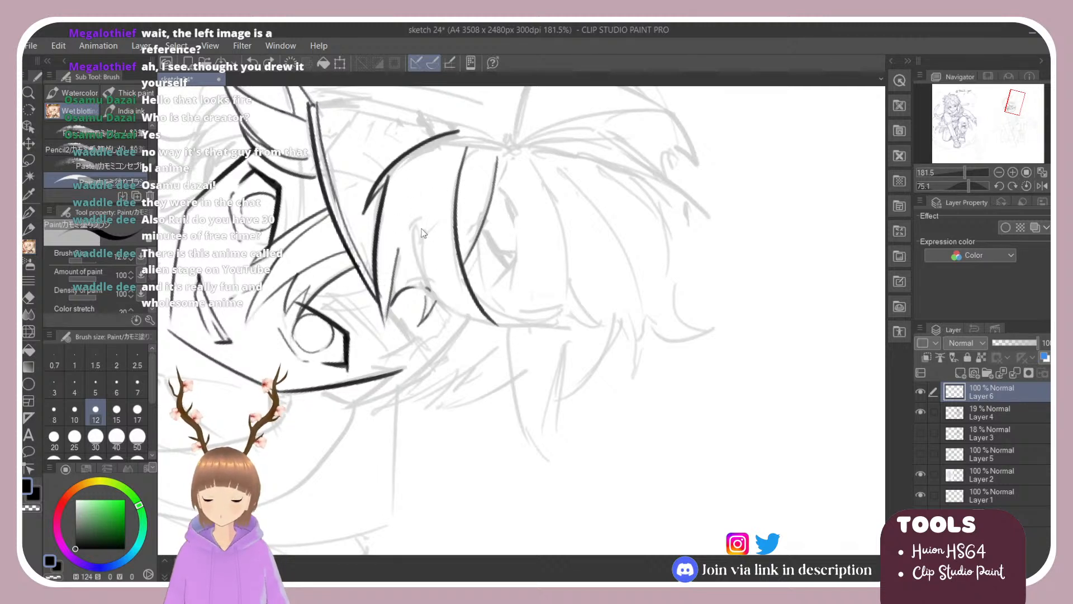
{"action": "left_click_drag", "start_coordinate": [421, 180], "coordinate": [449, 310]}
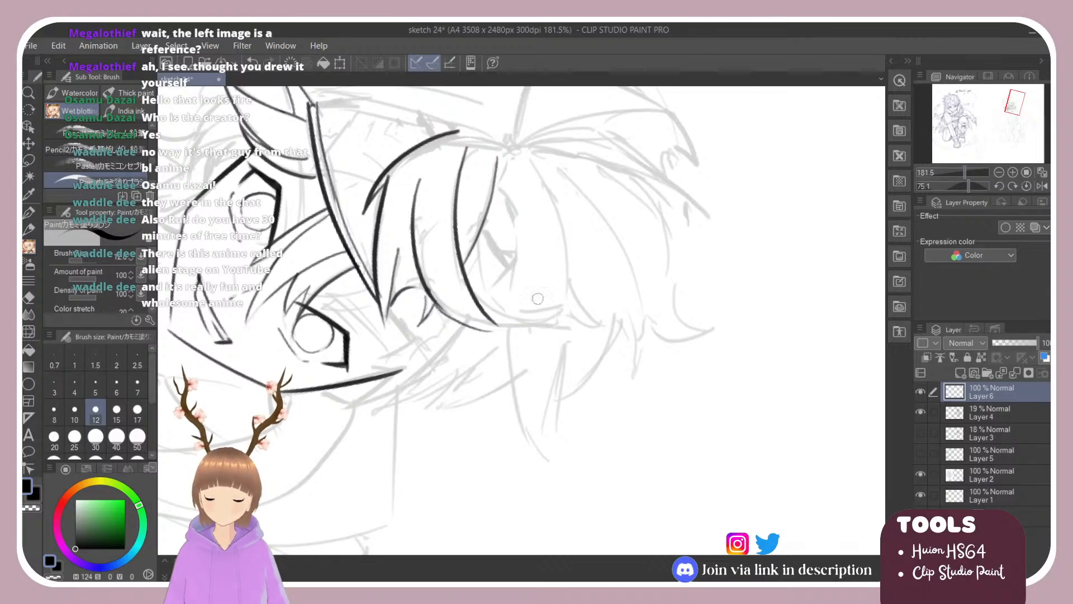
Return the canvas to upright and ink the upturned pointed tip of the swept hair lock, redoing the stroke.
{"action": "key", "text": "r"}
{"action": "double_click", "coordinate": [468, 232]}
{"action": "key", "text": "e"}
{"action": "key", "text": "b"}
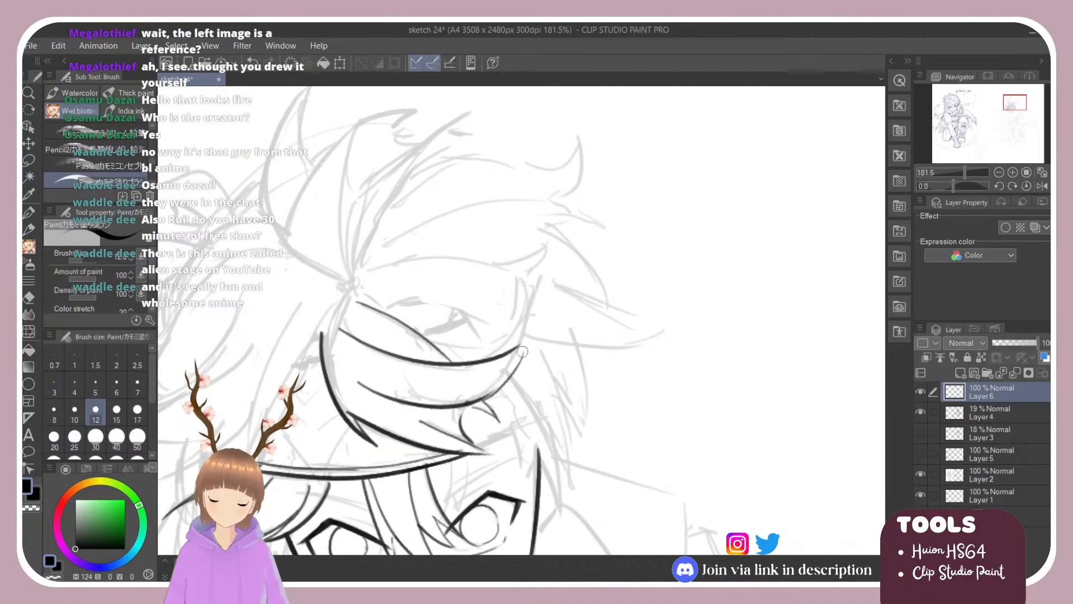
{"action": "key", "text": "ctrl+z"}
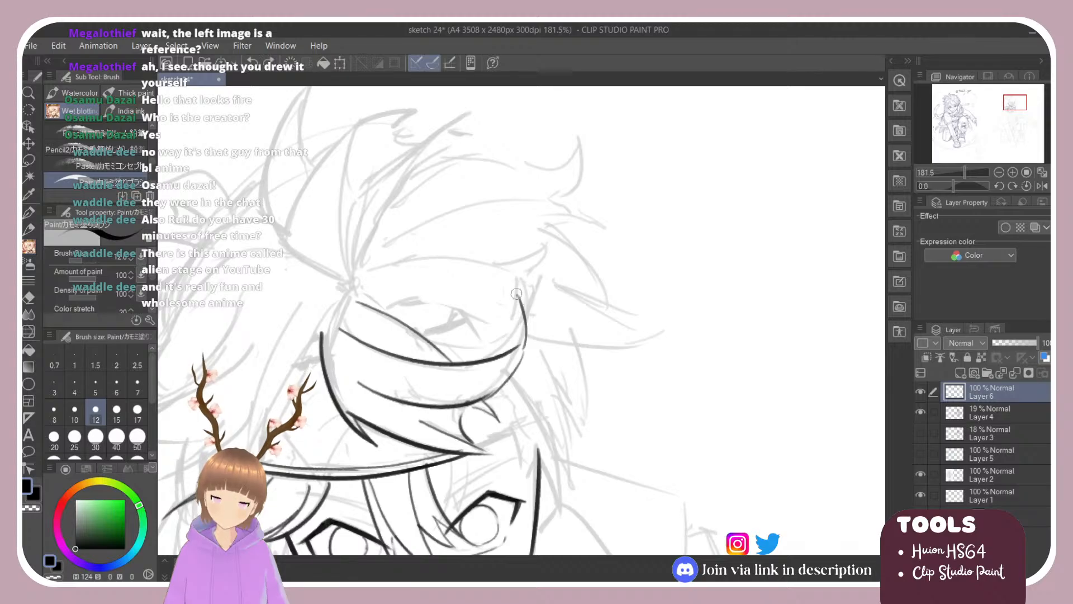
{"action": "left_click_drag", "start_coordinate": [514, 286], "coordinate": [502, 346]}
{"action": "key", "text": "ctrl+z"}
{"action": "left_click_drag", "start_coordinate": [519, 297], "coordinate": [510, 348]}
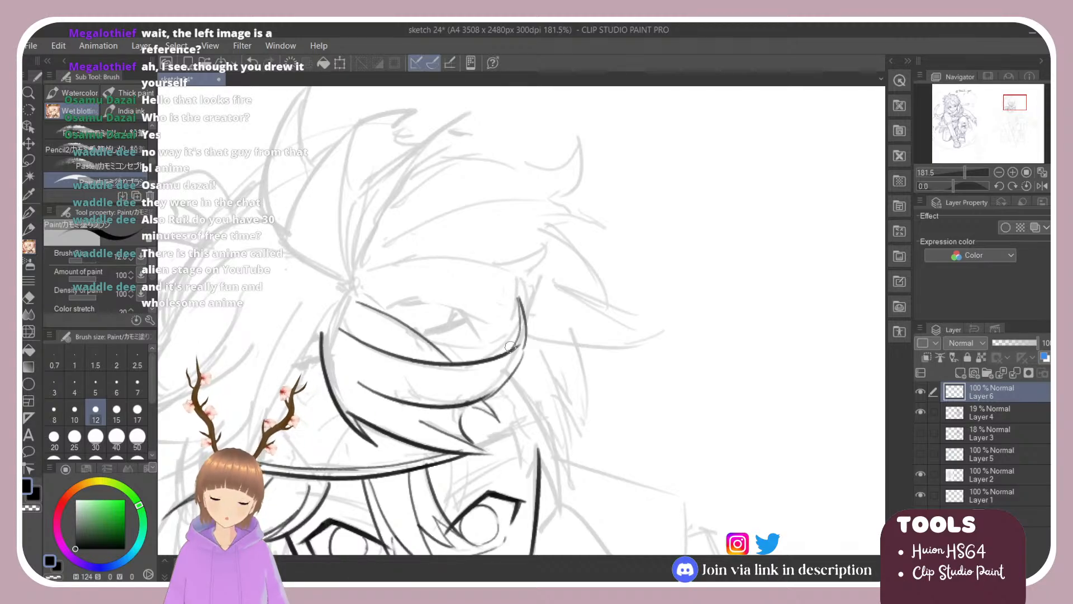
{"action": "left_click_drag", "start_coordinate": [518, 299], "coordinate": [520, 360]}
{"action": "key", "text": "ctrl+z"}
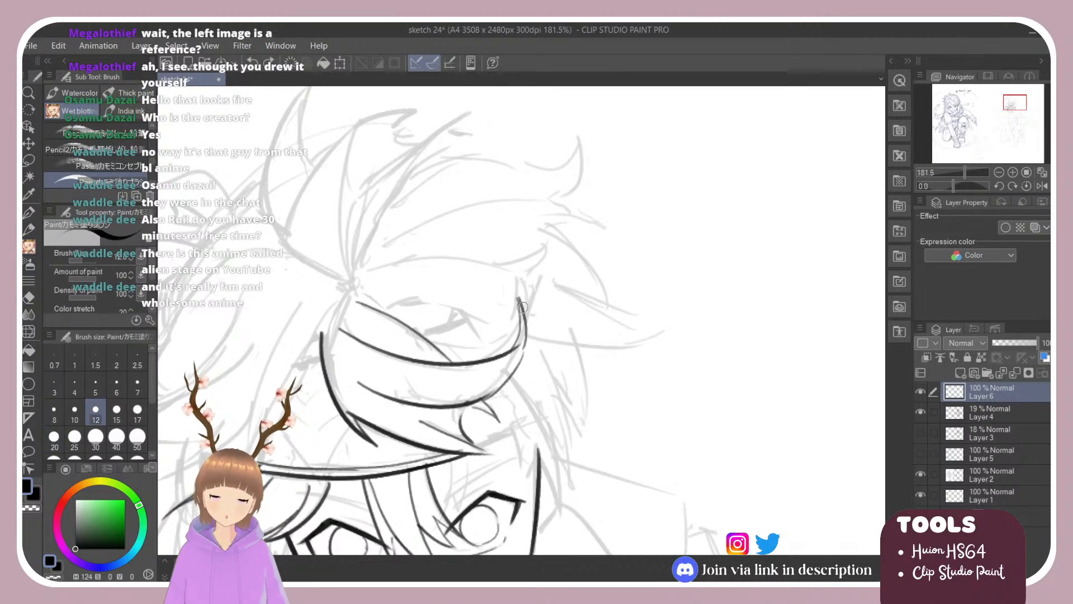
{"action": "left_click_drag", "start_coordinate": [519, 298], "coordinate": [513, 364]}
{"action": "key", "text": "ctrl+z"}
{"action": "mouse_move", "coordinate": [519, 300]}
{"action": "left_mouse_down"}
{"action": "mouse_move", "coordinate": [512, 365]}
{"action": "mouse_move", "coordinate": [441, 314]}
{"action": "mouse_move", "coordinate": [487, 225]}
{"action": "mouse_move", "coordinate": [420, 242]}
{"action": "left_mouse_up"}
Rotate the canvas and erase the upper part of the swept lock's lower strand line above the ear.
{"action": "key", "text": "shift+space"}
{"action": "key", "text": "e"}
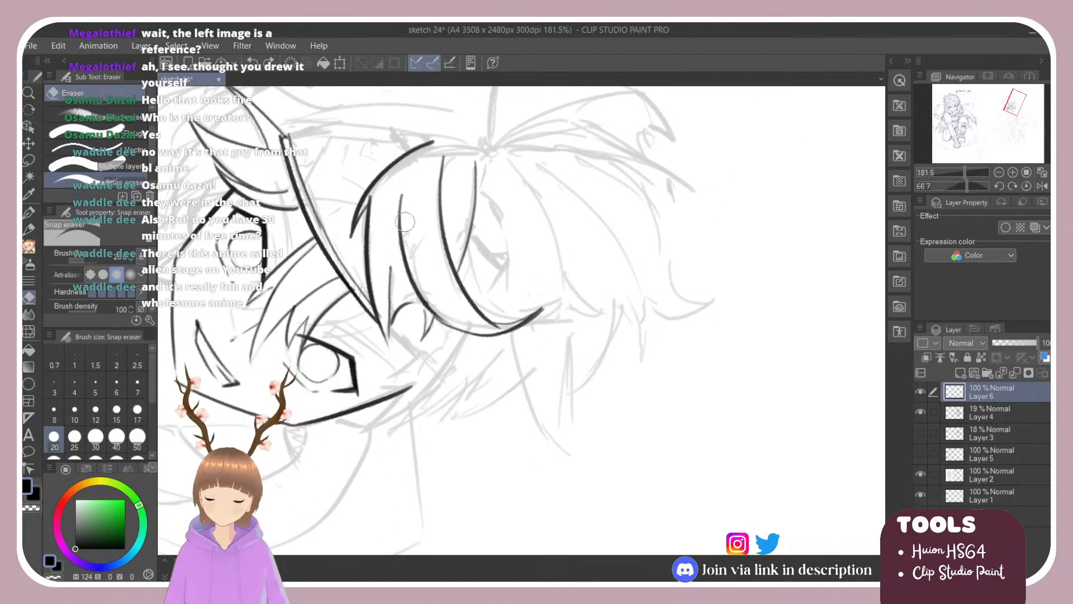
{"action": "left_click_drag", "start_coordinate": [401, 193], "coordinate": [419, 292]}
{"action": "key", "text": "b"}
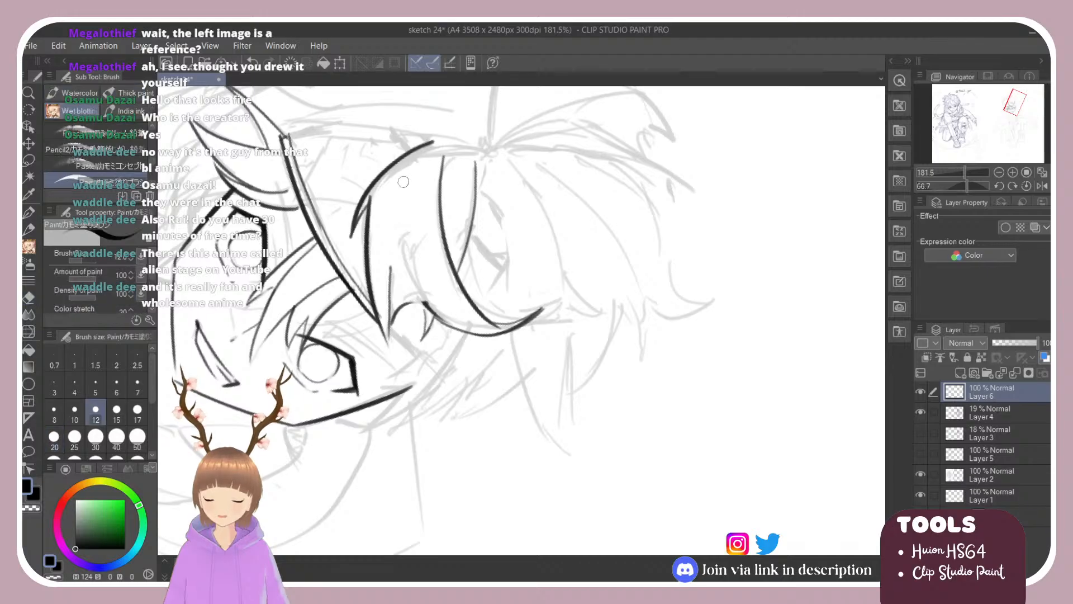
{"action": "left_click_drag", "start_coordinate": [403, 182], "coordinate": [426, 298]}
{"action": "key", "text": "ctrl+z"}
{"action": "left_click_drag", "start_coordinate": [404, 173], "coordinate": [432, 316]}
{"action": "key", "text": "ctrl+z"}
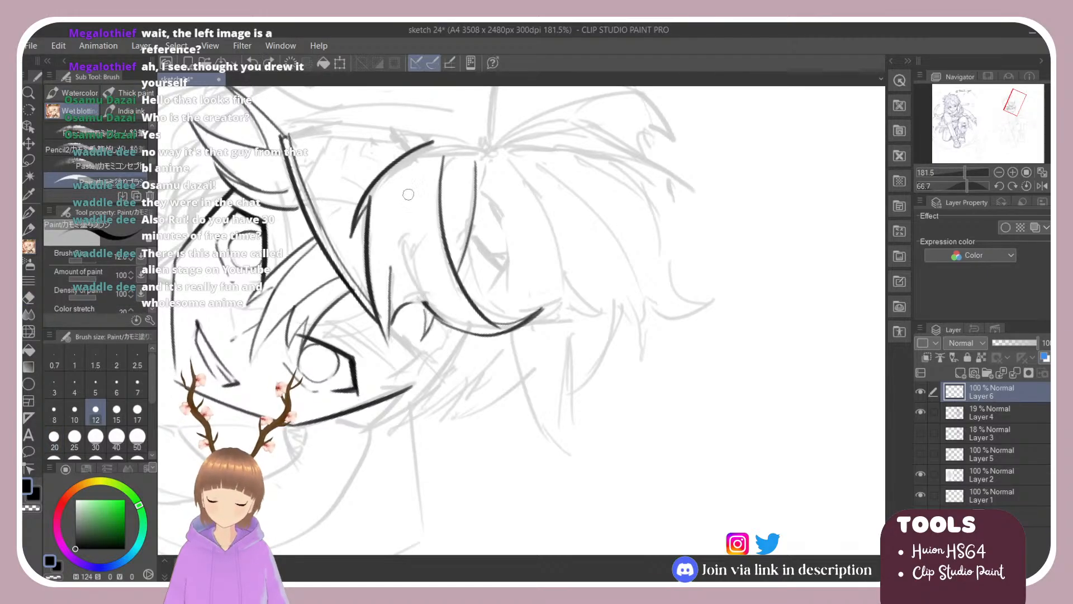
{"action": "mouse_move", "coordinate": [405, 187]}
{"action": "left_mouse_down"}
{"action": "mouse_move", "coordinate": [421, 289]}
{"action": "mouse_move", "coordinate": [445, 317]}
{"action": "left_mouse_up"}
{"action": "key", "text": "ctrl+z"}
{"action": "mouse_move", "coordinate": [401, 186]}
{"action": "left_mouse_down"}
{"action": "mouse_move", "coordinate": [413, 273]}
{"action": "mouse_move", "coordinate": [439, 317]}
{"action": "left_mouse_up"}
{"action": "key", "text": "ctrl+z"}
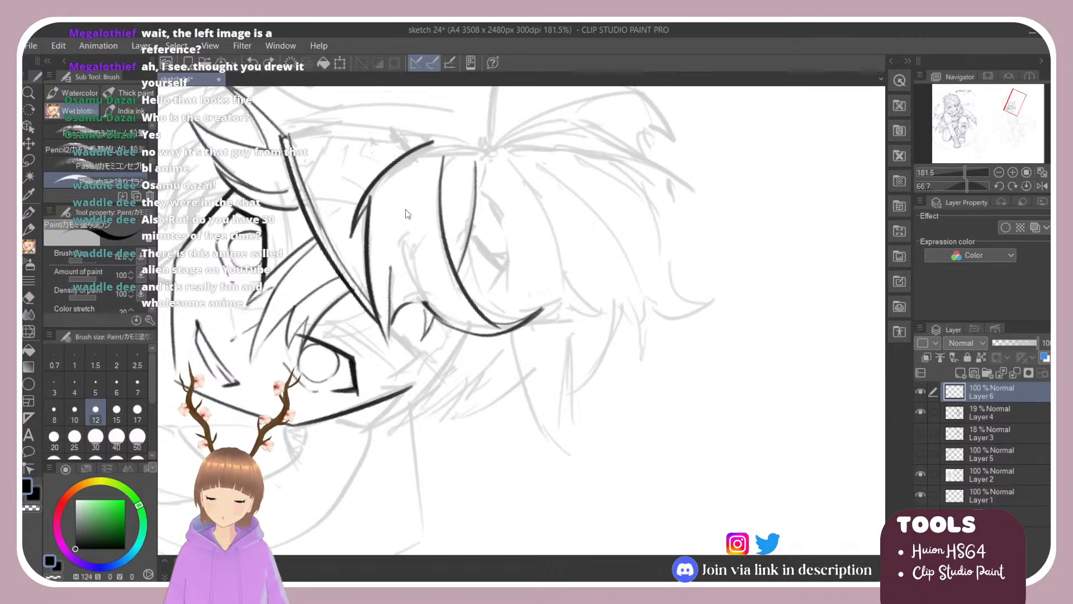
{"action": "left_click_drag", "start_coordinate": [398, 183], "coordinate": [423, 303]}
{"action": "key", "text": "ctrl+z"}
{"action": "left_click_drag", "start_coordinate": [400, 177], "coordinate": [444, 316]}
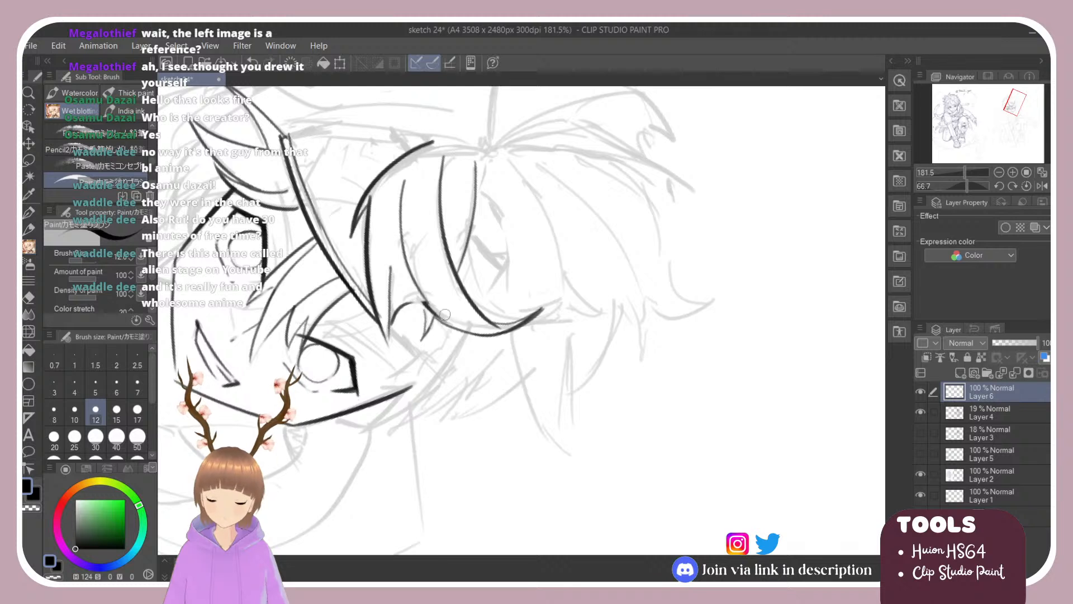
{"action": "key", "text": "ctrl+z"}
{"action": "left_click_drag", "start_coordinate": [400, 178], "coordinate": [405, 269]}
{"action": "key", "text": "ctrl+z"}
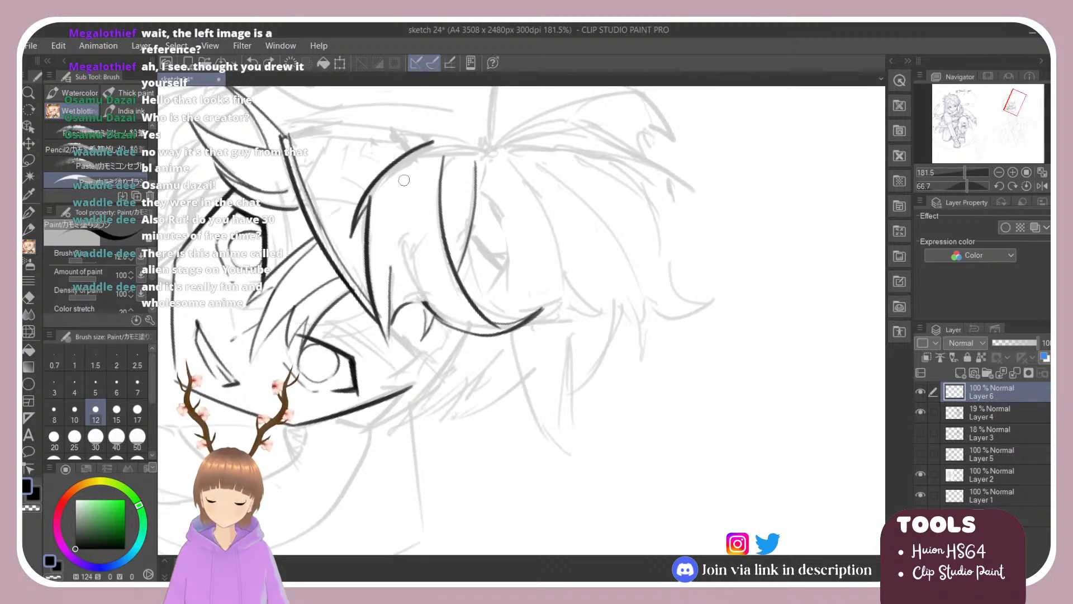
{"action": "left_click_drag", "start_coordinate": [400, 177], "coordinate": [402, 269]}
{"action": "key", "text": "ctrl+z"}
{"action": "key", "text": "ctrl+z"}
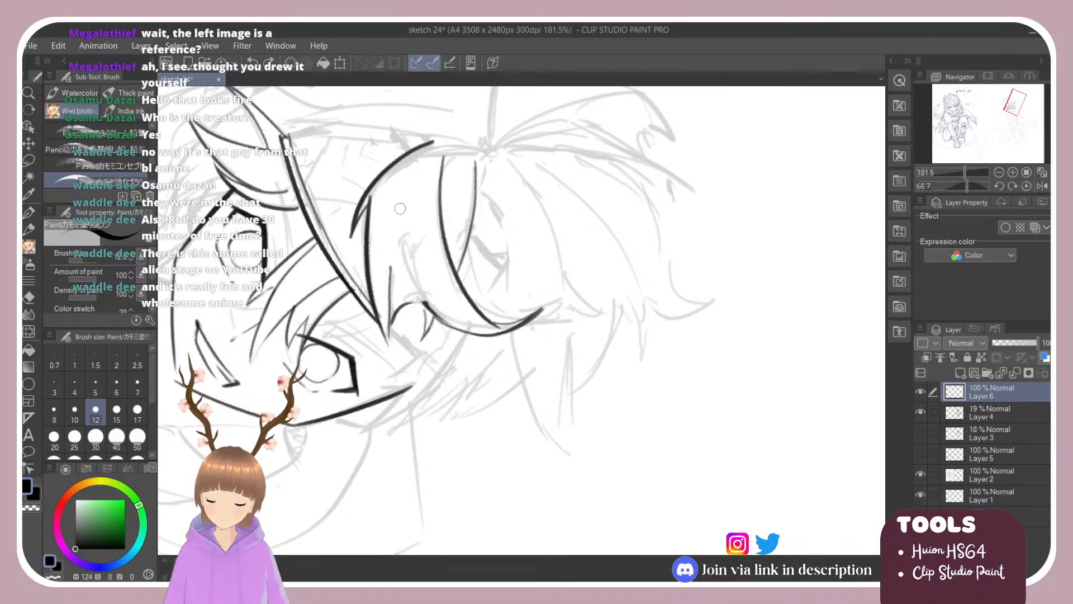
{"action": "left_click_drag", "start_coordinate": [401, 181], "coordinate": [446, 320]}
{"action": "key", "text": "e"}
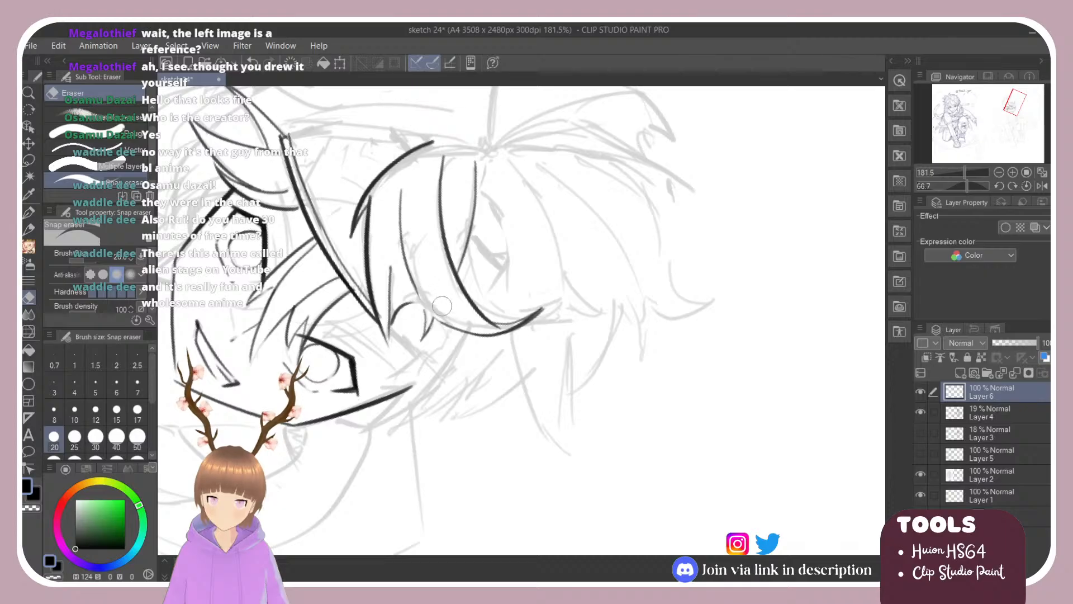
{"action": "key", "text": "b"}
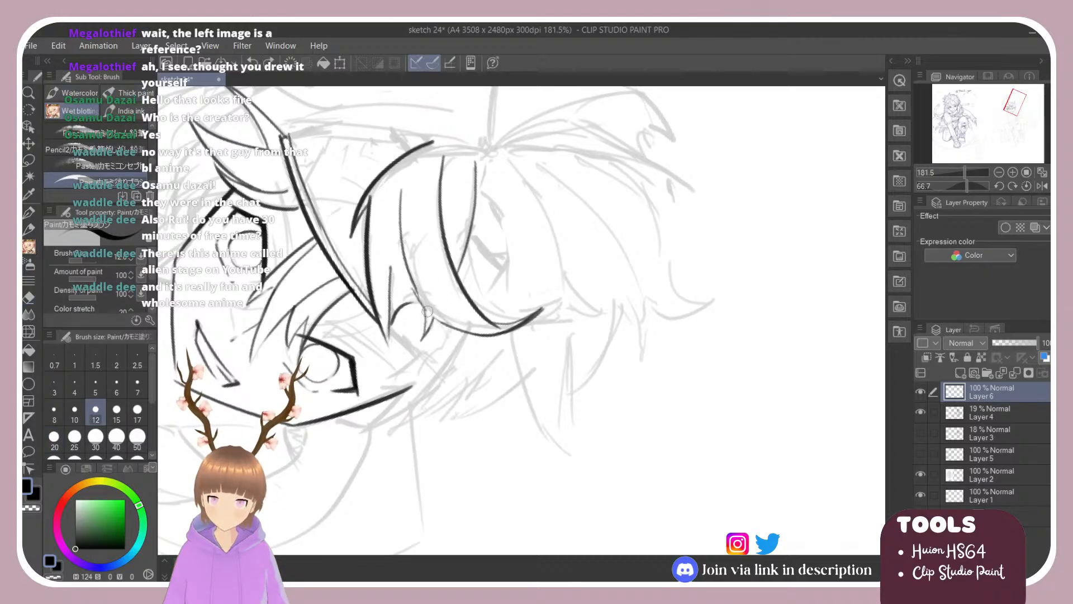
{"action": "key", "text": "e"}
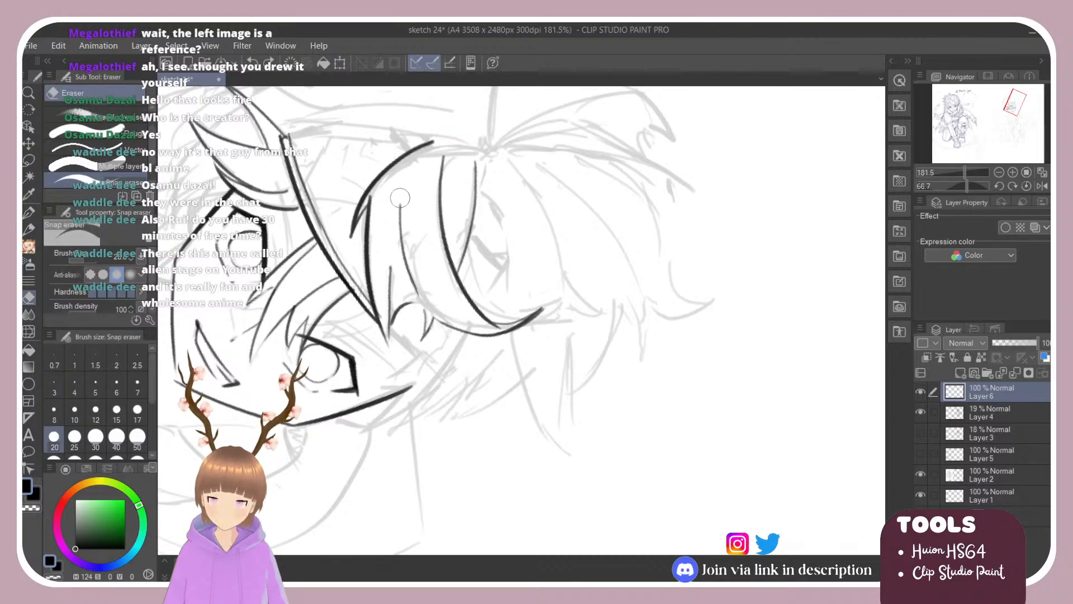
{"action": "key", "text": "b"}
Ink the lower contour of the swept hair lock, curving from its inner side to meet the outline above the ear.
{"action": "mouse_move", "coordinate": [391, 223]}
{"action": "left_mouse_down"}
{"action": "mouse_move", "coordinate": [414, 285]}
{"action": "mouse_move", "coordinate": [442, 316]}
{"action": "left_mouse_up"}
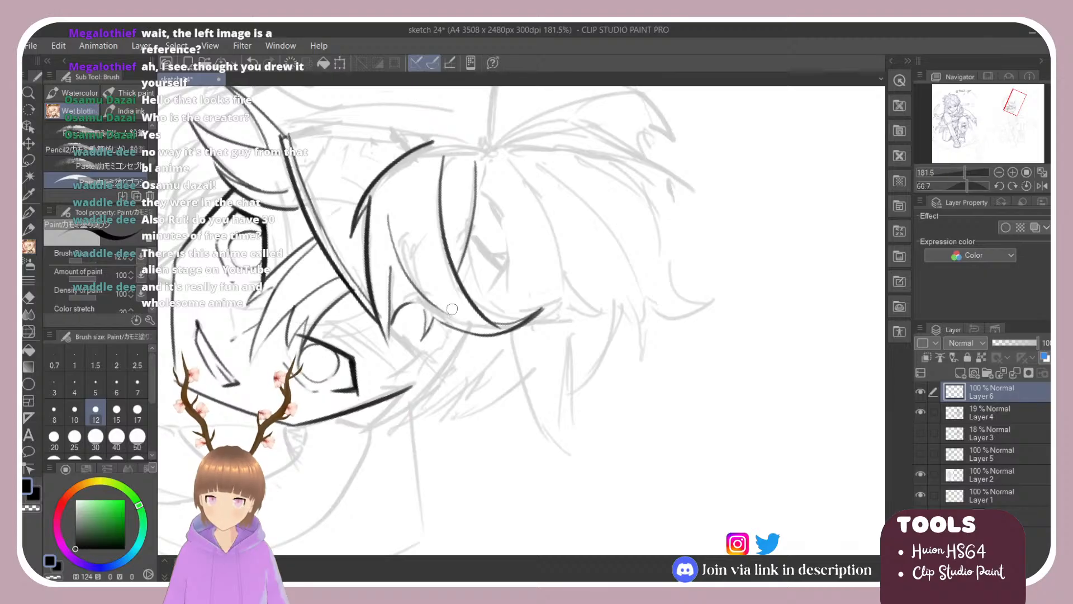
{"action": "key", "text": "ctrl+z"}
{"action": "left_click_drag", "start_coordinate": [387, 230], "coordinate": [464, 328]}
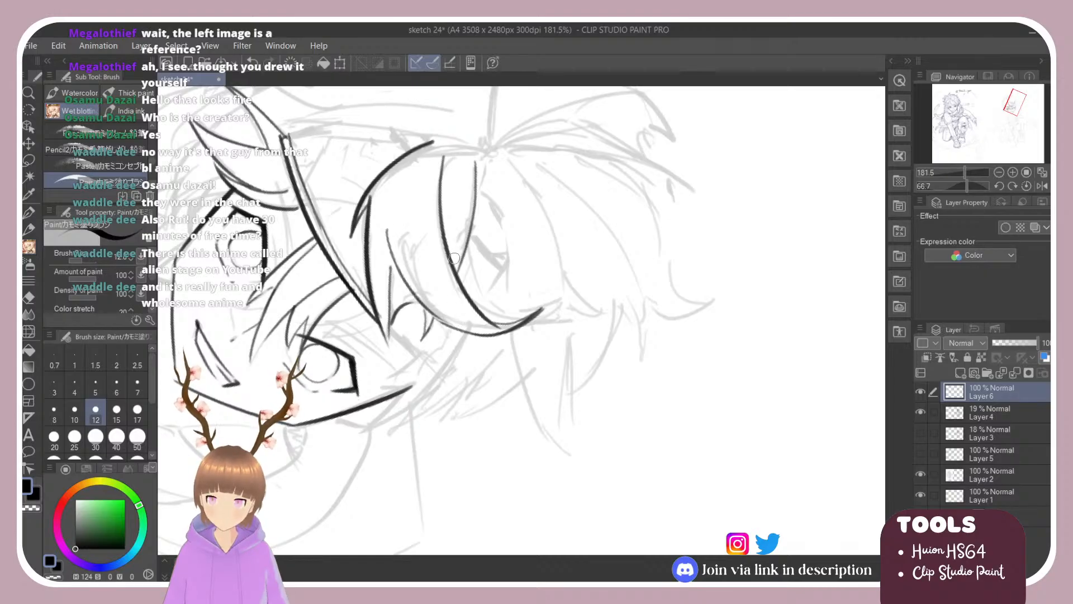
Rotate the canvas partway back and re-ink the short curved strand running from the hair parting to the swept lock's upper line.
{"action": "key", "text": "r"}
{"action": "mouse_move", "coordinate": [442, 153]}
{"action": "left_mouse_down"}
{"action": "mouse_move", "coordinate": [516, 166]}
{"action": "mouse_move", "coordinate": [414, 201]}
{"action": "mouse_move", "coordinate": [400, 218]}
{"action": "mouse_move", "coordinate": [414, 196]}
{"action": "mouse_move", "coordinate": [425, 186]}
{"action": "mouse_move", "coordinate": [430, 256]}
{"action": "left_mouse_up"}
{"action": "mouse_move", "coordinate": [381, 227]}
{"action": "left_mouse_down"}
{"action": "mouse_move", "coordinate": [414, 271]}
{"action": "mouse_move", "coordinate": [429, 339]}
{"action": "mouse_move", "coordinate": [397, 241]}
{"action": "mouse_move", "coordinate": [434, 318]}
{"action": "left_mouse_up"}
{"action": "key", "text": "ctrl+z"}
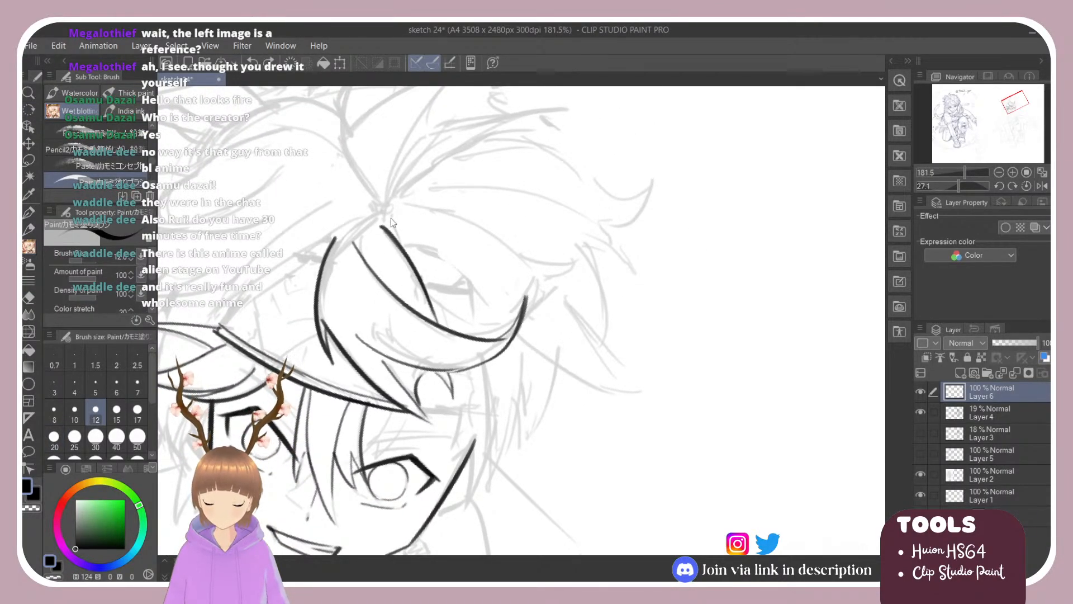
{"action": "key", "text": "ctrl+z"}
{"action": "left_click_drag", "start_coordinate": [381, 224], "coordinate": [437, 323]}
{"action": "key", "text": "ctrl+z"}
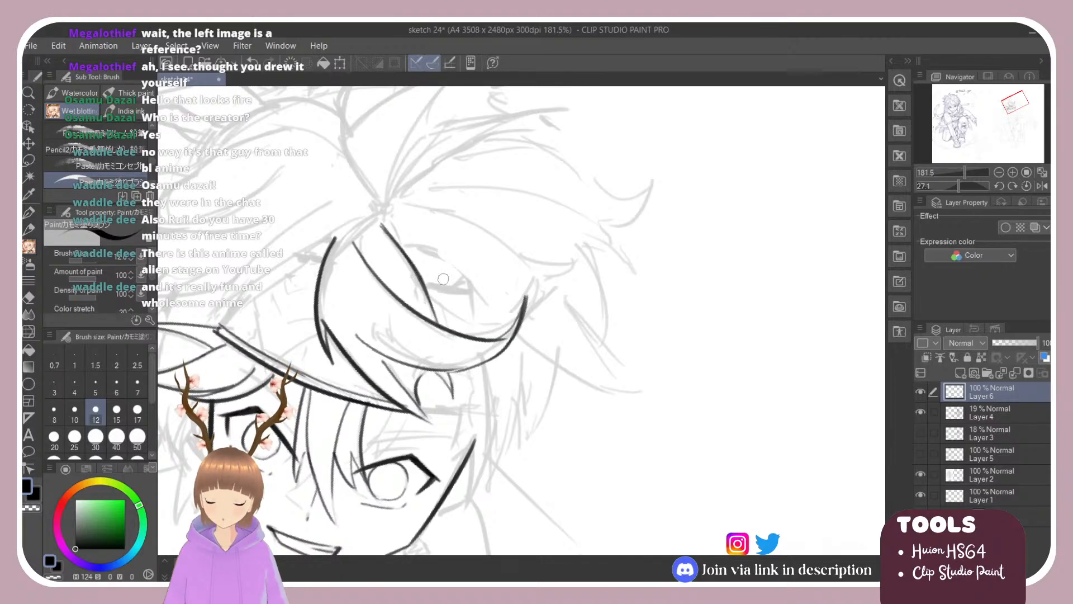
Return the canvas to upright and ink the short line continuing the band beneath the ear.
{"action": "key", "text": "shift+space"}
{"action": "left_click_drag", "start_coordinate": [553, 234], "coordinate": [514, 193]}
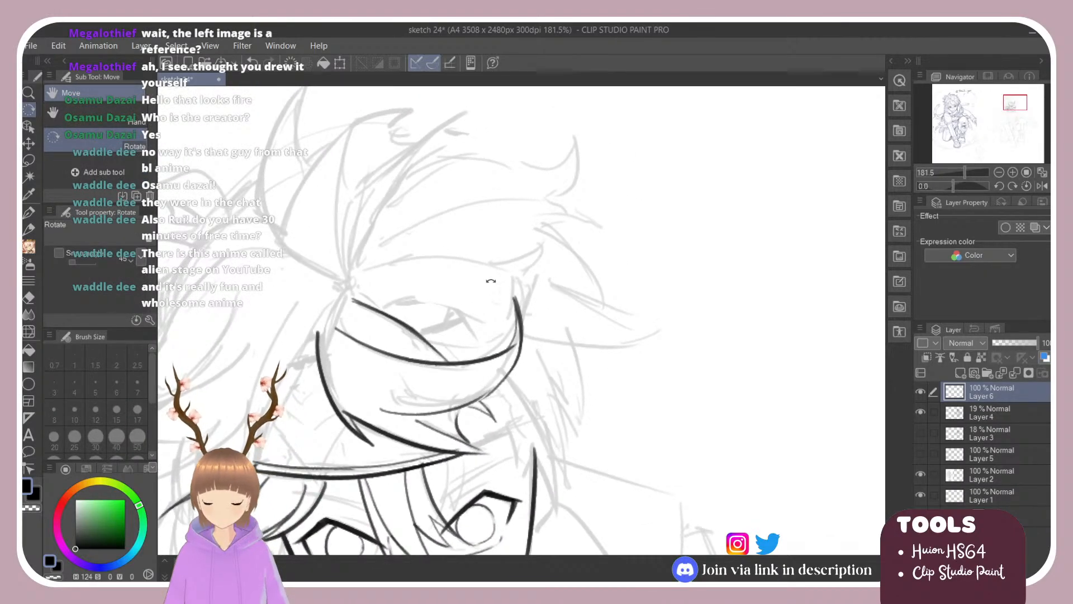
{"action": "scroll", "coordinate": [483, 312], "scroll_direction": "down", "scroll_amount": 6}
{"action": "scroll", "coordinate": [484, 311], "scroll_direction": "up", "scroll_amount": 7}
{"action": "key", "text": "shift+space"}
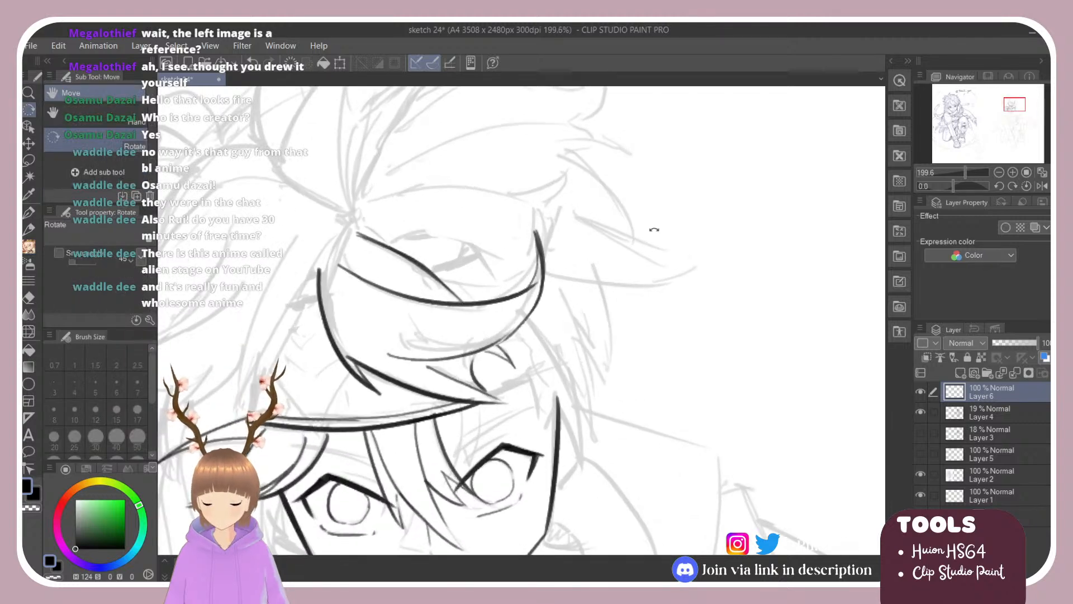
{"action": "left_click_drag", "start_coordinate": [631, 247], "coordinate": [479, 190]}
{"action": "mouse_move", "coordinate": [580, 337]}
{"action": "left_mouse_down"}
{"action": "mouse_move", "coordinate": [585, 368]}
{"action": "mouse_move", "coordinate": [575, 381]}
{"action": "left_mouse_up"}
{"action": "key", "text": "ctrl+z"}
{"action": "key", "text": "shift+space"}
{"action": "mouse_move", "coordinate": [648, 259]}
{"action": "left_mouse_down"}
{"action": "mouse_move", "coordinate": [647, 391]}
{"action": "mouse_move", "coordinate": [618, 420]}
{"action": "left_mouse_up"}
{"action": "scroll", "coordinate": [302, 128], "scroll_direction": "down", "scroll_amount": 1}
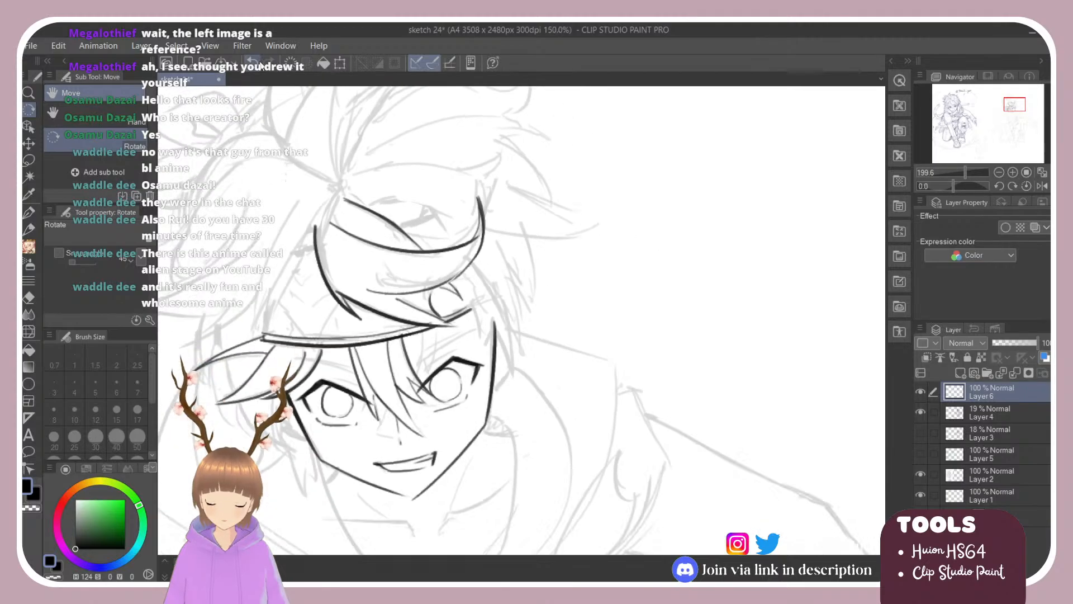
{"action": "scroll", "coordinate": [556, 291], "scroll_direction": "up", "scroll_amount": 1}
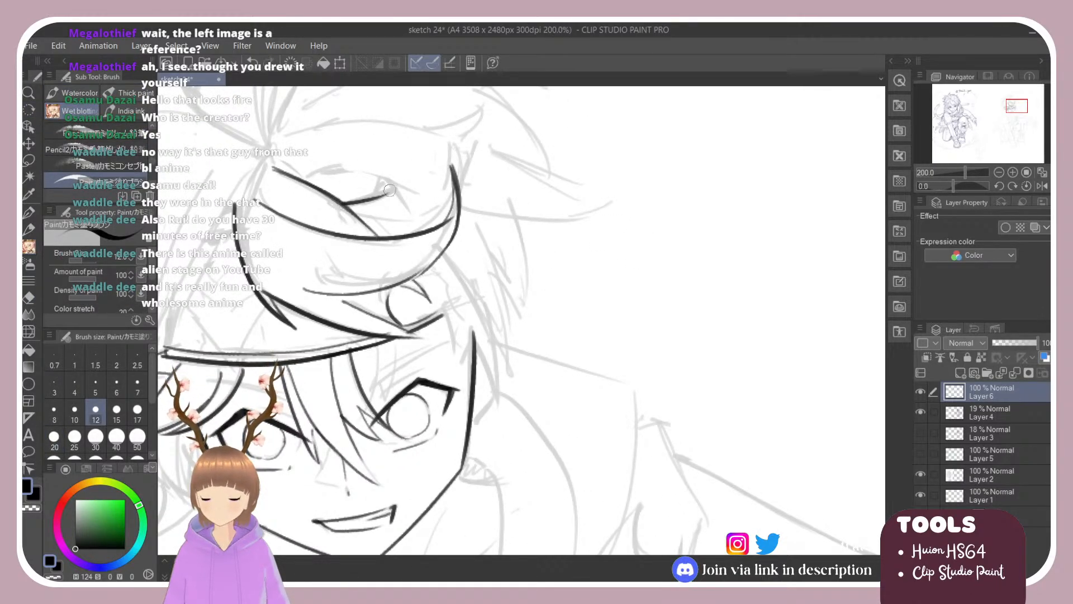
Ink a short angled stroke off the parting strand and a slanted line from its end down to the swept lock.
{"action": "mouse_move", "coordinate": [340, 206]}
{"action": "left_mouse_down"}
{"action": "mouse_move", "coordinate": [385, 195]}
{"action": "mouse_move", "coordinate": [347, 202]}
{"action": "mouse_move", "coordinate": [390, 183]}
{"action": "left_mouse_up"}
{"action": "key", "text": "ctrl+z"}
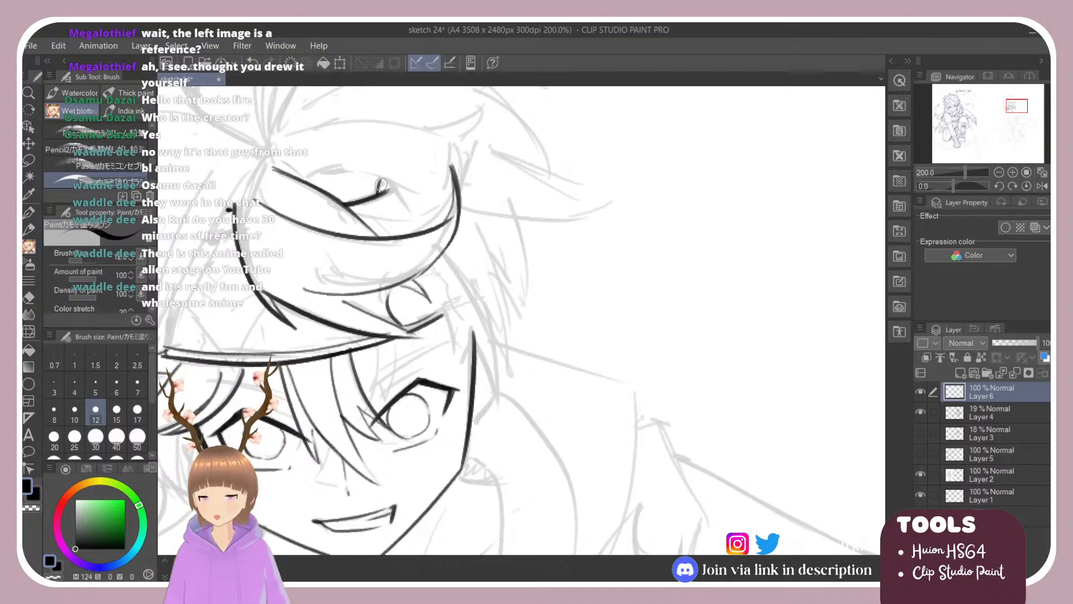
{"action": "left_click_drag", "start_coordinate": [387, 183], "coordinate": [407, 215]}
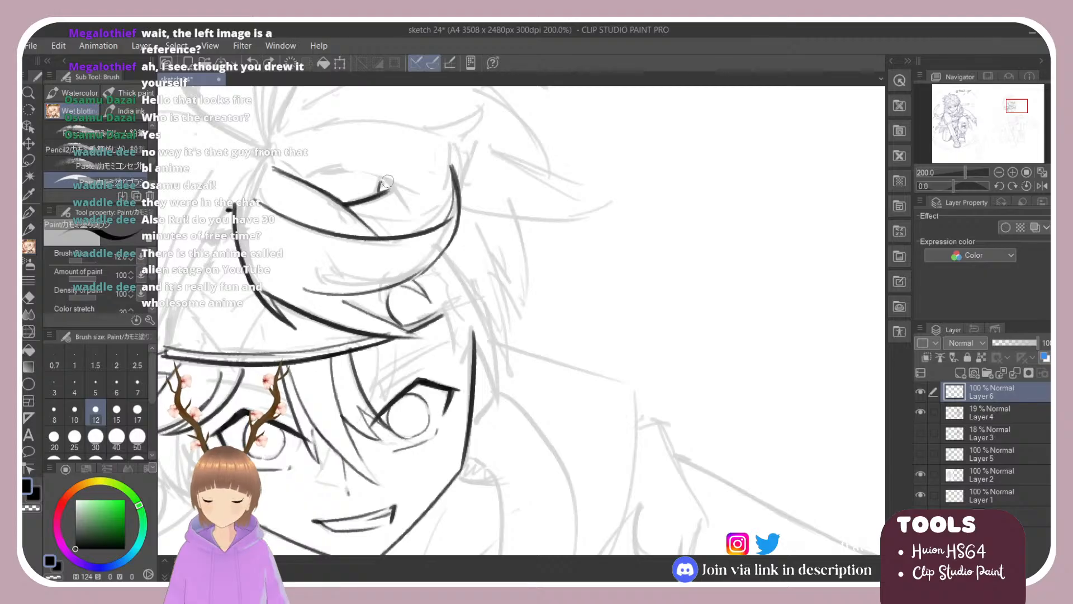
{"action": "left_click_drag", "start_coordinate": [388, 181], "coordinate": [429, 233]}
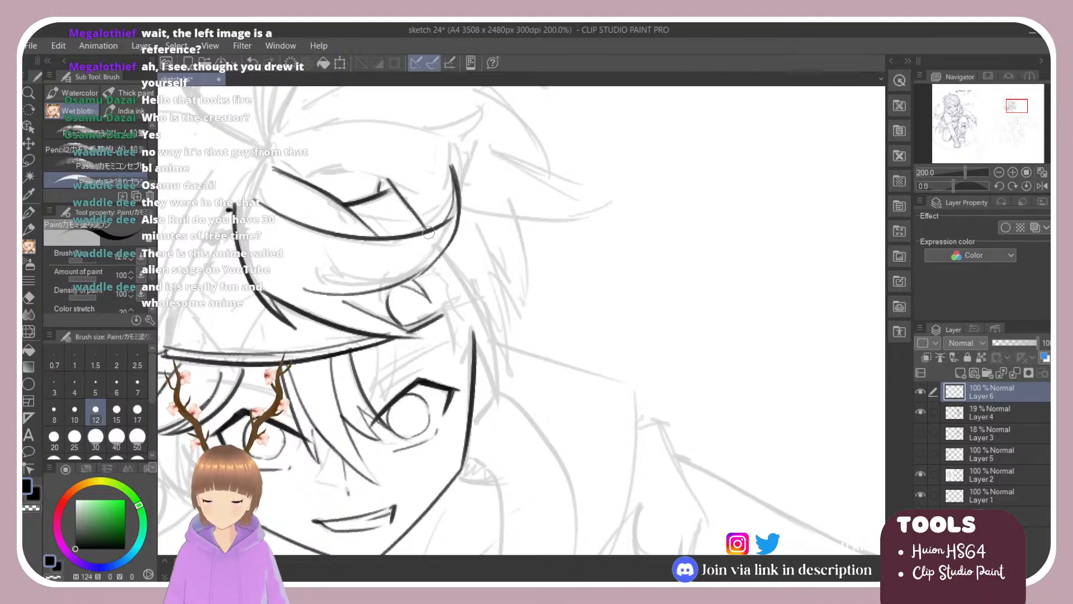
{"action": "key", "text": "ctrl+z"}
{"action": "left_click_drag", "start_coordinate": [395, 187], "coordinate": [425, 239]}
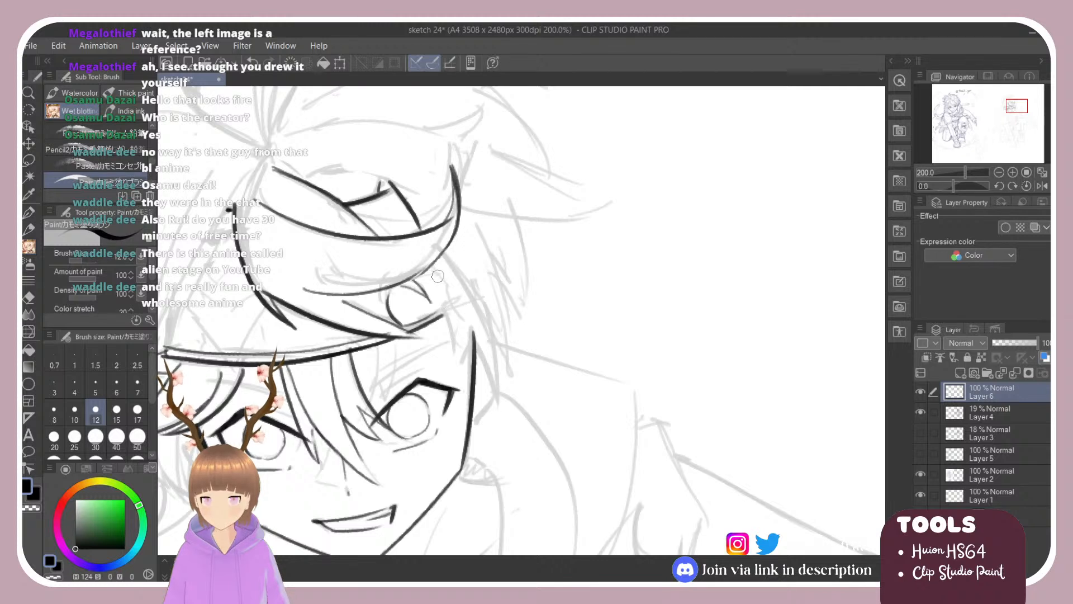
Ink the strand line falling from under the swept lock past the ear to a point beside the face, redoing the stroke.
{"action": "left_click_drag", "start_coordinate": [438, 276], "coordinate": [457, 352]}
{"action": "key", "text": "ctrl+z"}
{"action": "left_click_drag", "start_coordinate": [435, 269], "coordinate": [456, 346]}
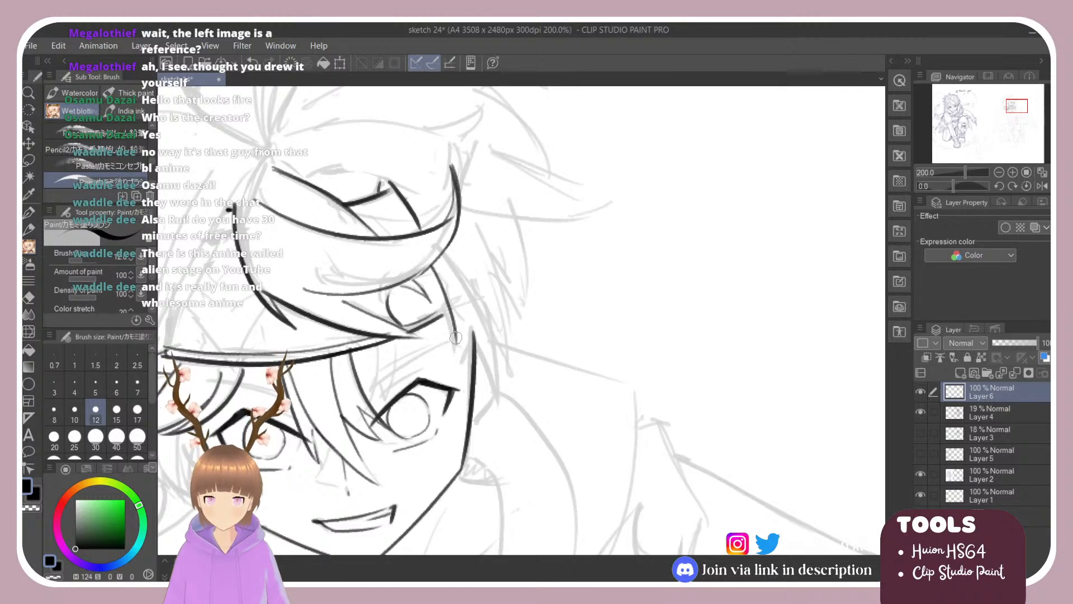
{"action": "key", "text": "ctrl+z"}
{"action": "left_click_drag", "start_coordinate": [433, 266], "coordinate": [457, 368]}
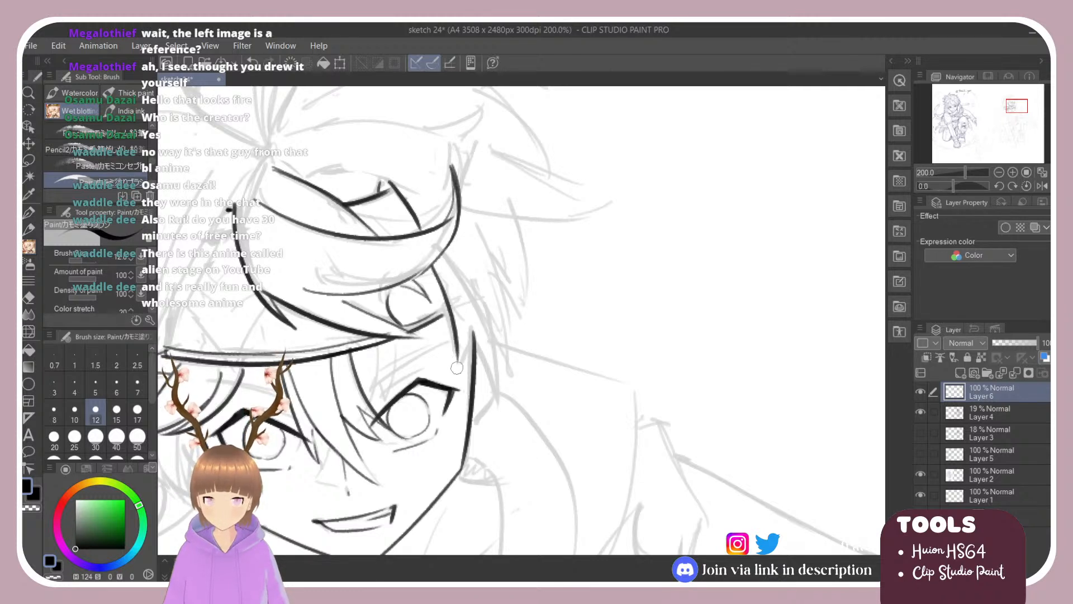
{"action": "key", "text": "ctrl+z"}
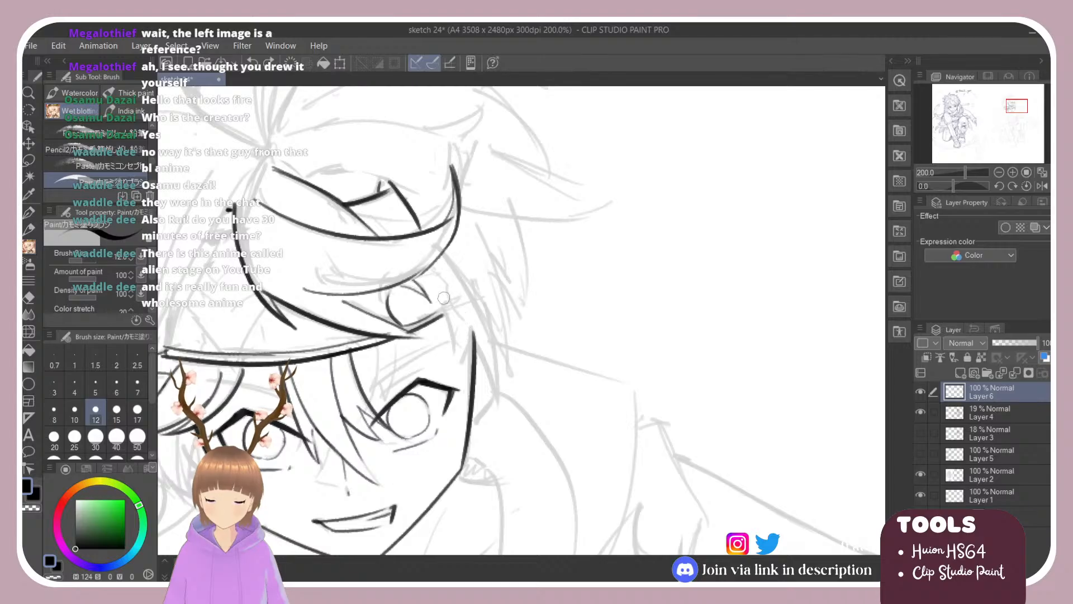
{"action": "mouse_move", "coordinate": [430, 260]}
{"action": "left_mouse_down"}
{"action": "mouse_move", "coordinate": [456, 358]}
{"action": "mouse_move", "coordinate": [468, 327]}
{"action": "mouse_move", "coordinate": [453, 374]}
{"action": "left_mouse_up"}
Ink the strand line descending outward from the top of the face's side contour, redoing the stroke.
{"action": "left_click_drag", "start_coordinate": [473, 324], "coordinate": [492, 409]}
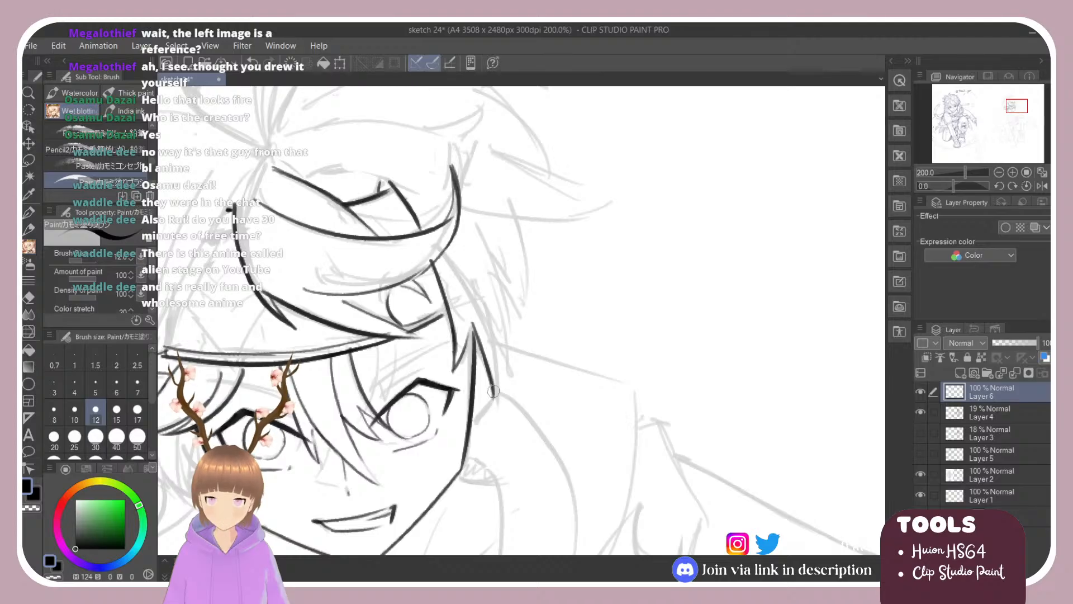
{"action": "key", "text": "ctrl+z"}
{"action": "left_click_drag", "start_coordinate": [471, 328], "coordinate": [498, 402]}
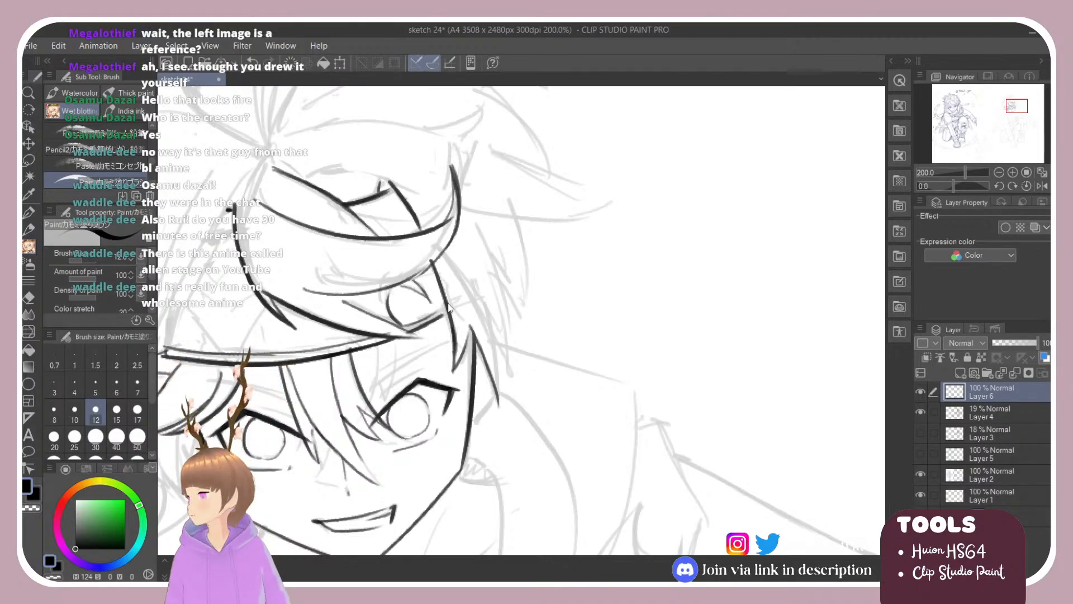
{"action": "key", "text": "ctrl+z"}
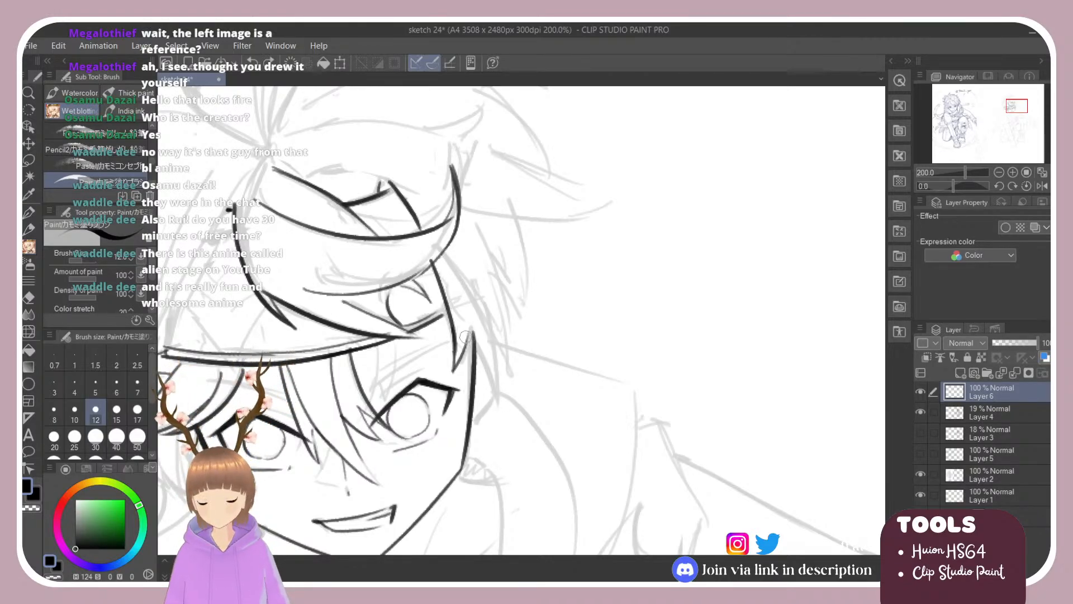
{"action": "left_click_drag", "start_coordinate": [471, 321], "coordinate": [493, 398]}
{"action": "key", "text": "ctrl+z"}
{"action": "left_click_drag", "start_coordinate": [460, 310], "coordinate": [497, 412]}
{"action": "key", "text": "ctrl+z"}
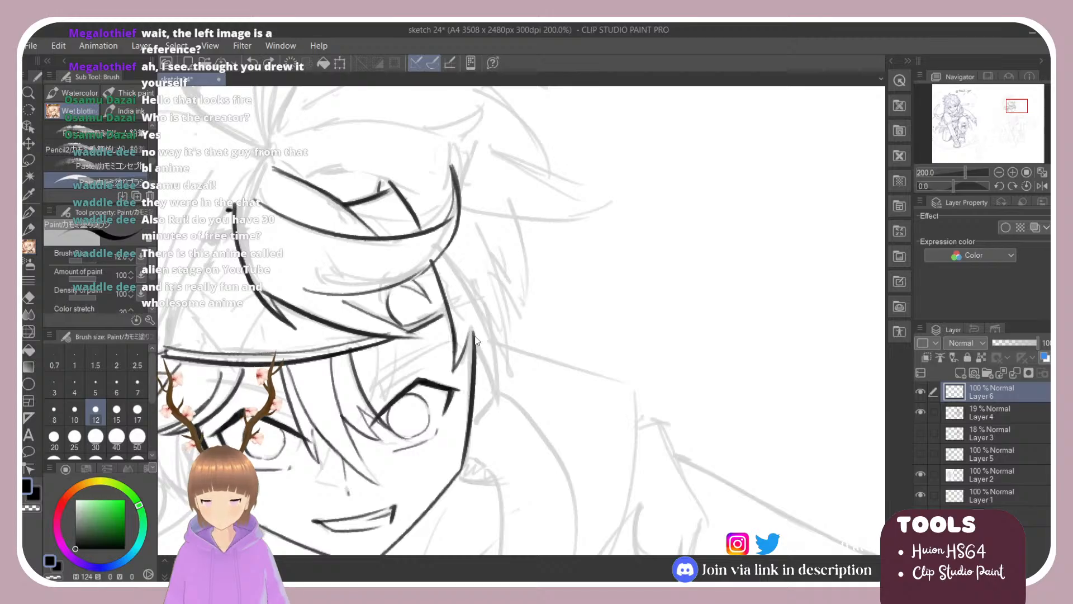
{"action": "left_click_drag", "start_coordinate": [464, 314], "coordinate": [499, 406]}
Ink the long outer strand line behind the ear and the inner line closing the neighbouring pointed tuft beside the cheek.
{"action": "mouse_move", "coordinate": [484, 325]}
{"action": "left_mouse_down"}
{"action": "mouse_move", "coordinate": [498, 412]}
{"action": "mouse_move", "coordinate": [491, 340]}
{"action": "mouse_move", "coordinate": [495, 395]}
{"action": "left_mouse_up"}
{"action": "key", "text": "ctrl+z"}
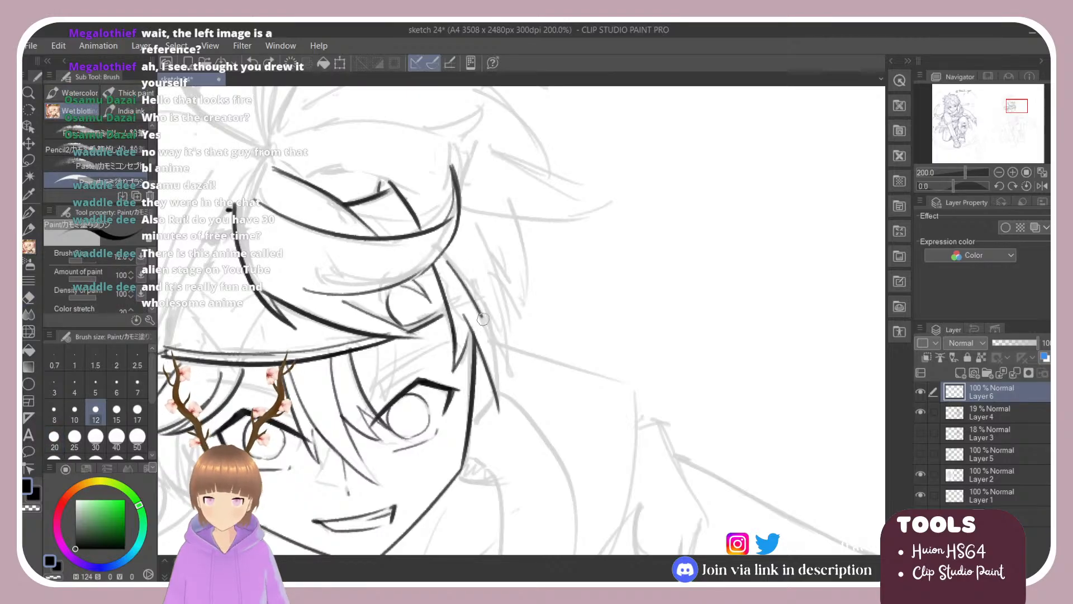
{"action": "left_click_drag", "start_coordinate": [454, 263], "coordinate": [506, 381]}
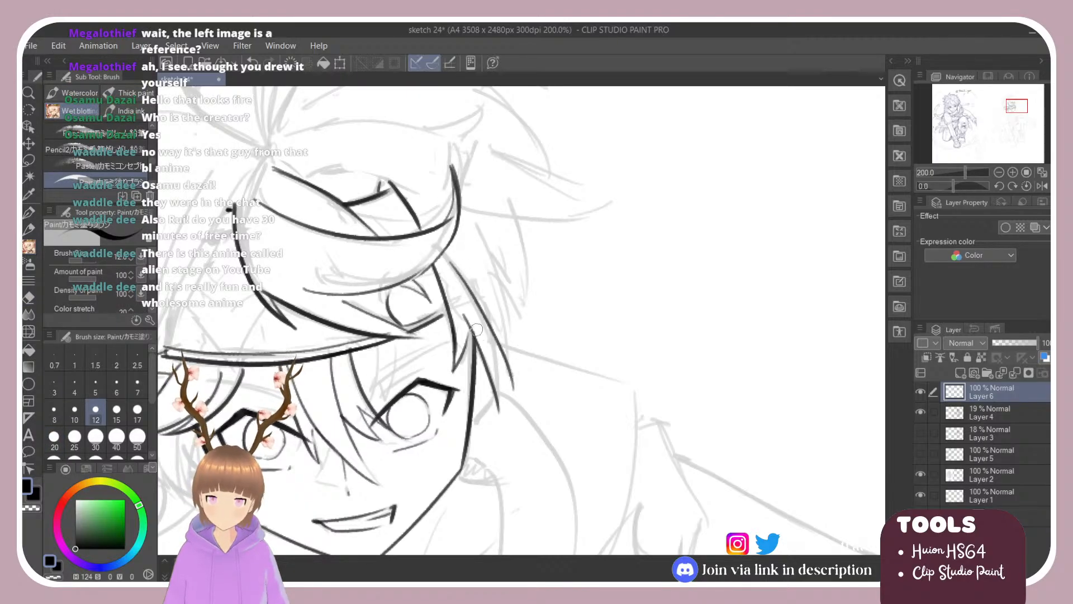
{"action": "key", "text": "ctrl+z"}
{"action": "left_click_drag", "start_coordinate": [492, 332], "coordinate": [502, 404]}
{"action": "key", "text": "ctrl+z"}
{"action": "left_click_drag", "start_coordinate": [488, 330], "coordinate": [499, 413]}
{"action": "key", "text": "ctrl+z"}
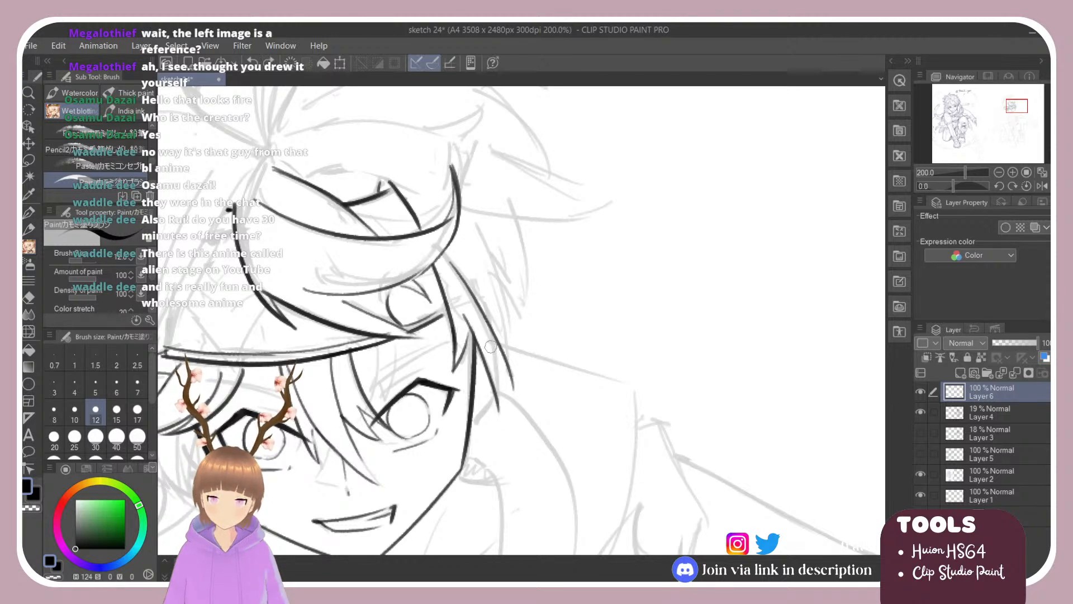
{"action": "left_click_drag", "start_coordinate": [490, 326], "coordinate": [500, 407]}
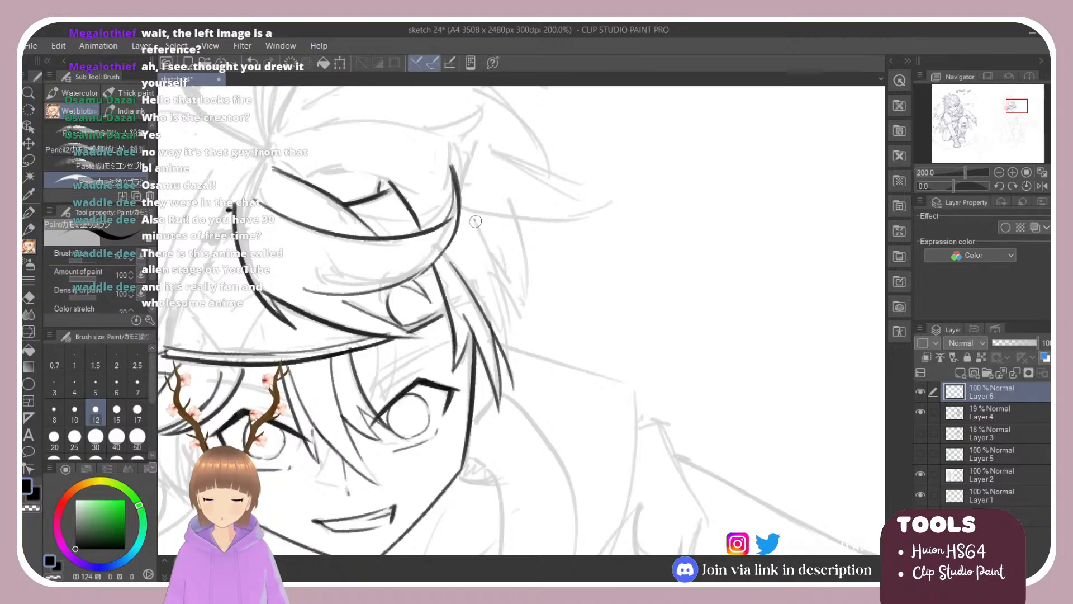
Ink a longer curved hair line from beside the swept lock's tip down to the tufts by the cheek, redoing the stroke.
{"action": "left_click_drag", "start_coordinate": [474, 219], "coordinate": [507, 359]}
{"action": "key", "text": "ctrl+z"}
{"action": "mouse_move", "coordinate": [473, 218]}
{"action": "left_mouse_down"}
{"action": "mouse_move", "coordinate": [505, 373]}
{"action": "mouse_move", "coordinate": [498, 274]}
{"action": "mouse_move", "coordinate": [512, 372]}
{"action": "left_mouse_up"}
{"action": "key", "text": "ctrl+z"}
{"action": "key", "text": "ctrl+z"}
{"action": "left_click_drag", "start_coordinate": [473, 220], "coordinate": [512, 372]}
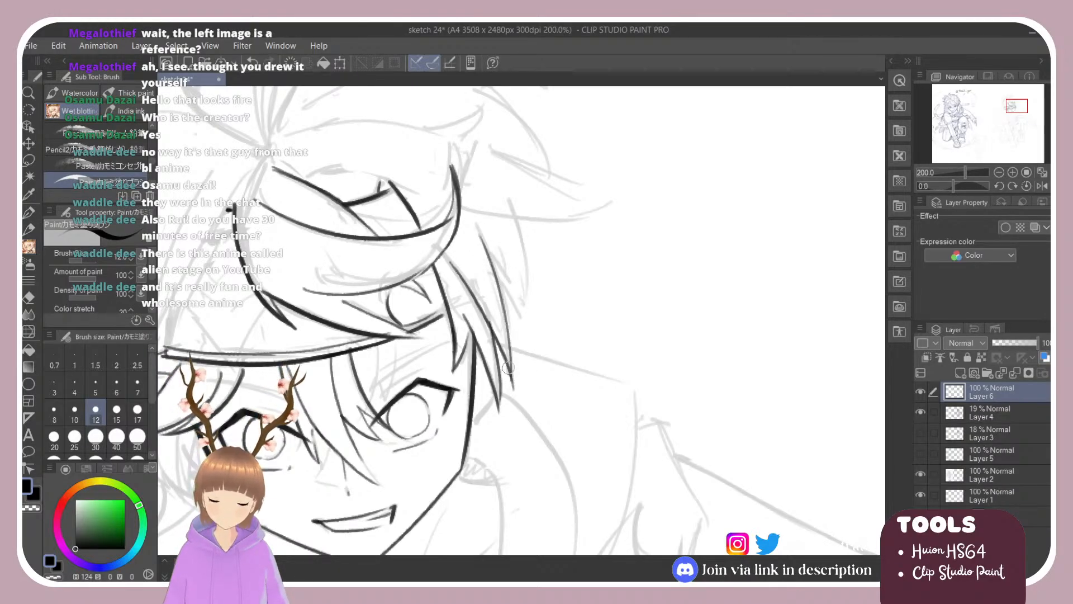
Ink the outermost tuft behind the ear with a short slanted inner stroke and a curved outer line meeting near its tip.
{"action": "left_click_drag", "start_coordinate": [502, 285], "coordinate": [522, 319]}
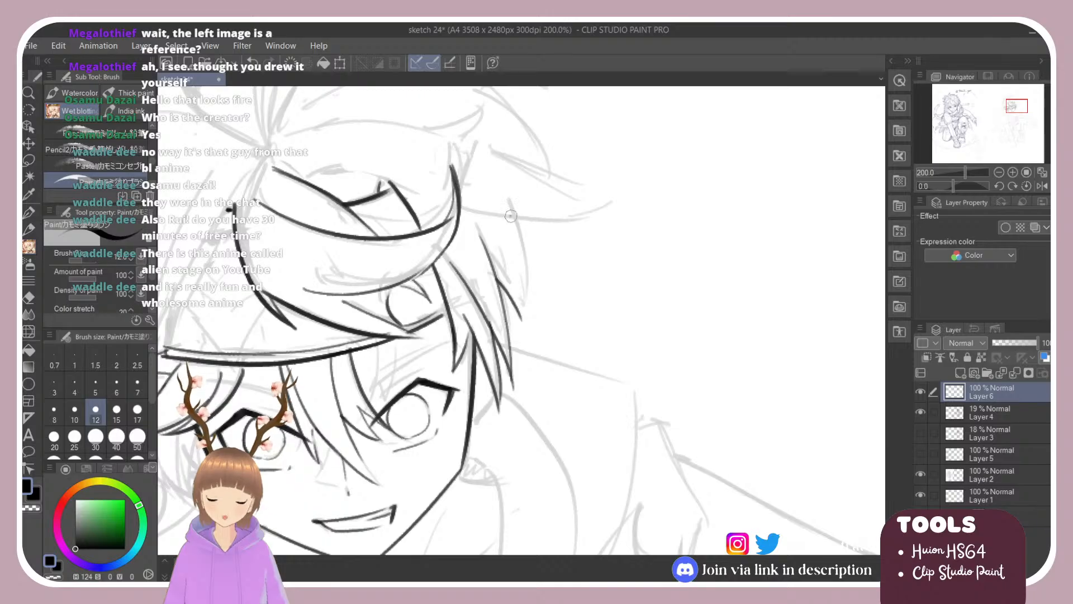
{"action": "left_click_drag", "start_coordinate": [511, 215], "coordinate": [515, 328]}
{"action": "key", "text": "ctrl+z"}
{"action": "left_click_drag", "start_coordinate": [512, 215], "coordinate": [526, 294]}
{"action": "key", "text": "ctrl+z"}
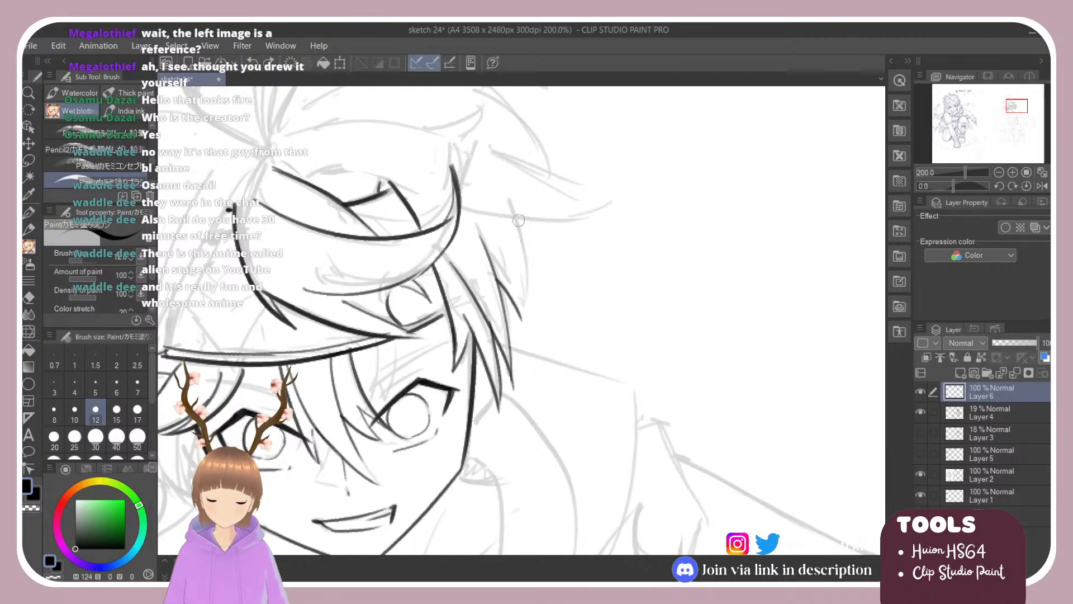
{"action": "mouse_move", "coordinate": [508, 201]}
{"action": "left_mouse_down"}
{"action": "mouse_move", "coordinate": [527, 314]}
{"action": "mouse_move", "coordinate": [518, 294]}
{"action": "left_mouse_up"}
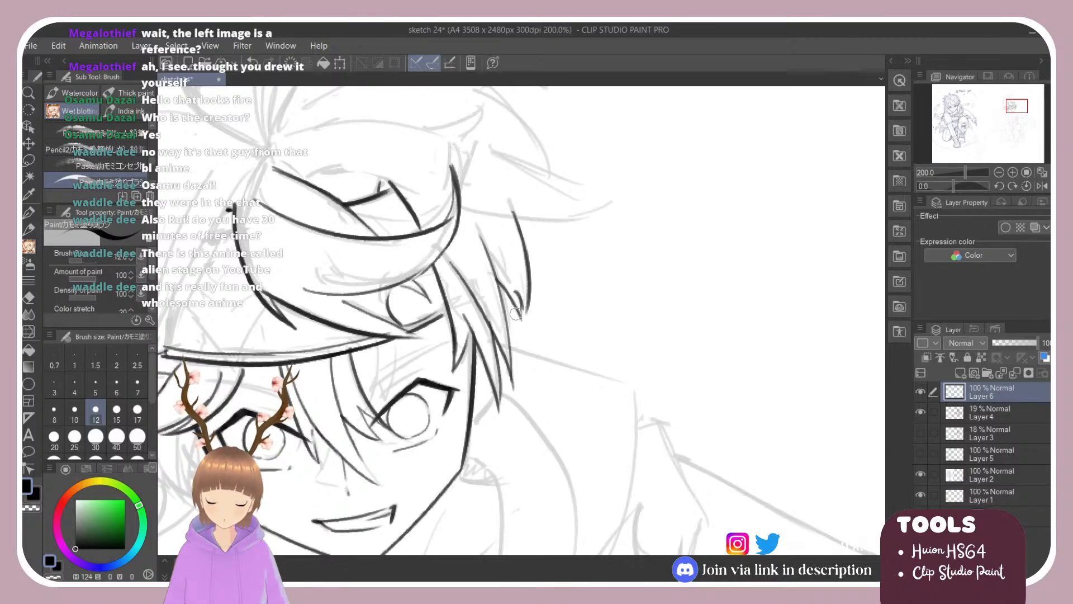
Redo the outermost tuft behind the ear with a curved outer line and a short slanted inner stroke meeting at its tip.
{"action": "key", "text": "ctrl+z"}
{"action": "key", "text": "ctrl+z"}
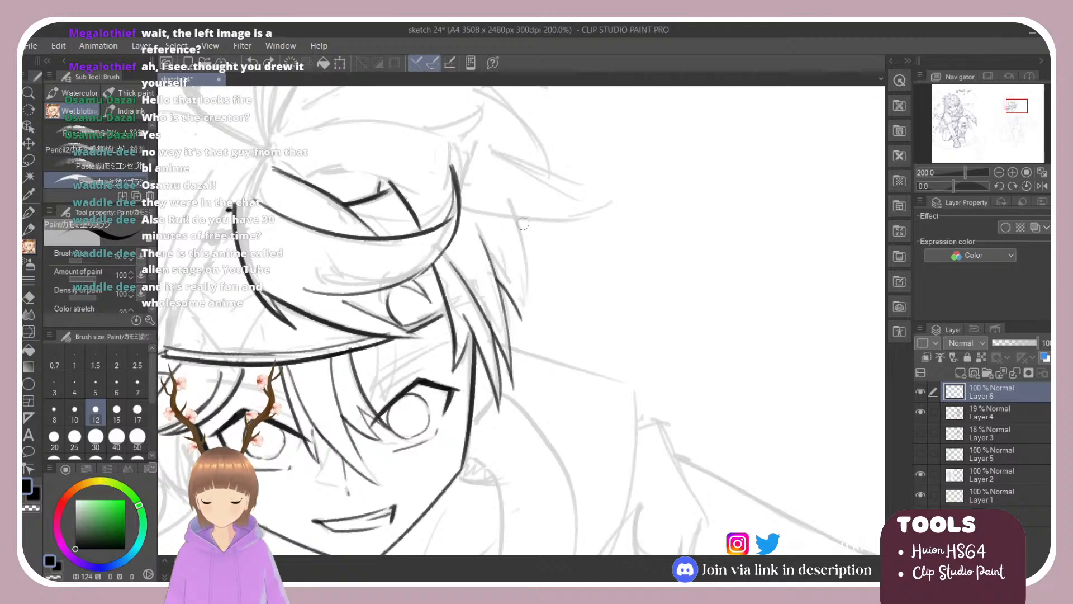
{"action": "mouse_move", "coordinate": [514, 216]}
{"action": "left_mouse_down"}
{"action": "mouse_move", "coordinate": [522, 313]}
{"action": "mouse_move", "coordinate": [525, 252]}
{"action": "mouse_move", "coordinate": [518, 321]}
{"action": "left_mouse_up"}
{"action": "key", "text": "ctrl+z"}
{"action": "key", "text": "ctrl+z"}
{"action": "key", "text": "ctrl+z"}
{"action": "key", "text": "ctrl+z"}
{"action": "left_click_drag", "start_coordinate": [496, 279], "coordinate": [519, 317]}
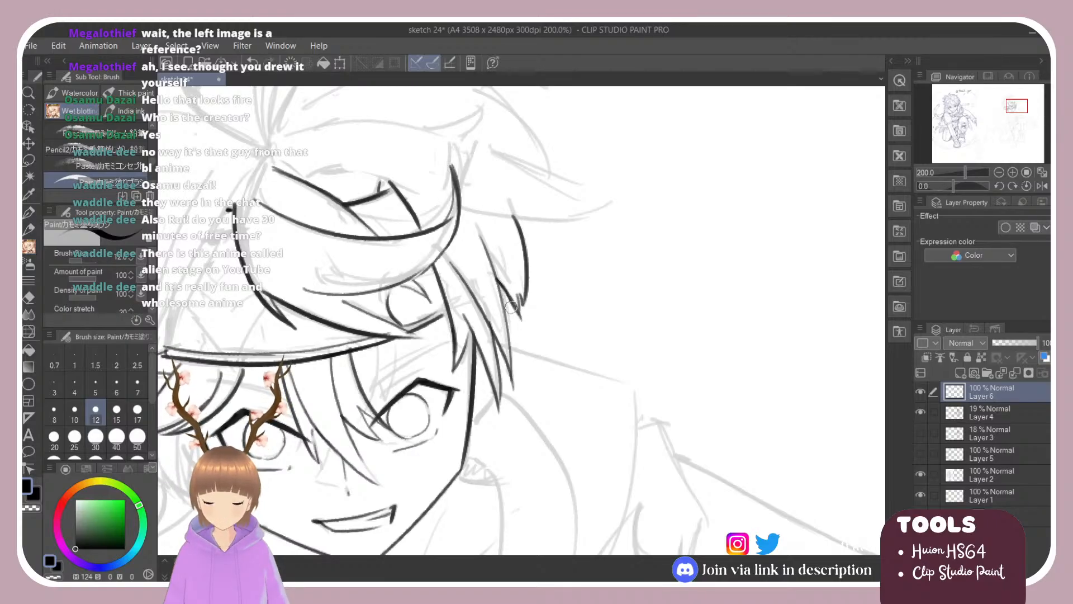
Redraw the long strand line running down from the outermost tuft, and ink a short stroke joining the lower tuft to the jaw.
{"action": "left_click_drag", "start_coordinate": [497, 280], "coordinate": [514, 375]}
{"action": "key", "text": "ctrl+z"}
{"action": "left_click_drag", "start_coordinate": [497, 281], "coordinate": [511, 380]}
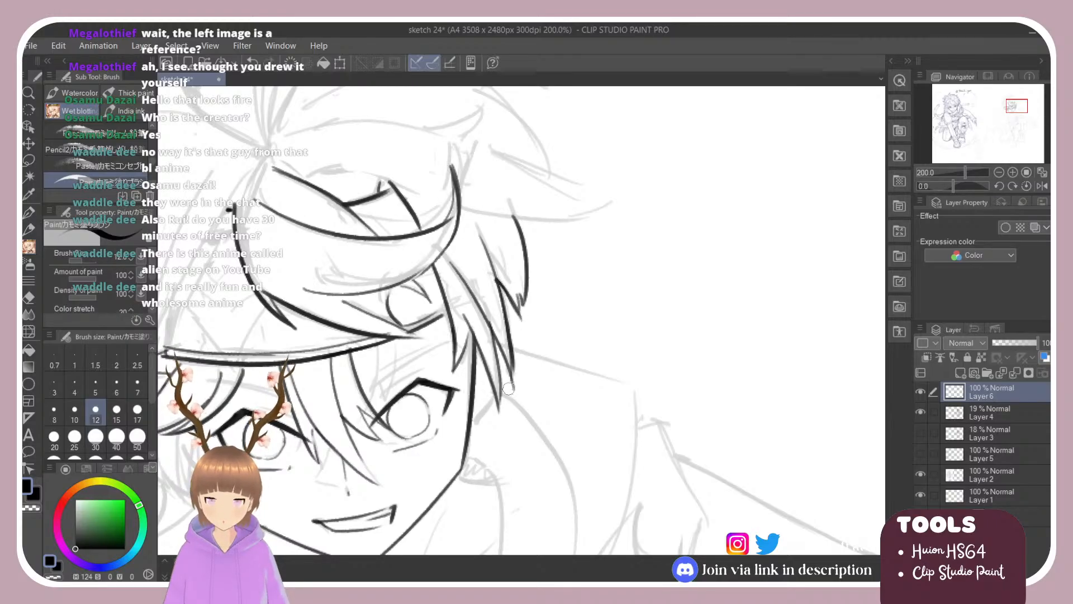
{"action": "key", "text": "ctrl+z"}
{"action": "left_click_drag", "start_coordinate": [492, 275], "coordinate": [510, 387]}
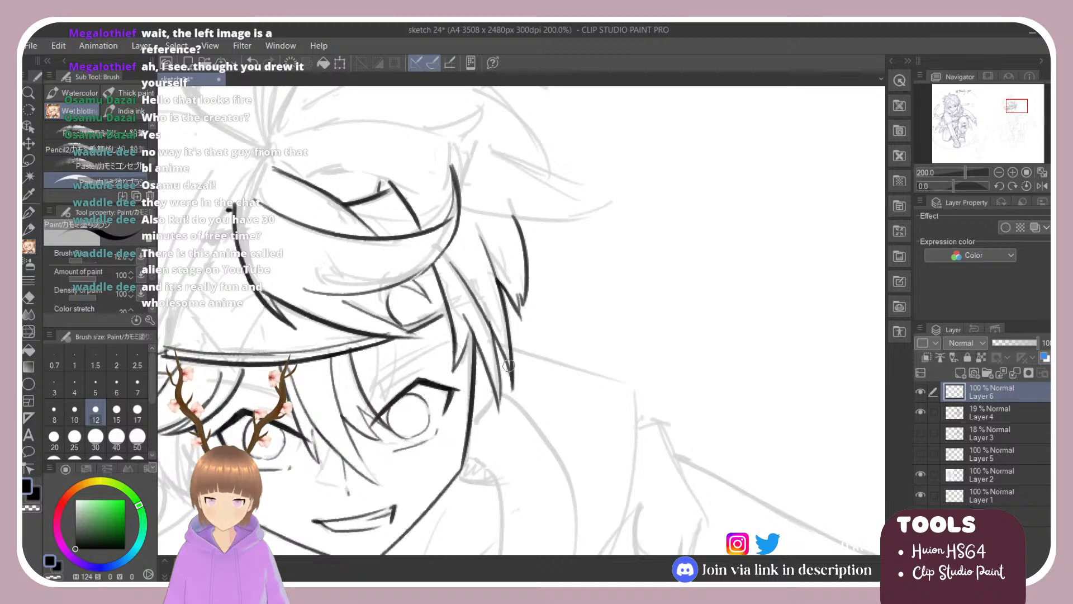
{"action": "mouse_move", "coordinate": [491, 329]}
{"action": "left_mouse_down"}
{"action": "mouse_move", "coordinate": [501, 399]}
{"action": "mouse_move", "coordinate": [497, 388]}
{"action": "left_mouse_up"}
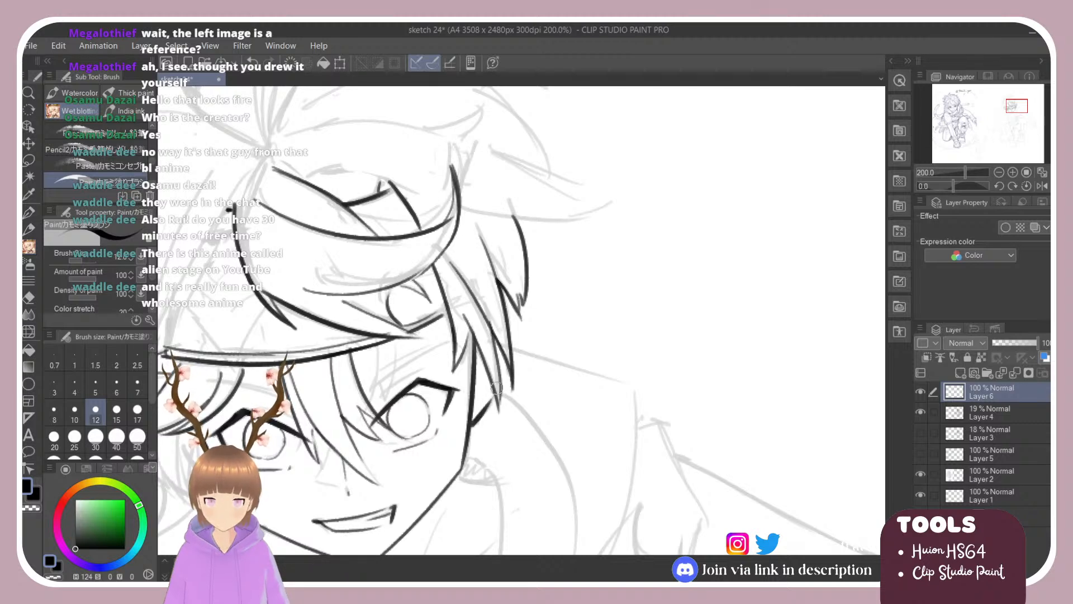
Ink short pointed strands over the ear on the opposite side of the face and a curved line inside the swept side lock.
{"action": "scroll", "coordinate": [499, 374], "scroll_direction": "down", "scroll_amount": 5}
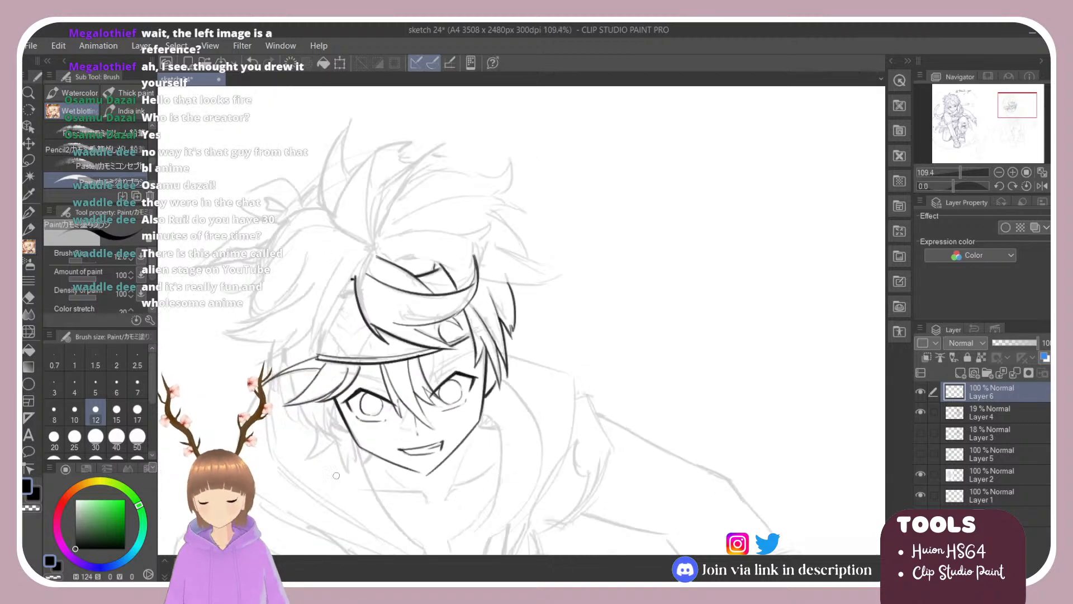
{"action": "scroll", "coordinate": [259, 512], "scroll_direction": "up", "scroll_amount": 5}
{"action": "key", "text": "shift+space"}
{"action": "left_click_drag", "start_coordinate": [374, 372], "coordinate": [407, 258]}
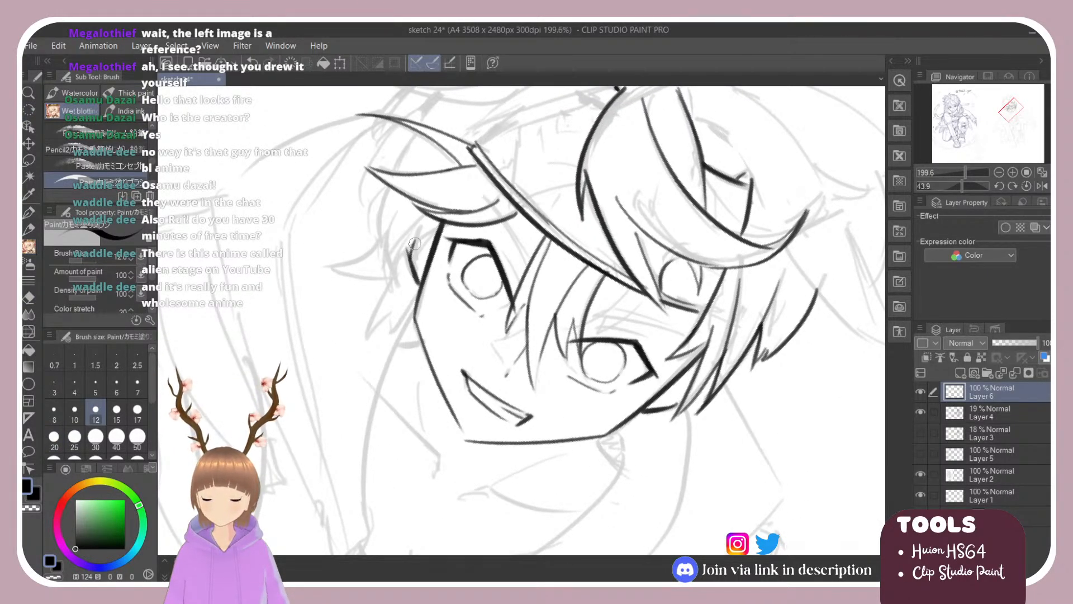
{"action": "key", "text": "shift+space"}
{"action": "mouse_move", "coordinate": [418, 221]}
{"action": "left_mouse_down"}
{"action": "mouse_move", "coordinate": [395, 174]}
{"action": "mouse_move", "coordinate": [329, 274]}
{"action": "left_mouse_up"}
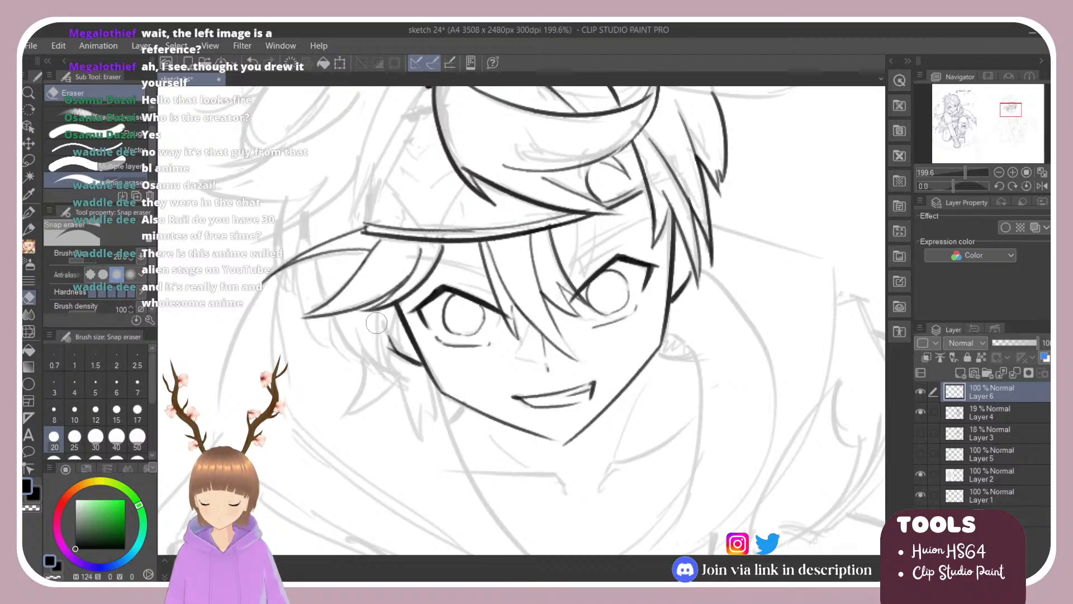
{"action": "mouse_move", "coordinate": [395, 307]}
{"action": "left_mouse_down"}
{"action": "mouse_move", "coordinate": [391, 373]}
{"action": "mouse_move", "coordinate": [382, 336]}
{"action": "mouse_move", "coordinate": [385, 374]}
{"action": "left_mouse_up"}
{"action": "left_click_drag", "start_coordinate": [312, 258], "coordinate": [325, 303]}
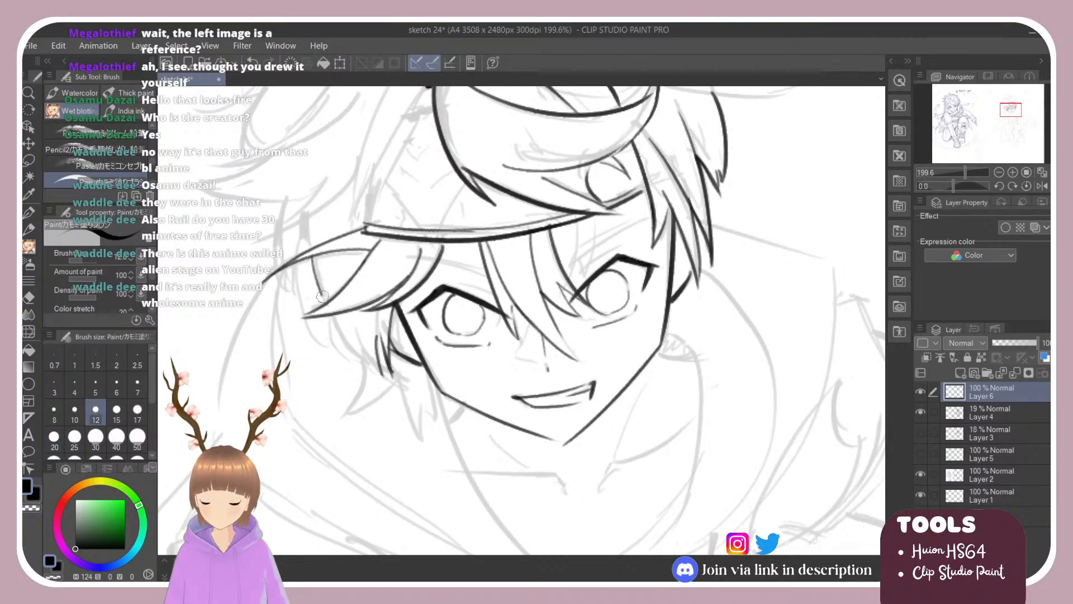
Ink the curved outer hair line descending from the swept side lock's upper edge past its lower tip, redoing the stroke.
{"action": "mouse_move", "coordinate": [298, 262]}
{"action": "left_mouse_down"}
{"action": "mouse_move", "coordinate": [305, 316]}
{"action": "mouse_move", "coordinate": [325, 343]}
{"action": "mouse_move", "coordinate": [325, 324]}
{"action": "left_mouse_up"}
{"action": "key", "text": "ctrl+z"}
{"action": "key", "text": "ctrl+z"}
{"action": "left_click_drag", "start_coordinate": [297, 266], "coordinate": [331, 351]}
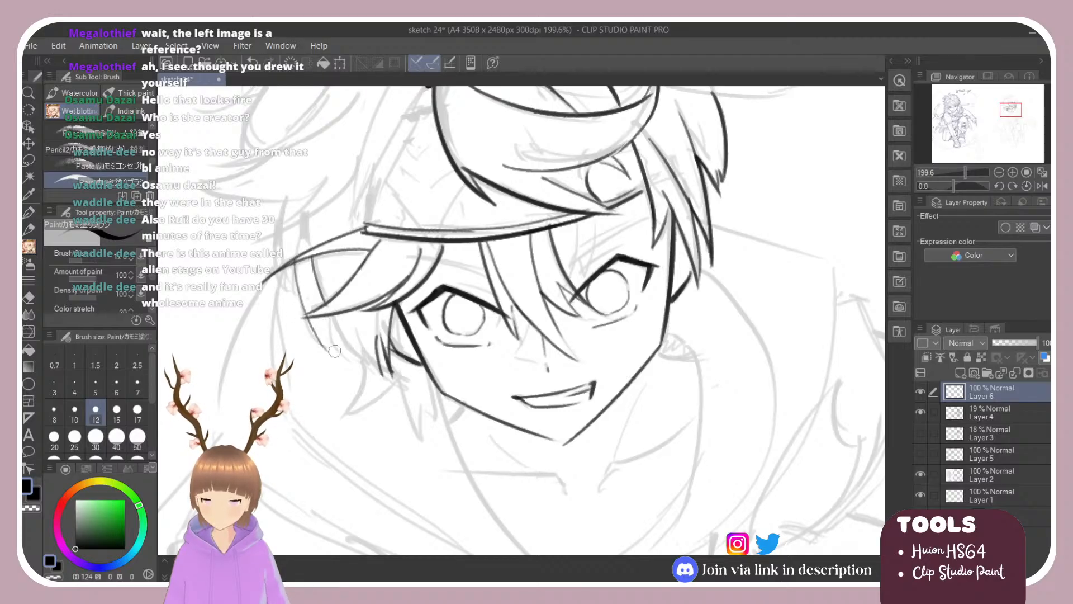
{"action": "key", "text": "ctrl+z"}
{"action": "left_click_drag", "start_coordinate": [293, 261], "coordinate": [334, 350]}
{"action": "key", "text": "ctrl+z"}
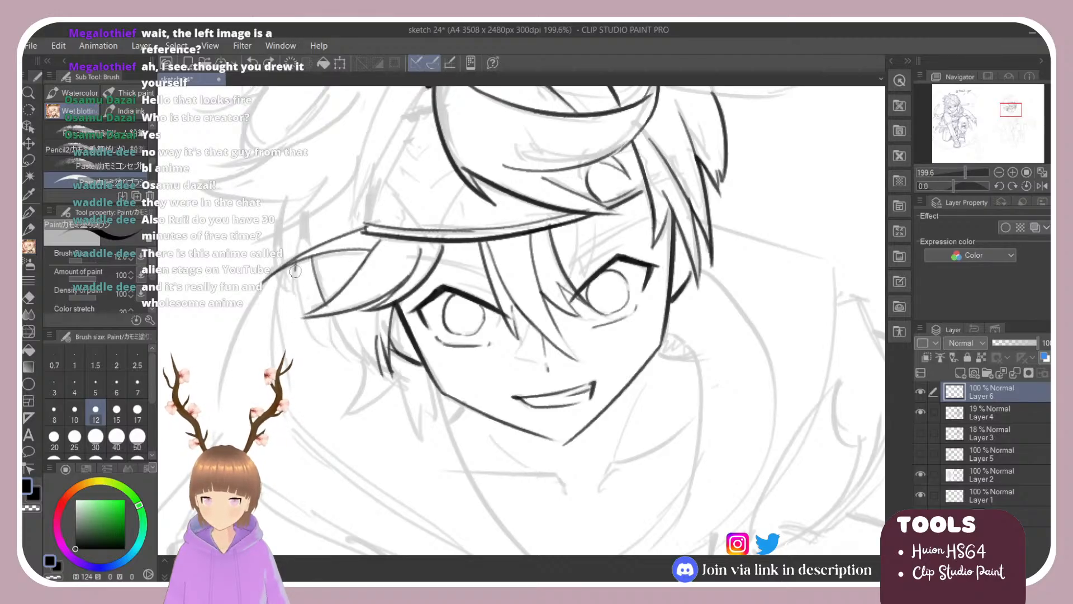
{"action": "mouse_move", "coordinate": [291, 264]}
{"action": "left_mouse_down"}
{"action": "mouse_move", "coordinate": [334, 348]}
{"action": "mouse_move", "coordinate": [327, 338]}
{"action": "mouse_move", "coordinate": [355, 363]}
{"action": "left_mouse_up"}
Ink the short slanted strands beneath the swept side lock, redoing the stroke that runs toward the ear.
{"action": "left_click_drag", "start_coordinate": [330, 316], "coordinate": [371, 359]}
{"action": "key", "text": "ctrl+z"}
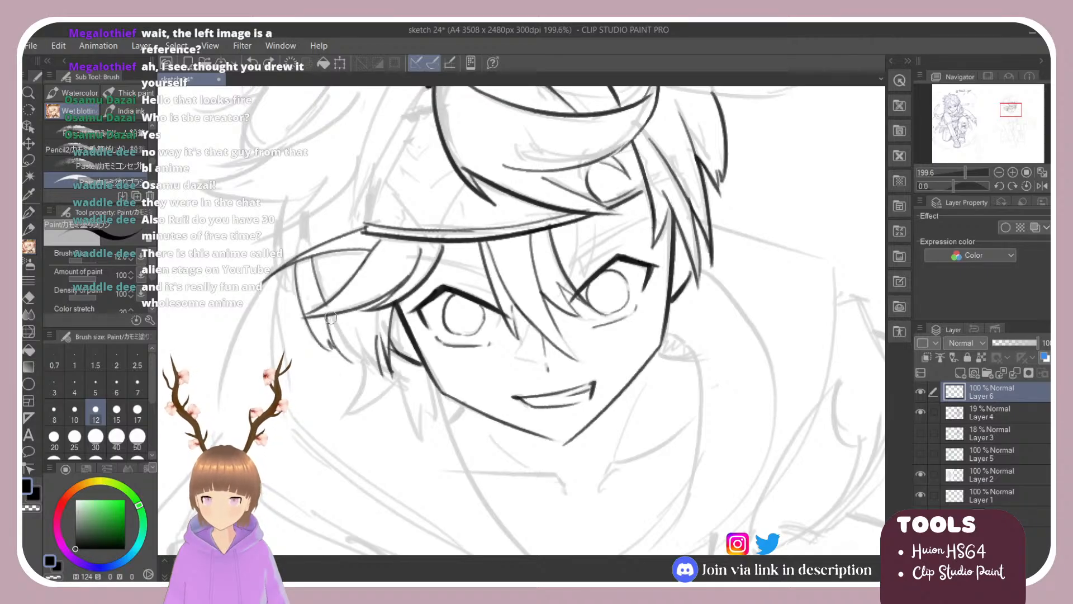
{"action": "left_click_drag", "start_coordinate": [331, 318], "coordinate": [366, 363]}
{"action": "key", "text": "ctrl+z"}
{"action": "left_click_drag", "start_coordinate": [329, 314], "coordinate": [376, 357]}
{"action": "key", "text": "ctrl+z"}
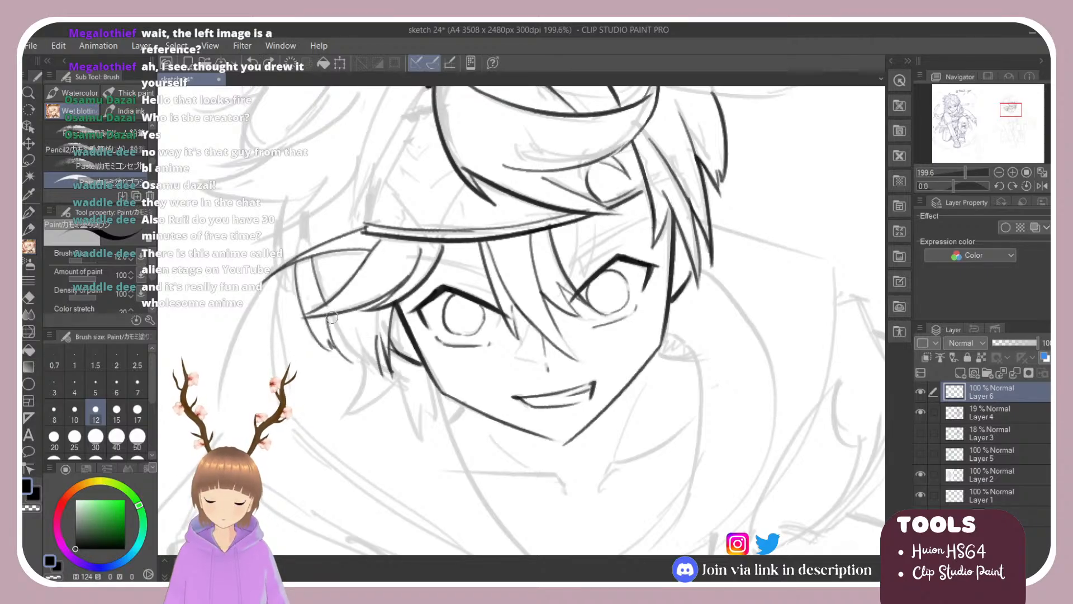
{"action": "mouse_move", "coordinate": [330, 317]}
{"action": "left_mouse_down"}
{"action": "mouse_move", "coordinate": [376, 369]}
{"action": "mouse_move", "coordinate": [365, 337]}
{"action": "mouse_move", "coordinate": [374, 361]}
{"action": "left_mouse_up"}
{"action": "key", "text": "ctrl+z"}
{"action": "key", "text": "e"}
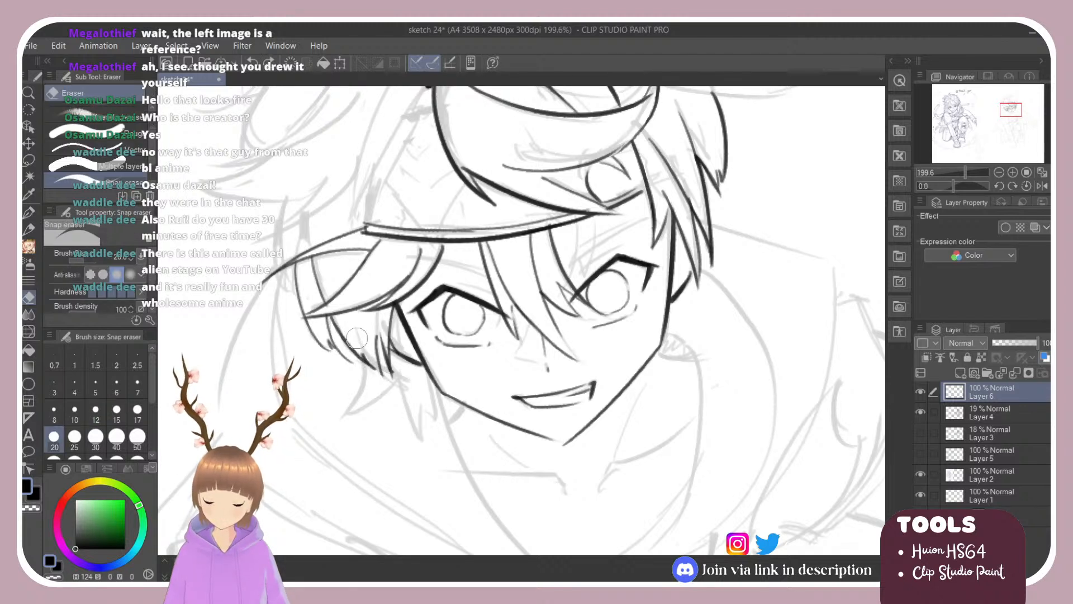
Add the inner strand lines that form the pointed tufts between the side lock and the ear.
{"action": "key", "text": "b"}
{"action": "left_click_drag", "start_coordinate": [353, 323], "coordinate": [379, 369]}
{"action": "key", "text": "ctrl+z"}
{"action": "mouse_move", "coordinate": [351, 321]}
{"action": "left_mouse_down"}
{"action": "mouse_move", "coordinate": [384, 379]}
{"action": "mouse_move", "coordinate": [380, 332]}
{"action": "mouse_move", "coordinate": [390, 373]}
{"action": "left_mouse_up"}
{"action": "key", "text": "ctrl+z"}
{"action": "key", "text": "ctrl+z"}
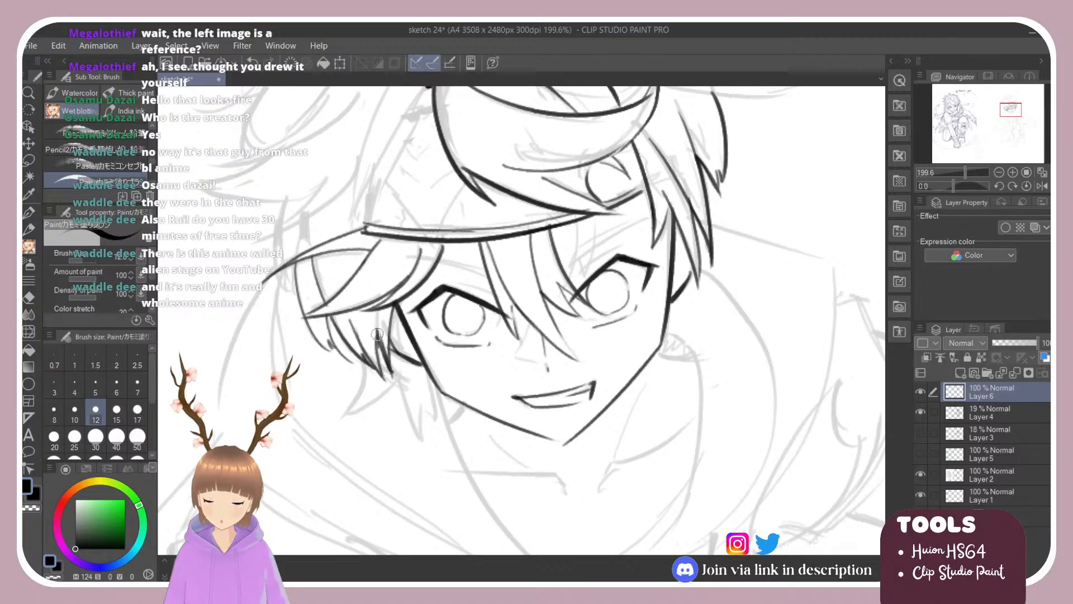
{"action": "left_click_drag", "start_coordinate": [378, 334], "coordinate": [386, 377]}
{"action": "key", "text": "e"}
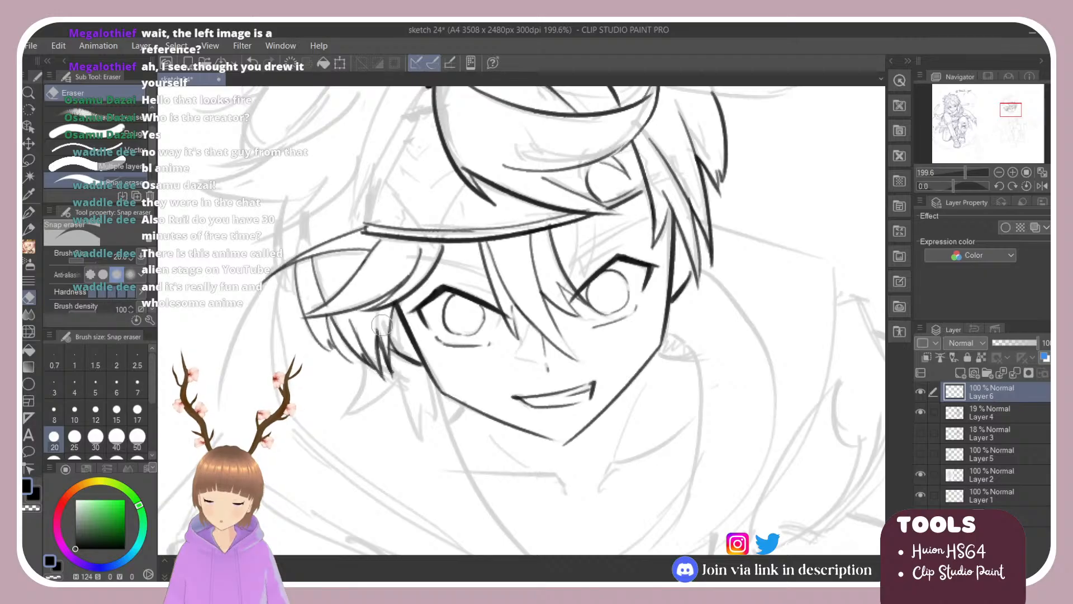
{"action": "key", "text": "b"}
{"action": "mouse_move", "coordinate": [391, 305]}
{"action": "left_mouse_down"}
{"action": "mouse_move", "coordinate": [389, 342]}
{"action": "mouse_move", "coordinate": [328, 422]}
{"action": "left_mouse_up"}
{"action": "key", "text": "ctrl+z"}
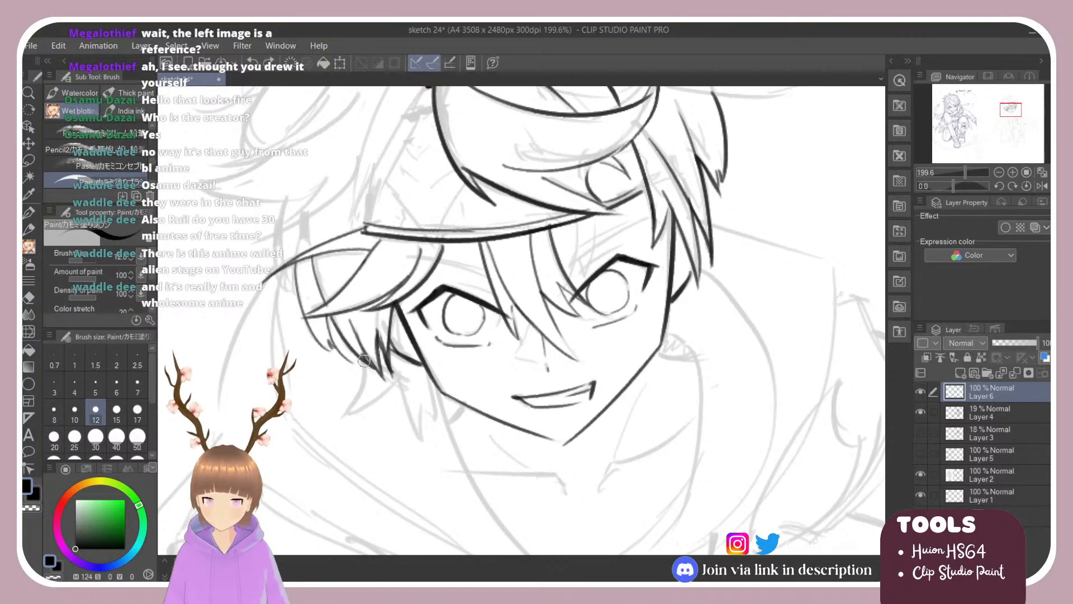
{"action": "left_click_drag", "start_coordinate": [362, 356], "coordinate": [334, 425]}
{"action": "key", "text": "ctrl+z"}
{"action": "left_click_drag", "start_coordinate": [363, 356], "coordinate": [348, 415]}
{"action": "key", "text": "ctrl+z"}
Ink the curved tuft flicking outward below the ear with two lines meeting at its tip.
{"action": "scroll", "coordinate": [393, 297], "scroll_direction": "down", "scroll_amount": 3}
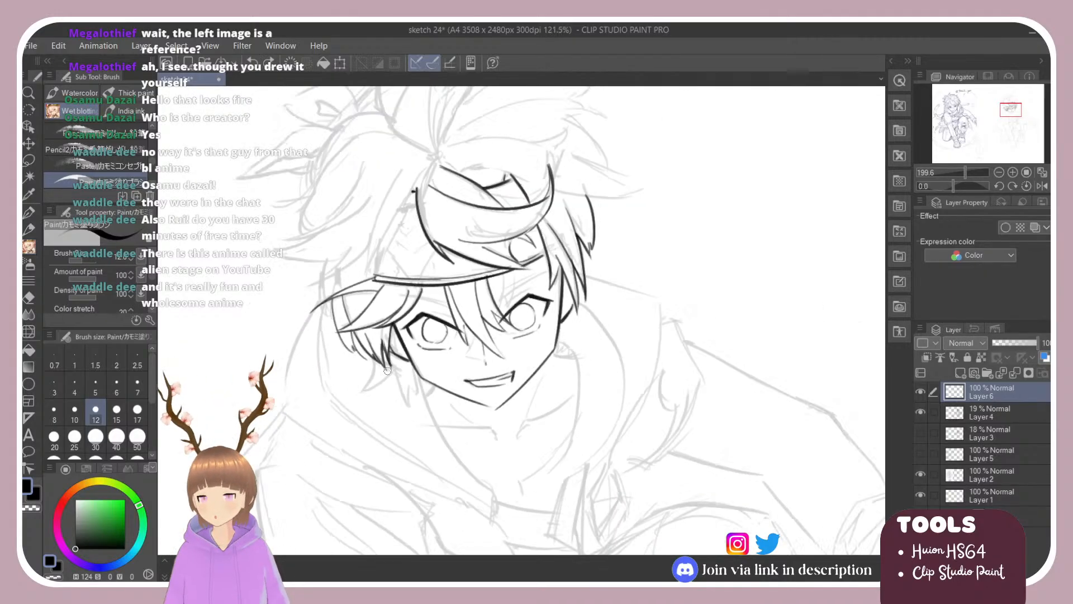
{"action": "scroll", "coordinate": [335, 357], "scroll_direction": "up", "scroll_amount": 2}
{"action": "key", "text": "shift+space"}
{"action": "left_click_drag", "start_coordinate": [371, 250], "coordinate": [369, 380]}
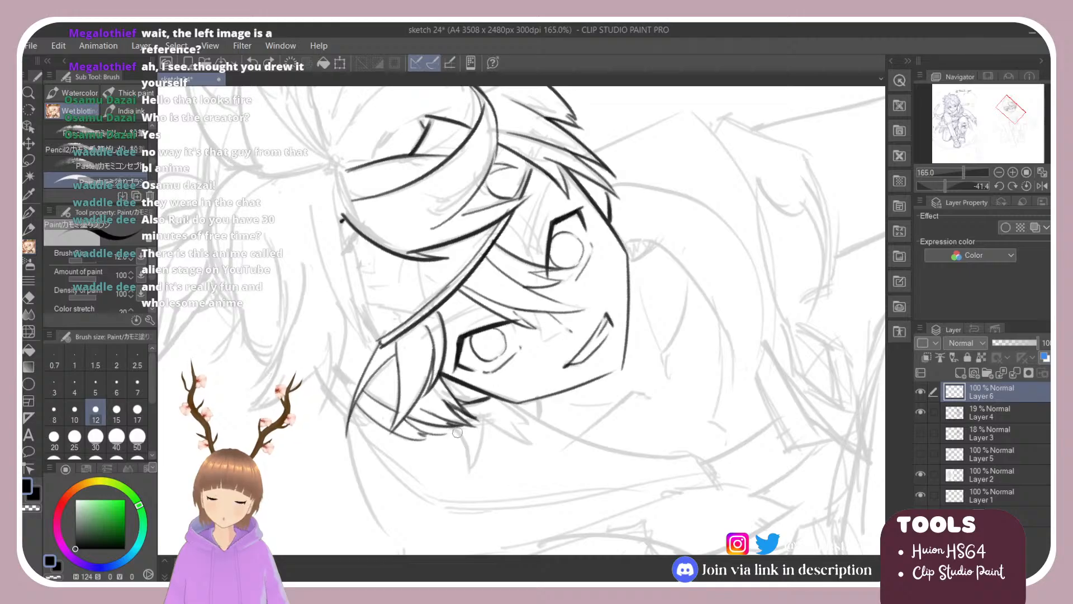
{"action": "left_click_drag", "start_coordinate": [460, 432], "coordinate": [471, 468]}
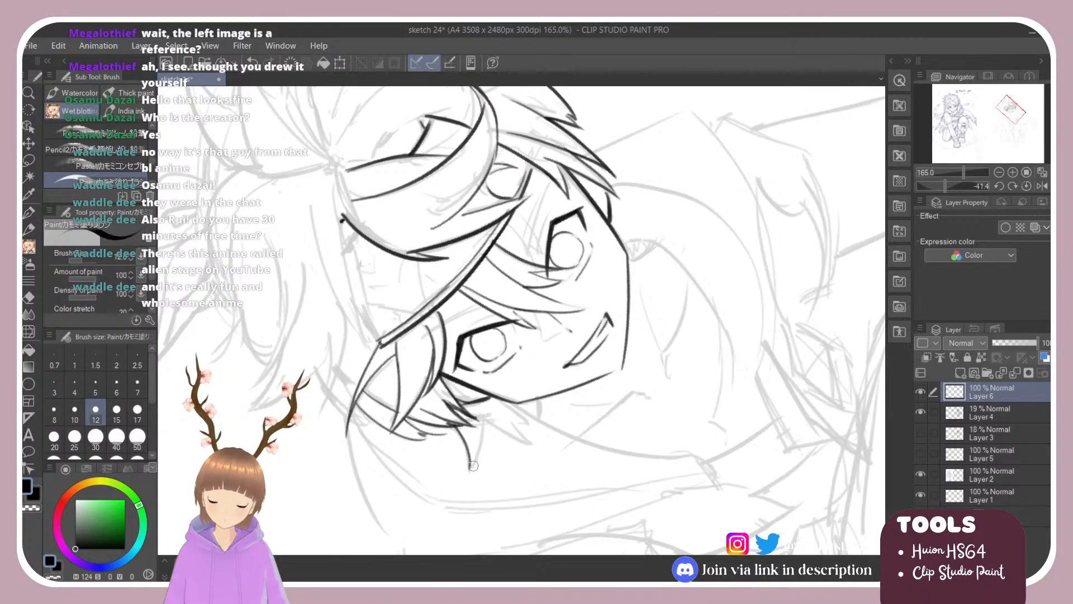
{"action": "left_click_drag", "start_coordinate": [482, 421], "coordinate": [464, 469]}
{"action": "key", "text": "ctrl+z"}
{"action": "mouse_move", "coordinate": [482, 421]}
{"action": "left_mouse_down"}
{"action": "mouse_move", "coordinate": [466, 472]}
{"action": "mouse_move", "coordinate": [409, 386]}
{"action": "mouse_move", "coordinate": [397, 331]}
{"action": "mouse_move", "coordinate": [418, 391]}
{"action": "left_mouse_up"}
Ink the long pointed tuft hanging below the ear beside the cheek, closing it with short strokes on its inner side.
{"action": "key", "text": "shift+space"}
{"action": "key", "text": "ctrl+z"}
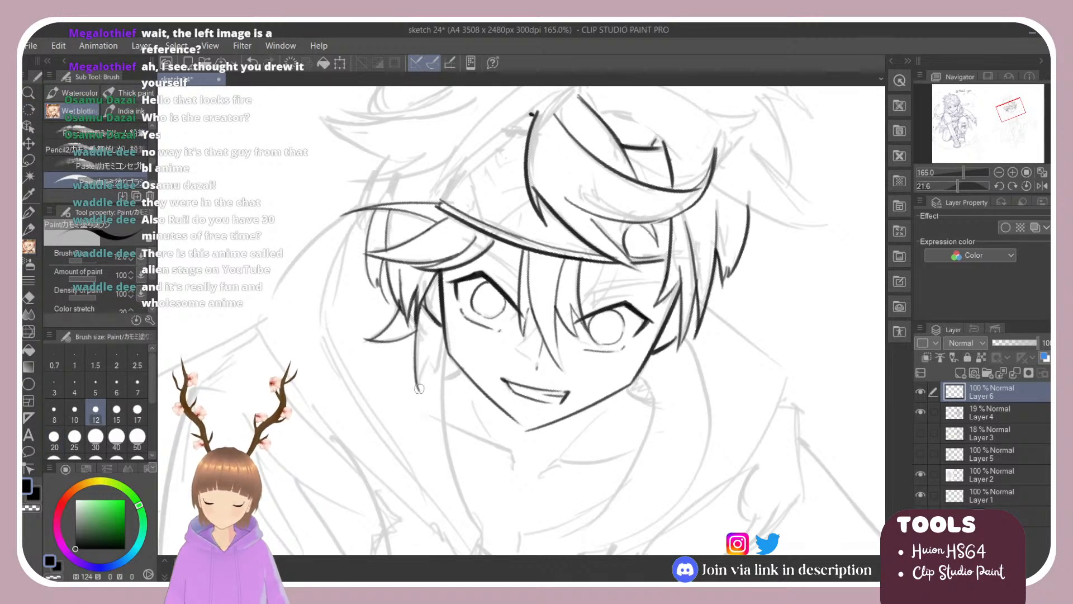
{"action": "left_click_drag", "start_coordinate": [418, 389], "coordinate": [432, 345]}
{"action": "key", "text": "ctrl+z"}
{"action": "mouse_move", "coordinate": [418, 388]}
{"action": "left_mouse_down"}
{"action": "mouse_move", "coordinate": [437, 347]}
{"action": "mouse_move", "coordinate": [436, 372]}
{"action": "left_mouse_up"}
{"action": "left_click_drag", "start_coordinate": [442, 330], "coordinate": [435, 380]}
{"action": "key", "text": "ctrl+z"}
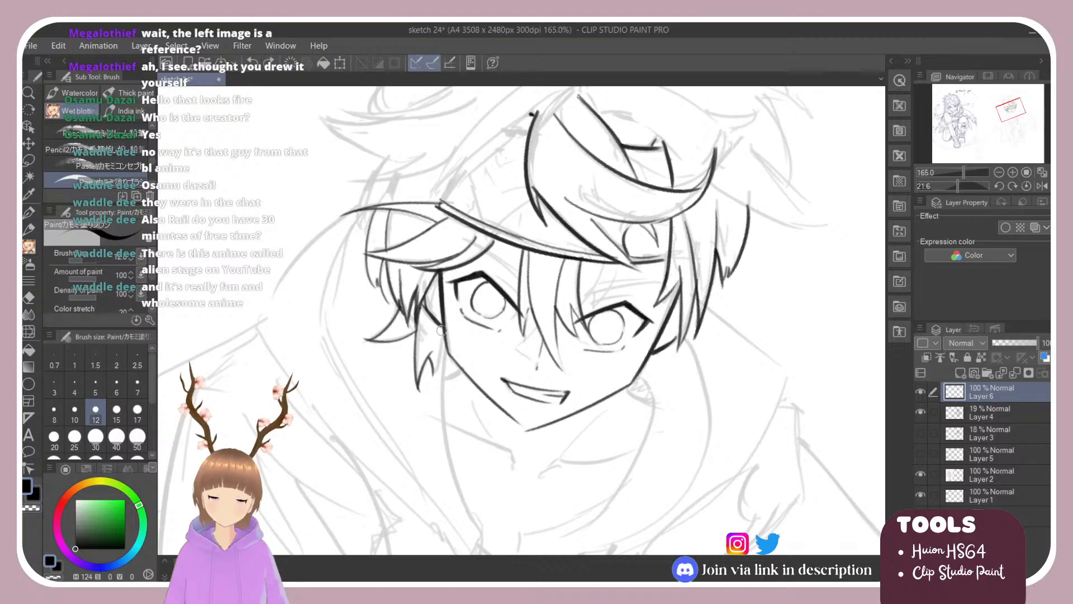
{"action": "left_click_drag", "start_coordinate": [443, 329], "coordinate": [428, 373]}
Ink a short near-vertical outline stroke beside the swept side lock's outer tip, going over it again.
{"action": "left_click_drag", "start_coordinate": [343, 309], "coordinate": [357, 402]}
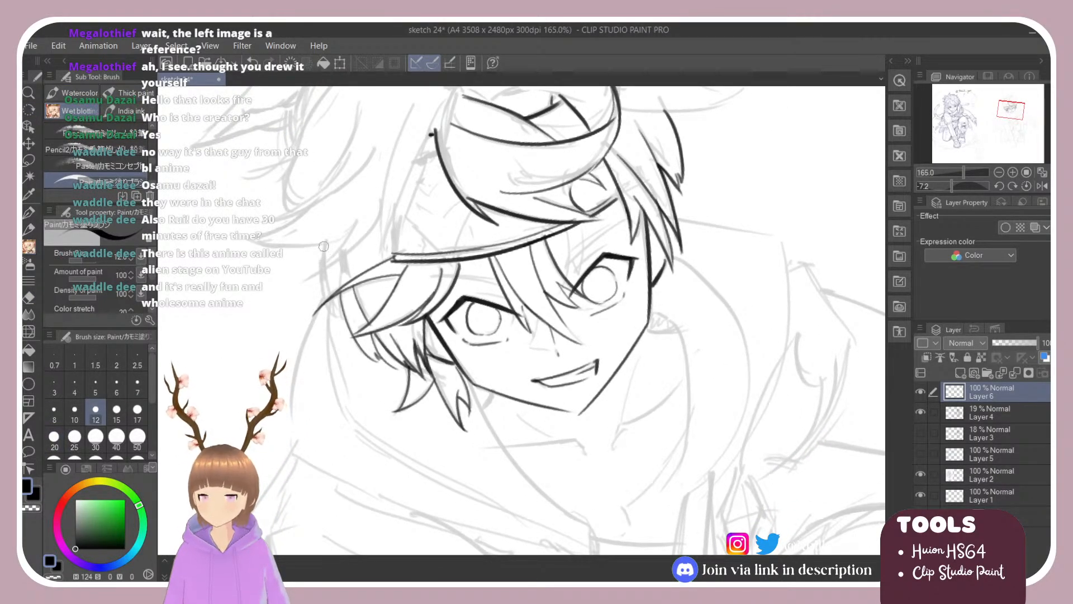
{"action": "mouse_move", "coordinate": [325, 241]}
{"action": "left_mouse_down"}
{"action": "mouse_move", "coordinate": [326, 297]}
{"action": "mouse_move", "coordinate": [341, 319]}
{"action": "left_mouse_up"}
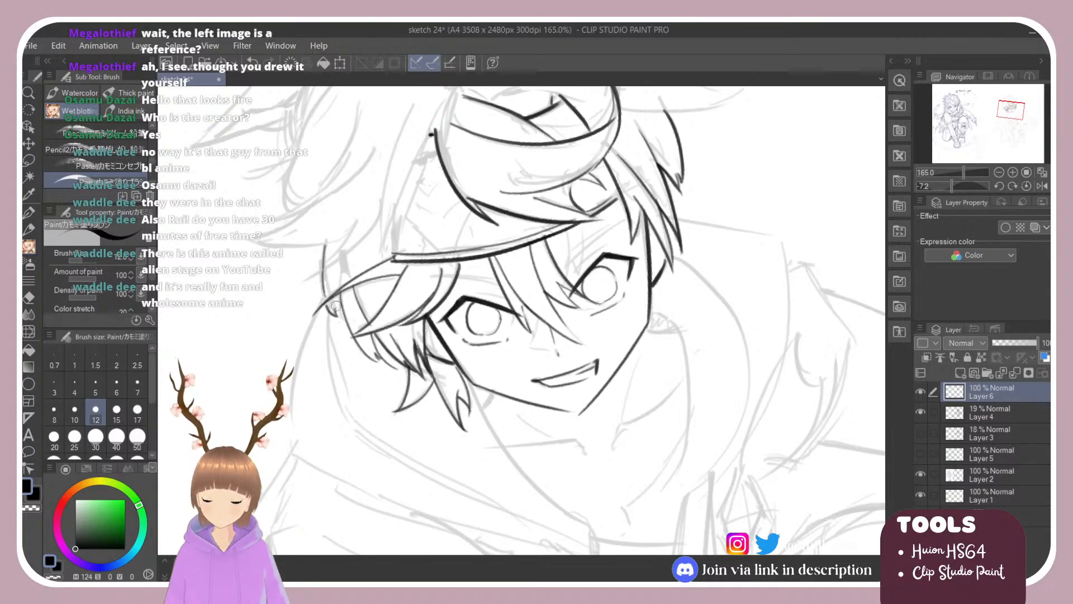
{"action": "left_click_drag", "start_coordinate": [324, 255], "coordinate": [337, 299]}
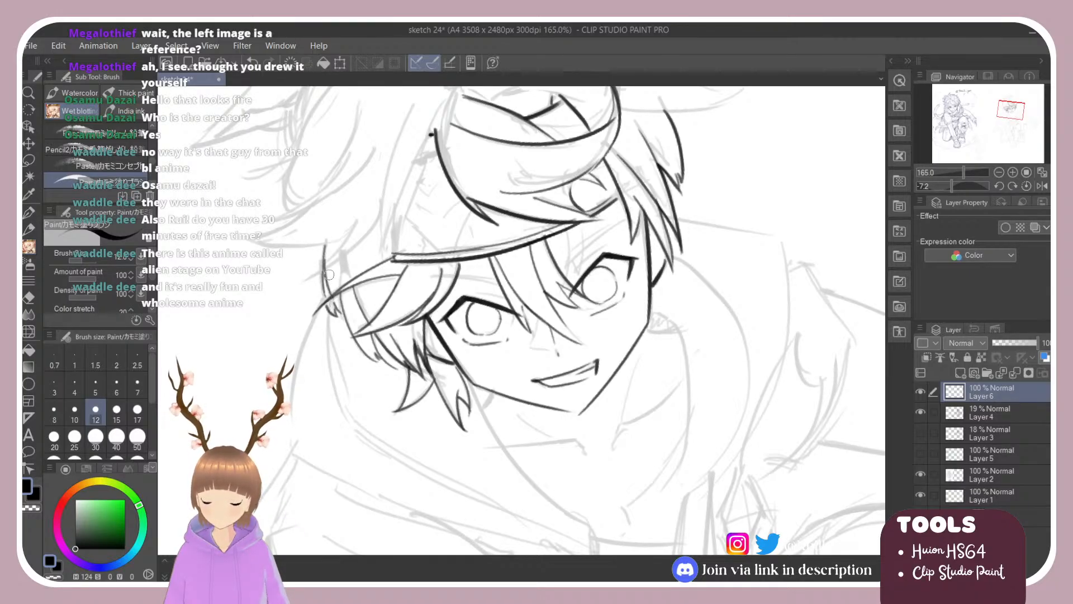
{"action": "left_click_drag", "start_coordinate": [322, 244], "coordinate": [333, 307]}
{"action": "key", "text": "ctrl+z"}
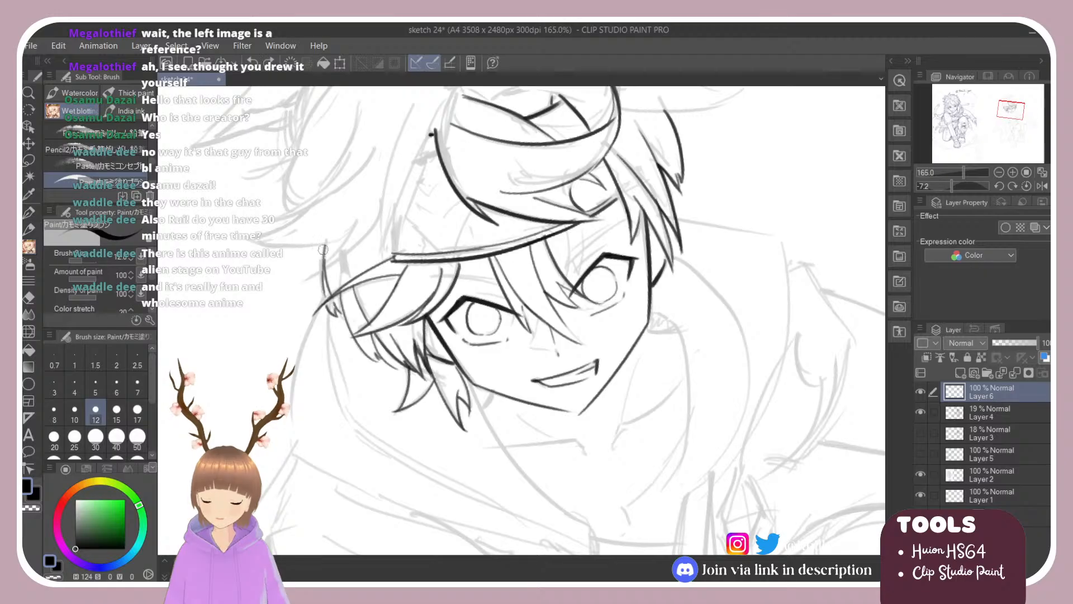
{"action": "left_click_drag", "start_coordinate": [325, 244], "coordinate": [326, 294]}
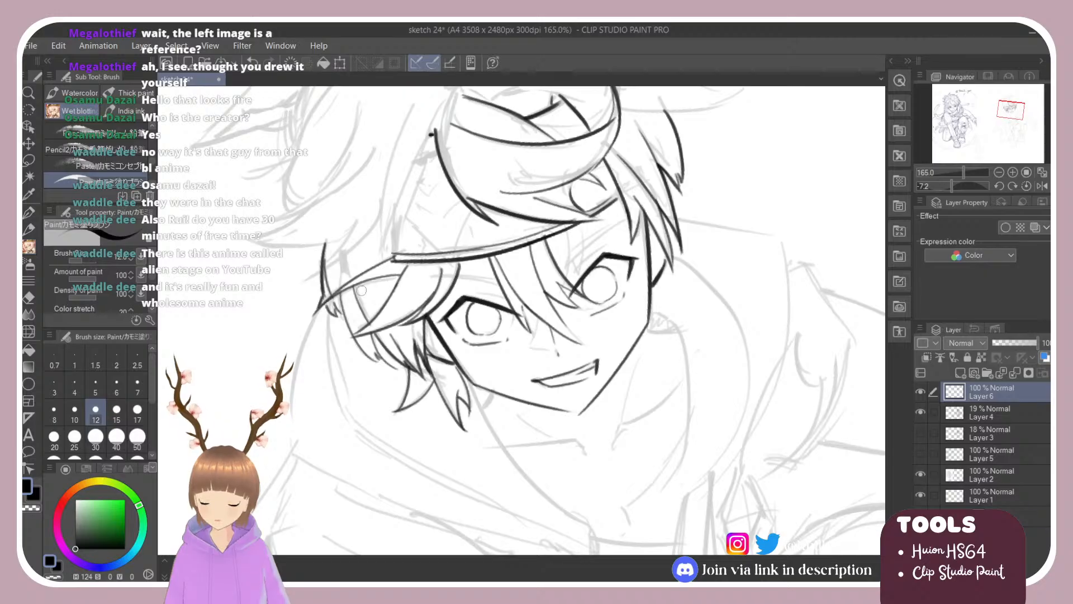
Clean up and reinforce the short outline stroke beside the swept side lock's outer tip.
{"action": "key", "text": "ctrl+minus"}
{"action": "left_click_drag", "start_coordinate": [334, 368], "coordinate": [324, 295]}
{"action": "key", "text": "e"}
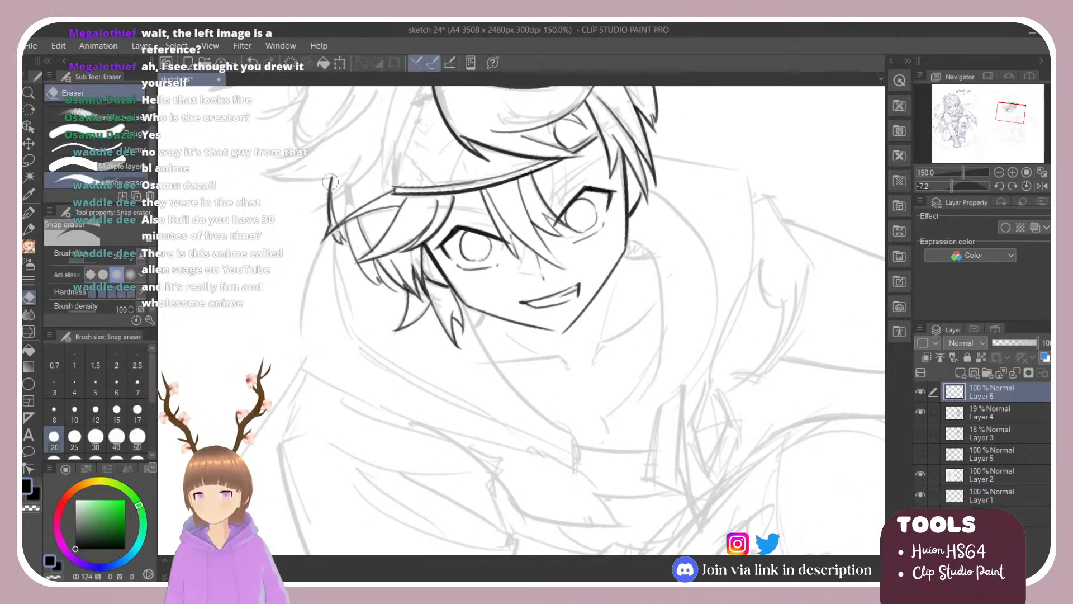
{"action": "key", "text": "b"}
{"action": "left_click_drag", "start_coordinate": [330, 179], "coordinate": [331, 218]}
{"action": "key", "text": "ctrl+z"}
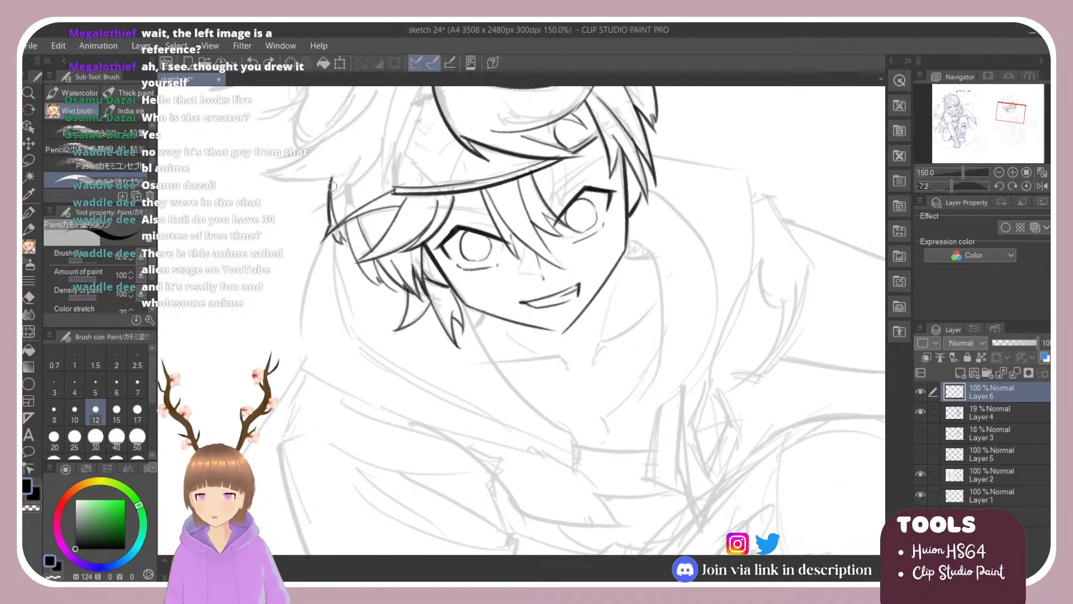
Ink the hood's long curved outer edge from the swept side lock's tip down toward the shoulder, redoing the stroke.
{"action": "left_click_drag", "start_coordinate": [333, 177], "coordinate": [301, 320]}
{"action": "key", "text": "ctrl+z"}
{"action": "left_click_drag", "start_coordinate": [326, 236], "coordinate": [300, 322]}
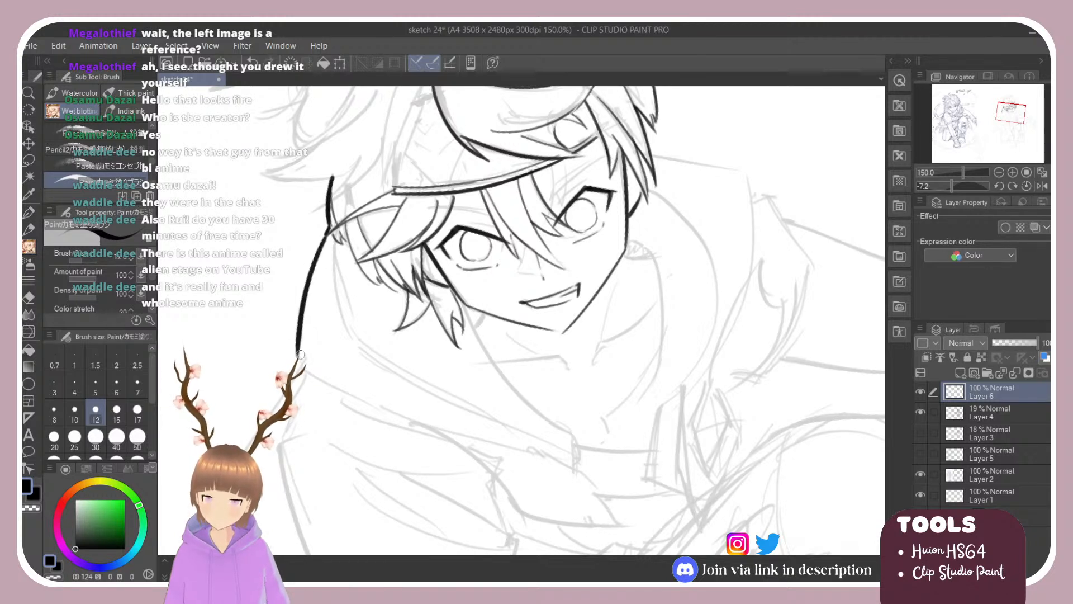
{"action": "key", "text": "ctrl+z"}
{"action": "left_click_drag", "start_coordinate": [328, 229], "coordinate": [299, 361]}
{"action": "key", "text": "ctrl+z"}
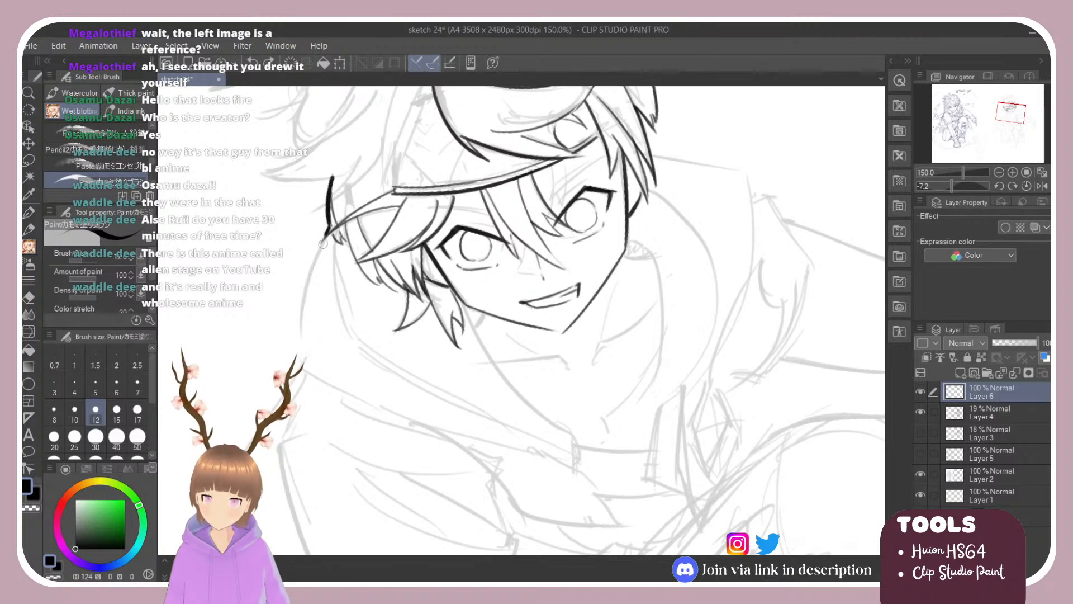
{"action": "mouse_move", "coordinate": [329, 232]}
{"action": "left_mouse_down"}
{"action": "mouse_move", "coordinate": [305, 292]}
{"action": "mouse_move", "coordinate": [301, 364]}
{"action": "left_mouse_up"}
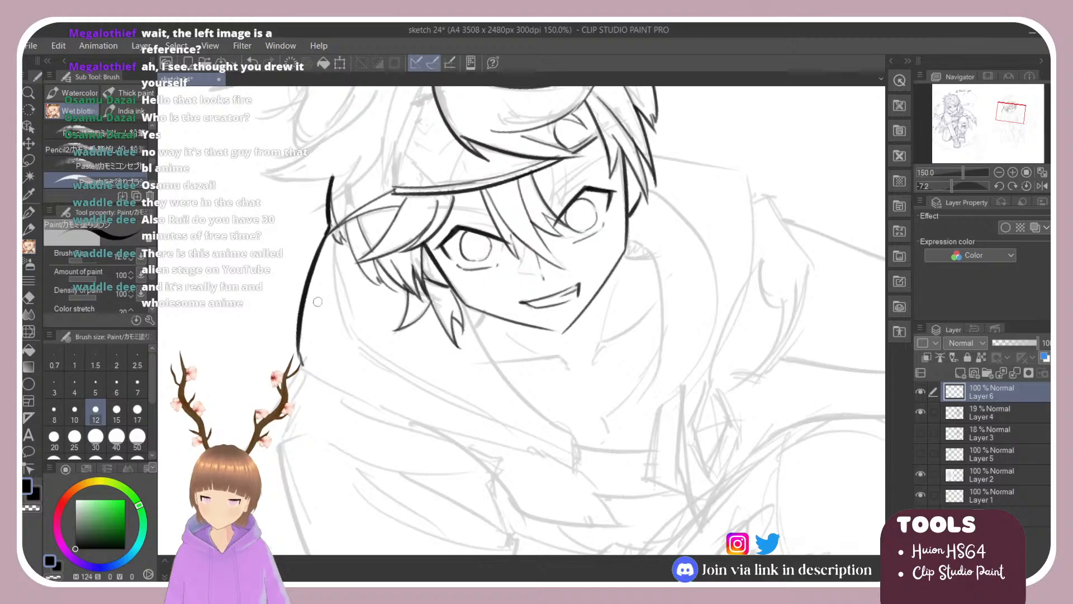
{"action": "scroll", "coordinate": [352, 302], "scroll_direction": "down", "scroll_amount": 4}
{"action": "scroll", "coordinate": [297, 231], "scroll_direction": "up", "scroll_amount": 3}
{"action": "key", "text": "r"}
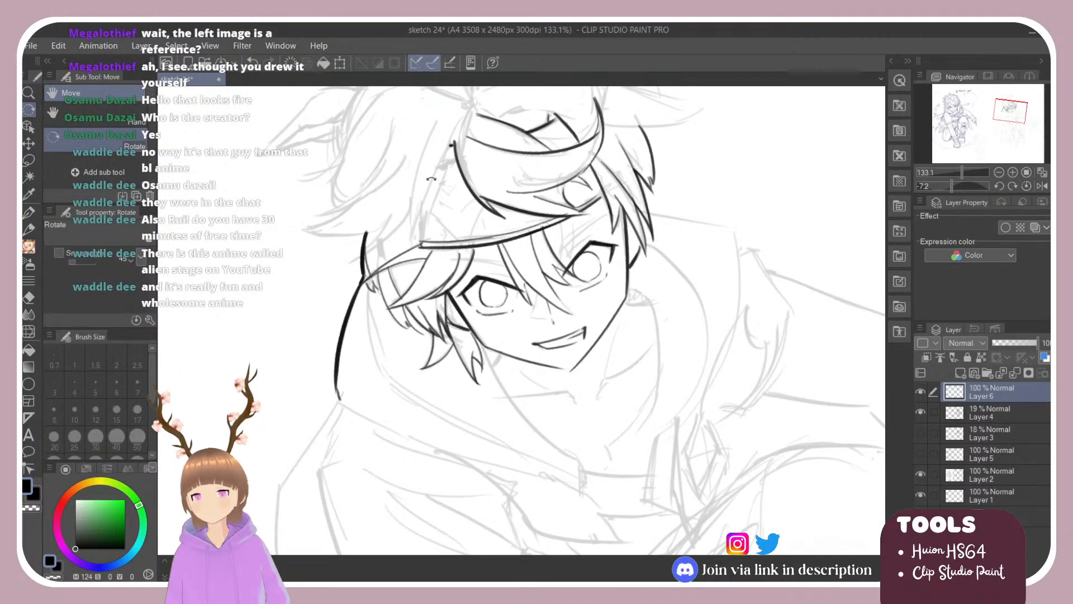
{"action": "left_click_drag", "start_coordinate": [432, 179], "coordinate": [347, 348]}
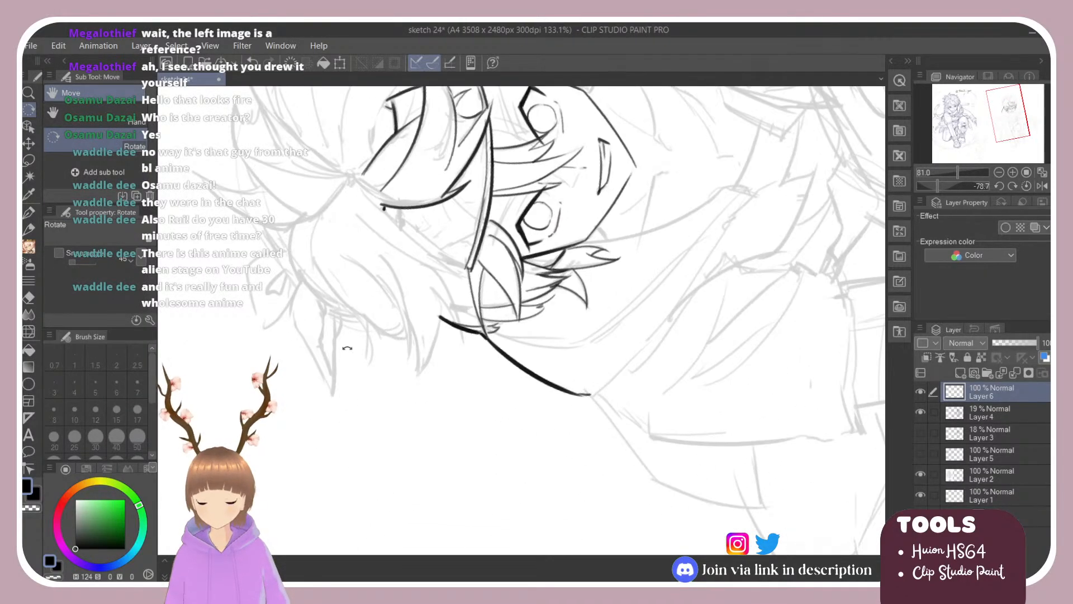
{"action": "scroll", "coordinate": [324, 252], "scroll_direction": "up", "scroll_amount": 2}
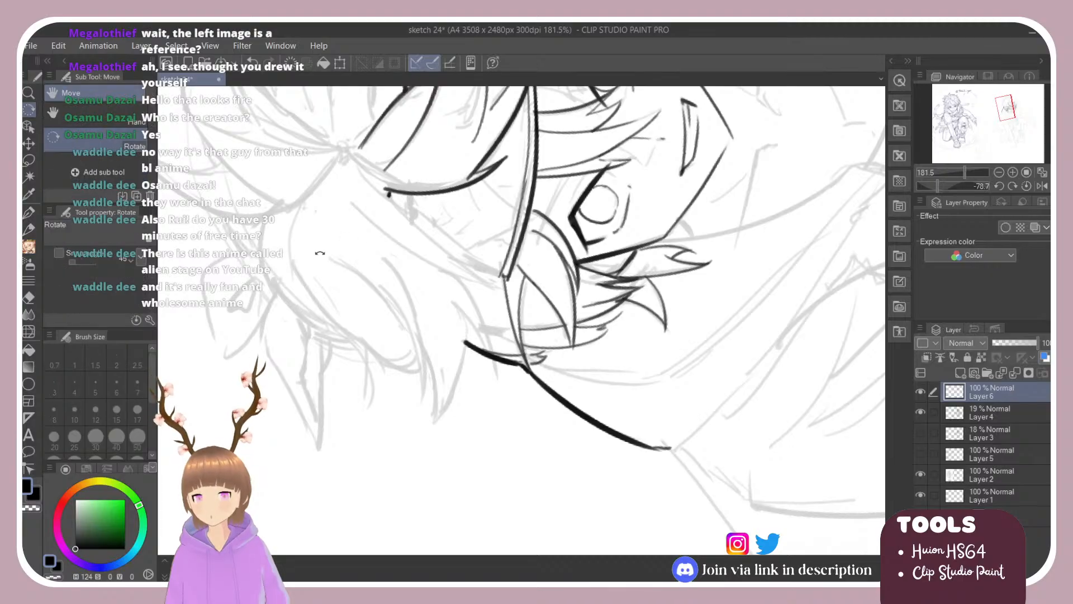
Ink the long outer curve of the large rounded lock at the side of the head, redoing the stroke.
{"action": "left_click_drag", "start_coordinate": [320, 253], "coordinate": [379, 127]}
{"action": "key", "text": "b"}
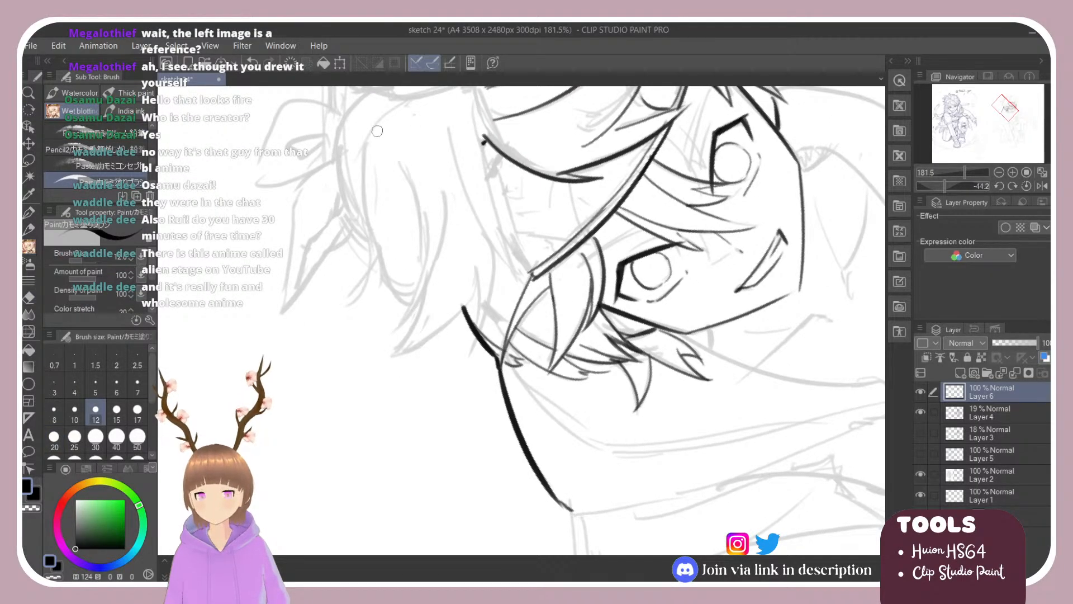
{"action": "key", "text": "r"}
{"action": "mouse_move", "coordinate": [399, 267]}
{"action": "left_mouse_down"}
{"action": "mouse_move", "coordinate": [507, 180]}
{"action": "mouse_move", "coordinate": [324, 215]}
{"action": "mouse_move", "coordinate": [235, 307]}
{"action": "mouse_move", "coordinate": [279, 431]}
{"action": "left_mouse_up"}
{"action": "key", "text": "b"}
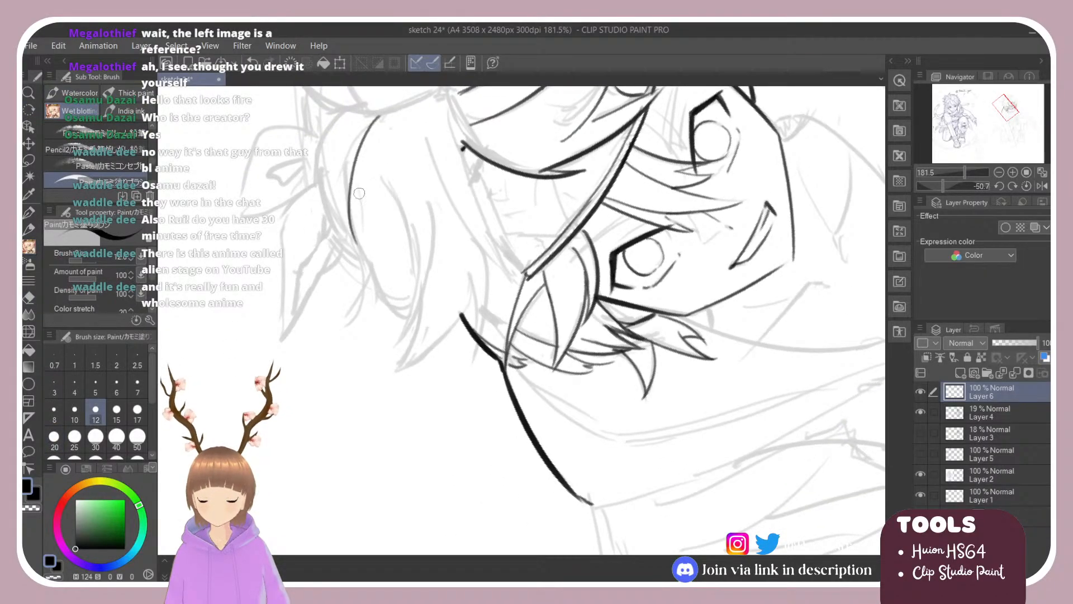
{"action": "left_click_drag", "start_coordinate": [378, 118], "coordinate": [367, 244]}
{"action": "key", "text": "ctrl+z"}
{"action": "mouse_move", "coordinate": [380, 117]}
{"action": "left_mouse_down"}
{"action": "mouse_move", "coordinate": [376, 269]}
{"action": "mouse_move", "coordinate": [390, 306]}
{"action": "left_mouse_up"}
{"action": "key", "text": "ctrl+z"}
Continue the large side lock's outline around its lower bend toward the pointed tips, retrying the short curved stroke.
{"action": "left_click_drag", "start_coordinate": [372, 266], "coordinate": [412, 301]}
{"action": "key", "text": "ctrl+z"}
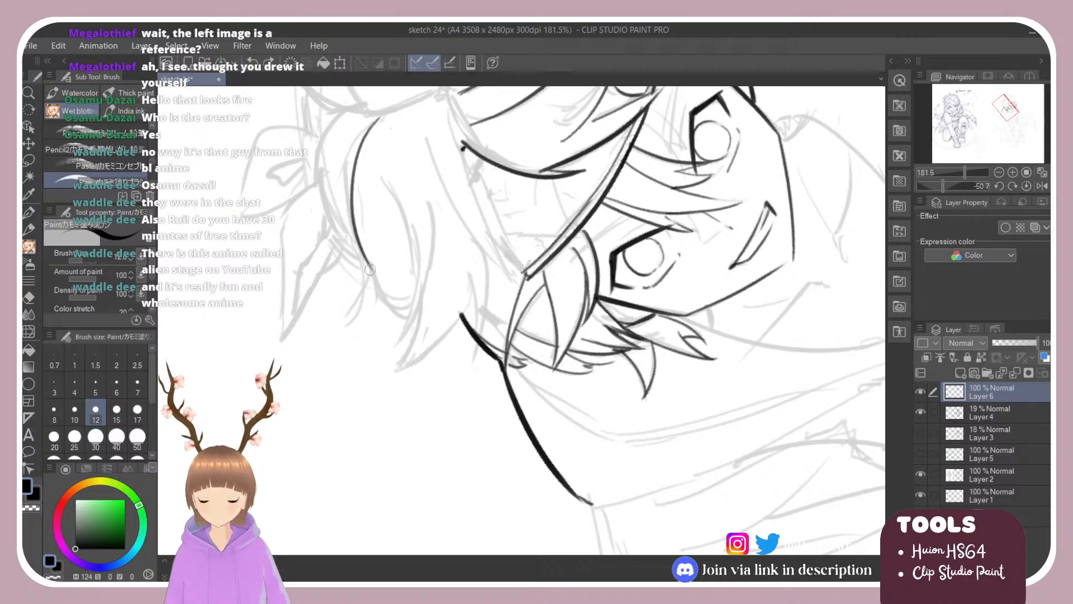
{"action": "mouse_move", "coordinate": [369, 262]}
{"action": "left_mouse_down"}
{"action": "mouse_move", "coordinate": [380, 300]}
{"action": "mouse_move", "coordinate": [409, 307]}
{"action": "left_mouse_up"}
{"action": "key", "text": "ctrl+z"}
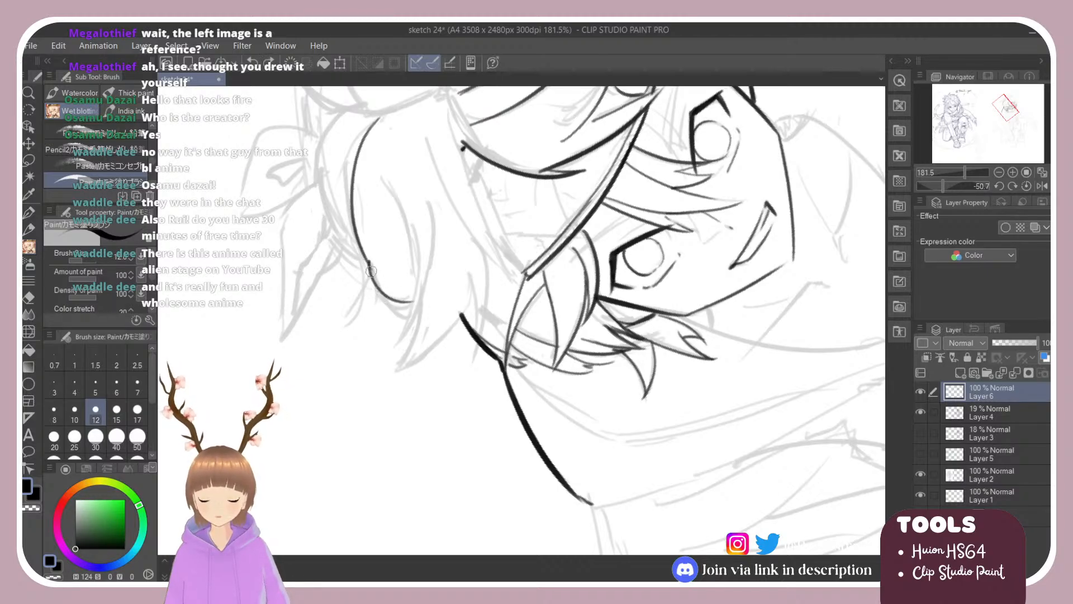
{"action": "left_click_drag", "start_coordinate": [369, 264], "coordinate": [407, 308]}
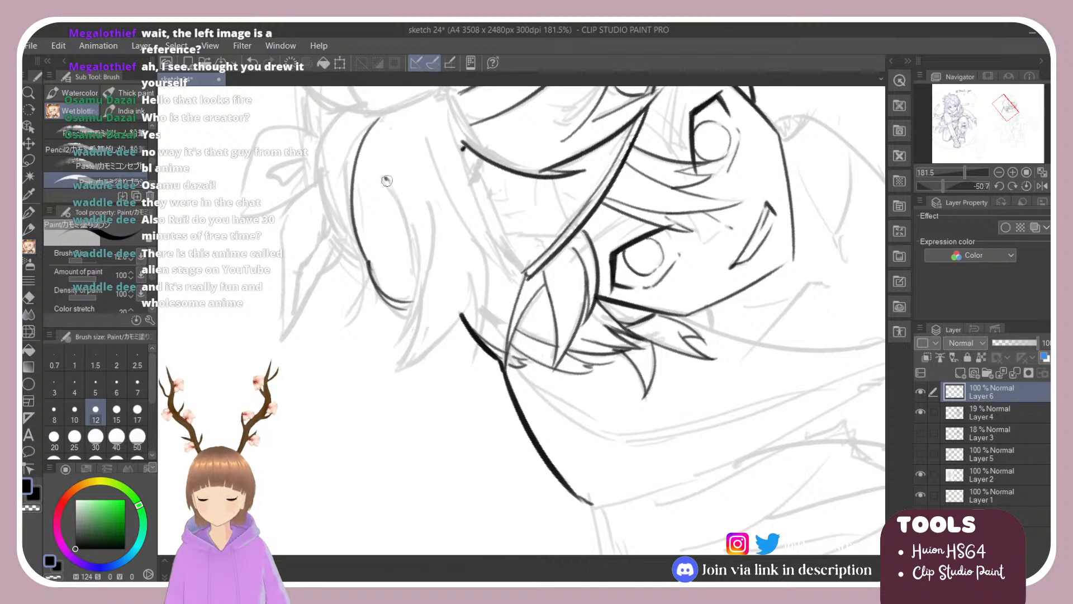
{"action": "key", "text": "ctrl+z"}
Ink two long curved strand lines inside the large side lock, running down to its first pointed tip.
{"action": "mouse_move", "coordinate": [387, 179]}
{"action": "left_mouse_down"}
{"action": "mouse_move", "coordinate": [405, 302]}
{"action": "mouse_move", "coordinate": [409, 215]}
{"action": "mouse_move", "coordinate": [408, 303]}
{"action": "mouse_move", "coordinate": [417, 262]}
{"action": "mouse_move", "coordinate": [392, 314]}
{"action": "mouse_move", "coordinate": [411, 237]}
{"action": "mouse_move", "coordinate": [400, 330]}
{"action": "left_mouse_up"}
{"action": "key", "text": "ctrl+z"}
{"action": "key", "text": "ctrl+z"}
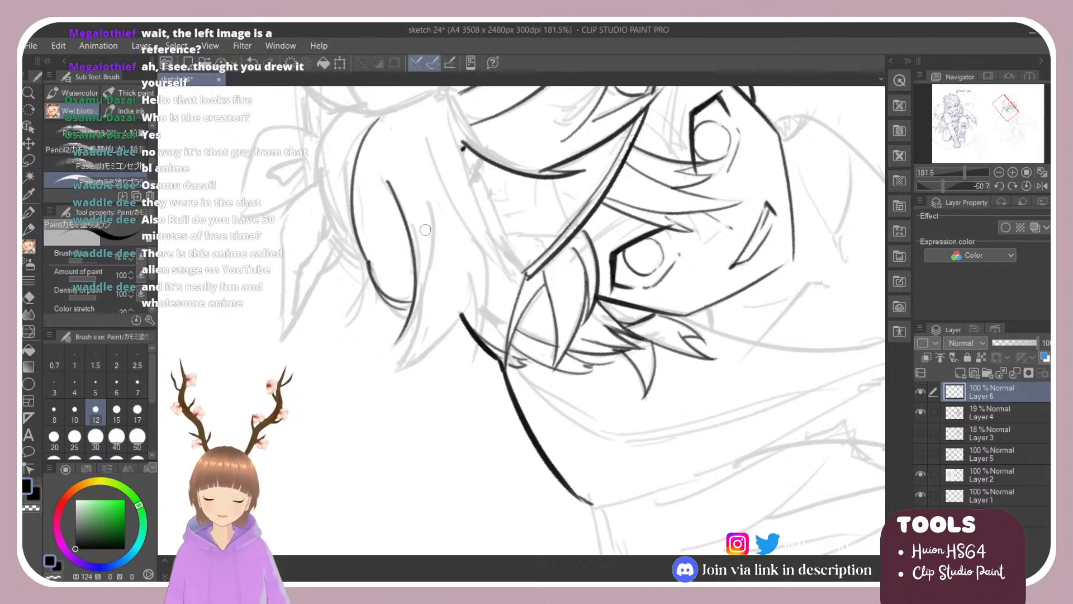
{"action": "mouse_move", "coordinate": [428, 203]}
{"action": "left_mouse_down"}
{"action": "mouse_move", "coordinate": [428, 280]}
{"action": "mouse_move", "coordinate": [395, 342]}
{"action": "mouse_move", "coordinate": [429, 203]}
{"action": "mouse_move", "coordinate": [410, 317]}
{"action": "left_mouse_up"}
{"action": "key", "text": "ctrl+z"}
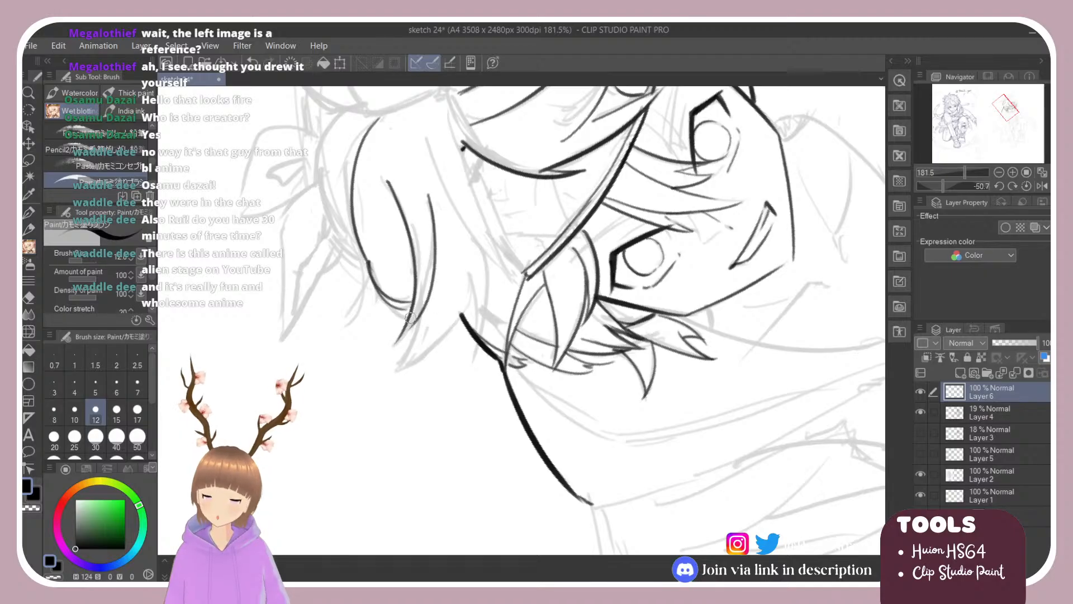
{"action": "key", "text": "ctrl+z"}
{"action": "left_click_drag", "start_coordinate": [427, 199], "coordinate": [402, 325]}
{"action": "key", "text": "ctrl+z"}
{"action": "left_click_drag", "start_coordinate": [429, 195], "coordinate": [392, 348]}
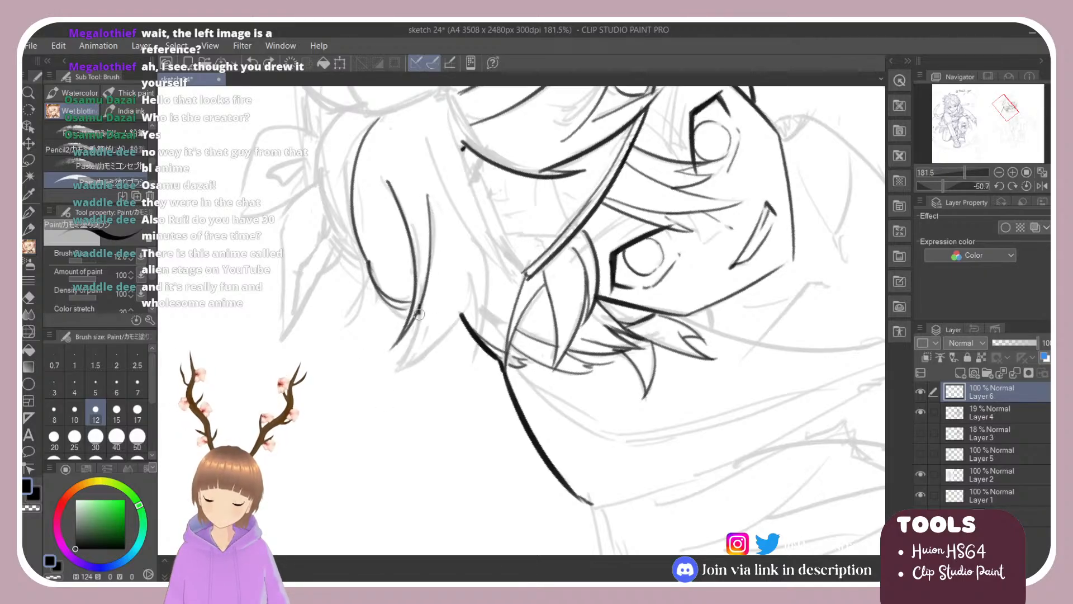
Ink the inner side of the large side lock's second pointed tip, retrying the short stroke.
{"action": "left_click_drag", "start_coordinate": [419, 314], "coordinate": [389, 371]}
{"action": "key", "text": "ctrl+z"}
{"action": "left_click_drag", "start_coordinate": [419, 311], "coordinate": [394, 377]}
{"action": "key", "text": "ctrl+z"}
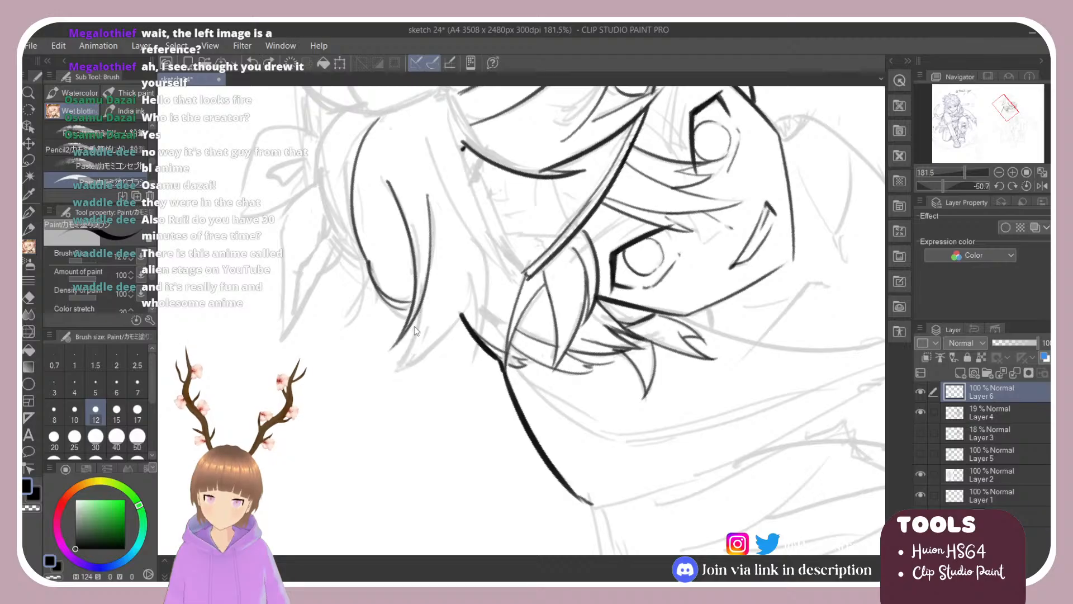
Ink the opposite side of the second pointed tip with a curved stroke that closes the tip, redoing it until it fits.
{"action": "key", "text": "r"}
{"action": "left_click_drag", "start_coordinate": [418, 336], "coordinate": [412, 286]}
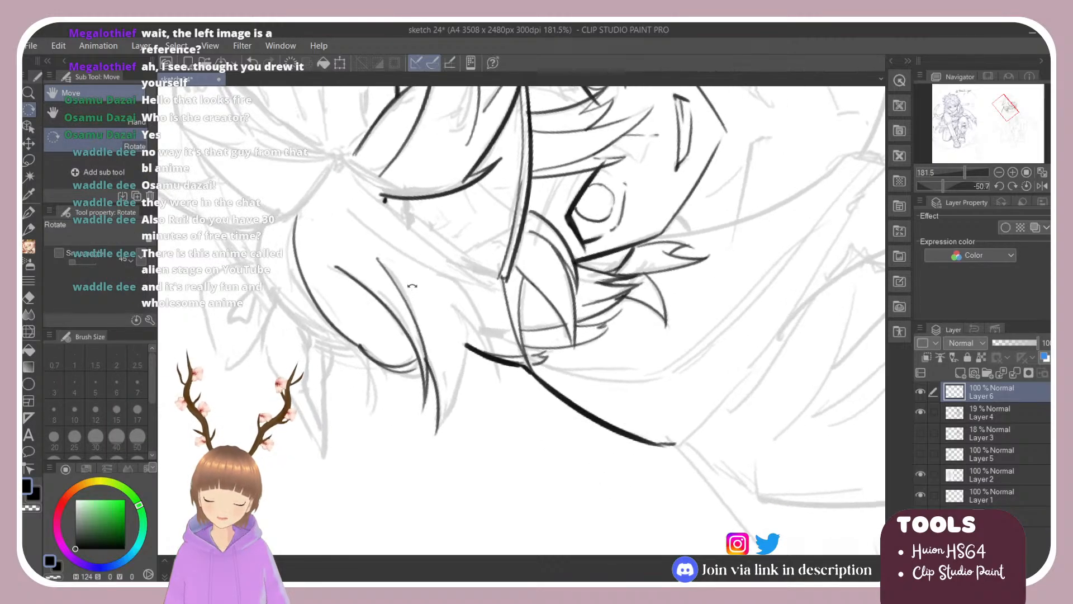
{"action": "mouse_move", "coordinate": [460, 314]}
{"action": "left_mouse_down"}
{"action": "mouse_move", "coordinate": [469, 358]}
{"action": "mouse_move", "coordinate": [441, 416]}
{"action": "left_mouse_up"}
{"action": "key", "text": "ctrl+z"}
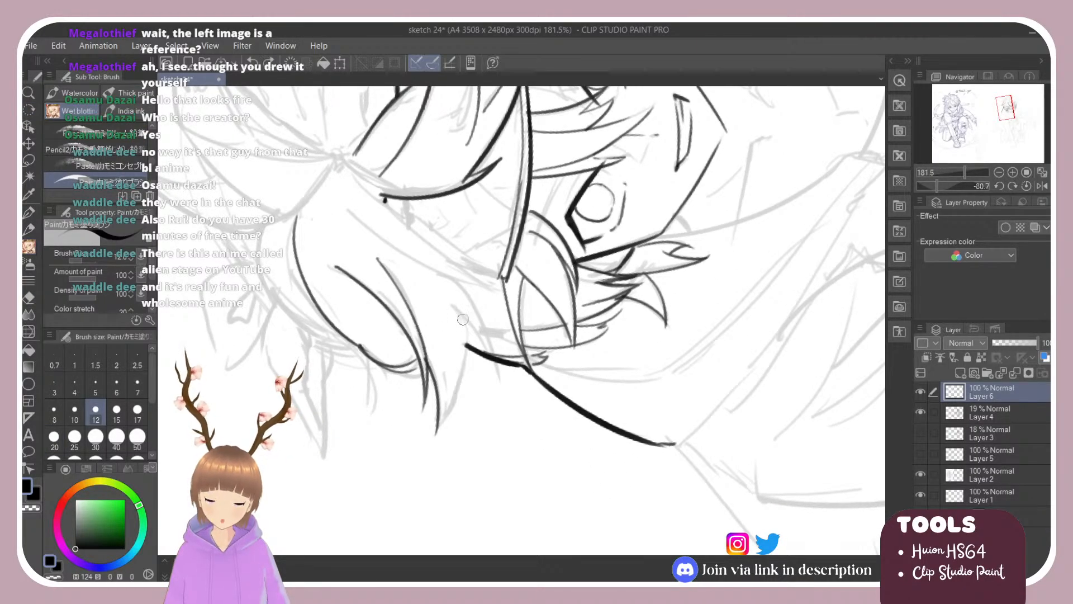
{"action": "mouse_move", "coordinate": [463, 319]}
{"action": "left_mouse_down"}
{"action": "mouse_move", "coordinate": [462, 352]}
{"action": "mouse_move", "coordinate": [420, 423]}
{"action": "left_mouse_up"}
{"action": "key", "text": "ctrl+z"}
{"action": "left_click_drag", "start_coordinate": [461, 313], "coordinate": [441, 422]}
{"action": "key", "text": "ctrl+z"}
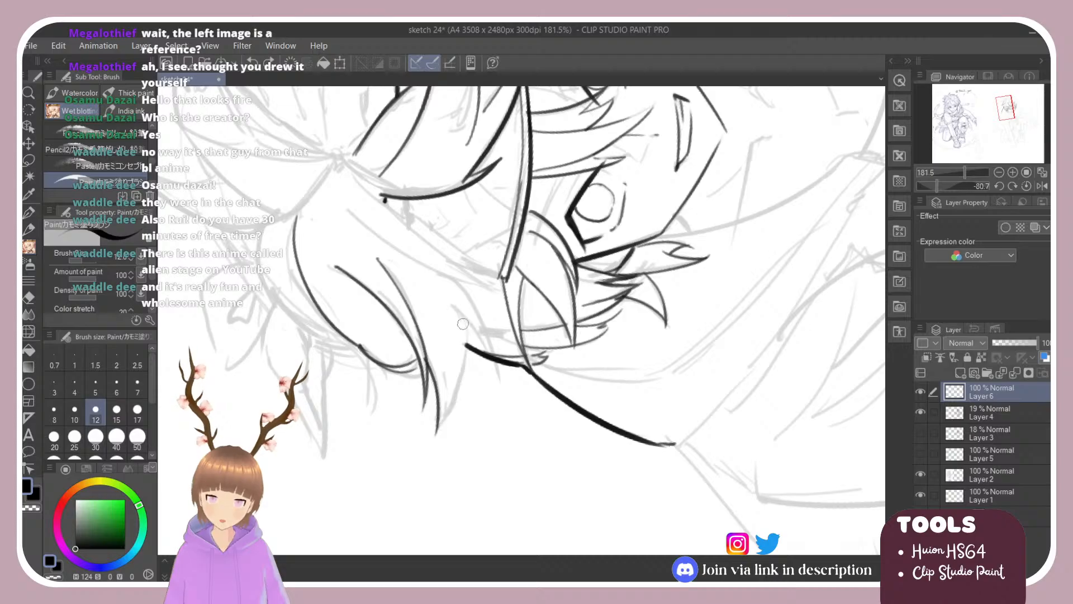
{"action": "left_click_drag", "start_coordinate": [461, 311], "coordinate": [436, 432]}
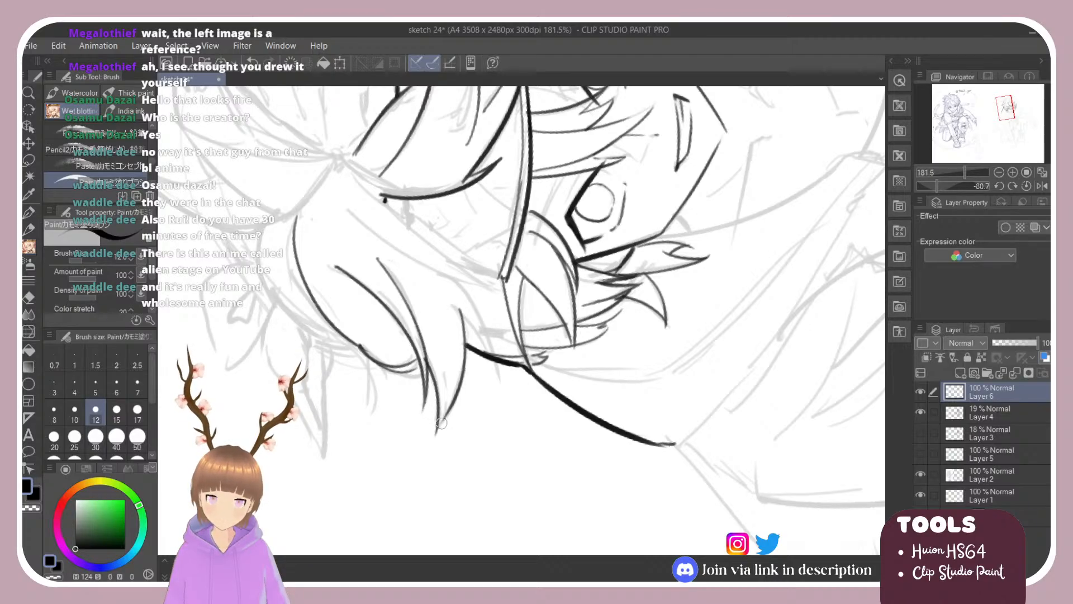
Ink a narrow pointed strand across the start of the hood outline and erase the hood line where they overlap.
{"action": "key", "text": "r"}
{"action": "mouse_move", "coordinate": [447, 393]}
{"action": "left_mouse_down"}
{"action": "mouse_move", "coordinate": [395, 314]}
{"action": "mouse_move", "coordinate": [400, 339]}
{"action": "left_mouse_up"}
{"action": "key", "text": "e"}
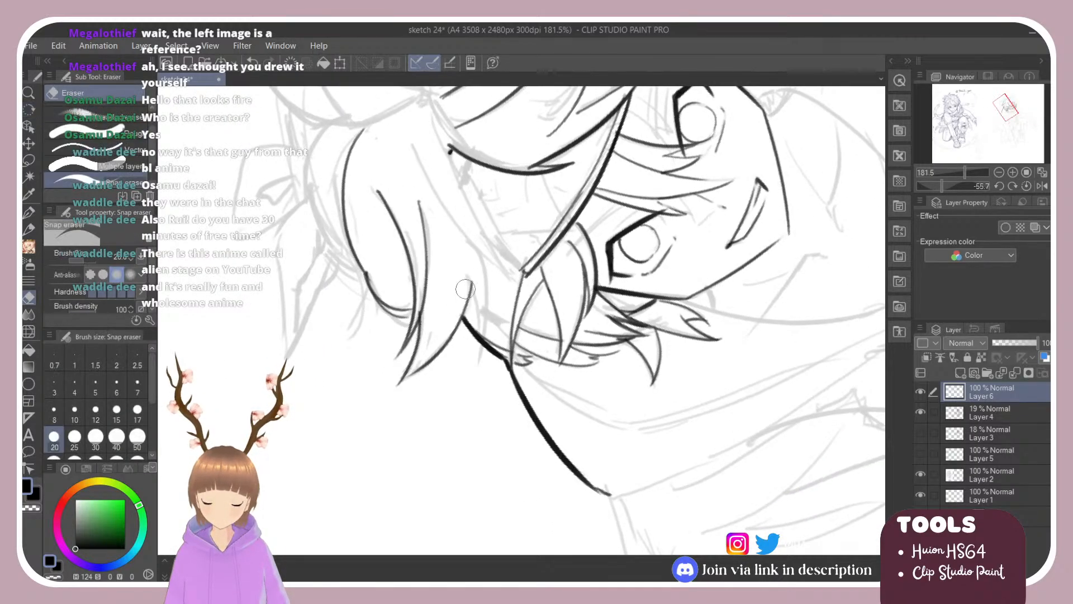
{"action": "left_click_drag", "start_coordinate": [468, 284], "coordinate": [480, 375]}
{"action": "key", "text": "b"}
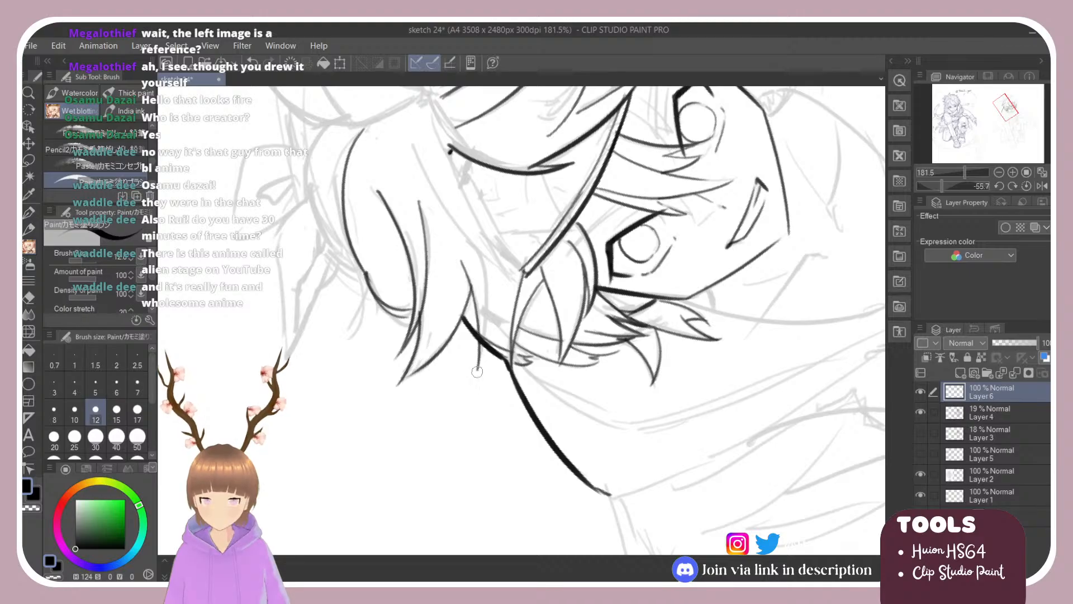
{"action": "left_click_drag", "start_coordinate": [480, 253], "coordinate": [471, 373]}
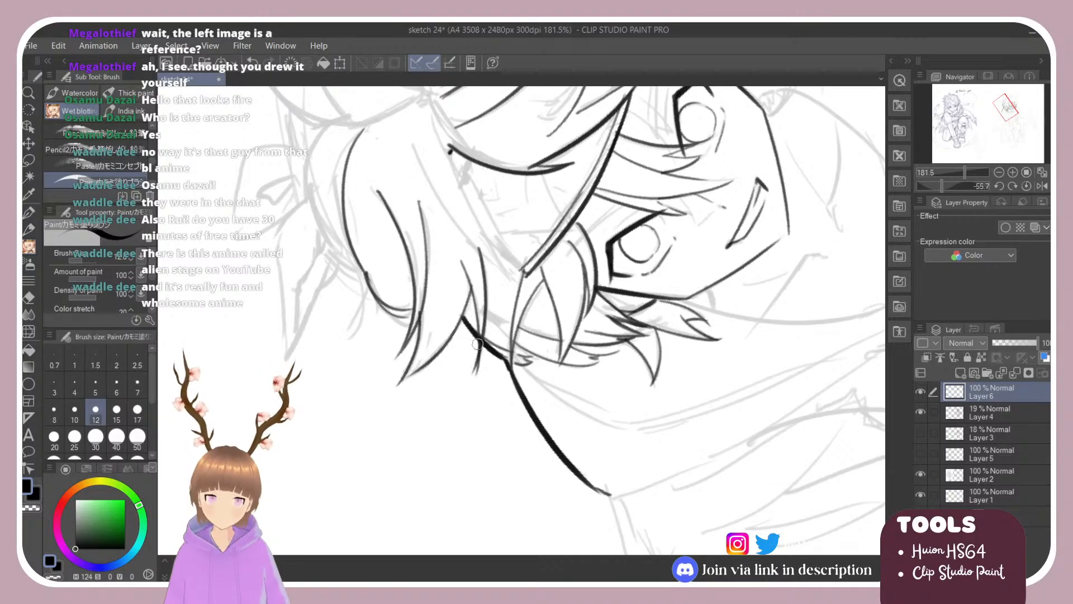
{"action": "key", "text": "ctrl+z"}
{"action": "mouse_move", "coordinate": [482, 246]}
{"action": "left_mouse_down"}
{"action": "mouse_move", "coordinate": [473, 370]}
{"action": "mouse_move", "coordinate": [487, 321]}
{"action": "mouse_move", "coordinate": [478, 373]}
{"action": "left_mouse_up"}
{"action": "key", "text": "ctrl+z"}
{"action": "key", "text": "e"}
{"action": "left_click_drag", "start_coordinate": [480, 320], "coordinate": [476, 358]}
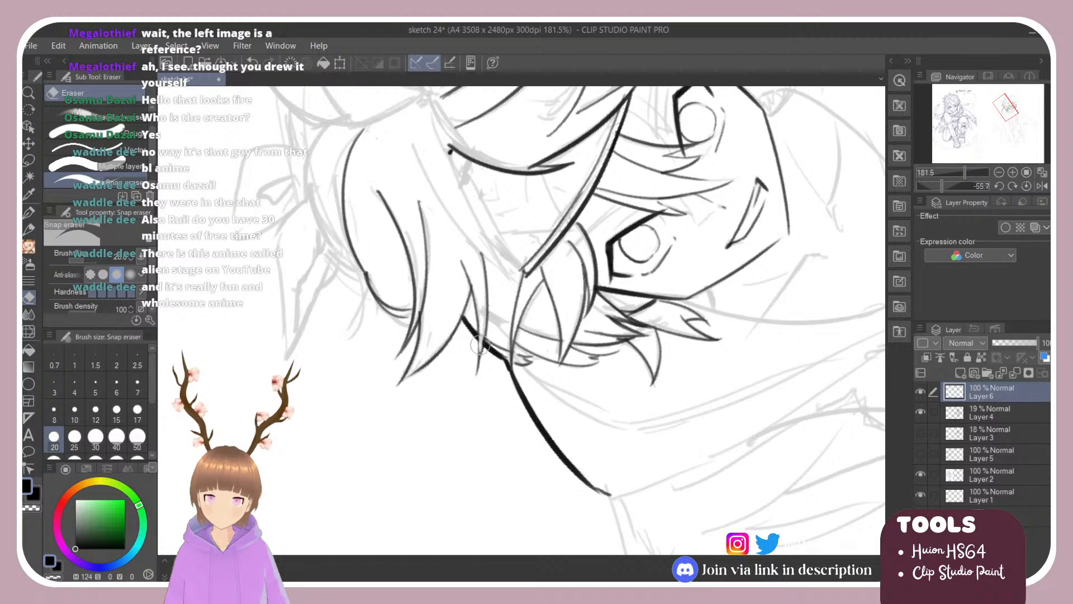
Ink a long curved strand line from near the hair parting down past the side of the headband, redoing the stroke.
{"action": "key", "text": "b"}
{"action": "key", "text": "r"}
{"action": "left_click_drag", "start_coordinate": [489, 293], "coordinate": [389, 322]}
{"action": "scroll", "coordinate": [389, 322], "scroll_direction": "down", "scroll_amount": 8}
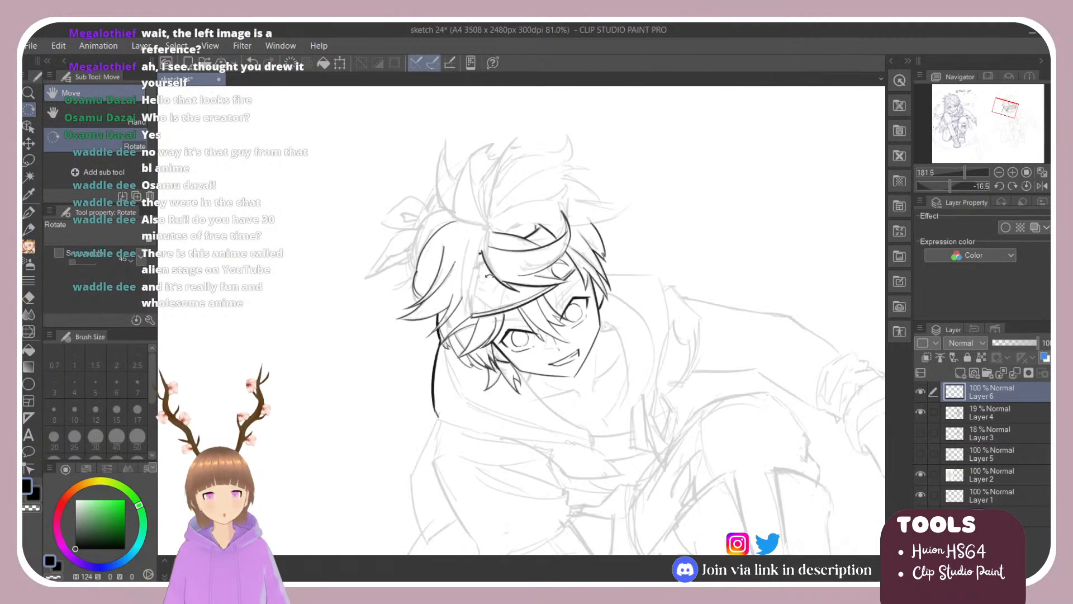
{"action": "scroll", "coordinate": [475, 215], "scroll_direction": "up", "scroll_amount": 7}
{"action": "scroll", "coordinate": [476, 235], "scroll_direction": "down", "scroll_amount": 4}
{"action": "scroll", "coordinate": [442, 309], "scroll_direction": "up", "scroll_amount": 6}
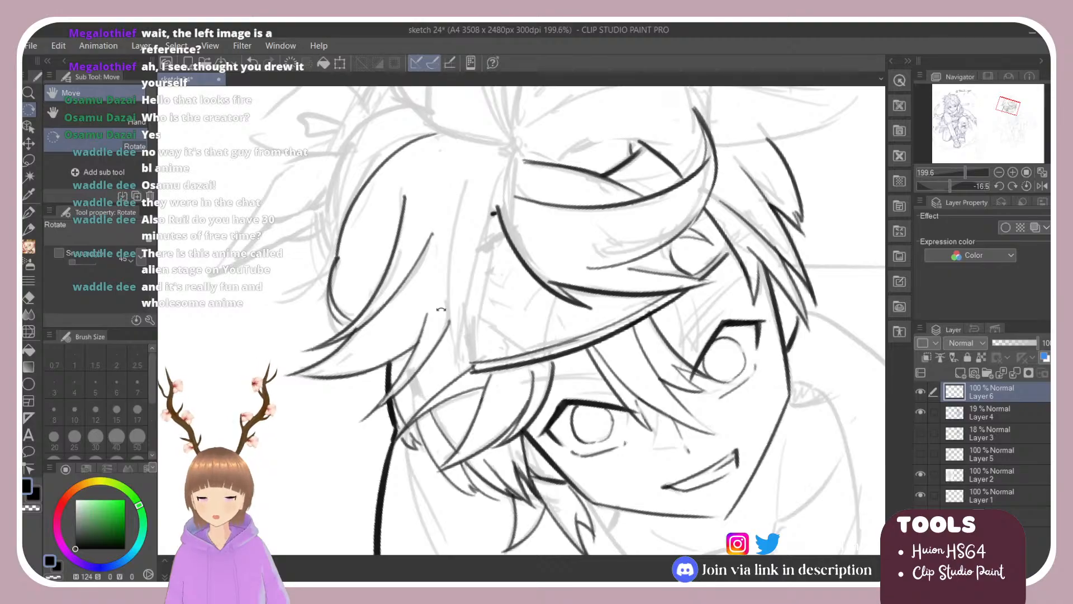
{"action": "key", "text": "b"}
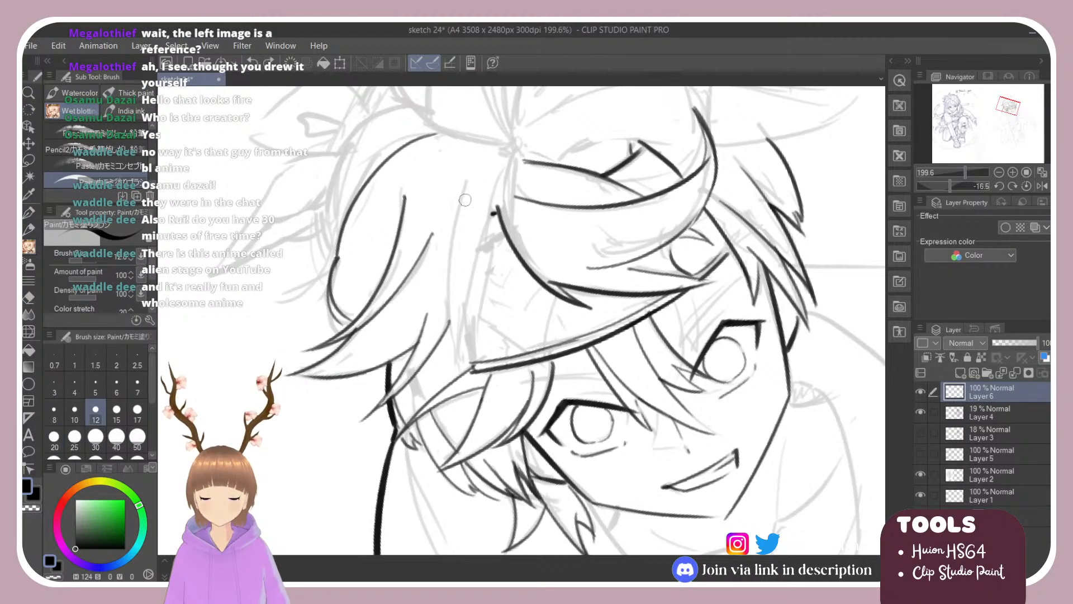
{"action": "mouse_move", "coordinate": [474, 173]}
{"action": "left_mouse_down"}
{"action": "mouse_move", "coordinate": [452, 258]}
{"action": "mouse_move", "coordinate": [454, 354]}
{"action": "left_mouse_up"}
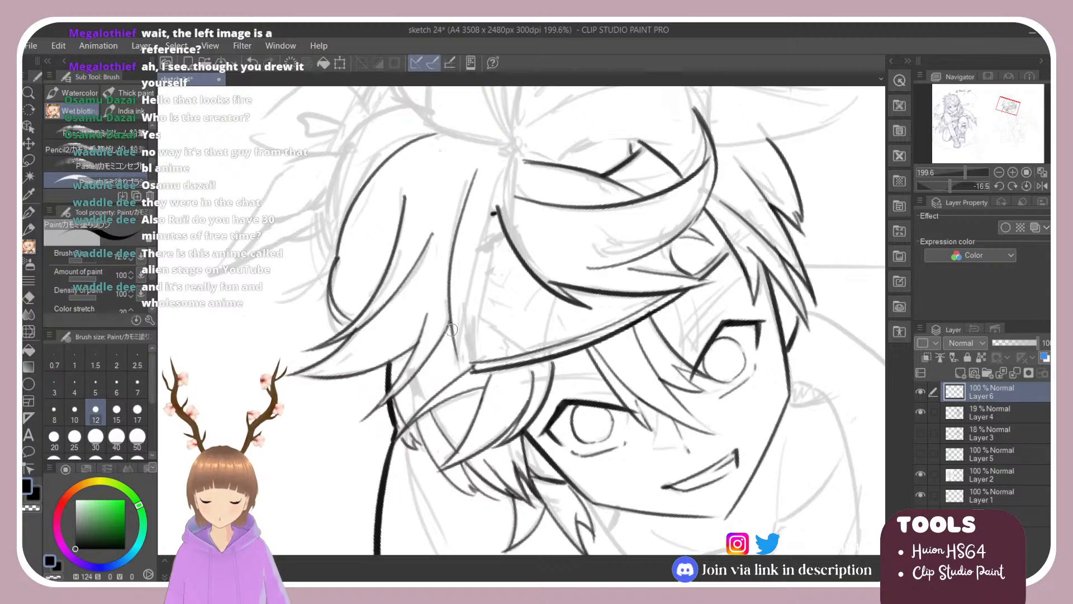
{"action": "key", "text": "ctrl+z"}
{"action": "left_click_drag", "start_coordinate": [474, 169], "coordinate": [456, 356]}
{"action": "key", "text": "ctrl+z"}
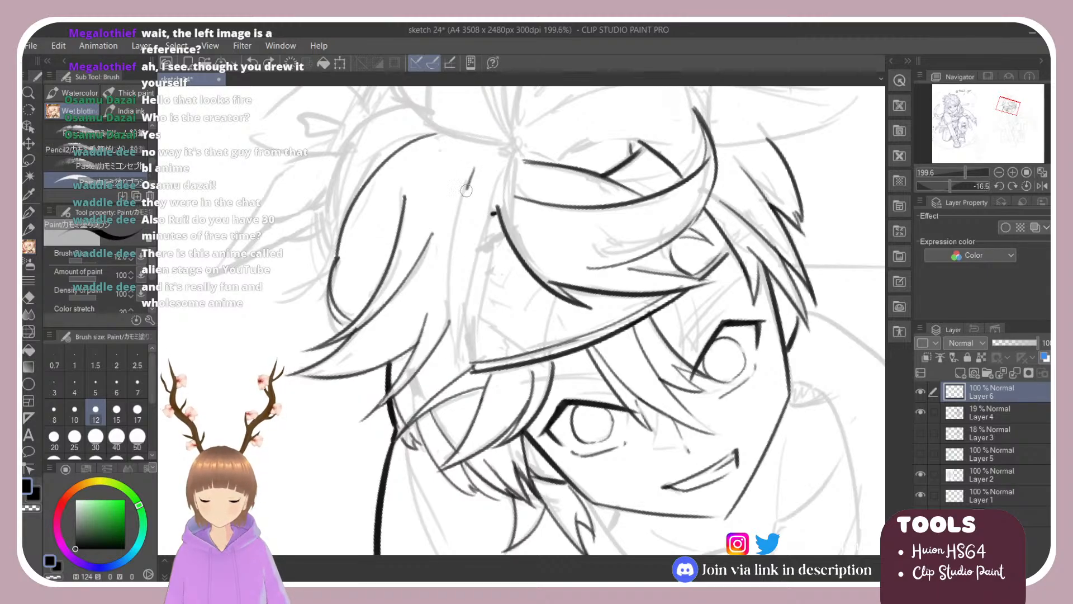
{"action": "left_click_drag", "start_coordinate": [469, 185], "coordinate": [459, 386]}
{"action": "key", "text": "ctrl+z"}
{"action": "left_click_drag", "start_coordinate": [470, 168], "coordinate": [463, 370]}
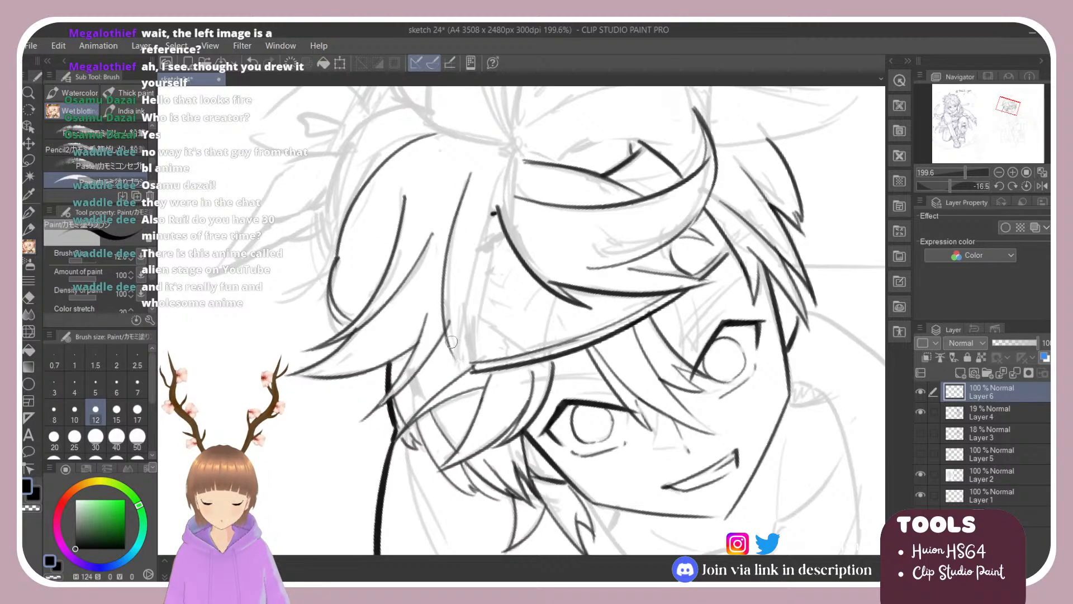
Erase the overlap at the long strand line's lower end and the dark blob where the swept bang's curve starts.
{"action": "key", "text": "e"}
{"action": "left_click_drag", "start_coordinate": [454, 317], "coordinate": [447, 330]}
{"action": "key", "text": "r"}
{"action": "left_click_drag", "start_coordinate": [456, 235], "coordinate": [426, 230]}
{"action": "key", "text": "b"}
{"action": "key", "text": "e"}
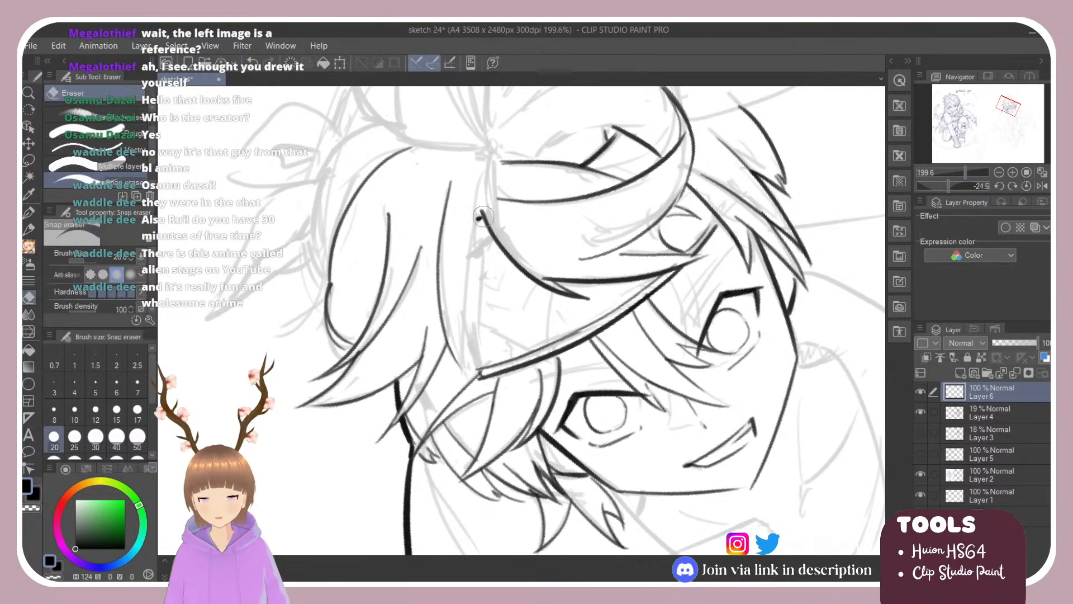
{"action": "key", "text": "b"}
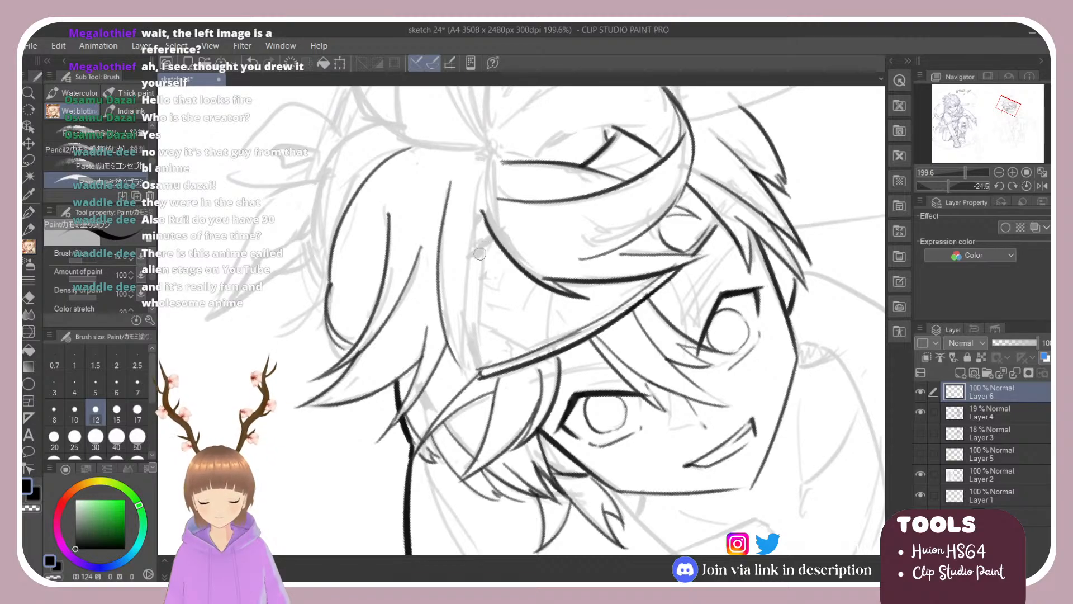
Ink the headband's near-vertical side edge with a short second stroke, plus the long curved strand line beside it.
{"action": "left_click_drag", "start_coordinate": [478, 242], "coordinate": [485, 351]}
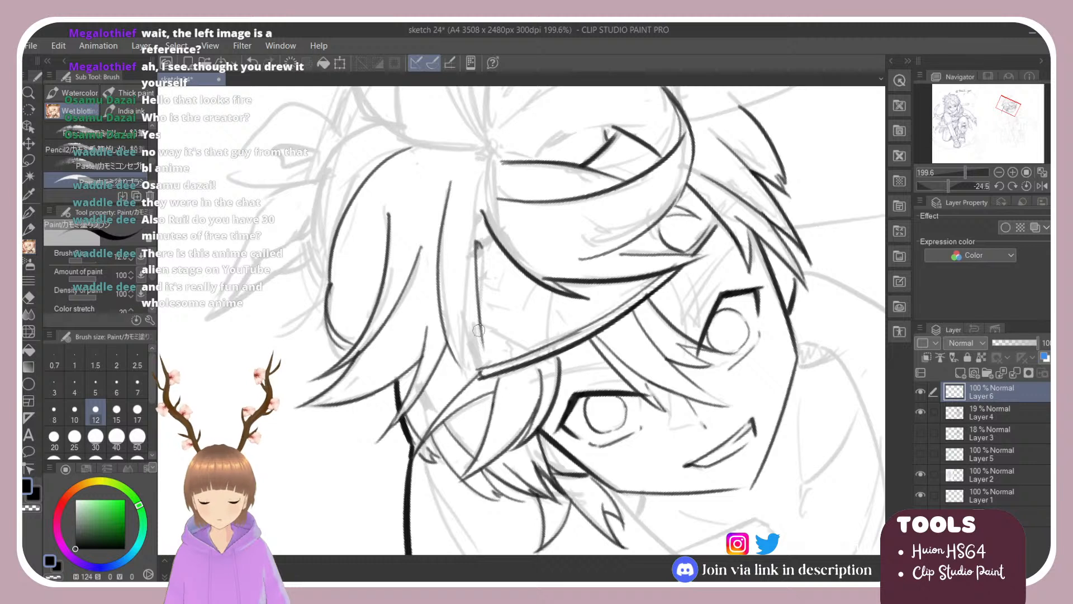
{"action": "left_click_drag", "start_coordinate": [469, 288], "coordinate": [483, 340]}
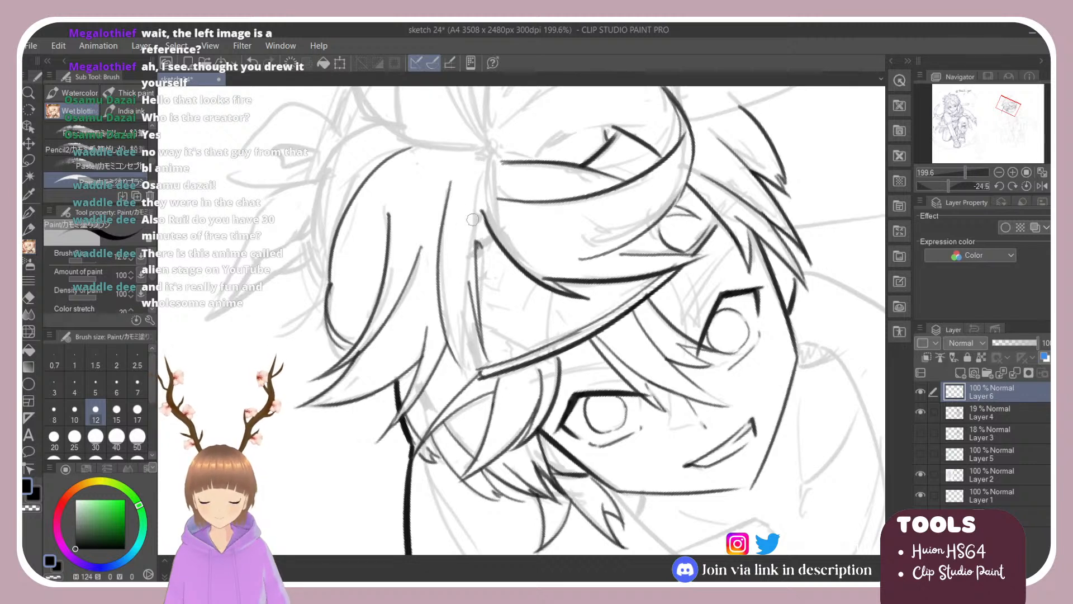
{"action": "left_click_drag", "start_coordinate": [484, 172], "coordinate": [461, 370]}
{"action": "key", "text": "ctrl+z"}
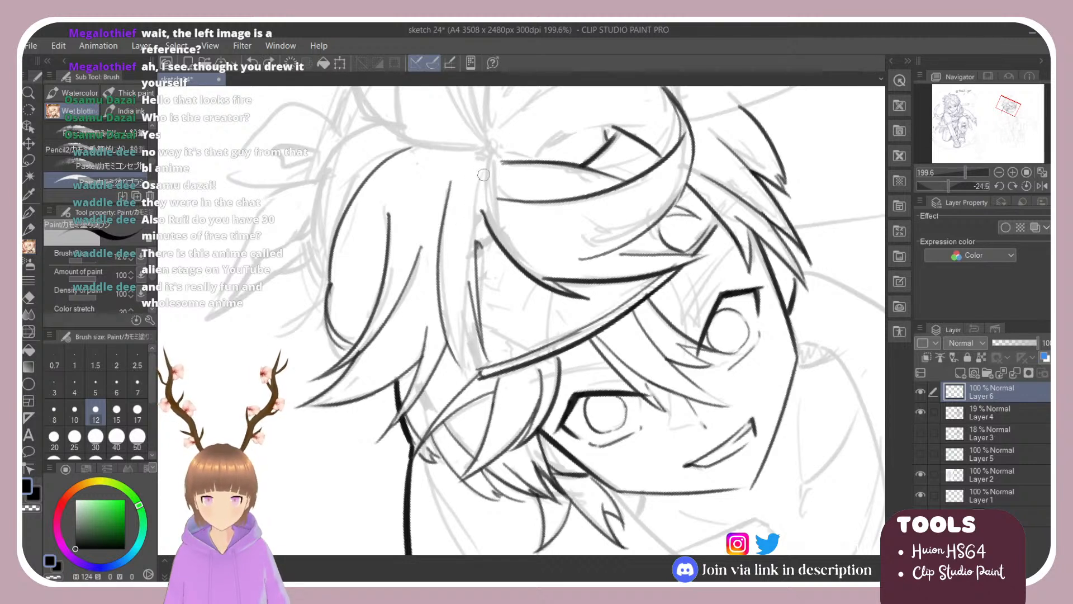
{"action": "left_click_drag", "start_coordinate": [485, 170], "coordinate": [460, 368]}
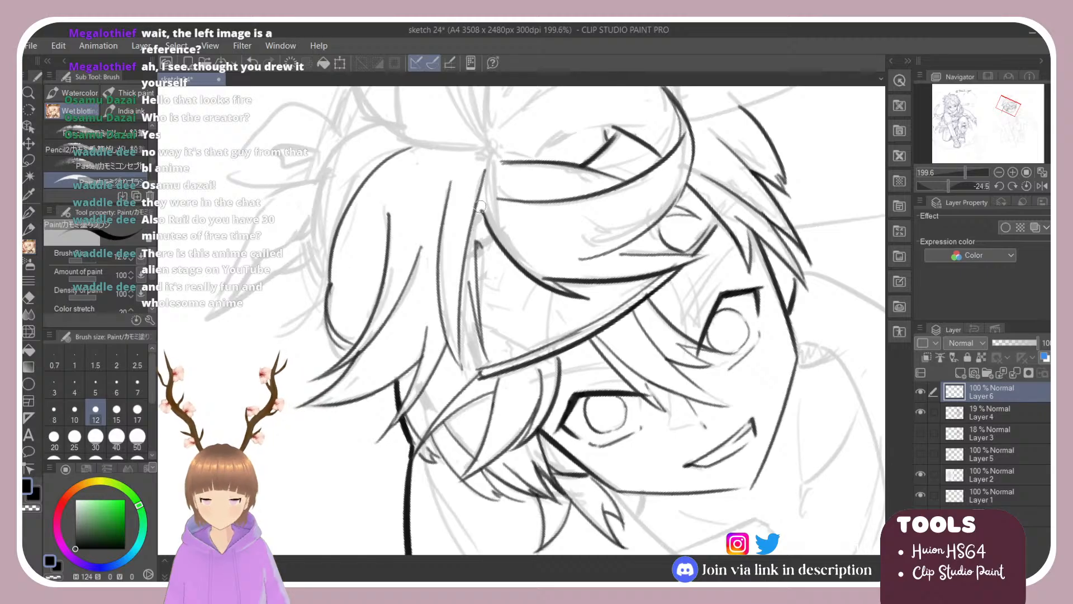
Extend the swept bang's upper end and ink a short line from it down toward the headband's side edge, redoing it.
{"action": "mouse_move", "coordinate": [478, 199]}
{"action": "left_mouse_down"}
{"action": "mouse_move", "coordinate": [485, 235]}
{"action": "mouse_move", "coordinate": [491, 228]}
{"action": "mouse_move", "coordinate": [476, 217]}
{"action": "mouse_move", "coordinate": [477, 228]}
{"action": "left_mouse_up"}
{"action": "key", "text": "ctrl+z"}
{"action": "key", "text": "ctrl+z"}
{"action": "key", "text": "ctrl+z"}
{"action": "key", "text": "ctrl+z"}
{"action": "left_click_drag", "start_coordinate": [480, 191], "coordinate": [471, 266]}
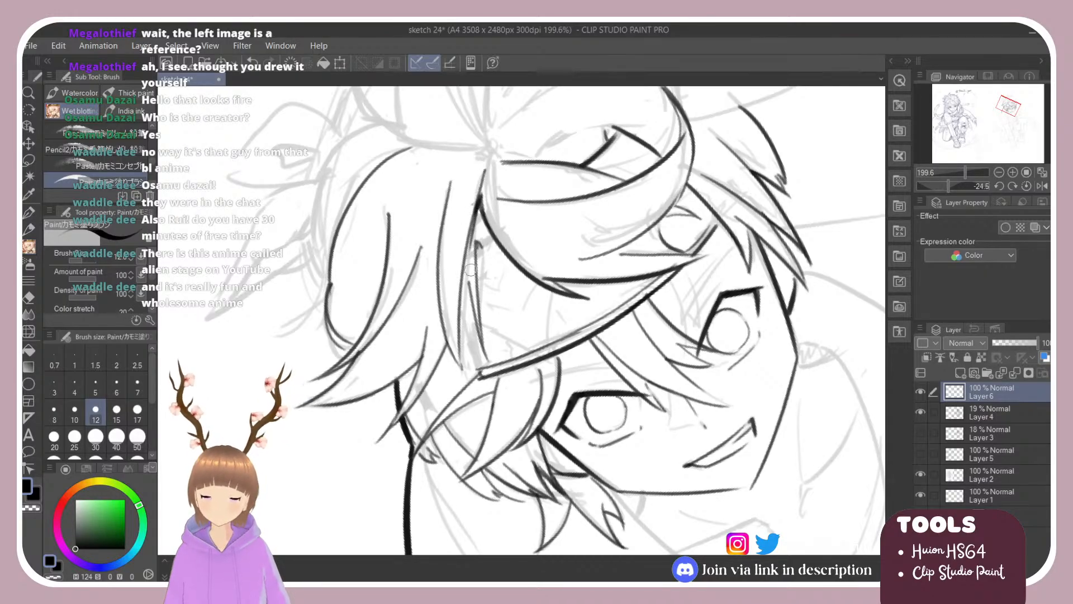
{"action": "key", "text": "ctrl+z"}
{"action": "left_click_drag", "start_coordinate": [479, 199], "coordinate": [468, 268]}
{"action": "key", "text": "ctrl+z"}
{"action": "left_click_drag", "start_coordinate": [479, 202], "coordinate": [464, 262]}
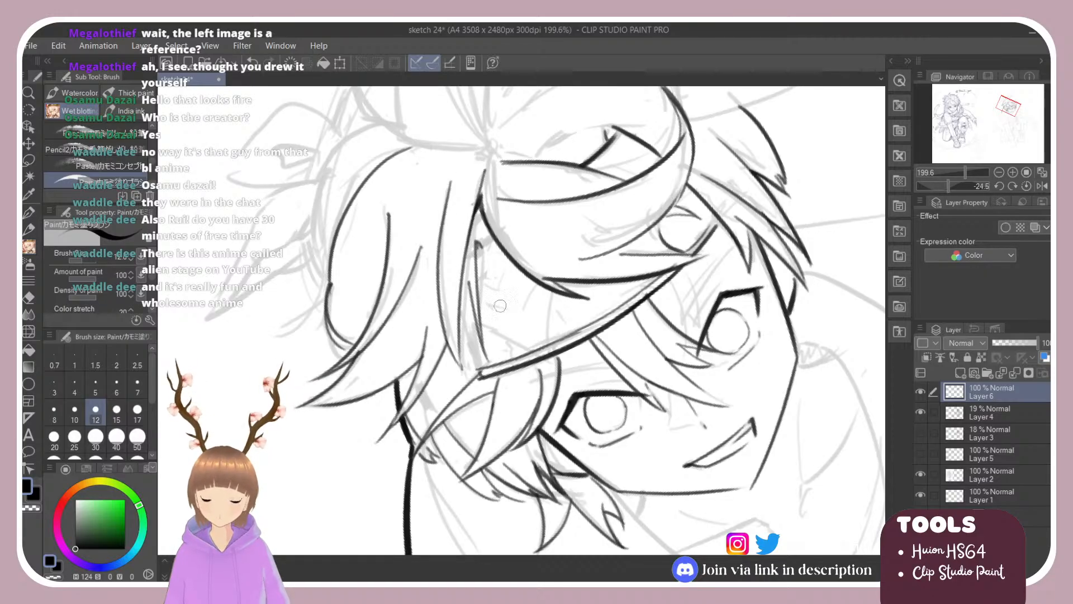
Examine the inked face and hair at different zooms and rotations, returning the canvas to upright.
{"action": "scroll", "coordinate": [501, 306], "scroll_direction": "down", "scroll_amount": 11}
{"action": "scroll", "coordinate": [464, 278], "scroll_direction": "up", "scroll_amount": 9}
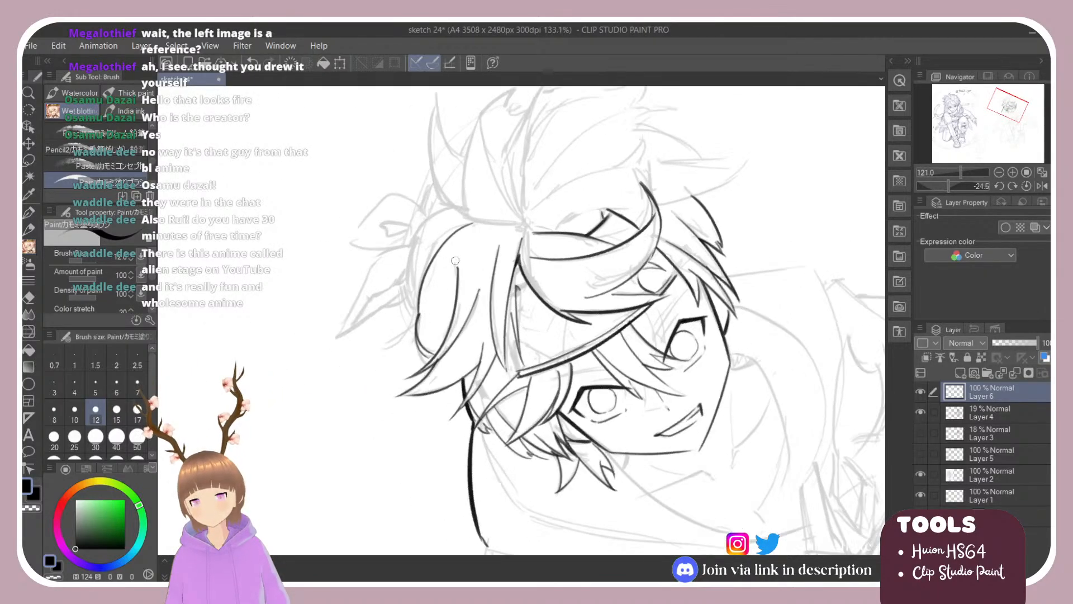
{"action": "key", "text": "shift+space"}
{"action": "left_click_drag", "start_coordinate": [333, 179], "coordinate": [299, 251]}
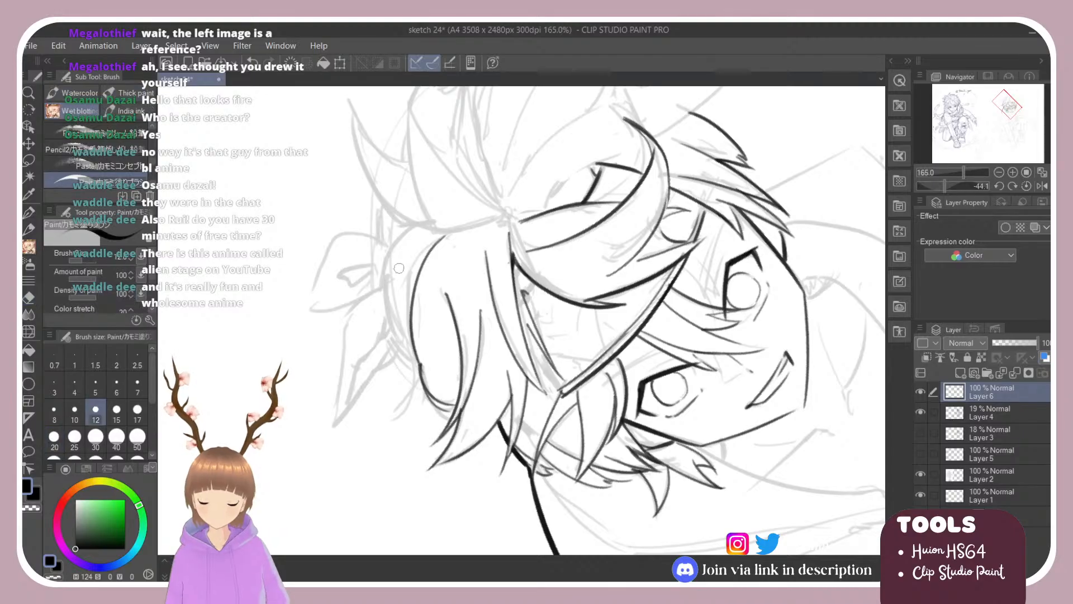
{"action": "left_click_drag", "start_coordinate": [353, 316], "coordinate": [501, 177]}
{"action": "double_click", "coordinate": [438, 181]}
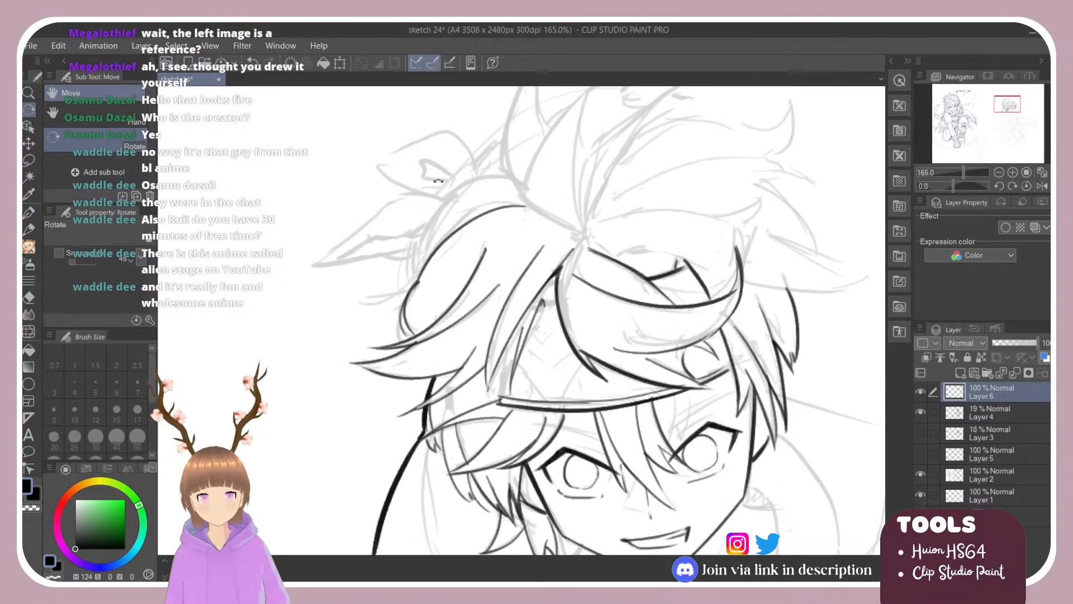
{"action": "key", "text": "b"}
{"action": "scroll", "coordinate": [491, 256], "scroll_direction": "down", "scroll_amount": 3}
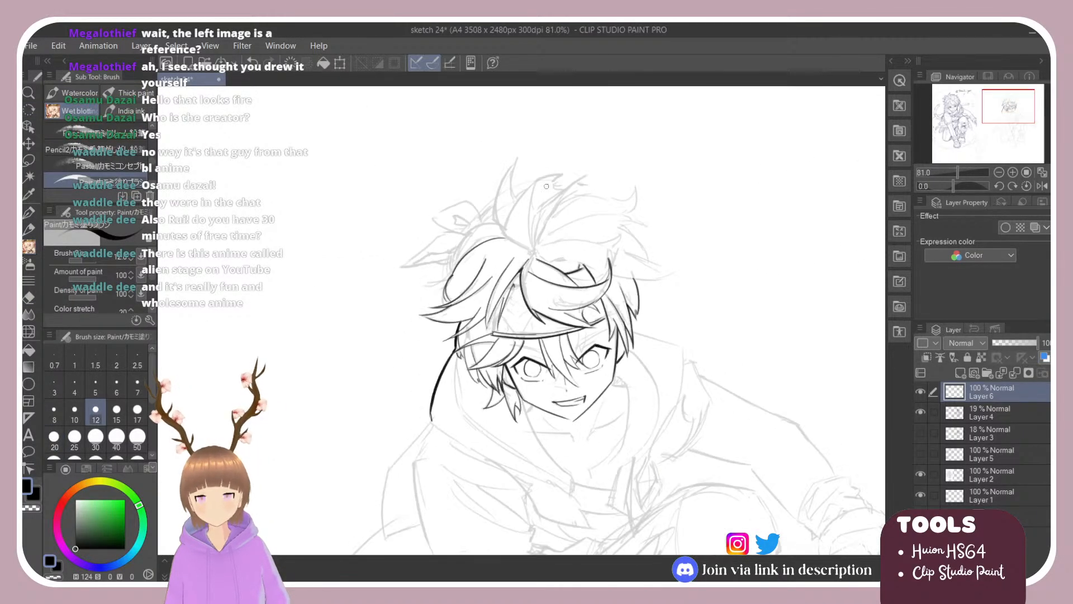
Ink both sides of the tall pointed hair spike above the parting point, redoing the strokes until they meet at a sharp tip.
{"action": "scroll", "coordinate": [536, 239], "scroll_direction": "up", "scroll_amount": 3}
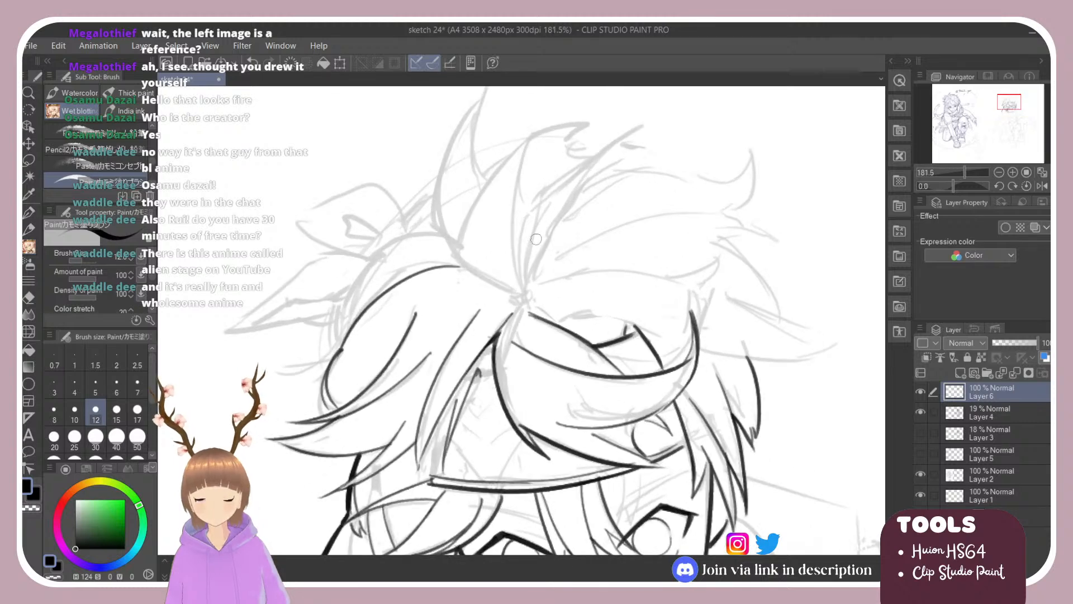
{"action": "left_click_drag", "start_coordinate": [454, 261], "coordinate": [537, 113]}
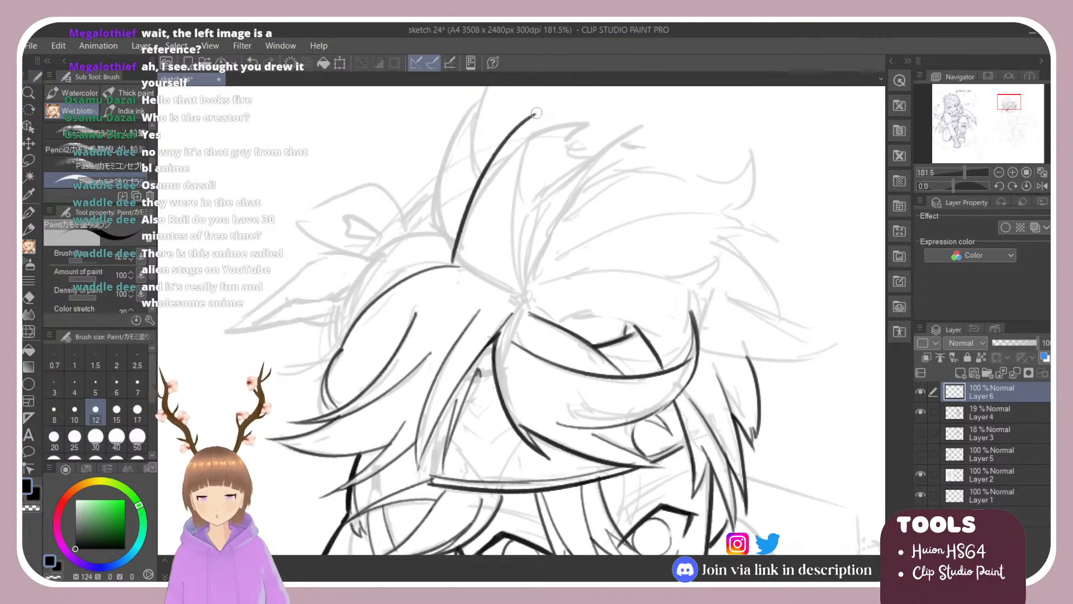
{"action": "key", "text": "ctrl+z"}
{"action": "mouse_move", "coordinate": [448, 258]}
{"action": "left_mouse_down"}
{"action": "mouse_move", "coordinate": [519, 147]}
{"action": "mouse_move", "coordinate": [505, 258]}
{"action": "left_mouse_up"}
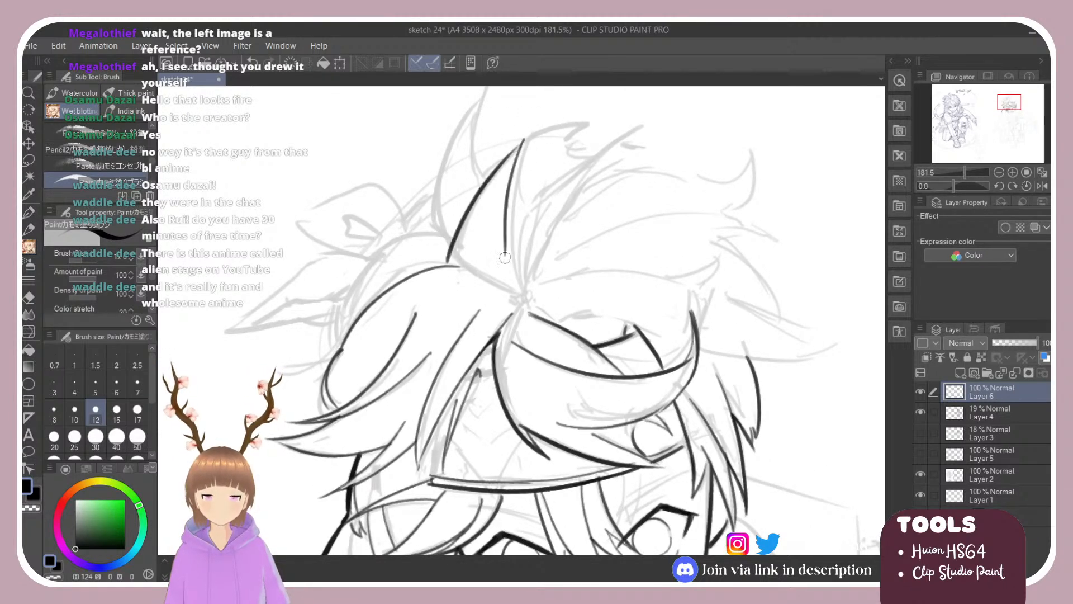
{"action": "key", "text": "ctrl+z"}
{"action": "key", "text": "ctrl+z"}
{"action": "left_click_drag", "start_coordinate": [528, 132], "coordinate": [464, 261]}
{"action": "key", "text": "ctrl+z"}
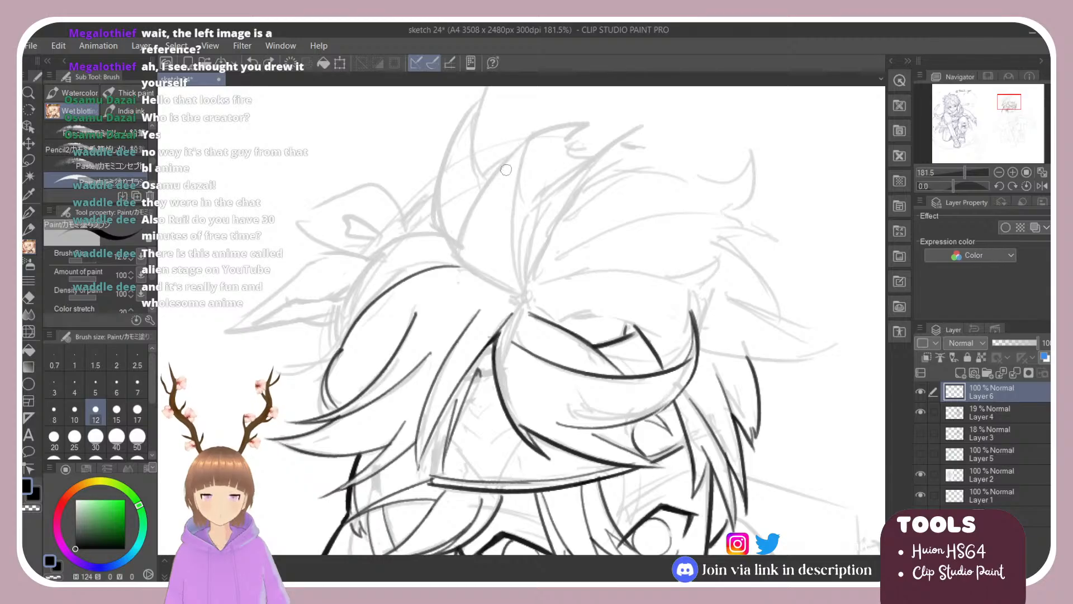
{"action": "left_click_drag", "start_coordinate": [523, 141], "coordinate": [464, 267]}
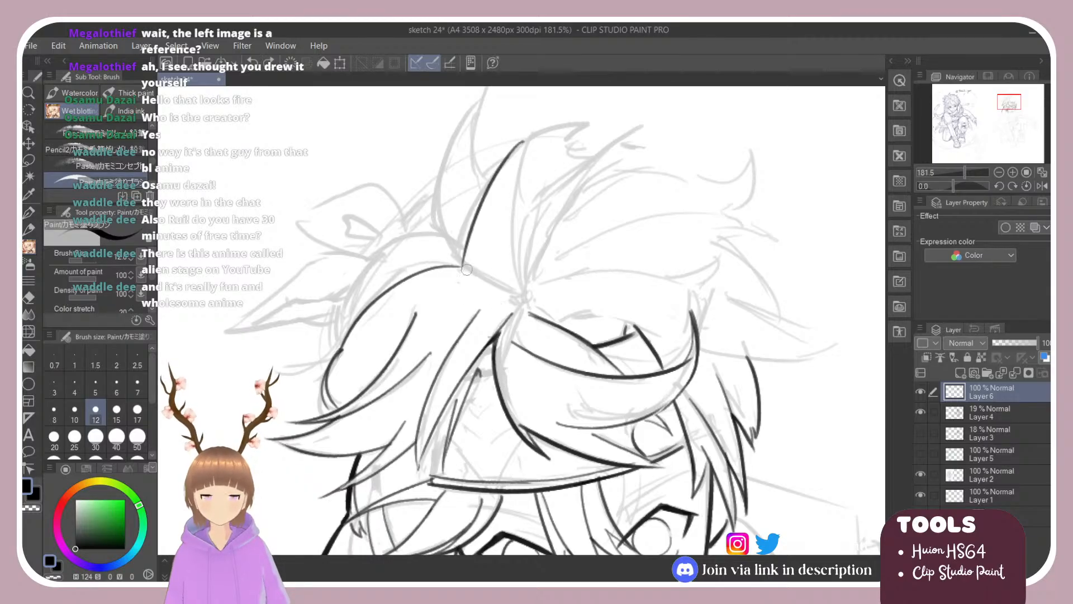
{"action": "key", "text": "ctrl+z"}
{"action": "mouse_move", "coordinate": [530, 140]}
{"action": "left_mouse_down"}
{"action": "mouse_move", "coordinate": [460, 267]}
{"action": "mouse_move", "coordinate": [516, 300]}
{"action": "left_mouse_up"}
{"action": "left_click_drag", "start_coordinate": [533, 141], "coordinate": [522, 305]}
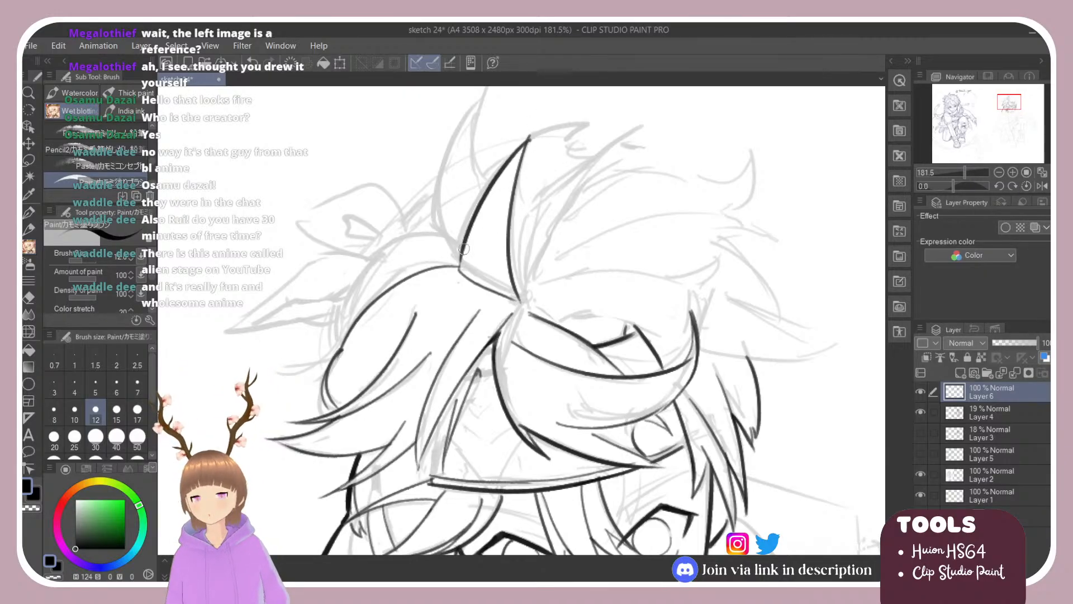
Redraw the short base line running from the spike's outer edge to the parting point, working on a rotated canvas.
{"action": "scroll", "coordinate": [464, 249], "scroll_direction": "down", "scroll_amount": 2}
{"action": "scroll", "coordinate": [491, 196], "scroll_direction": "up", "scroll_amount": 1}
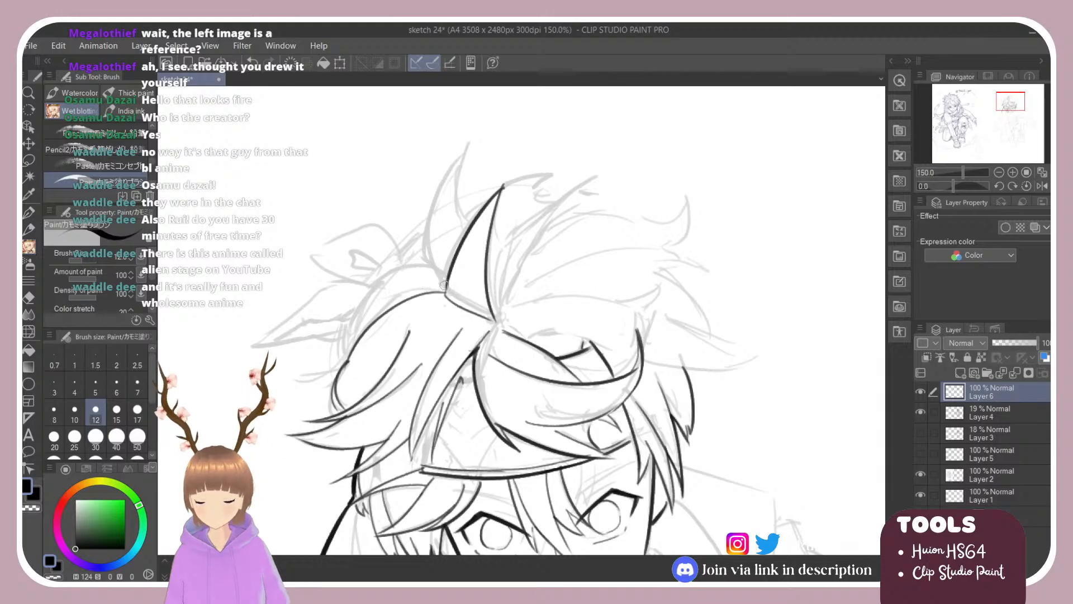
{"action": "key", "text": "r"}
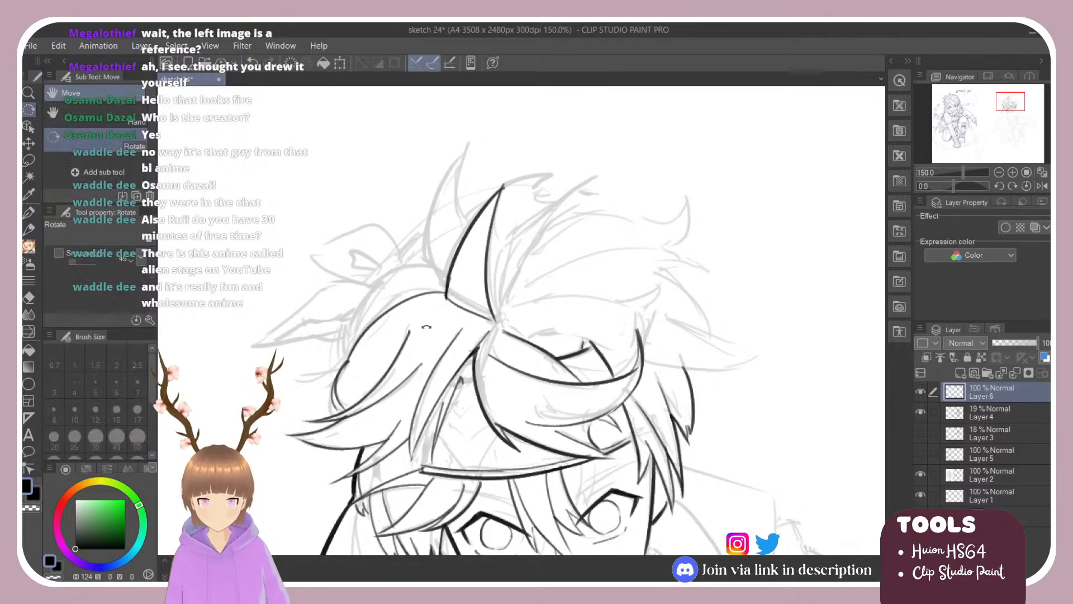
{"action": "mouse_move", "coordinate": [446, 291]}
{"action": "left_mouse_down"}
{"action": "mouse_move", "coordinate": [476, 219]}
{"action": "mouse_move", "coordinate": [494, 237]}
{"action": "left_mouse_up"}
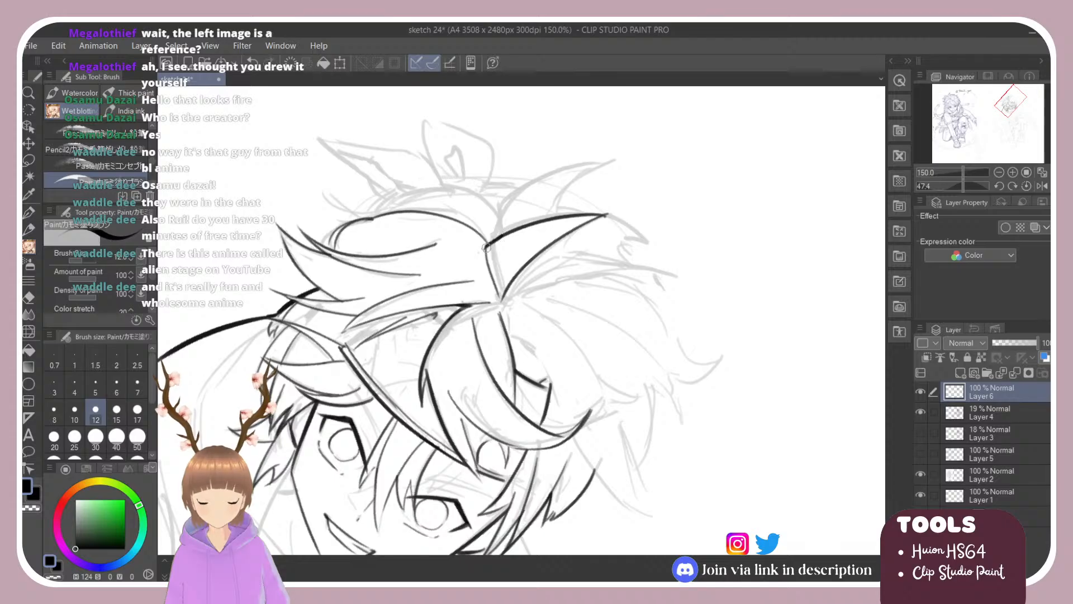
{"action": "left_click_drag", "start_coordinate": [487, 248], "coordinate": [502, 283]}
{"action": "key", "text": "ctrl+z"}
{"action": "left_click_drag", "start_coordinate": [487, 248], "coordinate": [493, 288]}
{"action": "key", "text": "ctrl+z"}
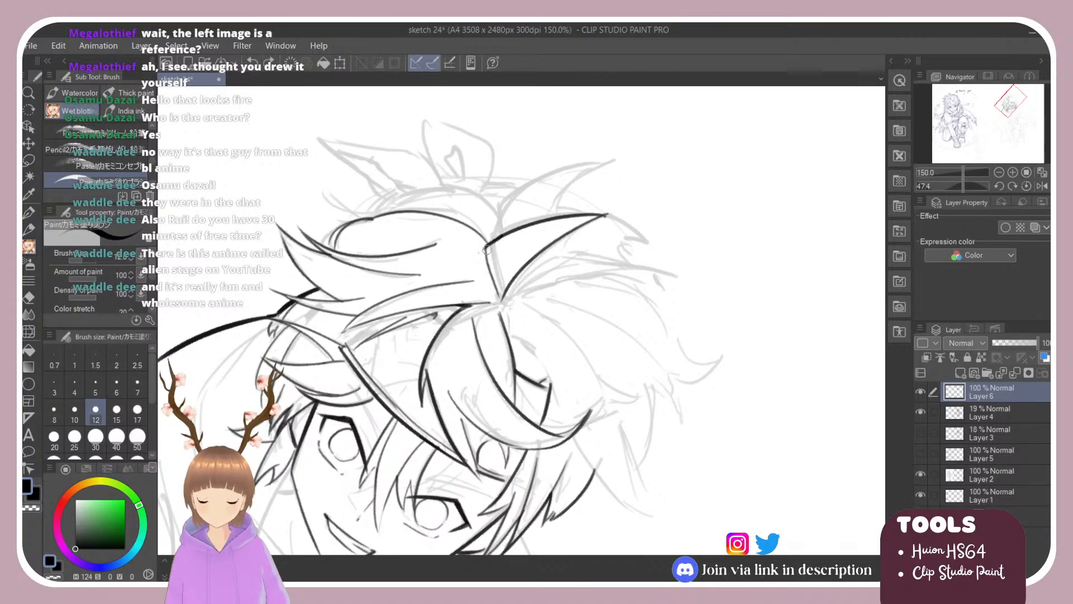
{"action": "left_click_drag", "start_coordinate": [486, 248], "coordinate": [502, 301]}
Ink the outer edge of the second hair spike behind the first one, redoing the curve down to the first spike's base.
{"action": "left_click_drag", "start_coordinate": [503, 220], "coordinate": [463, 253]}
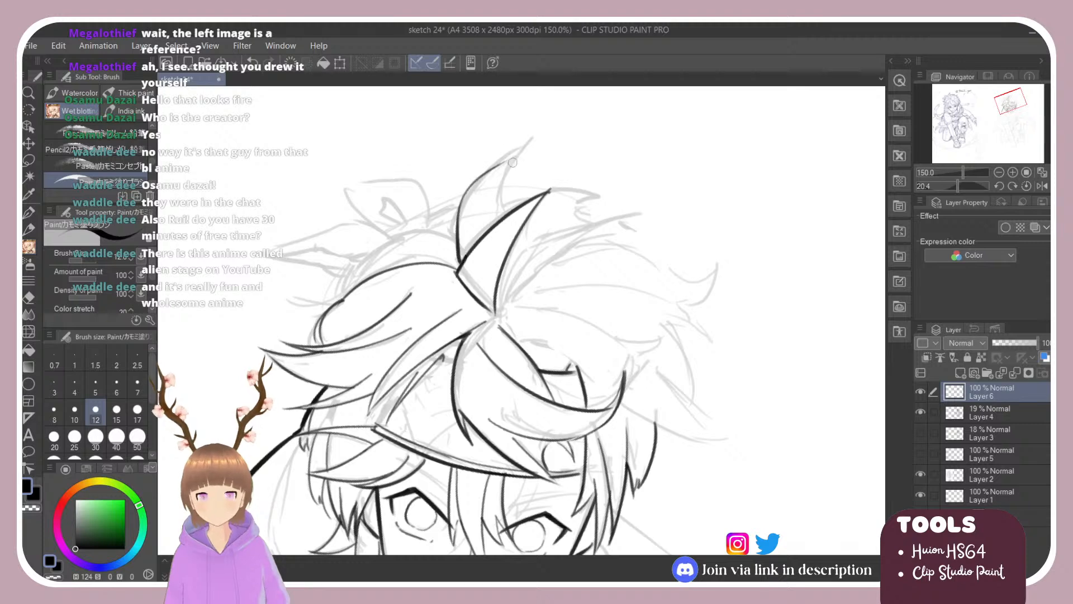
{"action": "mouse_move", "coordinate": [473, 166]}
{"action": "left_mouse_down"}
{"action": "mouse_move", "coordinate": [403, 177]}
{"action": "mouse_move", "coordinate": [448, 169]}
{"action": "mouse_move", "coordinate": [445, 291]}
{"action": "mouse_move", "coordinate": [452, 180]}
{"action": "mouse_move", "coordinate": [441, 282]}
{"action": "left_mouse_up"}
{"action": "key", "text": "ctrl+z"}
{"action": "key", "text": "ctrl+z"}
{"action": "key", "text": "ctrl+z"}
{"action": "left_click_drag", "start_coordinate": [465, 146], "coordinate": [453, 299]}
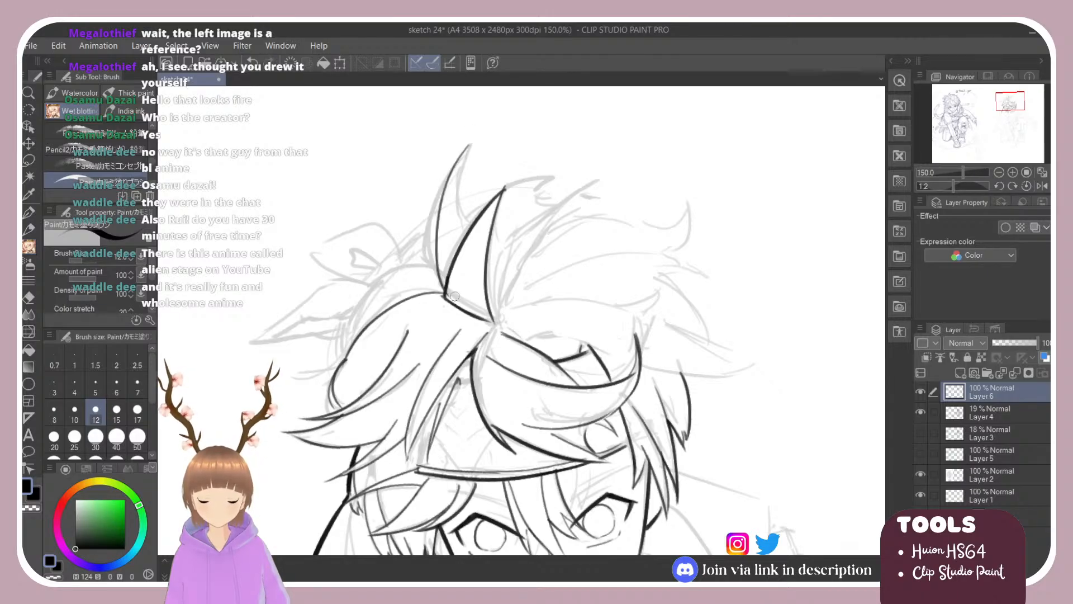
{"action": "key", "text": "ctrl+z"}
{"action": "left_click_drag", "start_coordinate": [471, 145], "coordinate": [438, 291]}
{"action": "key", "text": "ctrl+z"}
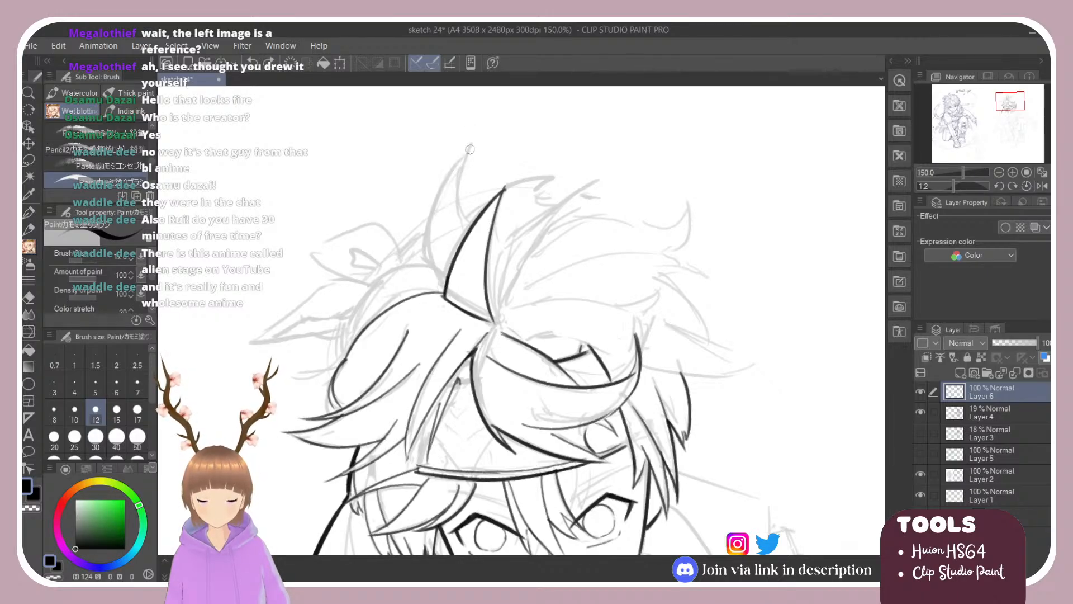
{"action": "left_click_drag", "start_coordinate": [471, 144], "coordinate": [442, 277]}
{"action": "key", "text": "ctrl+z"}
{"action": "mouse_move", "coordinate": [471, 142]}
{"action": "left_mouse_down"}
{"action": "mouse_move", "coordinate": [426, 255]}
{"action": "mouse_move", "coordinate": [438, 277]}
{"action": "left_mouse_up"}
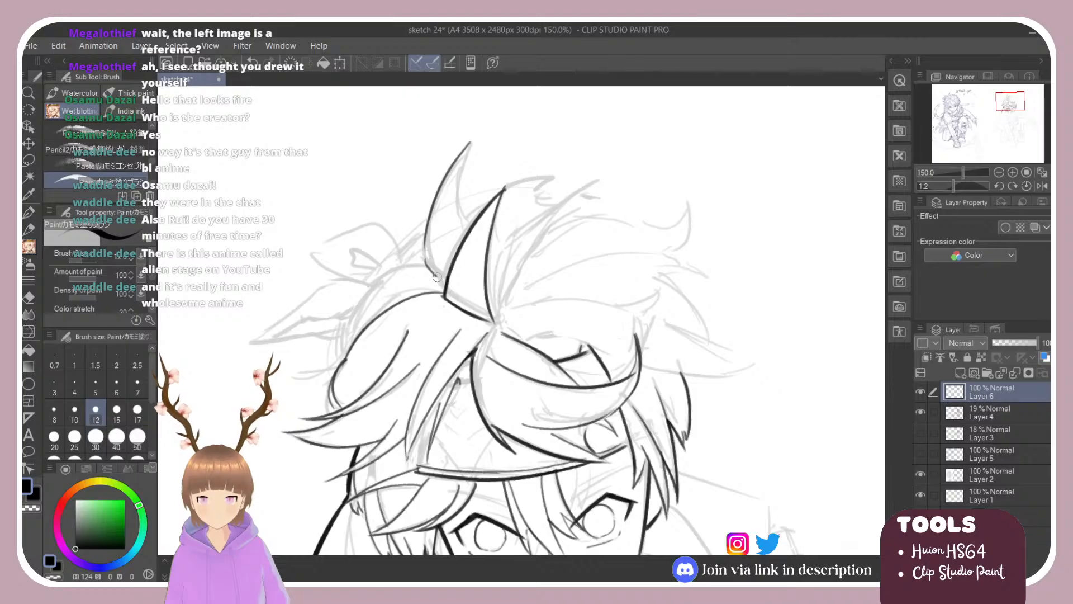
Ink the inner edge of the second hair spike from its tip down toward the first spike, redoing it.
{"action": "left_click_drag", "start_coordinate": [469, 140], "coordinate": [458, 236]}
{"action": "key", "text": "ctrl+z"}
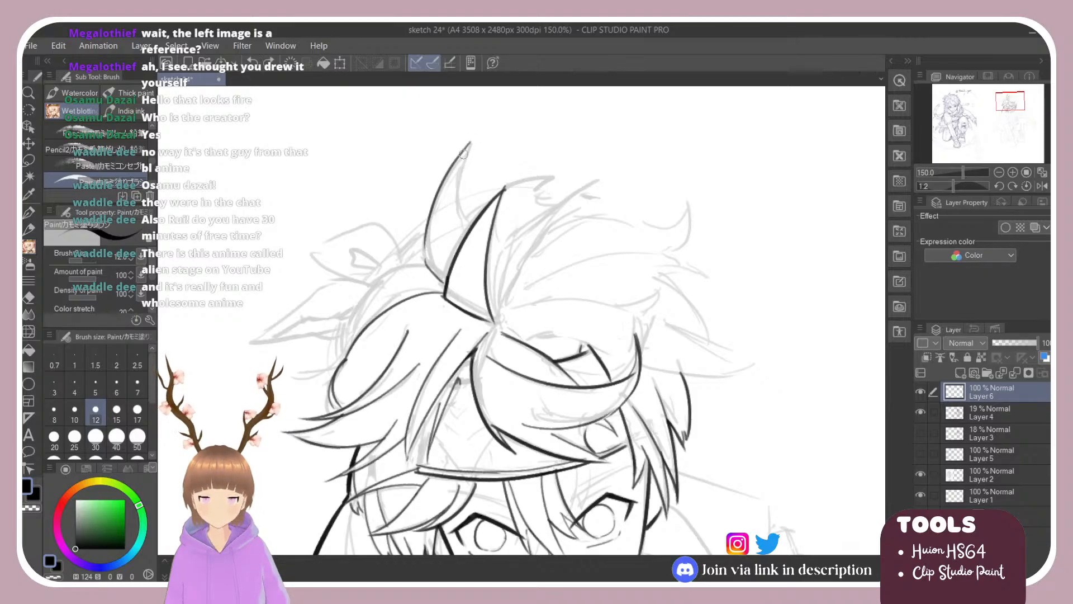
{"action": "mouse_move", "coordinate": [470, 138]}
{"action": "left_mouse_down"}
{"action": "mouse_move", "coordinate": [466, 236]}
{"action": "mouse_move", "coordinate": [499, 249]}
{"action": "mouse_move", "coordinate": [566, 194]}
{"action": "left_mouse_up"}
{"action": "key", "text": "ctrl+z"}
Ink both edges of the long narrow lock fanning out from the parting point on the first spike's other side, redoing the strokes.
{"action": "mouse_move", "coordinate": [485, 267]}
{"action": "left_mouse_down"}
{"action": "mouse_move", "coordinate": [528, 224]}
{"action": "mouse_move", "coordinate": [597, 190]}
{"action": "mouse_move", "coordinate": [498, 246]}
{"action": "mouse_move", "coordinate": [597, 190]}
{"action": "left_mouse_up"}
{"action": "key", "text": "ctrl+z"}
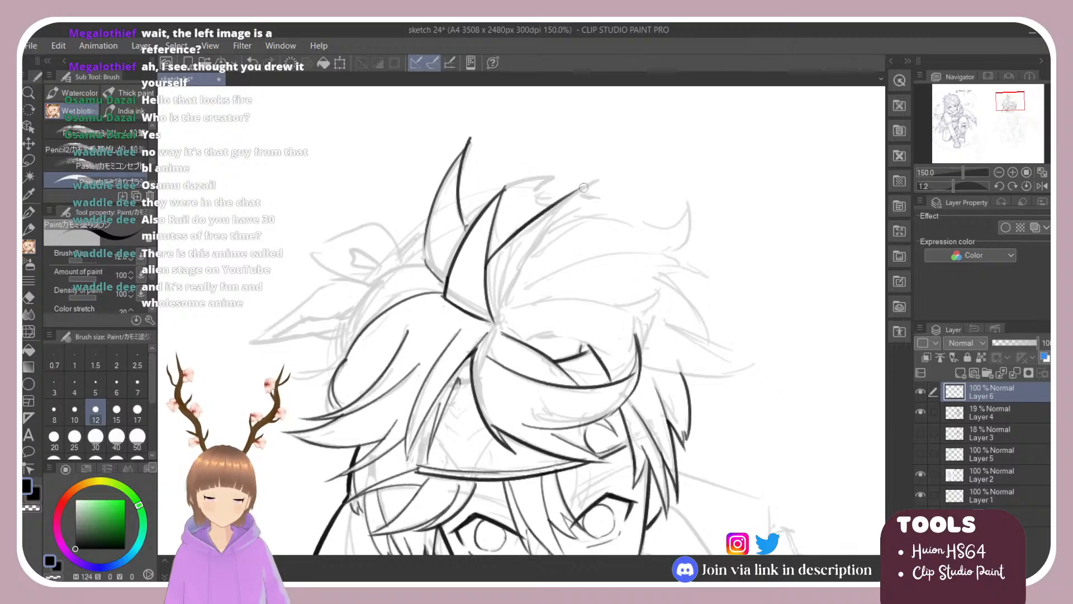
{"action": "key", "text": "r"}
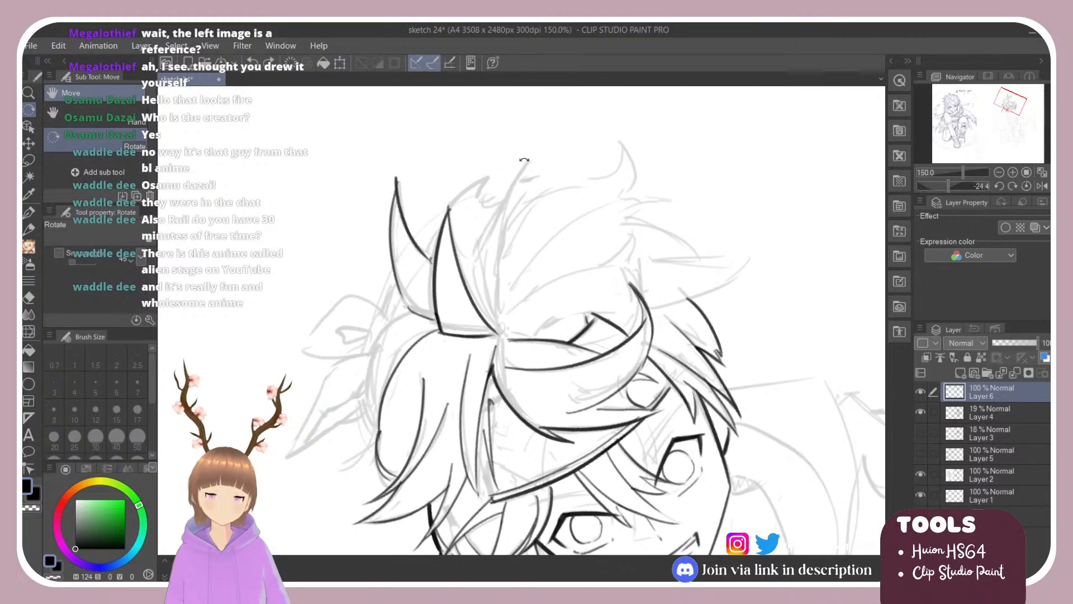
{"action": "mouse_move", "coordinate": [522, 160]}
{"action": "left_mouse_down"}
{"action": "mouse_move", "coordinate": [479, 168]}
{"action": "mouse_move", "coordinate": [488, 164]}
{"action": "mouse_move", "coordinate": [462, 269]}
{"action": "left_mouse_up"}
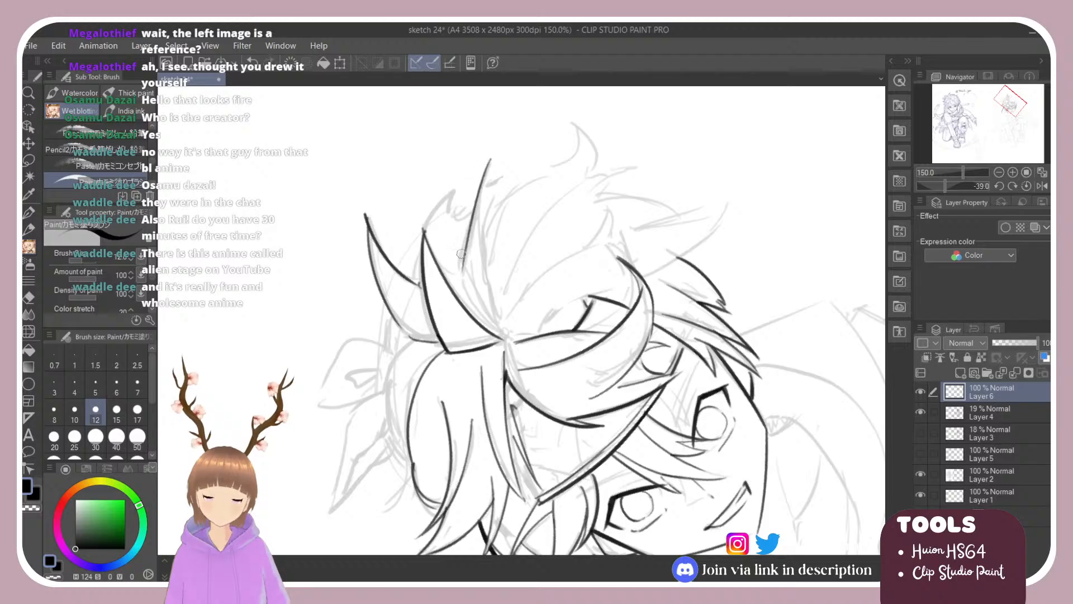
{"action": "key", "text": "ctrl+z"}
{"action": "left_click_drag", "start_coordinate": [487, 167], "coordinate": [465, 294]}
{"action": "key", "text": "ctrl+z"}
{"action": "left_click_drag", "start_coordinate": [491, 158], "coordinate": [467, 300]}
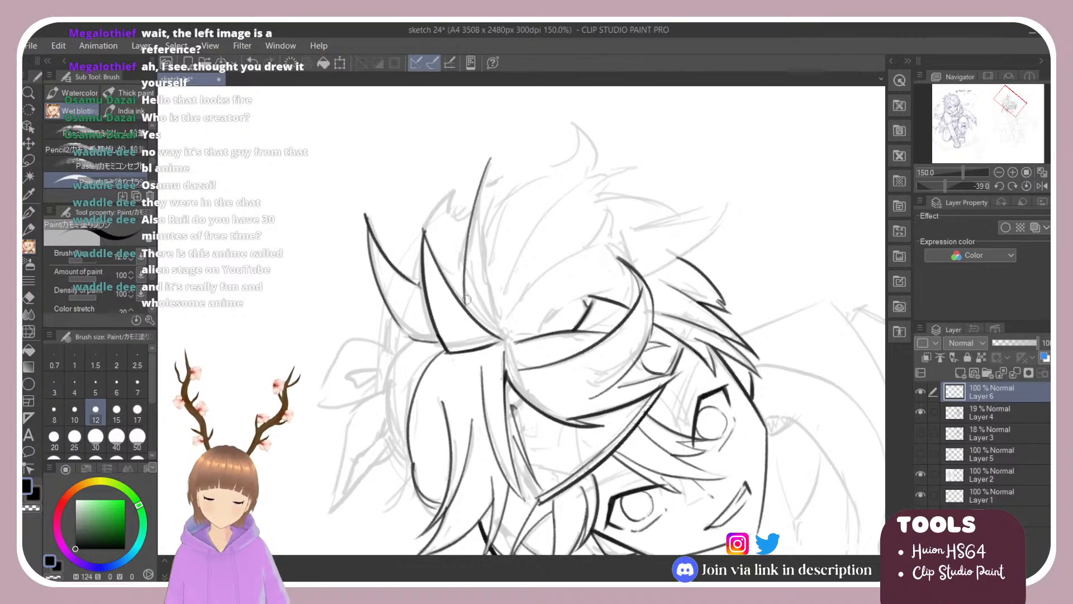
{"action": "mouse_move", "coordinate": [491, 157]}
{"action": "left_mouse_down"}
{"action": "mouse_move", "coordinate": [479, 218]}
{"action": "mouse_move", "coordinate": [503, 334]}
{"action": "left_mouse_up"}
{"action": "key", "text": "ctrl+z"}
Ink the jagged lock between the first spike and the long narrow lock, then add a small pointed tip beside the narrow lock.
{"action": "mouse_move", "coordinate": [424, 233]}
{"action": "left_mouse_down"}
{"action": "mouse_move", "coordinate": [456, 188]}
{"action": "mouse_move", "coordinate": [451, 216]}
{"action": "left_mouse_up"}
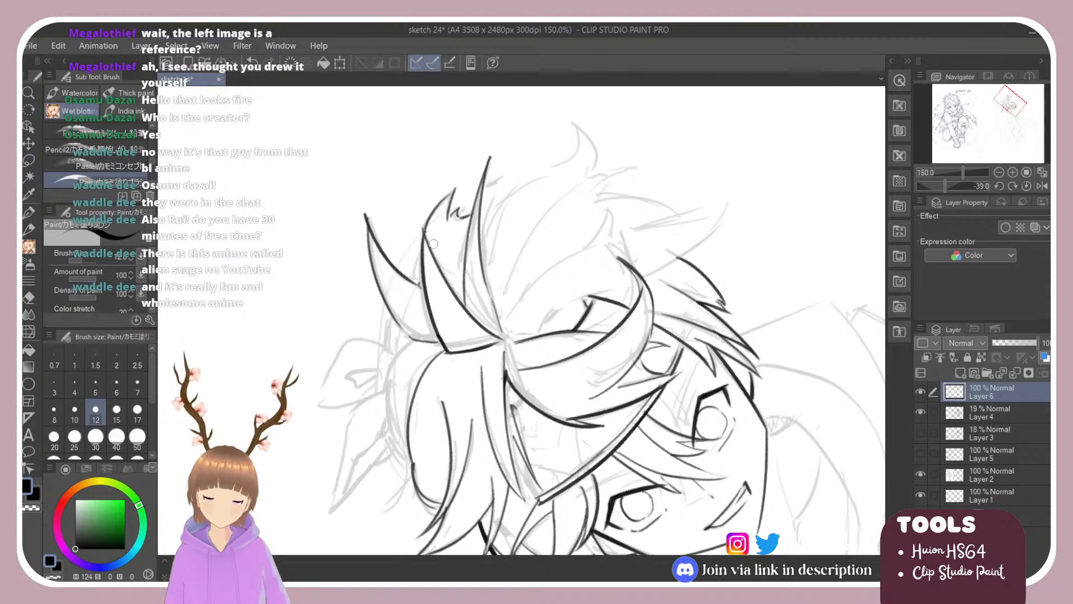
{"action": "left_click_drag", "start_coordinate": [422, 251], "coordinate": [416, 282]}
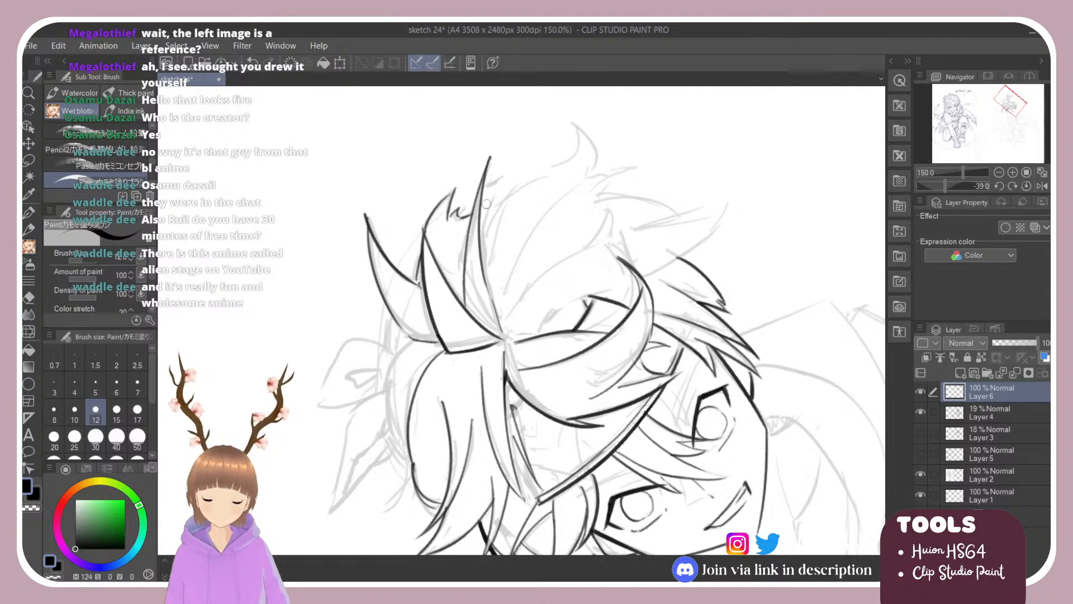
{"action": "mouse_move", "coordinate": [485, 206]}
{"action": "left_mouse_down"}
{"action": "mouse_move", "coordinate": [506, 170]}
{"action": "mouse_move", "coordinate": [493, 216]}
{"action": "mouse_move", "coordinate": [559, 168]}
{"action": "left_mouse_up"}
{"action": "key", "text": "ctrl+z"}
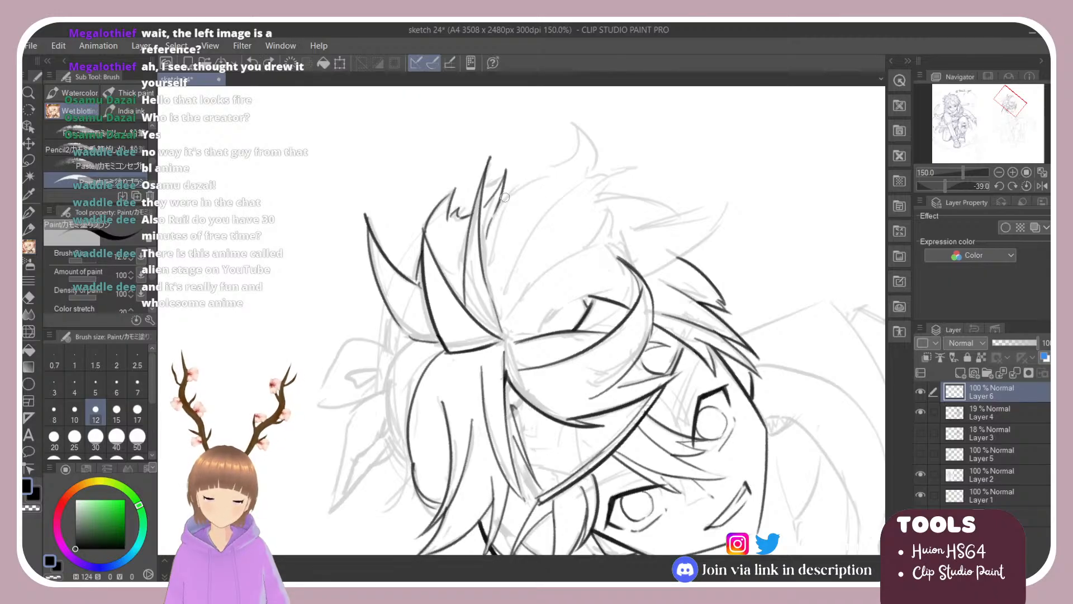
{"action": "mouse_move", "coordinate": [493, 210]}
{"action": "left_mouse_down"}
{"action": "mouse_move", "coordinate": [559, 171]}
{"action": "mouse_move", "coordinate": [583, 134]}
{"action": "mouse_move", "coordinate": [670, 193]}
{"action": "mouse_move", "coordinate": [670, 333]}
{"action": "mouse_move", "coordinate": [678, 302]}
{"action": "left_mouse_up"}
{"action": "key", "text": "ctrl+z"}
{"action": "key", "text": "r"}
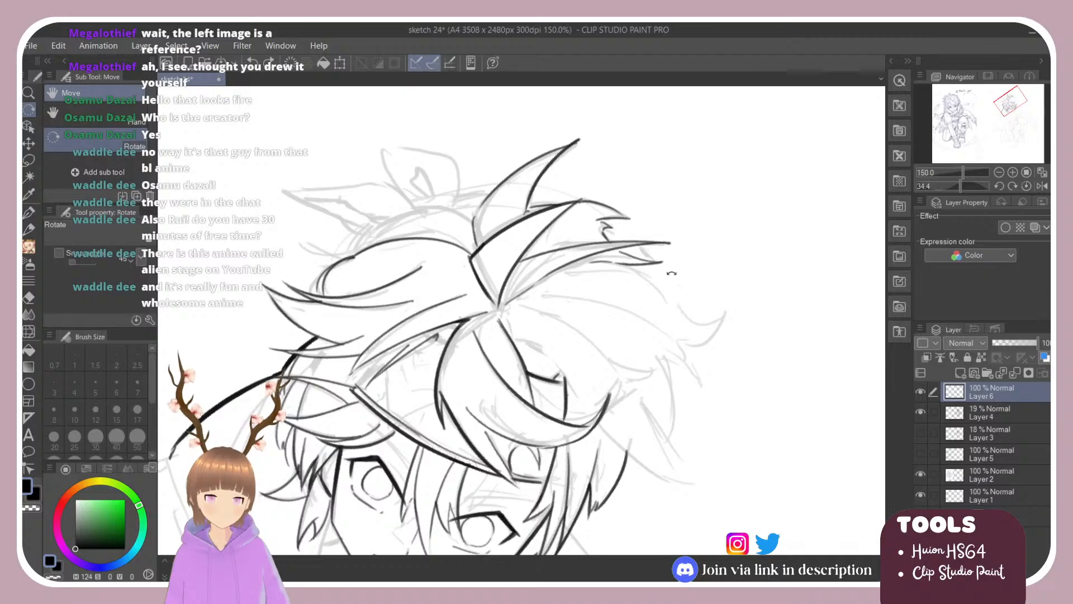
{"action": "key", "text": "b"}
{"action": "mouse_move", "coordinate": [635, 268]}
{"action": "left_mouse_down"}
{"action": "mouse_move", "coordinate": [681, 319]}
{"action": "mouse_move", "coordinate": [696, 311]}
{"action": "mouse_move", "coordinate": [677, 317]}
{"action": "mouse_move", "coordinate": [711, 311]}
{"action": "mouse_move", "coordinate": [676, 353]}
{"action": "mouse_move", "coordinate": [720, 255]}
{"action": "mouse_move", "coordinate": [675, 184]}
{"action": "left_mouse_up"}
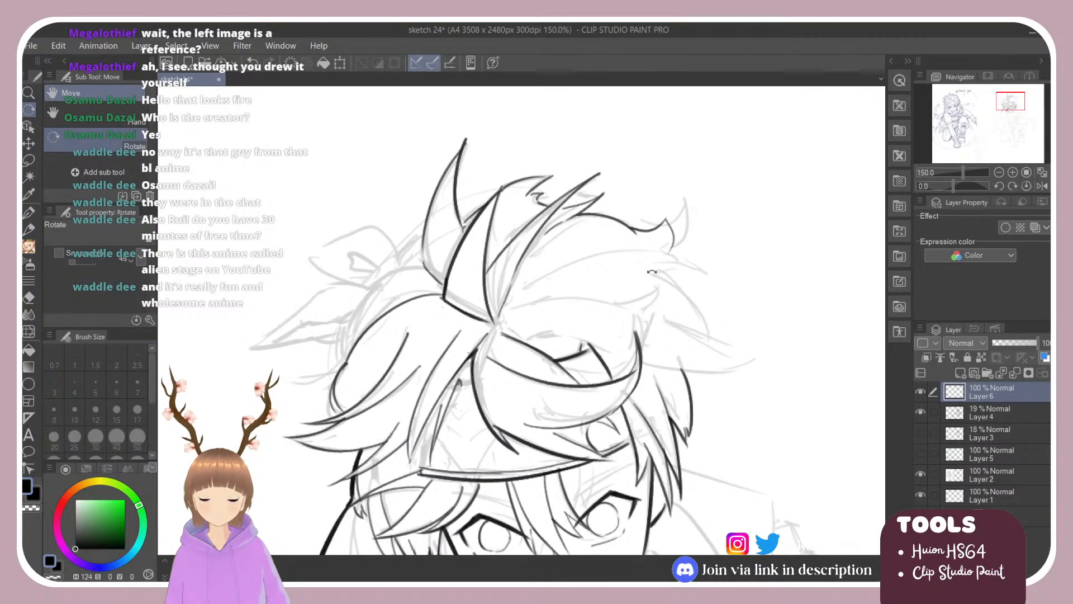
{"action": "scroll", "coordinate": [634, 228], "scroll_direction": "down", "scroll_amount": 3}
{"action": "scroll", "coordinate": [654, 282], "scroll_direction": "up", "scroll_amount": 4}
{"action": "key", "text": "ctrl+z"}
{"action": "key", "text": "ctrl+z"}
{"action": "key", "text": "ctrl+z"}
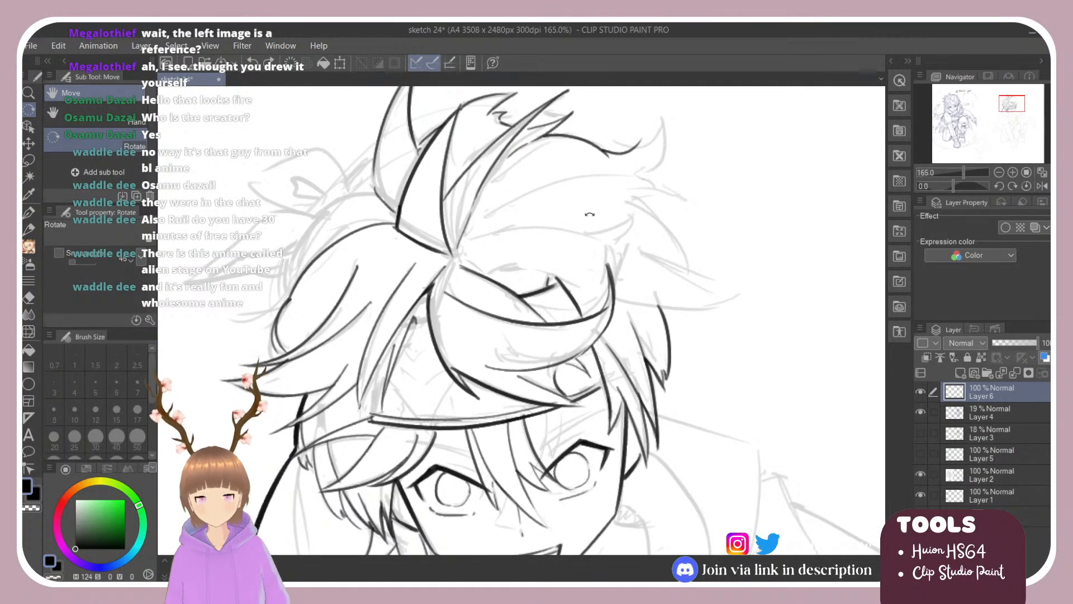
Ink the arched crown contour starting beside the small pointed lock tip, redoing the stroke once.
{"action": "key", "text": "b"}
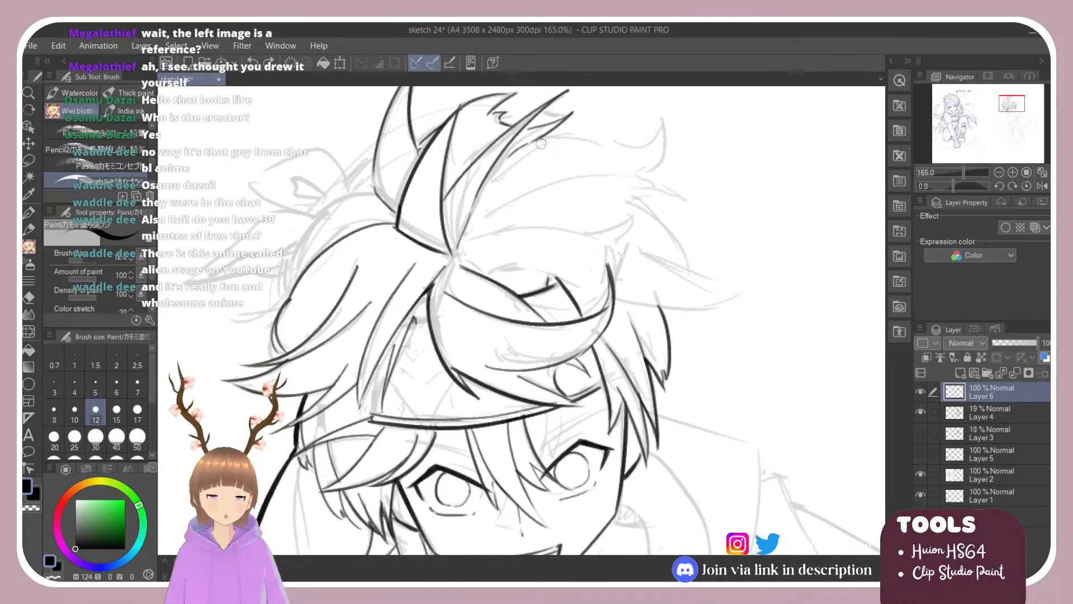
{"action": "left_click_drag", "start_coordinate": [541, 144], "coordinate": [614, 168]}
{"action": "key", "text": "ctrl+z"}
{"action": "left_click_drag", "start_coordinate": [535, 139], "coordinate": [602, 167]}
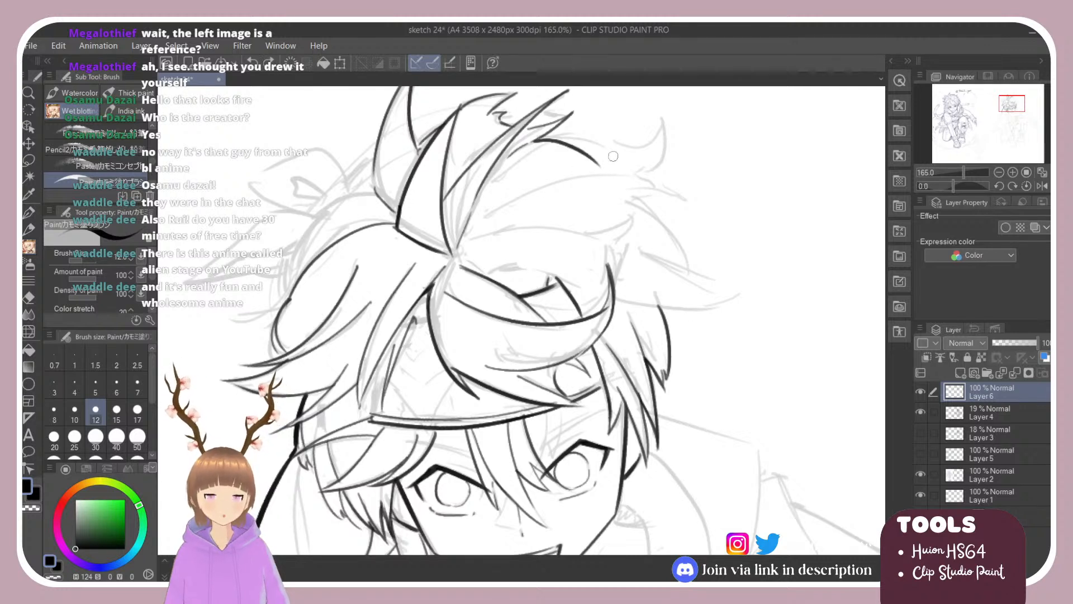
Ink a small upturned lock tip at the crown contour's outer end, redoing both edges until they form a short hooked point.
{"action": "left_click_drag", "start_coordinate": [590, 156], "coordinate": [655, 134]}
{"action": "key", "text": "ctrl+z"}
{"action": "left_click_drag", "start_coordinate": [591, 157], "coordinate": [631, 127]}
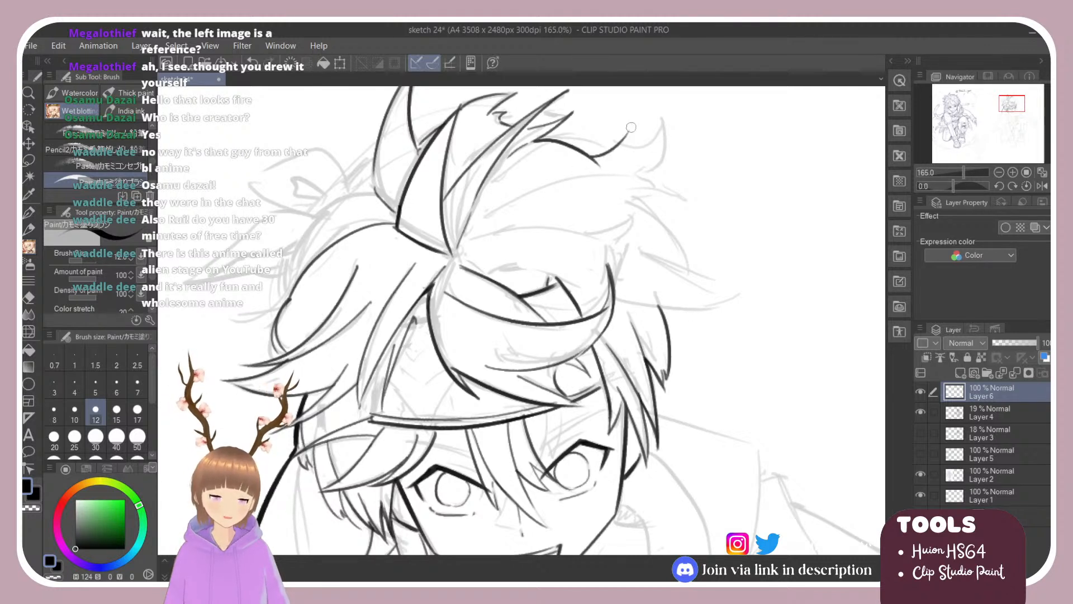
{"action": "key", "text": "ctrl+z"}
{"action": "mouse_move", "coordinate": [590, 157]}
{"action": "left_mouse_down"}
{"action": "mouse_move", "coordinate": [623, 126]}
{"action": "mouse_move", "coordinate": [600, 151]}
{"action": "mouse_move", "coordinate": [617, 127]}
{"action": "mouse_move", "coordinate": [601, 152]}
{"action": "mouse_move", "coordinate": [611, 124]}
{"action": "mouse_move", "coordinate": [618, 170]}
{"action": "left_mouse_up"}
{"action": "key", "text": "ctrl+z"}
{"action": "key", "text": "ctrl+z"}
{"action": "key", "text": "ctrl+z"}
{"action": "left_click_drag", "start_coordinate": [617, 127], "coordinate": [618, 174]}
{"action": "key", "text": "ctrl+z"}
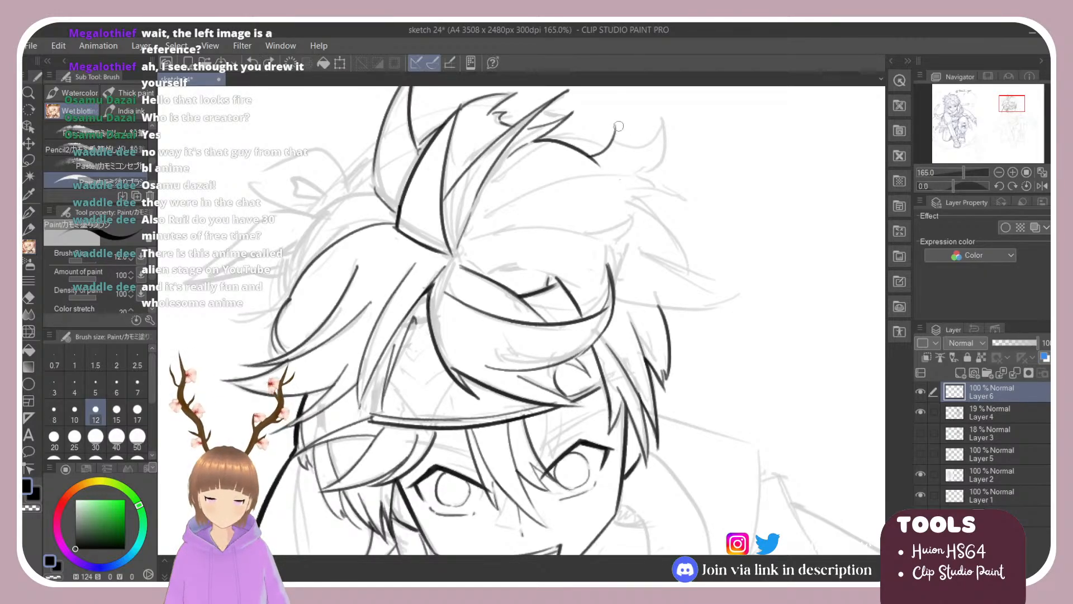
{"action": "left_click_drag", "start_coordinate": [616, 127], "coordinate": [621, 171]}
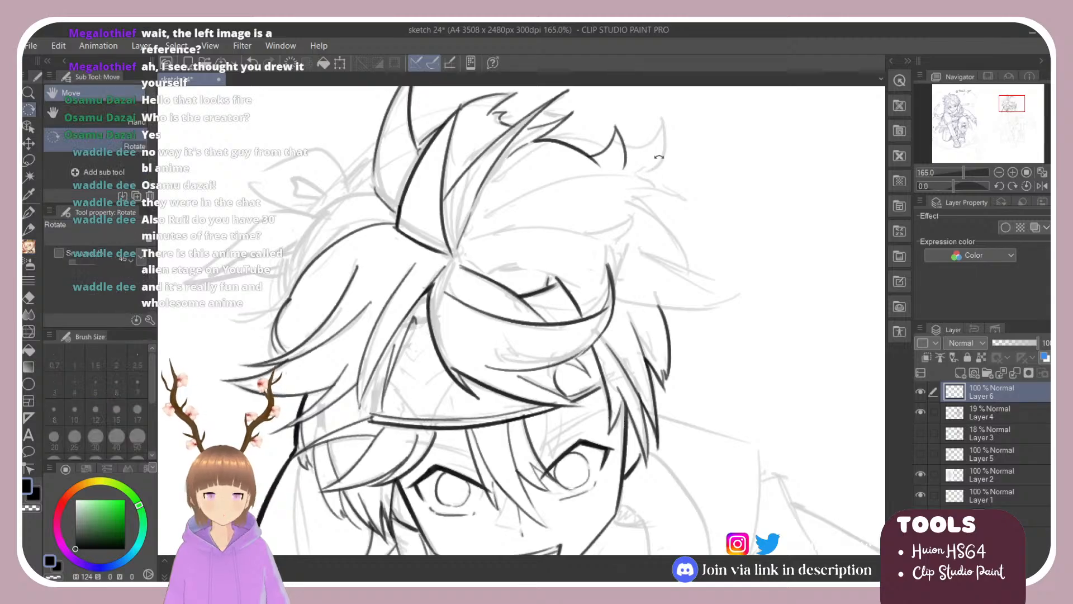
Ink the long curved strand line beneath the crown contour, running outward from near the parting point, redoing it.
{"action": "left_click_drag", "start_coordinate": [492, 208], "coordinate": [640, 163]}
{"action": "key", "text": "ctrl+z"}
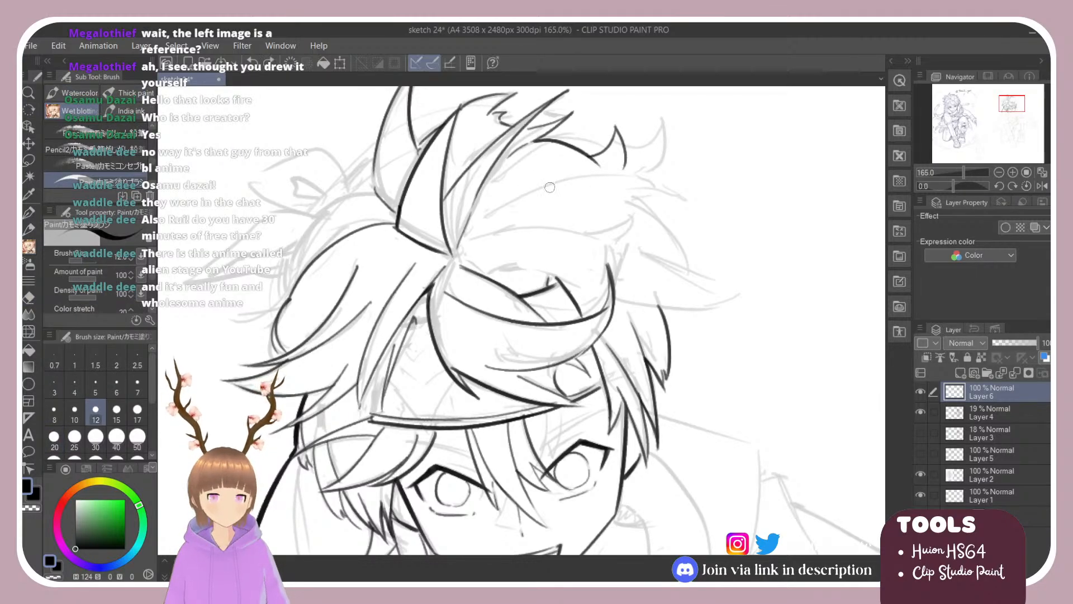
{"action": "mouse_move", "coordinate": [488, 214]}
{"action": "left_mouse_down"}
{"action": "mouse_move", "coordinate": [620, 175]}
{"action": "mouse_move", "coordinate": [678, 196]}
{"action": "left_mouse_up"}
{"action": "key", "text": "ctrl+z"}
{"action": "key", "text": "ctrl+z"}
{"action": "key", "text": "ctrl+z"}
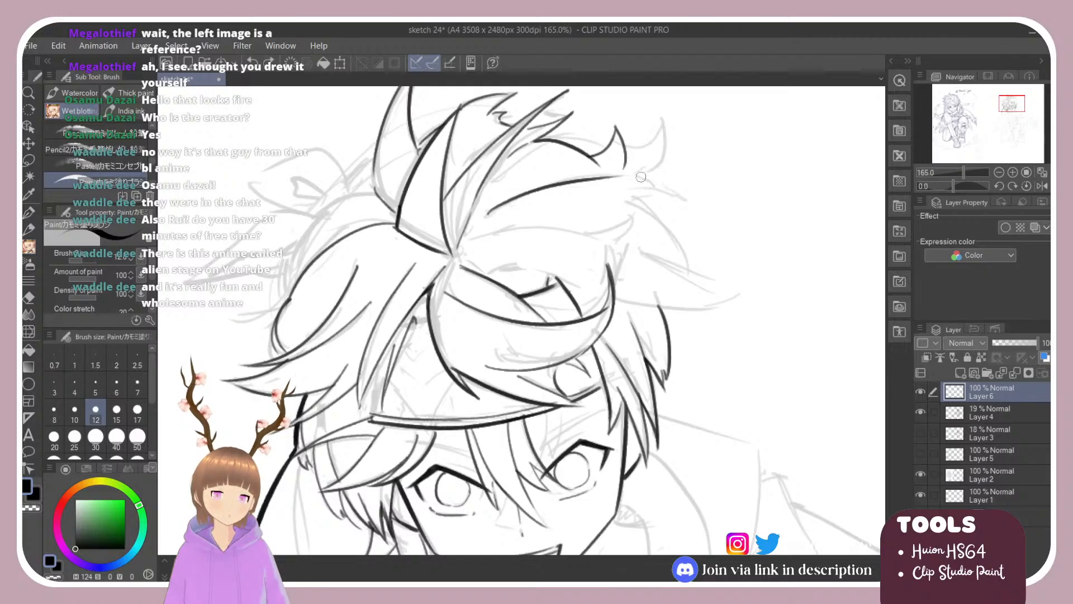
Ink the pointed lock tip at the outer end of the long curved strand line, redoing its strokes.
{"action": "left_click_drag", "start_coordinate": [620, 175], "coordinate": [677, 197]}
{"action": "key", "text": "ctrl+z"}
{"action": "mouse_move", "coordinate": [622, 178]}
{"action": "left_mouse_down"}
{"action": "mouse_move", "coordinate": [685, 201]}
{"action": "mouse_move", "coordinate": [671, 234]}
{"action": "left_mouse_up"}
{"action": "key", "text": "ctrl+z"}
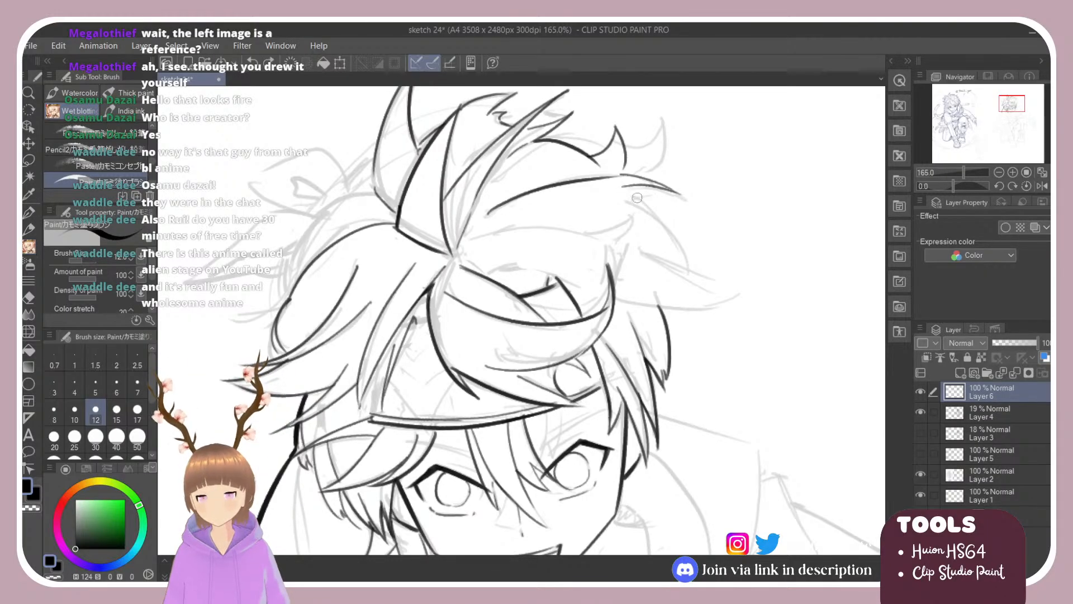
Ink the outer hair edge curving down from beneath the pointed lock tip toward the side of the head, redoing it.
{"action": "mouse_move", "coordinate": [626, 191]}
{"action": "left_mouse_down"}
{"action": "mouse_move", "coordinate": [671, 226]}
{"action": "mouse_move", "coordinate": [685, 258]}
{"action": "left_mouse_up"}
{"action": "key", "text": "ctrl+z"}
{"action": "left_click_drag", "start_coordinate": [624, 186], "coordinate": [685, 267]}
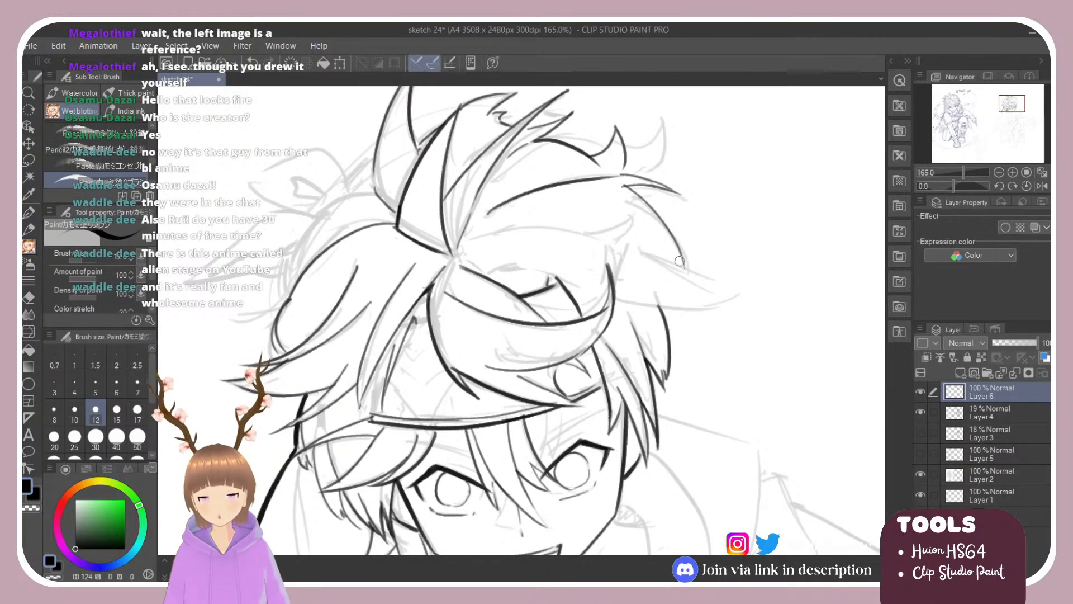
{"action": "left_click_drag", "start_coordinate": [628, 196], "coordinate": [685, 269]}
{"action": "key", "text": "ctrl+z"}
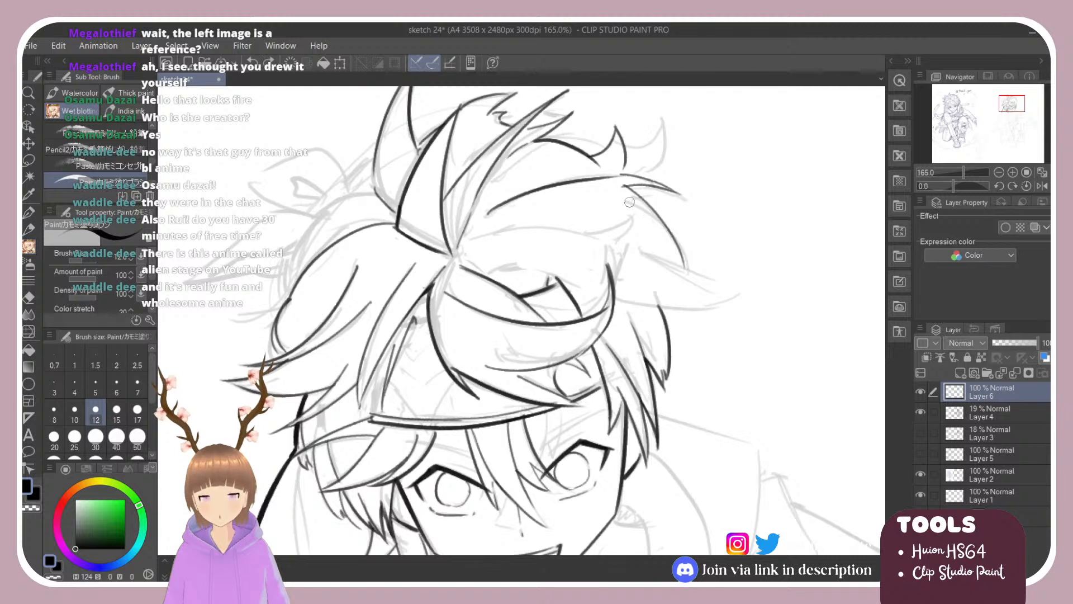
Ink the outer hair edge beneath the pointed lock tip, redoing the curve and extending it with a second short stroke.
{"action": "left_click_drag", "start_coordinate": [626, 196], "coordinate": [682, 273]}
{"action": "key", "text": "ctrl+z"}
{"action": "left_click_drag", "start_coordinate": [628, 199], "coordinate": [683, 268]}
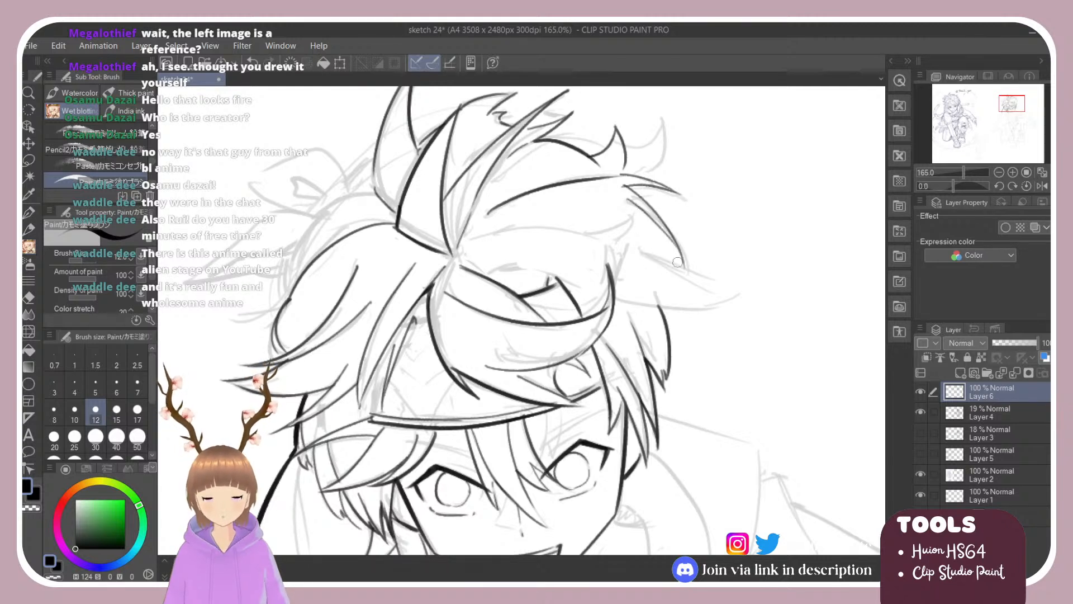
{"action": "key", "text": "ctrl+z"}
{"action": "left_click_drag", "start_coordinate": [624, 195], "coordinate": [684, 269]}
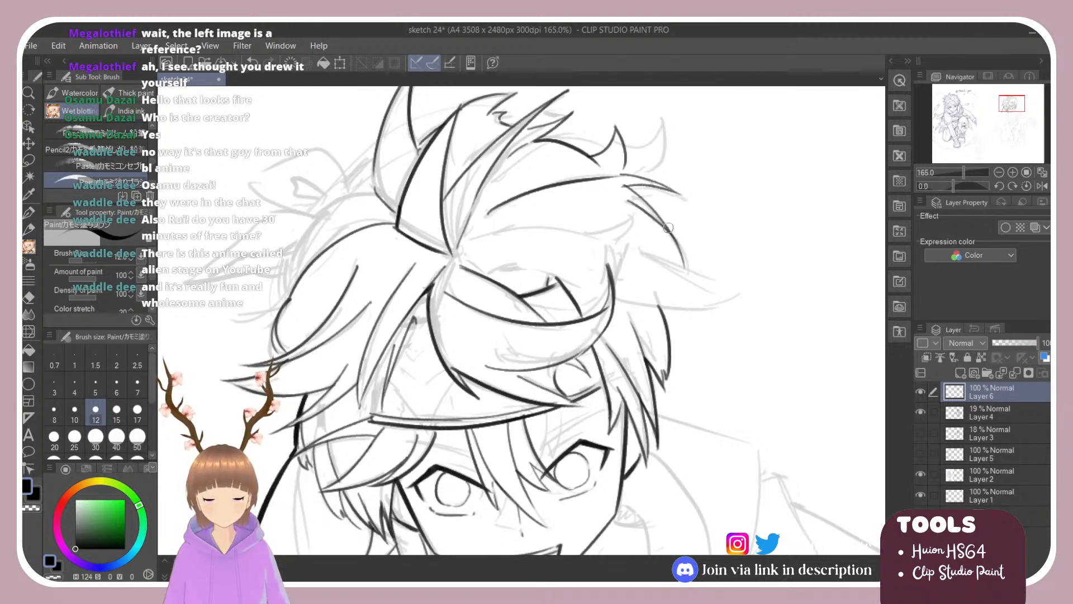
{"action": "left_click_drag", "start_coordinate": [668, 228], "coordinate": [697, 271]}
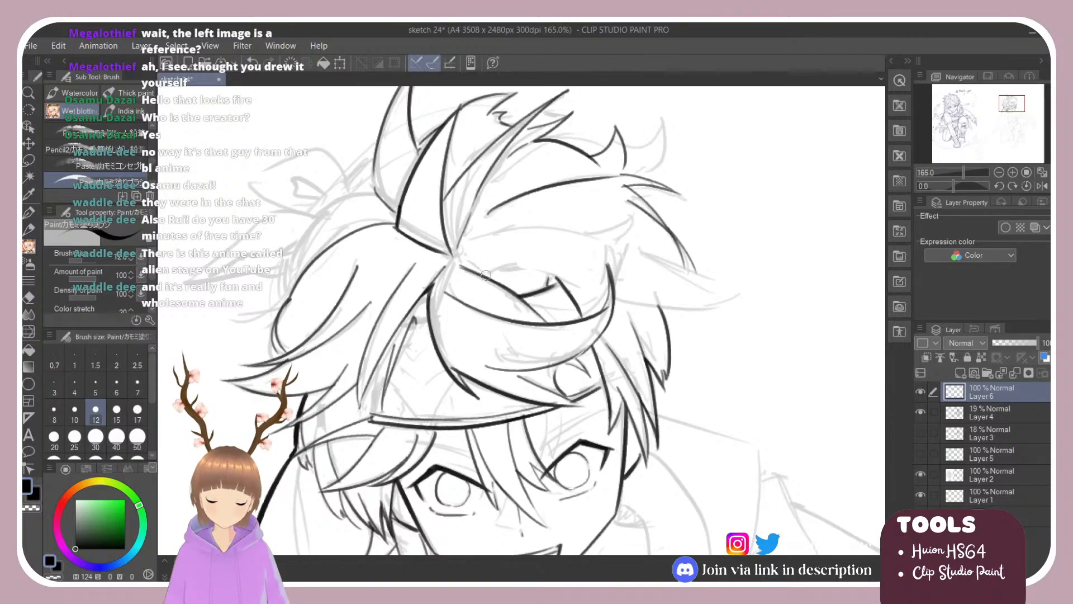
Ink the arched line closing the top of the small opening behind the large curved front lock, redoing it until it sits smoothly.
{"action": "left_click_drag", "start_coordinate": [484, 275], "coordinate": [561, 282]}
{"action": "key", "text": "ctrl+z"}
{"action": "left_click_drag", "start_coordinate": [488, 275], "coordinate": [586, 287]}
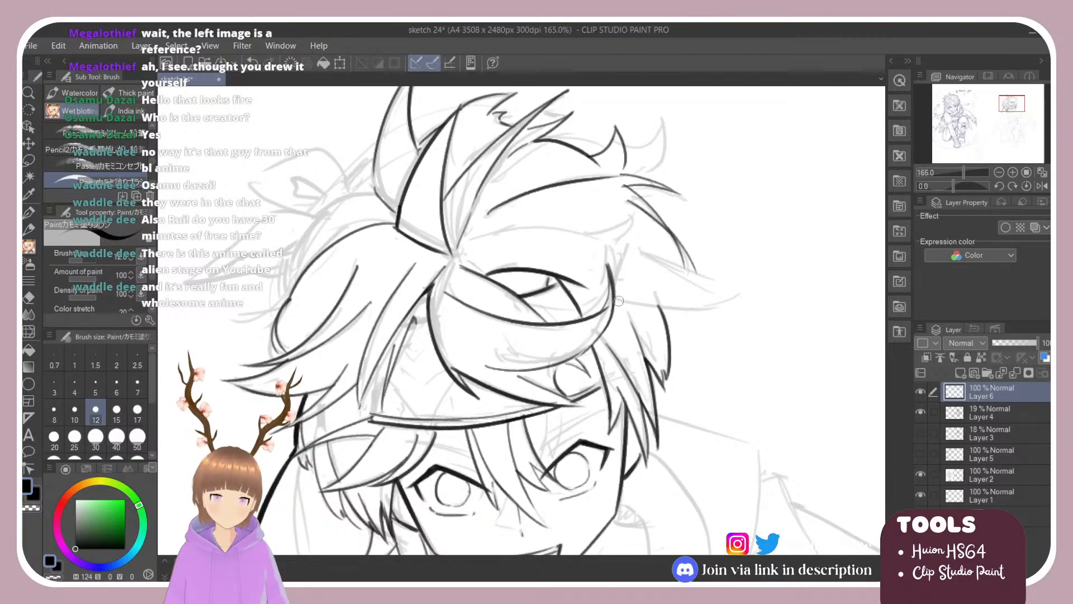
{"action": "key", "text": "ctrl+z"}
{"action": "left_click_drag", "start_coordinate": [487, 274], "coordinate": [565, 278]}
{"action": "key", "text": "ctrl+z"}
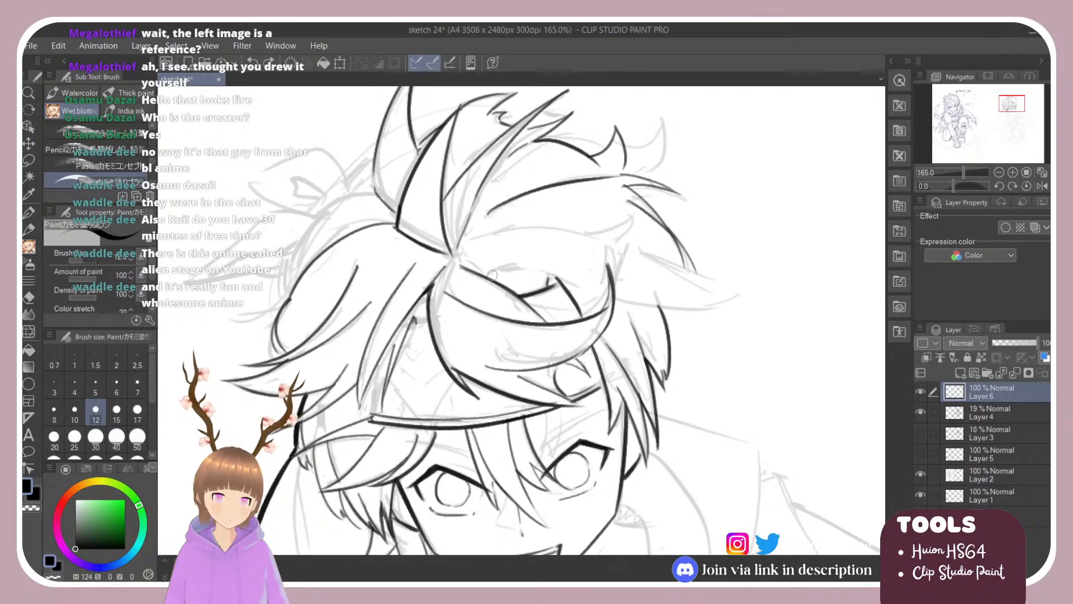
{"action": "left_click_drag", "start_coordinate": [489, 275], "coordinate": [590, 310]}
{"action": "key", "text": "ctrl+z"}
{"action": "mouse_move", "coordinate": [484, 273]}
{"action": "left_mouse_down"}
{"action": "mouse_move", "coordinate": [541, 266]}
{"action": "mouse_move", "coordinate": [600, 295]}
{"action": "left_mouse_up"}
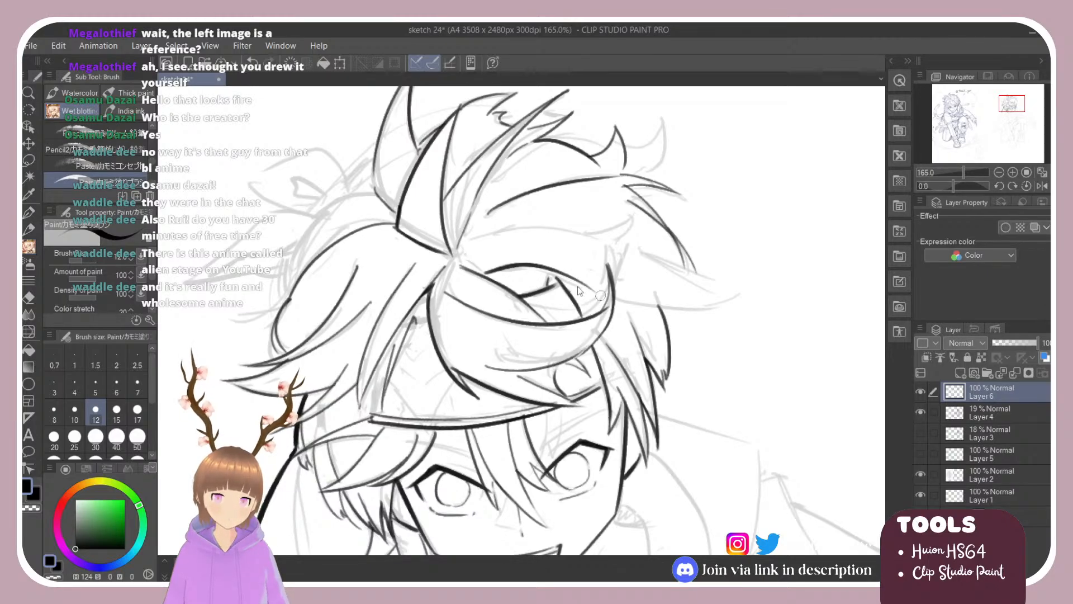
{"action": "key", "text": "ctrl+z"}
{"action": "left_click_drag", "start_coordinate": [491, 274], "coordinate": [598, 304]}
{"action": "key", "text": "ctrl+z"}
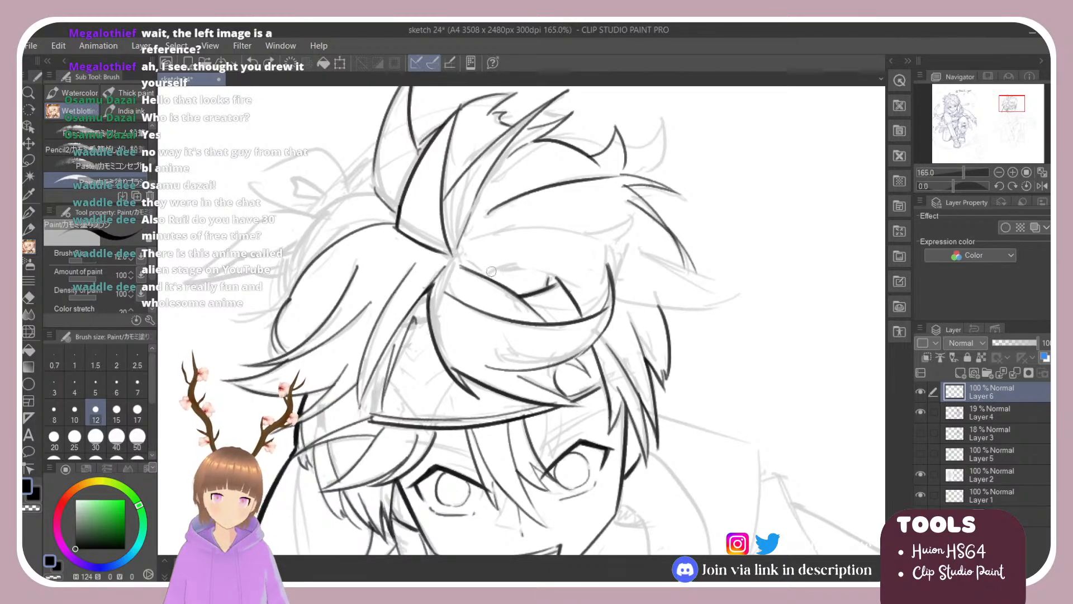
{"action": "left_click_drag", "start_coordinate": [491, 273], "coordinate": [597, 294]}
{"action": "key", "text": "ctrl+z"}
{"action": "mouse_move", "coordinate": [484, 273]}
{"action": "left_mouse_down"}
{"action": "mouse_move", "coordinate": [551, 275]}
{"action": "mouse_move", "coordinate": [608, 300]}
{"action": "mouse_move", "coordinate": [716, 295]}
{"action": "left_mouse_up"}
{"action": "key", "text": "ctrl+z"}
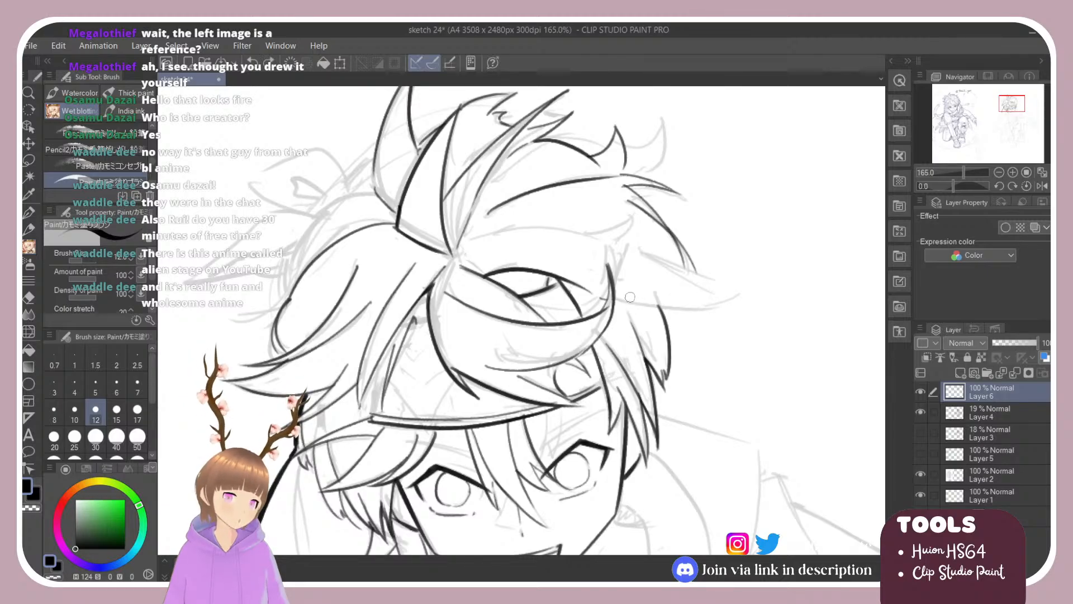
Ink the lower and upper edges of the long pointed lock projecting sideways from the headband area, redoing the strokes.
{"action": "mouse_move", "coordinate": [613, 300]}
{"action": "left_mouse_down"}
{"action": "mouse_move", "coordinate": [714, 302]}
{"action": "mouse_move", "coordinate": [736, 284]}
{"action": "left_mouse_up"}
{"action": "key", "text": "ctrl+z"}
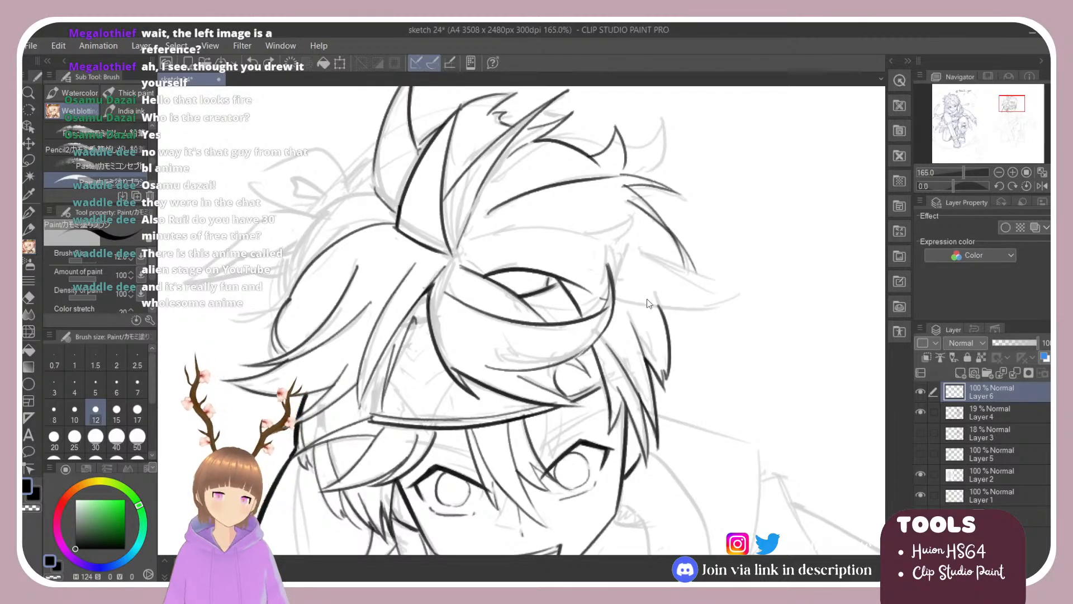
{"action": "mouse_move", "coordinate": [614, 302]}
{"action": "left_mouse_down"}
{"action": "mouse_move", "coordinate": [735, 286]}
{"action": "mouse_move", "coordinate": [688, 185]}
{"action": "mouse_move", "coordinate": [539, 136]}
{"action": "mouse_move", "coordinate": [512, 168]}
{"action": "left_mouse_up"}
{"action": "key", "text": "r"}
{"action": "key", "text": "b"}
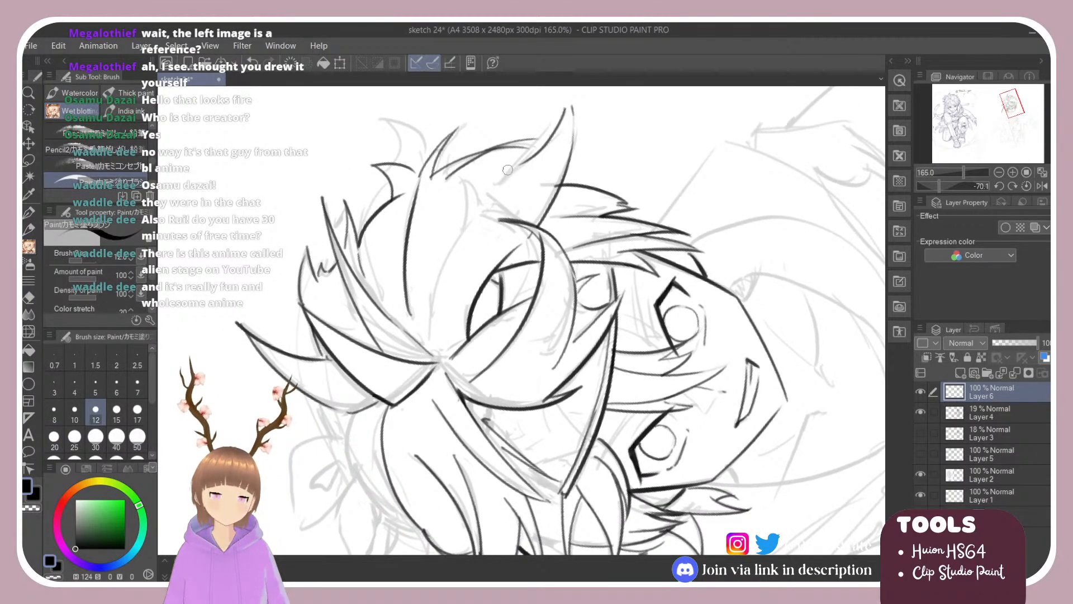
{"action": "key", "text": "ctrl+z"}
{"action": "left_click_drag", "start_coordinate": [569, 106], "coordinate": [506, 174]}
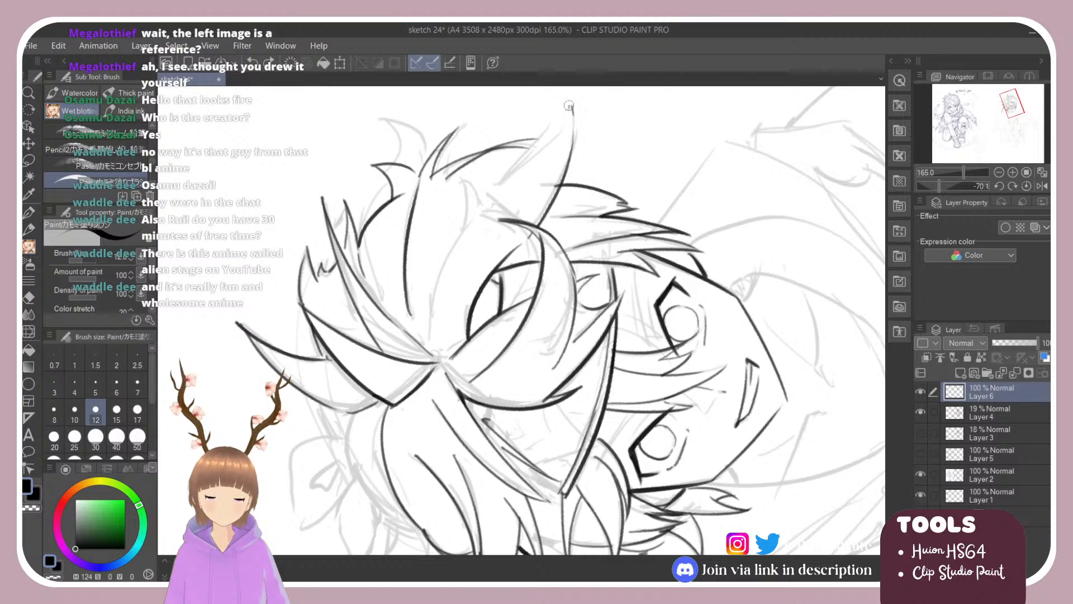
{"action": "mouse_move", "coordinate": [569, 105]}
{"action": "left_mouse_down"}
{"action": "mouse_move", "coordinate": [510, 191]}
{"action": "mouse_move", "coordinate": [467, 222]}
{"action": "mouse_move", "coordinate": [434, 324]}
{"action": "left_mouse_up"}
{"action": "key", "text": "ctrl+z"}
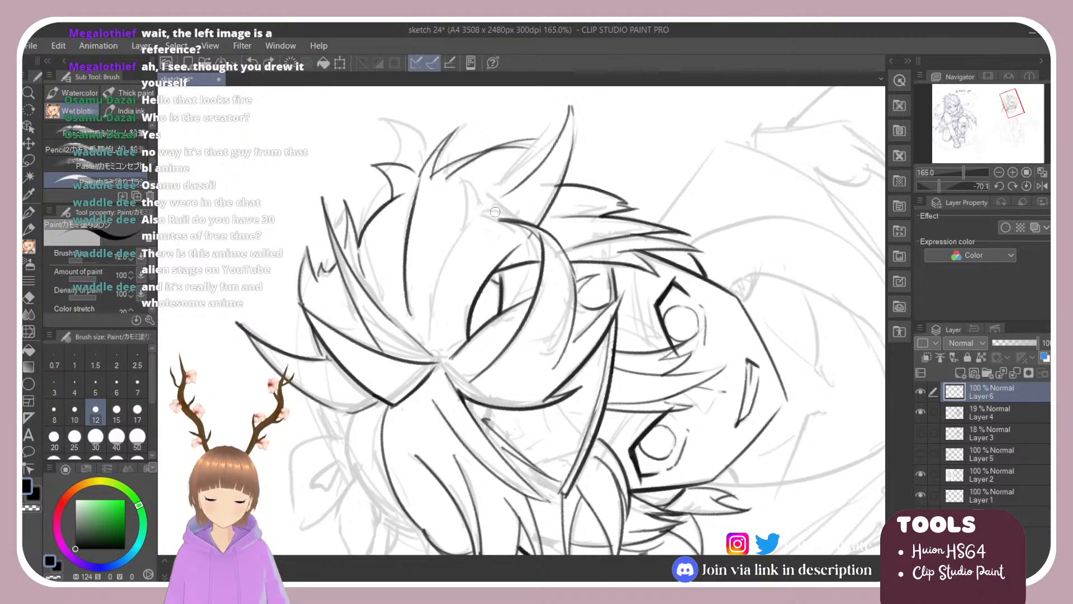
Add a short stroke at the base of the long side lock and erase the excess line there.
{"action": "mouse_move", "coordinate": [503, 200]}
{"action": "left_mouse_down"}
{"action": "mouse_move", "coordinate": [461, 228]}
{"action": "mouse_move", "coordinate": [426, 320]}
{"action": "mouse_move", "coordinate": [475, 255]}
{"action": "mouse_move", "coordinate": [556, 242]}
{"action": "mouse_move", "coordinate": [516, 236]}
{"action": "left_mouse_up"}
{"action": "key", "text": "r"}
{"action": "key", "text": "e"}
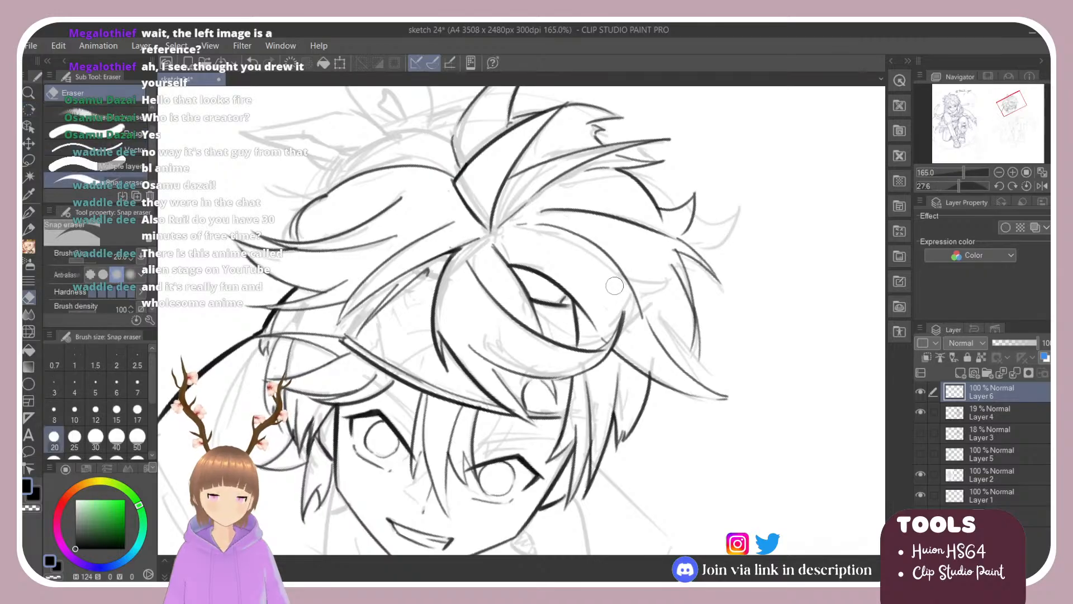
{"action": "left_click_drag", "start_coordinate": [621, 283], "coordinate": [640, 311]}
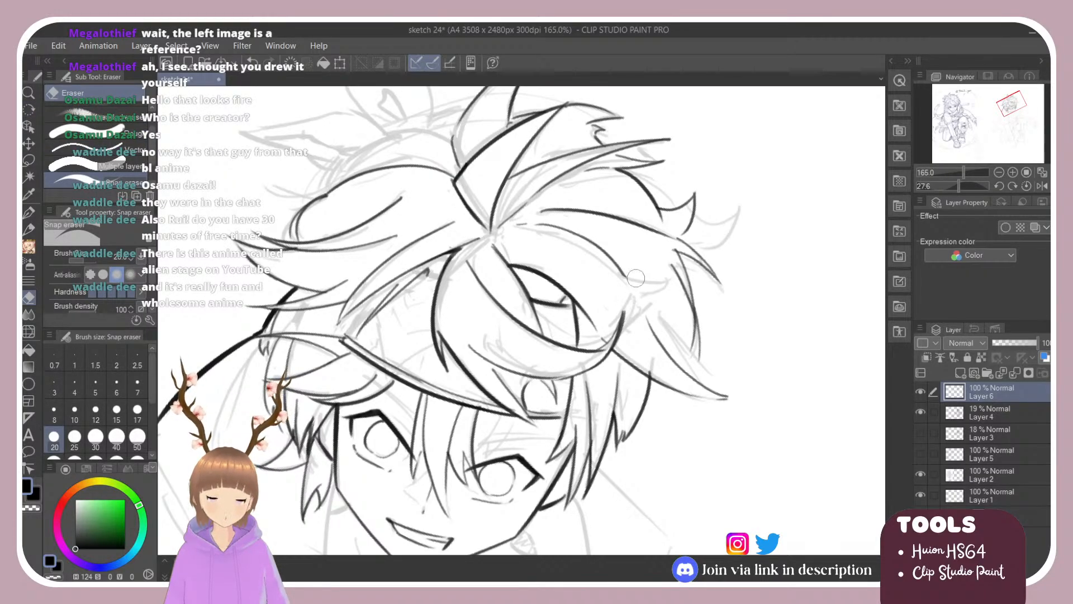
Ink the small upturned tip of the curved strand above the long side lock, redoing it and adding its underside.
{"action": "key", "text": "b"}
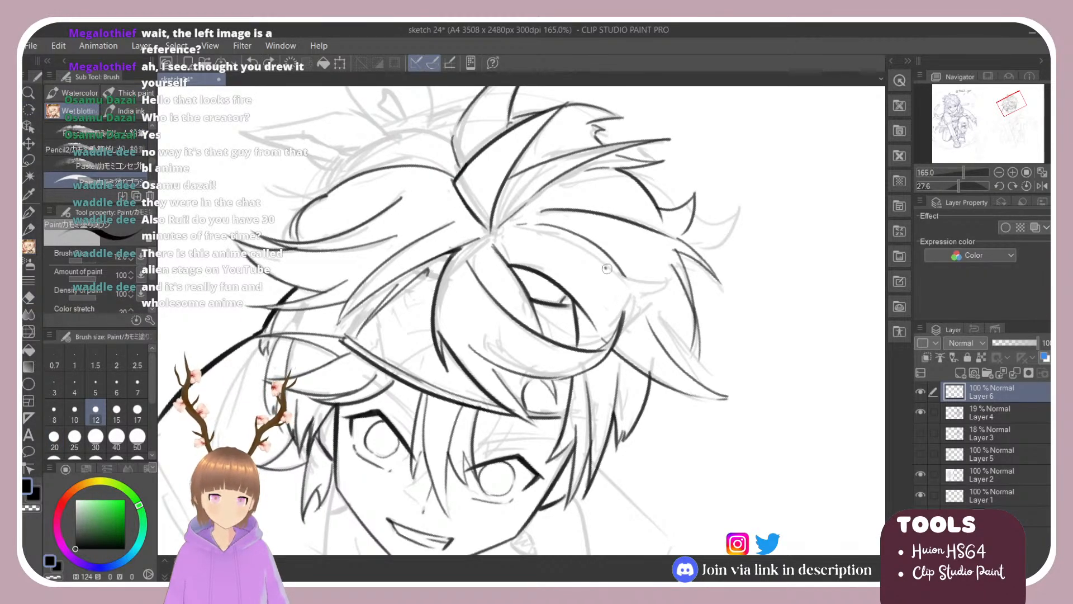
{"action": "mouse_move", "coordinate": [625, 274]}
{"action": "left_mouse_down"}
{"action": "mouse_move", "coordinate": [674, 282]}
{"action": "mouse_move", "coordinate": [631, 300]}
{"action": "mouse_move", "coordinate": [661, 278]}
{"action": "left_mouse_up"}
{"action": "key", "text": "ctrl+z"}
{"action": "key", "text": "ctrl+z"}
{"action": "key", "text": "ctrl+z"}
{"action": "key", "text": "ctrl+z"}
{"action": "key", "text": "ctrl+z"}
{"action": "key", "text": "ctrl+z"}
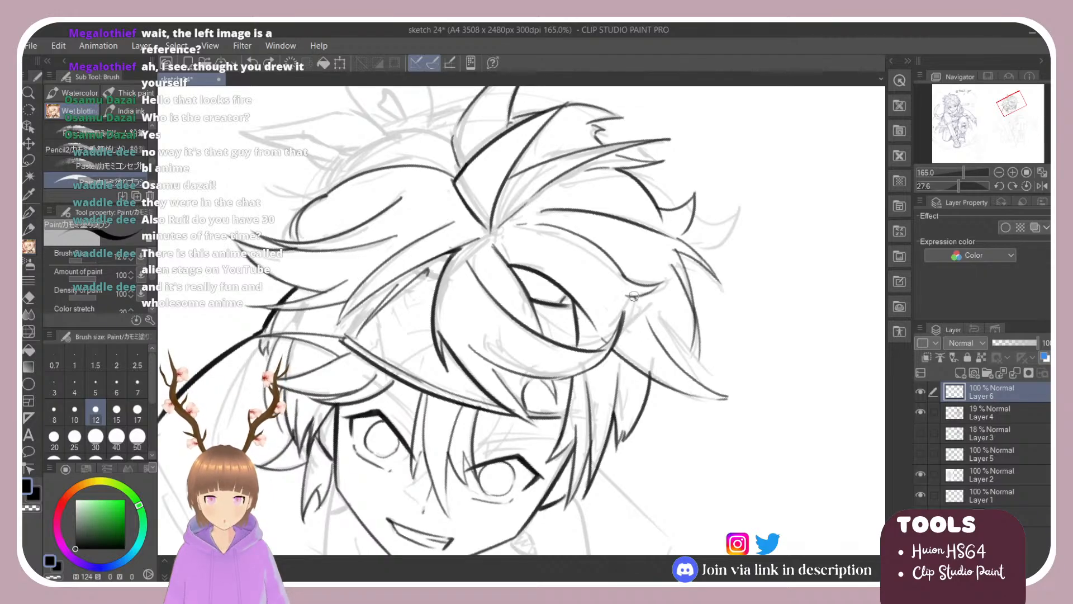
{"action": "left_click_drag", "start_coordinate": [631, 294], "coordinate": [648, 320]}
{"action": "key", "text": "r"}
{"action": "left_click_drag", "start_coordinate": [738, 249], "coordinate": [660, 171]}
{"action": "key", "text": "e"}
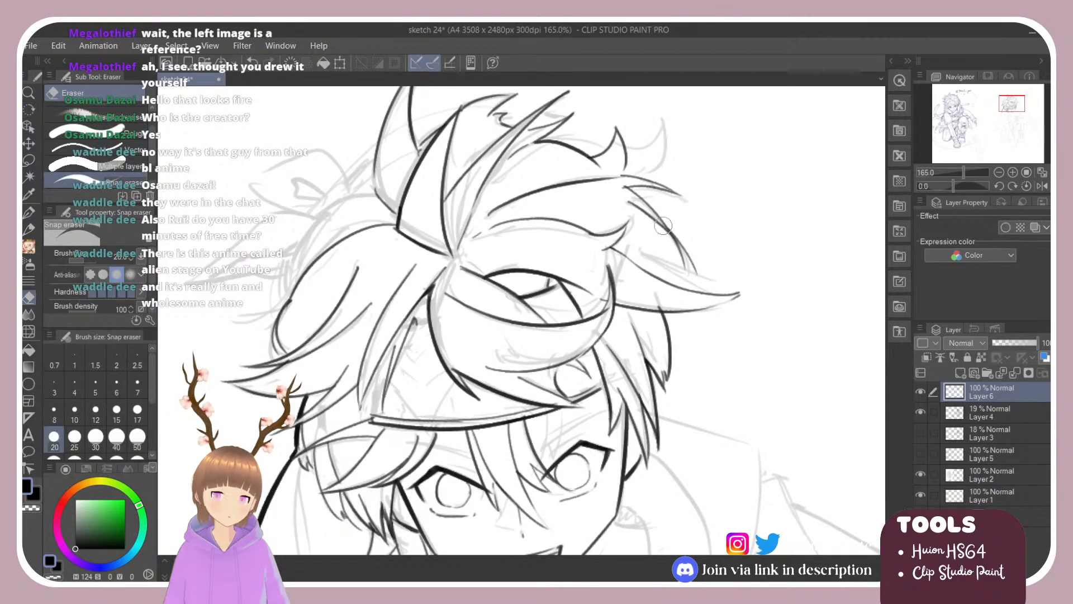
{"action": "key", "text": "b"}
{"action": "left_click_drag", "start_coordinate": [652, 215], "coordinate": [653, 258]}
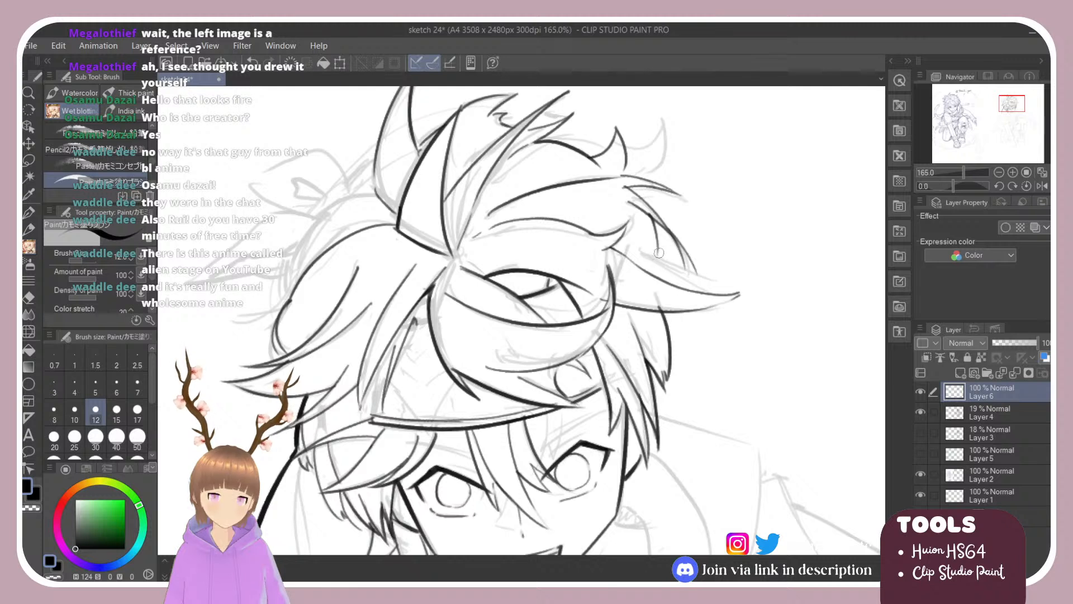
{"action": "key", "text": "ctrl+z"}
{"action": "mouse_move", "coordinate": [644, 216]}
{"action": "left_mouse_down"}
{"action": "mouse_move", "coordinate": [661, 255]}
{"action": "mouse_move", "coordinate": [649, 242]}
{"action": "mouse_move", "coordinate": [675, 273]}
{"action": "left_mouse_up"}
{"action": "key", "text": "ctrl+z"}
{"action": "key", "text": "ctrl+z"}
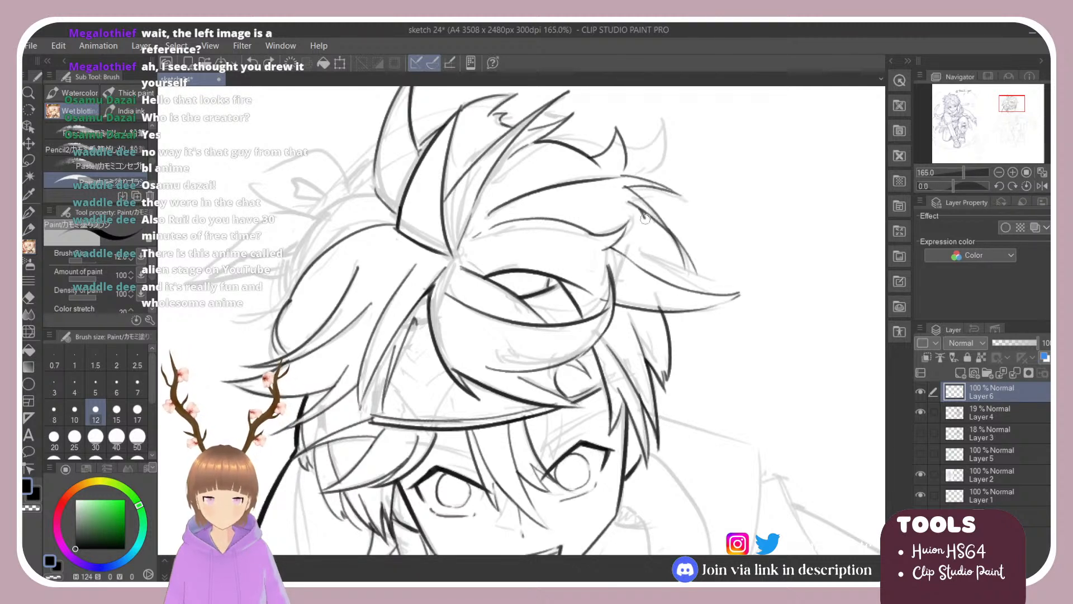
{"action": "mouse_move", "coordinate": [645, 217]}
{"action": "left_mouse_down"}
{"action": "mouse_move", "coordinate": [664, 263]}
{"action": "mouse_move", "coordinate": [709, 286]}
{"action": "left_mouse_up"}
{"action": "key", "text": "ctrl+z"}
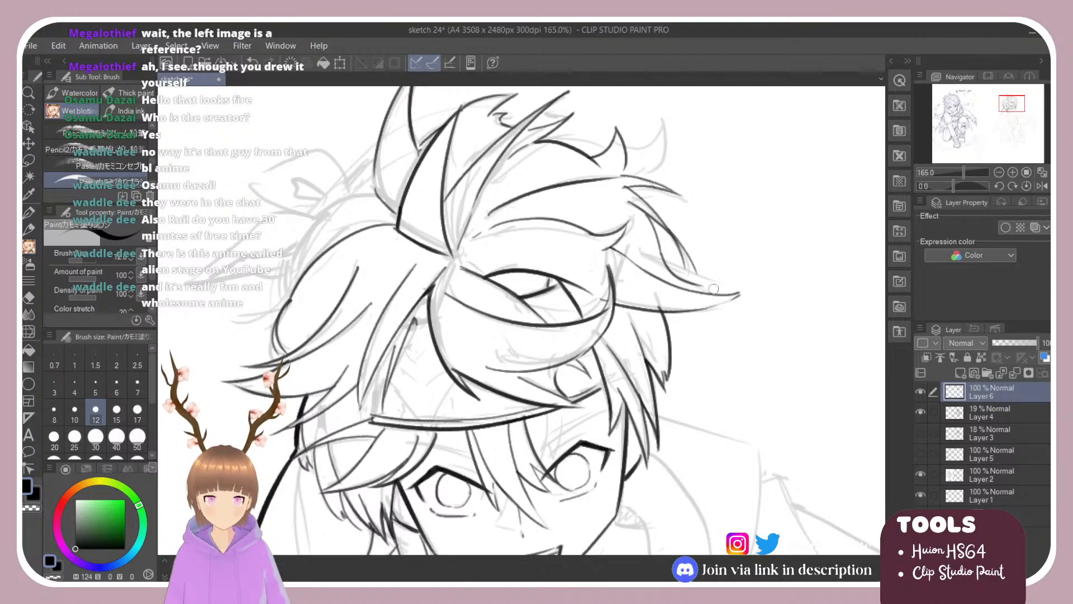
{"action": "key", "text": "ctrl+z"}
{"action": "mouse_move", "coordinate": [762, 252]}
{"action": "left_mouse_down"}
{"action": "mouse_move", "coordinate": [747, 224]}
{"action": "mouse_move", "coordinate": [578, 143]}
{"action": "left_mouse_up"}
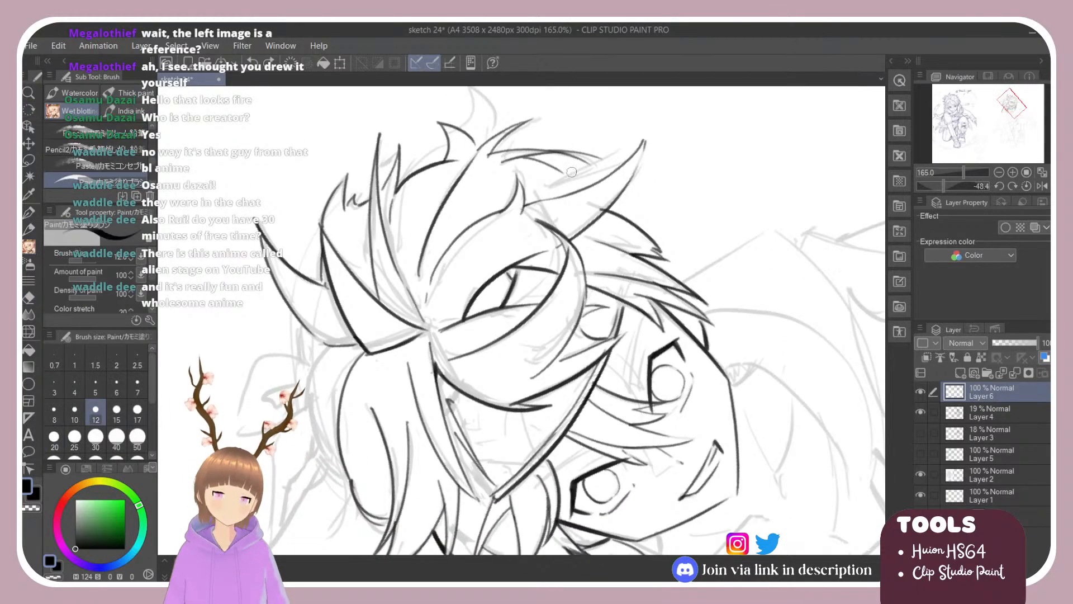
{"action": "left_click_drag", "start_coordinate": [539, 192], "coordinate": [598, 165]}
{"action": "key", "text": "ctrl+z"}
{"action": "mouse_move", "coordinate": [532, 180]}
{"action": "left_mouse_down"}
{"action": "mouse_move", "coordinate": [599, 152]}
{"action": "mouse_move", "coordinate": [571, 188]}
{"action": "left_mouse_up"}
{"action": "key", "text": "r"}
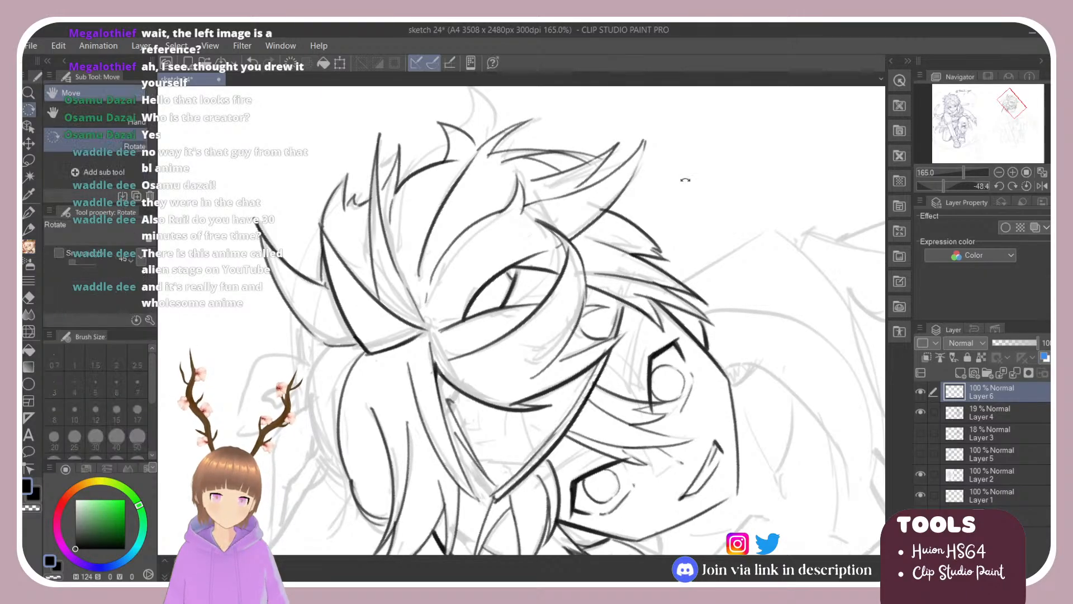
Ink a small upturned lock with a pointed tip between the outer hair edge and the long side lock.
{"action": "left_click_drag", "start_coordinate": [685, 179], "coordinate": [733, 275]}
{"action": "scroll", "coordinate": [715, 255], "scroll_direction": "down", "scroll_amount": 3}
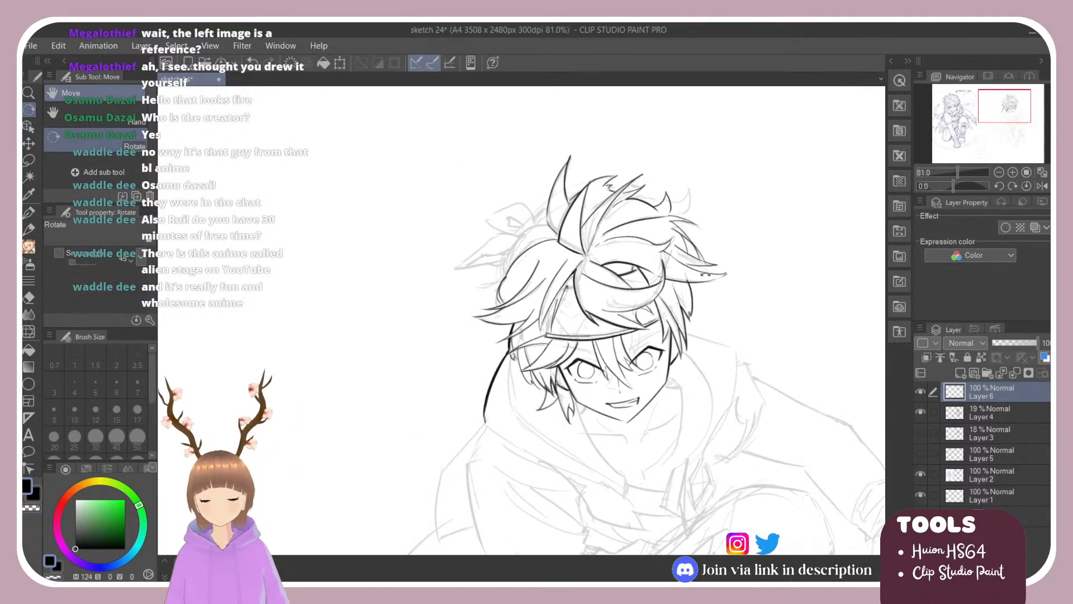
{"action": "scroll", "coordinate": [723, 303], "scroll_direction": "down", "scroll_amount": 3}
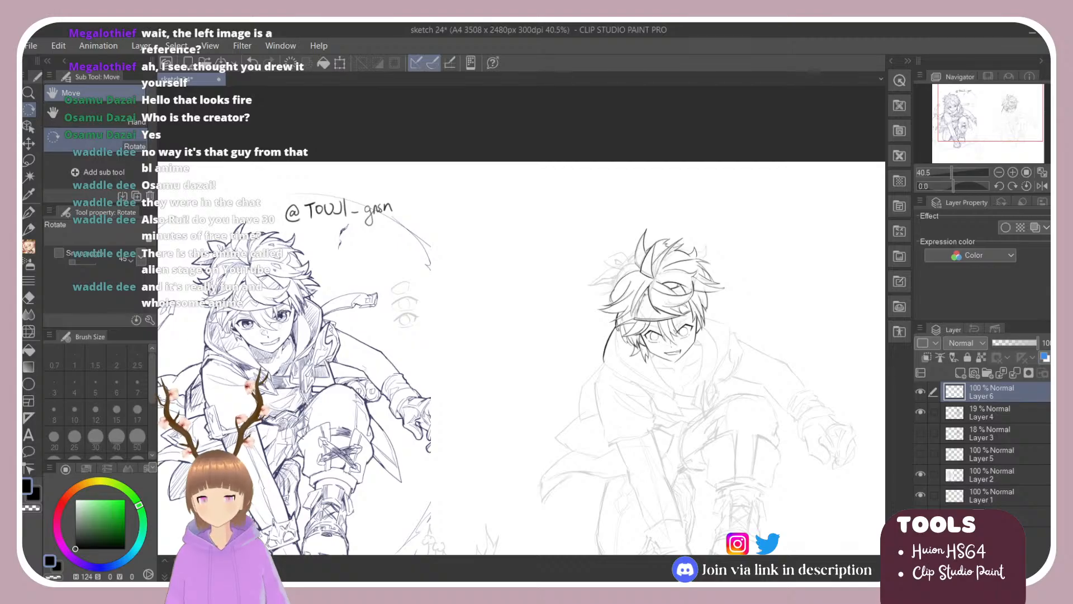
{"action": "scroll", "coordinate": [307, 283], "scroll_direction": "up", "scroll_amount": 3}
{"action": "scroll", "coordinate": [276, 243], "scroll_direction": "down", "scroll_amount": 3}
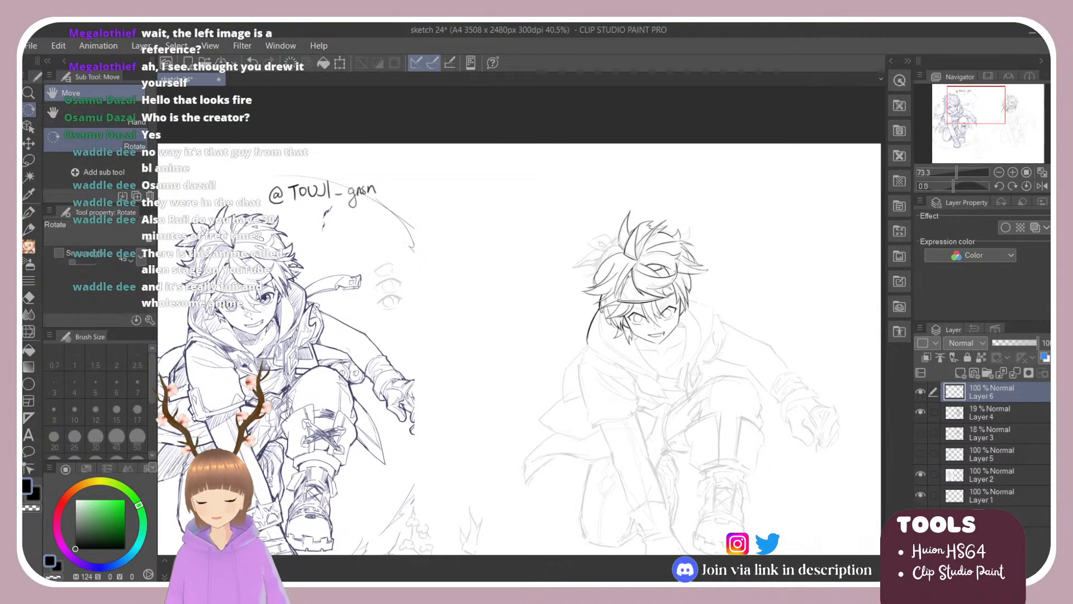
{"action": "scroll", "coordinate": [745, 272], "scroll_direction": "up", "scroll_amount": 1}
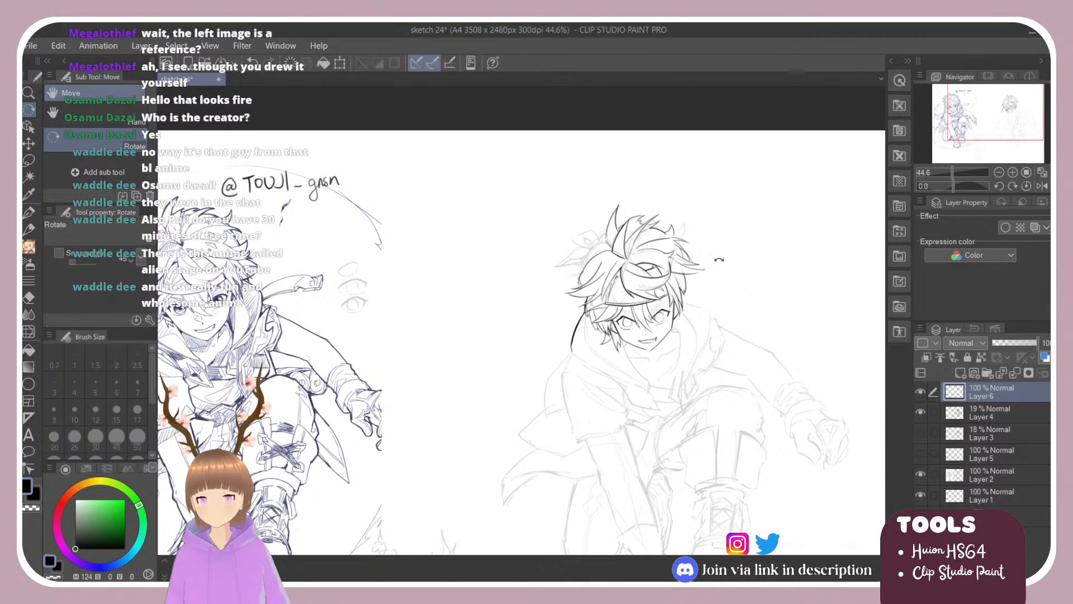
{"action": "scroll", "coordinate": [720, 260], "scroll_direction": "up", "scroll_amount": 5}
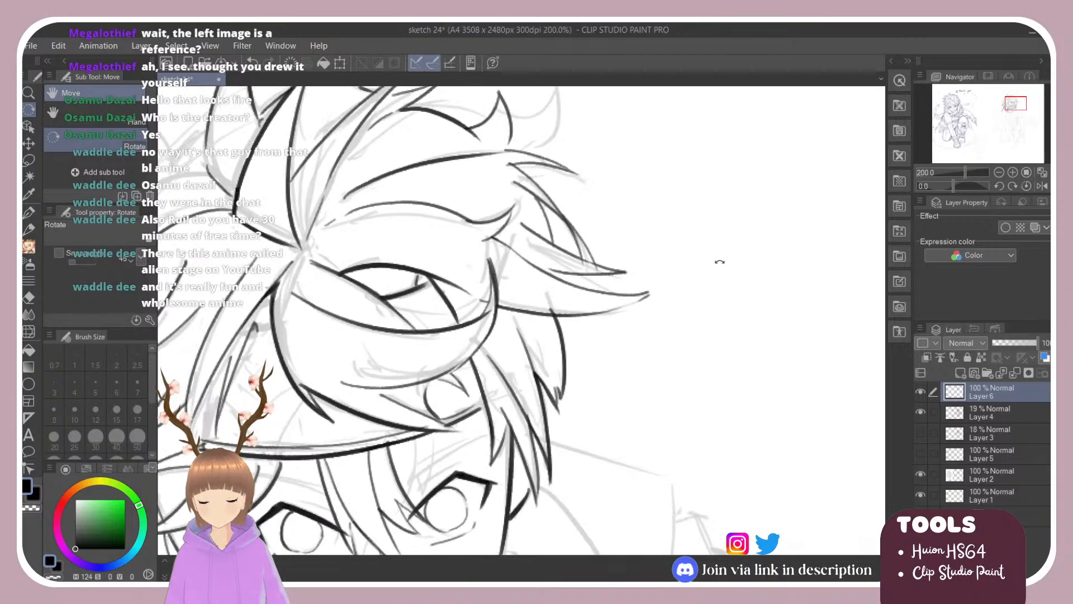
{"action": "key", "text": "b"}
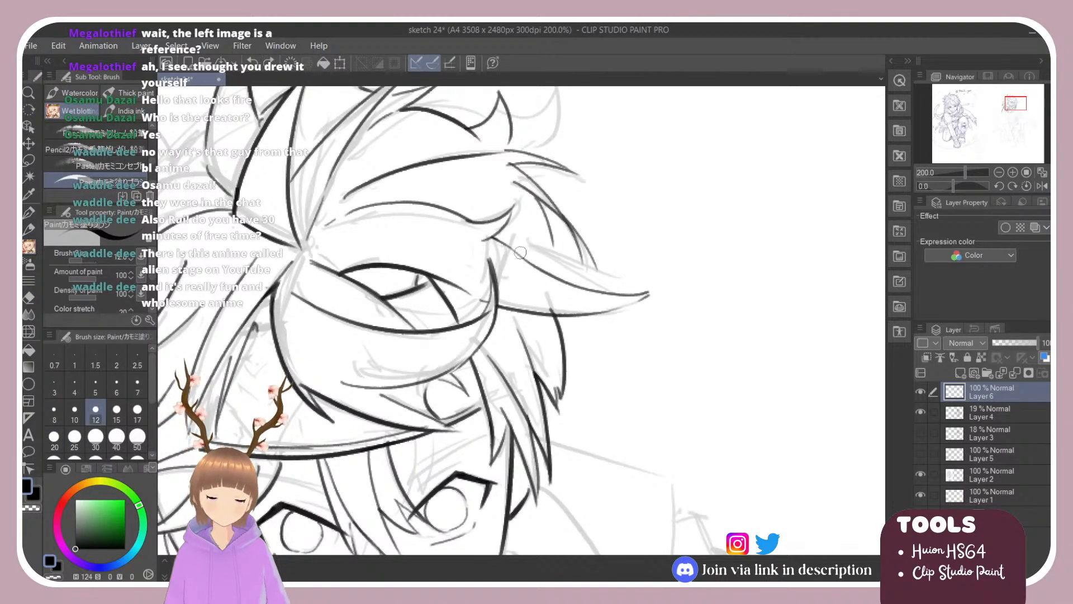
{"action": "mouse_move", "coordinate": [520, 253]}
{"action": "left_mouse_down"}
{"action": "mouse_move", "coordinate": [600, 200]}
{"action": "mouse_move", "coordinate": [584, 276]}
{"action": "mouse_move", "coordinate": [565, 294]}
{"action": "left_mouse_up"}
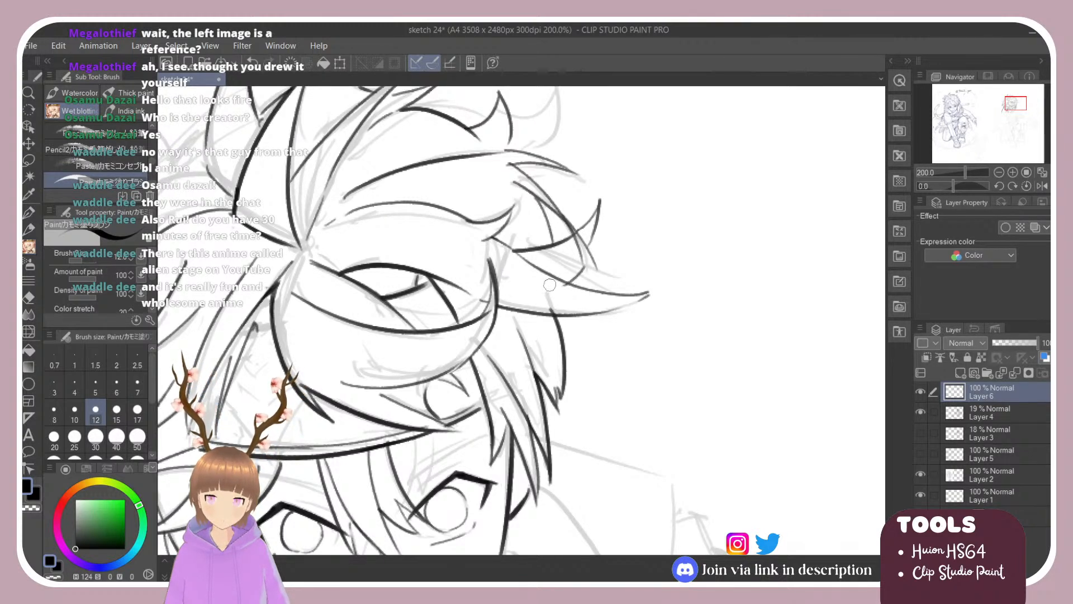
{"action": "left_click_drag", "start_coordinate": [593, 243], "coordinate": [566, 276]}
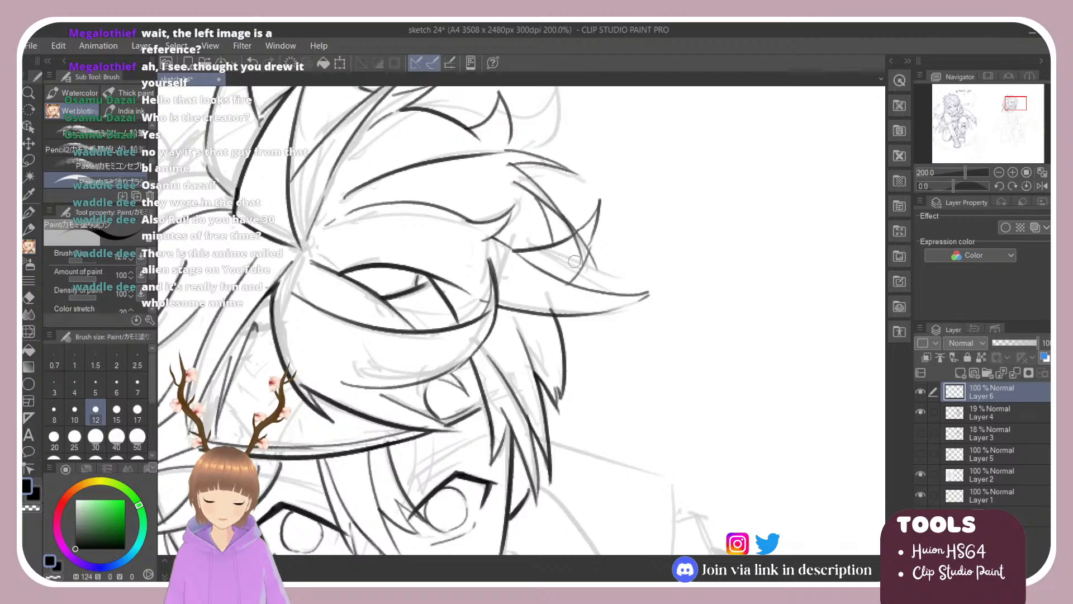
Reinforce the ink line along the pointed tips of the side lock opposite the long side lock, checking the head as a whole.
{"action": "scroll", "coordinate": [550, 207], "scroll_direction": "down", "scroll_amount": 2}
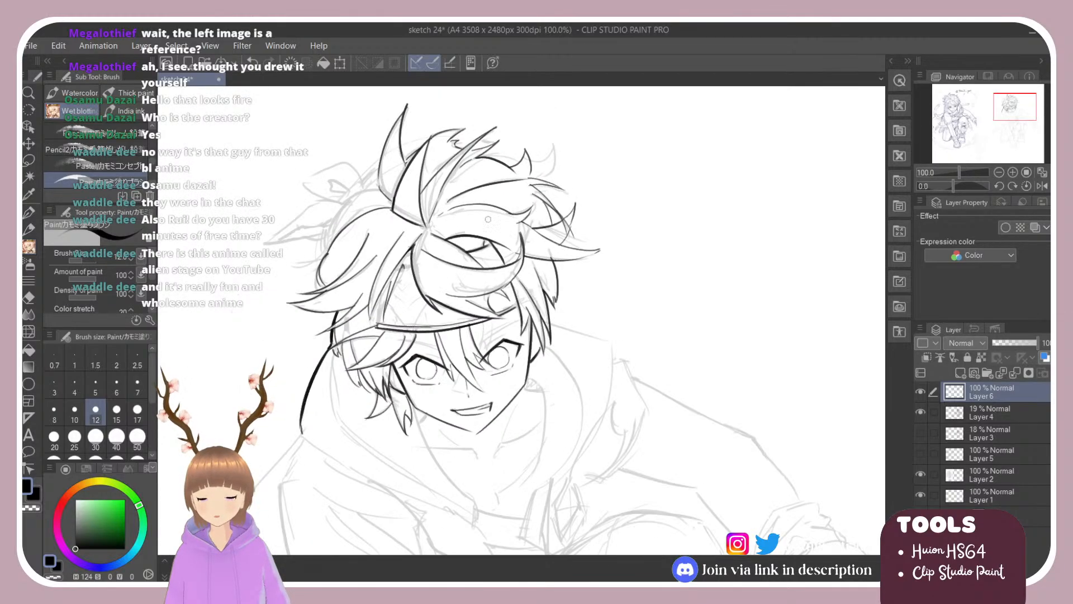
{"action": "scroll", "coordinate": [327, 202], "scroll_direction": "up", "scroll_amount": 2}
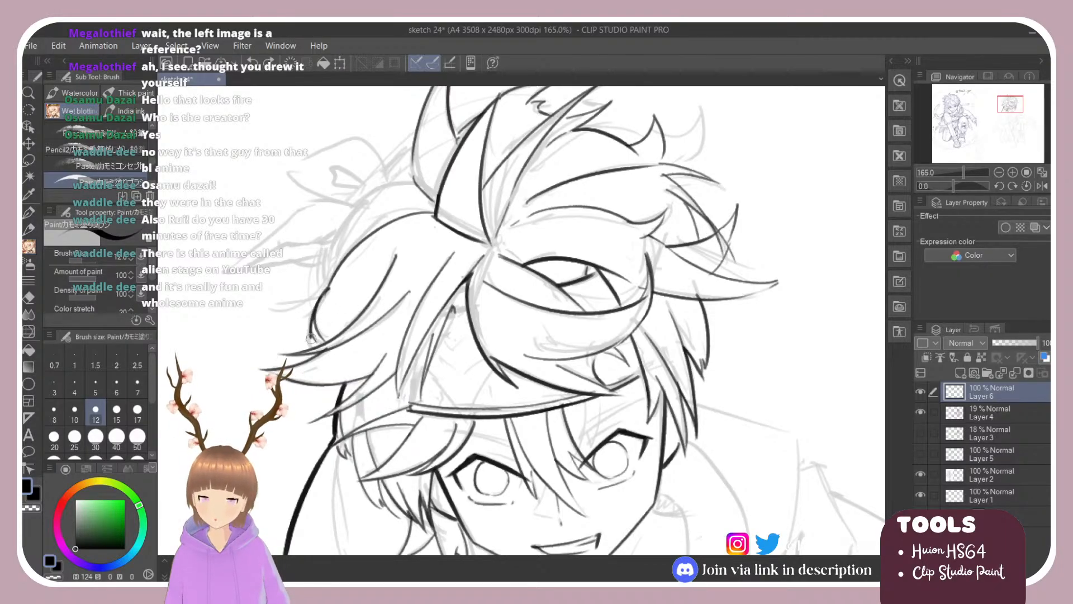
{"action": "key", "text": "r"}
{"action": "left_click_drag", "start_coordinate": [323, 351], "coordinate": [392, 487]}
{"action": "key", "text": "ctrl+minus"}
{"action": "key", "text": "ctrl+minus"}
{"action": "scroll", "coordinate": [396, 497], "scroll_direction": "up", "scroll_amount": 2}
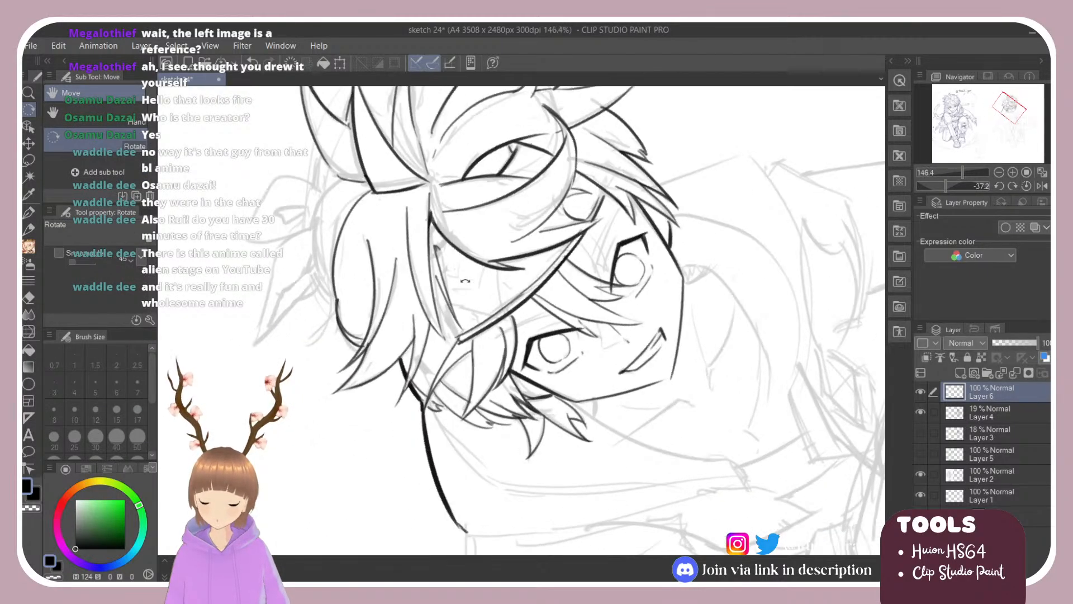
{"action": "left_click_drag", "start_coordinate": [465, 280], "coordinate": [442, 305]}
{"action": "key", "text": "b"}
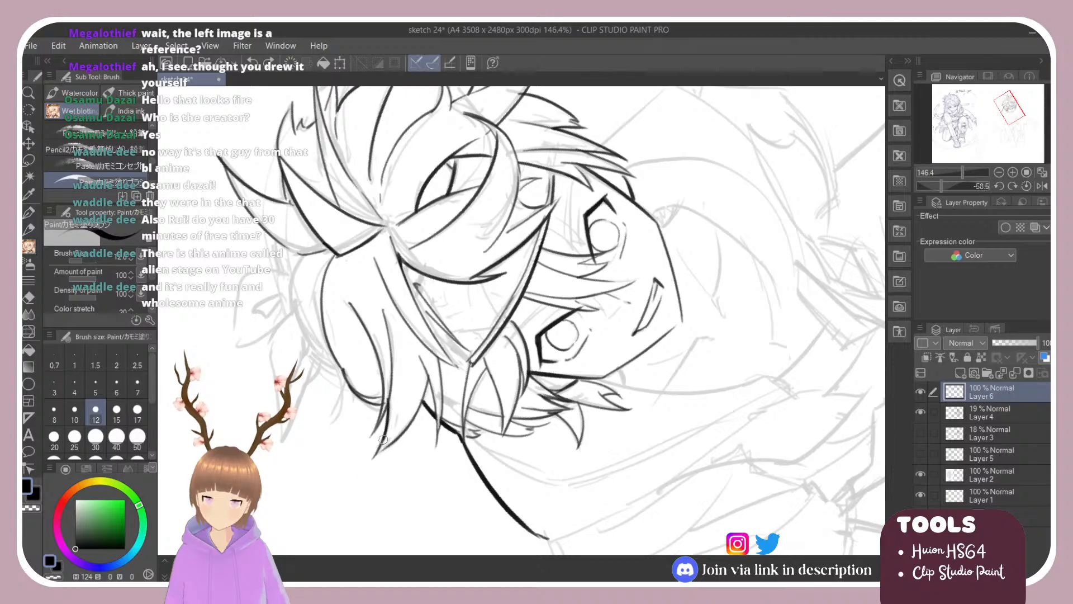
{"action": "key", "text": "r"}
{"action": "mouse_move", "coordinate": [372, 456]}
{"action": "left_mouse_down"}
{"action": "mouse_move", "coordinate": [515, 366]}
{"action": "mouse_move", "coordinate": [503, 447]}
{"action": "left_mouse_up"}
{"action": "key", "text": "b"}
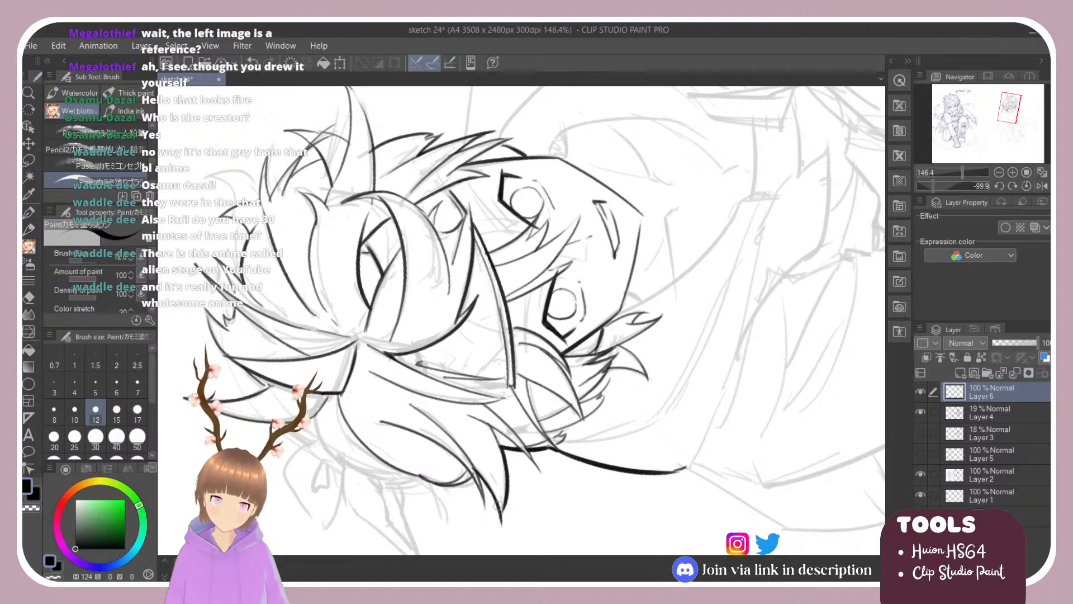
Darken the outer hair edge running down from the base of the long side lock, redoing the stroke.
{"action": "key", "text": "r"}
{"action": "mouse_move", "coordinate": [499, 505]}
{"action": "left_mouse_down"}
{"action": "mouse_move", "coordinate": [422, 469]}
{"action": "mouse_move", "coordinate": [359, 329]}
{"action": "mouse_move", "coordinate": [406, 233]}
{"action": "mouse_move", "coordinate": [447, 212]}
{"action": "left_mouse_up"}
{"action": "key", "text": "b"}
{"action": "left_click_drag", "start_coordinate": [718, 300], "coordinate": [727, 327]}
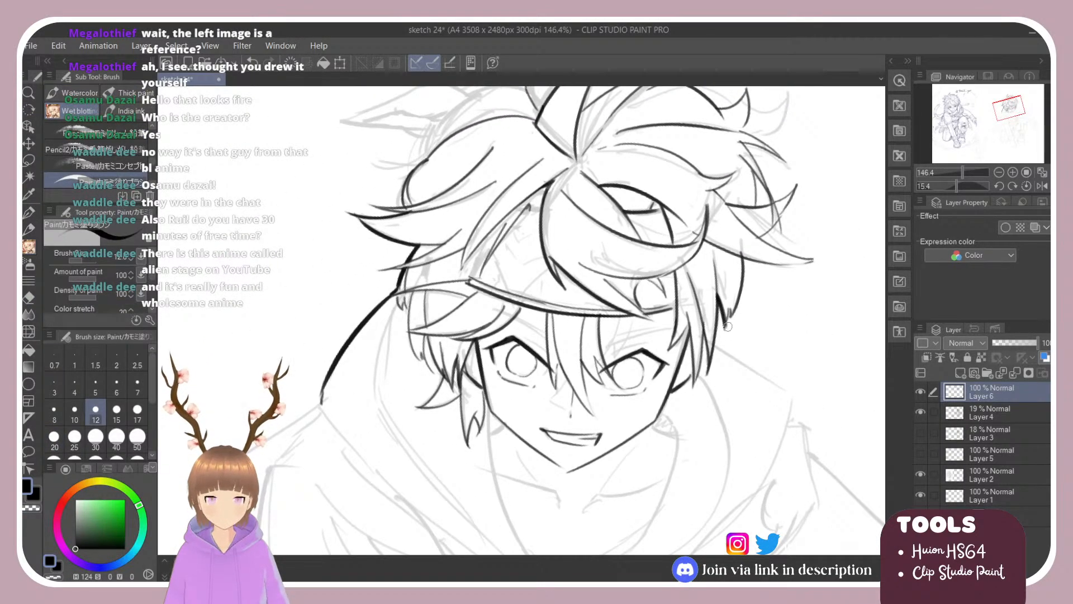
{"action": "left_click_drag", "start_coordinate": [744, 263], "coordinate": [726, 321]}
{"action": "key", "text": "ctrl+z"}
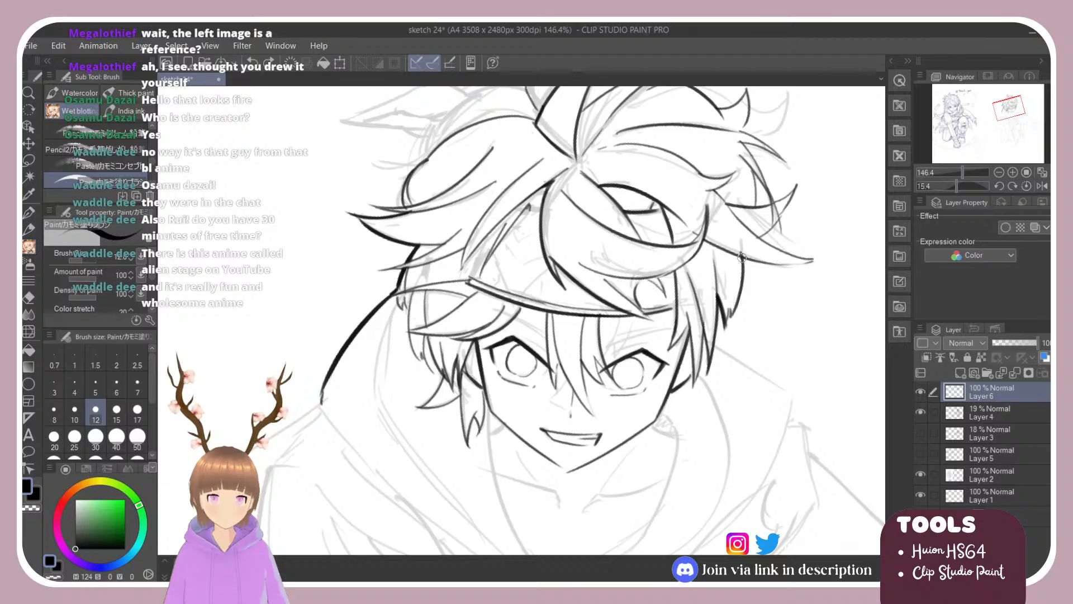
{"action": "left_click_drag", "start_coordinate": [746, 255], "coordinate": [703, 379]}
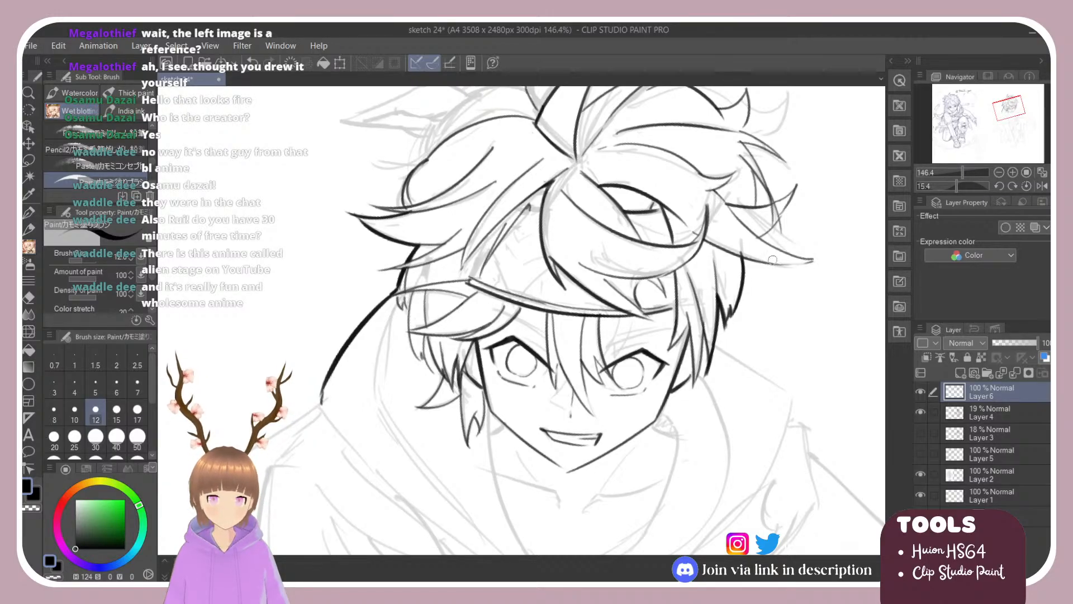
Erase the excess line where the outer hair edge overshoots the base of the long side lock.
{"action": "key", "text": "r"}
{"action": "left_click_drag", "start_coordinate": [772, 259], "coordinate": [743, 368]}
{"action": "scroll", "coordinate": [653, 303], "scroll_direction": "down", "scroll_amount": 1}
{"action": "scroll", "coordinate": [824, 429], "scroll_direction": "up", "scroll_amount": 4}
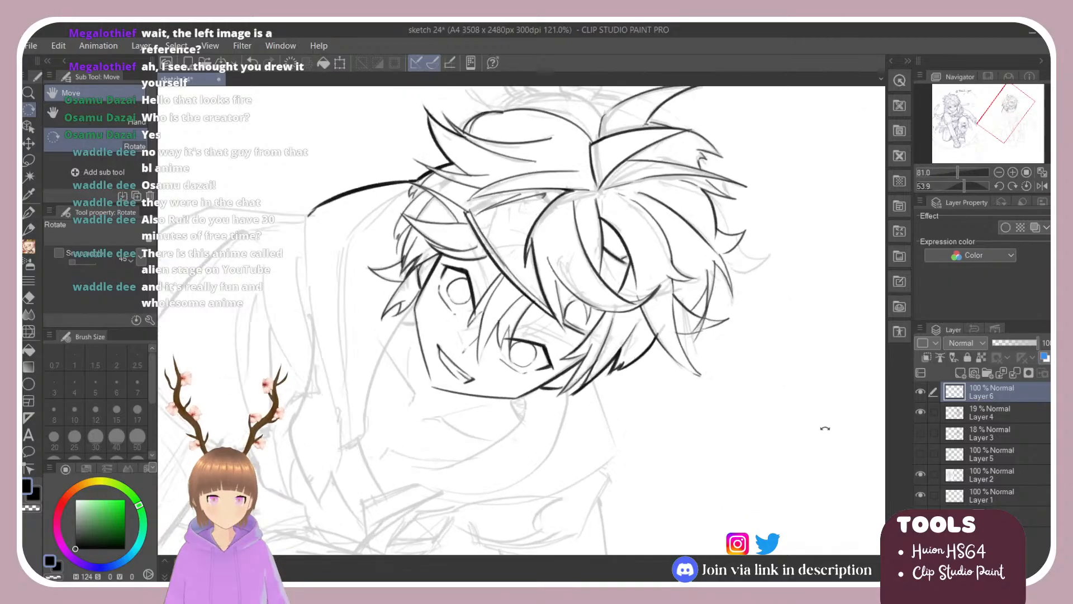
{"action": "left_click_drag", "start_coordinate": [449, 286], "coordinate": [469, 254]}
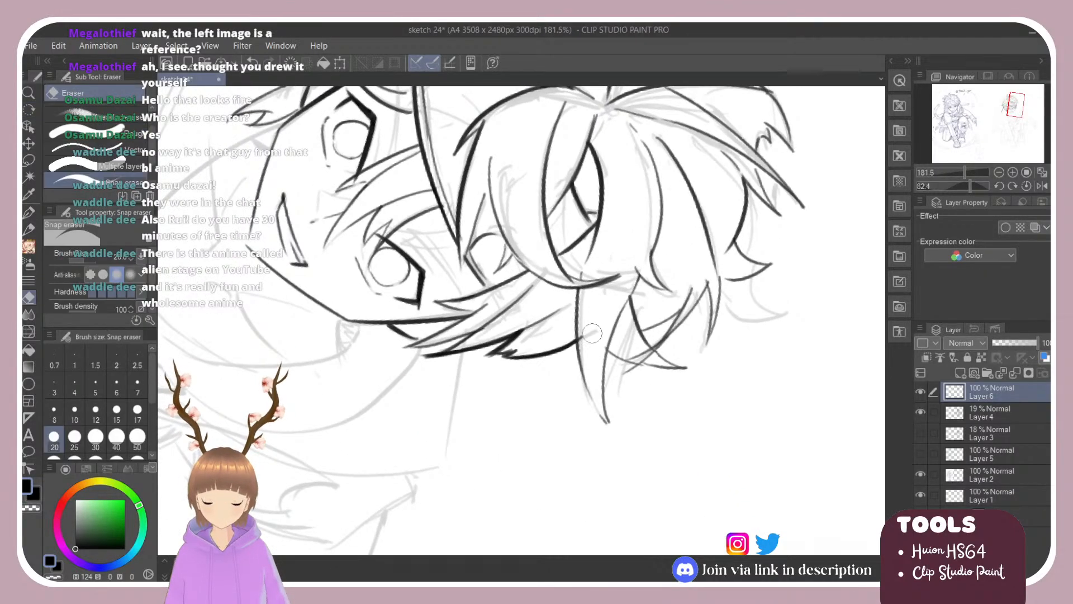
{"action": "key", "text": "b"}
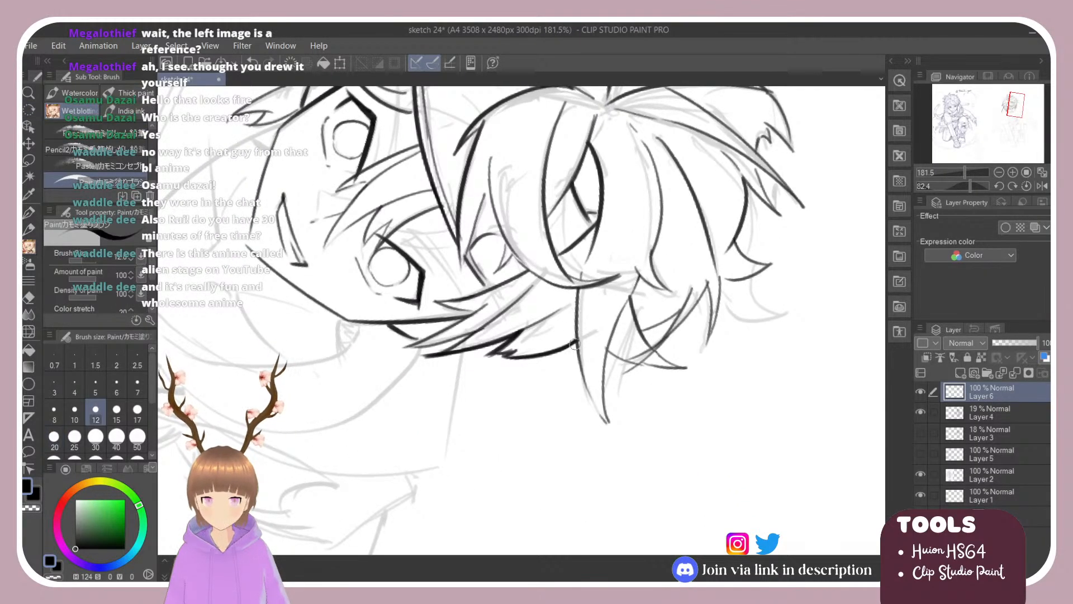
Thicken the lower and upper edges of the long side lock toward its pointed tip, redoing the strokes.
{"action": "left_click_drag", "start_coordinate": [579, 350], "coordinate": [608, 421]}
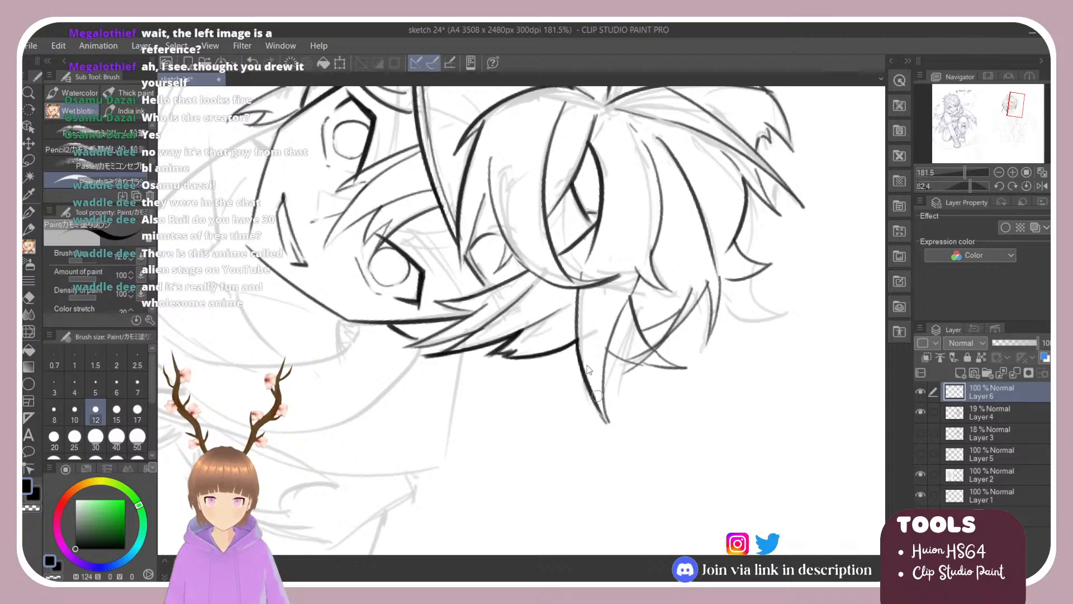
{"action": "key", "text": "ctrl+z"}
{"action": "left_click_drag", "start_coordinate": [577, 339], "coordinate": [609, 422]}
{"action": "key", "text": "shift+space"}
{"action": "mouse_move", "coordinate": [625, 386]}
{"action": "left_mouse_down"}
{"action": "mouse_move", "coordinate": [650, 237]}
{"action": "mouse_move", "coordinate": [663, 321]}
{"action": "mouse_move", "coordinate": [605, 421]}
{"action": "left_mouse_up"}
{"action": "key", "text": "ctrl+z"}
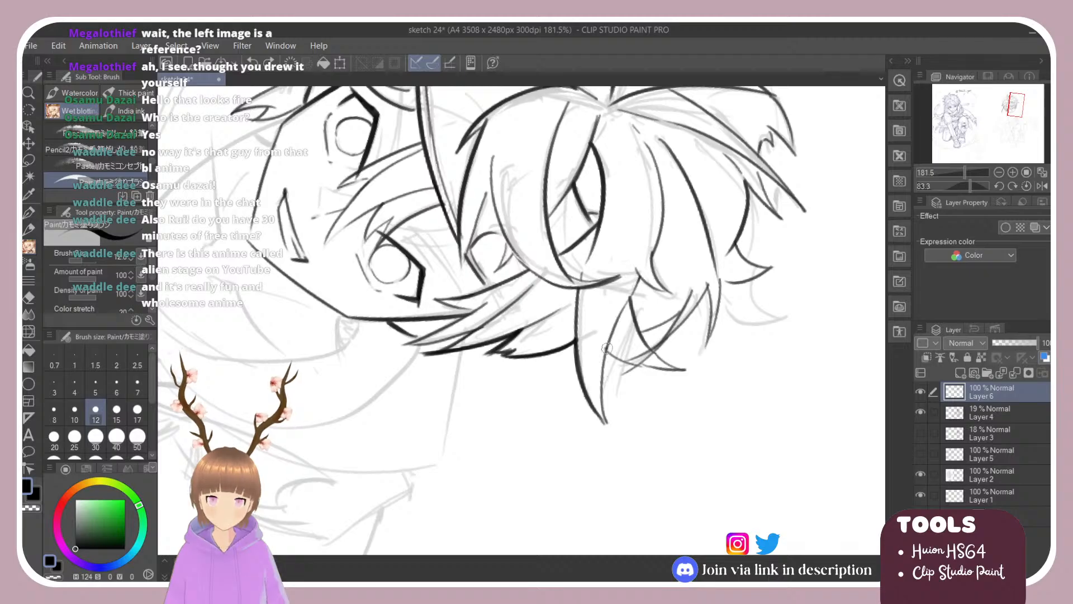
{"action": "left_click_drag", "start_coordinate": [603, 349], "coordinate": [607, 422]}
Ink a small pointed tuft on the outer hair edge just below the long side lock and clean up its base.
{"action": "key", "text": "shift+space"}
{"action": "mouse_move", "coordinate": [634, 319]}
{"action": "left_mouse_down"}
{"action": "mouse_move", "coordinate": [654, 205]}
{"action": "mouse_move", "coordinate": [517, 175]}
{"action": "left_mouse_up"}
{"action": "key", "text": "shift+space"}
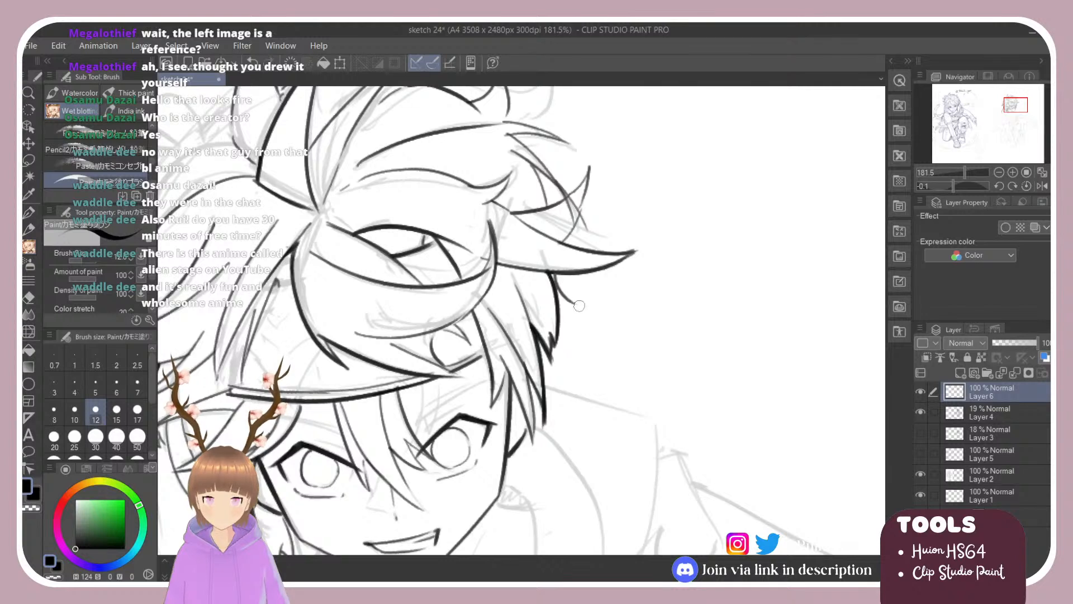
{"action": "key", "text": "e"}
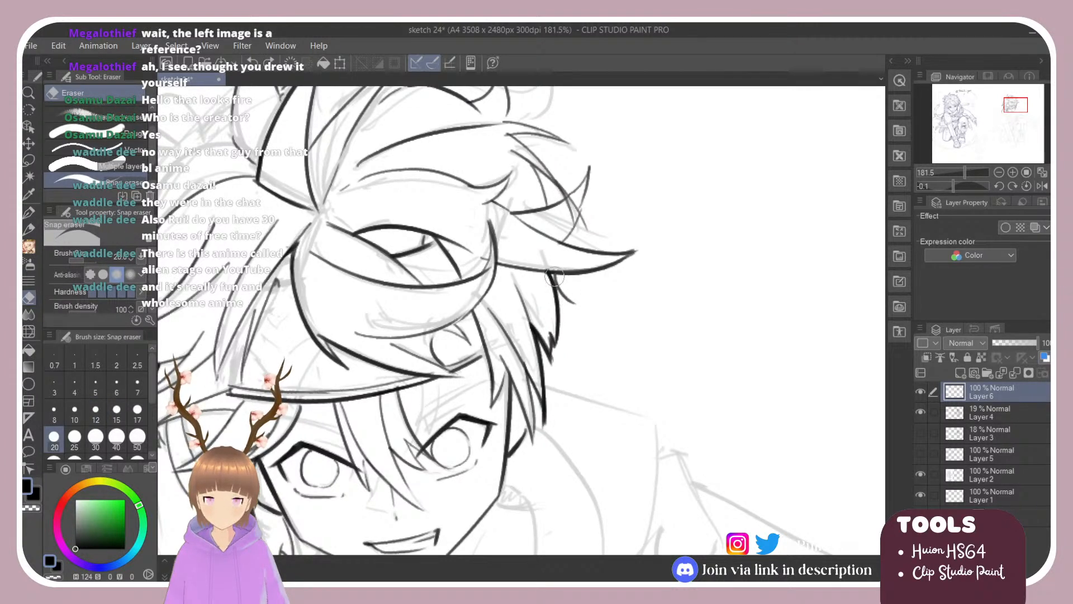
{"action": "mouse_move", "coordinate": [551, 278]}
{"action": "left_mouse_down"}
{"action": "mouse_move", "coordinate": [557, 310]}
{"action": "mouse_move", "coordinate": [576, 304]}
{"action": "mouse_move", "coordinate": [557, 281]}
{"action": "left_mouse_up"}
{"action": "key", "text": "b"}
{"action": "key", "text": "ctrl+z"}
{"action": "key", "text": "ctrl+z"}
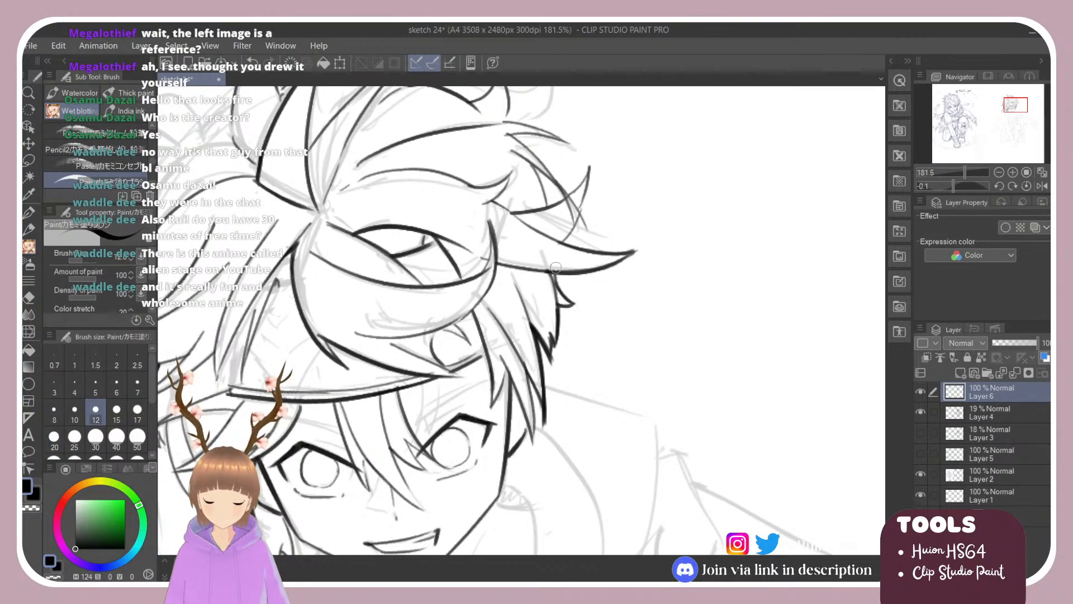
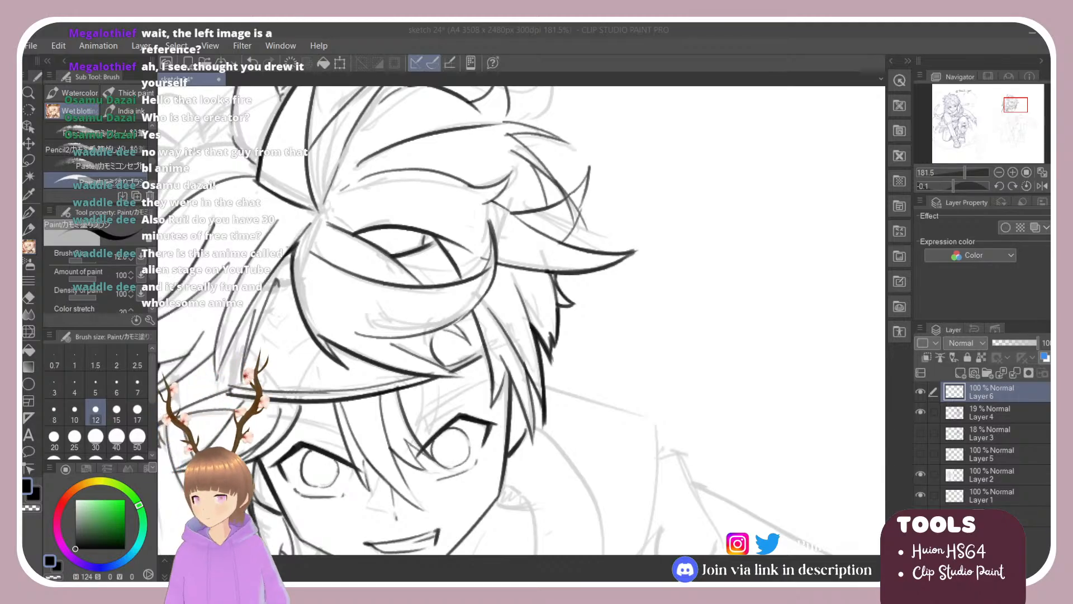
Darken the small upturned lock above the long side lock and tidy the crossing strand lines beside it.
{"action": "scroll", "coordinate": [522, 321], "scroll_direction": "down", "scroll_amount": 2}
{"action": "scroll", "coordinate": [521, 320], "scroll_direction": "up", "scroll_amount": 1}
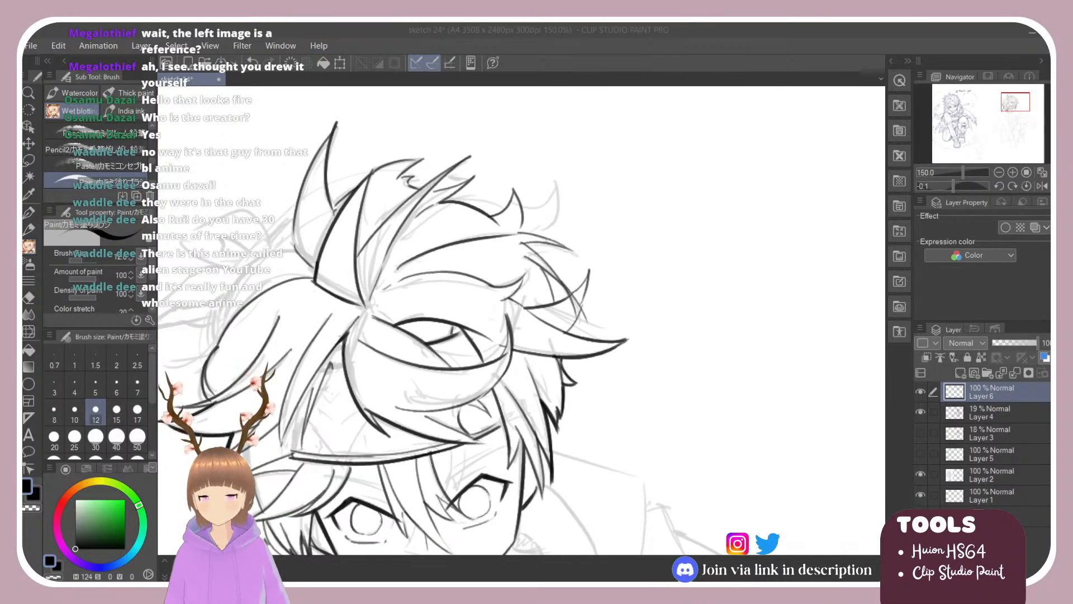
{"action": "left_click", "coordinate": [587, 285]}
{"action": "key", "text": "ctrl+z"}
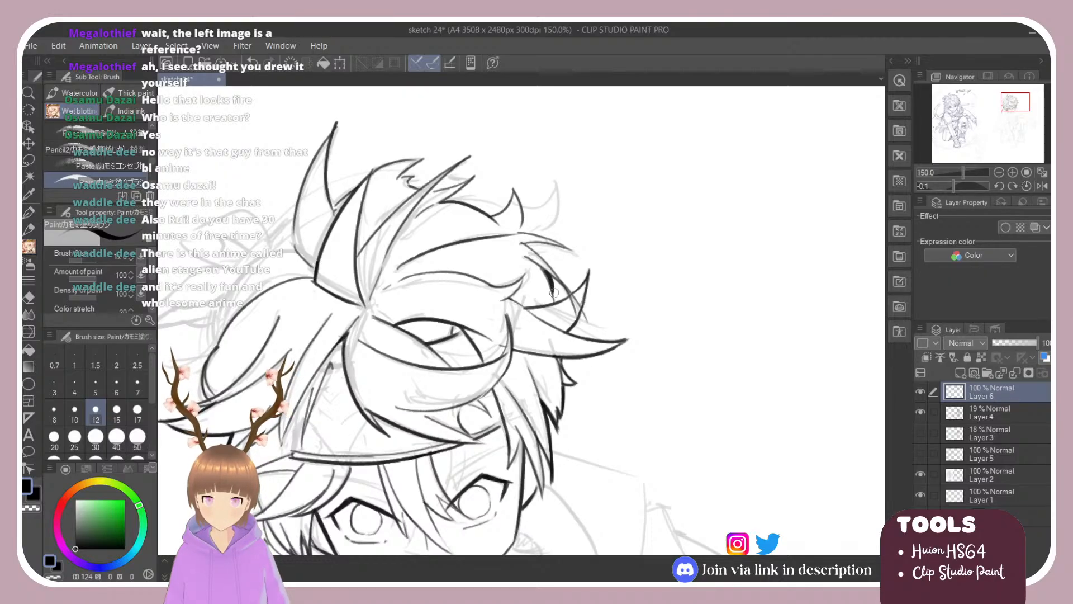
{"action": "key", "text": "e"}
{"action": "key", "text": "b"}
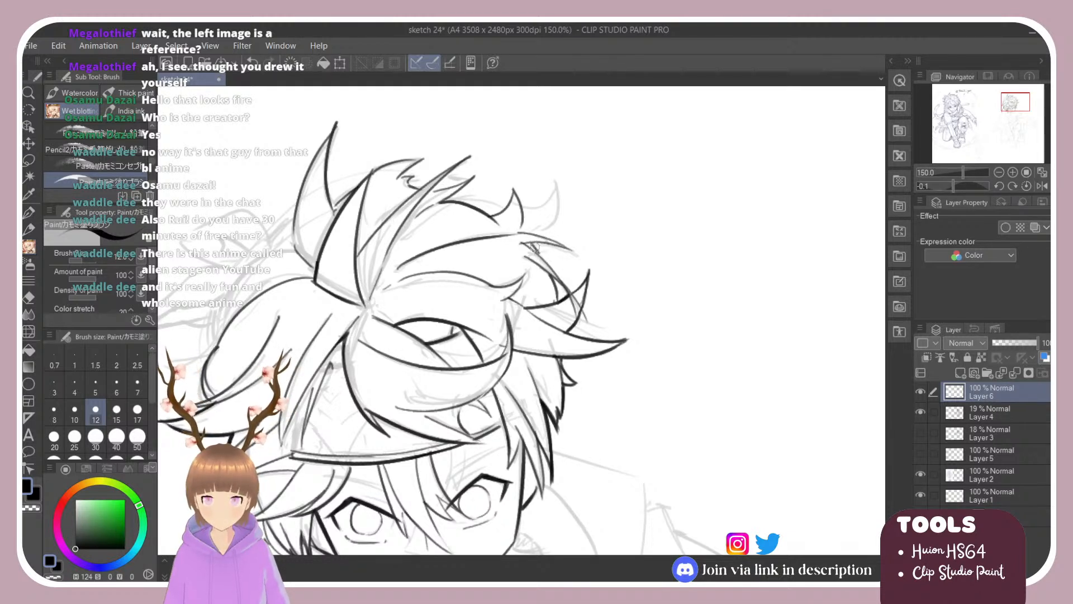
Ink the underside of the curved strand above the upturned lock, redoing the stroke and erasing stray marks.
{"action": "key", "text": "shift+space"}
{"action": "mouse_move", "coordinate": [572, 224]}
{"action": "left_mouse_down"}
{"action": "mouse_move", "coordinate": [515, 168]}
{"action": "mouse_move", "coordinate": [347, 206]}
{"action": "mouse_move", "coordinate": [345, 217]}
{"action": "left_mouse_up"}
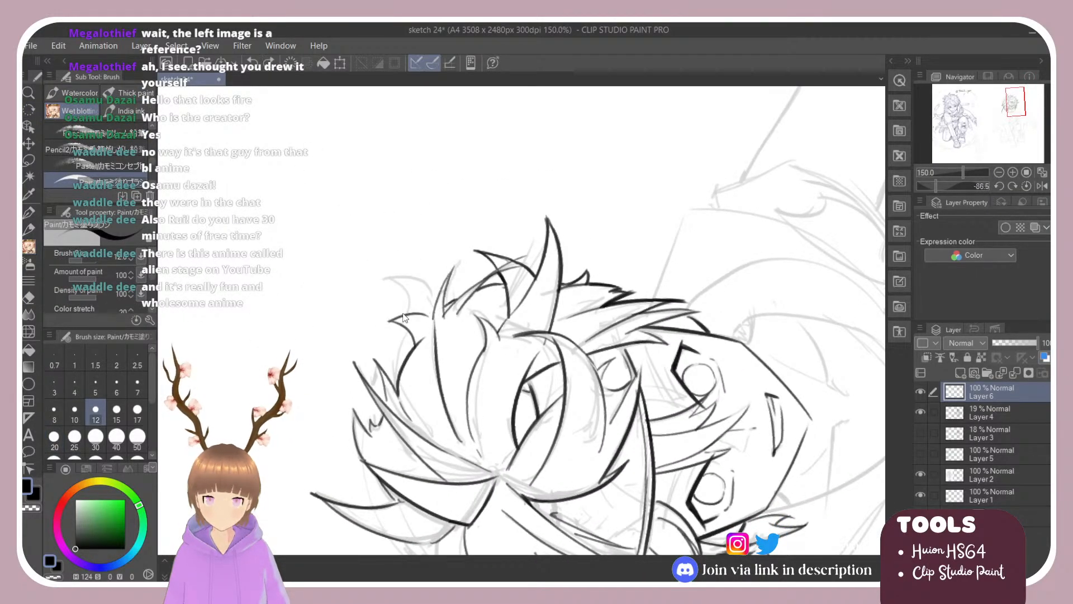
{"action": "mouse_move", "coordinate": [391, 320]}
{"action": "left_mouse_down"}
{"action": "mouse_move", "coordinate": [439, 320]}
{"action": "mouse_move", "coordinate": [414, 337]}
{"action": "mouse_move", "coordinate": [588, 217]}
{"action": "mouse_move", "coordinate": [576, 210]}
{"action": "left_mouse_up"}
{"action": "key", "text": "ctrl+z"}
{"action": "key", "text": "shift+space"}
{"action": "key", "text": "e"}
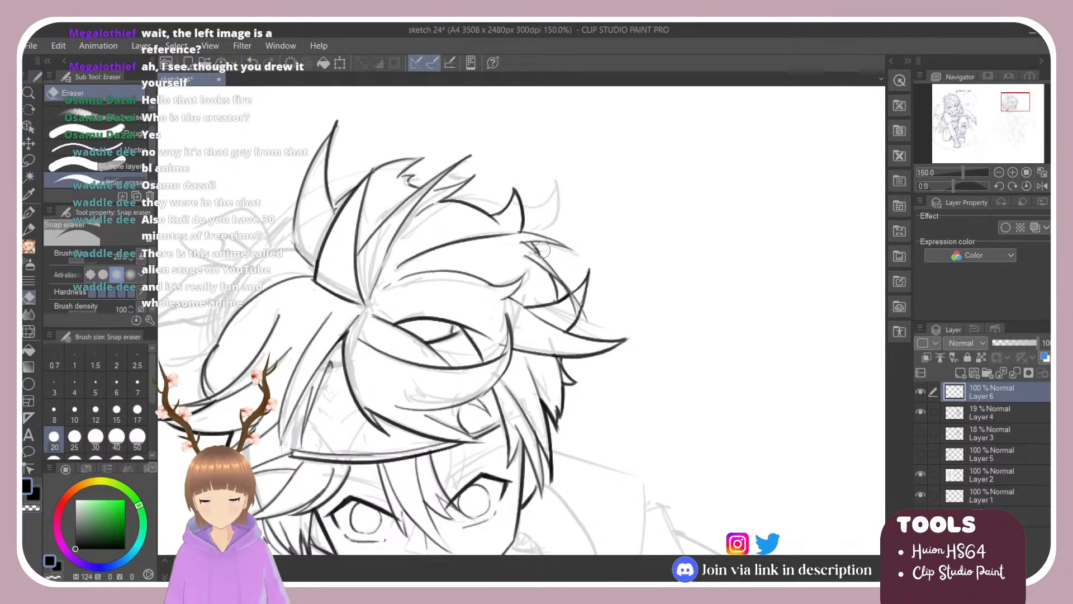
{"action": "key", "text": "b"}
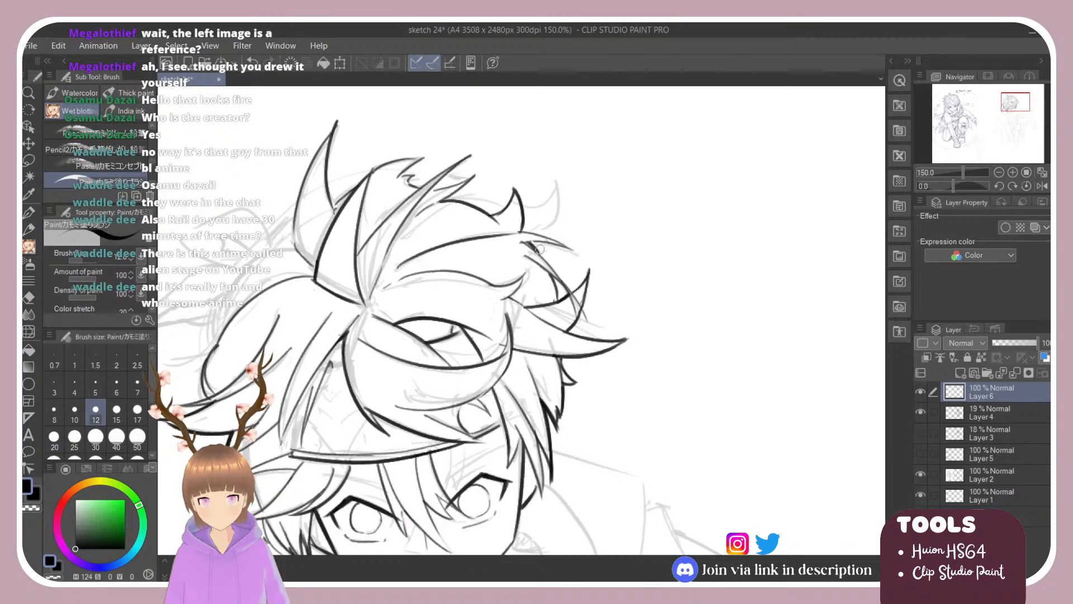
{"action": "left_click_drag", "start_coordinate": [537, 252], "coordinate": [566, 291]}
{"action": "key", "text": "ctrl+z"}
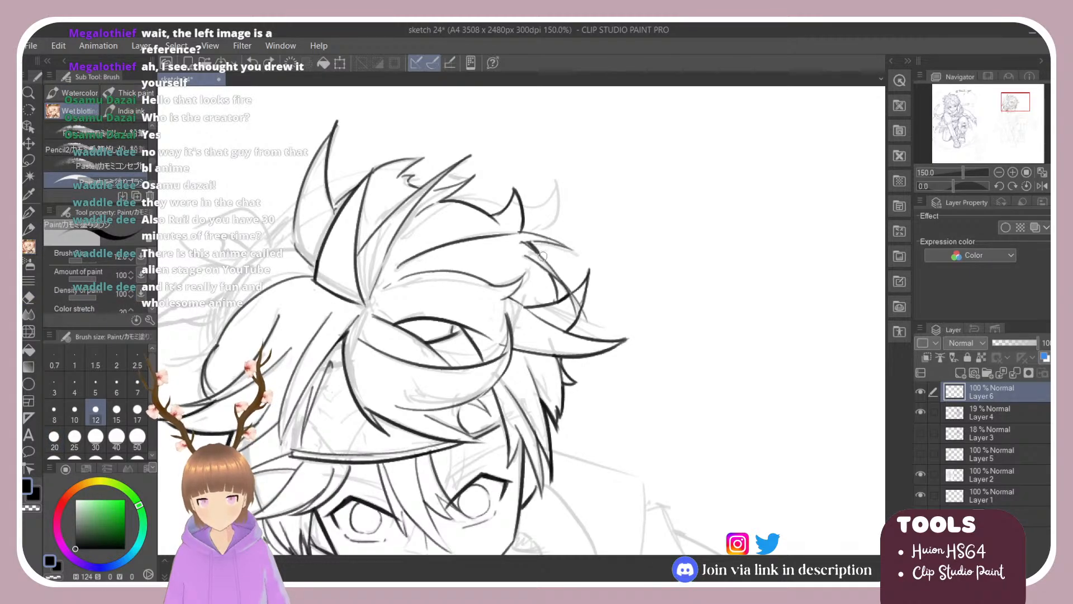
{"action": "left_click_drag", "start_coordinate": [536, 250], "coordinate": [572, 297]}
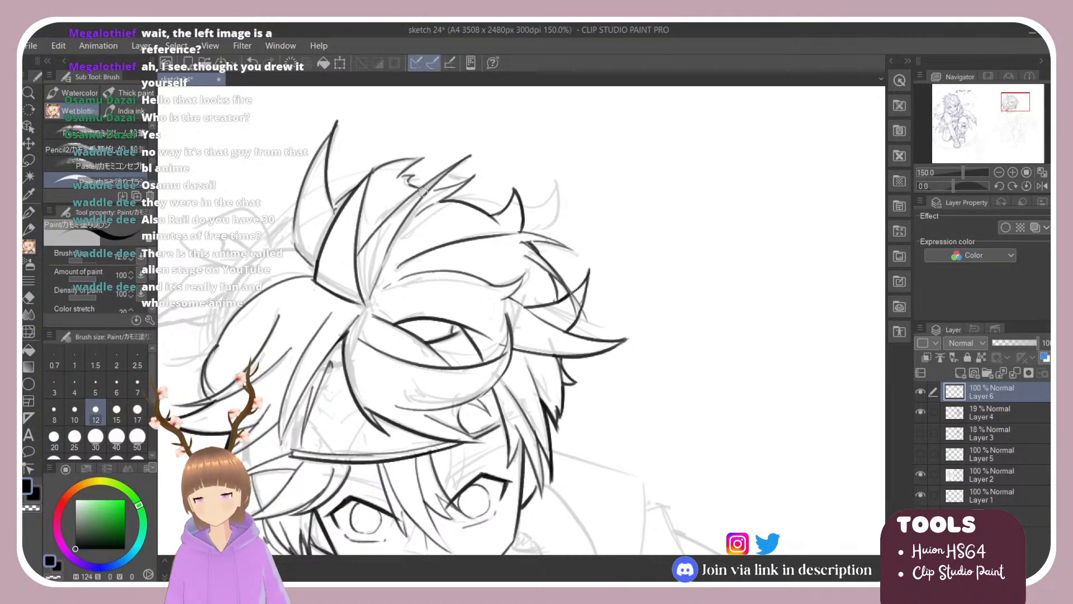
Thicken the outer edge of the tall outermost crown spike and the neighbouring spike's edge, redoing the strokes.
{"action": "key", "text": "r"}
{"action": "left_click_drag", "start_coordinate": [420, 177], "coordinate": [327, 208]}
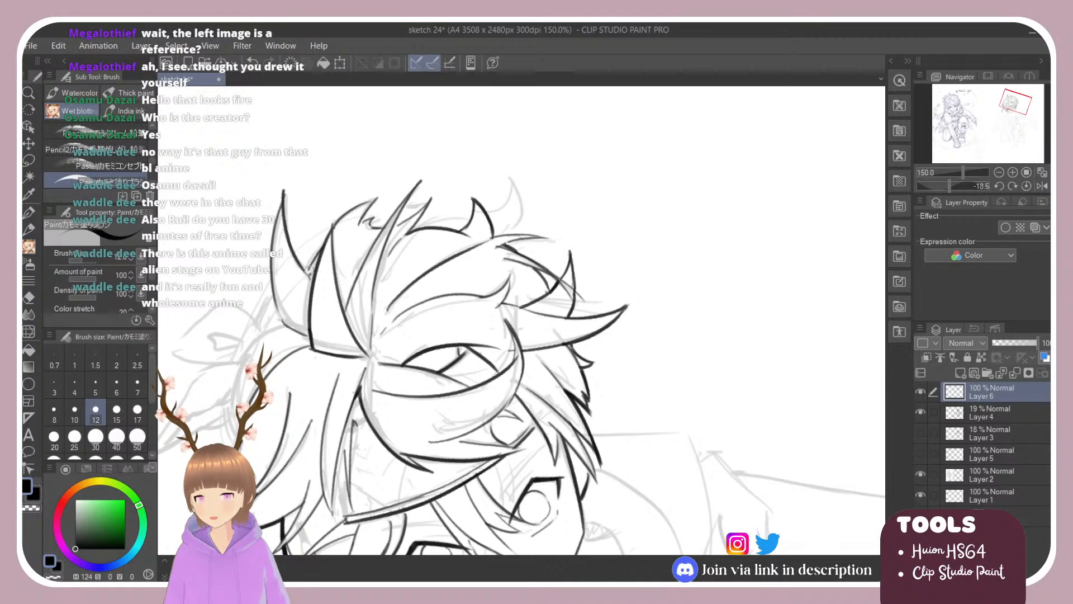
{"action": "left_click_drag", "start_coordinate": [310, 272], "coordinate": [342, 229]}
{"action": "key", "text": "ctrl+z"}
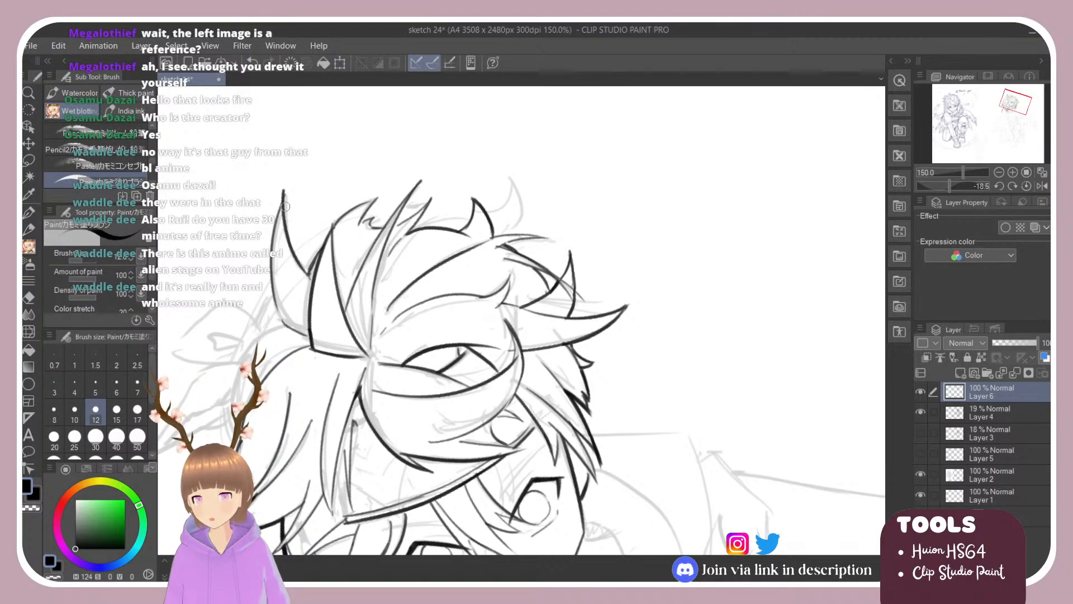
{"action": "left_click_drag", "start_coordinate": [283, 195], "coordinate": [274, 294]}
{"action": "key", "text": "ctrl+z"}
{"action": "left_click_drag", "start_coordinate": [282, 195], "coordinate": [278, 295]}
{"action": "key", "text": "ctrl+z"}
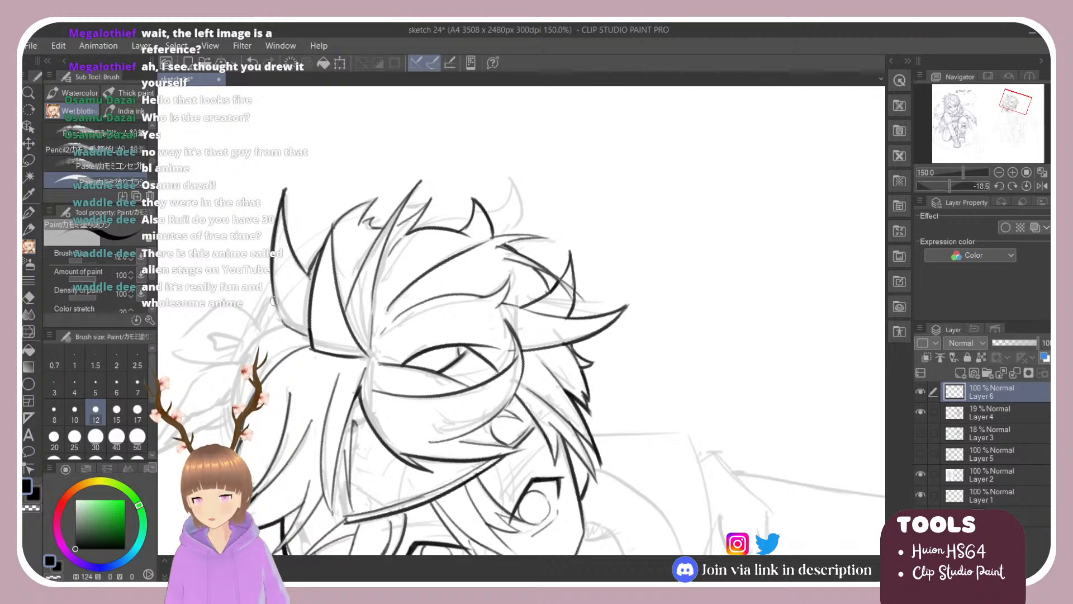
Darken the jagged tuft between the crown spikes and the edge of the pointed strand next to it.
{"action": "left_click_drag", "start_coordinate": [334, 226], "coordinate": [379, 200]}
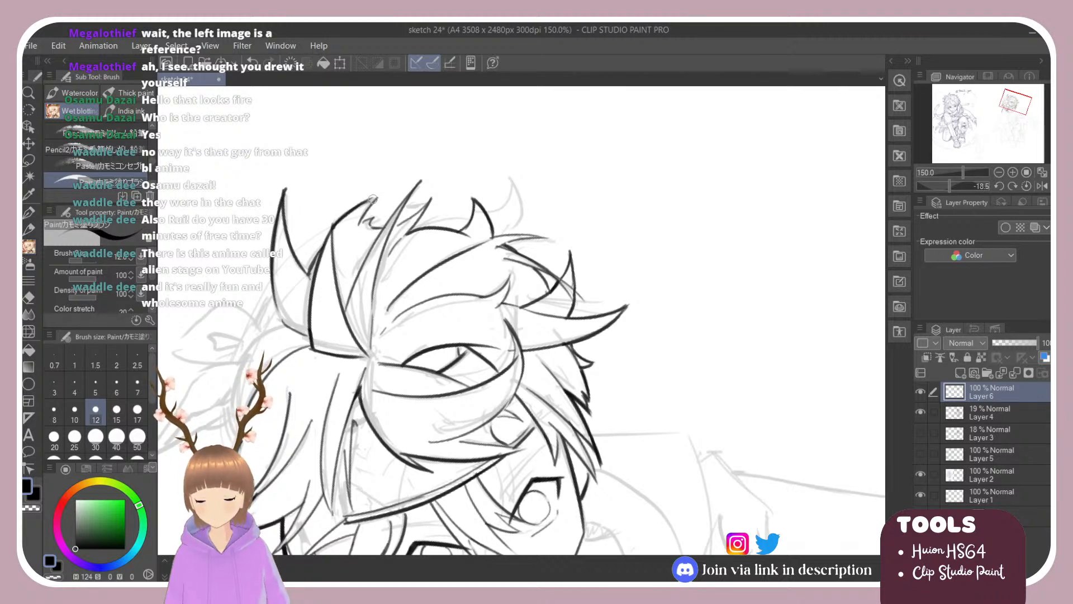
{"action": "key", "text": "ctrl+z"}
{"action": "mouse_move", "coordinate": [334, 227]}
{"action": "left_mouse_down"}
{"action": "mouse_move", "coordinate": [376, 199]}
{"action": "mouse_move", "coordinate": [360, 228]}
{"action": "mouse_move", "coordinate": [372, 218]}
{"action": "mouse_move", "coordinate": [420, 221]}
{"action": "mouse_move", "coordinate": [382, 227]}
{"action": "left_mouse_up"}
{"action": "key", "text": "ctrl+z"}
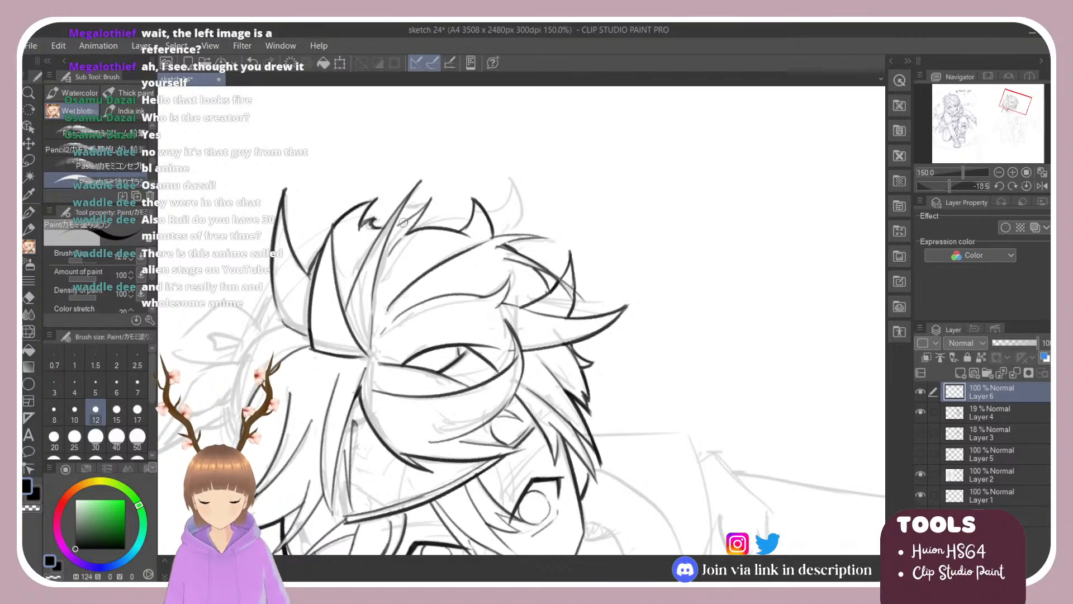
{"action": "left_click_drag", "start_coordinate": [431, 194], "coordinate": [412, 231]}
Ink the outer contour of the back hair curving down from the base of the outermost crown spike, redoing the stroke.
{"action": "scroll", "coordinate": [448, 229], "scroll_direction": "down", "scroll_amount": 2}
{"action": "scroll", "coordinate": [330, 377], "scroll_direction": "up", "scroll_amount": 2}
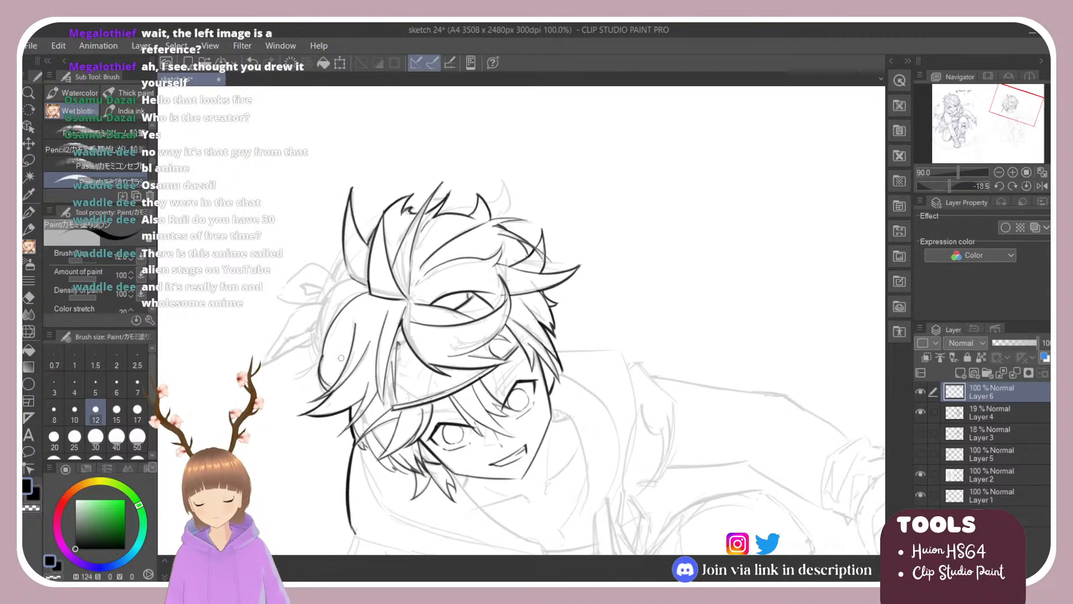
{"action": "scroll", "coordinate": [558, 239], "scroll_direction": "down", "scroll_amount": 1}
{"action": "scroll", "coordinate": [390, 335], "scroll_direction": "up", "scroll_amount": 1}
{"action": "key", "text": "shift+space"}
{"action": "mouse_move", "coordinate": [370, 212]}
{"action": "left_mouse_down"}
{"action": "mouse_move", "coordinate": [335, 259]}
{"action": "mouse_move", "coordinate": [341, 250]}
{"action": "left_mouse_up"}
{"action": "key", "text": "b"}
{"action": "left_click_drag", "start_coordinate": [412, 207], "coordinate": [374, 272]}
{"action": "key", "text": "ctrl+z"}
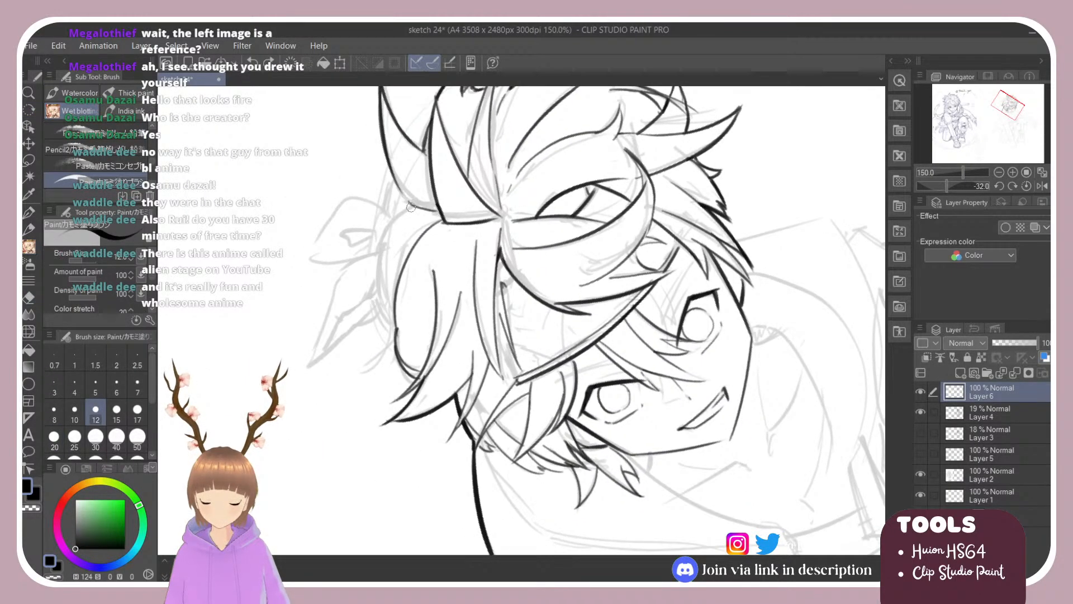
{"action": "mouse_move", "coordinate": [412, 207]}
{"action": "left_mouse_down"}
{"action": "mouse_move", "coordinate": [382, 235]}
{"action": "mouse_move", "coordinate": [385, 302]}
{"action": "left_mouse_up"}
{"action": "key", "text": "ctrl+z"}
{"action": "left_click_drag", "start_coordinate": [411, 208], "coordinate": [374, 304]}
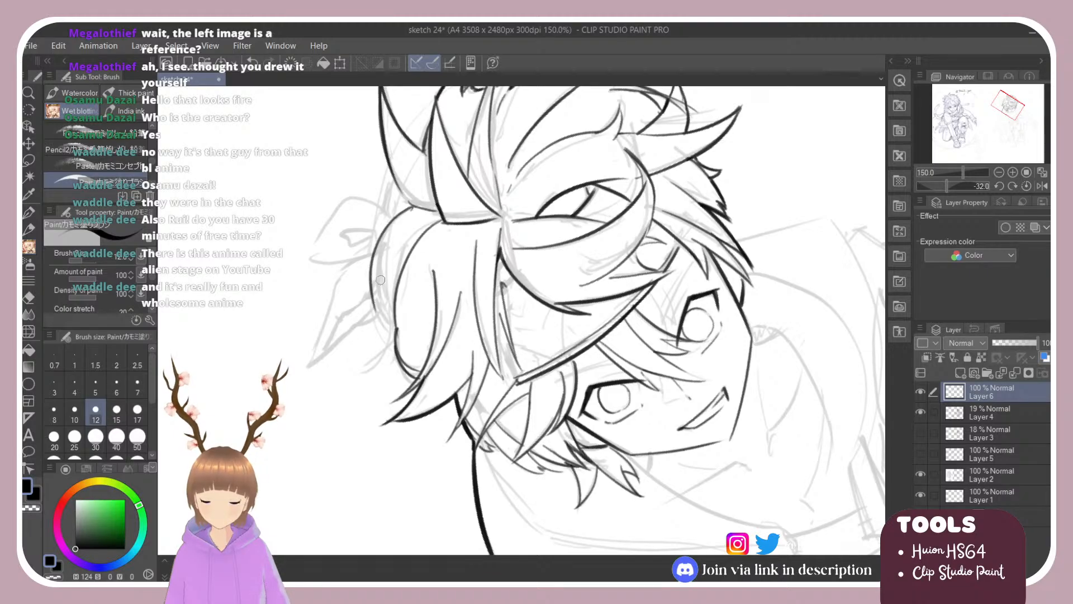
{"action": "key", "text": "ctrl+z"}
{"action": "mouse_move", "coordinate": [412, 204]}
{"action": "left_mouse_down"}
{"action": "mouse_move", "coordinate": [381, 315]}
{"action": "mouse_move", "coordinate": [385, 264]}
{"action": "mouse_move", "coordinate": [392, 326]}
{"action": "left_mouse_up"}
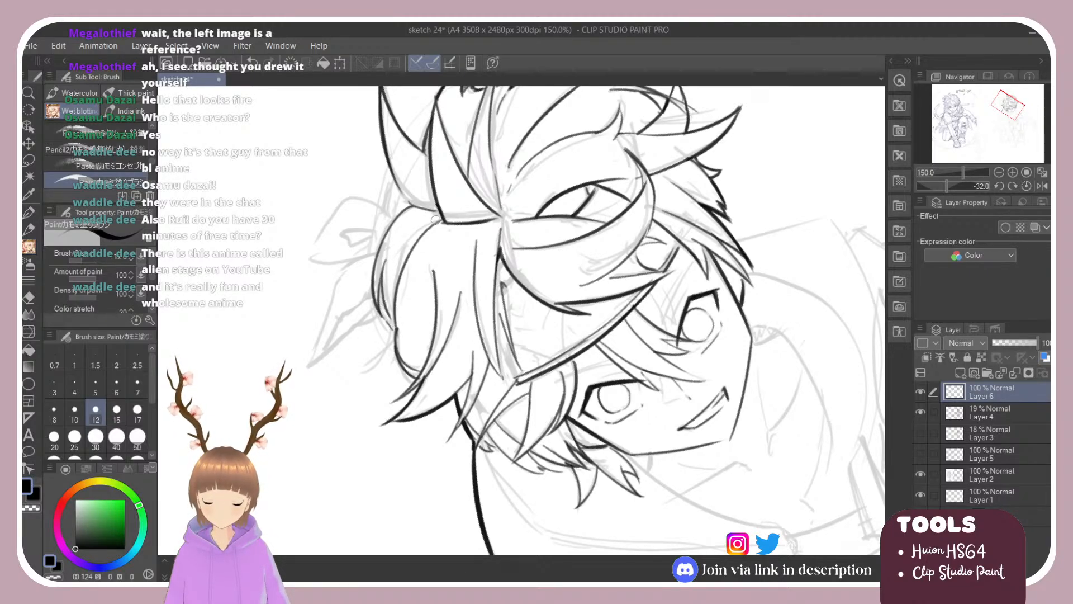
Ink the outer contour of the side hair curving down from the crown spike's base, redoing the stroke repeatedly.
{"action": "left_click_drag", "start_coordinate": [436, 220], "coordinate": [394, 281]}
{"action": "key", "text": "ctrl+z"}
{"action": "left_click_drag", "start_coordinate": [433, 221], "coordinate": [393, 279]}
{"action": "key", "text": "ctrl+z"}
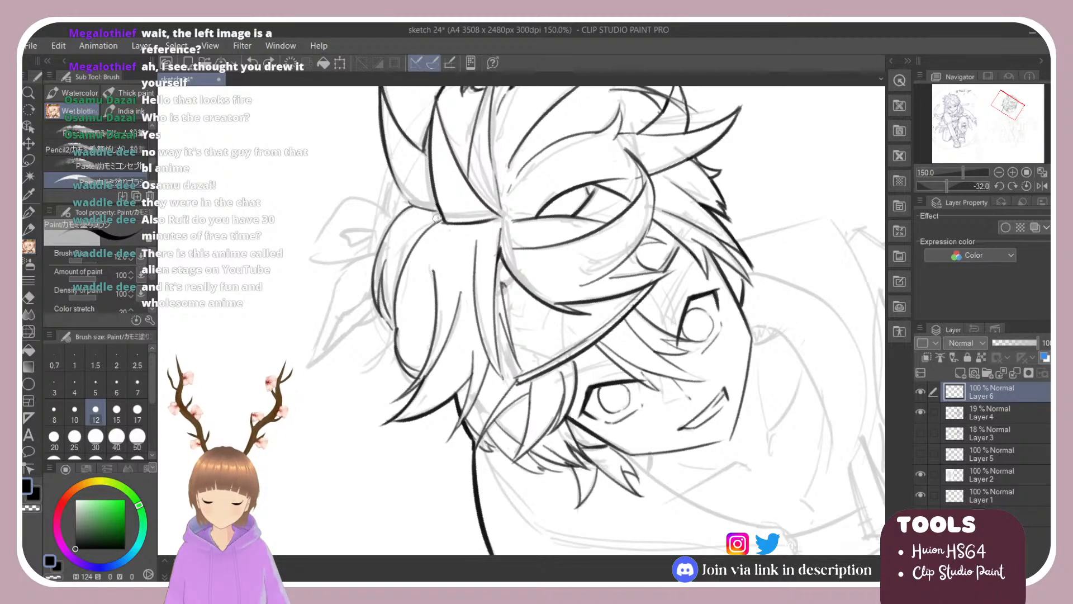
{"action": "left_click_drag", "start_coordinate": [435, 219], "coordinate": [393, 284]}
{"action": "key", "text": "ctrl+z"}
{"action": "mouse_move", "coordinate": [435, 219]}
{"action": "left_mouse_down"}
{"action": "mouse_move", "coordinate": [402, 248]}
{"action": "mouse_move", "coordinate": [385, 291]}
{"action": "left_mouse_up"}
{"action": "key", "text": "ctrl+z"}
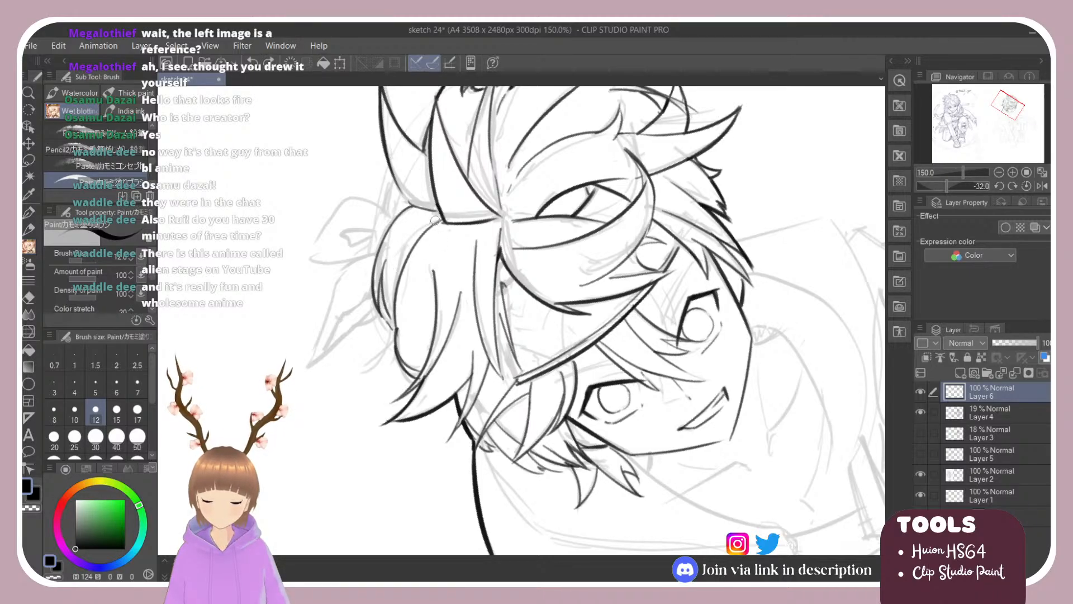
{"action": "mouse_move", "coordinate": [435, 220]}
{"action": "left_mouse_down"}
{"action": "mouse_move", "coordinate": [402, 250]}
{"action": "mouse_move", "coordinate": [396, 285]}
{"action": "left_mouse_up"}
{"action": "key", "text": "ctrl+z"}
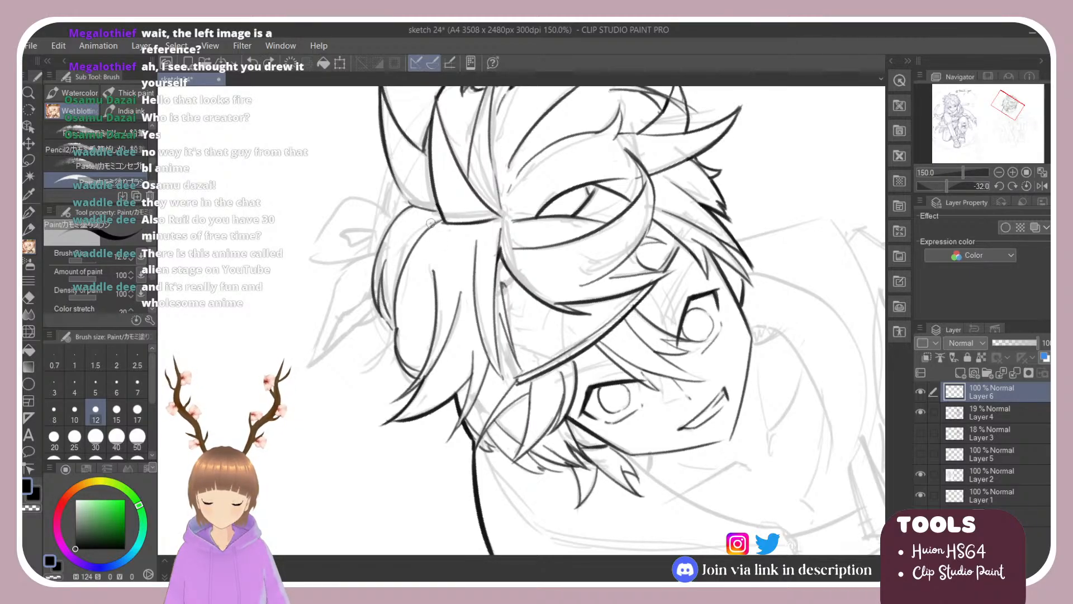
{"action": "left_click_drag", "start_coordinate": [430, 223], "coordinate": [397, 275]}
{"action": "key", "text": "r"}
{"action": "mouse_move", "coordinate": [391, 184]}
{"action": "left_mouse_down"}
{"action": "mouse_move", "coordinate": [385, 223]}
{"action": "mouse_move", "coordinate": [467, 141]}
{"action": "left_mouse_up"}
{"action": "key", "text": "ctrl+z"}
{"action": "key", "text": "b"}
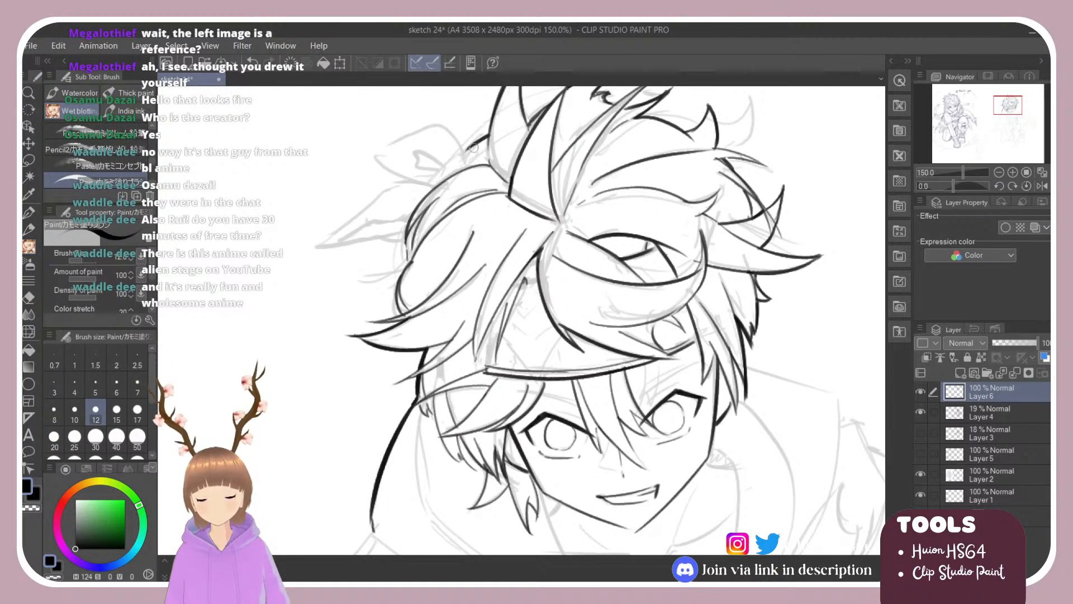
Ink the upper pointed loop of the headband's knot with its inner fold lines, redoing strokes over the sketch.
{"action": "mouse_move", "coordinate": [369, 152]}
{"action": "left_mouse_down"}
{"action": "mouse_move", "coordinate": [438, 123]}
{"action": "mouse_move", "coordinate": [463, 153]}
{"action": "left_mouse_up"}
{"action": "left_click_drag", "start_coordinate": [370, 156], "coordinate": [429, 180]}
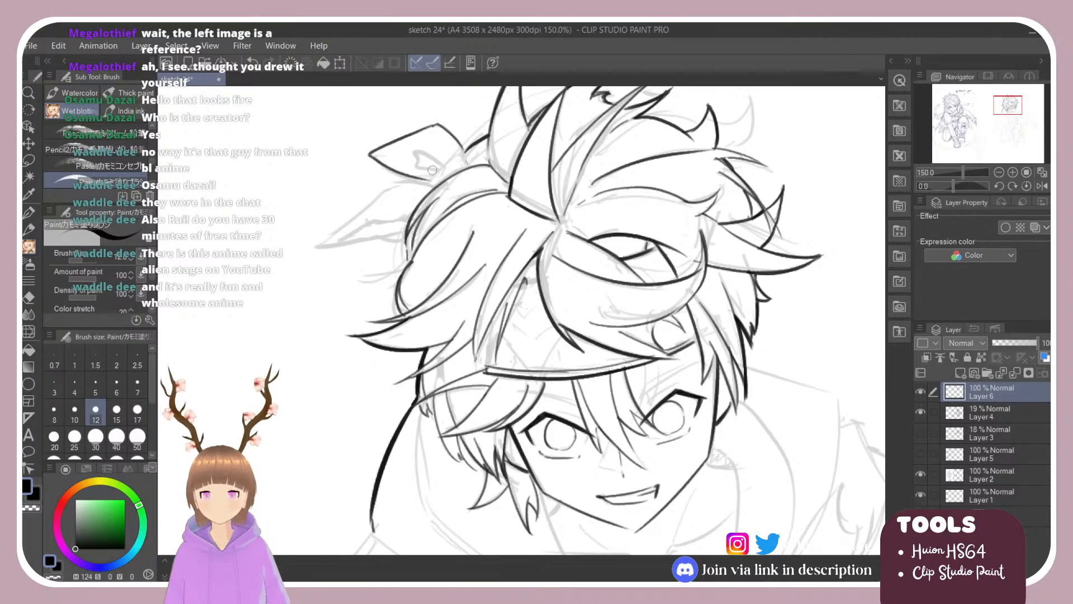
{"action": "key", "text": "ctrl+z"}
{"action": "mouse_move", "coordinate": [370, 156]}
{"action": "left_mouse_down"}
{"action": "mouse_move", "coordinate": [427, 189]}
{"action": "mouse_move", "coordinate": [414, 149]}
{"action": "mouse_move", "coordinate": [438, 142]}
{"action": "mouse_move", "coordinate": [452, 172]}
{"action": "mouse_move", "coordinate": [430, 150]}
{"action": "left_mouse_up"}
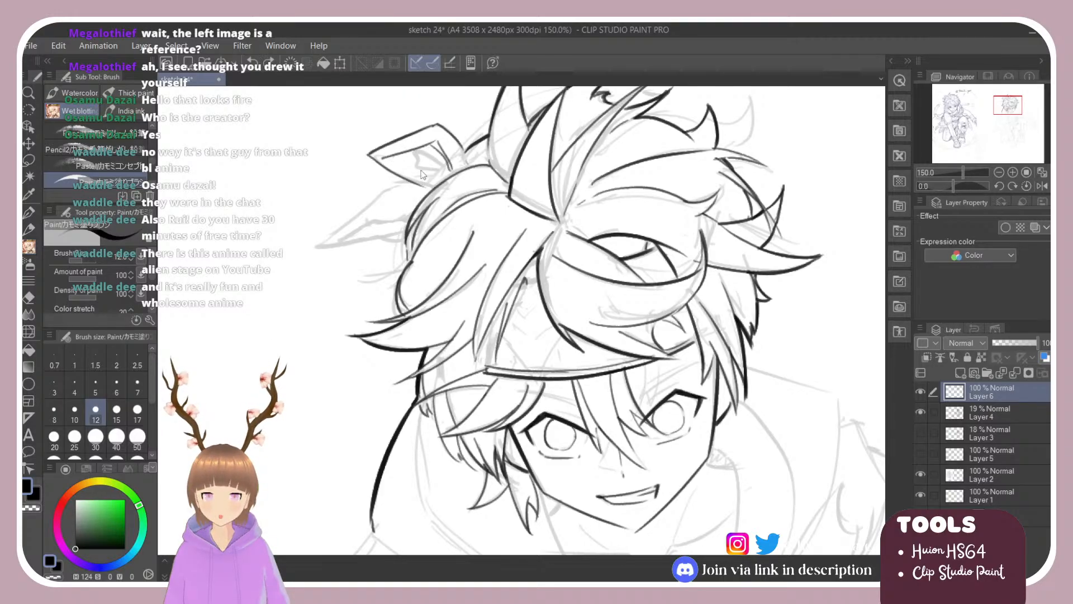
{"action": "mouse_move", "coordinate": [404, 155]}
{"action": "left_mouse_down"}
{"action": "mouse_move", "coordinate": [399, 163]}
{"action": "mouse_move", "coordinate": [420, 171]}
{"action": "mouse_move", "coordinate": [380, 194]}
{"action": "left_mouse_up"}
{"action": "key", "text": "ctrl+s"}
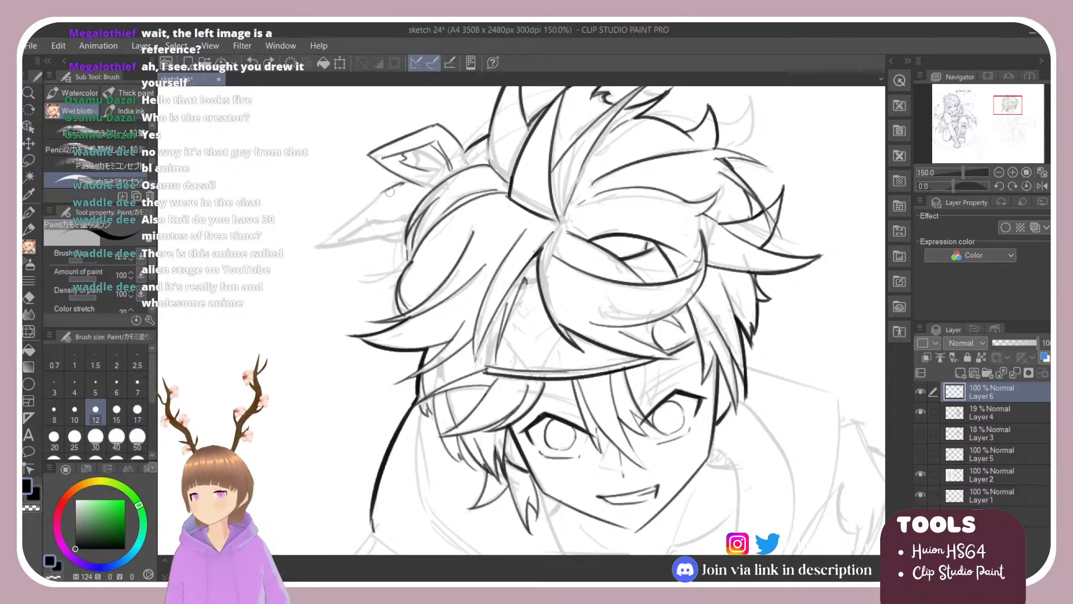
{"action": "key", "text": "ctrl+z"}
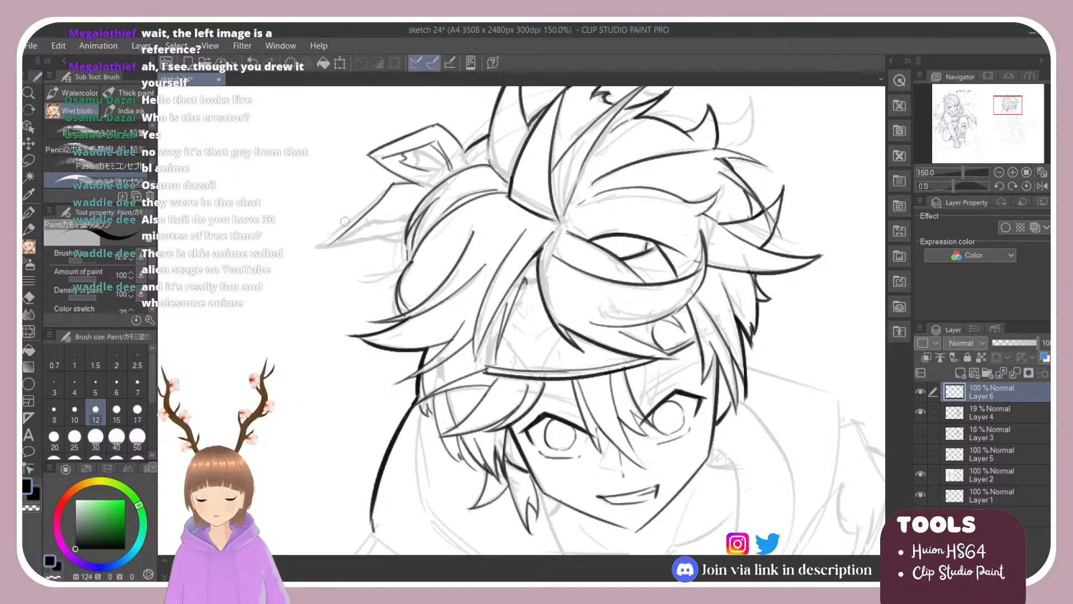
Ink the outer edge of the knot's lower pointed tail down to its tip and back toward the hair, redoing the stroke.
{"action": "left_click_drag", "start_coordinate": [396, 183], "coordinate": [441, 182]}
{"action": "key", "text": "ctrl+z"}
{"action": "key", "text": "e"}
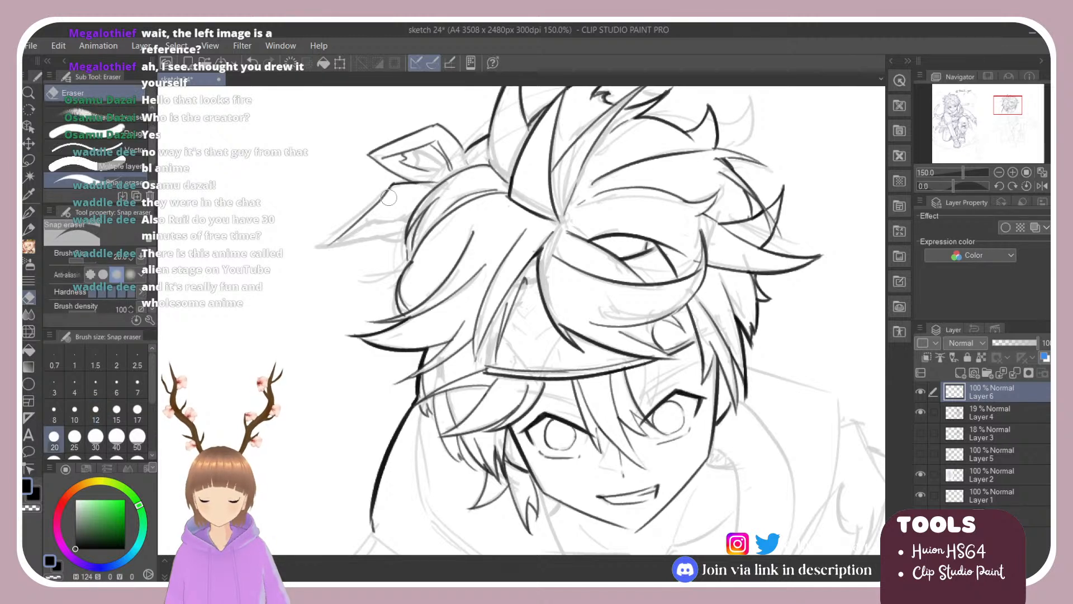
{"action": "key", "text": "b"}
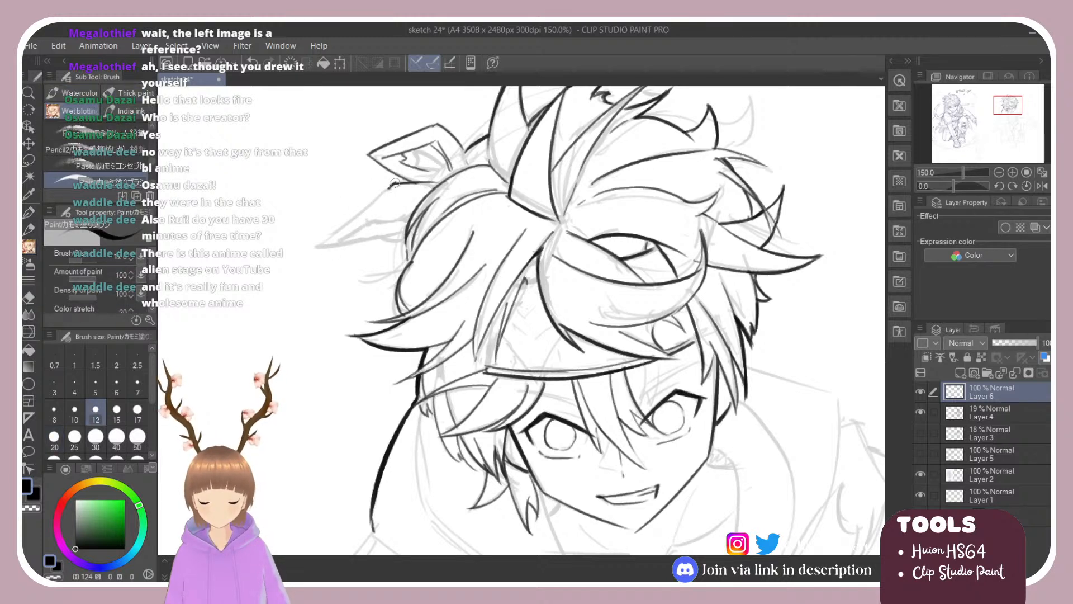
{"action": "left_click_drag", "start_coordinate": [394, 184], "coordinate": [321, 250]}
{"action": "key", "text": "ctrl+z"}
{"action": "left_click_drag", "start_coordinate": [391, 187], "coordinate": [326, 236]}
{"action": "key", "text": "ctrl+z"}
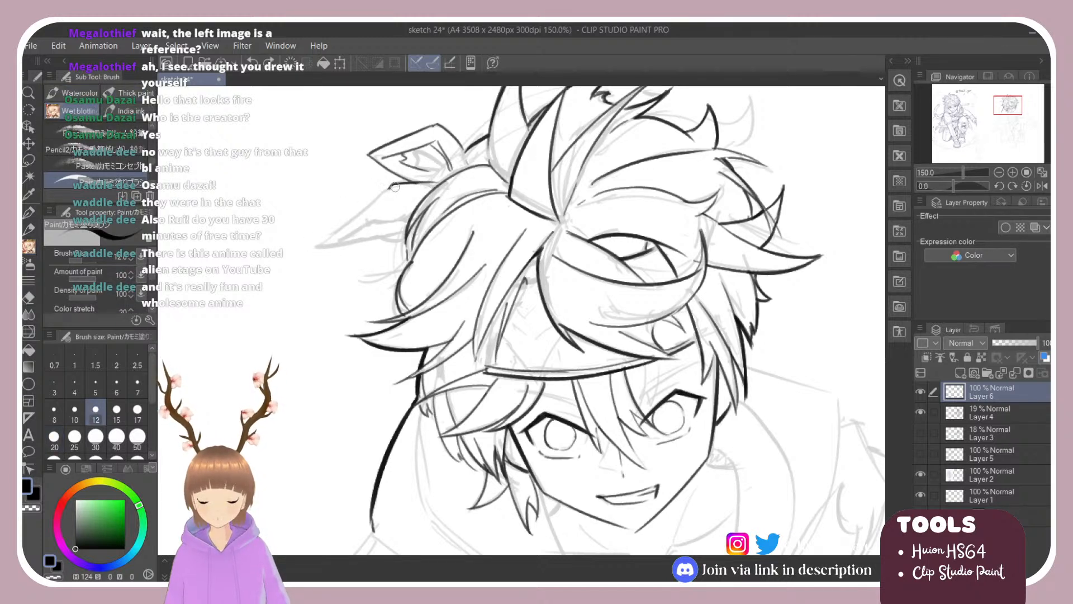
{"action": "key", "text": "e"}
{"action": "key", "text": "b"}
{"action": "mouse_move", "coordinate": [393, 186]}
{"action": "left_mouse_down"}
{"action": "mouse_move", "coordinate": [321, 248]}
{"action": "mouse_move", "coordinate": [407, 222]}
{"action": "left_mouse_up"}
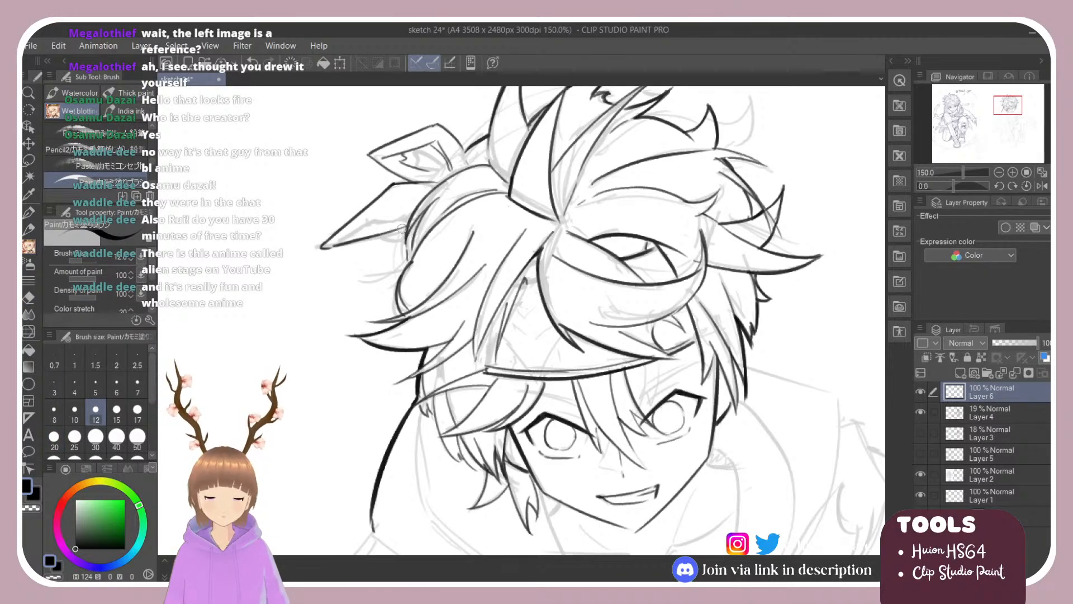
Refine the underside of the knot's lower tail and ink the fold inside it, redoing the strokes.
{"action": "key", "text": "ctrl+z"}
{"action": "mouse_move", "coordinate": [331, 251]}
{"action": "left_mouse_down"}
{"action": "mouse_move", "coordinate": [391, 238]}
{"action": "mouse_move", "coordinate": [350, 240]}
{"action": "mouse_move", "coordinate": [414, 214]}
{"action": "mouse_move", "coordinate": [361, 222]}
{"action": "mouse_move", "coordinate": [404, 218]}
{"action": "mouse_move", "coordinate": [341, 246]}
{"action": "mouse_move", "coordinate": [365, 228]}
{"action": "mouse_move", "coordinate": [408, 229]}
{"action": "left_mouse_up"}
{"action": "key", "text": "ctrl+z"}
{"action": "key", "text": "ctrl+z"}
{"action": "key", "text": "ctrl+z"}
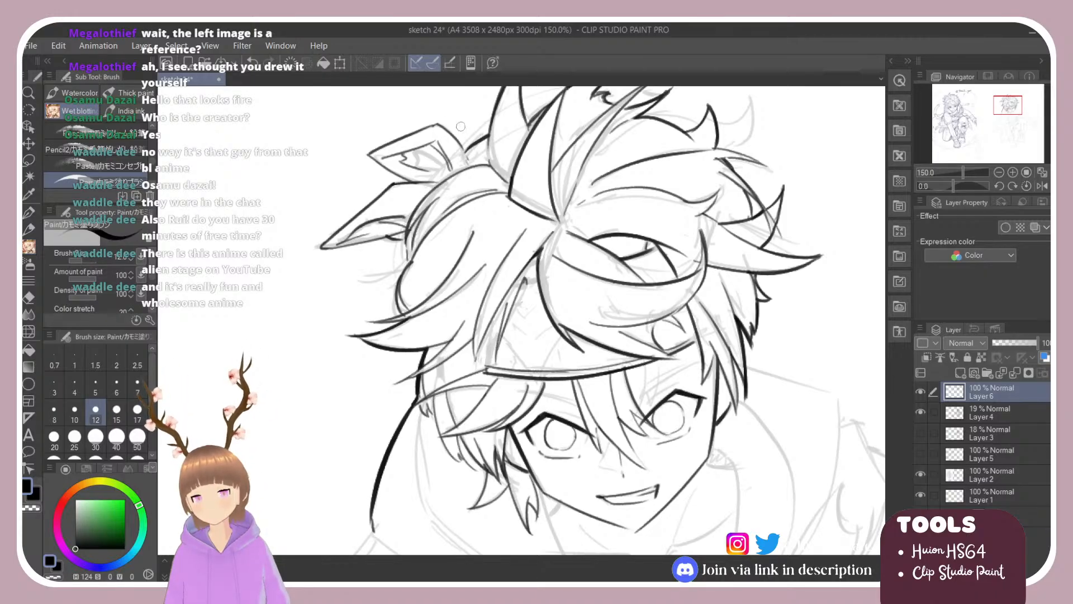
Thicken the outer edges of the knot's upper loop and lower tail, redoing the strokes.
{"action": "mouse_move", "coordinate": [439, 124]}
{"action": "left_mouse_down"}
{"action": "mouse_move", "coordinate": [468, 160]}
{"action": "mouse_move", "coordinate": [321, 169]}
{"action": "mouse_move", "coordinate": [313, 263]}
{"action": "left_mouse_up"}
{"action": "key", "text": "ctrl+z"}
{"action": "key", "text": "ctrl+z"}
{"action": "left_click_drag", "start_coordinate": [344, 204], "coordinate": [303, 266]}
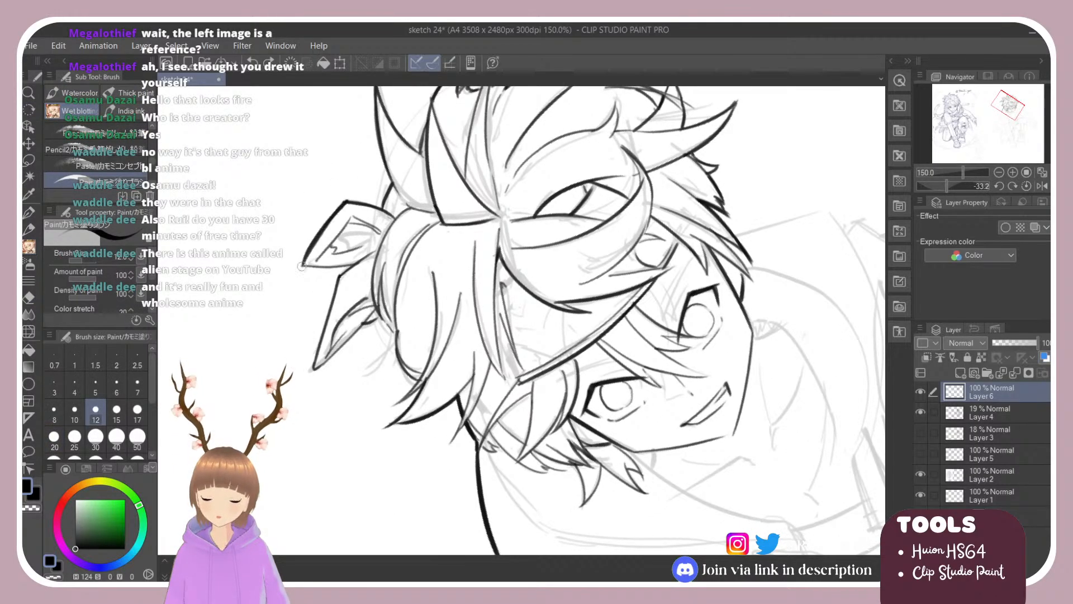
{"action": "key", "text": "ctrl+z"}
{"action": "mouse_move", "coordinate": [338, 207]}
{"action": "left_mouse_down"}
{"action": "mouse_move", "coordinate": [303, 266]}
{"action": "mouse_move", "coordinate": [353, 263]}
{"action": "mouse_move", "coordinate": [335, 263]}
{"action": "mouse_move", "coordinate": [351, 263]}
{"action": "mouse_move", "coordinate": [323, 357]}
{"action": "left_mouse_up"}
{"action": "key", "text": "ctrl+z"}
{"action": "key", "text": "ctrl+z"}
{"action": "key", "text": "ctrl+z"}
Rework the fold and lower edge of the knot's lower tail near its tip, redoing the strokes.
{"action": "mouse_move", "coordinate": [339, 277]}
{"action": "left_mouse_down"}
{"action": "mouse_move", "coordinate": [314, 367]}
{"action": "mouse_move", "coordinate": [366, 311]}
{"action": "left_mouse_up"}
{"action": "key", "text": "ctrl+z"}
{"action": "key", "text": "ctrl+z"}
{"action": "left_click_drag", "start_coordinate": [325, 363], "coordinate": [370, 312]}
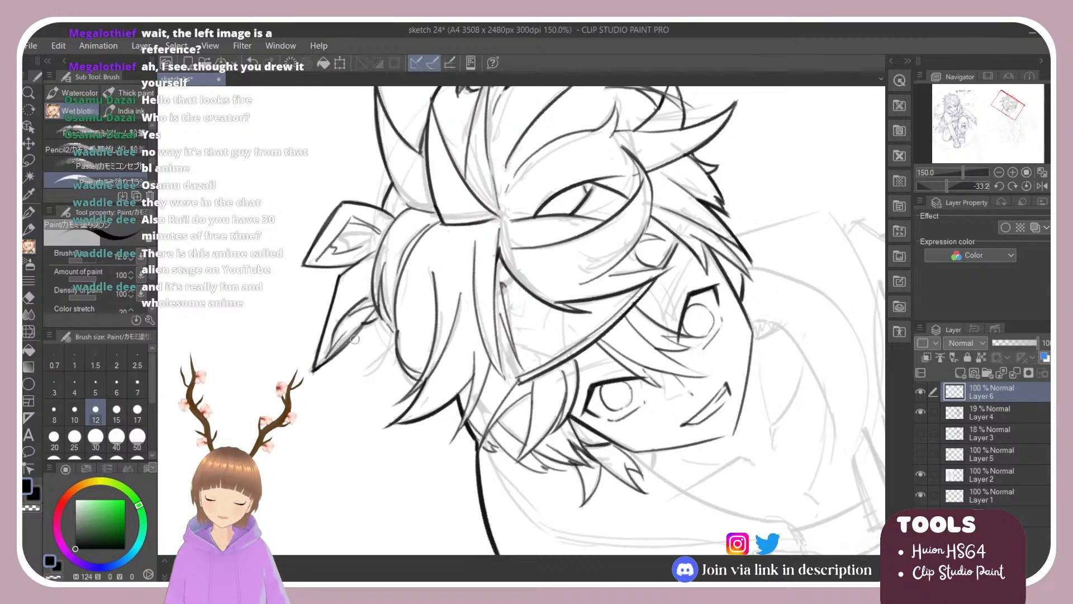
{"action": "key", "text": "ctrl+z"}
{"action": "left_click_drag", "start_coordinate": [327, 361], "coordinate": [364, 326]}
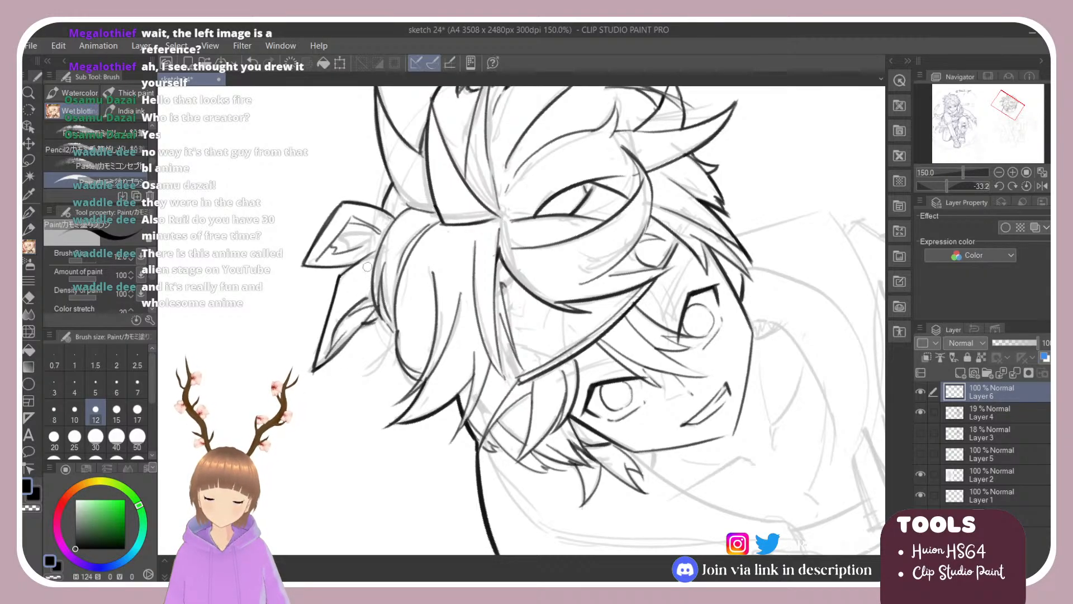
Add a short fold line in the lower tail near the knot, redo it, and return the canvas to upright.
{"action": "left_click_drag", "start_coordinate": [376, 253], "coordinate": [347, 303]}
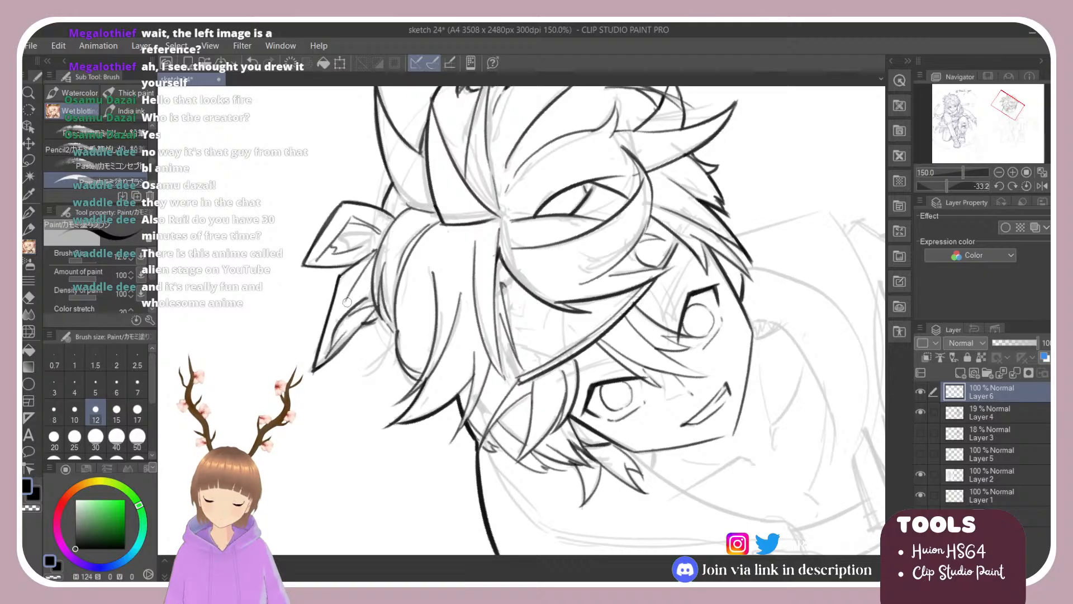
{"action": "key", "text": "ctrl+z"}
{"action": "left_click_drag", "start_coordinate": [374, 261], "coordinate": [352, 294]}
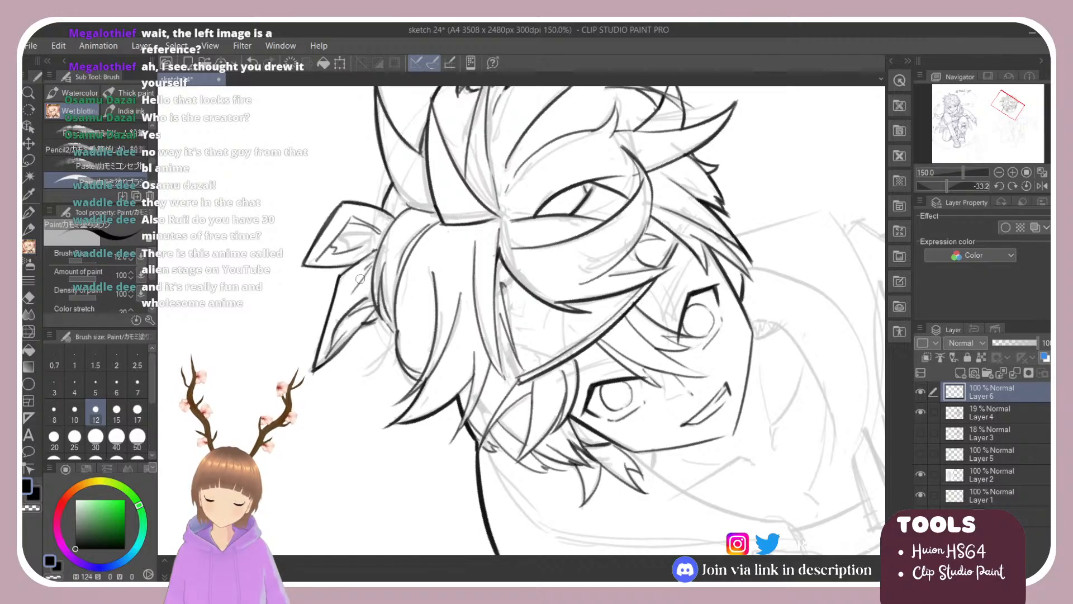
{"action": "key", "text": "r"}
{"action": "left_click_drag", "start_coordinate": [395, 198], "coordinate": [464, 151]}
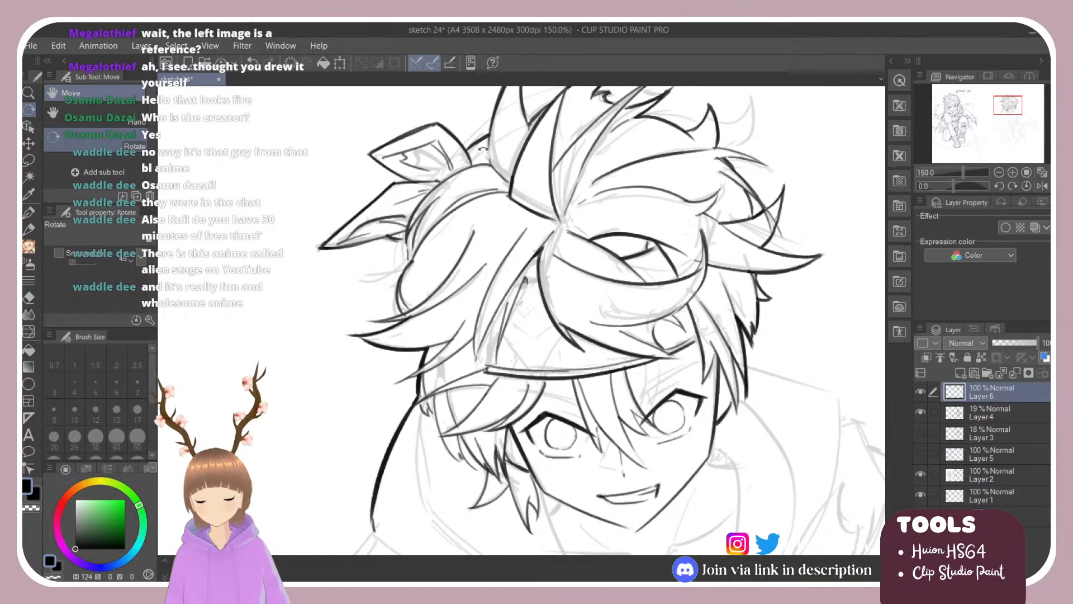
{"action": "key", "text": "b"}
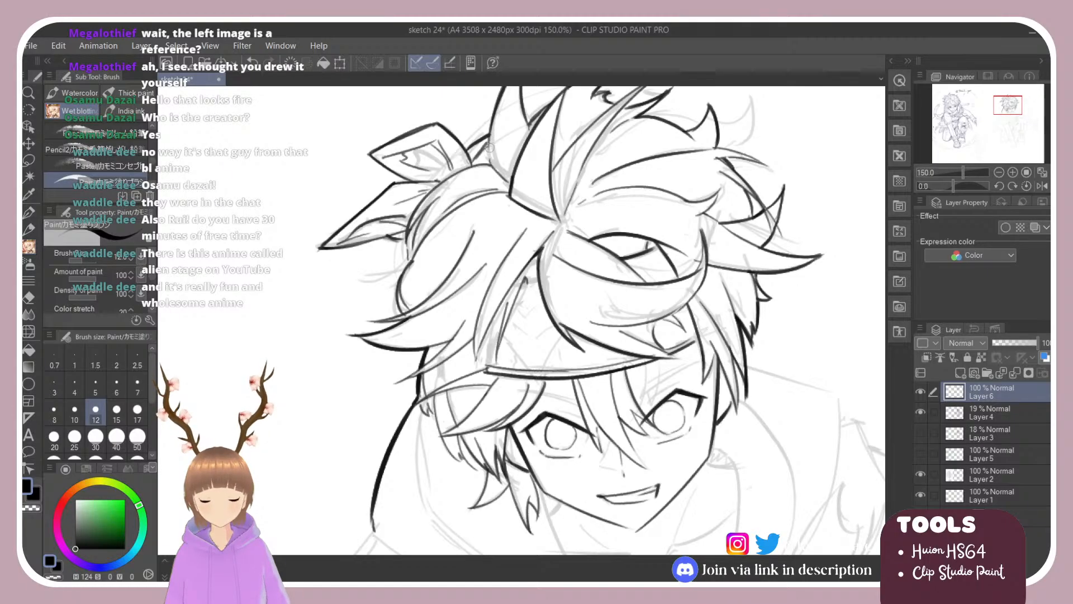
Set the opacity of the rough sketch on Layer 4 to 100%.
{"action": "scroll", "coordinate": [516, 144], "scroll_direction": "down", "scroll_amount": 5}
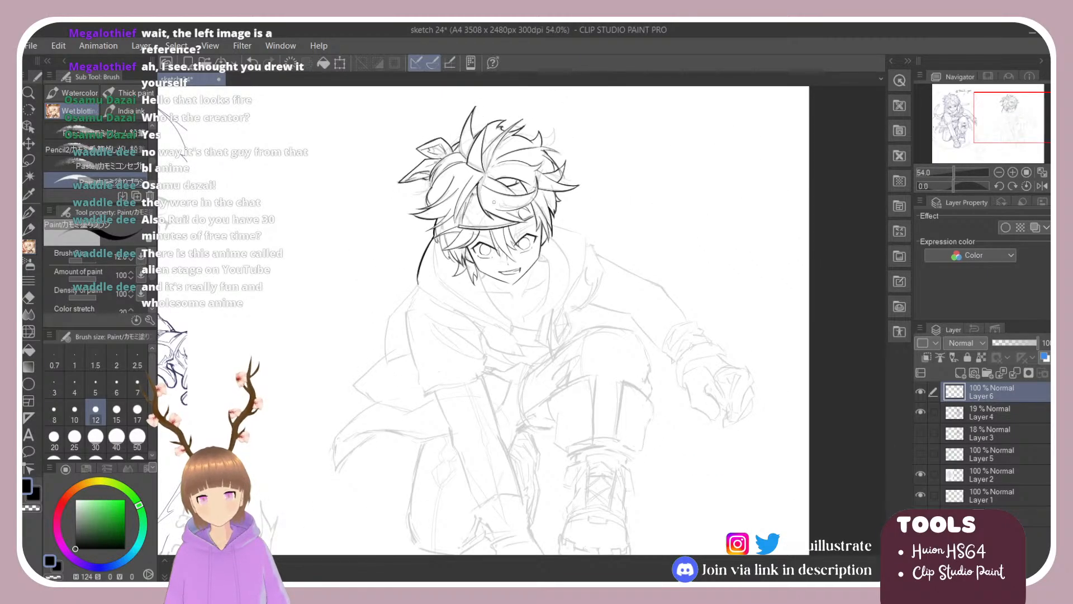
{"action": "scroll", "coordinate": [529, 174], "scroll_direction": "down", "scroll_amount": 1}
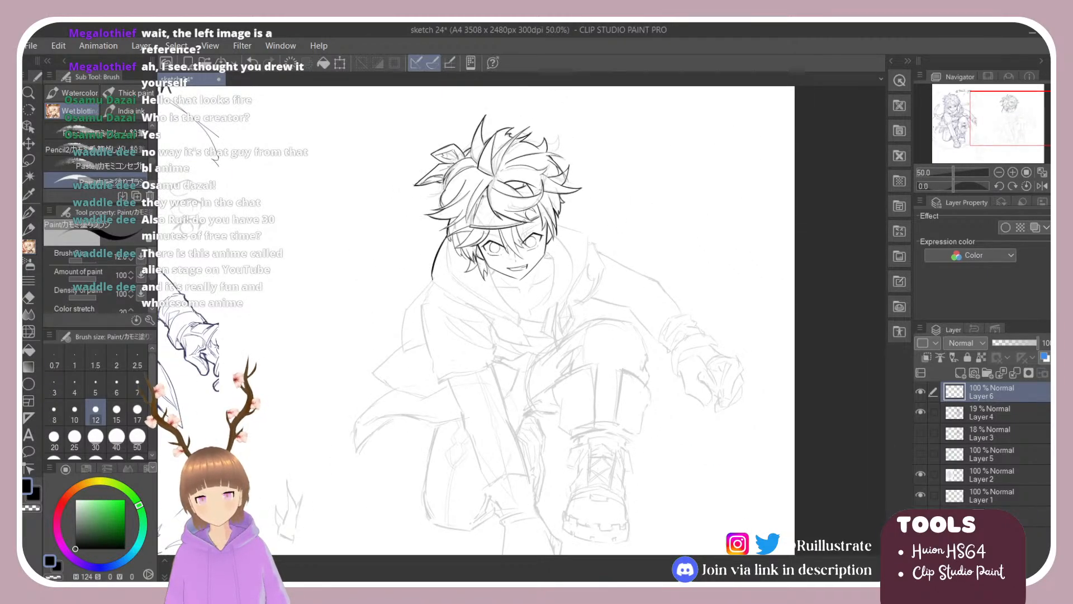
{"action": "scroll", "coordinate": [513, 201], "scroll_direction": "up", "scroll_amount": 1}
{"action": "scroll", "coordinate": [514, 202], "scroll_direction": "down", "scroll_amount": 1}
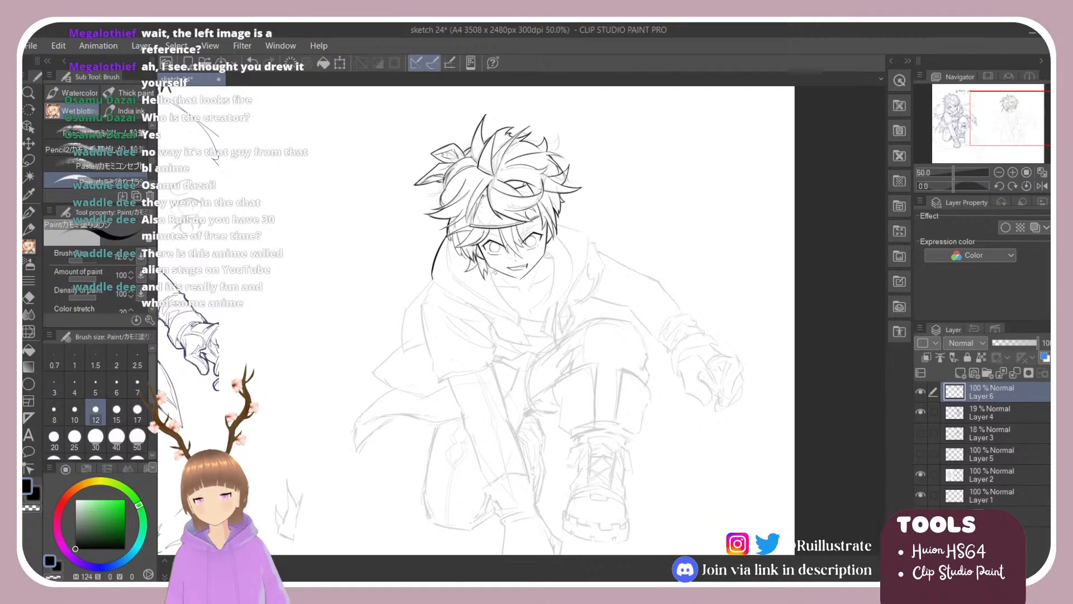
{"action": "scroll", "coordinate": [464, 290], "scroll_direction": "up", "scroll_amount": 2}
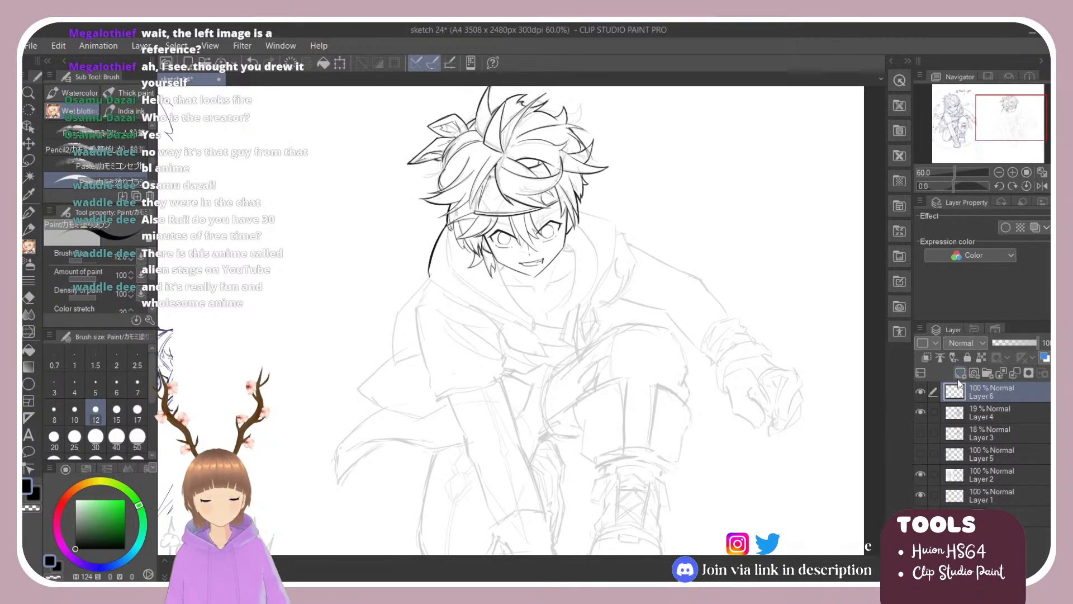
{"action": "left_click", "coordinate": [1016, 409]}
{"action": "left_click", "coordinate": [1009, 342]}
{"action": "left_click", "coordinate": [1043, 344]}
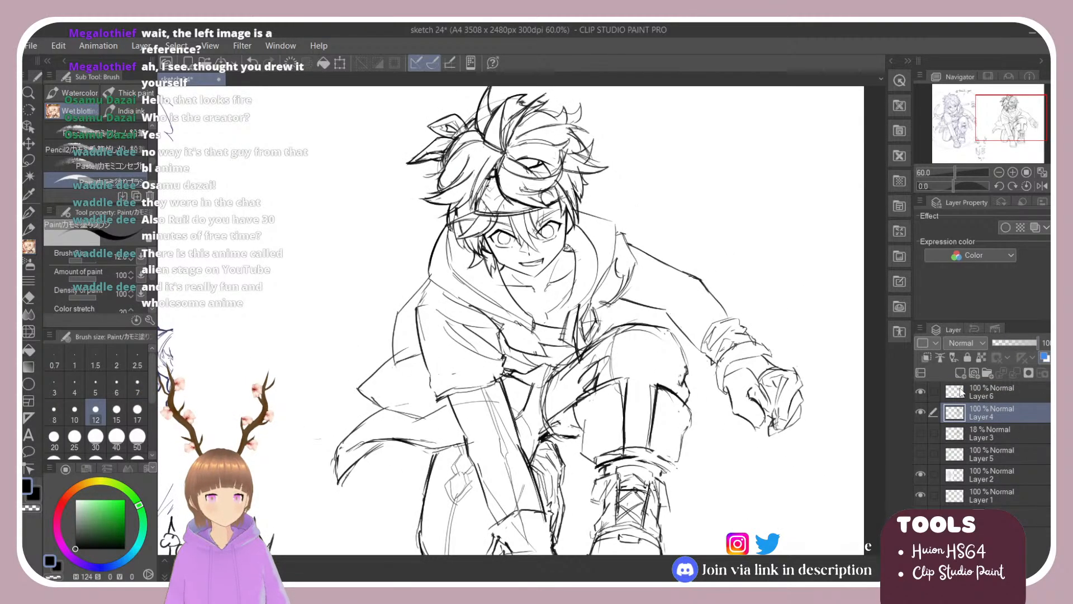
Compare the line art with the sketch by hiding and reshowing Layer 6 and hiding Layer 4.
{"action": "left_click", "coordinate": [919, 393]}
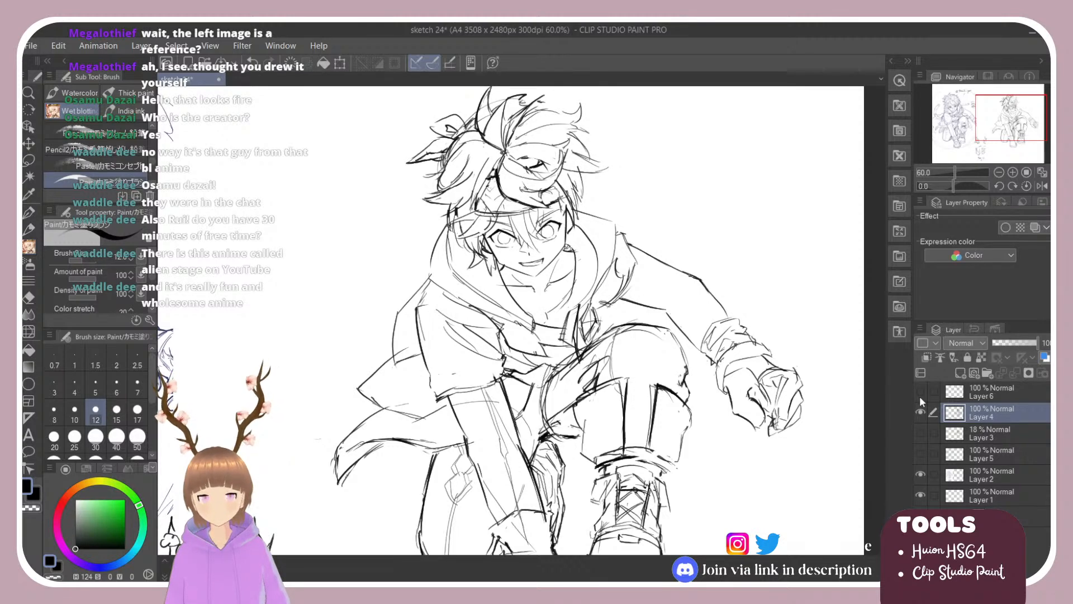
{"action": "left_click", "coordinate": [921, 393]}
{"action": "left_click", "coordinate": [920, 412]}
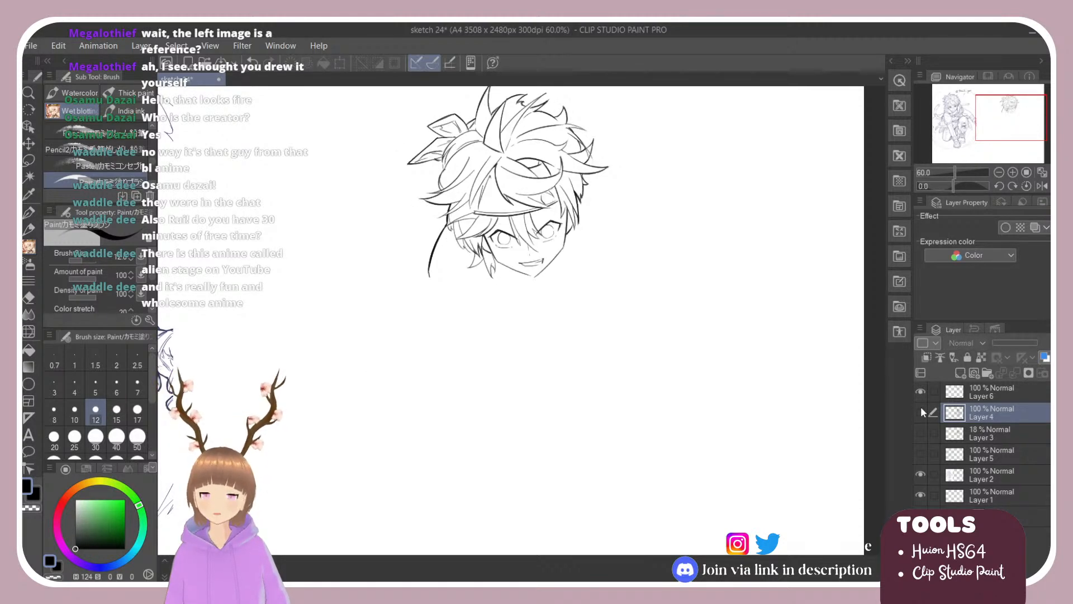
Compare the inked head with the full rough sketch by briefly showing Layer 4.
{"action": "left_click", "coordinate": [921, 409]}
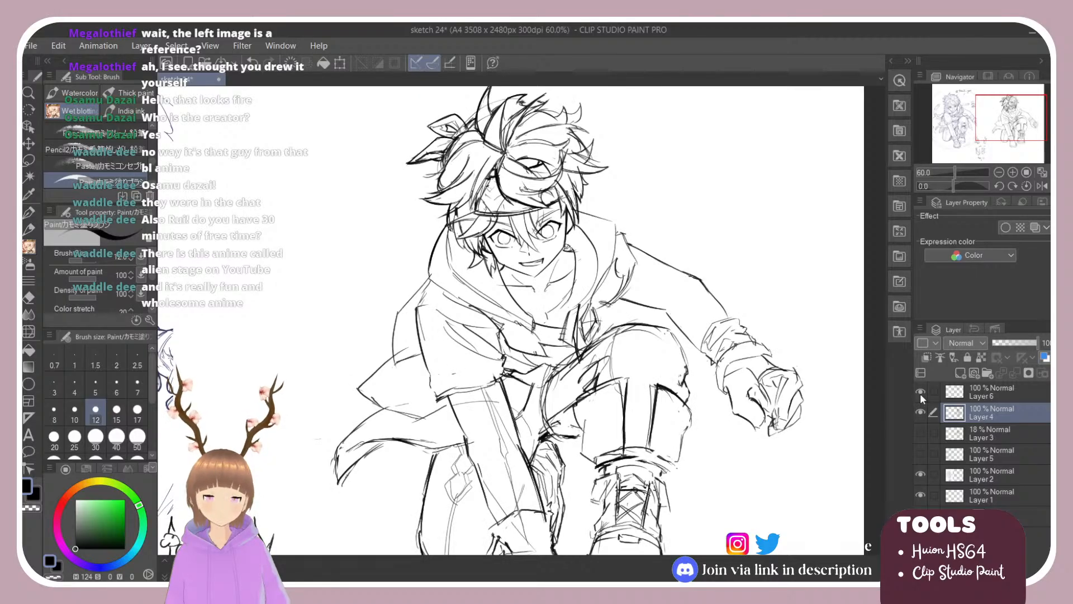
{"action": "left_click", "coordinate": [920, 394]}
{"action": "left_click", "coordinate": [920, 393]}
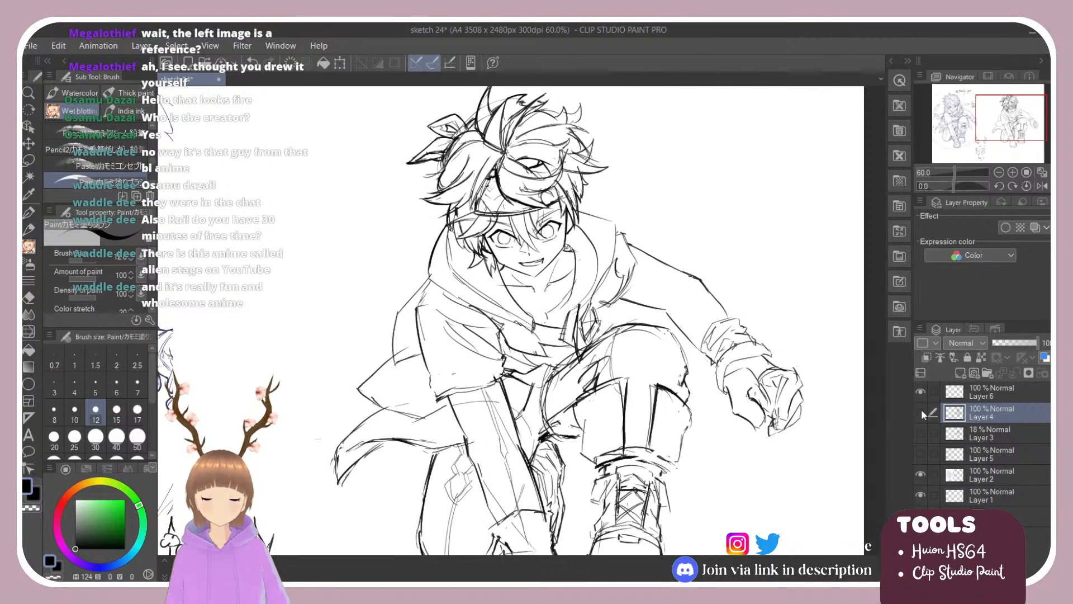
{"action": "left_click", "coordinate": [922, 410]}
{"action": "scroll", "coordinate": [574, 235], "scroll_direction": "up", "scroll_amount": 2}
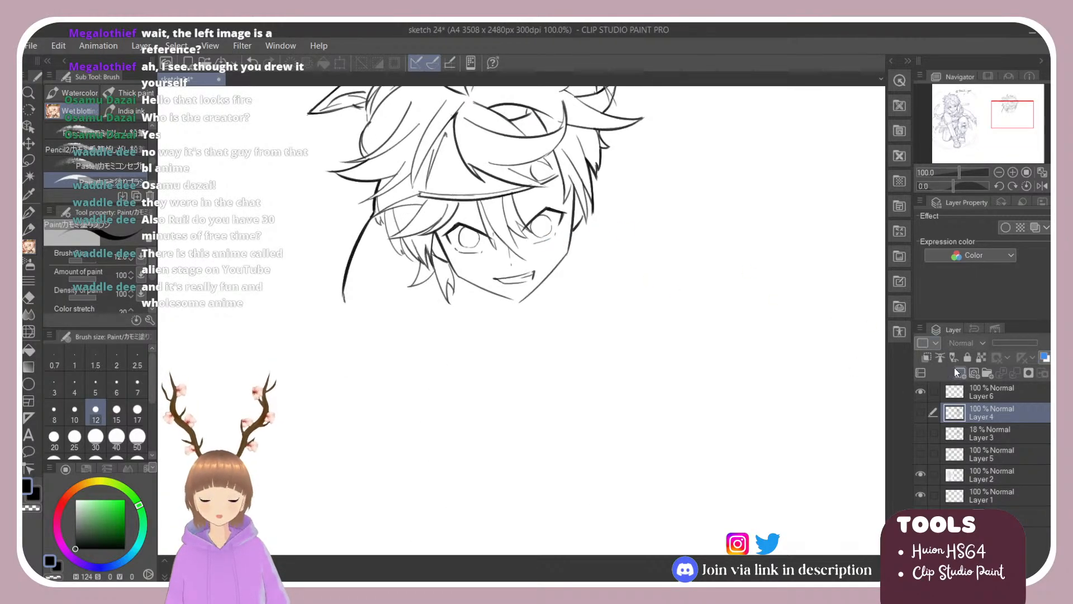
On Layer 6, ink a thicker line down the left side of the face from the hair to the cheek.
{"action": "left_click", "coordinate": [995, 392]}
{"action": "scroll", "coordinate": [515, 154], "scroll_direction": "up", "scroll_amount": 2}
{"action": "key", "text": "shift+space"}
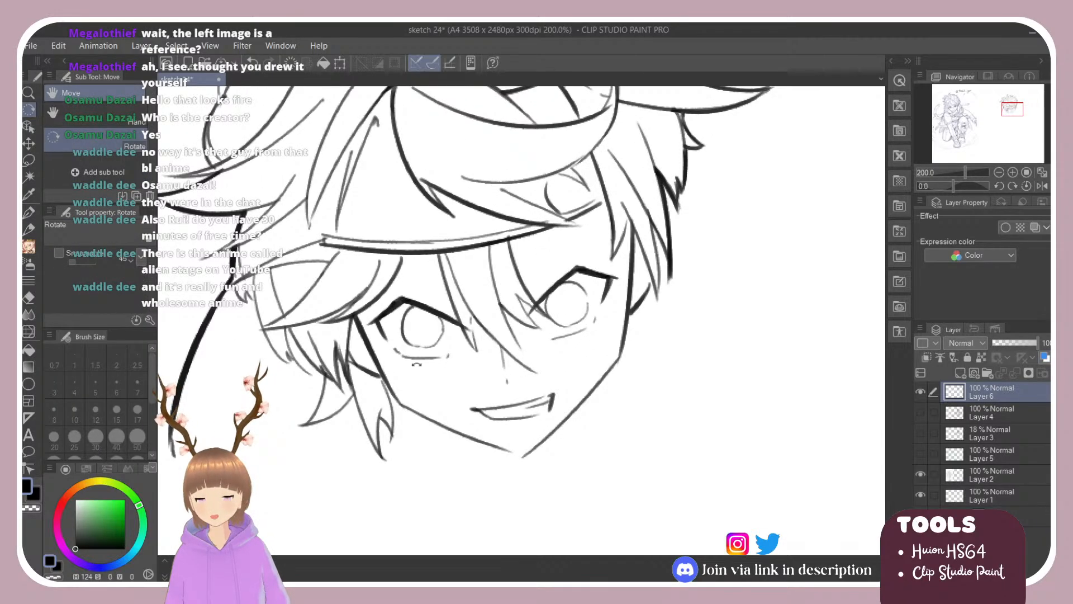
{"action": "left_click_drag", "start_coordinate": [417, 365], "coordinate": [386, 306]}
{"action": "left_click_drag", "start_coordinate": [382, 229], "coordinate": [366, 325]}
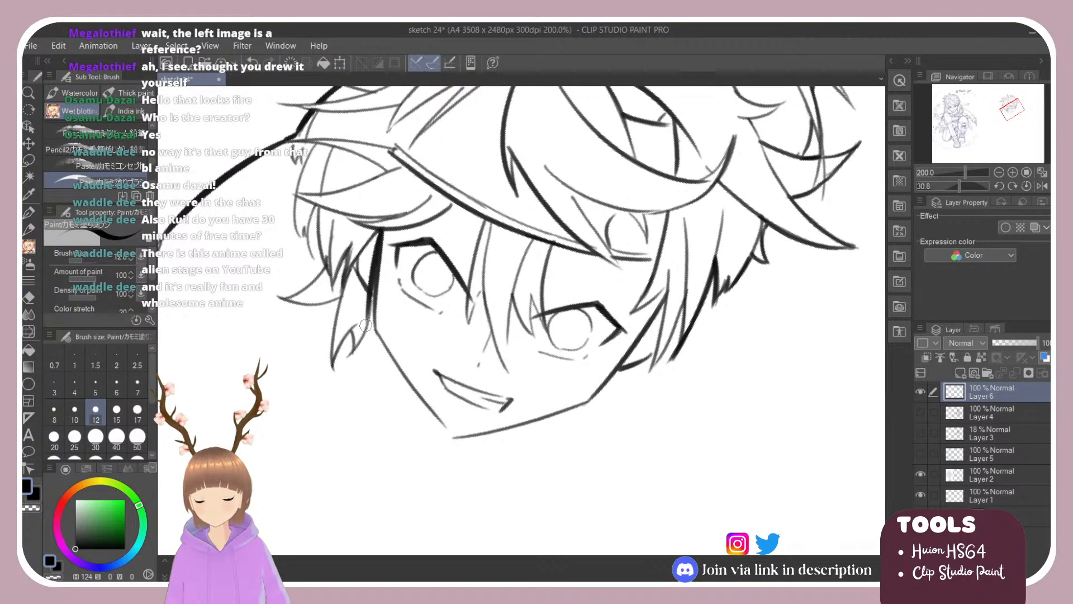
{"action": "key", "text": "ctrl+z"}
{"action": "left_click_drag", "start_coordinate": [382, 228], "coordinate": [374, 324]}
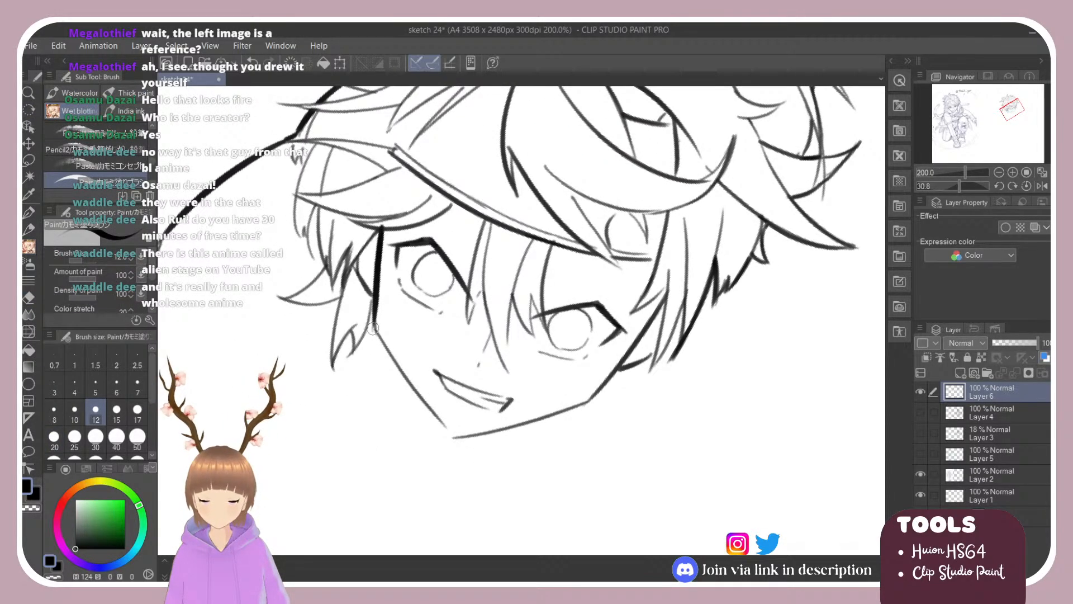
Ink the left jaw line from the cheek to the chin, redrawing the stroke until it is clean.
{"action": "key", "text": "e"}
{"action": "key", "text": "shift+space"}
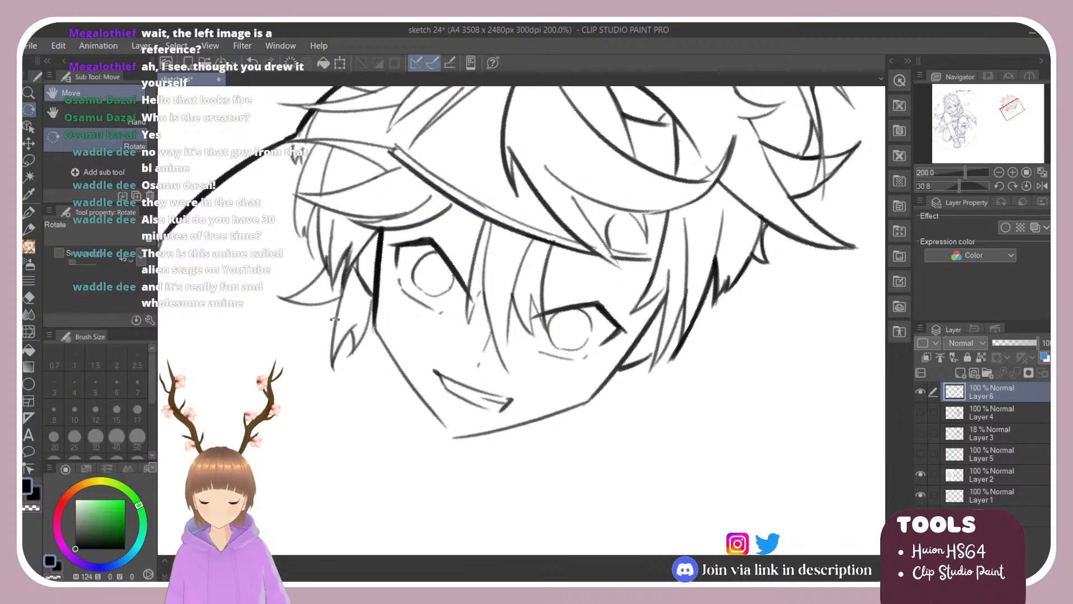
{"action": "mouse_move", "coordinate": [370, 330]}
{"action": "left_mouse_down"}
{"action": "mouse_move", "coordinate": [391, 241]}
{"action": "mouse_move", "coordinate": [396, 348]}
{"action": "left_mouse_up"}
{"action": "key", "text": "b"}
{"action": "key", "text": "ctrl+z"}
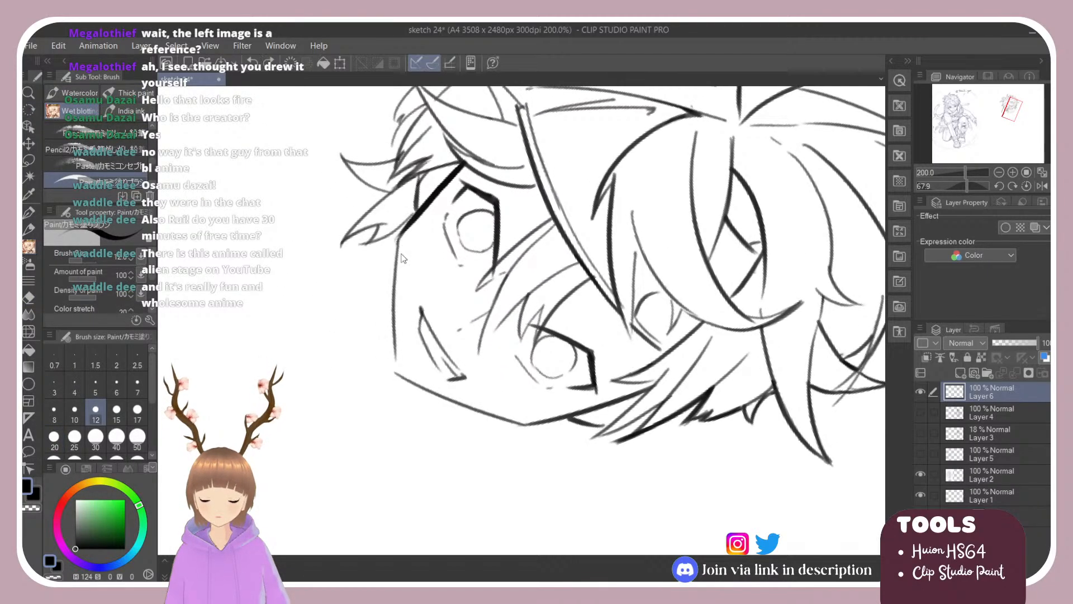
{"action": "left_click_drag", "start_coordinate": [402, 239], "coordinate": [394, 359]}
{"action": "key", "text": "ctrl+z"}
{"action": "left_click_drag", "start_coordinate": [402, 234], "coordinate": [394, 372]}
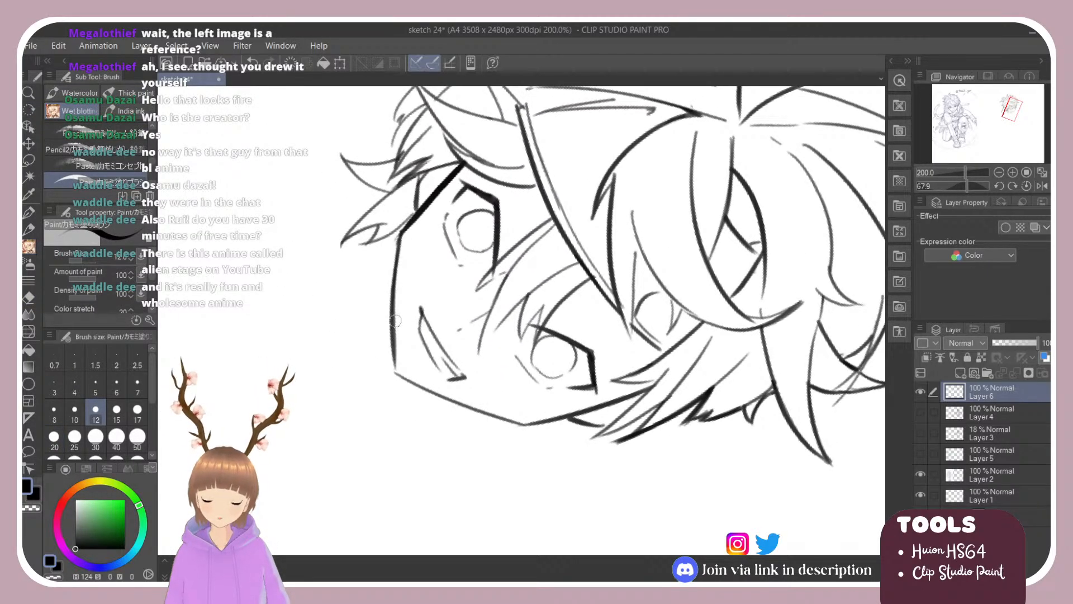
{"action": "key", "text": "ctrl+z"}
{"action": "left_click_drag", "start_coordinate": [402, 234], "coordinate": [393, 385]}
{"action": "key", "text": "ctrl+z"}
{"action": "left_click_drag", "start_coordinate": [402, 235], "coordinate": [394, 384]}
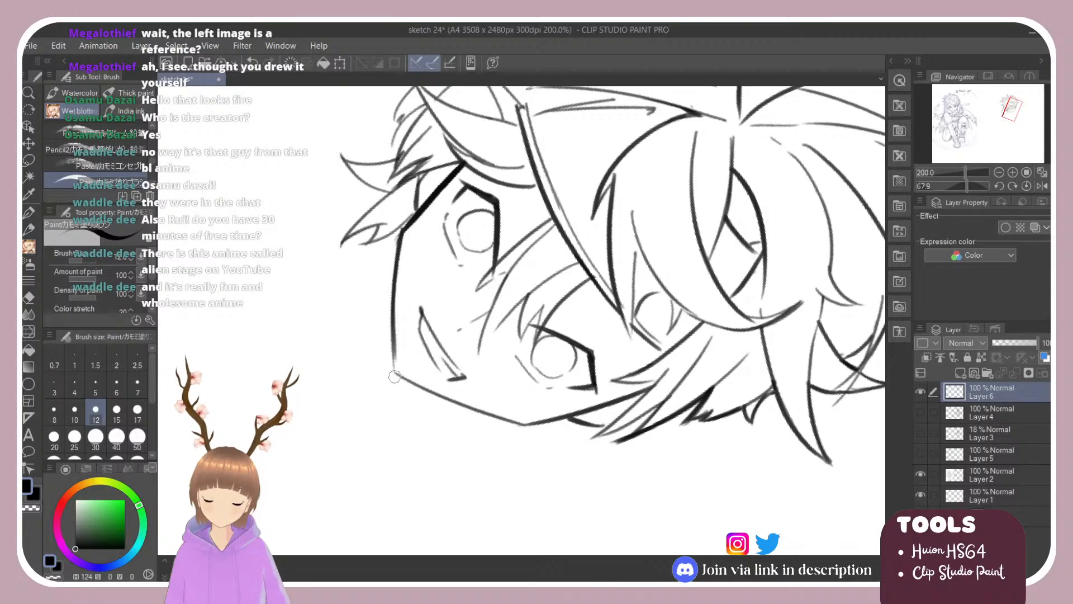
{"action": "key", "text": "ctrl+z"}
{"action": "left_click_drag", "start_coordinate": [401, 229], "coordinate": [393, 394]}
{"action": "key", "text": "shift+space"}
{"action": "left_click_drag", "start_coordinate": [467, 241], "coordinate": [634, 245]}
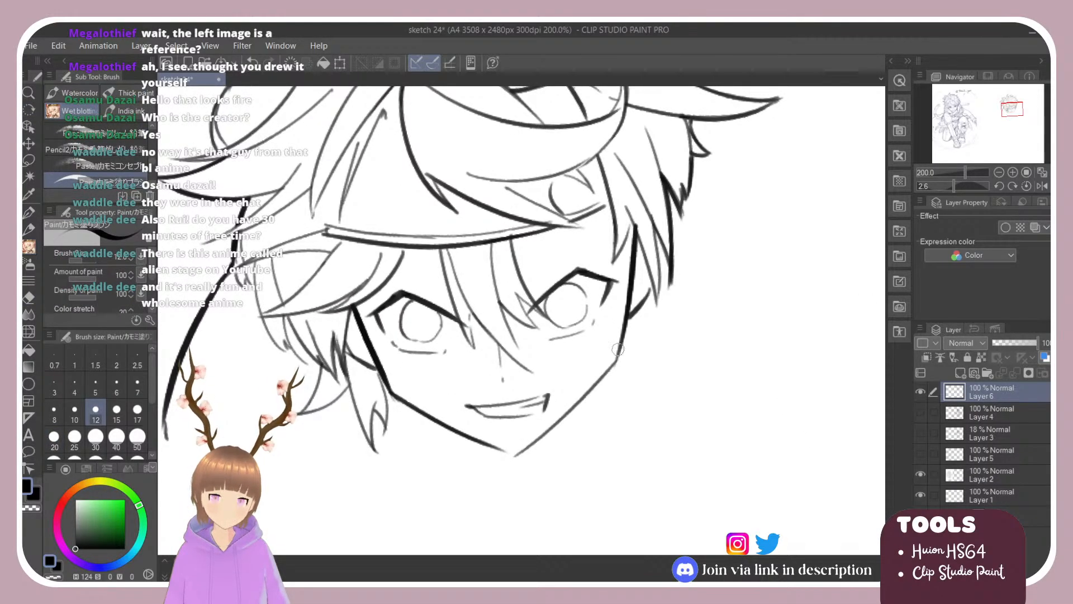
Ink the right jaw line from the cheek to the chin, redrawing the stroke until it follows the sketch.
{"action": "key", "text": "e"}
{"action": "key", "text": "shift+space"}
{"action": "mouse_move", "coordinate": [620, 330]}
{"action": "left_mouse_down"}
{"action": "mouse_move", "coordinate": [623, 294]}
{"action": "mouse_move", "coordinate": [605, 407]}
{"action": "left_mouse_up"}
{"action": "key", "text": "b"}
{"action": "key", "text": "ctrl+z"}
{"action": "left_click_drag", "start_coordinate": [617, 282], "coordinate": [613, 426]}
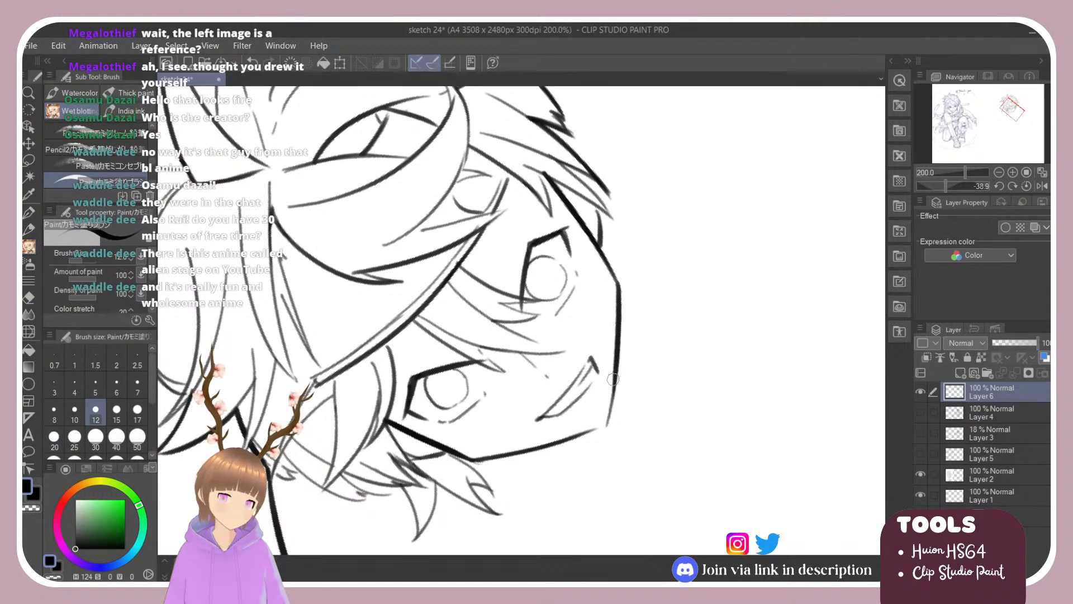
{"action": "key", "text": "ctrl+z"}
{"action": "left_click_drag", "start_coordinate": [620, 286], "coordinate": [595, 421]}
{"action": "key", "text": "ctrl+z"}
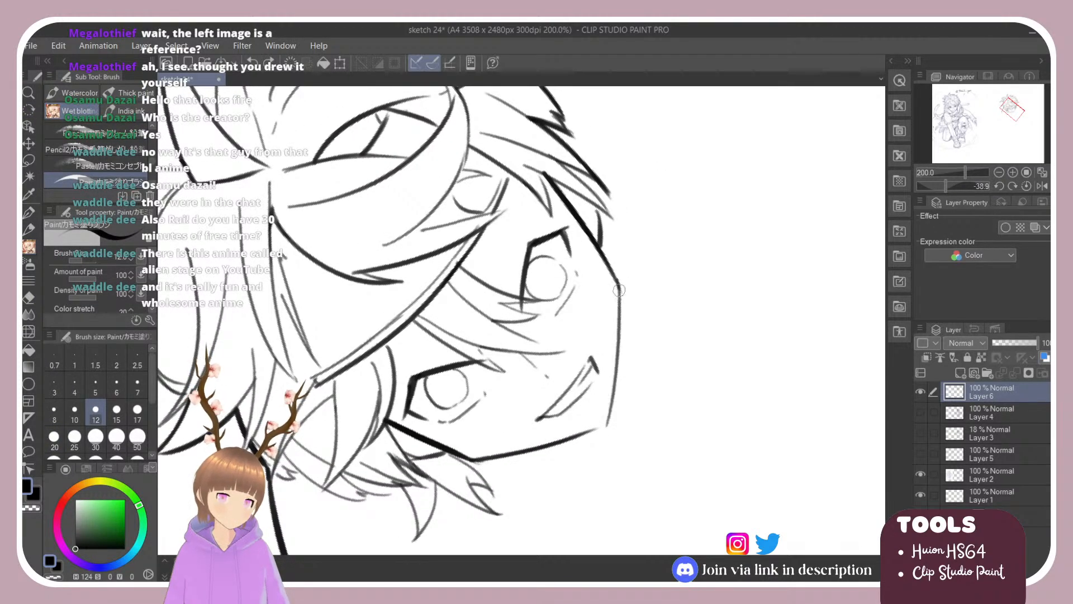
{"action": "left_click_drag", "start_coordinate": [617, 283], "coordinate": [600, 420]}
{"action": "key", "text": "ctrl+z"}
{"action": "left_click_drag", "start_coordinate": [616, 280], "coordinate": [602, 423]}
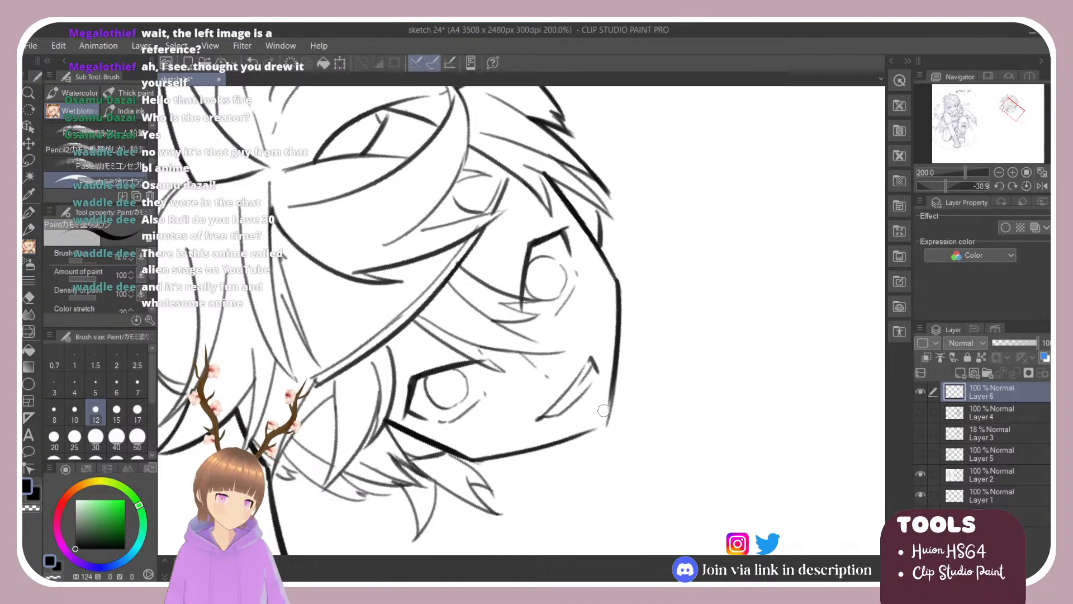
{"action": "key", "text": "ctrl+z"}
{"action": "left_click_drag", "start_coordinate": [617, 283], "coordinate": [604, 431]}
{"action": "key", "text": "r"}
{"action": "left_click_drag", "start_coordinate": [633, 331], "coordinate": [638, 412]}
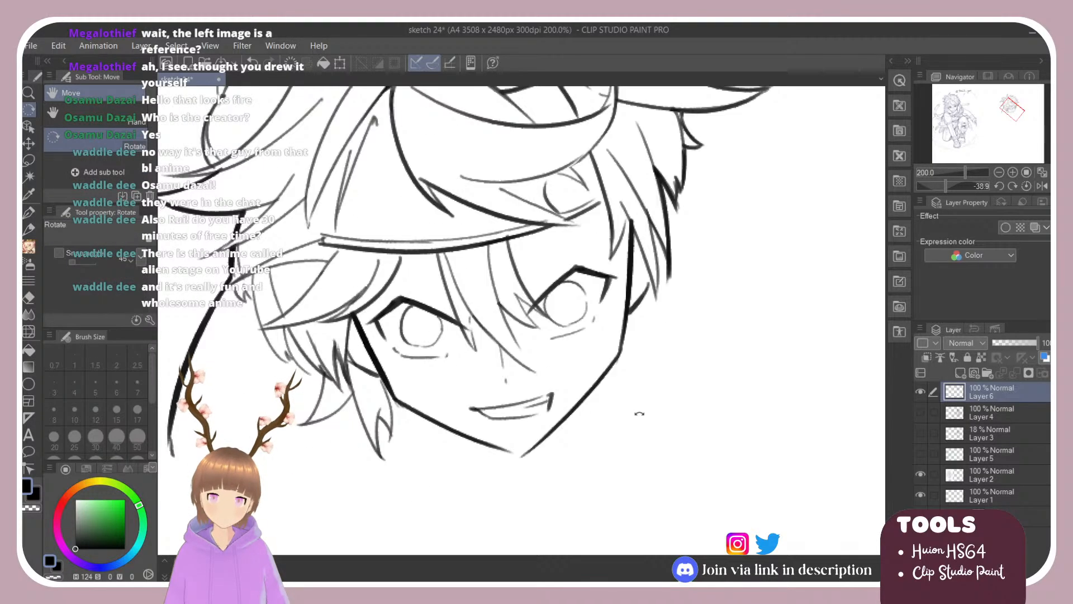
Join the left and right jaw lines at the tip of the chin.
{"action": "scroll", "coordinate": [630, 398], "scroll_direction": "down", "scroll_amount": 3}
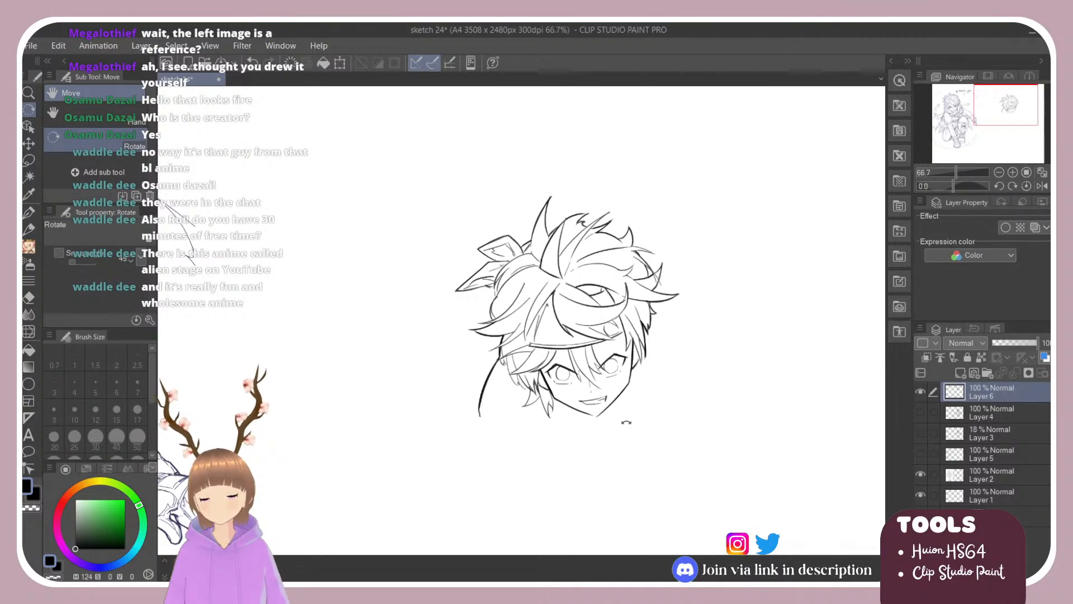
{"action": "scroll", "coordinate": [607, 424], "scroll_direction": "up", "scroll_amount": 3}
{"action": "mouse_move", "coordinate": [626, 390]}
{"action": "left_mouse_down"}
{"action": "mouse_move", "coordinate": [653, 294]}
{"action": "mouse_move", "coordinate": [626, 427]}
{"action": "mouse_move", "coordinate": [553, 467]}
{"action": "left_mouse_up"}
{"action": "key", "text": "b"}
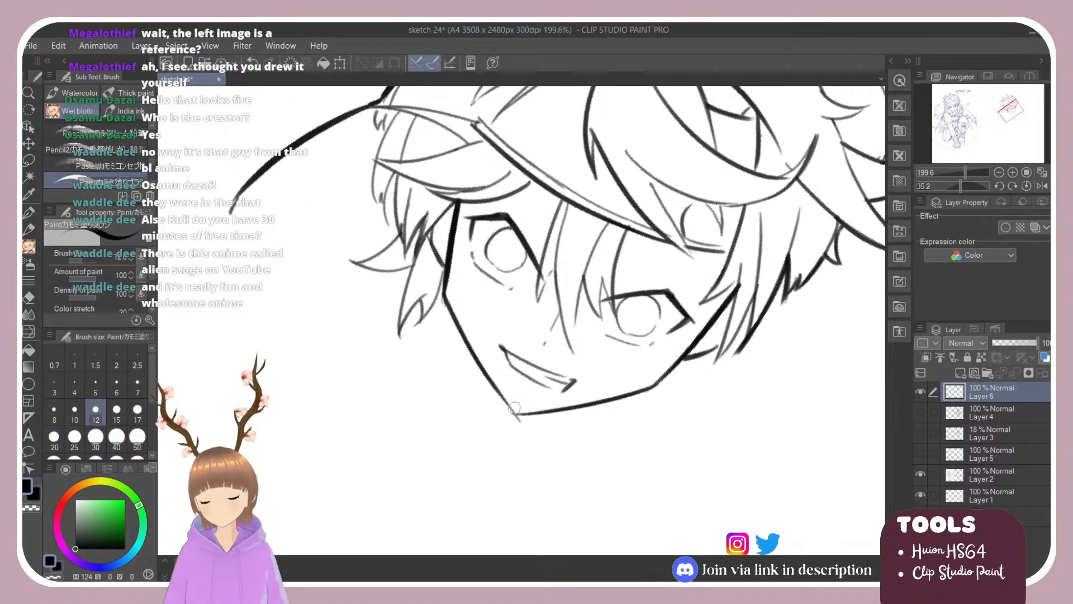
{"action": "mouse_move", "coordinate": [498, 393]}
{"action": "left_mouse_down"}
{"action": "mouse_move", "coordinate": [513, 414]}
{"action": "mouse_move", "coordinate": [470, 261]}
{"action": "left_mouse_up"}
{"action": "key", "text": "r"}
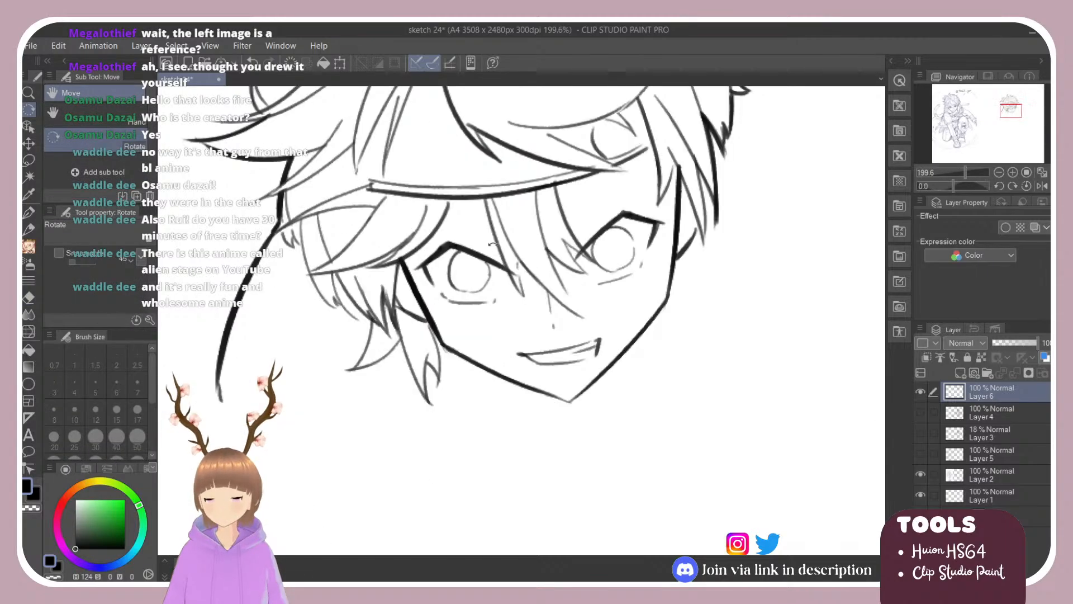
Show the rough sketch on Layer 4 at 17% opacity as a guide and make Layer 6 active again.
{"action": "left_click", "coordinate": [920, 412]}
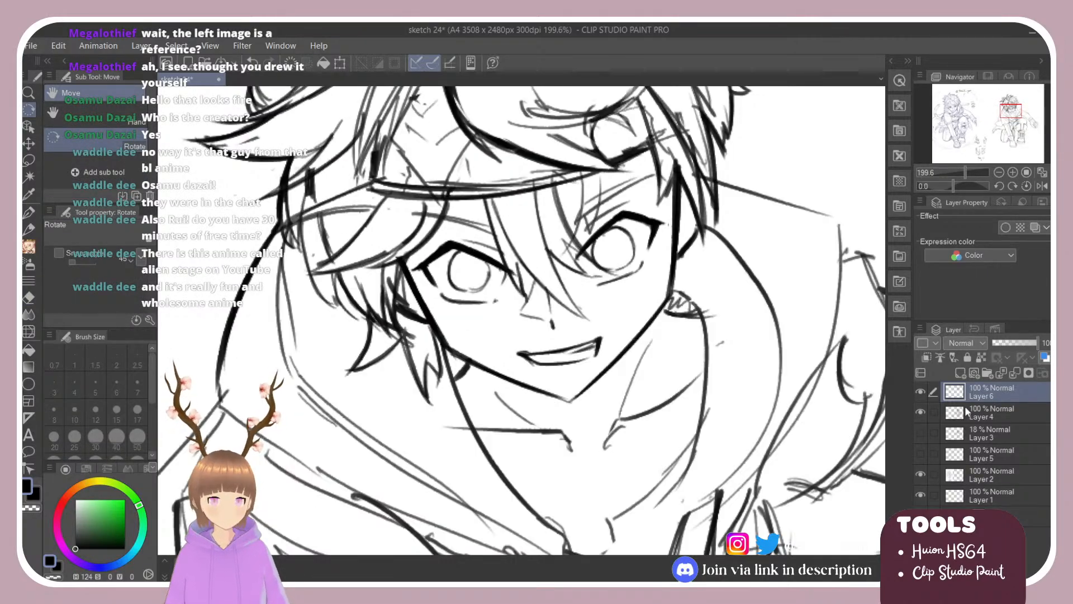
{"action": "left_click", "coordinate": [965, 409]}
{"action": "left_click", "coordinate": [1001, 345]}
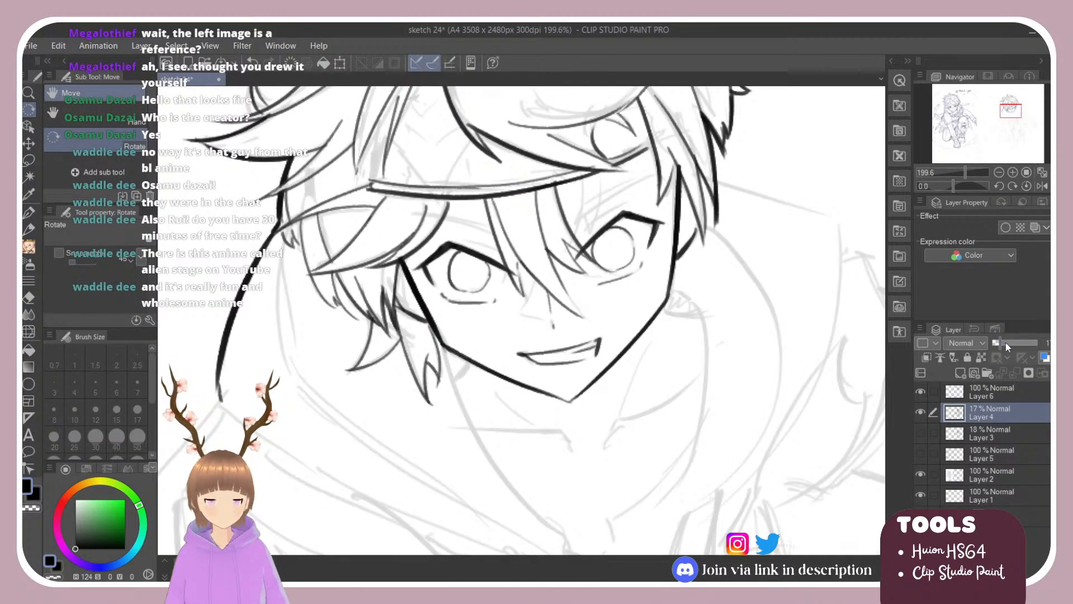
{"action": "left_click", "coordinate": [1008, 396]}
Ink the left edge of the hood opening from beside the hair down to the chest.
{"action": "scroll", "coordinate": [469, 196], "scroll_direction": "down", "scroll_amount": 1}
{"action": "scroll", "coordinate": [436, 388], "scroll_direction": "up", "scroll_amount": 1}
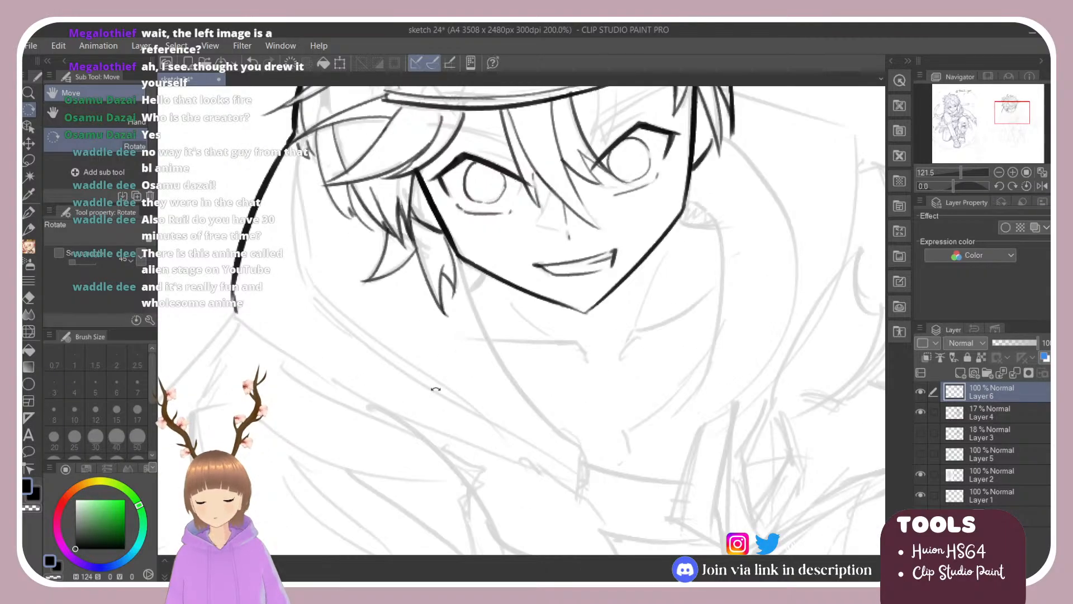
{"action": "left_click_drag", "start_coordinate": [304, 350], "coordinate": [313, 292]}
{"action": "key", "text": "b"}
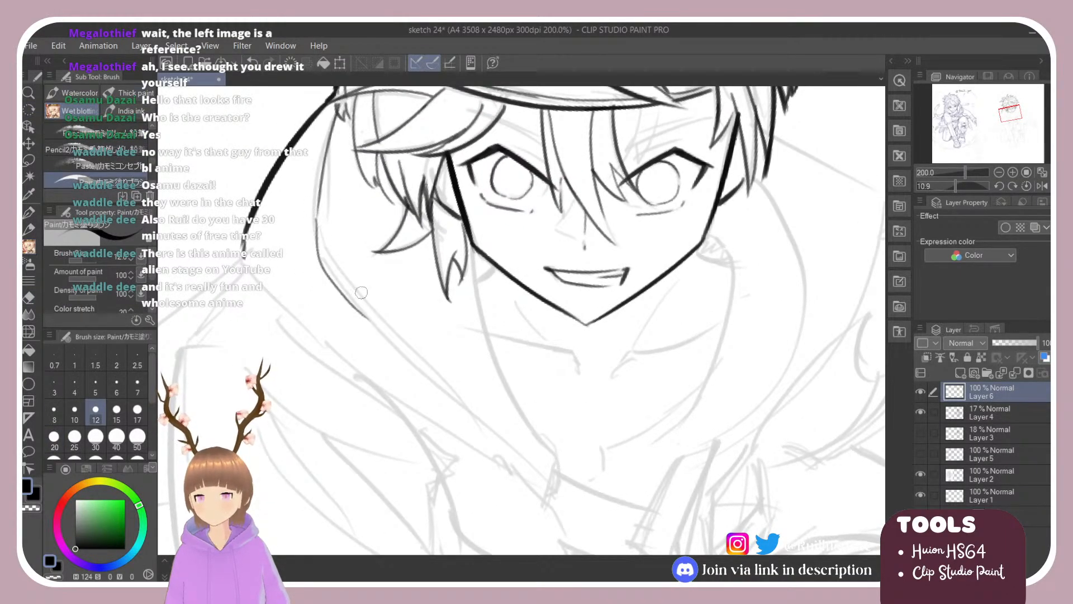
{"action": "scroll", "coordinate": [355, 288], "scroll_direction": "down", "scroll_amount": 3}
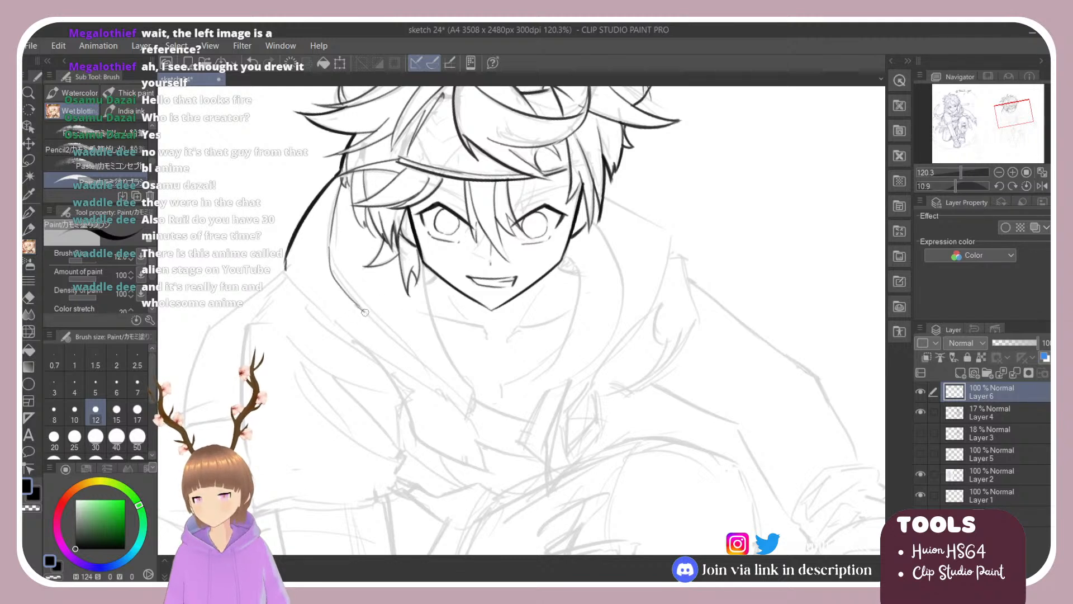
{"action": "left_click_drag", "start_coordinate": [365, 312], "coordinate": [438, 379]}
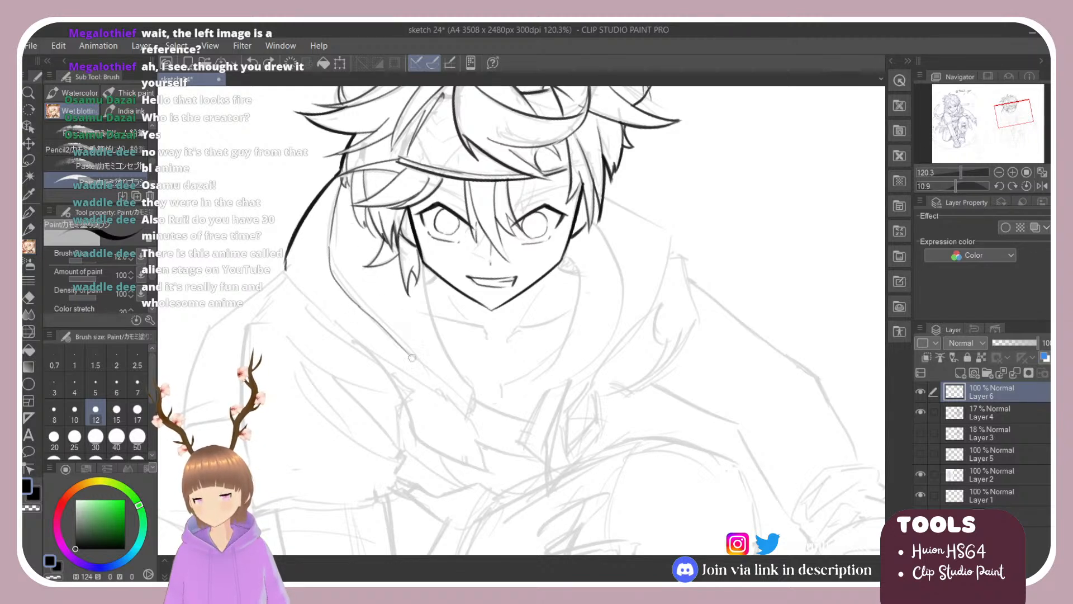
{"action": "left_click_drag", "start_coordinate": [363, 311], "coordinate": [468, 407]}
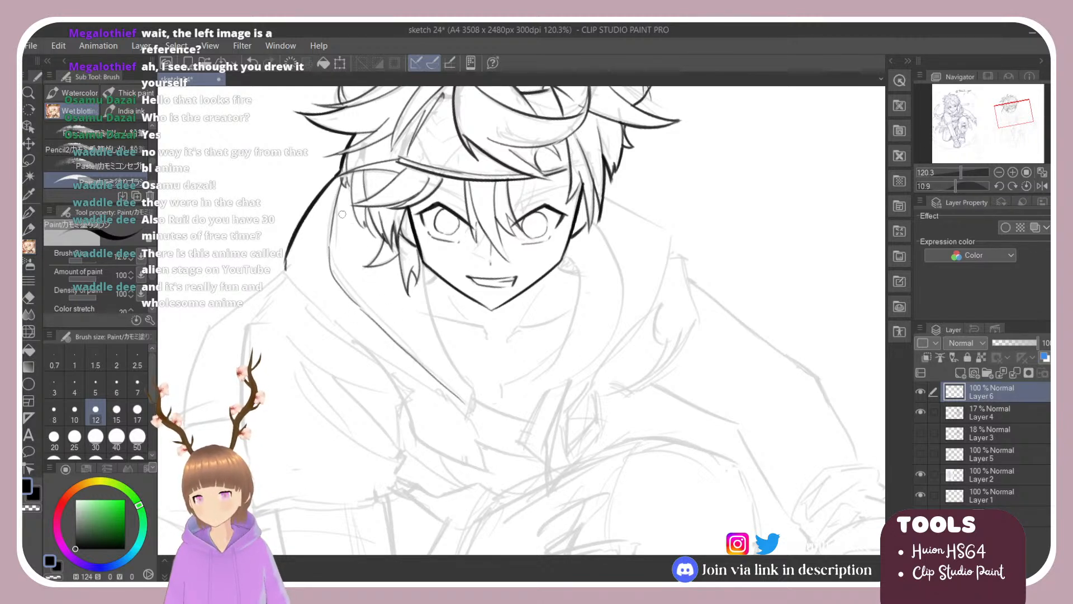
Ink a second line just inside the left hood edge to give the fabric thickness.
{"action": "mouse_move", "coordinate": [339, 203]}
{"action": "left_mouse_down"}
{"action": "mouse_move", "coordinate": [338, 270]}
{"action": "mouse_move", "coordinate": [435, 384]}
{"action": "left_mouse_up"}
{"action": "key", "text": "ctrl+z"}
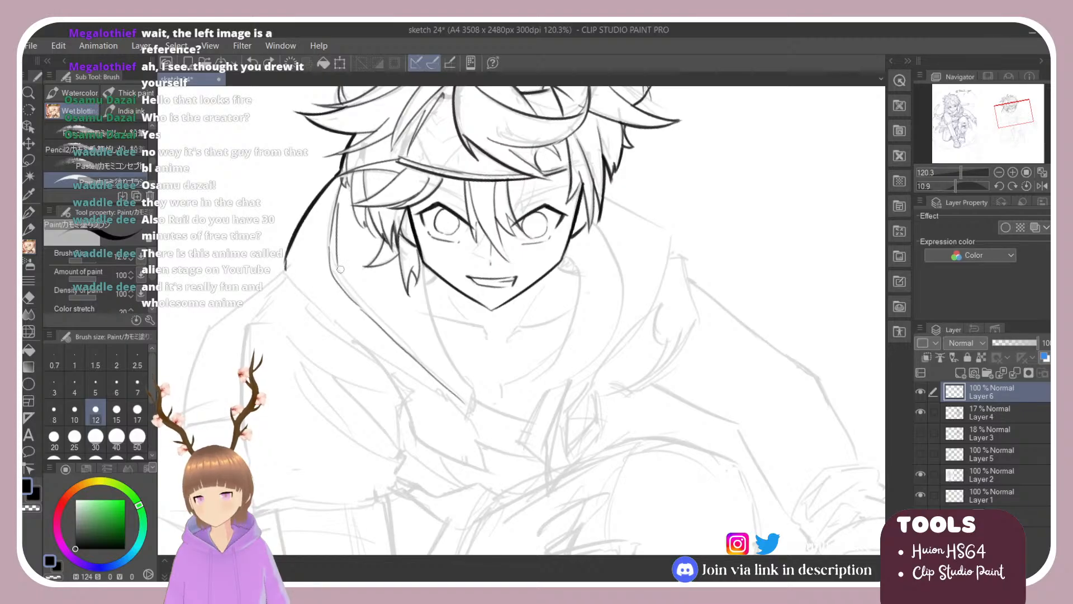
{"action": "left_click_drag", "start_coordinate": [339, 270], "coordinate": [442, 385]}
{"action": "key", "text": "ctrl+z"}
{"action": "left_click_drag", "start_coordinate": [341, 274], "coordinate": [442, 381]}
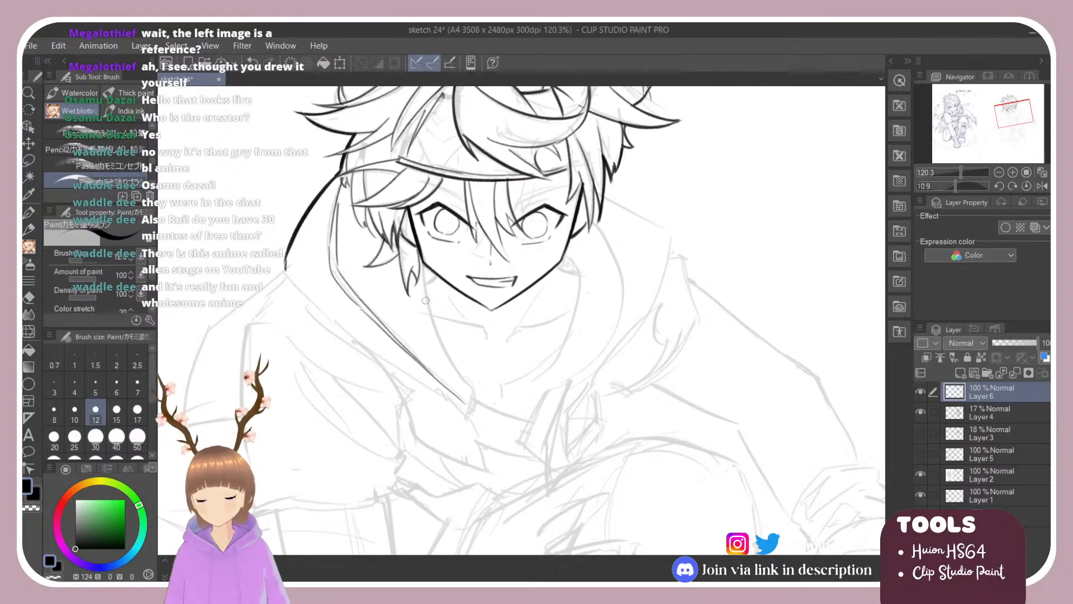
Ink the left neckline from below the jaw to the hood's lower point, with a short mark under the jaw.
{"action": "left_click_drag", "start_coordinate": [422, 264], "coordinate": [466, 385]}
{"action": "key", "text": "ctrl+z"}
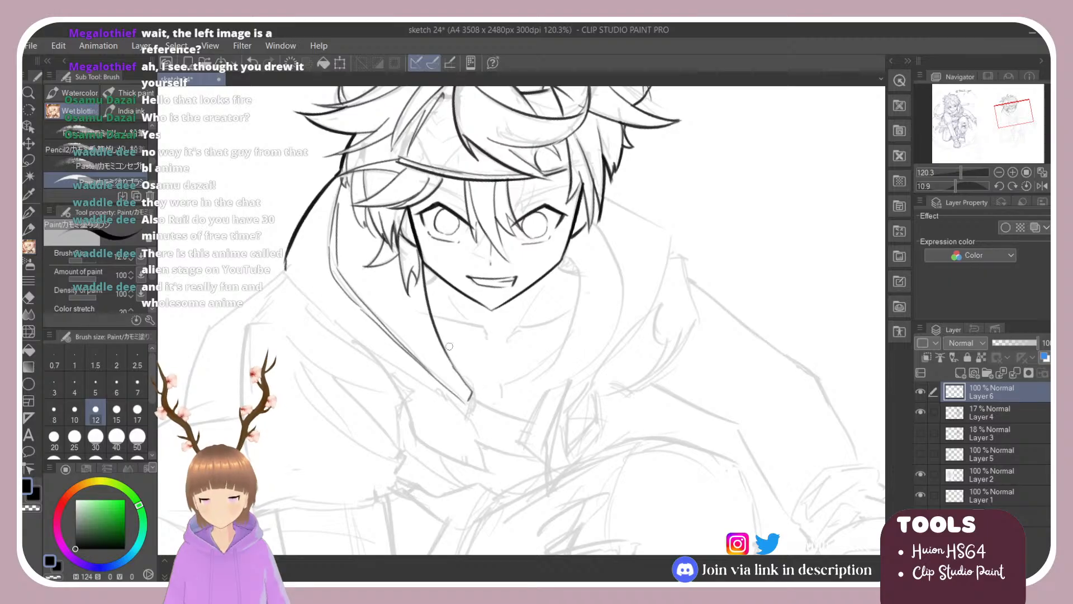
{"action": "left_click_drag", "start_coordinate": [428, 283], "coordinate": [438, 272]}
{"action": "key", "text": "ctrl+z"}
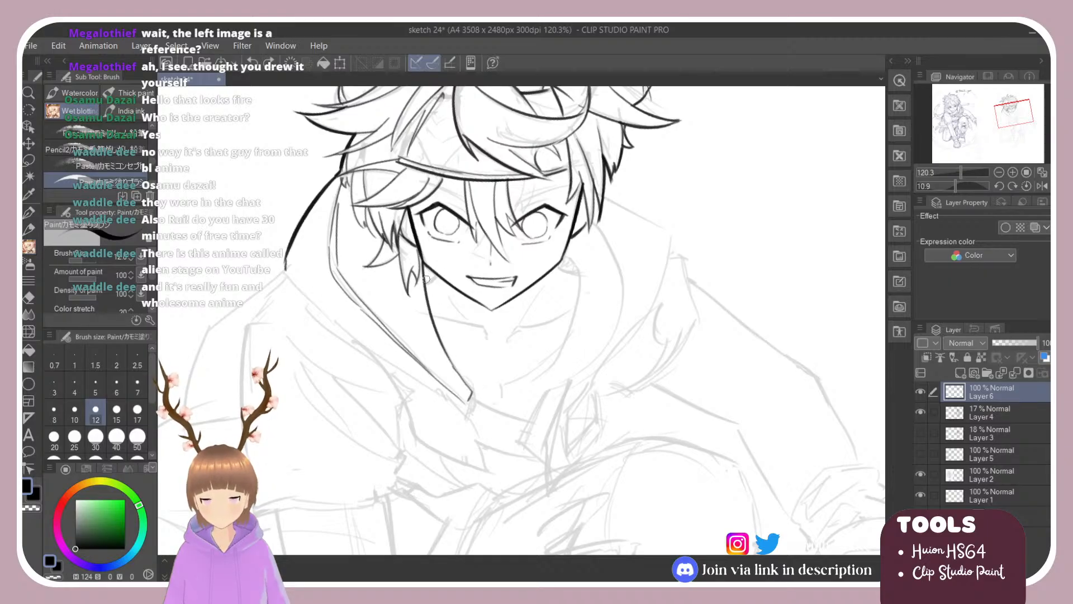
{"action": "key", "text": "ctrl+z"}
{"action": "left_click_drag", "start_coordinate": [427, 283], "coordinate": [438, 275]}
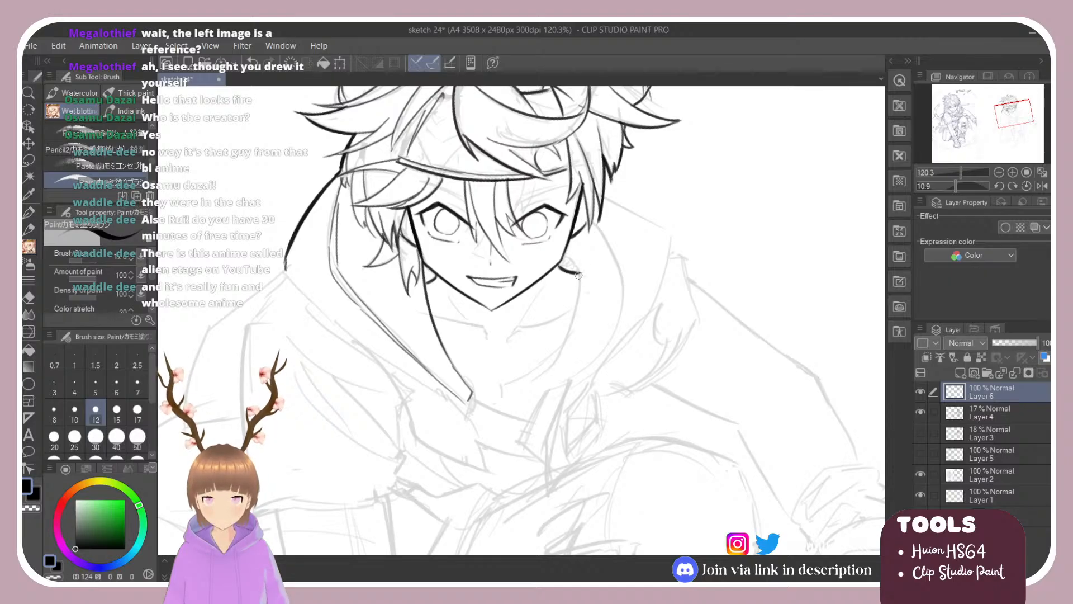
Try to ink the right neckline from below the jaw down to the chest.
{"action": "mouse_move", "coordinate": [559, 270]}
{"action": "left_mouse_down"}
{"action": "mouse_move", "coordinate": [582, 286]}
{"action": "mouse_move", "coordinate": [576, 274]}
{"action": "mouse_move", "coordinate": [545, 382]}
{"action": "left_mouse_up"}
{"action": "key", "text": "ctrl+z"}
{"action": "key", "text": "ctrl+z"}
{"action": "left_click_drag", "start_coordinate": [577, 272], "coordinate": [543, 383]}
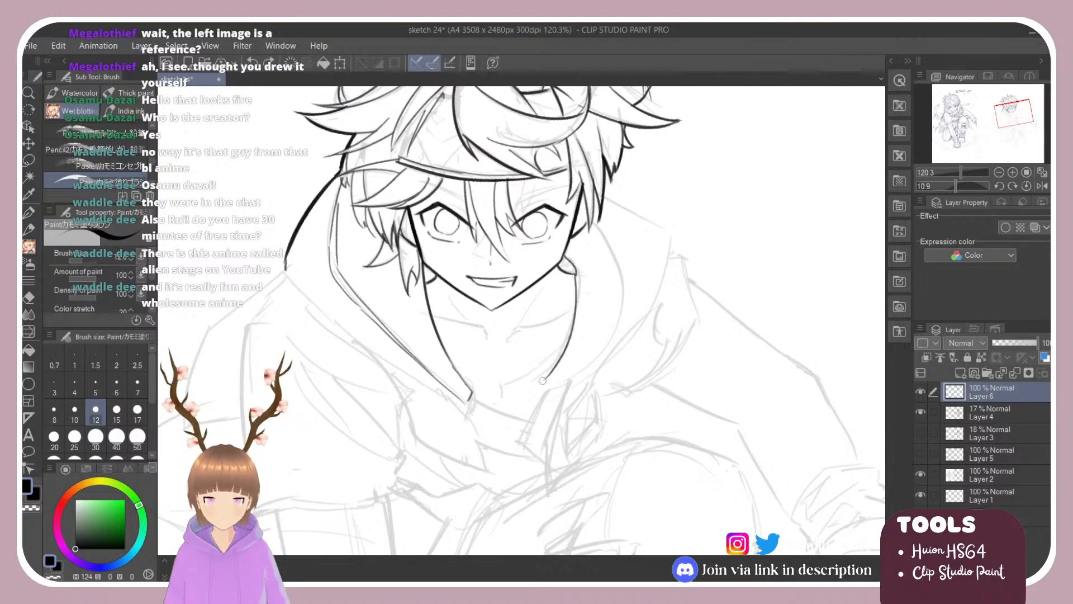
{"action": "key", "text": "ctrl+z"}
{"action": "left_click_drag", "start_coordinate": [568, 256], "coordinate": [531, 394]}
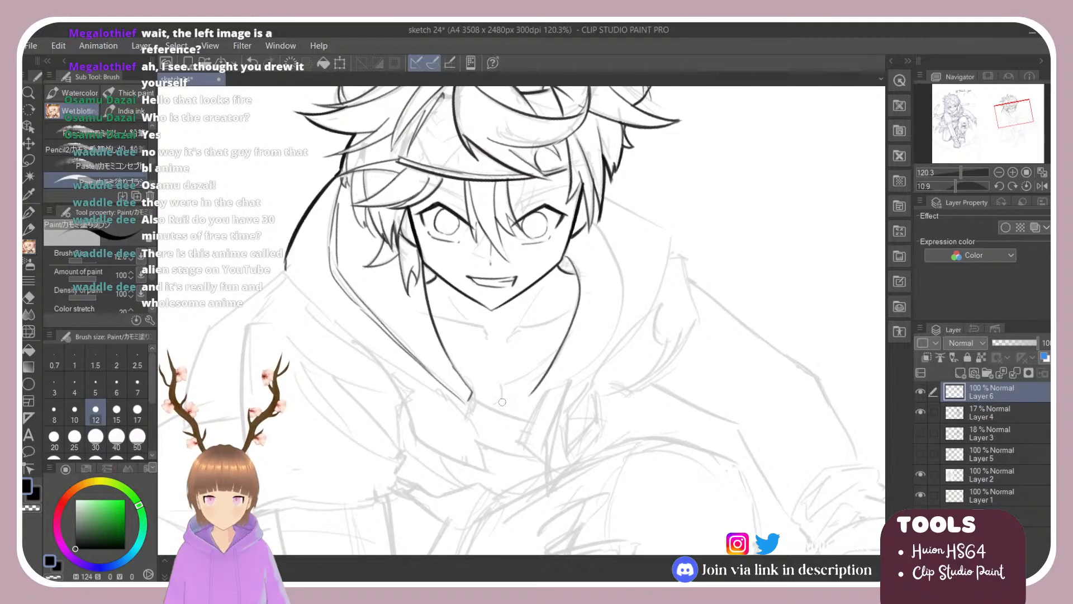
{"action": "key", "text": "ctrl+z"}
{"action": "mouse_move", "coordinate": [566, 255]}
{"action": "left_mouse_down"}
{"action": "mouse_move", "coordinate": [584, 302]}
{"action": "mouse_move", "coordinate": [537, 391]}
{"action": "left_mouse_up"}
{"action": "key", "text": "ctrl+z"}
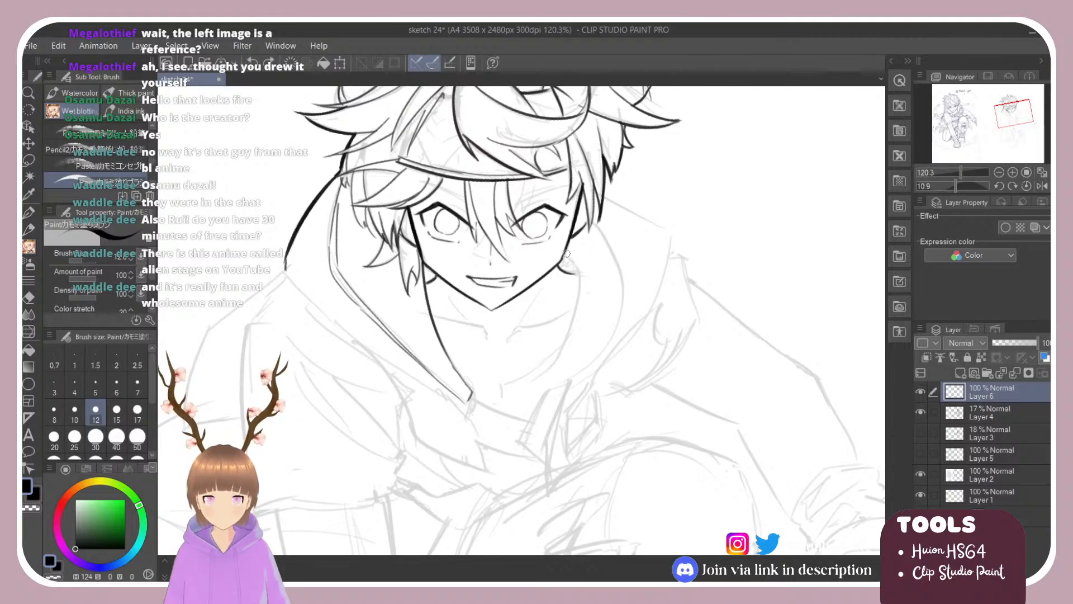
Ink the small curve beside the right jaw and the right neckline running from it down to the chest.
{"action": "mouse_move", "coordinate": [565, 252]}
{"action": "left_mouse_down"}
{"action": "mouse_move", "coordinate": [584, 276]}
{"action": "mouse_move", "coordinate": [575, 281]}
{"action": "left_mouse_up"}
{"action": "key", "text": "ctrl+z"}
{"action": "key", "text": "ctrl+z"}
{"action": "key", "text": "ctrl+z"}
{"action": "key", "text": "ctrl+z"}
{"action": "mouse_move", "coordinate": [619, 253]}
{"action": "left_mouse_down"}
{"action": "mouse_move", "coordinate": [549, 267]}
{"action": "mouse_move", "coordinate": [567, 364]}
{"action": "left_mouse_up"}
{"action": "key", "text": "ctrl+z"}
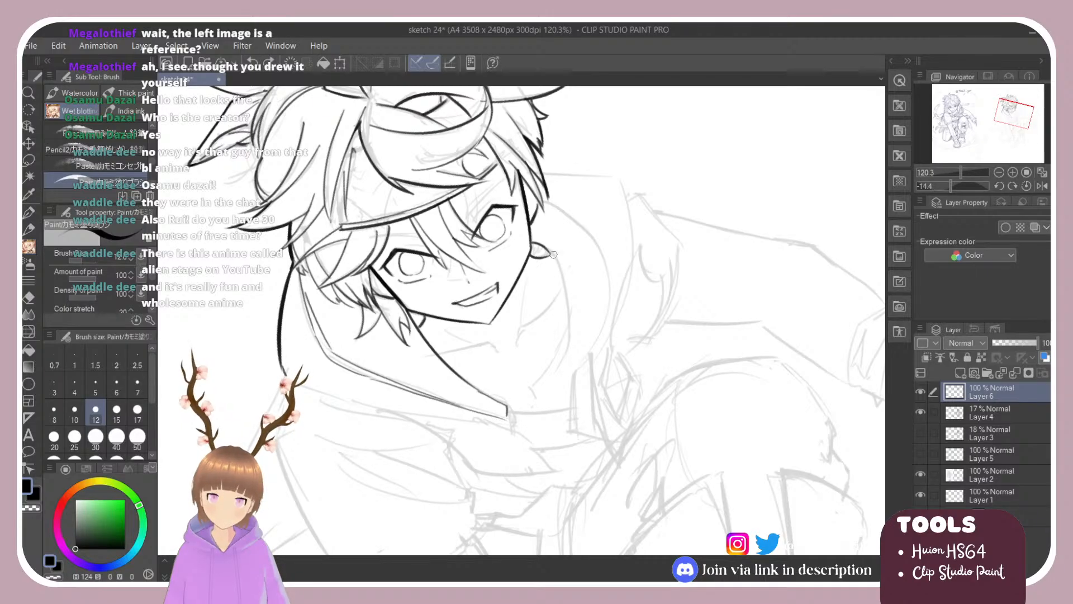
{"action": "left_click_drag", "start_coordinate": [551, 256], "coordinate": [565, 359]}
{"action": "key", "text": "ctrl+z"}
{"action": "mouse_move", "coordinate": [551, 255]}
{"action": "left_mouse_down"}
{"action": "mouse_move", "coordinate": [569, 329]}
{"action": "mouse_move", "coordinate": [560, 365]}
{"action": "mouse_move", "coordinate": [565, 330]}
{"action": "mouse_move", "coordinate": [520, 414]}
{"action": "left_mouse_up"}
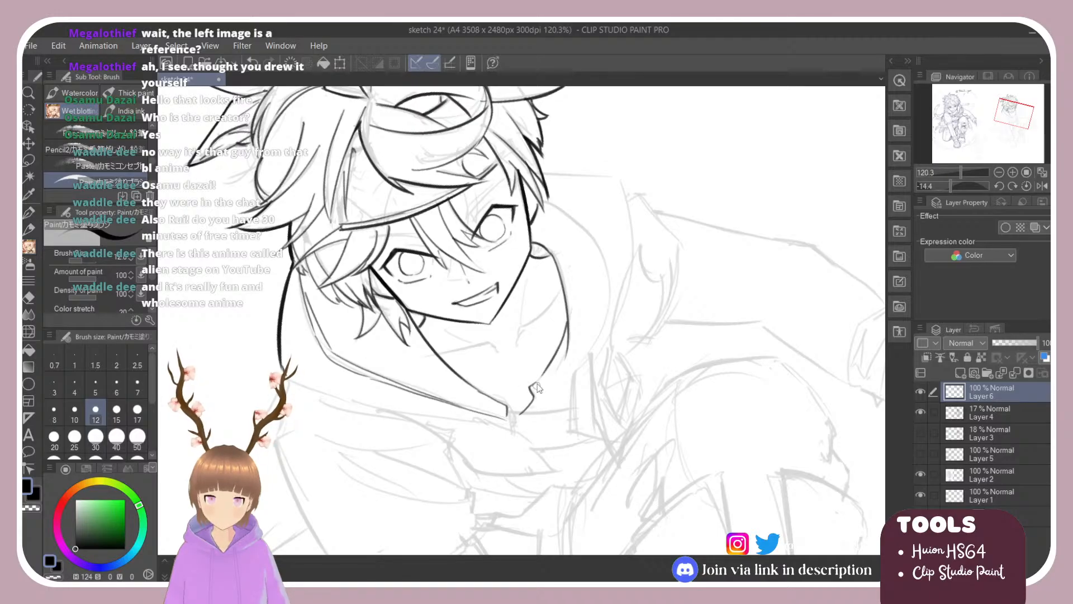
Undo the last stroke and ink the right neck line from beside the jaw down to the collarbone.
{"action": "key", "text": "ctrl+z"}
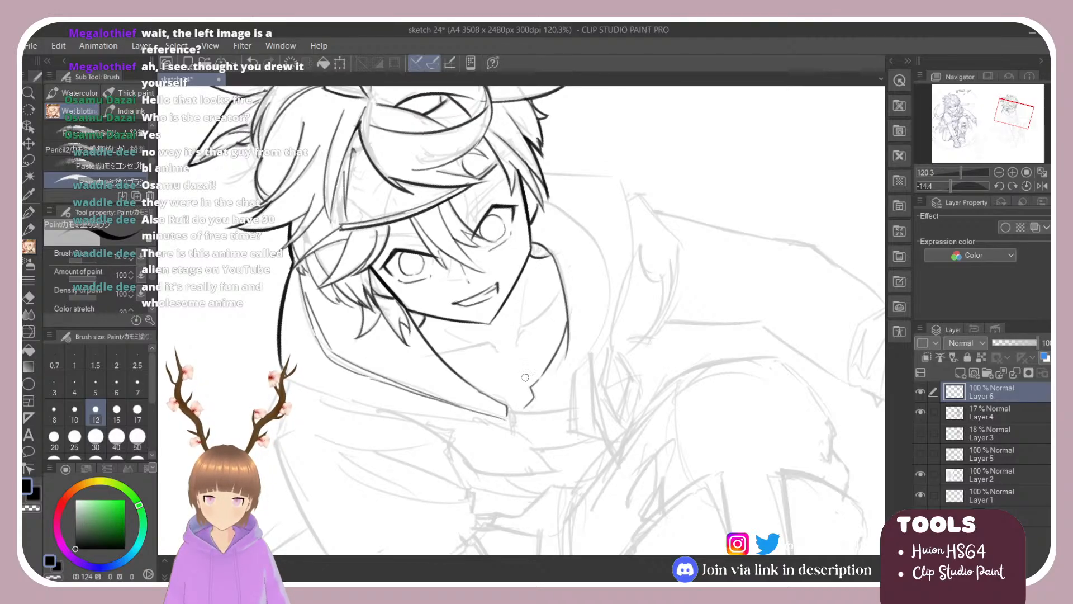
{"action": "left_click_drag", "start_coordinate": [522, 339], "coordinate": [562, 275]}
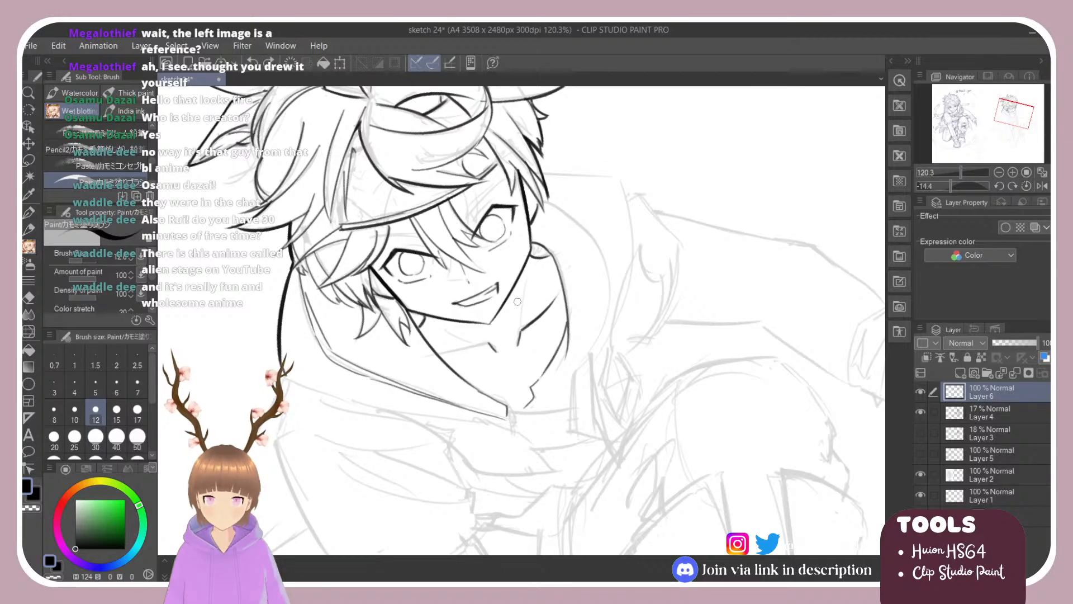
{"action": "mouse_move", "coordinate": [520, 329]}
{"action": "left_mouse_down"}
{"action": "mouse_move", "coordinate": [523, 282]}
{"action": "mouse_move", "coordinate": [556, 286]}
{"action": "mouse_move", "coordinate": [569, 319]}
{"action": "left_mouse_up"}
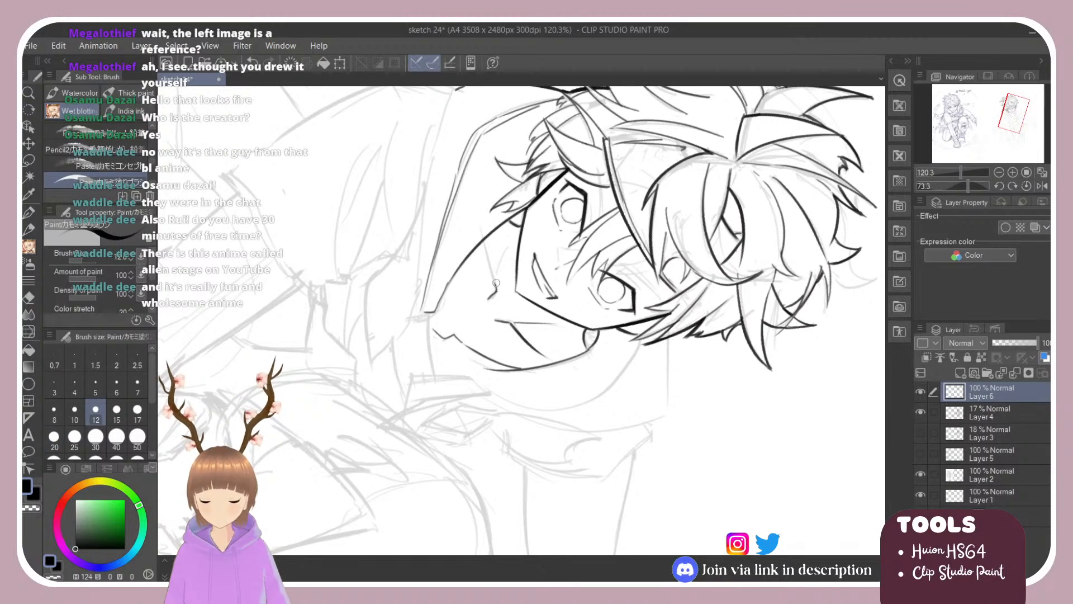
Ink the left collarbone line below the jaw, redoing the stroke and cleaning up its inner end.
{"action": "left_click_drag", "start_coordinate": [493, 273], "coordinate": [491, 246]}
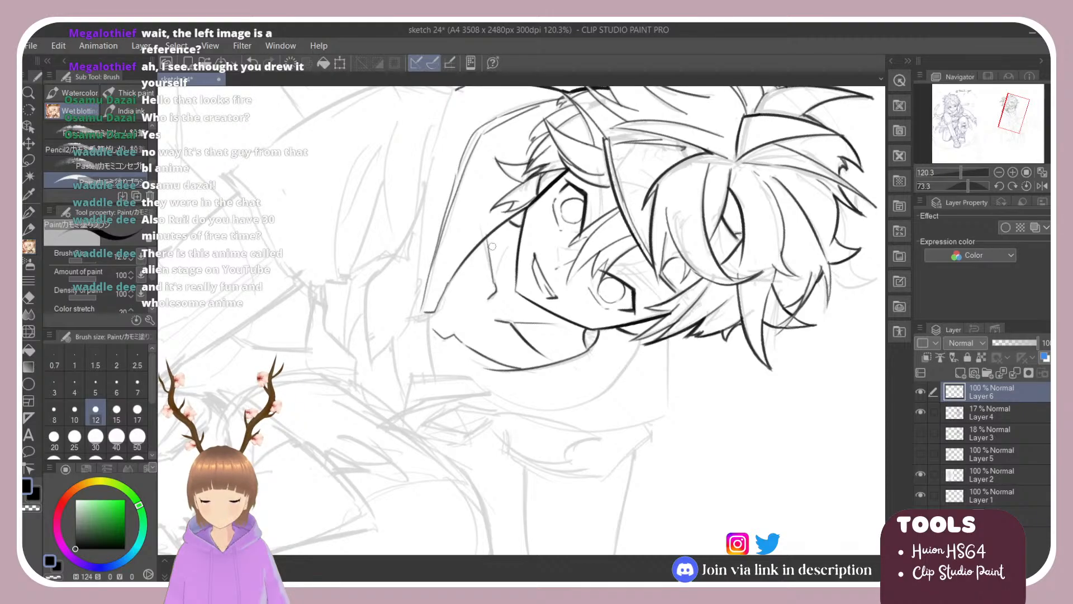
{"action": "left_click_drag", "start_coordinate": [495, 283], "coordinate": [525, 215]}
{"action": "key", "text": "ctrl+z"}
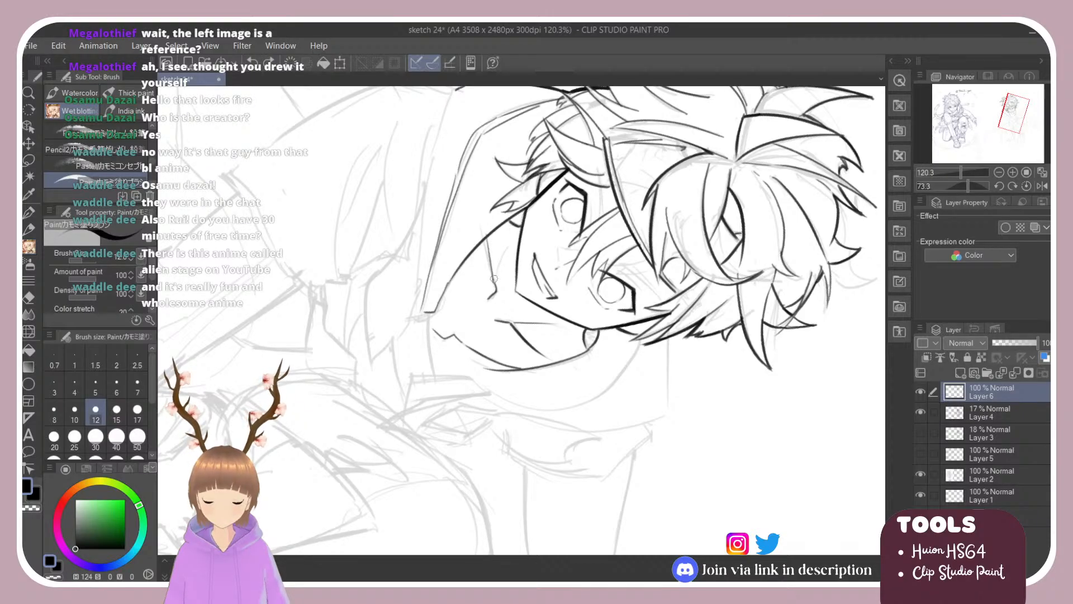
{"action": "mouse_move", "coordinate": [494, 279]}
{"action": "left_mouse_down"}
{"action": "mouse_move", "coordinate": [511, 241]}
{"action": "mouse_move", "coordinate": [376, 323]}
{"action": "mouse_move", "coordinate": [380, 349]}
{"action": "left_mouse_up"}
{"action": "key", "text": "r"}
{"action": "key", "text": "e"}
{"action": "mouse_move", "coordinate": [532, 327]}
{"action": "left_mouse_down"}
{"action": "mouse_move", "coordinate": [561, 300]}
{"action": "mouse_move", "coordinate": [537, 328]}
{"action": "mouse_move", "coordinate": [531, 286]}
{"action": "mouse_move", "coordinate": [517, 343]}
{"action": "mouse_move", "coordinate": [539, 271]}
{"action": "mouse_move", "coordinate": [520, 343]}
{"action": "left_mouse_up"}
{"action": "key", "text": "b"}
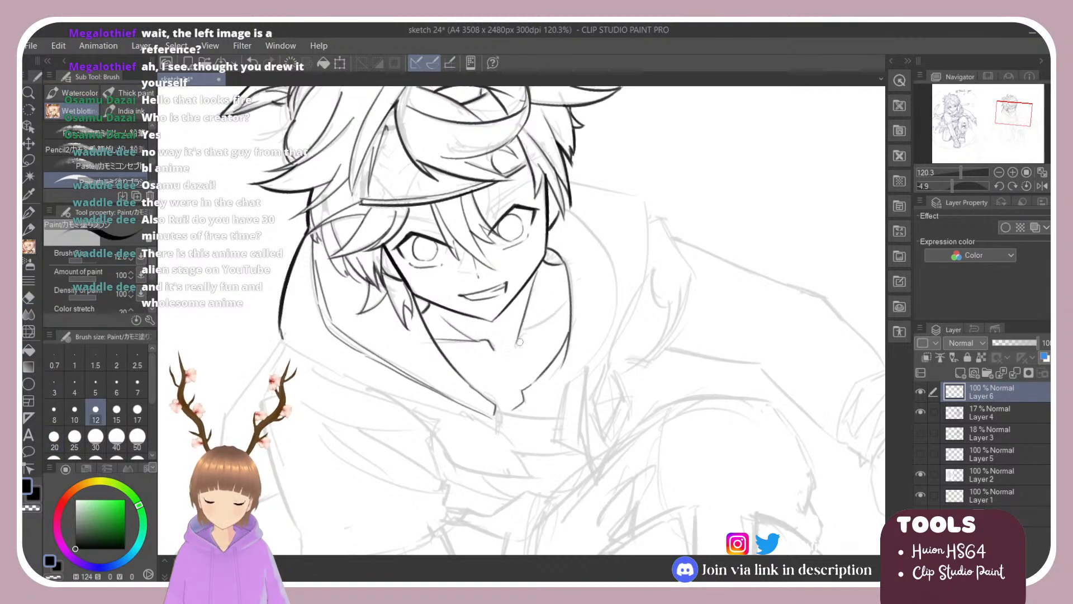
Try to ink a short stroke on the neck beside the right neck line.
{"action": "key", "text": "ctrl+z"}
{"action": "mouse_move", "coordinate": [534, 283]}
{"action": "left_mouse_down"}
{"action": "mouse_move", "coordinate": [516, 347]}
{"action": "mouse_move", "coordinate": [559, 309]}
{"action": "left_mouse_up"}
{"action": "key", "text": "ctrl+z"}
{"action": "key", "text": "ctrl+z"}
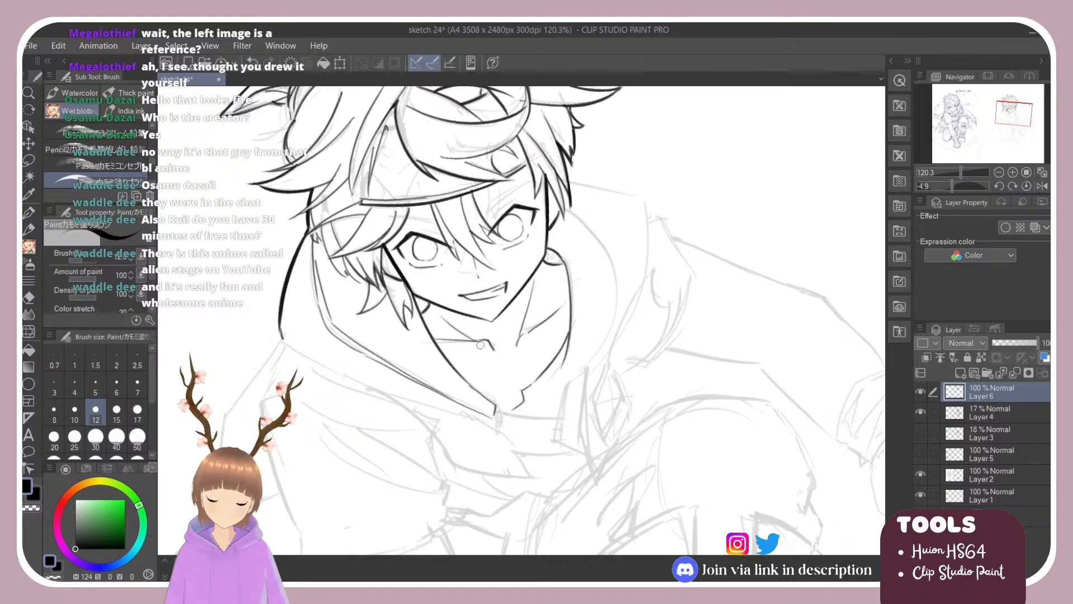
Ink a small hook at the inner end of the left collarbone.
{"action": "key", "text": "r"}
{"action": "mouse_move", "coordinate": [481, 345]}
{"action": "left_mouse_down"}
{"action": "mouse_move", "coordinate": [475, 309]}
{"action": "mouse_move", "coordinate": [501, 277]}
{"action": "mouse_move", "coordinate": [482, 296]}
{"action": "left_mouse_up"}
{"action": "key", "text": "e"}
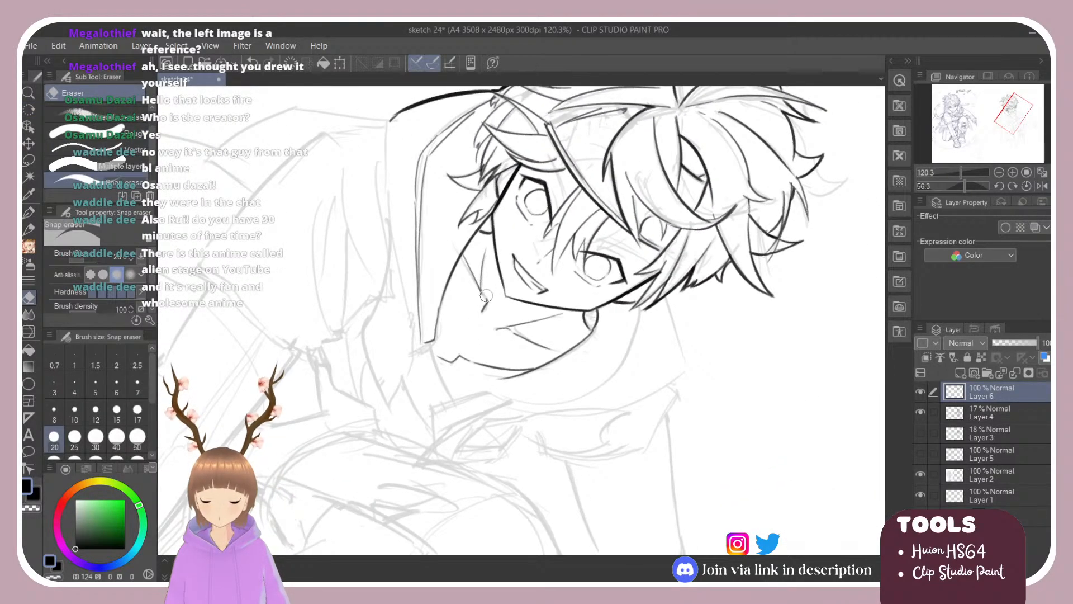
{"action": "key", "text": "b"}
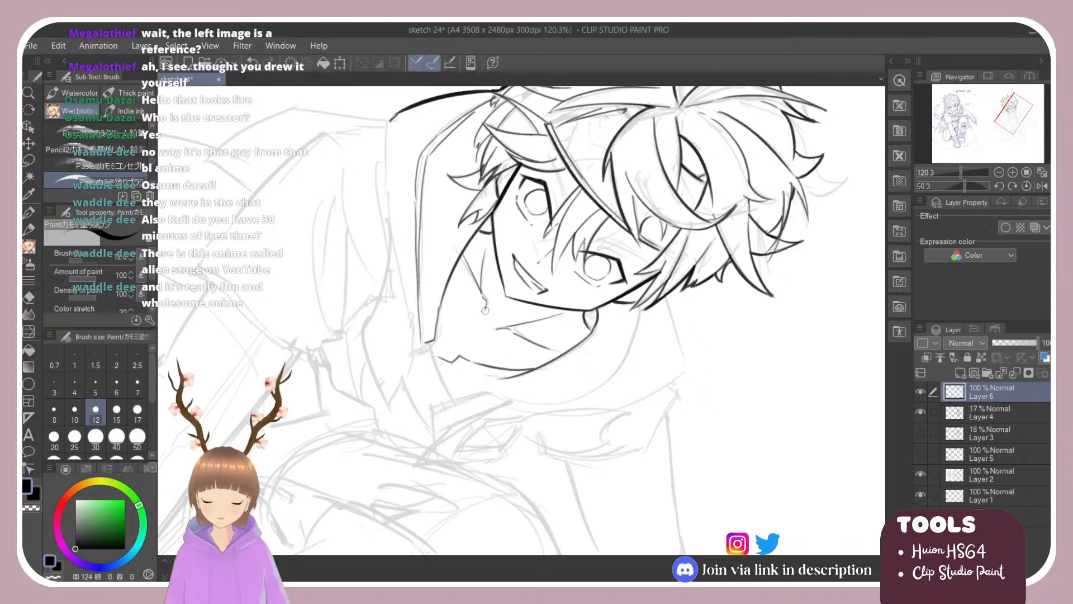
{"action": "left_click_drag", "start_coordinate": [488, 307], "coordinate": [483, 315]}
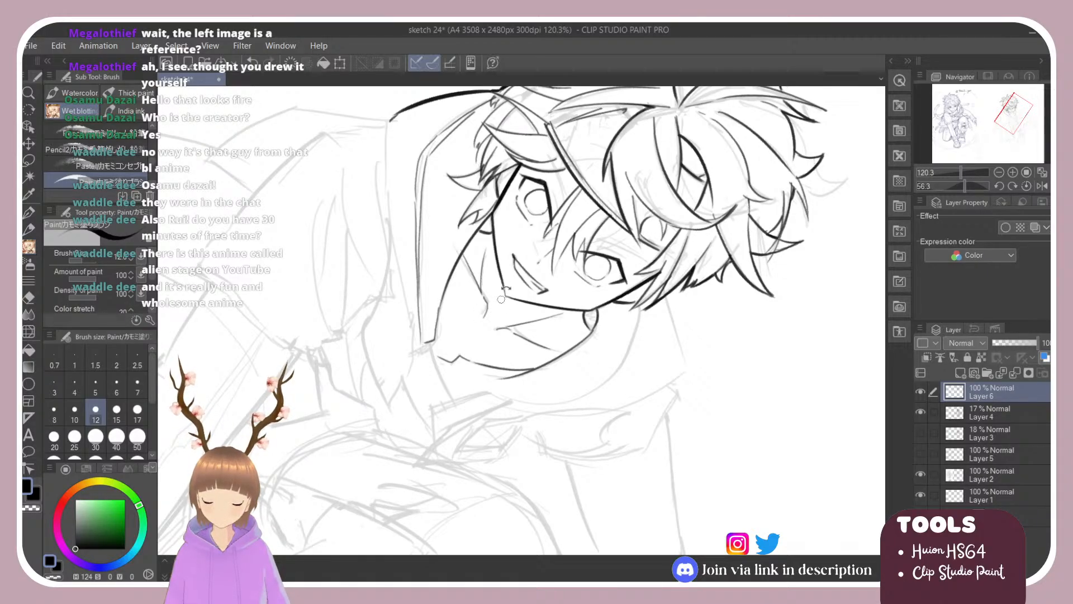
Examine the inked head and neckline against the rough body sketch, both as a whole and close up.
{"action": "key", "text": "r"}
{"action": "double_click", "coordinate": [464, 285]}
{"action": "scroll", "coordinate": [463, 279], "scroll_direction": "down", "scroll_amount": 5}
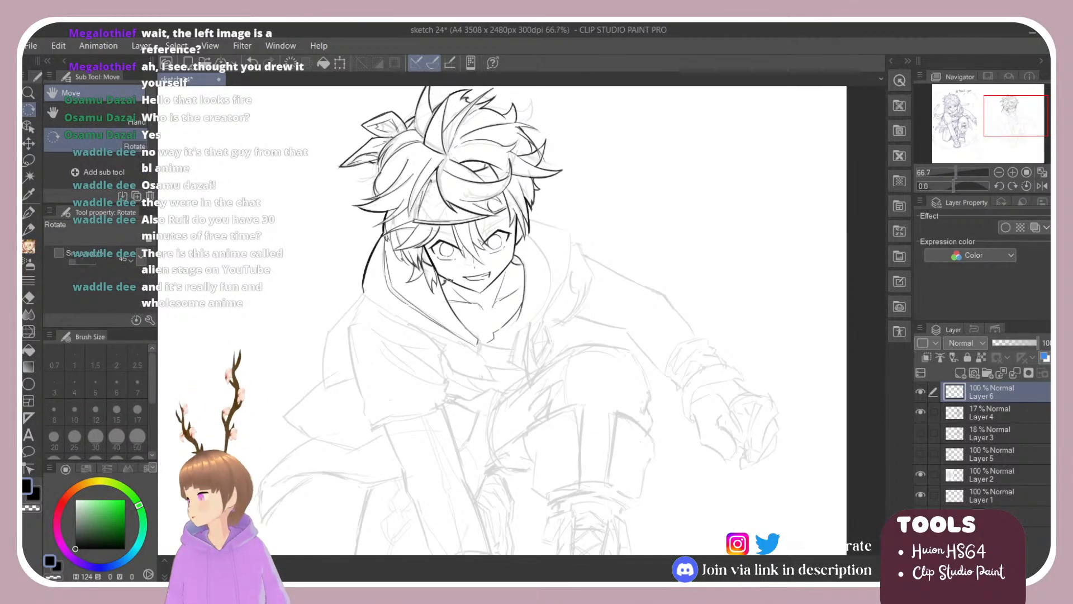
{"action": "scroll", "coordinate": [420, 320], "scroll_direction": "up", "scroll_amount": 4}
{"action": "scroll", "coordinate": [413, 330], "scroll_direction": "down", "scroll_amount": 3}
{"action": "scroll", "coordinate": [405, 339], "scroll_direction": "up", "scroll_amount": 2}
{"action": "scroll", "coordinate": [406, 338], "scroll_direction": "up", "scroll_amount": 1}
{"action": "scroll", "coordinate": [463, 279], "scroll_direction": "down", "scroll_amount": 3}
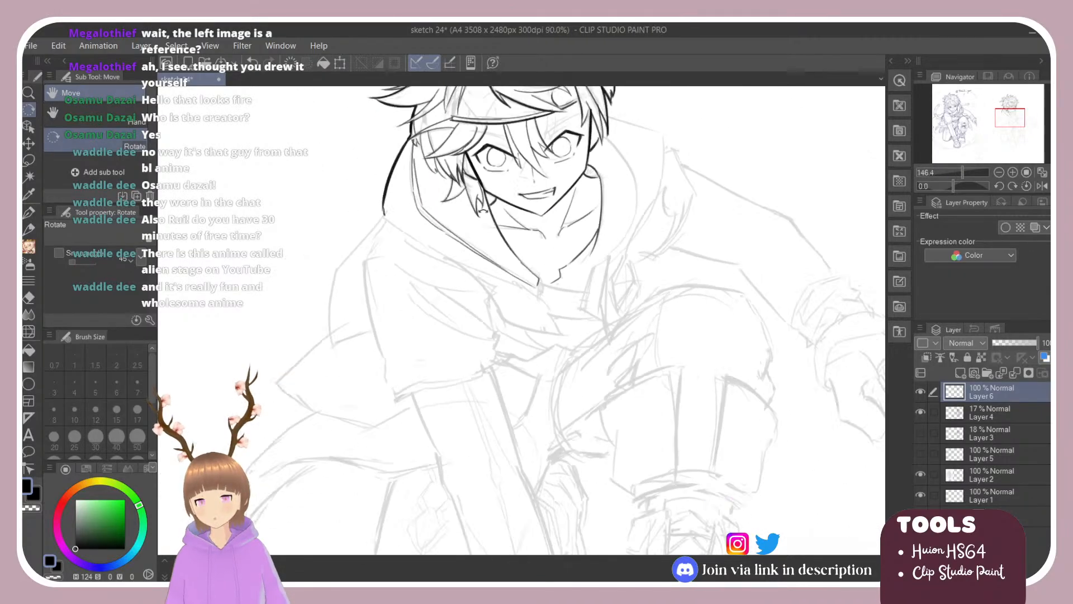
{"action": "scroll", "coordinate": [420, 304], "scroll_direction": "up", "scroll_amount": 3}
{"action": "scroll", "coordinate": [476, 218], "scroll_direction": "down", "scroll_amount": 3}
{"action": "scroll", "coordinate": [424, 257], "scroll_direction": "up", "scroll_amount": 3}
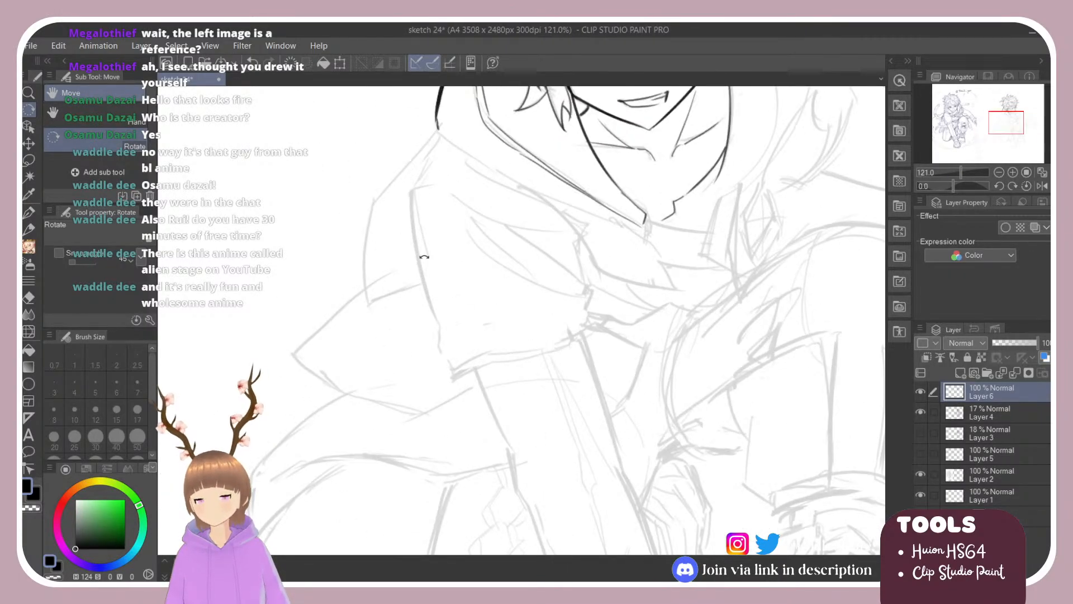
Ink the hood's outer lower edge from its left side down to the front point of the neckline.
{"action": "key", "text": "b"}
{"action": "key", "text": "r"}
{"action": "left_click_drag", "start_coordinate": [462, 202], "coordinate": [482, 162]}
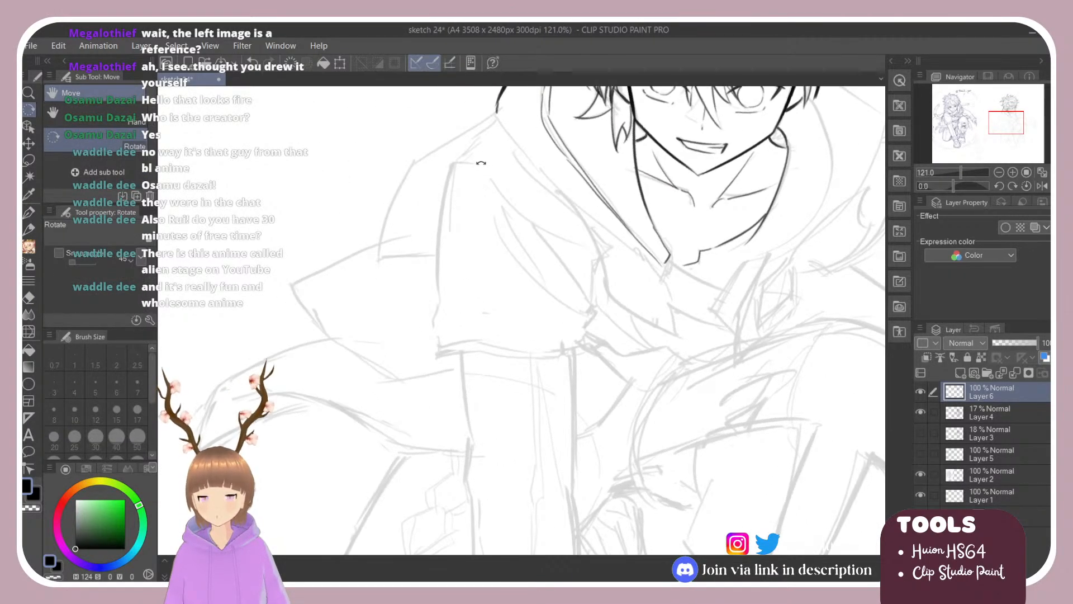
{"action": "key", "text": "b"}
{"action": "left_click_drag", "start_coordinate": [498, 110], "coordinate": [556, 195]}
{"action": "key", "text": "ctrl+z"}
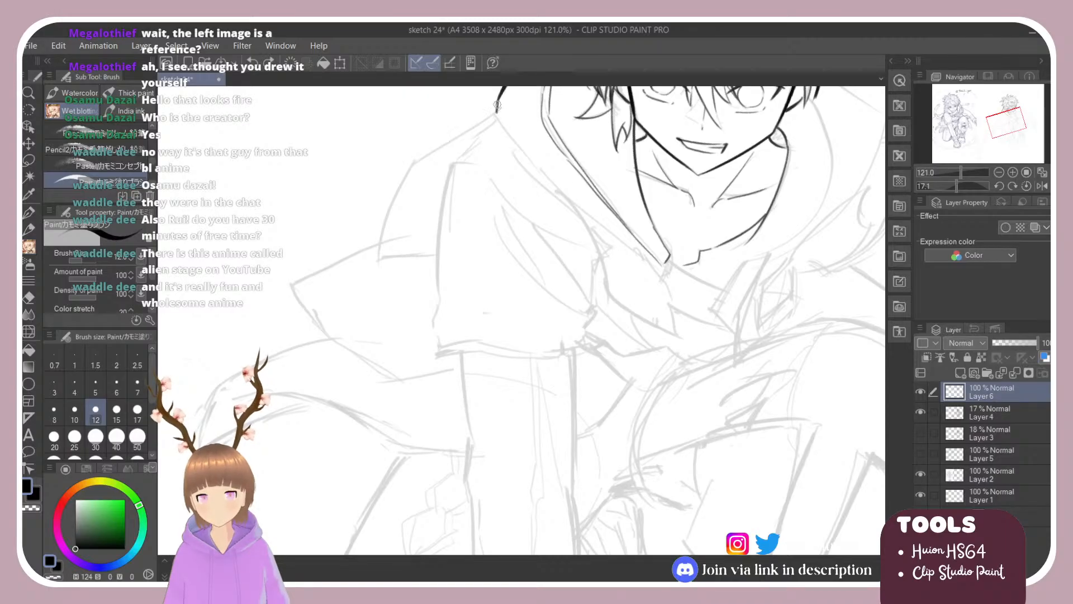
{"action": "mouse_move", "coordinate": [499, 118]}
{"action": "left_mouse_down"}
{"action": "mouse_move", "coordinate": [562, 197]}
{"action": "mouse_move", "coordinate": [634, 258]}
{"action": "left_mouse_up"}
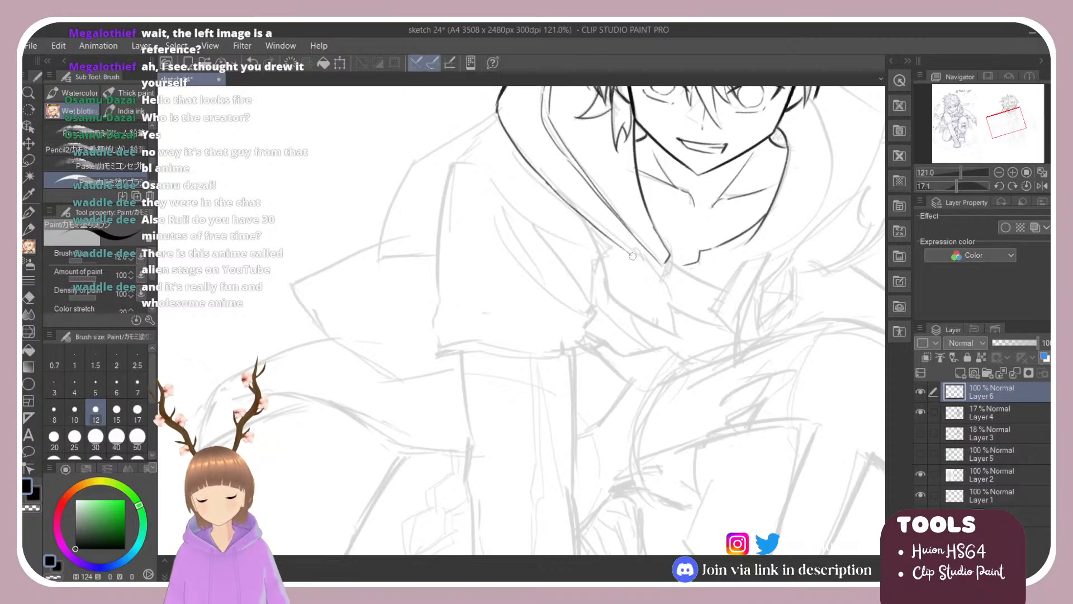
{"action": "key", "text": "ctrl+z"}
{"action": "left_click_drag", "start_coordinate": [552, 186], "coordinate": [651, 264]}
{"action": "key", "text": "ctrl+z"}
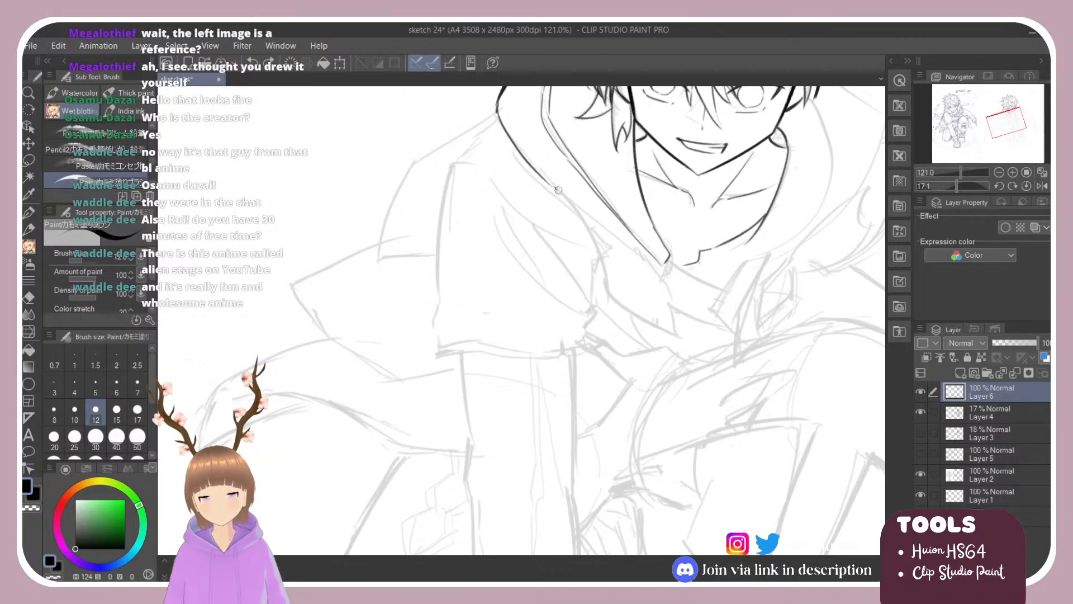
{"action": "left_click_drag", "start_coordinate": [553, 186], "coordinate": [647, 265]}
Ink the short left shoulder line from the hood down to the shoulder corner.
{"action": "key", "text": "r"}
{"action": "left_click_drag", "start_coordinate": [447, 155], "coordinate": [386, 206]}
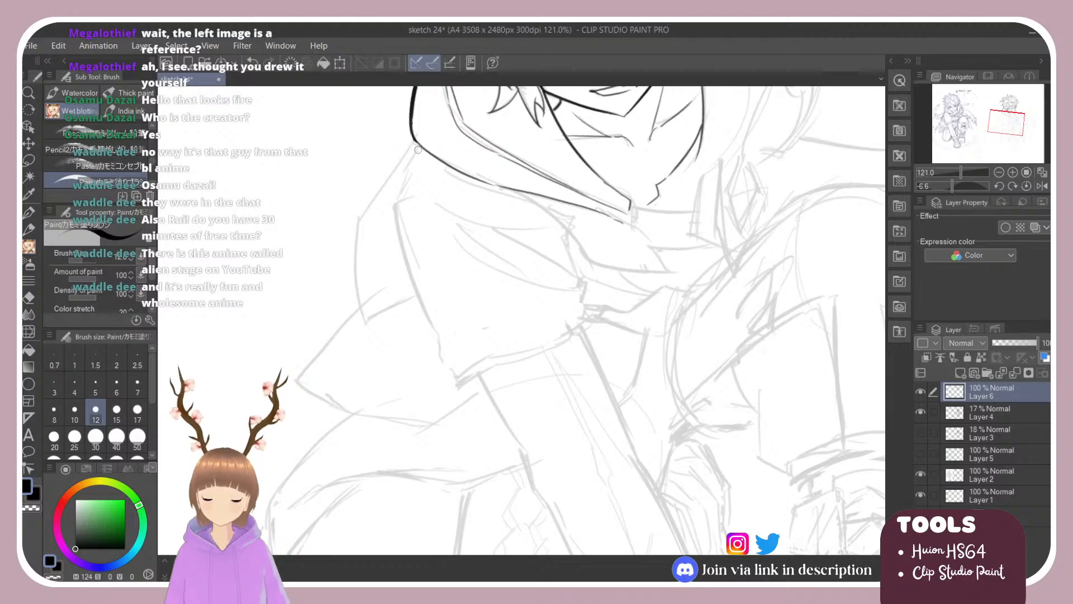
{"action": "left_click_drag", "start_coordinate": [418, 146], "coordinate": [393, 208]}
{"action": "key", "text": "ctrl+z"}
{"action": "left_click_drag", "start_coordinate": [418, 143], "coordinate": [393, 207]}
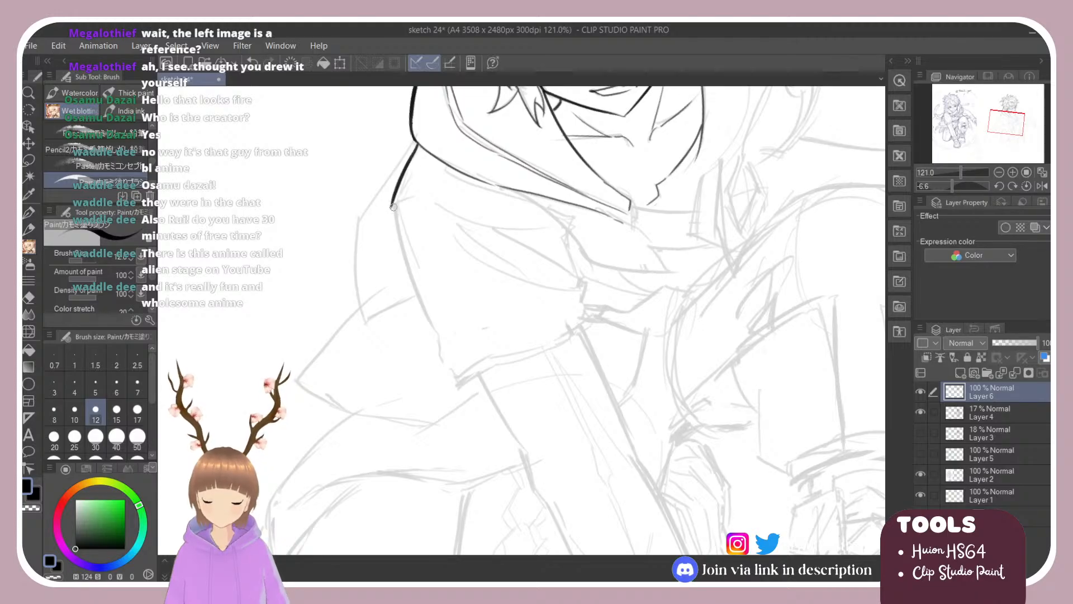
{"action": "key", "text": "ctrl+z"}
{"action": "left_click_drag", "start_coordinate": [419, 143], "coordinate": [397, 198]}
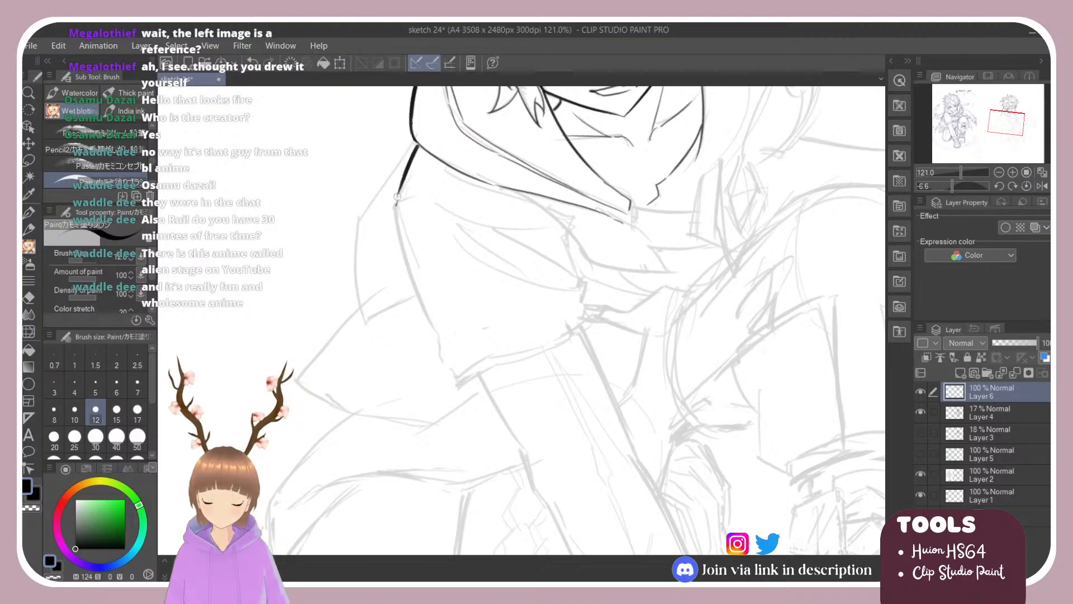
Ink the outer edge of the left sleeve from the shoulder corner down to the hem, with a small kink near the end.
{"action": "left_click_drag", "start_coordinate": [393, 201], "coordinate": [436, 343]}
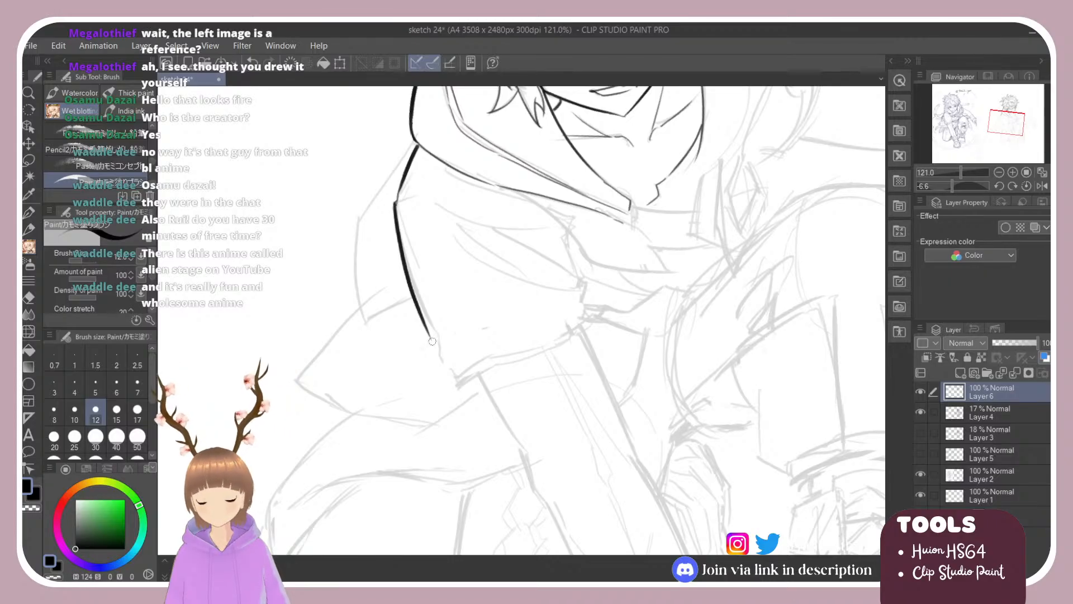
{"action": "key", "text": "ctrl+z"}
{"action": "left_click_drag", "start_coordinate": [392, 193], "coordinate": [435, 338]}
{"action": "key", "text": "ctrl+z"}
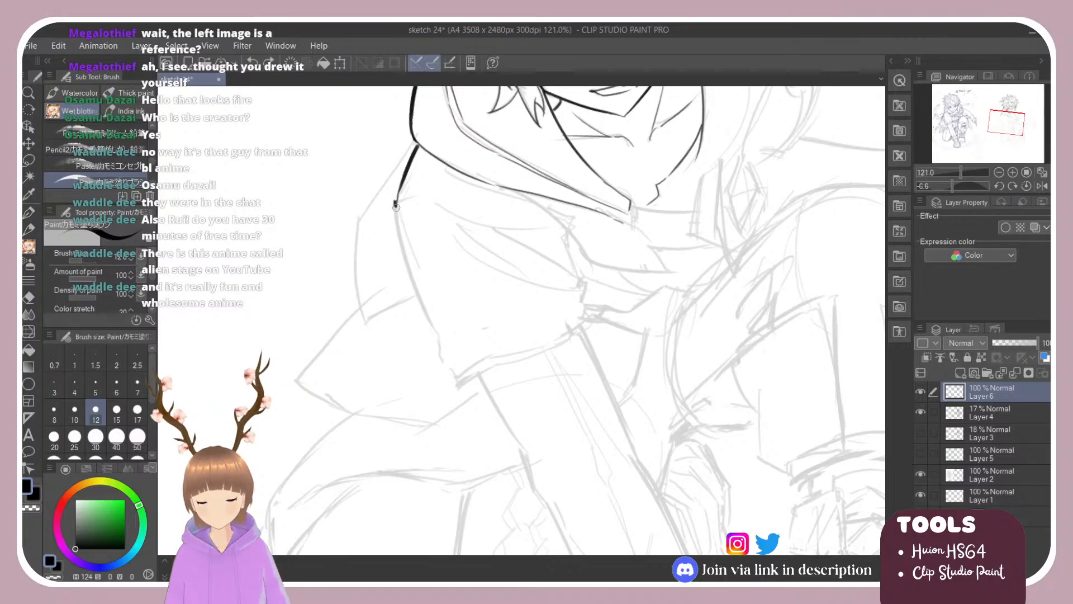
{"action": "left_click_drag", "start_coordinate": [395, 202], "coordinate": [450, 369]}
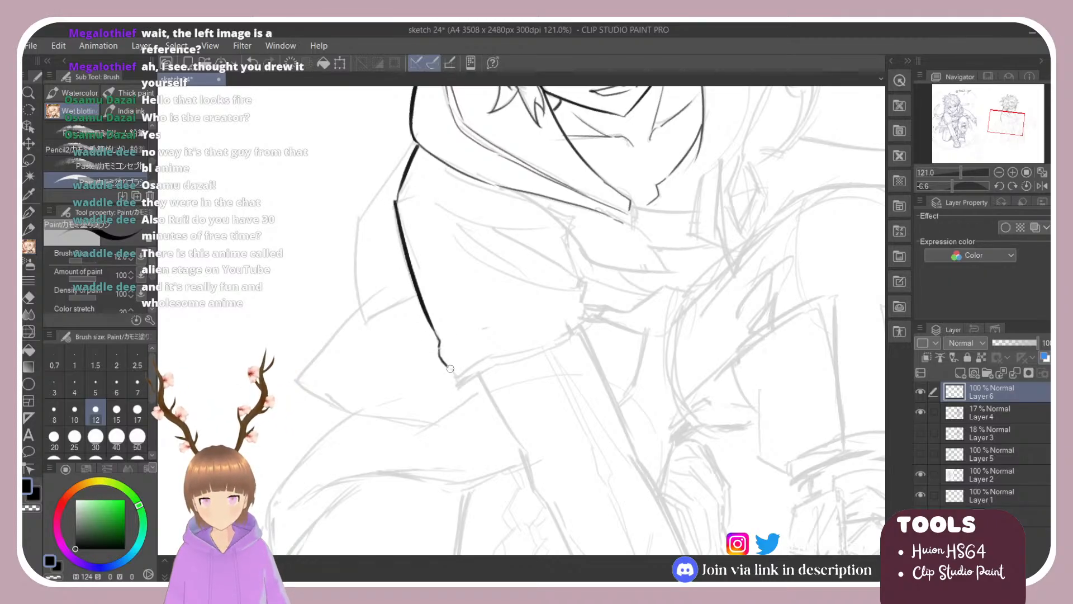
{"action": "key", "text": "ctrl+z"}
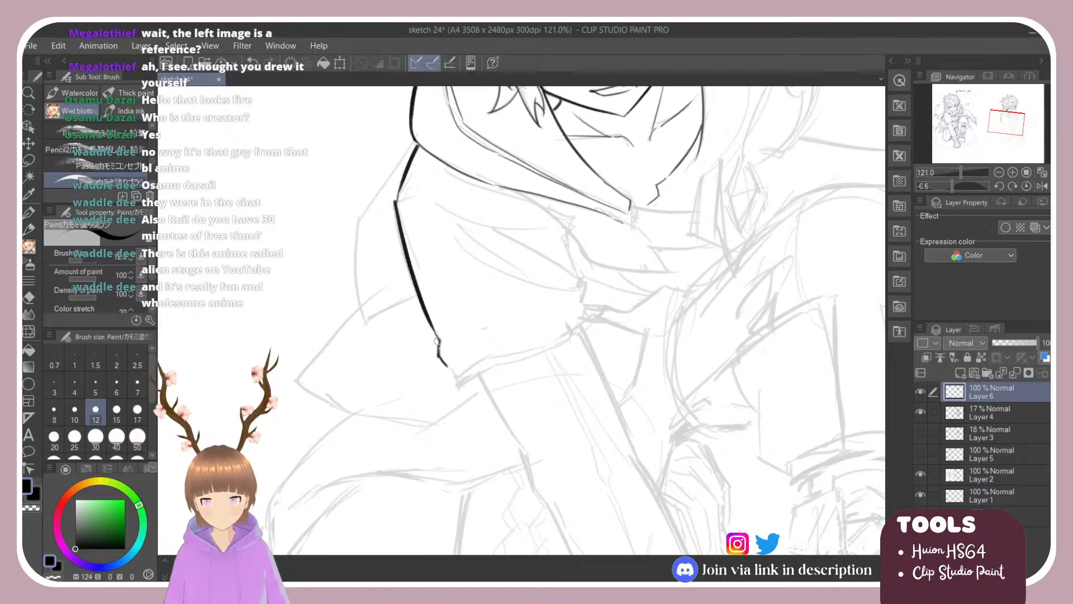
{"action": "key", "text": "ctrl+z"}
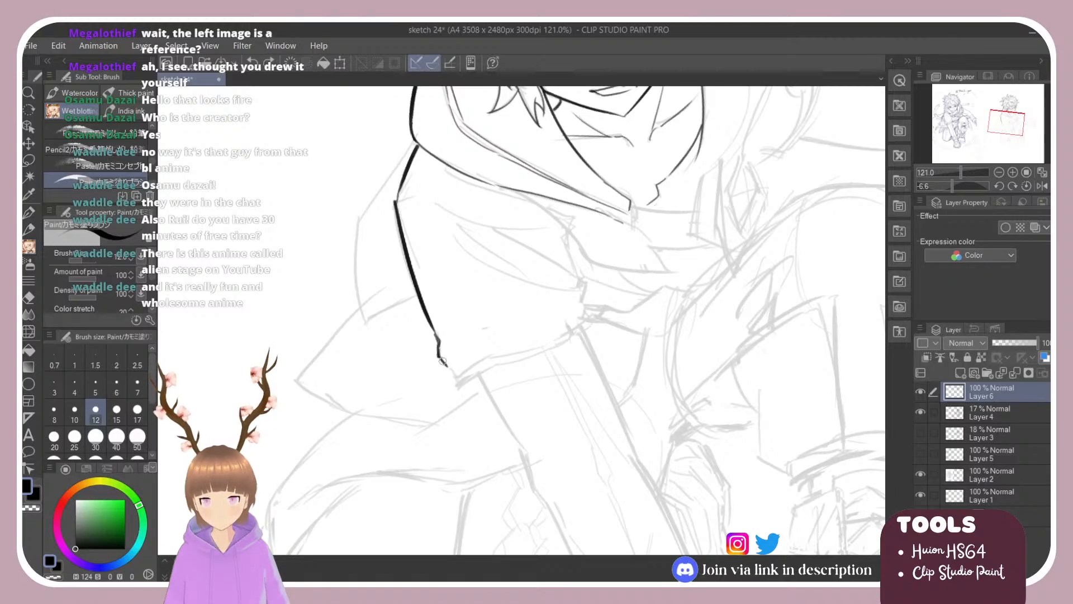
{"action": "left_click_drag", "start_coordinate": [440, 356], "coordinate": [453, 371]}
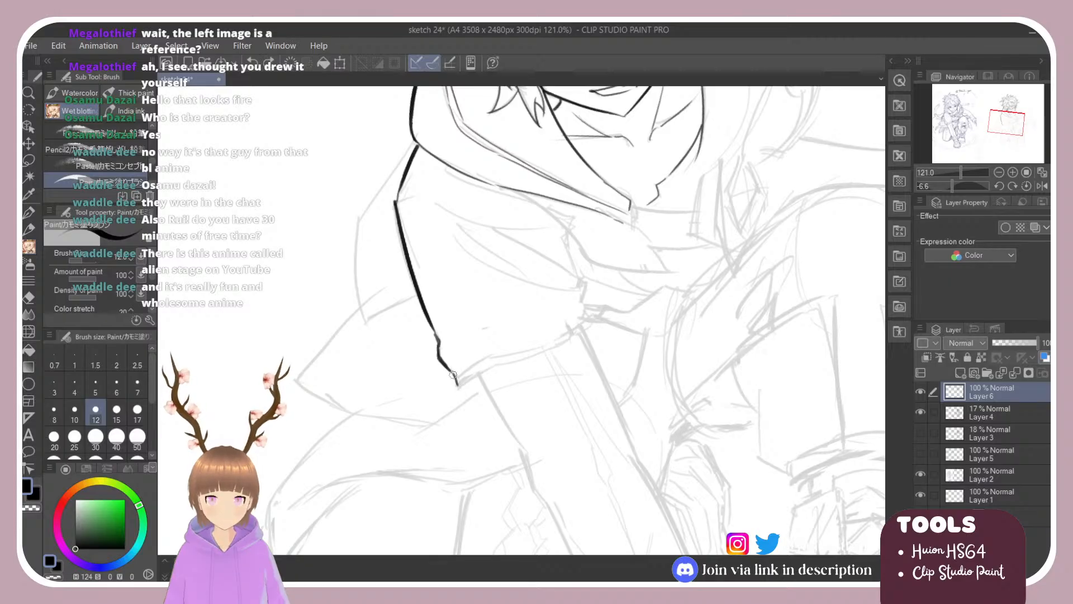
Ink the left sleeve's hem from its pointed outer corner across to the inner side of the arm.
{"action": "mouse_move", "coordinate": [453, 370]}
{"action": "left_mouse_down"}
{"action": "mouse_move", "coordinate": [458, 392]}
{"action": "mouse_move", "coordinate": [570, 341]}
{"action": "left_mouse_up"}
{"action": "key", "text": "ctrl+z"}
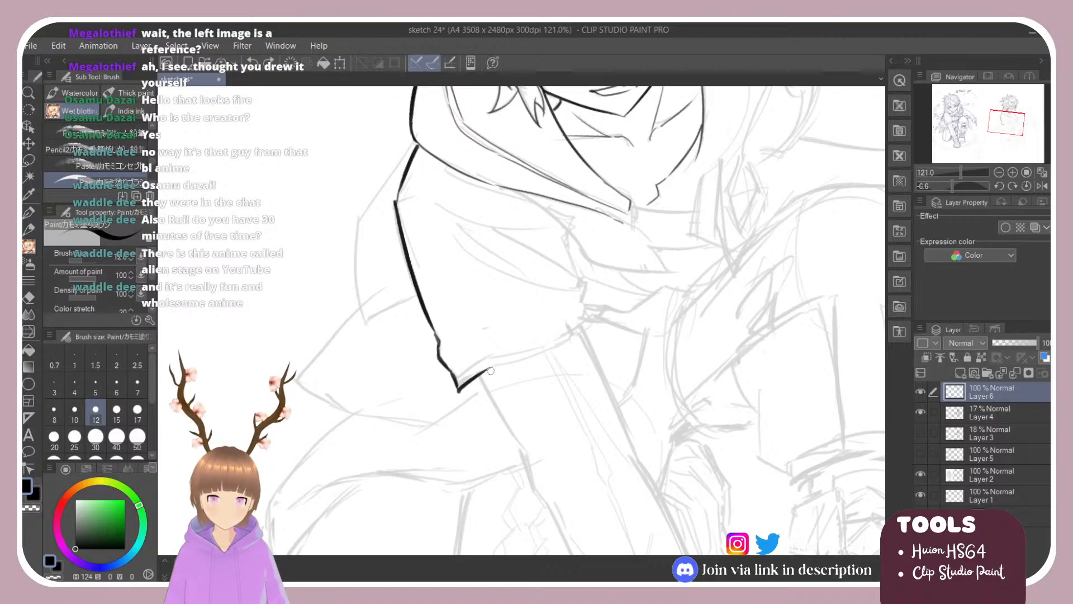
{"action": "mouse_move", "coordinate": [489, 371]}
{"action": "left_mouse_down"}
{"action": "mouse_move", "coordinate": [570, 342]}
{"action": "mouse_move", "coordinate": [591, 321]}
{"action": "left_mouse_up"}
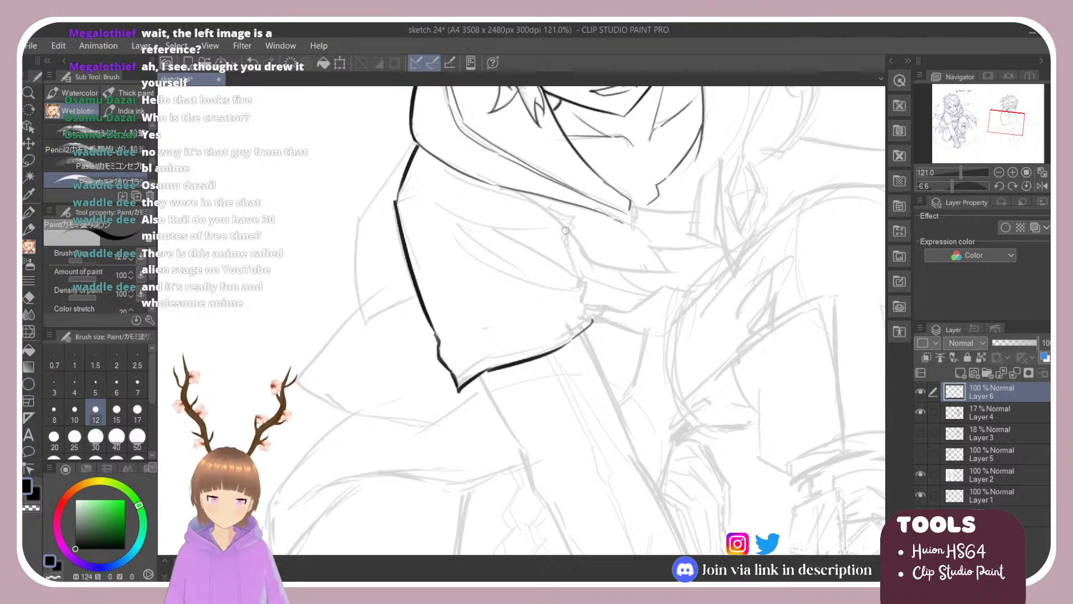
Ink a short crease at the left shoulder corner and try a fold line across the upper sleeve.
{"action": "key", "text": "e"}
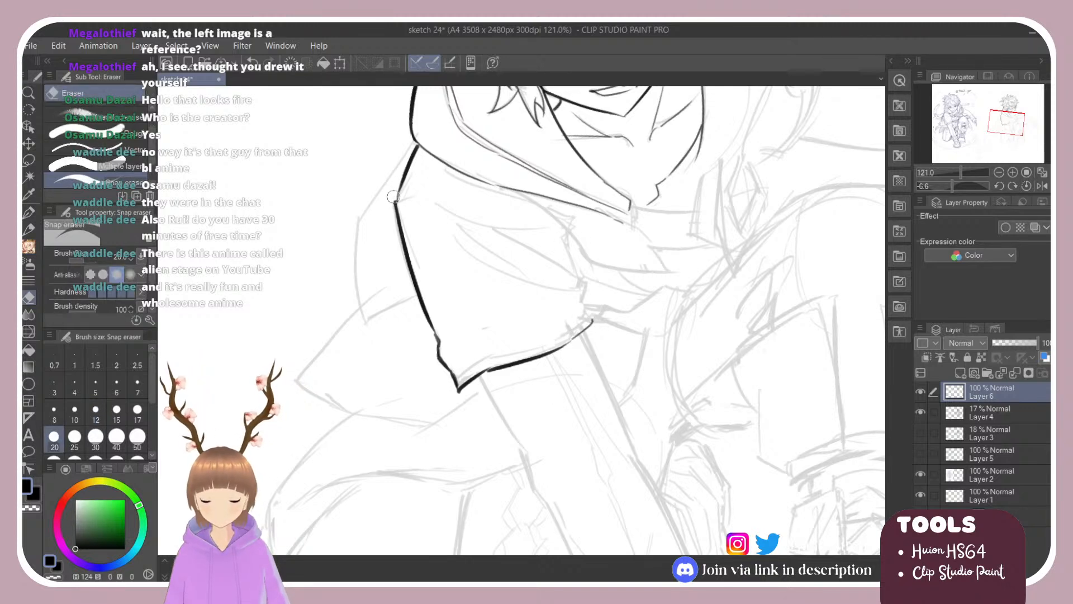
{"action": "key", "text": "b"}
{"action": "mouse_move", "coordinate": [394, 203]}
{"action": "left_mouse_down"}
{"action": "mouse_move", "coordinate": [430, 195]}
{"action": "mouse_move", "coordinate": [513, 223]}
{"action": "left_mouse_up"}
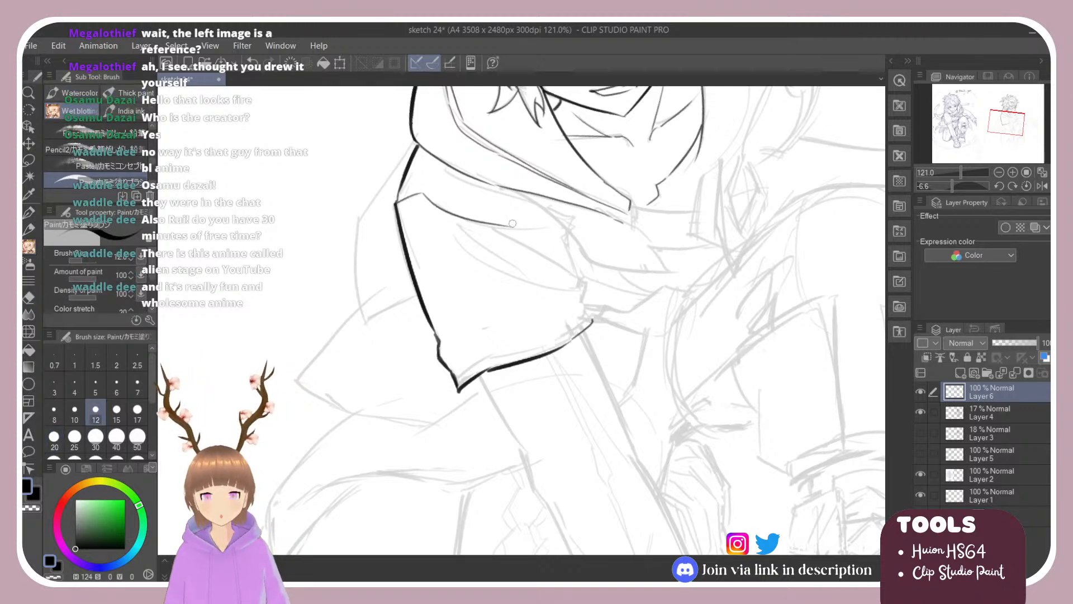
{"action": "key", "text": "ctrl+z"}
{"action": "left_click_drag", "start_coordinate": [436, 202], "coordinate": [539, 223]}
{"action": "key", "text": "ctrl+z"}
{"action": "left_click_drag", "start_coordinate": [437, 211], "coordinate": [516, 227]}
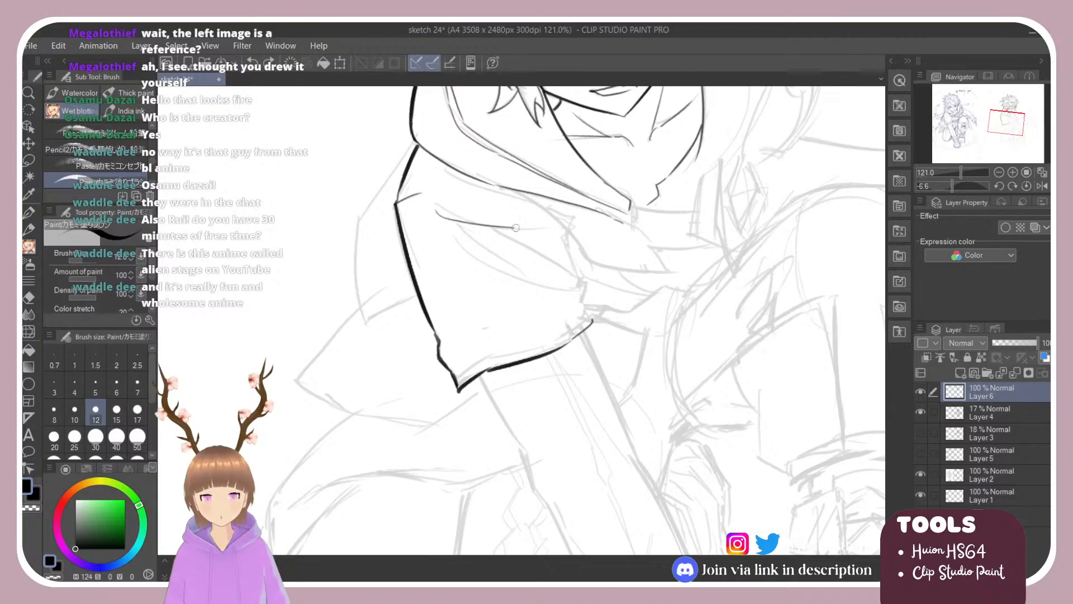
{"action": "key", "text": "ctrl+z"}
Ink a long curved fold line across the upper part of the left sleeve, just below the hood.
{"action": "key", "text": "shift+space"}
{"action": "mouse_move", "coordinate": [468, 258]}
{"action": "left_mouse_down"}
{"action": "mouse_move", "coordinate": [484, 204]}
{"action": "mouse_move", "coordinate": [568, 206]}
{"action": "mouse_move", "coordinate": [615, 297]}
{"action": "left_mouse_up"}
{"action": "key", "text": "ctrl+z"}
{"action": "left_click_drag", "start_coordinate": [586, 183], "coordinate": [613, 305]}
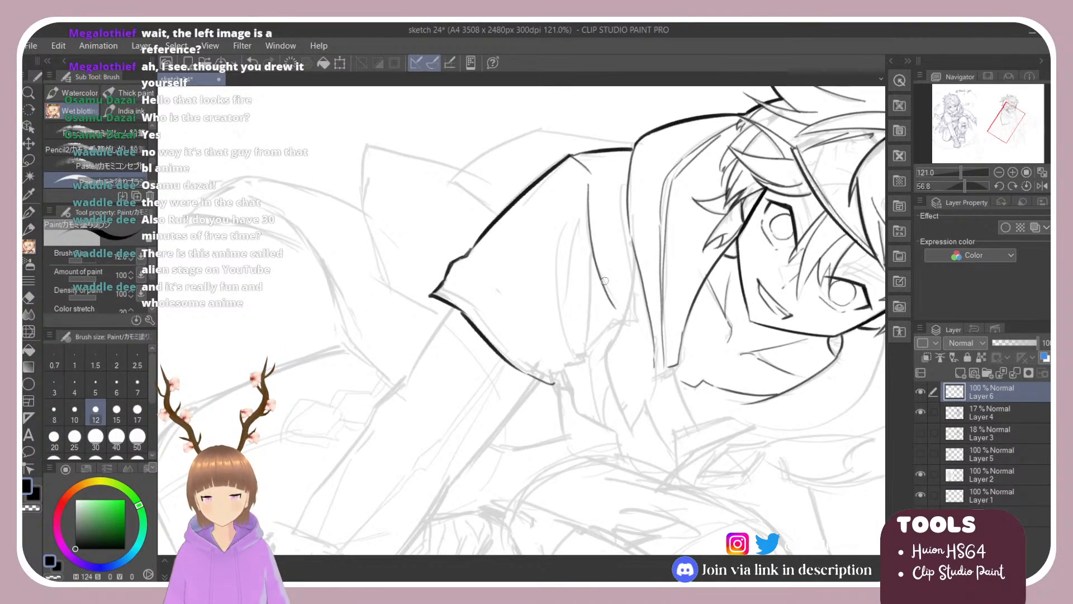
{"action": "key", "text": "ctrl+z"}
{"action": "left_click_drag", "start_coordinate": [587, 184], "coordinate": [618, 307]}
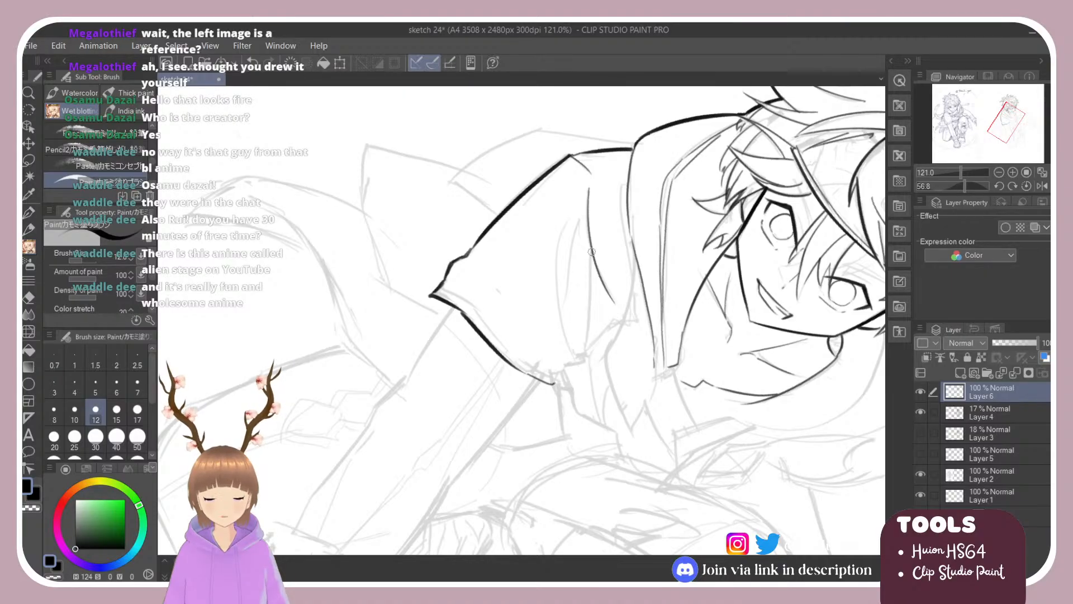
Ink the tapering fold lines in the middle of the left sleeve, converging toward the armpit.
{"action": "left_click_drag", "start_coordinate": [592, 253], "coordinate": [584, 352]}
{"action": "mouse_move", "coordinate": [566, 218]}
{"action": "left_mouse_down"}
{"action": "mouse_move", "coordinate": [563, 264]}
{"action": "mouse_move", "coordinate": [581, 348]}
{"action": "mouse_move", "coordinate": [565, 238]}
{"action": "mouse_move", "coordinate": [581, 364]}
{"action": "left_mouse_up"}
{"action": "key", "text": "ctrl+z"}
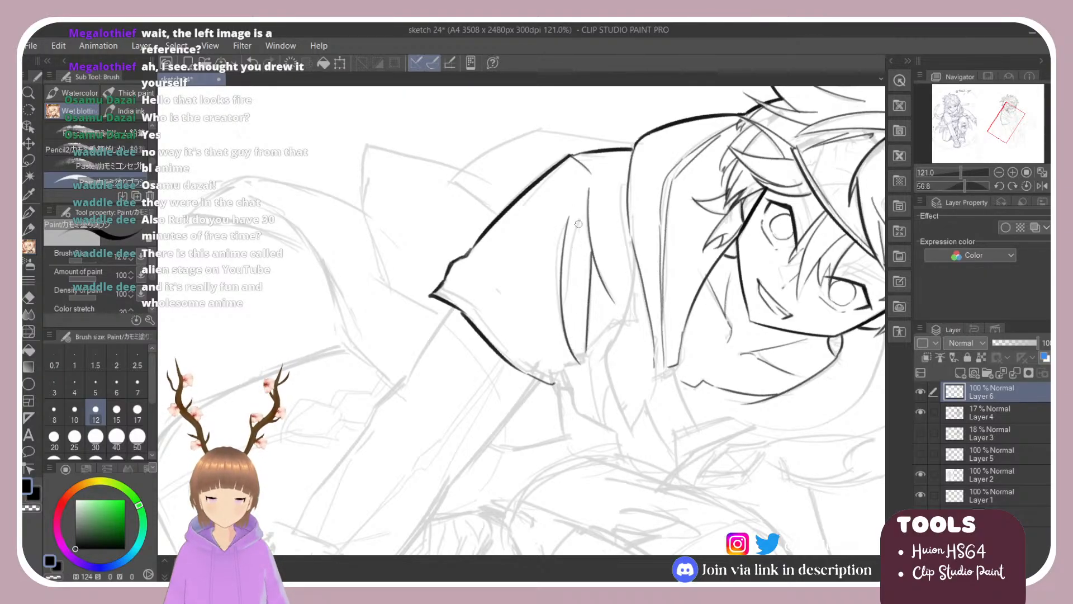
{"action": "left_click_drag", "start_coordinate": [578, 224], "coordinate": [564, 308]}
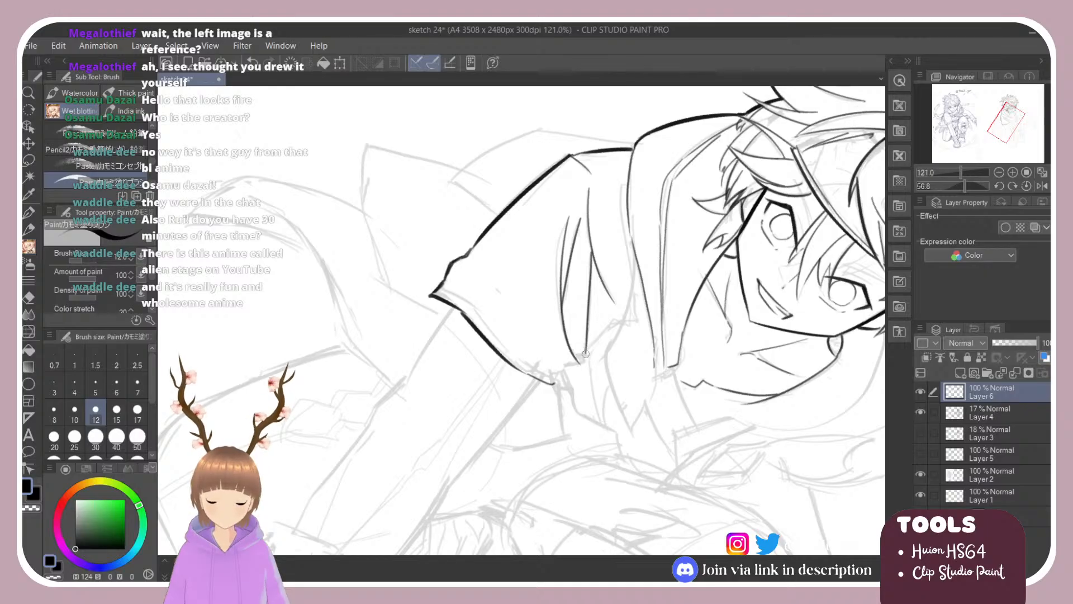
Examine the finished reference drawing's sleeve and torso against the new figure's inked sleeve.
{"action": "key", "text": "r"}
{"action": "mouse_move", "coordinate": [578, 367]}
{"action": "left_mouse_down"}
{"action": "mouse_move", "coordinate": [619, 336]}
{"action": "mouse_move", "coordinate": [601, 271]}
{"action": "mouse_move", "coordinate": [570, 257]}
{"action": "mouse_move", "coordinate": [590, 334]}
{"action": "left_mouse_up"}
{"action": "key", "text": "e"}
{"action": "key", "text": "b"}
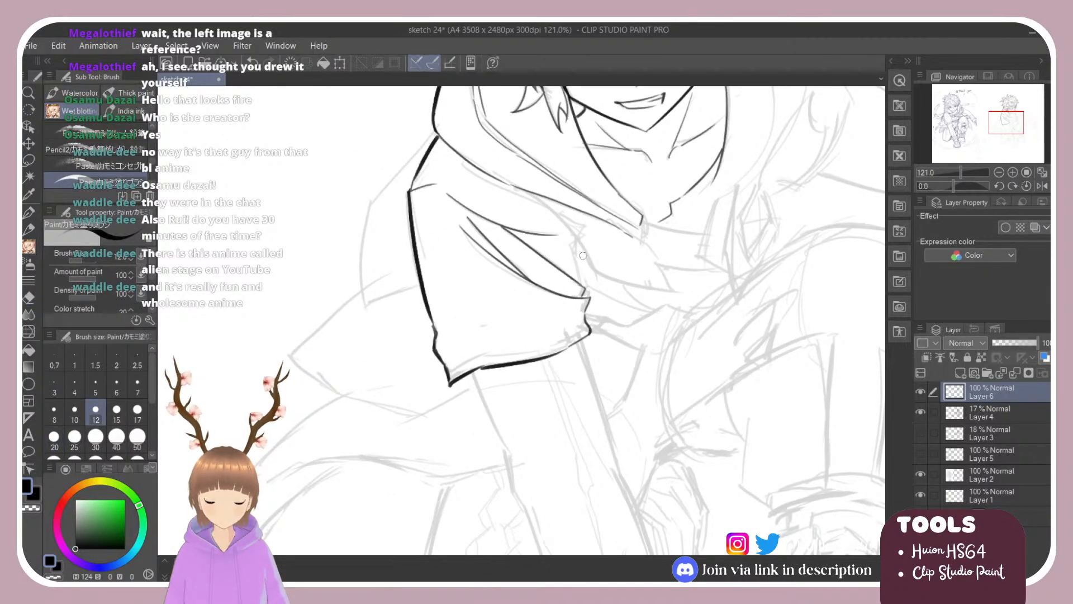
{"action": "key", "text": "r"}
{"action": "left_click_drag", "start_coordinate": [671, 291], "coordinate": [677, 345]}
{"action": "scroll", "coordinate": [676, 345], "scroll_direction": "down", "scroll_amount": 8}
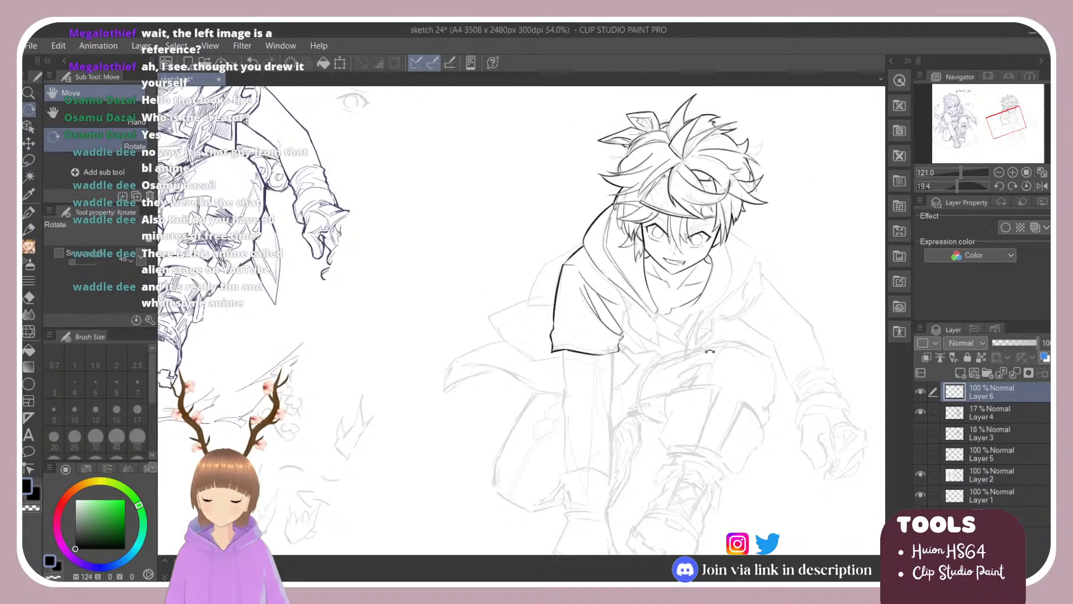
{"action": "double_click", "coordinate": [342, 183]}
{"action": "scroll", "coordinate": [229, 298], "scroll_direction": "up", "scroll_amount": 6}
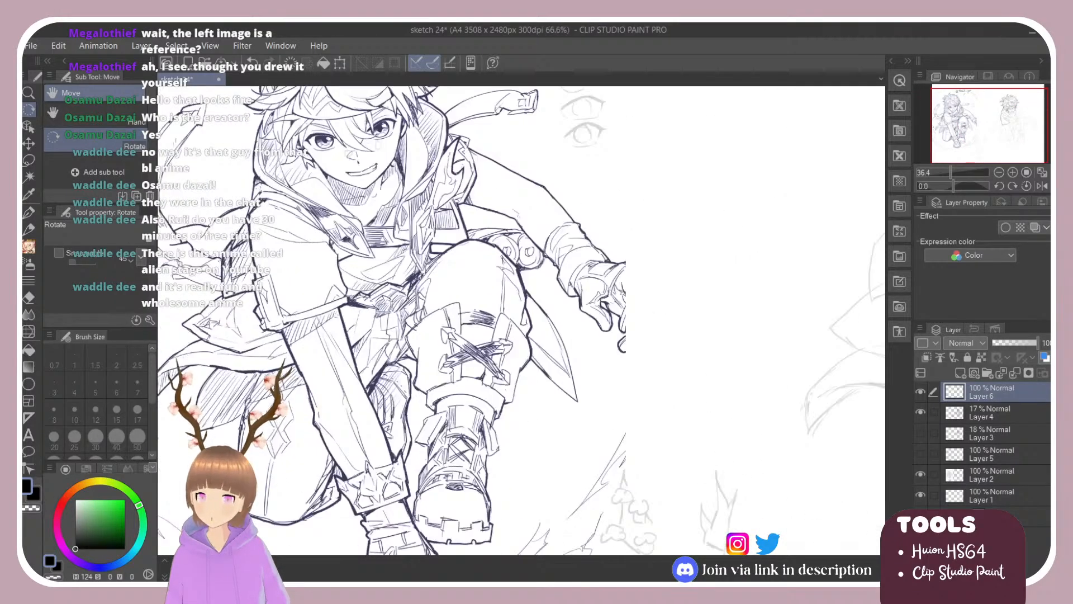
{"action": "scroll", "coordinate": [229, 298], "scroll_direction": "down", "scroll_amount": 2}
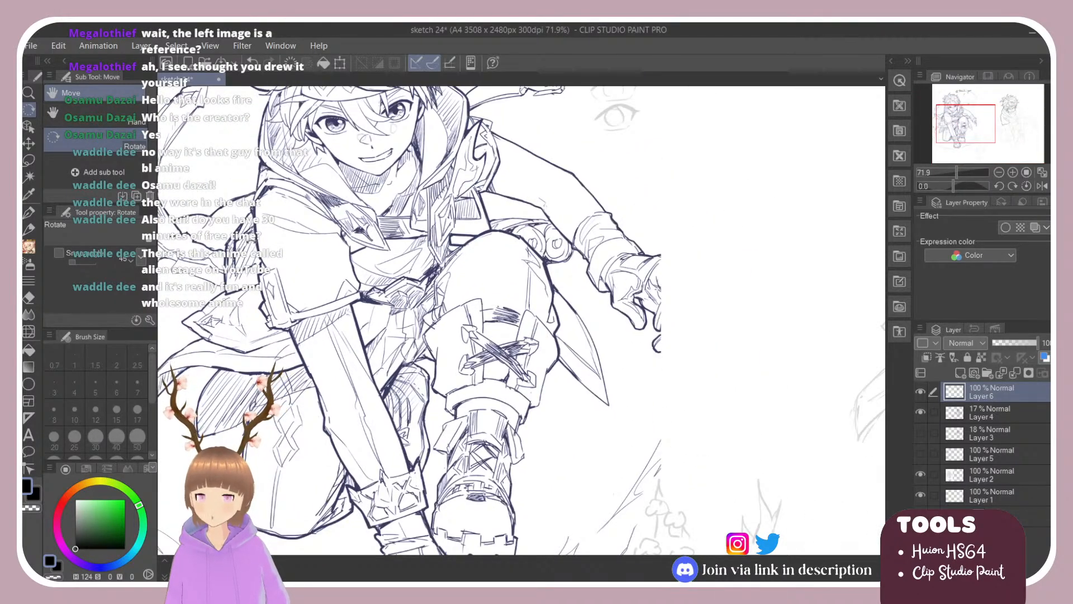
{"action": "scroll", "coordinate": [249, 248], "scroll_direction": "down", "scroll_amount": 4}
{"action": "scroll", "coordinate": [740, 270], "scroll_direction": "up", "scroll_amount": 5}
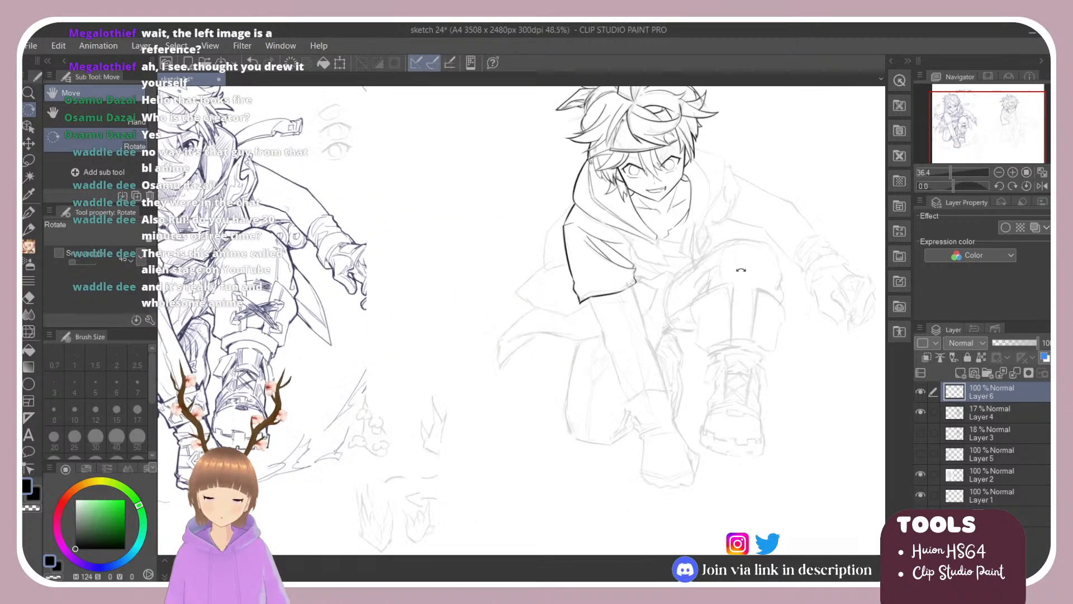
{"action": "scroll", "coordinate": [677, 226], "scroll_direction": "up", "scroll_amount": 2}
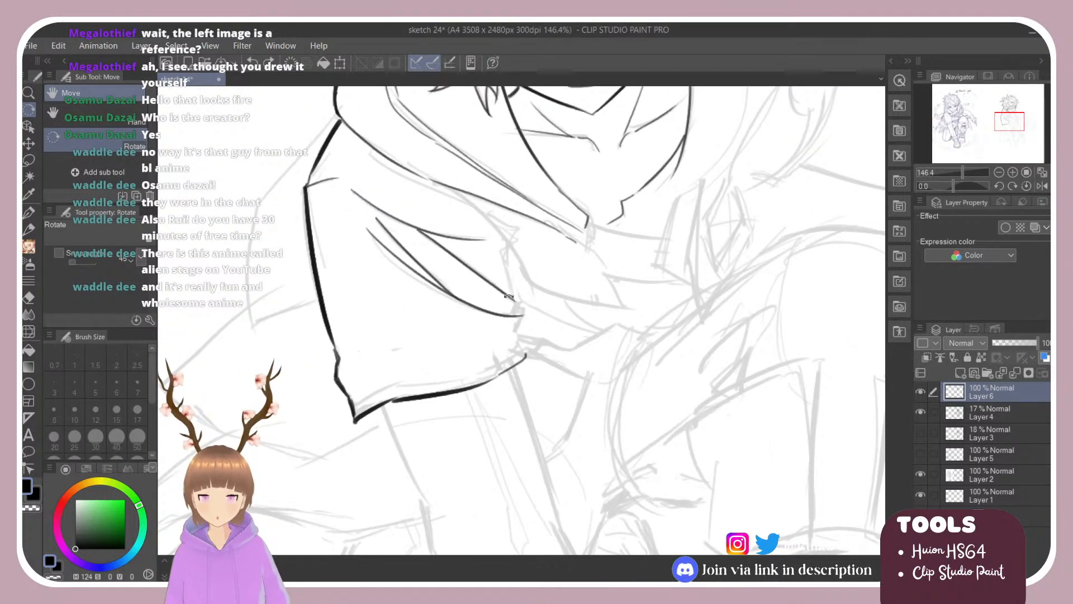
Redraw the two curved fold lines in the middle of the left sleeve, bowing down toward its inner corner.
{"action": "left_click_drag", "start_coordinate": [477, 316], "coordinate": [485, 238]}
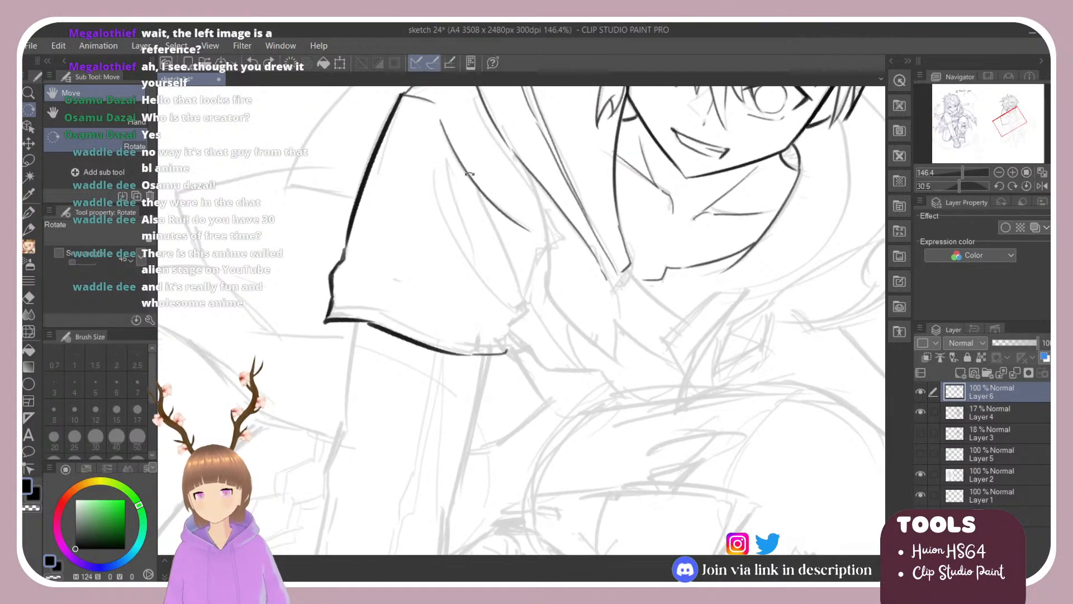
{"action": "key", "text": "b"}
{"action": "mouse_move", "coordinate": [438, 120]}
{"action": "left_mouse_down"}
{"action": "mouse_move", "coordinate": [481, 199]}
{"action": "mouse_move", "coordinate": [528, 240]}
{"action": "mouse_move", "coordinate": [506, 217]}
{"action": "left_mouse_up"}
{"action": "key", "text": "ctrl+z"}
{"action": "left_click_drag", "start_coordinate": [434, 165], "coordinate": [495, 303]}
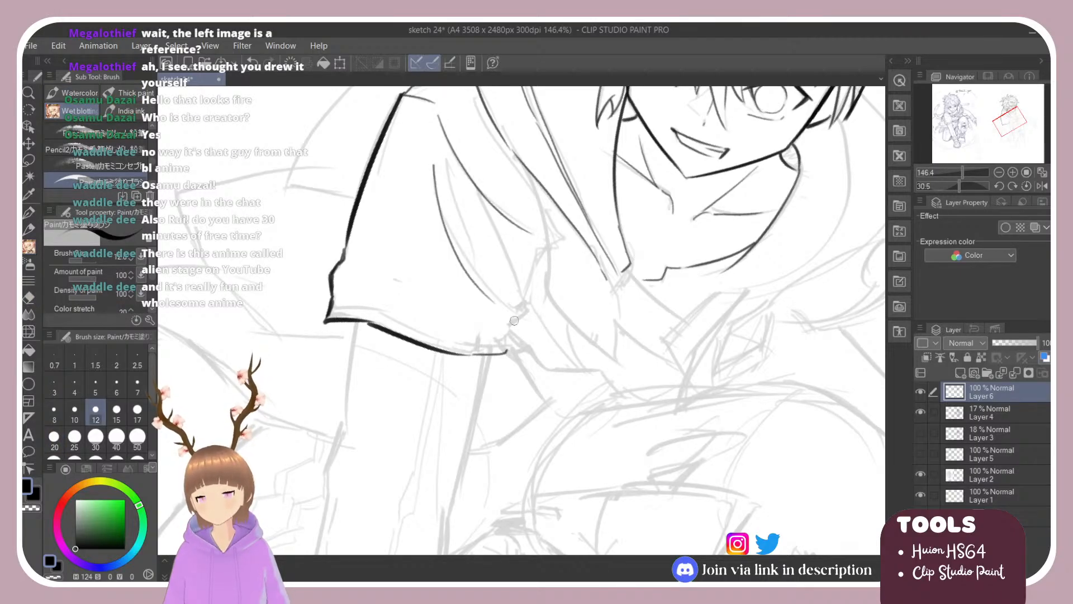
{"action": "key", "text": "ctrl+z"}
{"action": "left_click_drag", "start_coordinate": [435, 160], "coordinate": [521, 318]}
{"action": "left_click_drag", "start_coordinate": [444, 145], "coordinate": [474, 278]}
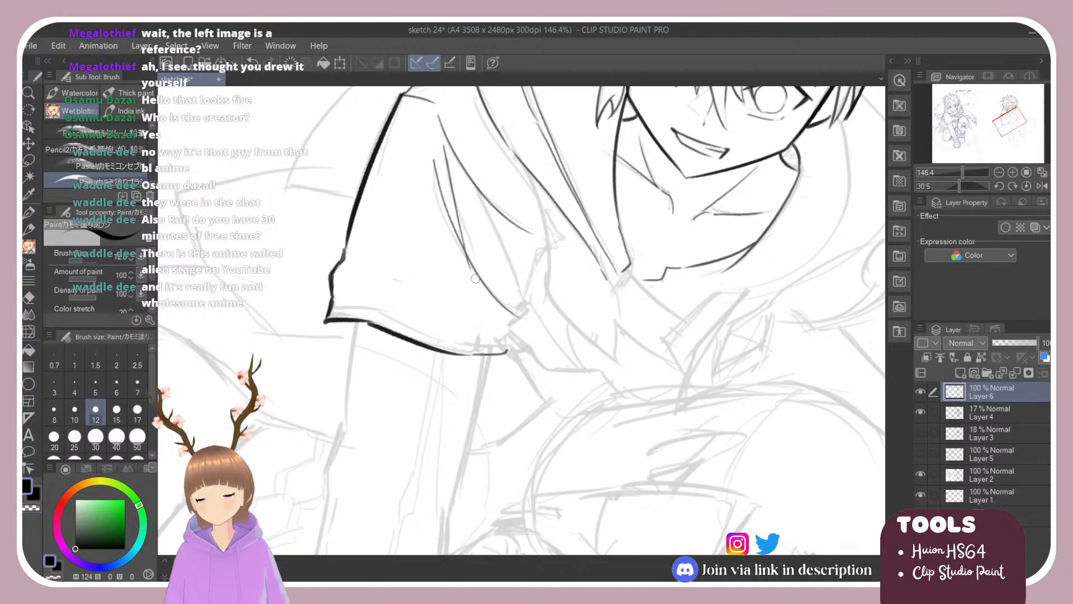
{"action": "key", "text": "ctrl+z"}
{"action": "key", "text": "ctrl+z"}
{"action": "mouse_move", "coordinate": [438, 161]}
{"action": "left_mouse_down"}
{"action": "mouse_move", "coordinate": [480, 285]}
{"action": "mouse_move", "coordinate": [523, 307]}
{"action": "mouse_move", "coordinate": [479, 284]}
{"action": "left_mouse_up"}
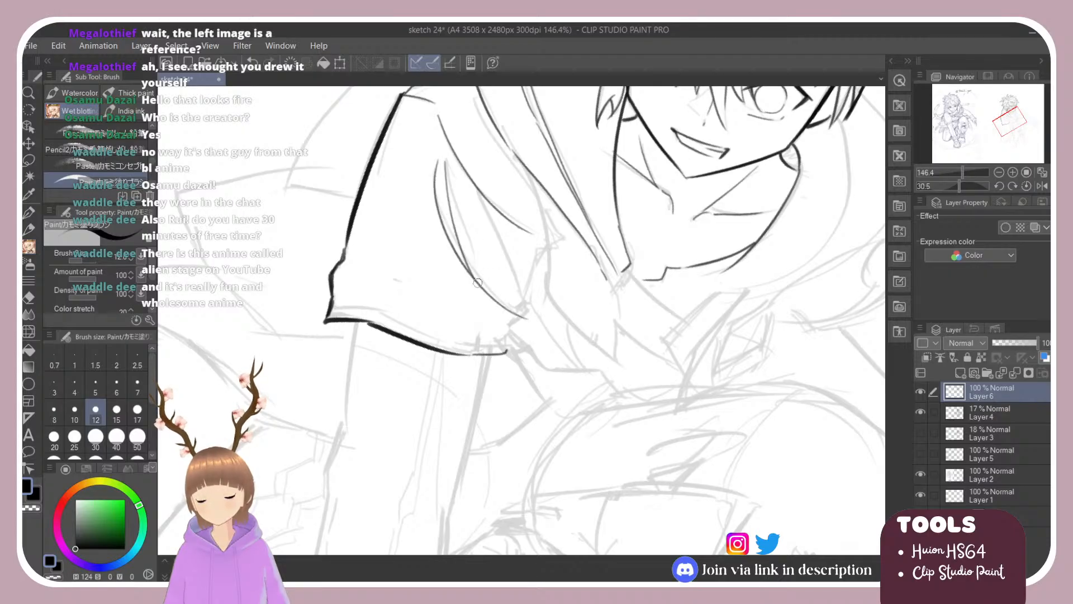
Ink the remaining sleeve fold and the jagged inner edge of the left sleeve between the armpit and hem.
{"action": "mouse_move", "coordinate": [473, 178]}
{"action": "left_mouse_down"}
{"action": "mouse_move", "coordinate": [523, 306]}
{"action": "mouse_move", "coordinate": [505, 289]}
{"action": "mouse_move", "coordinate": [524, 348]}
{"action": "left_mouse_up"}
{"action": "key", "text": "ctrl+z"}
{"action": "mouse_move", "coordinate": [512, 309]}
{"action": "left_mouse_down"}
{"action": "mouse_move", "coordinate": [515, 322]}
{"action": "mouse_move", "coordinate": [525, 315]}
{"action": "mouse_move", "coordinate": [534, 355]}
{"action": "left_mouse_up"}
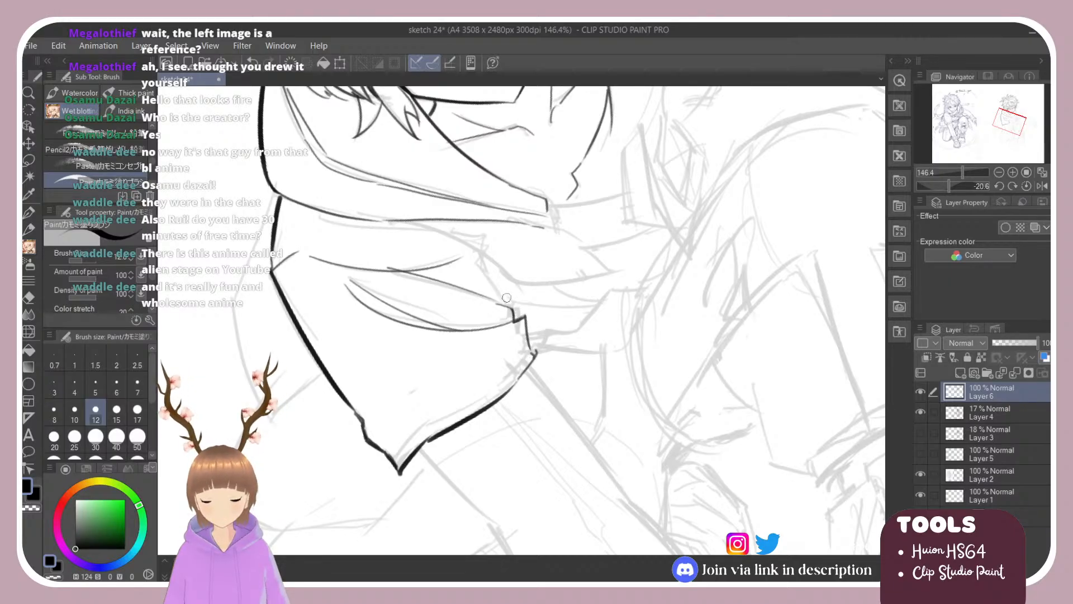
{"action": "mouse_move", "coordinate": [511, 311]}
{"action": "left_mouse_down"}
{"action": "mouse_move", "coordinate": [488, 262]}
{"action": "mouse_move", "coordinate": [511, 311]}
{"action": "left_mouse_up"}
{"action": "key", "text": "ctrl+z"}
{"action": "key", "text": "r"}
{"action": "mouse_move", "coordinate": [439, 237]}
{"action": "left_mouse_down"}
{"action": "mouse_move", "coordinate": [489, 193]}
{"action": "mouse_move", "coordinate": [548, 207]}
{"action": "mouse_move", "coordinate": [549, 294]}
{"action": "left_mouse_up"}
{"action": "key", "text": "e"}
{"action": "key", "text": "b"}
{"action": "key", "text": "ctrl+z"}
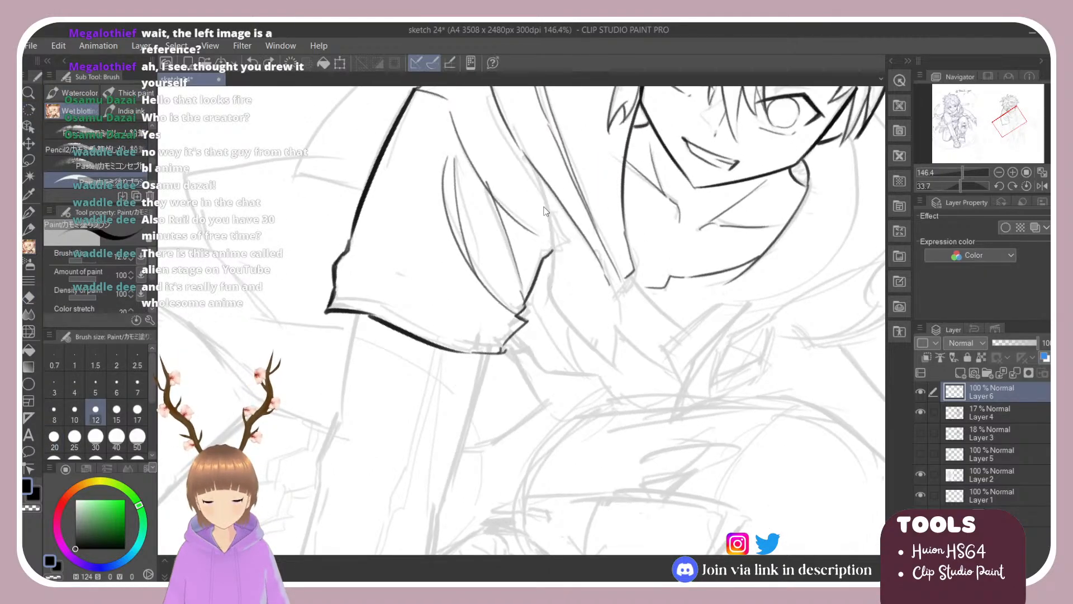
Ink the sleeve seam beside the hood and the outer edge of the pointed cloth flap below the armpit.
{"action": "mouse_move", "coordinate": [533, 166]}
{"action": "left_mouse_down"}
{"action": "mouse_move", "coordinate": [551, 296]}
{"action": "mouse_move", "coordinate": [607, 350]}
{"action": "left_mouse_up"}
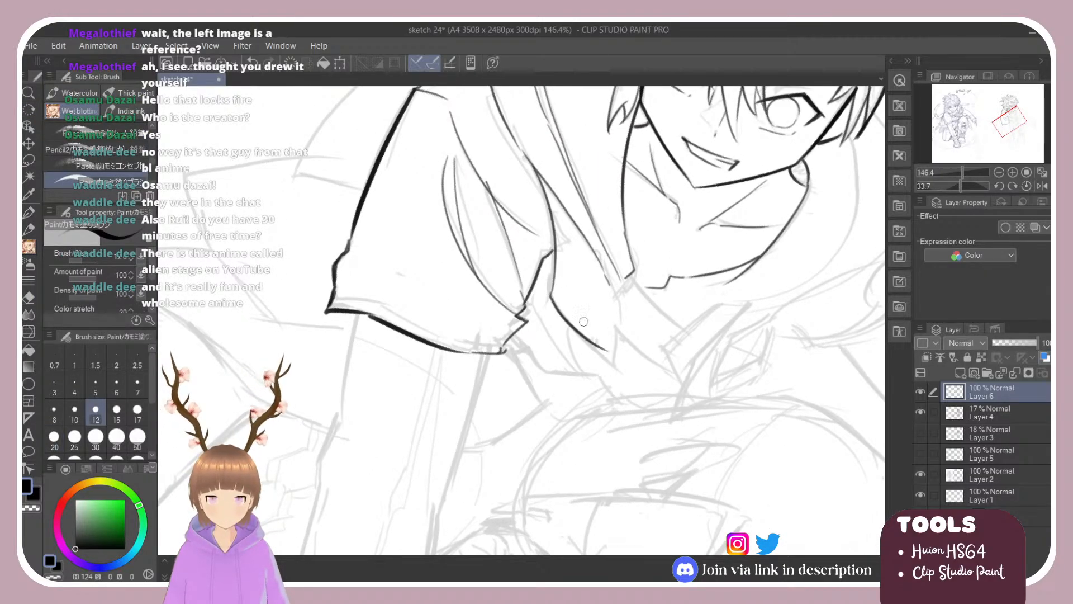
{"action": "key", "text": "ctrl+z"}
{"action": "left_click_drag", "start_coordinate": [552, 296], "coordinate": [618, 373]}
{"action": "key", "text": "ctrl+z"}
{"action": "mouse_move", "coordinate": [550, 296]}
{"action": "left_mouse_down"}
{"action": "mouse_move", "coordinate": [615, 374]}
{"action": "mouse_move", "coordinate": [617, 317]}
{"action": "mouse_move", "coordinate": [619, 360]}
{"action": "left_mouse_up"}
{"action": "key", "text": "ctrl+z"}
{"action": "key", "text": "ctrl+z"}
Ink the inner edge of the pointed flap from the hood's lower end down to its tip.
{"action": "mouse_move", "coordinate": [609, 280]}
{"action": "left_mouse_down"}
{"action": "mouse_move", "coordinate": [614, 373]}
{"action": "mouse_move", "coordinate": [611, 289]}
{"action": "mouse_move", "coordinate": [623, 328]}
{"action": "left_mouse_up"}
{"action": "key", "text": "ctrl+z"}
{"action": "key", "text": "ctrl+z"}
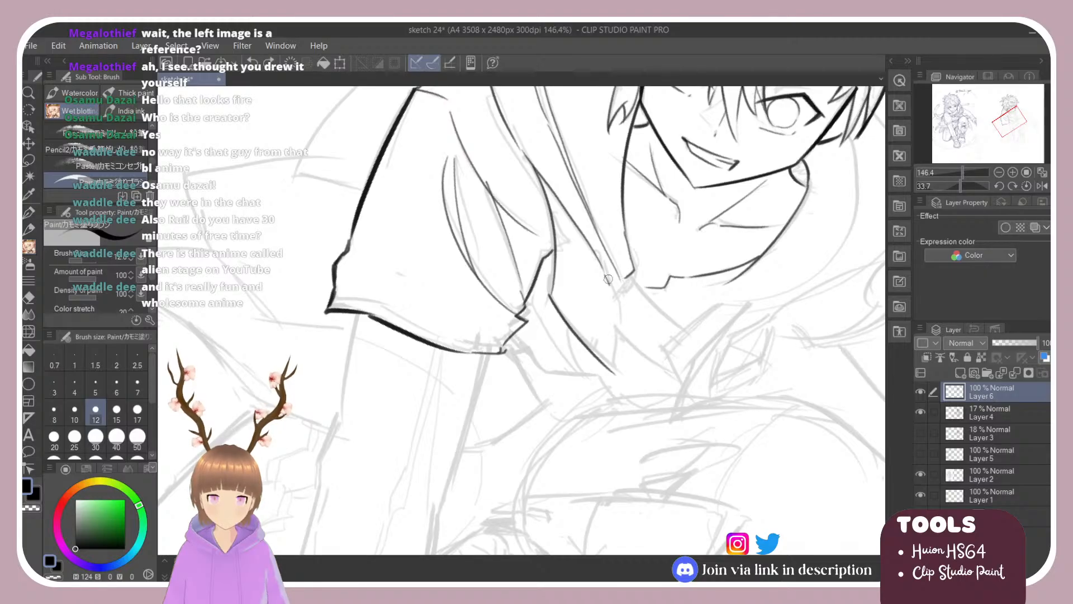
{"action": "mouse_move", "coordinate": [605, 274]}
{"action": "left_mouse_down"}
{"action": "mouse_move", "coordinate": [620, 311]}
{"action": "mouse_move", "coordinate": [613, 387]}
{"action": "left_mouse_up"}
{"action": "key", "text": "e"}
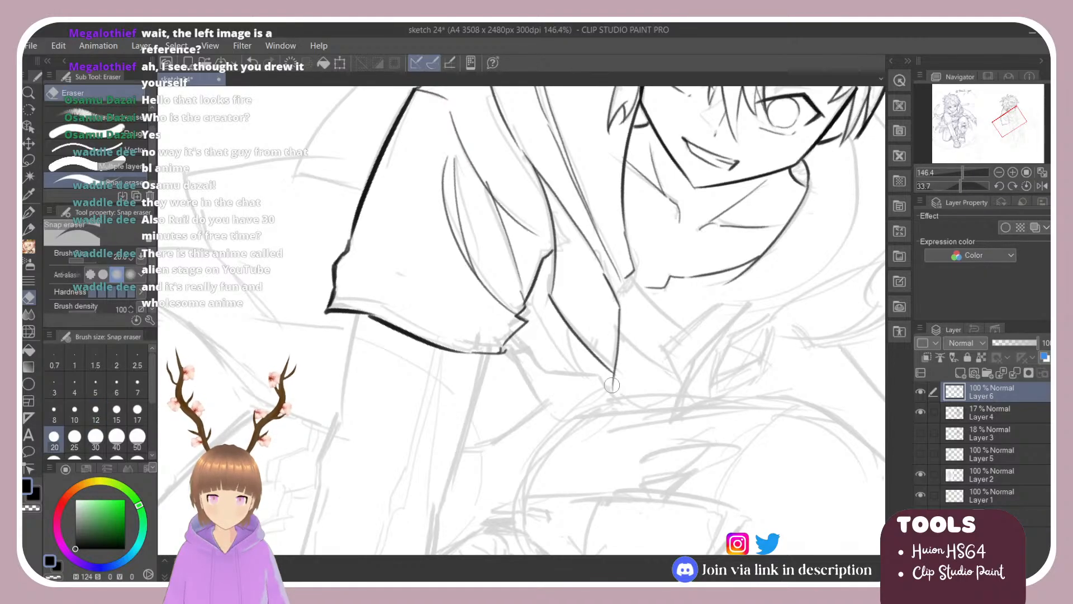
Ink the opposite chest flap's edge from the neckline downward, ending in a short outward diagonal.
{"action": "key", "text": "shift+space"}
{"action": "left_click_drag", "start_coordinate": [626, 316], "coordinate": [604, 257]}
{"action": "scroll", "coordinate": [608, 257], "scroll_direction": "down", "scroll_amount": 8}
{"action": "scroll", "coordinate": [727, 190], "scroll_direction": "up", "scroll_amount": 5}
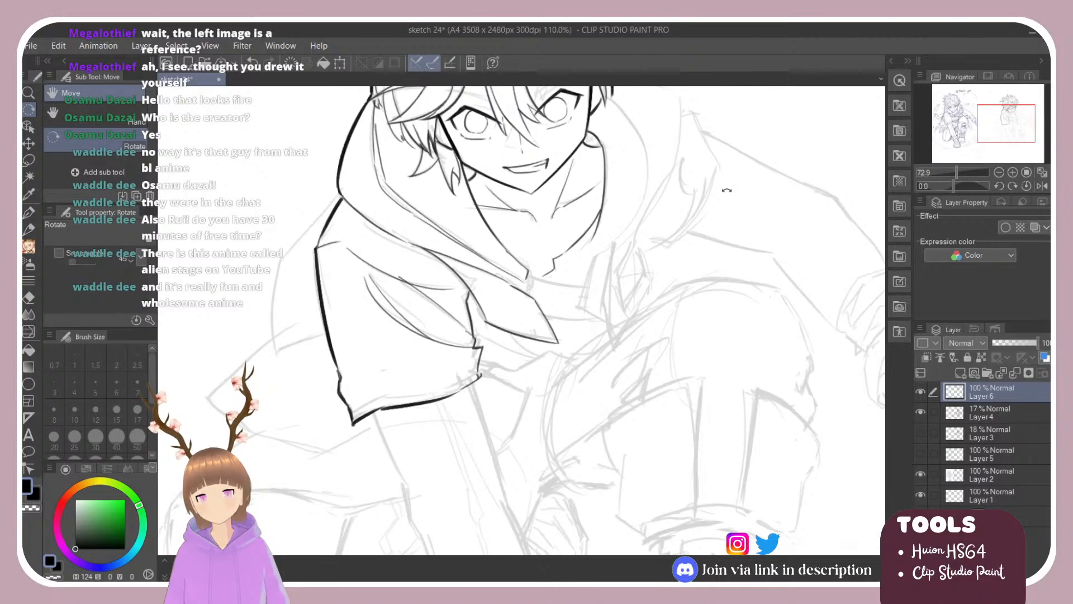
{"action": "key", "text": "b"}
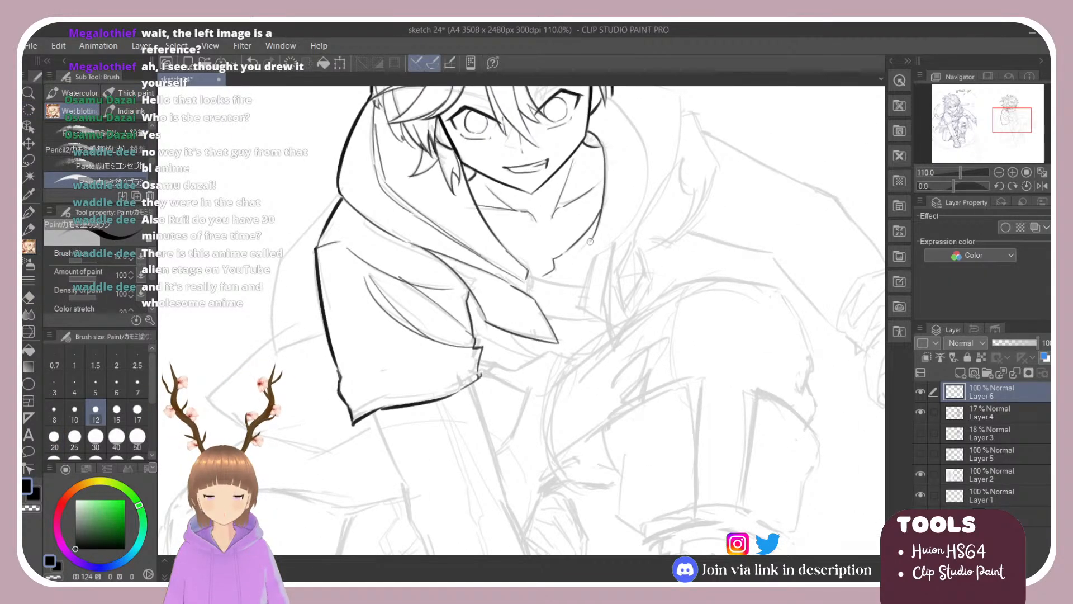
{"action": "mouse_move", "coordinate": [583, 256]}
{"action": "left_mouse_down"}
{"action": "mouse_move", "coordinate": [578, 308]}
{"action": "mouse_move", "coordinate": [611, 326]}
{"action": "left_mouse_up"}
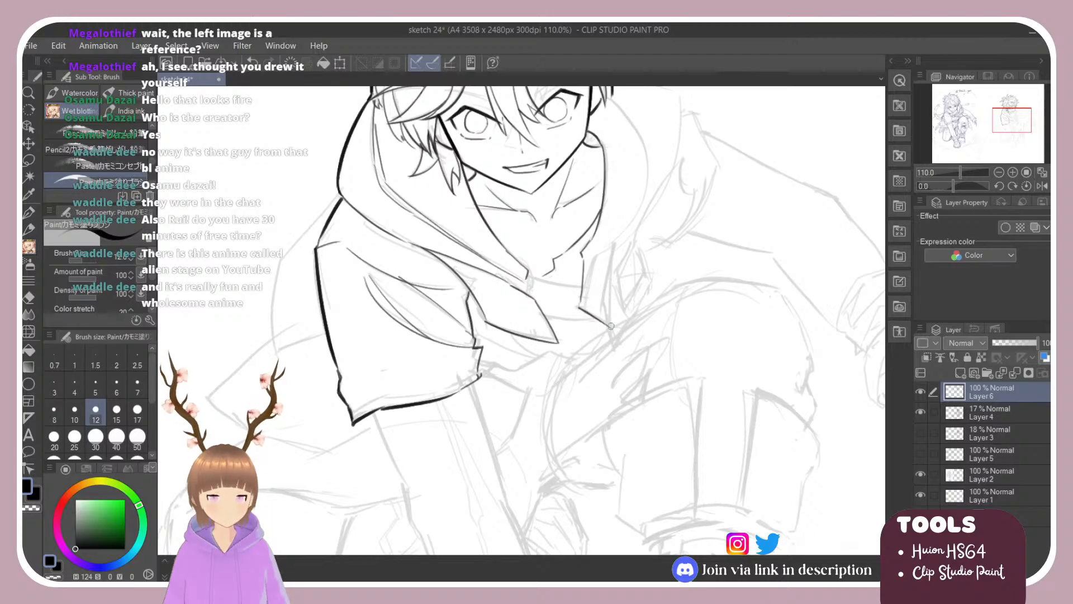
Ink the short chest edge linking the left pointed flap to the tip of the middle flap.
{"action": "key", "text": "shift+space"}
{"action": "mouse_move", "coordinate": [574, 293]}
{"action": "left_mouse_down"}
{"action": "mouse_move", "coordinate": [659, 297]}
{"action": "mouse_move", "coordinate": [635, 377]}
{"action": "left_mouse_up"}
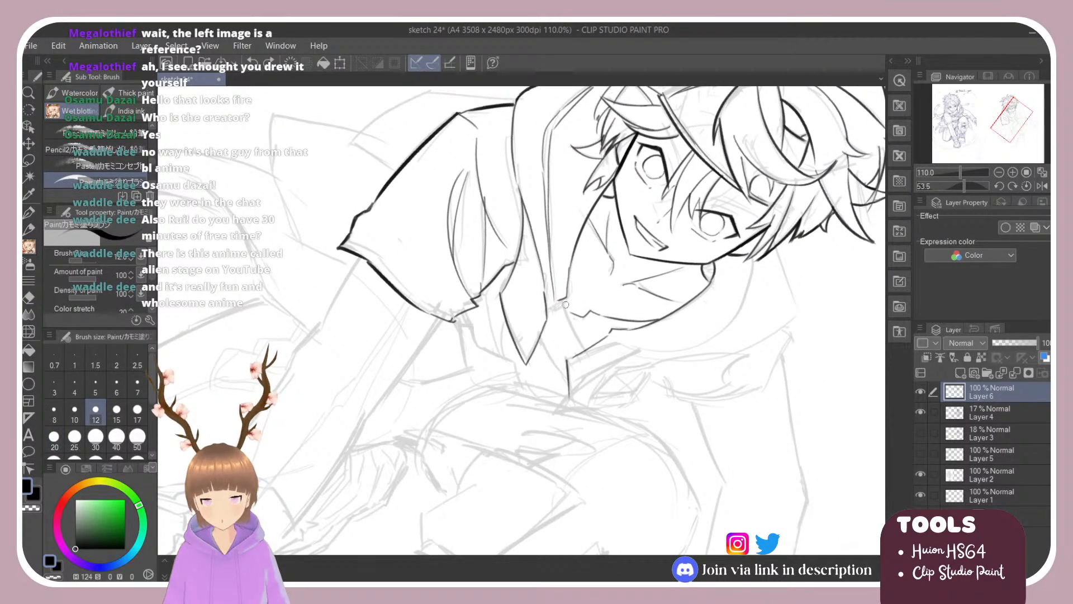
{"action": "left_click_drag", "start_coordinate": [565, 307], "coordinate": [592, 357]}
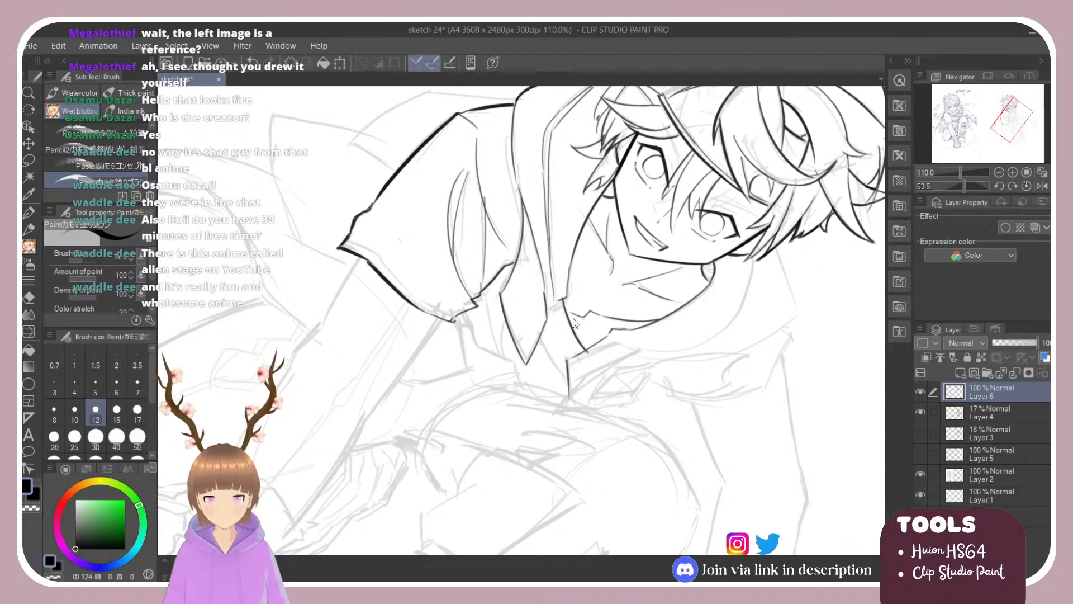
{"action": "key", "text": "ctrl+z"}
{"action": "left_click_drag", "start_coordinate": [564, 298], "coordinate": [585, 350]}
{"action": "key", "text": "ctrl+z"}
{"action": "mouse_move", "coordinate": [563, 300]}
{"action": "left_mouse_down"}
{"action": "mouse_move", "coordinate": [583, 346]}
{"action": "mouse_move", "coordinate": [567, 386]}
{"action": "left_mouse_up"}
{"action": "key", "text": "ctrl+z"}
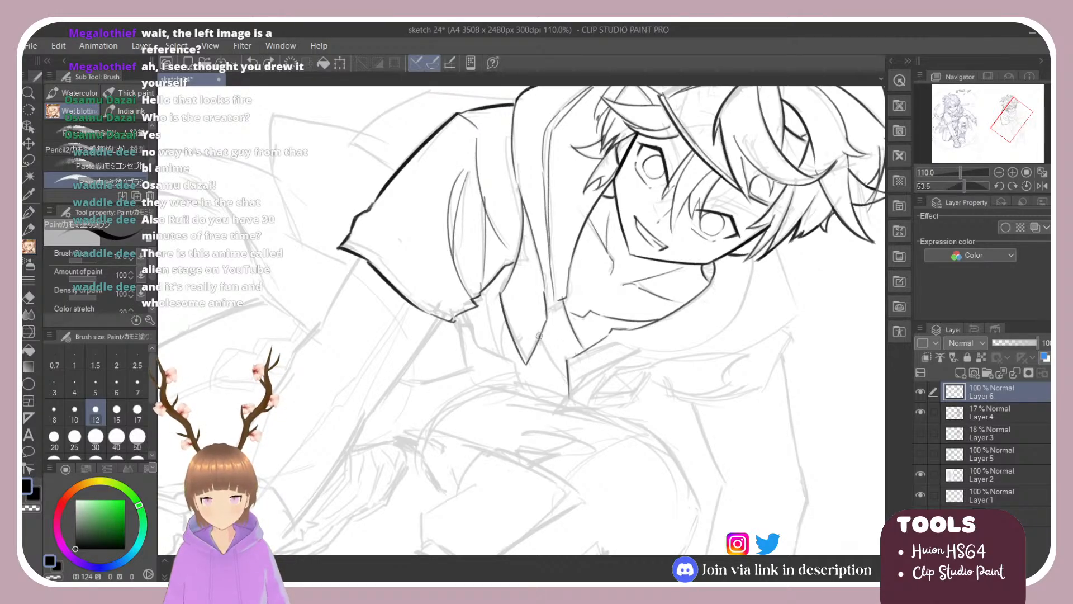
{"action": "left_click_drag", "start_coordinate": [538, 335], "coordinate": [567, 373]}
Ink the short line from the hood's lower end to the edge of the opposite chest flap.
{"action": "left_click_drag", "start_coordinate": [561, 295], "coordinate": [590, 350]}
{"action": "key", "text": "ctrl+z"}
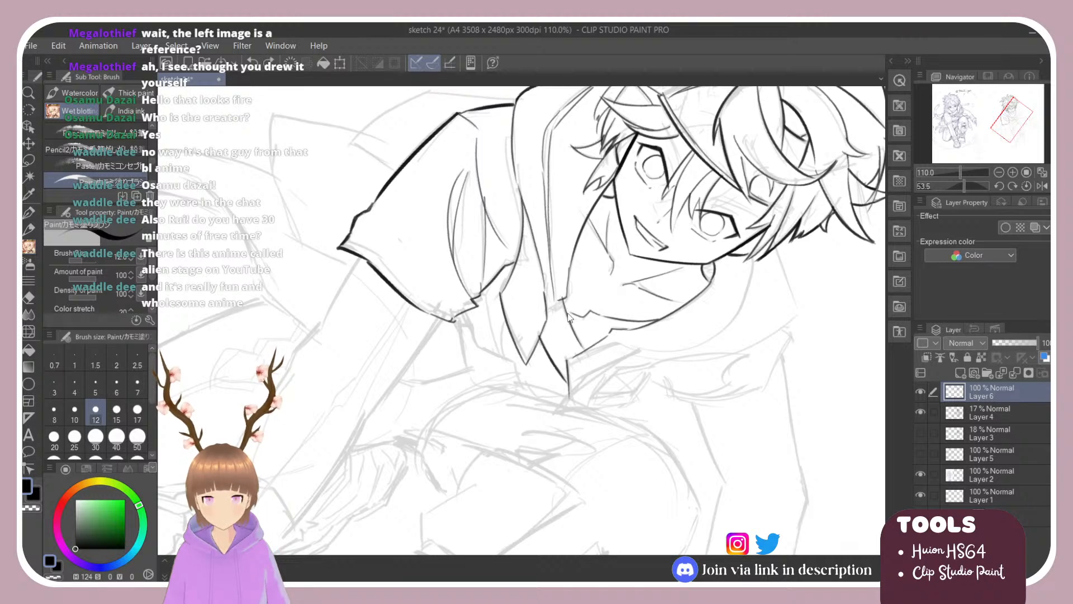
{"action": "left_click_drag", "start_coordinate": [561, 298], "coordinate": [592, 356]}
{"action": "key", "text": "ctrl+z"}
{"action": "left_click_drag", "start_coordinate": [566, 314], "coordinate": [588, 356]}
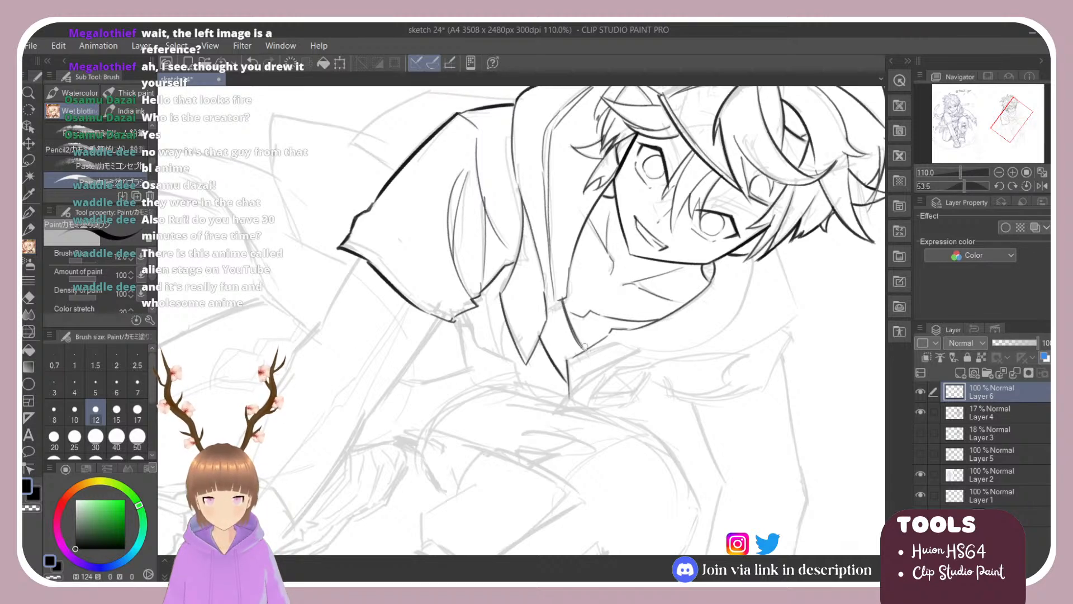
{"action": "key", "text": "ctrl+z"}
{"action": "left_click_drag", "start_coordinate": [559, 294], "coordinate": [587, 352]}
Set the brush size to 20 and ink the left arm's outer contour from the sleeve hem to the wrist cuff.
{"action": "key", "text": "r"}
{"action": "mouse_move", "coordinate": [593, 286]}
{"action": "left_mouse_down"}
{"action": "mouse_move", "coordinate": [544, 230]}
{"action": "mouse_move", "coordinate": [526, 227]}
{"action": "left_mouse_up"}
{"action": "scroll", "coordinate": [544, 216], "scroll_direction": "down", "scroll_amount": 4}
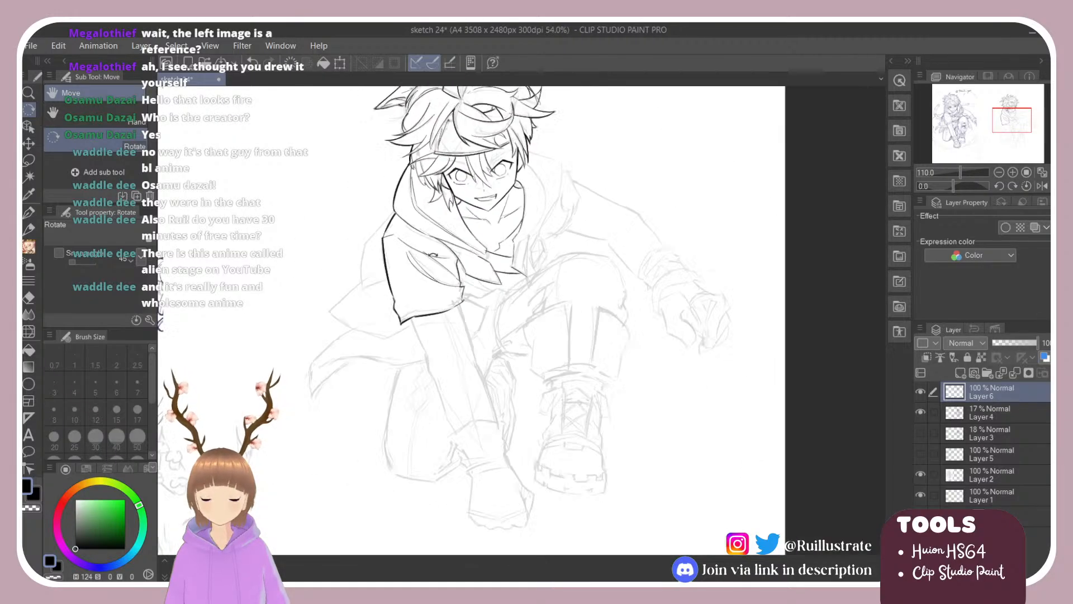
{"action": "scroll", "coordinate": [520, 263], "scroll_direction": "up", "scroll_amount": 4}
{"action": "scroll", "coordinate": [408, 263], "scroll_direction": "down", "scroll_amount": 4}
{"action": "scroll", "coordinate": [404, 309], "scroll_direction": "up", "scroll_amount": 3}
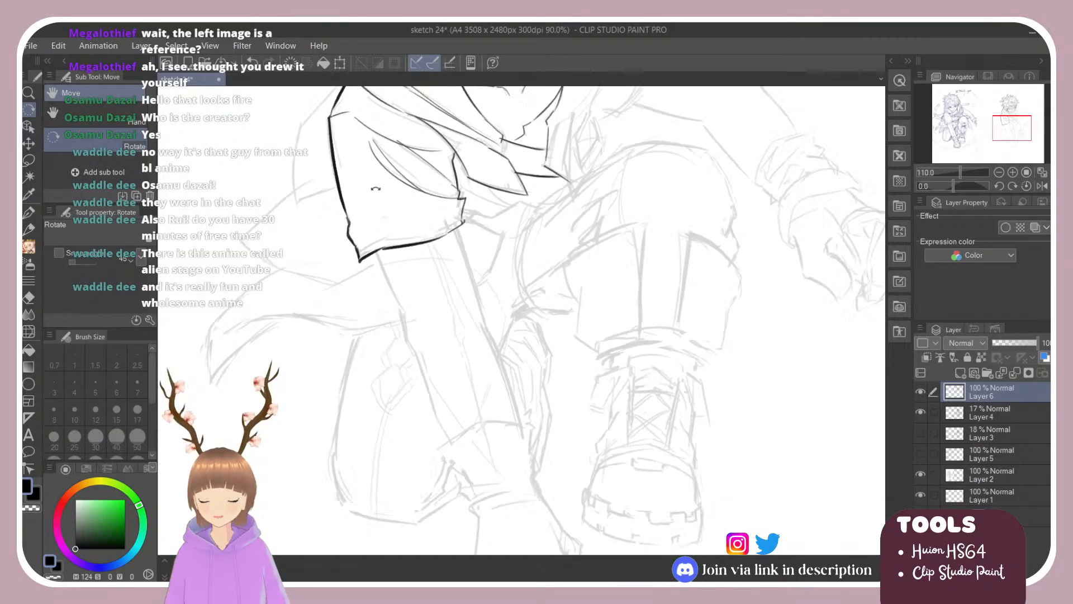
{"action": "key", "text": "b"}
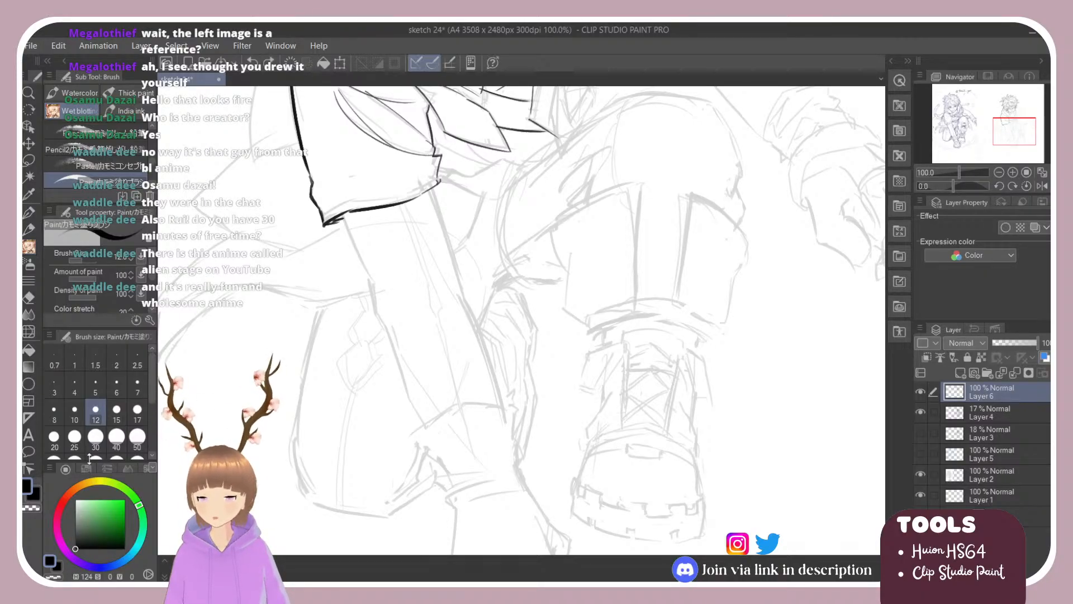
{"action": "left_click", "coordinate": [55, 442]}
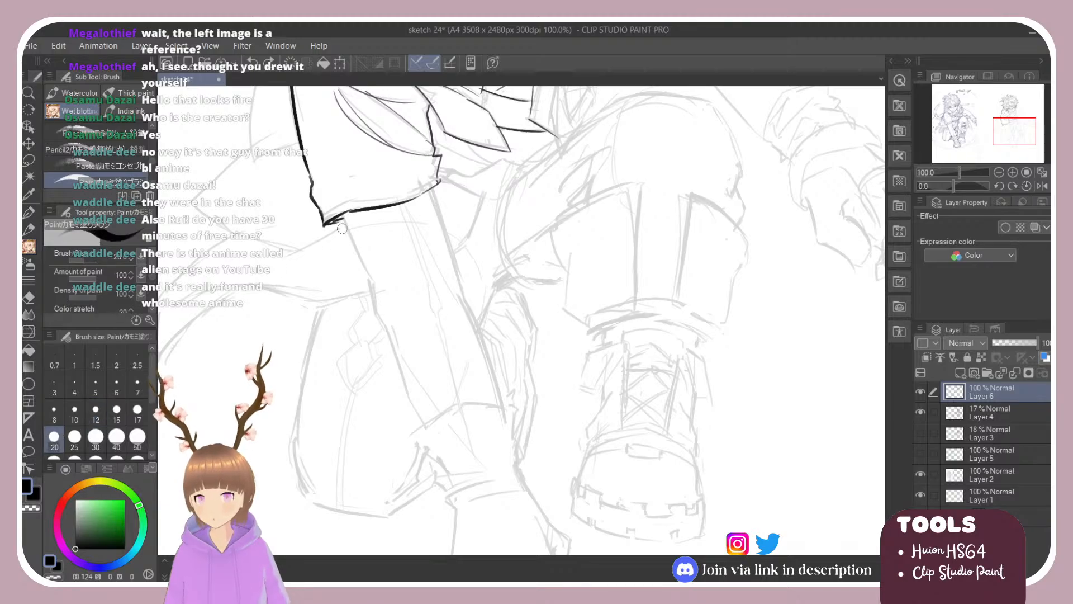
{"action": "left_click_drag", "start_coordinate": [343, 215], "coordinate": [374, 287]}
{"action": "key", "text": "ctrl+z"}
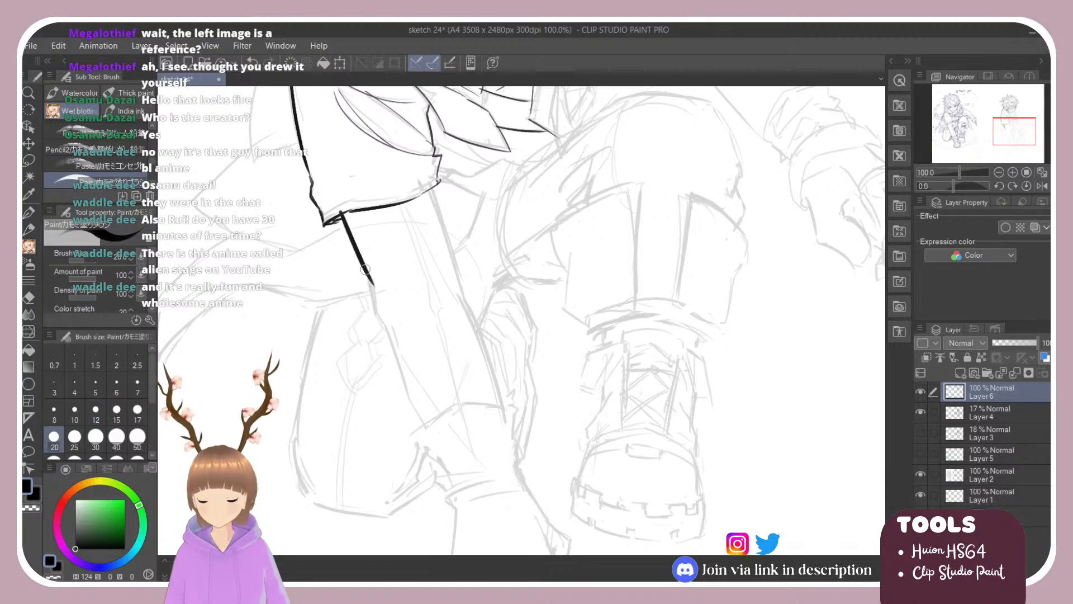
{"action": "key", "text": "ctrl+z"}
{"action": "left_click_drag", "start_coordinate": [342, 217], "coordinate": [422, 426]}
{"action": "key", "text": "ctrl+z"}
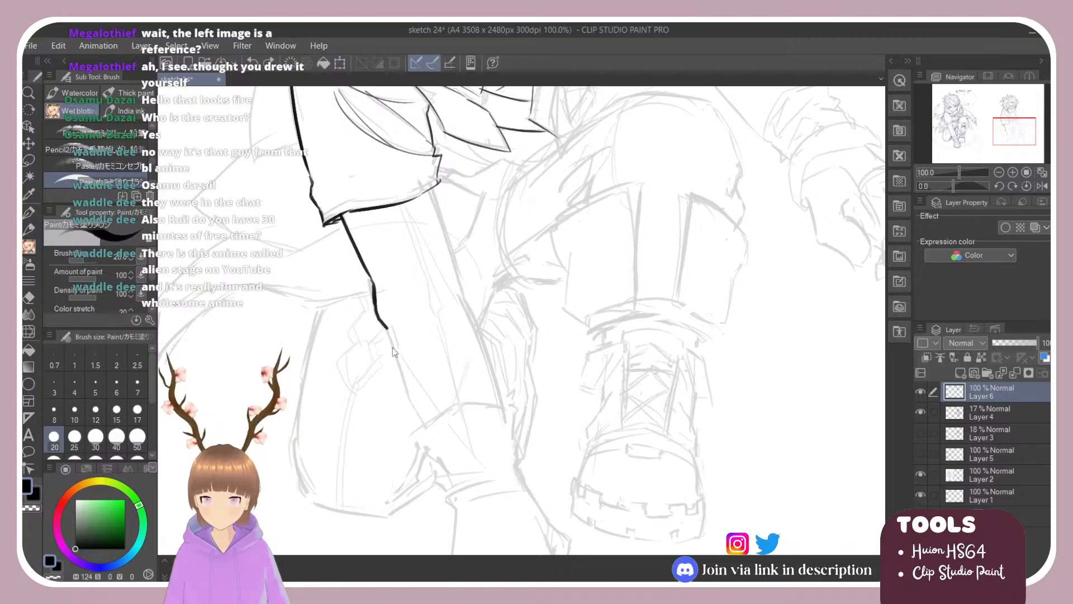
{"action": "left_click_drag", "start_coordinate": [386, 326], "coordinate": [425, 421]}
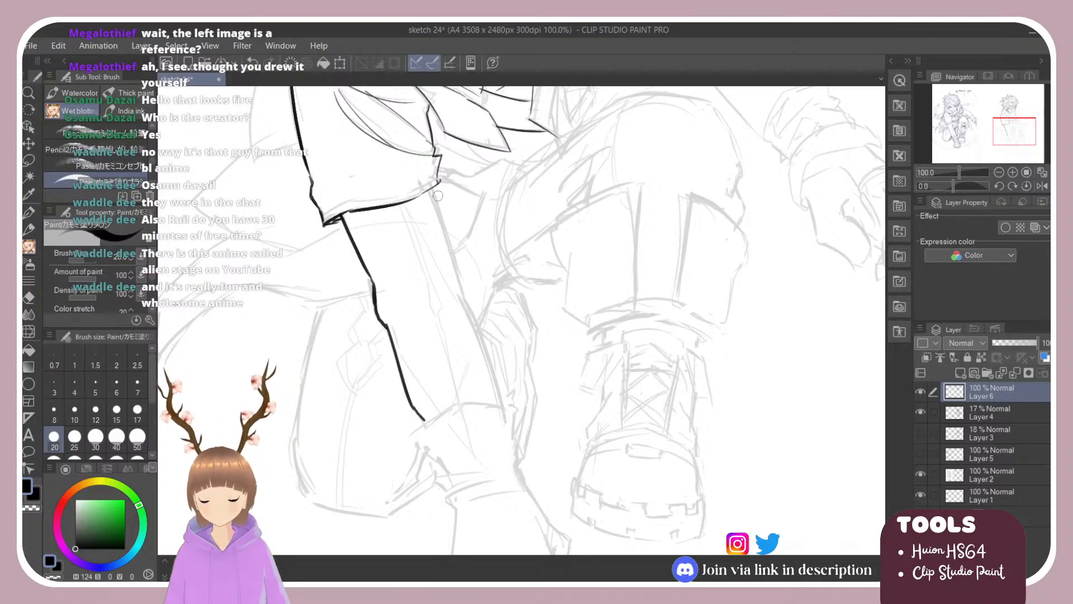
Ink the left arm's inner contour from the sleeve hem down to the wrist cuff.
{"action": "left_click_drag", "start_coordinate": [437, 191], "coordinate": [464, 286]}
{"action": "key", "text": "ctrl+z"}
{"action": "left_click_drag", "start_coordinate": [436, 187], "coordinate": [499, 408]}
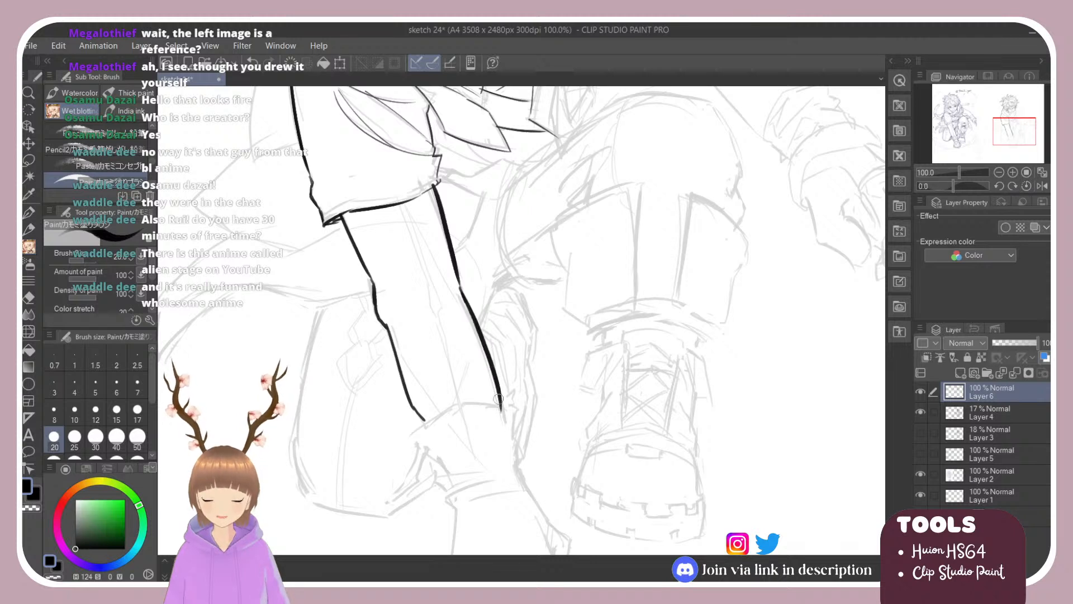
{"action": "key", "text": "ctrl+z"}
{"action": "key", "text": "ctrl+z"}
{"action": "mouse_move", "coordinate": [462, 295]}
{"action": "left_mouse_down"}
{"action": "mouse_move", "coordinate": [496, 421]}
{"action": "mouse_move", "coordinate": [464, 301]}
{"action": "mouse_move", "coordinate": [499, 411]}
{"action": "left_mouse_up"}
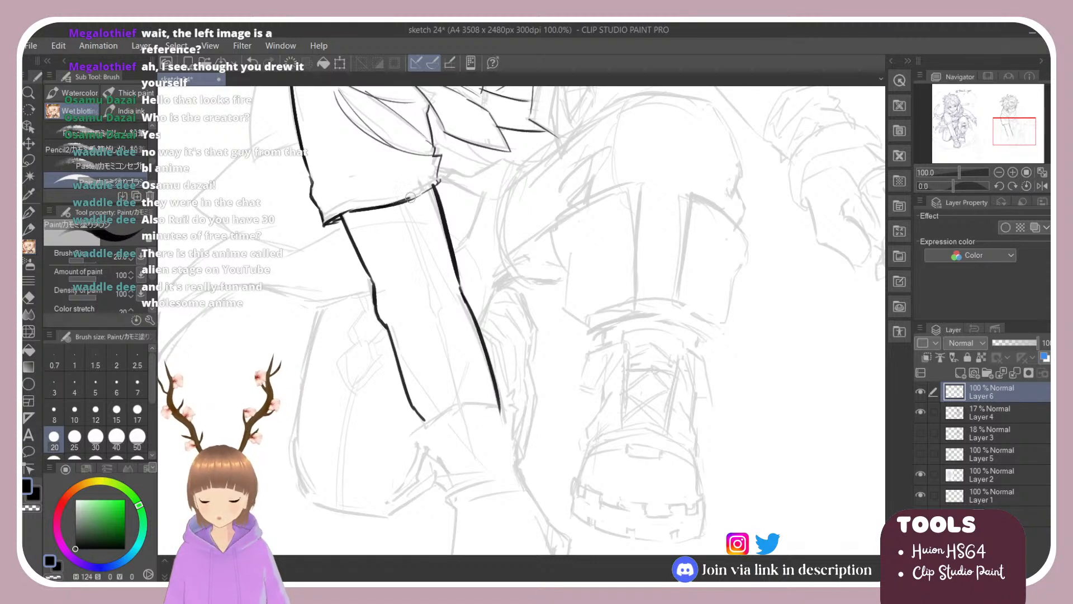
Redraw the inner end of the left sleeve's hem where it meets the arm.
{"action": "mouse_move", "coordinate": [414, 197]}
{"action": "left_mouse_down"}
{"action": "mouse_move", "coordinate": [436, 180]}
{"action": "mouse_move", "coordinate": [399, 205]}
{"action": "mouse_move", "coordinate": [437, 158]}
{"action": "left_mouse_up"}
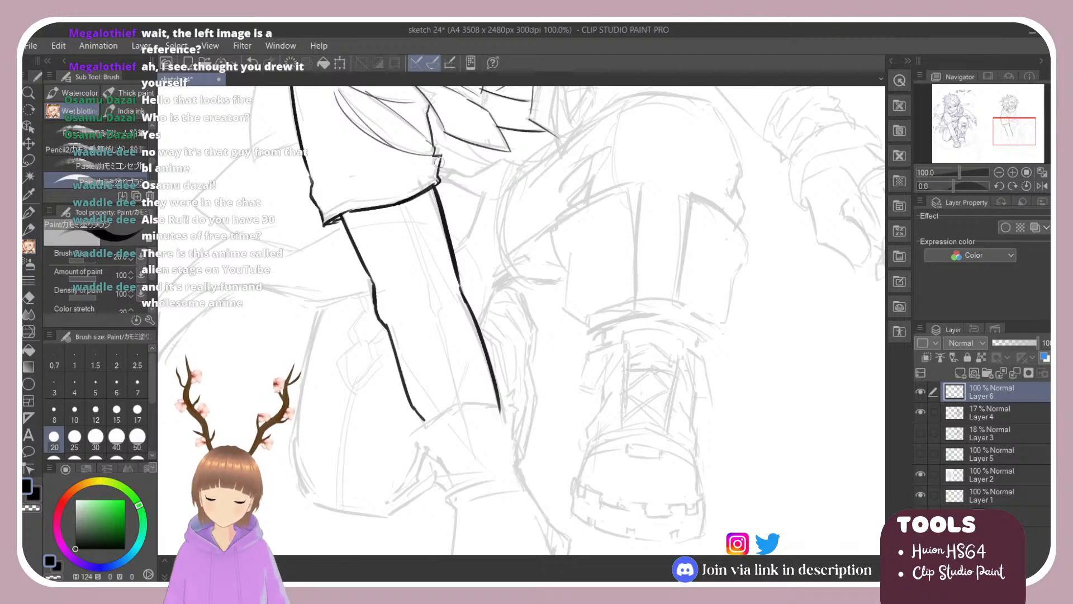
{"action": "scroll", "coordinate": [461, 250], "scroll_direction": "down", "scroll_amount": 5}
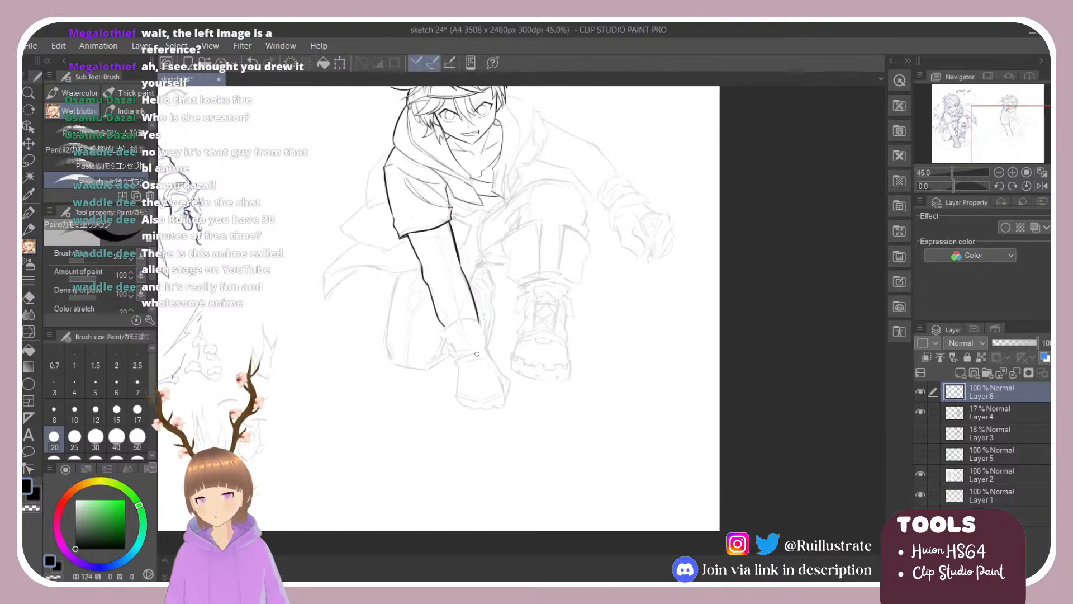
{"action": "scroll", "coordinate": [474, 362], "scroll_direction": "up", "scroll_amount": 4}
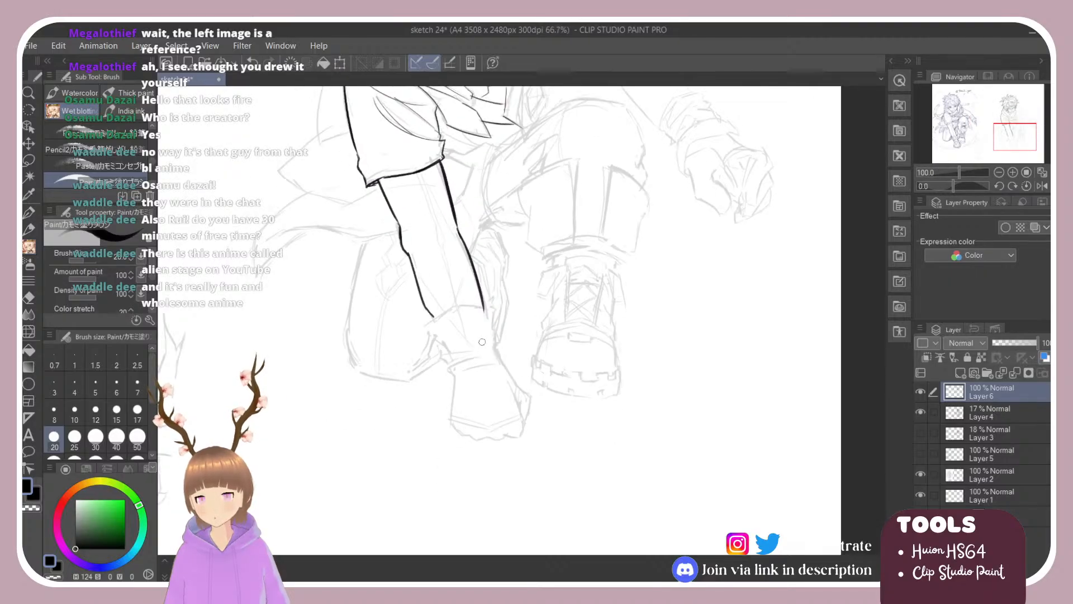
Undo the left arm's inner contour and re-ink its upper part from the sleeve hem with brush size 15.
{"action": "key", "text": "ctrl+z"}
{"action": "key", "text": "ctrl+z"}
{"action": "key", "text": "ctrl+z"}
{"action": "key", "text": "ctrl+z"}
{"action": "key", "text": "ctrl+z"}
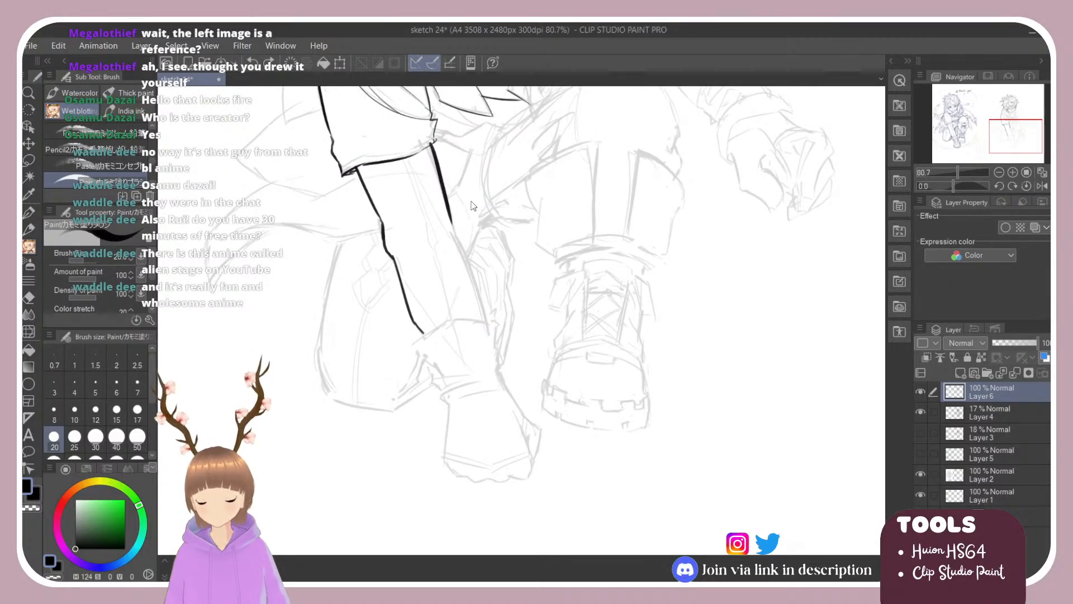
{"action": "left_click", "coordinate": [118, 413]}
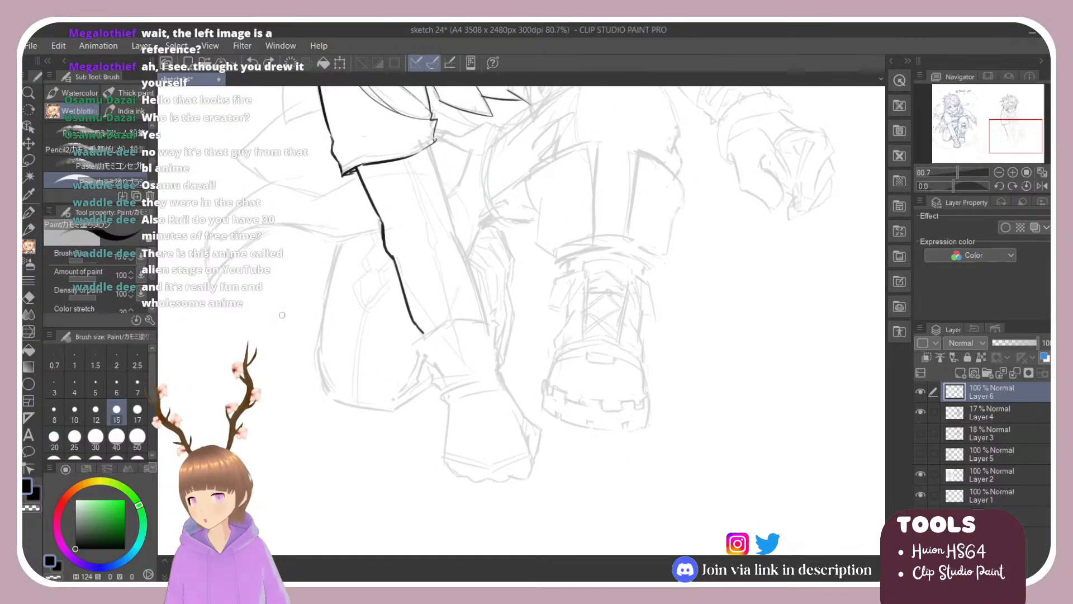
{"action": "left_click_drag", "start_coordinate": [431, 152], "coordinate": [459, 229]}
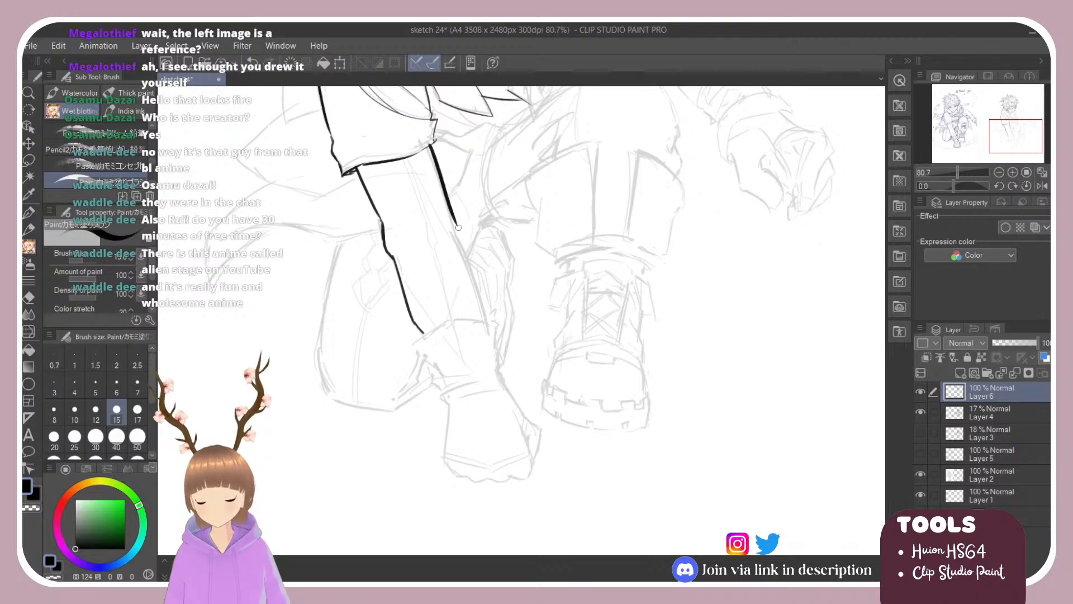
{"action": "key", "text": "ctrl+z"}
{"action": "left_click_drag", "start_coordinate": [430, 146], "coordinate": [483, 321]}
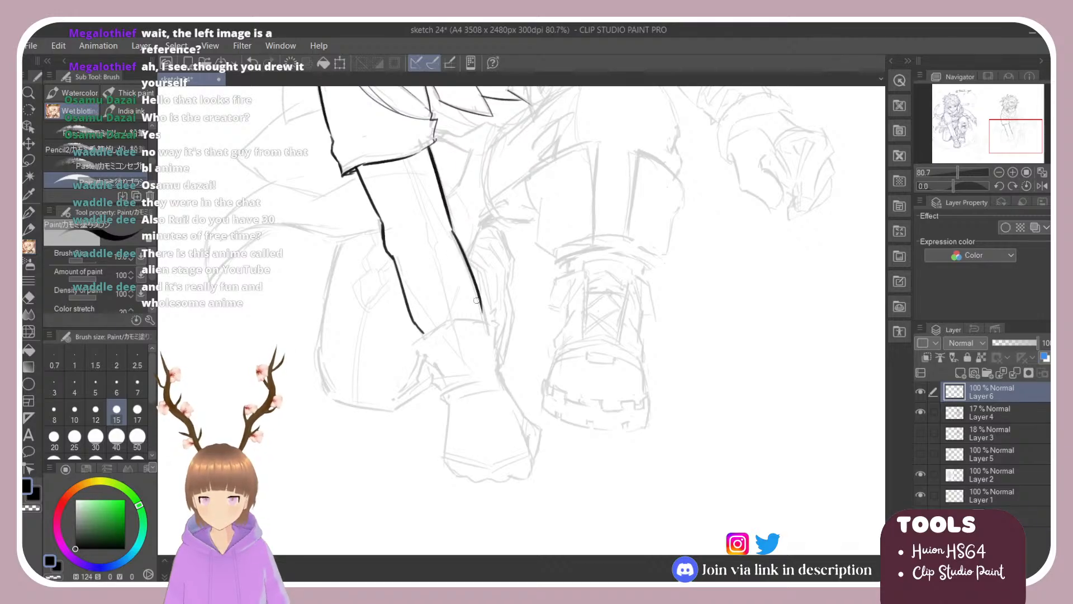
Ink the lower part of the left arm's inner contour down to the wrist cuff.
{"action": "key", "text": "ctrl+z"}
{"action": "left_click_drag", "start_coordinate": [453, 232], "coordinate": [487, 327]}
{"action": "key", "text": "ctrl+z"}
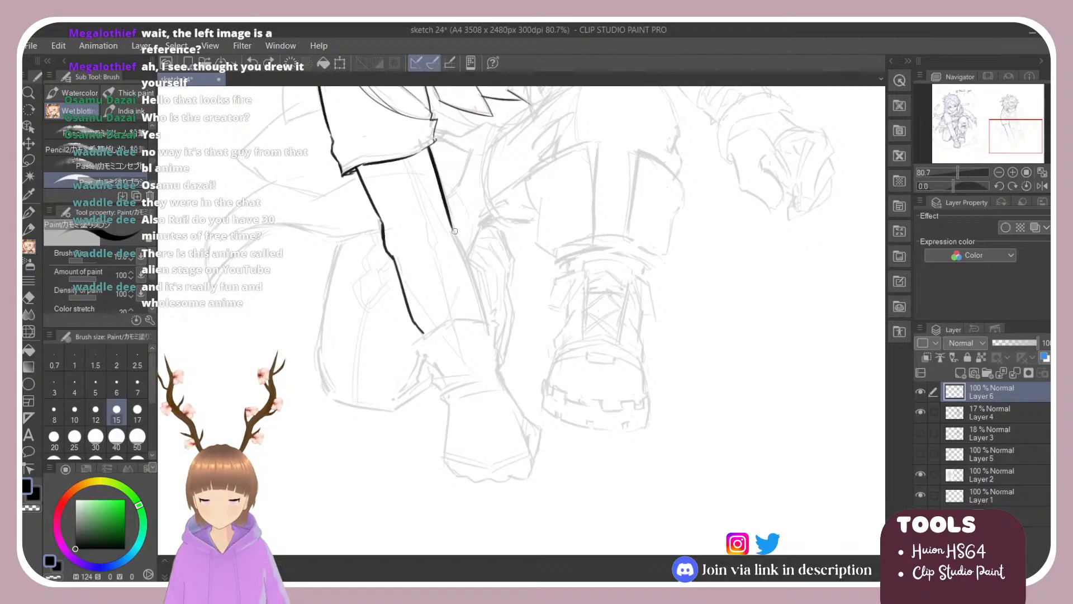
{"action": "left_click_drag", "start_coordinate": [452, 229], "coordinate": [482, 316]}
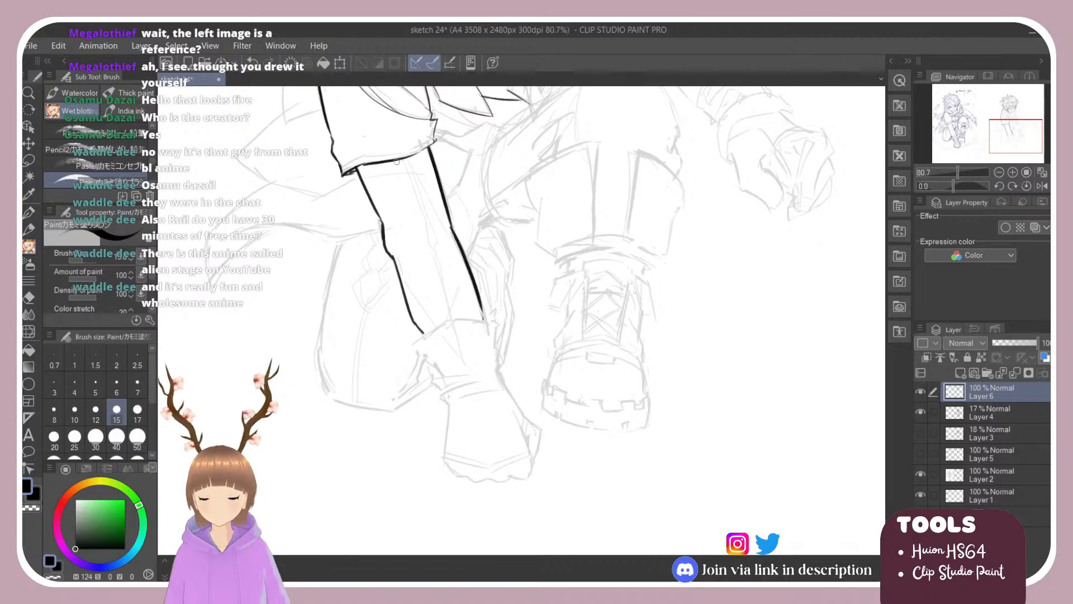
Re-ink the left sleeve's hem where it crosses the top of the arm.
{"action": "left_click_drag", "start_coordinate": [402, 159], "coordinate": [434, 142]}
{"action": "key", "text": "ctrl+z"}
{"action": "key", "text": "ctrl+z"}
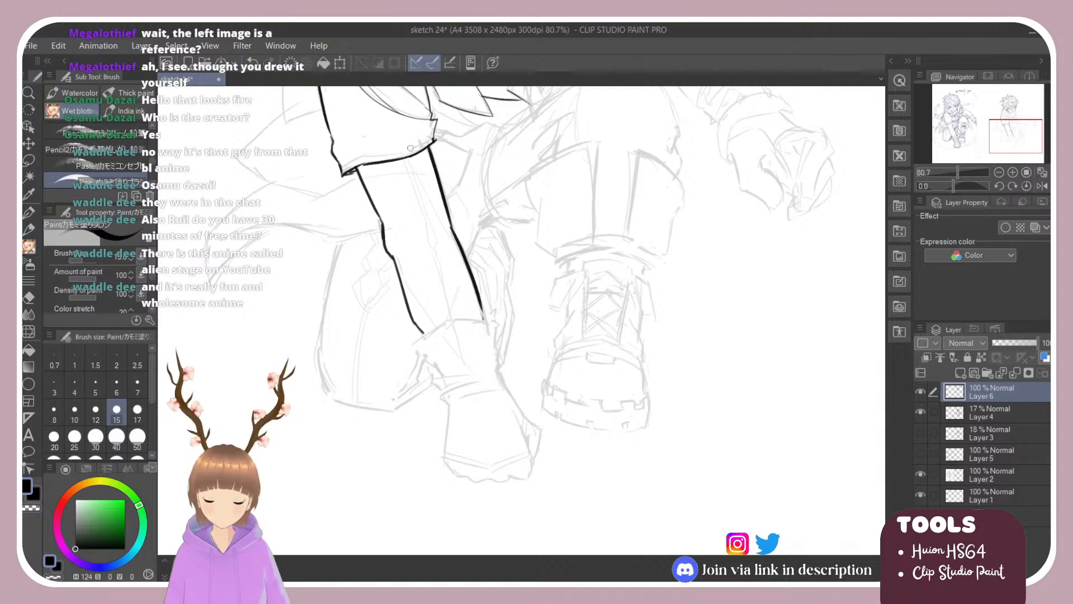
{"action": "left_click_drag", "start_coordinate": [350, 167], "coordinate": [409, 150]}
{"action": "key", "text": "ctrl+z"}
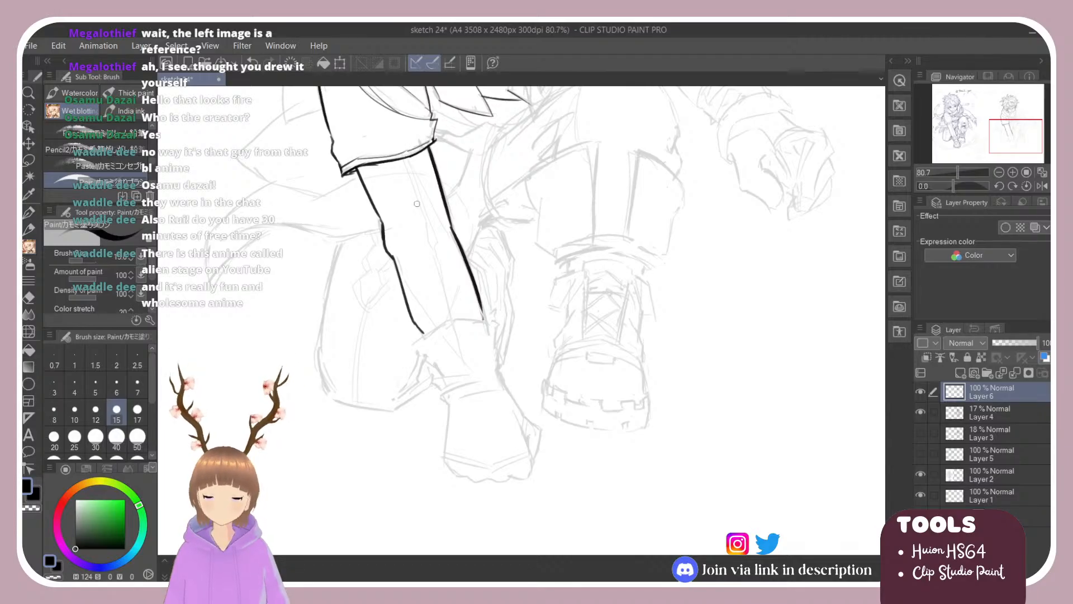
Ink a short fold at the left sleeve's outer edge, just above the hem.
{"action": "scroll", "coordinate": [419, 200], "scroll_direction": "down", "scroll_amount": 3}
{"action": "scroll", "coordinate": [422, 196], "scroll_direction": "up", "scroll_amount": 2}
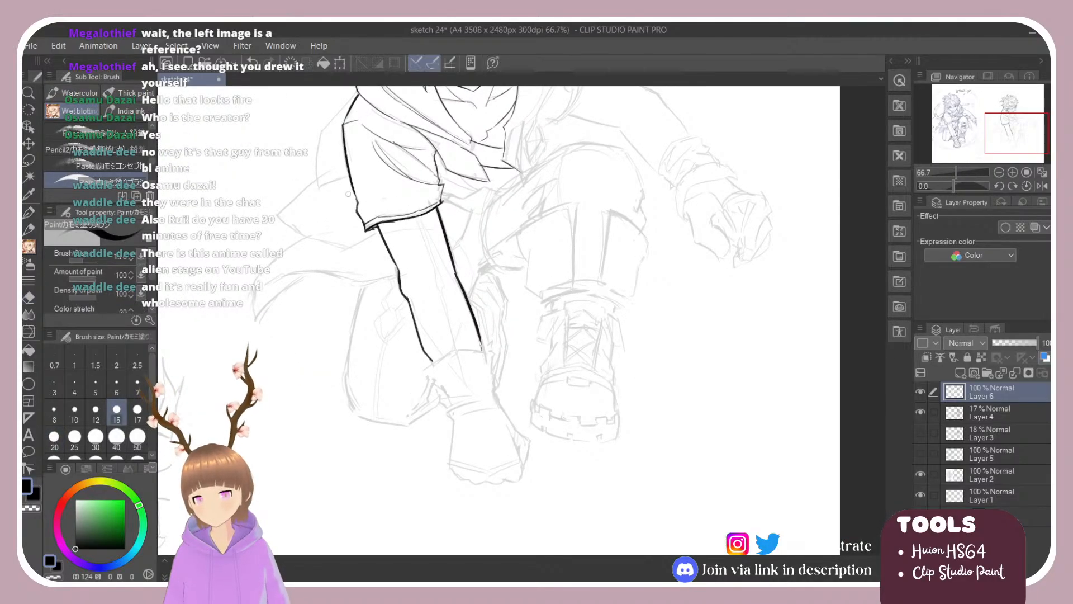
{"action": "key", "text": "ctrl+z"}
{"action": "mouse_move", "coordinate": [356, 205]}
{"action": "left_mouse_down"}
{"action": "mouse_move", "coordinate": [379, 181]}
{"action": "mouse_move", "coordinate": [359, 191]}
{"action": "left_mouse_up"}
{"action": "key", "text": "ctrl+z"}
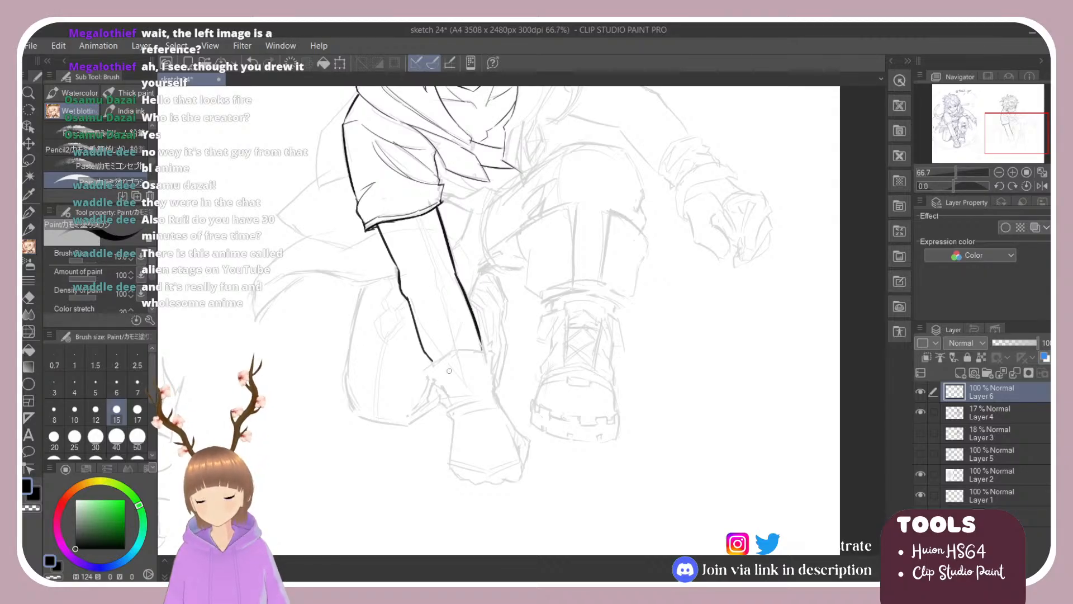
{"action": "key", "text": "e"}
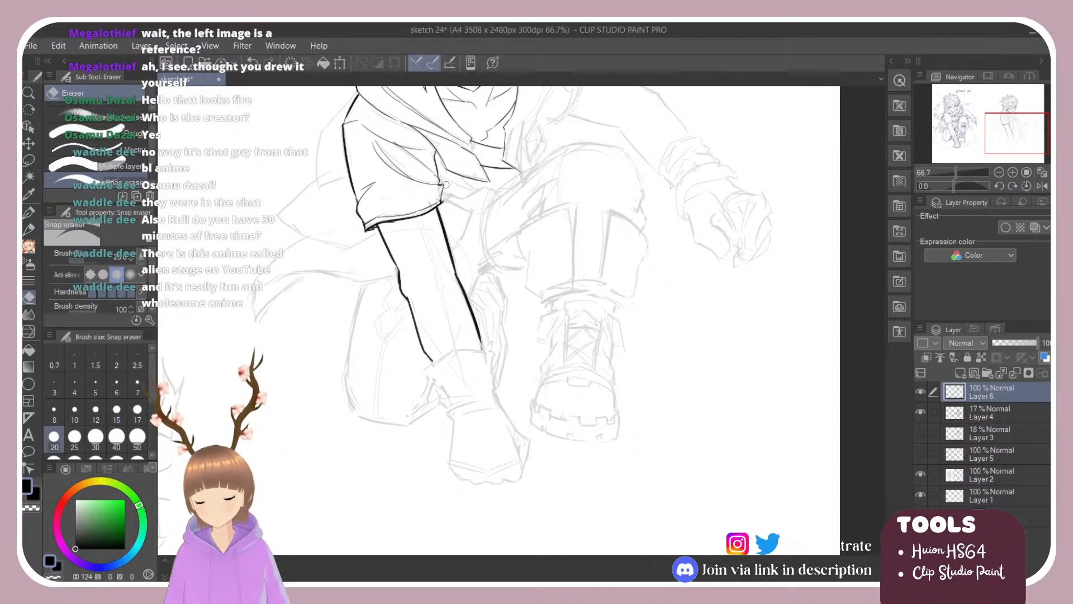
{"action": "key", "text": "b"}
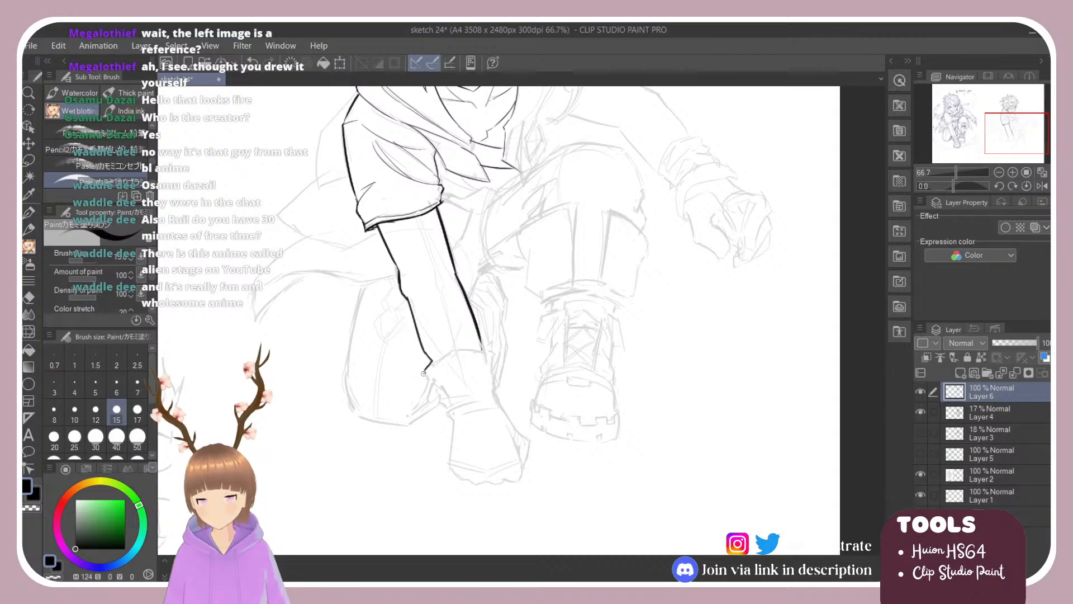
Ink the wrist cuff's upper edge and its outer side on the left arm.
{"action": "mouse_move", "coordinate": [424, 374]}
{"action": "left_mouse_down"}
{"action": "mouse_move", "coordinate": [454, 345]}
{"action": "mouse_move", "coordinate": [483, 348]}
{"action": "left_mouse_up"}
{"action": "key", "text": "ctrl+z"}
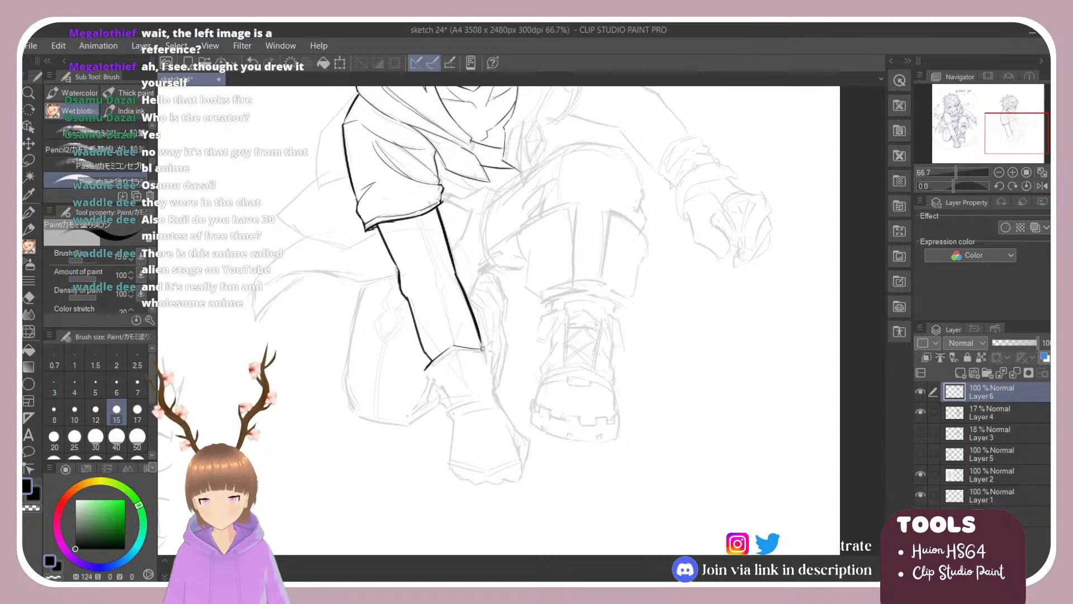
{"action": "left_click_drag", "start_coordinate": [426, 369], "coordinate": [447, 394]}
{"action": "key", "text": "ctrl+z"}
{"action": "key", "text": "ctrl+z"}
{"action": "key", "text": "ctrl+z"}
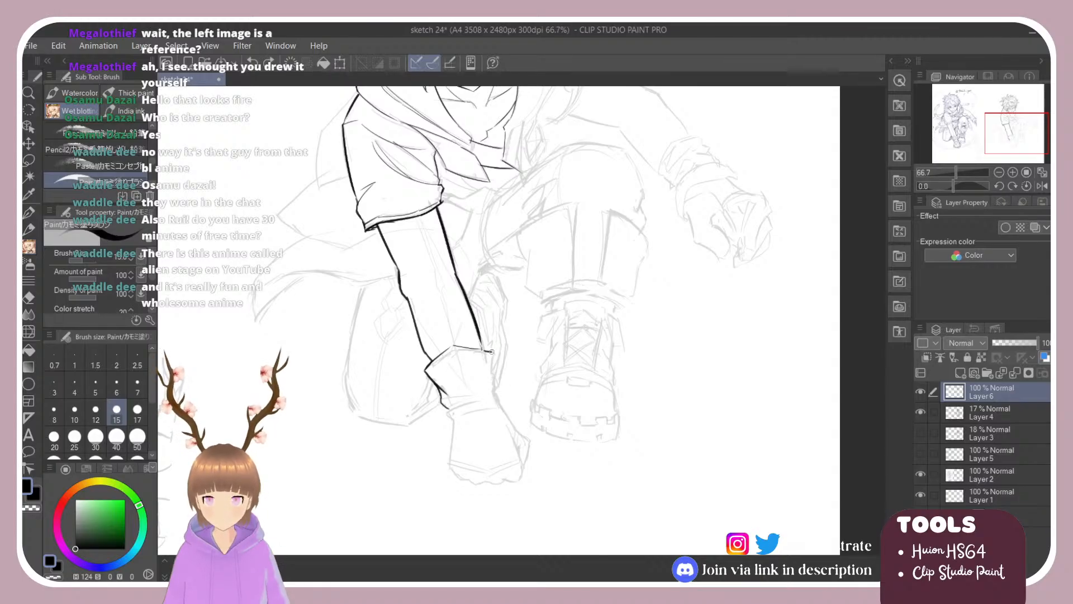
Ink the inner corner and inner side of the left wrist cuff.
{"action": "left_click_drag", "start_coordinate": [491, 351], "coordinate": [499, 389]}
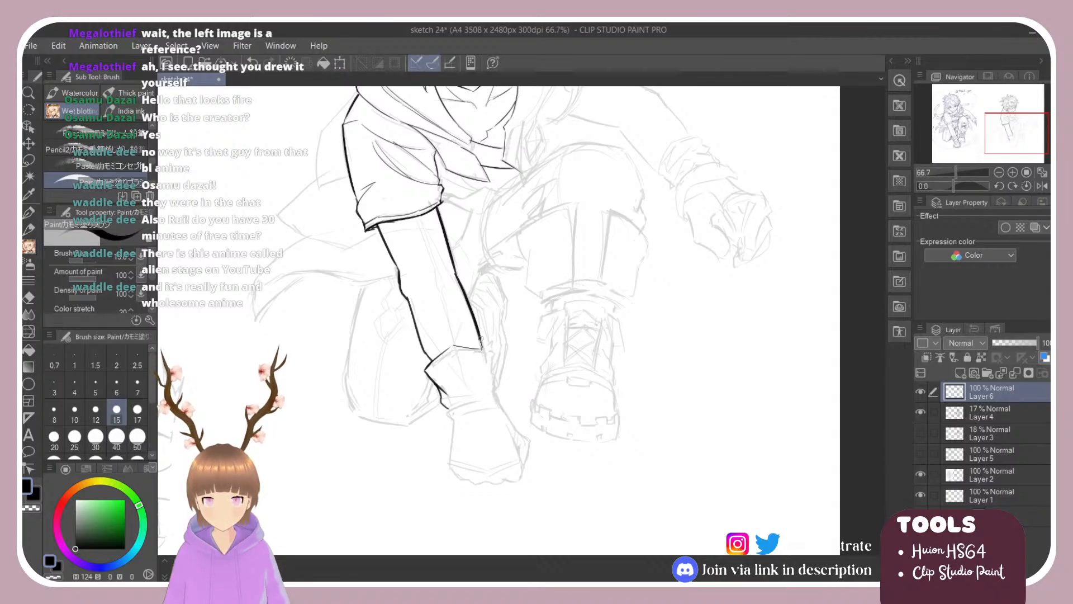
{"action": "mouse_move", "coordinate": [487, 352]}
{"action": "left_mouse_down"}
{"action": "mouse_move", "coordinate": [493, 381]}
{"action": "mouse_move", "coordinate": [550, 391]}
{"action": "mouse_move", "coordinate": [539, 391]}
{"action": "left_mouse_up"}
{"action": "left_click_drag", "start_coordinate": [484, 503], "coordinate": [488, 429]}
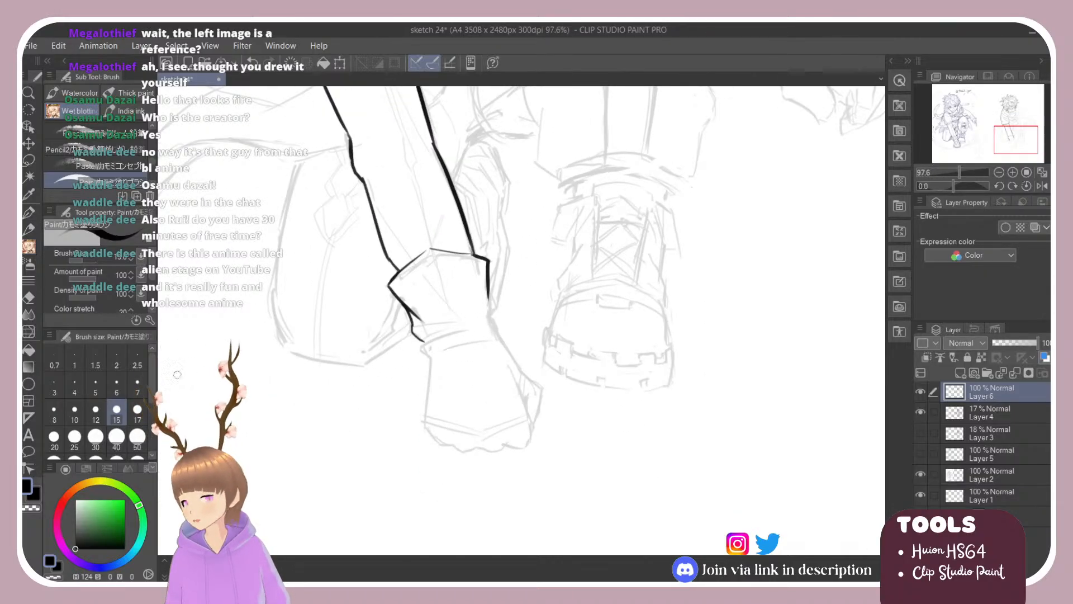
Set the brush size to 12 and ink the cuff's lower edge and the notch where the glove begins.
{"action": "key", "text": "bracketleft"}
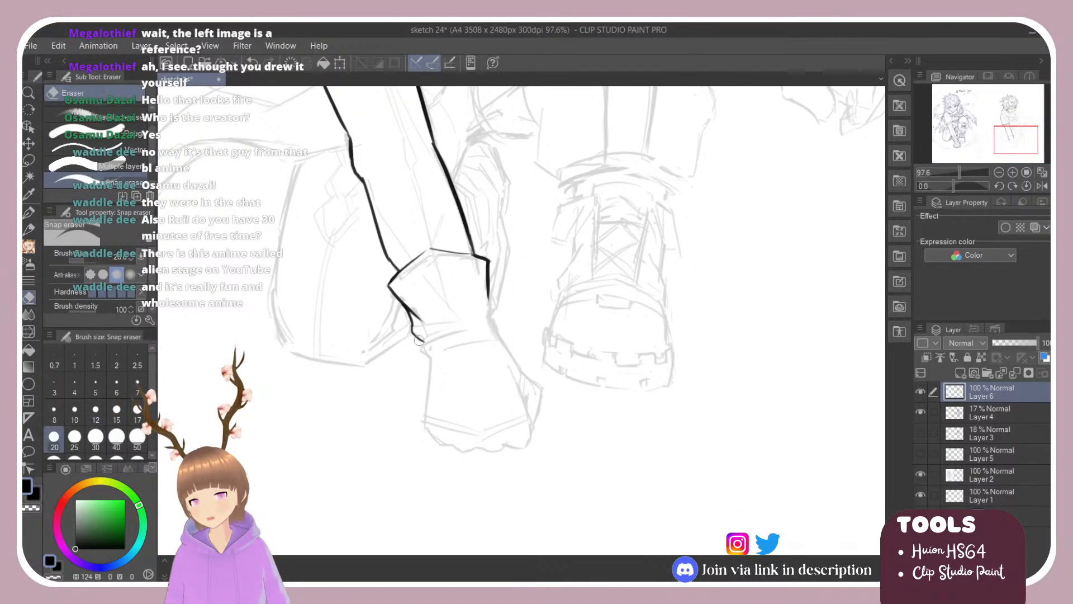
{"action": "mouse_move", "coordinate": [419, 351]}
{"action": "left_mouse_down"}
{"action": "mouse_move", "coordinate": [471, 328]}
{"action": "mouse_move", "coordinate": [434, 359]}
{"action": "mouse_move", "coordinate": [425, 432]}
{"action": "left_mouse_up"}
{"action": "key", "text": "ctrl+z"}
{"action": "key", "text": "ctrl+z"}
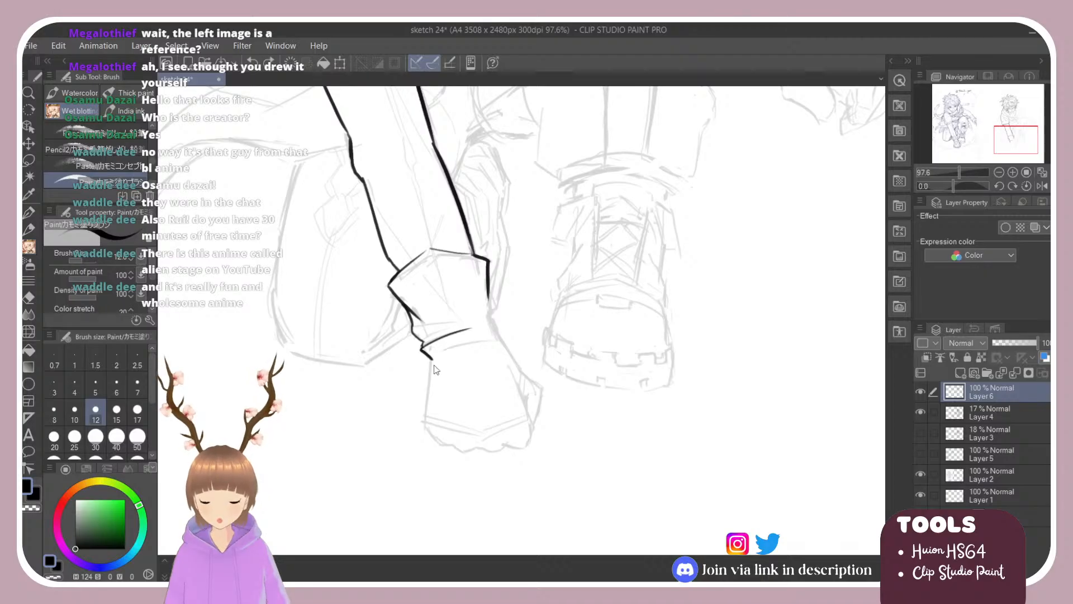
Ink the left hand's outer contour from the cuff notch down to the knuckles.
{"action": "left_click_drag", "start_coordinate": [433, 363], "coordinate": [425, 425]}
{"action": "key", "text": "ctrl+z"}
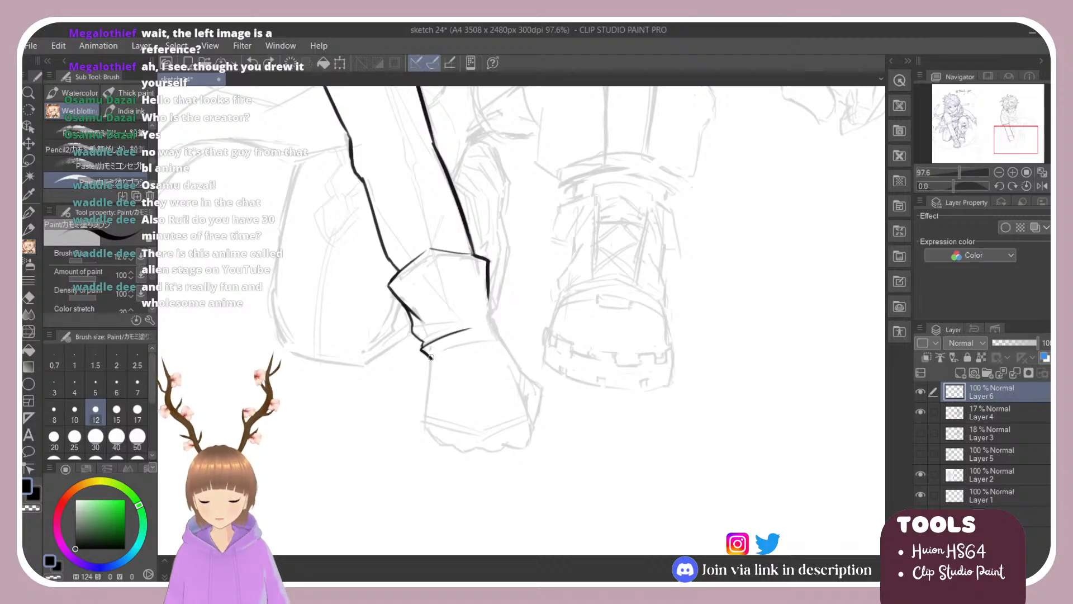
{"action": "mouse_move", "coordinate": [432, 357]}
{"action": "left_mouse_down"}
{"action": "mouse_move", "coordinate": [427, 423]}
{"action": "mouse_move", "coordinate": [441, 291]}
{"action": "left_mouse_up"}
{"action": "key", "text": "ctrl+z"}
Ink the glove's edge across the knuckles of the left hand as a double line.
{"action": "mouse_move", "coordinate": [396, 262]}
{"action": "left_mouse_down"}
{"action": "mouse_move", "coordinate": [400, 322]}
{"action": "mouse_move", "coordinate": [432, 357]}
{"action": "left_mouse_up"}
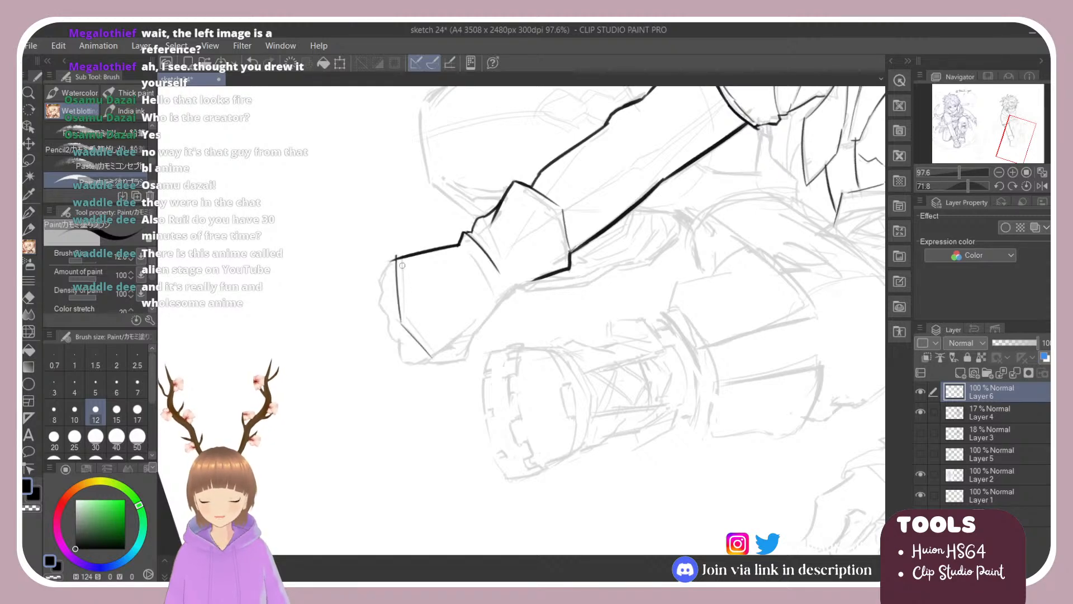
{"action": "left_click_drag", "start_coordinate": [402, 263], "coordinate": [413, 324]}
{"action": "key", "text": "ctrl+z"}
{"action": "mouse_move", "coordinate": [400, 257]}
{"action": "left_mouse_down"}
{"action": "mouse_move", "coordinate": [404, 315]}
{"action": "mouse_move", "coordinate": [433, 348]}
{"action": "mouse_move", "coordinate": [365, 318]}
{"action": "left_mouse_up"}
{"action": "key", "text": "r"}
{"action": "key", "text": "b"}
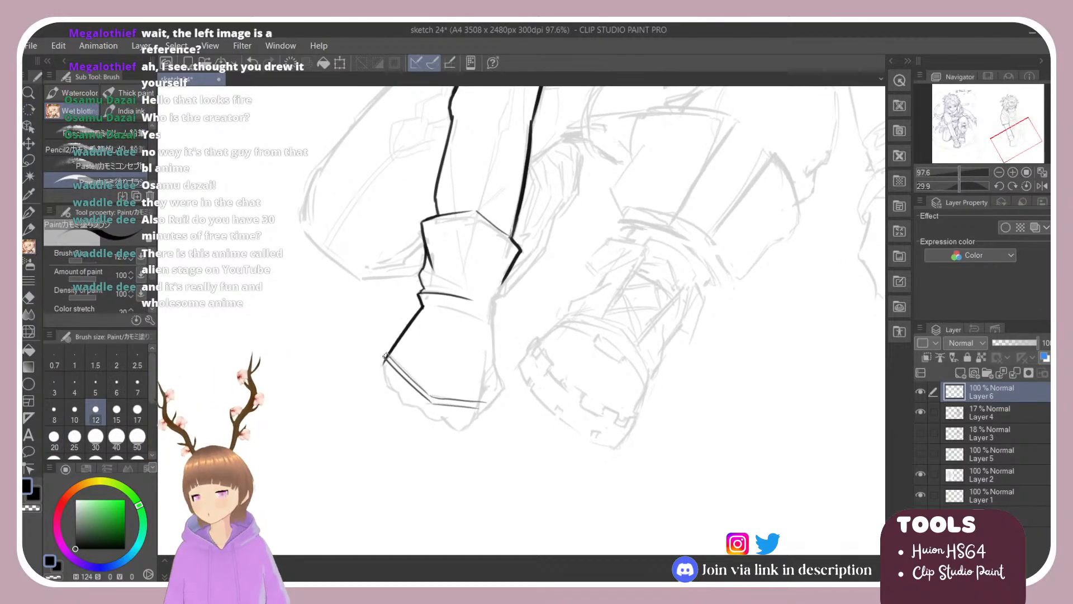
Ink the contours of the curled fingertips below the glove's edge.
{"action": "mouse_move", "coordinate": [385, 354]}
{"action": "left_mouse_down"}
{"action": "mouse_move", "coordinate": [404, 406]}
{"action": "mouse_move", "coordinate": [438, 407]}
{"action": "mouse_move", "coordinate": [402, 404]}
{"action": "mouse_move", "coordinate": [463, 429]}
{"action": "left_mouse_up"}
{"action": "key", "text": "ctrl+z"}
{"action": "key", "text": "ctrl+z"}
{"action": "key", "text": "ctrl+z"}
{"action": "key", "text": "ctrl+z"}
{"action": "key", "text": "ctrl+z"}
{"action": "key", "text": "ctrl+z"}
Reset the canvas rotation and ink the line from the back of the hand down along the last finger.
{"action": "key", "text": "r"}
{"action": "mouse_move", "coordinate": [554, 316]}
{"action": "left_mouse_down"}
{"action": "mouse_move", "coordinate": [506, 283]}
{"action": "mouse_move", "coordinate": [542, 325]}
{"action": "left_mouse_up"}
{"action": "double_click", "coordinate": [538, 314]}
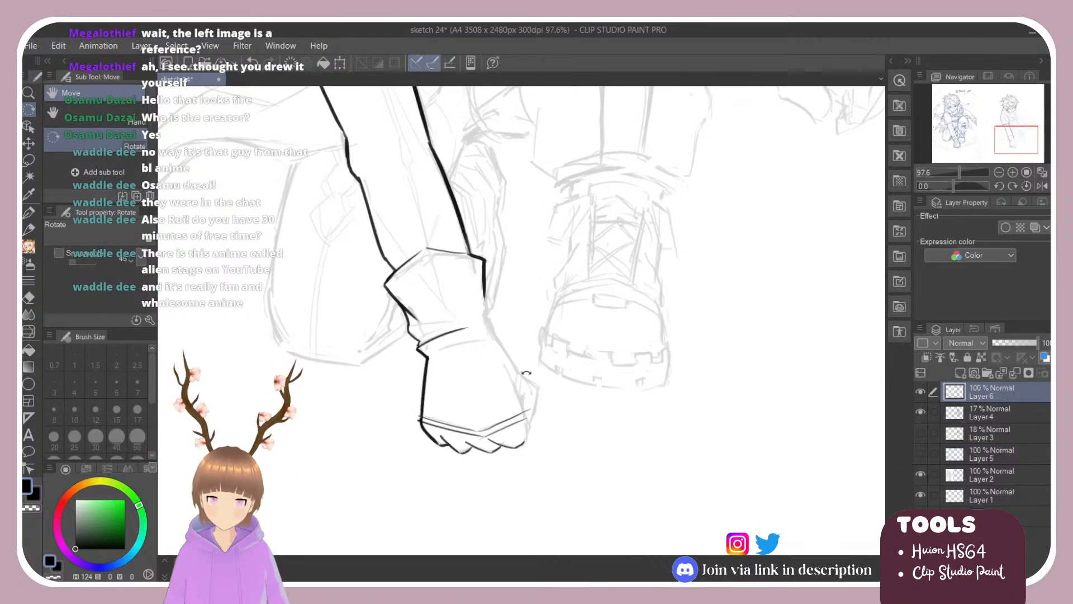
{"action": "key", "text": "b"}
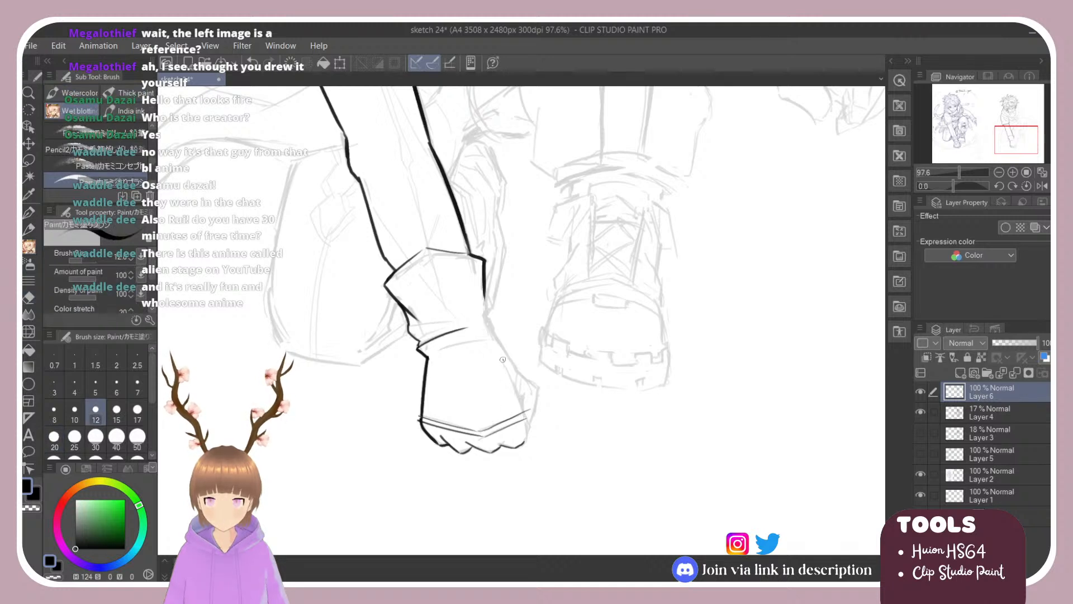
{"action": "left_click_drag", "start_coordinate": [501, 362], "coordinate": [528, 437]}
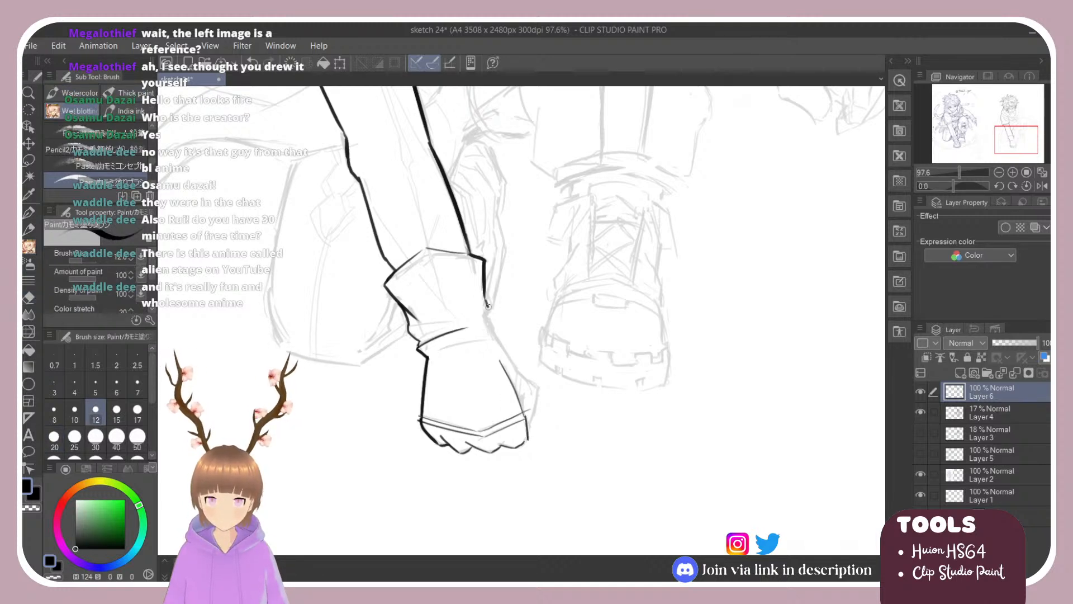
Extend the cuff's inner side down to the wrist, where the hand's contour begins.
{"action": "left_click_drag", "start_coordinate": [486, 309], "coordinate": [526, 381]}
{"action": "key", "text": "ctrl+z"}
{"action": "key", "text": "ctrl+z"}
{"action": "key", "text": "ctrl+z"}
{"action": "left_click_drag", "start_coordinate": [490, 324], "coordinate": [527, 379]}
{"action": "key", "text": "ctrl+z"}
{"action": "key", "text": "ctrl+z"}
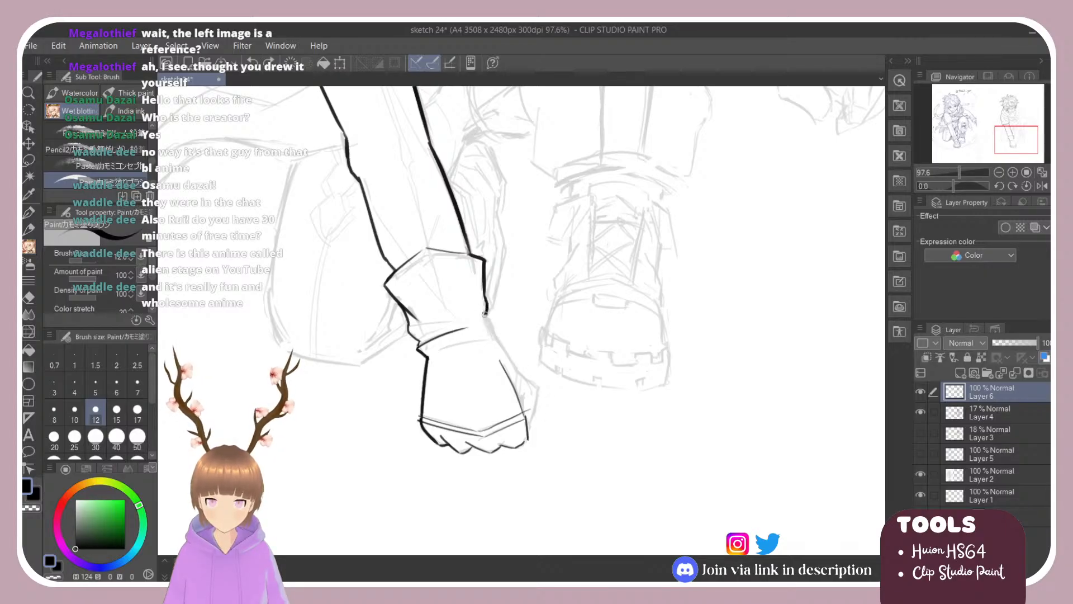
Ink the left hand's inner contour from the wrist down to the start of the thumb.
{"action": "left_click_drag", "start_coordinate": [485, 314], "coordinate": [516, 371]}
{"action": "key", "text": "ctrl+z"}
{"action": "key", "text": "ctrl+z"}
{"action": "left_click_drag", "start_coordinate": [494, 336], "coordinate": [536, 388]}
{"action": "key", "text": "ctrl+z"}
{"action": "key", "text": "ctrl+z"}
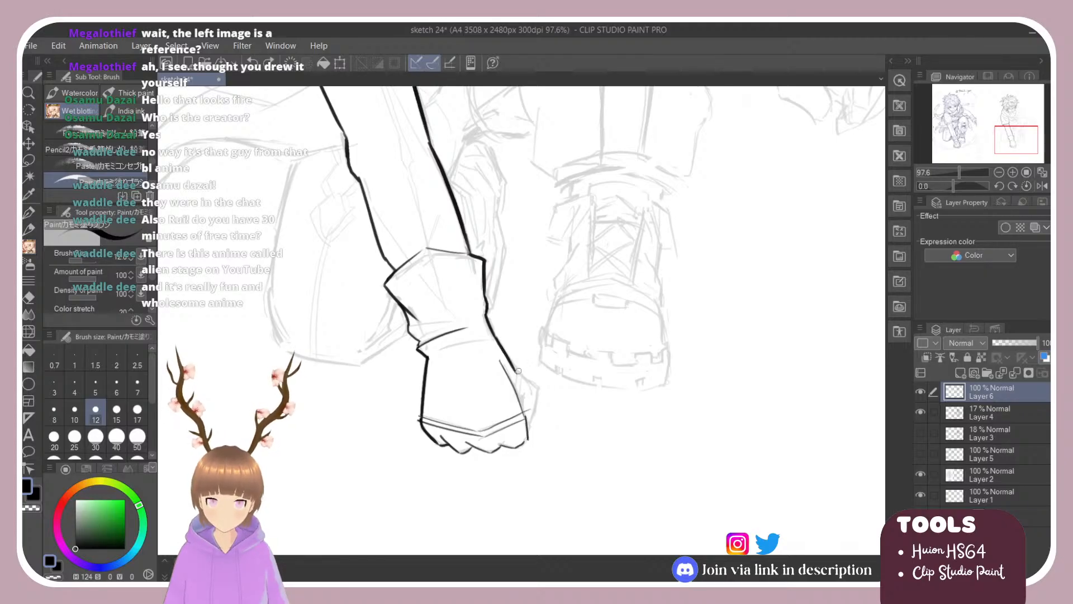
Ink the thumb's angular outer contour down to the glove's edge, with a small crease inside it.
{"action": "mouse_move", "coordinate": [492, 330]}
{"action": "left_mouse_down"}
{"action": "mouse_move", "coordinate": [538, 383]}
{"action": "mouse_move", "coordinate": [514, 365]}
{"action": "mouse_move", "coordinate": [536, 382]}
{"action": "mouse_move", "coordinate": [529, 412]}
{"action": "left_mouse_up"}
{"action": "key", "text": "ctrl+z"}
{"action": "key", "text": "ctrl+z"}
{"action": "key", "text": "e"}
{"action": "left_click_drag", "start_coordinate": [523, 368], "coordinate": [533, 381]}
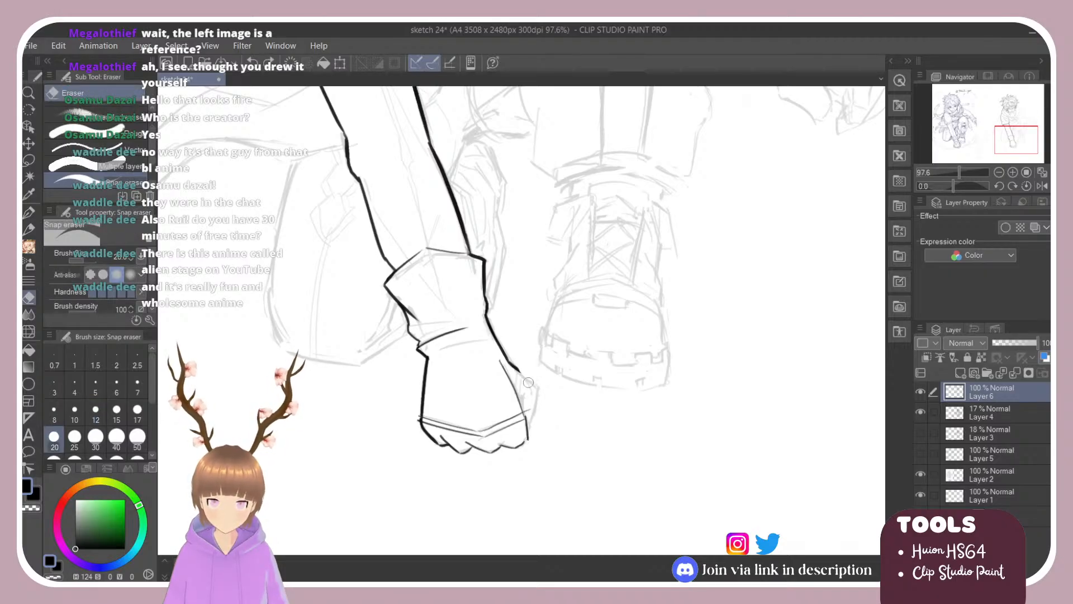
{"action": "key", "text": "b"}
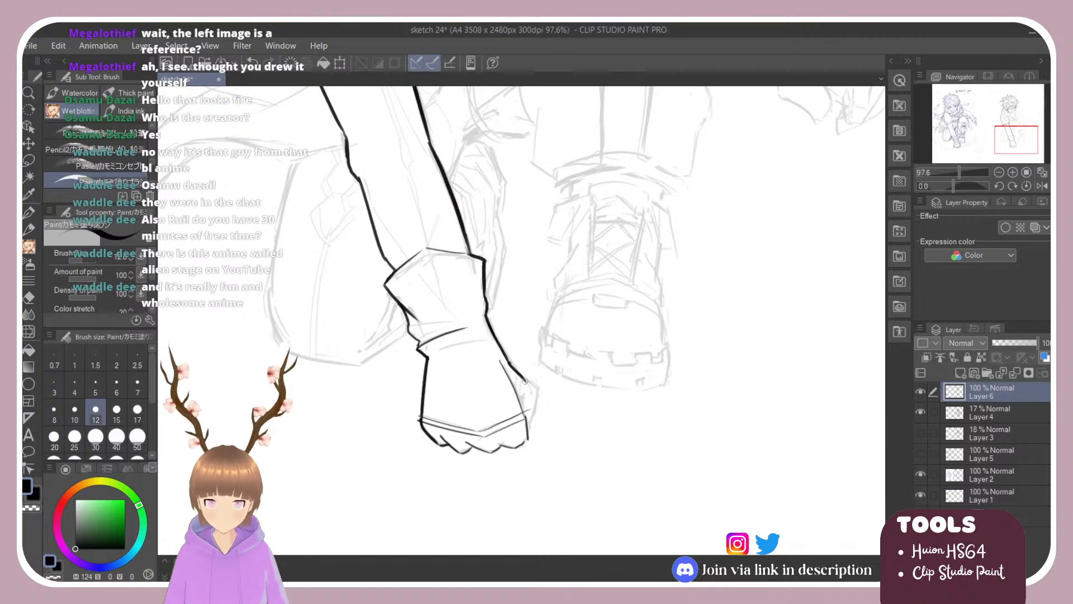
{"action": "key", "text": "ctrl+z"}
{"action": "mouse_move", "coordinate": [508, 362]}
{"action": "left_mouse_down"}
{"action": "mouse_move", "coordinate": [532, 383]}
{"action": "mouse_move", "coordinate": [527, 408]}
{"action": "mouse_move", "coordinate": [521, 386]}
{"action": "mouse_move", "coordinate": [534, 386]}
{"action": "mouse_move", "coordinate": [528, 430]}
{"action": "mouse_move", "coordinate": [533, 393]}
{"action": "left_mouse_up"}
{"action": "key", "text": "ctrl+z"}
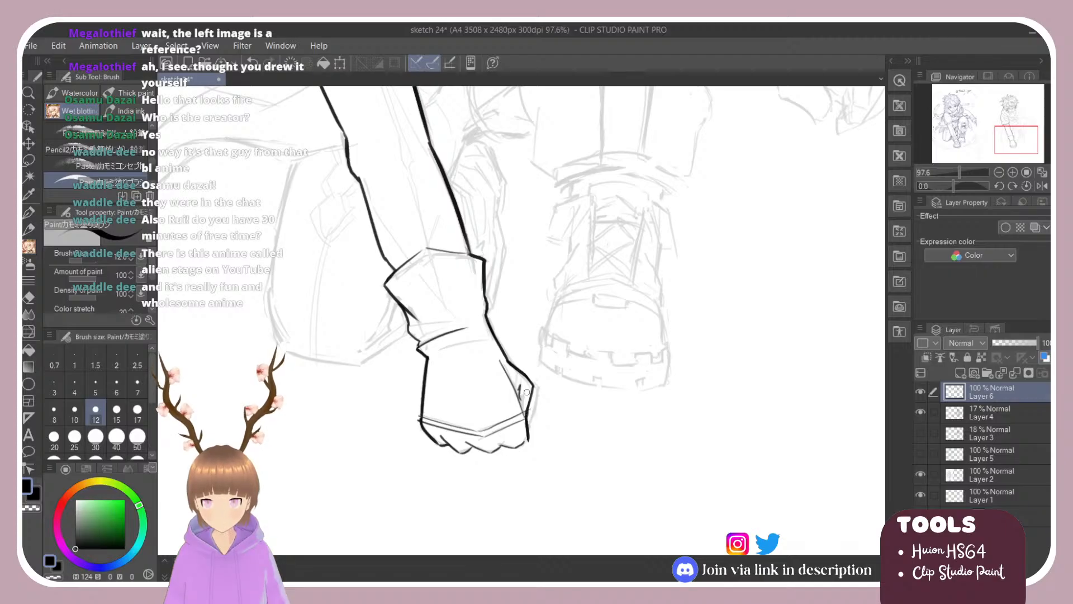
Rotate the canvas and thicken the outer contours of the left hand's fingers.
{"action": "key", "text": "r"}
{"action": "left_click_drag", "start_coordinate": [408, 435], "coordinate": [364, 233]}
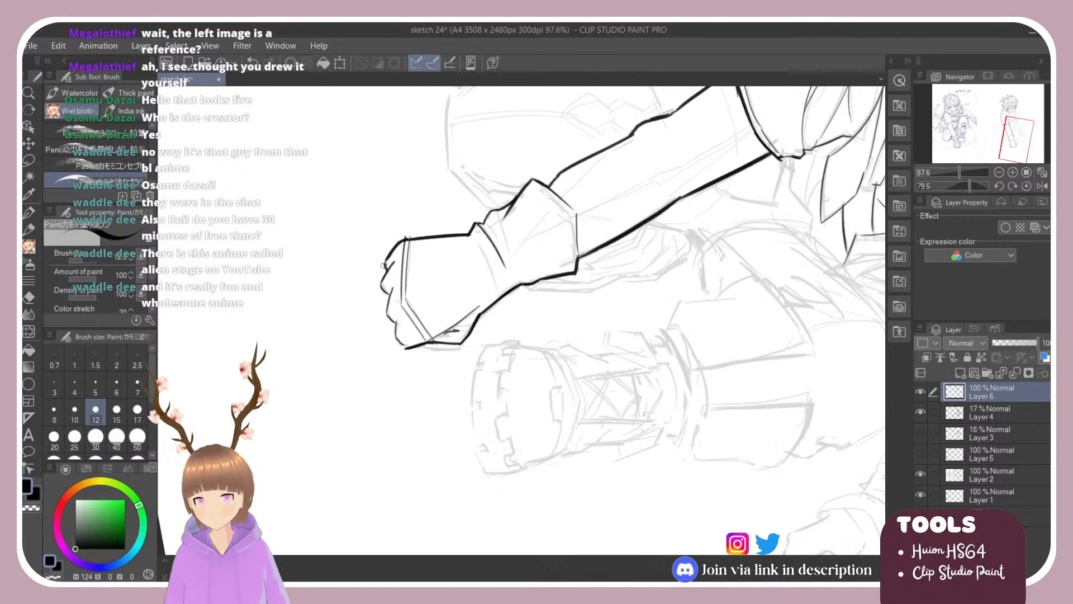
{"action": "left_click_drag", "start_coordinate": [388, 269], "coordinate": [396, 336]}
{"action": "key", "text": "ctrl+z"}
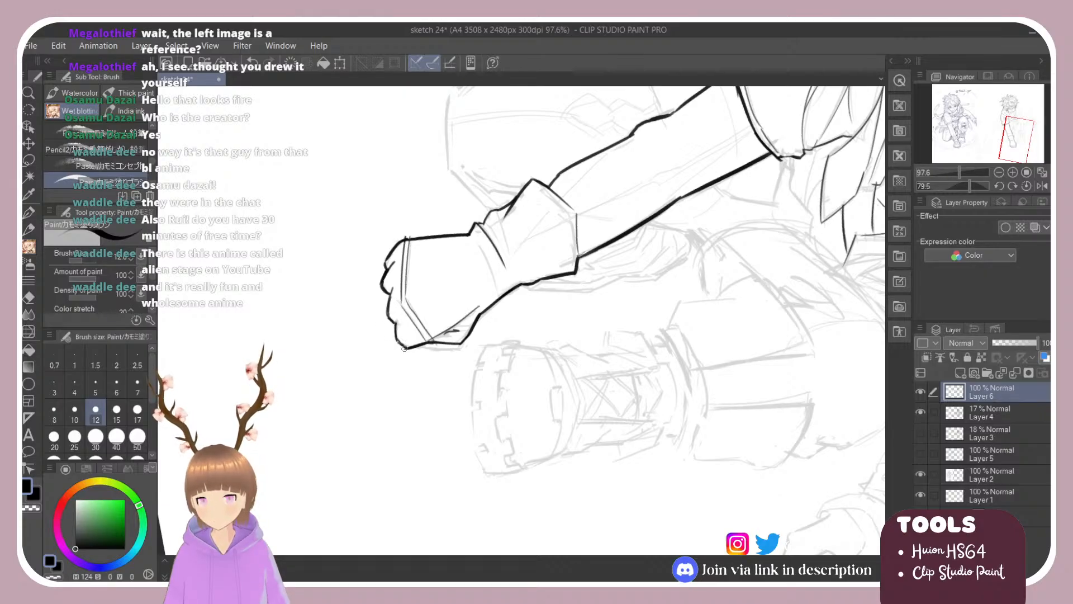
Turn the canvas back upright and ink fold lines inside the left wrist cuff.
{"action": "key", "text": "r"}
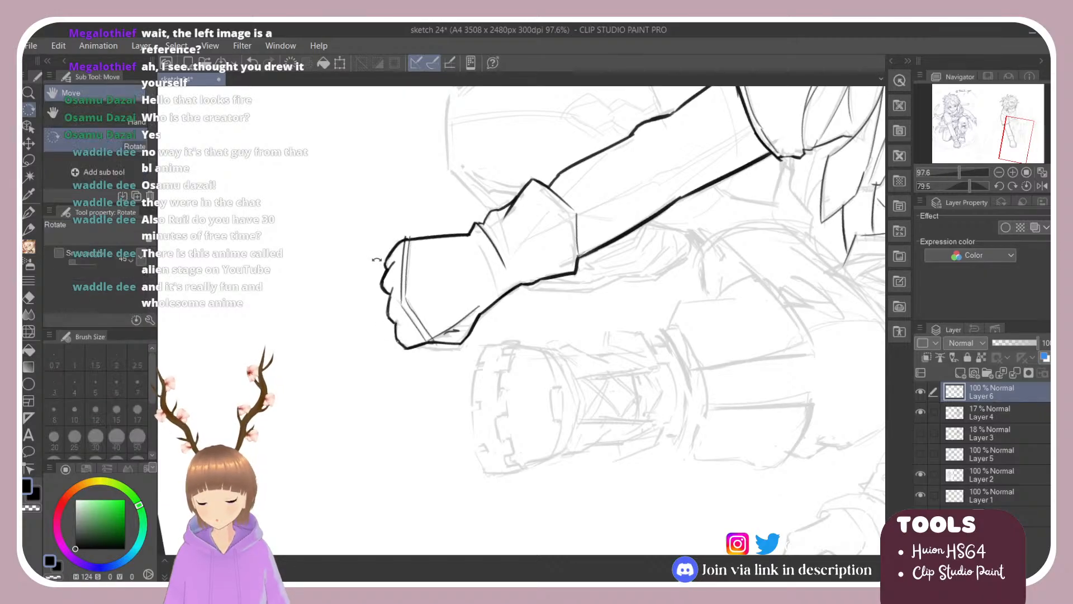
{"action": "left_click_drag", "start_coordinate": [376, 259], "coordinate": [415, 420]}
{"action": "key", "text": "b"}
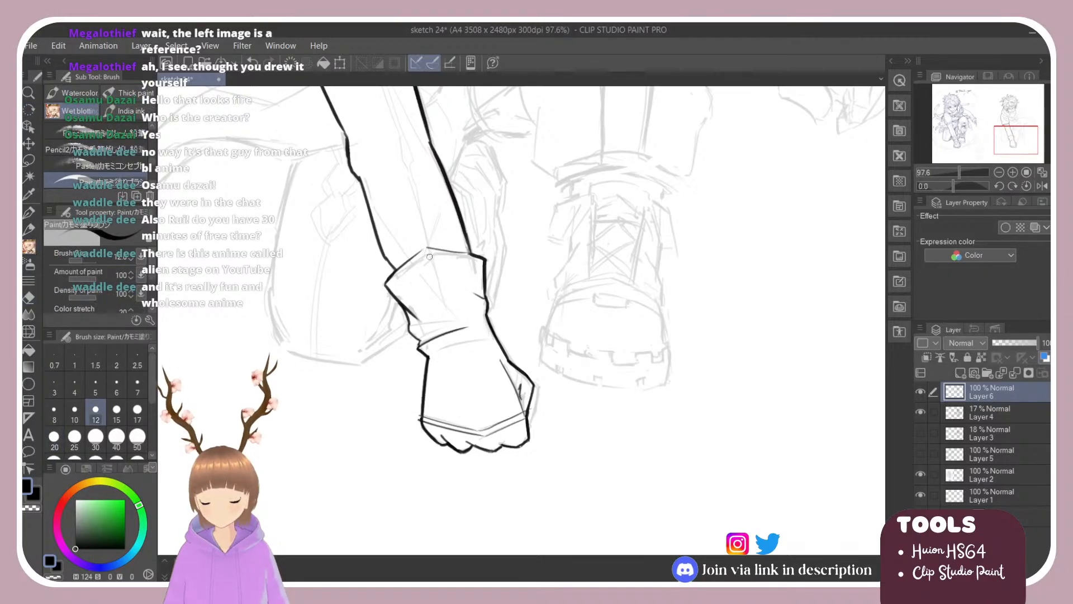
{"action": "left_click_drag", "start_coordinate": [429, 256], "coordinate": [448, 310]}
{"action": "scroll", "coordinate": [506, 366], "scroll_direction": "down", "scroll_amount": 2}
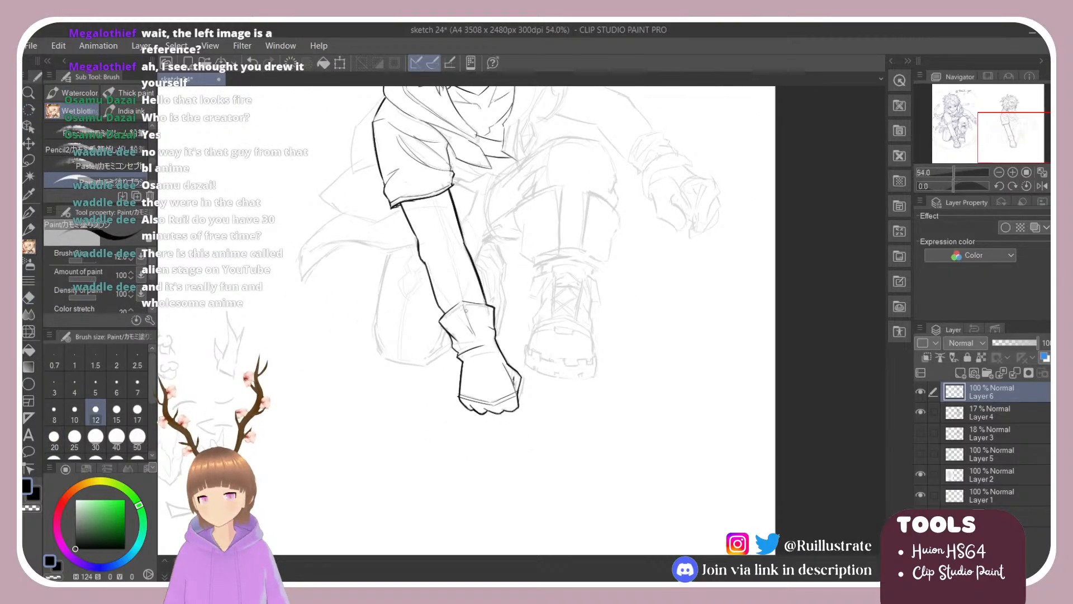
{"action": "scroll", "coordinate": [454, 271], "scroll_direction": "up", "scroll_amount": 2}
{"action": "key", "text": "e"}
{"action": "key", "text": "b"}
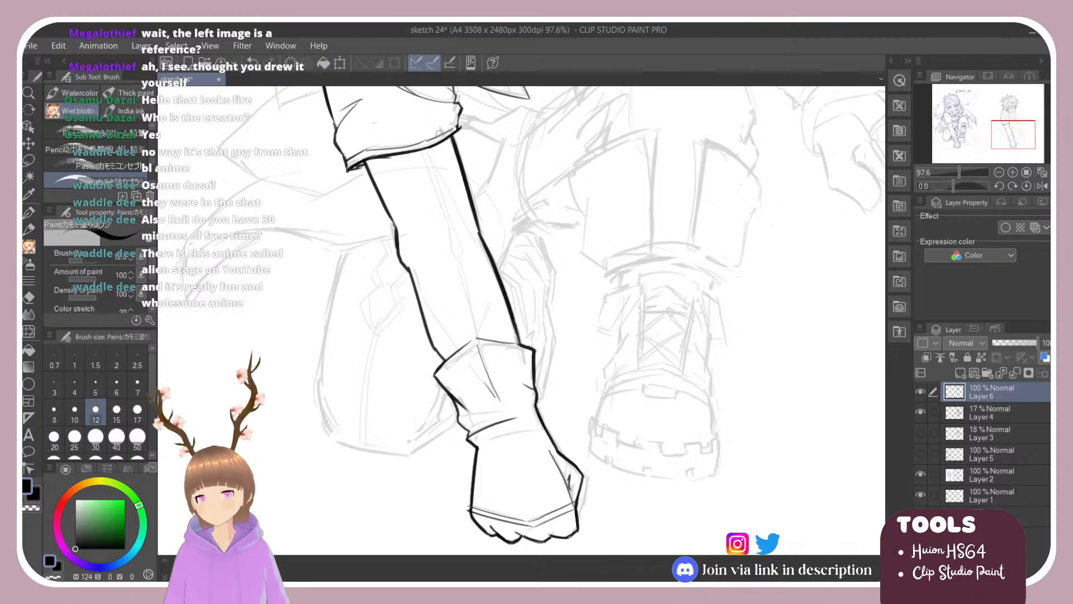
Ink the long inner fold lines running down the left forearm from the sleeve hem to the wrist cuff.
{"action": "left_click_drag", "start_coordinate": [424, 150], "coordinate": [445, 229]}
{"action": "key", "text": "ctrl+z"}
{"action": "left_click_drag", "start_coordinate": [423, 151], "coordinate": [443, 243]}
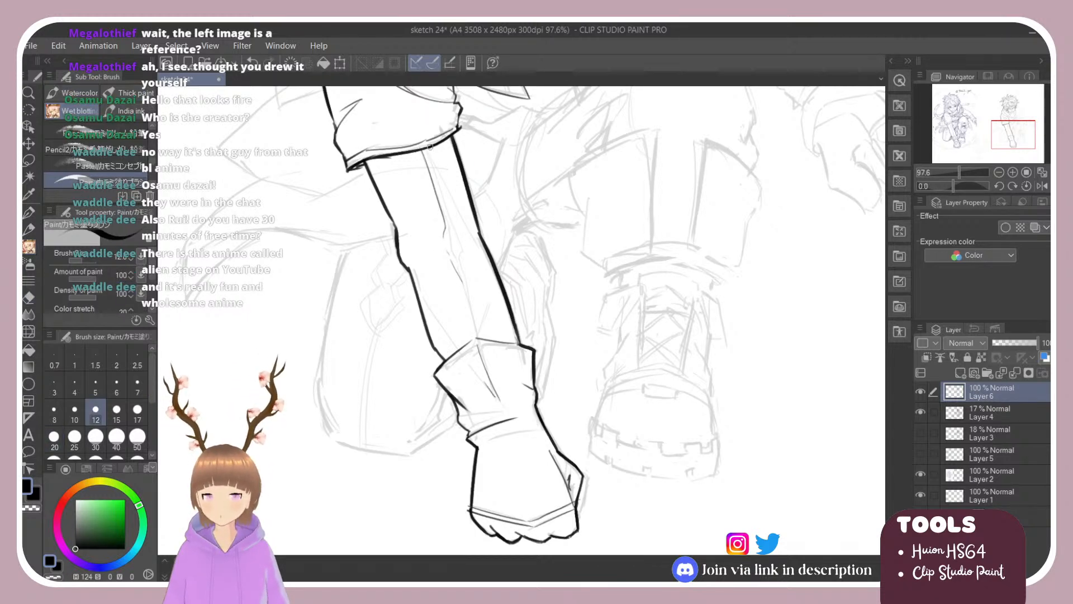
{"action": "left_click_drag", "start_coordinate": [425, 146], "coordinate": [475, 327]}
{"action": "left_click_drag", "start_coordinate": [465, 278], "coordinate": [481, 333]}
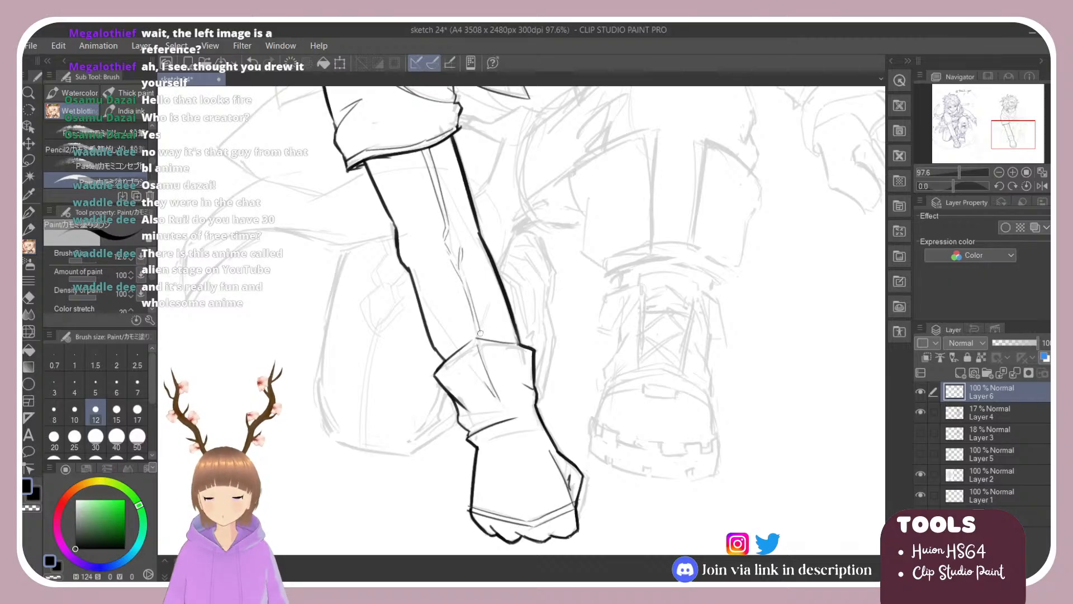
{"action": "left_click_drag", "start_coordinate": [411, 272], "coordinate": [463, 350]}
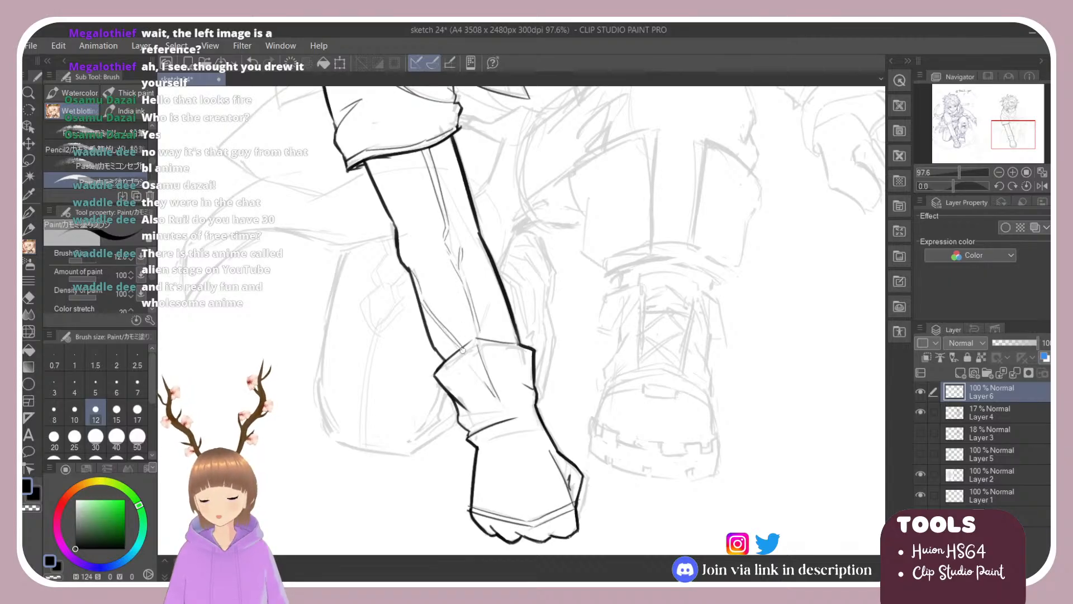
Erase the long central fold in the left wrist cuff and ink shorter angled creases in its place.
{"action": "key", "text": "e"}
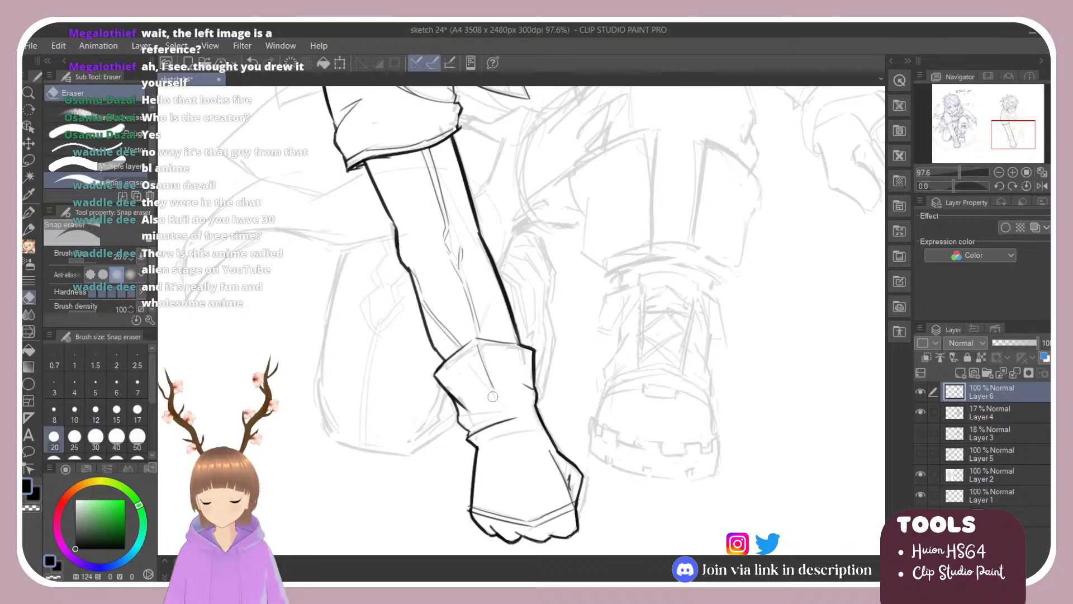
{"action": "mouse_move", "coordinate": [481, 349]}
{"action": "left_mouse_down"}
{"action": "mouse_move", "coordinate": [484, 376]}
{"action": "mouse_move", "coordinate": [461, 373]}
{"action": "mouse_move", "coordinate": [481, 372]}
{"action": "mouse_move", "coordinate": [500, 391]}
{"action": "mouse_move", "coordinate": [496, 409]}
{"action": "mouse_move", "coordinate": [507, 404]}
{"action": "left_mouse_up"}
{"action": "key", "text": "b"}
{"action": "key", "text": "ctrl+z"}
{"action": "key", "text": "ctrl+z"}
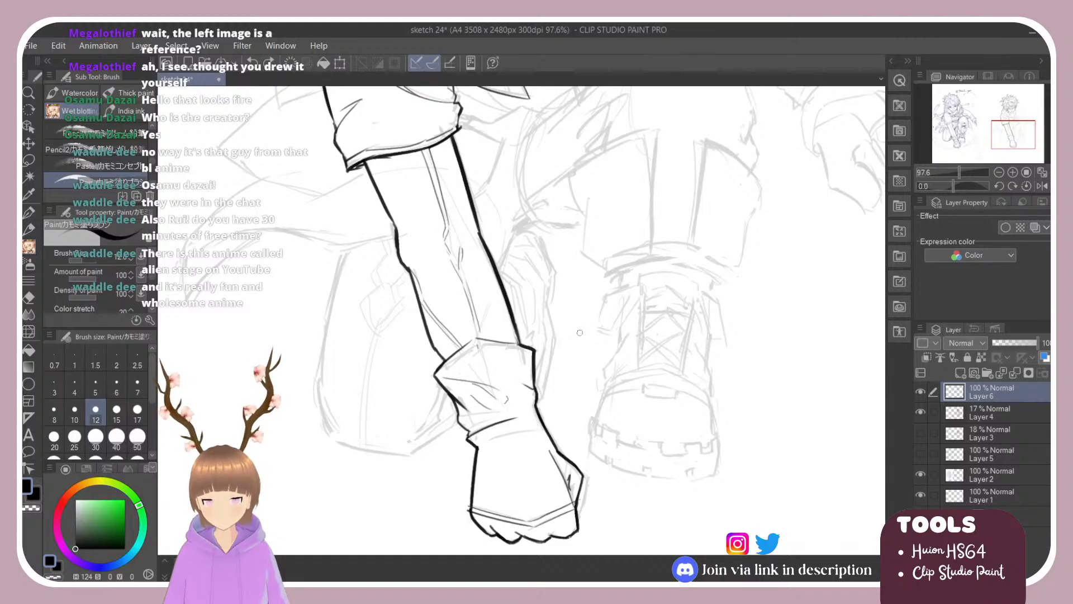
{"action": "scroll", "coordinate": [580, 336], "scroll_direction": "down", "scroll_amount": 3}
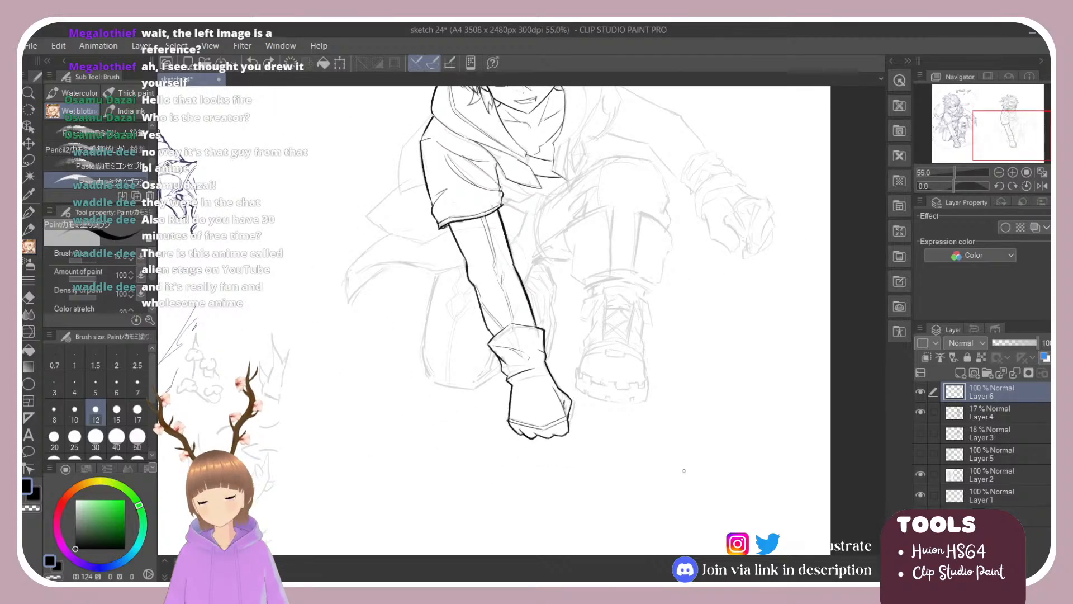
Rotate the canvas and ink the curved line across the left wrist where the cuff meets the glove.
{"action": "scroll", "coordinate": [478, 383], "scroll_direction": "up", "scroll_amount": 3}
{"action": "key", "text": "r"}
{"action": "mouse_move", "coordinate": [668, 335]}
{"action": "left_mouse_down"}
{"action": "mouse_move", "coordinate": [656, 264]}
{"action": "mouse_move", "coordinate": [620, 326]}
{"action": "mouse_move", "coordinate": [655, 273]}
{"action": "mouse_move", "coordinate": [649, 307]}
{"action": "left_mouse_up"}
{"action": "key", "text": "e"}
{"action": "key", "text": "b"}
{"action": "key", "text": "ctrl+z"}
{"action": "key", "text": "ctrl+z"}
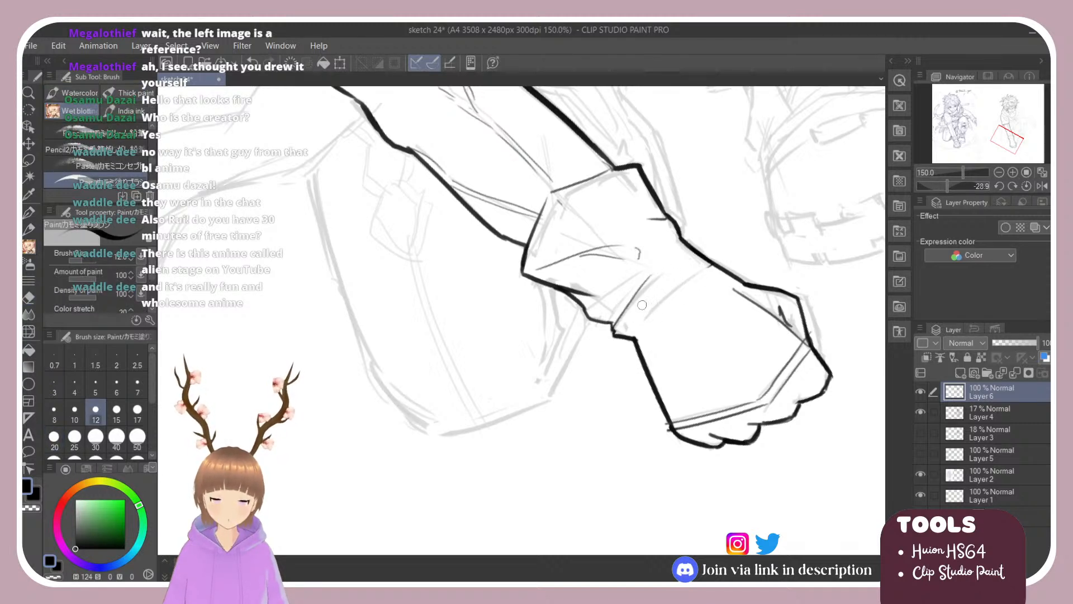
{"action": "left_click_drag", "start_coordinate": [714, 266], "coordinate": [644, 317]}
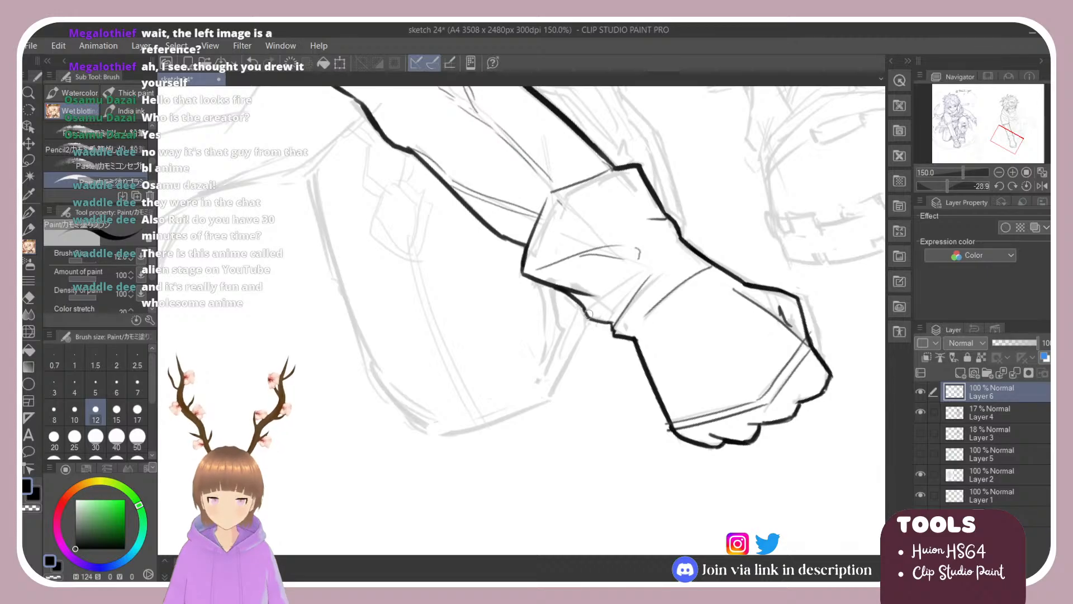
Clean up the left cuff's outer edge and ink a short crease there, returning the canvas to upright.
{"action": "key", "text": "r"}
{"action": "left_click_drag", "start_coordinate": [635, 274], "coordinate": [699, 334]}
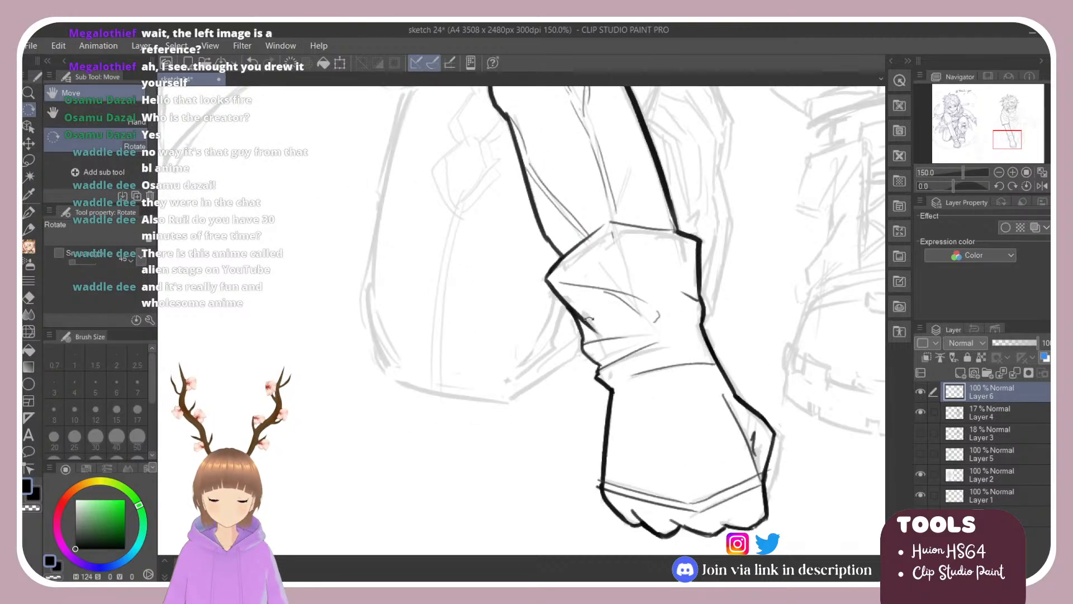
{"action": "key", "text": "e"}
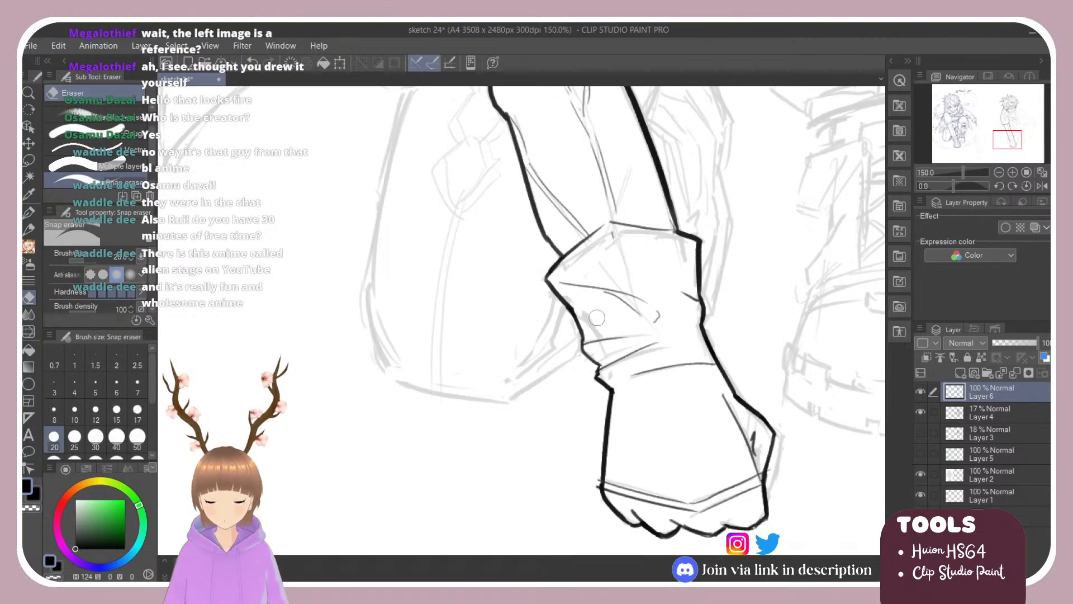
{"action": "key", "text": "r"}
{"action": "left_click_drag", "start_coordinate": [549, 277], "coordinate": [582, 336]}
{"action": "key", "text": "b"}
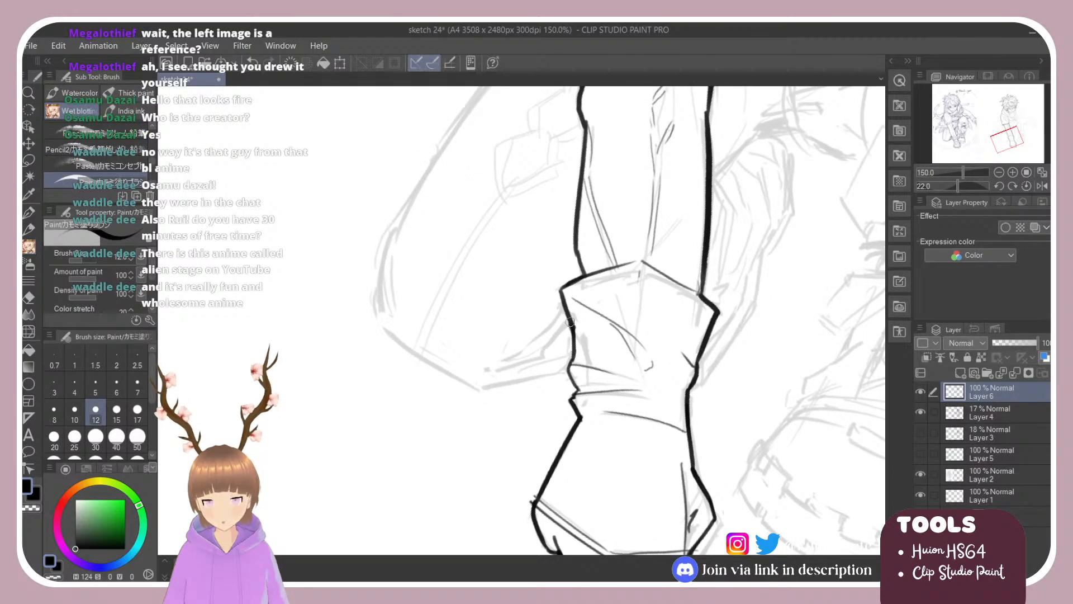
{"action": "key", "text": "r"}
{"action": "double_click", "coordinate": [617, 240]}
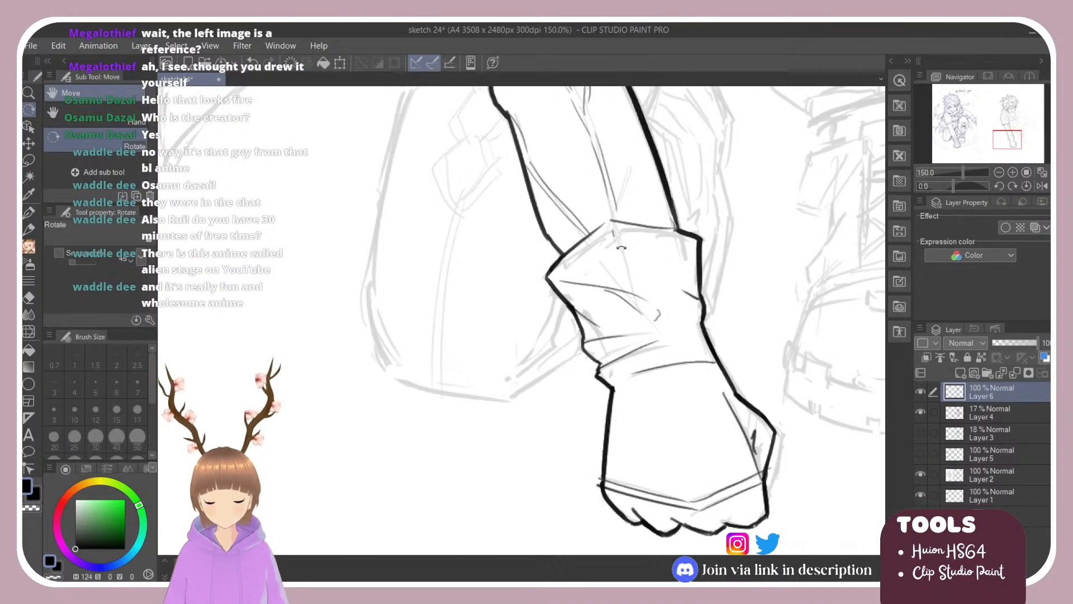
Ink the upper edge of the hood's right side, starting from the hair beside the face.
{"action": "scroll", "coordinate": [585, 316], "scroll_direction": "down", "scroll_amount": 3}
{"action": "scroll", "coordinate": [579, 330], "scroll_direction": "down", "scroll_amount": 3}
{"action": "scroll", "coordinate": [747, 203], "scroll_direction": "up", "scroll_amount": 2}
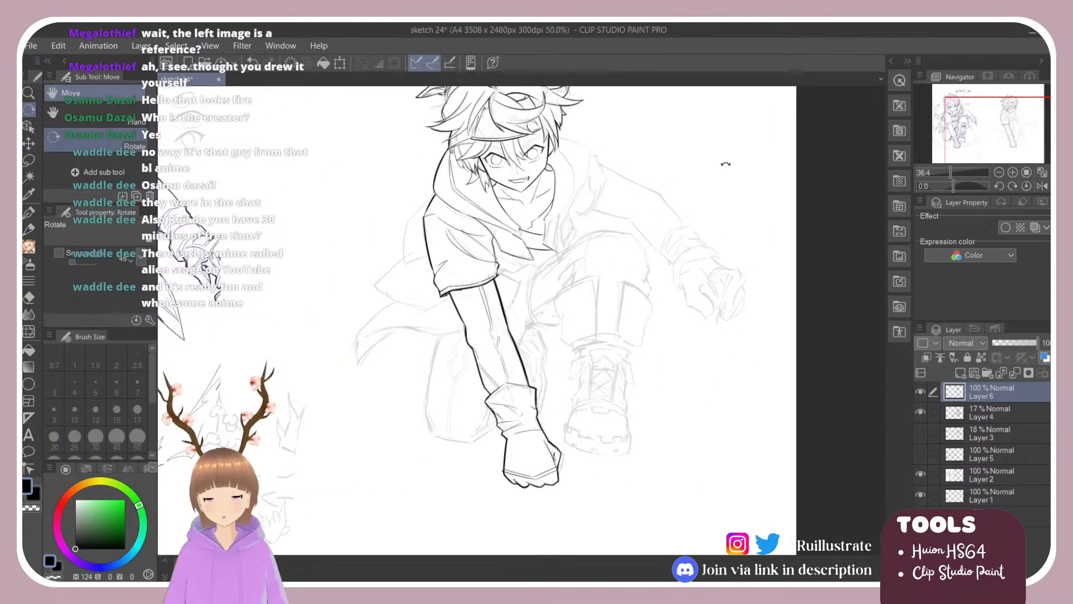
{"action": "scroll", "coordinate": [714, 126], "scroll_direction": "up", "scroll_amount": 2}
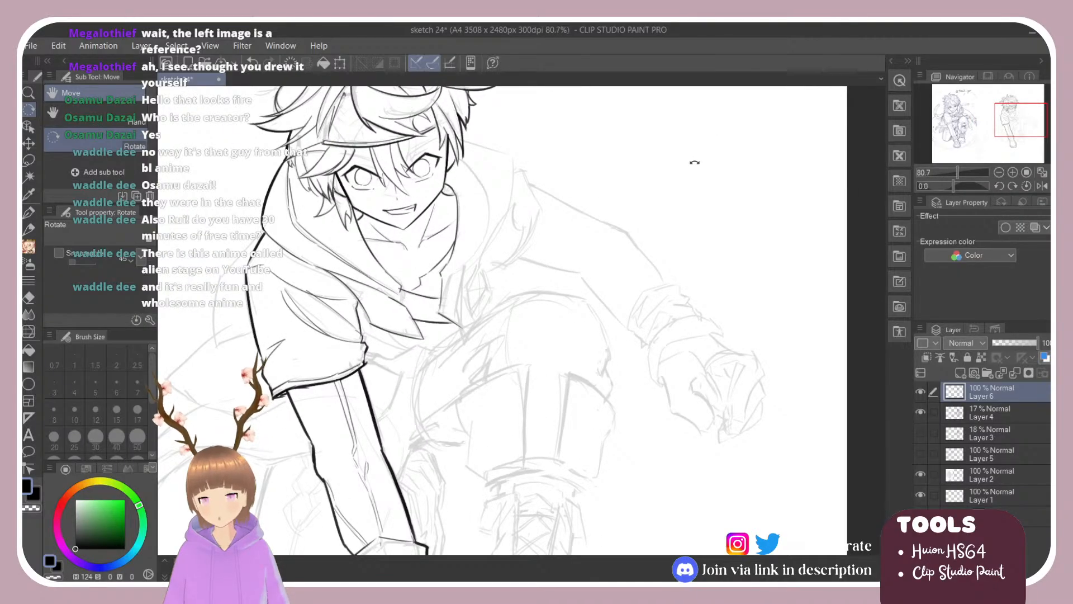
{"action": "key", "text": "e"}
{"action": "key", "text": "b"}
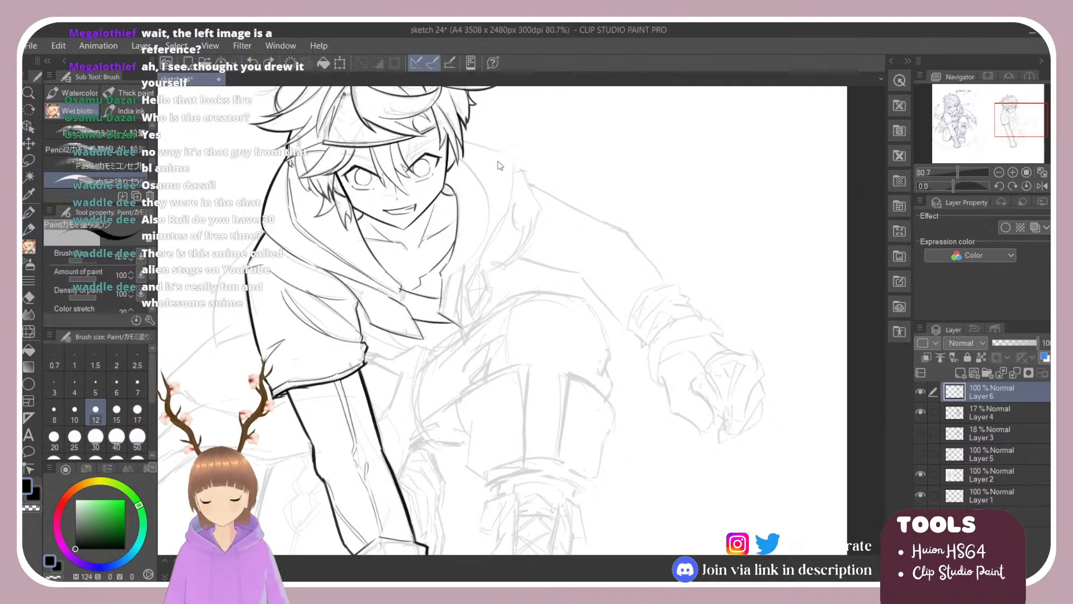
{"action": "left_click_drag", "start_coordinate": [464, 141], "coordinate": [509, 152]}
{"action": "key", "text": "ctrl+z"}
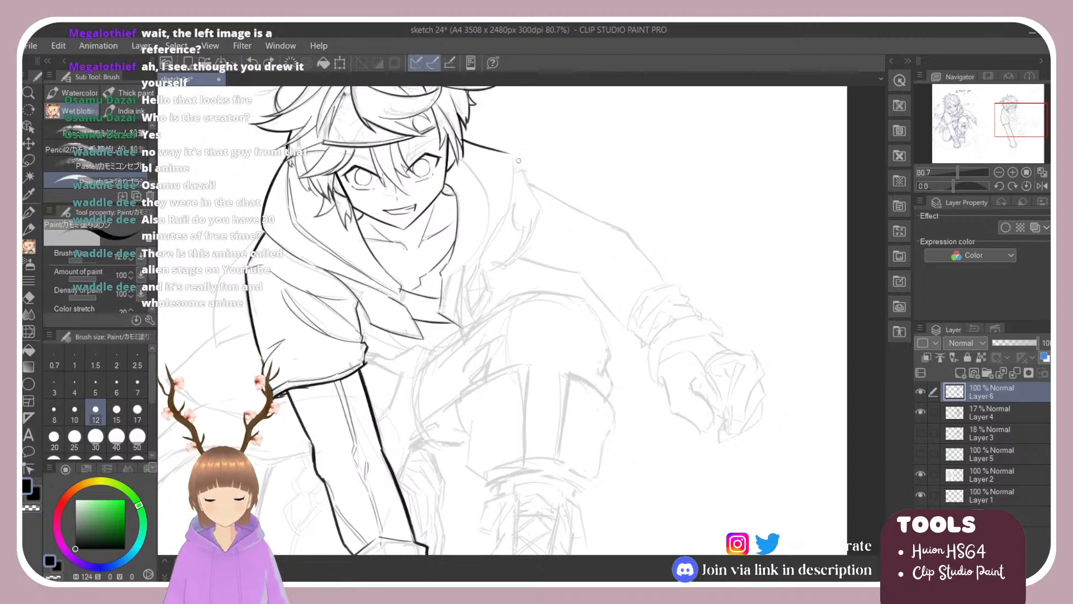
Ink the hood's right outer edge curving from its upper corner down toward the chest.
{"action": "left_click_drag", "start_coordinate": [512, 165], "coordinate": [482, 247]}
{"action": "key", "text": "ctrl+z"}
{"action": "left_click_drag", "start_coordinate": [512, 157], "coordinate": [491, 242]}
{"action": "key", "text": "ctrl+z"}
{"action": "left_click_drag", "start_coordinate": [513, 154], "coordinate": [490, 246]}
{"action": "key", "text": "ctrl+z"}
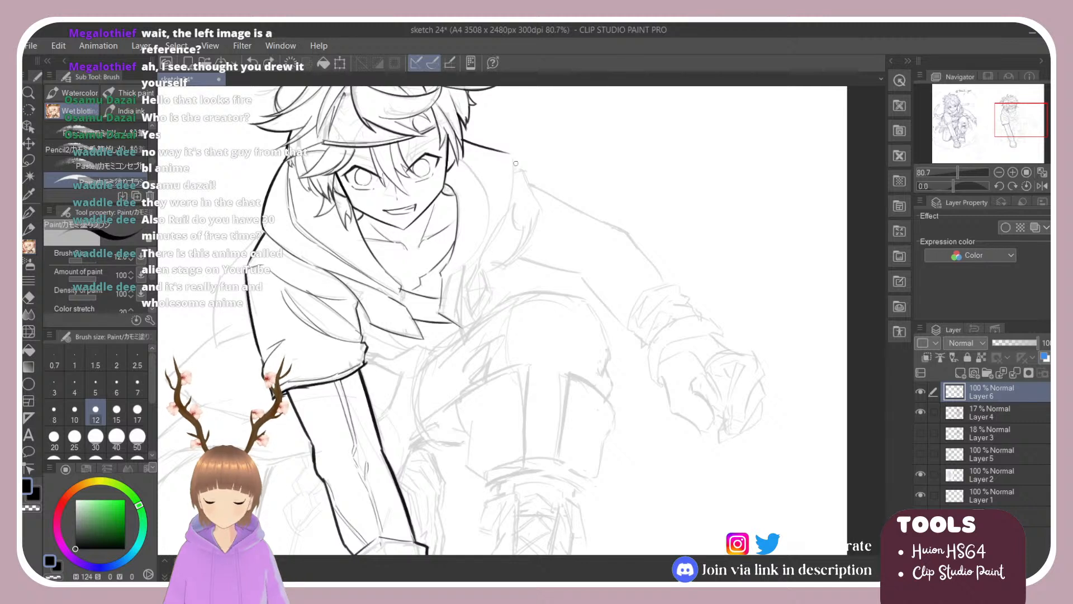
{"action": "left_click_drag", "start_coordinate": [512, 155], "coordinate": [499, 229]}
{"action": "key", "text": "ctrl+z"}
{"action": "left_click_drag", "start_coordinate": [513, 156], "coordinate": [470, 263]}
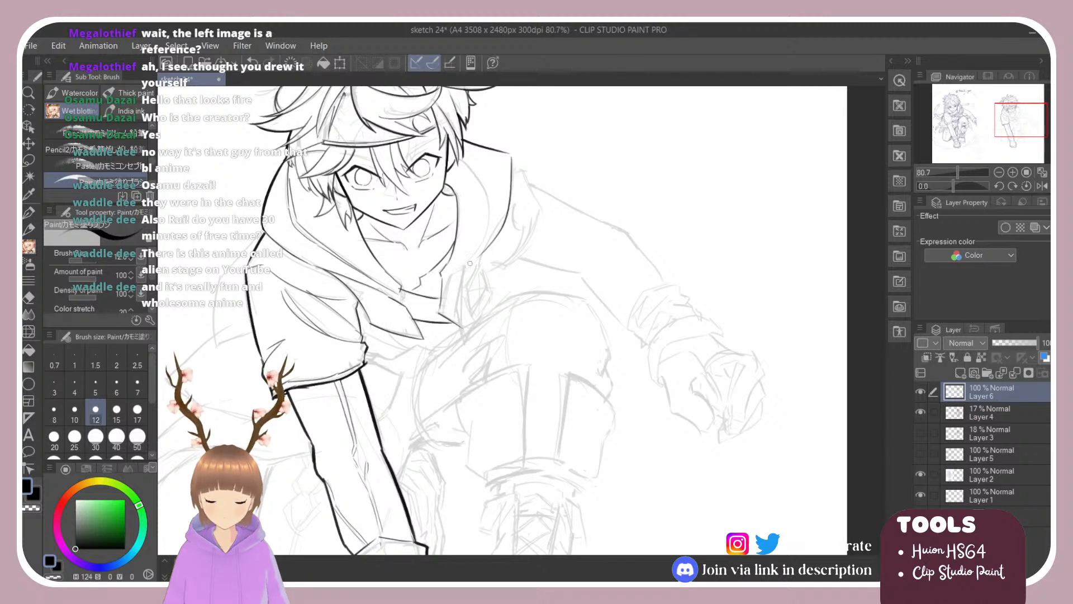
Ink the hood's right inner edge down to the collar and outline the pointed flap on the chest.
{"action": "left_click_drag", "start_coordinate": [473, 159], "coordinate": [490, 204]}
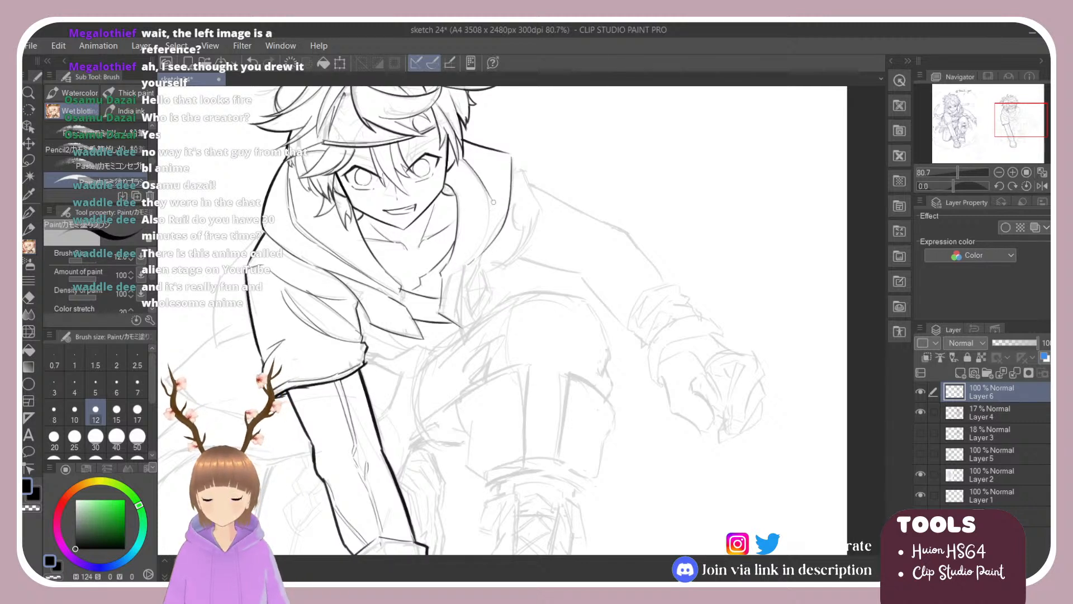
{"action": "key", "text": "ctrl+z"}
{"action": "mouse_move", "coordinate": [472, 159]}
{"action": "left_mouse_down"}
{"action": "mouse_move", "coordinate": [487, 214]}
{"action": "mouse_move", "coordinate": [442, 311]}
{"action": "mouse_move", "coordinate": [460, 323]}
{"action": "left_mouse_up"}
{"action": "key", "text": "ctrl+z"}
{"action": "key", "text": "ctrl+z"}
{"action": "key", "text": "ctrl+z"}
{"action": "key", "text": "ctrl+z"}
{"action": "mouse_move", "coordinate": [464, 271]}
{"action": "left_mouse_down"}
{"action": "mouse_move", "coordinate": [464, 346]}
{"action": "mouse_move", "coordinate": [494, 298]}
{"action": "left_mouse_up"}
{"action": "key", "text": "ctrl+z"}
{"action": "key", "text": "ctrl+z"}
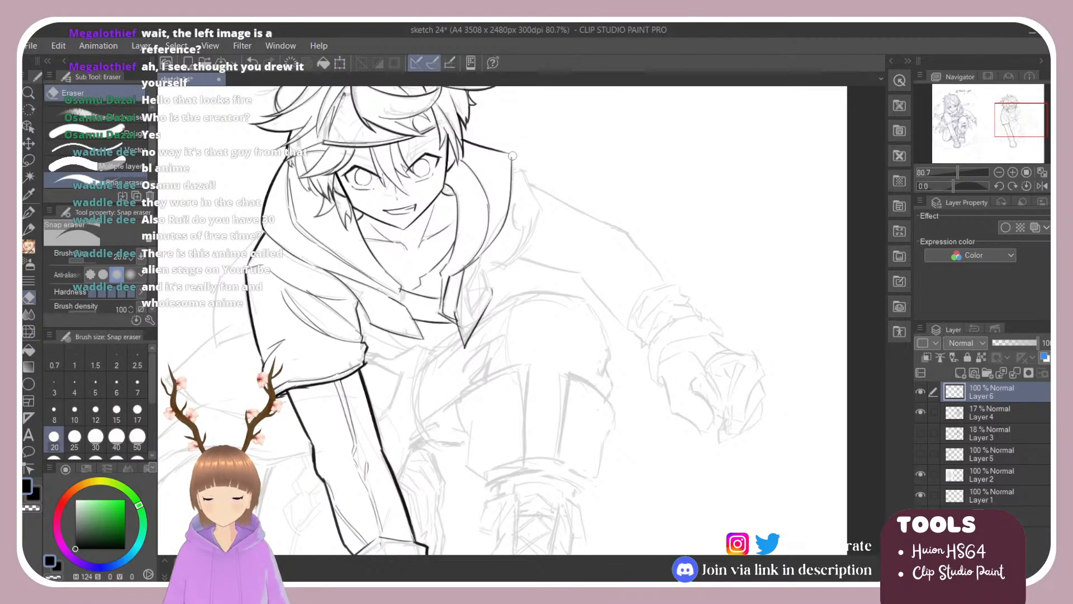
Tidy the hood's right corner and ink the short shoulder line extending from it.
{"action": "mouse_move", "coordinate": [510, 152]}
{"action": "left_mouse_down"}
{"action": "mouse_move", "coordinate": [513, 168]}
{"action": "mouse_move", "coordinate": [602, 166]}
{"action": "mouse_move", "coordinate": [646, 214]}
{"action": "left_mouse_up"}
{"action": "key", "text": "r"}
{"action": "key", "text": "b"}
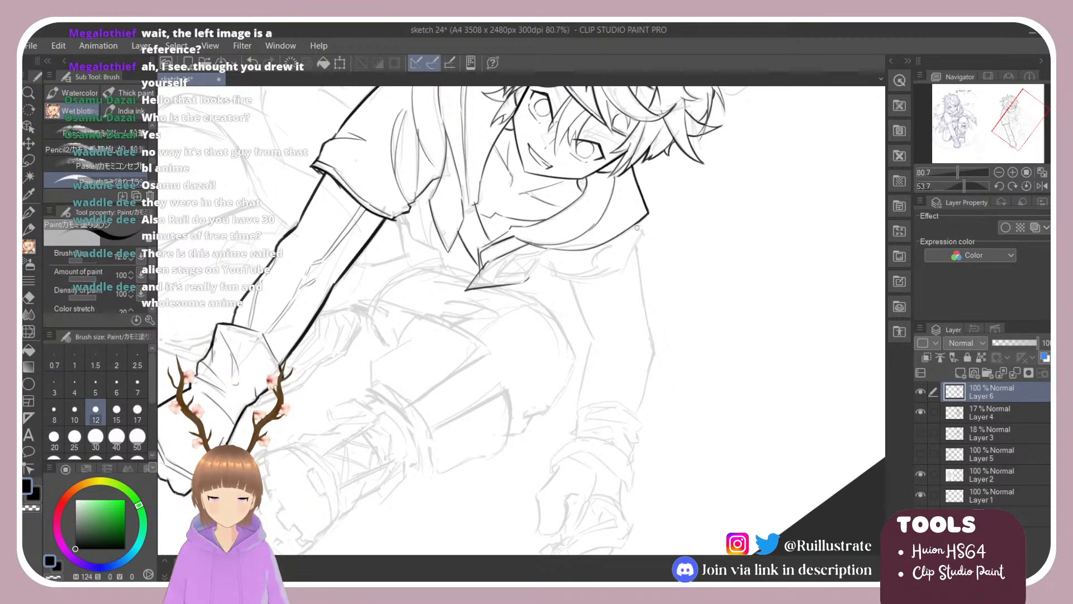
{"action": "key", "text": "r"}
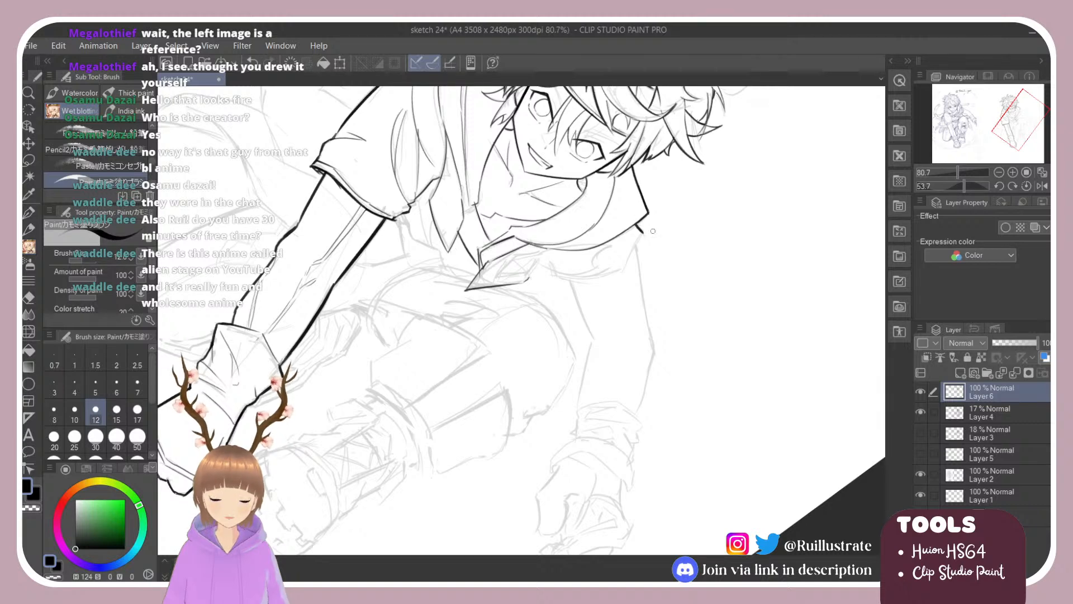
{"action": "mouse_move", "coordinate": [642, 230]}
{"action": "left_mouse_down"}
{"action": "mouse_move", "coordinate": [596, 180]}
{"action": "mouse_move", "coordinate": [528, 146]}
{"action": "mouse_move", "coordinate": [539, 207]}
{"action": "left_mouse_up"}
{"action": "key", "text": "b"}
Ink the outer edge of the garment's right shoulder, from the hood down to the sleeve opening.
{"action": "left_click_drag", "start_coordinate": [522, 170], "coordinate": [538, 213]}
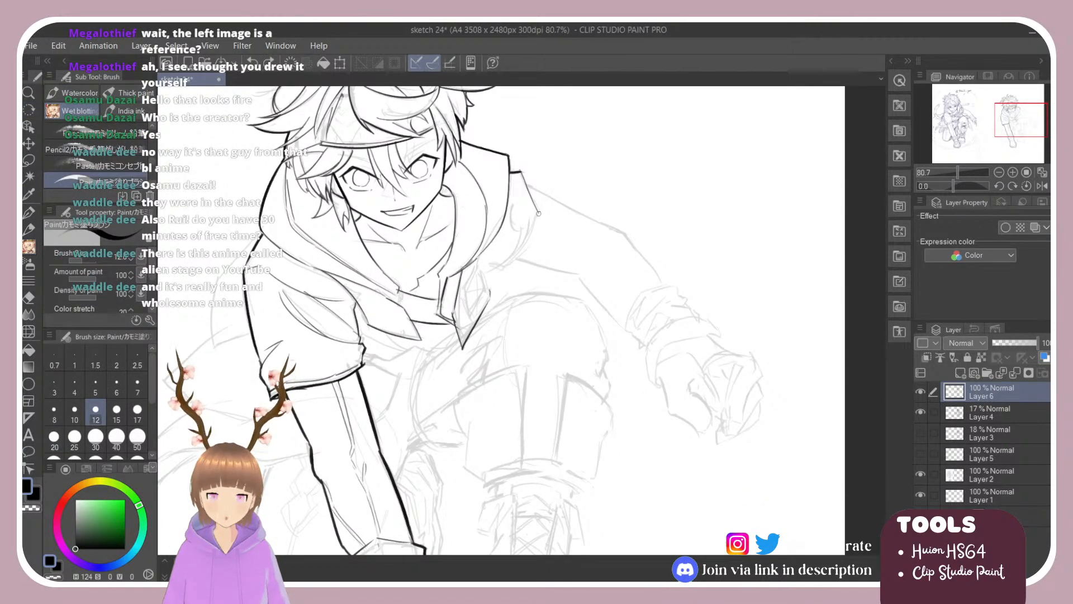
{"action": "key", "text": "ctrl+z"}
{"action": "left_click_drag", "start_coordinate": [521, 171], "coordinate": [542, 219]}
{"action": "key", "text": "ctrl+z"}
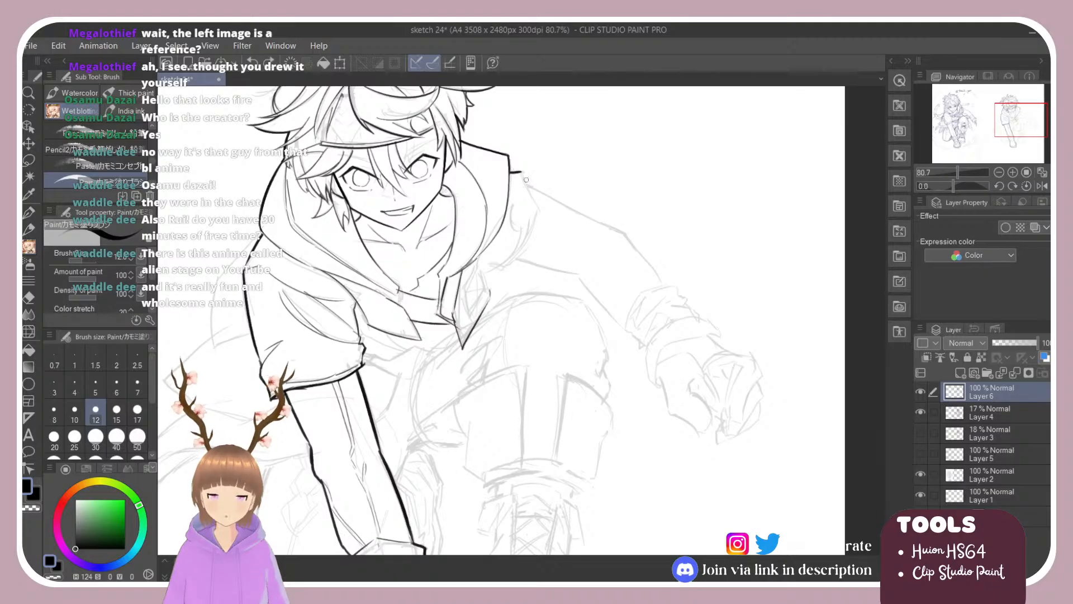
{"action": "left_click_drag", "start_coordinate": [520, 171], "coordinate": [539, 217]}
Rotate the canvas and ink the lower edge of the right sleeve opening where the arm emerges.
{"action": "key", "text": "r"}
{"action": "left_click_drag", "start_coordinate": [576, 161], "coordinate": [415, 170]}
{"action": "key", "text": "b"}
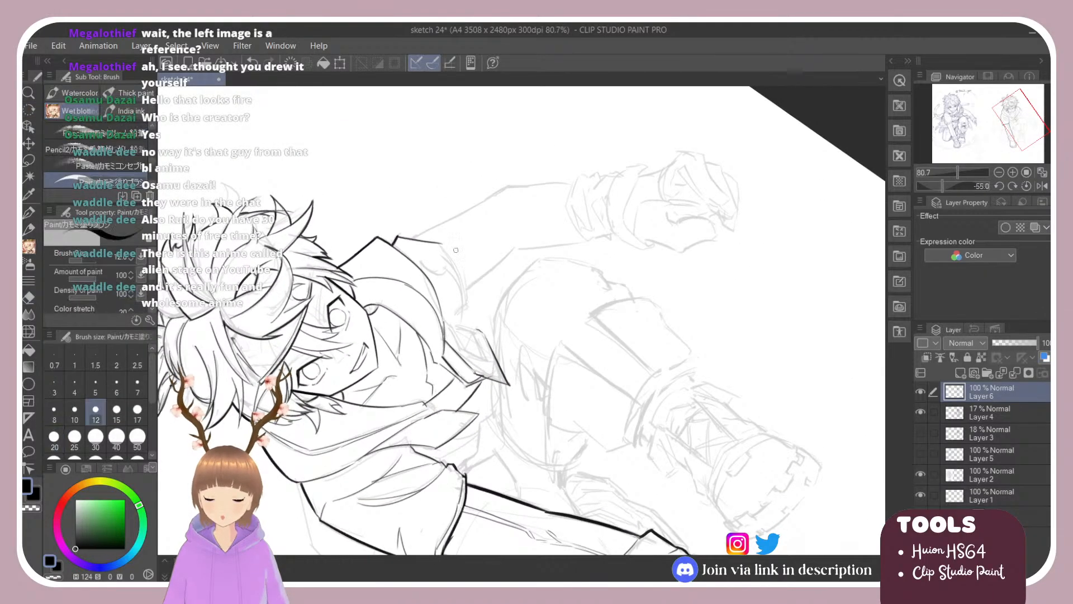
{"action": "left_click_drag", "start_coordinate": [443, 243], "coordinate": [468, 293]}
{"action": "key", "text": "ctrl+z"}
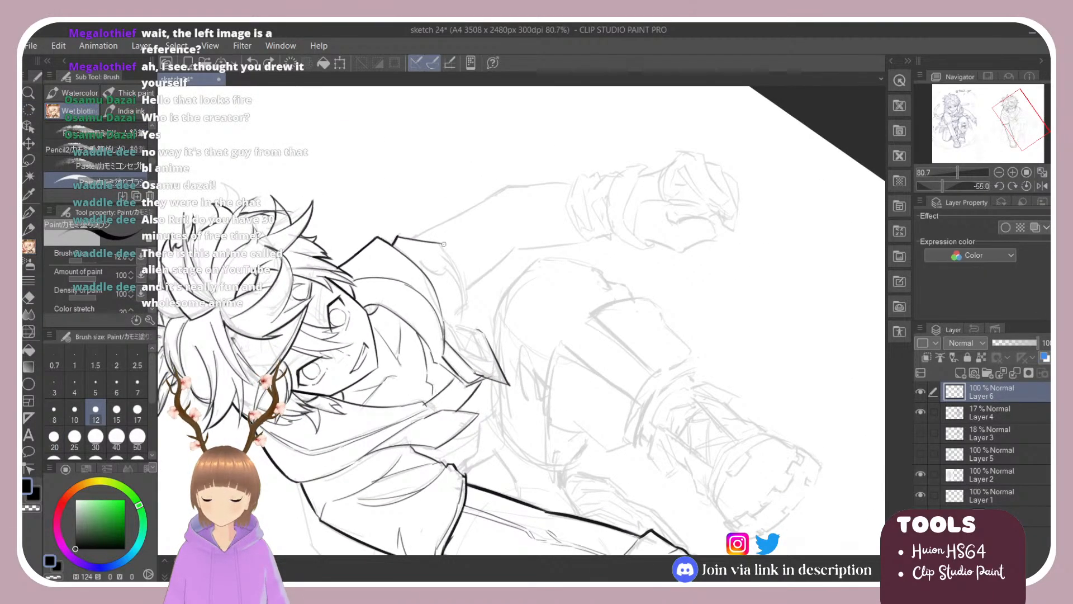
{"action": "left_click_drag", "start_coordinate": [443, 243], "coordinate": [468, 296]}
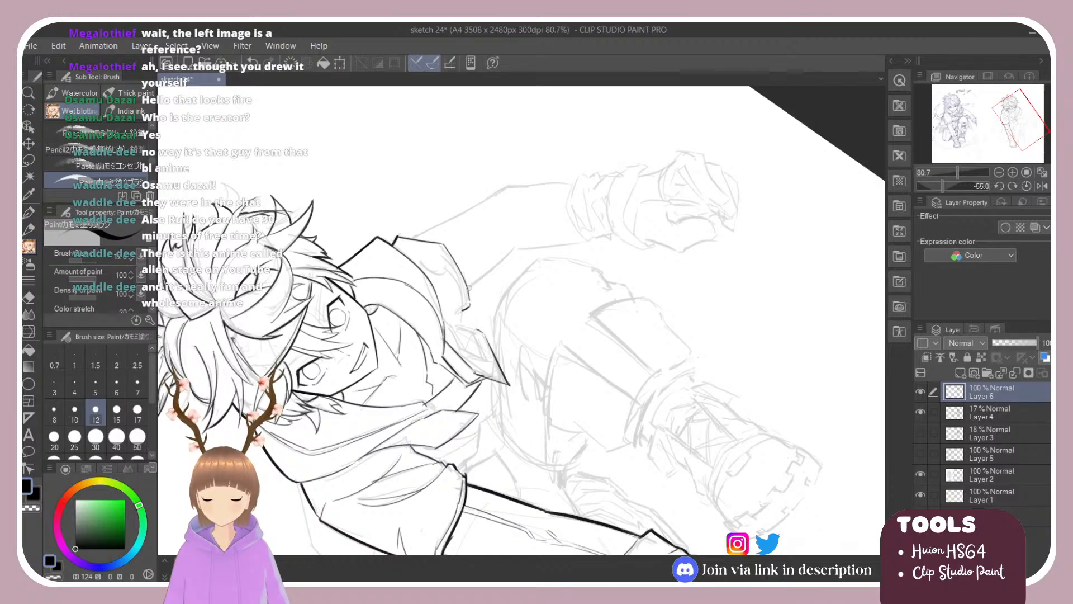
Ink the right upper arm's inner and outer contours from the sleeve toward the elbow.
{"action": "left_click_drag", "start_coordinate": [468, 288], "coordinate": [509, 252]}
{"action": "key", "text": "ctrl+z"}
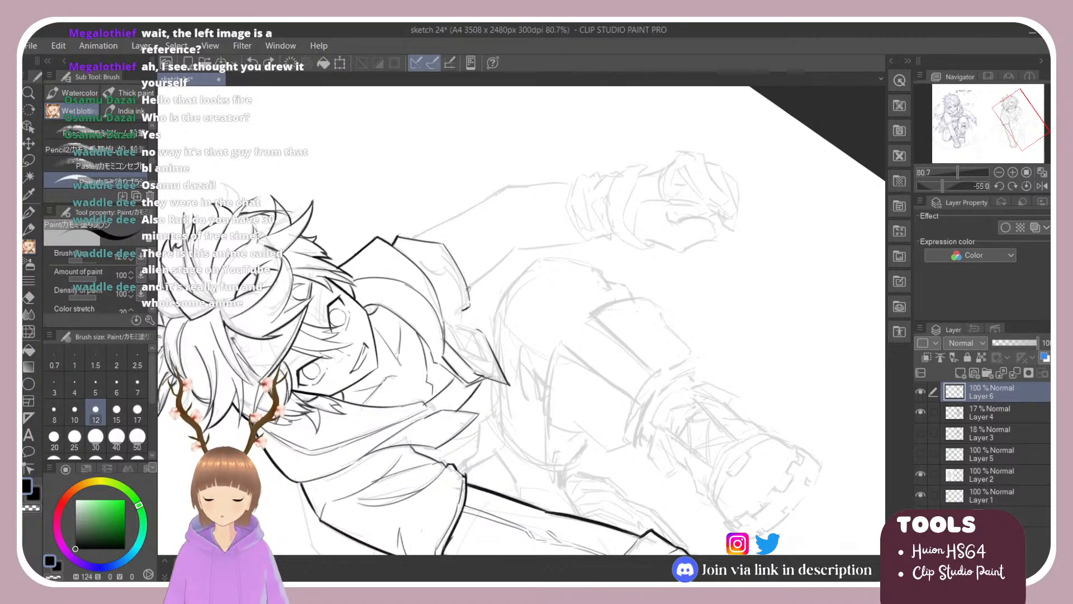
{"action": "left_click_drag", "start_coordinate": [467, 290], "coordinate": [508, 256]}
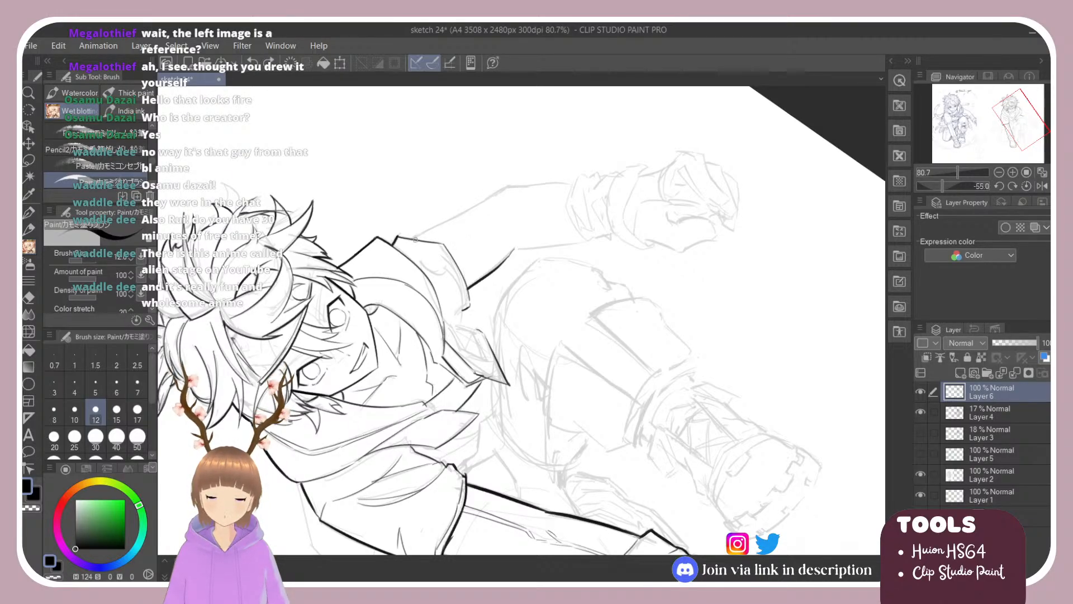
{"action": "left_click_drag", "start_coordinate": [414, 239], "coordinate": [497, 199]}
{"action": "key", "text": "ctrl+z"}
{"action": "mouse_move", "coordinate": [411, 237]}
{"action": "left_mouse_down"}
{"action": "mouse_move", "coordinate": [501, 190]}
{"action": "mouse_move", "coordinate": [616, 165]}
{"action": "mouse_move", "coordinate": [697, 328]}
{"action": "mouse_move", "coordinate": [638, 285]}
{"action": "left_mouse_up"}
Rotate the canvas and ink the right arm's outer contour around the elbow and down to the wrist cuff.
{"action": "key", "text": "r"}
{"action": "key", "text": "b"}
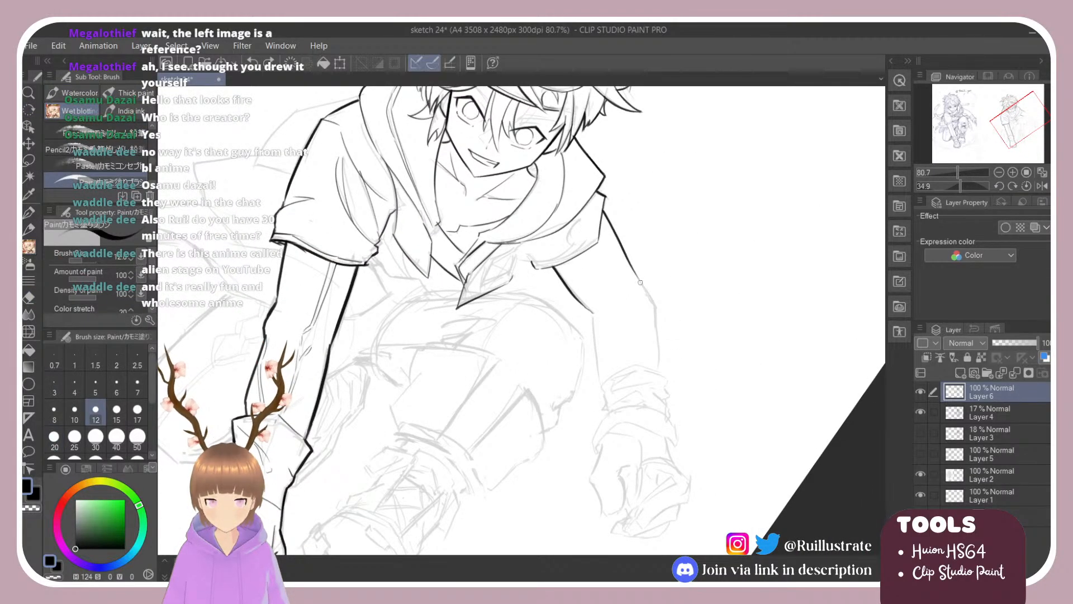
{"action": "left_click_drag", "start_coordinate": [639, 280], "coordinate": [657, 309]}
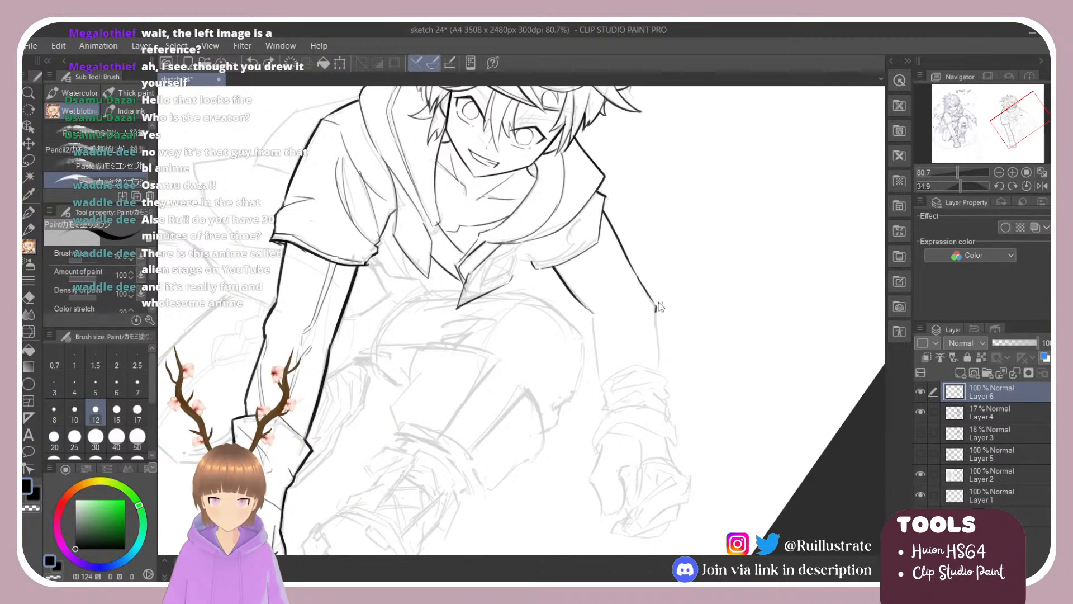
{"action": "left_click_drag", "start_coordinate": [657, 304], "coordinate": [661, 363]}
{"action": "key", "text": "ctrl+z"}
{"action": "key", "text": "ctrl+z"}
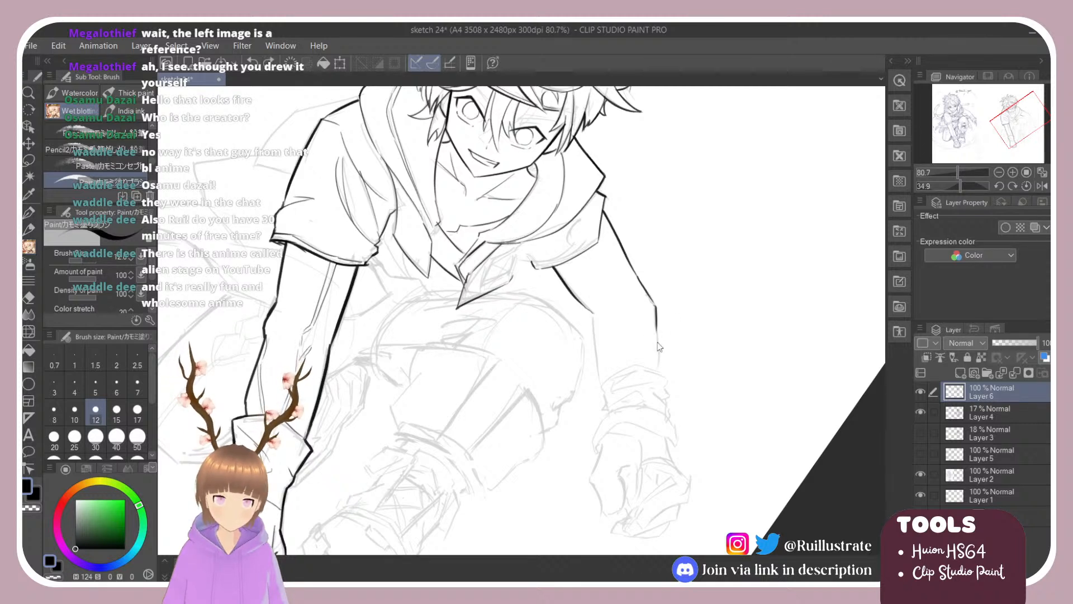
{"action": "left_click_drag", "start_coordinate": [656, 326], "coordinate": [659, 374]}
Ink the right forearm's inner contour from the elbow to the cuff and erase the overshooting end.
{"action": "left_click_drag", "start_coordinate": [594, 312], "coordinate": [606, 390]}
{"action": "key", "text": "ctrl+z"}
{"action": "key", "text": "ctrl+z"}
{"action": "key", "text": "ctrl+z"}
{"action": "left_click_drag", "start_coordinate": [591, 311], "coordinate": [608, 398]}
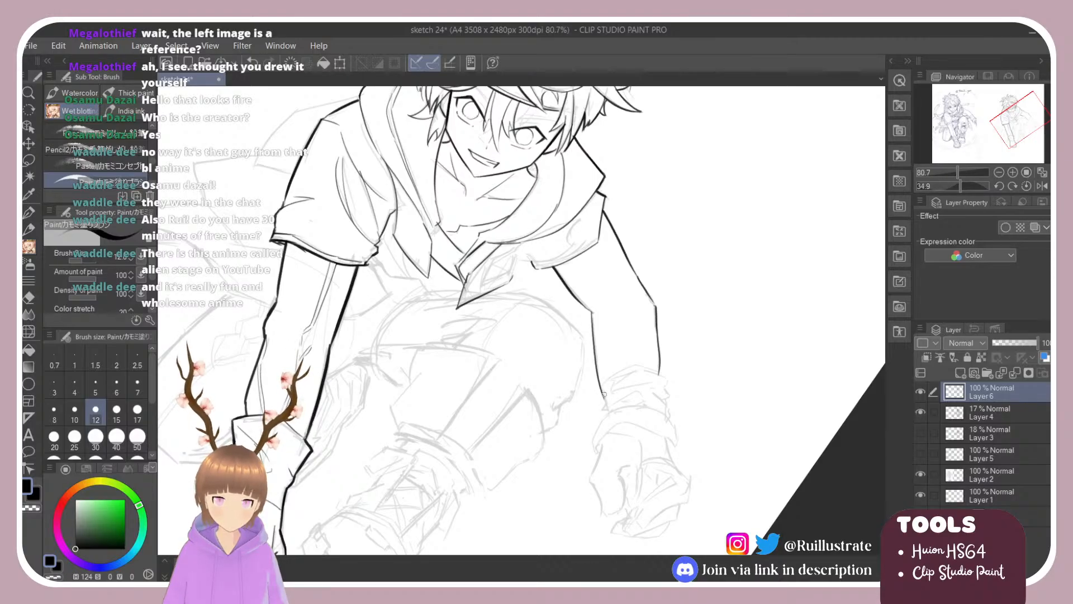
{"action": "key", "text": "ctrl+z"}
{"action": "left_click_drag", "start_coordinate": [592, 311], "coordinate": [609, 396]}
{"action": "key", "text": "ctrl+z"}
{"action": "left_click_drag", "start_coordinate": [592, 311], "coordinate": [608, 398]}
{"action": "key", "text": "e"}
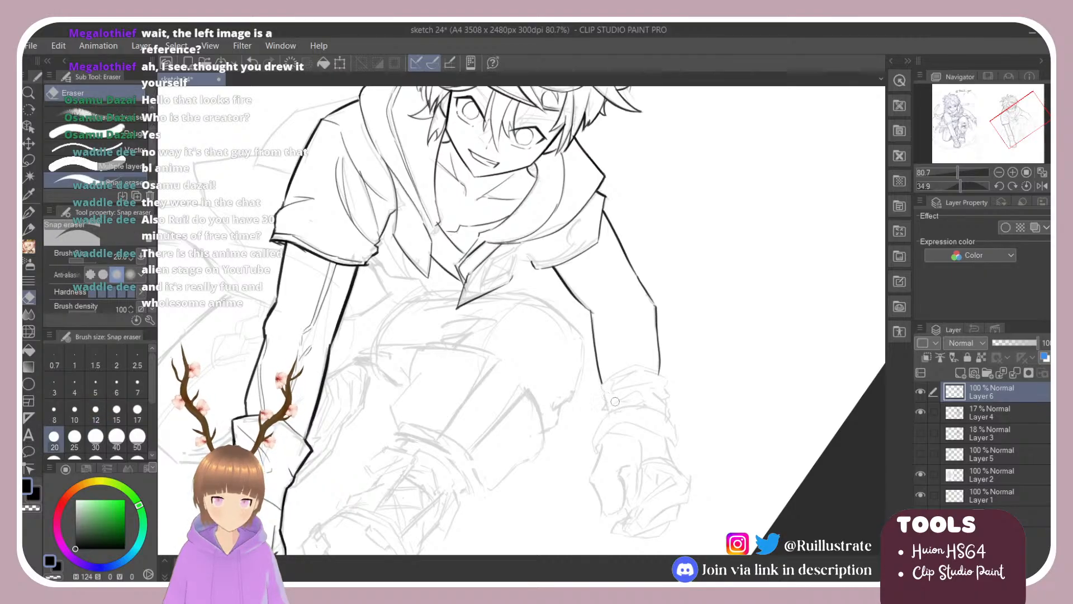
{"action": "key", "text": "b"}
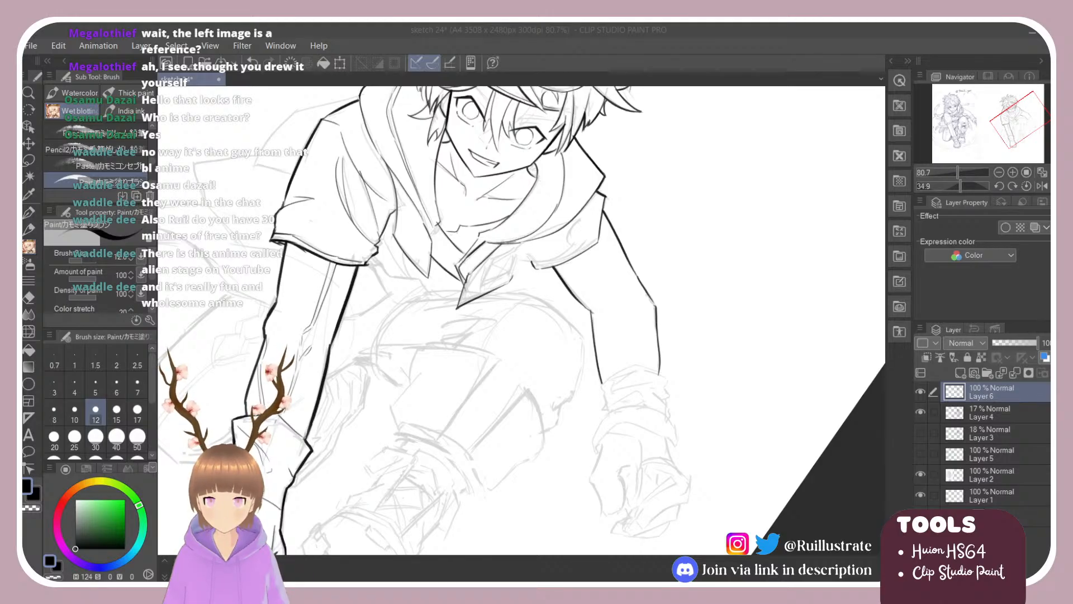
{"action": "left_click", "coordinate": [514, 296]}
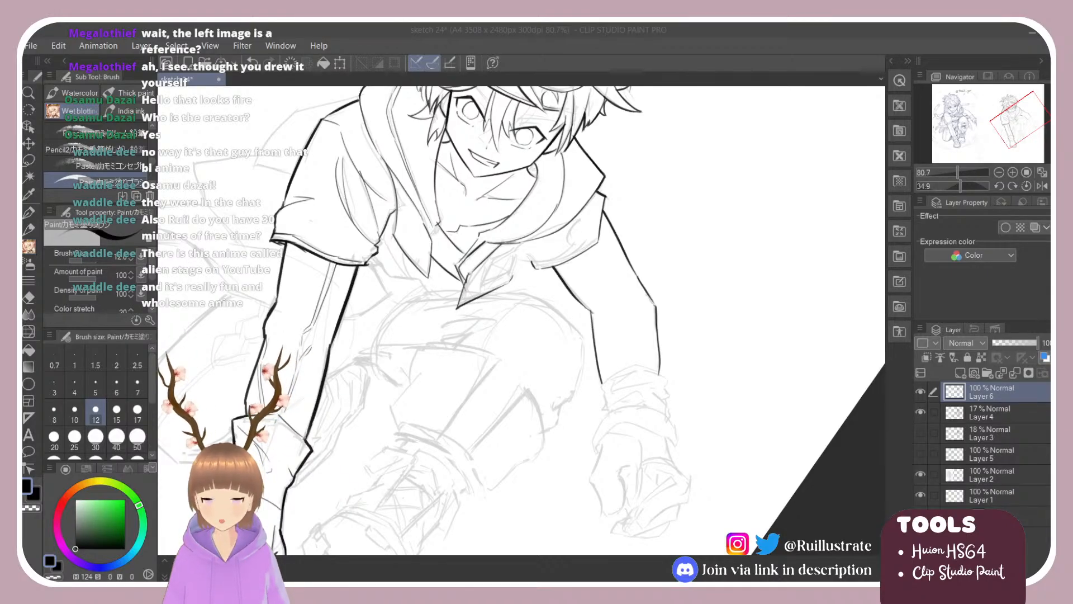
{"action": "left_click", "coordinate": [518, 498]}
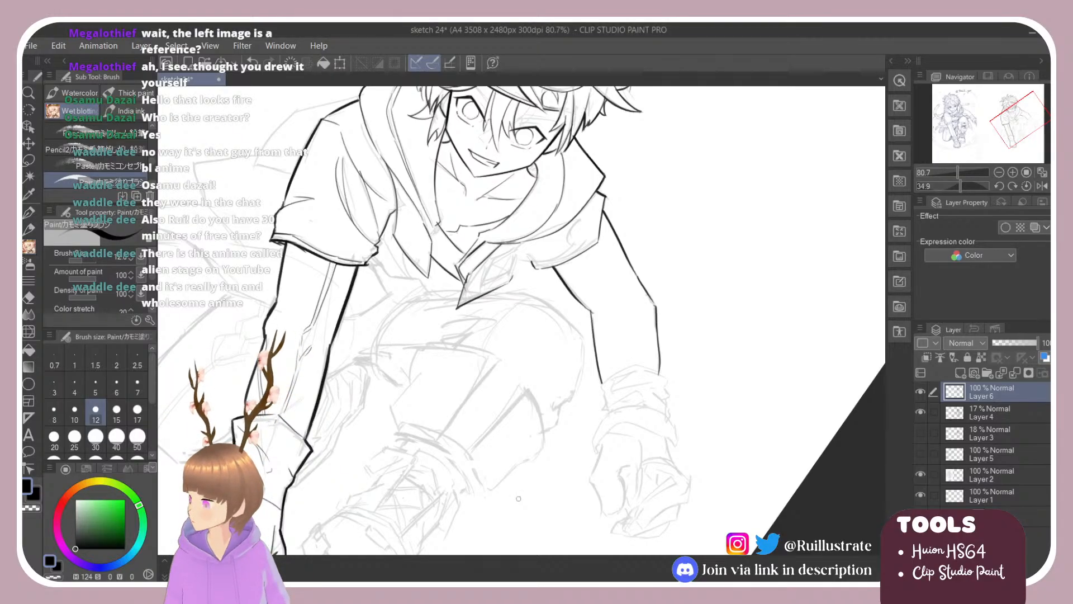
{"action": "key", "text": "alt+Tab"}
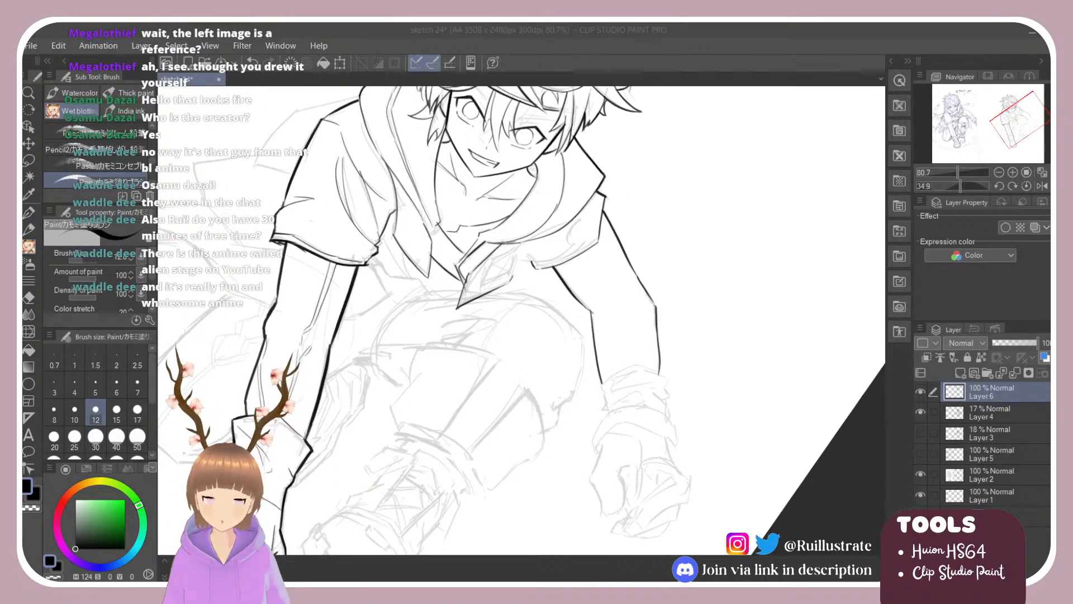
{"action": "left_click", "coordinate": [627, 473]}
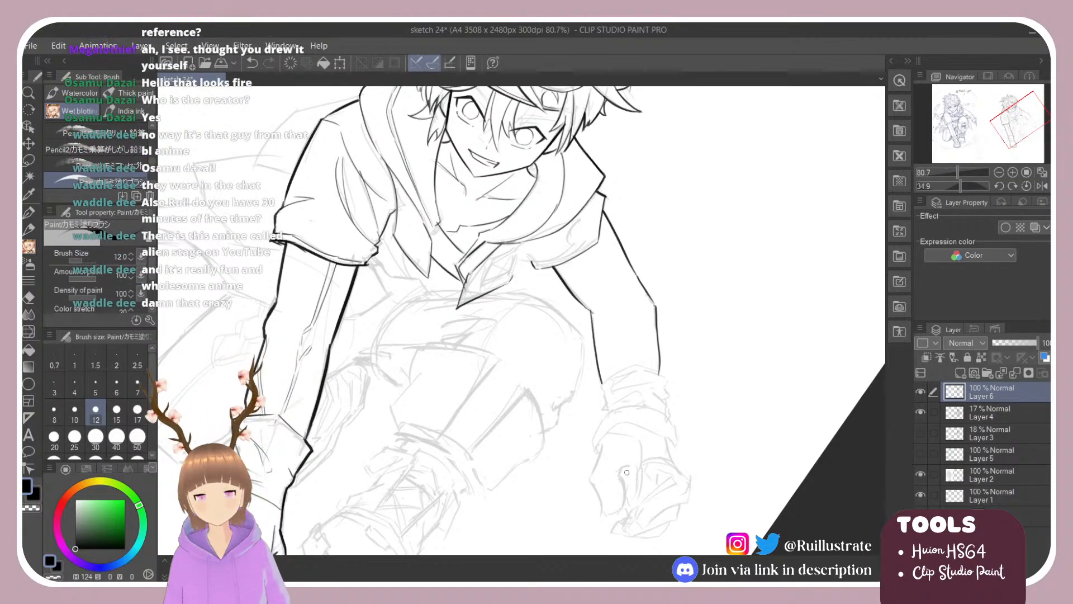
{"action": "key", "text": "alt+Tab"}
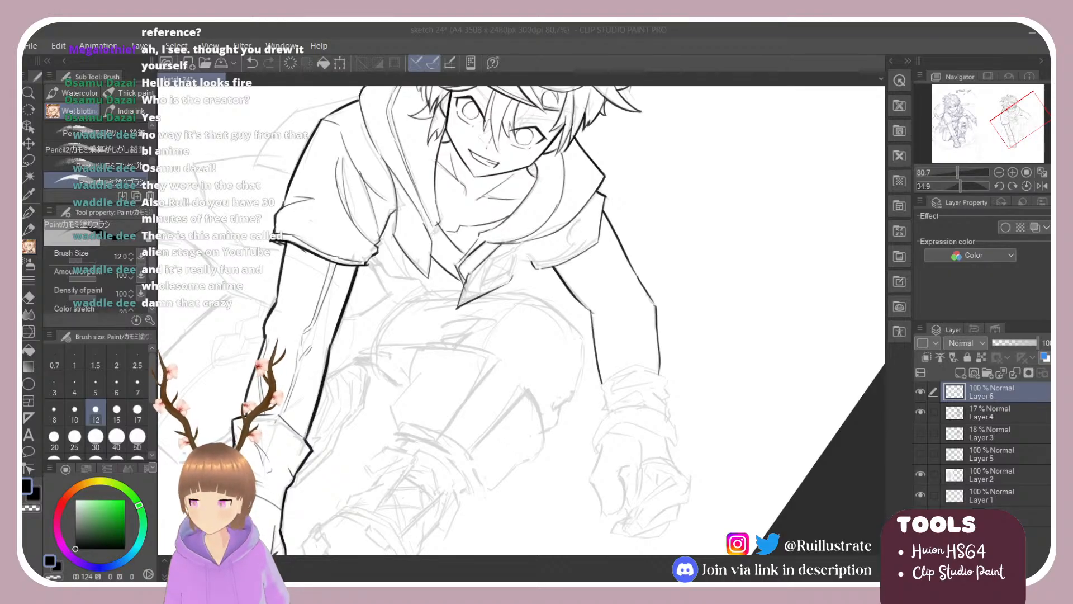
{"action": "key", "text": "alt+Tab"}
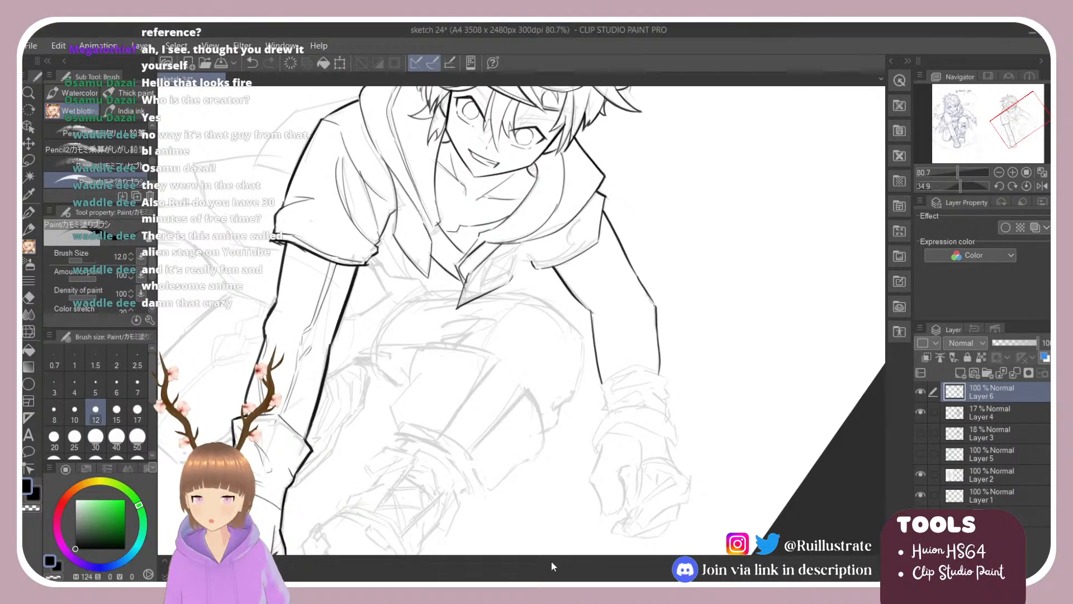
Rotate the canvas and ink the upper edge and jagged side folds of the outstretched arm's wrist wrap.
{"action": "left_click_drag", "start_coordinate": [683, 252], "coordinate": [635, 197]}
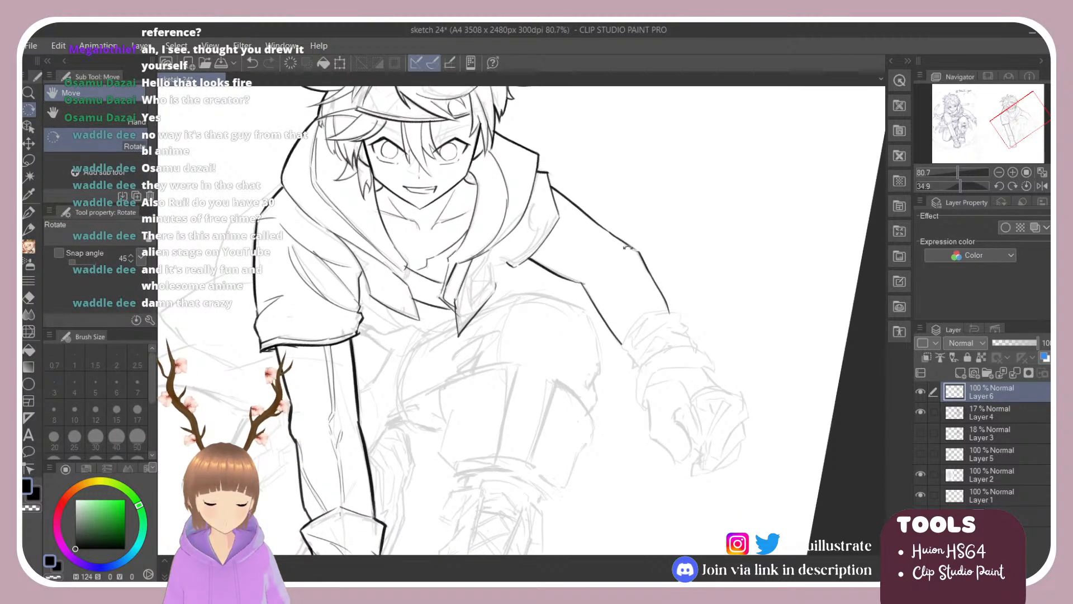
{"action": "left_click_drag", "start_coordinate": [621, 345], "coordinate": [643, 311]}
{"action": "key", "text": "ctrl+z"}
{"action": "key", "text": "ctrl+z"}
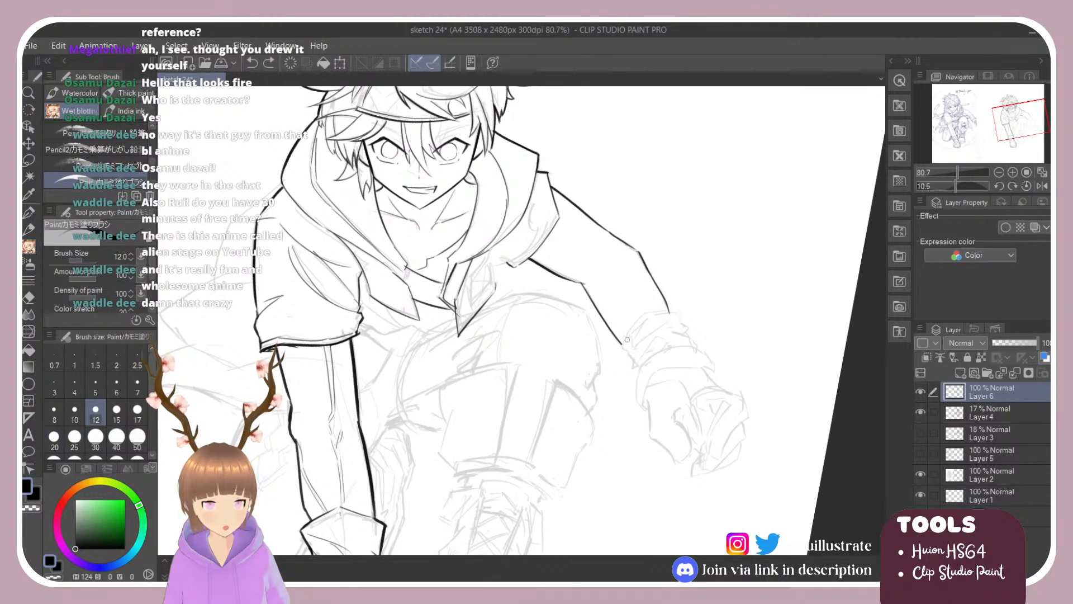
{"action": "mouse_move", "coordinate": [619, 350]}
{"action": "left_mouse_down"}
{"action": "mouse_move", "coordinate": [645, 313]}
{"action": "mouse_move", "coordinate": [677, 312]}
{"action": "mouse_move", "coordinate": [697, 350]}
{"action": "left_mouse_up"}
{"action": "key", "text": "ctrl+z"}
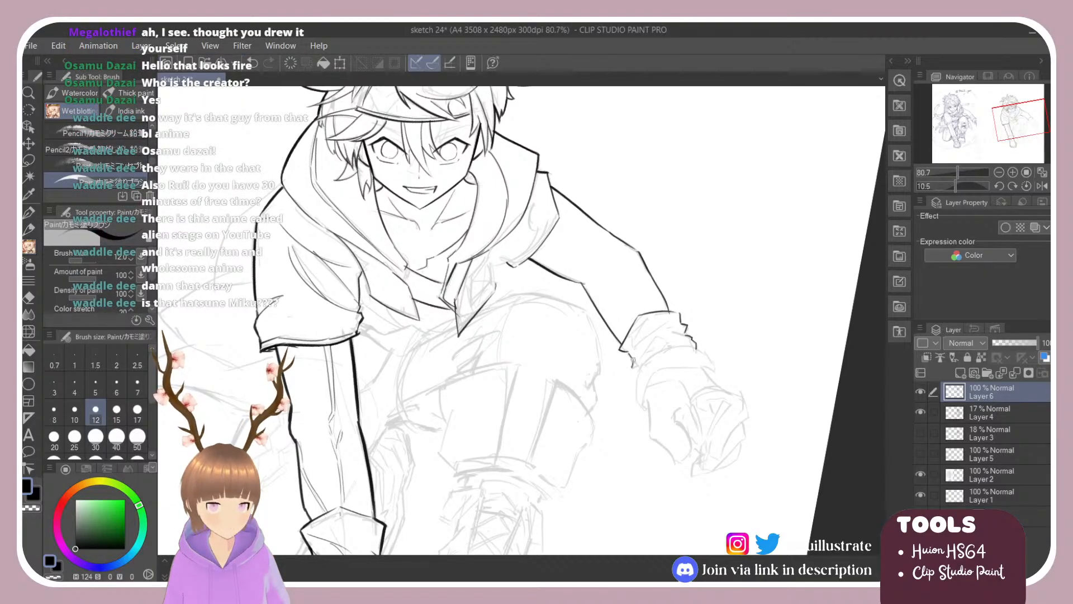
Rotate and zoom out the canvas, and draw the long strands of a hanging twin tail on the character's right side.
{"action": "key", "text": "r"}
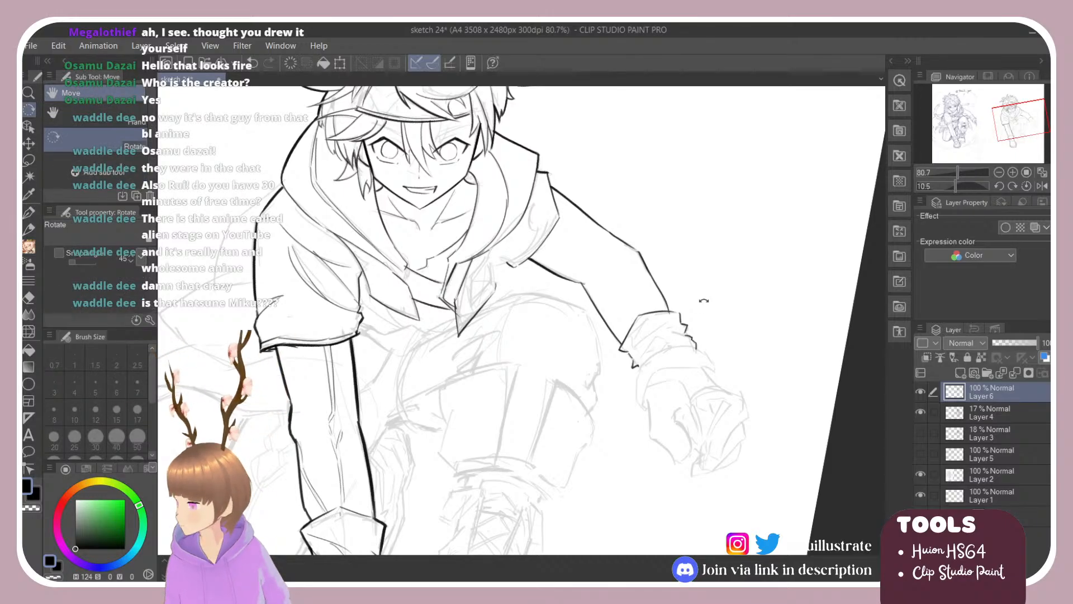
{"action": "mouse_move", "coordinate": [702, 300]}
{"action": "left_mouse_down"}
{"action": "mouse_move", "coordinate": [683, 268]}
{"action": "mouse_move", "coordinate": [613, 240]}
{"action": "left_mouse_up"}
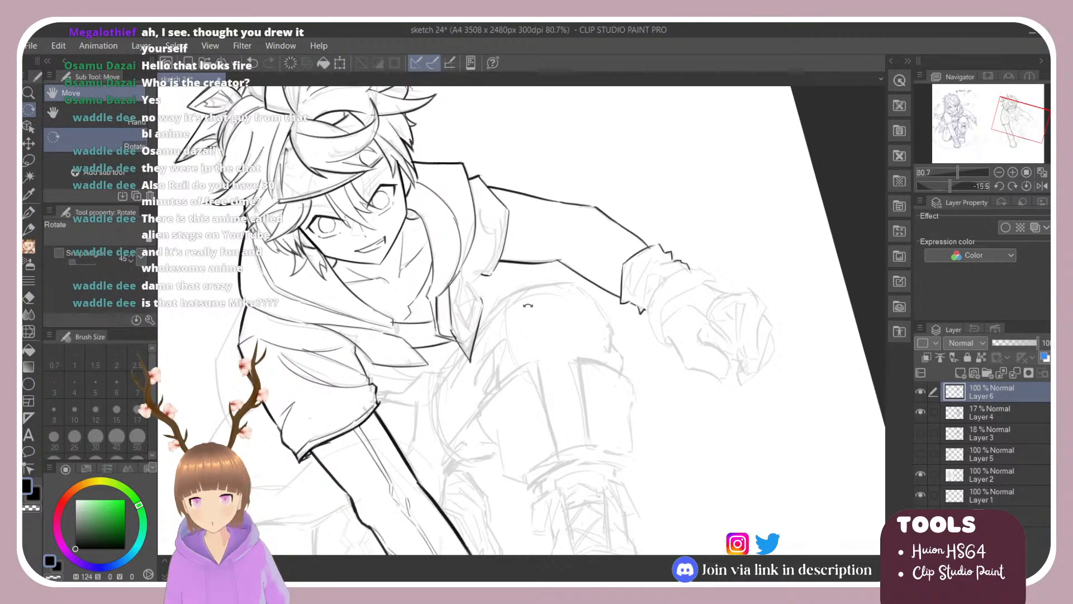
{"action": "key", "text": "b"}
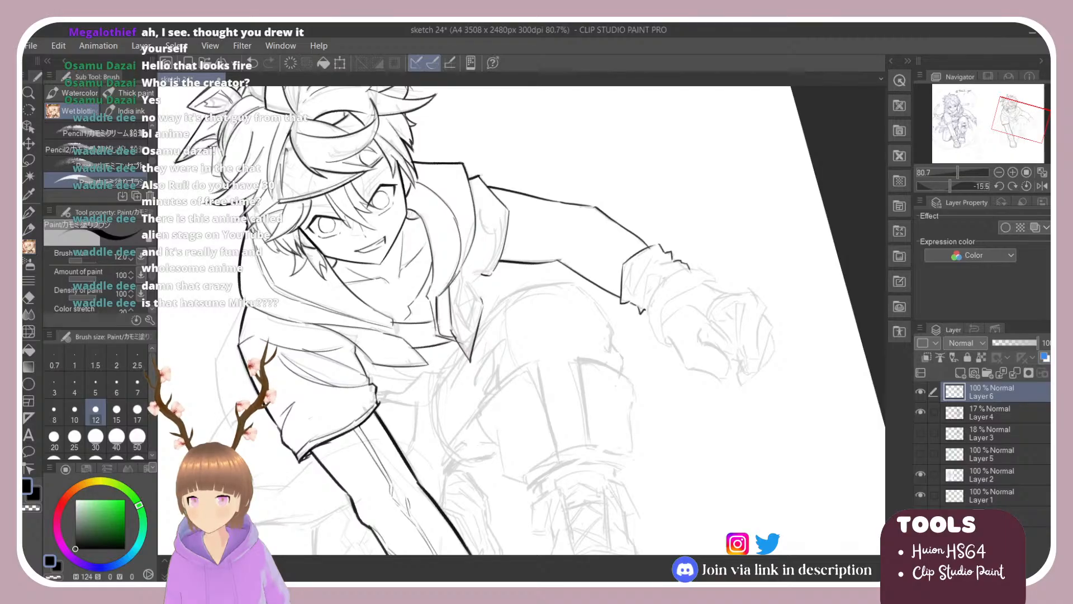
{"action": "left_click_drag", "start_coordinate": [215, 172], "coordinate": [214, 319]}
{"action": "key", "text": "ctrl+minus"}
{"action": "key", "text": "ctrl+minus"}
{"action": "key", "text": "ctrl+plus"}
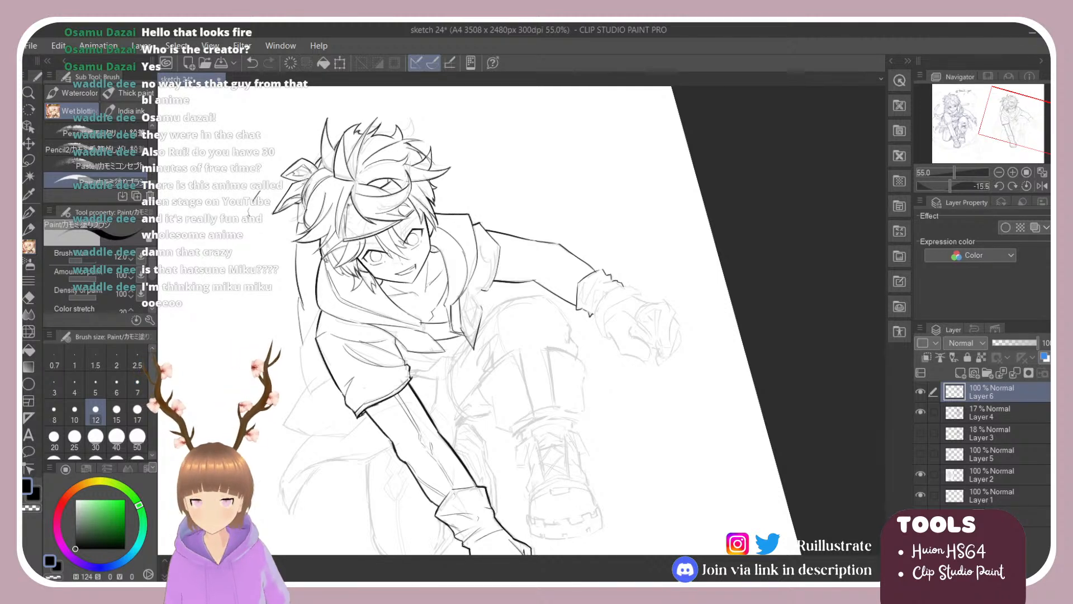
{"action": "left_click_drag", "start_coordinate": [251, 223], "coordinate": [247, 310]}
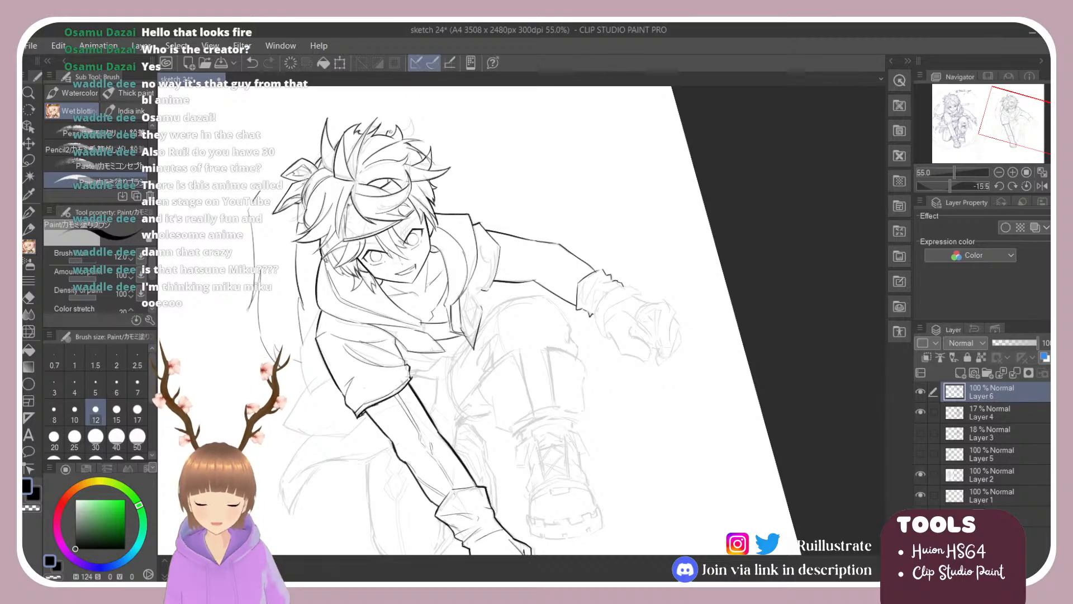
Draw the second twin tail's outer contour, arching up from behind the head and curving down to the far shoulder.
{"action": "mouse_move", "coordinate": [399, 130]}
{"action": "left_mouse_down"}
{"action": "mouse_move", "coordinate": [398, 103]}
{"action": "mouse_move", "coordinate": [412, 98]}
{"action": "mouse_move", "coordinate": [478, 158]}
{"action": "left_mouse_up"}
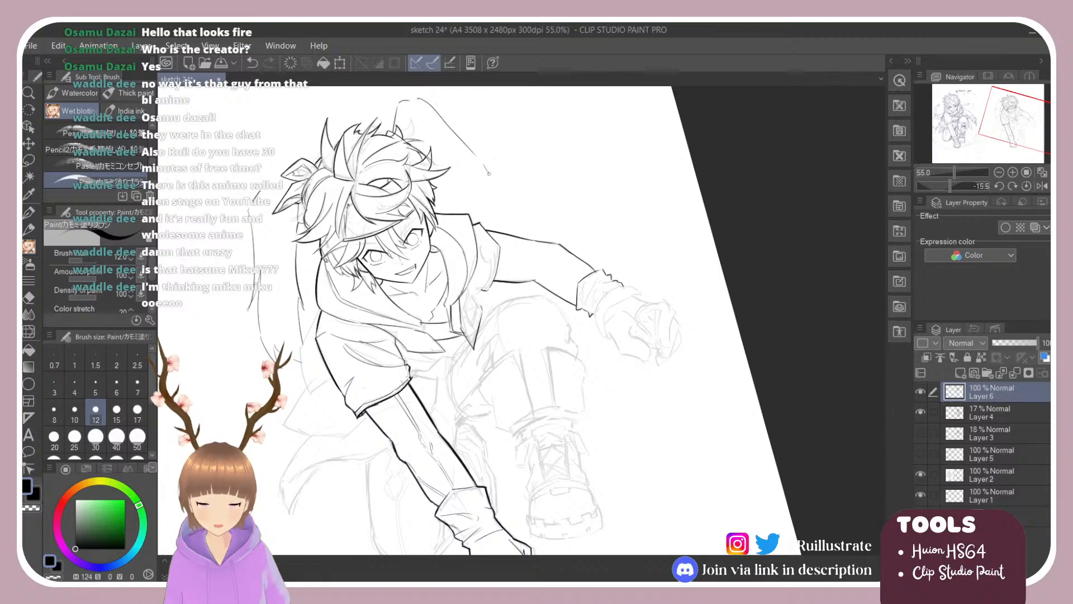
{"action": "key", "text": "ctrl+z"}
{"action": "mouse_move", "coordinate": [400, 104]}
{"action": "left_mouse_down"}
{"action": "mouse_move", "coordinate": [414, 100]}
{"action": "mouse_move", "coordinate": [391, 133]}
{"action": "mouse_move", "coordinate": [421, 100]}
{"action": "mouse_move", "coordinate": [440, 101]}
{"action": "mouse_move", "coordinate": [467, 173]}
{"action": "left_mouse_up"}
{"action": "key", "text": "ctrl+z"}
{"action": "key", "text": "ctrl+z"}
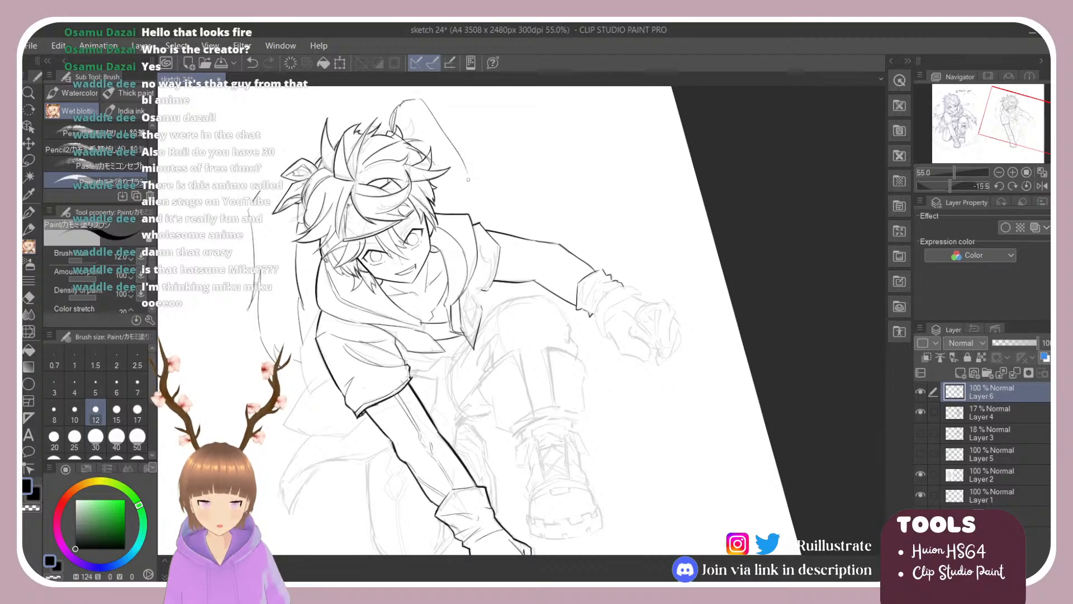
{"action": "key", "text": "ctrl+z"}
{"action": "mouse_move", "coordinate": [418, 98]}
{"action": "left_mouse_down"}
{"action": "mouse_move", "coordinate": [481, 188]}
{"action": "mouse_move", "coordinate": [479, 223]}
{"action": "left_mouse_up"}
{"action": "key", "text": "ctrl+z"}
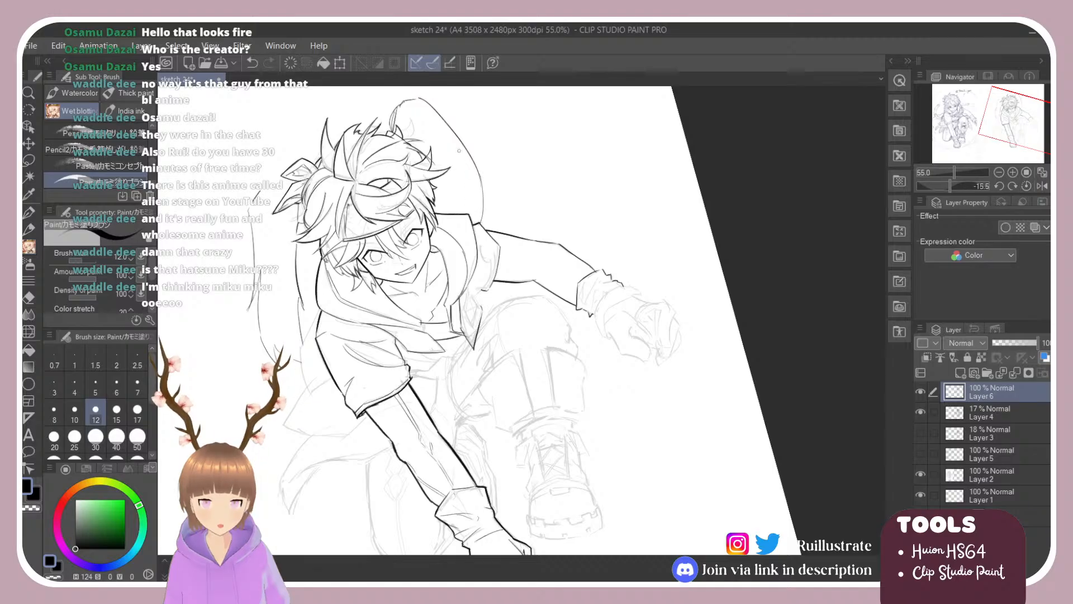
Draw a second strand line just inside the outer curve of the twin tail behind the far shoulder.
{"action": "left_click_drag", "start_coordinate": [459, 150], "coordinate": [475, 189]}
{"action": "key", "text": "ctrl+z"}
{"action": "mouse_move", "coordinate": [447, 135]}
{"action": "left_mouse_down"}
{"action": "mouse_move", "coordinate": [480, 180]}
{"action": "mouse_move", "coordinate": [482, 222]}
{"action": "left_mouse_up"}
{"action": "left_click_drag", "start_coordinate": [440, 120], "coordinate": [480, 219]}
{"action": "key", "text": "ctrl+z"}
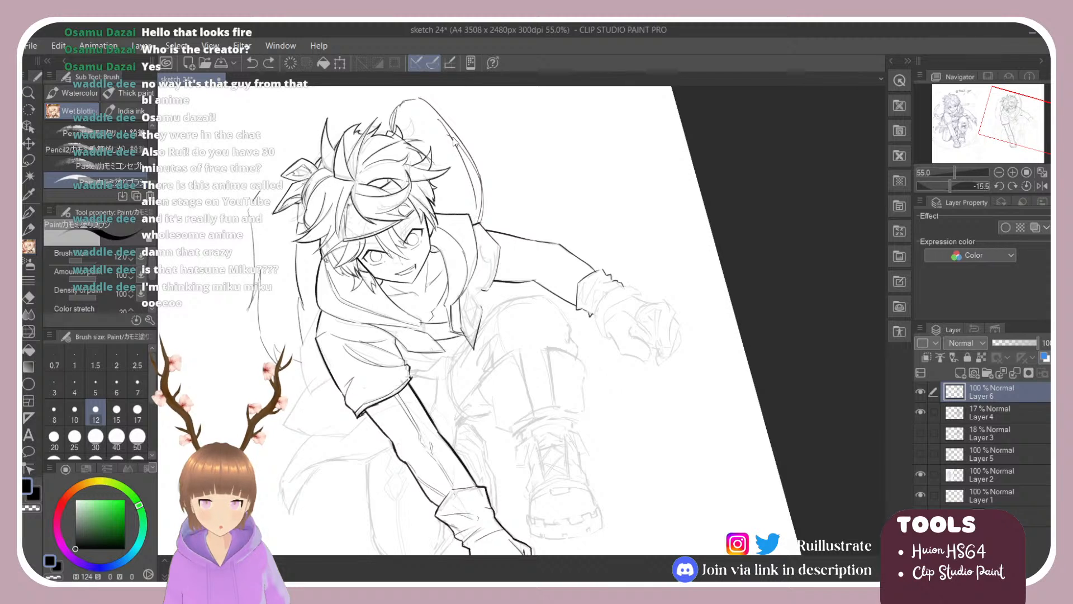
{"action": "key", "text": "ctrl+z"}
{"action": "left_click_drag", "start_coordinate": [440, 120], "coordinate": [476, 220]}
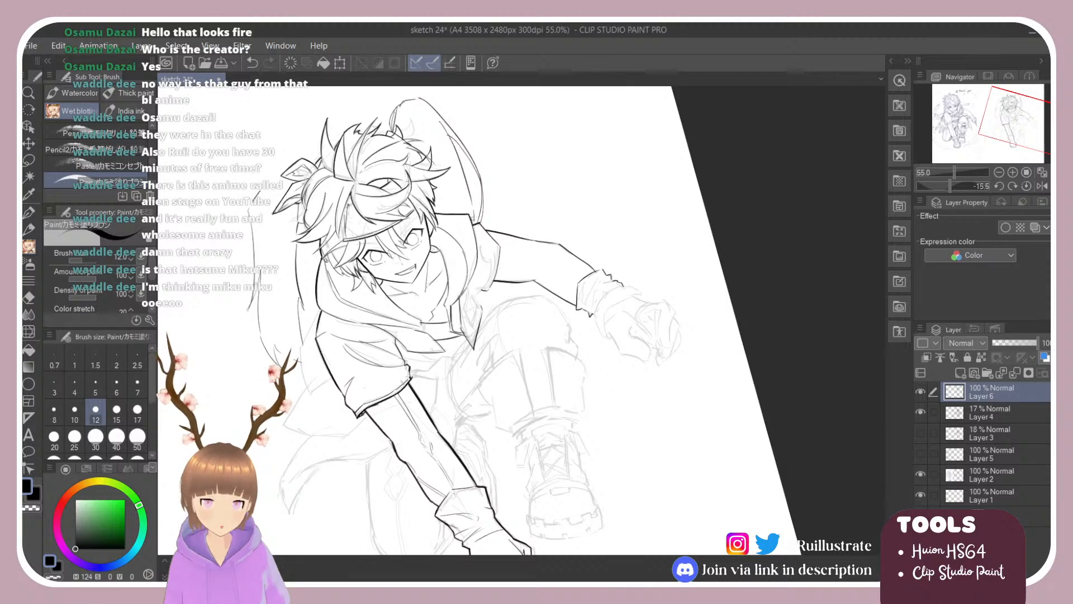
Add short inner strand lines to the far twin tail just above the shoulder.
{"action": "left_click_drag", "start_coordinate": [457, 143], "coordinate": [463, 210]}
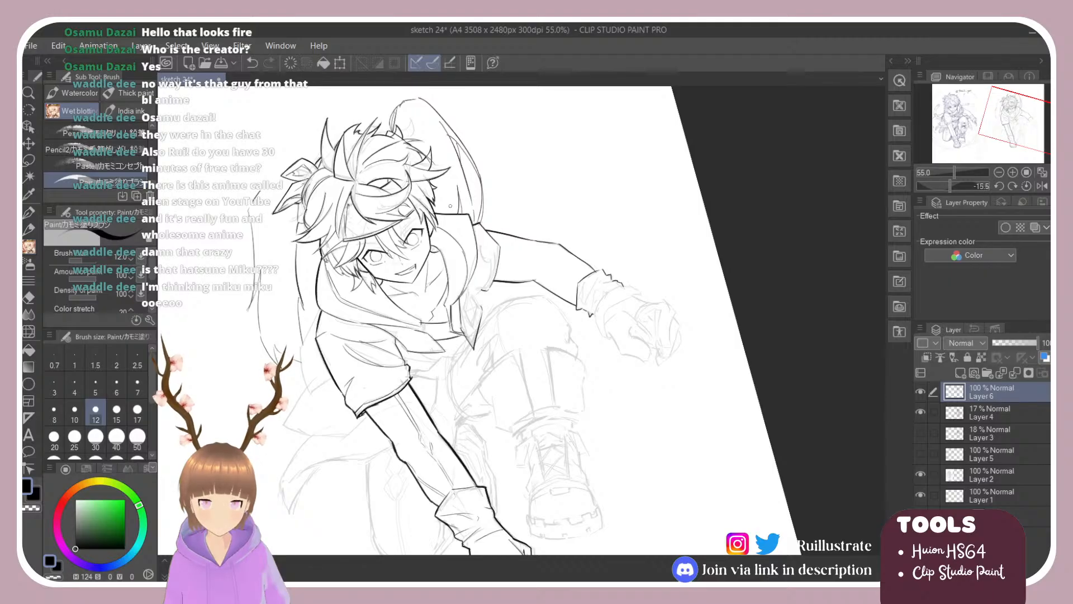
{"action": "left_click_drag", "start_coordinate": [446, 173], "coordinate": [455, 213]}
{"action": "left_click_drag", "start_coordinate": [445, 175], "coordinate": [449, 208]}
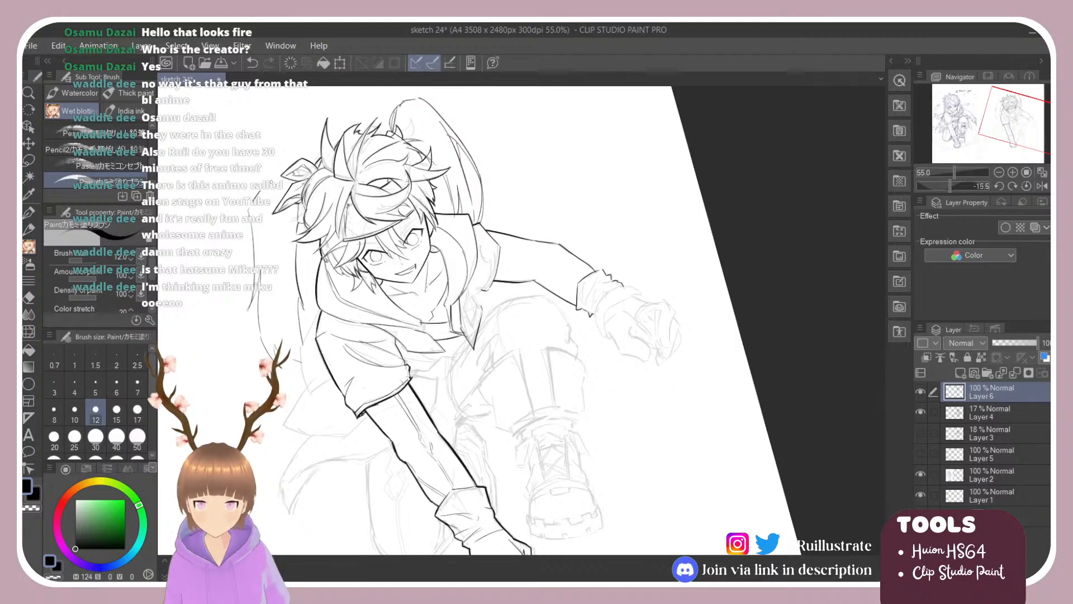
{"action": "key", "text": "ctrl+z"}
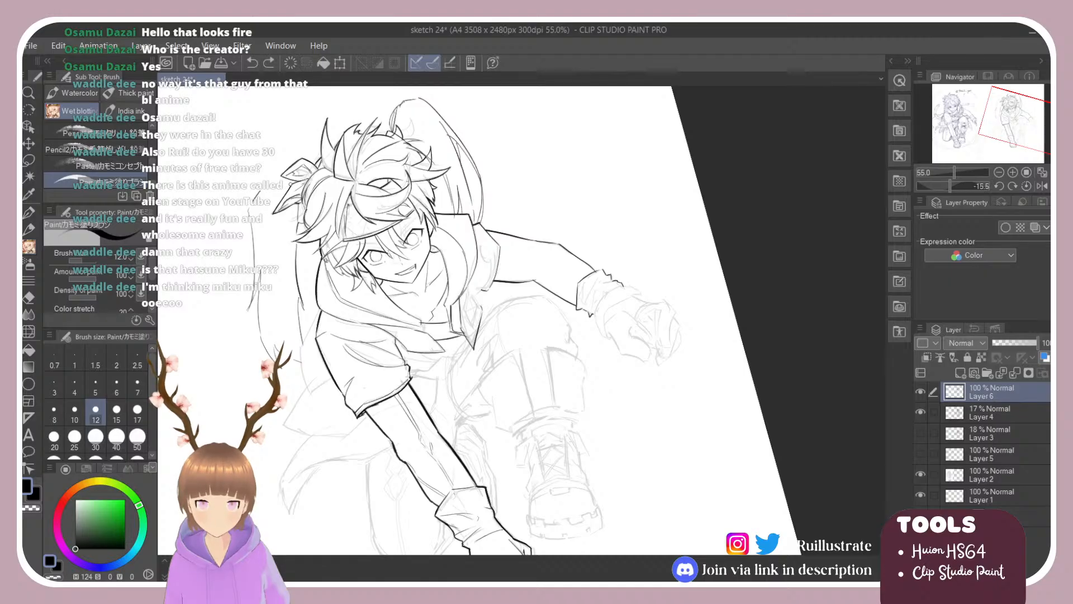
Connect the twin tail on the character's right side to the hair tie and erase its old outer line.
{"action": "mouse_move", "coordinate": [289, 173]}
{"action": "left_mouse_down"}
{"action": "mouse_move", "coordinate": [269, 185]}
{"action": "mouse_move", "coordinate": [254, 242]}
{"action": "left_mouse_up"}
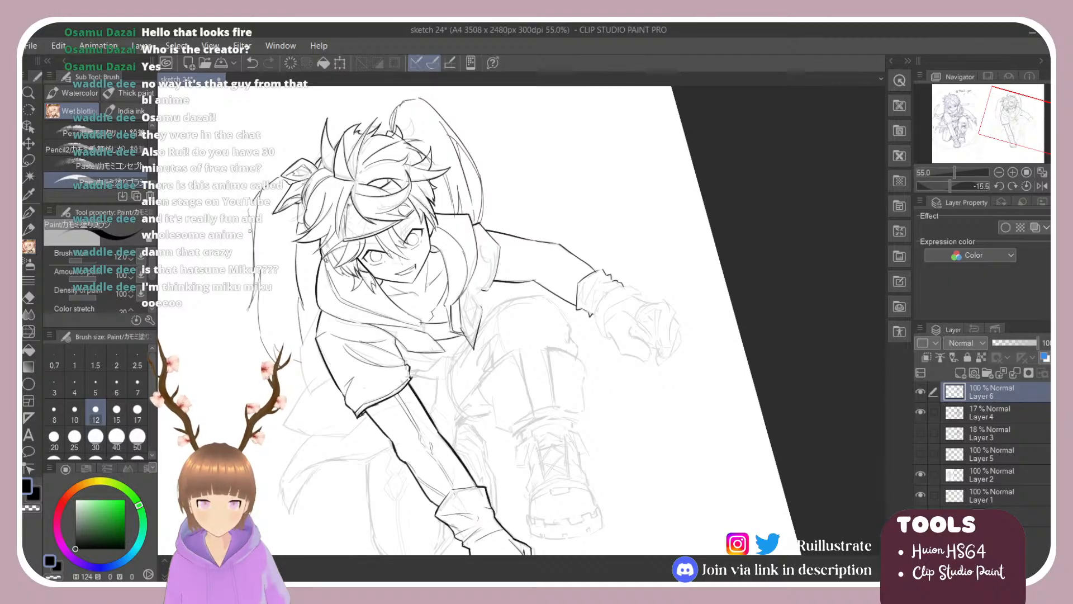
{"action": "key", "text": "e"}
{"action": "left_click_drag", "start_coordinate": [254, 233], "coordinate": [255, 269]}
{"action": "left_click_drag", "start_coordinate": [249, 206], "coordinate": [246, 217]}
{"action": "mouse_move", "coordinate": [254, 261]}
{"action": "left_mouse_down"}
{"action": "mouse_move", "coordinate": [253, 294]}
{"action": "mouse_move", "coordinate": [258, 285]}
{"action": "left_mouse_up"}
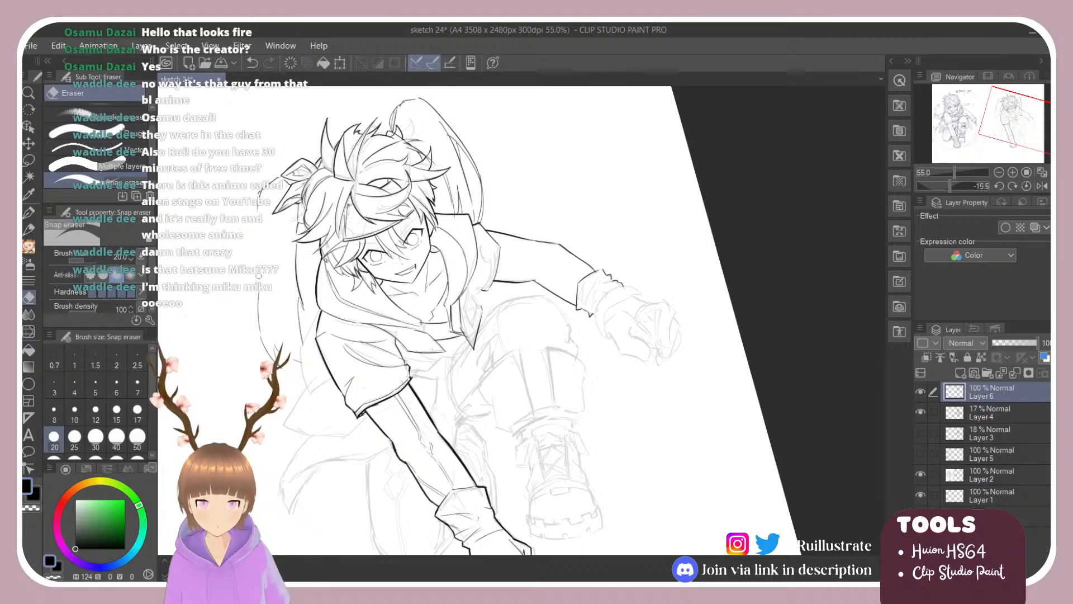
Redraw the outer edge of the twin tail on the character's right side, tapering it down to a pointed tip.
{"action": "key", "text": "b"}
{"action": "left_click_drag", "start_coordinate": [260, 222], "coordinate": [233, 341]}
{"action": "key", "text": "ctrl+z"}
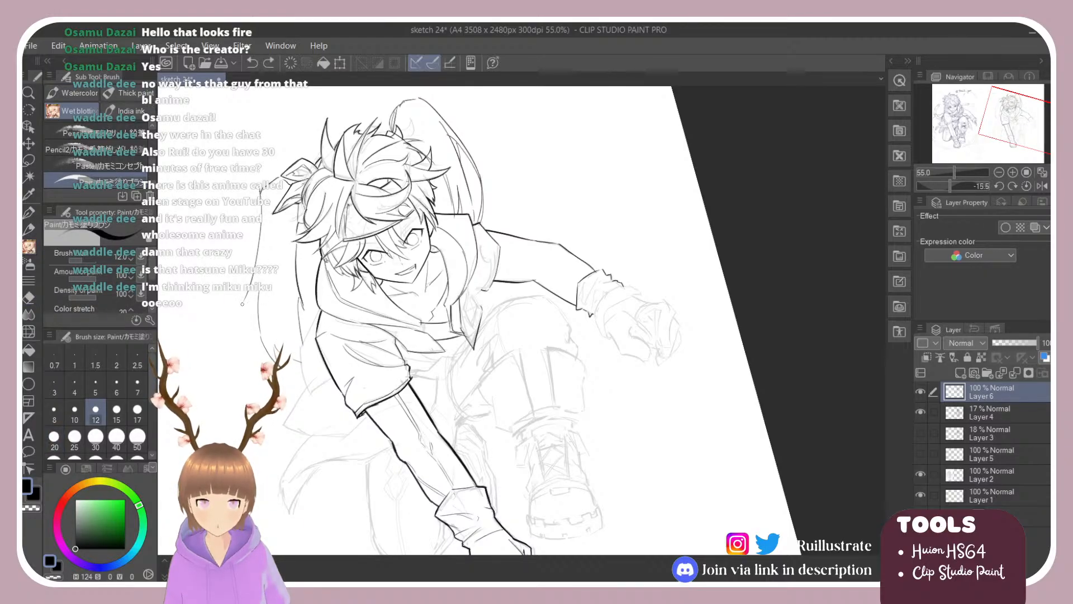
{"action": "left_click_drag", "start_coordinate": [243, 302], "coordinate": [234, 363]}
{"action": "key", "text": "ctrl+z"}
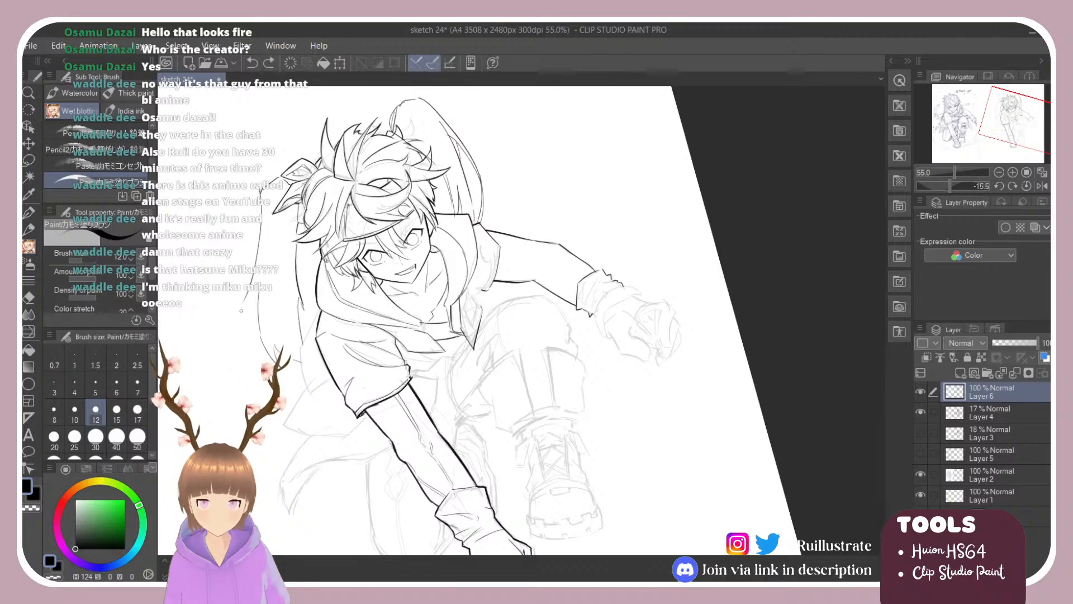
{"action": "left_click_drag", "start_coordinate": [242, 307], "coordinate": [231, 354]}
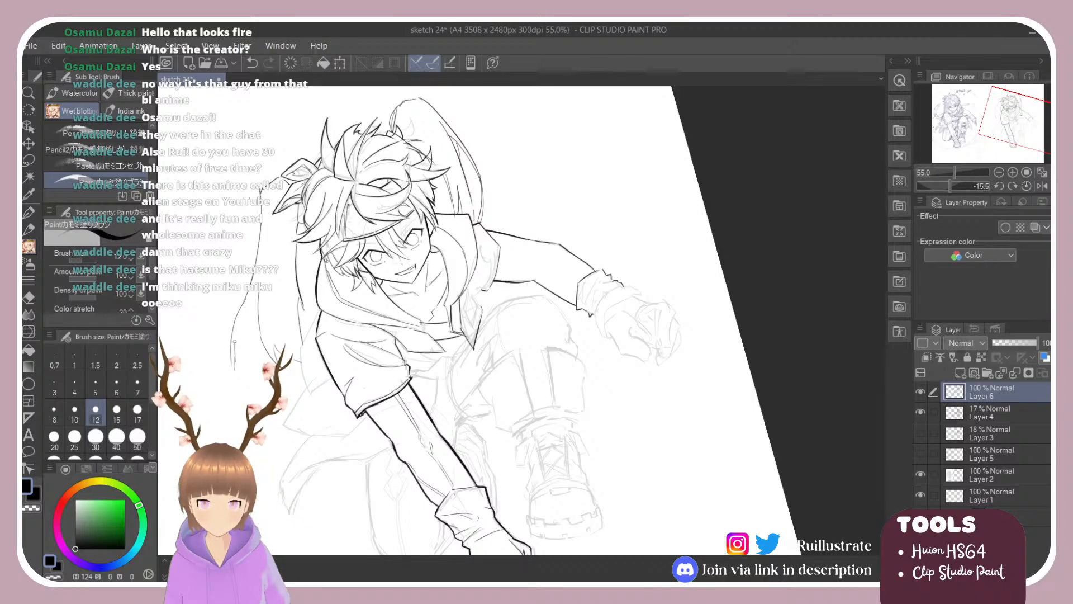
{"action": "key", "text": "ctrl+z"}
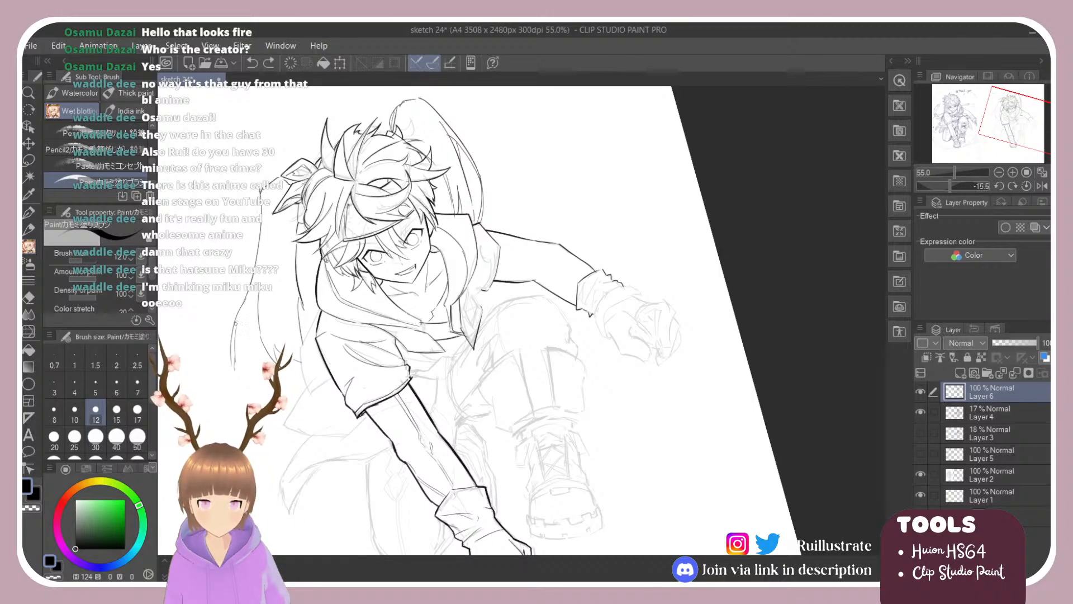
{"action": "left_click_drag", "start_coordinate": [242, 309], "coordinate": [231, 361]}
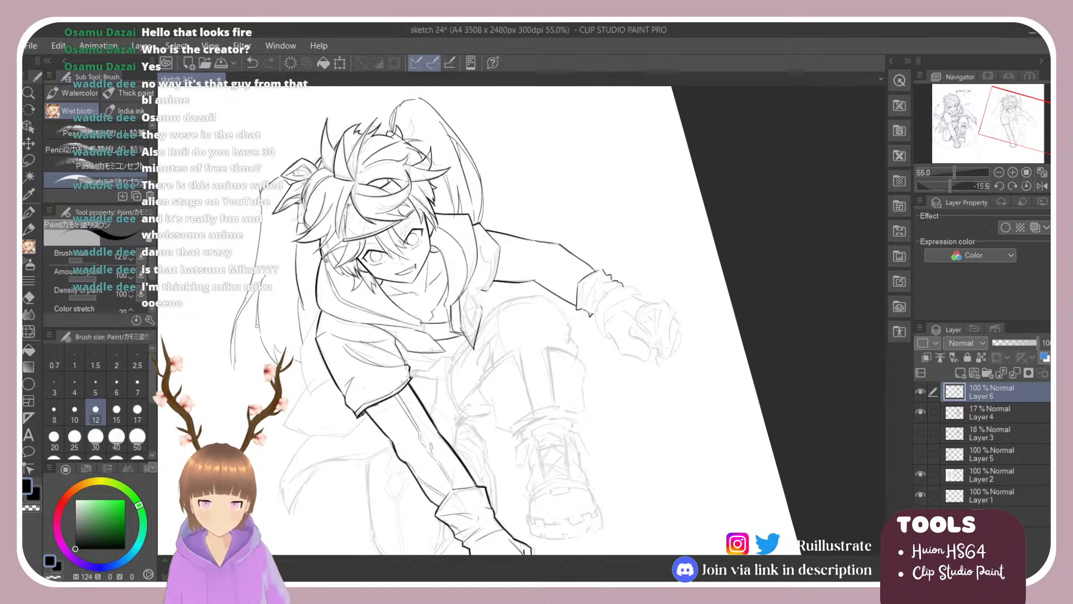
Clean up the lower strands of the twin tail on the character's right side and redraw the short line near the tip.
{"action": "key", "text": "ctrl+z"}
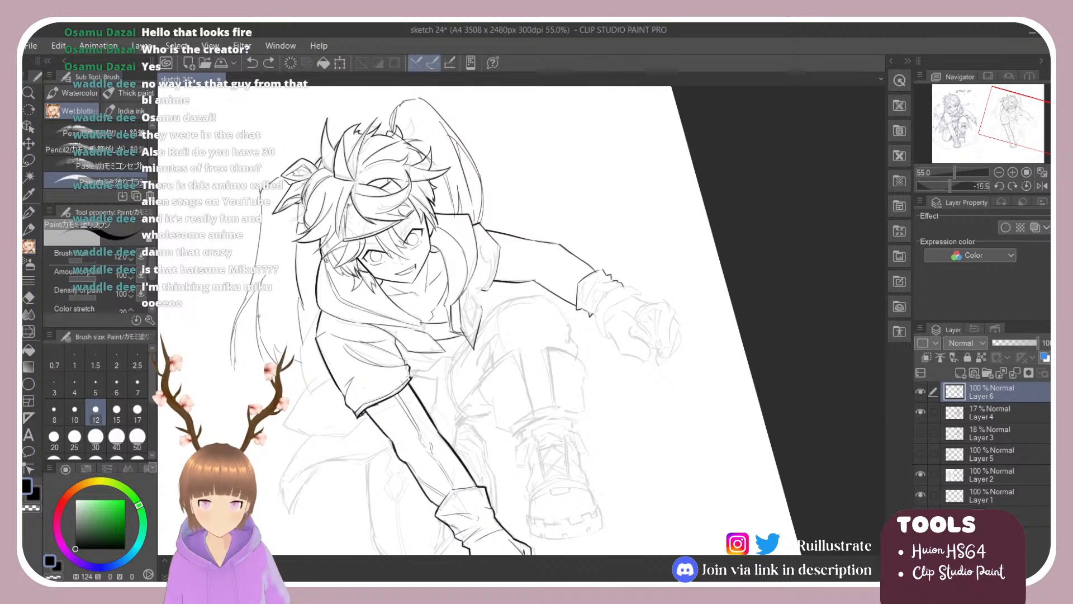
{"action": "key", "text": "ctrl+z"}
{"action": "key", "text": "e"}
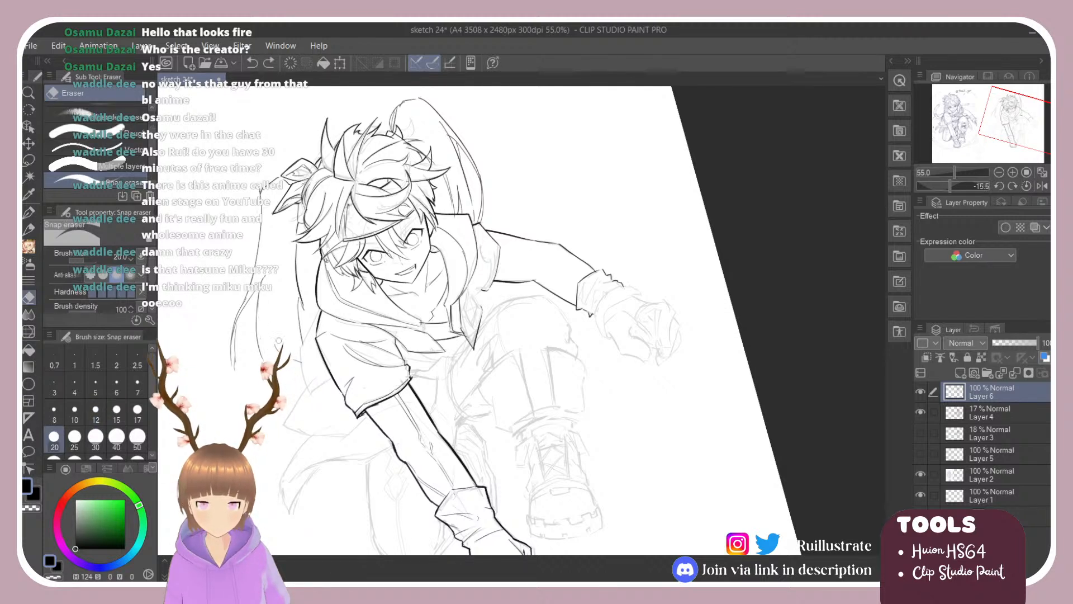
{"action": "left_click_drag", "start_coordinate": [278, 340], "coordinate": [262, 344]}
{"action": "key", "text": "b"}
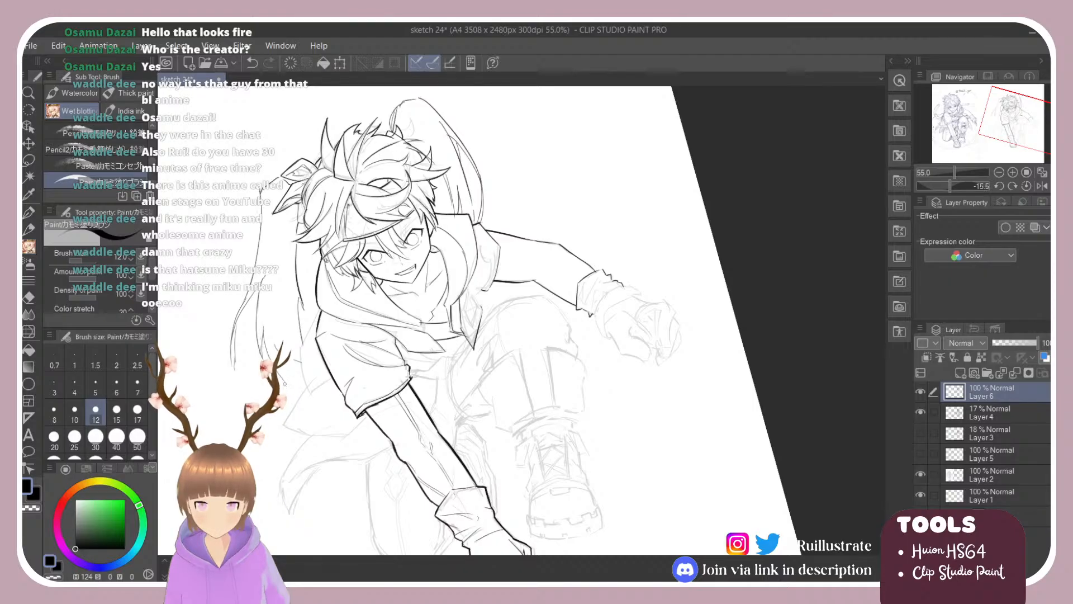
{"action": "key", "text": "ctrl+z"}
{"action": "left_click_drag", "start_coordinate": [262, 340], "coordinate": [259, 351]}
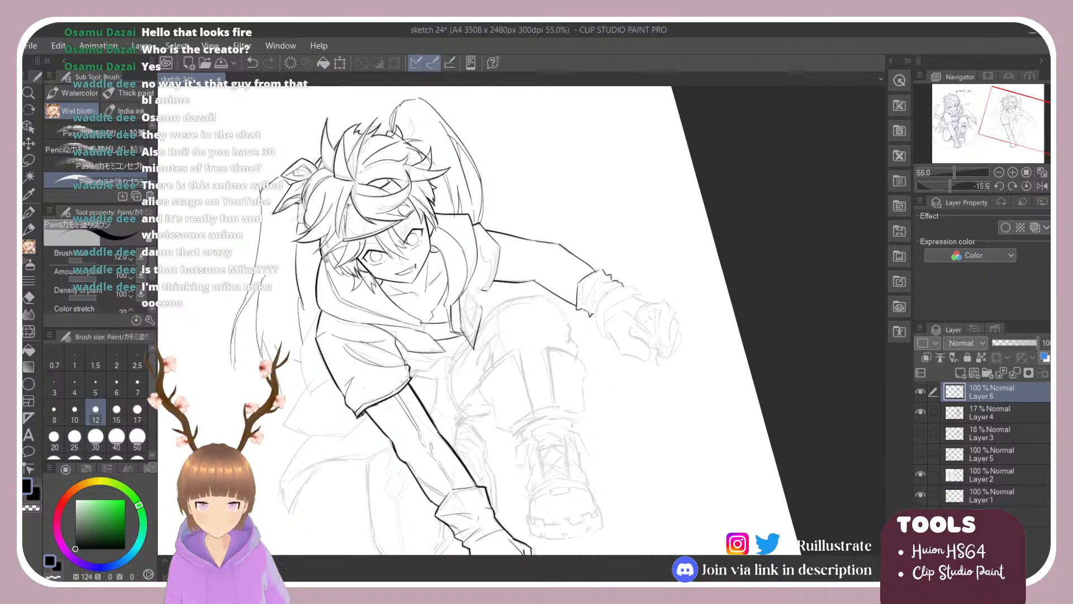
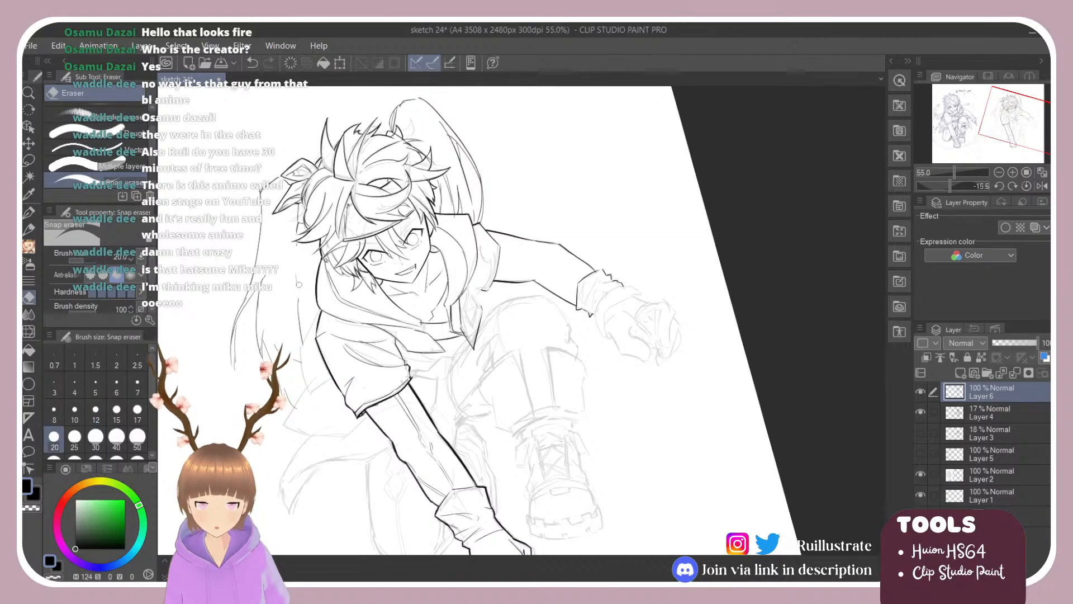
Redraw the inner edge of the twin tail beside the hood as a darker line running down to the shoulder.
{"action": "left_click_drag", "start_coordinate": [295, 245], "coordinate": [306, 294]}
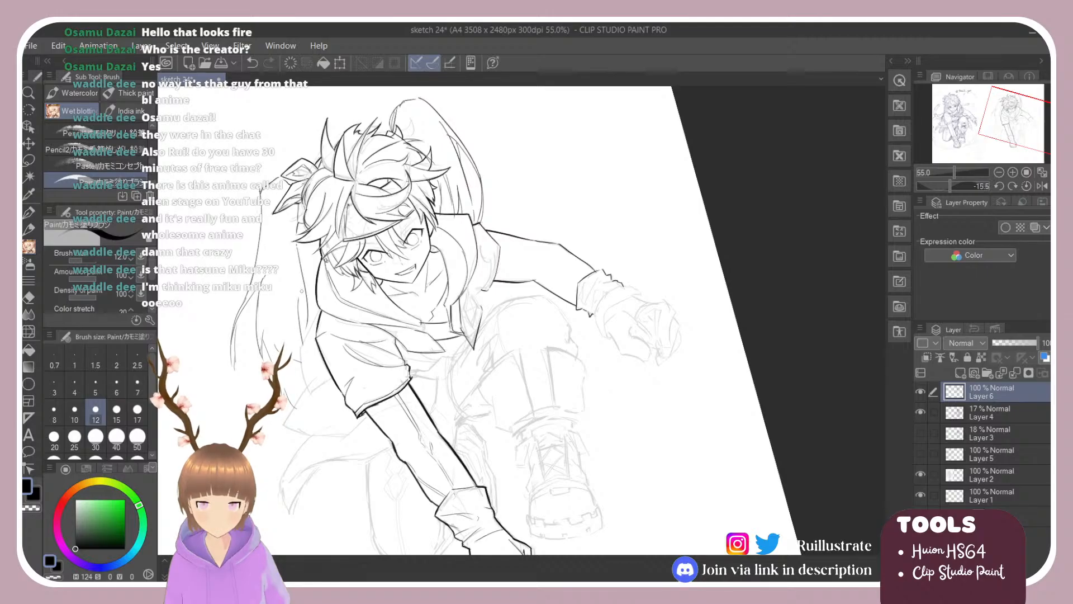
{"action": "key", "text": "ctrl+z"}
{"action": "left_click_drag", "start_coordinate": [297, 242], "coordinate": [307, 326]}
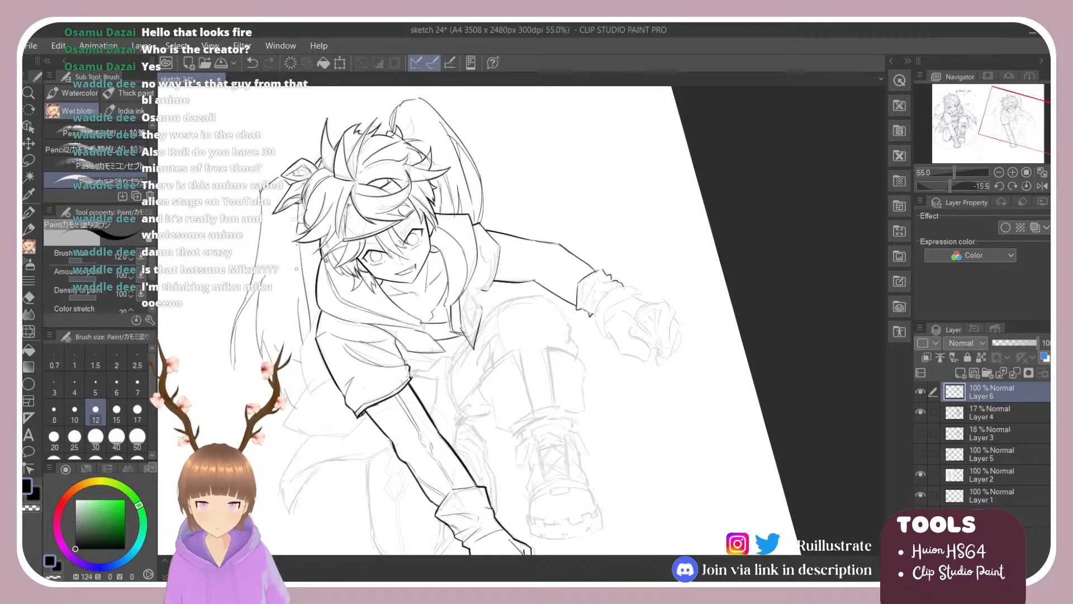
{"action": "left_click_drag", "start_coordinate": [297, 269], "coordinate": [306, 317]}
{"action": "left_click_drag", "start_coordinate": [298, 276], "coordinate": [305, 334]}
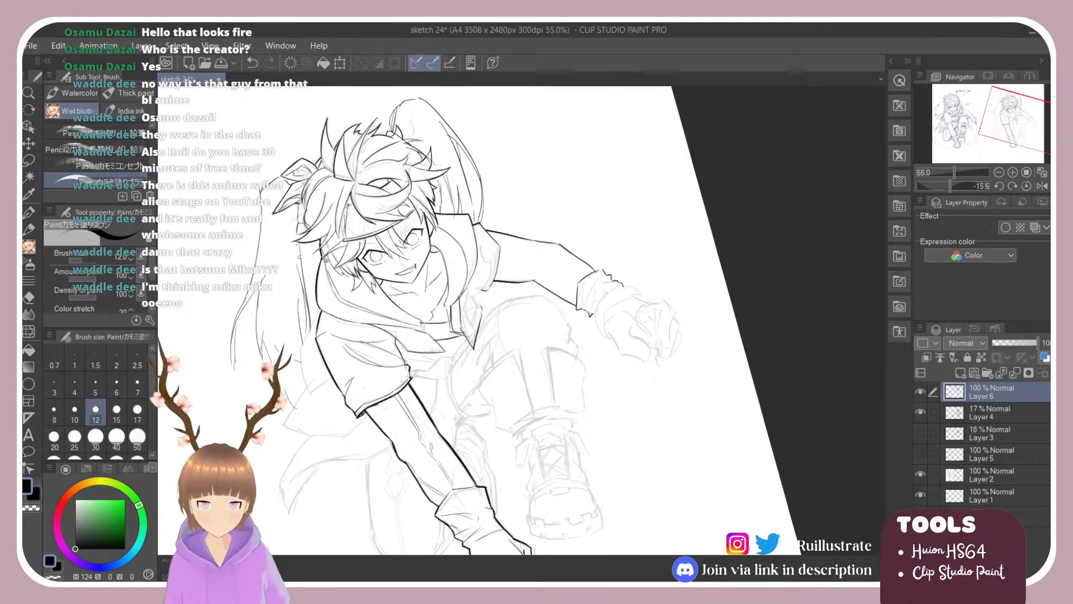
{"action": "left_click_drag", "start_coordinate": [298, 245], "coordinate": [306, 294]}
{"action": "key", "text": "ctrl+z"}
{"action": "left_click_drag", "start_coordinate": [298, 243], "coordinate": [310, 323]}
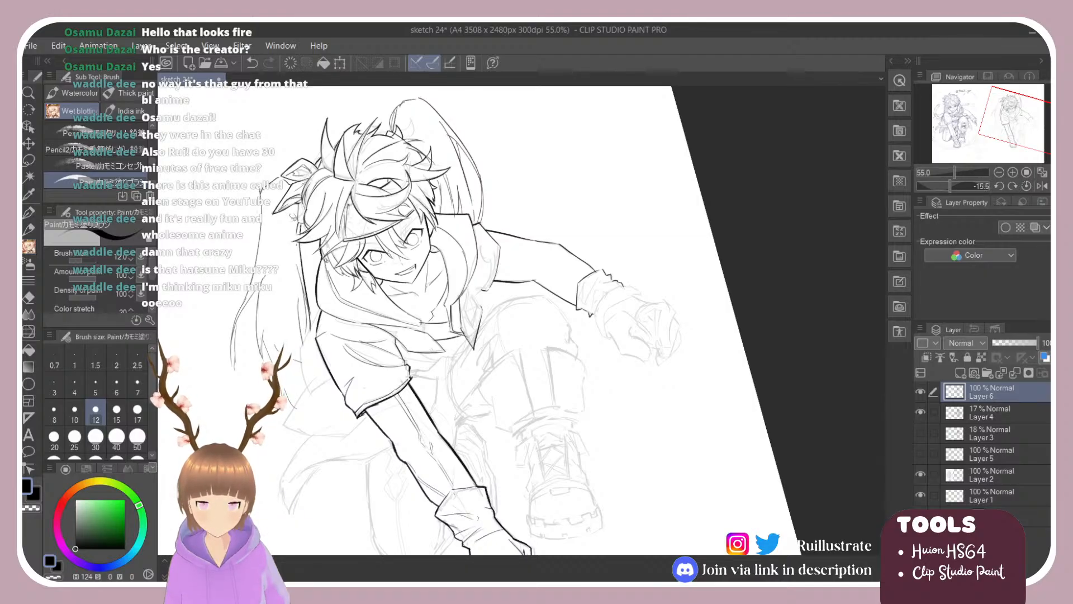
Try inner strand lines running down from the hair tie on the character's right side.
{"action": "key", "text": "ctrl+z"}
{"action": "key", "text": "ctrl+z"}
{"action": "left_click_drag", "start_coordinate": [284, 213], "coordinate": [283, 265]}
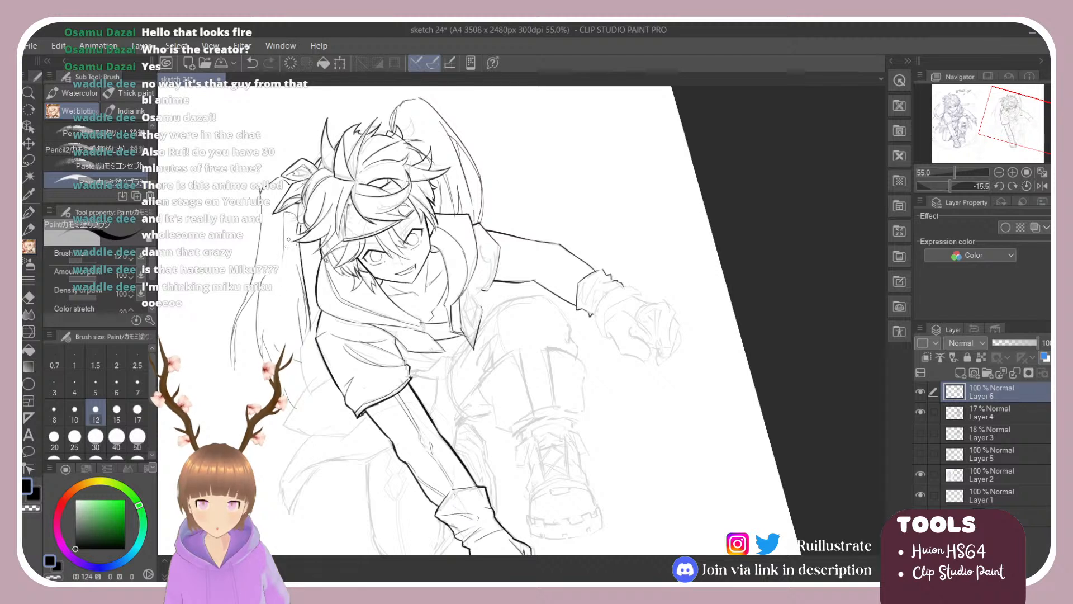
{"action": "left_click_drag", "start_coordinate": [288, 214], "coordinate": [289, 243]}
{"action": "key", "text": "ctrl+z"}
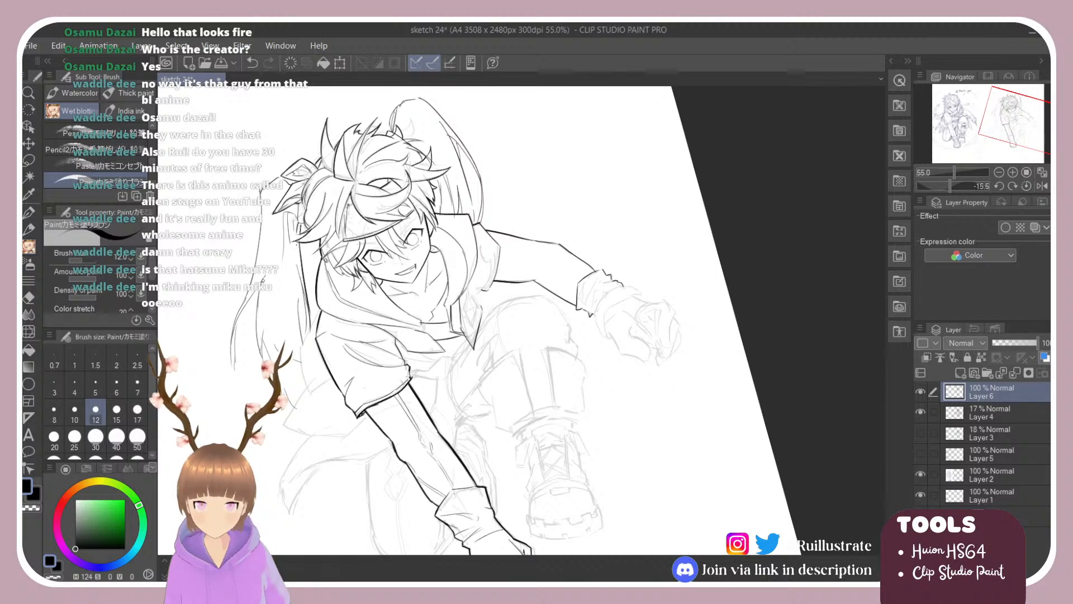
{"action": "key", "text": "ctrl+z"}
Darken the long strand line running down the middle of the twin tail on the character's right side.
{"action": "left_click_drag", "start_coordinate": [257, 276], "coordinate": [259, 295]}
{"action": "key", "text": "ctrl+z"}
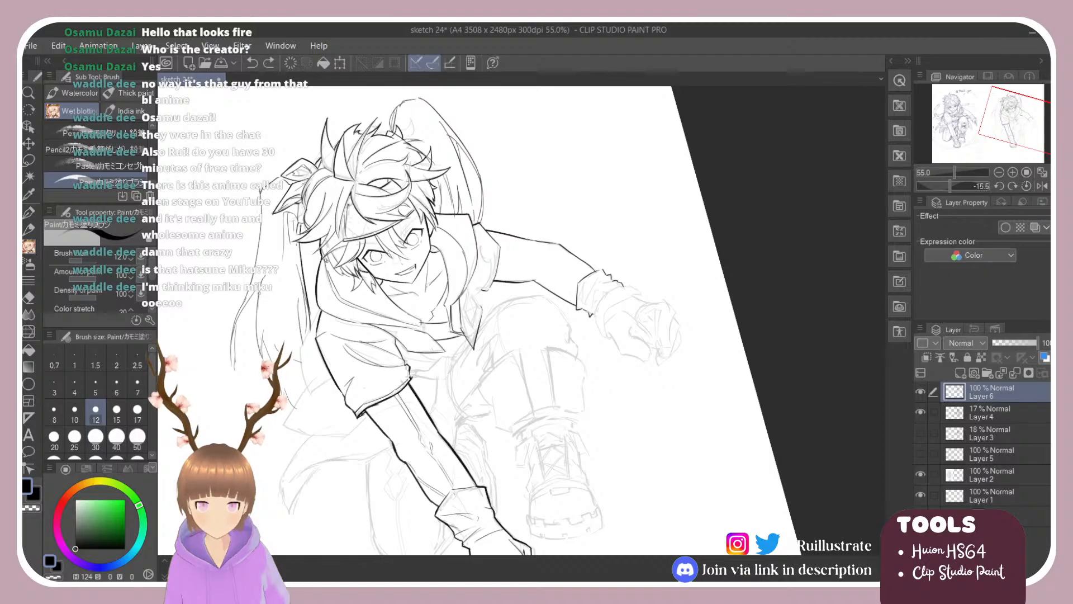
{"action": "left_click_drag", "start_coordinate": [259, 346], "coordinate": [263, 359]}
{"action": "key", "text": "ctrl+z"}
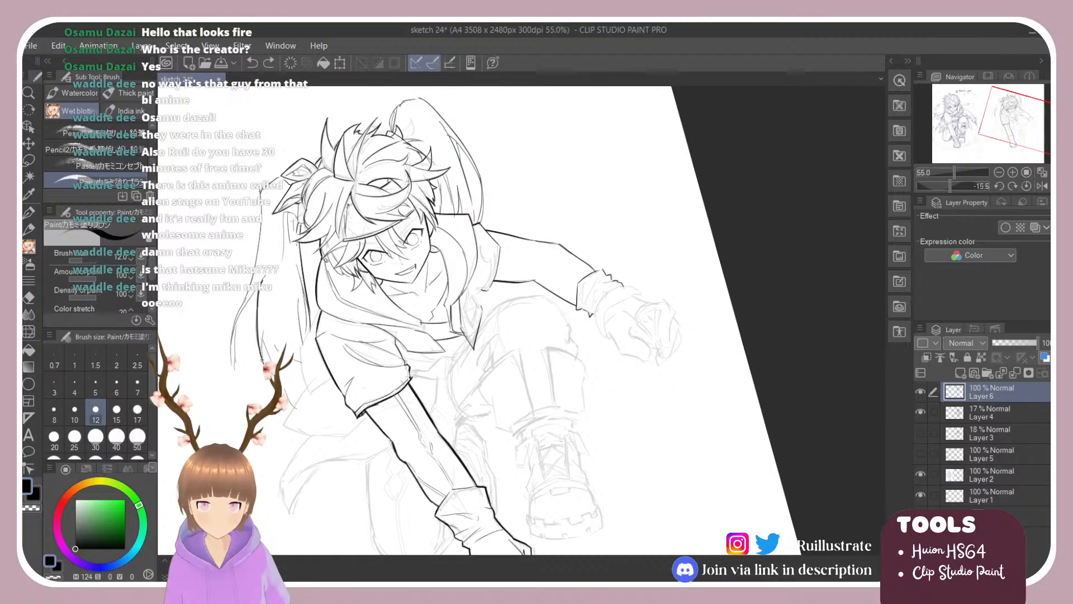
Extend the middle strand line down toward the tail's end, retrying the stroke to get its curve right.
{"action": "key", "text": "ctrl+y"}
{"action": "key", "text": "ctrl+z"}
{"action": "key", "text": "ctrl+y"}
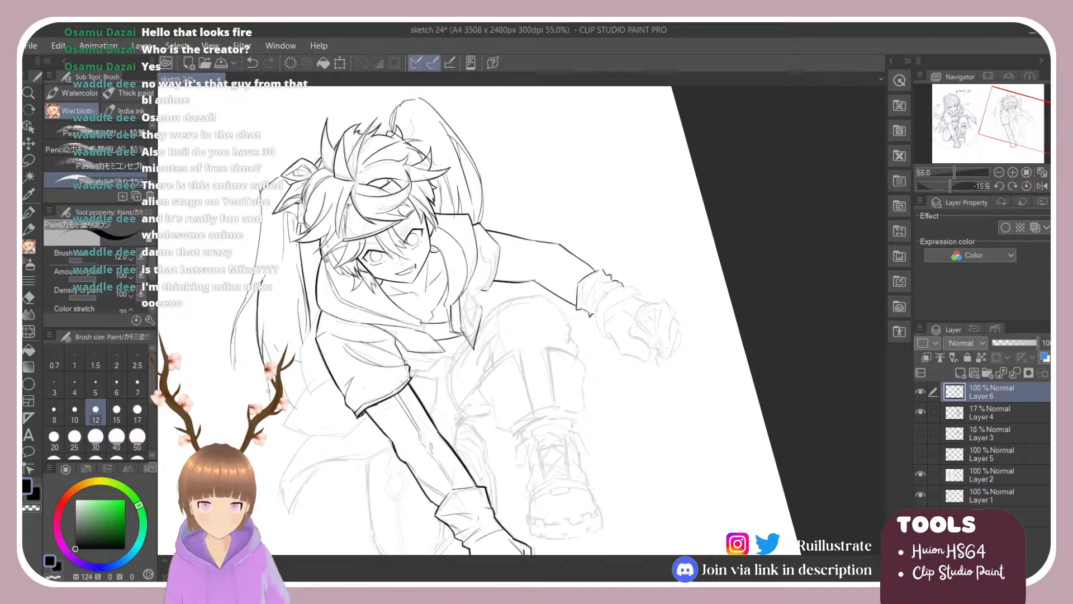
{"action": "key", "text": "ctrl+z"}
{"action": "key", "text": "ctrl+y"}
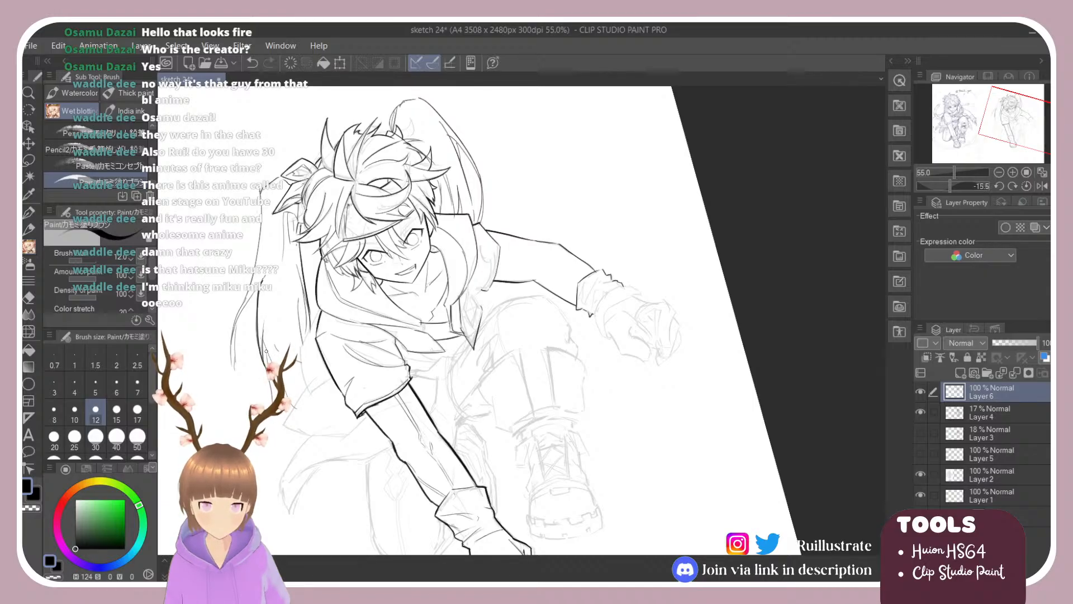
{"action": "key", "text": "ctrl+z"}
{"action": "key", "text": "ctrl+y"}
{"action": "key", "text": "ctrl+z"}
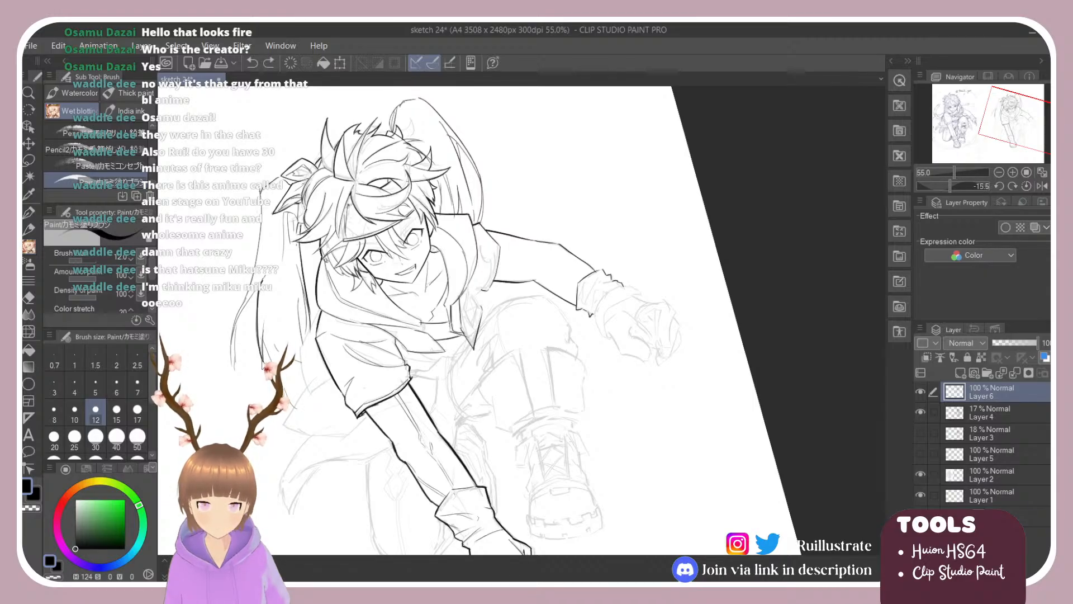
{"action": "key", "text": "ctrl+y"}
{"action": "key", "text": "ctrl+z"}
{"action": "key", "text": "ctrl+y"}
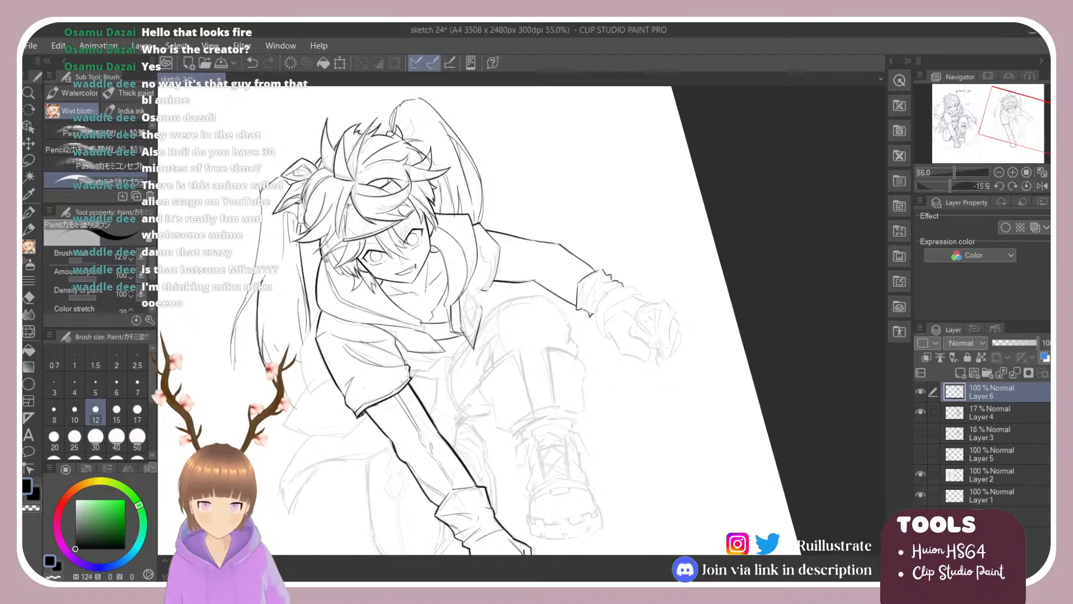
{"action": "key", "text": "ctrl+z"}
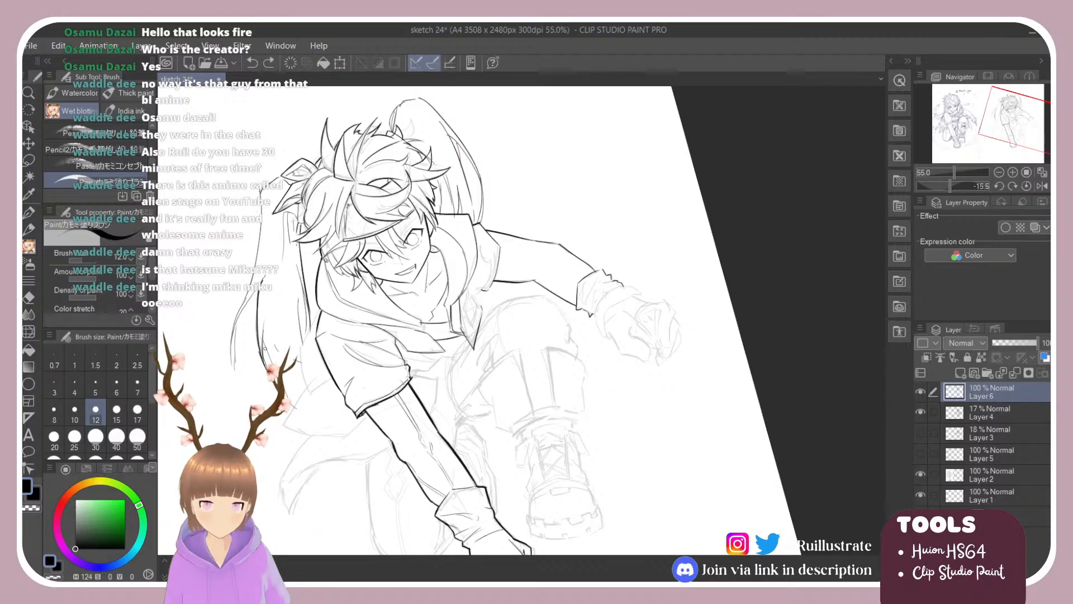
{"action": "key", "text": "ctrl+y"}
{"action": "key", "text": "ctrl+z"}
{"action": "key", "text": "ctrl+y"}
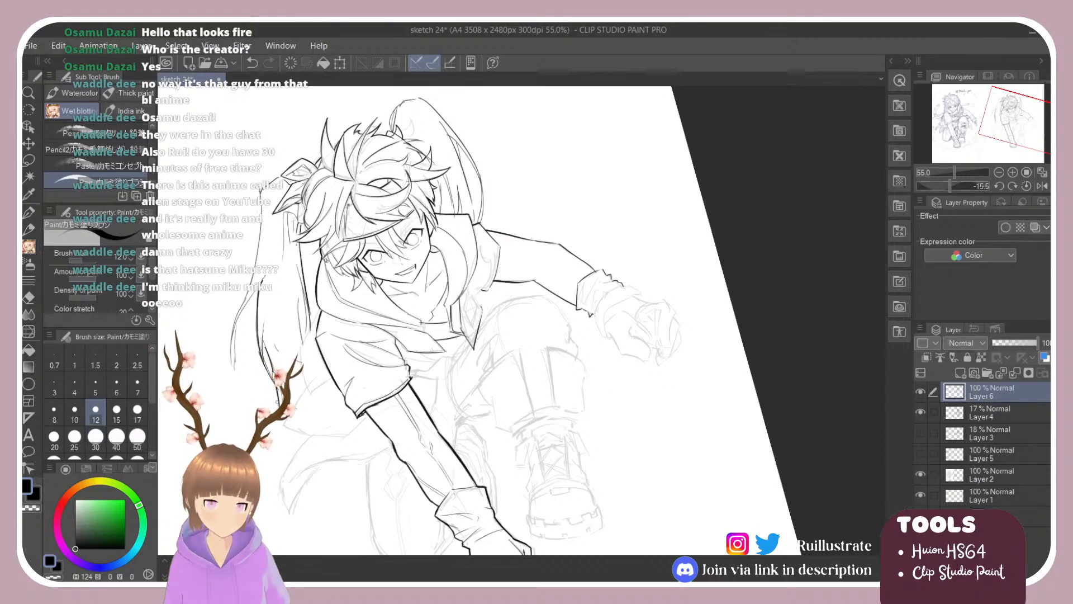
{"action": "key", "text": "ctrl+z"}
{"action": "key", "text": "ctrl+y"}
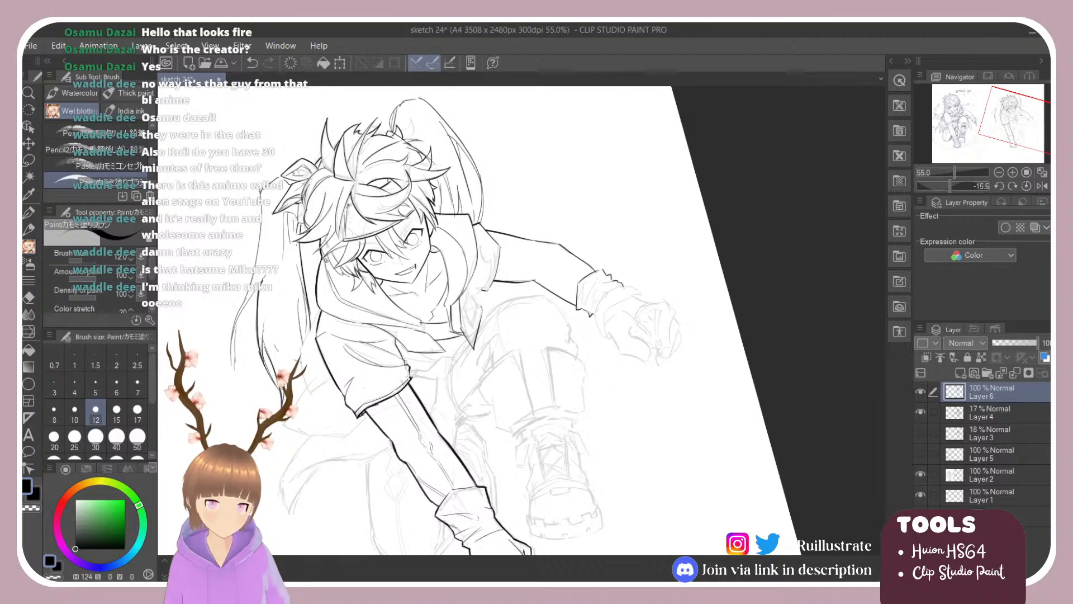
Close the lower end of the main twin tail lock with a line rising from its pointed tip.
{"action": "key", "text": "e"}
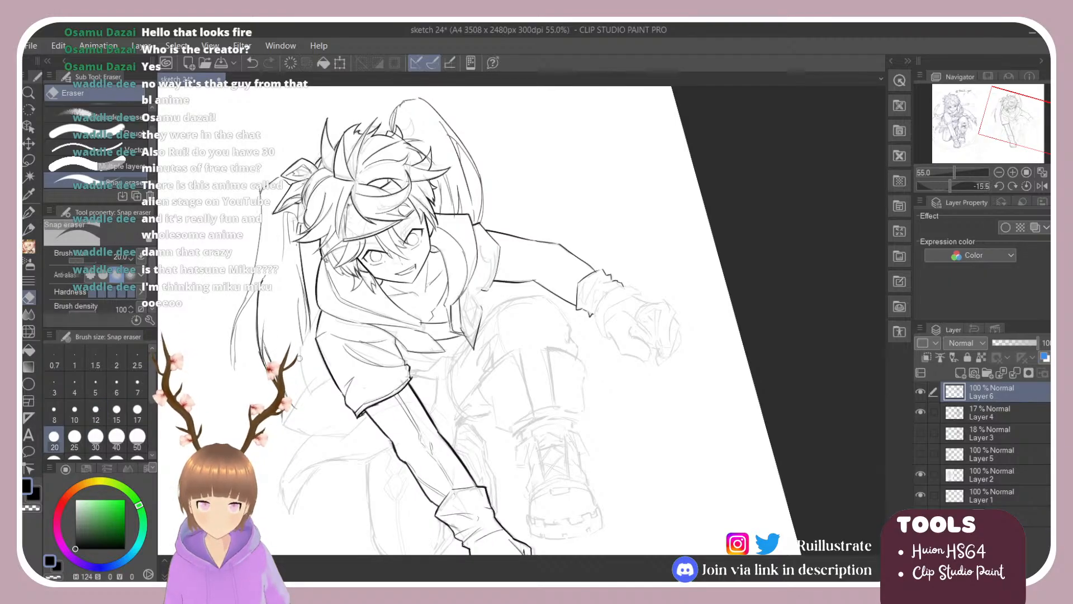
{"action": "key", "text": "b"}
{"action": "key", "text": "ctrl+z"}
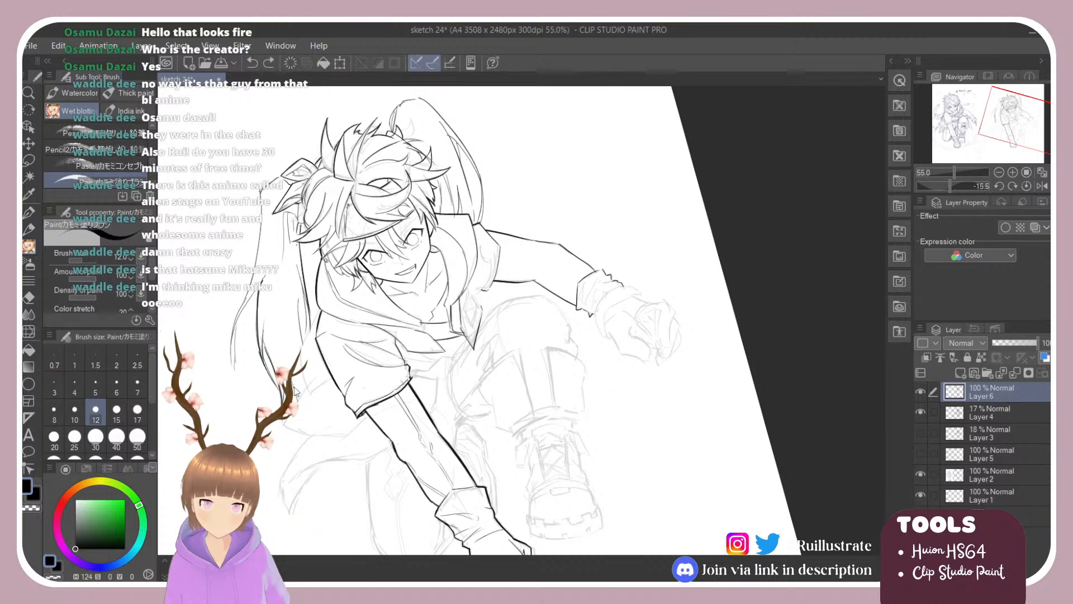
{"action": "left_click_drag", "start_coordinate": [291, 396], "coordinate": [279, 353]}
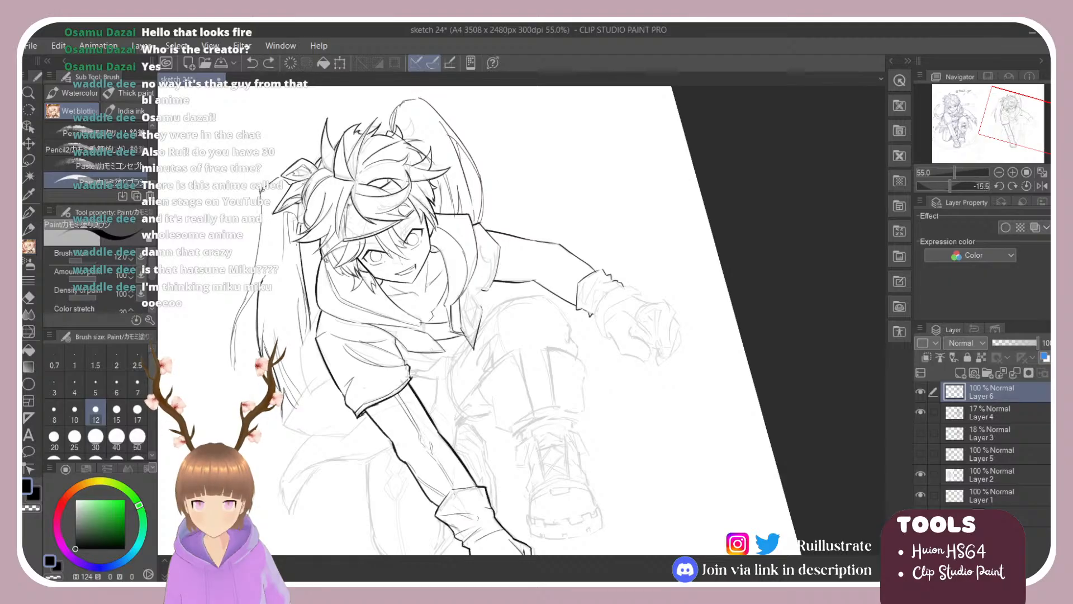
Redraw the upper outer edge of the twin tail below the hair tie with a darker line and save the file.
{"action": "left_click_drag", "start_coordinate": [260, 208], "coordinate": [265, 244]}
{"action": "key", "text": "e"}
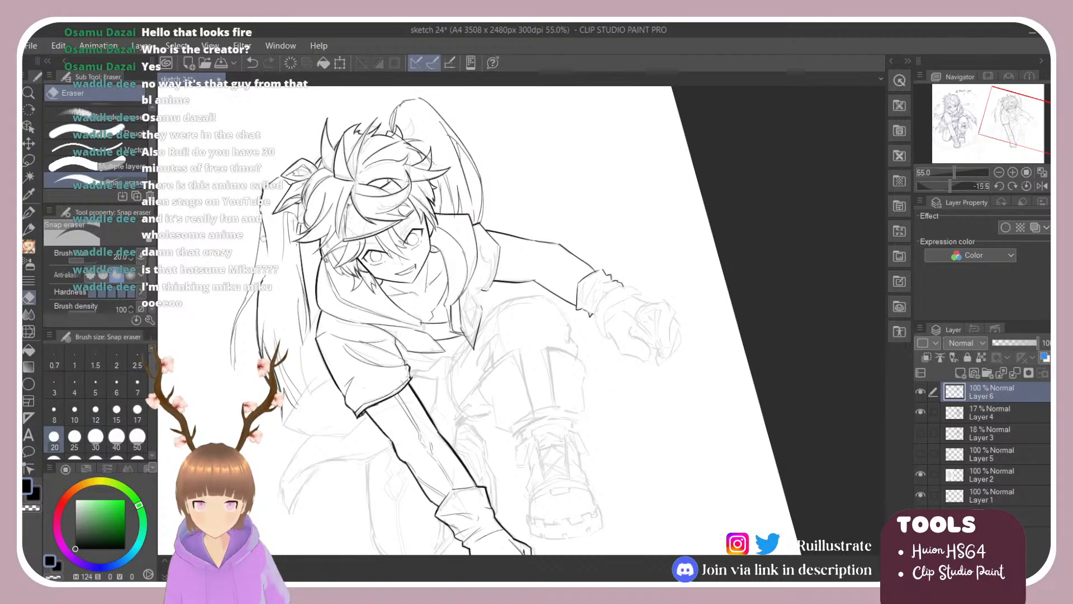
{"action": "key", "text": "b"}
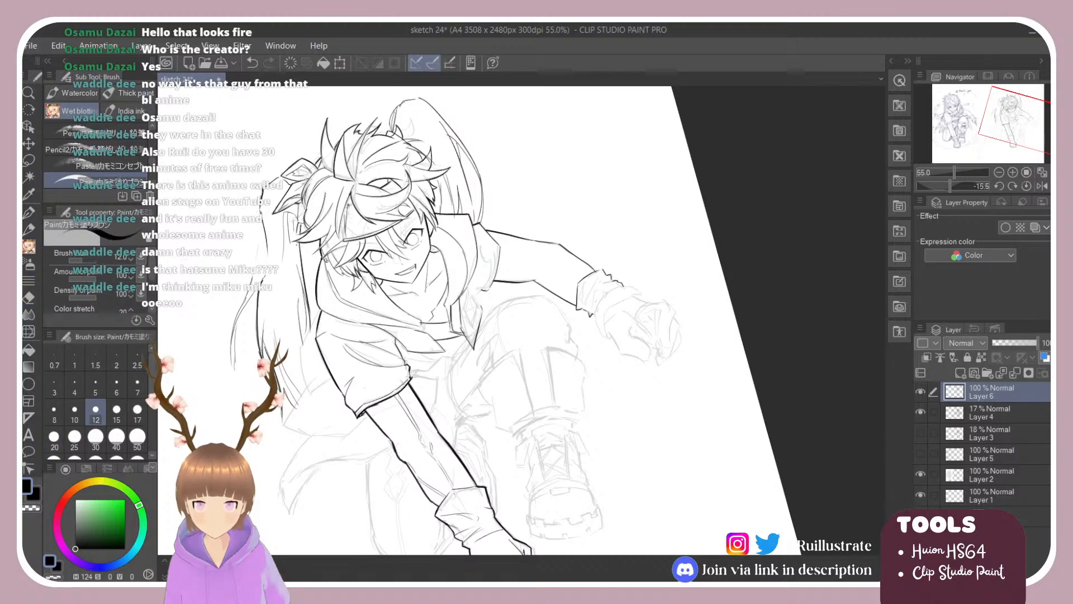
{"action": "left_click_drag", "start_coordinate": [261, 223], "coordinate": [257, 267]}
{"action": "key", "text": "ctrl+z"}
{"action": "left_click_drag", "start_coordinate": [263, 222], "coordinate": [251, 282]}
{"action": "key", "text": "ctrl+z"}
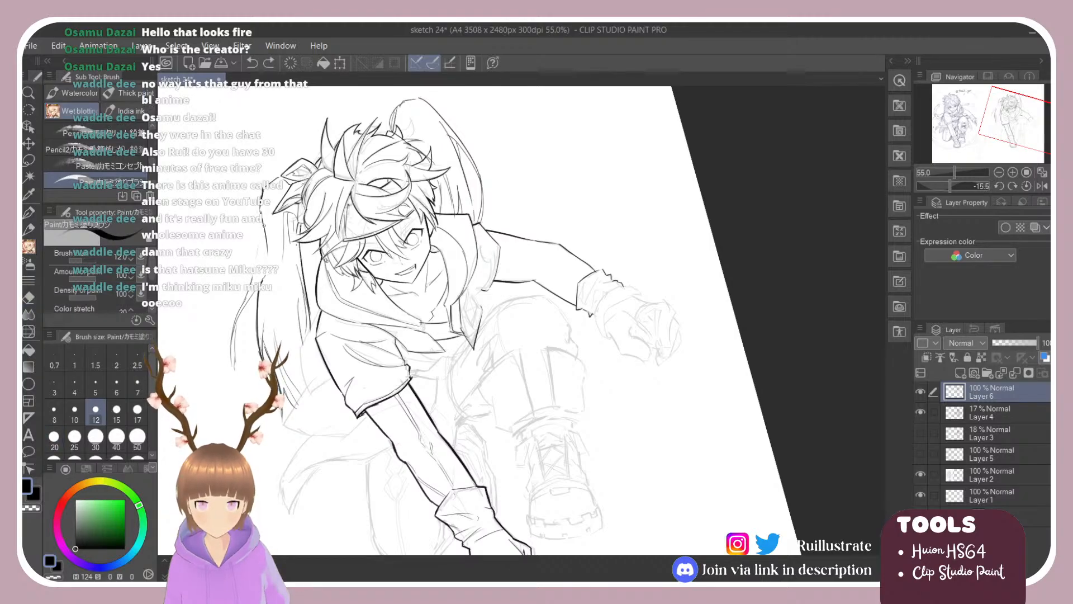
{"action": "left_click_drag", "start_coordinate": [263, 224], "coordinate": [250, 284]}
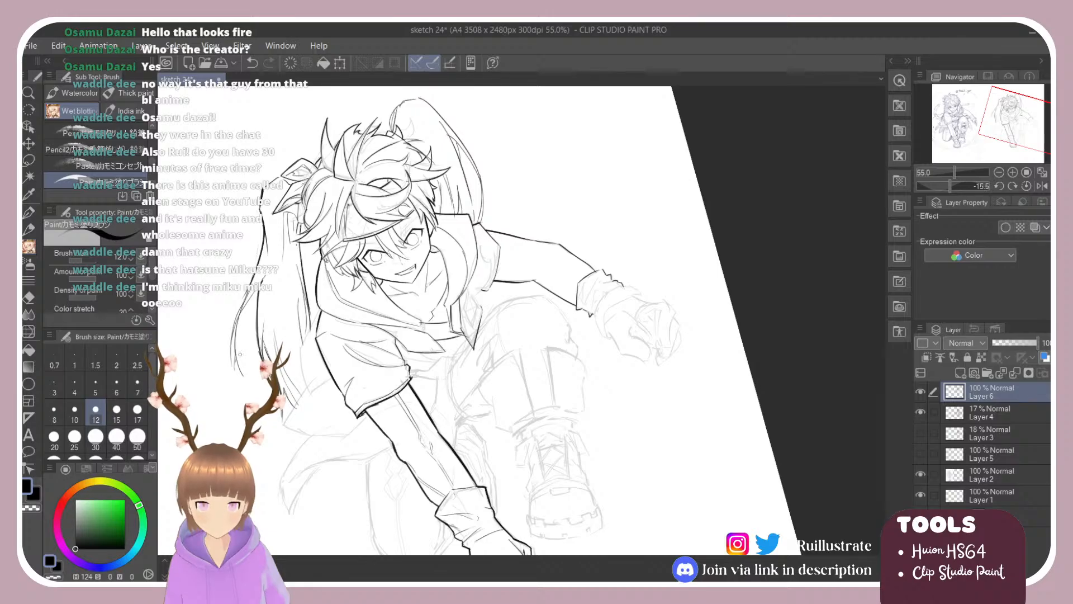
{"action": "key", "text": "ctrl+s"}
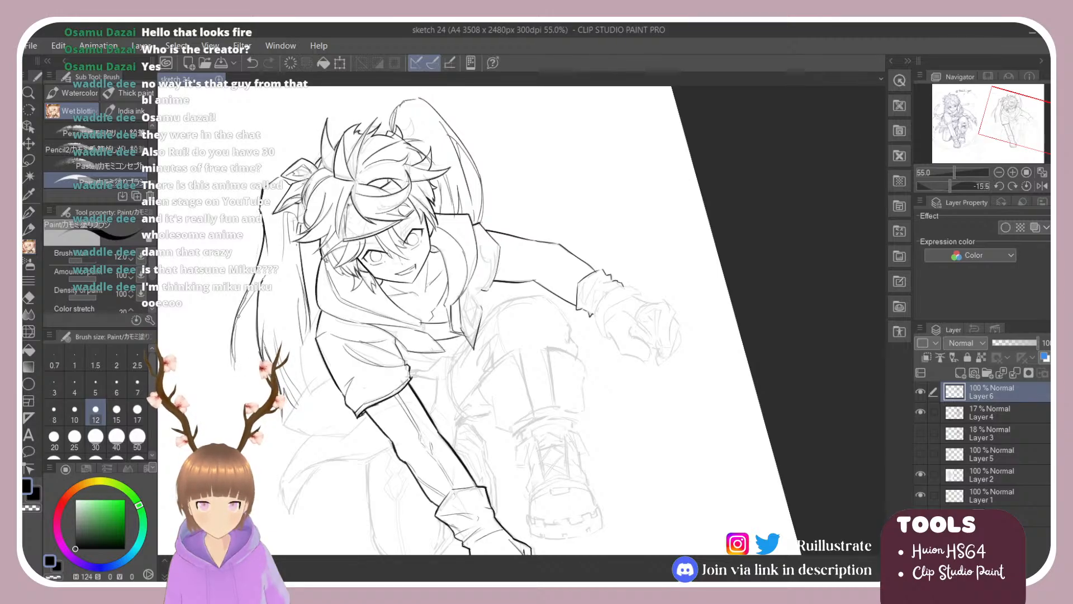
Add strand lines where the outer lock splits from the twin tail and tidy the overlap with the eraser.
{"action": "left_click_drag", "start_coordinate": [262, 280], "coordinate": [244, 311]}
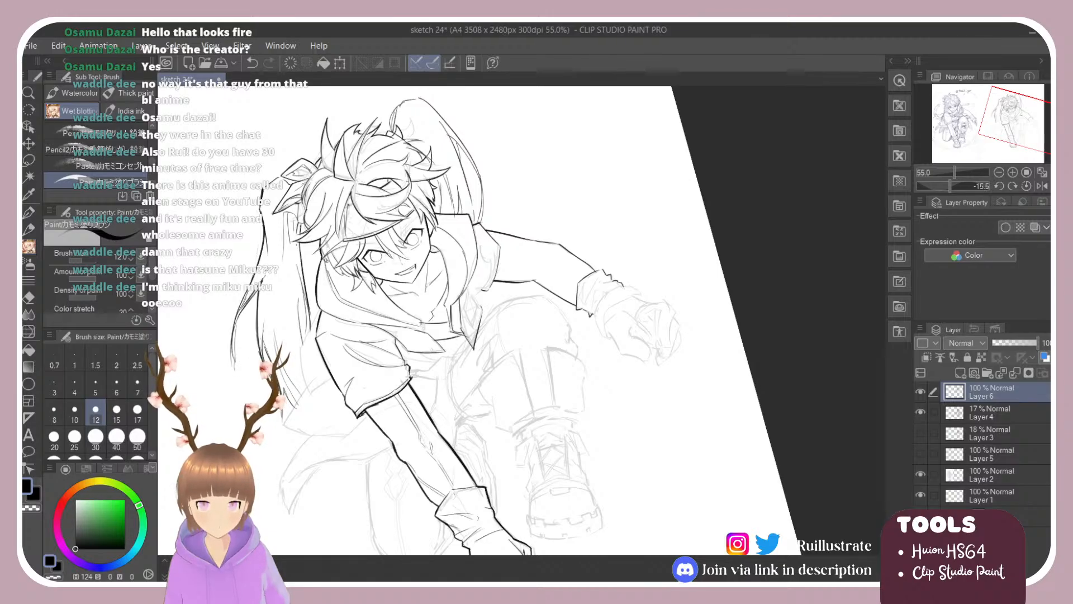
{"action": "key", "text": "e"}
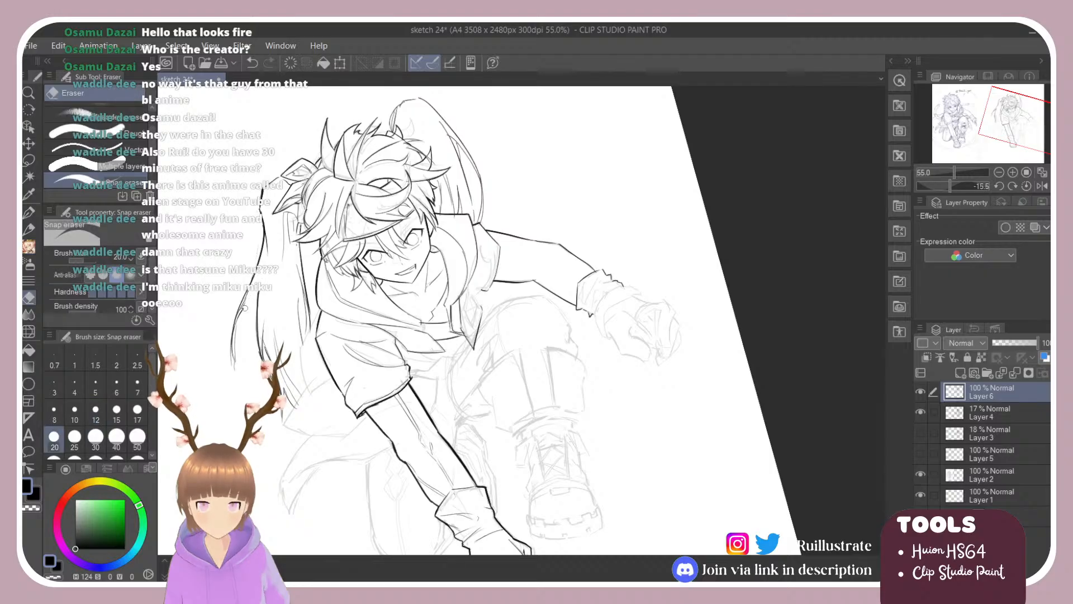
{"action": "key", "text": "b"}
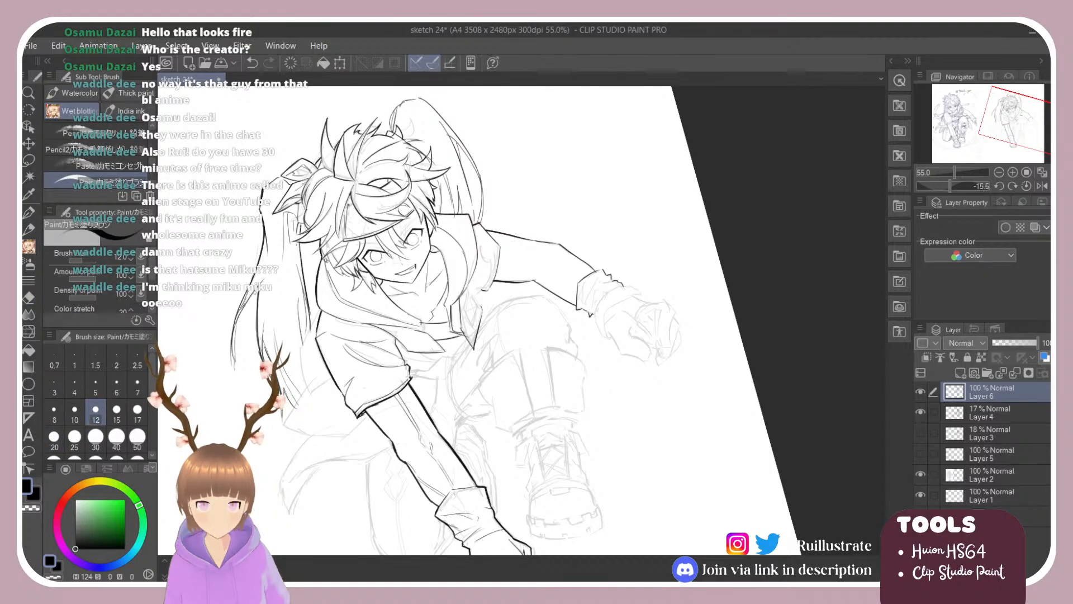
{"action": "left_click_drag", "start_coordinate": [274, 255], "coordinate": [261, 284]}
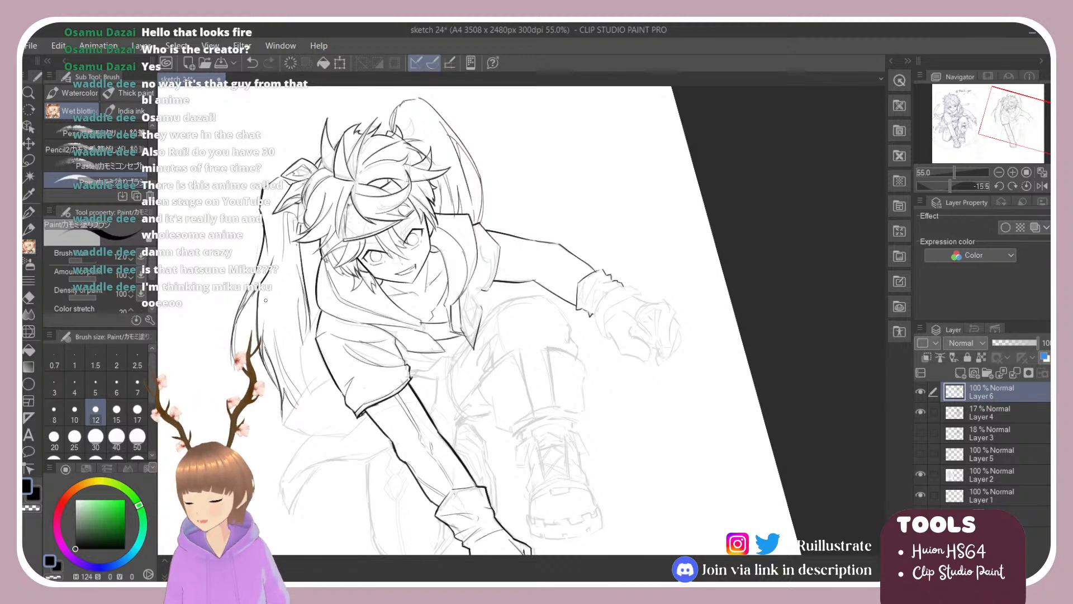
Reset the canvas rotation and turn the view to 13.9 degrees.
{"action": "key", "text": "r"}
{"action": "double_click", "coordinate": [416, 234]}
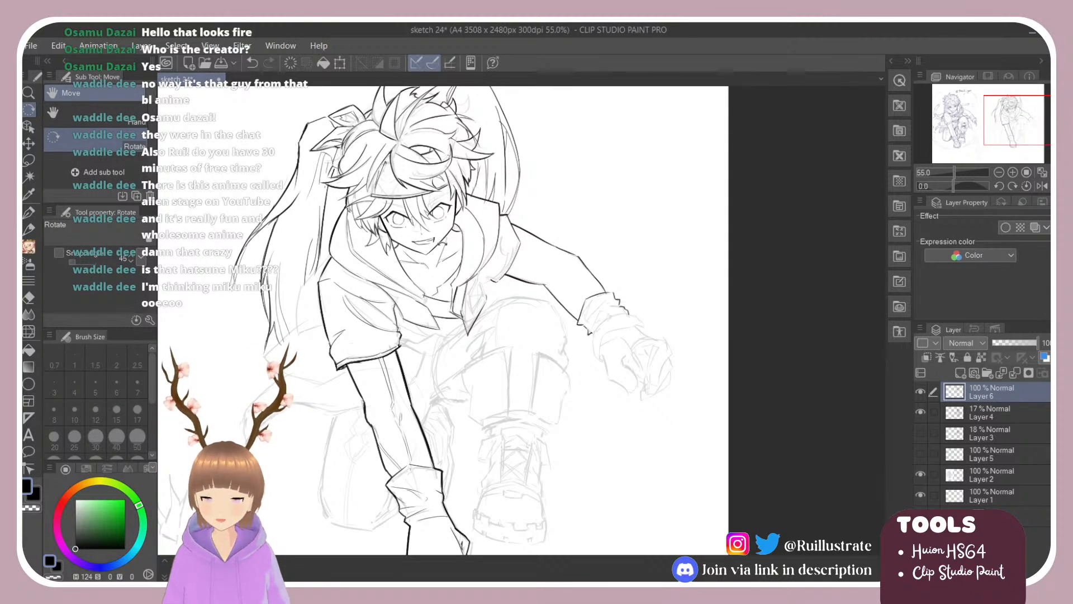
{"action": "mouse_move", "coordinate": [402, 162]}
{"action": "left_mouse_down"}
{"action": "mouse_move", "coordinate": [578, 146]}
{"action": "mouse_move", "coordinate": [505, 94]}
{"action": "left_mouse_up"}
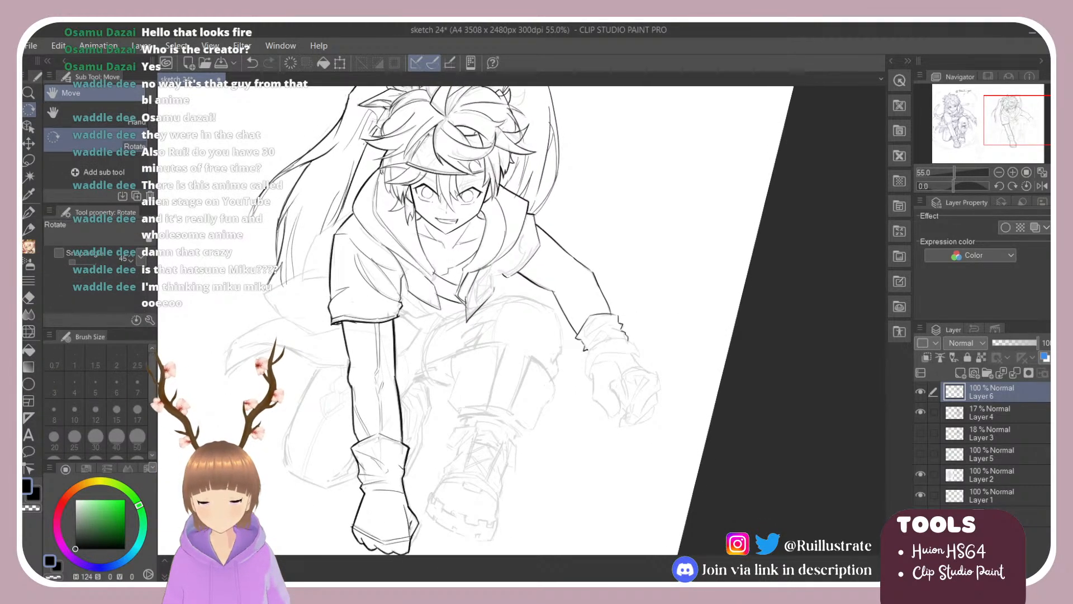
{"action": "key", "text": "e"}
{"action": "key", "text": "b"}
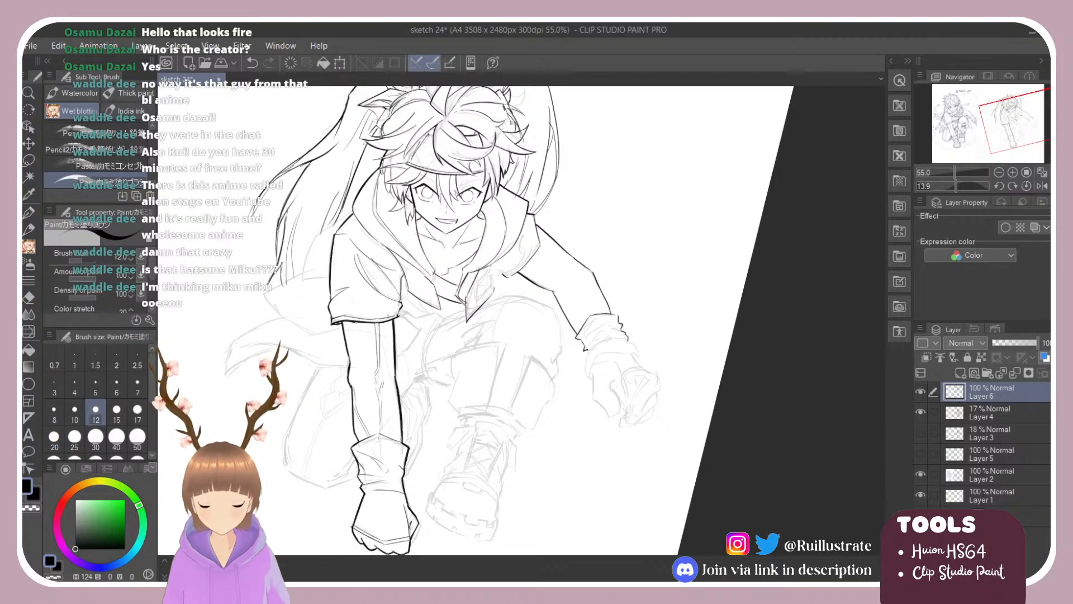
Touch up the twin tail strand lines beside the head and reset the canvas rotation to 0.
{"action": "key", "text": "e"}
{"action": "key", "text": "b"}
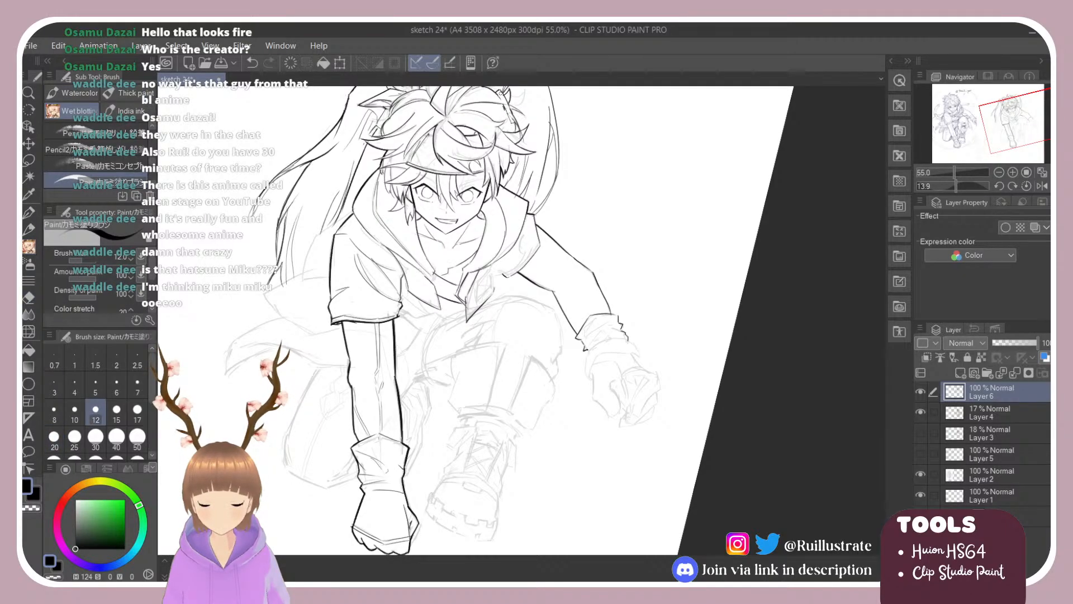
{"action": "left_click_drag", "start_coordinate": [499, 92], "coordinate": [512, 122]}
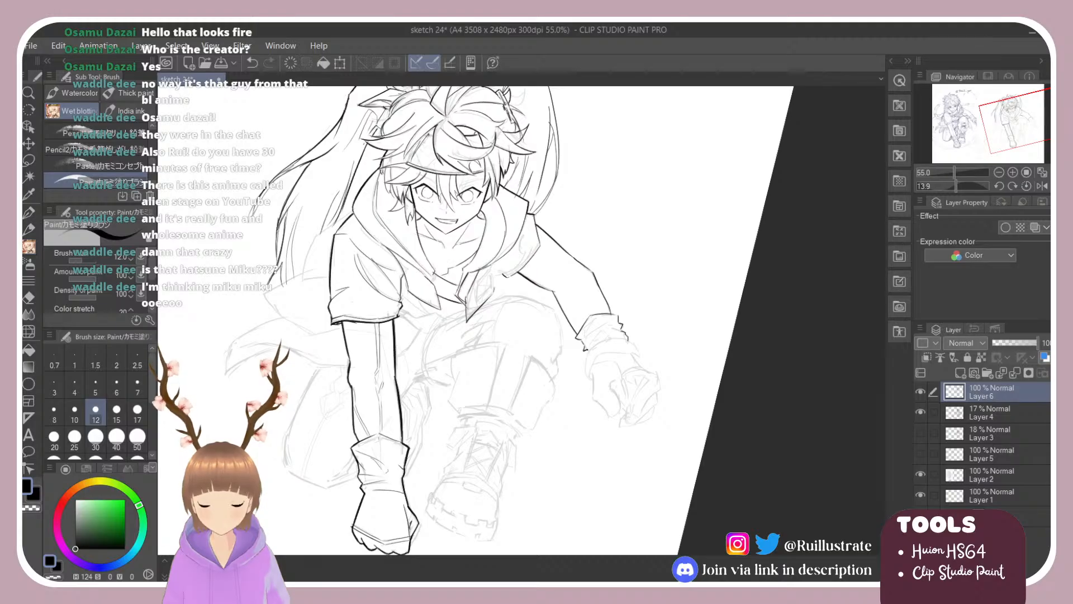
{"action": "key", "text": "shift+space"}
{"action": "mouse_move", "coordinate": [359, 145]}
{"action": "left_mouse_down"}
{"action": "mouse_move", "coordinate": [321, 189]}
{"action": "mouse_move", "coordinate": [286, 276]}
{"action": "left_mouse_up"}
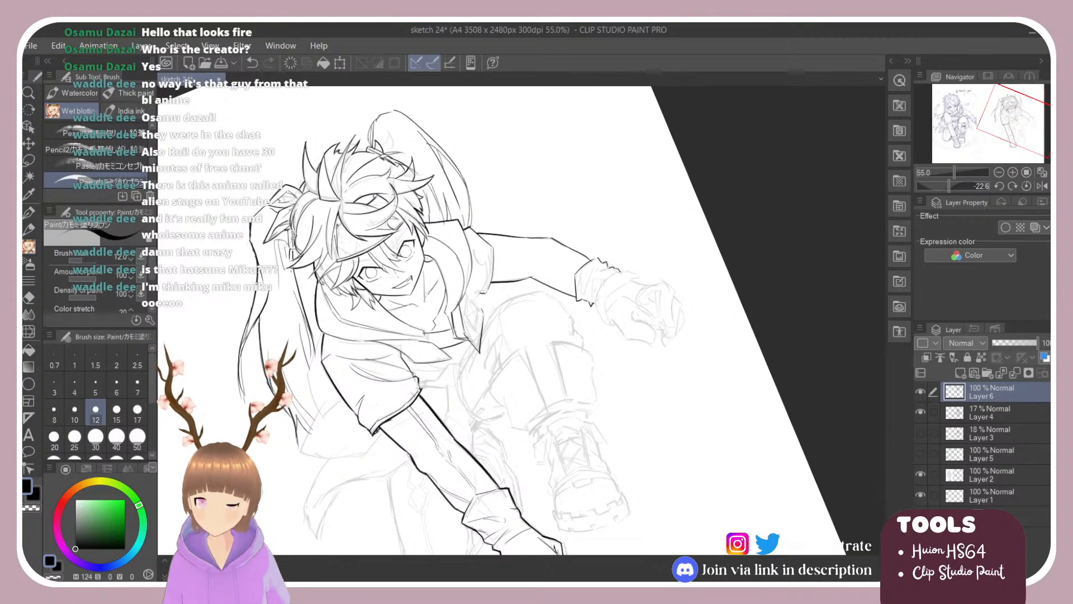
{"action": "key", "text": "ctrl+z"}
{"action": "left_click_drag", "start_coordinate": [291, 236], "coordinate": [288, 249]}
{"action": "key", "text": "r"}
{"action": "left_click_drag", "start_coordinate": [270, 335], "coordinate": [282, 237]}
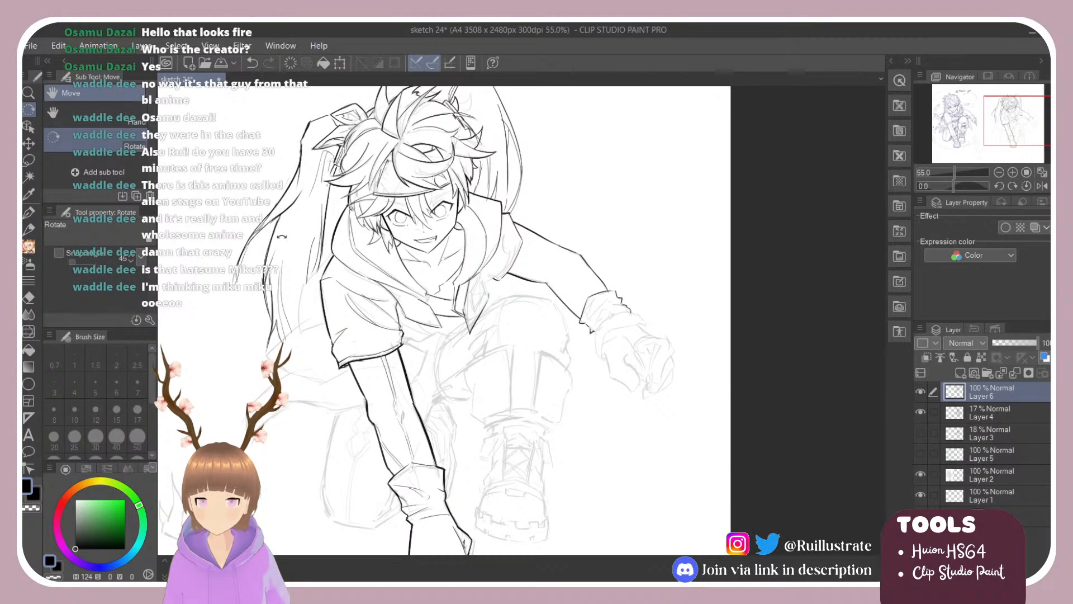
Ink the near edge of the glove opening just below the sleeve cuff of the extended arm.
{"action": "scroll", "coordinate": [319, 269], "scroll_direction": "down", "scroll_amount": 1}
{"action": "scroll", "coordinate": [319, 246], "scroll_direction": "down", "scroll_amount": 3}
{"action": "scroll", "coordinate": [391, 369], "scroll_direction": "up", "scroll_amount": 3}
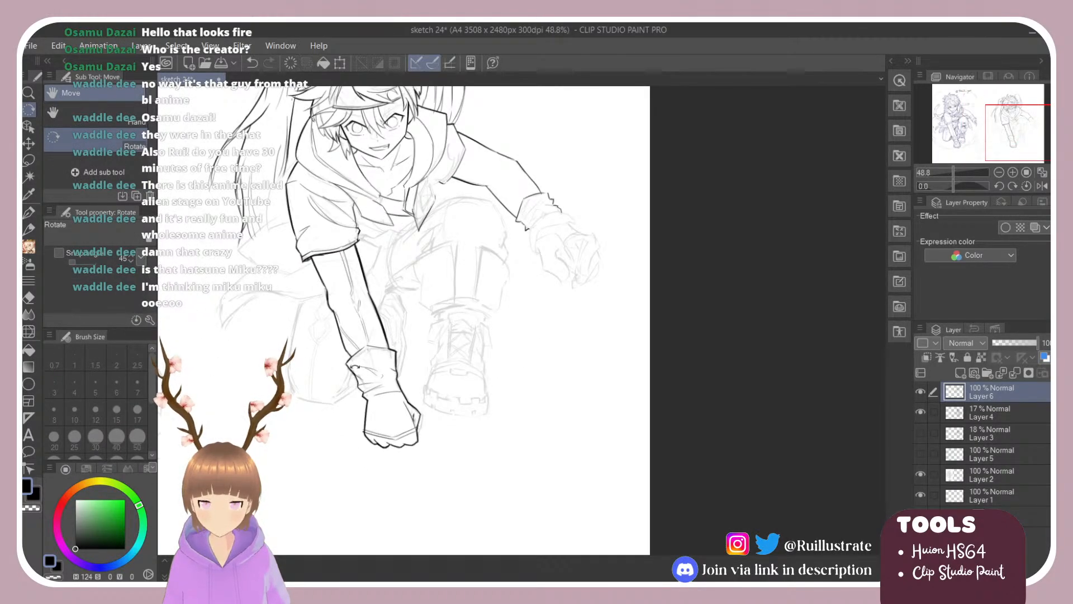
{"action": "scroll", "coordinate": [479, 409], "scroll_direction": "down", "scroll_amount": 2}
{"action": "scroll", "coordinate": [481, 347], "scroll_direction": "up", "scroll_amount": 4}
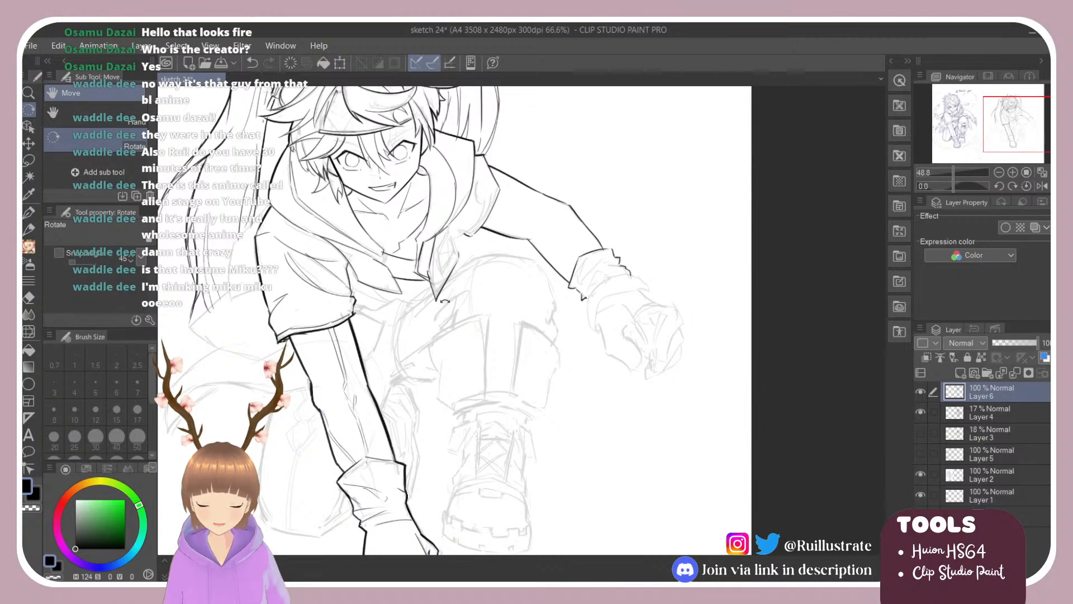
{"action": "scroll", "coordinate": [492, 343], "scroll_direction": "down", "scroll_amount": 2}
{"action": "scroll", "coordinate": [506, 337], "scroll_direction": "up", "scroll_amount": 2}
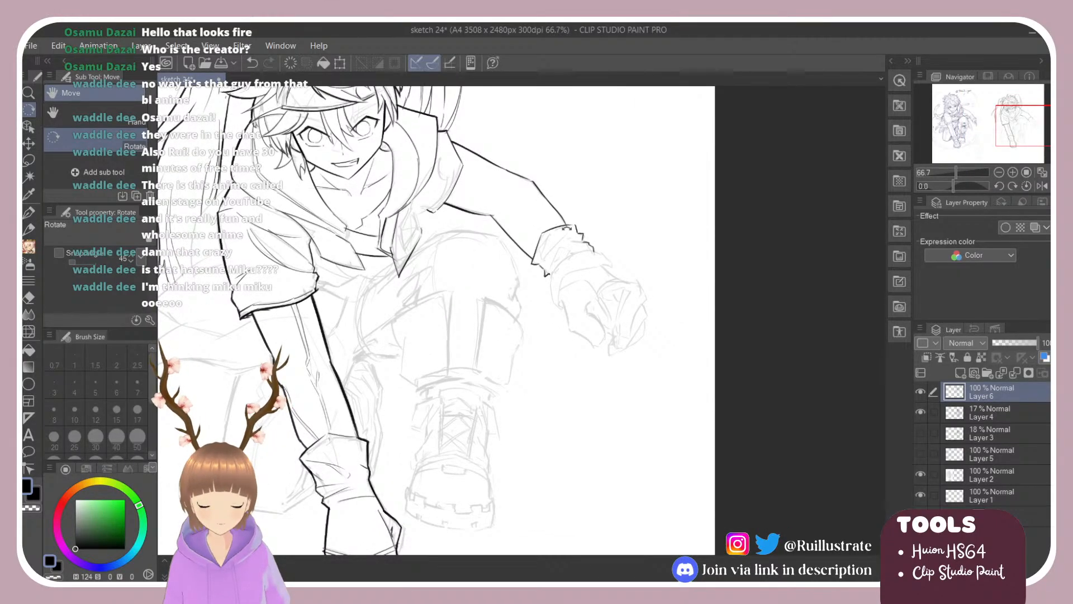
{"action": "mouse_move", "coordinate": [629, 205]}
{"action": "left_mouse_down"}
{"action": "mouse_move", "coordinate": [652, 194]}
{"action": "mouse_move", "coordinate": [565, 133]}
{"action": "left_mouse_up"}
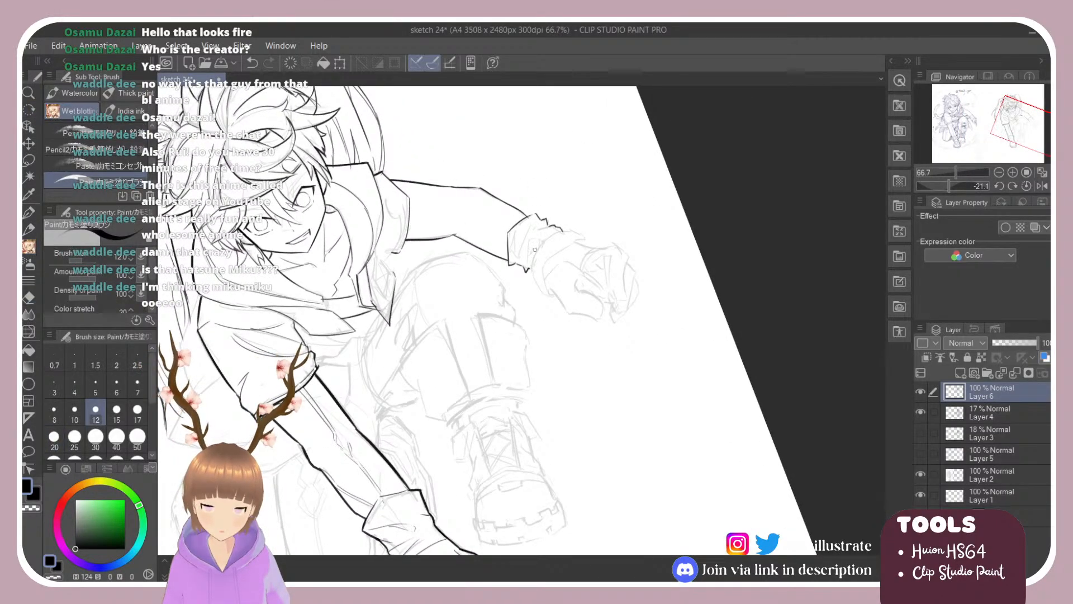
{"action": "left_click_drag", "start_coordinate": [534, 249], "coordinate": [549, 305]}
{"action": "key", "text": "ctrl+z"}
{"action": "left_click_drag", "start_coordinate": [534, 251], "coordinate": [549, 296]}
{"action": "key", "text": "ctrl+z"}
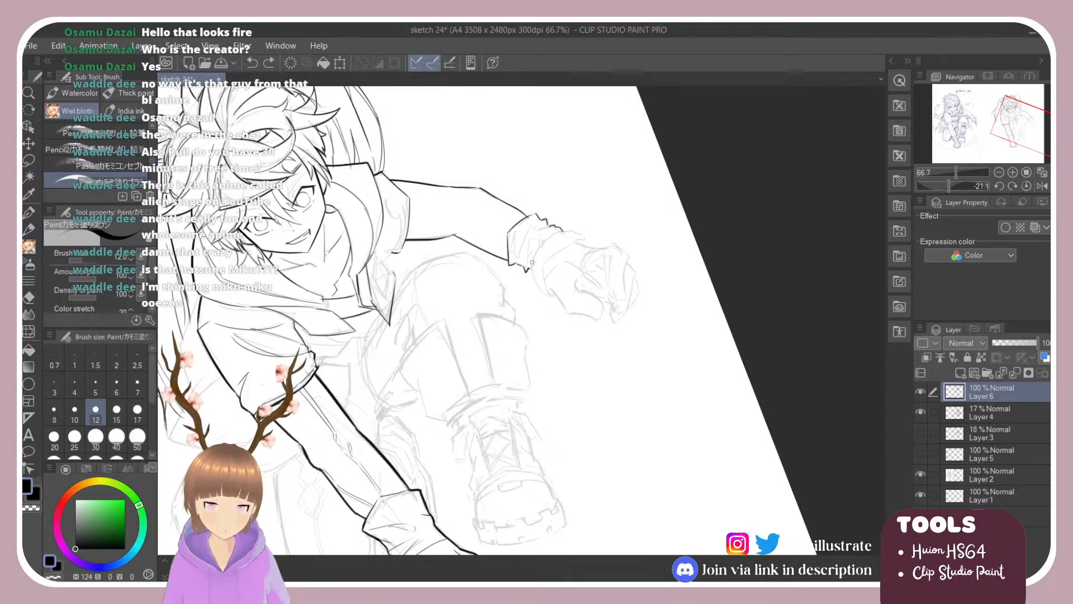
{"action": "mouse_move", "coordinate": [532, 258]}
{"action": "left_mouse_down"}
{"action": "mouse_move", "coordinate": [551, 297]}
{"action": "mouse_move", "coordinate": [565, 244]}
{"action": "mouse_move", "coordinate": [559, 252]}
{"action": "mouse_move", "coordinate": [583, 237]}
{"action": "left_mouse_up"}
{"action": "key", "text": "ctrl+z"}
{"action": "key", "text": "ctrl+z"}
{"action": "key", "text": "ctrl+z"}
{"action": "key", "text": "ctrl+z"}
{"action": "key", "text": "ctrl+z"}
{"action": "key", "text": "ctrl+z"}
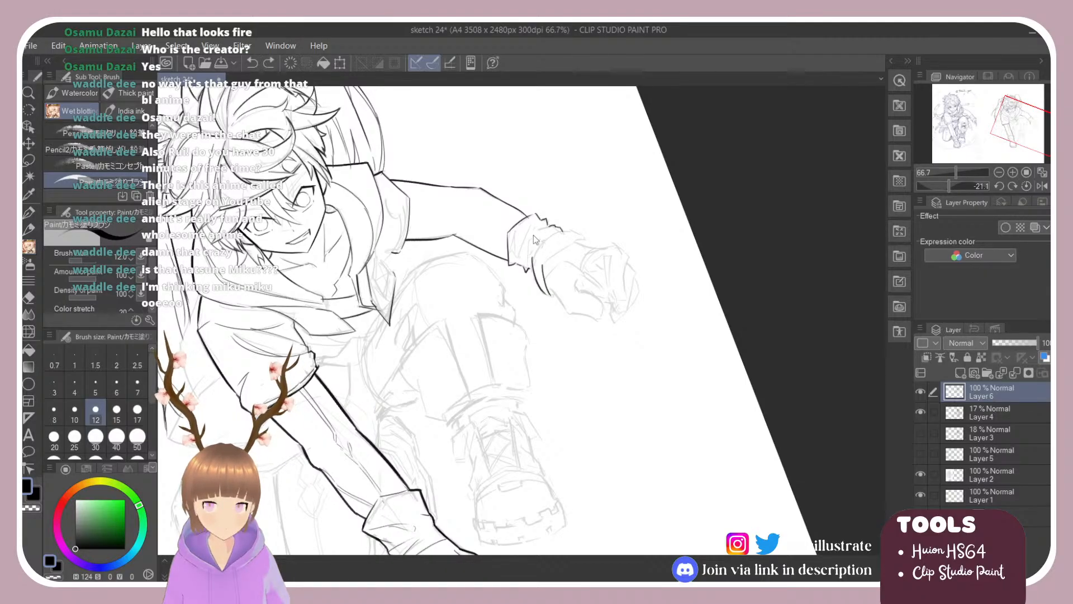
Ink the upper contour of the extended hand's glove from the sleeve cuff out to the first knuckle.
{"action": "mouse_move", "coordinate": [531, 269]}
{"action": "left_mouse_down"}
{"action": "mouse_move", "coordinate": [552, 296]}
{"action": "mouse_move", "coordinate": [546, 261]}
{"action": "mouse_move", "coordinate": [587, 242]}
{"action": "mouse_move", "coordinate": [577, 233]}
{"action": "mouse_move", "coordinate": [588, 255]}
{"action": "mouse_move", "coordinate": [589, 245]}
{"action": "mouse_move", "coordinate": [618, 243]}
{"action": "mouse_move", "coordinate": [606, 247]}
{"action": "mouse_move", "coordinate": [626, 257]}
{"action": "left_mouse_up"}
{"action": "key", "text": "ctrl+z"}
{"action": "key", "text": "ctrl+z"}
{"action": "key", "text": "ctrl+z"}
{"action": "key", "text": "ctrl+z"}
{"action": "key", "text": "ctrl+z"}
{"action": "key", "text": "ctrl+z"}
{"action": "key", "text": "ctrl+z"}
{"action": "key", "text": "ctrl+z"}
{"action": "key", "text": "ctrl+z"}
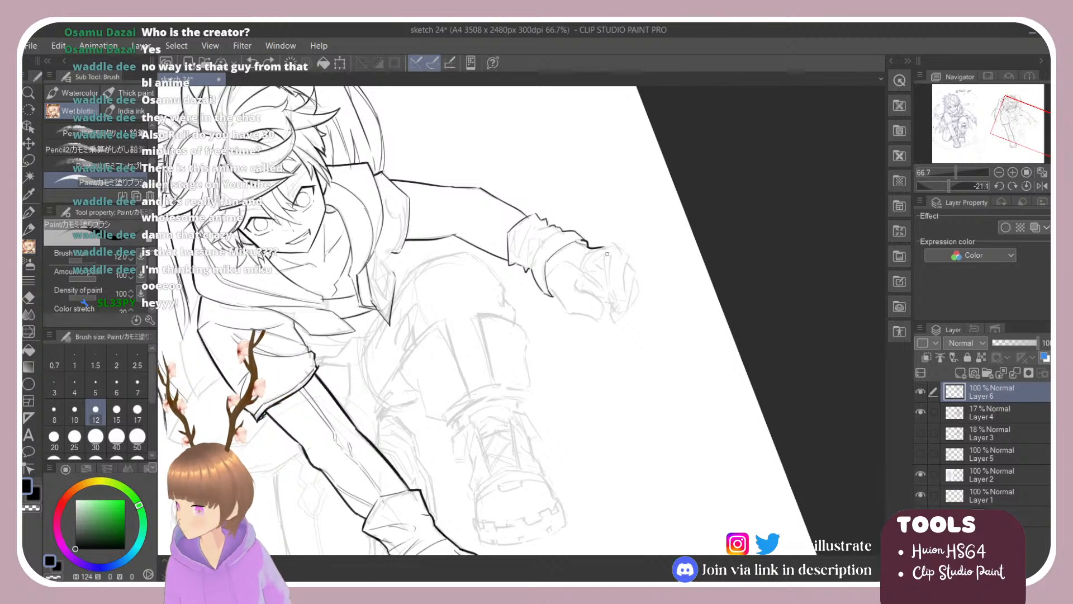
{"action": "key", "text": "alt+Tab"}
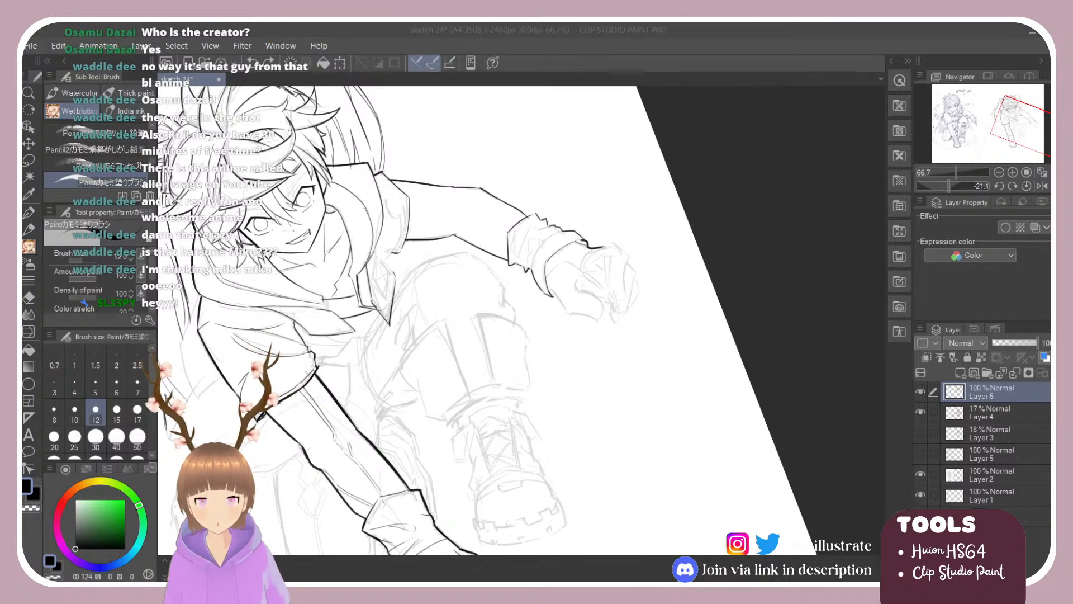
{"action": "key", "text": "alt+Tab"}
{"action": "key", "text": "alt+Tab"}
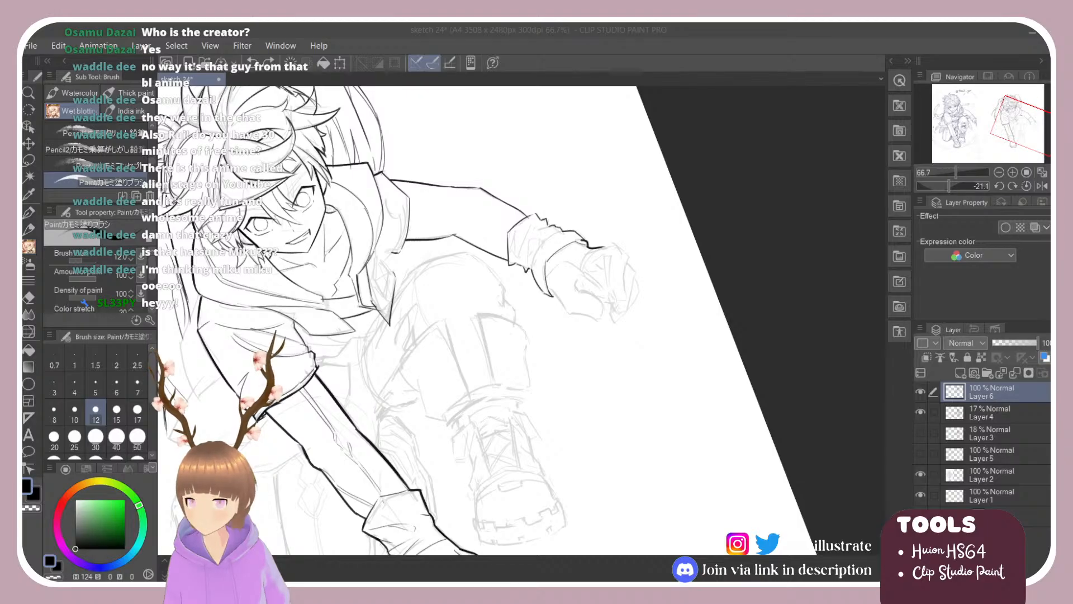
{"action": "key", "text": "alt+Tab"}
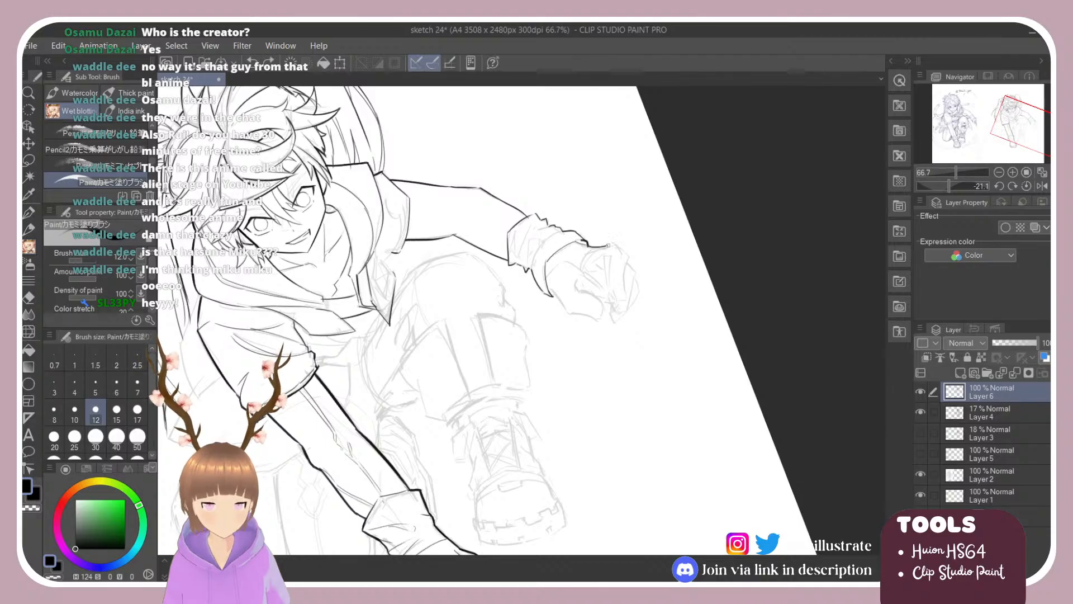
Ink the knuckle and outer side of the extended hand's index finger, curving down toward its fingertip.
{"action": "mouse_move", "coordinate": [608, 245]}
{"action": "left_mouse_down"}
{"action": "mouse_move", "coordinate": [626, 239]}
{"action": "mouse_move", "coordinate": [611, 245]}
{"action": "mouse_move", "coordinate": [628, 256]}
{"action": "mouse_move", "coordinate": [625, 296]}
{"action": "left_mouse_up"}
{"action": "key", "text": "ctrl+z"}
{"action": "key", "text": "ctrl+z"}
{"action": "key", "text": "ctrl+z"}
{"action": "left_click_drag", "start_coordinate": [627, 258], "coordinate": [625, 299]}
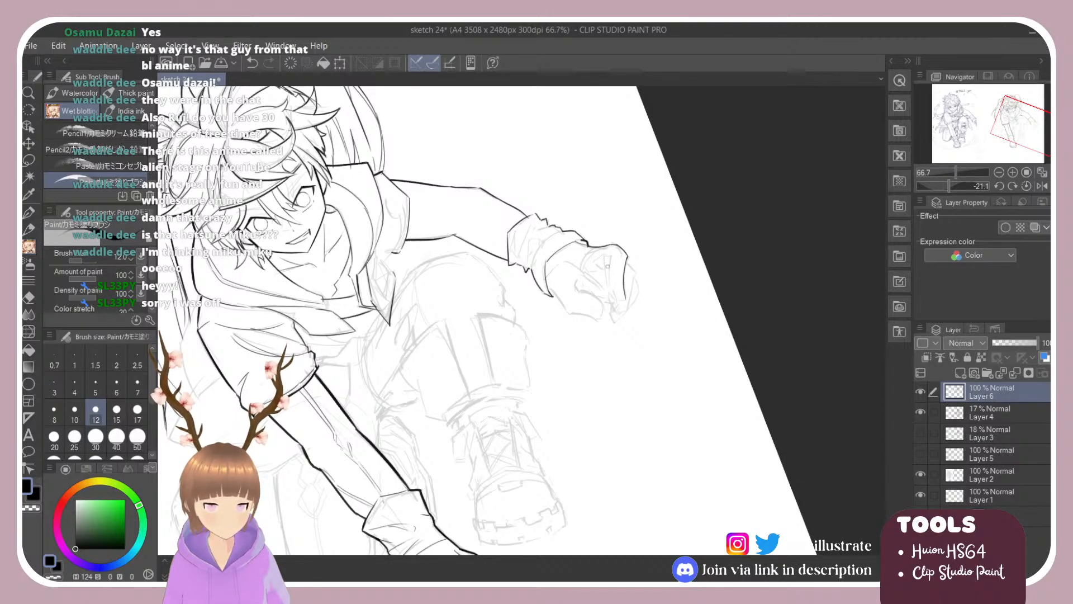
Ink the inner side of the curled index finger and close it at the fingertip.
{"action": "left_click_drag", "start_coordinate": [604, 260], "coordinate": [613, 302]}
{"action": "key", "text": "ctrl+z"}
{"action": "left_click_drag", "start_coordinate": [605, 261], "coordinate": [623, 300]}
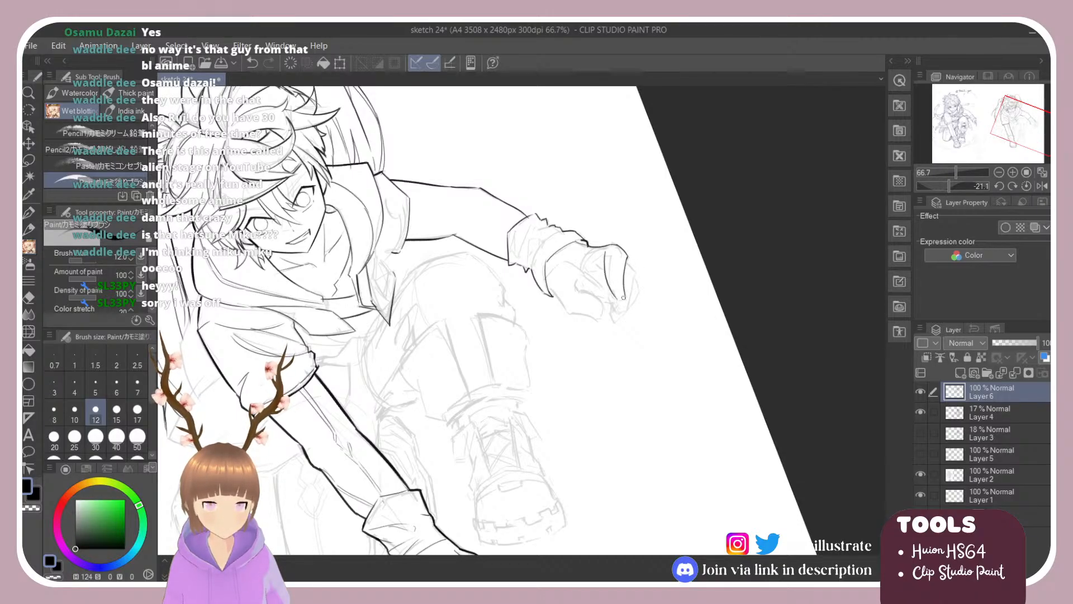
{"action": "key", "text": "ctrl+z"}
{"action": "left_click_drag", "start_coordinate": [604, 260], "coordinate": [622, 297]}
{"action": "key", "text": "ctrl+z"}
{"action": "left_click_drag", "start_coordinate": [603, 258], "coordinate": [614, 295]}
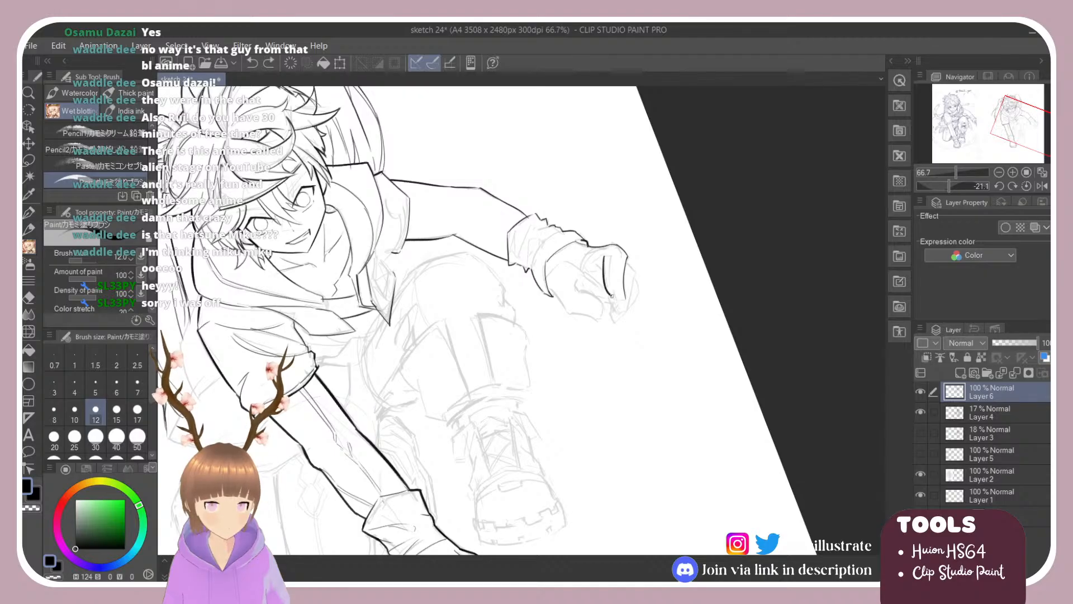
{"action": "key", "text": "ctrl+z"}
{"action": "left_click_drag", "start_coordinate": [604, 259], "coordinate": [615, 297]}
{"action": "key", "text": "ctrl+z"}
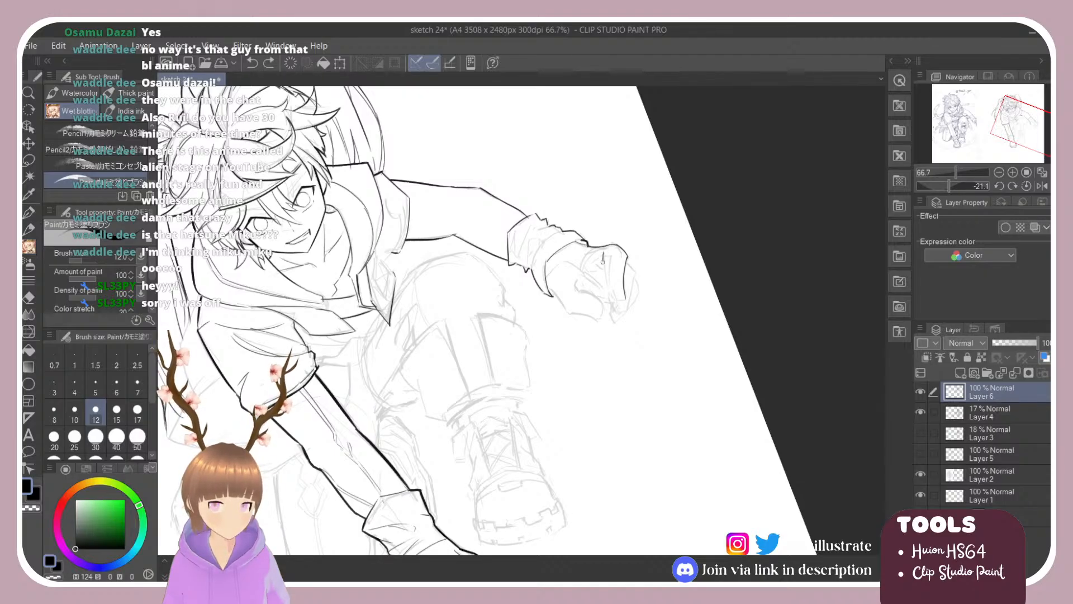
{"action": "left_click_drag", "start_coordinate": [603, 259], "coordinate": [615, 298]}
{"action": "key", "text": "ctrl+z"}
{"action": "left_click_drag", "start_coordinate": [604, 255], "coordinate": [613, 296]}
{"action": "key", "text": "ctrl+z"}
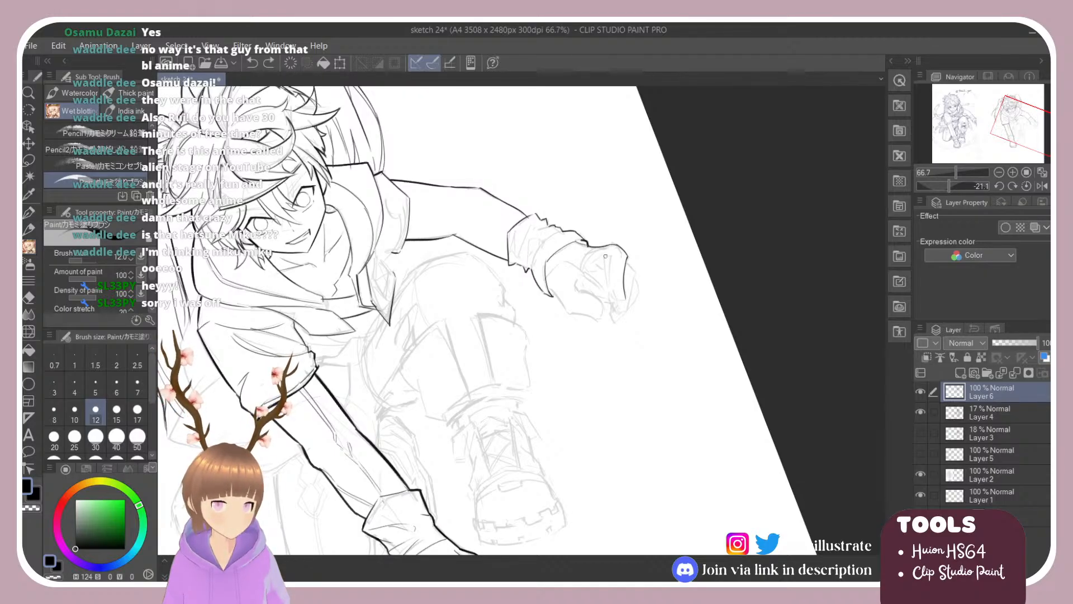
{"action": "mouse_move", "coordinate": [604, 254]}
{"action": "left_mouse_down"}
{"action": "mouse_move", "coordinate": [615, 302]}
{"action": "mouse_move", "coordinate": [626, 299]}
{"action": "left_mouse_up"}
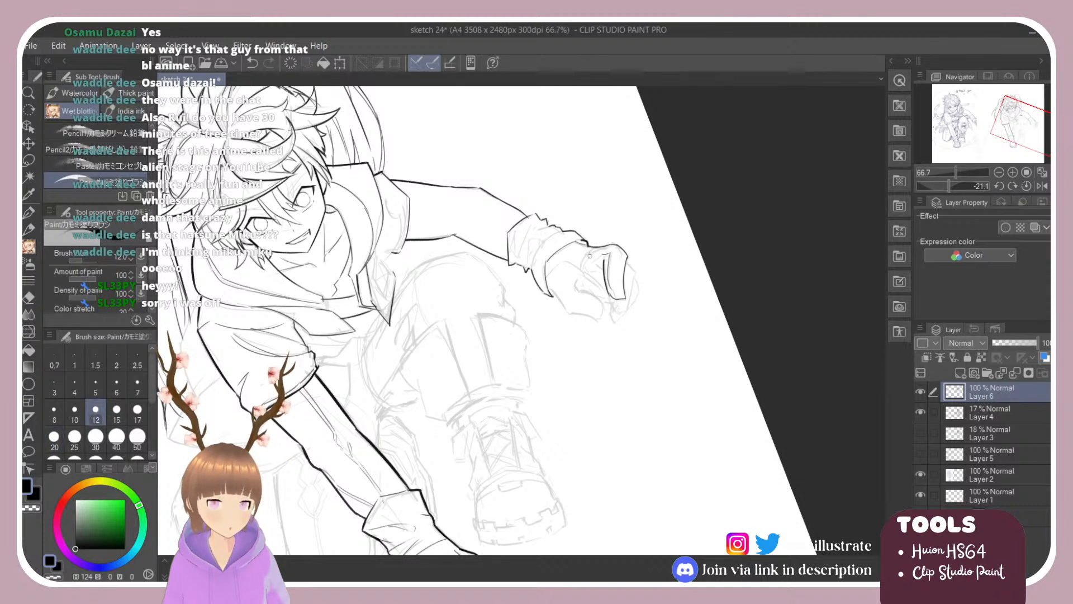
Ink the crease lines behind the index knuckle and the lower contour of the extended hand around the thumb.
{"action": "mouse_move", "coordinate": [593, 247]}
{"action": "left_mouse_down"}
{"action": "mouse_move", "coordinate": [583, 270]}
{"action": "mouse_move", "coordinate": [600, 258]}
{"action": "mouse_move", "coordinate": [589, 271]}
{"action": "mouse_move", "coordinate": [600, 280]}
{"action": "mouse_move", "coordinate": [582, 273]}
{"action": "mouse_move", "coordinate": [584, 278]}
{"action": "left_mouse_up"}
{"action": "key", "text": "ctrl+z"}
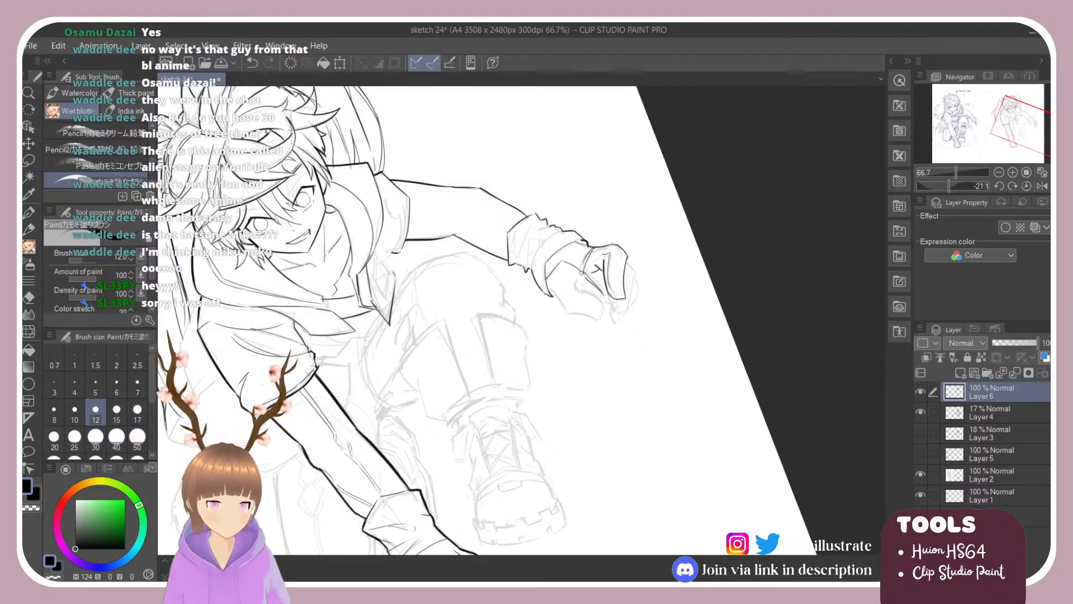
{"action": "mouse_move", "coordinate": [551, 290]}
{"action": "left_mouse_down"}
{"action": "mouse_move", "coordinate": [564, 314]}
{"action": "mouse_move", "coordinate": [605, 319]}
{"action": "mouse_move", "coordinate": [567, 311]}
{"action": "mouse_move", "coordinate": [600, 321]}
{"action": "mouse_move", "coordinate": [605, 306]}
{"action": "mouse_move", "coordinate": [580, 291]}
{"action": "mouse_move", "coordinate": [613, 302]}
{"action": "mouse_move", "coordinate": [614, 315]}
{"action": "mouse_move", "coordinate": [626, 309]}
{"action": "left_mouse_up"}
{"action": "key", "text": "ctrl+z"}
{"action": "key", "text": "ctrl+z"}
{"action": "key", "text": "ctrl+z"}
{"action": "key", "text": "ctrl+z"}
{"action": "key", "text": "ctrl+z"}
{"action": "key", "text": "ctrl+z"}
{"action": "key", "text": "ctrl+z"}
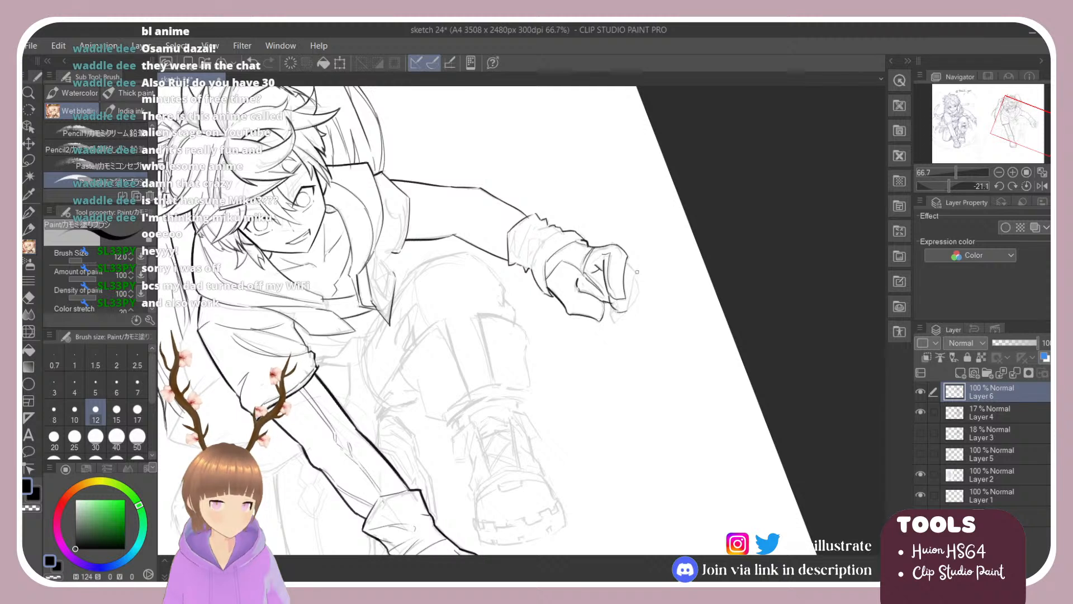
Ink the remaining curled fingers along the outer and lower edges of the extended fist.
{"action": "left_click_drag", "start_coordinate": [637, 271], "coordinate": [629, 312]}
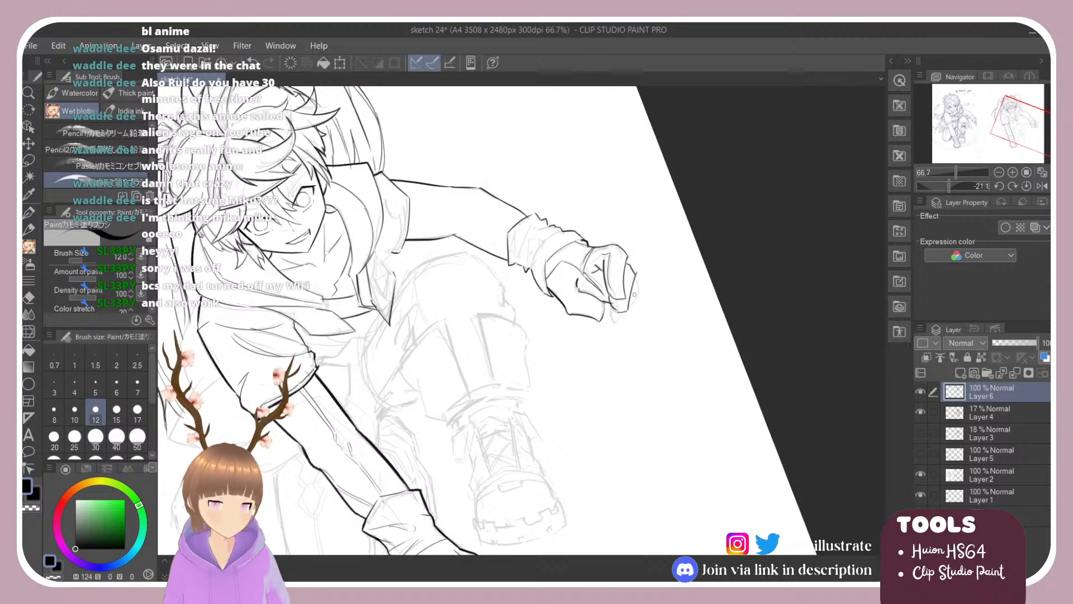
{"action": "key", "text": "e"}
{"action": "key", "text": "b"}
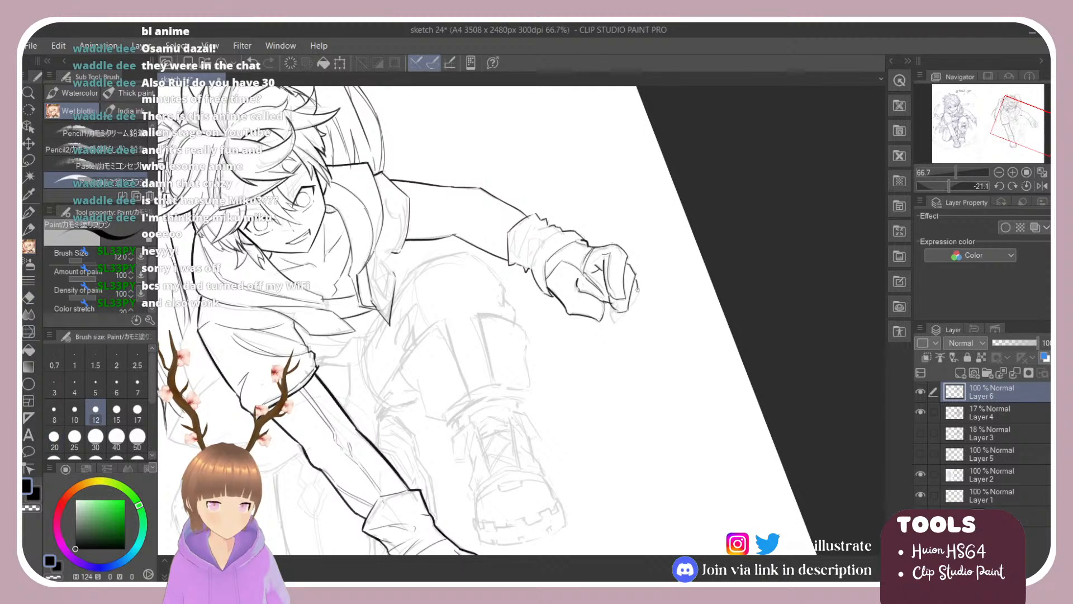
{"action": "mouse_move", "coordinate": [613, 305]}
{"action": "left_mouse_down"}
{"action": "mouse_move", "coordinate": [614, 322]}
{"action": "mouse_move", "coordinate": [625, 312]}
{"action": "mouse_move", "coordinate": [613, 324]}
{"action": "mouse_move", "coordinate": [638, 286]}
{"action": "left_mouse_up"}
{"action": "key", "text": "ctrl+z"}
{"action": "key", "text": "ctrl+z"}
{"action": "key", "text": "ctrl+z"}
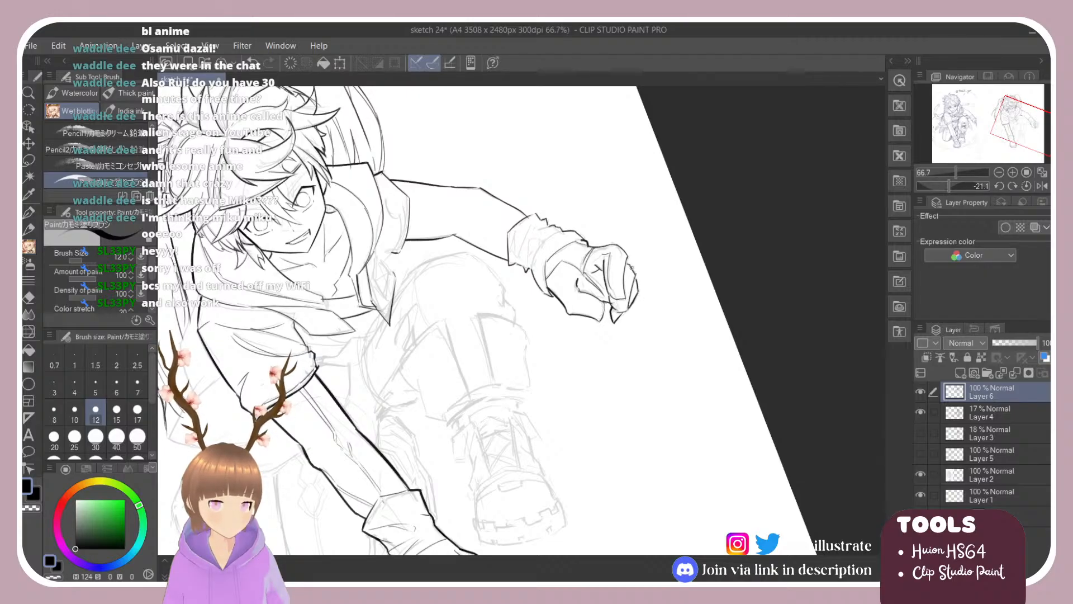
{"action": "key", "text": "ctrl+z"}
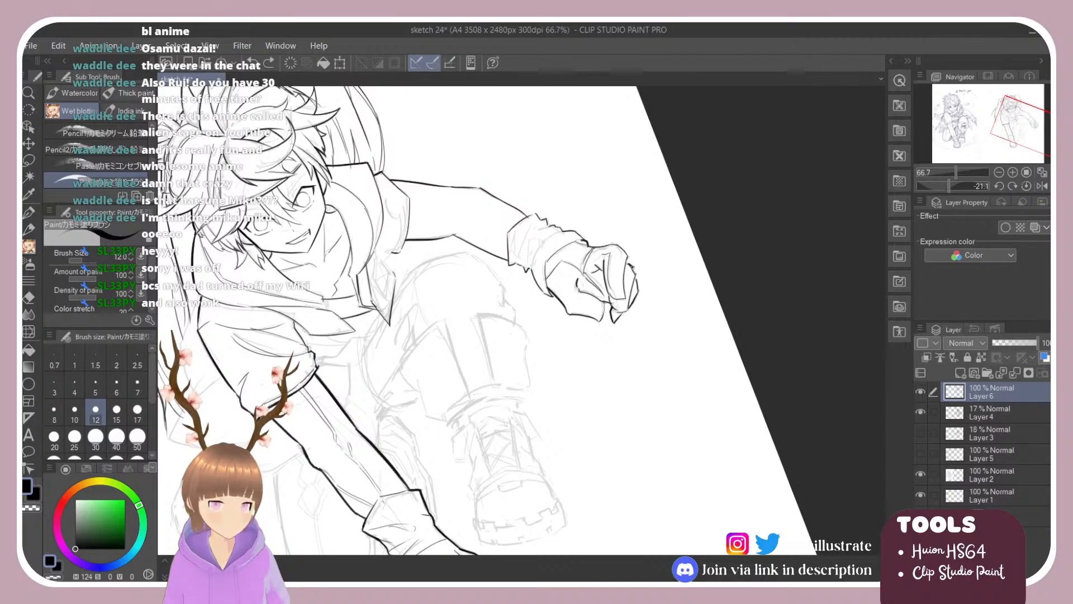
{"action": "key", "text": "ctrl+z"}
Clean up the outer edge of the extended fist with the eraser and brush.
{"action": "mouse_move", "coordinate": [637, 278]}
{"action": "left_mouse_down"}
{"action": "mouse_move", "coordinate": [629, 257]}
{"action": "mouse_move", "coordinate": [660, 246]}
{"action": "left_mouse_up"}
{"action": "key", "text": "shift+space"}
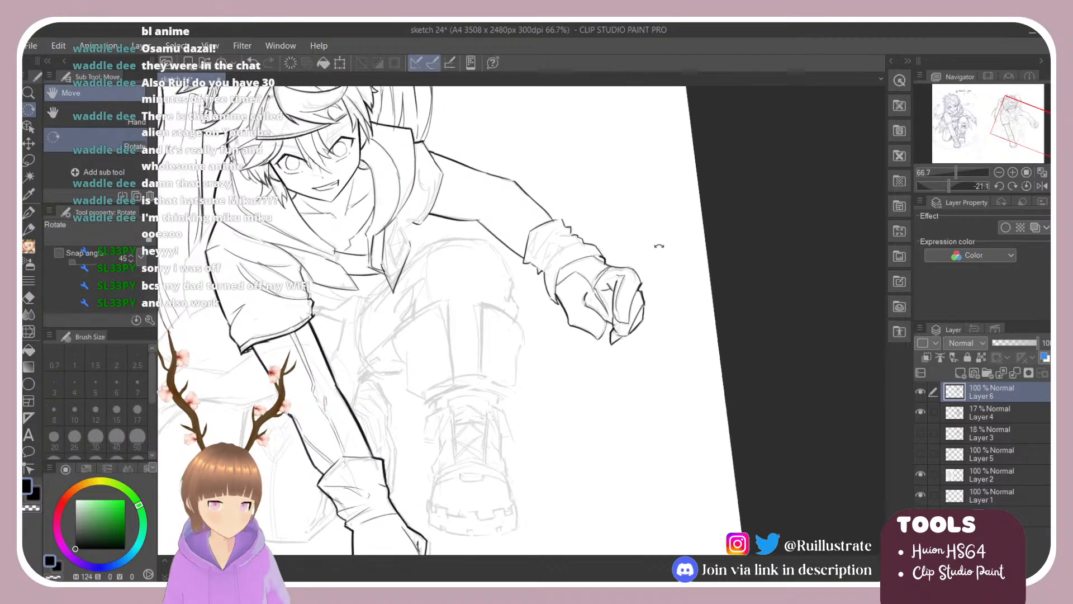
{"action": "key", "text": "e"}
{"action": "mouse_move", "coordinate": [646, 288]}
{"action": "left_mouse_down"}
{"action": "mouse_move", "coordinate": [645, 304]}
{"action": "mouse_move", "coordinate": [633, 266]}
{"action": "mouse_move", "coordinate": [645, 320]}
{"action": "left_mouse_up"}
{"action": "key", "text": "b"}
{"action": "key", "text": "ctrl+z"}
Redraw the outer forearm line of the extended arm from the elbow down to the sleeve cuff.
{"action": "key", "text": "shift+space"}
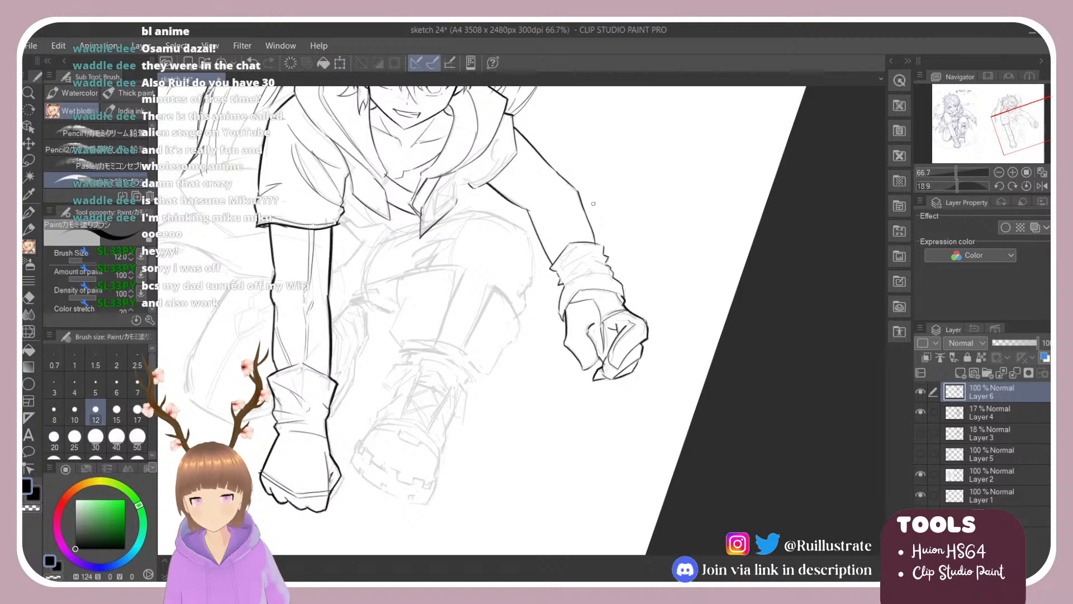
{"action": "key", "text": "ctrl+z"}
{"action": "left_click_drag", "start_coordinate": [578, 192], "coordinate": [594, 242]}
{"action": "key", "text": "ctrl+z"}
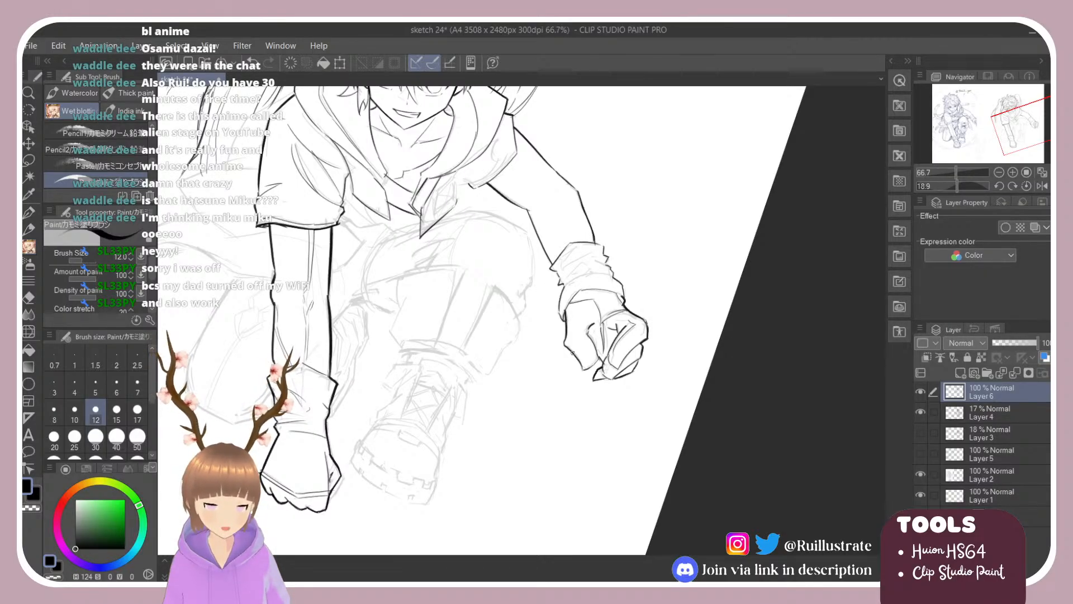
Rework the thumb-side contour of the extended hand below the glove opening, trimming it with the eraser.
{"action": "mouse_move", "coordinate": [566, 346]}
{"action": "left_mouse_down"}
{"action": "mouse_move", "coordinate": [581, 367]}
{"action": "mouse_move", "coordinate": [586, 337]}
{"action": "left_mouse_up"}
{"action": "key", "text": "ctrl+z"}
{"action": "key", "text": "ctrl+z"}
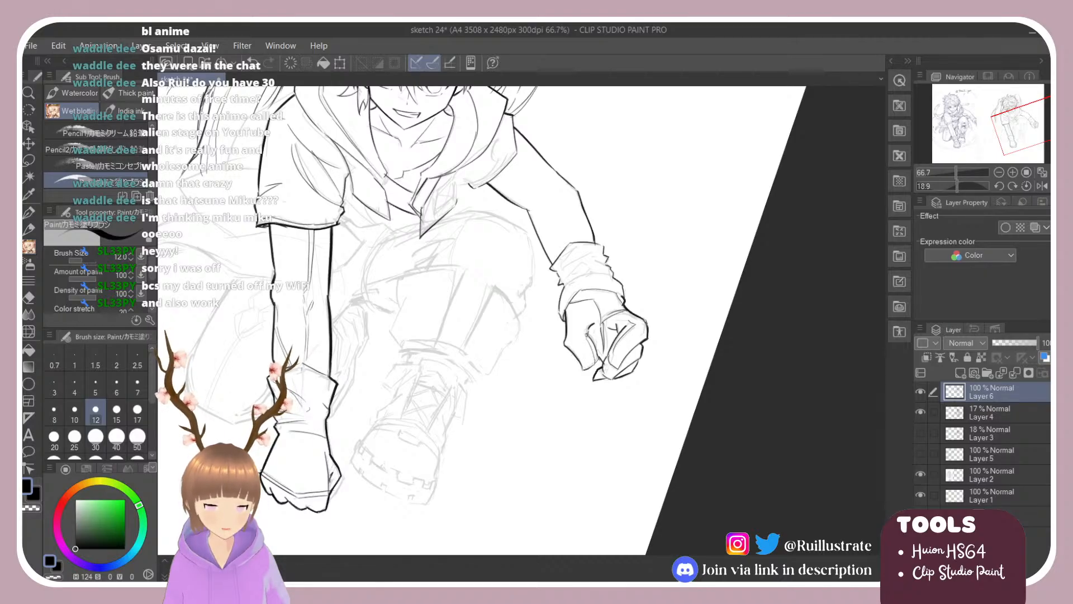
{"action": "key", "text": "e"}
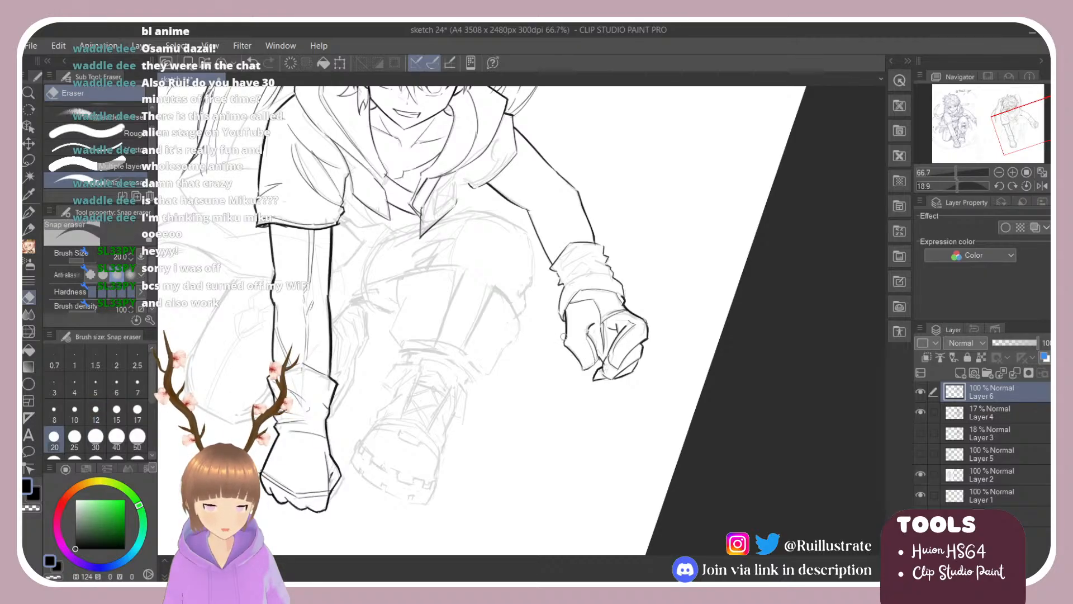
{"action": "left_click_drag", "start_coordinate": [565, 335], "coordinate": [569, 350]}
{"action": "key", "text": "b"}
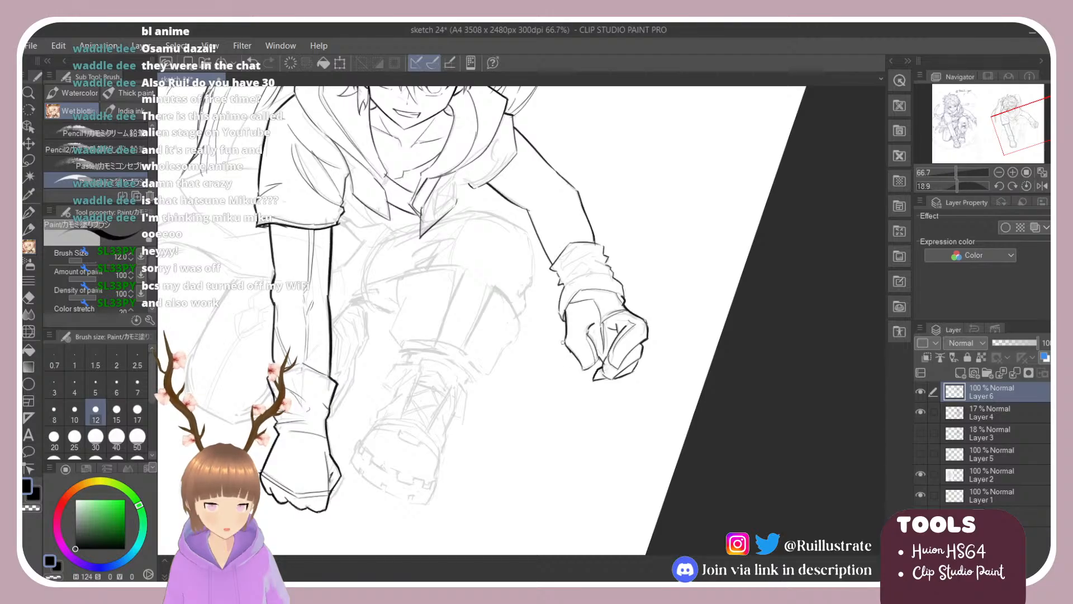
{"action": "key", "text": "e"}
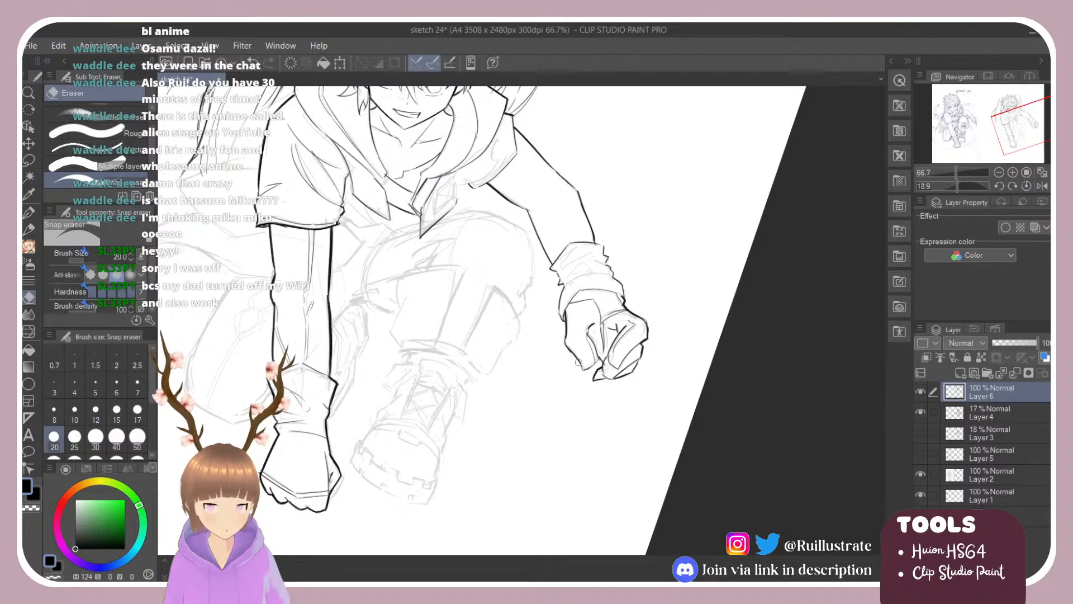
Redraw the lower palm contour of the extended hand, closing it toward the fingertips.
{"action": "key", "text": "b"}
{"action": "key", "text": "ctrl+z"}
{"action": "left_click_drag", "start_coordinate": [567, 346], "coordinate": [580, 366]}
{"action": "key", "text": "ctrl+z"}
{"action": "key", "text": "ctrl+z"}
{"action": "key", "text": "ctrl+z"}
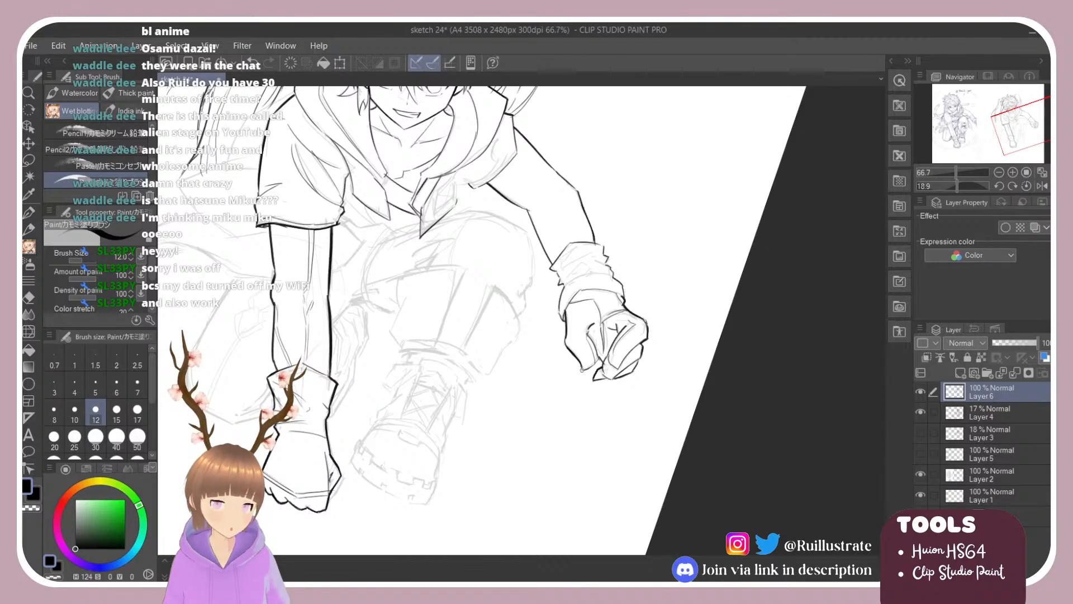
{"action": "key", "text": "ctrl+z"}
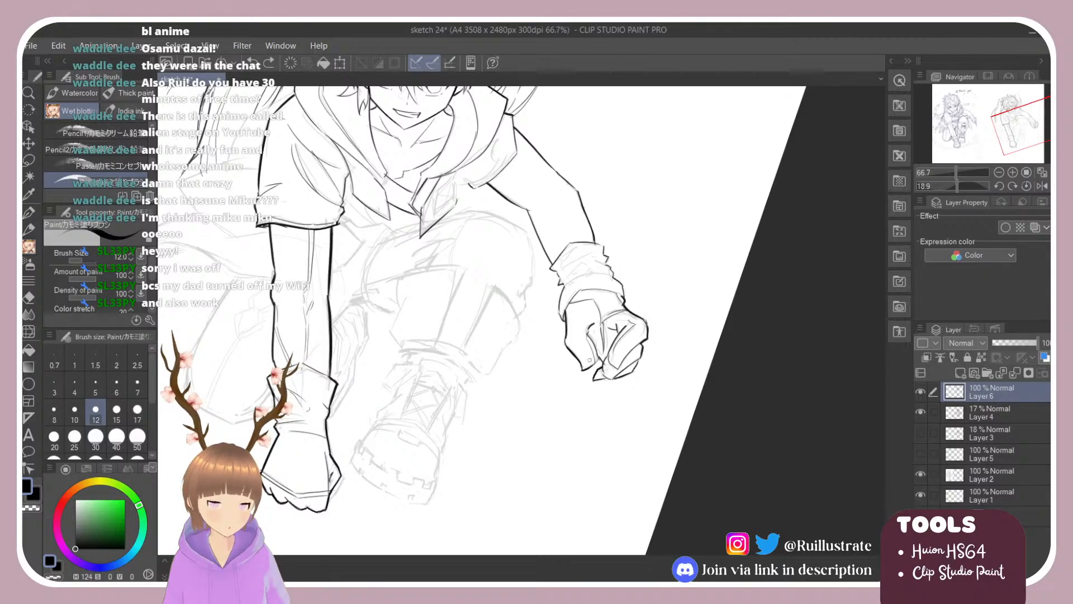
{"action": "left_click_drag", "start_coordinate": [581, 371], "coordinate": [599, 357]}
{"action": "key", "text": "ctrl+z"}
{"action": "key", "text": "ctrl+z"}
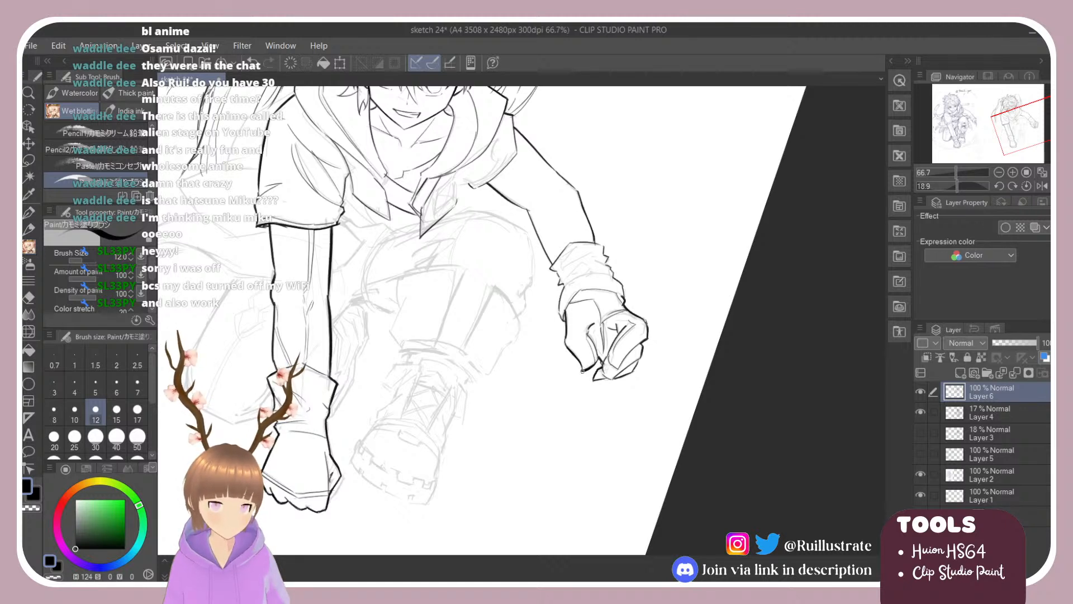
Ink the fold lines across the bunched glove cuff on the extended arm's wrist.
{"action": "key", "text": "r"}
{"action": "mouse_move", "coordinate": [649, 280]}
{"action": "left_mouse_down"}
{"action": "mouse_move", "coordinate": [592, 189]}
{"action": "mouse_move", "coordinate": [638, 247]}
{"action": "left_mouse_up"}
{"action": "key", "text": "b"}
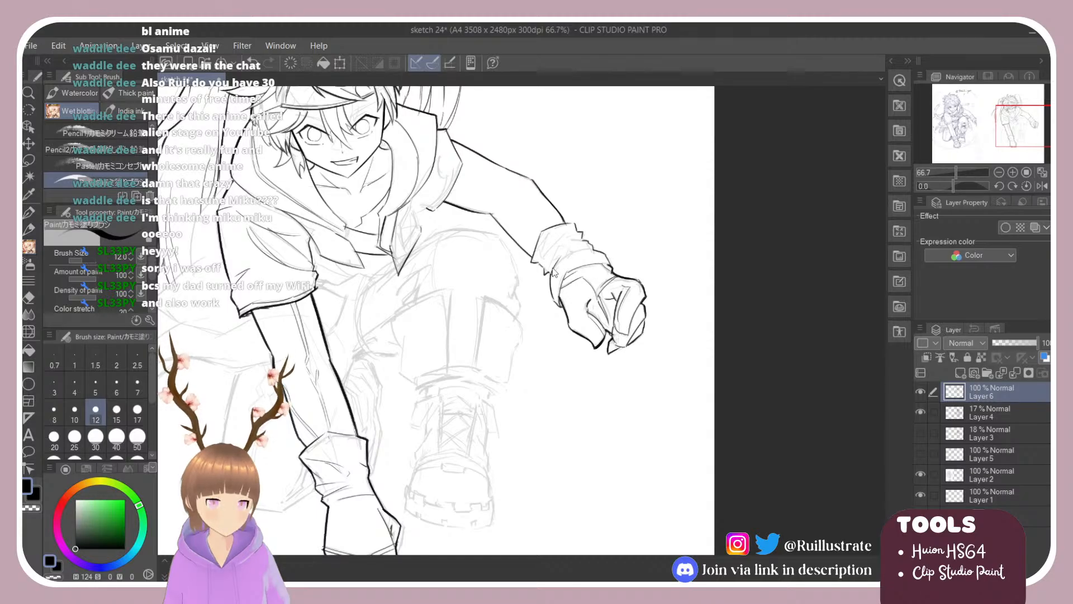
{"action": "key", "text": "ctrl+z"}
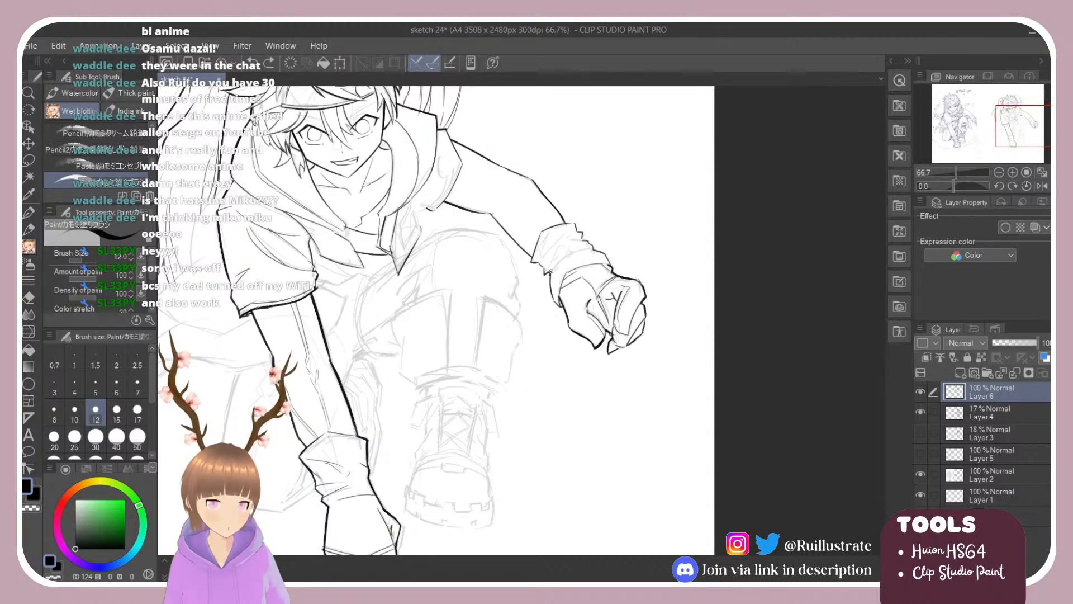
{"action": "mouse_move", "coordinate": [552, 271]}
{"action": "left_mouse_down"}
{"action": "mouse_move", "coordinate": [573, 253]}
{"action": "mouse_move", "coordinate": [590, 259]}
{"action": "mouse_move", "coordinate": [546, 236]}
{"action": "mouse_move", "coordinate": [573, 235]}
{"action": "left_mouse_up"}
{"action": "key", "text": "ctrl+z"}
{"action": "key", "text": "ctrl+z"}
{"action": "key", "text": "ctrl+z"}
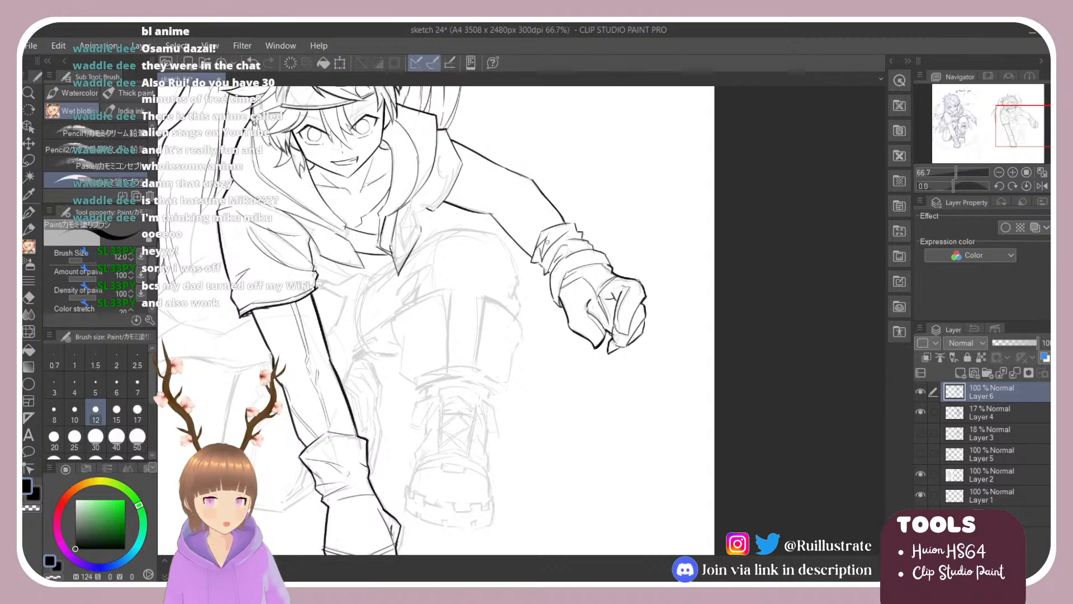
Clean up and retouch the lower edge of the extended arm's glove cuff with the eraser and brush.
{"action": "key", "text": "e"}
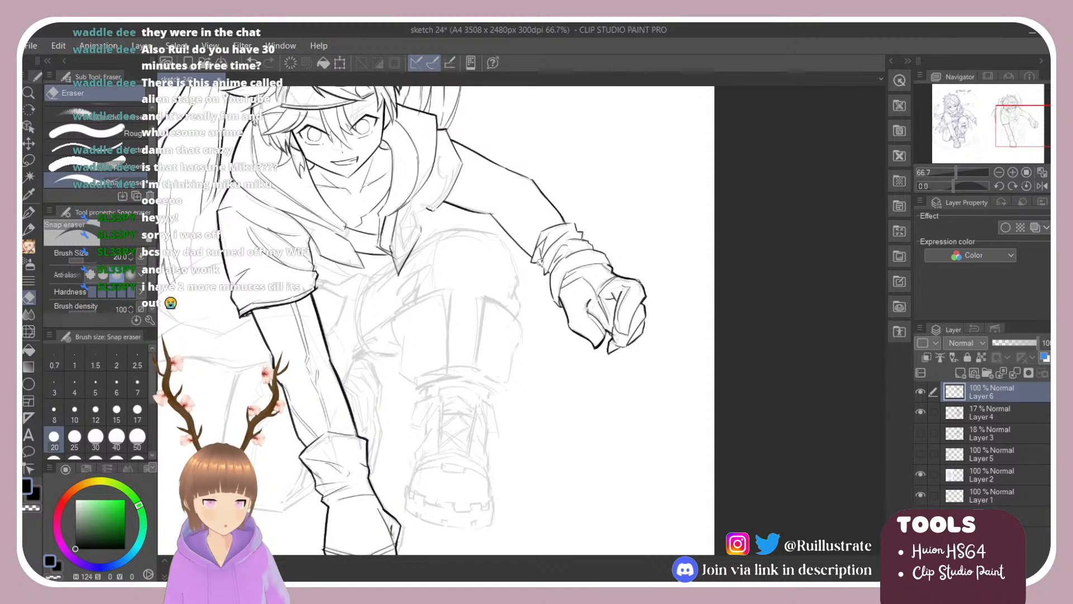
{"action": "key", "text": "b"}
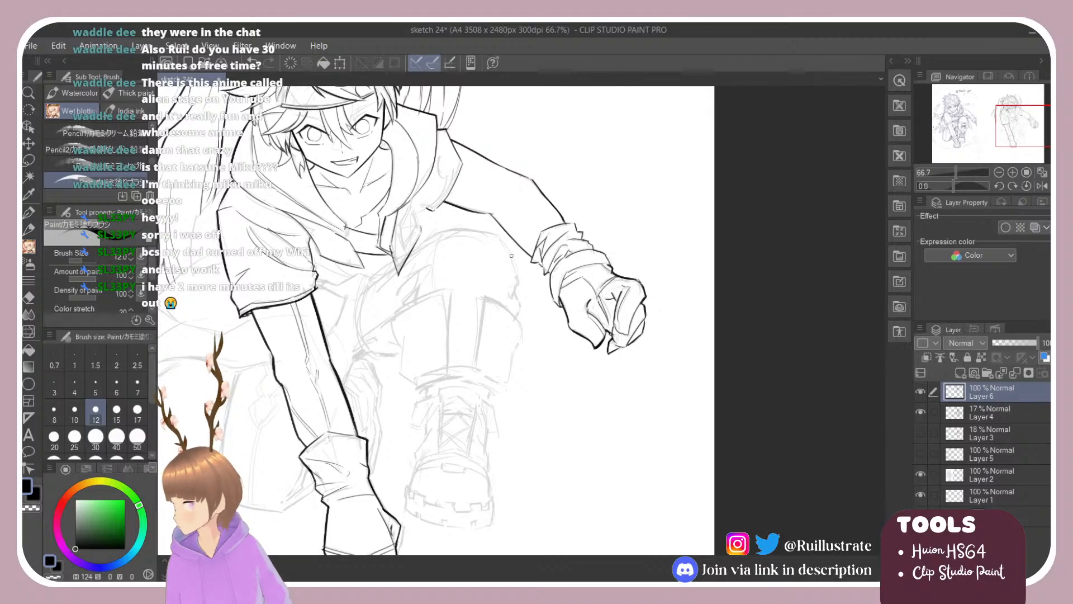
{"action": "key", "text": "e"}
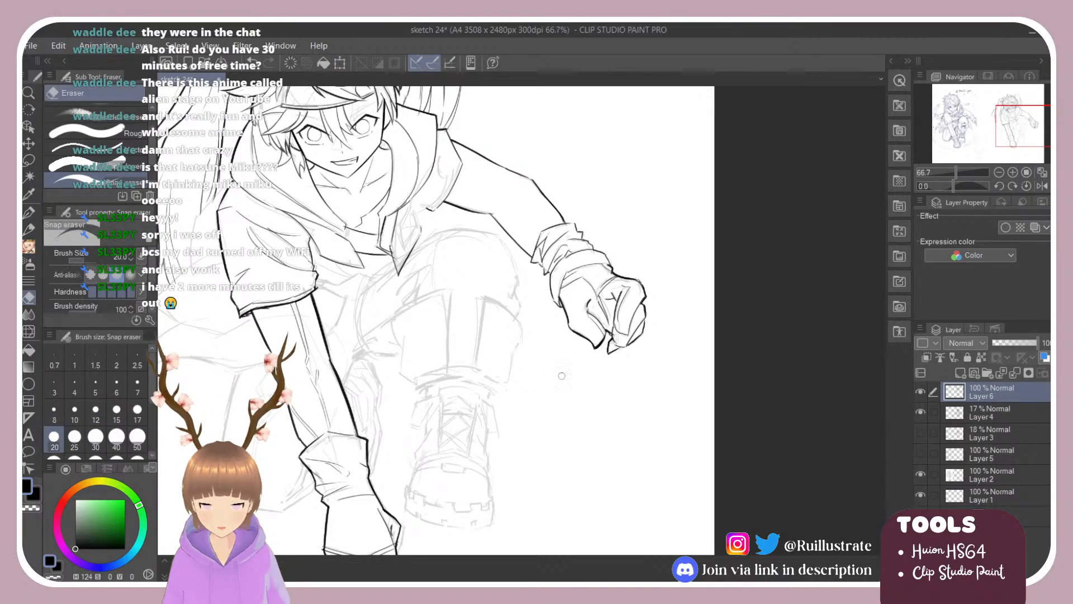
{"action": "key", "text": "b"}
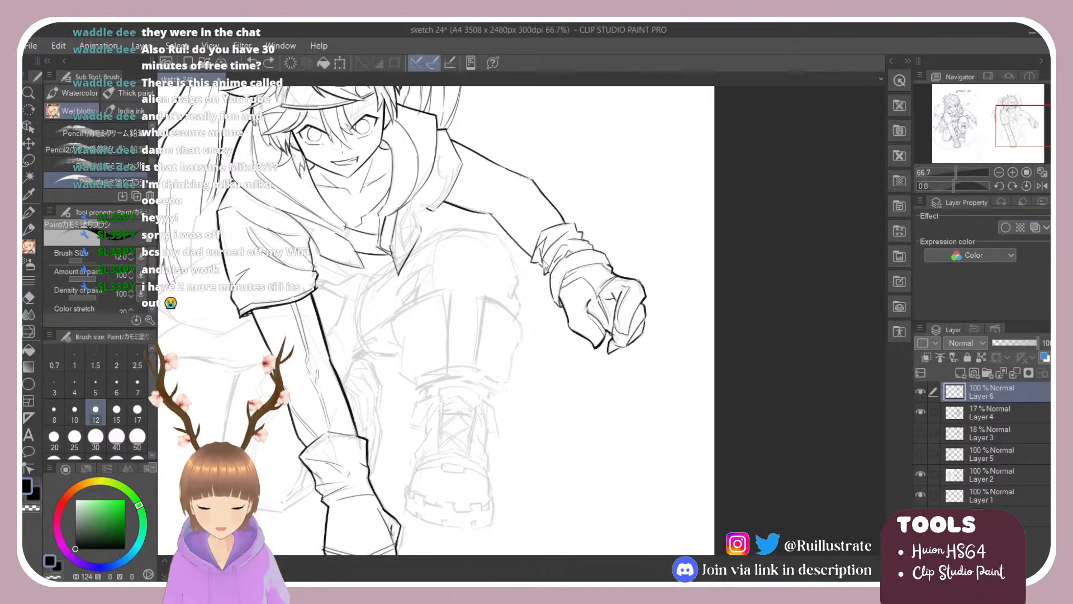
{"action": "left_click_drag", "start_coordinate": [532, 263], "coordinate": [555, 301]}
{"action": "key", "text": "ctrl+z"}
{"action": "key", "text": "ctrl+z"}
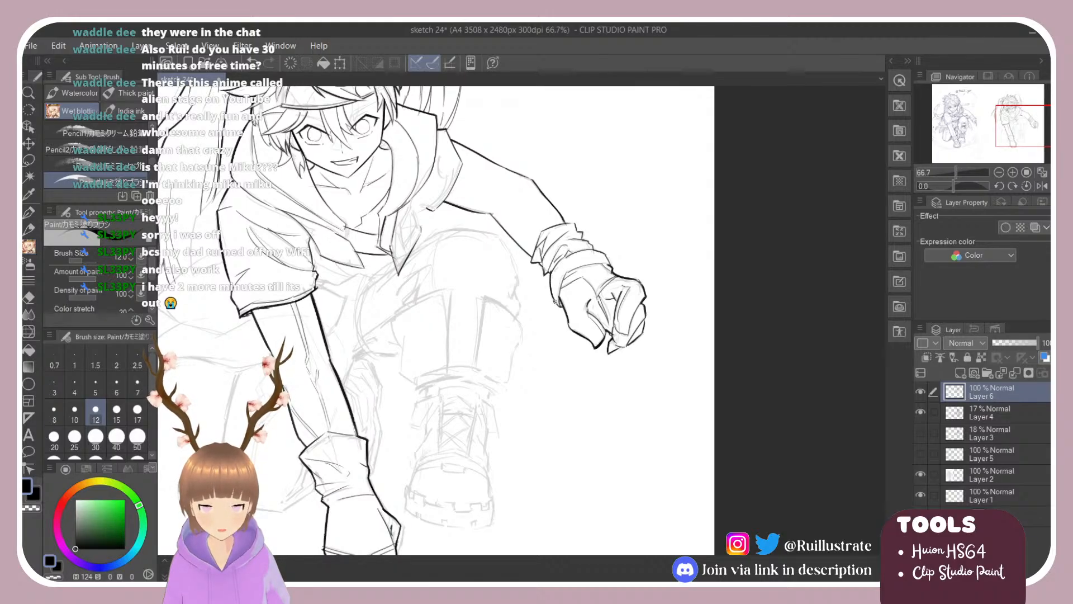
Redraw the underside line of the extended forearm from the glove cuff to the elbow.
{"action": "mouse_move", "coordinate": [513, 204]}
{"action": "left_mouse_down"}
{"action": "mouse_move", "coordinate": [569, 219]}
{"action": "mouse_move", "coordinate": [586, 240]}
{"action": "left_mouse_up"}
{"action": "mouse_move", "coordinate": [570, 282]}
{"action": "left_mouse_down"}
{"action": "mouse_move", "coordinate": [571, 221]}
{"action": "mouse_move", "coordinate": [525, 210]}
{"action": "mouse_move", "coordinate": [295, 534]}
{"action": "mouse_move", "coordinate": [428, 526]}
{"action": "left_mouse_up"}
{"action": "key", "text": "ctrl+z"}
{"action": "key", "text": "r"}
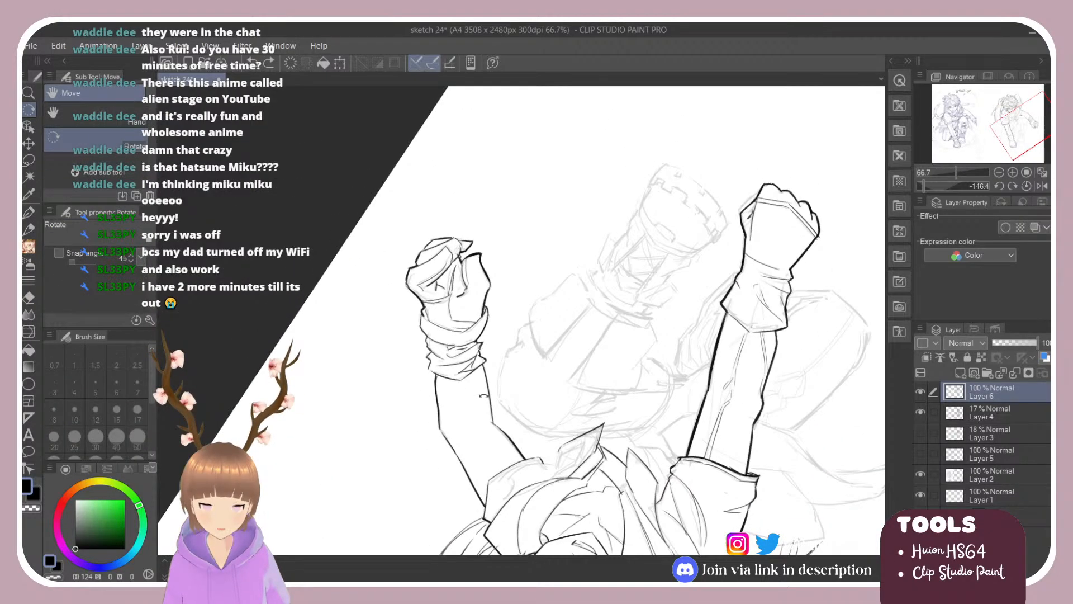
{"action": "key", "text": "b"}
{"action": "left_click_drag", "start_coordinate": [485, 364], "coordinate": [491, 415]}
{"action": "key", "text": "ctrl+z"}
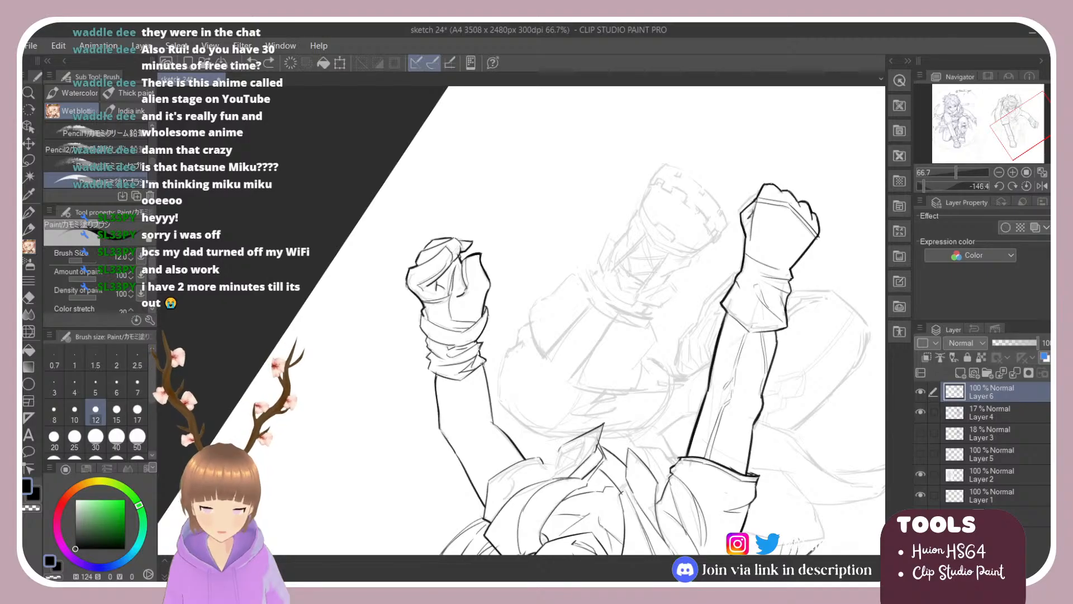
{"action": "left_click_drag", "start_coordinate": [483, 365], "coordinate": [492, 419]}
{"action": "key", "text": "ctrl+z"}
{"action": "left_click_drag", "start_coordinate": [485, 364], "coordinate": [492, 420]}
{"action": "key", "text": "ctrl+z"}
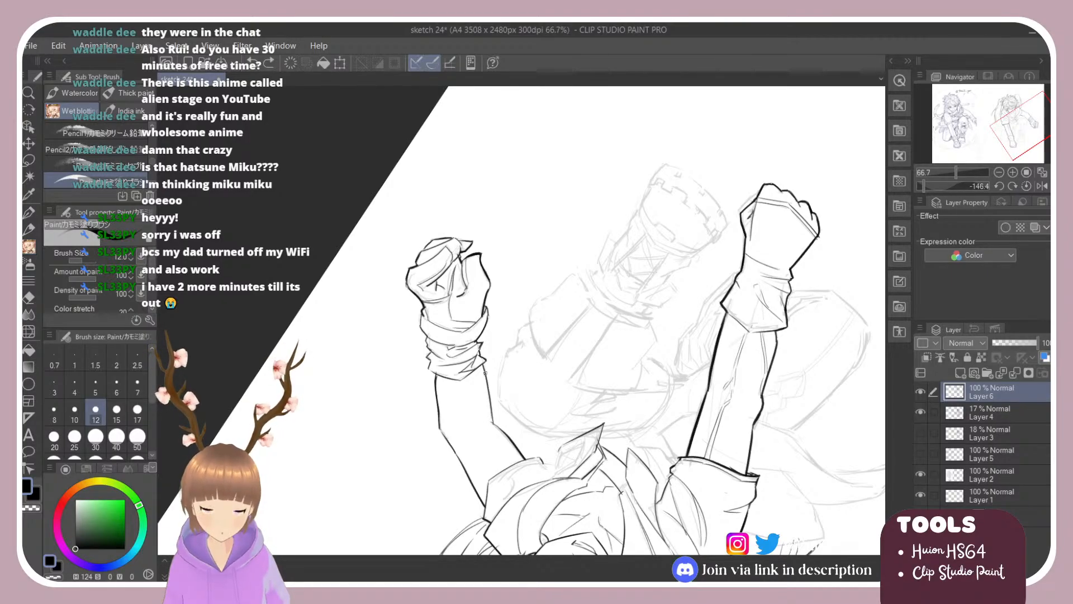
{"action": "left_click_drag", "start_coordinate": [484, 365], "coordinate": [491, 420]}
{"action": "key", "text": "ctrl+z"}
{"action": "left_click_drag", "start_coordinate": [483, 364], "coordinate": [492, 424]}
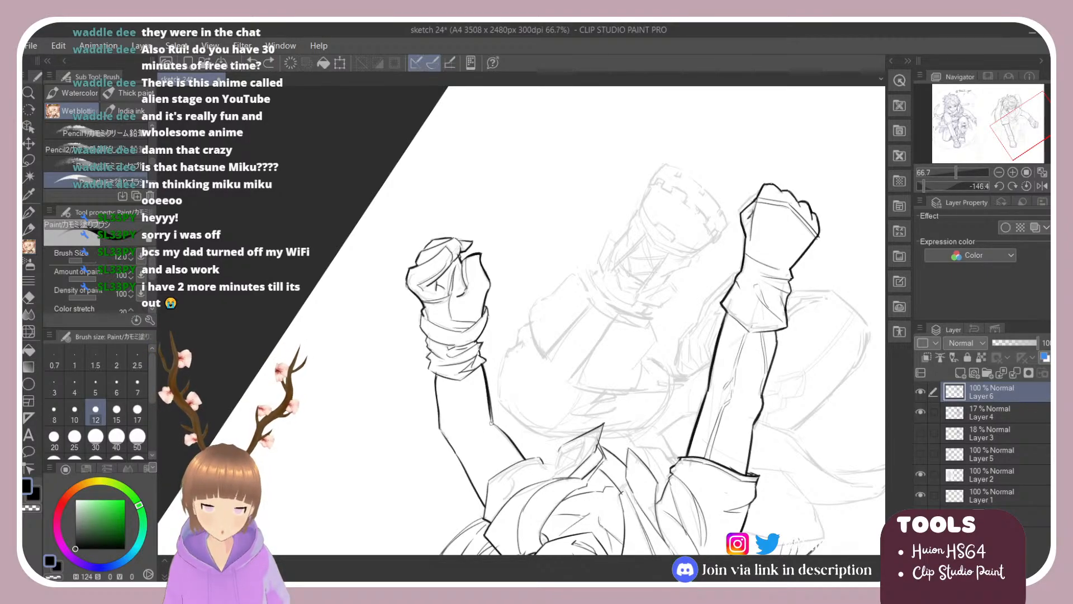
{"action": "key", "text": "ctrl+z"}
{"action": "left_click_drag", "start_coordinate": [484, 365], "coordinate": [492, 423]}
Ink the shirt hem between the short sleeve and the pointed collar tip above the raised leg.
{"action": "key", "text": "r"}
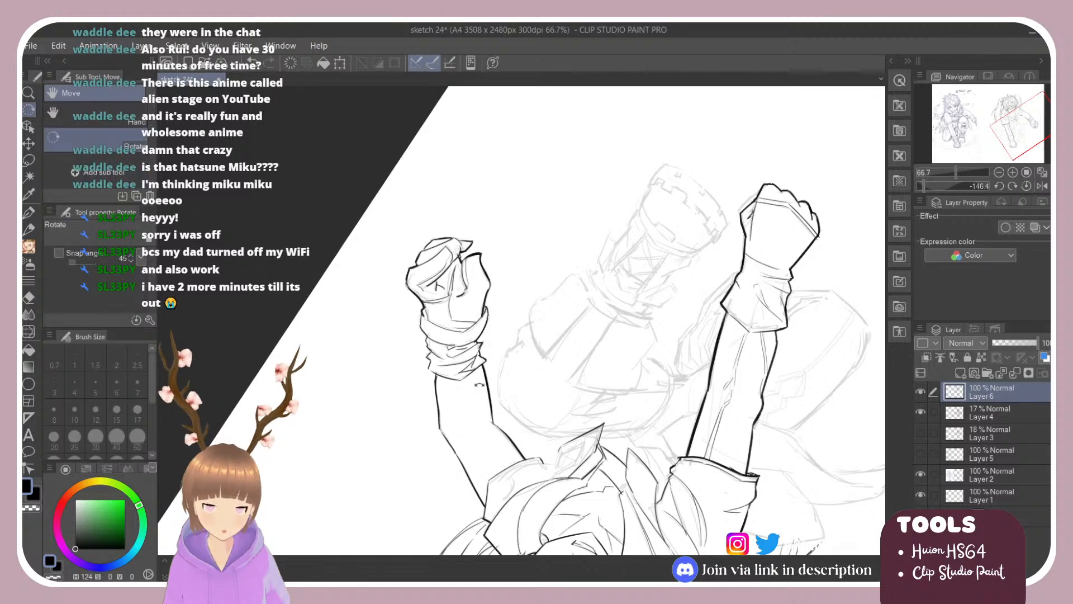
{"action": "left_click_drag", "start_coordinate": [487, 346], "coordinate": [551, 303]}
{"action": "double_click", "coordinate": [530, 300]}
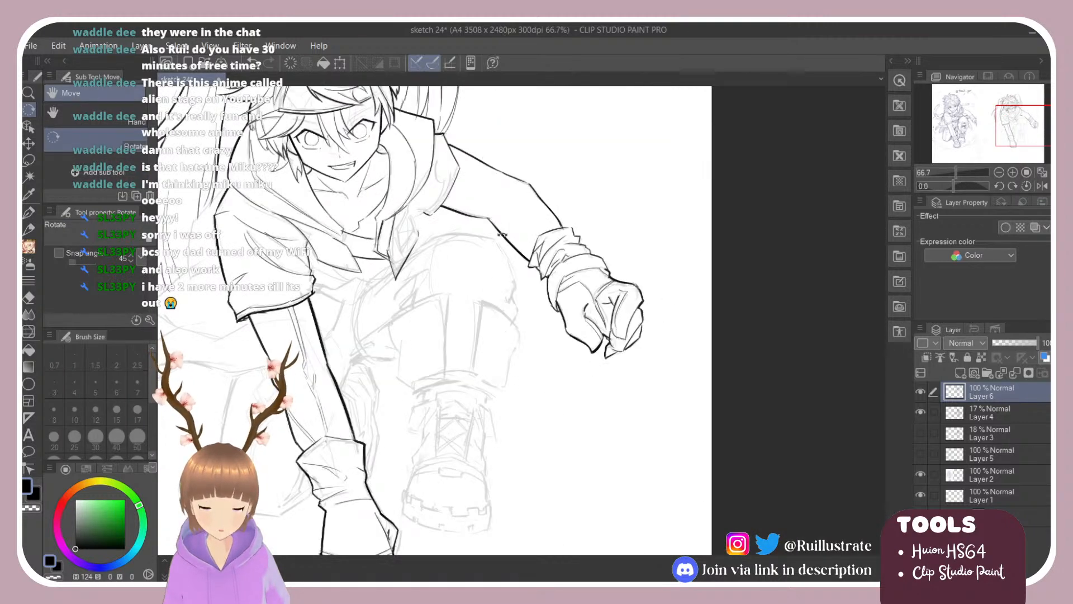
{"action": "scroll", "coordinate": [503, 235], "scroll_direction": "down", "scroll_amount": 2}
{"action": "scroll", "coordinate": [487, 287], "scroll_direction": "up", "scroll_amount": 2}
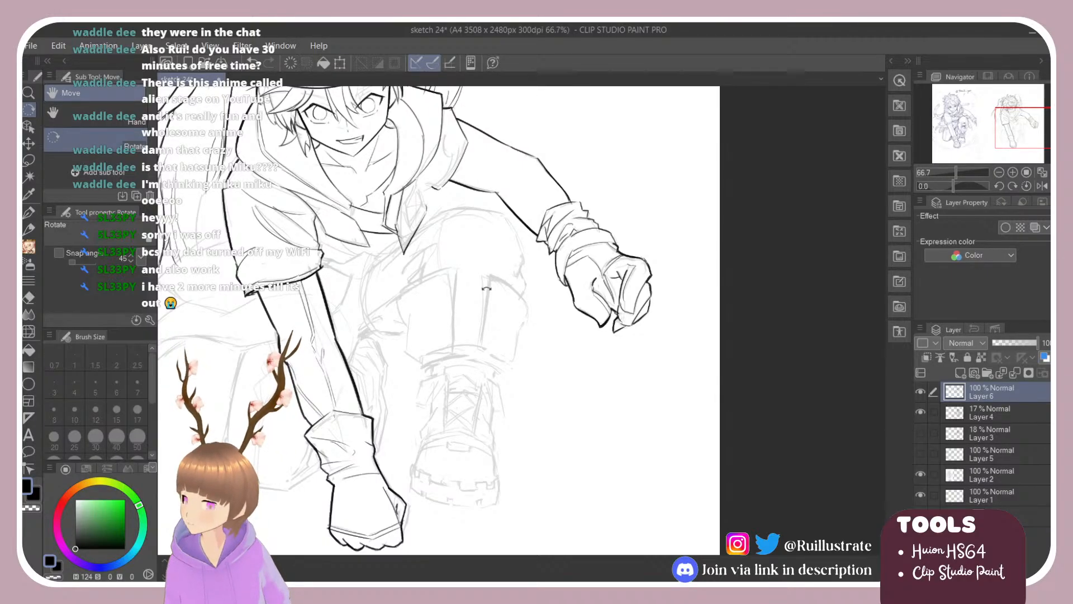
{"action": "key", "text": "b"}
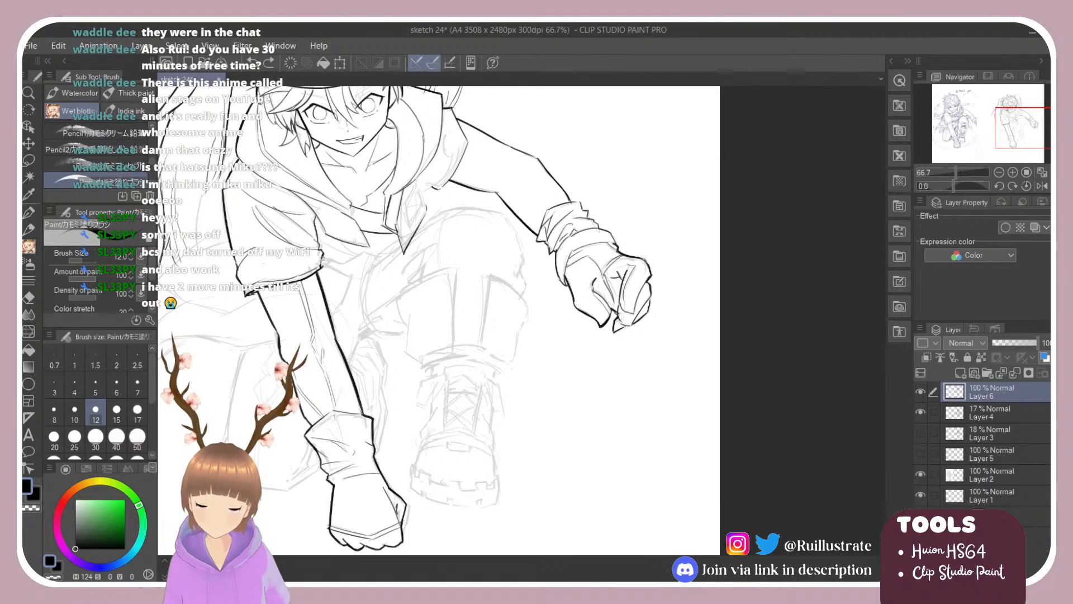
{"action": "mouse_move", "coordinate": [351, 263]}
{"action": "left_mouse_down"}
{"action": "mouse_move", "coordinate": [365, 249]}
{"action": "mouse_move", "coordinate": [351, 277]}
{"action": "mouse_move", "coordinate": [361, 279]}
{"action": "left_mouse_up"}
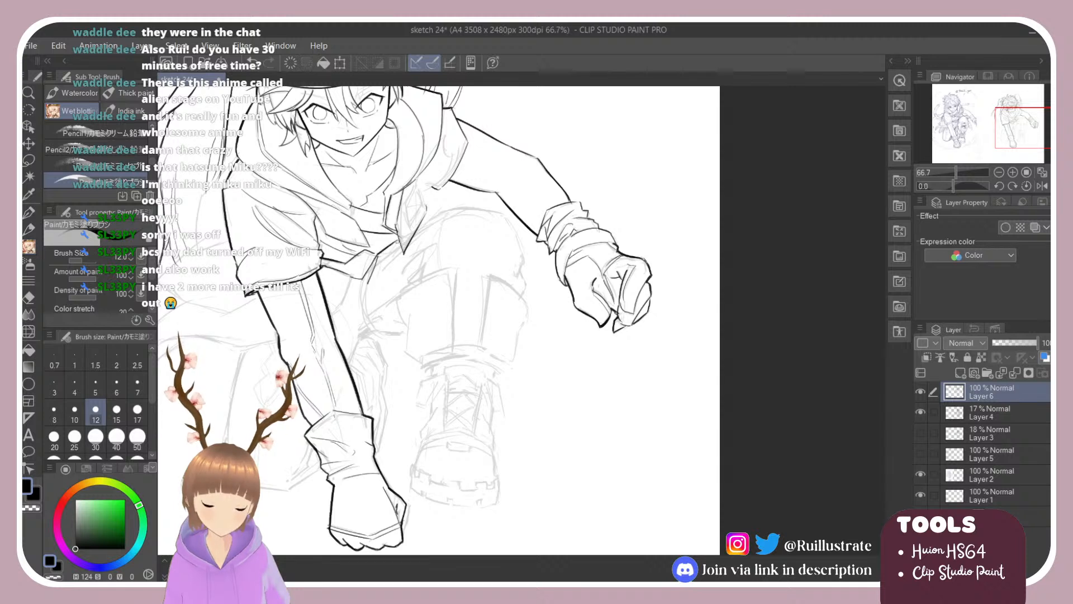
Ink the top line of the raised thigh from the collar tip over the crest of the knee.
{"action": "mouse_move", "coordinate": [418, 232]}
{"action": "left_mouse_down"}
{"action": "mouse_move", "coordinate": [466, 208]}
{"action": "mouse_move", "coordinate": [452, 211]}
{"action": "mouse_move", "coordinate": [509, 223]}
{"action": "left_mouse_up"}
{"action": "key", "text": "ctrl+z"}
{"action": "key", "text": "ctrl+z"}
{"action": "key", "text": "ctrl+z"}
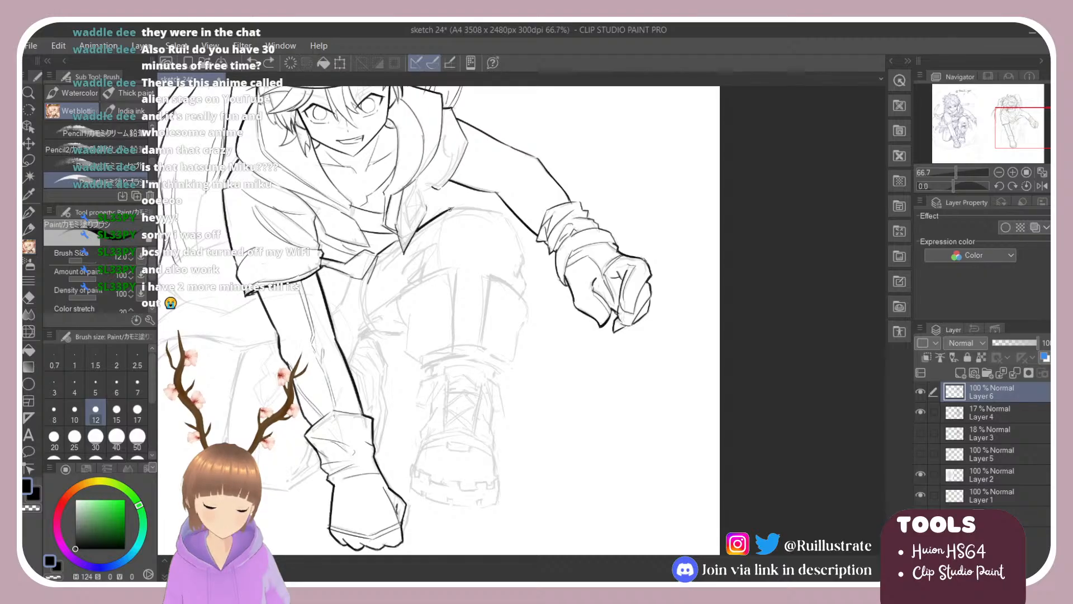
{"action": "mouse_move", "coordinate": [447, 208]}
{"action": "left_mouse_down"}
{"action": "mouse_move", "coordinate": [504, 216]}
{"action": "mouse_move", "coordinate": [526, 266]}
{"action": "left_mouse_up"}
{"action": "key", "text": "ctrl+z"}
{"action": "key", "text": "ctrl+z"}
Ink the outer curve of the raised knee from its crest down to the trouser fold.
{"action": "left_click_drag", "start_coordinate": [500, 214], "coordinate": [523, 274]}
{"action": "key", "text": "ctrl+z"}
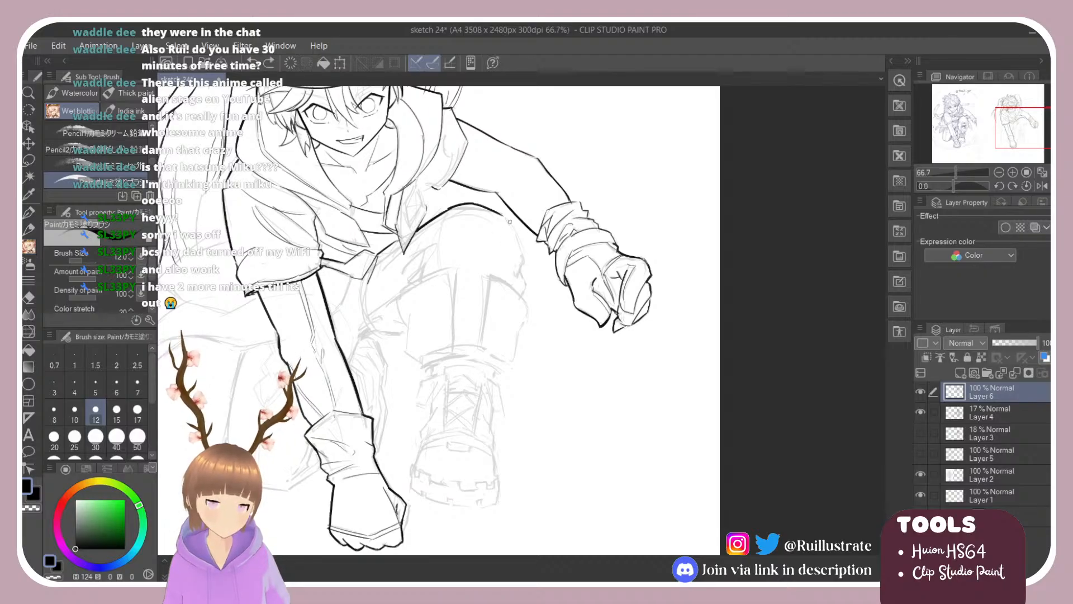
{"action": "left_click_drag", "start_coordinate": [501, 216], "coordinate": [524, 266]}
{"action": "key", "text": "ctrl+z"}
{"action": "left_click_drag", "start_coordinate": [504, 216], "coordinate": [524, 263]}
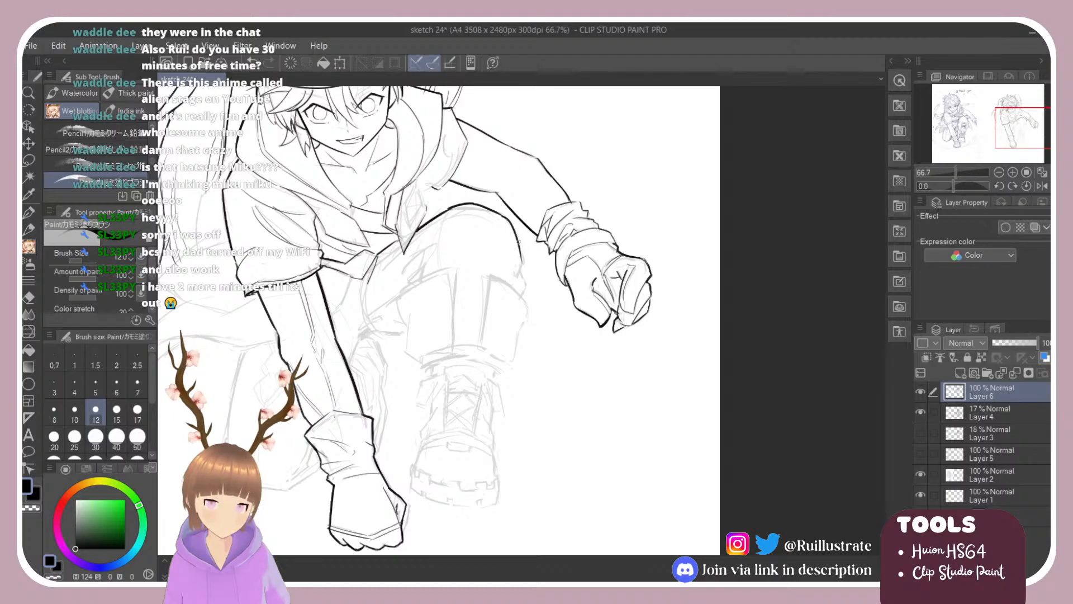
{"action": "key", "text": "ctrl+z"}
{"action": "left_click_drag", "start_coordinate": [500, 215], "coordinate": [523, 267]}
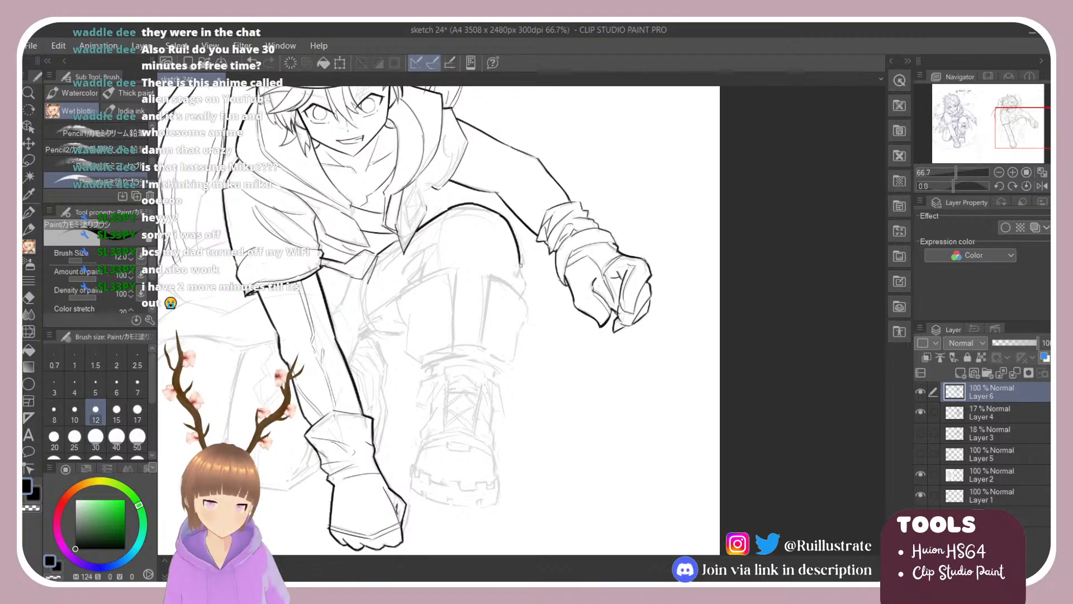
{"action": "key", "text": "ctrl+z"}
{"action": "left_click_drag", "start_coordinate": [501, 215], "coordinate": [523, 268]}
{"action": "key", "text": "ctrl+z"}
{"action": "left_click_drag", "start_coordinate": [501, 215], "coordinate": [527, 273]}
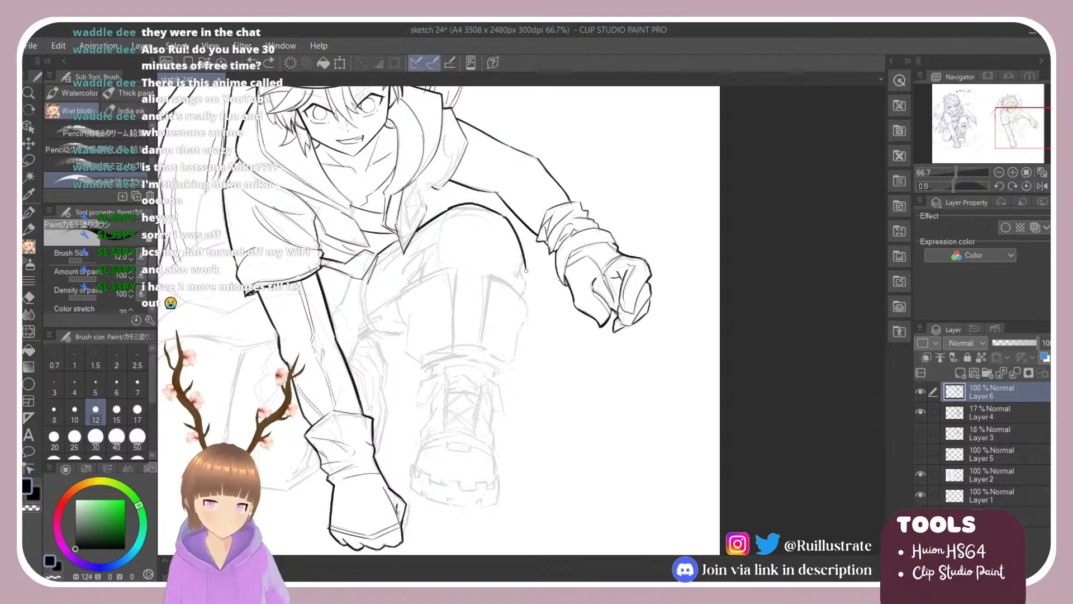
{"action": "key", "text": "e"}
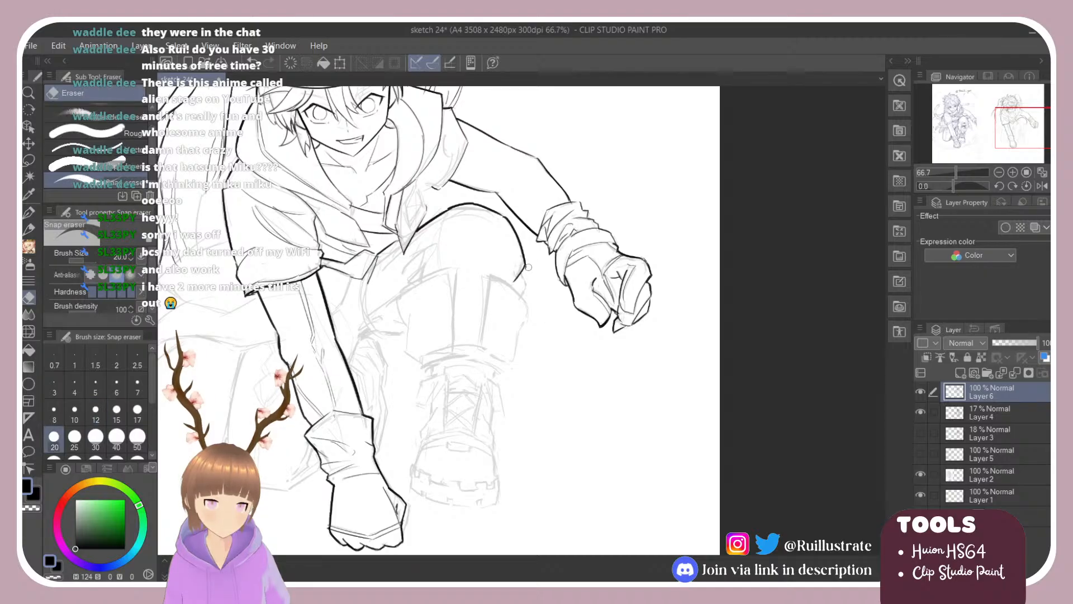
Ink a short crease on the raised knee's inner side and a small notch at the end of its outer curve.
{"action": "key", "text": "r"}
{"action": "mouse_move", "coordinate": [511, 208]}
{"action": "left_mouse_down"}
{"action": "mouse_move", "coordinate": [554, 210]}
{"action": "mouse_move", "coordinate": [439, 103]}
{"action": "mouse_move", "coordinate": [411, 116]}
{"action": "left_mouse_up"}
{"action": "key", "text": "b"}
{"action": "left_click_drag", "start_coordinate": [414, 341], "coordinate": [408, 318]}
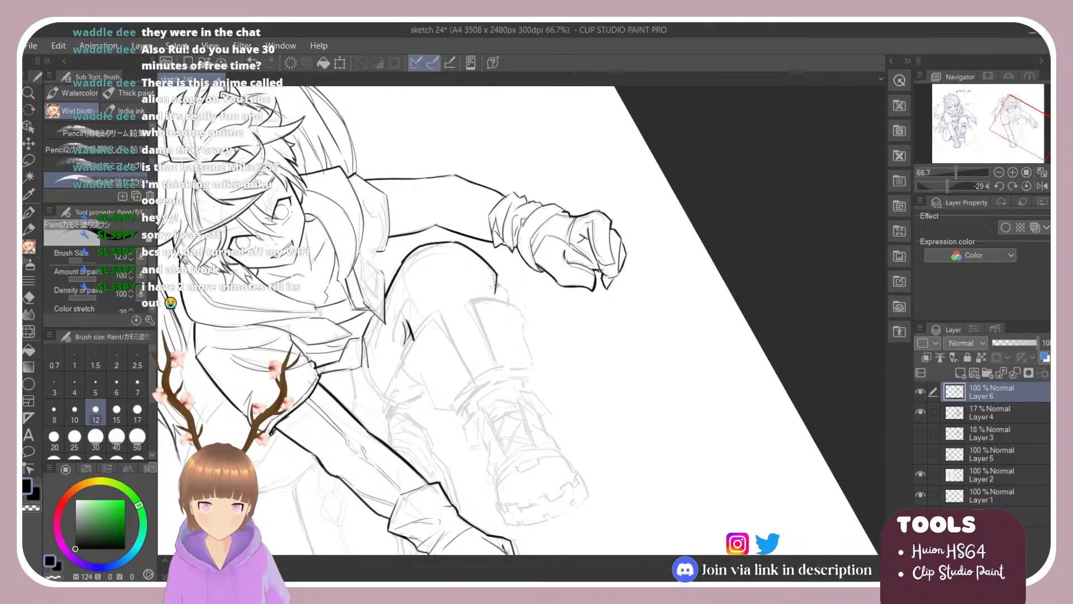
{"action": "key", "text": "ctrl+z"}
{"action": "left_click_drag", "start_coordinate": [495, 286], "coordinate": [509, 305]}
{"action": "key", "text": "ctrl+z"}
{"action": "key", "text": "ctrl+z"}
{"action": "key", "text": "shift+space"}
{"action": "left_click_drag", "start_coordinate": [415, 288], "coordinate": [436, 252]}
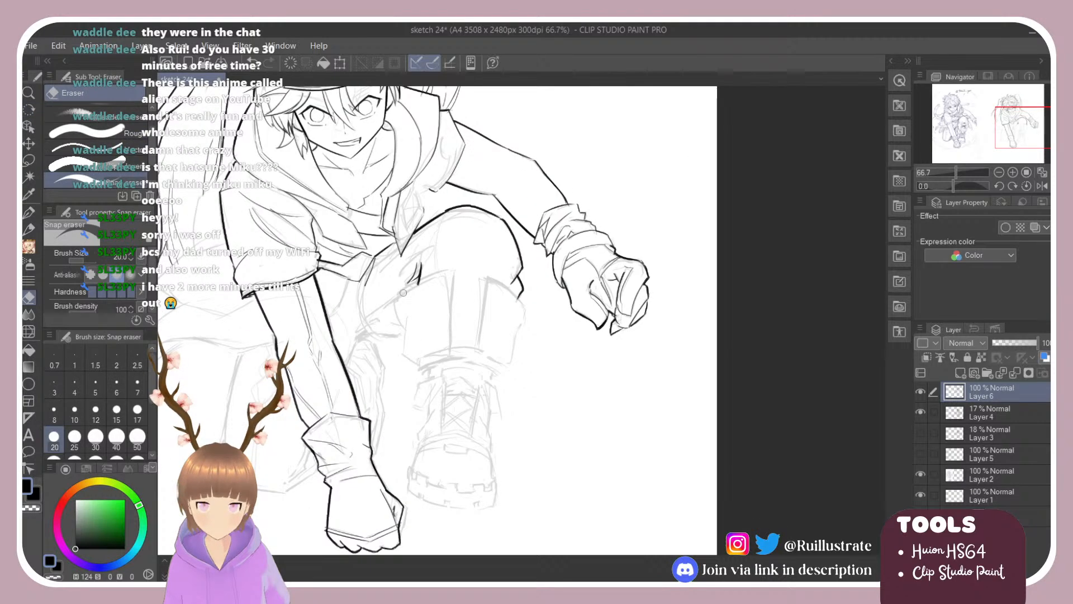
Try to ink the fold edge under the raised knee and the start of the inner shin contour.
{"action": "left_click_drag", "start_coordinate": [396, 300], "coordinate": [447, 276]}
{"action": "key", "text": "ctrl+z"}
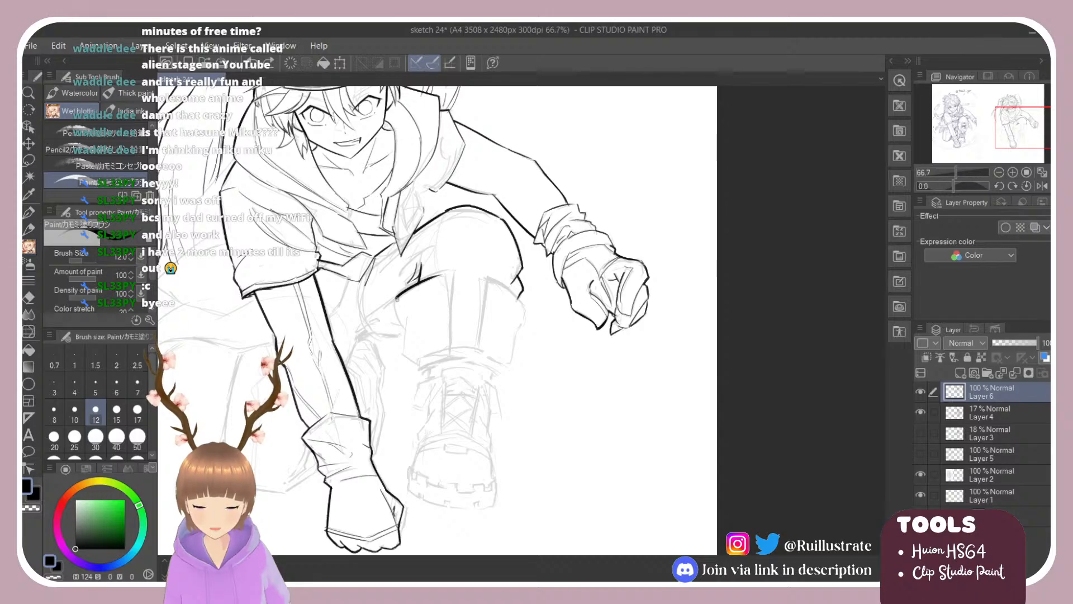
{"action": "left_click_drag", "start_coordinate": [396, 298], "coordinate": [403, 326]}
{"action": "key", "text": "ctrl+z"}
{"action": "key", "text": "ctrl+z"}
{"action": "key", "text": "ctrl+z"}
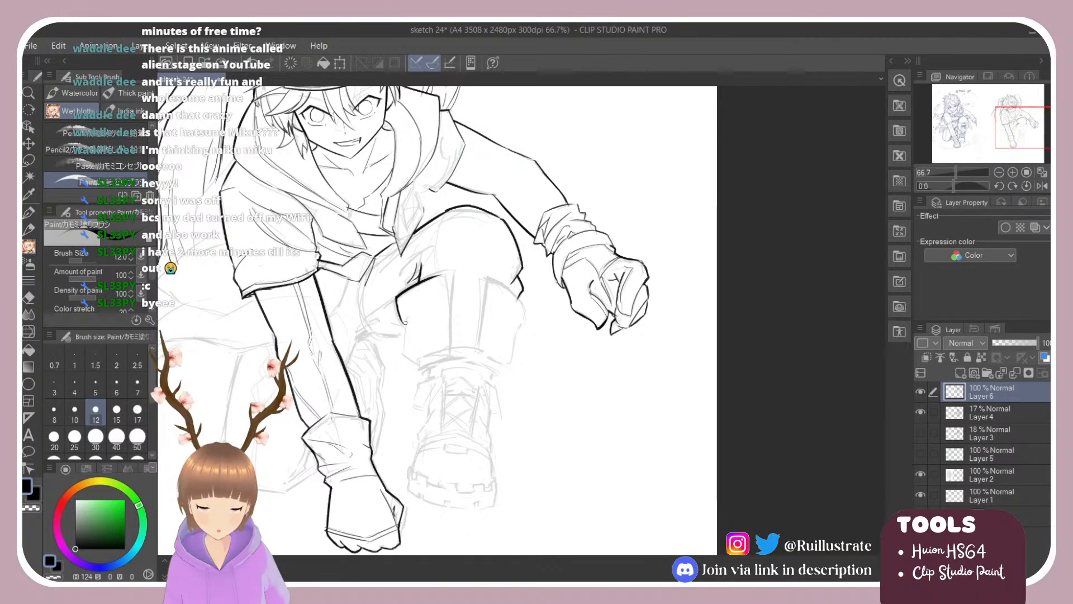
{"action": "key", "text": "ctrl+z"}
{"action": "key", "text": "ctrl+z"}
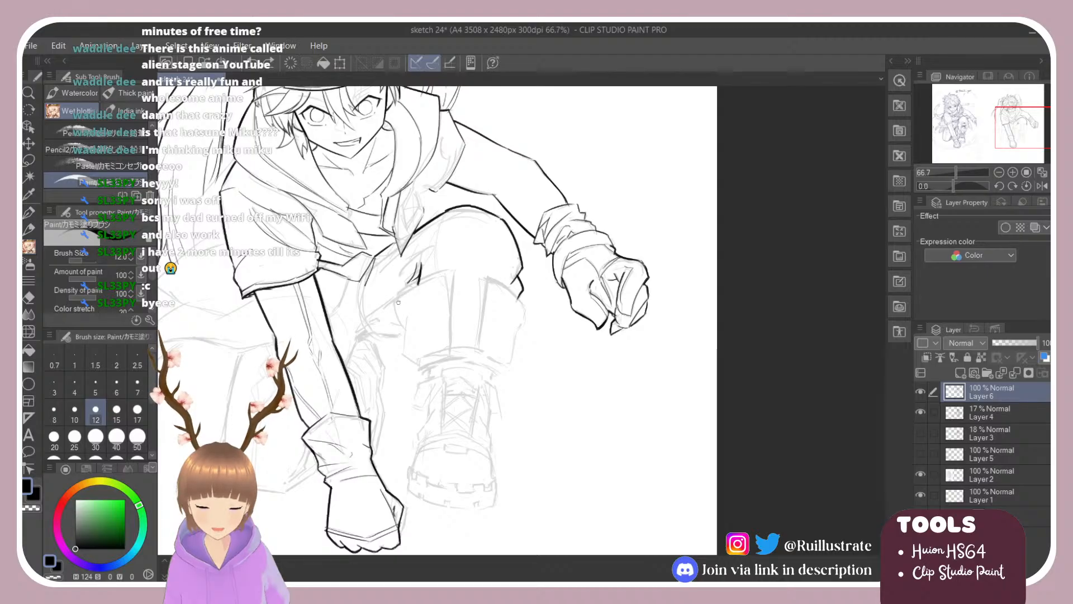
Ink the fold edge under the raised knee, the upper inner shin contour and the vertical seam down the shin.
{"action": "mouse_move", "coordinate": [396, 298]}
{"action": "left_mouse_down"}
{"action": "mouse_move", "coordinate": [405, 329]}
{"action": "mouse_move", "coordinate": [422, 280]}
{"action": "mouse_move", "coordinate": [454, 271]}
{"action": "mouse_move", "coordinate": [450, 324]}
{"action": "left_mouse_up"}
{"action": "key", "text": "ctrl+z"}
{"action": "key", "text": "ctrl+z"}
{"action": "key", "text": "ctrl+z"}
{"action": "key", "text": "ctrl+z"}
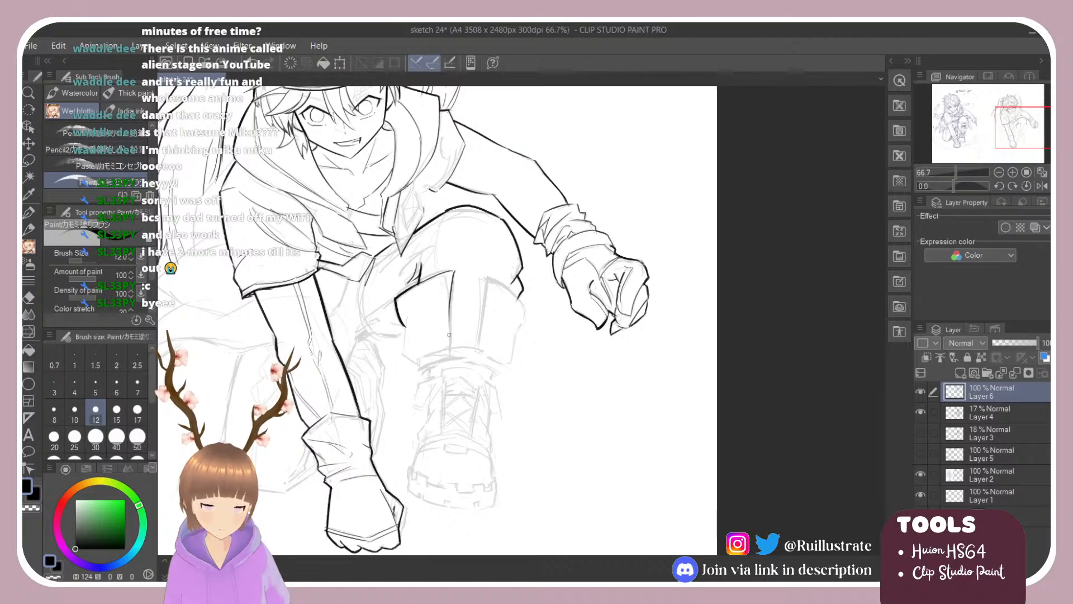
{"action": "key", "text": "ctrl+z"}
{"action": "left_click_drag", "start_coordinate": [454, 272], "coordinate": [450, 347]}
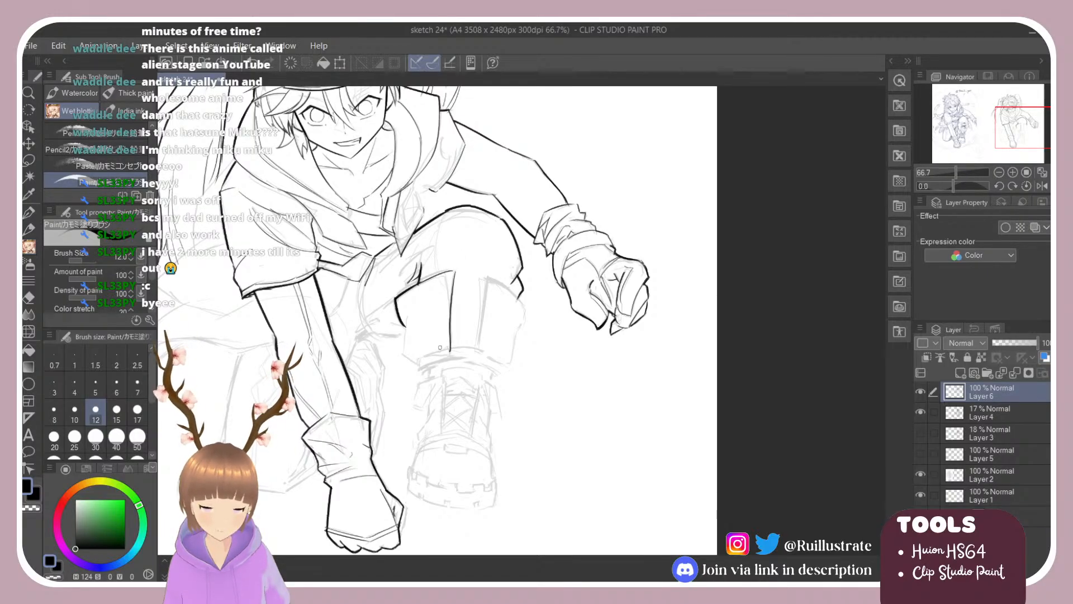
Ink the lower inner shin contour and the trouser hem above the boot up to the vertical seam.
{"action": "left_click_drag", "start_coordinate": [408, 312], "coordinate": [403, 355]}
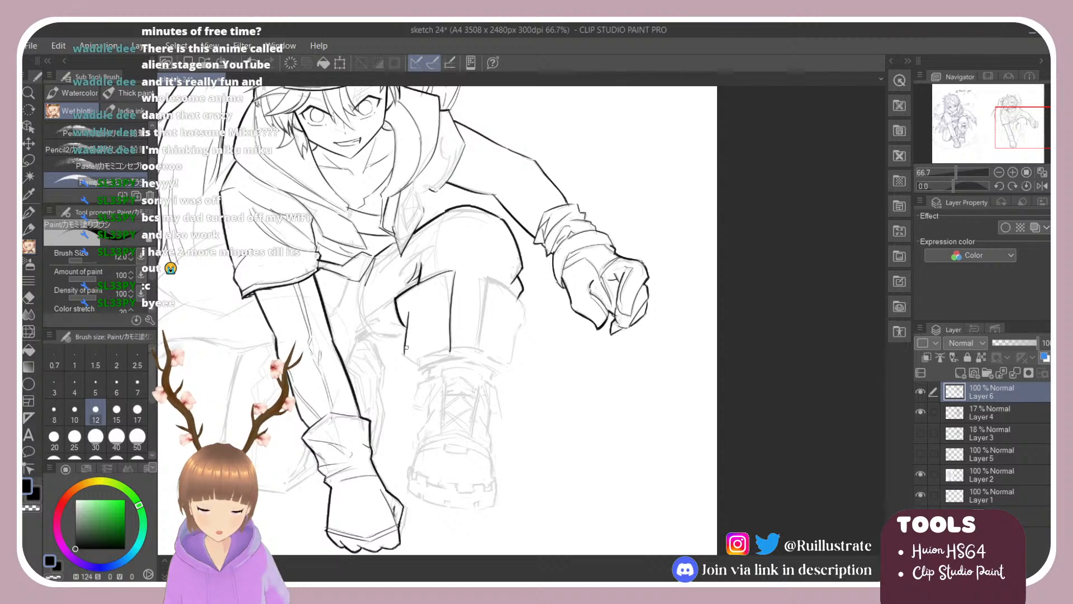
{"action": "key", "text": "ctrl+z"}
{"action": "mouse_move", "coordinate": [409, 308]}
{"action": "left_mouse_down"}
{"action": "mouse_move", "coordinate": [405, 356]}
{"action": "mouse_move", "coordinate": [423, 365]}
{"action": "mouse_move", "coordinate": [403, 349]}
{"action": "mouse_move", "coordinate": [425, 363]}
{"action": "mouse_move", "coordinate": [452, 351]}
{"action": "mouse_move", "coordinate": [420, 365]}
{"action": "mouse_move", "coordinate": [448, 353]}
{"action": "left_mouse_up"}
{"action": "key", "text": "ctrl+z"}
{"action": "key", "text": "ctrl+z"}
{"action": "key", "text": "e"}
{"action": "key", "text": "b"}
{"action": "key", "text": "ctrl+z"}
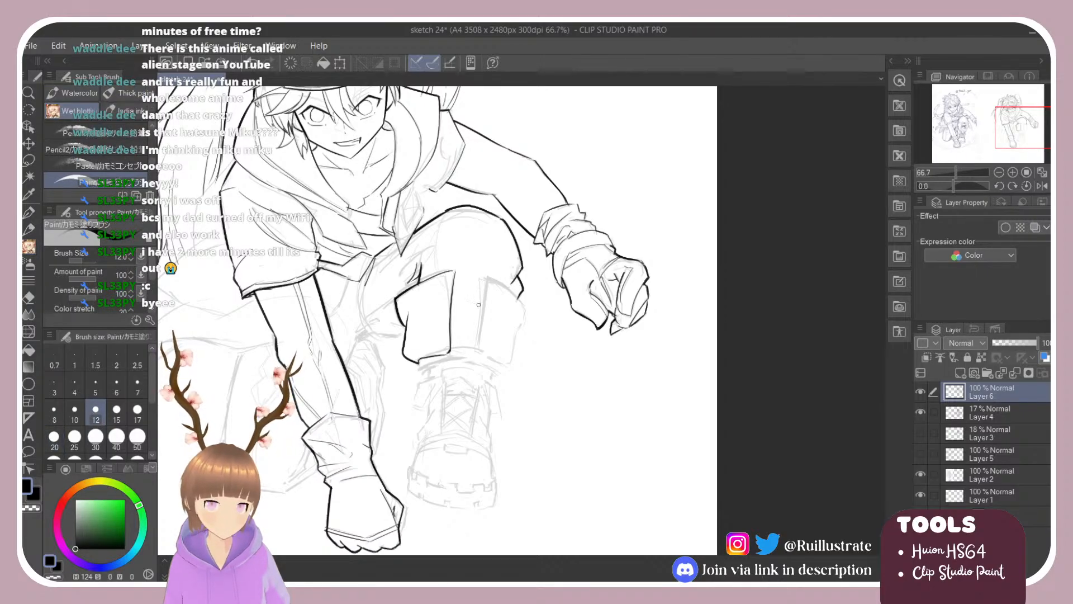
Ink the outer shin panel of the raised leg with its vertical seam, upper fold edge and lower hem line.
{"action": "key", "text": "shift+space"}
{"action": "mouse_move", "coordinate": [484, 287]}
{"action": "left_mouse_down"}
{"action": "mouse_move", "coordinate": [474, 308]}
{"action": "mouse_move", "coordinate": [491, 357]}
{"action": "left_mouse_up"}
{"action": "key", "text": "ctrl+z"}
{"action": "mouse_move", "coordinate": [472, 295]}
{"action": "left_mouse_down"}
{"action": "mouse_move", "coordinate": [493, 366]}
{"action": "mouse_move", "coordinate": [520, 363]}
{"action": "left_mouse_up"}
{"action": "mouse_move", "coordinate": [473, 296]}
{"action": "left_mouse_down"}
{"action": "mouse_move", "coordinate": [524, 309]}
{"action": "mouse_move", "coordinate": [471, 297]}
{"action": "mouse_move", "coordinate": [521, 308]}
{"action": "mouse_move", "coordinate": [472, 297]}
{"action": "mouse_move", "coordinate": [521, 311]}
{"action": "mouse_move", "coordinate": [529, 362]}
{"action": "left_mouse_up"}
{"action": "key", "text": "ctrl+z"}
{"action": "key", "text": "ctrl+z"}
{"action": "key", "text": "ctrl+z"}
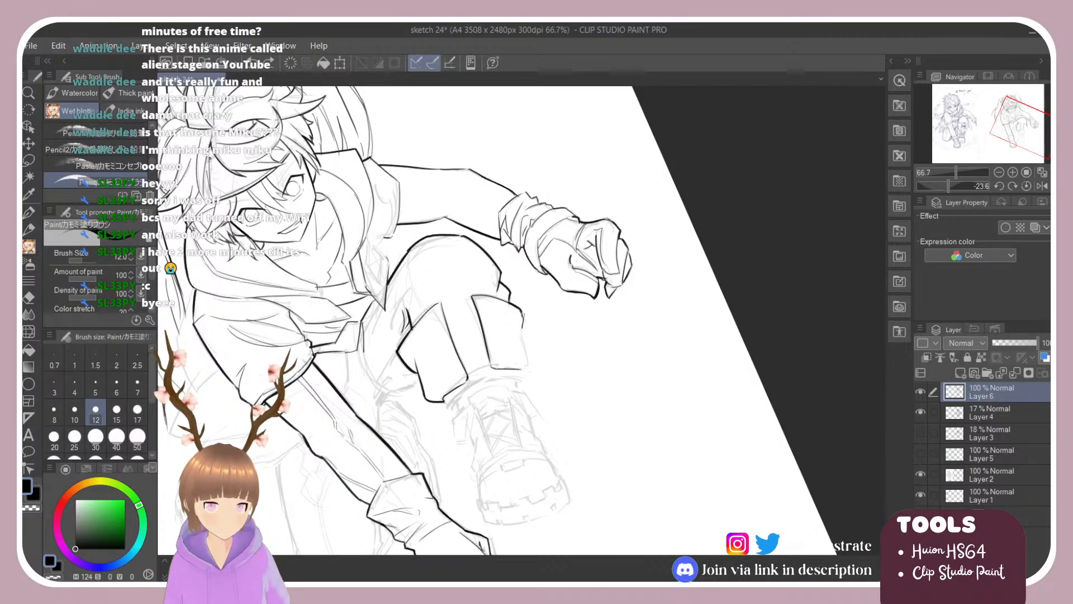
Ink the lower outer shin contour of the raised leg down to the trouser hem.
{"action": "left_click_drag", "start_coordinate": [521, 309], "coordinate": [525, 364]}
{"action": "key", "text": "ctrl+z"}
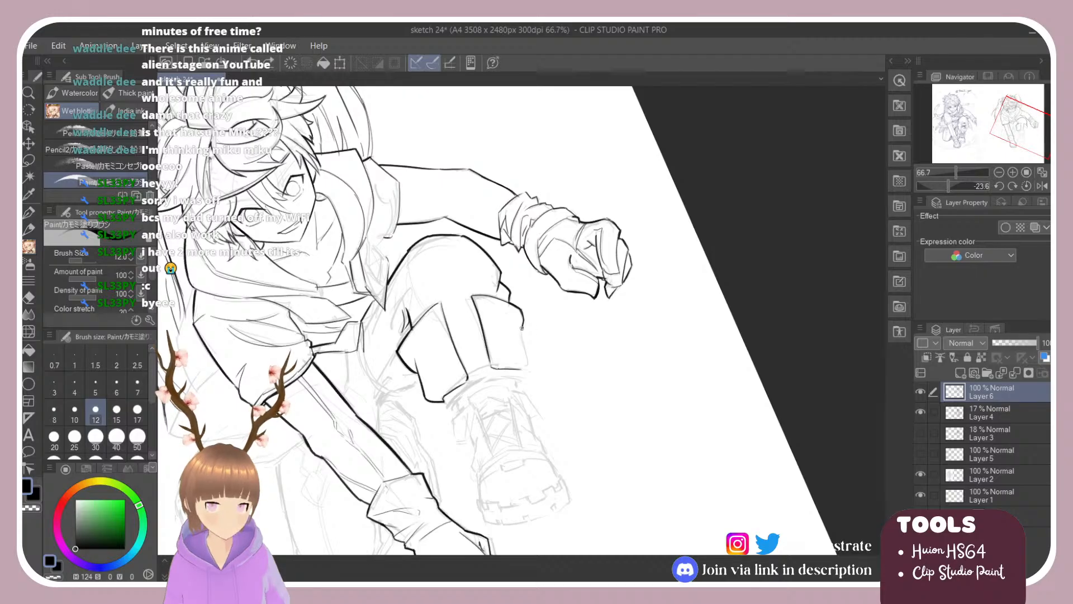
{"action": "left_click_drag", "start_coordinate": [522, 326], "coordinate": [525, 365]}
{"action": "key", "text": "ctrl+z"}
{"action": "left_click_drag", "start_coordinate": [522, 327], "coordinate": [527, 364]}
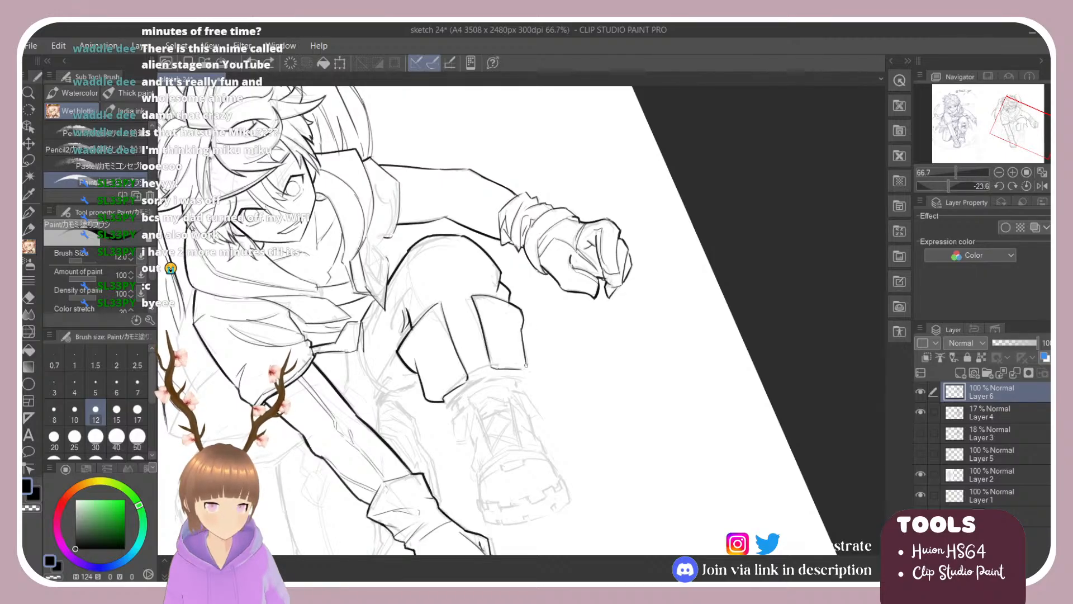
{"action": "key", "text": "ctrl+z"}
{"action": "mouse_move", "coordinate": [522, 326]}
{"action": "left_mouse_down"}
{"action": "mouse_move", "coordinate": [529, 382]}
{"action": "mouse_move", "coordinate": [525, 370]}
{"action": "mouse_move", "coordinate": [520, 389]}
{"action": "left_mouse_up"}
{"action": "key", "text": "ctrl+z"}
Ink the narrow cuff band along the trouser hem above the boot, including its short side ends.
{"action": "key", "text": "r"}
{"action": "key", "text": "e"}
{"action": "key", "text": "b"}
{"action": "key", "text": "r"}
{"action": "mouse_move", "coordinate": [450, 338]}
{"action": "left_mouse_down"}
{"action": "mouse_move", "coordinate": [541, 392]}
{"action": "mouse_move", "coordinate": [559, 384]}
{"action": "left_mouse_up"}
{"action": "key", "text": "e"}
{"action": "key", "text": "b"}
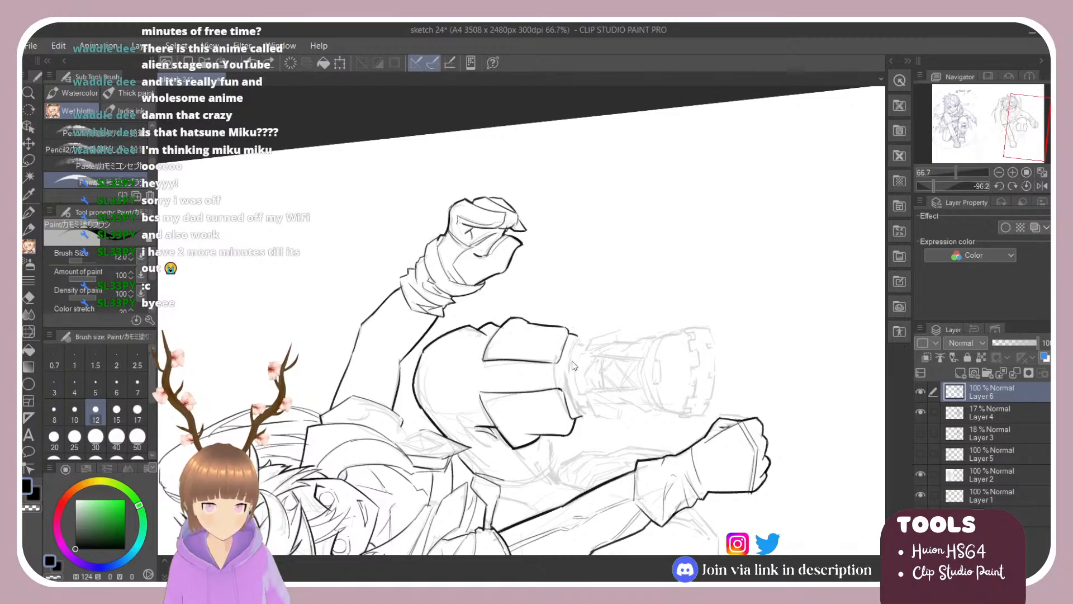
{"action": "left_click_drag", "start_coordinate": [578, 335], "coordinate": [578, 408]}
{"action": "key", "text": "ctrl+z"}
{"action": "left_click_drag", "start_coordinate": [578, 335], "coordinate": [577, 401]}
{"action": "key", "text": "ctrl+z"}
{"action": "left_click_drag", "start_coordinate": [577, 336], "coordinate": [581, 414]}
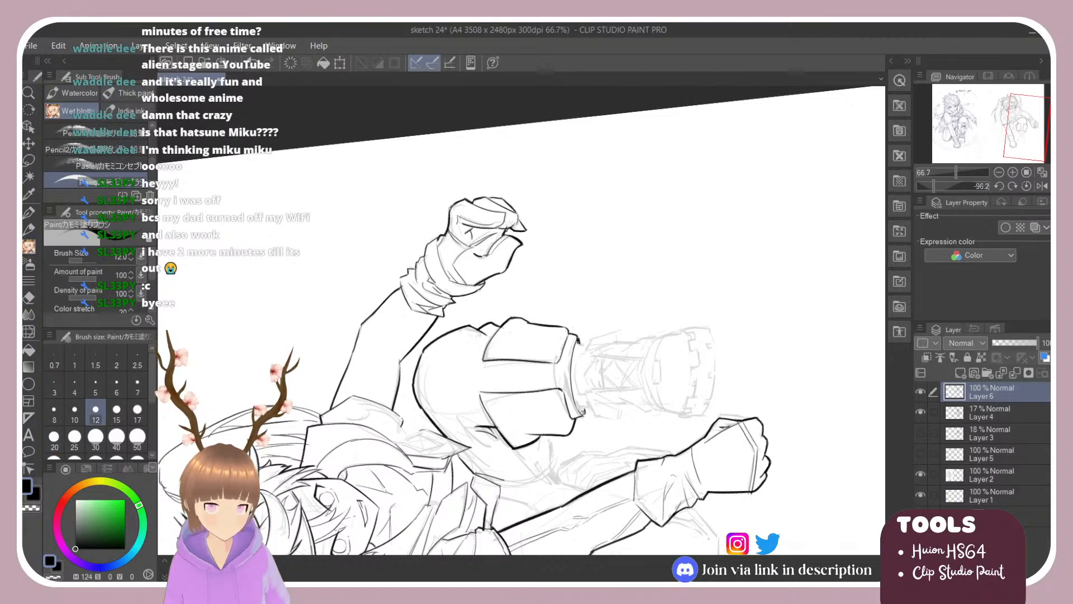
{"action": "key", "text": "r"}
{"action": "mouse_move", "coordinate": [590, 405]}
{"action": "left_mouse_down"}
{"action": "mouse_move", "coordinate": [565, 420]}
{"action": "mouse_move", "coordinate": [420, 362]}
{"action": "mouse_move", "coordinate": [460, 411]}
{"action": "left_mouse_up"}
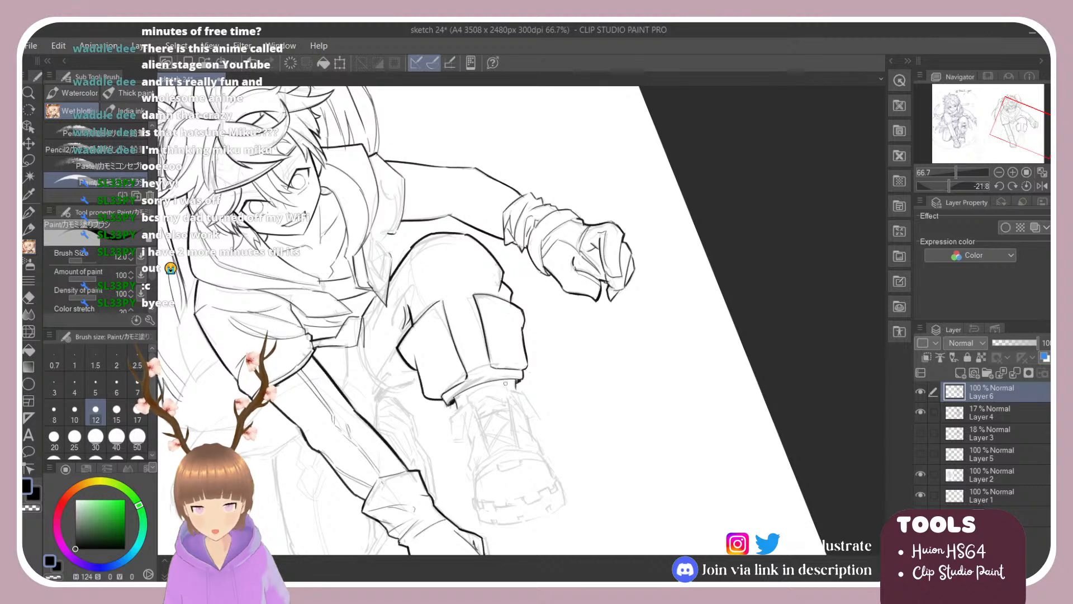
Thicken the glove outline of the planted hand at the wrist and along both sides of the hand.
{"action": "key", "text": "e"}
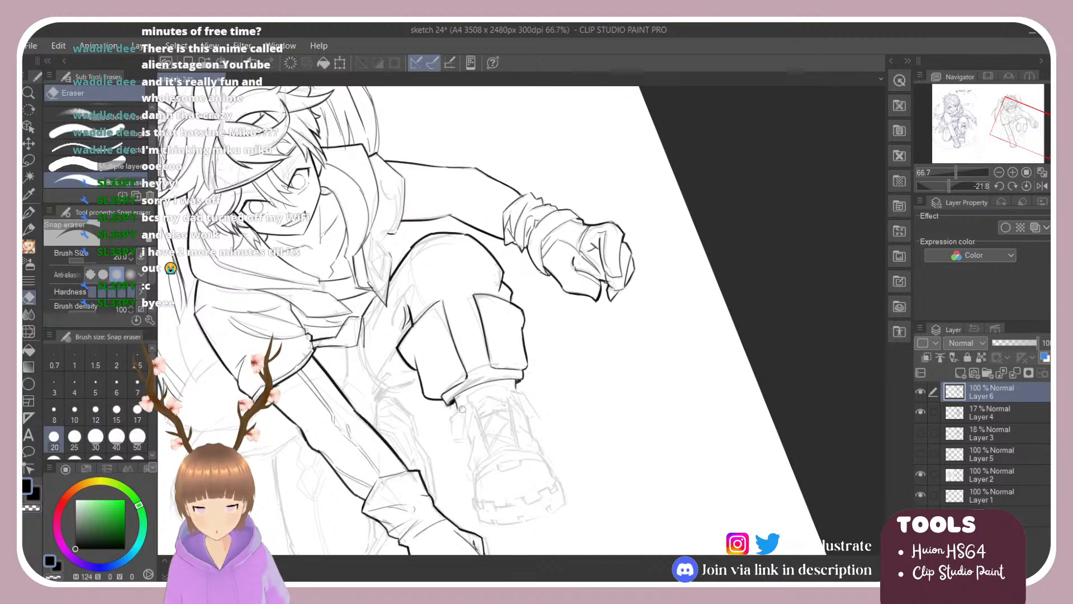
{"action": "key", "text": "r"}
{"action": "left_click_drag", "start_coordinate": [451, 398], "coordinate": [411, 385]}
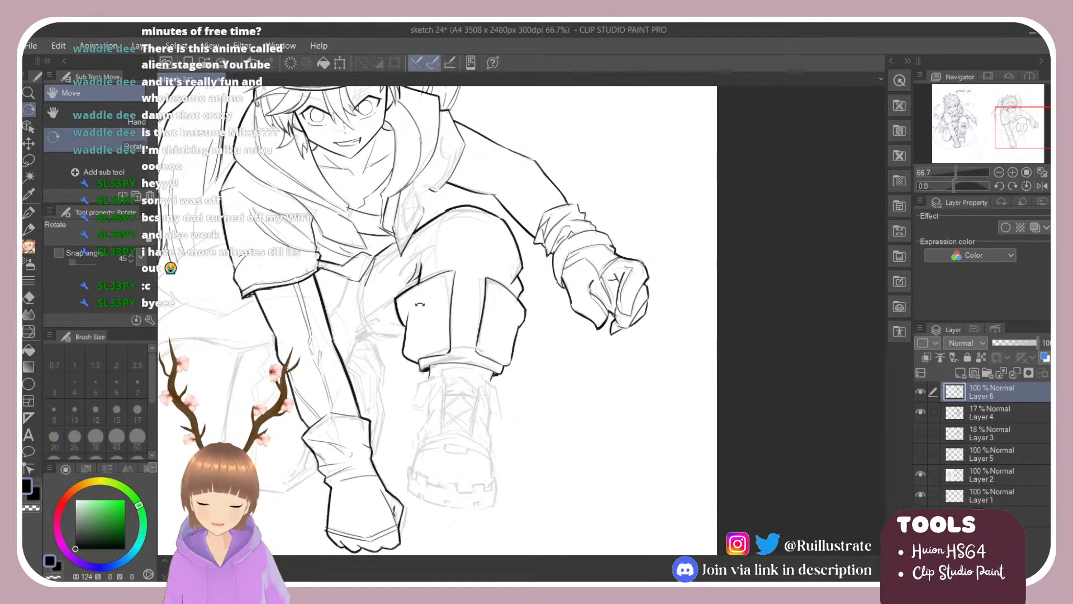
{"action": "key", "text": "e"}
{"action": "key", "text": "b"}
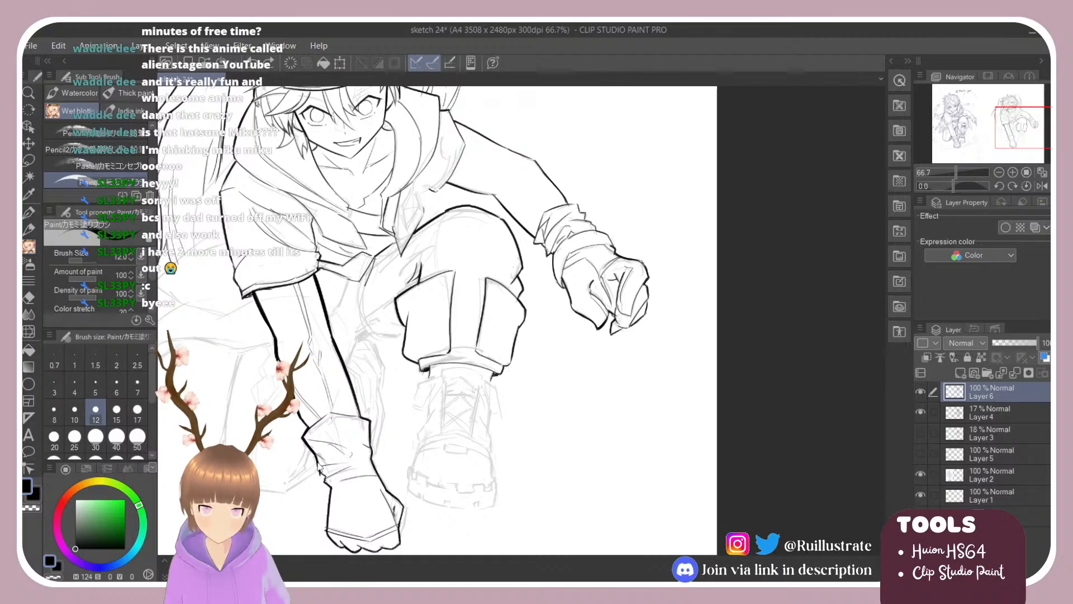
{"action": "left_click_drag", "start_coordinate": [324, 476], "coordinate": [329, 487]}
{"action": "left_click_drag", "start_coordinate": [369, 423], "coordinate": [372, 448]}
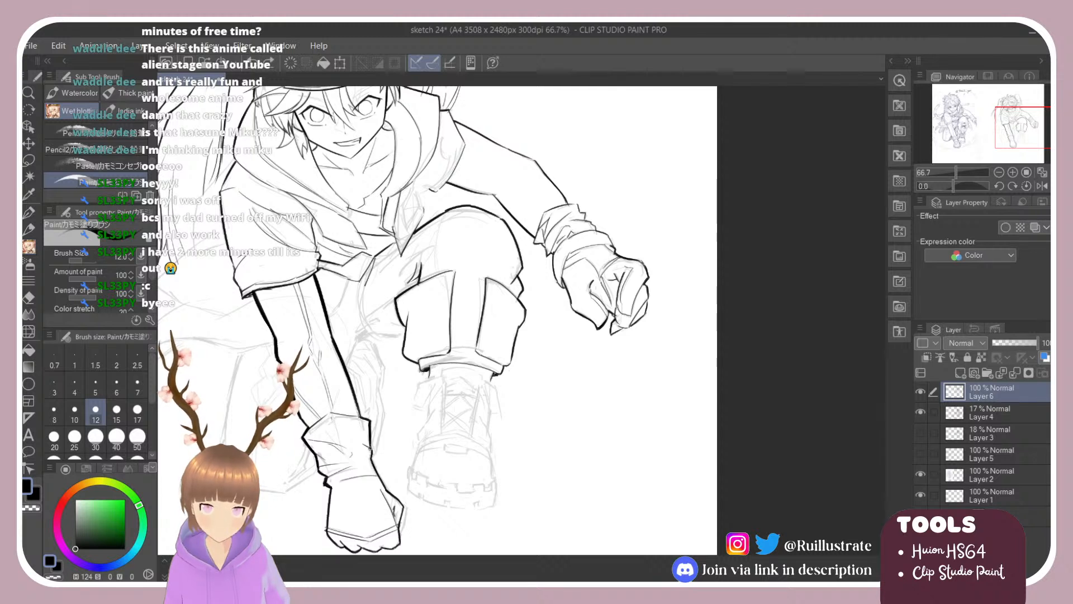
{"action": "mouse_move", "coordinate": [371, 458]}
{"action": "left_mouse_down"}
{"action": "mouse_move", "coordinate": [404, 507]}
{"action": "mouse_move", "coordinate": [400, 525]}
{"action": "left_mouse_up"}
{"action": "key", "text": "ctrl+z"}
{"action": "key", "text": "ctrl+z"}
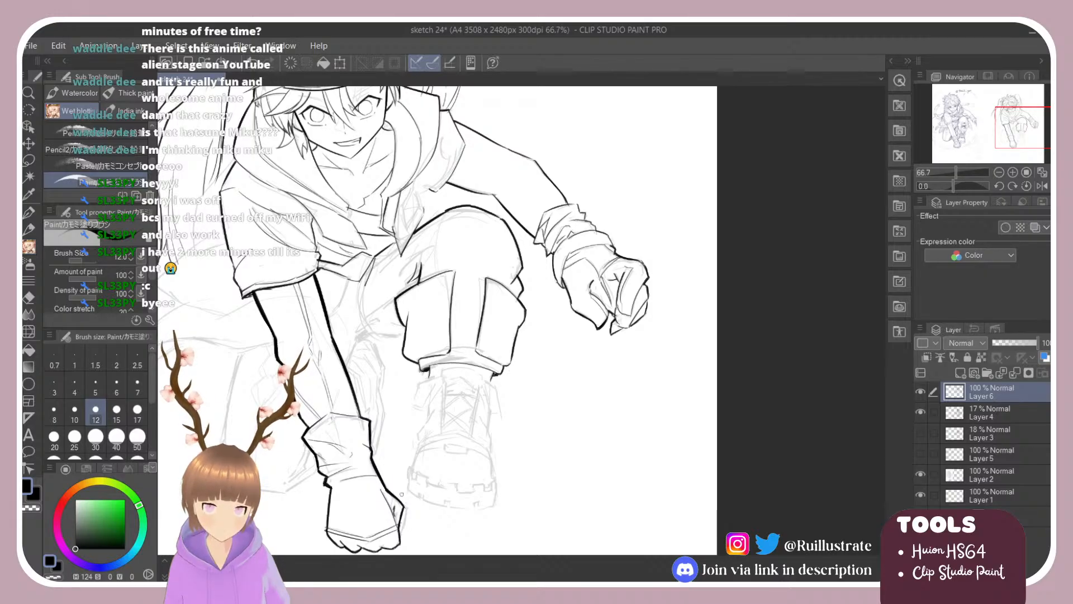
{"action": "left_click_drag", "start_coordinate": [330, 507], "coordinate": [327, 528]}
{"action": "key", "text": "ctrl+z"}
{"action": "key", "text": "ctrl+z"}
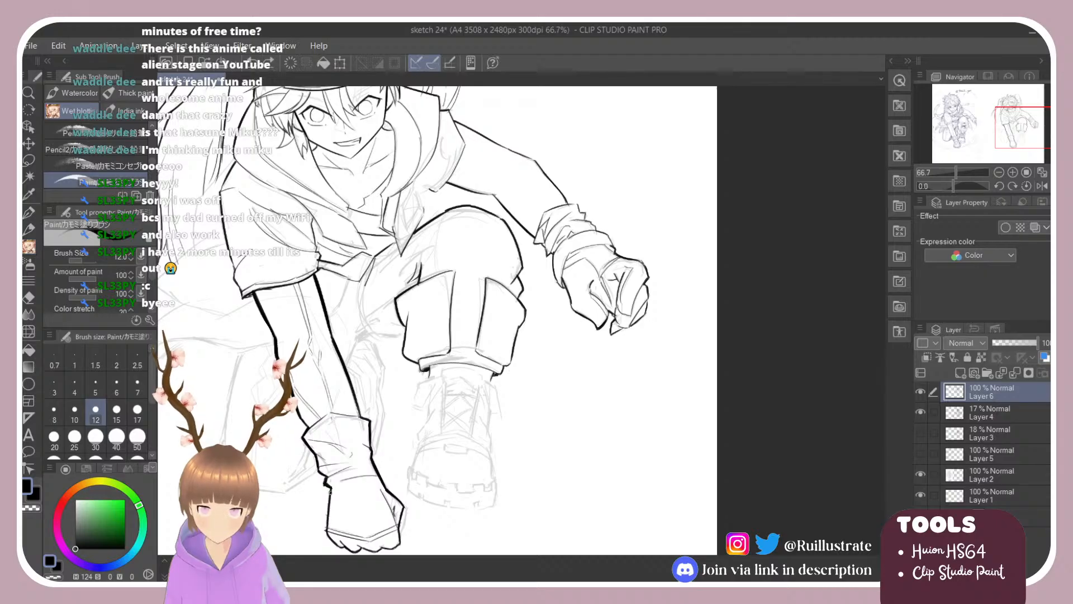
{"action": "left_click_drag", "start_coordinate": [325, 491], "coordinate": [327, 529]}
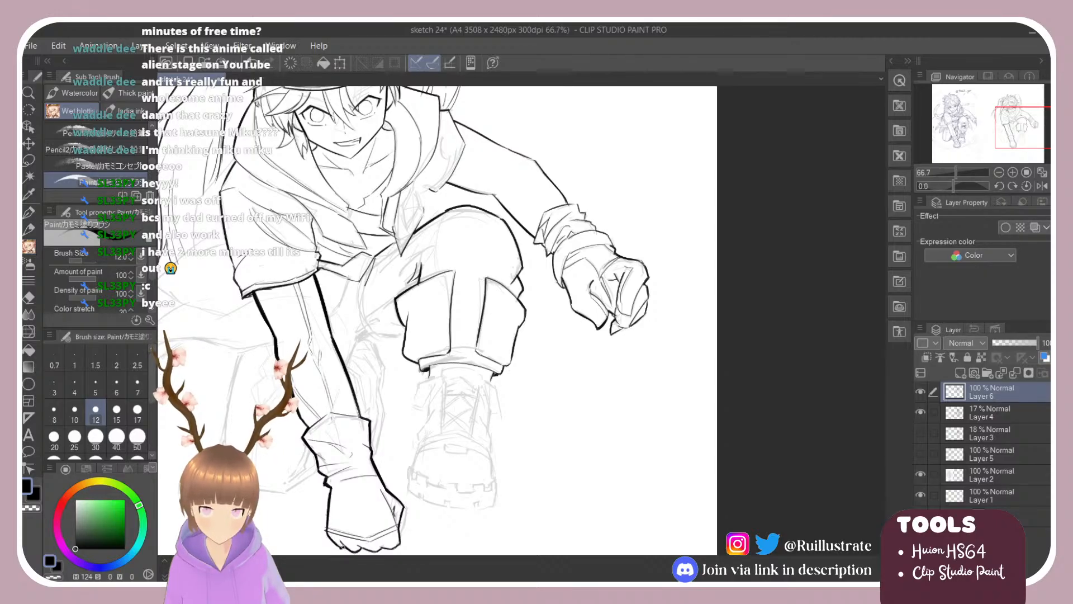
Ink the pointed collar flaps on both sides of the boot's top, just below the trouser cuff.
{"action": "key", "text": "r"}
{"action": "left_click_drag", "start_coordinate": [450, 313], "coordinate": [457, 351]}
{"action": "key", "text": "b"}
{"action": "mouse_move", "coordinate": [469, 425]}
{"action": "left_mouse_down"}
{"action": "mouse_move", "coordinate": [467, 426]}
{"action": "mouse_move", "coordinate": [474, 449]}
{"action": "mouse_move", "coordinate": [484, 450]}
{"action": "mouse_move", "coordinate": [473, 448]}
{"action": "mouse_move", "coordinate": [483, 448]}
{"action": "mouse_move", "coordinate": [485, 412]}
{"action": "mouse_move", "coordinate": [486, 446]}
{"action": "mouse_move", "coordinate": [487, 419]}
{"action": "mouse_move", "coordinate": [483, 410]}
{"action": "mouse_move", "coordinate": [477, 432]}
{"action": "mouse_move", "coordinate": [472, 382]}
{"action": "left_mouse_up"}
{"action": "key", "text": "ctrl+z"}
{"action": "key", "text": "ctrl+z"}
{"action": "key", "text": "ctrl+z"}
{"action": "key", "text": "r"}
{"action": "key", "text": "b"}
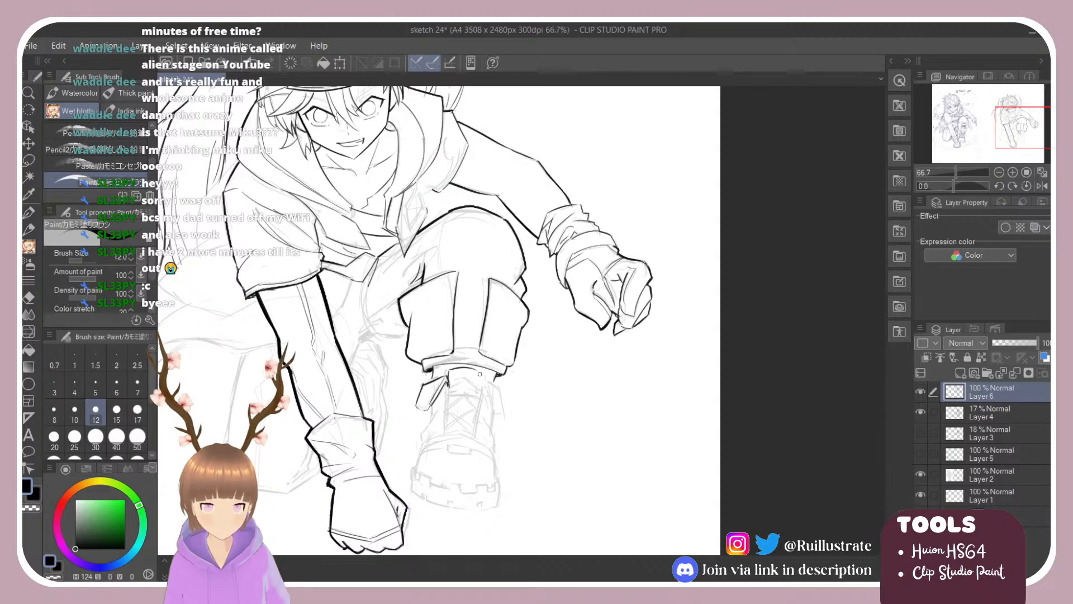
{"action": "mouse_move", "coordinate": [486, 374]}
{"action": "left_mouse_down"}
{"action": "mouse_move", "coordinate": [494, 417]}
{"action": "mouse_move", "coordinate": [489, 408]}
{"action": "mouse_move", "coordinate": [501, 397]}
{"action": "mouse_move", "coordinate": [502, 415]}
{"action": "left_mouse_up"}
{"action": "key", "text": "r"}
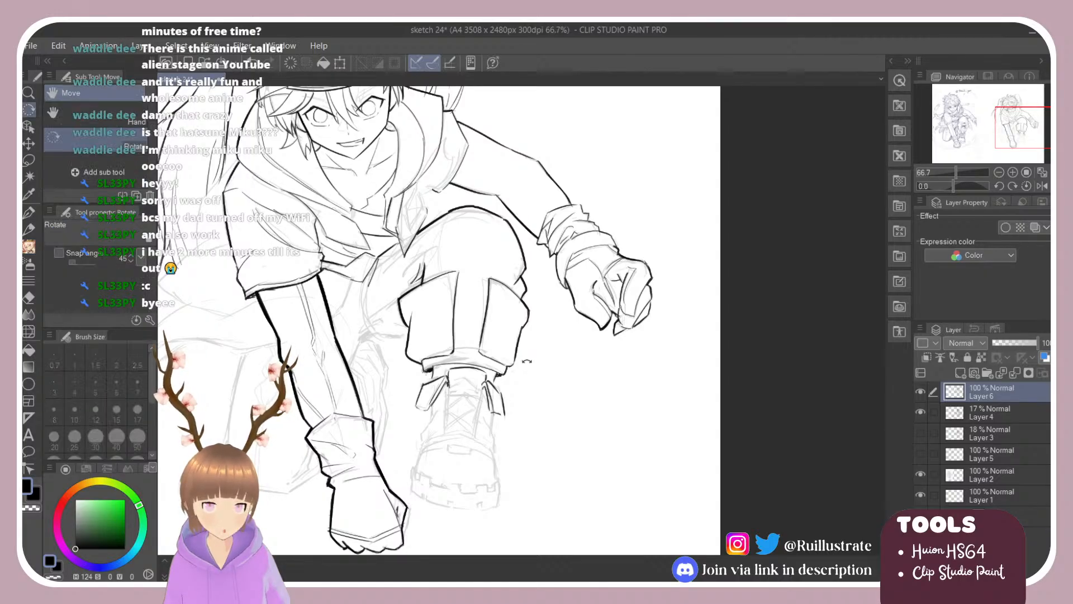
Ink the two long edges of the boot's lacing panel and the collar line across its top.
{"action": "left_click_drag", "start_coordinate": [525, 361], "coordinate": [482, 326]}
{"action": "double_click", "coordinate": [527, 351]}
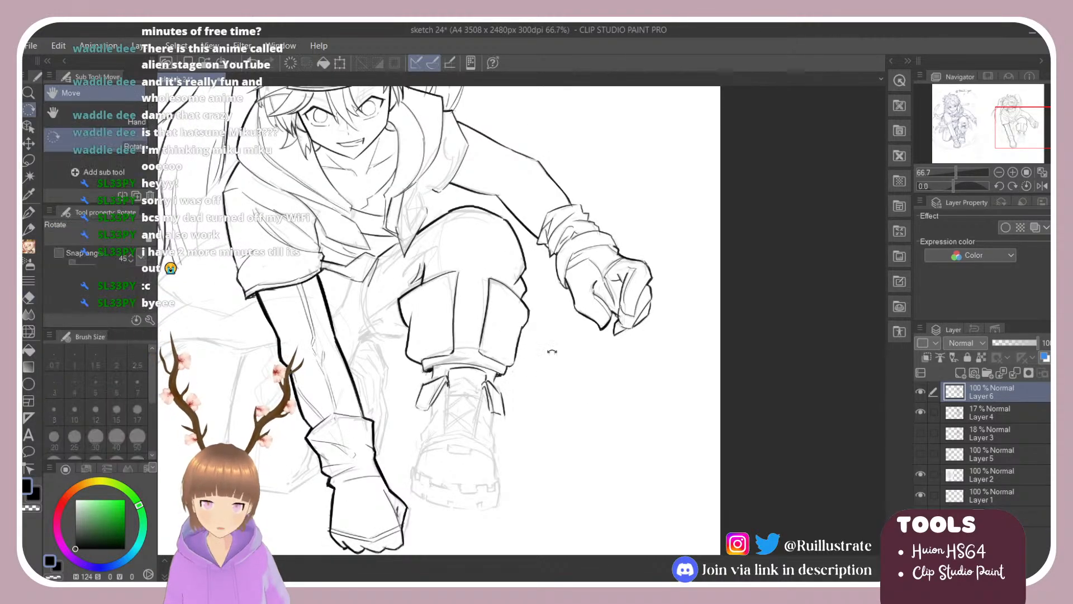
{"action": "left_click_drag", "start_coordinate": [552, 351], "coordinate": [568, 333]}
{"action": "key", "text": "b"}
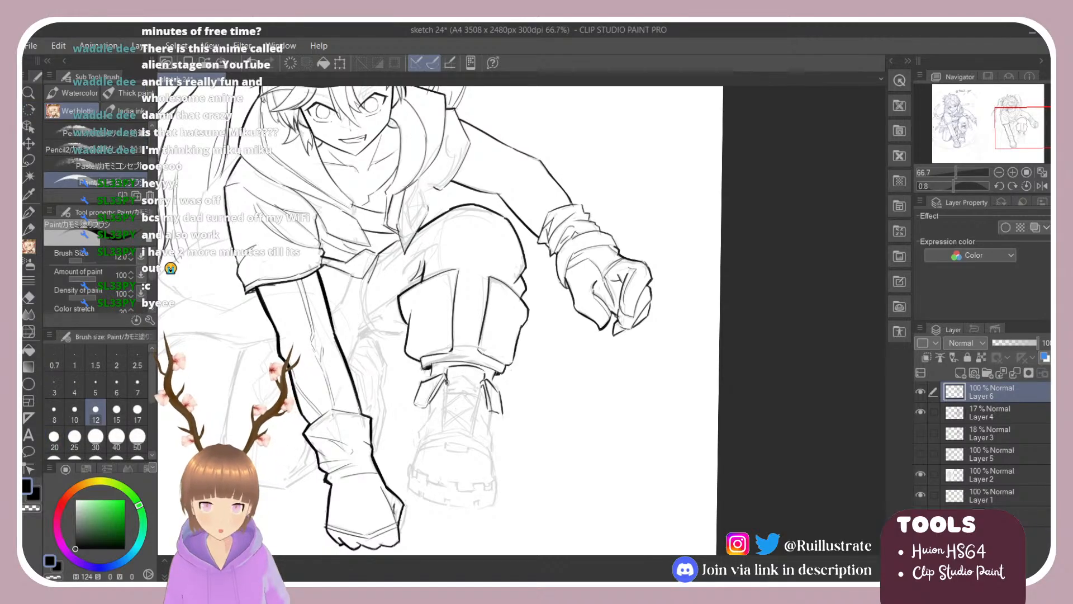
{"action": "left_click_drag", "start_coordinate": [445, 401], "coordinate": [444, 432]}
{"action": "left_click_drag", "start_coordinate": [447, 382], "coordinate": [446, 433]}
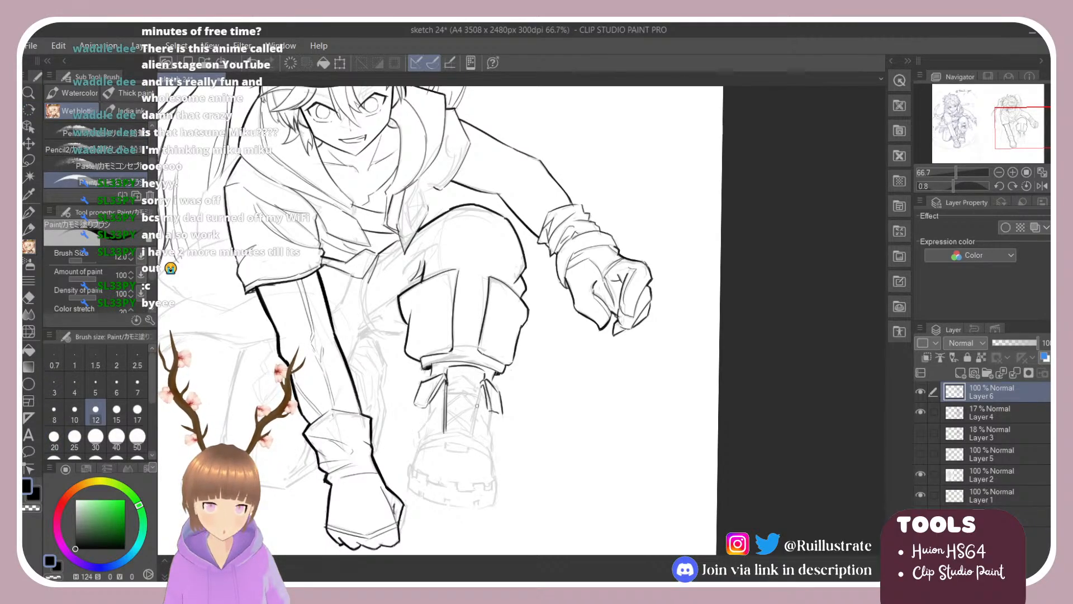
{"action": "mouse_move", "coordinate": [480, 386]}
{"action": "left_mouse_down"}
{"action": "mouse_move", "coordinate": [470, 436]}
{"action": "mouse_move", "coordinate": [471, 428]}
{"action": "left_mouse_up"}
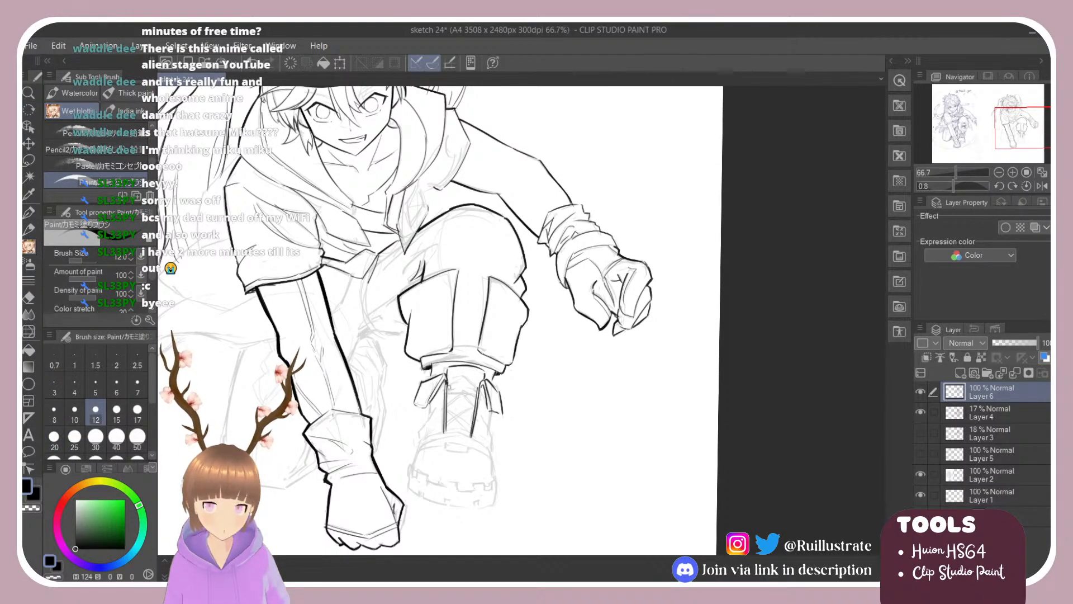
{"action": "mouse_move", "coordinate": [446, 383]}
{"action": "left_mouse_down"}
{"action": "mouse_move", "coordinate": [478, 388]}
{"action": "mouse_move", "coordinate": [449, 381]}
{"action": "mouse_move", "coordinate": [466, 374]}
{"action": "mouse_move", "coordinate": [479, 388]}
{"action": "mouse_move", "coordinate": [449, 389]}
{"action": "mouse_move", "coordinate": [479, 396]}
{"action": "left_mouse_up"}
{"action": "key", "text": "ctrl+z"}
{"action": "key", "text": "ctrl+z"}
{"action": "key", "text": "ctrl+z"}
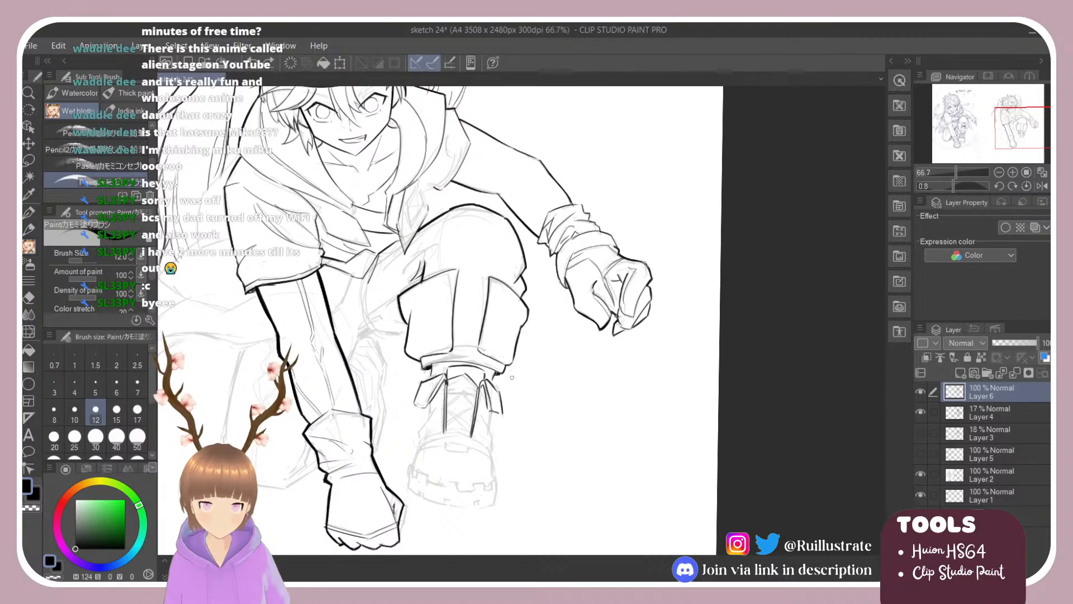
Ink the crisscrossing laces between the two edges of the boot's lacing panel.
{"action": "key", "text": "r"}
{"action": "mouse_move", "coordinate": [619, 370]}
{"action": "left_mouse_down"}
{"action": "mouse_move", "coordinate": [594, 235]}
{"action": "mouse_move", "coordinate": [555, 176]}
{"action": "left_mouse_up"}
{"action": "key", "text": "b"}
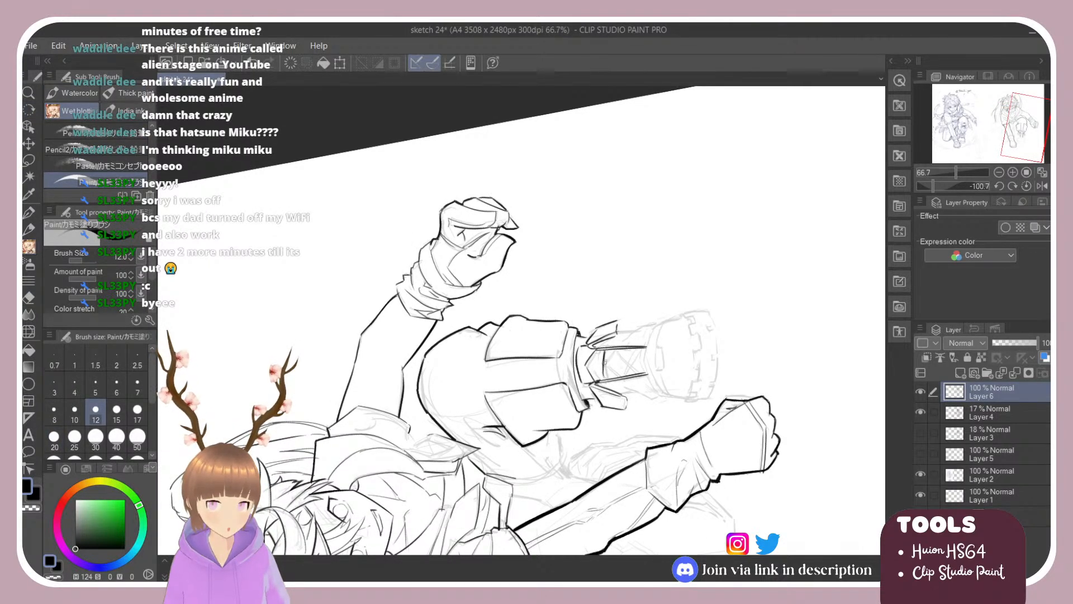
{"action": "mouse_move", "coordinate": [604, 349]}
{"action": "left_mouse_down"}
{"action": "mouse_move", "coordinate": [603, 380]}
{"action": "mouse_move", "coordinate": [605, 349]}
{"action": "mouse_move", "coordinate": [605, 378]}
{"action": "mouse_move", "coordinate": [611, 354]}
{"action": "mouse_move", "coordinate": [604, 365]}
{"action": "mouse_move", "coordinate": [624, 374]}
{"action": "mouse_move", "coordinate": [638, 346]}
{"action": "mouse_move", "coordinate": [623, 375]}
{"action": "mouse_move", "coordinate": [618, 351]}
{"action": "mouse_move", "coordinate": [639, 373]}
{"action": "left_mouse_up"}
{"action": "key", "text": "ctrl+z"}
{"action": "key", "text": "ctrl+z"}
{"action": "key", "text": "ctrl+z"}
{"action": "key", "text": "ctrl+z"}
{"action": "key", "text": "ctrl+z"}
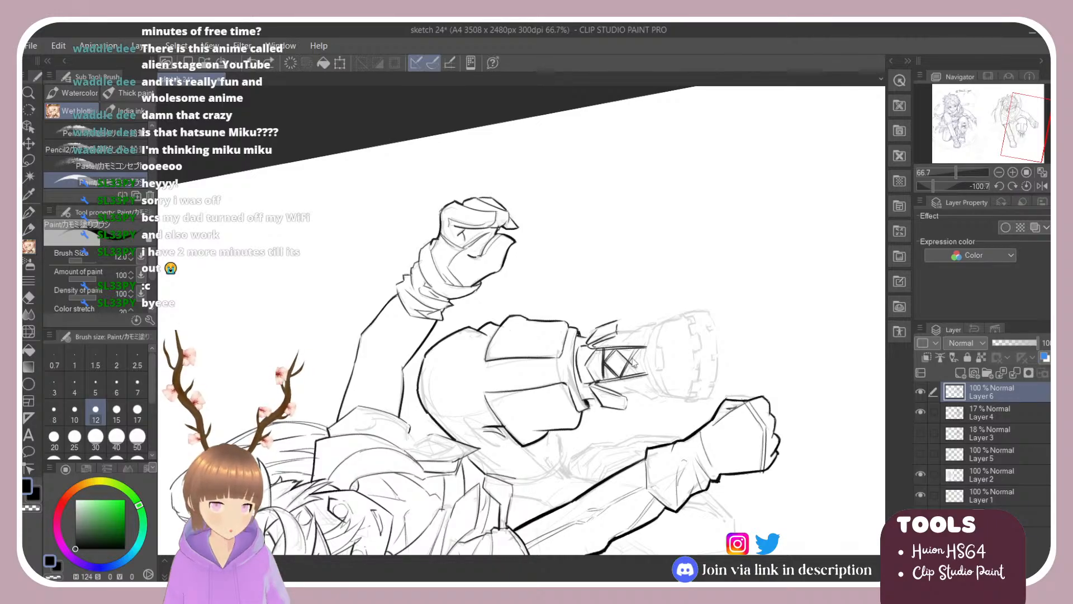
Touch up the laces and ink the curved edge at the lower end of the lacing panel above the toe cap.
{"action": "mouse_move", "coordinate": [638, 318]}
{"action": "left_mouse_down"}
{"action": "mouse_move", "coordinate": [661, 337]}
{"action": "mouse_move", "coordinate": [658, 359]}
{"action": "left_mouse_up"}
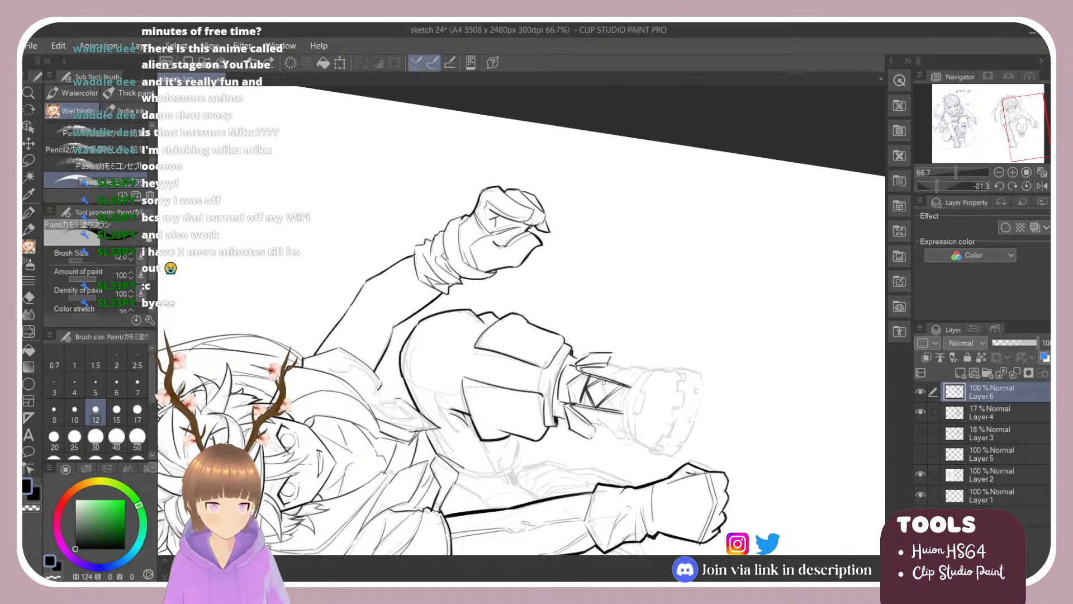
{"action": "left_click_drag", "start_coordinate": [601, 379], "coordinate": [616, 410]}
{"action": "left_click_drag", "start_coordinate": [658, 332], "coordinate": [656, 298]}
{"action": "key", "text": "e"}
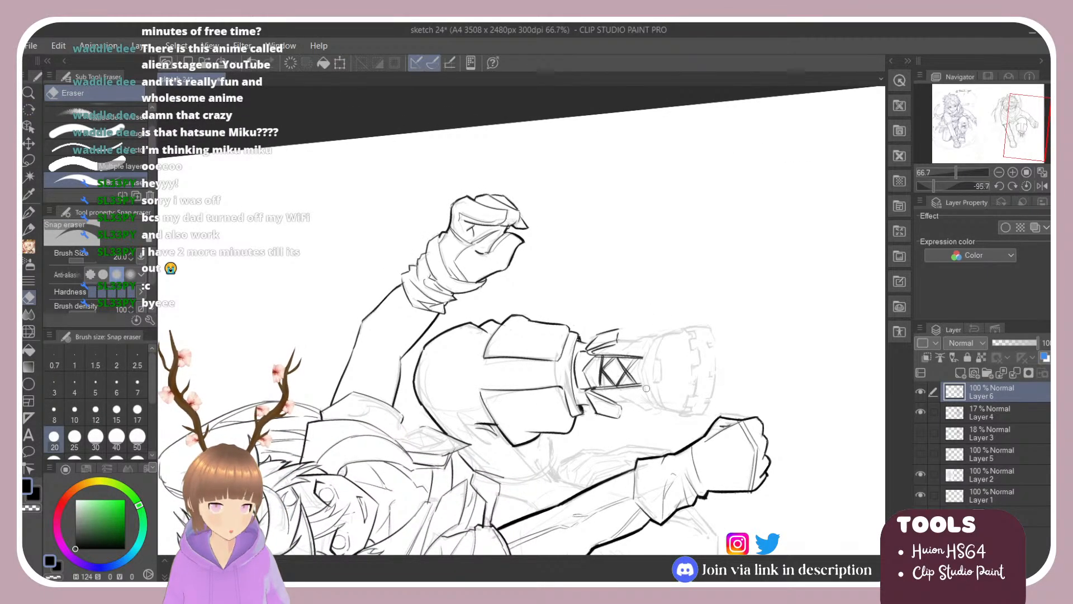
{"action": "key", "text": "b"}
{"action": "mouse_move", "coordinate": [648, 344]}
{"action": "left_mouse_down"}
{"action": "mouse_move", "coordinate": [639, 371]}
{"action": "mouse_move", "coordinate": [655, 407]}
{"action": "left_mouse_up"}
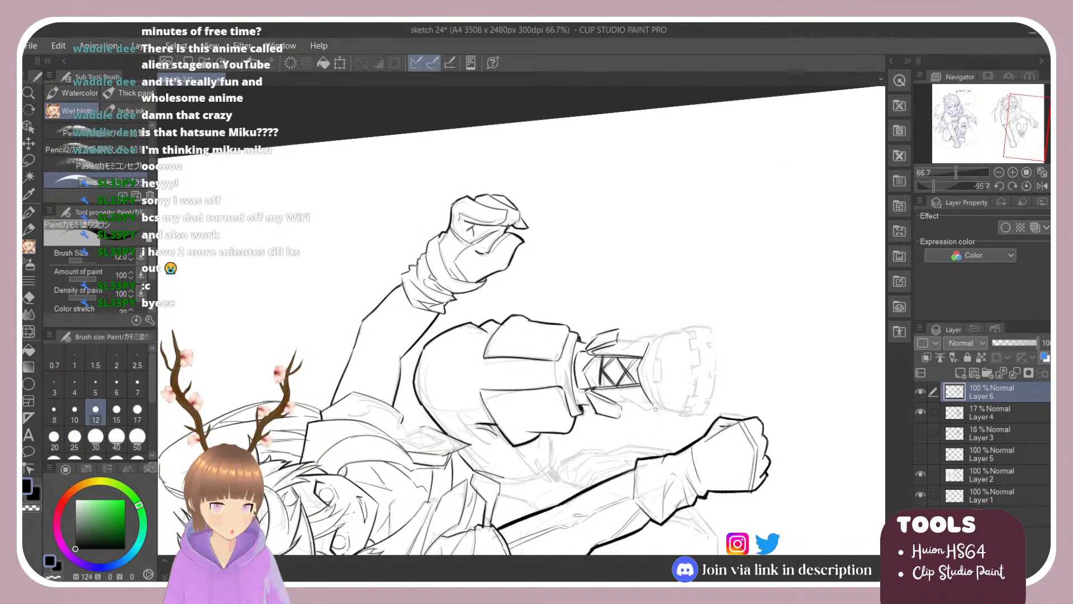
{"action": "key", "text": "ctrl+z"}
{"action": "left_click_drag", "start_coordinate": [639, 372], "coordinate": [651, 402]}
{"action": "key", "text": "ctrl+z"}
{"action": "key", "text": "ctrl+z"}
{"action": "key", "text": "ctrl+z"}
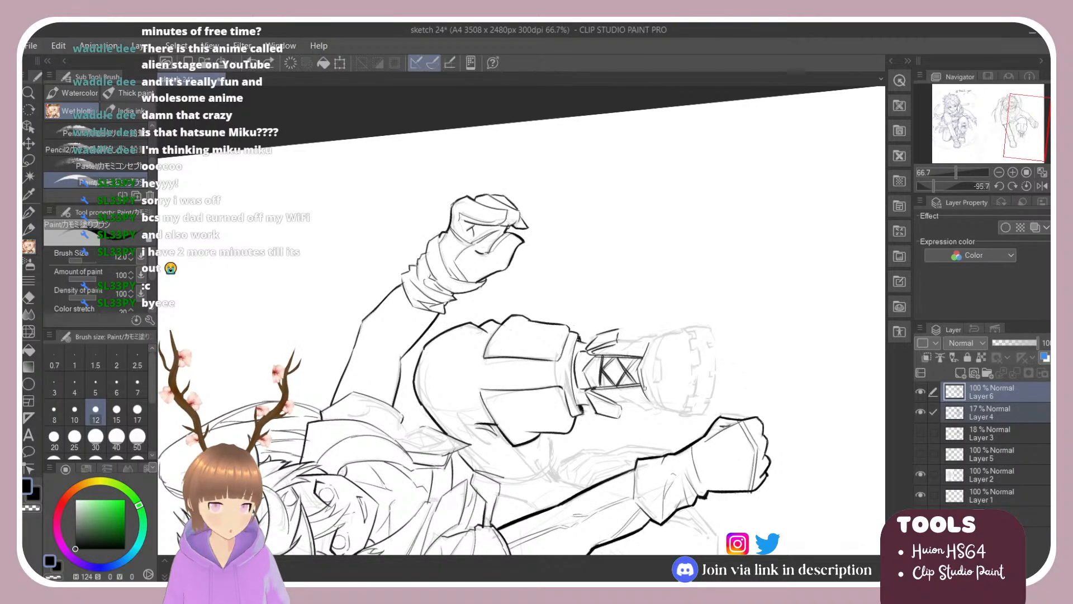
Ink the inner and outer ankle contours of the boot from the collar flaps down to the toe cap.
{"action": "key", "text": "r"}
{"action": "mouse_move", "coordinate": [683, 295]}
{"action": "left_mouse_down"}
{"action": "mouse_move", "coordinate": [637, 412]}
{"action": "mouse_move", "coordinate": [531, 442]}
{"action": "mouse_move", "coordinate": [435, 414]}
{"action": "left_mouse_up"}
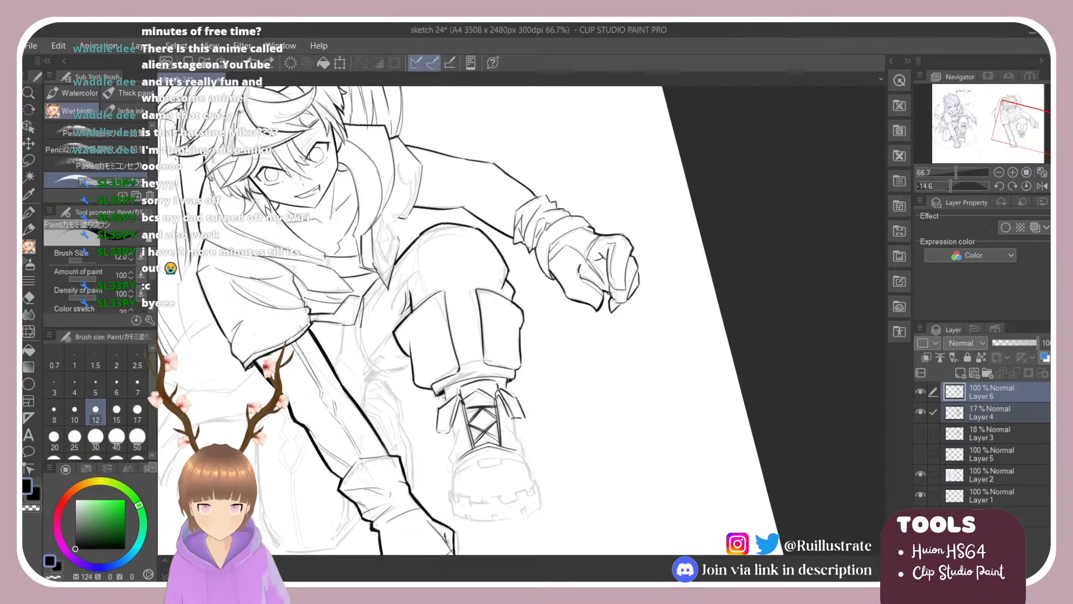
{"action": "mouse_move", "coordinate": [445, 404]}
{"action": "left_mouse_down"}
{"action": "mouse_move", "coordinate": [438, 433]}
{"action": "mouse_move", "coordinate": [452, 428]}
{"action": "mouse_move", "coordinate": [451, 451]}
{"action": "mouse_move", "coordinate": [456, 437]}
{"action": "mouse_move", "coordinate": [449, 460]}
{"action": "left_mouse_up"}
{"action": "key", "text": "ctrl+z"}
{"action": "key", "text": "ctrl+z"}
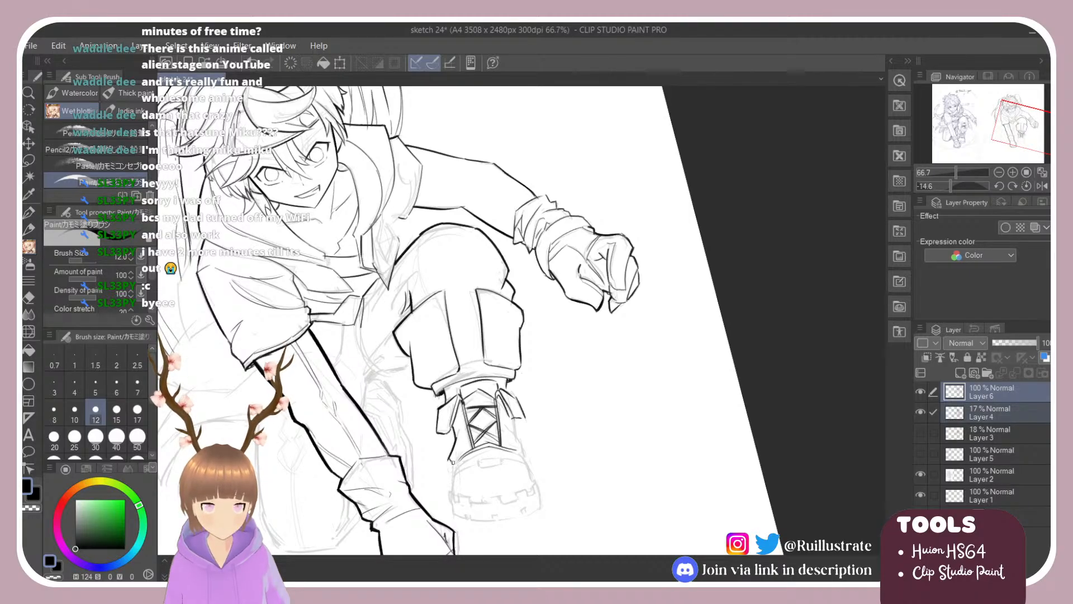
{"action": "key", "text": "e"}
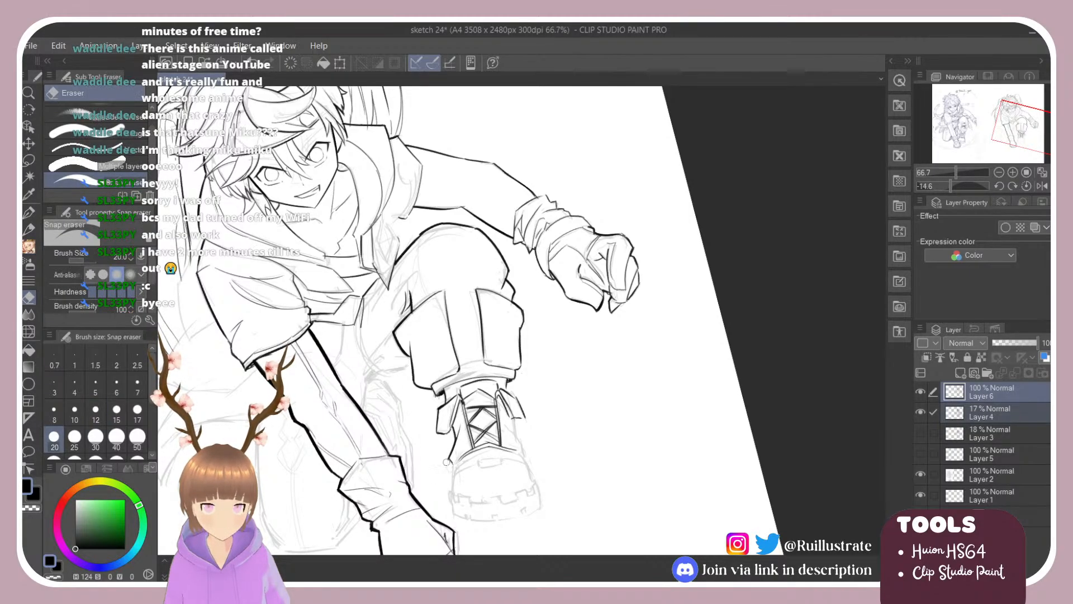
{"action": "key", "text": "b"}
{"action": "mouse_move", "coordinate": [515, 418]}
{"action": "left_mouse_down"}
{"action": "mouse_move", "coordinate": [523, 457]}
{"action": "mouse_move", "coordinate": [475, 417]}
{"action": "left_mouse_up"}
{"action": "key", "text": "ctrl+z"}
{"action": "key", "text": "r"}
{"action": "key", "text": "b"}
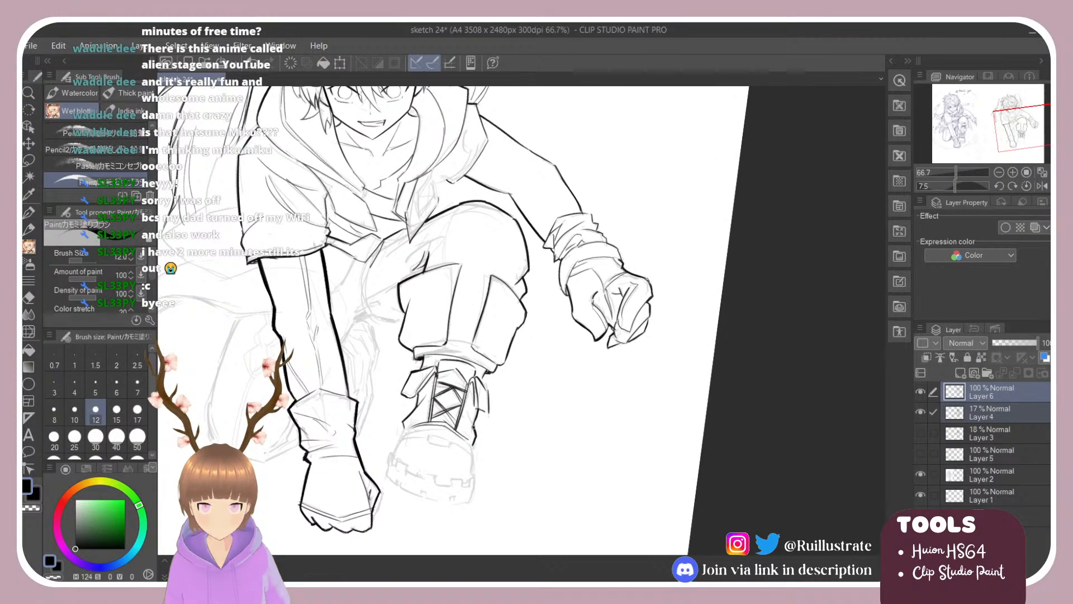
Ink the side contours of the boot's toe cap down to the sole.
{"action": "key", "text": "r"}
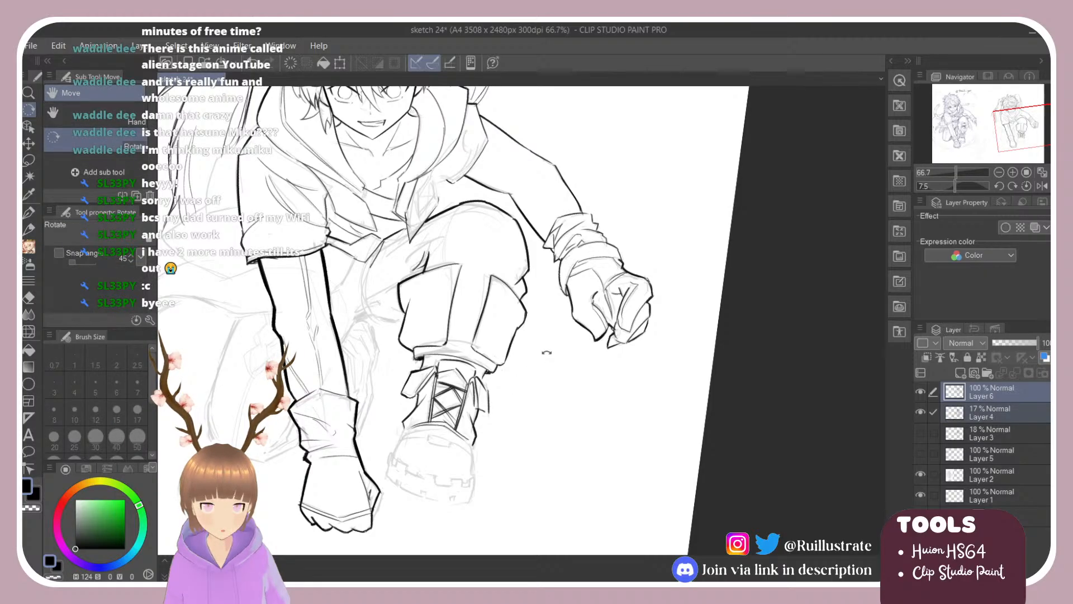
{"action": "left_click_drag", "start_coordinate": [546, 352], "coordinate": [543, 381]}
{"action": "key", "text": "b"}
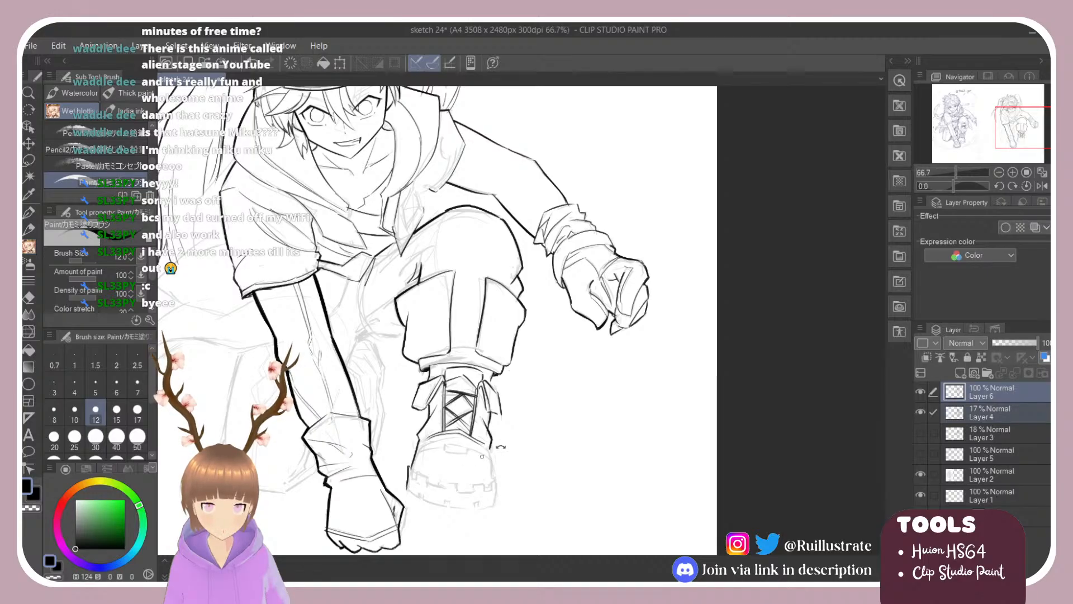
{"action": "key", "text": "r"}
{"action": "mouse_move", "coordinate": [500, 447]}
{"action": "left_mouse_down"}
{"action": "mouse_move", "coordinate": [545, 417]}
{"action": "mouse_move", "coordinate": [517, 479]}
{"action": "left_mouse_up"}
{"action": "key", "text": "b"}
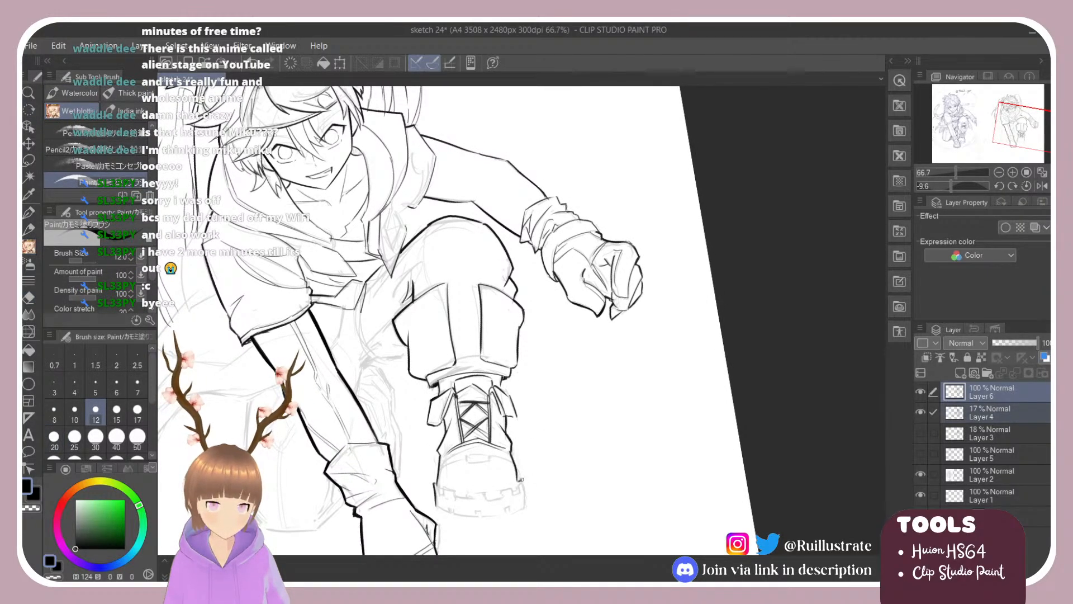
{"action": "left_click_drag", "start_coordinate": [520, 480], "coordinate": [526, 507]}
{"action": "key", "text": "ctrl+z"}
Ink the curved bottom edge of the boot's sole, redoing the stroke until it follows the sketch.
{"action": "key", "text": "r"}
{"action": "mouse_move", "coordinate": [643, 468]}
{"action": "left_mouse_down"}
{"action": "mouse_move", "coordinate": [713, 301]}
{"action": "mouse_move", "coordinate": [669, 156]}
{"action": "left_mouse_up"}
{"action": "key", "text": "b"}
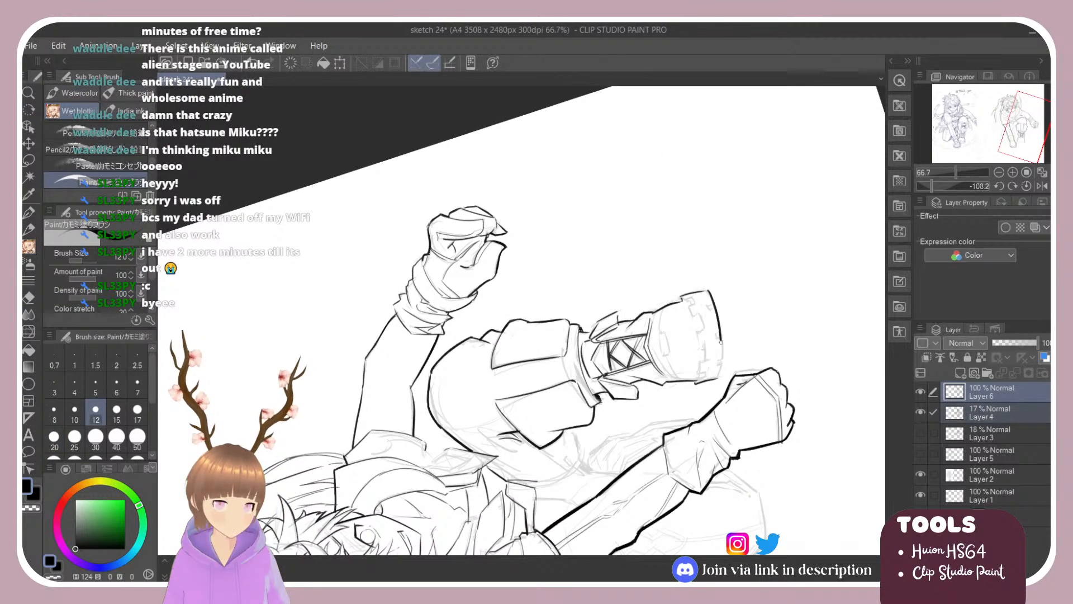
{"action": "left_click_drag", "start_coordinate": [721, 342], "coordinate": [722, 367]}
{"action": "key", "text": "ctrl+z"}
{"action": "mouse_move", "coordinate": [708, 291]}
{"action": "left_mouse_down"}
{"action": "mouse_move", "coordinate": [717, 366]}
{"action": "mouse_move", "coordinate": [719, 321]}
{"action": "mouse_move", "coordinate": [718, 368]}
{"action": "left_mouse_up"}
{"action": "key", "text": "ctrl+z"}
{"action": "key", "text": "ctrl+z"}
{"action": "key", "text": "ctrl+z"}
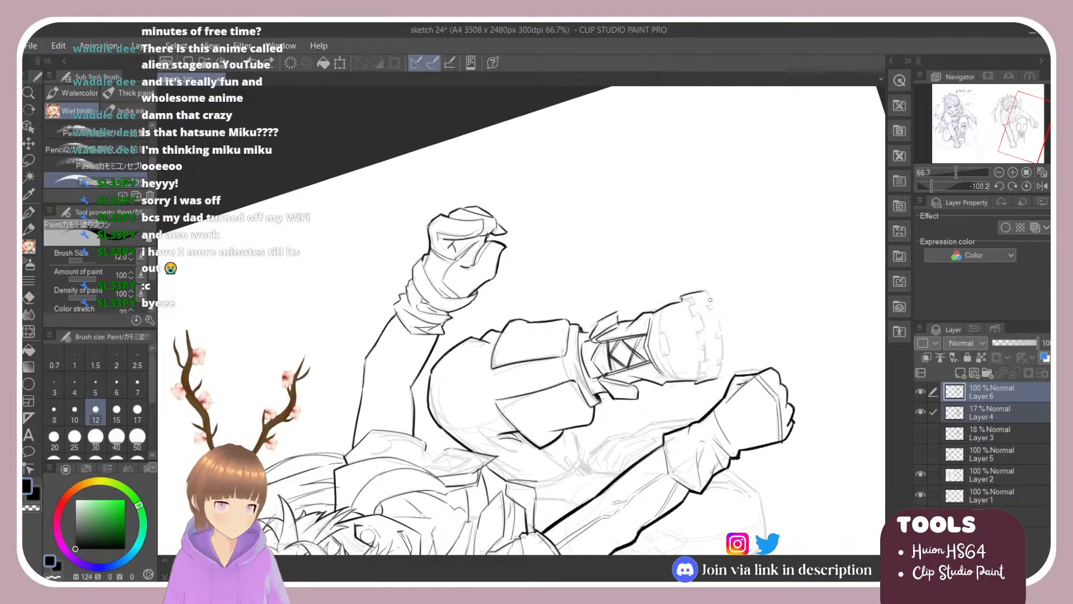
{"action": "left_click_drag", "start_coordinate": [707, 291], "coordinate": [718, 381]}
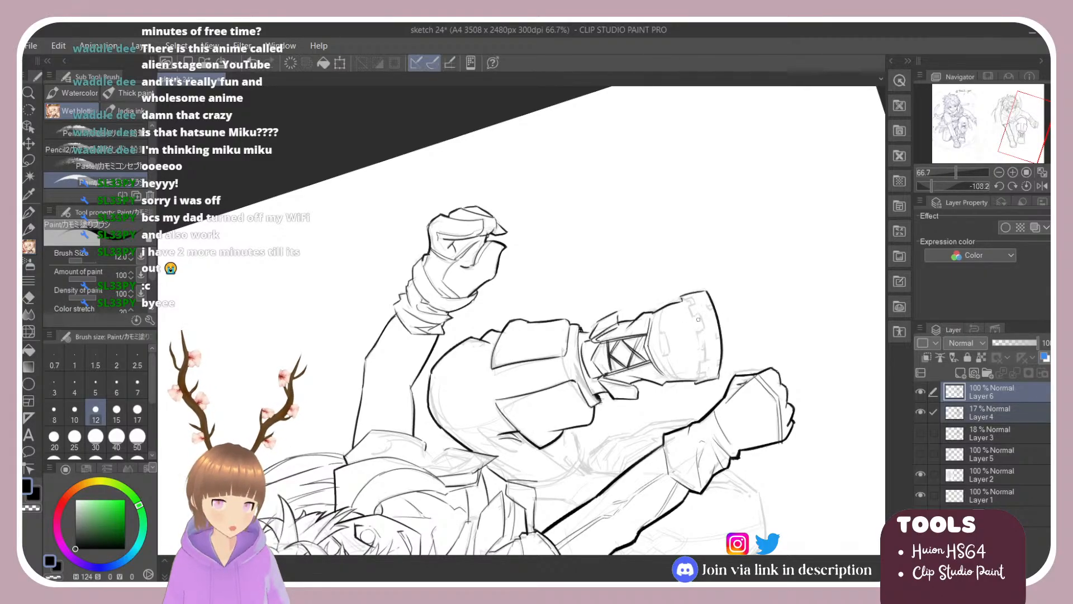
{"action": "key", "text": "ctrl+z"}
{"action": "mouse_move", "coordinate": [707, 290]}
{"action": "left_mouse_down"}
{"action": "mouse_move", "coordinate": [720, 365]}
{"action": "mouse_move", "coordinate": [724, 339]}
{"action": "mouse_move", "coordinate": [720, 374]}
{"action": "mouse_move", "coordinate": [709, 295]}
{"action": "mouse_move", "coordinate": [719, 374]}
{"action": "left_mouse_up"}
{"action": "key", "text": "ctrl+z"}
{"action": "key", "text": "ctrl+z"}
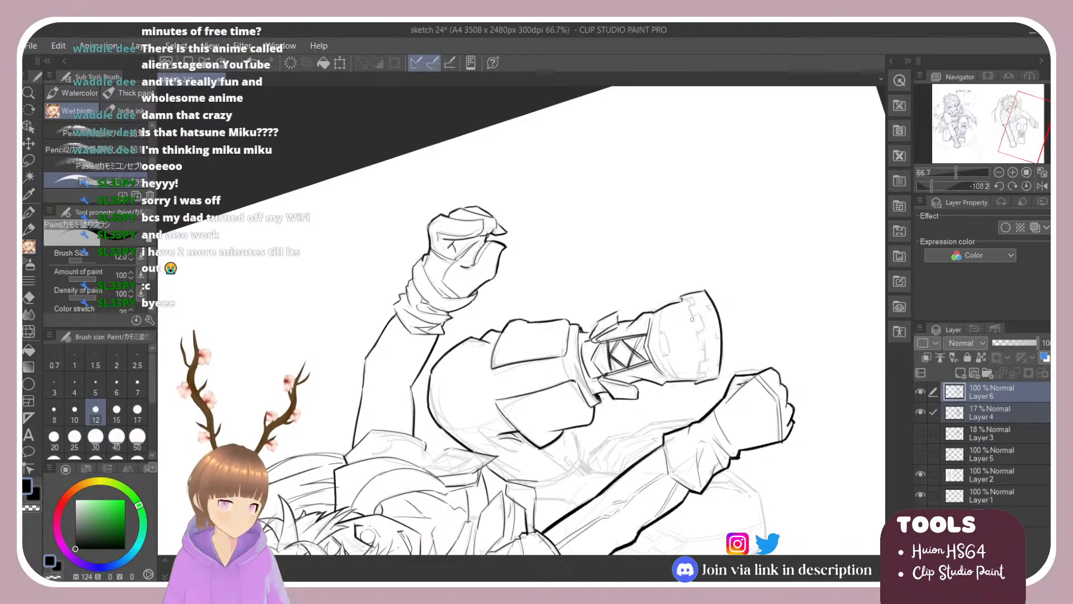
Ink the curved line separating the boot's toe cap from the sole.
{"action": "left_click_drag", "start_coordinate": [683, 295], "coordinate": [699, 374]}
{"action": "key", "text": "ctrl+z"}
{"action": "left_click_drag", "start_coordinate": [682, 293], "coordinate": [700, 381]}
Ink small tread notches along the sole's bottom edge and erase the outline across each gap.
{"action": "key", "text": "r"}
{"action": "mouse_move", "coordinate": [706, 308]}
{"action": "left_mouse_down"}
{"action": "mouse_move", "coordinate": [709, 387]}
{"action": "mouse_move", "coordinate": [537, 495]}
{"action": "mouse_move", "coordinate": [357, 357]}
{"action": "left_mouse_up"}
{"action": "key", "text": "e"}
{"action": "key", "text": "b"}
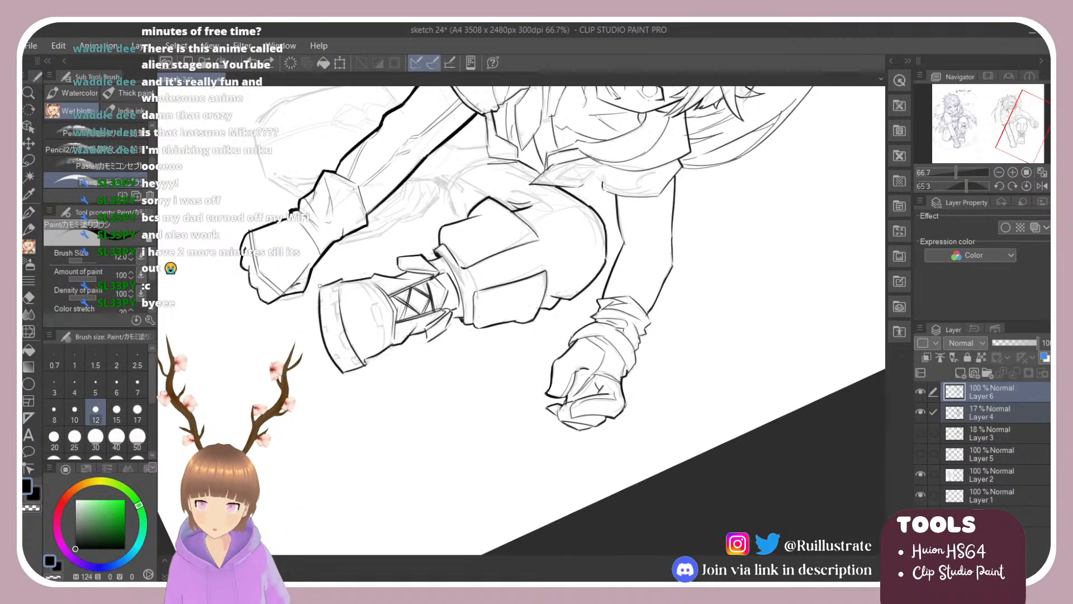
{"action": "left_click_drag", "start_coordinate": [320, 285], "coordinate": [319, 305]}
{"action": "key", "text": "ctrl+z"}
{"action": "key", "text": "e"}
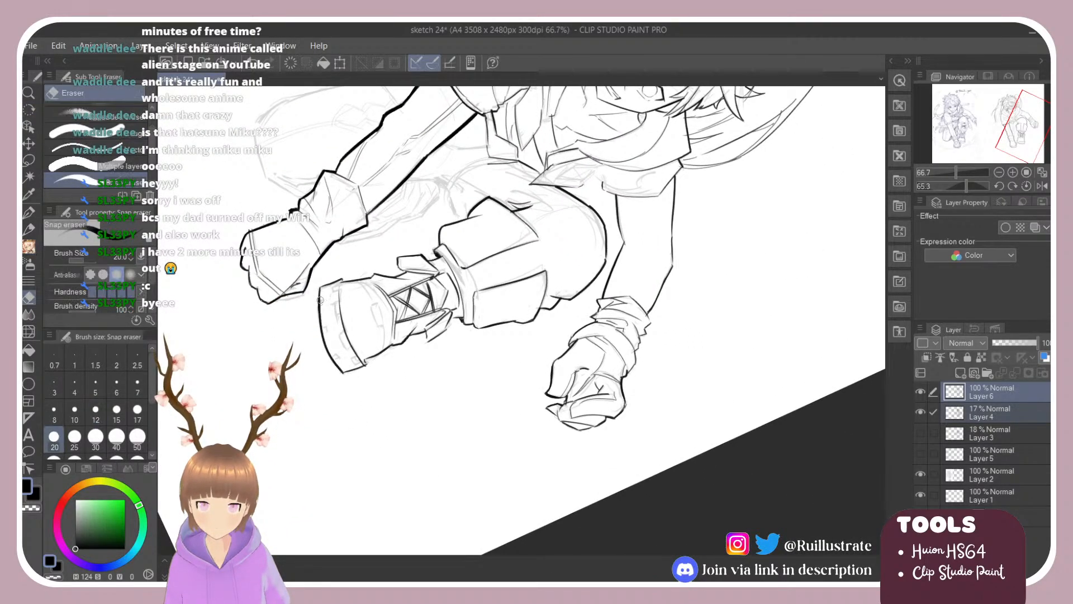
{"action": "key", "text": "b"}
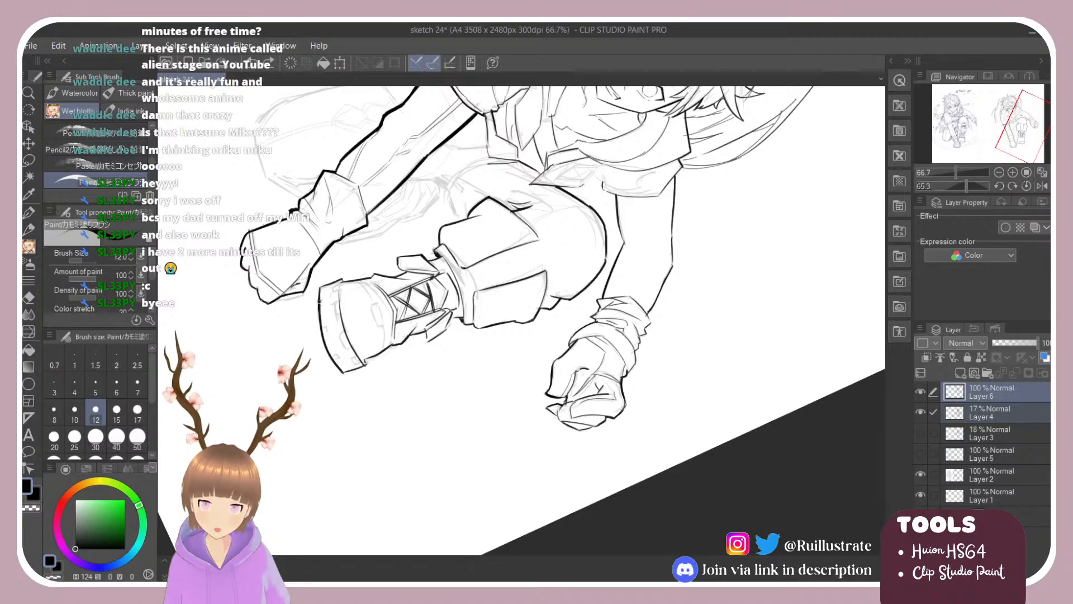
{"action": "key", "text": "e"}
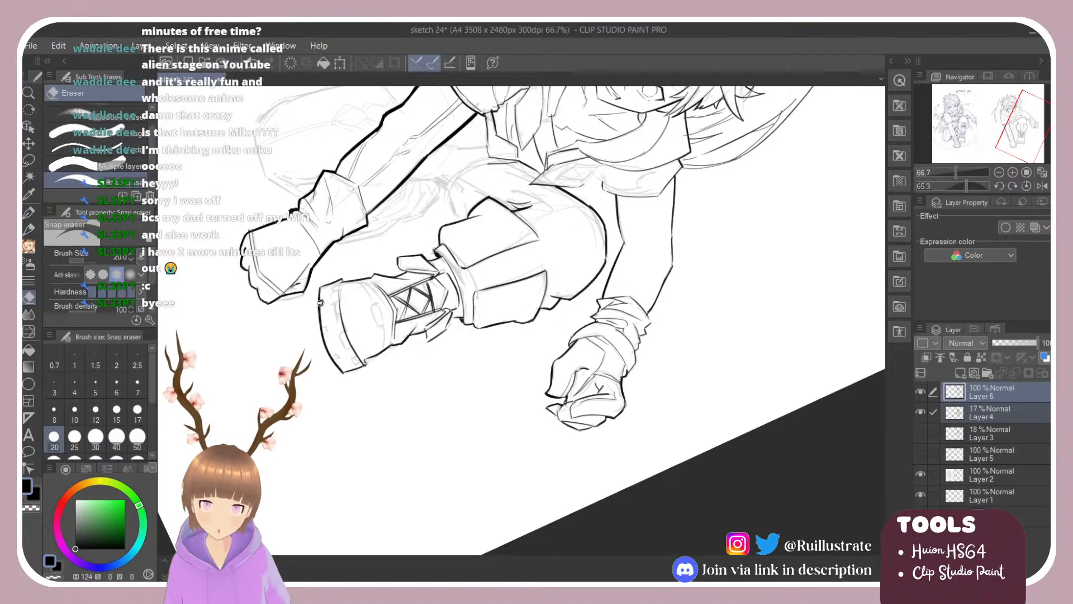
{"action": "key", "text": "b"}
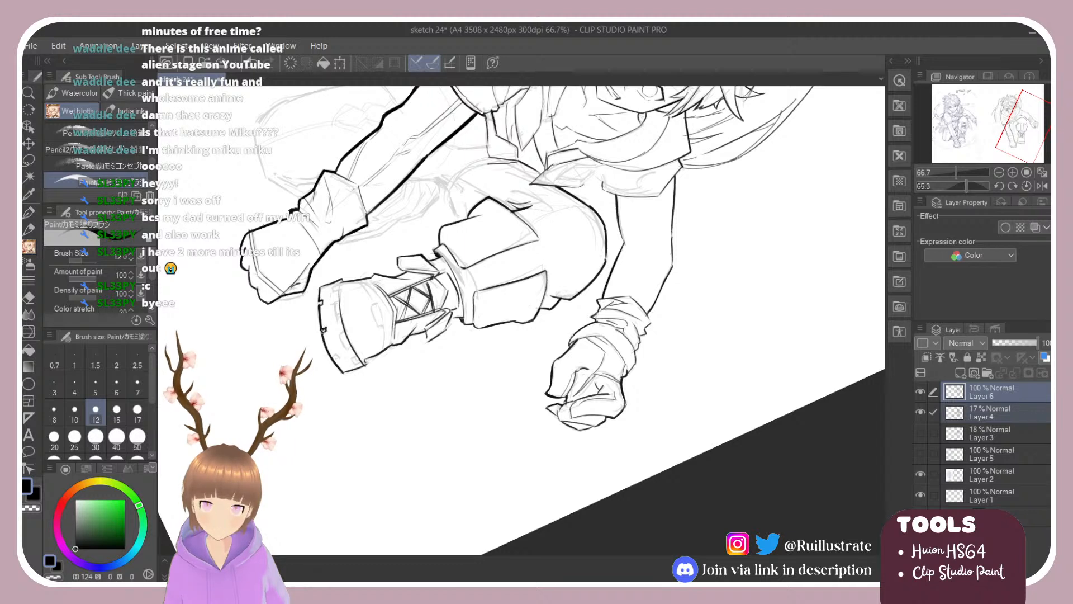
{"action": "key", "text": "e"}
{"action": "key", "text": "b"}
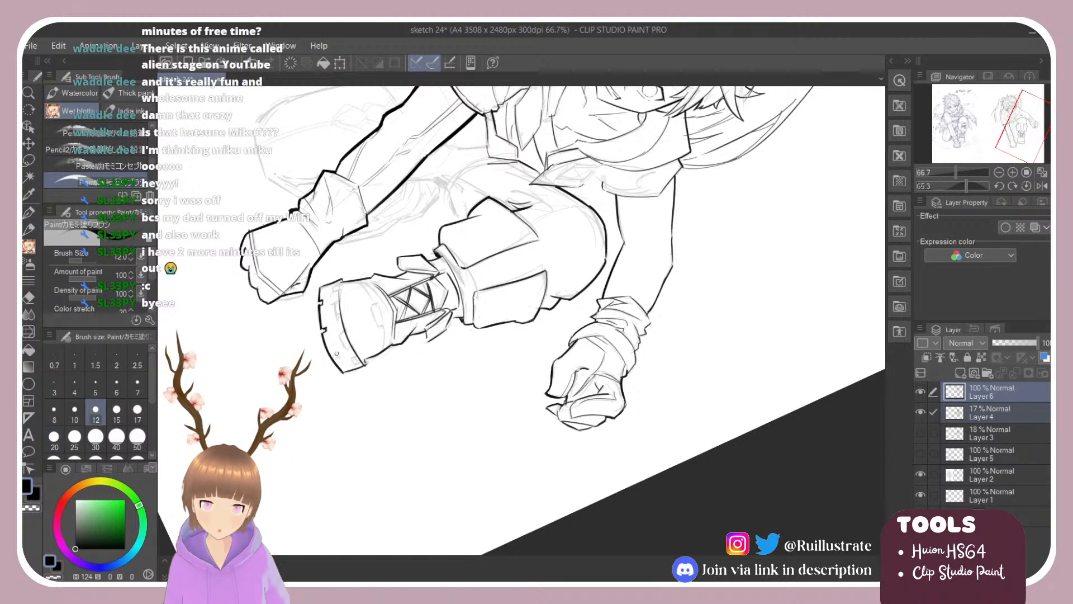
{"action": "key", "text": "e"}
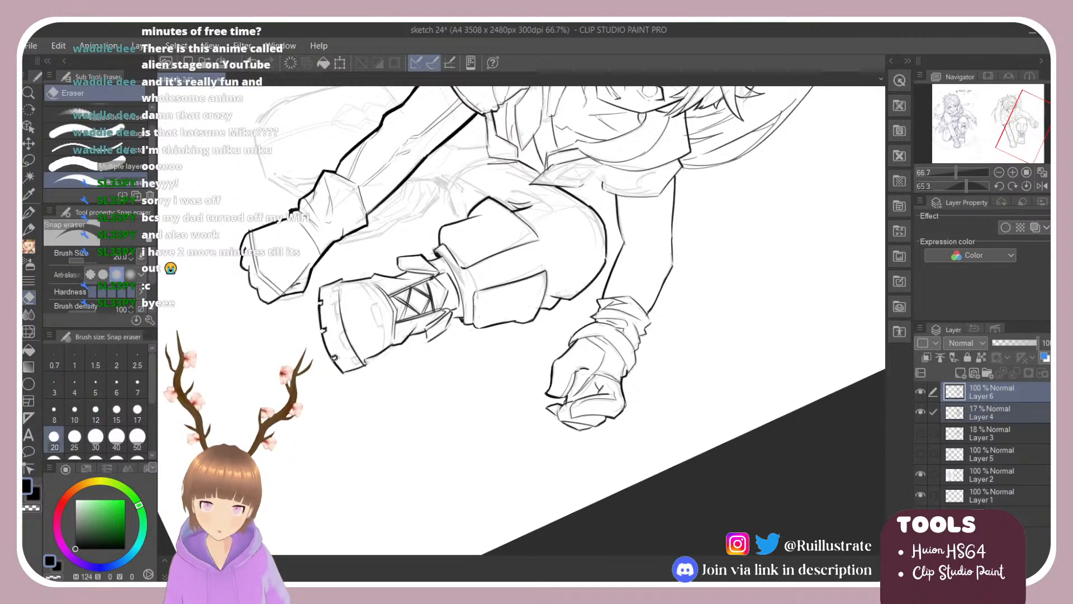
Ink the tread notches along the upper edge of the boot's sole.
{"action": "key", "text": "shift+space"}
{"action": "mouse_move", "coordinate": [334, 359]}
{"action": "left_mouse_down"}
{"action": "mouse_move", "coordinate": [351, 408]}
{"action": "mouse_move", "coordinate": [449, 484]}
{"action": "mouse_move", "coordinate": [427, 486]}
{"action": "mouse_move", "coordinate": [446, 485]}
{"action": "mouse_move", "coordinate": [435, 477]}
{"action": "mouse_move", "coordinate": [446, 494]}
{"action": "mouse_move", "coordinate": [473, 496]}
{"action": "left_mouse_up"}
{"action": "key", "text": "b"}
{"action": "key", "text": "ctrl+z"}
{"action": "key", "text": "ctrl+z"}
{"action": "key", "text": "ctrl+z"}
{"action": "left_click_drag", "start_coordinate": [473, 496], "coordinate": [490, 495]}
{"action": "key", "text": "ctrl+z"}
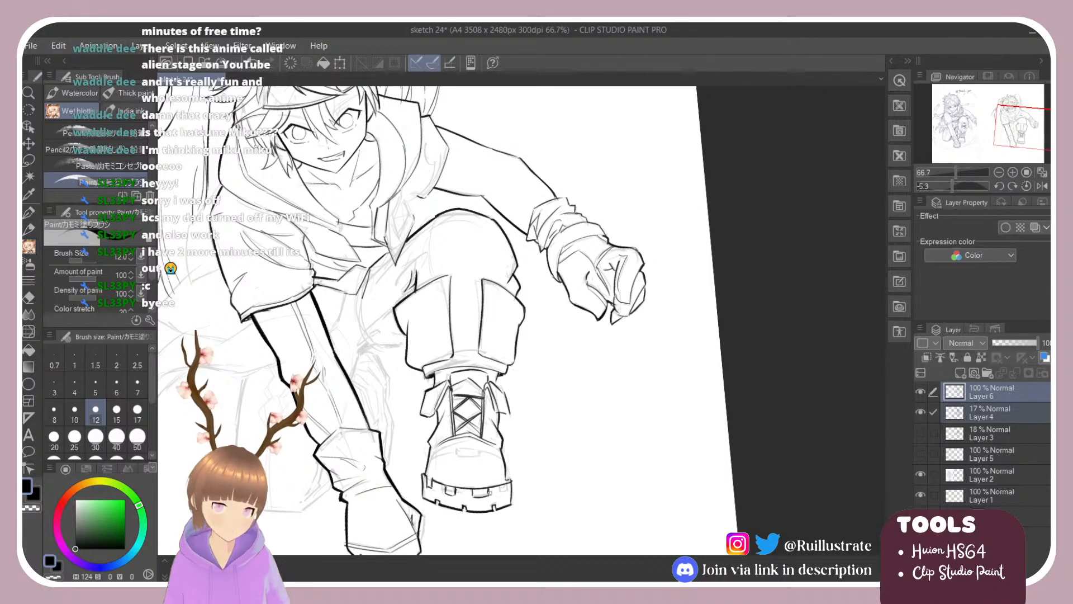
Ink the notch at the outer end of the sole's upper edge and erase the line between the tread blocks.
{"action": "left_click_drag", "start_coordinate": [501, 485], "coordinate": [502, 495]}
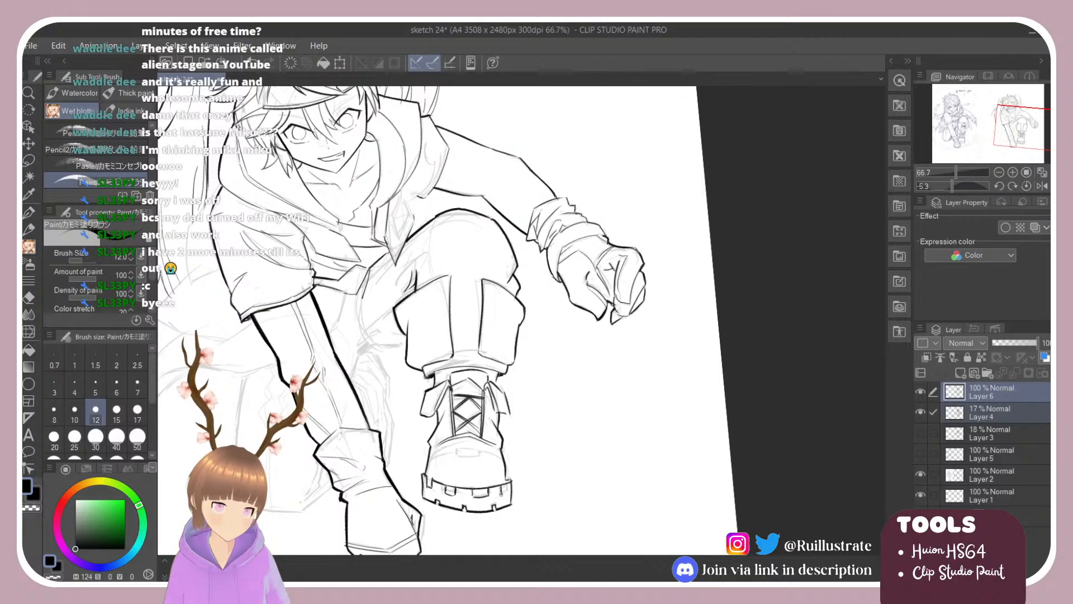
{"action": "key", "text": "e"}
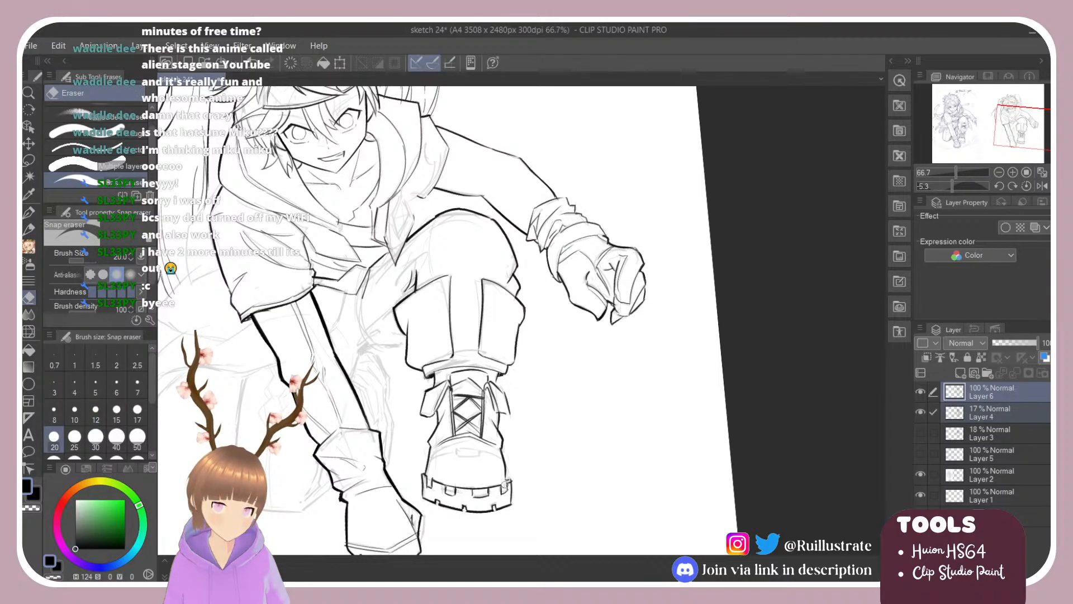
{"action": "left_click_drag", "start_coordinate": [476, 487], "coordinate": [486, 487]}
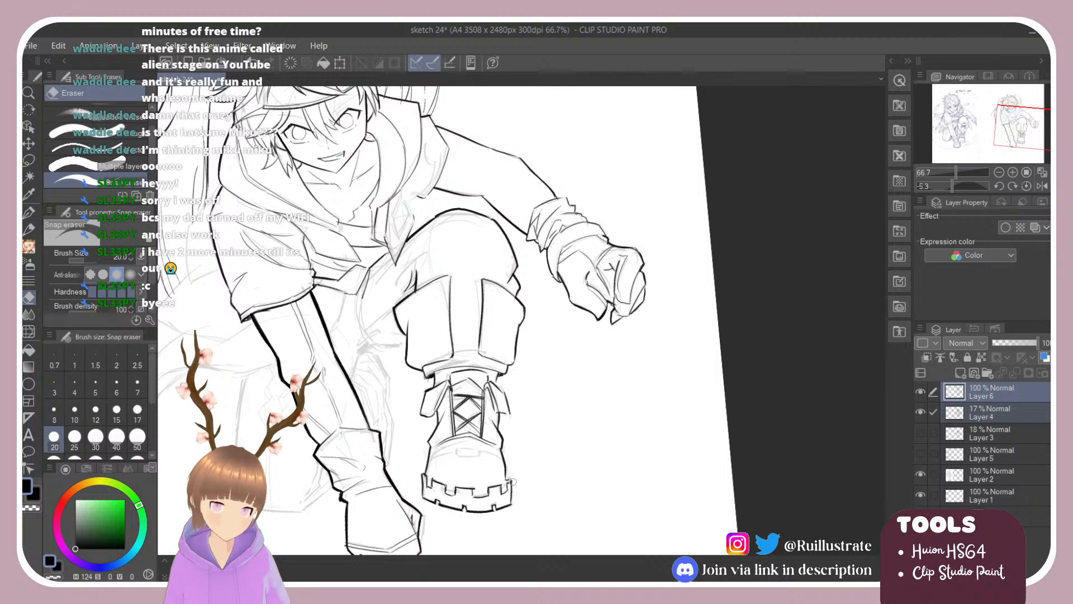
Ink the curved seam across the upper part of the boot's toe cap.
{"action": "key", "text": "b"}
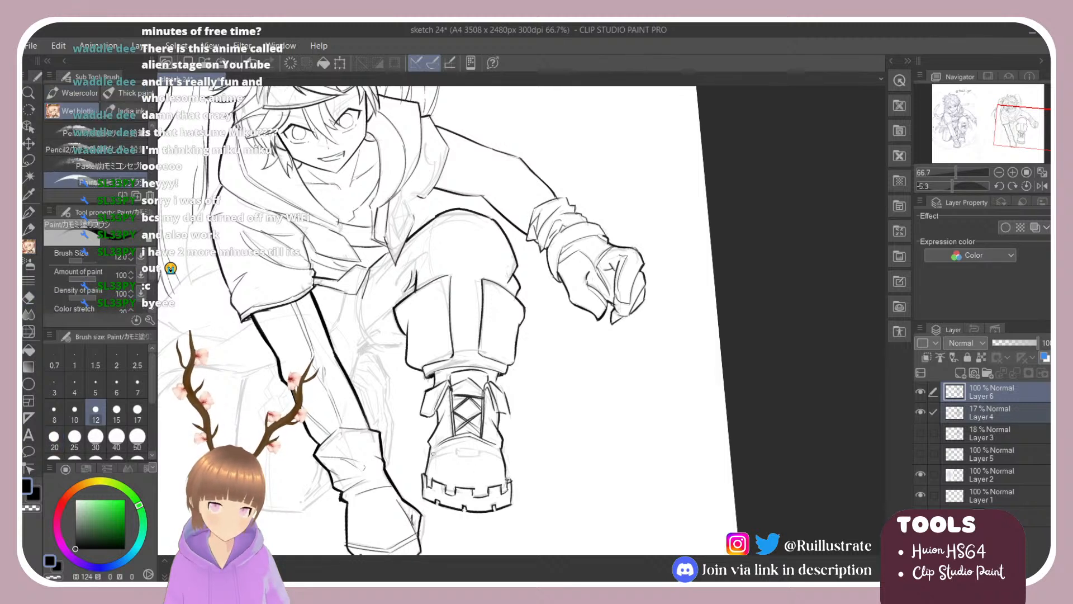
{"action": "mouse_move", "coordinate": [434, 455]}
{"action": "left_mouse_down"}
{"action": "mouse_move", "coordinate": [464, 439]}
{"action": "mouse_move", "coordinate": [456, 451]}
{"action": "left_mouse_up"}
{"action": "key", "text": "ctrl+z"}
{"action": "key", "text": "ctrl+z"}
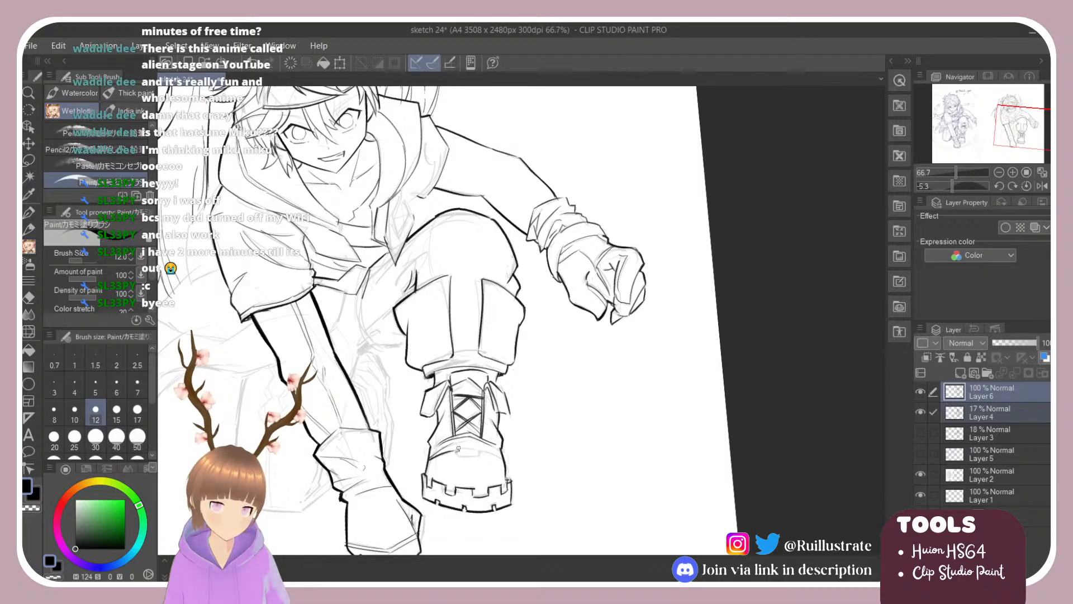
Ink the small rectangular tab at the middle of the toe cap's seam.
{"action": "key", "text": "shift+space"}
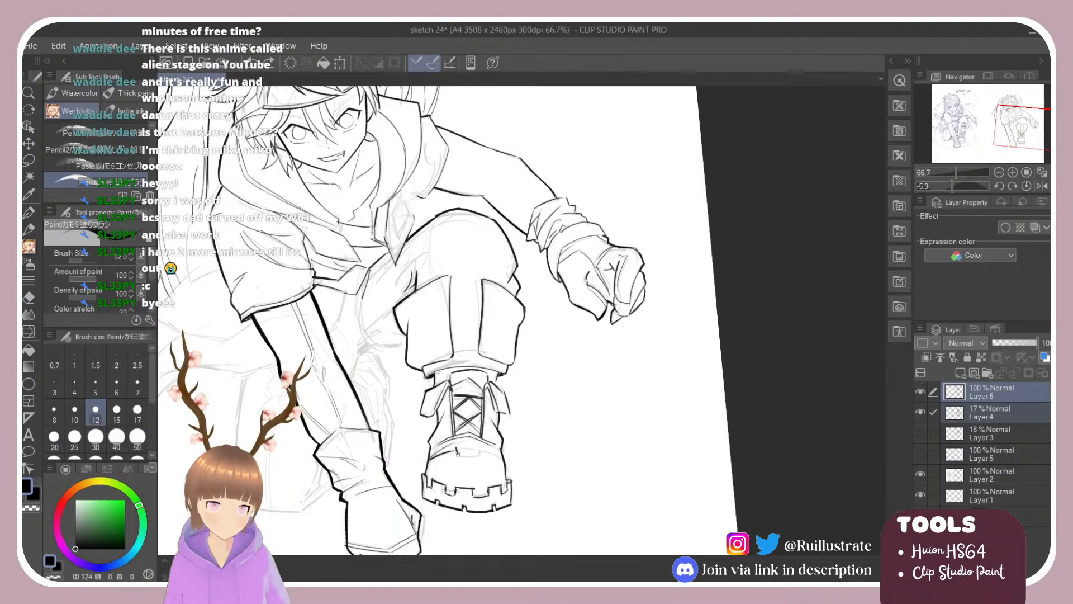
{"action": "mouse_move", "coordinate": [459, 451]}
{"action": "left_mouse_down"}
{"action": "mouse_move", "coordinate": [535, 425]}
{"action": "mouse_move", "coordinate": [565, 290]}
{"action": "mouse_move", "coordinate": [604, 302]}
{"action": "left_mouse_up"}
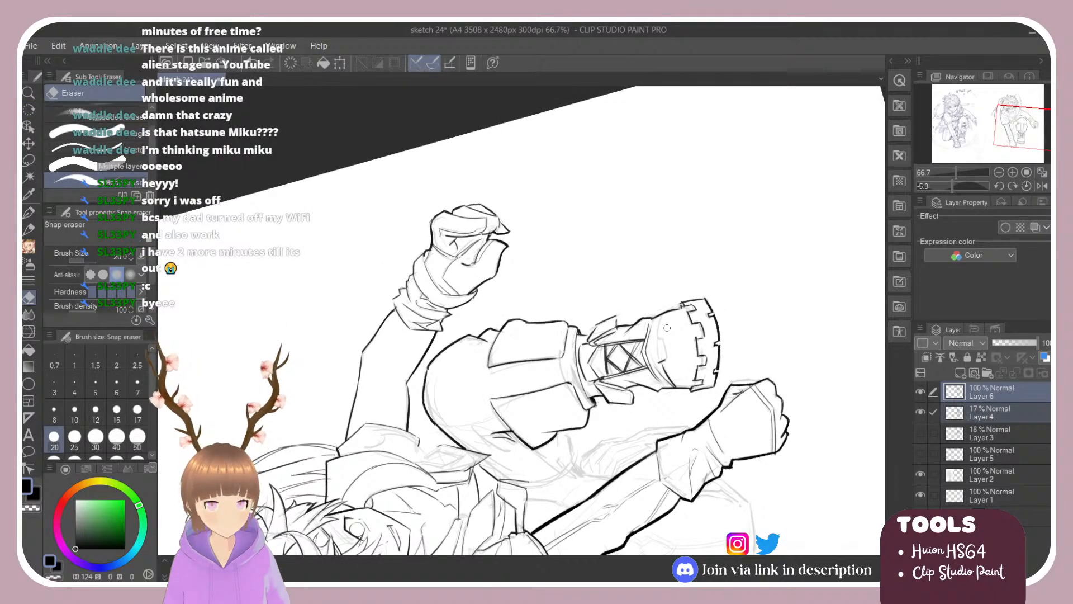
{"action": "mouse_move", "coordinate": [658, 341]}
{"action": "left_mouse_down"}
{"action": "mouse_move", "coordinate": [664, 362]}
{"action": "mouse_move", "coordinate": [659, 337]}
{"action": "left_mouse_up"}
{"action": "key", "text": "ctrl+z"}
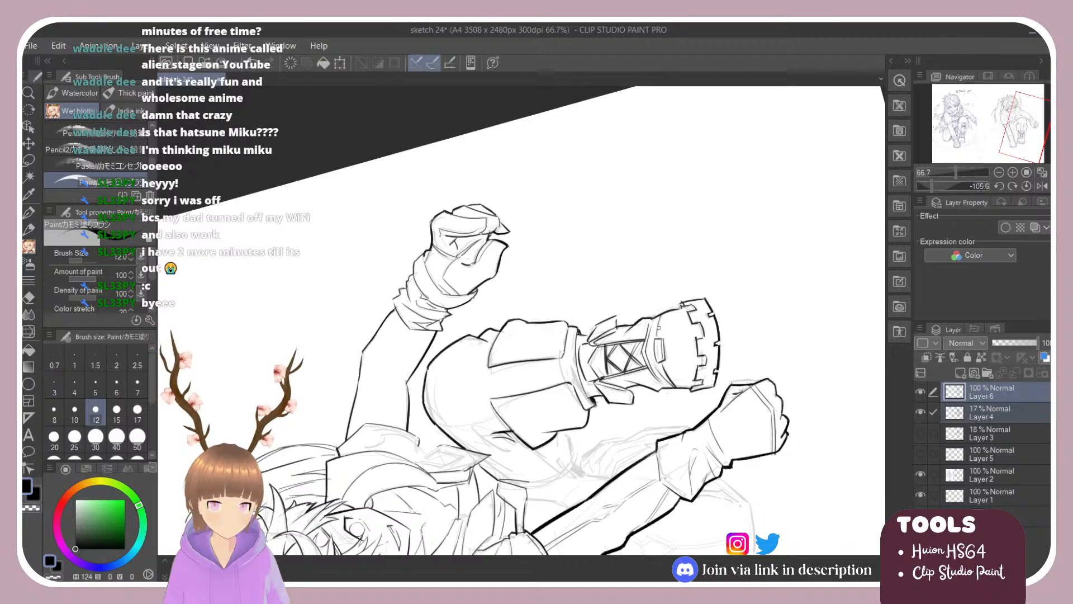
{"action": "key", "text": "r"}
{"action": "mouse_move", "coordinate": [695, 292]}
{"action": "left_mouse_down"}
{"action": "mouse_move", "coordinate": [697, 348]}
{"action": "mouse_move", "coordinate": [627, 435]}
{"action": "mouse_move", "coordinate": [571, 453]}
{"action": "left_mouse_up"}
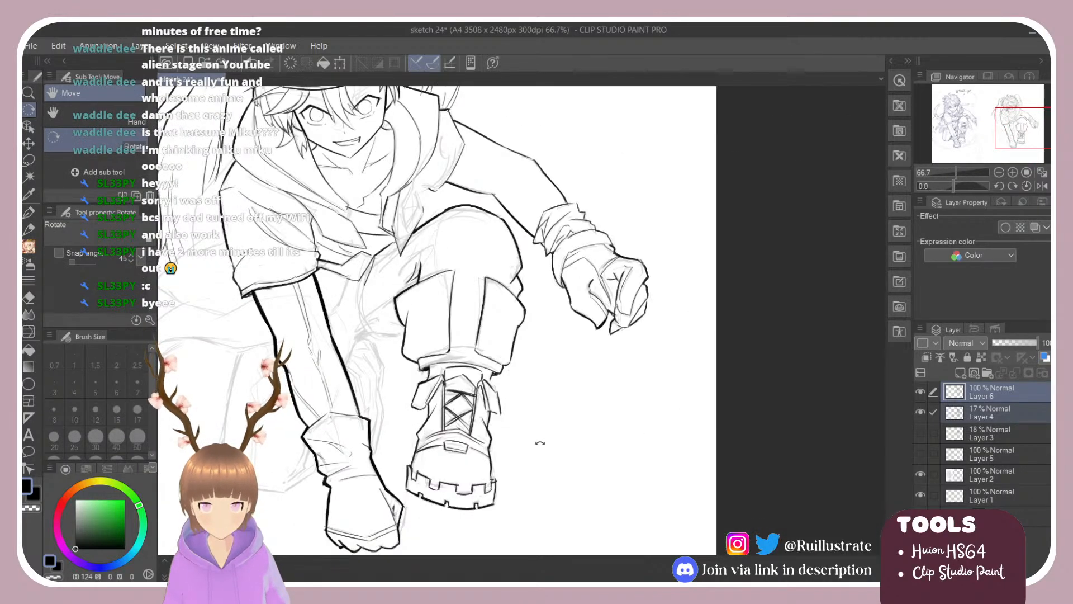
Ink and clean up the hood's edge beside the character's neck, down to where it meets the raised knee.
{"action": "scroll", "coordinate": [540, 442], "scroll_direction": "down", "scroll_amount": 7}
{"action": "scroll", "coordinate": [480, 392], "scroll_direction": "up", "scroll_amount": 5}
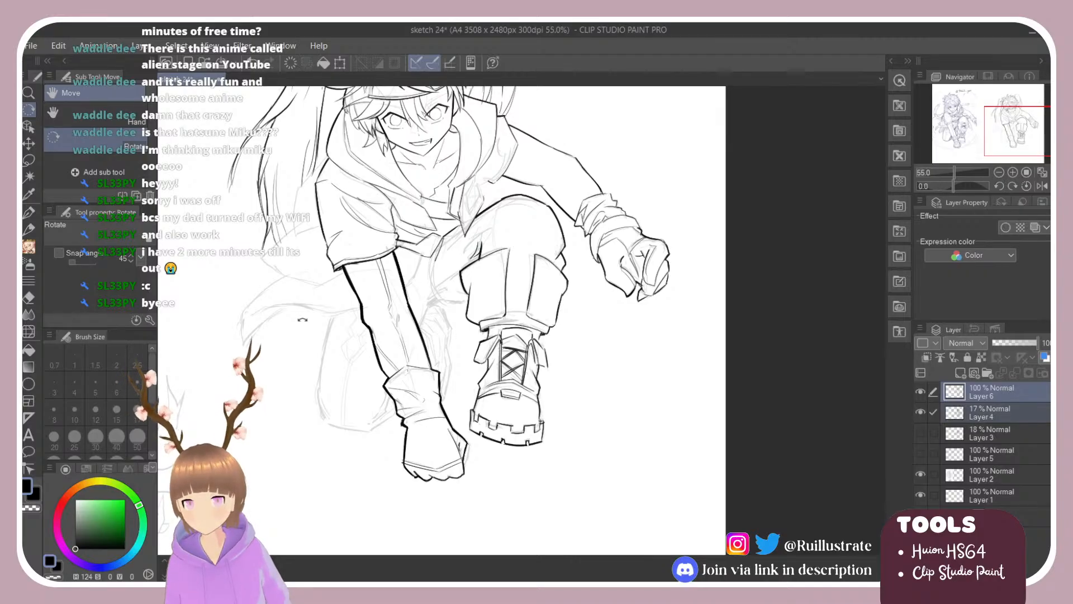
{"action": "mouse_move", "coordinate": [311, 190]}
{"action": "left_mouse_down"}
{"action": "mouse_move", "coordinate": [316, 157]}
{"action": "mouse_move", "coordinate": [291, 195]}
{"action": "left_mouse_up"}
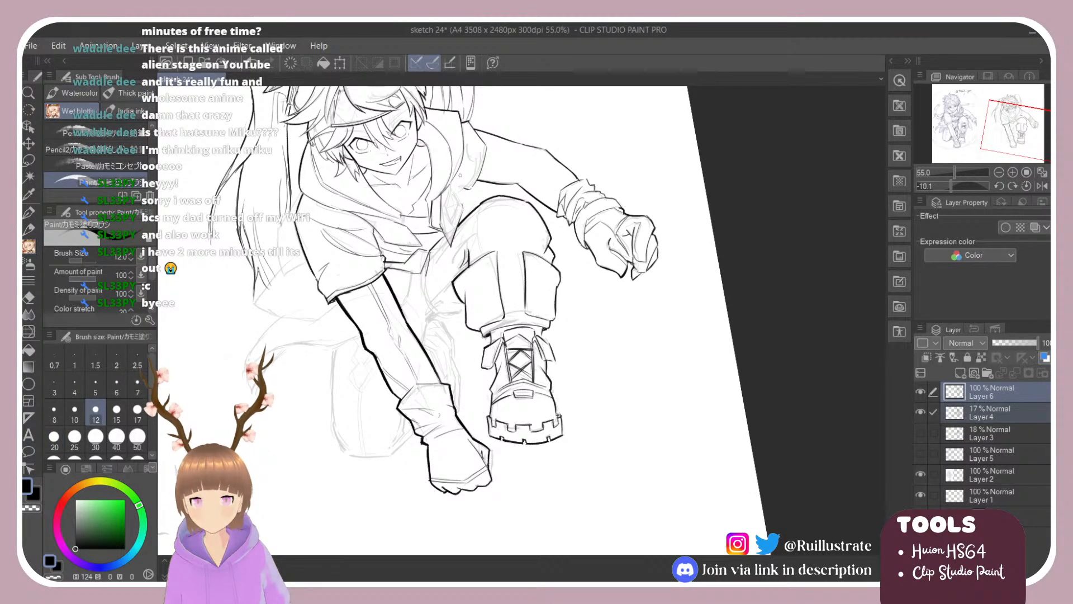
{"action": "key", "text": "e"}
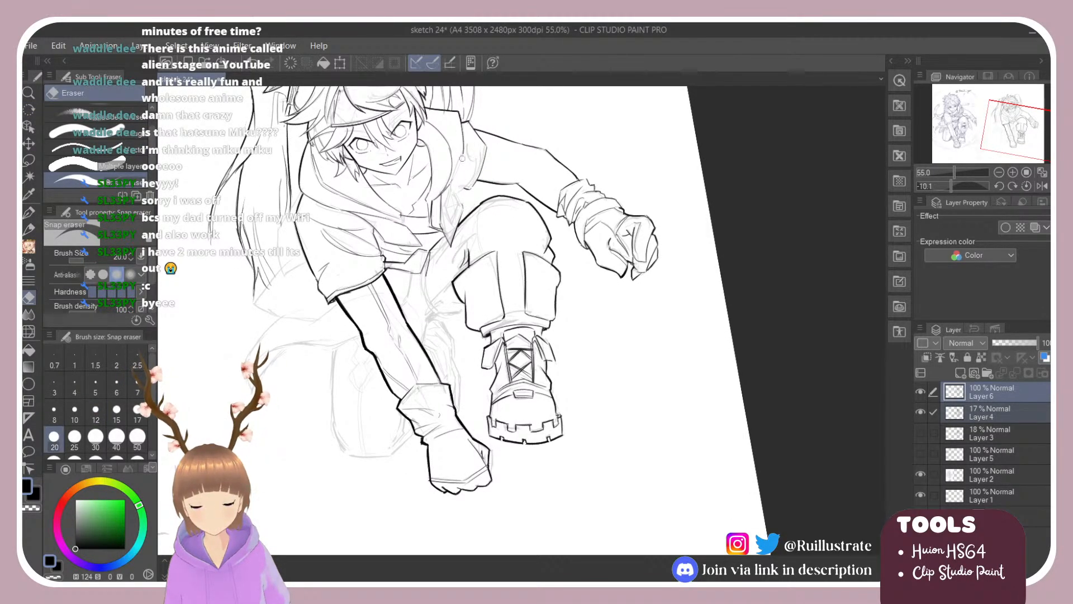
{"action": "key", "text": "b"}
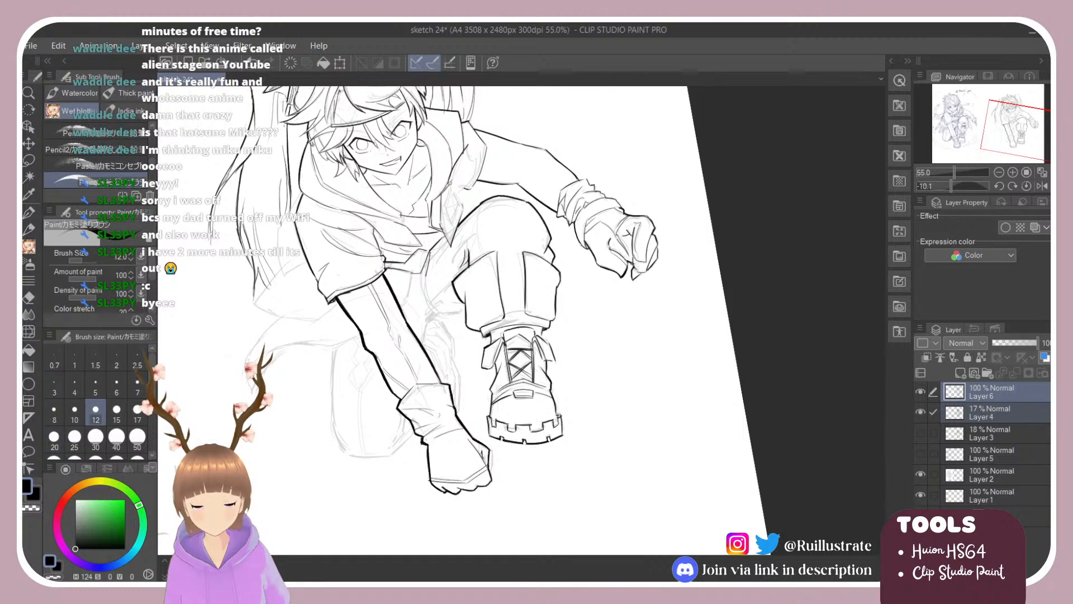
{"action": "key", "text": "ctrl+z"}
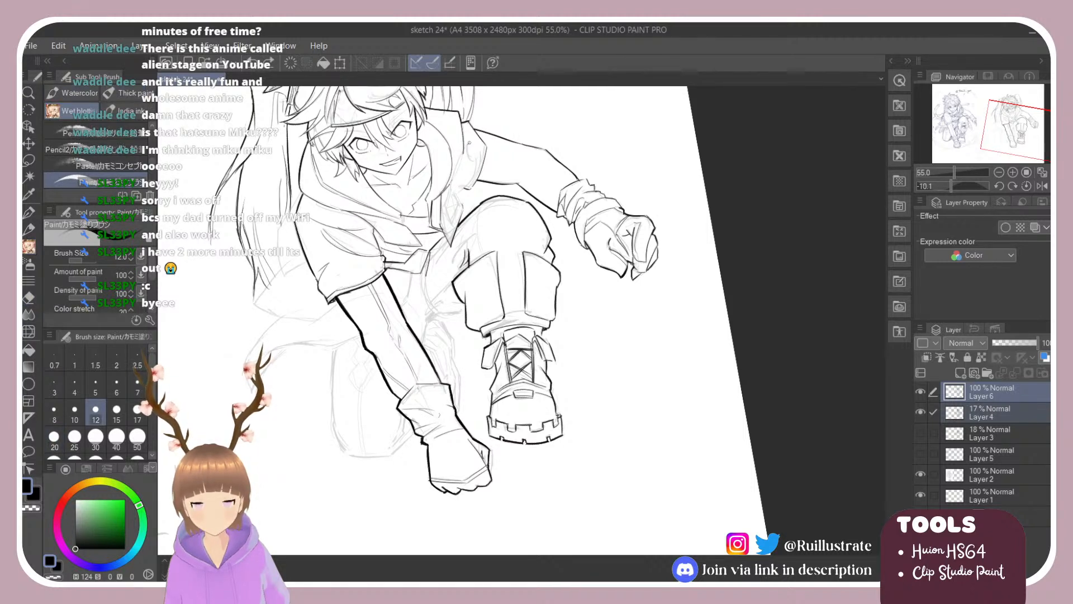
{"action": "mouse_move", "coordinate": [468, 144]}
{"action": "left_mouse_down"}
{"action": "mouse_move", "coordinate": [451, 188]}
{"action": "mouse_move", "coordinate": [483, 160]}
{"action": "left_mouse_up"}
{"action": "key", "text": "ctrl+z"}
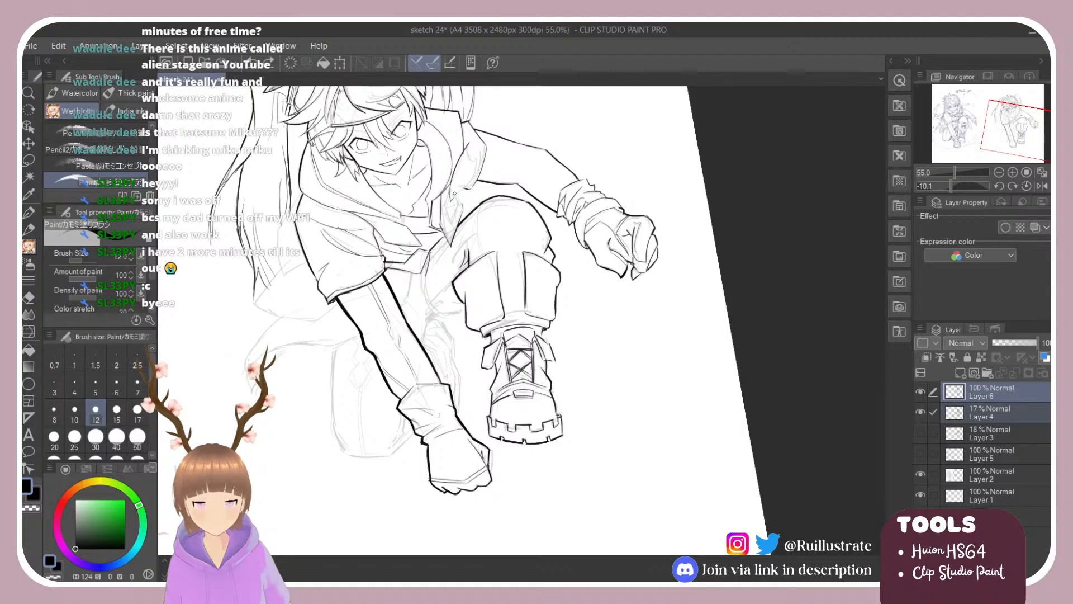
{"action": "key", "text": "e"}
{"action": "key", "text": "b"}
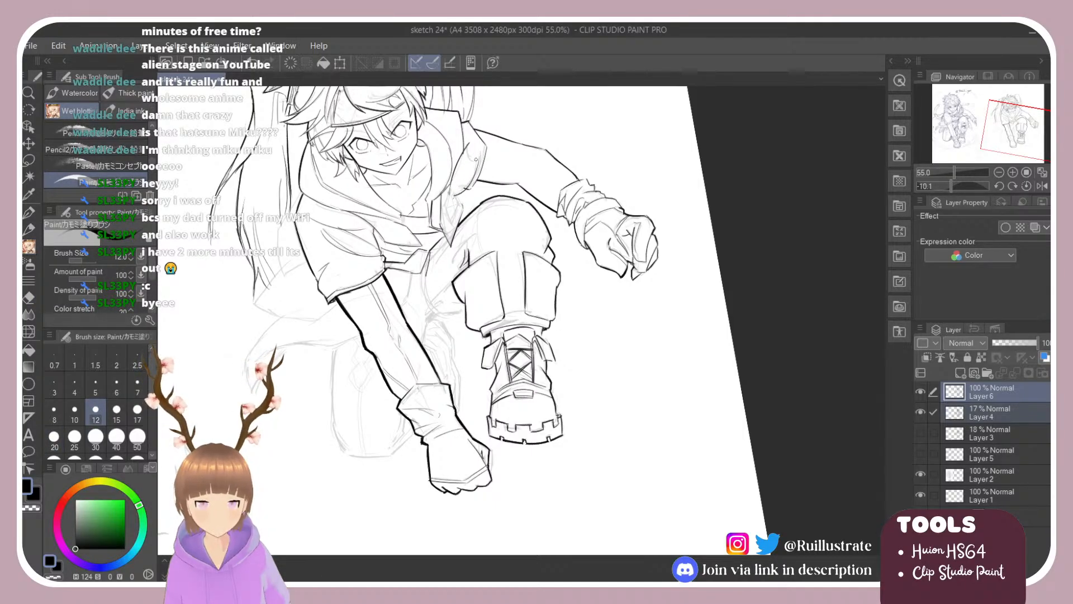
{"action": "key", "text": "ctrl+z"}
{"action": "mouse_move", "coordinate": [457, 196]}
{"action": "left_mouse_down"}
{"action": "mouse_move", "coordinate": [474, 147]}
{"action": "mouse_move", "coordinate": [469, 170]}
{"action": "left_mouse_up"}
Ink a diamond-shaped ornament at the lower end of the hood's edge and tidy the lines around it.
{"action": "key", "text": "e"}
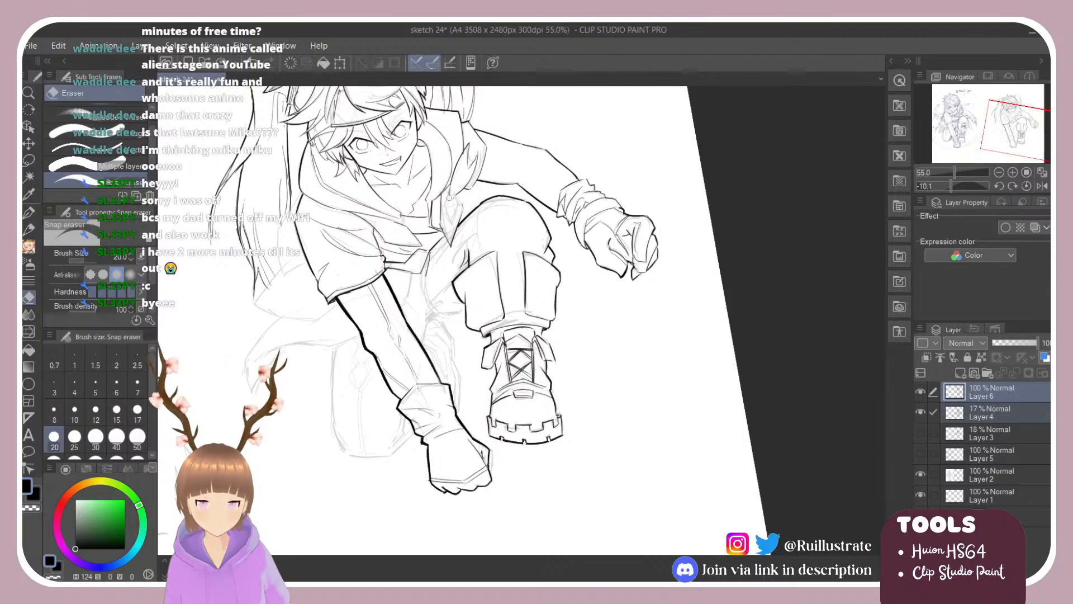
{"action": "key", "text": "b"}
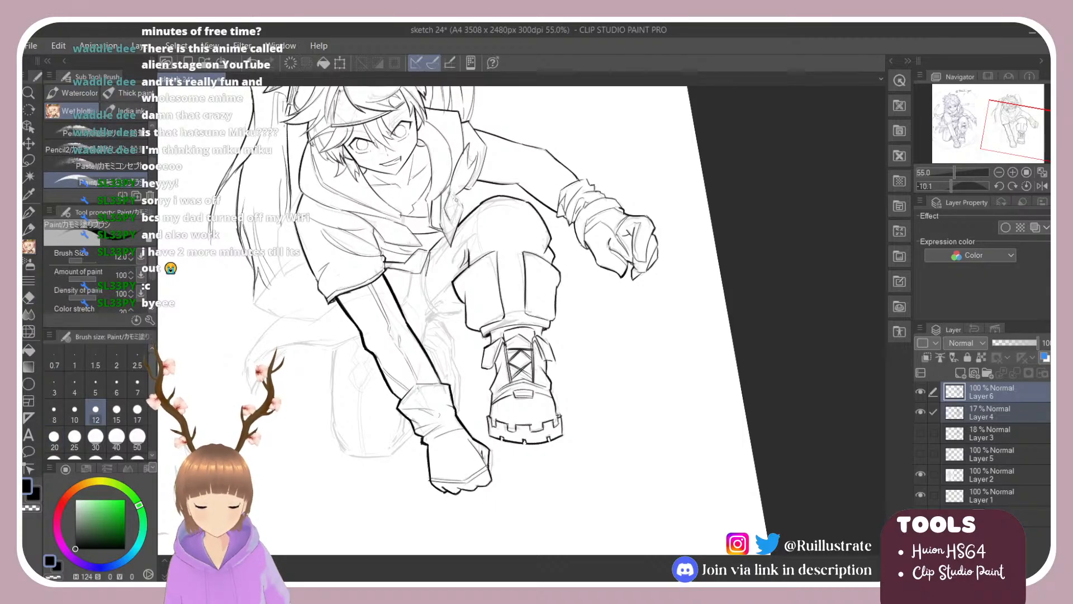
{"action": "key", "text": "ctrl+z"}
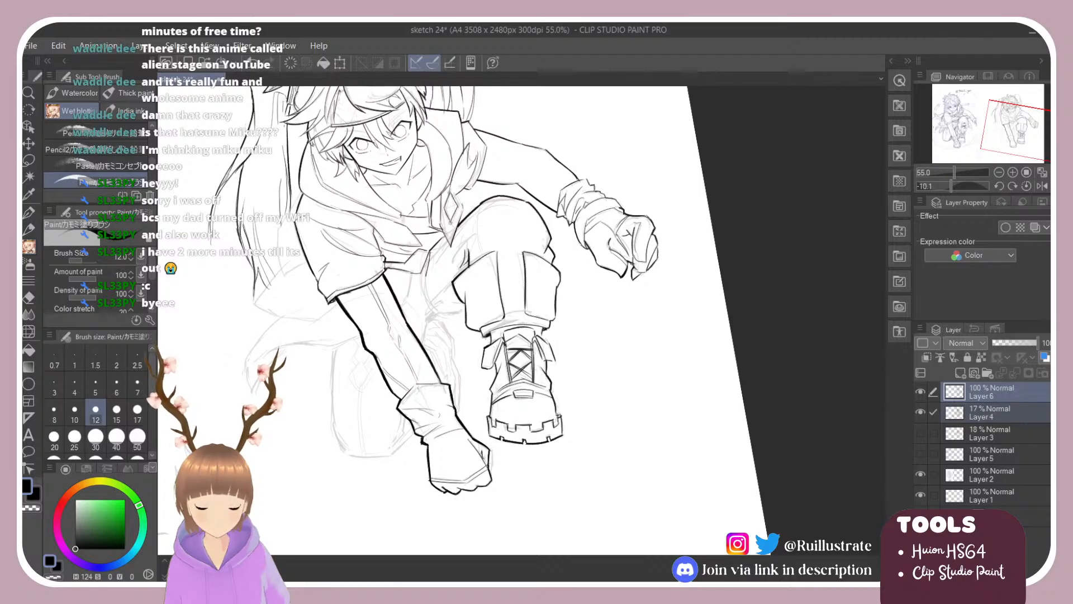
{"action": "key", "text": "e"}
{"action": "left_click_drag", "start_coordinate": [459, 210], "coordinate": [455, 200]}
{"action": "key", "text": "b"}
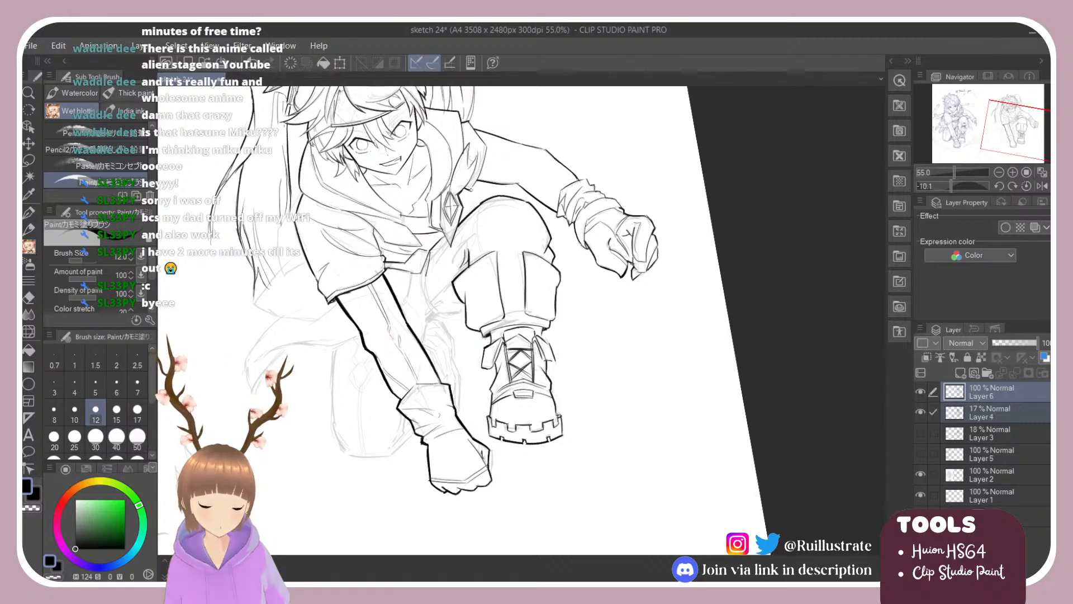
{"action": "left_click_drag", "start_coordinate": [471, 189], "coordinate": [478, 180]}
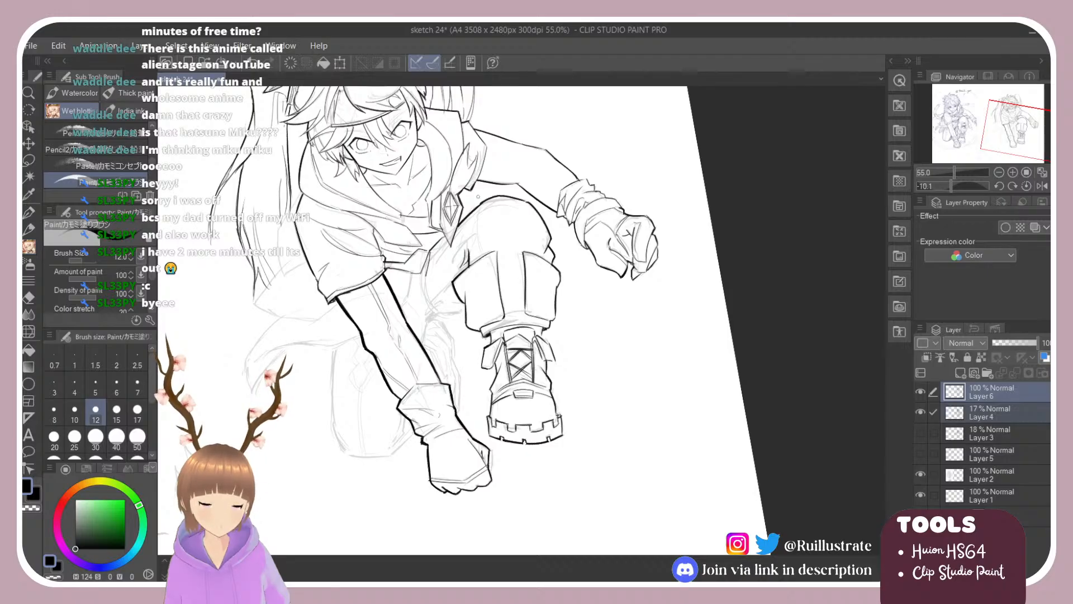
Ink the lower hem of the cape hanging behind the sleeve of the lowered arm.
{"action": "key", "text": "shift+space"}
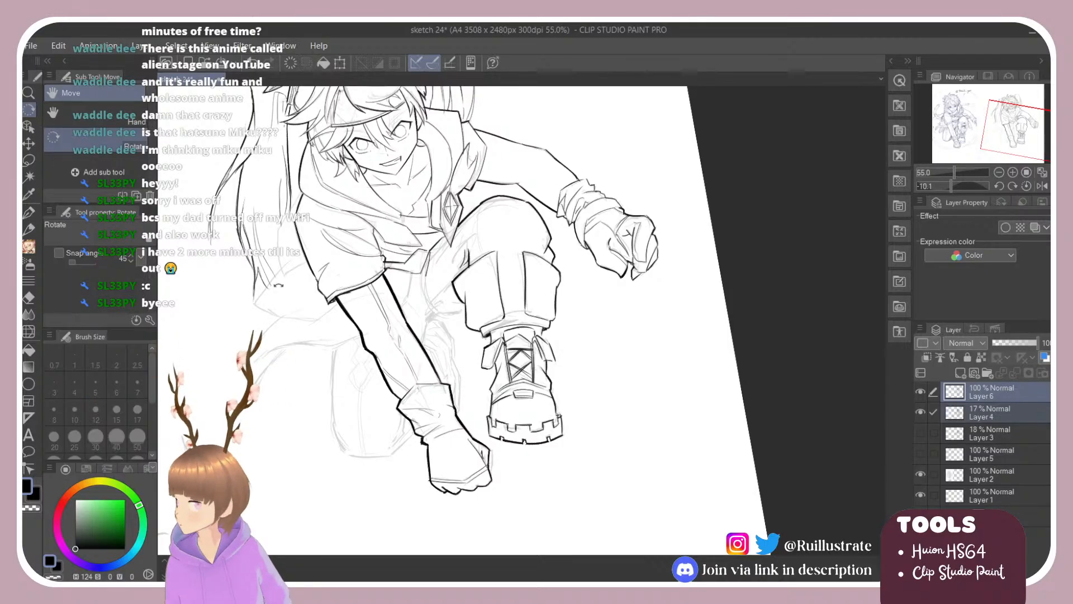
{"action": "left_click_drag", "start_coordinate": [274, 296], "coordinate": [293, 386]}
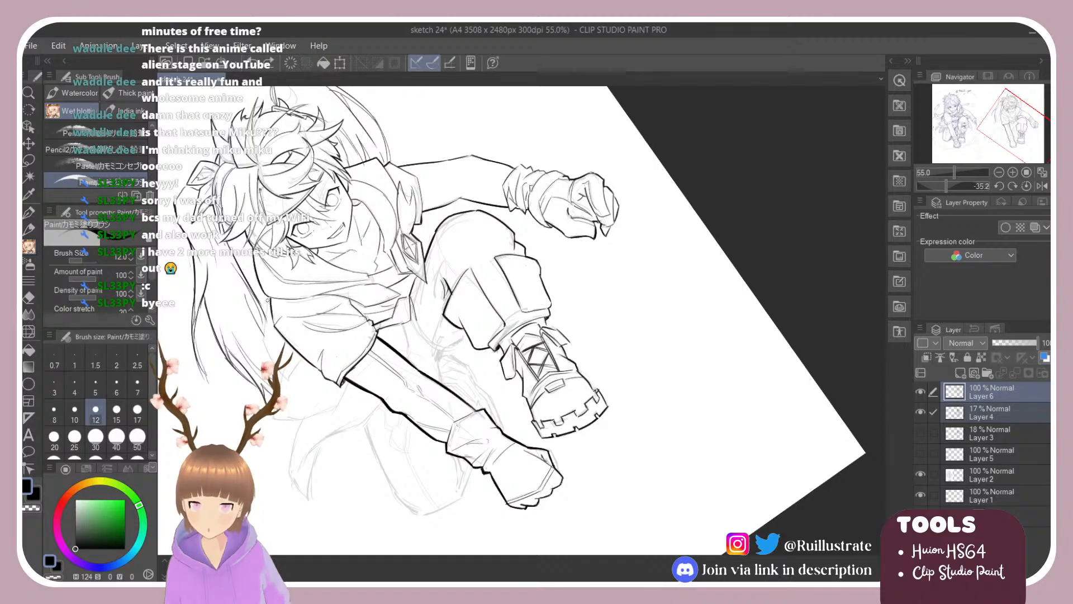
{"action": "mouse_move", "coordinate": [269, 300]}
{"action": "left_mouse_down"}
{"action": "mouse_move", "coordinate": [269, 319]}
{"action": "mouse_move", "coordinate": [242, 324]}
{"action": "mouse_move", "coordinate": [297, 191]}
{"action": "left_mouse_up"}
{"action": "key", "text": "shift+space"}
{"action": "key", "text": "e"}
{"action": "key", "text": "b"}
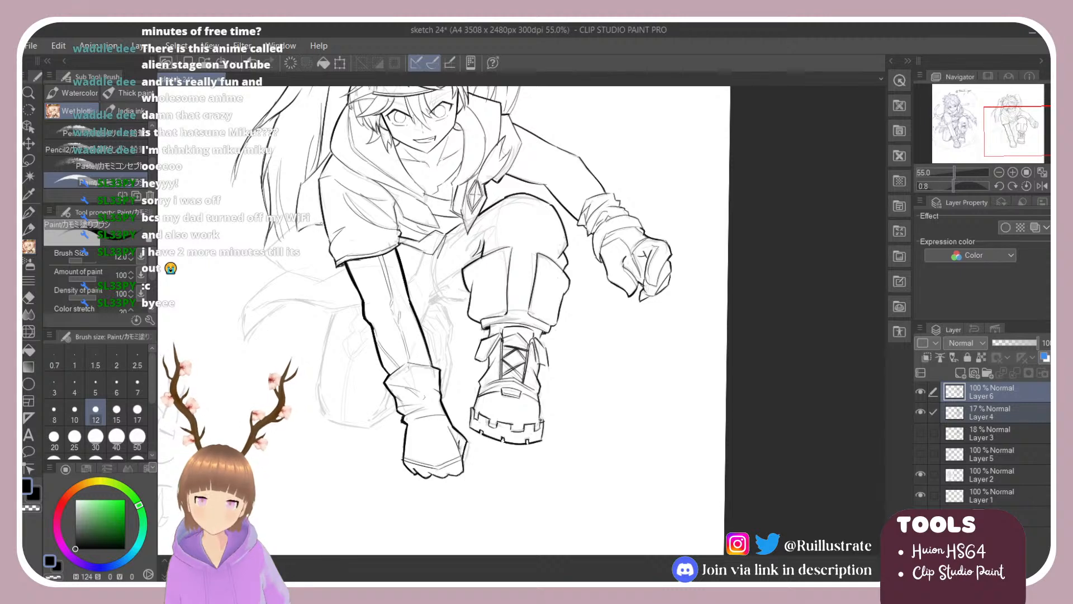
{"action": "key", "text": "shift+space"}
{"action": "left_click_drag", "start_coordinate": [319, 224], "coordinate": [266, 295]}
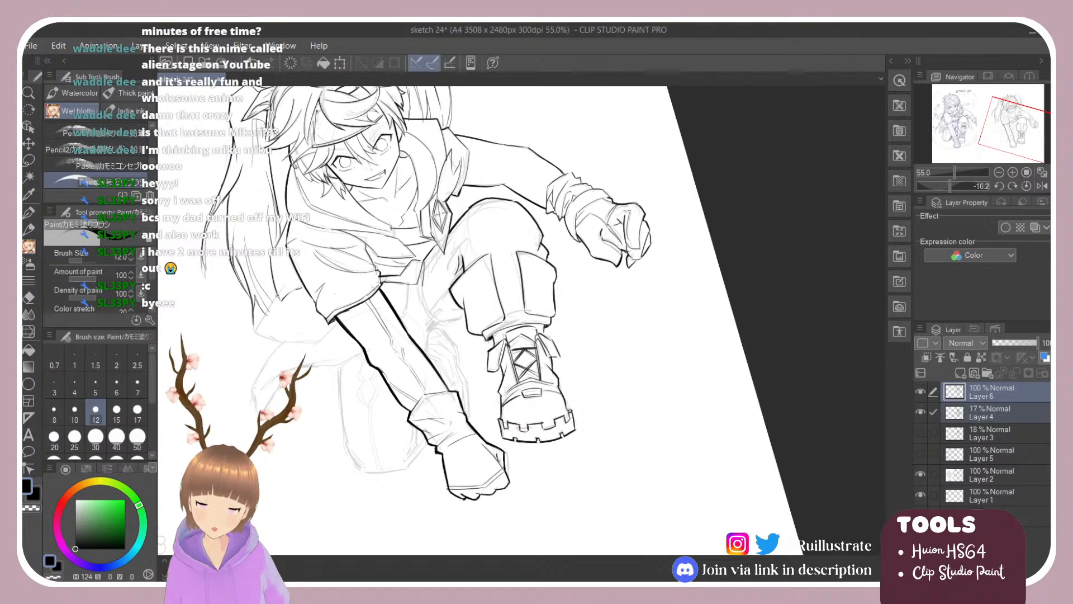
{"action": "key", "text": "e"}
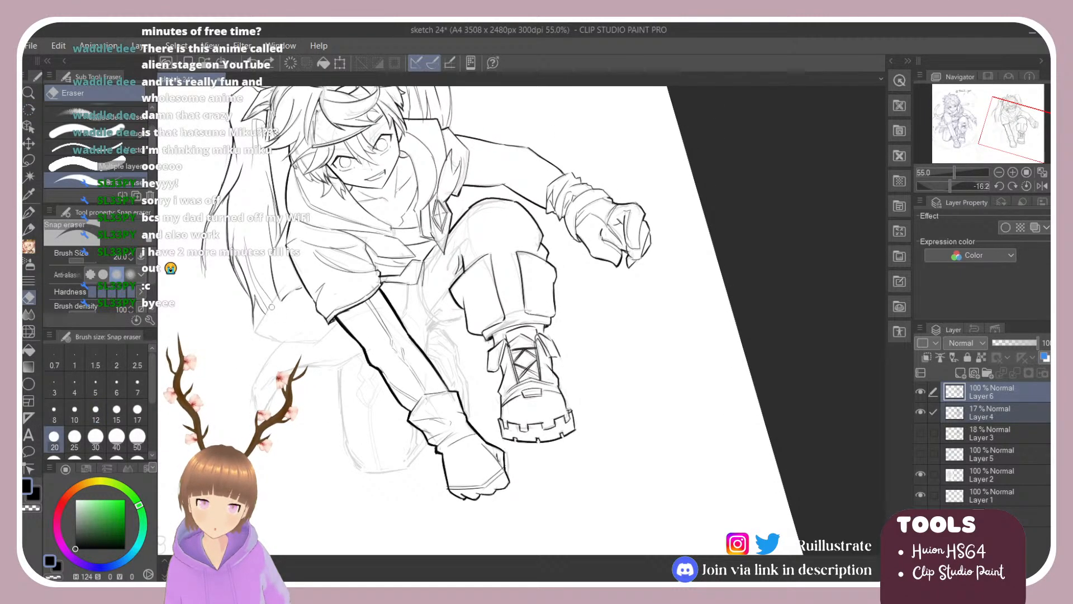
{"action": "key", "text": "b"}
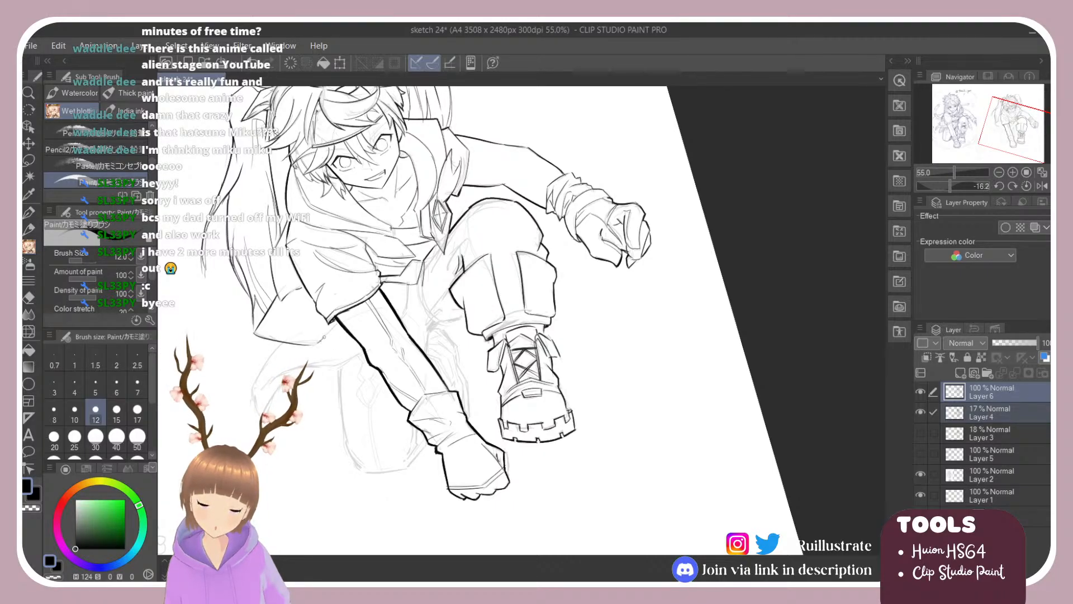
Ink the first curved edge of the pointed cloth tail, starting at the outer side of the lowered forearm.
{"action": "key", "text": "r"}
{"action": "left_click_drag", "start_coordinate": [488, 354], "coordinate": [528, 368]}
{"action": "scroll", "coordinate": [513, 375], "scroll_direction": "down", "scroll_amount": 3}
{"action": "scroll", "coordinate": [548, 484], "scroll_direction": "up", "scroll_amount": 4}
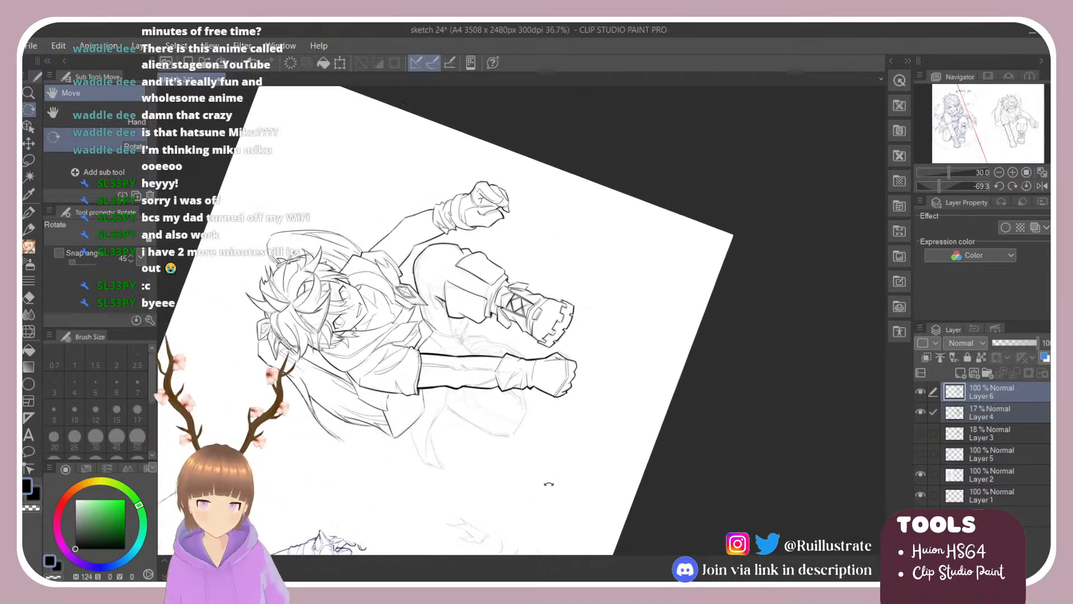
{"action": "left_click_drag", "start_coordinate": [320, 253], "coordinate": [315, 271]}
{"action": "key", "text": "b"}
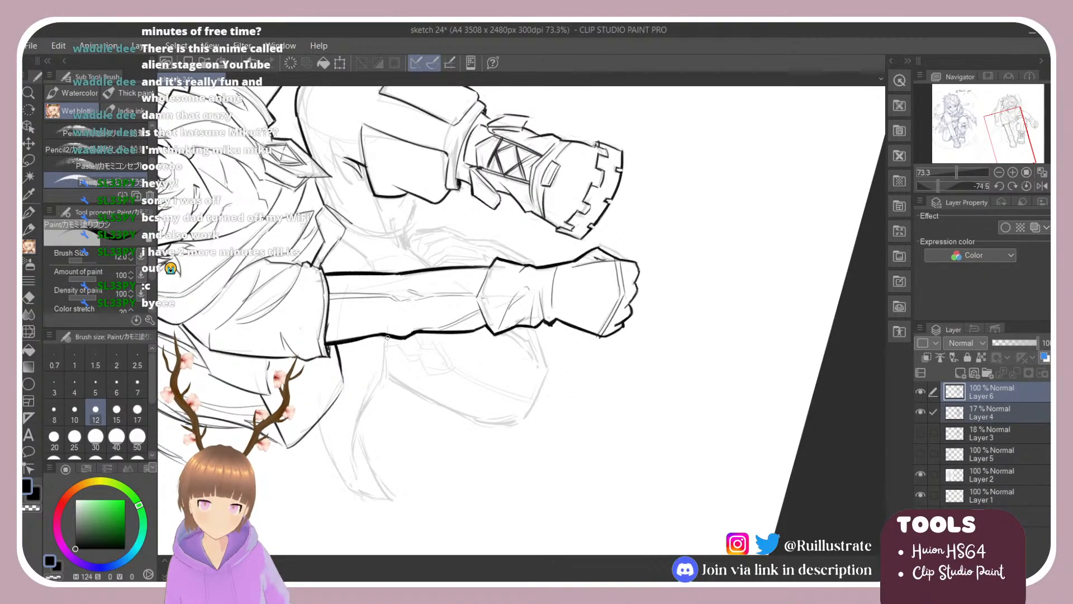
{"action": "left_click_drag", "start_coordinate": [387, 338], "coordinate": [379, 387]}
{"action": "key", "text": "ctrl+z"}
{"action": "left_click_drag", "start_coordinate": [387, 337], "coordinate": [375, 389]}
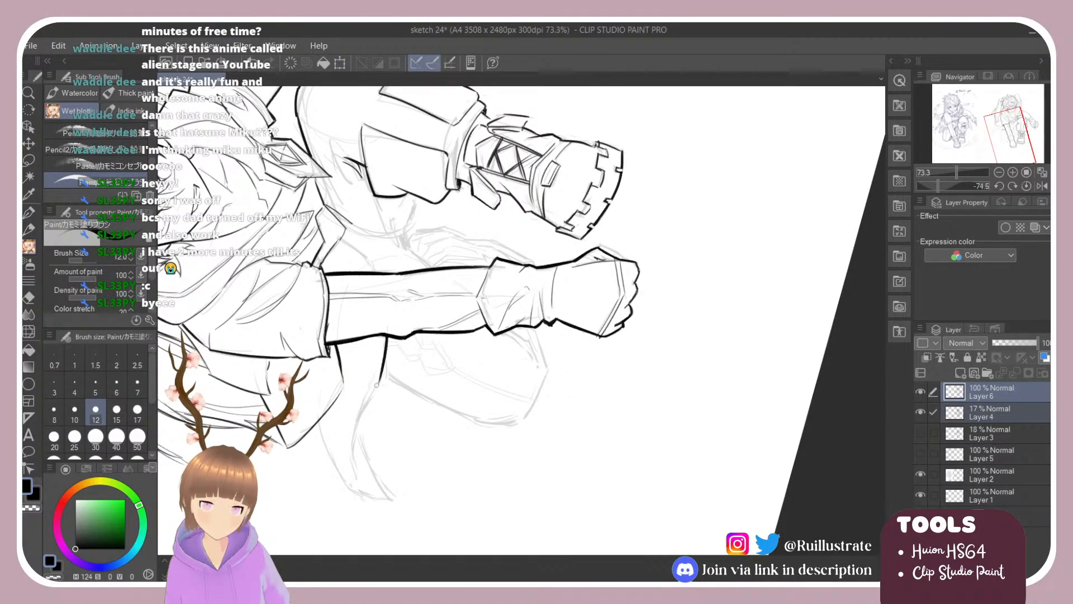
{"action": "key", "text": "ctrl+z"}
{"action": "left_click_drag", "start_coordinate": [386, 335], "coordinate": [361, 413]}
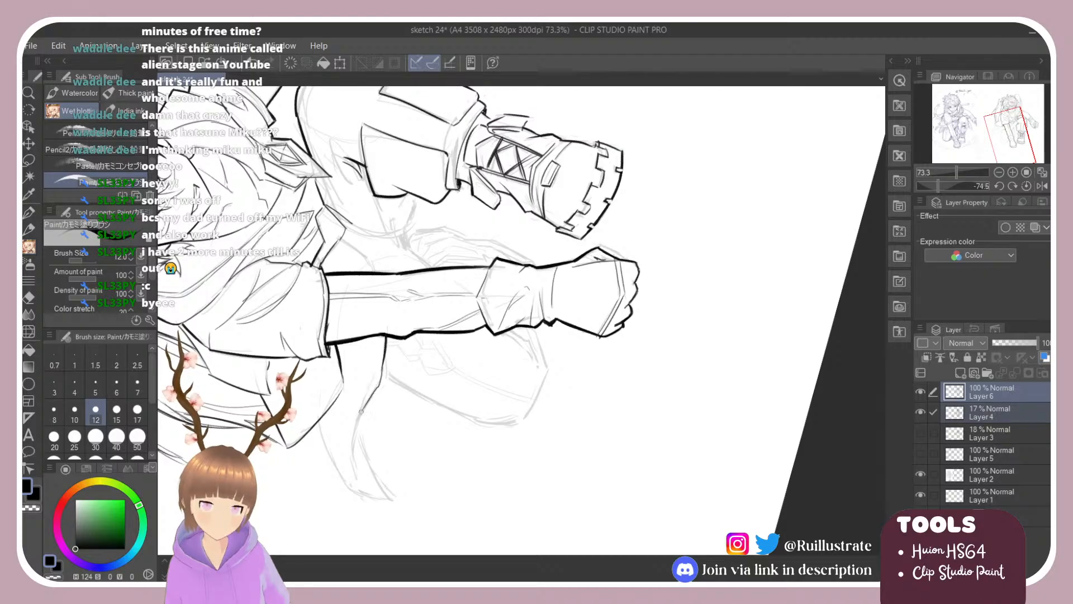
{"action": "key", "text": "ctrl+z"}
{"action": "left_click_drag", "start_coordinate": [384, 362], "coordinate": [353, 465]}
{"action": "key", "text": "ctrl+z"}
{"action": "left_click_drag", "start_coordinate": [368, 406], "coordinate": [354, 466]}
{"action": "key", "text": "ctrl+z"}
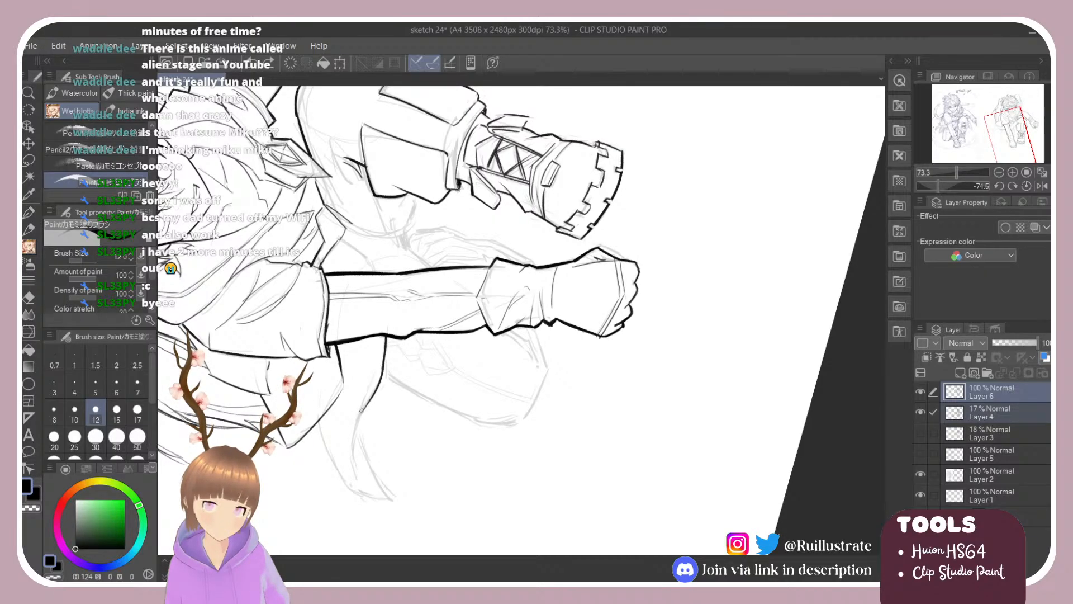
{"action": "mouse_move", "coordinate": [366, 408]}
{"action": "left_mouse_down"}
{"action": "mouse_move", "coordinate": [354, 467]}
{"action": "mouse_move", "coordinate": [309, 354]}
{"action": "mouse_move", "coordinate": [338, 288]}
{"action": "left_mouse_up"}
{"action": "key", "text": "r"}
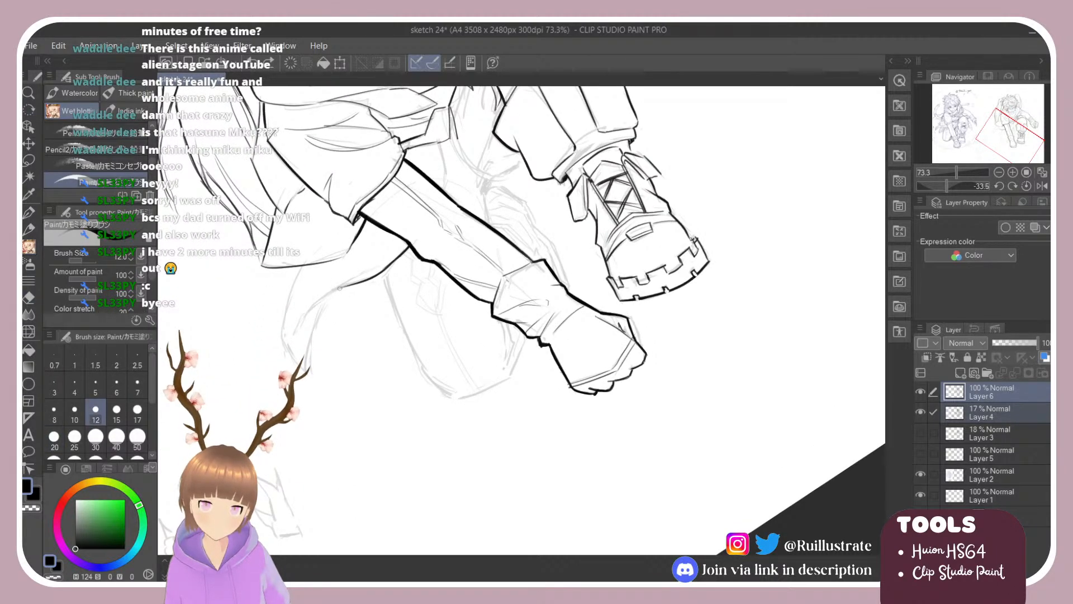
Check the finished reference drawing and continue the cloth tail's inner edge in a curve down to its tip.
{"action": "left_click_drag", "start_coordinate": [327, 294], "coordinate": [292, 338]}
{"action": "scroll", "coordinate": [604, 224], "scroll_direction": "down", "scroll_amount": 3}
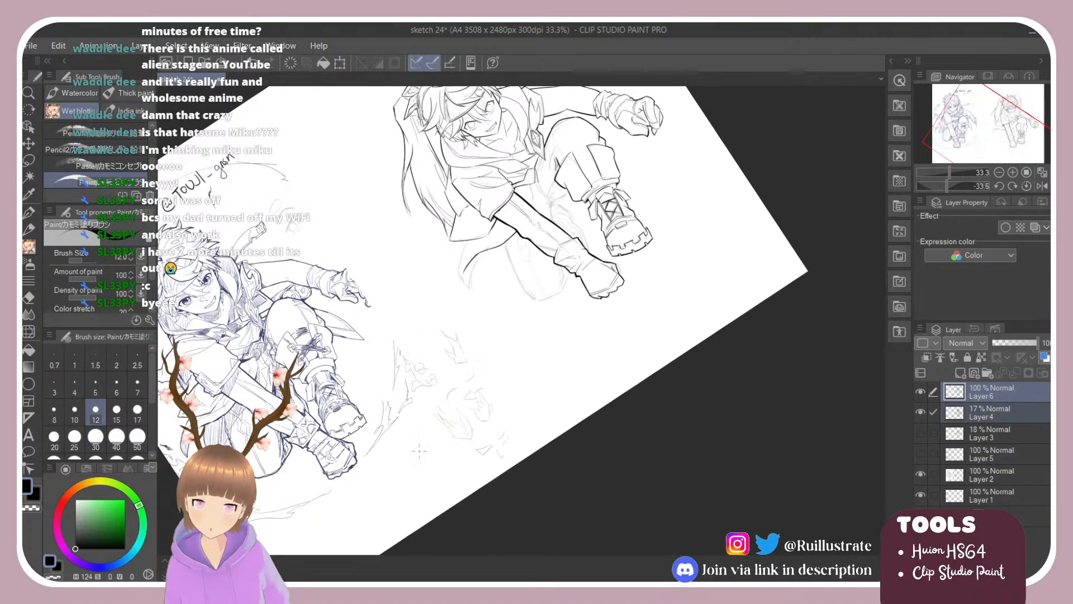
{"action": "scroll", "coordinate": [306, 455], "scroll_direction": "up", "scroll_amount": 3}
{"action": "scroll", "coordinate": [318, 455], "scroll_direction": "down", "scroll_amount": 3}
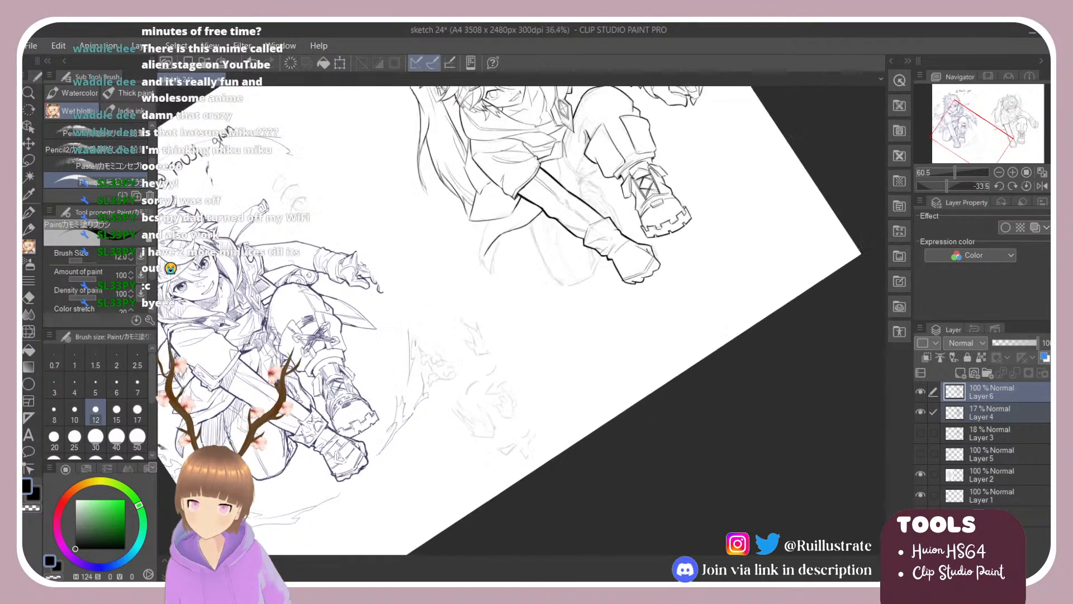
{"action": "scroll", "coordinate": [424, 281], "scroll_direction": "up", "scroll_amount": 5}
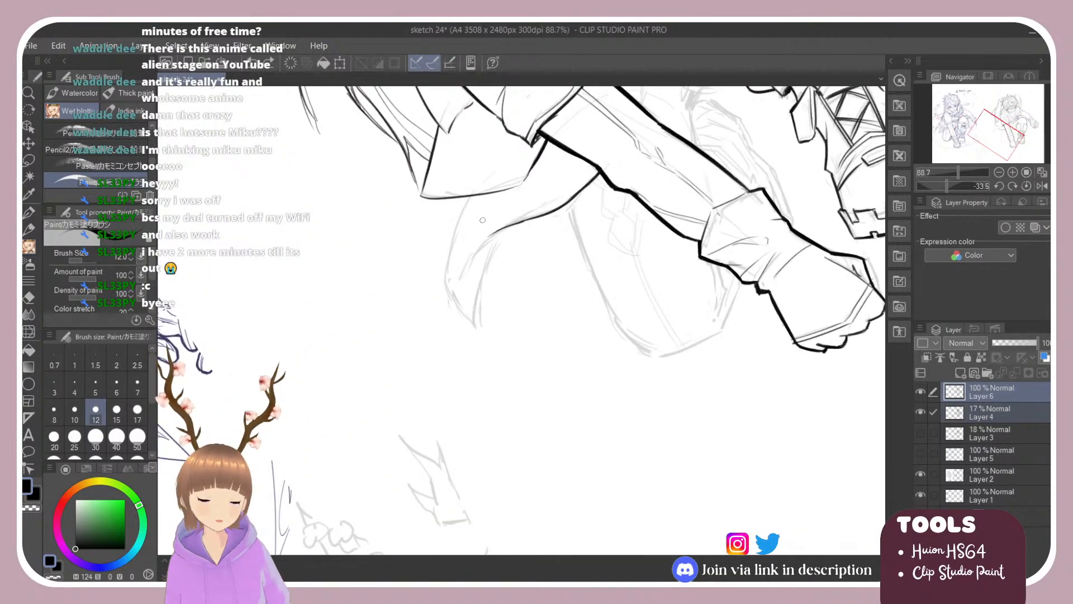
{"action": "key", "text": "r"}
{"action": "mouse_move", "coordinate": [421, 288]}
{"action": "left_mouse_down"}
{"action": "mouse_move", "coordinate": [380, 304]}
{"action": "mouse_move", "coordinate": [437, 206]}
{"action": "left_mouse_up"}
{"action": "key", "text": "r"}
{"action": "left_click_drag", "start_coordinate": [502, 231], "coordinate": [470, 276]}
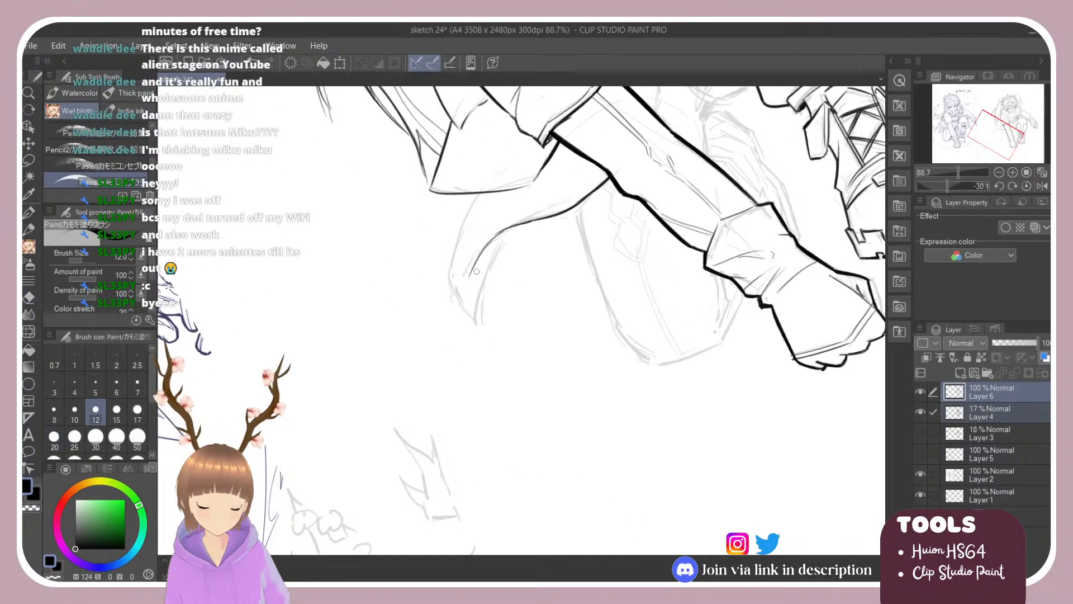
{"action": "left_click_drag", "start_coordinate": [499, 231], "coordinate": [469, 276]}
{"action": "left_click_drag", "start_coordinate": [514, 229], "coordinate": [480, 293]}
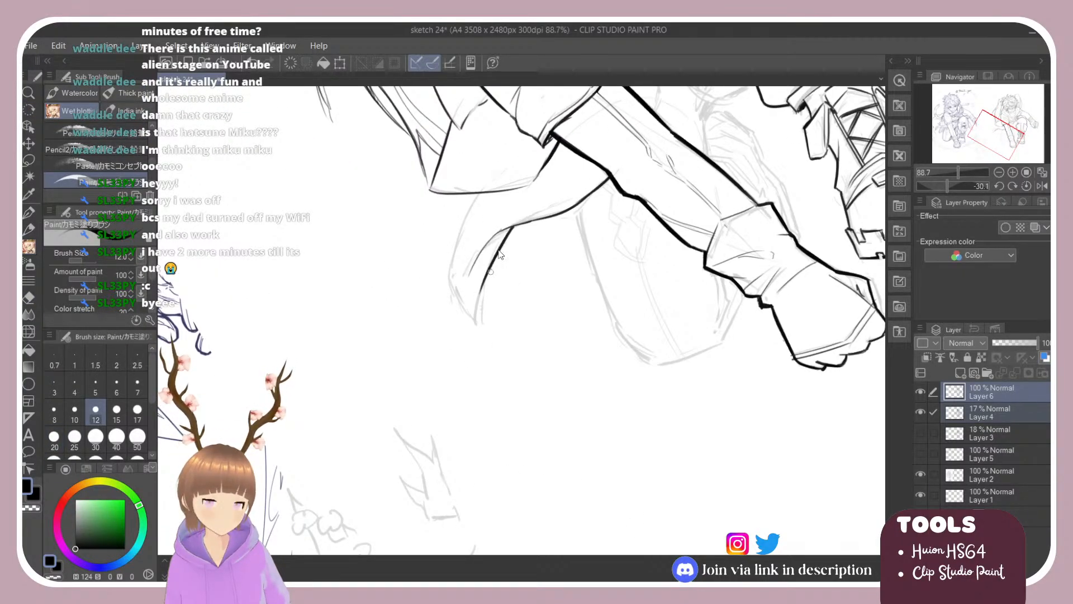
{"action": "key", "text": "ctrl+z"}
{"action": "left_click_drag", "start_coordinate": [511, 229], "coordinate": [474, 324]}
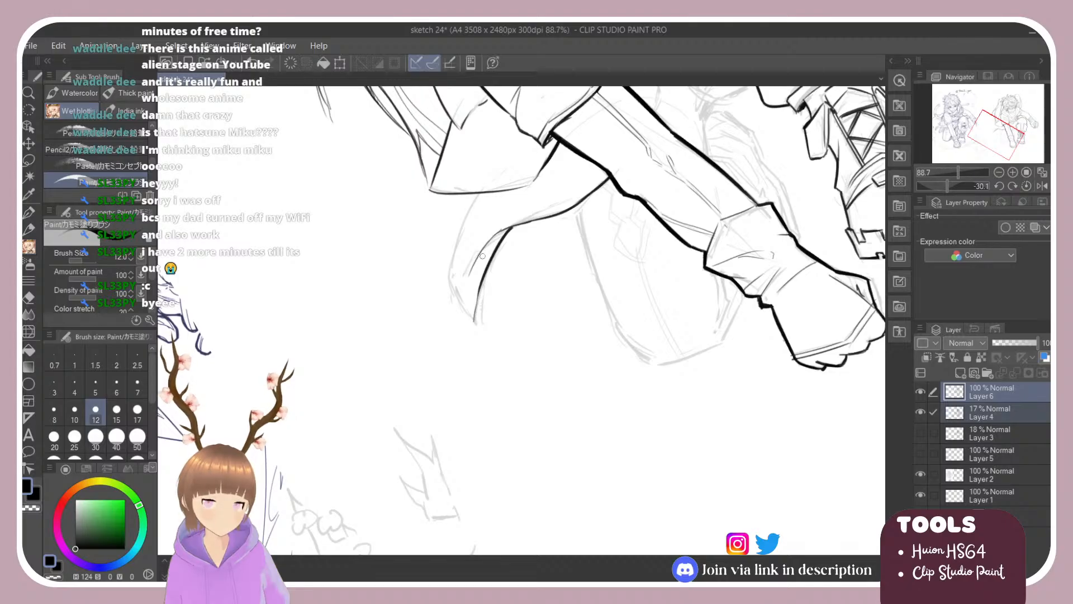
Ink the outer edge of the cloth tail from below the cape's hem to the pointed tip.
{"action": "mouse_move", "coordinate": [477, 195]}
{"action": "left_mouse_down"}
{"action": "mouse_move", "coordinate": [450, 278]}
{"action": "mouse_move", "coordinate": [480, 336]}
{"action": "left_mouse_up"}
{"action": "left_click_drag", "start_coordinate": [453, 281], "coordinate": [474, 322]}
{"action": "mouse_move", "coordinate": [536, 235]}
{"action": "left_mouse_down"}
{"action": "mouse_move", "coordinate": [434, 217]}
{"action": "mouse_move", "coordinate": [451, 244]}
{"action": "mouse_move", "coordinate": [441, 275]}
{"action": "mouse_move", "coordinate": [495, 215]}
{"action": "mouse_move", "coordinate": [477, 206]}
{"action": "left_mouse_up"}
{"action": "key", "text": "e"}
{"action": "key", "text": "b"}
{"action": "key", "text": "r"}
{"action": "key", "text": "e"}
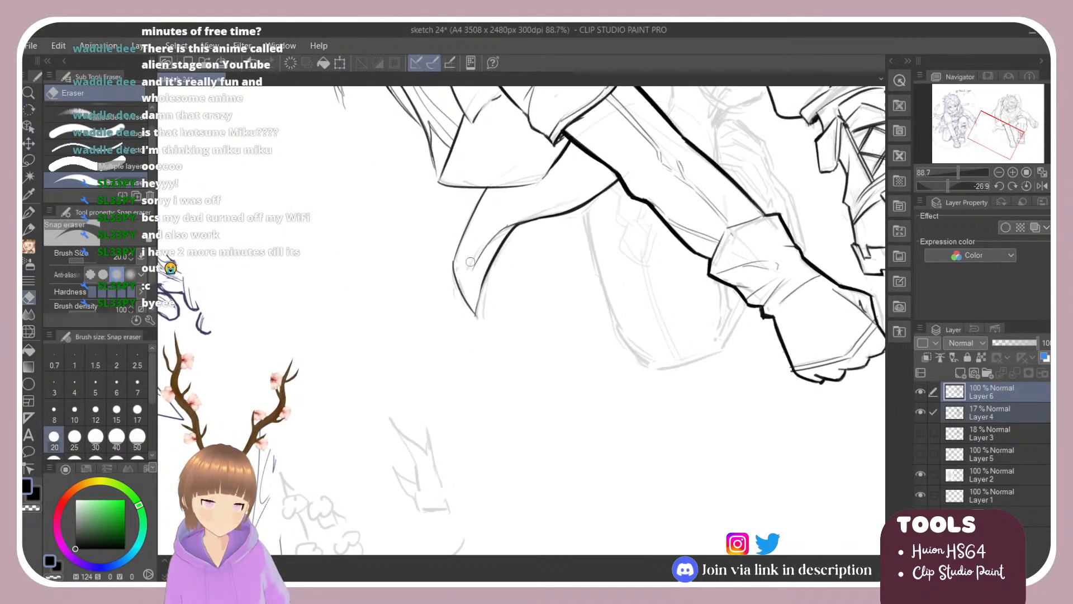
Clean up the inside of the cloth tail and rework the line at the bend of its inner edge.
{"action": "key", "text": "b"}
{"action": "left_click_drag", "start_coordinate": [471, 270], "coordinate": [477, 318]}
{"action": "key", "text": "ctrl+z"}
{"action": "key", "text": "e"}
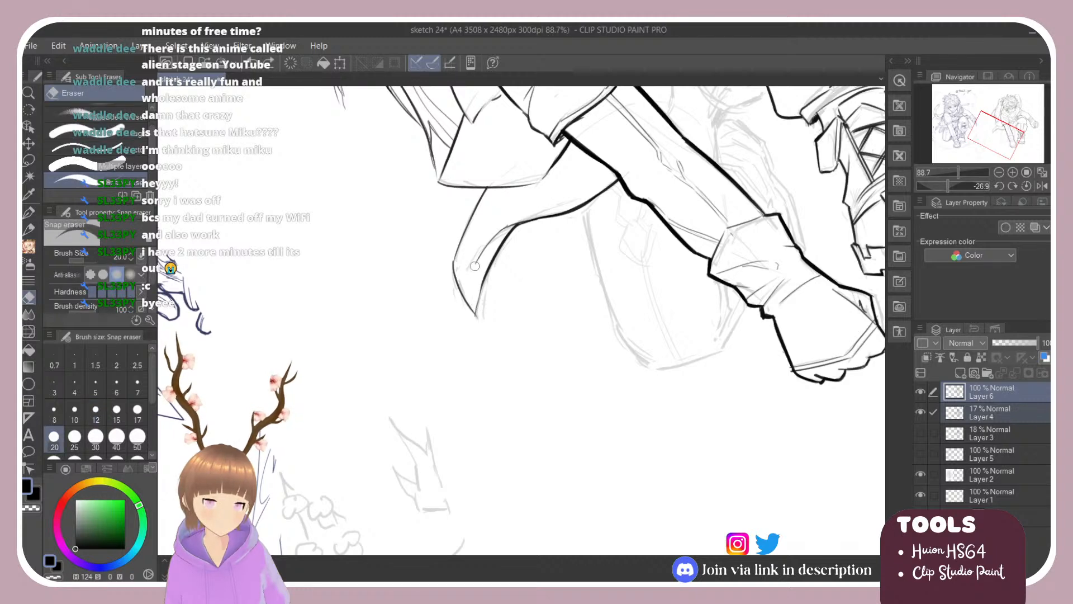
{"action": "mouse_move", "coordinate": [474, 266]}
{"action": "left_mouse_down"}
{"action": "mouse_move", "coordinate": [485, 243]}
{"action": "mouse_move", "coordinate": [449, 304]}
{"action": "left_mouse_up"}
{"action": "key", "text": "r"}
{"action": "key", "text": "b"}
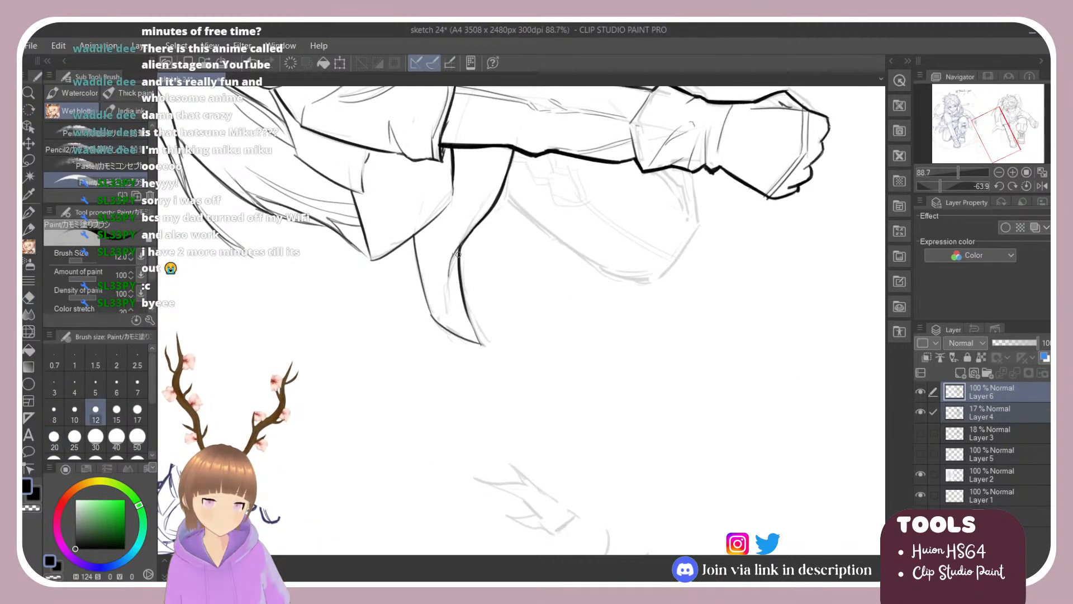
{"action": "key", "text": "ctrl+z"}
{"action": "left_click_drag", "start_coordinate": [459, 255], "coordinate": [446, 316]}
{"action": "key", "text": "ctrl+z"}
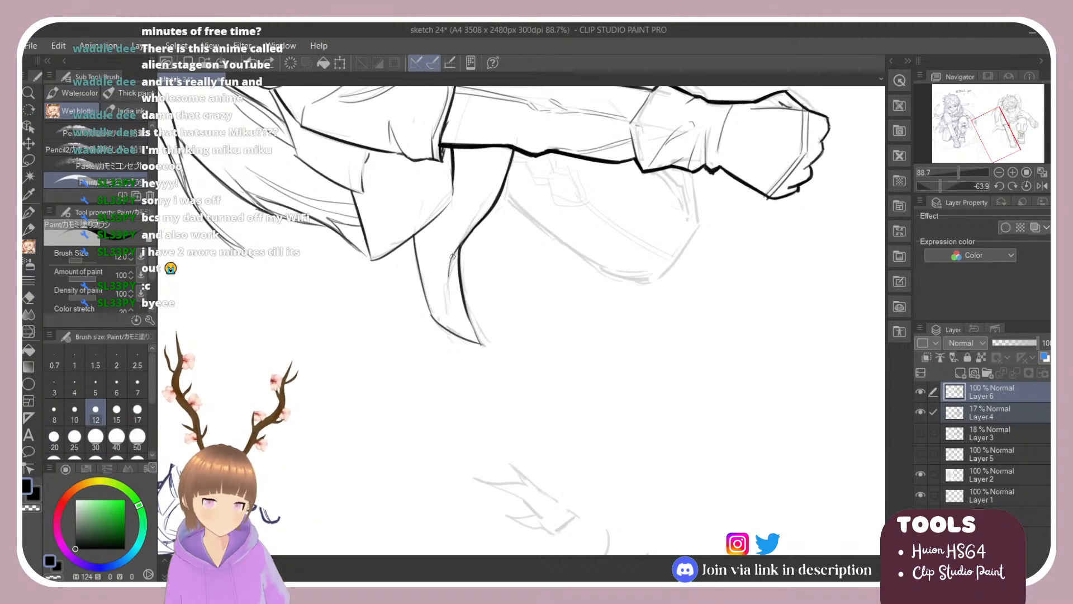
{"action": "mouse_move", "coordinate": [453, 256]}
{"action": "left_mouse_down"}
{"action": "mouse_move", "coordinate": [448, 312]}
{"action": "mouse_move", "coordinate": [438, 240]}
{"action": "mouse_move", "coordinate": [477, 228]}
{"action": "mouse_move", "coordinate": [483, 289]}
{"action": "left_mouse_up"}
{"action": "key", "text": "r"}
{"action": "key", "text": "b"}
{"action": "scroll", "coordinate": [330, 313], "scroll_direction": "down", "scroll_amount": 7}
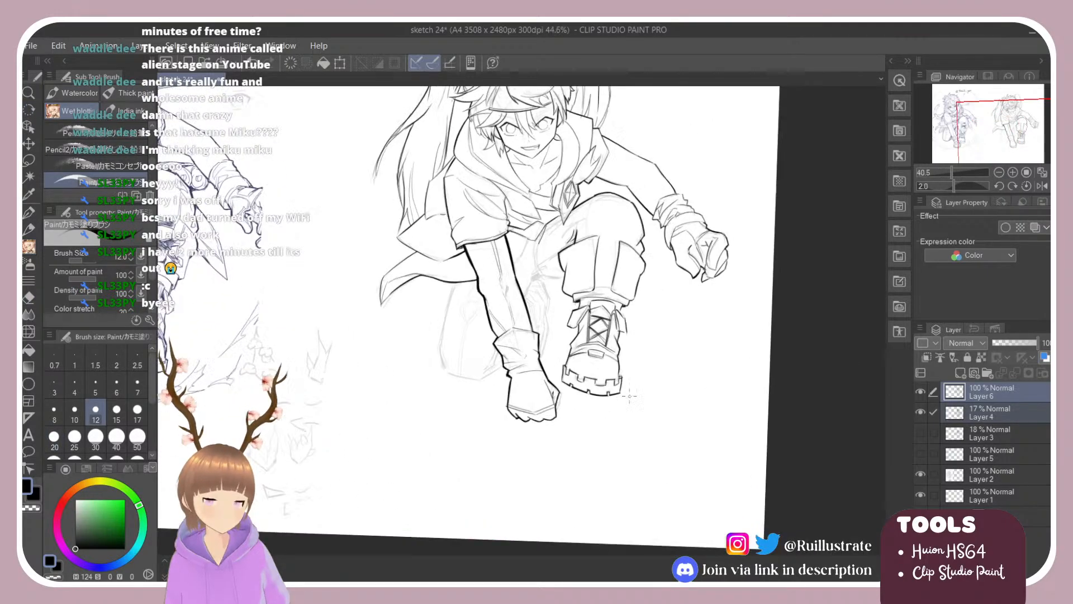
Ink the outer edge of the kneeling leg, running down from beneath the cloth tail.
{"action": "scroll", "coordinate": [651, 392], "scroll_direction": "up", "scroll_amount": 3}
{"action": "key", "text": "r"}
{"action": "mouse_move", "coordinate": [360, 282]}
{"action": "left_mouse_down"}
{"action": "mouse_move", "coordinate": [341, 314]}
{"action": "mouse_move", "coordinate": [356, 303]}
{"action": "left_mouse_up"}
{"action": "key", "text": "e"}
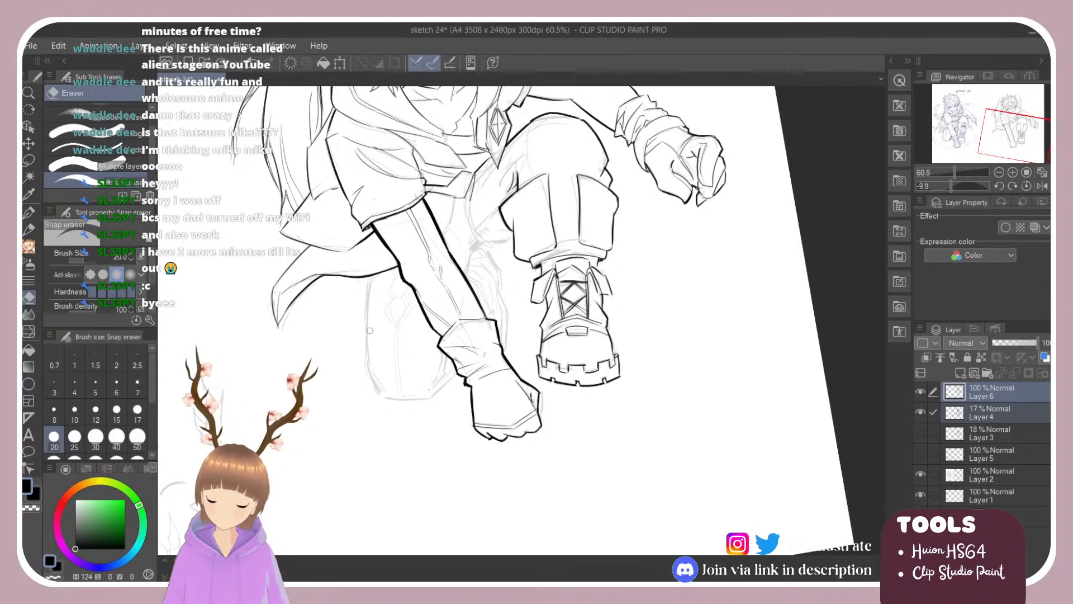
{"action": "key", "text": "b"}
{"action": "left_click_drag", "start_coordinate": [369, 278], "coordinate": [368, 320]}
{"action": "key", "text": "ctrl+z"}
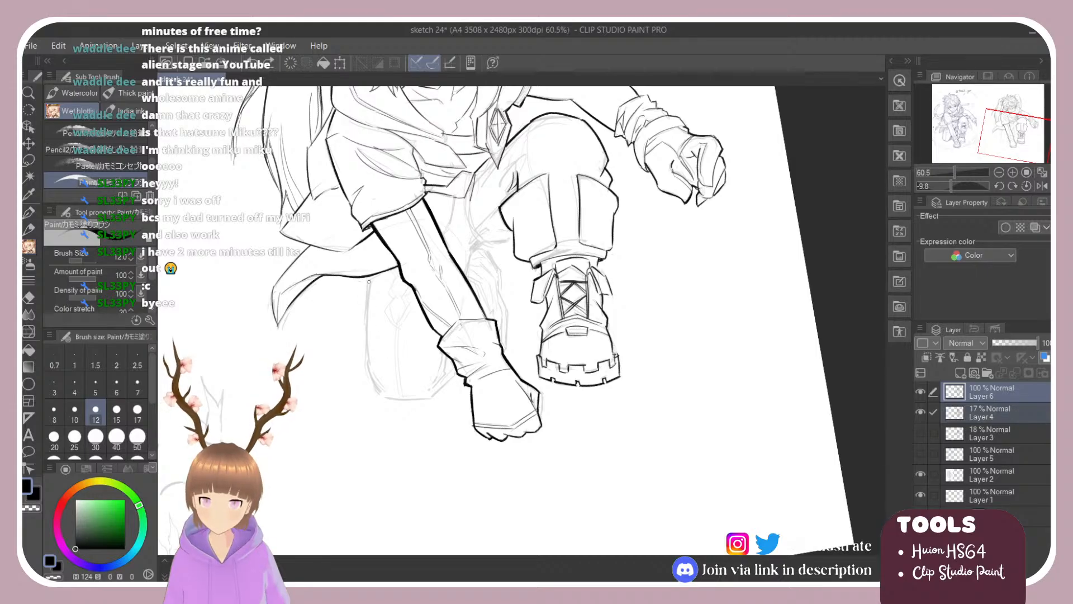
{"action": "left_click_drag", "start_coordinate": [370, 277], "coordinate": [369, 320]}
{"action": "key", "text": "ctrl+z"}
{"action": "left_click_drag", "start_coordinate": [370, 277], "coordinate": [368, 322]}
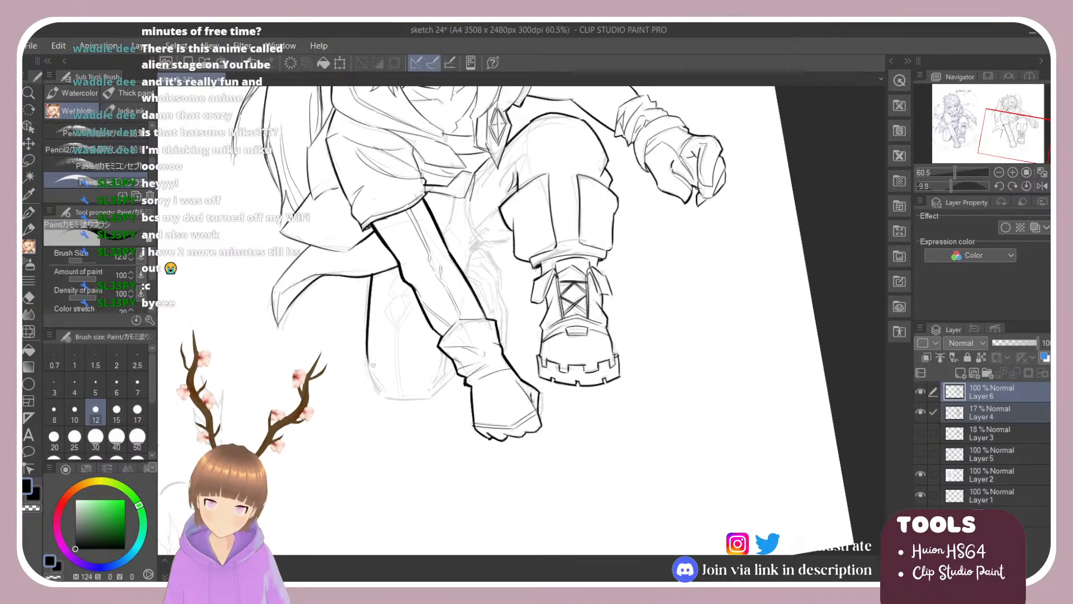
{"action": "key", "text": "ctrl+z"}
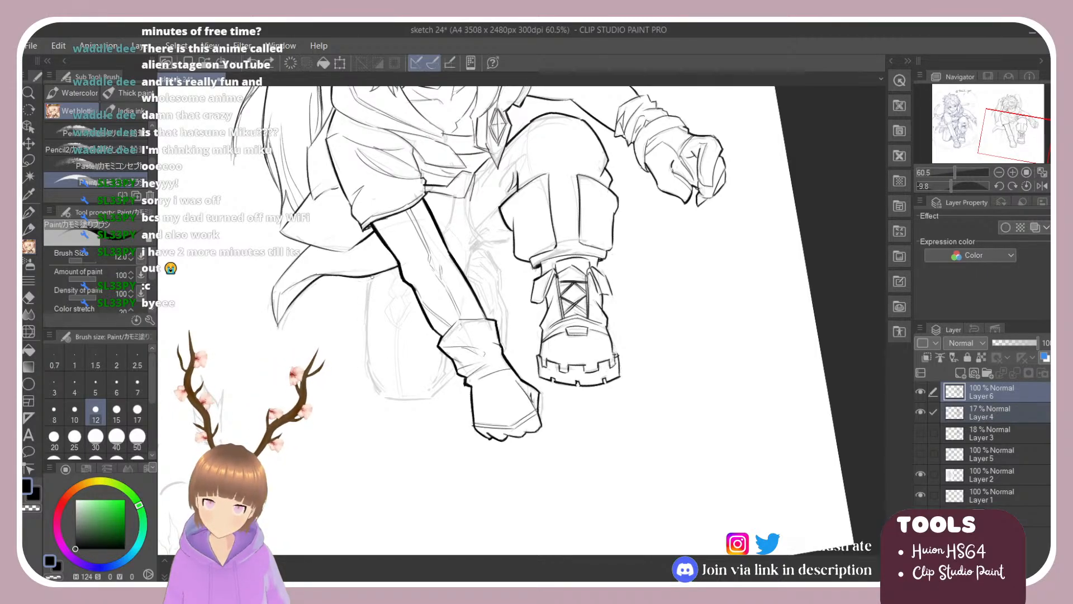
{"action": "left_click_drag", "start_coordinate": [371, 274], "coordinate": [367, 322]}
{"action": "key", "text": "ctrl+z"}
Ink the rounded base of the kneeling leg's knee and its inner edge up to the lowered arm's cuff.
{"action": "mouse_move", "coordinate": [377, 370]}
{"action": "left_mouse_down"}
{"action": "mouse_move", "coordinate": [389, 399]}
{"action": "mouse_move", "coordinate": [364, 358]}
{"action": "mouse_move", "coordinate": [381, 396]}
{"action": "mouse_move", "coordinate": [437, 397]}
{"action": "mouse_move", "coordinate": [429, 400]}
{"action": "mouse_move", "coordinate": [381, 396]}
{"action": "mouse_move", "coordinate": [438, 397]}
{"action": "mouse_move", "coordinate": [441, 354]}
{"action": "mouse_move", "coordinate": [434, 389]}
{"action": "left_mouse_up"}
{"action": "key", "text": "ctrl+z"}
{"action": "key", "text": "ctrl+z"}
{"action": "key", "text": "ctrl+z"}
{"action": "key", "text": "ctrl+z"}
{"action": "key", "text": "ctrl+z"}
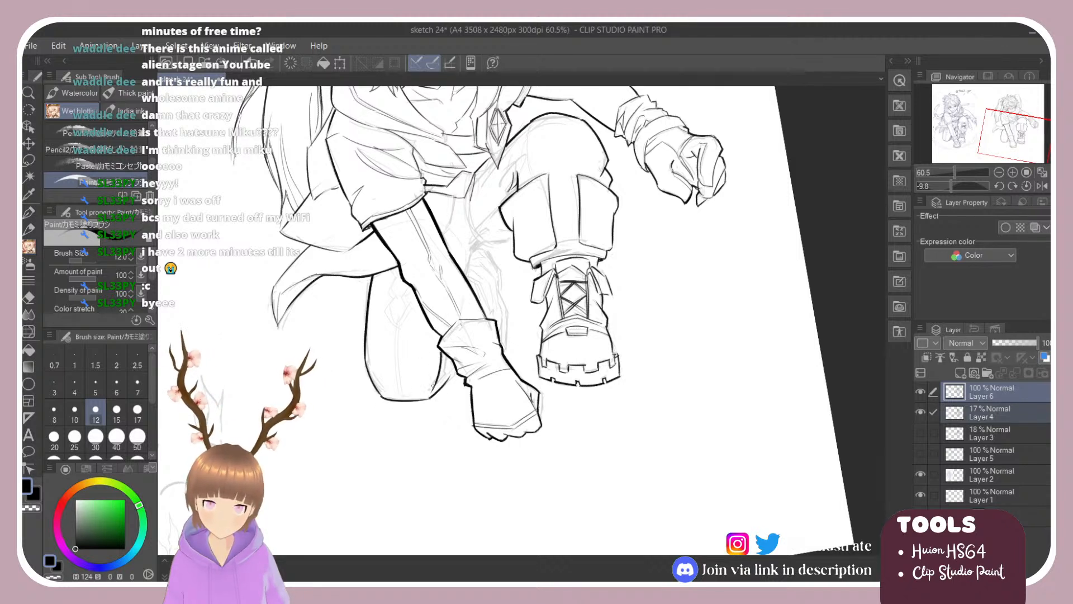
{"action": "key", "text": "ctrl+z"}
{"action": "left_click_drag", "start_coordinate": [442, 352], "coordinate": [434, 387]}
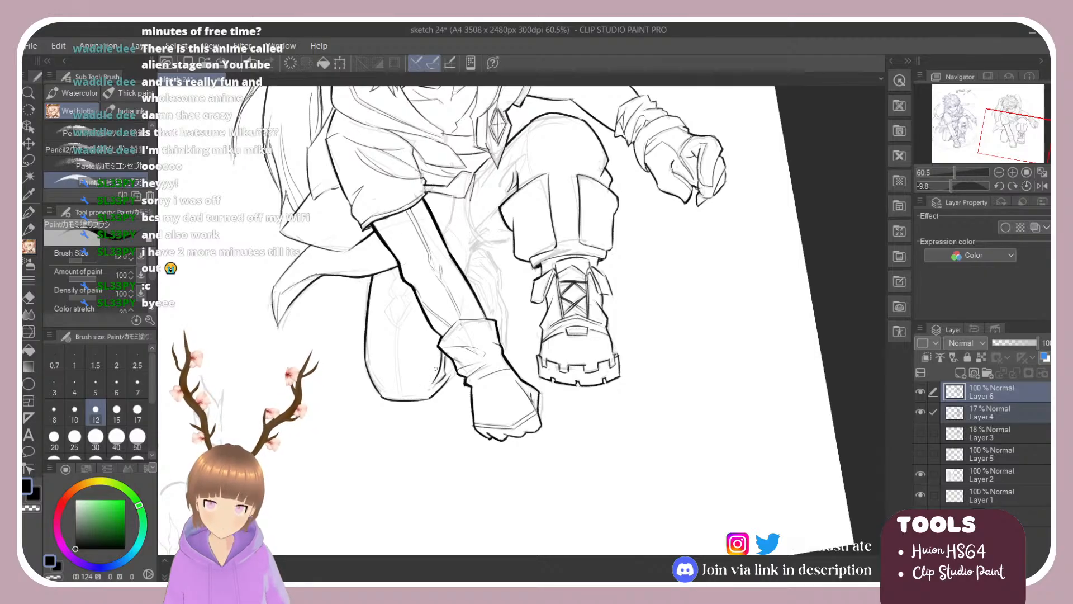
{"action": "key", "text": "ctrl+z"}
{"action": "key", "text": "ctrl+z"}
{"action": "left_click_drag", "start_coordinate": [441, 354], "coordinate": [428, 392]}
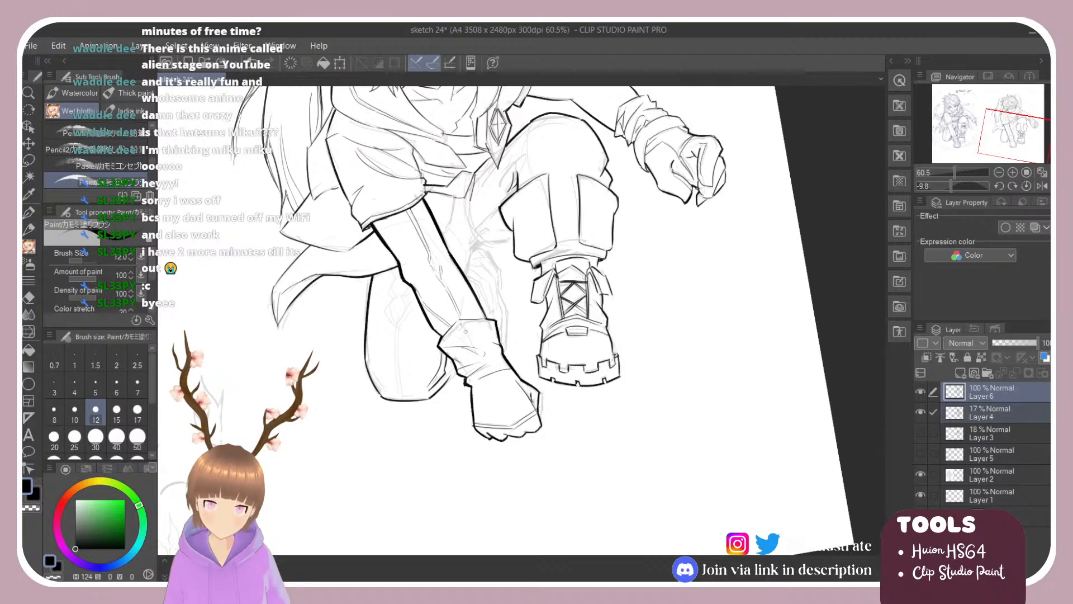
Ink the underside of the raised thigh between the lowered forearm and the bent knee.
{"action": "mouse_move", "coordinate": [467, 274]}
{"action": "left_mouse_down"}
{"action": "mouse_move", "coordinate": [476, 246]}
{"action": "mouse_move", "coordinate": [507, 238]}
{"action": "mouse_move", "coordinate": [488, 221]}
{"action": "mouse_move", "coordinate": [492, 210]}
{"action": "left_mouse_up"}
{"action": "key", "text": "ctrl+z"}
{"action": "key", "text": "ctrl+z"}
{"action": "key", "text": "ctrl+z"}
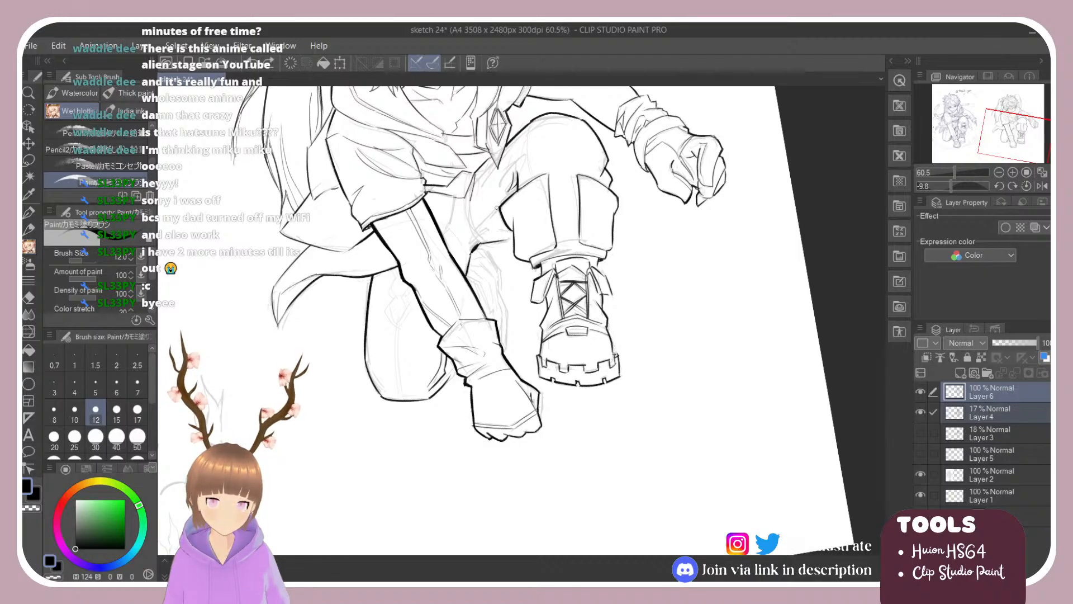
{"action": "left_click_drag", "start_coordinate": [475, 249], "coordinate": [498, 207]}
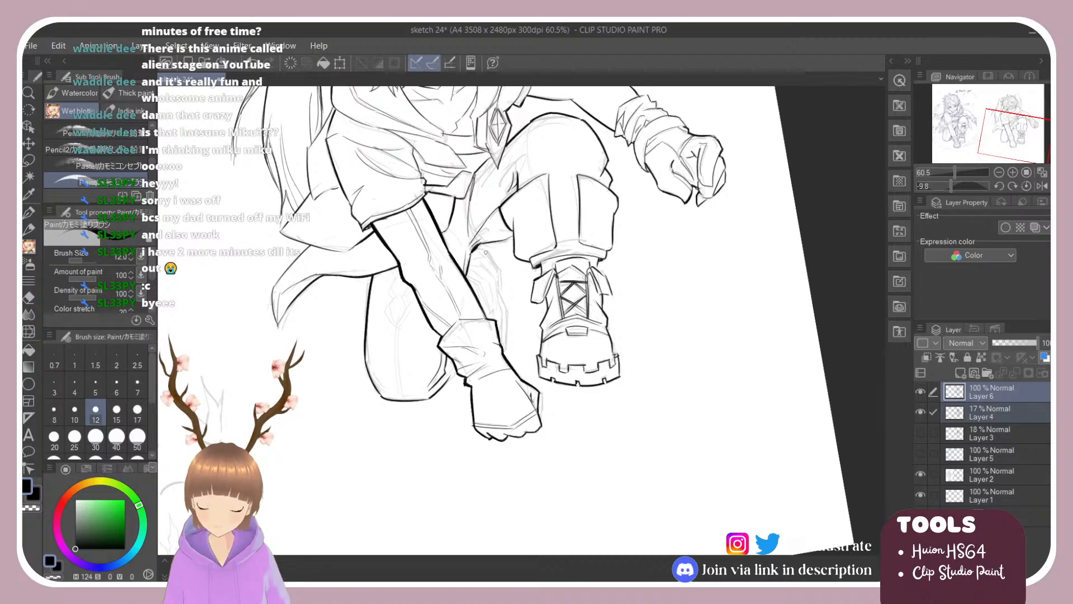
Ink the outer contour of the folded foot visible between the lowered forearm and the raised leg.
{"action": "mouse_move", "coordinate": [487, 251]}
{"action": "left_mouse_down"}
{"action": "mouse_move", "coordinate": [510, 319]}
{"action": "mouse_move", "coordinate": [503, 356]}
{"action": "left_mouse_up"}
{"action": "key", "text": "ctrl+z"}
{"action": "key", "text": "ctrl+z"}
{"action": "key", "text": "ctrl+z"}
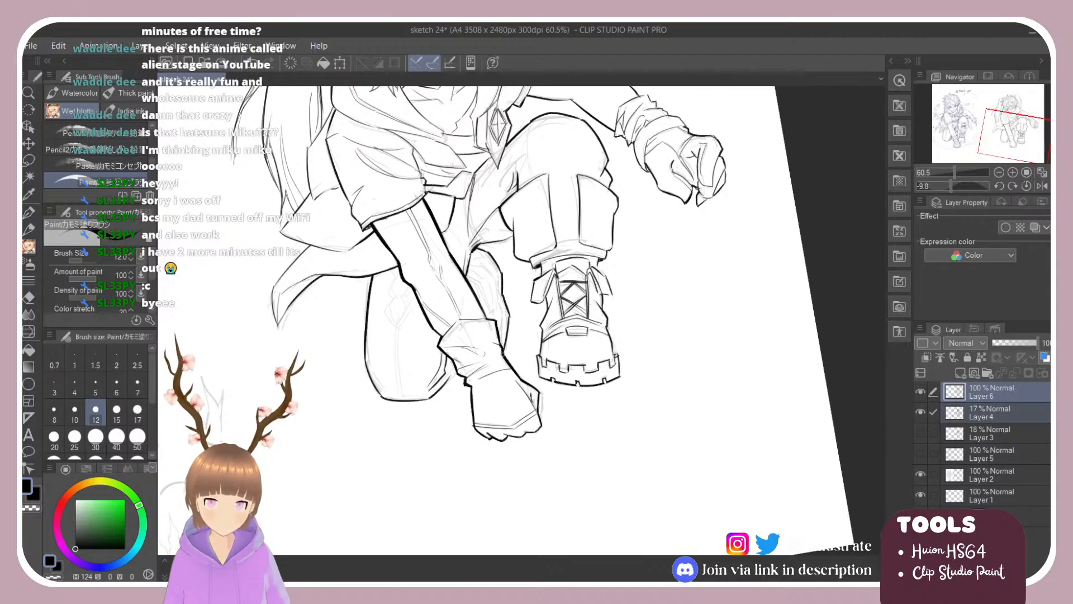
{"action": "mouse_move", "coordinate": [471, 251]}
{"action": "left_mouse_down"}
{"action": "mouse_move", "coordinate": [499, 274]}
{"action": "mouse_move", "coordinate": [507, 341]}
{"action": "left_mouse_up"}
{"action": "key", "text": "ctrl+z"}
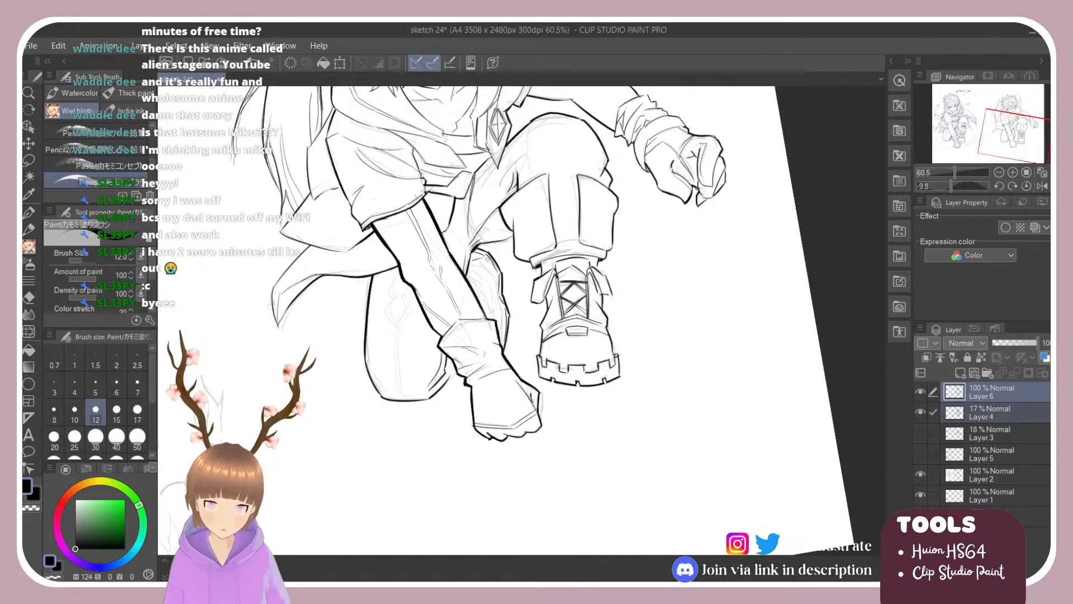
Add the inner contour and detail lines to the folded foot behind the lowered forearm.
{"action": "left_click_drag", "start_coordinate": [482, 265], "coordinate": [496, 283]}
{"action": "key", "text": "ctrl+z"}
{"action": "key", "text": "ctrl+z"}
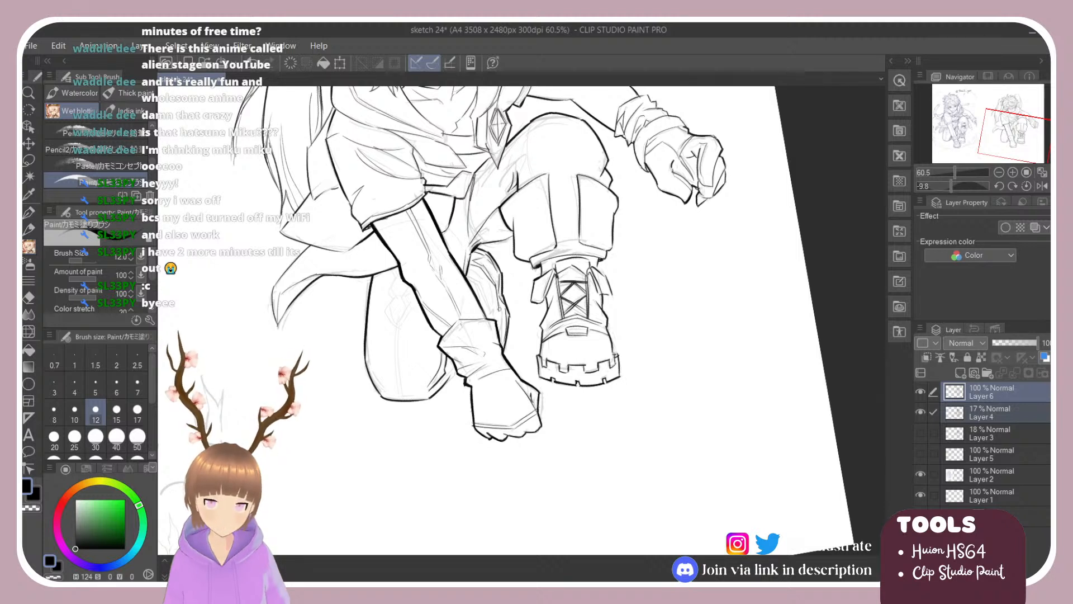
{"action": "left_click_drag", "start_coordinate": [501, 310], "coordinate": [503, 331]}
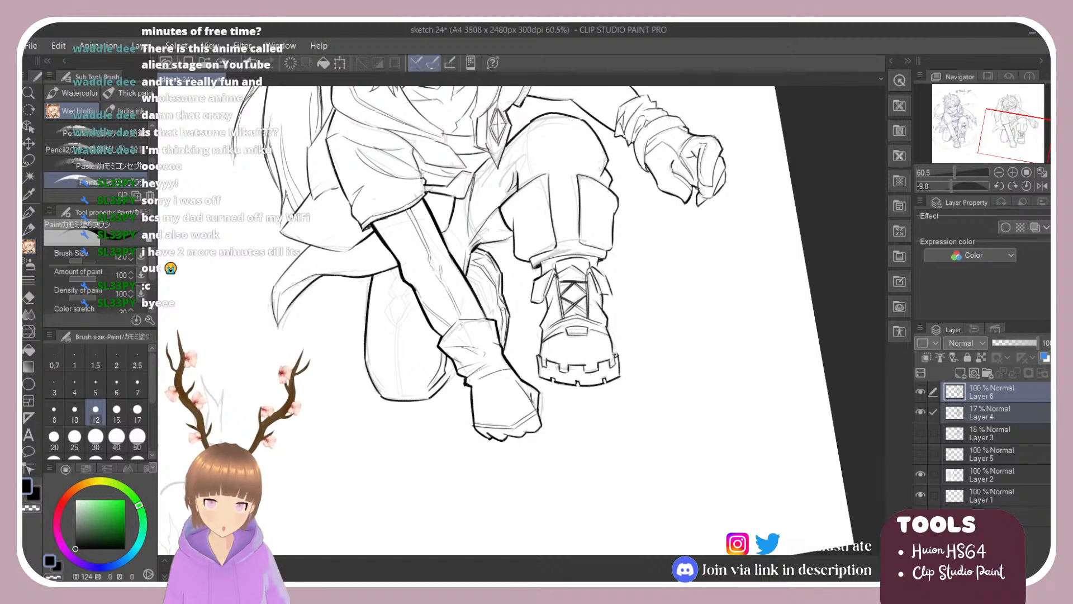
{"action": "key", "text": "ctrl+z"}
{"action": "key", "text": "e"}
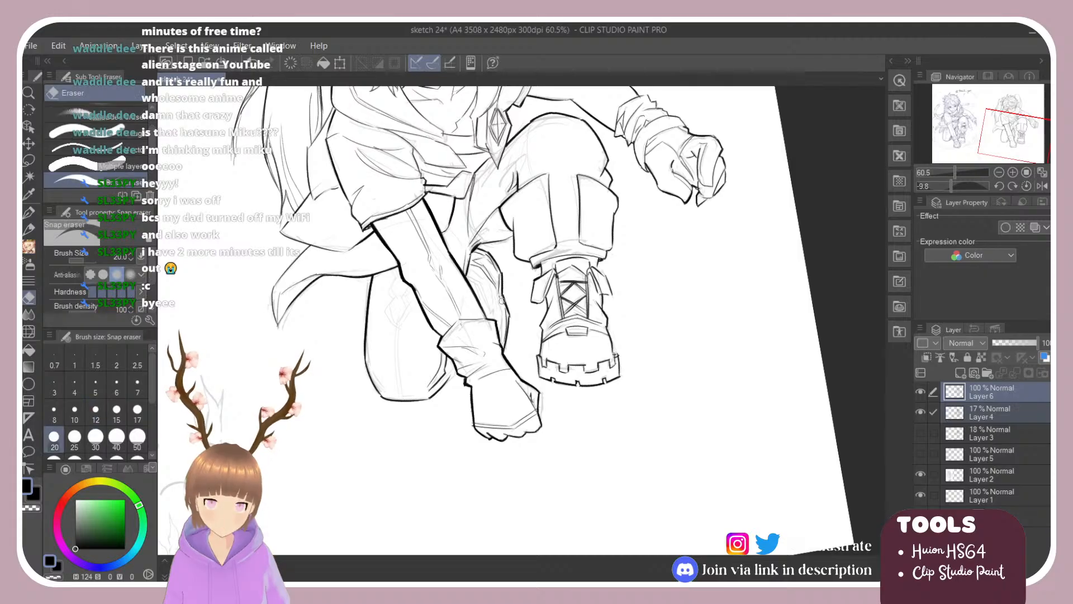
{"action": "key", "text": "b"}
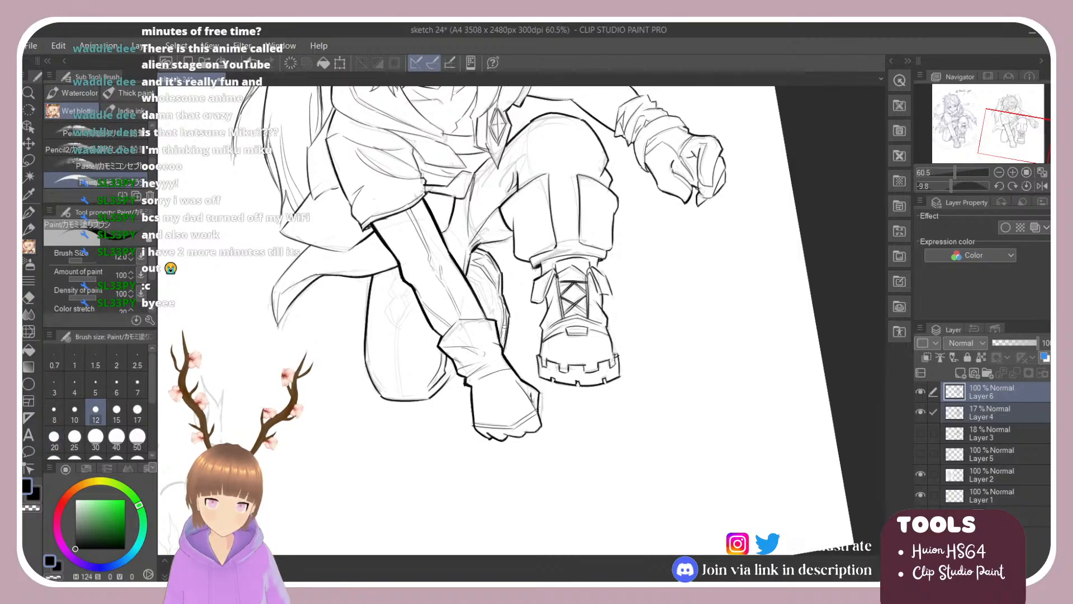
{"action": "key", "text": "e"}
{"action": "key", "text": "b"}
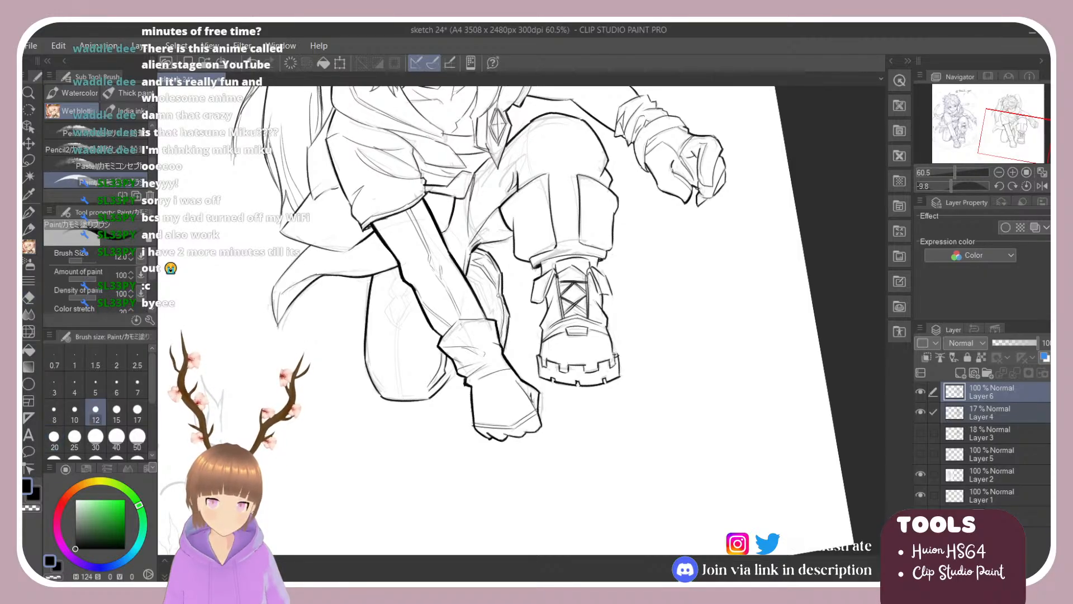
{"action": "left_click_drag", "start_coordinate": [469, 271], "coordinate": [483, 280]}
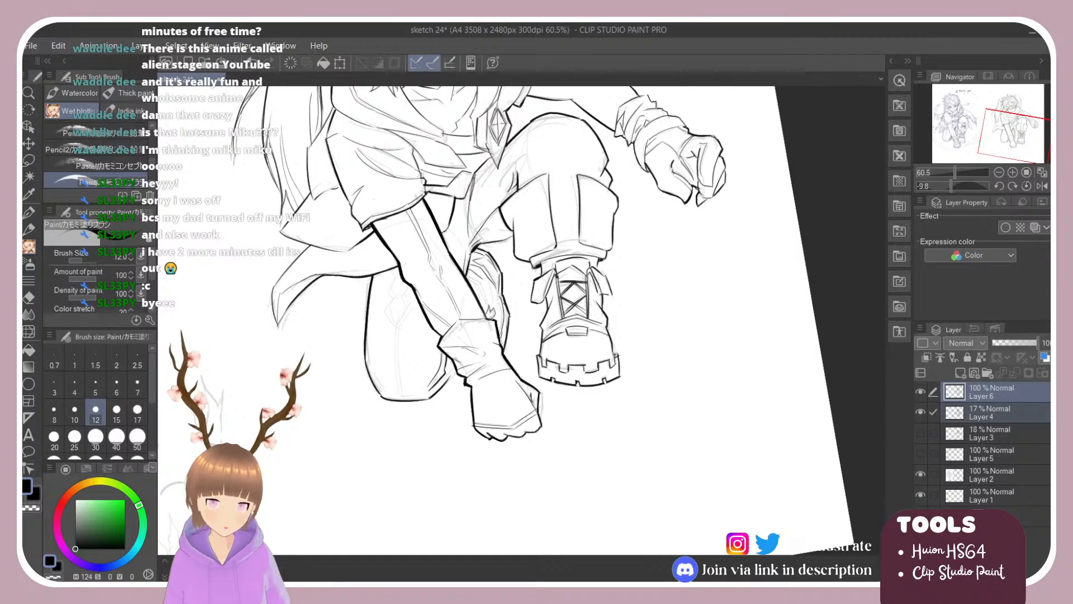
{"action": "left_click_drag", "start_coordinate": [472, 277], "coordinate": [485, 297]}
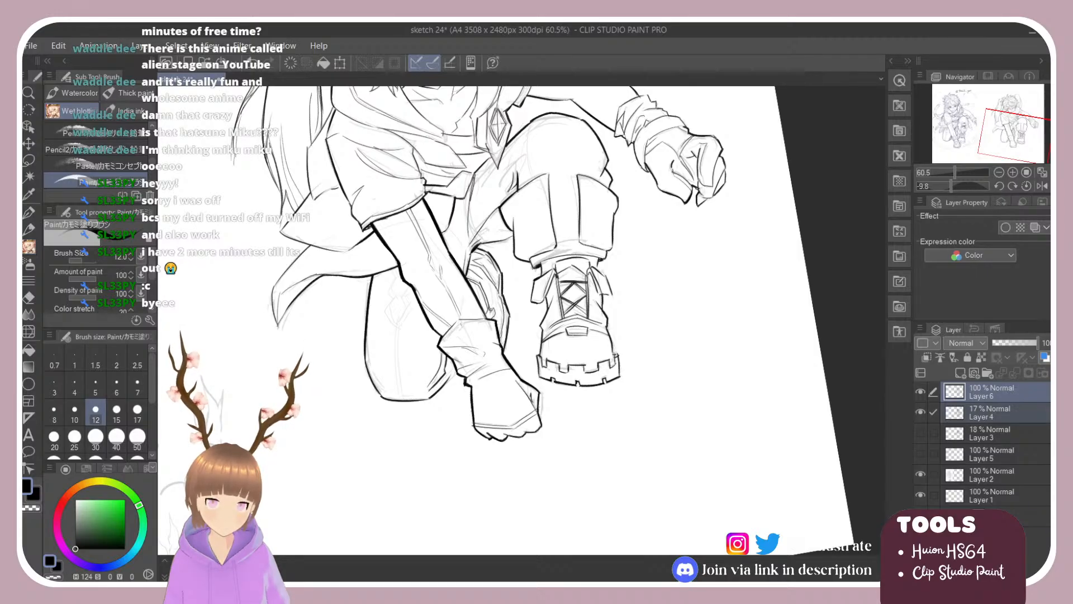
{"action": "left_click_drag", "start_coordinate": [489, 297], "coordinate": [495, 311]}
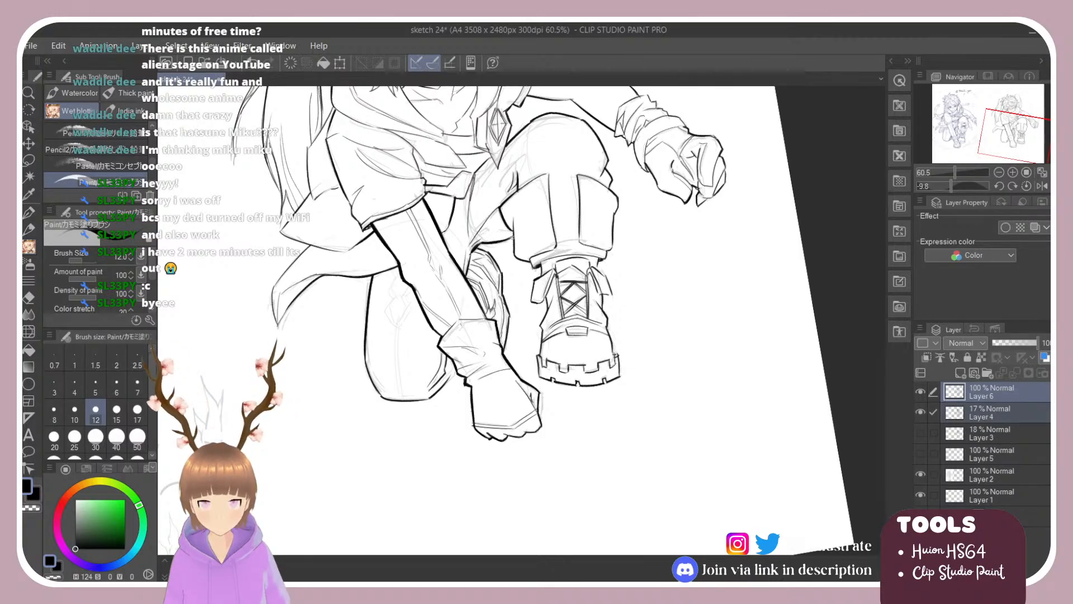
{"action": "left_click_drag", "start_coordinate": [517, 232], "coordinate": [514, 256]}
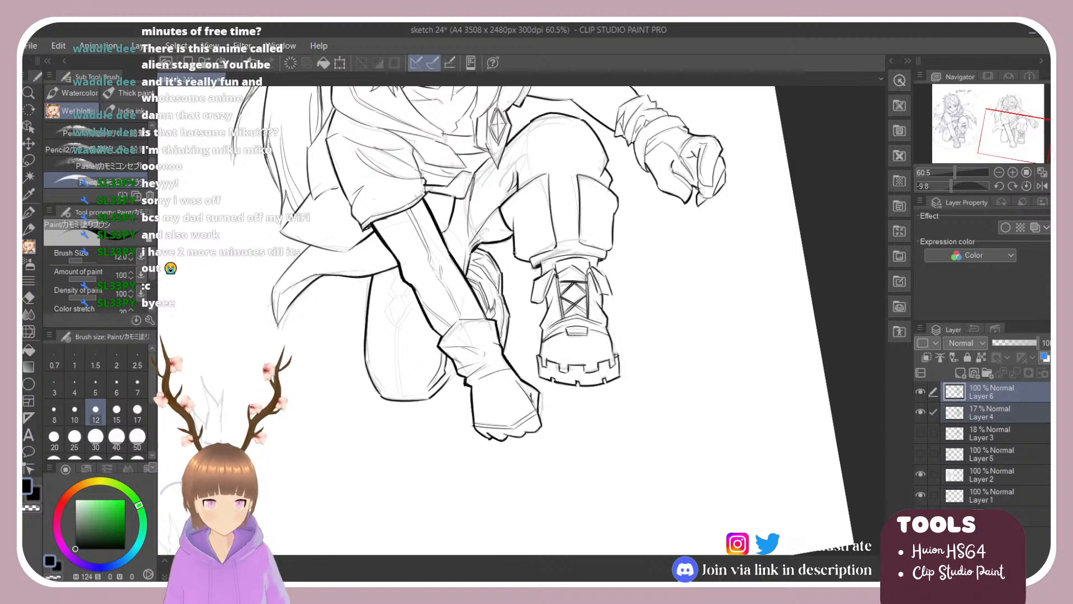
Rework the hood's edge between the cheek and the extended arm and save the drawing.
{"action": "scroll", "coordinate": [582, 305], "scroll_direction": "down", "scroll_amount": 3}
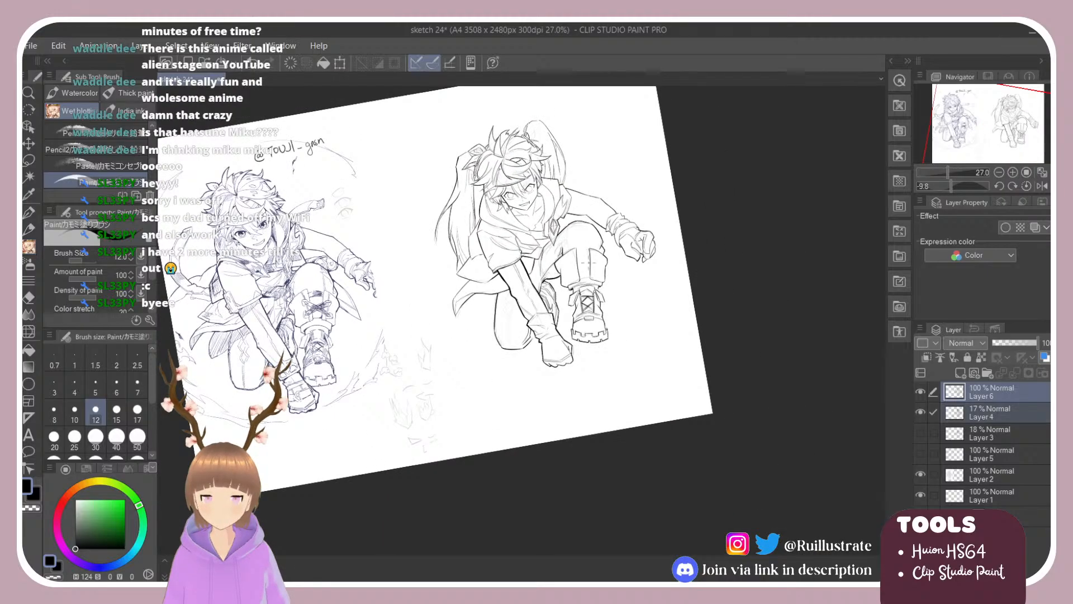
{"action": "scroll", "coordinate": [559, 240], "scroll_direction": "up", "scroll_amount": 2}
{"action": "key", "text": "r"}
{"action": "double_click", "coordinate": [607, 241]}
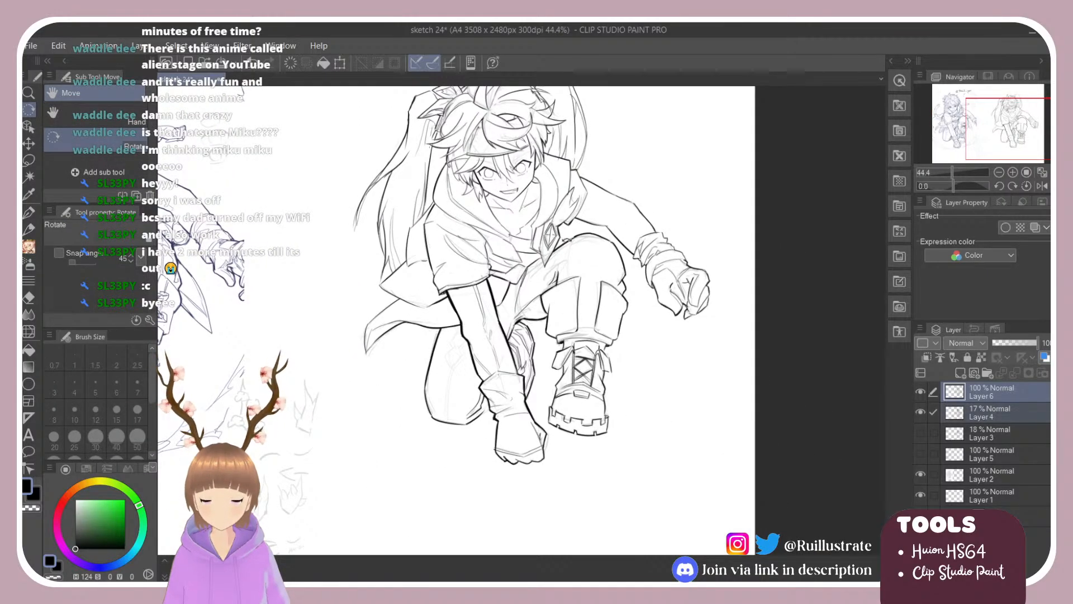
{"action": "scroll", "coordinate": [638, 164], "scroll_direction": "up", "scroll_amount": 1}
{"action": "scroll", "coordinate": [638, 164], "scroll_direction": "up", "scroll_amount": 2}
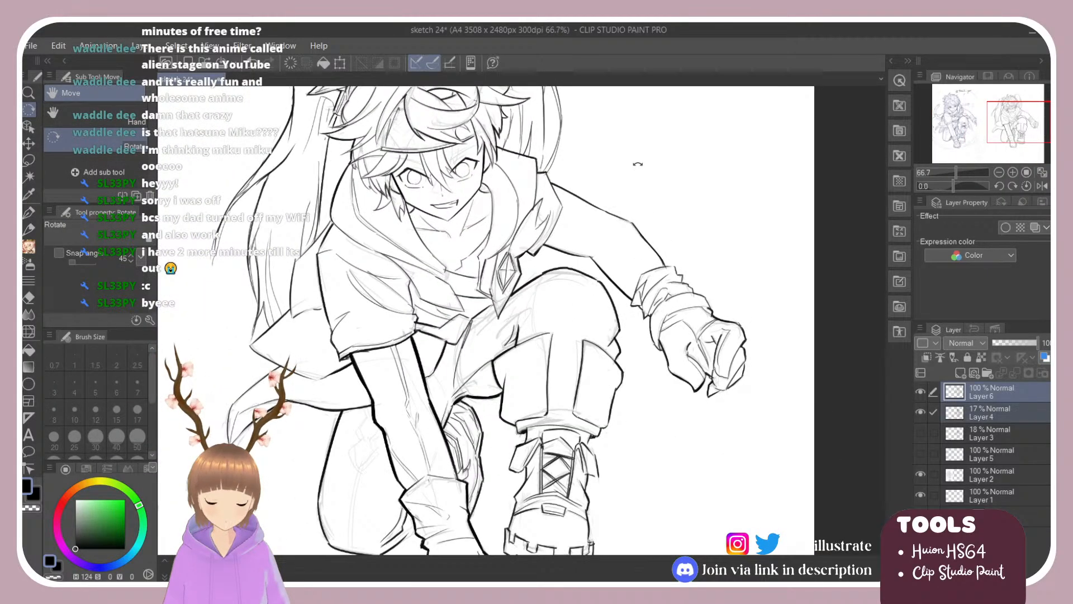
{"action": "mouse_move", "coordinate": [515, 311]}
{"action": "left_mouse_down"}
{"action": "mouse_move", "coordinate": [541, 263]}
{"action": "mouse_move", "coordinate": [528, 245]}
{"action": "mouse_move", "coordinate": [549, 228]}
{"action": "left_mouse_up"}
{"action": "key", "text": "e"}
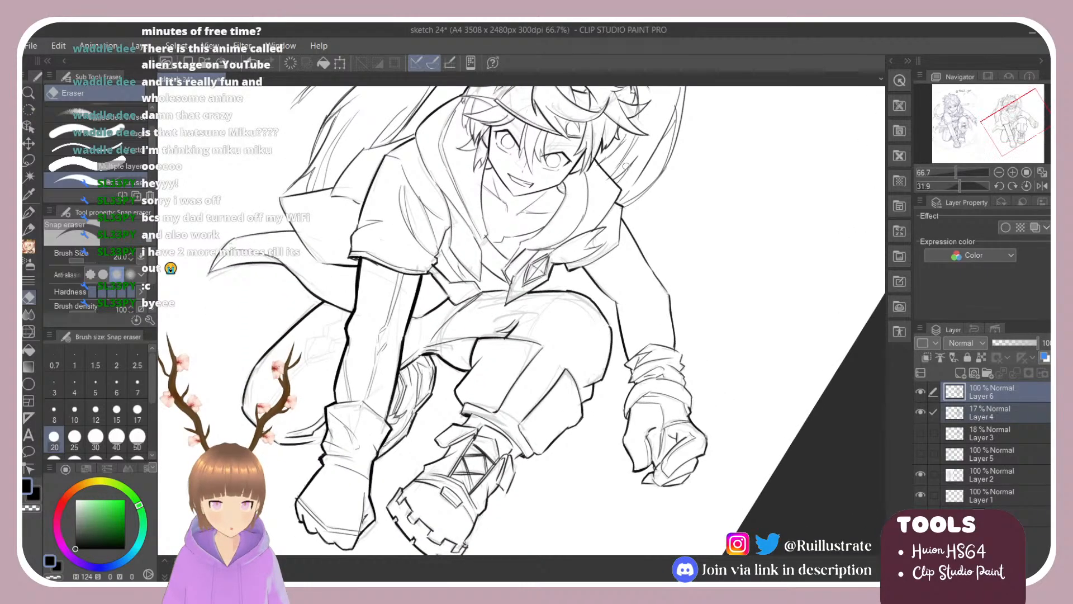
{"action": "key", "text": "b"}
{"action": "mouse_move", "coordinate": [596, 160]}
{"action": "left_mouse_down"}
{"action": "mouse_move", "coordinate": [623, 190]}
{"action": "mouse_move", "coordinate": [525, 184]}
{"action": "mouse_move", "coordinate": [550, 171]}
{"action": "mouse_move", "coordinate": [553, 181]}
{"action": "left_mouse_up"}
{"action": "key", "text": "ctrl+z"}
{"action": "key", "text": "ctrl+z"}
{"action": "key", "text": "r"}
{"action": "key", "text": "b"}
{"action": "key", "text": "r"}
{"action": "key", "text": "e"}
{"action": "key", "text": "b"}
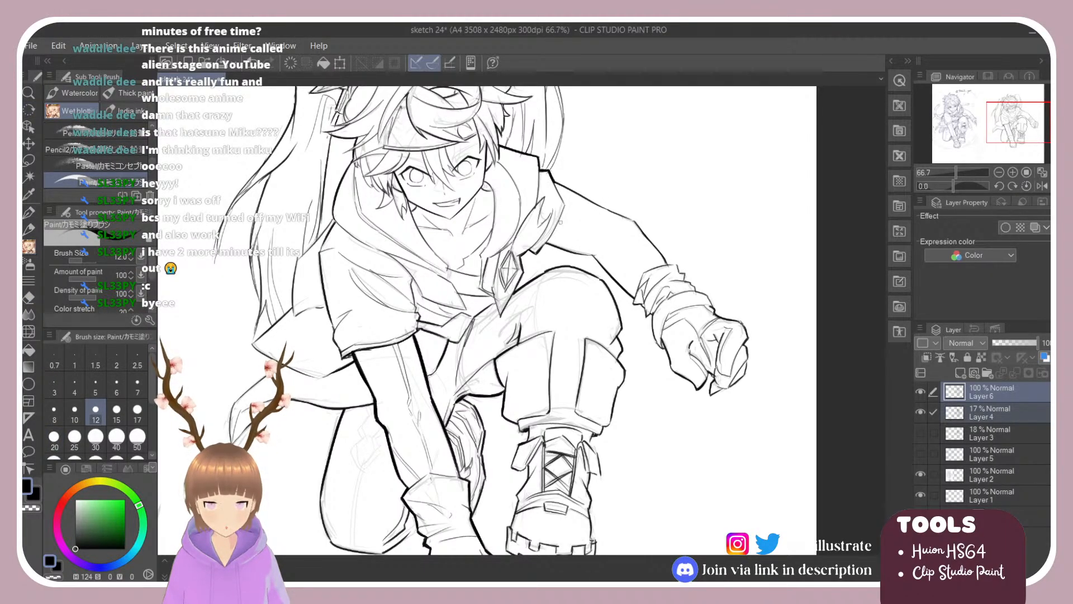
{"action": "mouse_move", "coordinate": [539, 250]}
{"action": "left_mouse_down"}
{"action": "mouse_move", "coordinate": [546, 244]}
{"action": "mouse_move", "coordinate": [527, 250]}
{"action": "left_mouse_up"}
{"action": "key", "text": "ctrl+s"}
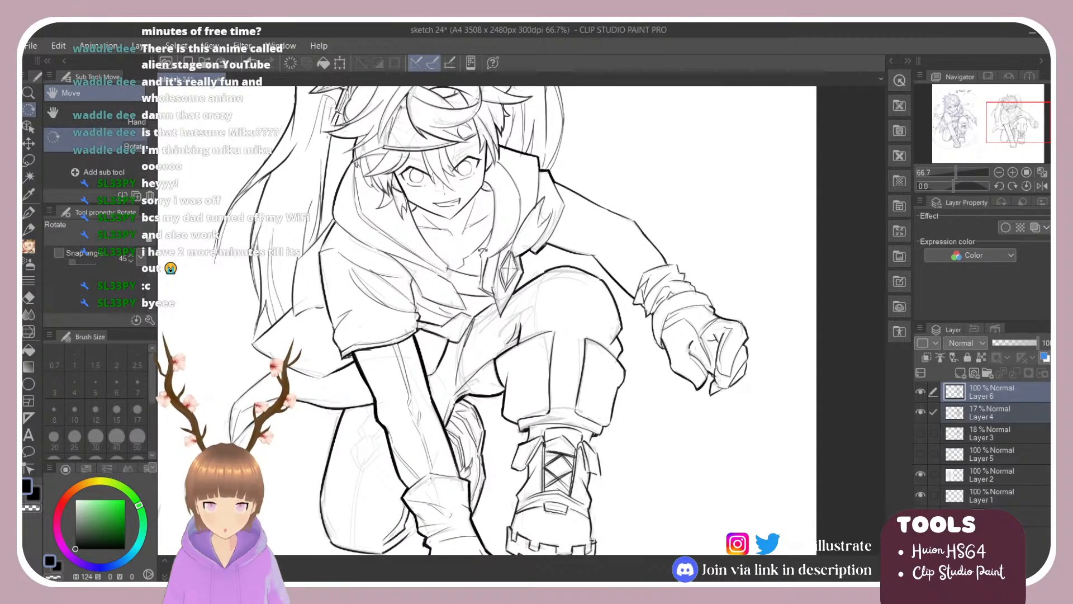
Strengthen the pointed lower edge around the diamond-shaped hood ornament.
{"action": "left_click_drag", "start_coordinate": [499, 262], "coordinate": [485, 267]}
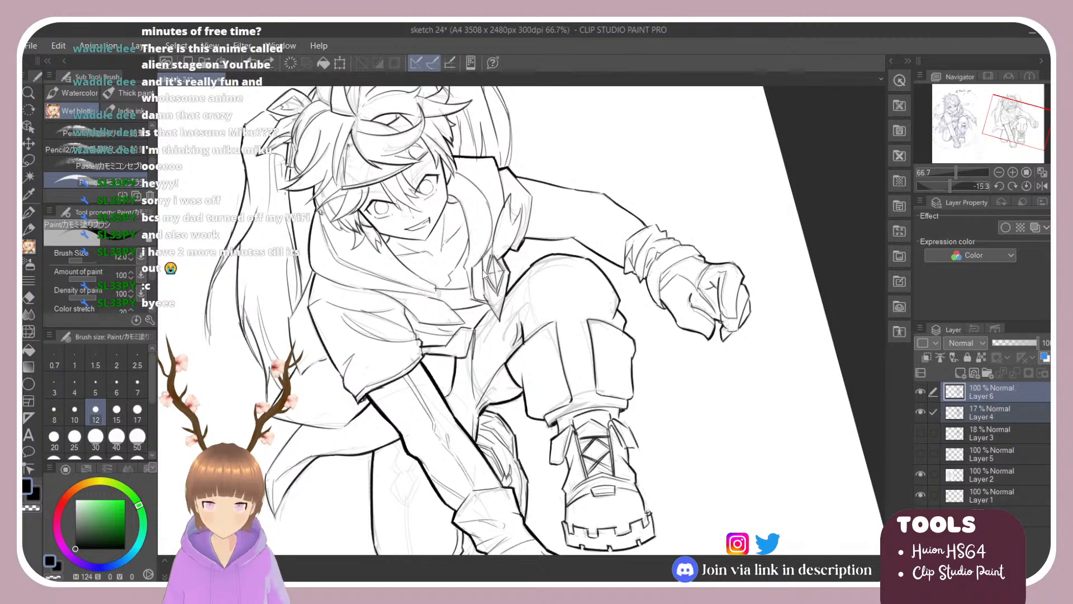
{"action": "key", "text": "ctrl+z"}
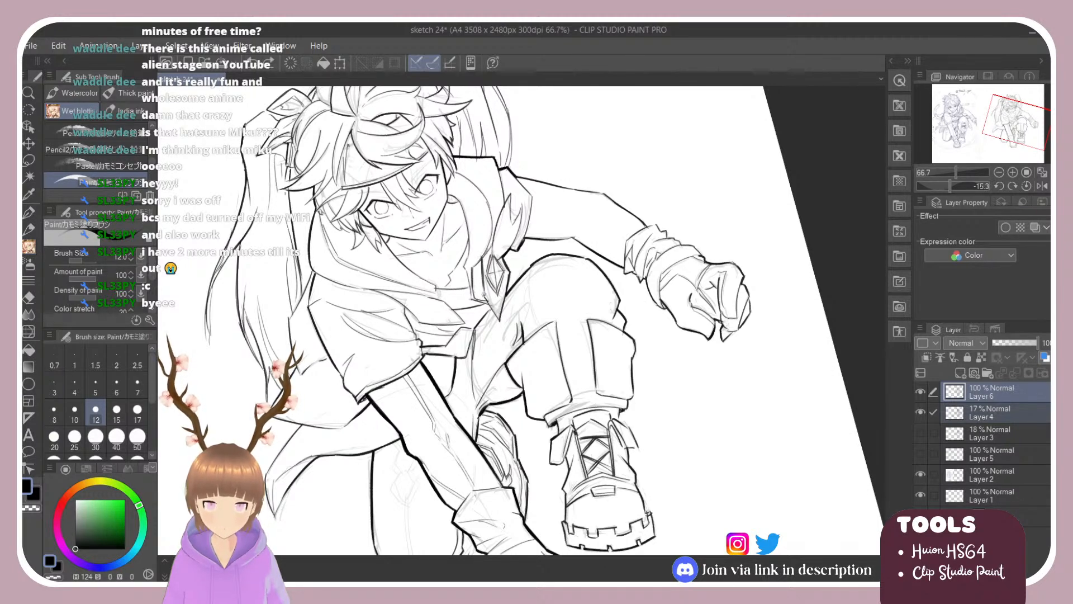
{"action": "left_click_drag", "start_coordinate": [483, 288], "coordinate": [500, 321]}
Redraw the outer line of the extended arm more heavily from the elbow to the glove cuff.
{"action": "key", "text": "r"}
{"action": "mouse_move", "coordinate": [560, 204]}
{"action": "left_mouse_down"}
{"action": "mouse_move", "coordinate": [590, 218]}
{"action": "mouse_move", "coordinate": [658, 290]}
{"action": "left_mouse_up"}
{"action": "key", "text": "b"}
{"action": "key", "text": "ctrl+z"}
{"action": "key", "text": "ctrl+z"}
{"action": "left_click_drag", "start_coordinate": [635, 230], "coordinate": [670, 307]}
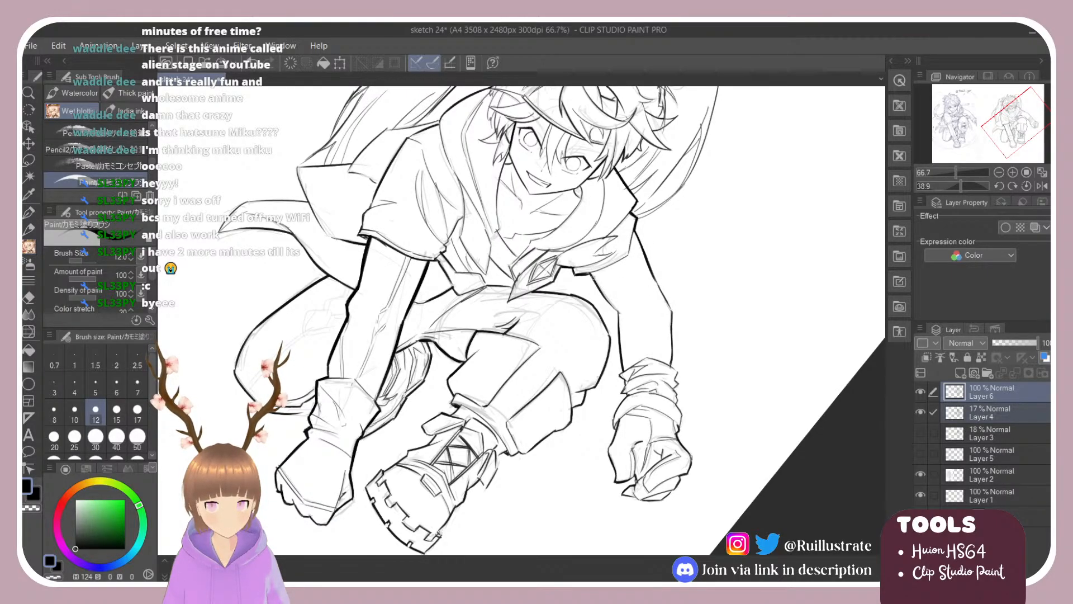
{"action": "key", "text": "shift+space"}
{"action": "left_click_drag", "start_coordinate": [709, 207], "coordinate": [631, 131]}
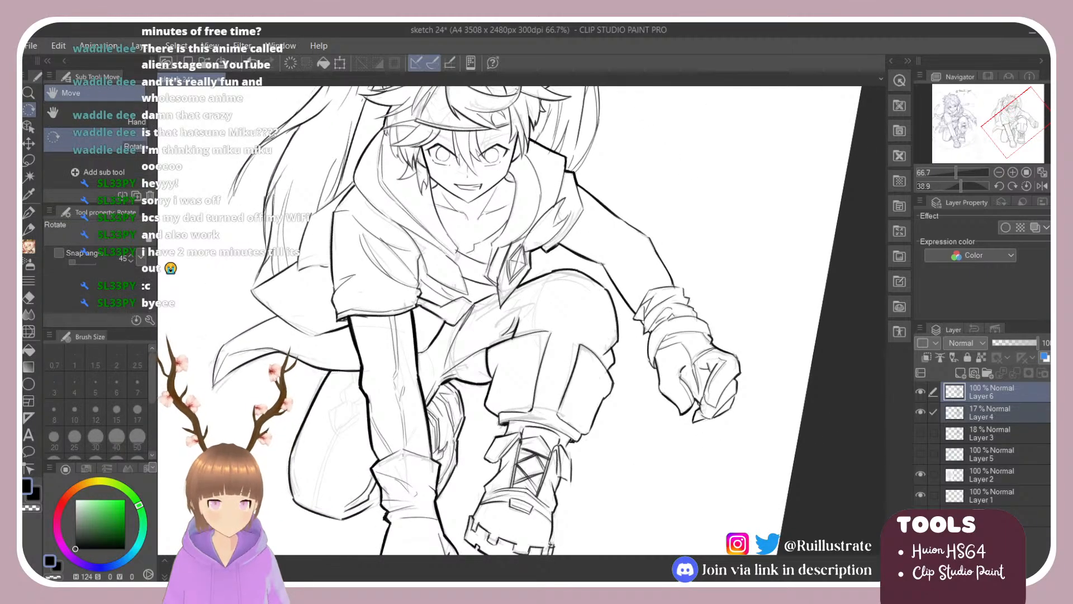
{"action": "mouse_move", "coordinate": [618, 217]}
{"action": "left_mouse_down"}
{"action": "mouse_move", "coordinate": [652, 239]}
{"action": "mouse_move", "coordinate": [671, 280]}
{"action": "left_mouse_up"}
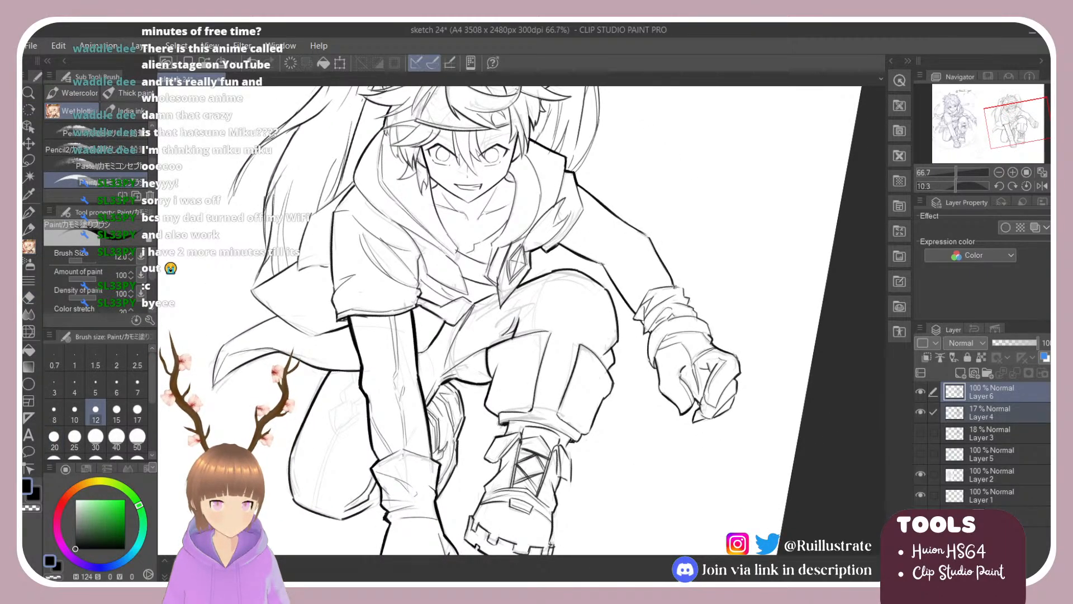
Refine the inner edge of the extended arm's glove cuff.
{"action": "key", "text": "shift+space"}
{"action": "mouse_move", "coordinate": [696, 218]}
{"action": "left_mouse_down"}
{"action": "mouse_move", "coordinate": [668, 173]}
{"action": "mouse_move", "coordinate": [732, 280]}
{"action": "left_mouse_up"}
{"action": "key", "text": "shift+space"}
{"action": "key", "text": "e"}
{"action": "key", "text": "b"}
{"action": "left_click_drag", "start_coordinate": [636, 325], "coordinate": [641, 336]}
{"action": "key", "text": "ctrl+z"}
{"action": "mouse_move", "coordinate": [642, 335]}
{"action": "left_mouse_down"}
{"action": "mouse_move", "coordinate": [642, 351]}
{"action": "mouse_move", "coordinate": [650, 345]}
{"action": "left_mouse_up"}
{"action": "key", "text": "ctrl+z"}
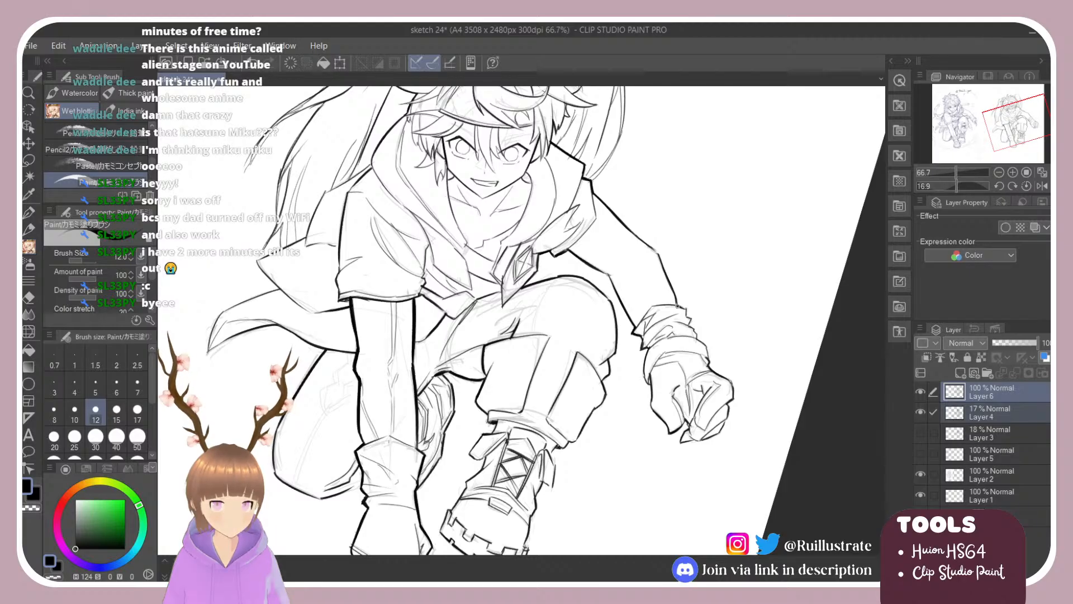
Try to redraw the finger lines on the extended arm's fist.
{"action": "mouse_move", "coordinate": [679, 306]}
{"action": "left_mouse_down"}
{"action": "mouse_move", "coordinate": [698, 337]}
{"action": "mouse_move", "coordinate": [702, 248]}
{"action": "mouse_move", "coordinate": [675, 211]}
{"action": "left_mouse_up"}
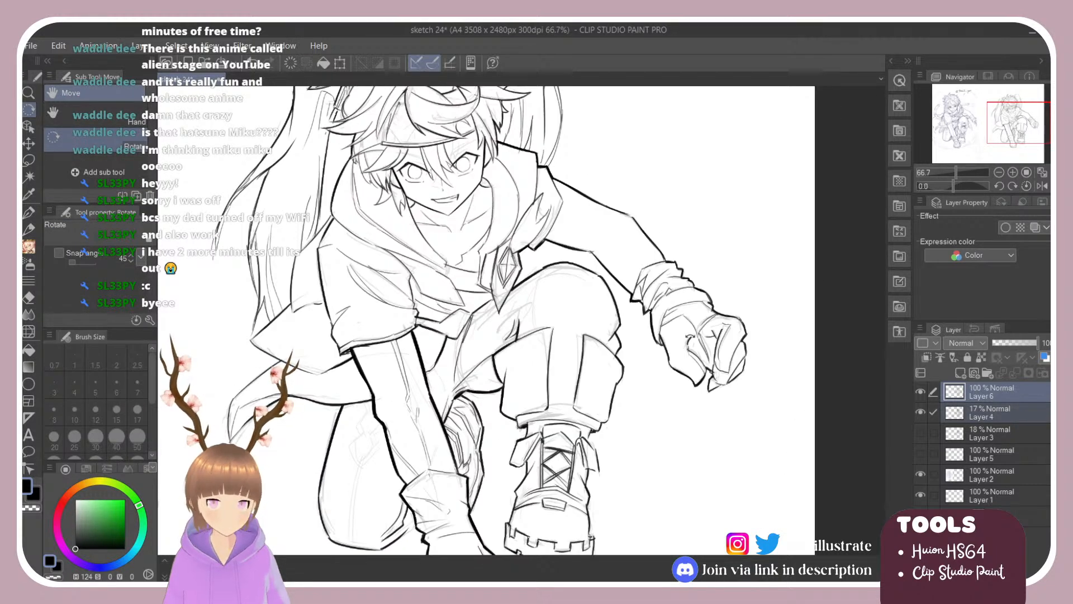
{"action": "left_click_drag", "start_coordinate": [714, 374], "coordinate": [718, 384]}
{"action": "key", "text": "ctrl+z"}
{"action": "key", "text": "ctrl+z"}
{"action": "left_click_drag", "start_coordinate": [720, 329], "coordinate": [717, 369]}
{"action": "key", "text": "ctrl+z"}
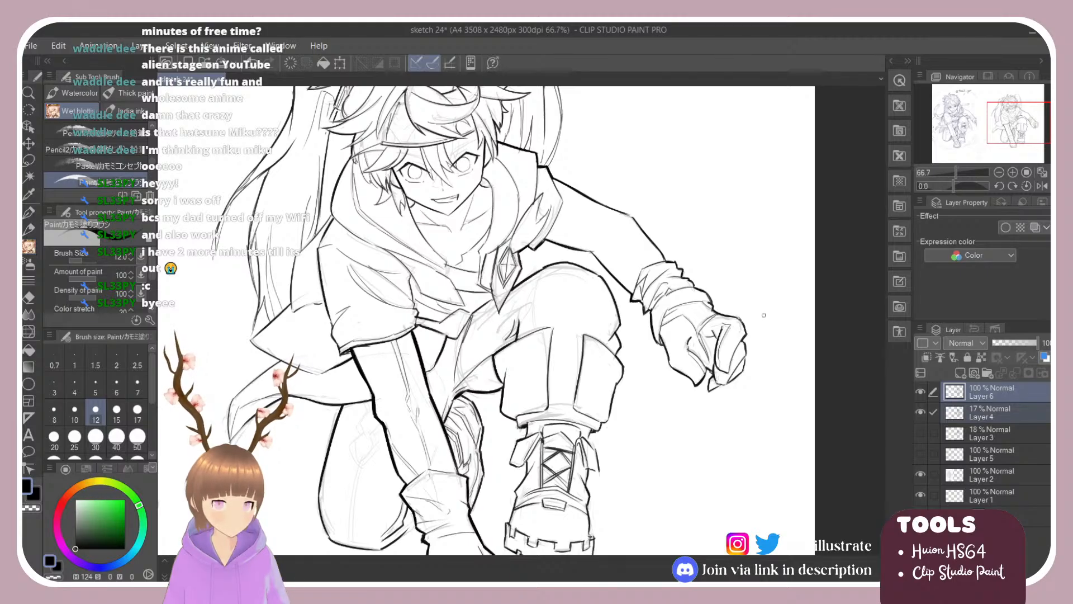
{"action": "key", "text": "r"}
{"action": "mouse_move", "coordinate": [711, 371]}
{"action": "left_mouse_down"}
{"action": "mouse_move", "coordinate": [647, 168]}
{"action": "mouse_move", "coordinate": [632, 148]}
{"action": "mouse_move", "coordinate": [591, 147]}
{"action": "left_mouse_up"}
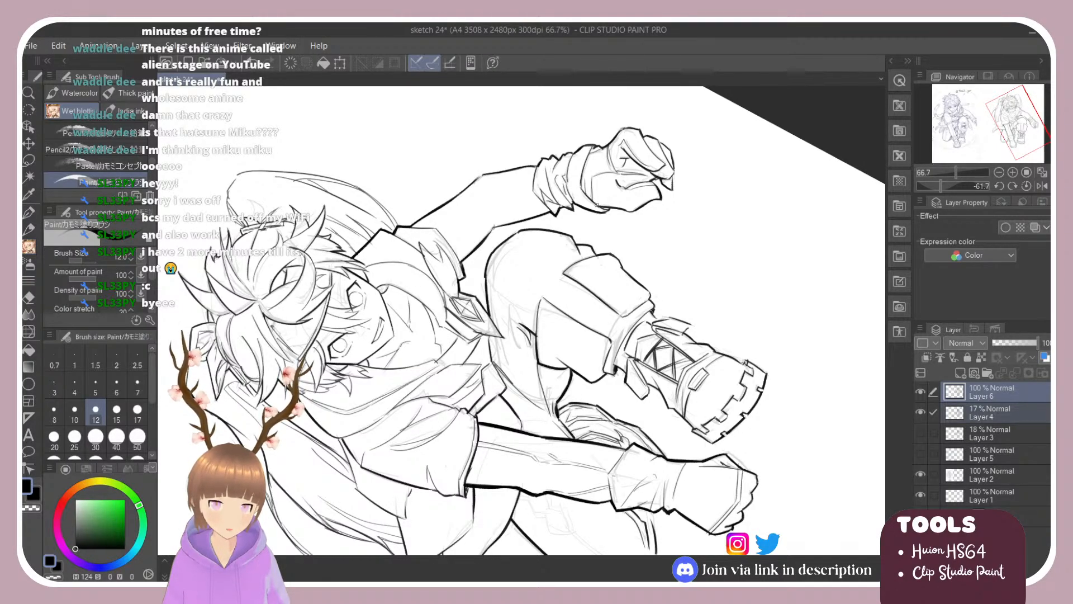
{"action": "key", "text": "shift+space"}
{"action": "left_click_drag", "start_coordinate": [596, 187], "coordinate": [683, 277]}
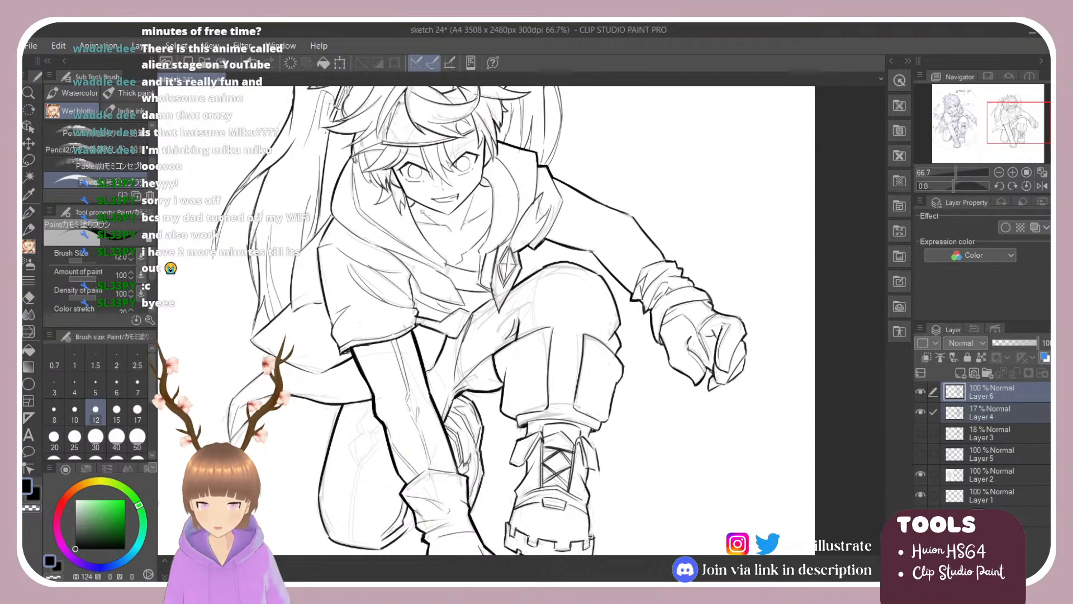
Redraw the inner edge of the hood's opening from beside the jaw down to the collar.
{"action": "key", "text": "shift+space"}
{"action": "left_click_drag", "start_coordinate": [422, 212], "coordinate": [487, 177]}
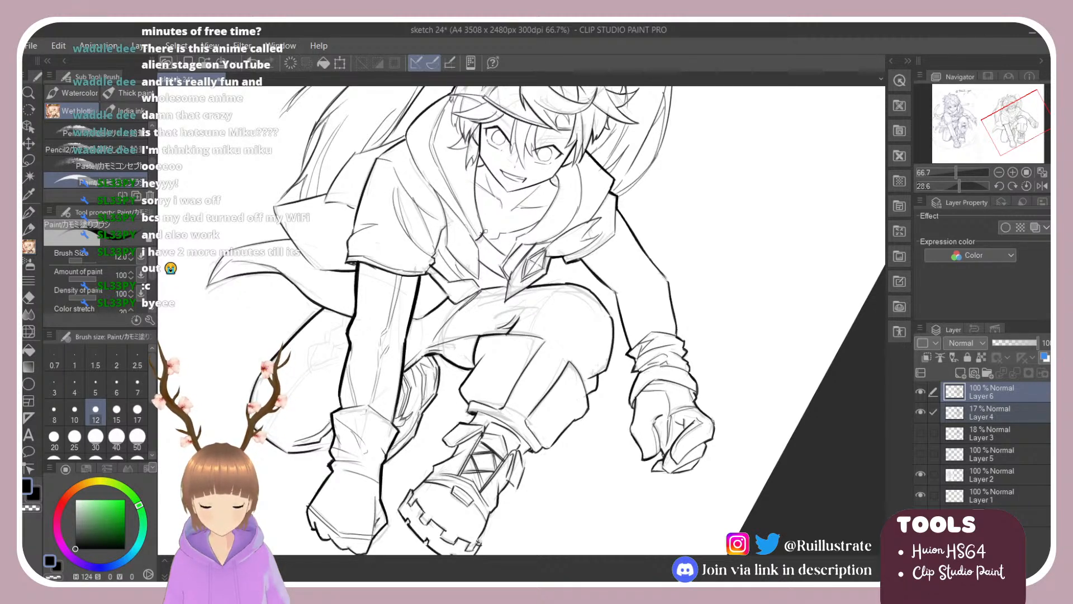
{"action": "key", "text": "r"}
{"action": "left_click_drag", "start_coordinate": [527, 191], "coordinate": [464, 192]}
{"action": "key", "text": "b"}
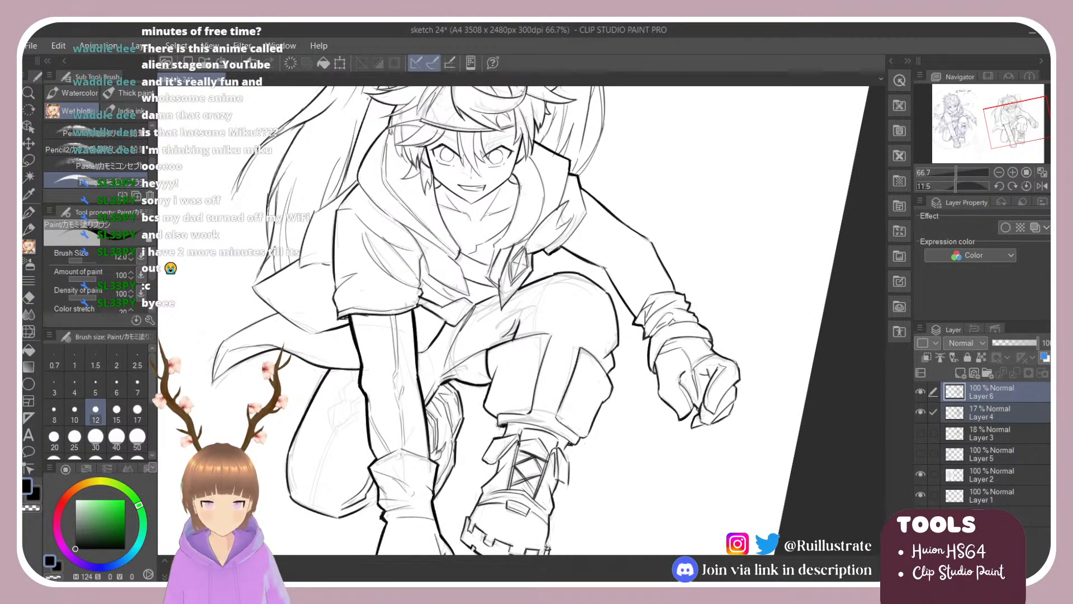
{"action": "left_click_drag", "start_coordinate": [519, 188], "coordinate": [503, 241]}
{"action": "key", "text": "ctrl+z"}
{"action": "left_click_drag", "start_coordinate": [520, 188], "coordinate": [504, 240]}
{"action": "key", "text": "ctrl+z"}
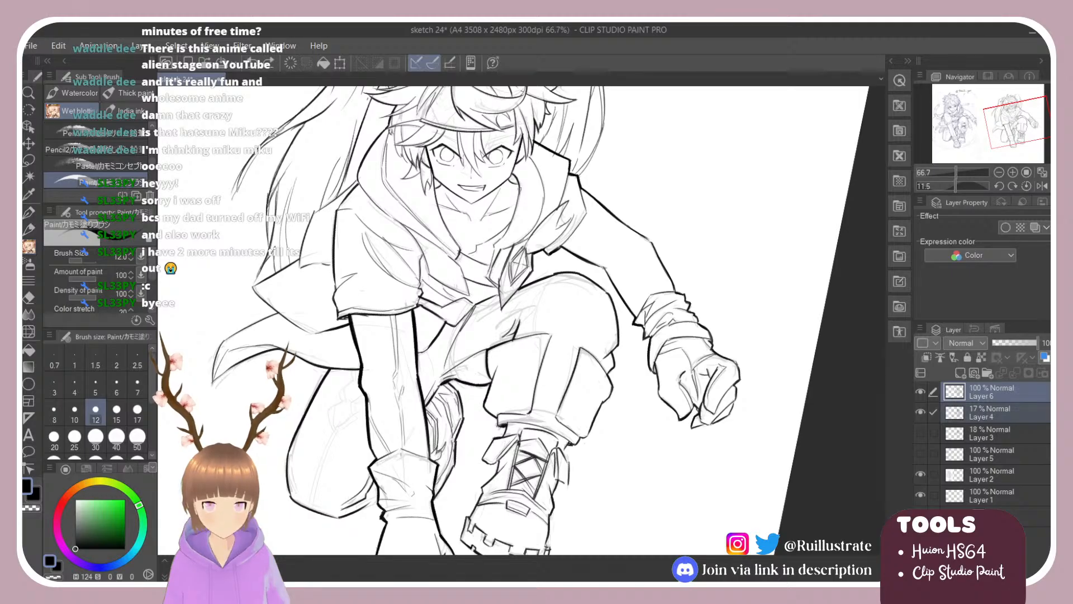
{"action": "left_click_drag", "start_coordinate": [520, 188], "coordinate": [501, 240]}
Try to rework the hood's outer edge and folds near the extended arm's shoulder.
{"action": "key", "text": "shift+space"}
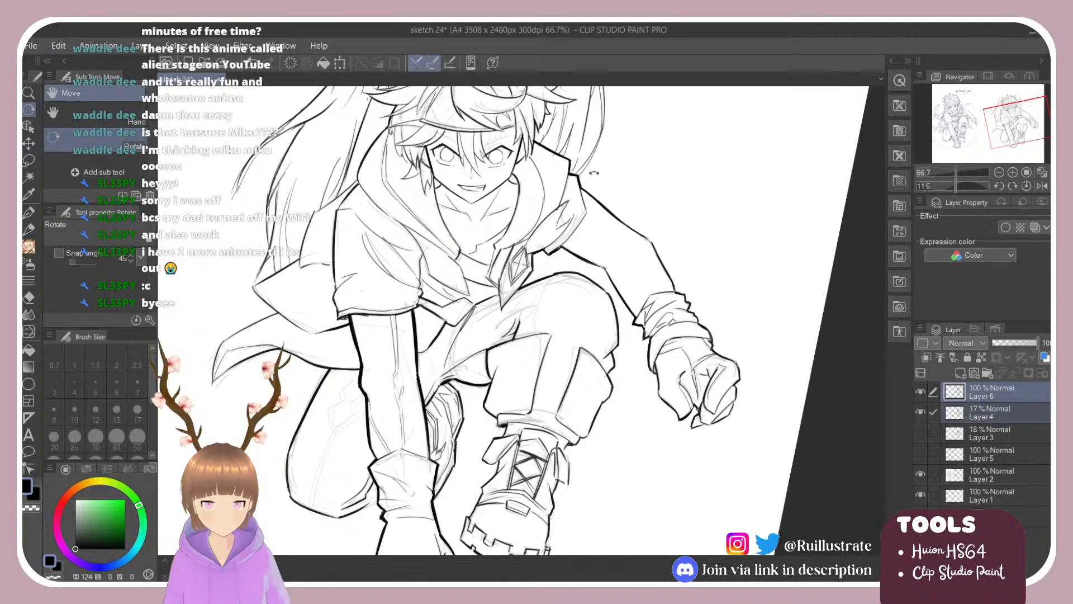
{"action": "left_click_drag", "start_coordinate": [593, 173], "coordinate": [520, 121]}
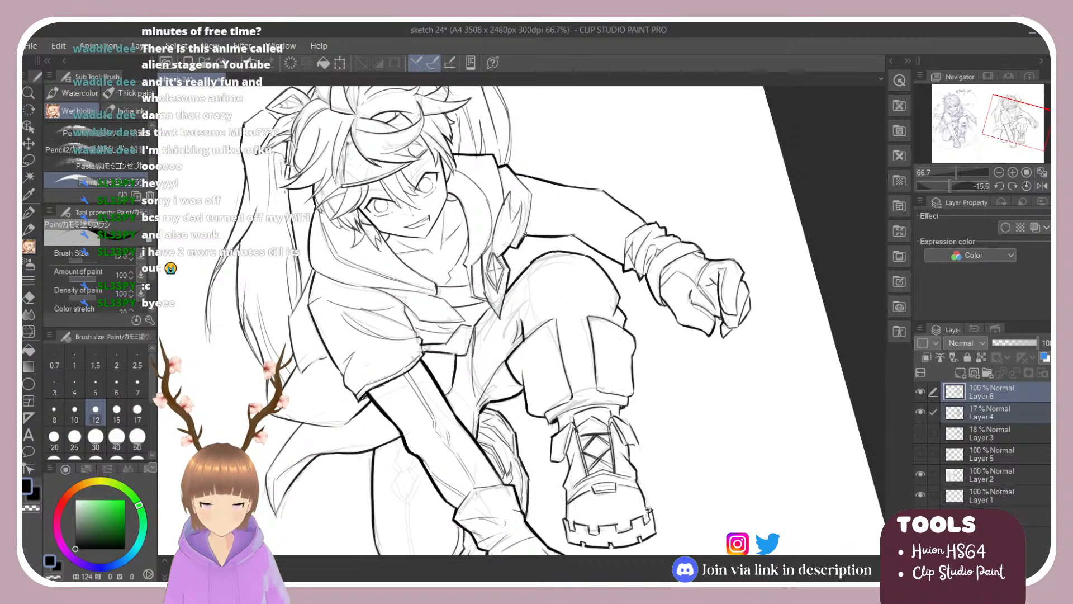
{"action": "left_click_drag", "start_coordinate": [524, 235], "coordinate": [530, 195]}
{"action": "key", "text": "ctrl+z"}
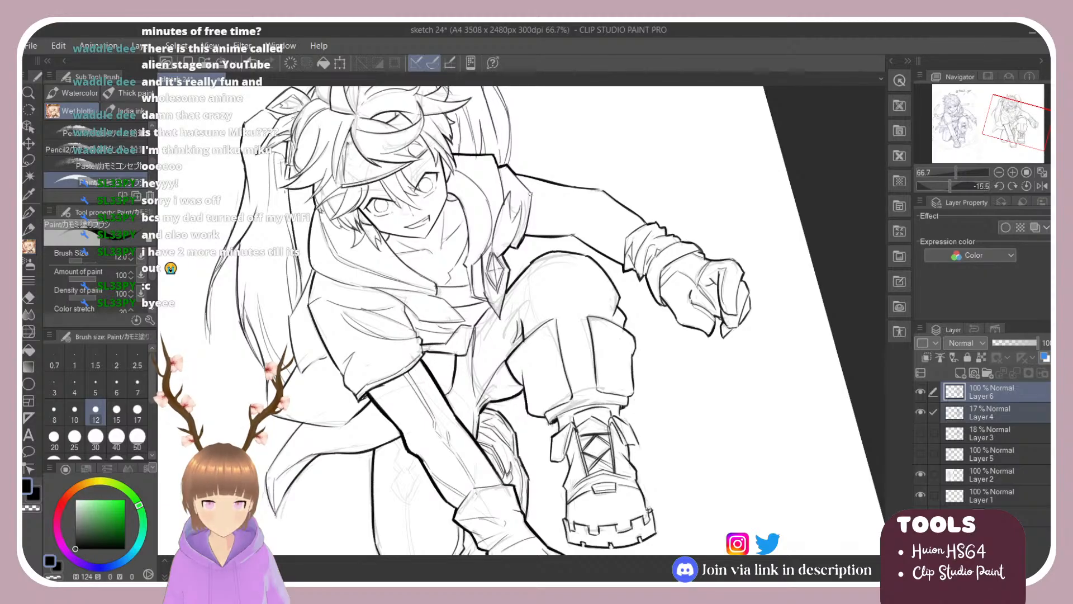
{"action": "mouse_move", "coordinate": [526, 235]}
{"action": "left_mouse_down"}
{"action": "mouse_move", "coordinate": [532, 195]}
{"action": "mouse_move", "coordinate": [505, 205]}
{"action": "left_mouse_up"}
{"action": "key", "text": "ctrl+z"}
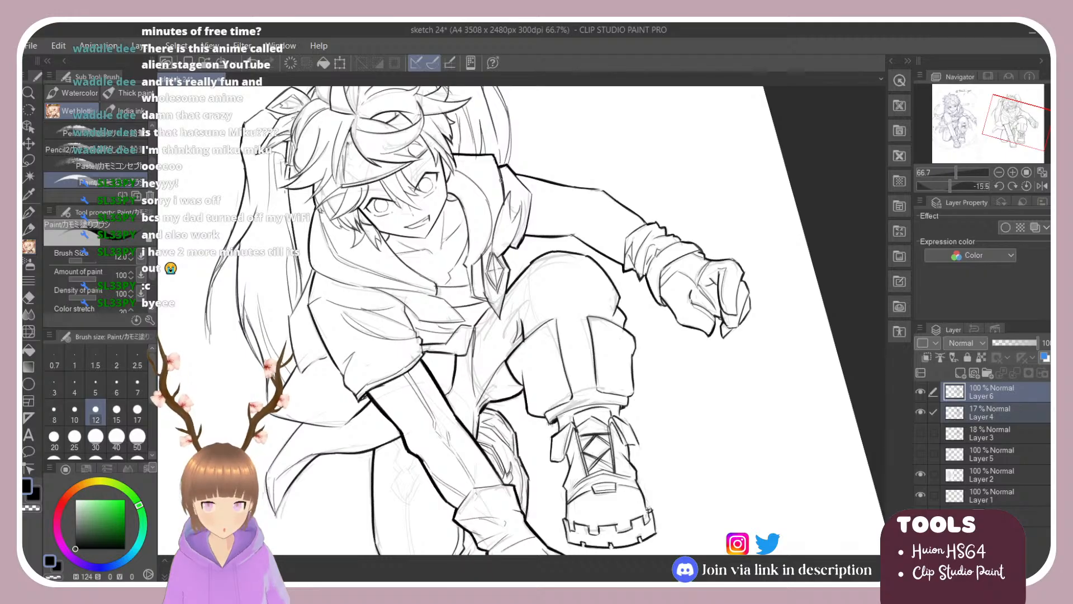
{"action": "key", "text": "ctrl+z"}
{"action": "left_click_drag", "start_coordinate": [498, 167], "coordinate": [503, 201]}
{"action": "key", "text": "ctrl+z"}
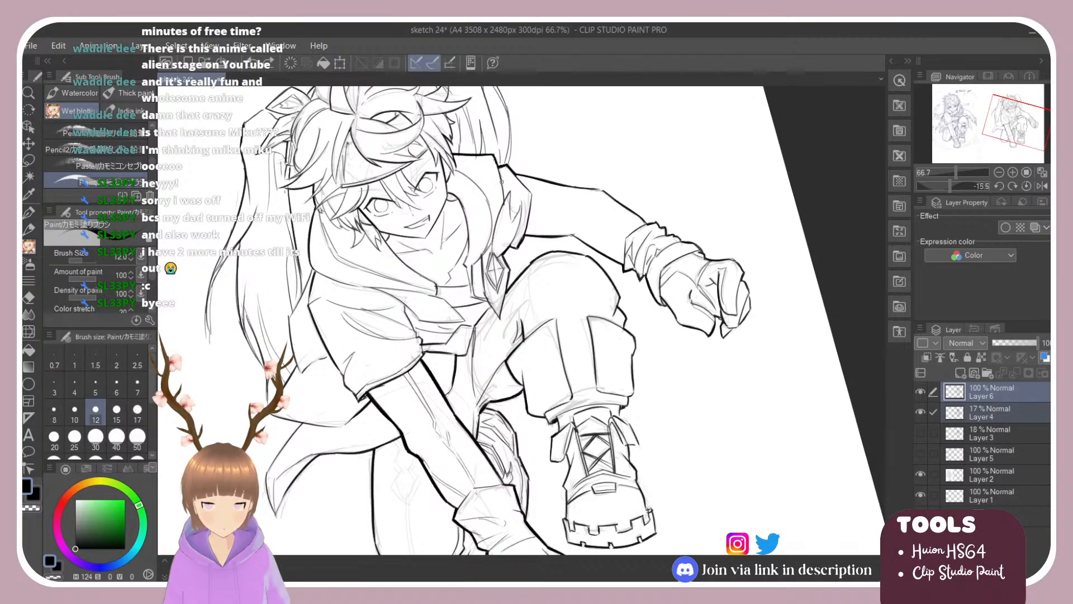
{"action": "key", "text": "shift+space"}
{"action": "double_click", "coordinate": [503, 249]}
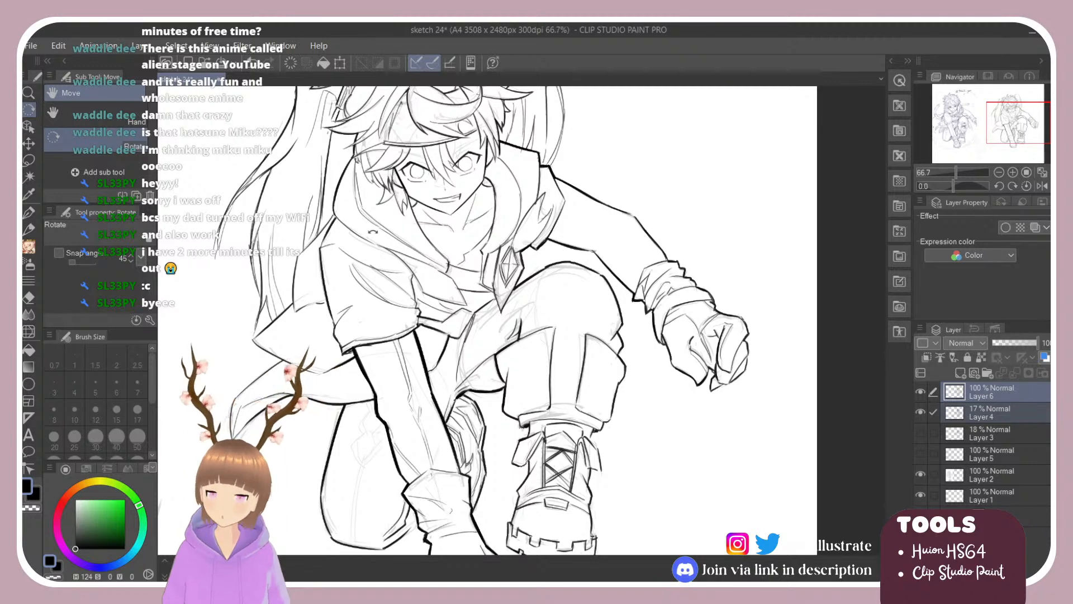
Ink the side line of a small coat flap below the coat tail, behind the kneeling leg.
{"action": "scroll", "coordinate": [546, 221], "scroll_direction": "down", "scroll_amount": 5}
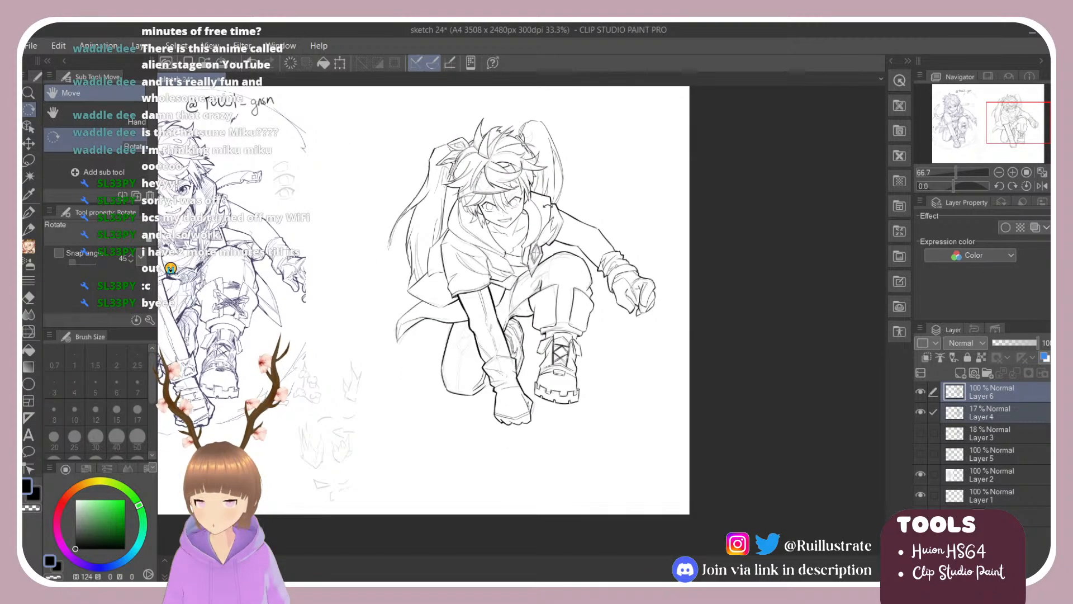
{"action": "scroll", "coordinate": [256, 248], "scroll_direction": "up", "scroll_amount": 3}
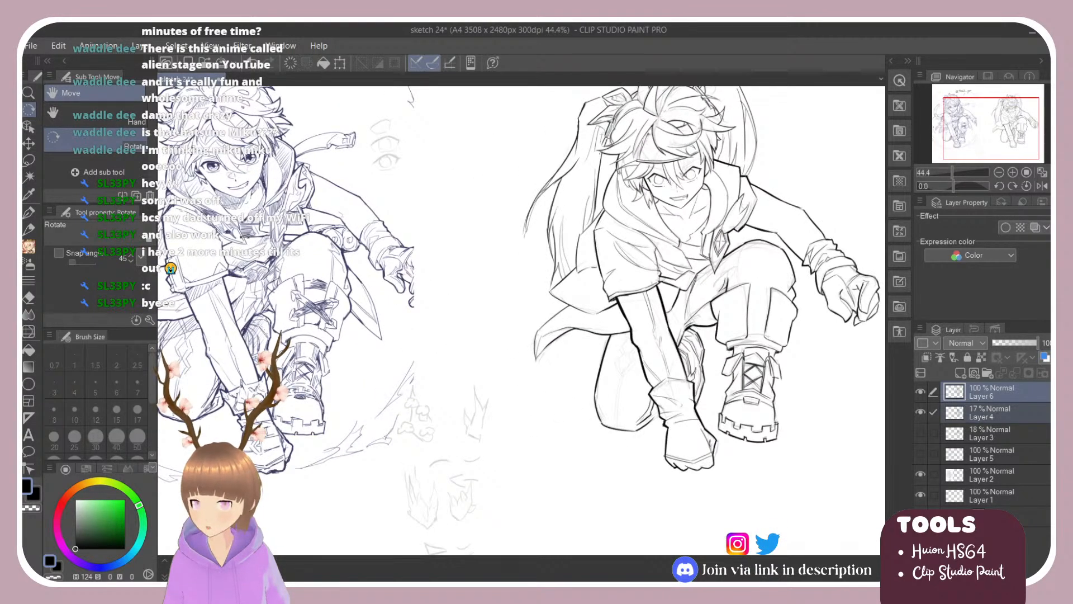
{"action": "scroll", "coordinate": [293, 207], "scroll_direction": "up", "scroll_amount": 2}
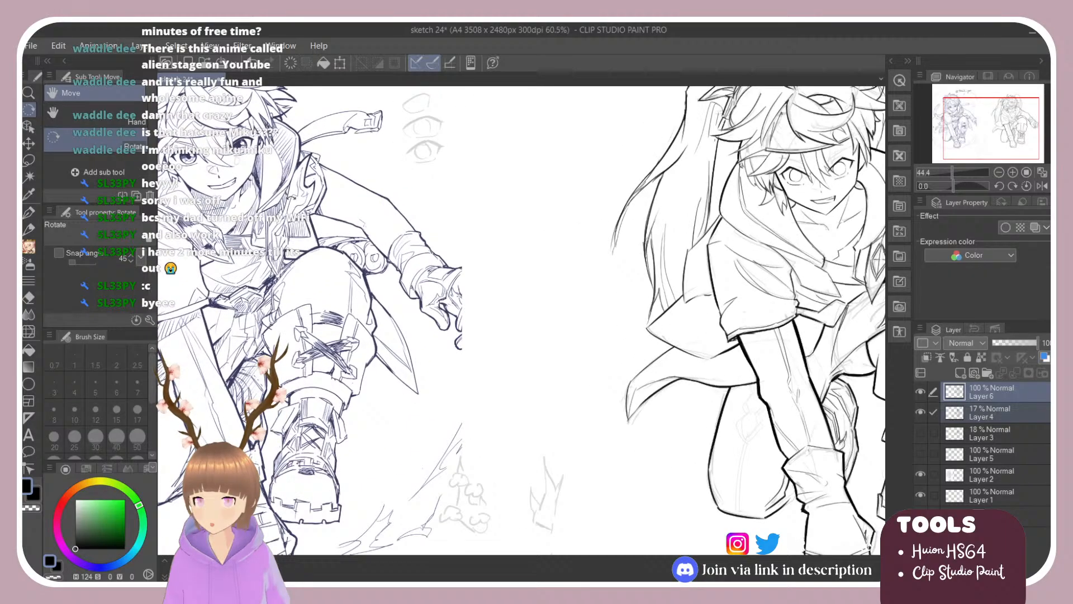
{"action": "scroll", "coordinate": [394, 288], "scroll_direction": "down", "scroll_amount": 2}
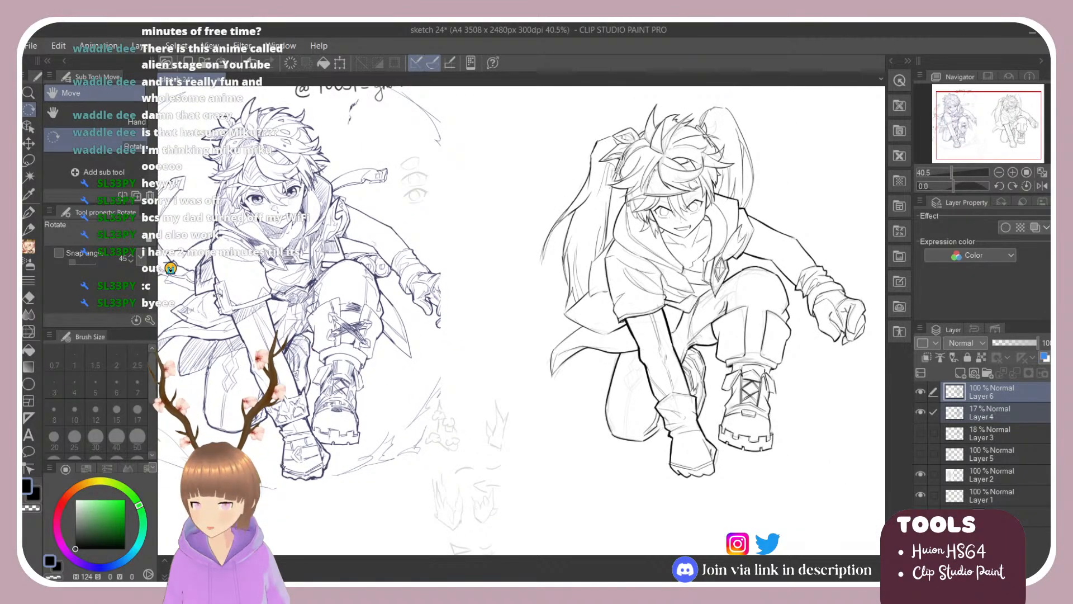
{"action": "scroll", "coordinate": [208, 256], "scroll_direction": "down", "scroll_amount": 1}
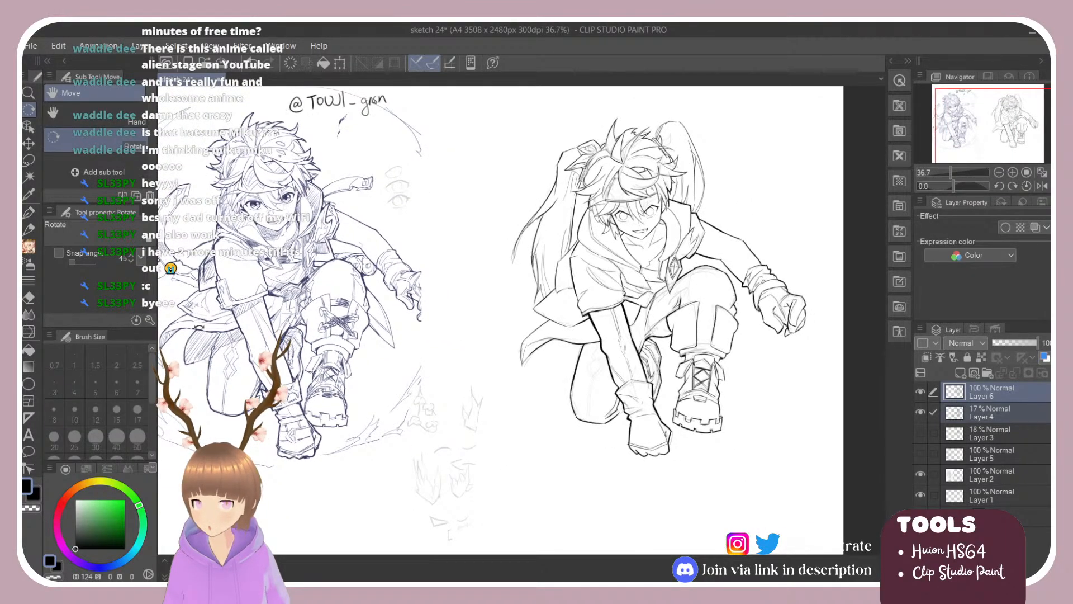
{"action": "scroll", "coordinate": [597, 460], "scroll_direction": "up", "scroll_amount": 6}
{"action": "left_click_drag", "start_coordinate": [684, 210], "coordinate": [626, 153]}
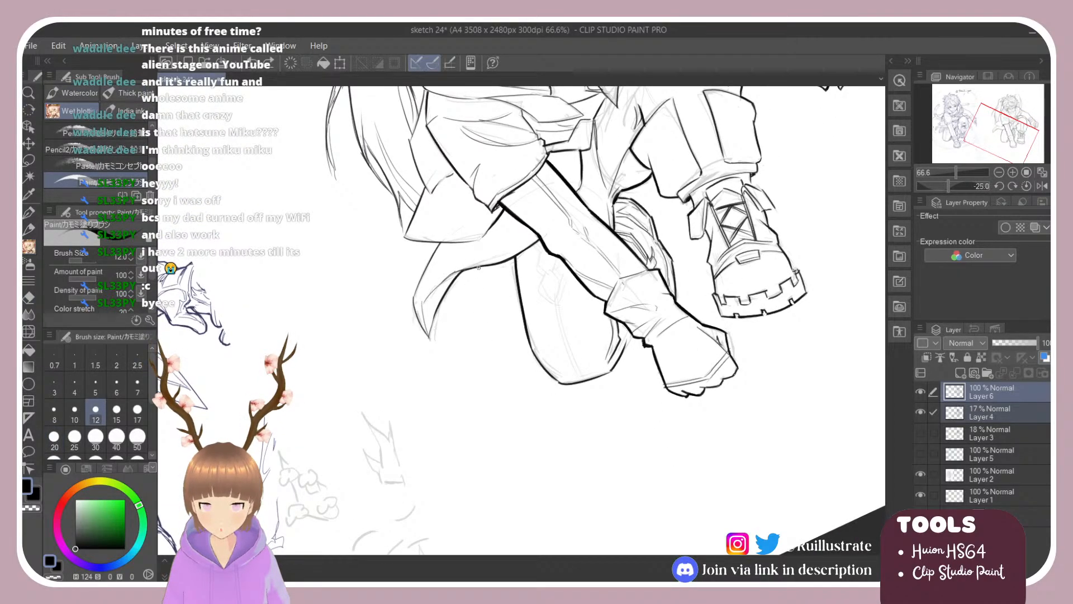
{"action": "left_click_drag", "start_coordinate": [478, 268], "coordinate": [481, 332]}
{"action": "key", "text": "ctrl+z"}
{"action": "left_click_drag", "start_coordinate": [478, 268], "coordinate": [483, 327]}
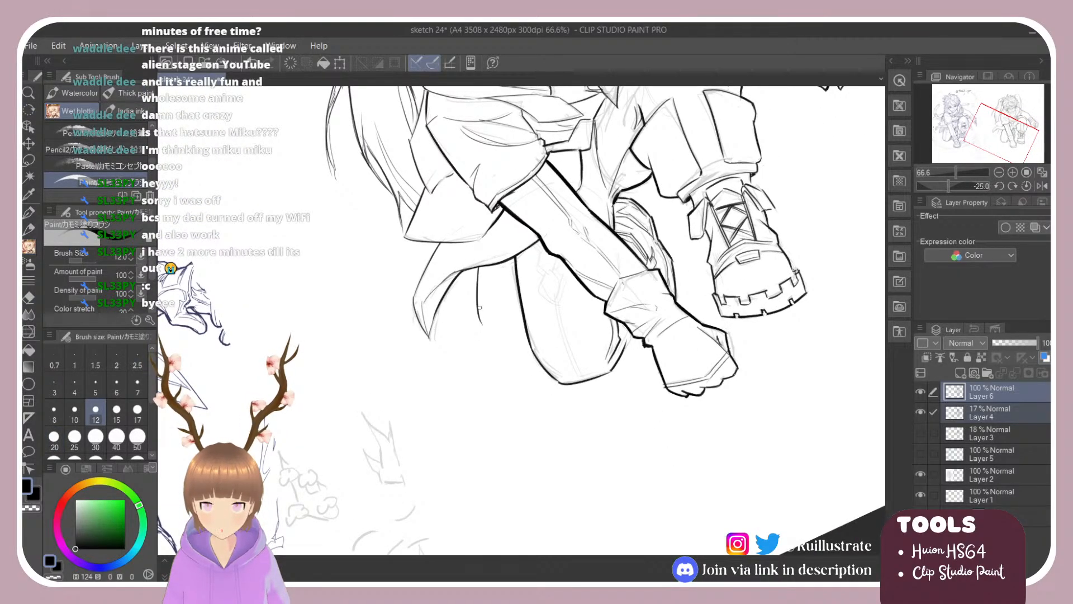
{"action": "key", "text": "ctrl+z"}
{"action": "mouse_move", "coordinate": [479, 266]}
{"action": "left_mouse_down"}
{"action": "mouse_move", "coordinate": [481, 335]}
{"action": "mouse_move", "coordinate": [518, 326]}
{"action": "left_mouse_up"}
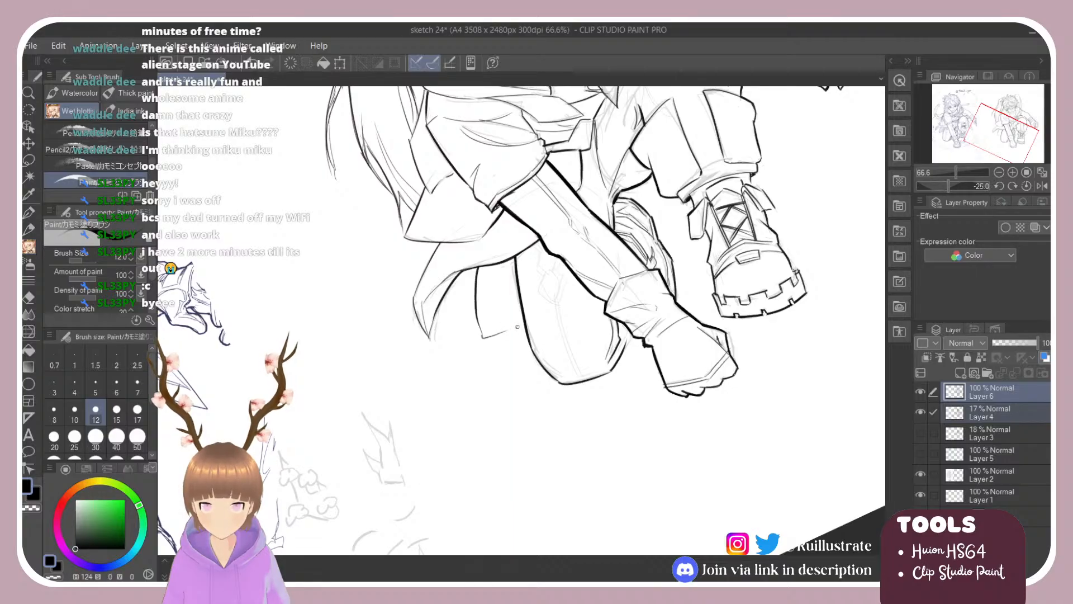
{"action": "key", "text": "ctrl+z"}
{"action": "mouse_move", "coordinate": [480, 269]}
{"action": "left_mouse_down"}
{"action": "mouse_move", "coordinate": [486, 343]}
{"action": "mouse_move", "coordinate": [455, 272]}
{"action": "left_mouse_up"}
Rework the lower hem of the coat flap where it meets the kneeling leg.
{"action": "key", "text": "r"}
{"action": "double_click", "coordinate": [452, 293]}
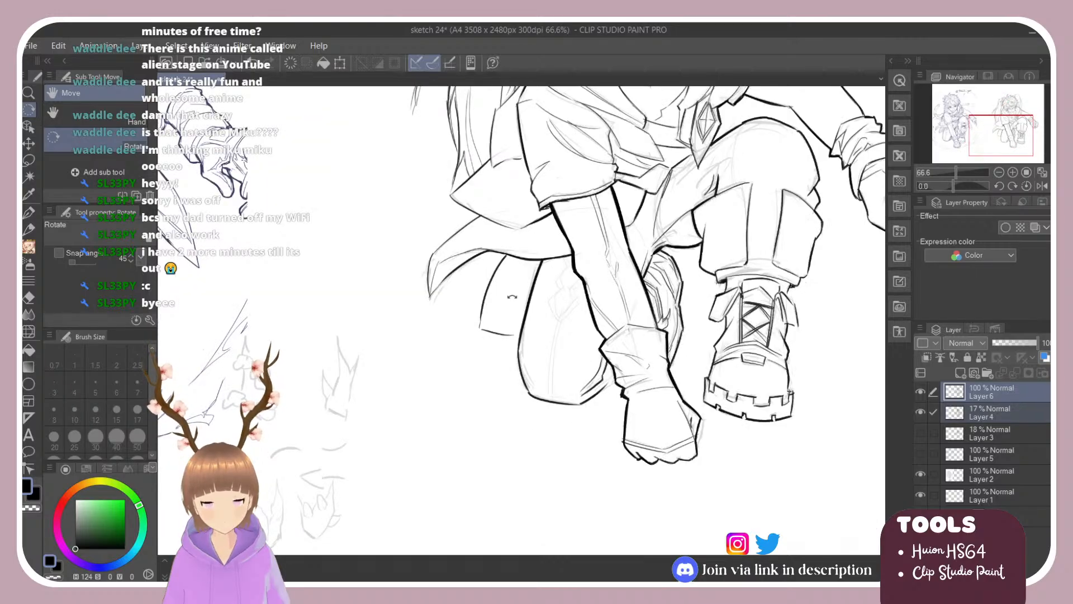
{"action": "scroll", "coordinate": [808, 332], "scroll_direction": "down", "scroll_amount": 2}
{"action": "scroll", "coordinate": [806, 343], "scroll_direction": "up", "scroll_amount": 2}
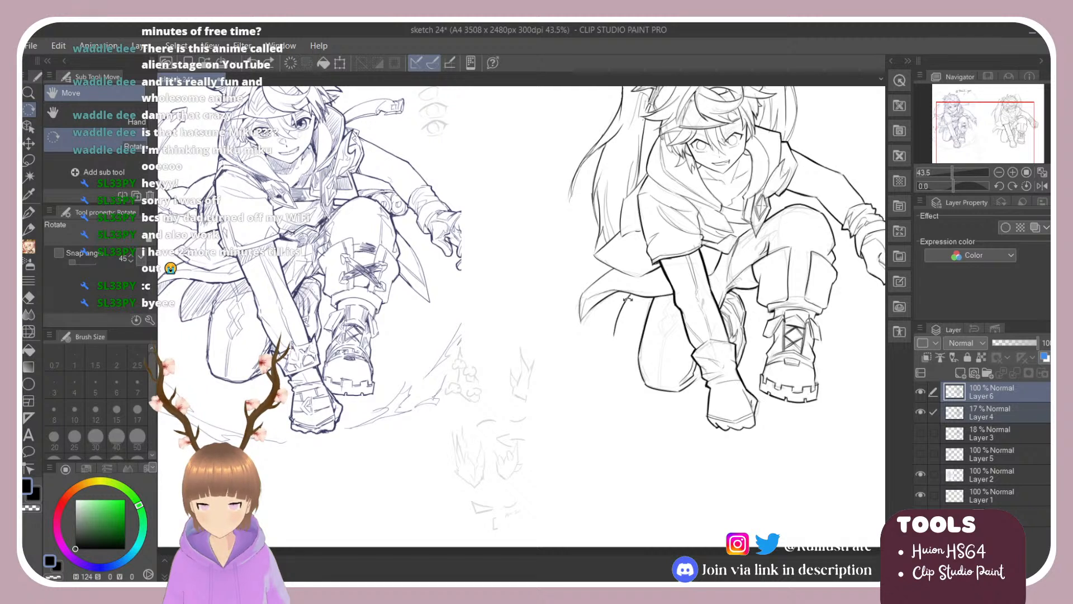
{"action": "key", "text": "b"}
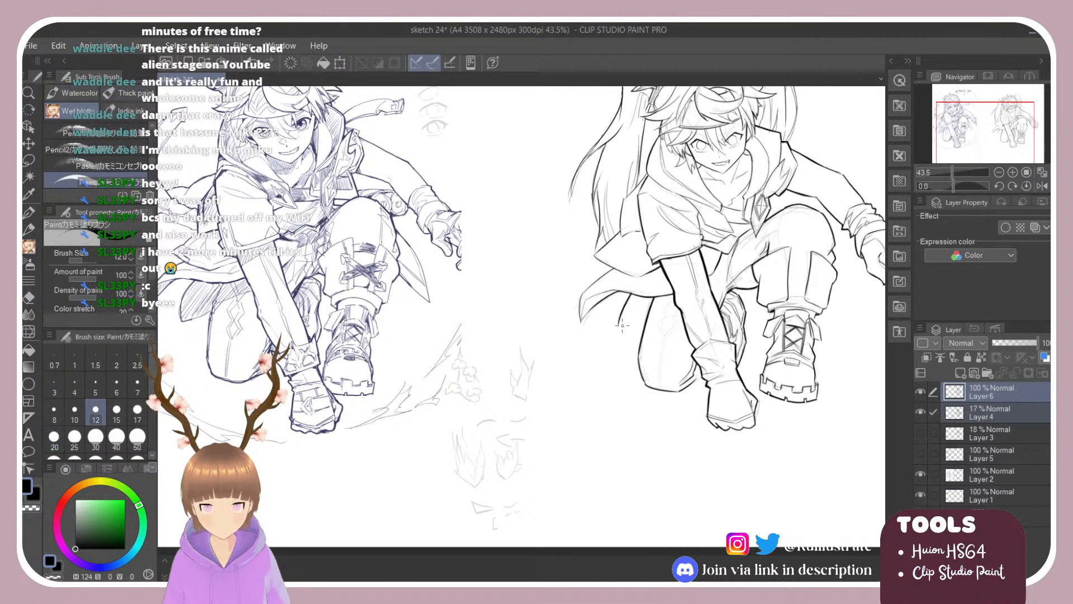
{"action": "left_click_drag", "start_coordinate": [620, 331], "coordinate": [641, 329]}
{"action": "key", "text": "ctrl+z"}
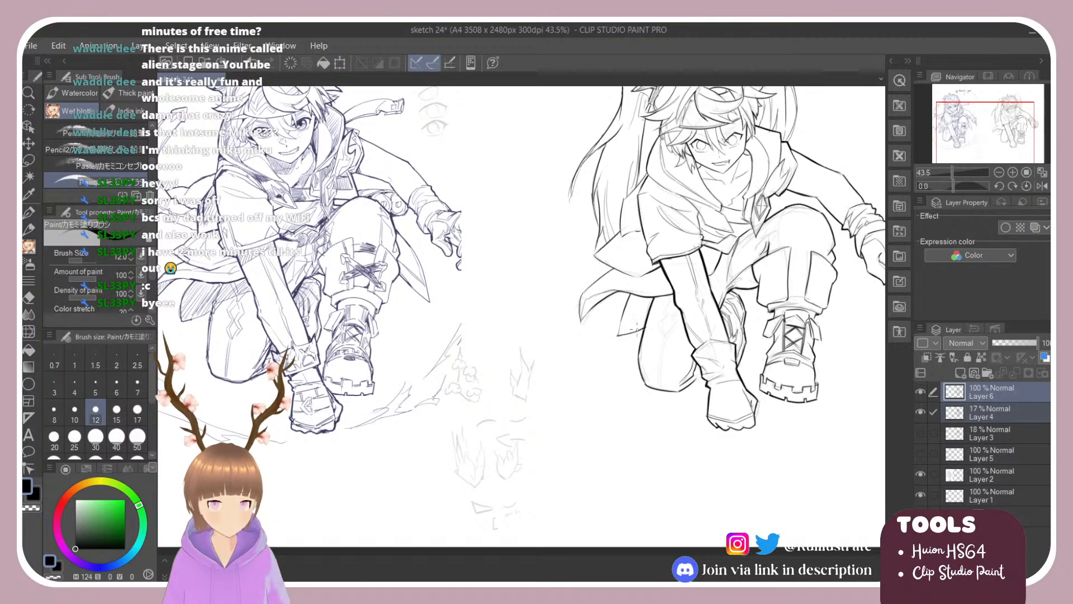
Ink the pupils and iris details of both eyes using the reference figure's eyes, erasing a small highlight in one iris.
{"action": "scroll", "coordinate": [662, 287], "scroll_direction": "down", "scroll_amount": 2}
{"action": "scroll", "coordinate": [767, 225], "scroll_direction": "up", "scroll_amount": 3}
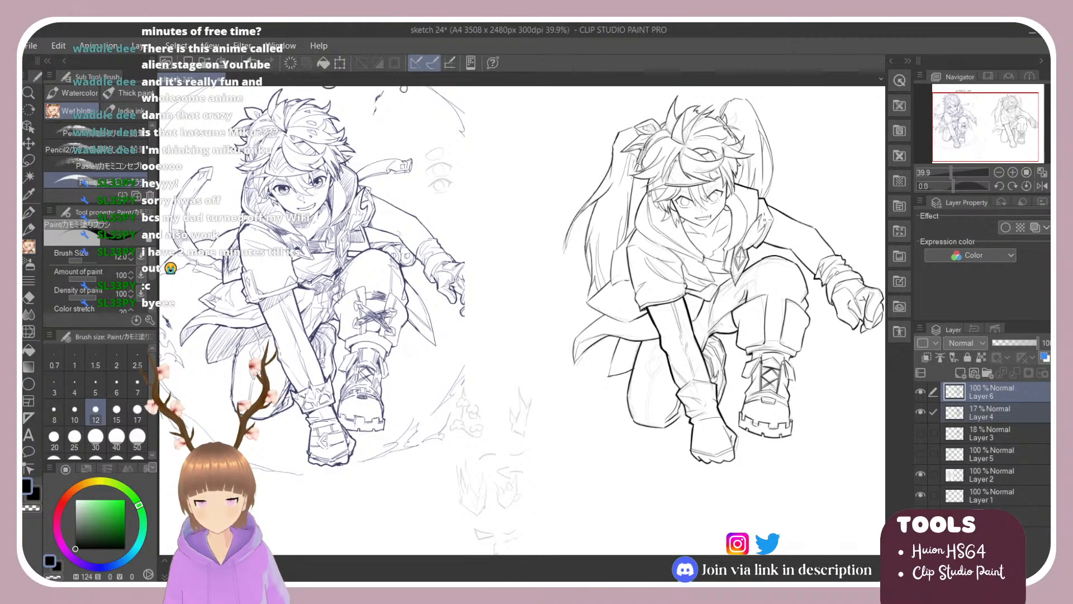
{"action": "scroll", "coordinate": [268, 183], "scroll_direction": "up", "scroll_amount": 5}
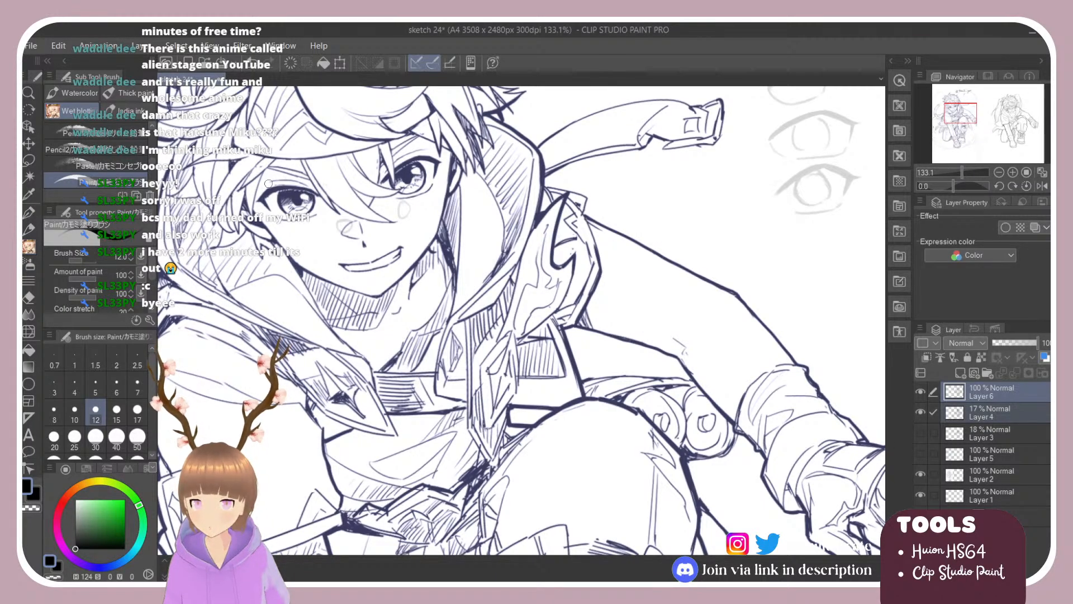
{"action": "scroll", "coordinate": [269, 183], "scroll_direction": "down", "scroll_amount": 5}
{"action": "scroll", "coordinate": [757, 192], "scroll_direction": "up", "scroll_amount": 5}
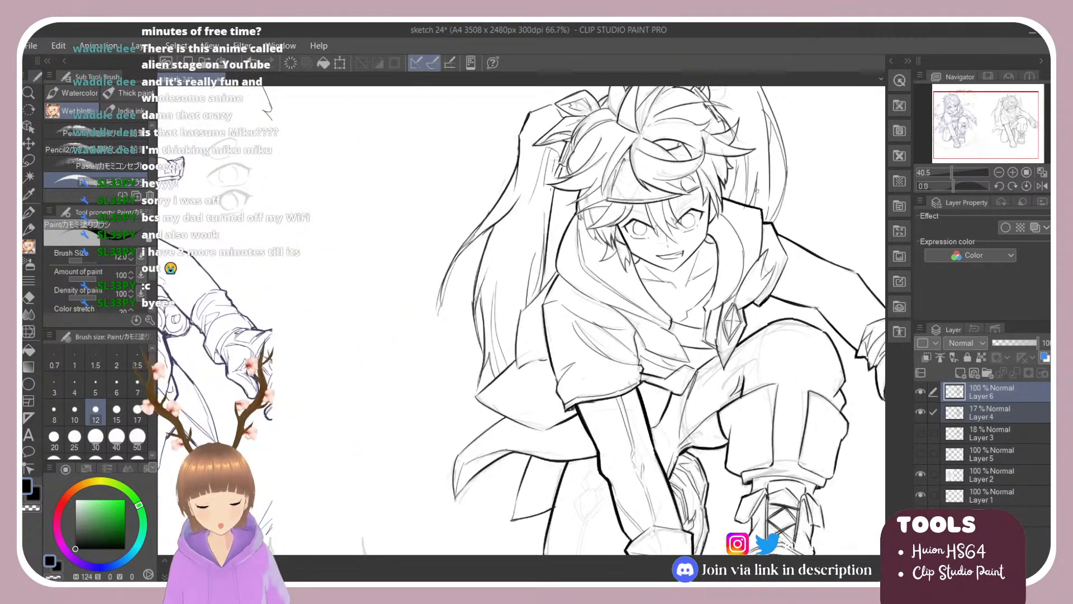
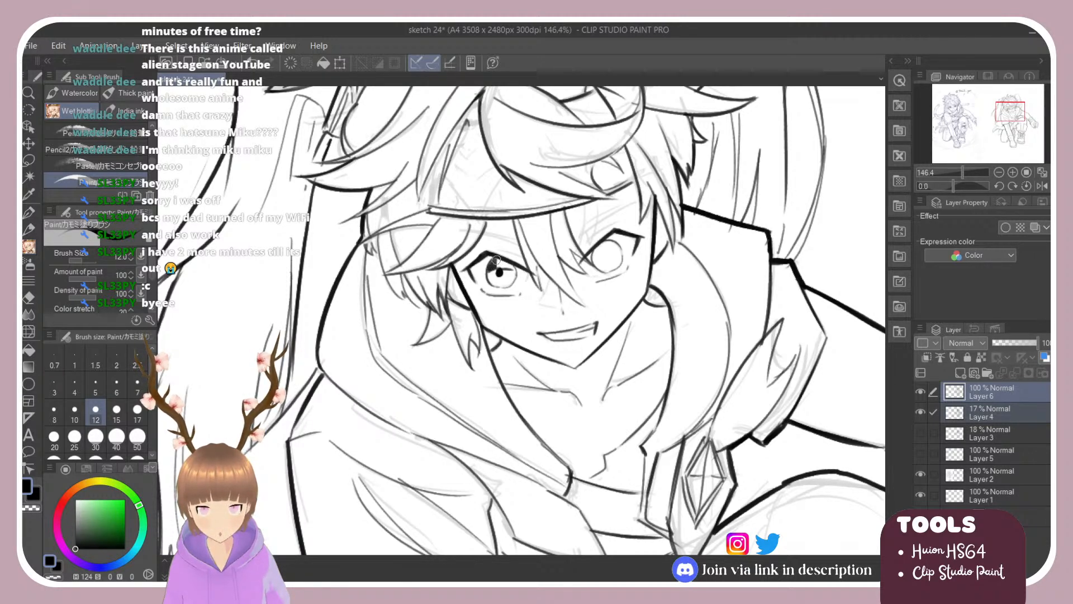
{"action": "mouse_move", "coordinate": [504, 266]}
{"action": "left_mouse_down"}
{"action": "mouse_move", "coordinate": [511, 283]}
{"action": "mouse_move", "coordinate": [514, 274]}
{"action": "left_mouse_up"}
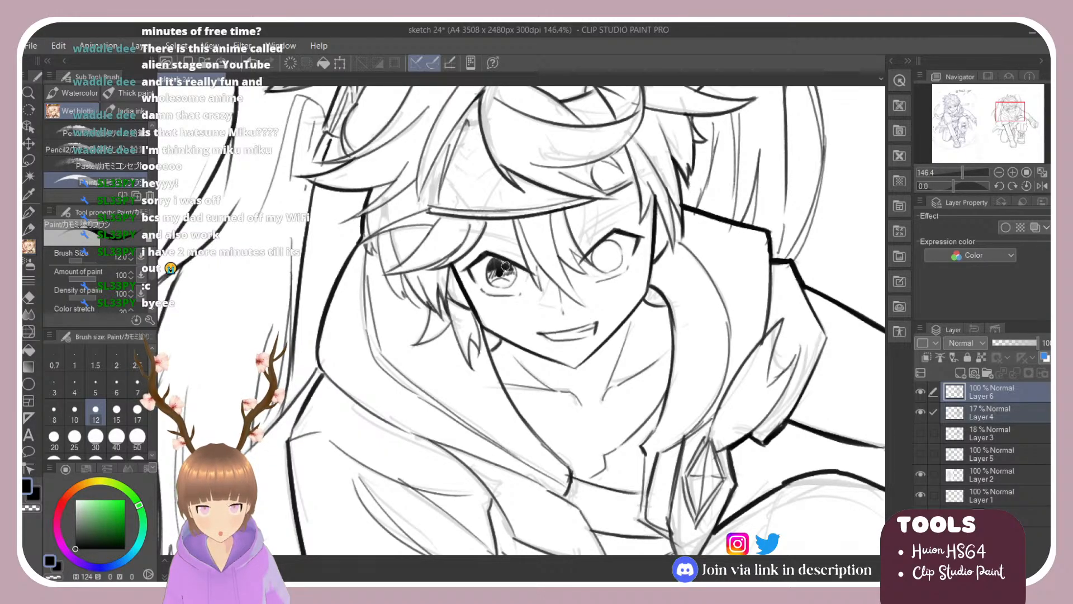
{"action": "key", "text": "e"}
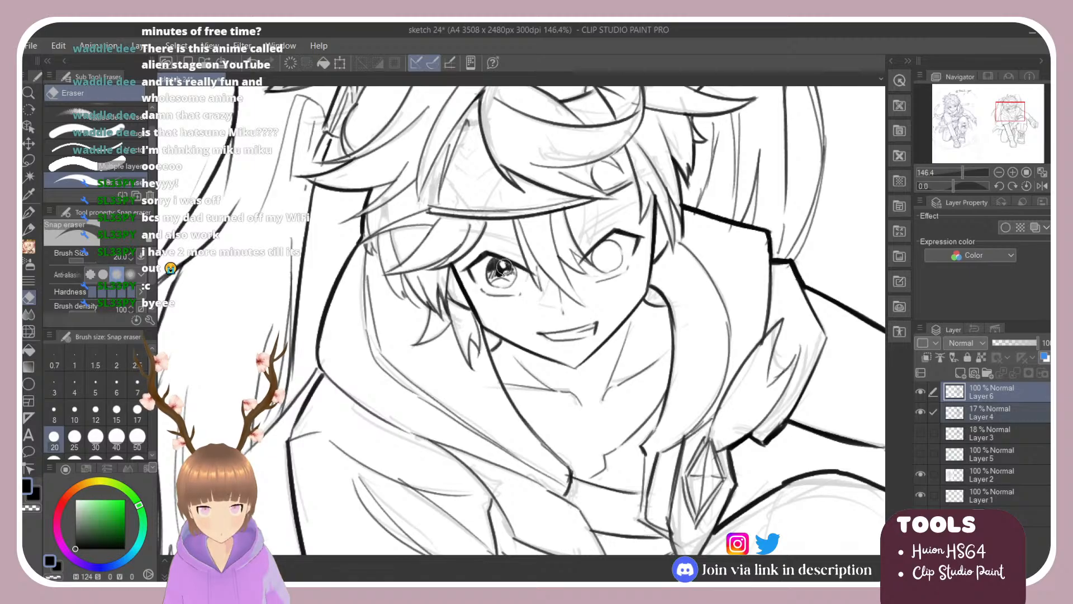
{"action": "left_click_drag", "start_coordinate": [505, 267], "coordinate": [507, 272]}
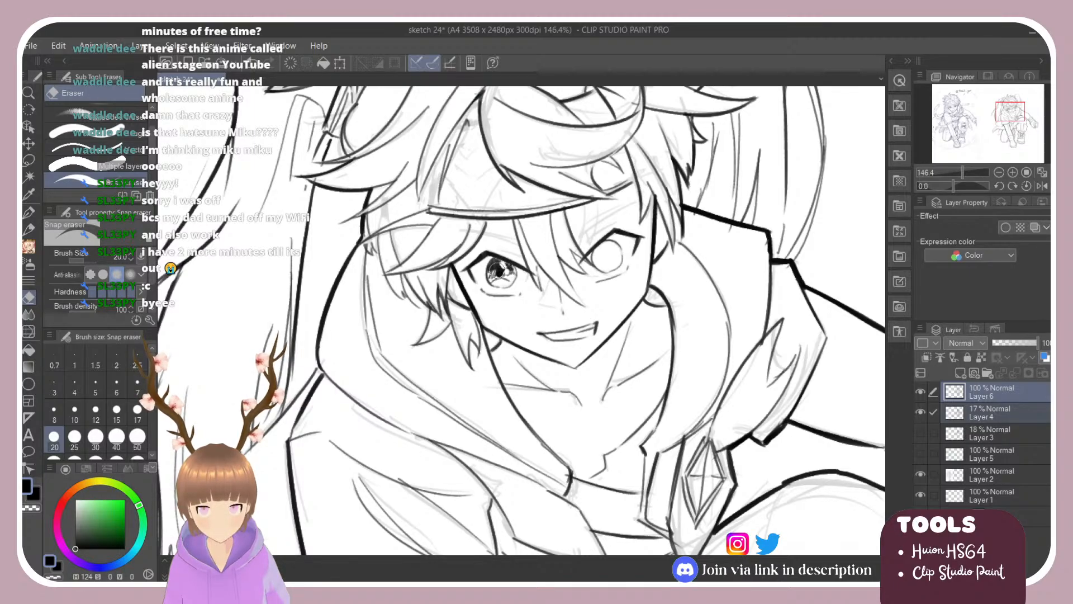
{"action": "key", "text": "b"}
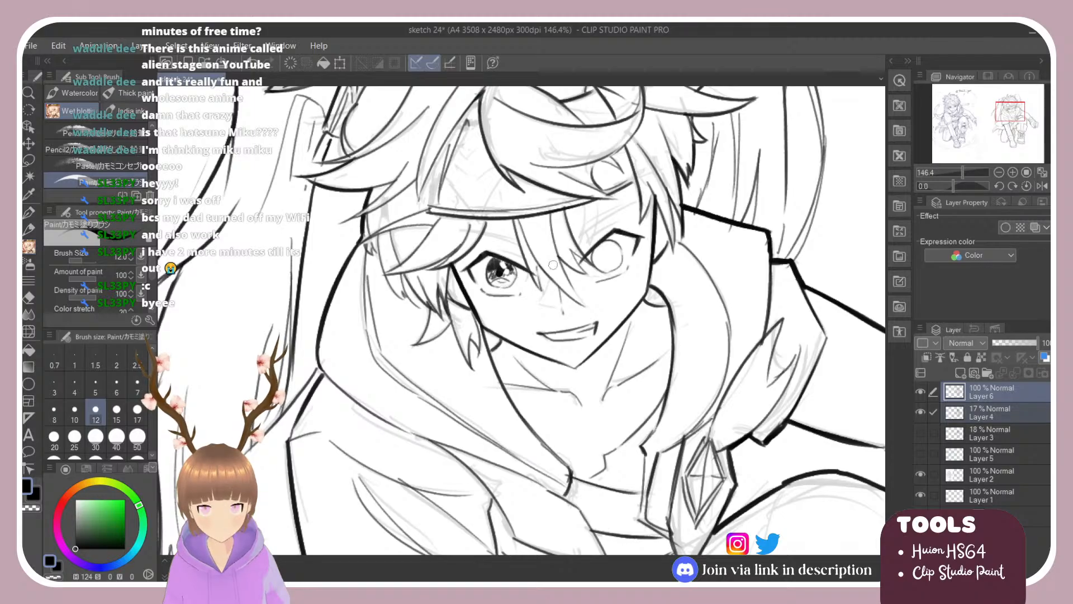
{"action": "left_click_drag", "start_coordinate": [608, 256], "coordinate": [607, 257]}
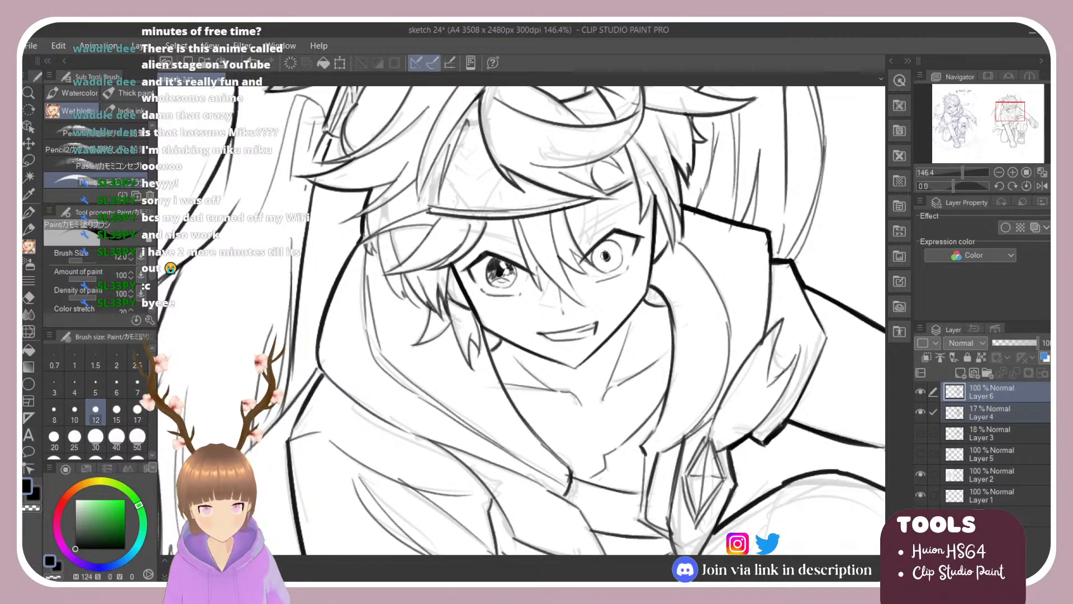
{"action": "key", "text": "ctrl+z"}
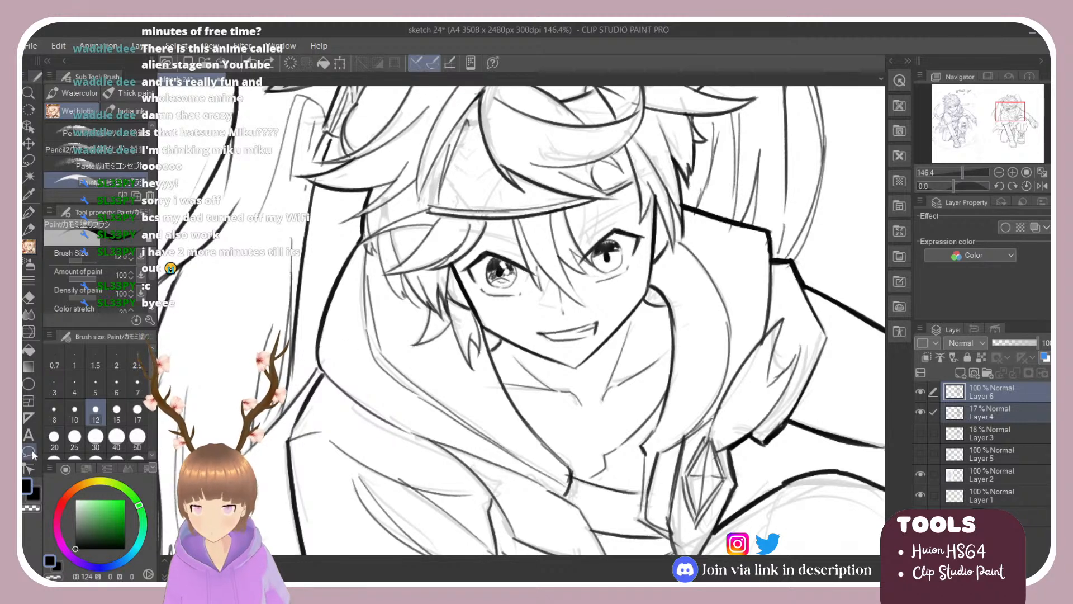
Refine the iris shading of both eyes with the brush at size 8, cleaning up small spots with the Snap eraser.
{"action": "left_click", "coordinate": [54, 411]}
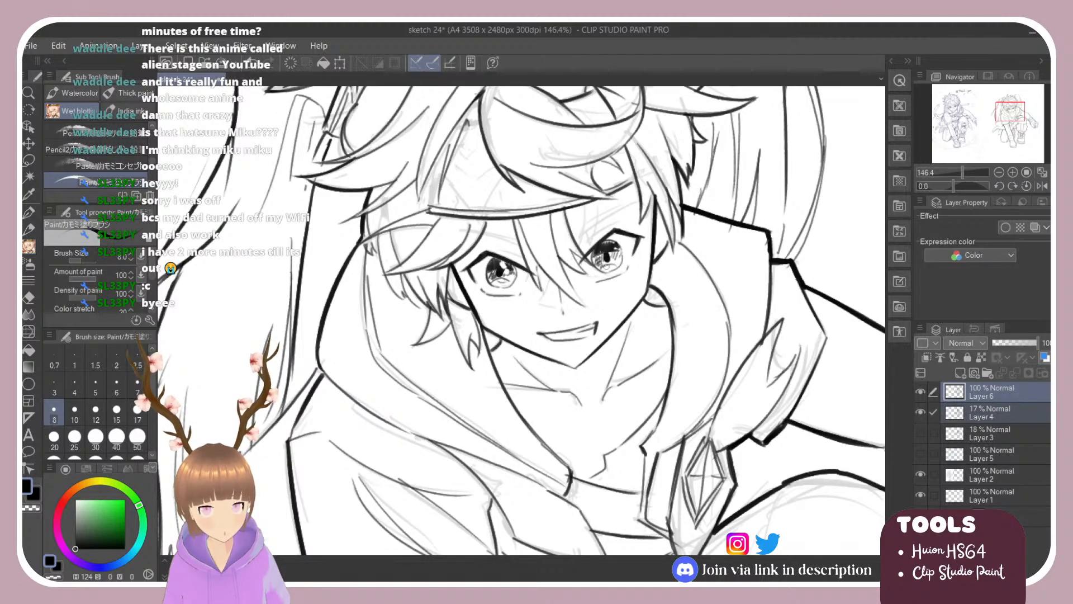
{"action": "key", "text": "e"}
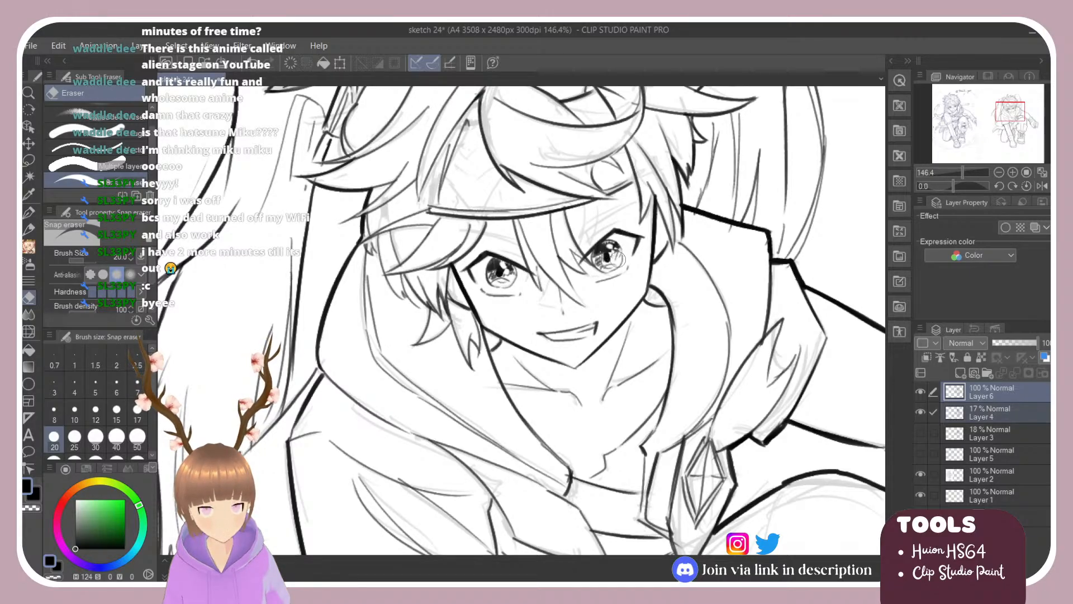
{"action": "key", "text": "b"}
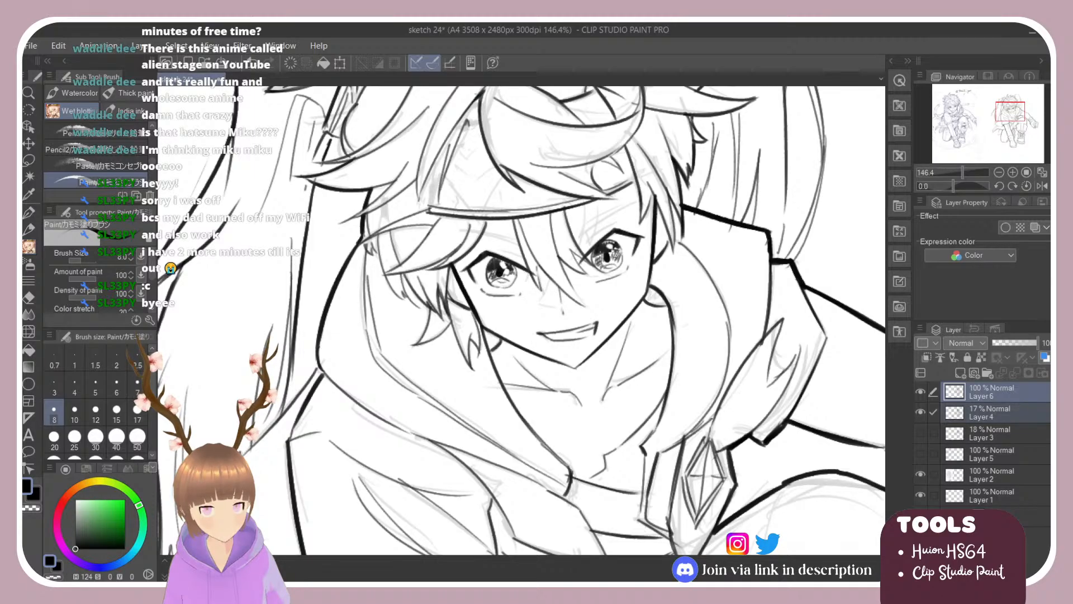
{"action": "key", "text": "e"}
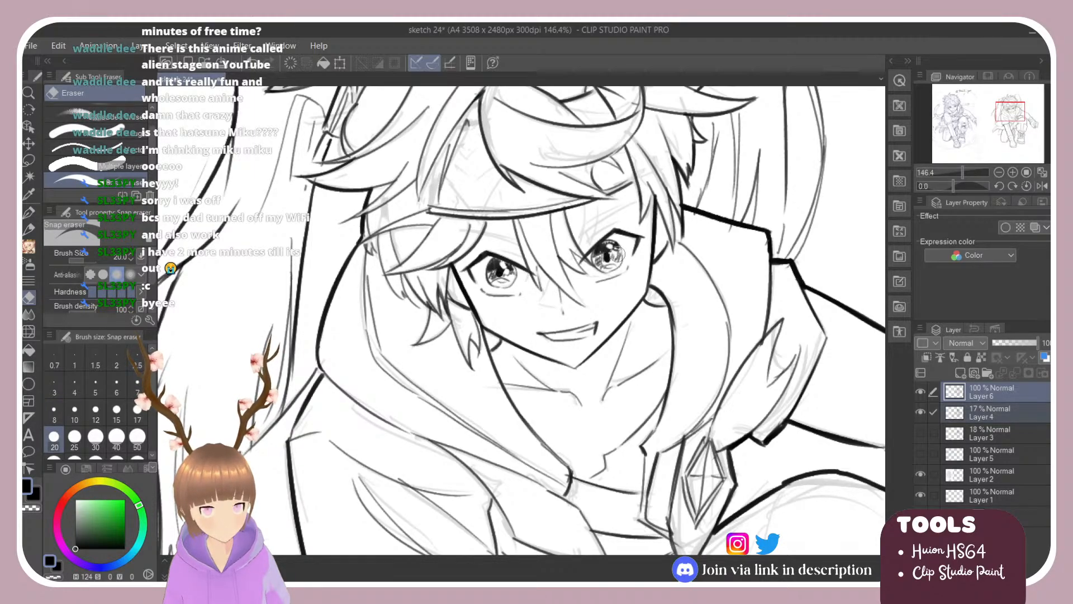
{"action": "scroll", "coordinate": [613, 257], "scroll_direction": "down", "scroll_amount": 3}
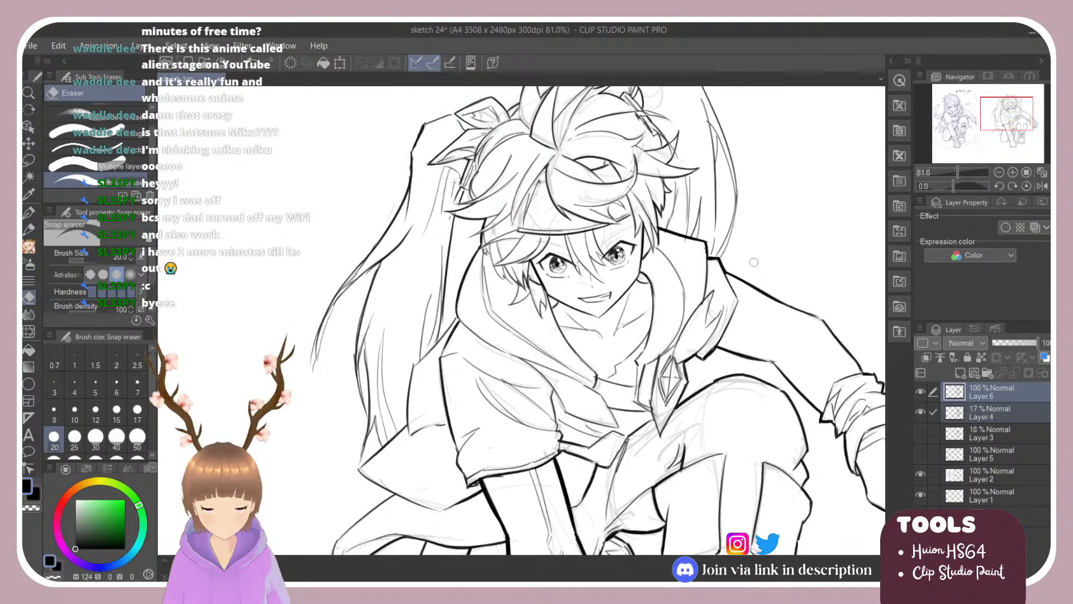
{"action": "scroll", "coordinate": [754, 262], "scroll_direction": "down", "scroll_amount": 3}
{"action": "scroll", "coordinate": [735, 283], "scroll_direction": "up", "scroll_amount": 2}
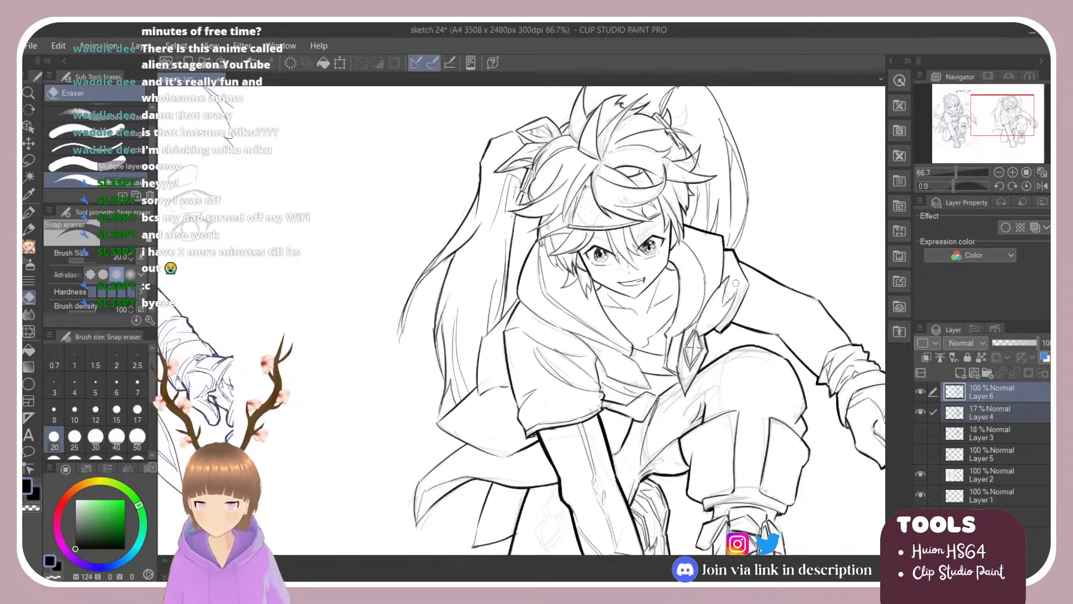
Try adding a short ink stroke at the tip of the nose.
{"action": "key", "text": "b"}
{"action": "left_click_drag", "start_coordinate": [625, 269], "coordinate": [623, 274]}
{"action": "key", "text": "ctrl+z"}
{"action": "key", "text": "ctrl+z"}
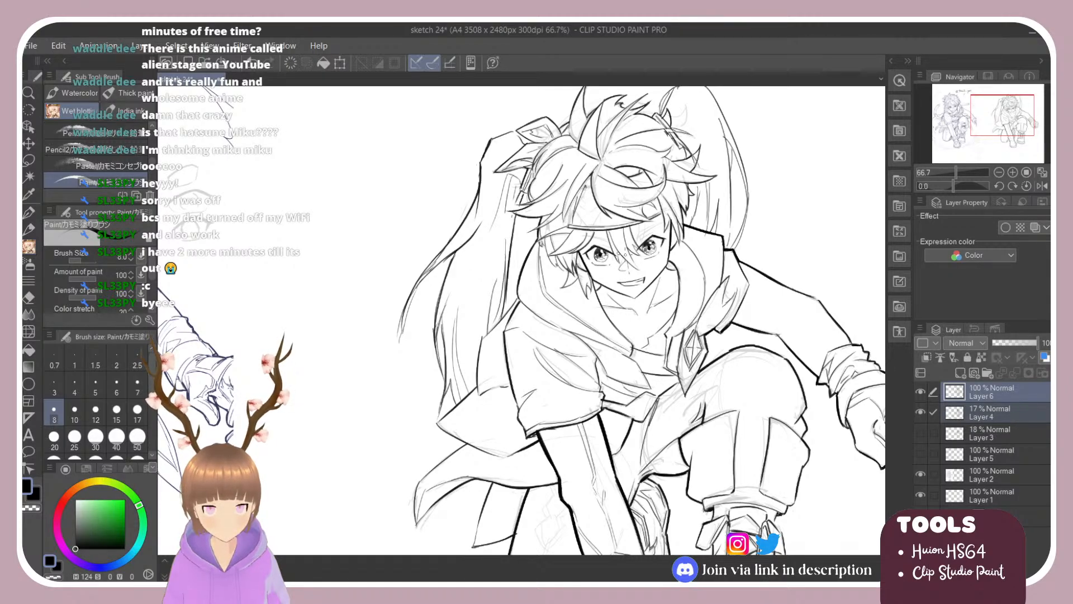
Ink the eyebrow showing between the bangs below the headband, on the side of the extended arm, redrawing the first stroke.
{"action": "scroll", "coordinate": [653, 214], "scroll_direction": "up", "scroll_amount": 3}
{"action": "key", "text": "e"}
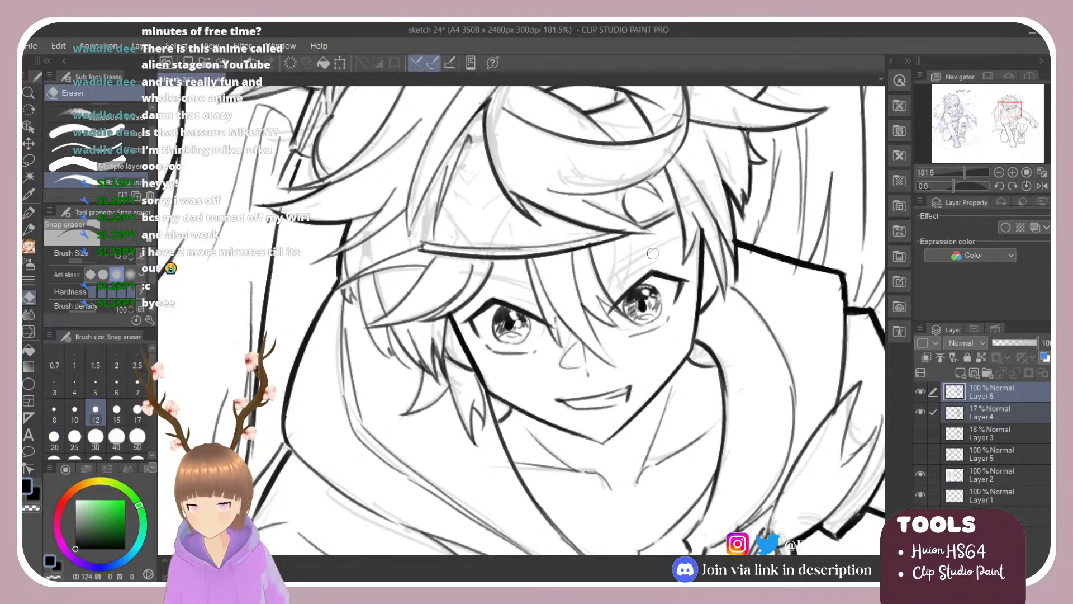
{"action": "key", "text": "b"}
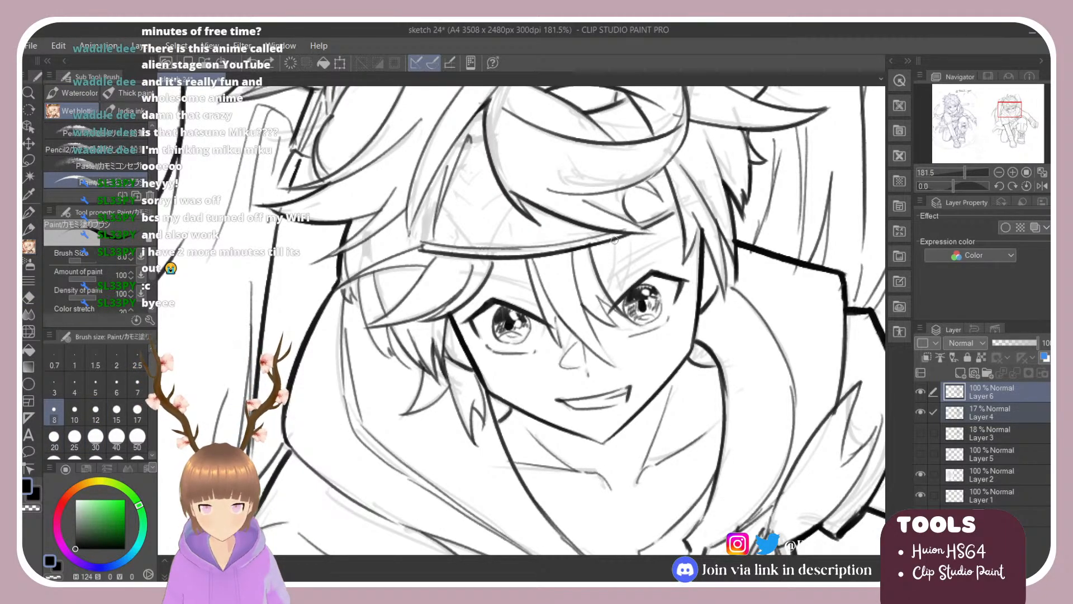
{"action": "left_click_drag", "start_coordinate": [615, 242], "coordinate": [605, 292]}
{"action": "key", "text": "ctrl+z"}
{"action": "mouse_move", "coordinate": [615, 241]}
{"action": "left_mouse_down"}
{"action": "mouse_move", "coordinate": [608, 292]}
{"action": "mouse_move", "coordinate": [621, 289]}
{"action": "left_mouse_up"}
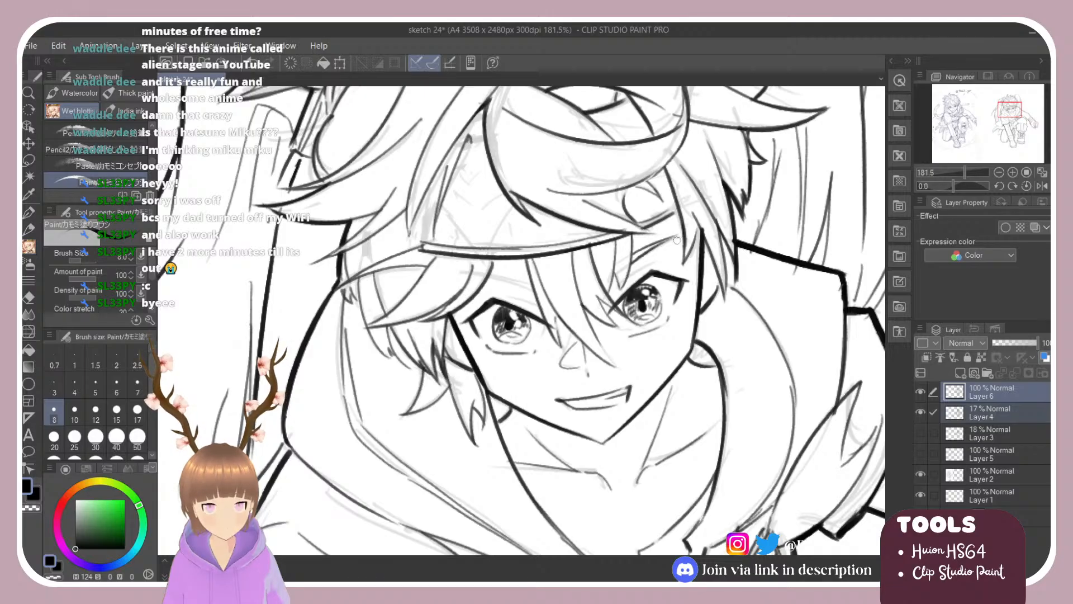
Rotate the canvas to ink the opposite eyebrow under the hair strands, redoing its stroke, and turn the canvas back upright.
{"action": "key", "text": "r"}
{"action": "mouse_move", "coordinate": [589, 235]}
{"action": "left_mouse_down"}
{"action": "mouse_move", "coordinate": [537, 263]}
{"action": "mouse_move", "coordinate": [484, 323]}
{"action": "mouse_move", "coordinate": [486, 370]}
{"action": "left_mouse_up"}
{"action": "left_click_drag", "start_coordinate": [487, 317], "coordinate": [491, 377]}
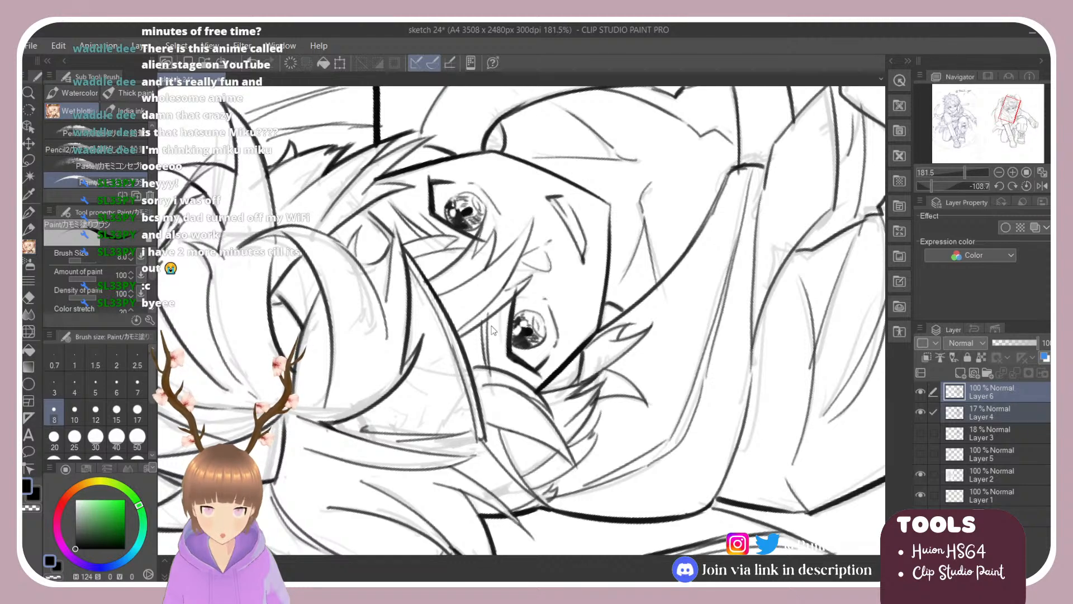
{"action": "key", "text": "ctrl+z"}
{"action": "left_click_drag", "start_coordinate": [489, 322], "coordinate": [488, 361]}
{"action": "mouse_move", "coordinate": [504, 314]}
{"action": "left_mouse_down"}
{"action": "mouse_move", "coordinate": [502, 353]}
{"action": "mouse_move", "coordinate": [568, 231]}
{"action": "mouse_move", "coordinate": [532, 225]}
{"action": "left_mouse_up"}
{"action": "key", "text": "r"}
Compare the inked face with the reference figure's face and check both drawings as a whole.
{"action": "scroll", "coordinate": [561, 237], "scroll_direction": "down", "scroll_amount": 4}
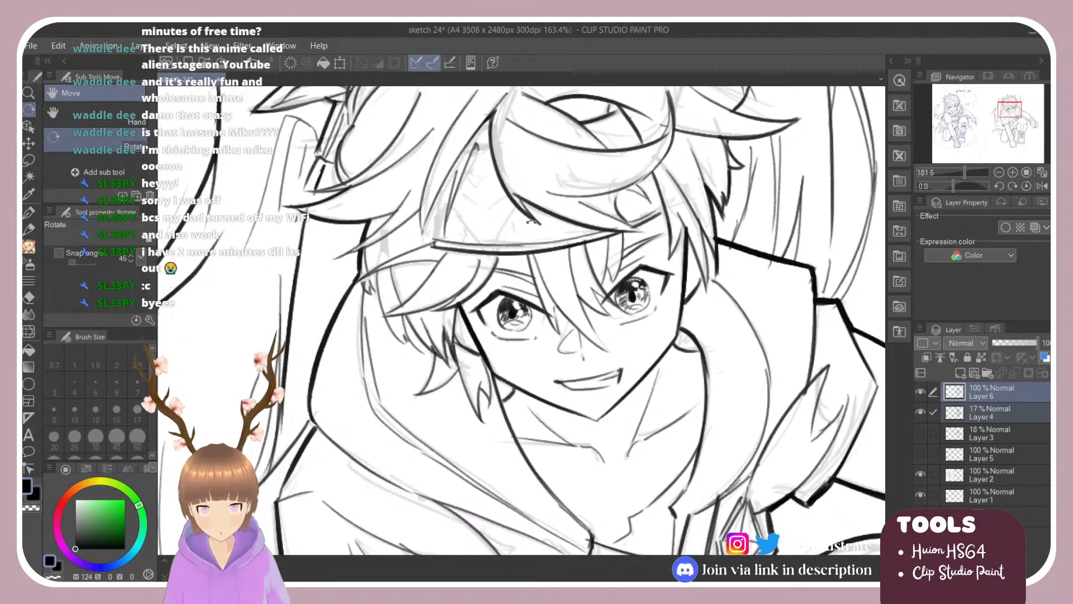
{"action": "scroll", "coordinate": [592, 288], "scroll_direction": "down", "scroll_amount": 4}
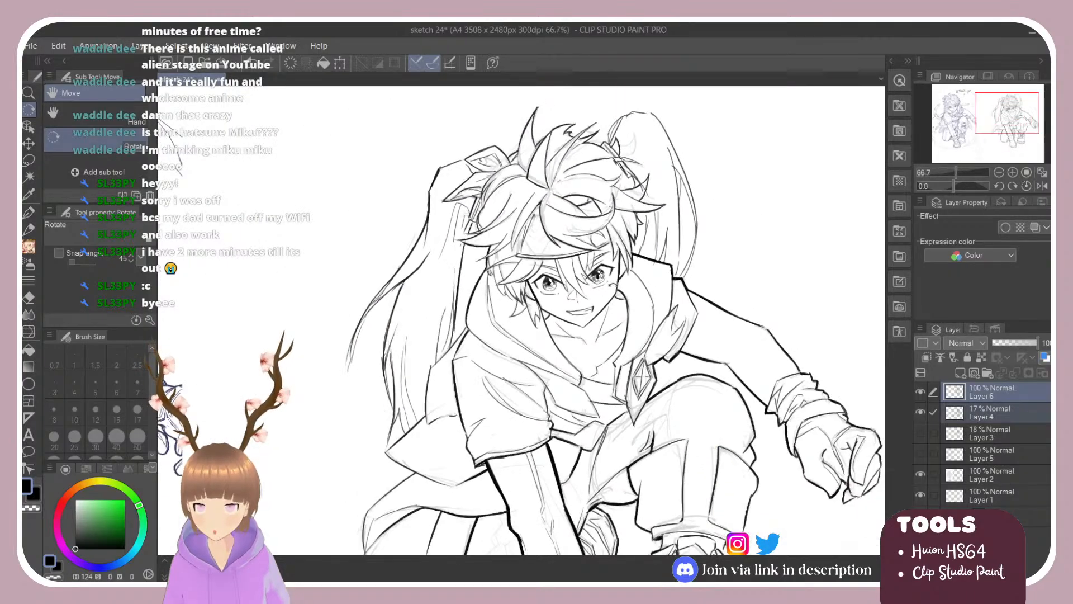
{"action": "scroll", "coordinate": [559, 279], "scroll_direction": "down", "scroll_amount": 2}
{"action": "scroll", "coordinate": [279, 224], "scroll_direction": "up", "scroll_amount": 4}
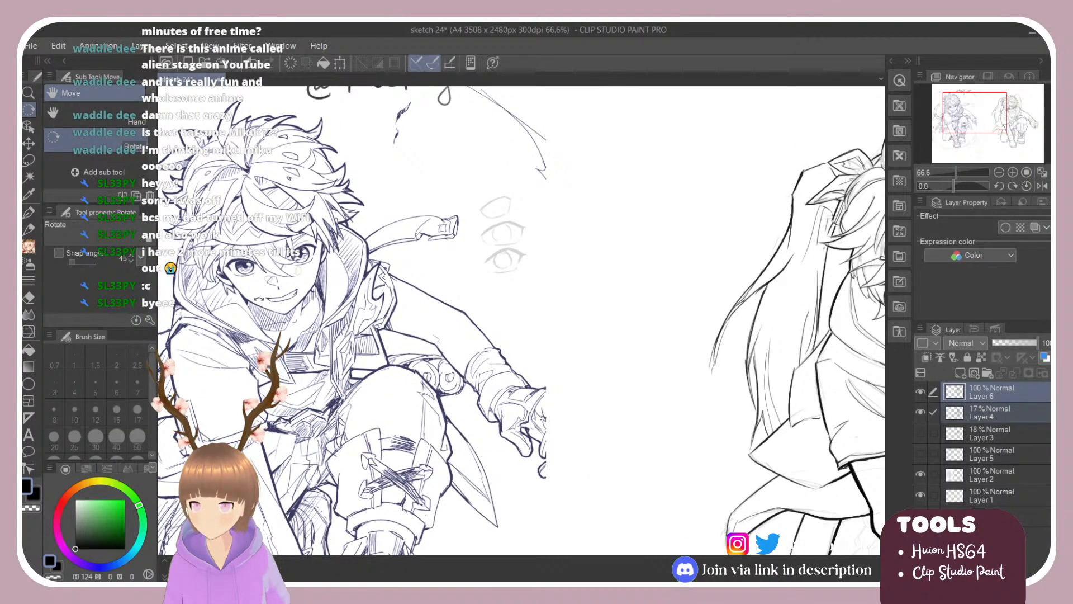
{"action": "scroll", "coordinate": [279, 277], "scroll_direction": "up", "scroll_amount": 4}
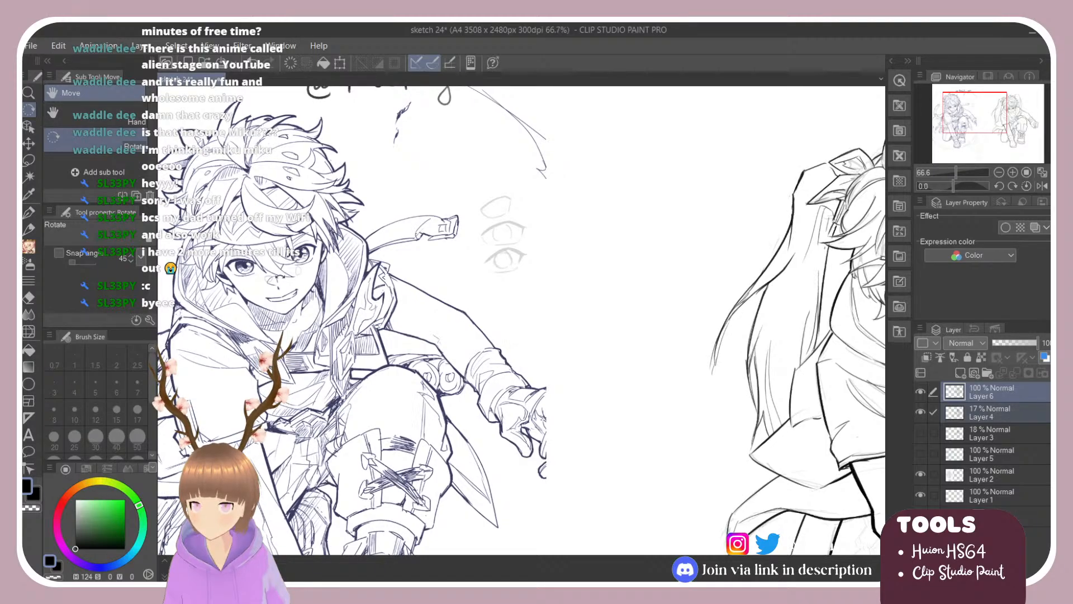
{"action": "key", "text": "b"}
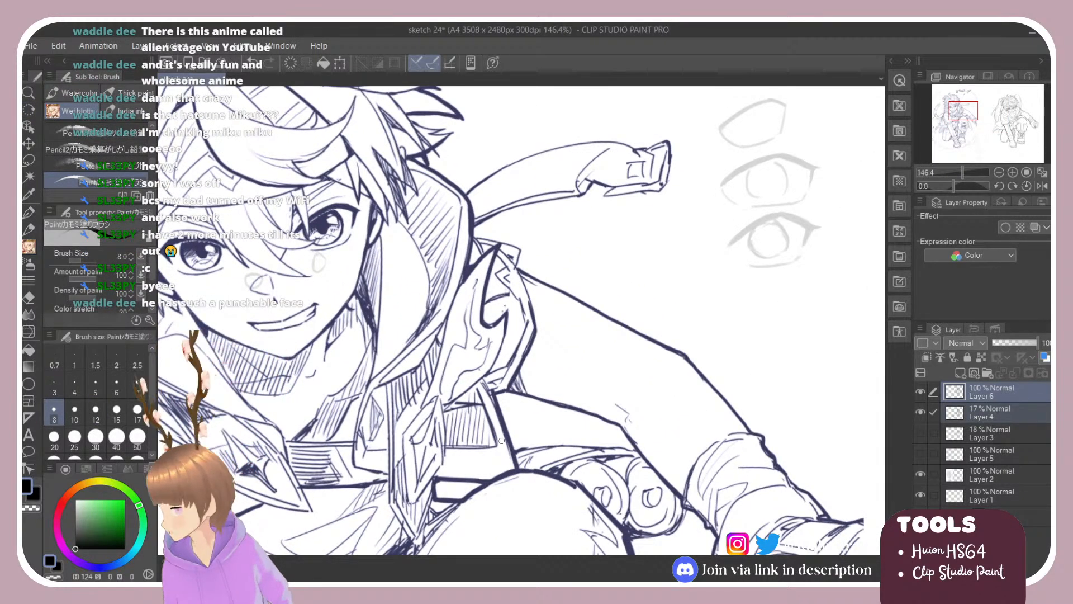
{"action": "key", "text": "ctrl+0"}
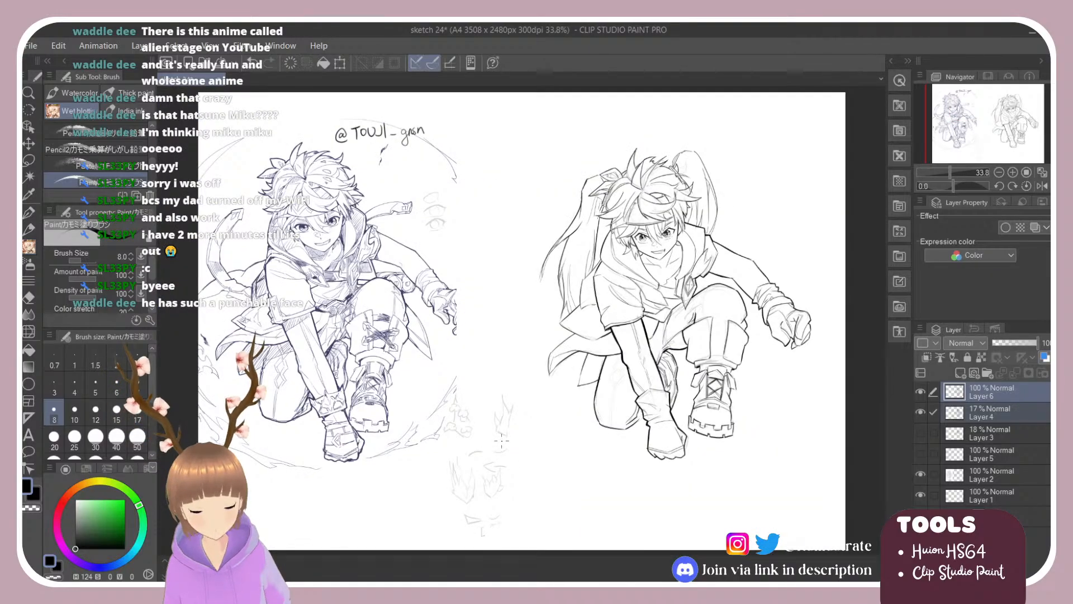
Pick a muted teal (hue 181, saturation 48, value 70) and add a new layer directly below Layer 3.
{"action": "key", "text": "e"}
{"action": "scroll", "coordinate": [722, 181], "scroll_direction": "up", "scroll_amount": 1}
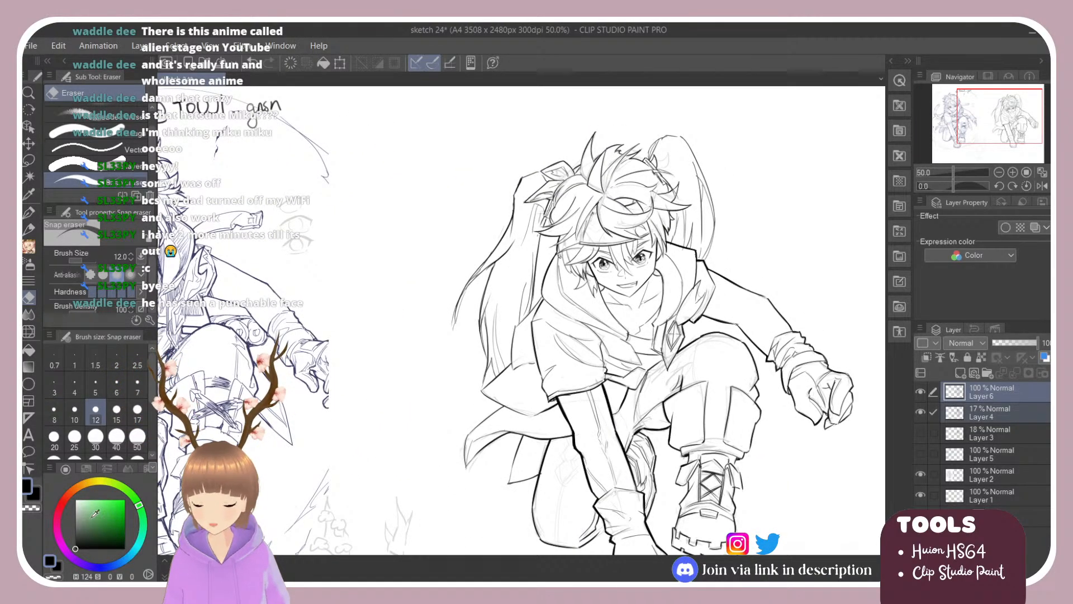
{"action": "left_click", "coordinate": [137, 546]}
{"action": "left_click", "coordinate": [99, 514]}
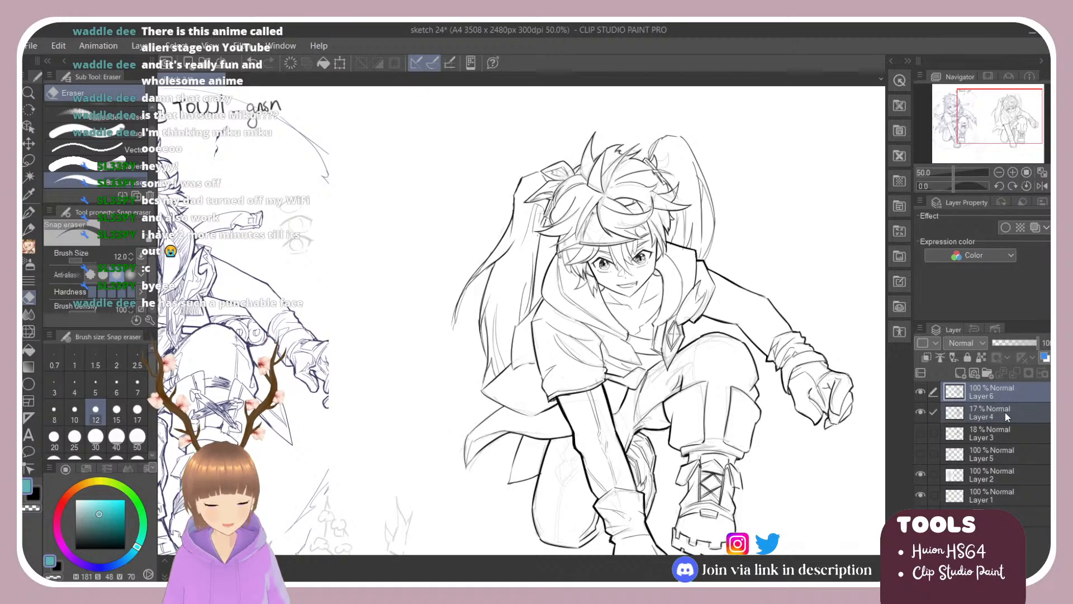
{"action": "left_click", "coordinate": [995, 435]}
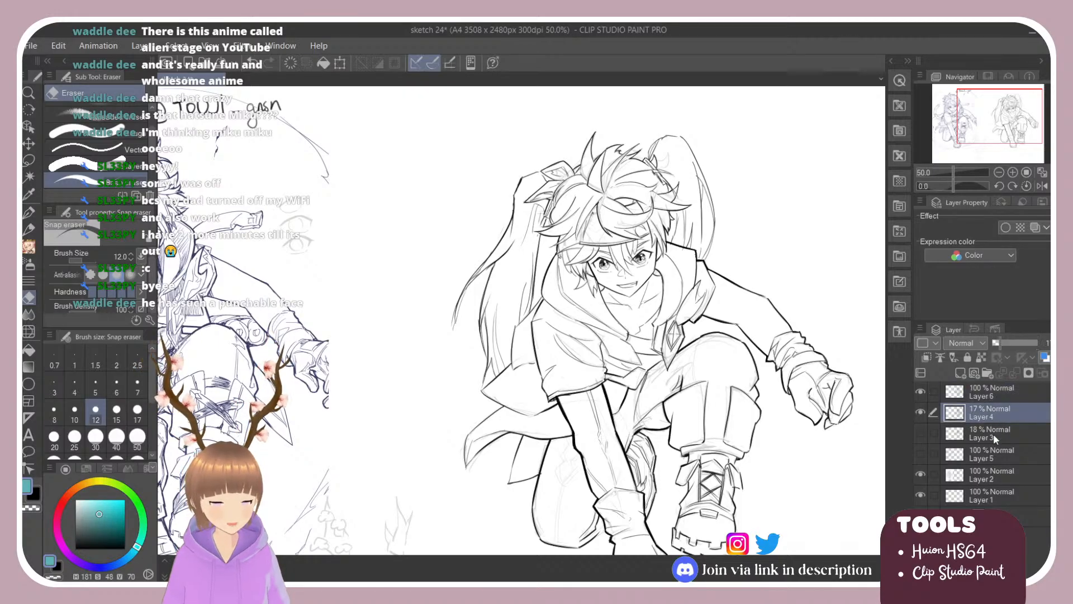
{"action": "left_click", "coordinate": [959, 373]}
Hatch the long ponytail behind the lowered arm with loose teal strokes from its tie to its lower end on the new layer.
{"action": "key", "text": "b"}
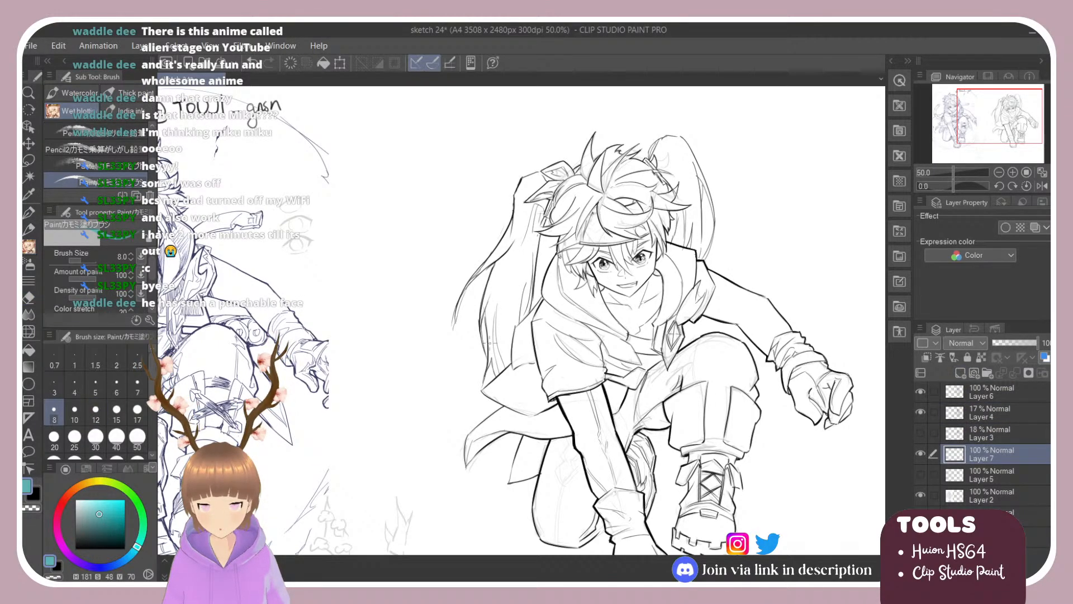
{"action": "mouse_move", "coordinate": [500, 304]}
{"action": "left_mouse_down"}
{"action": "mouse_move", "coordinate": [486, 372]}
{"action": "mouse_move", "coordinate": [487, 361]}
{"action": "left_mouse_up"}
{"action": "mouse_move", "coordinate": [509, 281]}
{"action": "left_mouse_down"}
{"action": "mouse_move", "coordinate": [492, 344]}
{"action": "mouse_move", "coordinate": [515, 325]}
{"action": "left_mouse_up"}
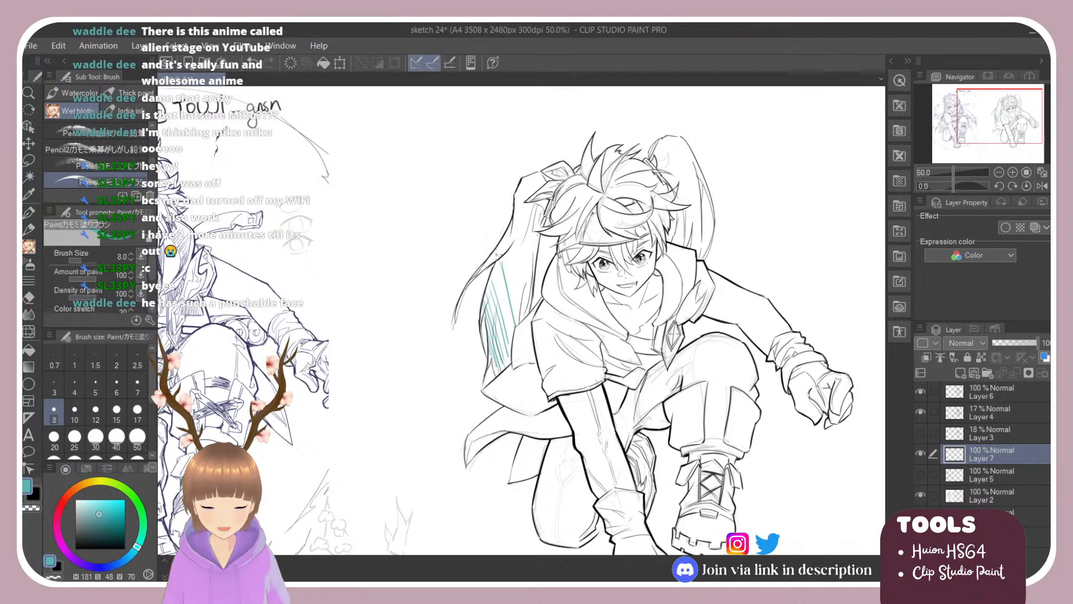
{"action": "left_click_drag", "start_coordinate": [509, 257], "coordinate": [501, 342]}
{"action": "left_click_drag", "start_coordinate": [499, 291], "coordinate": [495, 360]}
{"action": "left_click_drag", "start_coordinate": [521, 250], "coordinate": [509, 316]}
{"action": "left_click_drag", "start_coordinate": [519, 231], "coordinate": [511, 314]}
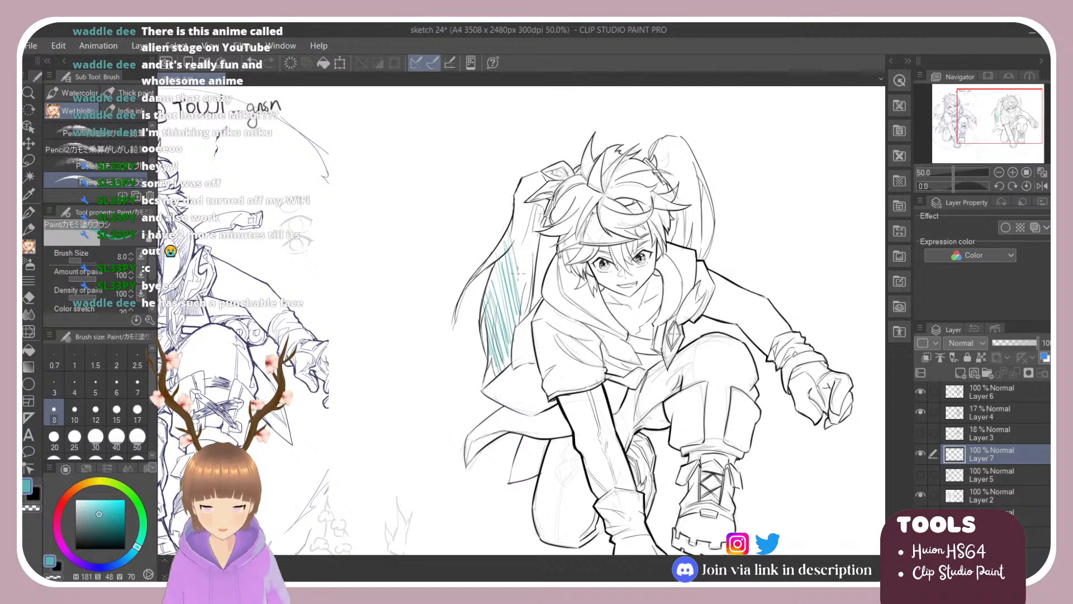
{"action": "mouse_move", "coordinate": [526, 204]}
{"action": "left_mouse_down"}
{"action": "mouse_move", "coordinate": [516, 302]}
{"action": "mouse_move", "coordinate": [520, 244]}
{"action": "mouse_move", "coordinate": [535, 249]}
{"action": "left_mouse_up"}
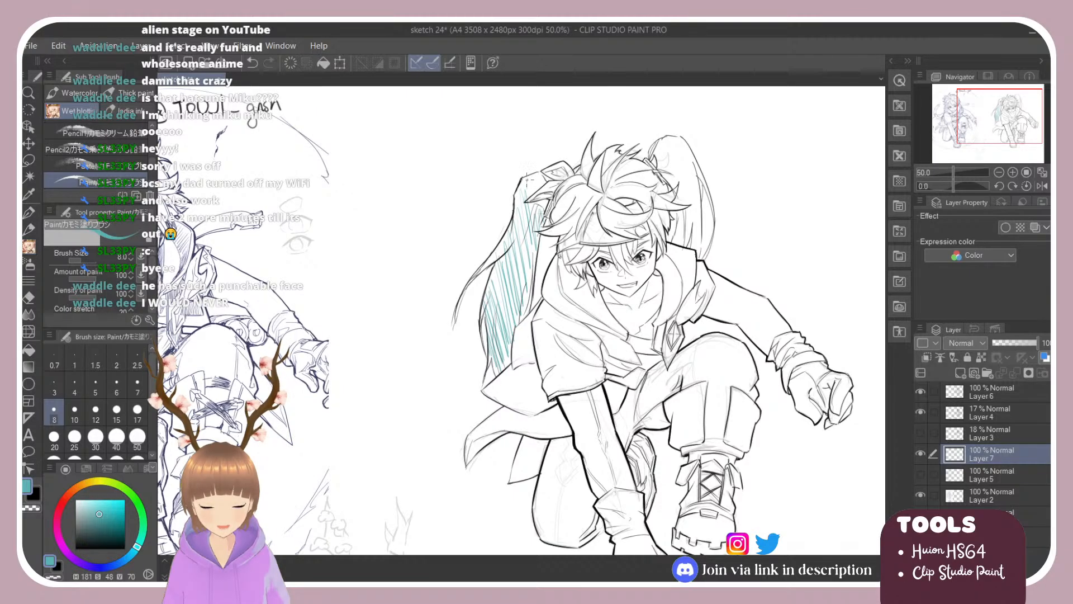
Hatch the other ponytail behind the extended arm's shoulder with vertical teal strokes at brush size 8.
{"action": "mouse_move", "coordinate": [658, 142]}
{"action": "left_mouse_down"}
{"action": "mouse_move", "coordinate": [674, 173]}
{"action": "mouse_move", "coordinate": [664, 175]}
{"action": "mouse_move", "coordinate": [671, 186]}
{"action": "mouse_move", "coordinate": [673, 135]}
{"action": "mouse_move", "coordinate": [696, 246]}
{"action": "left_mouse_up"}
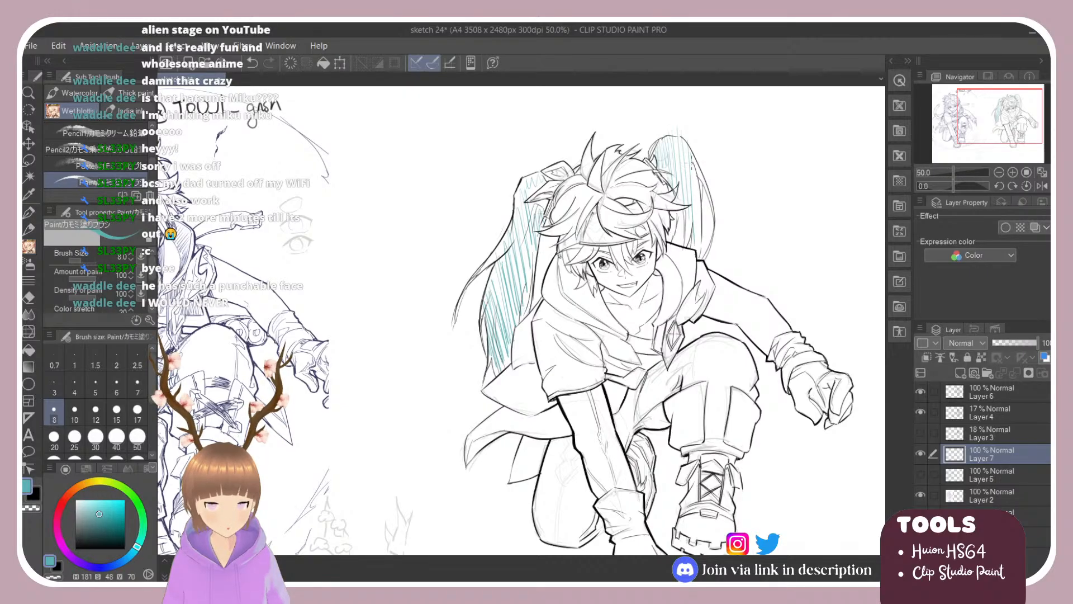
{"action": "left_click_drag", "start_coordinate": [692, 171], "coordinate": [700, 251]}
{"action": "left_click_drag", "start_coordinate": [697, 169], "coordinate": [700, 235]}
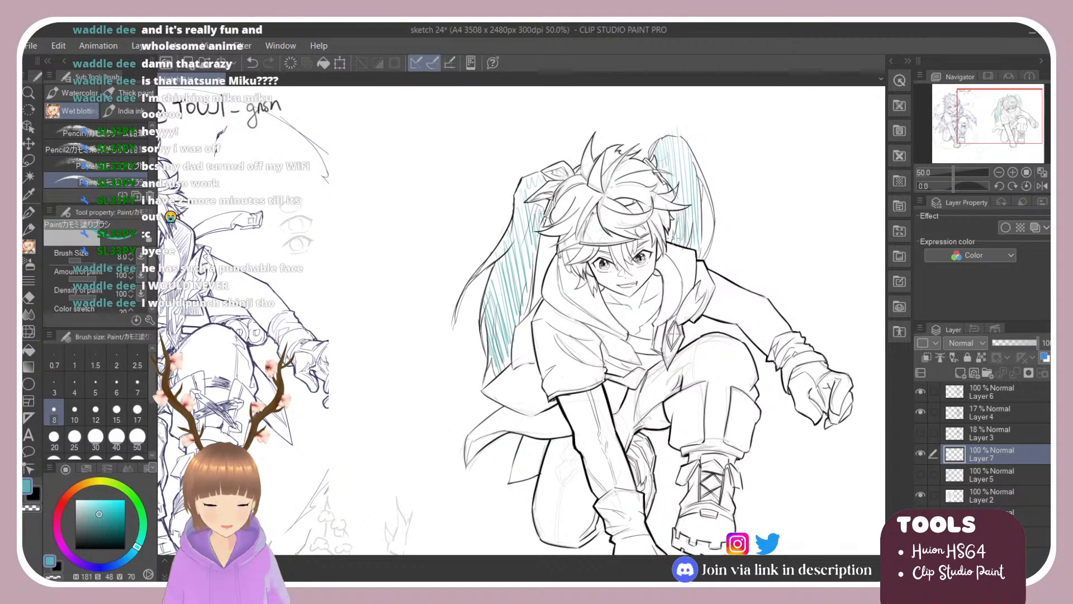
{"action": "key", "text": "e"}
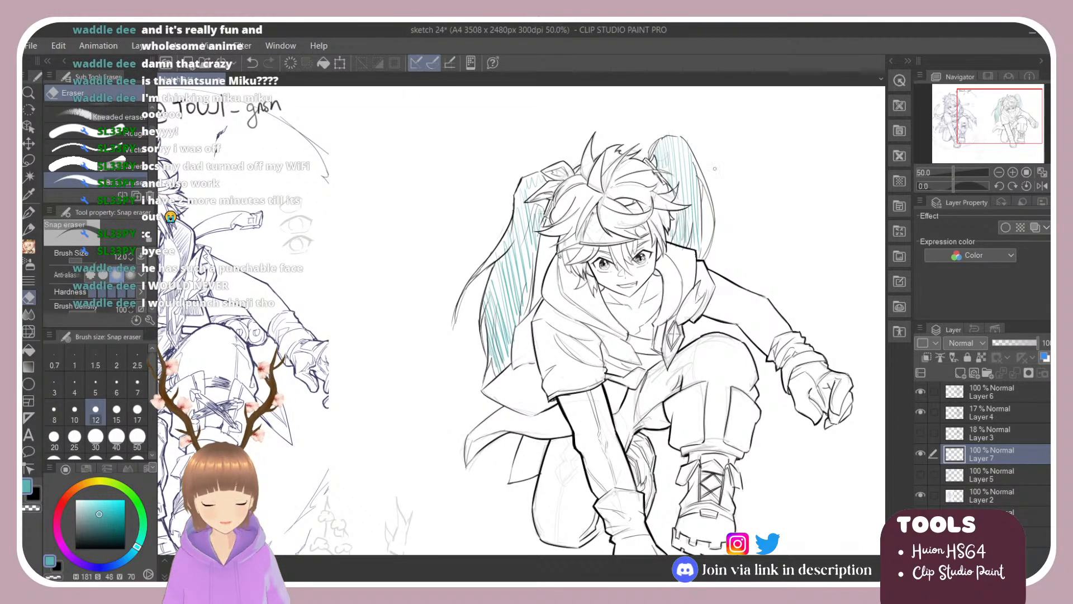
{"action": "key", "text": "b"}
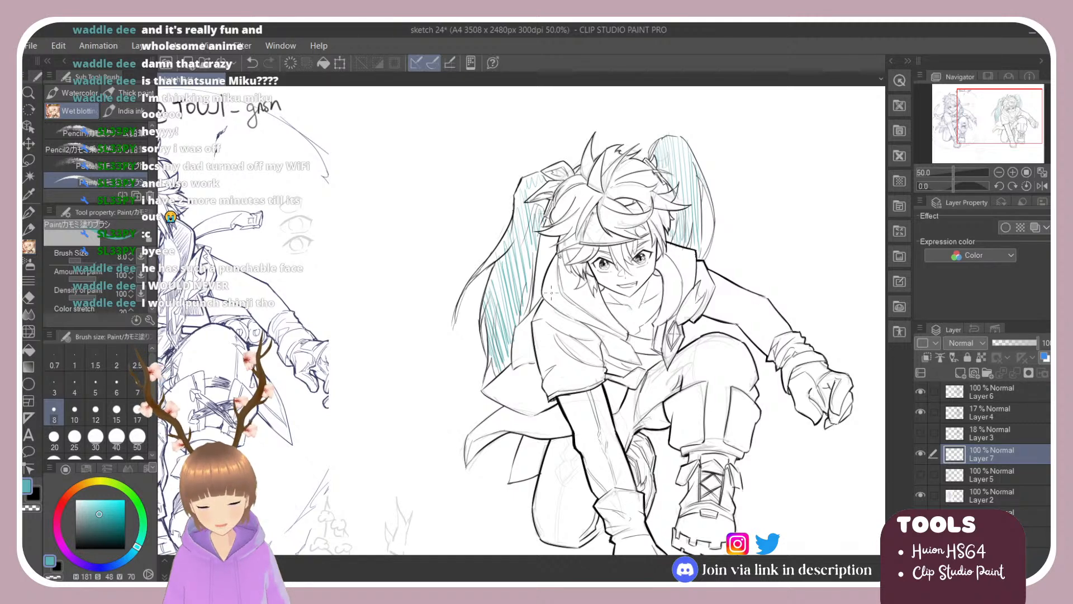
Return to line art Layer 6 and switch the drawing colour back to black.
{"action": "scroll", "coordinate": [488, 306], "scroll_direction": "down", "scroll_amount": 3}
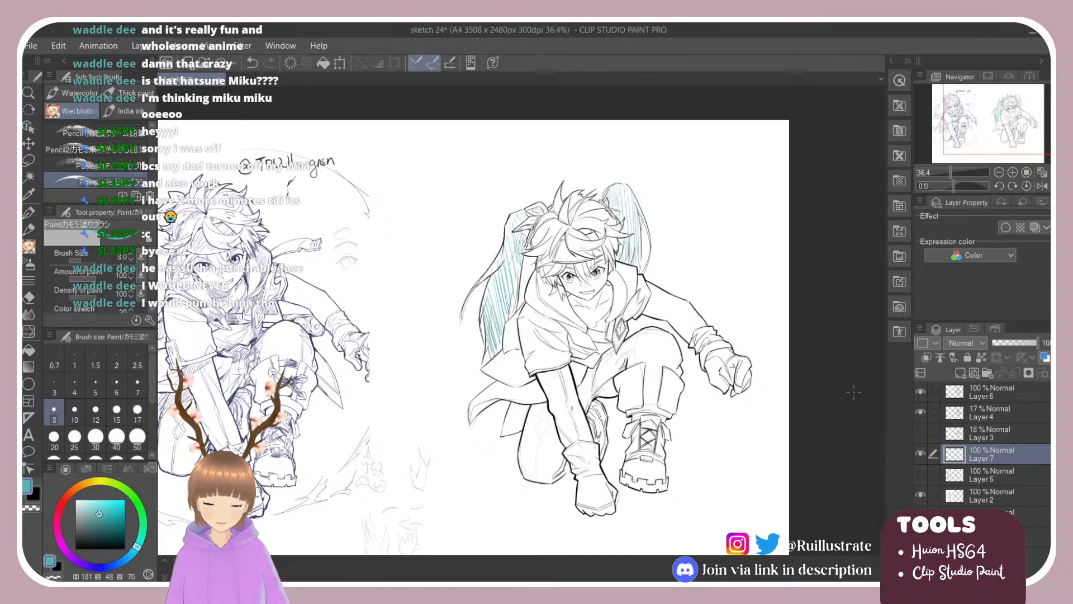
{"action": "scroll", "coordinate": [853, 392], "scroll_direction": "up", "scroll_amount": 2}
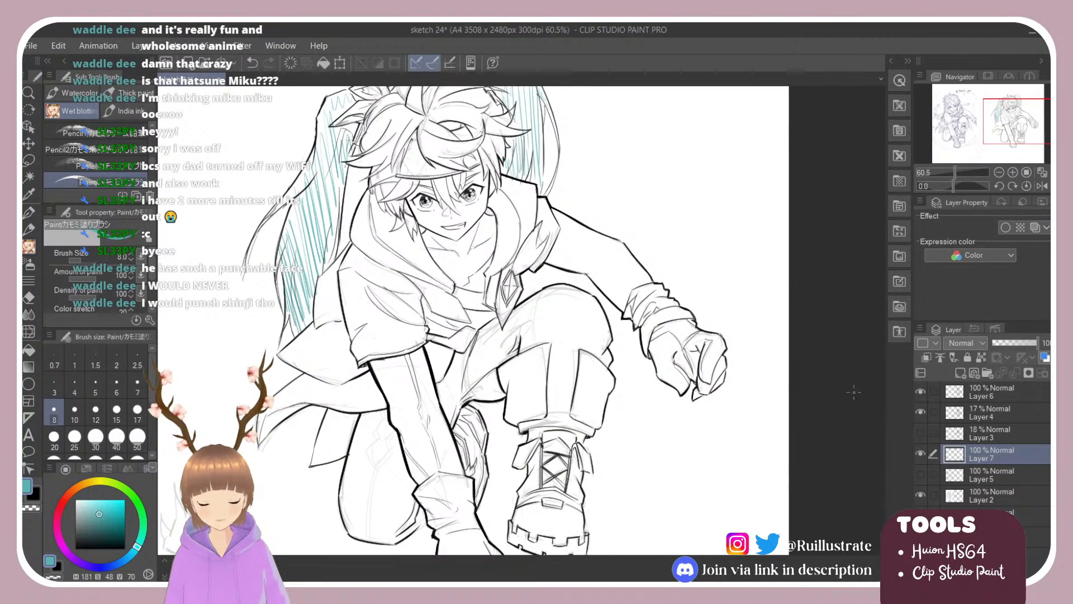
{"action": "scroll", "coordinate": [842, 422], "scroll_direction": "down", "scroll_amount": 1}
{"action": "left_click", "coordinate": [1007, 394]}
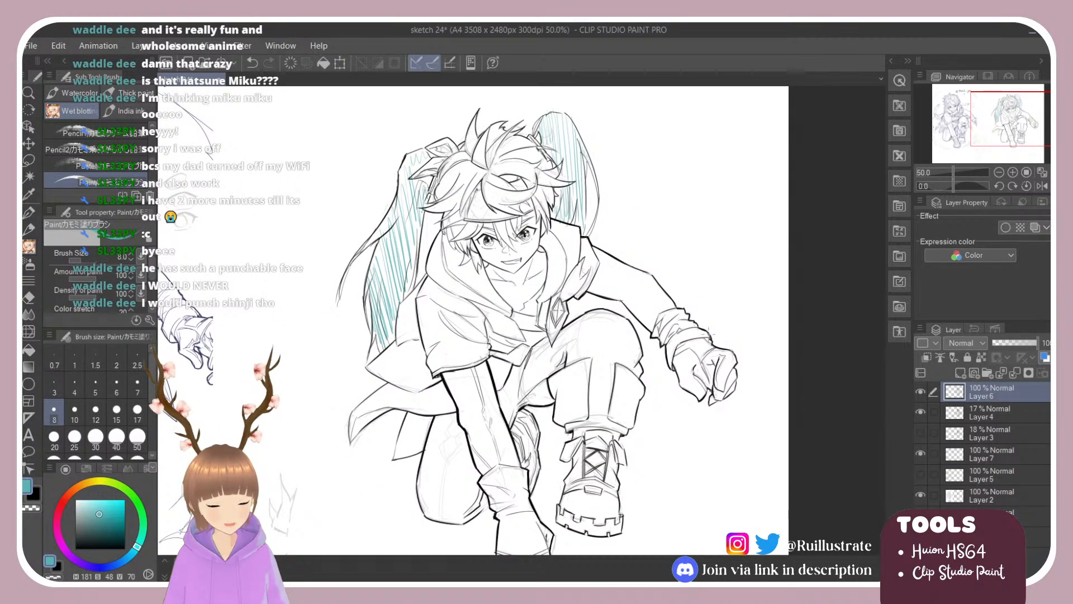
{"action": "left_click", "coordinate": [60, 569]}
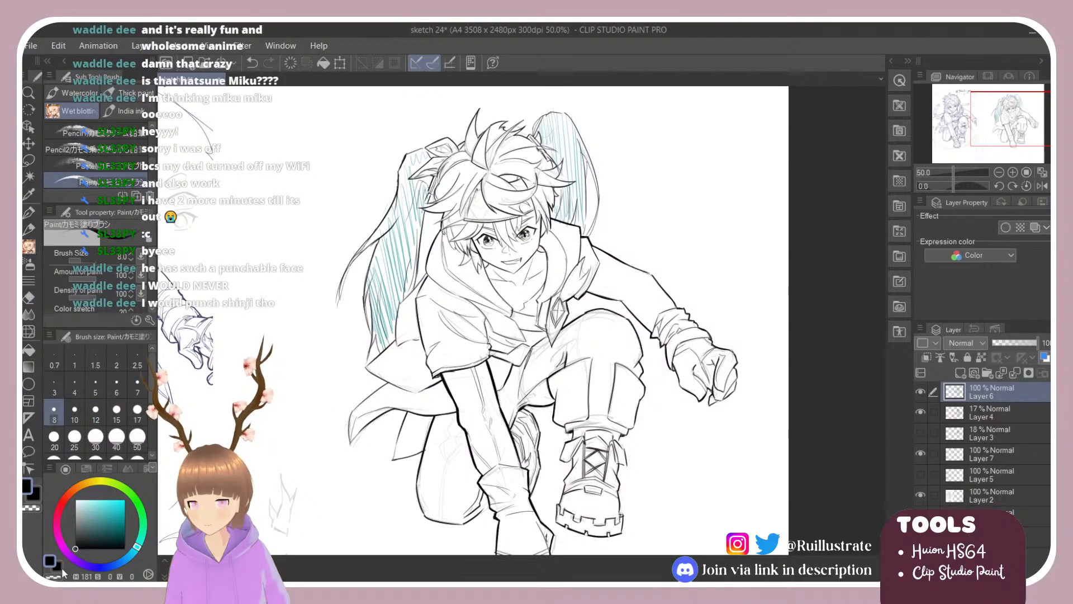
Ink the angular pattern strokes on the character's headband beneath the front locks.
{"action": "scroll", "coordinate": [404, 195], "scroll_direction": "up", "scroll_amount": 4}
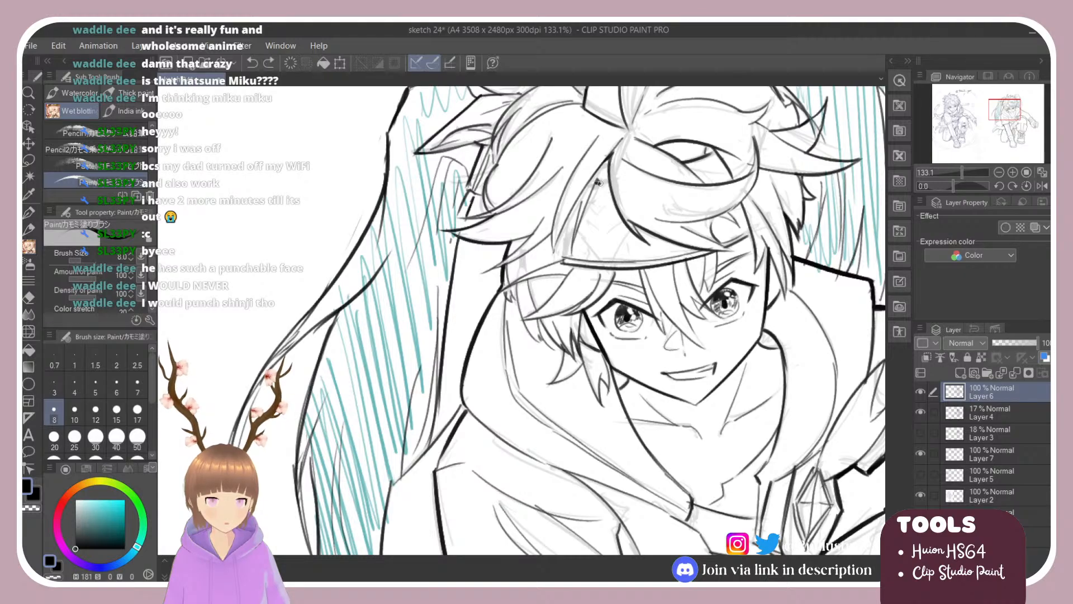
{"action": "left_click_drag", "start_coordinate": [596, 182], "coordinate": [609, 182]}
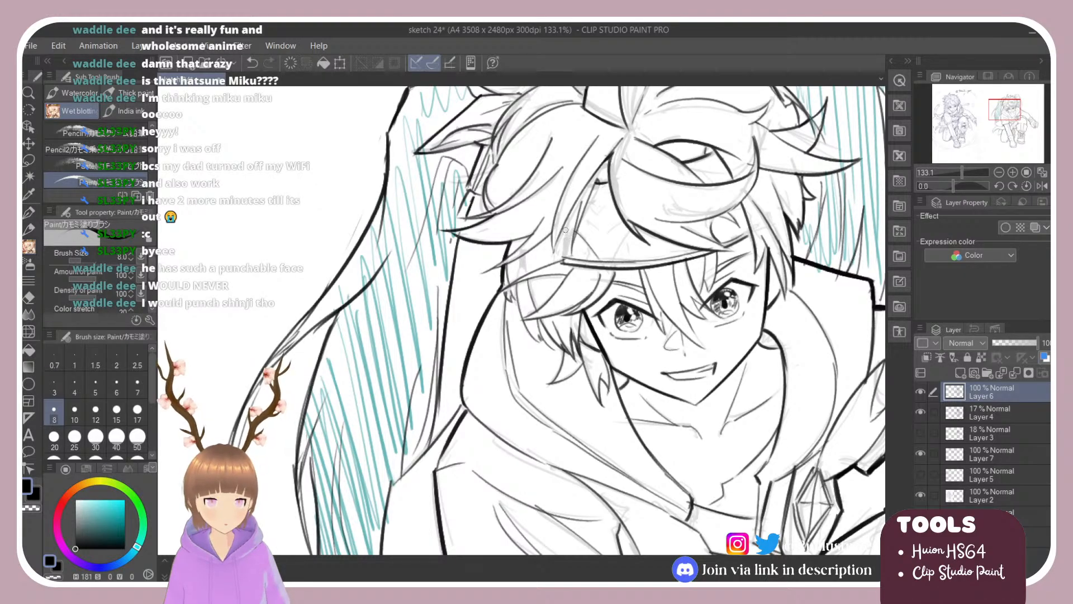
{"action": "key", "text": "ctrl+z"}
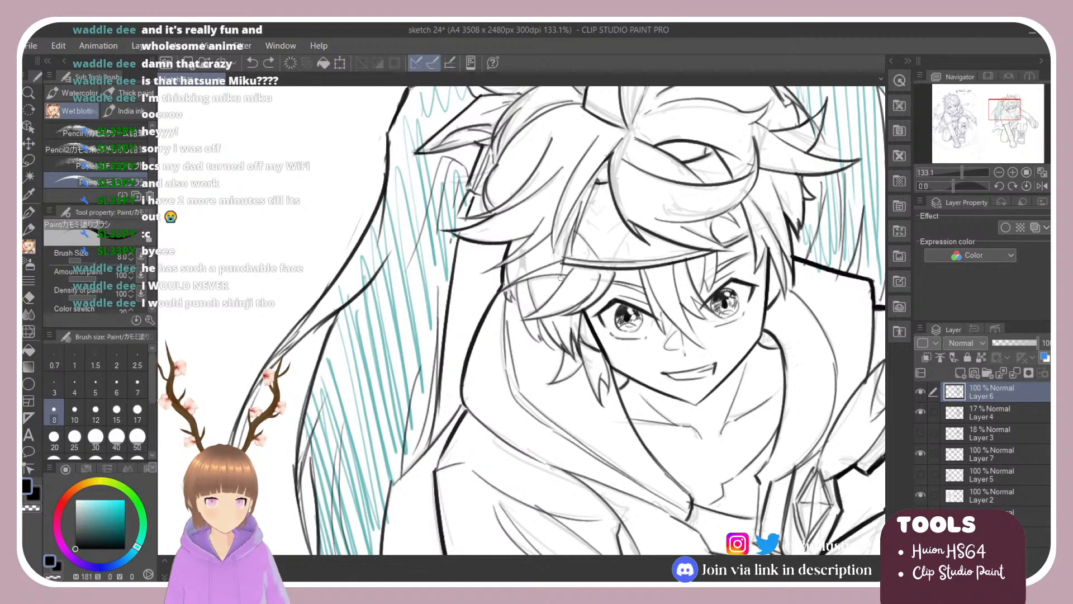
{"action": "left_click_drag", "start_coordinate": [561, 278], "coordinate": [565, 226]}
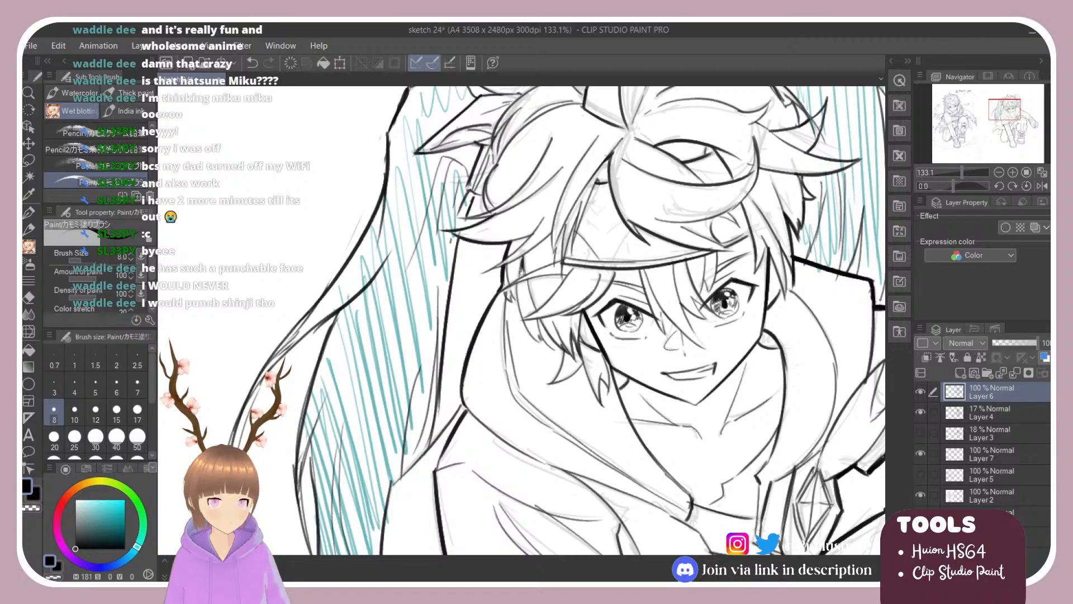
{"action": "mouse_move", "coordinate": [581, 220]}
{"action": "left_mouse_down"}
{"action": "mouse_move", "coordinate": [601, 240]}
{"action": "mouse_move", "coordinate": [584, 215]}
{"action": "mouse_move", "coordinate": [604, 234]}
{"action": "mouse_move", "coordinate": [621, 219]}
{"action": "mouse_move", "coordinate": [589, 207]}
{"action": "mouse_move", "coordinate": [614, 208]}
{"action": "left_mouse_up"}
{"action": "key", "text": "ctrl+z"}
{"action": "key", "text": "ctrl+z"}
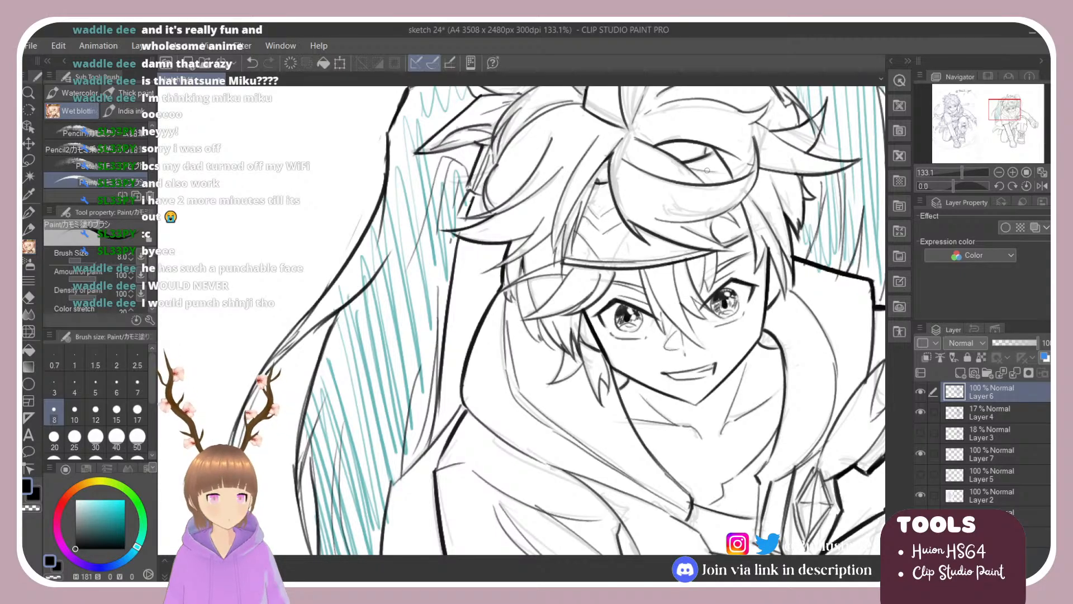
Go to the original hatched sketch beside the line art and add a new layer directly above Layer 5.
{"action": "scroll", "coordinate": [755, 198], "scroll_direction": "down", "scroll_amount": 3}
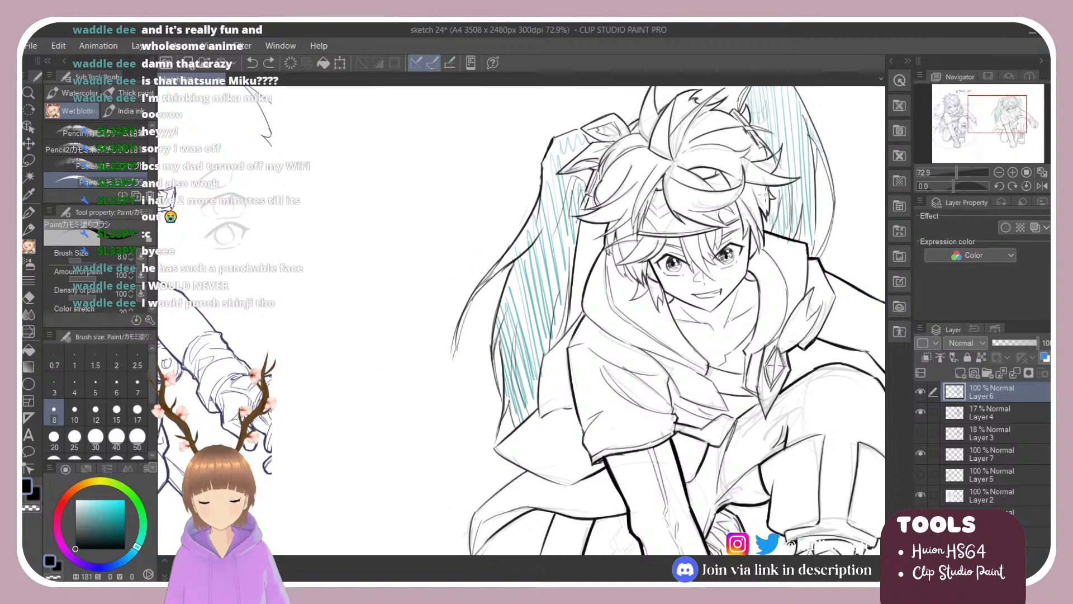
{"action": "scroll", "coordinate": [755, 198], "scroll_direction": "down", "scroll_amount": 3}
{"action": "scroll", "coordinate": [293, 235], "scroll_direction": "up", "scroll_amount": 3}
{"action": "scroll", "coordinate": [293, 235], "scroll_direction": "up", "scroll_amount": 3}
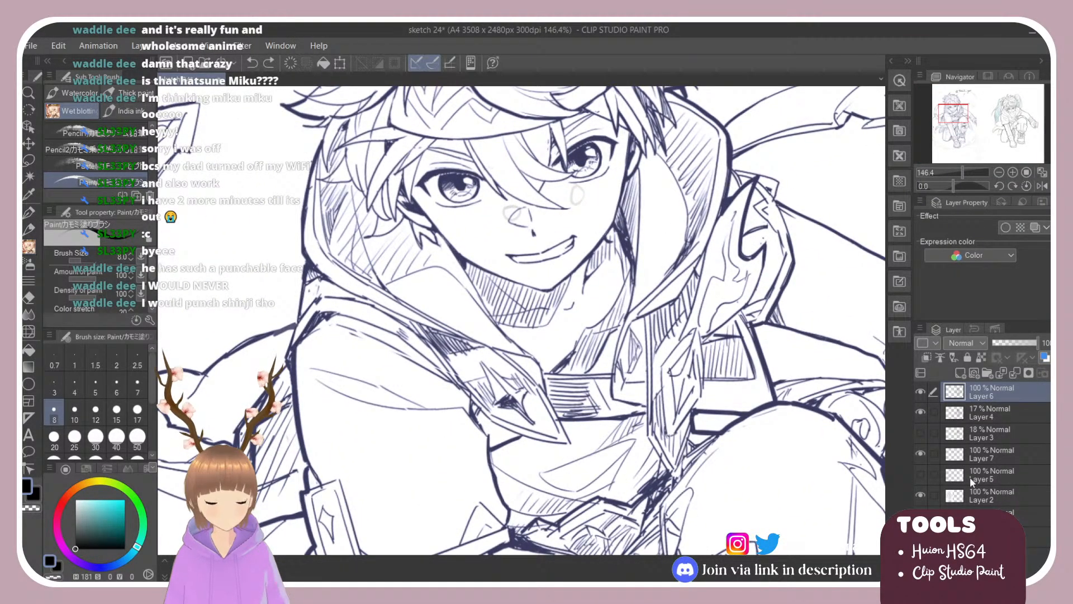
{"action": "left_click", "coordinate": [921, 474]}
{"action": "left_click", "coordinate": [921, 474]}
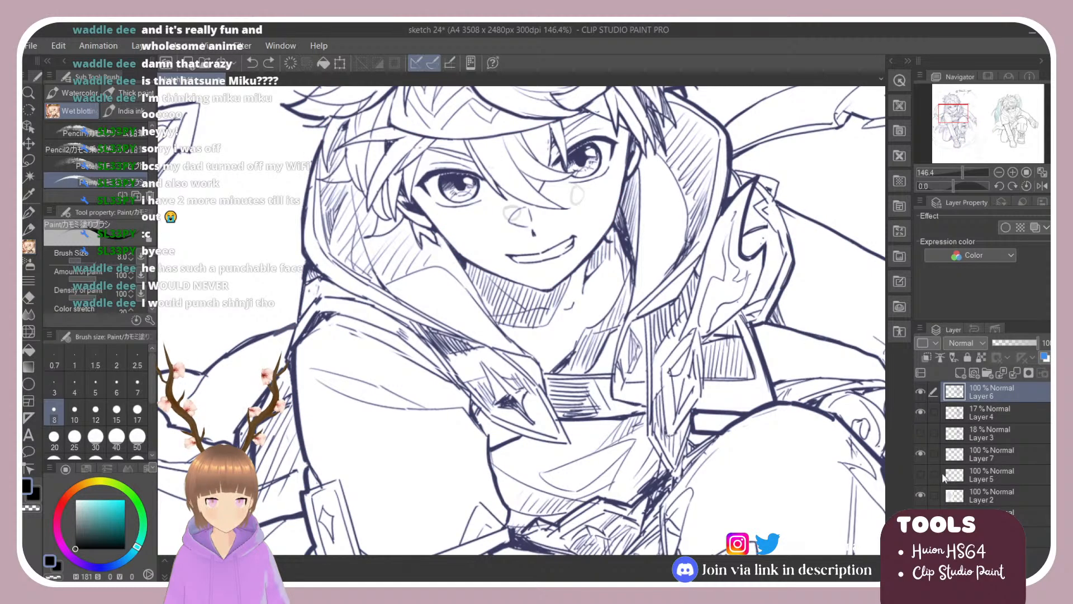
{"action": "left_click", "coordinate": [984, 474]}
{"action": "left_click", "coordinate": [961, 373]}
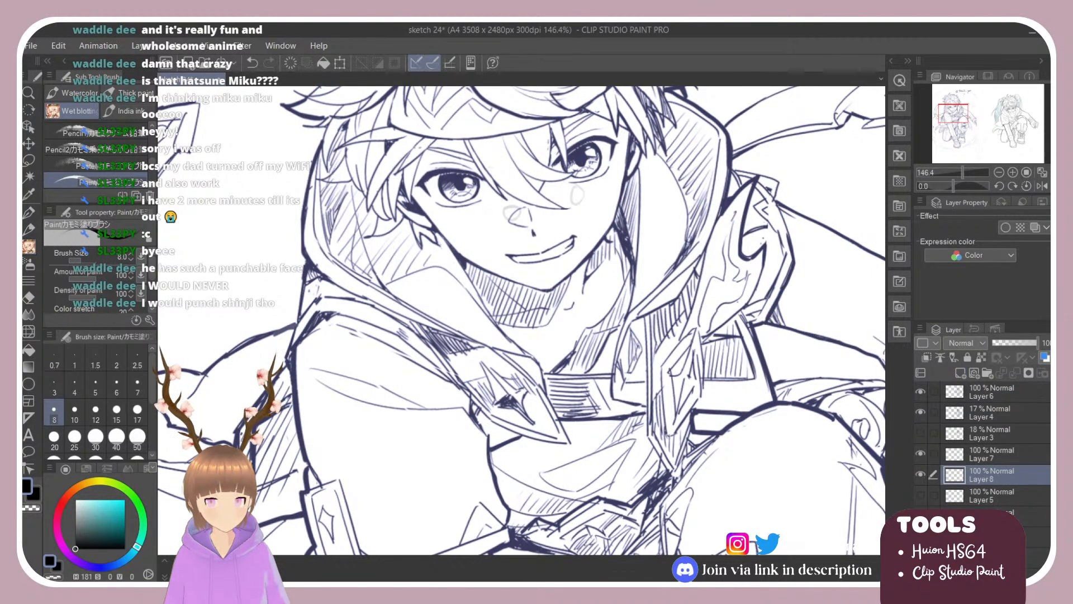
{"action": "left_click", "coordinate": [102, 566]}
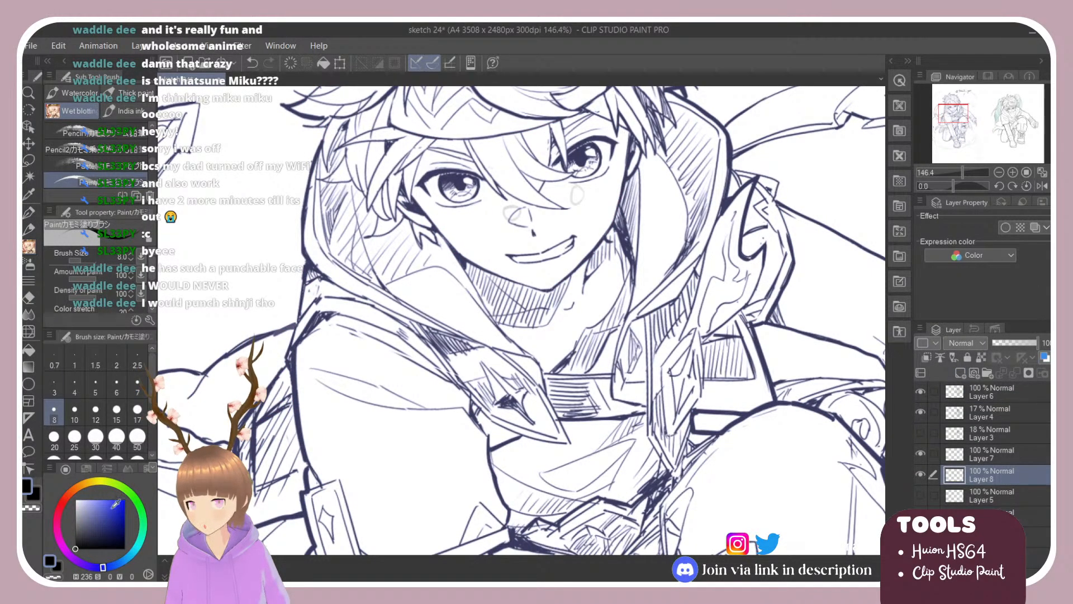
{"action": "left_click", "coordinate": [116, 506]}
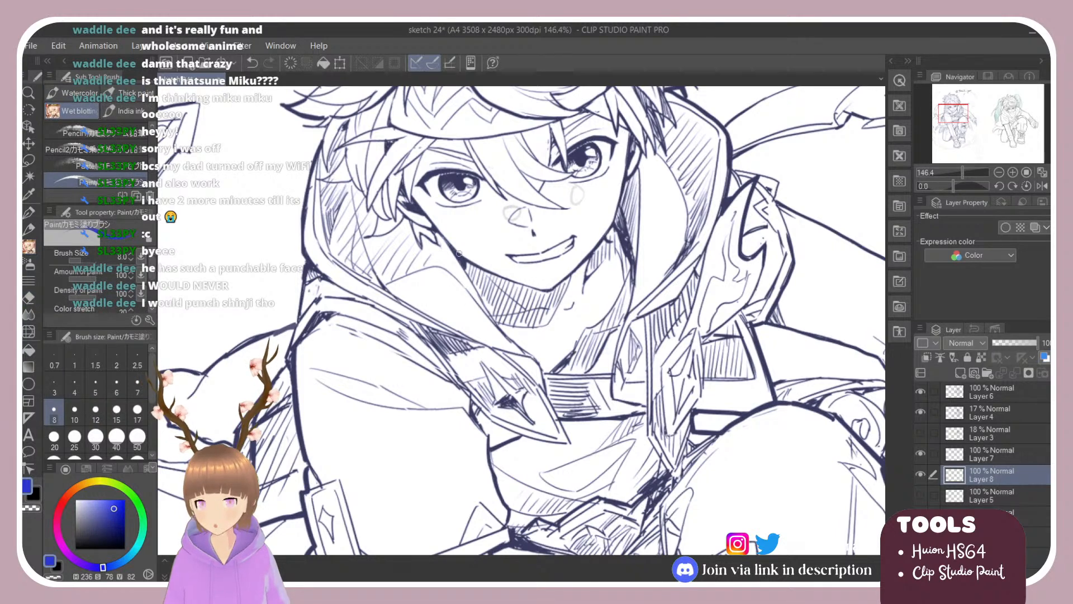
{"action": "left_click_drag", "start_coordinate": [451, 247], "coordinate": [464, 273]}
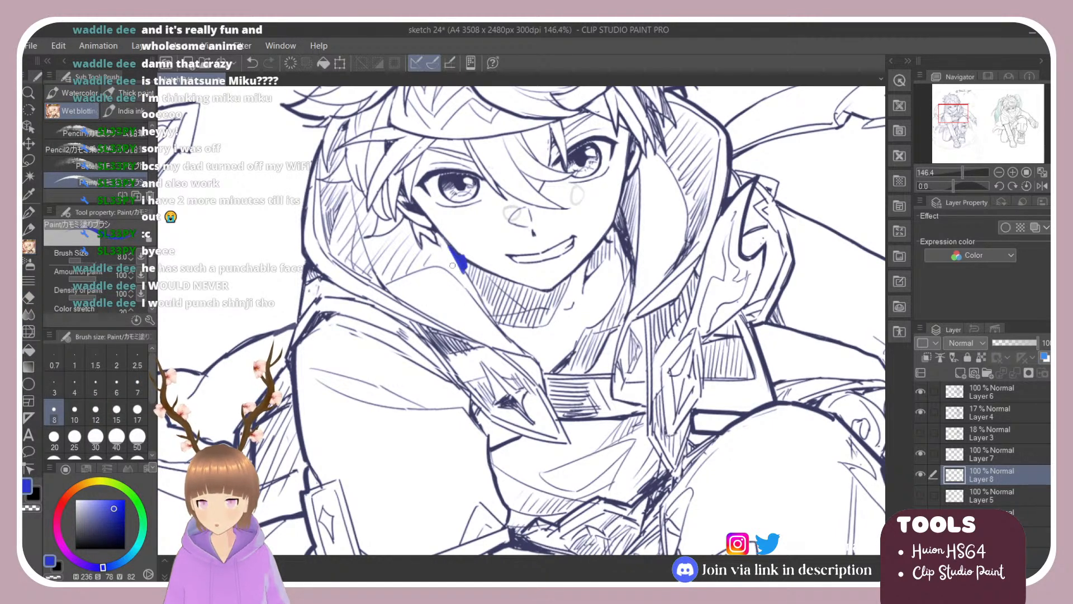
Set the drawing colour to a saturated red (hue 8, saturation 100, value 100) and clear the test marks beside the jaw.
{"action": "left_click", "coordinate": [65, 497]}
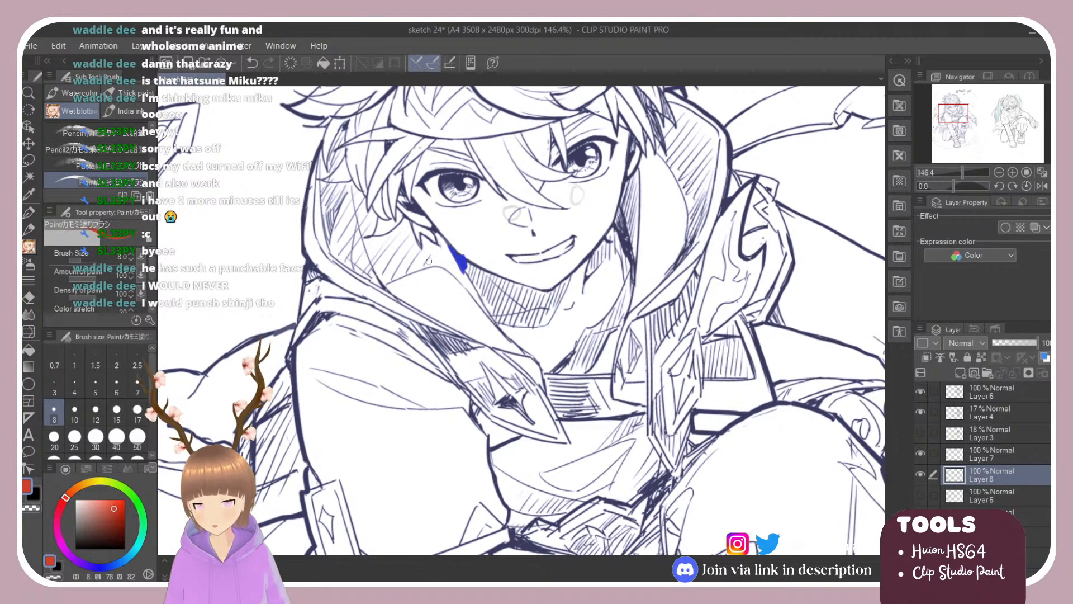
{"action": "key", "text": "ctrl+shift"}
{"action": "key", "text": "e"}
{"action": "left_click_drag", "start_coordinate": [450, 247], "coordinate": [466, 270]}
{"action": "key", "text": "b"}
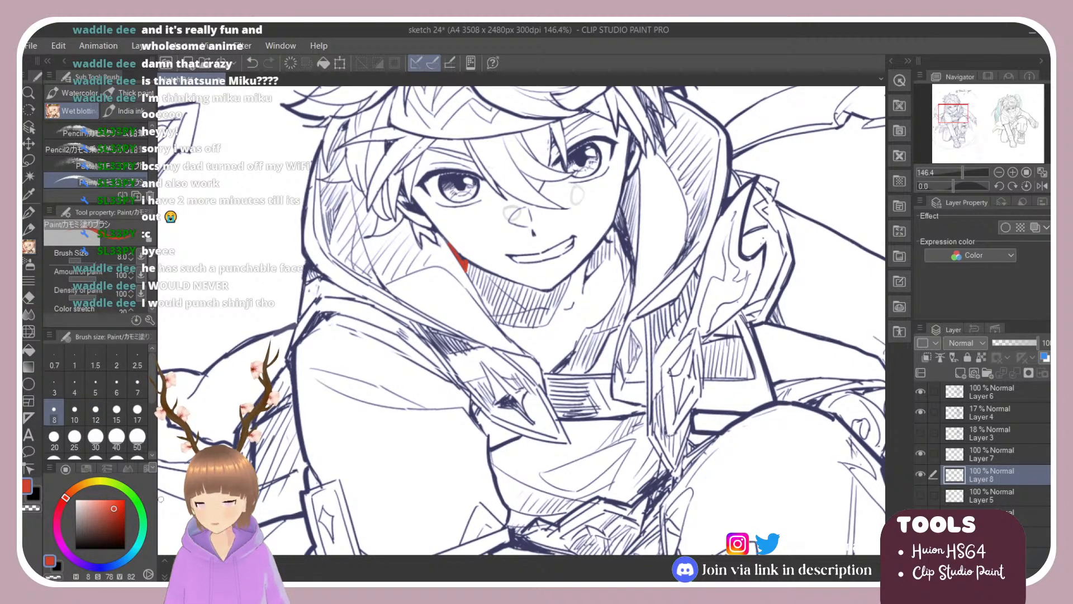
{"action": "left_click_drag", "start_coordinate": [114, 507], "coordinate": [147, 483]}
{"action": "key", "text": "ctrl+z"}
{"action": "key", "text": "e"}
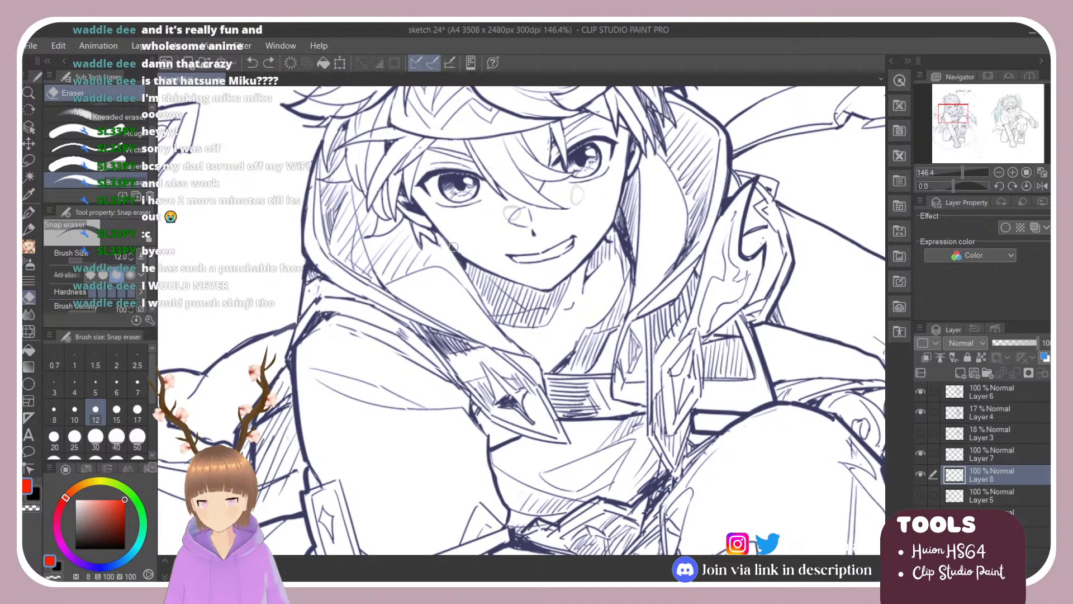
Paint small red wedges below the jawline and where the side hair meets the cheek, at brush size 8.
{"action": "key", "text": "b"}
{"action": "left_click_drag", "start_coordinate": [449, 241], "coordinate": [464, 268]}
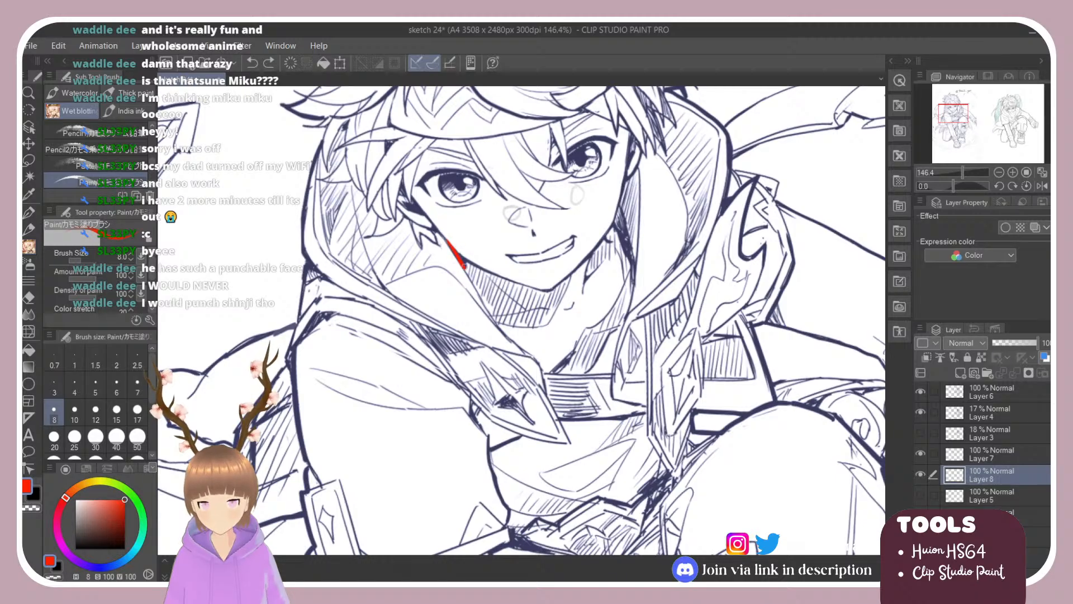
{"action": "mouse_move", "coordinate": [397, 204]}
{"action": "left_mouse_down"}
{"action": "mouse_move", "coordinate": [420, 215]}
{"action": "mouse_move", "coordinate": [399, 208]}
{"action": "left_mouse_up"}
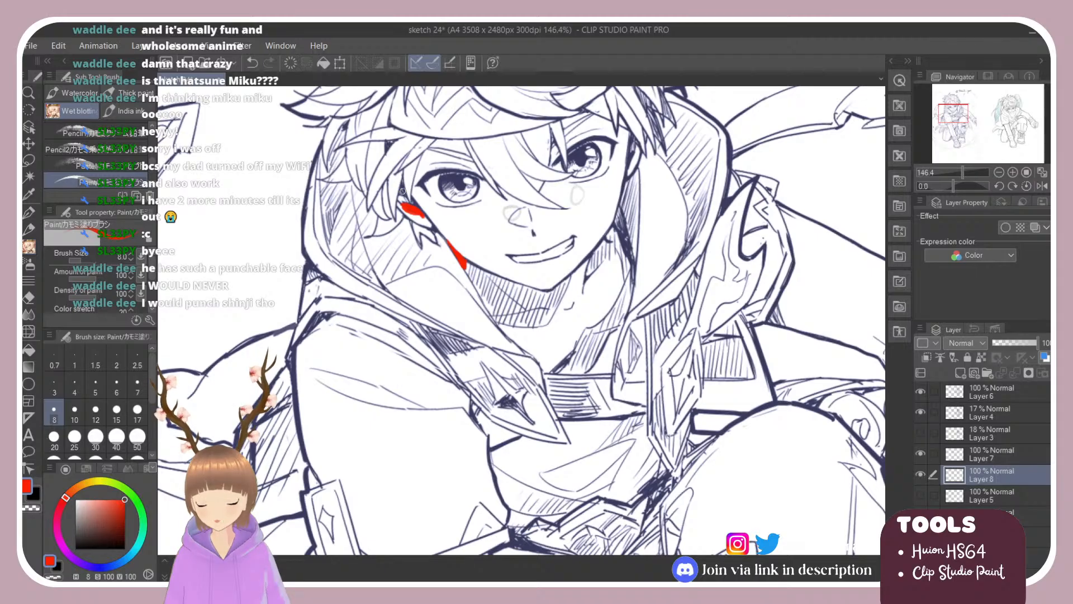
{"action": "left_click_drag", "start_coordinate": [403, 191], "coordinate": [401, 178]}
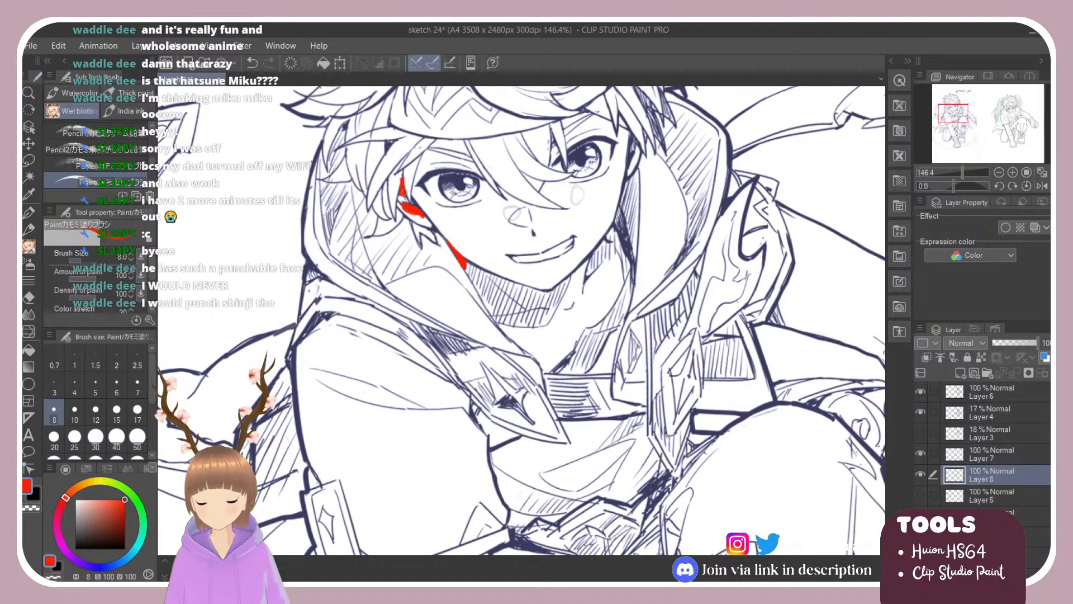
Paint a long tapering red wedge between the other side of the jaw and the hood, and trim its edge with the eraser.
{"action": "left_click_drag", "start_coordinate": [618, 222], "coordinate": [628, 267]}
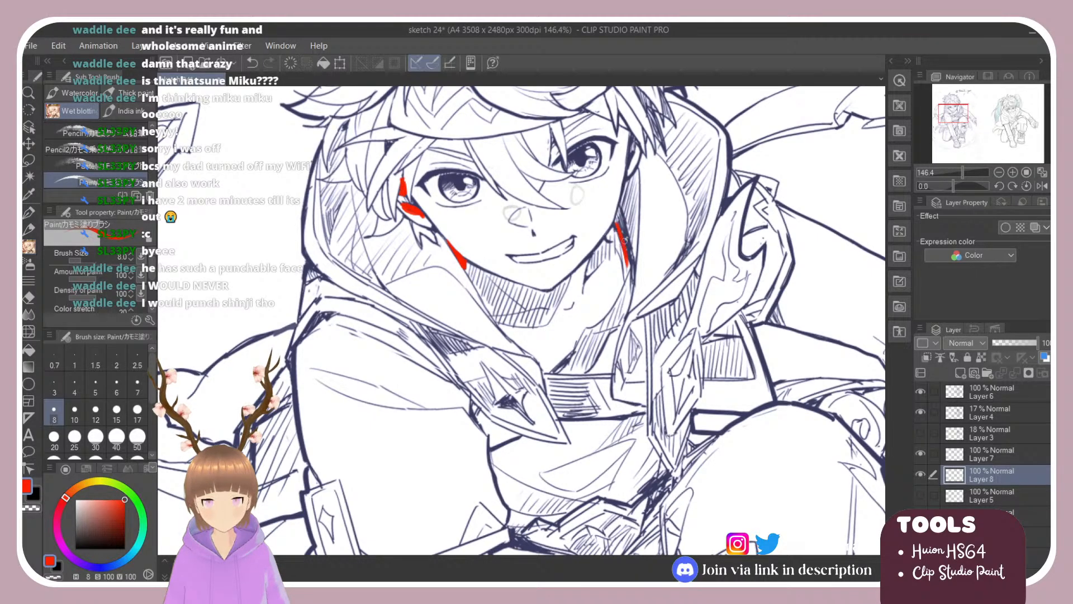
{"action": "left_click_drag", "start_coordinate": [618, 211], "coordinate": [631, 274]}
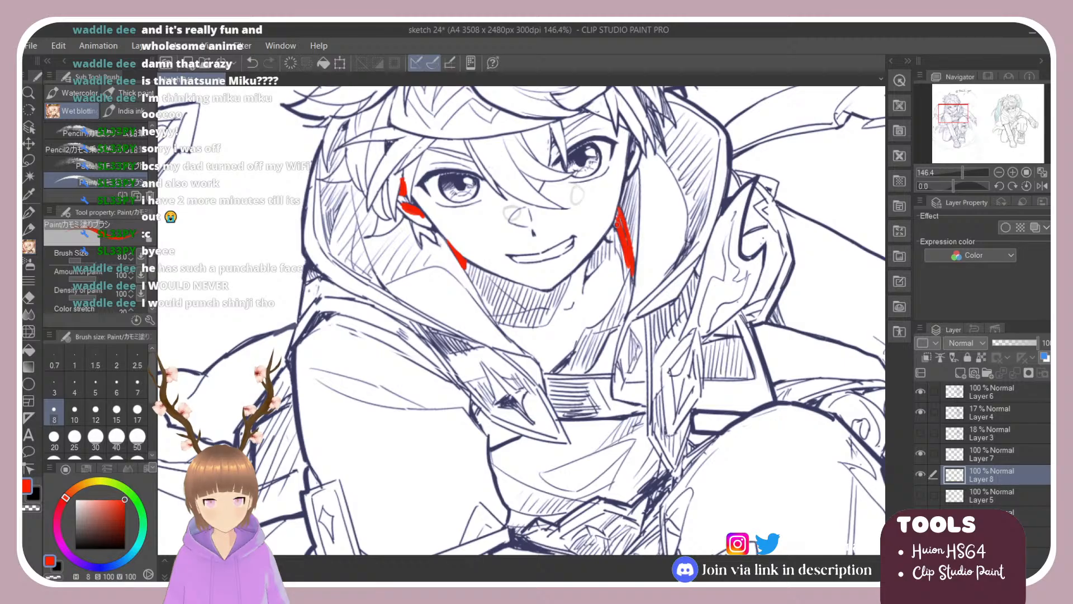
{"action": "left_click_drag", "start_coordinate": [620, 219], "coordinate": [630, 291]}
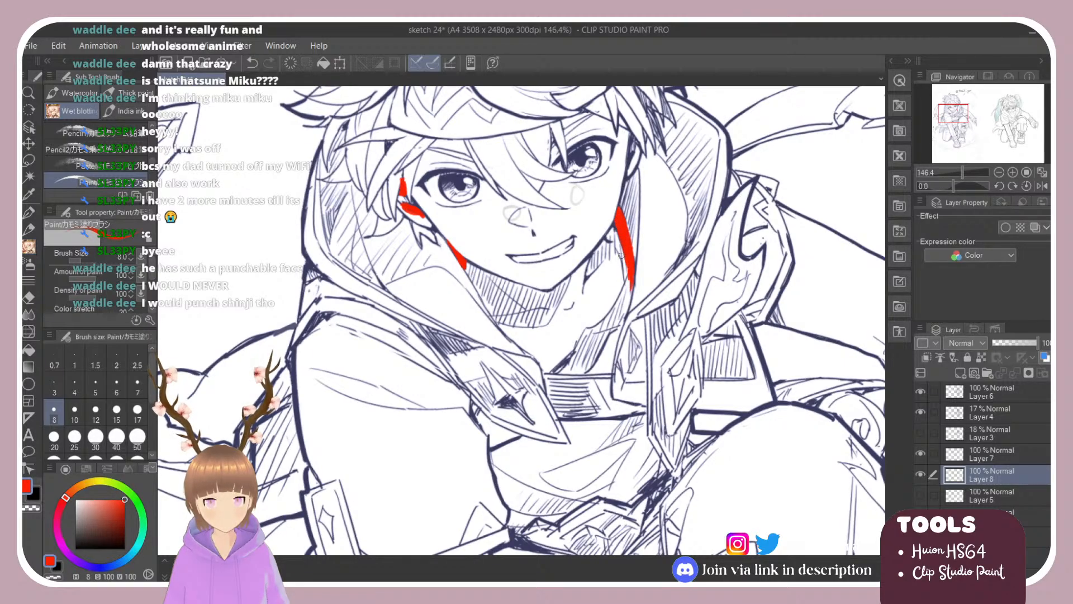
{"action": "key", "text": "e"}
{"action": "left_click_drag", "start_coordinate": [620, 251], "coordinate": [630, 291]}
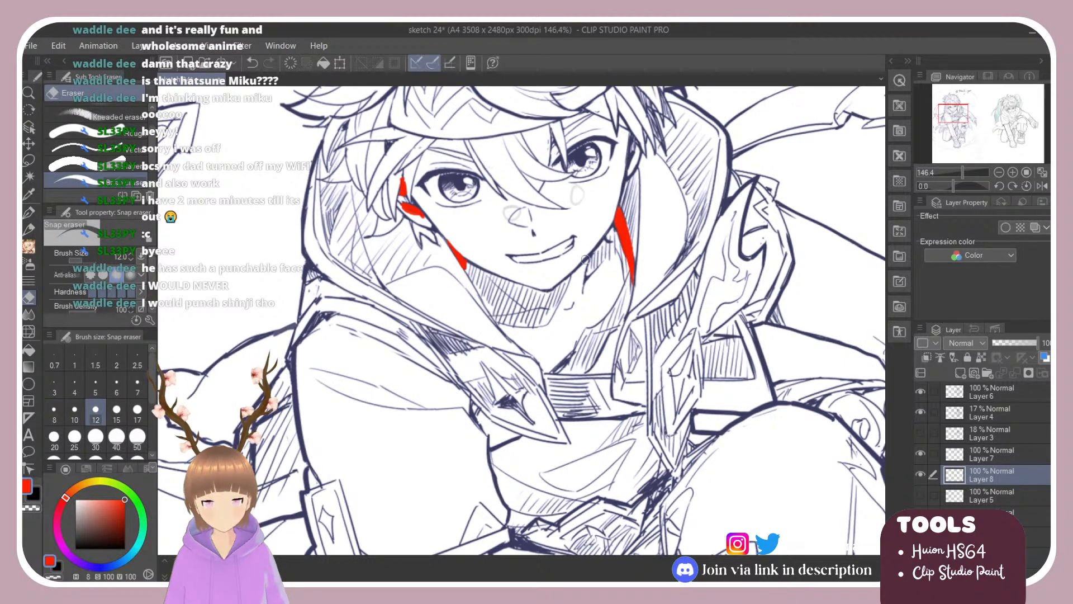
Mark the tight corners in the hair in red: both sides of the front lock, the parting, the rear tuft and the hood edge.
{"action": "scroll", "coordinate": [630, 291], "scroll_direction": "down", "scroll_amount": 4}
{"action": "scroll", "coordinate": [581, 180], "scroll_direction": "up", "scroll_amount": 4}
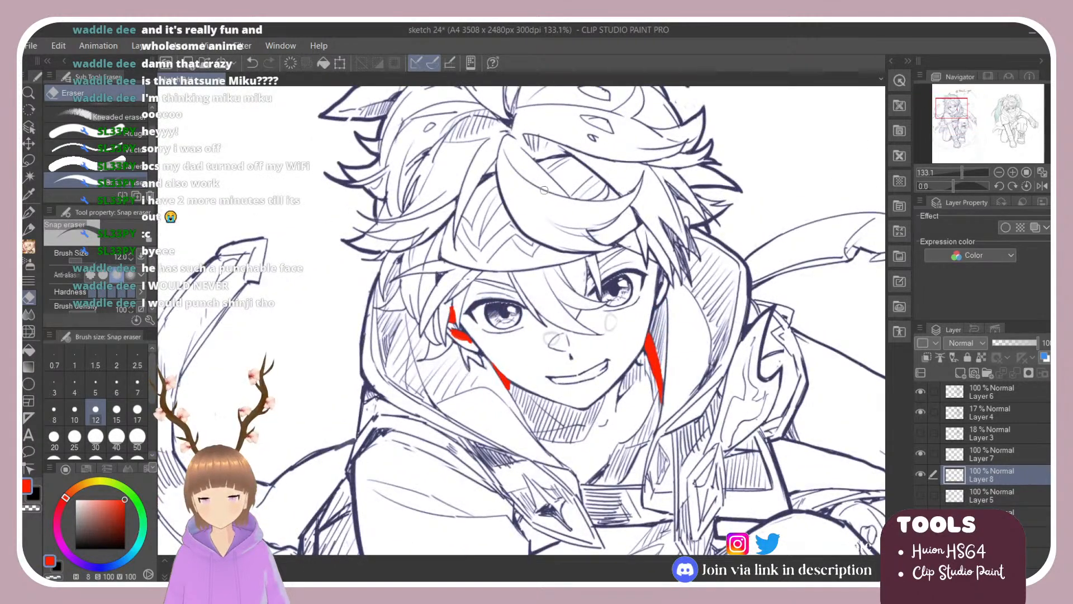
{"action": "key", "text": "b"}
{"action": "left_click_drag", "start_coordinate": [497, 174], "coordinate": [479, 183]}
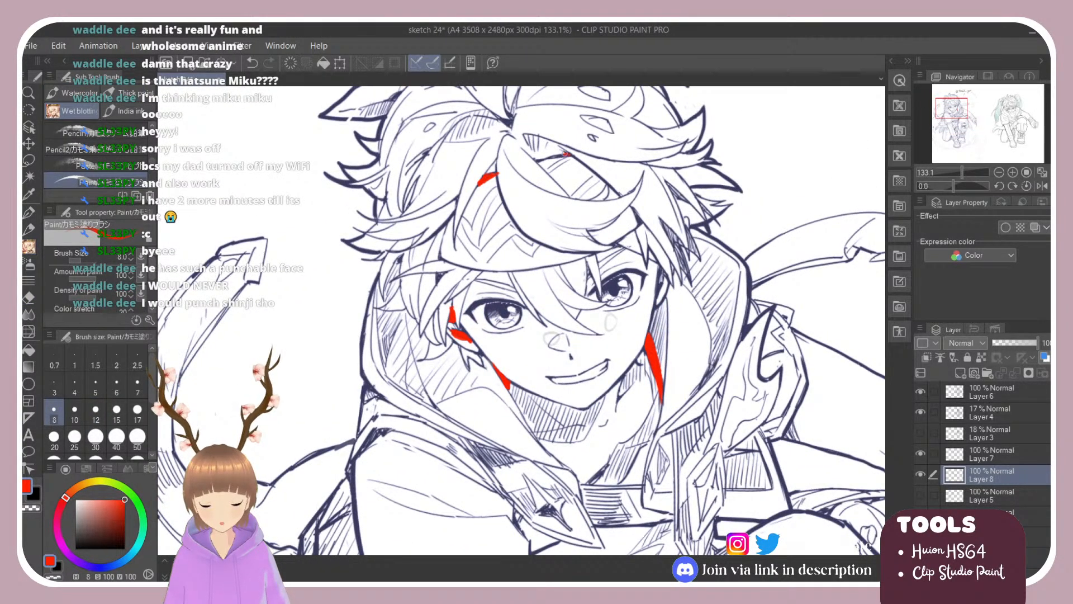
{"action": "left_click_drag", "start_coordinate": [562, 146], "coordinate": [564, 157]}
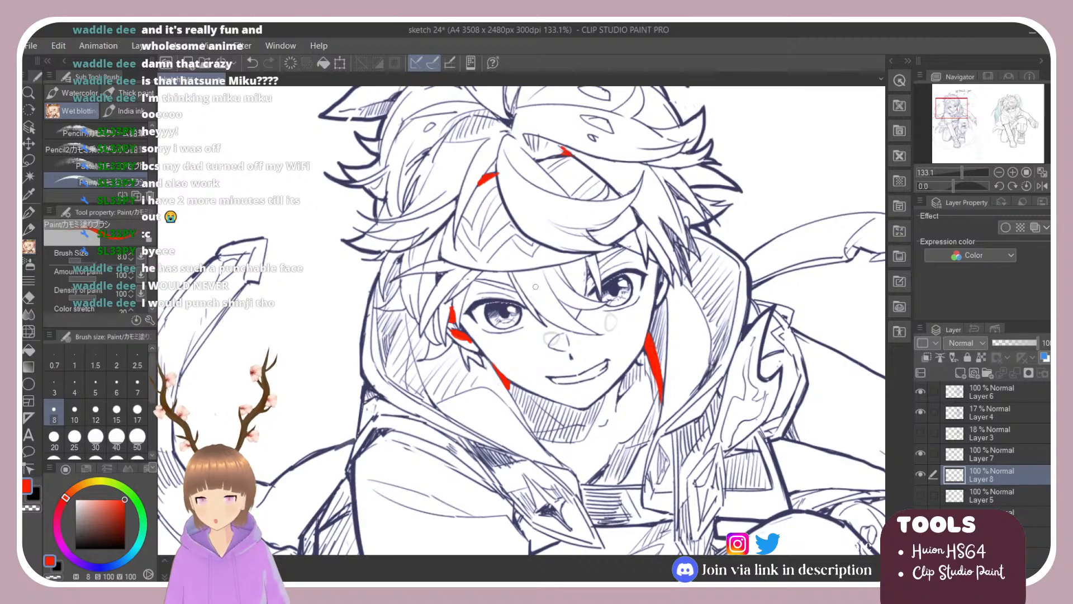
{"action": "scroll", "coordinate": [536, 286], "scroll_direction": "down", "scroll_amount": 2}
{"action": "scroll", "coordinate": [395, 166], "scroll_direction": "up", "scroll_amount": 1}
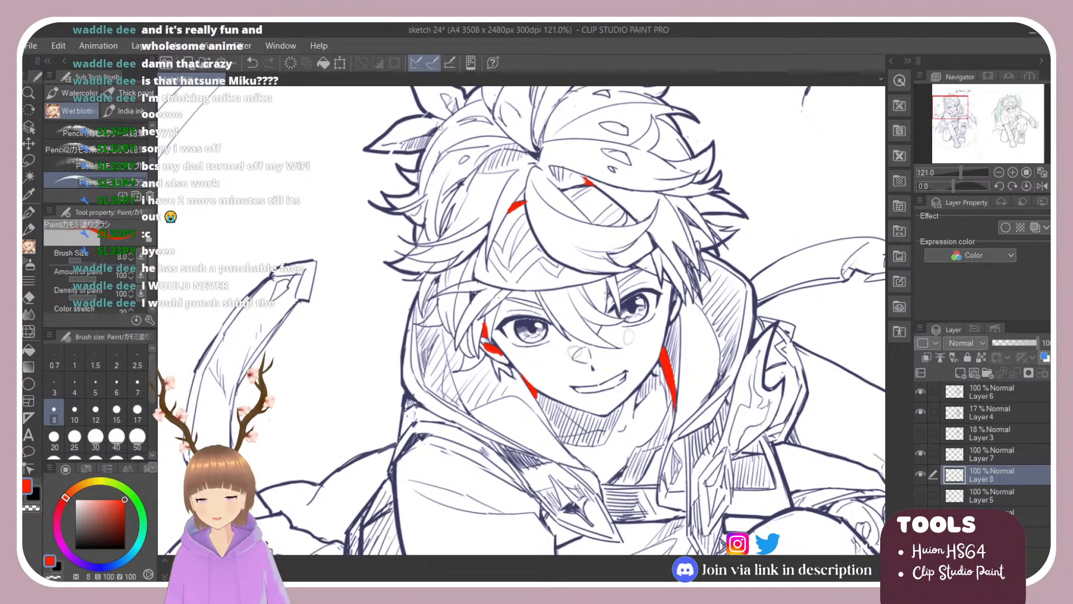
{"action": "left_click_drag", "start_coordinate": [429, 133], "coordinate": [436, 128]}
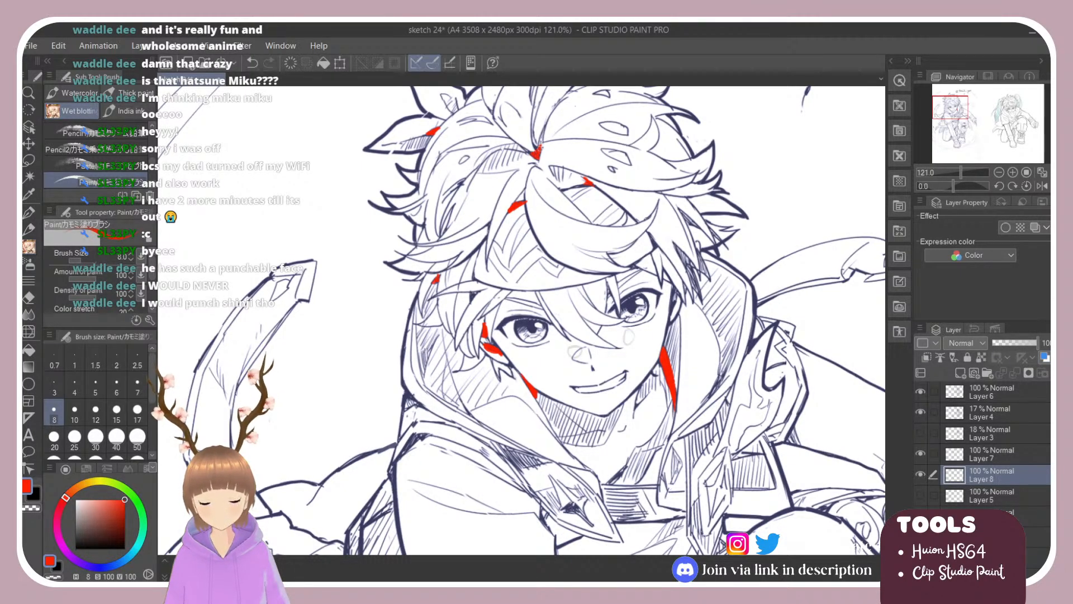
Paint red wedges in the waist corners, one beside the sleeve cuff and one beside the raised knee.
{"action": "scroll", "coordinate": [537, 171], "scroll_direction": "down", "scroll_amount": 8}
{"action": "scroll", "coordinate": [653, 296], "scroll_direction": "up", "scroll_amount": 10}
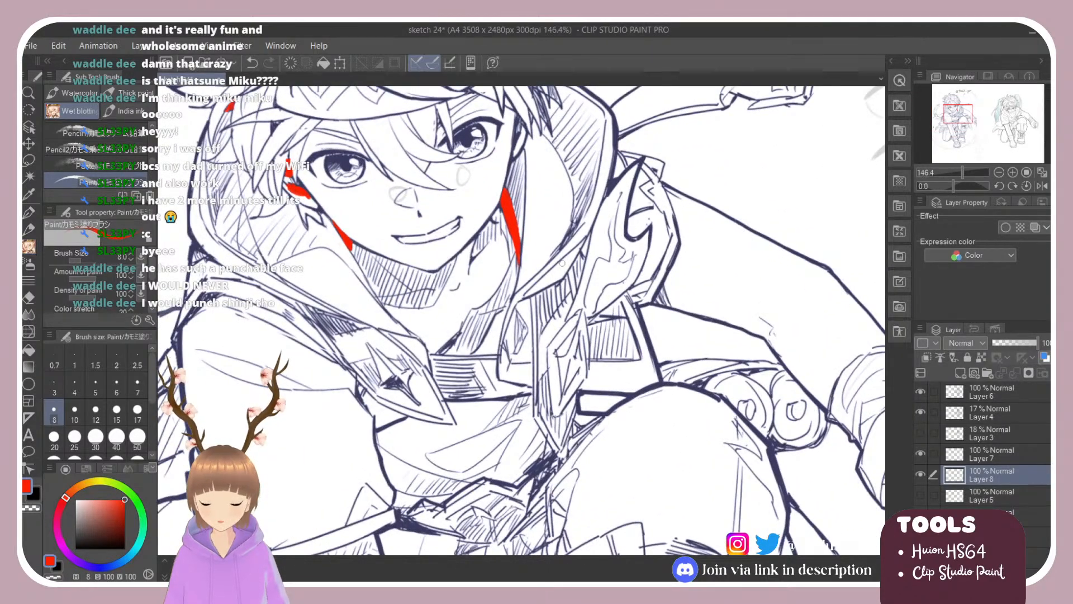
{"action": "scroll", "coordinate": [562, 263], "scroll_direction": "down", "scroll_amount": 6}
{"action": "scroll", "coordinate": [594, 489], "scroll_direction": "up", "scroll_amount": 4}
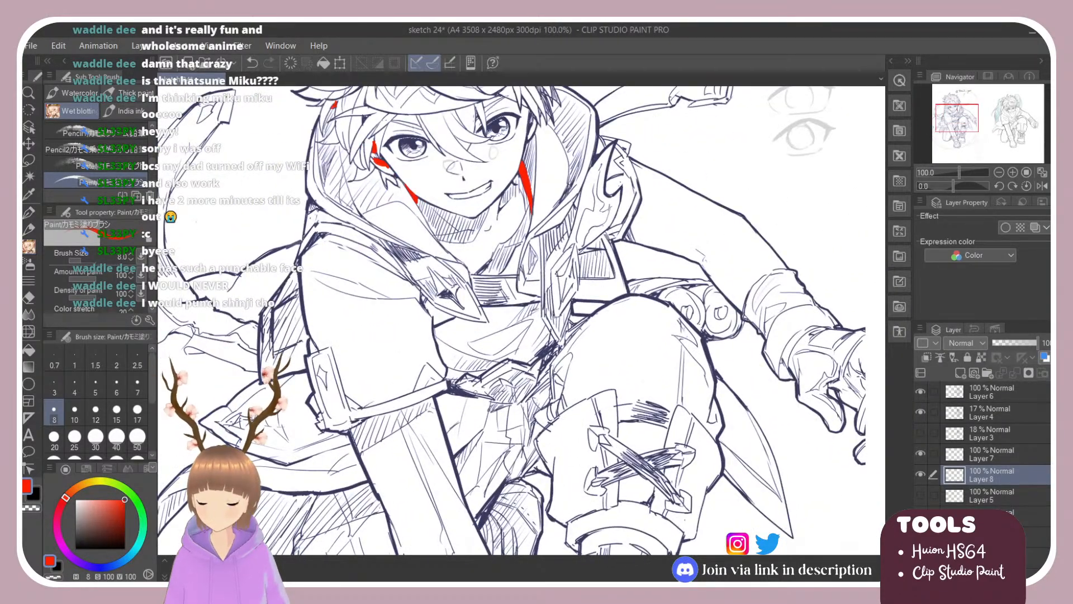
{"action": "left_click_drag", "start_coordinate": [453, 385], "coordinate": [474, 399]}
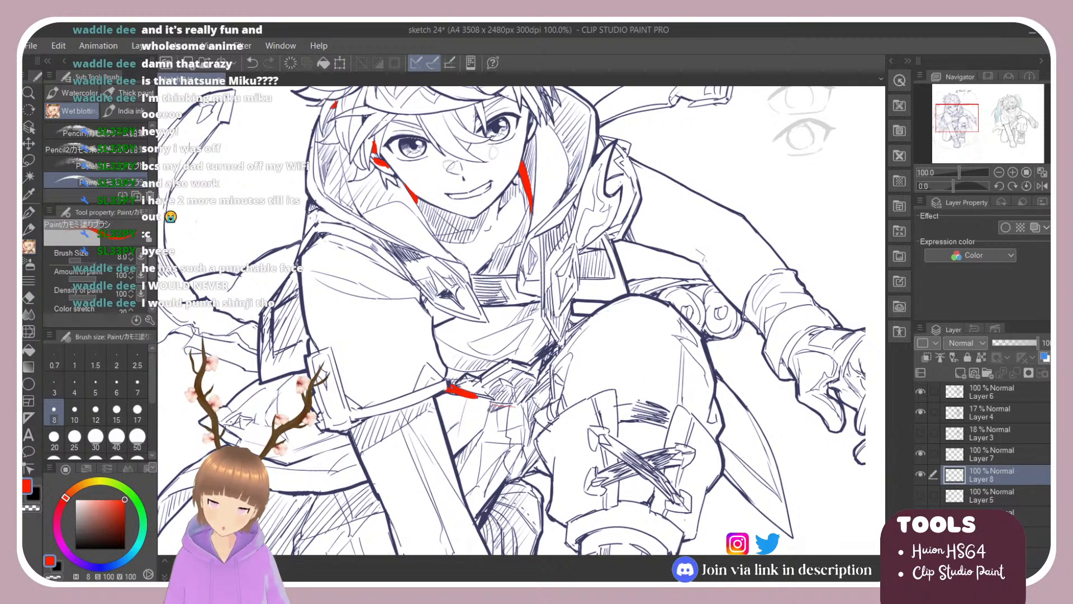
{"action": "key", "text": "ctrl+z"}
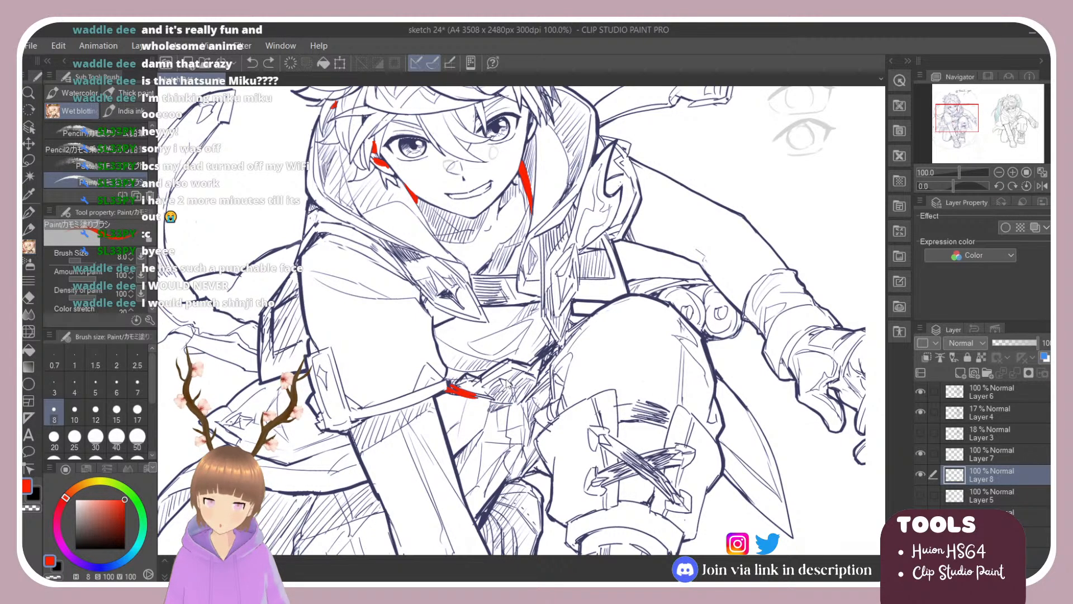
{"action": "left_click_drag", "start_coordinate": [554, 346], "coordinate": [536, 359]}
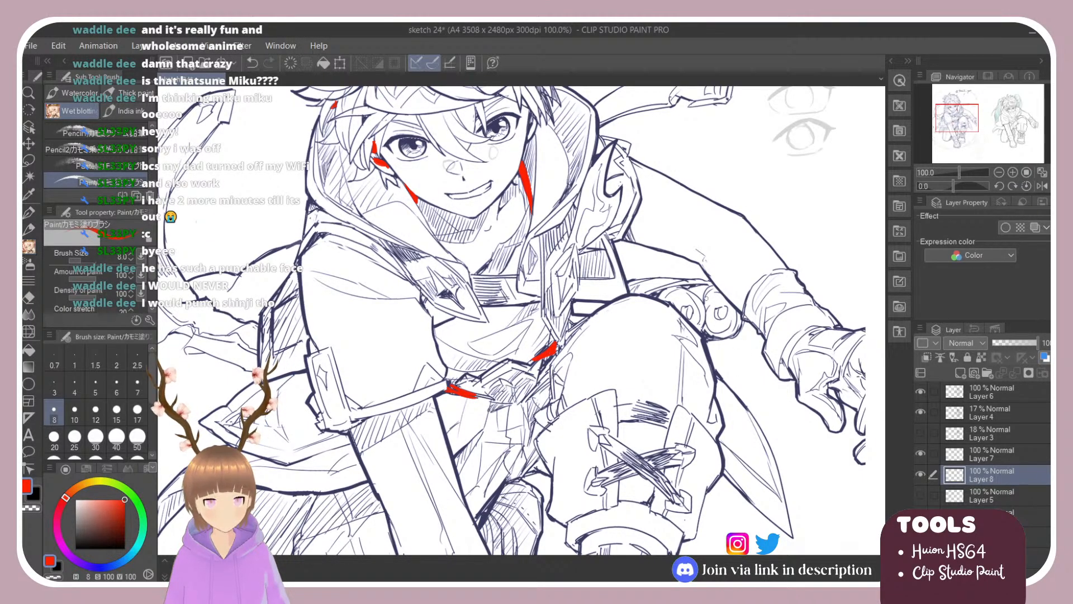
Paint a narrow red wedge in the corner where the lowered forearm meets the kneeling leg's thigh.
{"action": "scroll", "coordinate": [707, 298], "scroll_direction": "down", "scroll_amount": 5}
{"action": "scroll", "coordinate": [691, 422], "scroll_direction": "up", "scroll_amount": 4}
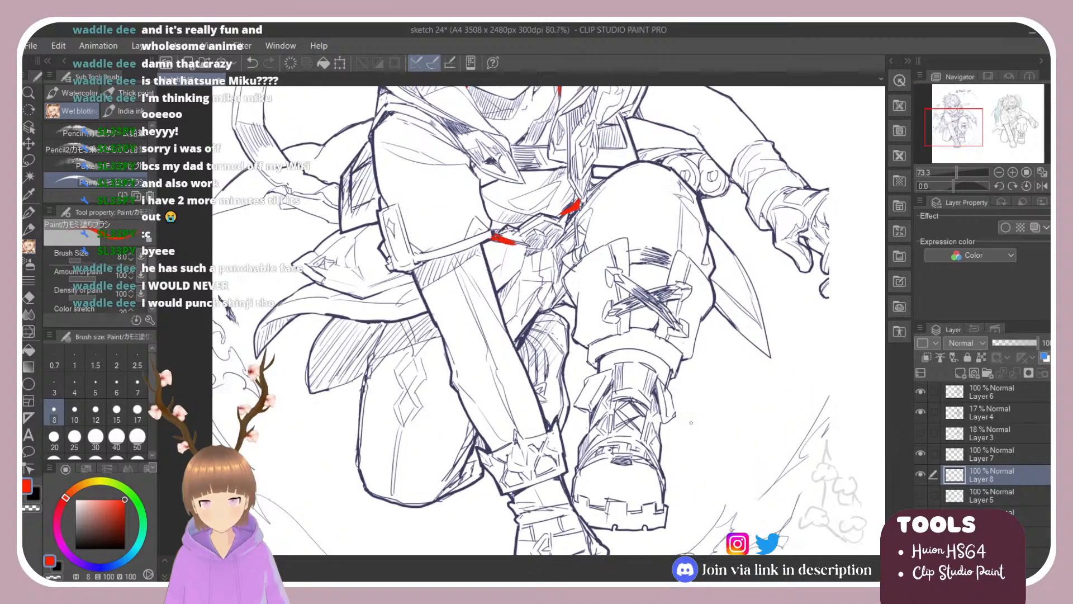
{"action": "scroll", "coordinate": [691, 423], "scroll_direction": "up", "scroll_amount": 1}
{"action": "left_click_drag", "start_coordinate": [480, 327], "coordinate": [502, 294]}
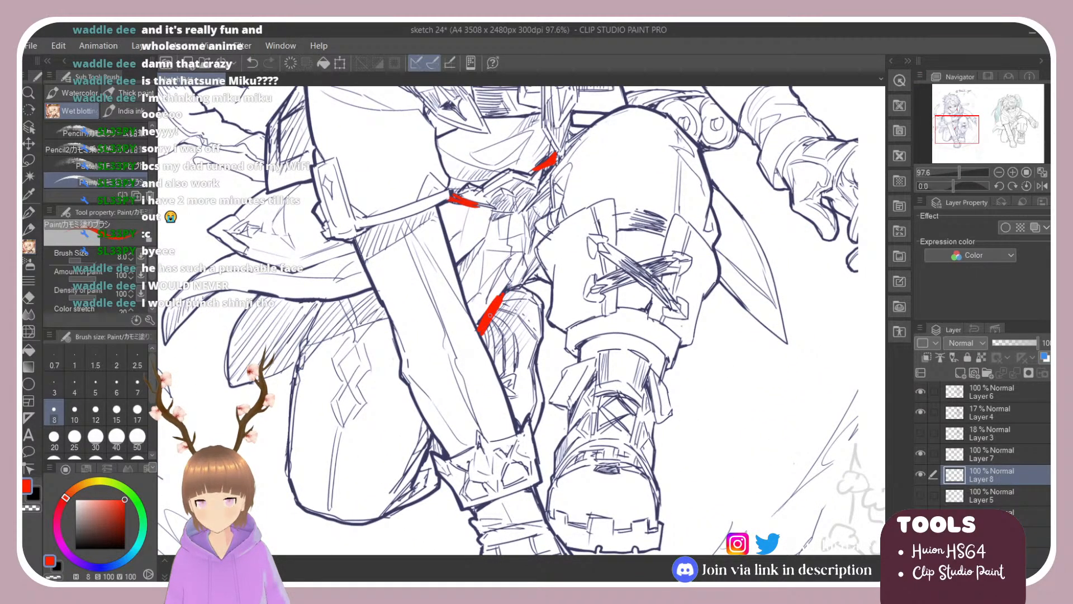
{"action": "key", "text": "ctrl+z"}
{"action": "left_click_drag", "start_coordinate": [479, 335], "coordinate": [502, 298]}
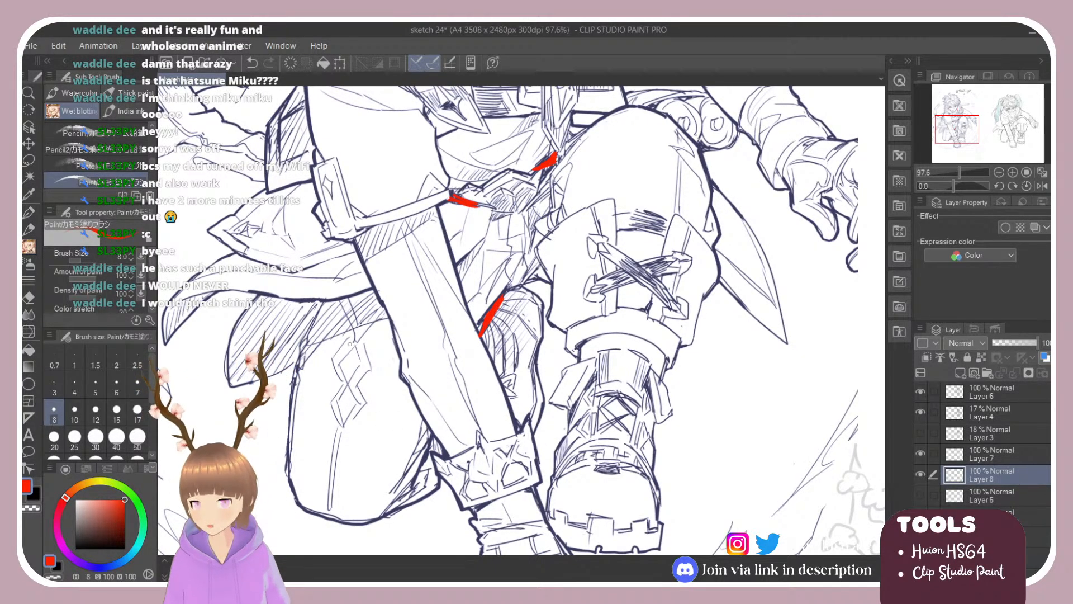
Switch to Layer 6, which holds the line art, and change the drawing colour from red to black.
{"action": "scroll", "coordinate": [442, 251], "scroll_direction": "down", "scroll_amount": 5}
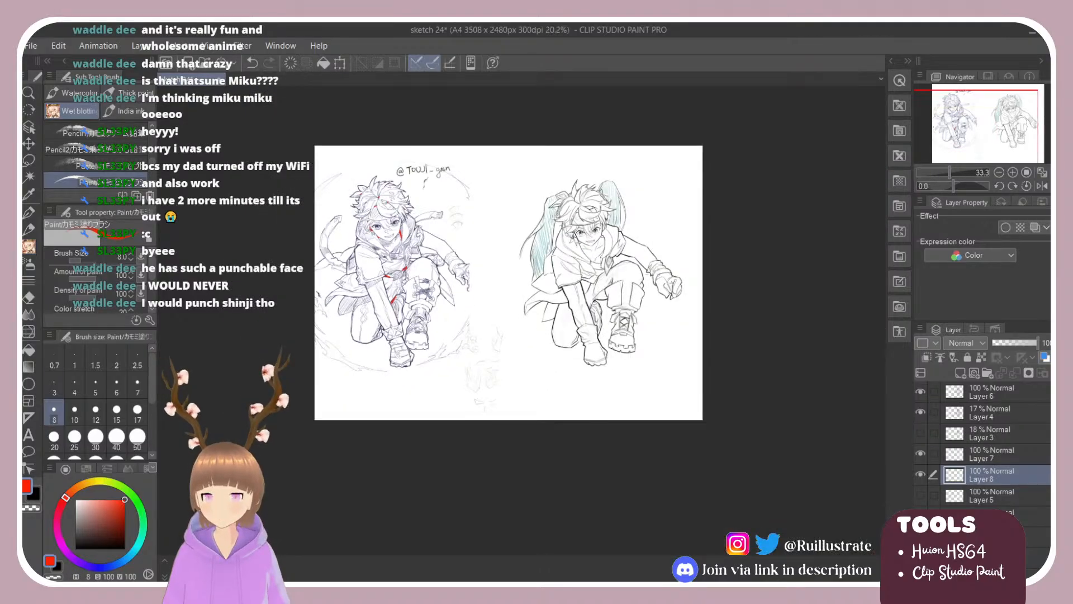
{"action": "scroll", "coordinate": [631, 215], "scroll_direction": "up", "scroll_amount": 2}
{"action": "scroll", "coordinate": [631, 215], "scroll_direction": "up", "scroll_amount": 2}
{"action": "left_click", "coordinate": [991, 392]}
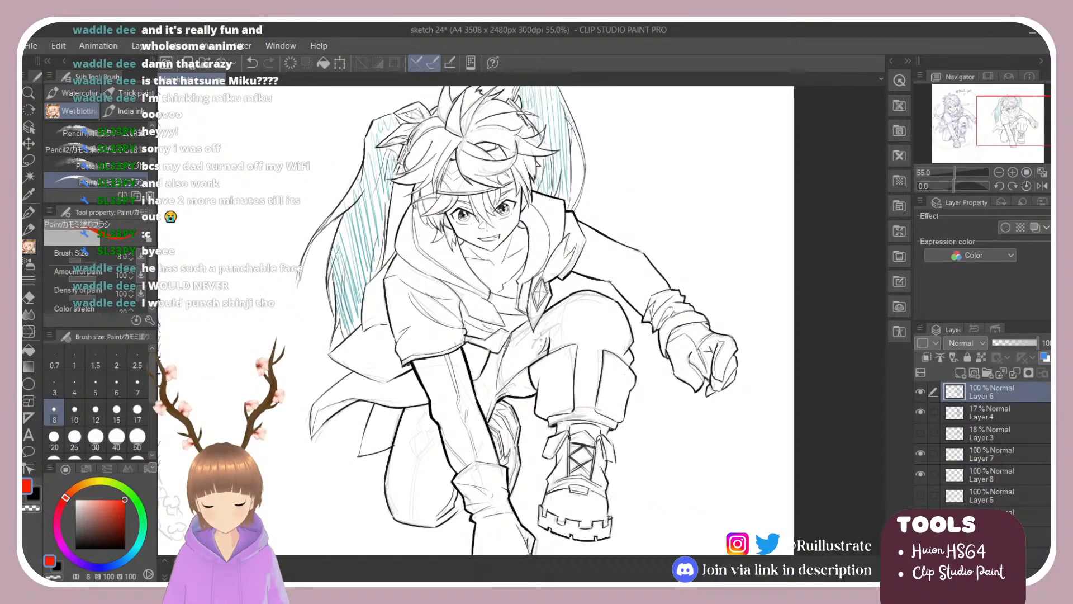
{"action": "scroll", "coordinate": [487, 362], "scroll_direction": "up", "scroll_amount": 1}
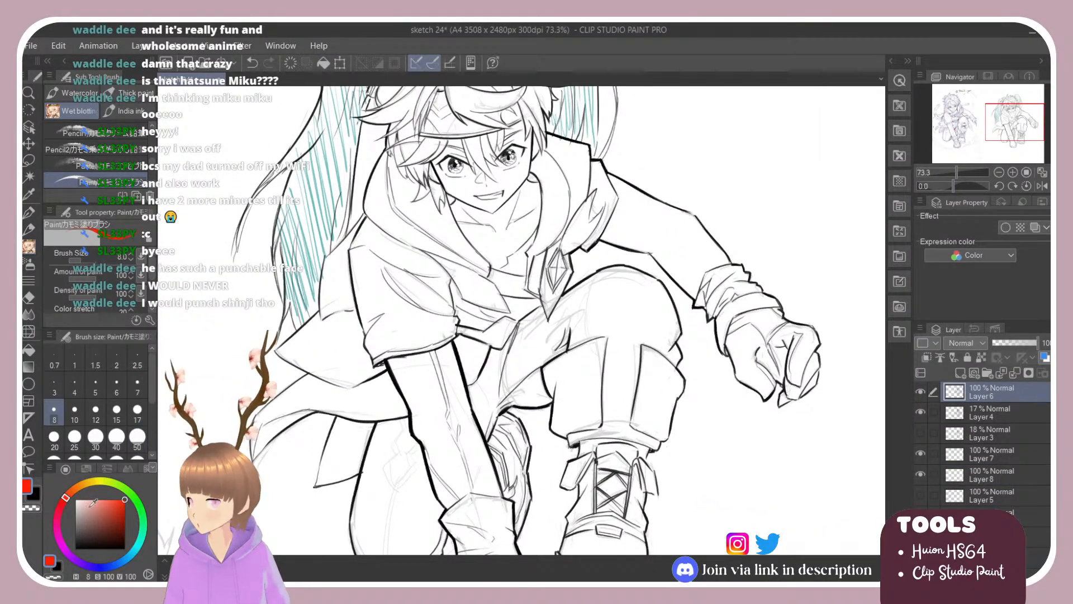
{"action": "left_click_drag", "start_coordinate": [99, 523], "coordinate": [75, 549]}
{"action": "scroll", "coordinate": [491, 407], "scroll_direction": "up", "scroll_amount": 1}
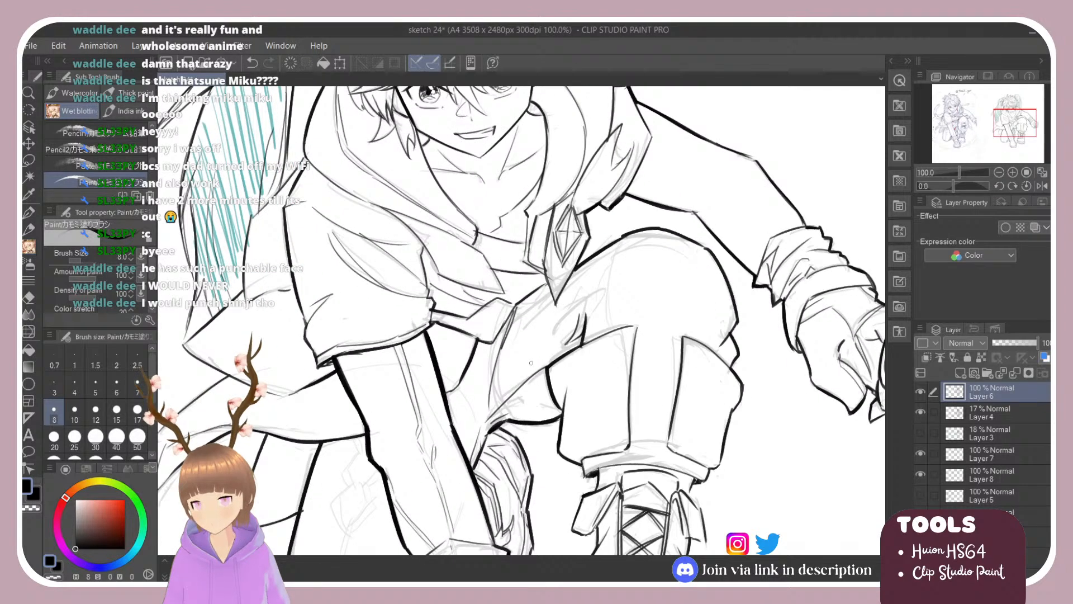
{"action": "left_click_drag", "start_coordinate": [483, 345], "coordinate": [490, 382]}
{"action": "key", "text": "ctrl+z"}
{"action": "key", "text": "ctrl+z"}
{"action": "left_click_drag", "start_coordinate": [483, 418], "coordinate": [486, 357]}
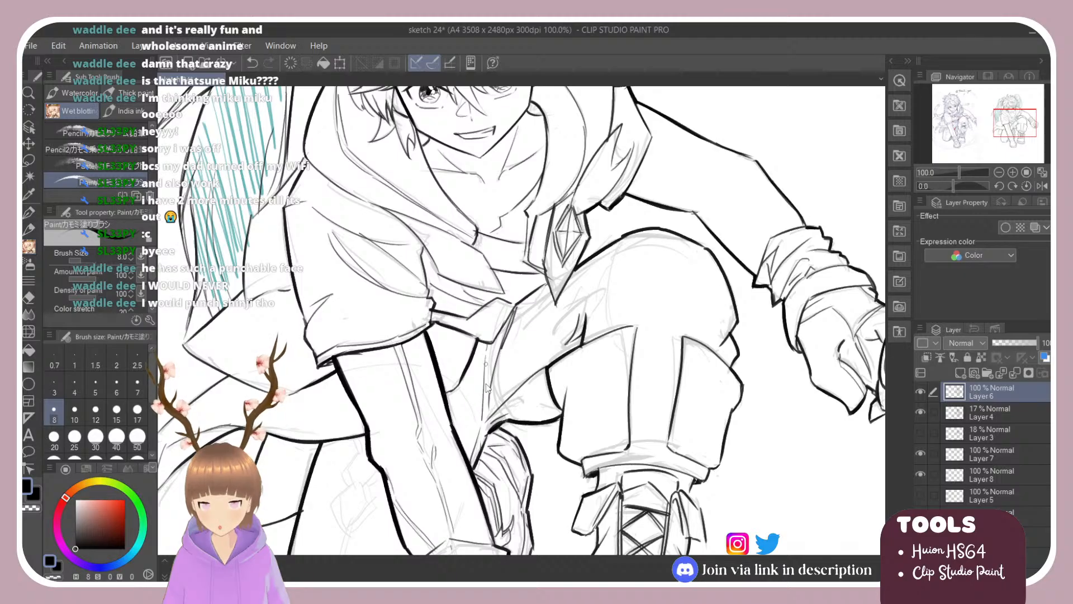
{"action": "key", "text": "ctrl+z"}
{"action": "mouse_move", "coordinate": [482, 415]}
{"action": "left_mouse_down"}
{"action": "mouse_move", "coordinate": [476, 362]}
{"action": "mouse_move", "coordinate": [489, 346]}
{"action": "mouse_move", "coordinate": [482, 358]}
{"action": "left_mouse_up"}
{"action": "key", "text": "ctrl+z"}
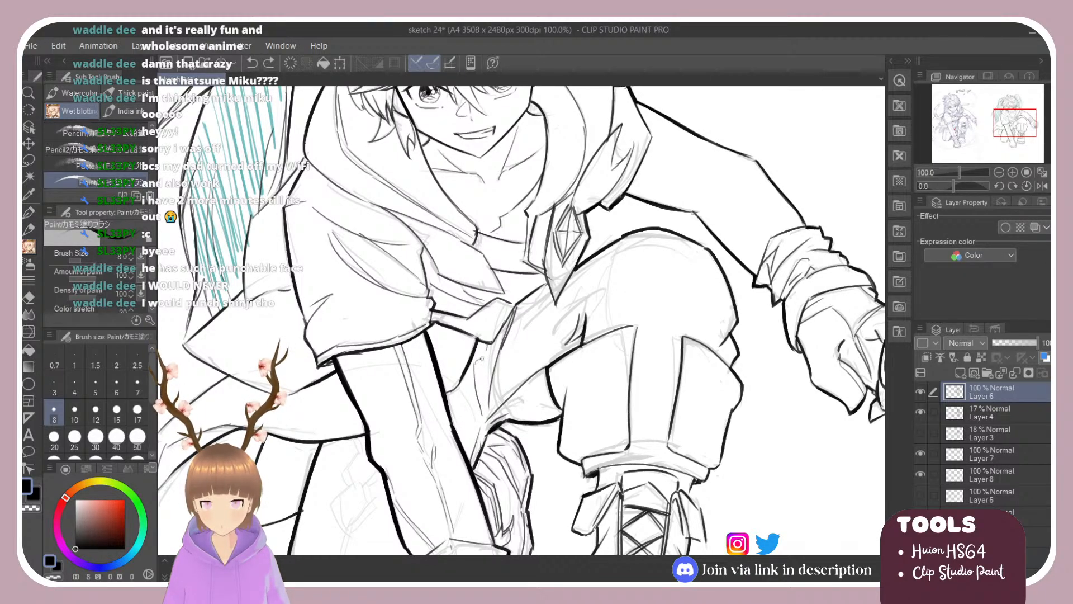
{"action": "key", "text": "ctrl+z"}
{"action": "key", "text": "ctrl+z"}
Ink thin fold lines in the cloth between the lowered forearm and the raised thigh.
{"action": "left_click_drag", "start_coordinate": [482, 417], "coordinate": [483, 357]}
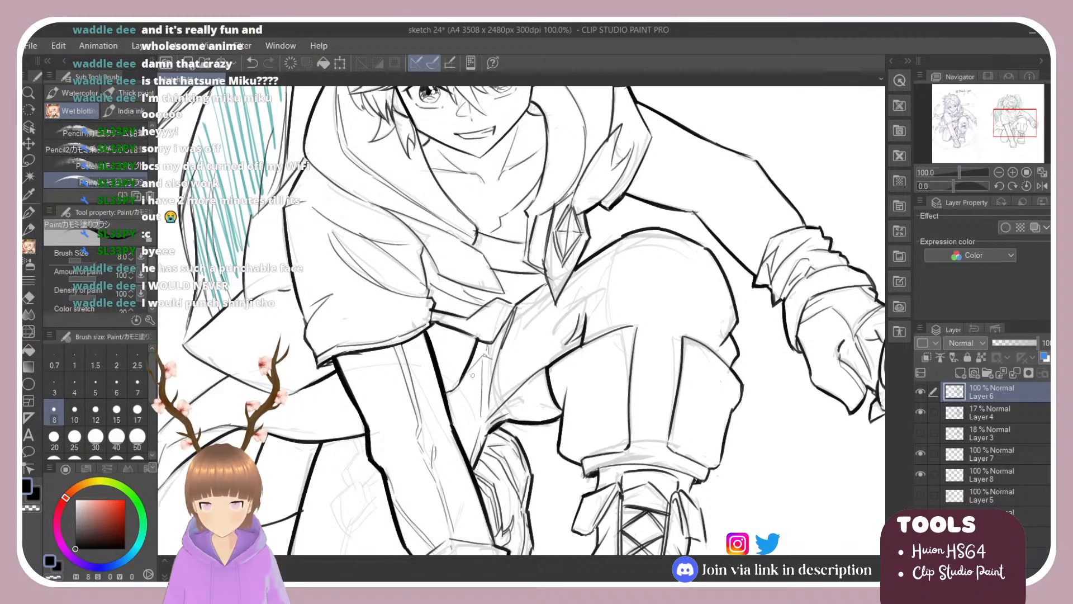
{"action": "left_click_drag", "start_coordinate": [467, 378], "coordinate": [470, 424]}
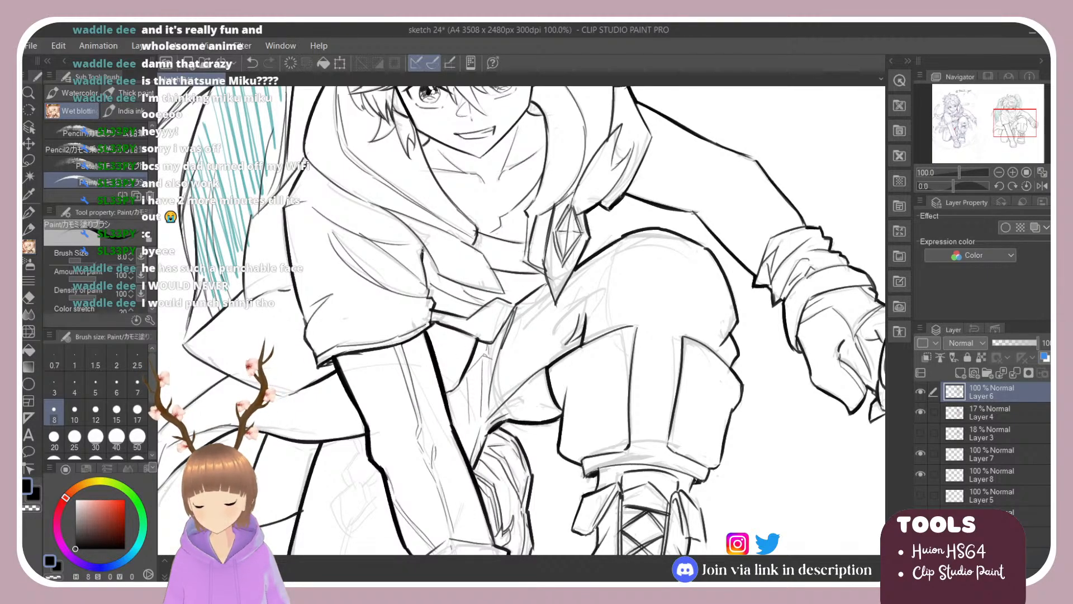
{"action": "left_click_drag", "start_coordinate": [422, 252], "coordinate": [427, 286]}
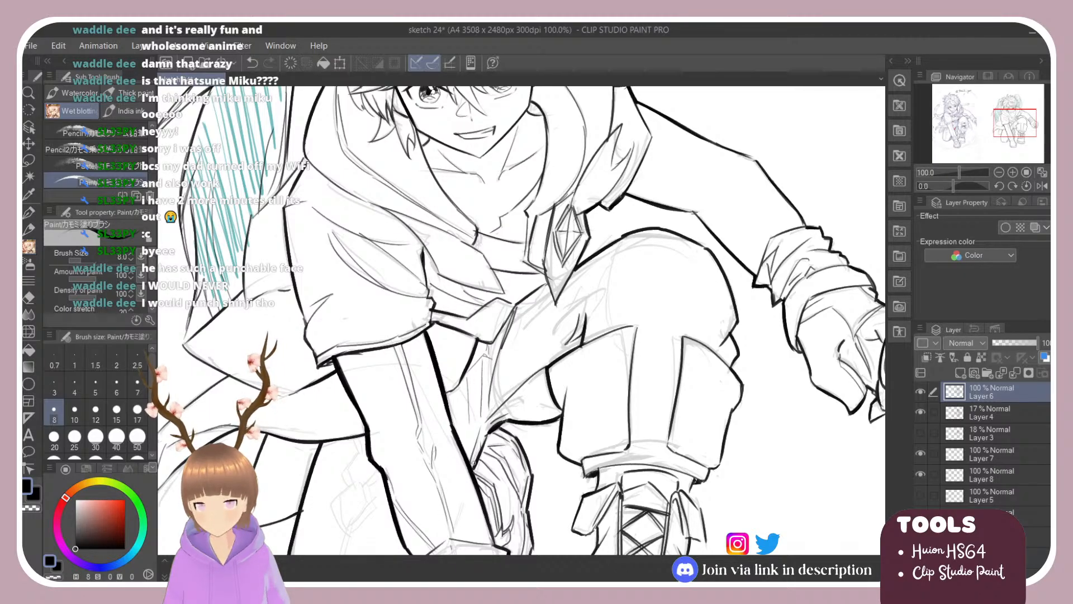
{"action": "left_click_drag", "start_coordinate": [473, 465], "coordinate": [483, 443]}
{"action": "key", "text": "ctrl+z"}
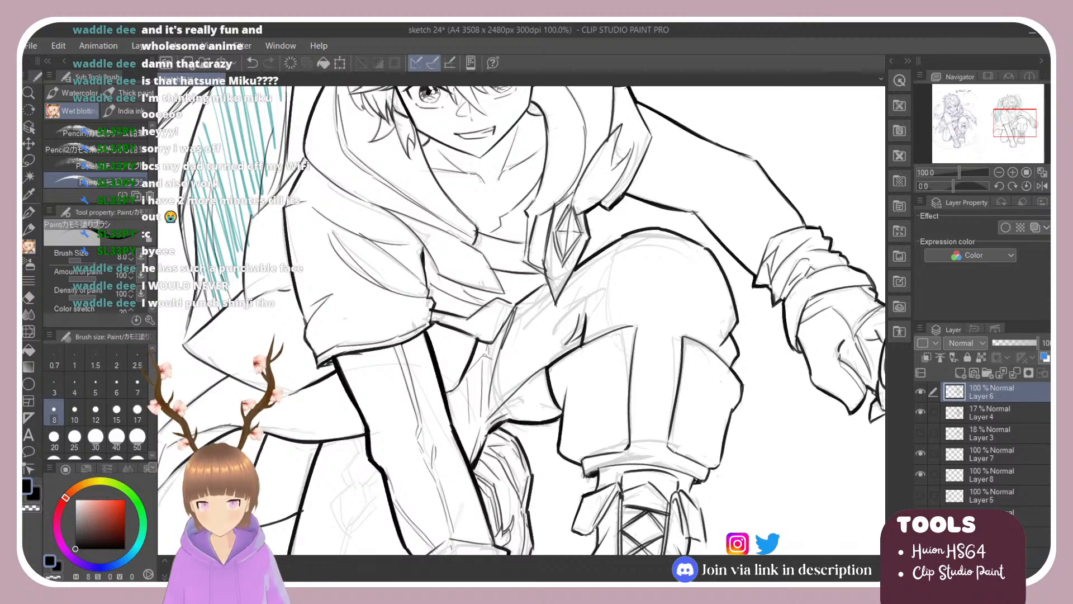
Thicken the underside outline of the raised thigh between the knee pad and the kneeling leg.
{"action": "scroll", "coordinate": [671, 330], "scroll_direction": "down", "scroll_amount": 4}
{"action": "scroll", "coordinate": [643, 395], "scroll_direction": "up", "scroll_amount": 7}
{"action": "key", "text": "r"}
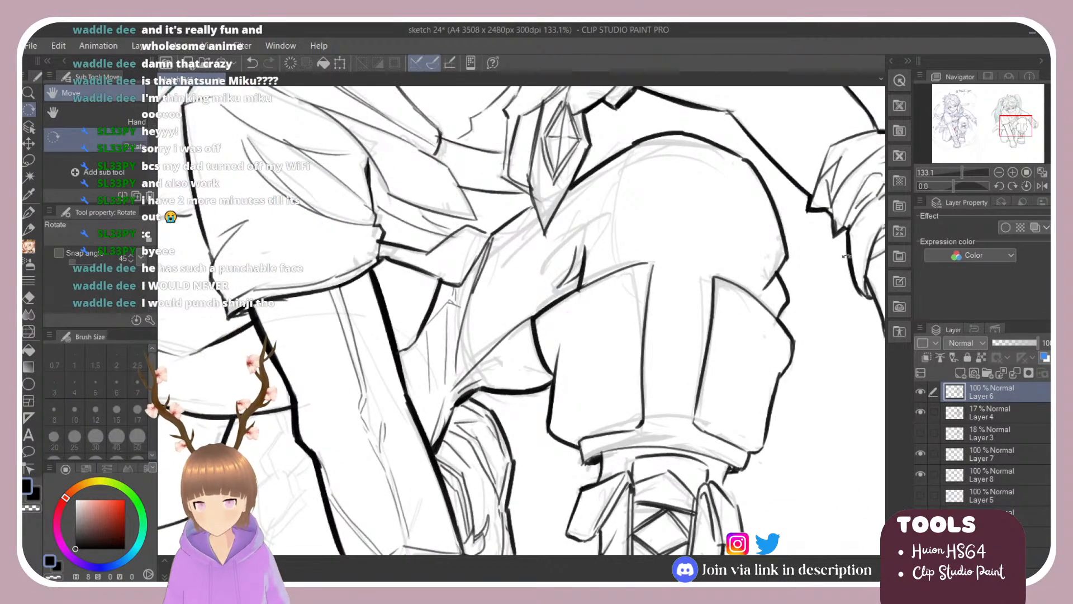
{"action": "mouse_move", "coordinate": [761, 243]}
{"action": "left_mouse_down"}
{"action": "mouse_move", "coordinate": [685, 128]}
{"action": "mouse_move", "coordinate": [425, 90]}
{"action": "left_mouse_up"}
{"action": "key", "text": "e"}
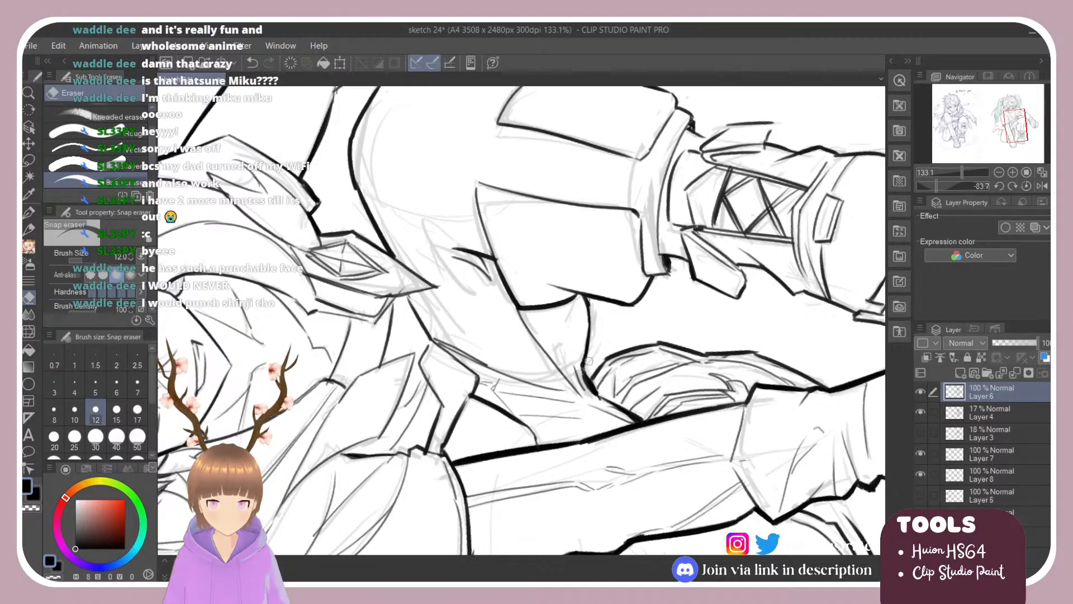
{"action": "key", "text": "b"}
{"action": "left_click_drag", "start_coordinate": [585, 302], "coordinate": [583, 357]}
{"action": "left_click_drag", "start_coordinate": [586, 300], "coordinate": [587, 353]}
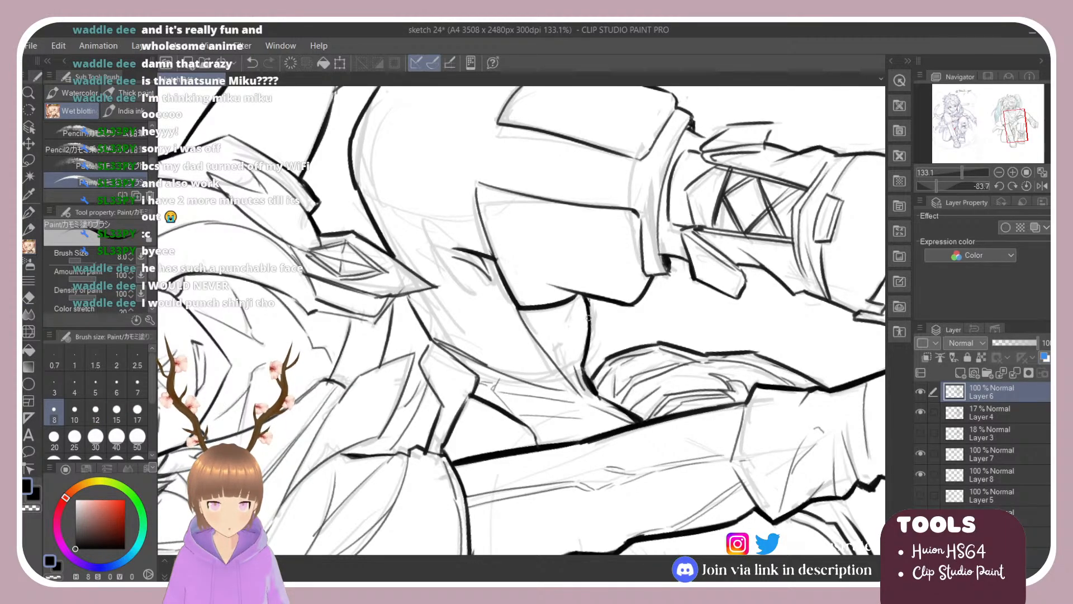
{"action": "key", "text": "e"}
{"action": "left_click_drag", "start_coordinate": [585, 302], "coordinate": [582, 349]}
{"action": "key", "text": "b"}
{"action": "left_click_drag", "start_coordinate": [585, 302], "coordinate": [583, 358]}
{"action": "key", "text": "ctrl+z"}
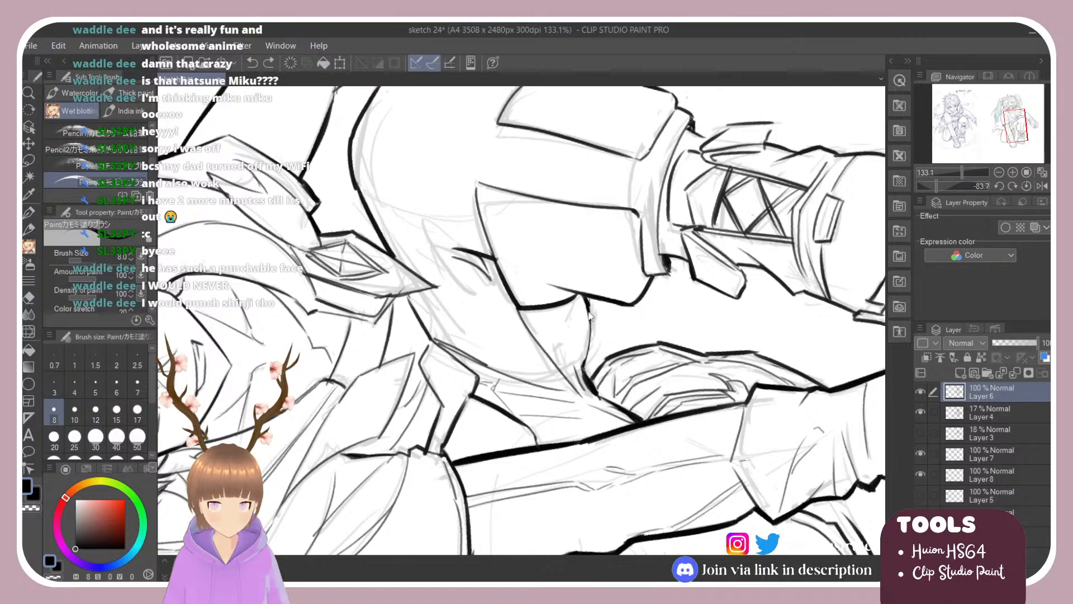
{"action": "left_click_drag", "start_coordinate": [585, 302], "coordinate": [584, 358]}
{"action": "key", "text": "ctrl+z"}
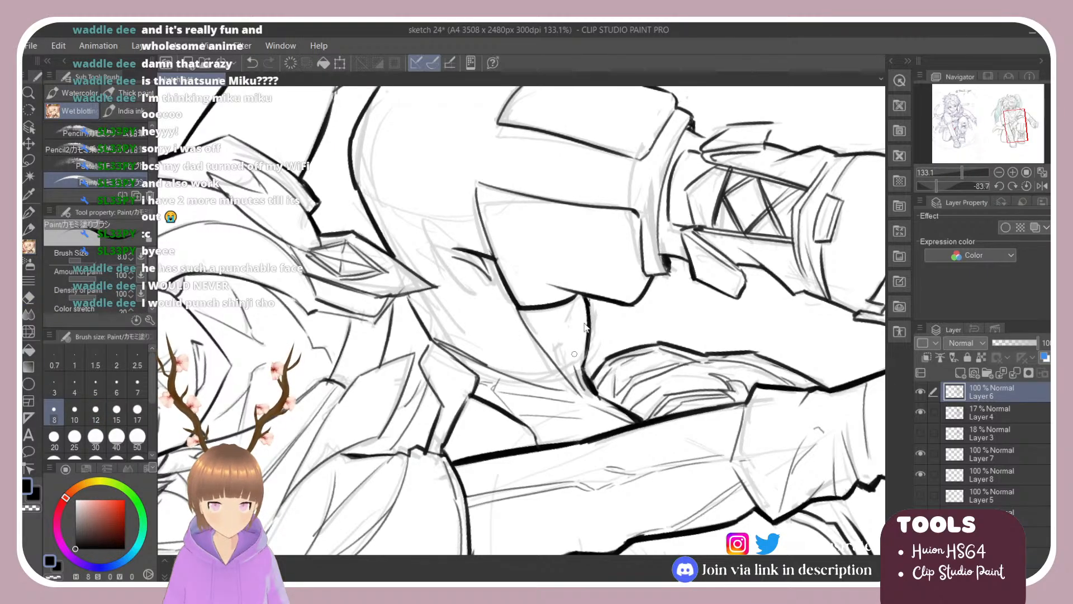
{"action": "key", "text": "ctrl+z"}
Retrace the raised thigh's underside curve with two more black strokes to finish its line weight.
{"action": "left_click_drag", "start_coordinate": [586, 302], "coordinate": [576, 361]}
{"action": "left_click_drag", "start_coordinate": [587, 304], "coordinate": [581, 361]}
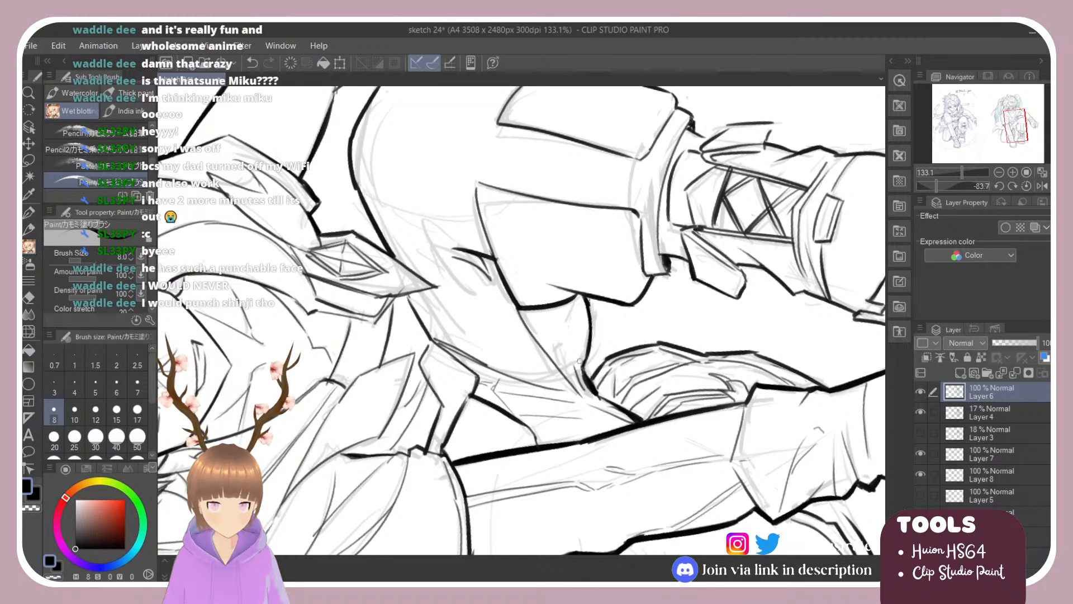
{"action": "key", "text": "r"}
{"action": "left_click_drag", "start_coordinate": [609, 279], "coordinate": [605, 413]}
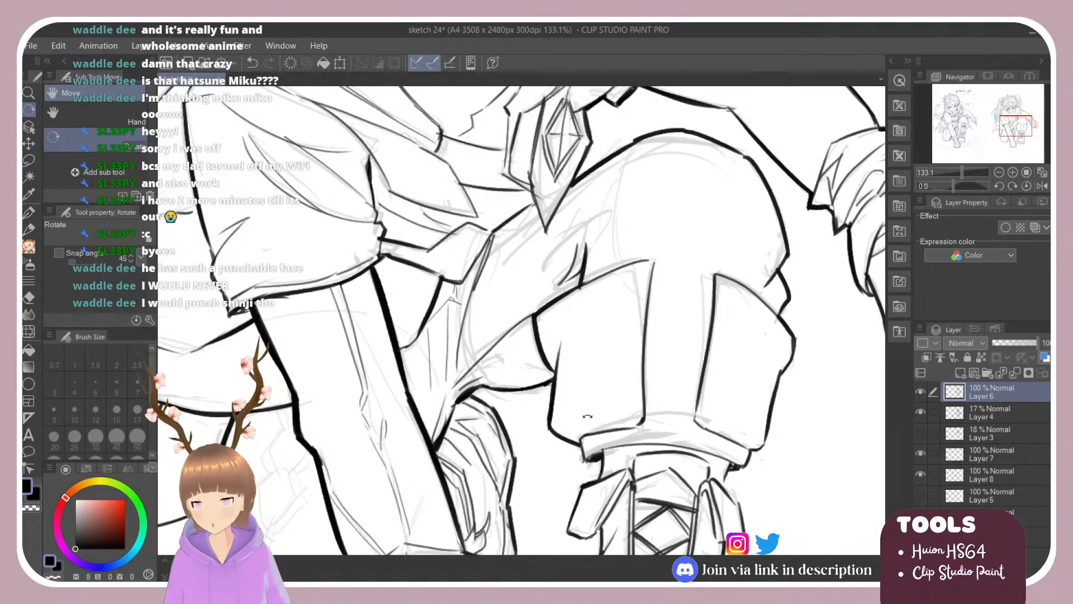
Fill the tight corners on both sides of the jaw, against the hood and the hair, with tapering black.
{"action": "scroll", "coordinate": [610, 427], "scroll_direction": "down", "scroll_amount": 6}
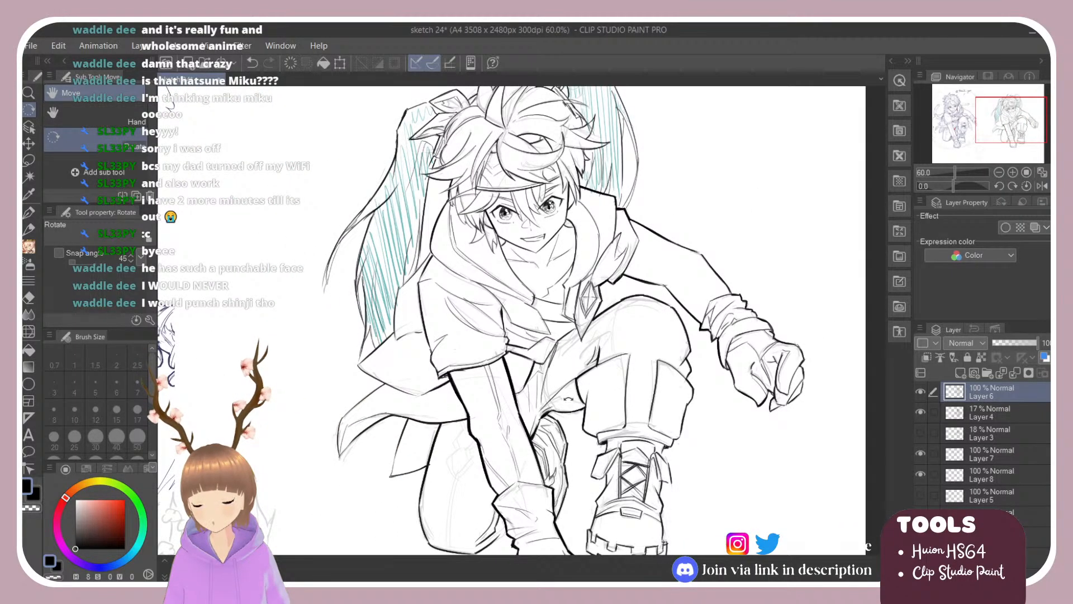
{"action": "scroll", "coordinate": [568, 398], "scroll_direction": "up", "scroll_amount": 1}
{"action": "scroll", "coordinate": [569, 380], "scroll_direction": "up", "scroll_amount": 2}
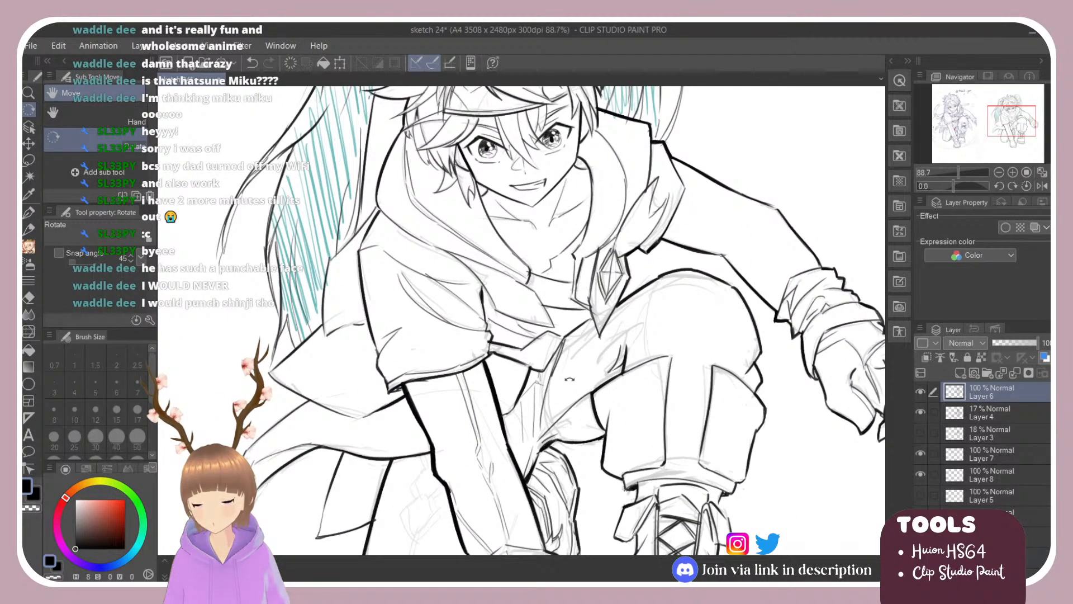
{"action": "scroll", "coordinate": [570, 379], "scroll_direction": "up", "scroll_amount": 2}
{"action": "key", "text": "e"}
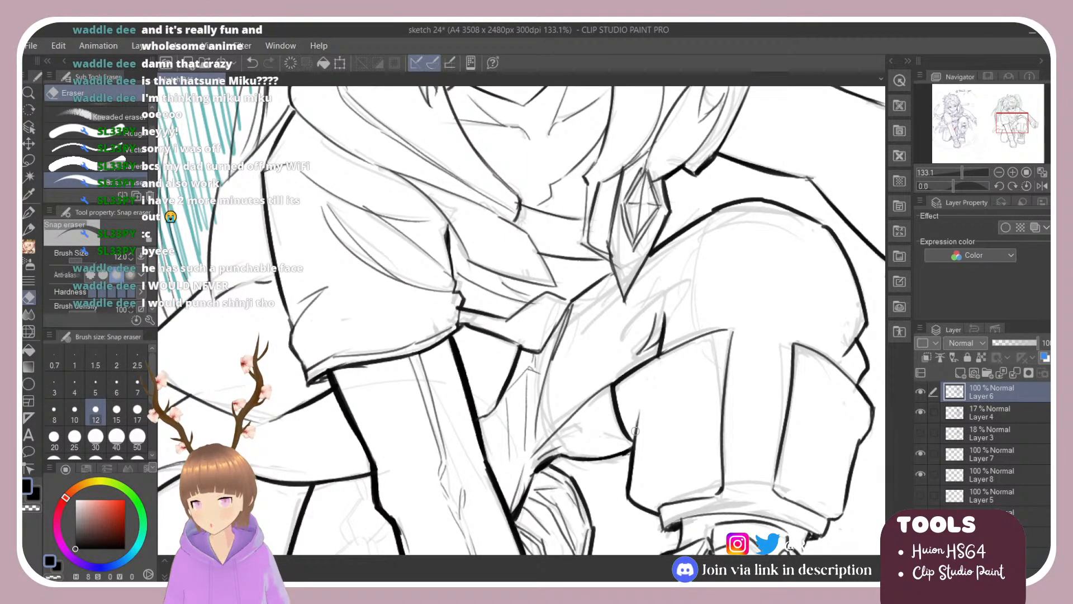
{"action": "scroll", "coordinate": [635, 431], "scroll_direction": "down", "scroll_amount": 3}
{"action": "scroll", "coordinate": [643, 231], "scroll_direction": "up", "scroll_amount": 2}
{"action": "key", "text": "b"}
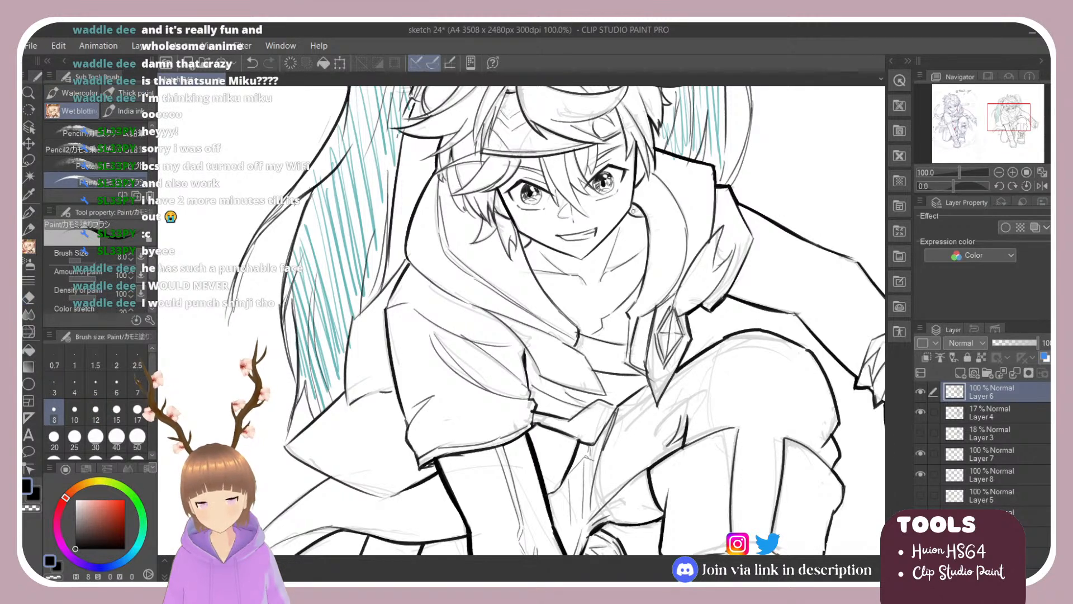
{"action": "left_click_drag", "start_coordinate": [630, 204], "coordinate": [648, 268]}
{"action": "key", "text": "ctrl+z"}
{"action": "key", "text": "ctrl+z"}
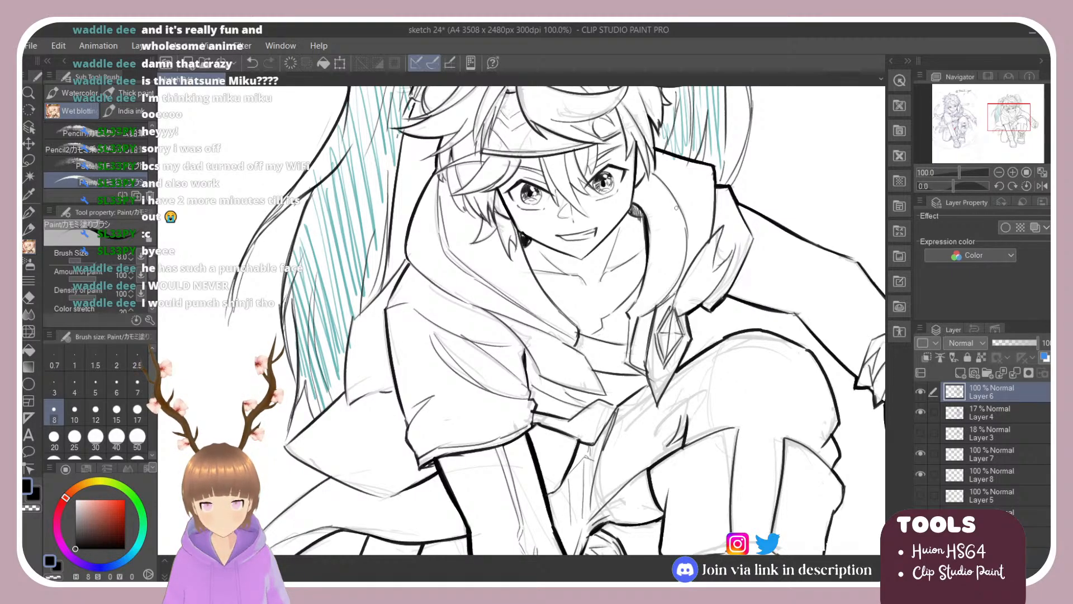
{"action": "left_click_drag", "start_coordinate": [633, 205], "coordinate": [643, 244]}
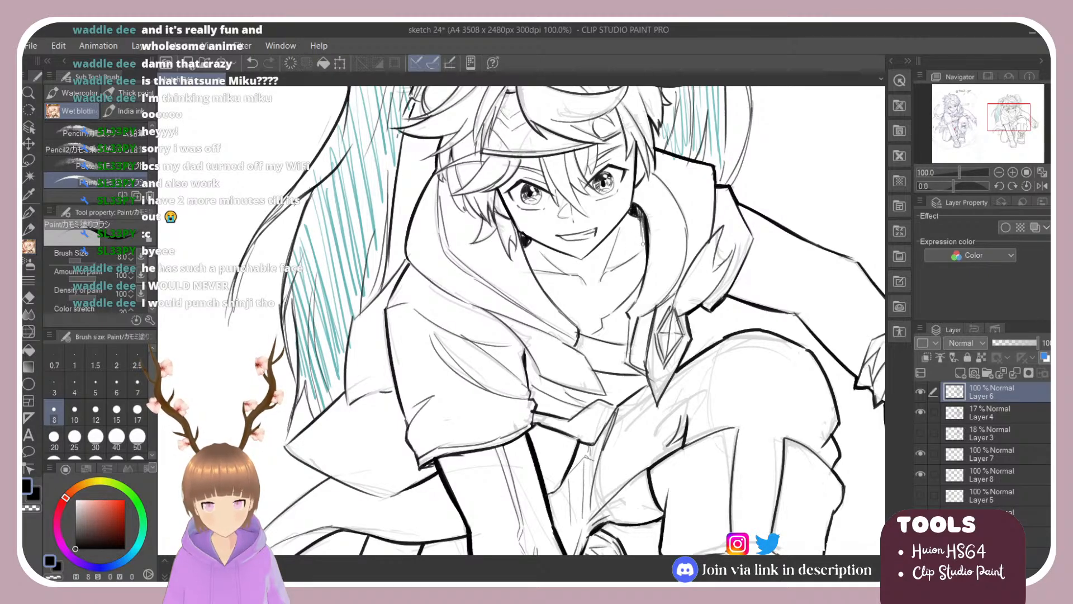
{"action": "left_click_drag", "start_coordinate": [638, 206], "coordinate": [641, 220]}
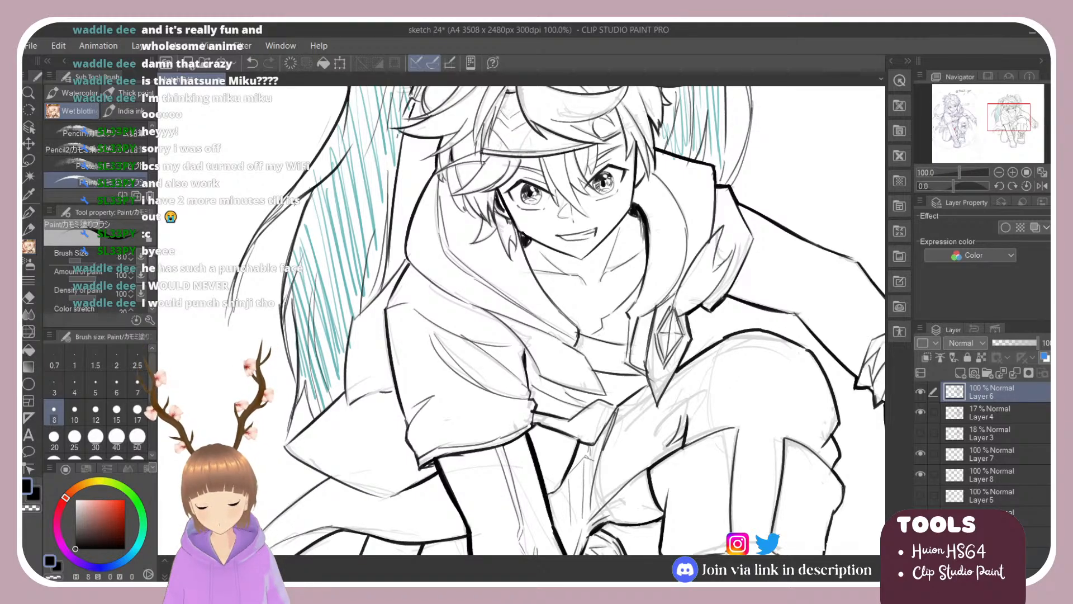
Darken the tight corners in the hair with black: the parting, beside the front lock, and the gap in the loop above the forehead.
{"action": "scroll", "coordinate": [541, 250], "scroll_direction": "down", "scroll_amount": 4}
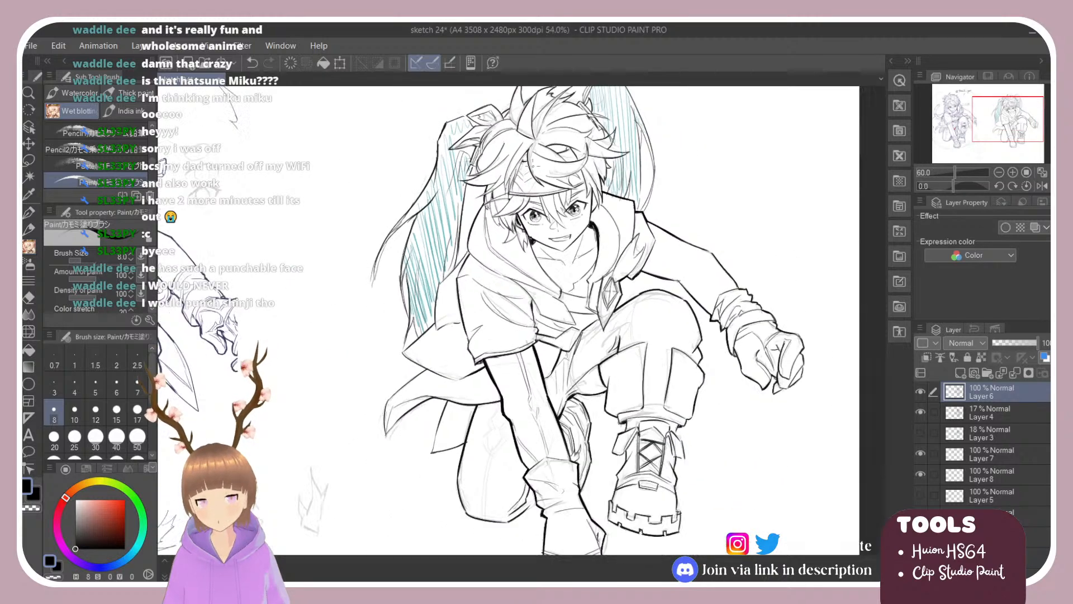
{"action": "scroll", "coordinate": [494, 194], "scroll_direction": "up", "scroll_amount": 4}
{"action": "scroll", "coordinate": [495, 194], "scroll_direction": "down", "scroll_amount": 2}
{"action": "scroll", "coordinate": [494, 194], "scroll_direction": "up", "scroll_amount": 2}
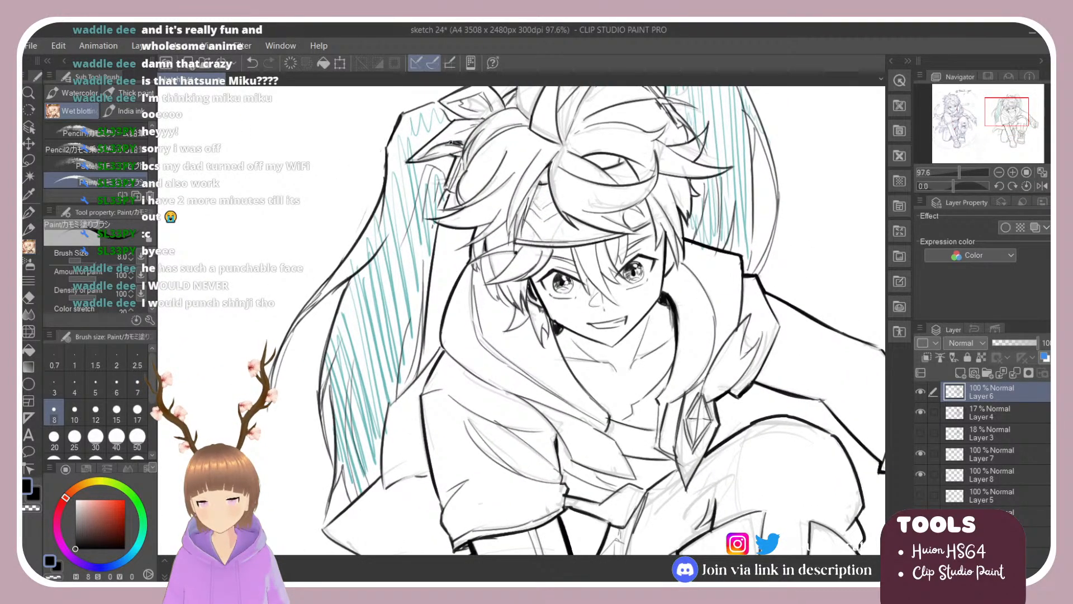
{"action": "key", "text": "e"}
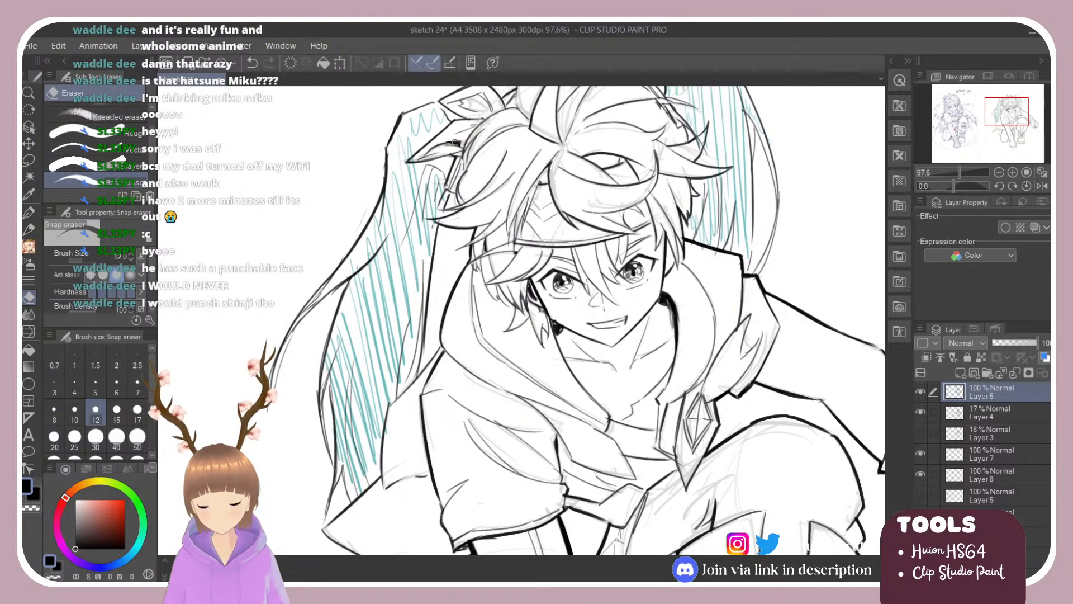
{"action": "key", "text": "b"}
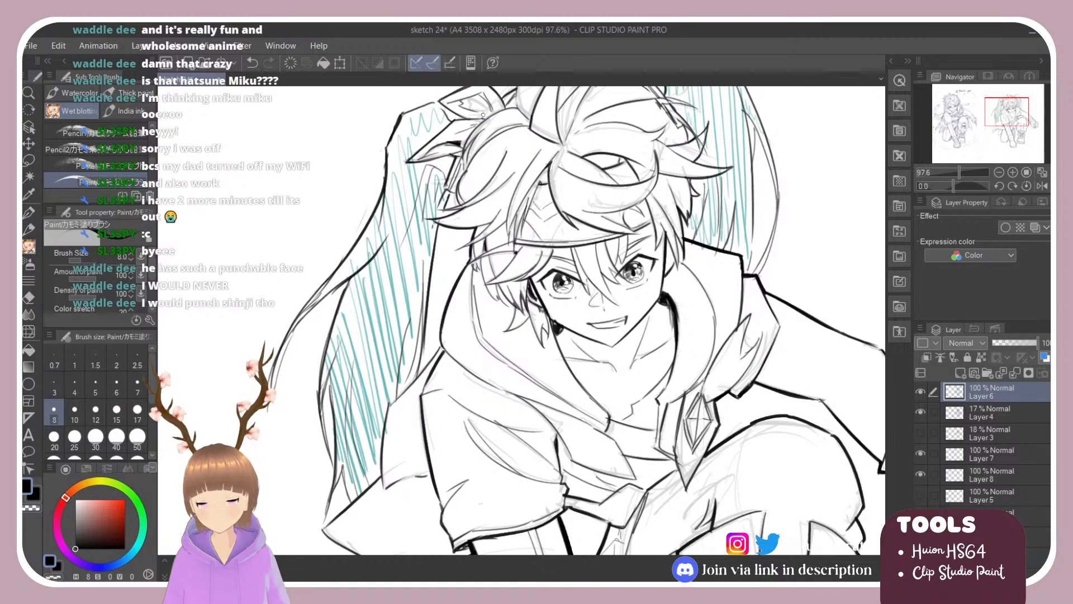
{"action": "mouse_move", "coordinate": [557, 144]}
{"action": "left_mouse_down"}
{"action": "mouse_move", "coordinate": [574, 145]}
{"action": "mouse_move", "coordinate": [549, 146]}
{"action": "mouse_move", "coordinate": [559, 158]}
{"action": "left_mouse_up"}
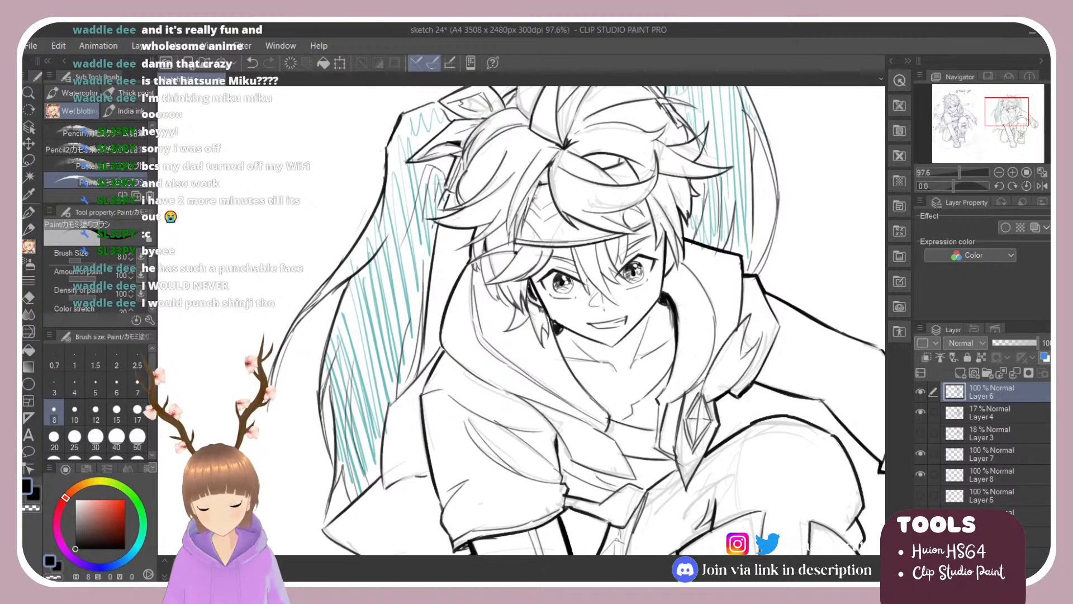
{"action": "mouse_move", "coordinate": [534, 196]}
{"action": "left_mouse_down"}
{"action": "mouse_move", "coordinate": [541, 186]}
{"action": "mouse_move", "coordinate": [525, 219]}
{"action": "left_mouse_up"}
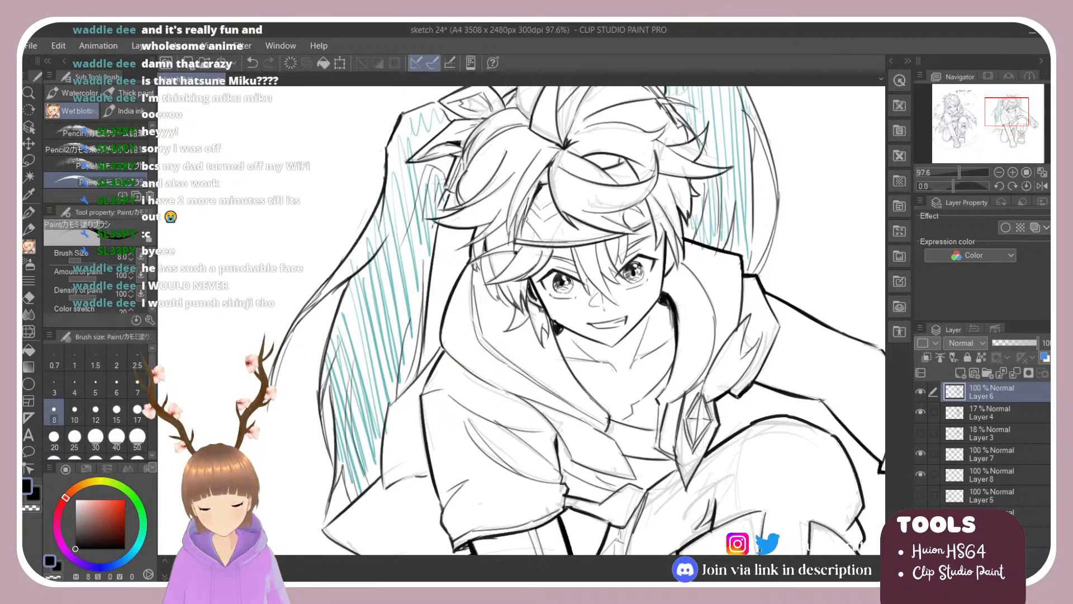
{"action": "left_click_drag", "start_coordinate": [625, 161], "coordinate": [637, 179]}
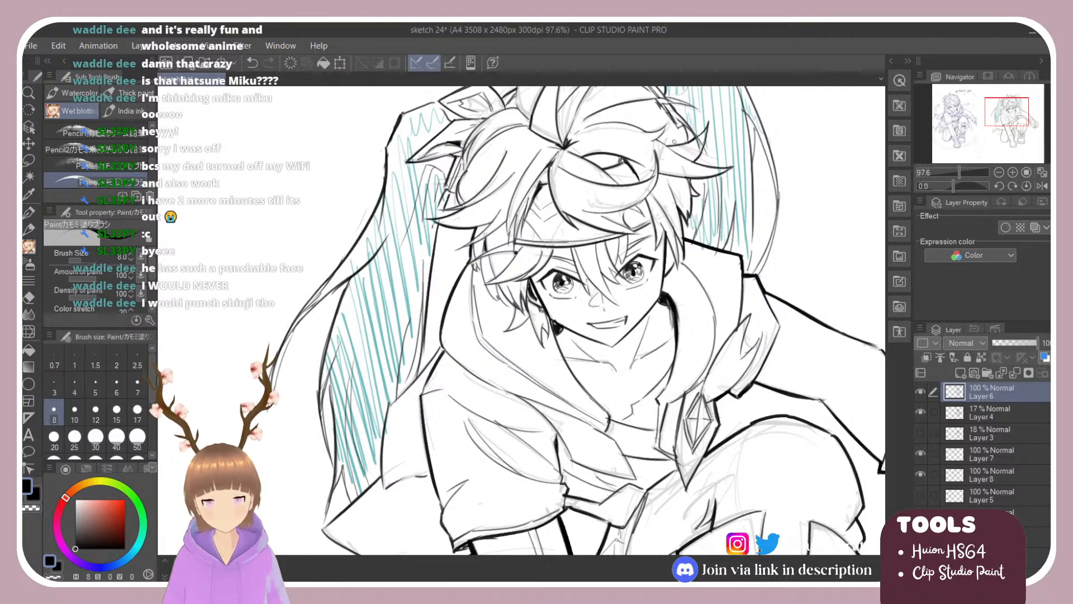
{"action": "key", "text": "e"}
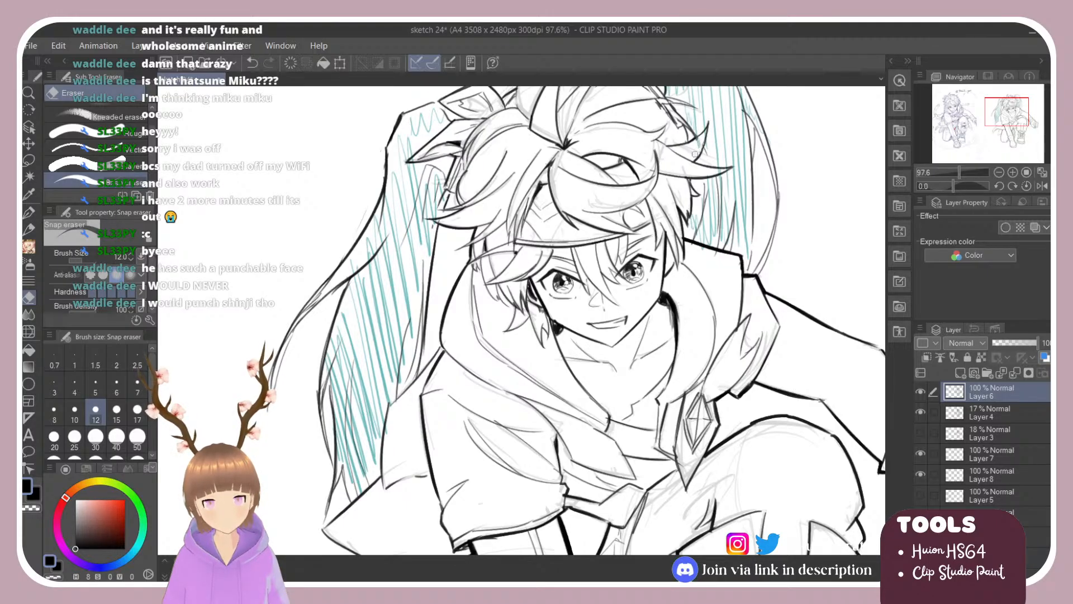
{"action": "key", "text": "b"}
{"action": "scroll", "coordinate": [438, 278], "scroll_direction": "down", "scroll_amount": 5}
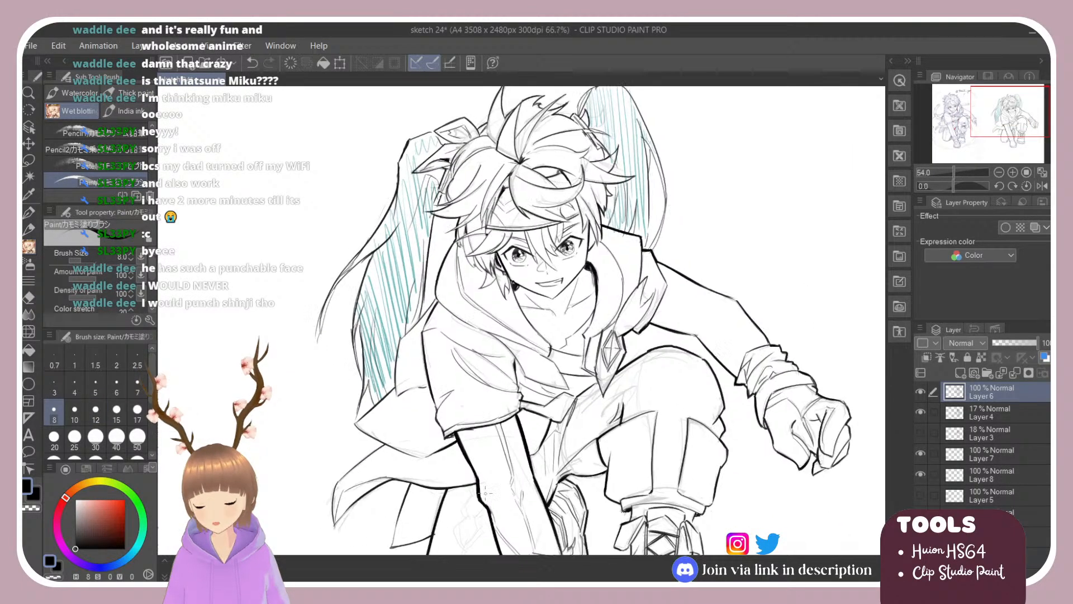
{"action": "scroll", "coordinate": [439, 279], "scroll_direction": "up", "scroll_amount": 3}
{"action": "scroll", "coordinate": [705, 313], "scroll_direction": "down", "scroll_amount": 3}
{"action": "scroll", "coordinate": [480, 313], "scroll_direction": "up", "scroll_amount": 3}
{"action": "scroll", "coordinate": [717, 341], "scroll_direction": "down", "scroll_amount": 4}
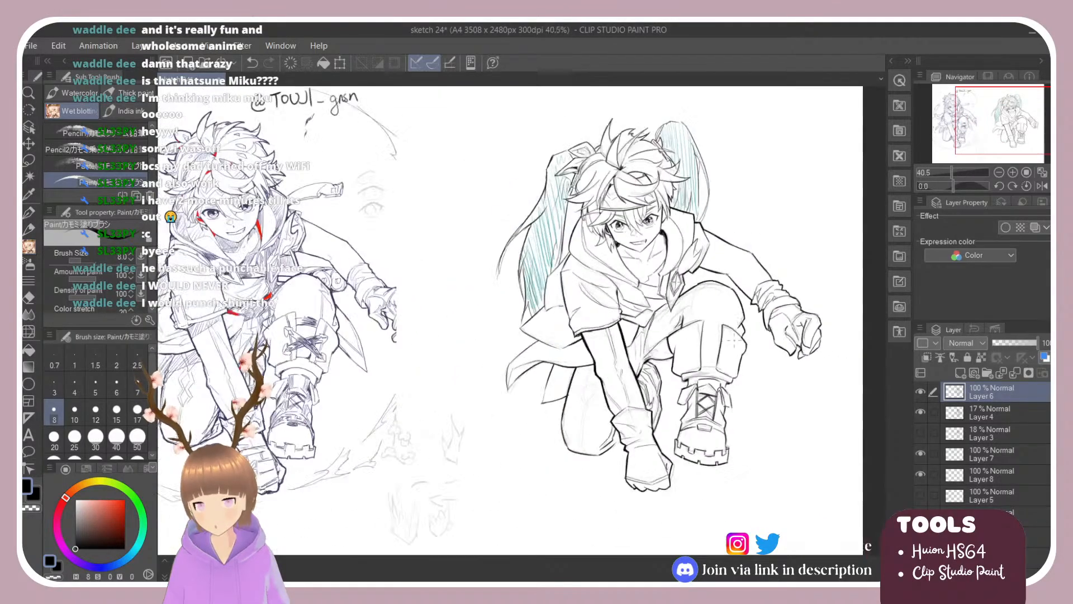
{"action": "scroll", "coordinate": [705, 336], "scroll_direction": "up", "scroll_amount": 4}
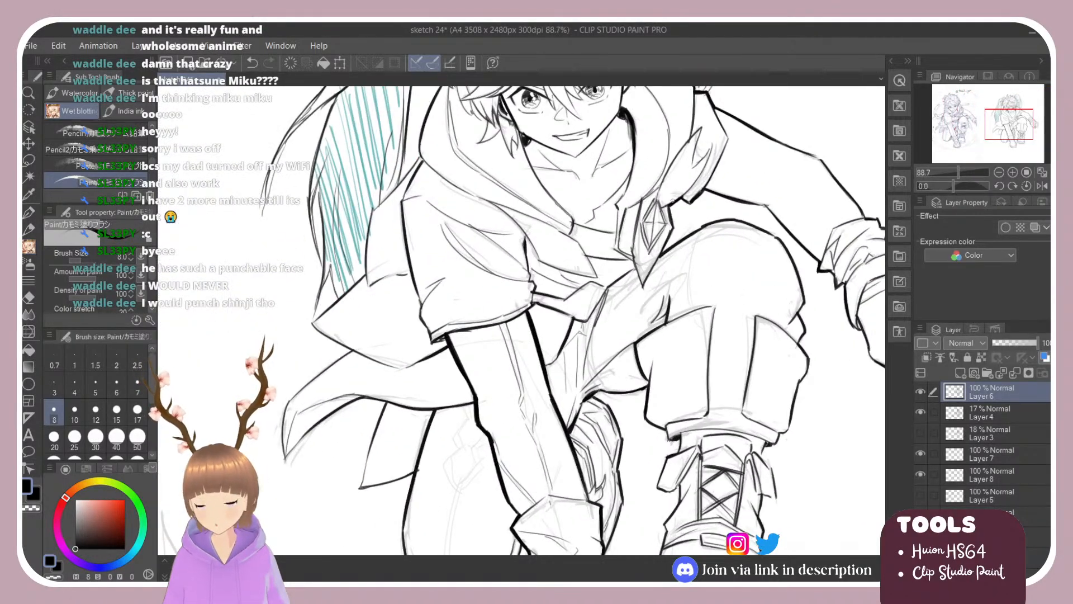
Ink the tight corner where the sleeve hem meets the waist with a size 12 brush, following the sketch's red marks.
{"action": "key", "text": "e"}
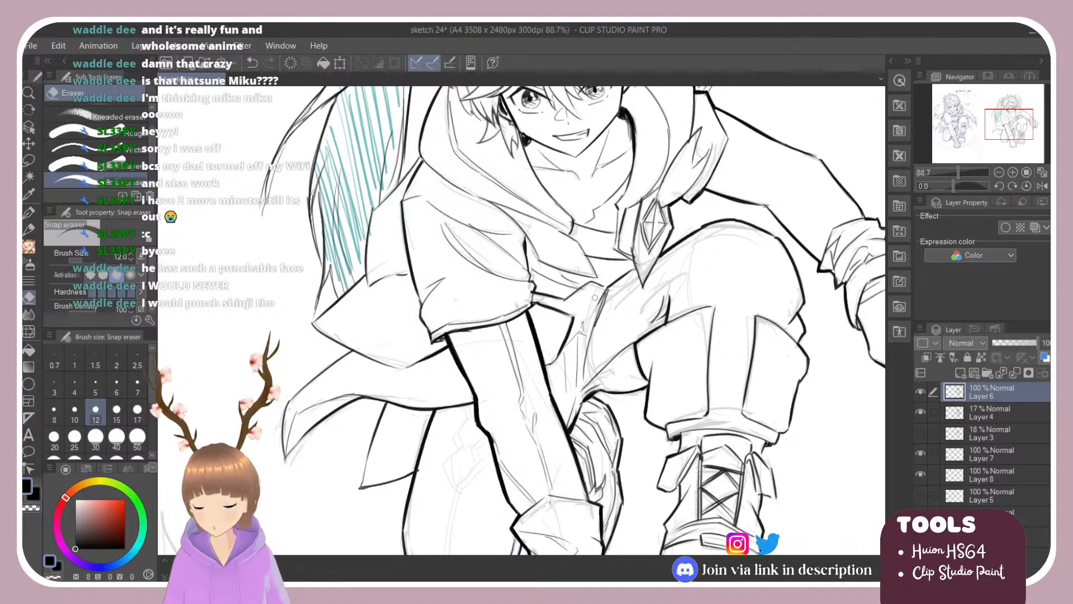
{"action": "scroll", "coordinate": [613, 294], "scroll_direction": "down", "scroll_amount": 5}
{"action": "scroll", "coordinate": [432, 321], "scroll_direction": "up", "scroll_amount": 2}
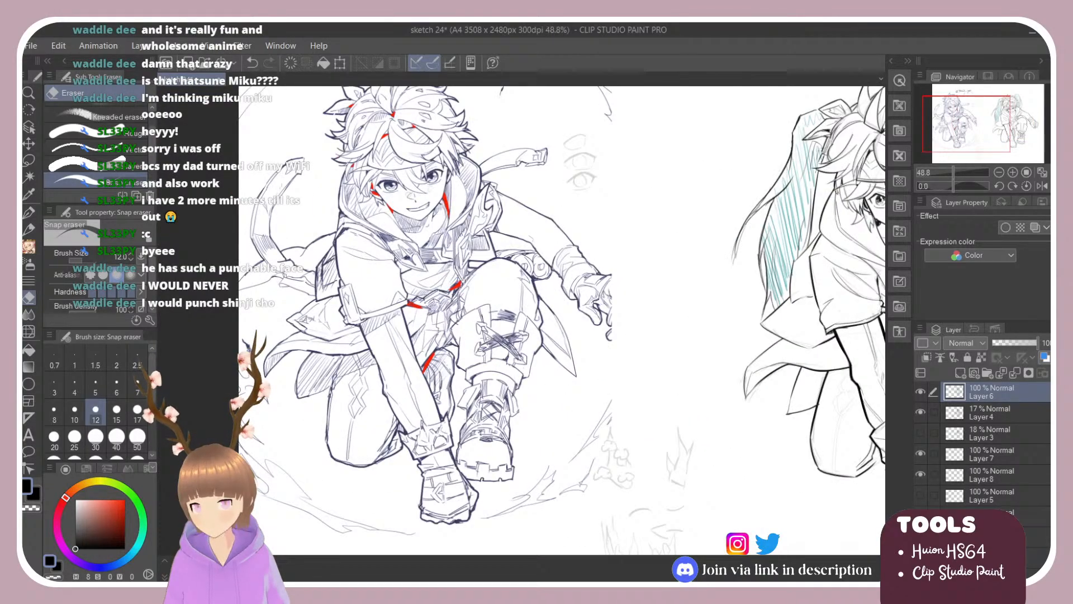
{"action": "scroll", "coordinate": [432, 321], "scroll_direction": "up", "scroll_amount": 2}
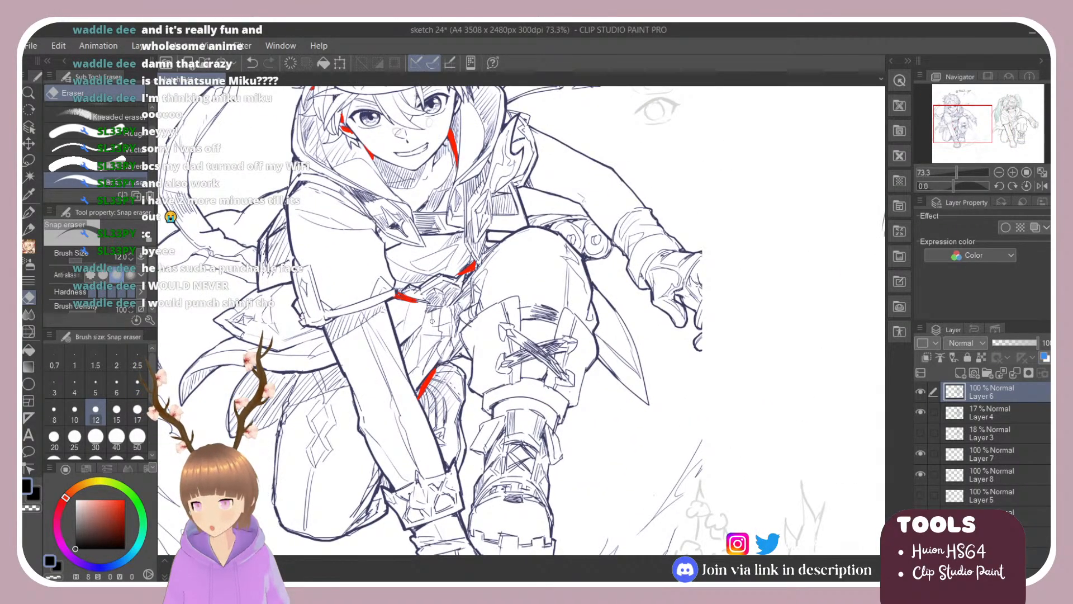
{"action": "scroll", "coordinate": [386, 335], "scroll_direction": "down", "scroll_amount": 3}
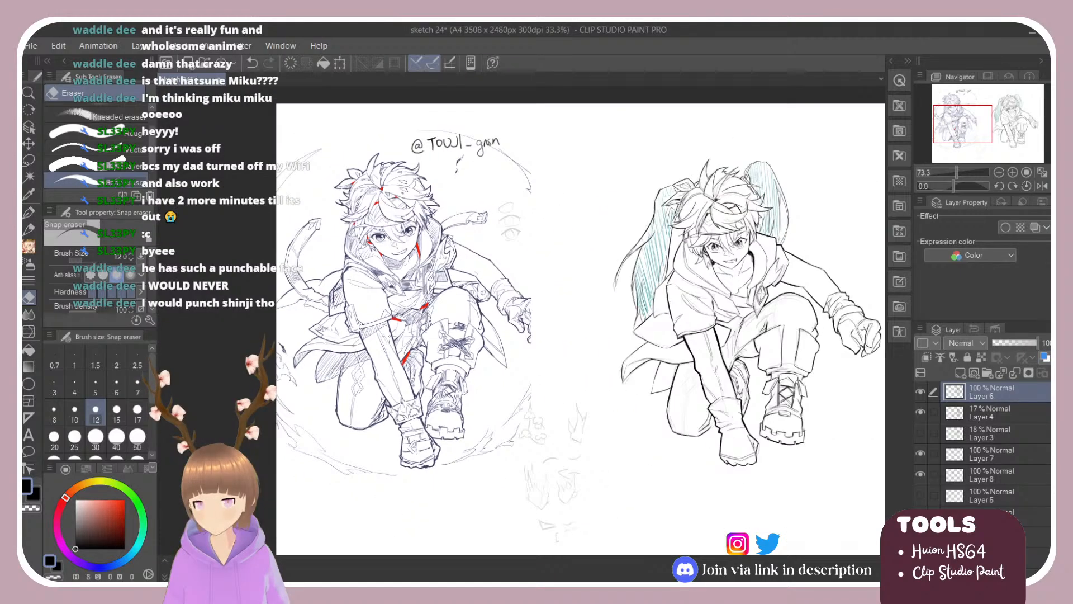
{"action": "scroll", "coordinate": [786, 313], "scroll_direction": "up", "scroll_amount": 2}
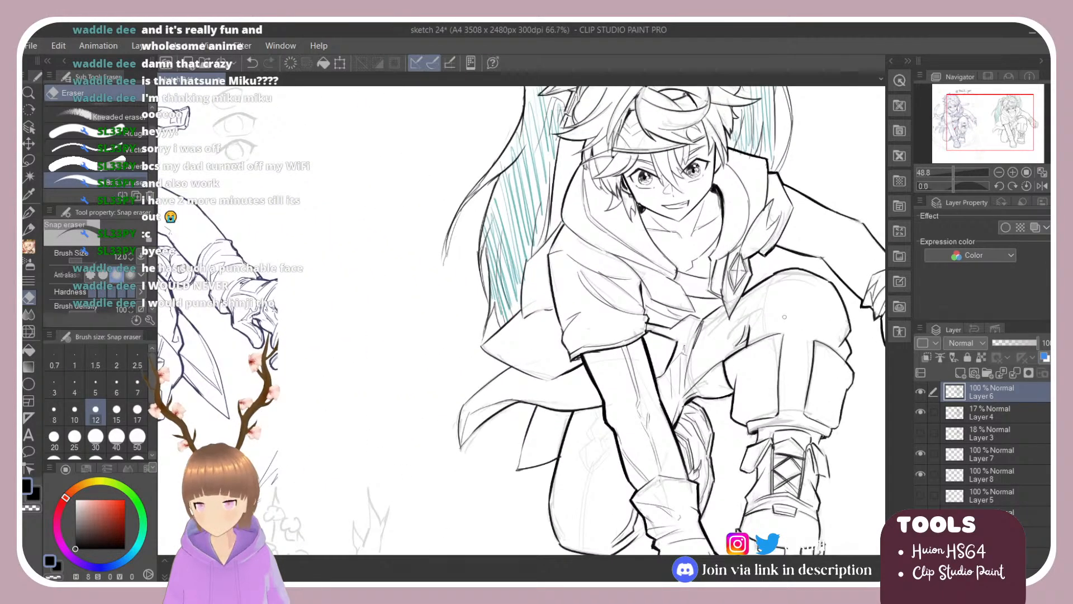
{"action": "key", "text": "b"}
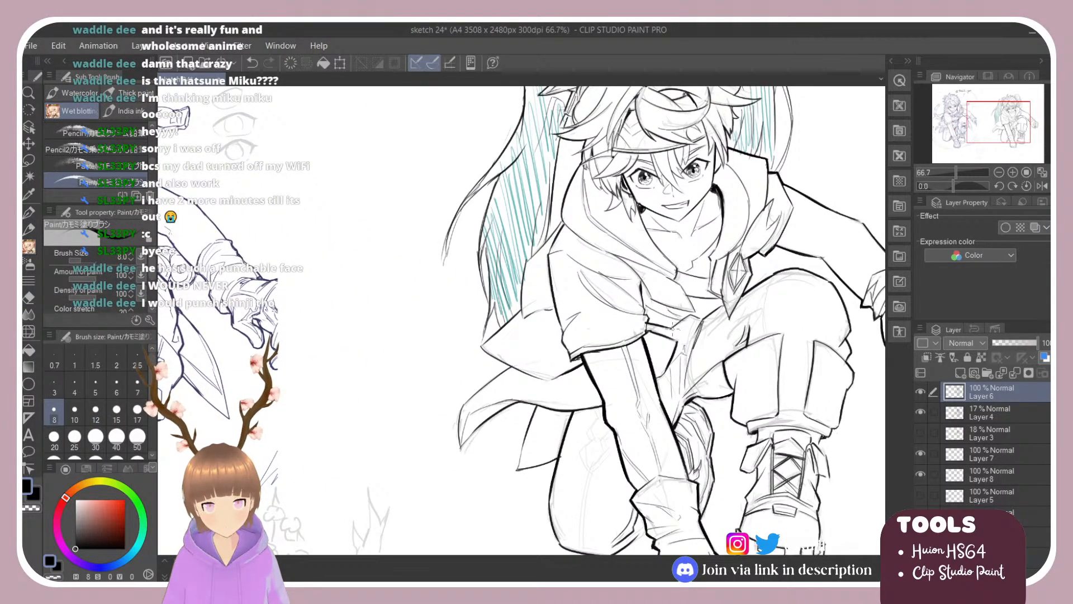
{"action": "key", "text": "e"}
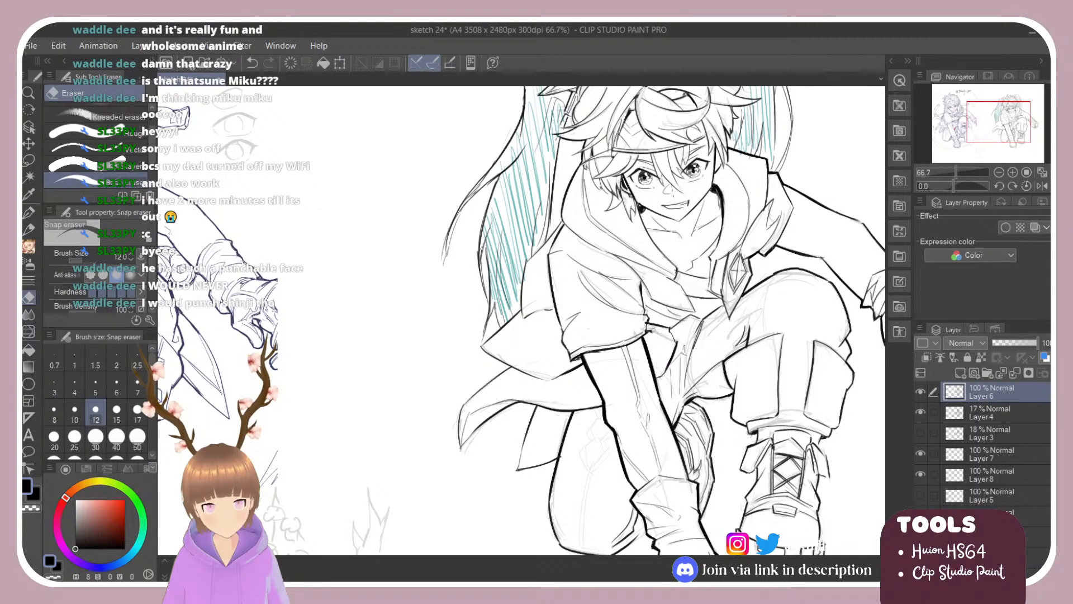
{"action": "key", "text": "b"}
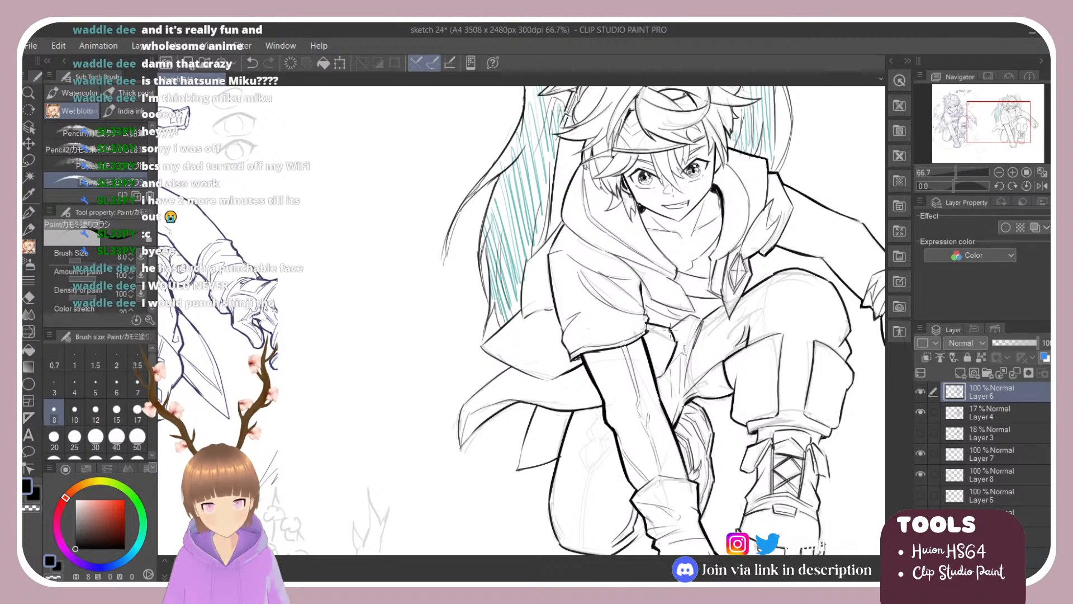
{"action": "left_click", "coordinate": [96, 412]}
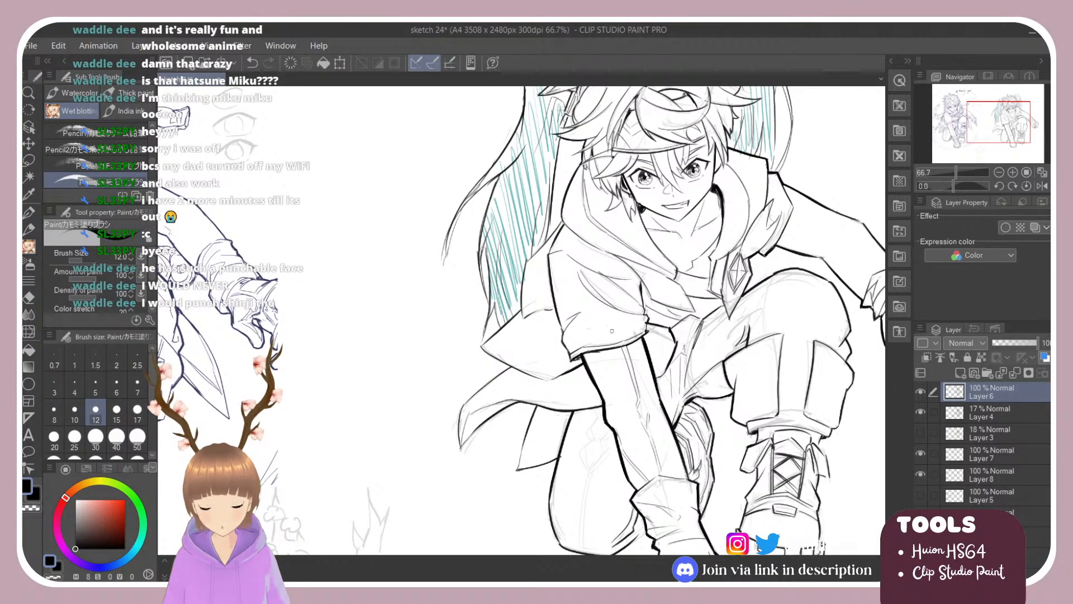
{"action": "key", "text": "e"}
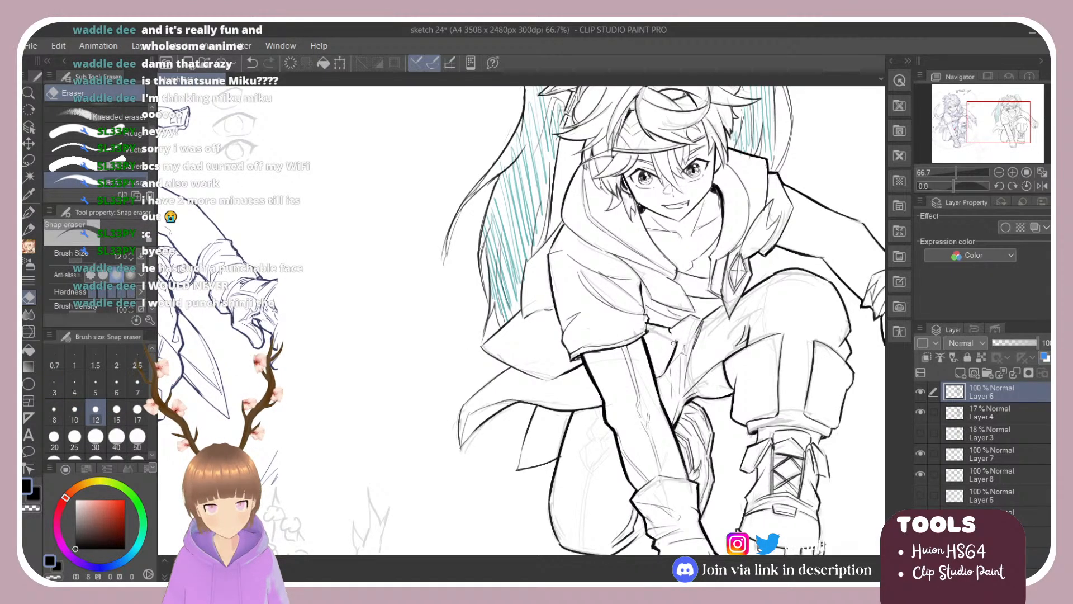
{"action": "key", "text": "b"}
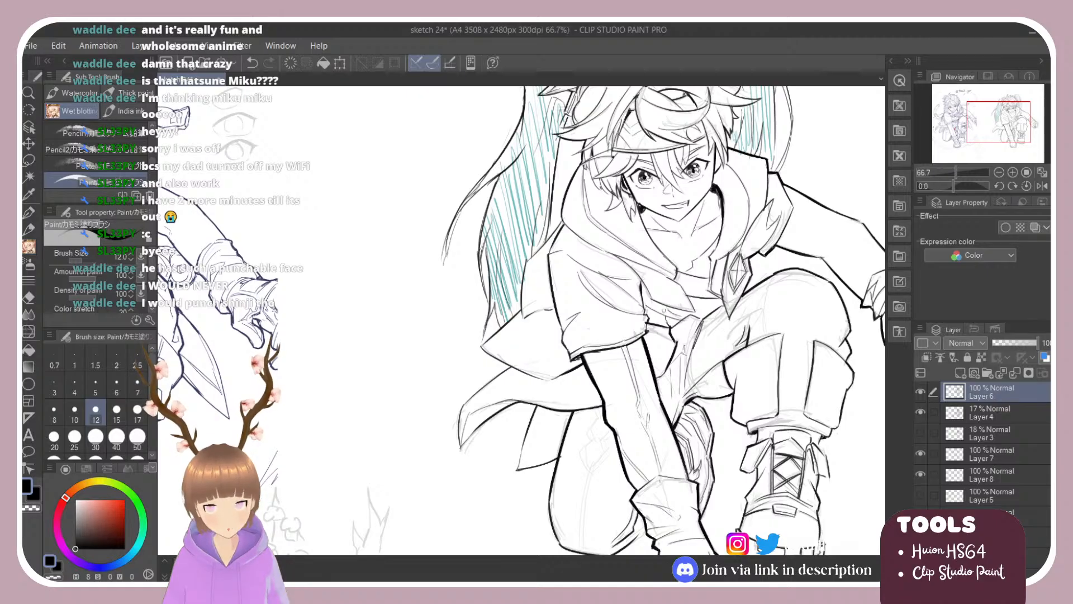
{"action": "key", "text": "e"}
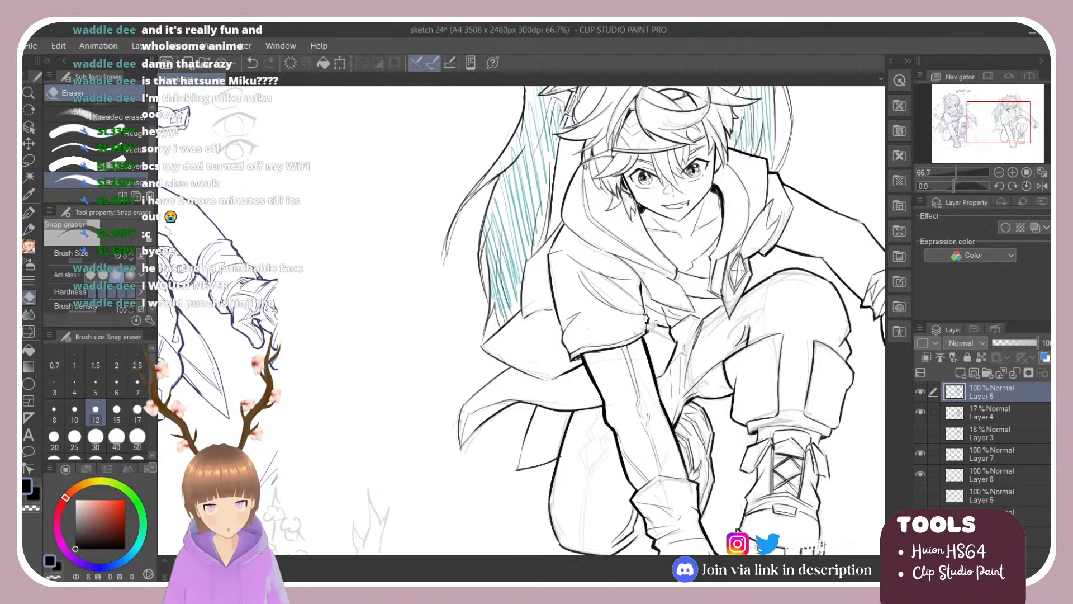
{"action": "key", "text": "b"}
{"action": "mouse_move", "coordinate": [652, 323]}
{"action": "left_mouse_down"}
{"action": "mouse_move", "coordinate": [670, 330]}
{"action": "mouse_move", "coordinate": [610, 215]}
{"action": "mouse_move", "coordinate": [545, 184]}
{"action": "mouse_move", "coordinate": [554, 178]}
{"action": "mouse_move", "coordinate": [552, 197]}
{"action": "mouse_move", "coordinate": [621, 221]}
{"action": "mouse_move", "coordinate": [683, 276]}
{"action": "mouse_move", "coordinate": [685, 291]}
{"action": "left_mouse_up"}
{"action": "key", "text": "ctrl+z"}
Try a tapering black stroke along the crease running from the raised thigh's top down toward the kneeling leg.
{"action": "key", "text": "r"}
{"action": "key", "text": "b"}
{"action": "key", "text": "r"}
{"action": "key", "text": "b"}
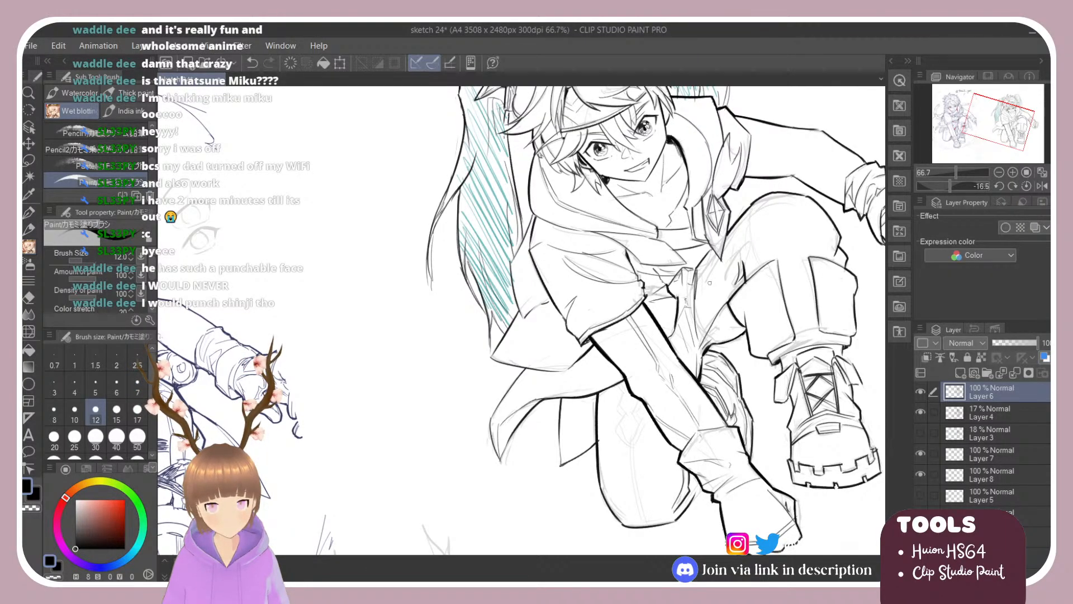
{"action": "mouse_move", "coordinate": [748, 266]}
{"action": "left_mouse_down"}
{"action": "mouse_move", "coordinate": [747, 244]}
{"action": "mouse_move", "coordinate": [733, 255]}
{"action": "mouse_move", "coordinate": [748, 241]}
{"action": "mouse_move", "coordinate": [712, 315]}
{"action": "left_mouse_up"}
{"action": "key", "text": "ctrl+z"}
{"action": "key", "text": "ctrl+z"}
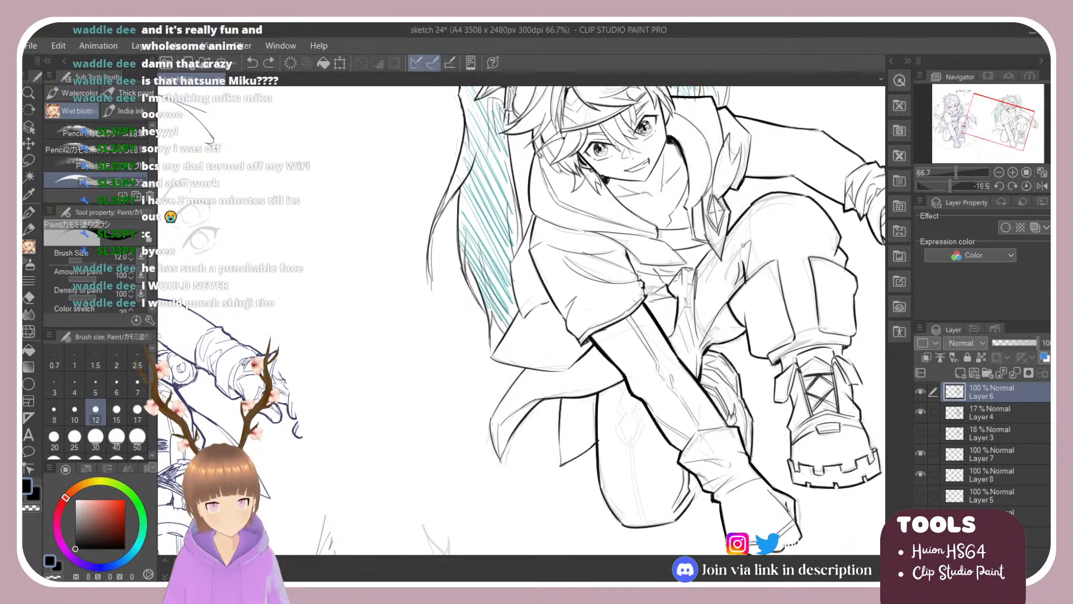
{"action": "left_click_drag", "start_coordinate": [743, 244], "coordinate": [707, 318]}
{"action": "key", "text": "ctrl+z"}
{"action": "left_click_drag", "start_coordinate": [745, 245], "coordinate": [705, 308]}
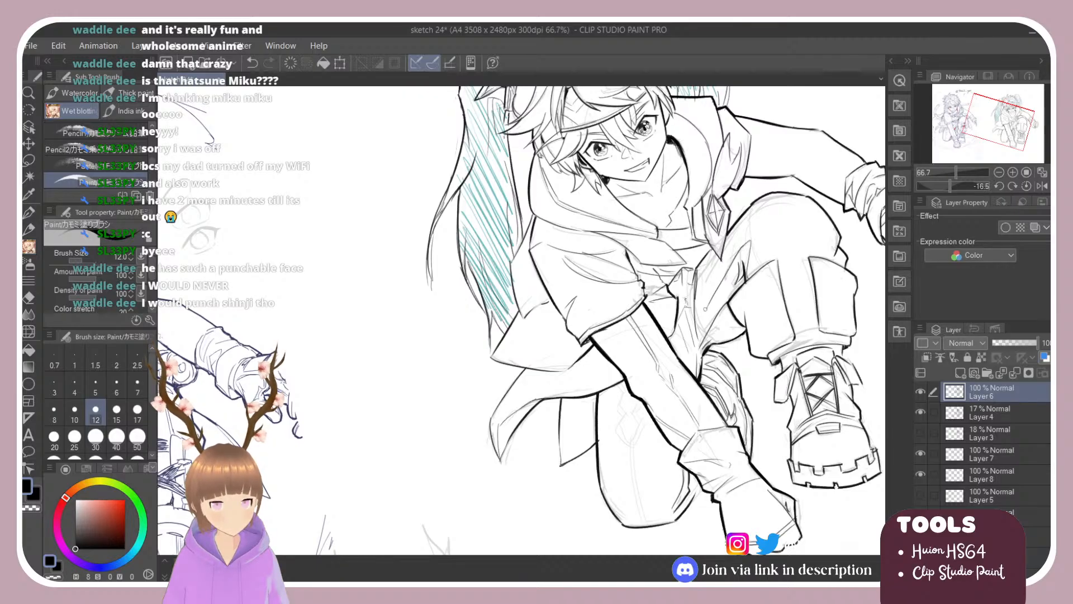
{"action": "key", "text": "ctrl+z"}
{"action": "left_click_drag", "start_coordinate": [745, 246], "coordinate": [710, 317]}
{"action": "left_click_drag", "start_coordinate": [735, 258], "coordinate": [718, 314]}
{"action": "key", "text": "ctrl+z"}
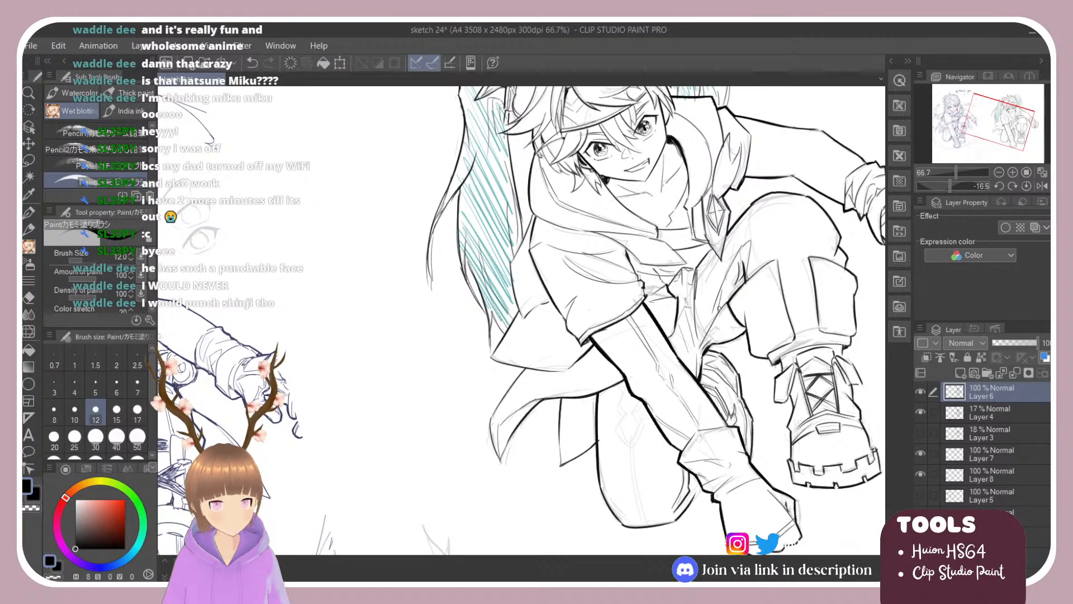
{"action": "key", "text": "ctrl+z"}
Erase stray bits of line around the creases between the planted forearm and the raised thigh.
{"action": "key", "text": "e"}
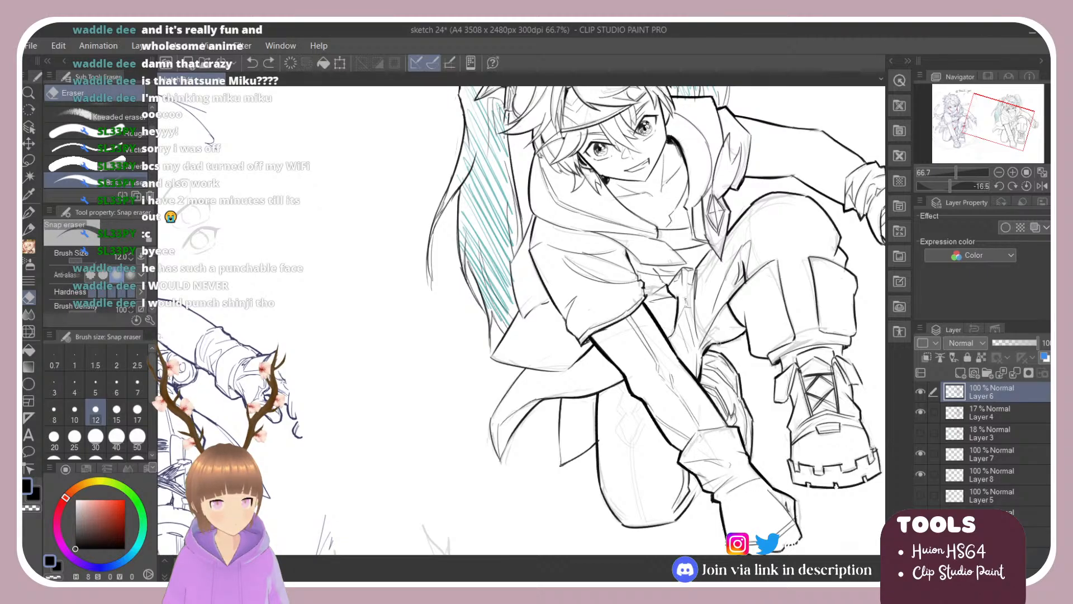
{"action": "mouse_move", "coordinate": [716, 343]}
{"action": "left_mouse_down"}
{"action": "mouse_move", "coordinate": [746, 334]}
{"action": "mouse_move", "coordinate": [732, 282]}
{"action": "mouse_move", "coordinate": [698, 229]}
{"action": "mouse_move", "coordinate": [712, 244]}
{"action": "mouse_move", "coordinate": [680, 366]}
{"action": "left_mouse_up"}
{"action": "key", "text": "shift+space"}
{"action": "key", "text": "b"}
{"action": "key", "text": "shift+space"}
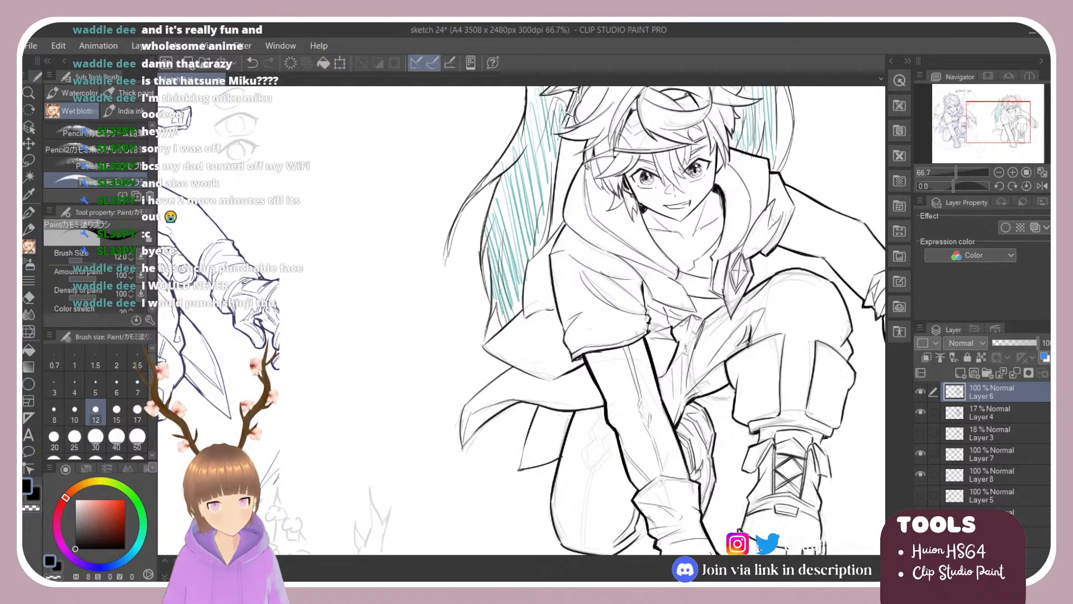
{"action": "key", "text": "ctrl+z"}
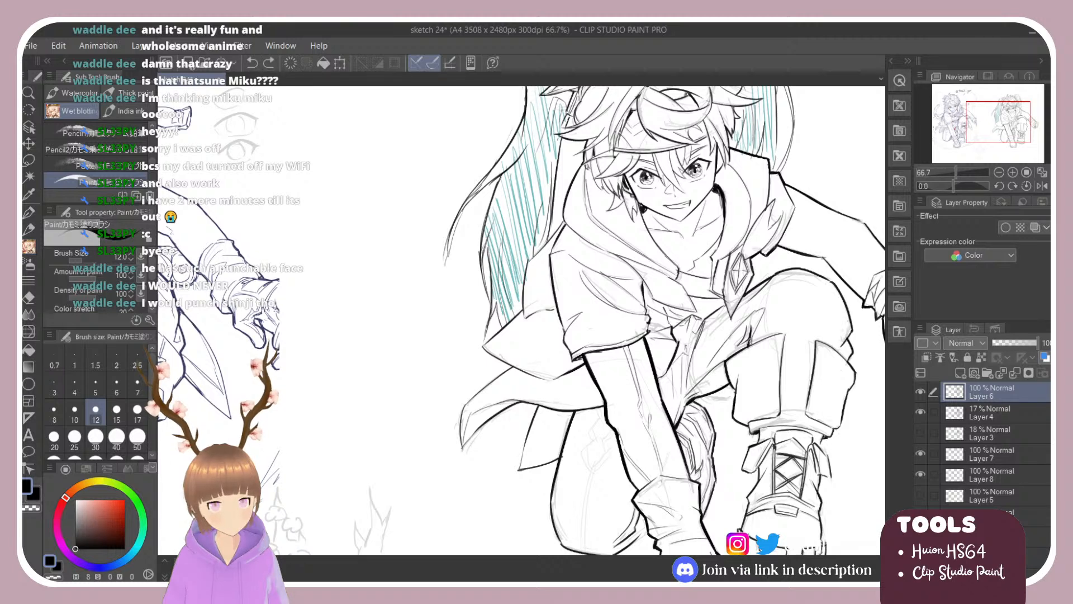
{"action": "key", "text": "e"}
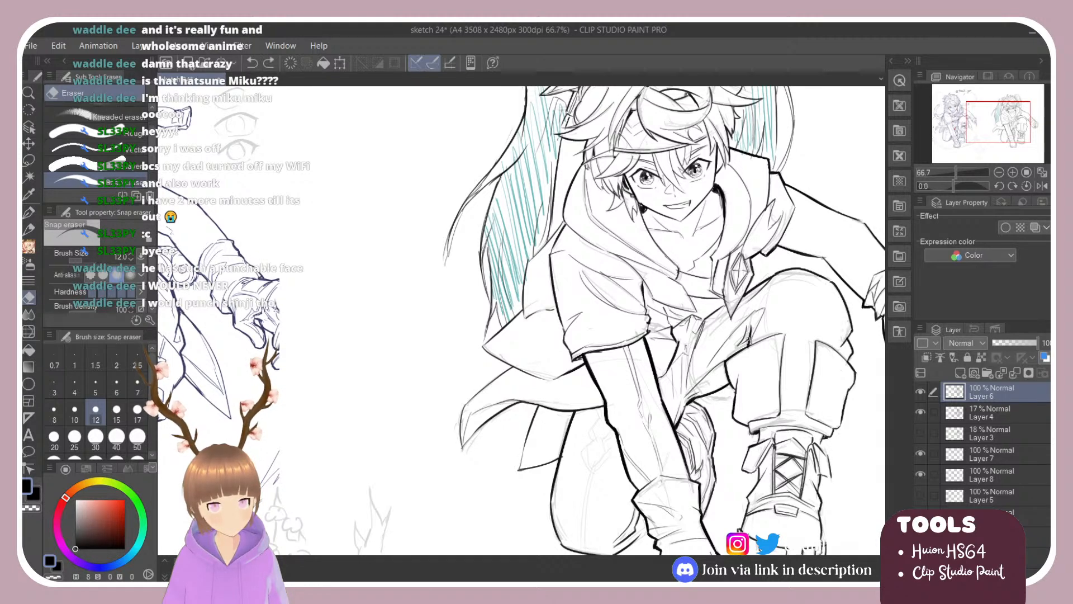
{"action": "left_click", "coordinate": [747, 342]}
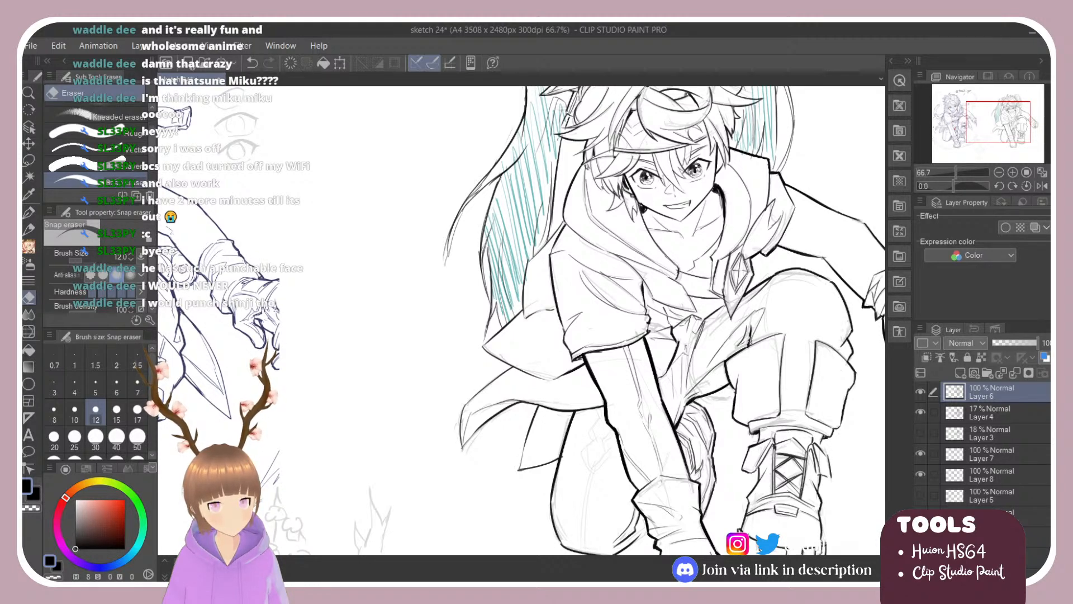
{"action": "key", "text": "b"}
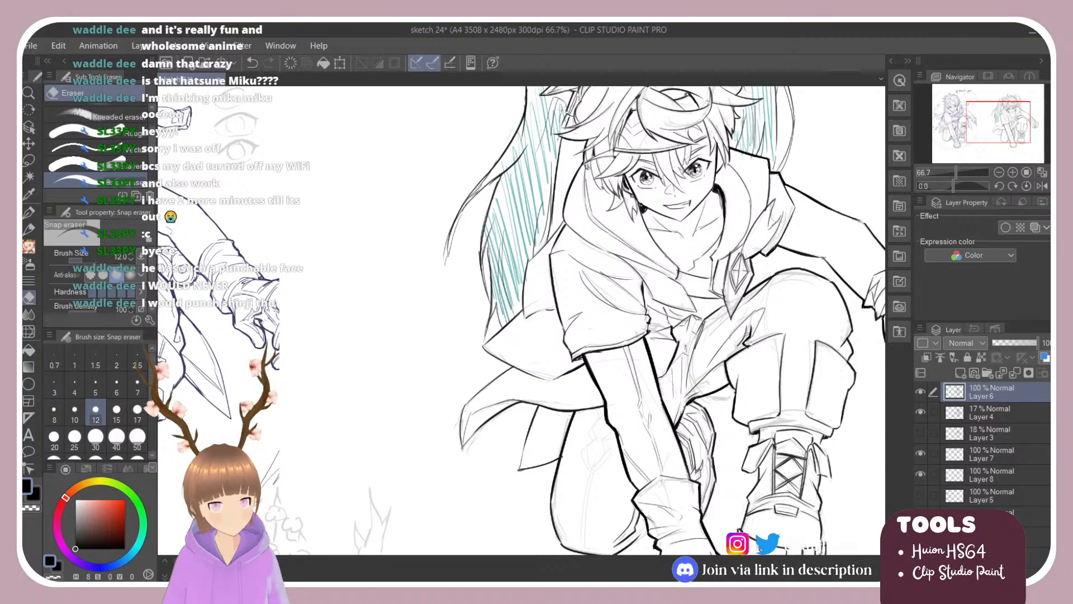
{"action": "key", "text": "b"}
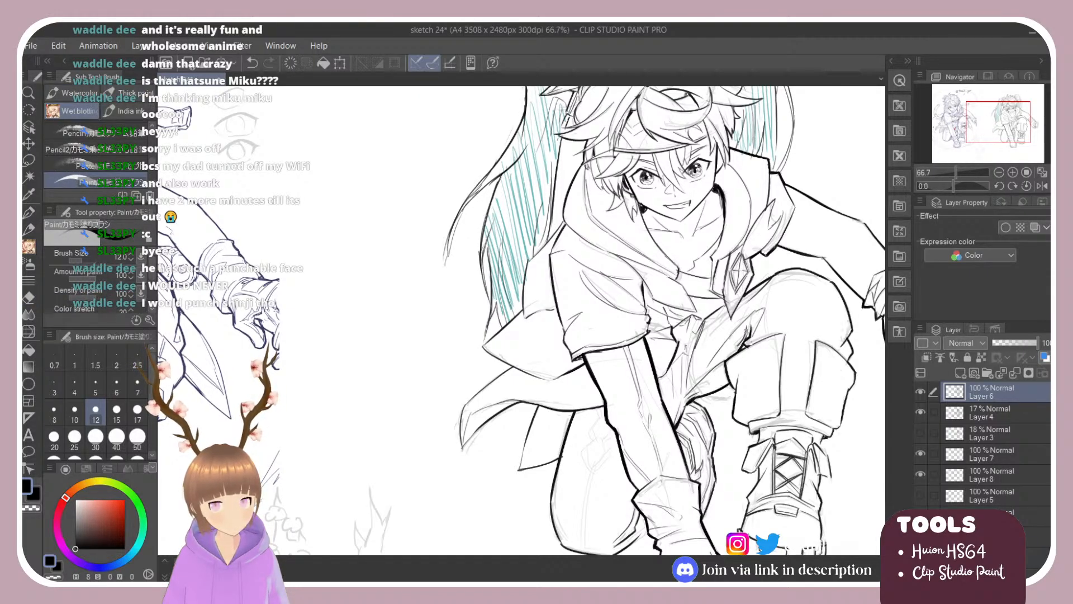
Ink a tapering fold line on the hood's open edge just above the diamond pendant, redrawing the stroke until it sits cleanly.
{"action": "scroll", "coordinate": [736, 310], "scroll_direction": "down", "scroll_amount": 2}
{"action": "scroll", "coordinate": [766, 303], "scroll_direction": "up", "scroll_amount": 2}
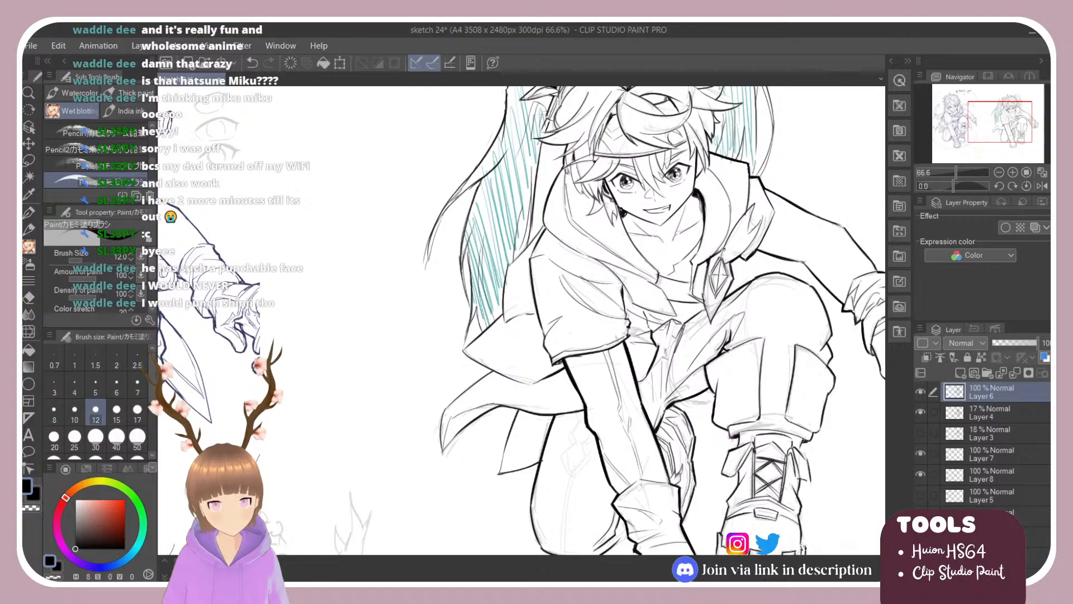
{"action": "key", "text": "ctrl+z"}
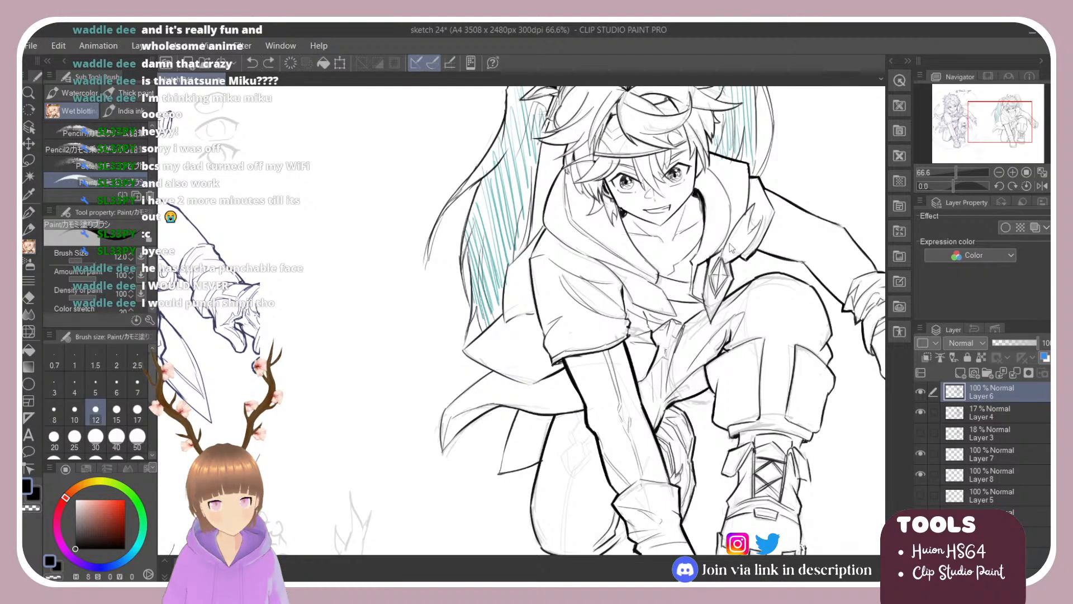
{"action": "left_click_drag", "start_coordinate": [723, 247], "coordinate": [747, 212]}
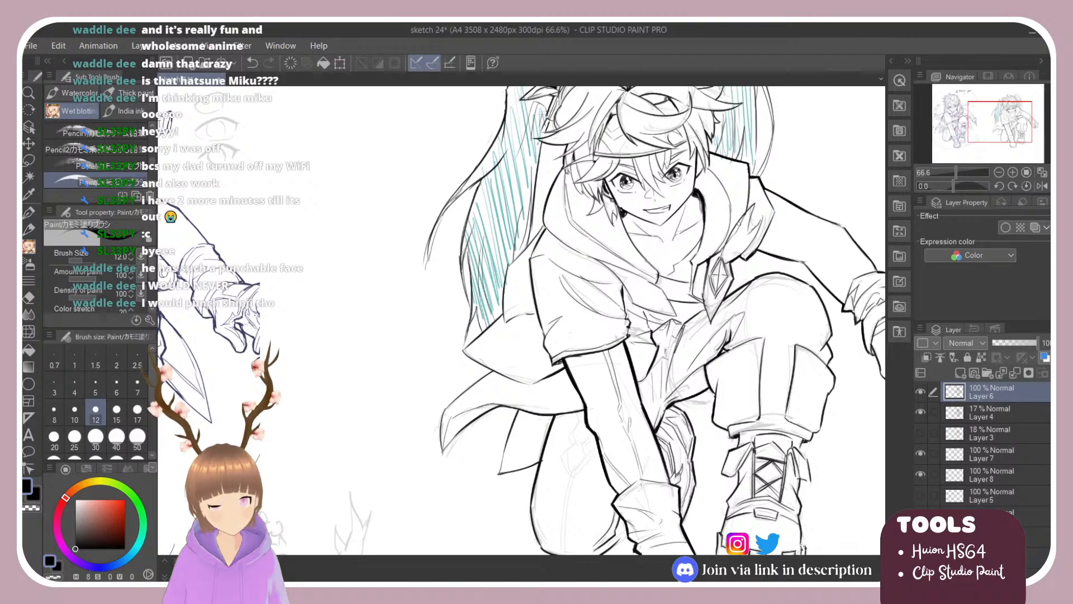
{"action": "key", "text": "e"}
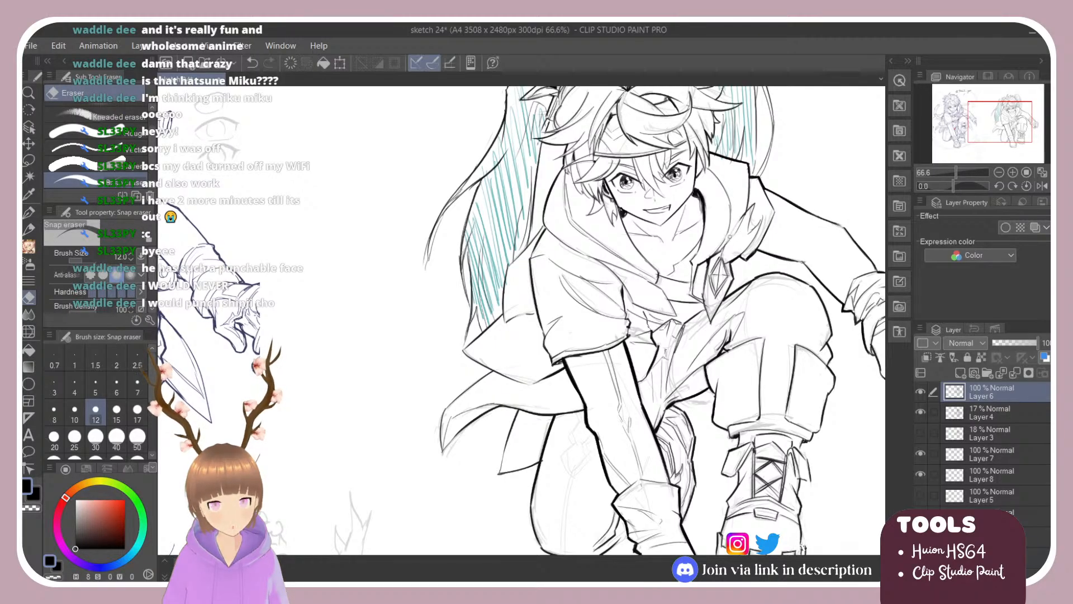
{"action": "key", "text": "b"}
{"action": "left_click_drag", "start_coordinate": [747, 208], "coordinate": [727, 247]}
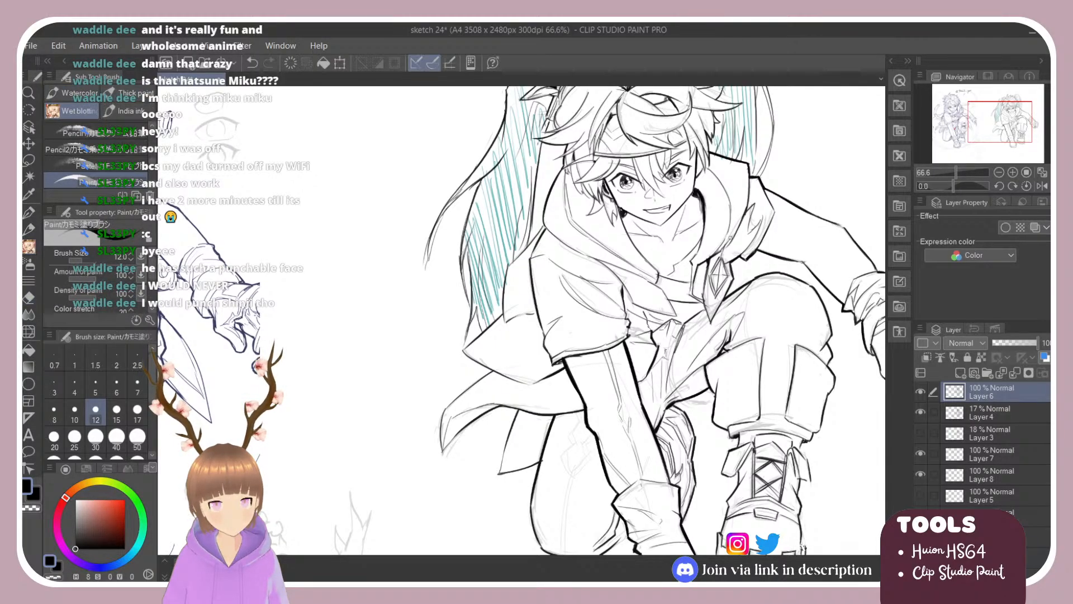
{"action": "key", "text": "ctrl+z"}
{"action": "left_click_drag", "start_coordinate": [747, 209], "coordinate": [721, 248]}
{"action": "key", "text": "ctrl+z"}
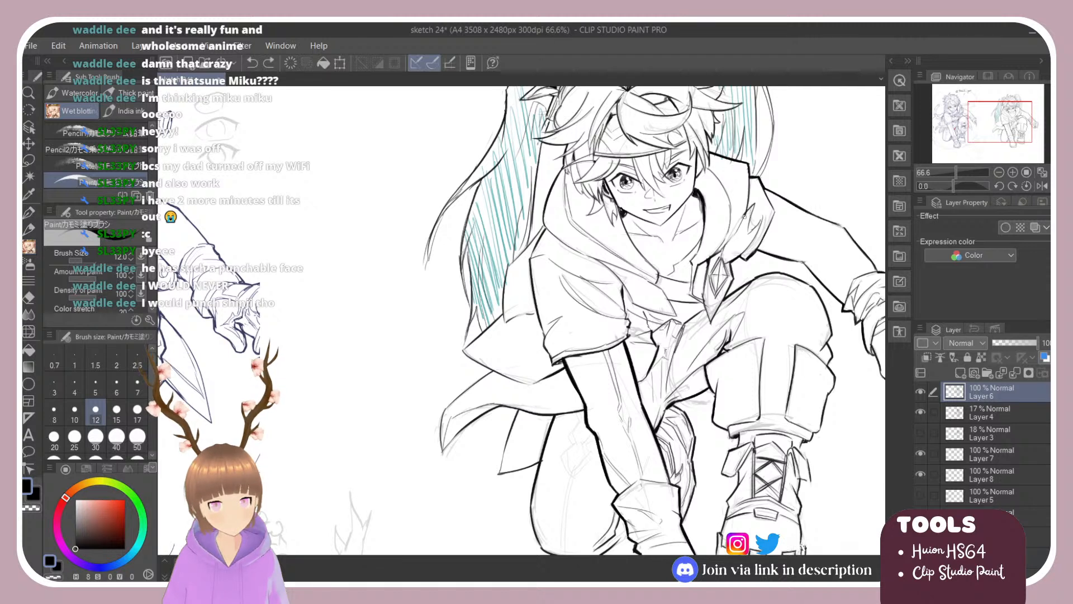
{"action": "left_click_drag", "start_coordinate": [747, 211], "coordinate": [720, 250]}
{"action": "key", "text": "ctrl+z"}
{"action": "left_click_drag", "start_coordinate": [746, 212], "coordinate": [719, 249]}
{"action": "key", "text": "ctrl+z"}
{"action": "key", "text": "ctrl+z"}
{"action": "left_click_drag", "start_coordinate": [747, 211], "coordinate": [722, 249]}
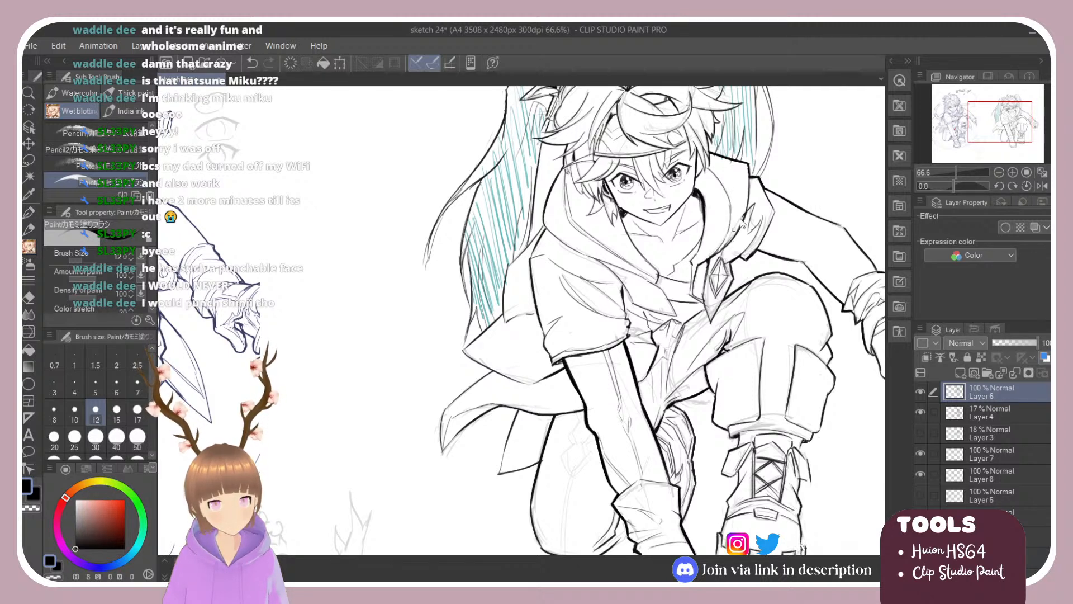
{"action": "key", "text": "ctrl+z"}
{"action": "left_click_drag", "start_coordinate": [747, 211], "coordinate": [720, 250]}
{"action": "key", "text": "e"}
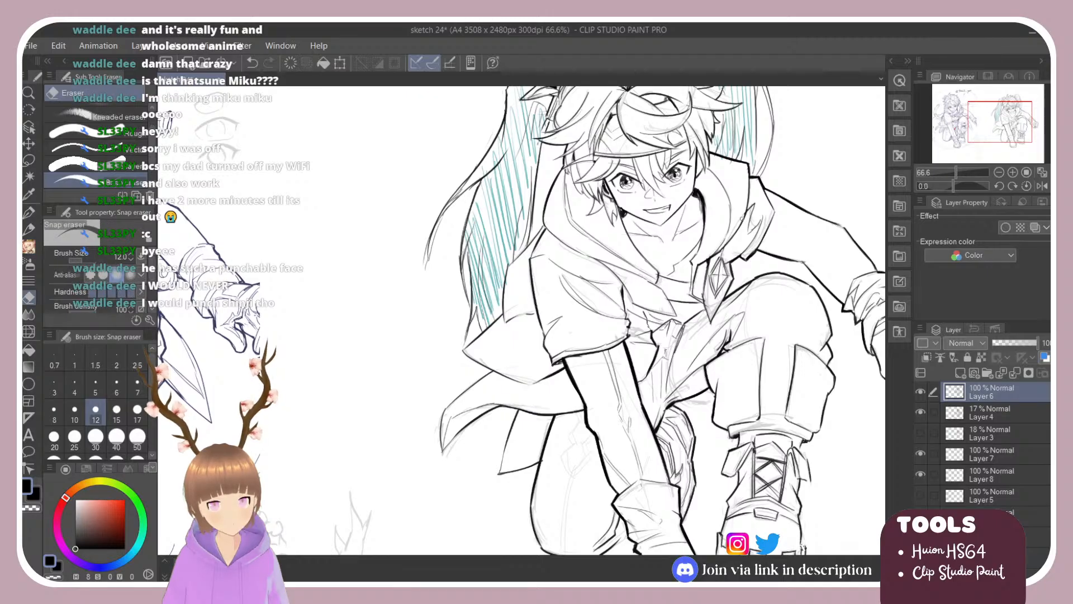
{"action": "key", "text": "b"}
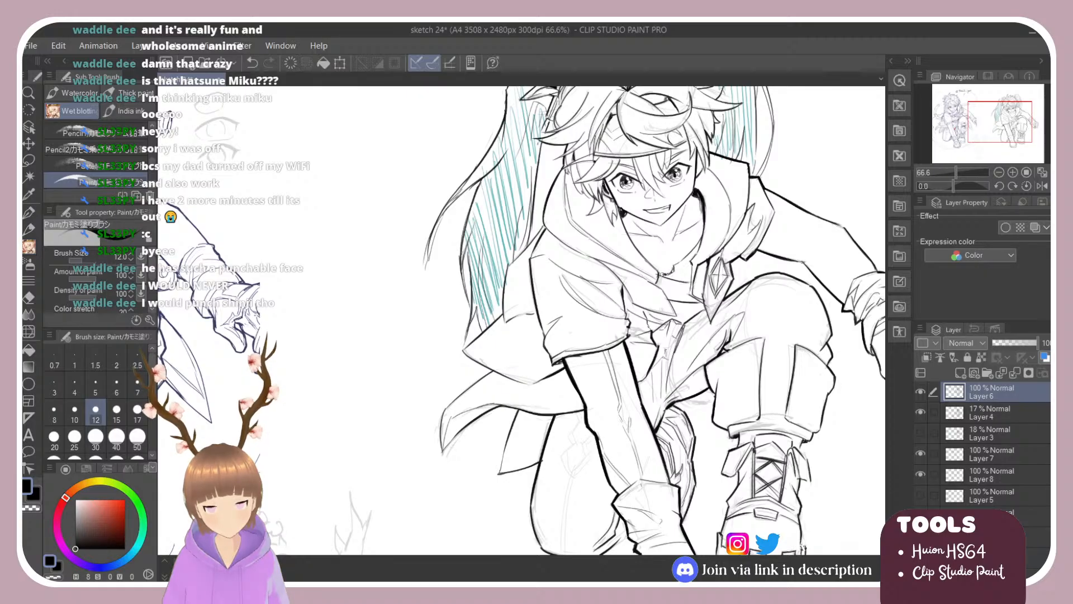
Examine the inked figure as a whole from a rotated view, and its chest and waist area up close.
{"action": "key", "text": "r"}
{"action": "left_click_drag", "start_coordinate": [672, 282], "coordinate": [615, 396]}
{"action": "scroll", "coordinate": [615, 396], "scroll_direction": "down", "scroll_amount": 3}
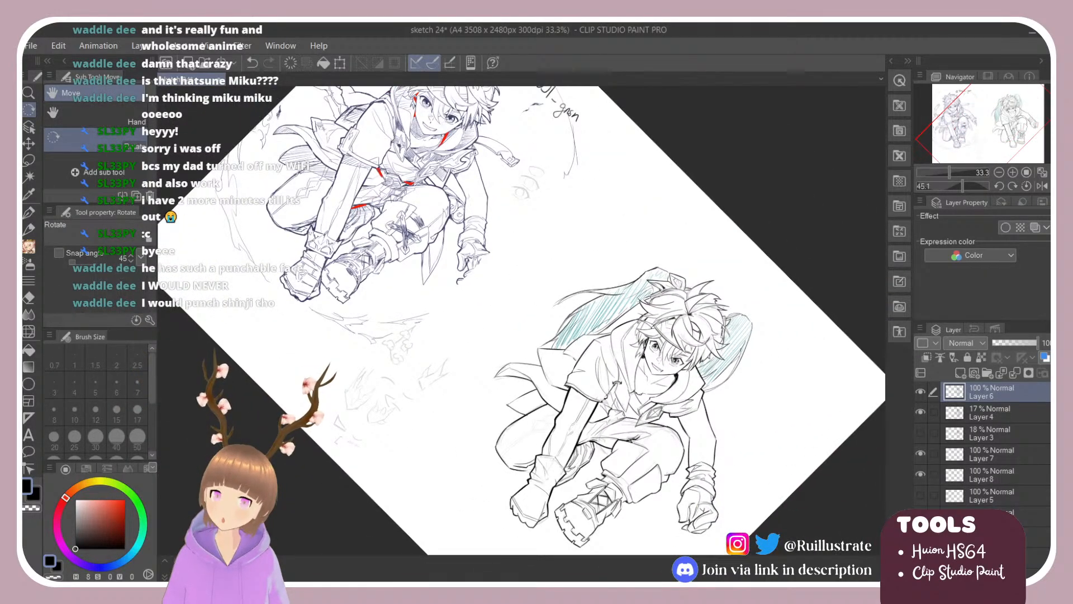
{"action": "scroll", "coordinate": [616, 397], "scroll_direction": "up", "scroll_amount": 1}
{"action": "scroll", "coordinate": [609, 274], "scroll_direction": "up", "scroll_amount": 4}
{"action": "scroll", "coordinate": [609, 274], "scroll_direction": "up", "scroll_amount": 1}
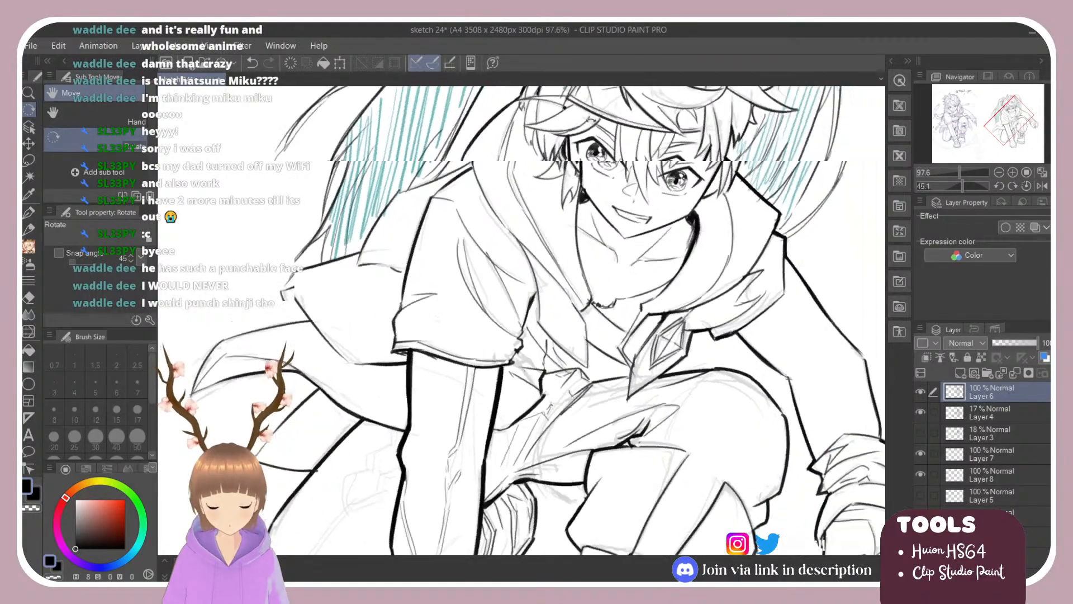
{"action": "key", "text": "e"}
{"action": "key", "text": "b"}
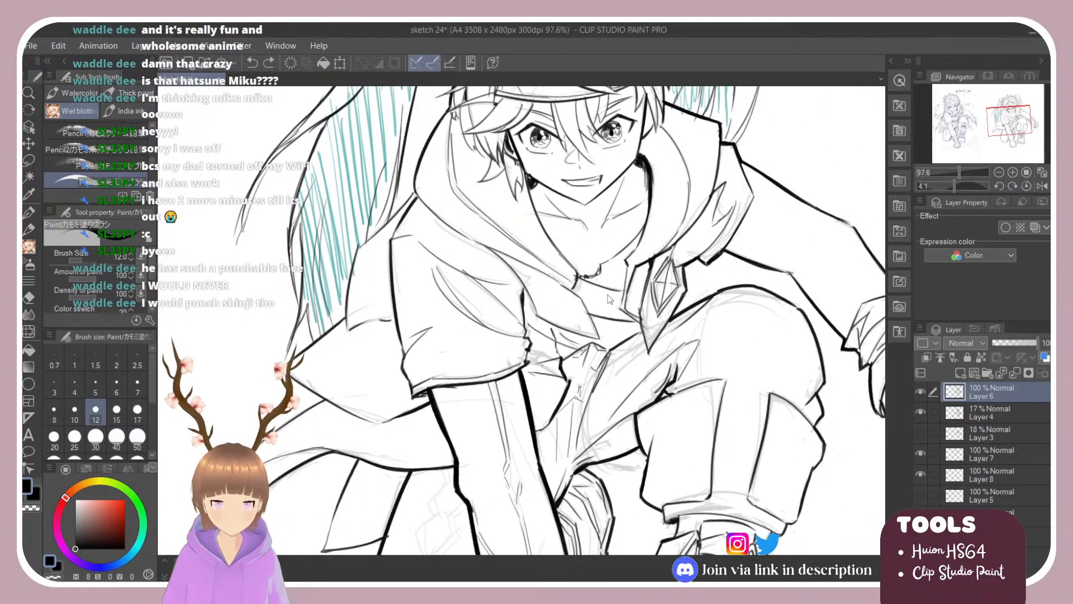
Hatch the shadow on the chest under the hood's collar, beside the diamond pendant.
{"action": "key", "text": "r"}
{"action": "mouse_move", "coordinate": [611, 320]}
{"action": "left_mouse_down"}
{"action": "mouse_move", "coordinate": [587, 370]}
{"action": "mouse_move", "coordinate": [587, 350]}
{"action": "mouse_move", "coordinate": [607, 354]}
{"action": "left_mouse_up"}
{"action": "key", "text": "r"}
{"action": "left_click_drag", "start_coordinate": [643, 303], "coordinate": [569, 187]}
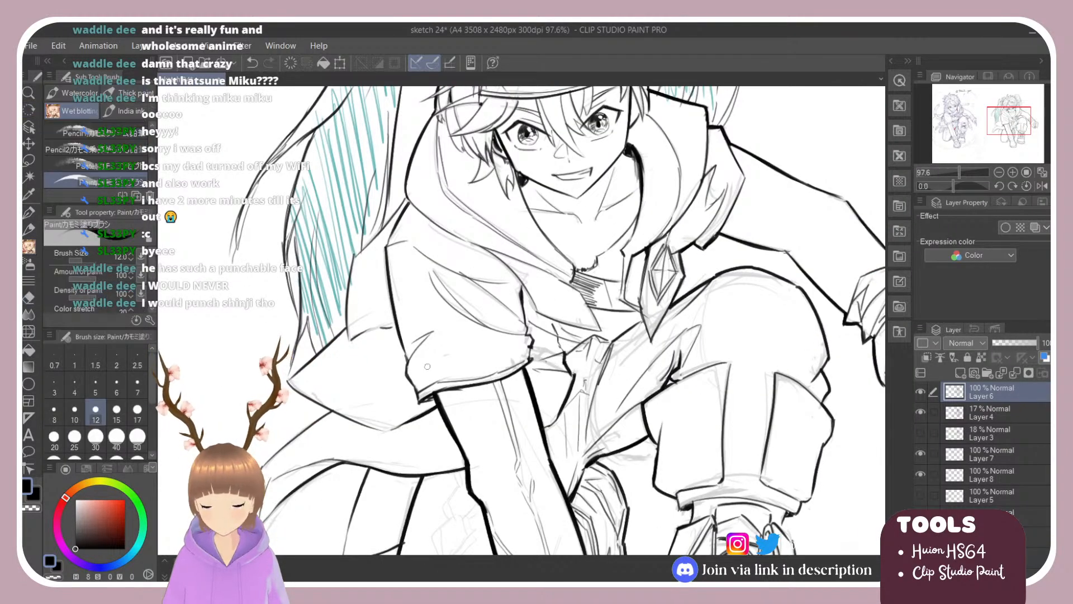
Hatch a narrow band of shadow on the planted forearm directly beneath the short sleeve's cuff.
{"action": "mouse_move", "coordinate": [434, 402]}
{"action": "left_mouse_down"}
{"action": "mouse_move", "coordinate": [444, 389]}
{"action": "mouse_move", "coordinate": [479, 383]}
{"action": "mouse_move", "coordinate": [494, 396]}
{"action": "mouse_move", "coordinate": [521, 373]}
{"action": "left_mouse_up"}
{"action": "mouse_move", "coordinate": [600, 364]}
{"action": "left_mouse_down"}
{"action": "mouse_move", "coordinate": [506, 364]}
{"action": "mouse_move", "coordinate": [587, 364]}
{"action": "left_mouse_up"}
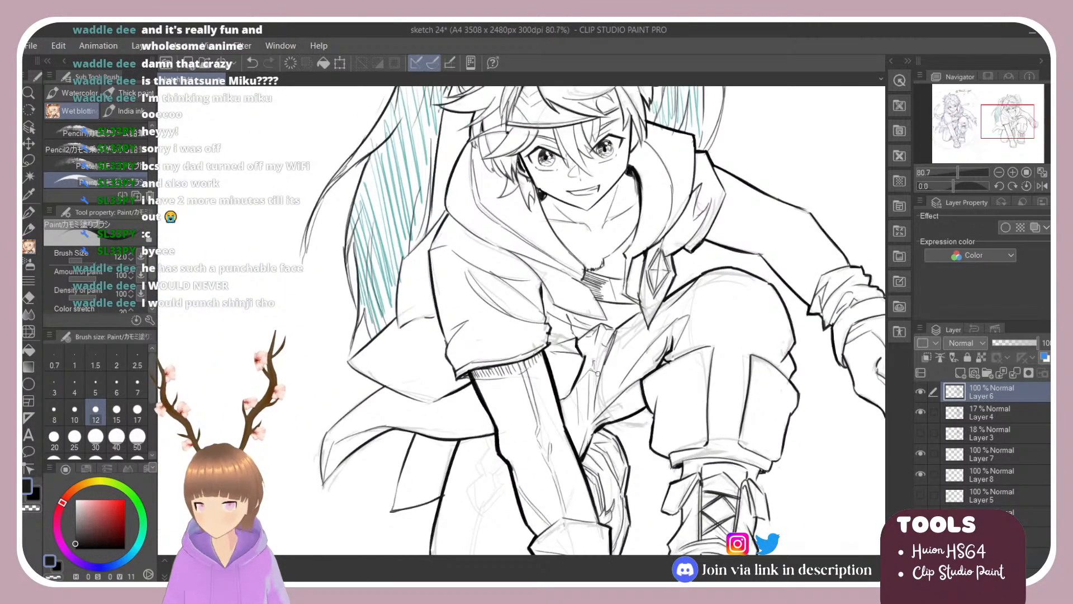
{"action": "key", "text": "e"}
{"action": "key", "text": "b"}
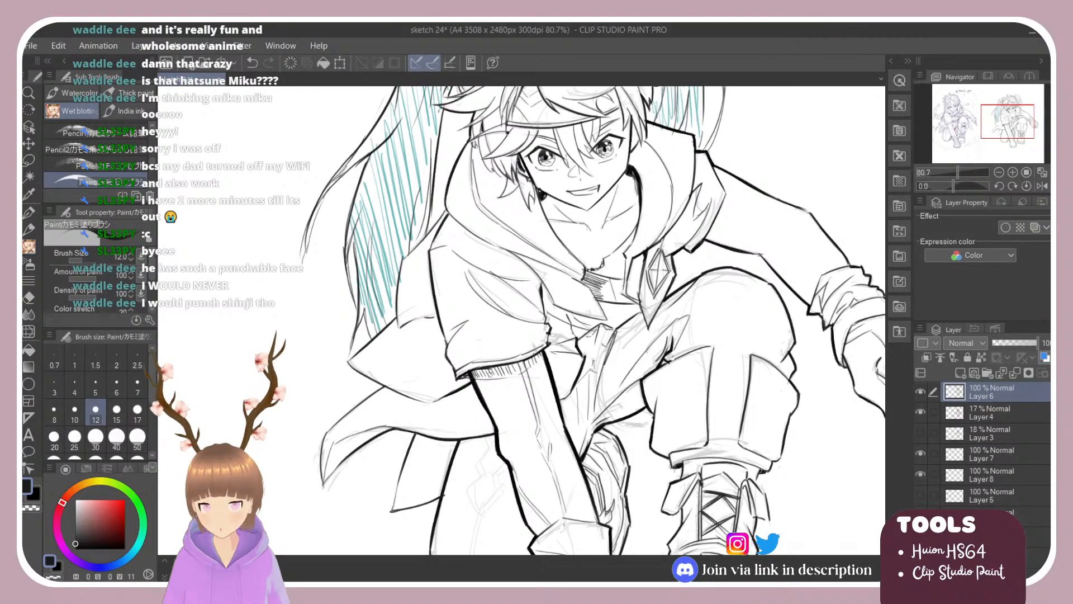
{"action": "key", "text": "e"}
{"action": "key", "text": "b"}
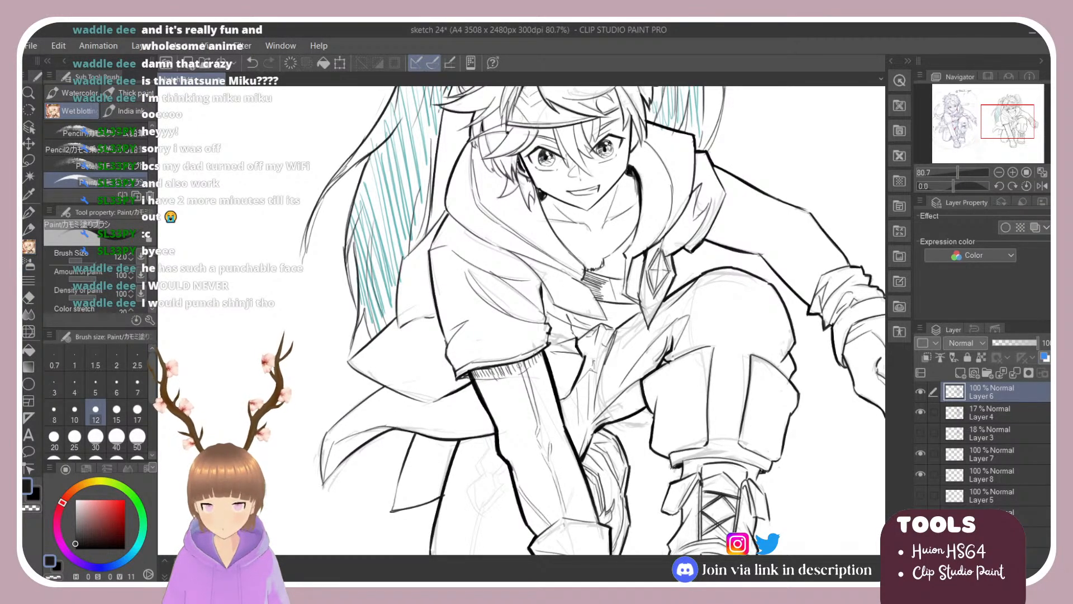
Fill the coat tails' undersides with parallel hatching, from the pointed lower flap across to the forearm and inside the curled tip.
{"action": "scroll", "coordinate": [559, 314], "scroll_direction": "down", "scroll_amount": 3}
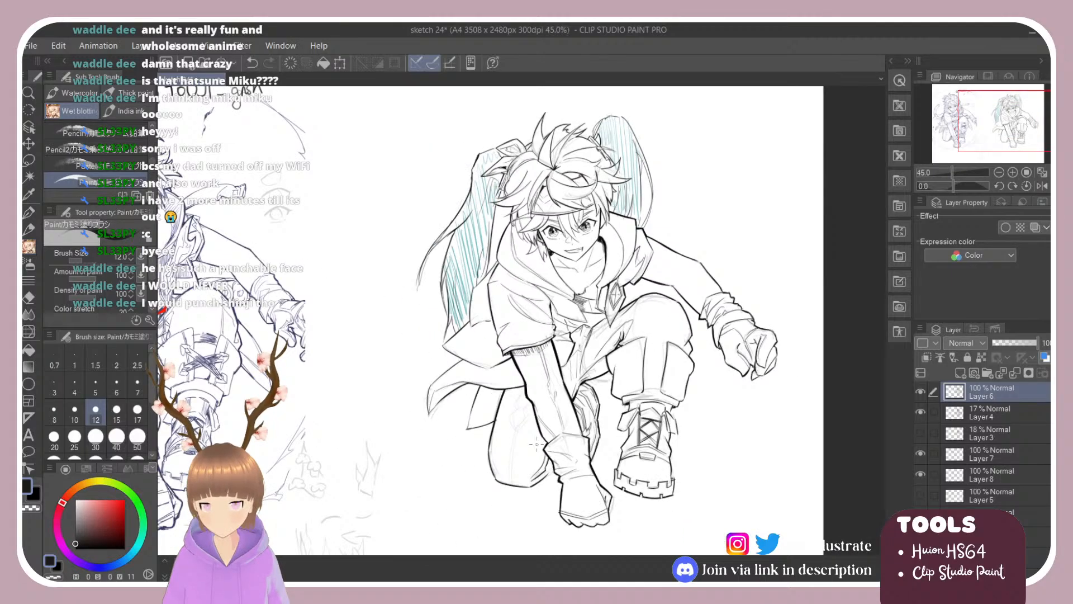
{"action": "scroll", "coordinate": [517, 394], "scroll_direction": "up", "scroll_amount": 2}
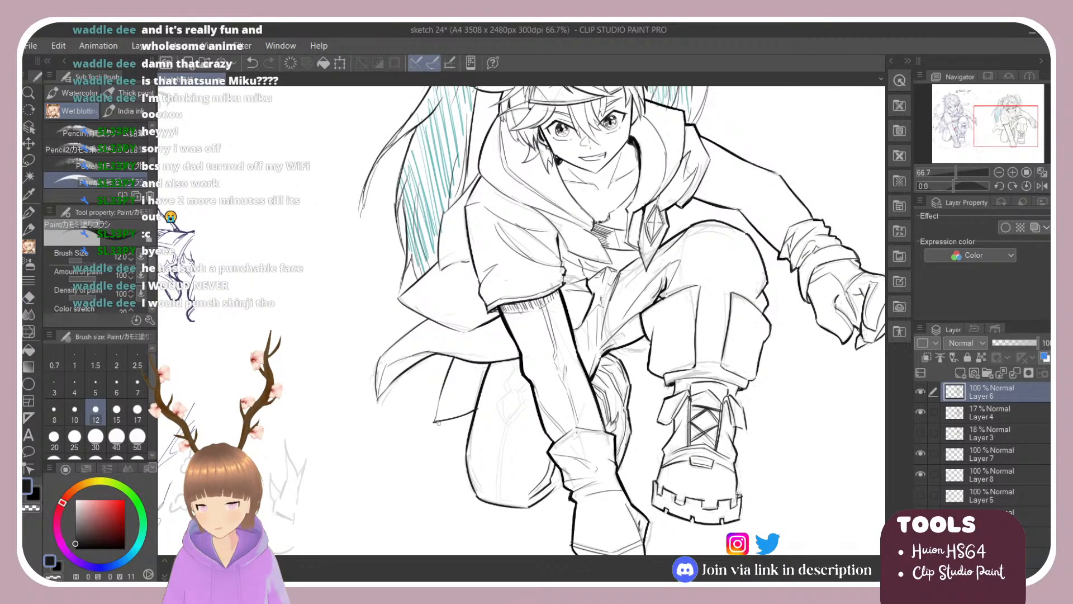
{"action": "mouse_move", "coordinate": [437, 421]}
{"action": "left_mouse_down"}
{"action": "mouse_move", "coordinate": [452, 420]}
{"action": "mouse_move", "coordinate": [470, 362]}
{"action": "left_mouse_up"}
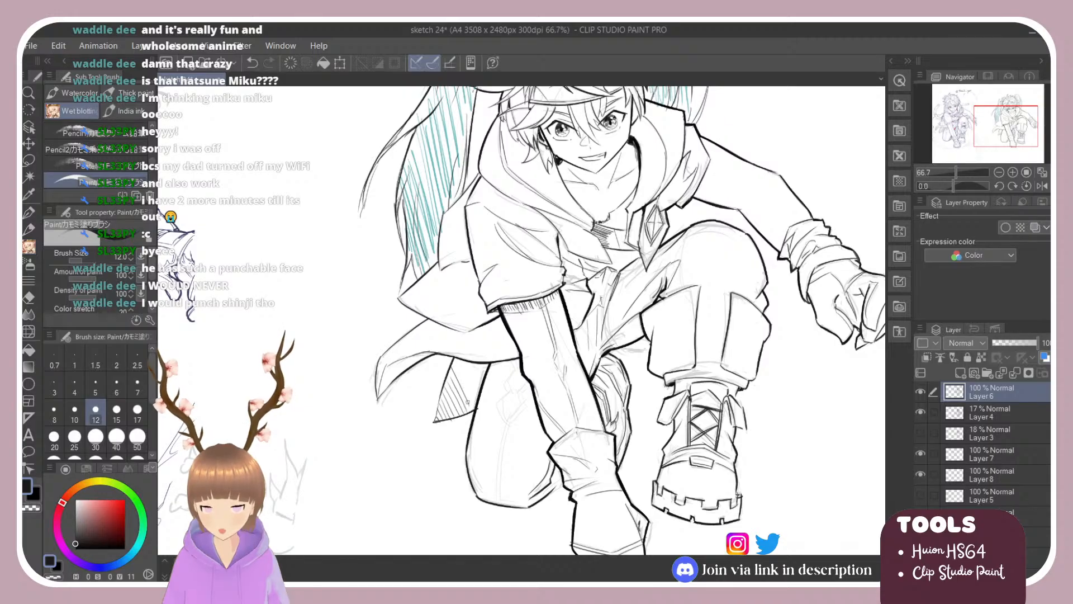
{"action": "mouse_move", "coordinate": [457, 407]}
{"action": "left_mouse_down"}
{"action": "mouse_move", "coordinate": [475, 360]}
{"action": "mouse_move", "coordinate": [523, 365]}
{"action": "mouse_move", "coordinate": [488, 378]}
{"action": "left_mouse_up"}
{"action": "left_click_drag", "start_coordinate": [487, 384], "coordinate": [497, 368]}
{"action": "left_click_drag", "start_coordinate": [495, 380], "coordinate": [510, 358]}
{"action": "mouse_move", "coordinate": [508, 370]}
{"action": "left_mouse_down"}
{"action": "mouse_move", "coordinate": [517, 359]}
{"action": "mouse_move", "coordinate": [494, 372]}
{"action": "left_mouse_up"}
{"action": "mouse_move", "coordinate": [490, 380]}
{"action": "left_mouse_down"}
{"action": "mouse_move", "coordinate": [502, 360]}
{"action": "mouse_move", "coordinate": [518, 360]}
{"action": "left_mouse_up"}
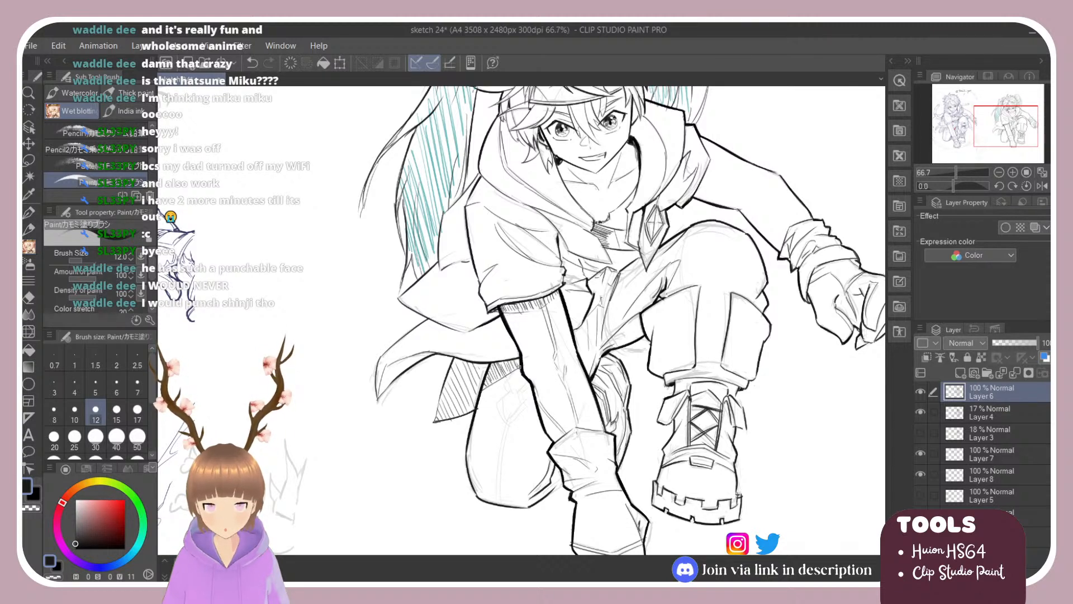
{"action": "mouse_move", "coordinate": [382, 395]}
{"action": "left_mouse_down"}
{"action": "mouse_move", "coordinate": [387, 367]}
{"action": "mouse_move", "coordinate": [425, 353]}
{"action": "left_mouse_up"}
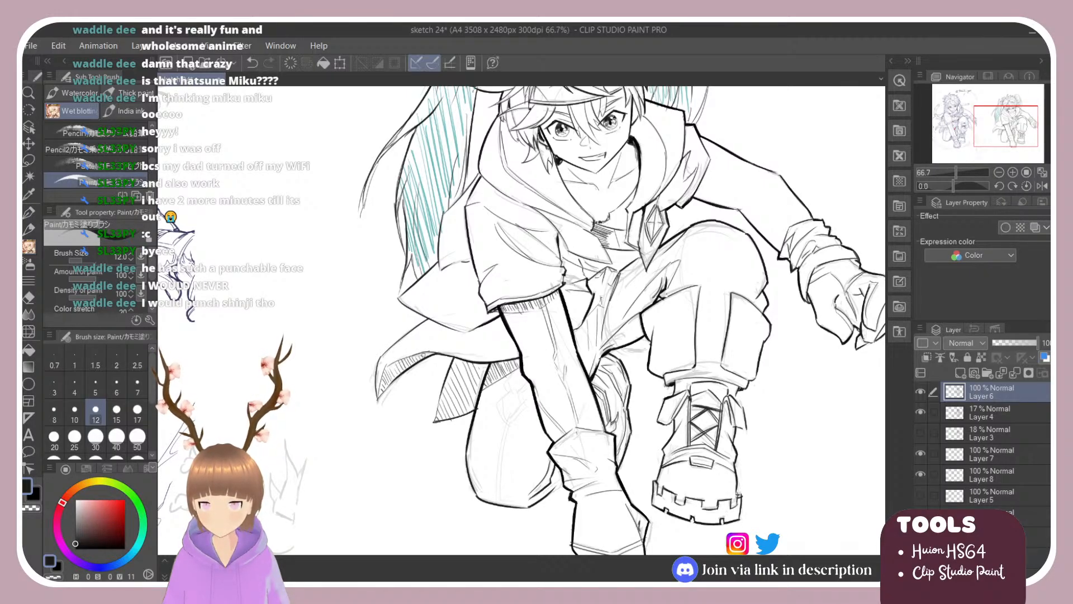
Ink short fold lines on the back coat flap beside the short sleeve, checking the original sketch and retrying the strokes.
{"action": "scroll", "coordinate": [449, 343], "scroll_direction": "down", "scroll_amount": 3}
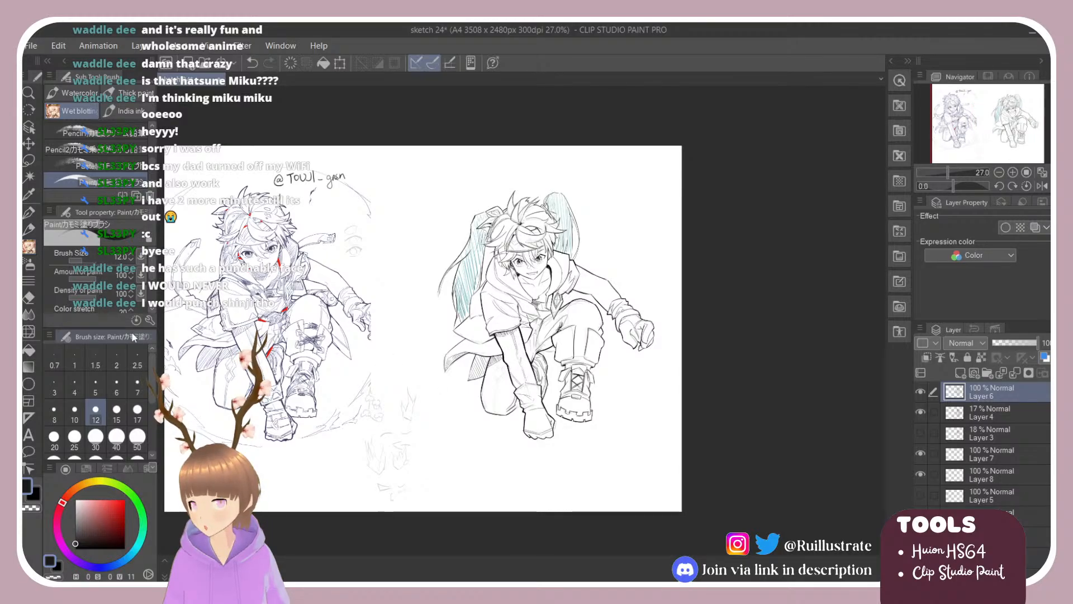
{"action": "scroll", "coordinate": [169, 341], "scroll_direction": "up", "scroll_amount": 3}
{"action": "scroll", "coordinate": [168, 335], "scroll_direction": "up", "scroll_amount": 1}
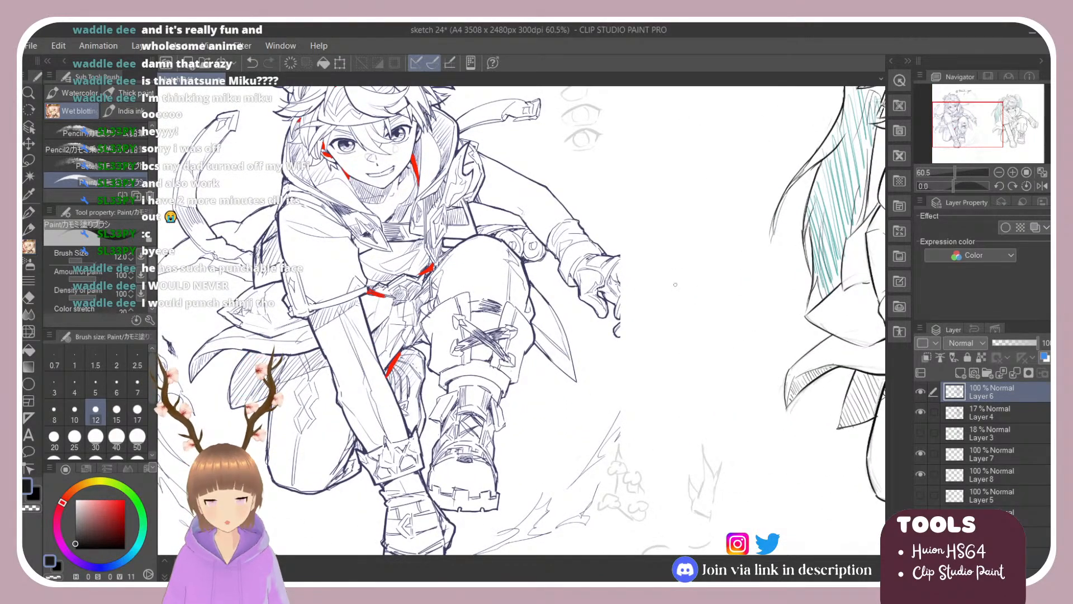
{"action": "scroll", "coordinate": [676, 284], "scroll_direction": "down", "scroll_amount": 2}
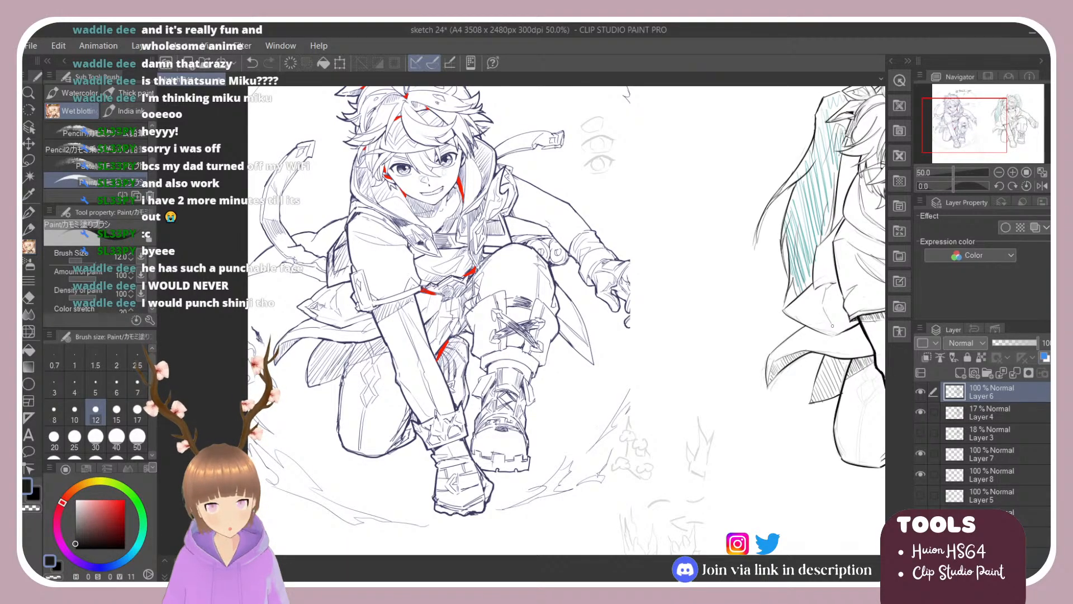
{"action": "key", "text": "ctrl+z"}
{"action": "key", "text": "ctrl+y"}
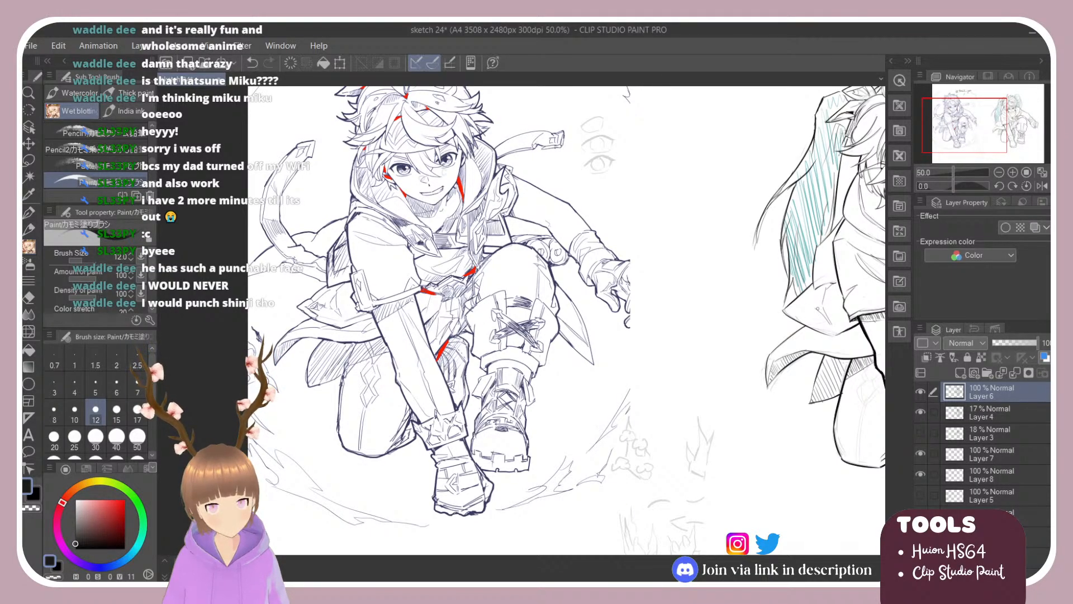
{"action": "key", "text": "ctrl+z"}
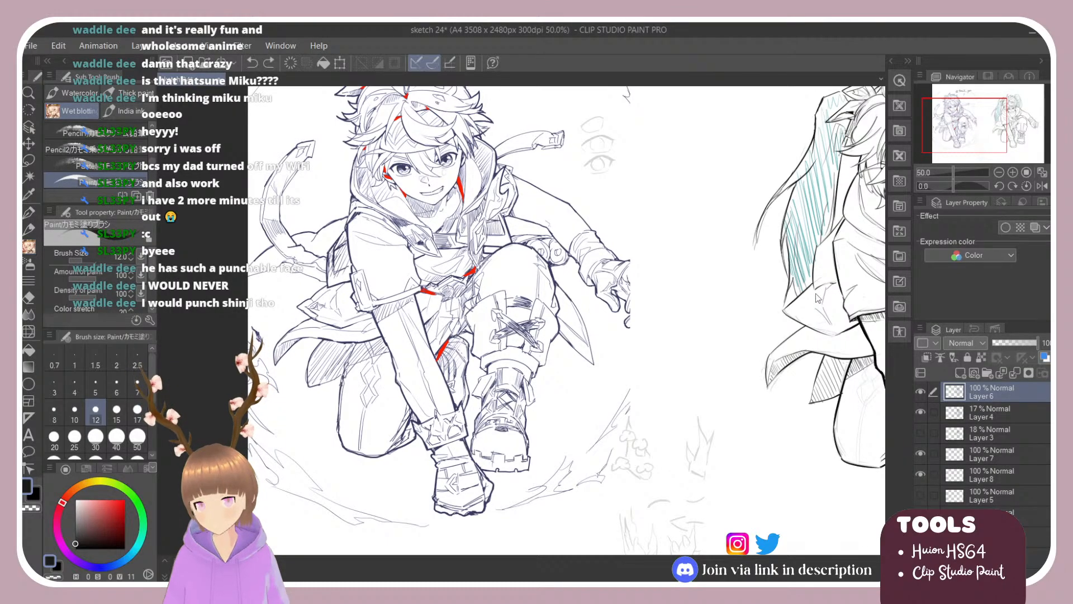
{"action": "key", "text": "ctrl+y"}
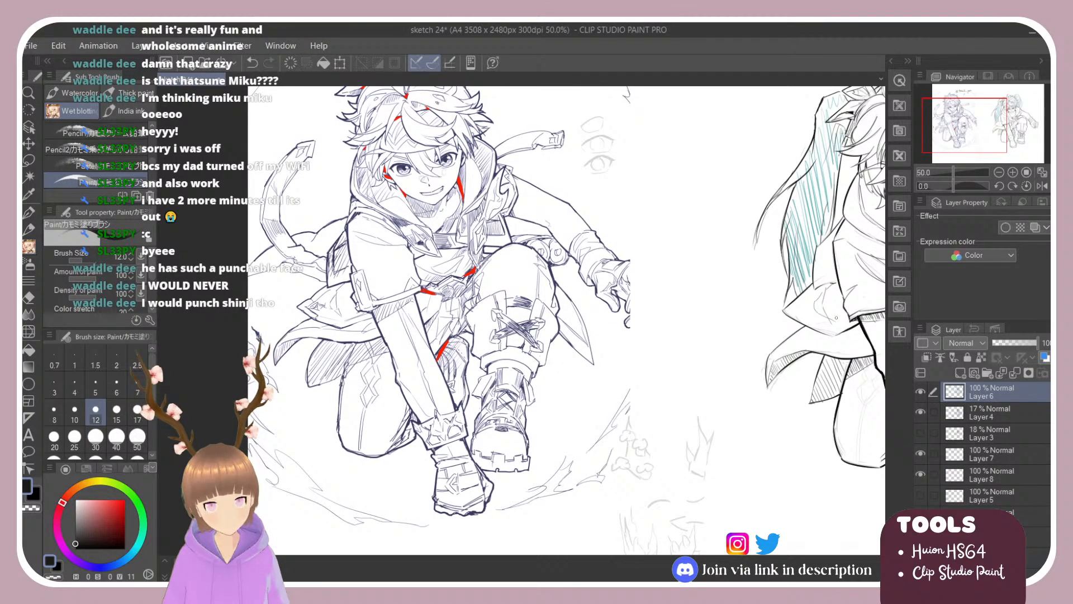
{"action": "key", "text": "ctrl+z"}
{"action": "key", "text": "ctrl+y"}
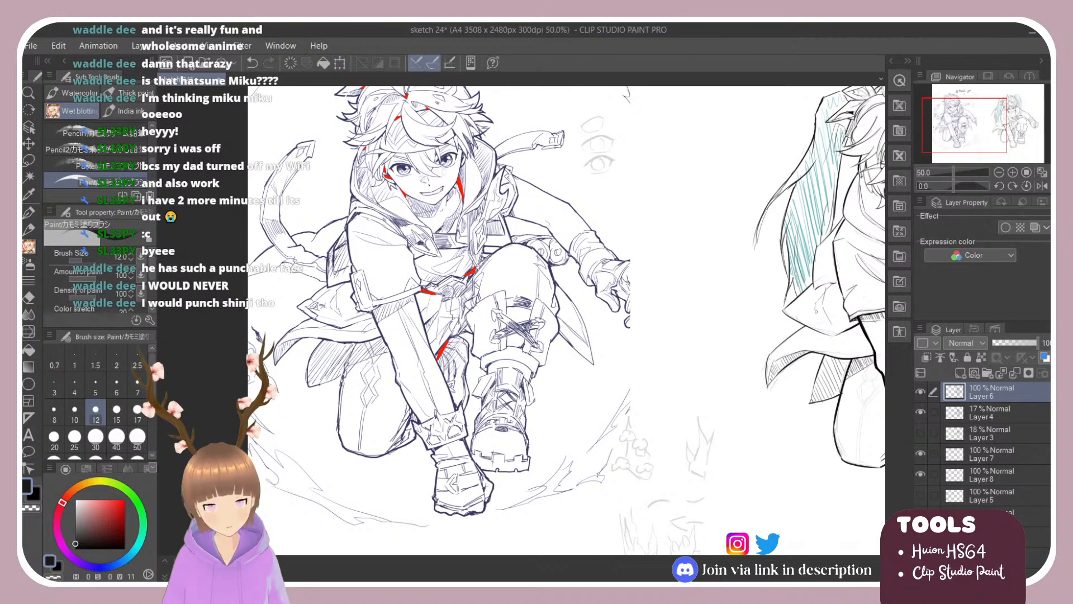
{"action": "key", "text": "ctrl+z"}
{"action": "key", "text": "ctrl+y"}
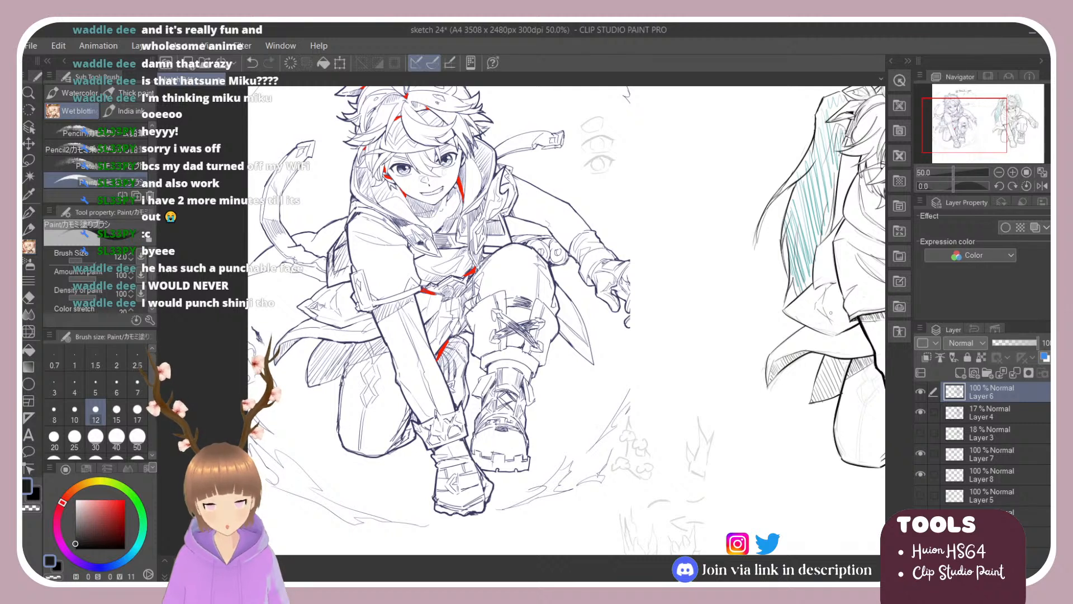
{"action": "key", "text": "ctrl+z"}
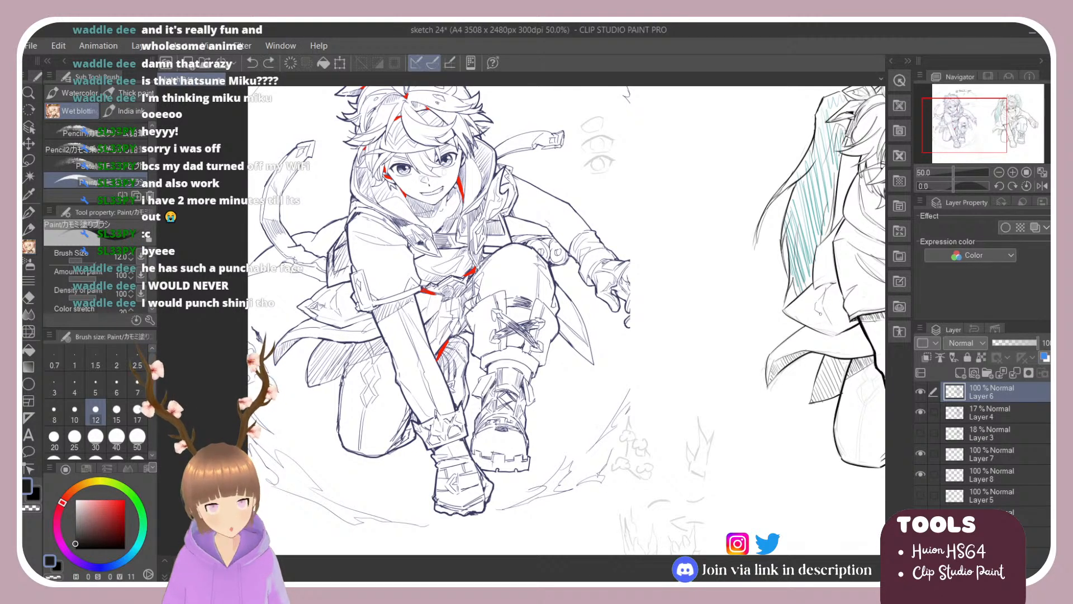
{"action": "key", "text": "ctrl+y"}
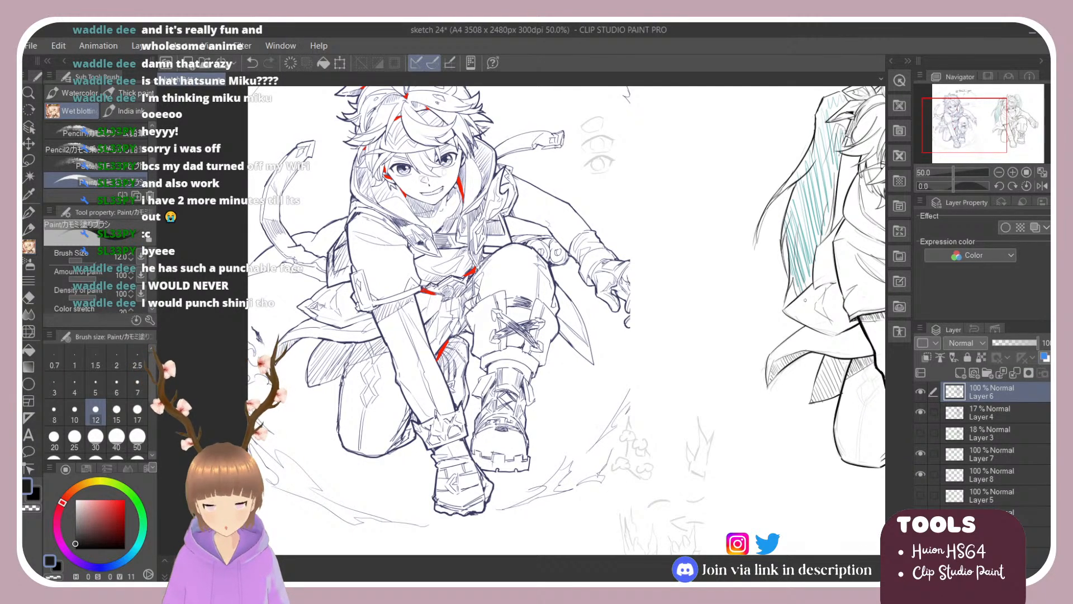
{"action": "key", "text": "ctrl+z"}
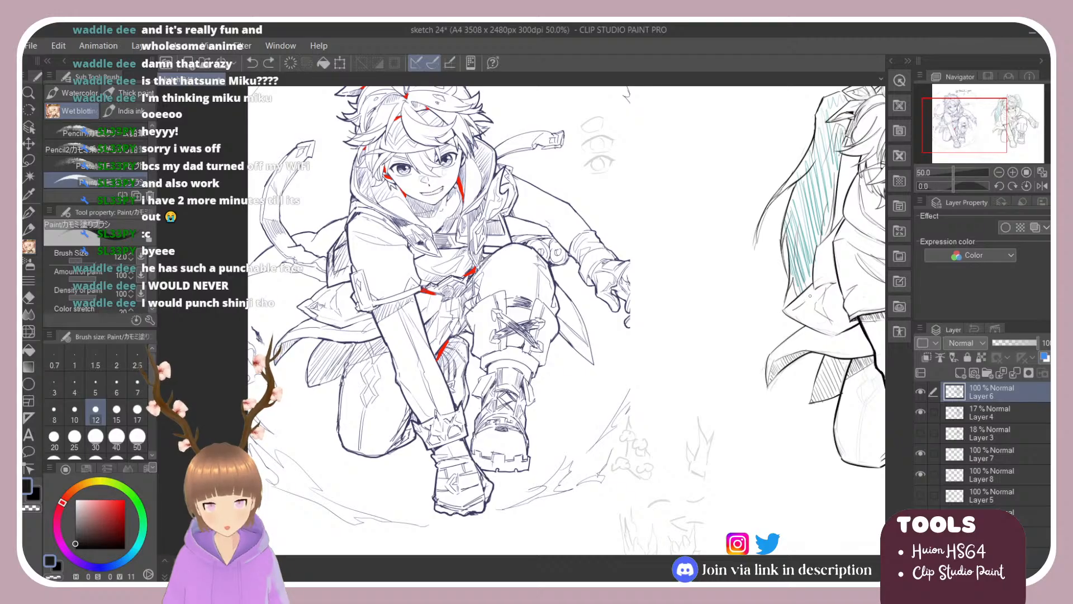
{"action": "key", "text": "ctrl+y"}
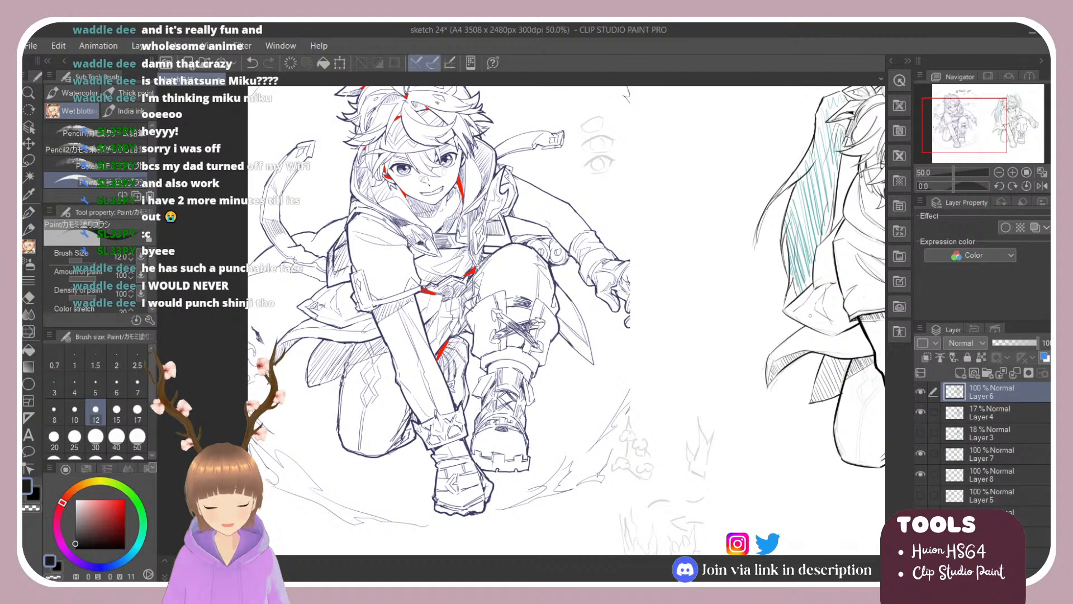
Ink an inner contour line along the curled coat tail below the flap, undoing and redrawing strokes until it follows the hem.
{"action": "key", "text": "r"}
{"action": "left_click_drag", "start_coordinate": [827, 309], "coordinate": [817, 373]}
{"action": "key", "text": "e"}
{"action": "key", "text": "b"}
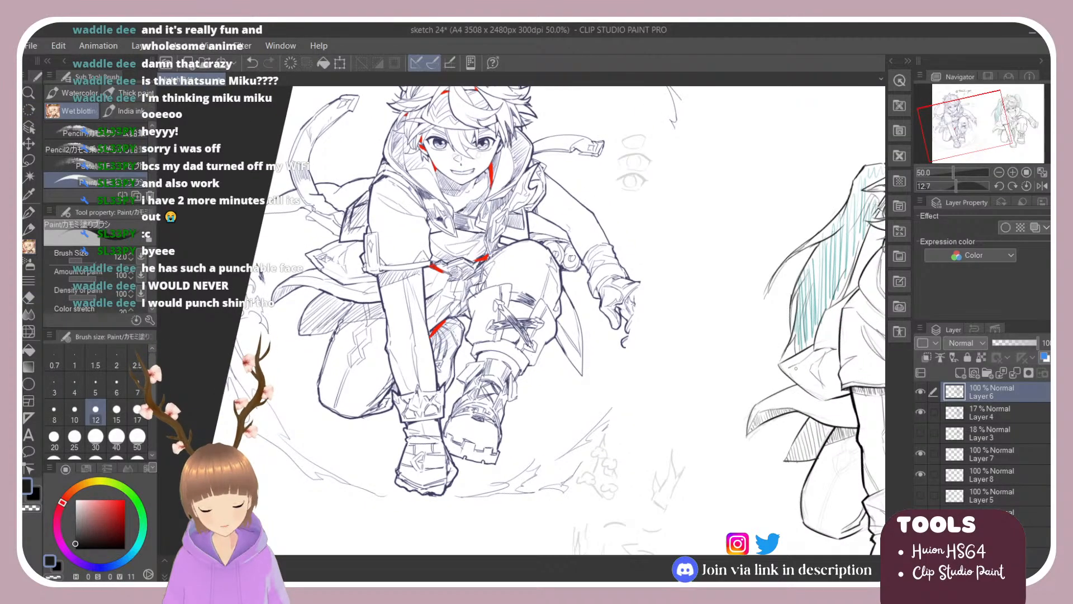
{"action": "key", "text": "e"}
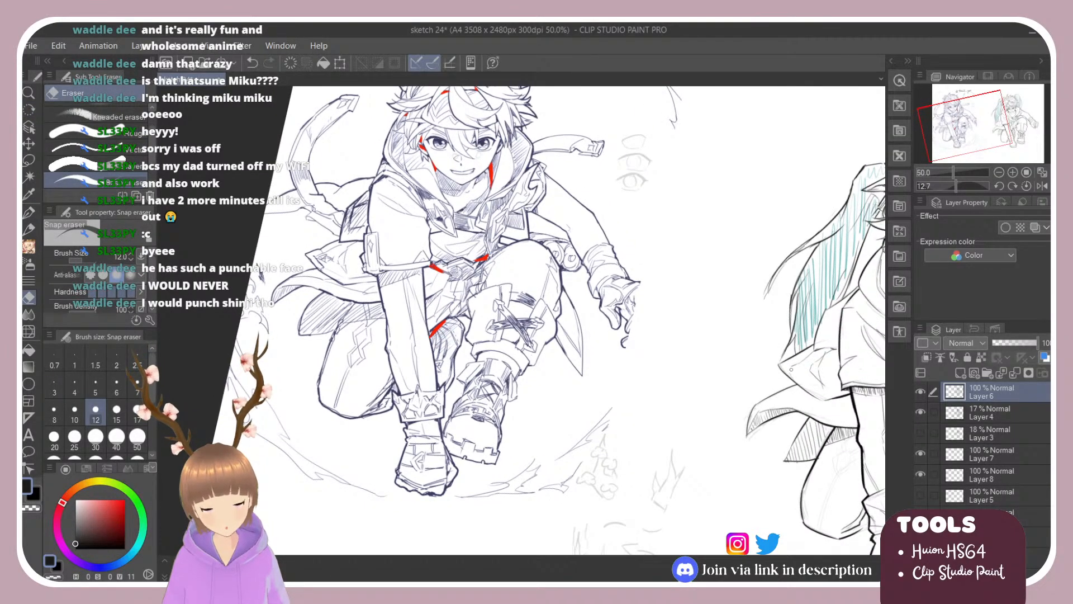
{"action": "key", "text": "b"}
{"action": "key", "text": "ctrl+z"}
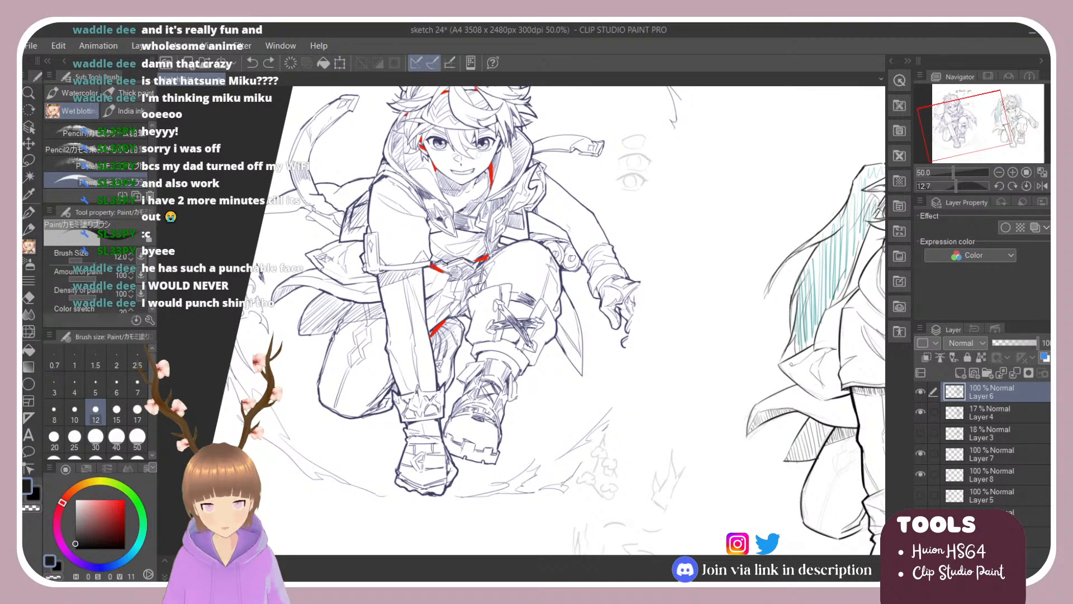
{"action": "mouse_move", "coordinate": [791, 368]}
{"action": "left_mouse_down"}
{"action": "mouse_move", "coordinate": [801, 378]}
{"action": "mouse_move", "coordinate": [791, 299]}
{"action": "left_mouse_up"}
{"action": "key", "text": "ctrl+z"}
{"action": "key", "text": "shift+space"}
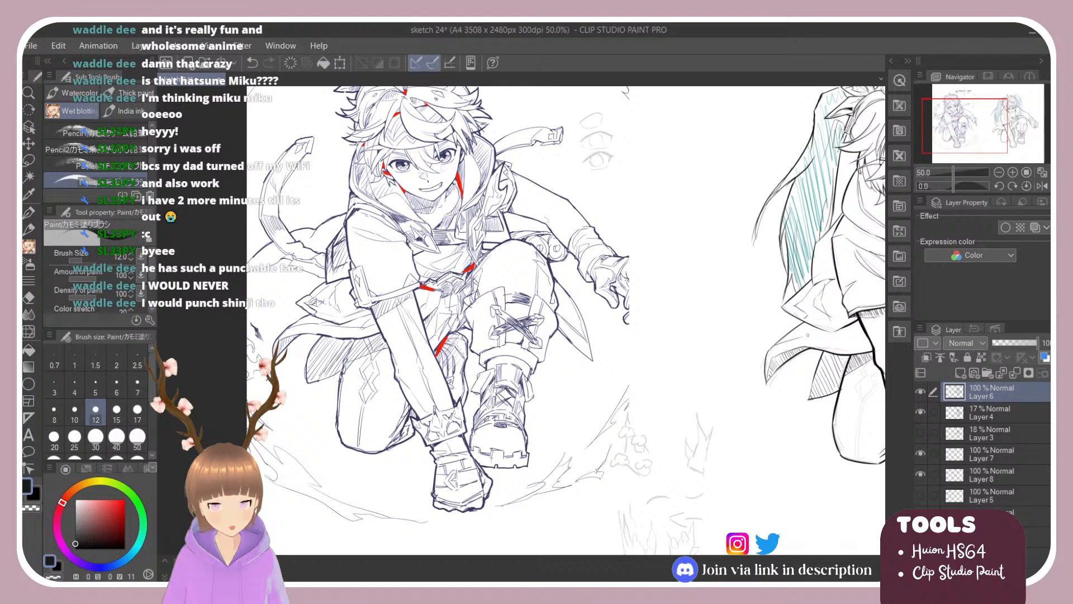
{"action": "key", "text": "ctrl+z"}
{"action": "left_click_drag", "start_coordinate": [780, 344], "coordinate": [871, 337]}
{"action": "key", "text": "ctrl+z"}
{"action": "key", "text": "ctrl+z"}
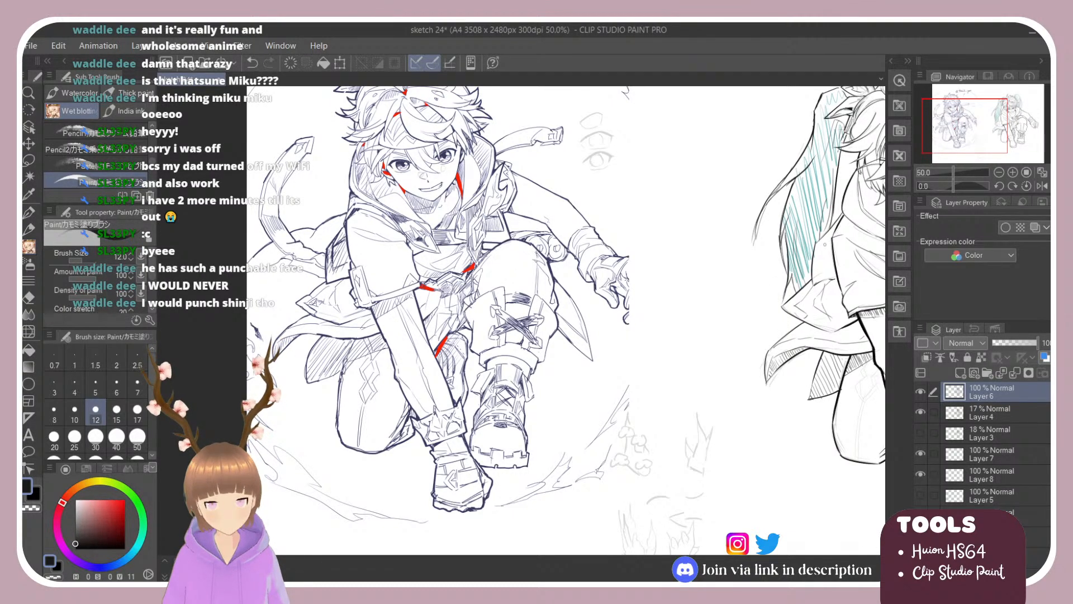
Try several downward shading strokes on the coat between the teal ponytail and the upper arm, undoing the unsatisfactory ones.
{"action": "left_click_drag", "start_coordinate": [827, 235], "coordinate": [825, 266]}
{"action": "key", "text": "ctrl+z"}
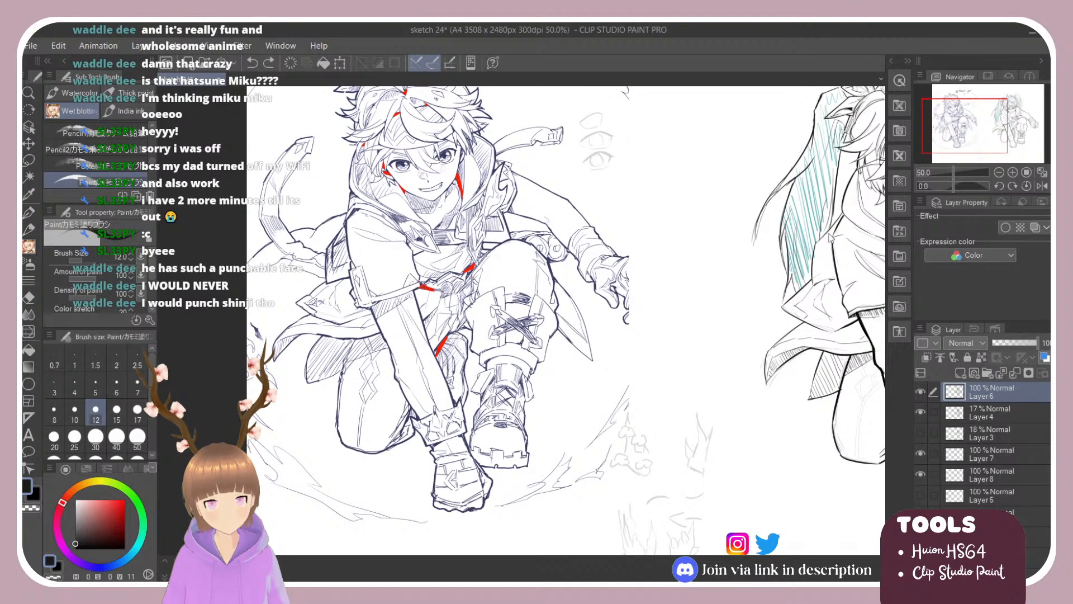
{"action": "mouse_move", "coordinate": [844, 214]}
{"action": "left_mouse_down"}
{"action": "mouse_move", "coordinate": [821, 240]}
{"action": "mouse_move", "coordinate": [814, 291]}
{"action": "left_mouse_up"}
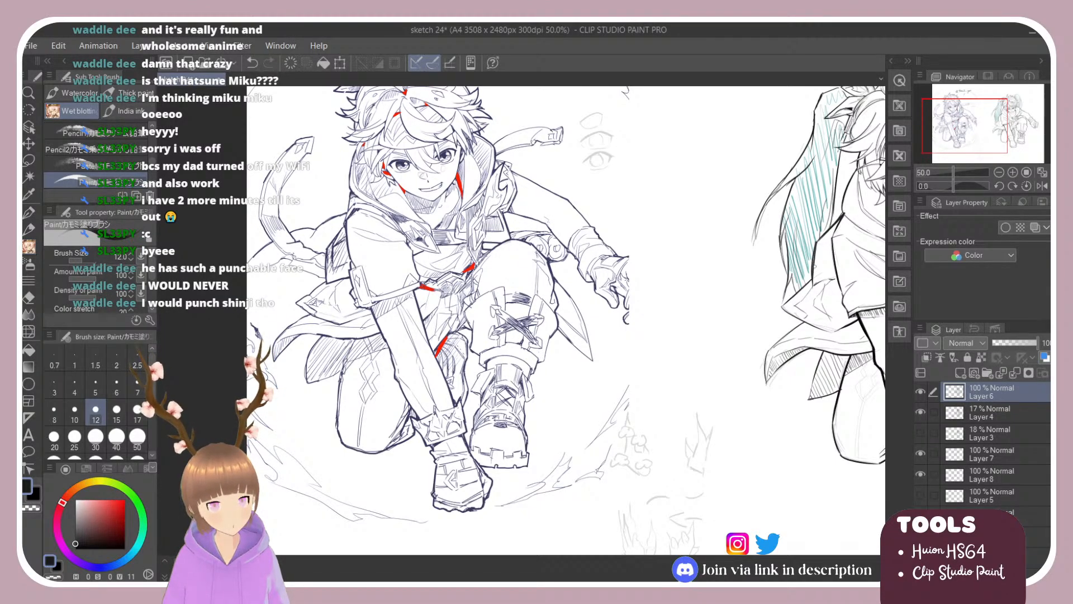
{"action": "key", "text": "ctrl+z"}
{"action": "left_click_drag", "start_coordinate": [818, 239], "coordinate": [813, 282]}
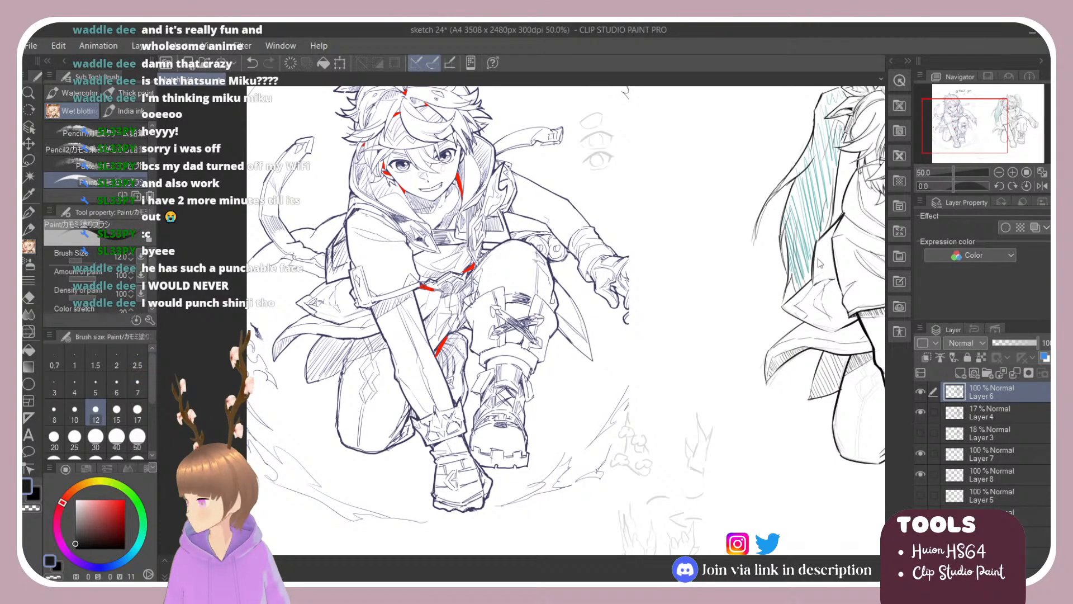
{"action": "key", "text": "ctrl+z"}
{"action": "mouse_move", "coordinate": [818, 240]}
{"action": "left_mouse_down"}
{"action": "mouse_move", "coordinate": [812, 291]}
{"action": "mouse_move", "coordinate": [817, 248]}
{"action": "mouse_move", "coordinate": [813, 282]}
{"action": "mouse_move", "coordinate": [841, 279]}
{"action": "left_mouse_up"}
{"action": "key", "text": "ctrl+z"}
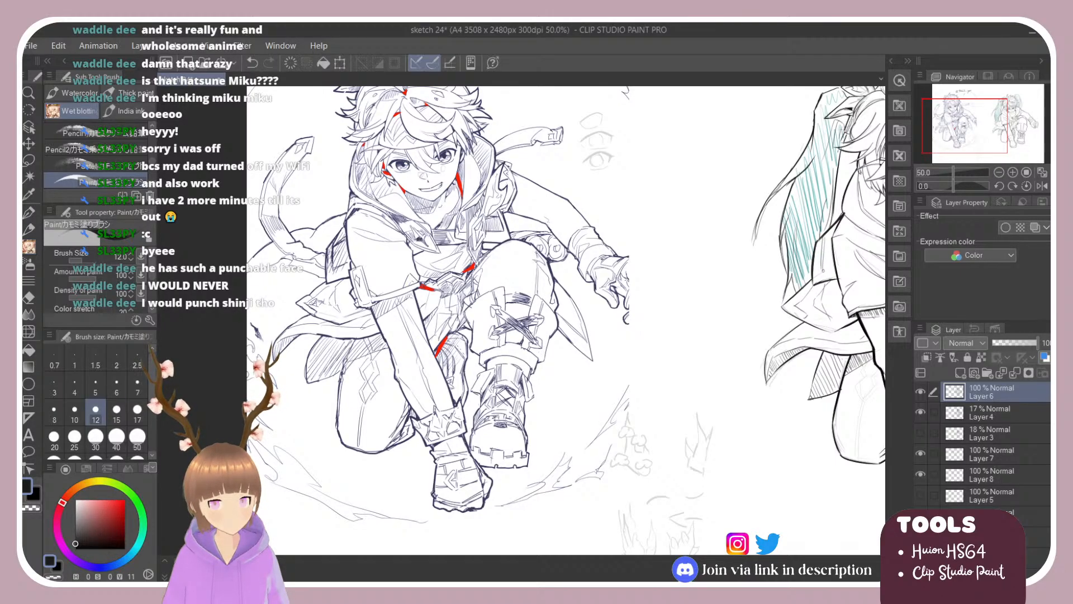
{"action": "mouse_move", "coordinate": [824, 271]}
{"action": "left_mouse_down"}
{"action": "mouse_move", "coordinate": [832, 234]}
{"action": "mouse_move", "coordinate": [815, 250]}
{"action": "mouse_move", "coordinate": [839, 222]}
{"action": "left_mouse_up"}
{"action": "left_click_drag", "start_coordinate": [829, 237], "coordinate": [814, 272]}
{"action": "key", "text": "ctrl+z"}
{"action": "key", "text": "ctrl+z"}
{"action": "mouse_move", "coordinate": [836, 226]}
{"action": "left_mouse_down"}
{"action": "mouse_move", "coordinate": [814, 267]}
{"action": "mouse_move", "coordinate": [827, 275]}
{"action": "left_mouse_up"}
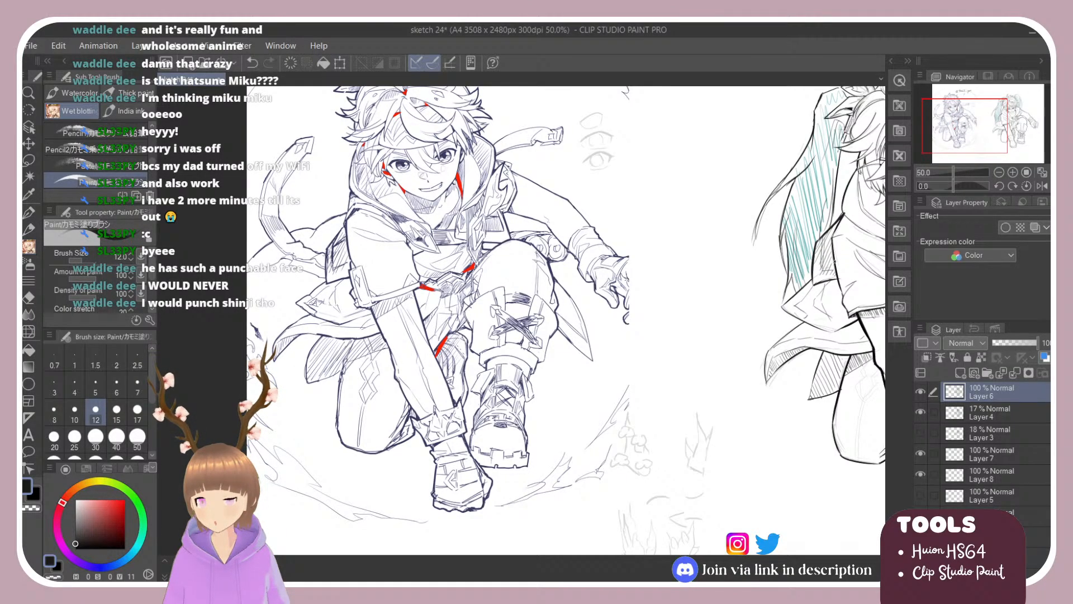
{"action": "key", "text": "ctrl+z"}
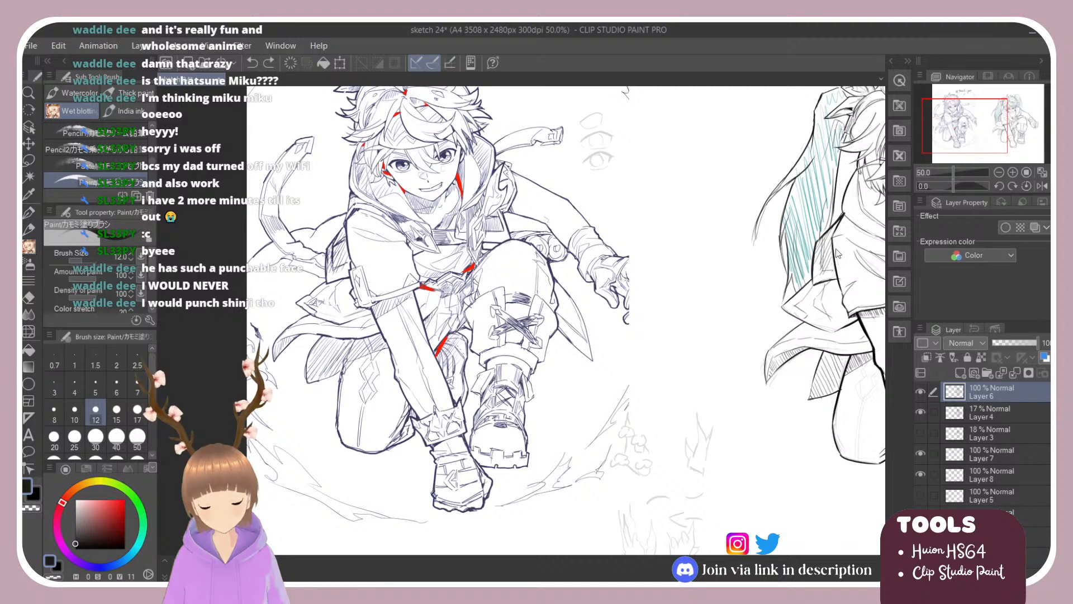
Compare the whole inked figure with the original sketch side by side.
{"action": "scroll", "coordinate": [722, 304], "scroll_direction": "down", "scroll_amount": 2}
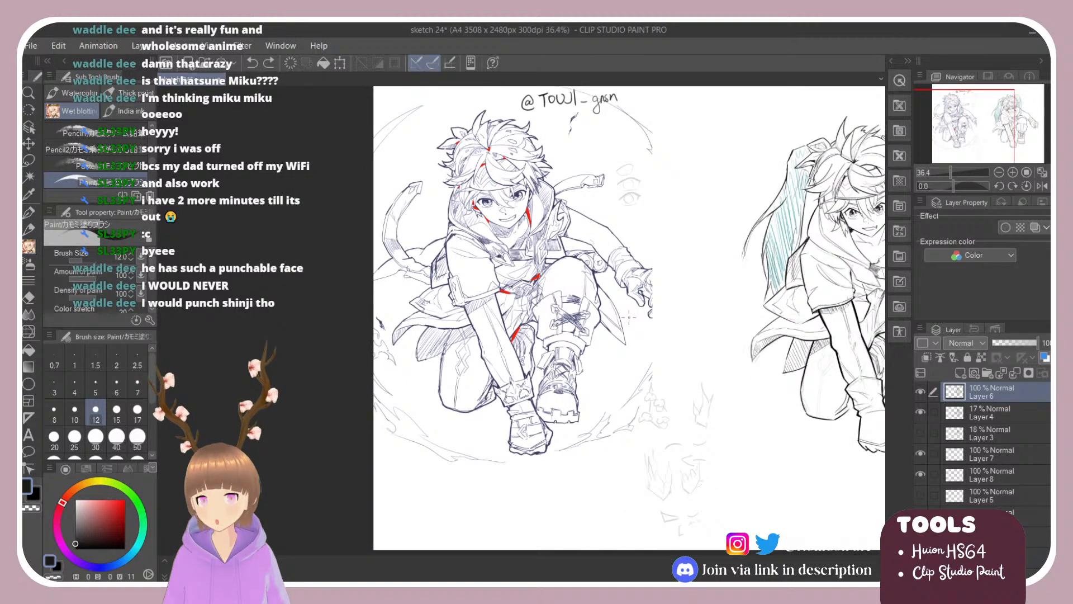
{"action": "scroll", "coordinate": [587, 308], "scroll_direction": "down", "scroll_amount": 1}
{"action": "scroll", "coordinate": [756, 313], "scroll_direction": "up", "scroll_amount": 1}
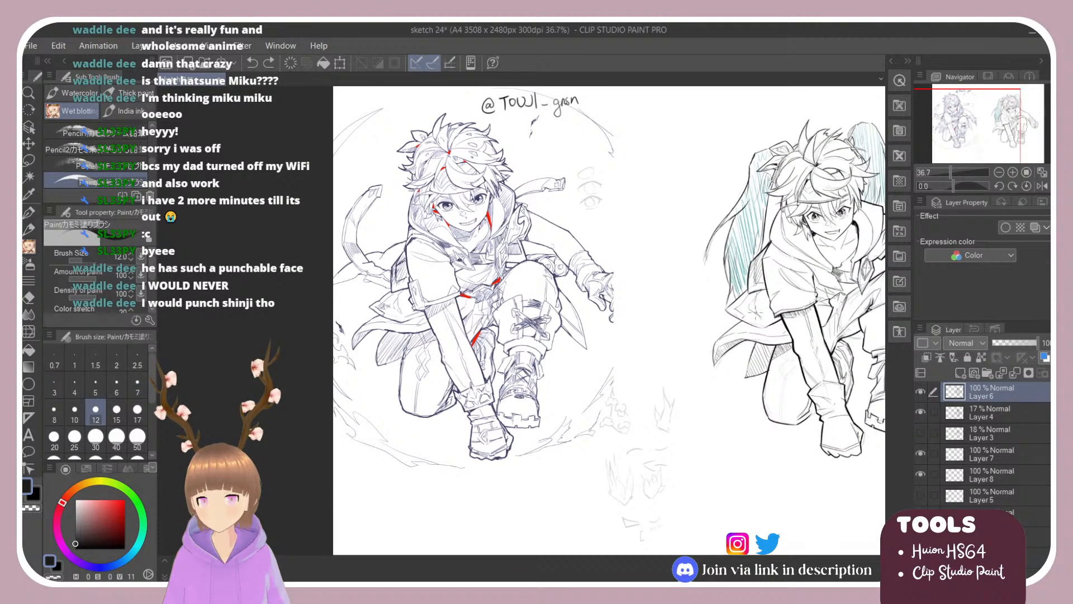
{"action": "scroll", "coordinate": [604, 319], "scroll_direction": "down", "scroll_amount": 4}
{"action": "scroll", "coordinate": [727, 302], "scroll_direction": "up", "scroll_amount": 5}
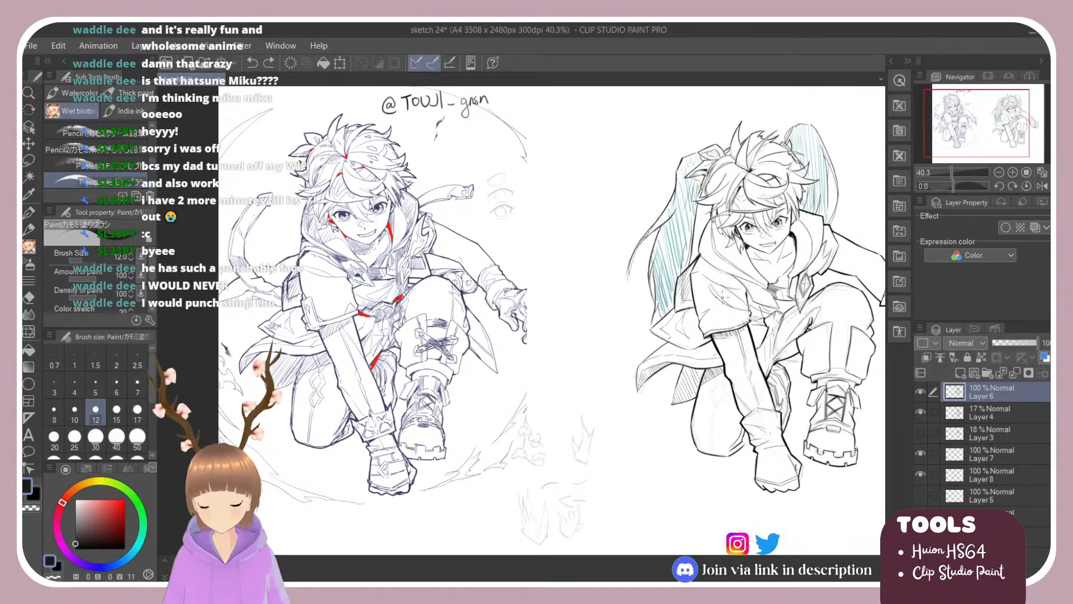
Ink short fold strokes on the shirt beneath the chest pendant of the inked figure.
{"action": "scroll", "coordinate": [722, 298], "scroll_direction": "down", "scroll_amount": 2}
{"action": "scroll", "coordinate": [722, 298], "scroll_direction": "up", "scroll_amount": 3}
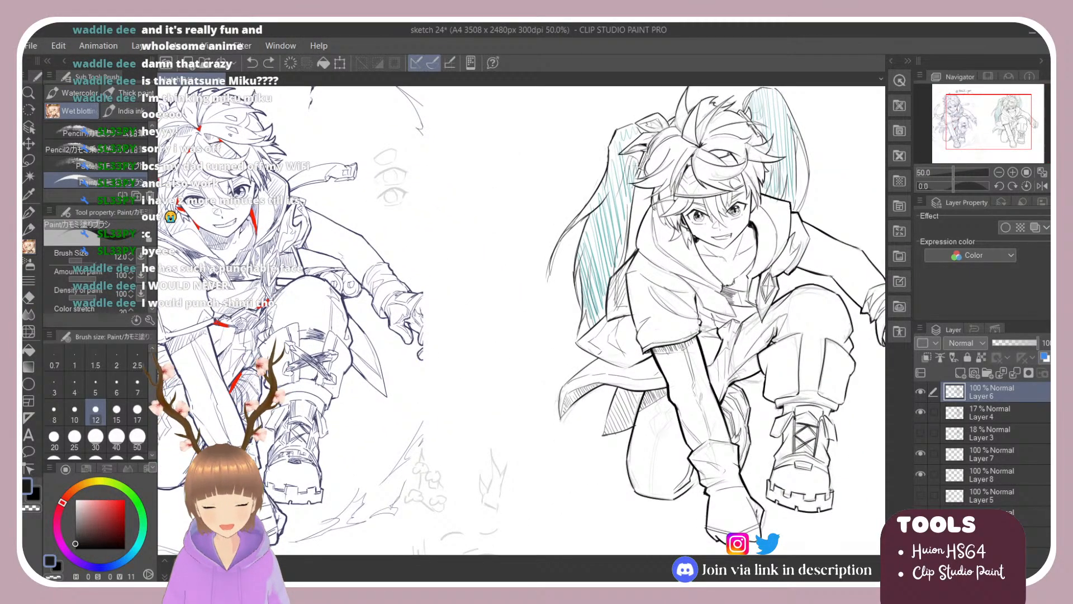
{"action": "key", "text": "ctrl+y"}
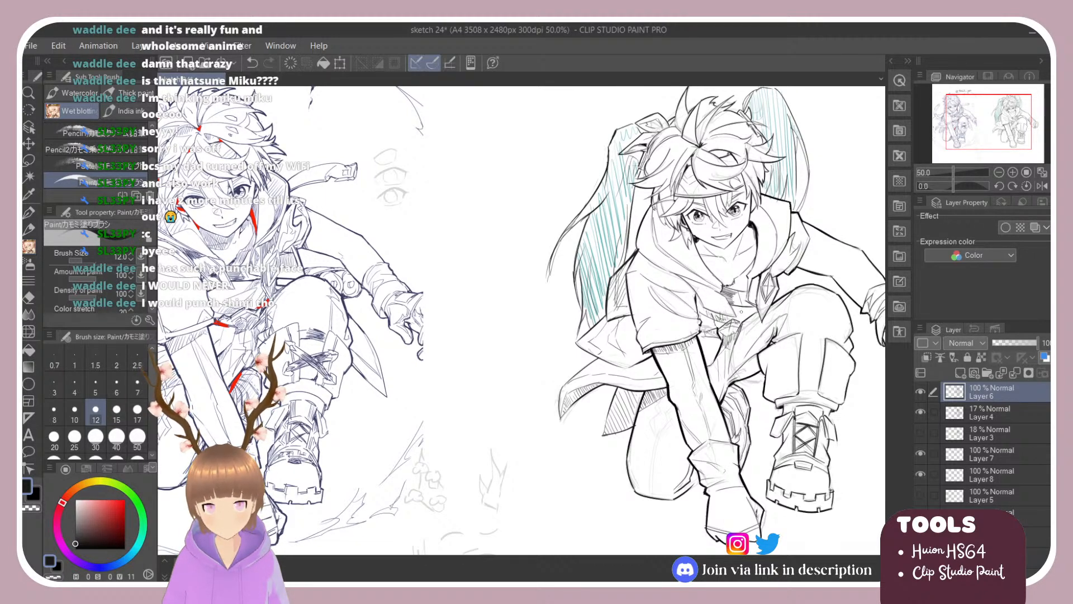
{"action": "left_click_drag", "start_coordinate": [740, 308], "coordinate": [746, 316]}
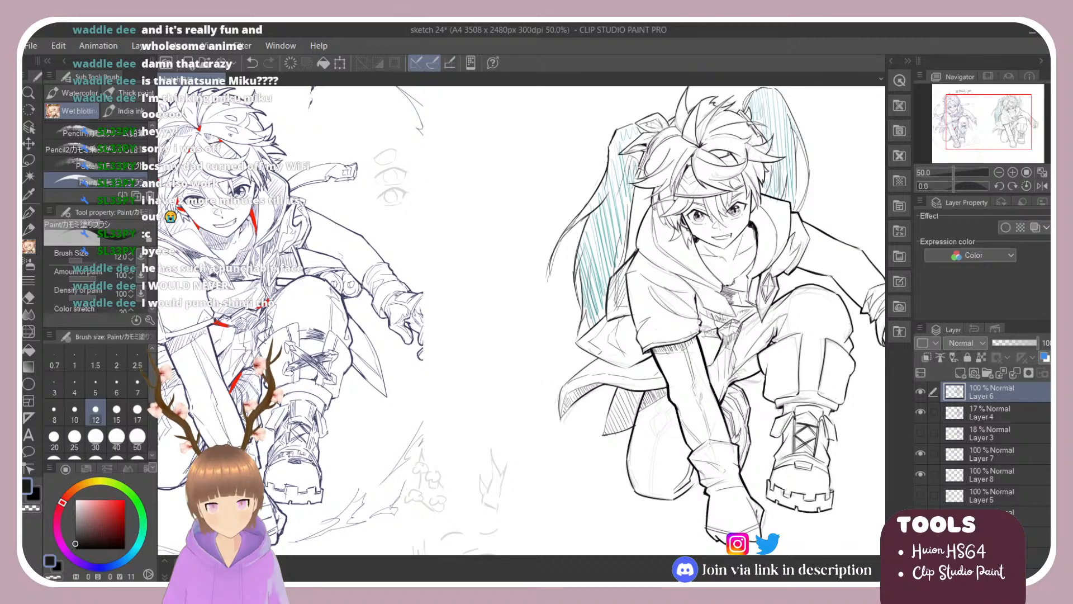
{"action": "key", "text": "e"}
{"action": "key", "text": "b"}
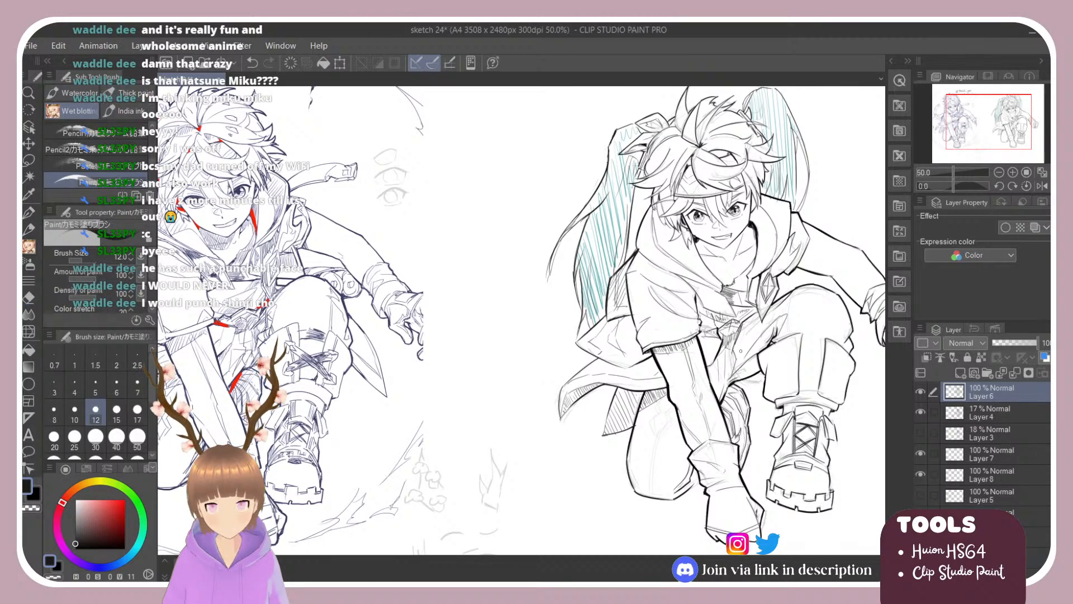
{"action": "key", "text": "e"}
{"action": "key", "text": "b"}
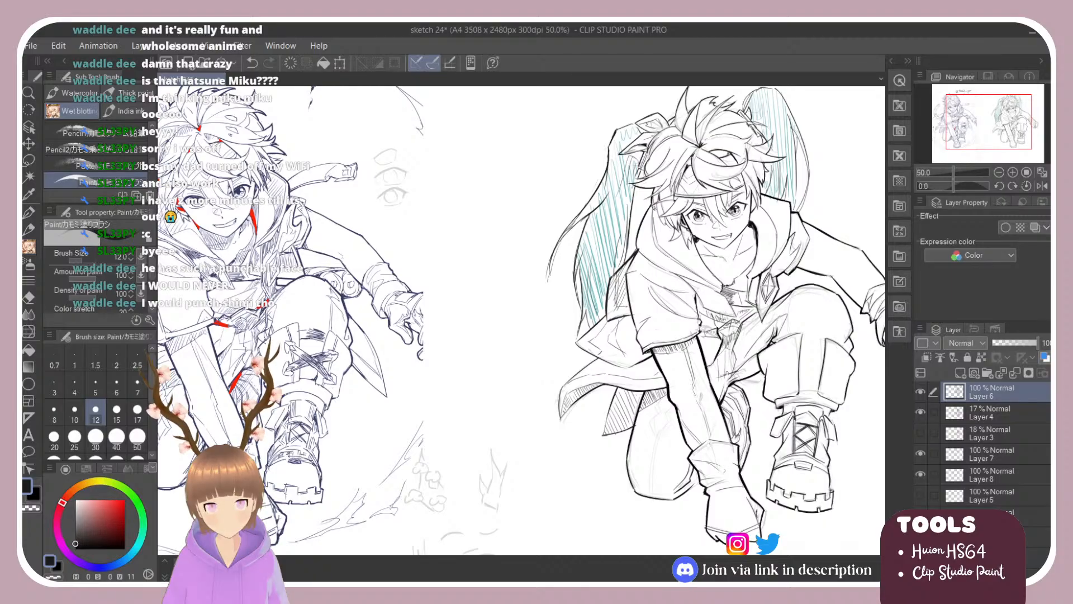
Undo the last stroke, ink a short shading mark between the planted arm and the waist, and save the drawing.
{"action": "key", "text": "ctrl+z"}
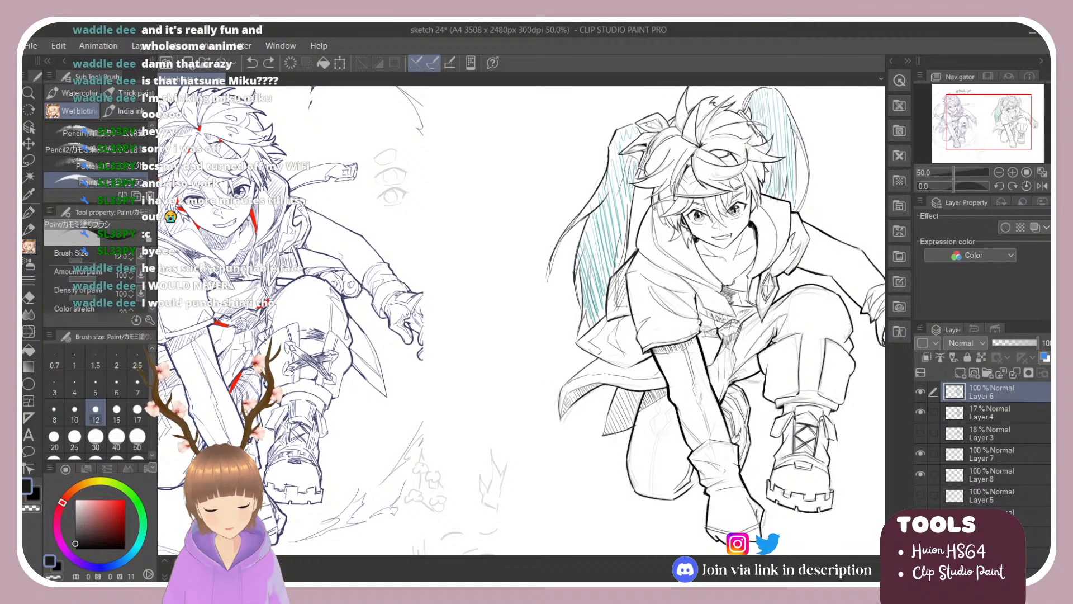
{"action": "left_click_drag", "start_coordinate": [715, 366], "coordinate": [724, 372]}
{"action": "key", "text": "e"}
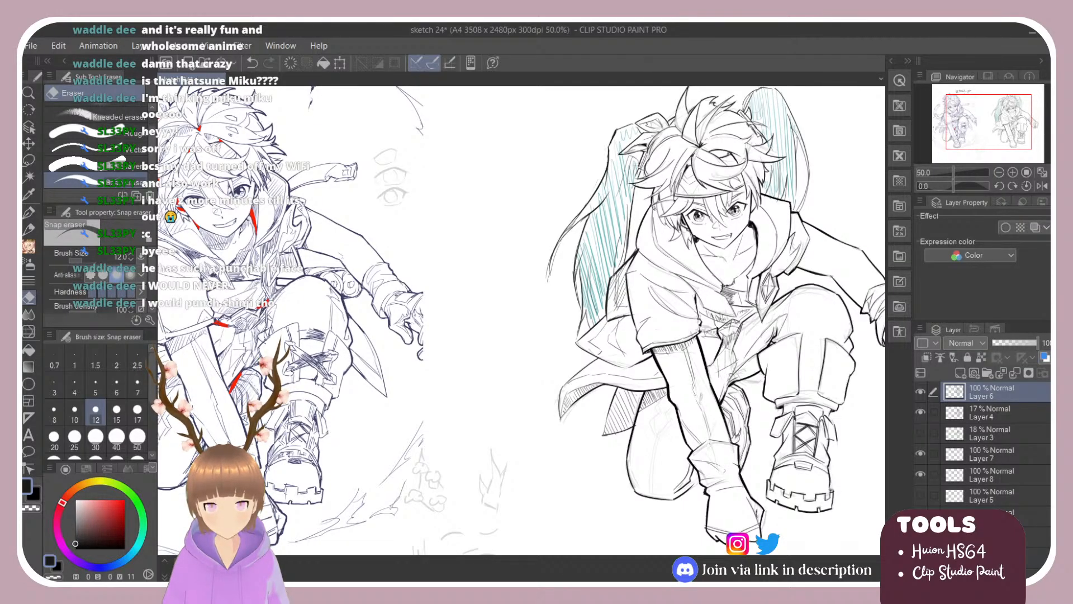
{"action": "key", "text": "b"}
{"action": "key", "text": "ctrl+s"}
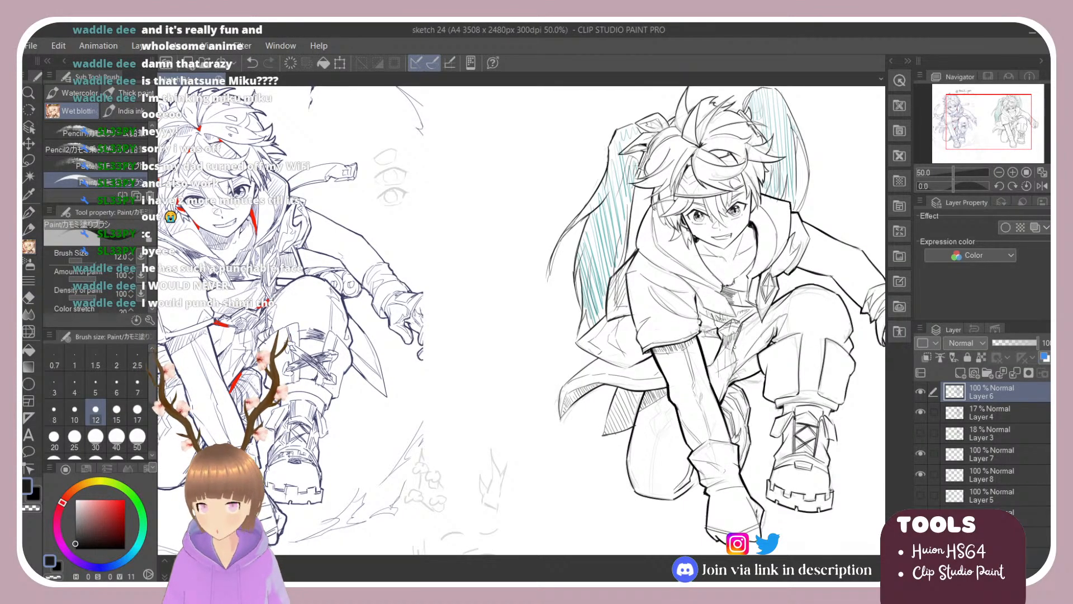
Ink shading strokes at the waist between the planted arm and the raised thigh, undoing the unsatisfactory ones.
{"action": "left_click_drag", "start_coordinate": [727, 331], "coordinate": [733, 347]}
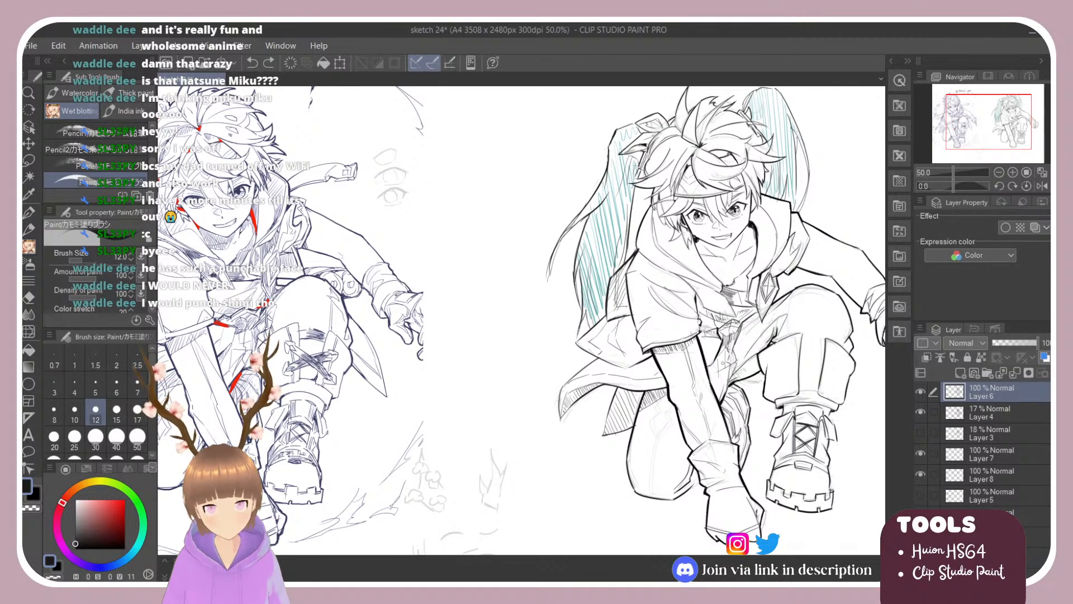
{"action": "key", "text": "ctrl+z"}
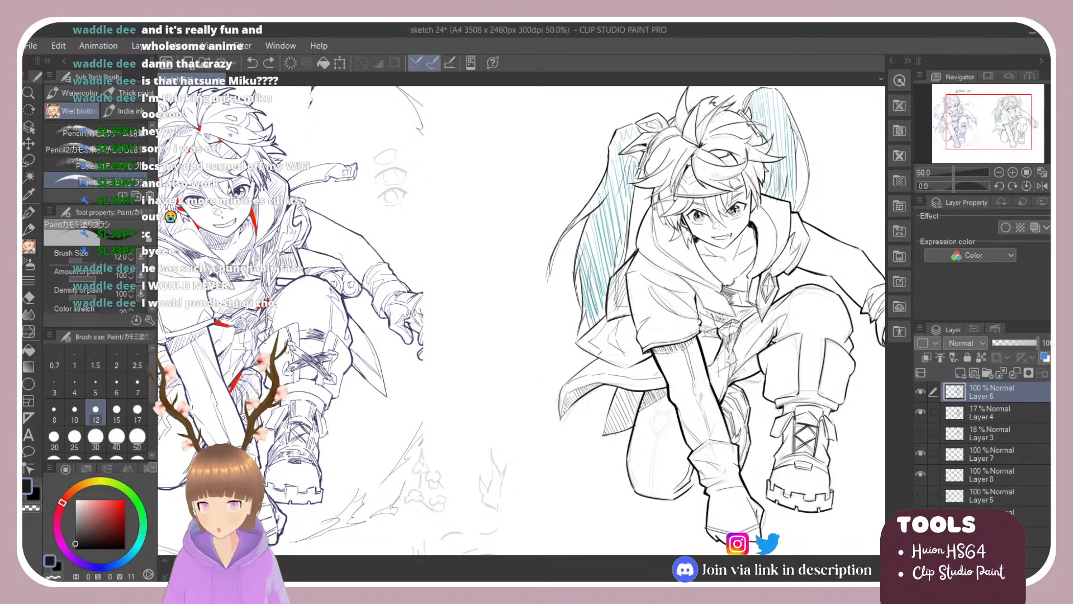
{"action": "key", "text": "ctrl+y"}
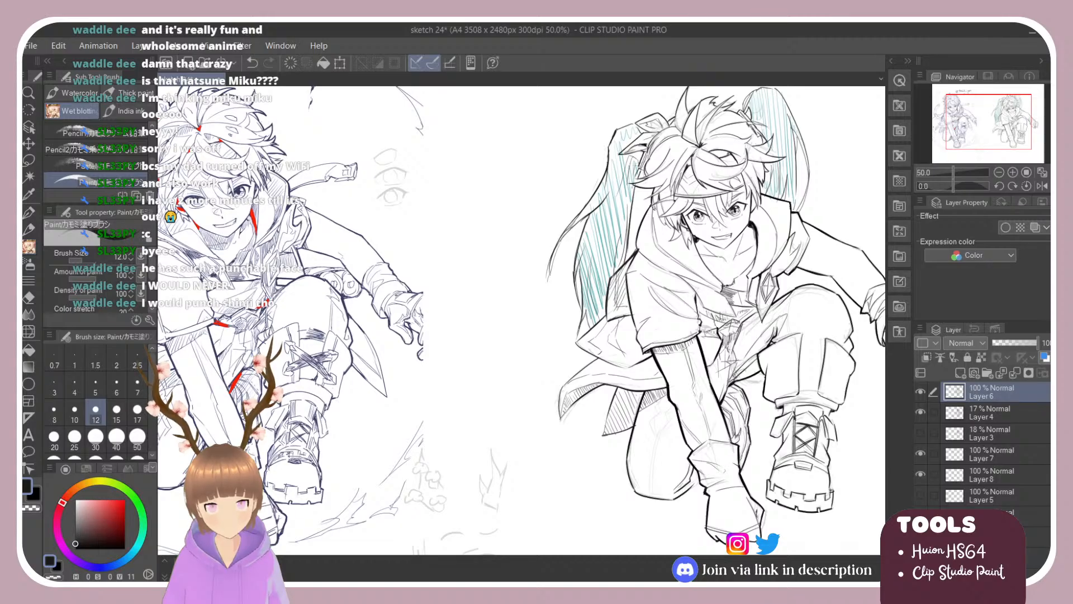
{"action": "left_click_drag", "start_coordinate": [733, 379], "coordinate": [752, 367]}
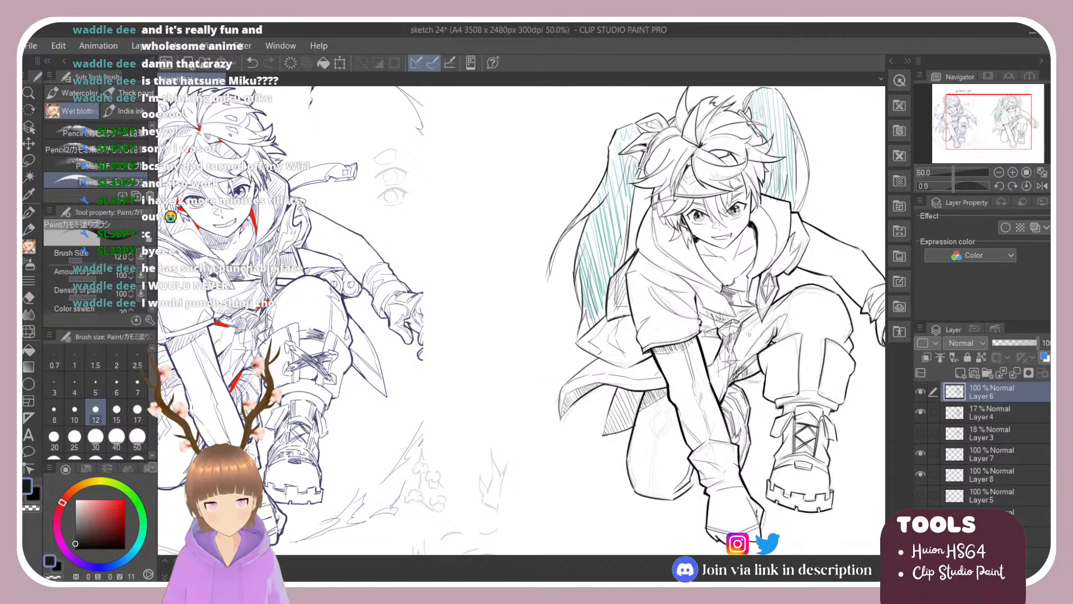
{"action": "mouse_move", "coordinate": [734, 344]}
{"action": "left_mouse_down"}
{"action": "mouse_move", "coordinate": [750, 323]}
{"action": "mouse_move", "coordinate": [746, 347]}
{"action": "left_mouse_up"}
{"action": "key", "text": "ctrl+z"}
{"action": "key", "text": "ctrl+z"}
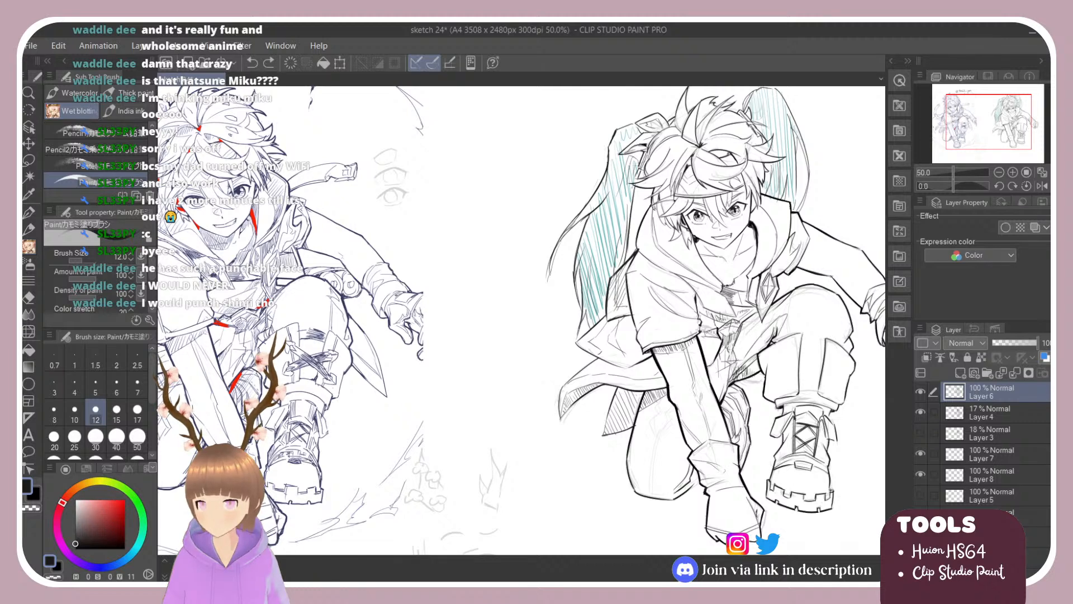
Try hatched fold shading on the raised leg's inner thigh and below the knee, undoing the unsatisfactory strokes.
{"action": "mouse_move", "coordinate": [740, 343]}
{"action": "left_mouse_down"}
{"action": "mouse_move", "coordinate": [758, 315]}
{"action": "mouse_move", "coordinate": [734, 351]}
{"action": "mouse_move", "coordinate": [770, 339]}
{"action": "mouse_move", "coordinate": [785, 318]}
{"action": "left_mouse_up"}
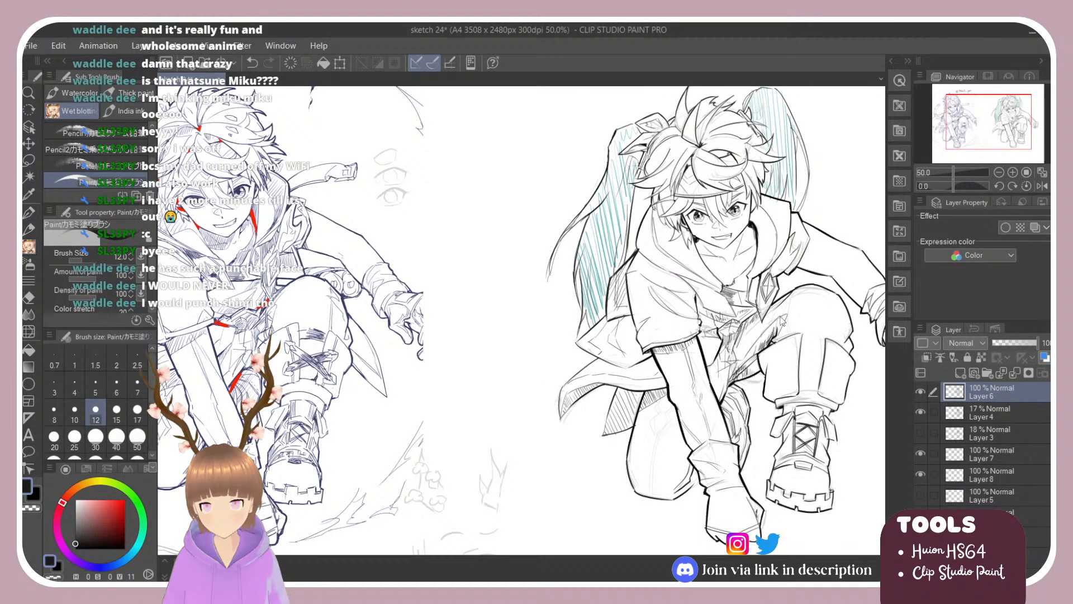
{"action": "key", "text": "ctrl+z"}
{"action": "key", "text": "ctrl+z"}
{"action": "key", "text": "ctrl+z"}
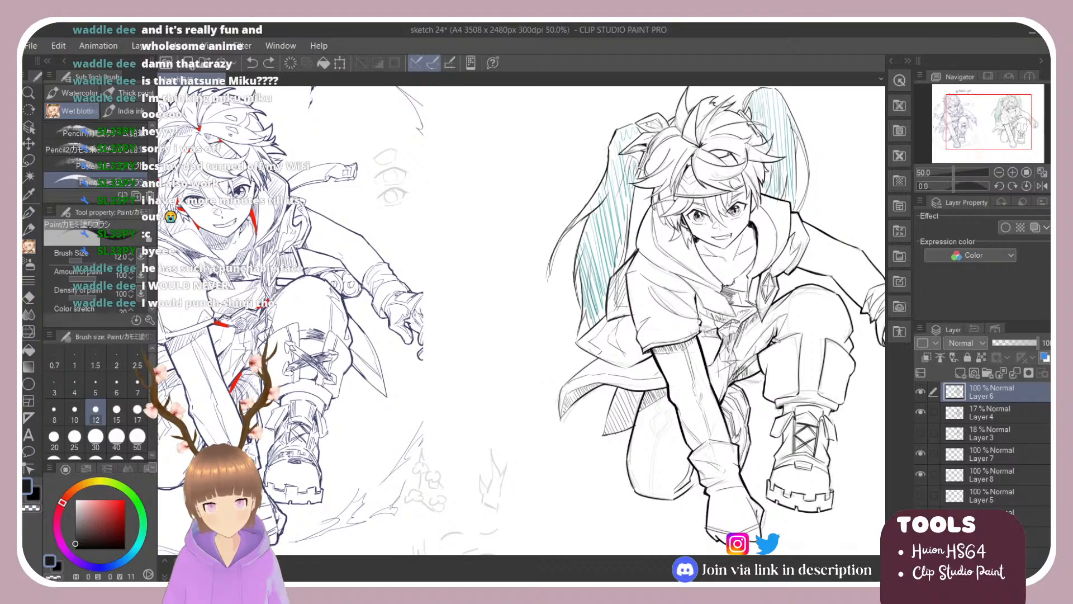
{"action": "left_click_drag", "start_coordinate": [777, 342], "coordinate": [814, 325]}
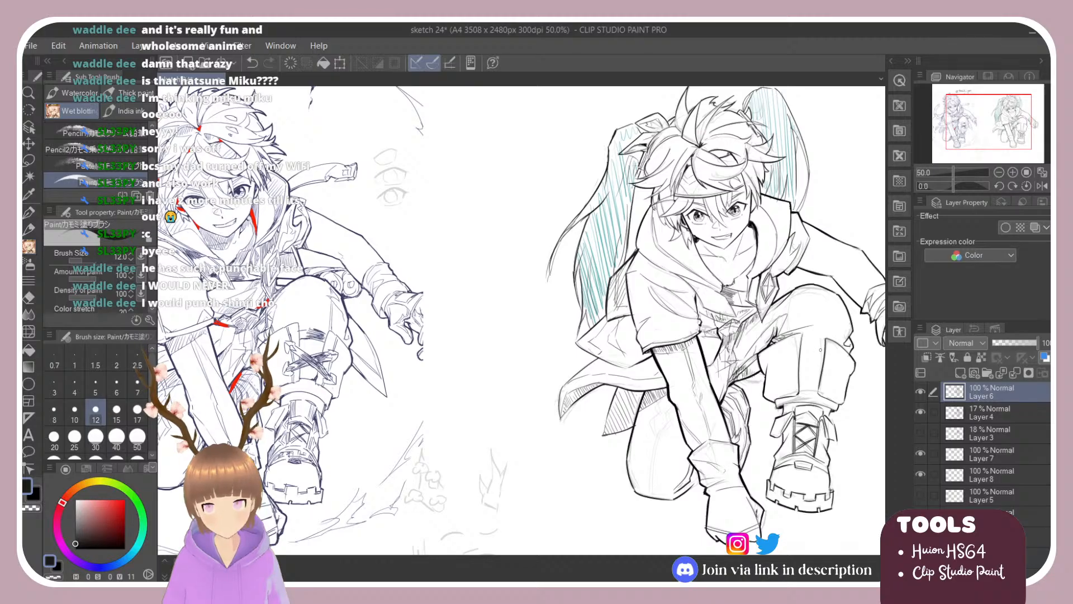
{"action": "mouse_move", "coordinate": [801, 349]}
{"action": "left_mouse_down"}
{"action": "mouse_move", "coordinate": [830, 343]}
{"action": "mouse_move", "coordinate": [826, 358]}
{"action": "mouse_move", "coordinate": [767, 166]}
{"action": "mouse_move", "coordinate": [776, 189]}
{"action": "mouse_move", "coordinate": [794, 184]}
{"action": "left_mouse_up"}
{"action": "key", "text": "ctrl+z"}
Hatch the shadow on the neck under the chin, retrying strokes until the hatching fits.
{"action": "key", "text": "shift+space"}
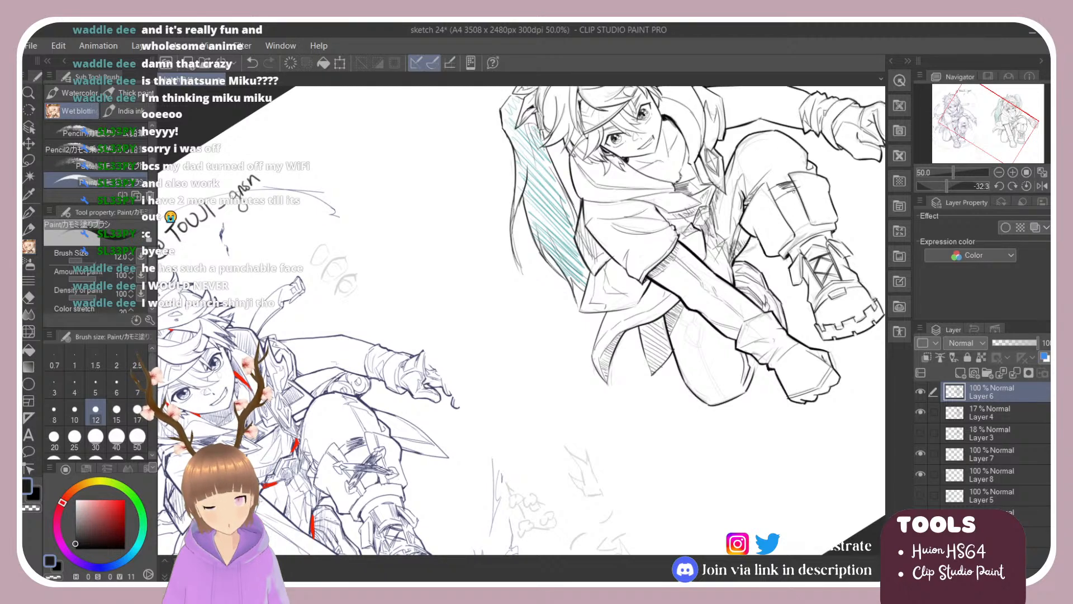
{"action": "key", "text": "r"}
{"action": "left_click_drag", "start_coordinate": [811, 179], "coordinate": [836, 259]}
{"action": "key", "text": "e"}
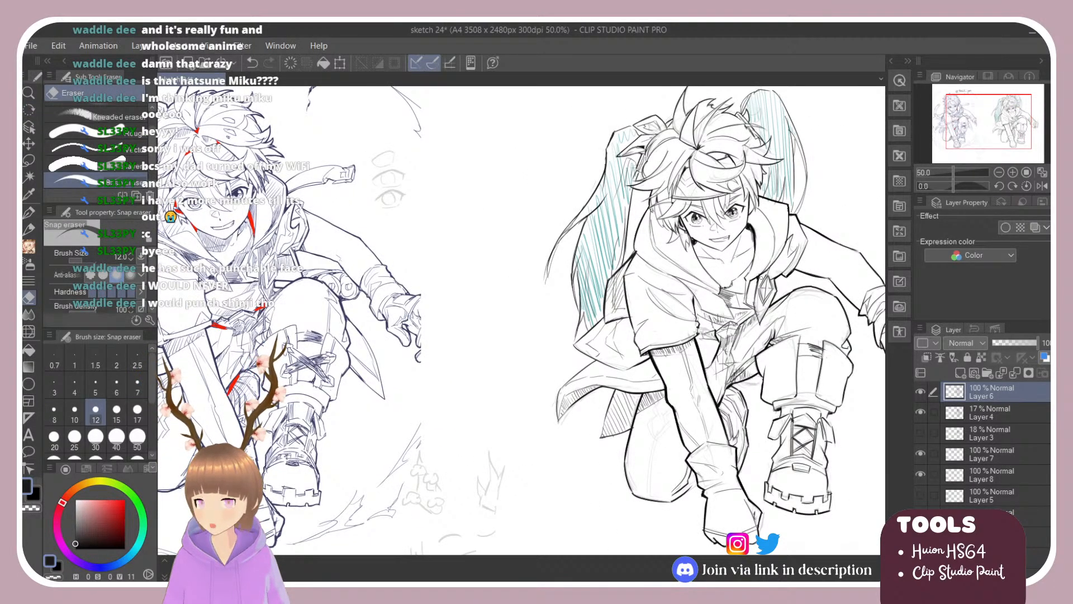
{"action": "key", "text": "b"}
{"action": "scroll", "coordinate": [715, 226], "scroll_direction": "down", "scroll_amount": 2}
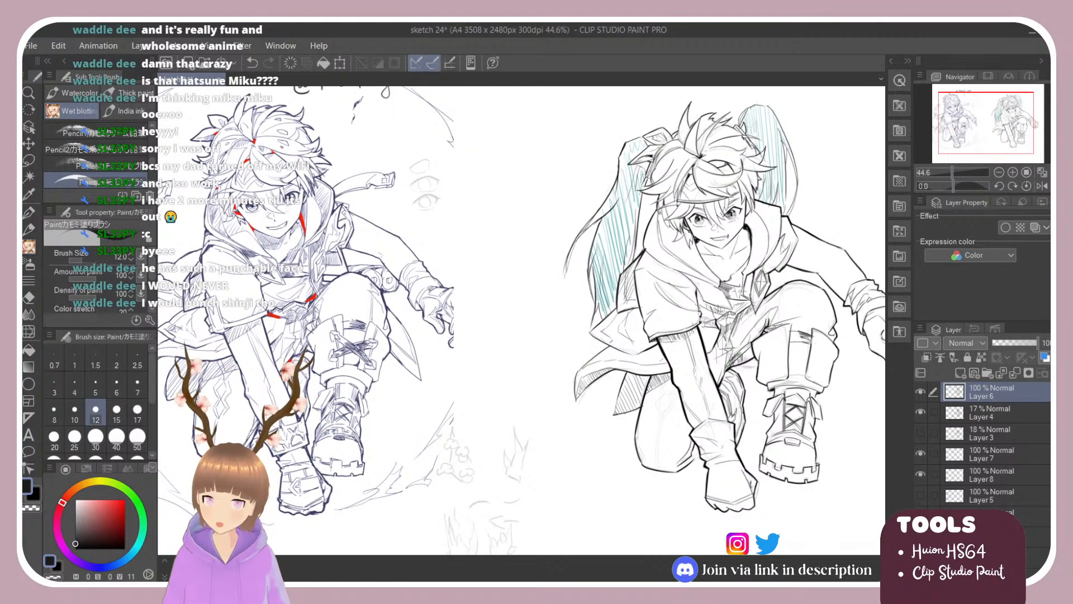
{"action": "mouse_move", "coordinate": [715, 255]}
{"action": "left_mouse_down"}
{"action": "mouse_move", "coordinate": [727, 267]}
{"action": "mouse_move", "coordinate": [736, 242]}
{"action": "mouse_move", "coordinate": [725, 264]}
{"action": "mouse_move", "coordinate": [709, 261]}
{"action": "mouse_move", "coordinate": [726, 267]}
{"action": "mouse_move", "coordinate": [727, 253]}
{"action": "mouse_move", "coordinate": [704, 254]}
{"action": "mouse_move", "coordinate": [722, 263]}
{"action": "left_mouse_up"}
{"action": "key", "text": "ctrl+z"}
{"action": "key", "text": "ctrl+z"}
{"action": "key", "text": "ctrl+z"}
{"action": "key", "text": "ctrl+z"}
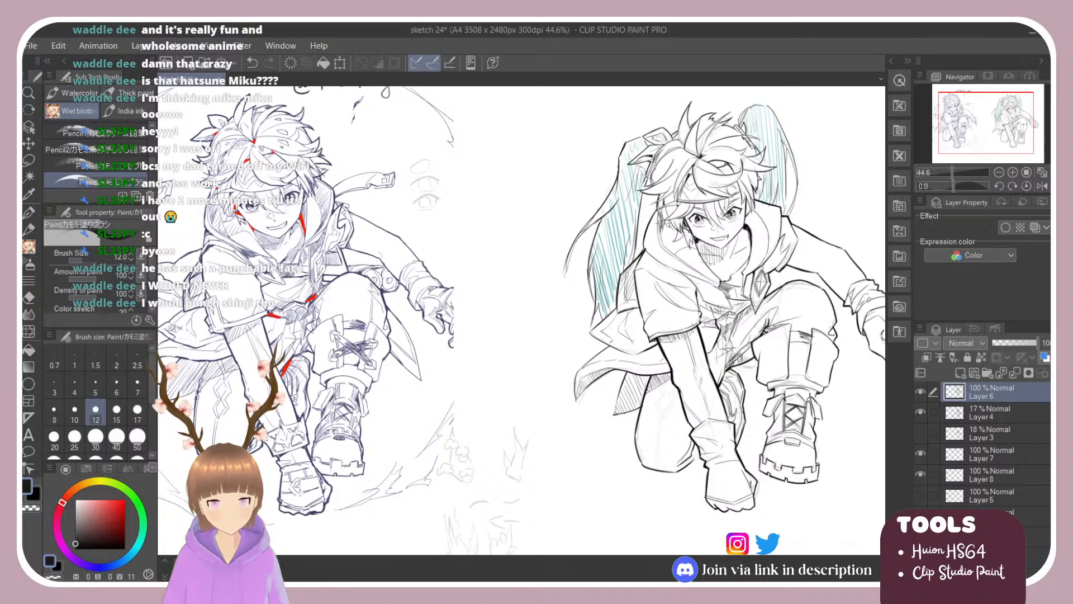
Hatch the shadowed inside of the hood on both sides of the neck, undoing the excess strokes along the collar.
{"action": "mouse_move", "coordinate": [664, 234]}
{"action": "left_mouse_down"}
{"action": "mouse_move", "coordinate": [667, 250]}
{"action": "mouse_move", "coordinate": [684, 250]}
{"action": "left_mouse_up"}
{"action": "mouse_move", "coordinate": [757, 194]}
{"action": "left_mouse_down"}
{"action": "mouse_move", "coordinate": [771, 242]}
{"action": "mouse_move", "coordinate": [776, 229]}
{"action": "mouse_move", "coordinate": [765, 259]}
{"action": "left_mouse_up"}
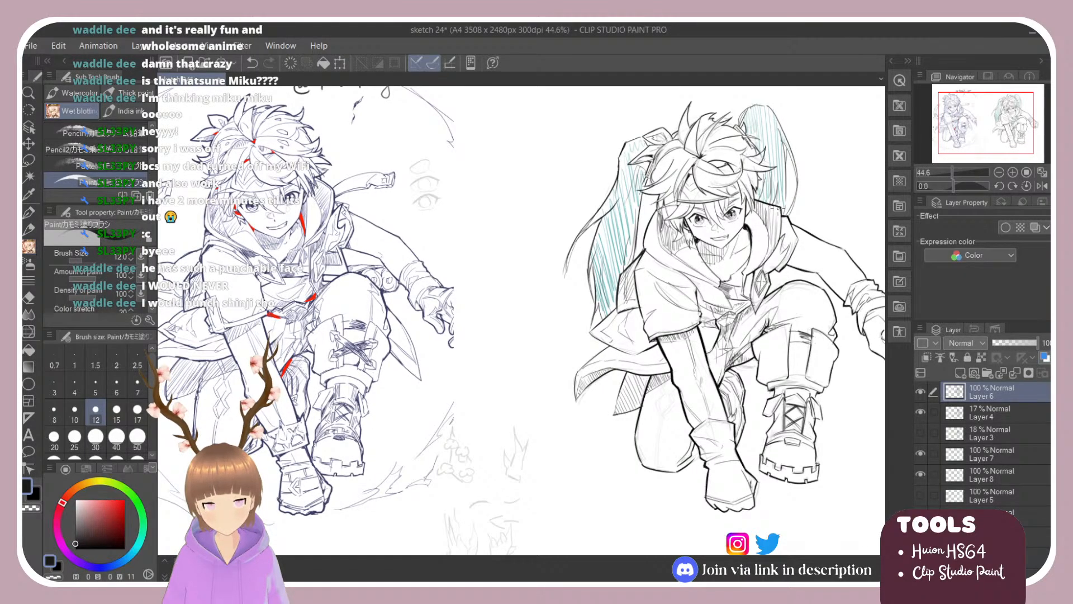
{"action": "left_click_drag", "start_coordinate": [783, 208], "coordinate": [766, 260]}
{"action": "key", "text": "ctrl+z"}
{"action": "key", "text": "ctrl+z"}
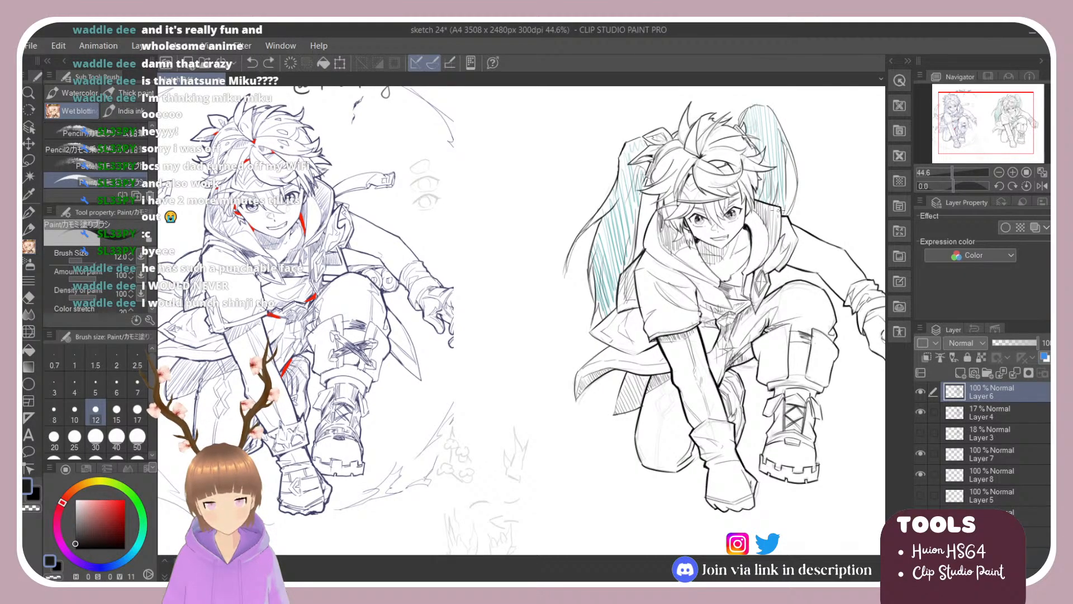
{"action": "mouse_move", "coordinate": [781, 213]}
{"action": "left_mouse_down"}
{"action": "mouse_move", "coordinate": [777, 247]}
{"action": "mouse_move", "coordinate": [746, 294]}
{"action": "left_mouse_up"}
{"action": "key", "text": "ctrl+z"}
{"action": "key", "text": "ctrl+z"}
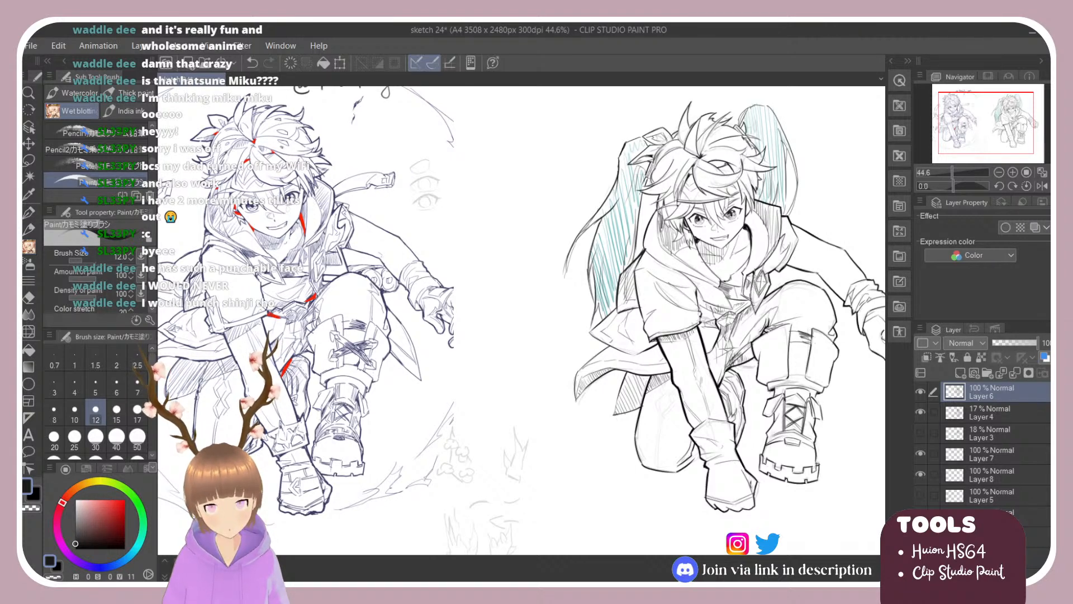
Darken the area around the chest pendant and add short shading strokes along the hood's lower fold.
{"action": "left_click_drag", "start_coordinate": [758, 271], "coordinate": [755, 310]}
{"action": "mouse_move", "coordinate": [762, 295]}
{"action": "left_mouse_down"}
{"action": "mouse_move", "coordinate": [755, 305]}
{"action": "mouse_move", "coordinate": [753, 281]}
{"action": "left_mouse_up"}
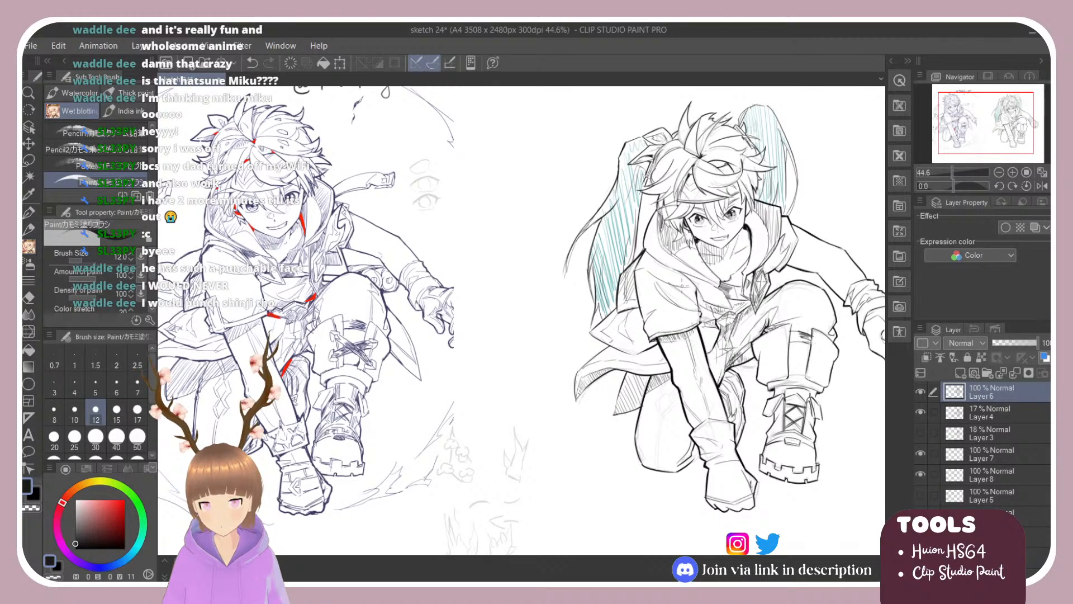
{"action": "mouse_move", "coordinate": [691, 274]}
{"action": "left_mouse_down"}
{"action": "mouse_move", "coordinate": [702, 301]}
{"action": "mouse_move", "coordinate": [723, 306]}
{"action": "mouse_move", "coordinate": [694, 284]}
{"action": "mouse_move", "coordinate": [707, 286]}
{"action": "left_mouse_up"}
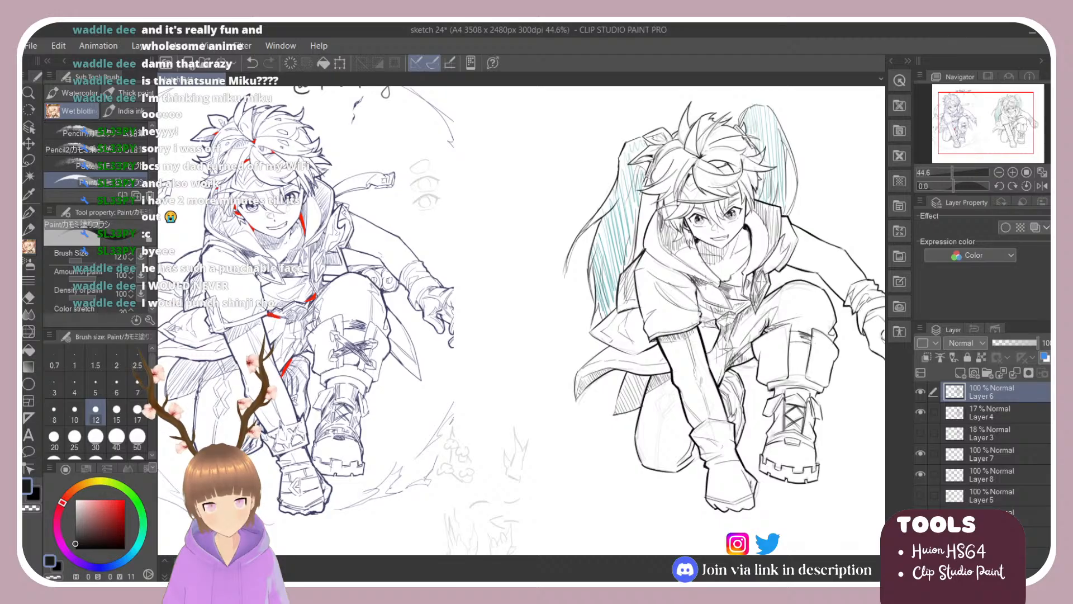
Thicken the shoulder outline of the short sleeve and shade the upper arm just below the sleeve's hem.
{"action": "mouse_move", "coordinate": [642, 257]}
{"action": "left_mouse_down"}
{"action": "mouse_move", "coordinate": [662, 267]}
{"action": "mouse_move", "coordinate": [645, 267]}
{"action": "mouse_move", "coordinate": [635, 288]}
{"action": "mouse_move", "coordinate": [636, 274]}
{"action": "mouse_move", "coordinate": [638, 301]}
{"action": "left_mouse_up"}
{"action": "key", "text": "ctrl+z"}
{"action": "key", "text": "ctrl+z"}
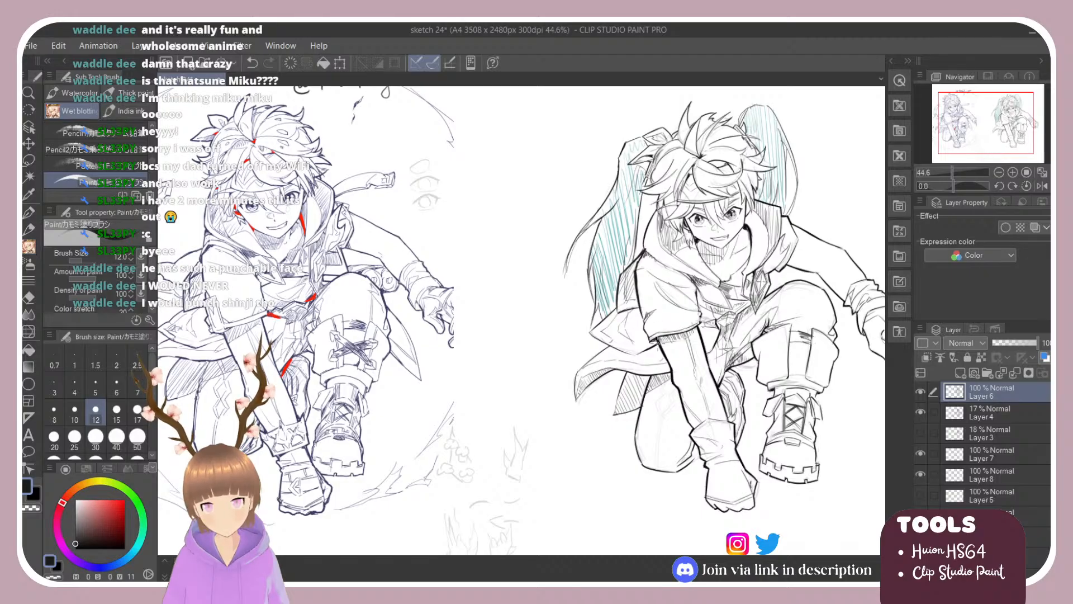
{"action": "mouse_move", "coordinate": [665, 332]}
{"action": "left_mouse_down"}
{"action": "mouse_move", "coordinate": [652, 356]}
{"action": "mouse_move", "coordinate": [656, 346]}
{"action": "mouse_move", "coordinate": [679, 351]}
{"action": "mouse_move", "coordinate": [657, 355]}
{"action": "left_mouse_up"}
{"action": "key", "text": "ctrl+z"}
{"action": "mouse_move", "coordinate": [667, 334]}
{"action": "left_mouse_down"}
{"action": "mouse_move", "coordinate": [663, 354]}
{"action": "mouse_move", "coordinate": [667, 345]}
{"action": "left_mouse_up"}
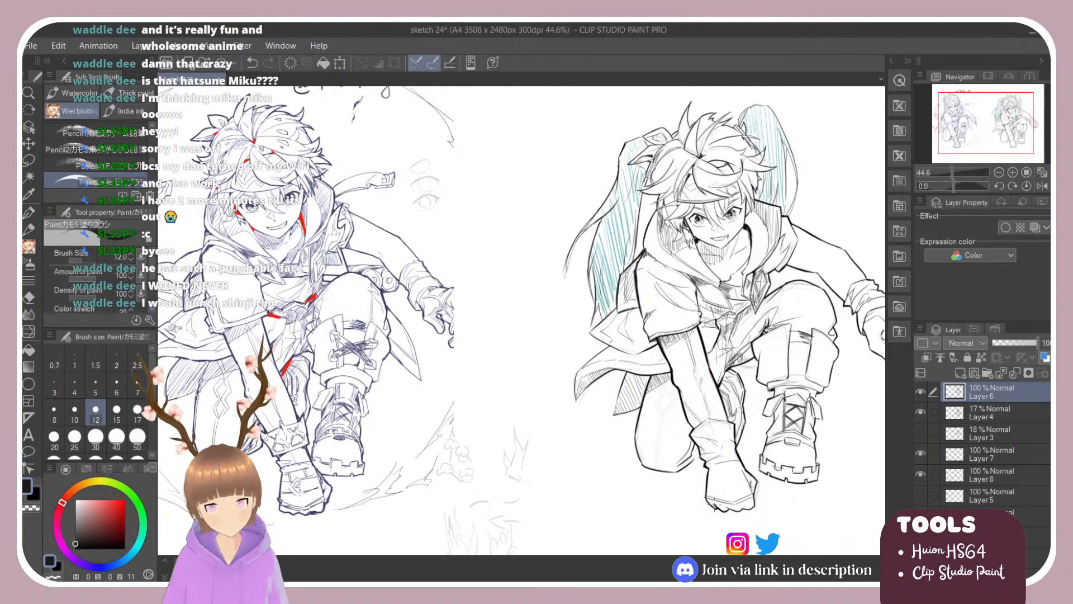
Add line weight to the planted fist's knuckles and shade the front boot's laces and trouser cuff.
{"action": "left_click_drag", "start_coordinate": [715, 506], "coordinate": [743, 509]}
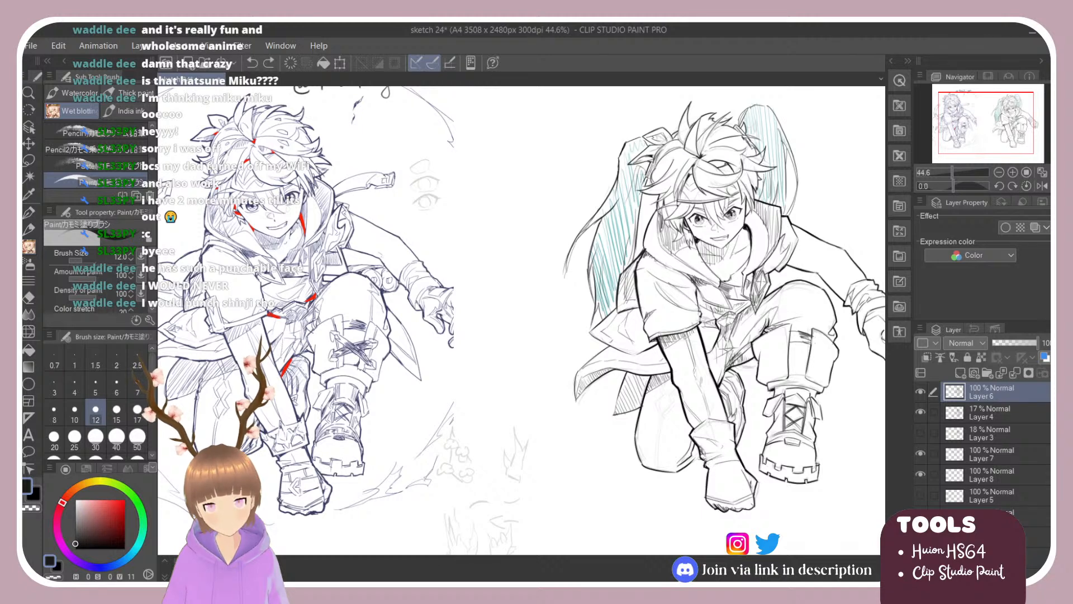
{"action": "mouse_move", "coordinate": [785, 416]}
{"action": "left_mouse_down"}
{"action": "mouse_move", "coordinate": [775, 411]}
{"action": "mouse_move", "coordinate": [788, 417]}
{"action": "mouse_move", "coordinate": [812, 401]}
{"action": "mouse_move", "coordinate": [814, 418]}
{"action": "mouse_move", "coordinate": [780, 411]}
{"action": "mouse_move", "coordinate": [766, 433]}
{"action": "mouse_move", "coordinate": [775, 449]}
{"action": "mouse_move", "coordinate": [816, 449]}
{"action": "mouse_move", "coordinate": [790, 444]}
{"action": "mouse_move", "coordinate": [809, 438]}
{"action": "left_mouse_up"}
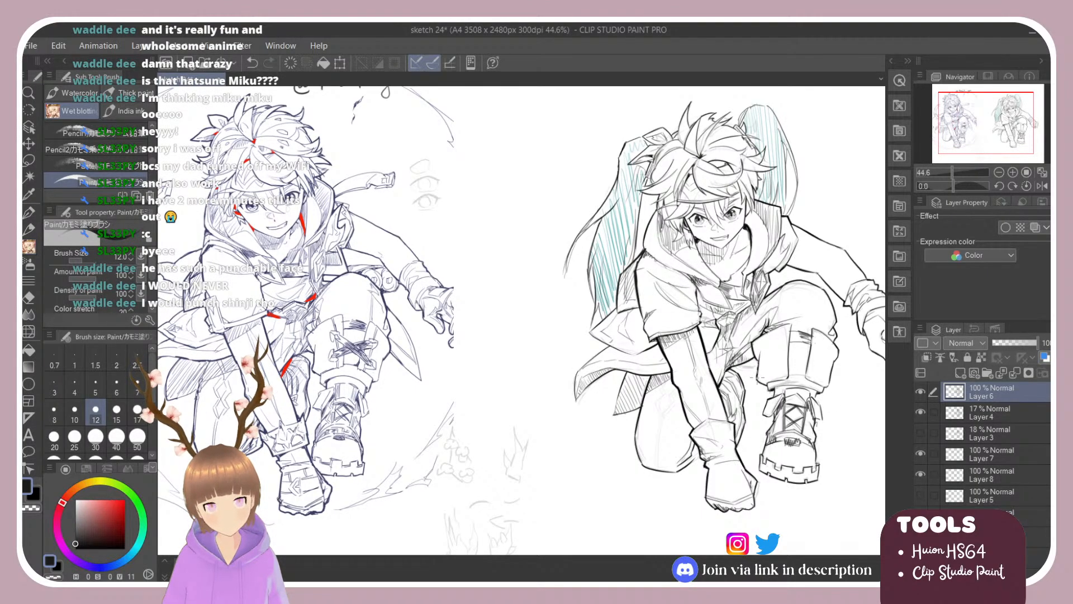
{"action": "left_click_drag", "start_coordinate": [758, 378], "coordinate": [829, 384]}
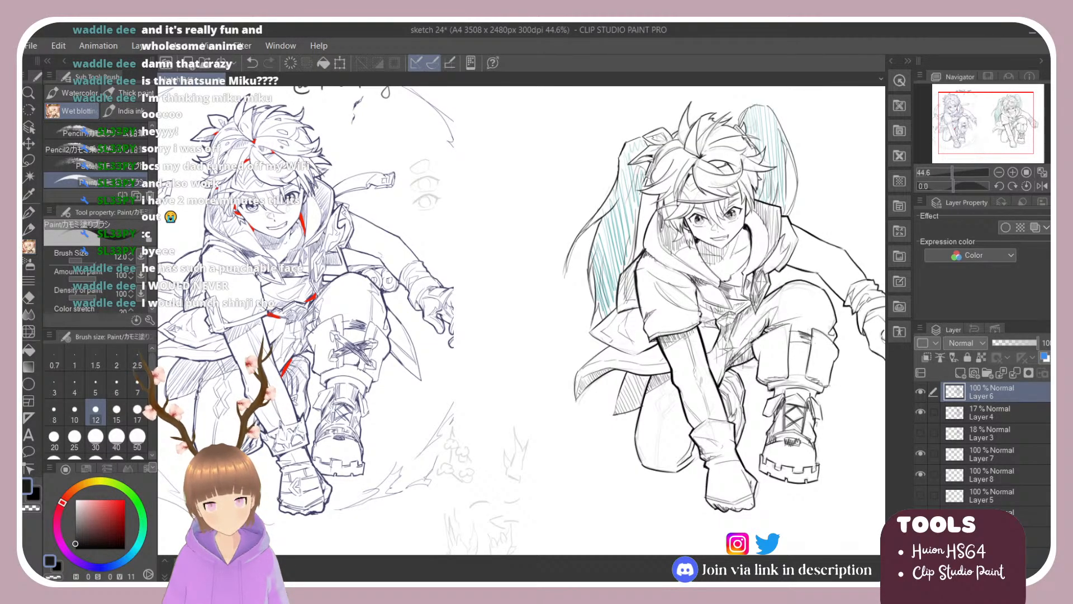
Add short shading strokes to the raised thigh's inner folds and beneath the shoulder of the outstretched arm.
{"action": "left_click_drag", "start_coordinate": [763, 325], "coordinate": [753, 337]}
{"action": "left_click_drag", "start_coordinate": [772, 313], "coordinate": [746, 358]}
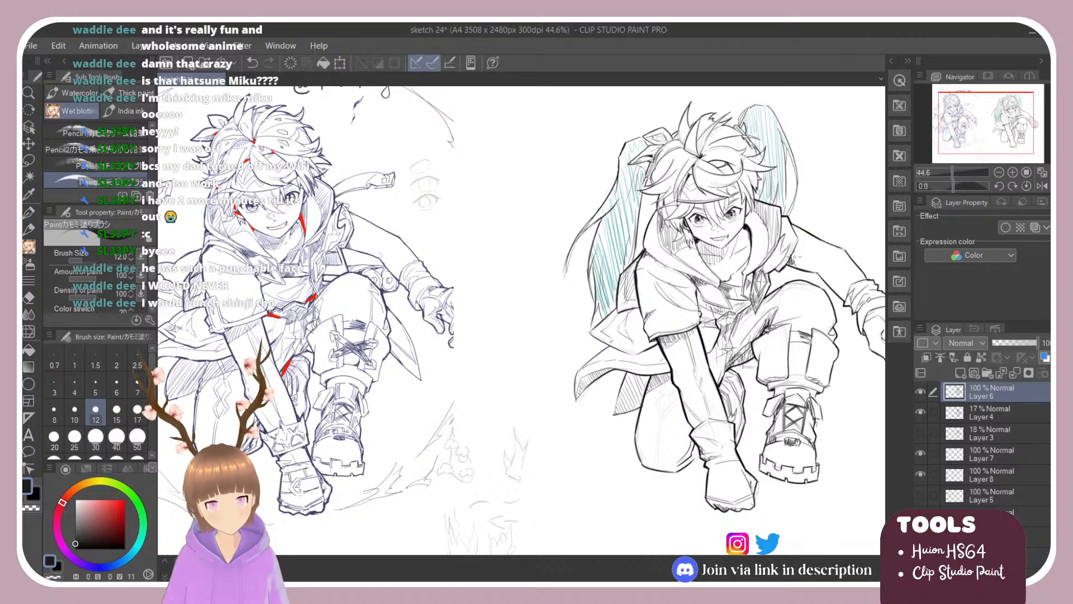
{"action": "left_click_drag", "start_coordinate": [796, 261], "coordinate": [791, 273]}
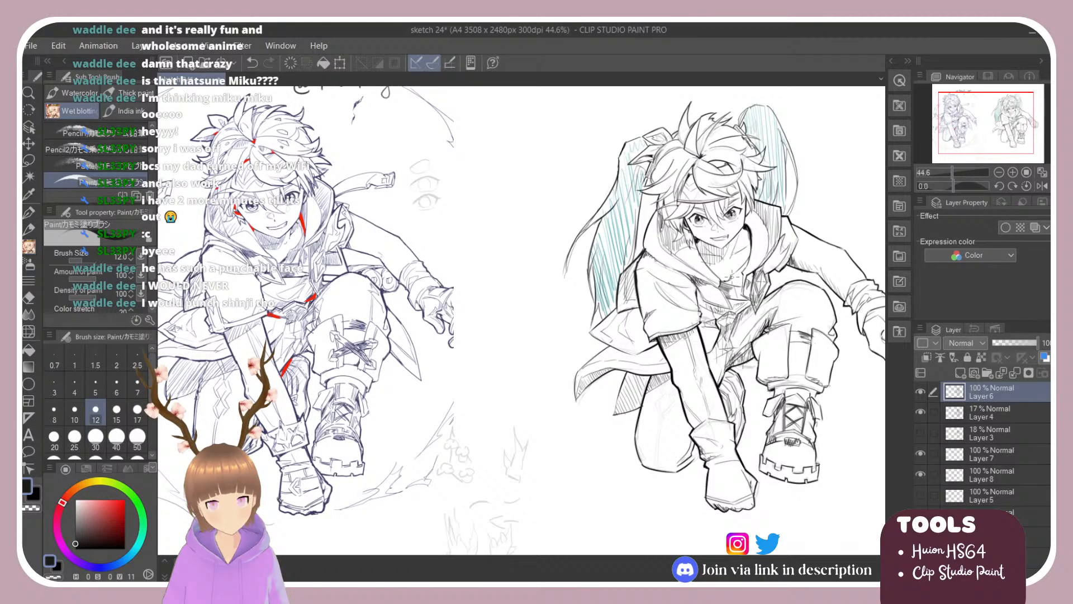
Hatch the shadow on the outstretched arm's clenched hand and add strokes along the edge of the planted glove.
{"action": "scroll", "coordinate": [733, 276], "scroll_direction": "down", "scroll_amount": 3}
{"action": "scroll", "coordinate": [827, 318], "scroll_direction": "up", "scroll_amount": 4}
{"action": "scroll", "coordinate": [592, 322], "scroll_direction": "down", "scroll_amount": 4}
{"action": "scroll", "coordinate": [681, 324], "scroll_direction": "up", "scroll_amount": 3}
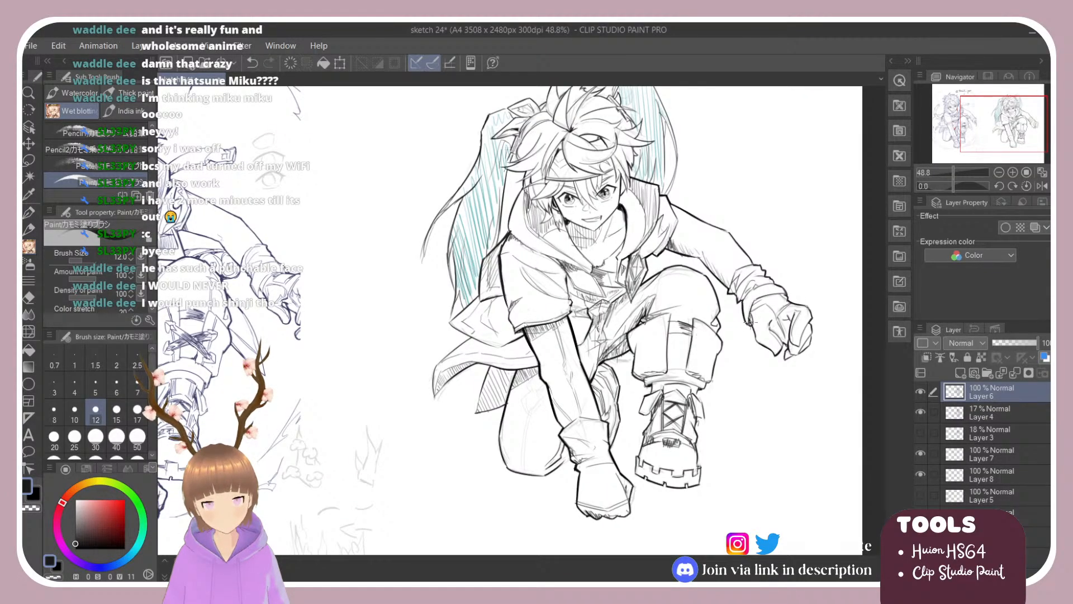
{"action": "mouse_move", "coordinate": [766, 317]}
{"action": "left_mouse_down"}
{"action": "mouse_move", "coordinate": [785, 334]}
{"action": "mouse_move", "coordinate": [793, 324]}
{"action": "mouse_move", "coordinate": [791, 349]}
{"action": "mouse_move", "coordinate": [761, 334]}
{"action": "mouse_move", "coordinate": [780, 360]}
{"action": "left_mouse_up"}
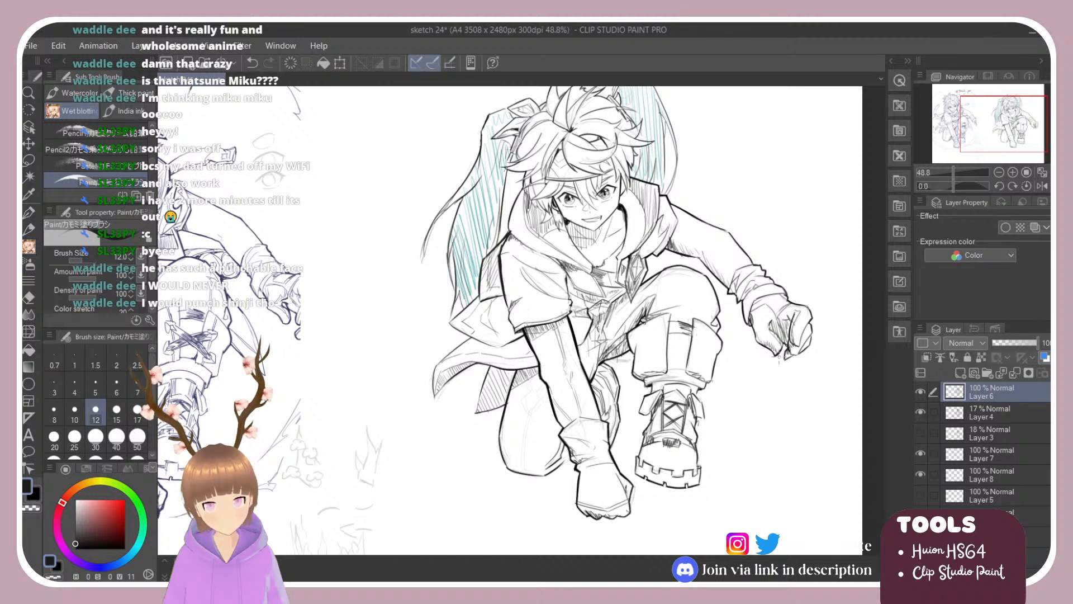
{"action": "left_click_drag", "start_coordinate": [573, 447], "coordinate": [583, 513]}
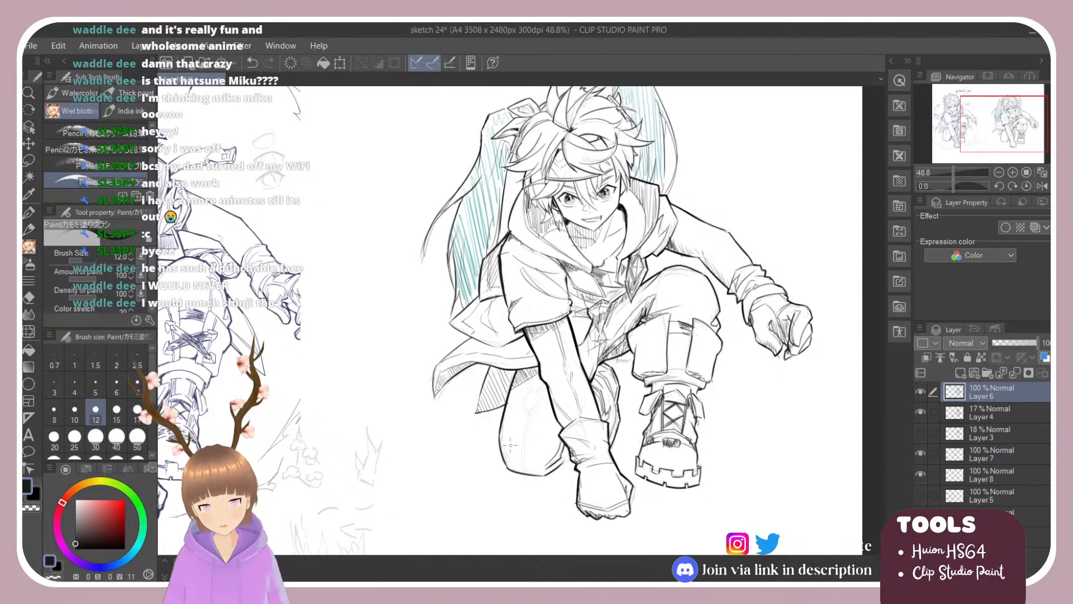
Ink the diamond trim on the kneeling leg's trousers and try a seam line running down from it.
{"action": "mouse_move", "coordinate": [500, 441]}
{"action": "left_mouse_down"}
{"action": "mouse_move", "coordinate": [509, 469]}
{"action": "mouse_move", "coordinate": [561, 468]}
{"action": "left_mouse_up"}
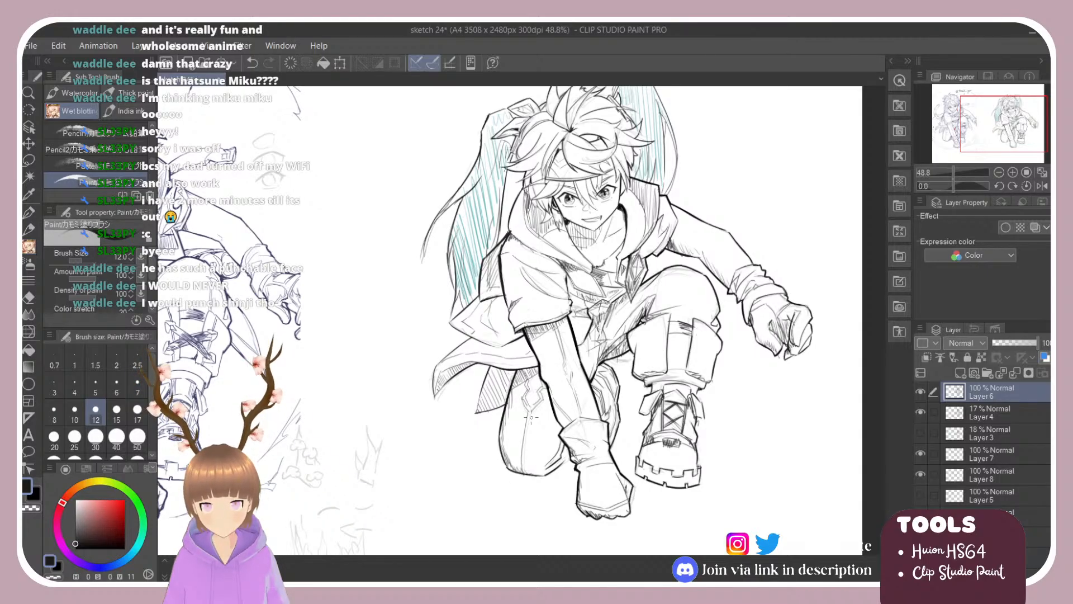
{"action": "left_click_drag", "start_coordinate": [531, 414], "coordinate": [525, 462]}
{"action": "key", "text": "ctrl+z"}
{"action": "left_click_drag", "start_coordinate": [531, 415], "coordinate": [524, 470]}
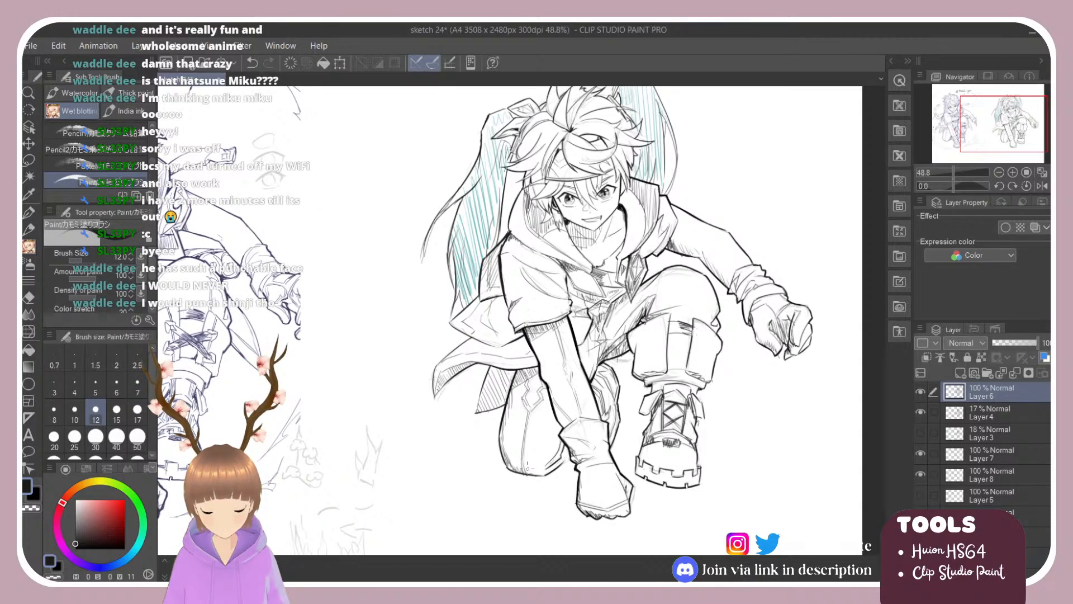
{"action": "key", "text": "ctrl+z"}
{"action": "key", "text": "ctrl+z"}
{"action": "key", "text": "ctrl+y"}
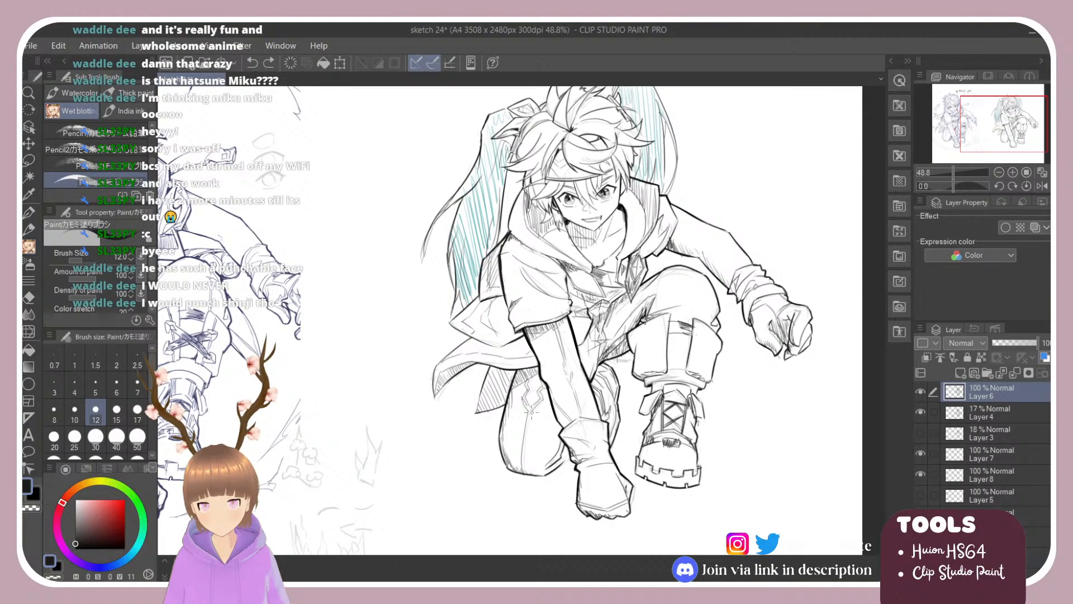
{"action": "left_click_drag", "start_coordinate": [531, 413], "coordinate": [526, 450]}
{"action": "key", "text": "ctrl+z"}
{"action": "key", "text": "ctrl+z"}
{"action": "left_click_drag", "start_coordinate": [531, 413], "coordinate": [527, 472]}
{"action": "key", "text": "ctrl+z"}
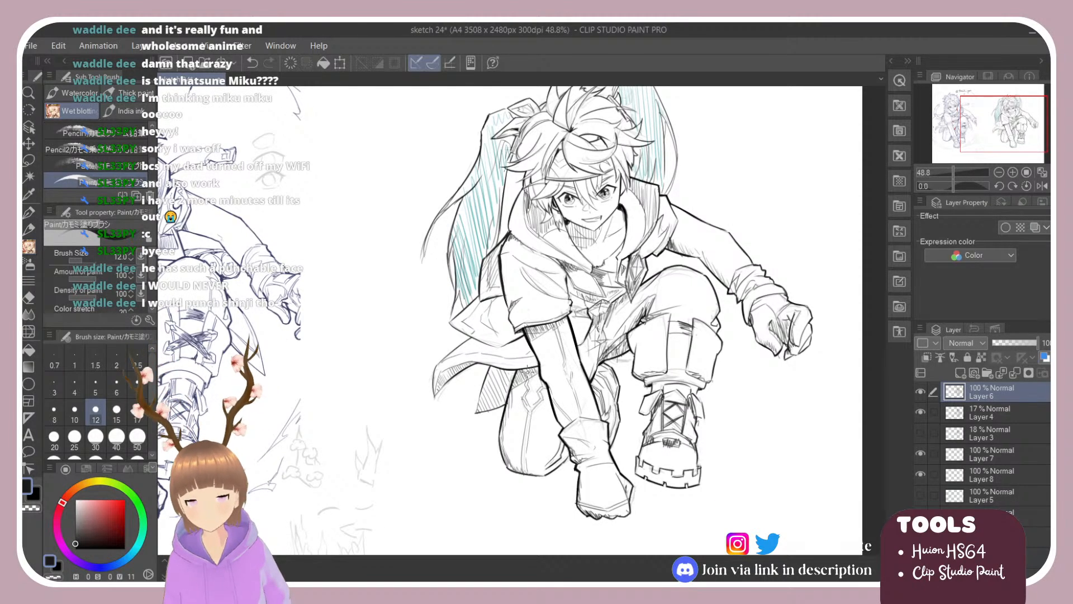
Add short shading strokes to the side of the hood and the hair around the headband.
{"action": "scroll", "coordinate": [605, 275], "scroll_direction": "down", "scroll_amount": 2}
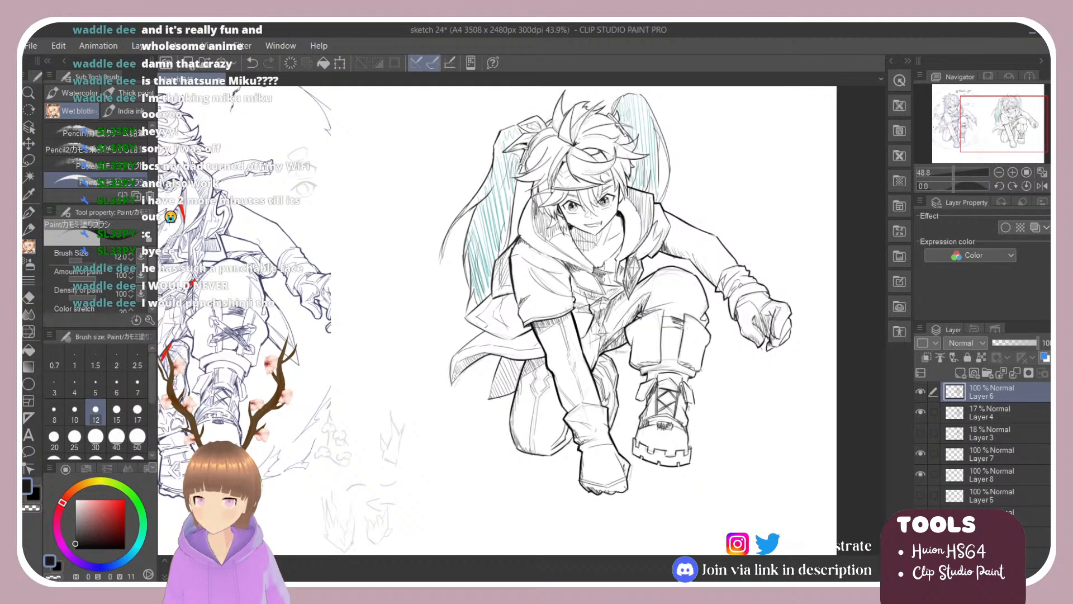
{"action": "scroll", "coordinate": [604, 283], "scroll_direction": "up", "scroll_amount": 2}
{"action": "scroll", "coordinate": [591, 330], "scroll_direction": "down", "scroll_amount": 2}
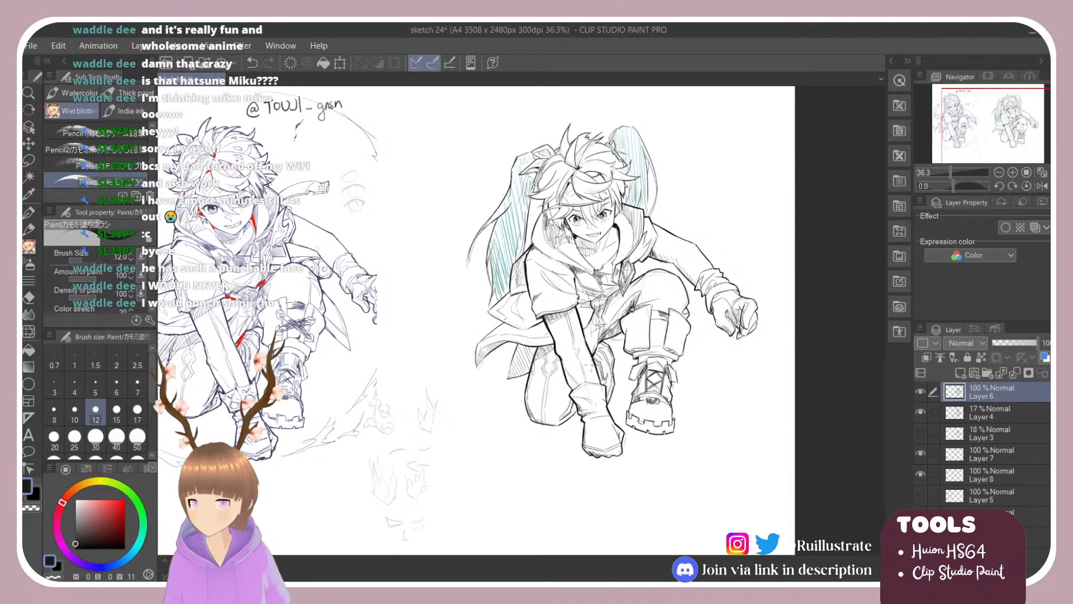
{"action": "scroll", "coordinate": [552, 390], "scroll_direction": "down", "scroll_amount": 1}
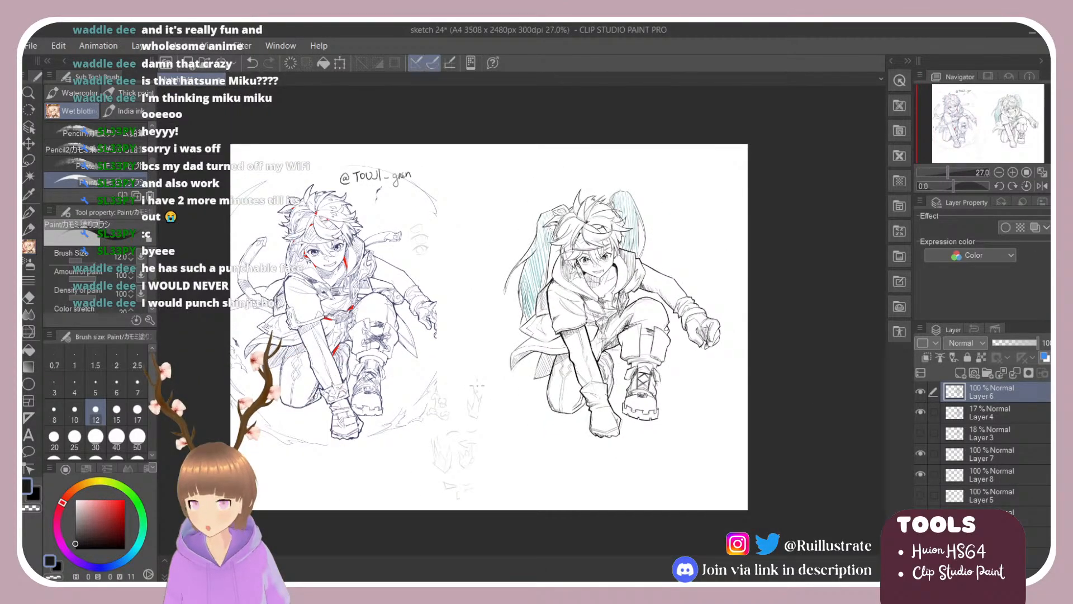
{"action": "scroll", "coordinate": [476, 385], "scroll_direction": "up", "scroll_amount": 1}
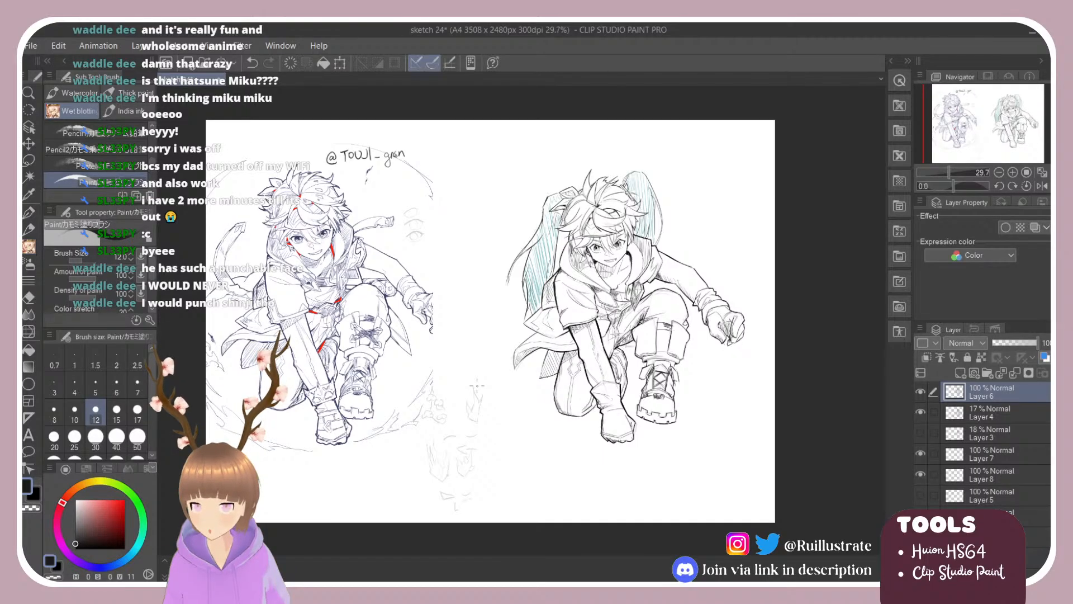
{"action": "scroll", "coordinate": [477, 385], "scroll_direction": "up", "scroll_amount": 4}
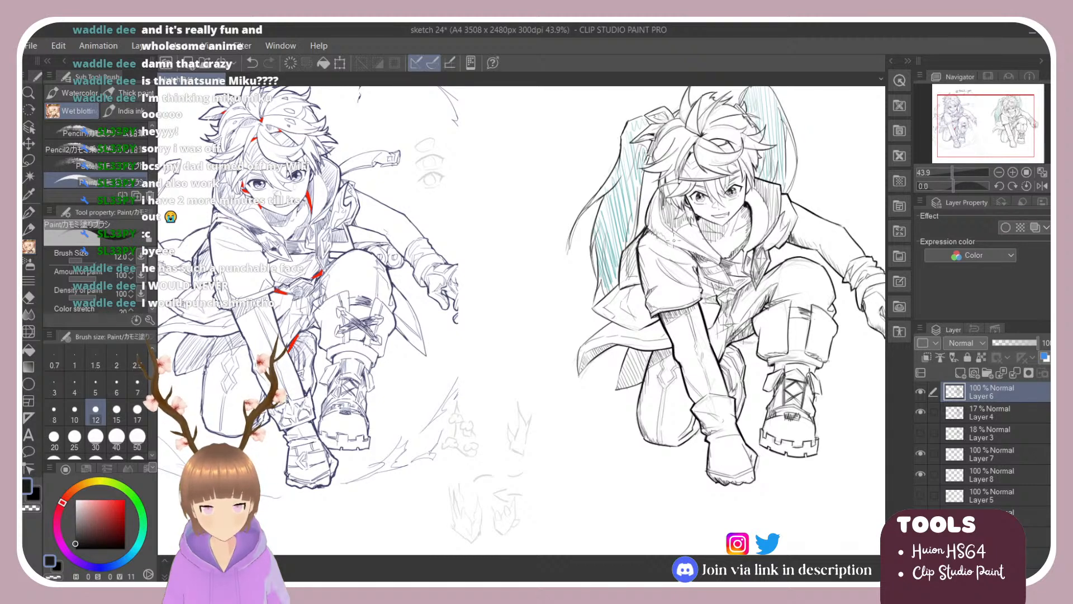
{"action": "mouse_move", "coordinate": [650, 226]}
{"action": "left_mouse_down"}
{"action": "mouse_move", "coordinate": [670, 243]}
{"action": "mouse_move", "coordinate": [649, 223]}
{"action": "mouse_move", "coordinate": [657, 201]}
{"action": "mouse_move", "coordinate": [695, 251]}
{"action": "left_mouse_up"}
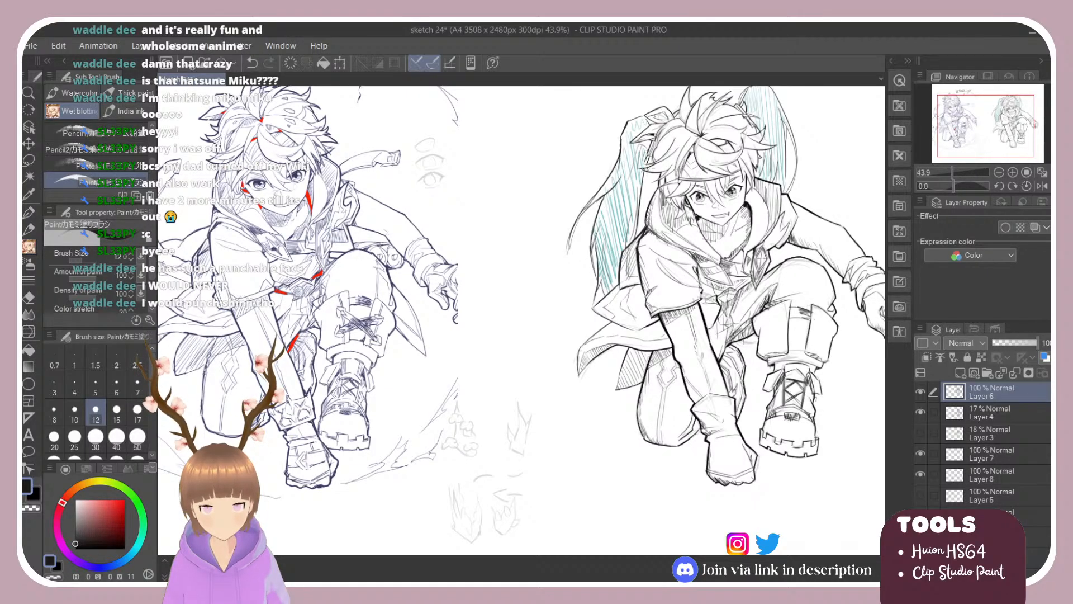
{"action": "mouse_move", "coordinate": [651, 168]}
{"action": "left_mouse_down"}
{"action": "mouse_move", "coordinate": [661, 175]}
{"action": "mouse_move", "coordinate": [673, 164]}
{"action": "left_mouse_up"}
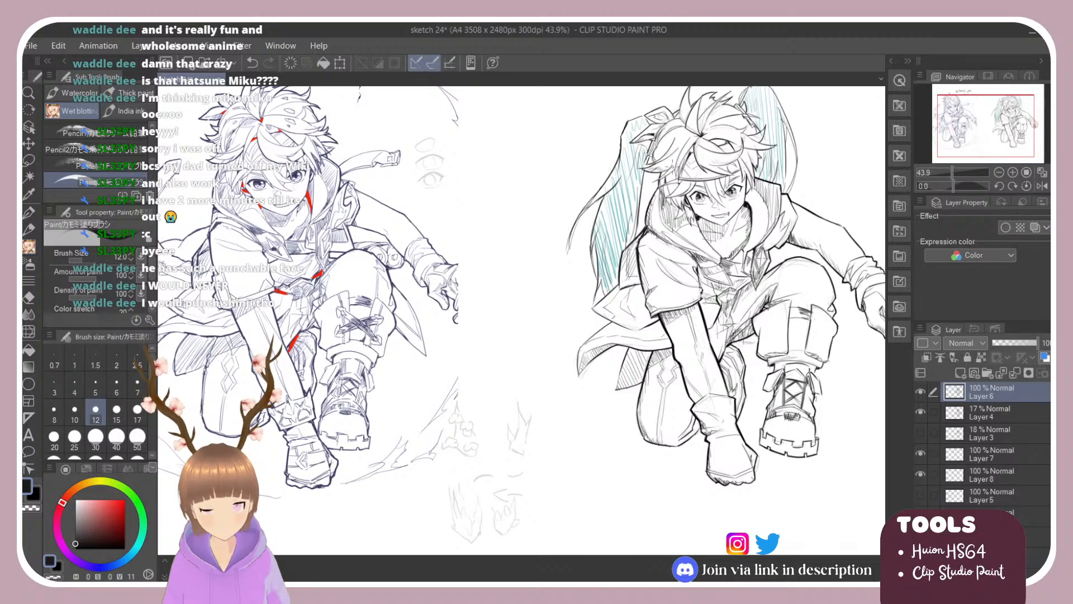
{"action": "left_click_drag", "start_coordinate": [664, 205], "coordinate": [691, 199]}
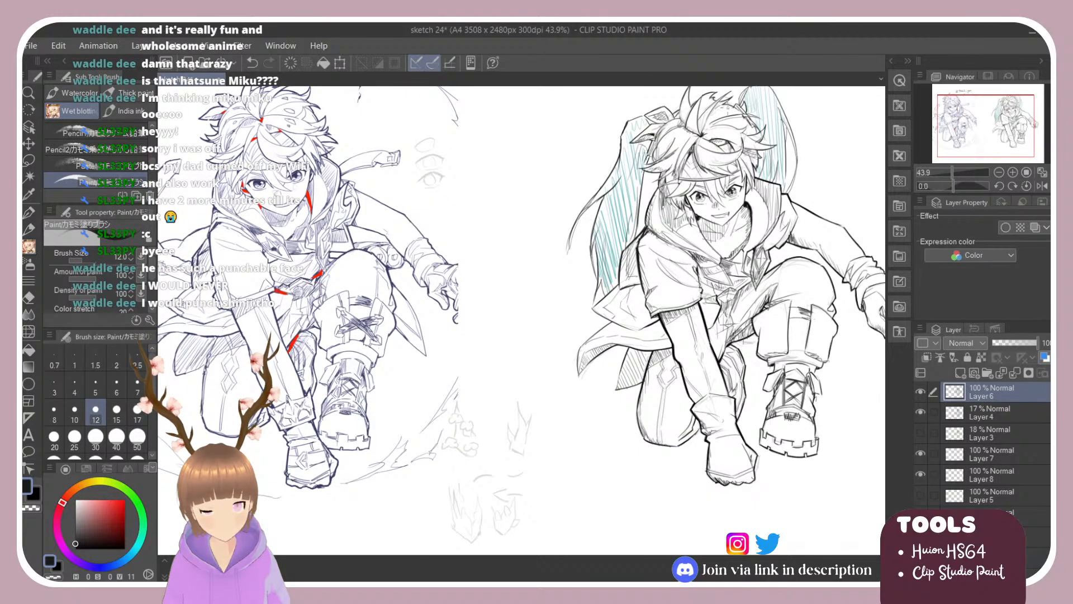
{"action": "key", "text": "ctrl+z"}
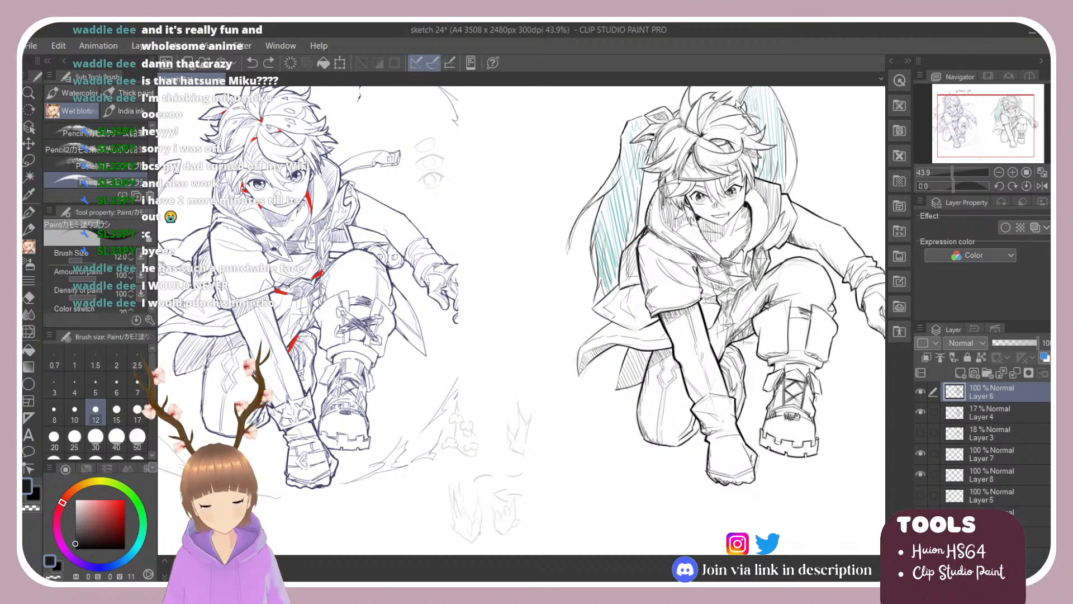
{"action": "mouse_move", "coordinate": [705, 117]}
{"action": "left_mouse_down"}
{"action": "mouse_move", "coordinate": [701, 132]}
{"action": "mouse_move", "coordinate": [690, 119]}
{"action": "mouse_move", "coordinate": [694, 132]}
{"action": "left_mouse_up"}
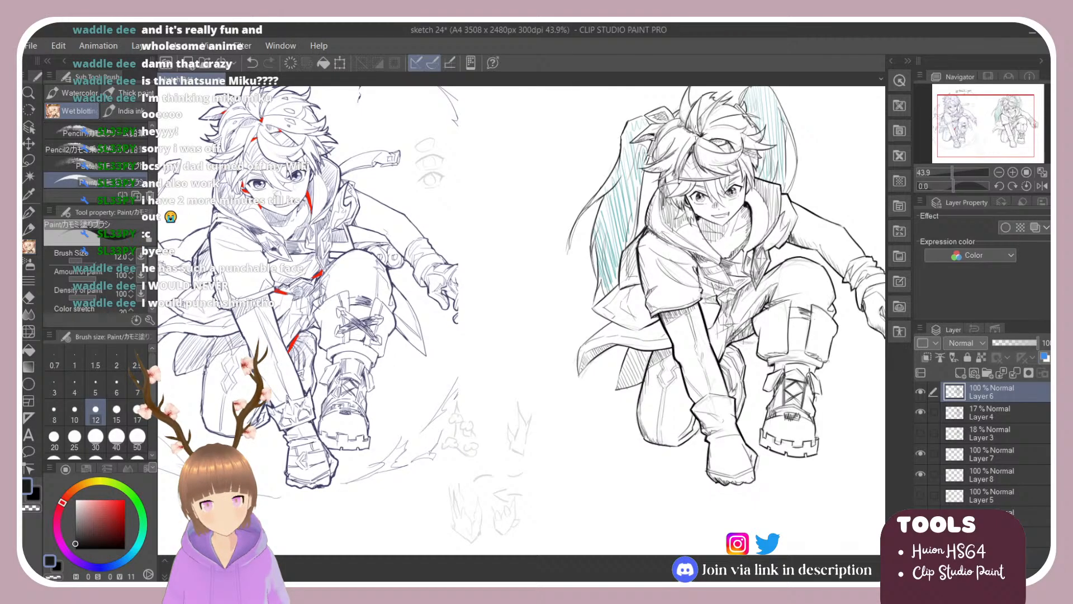
Draw a black outline of a glow stick gripped in the outstretched hand on a new layer.
{"action": "key", "text": "ctrl+0"}
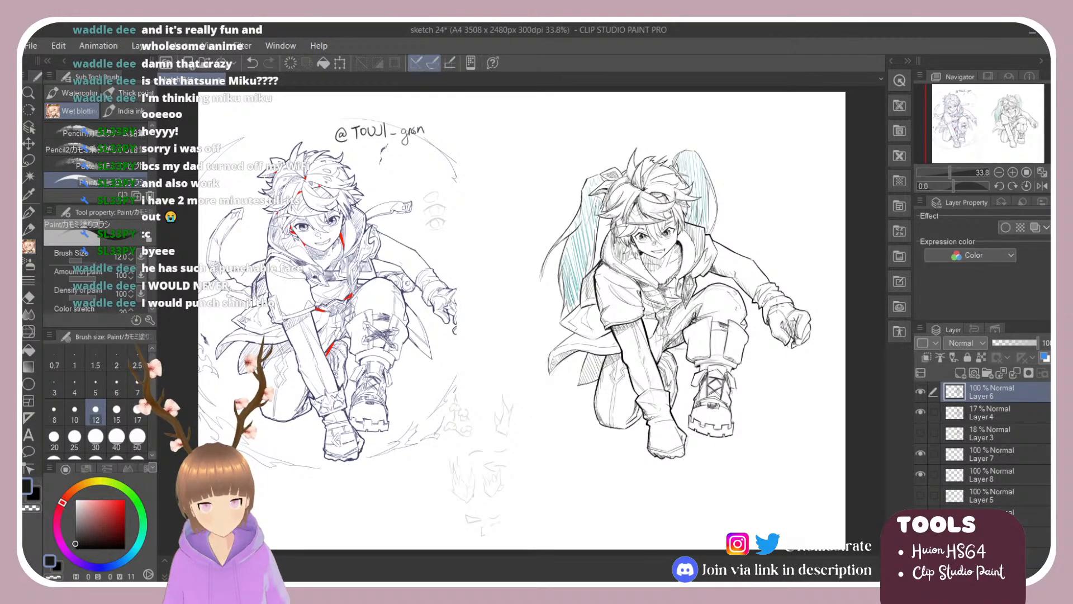
{"action": "left_click", "coordinate": [961, 373]}
{"action": "key", "text": "e"}
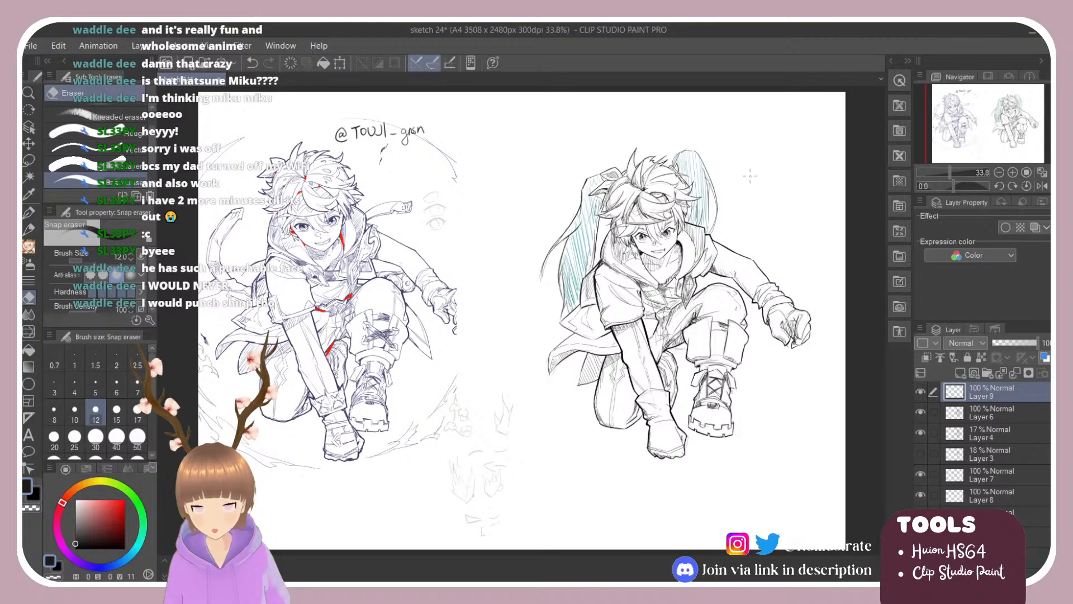
{"action": "key", "text": "b"}
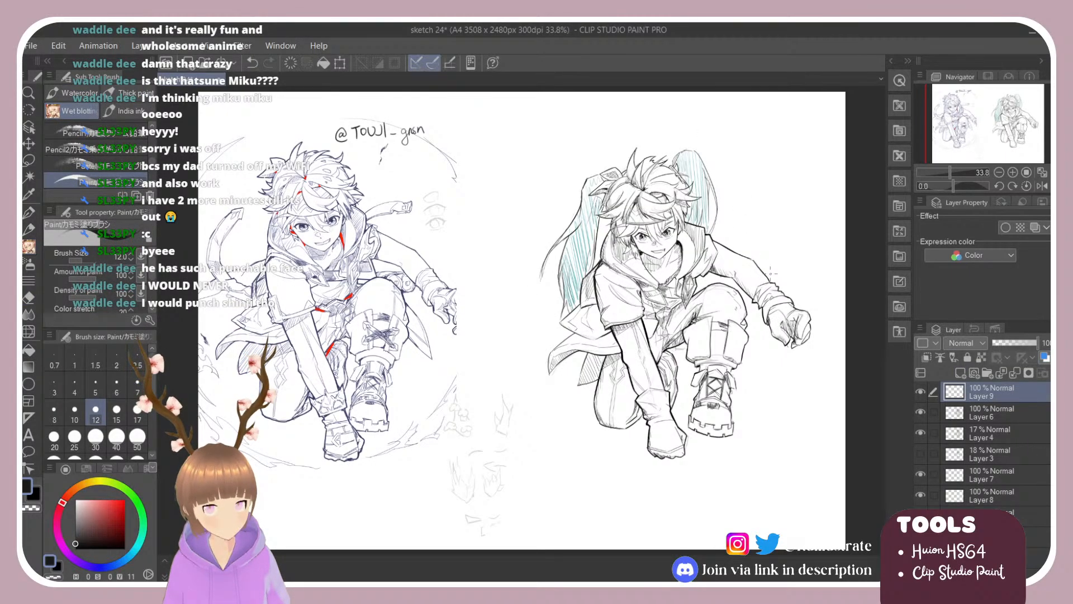
{"action": "left_click_drag", "start_coordinate": [761, 262], "coordinate": [780, 320]}
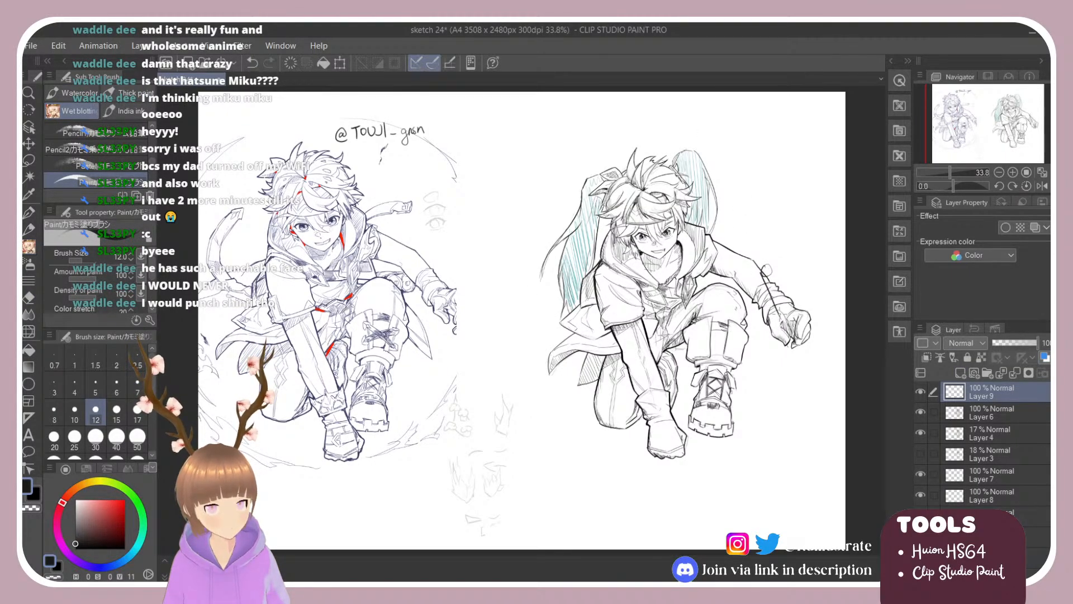
{"action": "key", "text": "ctrl+z"}
{"action": "mouse_move", "coordinate": [761, 272]}
{"action": "left_mouse_down"}
{"action": "mouse_move", "coordinate": [783, 318]}
{"action": "mouse_move", "coordinate": [781, 281]}
{"action": "mouse_move", "coordinate": [798, 318]}
{"action": "mouse_move", "coordinate": [787, 330]}
{"action": "left_mouse_up"}
{"action": "left_click_drag", "start_coordinate": [781, 314], "coordinate": [805, 356]}
{"action": "key", "text": "ctrl+z"}
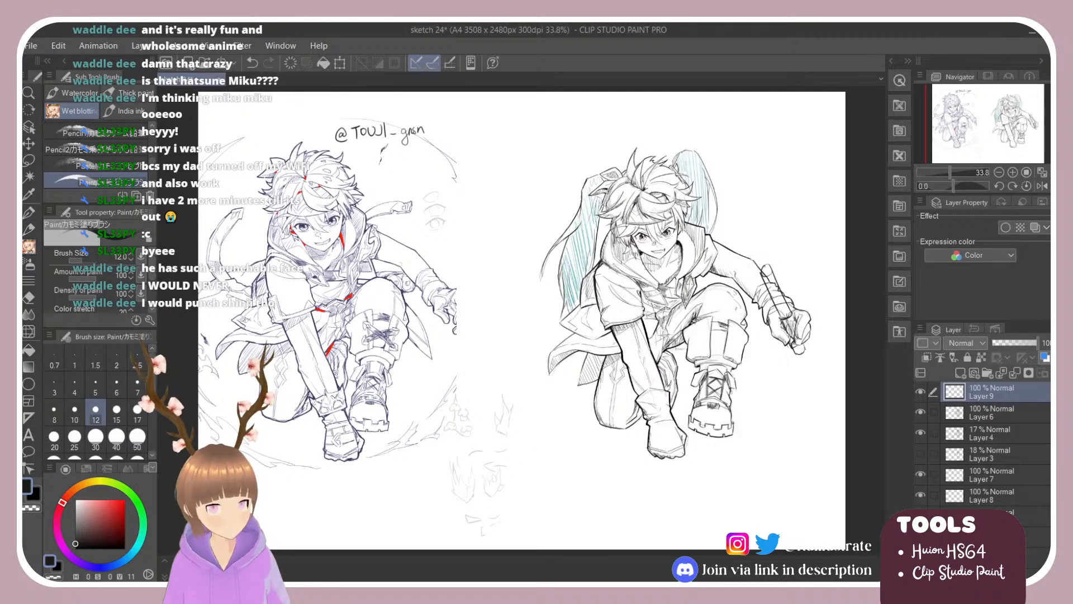
{"action": "left_click_drag", "start_coordinate": [785, 321], "coordinate": [802, 358]}
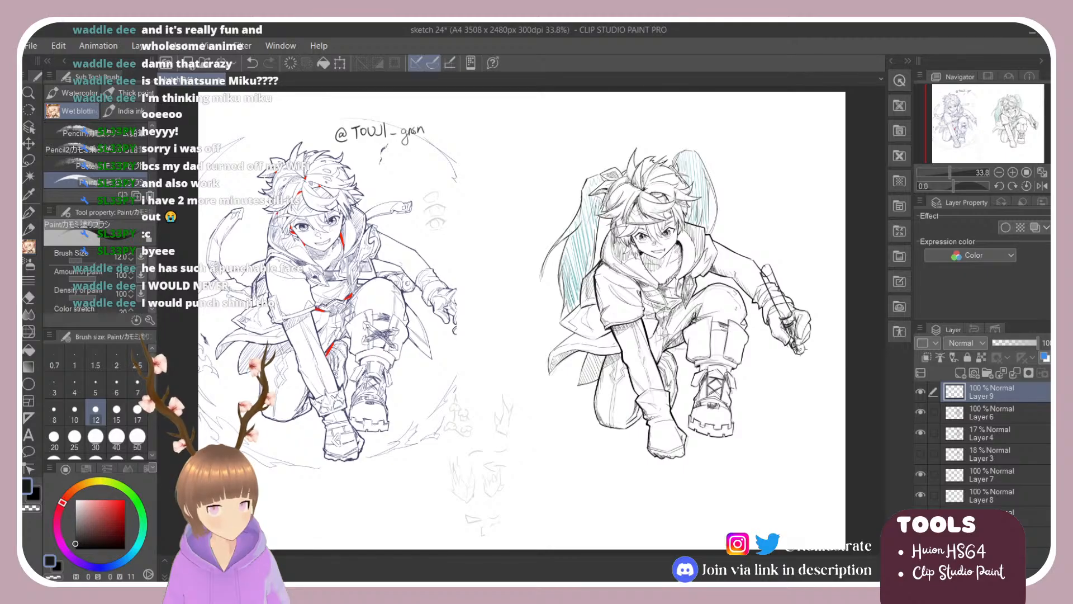
Add a layer beneath the glow stick's outline and paint white over the arm lines showing through the stick.
{"action": "key", "text": "e"}
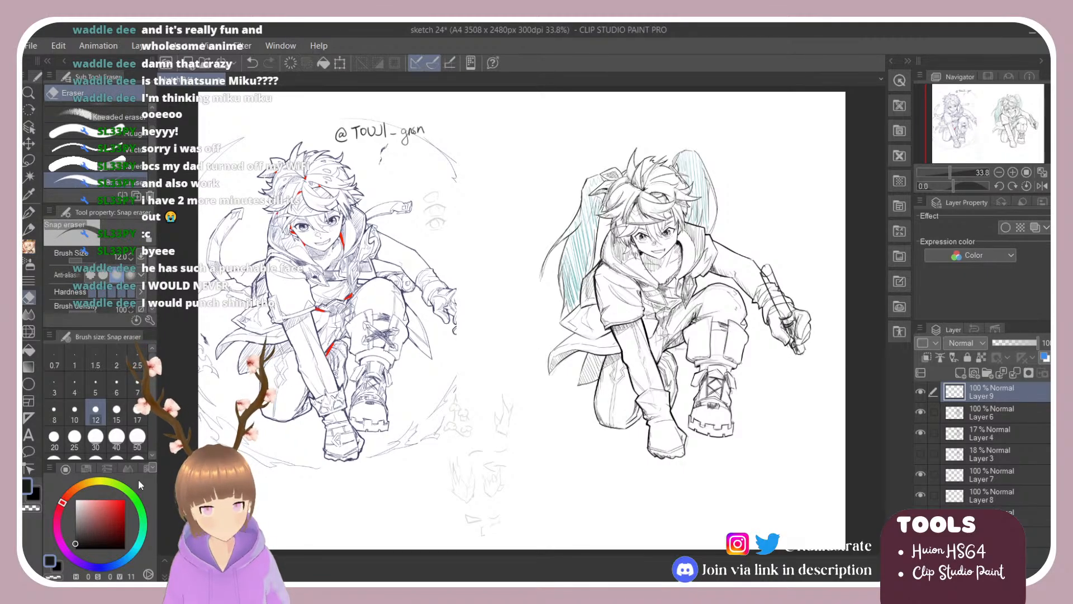
{"action": "left_click", "coordinate": [76, 499]}
{"action": "left_click", "coordinate": [982, 416]}
{"action": "left_click", "coordinate": [959, 374]}
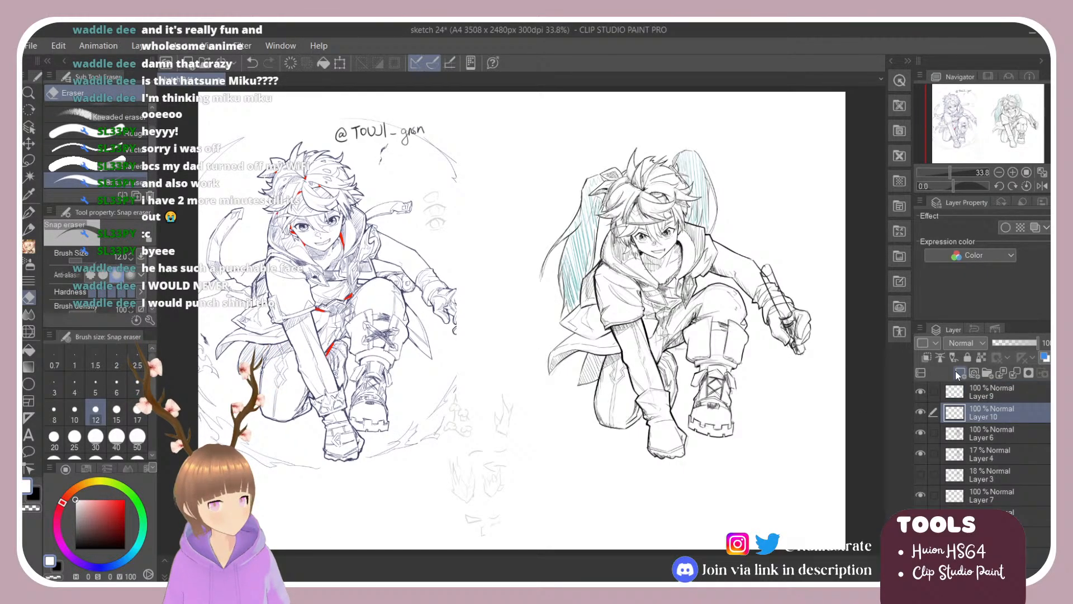
{"action": "key", "text": "b"}
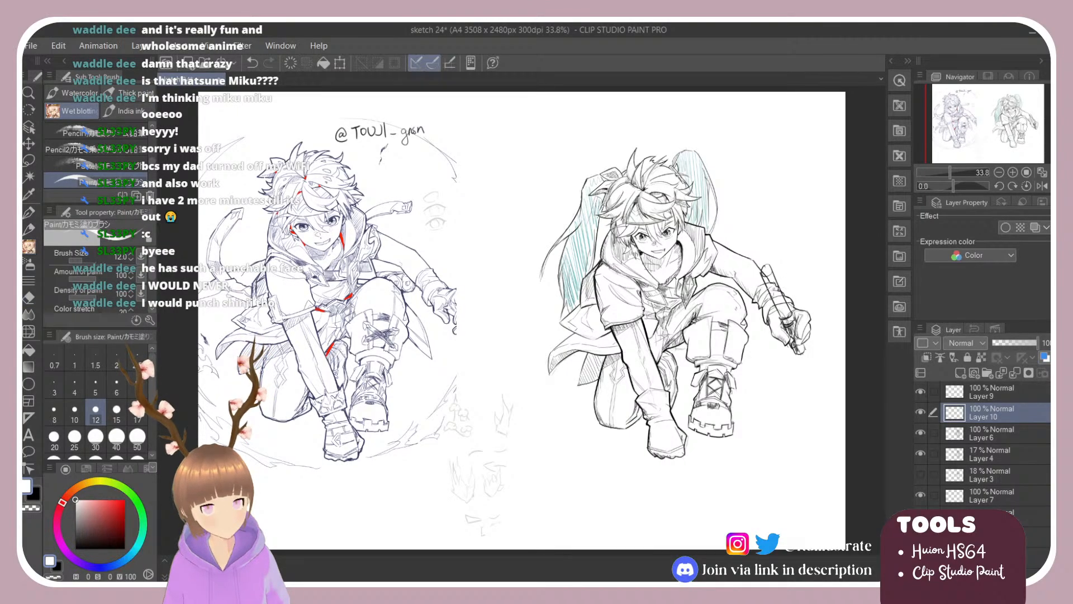
{"action": "left_click_drag", "start_coordinate": [771, 284], "coordinate": [781, 298]}
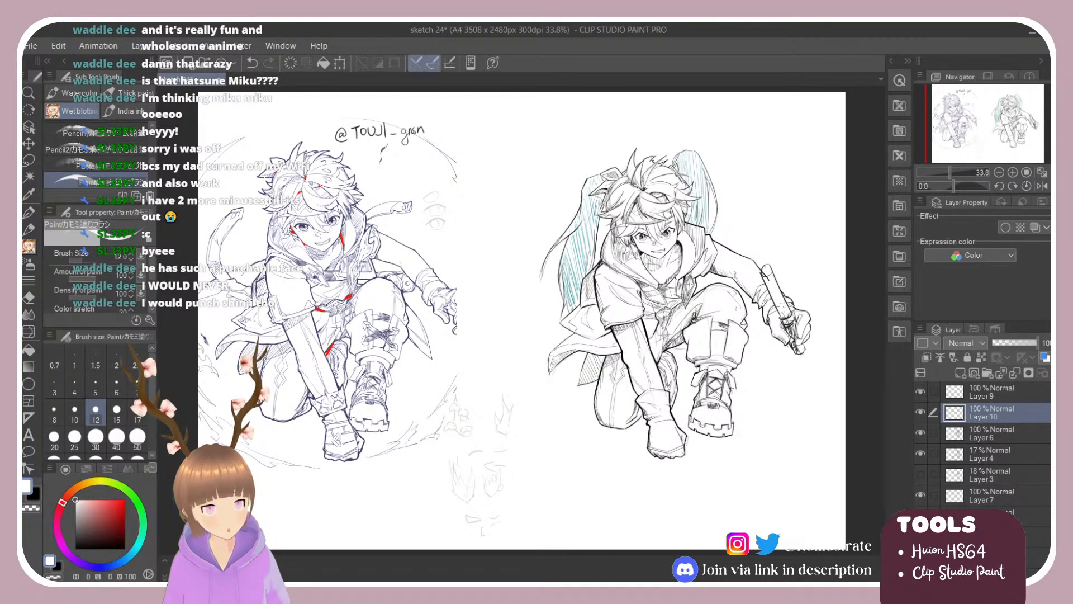
Colour the glow stick light cyan (H 172, S 55, V 100) and sketch glow strokes around it.
{"action": "left_click", "coordinate": [140, 540]}
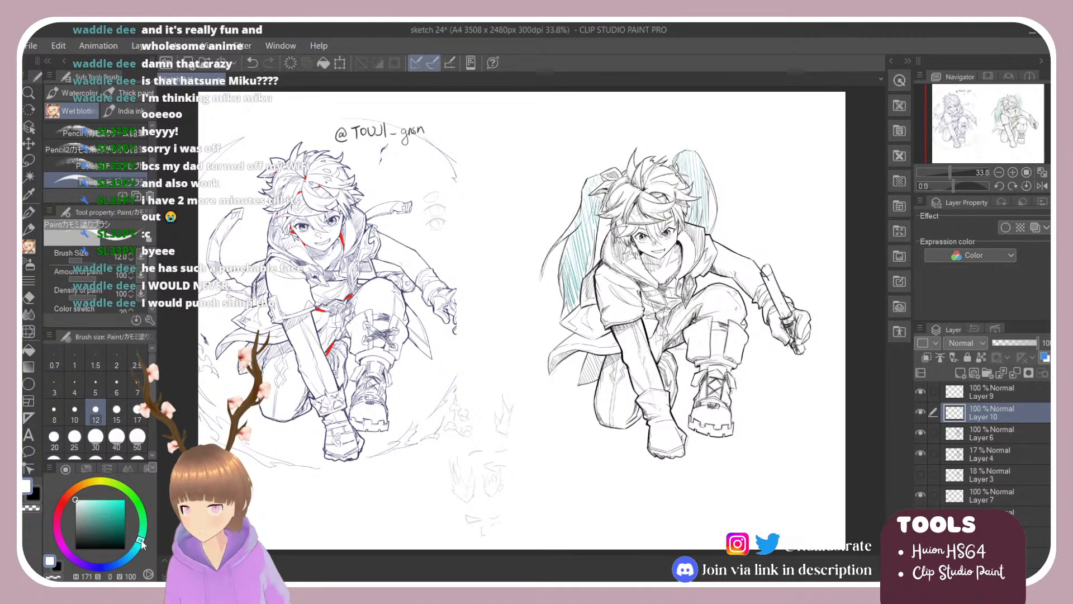
{"action": "left_click", "coordinate": [102, 499]}
{"action": "key", "text": "e"}
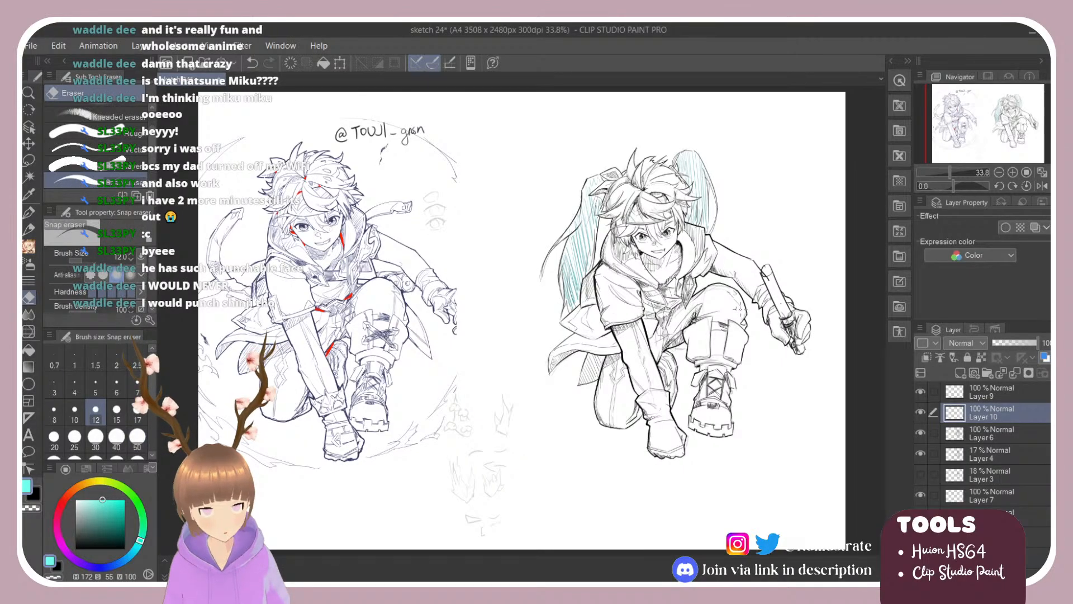
{"action": "key", "text": "b"}
{"action": "mouse_move", "coordinate": [767, 278]}
{"action": "left_mouse_down"}
{"action": "mouse_move", "coordinate": [783, 308]}
{"action": "mouse_move", "coordinate": [767, 273]}
{"action": "left_mouse_up"}
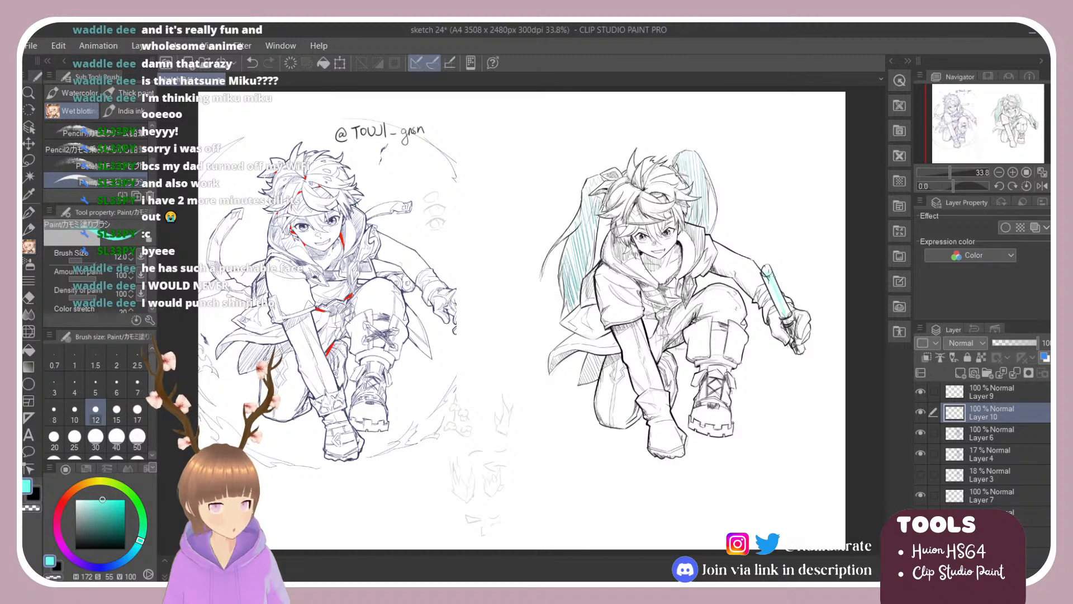
Try to erase parts of the glow stick's outline where it meets the gloved hand.
{"action": "left_click", "coordinate": [988, 396]}
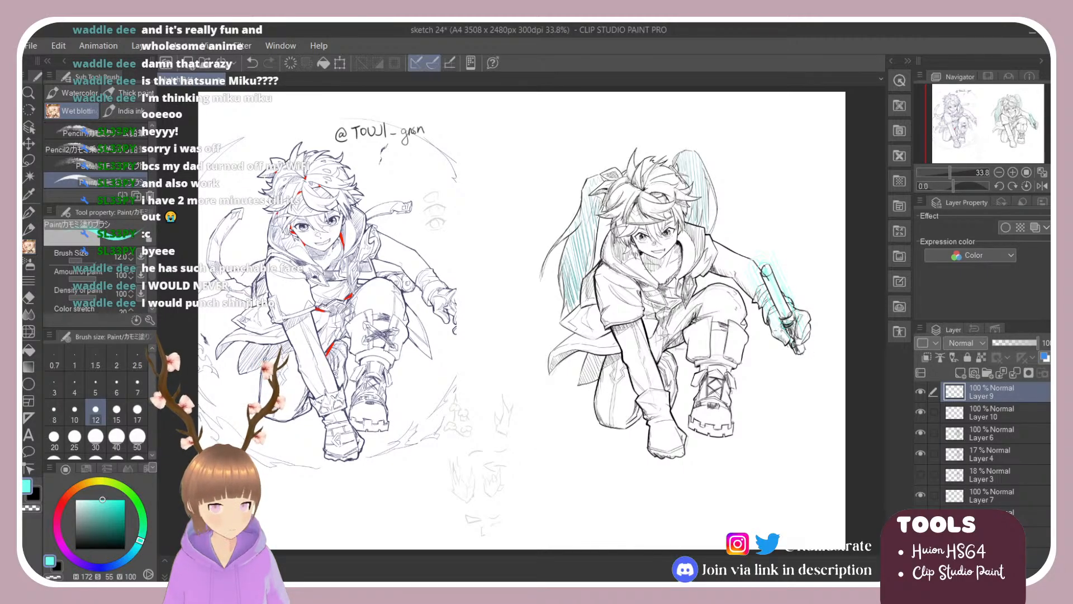
{"action": "key", "text": "e"}
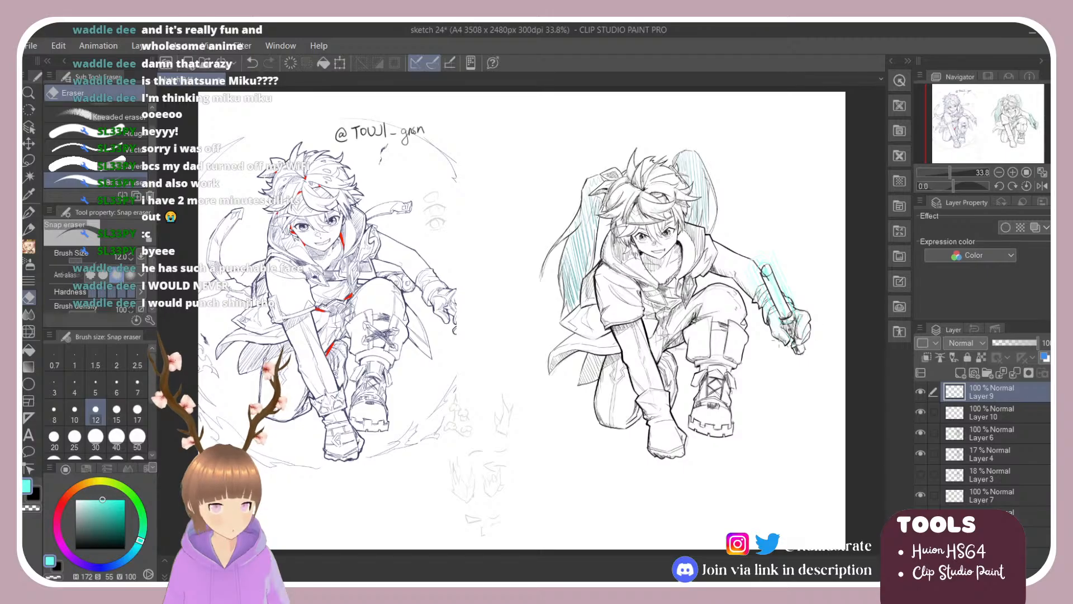
{"action": "left_click_drag", "start_coordinate": [793, 320], "coordinate": [770, 327]}
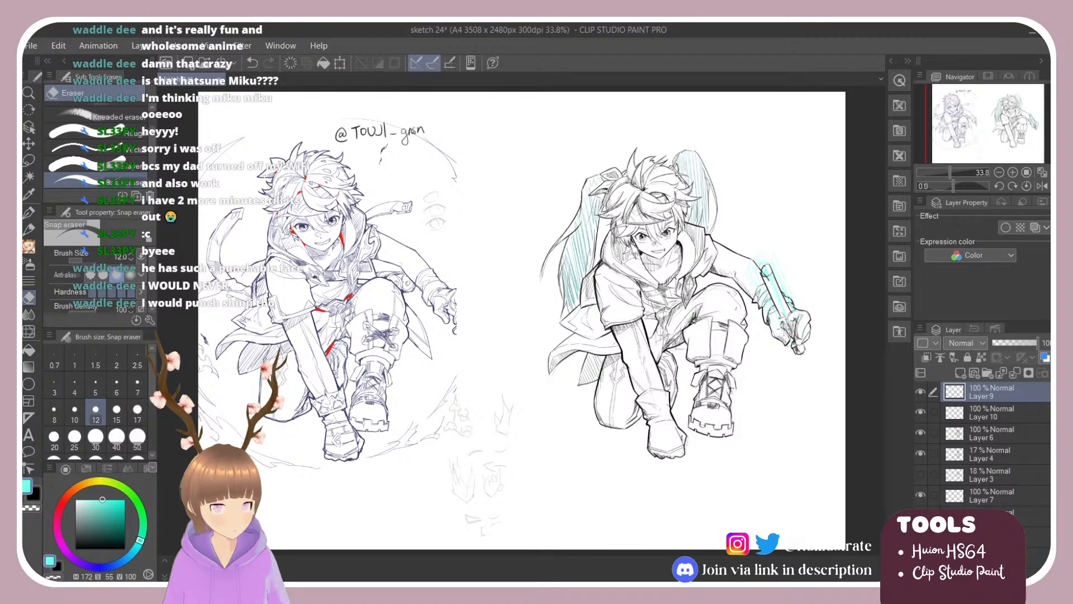
{"action": "key", "text": "ctrl+z"}
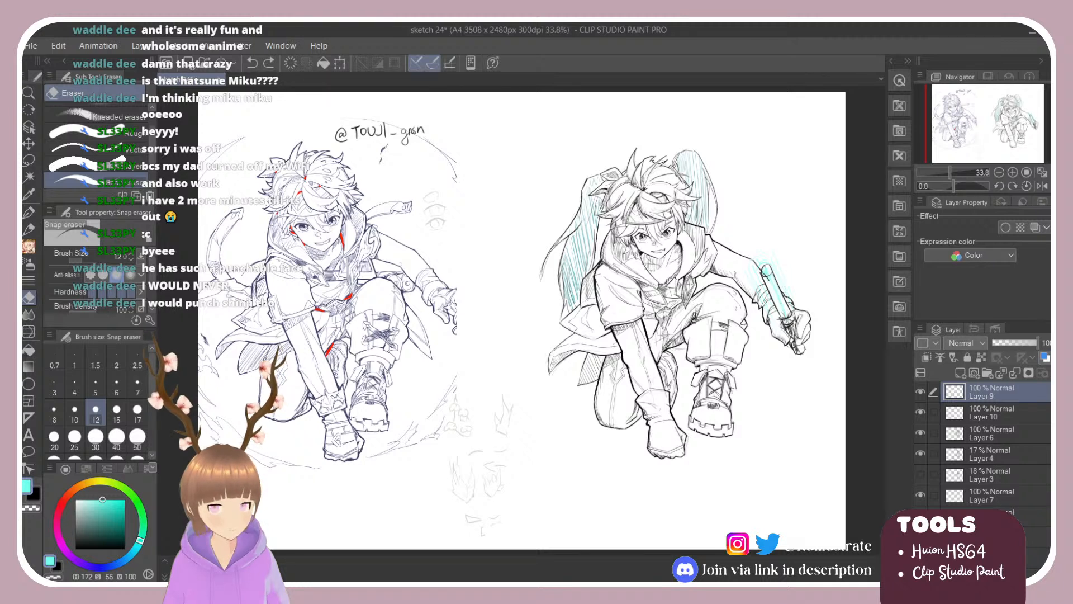
{"action": "key", "text": "b"}
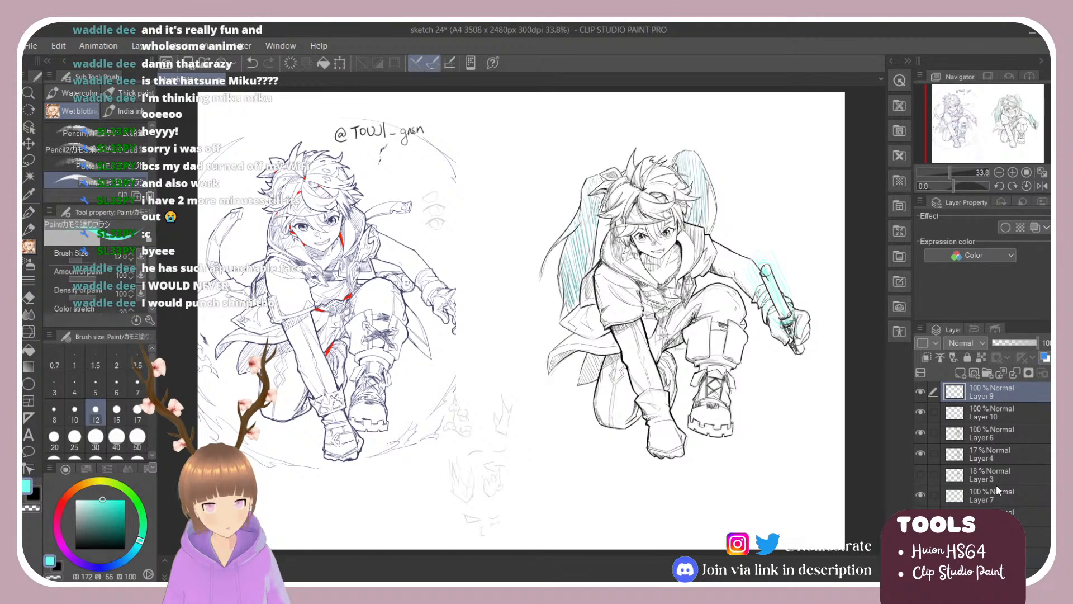
{"action": "scroll", "coordinate": [744, 192], "scroll_direction": "up", "scroll_amount": 5}
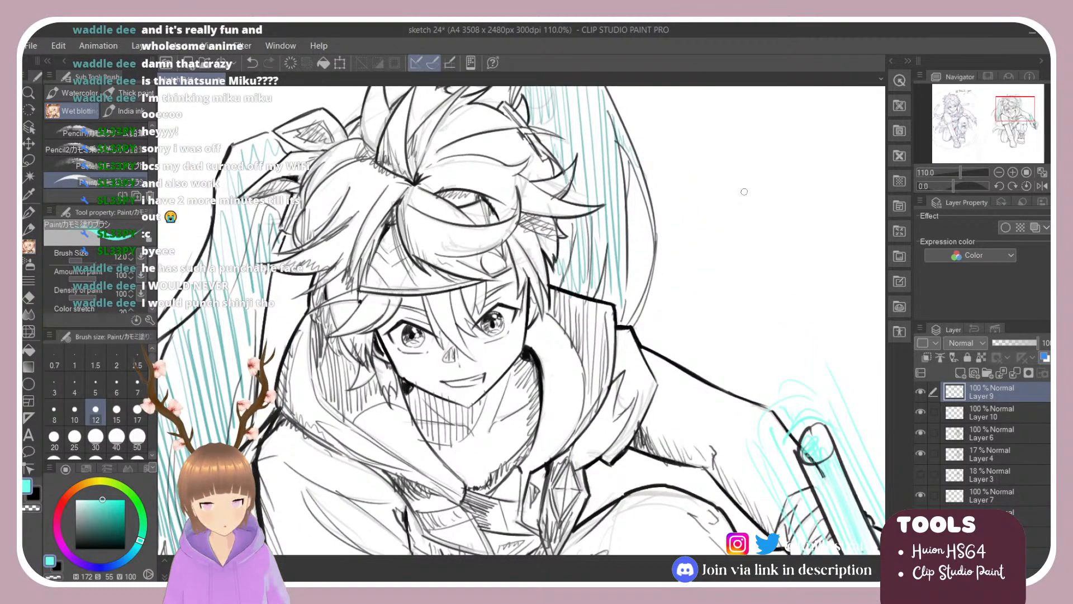
{"action": "scroll", "coordinate": [744, 192], "scroll_direction": "down", "scroll_amount": 5}
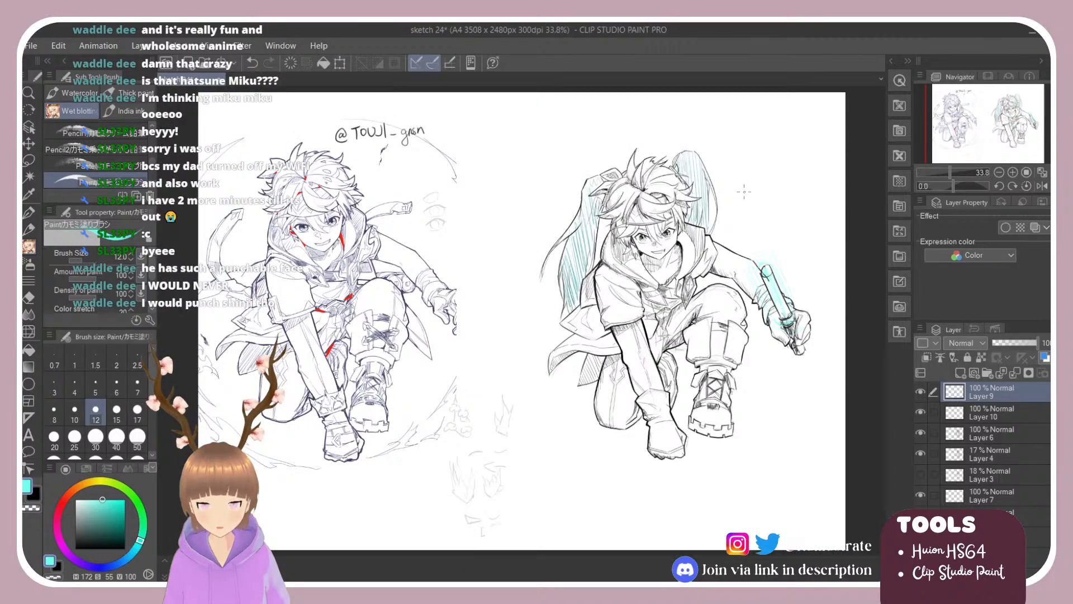
{"action": "scroll", "coordinate": [744, 191], "scroll_direction": "up", "scroll_amount": 2}
{"action": "scroll", "coordinate": [744, 191], "scroll_direction": "up", "scroll_amount": 2}
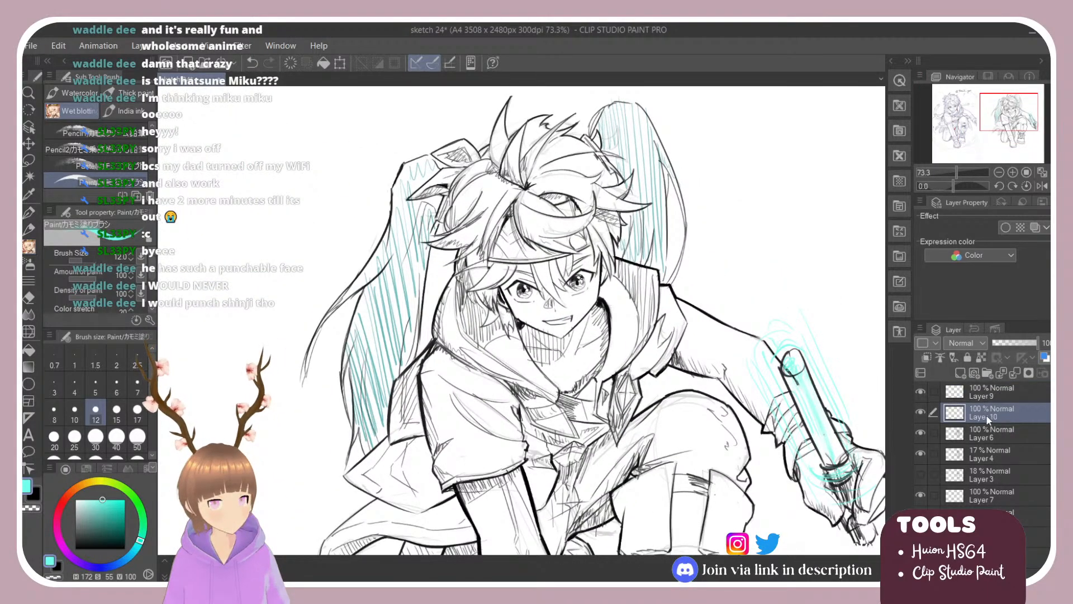
Add fine black strokes around the eye, nose and cheek of the hooded character's face on Layer 6.
{"action": "left_click", "coordinate": [989, 433]}
{"action": "left_click", "coordinate": [76, 548]}
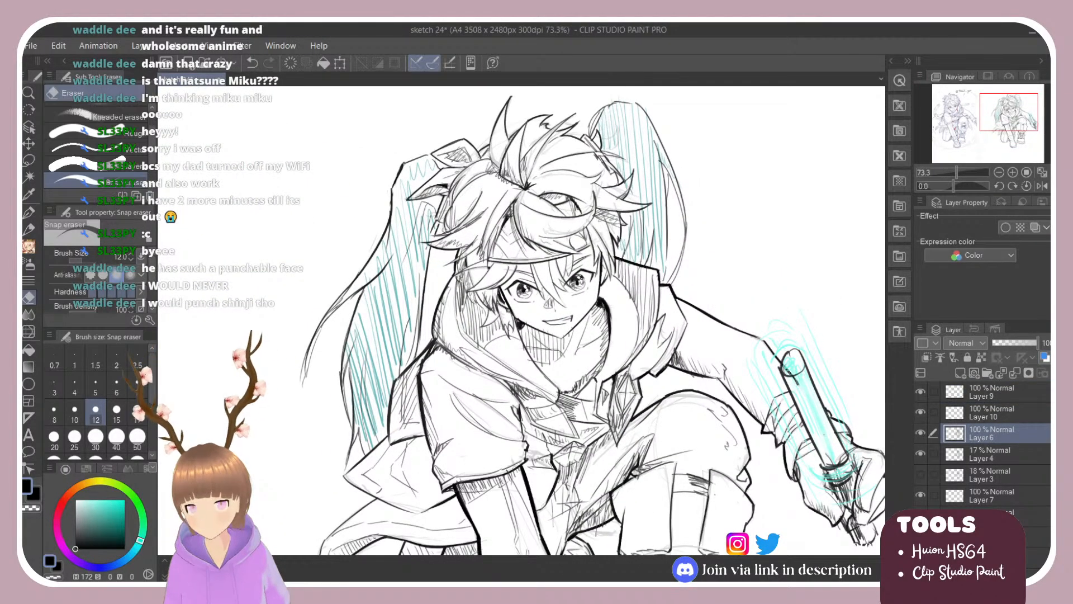
{"action": "mouse_move", "coordinate": [519, 268]}
{"action": "left_mouse_down"}
{"action": "mouse_move", "coordinate": [501, 288]}
{"action": "mouse_move", "coordinate": [523, 269]}
{"action": "left_mouse_up"}
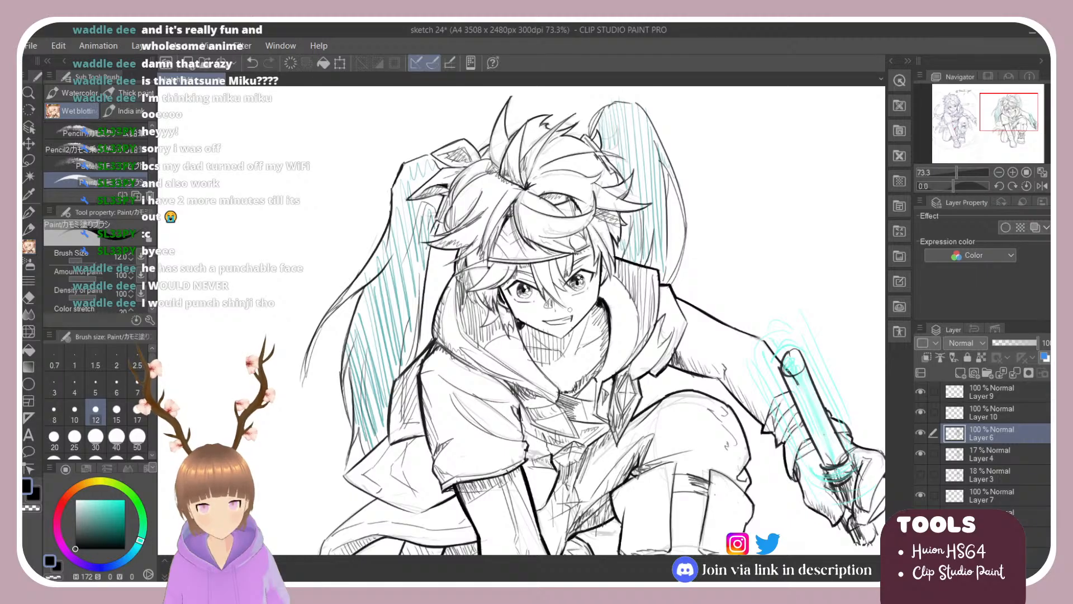
{"action": "key", "text": "ctrl+z"}
{"action": "key", "text": "ctrl+z"}
{"action": "left_click_drag", "start_coordinate": [570, 308], "coordinate": [568, 295]}
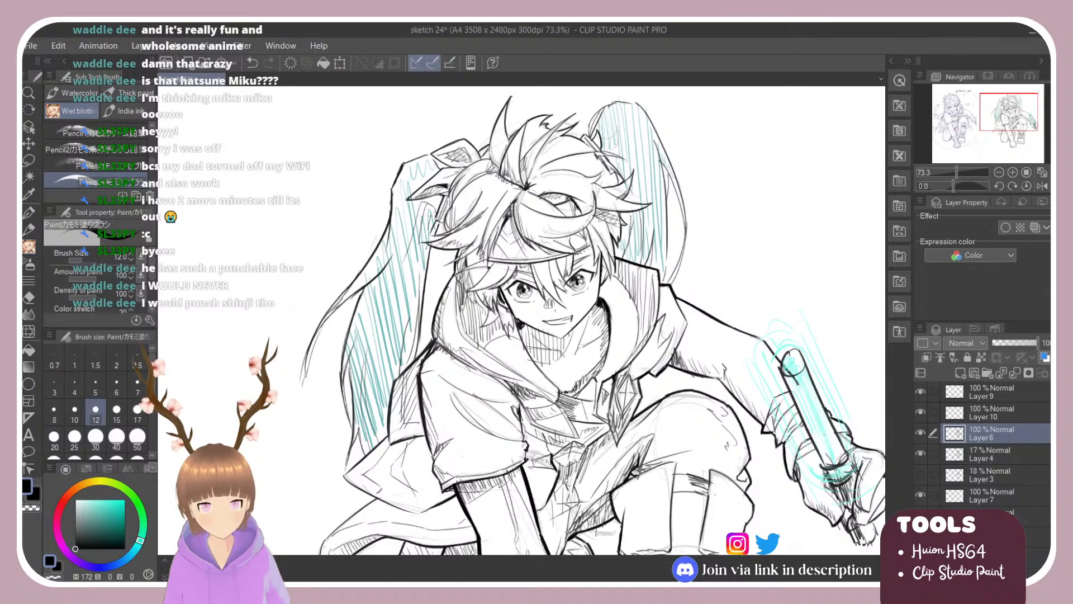
{"action": "left_click_drag", "start_coordinate": [527, 263], "coordinate": [532, 282]}
{"action": "left_click_drag", "start_coordinate": [532, 274], "coordinate": [536, 286]}
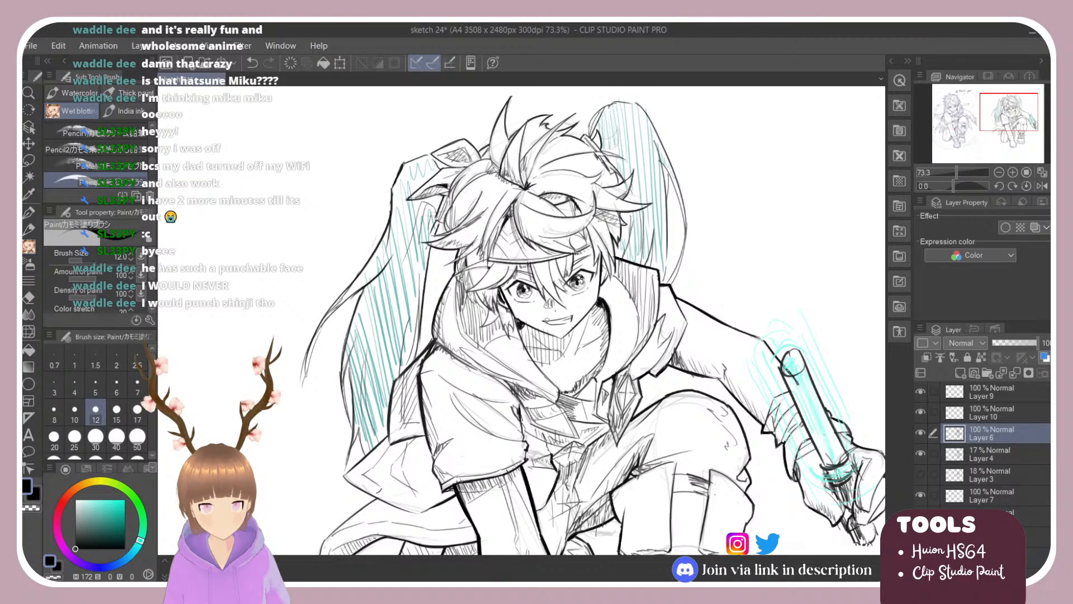
{"action": "key", "text": "e"}
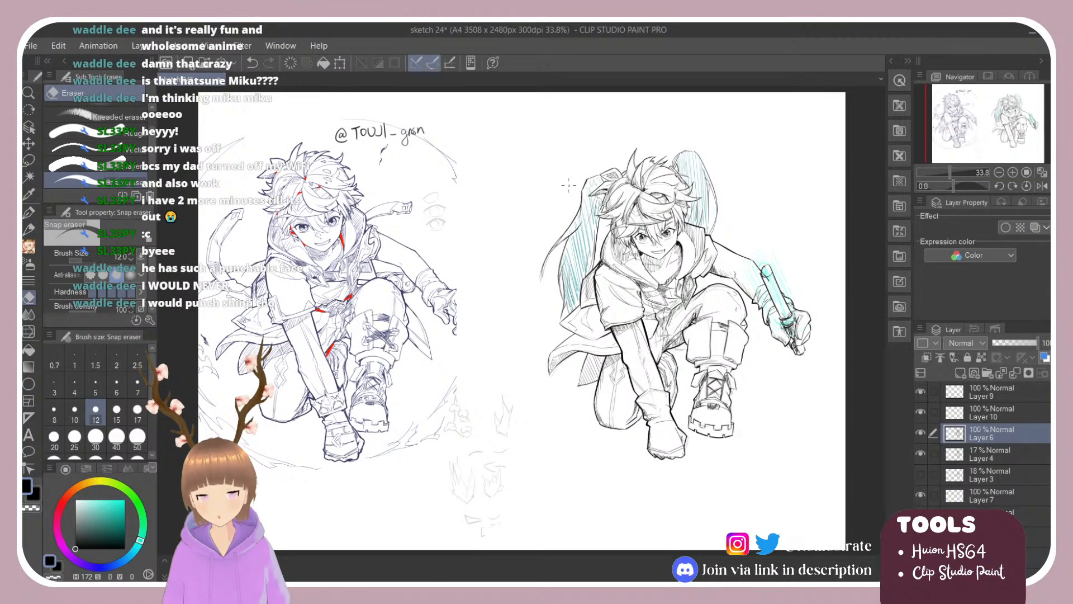
Save the drawing and check the total work time spent on it.
{"action": "key", "text": "ctrl+s"}
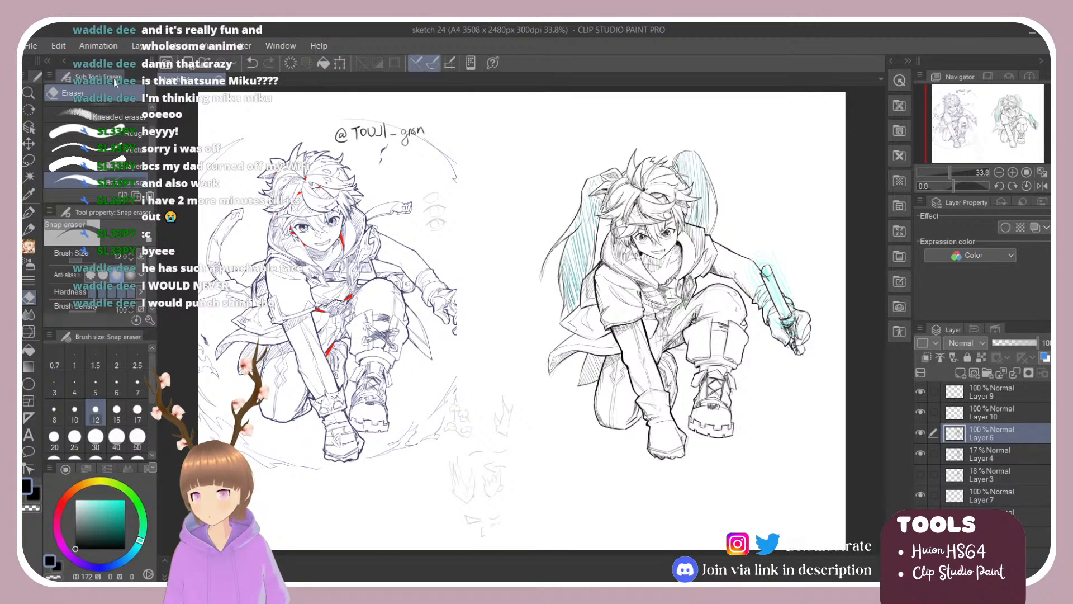
{"action": "left_click", "coordinate": [1030, 77]}
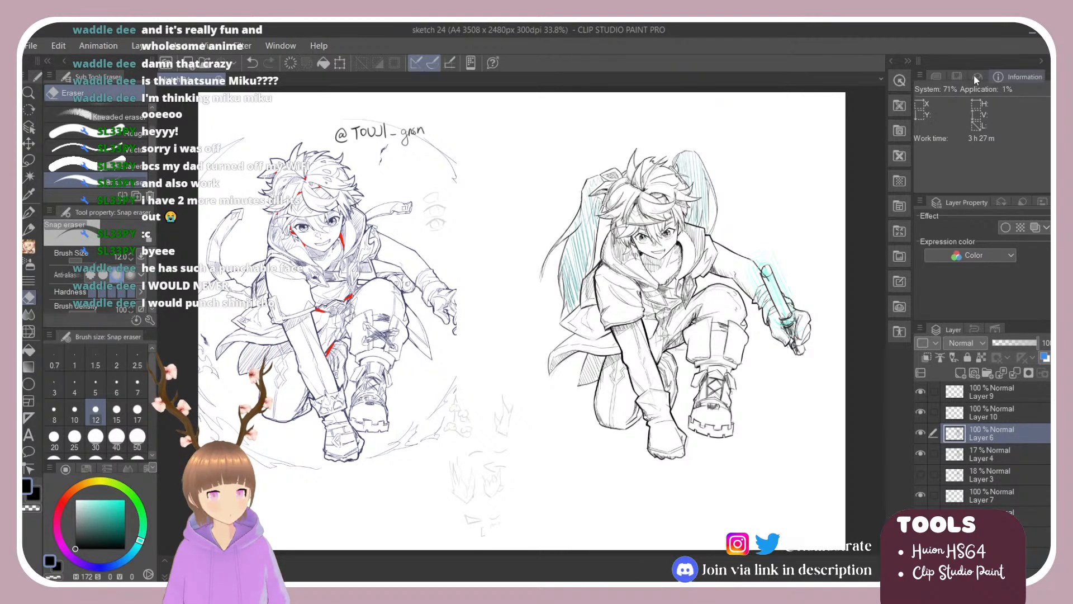
{"action": "left_click", "coordinate": [935, 77]}
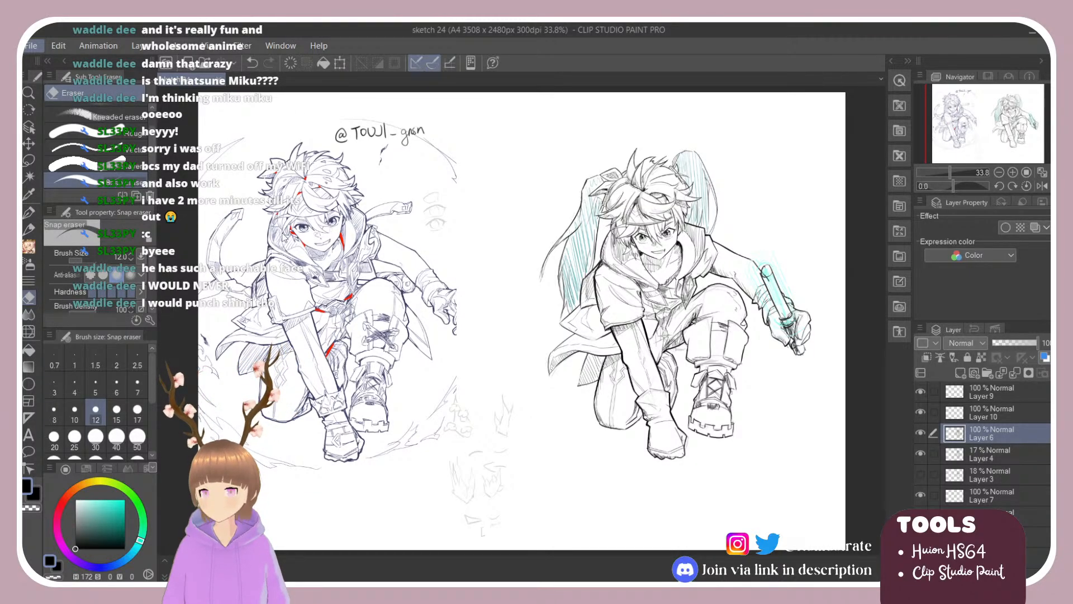
{"action": "key", "text": "alt+Tab"}
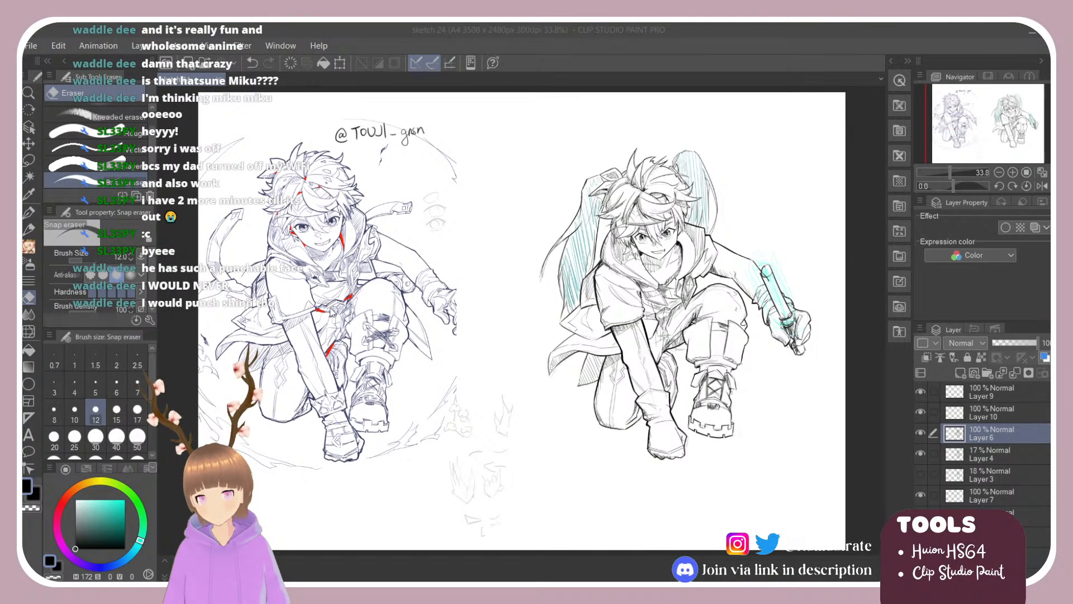
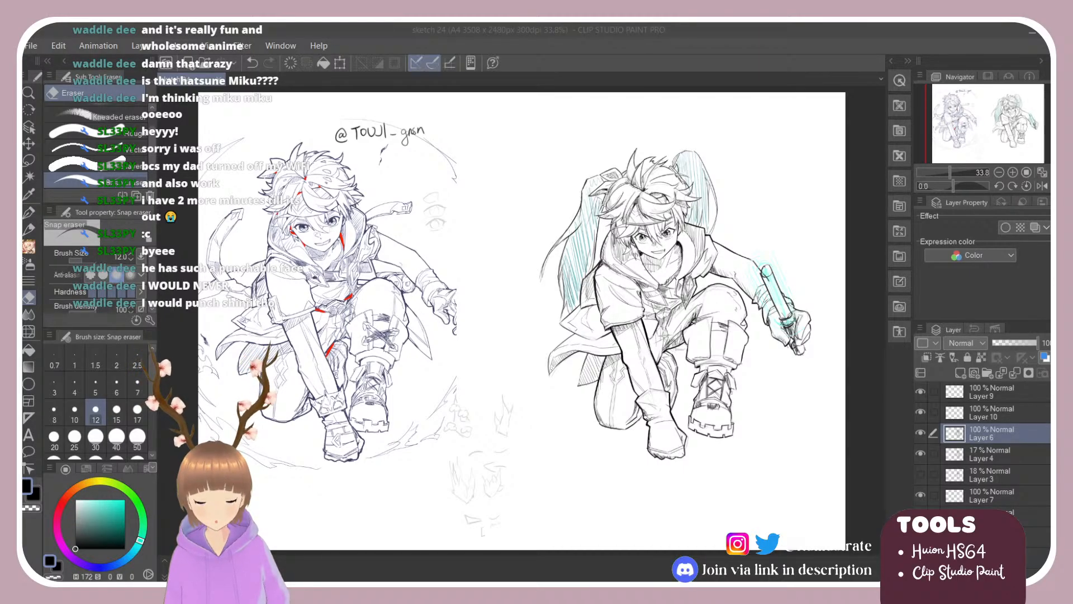
{"action": "left_click", "coordinate": [606, 437]}
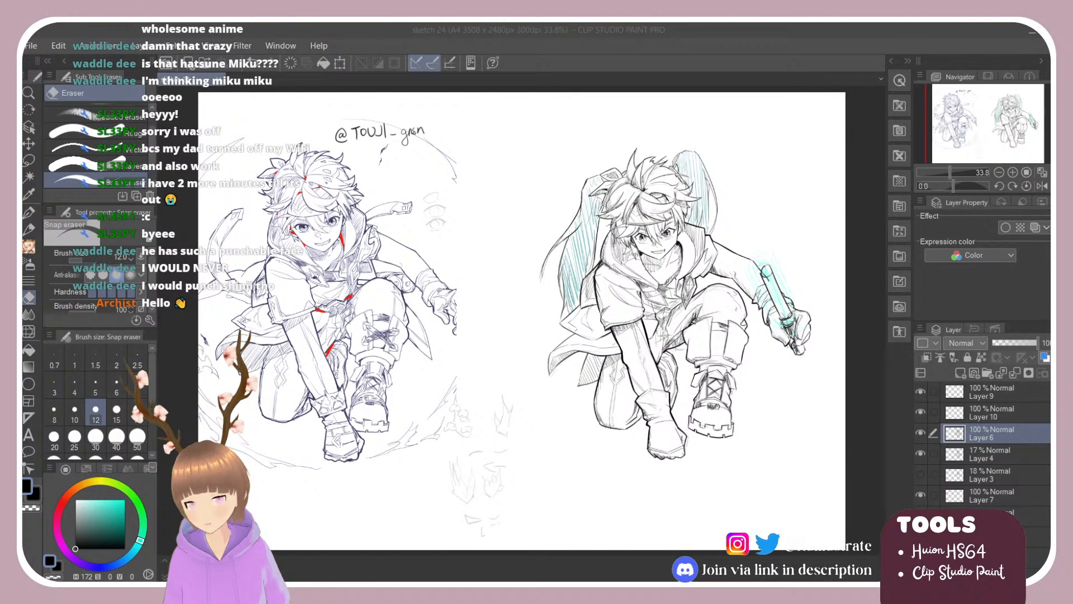
{"action": "left_click", "coordinate": [613, 549]}
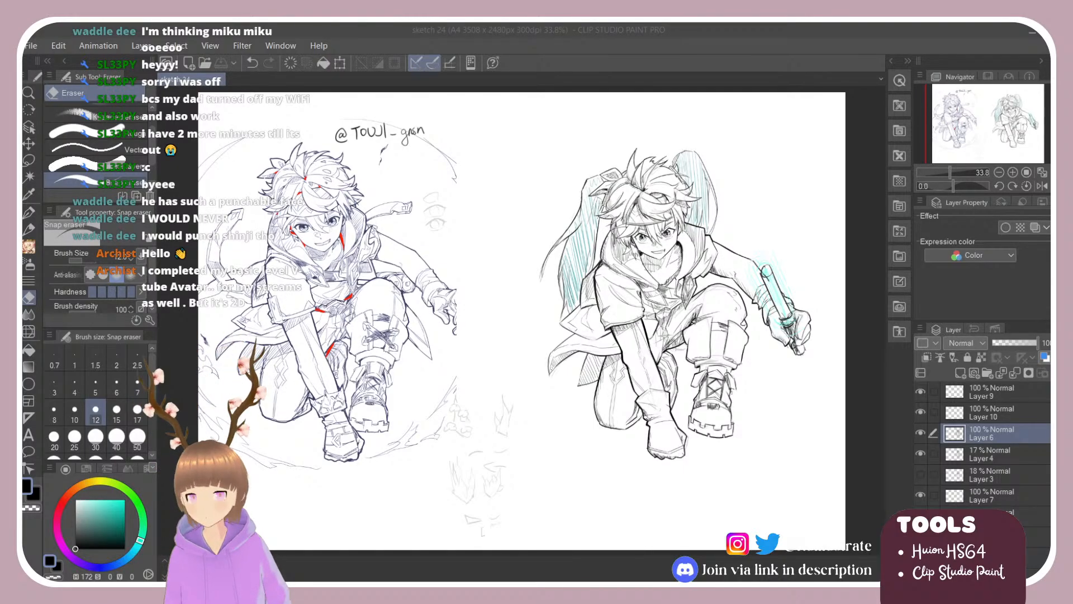
{"action": "key", "text": "alt+Tab"}
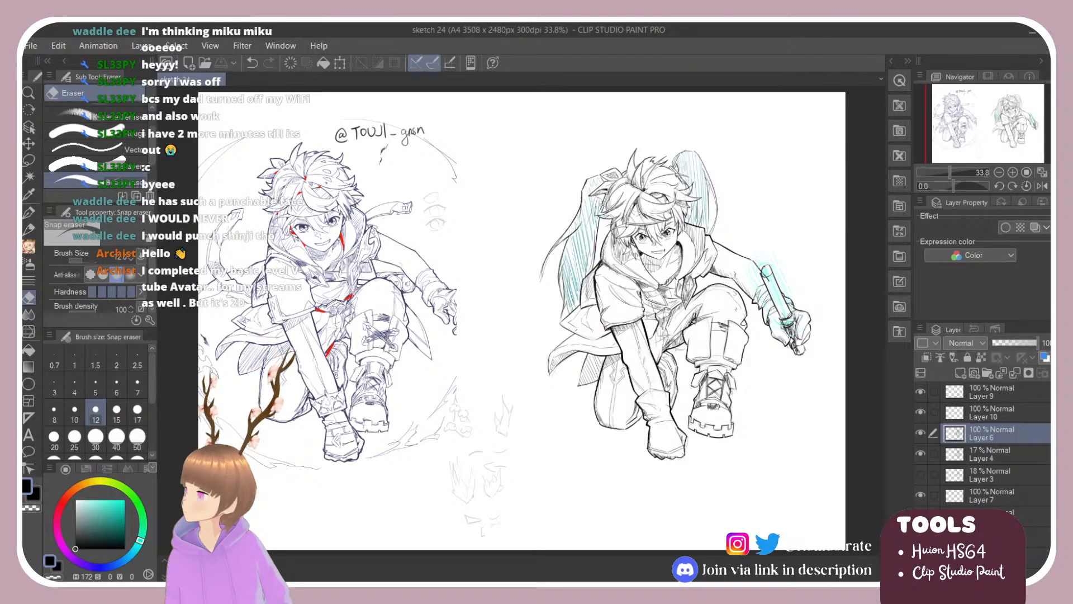
{"action": "key", "text": "alt+Tab"}
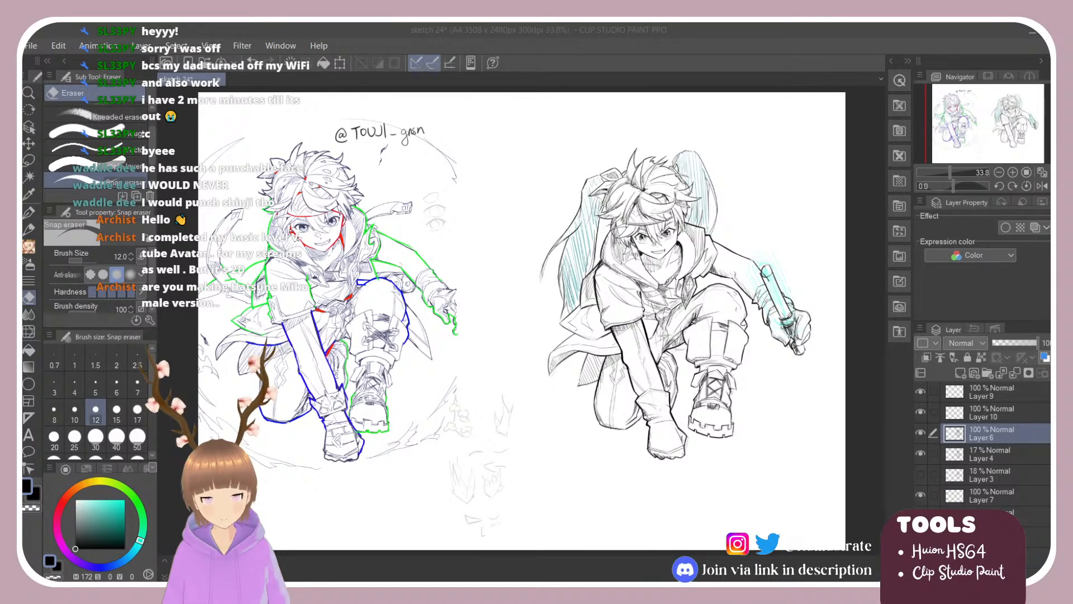
Save the drawing with the green and blue outlines on the reference sketch.
{"action": "left_click", "coordinate": [841, 337]}
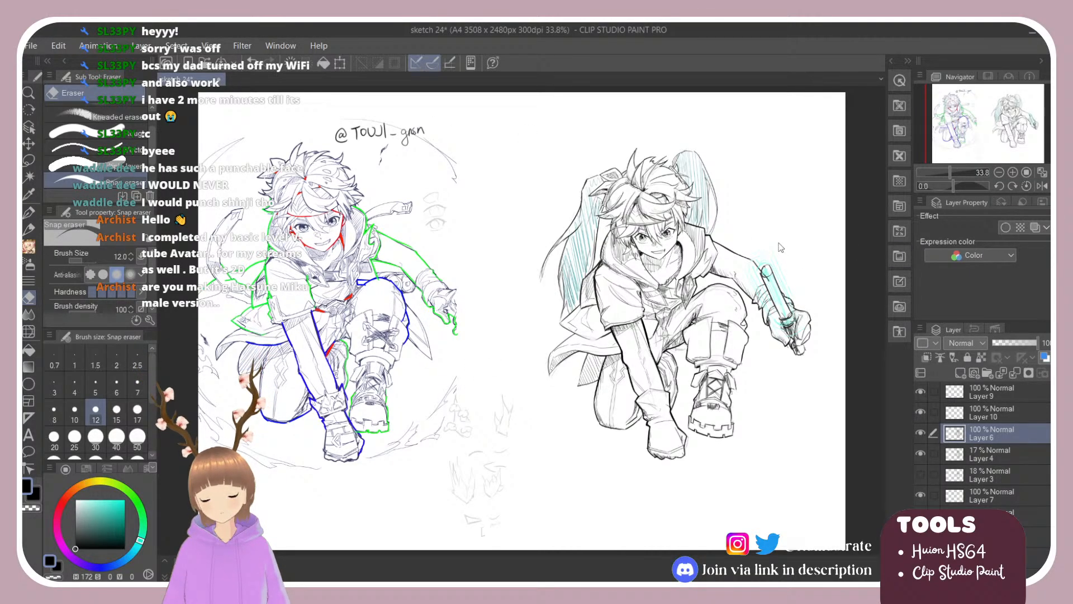
{"action": "key", "text": "ctrl+s"}
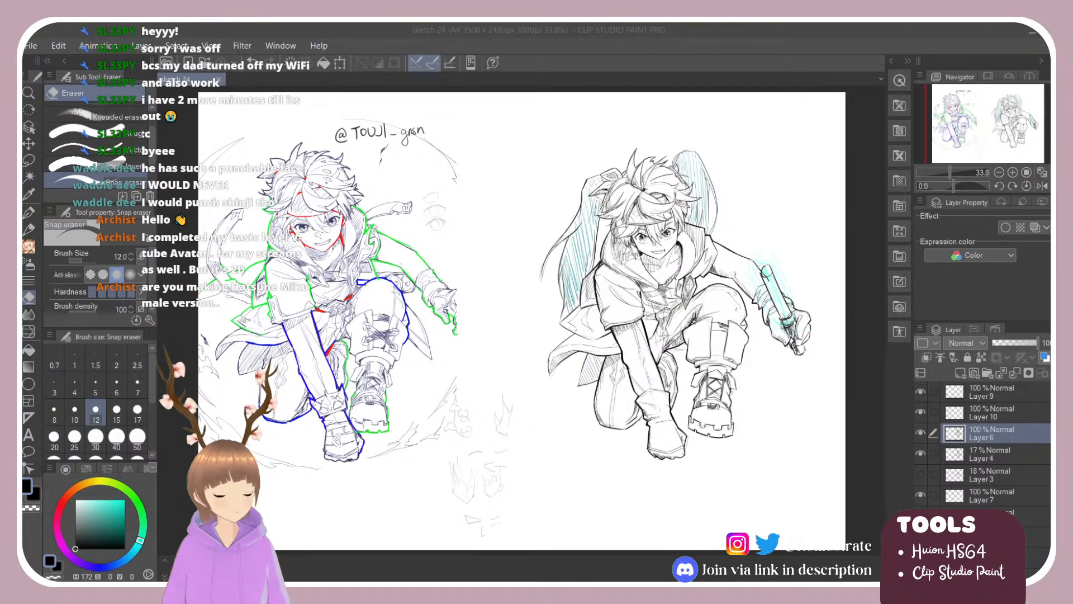
{"action": "left_click", "coordinate": [258, 473]}
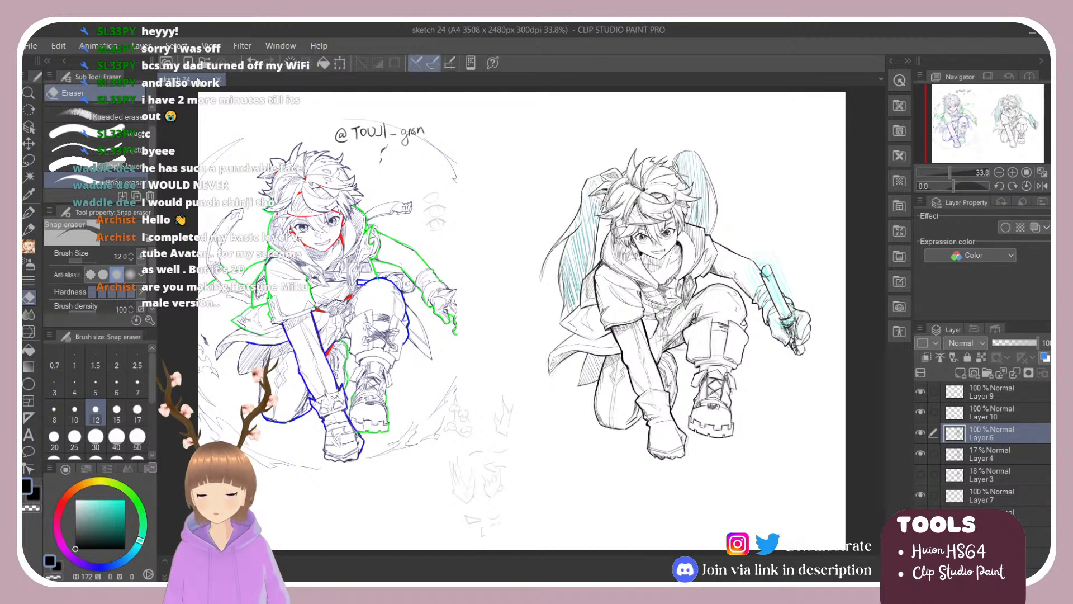
{"action": "left_click", "coordinate": [218, 82]}
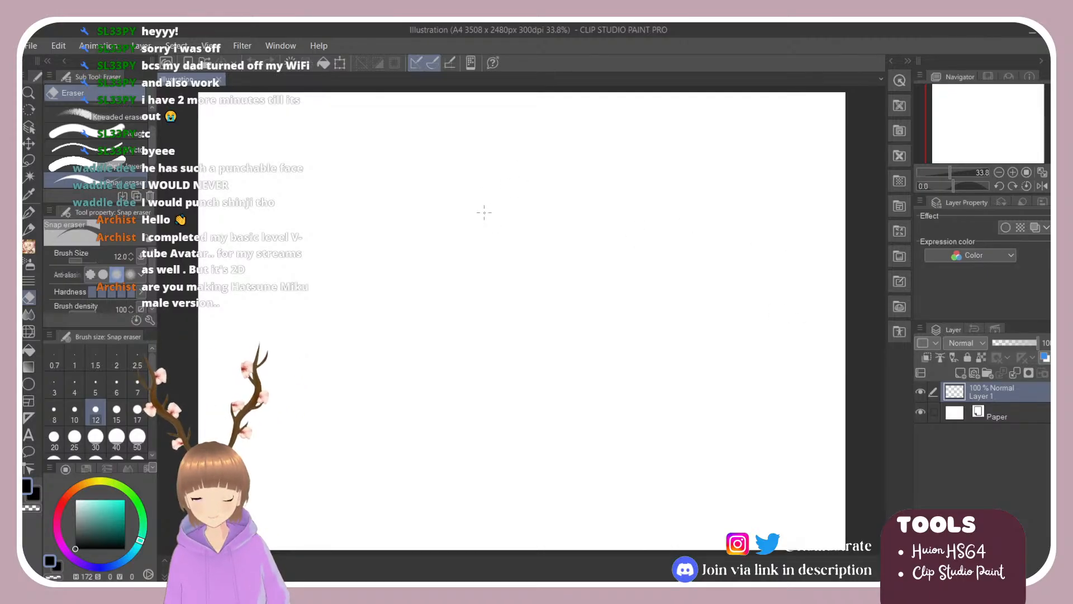
{"action": "key", "text": "b"}
{"action": "left_click_drag", "start_coordinate": [419, 254], "coordinate": [500, 204]}
{"action": "key", "text": "ctrl+z"}
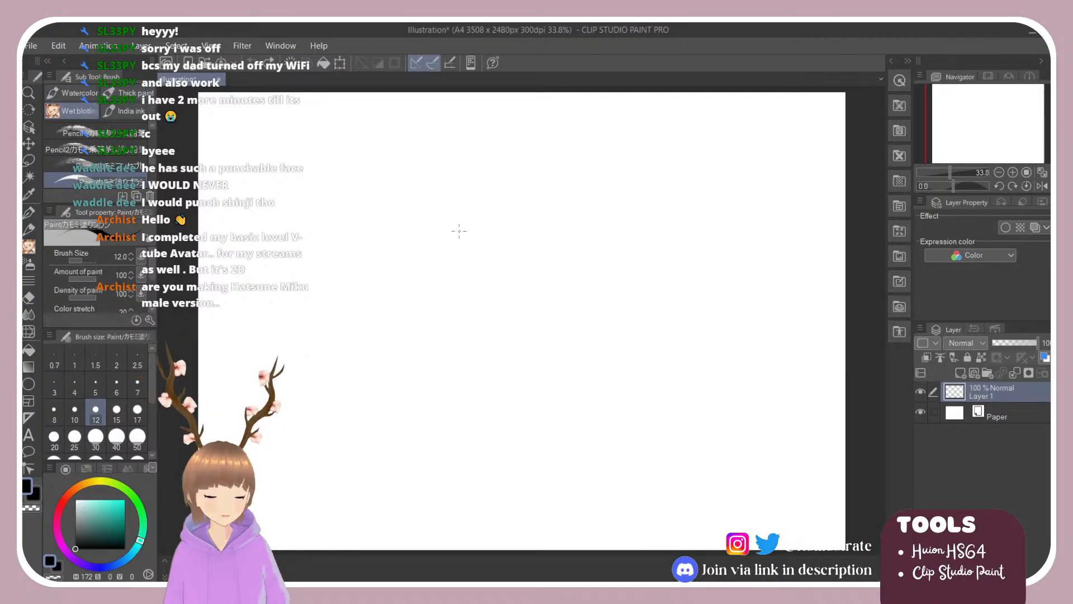
{"action": "left_click_drag", "start_coordinate": [427, 256], "coordinate": [517, 222]}
{"action": "key", "text": "ctrl+z"}
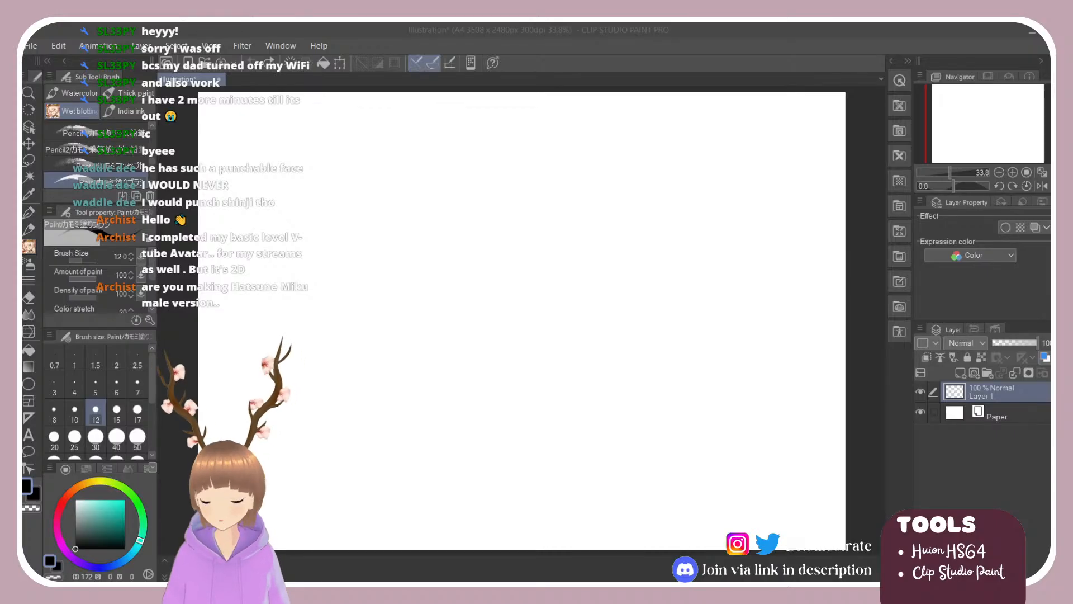
{"action": "left_click", "coordinate": [455, 215]}
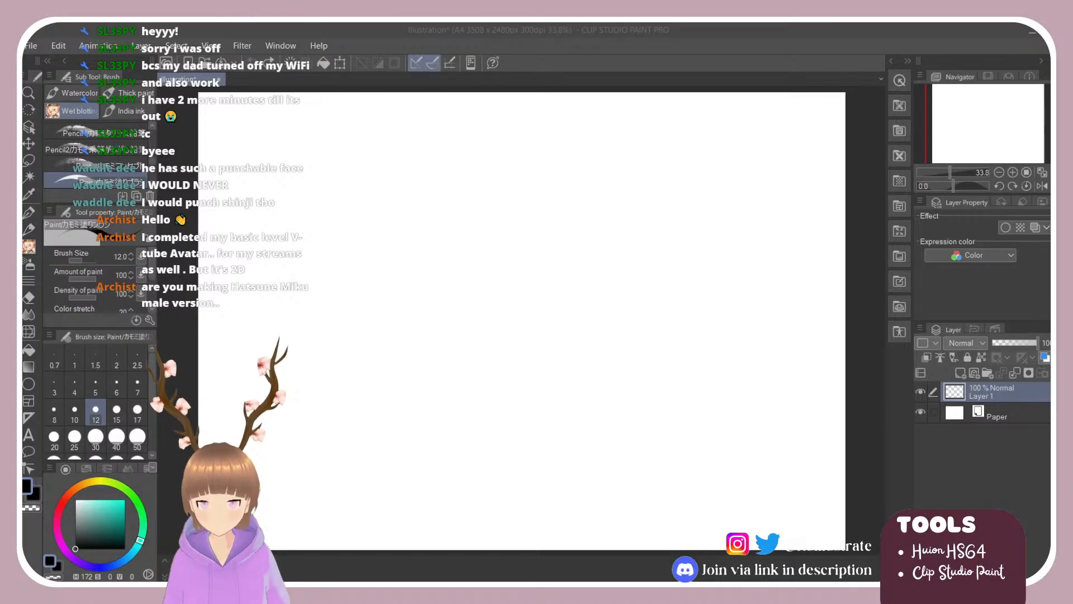
Bring up the sketch 24 drawing and add a new layer above Layer 9.
{"action": "key", "text": "alt+Tab"}
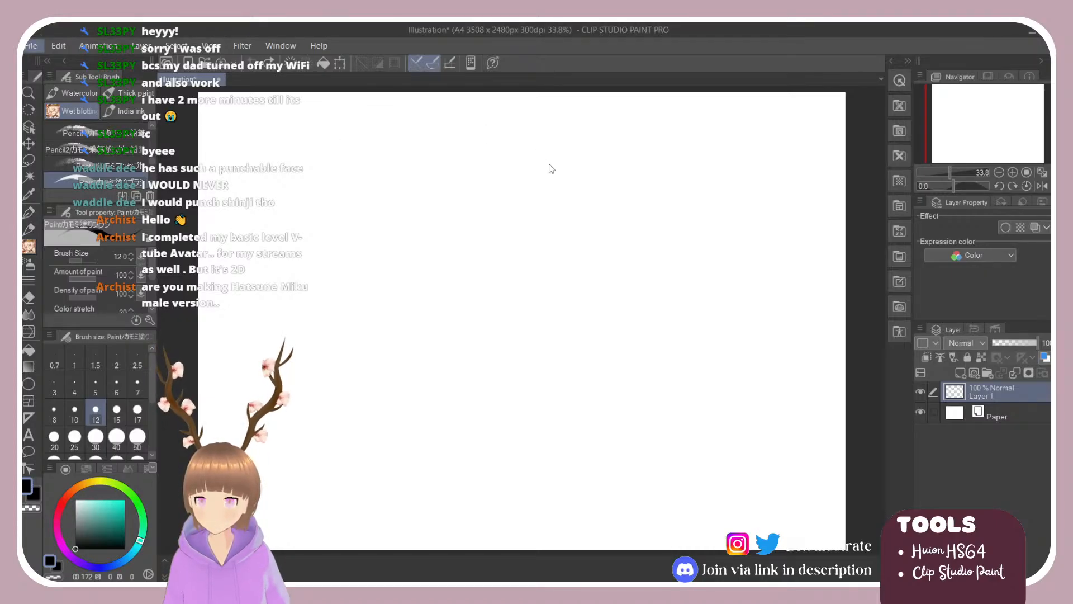
{"action": "double_click", "coordinate": [581, 201]}
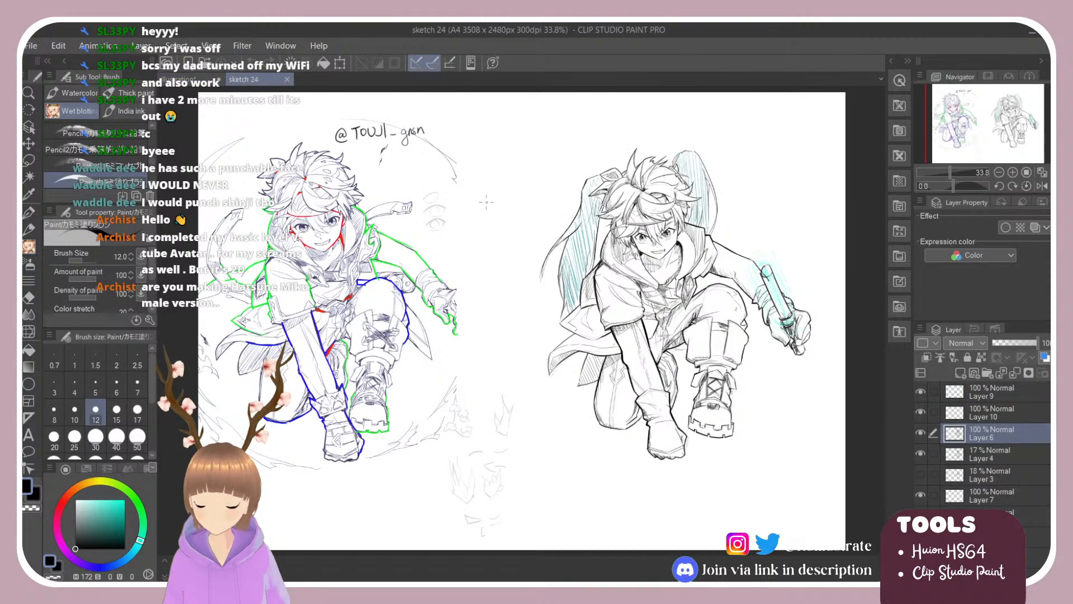
{"action": "scroll", "coordinate": [536, 491], "scroll_direction": "up", "scroll_amount": 1}
{"action": "scroll", "coordinate": [531, 279], "scroll_direction": "down", "scroll_amount": 1}
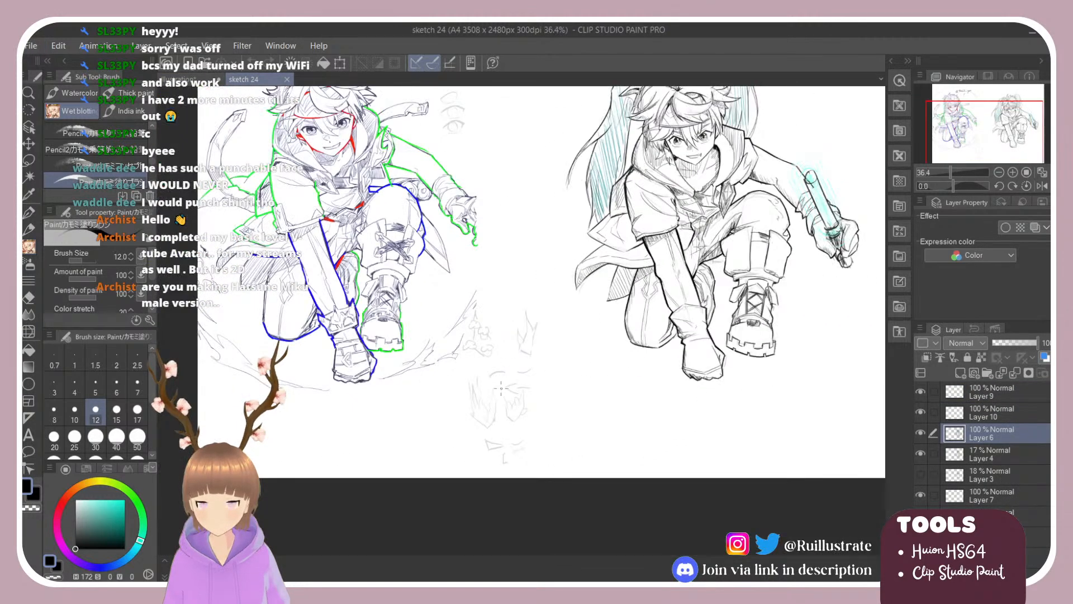
{"action": "scroll", "coordinate": [431, 419], "scroll_direction": "up", "scroll_amount": 1}
{"action": "left_click", "coordinate": [998, 398]}
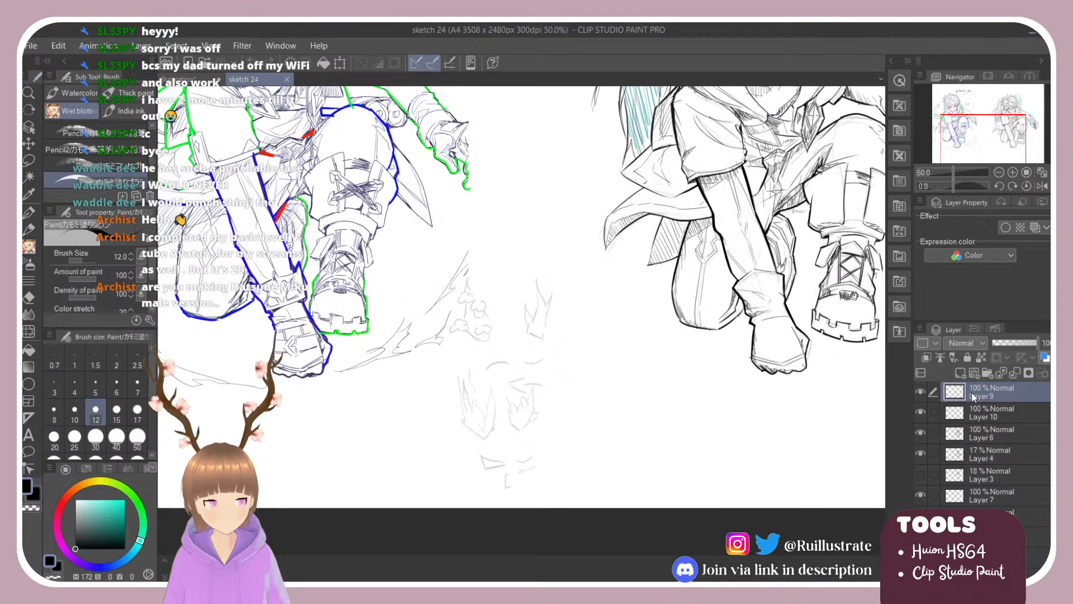
{"action": "scroll", "coordinate": [726, 370], "scroll_direction": "down", "scroll_amount": 3}
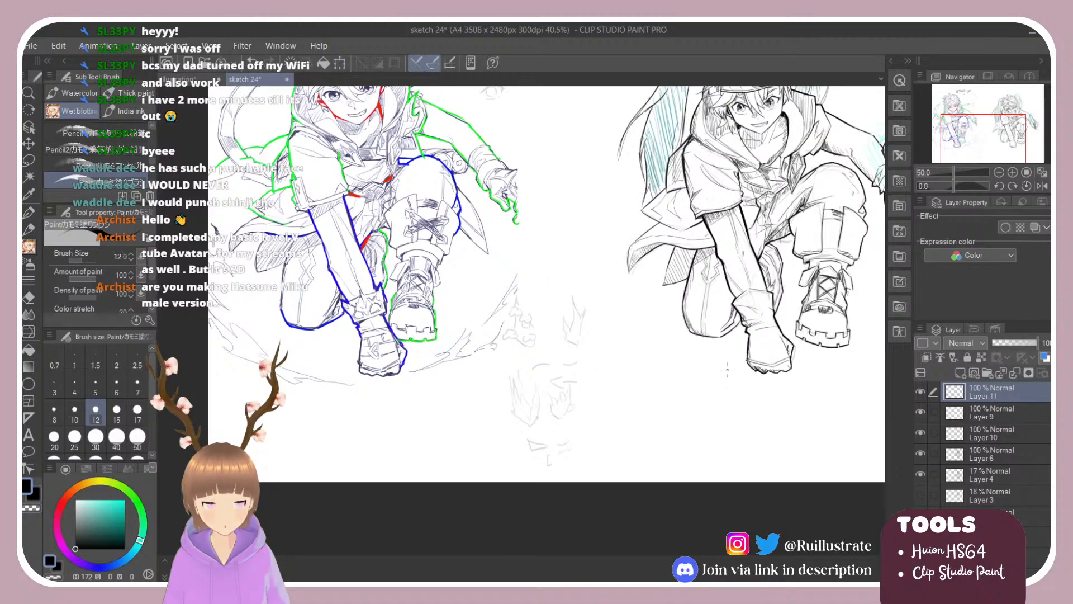
{"action": "scroll", "coordinate": [591, 433], "scroll_direction": "up", "scroll_amount": 4}
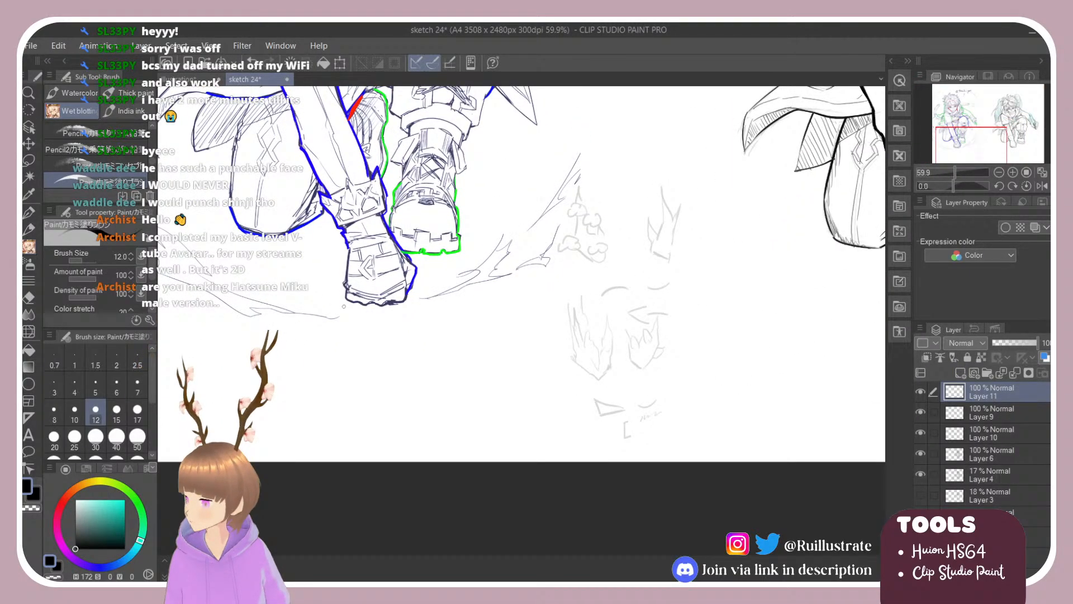
{"action": "left_click_drag", "start_coordinate": [416, 365], "coordinate": [415, 382]}
{"action": "key", "text": "ctrl+z"}
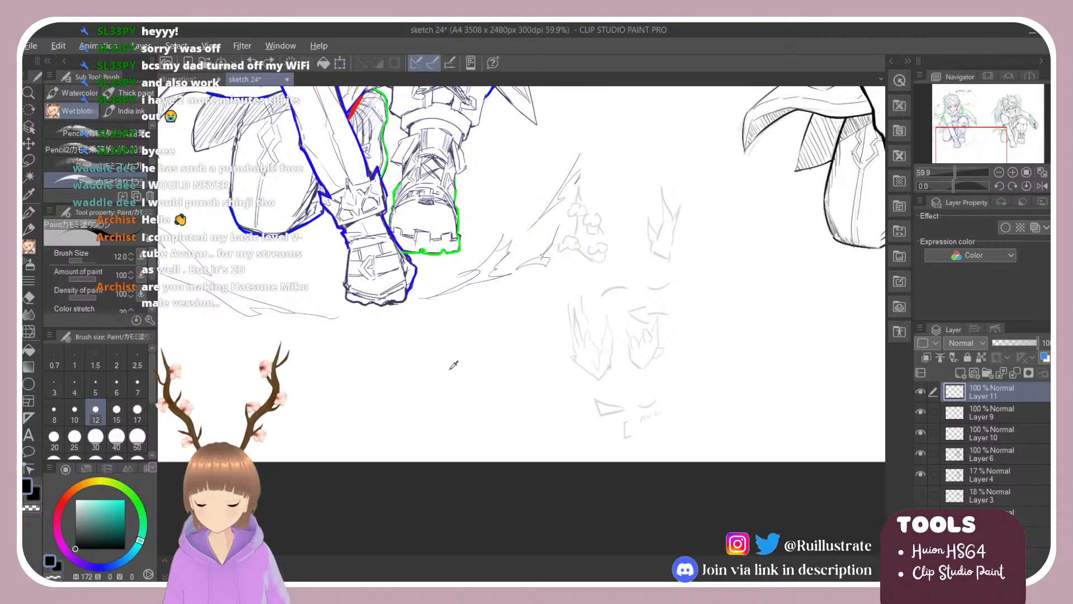
{"action": "key", "text": "alt+Tab"}
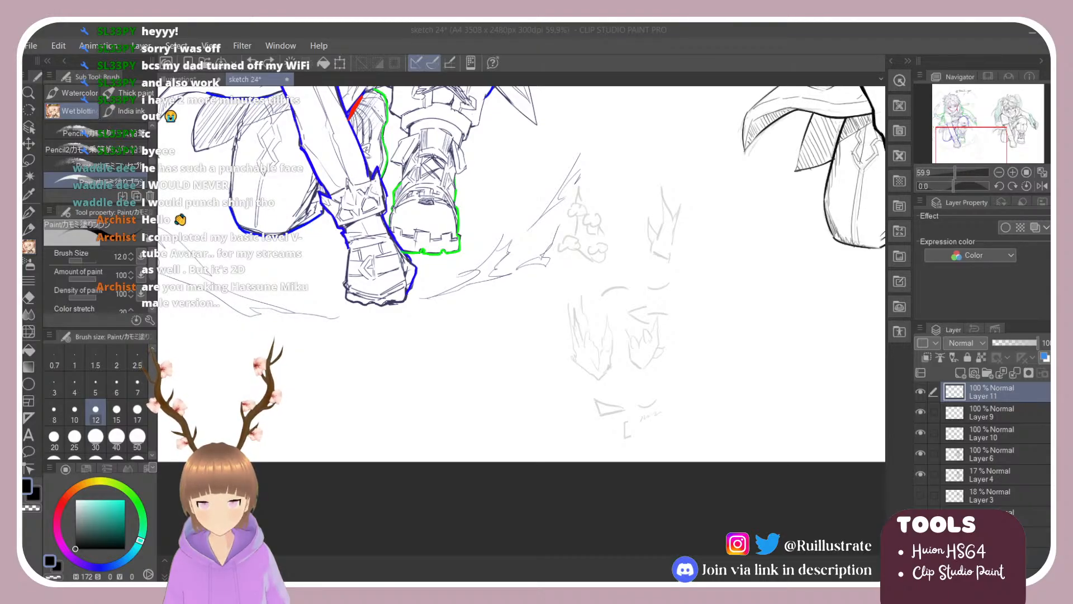
{"action": "left_click", "coordinate": [430, 315]}
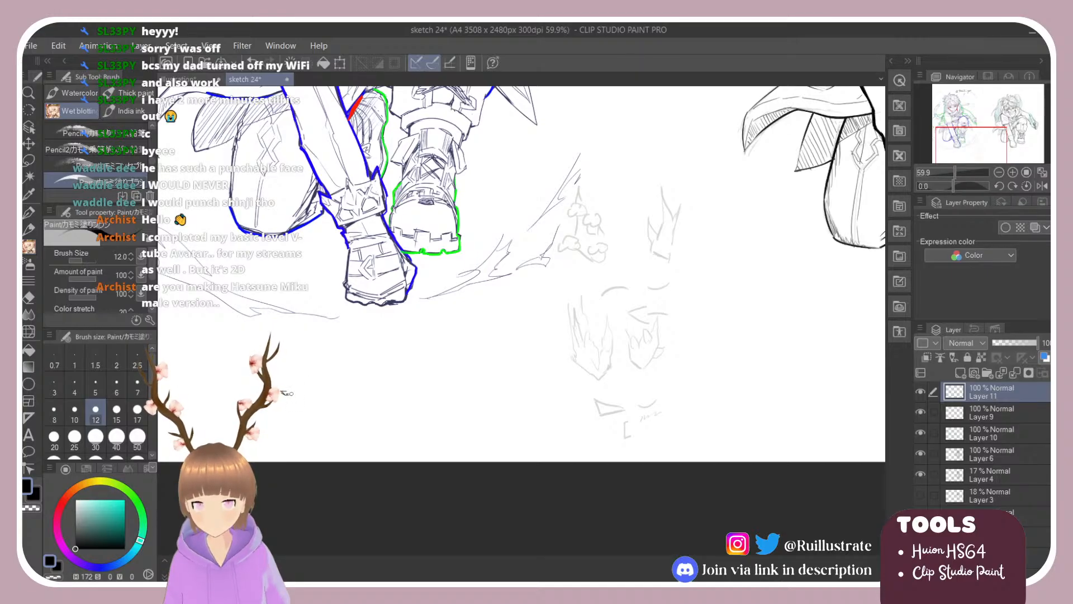
Sketch a short wavy hairline below the left figure's boots and try a pointed arc above it.
{"action": "left_click_drag", "start_coordinate": [284, 392], "coordinate": [387, 393]}
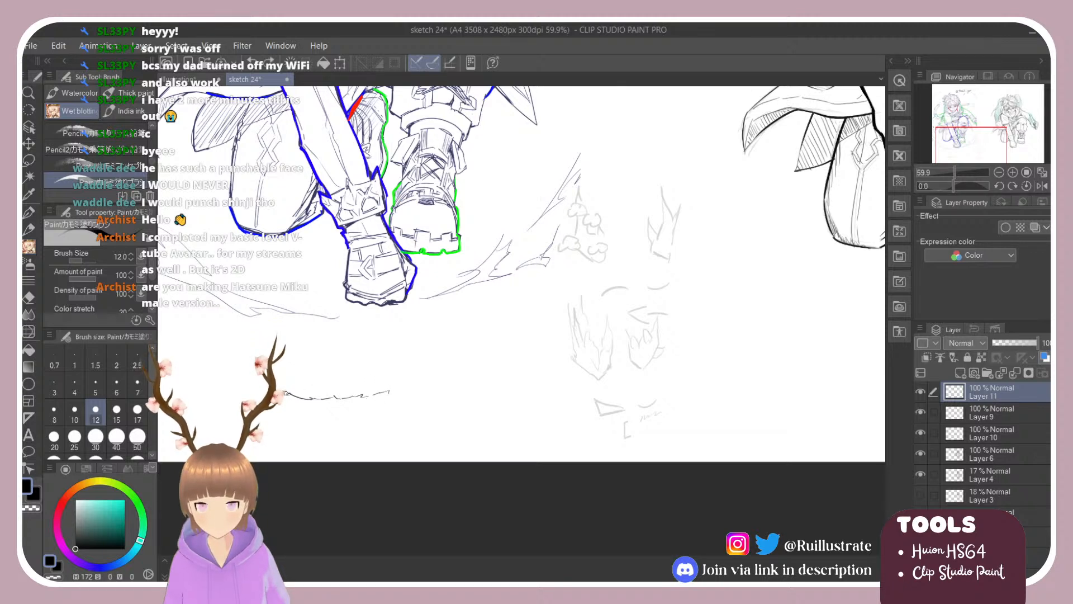
{"action": "mouse_move", "coordinate": [306, 378]}
{"action": "left_mouse_down"}
{"action": "mouse_move", "coordinate": [330, 370]}
{"action": "mouse_move", "coordinate": [311, 376]}
{"action": "mouse_move", "coordinate": [355, 379]}
{"action": "mouse_move", "coordinate": [335, 369]}
{"action": "mouse_move", "coordinate": [389, 382]}
{"action": "mouse_move", "coordinate": [336, 368]}
{"action": "mouse_move", "coordinate": [390, 389]}
{"action": "left_mouse_up"}
{"action": "key", "text": "ctrl+z"}
{"action": "key", "text": "ctrl+z"}
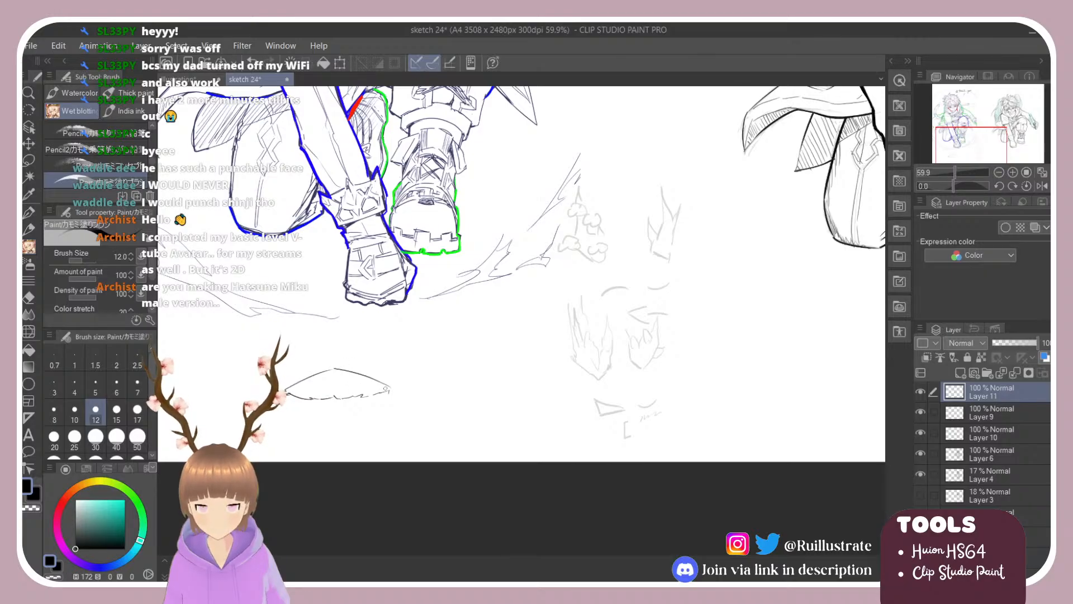
{"action": "key", "text": "ctrl+z"}
{"action": "key", "text": "ctrl+z"}
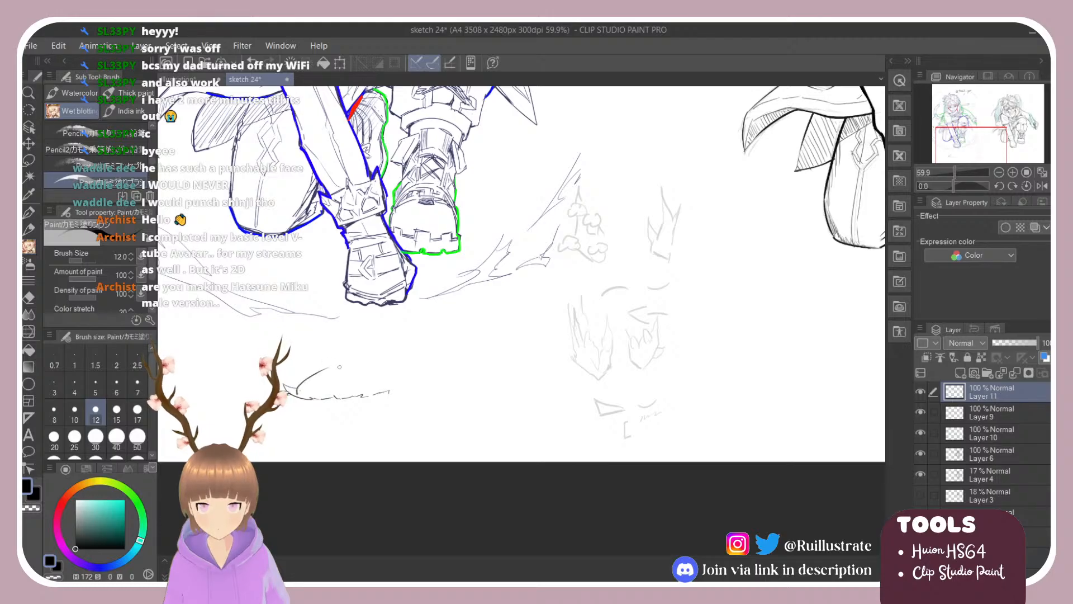
Redraw the arc as a rounded head dome over the wavy hairline, with hair tufts starting at its left end.
{"action": "key", "text": "ctrl+z"}
{"action": "left_click_drag", "start_coordinate": [297, 391], "coordinate": [355, 377]}
{"action": "key", "text": "ctrl+z"}
{"action": "key", "text": "ctrl+z"}
{"action": "mouse_move", "coordinate": [294, 391]}
{"action": "left_mouse_down"}
{"action": "mouse_move", "coordinate": [368, 386]}
{"action": "mouse_move", "coordinate": [361, 379]}
{"action": "mouse_move", "coordinate": [378, 388]}
{"action": "mouse_move", "coordinate": [350, 376]}
{"action": "mouse_move", "coordinate": [373, 391]}
{"action": "mouse_move", "coordinate": [390, 383]}
{"action": "left_mouse_up"}
{"action": "key", "text": "ctrl+z"}
{"action": "key", "text": "ctrl+z"}
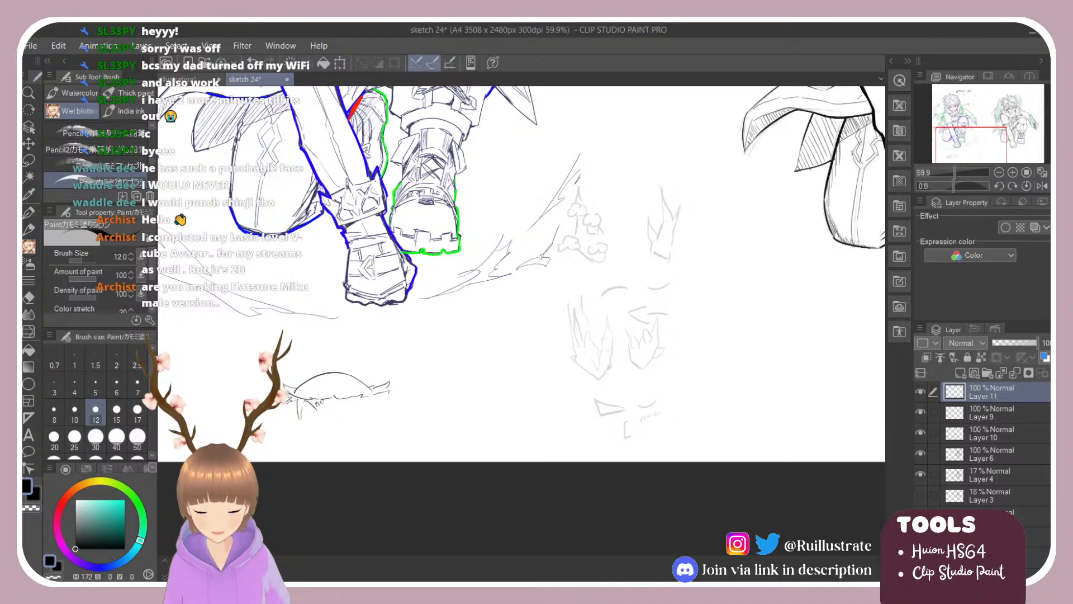
Draw jagged bangs hanging along the hairline and spiky tufts at its right end.
{"action": "left_click_drag", "start_coordinate": [324, 399], "coordinate": [324, 421]}
{"action": "mouse_move", "coordinate": [328, 411]}
{"action": "left_mouse_down"}
{"action": "mouse_move", "coordinate": [399, 403]}
{"action": "mouse_move", "coordinate": [379, 397]}
{"action": "mouse_move", "coordinate": [400, 411]}
{"action": "left_mouse_up"}
{"action": "key", "text": "ctrl+z"}
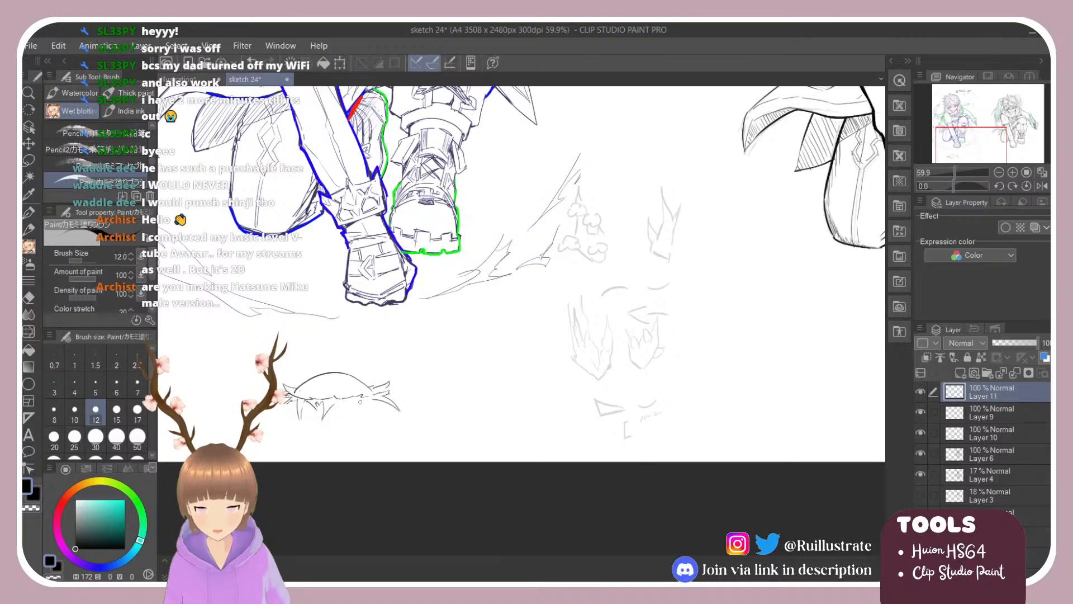
{"action": "mouse_move", "coordinate": [363, 401]}
{"action": "left_mouse_down"}
{"action": "mouse_move", "coordinate": [381, 414]}
{"action": "mouse_move", "coordinate": [334, 412]}
{"action": "left_mouse_up"}
{"action": "left_click_drag", "start_coordinate": [334, 407], "coordinate": [341, 420]}
{"action": "left_click_drag", "start_coordinate": [338, 400], "coordinate": [353, 421]}
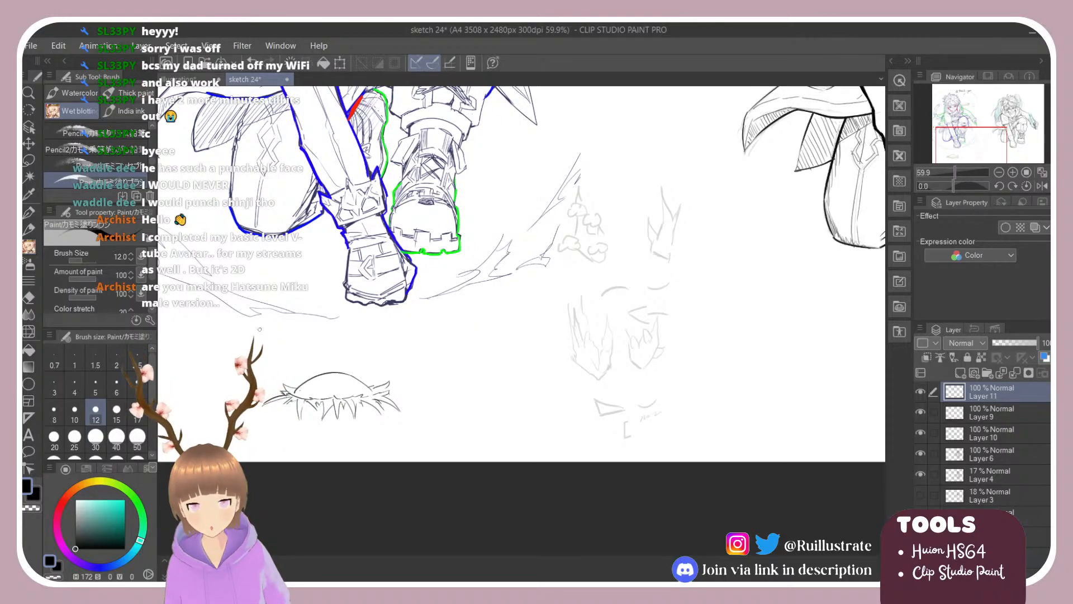
Transform the hair sketch to move it up, closer to the left figure's boots.
{"action": "key", "text": "ctrl+t"}
{"action": "mouse_move", "coordinate": [363, 409]}
{"action": "left_mouse_down"}
{"action": "mouse_move", "coordinate": [397, 342]}
{"action": "mouse_move", "coordinate": [367, 371]}
{"action": "left_mouse_up"}
{"action": "key", "text": "Return"}
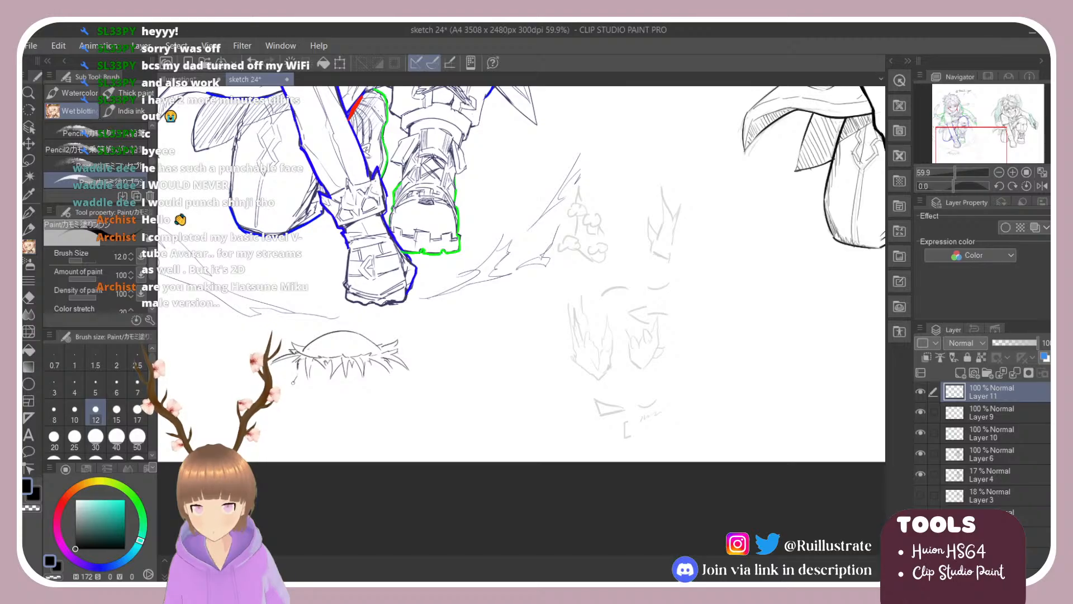
Draw the left side of the face curving down and outward from under the bangs.
{"action": "key", "text": "ctrl+z"}
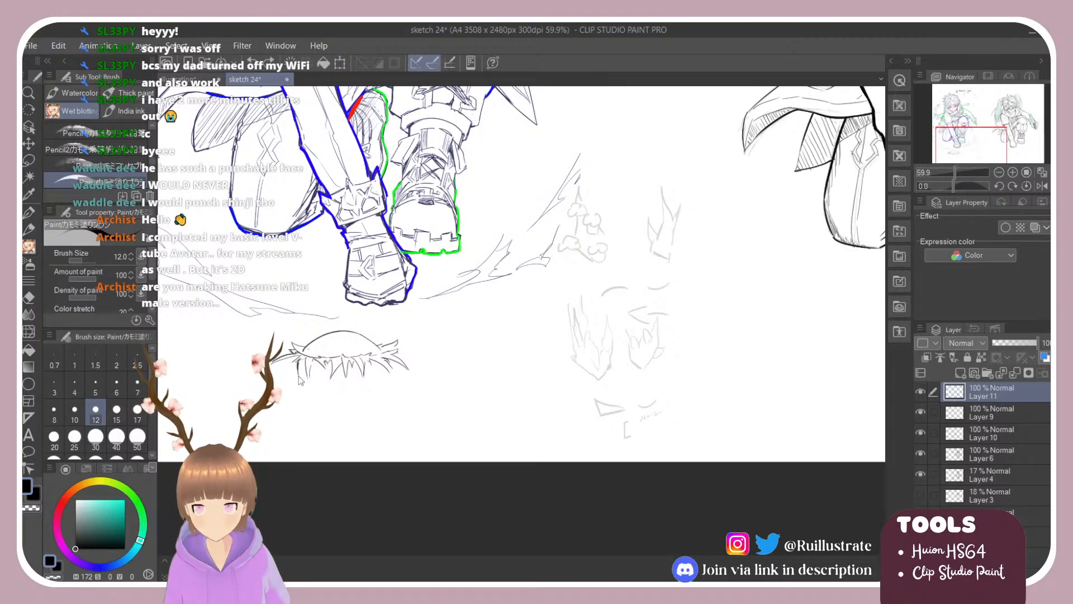
{"action": "mouse_move", "coordinate": [296, 361]}
{"action": "left_mouse_down"}
{"action": "mouse_move", "coordinate": [296, 402]}
{"action": "mouse_move", "coordinate": [289, 396]}
{"action": "mouse_move", "coordinate": [300, 404]}
{"action": "left_mouse_up"}
{"action": "key", "text": "ctrl+z"}
{"action": "key", "text": "ctrl+z"}
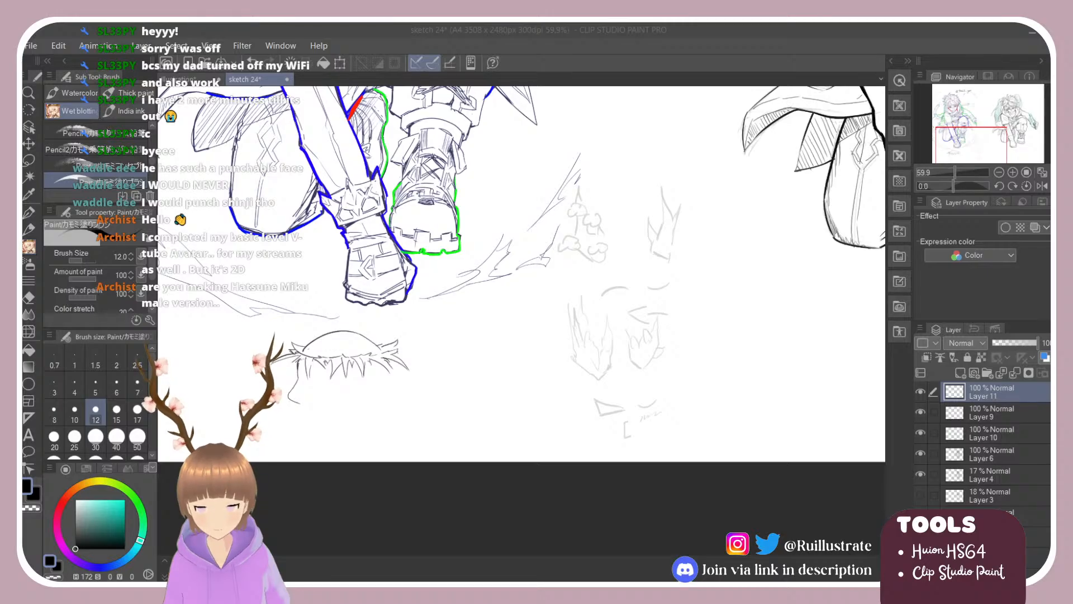
Draw the curved upper edge of a wide bill across the face and the right cheek line.
{"action": "left_click", "coordinate": [352, 375]}
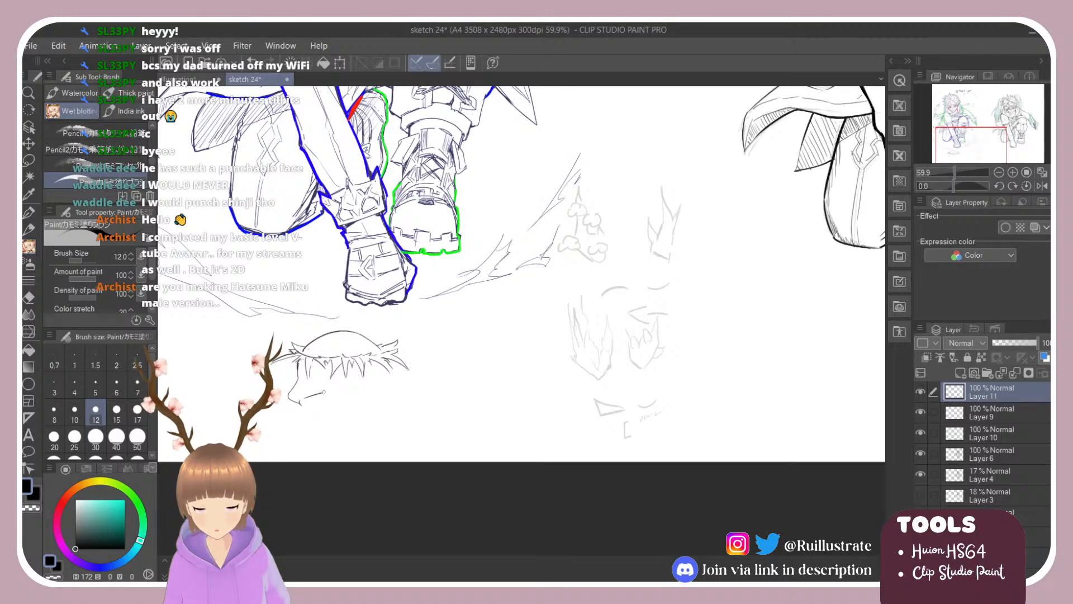
{"action": "mouse_move", "coordinate": [323, 391]}
{"action": "left_mouse_down"}
{"action": "mouse_move", "coordinate": [352, 386]}
{"action": "mouse_move", "coordinate": [338, 390]}
{"action": "mouse_move", "coordinate": [386, 407]}
{"action": "mouse_move", "coordinate": [338, 390]}
{"action": "mouse_move", "coordinate": [385, 396]}
{"action": "left_mouse_up"}
{"action": "key", "text": "ctrl+z"}
{"action": "key", "text": "ctrl+z"}
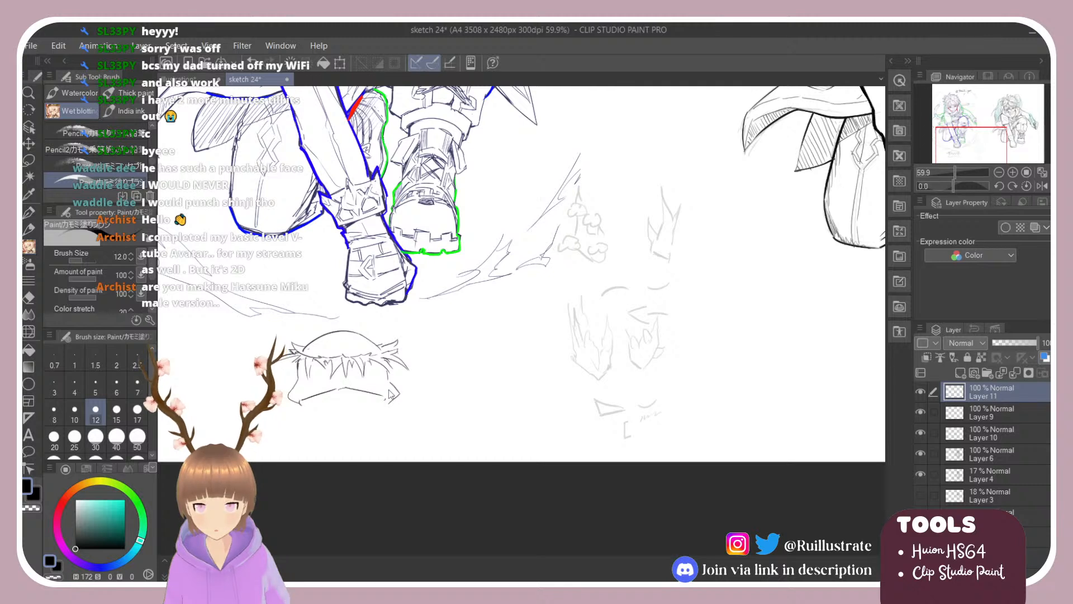
{"action": "mouse_move", "coordinate": [388, 381]}
{"action": "left_mouse_down"}
{"action": "mouse_move", "coordinate": [399, 395]}
{"action": "mouse_move", "coordinate": [388, 401]}
{"action": "left_mouse_up"}
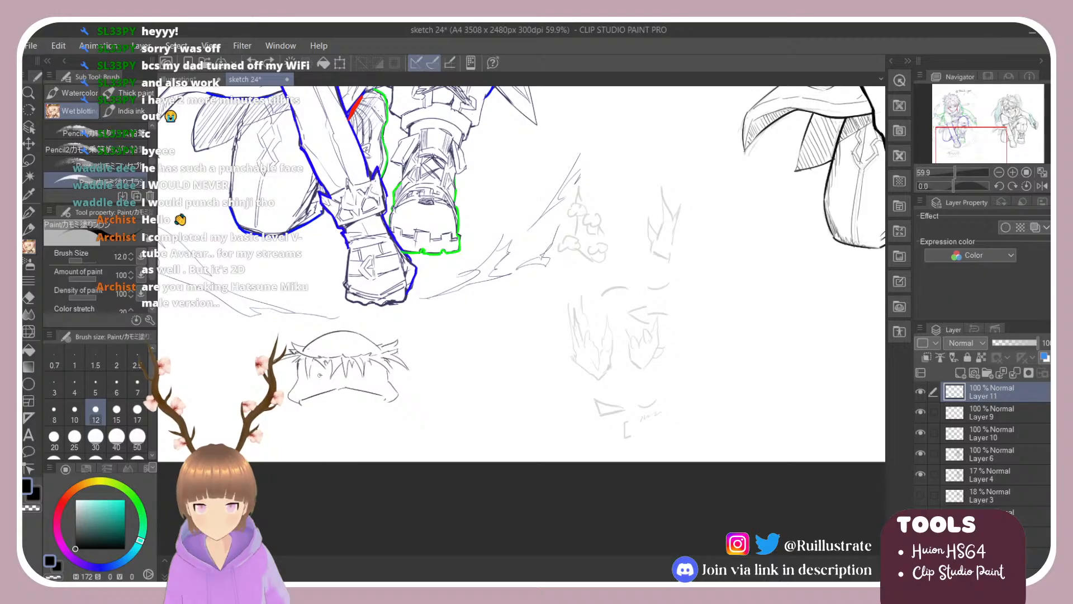
Draw two small oval eyes with pupils between the bangs and the bill's upper edge.
{"action": "mouse_move", "coordinate": [324, 385]}
{"action": "left_mouse_down"}
{"action": "mouse_move", "coordinate": [326, 375]}
{"action": "mouse_move", "coordinate": [387, 388]}
{"action": "mouse_move", "coordinate": [378, 384]}
{"action": "left_mouse_up"}
{"action": "key", "text": "ctrl+z"}
{"action": "key", "text": "ctrl+z"}
{"action": "key", "text": "ctrl+z"}
{"action": "key", "text": "ctrl+z"}
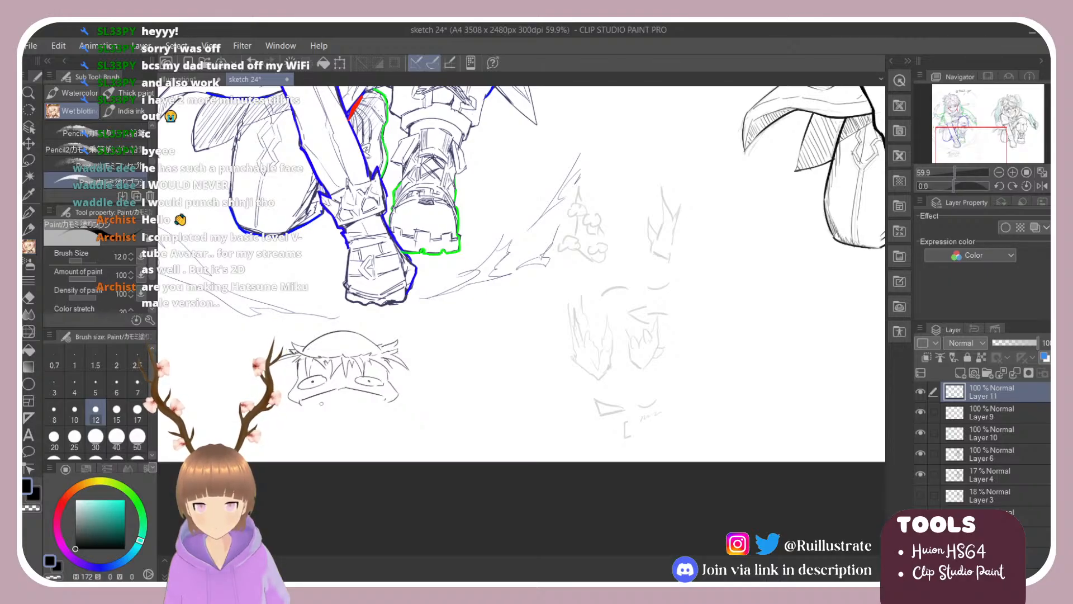
Draw the left side of the bill running down from its upper edge.
{"action": "left_click_drag", "start_coordinate": [385, 401], "coordinate": [387, 421]}
{"action": "key", "text": "ctrl+z"}
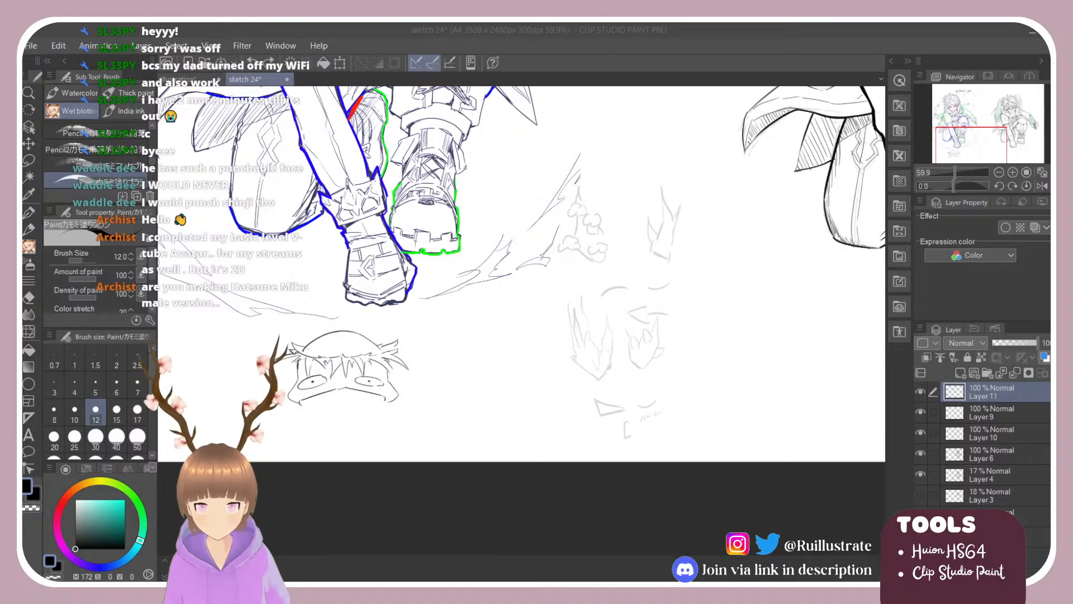
{"action": "left_click", "coordinate": [319, 401]}
{"action": "mouse_move", "coordinate": [301, 405]}
{"action": "left_mouse_down"}
{"action": "mouse_move", "coordinate": [306, 422]}
{"action": "mouse_move", "coordinate": [371, 430]}
{"action": "left_mouse_up"}
{"action": "key", "text": "ctrl+z"}
{"action": "key", "text": "ctrl+z"}
{"action": "key", "text": "ctrl+z"}
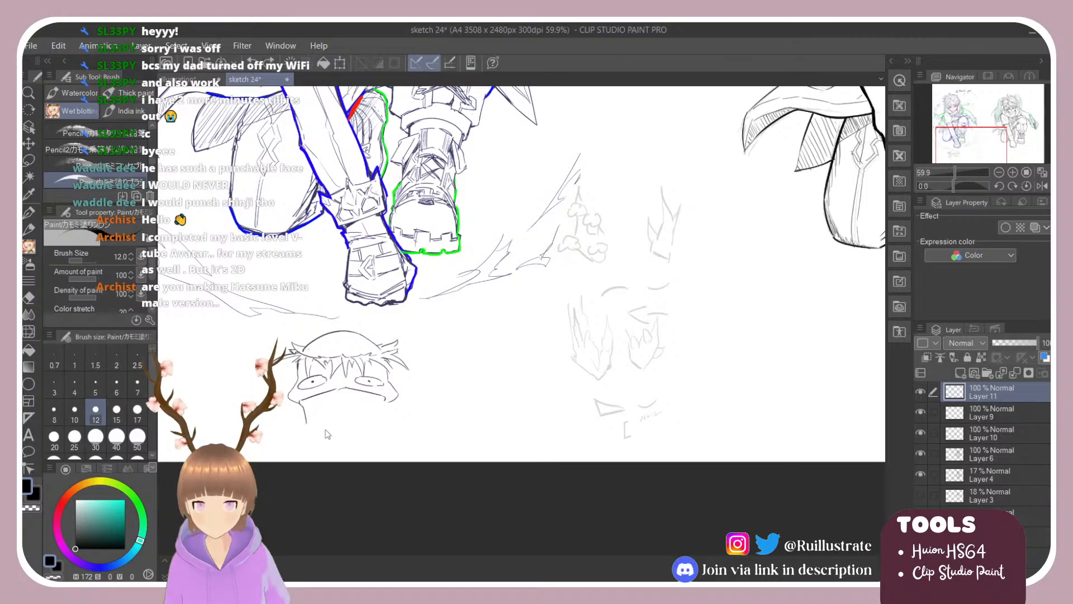
Close the bill with a nearly flat bottom edge and a right side line.
{"action": "left_click_drag", "start_coordinate": [306, 428], "coordinate": [371, 431]}
{"action": "key", "text": "ctrl+z"}
{"action": "left_click_drag", "start_coordinate": [306, 428], "coordinate": [382, 421]}
{"action": "key", "text": "ctrl+z"}
{"action": "key", "text": "ctrl+z"}
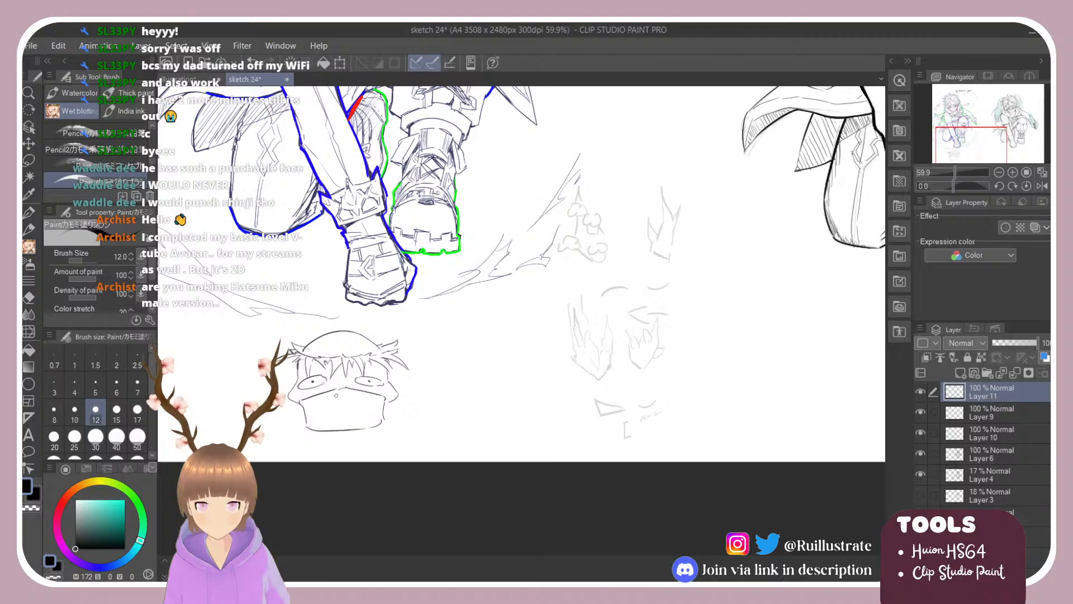
Add small marks inside the two lower corners of the bill.
{"action": "left_click_drag", "start_coordinate": [315, 422], "coordinate": [317, 419]}
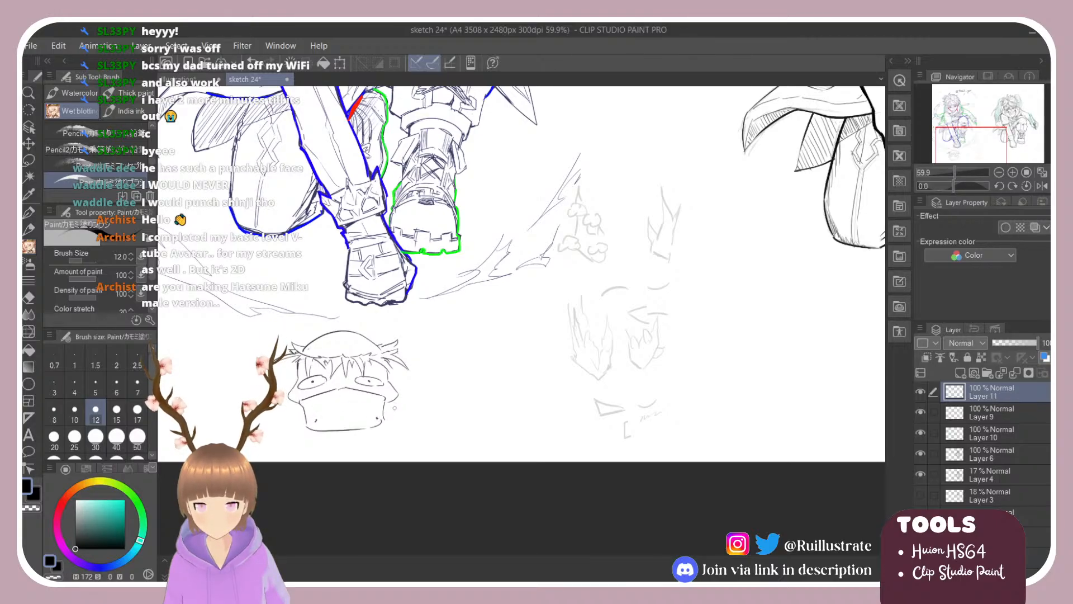
{"action": "key", "text": "ctrl+z"}
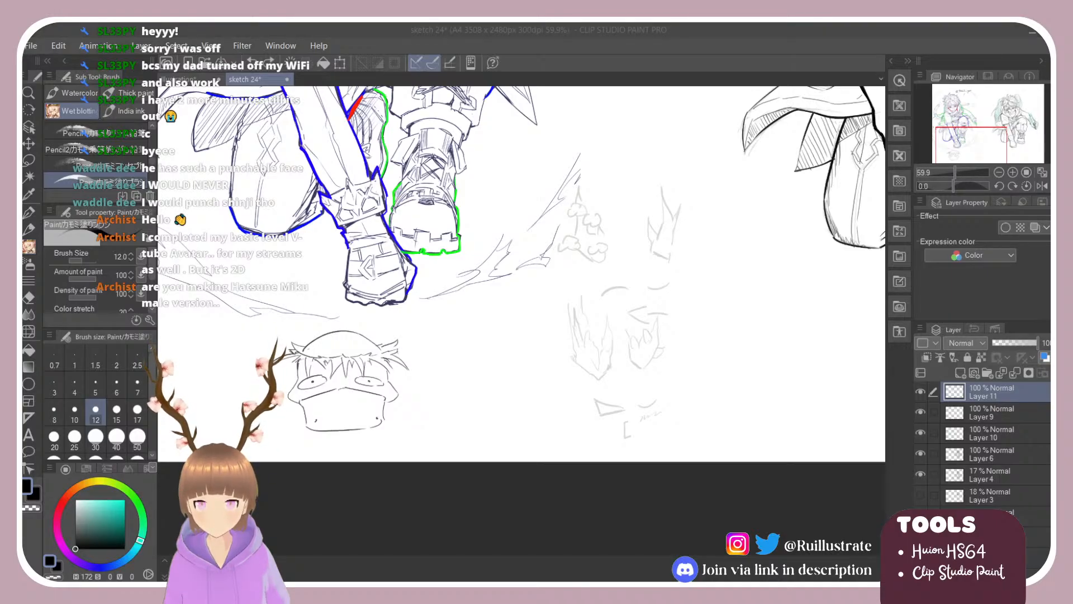
{"action": "left_click", "coordinate": [306, 424]}
Draw the body and arm outlines on both sides of the bill, running down to the canvas edge.
{"action": "left_click_drag", "start_coordinate": [289, 400], "coordinate": [286, 442]}
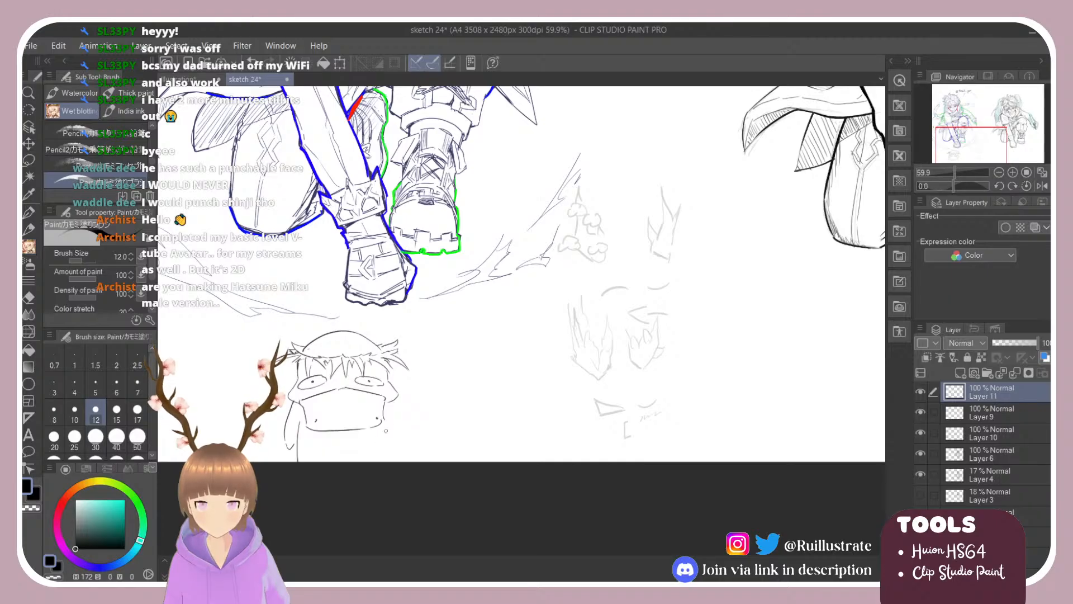
{"action": "mouse_move", "coordinate": [391, 416]}
{"action": "left_mouse_down"}
{"action": "mouse_move", "coordinate": [401, 462]}
{"action": "mouse_move", "coordinate": [400, 440]}
{"action": "left_mouse_up"}
{"action": "key", "text": "ctrl+z"}
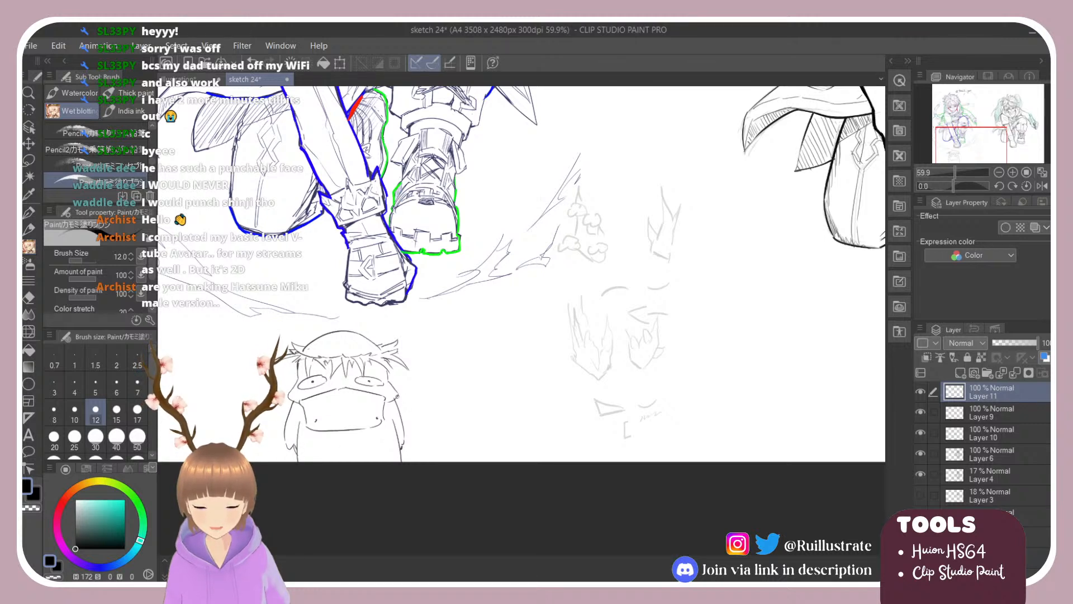
{"action": "left_click_drag", "start_coordinate": [397, 397], "coordinate": [399, 416]}
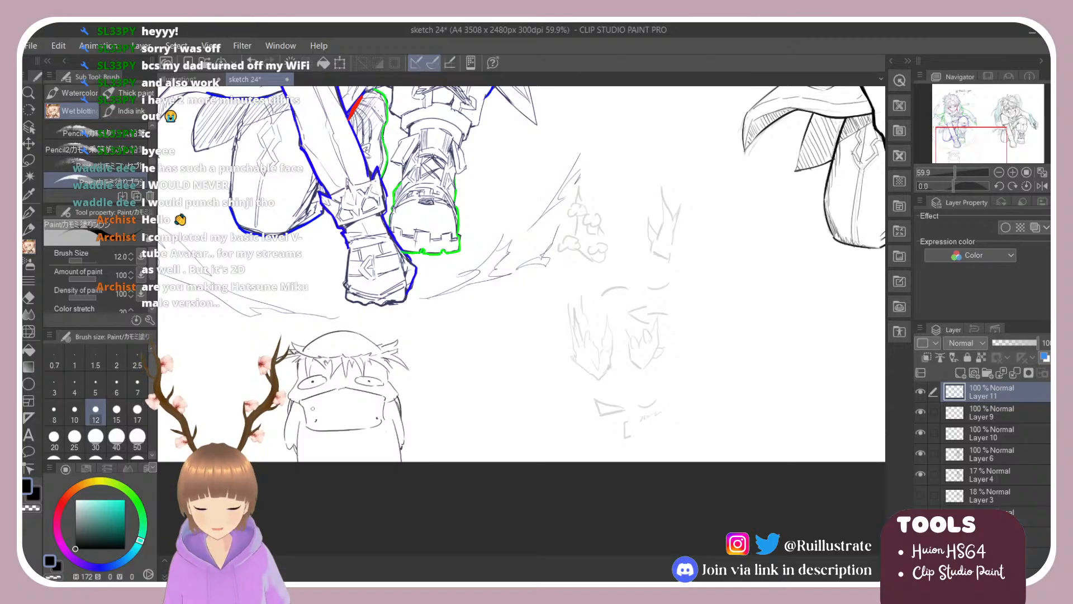
Replace the bill's flat bottom and side lines with a lower edge curving down to a central point.
{"action": "key", "text": "e"}
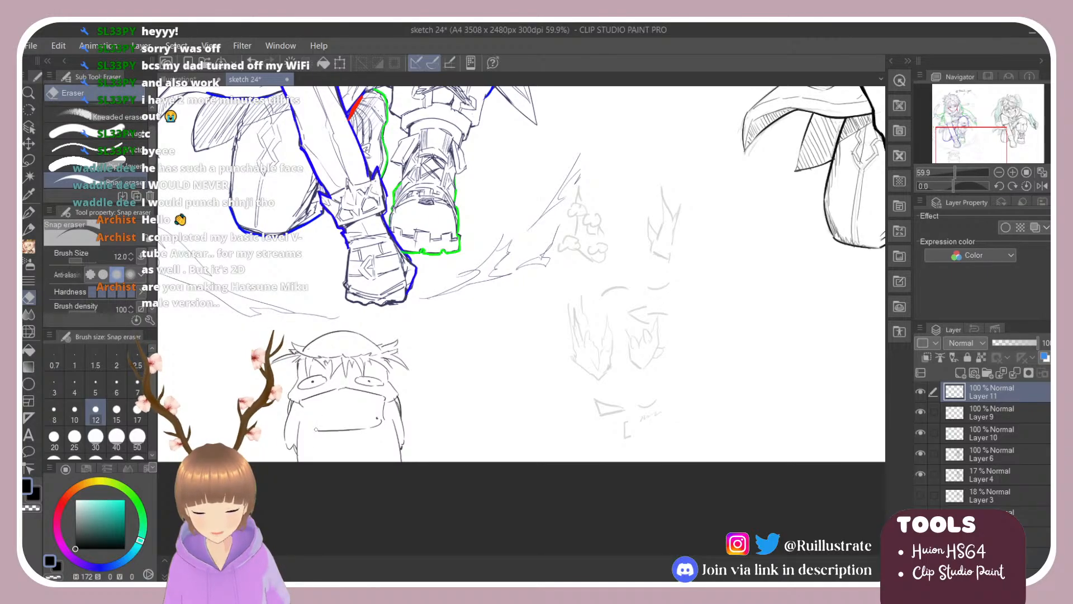
{"action": "mouse_move", "coordinate": [314, 426]}
{"action": "left_mouse_down"}
{"action": "mouse_move", "coordinate": [366, 431]}
{"action": "mouse_move", "coordinate": [318, 431]}
{"action": "mouse_move", "coordinate": [379, 415]}
{"action": "mouse_move", "coordinate": [376, 426]}
{"action": "mouse_move", "coordinate": [320, 417]}
{"action": "mouse_move", "coordinate": [357, 424]}
{"action": "mouse_move", "coordinate": [349, 429]}
{"action": "mouse_move", "coordinate": [384, 401]}
{"action": "left_mouse_up"}
{"action": "key", "text": "b"}
{"action": "key", "text": "ctrl+z"}
{"action": "key", "text": "ctrl+z"}
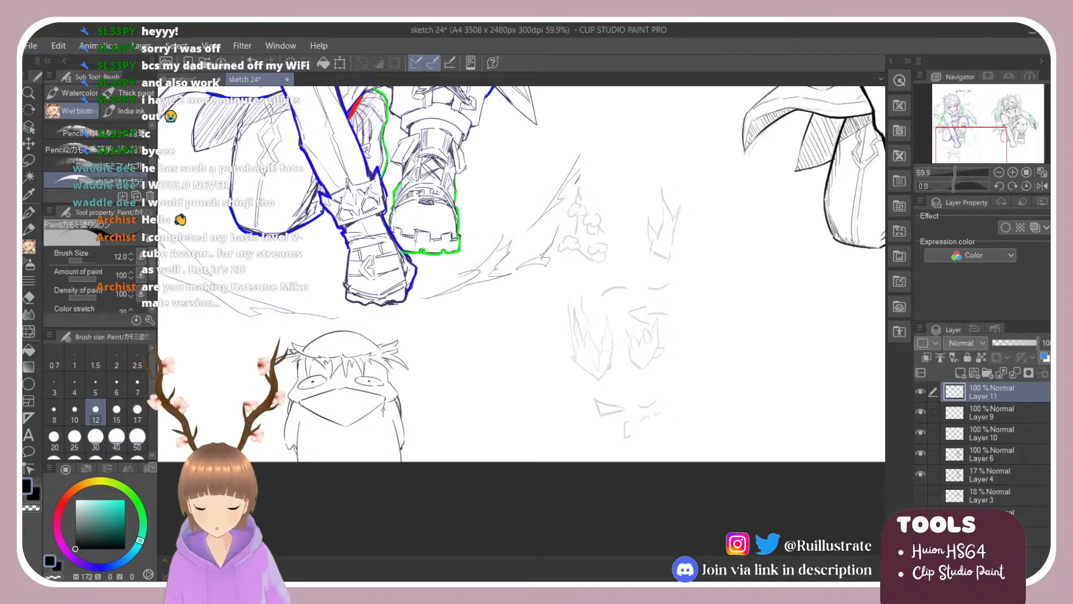
Draw two small nostrils side by side near the middle of the bill's upper edge.
{"action": "key", "text": "e"}
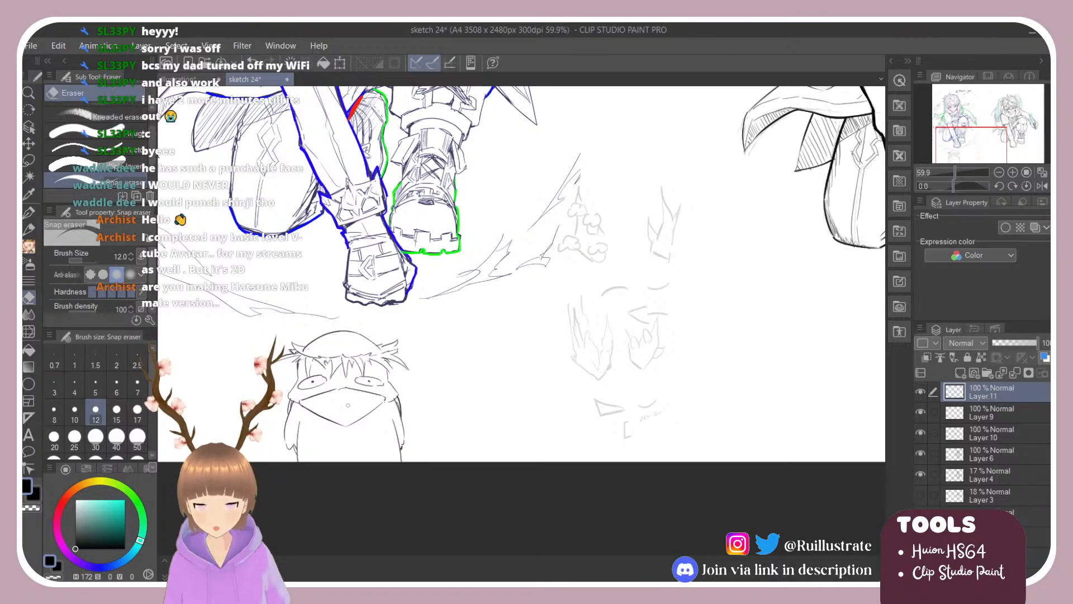
{"action": "key", "text": "b"}
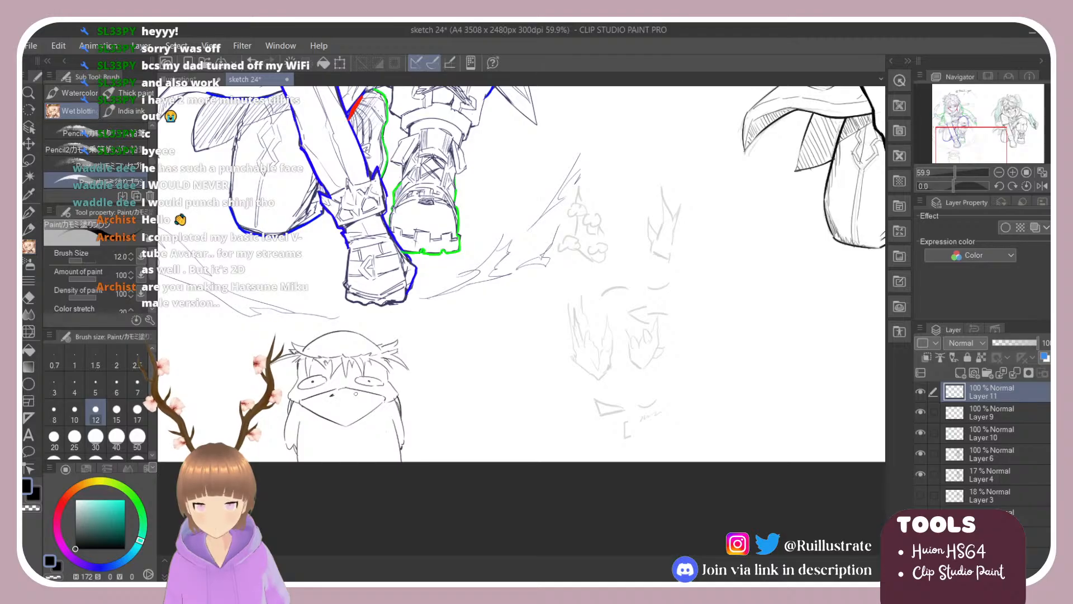
{"action": "left_click_drag", "start_coordinate": [346, 392], "coordinate": [354, 395]}
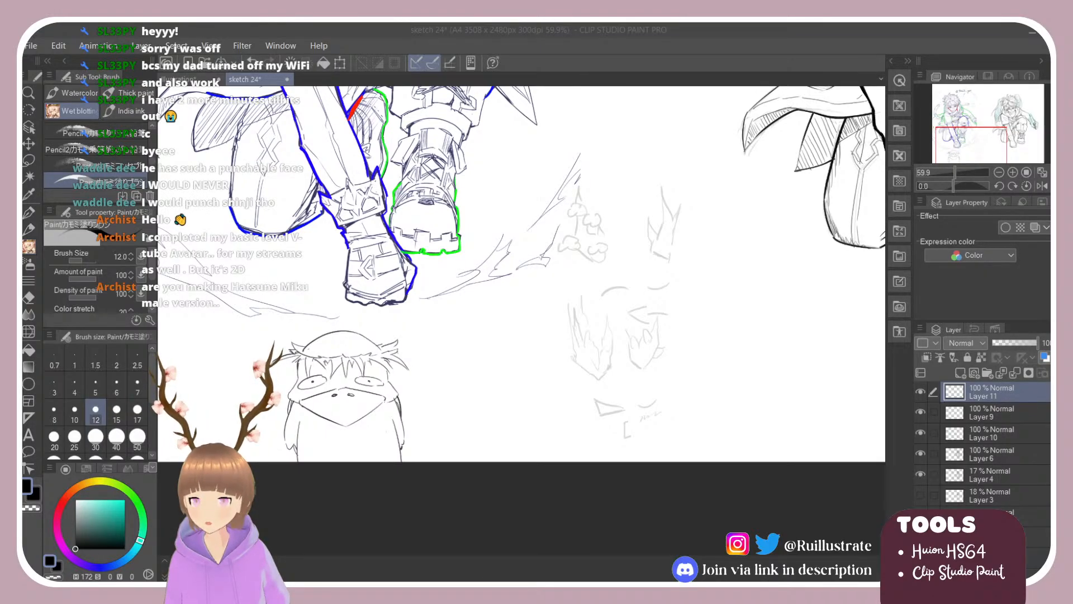
Examine the finished duck-billed character against the two large figures and the whole sketch page.
{"action": "left_click", "coordinate": [611, 434]}
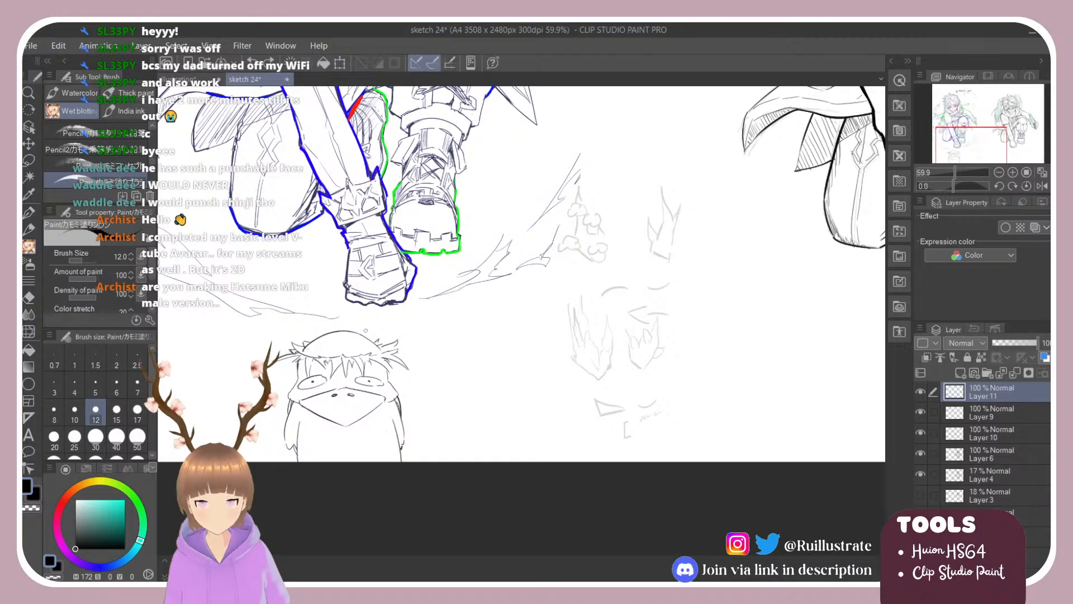
{"action": "scroll", "coordinate": [366, 331], "scroll_direction": "down", "scroll_amount": 3}
{"action": "scroll", "coordinate": [493, 375], "scroll_direction": "up", "scroll_amount": 2}
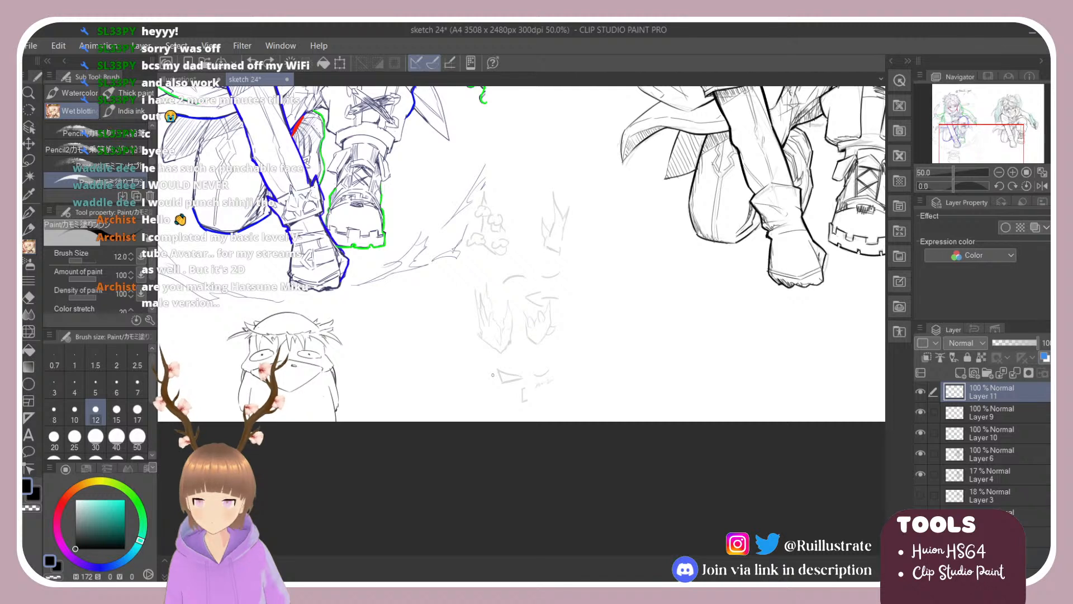
{"action": "key", "text": "alt+Tab"}
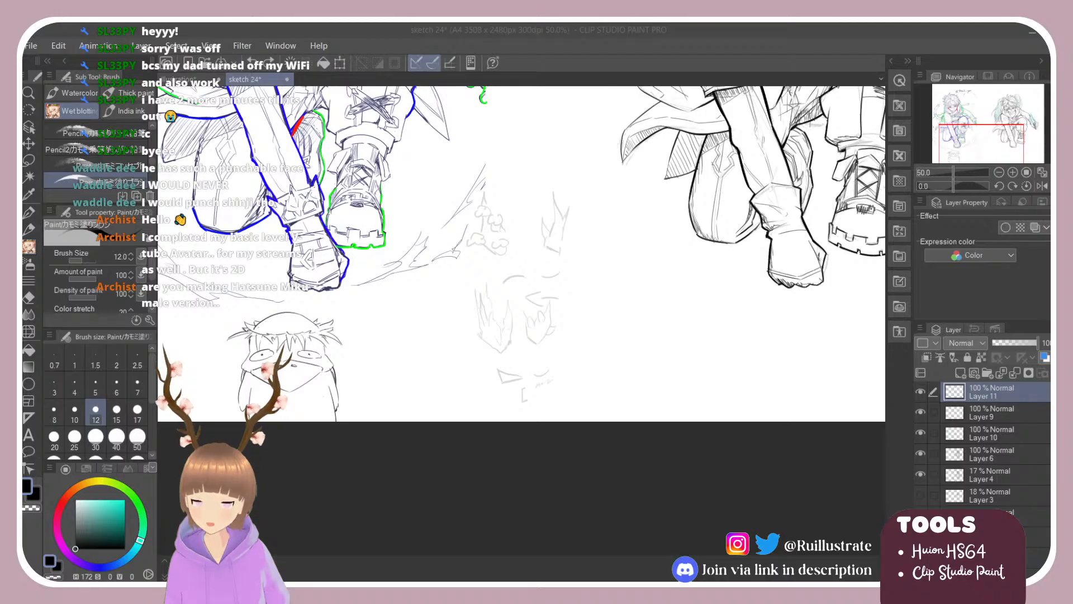
{"action": "left_click", "coordinate": [538, 273]}
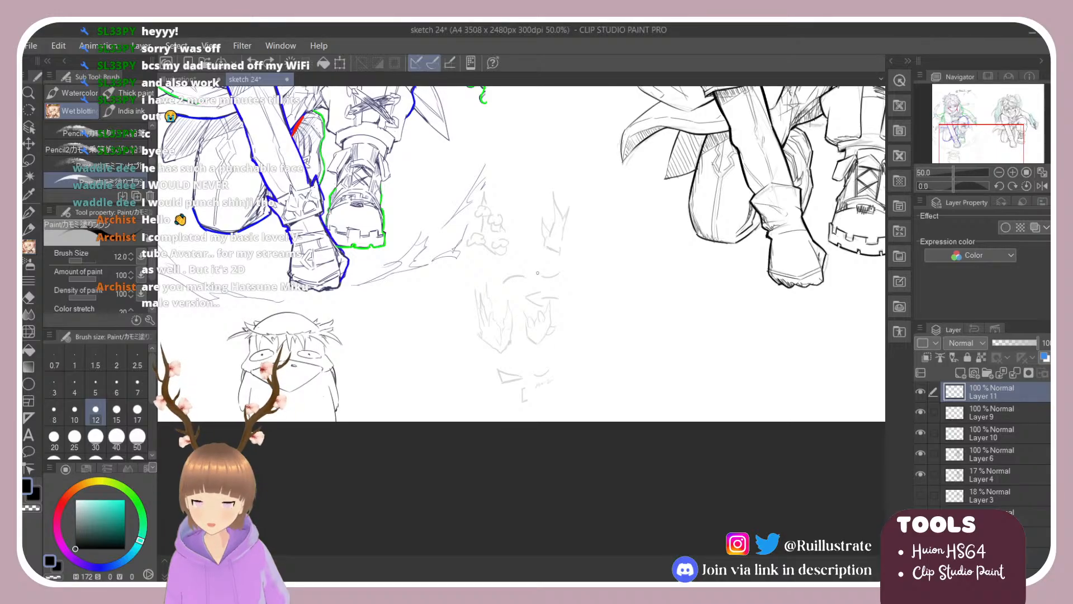
{"action": "scroll", "coordinate": [383, 393], "scroll_direction": "down", "scroll_amount": 4}
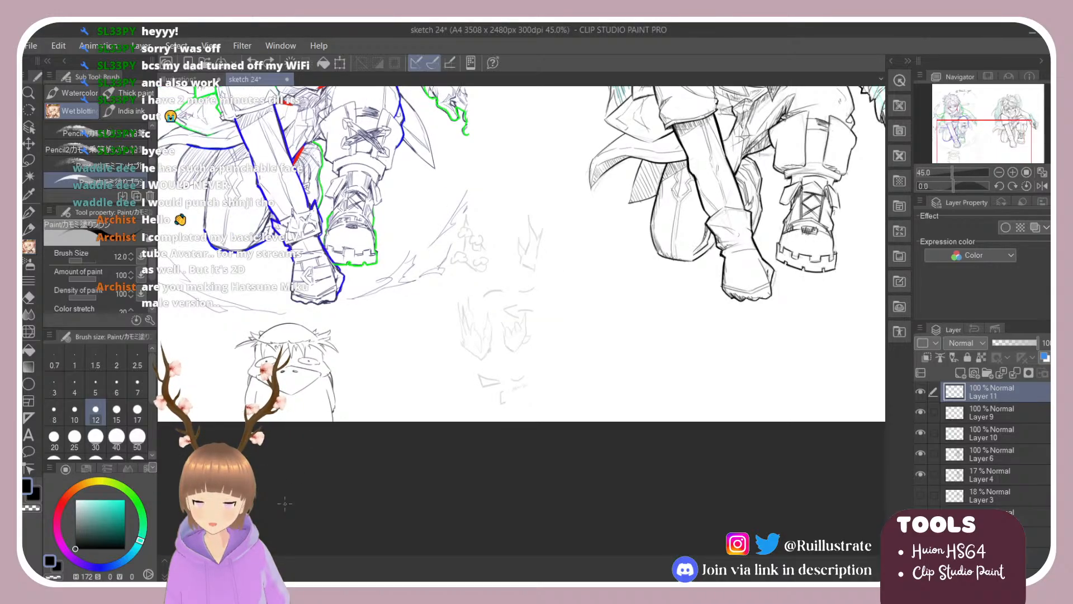
{"action": "scroll", "coordinate": [365, 318], "scroll_direction": "up", "scroll_amount": 2}
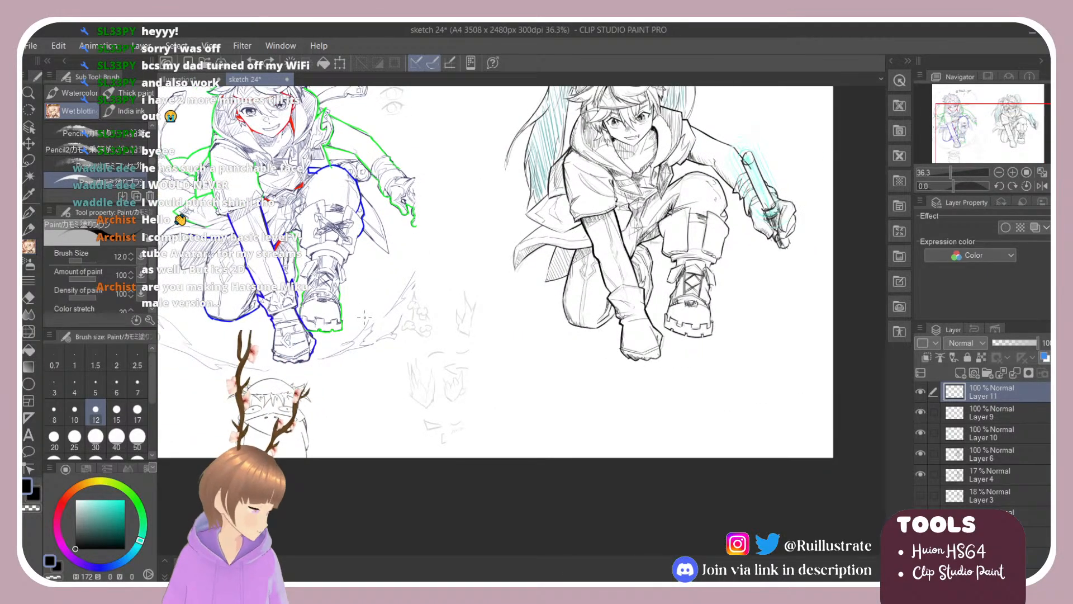
{"action": "scroll", "coordinate": [365, 317], "scroll_direction": "up", "scroll_amount": 1}
{"action": "scroll", "coordinate": [551, 260], "scroll_direction": "down", "scroll_amount": 2}
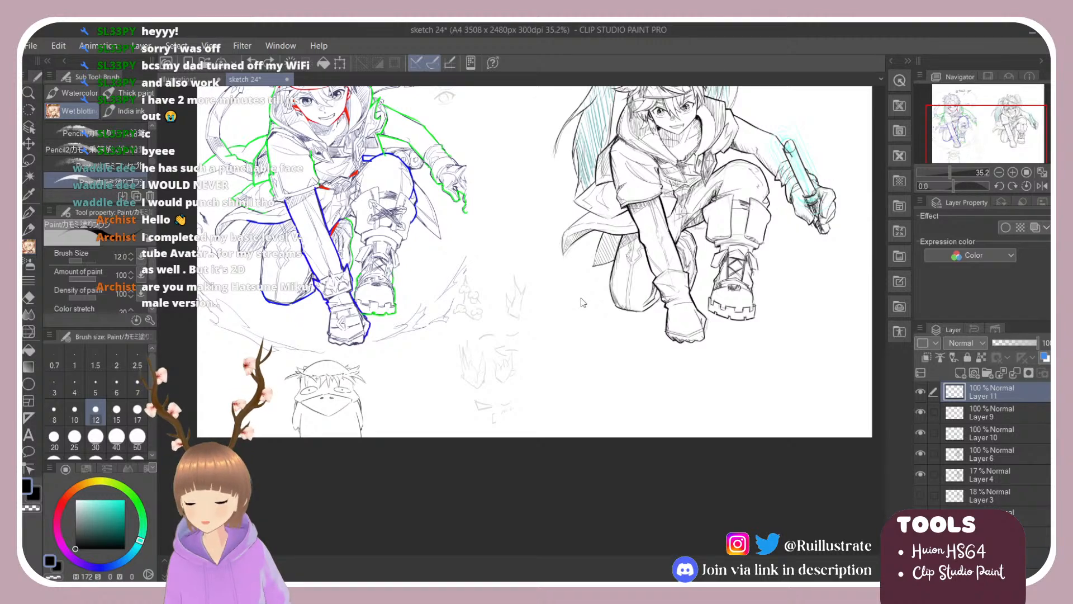
{"action": "key", "text": "ctrl+0"}
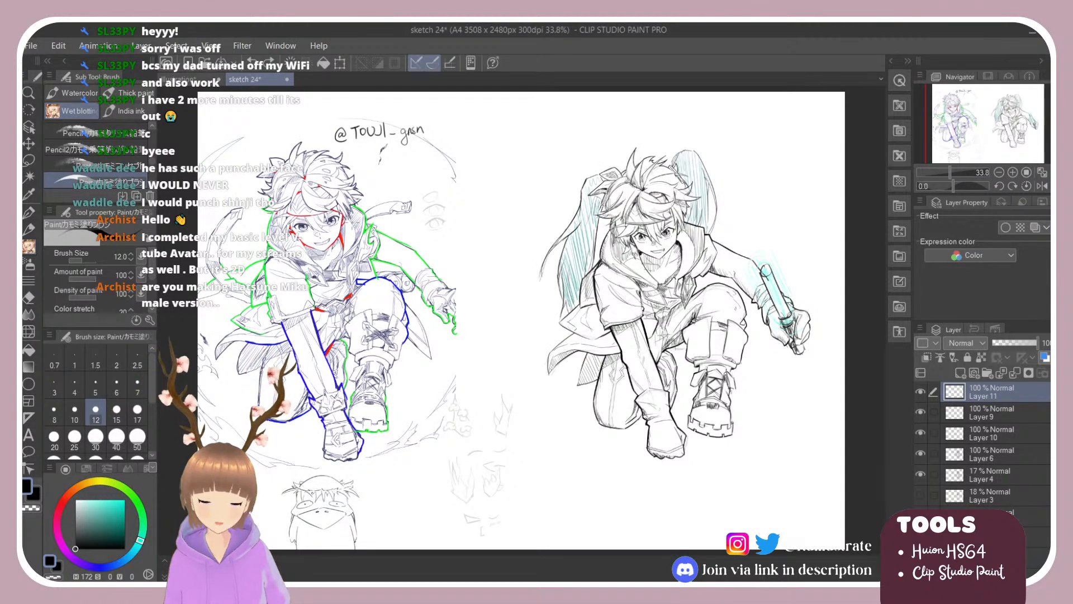
{"action": "scroll", "coordinate": [353, 279], "scroll_direction": "down", "scroll_amount": 2}
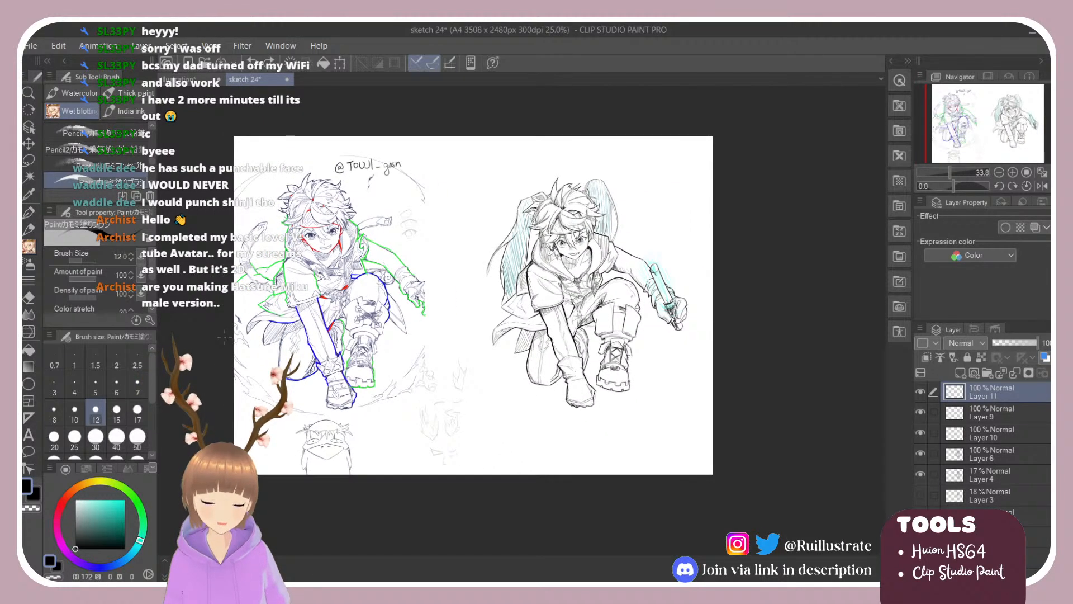
{"action": "scroll", "coordinate": [273, 394], "scroll_direction": "up", "scroll_amount": 4}
{"action": "scroll", "coordinate": [273, 399], "scroll_direction": "down", "scroll_amount": 2}
{"action": "scroll", "coordinate": [273, 399], "scroll_direction": "up", "scroll_amount": 3}
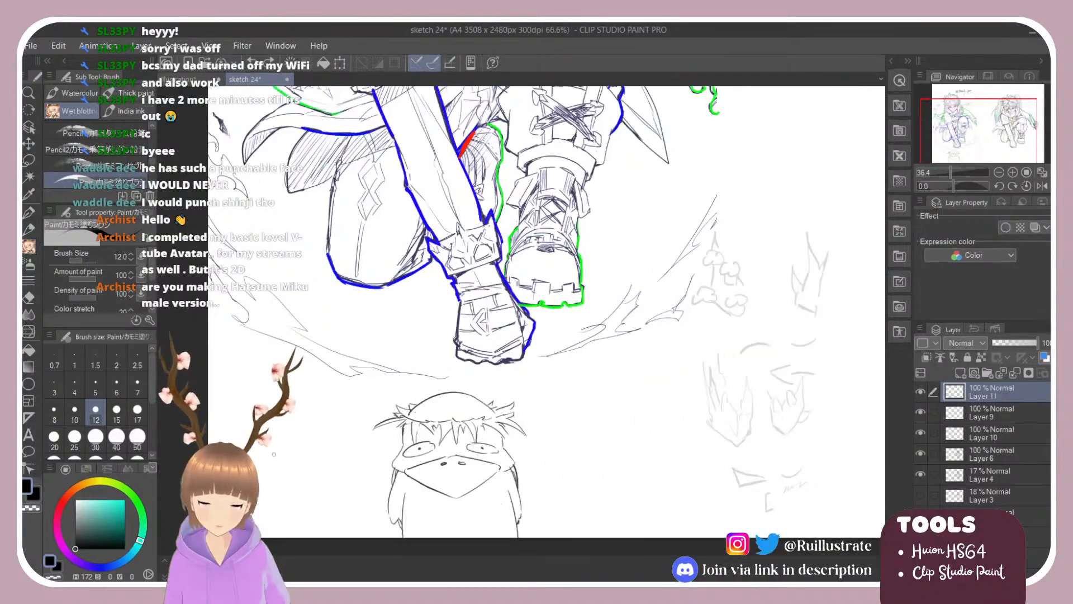
{"action": "scroll", "coordinate": [266, 414], "scroll_direction": "down", "scroll_amount": 2}
{"action": "scroll", "coordinate": [346, 343], "scroll_direction": "down", "scroll_amount": 1}
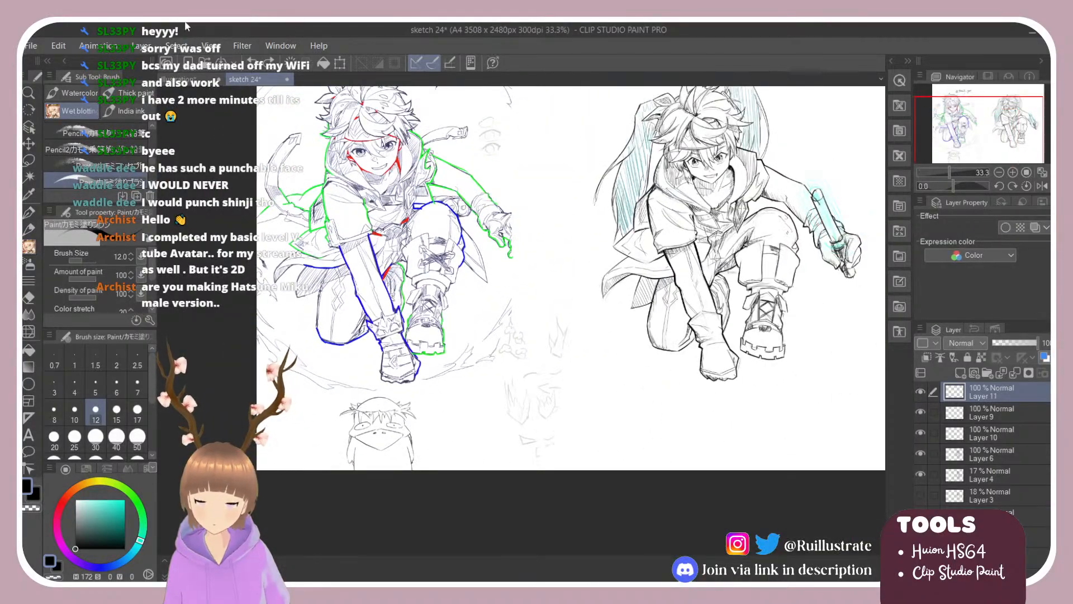
Switch to the blank Illustration canvas and sketch a small head's left cheek and chin line in its lower right area.
{"action": "left_click", "coordinate": [189, 80]}
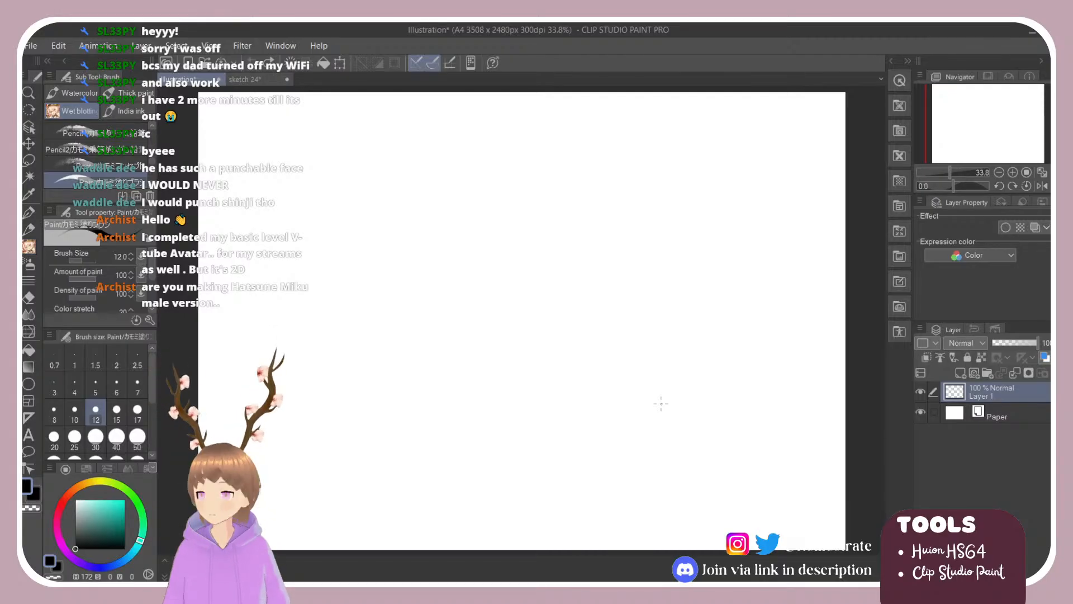
{"action": "key", "text": "alt+Tab"}
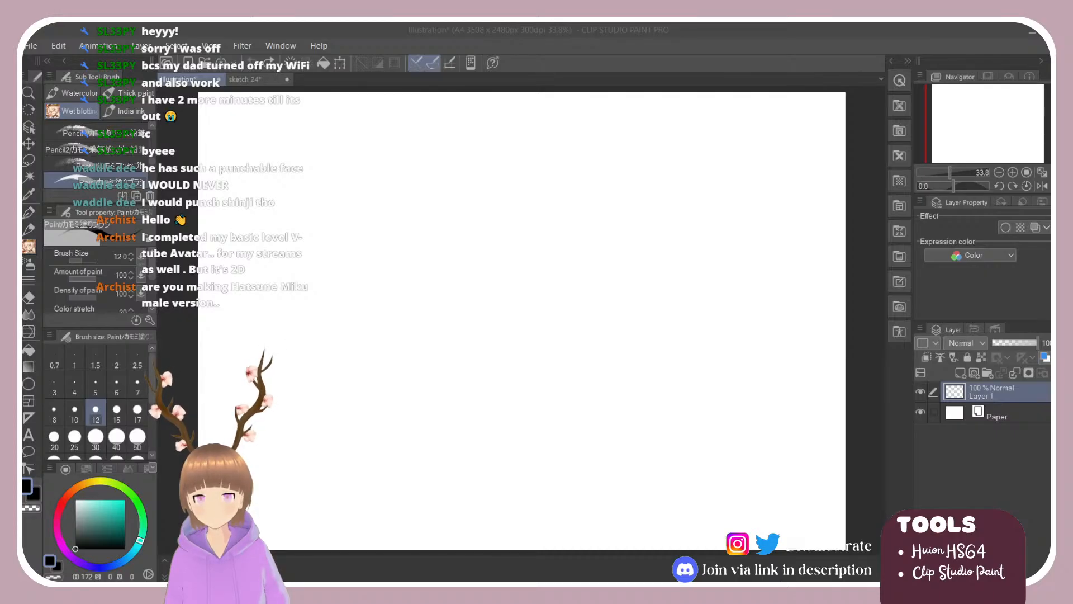
{"action": "left_click", "coordinate": [301, 170]}
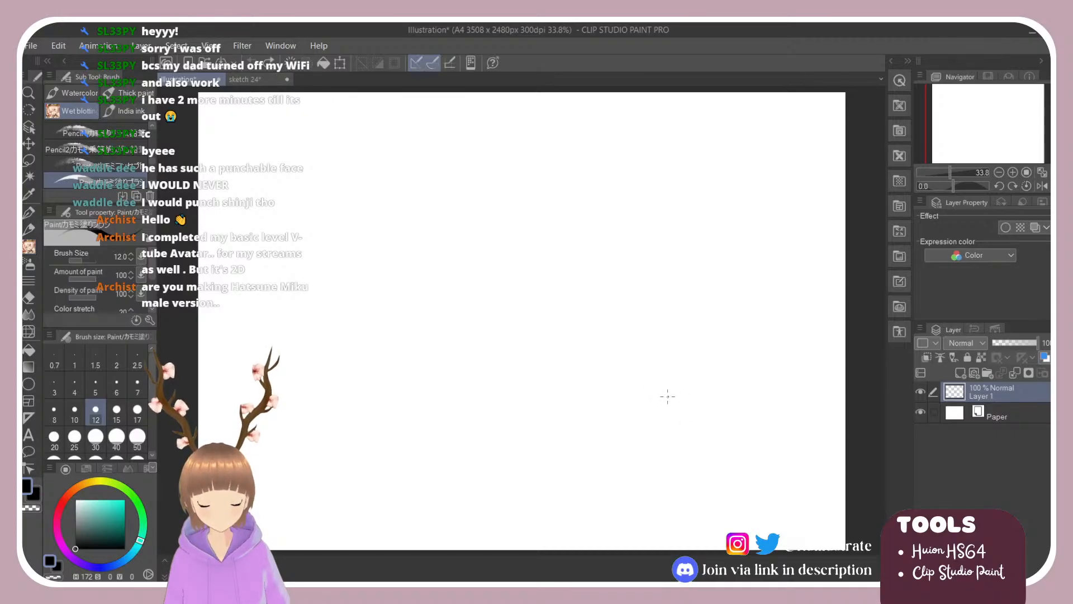
{"action": "mouse_move", "coordinate": [681, 403]}
{"action": "left_mouse_down"}
{"action": "mouse_move", "coordinate": [697, 440]}
{"action": "mouse_move", "coordinate": [721, 423]}
{"action": "left_mouse_up"}
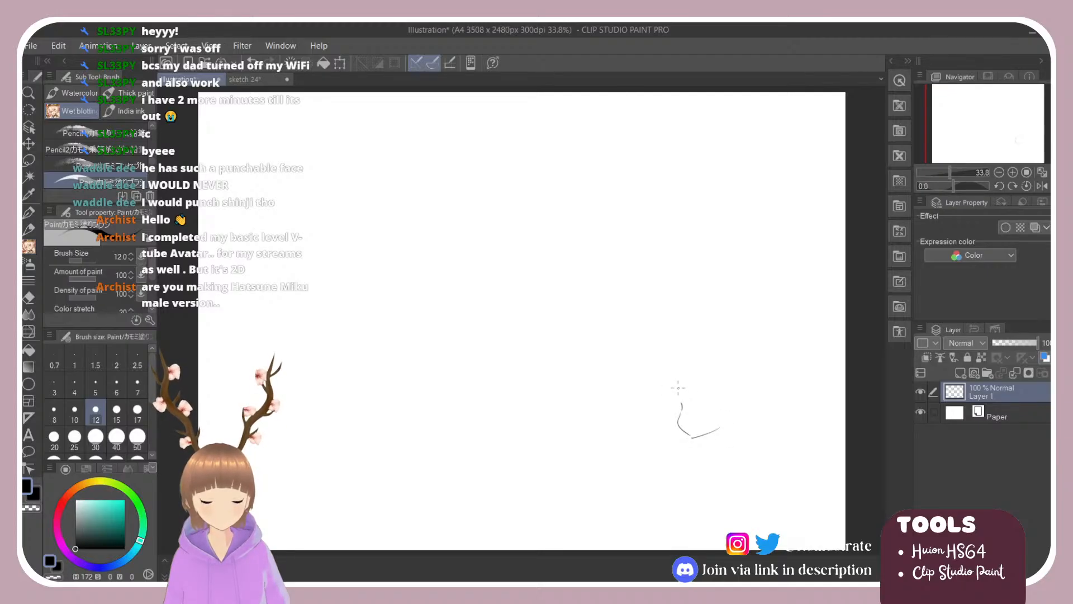
{"action": "left_click_drag", "start_coordinate": [677, 385], "coordinate": [676, 397]}
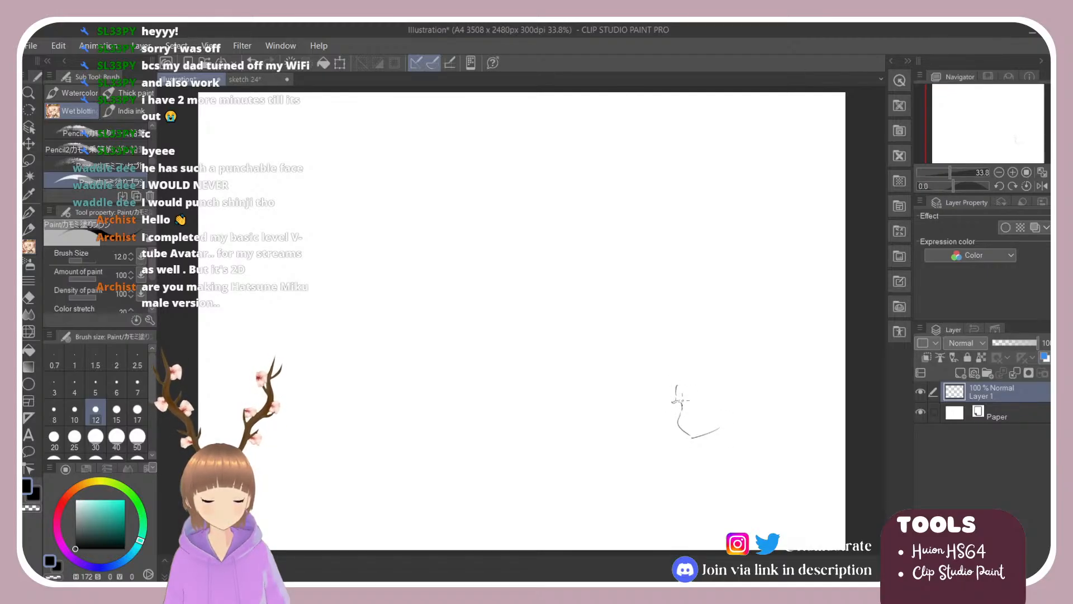
{"action": "key", "text": "ctrl+z"}
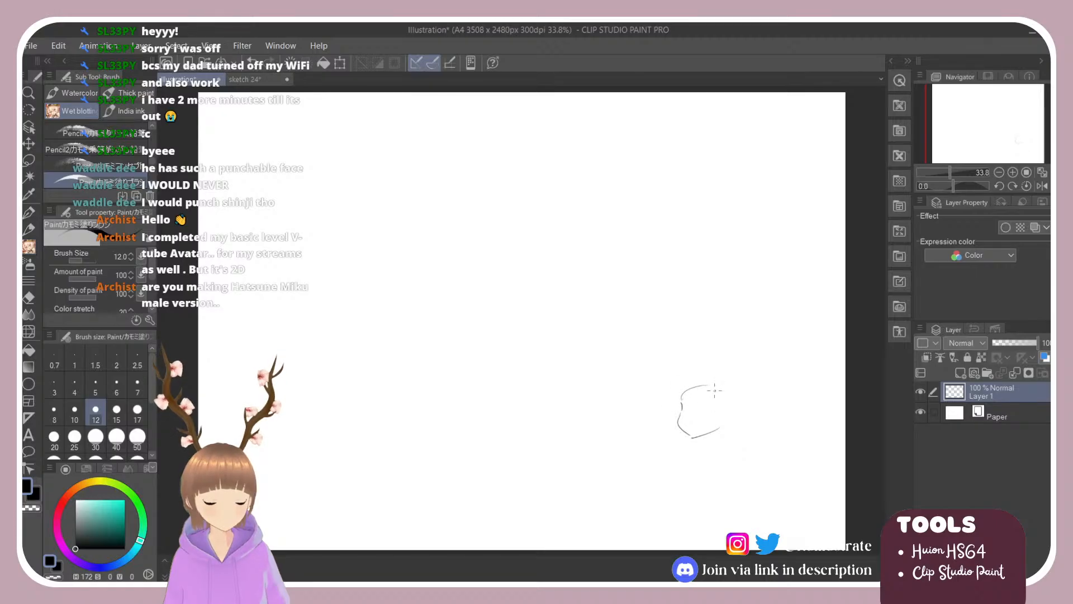
{"action": "left_click_drag", "start_coordinate": [682, 400], "coordinate": [719, 383]}
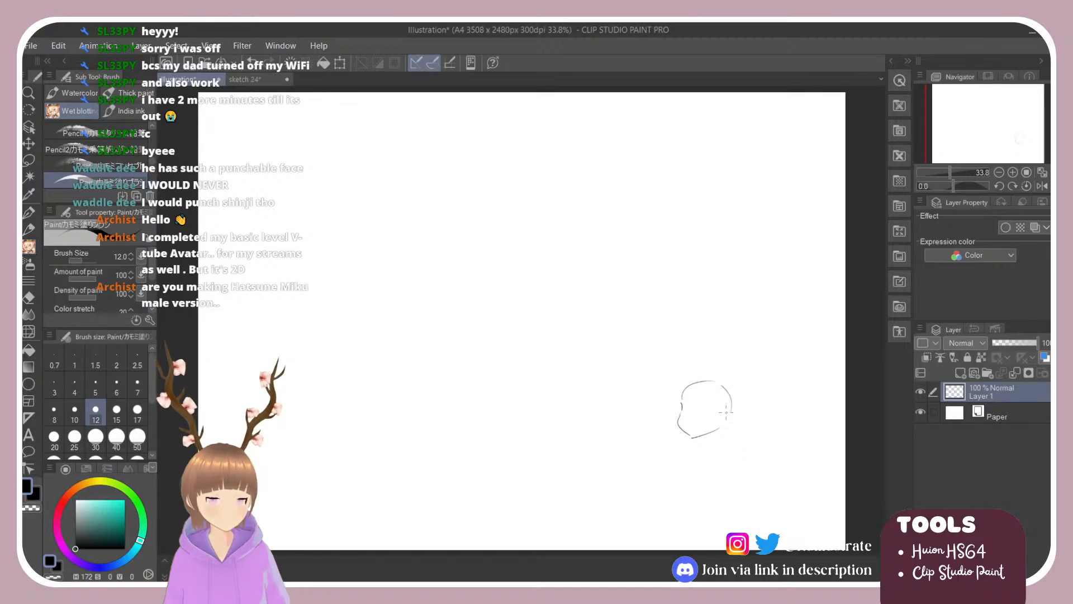
{"action": "left_click_drag", "start_coordinate": [721, 386], "coordinate": [729, 420]}
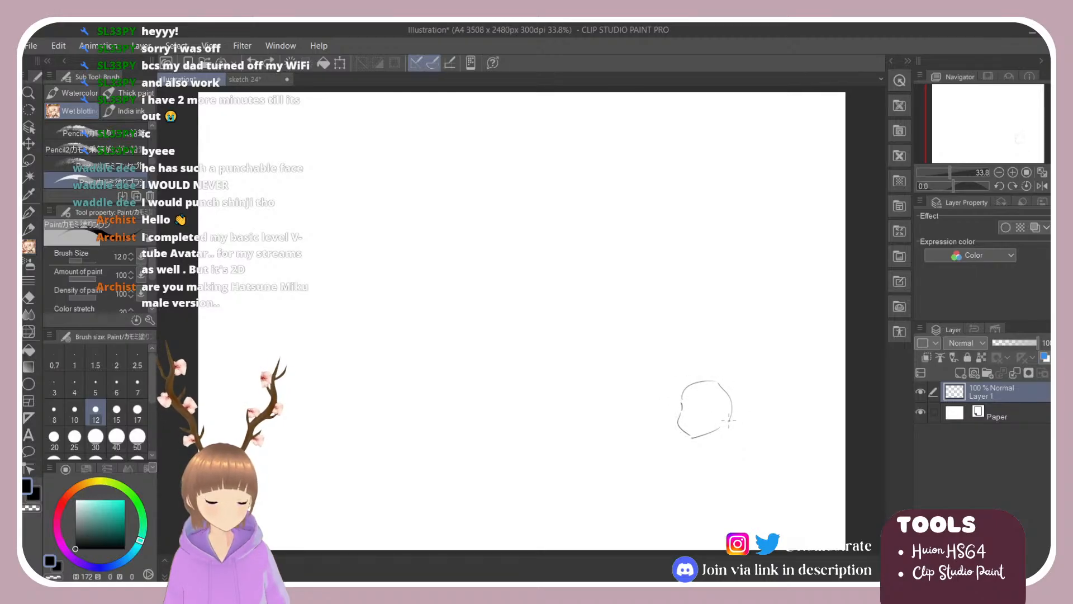
{"action": "key", "text": "ctrl+z"}
{"action": "key", "text": "ctrl+z"}
{"action": "key", "text": "ctrl+z"}
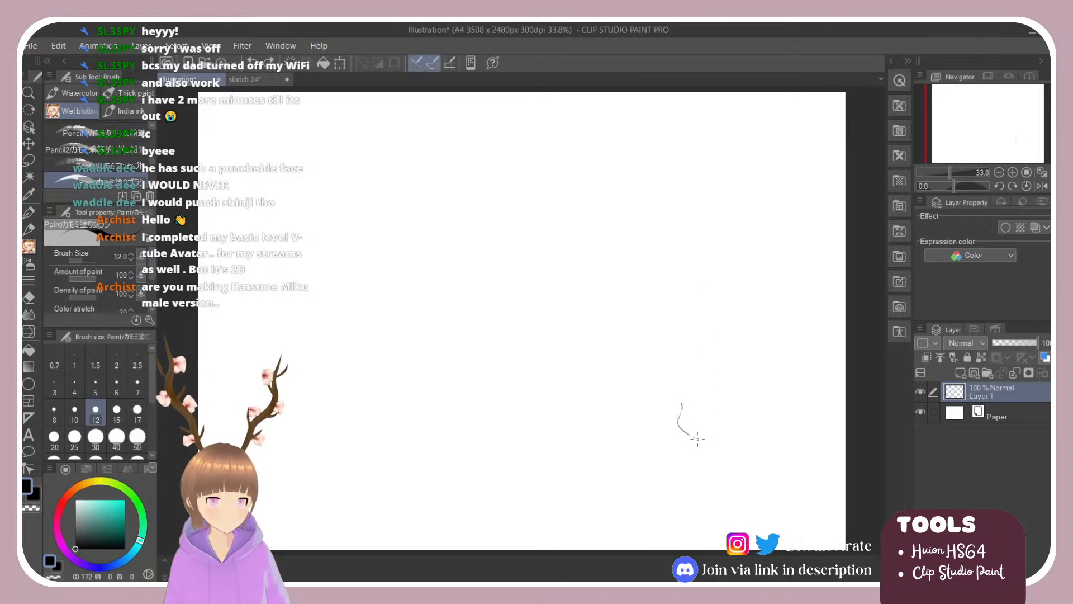
{"action": "left_click_drag", "start_coordinate": [692, 439], "coordinate": [725, 425]}
{"action": "key", "text": "ctrl+z"}
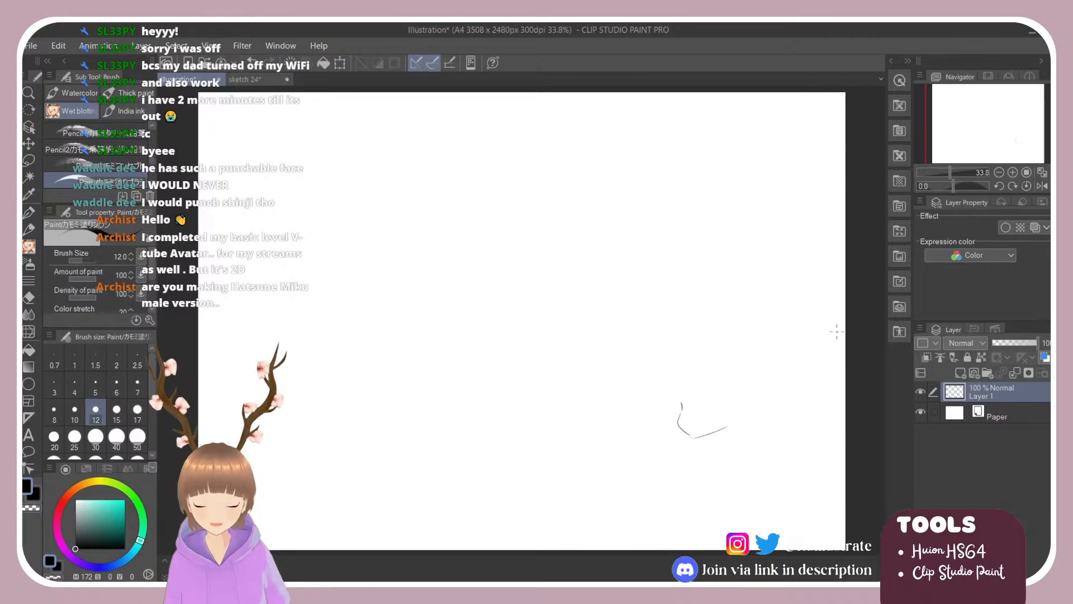
{"action": "key", "text": "alt+Tab"}
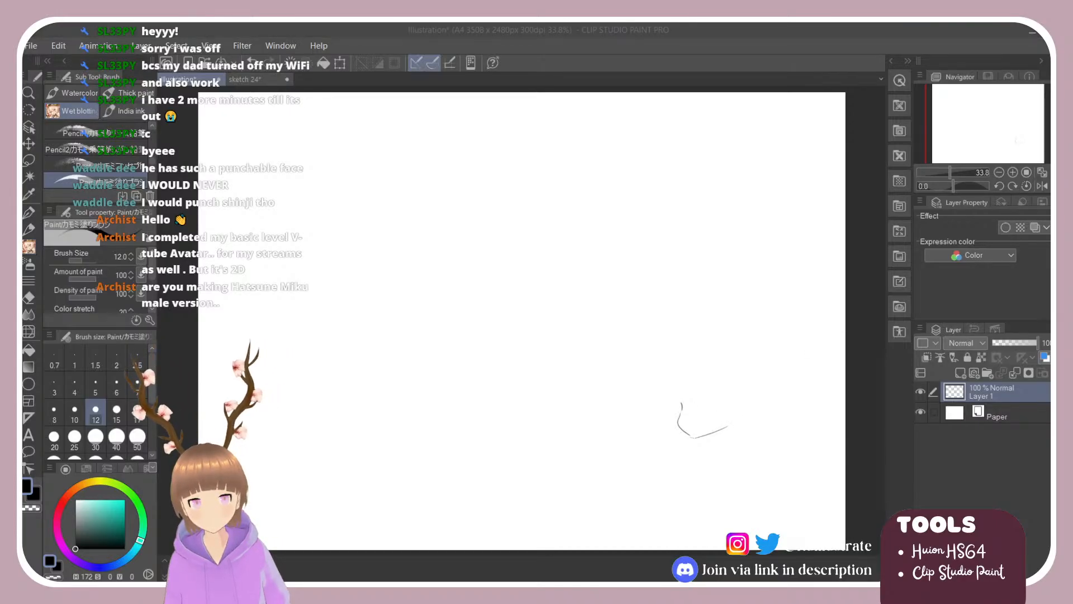
{"action": "key", "text": "alt+Tab"}
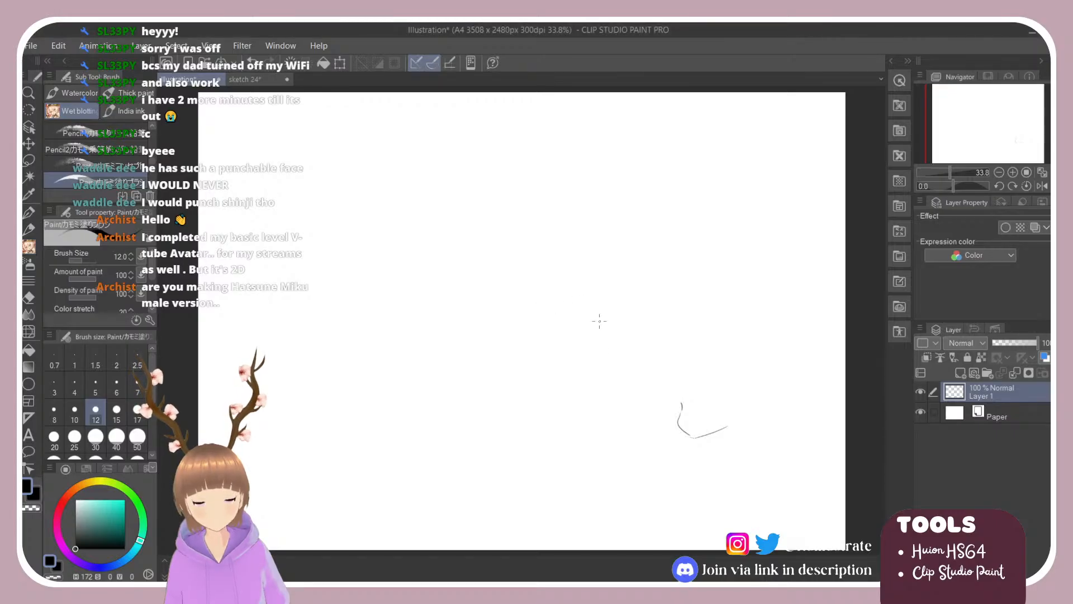
{"action": "scroll", "coordinate": [805, 489], "scroll_direction": "up", "scroll_amount": 2}
{"action": "key", "text": "ctrl+z"}
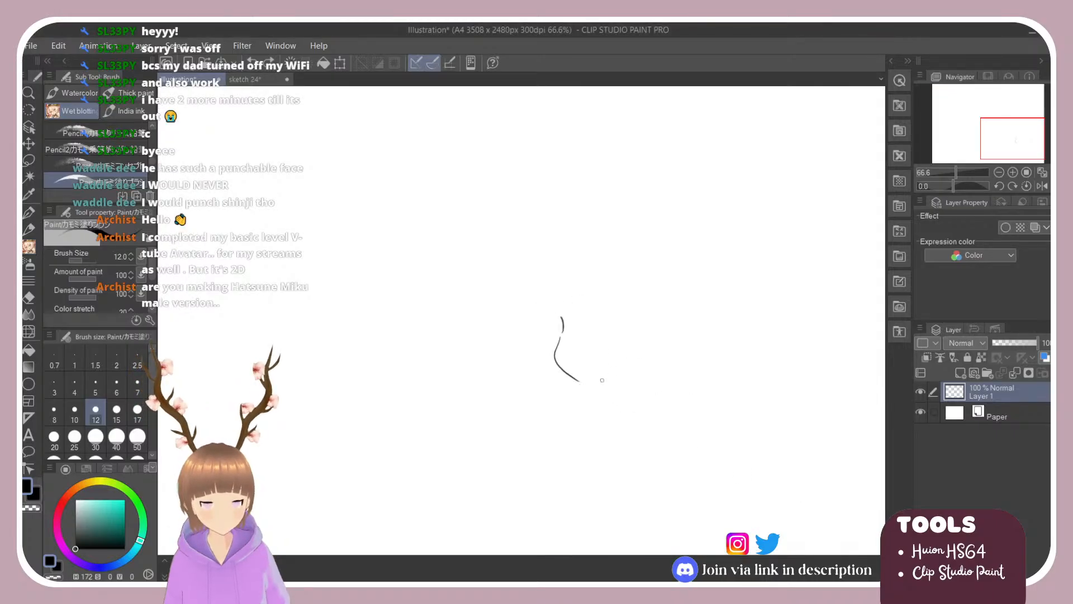
Draw the jaw line rising from the chin and add a small angular ear at its far end.
{"action": "left_click_drag", "start_coordinate": [644, 366], "coordinate": [671, 351]}
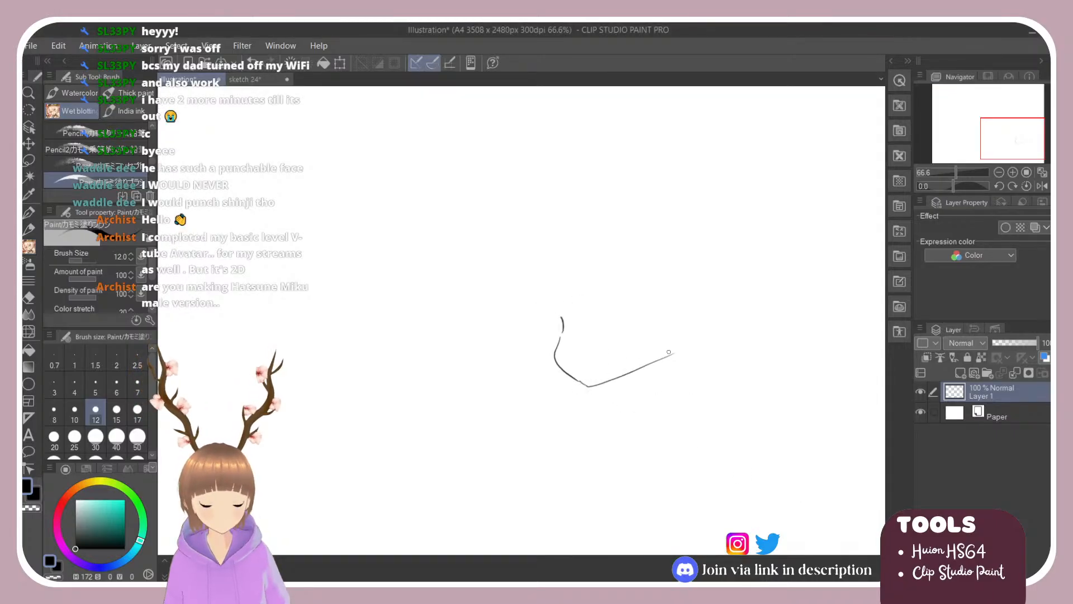
{"action": "key", "text": "ctrl+z"}
{"action": "mouse_move", "coordinate": [579, 382]}
{"action": "left_mouse_down"}
{"action": "mouse_move", "coordinate": [645, 362]}
{"action": "mouse_move", "coordinate": [657, 324]}
{"action": "mouse_move", "coordinate": [663, 349]}
{"action": "mouse_move", "coordinate": [652, 360]}
{"action": "mouse_move", "coordinate": [659, 330]}
{"action": "mouse_move", "coordinate": [666, 344]}
{"action": "mouse_move", "coordinate": [657, 326]}
{"action": "mouse_move", "coordinate": [665, 352]}
{"action": "mouse_move", "coordinate": [646, 361]}
{"action": "left_mouse_up"}
{"action": "key", "text": "ctrl+z"}
{"action": "key", "text": "ctrl+z"}
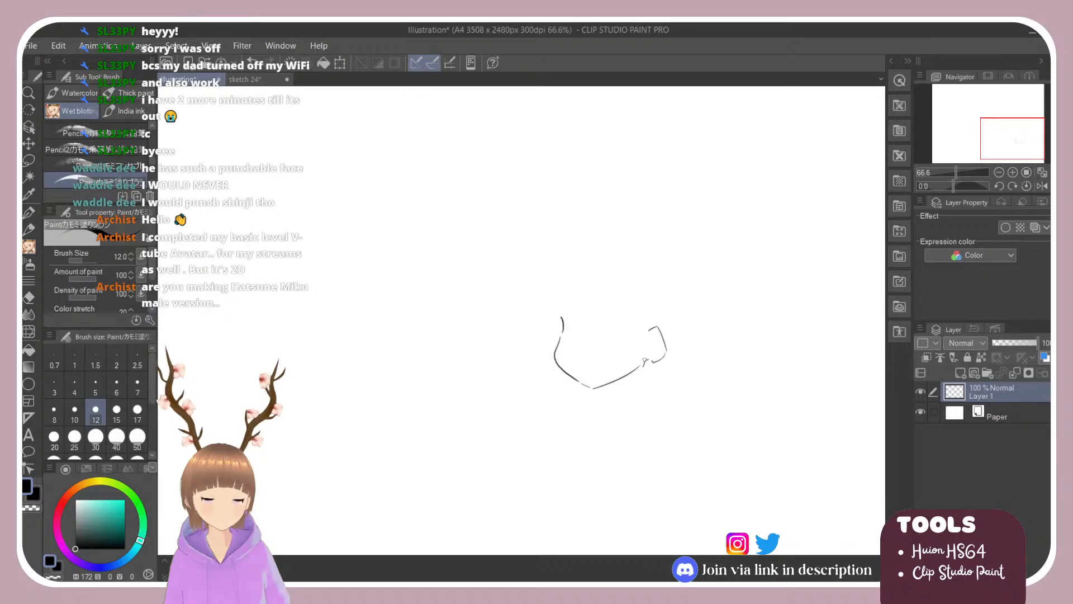
Draw two small dark oval eyes inside the face, leaving out the brow strokes above them.
{"action": "mouse_move", "coordinate": [581, 324]}
{"action": "left_mouse_down"}
{"action": "mouse_move", "coordinate": [562, 347]}
{"action": "mouse_move", "coordinate": [577, 329]}
{"action": "mouse_move", "coordinate": [574, 347]}
{"action": "mouse_move", "coordinate": [575, 331]}
{"action": "mouse_move", "coordinate": [633, 348]}
{"action": "mouse_move", "coordinate": [575, 339]}
{"action": "mouse_move", "coordinate": [629, 337]}
{"action": "mouse_move", "coordinate": [629, 324]}
{"action": "left_mouse_up"}
{"action": "key", "text": "ctrl+z"}
{"action": "key", "text": "ctrl+z"}
{"action": "key", "text": "ctrl+z"}
{"action": "key", "text": "ctrl+z"}
{"action": "key", "text": "ctrl+z"}
{"action": "key", "text": "ctrl+z"}
{"action": "key", "text": "ctrl+z"}
{"action": "key", "text": "ctrl+z"}
{"action": "key", "text": "ctrl+z"}
{"action": "key", "text": "ctrl+z"}
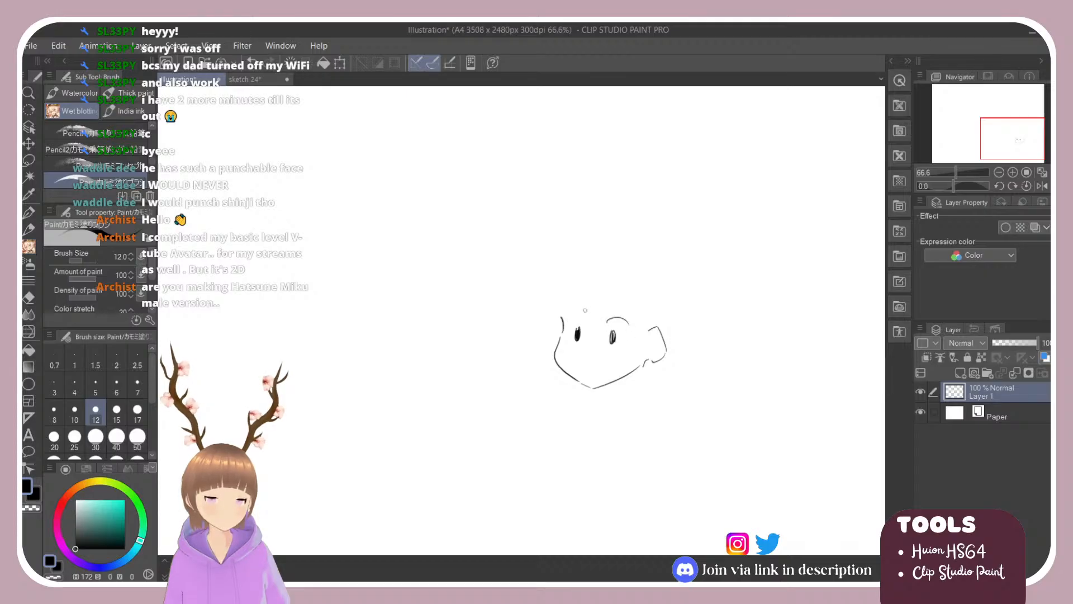
{"action": "key", "text": "ctrl+z"}
Draw the left side of the head as a curve running up from the cheek towards the crown.
{"action": "mouse_move", "coordinate": [554, 283]}
{"action": "left_mouse_down"}
{"action": "mouse_move", "coordinate": [552, 306]}
{"action": "mouse_move", "coordinate": [554, 287]}
{"action": "mouse_move", "coordinate": [567, 310]}
{"action": "mouse_move", "coordinate": [561, 298]}
{"action": "mouse_move", "coordinate": [590, 273]}
{"action": "left_mouse_up"}
{"action": "key", "text": "ctrl+z"}
{"action": "key", "text": "ctrl+z"}
{"action": "key", "text": "ctrl+z"}
{"action": "key", "text": "ctrl+z"}
{"action": "key", "text": "ctrl+z"}
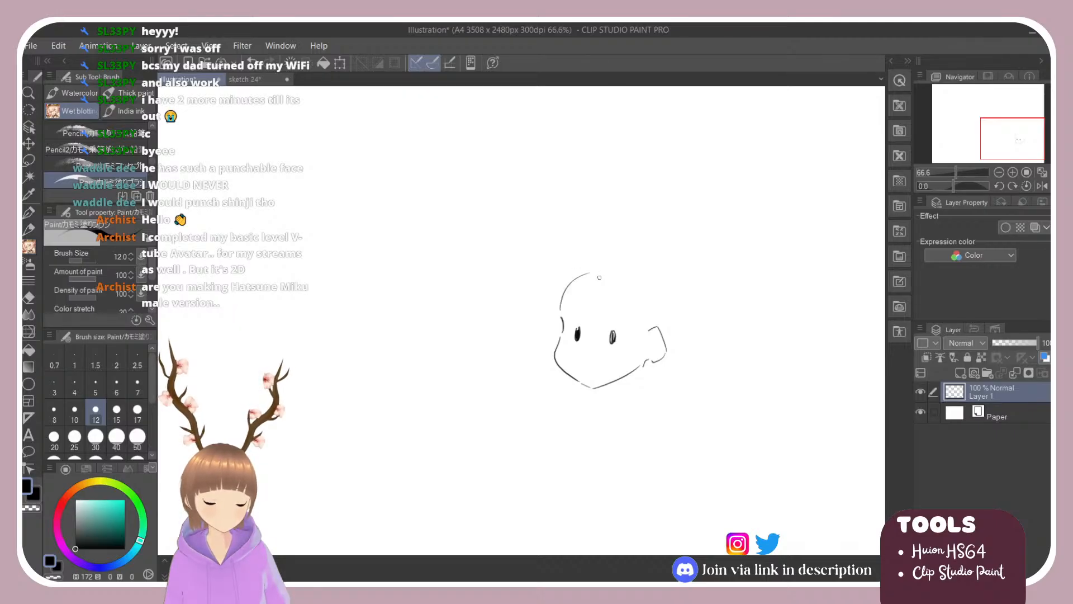
{"action": "key", "text": "ctrl+z"}
{"action": "left_click_drag", "start_coordinate": [561, 315], "coordinate": [591, 267]}
{"action": "key", "text": "ctrl+z"}
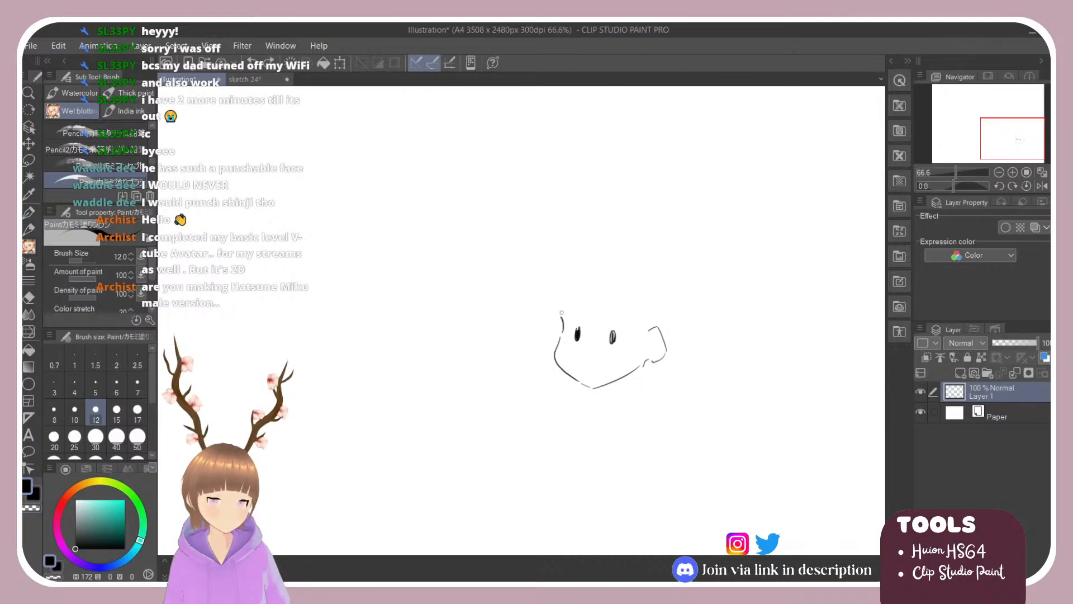
{"action": "left_click_drag", "start_coordinate": [562, 316], "coordinate": [603, 271]}
{"action": "key", "text": "ctrl+z"}
{"action": "mouse_move", "coordinate": [562, 319]}
{"action": "left_mouse_down"}
{"action": "mouse_move", "coordinate": [571, 283]}
{"action": "mouse_move", "coordinate": [604, 279]}
{"action": "mouse_move", "coordinate": [570, 289]}
{"action": "mouse_move", "coordinate": [560, 307]}
{"action": "mouse_move", "coordinate": [588, 273]}
{"action": "left_mouse_up"}
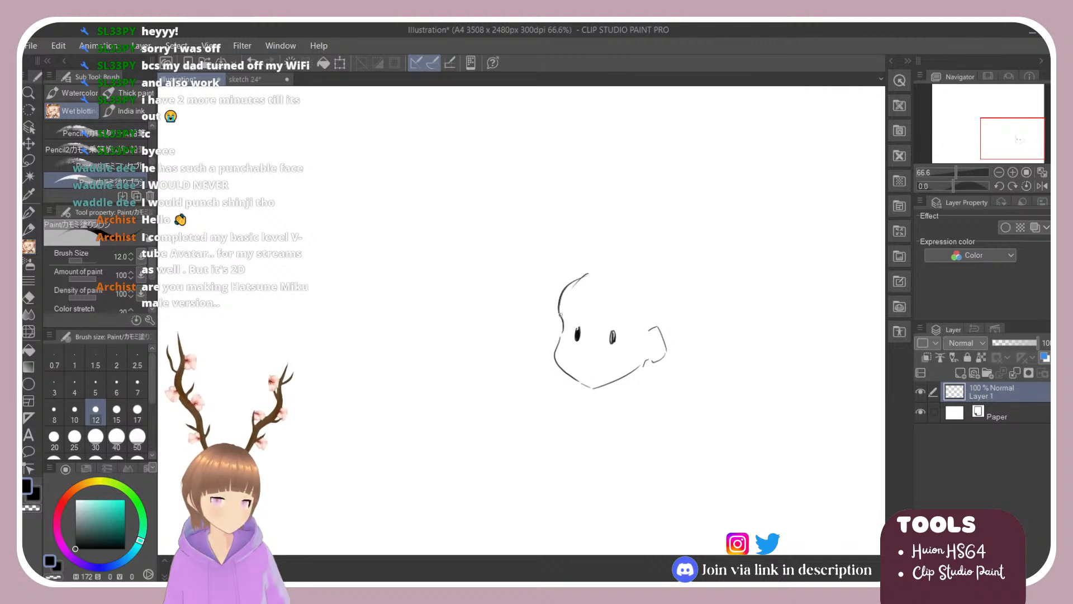
Clear the first head sketch from the canvas, leaving it blank.
{"action": "mouse_move", "coordinate": [561, 315]}
{"action": "left_mouse_down"}
{"action": "mouse_move", "coordinate": [579, 273]}
{"action": "mouse_move", "coordinate": [610, 265]}
{"action": "mouse_move", "coordinate": [588, 354]}
{"action": "left_mouse_up"}
{"action": "key", "text": "ctrl+z"}
{"action": "key", "text": "Delete"}
{"action": "key", "text": "ctrl+z"}
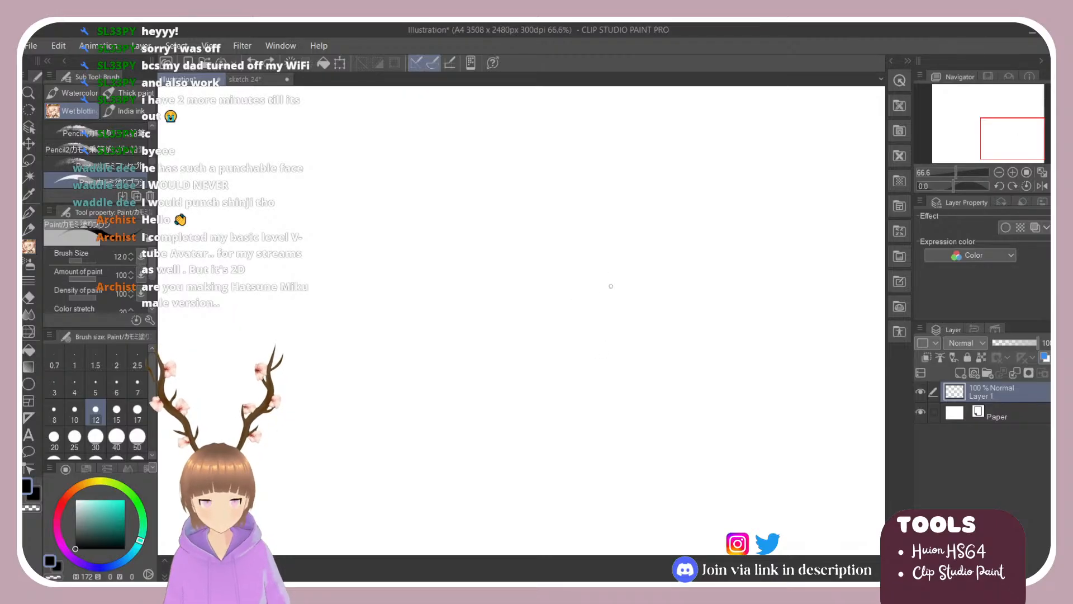
{"action": "mouse_move", "coordinate": [615, 276]}
{"action": "left_mouse_down"}
{"action": "mouse_move", "coordinate": [618, 366]}
{"action": "mouse_move", "coordinate": [661, 351]}
{"action": "left_mouse_up"}
{"action": "key", "text": "ctrl+z"}
{"action": "key", "text": "ctrl+z"}
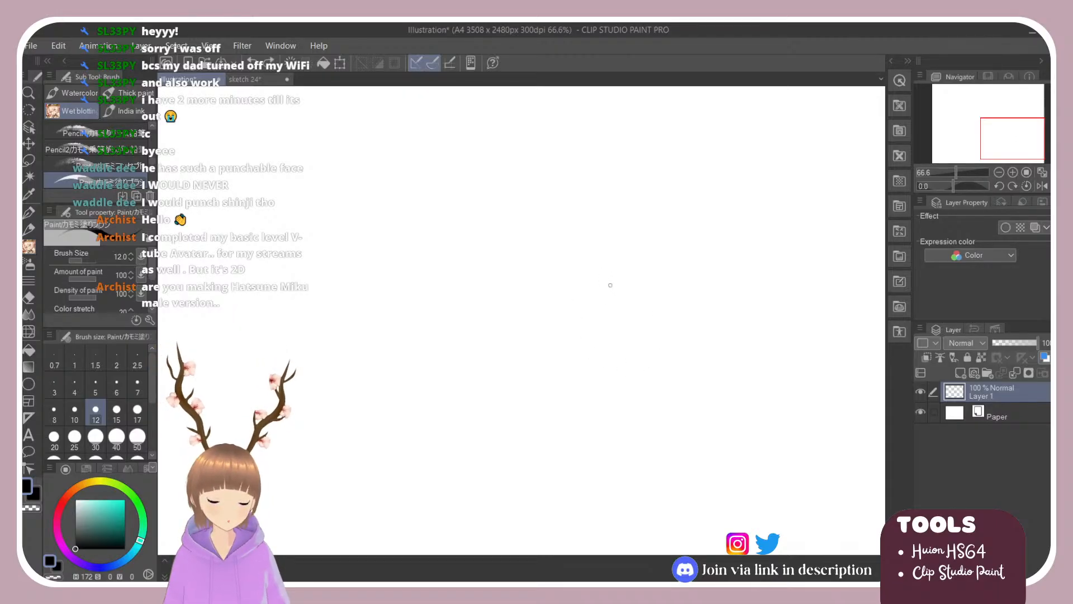
{"action": "mouse_move", "coordinate": [609, 276]}
{"action": "left_mouse_down"}
{"action": "mouse_move", "coordinate": [587, 301]}
{"action": "mouse_move", "coordinate": [620, 364]}
{"action": "left_mouse_up"}
{"action": "key", "text": "ctrl+z"}
{"action": "left_click_drag", "start_coordinate": [597, 274], "coordinate": [625, 369]}
{"action": "key", "text": "ctrl+z"}
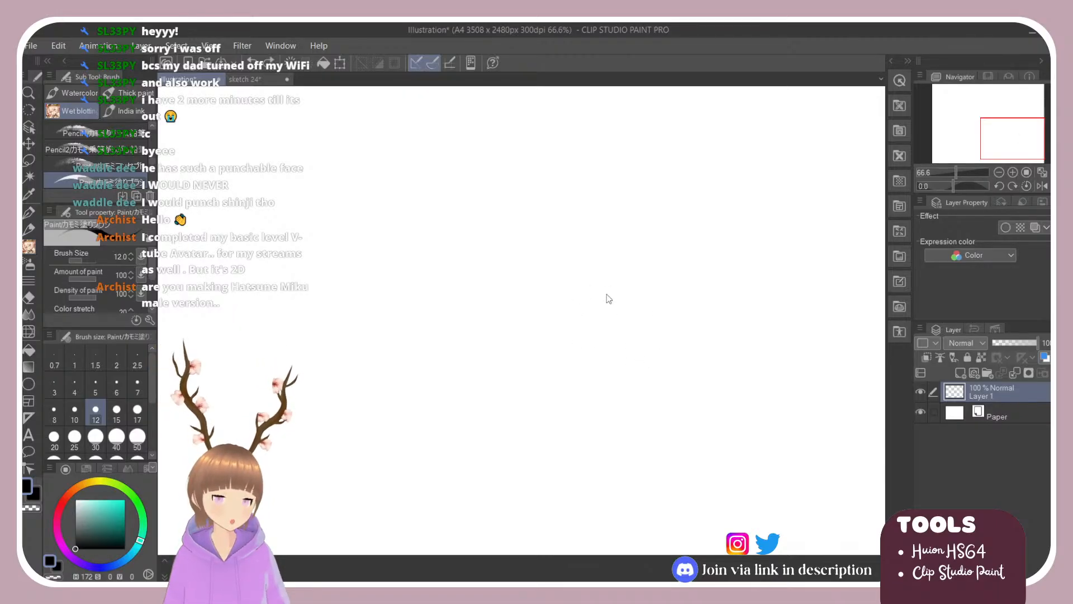
{"action": "left_click_drag", "start_coordinate": [614, 270], "coordinate": [613, 366]}
{"action": "key", "text": "ctrl+z"}
Sketch a rough circle as the skull base in the right half of the canvas, using several curved strokes.
{"action": "mouse_move", "coordinate": [612, 276]}
{"action": "left_mouse_down"}
{"action": "mouse_move", "coordinate": [613, 367]}
{"action": "mouse_move", "coordinate": [655, 364]}
{"action": "left_mouse_up"}
{"action": "mouse_move", "coordinate": [592, 293]}
{"action": "left_mouse_down"}
{"action": "mouse_move", "coordinate": [654, 281]}
{"action": "mouse_move", "coordinate": [675, 329]}
{"action": "left_mouse_up"}
{"action": "left_click_drag", "start_coordinate": [660, 284], "coordinate": [659, 364]}
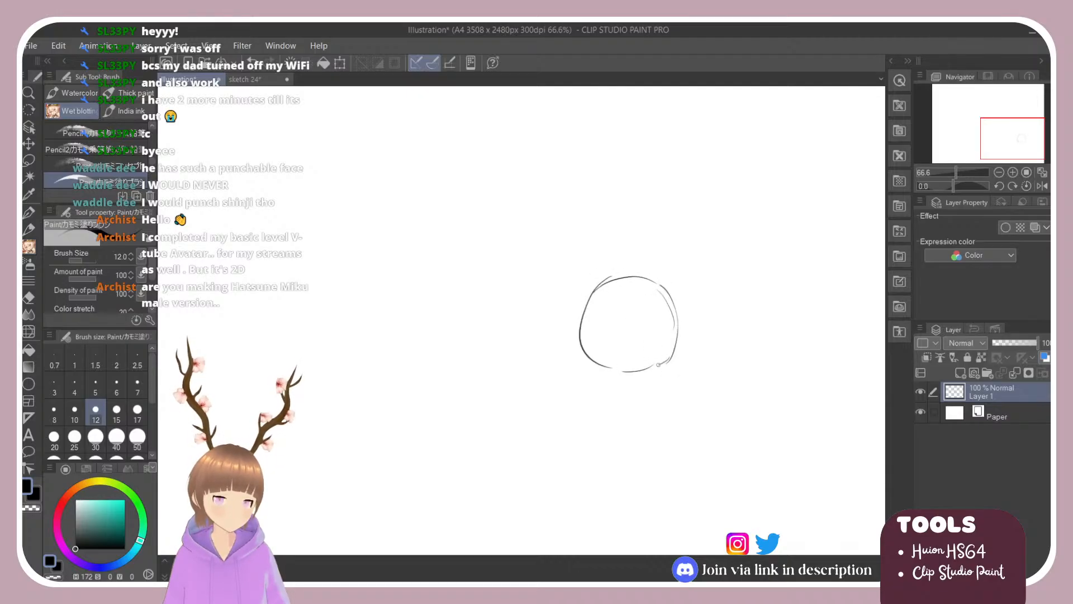
{"action": "left_click_drag", "start_coordinate": [639, 296], "coordinate": [769, 301]}
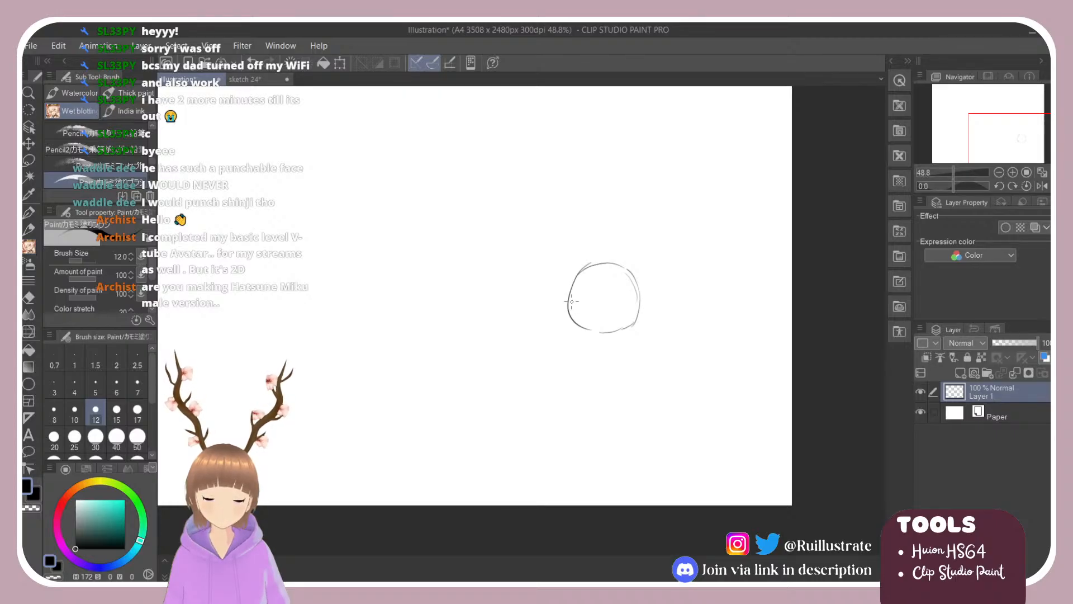
{"action": "left_click_drag", "start_coordinate": [570, 302], "coordinate": [596, 302]}
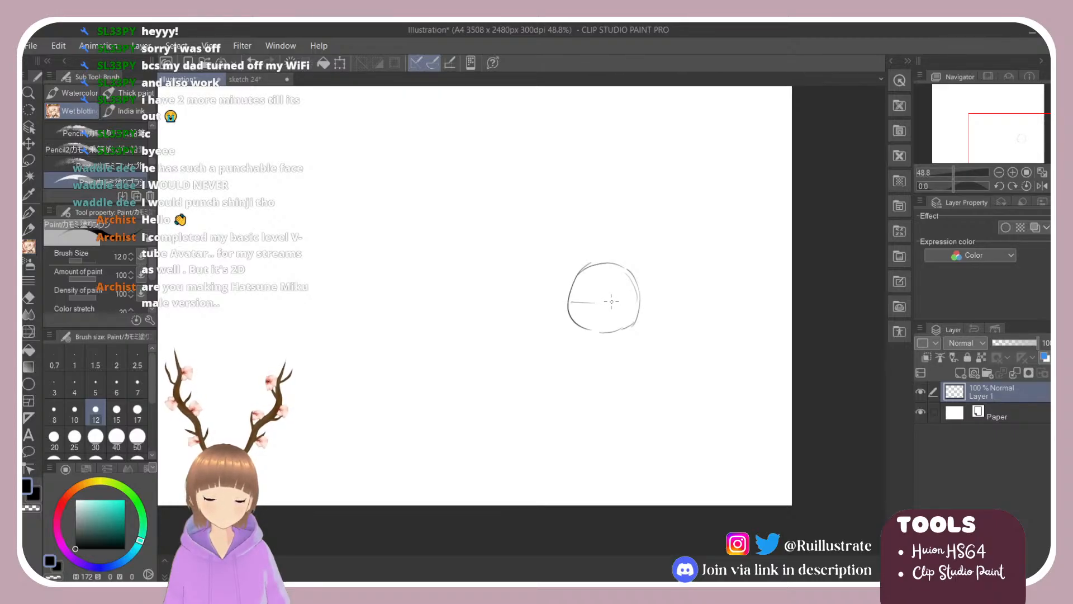
{"action": "key", "text": "ctrl+z"}
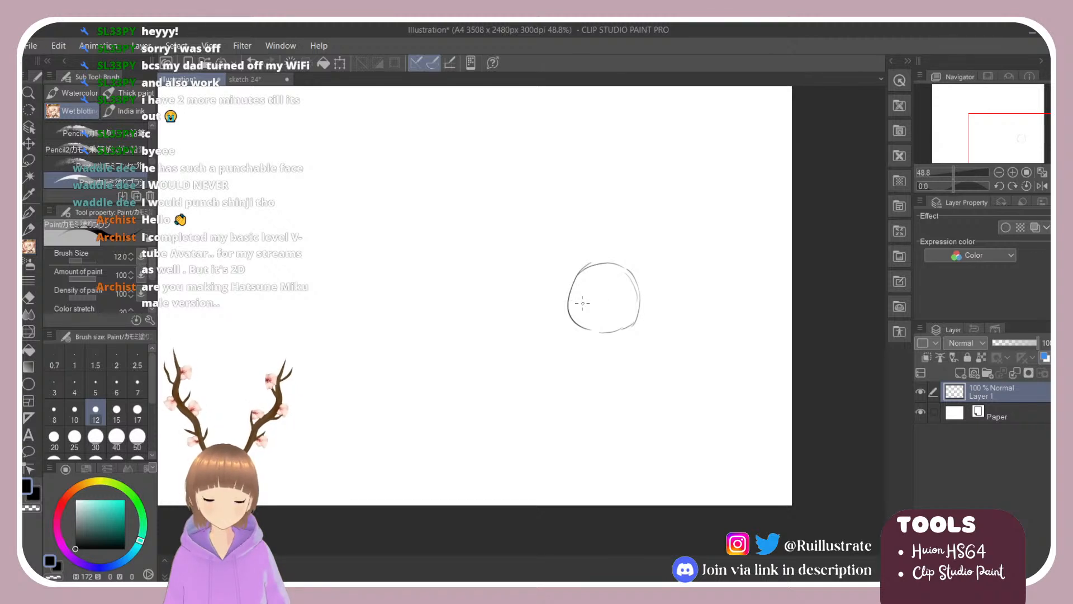
{"action": "key", "text": "ctrl+t"}
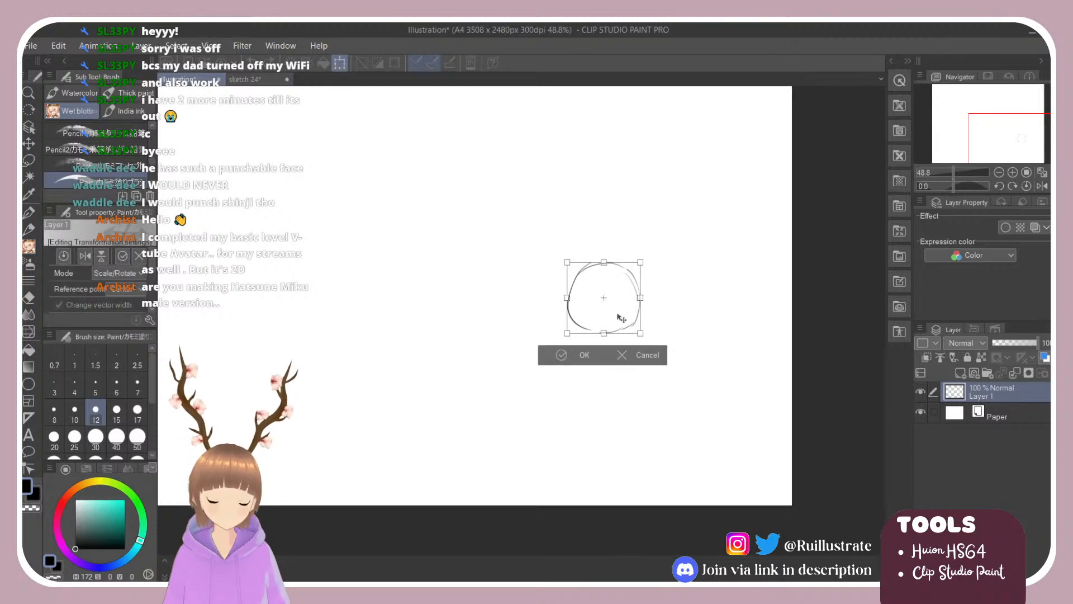
{"action": "mouse_move", "coordinate": [619, 314]}
{"action": "left_mouse_down"}
{"action": "mouse_move", "coordinate": [502, 317]}
{"action": "mouse_move", "coordinate": [474, 329]}
{"action": "left_mouse_up"}
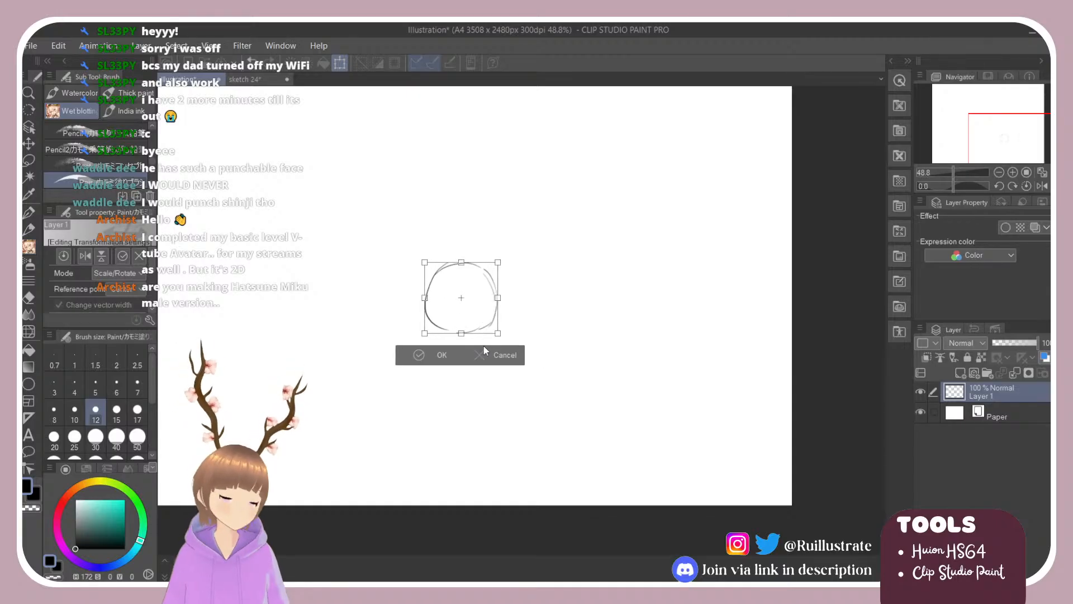
{"action": "key", "text": "Return"}
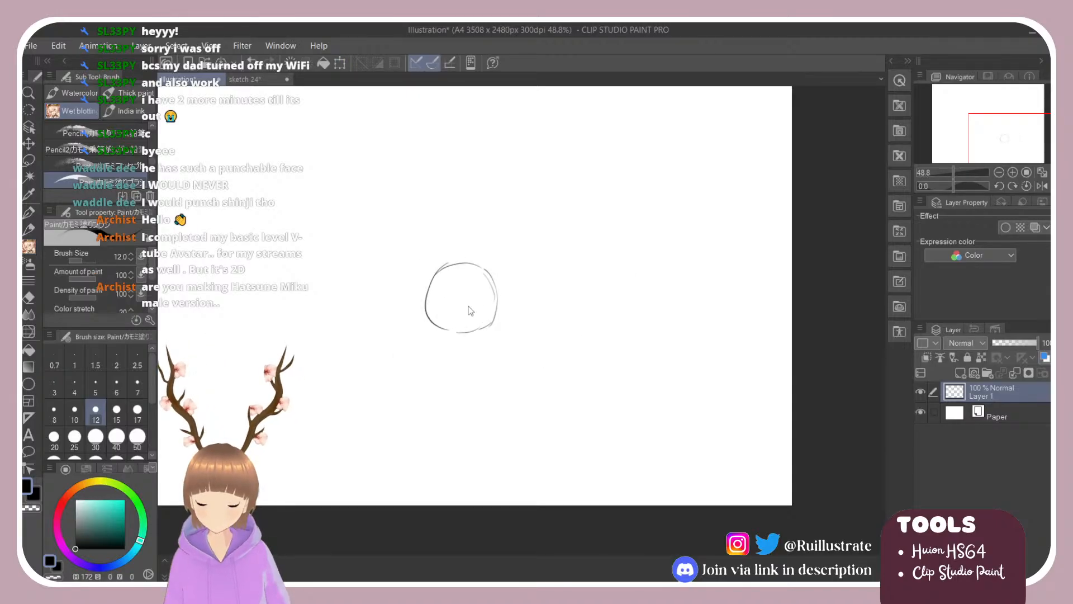
{"action": "key", "text": "ctrl+z"}
Draw a curved vertical centre line left of the circle's middle and jaw lines meeting it at a pointed chin.
{"action": "left_click_drag", "start_coordinate": [584, 271], "coordinate": [581, 309]}
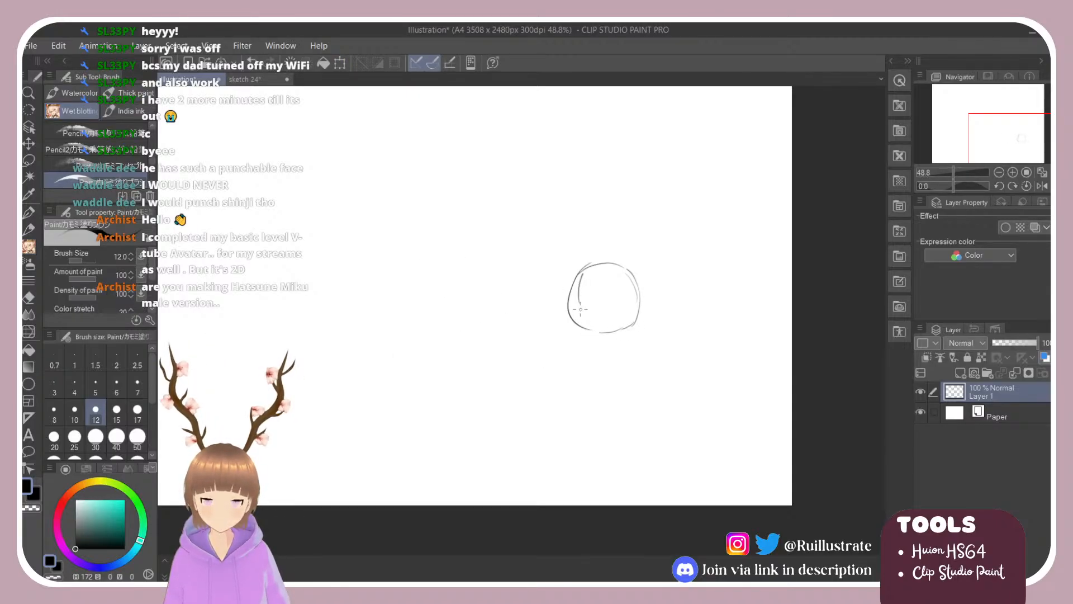
{"action": "key", "text": "ctrl+z"}
{"action": "mouse_move", "coordinate": [602, 266]}
{"action": "left_mouse_down"}
{"action": "mouse_move", "coordinate": [584, 300]}
{"action": "mouse_move", "coordinate": [586, 342]}
{"action": "left_mouse_up"}
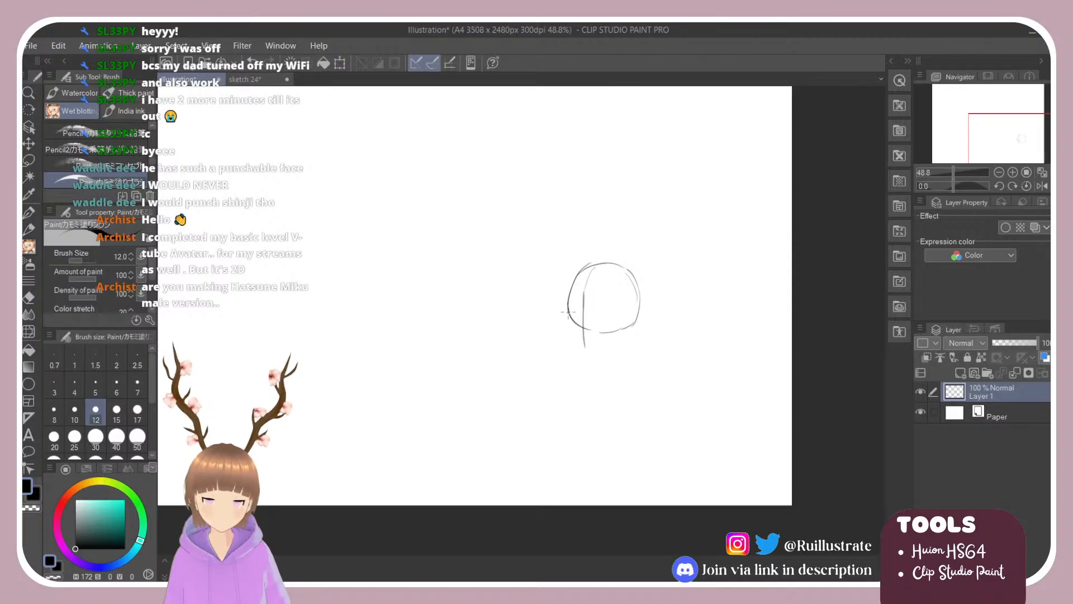
{"action": "left_click_drag", "start_coordinate": [569, 322], "coordinate": [577, 348]}
{"action": "key", "text": "ctrl+z"}
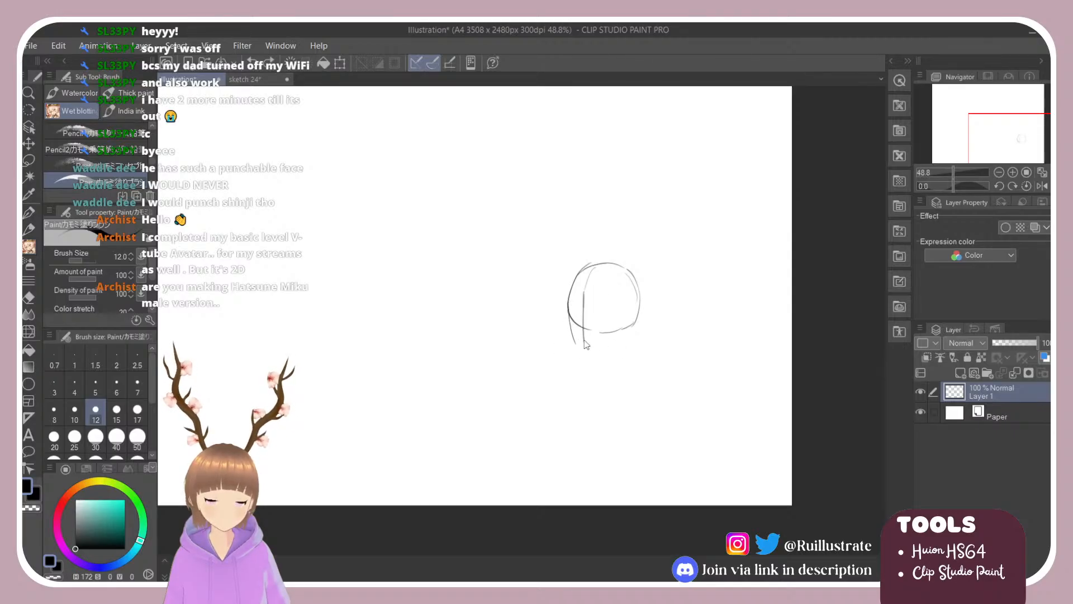
{"action": "mouse_move", "coordinate": [569, 309]}
{"action": "left_mouse_down"}
{"action": "mouse_move", "coordinate": [588, 350]}
{"action": "mouse_move", "coordinate": [635, 332]}
{"action": "left_mouse_up"}
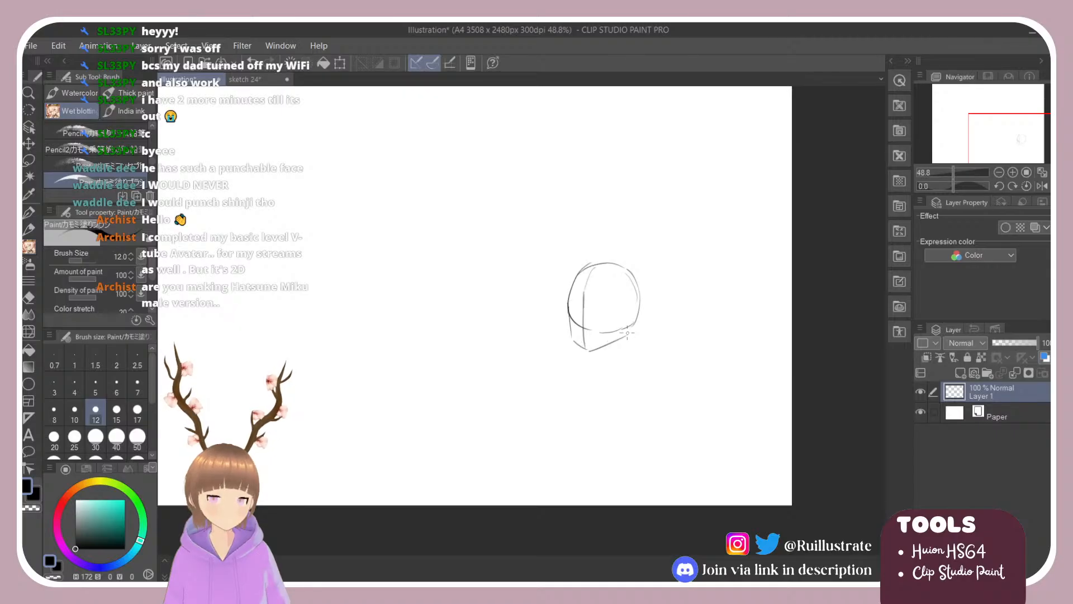
{"action": "key", "text": "ctrl+z"}
{"action": "key", "text": "ctrl+z"}
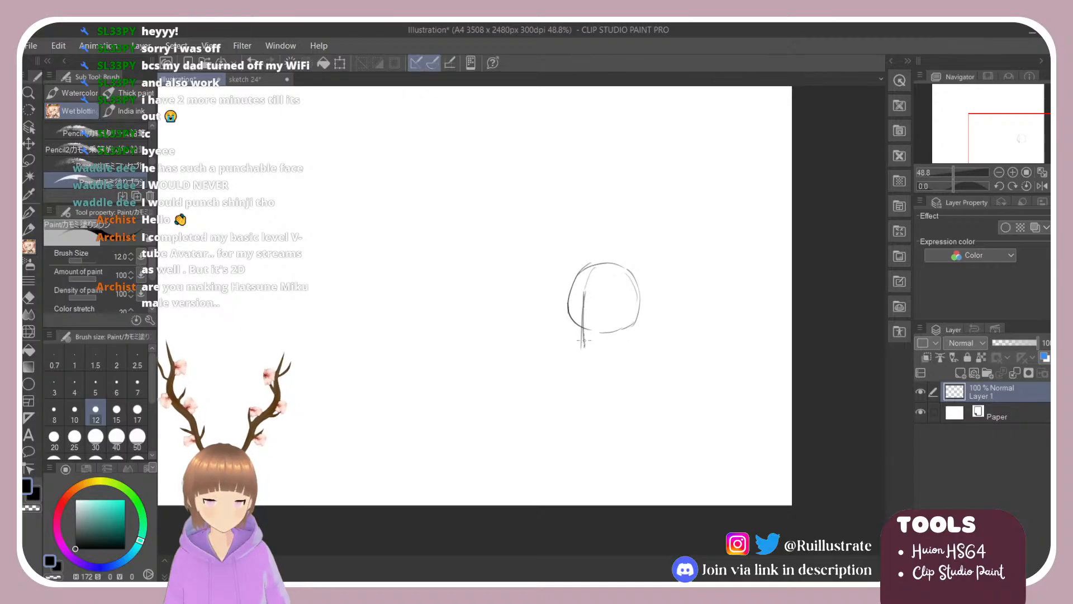
{"action": "mouse_move", "coordinate": [605, 265]}
{"action": "left_mouse_down"}
{"action": "mouse_move", "coordinate": [587, 299]}
{"action": "mouse_move", "coordinate": [586, 352]}
{"action": "left_mouse_up"}
{"action": "key", "text": "e"}
{"action": "mouse_move", "coordinate": [589, 296]}
{"action": "left_mouse_down"}
{"action": "mouse_move", "coordinate": [587, 337]}
{"action": "mouse_move", "coordinate": [584, 284]}
{"action": "mouse_move", "coordinate": [584, 350]}
{"action": "mouse_move", "coordinate": [569, 311]}
{"action": "mouse_move", "coordinate": [572, 341]}
{"action": "mouse_move", "coordinate": [592, 351]}
{"action": "mouse_move", "coordinate": [624, 337]}
{"action": "left_mouse_up"}
{"action": "key", "text": "b"}
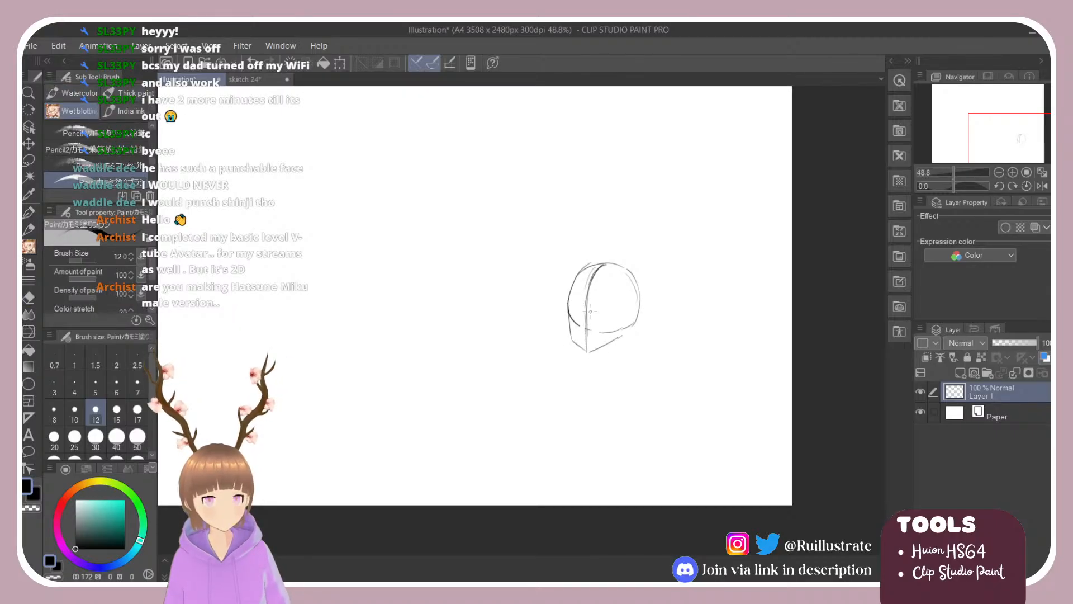
Add a horizontal eye line and a short vertical line at the head's right side, and reinforce the jaw line.
{"action": "left_click_drag", "start_coordinate": [568, 303], "coordinate": [637, 300]}
{"action": "key", "text": "ctrl+z"}
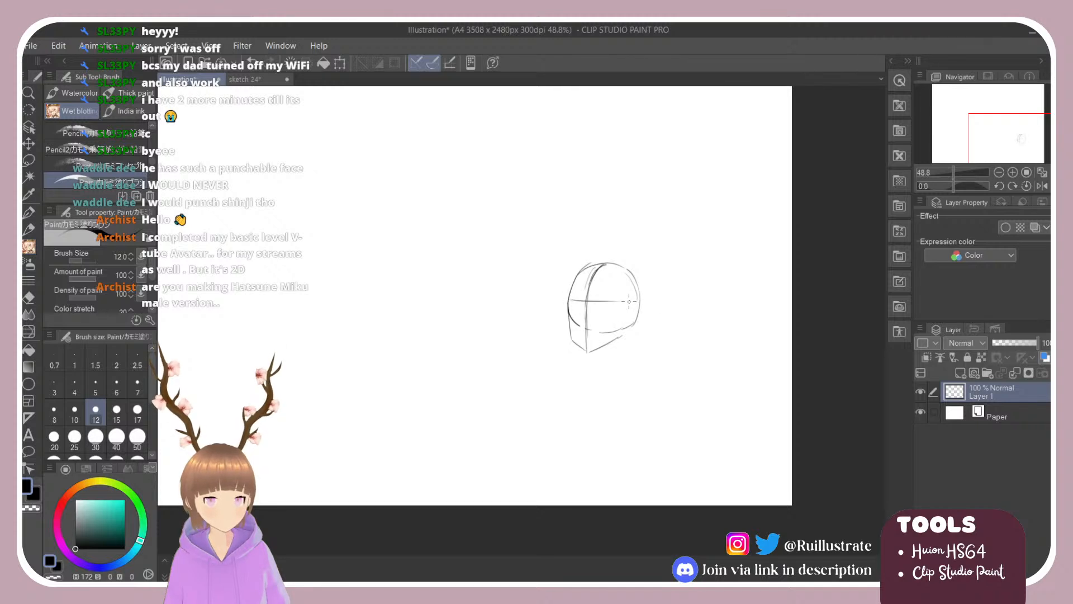
{"action": "left_click_drag", "start_coordinate": [590, 354], "coordinate": [626, 336]}
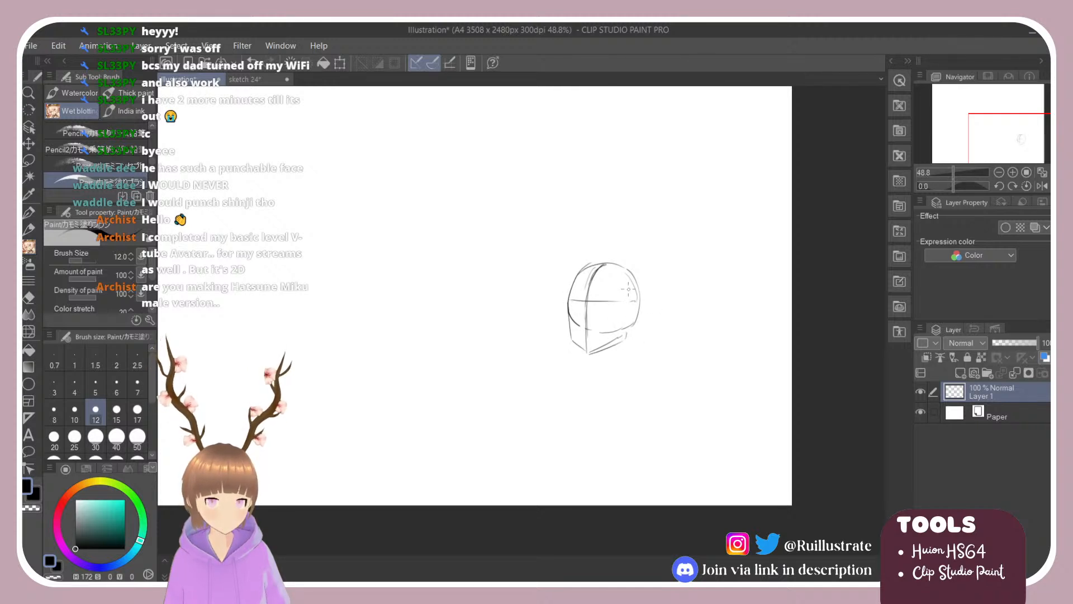
{"action": "mouse_move", "coordinate": [629, 289]}
{"action": "left_mouse_down"}
{"action": "mouse_move", "coordinate": [631, 330]}
{"action": "mouse_move", "coordinate": [618, 346]}
{"action": "left_mouse_up"}
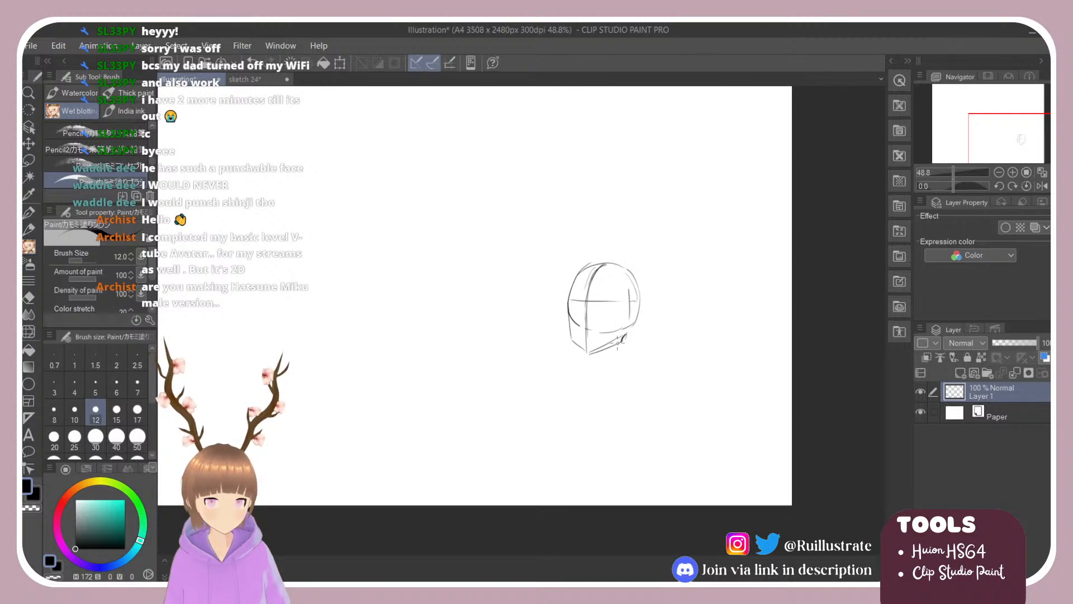
Draw the left cheek as a slightly bulging contour from the eye line to the chin, discarding the unsuitable strokes.
{"action": "mouse_move", "coordinate": [568, 309]}
{"action": "left_mouse_down"}
{"action": "mouse_move", "coordinate": [579, 352]}
{"action": "mouse_move", "coordinate": [596, 345]}
{"action": "mouse_move", "coordinate": [569, 325]}
{"action": "mouse_move", "coordinate": [602, 352]}
{"action": "mouse_move", "coordinate": [569, 324]}
{"action": "mouse_move", "coordinate": [599, 353]}
{"action": "mouse_move", "coordinate": [587, 339]}
{"action": "mouse_move", "coordinate": [591, 358]}
{"action": "mouse_move", "coordinate": [558, 371]}
{"action": "left_mouse_up"}
{"action": "key", "text": "ctrl+z"}
{"action": "key", "text": "ctrl+z"}
{"action": "key", "text": "ctrl+z"}
{"action": "key", "text": "ctrl+z"}
{"action": "key", "text": "ctrl+z"}
{"action": "key", "text": "ctrl+z"}
{"action": "key", "text": "ctrl+z"}
{"action": "key", "text": "ctrl+z"}
{"action": "key", "text": "r"}
{"action": "key", "text": "e"}
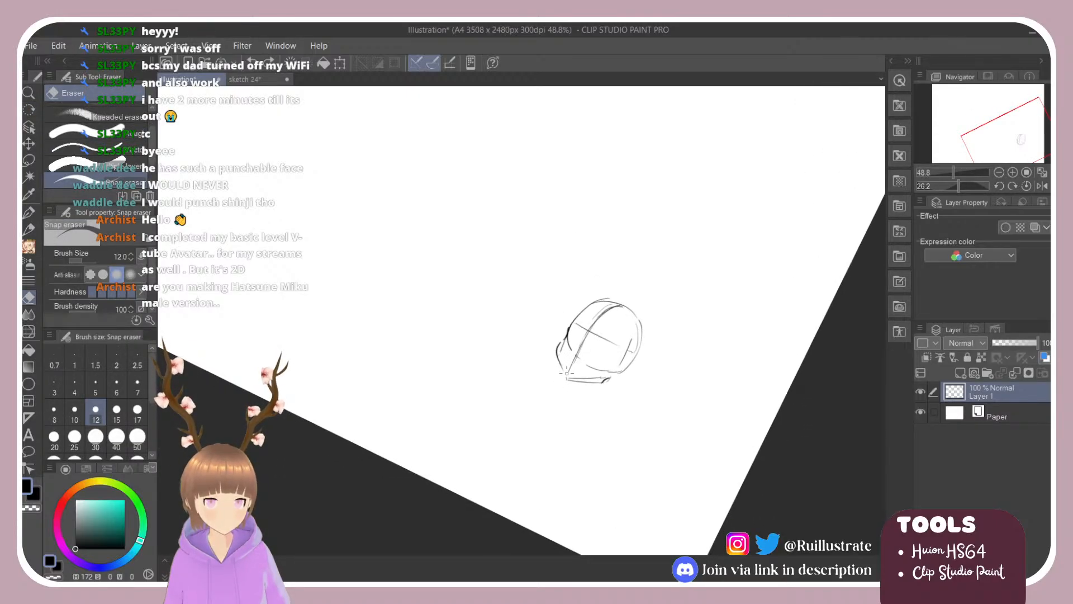
{"action": "key", "text": "b"}
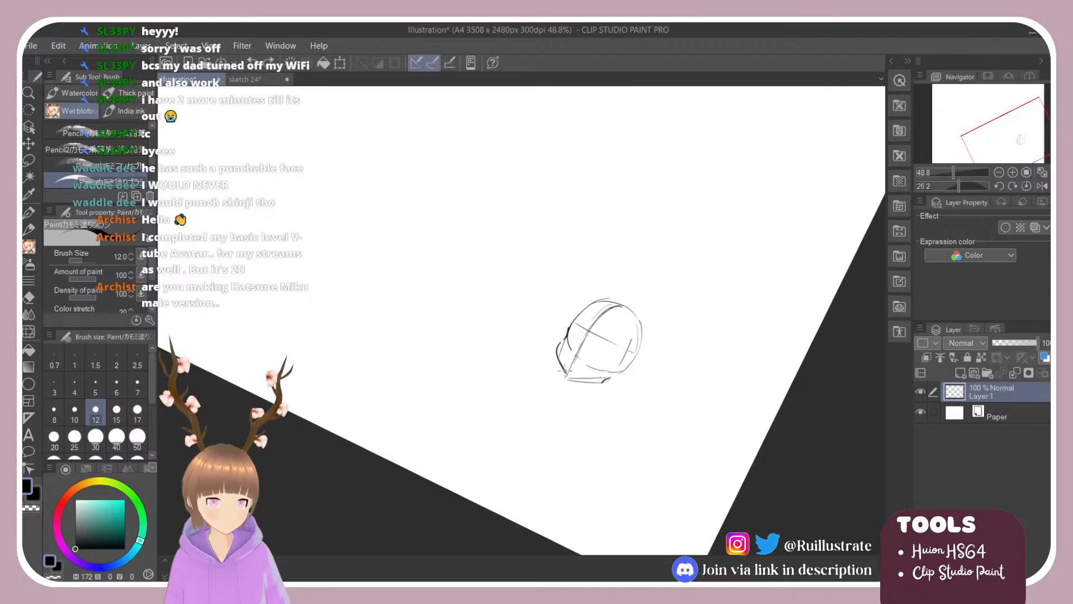
{"action": "left_click_drag", "start_coordinate": [564, 369], "coordinate": [568, 380]}
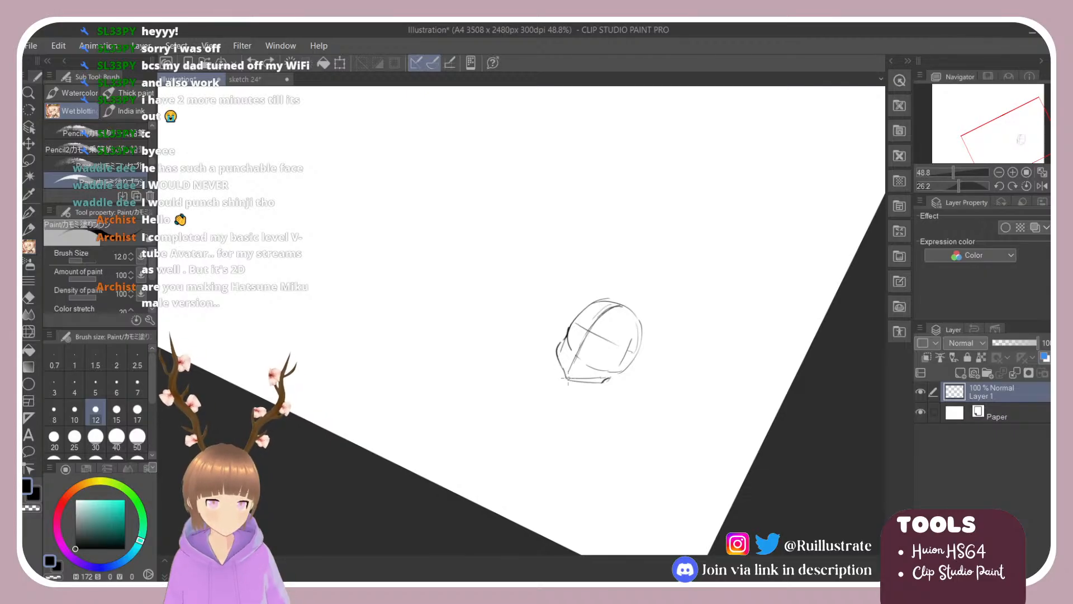
Draw two eyes below the eye line with curved upper lids and small dark pupils, redoing the left eye's lid.
{"action": "key", "text": "r"}
{"action": "left_click_drag", "start_coordinate": [643, 293], "coordinate": [610, 246]}
{"action": "key", "text": "e"}
{"action": "key", "text": "b"}
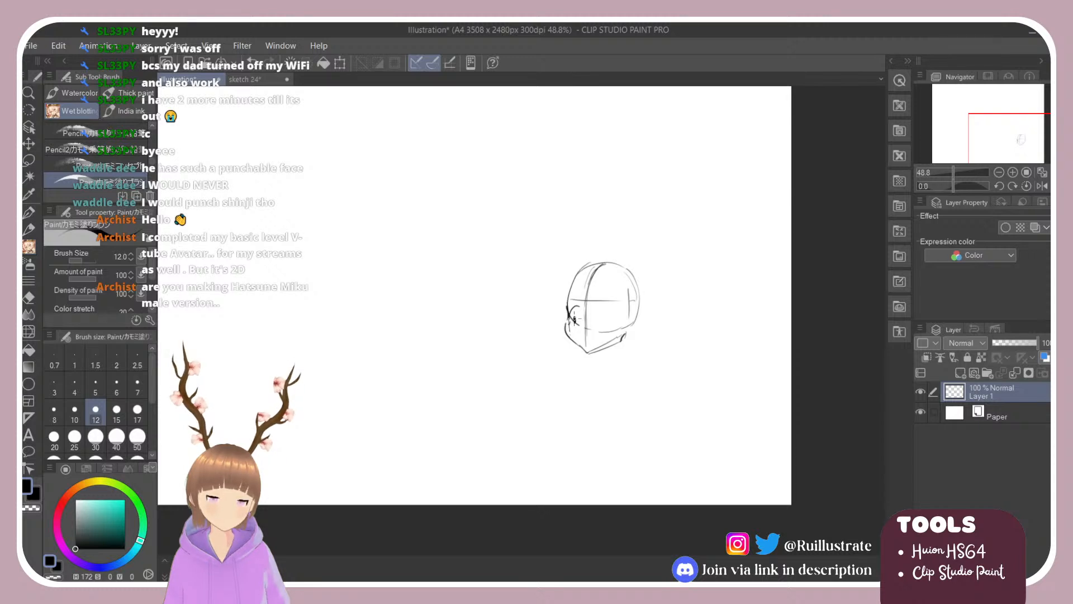
{"action": "key", "text": "ctrl+z"}
{"action": "left_click_drag", "start_coordinate": [575, 314], "coordinate": [575, 320]}
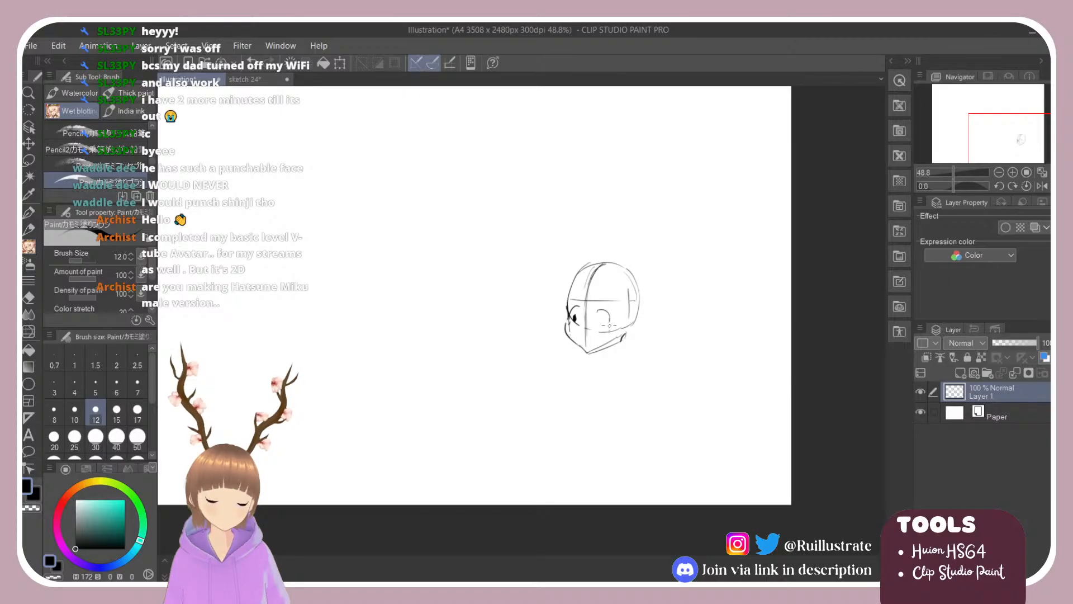
{"action": "key", "text": "ctrl+z"}
{"action": "left_click_drag", "start_coordinate": [598, 313], "coordinate": [611, 322]}
{"action": "left_click_drag", "start_coordinate": [608, 327], "coordinate": [601, 321]}
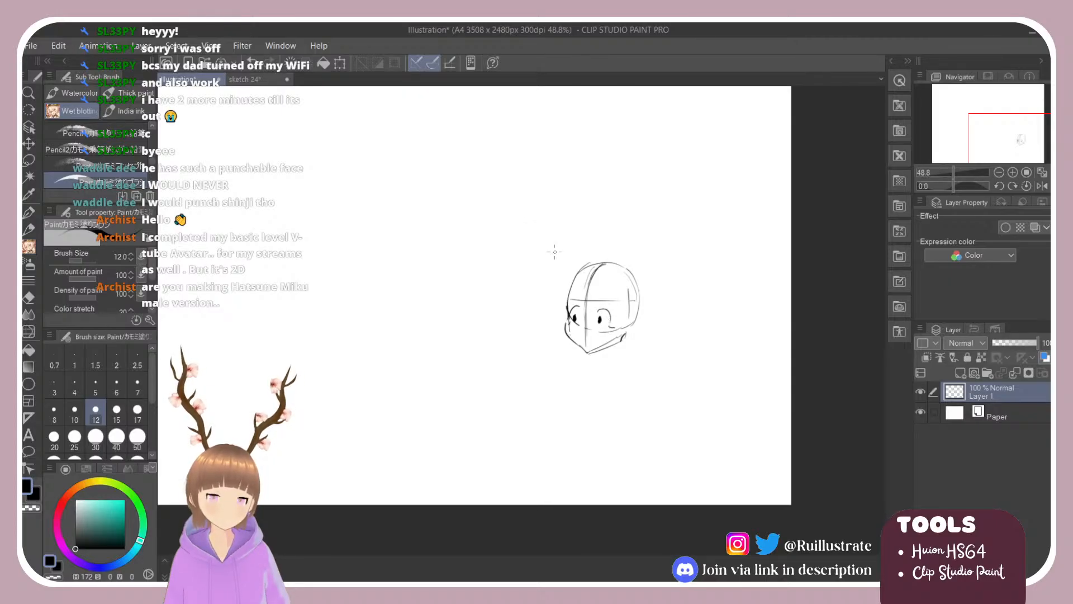
{"action": "key", "text": "e"}
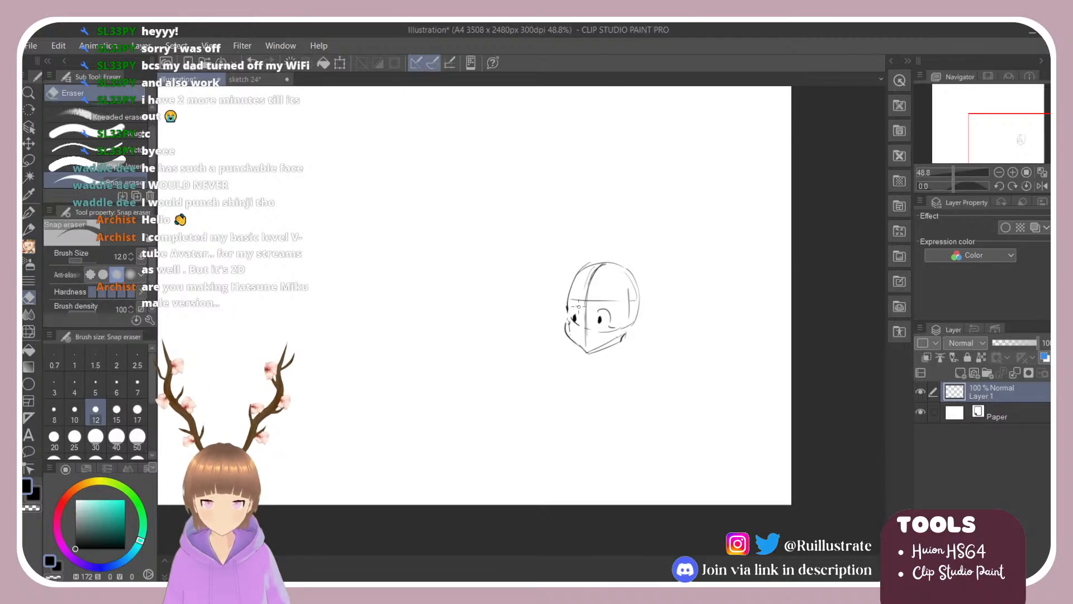
{"action": "key", "text": "b"}
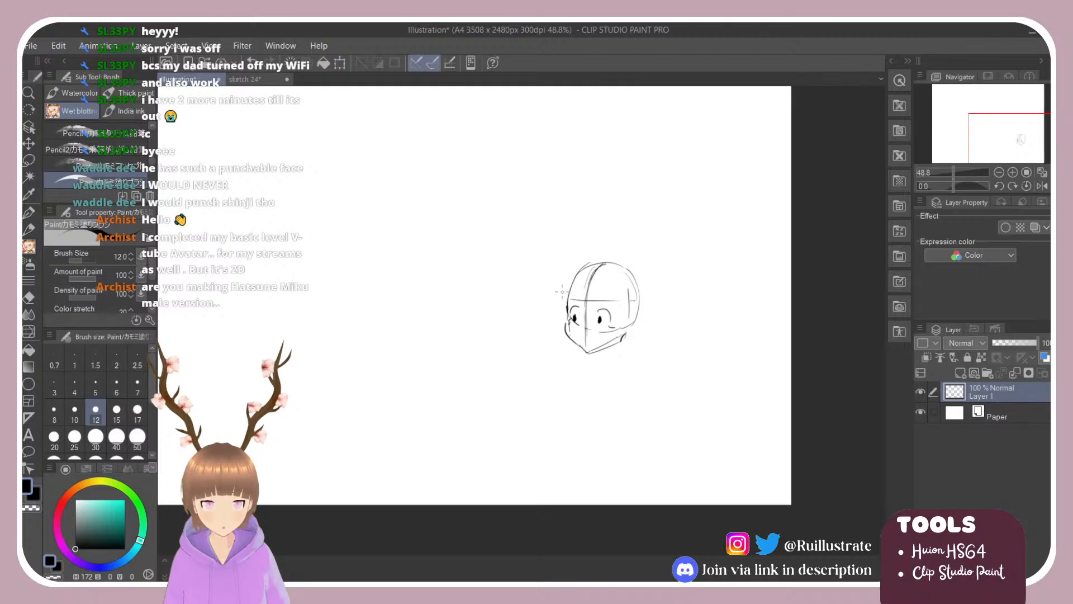
Sketch pointed fringe strands across the forehead, starting from a small tuft beside the left temple.
{"action": "left_click_drag", "start_coordinate": [562, 292], "coordinate": [557, 302]}
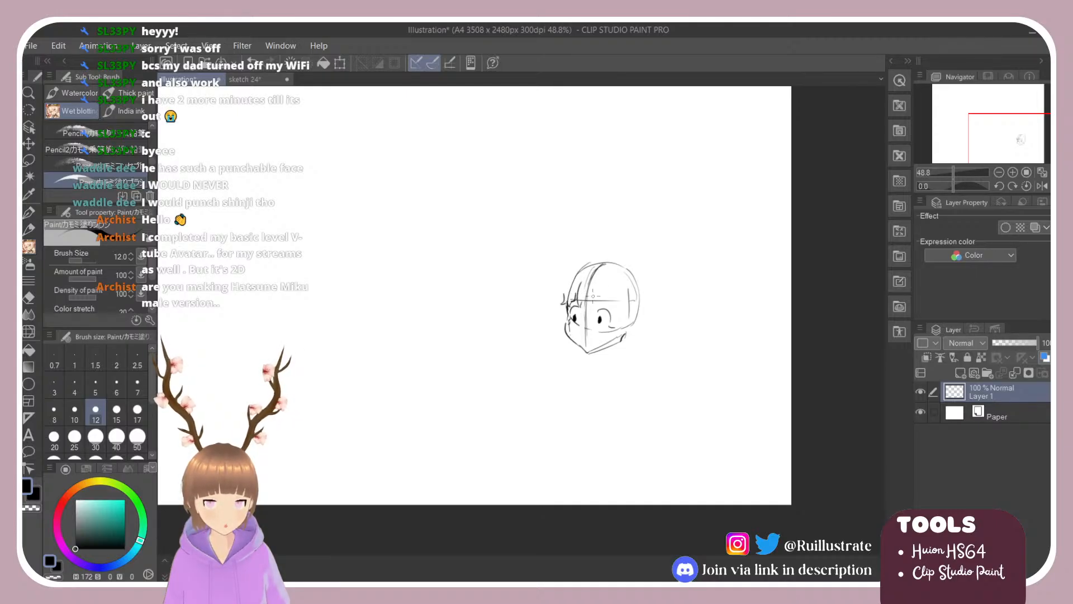
{"action": "mouse_move", "coordinate": [598, 280]}
{"action": "left_mouse_down"}
{"action": "mouse_move", "coordinate": [596, 306]}
{"action": "mouse_move", "coordinate": [616, 312]}
{"action": "mouse_move", "coordinate": [584, 302]}
{"action": "left_mouse_up"}
{"action": "key", "text": "ctrl+z"}
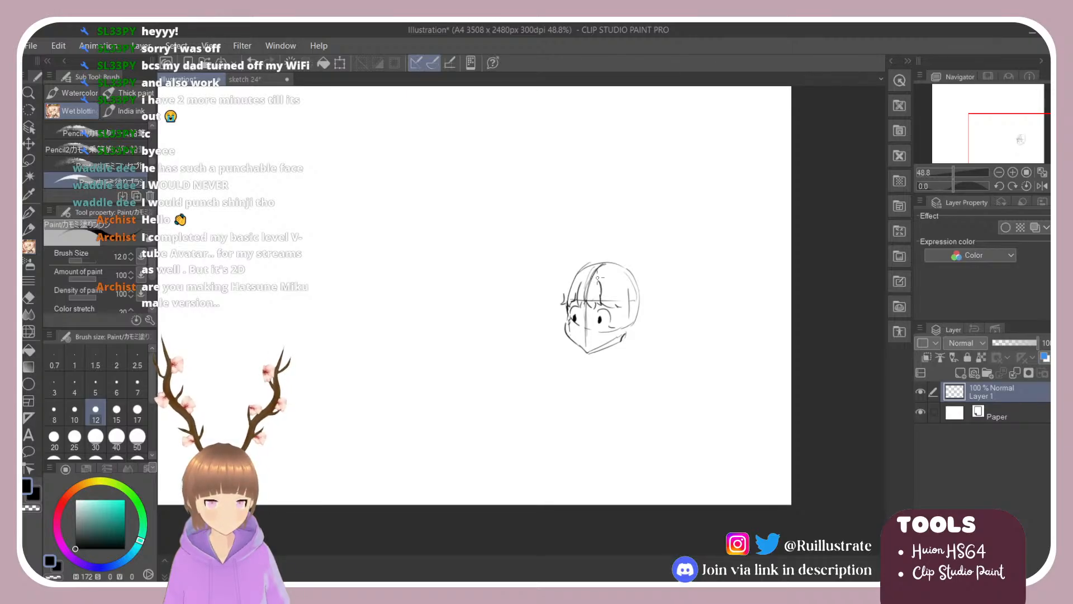
Draw the outer hair contour on the left side of the head, curving from near the crown to the temple.
{"action": "left_click_drag", "start_coordinate": [581, 263], "coordinate": [562, 303]}
{"action": "key", "text": "ctrl+z"}
{"action": "key", "text": "ctrl+z"}
{"action": "key", "text": "ctrl+z"}
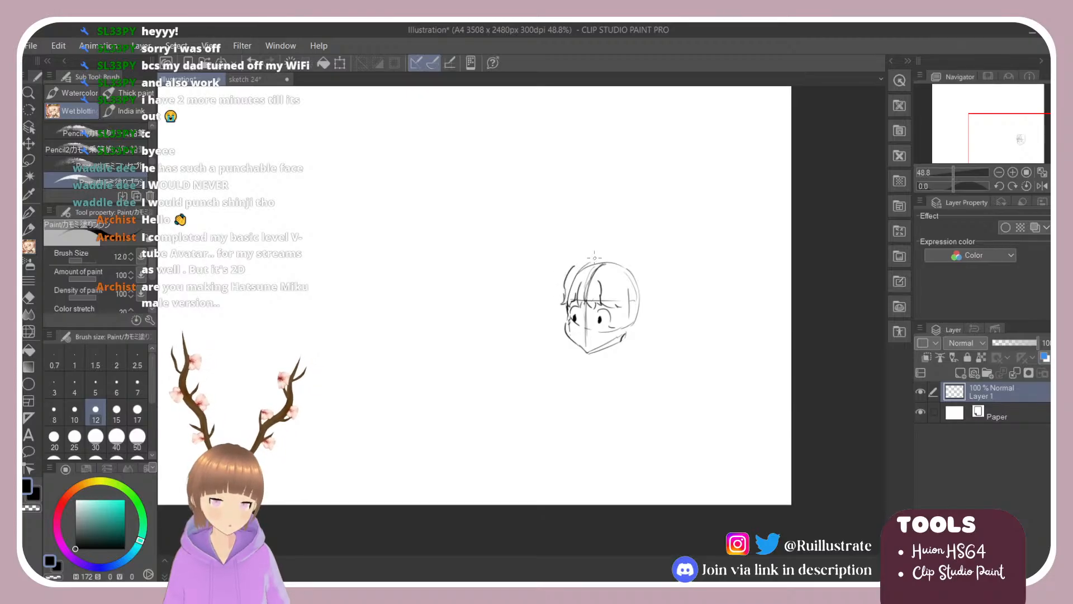
{"action": "key", "text": "ctrl+z"}
Draw the hair on the right side of the head with a curved outer contour and pointed strands beside the face.
{"action": "mouse_move", "coordinate": [635, 263]}
{"action": "left_mouse_down"}
{"action": "mouse_move", "coordinate": [647, 309]}
{"action": "mouse_move", "coordinate": [625, 334]}
{"action": "left_mouse_up"}
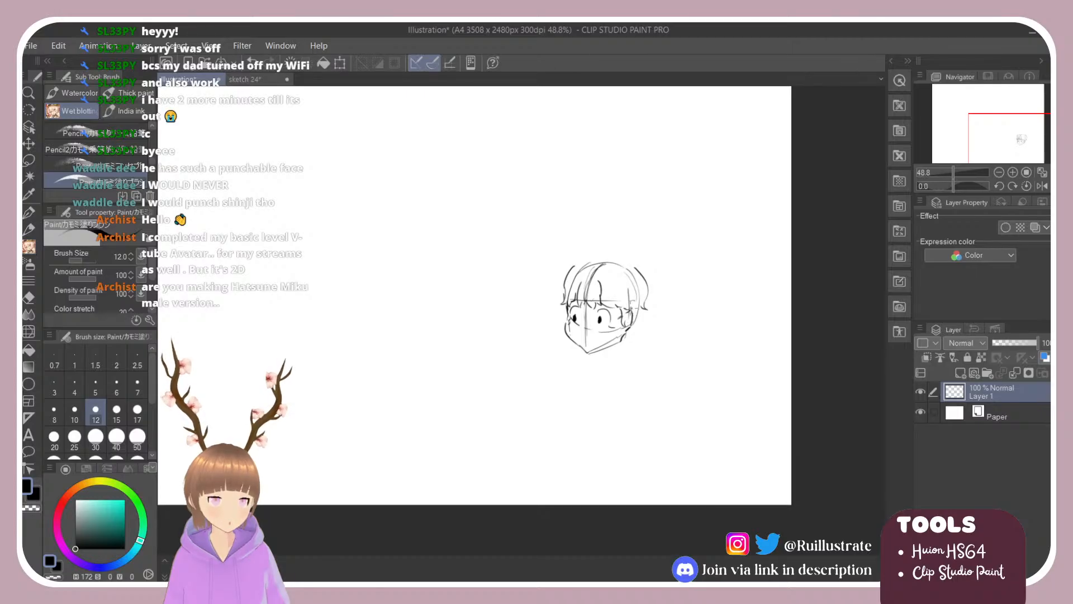
{"action": "left_click_drag", "start_coordinate": [620, 275], "coordinate": [634, 298]}
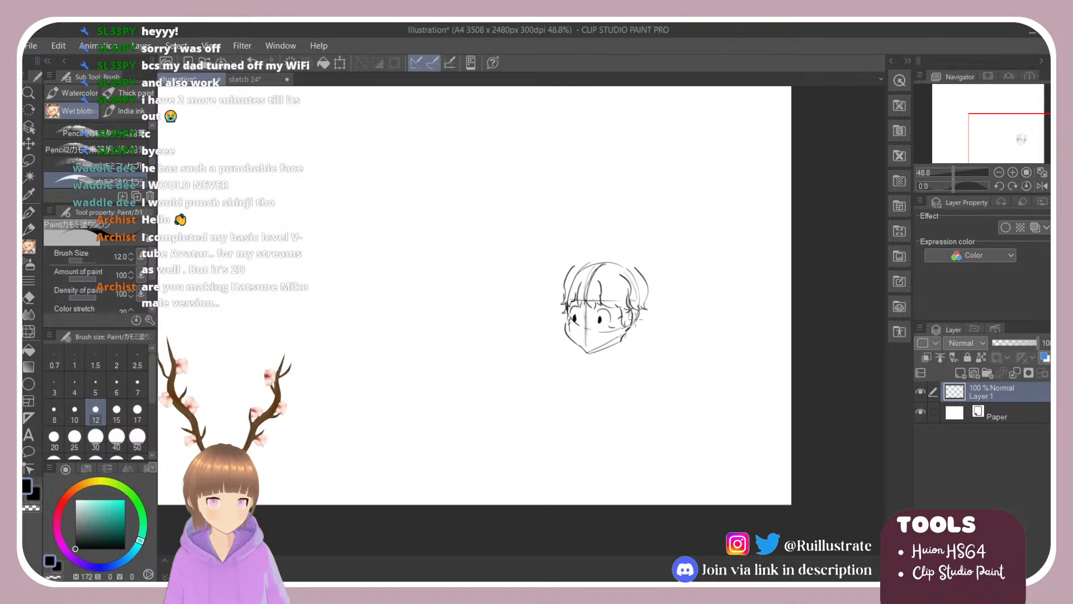
{"action": "left_click_drag", "start_coordinate": [636, 323], "coordinate": [627, 344]}
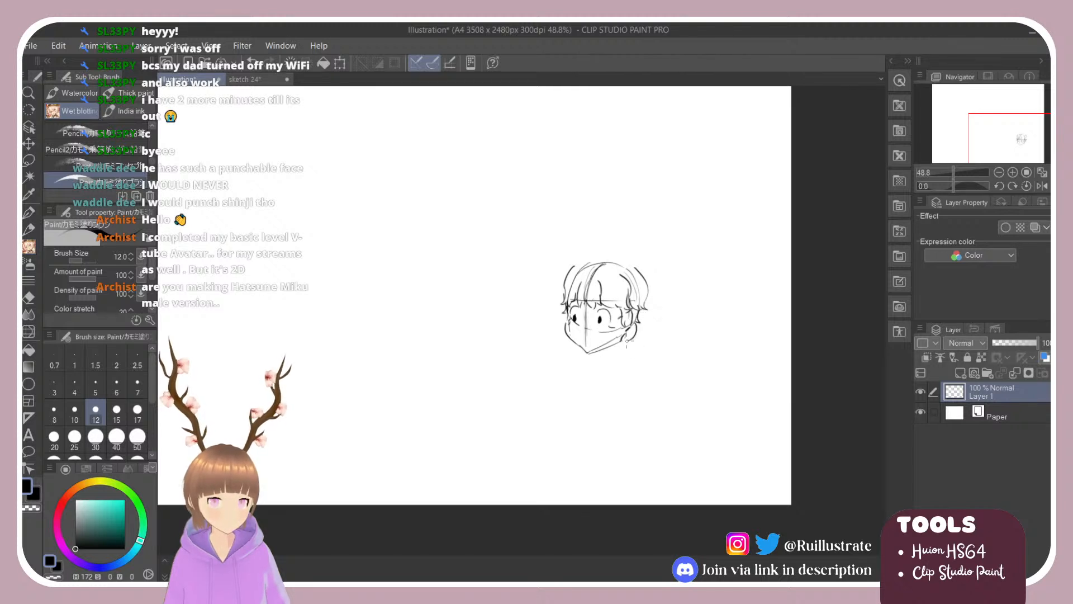
{"action": "key", "text": "ctrl+z"}
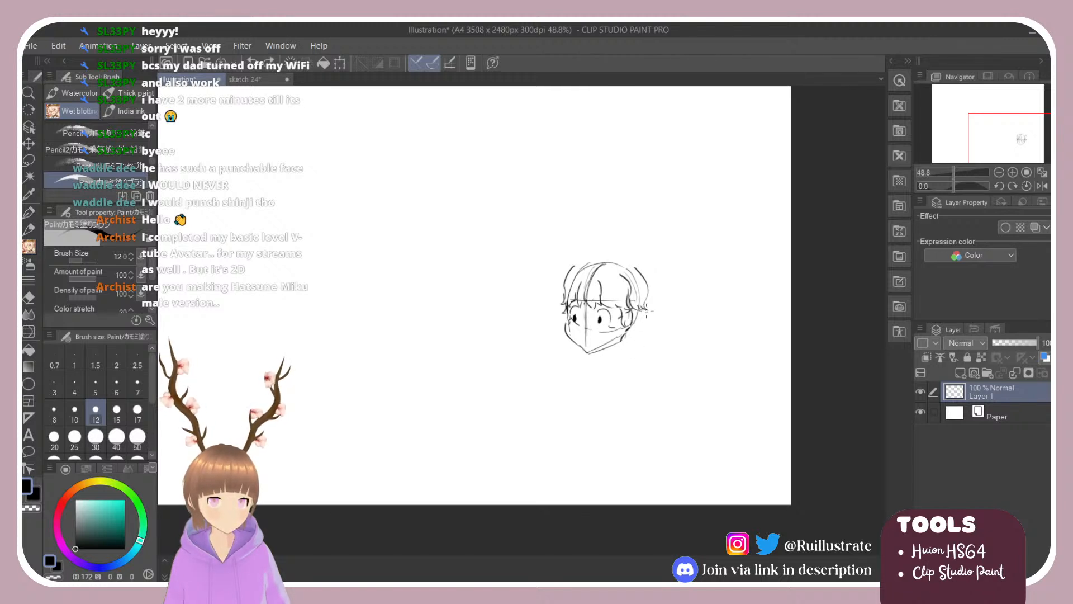
{"action": "left_click_drag", "start_coordinate": [647, 284], "coordinate": [649, 309]}
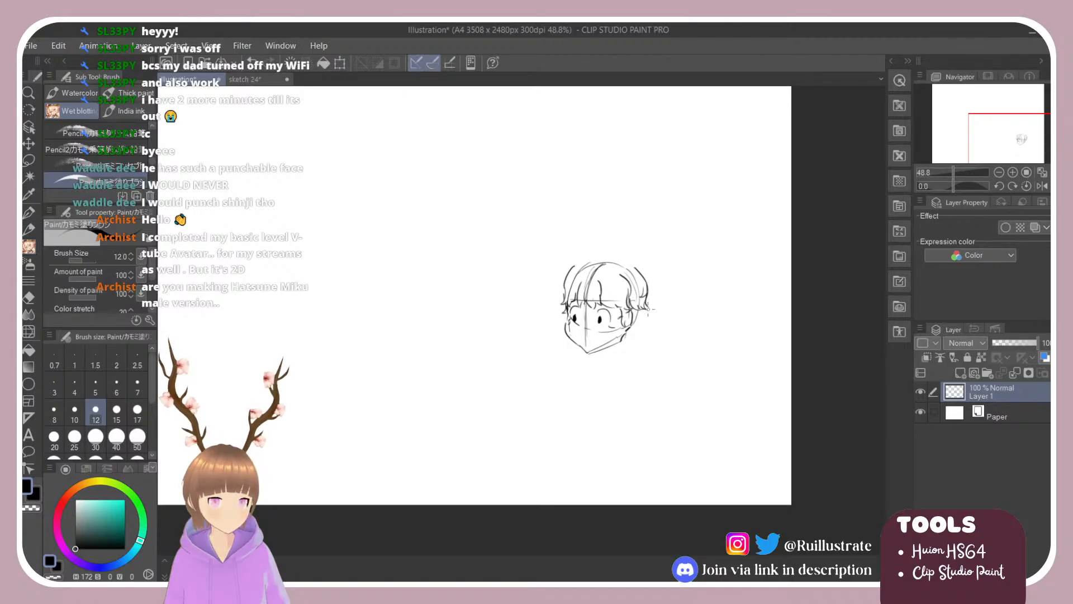
Extend the hair on the right side of the head with wavy strands down beside the jaw.
{"action": "key", "text": "e"}
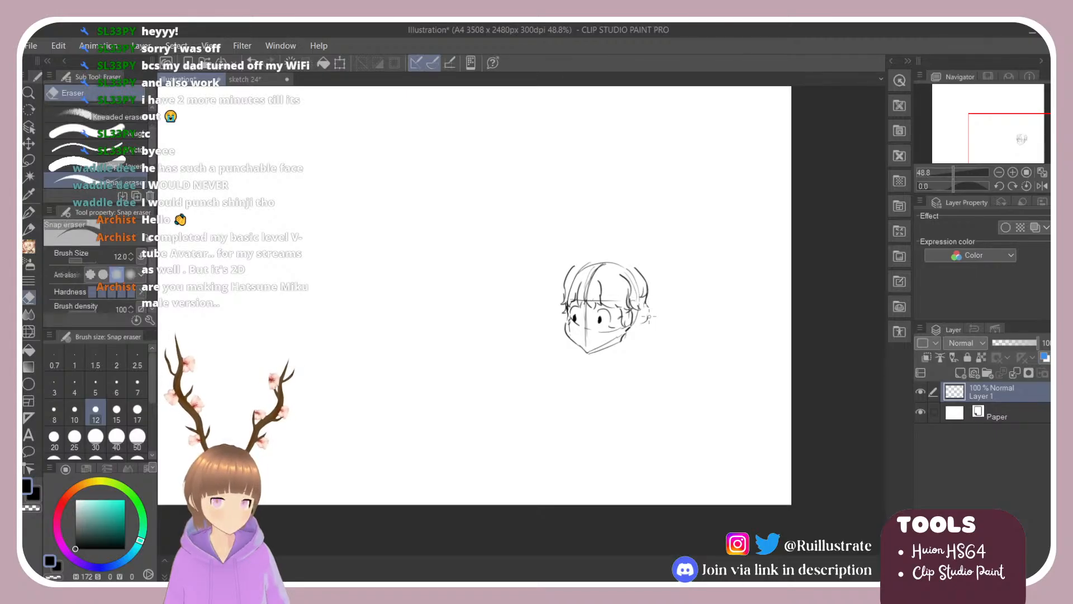
{"action": "key", "text": "b"}
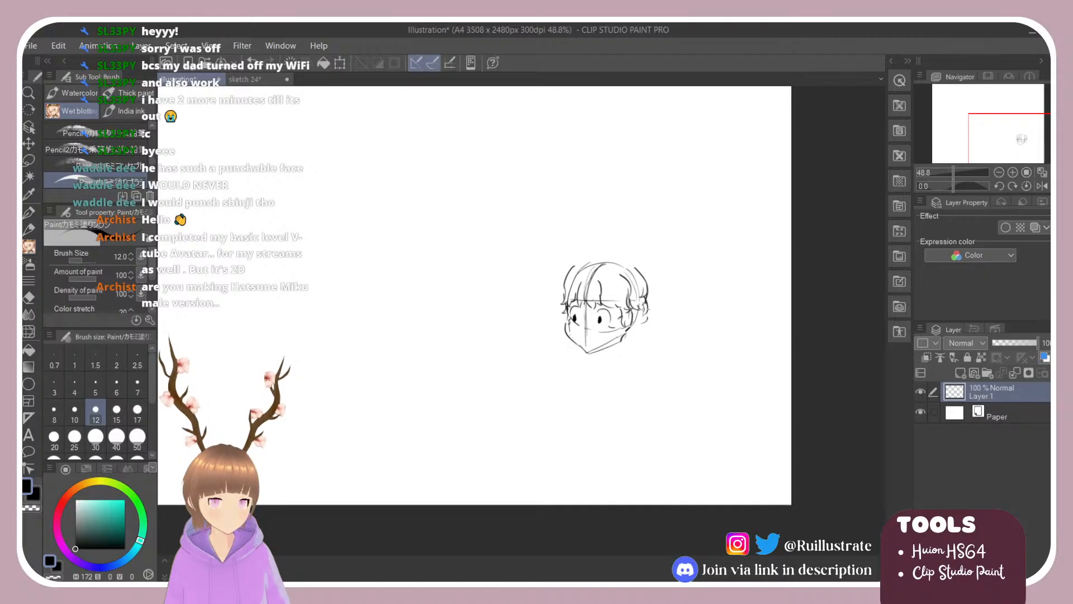
{"action": "mouse_move", "coordinate": [644, 309]}
{"action": "left_mouse_down"}
{"action": "mouse_move", "coordinate": [626, 341]}
{"action": "mouse_move", "coordinate": [637, 339]}
{"action": "left_mouse_up"}
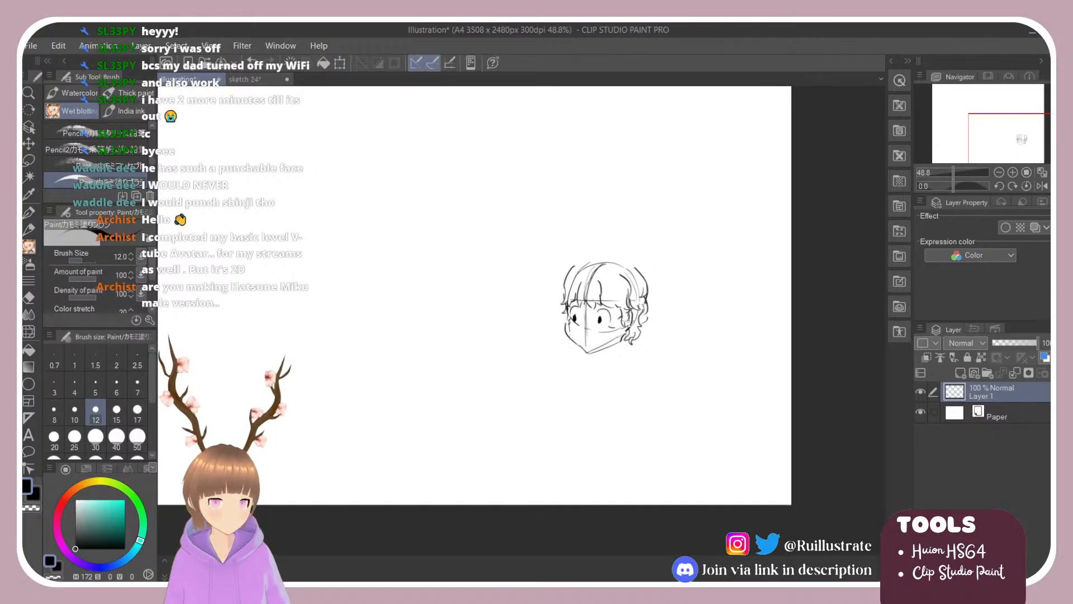
Erase the left outer hair contour and redraw it as short outward flicks reaching down to the cheek.
{"action": "key", "text": "e"}
{"action": "key", "text": "b"}
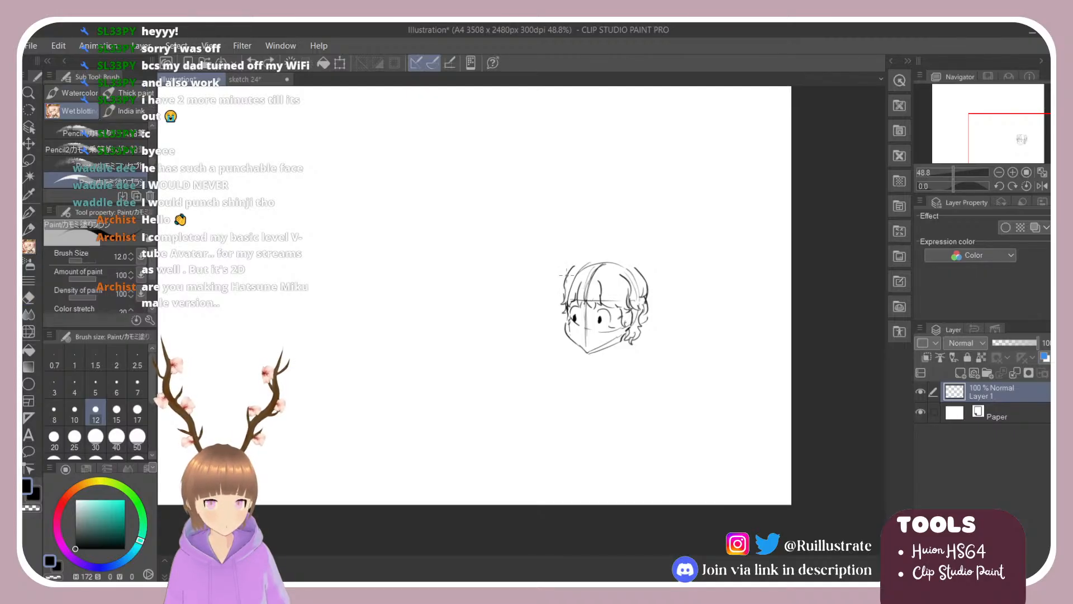
{"action": "key", "text": "e"}
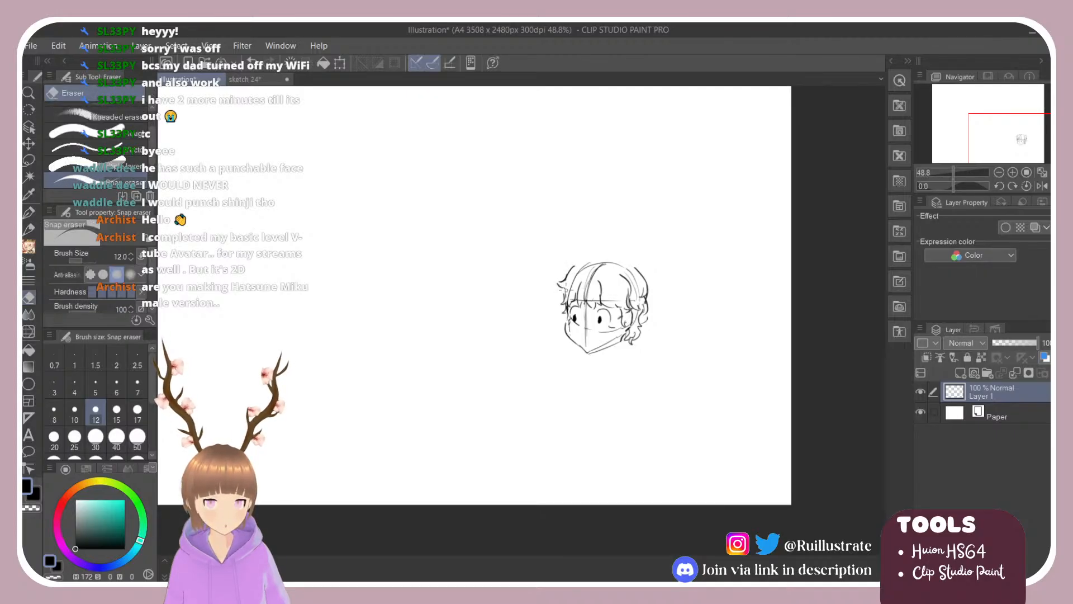
{"action": "key", "text": "b"}
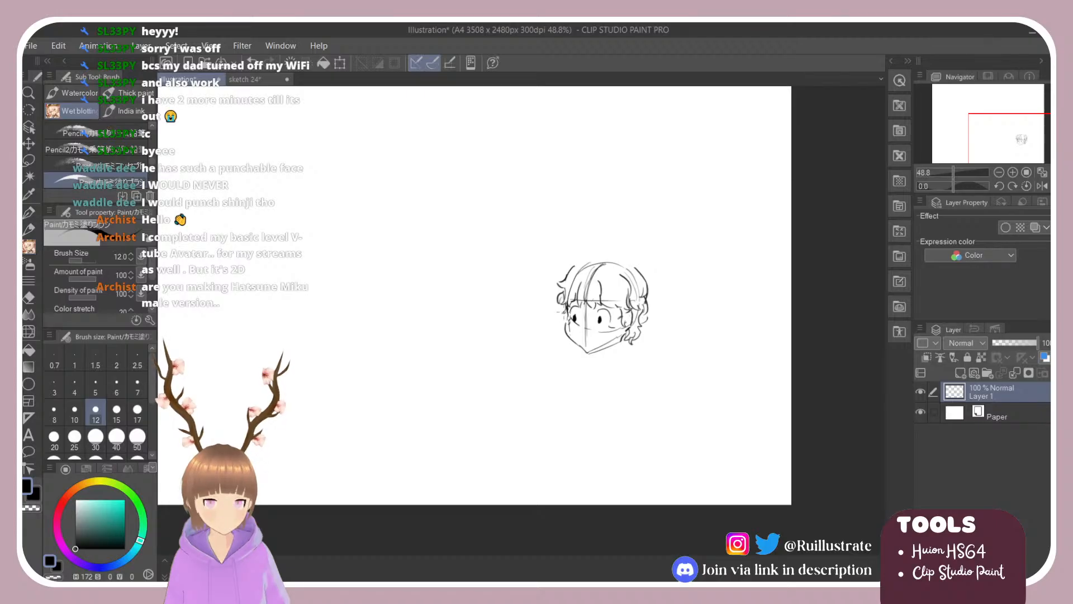
{"action": "left_click_drag", "start_coordinate": [558, 316], "coordinate": [562, 306]}
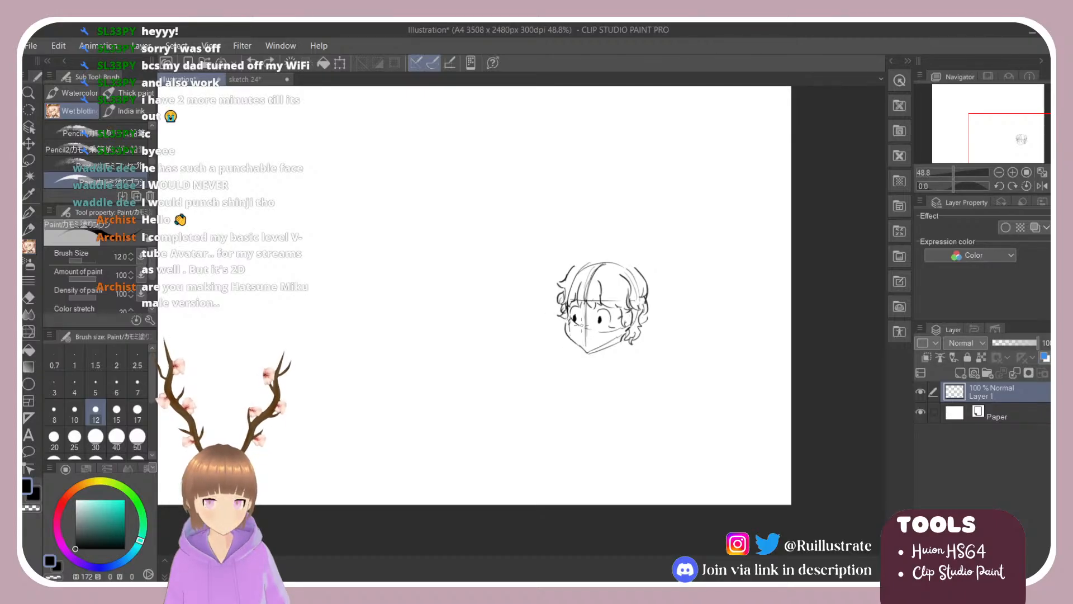
Add a small nose mark and clean up the chin and right jaw line into a softer shape.
{"action": "key", "text": "e"}
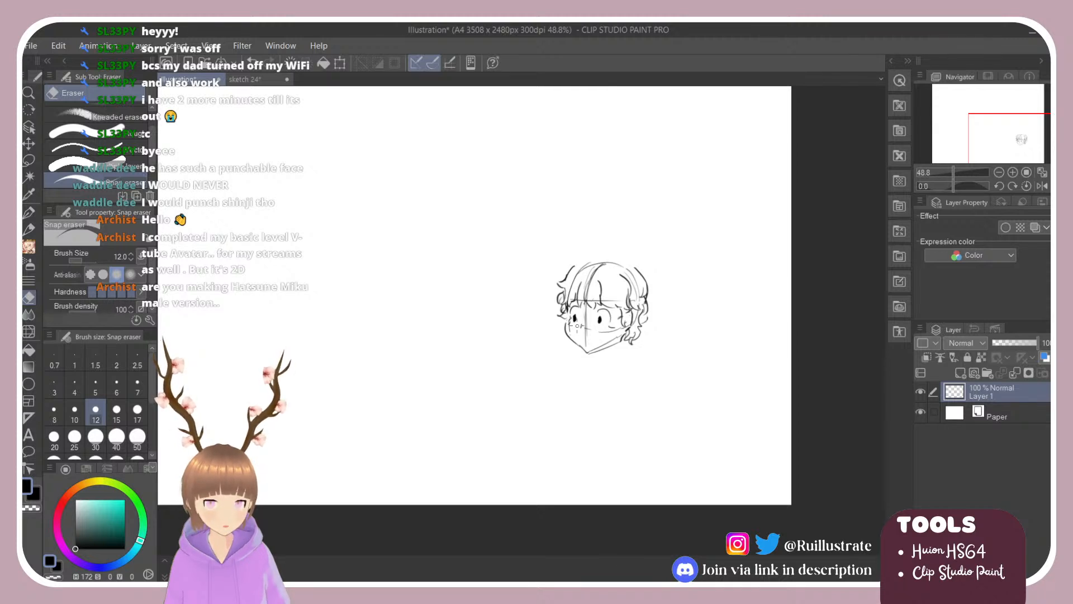
{"action": "key", "text": "b"}
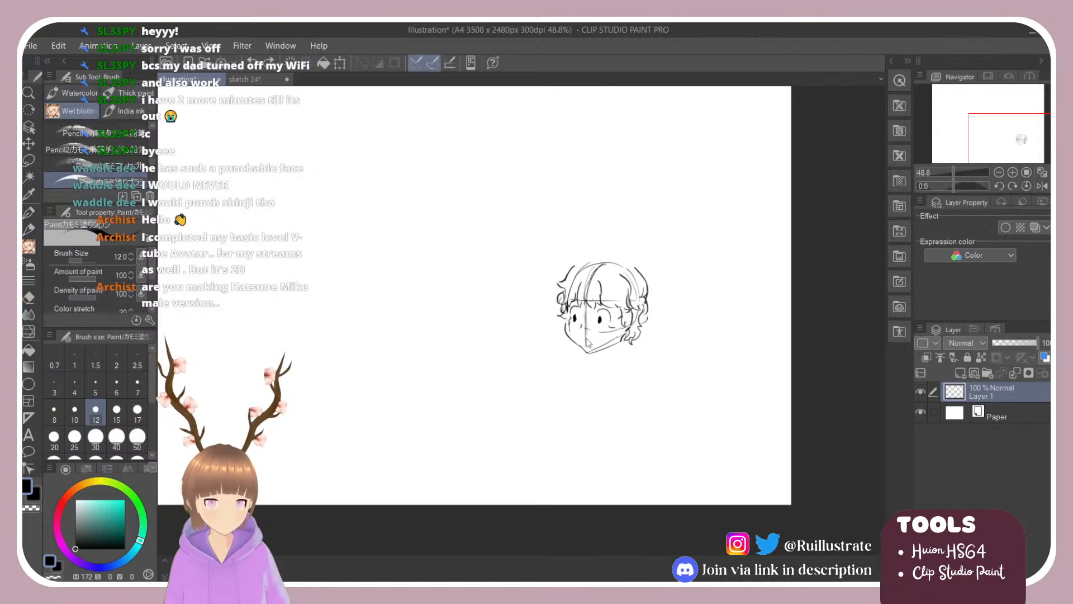
{"action": "key", "text": "e"}
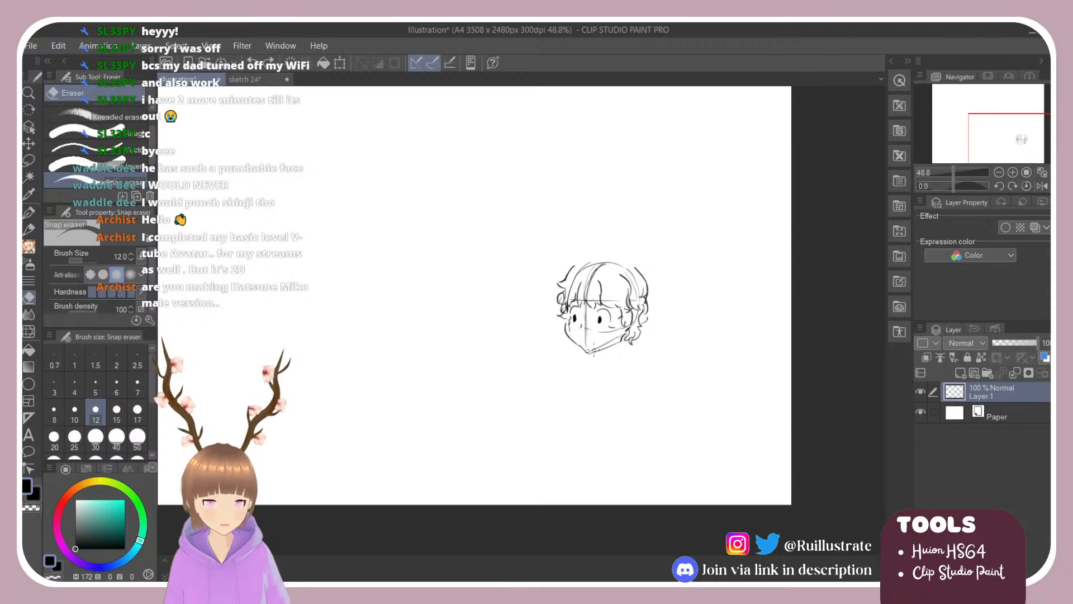
{"action": "key", "text": "b"}
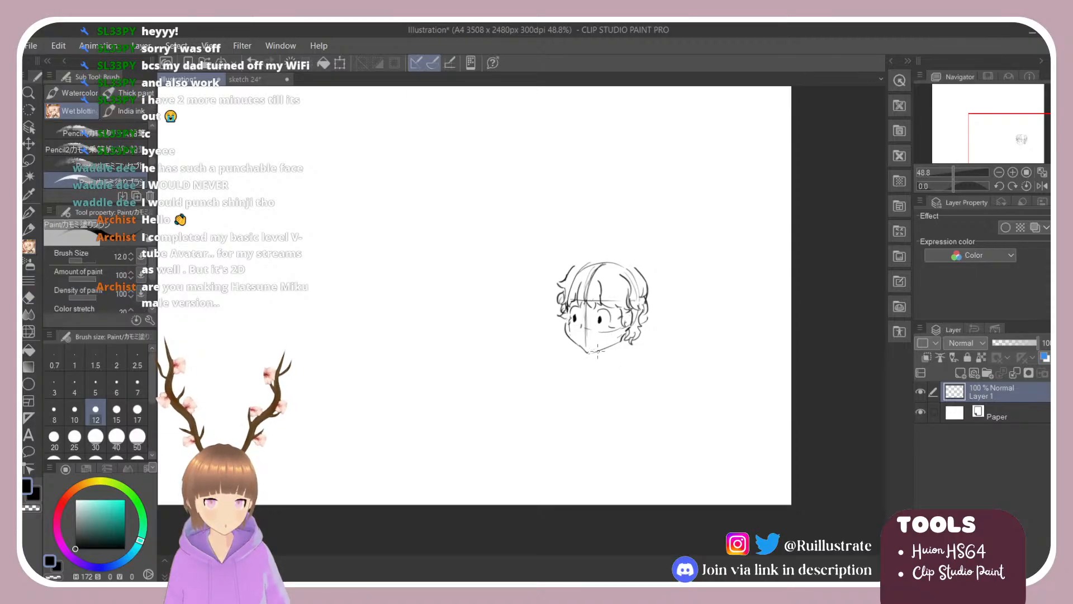
{"action": "mouse_move", "coordinate": [587, 353]}
{"action": "left_mouse_down"}
{"action": "mouse_move", "coordinate": [617, 346]}
{"action": "mouse_move", "coordinate": [625, 332]}
{"action": "left_mouse_up"}
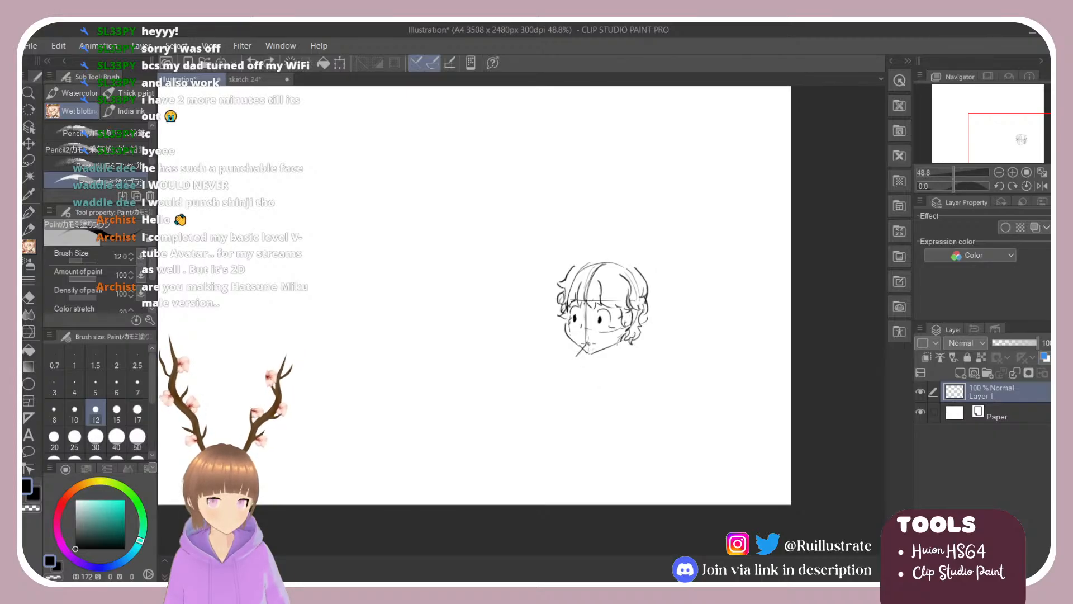
Sketch a straw at the mouth and draw the neck with its collar curve and the right shoulder.
{"action": "mouse_move", "coordinate": [589, 346]}
{"action": "left_mouse_down"}
{"action": "mouse_move", "coordinate": [617, 344]}
{"action": "mouse_move", "coordinate": [613, 361]}
{"action": "mouse_move", "coordinate": [625, 343]}
{"action": "mouse_move", "coordinate": [602, 376]}
{"action": "mouse_move", "coordinate": [623, 359]}
{"action": "mouse_move", "coordinate": [658, 368]}
{"action": "mouse_move", "coordinate": [674, 406]}
{"action": "mouse_move", "coordinate": [655, 418]}
{"action": "left_mouse_up"}
{"action": "key", "text": "ctrl+z"}
{"action": "key", "text": "ctrl+z"}
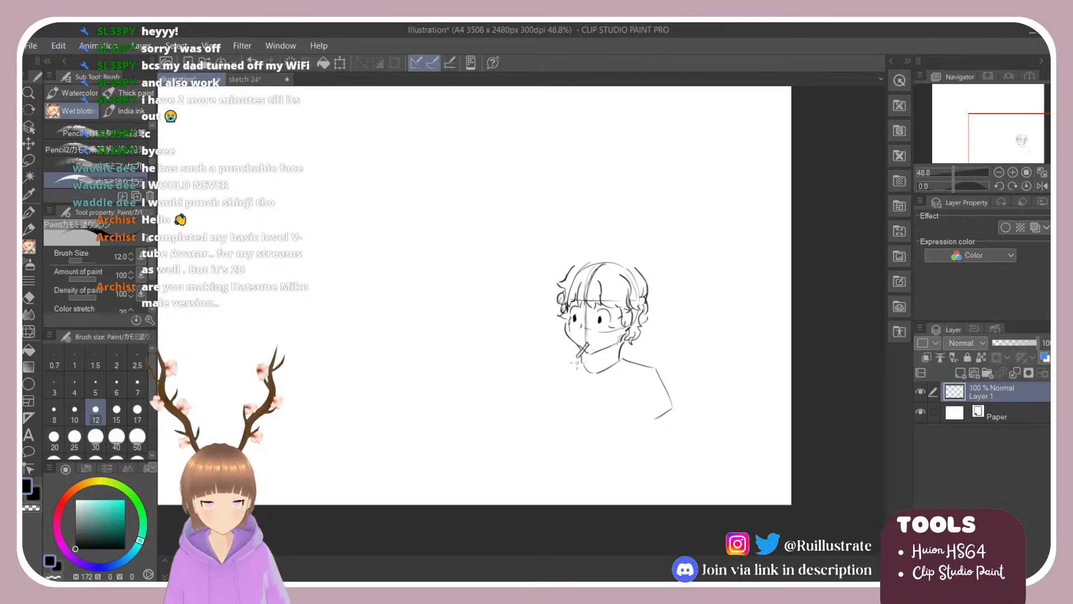
Draw the left shoulder line and extend the straw down to a flat cup rim in front of the chest.
{"action": "left_click_drag", "start_coordinate": [556, 367], "coordinate": [574, 358]}
{"action": "key", "text": "ctrl+z"}
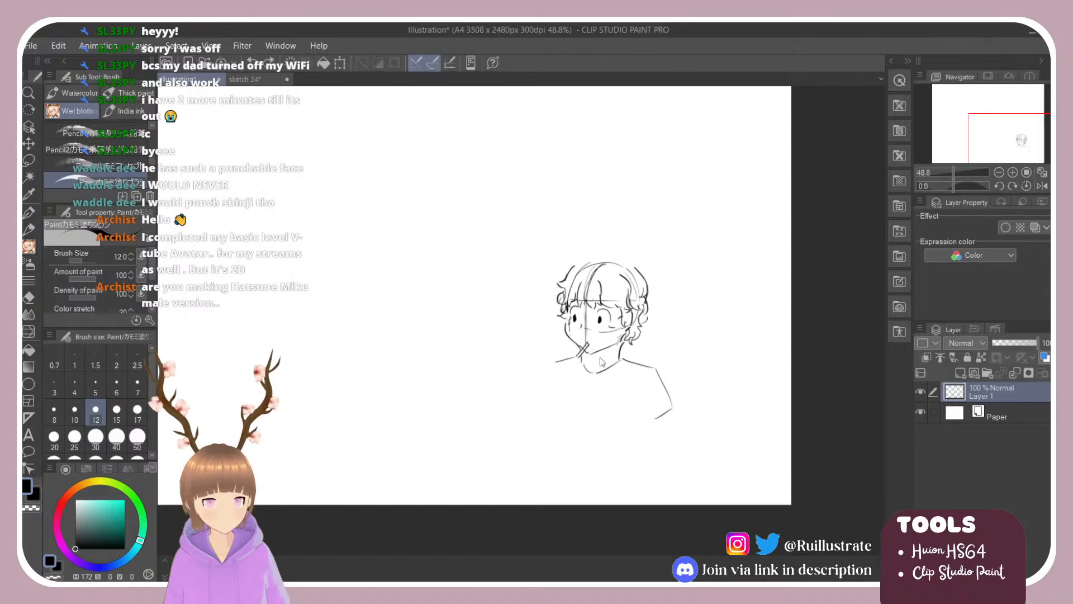
{"action": "mouse_move", "coordinate": [555, 362]}
{"action": "left_mouse_down"}
{"action": "mouse_move", "coordinate": [560, 385]}
{"action": "mouse_move", "coordinate": [576, 358]}
{"action": "mouse_move", "coordinate": [572, 387]}
{"action": "mouse_move", "coordinate": [587, 396]}
{"action": "mouse_move", "coordinate": [557, 391]}
{"action": "mouse_move", "coordinate": [585, 394]}
{"action": "left_mouse_up"}
{"action": "key", "text": "ctrl+z"}
{"action": "key", "text": "ctrl+z"}
{"action": "key", "text": "ctrl+z"}
{"action": "key", "text": "ctrl+z"}
{"action": "key", "text": "ctrl+z"}
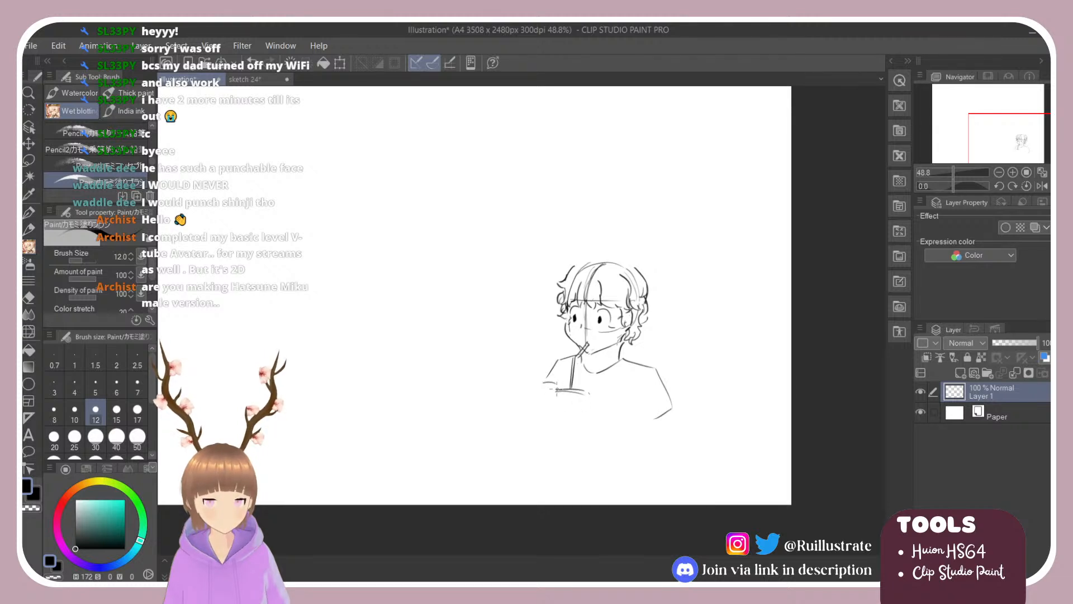
Draw the tall, slightly tapered sides and curved base of the cup under its rim, redoing the left side.
{"action": "left_click_drag", "start_coordinate": [558, 395], "coordinate": [559, 436]}
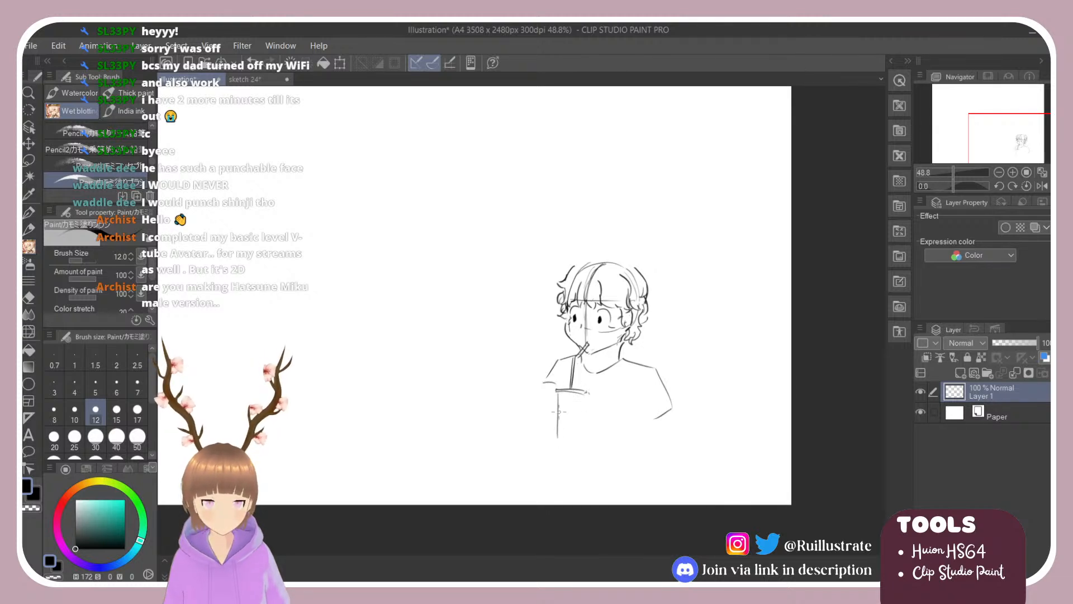
{"action": "key", "text": "ctrl+z"}
{"action": "mouse_move", "coordinate": [557, 393]}
{"action": "left_mouse_down"}
{"action": "mouse_move", "coordinate": [558, 433]}
{"action": "mouse_move", "coordinate": [571, 440]}
{"action": "left_mouse_up"}
{"action": "key", "text": "ctrl+z"}
{"action": "left_click_drag", "start_coordinate": [584, 394], "coordinate": [582, 438]}
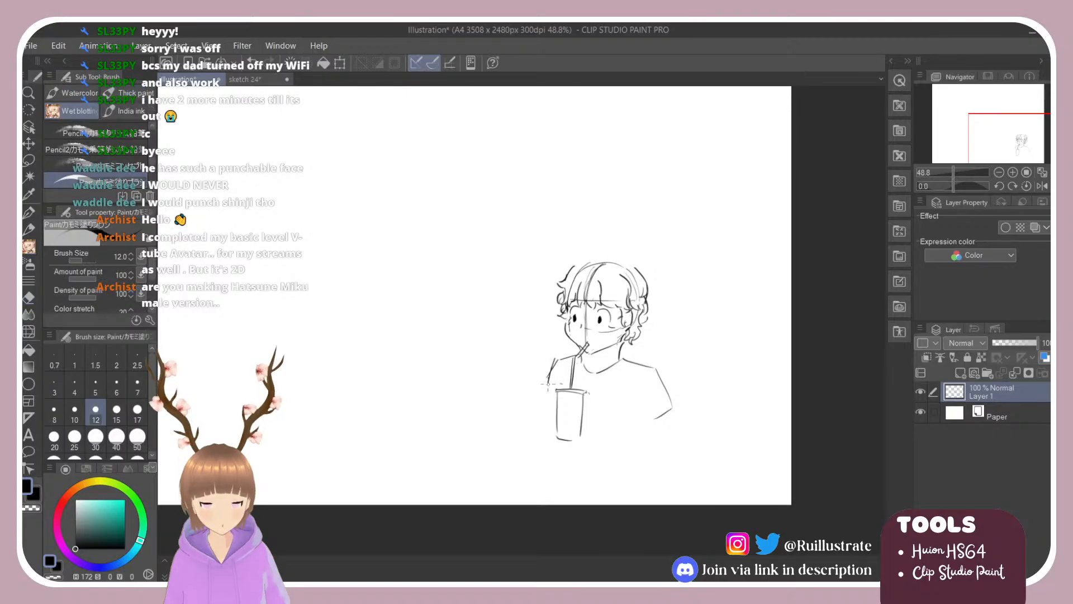
Redraw the left sleeve edge steeper from the shoulder and add a short stroke beside the cup's left side.
{"action": "key", "text": "e"}
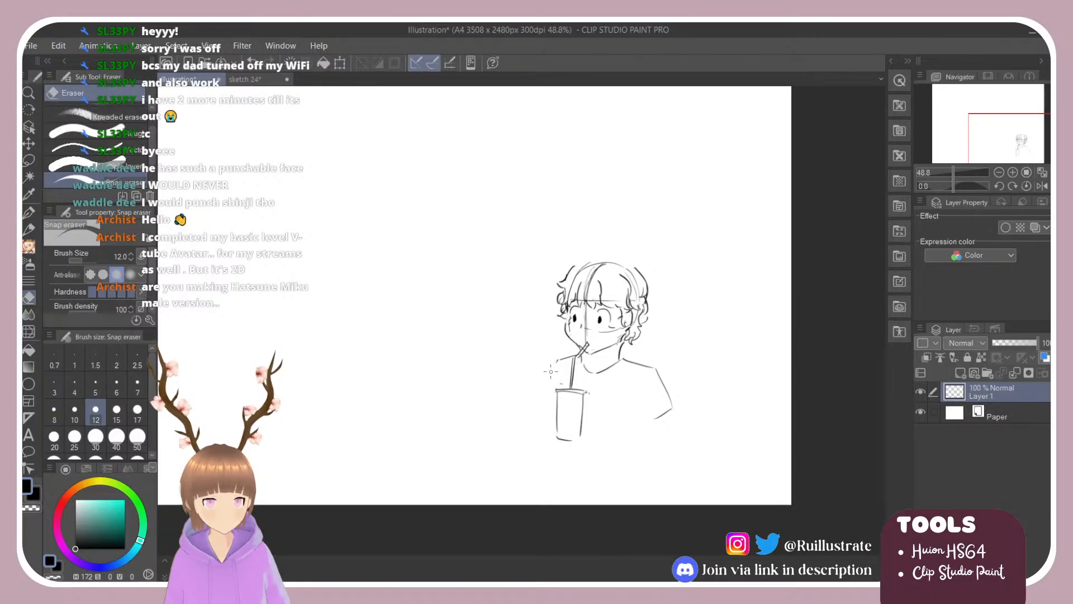
{"action": "key", "text": "b"}
{"action": "left_click_drag", "start_coordinate": [556, 361], "coordinate": [548, 397]}
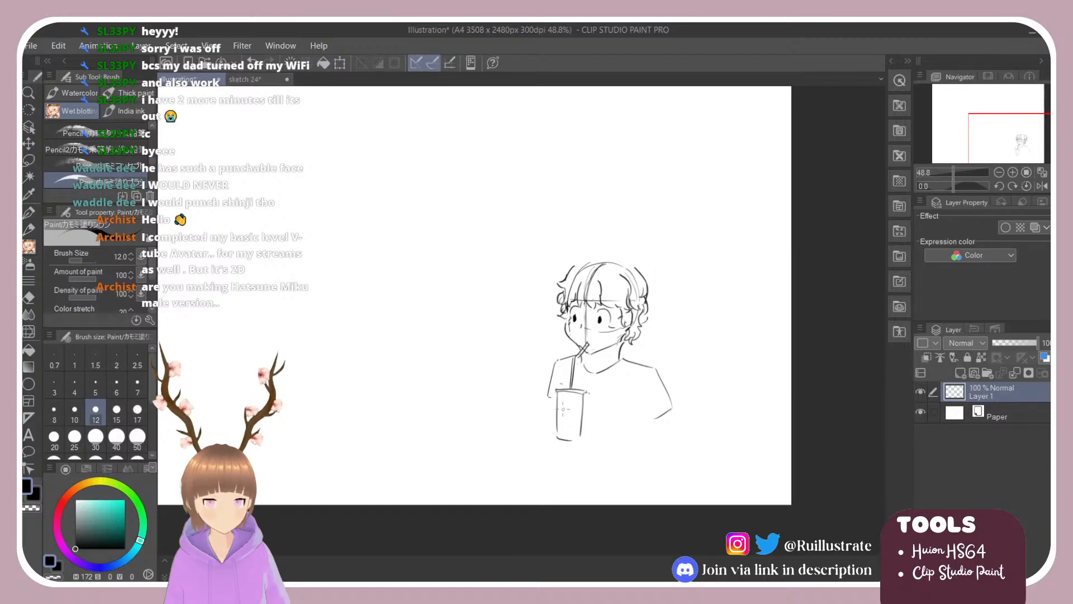
{"action": "left_click_drag", "start_coordinate": [555, 406], "coordinate": [551, 412]}
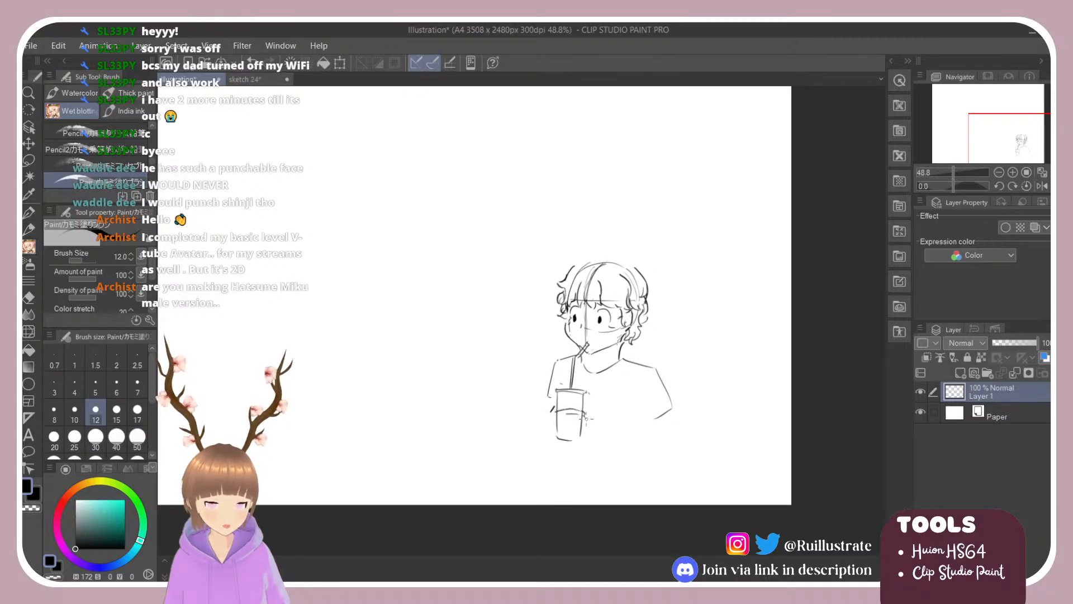
Sketch curved fingers wrapping around the middle of the cup.
{"action": "key", "text": "ctrl+s"}
{"action": "left_click_drag", "start_coordinate": [583, 418], "coordinate": [575, 423]}
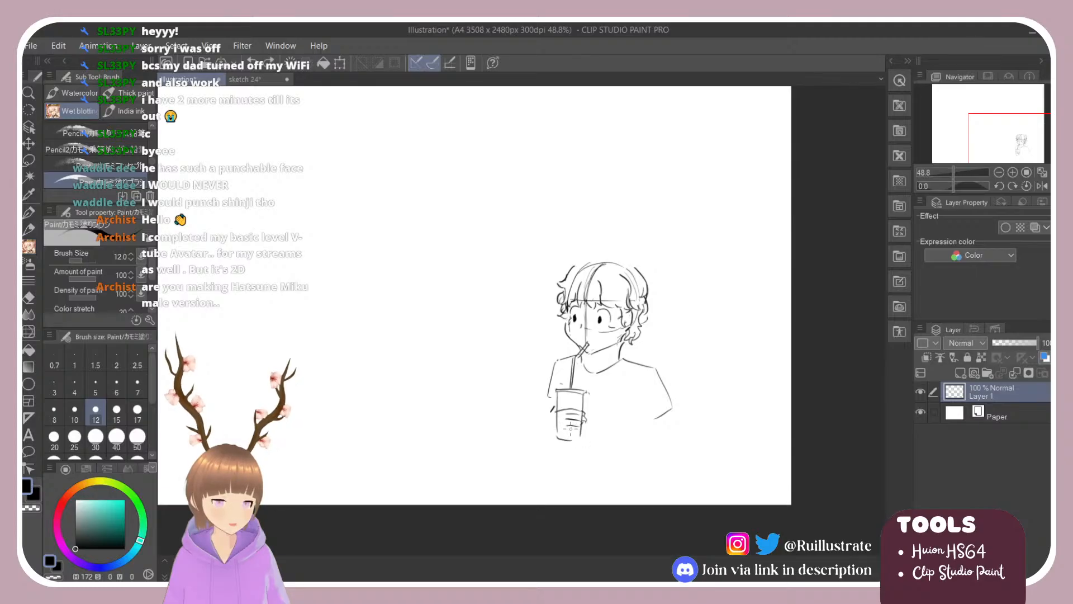
{"action": "left_click_drag", "start_coordinate": [571, 430], "coordinate": [582, 431]}
{"action": "key", "text": "e"}
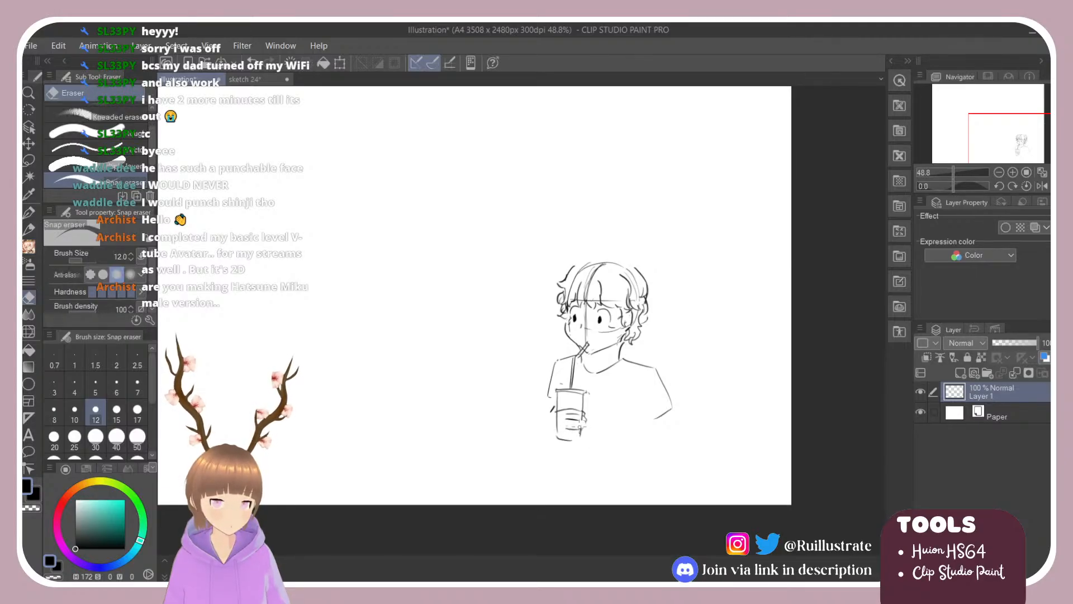
{"action": "key", "text": "b"}
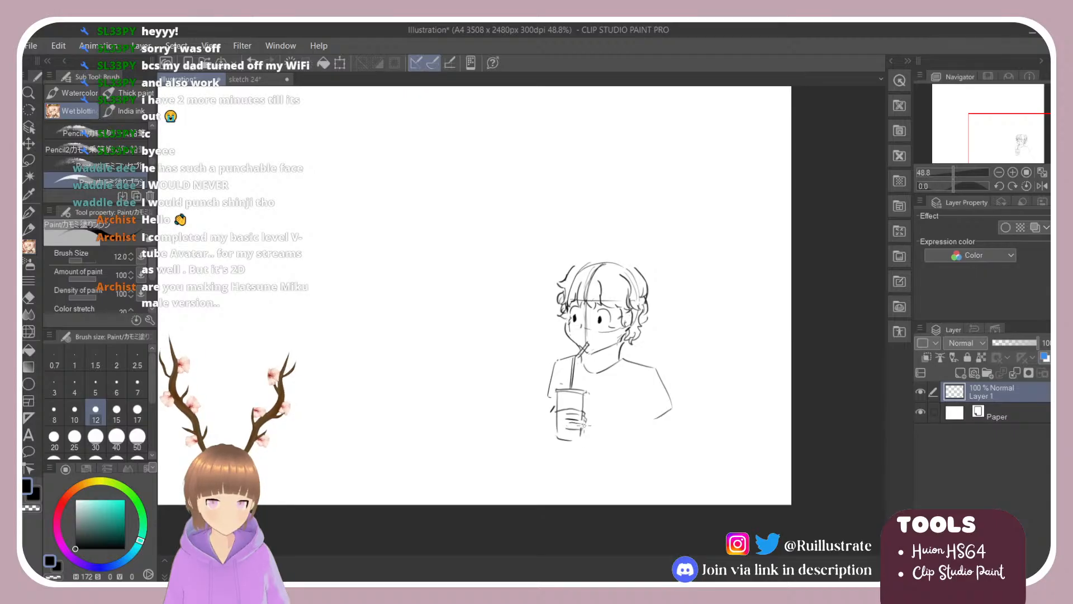
{"action": "left_click_drag", "start_coordinate": [557, 427], "coordinate": [563, 429]}
{"action": "key", "text": "ctrl+z"}
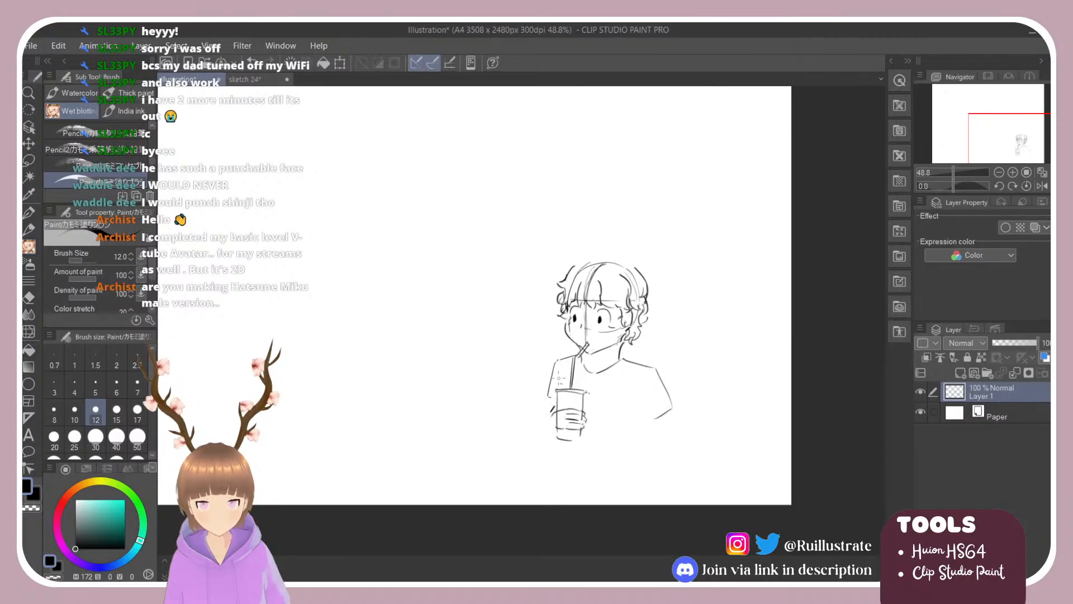
Try a wider left shoulder and sleeve with a bent forearm leading up to the hand on the cup.
{"action": "left_click_drag", "start_coordinate": [561, 374], "coordinate": [551, 442]}
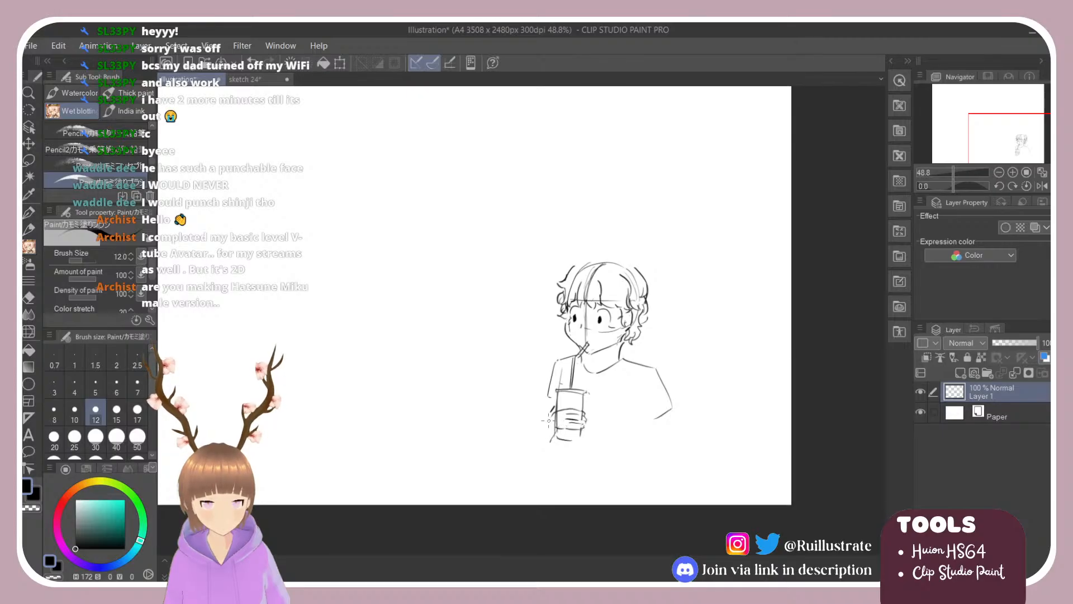
{"action": "left_click_drag", "start_coordinate": [549, 400], "coordinate": [546, 417]}
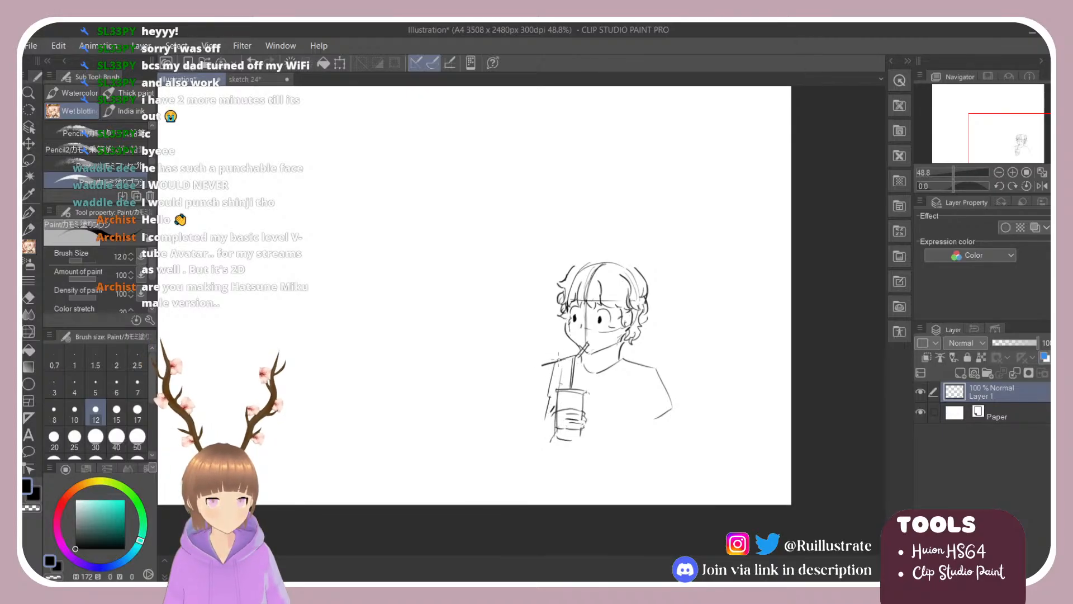
{"action": "mouse_move", "coordinate": [547, 364]}
{"action": "left_mouse_down"}
{"action": "mouse_move", "coordinate": [573, 356]}
{"action": "mouse_move", "coordinate": [541, 397]}
{"action": "left_mouse_up"}
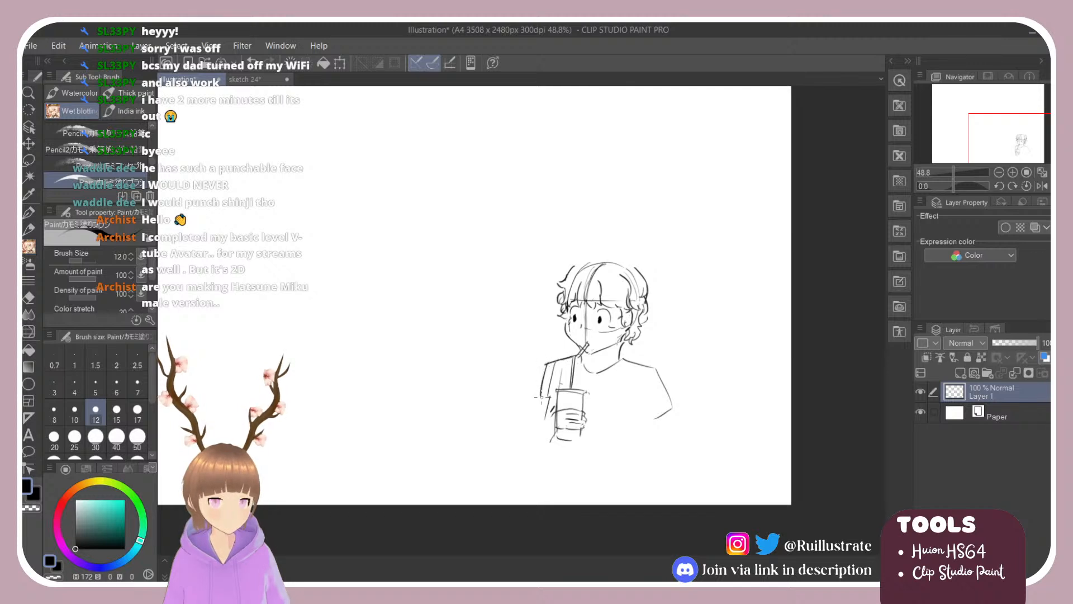
{"action": "key", "text": "e"}
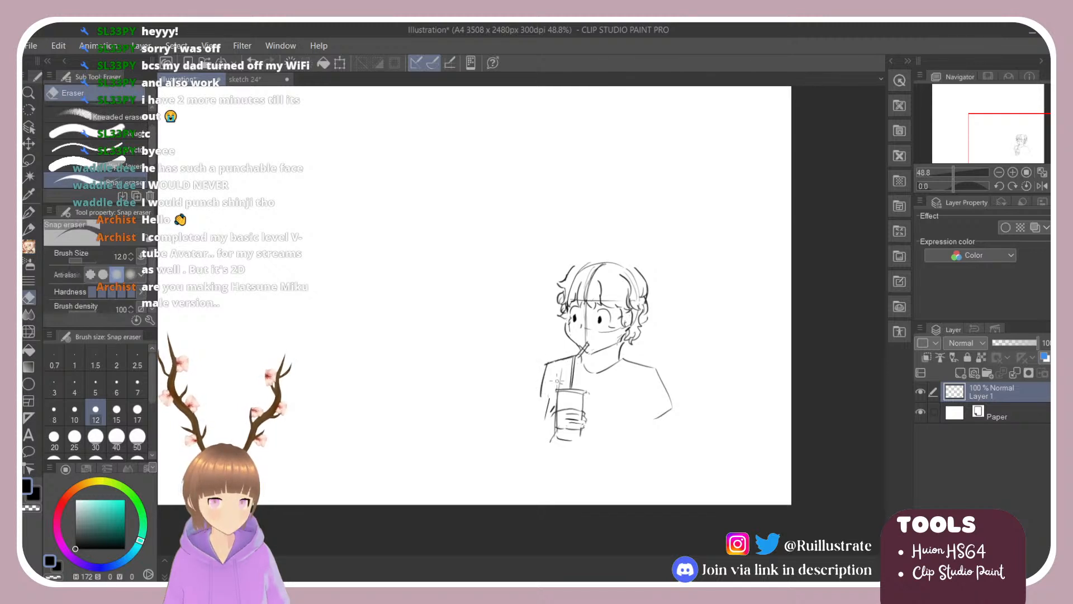
{"action": "key", "text": "b"}
{"action": "left_click_drag", "start_coordinate": [545, 397], "coordinate": [538, 435]}
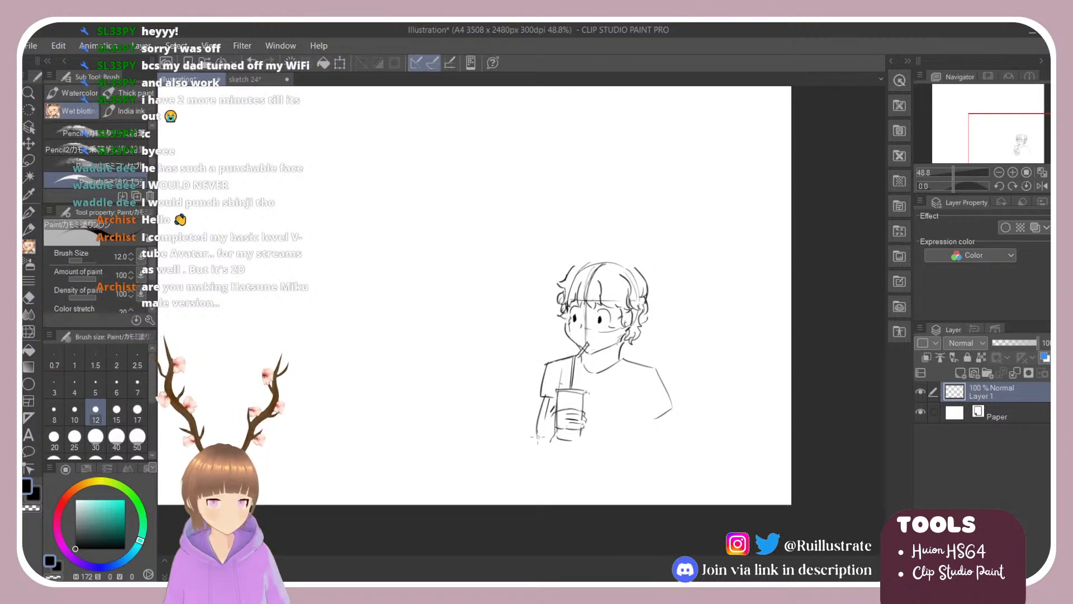
{"action": "key", "text": "ctrl+z"}
{"action": "mouse_move", "coordinate": [545, 398]}
{"action": "left_mouse_down"}
{"action": "mouse_move", "coordinate": [542, 452]}
{"action": "mouse_move", "coordinate": [539, 436]}
{"action": "mouse_move", "coordinate": [557, 449]}
{"action": "mouse_move", "coordinate": [545, 424]}
{"action": "left_mouse_up"}
{"action": "key", "text": "ctrl+z"}
{"action": "key", "text": "ctrl+z"}
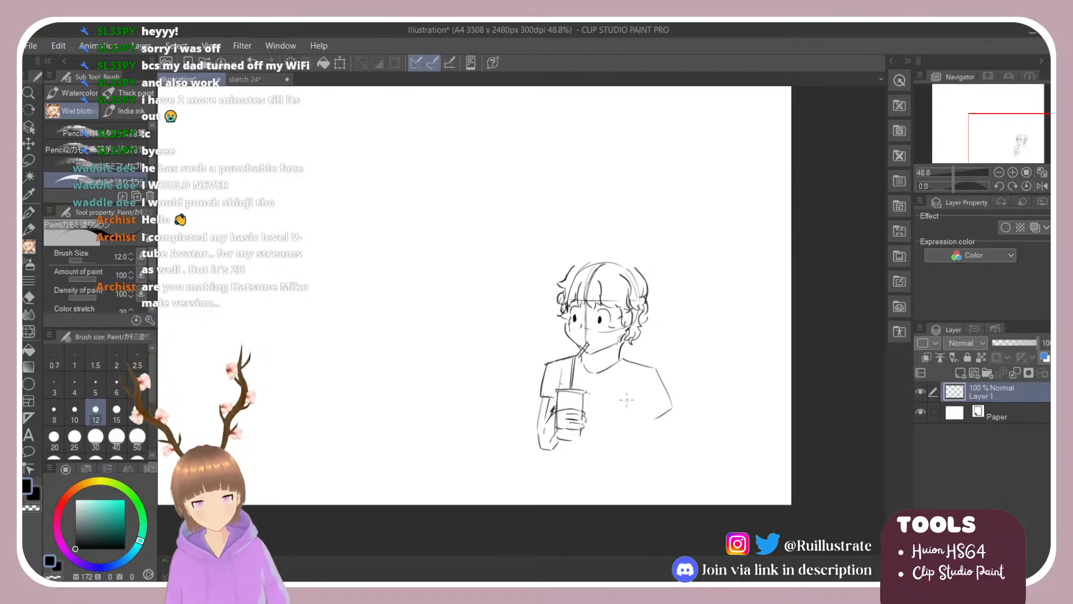
Undo the left arm, widened sleeve and finger strokes around the cup.
{"action": "key", "text": "ctrl+z"}
{"action": "key", "text": "ctrl+z"}
{"action": "key", "text": "ctrl+z"}
{"action": "key", "text": "ctrl+z"}
{"action": "key", "text": "ctrl+z"}
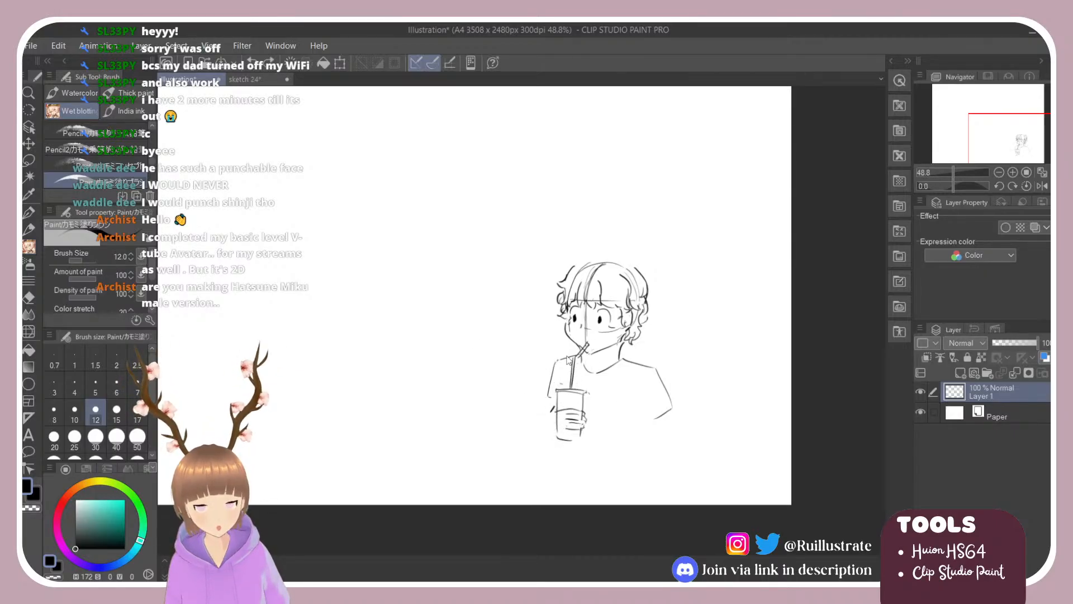
{"action": "key", "text": "ctrl+z"}
{"action": "key", "text": "ctrl+z"}
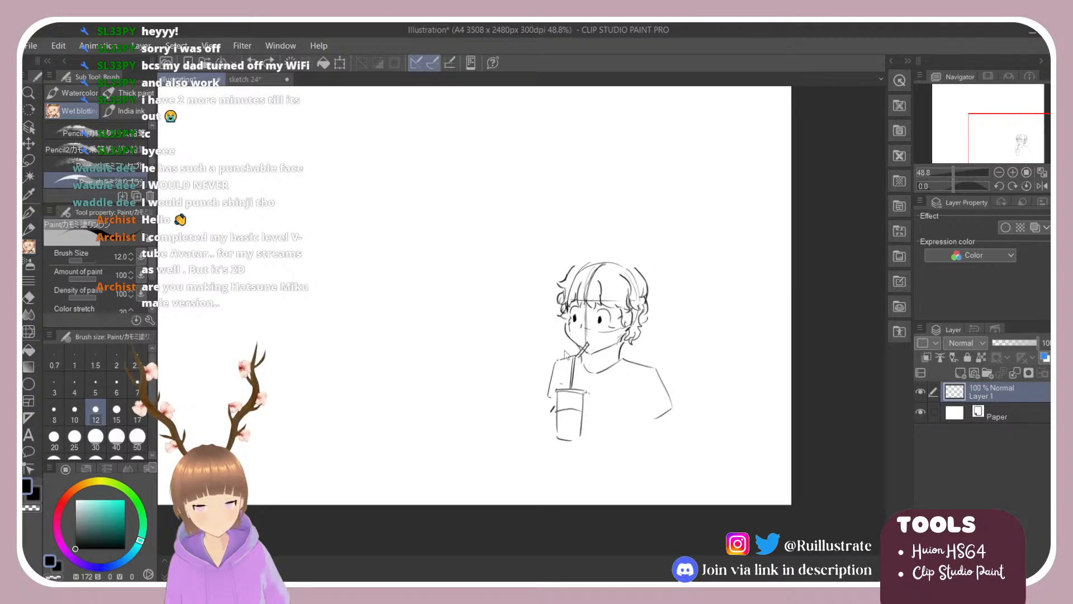
{"action": "key", "text": "ctrl+z"}
Draw a vertical guide line from the lower face down through the neck to the upper chest.
{"action": "key", "text": "e"}
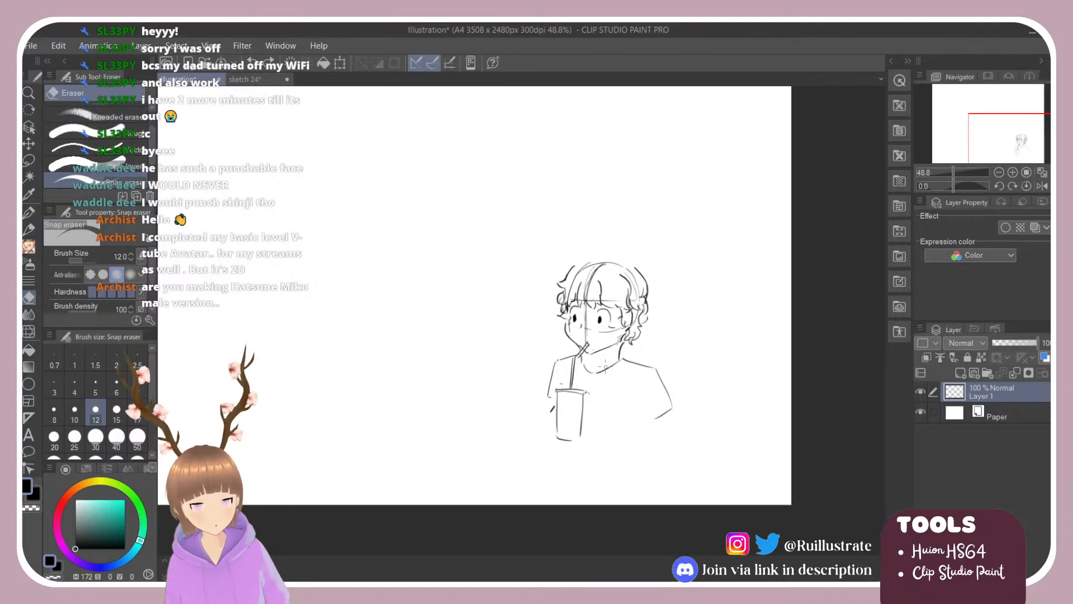
{"action": "key", "text": "b"}
{"action": "left_click_drag", "start_coordinate": [602, 333], "coordinate": [578, 497]}
{"action": "key", "text": "ctrl+z"}
{"action": "key", "text": "ctrl+z"}
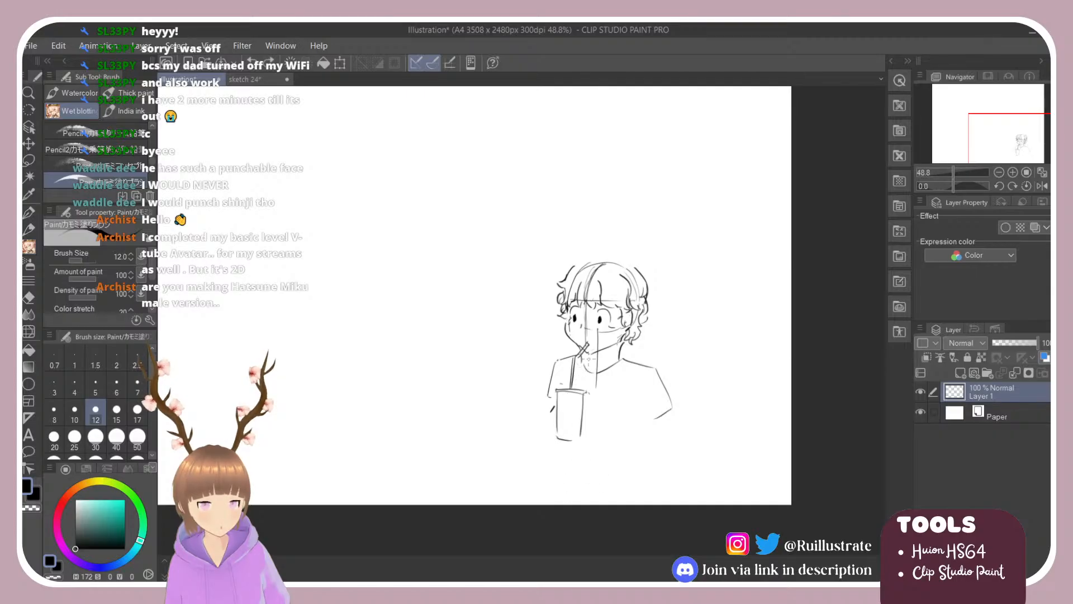
{"action": "left_click_drag", "start_coordinate": [556, 391], "coordinate": [587, 459]}
{"action": "key", "text": "ctrl+z"}
{"action": "left_click_drag", "start_coordinate": [557, 391], "coordinate": [594, 469]}
{"action": "key", "text": "ctrl+z"}
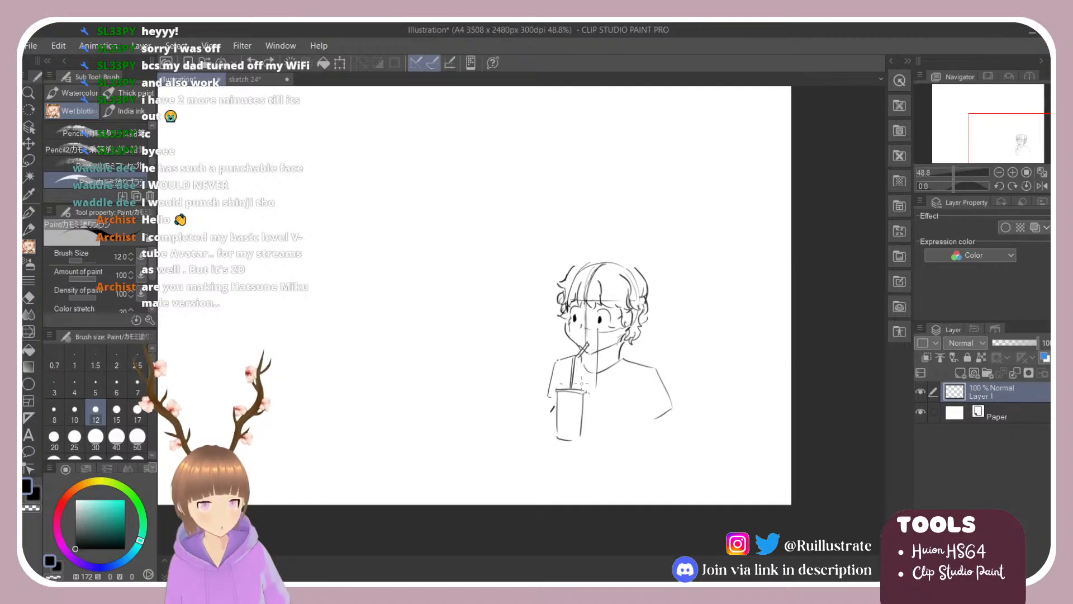
Sketch a large upright oval below the neck as the torso guide, overlapping the cup.
{"action": "mouse_move", "coordinate": [561, 388]}
{"action": "left_mouse_down"}
{"action": "mouse_move", "coordinate": [600, 471]}
{"action": "mouse_move", "coordinate": [643, 436]}
{"action": "left_mouse_up"}
{"action": "key", "text": "ctrl+z"}
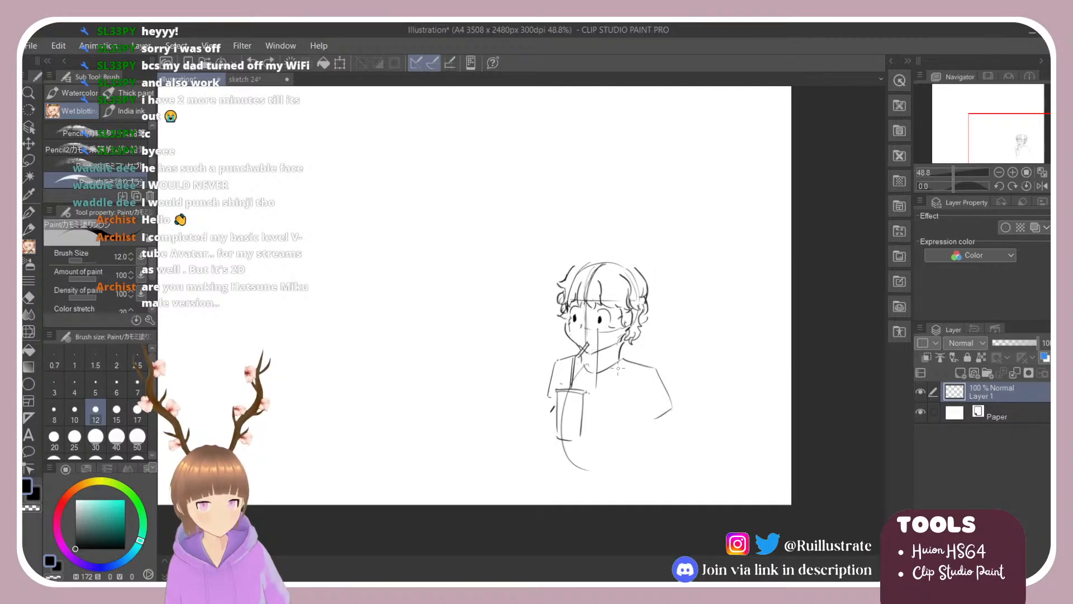
{"action": "left_click_drag", "start_coordinate": [616, 368], "coordinate": [639, 438]}
{"action": "key", "text": "ctrl+z"}
{"action": "left_click_drag", "start_coordinate": [615, 362], "coordinate": [643, 428]}
{"action": "key", "text": "ctrl+z"}
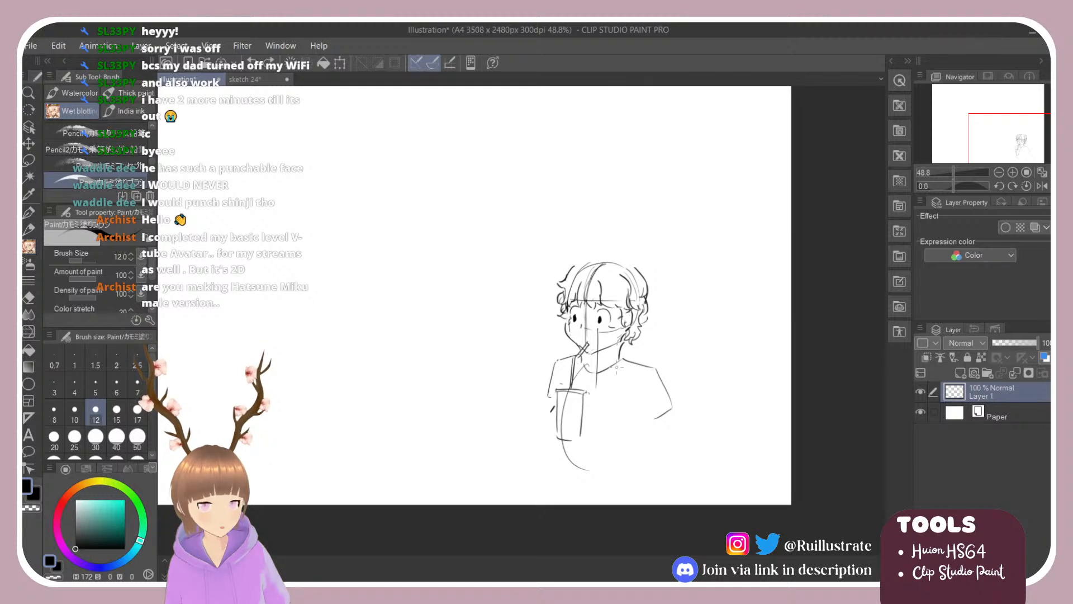
{"action": "mouse_move", "coordinate": [588, 364]}
{"action": "left_mouse_down"}
{"action": "mouse_move", "coordinate": [640, 385]}
{"action": "mouse_move", "coordinate": [619, 368]}
{"action": "mouse_move", "coordinate": [571, 379]}
{"action": "mouse_move", "coordinate": [591, 362]}
{"action": "mouse_move", "coordinate": [562, 420]}
{"action": "mouse_move", "coordinate": [580, 413]}
{"action": "mouse_move", "coordinate": [571, 375]}
{"action": "mouse_move", "coordinate": [598, 454]}
{"action": "left_mouse_up"}
{"action": "key", "text": "ctrl+z"}
{"action": "mouse_move", "coordinate": [571, 385]}
{"action": "left_mouse_down"}
{"action": "mouse_move", "coordinate": [561, 417]}
{"action": "mouse_move", "coordinate": [591, 466]}
{"action": "left_mouse_up"}
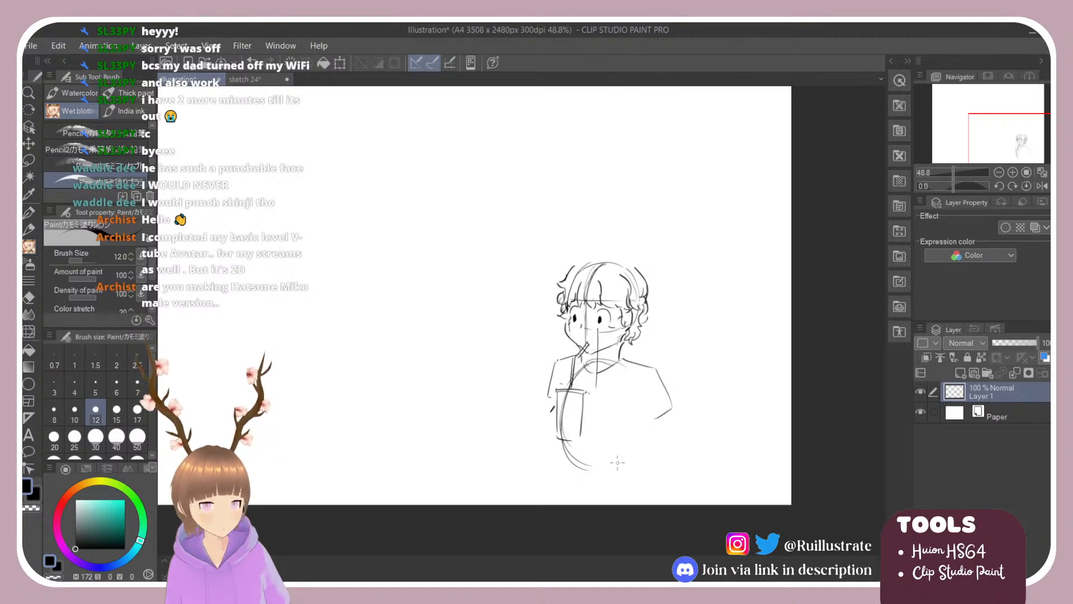
{"action": "left_click_drag", "start_coordinate": [636, 372], "coordinate": [625, 449]}
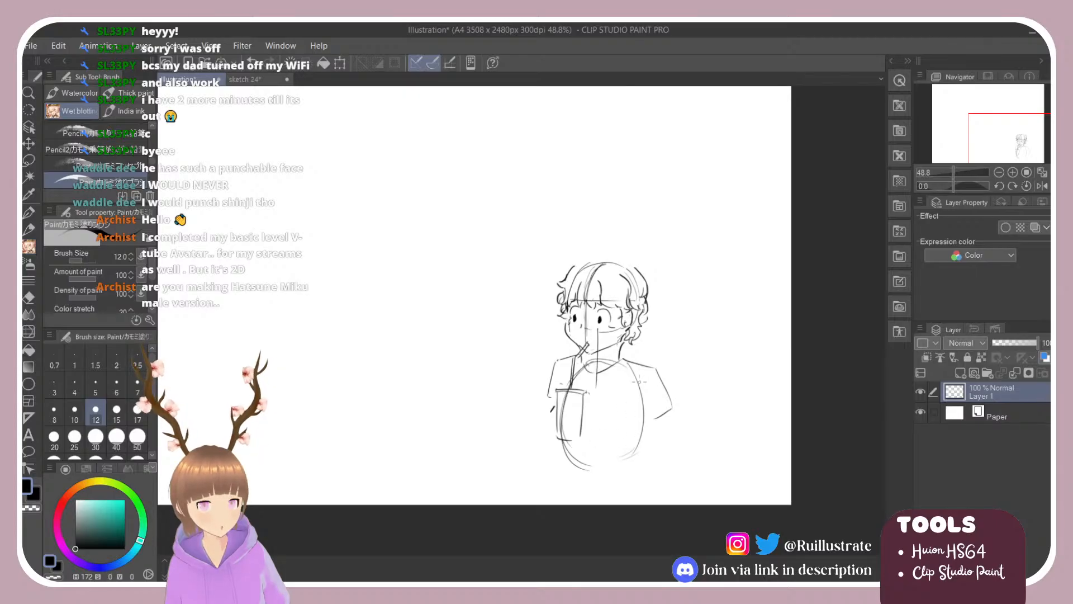
Sketch the short sleeve on the side away from the cup, trimming its hem corner and reinforcing its outer edge.
{"action": "mouse_move", "coordinate": [631, 376]}
{"action": "left_mouse_down"}
{"action": "mouse_move", "coordinate": [636, 411]}
{"action": "mouse_move", "coordinate": [655, 415]}
{"action": "left_mouse_up"}
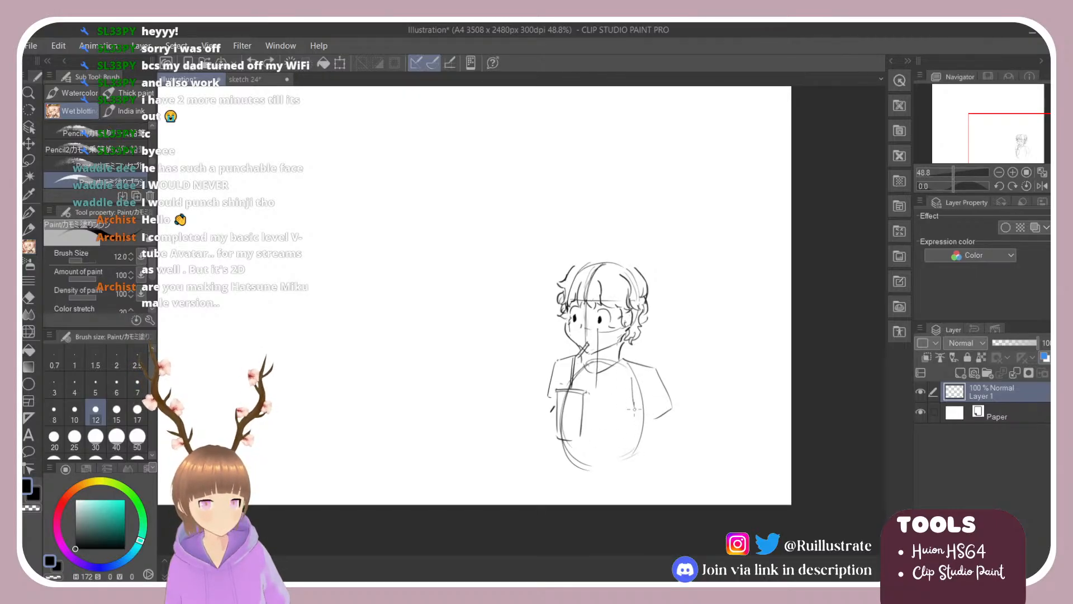
{"action": "key", "text": "e"}
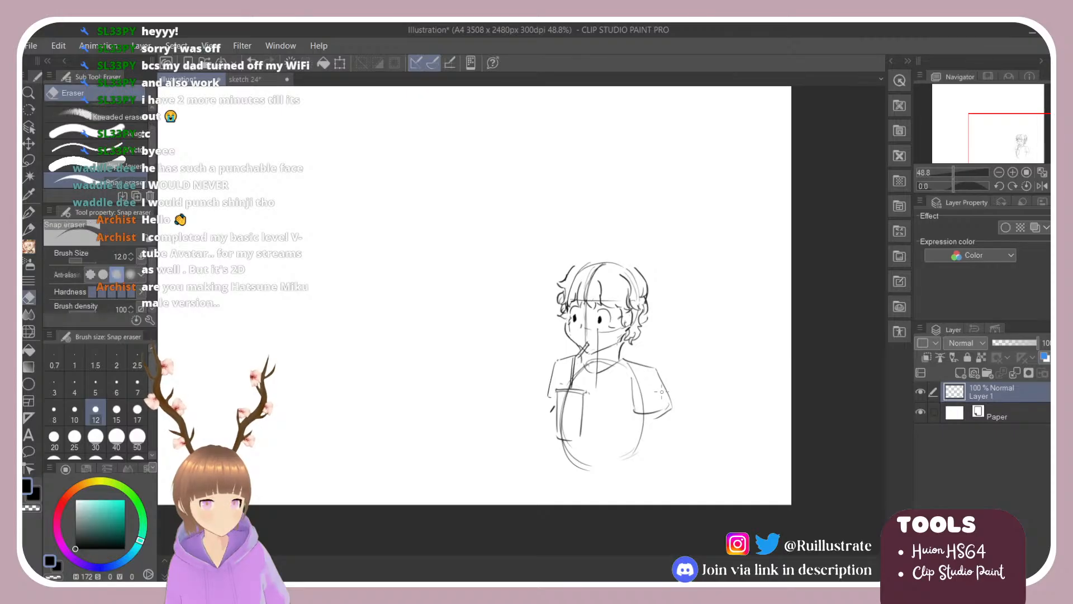
{"action": "key", "text": "b"}
{"action": "key", "text": "e"}
{"action": "left_click_drag", "start_coordinate": [661, 416], "coordinate": [666, 413]}
{"action": "key", "text": "b"}
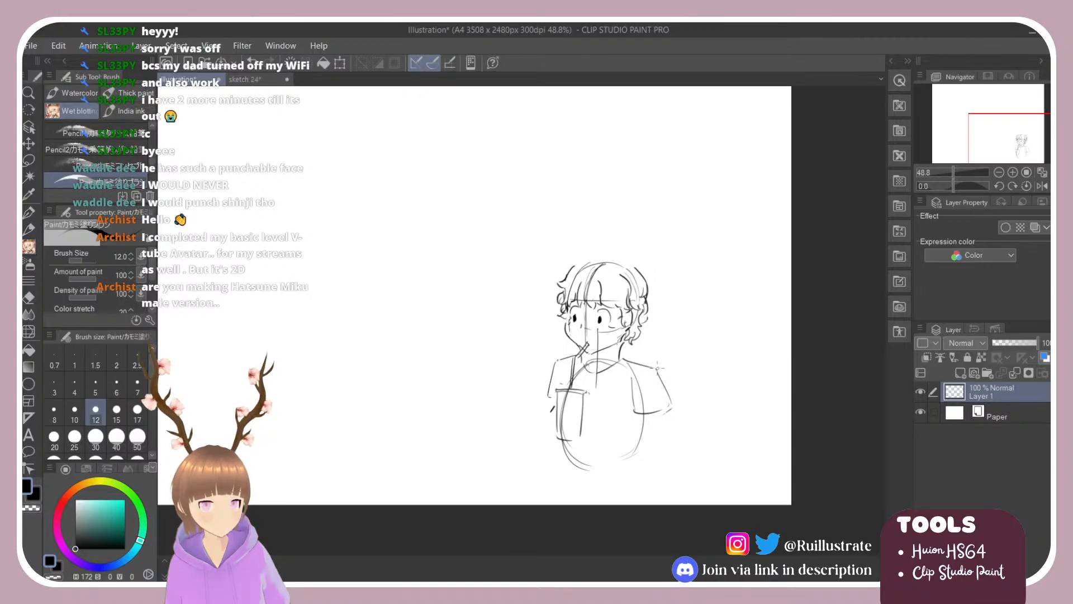
{"action": "left_click_drag", "start_coordinate": [656, 366], "coordinate": [669, 403]}
Sketch the cup-side sleeve and upper arm, plus a long vertical guide line for the arm hanging on the other side.
{"action": "mouse_move", "coordinate": [568, 361]}
{"action": "left_mouse_down"}
{"action": "mouse_move", "coordinate": [552, 369]}
{"action": "mouse_move", "coordinate": [574, 353]}
{"action": "mouse_move", "coordinate": [543, 393]}
{"action": "mouse_move", "coordinate": [554, 399]}
{"action": "mouse_move", "coordinate": [542, 446]}
{"action": "mouse_move", "coordinate": [557, 430]}
{"action": "left_mouse_up"}
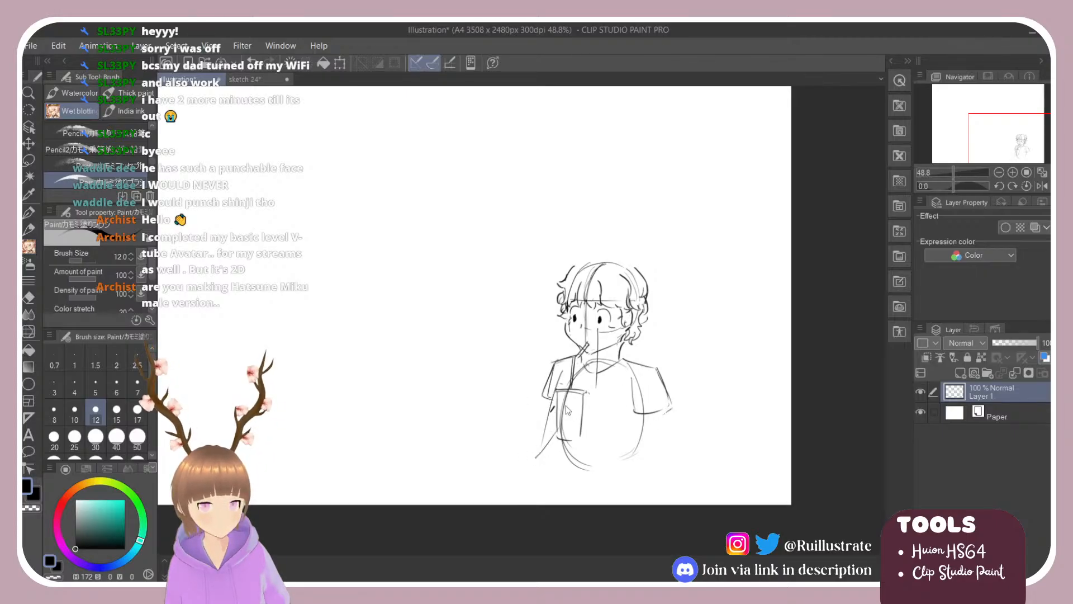
{"action": "mouse_move", "coordinate": [651, 376]}
{"action": "left_mouse_down"}
{"action": "mouse_move", "coordinate": [659, 449]}
{"action": "mouse_move", "coordinate": [650, 503]}
{"action": "left_mouse_up"}
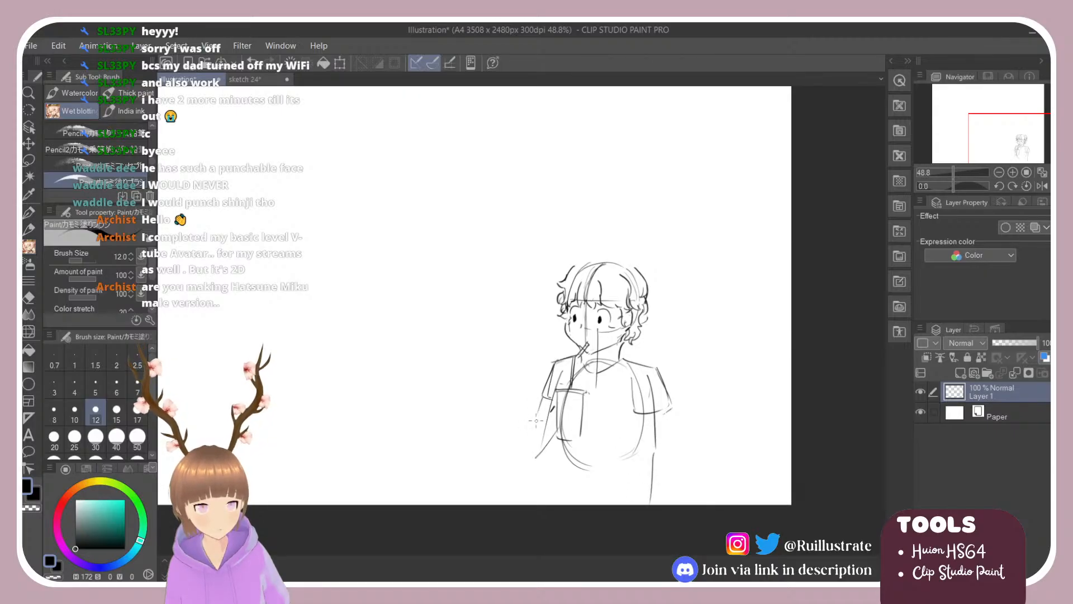
{"action": "left_click_drag", "start_coordinate": [541, 405], "coordinate": [532, 434]}
{"action": "key", "text": "ctrl+z"}
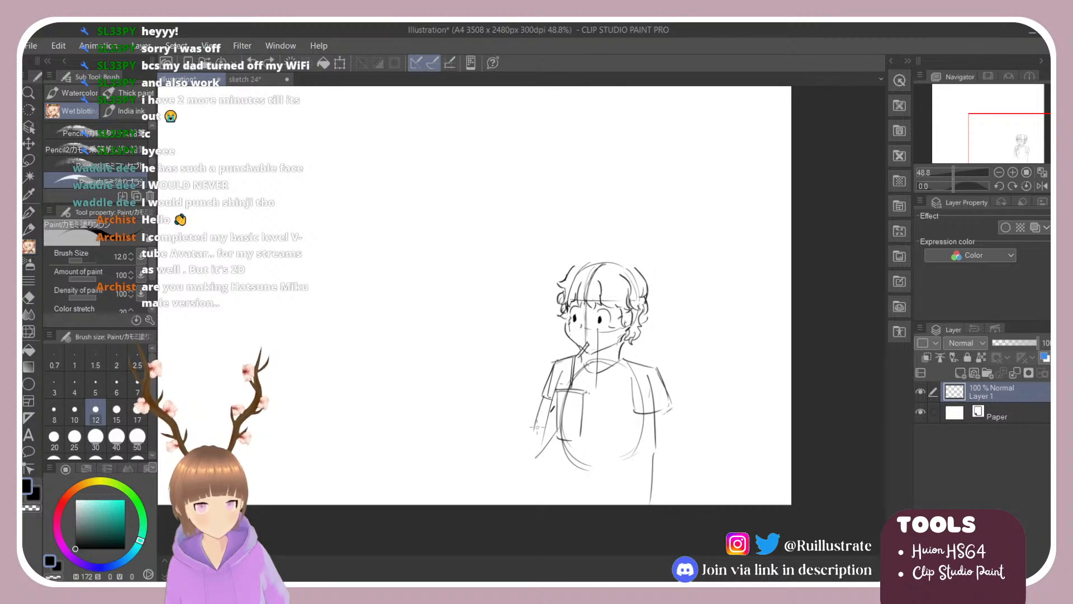
Shorten the cup-side arm lines with the eraser and sketch a bent elbow with the forearm rising to the cup.
{"action": "key", "text": "e"}
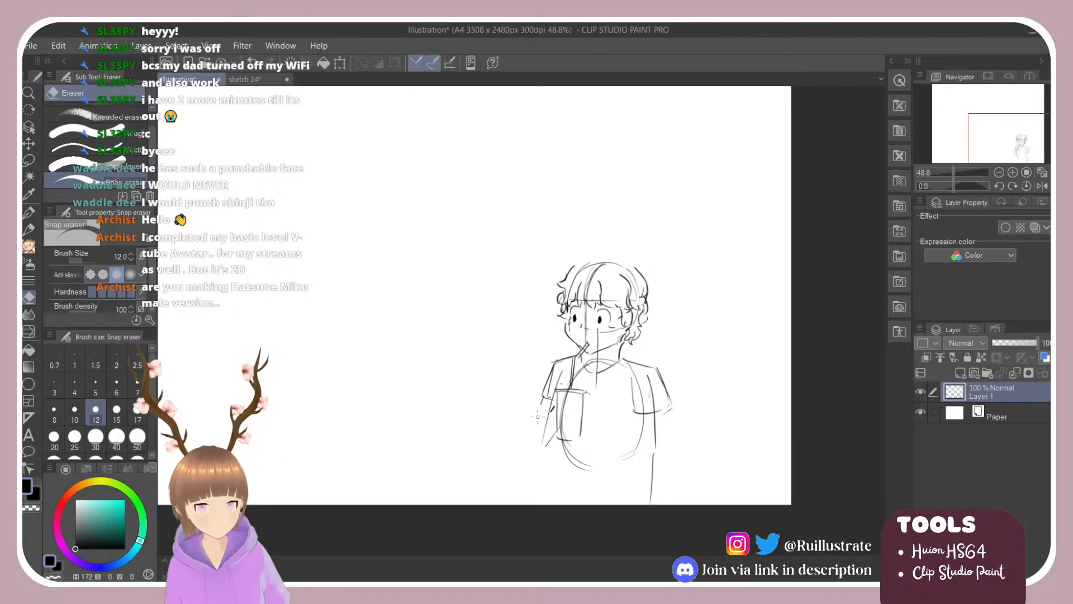
{"action": "key", "text": "b"}
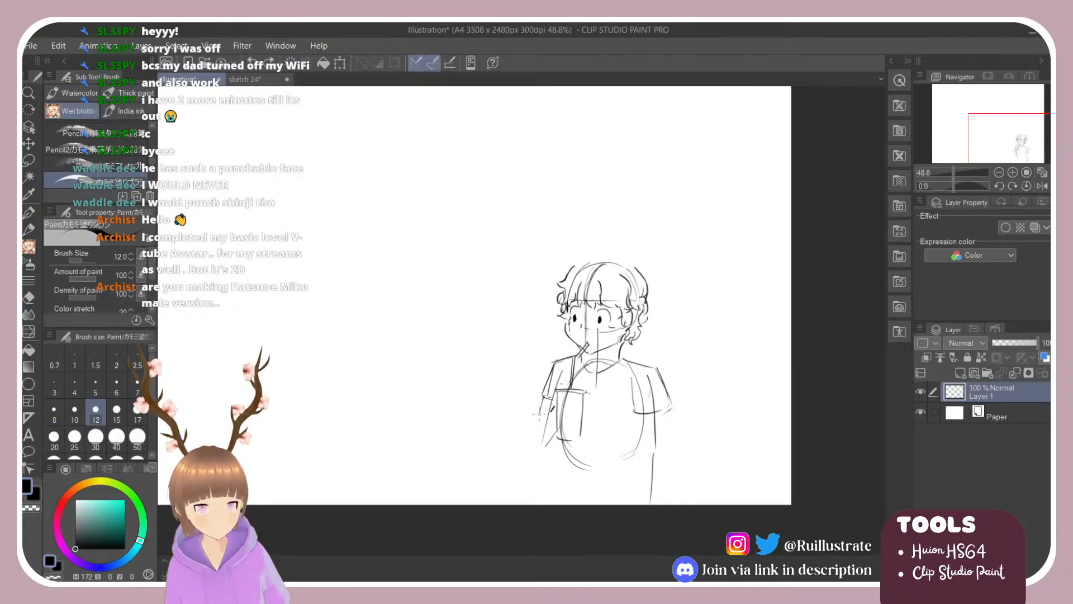
{"action": "mouse_move", "coordinate": [534, 443]}
{"action": "left_mouse_down"}
{"action": "mouse_move", "coordinate": [536, 457]}
{"action": "mouse_move", "coordinate": [548, 454]}
{"action": "mouse_move", "coordinate": [559, 434]}
{"action": "mouse_move", "coordinate": [539, 440]}
{"action": "left_mouse_up"}
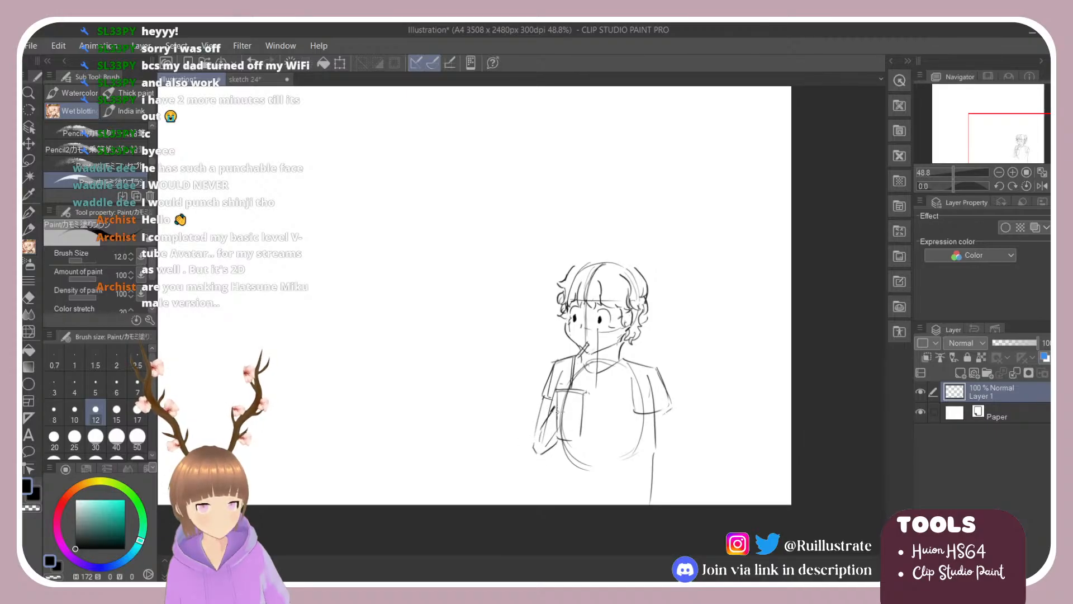
{"action": "key", "text": "e"}
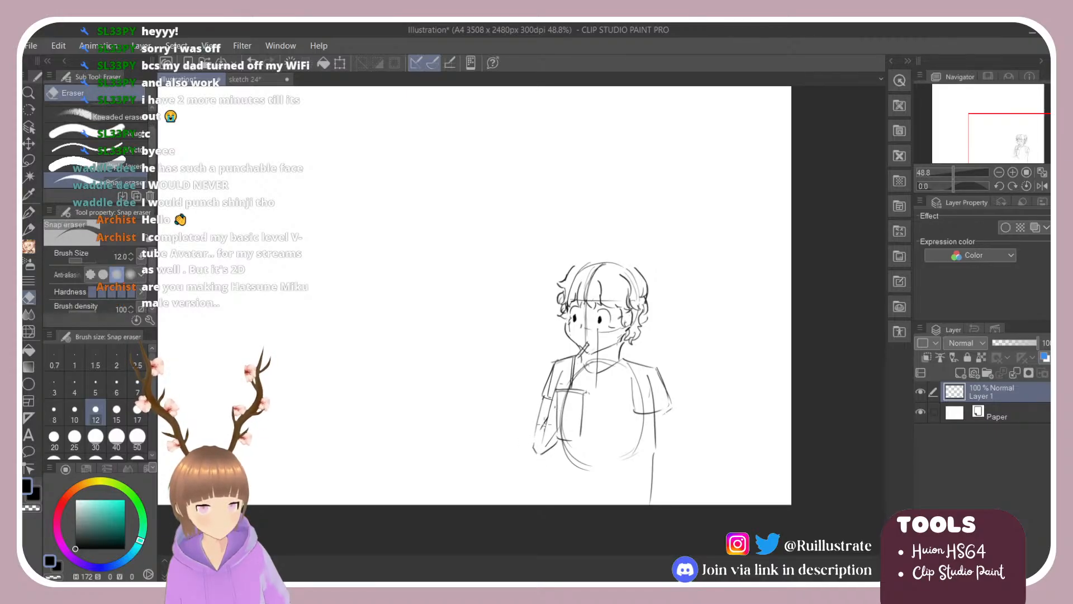
{"action": "key", "text": "b"}
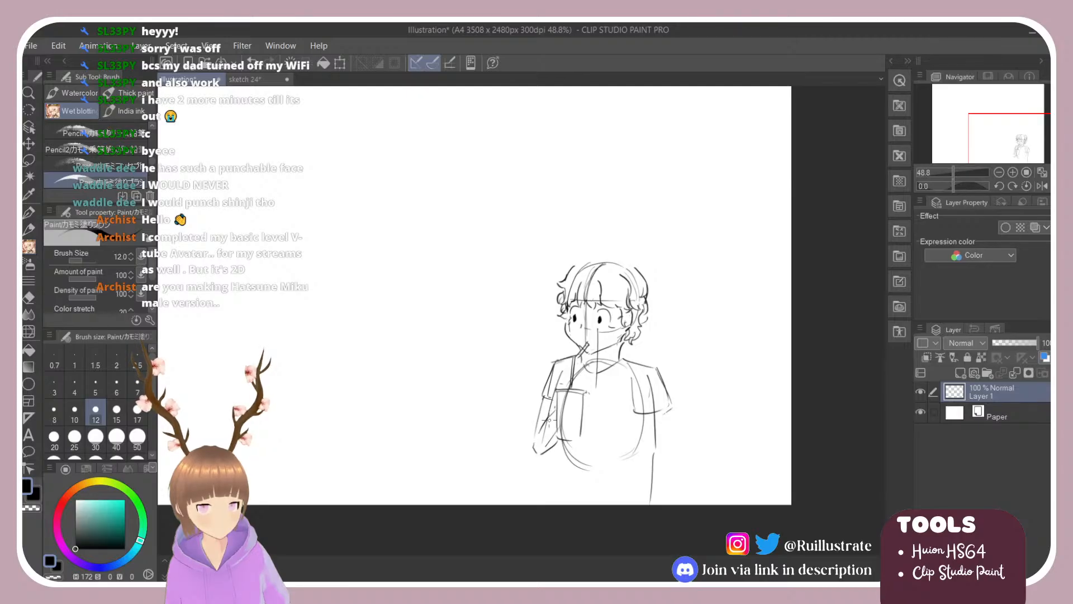
{"action": "mouse_move", "coordinate": [540, 453]}
{"action": "left_mouse_down"}
{"action": "mouse_move", "coordinate": [556, 446]}
{"action": "mouse_move", "coordinate": [545, 440]}
{"action": "left_mouse_up"}
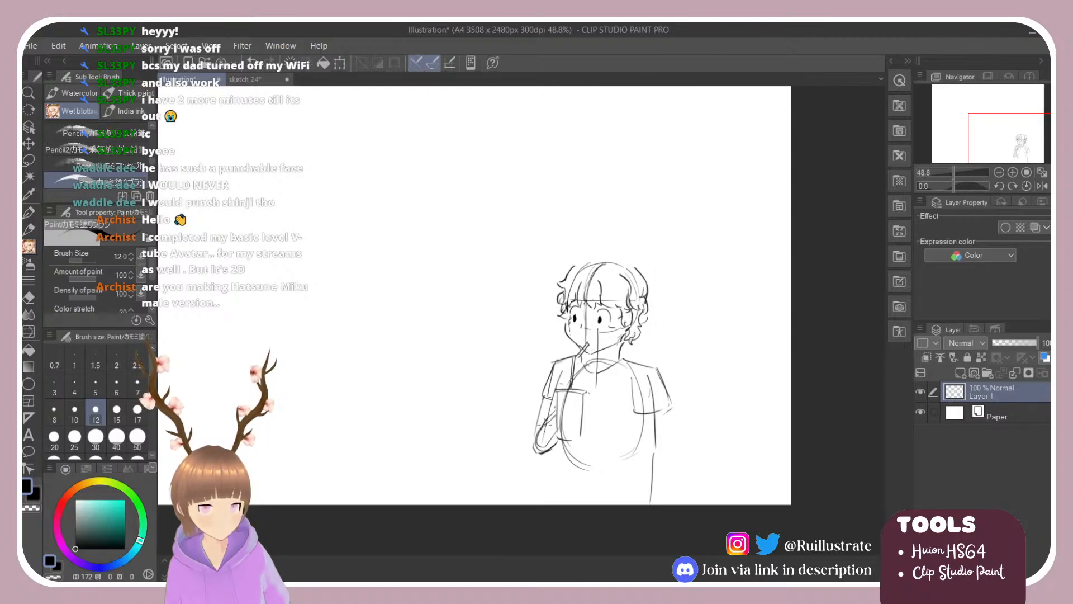
{"action": "key", "text": "e"}
{"action": "key", "text": "b"}
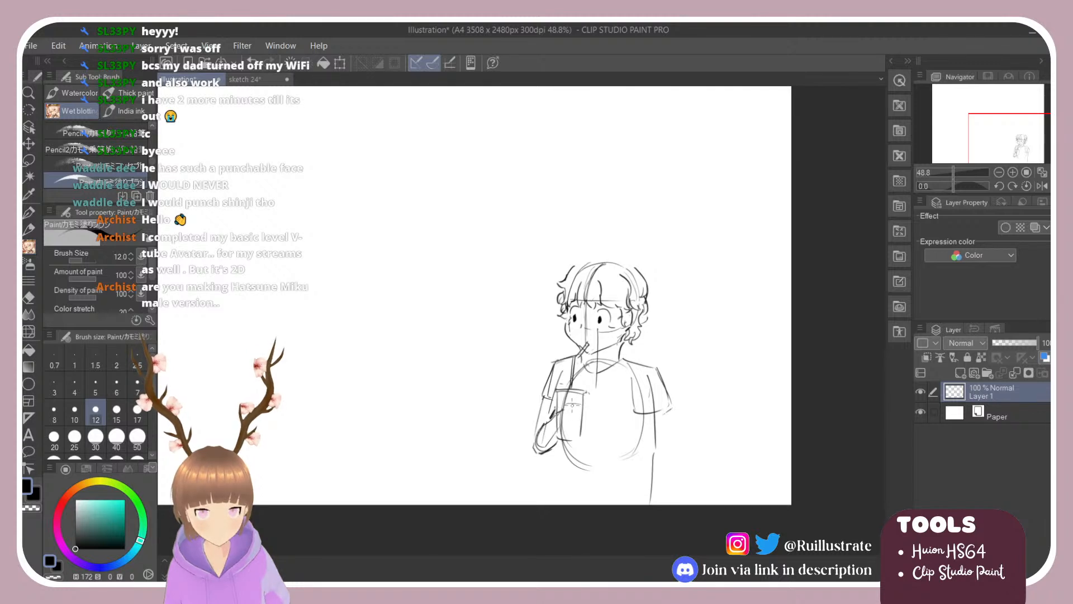
Sketch the hand gripping the cup, with stacked fingers wrapped around its front.
{"action": "mouse_move", "coordinate": [555, 415]}
{"action": "left_mouse_down"}
{"action": "mouse_move", "coordinate": [552, 436]}
{"action": "mouse_move", "coordinate": [569, 429]}
{"action": "left_mouse_up"}
{"action": "left_click_drag", "start_coordinate": [574, 419], "coordinate": [567, 441]}
{"action": "mouse_move", "coordinate": [572, 404]}
{"action": "left_mouse_down"}
{"action": "mouse_move", "coordinate": [583, 404]}
{"action": "mouse_move", "coordinate": [580, 434]}
{"action": "left_mouse_up"}
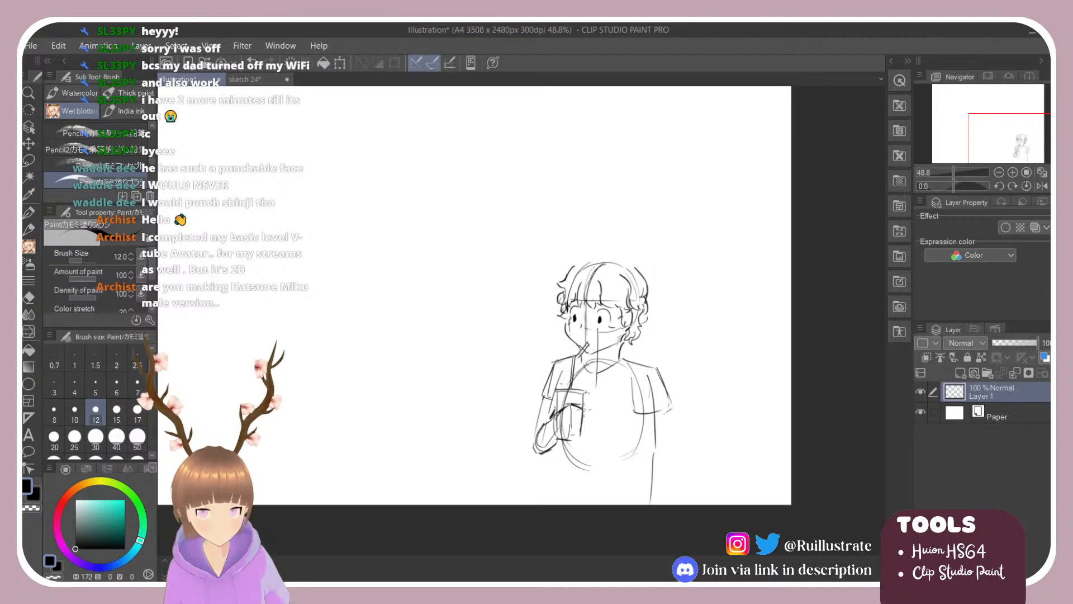
{"action": "mouse_move", "coordinate": [573, 419]}
{"action": "left_mouse_down"}
{"action": "mouse_move", "coordinate": [583, 421]}
{"action": "mouse_move", "coordinate": [576, 444]}
{"action": "left_mouse_up"}
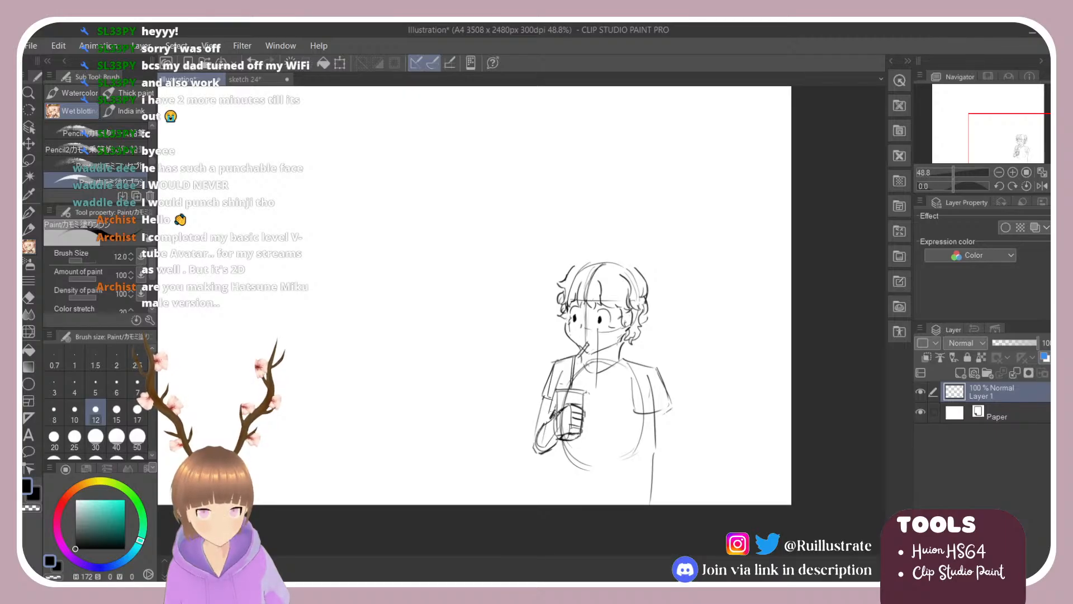
{"action": "left_click_drag", "start_coordinate": [562, 404], "coordinate": [553, 413]}
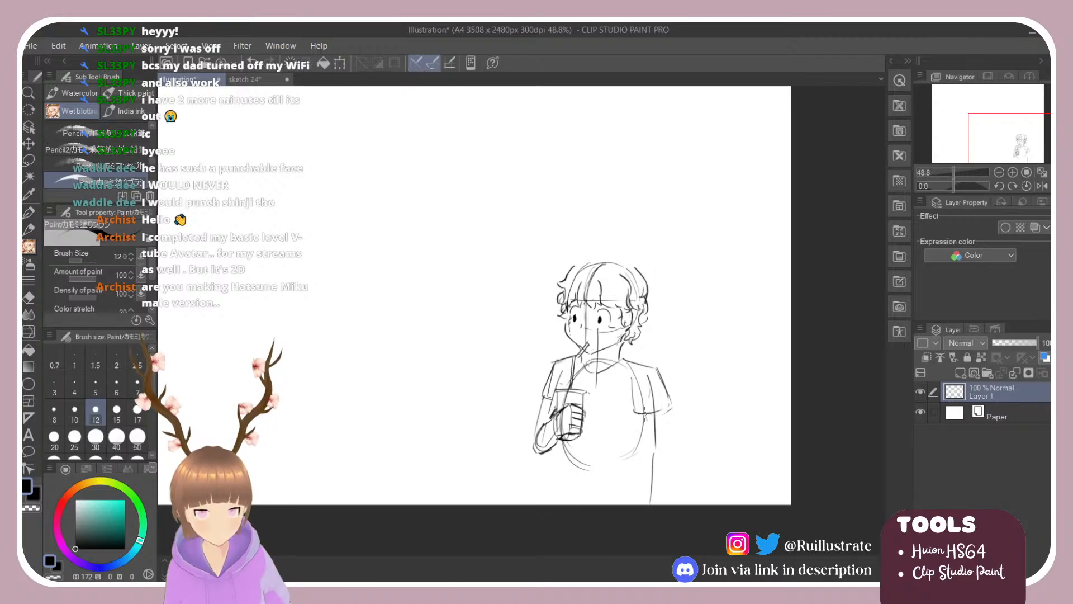
Draw the inner outline of the hanging upper arm from the sleeve hem down to the elbow, redoing it as a light single line.
{"action": "left_click_drag", "start_coordinate": [643, 414], "coordinate": [649, 450]}
{"action": "left_click_drag", "start_coordinate": [644, 414], "coordinate": [641, 453]}
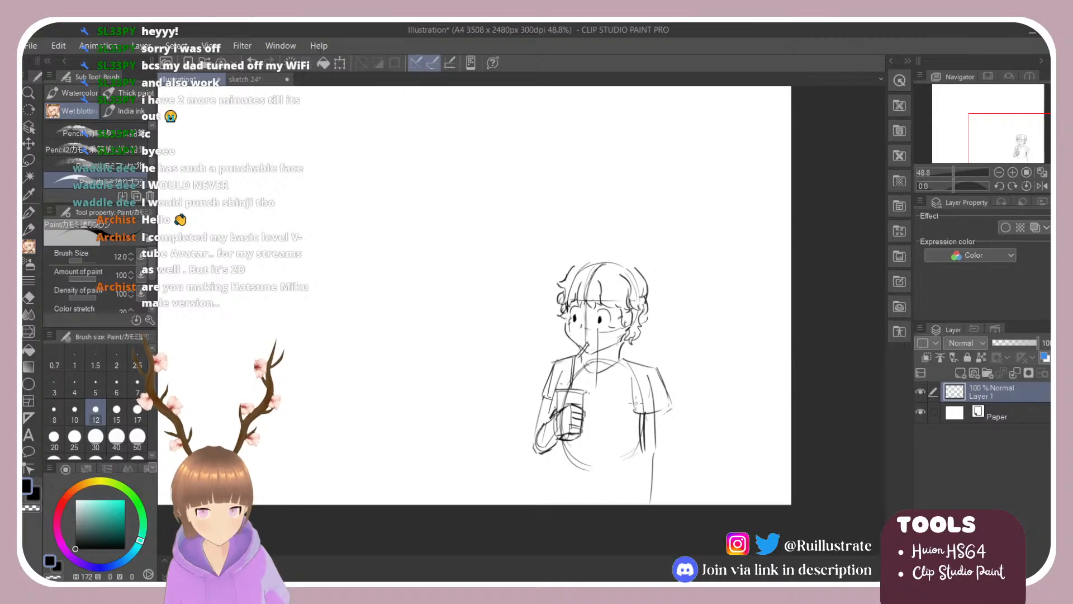
{"action": "key", "text": "ctrl+z"}
{"action": "key", "text": "ctrl+z"}
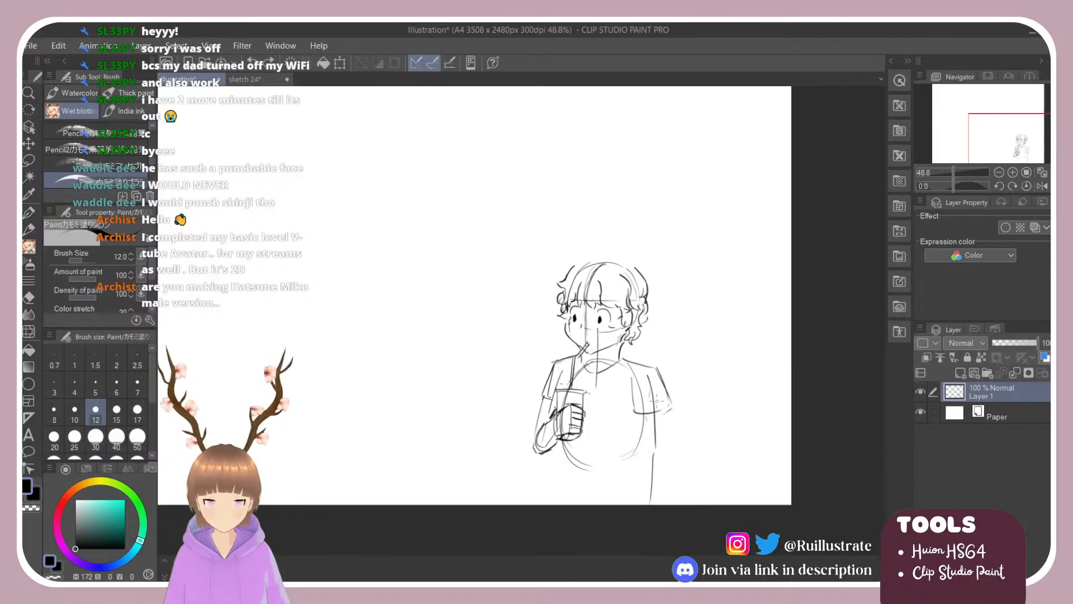
{"action": "left_click_drag", "start_coordinate": [640, 412], "coordinate": [643, 453]}
{"action": "key", "text": "ctrl+z"}
{"action": "key", "text": "ctrl+z"}
{"action": "left_click_drag", "start_coordinate": [639, 412], "coordinate": [643, 447]}
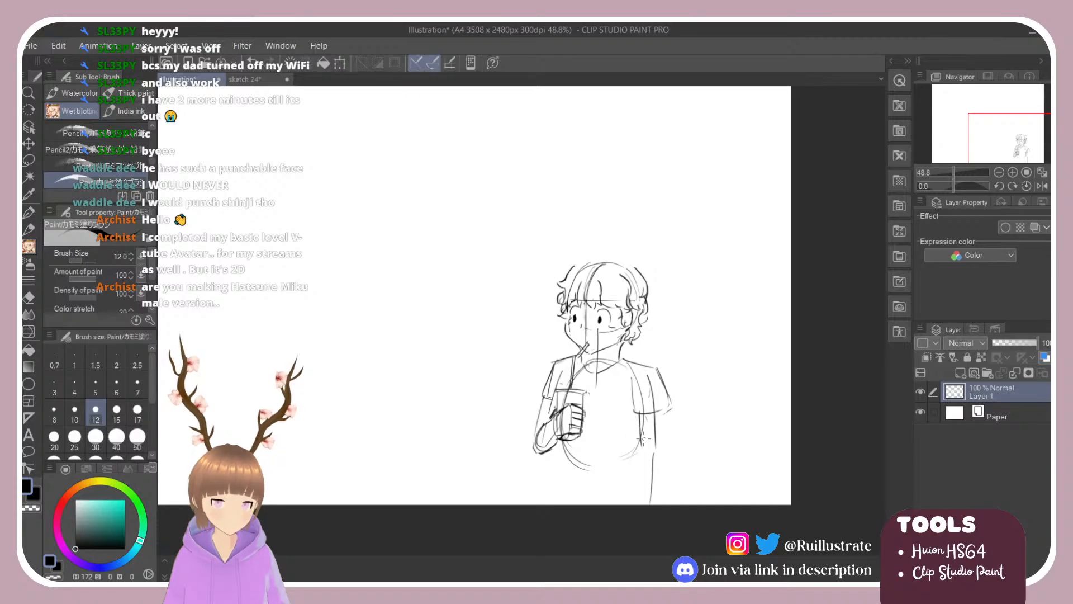
Draw the hanging arm's outer outline and the inner forearm line down to the canvas edge.
{"action": "left_click_drag", "start_coordinate": [666, 411], "coordinate": [655, 502]}
{"action": "key", "text": "ctrl+z"}
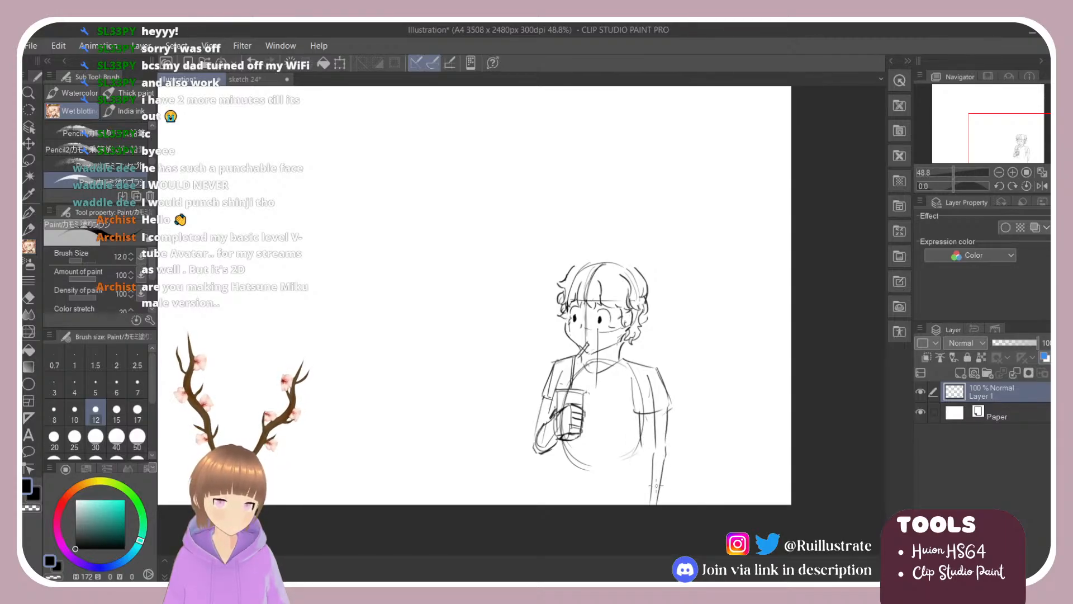
{"action": "key", "text": "ctrl+z"}
{"action": "left_click_drag", "start_coordinate": [665, 459], "coordinate": [658, 499]}
{"action": "mouse_move", "coordinate": [645, 452]}
{"action": "left_mouse_down"}
{"action": "mouse_move", "coordinate": [643, 494]}
{"action": "mouse_move", "coordinate": [641, 447]}
{"action": "mouse_move", "coordinate": [641, 502]}
{"action": "left_mouse_up"}
{"action": "key", "text": "ctrl+z"}
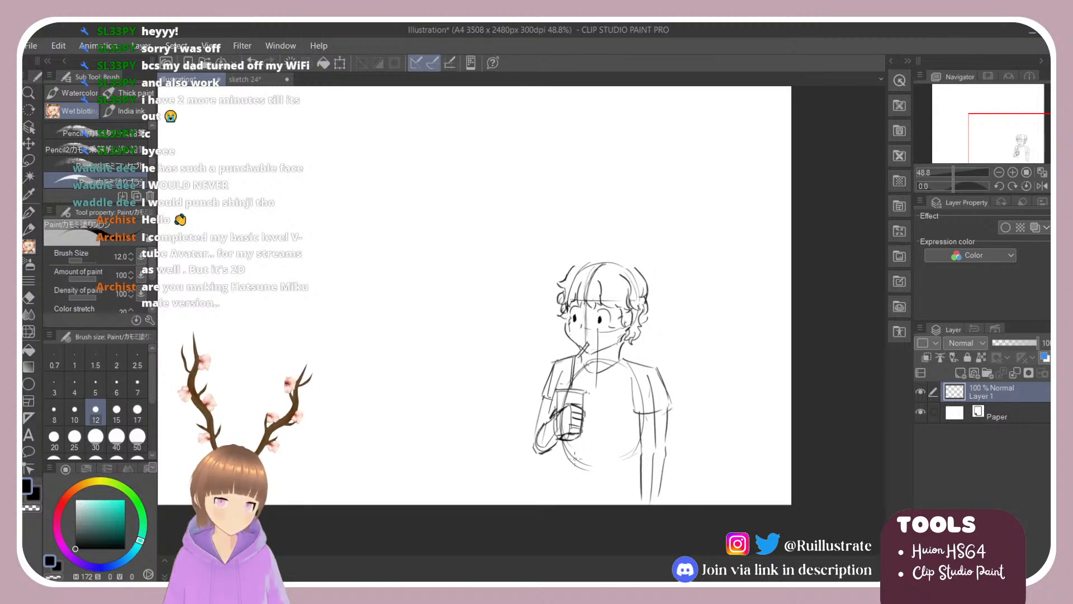
Draw the shirt's side from below the cup and a curved hem along the canvas's lower edge.
{"action": "left_click_drag", "start_coordinate": [561, 440], "coordinate": [558, 490]}
{"action": "key", "text": "ctrl+z"}
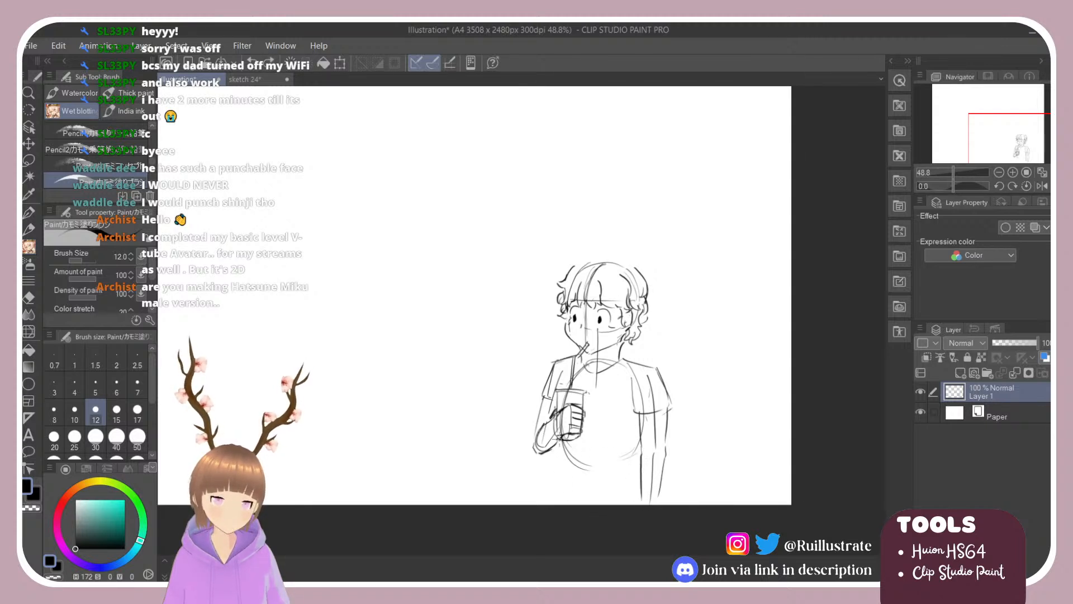
{"action": "mouse_move", "coordinate": [560, 440]}
{"action": "left_mouse_down"}
{"action": "mouse_move", "coordinate": [558, 486]}
{"action": "mouse_move", "coordinate": [623, 503]}
{"action": "left_mouse_up"}
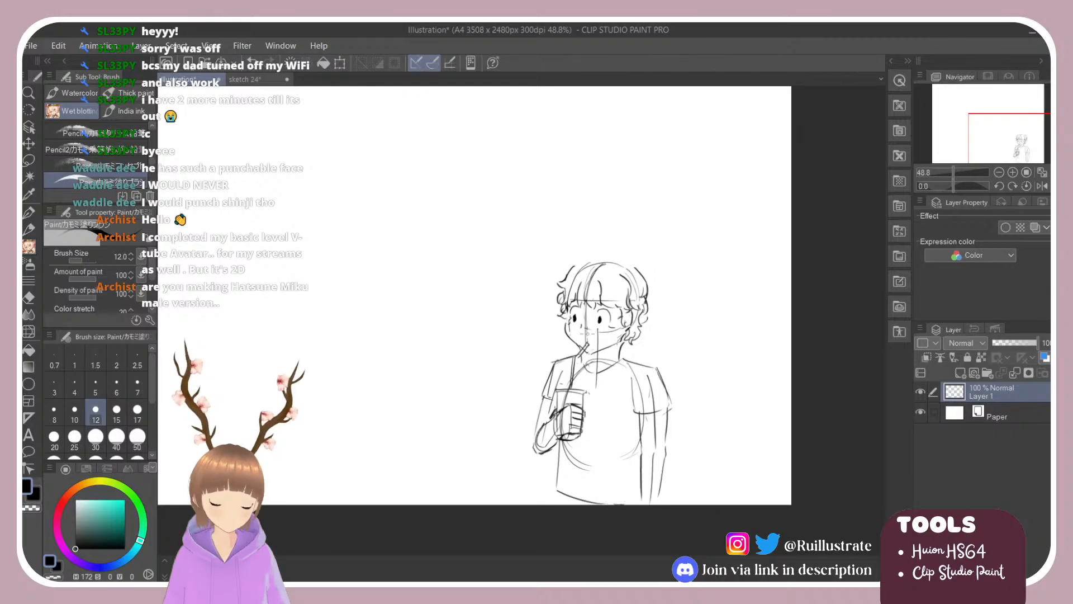
Add messy curls along the top of the head and extra wavy strands within the fringe.
{"action": "mouse_move", "coordinate": [572, 263]}
{"action": "left_mouse_down"}
{"action": "mouse_move", "coordinate": [573, 267]}
{"action": "mouse_move", "coordinate": [570, 254]}
{"action": "mouse_move", "coordinate": [650, 274]}
{"action": "left_mouse_up"}
{"action": "key", "text": "ctrl+z"}
{"action": "key", "text": "ctrl+z"}
{"action": "key", "text": "ctrl+z"}
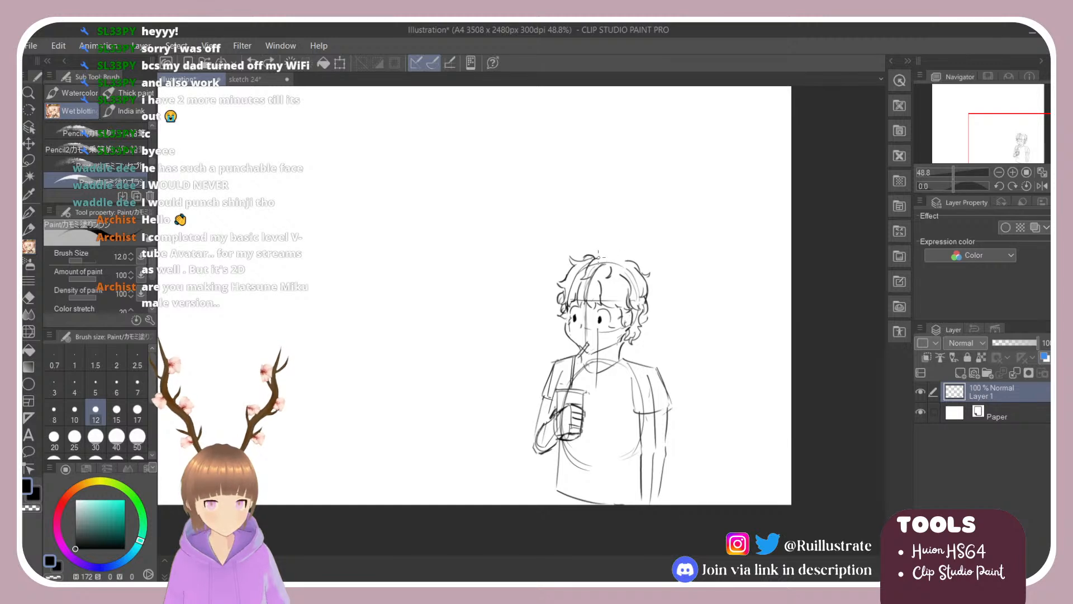
{"action": "left_click_drag", "start_coordinate": [598, 257], "coordinate": [621, 260]}
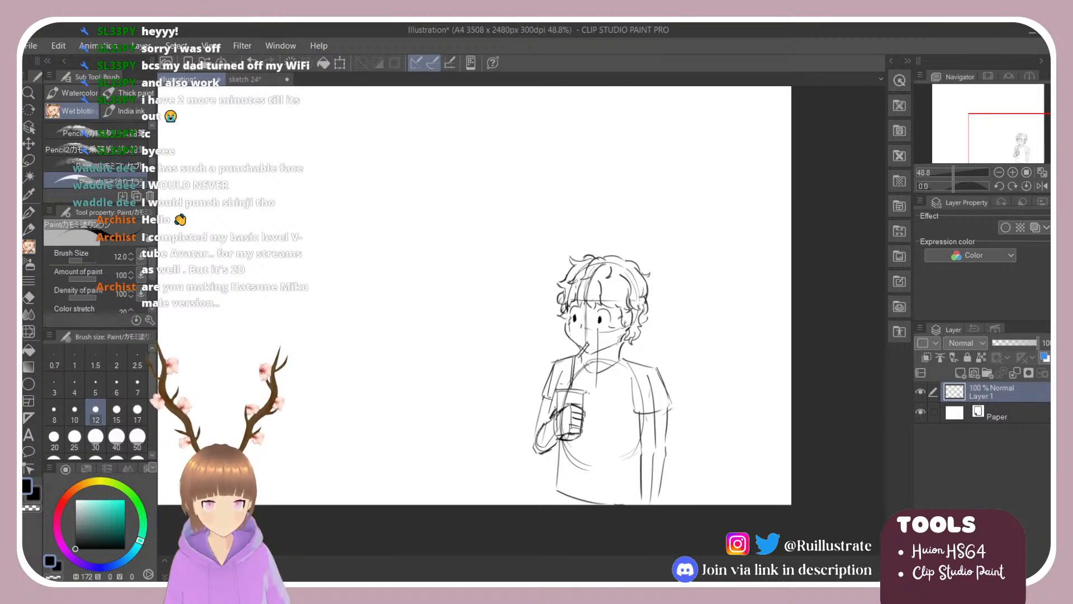
{"action": "left_click_drag", "start_coordinate": [597, 282], "coordinate": [606, 304]}
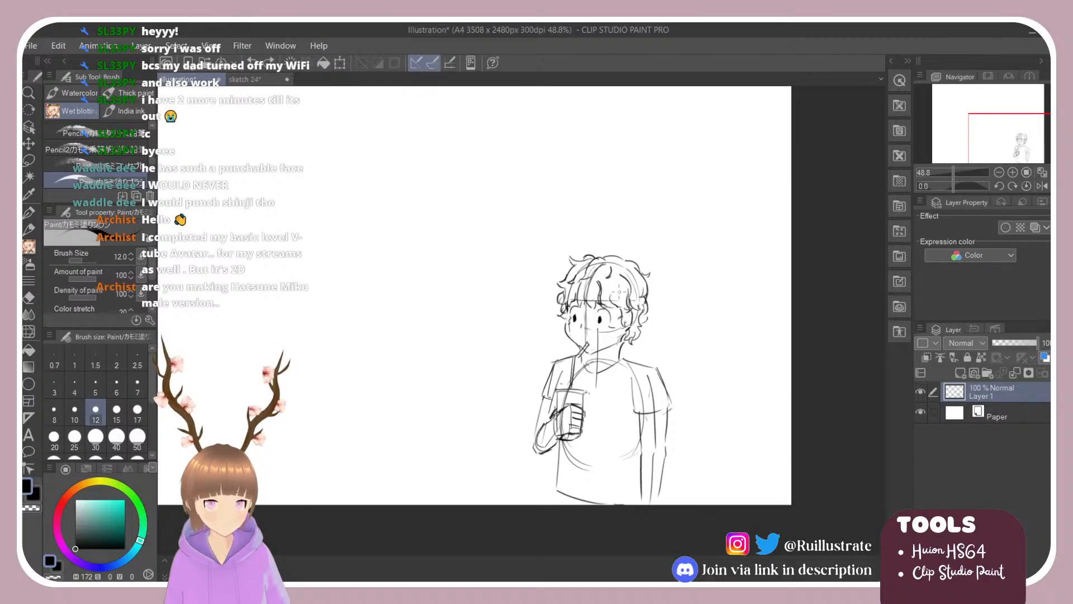
{"action": "left_click_drag", "start_coordinate": [615, 300], "coordinate": [618, 295]}
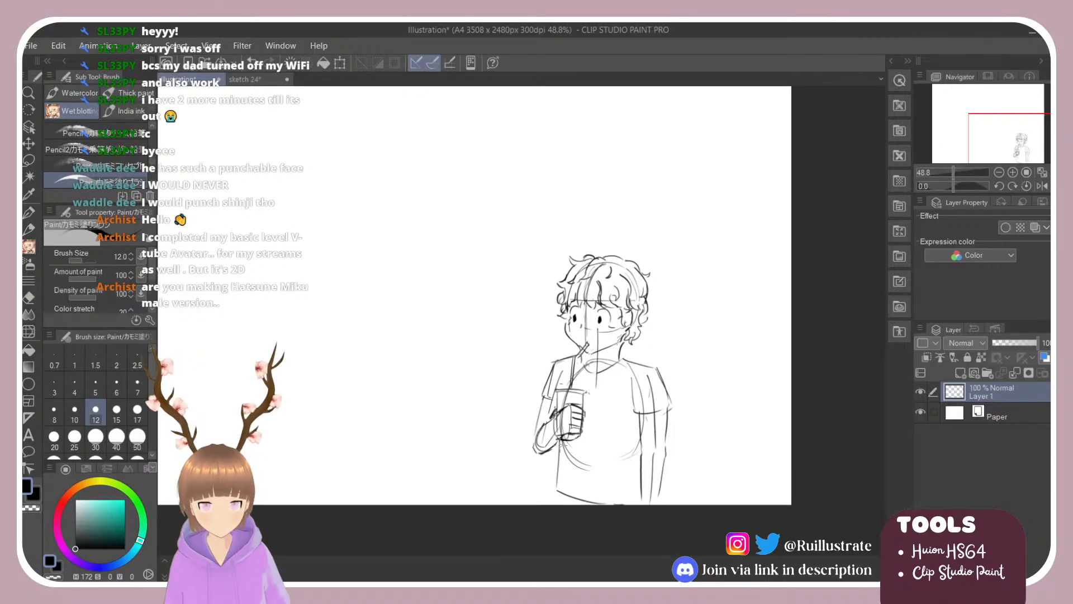
Redraw the shirt's sides with a straighter hem, erase the old hem, and extend the hip and hanging forearm lines to the canvas edge.
{"action": "mouse_move", "coordinate": [561, 439]}
{"action": "left_mouse_down"}
{"action": "mouse_move", "coordinate": [557, 490]}
{"action": "mouse_move", "coordinate": [623, 496]}
{"action": "left_mouse_up"}
{"action": "key", "text": "ctrl+z"}
{"action": "key", "text": "e"}
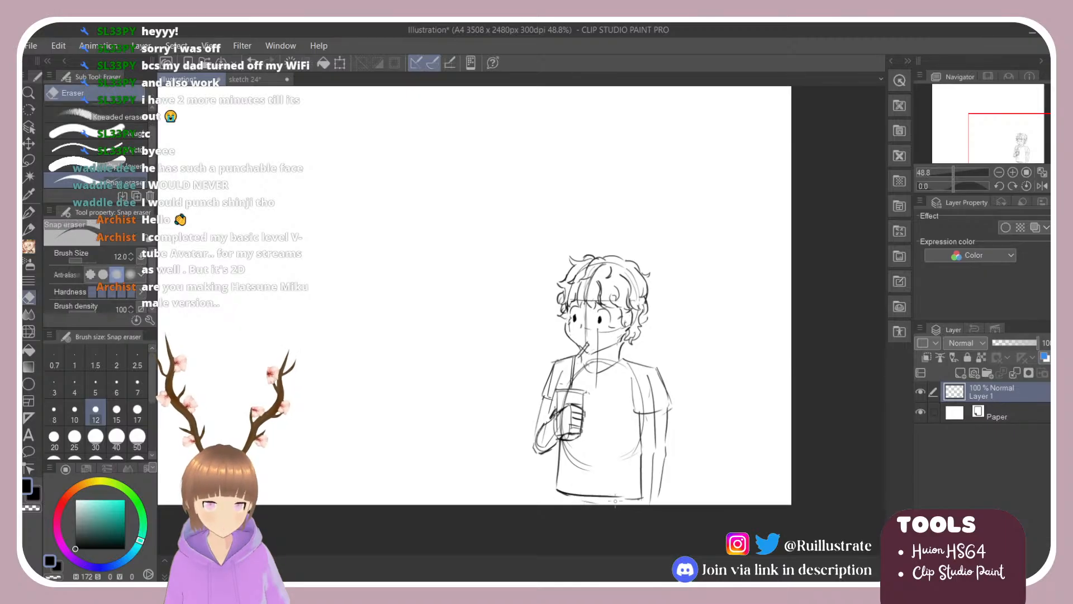
{"action": "key", "text": "b"}
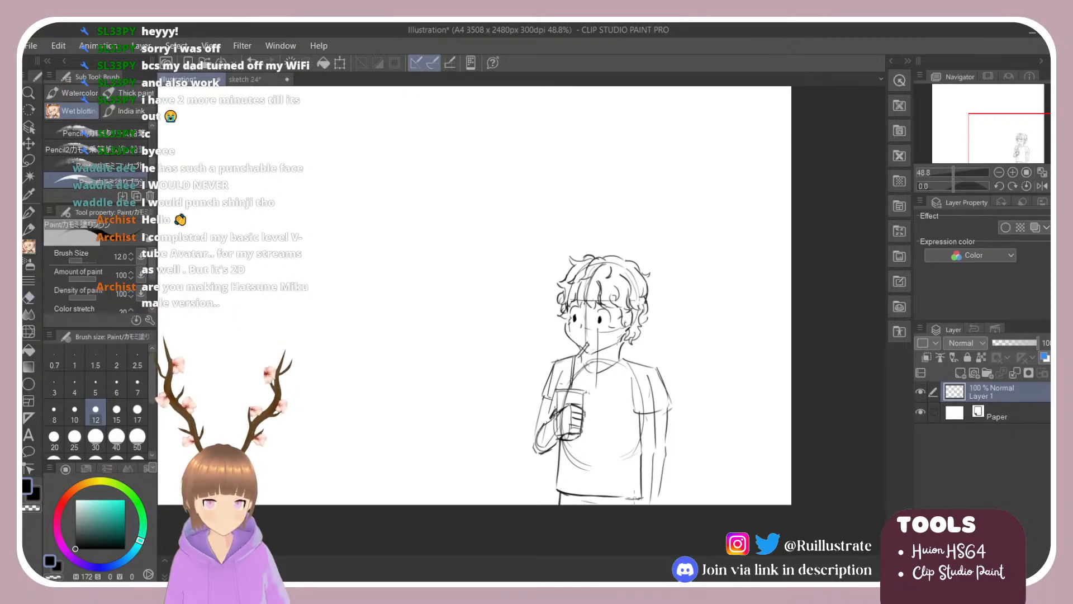
{"action": "left_click_drag", "start_coordinate": [659, 488], "coordinate": [657, 506]}
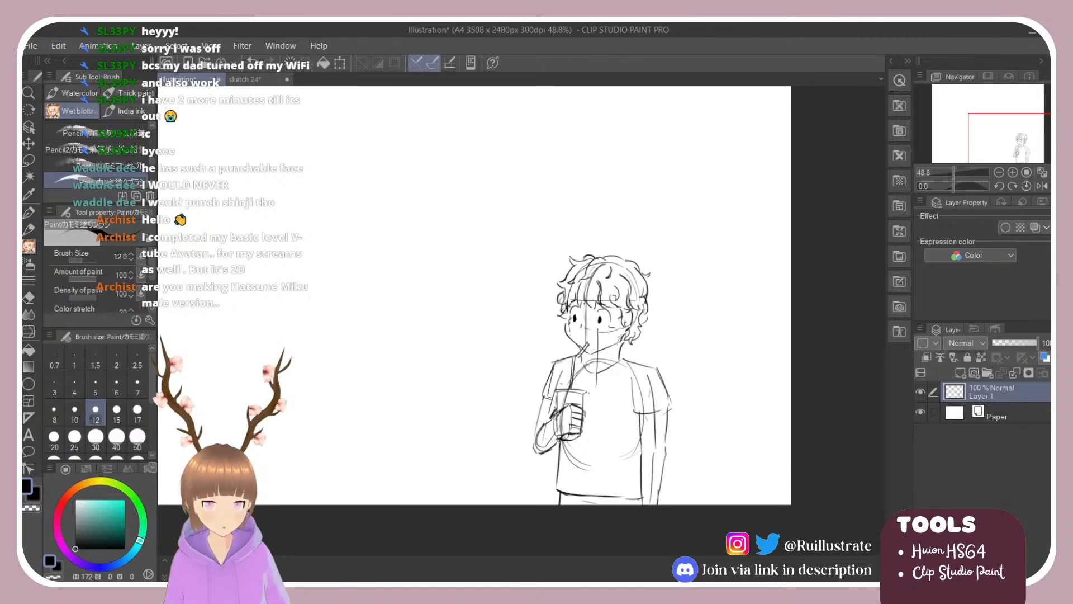
Draw the lower end of the cup below the gripping hand and erase the extra marks inside it.
{"action": "mouse_move", "coordinate": [559, 441]}
{"action": "left_mouse_down"}
{"action": "mouse_move", "coordinate": [560, 451]}
{"action": "mouse_move", "coordinate": [581, 450]}
{"action": "left_mouse_up"}
{"action": "key", "text": "e"}
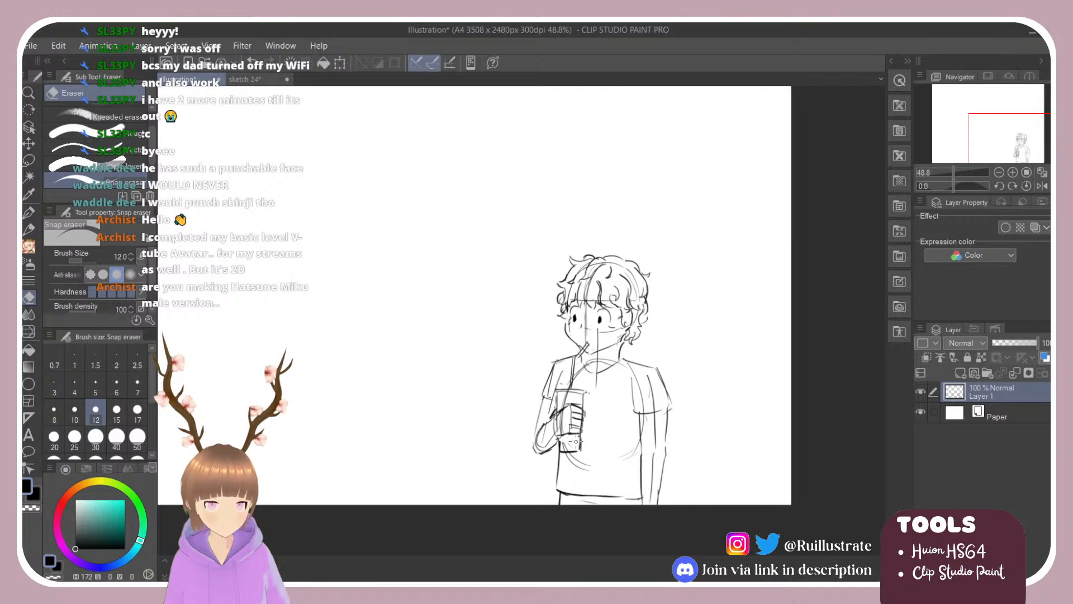
{"action": "key", "text": "b"}
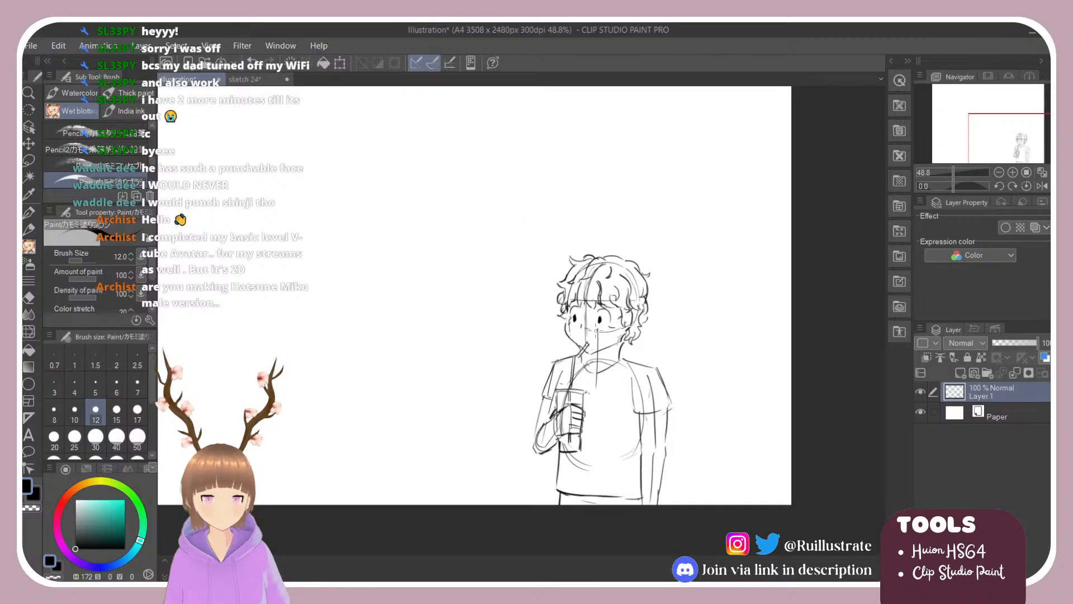
{"action": "scroll", "coordinate": [664, 305], "scroll_direction": "down", "scroll_amount": 5}
{"action": "scroll", "coordinate": [630, 276], "scroll_direction": "up", "scroll_amount": 3}
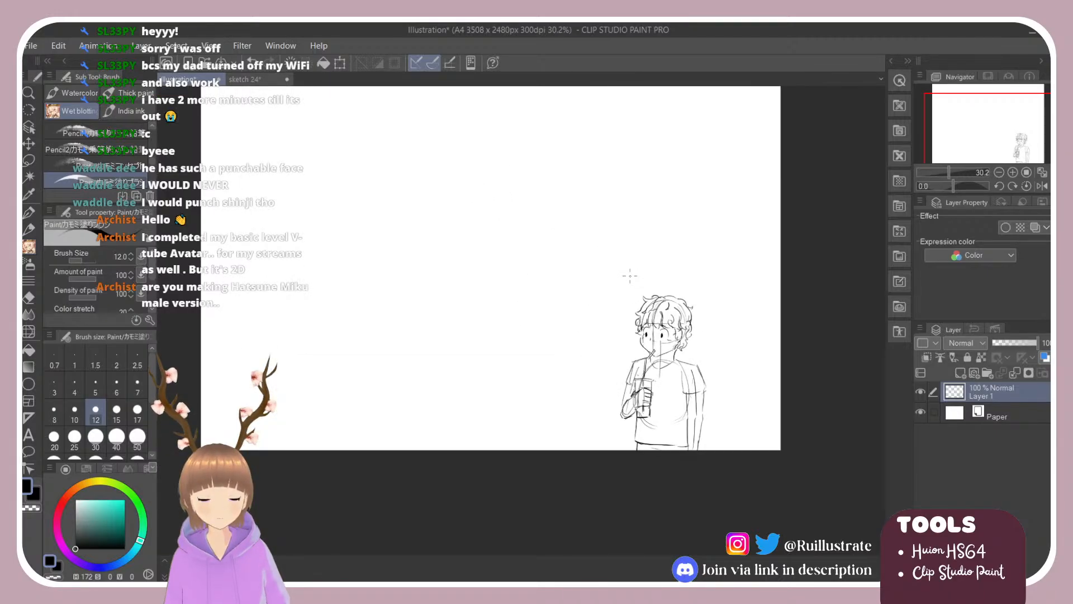
{"action": "key", "text": "e"}
{"action": "key", "text": "b"}
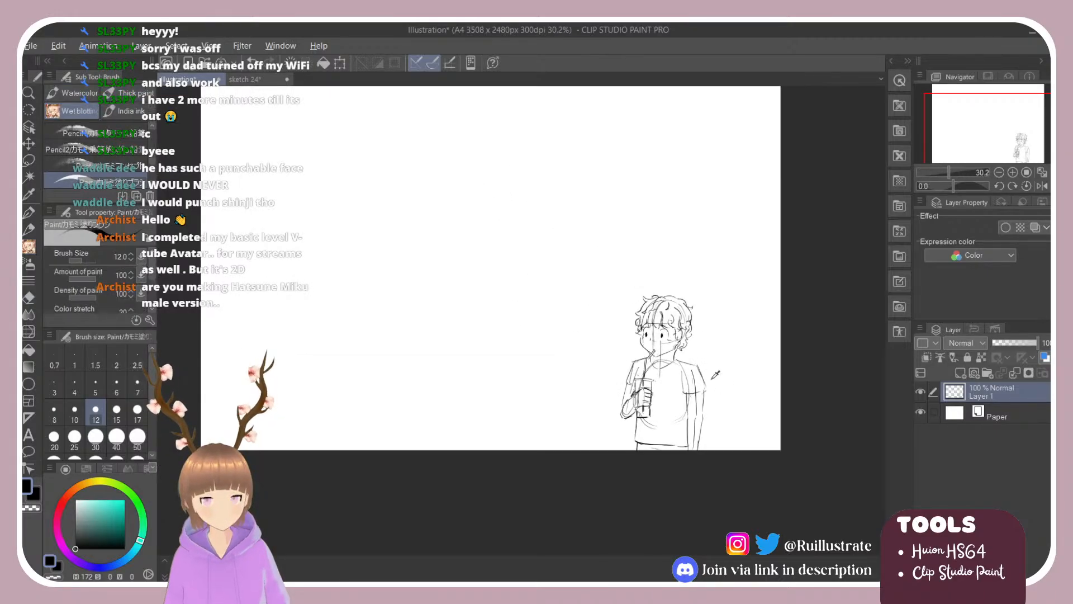
{"action": "key", "text": "alt+Tab"}
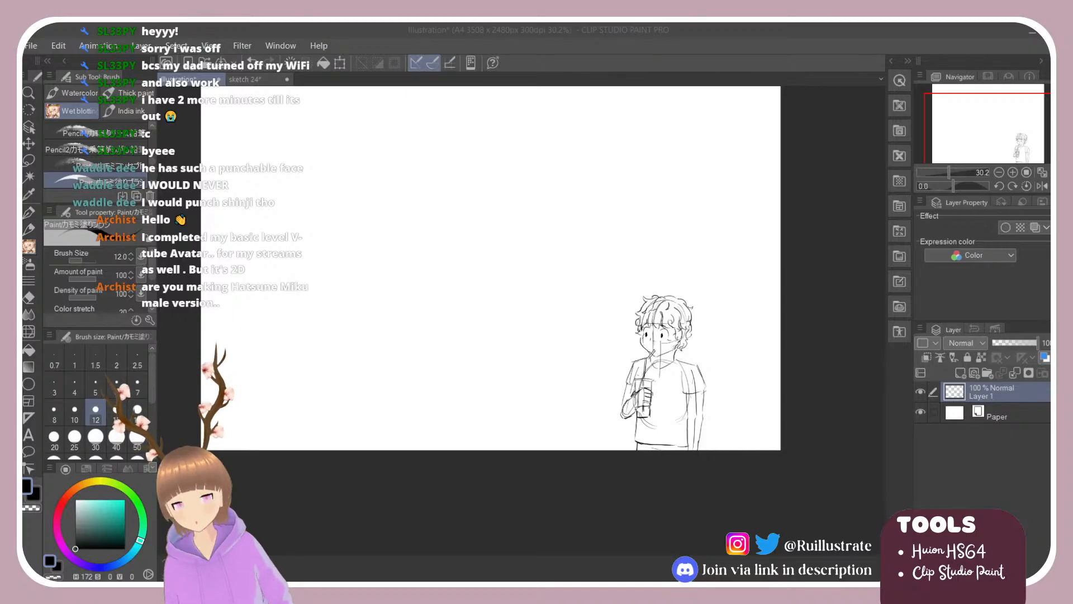
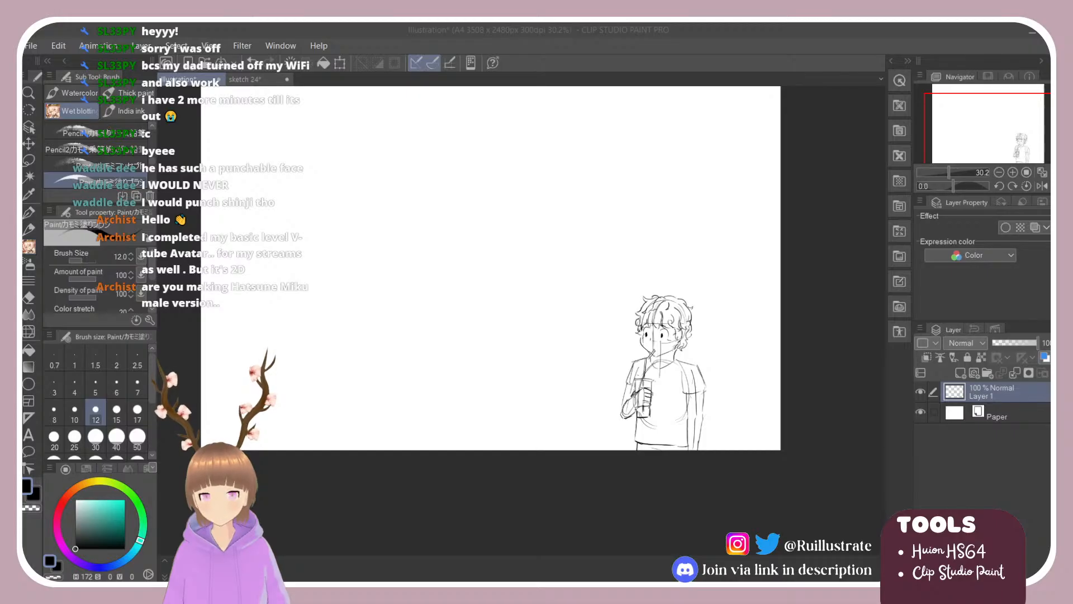
Enlarge the whole character sketch slightly and move it inward, keeping it on the canvas's lower edge.
{"action": "key", "text": "e"}
{"action": "key", "text": "ctrl+t"}
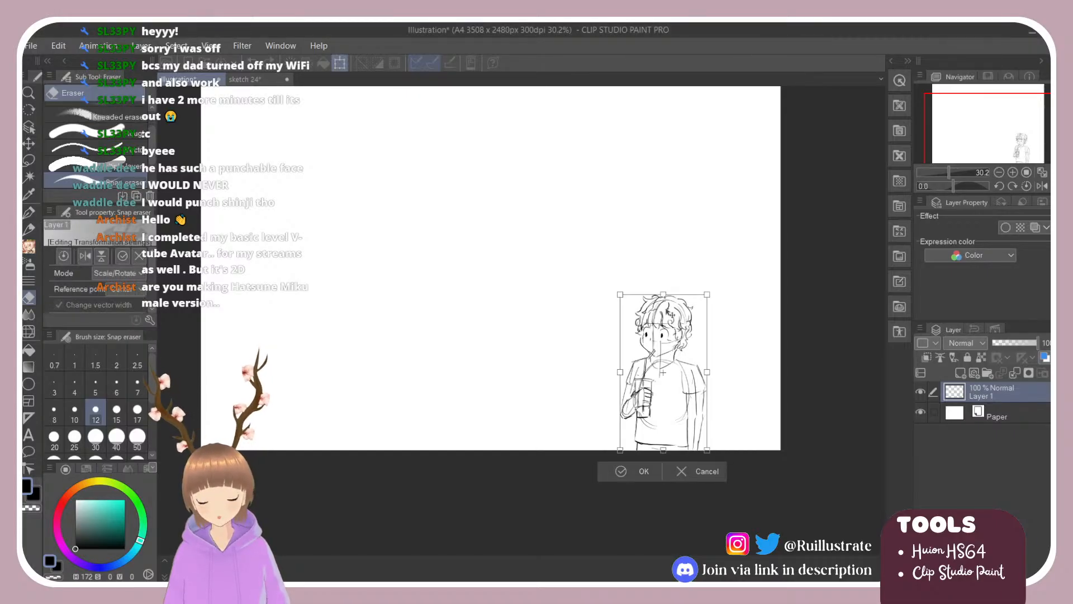
{"action": "left_click_drag", "start_coordinate": [619, 291], "coordinate": [604, 277]}
{"action": "left_click_drag", "start_coordinate": [648, 317], "coordinate": [625, 315]}
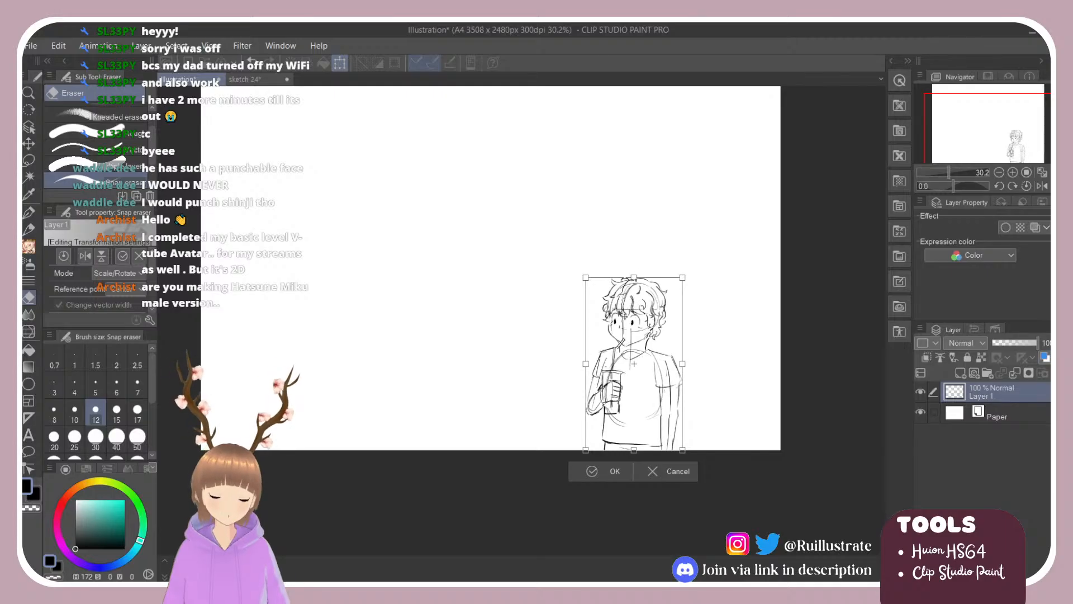
{"action": "key", "text": "Return"}
Try to sketch a circle for a second head in the empty space beside the character.
{"action": "scroll", "coordinate": [789, 337], "scroll_direction": "up", "scroll_amount": 2}
{"action": "key", "text": "b"}
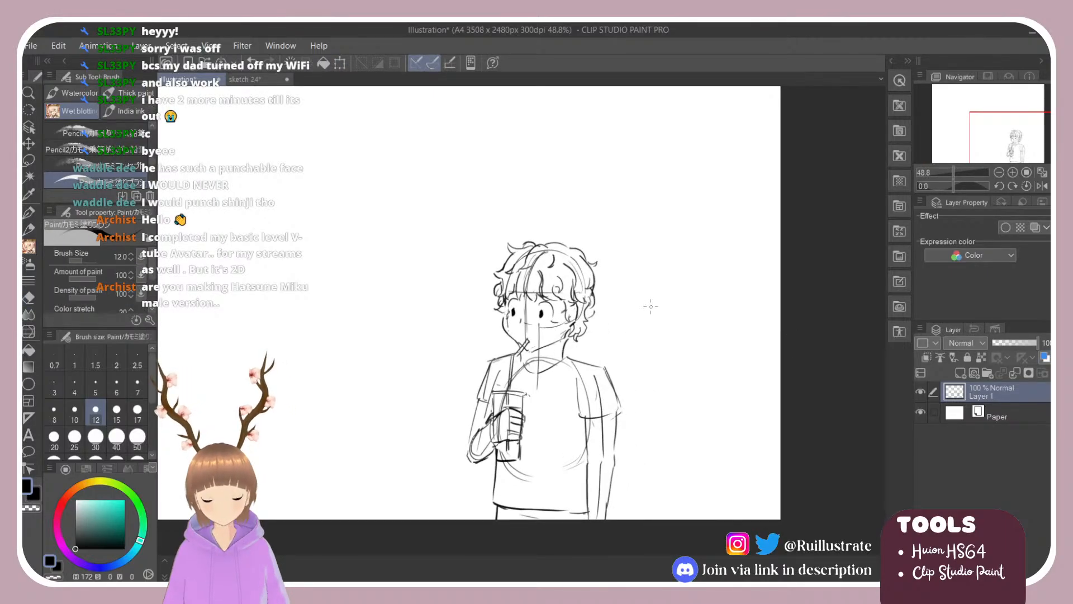
{"action": "left_click_drag", "start_coordinate": [648, 296], "coordinate": [665, 306]}
{"action": "key", "text": "ctrl+z"}
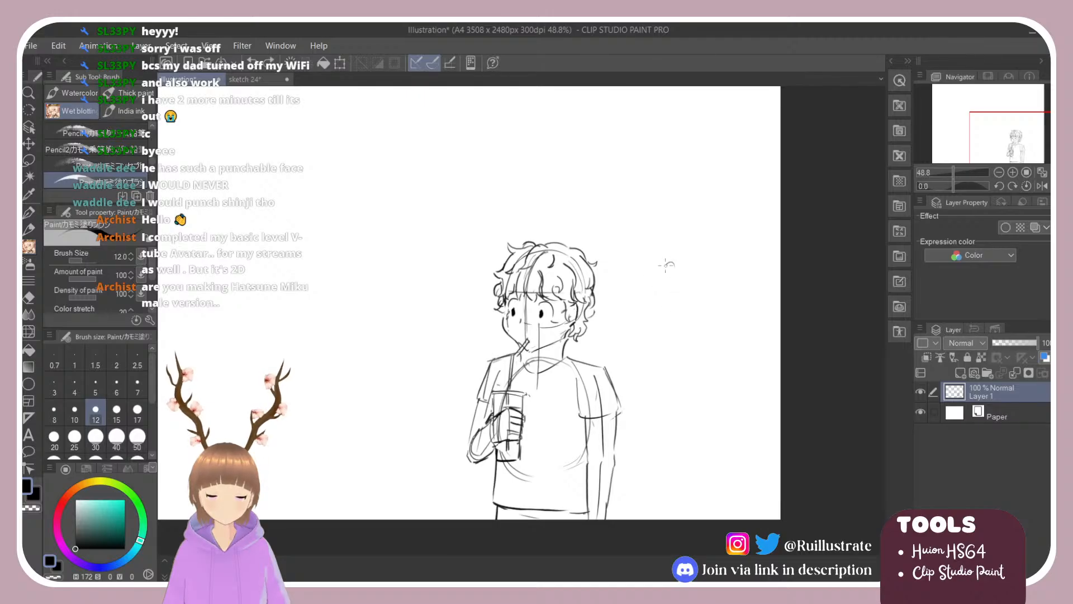
{"action": "left_click_drag", "start_coordinate": [667, 264], "coordinate": [651, 335]}
{"action": "key", "text": "ctrl+z"}
{"action": "left_click_drag", "start_coordinate": [666, 266], "coordinate": [683, 316]}
{"action": "key", "text": "ctrl+z"}
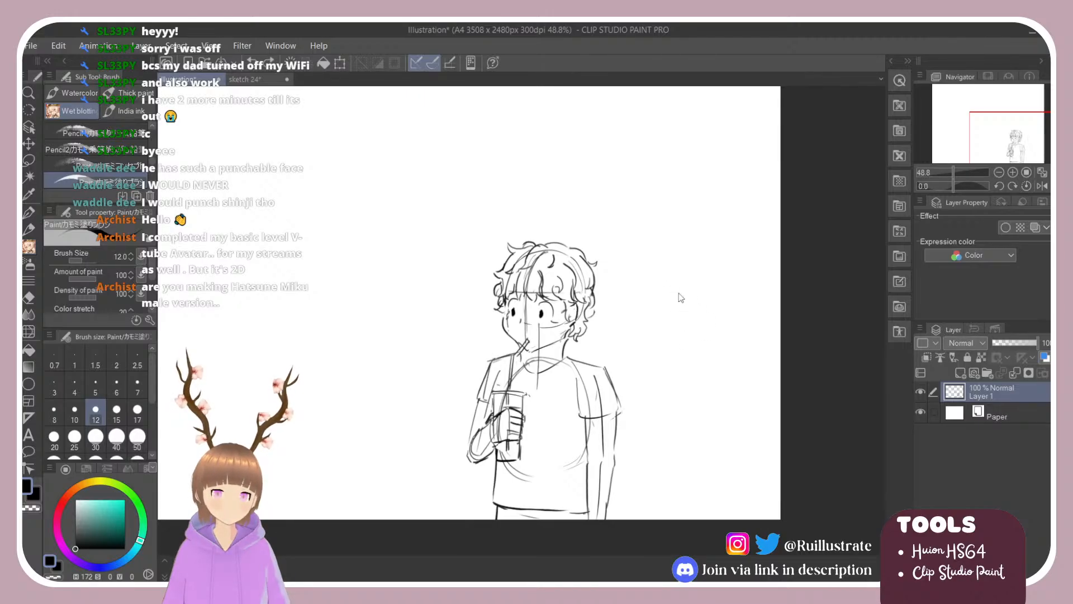
{"action": "left_click_drag", "start_coordinate": [667, 270], "coordinate": [683, 337]}
{"action": "key", "text": "ctrl+z"}
{"action": "left_click_drag", "start_coordinate": [667, 269], "coordinate": [683, 339]}
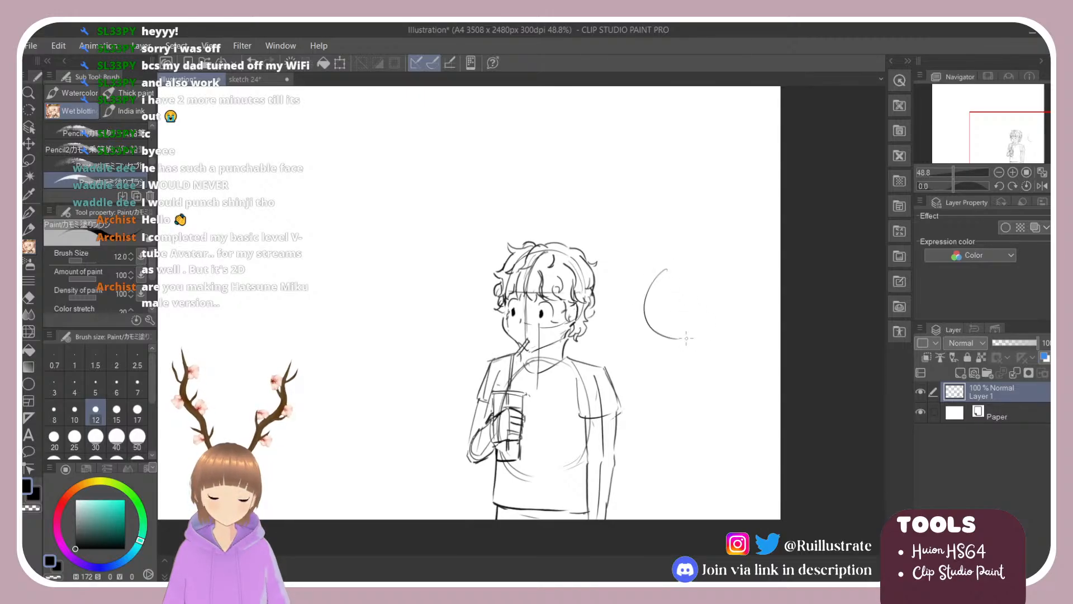
{"action": "mouse_move", "coordinate": [666, 266]}
{"action": "left_mouse_down"}
{"action": "mouse_move", "coordinate": [715, 283]}
{"action": "mouse_move", "coordinate": [686, 269]}
{"action": "mouse_move", "coordinate": [716, 306]}
{"action": "mouse_move", "coordinate": [714, 284]}
{"action": "mouse_move", "coordinate": [709, 334]}
{"action": "left_mouse_up"}
Try adding a vertical face guideline, a cheek line and a pointed jaw to the second head's circle.
{"action": "left_click_drag", "start_coordinate": [679, 266], "coordinate": [672, 339]}
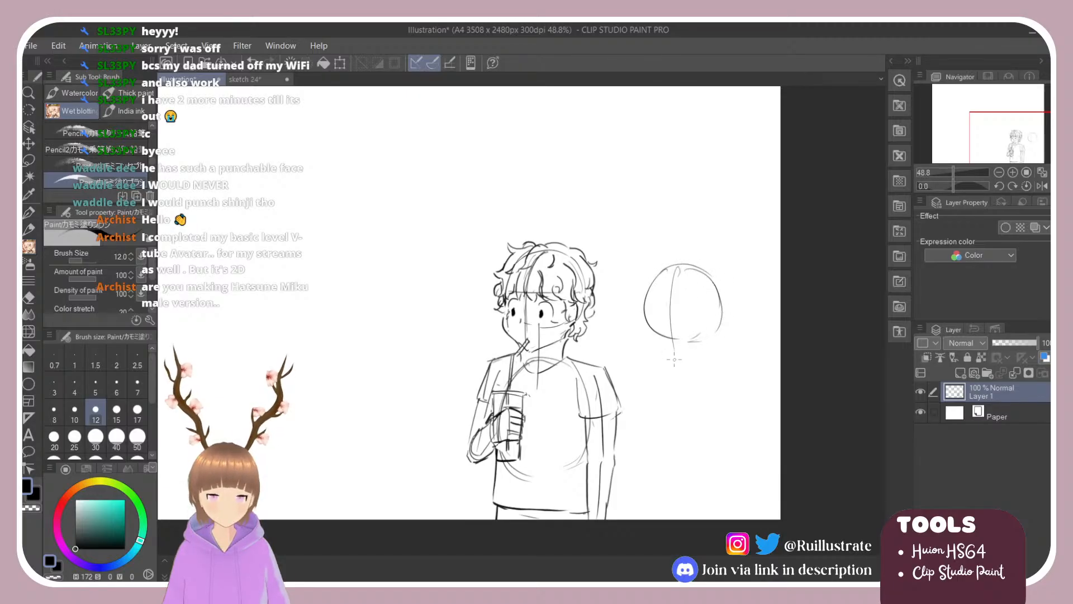
{"action": "key", "text": "ctrl+z"}
{"action": "left_click_drag", "start_coordinate": [674, 271], "coordinate": [666, 358]}
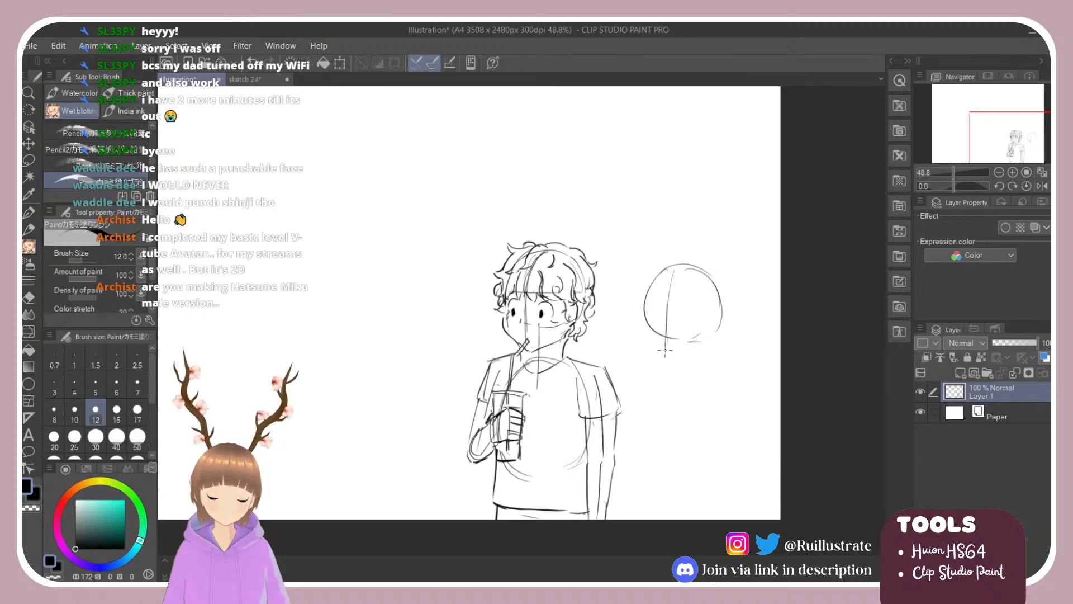
{"action": "mouse_move", "coordinate": [645, 309]}
{"action": "left_mouse_down"}
{"action": "mouse_move", "coordinate": [645, 334]}
{"action": "mouse_move", "coordinate": [660, 358]}
{"action": "left_mouse_up"}
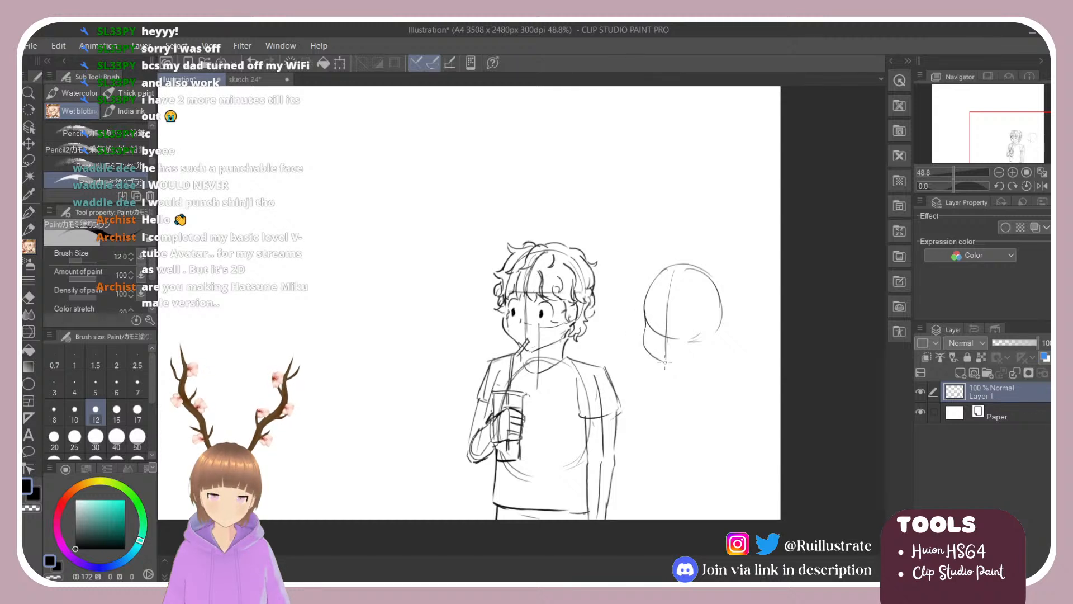
{"action": "key", "text": "ctrl+z"}
{"action": "mouse_move", "coordinate": [645, 312]}
{"action": "left_mouse_down"}
{"action": "mouse_move", "coordinate": [643, 338]}
{"action": "mouse_move", "coordinate": [668, 363]}
{"action": "left_mouse_up"}
{"action": "key", "text": "ctrl+z"}
{"action": "key", "text": "ctrl+z"}
{"action": "key", "text": "ctrl+z"}
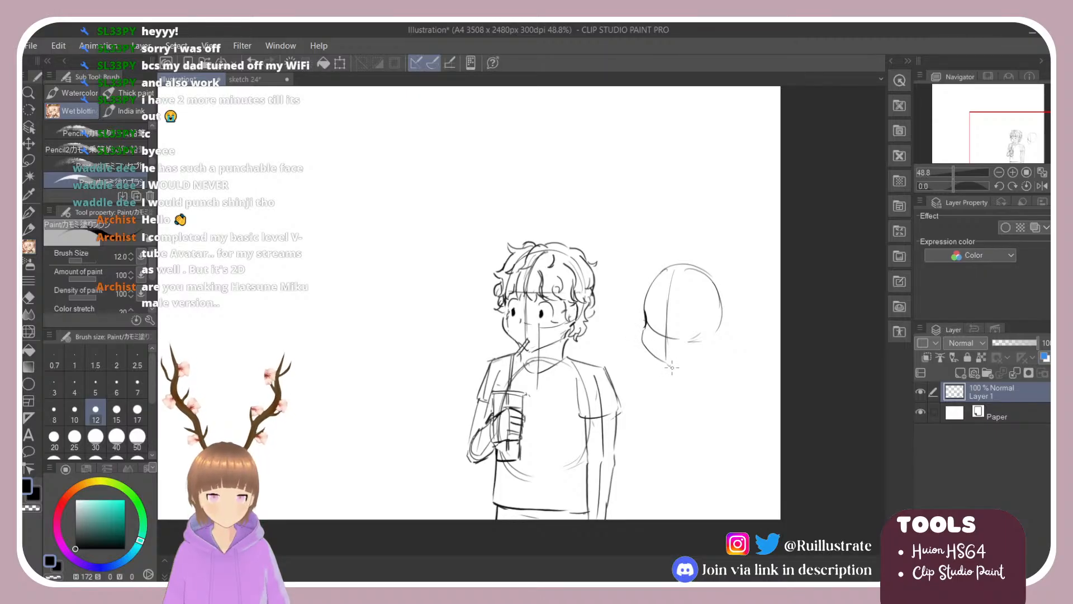
{"action": "left_click_drag", "start_coordinate": [670, 367], "coordinate": [707, 350]}
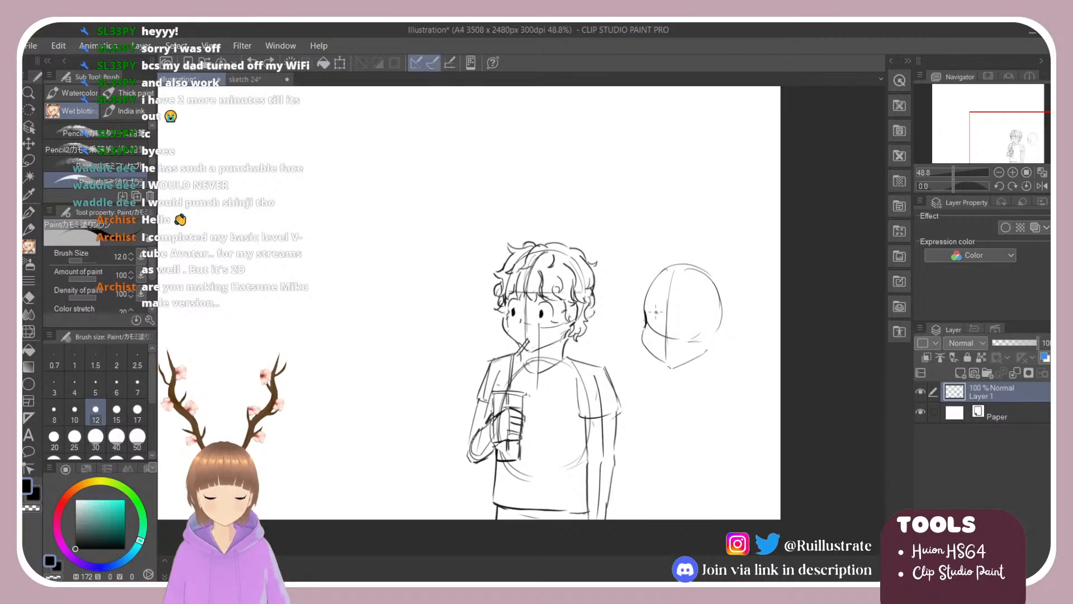
Try drawing two oval eyes and a parted fringe on the second head.
{"action": "mouse_move", "coordinate": [654, 313]}
{"action": "left_mouse_down"}
{"action": "mouse_move", "coordinate": [648, 335]}
{"action": "mouse_move", "coordinate": [654, 325]}
{"action": "mouse_move", "coordinate": [650, 336]}
{"action": "mouse_move", "coordinate": [691, 338]}
{"action": "mouse_move", "coordinate": [687, 323]}
{"action": "left_mouse_up"}
{"action": "key", "text": "ctrl+z"}
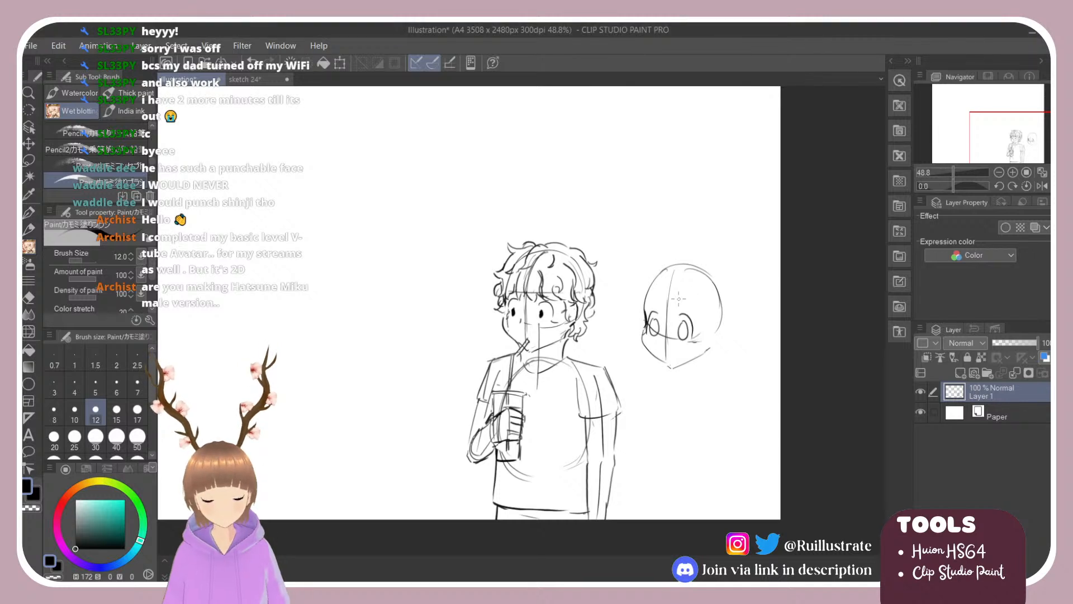
{"action": "left_click_drag", "start_coordinate": [661, 293], "coordinate": [693, 321]}
{"action": "key", "text": "ctrl+z"}
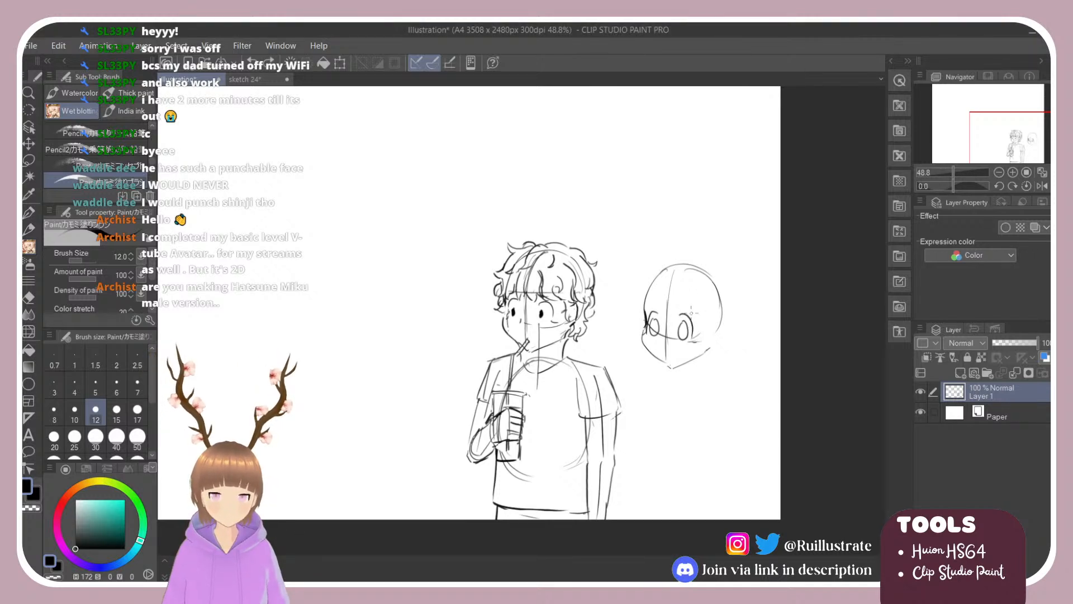
{"action": "mouse_move", "coordinate": [661, 294]}
{"action": "left_mouse_down"}
{"action": "mouse_move", "coordinate": [695, 315]}
{"action": "mouse_move", "coordinate": [688, 310]}
{"action": "mouse_move", "coordinate": [709, 343]}
{"action": "left_mouse_up"}
{"action": "key", "text": "ctrl+z"}
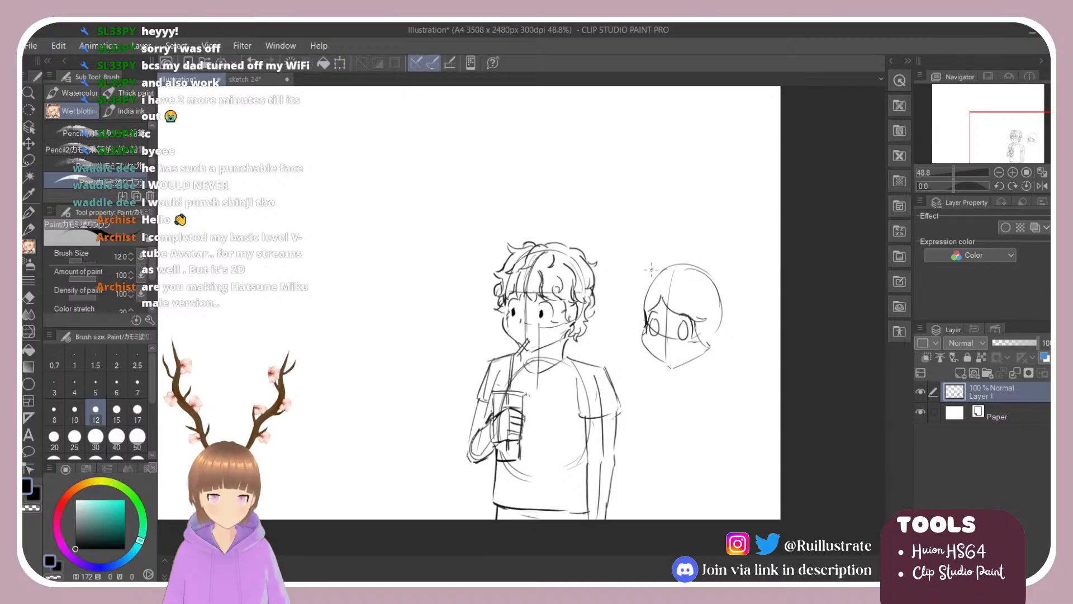
Try outlining the outer hair around the crown and side of the second head.
{"action": "mouse_move", "coordinate": [653, 268]}
{"action": "left_mouse_down"}
{"action": "mouse_move", "coordinate": [639, 316]}
{"action": "mouse_move", "coordinate": [699, 302]}
{"action": "mouse_move", "coordinate": [710, 311]}
{"action": "mouse_move", "coordinate": [705, 285]}
{"action": "mouse_move", "coordinate": [708, 307]}
{"action": "left_mouse_up"}
{"action": "key", "text": "ctrl+z"}
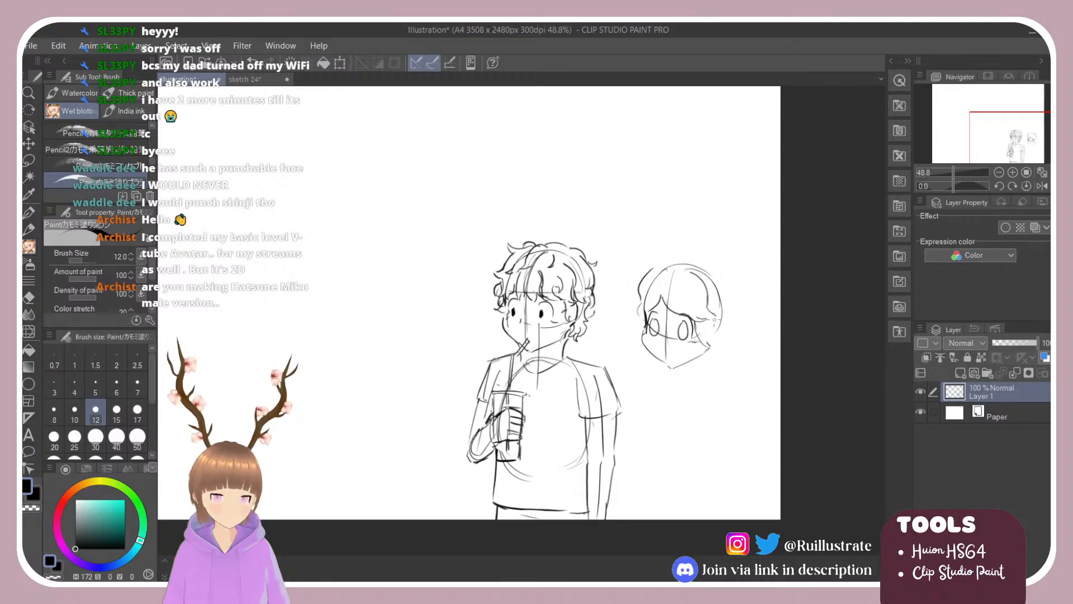
{"action": "left_click_drag", "start_coordinate": [718, 319], "coordinate": [721, 331]}
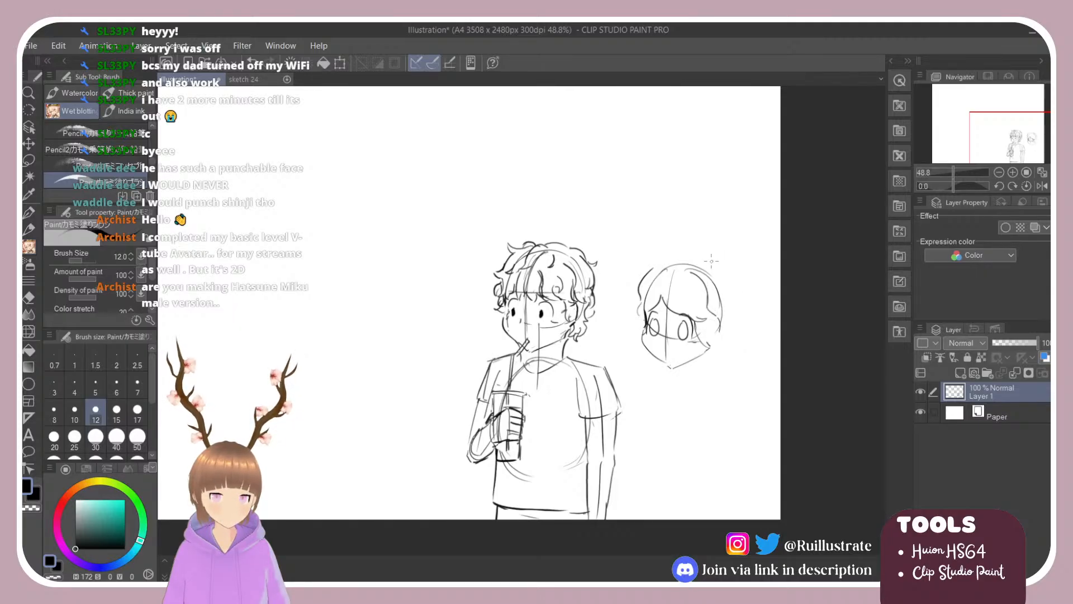
{"action": "left_click_drag", "start_coordinate": [701, 258], "coordinate": [730, 307]}
{"action": "key", "text": "ctrl+z"}
{"action": "key", "text": "ctrl+z"}
{"action": "key", "text": "ctrl+z"}
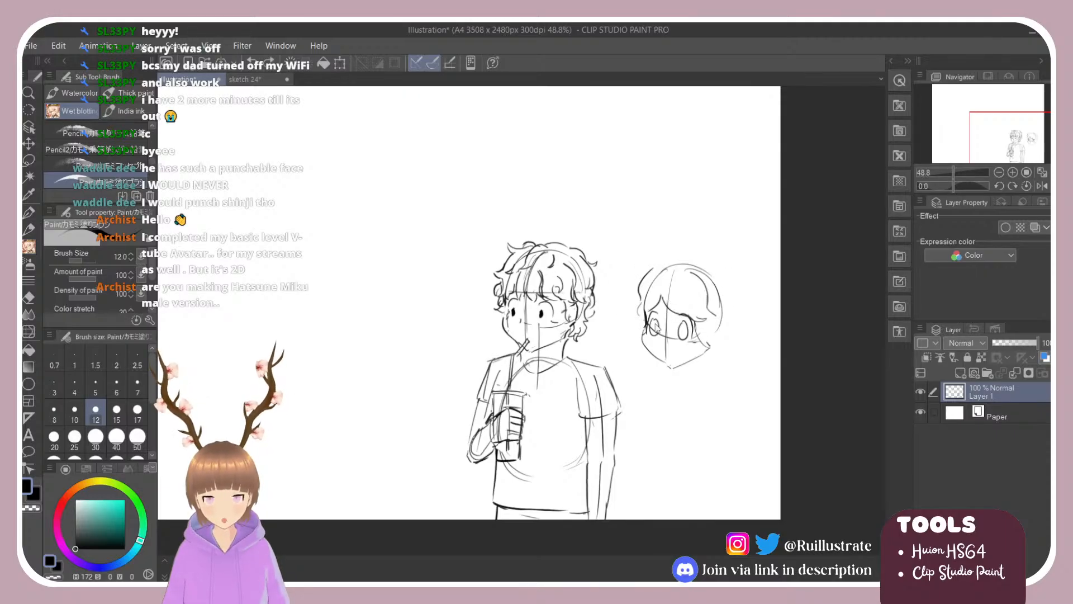
Undo the entire second head sketch, back to the drinking character alone.
{"action": "key", "text": "ctrl+z"}
{"action": "key", "text": "ctrl+z"}
{"action": "key", "text": "ctrl+z"}
{"action": "key", "text": "ctrl+z"}
{"action": "key", "text": "ctrl+z"}
{"action": "key", "text": "ctrl+z"}
{"action": "key", "text": "ctrl+z"}
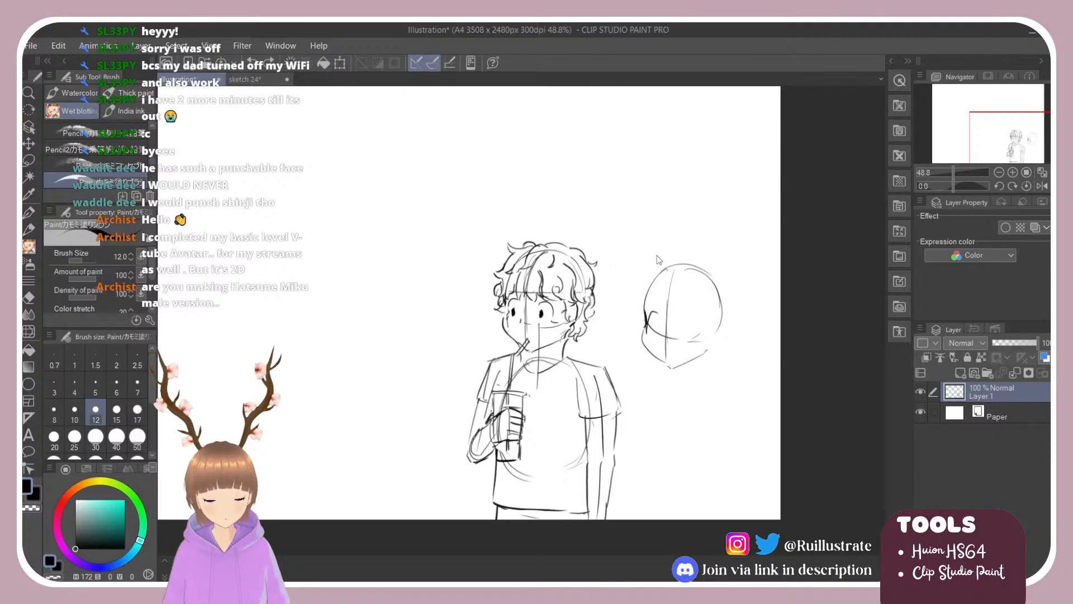
{"action": "key", "text": "ctrl+z"}
{"action": "key", "text": "ctrl+z"}
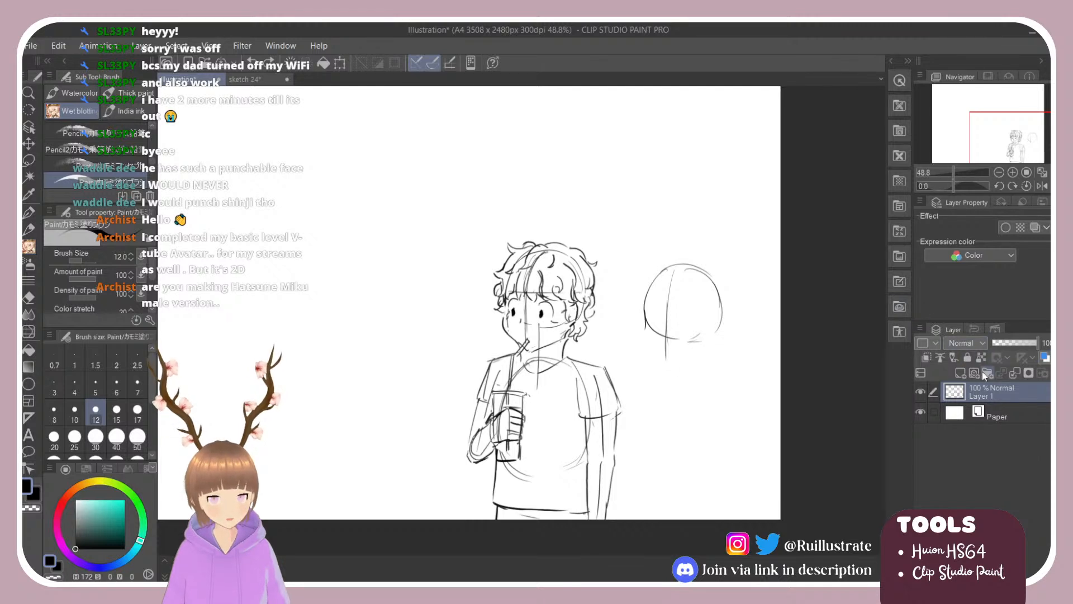
{"action": "key", "text": "ctrl+z"}
{"action": "key", "text": "ctrl+z"}
{"action": "key", "text": "ctrl+z"}
{"action": "key", "text": "ctrl+z"}
{"action": "key", "text": "ctrl+z"}
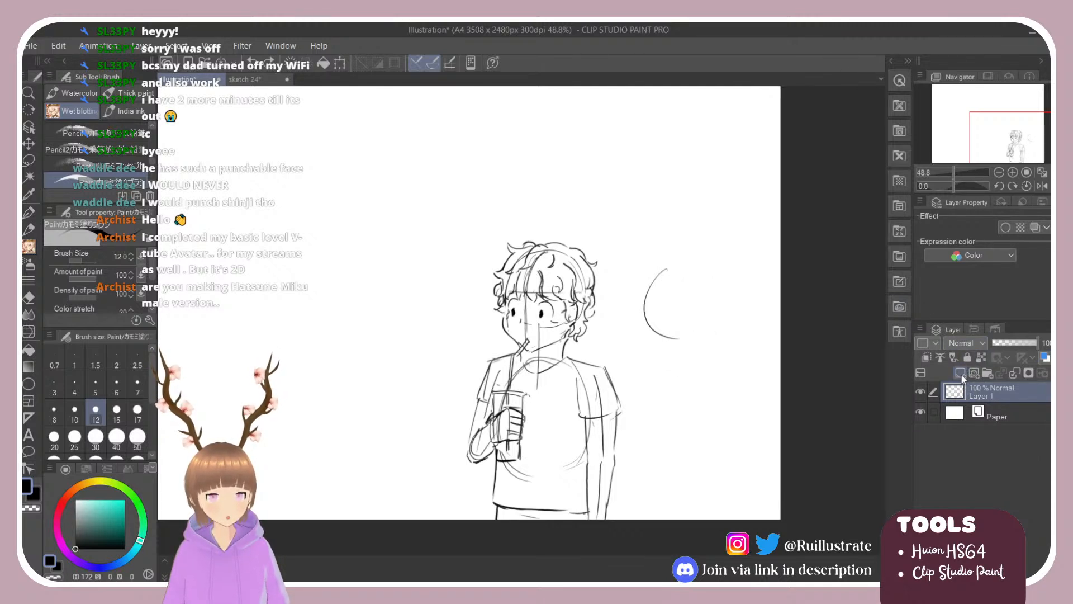
{"action": "key", "text": "ctrl+z"}
Add a new layer and trace the drinking character's jaw and head outline on it.
{"action": "left_click", "coordinate": [961, 374]}
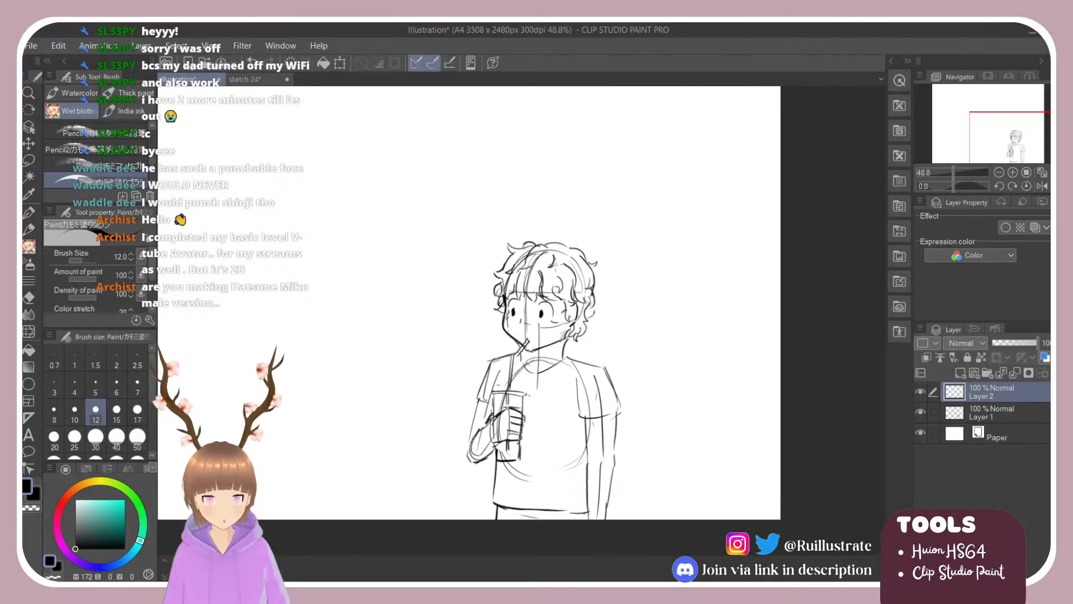
{"action": "key", "text": "ctrl+z"}
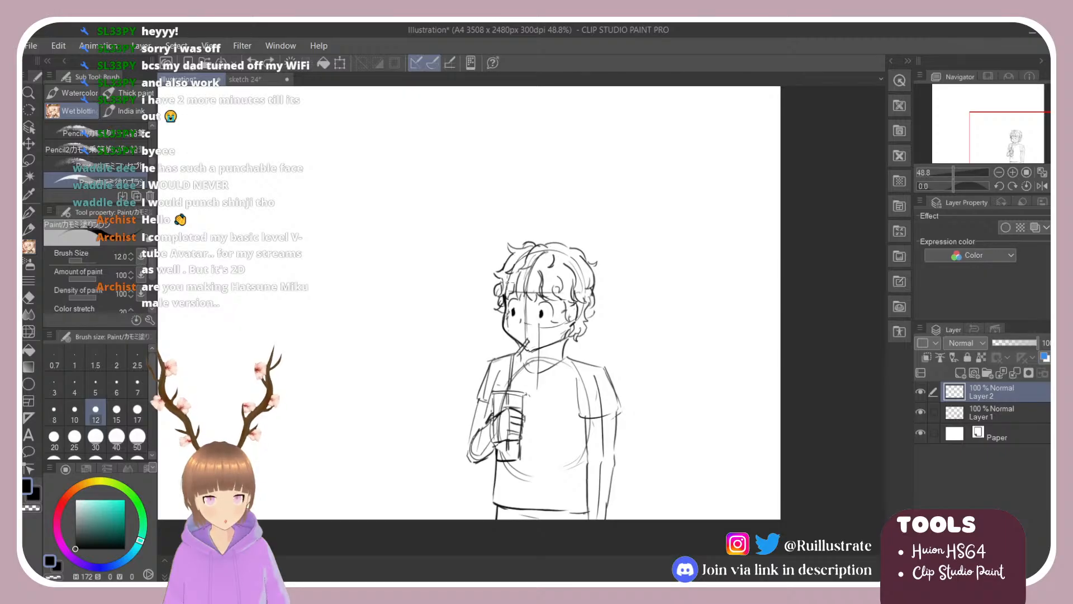
{"action": "mouse_move", "coordinate": [507, 291]}
{"action": "left_mouse_down"}
{"action": "mouse_move", "coordinate": [556, 252]}
{"action": "mouse_move", "coordinate": [571, 259]}
{"action": "mouse_move", "coordinate": [581, 294]}
{"action": "left_mouse_up"}
{"action": "key", "text": "ctrl+z"}
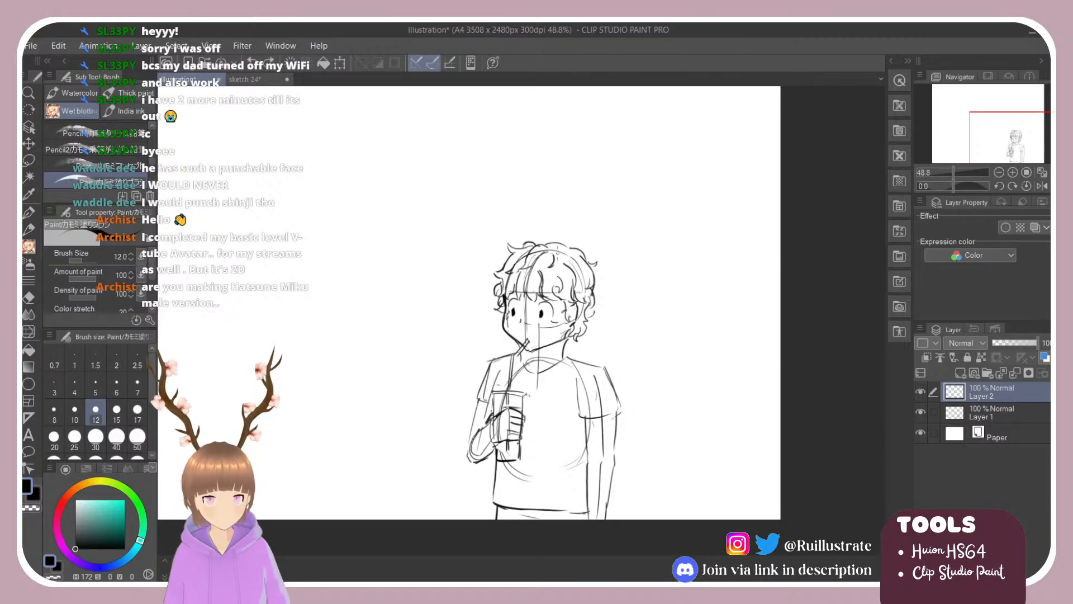
{"action": "mouse_move", "coordinate": [556, 250]}
{"action": "left_mouse_down"}
{"action": "mouse_move", "coordinate": [585, 276]}
{"action": "mouse_move", "coordinate": [585, 291]}
{"action": "mouse_move", "coordinate": [576, 273]}
{"action": "mouse_move", "coordinate": [582, 294]}
{"action": "mouse_move", "coordinate": [569, 258]}
{"action": "mouse_move", "coordinate": [584, 276]}
{"action": "mouse_move", "coordinate": [576, 323]}
{"action": "left_mouse_up"}
{"action": "key", "text": "ctrl+z"}
{"action": "key", "text": "ctrl+z"}
{"action": "key", "text": "ctrl+z"}
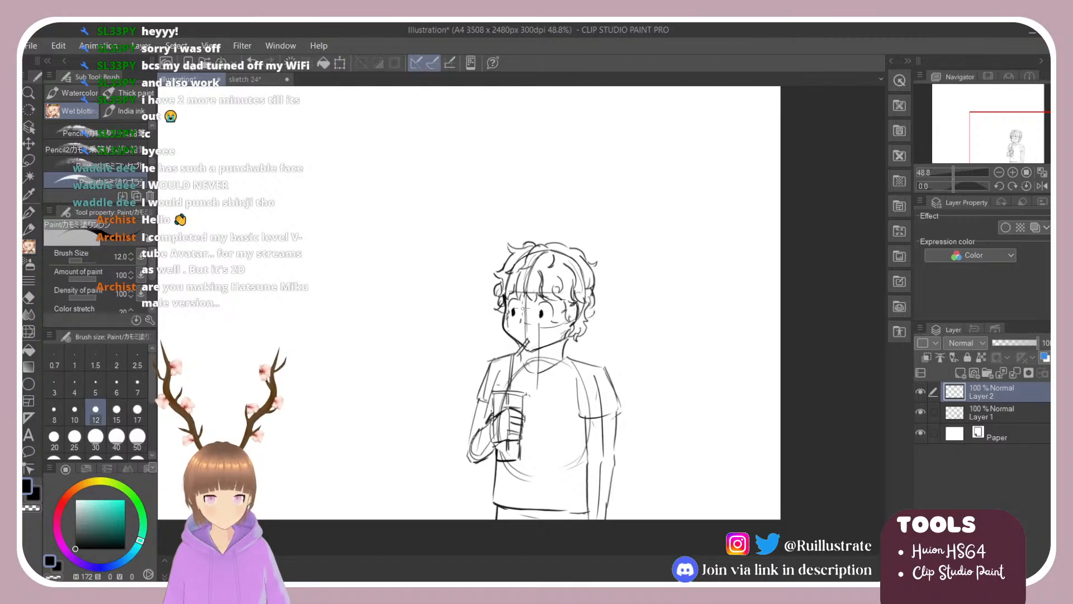
Move the traced head outline into the empty space beside the character.
{"action": "left_click_drag", "start_coordinate": [509, 308], "coordinate": [711, 317]}
{"action": "key", "text": "ctrl+z"}
{"action": "key", "text": "ctrl+t"}
{"action": "key", "text": "Return"}
Draw an ear and a horizontal eye guideline on the second head, and try a first eye near the face's edge.
{"action": "key", "text": "ctrl+z"}
{"action": "key", "text": "ctrl+z"}
{"action": "key", "text": "ctrl+z"}
{"action": "key", "text": "ctrl+z"}
{"action": "key", "text": "ctrl+z"}
{"action": "key", "text": "ctrl+z"}
{"action": "key", "text": "ctrl+z"}
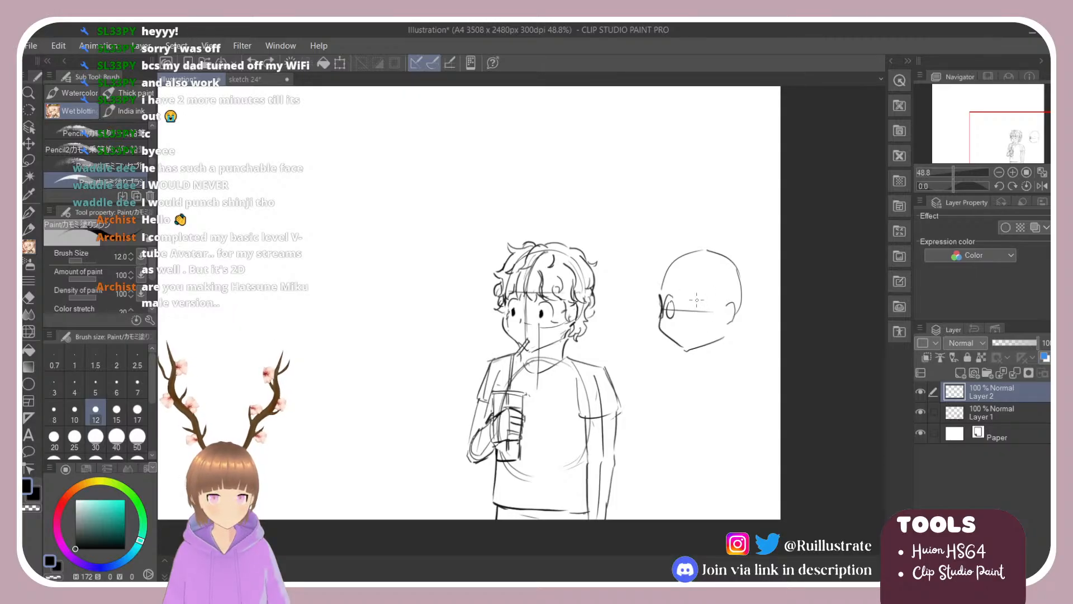
{"action": "key", "text": "ctrl+z"}
{"action": "key", "text": "ctrl+z"}
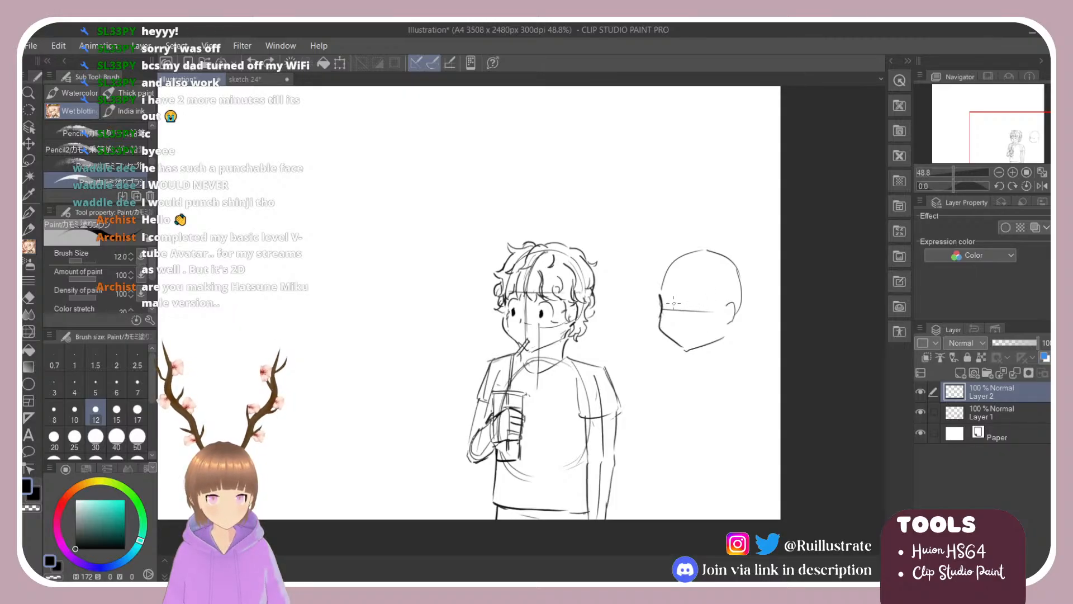
Redraw the eye near the second head's face edge and add the other eye with its upper lash line.
{"action": "mouse_move", "coordinate": [669, 300]}
{"action": "left_mouse_down"}
{"action": "mouse_move", "coordinate": [662, 321]}
{"action": "mouse_move", "coordinate": [673, 316]}
{"action": "left_mouse_up"}
{"action": "key", "text": "ctrl+z"}
{"action": "key", "text": "ctrl+z"}
{"action": "key", "text": "ctrl+z"}
{"action": "key", "text": "ctrl+z"}
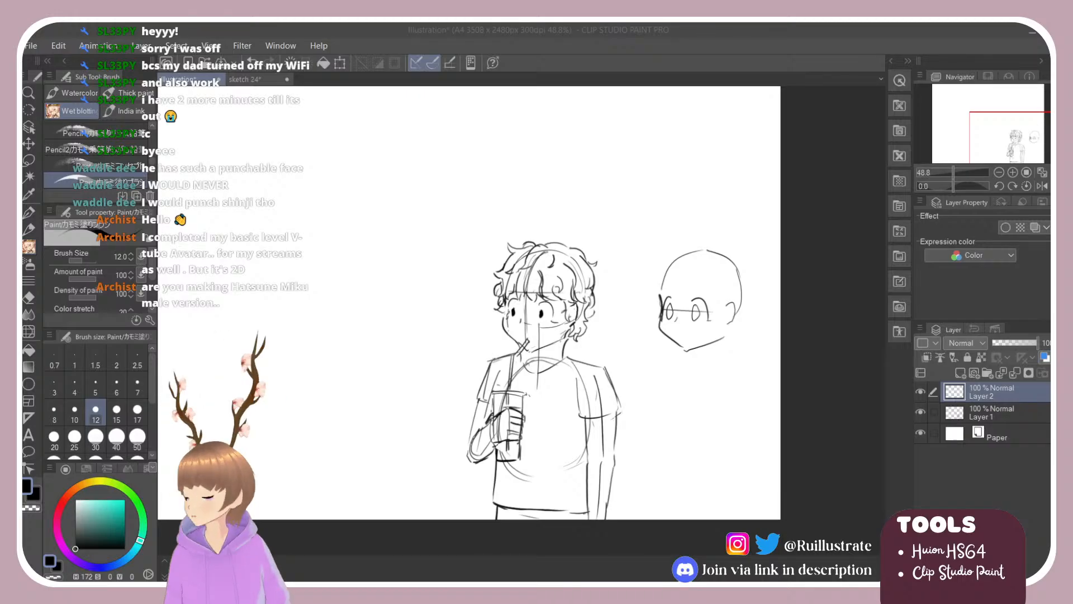
Redraw the oval iris under the lash line of the second head's eye nearer the ear.
{"action": "left_click", "coordinate": [701, 292]}
{"action": "key", "text": "ctrl+z"}
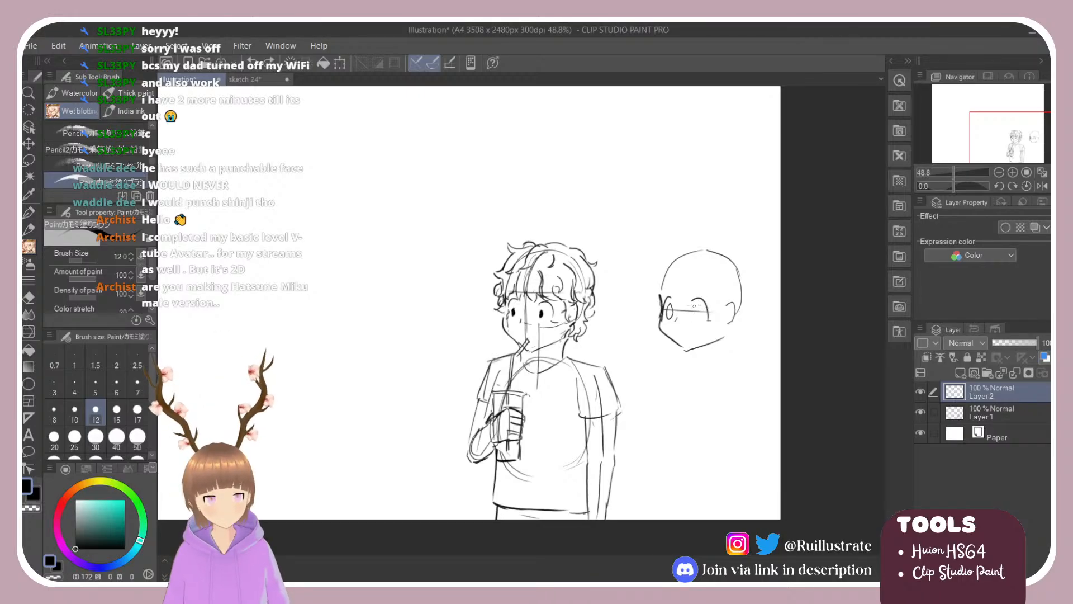
{"action": "mouse_move", "coordinate": [691, 310]}
{"action": "left_mouse_down"}
{"action": "mouse_move", "coordinate": [696, 319]}
{"action": "mouse_move", "coordinate": [699, 306]}
{"action": "mouse_move", "coordinate": [696, 321]}
{"action": "mouse_move", "coordinate": [698, 308]}
{"action": "left_mouse_up"}
{"action": "key", "text": "ctrl+z"}
{"action": "key", "text": "ctrl+z"}
{"action": "key", "text": "ctrl+z"}
{"action": "key", "text": "ctrl+z"}
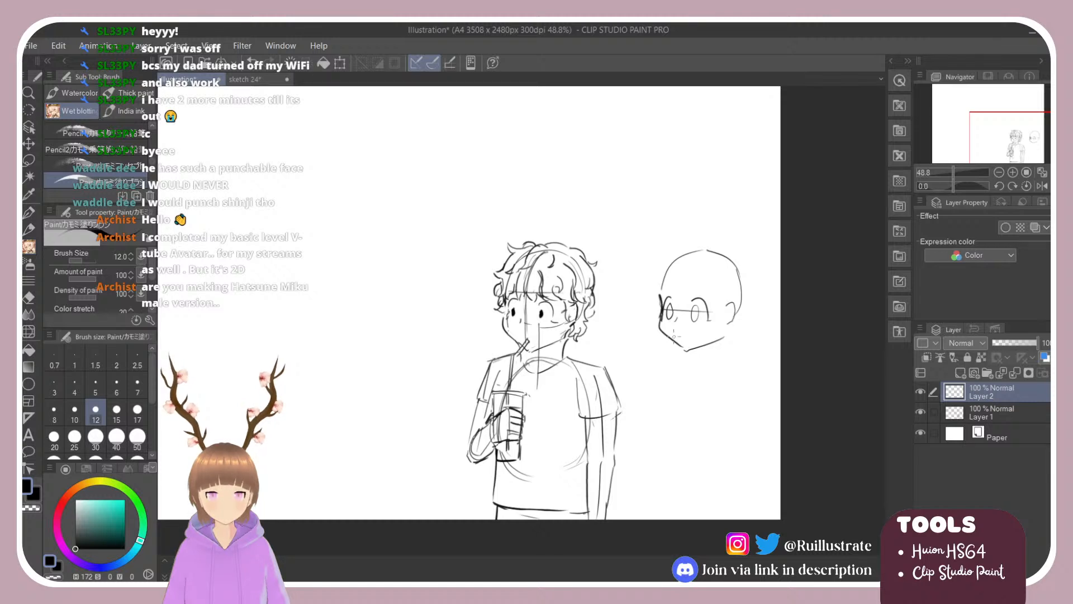
Draw the second head's small open mouth and a curved fringe running across the forehead toward the ear.
{"action": "left_click_drag", "start_coordinate": [680, 335], "coordinate": [690, 339]}
{"action": "key", "text": "ctrl+z"}
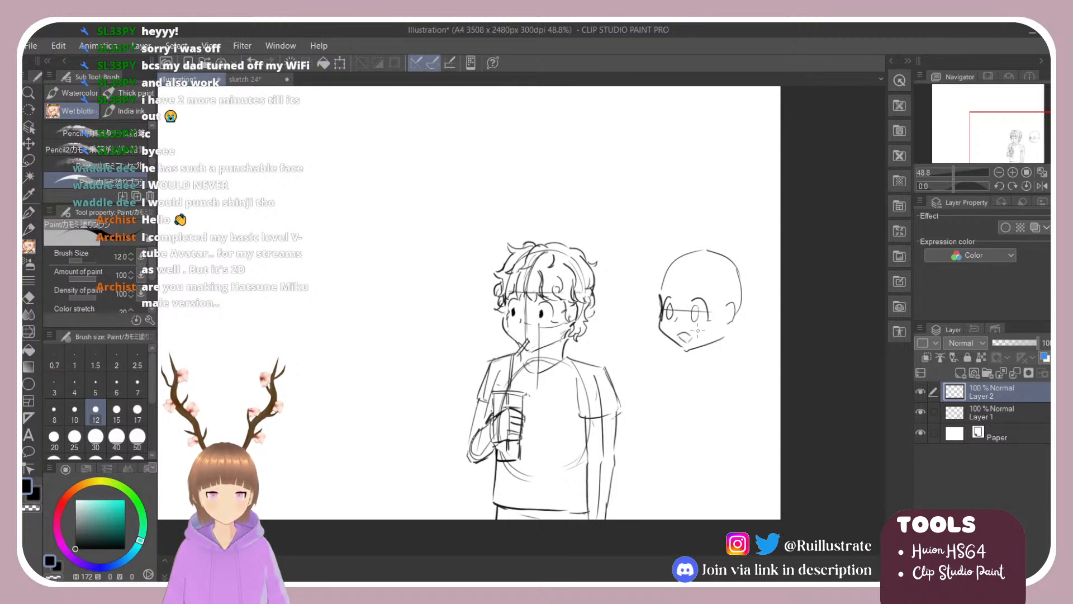
{"action": "left_click_drag", "start_coordinate": [676, 277], "coordinate": [724, 337]}
{"action": "key", "text": "ctrl+z"}
{"action": "key", "text": "ctrl+z"}
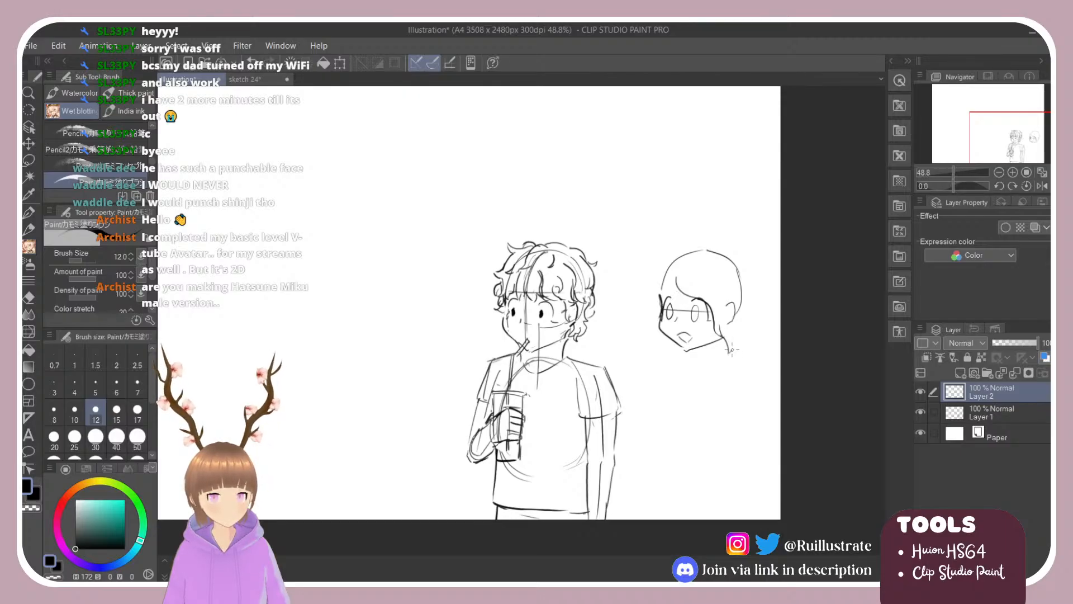
{"action": "left_click_drag", "start_coordinate": [710, 262], "coordinate": [731, 298]}
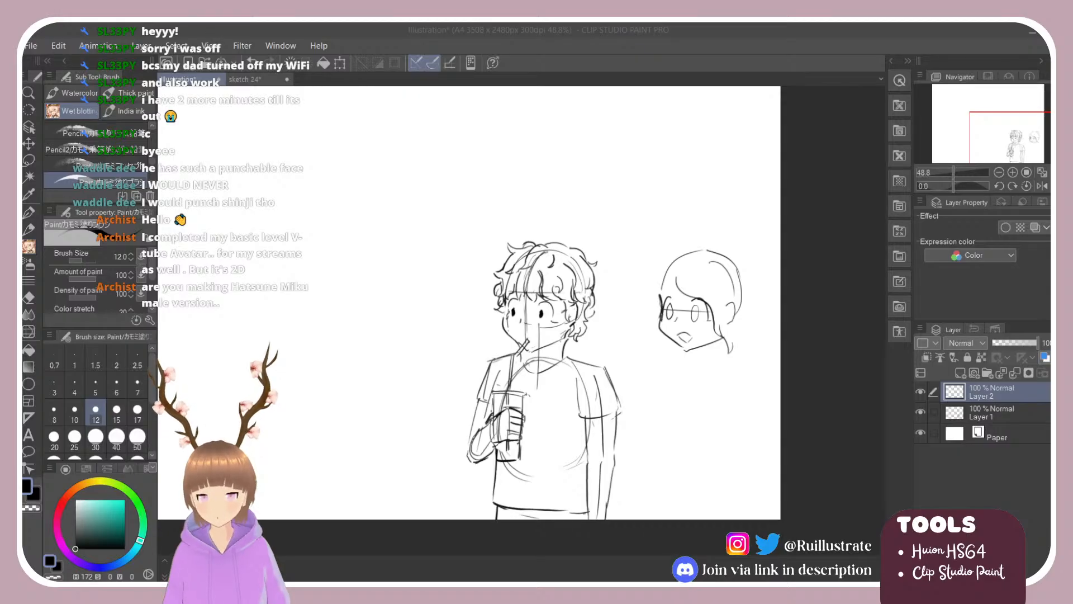
{"action": "left_click", "coordinate": [726, 279]}
{"action": "key", "text": "ctrl+z"}
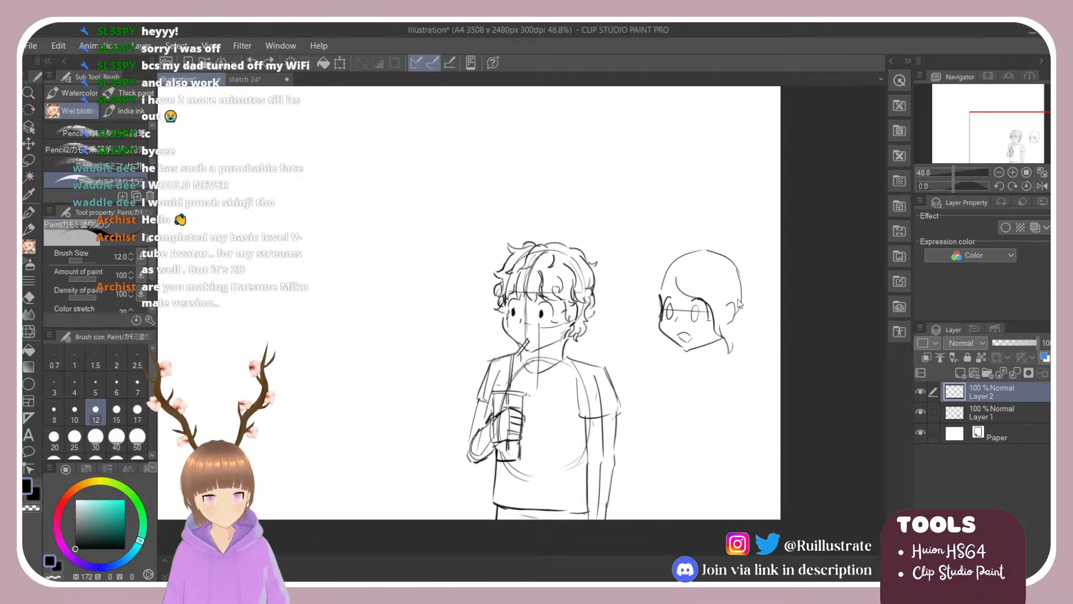
{"action": "key", "text": "ctrl+z"}
{"action": "key", "text": "ctrl+z"}
{"action": "key", "text": "ctrl+z"}
{"action": "key", "text": "ctrl+z"}
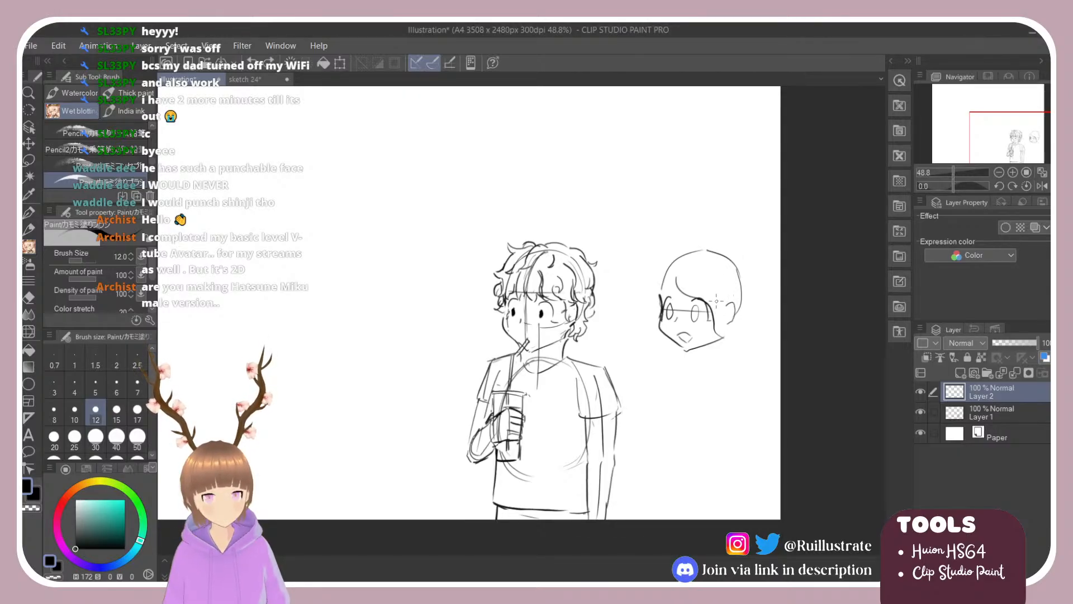
Extend the second head's fringe over the ear and draw wavy hair down the far side of the face to below the chin.
{"action": "left_click_drag", "start_coordinate": [703, 300], "coordinate": [734, 316]}
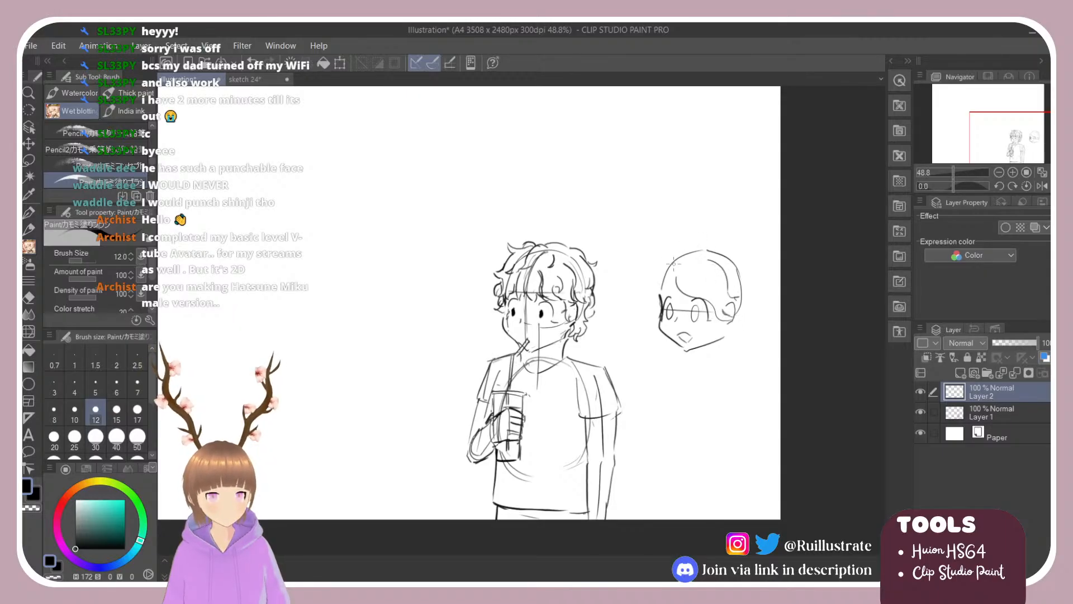
{"action": "mouse_move", "coordinate": [671, 252]}
{"action": "left_mouse_down"}
{"action": "mouse_move", "coordinate": [645, 306]}
{"action": "mouse_move", "coordinate": [651, 313]}
{"action": "mouse_move", "coordinate": [677, 278]}
{"action": "mouse_move", "coordinate": [657, 307]}
{"action": "left_mouse_up"}
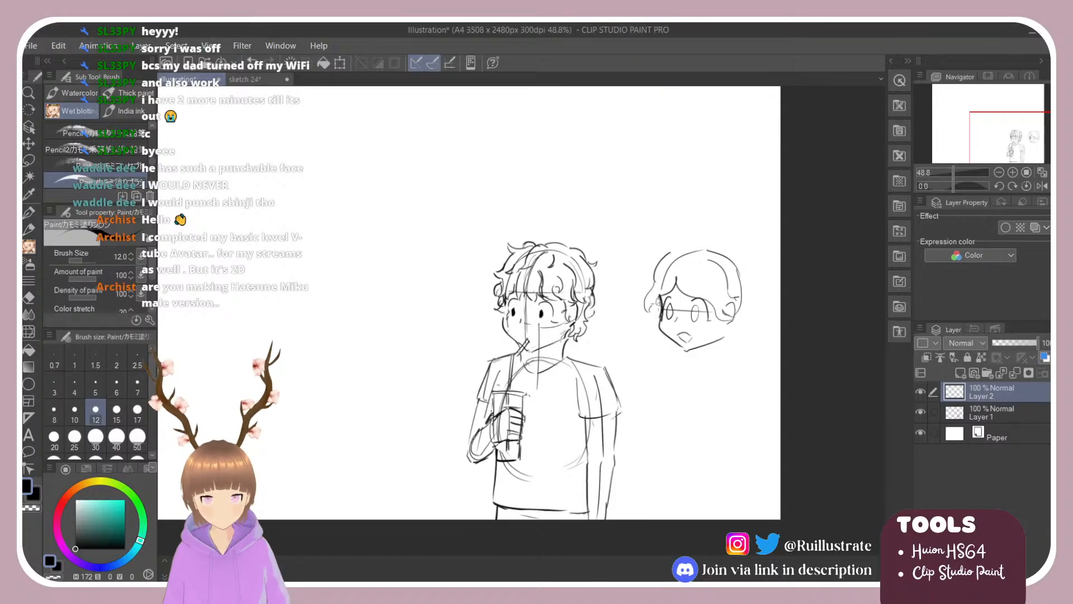
{"action": "mouse_move", "coordinate": [661, 298]}
{"action": "left_mouse_down"}
{"action": "mouse_move", "coordinate": [653, 346]}
{"action": "mouse_move", "coordinate": [665, 365]}
{"action": "mouse_move", "coordinate": [678, 358]}
{"action": "left_mouse_up"}
{"action": "key", "text": "ctrl+z"}
{"action": "key", "text": "ctrl+z"}
{"action": "key", "text": "ctrl+z"}
{"action": "key", "text": "ctrl+z"}
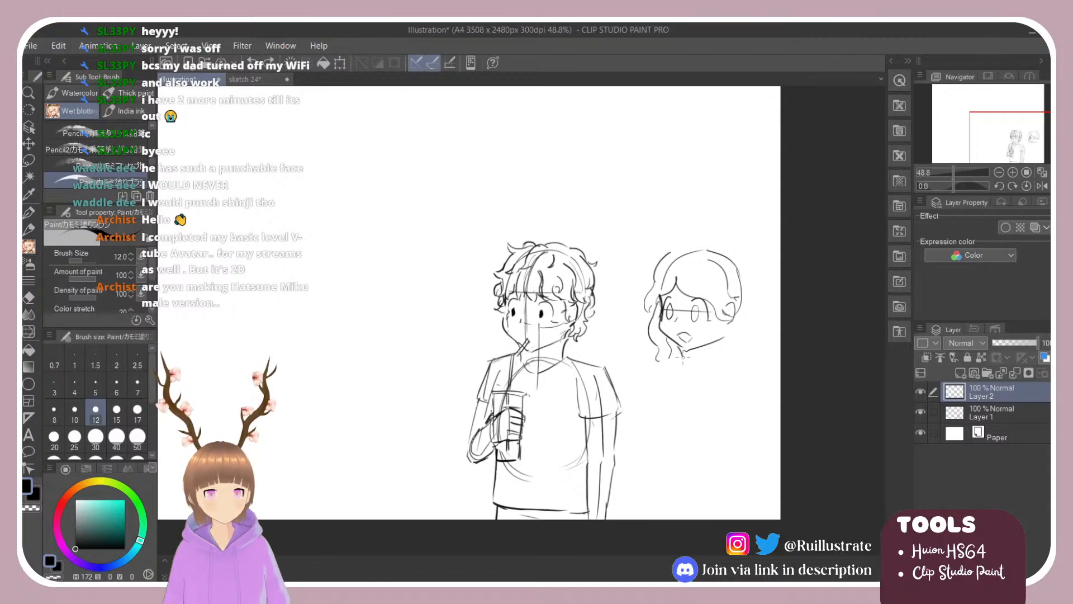
Add the neck line below the jaw and draw the long wavy hair outline down the back of the second head.
{"action": "mouse_move", "coordinate": [727, 337]}
{"action": "left_mouse_down"}
{"action": "mouse_move", "coordinate": [723, 361]}
{"action": "mouse_move", "coordinate": [737, 362]}
{"action": "left_mouse_up"}
{"action": "key", "text": "ctrl+z"}
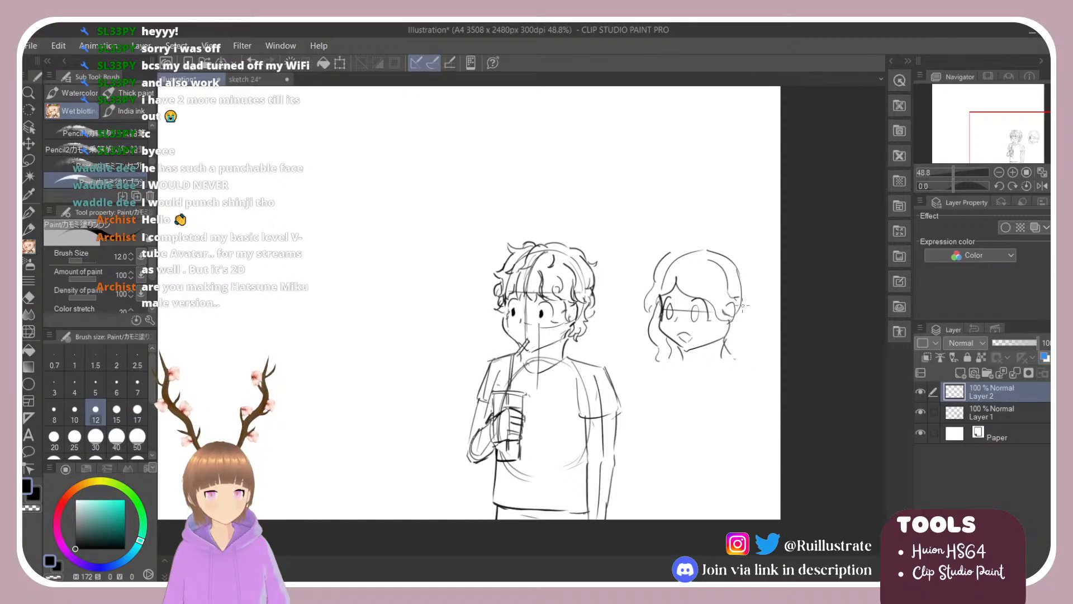
{"action": "mouse_move", "coordinate": [739, 251]}
{"action": "left_mouse_down"}
{"action": "mouse_move", "coordinate": [753, 281]}
{"action": "mouse_move", "coordinate": [752, 318]}
{"action": "left_mouse_up"}
{"action": "key", "text": "ctrl+z"}
{"action": "left_click_drag", "start_coordinate": [729, 246], "coordinate": [749, 344]}
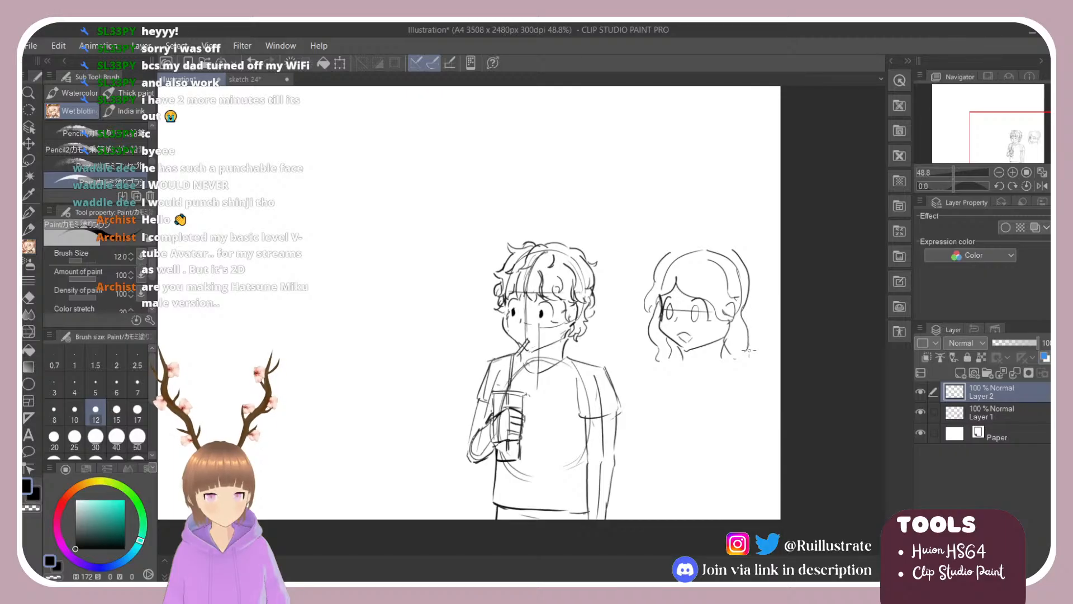
{"action": "key", "text": "ctrl+z"}
{"action": "key", "text": "ctrl+z"}
{"action": "mouse_move", "coordinate": [729, 248]}
{"action": "left_mouse_down"}
{"action": "mouse_move", "coordinate": [745, 311]}
{"action": "mouse_move", "coordinate": [747, 272]}
{"action": "mouse_move", "coordinate": [748, 303]}
{"action": "left_mouse_up"}
{"action": "key", "text": "ctrl+z"}
{"action": "left_click_drag", "start_coordinate": [749, 302], "coordinate": [756, 369]}
{"action": "key", "text": "ctrl+z"}
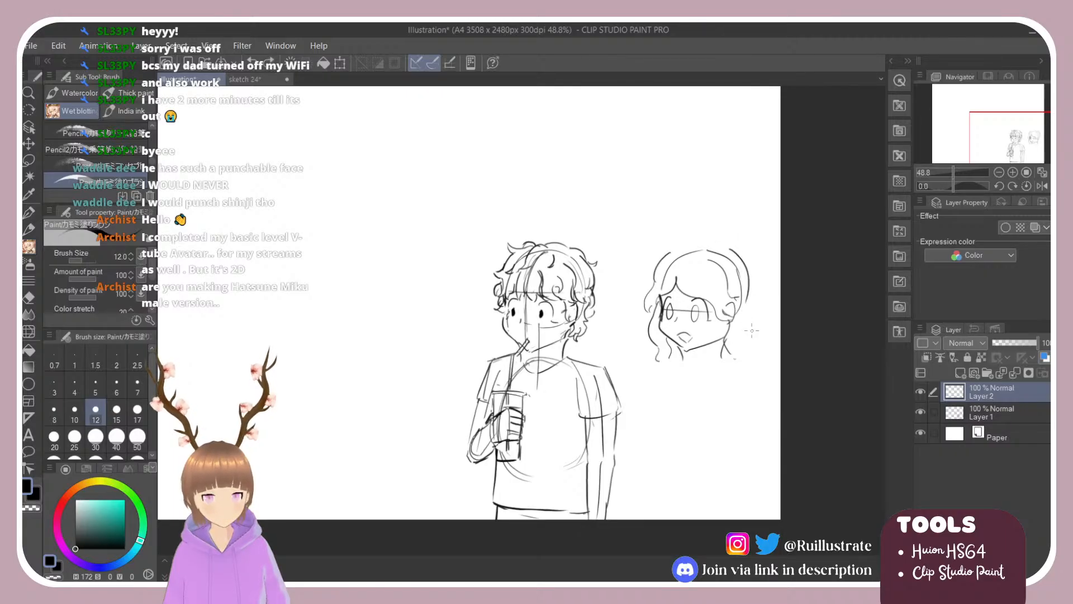
{"action": "left_click_drag", "start_coordinate": [744, 302], "coordinate": [755, 360]}
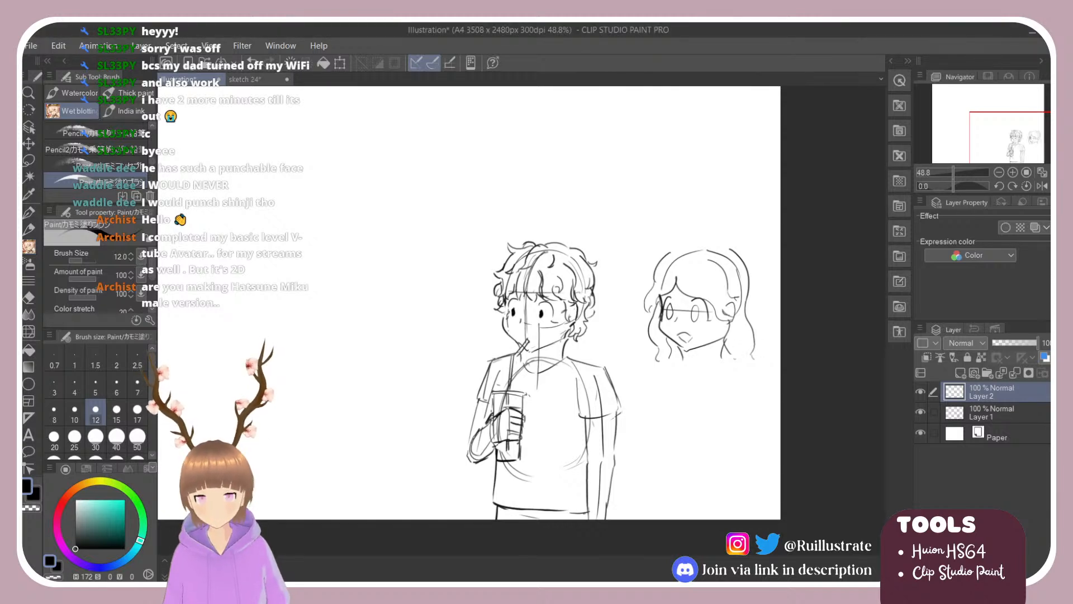
Shape the hair ends beside the second character's chin into the first plaited section and add inner strands along the cheek.
{"action": "left_click_drag", "start_coordinate": [659, 358], "coordinate": [654, 364]}
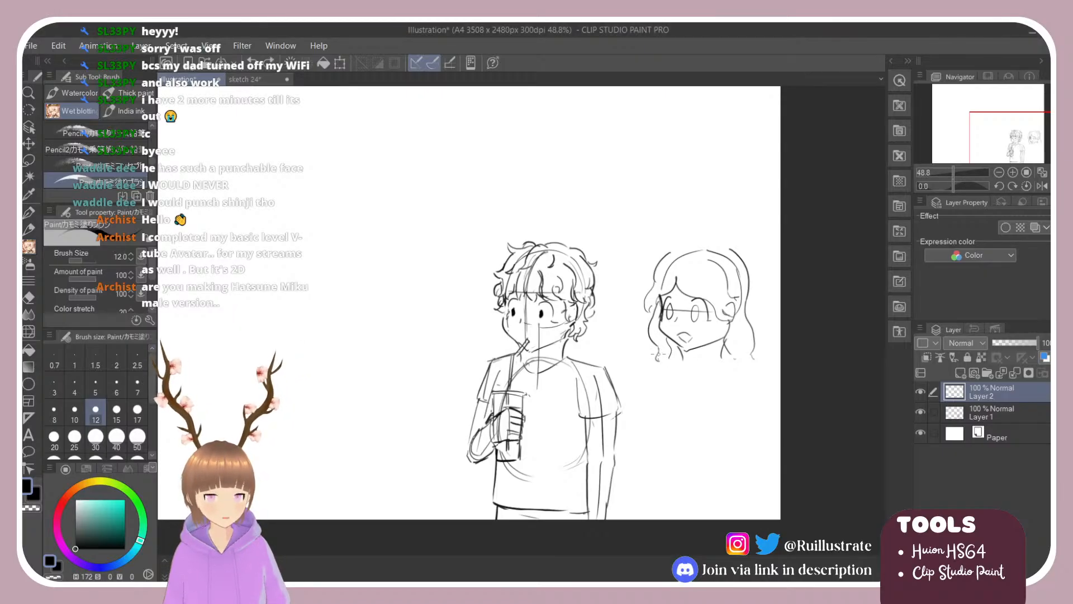
{"action": "mouse_move", "coordinate": [653, 349]}
{"action": "left_mouse_down"}
{"action": "mouse_move", "coordinate": [667, 364]}
{"action": "mouse_move", "coordinate": [670, 353]}
{"action": "mouse_move", "coordinate": [683, 359]}
{"action": "left_mouse_up"}
{"action": "left_click_drag", "start_coordinate": [733, 336], "coordinate": [726, 341]}
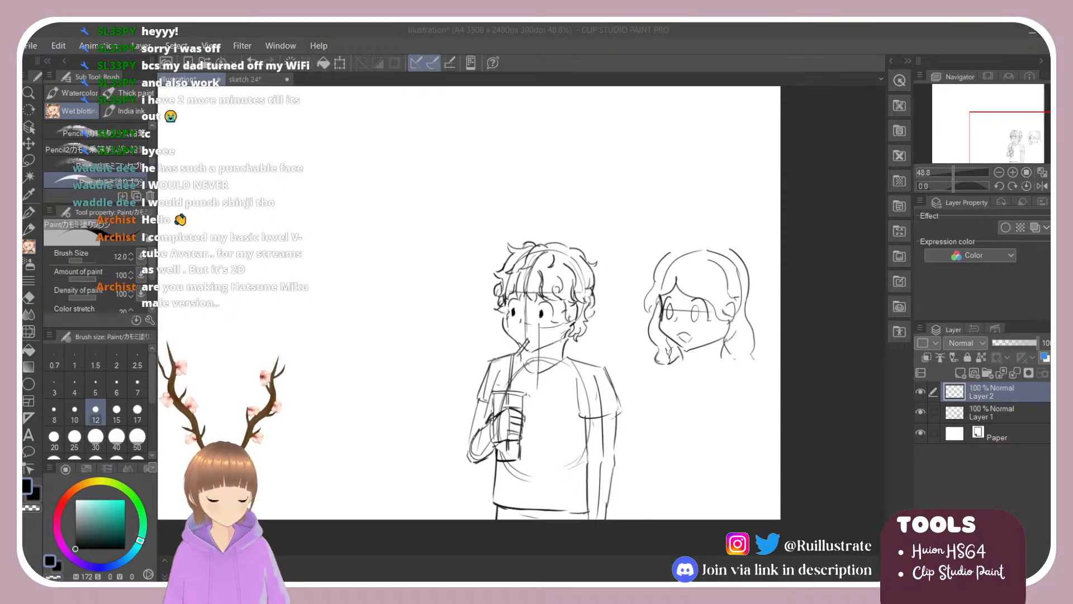
{"action": "left_click", "coordinate": [738, 307]}
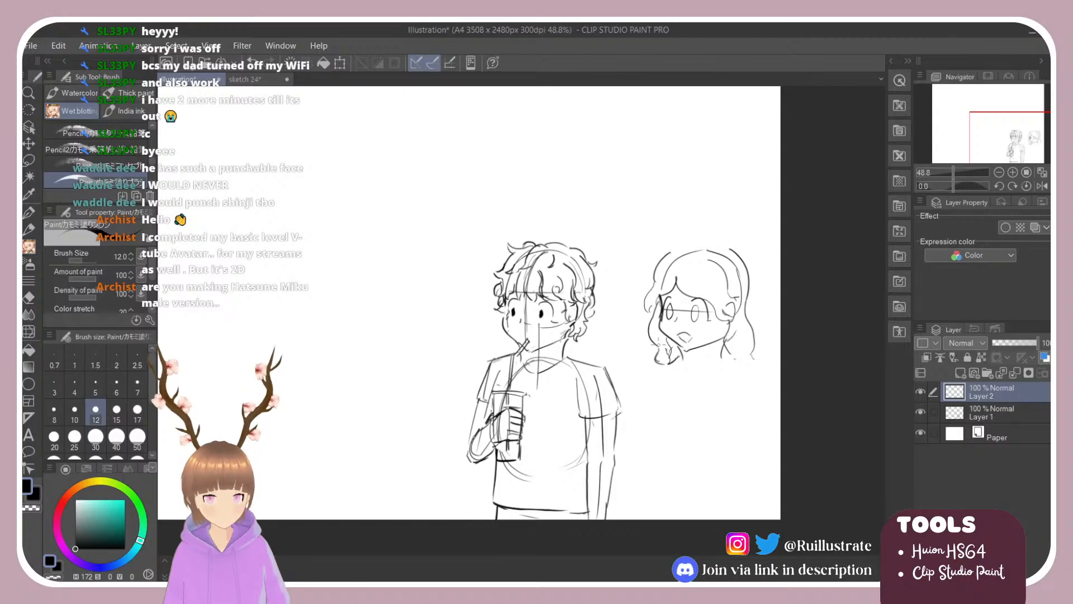
{"action": "left_click_drag", "start_coordinate": [657, 344], "coordinate": [663, 331]}
{"action": "key", "text": "ctrl+z"}
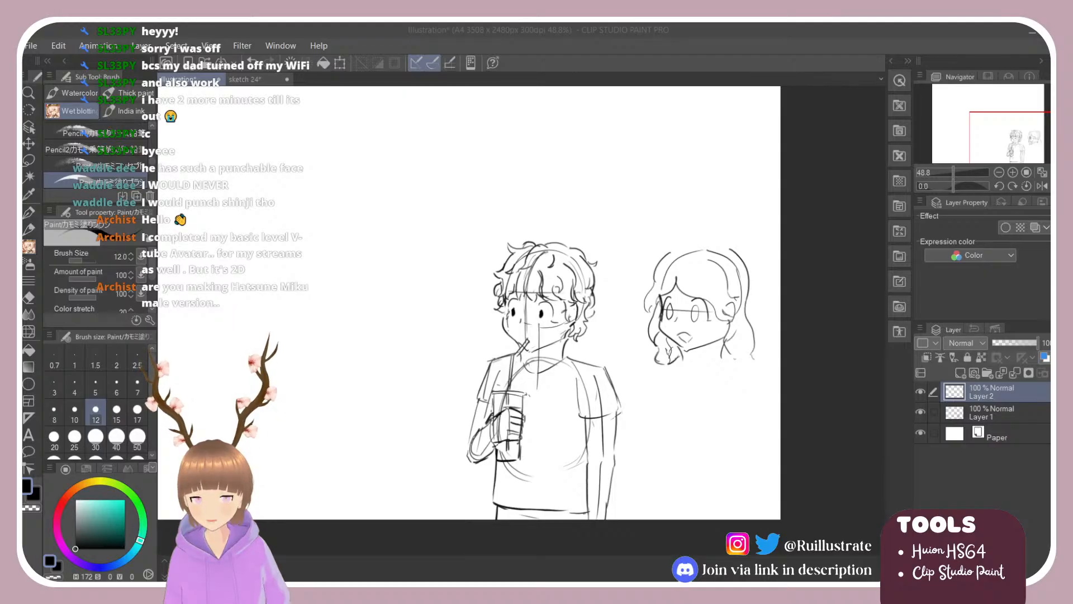
{"action": "left_click", "coordinate": [665, 341]}
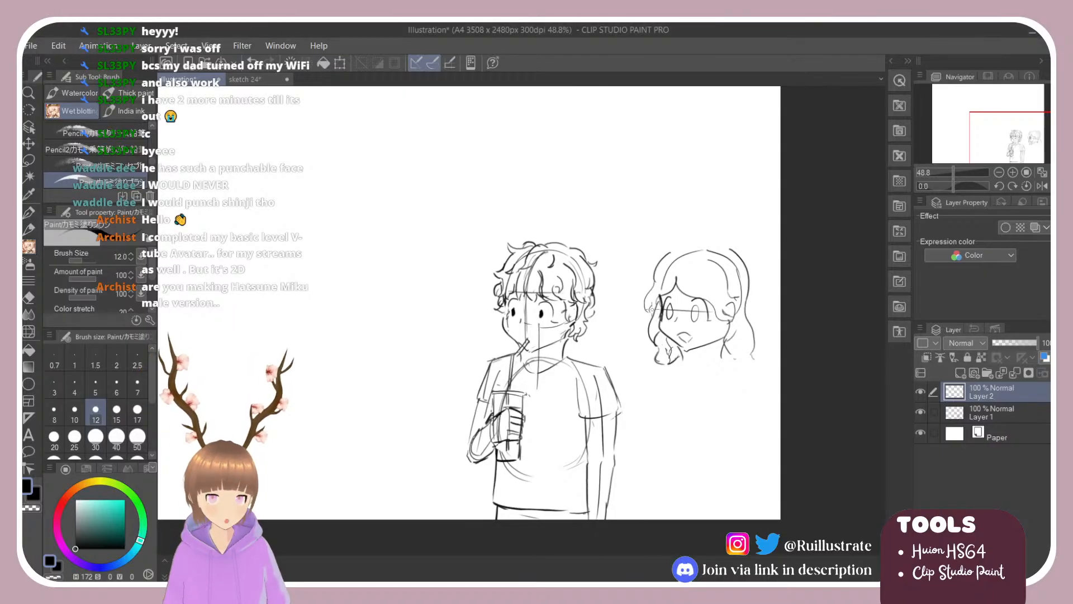
{"action": "mouse_move", "coordinate": [653, 308]}
{"action": "left_mouse_down"}
{"action": "mouse_move", "coordinate": [649, 339]}
{"action": "mouse_move", "coordinate": [662, 326]}
{"action": "mouse_move", "coordinate": [671, 359]}
{"action": "left_mouse_up"}
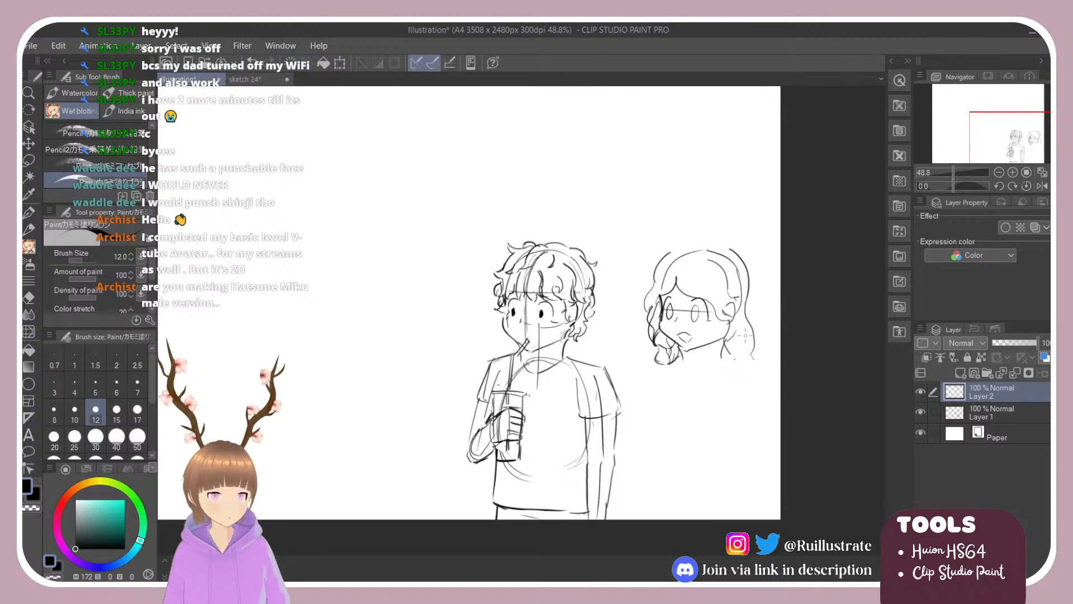
{"action": "mouse_move", "coordinate": [726, 324]}
{"action": "left_mouse_down"}
{"action": "mouse_move", "coordinate": [739, 355]}
{"action": "mouse_move", "coordinate": [728, 353]}
{"action": "mouse_move", "coordinate": [725, 383]}
{"action": "mouse_move", "coordinate": [738, 349]}
{"action": "left_mouse_up"}
{"action": "key", "text": "ctrl+z"}
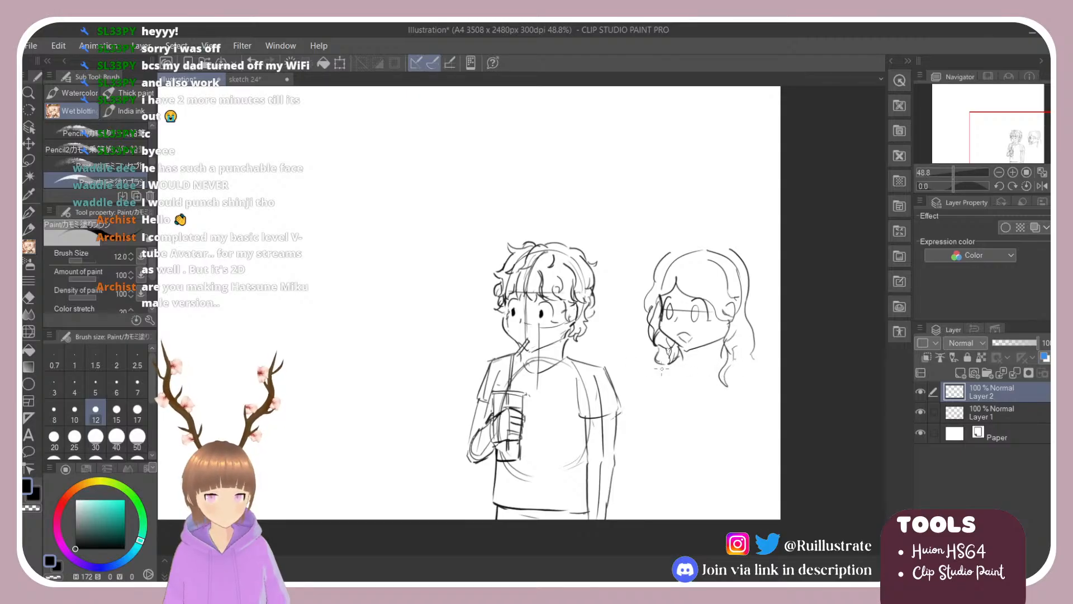
{"action": "key", "text": "ctrl+z"}
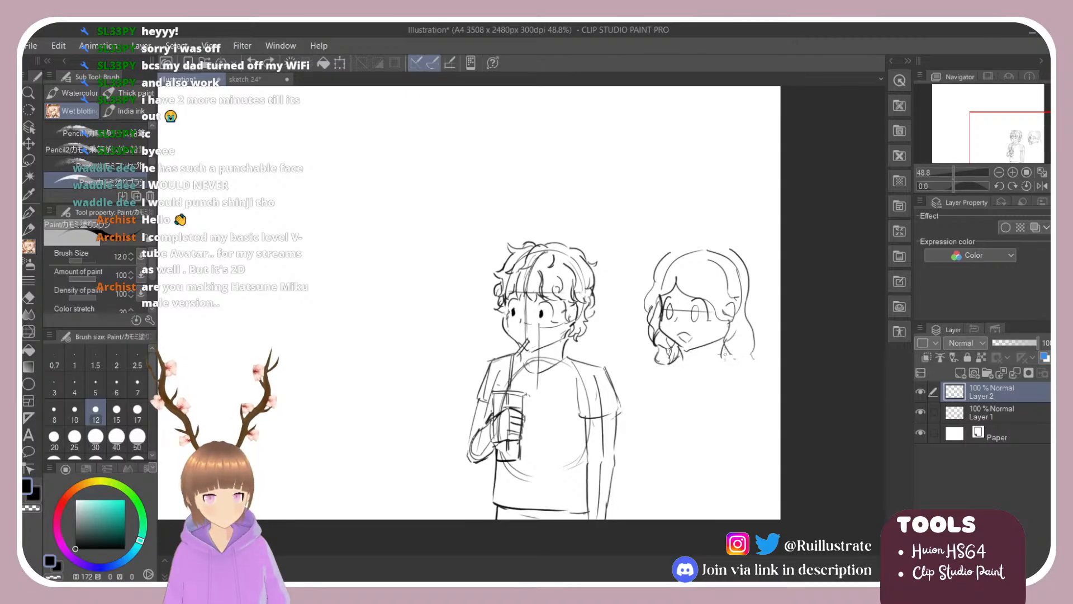
Touch up the neck line and continue the chin-side lock downward as a tapering braid with a loose tuft at its end.
{"action": "left_click_drag", "start_coordinate": [727, 342], "coordinate": [734, 359]}
{"action": "mouse_move", "coordinate": [663, 366]}
{"action": "left_mouse_down"}
{"action": "mouse_move", "coordinate": [657, 384]}
{"action": "mouse_move", "coordinate": [673, 381]}
{"action": "mouse_move", "coordinate": [674, 401]}
{"action": "mouse_move", "coordinate": [680, 390]}
{"action": "mouse_move", "coordinate": [678, 428]}
{"action": "left_mouse_up"}
{"action": "key", "text": "ctrl+z"}
{"action": "key", "text": "ctrl+z"}
{"action": "left_click_drag", "start_coordinate": [676, 426], "coordinate": [674, 404]}
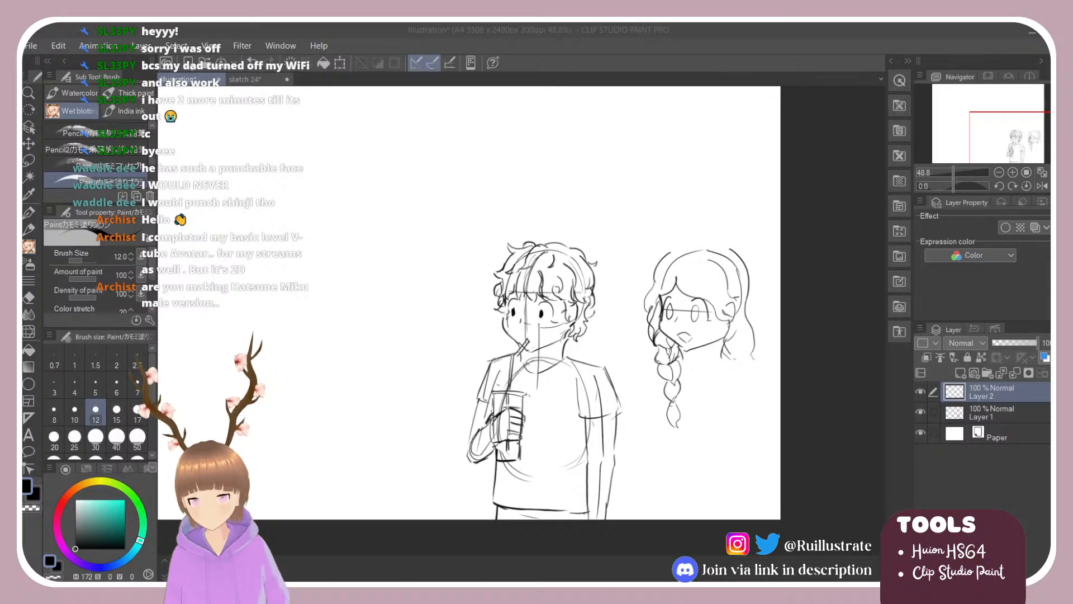
Draw a round hair bun on the upper back of the second character's head, redoing it until the shape fits.
{"action": "left_click", "coordinate": [720, 233]}
{"action": "mouse_move", "coordinate": [722, 251]}
{"action": "left_mouse_down"}
{"action": "mouse_move", "coordinate": [744, 271]}
{"action": "mouse_move", "coordinate": [717, 254]}
{"action": "mouse_move", "coordinate": [743, 272]}
{"action": "mouse_move", "coordinate": [718, 251]}
{"action": "mouse_move", "coordinate": [743, 270]}
{"action": "mouse_move", "coordinate": [722, 245]}
{"action": "mouse_move", "coordinate": [738, 233]}
{"action": "mouse_move", "coordinate": [758, 251]}
{"action": "mouse_move", "coordinate": [749, 259]}
{"action": "mouse_move", "coordinate": [722, 247]}
{"action": "mouse_move", "coordinate": [742, 233]}
{"action": "mouse_move", "coordinate": [751, 271]}
{"action": "left_mouse_up"}
{"action": "key", "text": "ctrl+z"}
{"action": "key", "text": "ctrl+z"}
{"action": "key", "text": "ctrl+z"}
{"action": "key", "text": "ctrl+z"}
{"action": "key", "text": "ctrl+z"}
{"action": "key", "text": "ctrl+z"}
{"action": "key", "text": "ctrl+z"}
{"action": "key", "text": "ctrl+z"}
{"action": "mouse_move", "coordinate": [735, 233]}
{"action": "left_mouse_down"}
{"action": "mouse_move", "coordinate": [756, 258]}
{"action": "mouse_move", "coordinate": [748, 267]}
{"action": "left_mouse_up"}
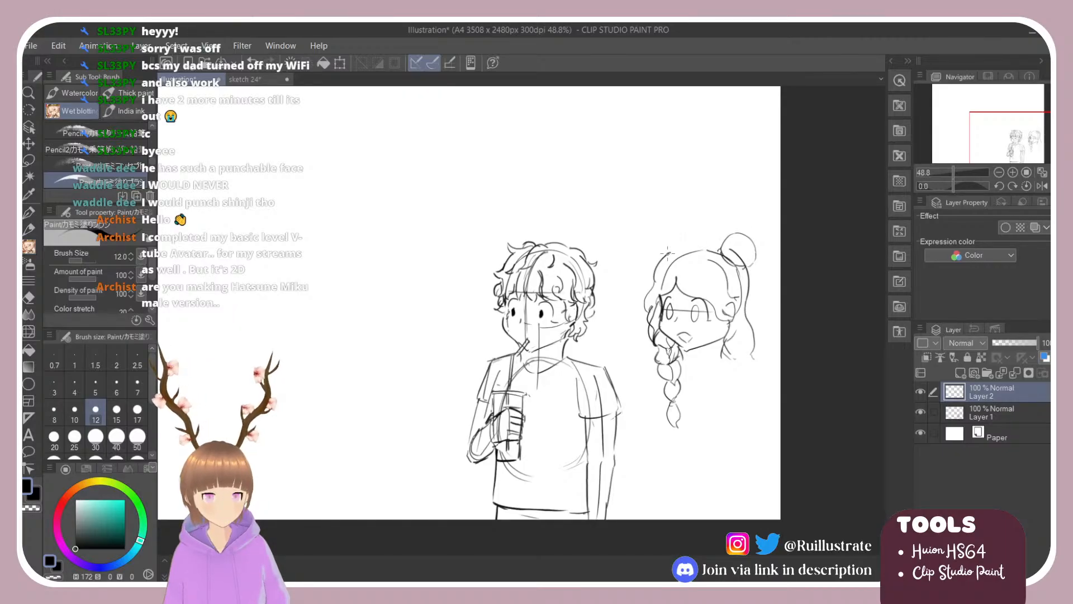
Draw a line across the crown of the second head and add a matching round bun on the face side.
{"action": "mouse_move", "coordinate": [665, 257]}
{"action": "left_mouse_down"}
{"action": "mouse_move", "coordinate": [679, 246]}
{"action": "mouse_move", "coordinate": [722, 250]}
{"action": "left_mouse_up"}
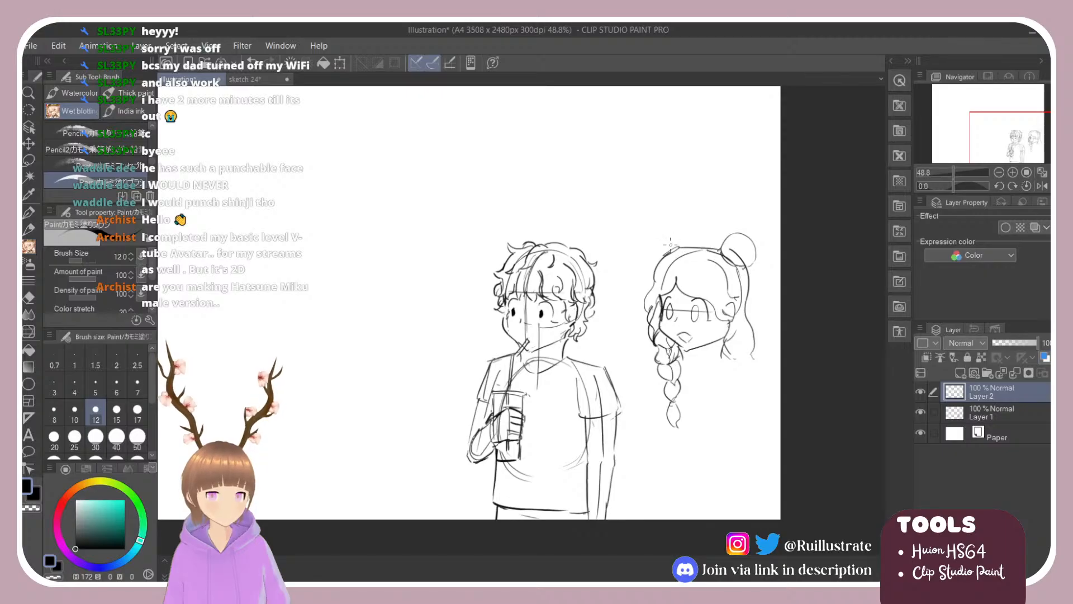
{"action": "key", "text": "ctrl+z"}
{"action": "key", "text": "ctrl+y"}
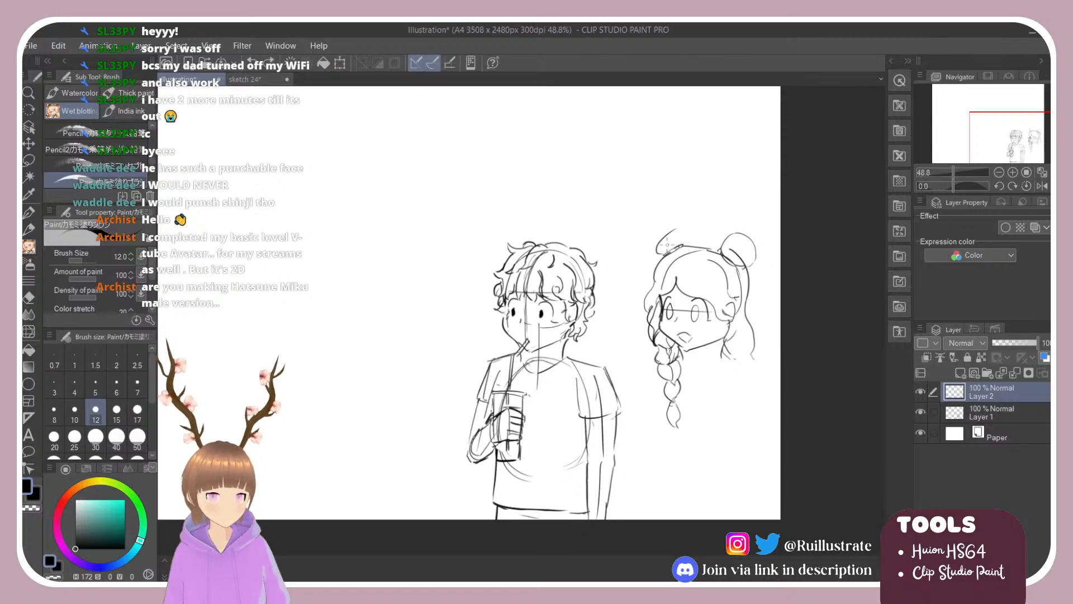
{"action": "mouse_move", "coordinate": [668, 232]}
{"action": "left_mouse_down"}
{"action": "mouse_move", "coordinate": [658, 255]}
{"action": "mouse_move", "coordinate": [676, 229]}
{"action": "mouse_move", "coordinate": [692, 242]}
{"action": "mouse_move", "coordinate": [657, 247]}
{"action": "mouse_move", "coordinate": [677, 228]}
{"action": "mouse_move", "coordinate": [655, 253]}
{"action": "mouse_move", "coordinate": [667, 230]}
{"action": "mouse_move", "coordinate": [658, 258]}
{"action": "left_mouse_up"}
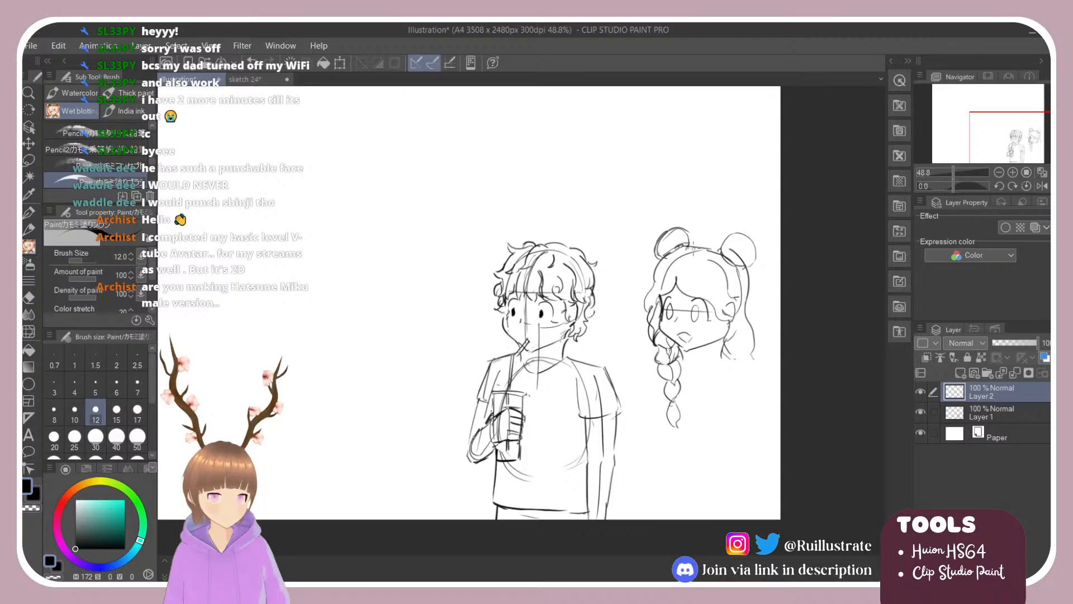
Draw a horizontal guideline across the tops of both buns and rework the face-side bun to align with it.
{"action": "left_click_drag", "start_coordinate": [652, 229], "coordinate": [746, 229]}
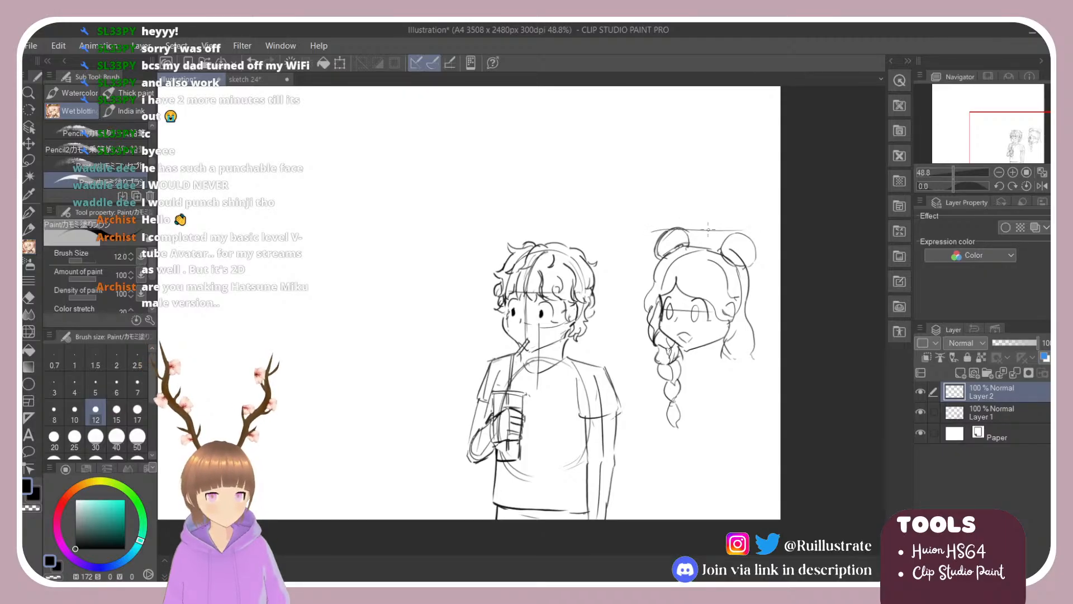
{"action": "mouse_move", "coordinate": [652, 232]}
{"action": "left_mouse_down"}
{"action": "mouse_move", "coordinate": [739, 231]}
{"action": "mouse_move", "coordinate": [665, 228]}
{"action": "mouse_move", "coordinate": [696, 228]}
{"action": "left_mouse_up"}
{"action": "key", "text": "e"}
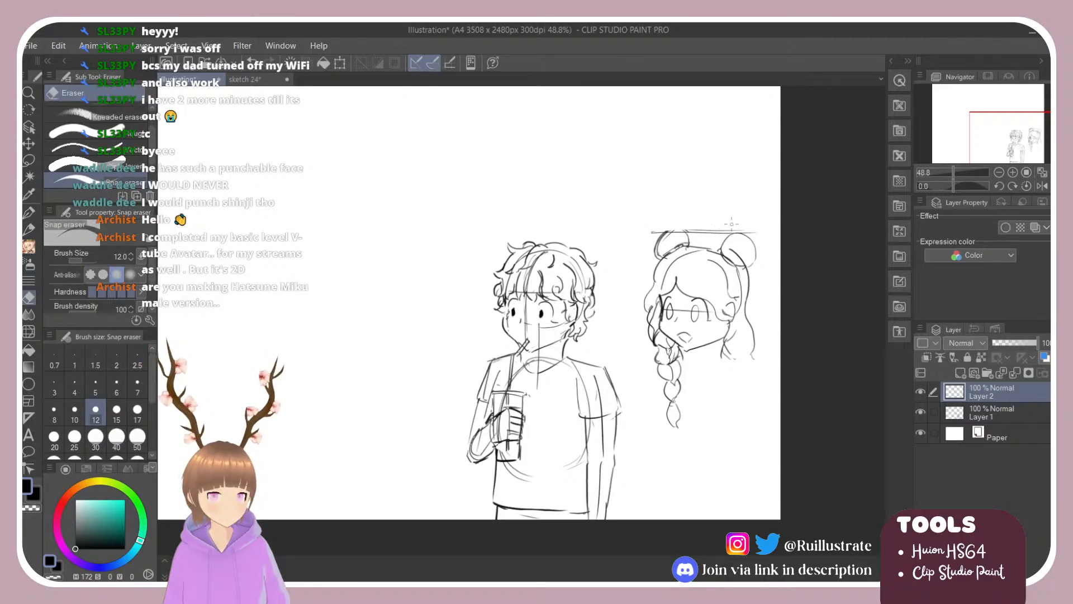
{"action": "key", "text": "p"}
{"action": "key", "text": "e"}
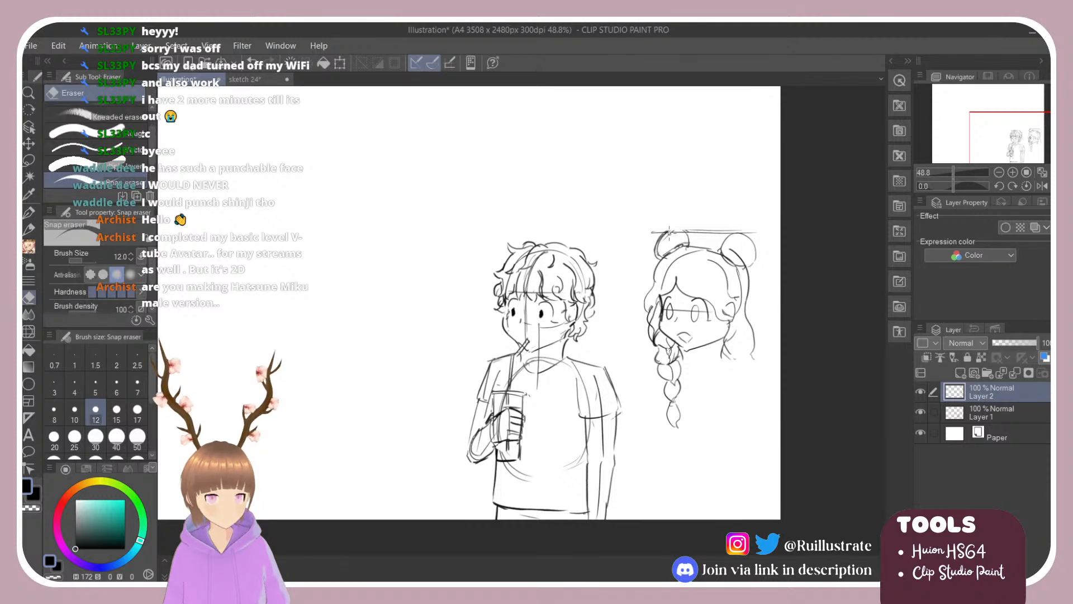
{"action": "left_click_drag", "start_coordinate": [669, 234], "coordinate": [657, 254]}
{"action": "key", "text": "b"}
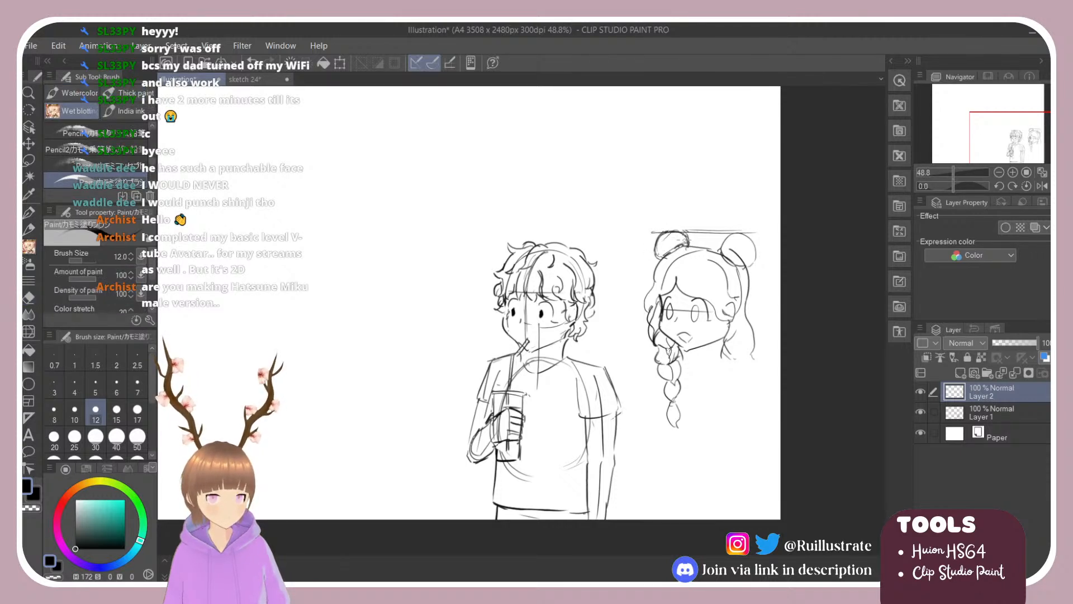
Refine the face-side bun by erasing stray lines and the guideline above it, and redraw its rounded outline and base.
{"action": "key", "text": "e"}
{"action": "key", "text": "b"}
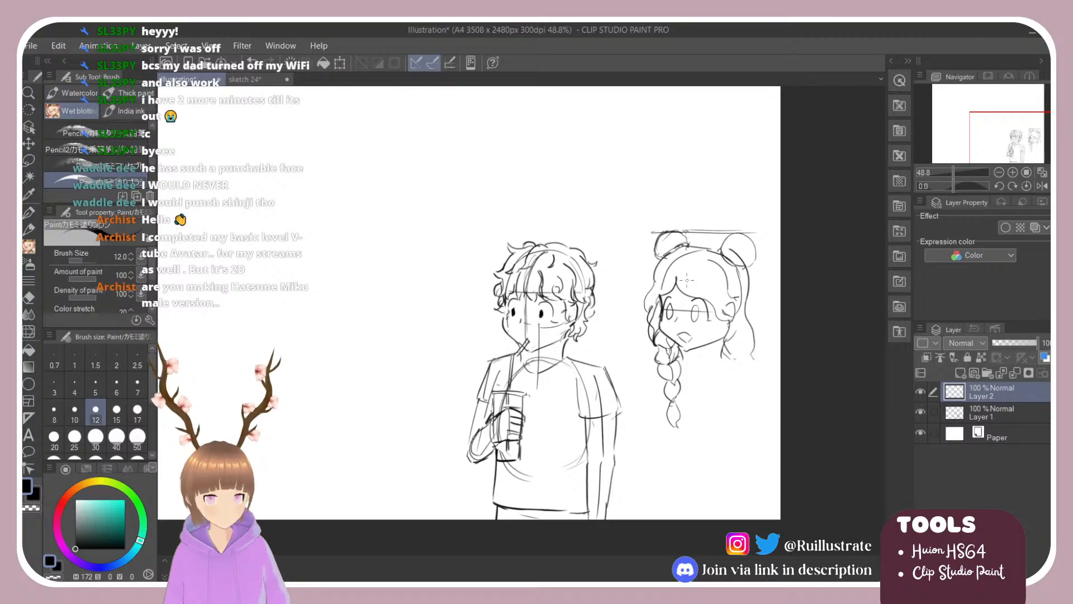
{"action": "key", "text": "e"}
{"action": "key", "text": "b"}
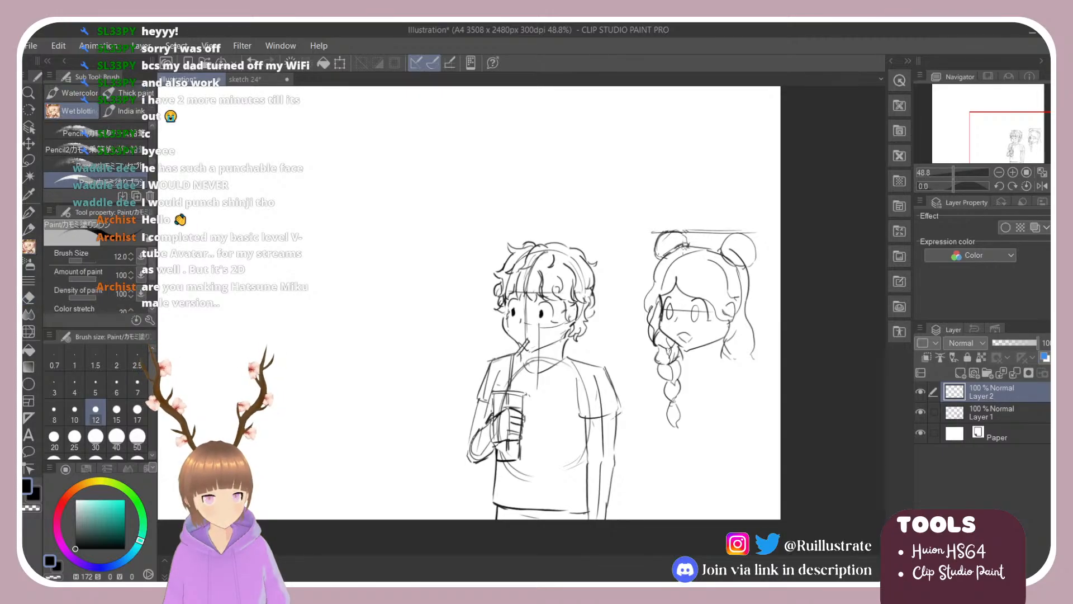
{"action": "key", "text": "e"}
{"action": "key", "text": "b"}
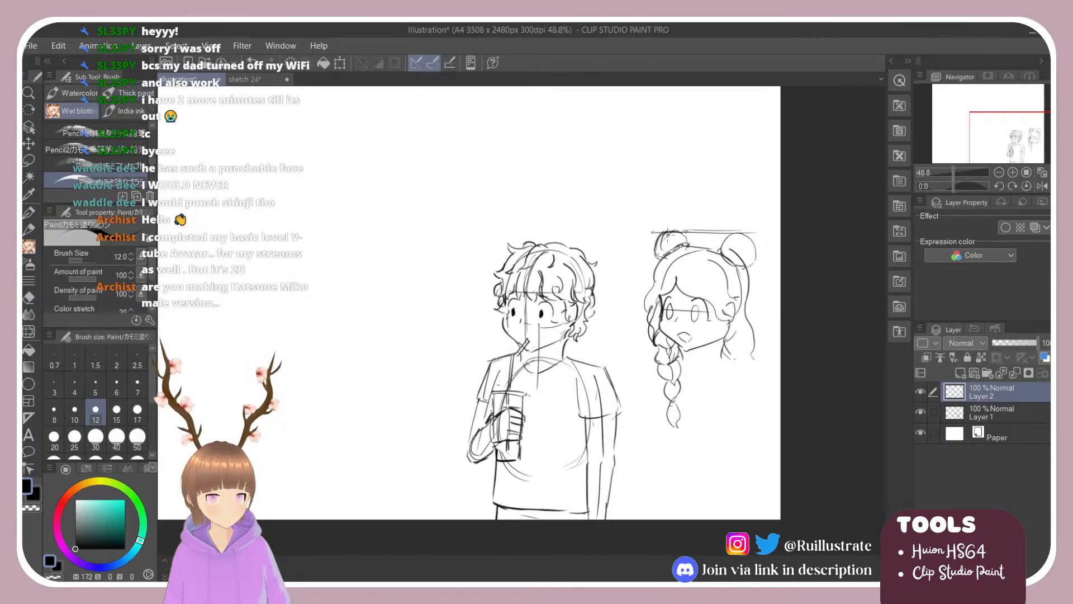
{"action": "mouse_move", "coordinate": [669, 235]}
{"action": "left_mouse_down"}
{"action": "mouse_move", "coordinate": [690, 245]}
{"action": "mouse_move", "coordinate": [691, 231]}
{"action": "mouse_move", "coordinate": [653, 243]}
{"action": "mouse_move", "coordinate": [705, 231]}
{"action": "mouse_move", "coordinate": [663, 242]}
{"action": "mouse_move", "coordinate": [683, 229]}
{"action": "mouse_move", "coordinate": [693, 236]}
{"action": "mouse_move", "coordinate": [673, 230]}
{"action": "mouse_move", "coordinate": [692, 256]}
{"action": "left_mouse_up"}
{"action": "key", "text": "e"}
{"action": "key", "text": "b"}
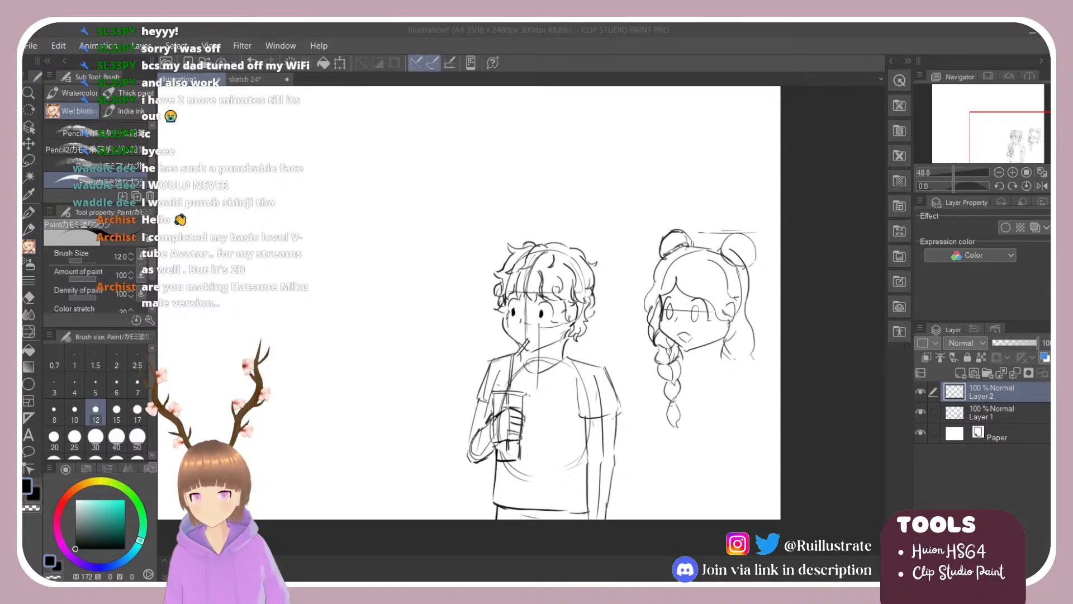
Draw a petalled flower ornament in the second character's hair just below the face-side bun.
{"action": "left_click", "coordinate": [664, 257]}
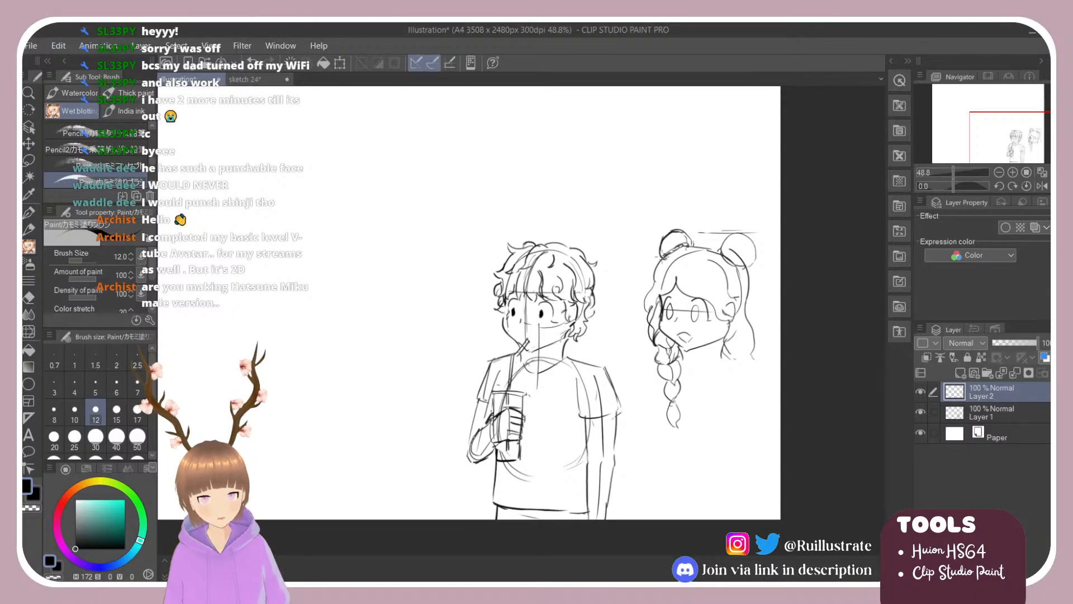
{"action": "mouse_move", "coordinate": [664, 265]}
{"action": "left_mouse_down"}
{"action": "mouse_move", "coordinate": [657, 277]}
{"action": "mouse_move", "coordinate": [671, 270]}
{"action": "mouse_move", "coordinate": [663, 278]}
{"action": "mouse_move", "coordinate": [667, 258]}
{"action": "mouse_move", "coordinate": [670, 281]}
{"action": "mouse_move", "coordinate": [653, 286]}
{"action": "mouse_move", "coordinate": [660, 269]}
{"action": "mouse_move", "coordinate": [648, 260]}
{"action": "mouse_move", "coordinate": [666, 258]}
{"action": "left_mouse_up"}
{"action": "key", "text": "ctrl+z"}
{"action": "key", "text": "ctrl+z"}
{"action": "key", "text": "ctrl+z"}
{"action": "key", "text": "ctrl+z"}
{"action": "key", "text": "ctrl+z"}
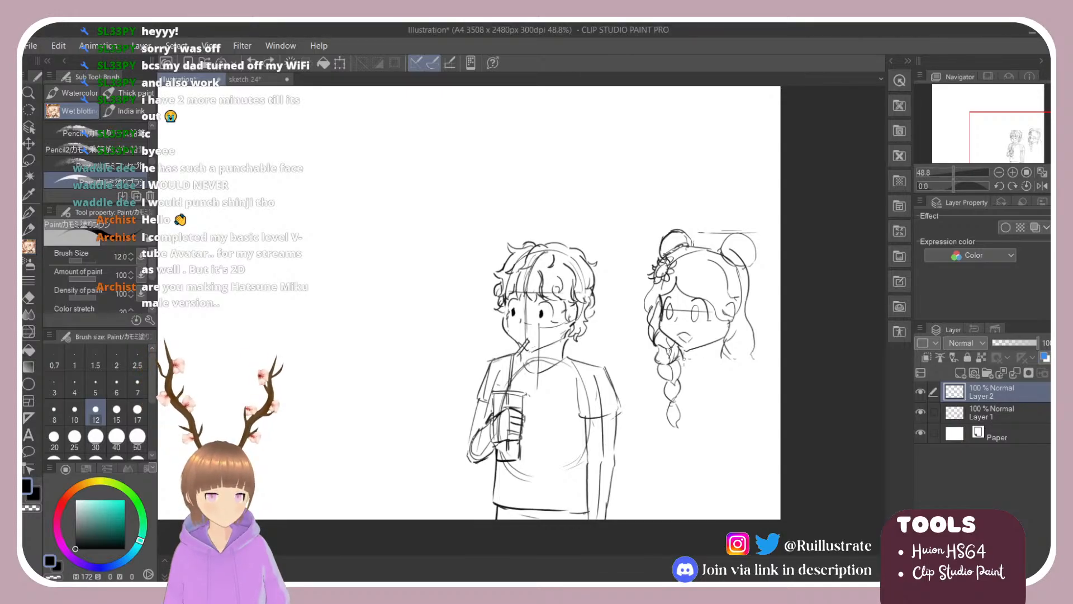
Redraw the second character's neck line beneath the jaw and clean it up with the eraser.
{"action": "key", "text": "ctrl+z"}
{"action": "left_click_drag", "start_coordinate": [725, 339], "coordinate": [720, 362]}
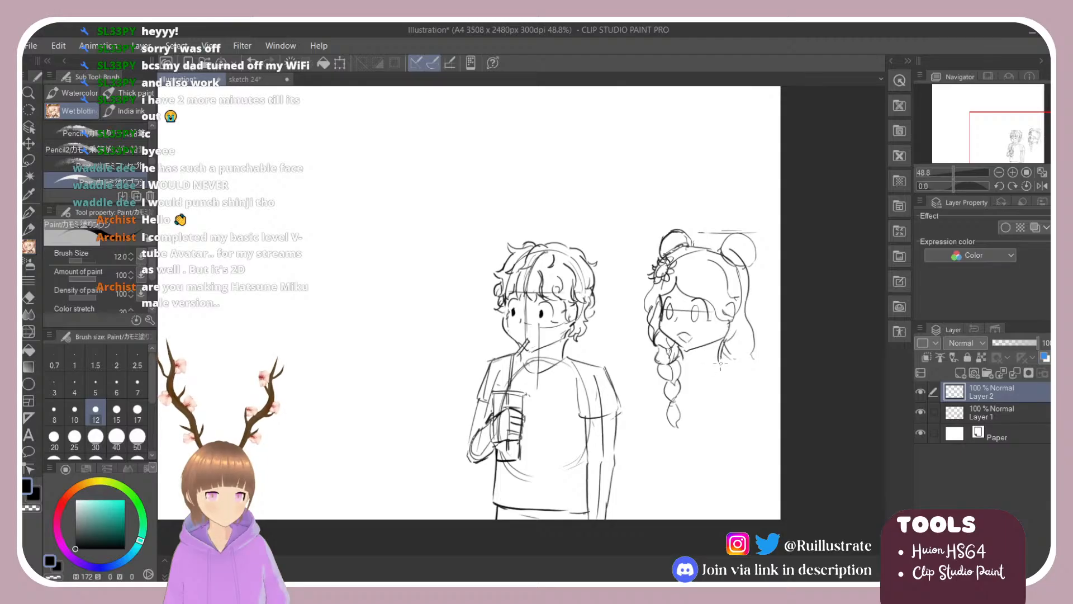
{"action": "key", "text": "e"}
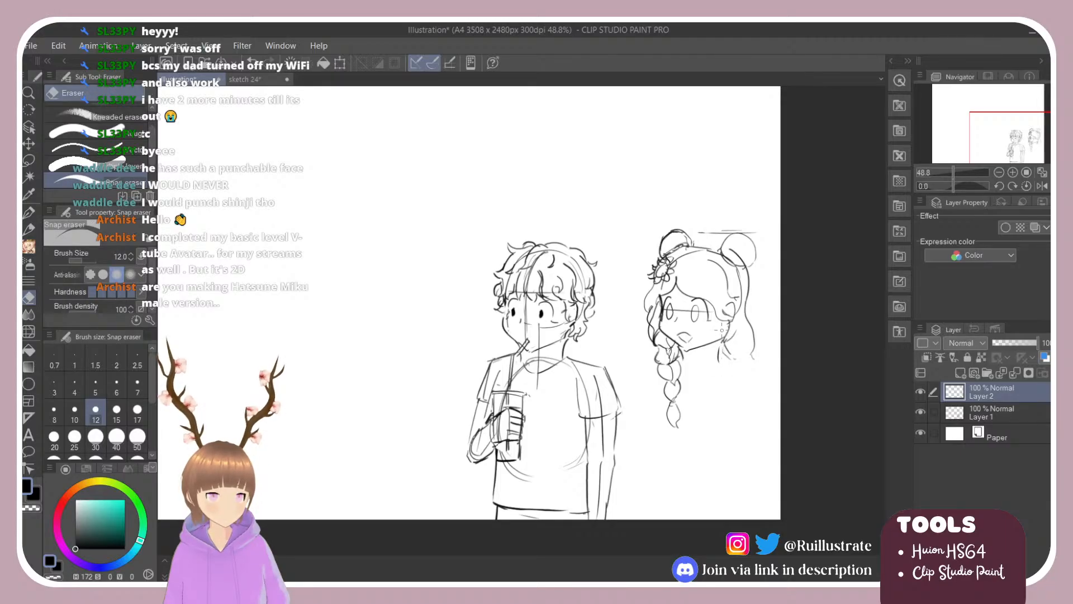
{"action": "key", "text": "b"}
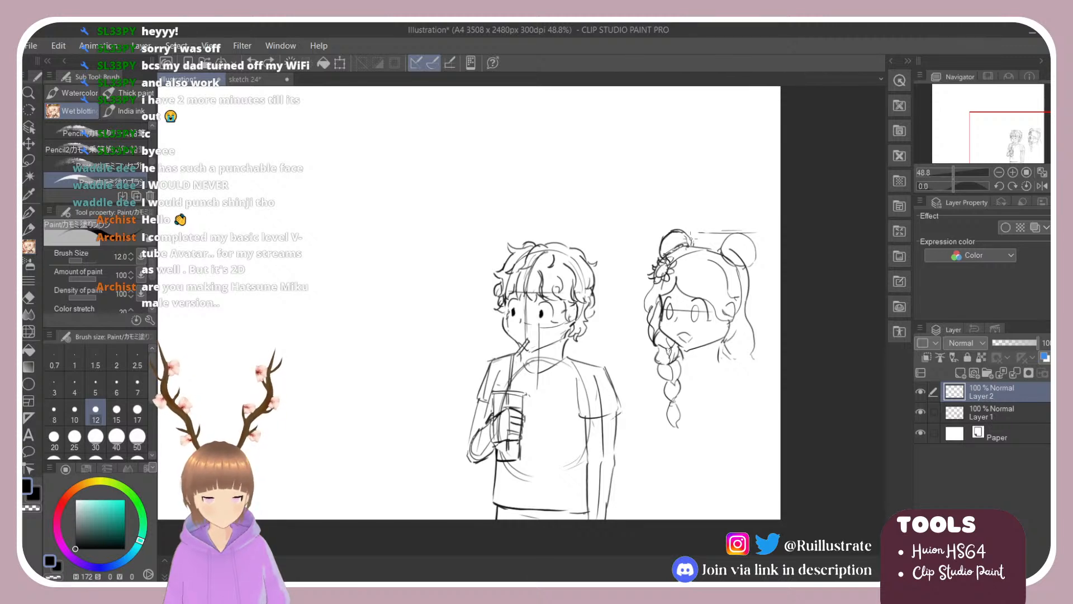
Scale the second character's layer down slightly and move it closer to the first character.
{"action": "key", "text": "ctrl+t"}
{"action": "left_click_drag", "start_coordinate": [756, 227], "coordinate": [740, 242]}
{"action": "mouse_move", "coordinate": [719, 295]}
{"action": "left_mouse_down"}
{"action": "mouse_move", "coordinate": [563, 293]}
{"action": "mouse_move", "coordinate": [708, 302]}
{"action": "left_mouse_up"}
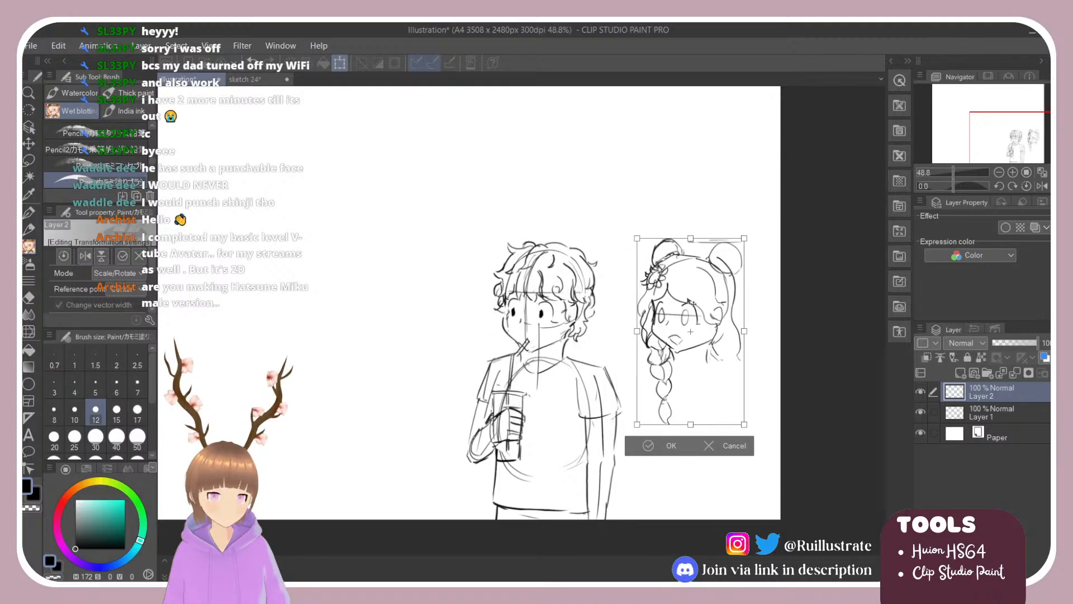
{"action": "key", "text": "Return"}
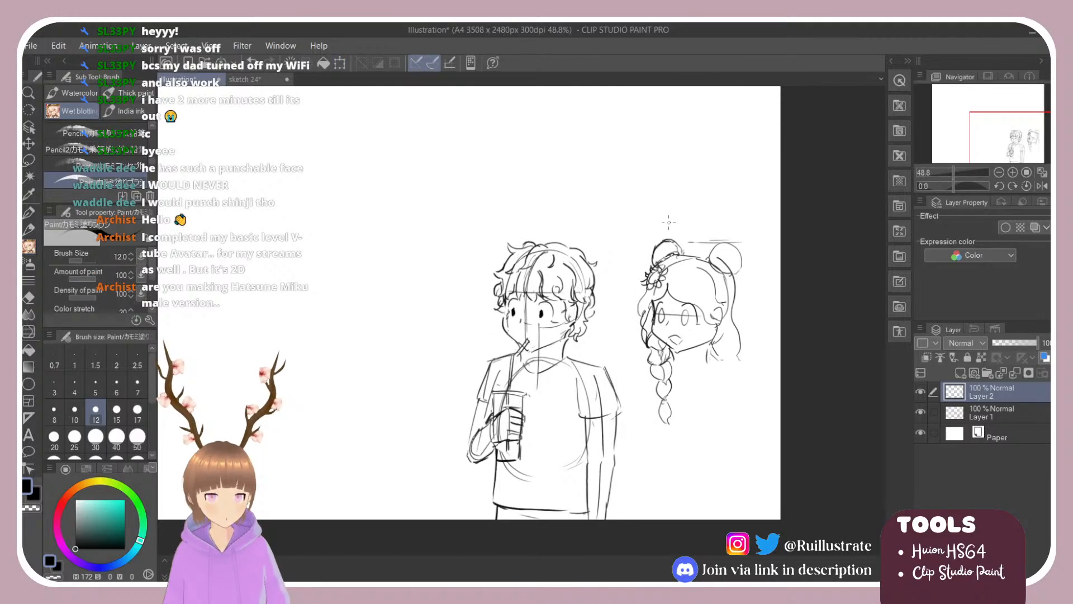
Erase the horizontal guideline and stray marks above the second character's two buns.
{"action": "key", "text": "e"}
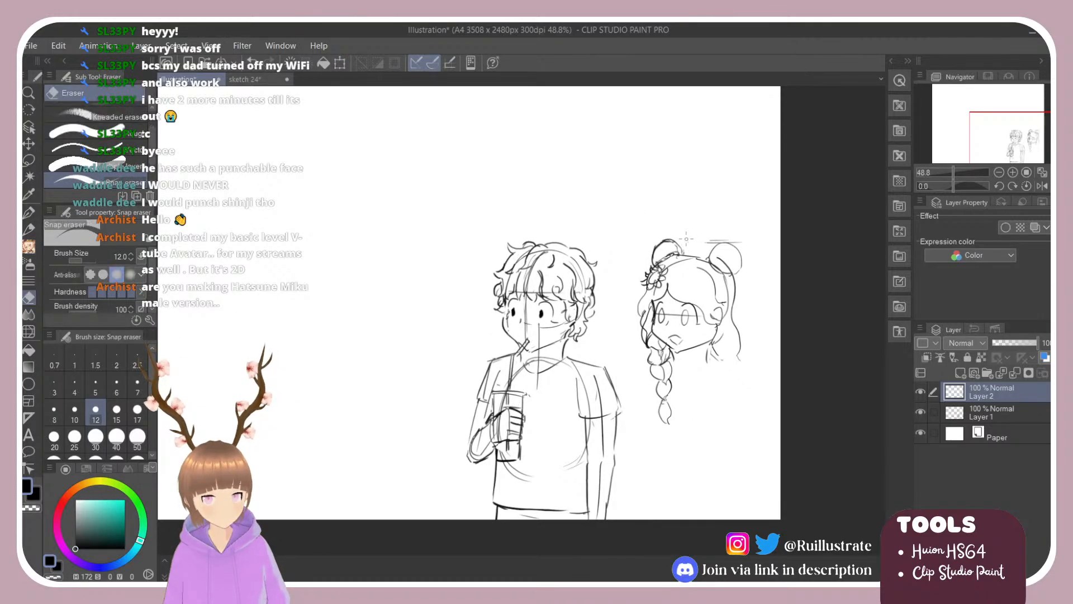
{"action": "left_click_drag", "start_coordinate": [737, 241], "coordinate": [698, 243]}
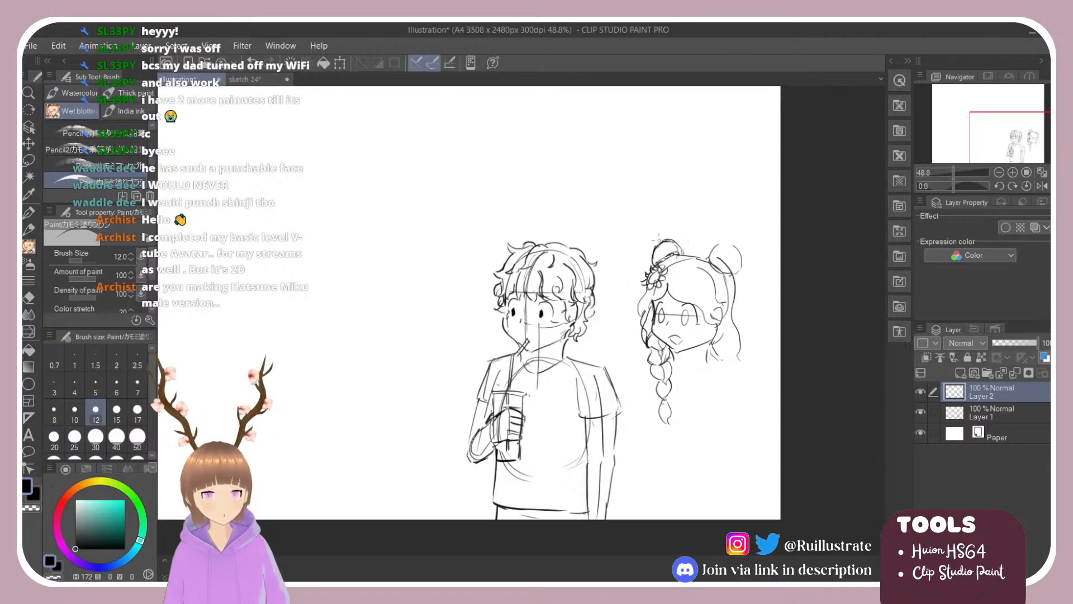
{"action": "left_click_drag", "start_coordinate": [651, 237], "coordinate": [689, 243]}
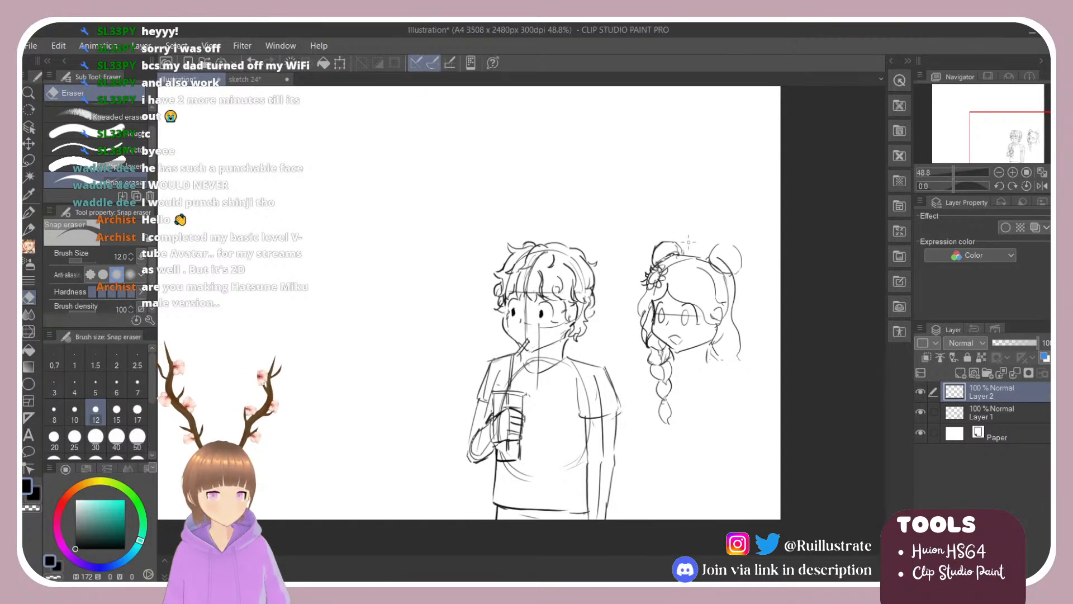
Sketch the second character's neck base, far shoulder and outer arm line down to the elbow.
{"action": "key", "text": "b"}
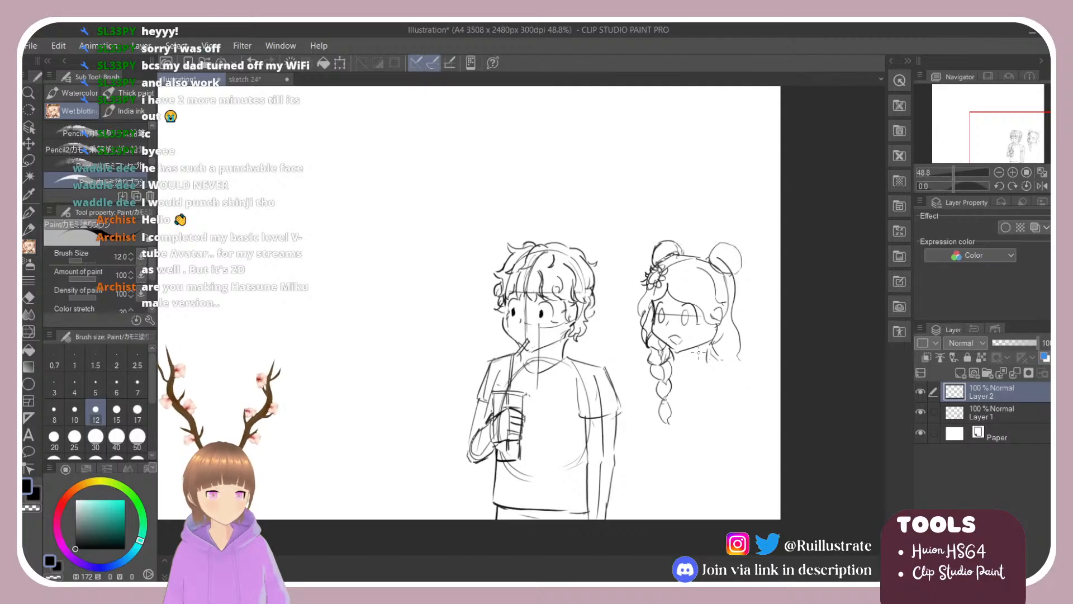
{"action": "mouse_move", "coordinate": [693, 373]}
{"action": "left_mouse_down"}
{"action": "mouse_move", "coordinate": [711, 363]}
{"action": "mouse_move", "coordinate": [705, 369]}
{"action": "mouse_move", "coordinate": [750, 382]}
{"action": "mouse_move", "coordinate": [742, 368]}
{"action": "mouse_move", "coordinate": [763, 425]}
{"action": "left_mouse_up"}
{"action": "key", "text": "ctrl+z"}
{"action": "key", "text": "ctrl+z"}
{"action": "key", "text": "ctrl+z"}
{"action": "key", "text": "ctrl+z"}
{"action": "mouse_move", "coordinate": [745, 371]}
{"action": "left_mouse_down"}
{"action": "mouse_move", "coordinate": [765, 445]}
{"action": "mouse_move", "coordinate": [756, 492]}
{"action": "left_mouse_up"}
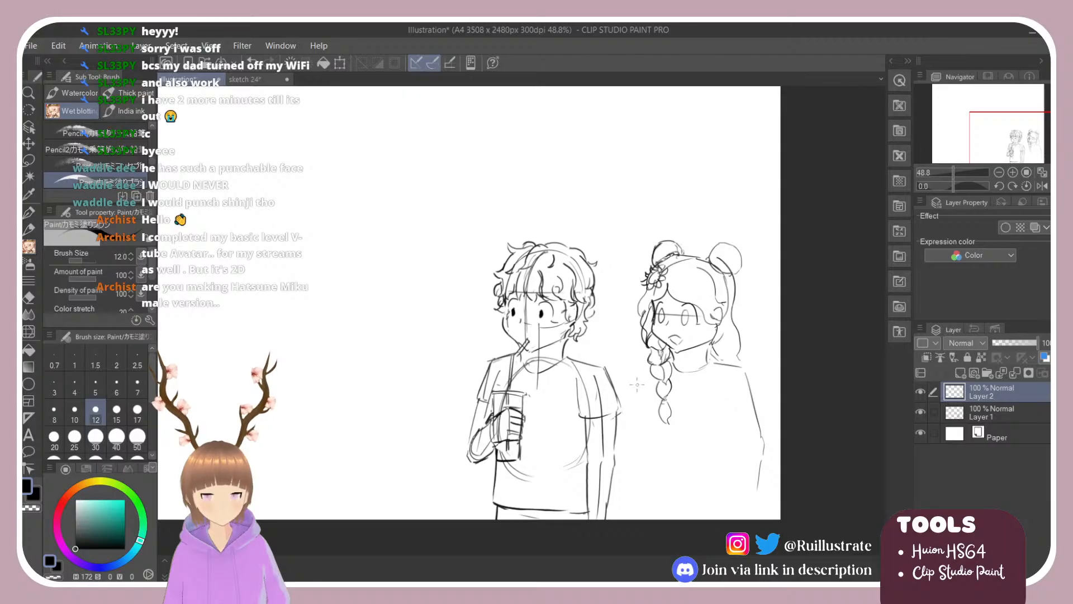
Redraw the second character's near shoulder and upper arm, sloping down beside the first character's sleeve.
{"action": "mouse_move", "coordinate": [655, 358]}
{"action": "left_mouse_down"}
{"action": "mouse_move", "coordinate": [641, 363]}
{"action": "mouse_move", "coordinate": [627, 419]}
{"action": "left_mouse_up"}
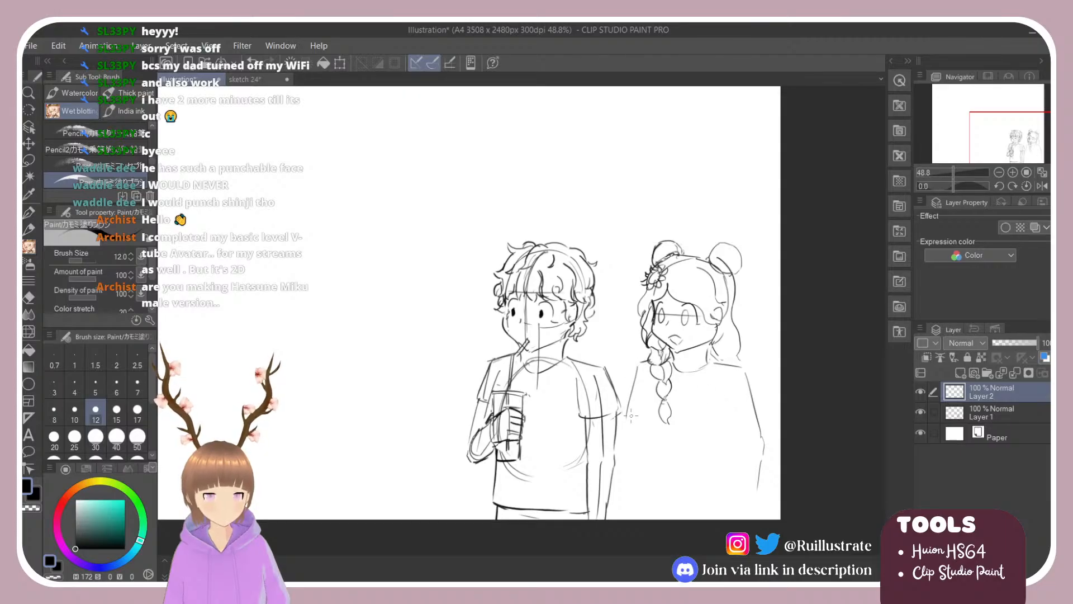
{"action": "key", "text": "ctrl+z"}
{"action": "left_click_drag", "start_coordinate": [641, 363], "coordinate": [629, 412]}
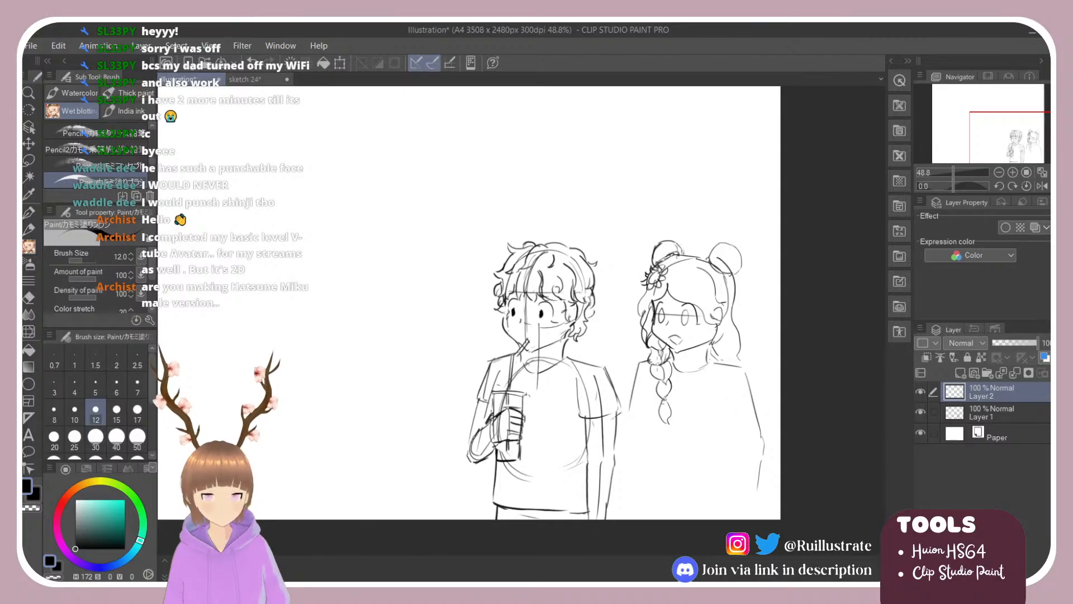
{"action": "key", "text": "ctrl+z"}
{"action": "left_click_drag", "start_coordinate": [637, 358], "coordinate": [630, 400]}
{"action": "key", "text": "ctrl+z"}
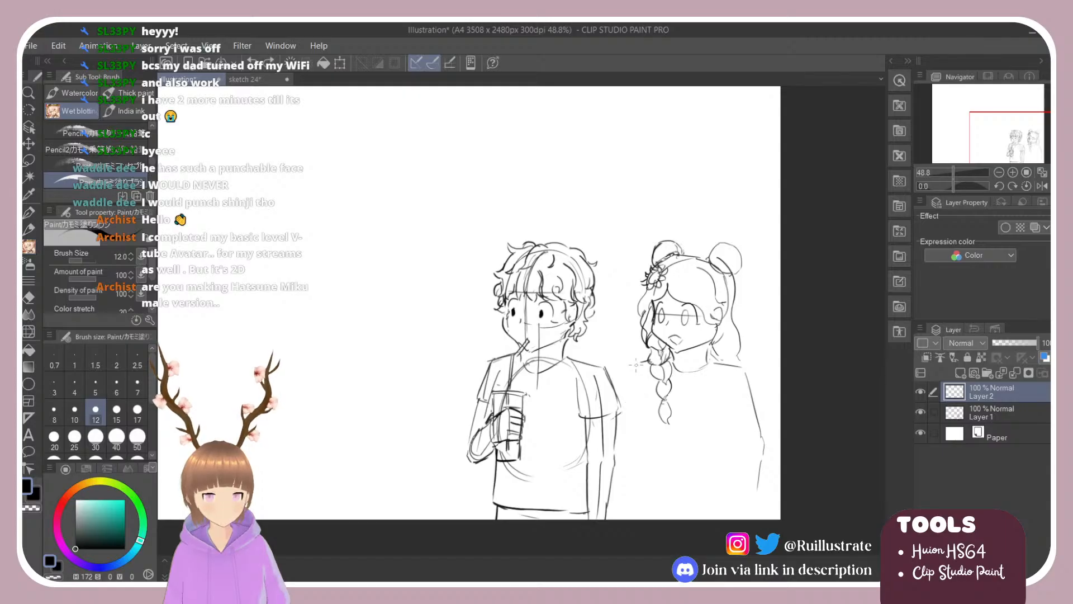
{"action": "mouse_move", "coordinate": [638, 363]}
{"action": "left_mouse_down"}
{"action": "mouse_move", "coordinate": [621, 438]}
{"action": "mouse_move", "coordinate": [629, 447]}
{"action": "mouse_move", "coordinate": [624, 417]}
{"action": "mouse_move", "coordinate": [635, 453]}
{"action": "mouse_move", "coordinate": [626, 427]}
{"action": "mouse_move", "coordinate": [621, 450]}
{"action": "left_mouse_up"}
{"action": "key", "text": "ctrl+z"}
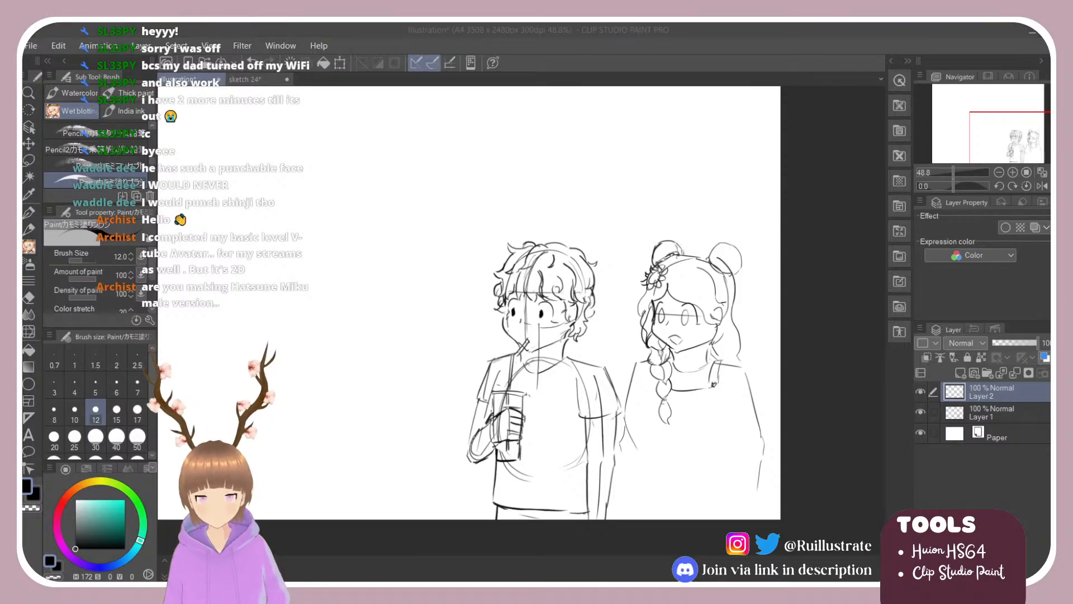
Sketch the overalls' strap buckle, the bib's top edge and the side line running down the torso.
{"action": "key", "text": "ctrl+z"}
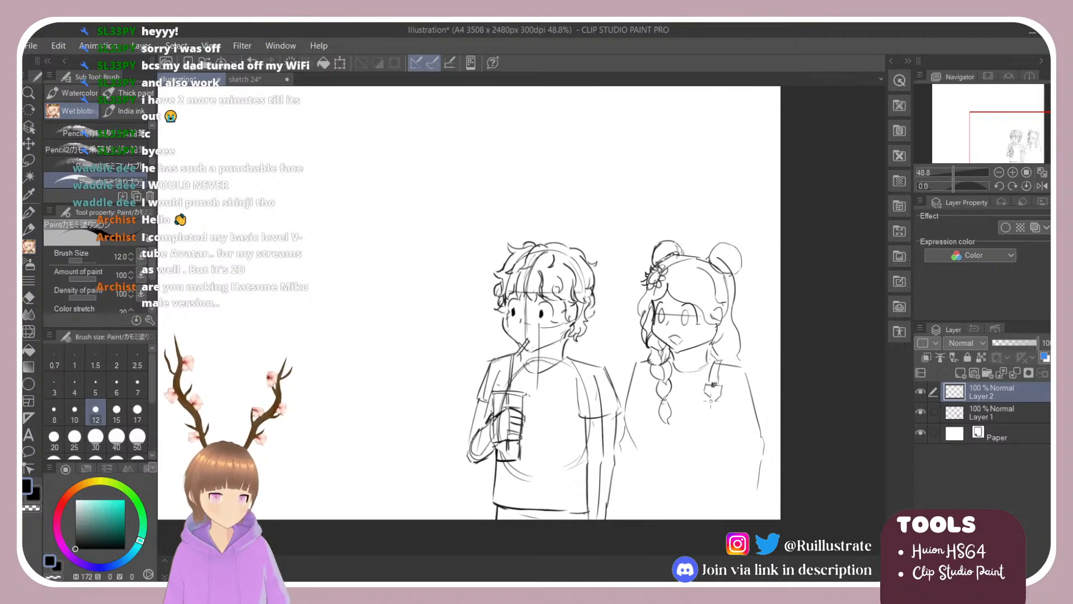
{"action": "mouse_move", "coordinate": [671, 399]}
{"action": "left_mouse_down"}
{"action": "mouse_move", "coordinate": [712, 400]}
{"action": "mouse_move", "coordinate": [722, 412]}
{"action": "mouse_move", "coordinate": [719, 403]}
{"action": "mouse_move", "coordinate": [720, 460]}
{"action": "left_mouse_up"}
{"action": "key", "text": "ctrl+z"}
{"action": "left_click_drag", "start_coordinate": [714, 400], "coordinate": [730, 479]}
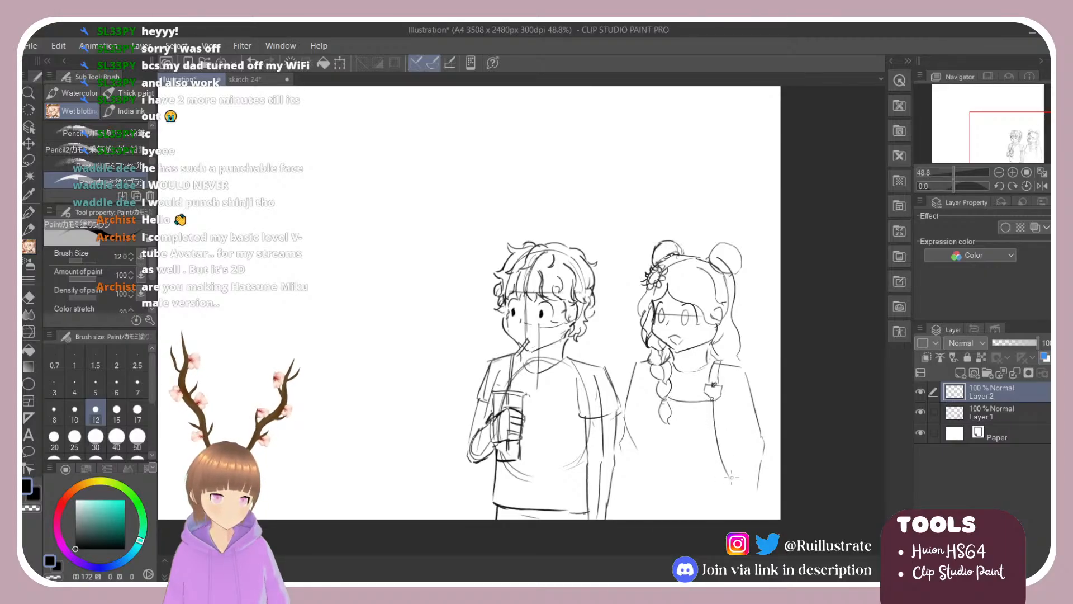
Draw the inner edge of the second character's far arm from the strap down toward the wrist.
{"action": "left_click_drag", "start_coordinate": [721, 394], "coordinate": [721, 446]}
{"action": "key", "text": "ctrl+z"}
{"action": "key", "text": "ctrl+z"}
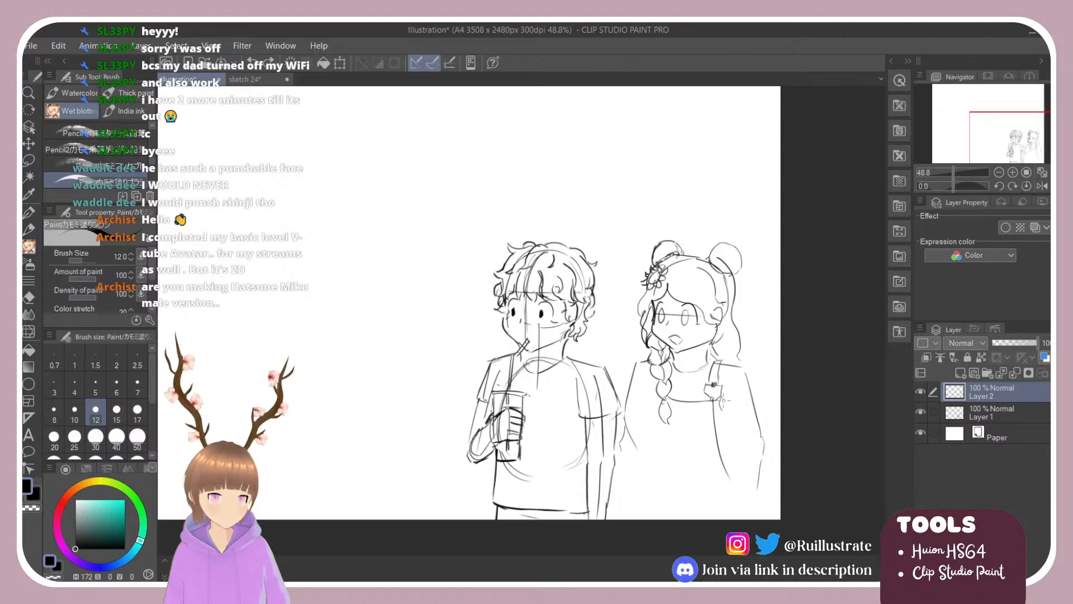
{"action": "mouse_move", "coordinate": [725, 396]}
{"action": "left_mouse_down"}
{"action": "mouse_move", "coordinate": [727, 434]}
{"action": "mouse_move", "coordinate": [722, 403]}
{"action": "mouse_move", "coordinate": [734, 453]}
{"action": "mouse_move", "coordinate": [728, 437]}
{"action": "mouse_move", "coordinate": [734, 503]}
{"action": "left_mouse_up"}
{"action": "key", "text": "ctrl+z"}
{"action": "key", "text": "ctrl+z"}
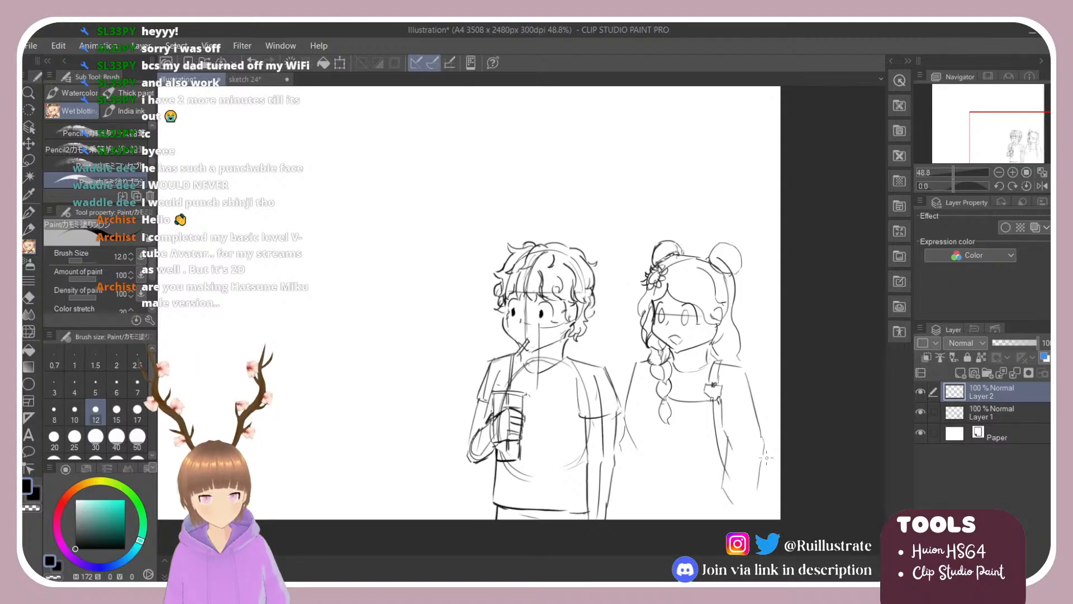
Redraw the far forearm's outer line, add the hand at its end and erase the stray arm lines.
{"action": "left_click_drag", "start_coordinate": [765, 452], "coordinate": [762, 511]}
{"action": "key", "text": "e"}
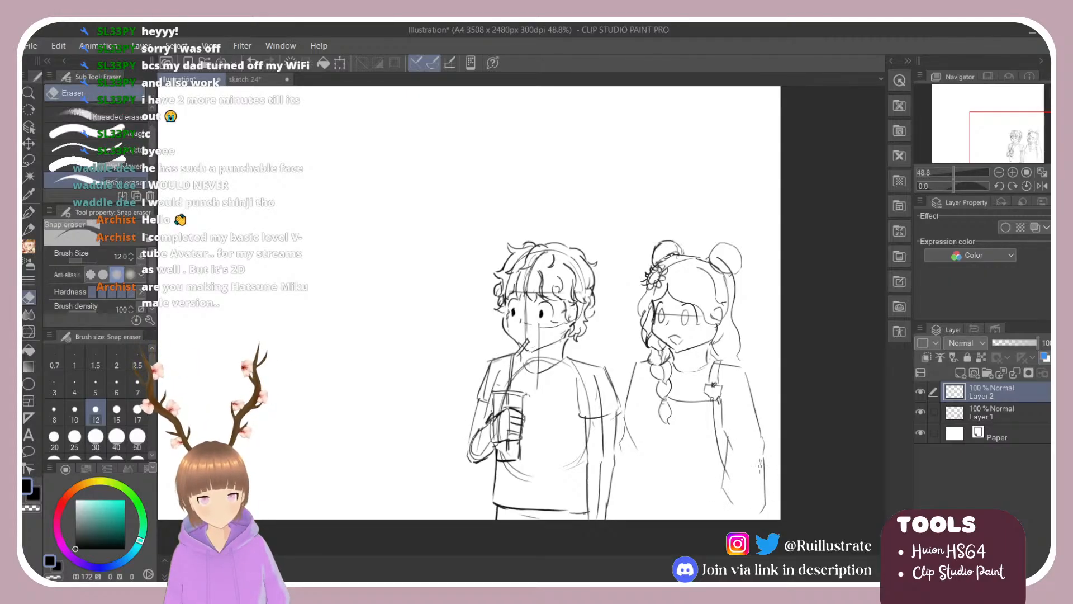
{"action": "key", "text": "b"}
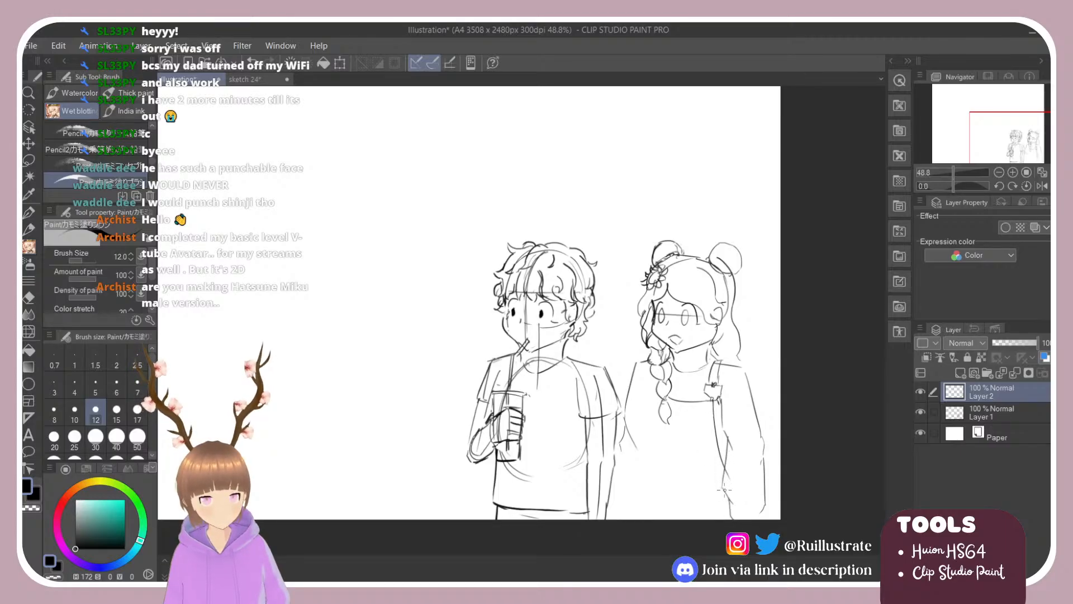
{"action": "mouse_move", "coordinate": [725, 491]}
{"action": "left_mouse_down"}
{"action": "mouse_move", "coordinate": [733, 508]}
{"action": "mouse_move", "coordinate": [724, 517]}
{"action": "left_mouse_up"}
{"action": "key", "text": "e"}
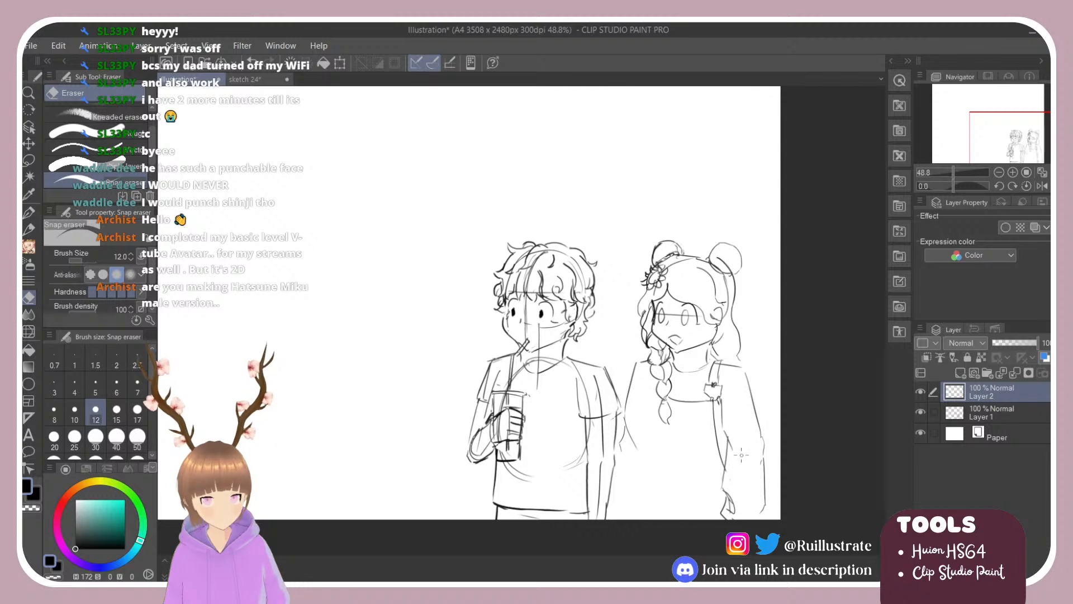
{"action": "key", "text": "b"}
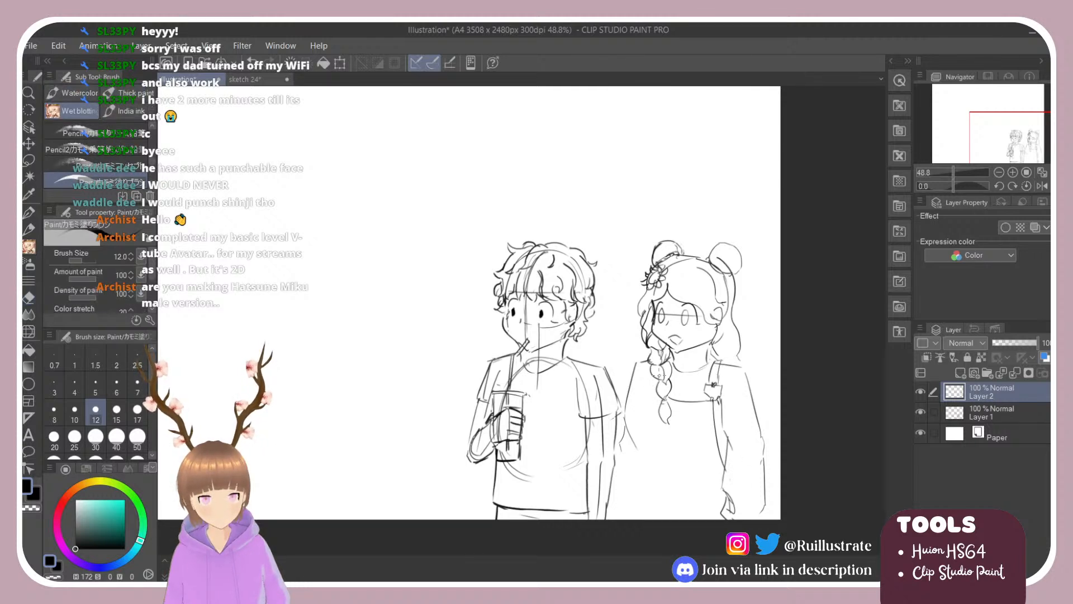
Draw the overalls' braid-side edge from the bib down to the bottom of the canvas.
{"action": "left_click_drag", "start_coordinate": [652, 400], "coordinate": [653, 464]}
{"action": "key", "text": "ctrl+z"}
{"action": "left_click_drag", "start_coordinate": [650, 399], "coordinate": [648, 519]}
{"action": "key", "text": "ctrl+z"}
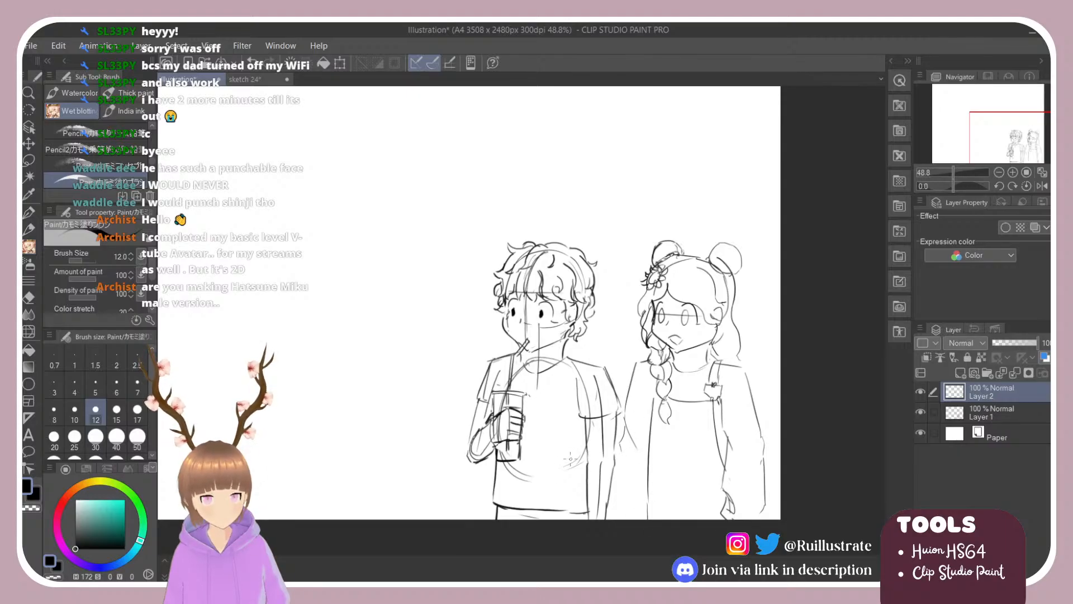
Try sketching the second character's near forearm reaching across the first character's arm.
{"action": "mouse_move", "coordinate": [571, 458]}
{"action": "left_mouse_down"}
{"action": "mouse_move", "coordinate": [626, 450]}
{"action": "mouse_move", "coordinate": [590, 451]}
{"action": "mouse_move", "coordinate": [623, 452]}
{"action": "mouse_move", "coordinate": [597, 454]}
{"action": "mouse_move", "coordinate": [596, 434]}
{"action": "mouse_move", "coordinate": [620, 445]}
{"action": "mouse_move", "coordinate": [619, 471]}
{"action": "left_mouse_up"}
{"action": "key", "text": "ctrl+z"}
{"action": "key", "text": "ctrl+z"}
{"action": "key", "text": "ctrl+z"}
{"action": "key", "text": "ctrl+z"}
{"action": "key", "text": "ctrl+z"}
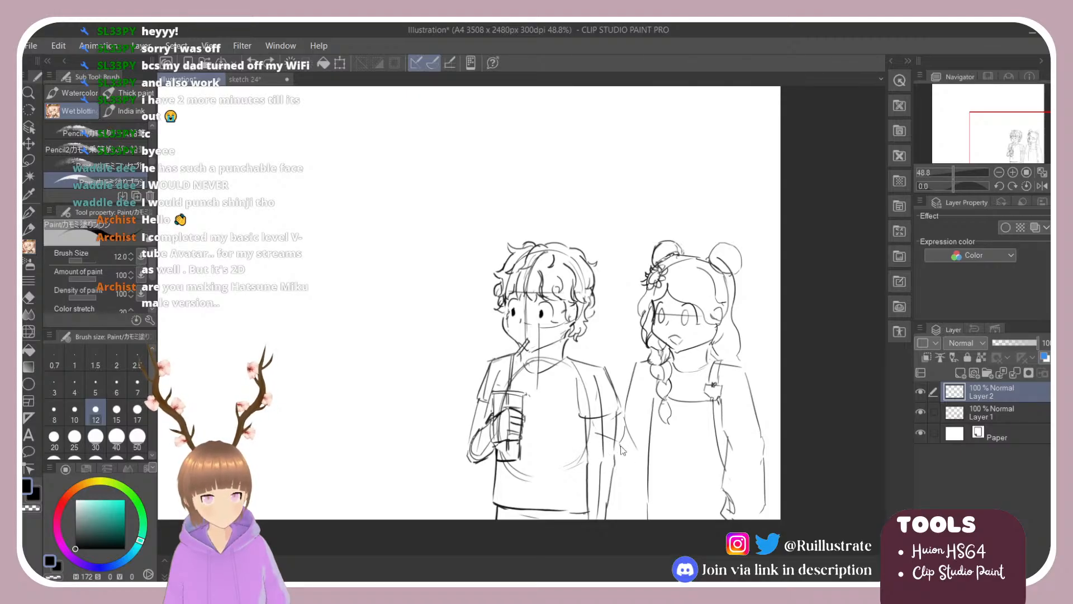
Try drawing a hand gripping the first character's arm, and undo the hand and forearm strokes.
{"action": "mouse_move", "coordinate": [596, 435]}
{"action": "left_mouse_down"}
{"action": "mouse_move", "coordinate": [607, 436]}
{"action": "mouse_move", "coordinate": [593, 453]}
{"action": "mouse_move", "coordinate": [598, 445]}
{"action": "mouse_move", "coordinate": [602, 454]}
{"action": "left_mouse_up"}
{"action": "key", "text": "ctrl+z"}
{"action": "left_click_drag", "start_coordinate": [595, 464], "coordinate": [623, 432]}
{"action": "mouse_move", "coordinate": [619, 449]}
{"action": "left_mouse_down"}
{"action": "mouse_move", "coordinate": [632, 438]}
{"action": "mouse_move", "coordinate": [638, 459]}
{"action": "left_mouse_up"}
{"action": "key", "text": "ctrl+z"}
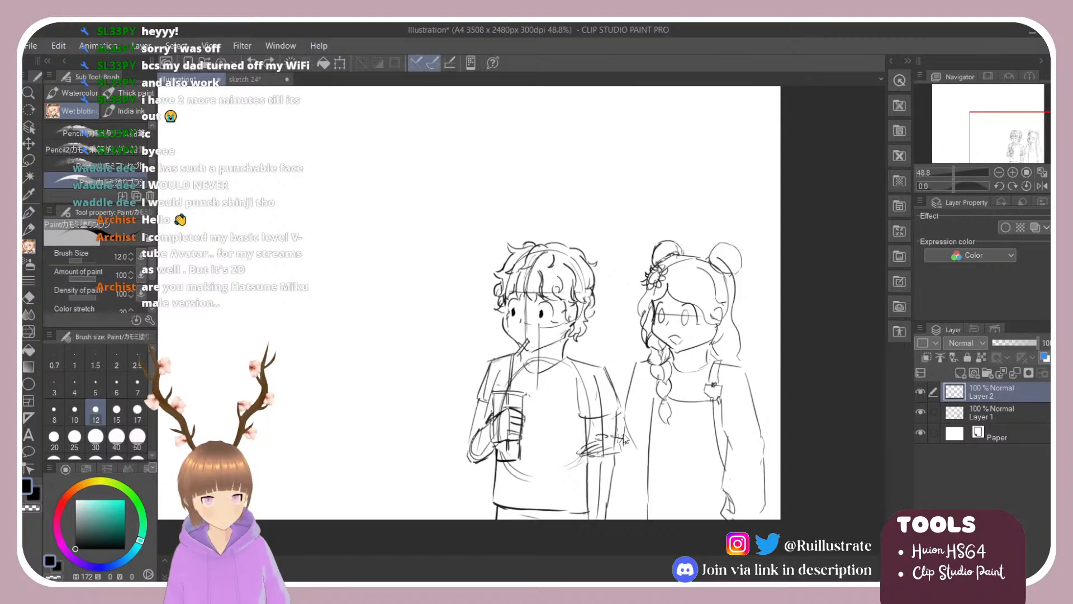
{"action": "key", "text": "ctrl+z"}
{"action": "key", "text": "ctrl+z"}
{"action": "key", "text": "ctrl+z"}
{"action": "key", "text": "ctrl+z"}
{"action": "key", "text": "ctrl+z"}
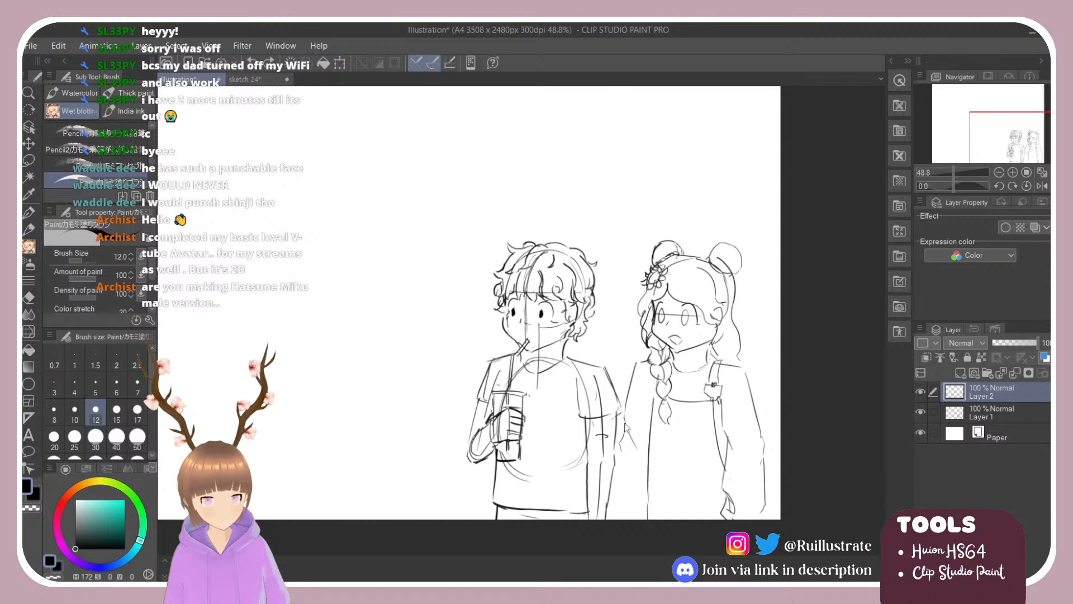
Try another placement of the reaching forearm just below the first character's sleeve, and undo it.
{"action": "mouse_move", "coordinate": [605, 423]}
{"action": "left_mouse_down"}
{"action": "mouse_move", "coordinate": [628, 432]}
{"action": "mouse_move", "coordinate": [621, 465]}
{"action": "mouse_move", "coordinate": [628, 459]}
{"action": "left_mouse_up"}
{"action": "key", "text": "ctrl+z"}
{"action": "key", "text": "ctrl+z"}
{"action": "key", "text": "ctrl+z"}
{"action": "key", "text": "ctrl+z"}
{"action": "key", "text": "ctrl+z"}
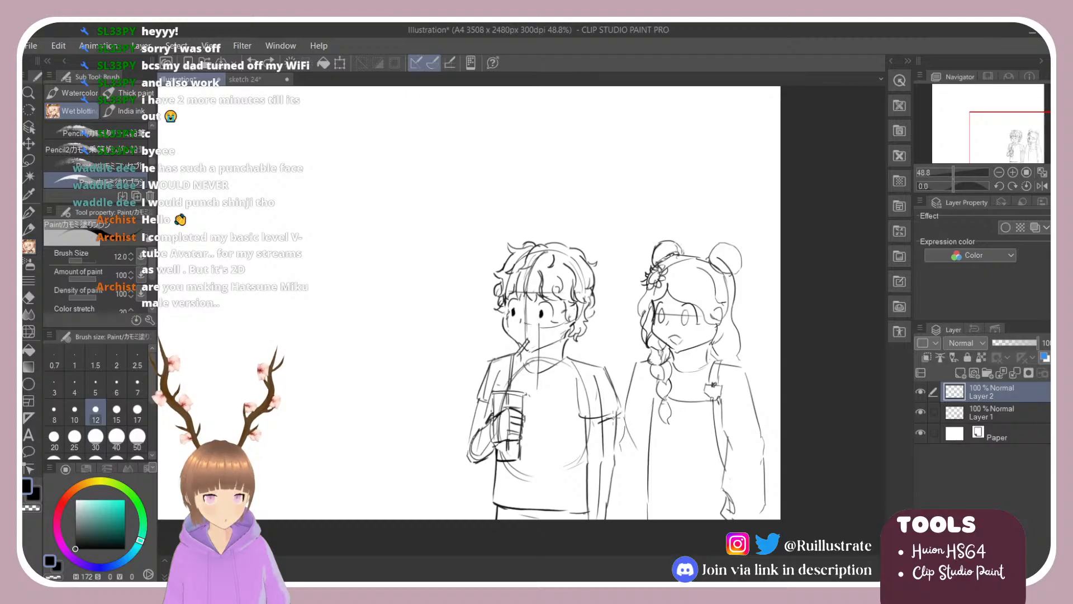
Sketch the second character's bent near forearm from the elbow toward the first character's arm.
{"action": "mouse_move", "coordinate": [608, 420]}
{"action": "left_mouse_down"}
{"action": "mouse_move", "coordinate": [629, 441]}
{"action": "mouse_move", "coordinate": [611, 462]}
{"action": "mouse_move", "coordinate": [597, 457]}
{"action": "mouse_move", "coordinate": [617, 463]}
{"action": "mouse_move", "coordinate": [637, 445]}
{"action": "mouse_move", "coordinate": [615, 462]}
{"action": "mouse_move", "coordinate": [635, 444]}
{"action": "mouse_move", "coordinate": [643, 468]}
{"action": "mouse_move", "coordinate": [626, 468]}
{"action": "left_mouse_up"}
{"action": "key", "text": "ctrl+z"}
{"action": "key", "text": "ctrl+z"}
{"action": "key", "text": "ctrl+z"}
{"action": "key", "text": "ctrl+z"}
{"action": "key", "text": "ctrl+z"}
{"action": "key", "text": "ctrl+z"}
{"action": "left_click_drag", "start_coordinate": [628, 468], "coordinate": [639, 463]}
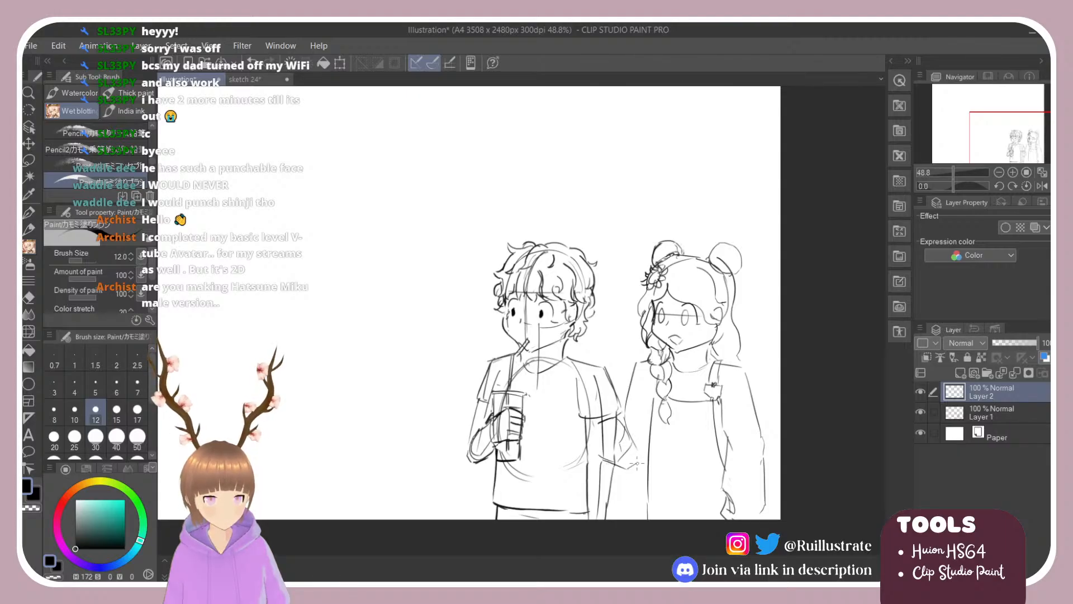
Rework the bend of the second character's near elbow with short curved sleeve lines.
{"action": "key", "text": "ctrl+z"}
{"action": "left_click_drag", "start_coordinate": [620, 422], "coordinate": [644, 447]}
{"action": "key", "text": "ctrl+z"}
{"action": "key", "text": "ctrl+z"}
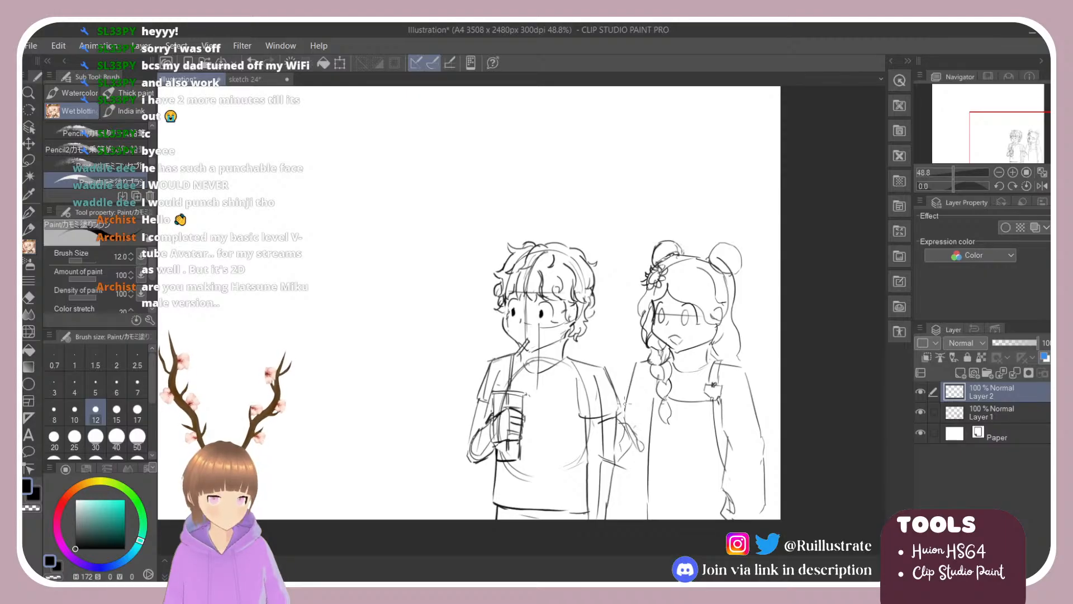
{"action": "left_click_drag", "start_coordinate": [623, 410], "coordinate": [638, 429]}
{"action": "key", "text": "ctrl+z"}
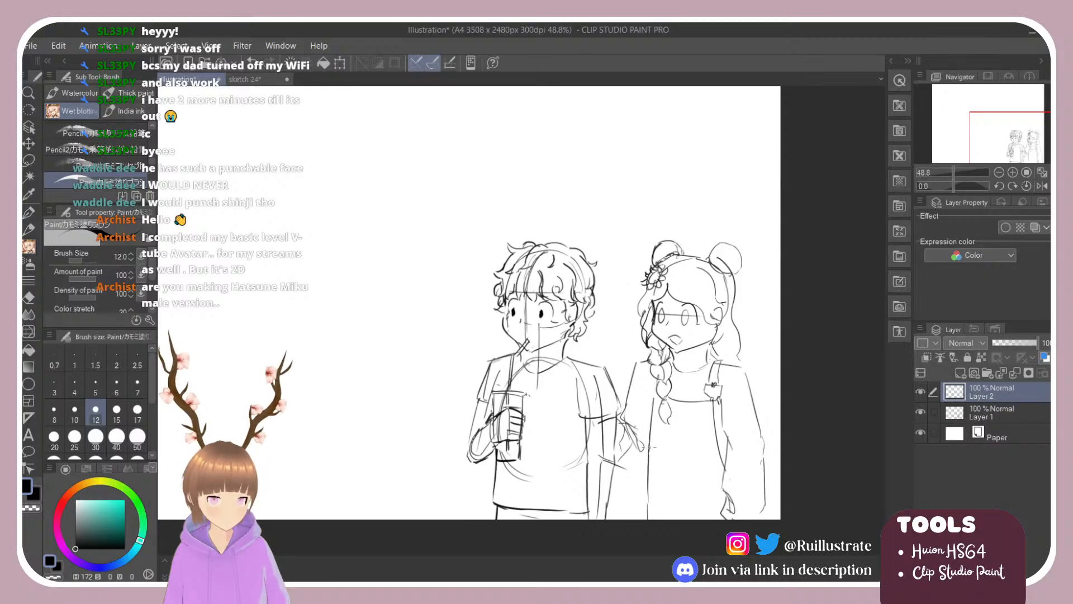
Refine the underside of the near forearm and connect it to the overalls' side edge.
{"action": "mouse_move", "coordinate": [628, 468]}
{"action": "left_mouse_down"}
{"action": "mouse_move", "coordinate": [652, 456]}
{"action": "mouse_move", "coordinate": [646, 471]}
{"action": "mouse_move", "coordinate": [624, 462]}
{"action": "mouse_move", "coordinate": [645, 477]}
{"action": "mouse_move", "coordinate": [629, 471]}
{"action": "mouse_move", "coordinate": [649, 468]}
{"action": "mouse_move", "coordinate": [608, 467]}
{"action": "mouse_move", "coordinate": [632, 470]}
{"action": "left_mouse_up"}
{"action": "key", "text": "ctrl+z"}
{"action": "key", "text": "ctrl+z"}
{"action": "key", "text": "e"}
{"action": "key", "text": "b"}
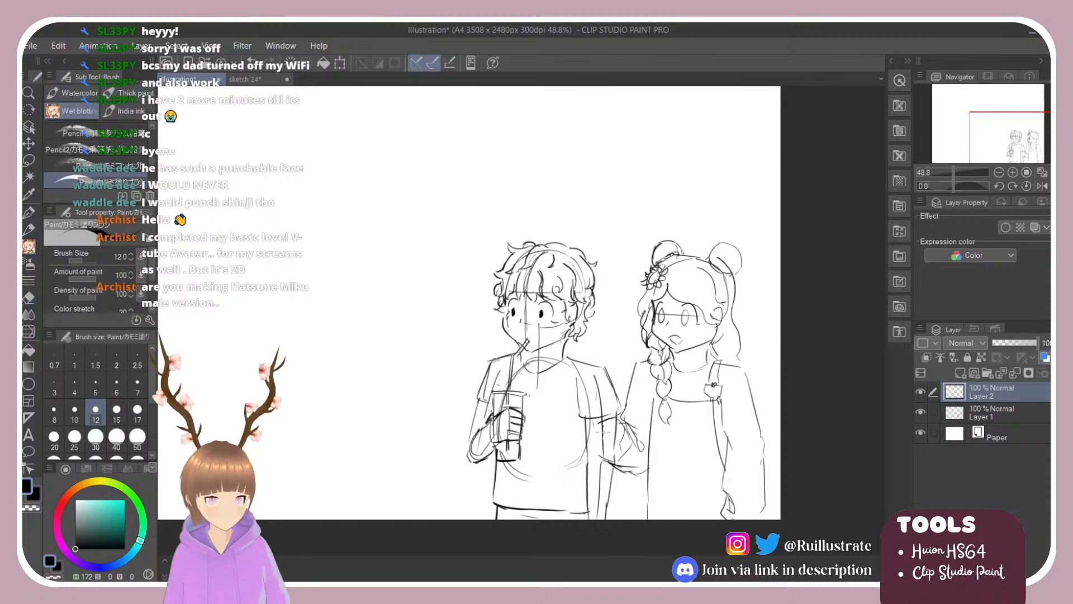
Try drawing fingers wrapped around the first character's forearm, and undo the strokes.
{"action": "mouse_move", "coordinate": [575, 434]}
{"action": "left_mouse_down"}
{"action": "mouse_move", "coordinate": [598, 429]}
{"action": "mouse_move", "coordinate": [581, 437]}
{"action": "mouse_move", "coordinate": [602, 445]}
{"action": "mouse_move", "coordinate": [599, 432]}
{"action": "mouse_move", "coordinate": [616, 448]}
{"action": "left_mouse_up"}
{"action": "key", "text": "ctrl+z"}
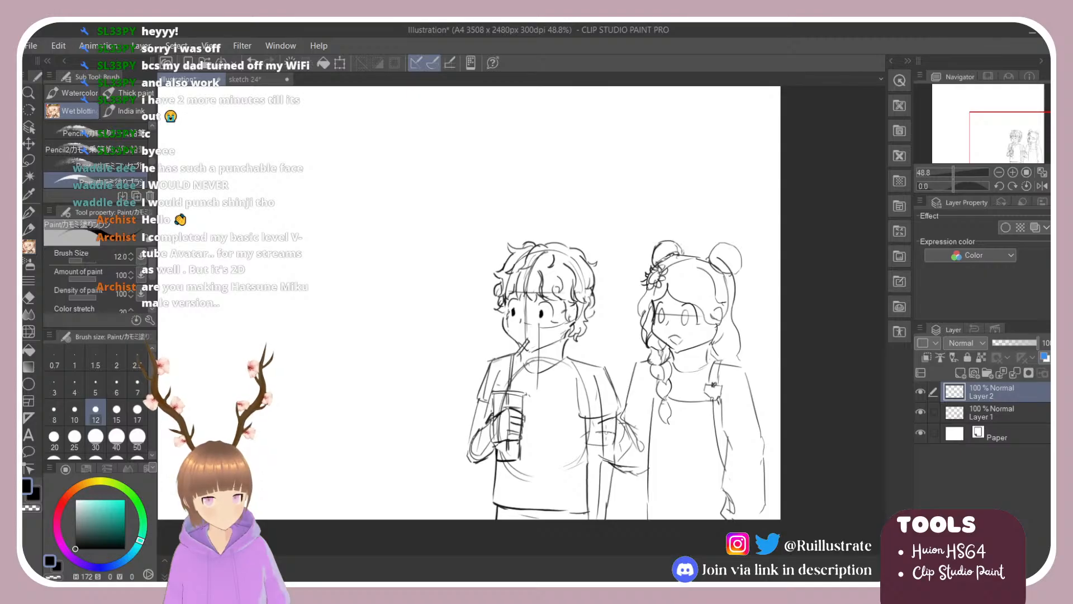
{"action": "key", "text": "ctrl+z"}
{"action": "key", "text": "ctrl+z"}
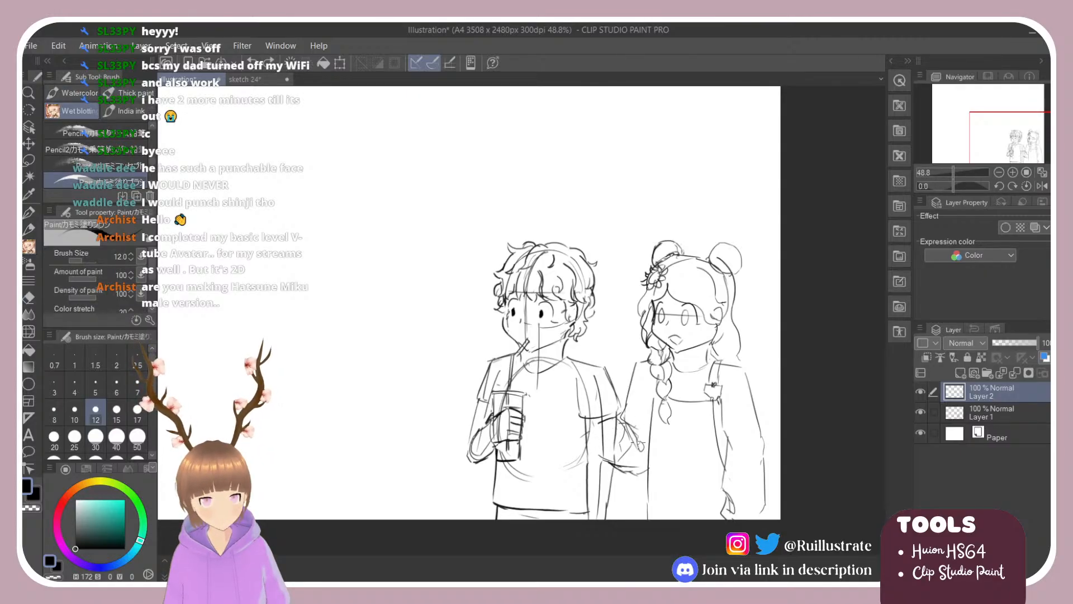
Add guide strokes across the second character's near forearm, and lower Layer 1's opacity to 19% before returning to Layer 2.
{"action": "left_click_drag", "start_coordinate": [594, 434], "coordinate": [637, 459]}
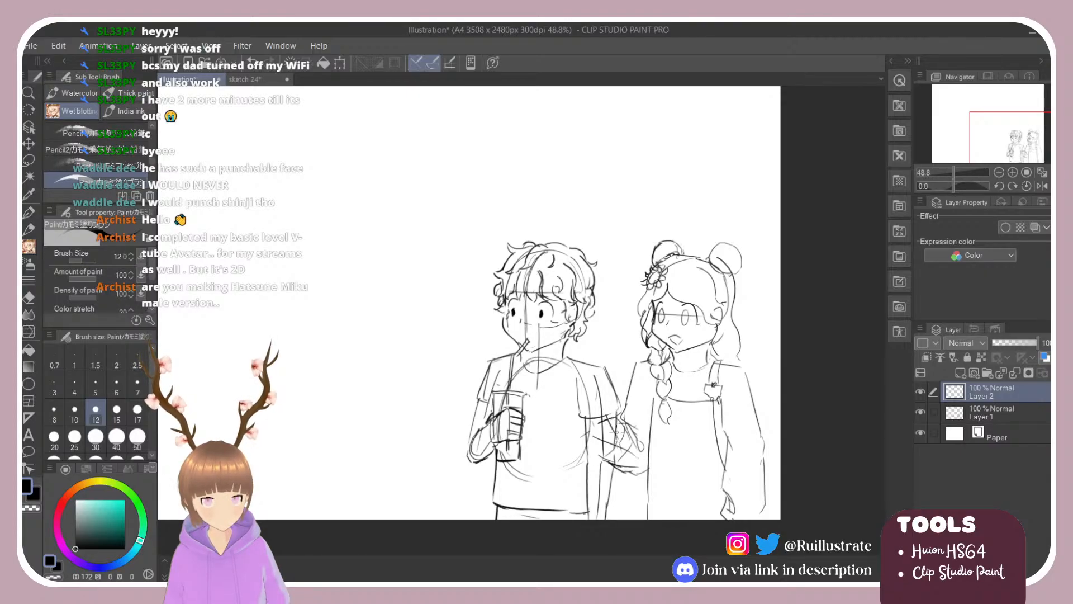
{"action": "key", "text": "e"}
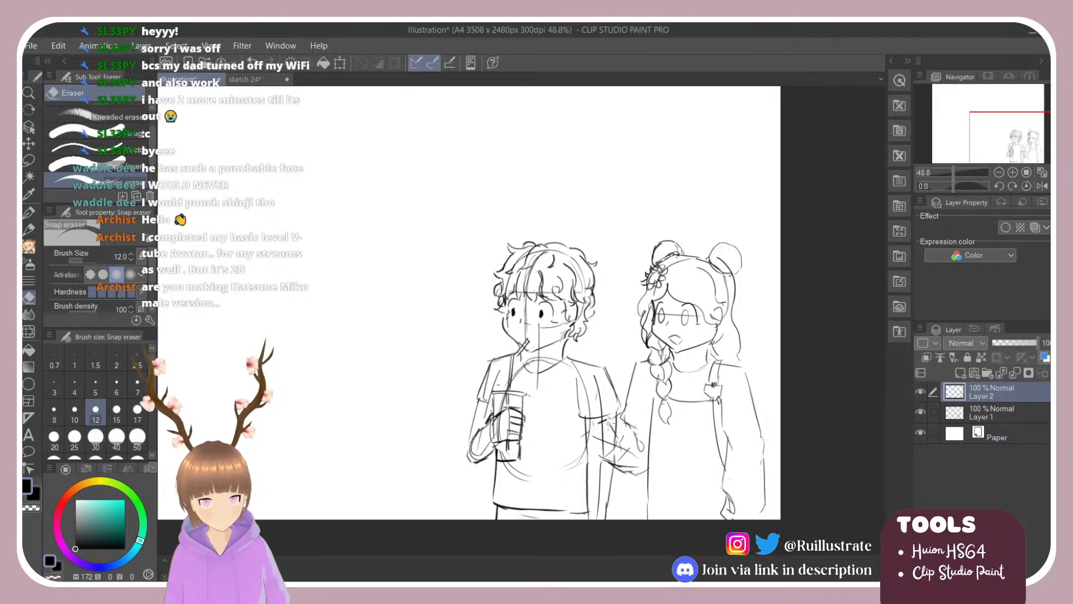
{"action": "left_click", "coordinate": [987, 412]}
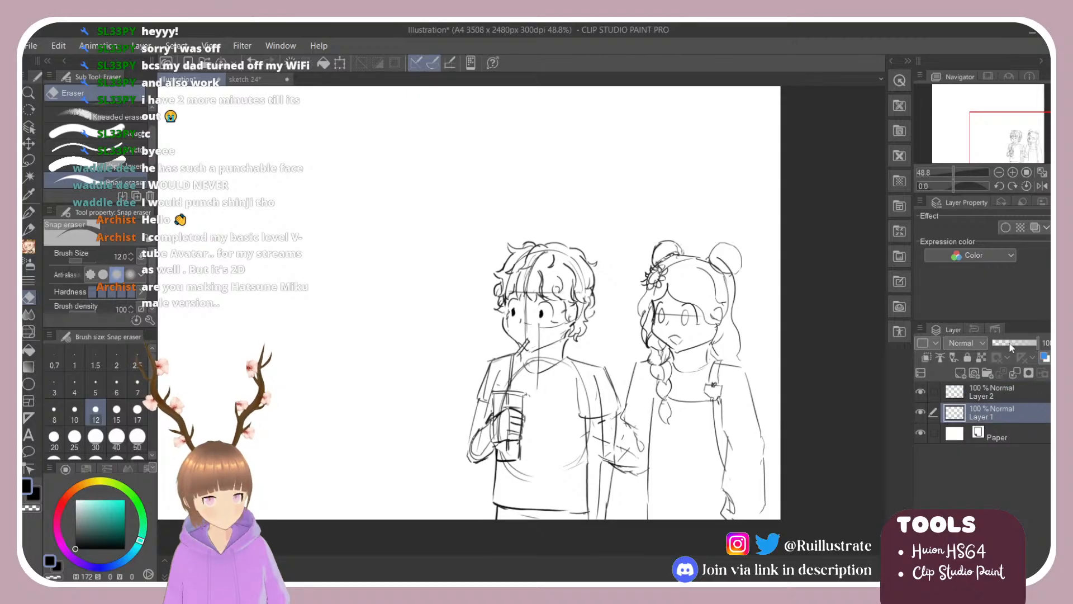
{"action": "left_click", "coordinate": [1001, 343]}
{"action": "left_click", "coordinate": [987, 394]}
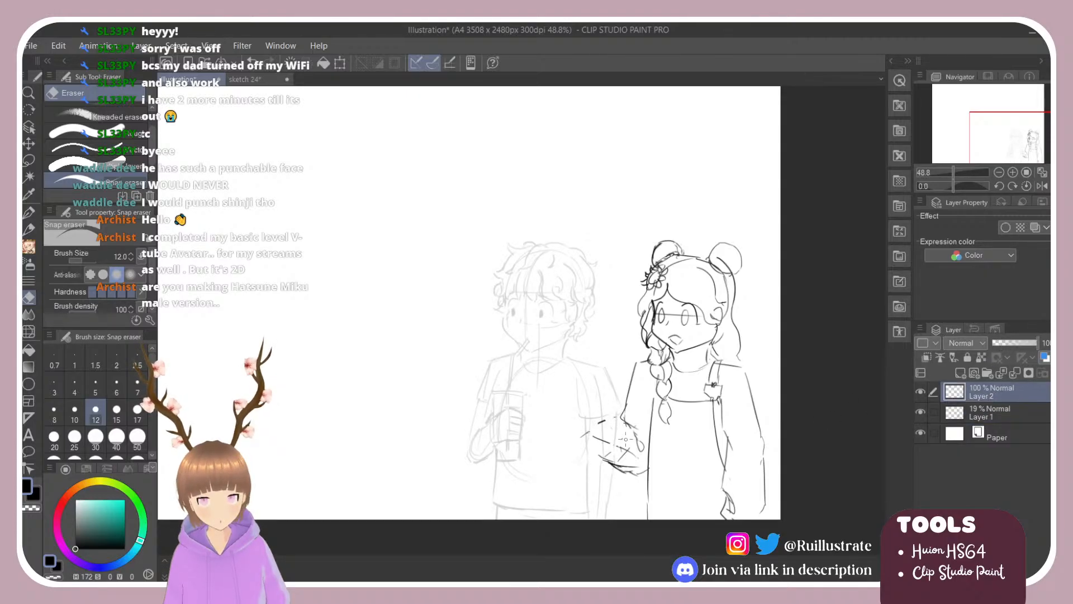
Sketch the sleeve cuff and wrist at the end of the second character's near forearm, cleaning up stray lines.
{"action": "key", "text": "b"}
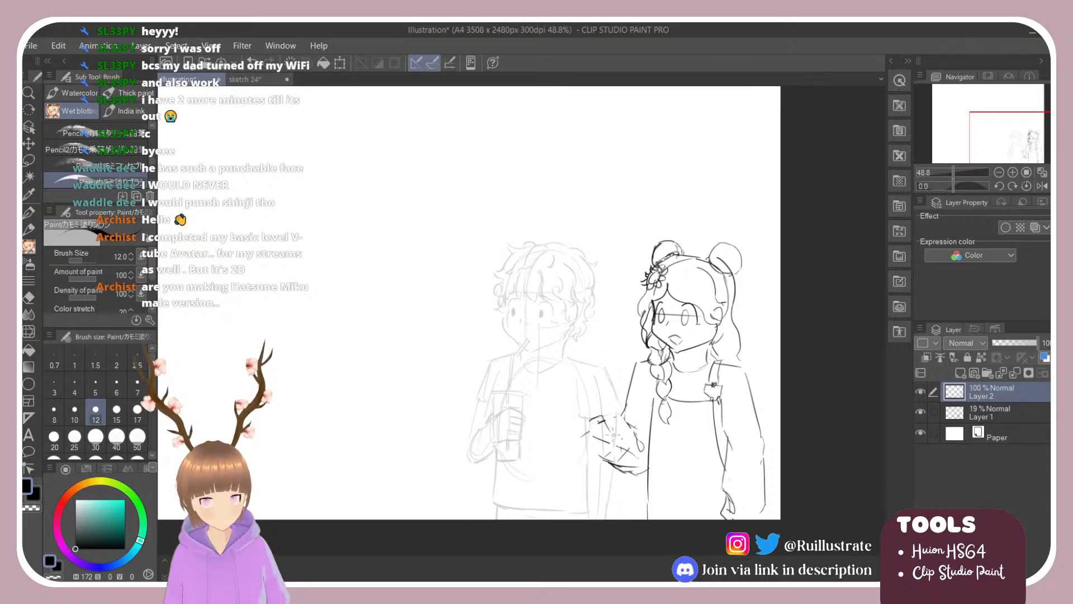
{"action": "mouse_move", "coordinate": [621, 431]}
{"action": "left_mouse_down"}
{"action": "mouse_move", "coordinate": [600, 448]}
{"action": "mouse_move", "coordinate": [598, 429]}
{"action": "mouse_move", "coordinate": [596, 449]}
{"action": "mouse_move", "coordinate": [603, 427]}
{"action": "mouse_move", "coordinate": [588, 425]}
{"action": "mouse_move", "coordinate": [599, 426]}
{"action": "mouse_move", "coordinate": [585, 448]}
{"action": "left_mouse_up"}
{"action": "key", "text": "ctrl+z"}
{"action": "key", "text": "ctrl+z"}
{"action": "key", "text": "ctrl+z"}
{"action": "mouse_move", "coordinate": [582, 448]}
{"action": "left_mouse_down"}
{"action": "mouse_move", "coordinate": [603, 442]}
{"action": "mouse_move", "coordinate": [587, 455]}
{"action": "mouse_move", "coordinate": [595, 464]}
{"action": "mouse_move", "coordinate": [618, 473]}
{"action": "mouse_move", "coordinate": [630, 465]}
{"action": "mouse_move", "coordinate": [615, 422]}
{"action": "mouse_move", "coordinate": [635, 442]}
{"action": "left_mouse_up"}
{"action": "key", "text": "ctrl+z"}
{"action": "key", "text": "e"}
{"action": "key", "text": "b"}
{"action": "key", "text": "e"}
{"action": "key", "text": "b"}
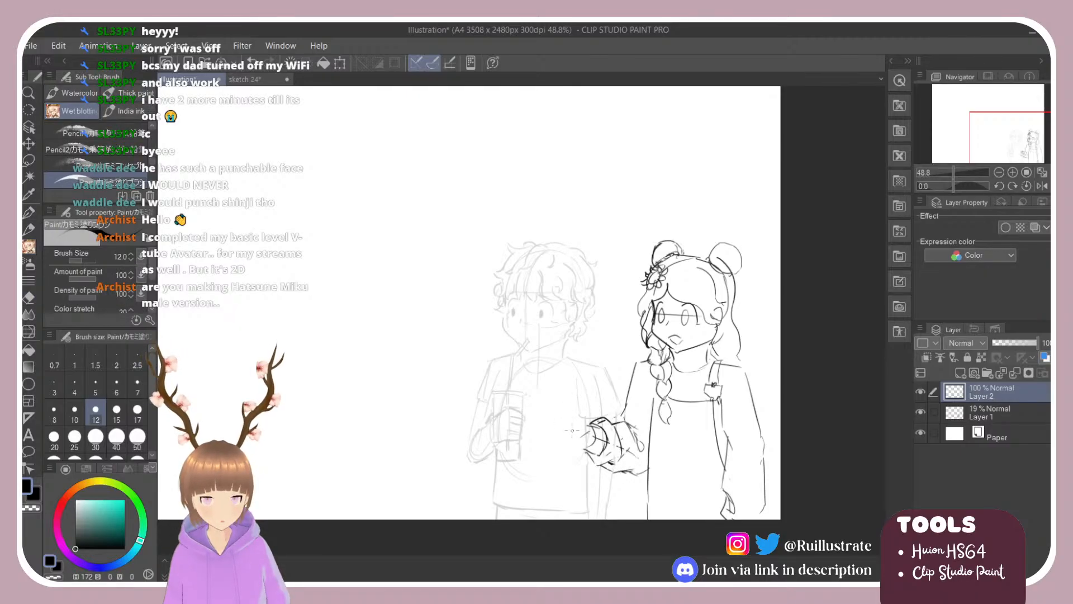
Try a narrow, flat hand shape extending from the cuff across the first character's torso.
{"action": "mouse_move", "coordinate": [563, 431]}
{"action": "left_mouse_down"}
{"action": "mouse_move", "coordinate": [585, 439]}
{"action": "mouse_move", "coordinate": [539, 433]}
{"action": "mouse_move", "coordinate": [569, 433]}
{"action": "left_mouse_up"}
{"action": "key", "text": "ctrl+z"}
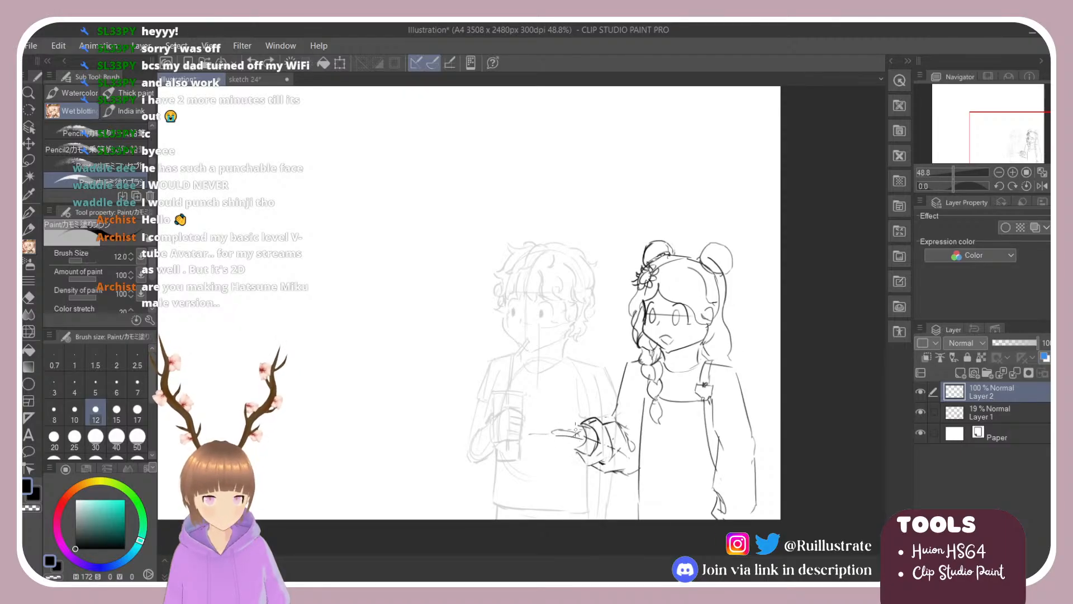
{"action": "key", "text": "ctrl+z"}
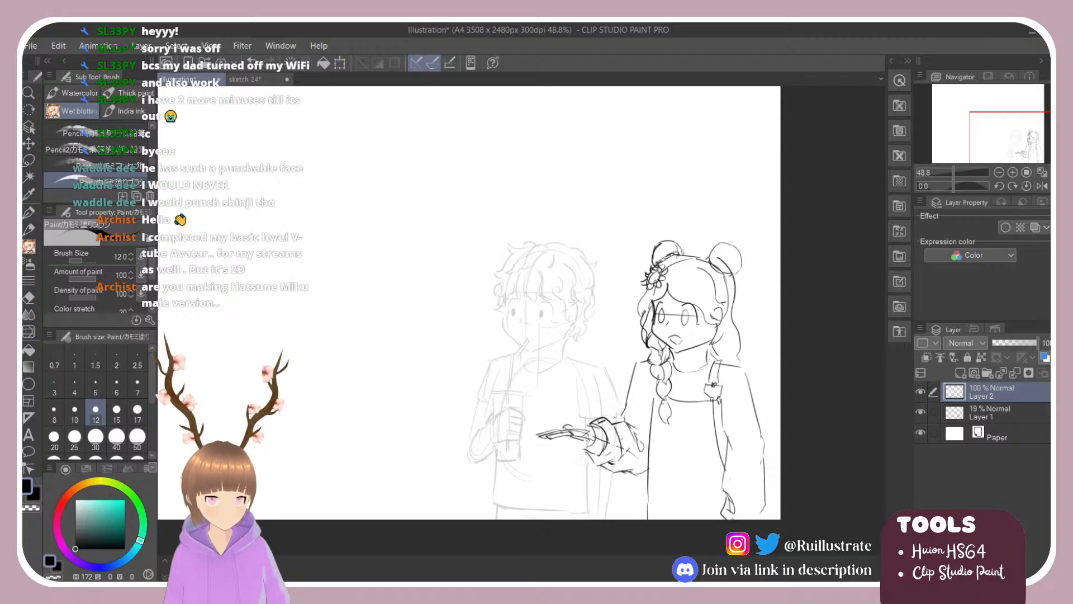
{"action": "left_click_drag", "start_coordinate": [589, 433], "coordinate": [589, 438]}
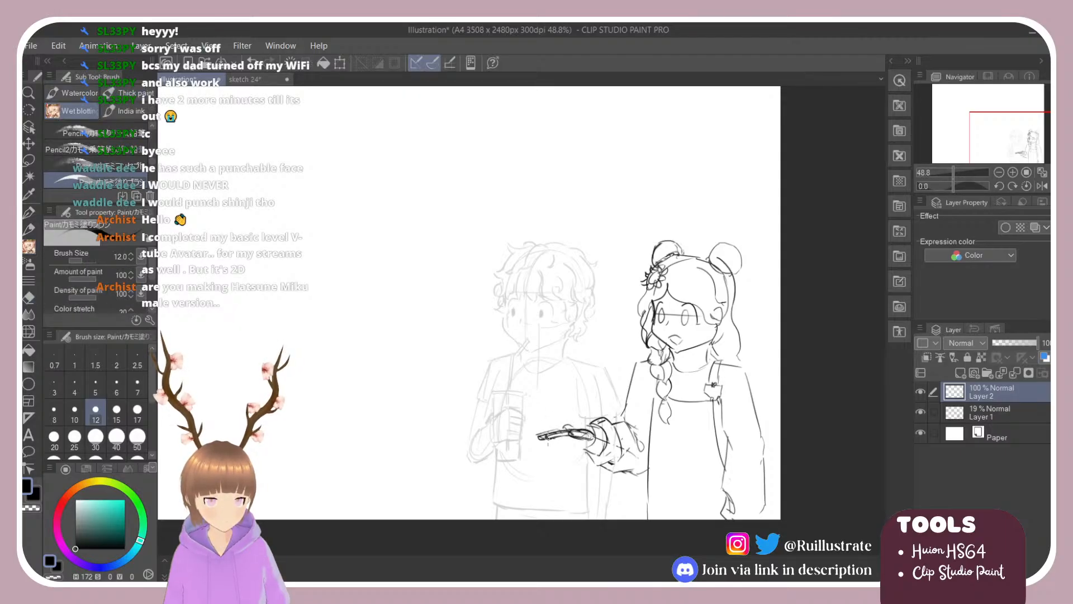
{"action": "key", "text": "e"}
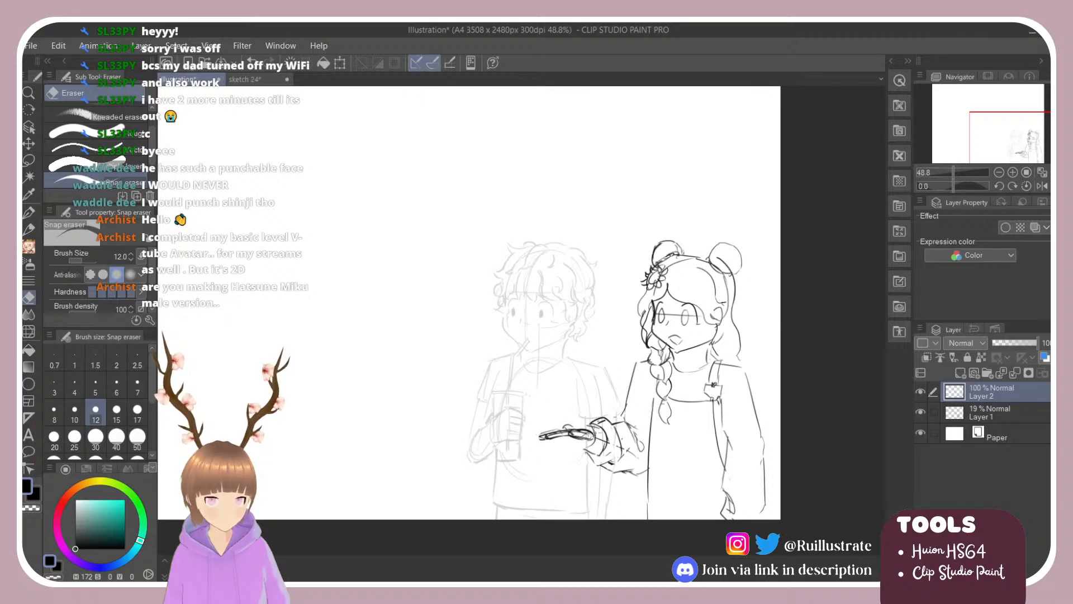
{"action": "key", "text": "b"}
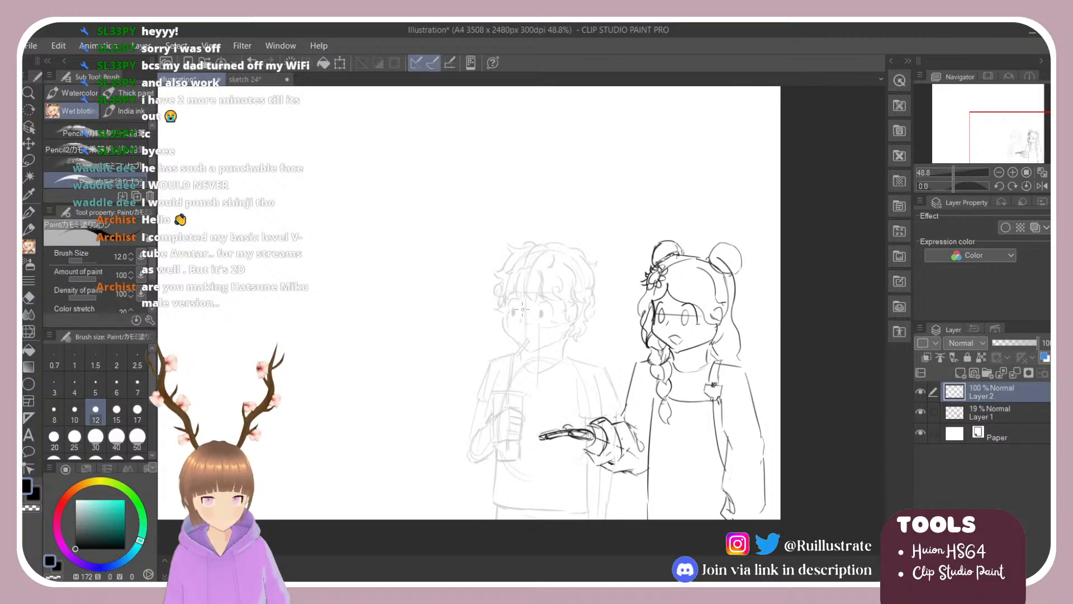
Erase the narrow hand shape and try a shorter, tapered hand in front of the cuff.
{"action": "key", "text": "e"}
{"action": "mouse_move", "coordinate": [559, 435]}
{"action": "left_mouse_down"}
{"action": "mouse_move", "coordinate": [540, 439]}
{"action": "mouse_move", "coordinate": [571, 429]}
{"action": "mouse_move", "coordinate": [589, 440]}
{"action": "mouse_move", "coordinate": [567, 426]}
{"action": "mouse_move", "coordinate": [546, 428]}
{"action": "mouse_move", "coordinate": [579, 440]}
{"action": "mouse_move", "coordinate": [586, 431]}
{"action": "mouse_move", "coordinate": [588, 443]}
{"action": "mouse_move", "coordinate": [575, 439]}
{"action": "mouse_move", "coordinate": [584, 428]}
{"action": "left_mouse_up"}
{"action": "key", "text": "b"}
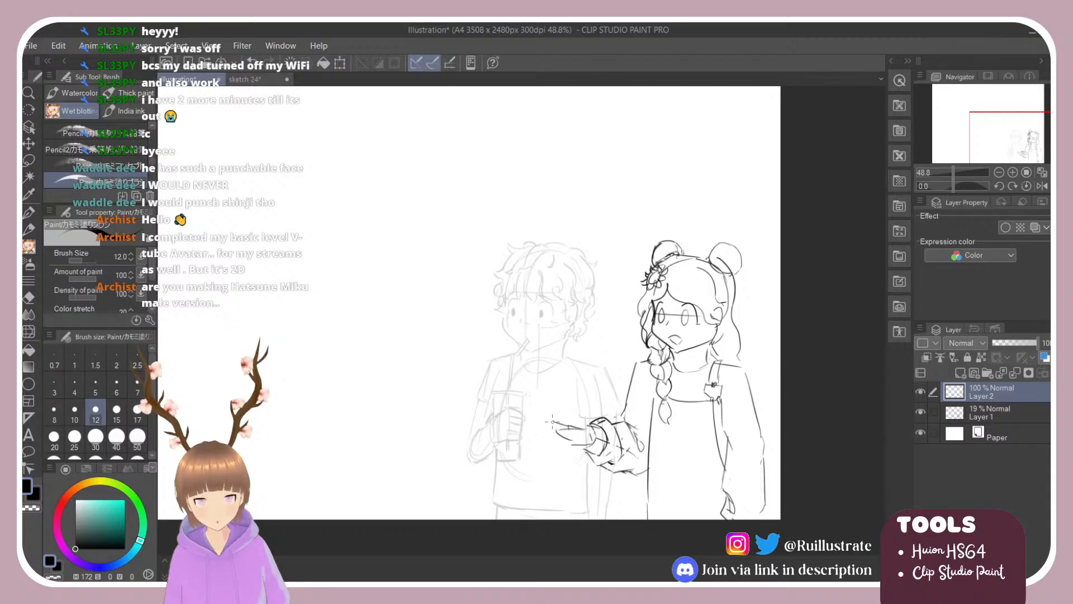
{"action": "left_click_drag", "start_coordinate": [553, 422], "coordinate": [556, 428]}
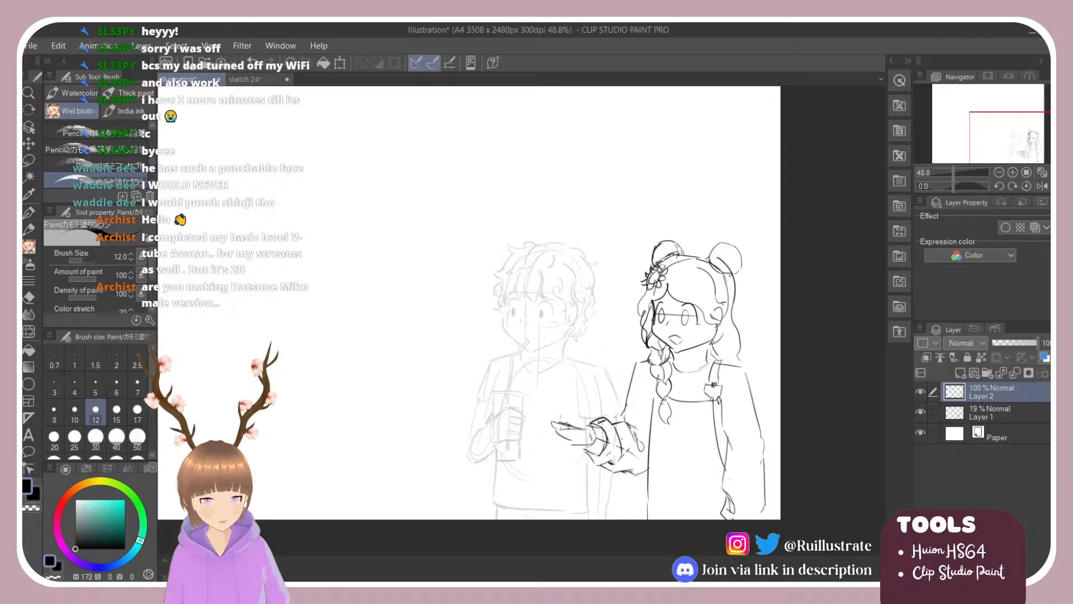
{"action": "key", "text": "e"}
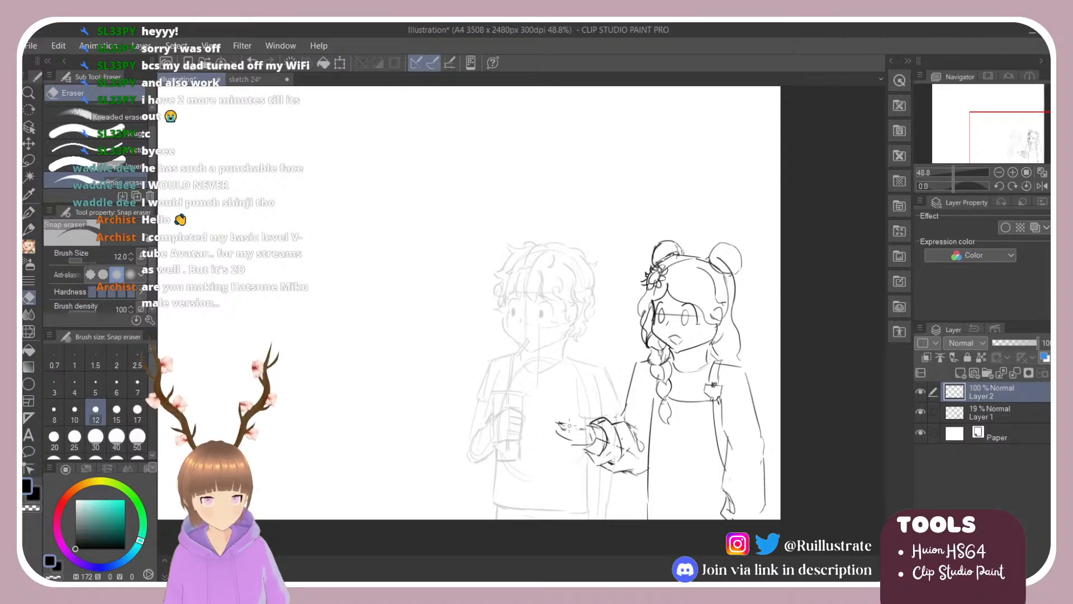
{"action": "key", "text": "b"}
{"action": "key", "text": "ctrl+z"}
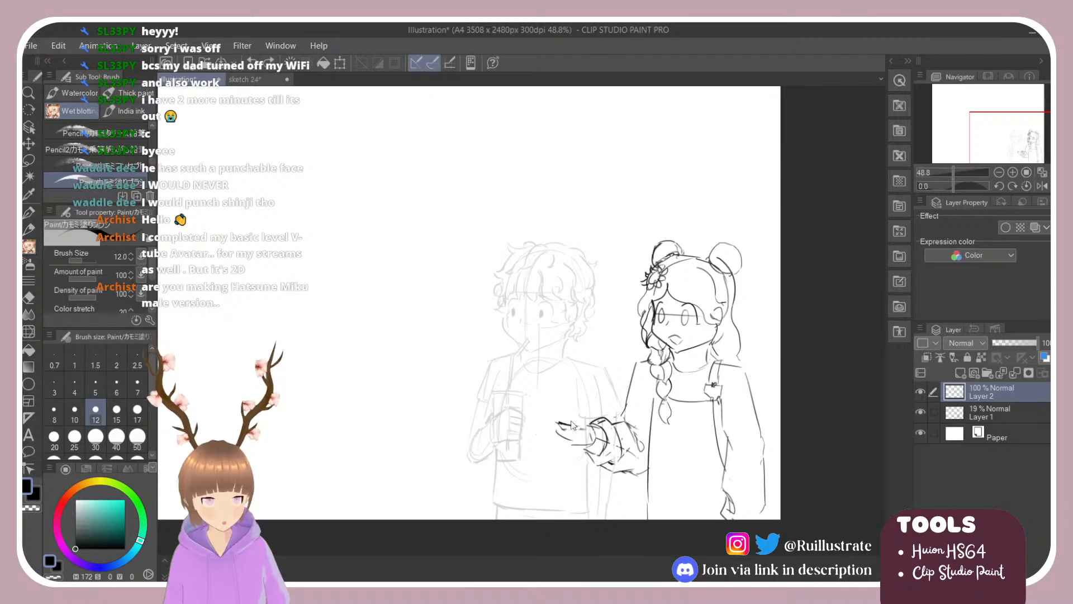
Redraw the outstretched hand as a wider, rounded shape joined to the cuff, undoing unwanted strokes.
{"action": "mouse_move", "coordinate": [564, 424]}
{"action": "left_mouse_down"}
{"action": "mouse_move", "coordinate": [536, 431]}
{"action": "mouse_move", "coordinate": [554, 431]}
{"action": "mouse_move", "coordinate": [543, 430]}
{"action": "mouse_move", "coordinate": [549, 451]}
{"action": "mouse_move", "coordinate": [596, 442]}
{"action": "mouse_move", "coordinate": [547, 432]}
{"action": "mouse_move", "coordinate": [565, 449]}
{"action": "mouse_move", "coordinate": [533, 431]}
{"action": "mouse_move", "coordinate": [566, 452]}
{"action": "mouse_move", "coordinate": [593, 445]}
{"action": "left_mouse_up"}
{"action": "key", "text": "ctrl+z"}
{"action": "key", "text": "ctrl+z"}
{"action": "key", "text": "ctrl+z"}
{"action": "key", "text": "ctrl+z"}
{"action": "key", "text": "ctrl+z"}
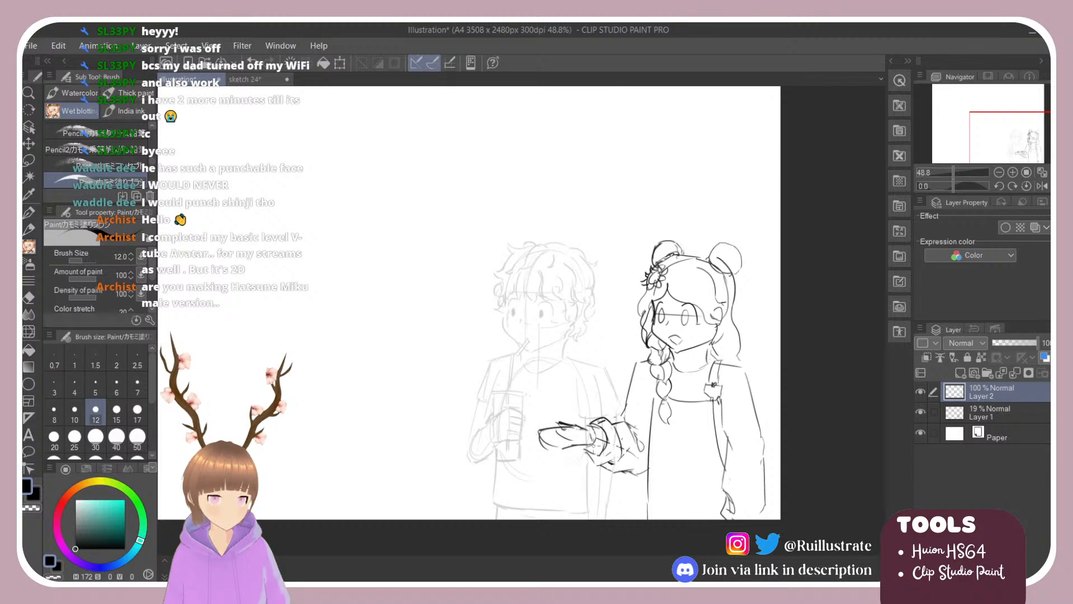
Refine the rounded tip and upper edge of the outstretched hand by alternately erasing and redrawing its lines.
{"action": "key", "text": "e"}
{"action": "key", "text": "b"}
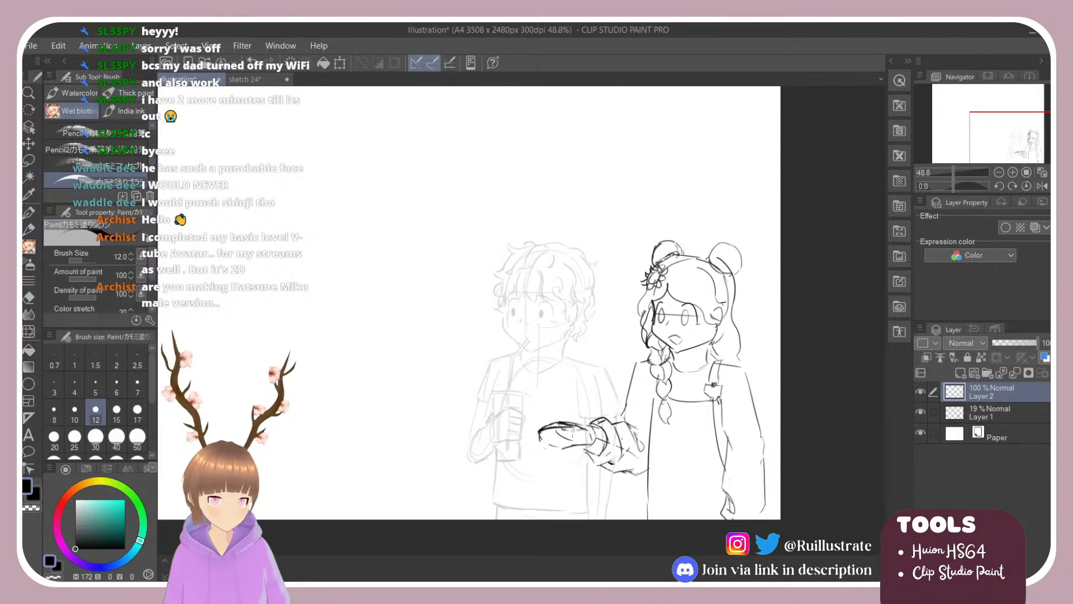
{"action": "key", "text": "e"}
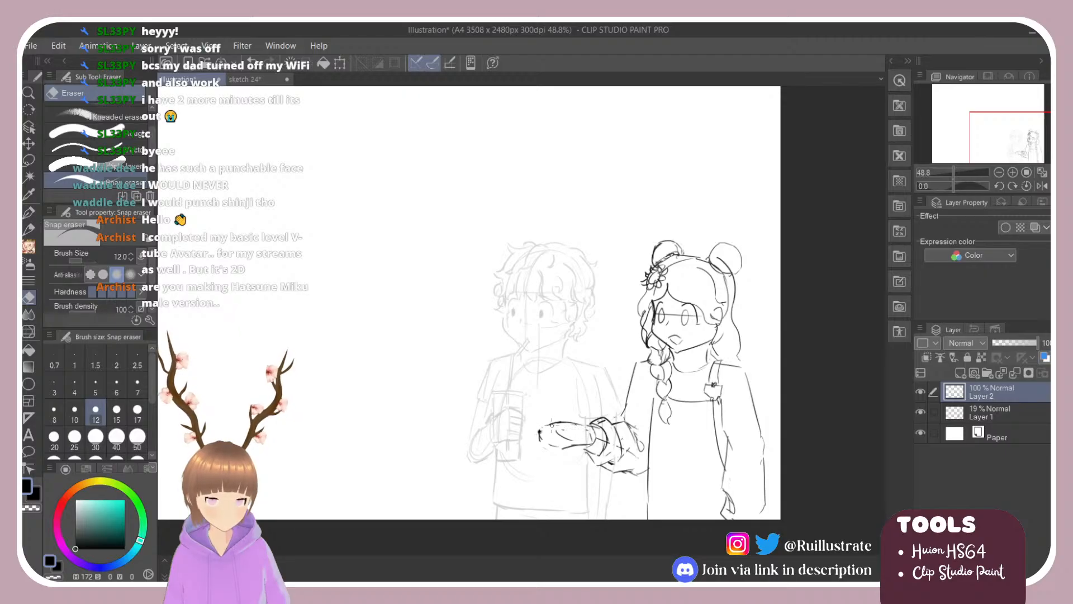
{"action": "key", "text": "b"}
{"action": "mouse_move", "coordinate": [565, 421]}
{"action": "left_mouse_down"}
{"action": "mouse_move", "coordinate": [599, 442]}
{"action": "mouse_move", "coordinate": [584, 449]}
{"action": "mouse_move", "coordinate": [556, 420]}
{"action": "left_mouse_up"}
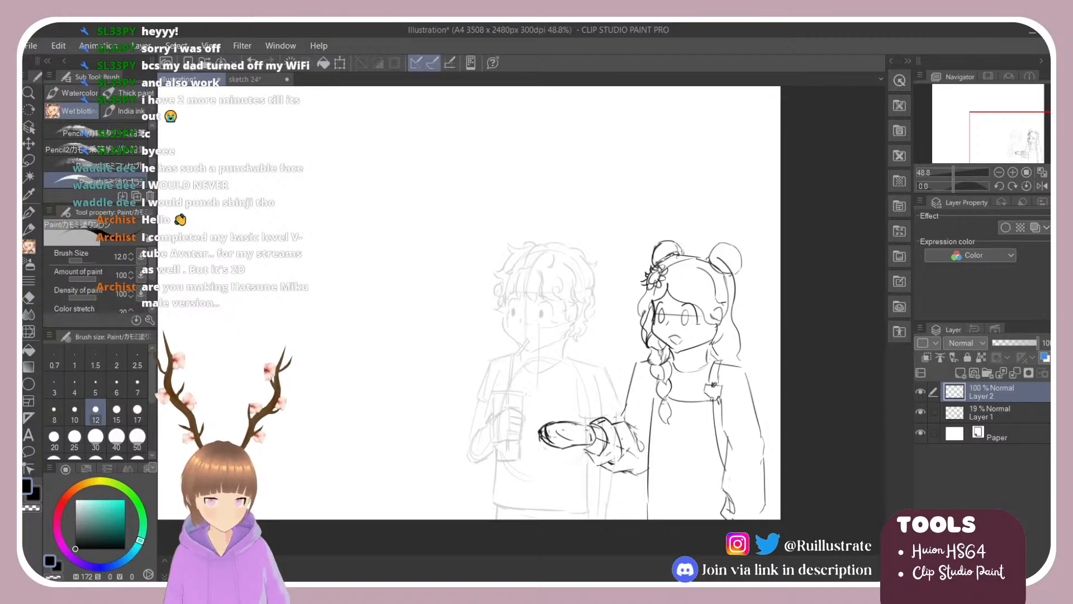
{"action": "key", "text": "e"}
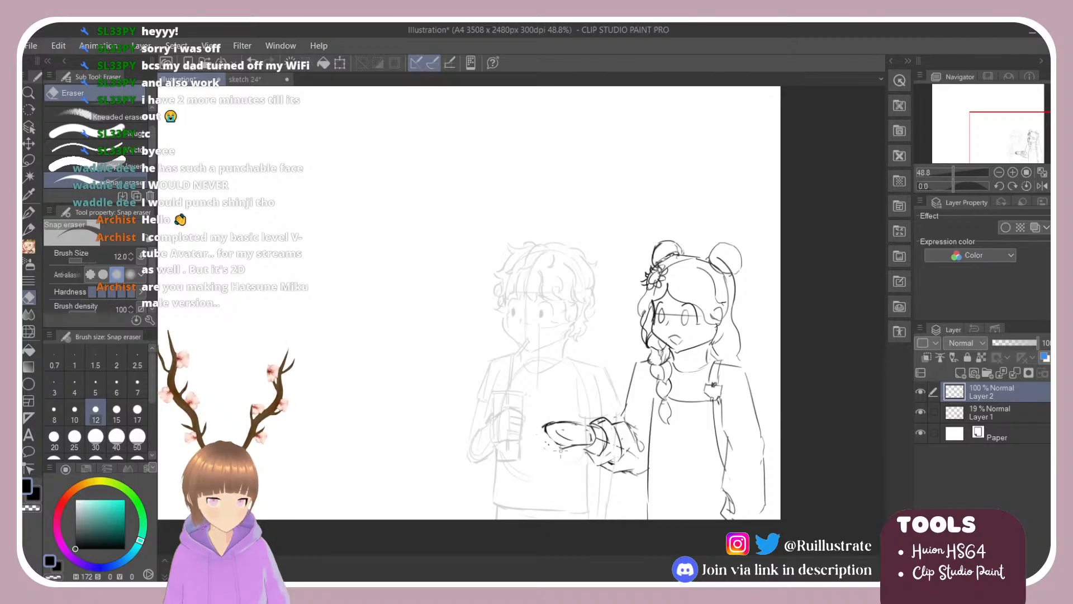
{"action": "key", "text": "b"}
{"action": "left_click_drag", "start_coordinate": [563, 422], "coordinate": [586, 427]}
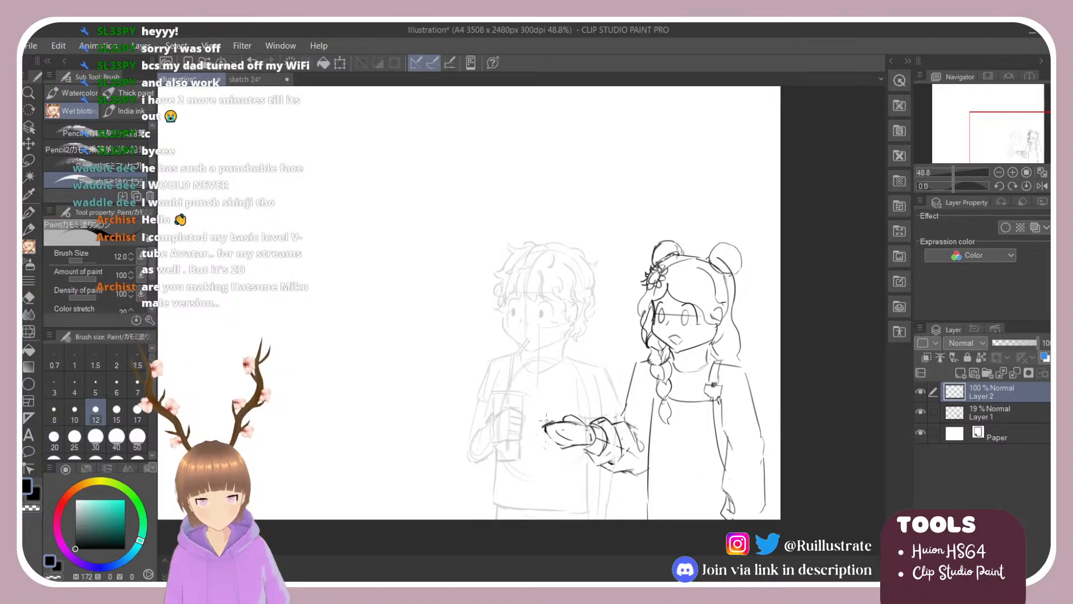
Darken the contour of the outstretched hand with a heavier outline from its tip back to the cuff.
{"action": "key", "text": "e"}
{"action": "key", "text": "b"}
{"action": "mouse_move", "coordinate": [554, 422]}
{"action": "left_mouse_down"}
{"action": "mouse_move", "coordinate": [575, 447]}
{"action": "mouse_move", "coordinate": [556, 446]}
{"action": "mouse_move", "coordinate": [549, 427]}
{"action": "mouse_move", "coordinate": [551, 444]}
{"action": "mouse_move", "coordinate": [555, 432]}
{"action": "mouse_move", "coordinate": [561, 438]}
{"action": "mouse_move", "coordinate": [546, 425]}
{"action": "mouse_move", "coordinate": [556, 438]}
{"action": "mouse_move", "coordinate": [573, 436]}
{"action": "mouse_move", "coordinate": [570, 427]}
{"action": "mouse_move", "coordinate": [577, 443]}
{"action": "mouse_move", "coordinate": [559, 448]}
{"action": "mouse_move", "coordinate": [593, 443]}
{"action": "left_mouse_up"}
{"action": "key", "text": "e"}
{"action": "key", "text": "b"}
{"action": "key", "text": "ctrl+z"}
{"action": "key", "text": "e"}
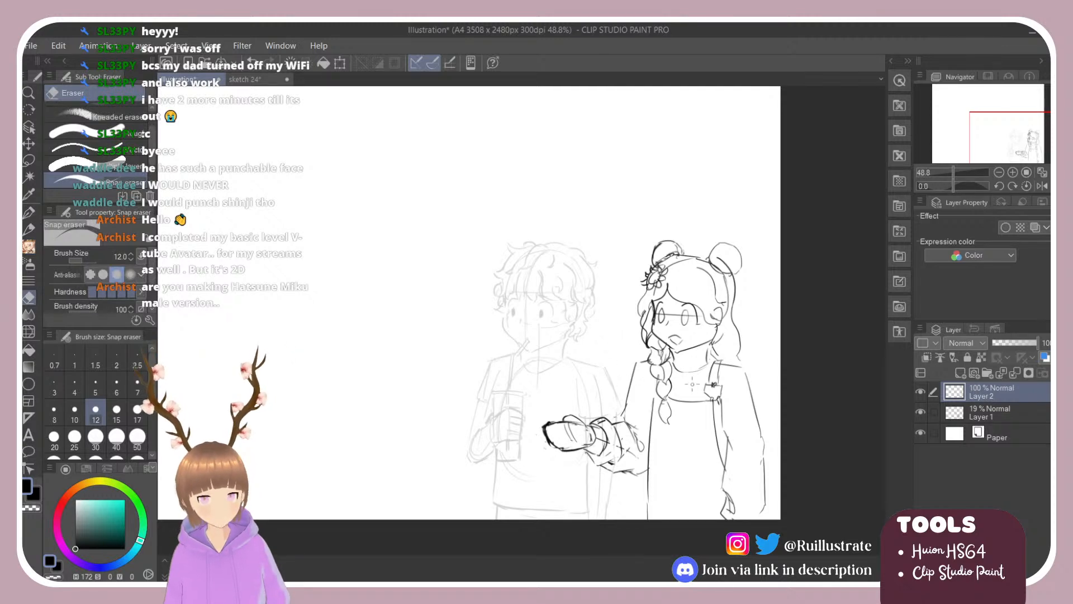
Raise Layer 1's opacity to 46% and return to Layer 2 with the brush.
{"action": "left_click", "coordinate": [956, 413]}
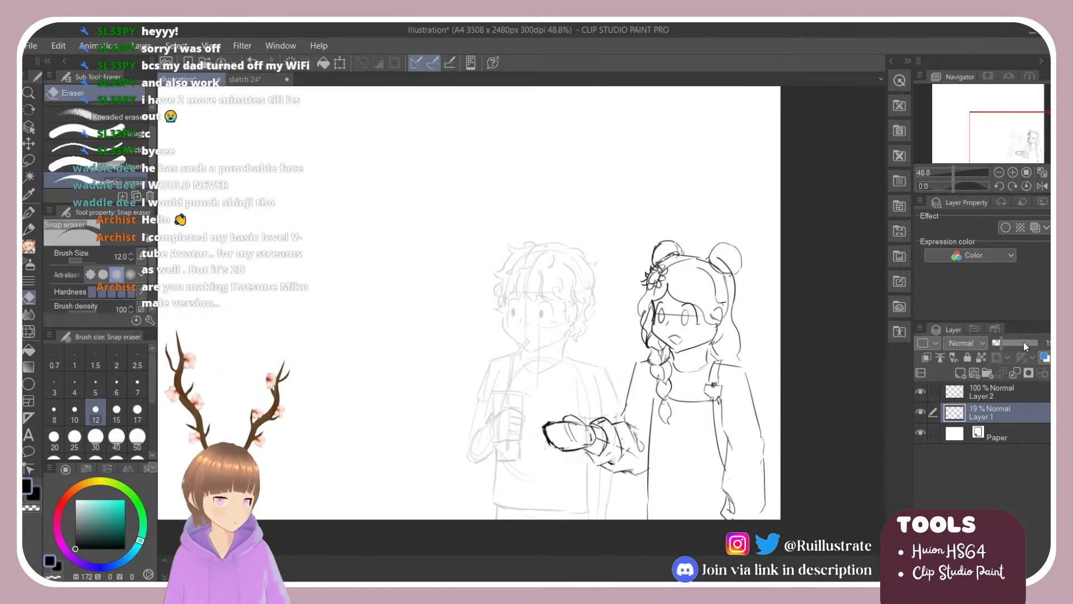
{"action": "left_click_drag", "start_coordinate": [1025, 341], "coordinate": [1019, 348]}
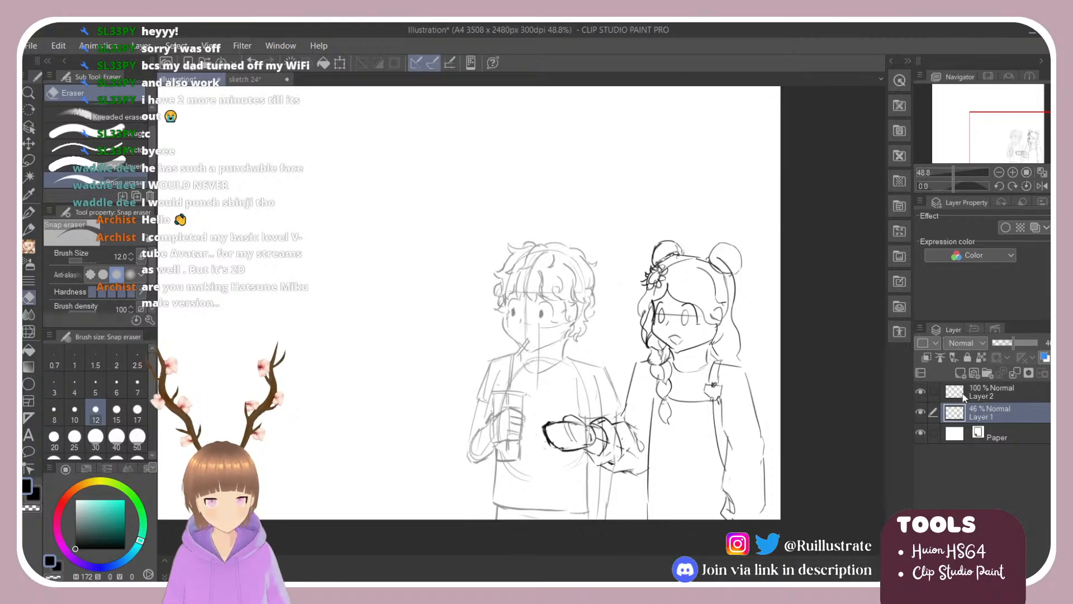
{"action": "left_click", "coordinate": [994, 391]}
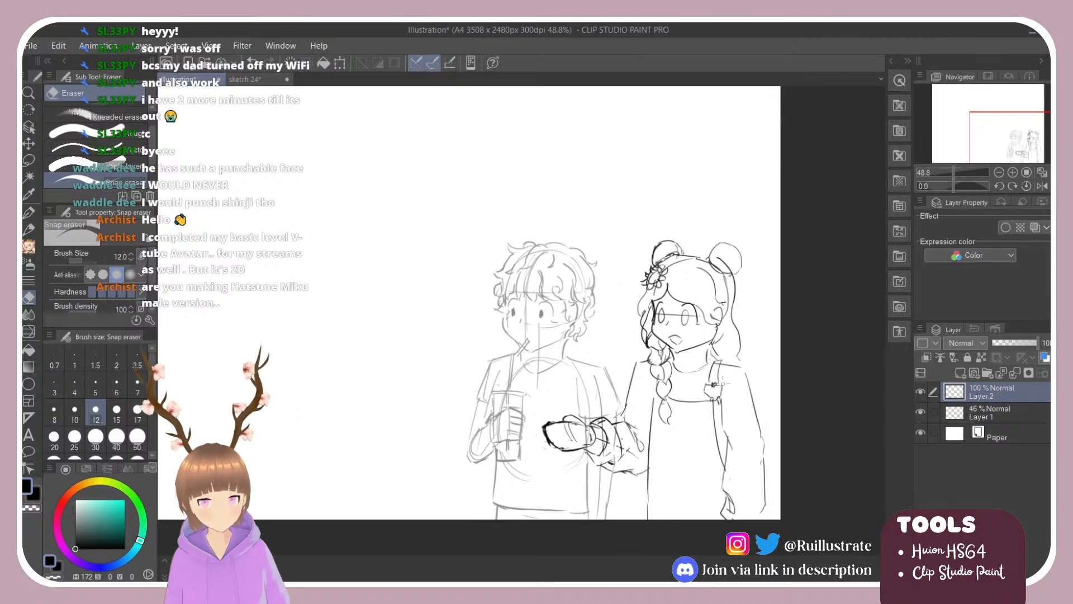
{"action": "key", "text": "b"}
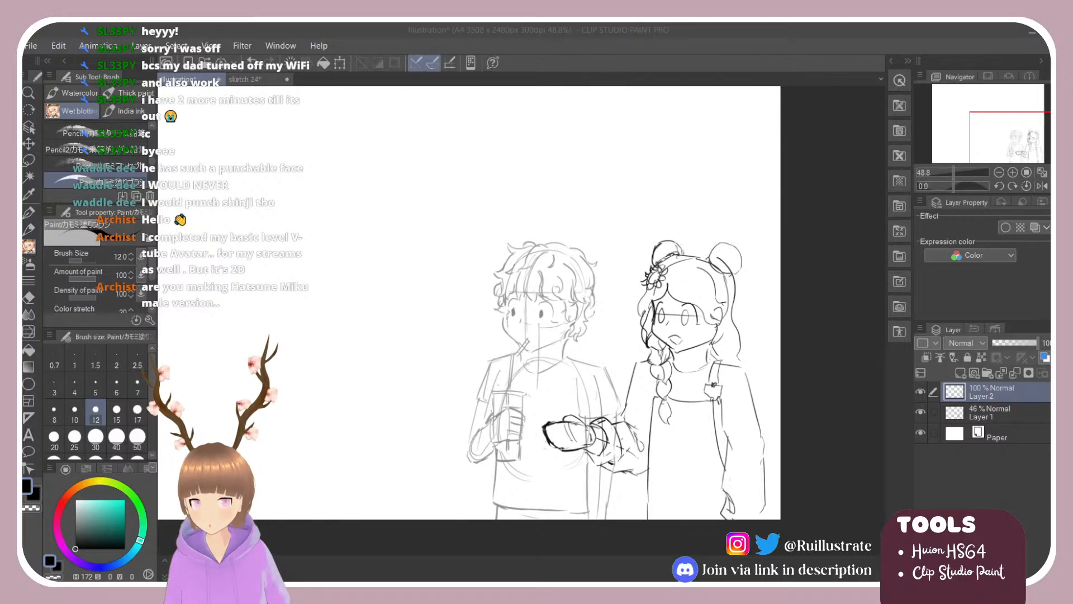
Draw a tie at the base of the second character's far bun and add curved fold lines to the lower overalls.
{"action": "left_click", "coordinate": [717, 325]}
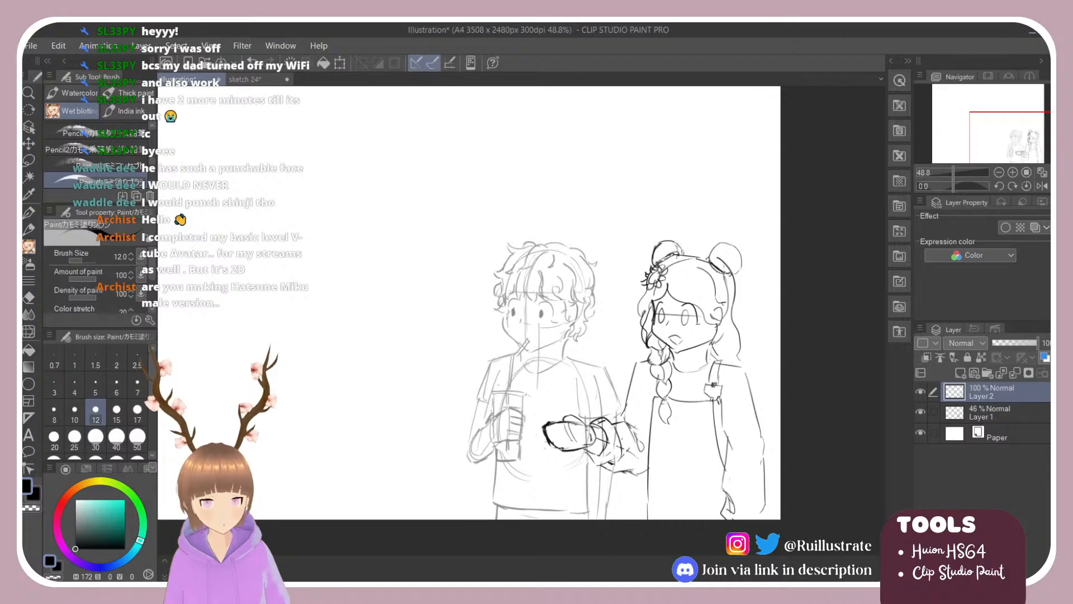
{"action": "mouse_move", "coordinate": [727, 277]}
{"action": "left_mouse_down"}
{"action": "mouse_move", "coordinate": [728, 289]}
{"action": "mouse_move", "coordinate": [727, 278]}
{"action": "mouse_move", "coordinate": [737, 282]}
{"action": "left_mouse_up"}
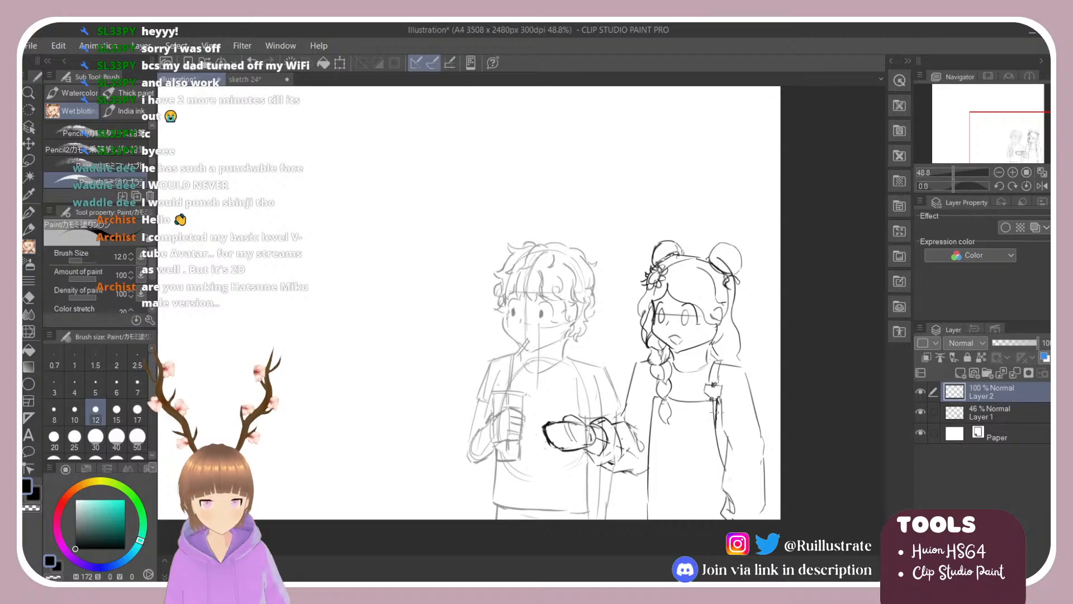
{"action": "key", "text": "e"}
{"action": "key", "text": "b"}
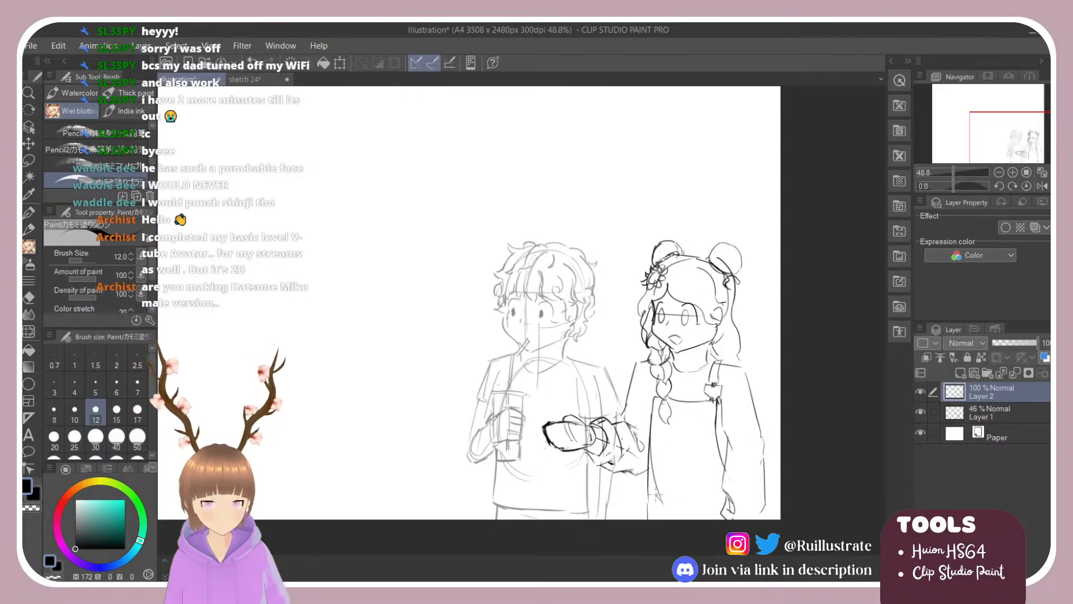
{"action": "mouse_move", "coordinate": [660, 473]}
{"action": "left_mouse_down"}
{"action": "mouse_move", "coordinate": [688, 505]}
{"action": "mouse_move", "coordinate": [703, 507]}
{"action": "mouse_move", "coordinate": [715, 488]}
{"action": "left_mouse_up"}
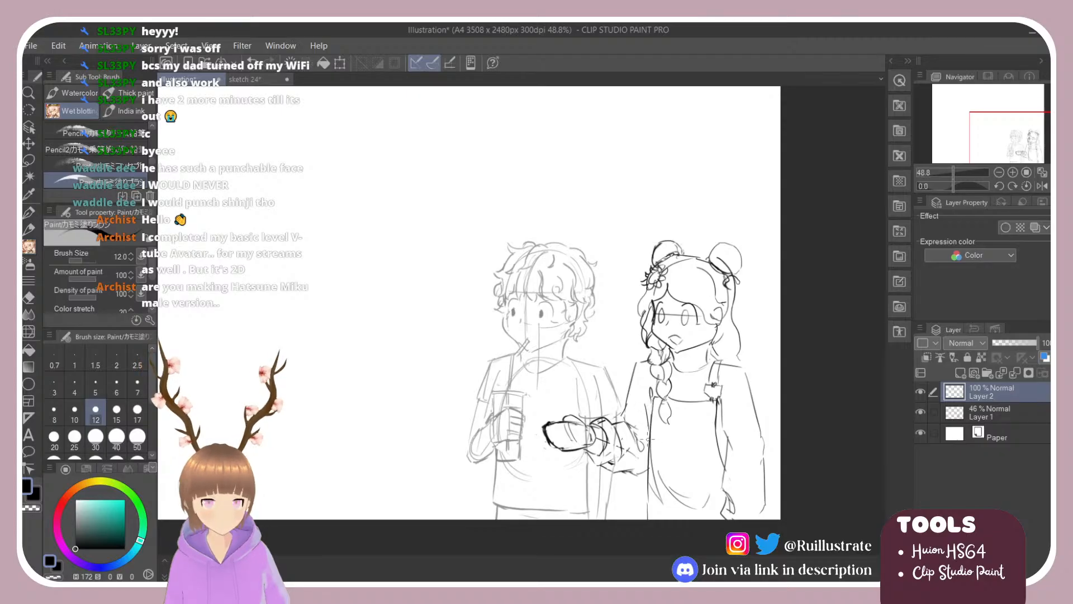
Check both characters at different view sizes and save the illustration.
{"action": "scroll", "coordinate": [591, 340], "scroll_direction": "down", "scroll_amount": 4}
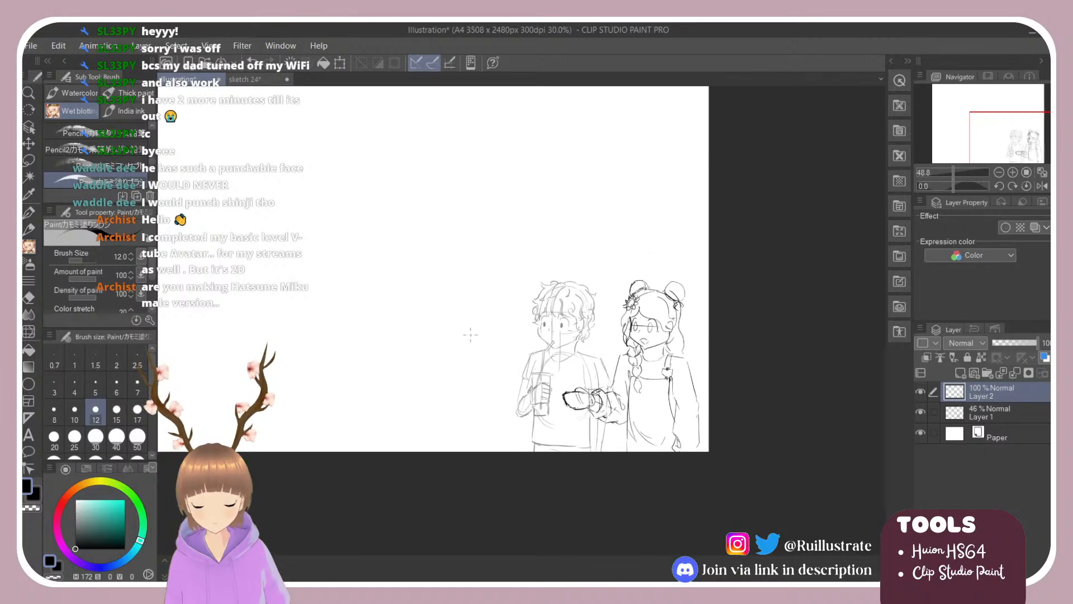
{"action": "scroll", "coordinate": [472, 335], "scroll_direction": "up", "scroll_amount": 4}
{"action": "scroll", "coordinate": [679, 372], "scroll_direction": "down", "scroll_amount": 6}
{"action": "scroll", "coordinate": [641, 359], "scroll_direction": "up", "scroll_amount": 4}
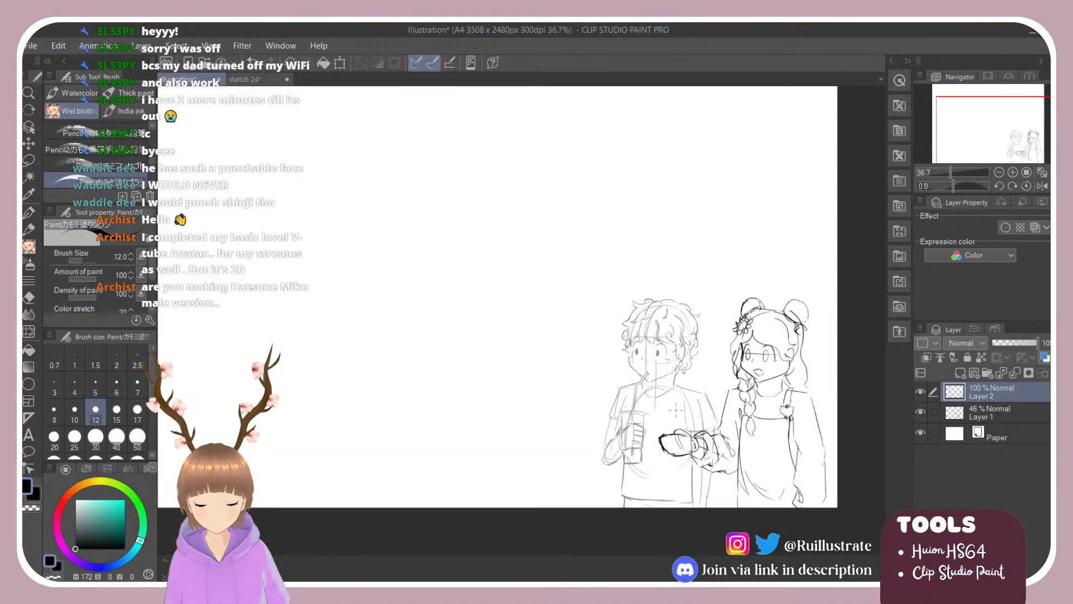
{"action": "scroll", "coordinate": [661, 280], "scroll_direction": "up", "scroll_amount": 2}
{"action": "key", "text": "ctrl+s"}
Undo a test stroke in the blank area beside the first character and add a new layer above Layer 2.
{"action": "left_click", "coordinate": [509, 296]}
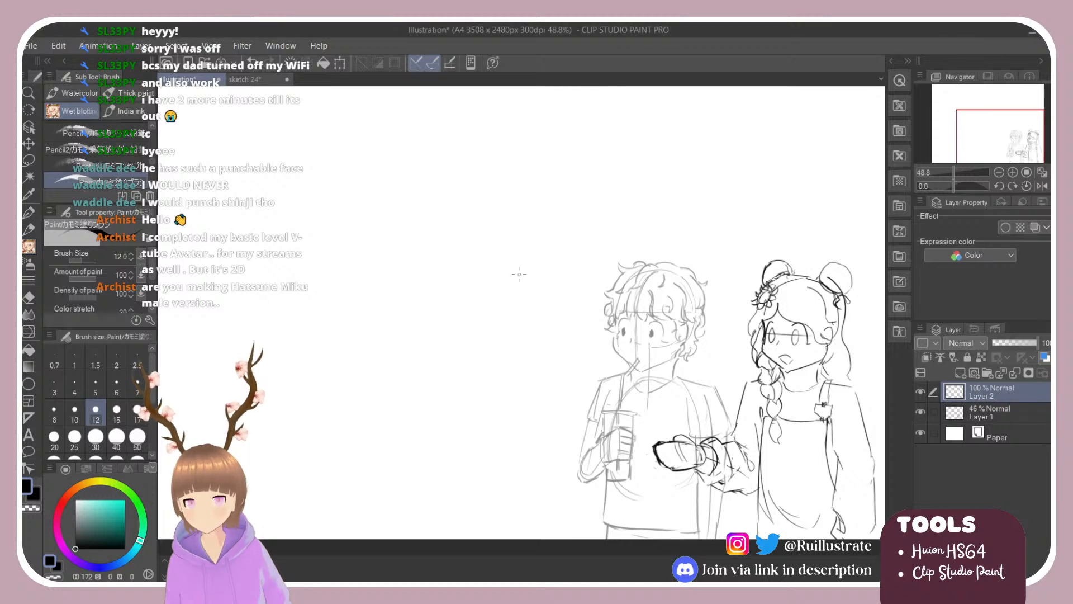
{"action": "mouse_move", "coordinate": [471, 277]}
{"action": "left_mouse_down"}
{"action": "mouse_move", "coordinate": [477, 320]}
{"action": "mouse_move", "coordinate": [493, 324]}
{"action": "mouse_move", "coordinate": [514, 357]}
{"action": "left_mouse_up"}
{"action": "key", "text": "ctrl+z"}
{"action": "left_click", "coordinate": [959, 374]}
{"action": "key", "text": "ctrl+z"}
Try sketching strokes on the new layer in the blank area beside the first character, and undo them.
{"action": "left_click_drag", "start_coordinate": [497, 313], "coordinate": [520, 358]}
{"action": "key", "text": "ctrl+z"}
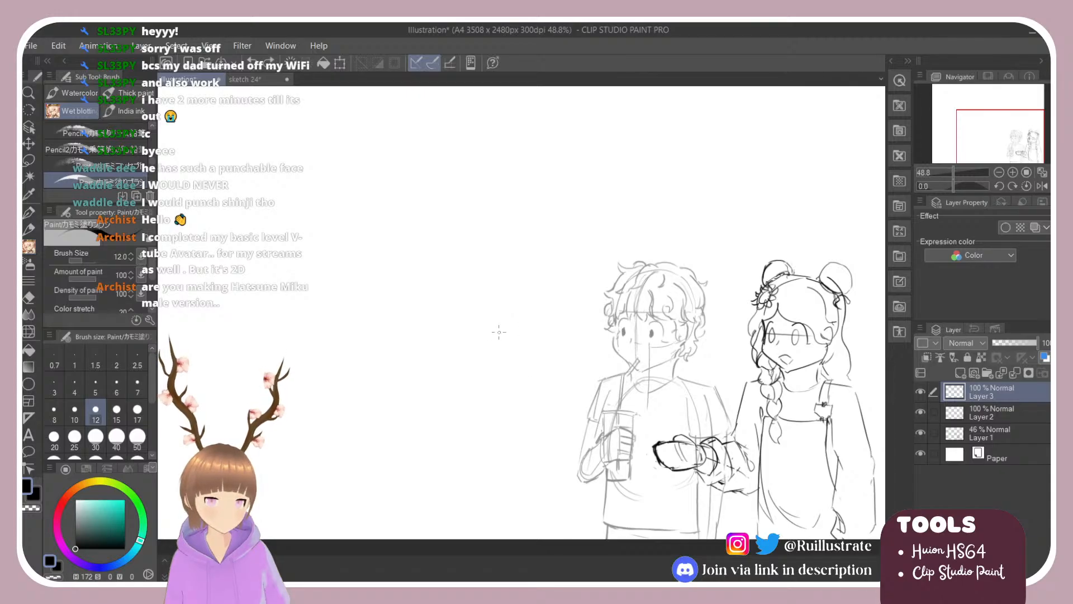
{"action": "mouse_move", "coordinate": [494, 318]}
{"action": "left_mouse_down"}
{"action": "mouse_move", "coordinate": [522, 364]}
{"action": "mouse_move", "coordinate": [569, 344]}
{"action": "left_mouse_up"}
{"action": "key", "text": "ctrl+z"}
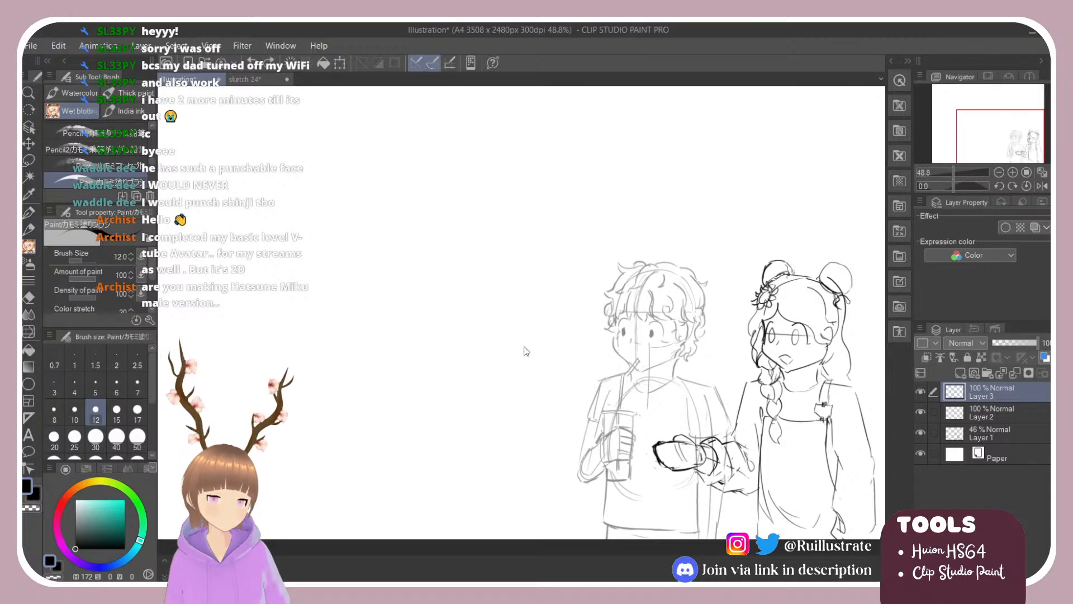
{"action": "left_click_drag", "start_coordinate": [496, 319], "coordinate": [520, 362]}
{"action": "key", "text": "ctrl+z"}
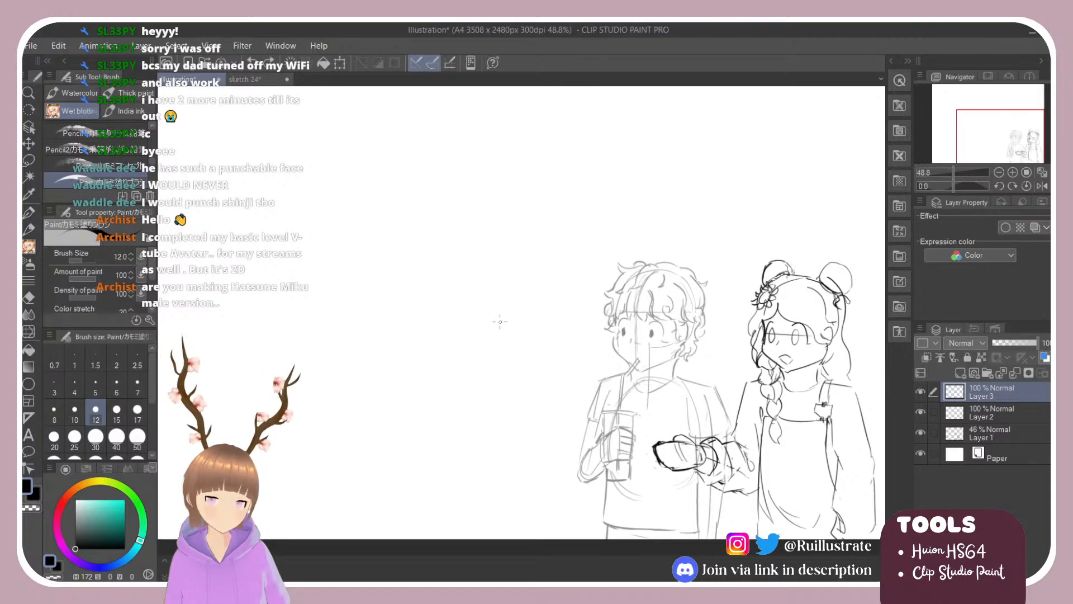
{"action": "mouse_move", "coordinate": [492, 312]}
{"action": "left_mouse_down"}
{"action": "mouse_move", "coordinate": [494, 337]}
{"action": "mouse_move", "coordinate": [510, 349]}
{"action": "mouse_move", "coordinate": [494, 326]}
{"action": "mouse_move", "coordinate": [516, 359]}
{"action": "mouse_move", "coordinate": [553, 342]}
{"action": "left_mouse_up"}
{"action": "key", "text": "ctrl+z"}
{"action": "key", "text": "ctrl+z"}
{"action": "key", "text": "ctrl+z"}
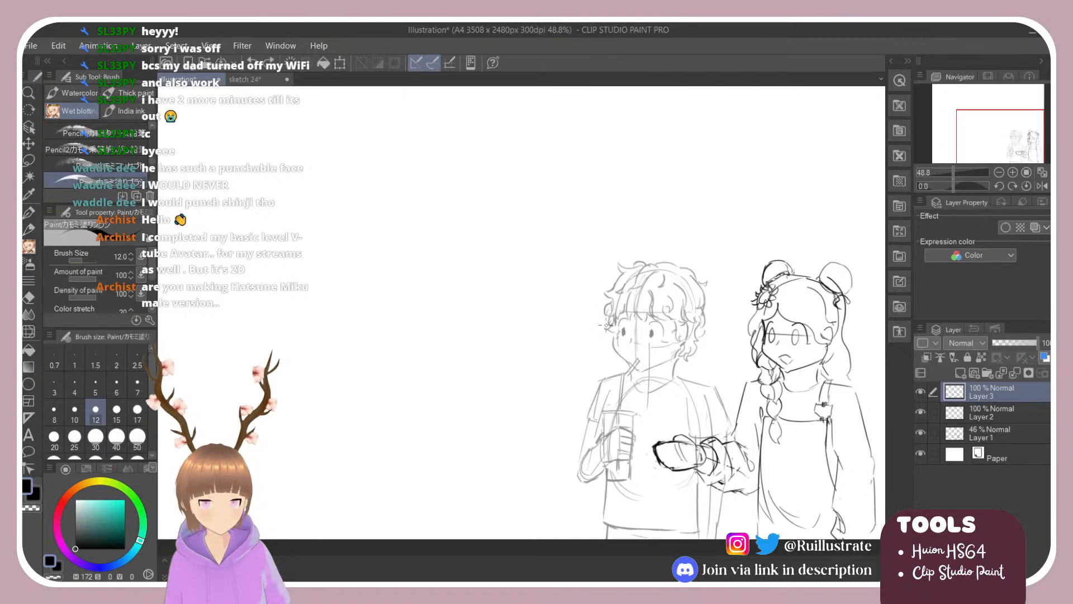
Trace the first character's jaw, ear, neck and skull curve on Layer 3, redoing strokes until the head shape is clean.
{"action": "left_click_drag", "start_coordinate": [611, 315], "coordinate": [635, 362]}
{"action": "key", "text": "ctrl+z"}
{"action": "left_click_drag", "start_coordinate": [613, 315], "coordinate": [638, 369]}
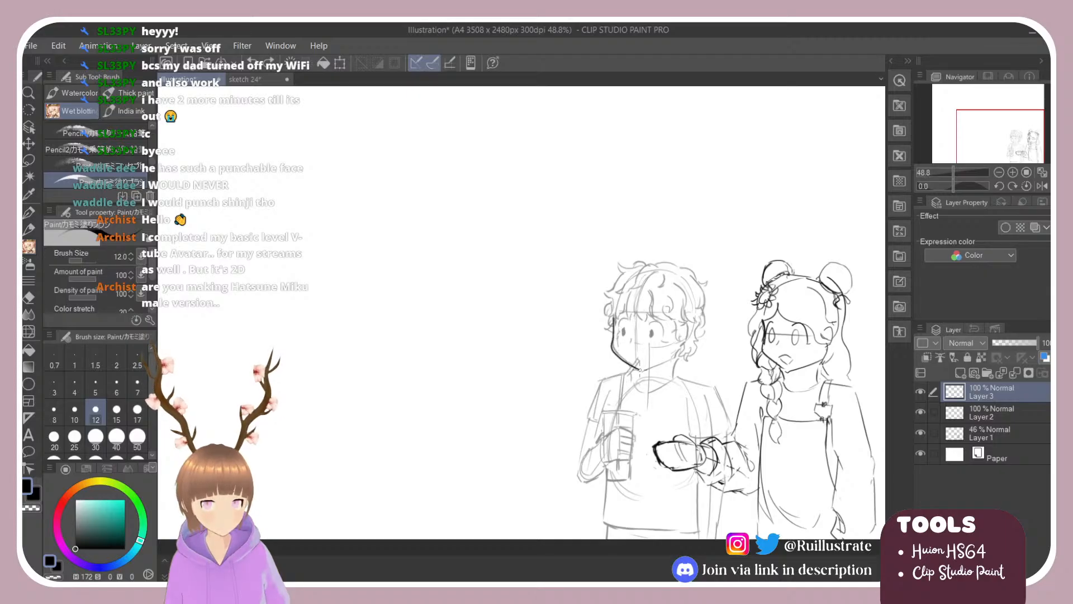
{"action": "key", "text": "ctrl+z"}
{"action": "mouse_move", "coordinate": [614, 315]}
{"action": "left_mouse_down"}
{"action": "mouse_move", "coordinate": [638, 369]}
{"action": "mouse_move", "coordinate": [686, 341]}
{"action": "mouse_move", "coordinate": [685, 329]}
{"action": "mouse_move", "coordinate": [680, 353]}
{"action": "mouse_move", "coordinate": [689, 326]}
{"action": "mouse_move", "coordinate": [678, 349]}
{"action": "left_mouse_up"}
{"action": "key", "text": "ctrl+z"}
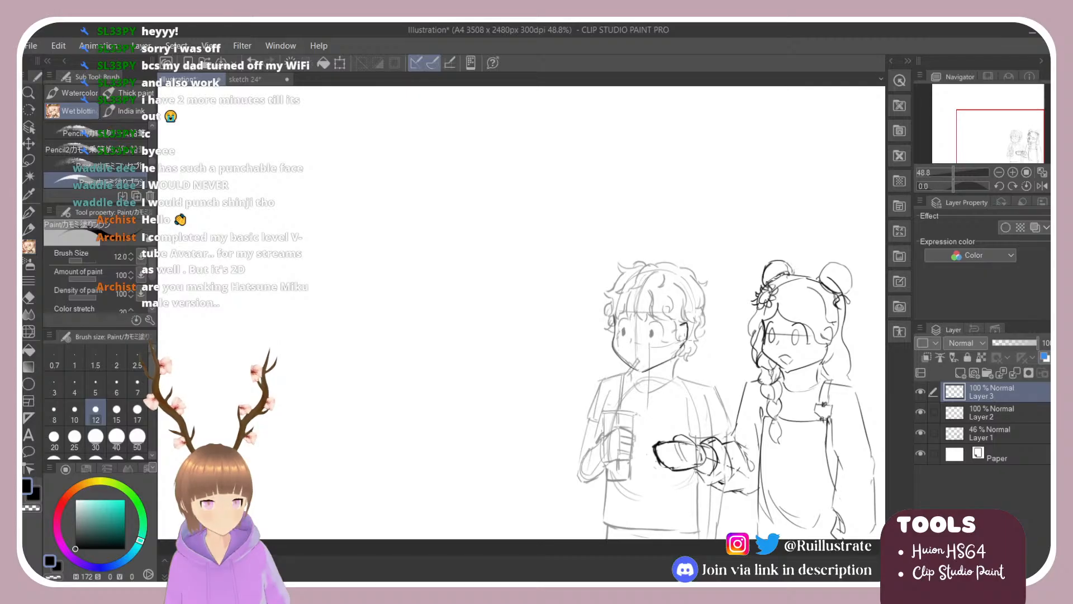
{"action": "mouse_move", "coordinate": [615, 311]}
{"action": "left_mouse_down"}
{"action": "mouse_move", "coordinate": [655, 272]}
{"action": "mouse_move", "coordinate": [689, 306]}
{"action": "left_mouse_up"}
{"action": "key", "text": "ctrl+z"}
{"action": "mouse_move", "coordinate": [657, 272]}
{"action": "left_mouse_down"}
{"action": "mouse_move", "coordinate": [679, 276]}
{"action": "mouse_move", "coordinate": [695, 323]}
{"action": "mouse_move", "coordinate": [676, 382]}
{"action": "mouse_move", "coordinate": [638, 383]}
{"action": "left_mouse_up"}
{"action": "key", "text": "ctrl+z"}
{"action": "key", "text": "ctrl+z"}
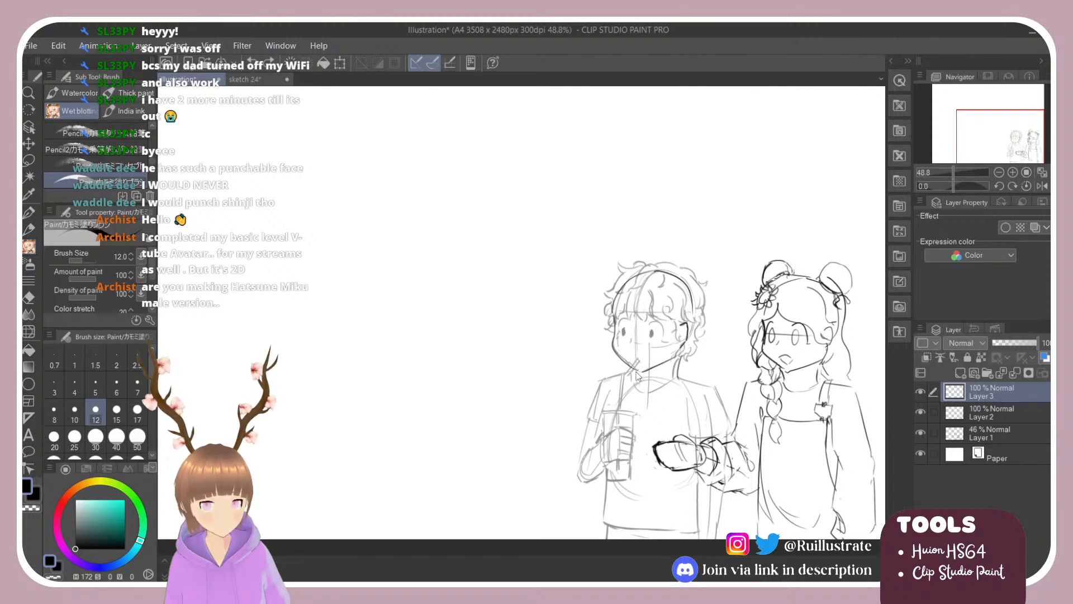
Erase the excess line at the traced head's chin and complete the head outline.
{"action": "key", "text": "e"}
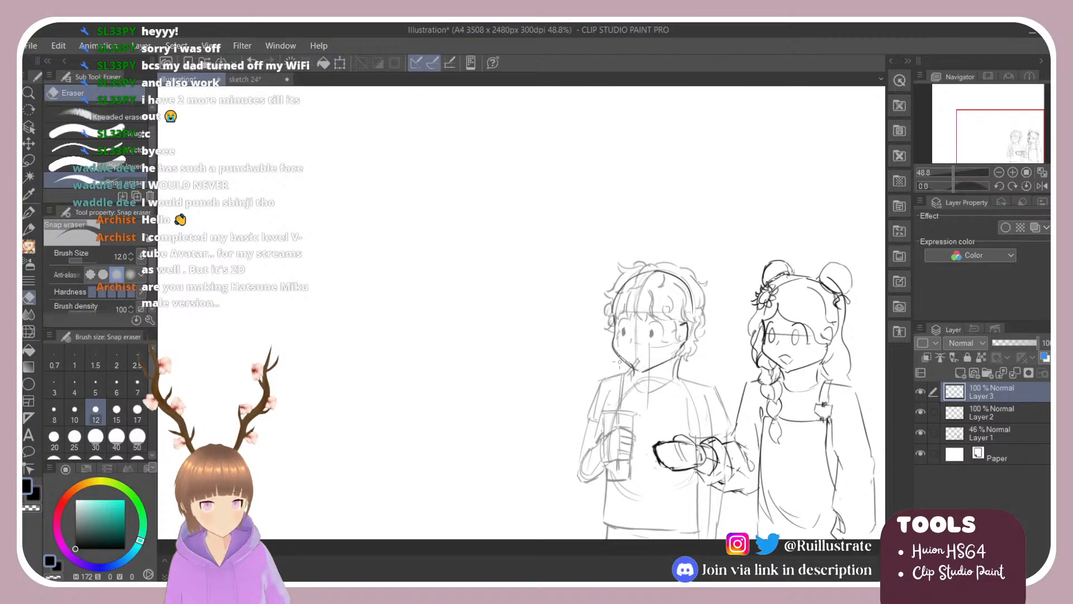
{"action": "mouse_move", "coordinate": [624, 362]}
{"action": "left_mouse_down"}
{"action": "mouse_move", "coordinate": [629, 306]}
{"action": "mouse_move", "coordinate": [597, 390]}
{"action": "left_mouse_up"}
{"action": "key", "text": "shift+space"}
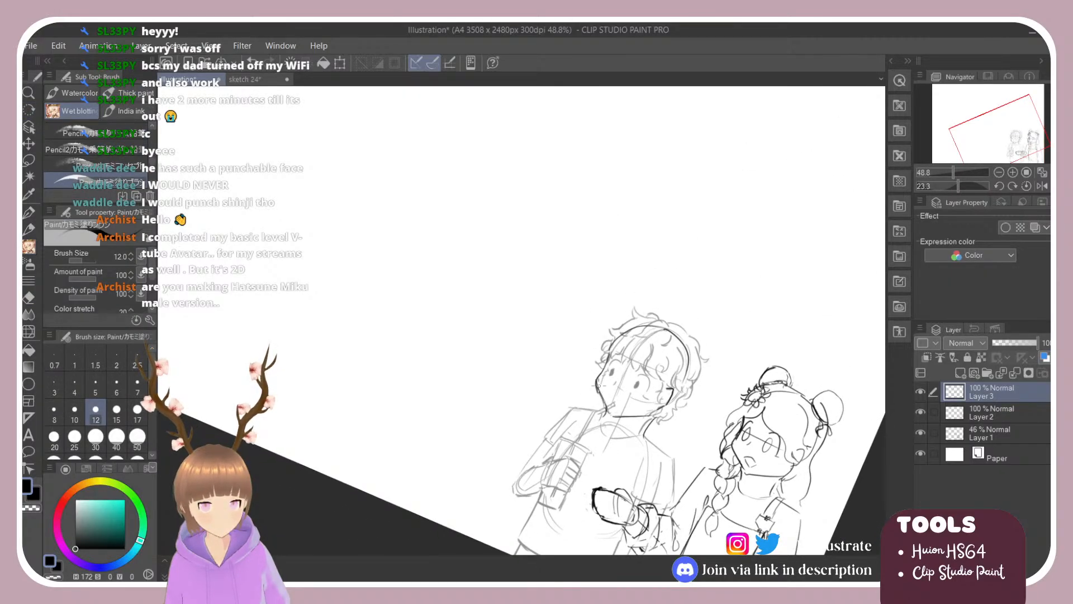
{"action": "key", "text": "shift+space"}
{"action": "left_click_drag", "start_coordinate": [649, 292], "coordinate": [651, 225]}
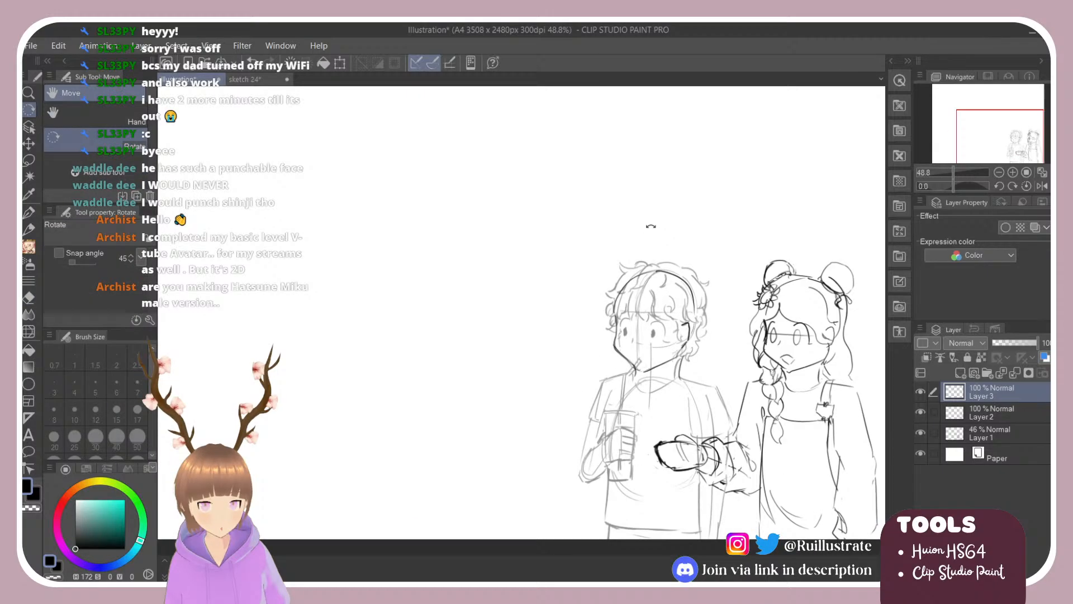
Move the traced head outline into the blank area beside the first character.
{"action": "key", "text": "ctrl+t"}
{"action": "left_click_drag", "start_coordinate": [664, 344], "coordinate": [549, 340]}
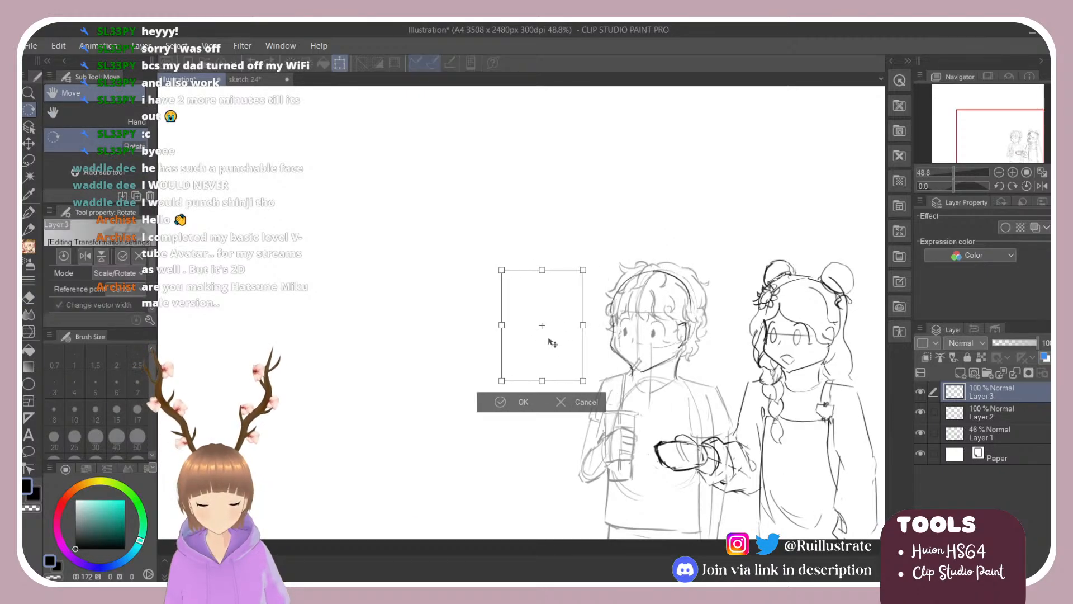
{"action": "key", "text": "Return"}
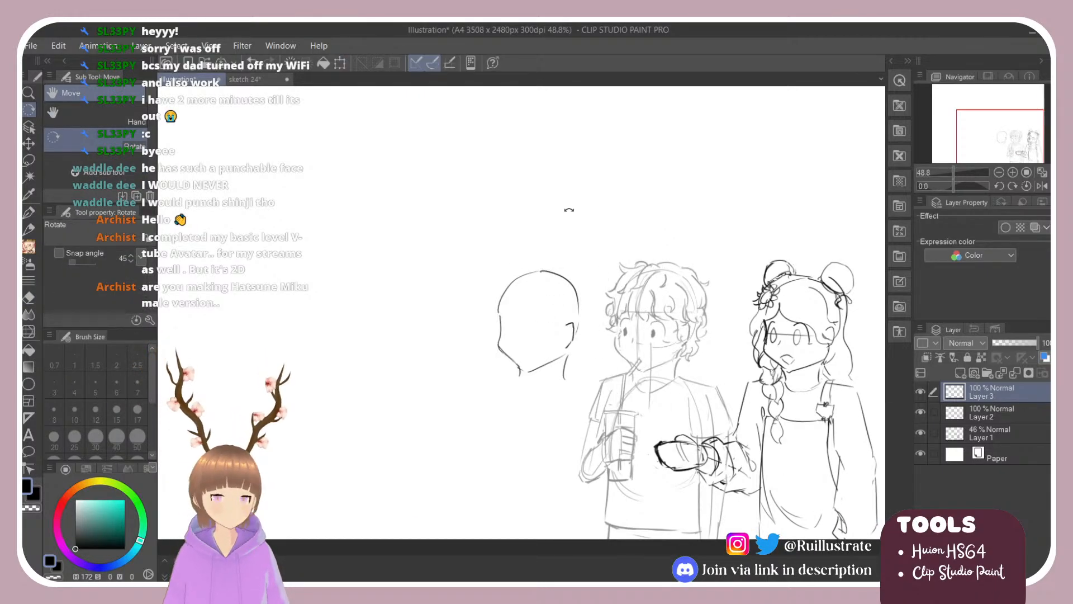
{"action": "key", "text": "b"}
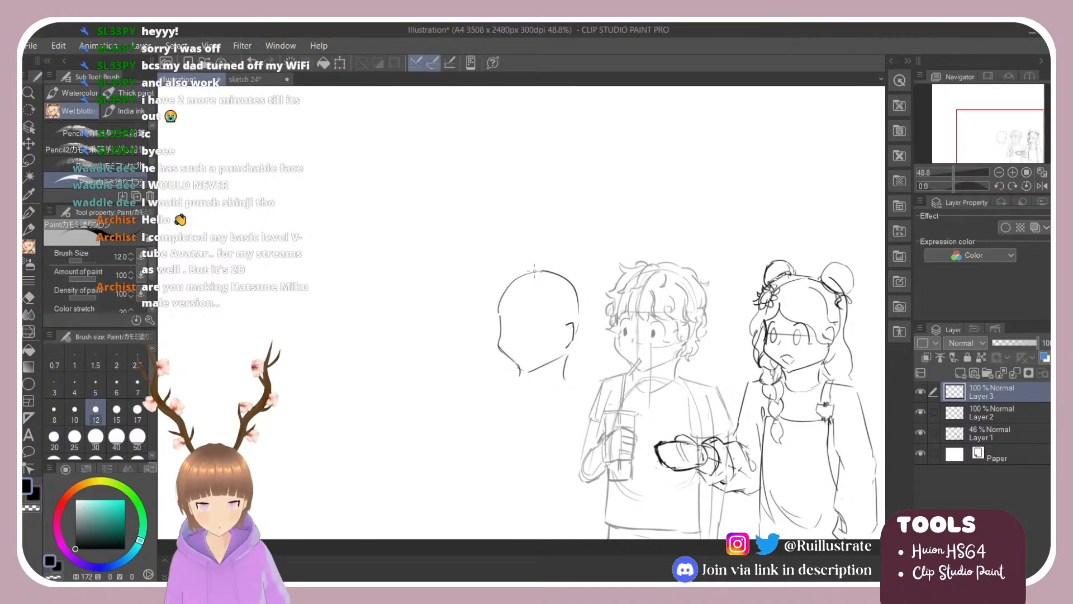
{"action": "left_click_drag", "start_coordinate": [535, 265], "coordinate": [578, 310]}
{"action": "key", "text": "ctrl+z"}
{"action": "left_click_drag", "start_coordinate": [538, 268], "coordinate": [579, 311]}
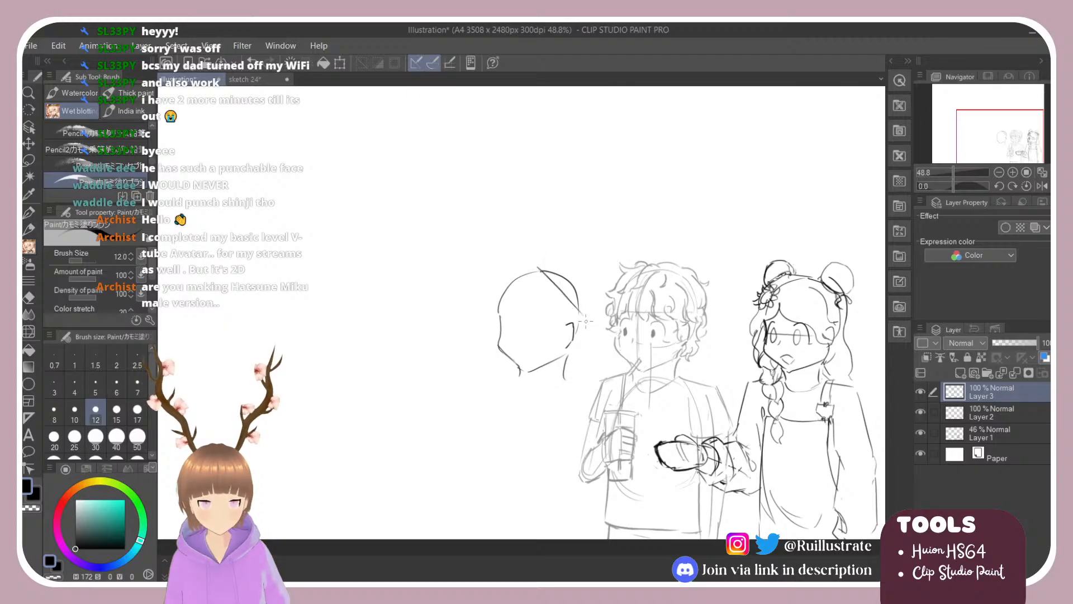
{"action": "key", "text": "ctrl+z"}
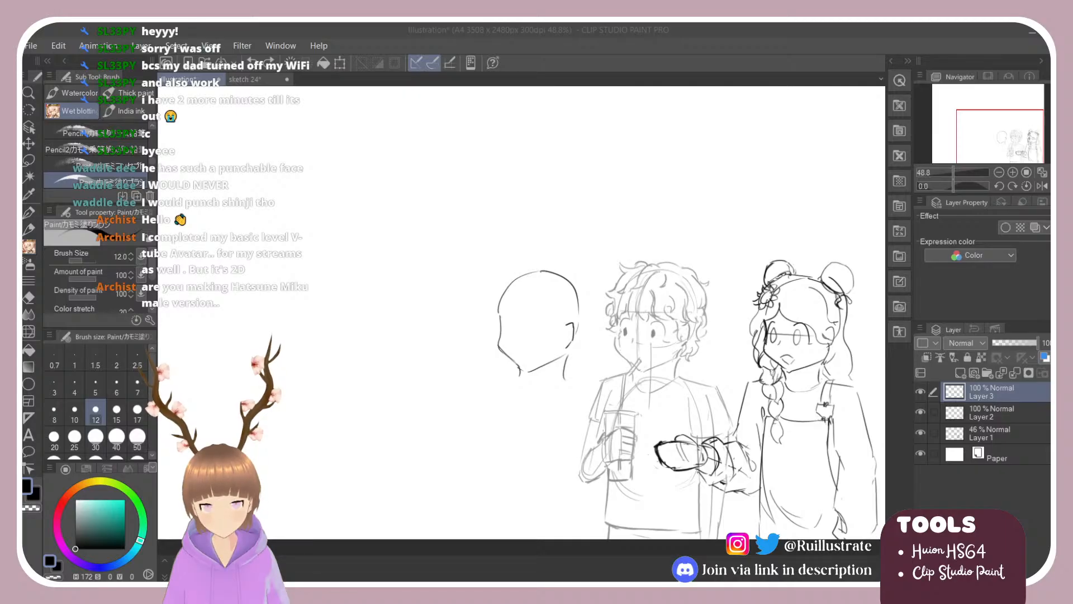
Draw the new head's hair outline from the crown down past the ear to an inward-curving tip near the neck.
{"action": "left_click", "coordinate": [1003, 394]}
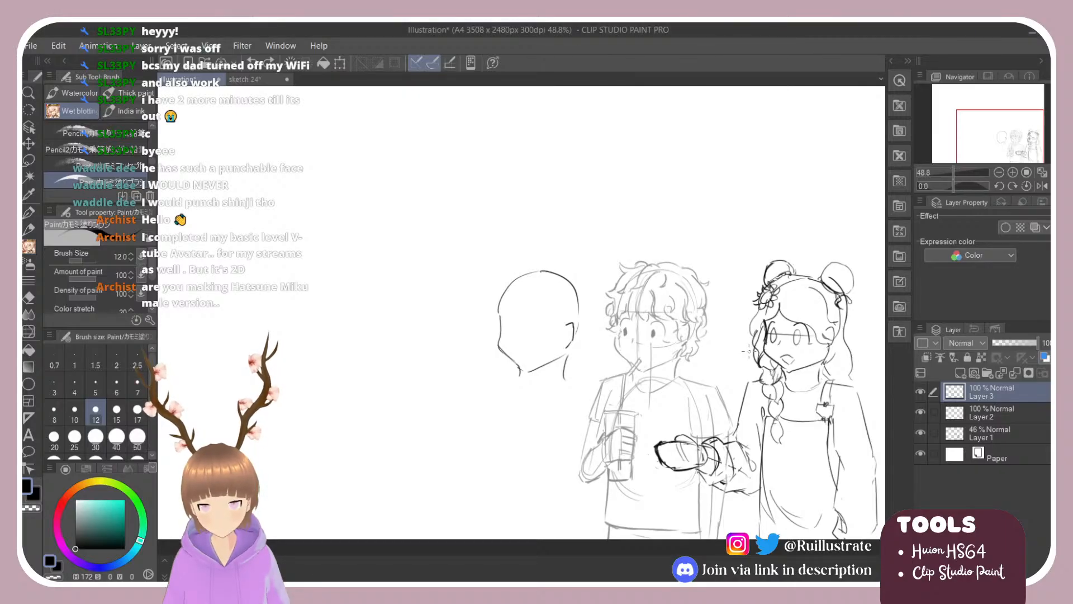
{"action": "key", "text": "e"}
{"action": "key", "text": "b"}
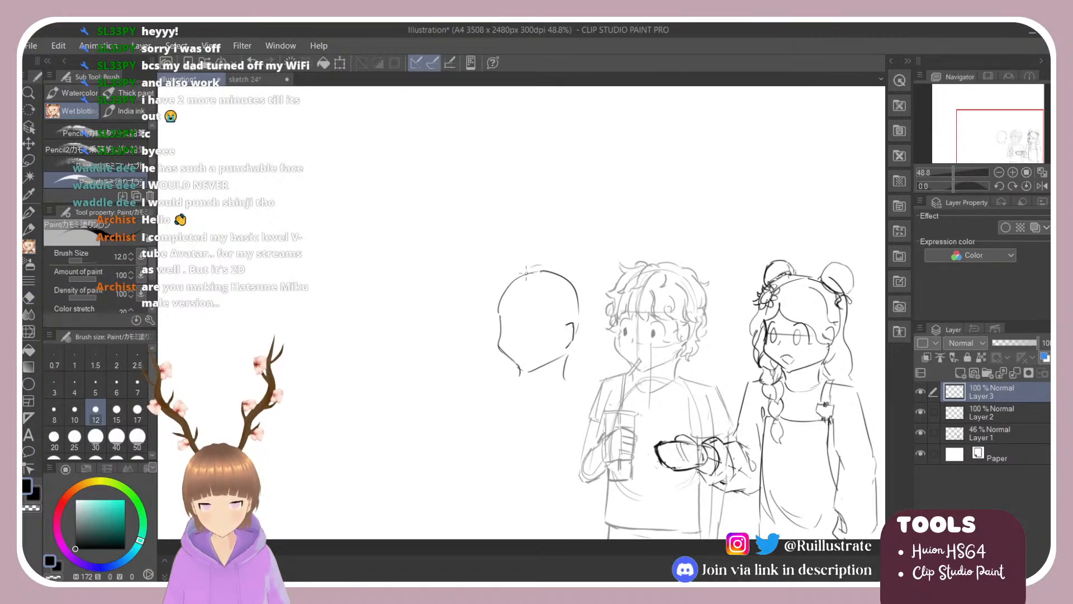
{"action": "mouse_move", "coordinate": [531, 271]}
{"action": "left_mouse_down"}
{"action": "mouse_move", "coordinate": [550, 275]}
{"action": "mouse_move", "coordinate": [591, 334]}
{"action": "left_mouse_up"}
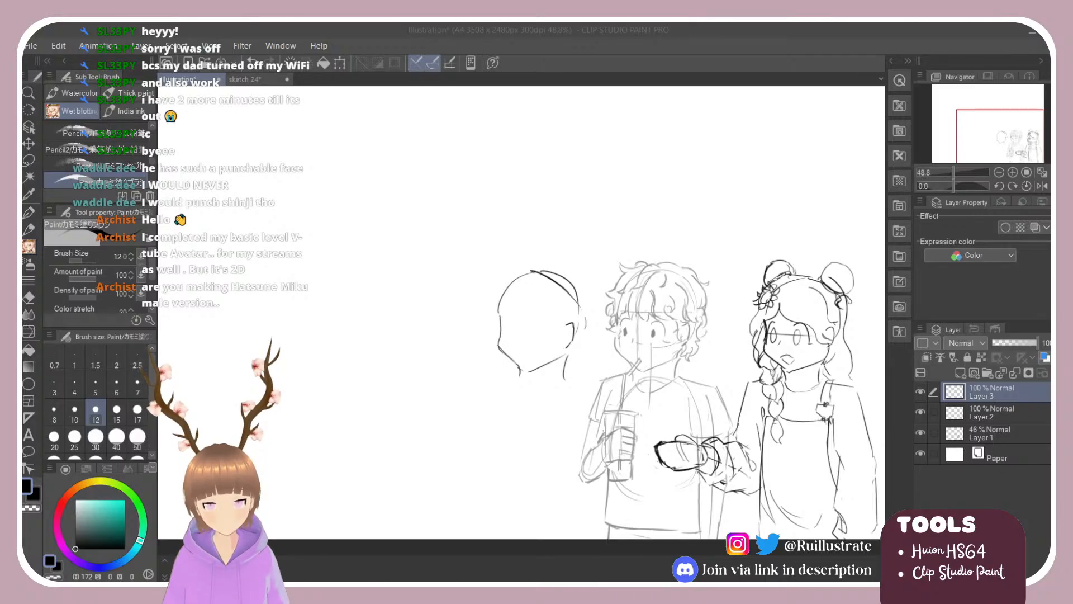
{"action": "left_click", "coordinate": [577, 317]}
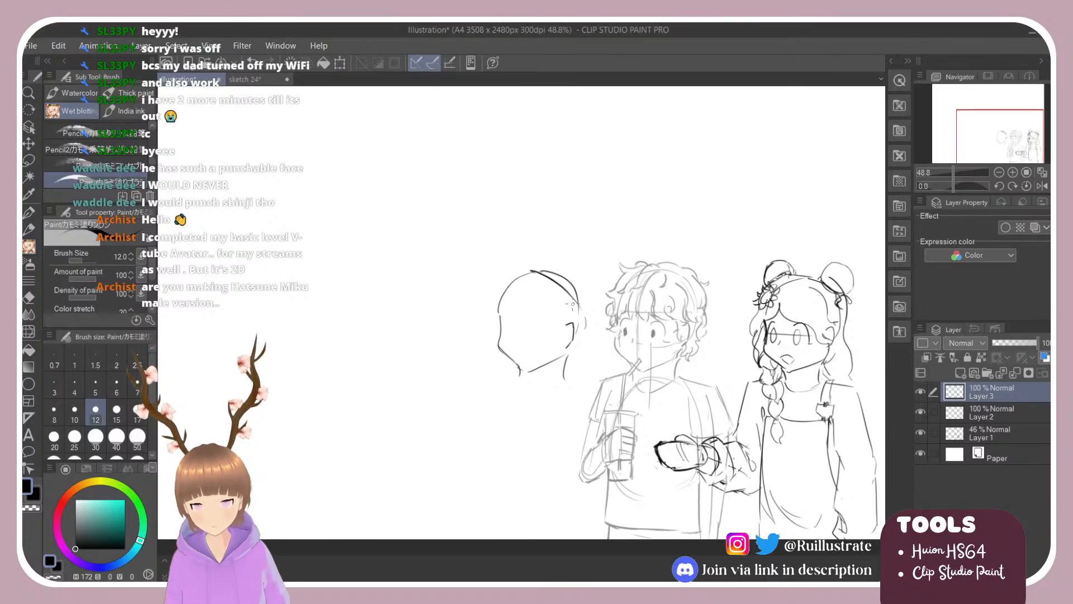
{"action": "key", "text": "ctrl+z"}
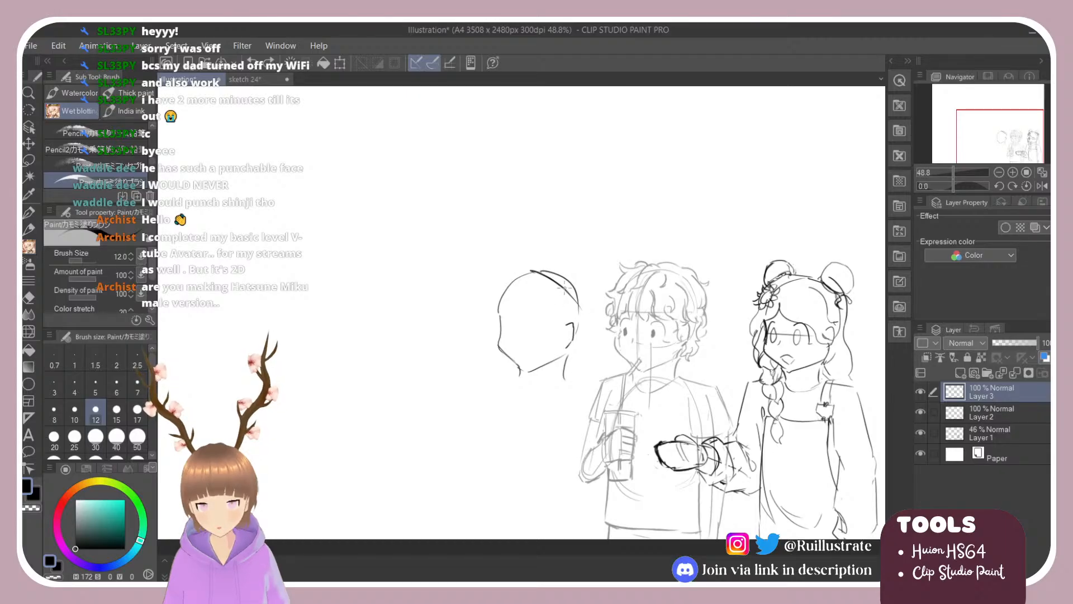
{"action": "left_click_drag", "start_coordinate": [567, 291], "coordinate": [586, 350]}
{"action": "key", "text": "ctrl+z"}
{"action": "mouse_move", "coordinate": [541, 271]}
{"action": "left_mouse_down"}
{"action": "mouse_move", "coordinate": [590, 345]}
{"action": "mouse_move", "coordinate": [579, 363]}
{"action": "mouse_move", "coordinate": [559, 360]}
{"action": "mouse_move", "coordinate": [591, 346]}
{"action": "mouse_move", "coordinate": [563, 369]}
{"action": "mouse_move", "coordinate": [582, 357]}
{"action": "left_mouse_up"}
{"action": "key", "text": "ctrl+z"}
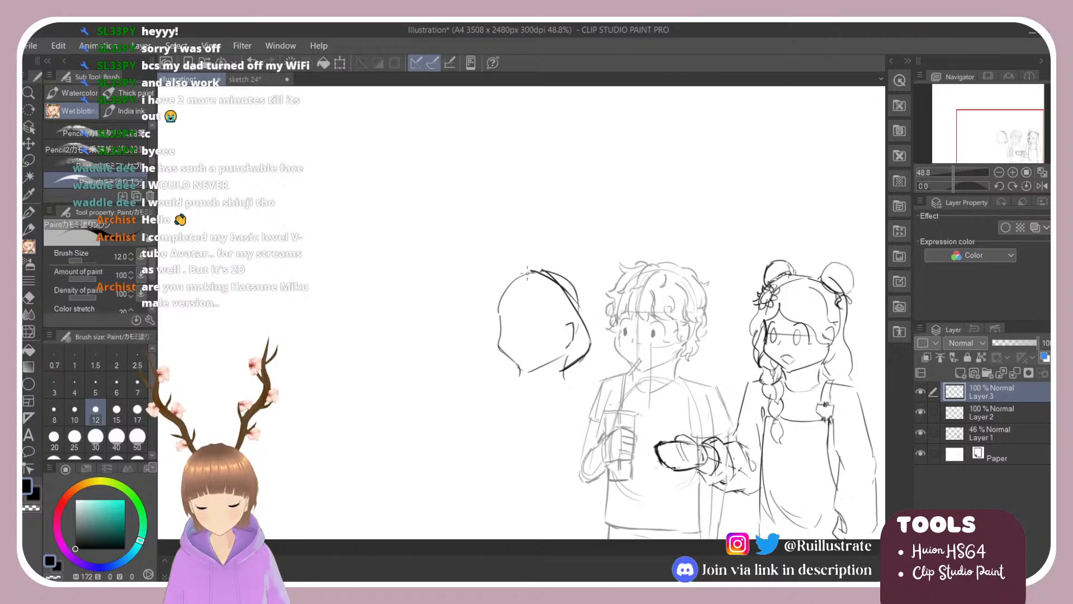
Draw the bob's face-side outline from the crown past the cheek, with a small outward flick and an inward-curving tip near the chin.
{"action": "mouse_move", "coordinate": [530, 269]}
{"action": "left_mouse_down"}
{"action": "mouse_move", "coordinate": [484, 331]}
{"action": "mouse_move", "coordinate": [493, 317]}
{"action": "mouse_move", "coordinate": [480, 348]}
{"action": "mouse_move", "coordinate": [492, 375]}
{"action": "left_mouse_up"}
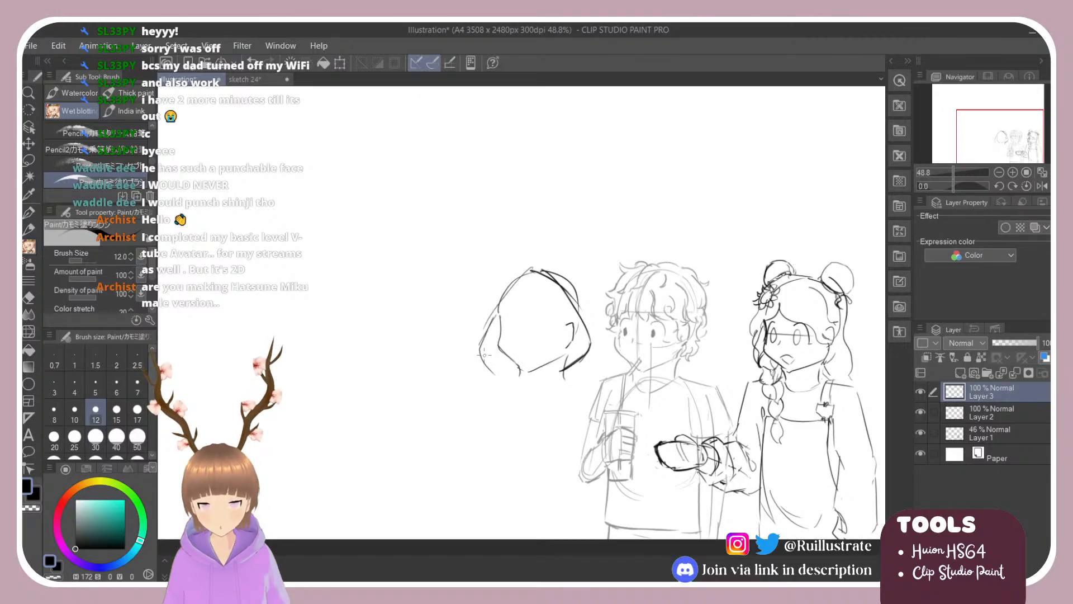
{"action": "key", "text": "ctrl+z"}
{"action": "mouse_move", "coordinate": [497, 312]}
{"action": "left_mouse_down"}
{"action": "mouse_move", "coordinate": [480, 329]}
{"action": "mouse_move", "coordinate": [503, 384]}
{"action": "left_mouse_up"}
{"action": "key", "text": "ctrl+z"}
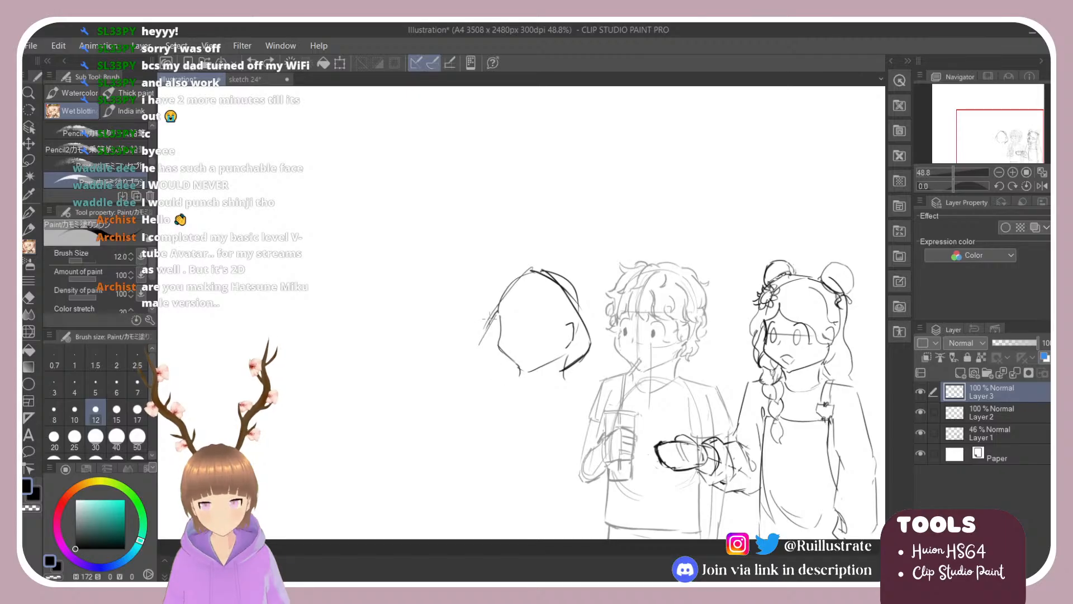
{"action": "mouse_move", "coordinate": [498, 307]}
{"action": "left_mouse_down"}
{"action": "mouse_move", "coordinate": [482, 338]}
{"action": "mouse_move", "coordinate": [496, 372]}
{"action": "left_mouse_up"}
{"action": "key", "text": "ctrl+z"}
{"action": "key", "text": "ctrl+z"}
{"action": "left_click_drag", "start_coordinate": [498, 310], "coordinate": [482, 341]}
{"action": "left_click_drag", "start_coordinate": [487, 335], "coordinate": [502, 374]}
{"action": "key", "text": "ctrl+z"}
{"action": "mouse_move", "coordinate": [498, 311]}
{"action": "left_mouse_down"}
{"action": "mouse_move", "coordinate": [490, 346]}
{"action": "mouse_move", "coordinate": [504, 384]}
{"action": "left_mouse_up"}
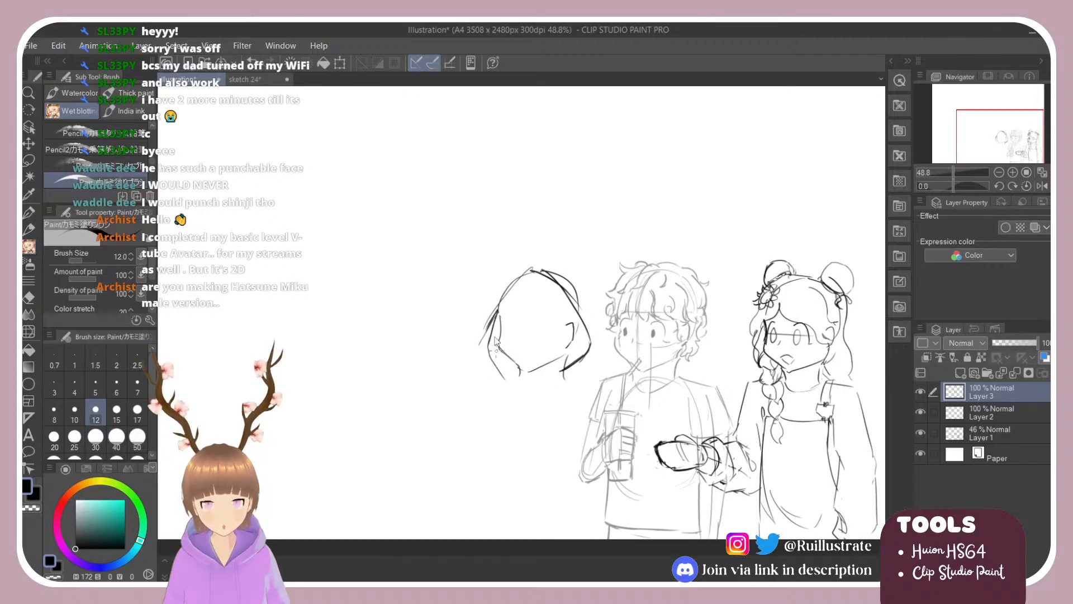
{"action": "key", "text": "ctrl+z"}
{"action": "mouse_move", "coordinate": [499, 310]}
{"action": "left_mouse_down"}
{"action": "mouse_move", "coordinate": [483, 341]}
{"action": "mouse_move", "coordinate": [506, 367]}
{"action": "mouse_move", "coordinate": [492, 342]}
{"action": "mouse_move", "coordinate": [506, 370]}
{"action": "left_mouse_up"}
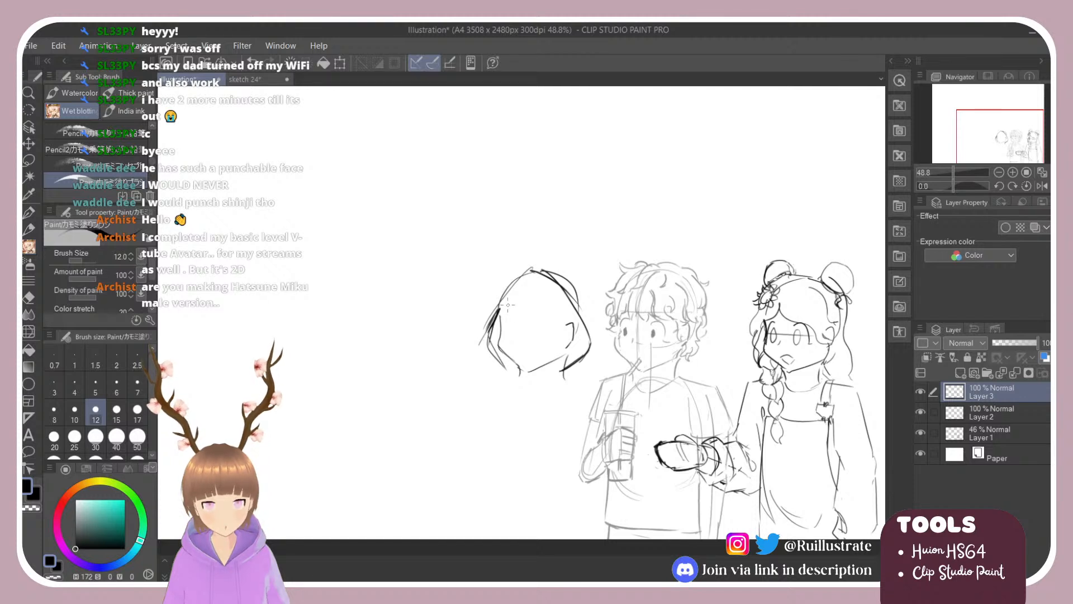
Sketch the fringe across the new head's forehead, a strand in front of the ear, and thicker hair lines beside the cheek.
{"action": "mouse_move", "coordinate": [504, 282]}
{"action": "left_mouse_down"}
{"action": "mouse_move", "coordinate": [501, 319]}
{"action": "mouse_move", "coordinate": [544, 309]}
{"action": "left_mouse_up"}
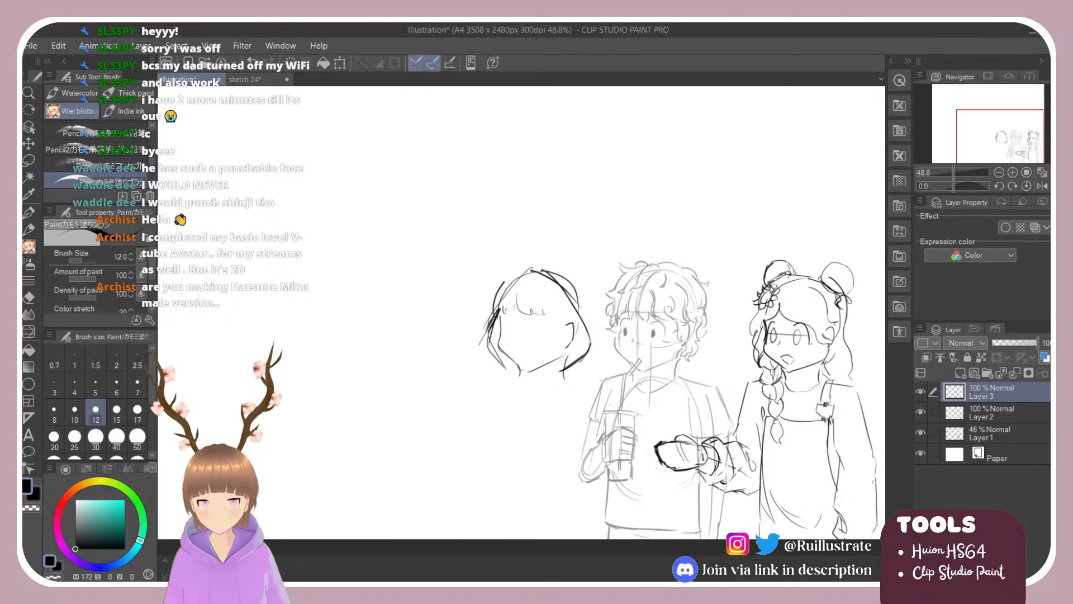
{"action": "left_click_drag", "start_coordinate": [552, 300], "coordinate": [559, 344]}
{"action": "key", "text": "ctrl+z"}
{"action": "mouse_move", "coordinate": [555, 302]}
{"action": "left_mouse_down"}
{"action": "mouse_move", "coordinate": [564, 353]}
{"action": "mouse_move", "coordinate": [571, 323]}
{"action": "left_mouse_up"}
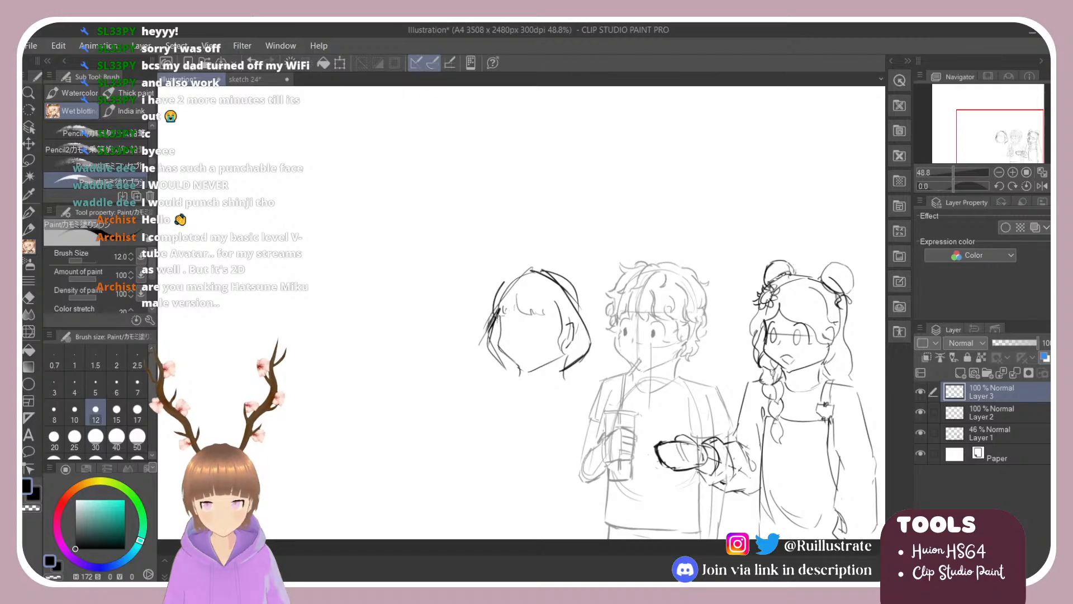
{"action": "left_click_drag", "start_coordinate": [496, 315], "coordinate": [508, 367]}
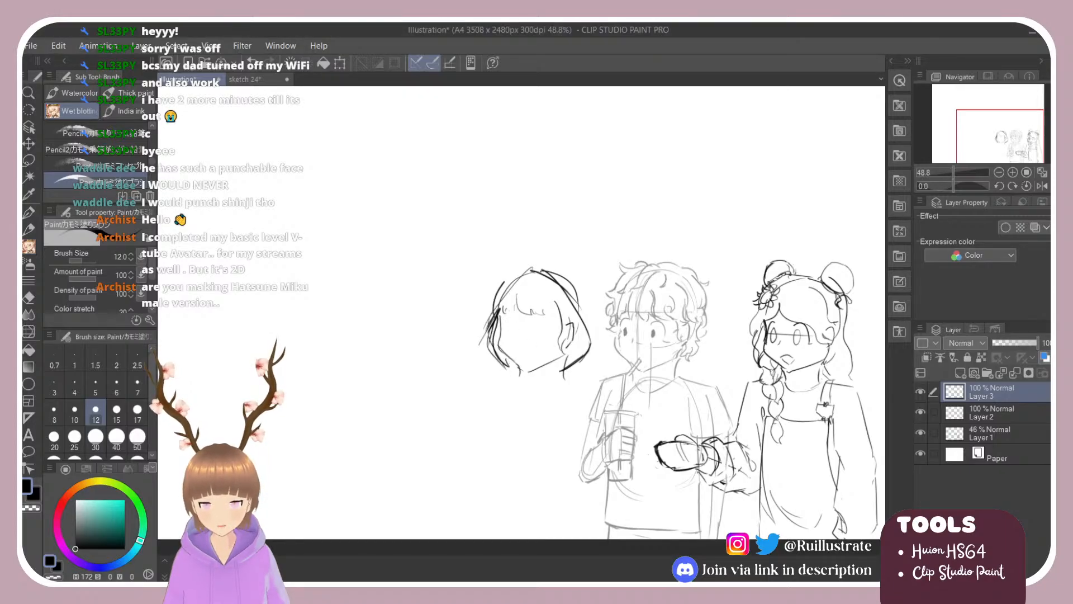
Draw the new face's left eye and rough in the upper lid curve of the right eye.
{"action": "mouse_move", "coordinate": [514, 318]}
{"action": "left_mouse_down"}
{"action": "mouse_move", "coordinate": [502, 340]}
{"action": "mouse_move", "coordinate": [509, 324]}
{"action": "left_mouse_up"}
{"action": "key", "text": "ctrl+z"}
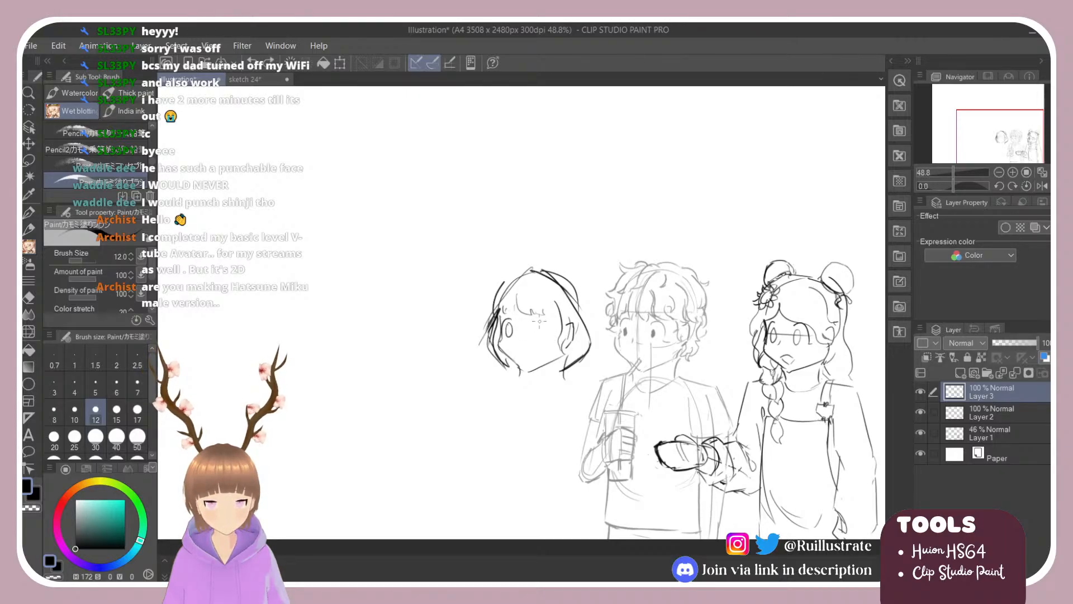
{"action": "mouse_move", "coordinate": [534, 317]}
{"action": "left_mouse_down"}
{"action": "mouse_move", "coordinate": [547, 336]}
{"action": "mouse_move", "coordinate": [547, 325]}
{"action": "left_mouse_up"}
{"action": "key", "text": "ctrl+z"}
{"action": "key", "text": "ctrl+z"}
{"action": "key", "text": "ctrl+z"}
{"action": "key", "text": "ctrl+z"}
{"action": "key", "text": "ctrl+z"}
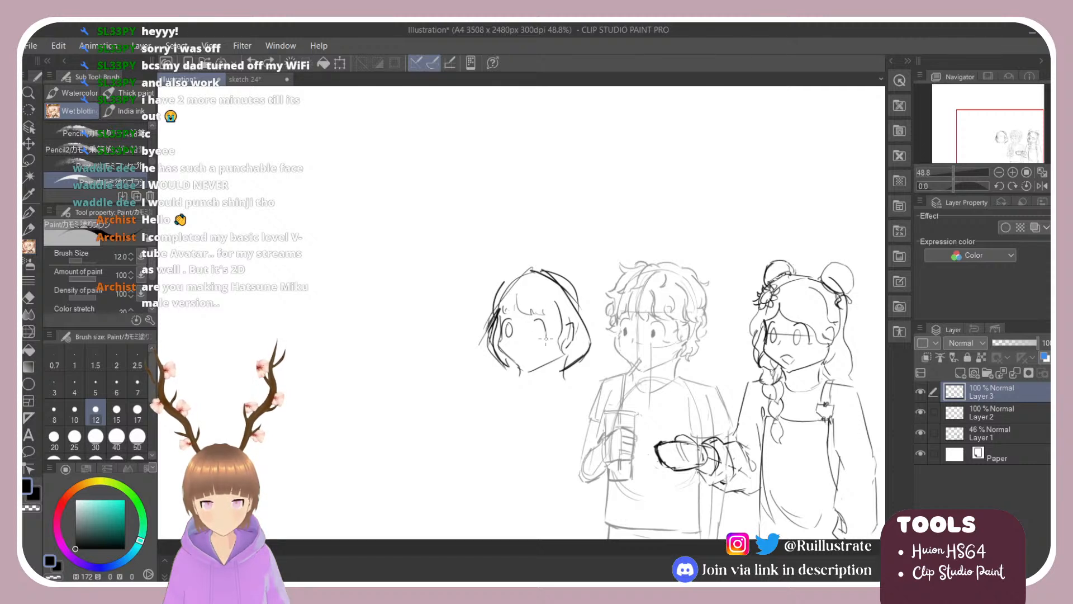
{"action": "key", "text": "ctrl+z"}
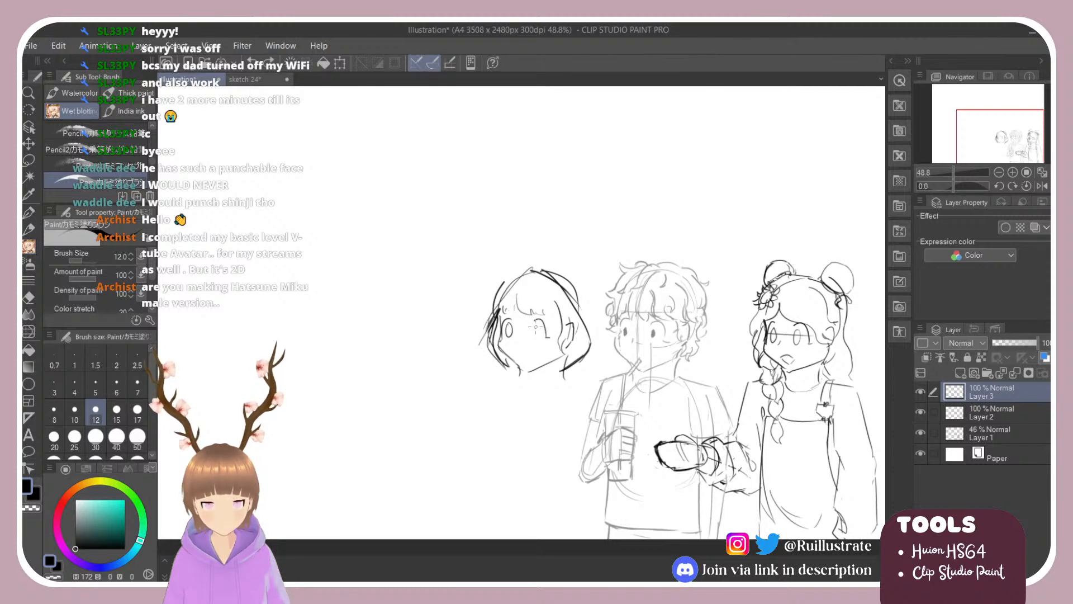
Add a small nose mark and redraw the right eye with its upper lid and oval iris.
{"action": "left_click_drag", "start_coordinate": [532, 325], "coordinate": [524, 347]}
{"action": "key", "text": "ctrl+z"}
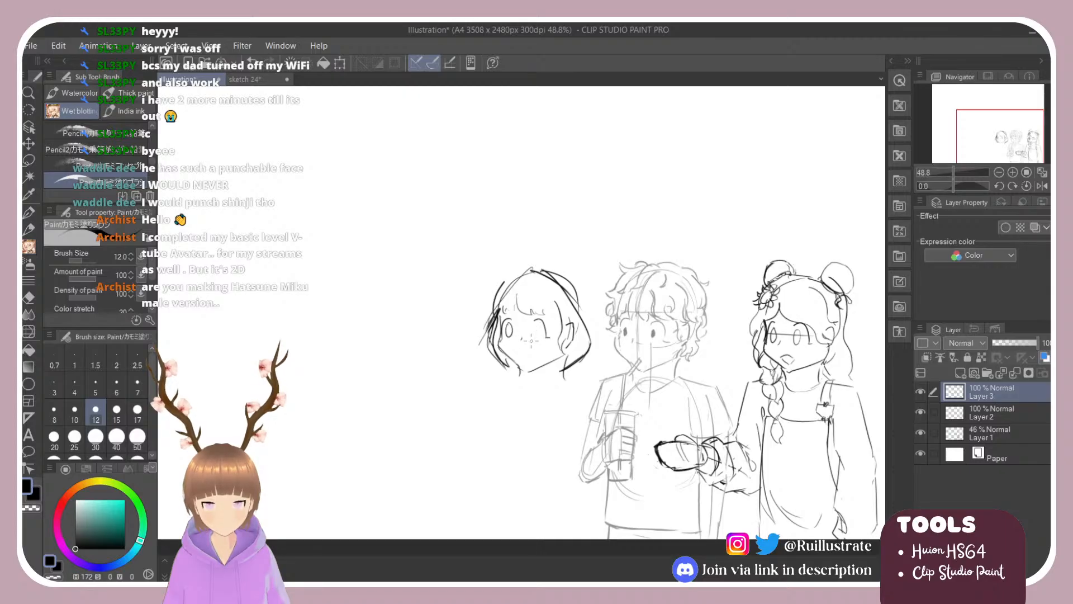
{"action": "key", "text": "e"}
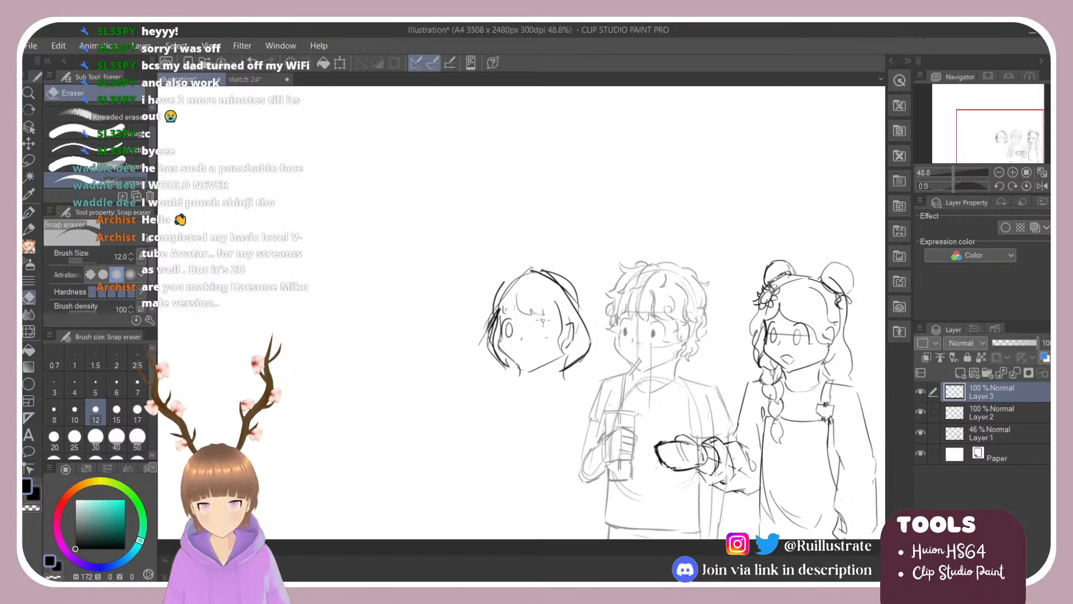
{"action": "key", "text": "b"}
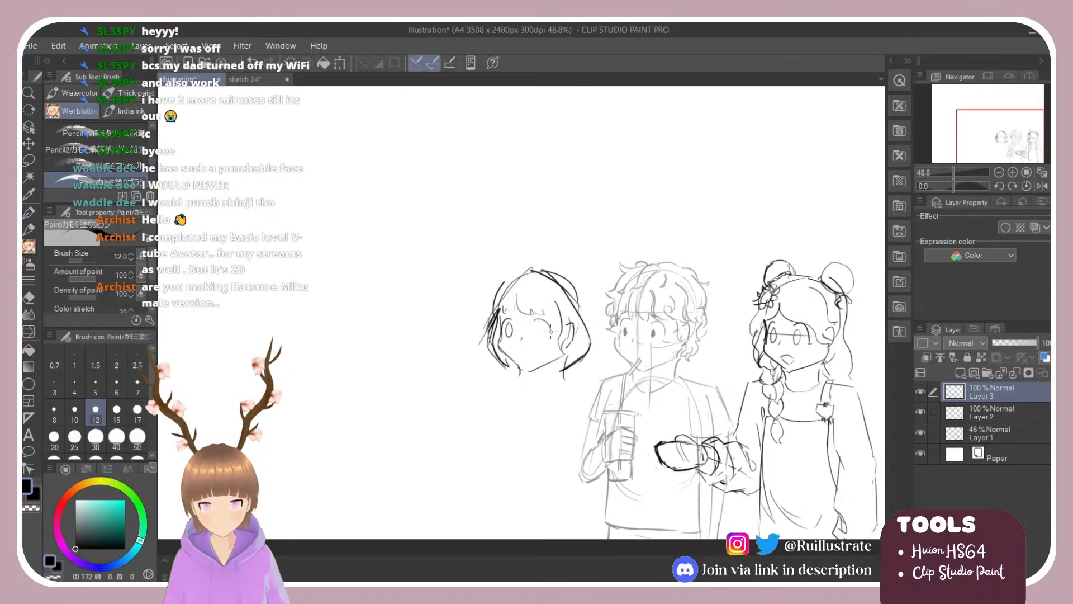
{"action": "key", "text": "ctrl+z"}
{"action": "mouse_move", "coordinate": [532, 320]}
{"action": "left_mouse_down"}
{"action": "mouse_move", "coordinate": [541, 317]}
{"action": "mouse_move", "coordinate": [549, 334]}
{"action": "left_mouse_up"}
{"action": "key", "text": "ctrl+z"}
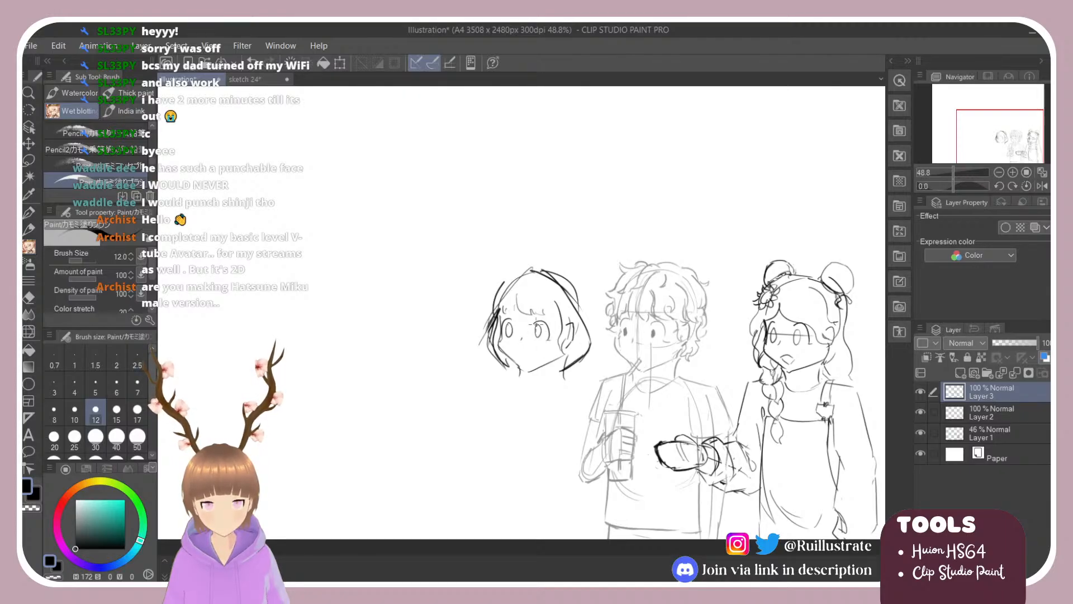
Sketch a small open mouth below the new face's nose and erase its stray lines.
{"action": "mouse_move", "coordinate": [541, 311]}
{"action": "left_mouse_down"}
{"action": "mouse_move", "coordinate": [547, 341]}
{"action": "mouse_move", "coordinate": [538, 327]}
{"action": "left_mouse_up"}
{"action": "key", "text": "ctrl+z"}
{"action": "key", "text": "ctrl+z"}
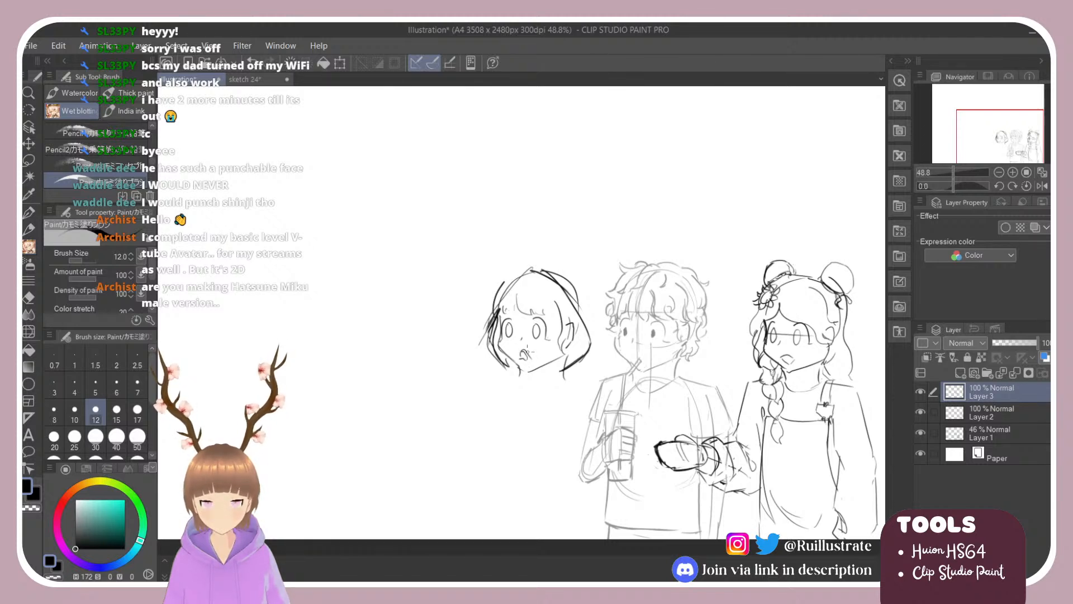
{"action": "key", "text": "e"}
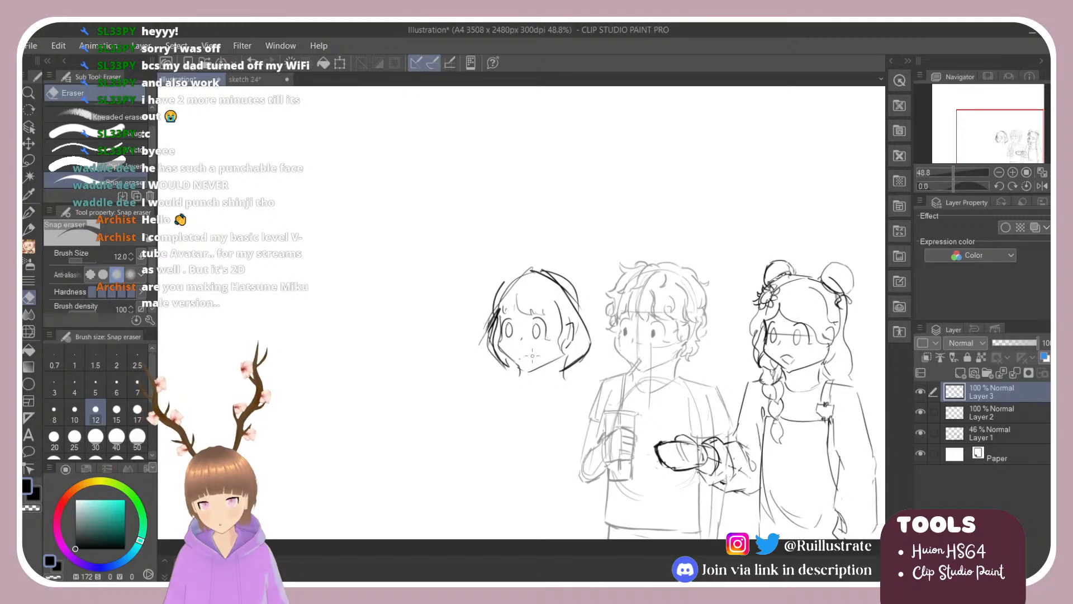
{"action": "key", "text": "b"}
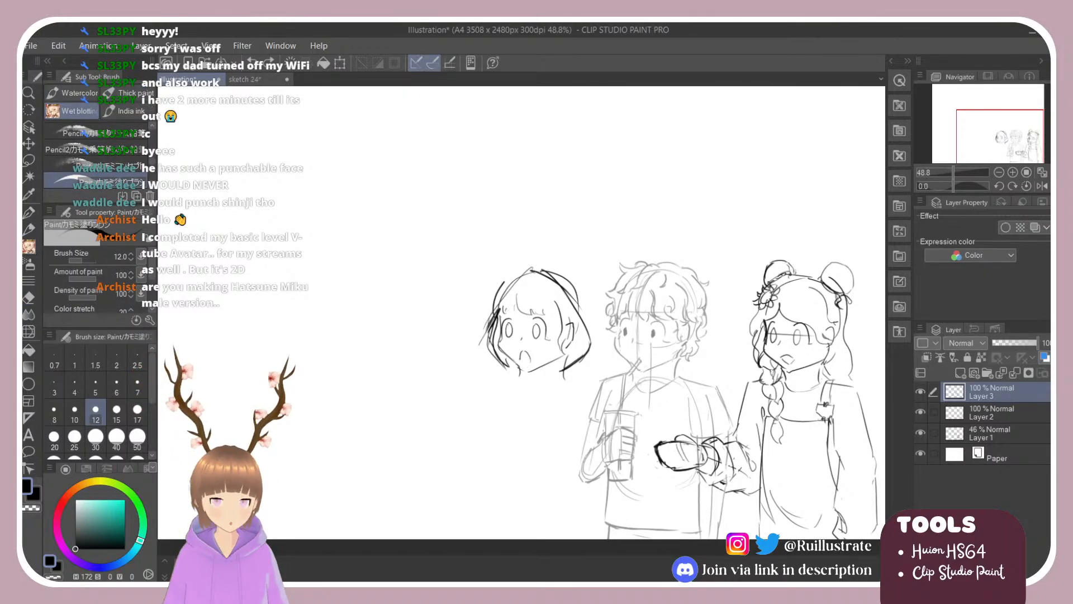
Erase the rough, overlapping hair strokes outside the face-side edge of the bob.
{"action": "key", "text": "r"}
{"action": "mouse_move", "coordinate": [473, 246]}
{"action": "left_mouse_down"}
{"action": "mouse_move", "coordinate": [601, 282]}
{"action": "mouse_move", "coordinate": [527, 233]}
{"action": "mouse_move", "coordinate": [510, 235]}
{"action": "left_mouse_up"}
{"action": "key", "text": "e"}
{"action": "key", "text": "r"}
{"action": "mouse_move", "coordinate": [504, 339]}
{"action": "left_mouse_down"}
{"action": "mouse_move", "coordinate": [473, 253]}
{"action": "mouse_move", "coordinate": [456, 251]}
{"action": "mouse_move", "coordinate": [461, 313]}
{"action": "mouse_move", "coordinate": [489, 316]}
{"action": "mouse_move", "coordinate": [479, 340]}
{"action": "mouse_move", "coordinate": [492, 324]}
{"action": "mouse_move", "coordinate": [489, 359]}
{"action": "mouse_move", "coordinate": [491, 324]}
{"action": "mouse_move", "coordinate": [488, 357]}
{"action": "left_mouse_up"}
{"action": "key", "text": "e"}
{"action": "key", "text": "b"}
{"action": "key", "text": "ctrl+z"}
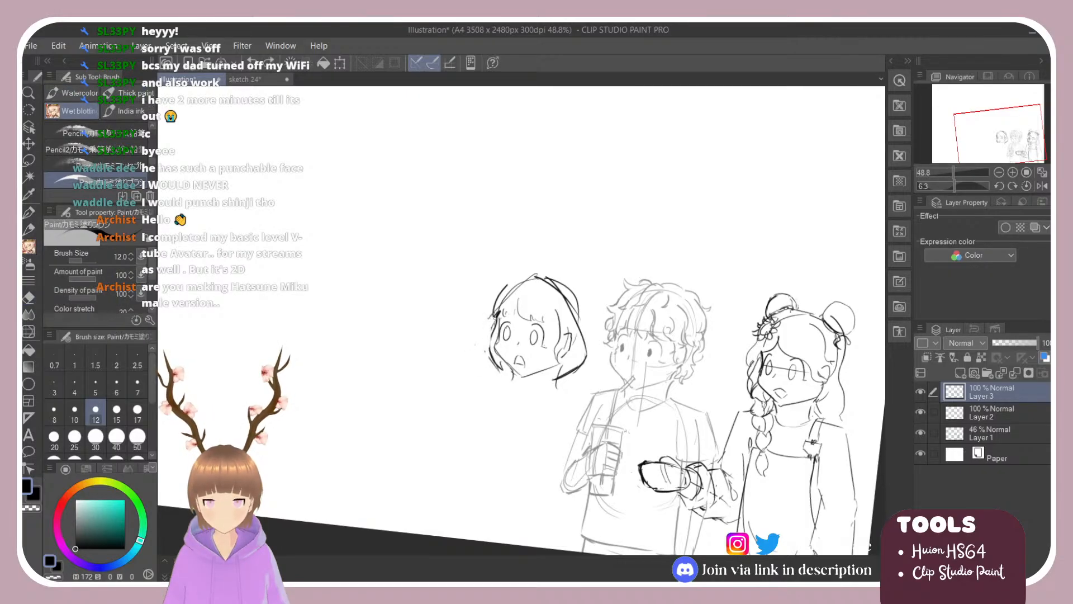
Redraw the bob's face-side outline as a curve from temple to chin and close the gap up to the crown.
{"action": "left_click_drag", "start_coordinate": [495, 320], "coordinate": [500, 366]}
{"action": "key", "text": "e"}
{"action": "left_click_drag", "start_coordinate": [495, 322], "coordinate": [493, 371]}
{"action": "key", "text": "b"}
{"action": "mouse_move", "coordinate": [495, 319]}
{"action": "left_mouse_down"}
{"action": "mouse_move", "coordinate": [491, 347]}
{"action": "mouse_move", "coordinate": [504, 377]}
{"action": "left_mouse_up"}
{"action": "key", "text": "ctrl+z"}
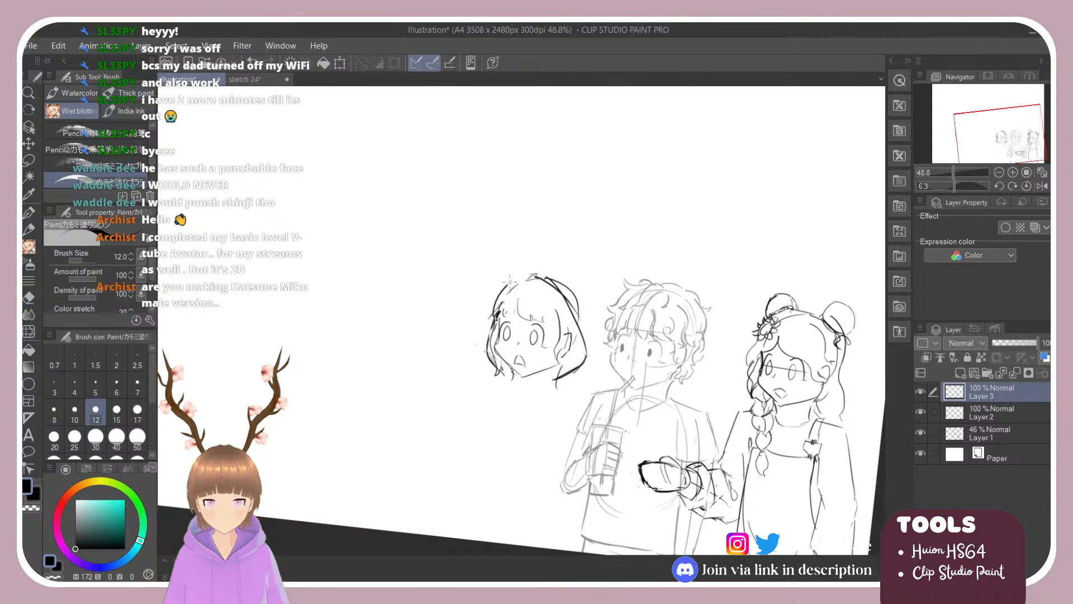
{"action": "left_click_drag", "start_coordinate": [505, 292], "coordinate": [516, 279]}
{"action": "key", "text": "ctrl+z"}
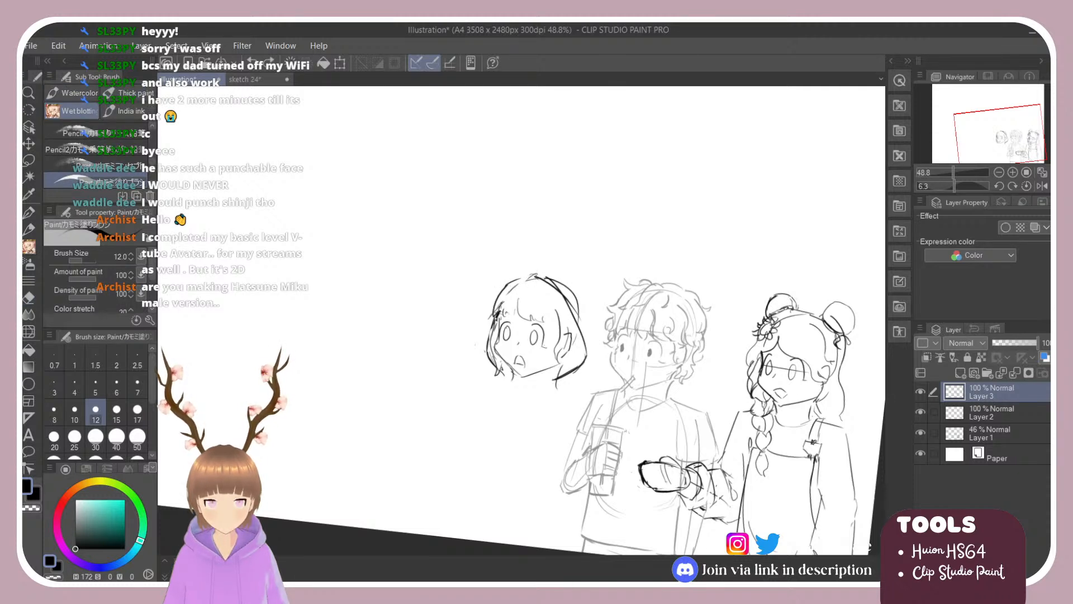
Draw a fuller back outline for the bob, from the crown past the ear to a tip beyond the jaw.
{"action": "left_click_drag", "start_coordinate": [543, 297], "coordinate": [555, 321]}
{"action": "key", "text": "ctrl+z"}
{"action": "mouse_move", "coordinate": [520, 277]}
{"action": "left_mouse_down"}
{"action": "mouse_move", "coordinate": [566, 284]}
{"action": "mouse_move", "coordinate": [595, 332]}
{"action": "mouse_move", "coordinate": [572, 319]}
{"action": "mouse_move", "coordinate": [576, 352]}
{"action": "mouse_move", "coordinate": [588, 346]}
{"action": "mouse_move", "coordinate": [578, 366]}
{"action": "mouse_move", "coordinate": [576, 336]}
{"action": "mouse_move", "coordinate": [579, 362]}
{"action": "left_mouse_up"}
{"action": "key", "text": "ctrl+z"}
{"action": "key", "text": "e"}
{"action": "key", "text": "b"}
{"action": "mouse_move", "coordinate": [564, 298]}
{"action": "left_mouse_down"}
{"action": "mouse_move", "coordinate": [582, 349]}
{"action": "mouse_move", "coordinate": [567, 373]}
{"action": "mouse_move", "coordinate": [589, 339]}
{"action": "mouse_move", "coordinate": [596, 364]}
{"action": "mouse_move", "coordinate": [577, 380]}
{"action": "left_mouse_up"}
{"action": "key", "text": "r"}
{"action": "left_click_drag", "start_coordinate": [624, 235], "coordinate": [614, 224]}
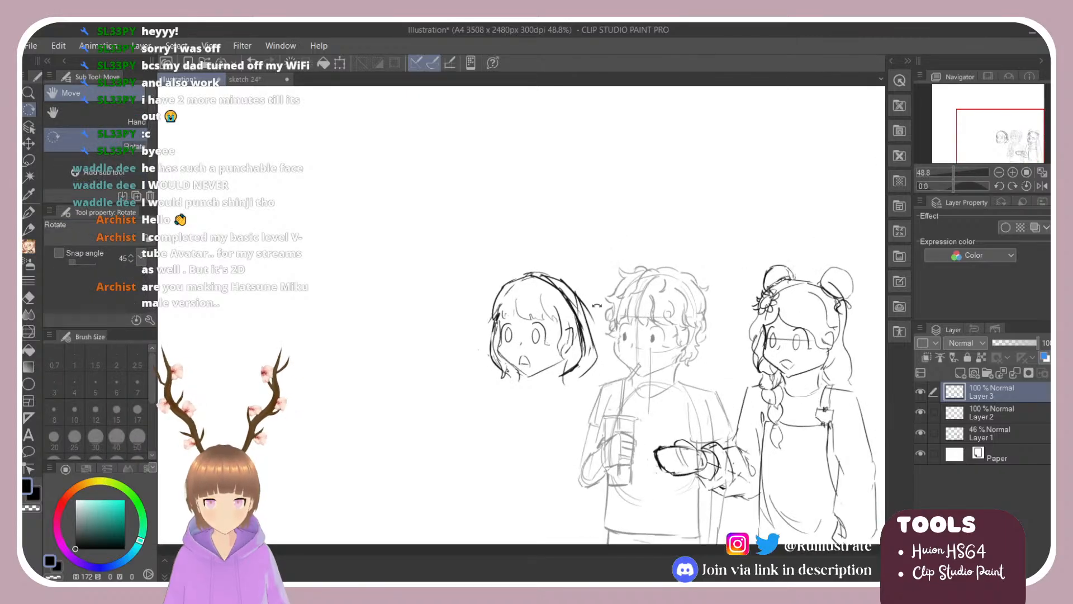
Sketch a slightly higher crown line across the top of the bob, undoing the unwanted strokes.
{"action": "key", "text": "b"}
{"action": "mouse_move", "coordinate": [525, 272]}
{"action": "left_mouse_down"}
{"action": "mouse_move", "coordinate": [507, 282]}
{"action": "mouse_move", "coordinate": [574, 283]}
{"action": "mouse_move", "coordinate": [532, 269]}
{"action": "mouse_move", "coordinate": [571, 283]}
{"action": "left_mouse_up"}
{"action": "key", "text": "ctrl+z"}
{"action": "key", "text": "ctrl+z"}
{"action": "key", "text": "ctrl+z"}
{"action": "key", "text": "ctrl+z"}
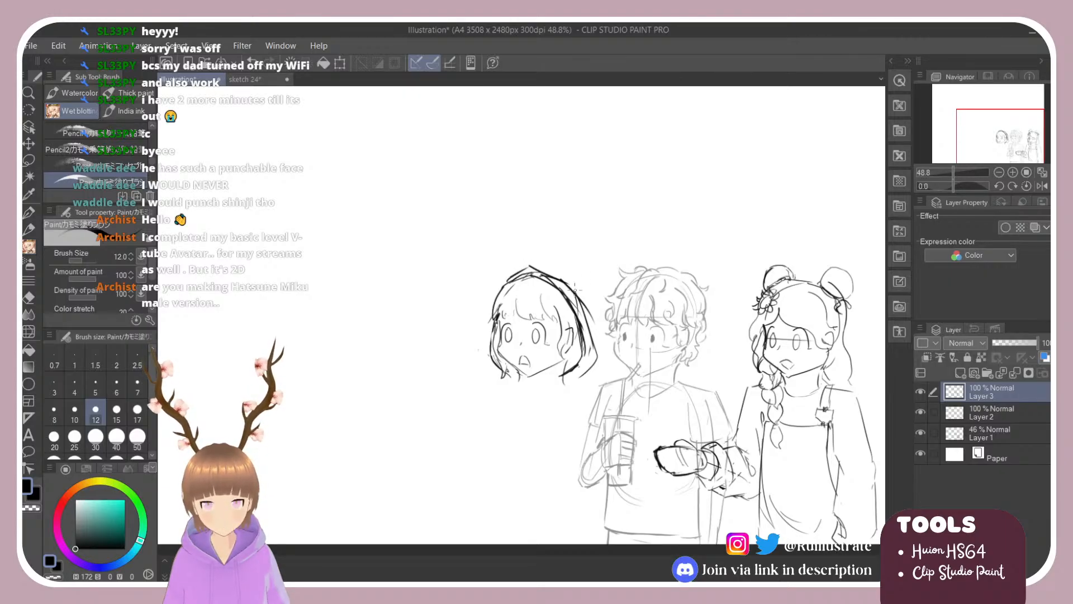
Try a wider back outline for the bob, running from beside the crown down past the ear.
{"action": "key", "text": "e"}
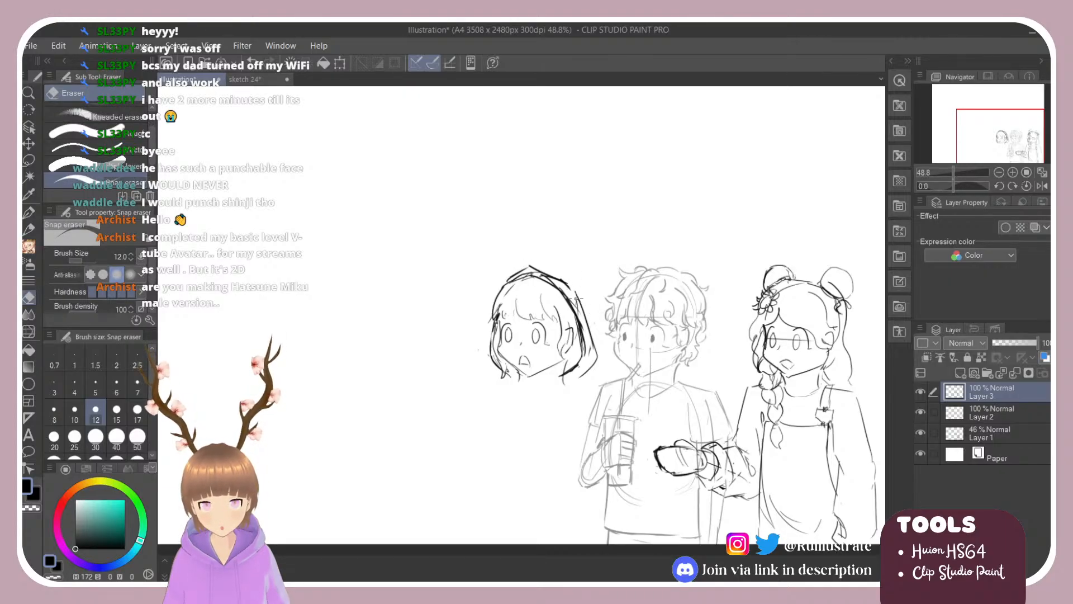
{"action": "key", "text": "b"}
{"action": "mouse_move", "coordinate": [575, 277]}
{"action": "left_mouse_down"}
{"action": "mouse_move", "coordinate": [594, 354]}
{"action": "mouse_move", "coordinate": [584, 374]}
{"action": "left_mouse_up"}
{"action": "key", "text": "ctrl+z"}
{"action": "mouse_move", "coordinate": [577, 293]}
{"action": "left_mouse_down"}
{"action": "mouse_move", "coordinate": [596, 352]}
{"action": "mouse_move", "coordinate": [586, 373]}
{"action": "left_mouse_up"}
Try a taller, peaked crown joined to the wider back outline, undoing the strokes that do not fit.
{"action": "key", "text": "shift+space"}
{"action": "mouse_move", "coordinate": [590, 266]}
{"action": "left_mouse_down"}
{"action": "mouse_move", "coordinate": [426, 187]}
{"action": "mouse_move", "coordinate": [411, 209]}
{"action": "left_mouse_up"}
{"action": "mouse_move", "coordinate": [484, 270]}
{"action": "left_mouse_down"}
{"action": "mouse_move", "coordinate": [470, 309]}
{"action": "mouse_move", "coordinate": [494, 270]}
{"action": "left_mouse_up"}
{"action": "key", "text": "e"}
{"action": "key", "text": "shift+space"}
{"action": "mouse_move", "coordinate": [429, 287]}
{"action": "left_mouse_down"}
{"action": "mouse_move", "coordinate": [475, 234]}
{"action": "mouse_move", "coordinate": [527, 250]}
{"action": "mouse_move", "coordinate": [497, 290]}
{"action": "mouse_move", "coordinate": [535, 276]}
{"action": "mouse_move", "coordinate": [522, 277]}
{"action": "mouse_move", "coordinate": [568, 279]}
{"action": "mouse_move", "coordinate": [528, 269]}
{"action": "mouse_move", "coordinate": [540, 264]}
{"action": "mouse_move", "coordinate": [562, 271]}
{"action": "mouse_move", "coordinate": [501, 280]}
{"action": "mouse_move", "coordinate": [539, 264]}
{"action": "mouse_move", "coordinate": [571, 282]}
{"action": "left_mouse_up"}
{"action": "key", "text": "b"}
{"action": "key", "text": "ctrl+z"}
{"action": "key", "text": "ctrl+z"}
{"action": "key", "text": "ctrl+z"}
{"action": "key", "text": "ctrl+z"}
{"action": "key", "text": "e"}
{"action": "key", "text": "b"}
{"action": "key", "text": "ctrl+z"}
{"action": "key", "text": "ctrl+z"}
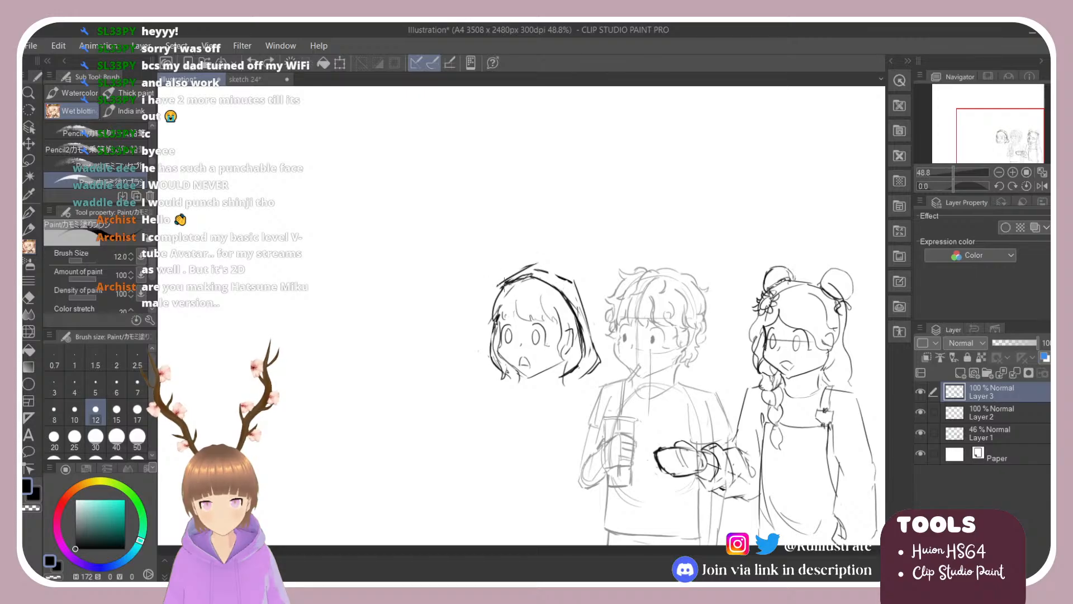
Thicken the inner hair line behind the ear and erase the wide back outline beyond it.
{"action": "mouse_move", "coordinate": [504, 281]}
{"action": "left_mouse_down"}
{"action": "mouse_move", "coordinate": [559, 296]}
{"action": "mouse_move", "coordinate": [505, 280]}
{"action": "mouse_move", "coordinate": [552, 275]}
{"action": "mouse_move", "coordinate": [570, 291]}
{"action": "mouse_move", "coordinate": [581, 344]}
{"action": "left_mouse_up"}
{"action": "left_click_drag", "start_coordinate": [569, 301], "coordinate": [583, 358]}
{"action": "key", "text": "e"}
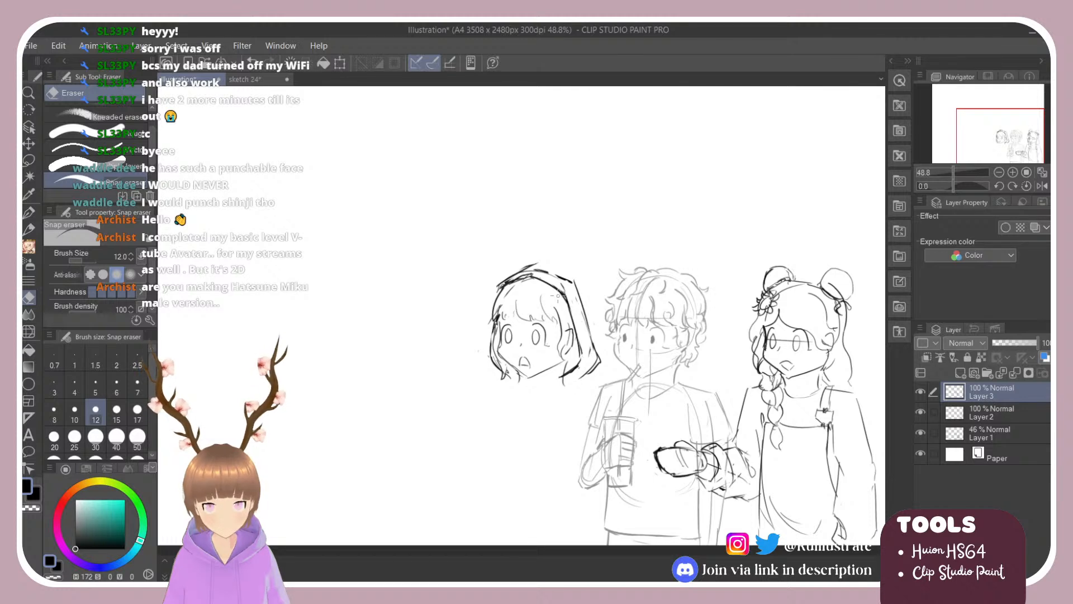
{"action": "mouse_move", "coordinate": [561, 275]}
{"action": "left_mouse_down"}
{"action": "mouse_move", "coordinate": [584, 310]}
{"action": "mouse_move", "coordinate": [582, 299]}
{"action": "mouse_move", "coordinate": [596, 357]}
{"action": "mouse_move", "coordinate": [585, 378]}
{"action": "mouse_move", "coordinate": [592, 369]}
{"action": "left_mouse_up"}
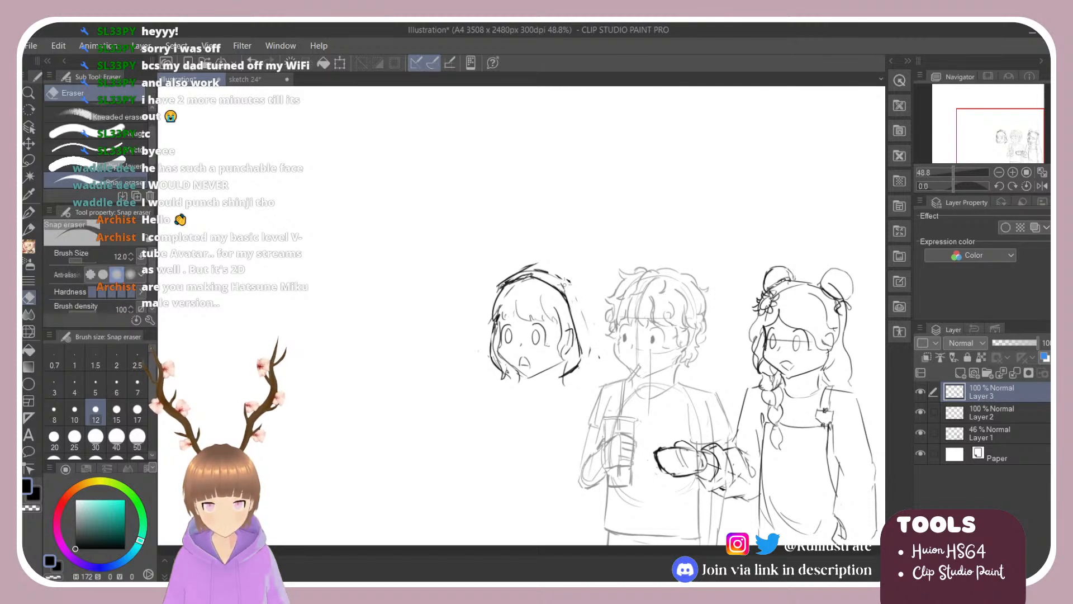
Erase the doubled, peaked strokes above the bob's crown.
{"action": "key", "text": "b"}
{"action": "key", "text": "e"}
{"action": "mouse_move", "coordinate": [493, 291]}
{"action": "left_mouse_down"}
{"action": "mouse_move", "coordinate": [538, 260]}
{"action": "mouse_move", "coordinate": [497, 296]}
{"action": "mouse_move", "coordinate": [539, 264]}
{"action": "mouse_move", "coordinate": [582, 299]}
{"action": "left_mouse_up"}
{"action": "key", "text": "b"}
{"action": "key", "text": "ctrl+z"}
{"action": "key", "text": "ctrl+z"}
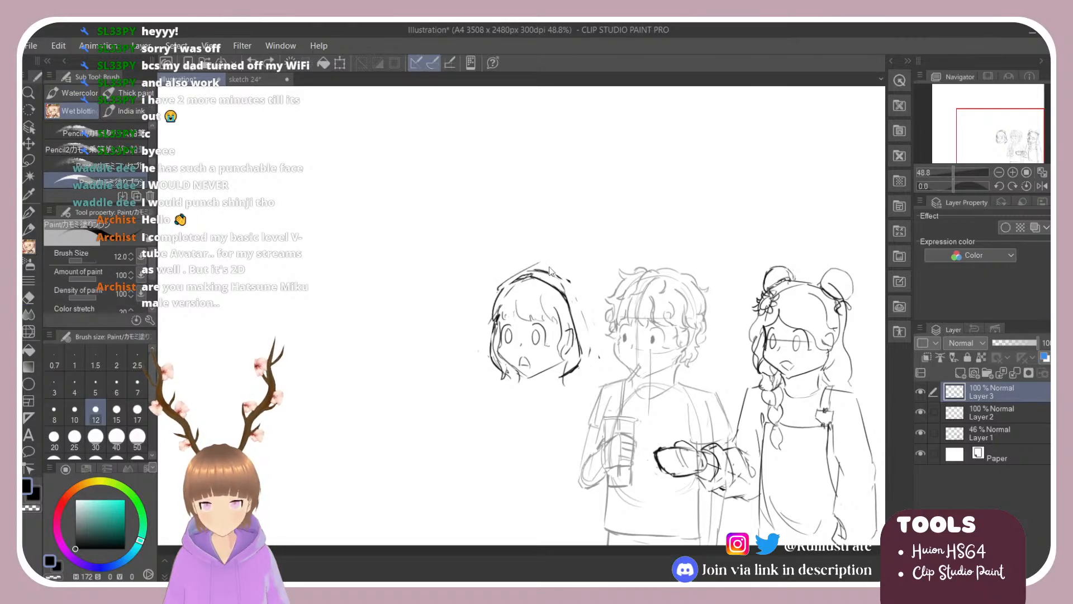
Redraw the bob's crown and outer back outline as one smooth curve ending beyond the jaw, and clean up the stray marks around it.
{"action": "mouse_move", "coordinate": [501, 286]}
{"action": "left_mouse_down"}
{"action": "mouse_move", "coordinate": [560, 273]}
{"action": "mouse_move", "coordinate": [582, 291]}
{"action": "mouse_move", "coordinate": [595, 336]}
{"action": "mouse_move", "coordinate": [579, 374]}
{"action": "left_mouse_up"}
{"action": "key", "text": "ctrl+z"}
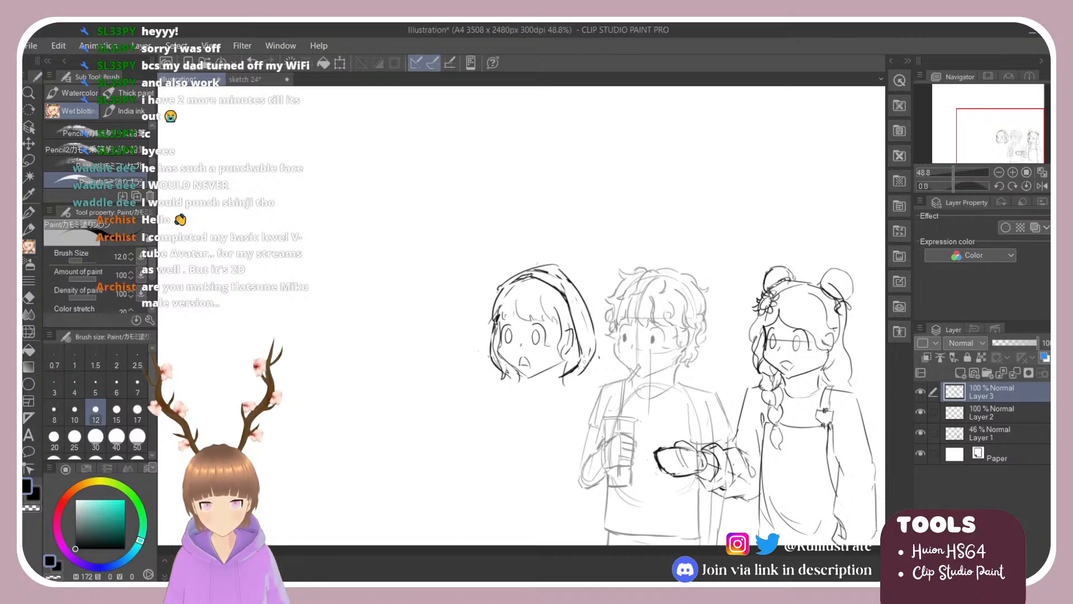
{"action": "key", "text": "e"}
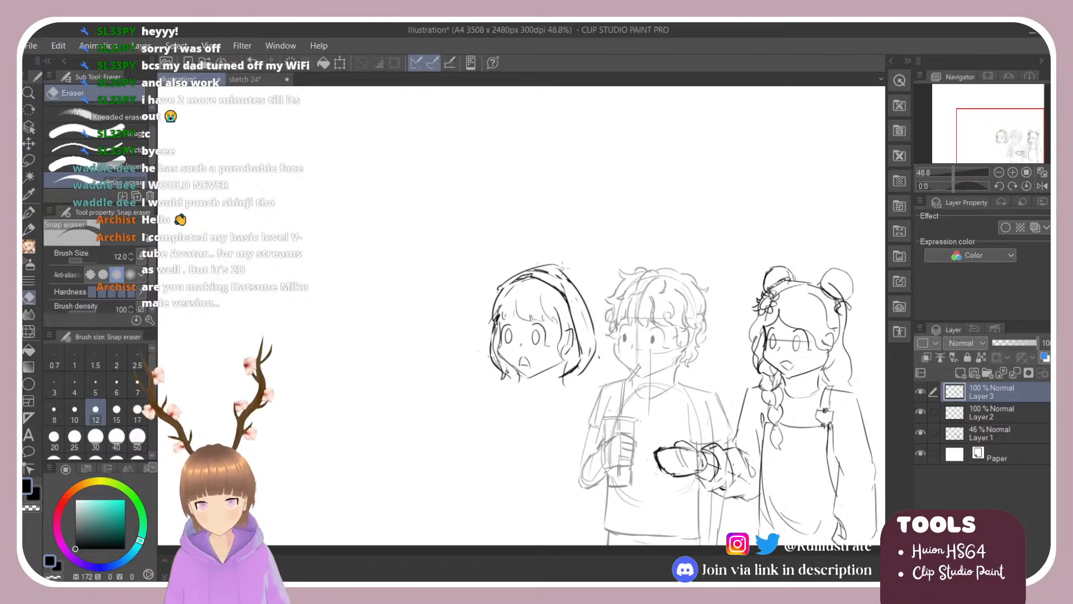
{"action": "key", "text": "r"}
{"action": "mouse_move", "coordinate": [577, 282]}
{"action": "left_mouse_down"}
{"action": "mouse_move", "coordinate": [565, 275]}
{"action": "mouse_move", "coordinate": [618, 263]}
{"action": "mouse_move", "coordinate": [585, 317]}
{"action": "left_mouse_up"}
{"action": "key", "text": "b"}
{"action": "key", "text": "r"}
{"action": "mouse_move", "coordinate": [611, 284]}
{"action": "left_mouse_down"}
{"action": "mouse_move", "coordinate": [585, 228]}
{"action": "mouse_move", "coordinate": [510, 222]}
{"action": "left_mouse_up"}
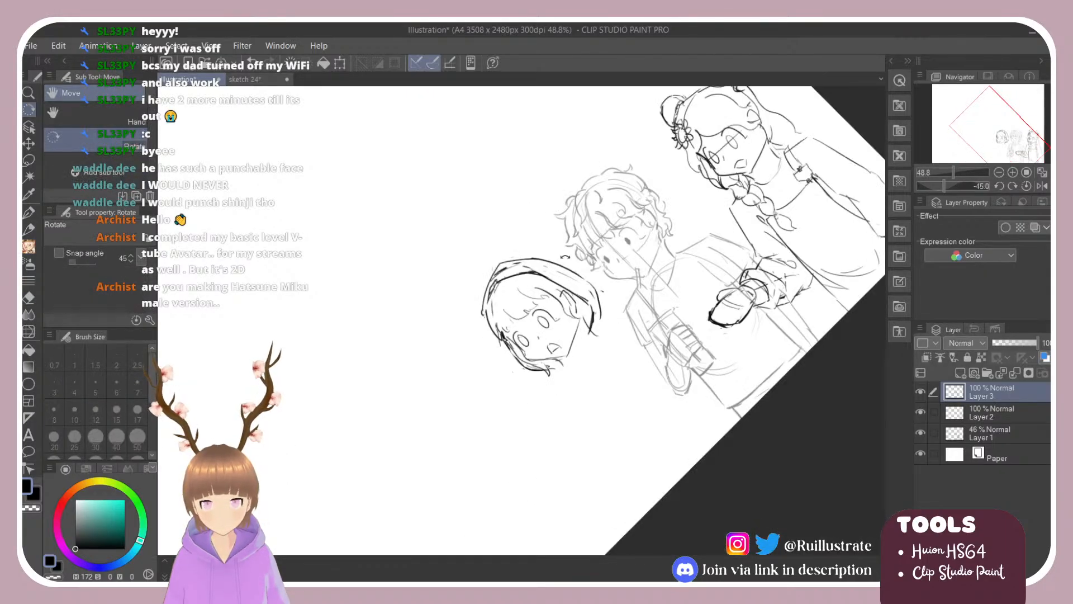
{"action": "double_click", "coordinate": [609, 277]}
{"action": "key", "text": "alt+Tab"}
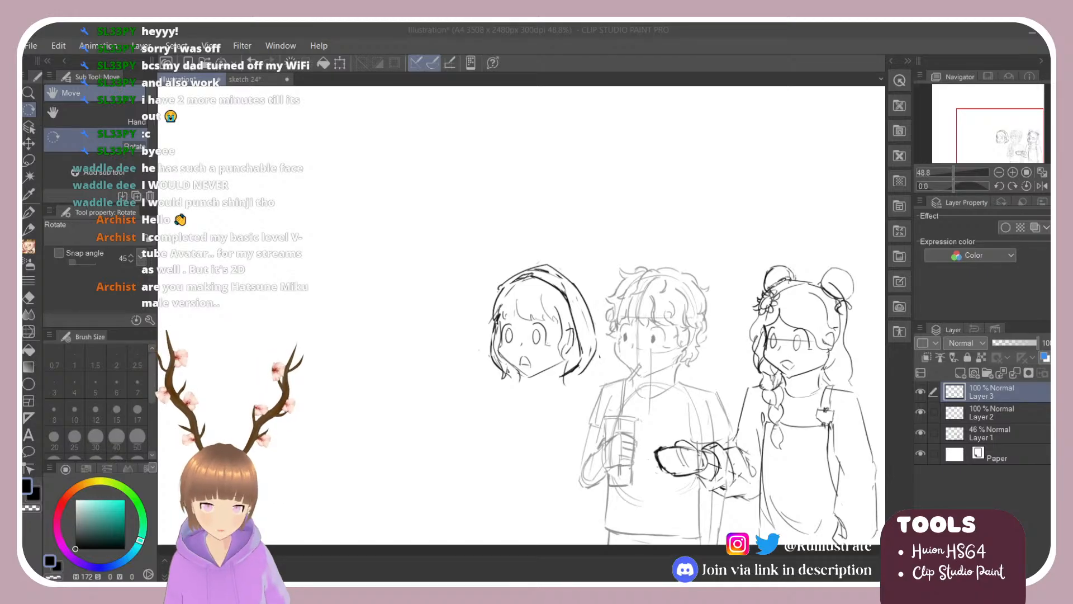
Extend the loose hair ends beside the neck of the leftmost character on Layer 3 with the size 12 brush.
{"action": "key", "text": "alt+Tab"}
{"action": "key", "text": "e"}
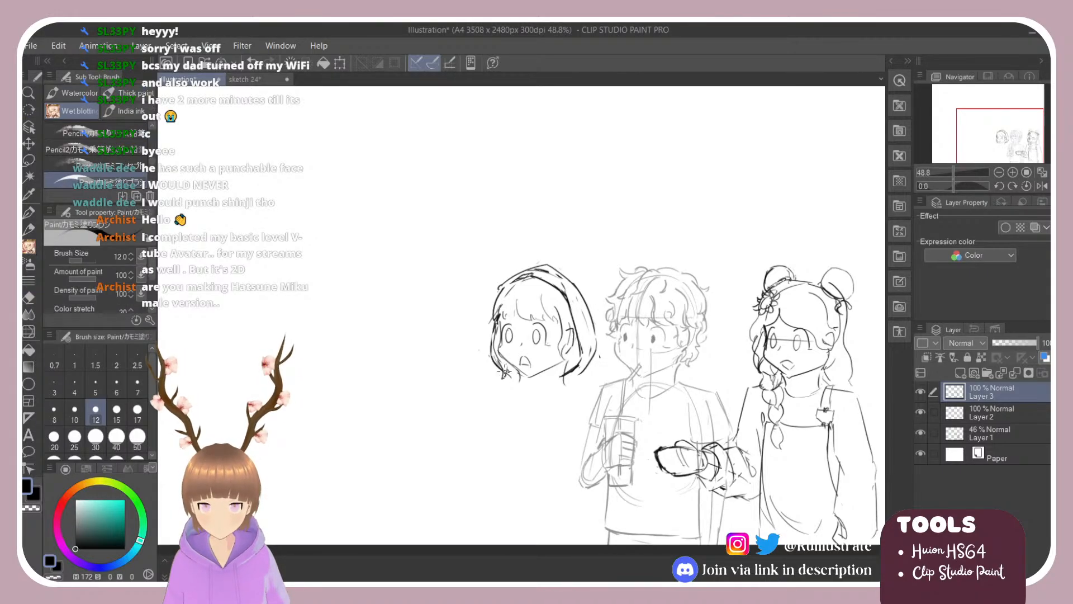
{"action": "left_click_drag", "start_coordinate": [506, 369], "coordinate": [511, 399]}
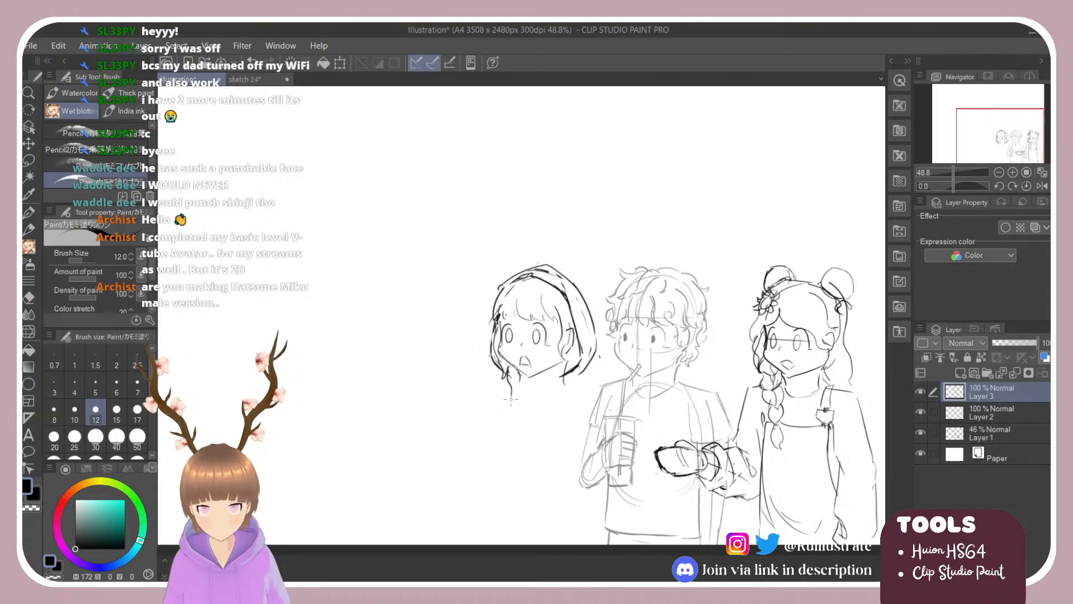
{"action": "key", "text": "ctrl+z"}
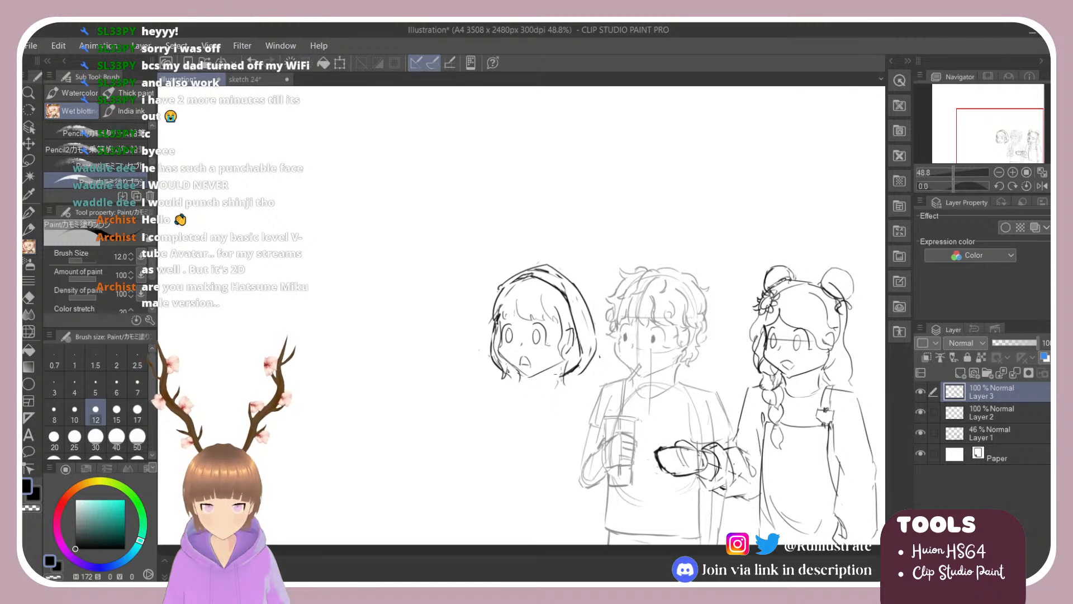
{"action": "mouse_move", "coordinate": [572, 368]}
{"action": "left_mouse_down"}
{"action": "mouse_move", "coordinate": [549, 394]}
{"action": "mouse_move", "coordinate": [548, 436]}
{"action": "left_mouse_up"}
{"action": "key", "text": "ctrl+z"}
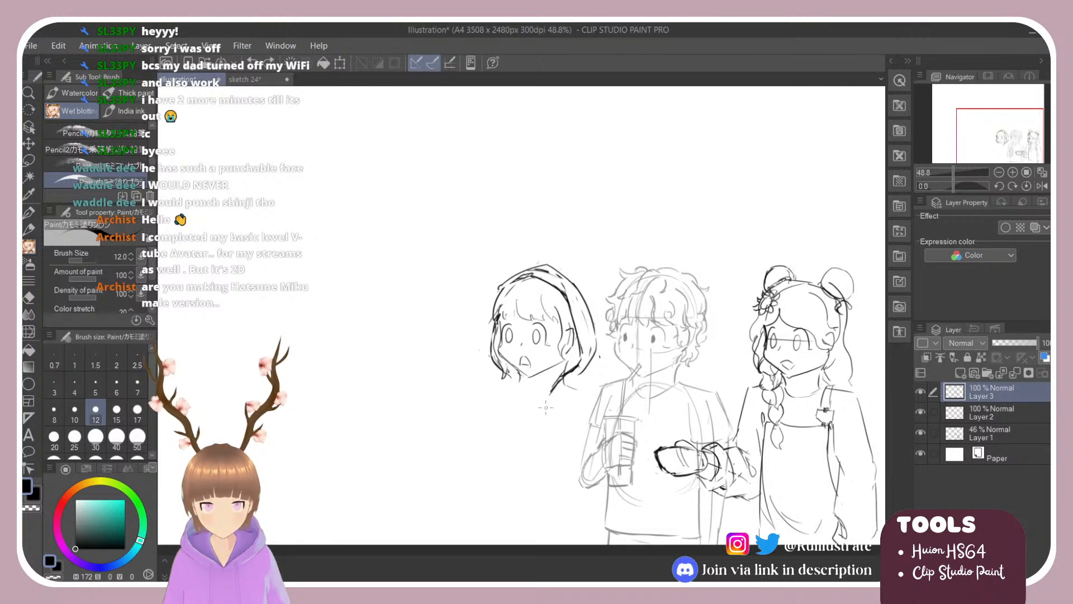
Draw the leftmost character's right-hand torso line from the hair end down to a short curved hem stroke.
{"action": "left_click_drag", "start_coordinate": [548, 399], "coordinate": [536, 520]}
{"action": "key", "text": "ctrl+z"}
{"action": "mouse_move", "coordinate": [551, 391]}
{"action": "left_mouse_down"}
{"action": "mouse_move", "coordinate": [551, 504]}
{"action": "mouse_move", "coordinate": [587, 506]}
{"action": "left_mouse_up"}
{"action": "key", "text": "ctrl+z"}
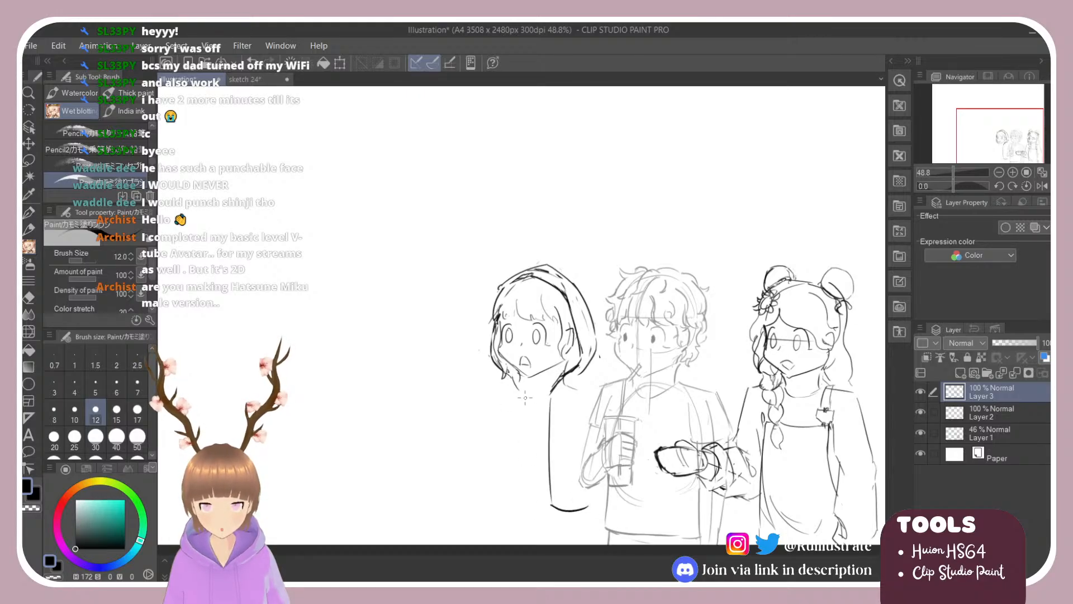
Draw the left-hand torso line nearly straight down from the hair end of the leftmost character.
{"action": "left_click_drag", "start_coordinate": [518, 381], "coordinate": [515, 505]}
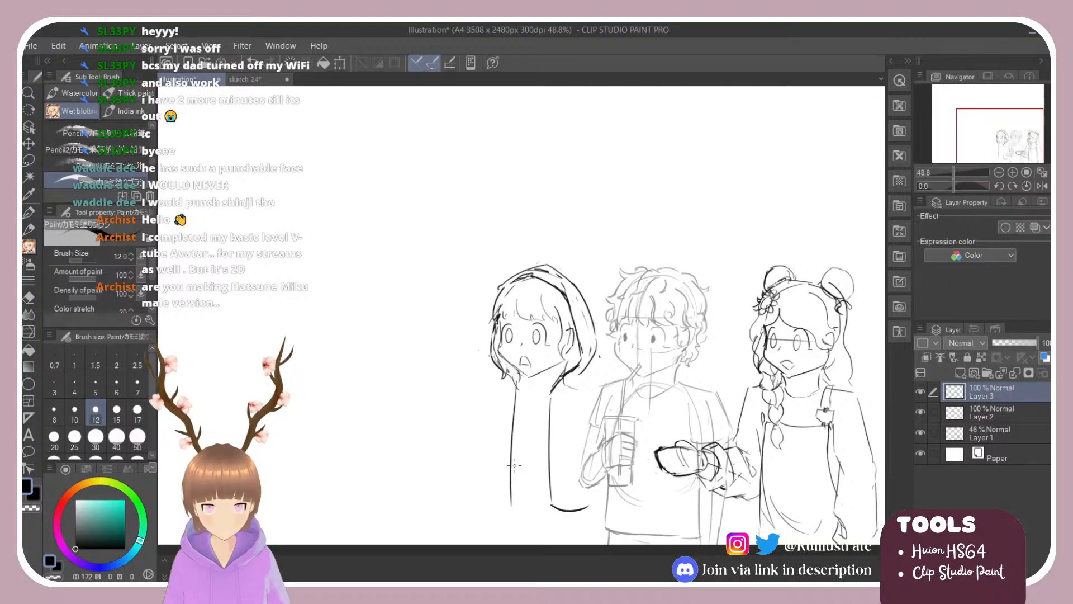
{"action": "key", "text": "ctrl+z"}
{"action": "left_click_drag", "start_coordinate": [513, 384], "coordinate": [508, 500]}
{"action": "key", "text": "ctrl+z"}
{"action": "left_click_drag", "start_coordinate": [514, 391], "coordinate": [508, 500]}
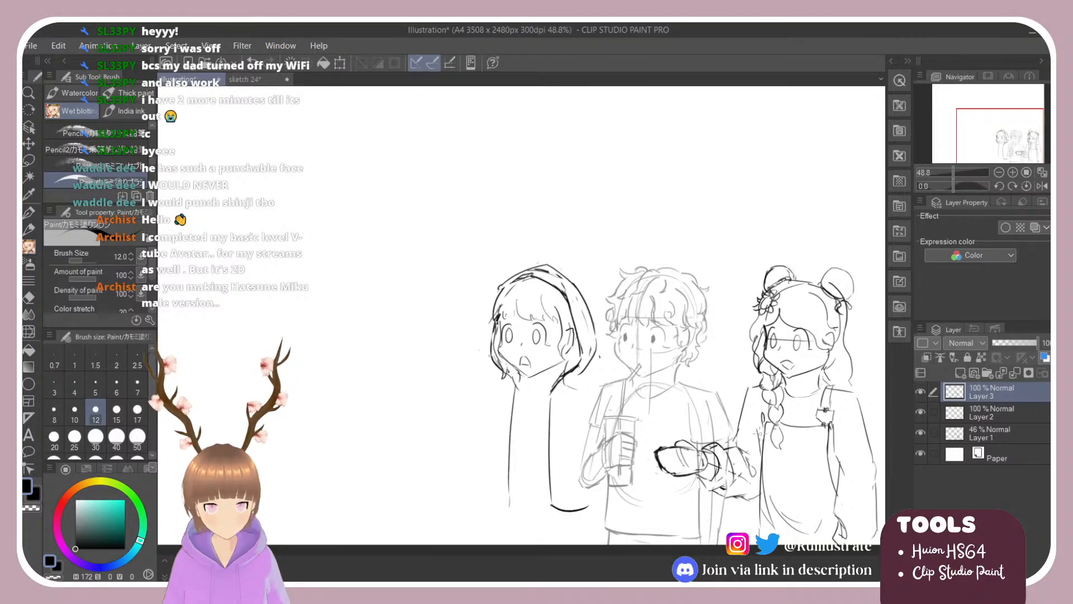
Touch up the lines beside the braid of the rightmost girl on Layer 2, alternating brush and eraser.
{"action": "left_click_drag", "start_coordinate": [765, 407], "coordinate": [758, 451]}
{"action": "key", "text": "ctrl+z"}
{"action": "left_click", "coordinate": [968, 416]}
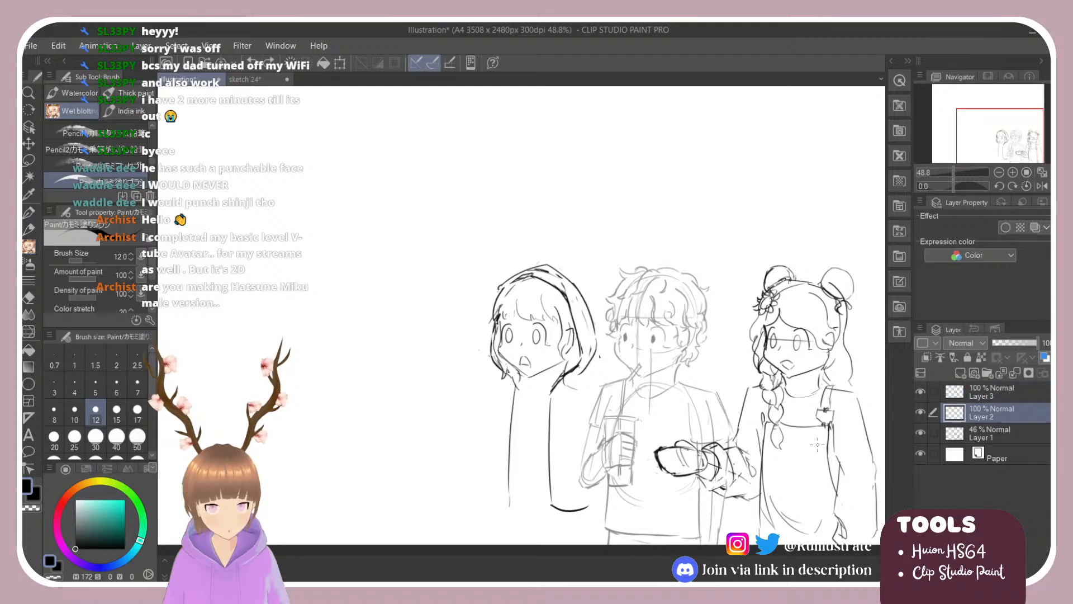
{"action": "mouse_move", "coordinate": [764, 407]}
{"action": "left_mouse_down"}
{"action": "mouse_move", "coordinate": [760, 466]}
{"action": "mouse_move", "coordinate": [767, 425]}
{"action": "mouse_move", "coordinate": [828, 447]}
{"action": "mouse_move", "coordinate": [837, 493]}
{"action": "left_mouse_up"}
{"action": "key", "text": "e"}
{"action": "key", "text": "b"}
{"action": "key", "text": "e"}
{"action": "key", "text": "b"}
{"action": "key", "text": "ctrl+z"}
{"action": "key", "text": "e"}
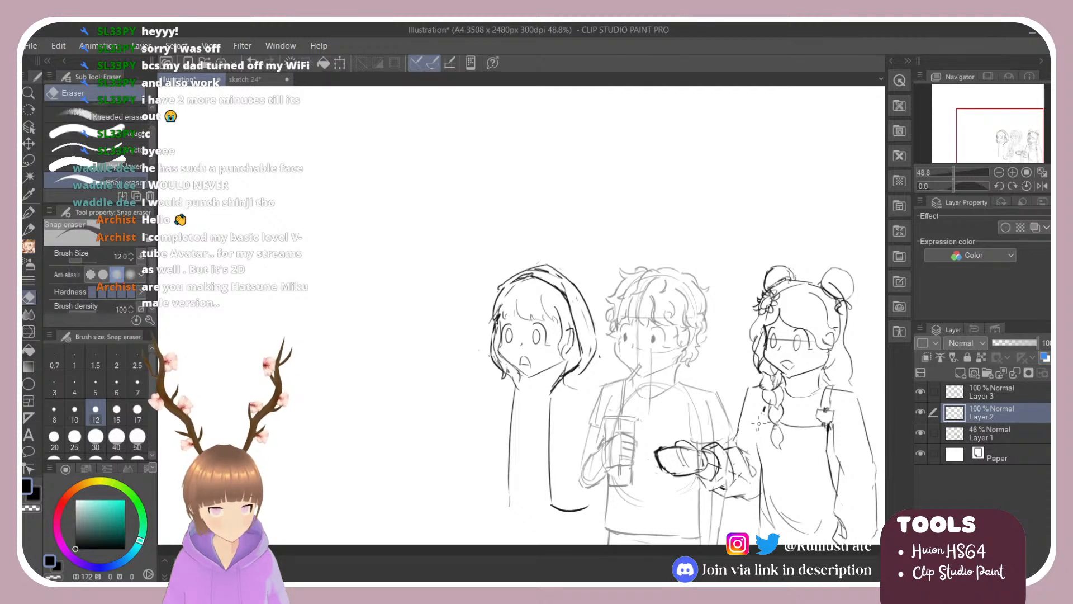
{"action": "key", "text": "b"}
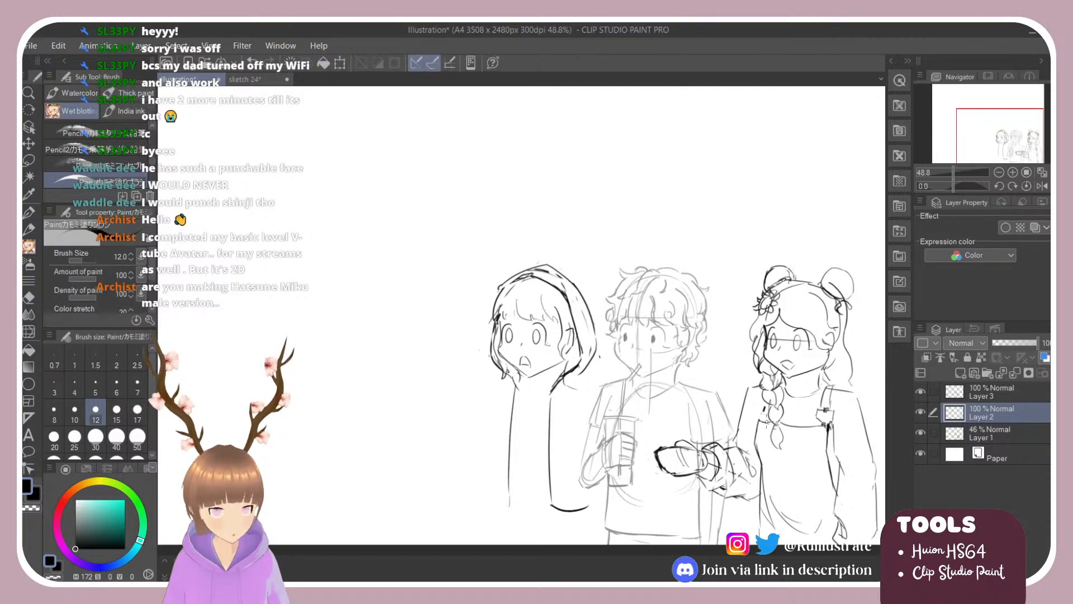
{"action": "key", "text": "e"}
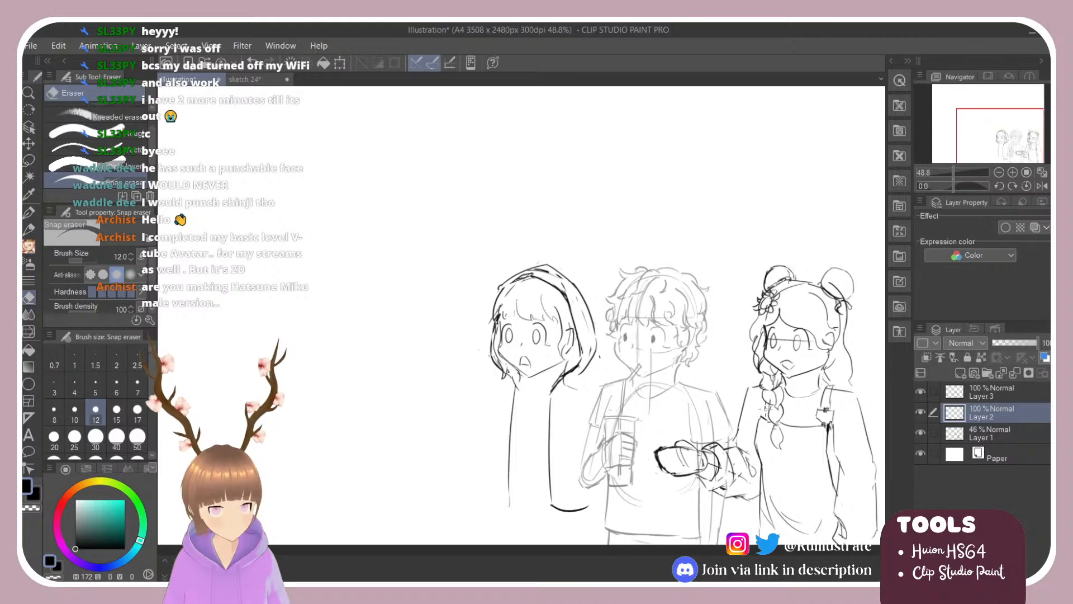
{"action": "key", "text": "b"}
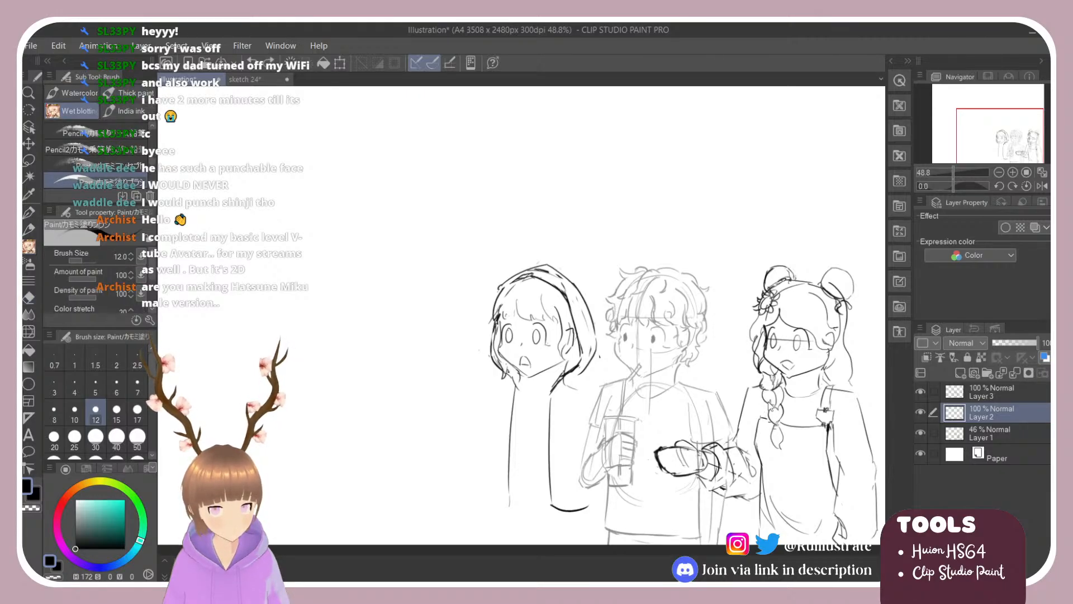
{"action": "left_click_drag", "start_coordinate": [763, 404], "coordinate": [766, 420]}
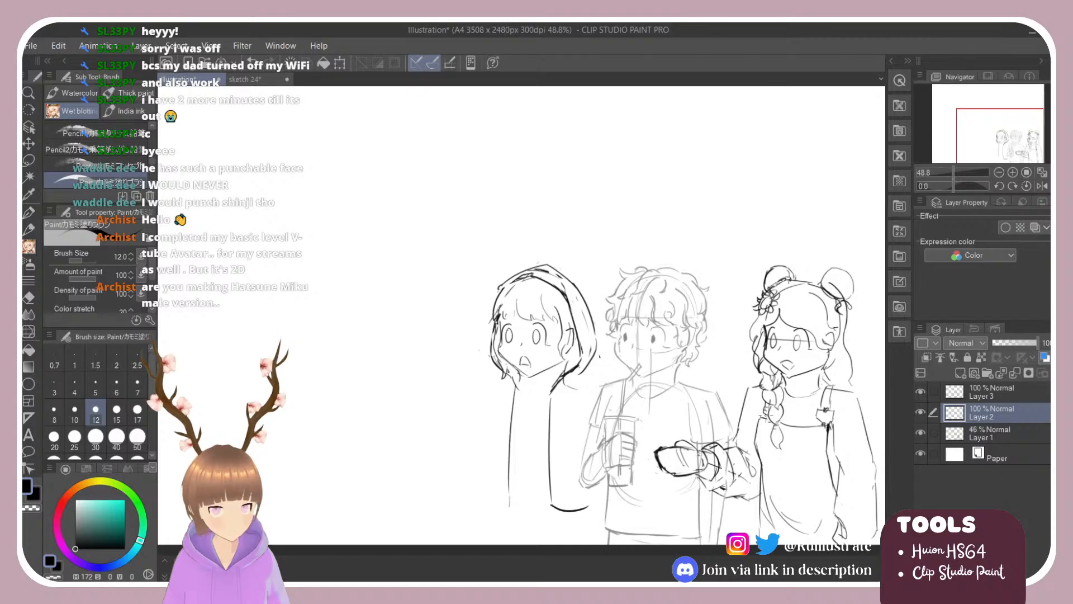
On Layer 3, erase the leftmost character's right-hand torso line and hem curve, redrawing the side with an inward bend.
{"action": "left_click", "coordinate": [983, 395]}
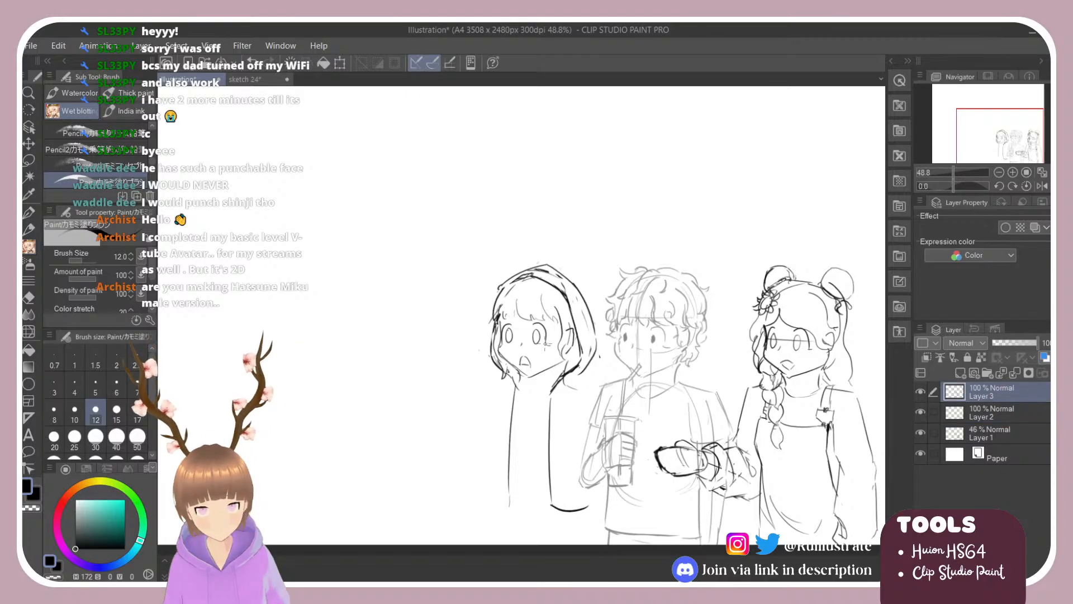
{"action": "key", "text": "e"}
{"action": "left_click_drag", "start_coordinate": [552, 392], "coordinate": [551, 499]}
{"action": "key", "text": "b"}
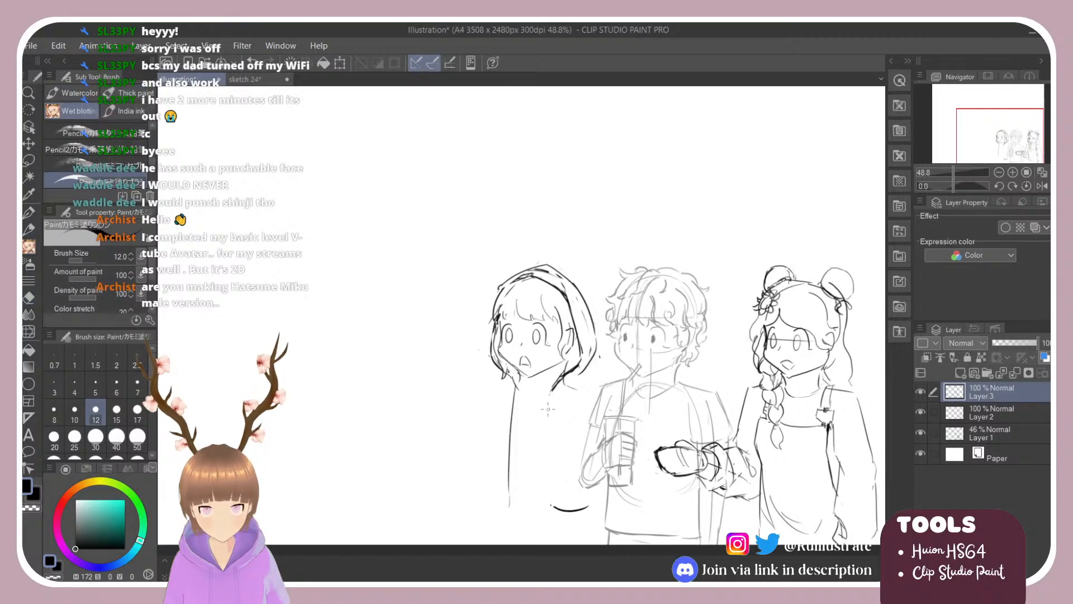
{"action": "left_click_drag", "start_coordinate": [542, 433], "coordinate": [552, 509]}
{"action": "key", "text": "ctrl+z"}
{"action": "key", "text": "ctrl+z"}
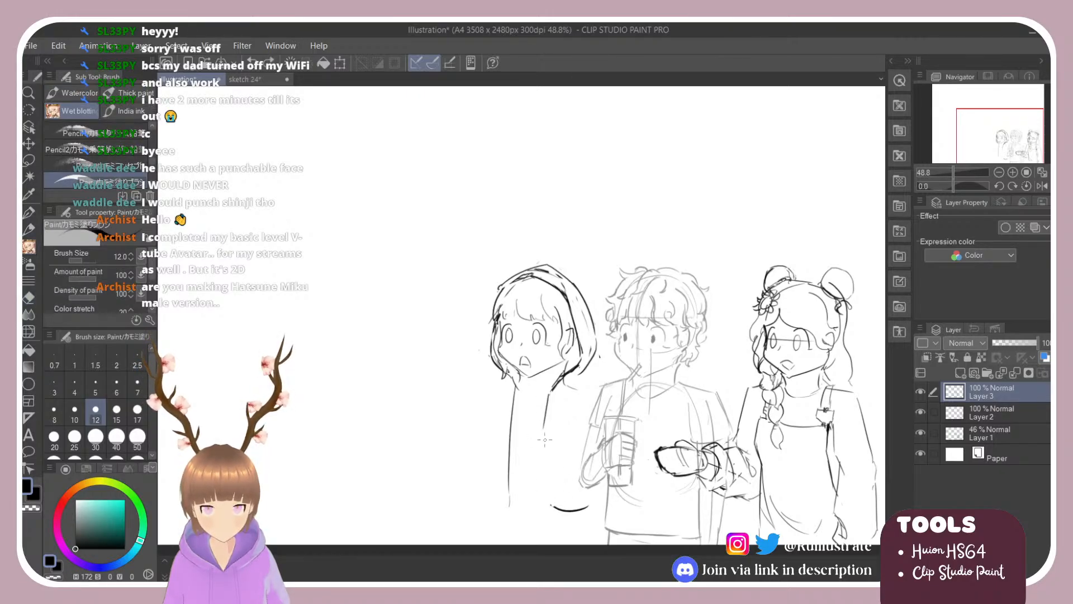
{"action": "mouse_move", "coordinate": [542, 434]}
{"action": "left_mouse_down"}
{"action": "mouse_move", "coordinate": [550, 523]}
{"action": "mouse_move", "coordinate": [552, 502]}
{"action": "mouse_move", "coordinate": [585, 508]}
{"action": "mouse_move", "coordinate": [561, 510]}
{"action": "left_mouse_up"}
{"action": "key", "text": "e"}
{"action": "key", "text": "b"}
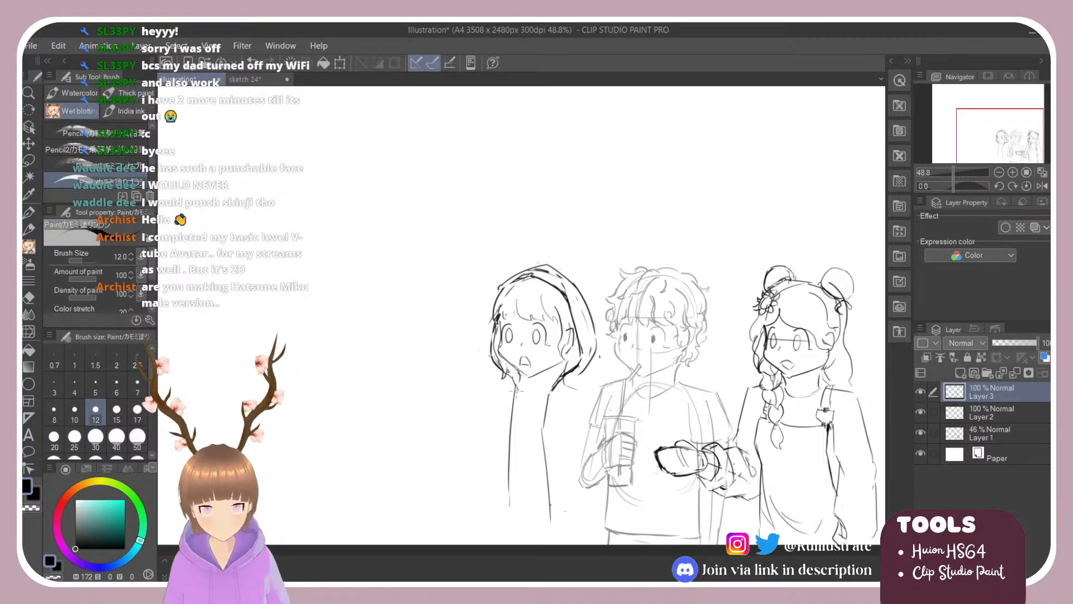
Try a bent left-hand torso line on the leftmost character, and erase its lower half.
{"action": "mouse_move", "coordinate": [515, 385]}
{"action": "left_mouse_down"}
{"action": "mouse_move", "coordinate": [505, 433]}
{"action": "mouse_move", "coordinate": [513, 509]}
{"action": "left_mouse_up"}
{"action": "key", "text": "e"}
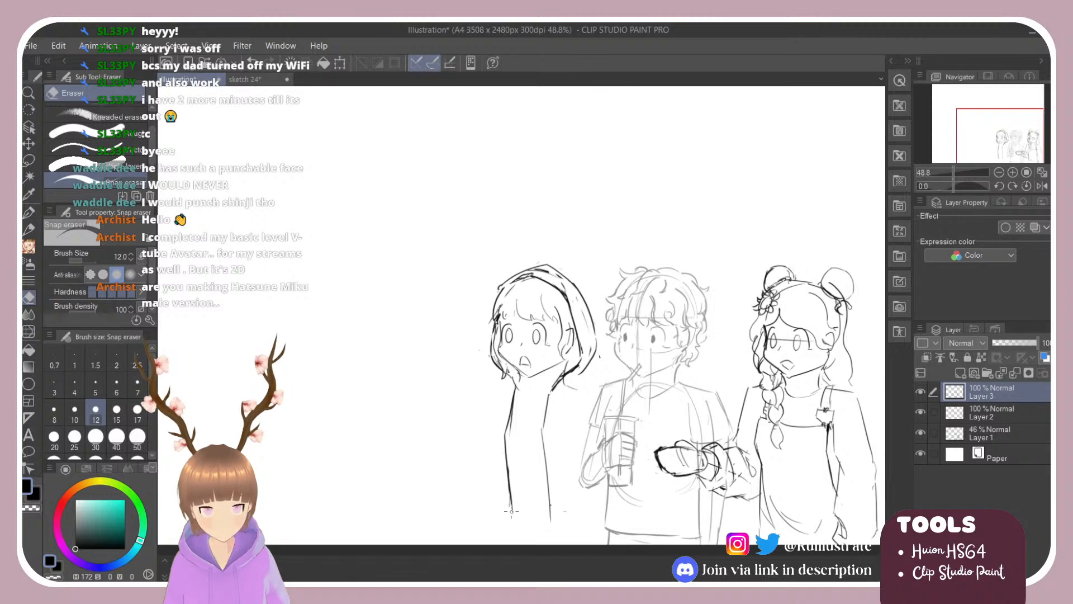
{"action": "key", "text": "b"}
{"action": "key", "text": "e"}
{"action": "left_click_drag", "start_coordinate": [506, 426], "coordinate": [512, 509]}
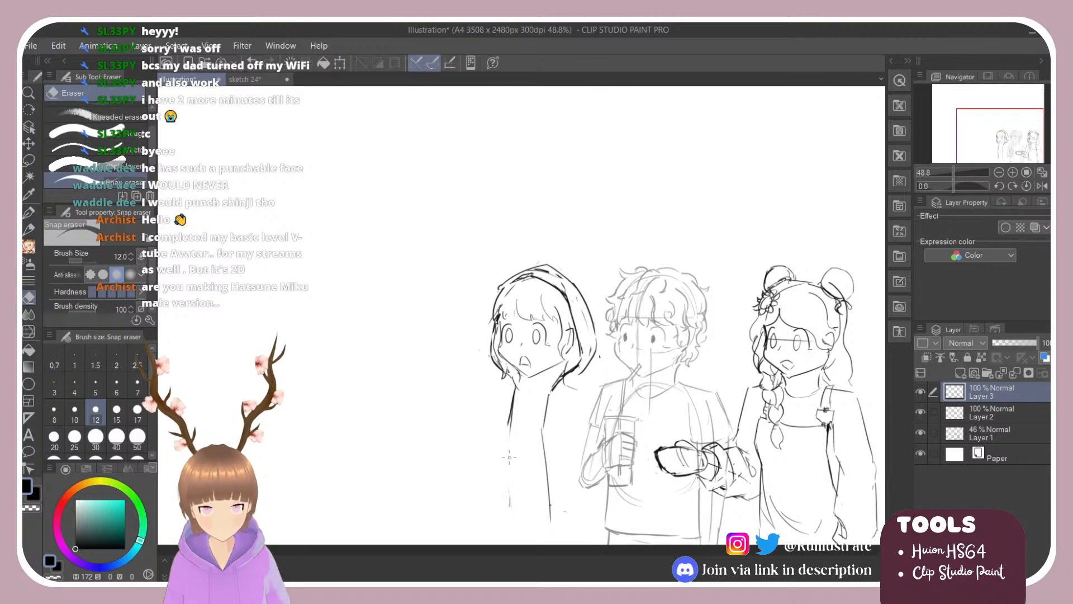
{"action": "left_click_drag", "start_coordinate": [510, 457], "coordinate": [510, 512]}
Erase the rest of the leftmost character's left-hand torso line and redraw it as one long, slightly bowed curve.
{"action": "key", "text": "b"}
{"action": "left_click_drag", "start_coordinate": [510, 421], "coordinate": [506, 508]}
{"action": "key", "text": "ctrl+z"}
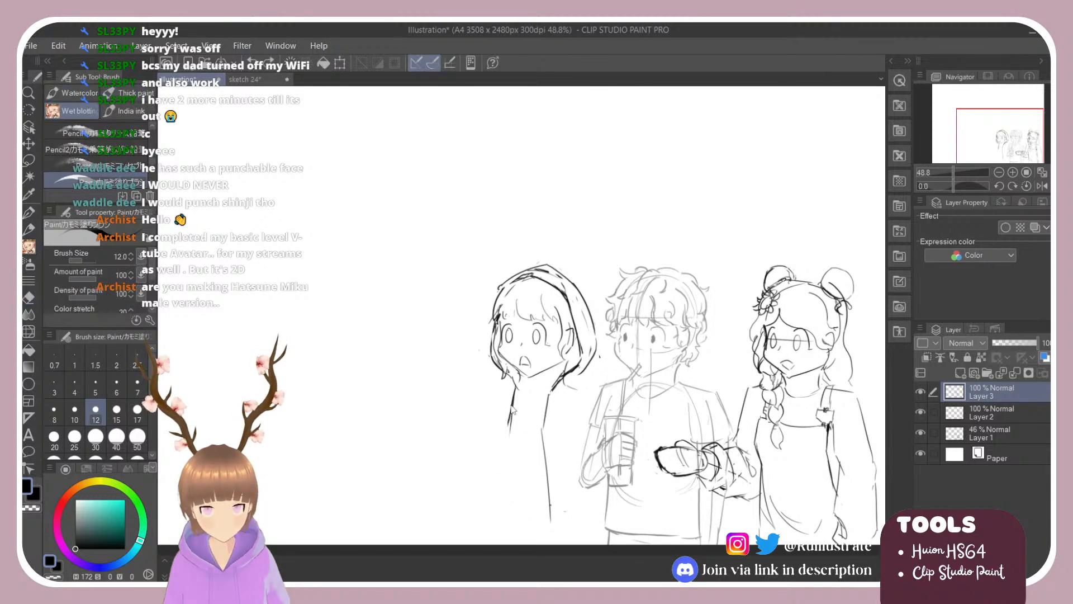
{"action": "left_click_drag", "start_coordinate": [511, 386], "coordinate": [507, 529]}
{"action": "key", "text": "ctrl+z"}
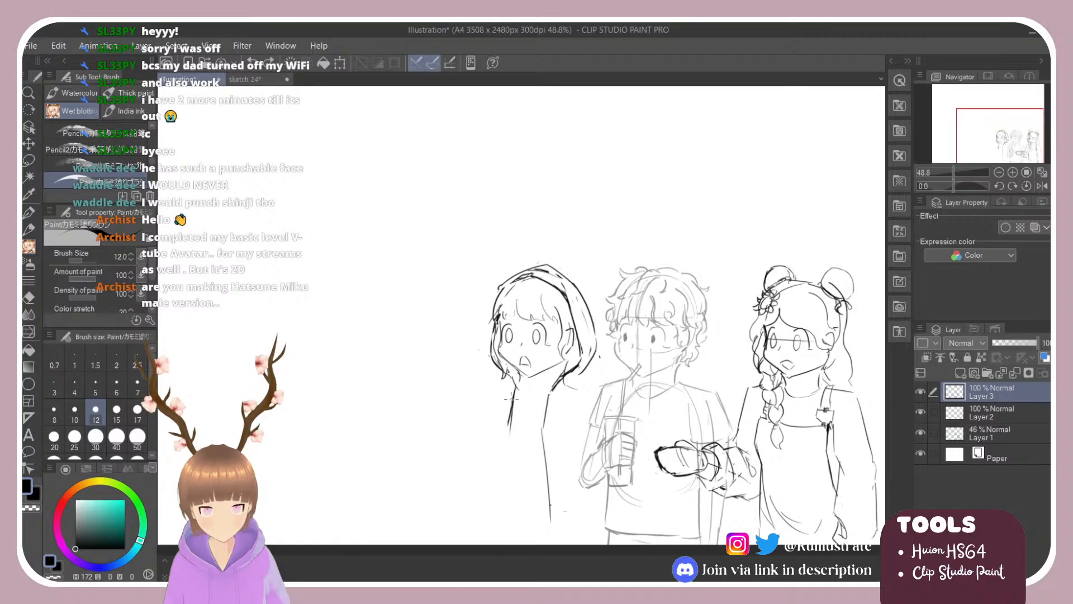
{"action": "key", "text": "e"}
{"action": "left_click_drag", "start_coordinate": [510, 406], "coordinate": [506, 428]}
{"action": "key", "text": "b"}
{"action": "left_click_drag", "start_coordinate": [513, 386], "coordinate": [509, 465]}
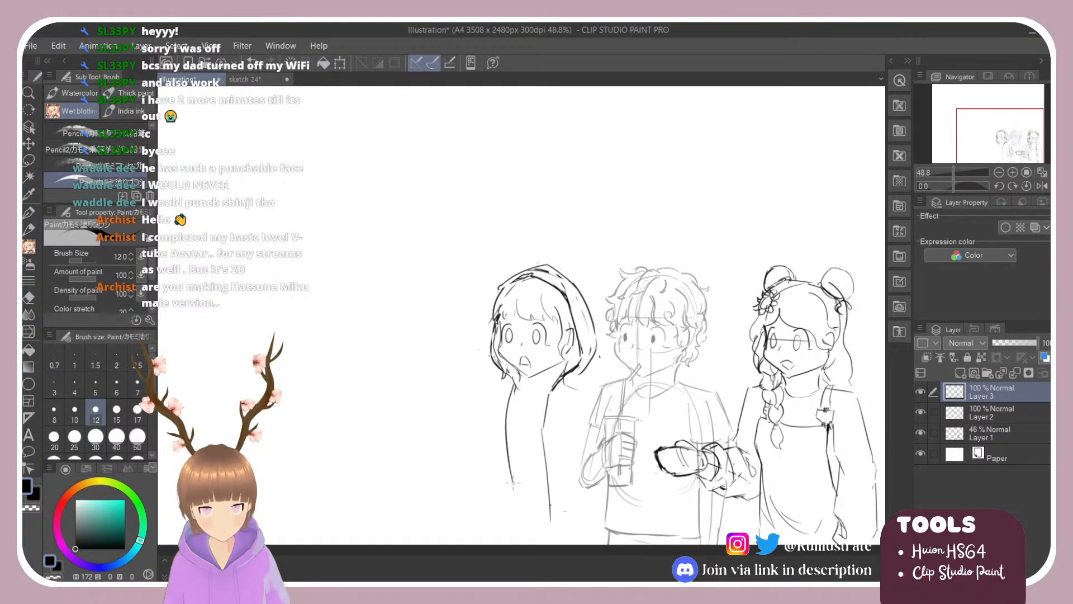
{"action": "key", "text": "ctrl+z"}
{"action": "left_click_drag", "start_coordinate": [510, 385], "coordinate": [511, 529]}
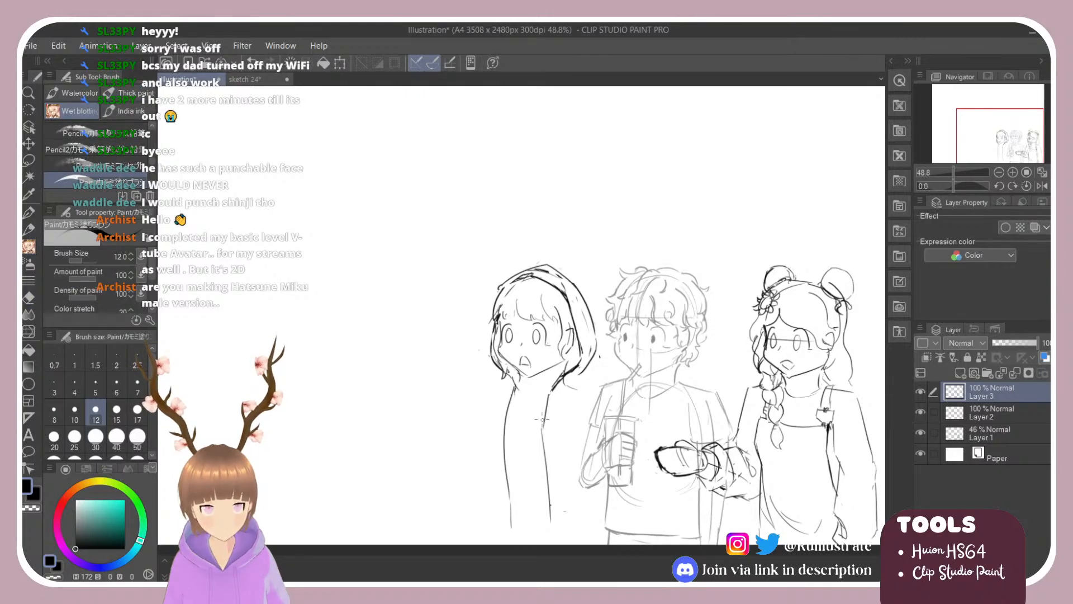
Replace the leftmost character's right-hand torso line with a smoother curve, add a short shoulder line, and darken the hair end above.
{"action": "key", "text": "e"}
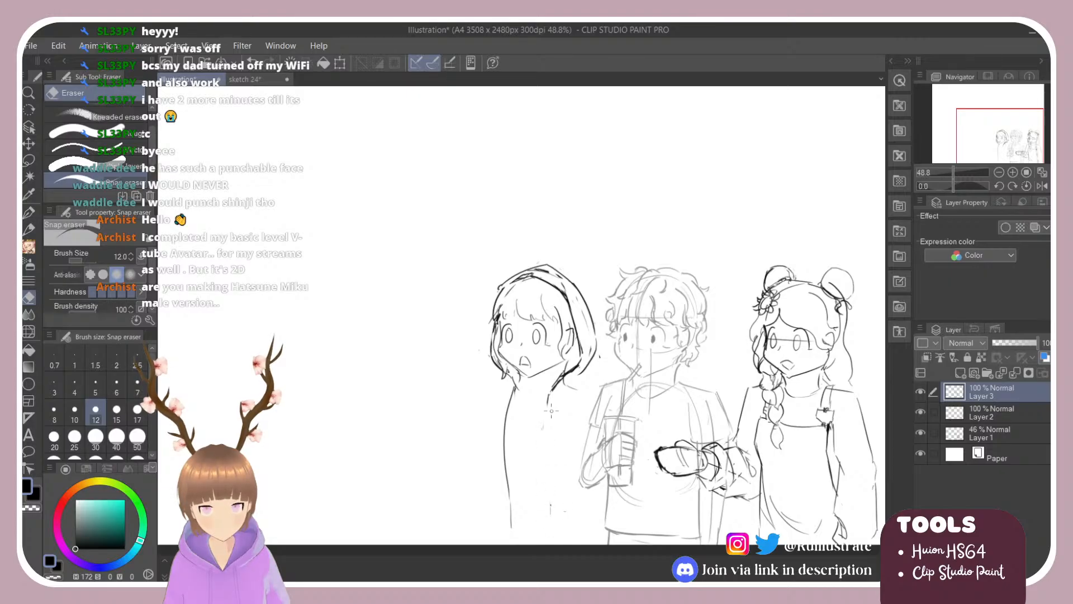
{"action": "key", "text": "b"}
{"action": "left_click_drag", "start_coordinate": [551, 387], "coordinate": [551, 526]}
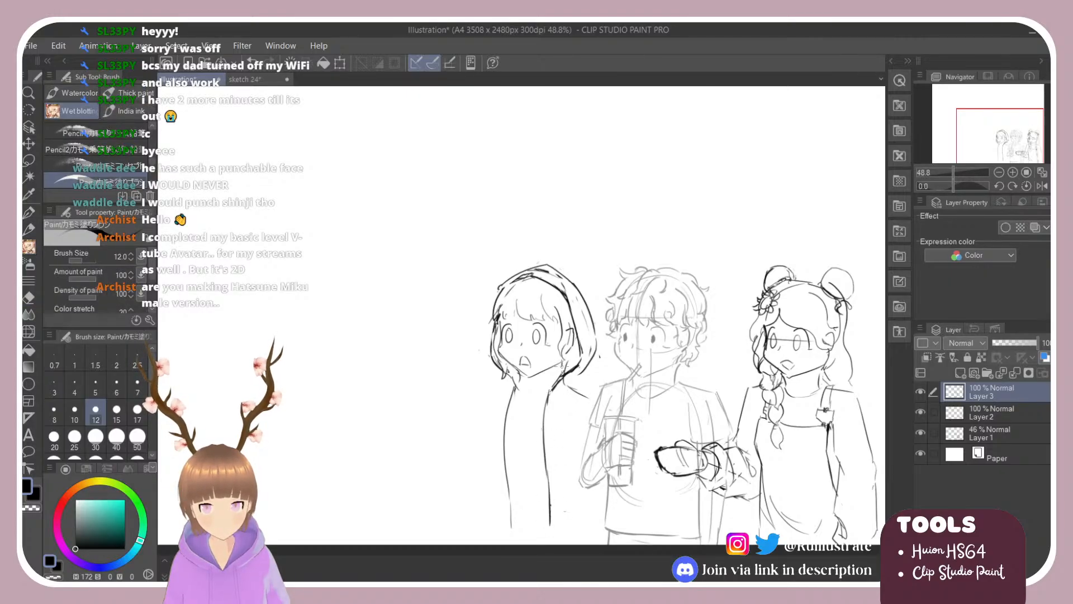
{"action": "left_click_drag", "start_coordinate": [562, 363], "coordinate": [546, 391]}
{"action": "key", "text": "e"}
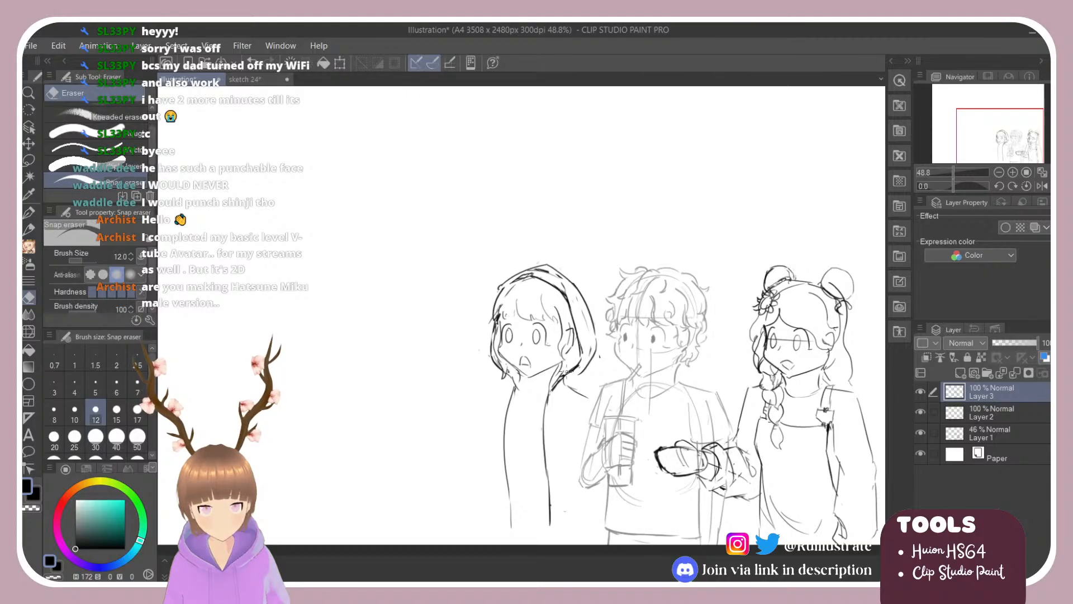
Draw a wavy line from the left hair end down inside the leftmost character's left-hand torso line.
{"action": "key", "text": "b"}
{"action": "mouse_move", "coordinate": [576, 350]}
{"action": "left_mouse_down"}
{"action": "mouse_move", "coordinate": [573, 373]}
{"action": "mouse_move", "coordinate": [515, 416]}
{"action": "mouse_move", "coordinate": [513, 486]}
{"action": "left_mouse_up"}
{"action": "key", "text": "ctrl+z"}
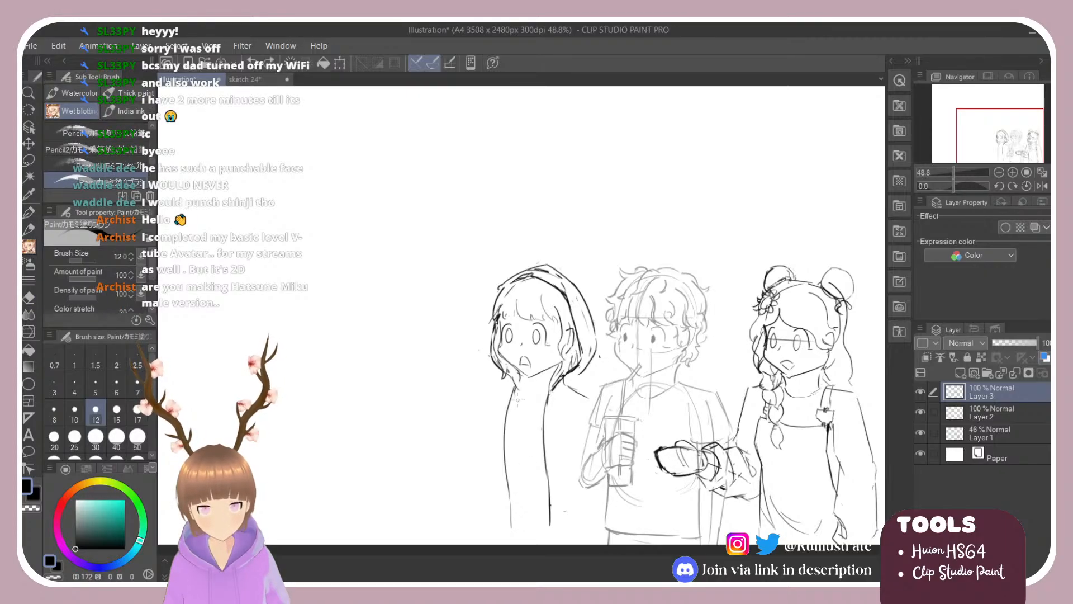
{"action": "left_click_drag", "start_coordinate": [517, 386], "coordinate": [517, 469]}
{"action": "key", "text": "ctrl+z"}
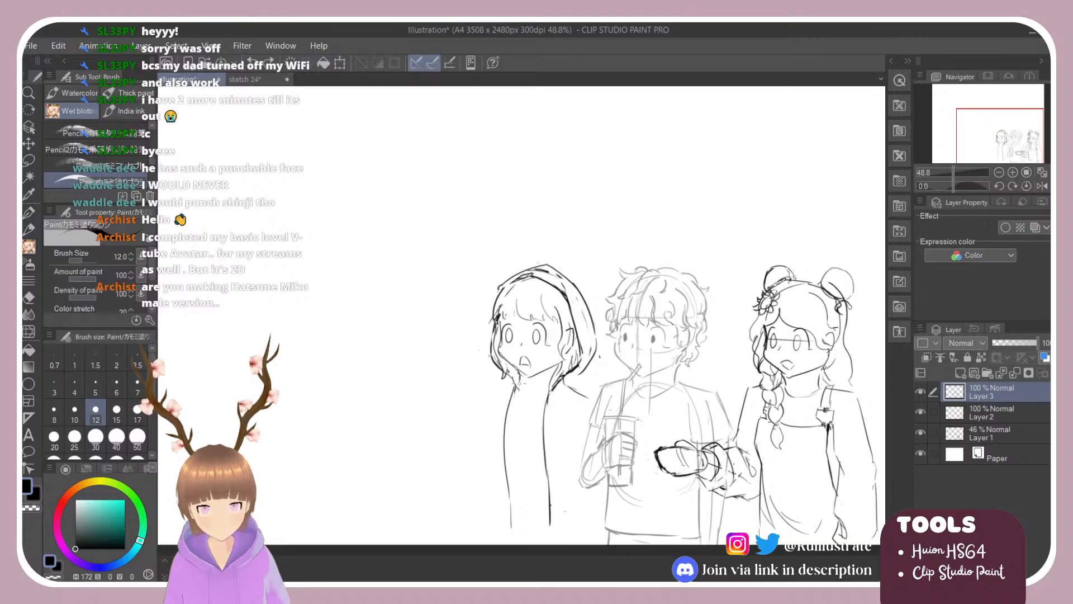
{"action": "left_click_drag", "start_coordinate": [520, 376], "coordinate": [519, 456]}
{"action": "key", "text": "ctrl+z"}
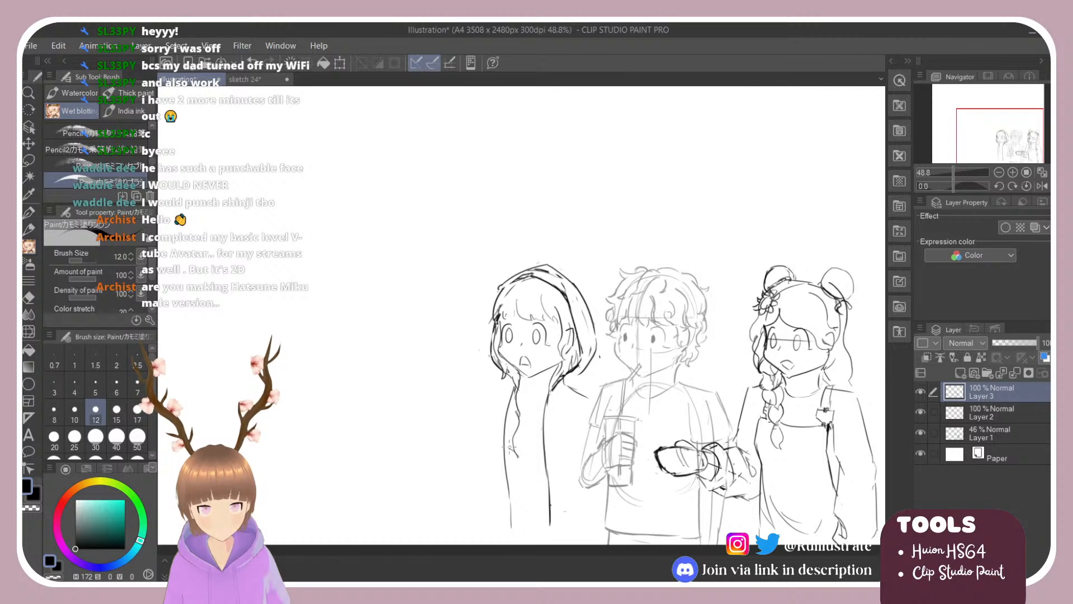
Draw a matching wavy line inside the right-hand torso line of the leftmost character.
{"action": "mouse_move", "coordinate": [549, 388]}
{"action": "left_mouse_down"}
{"action": "mouse_move", "coordinate": [536, 450]}
{"action": "mouse_move", "coordinate": [542, 404]}
{"action": "mouse_move", "coordinate": [541, 431]}
{"action": "left_mouse_up"}
{"action": "key", "text": "ctrl+z"}
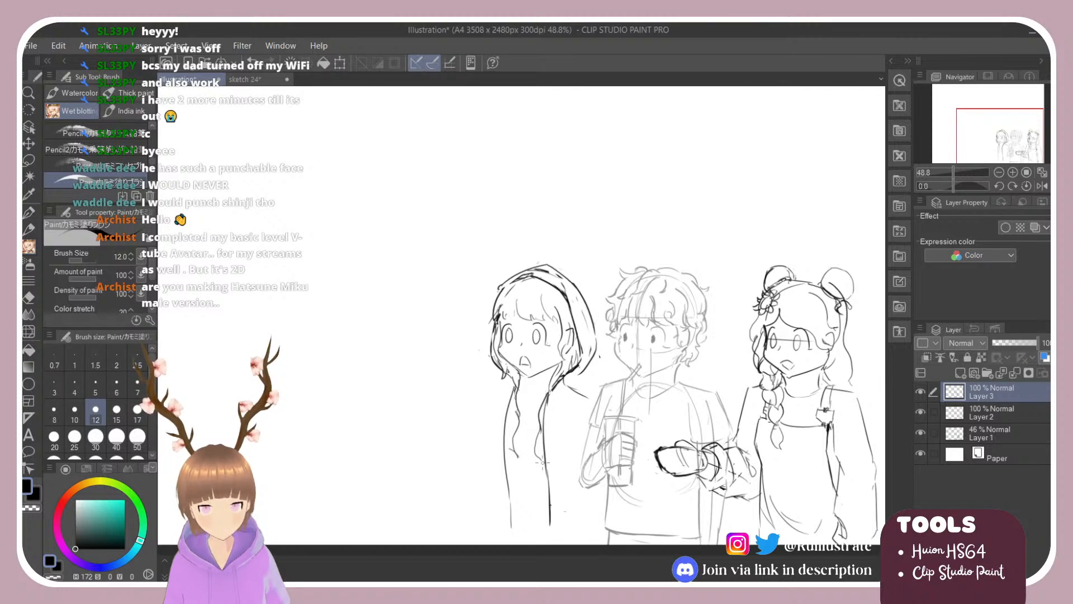
{"action": "left_click_drag", "start_coordinate": [540, 430], "coordinate": [535, 458]}
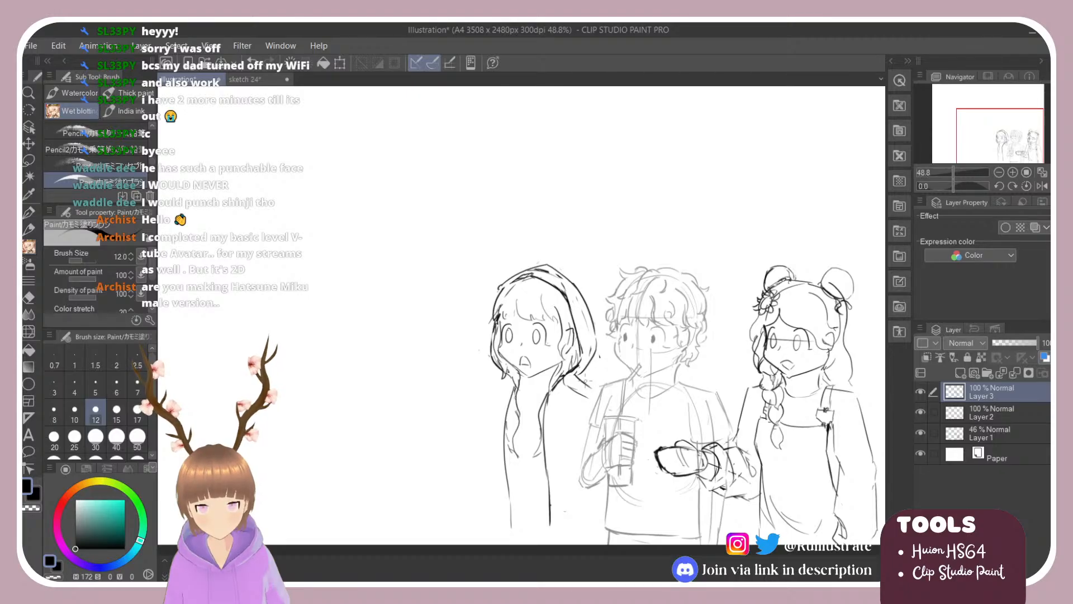
Erase the excess shoulder line beside the leftmost character's hair and draw a long arm line down to the canvas's lower edge.
{"action": "key", "text": "e"}
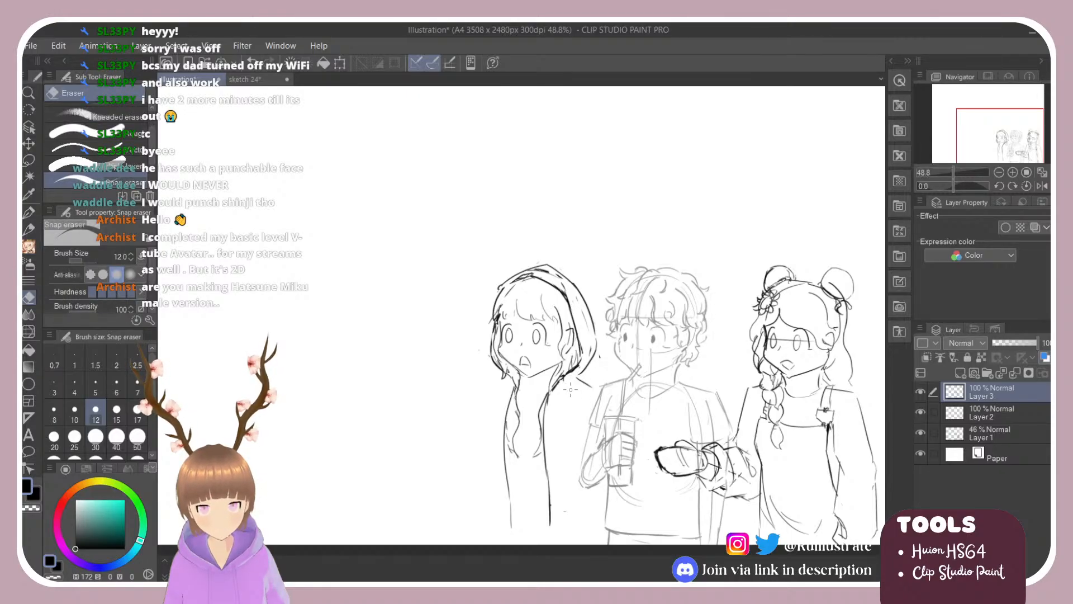
{"action": "key", "text": "b"}
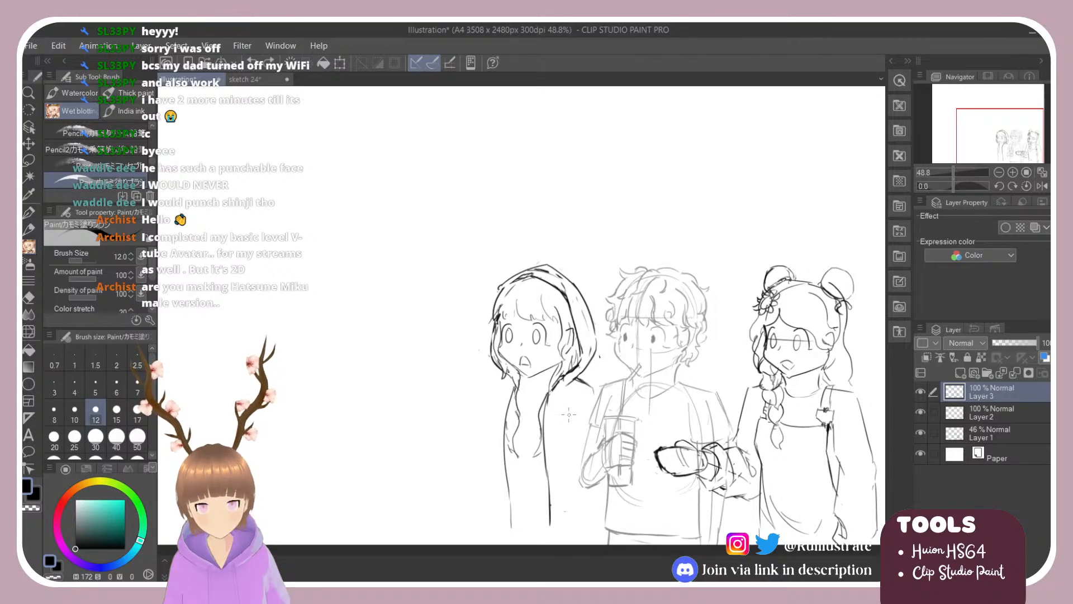
{"action": "left_click_drag", "start_coordinate": [568, 412], "coordinate": [574, 475]}
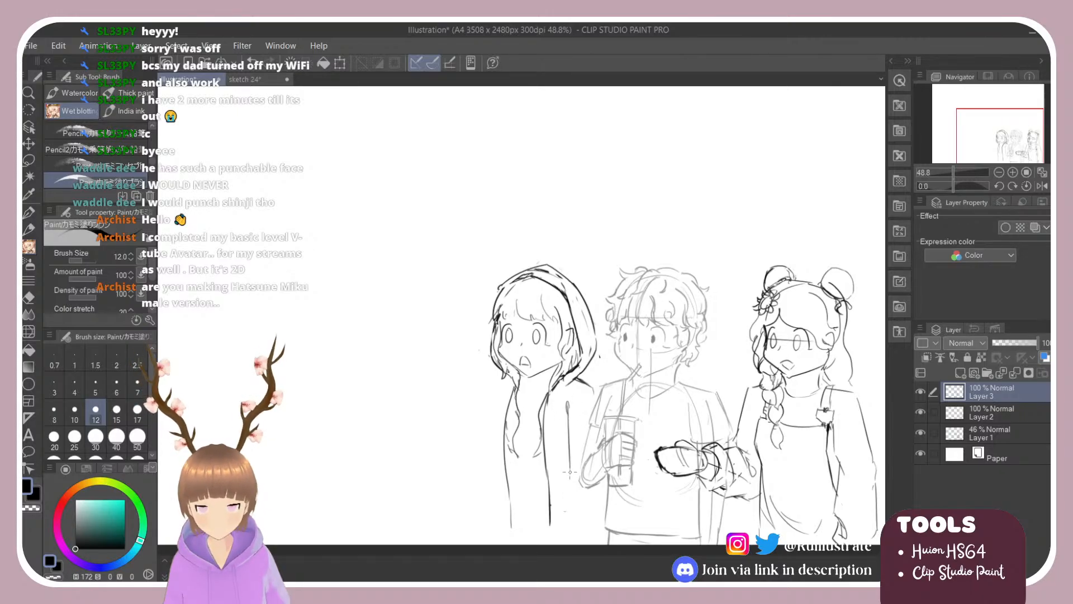
{"action": "key", "text": "ctrl+z"}
{"action": "left_click_drag", "start_coordinate": [567, 404], "coordinate": [574, 499]}
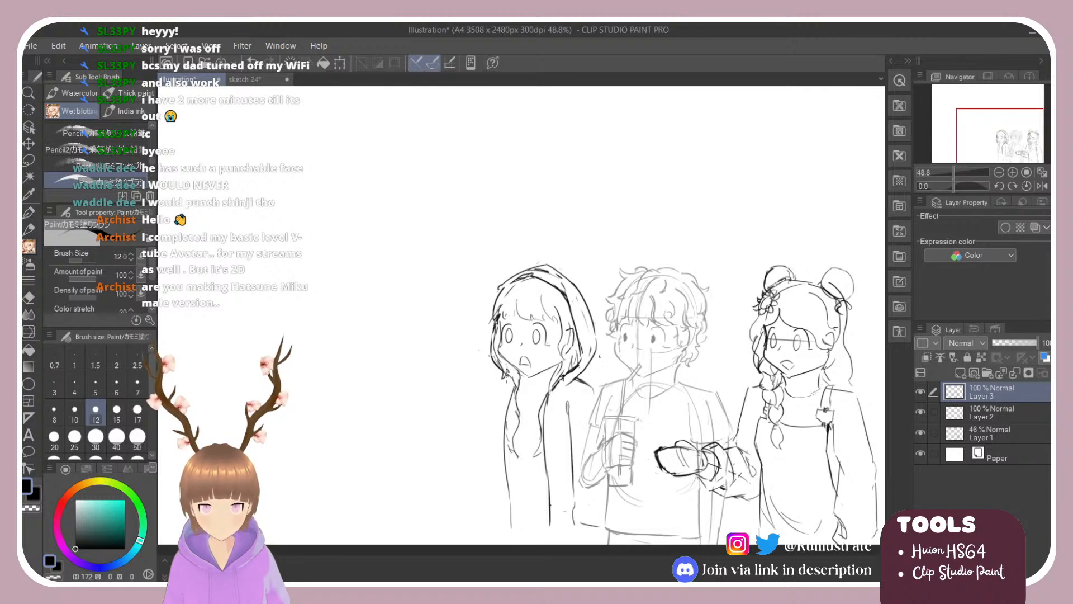
Draw the leftmost character's left-hand arm outline from the shoulder downward and add a horizontal jacket hem line between the arm and torso.
{"action": "left_click_drag", "start_coordinate": [487, 389], "coordinate": [480, 474]}
{"action": "key", "text": "ctrl+z"}
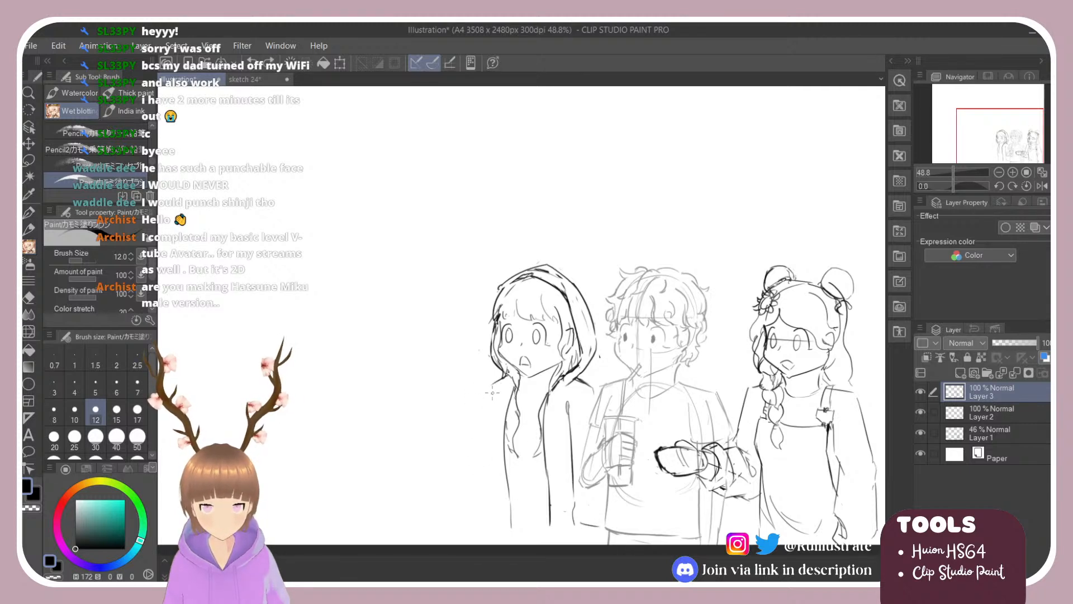
{"action": "left_click_drag", "start_coordinate": [491, 394], "coordinate": [483, 475]}
{"action": "key", "text": "ctrl+z"}
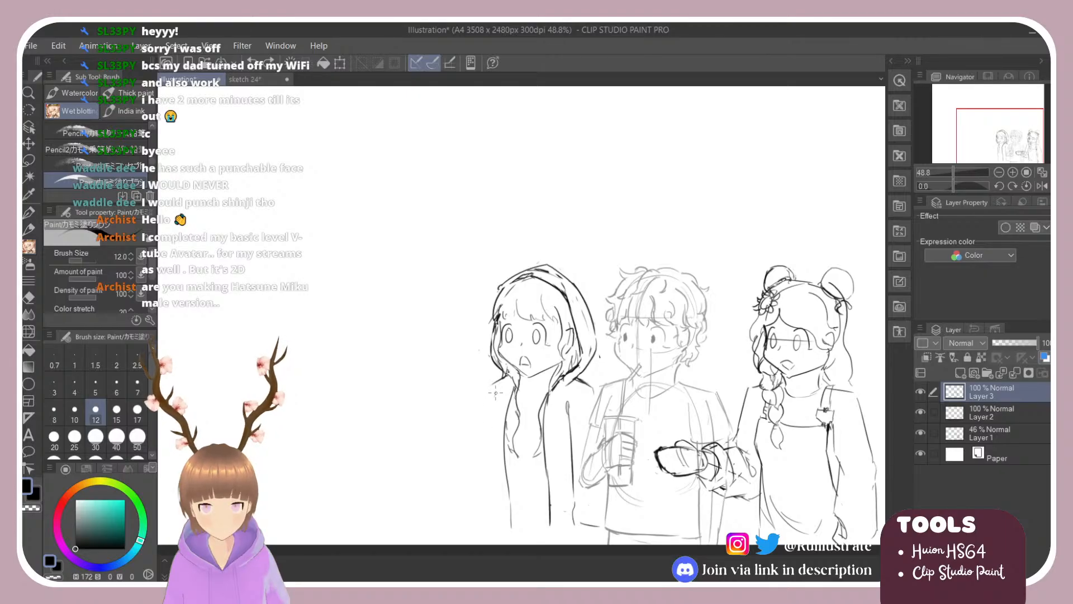
{"action": "left_click_drag", "start_coordinate": [488, 392], "coordinate": [483, 479]}
{"action": "key", "text": "ctrl+z"}
{"action": "left_click_drag", "start_coordinate": [488, 391], "coordinate": [482, 505]}
{"action": "key", "text": "ctrl+z"}
{"action": "key", "text": "ctrl+z"}
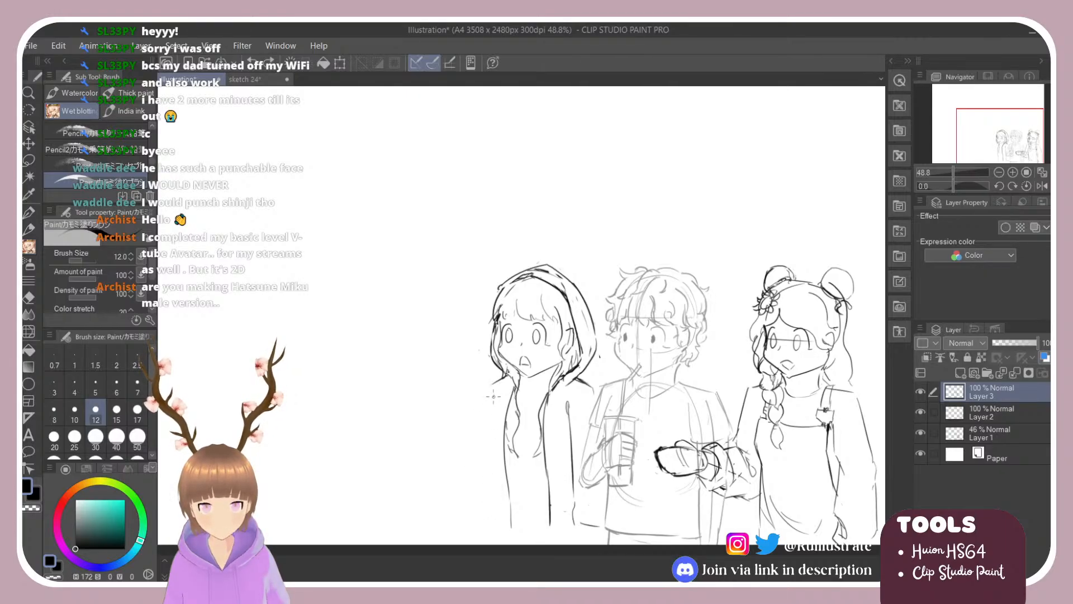
{"action": "left_click_drag", "start_coordinate": [493, 396], "coordinate": [486, 530]}
{"action": "key", "text": "ctrl+z"}
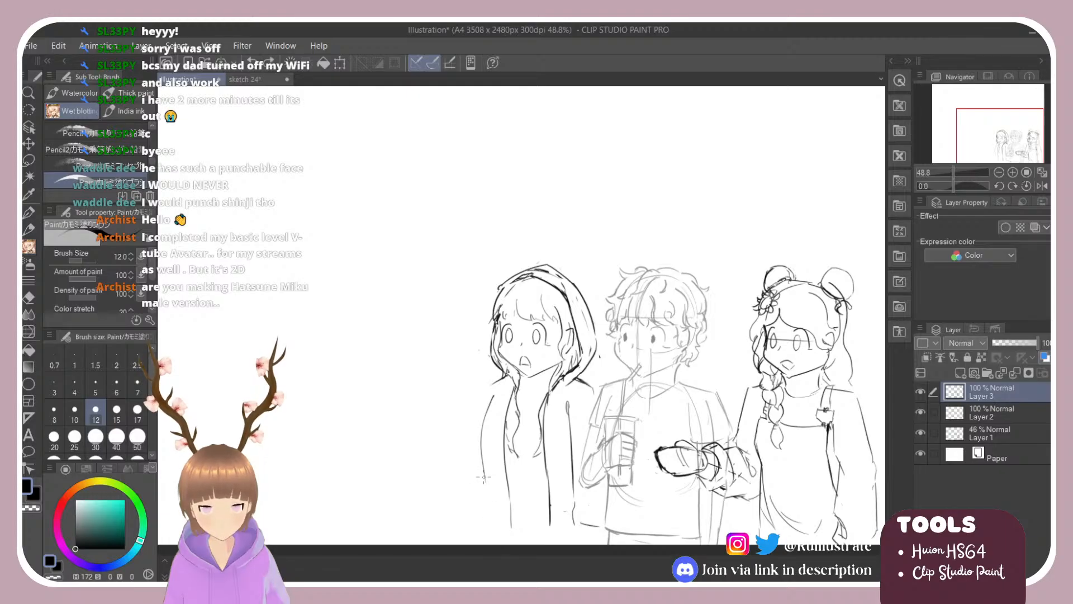
{"action": "left_click_drag", "start_coordinate": [483, 470], "coordinate": [487, 532]}
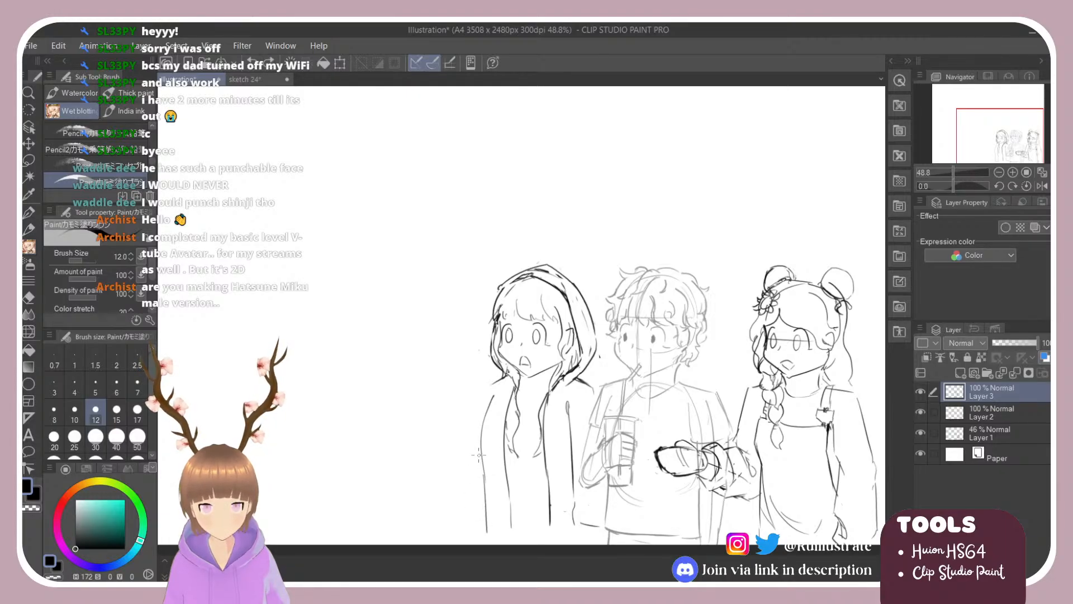
{"action": "key", "text": "ctrl+z"}
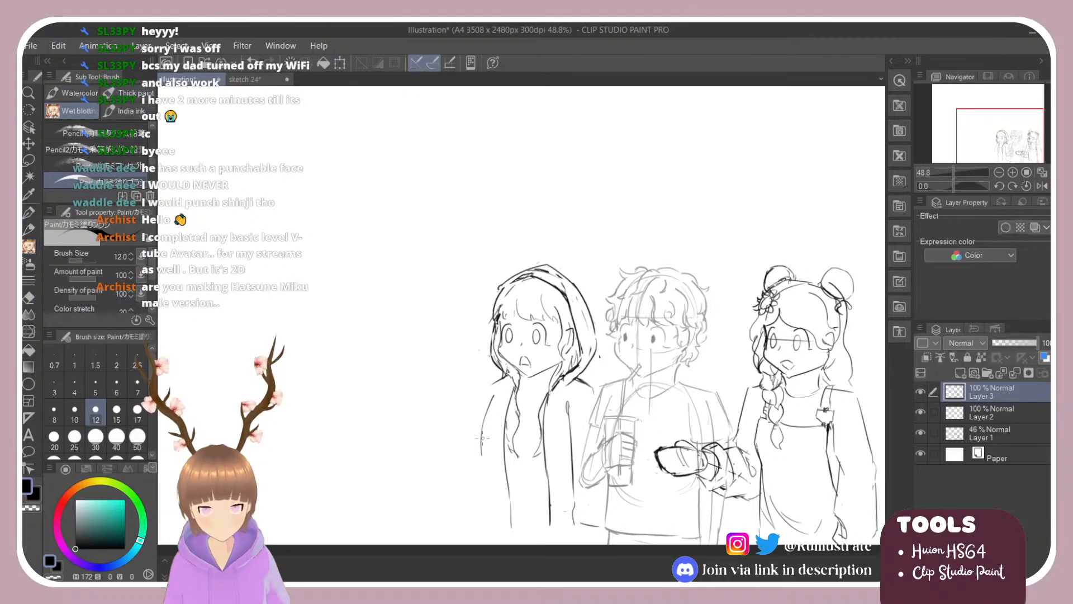
{"action": "mouse_move", "coordinate": [483, 437]}
{"action": "left_mouse_down"}
{"action": "mouse_move", "coordinate": [489, 525]}
{"action": "mouse_move", "coordinate": [491, 508]}
{"action": "mouse_move", "coordinate": [492, 523]}
{"action": "mouse_move", "coordinate": [547, 518]}
{"action": "mouse_move", "coordinate": [539, 510]}
{"action": "mouse_move", "coordinate": [514, 521]}
{"action": "mouse_move", "coordinate": [543, 522]}
{"action": "left_mouse_up"}
{"action": "key", "text": "ctrl+z"}
{"action": "key", "text": "e"}
{"action": "key", "text": "b"}
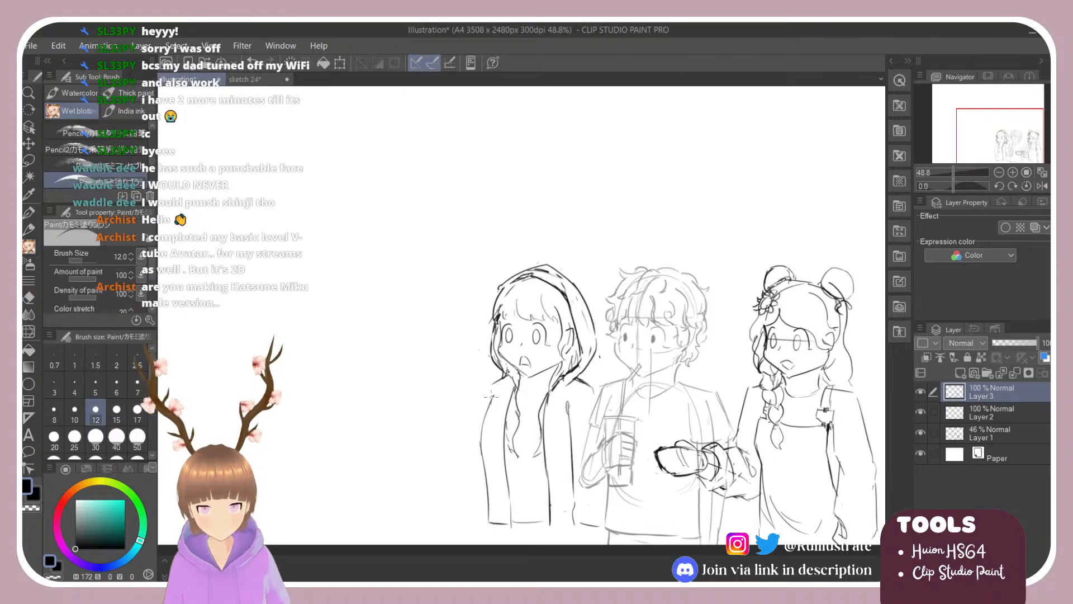
Rework the leftmost character's left-hand arm outline, joining it to the shoulder and redrawing the lower part, with a short line below the hem.
{"action": "key", "text": "e"}
{"action": "mouse_move", "coordinate": [497, 394]}
{"action": "left_mouse_down"}
{"action": "mouse_move", "coordinate": [486, 426]}
{"action": "mouse_move", "coordinate": [490, 395]}
{"action": "mouse_move", "coordinate": [486, 437]}
{"action": "mouse_move", "coordinate": [492, 391]}
{"action": "mouse_move", "coordinate": [483, 445]}
{"action": "mouse_move", "coordinate": [482, 435]}
{"action": "mouse_move", "coordinate": [487, 502]}
{"action": "left_mouse_up"}
{"action": "key", "text": "b"}
{"action": "key", "text": "ctrl+z"}
{"action": "key", "text": "e"}
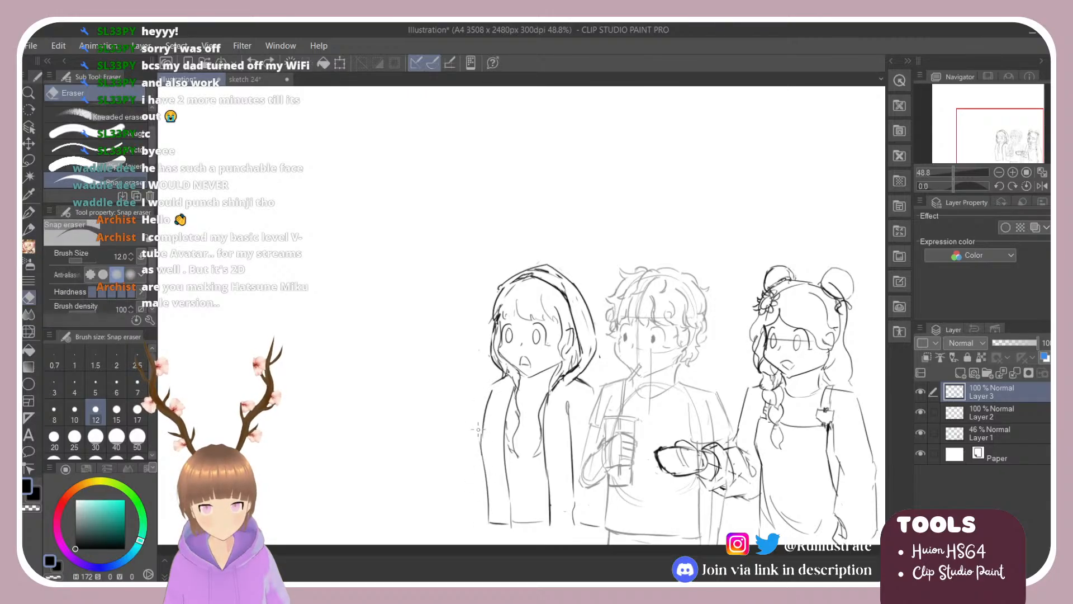
{"action": "key", "text": "b"}
{"action": "left_click_drag", "start_coordinate": [482, 435], "coordinate": [490, 513]}
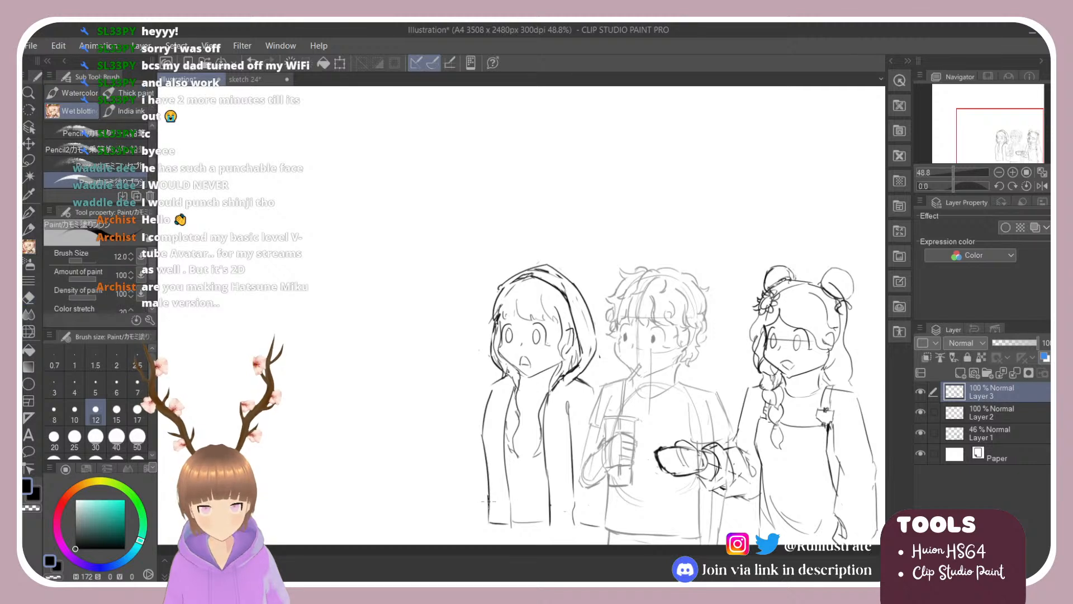
{"action": "key", "text": "ctrl+z"}
{"action": "left_click_drag", "start_coordinate": [482, 435], "coordinate": [492, 521]}
{"action": "key", "text": "ctrl+z"}
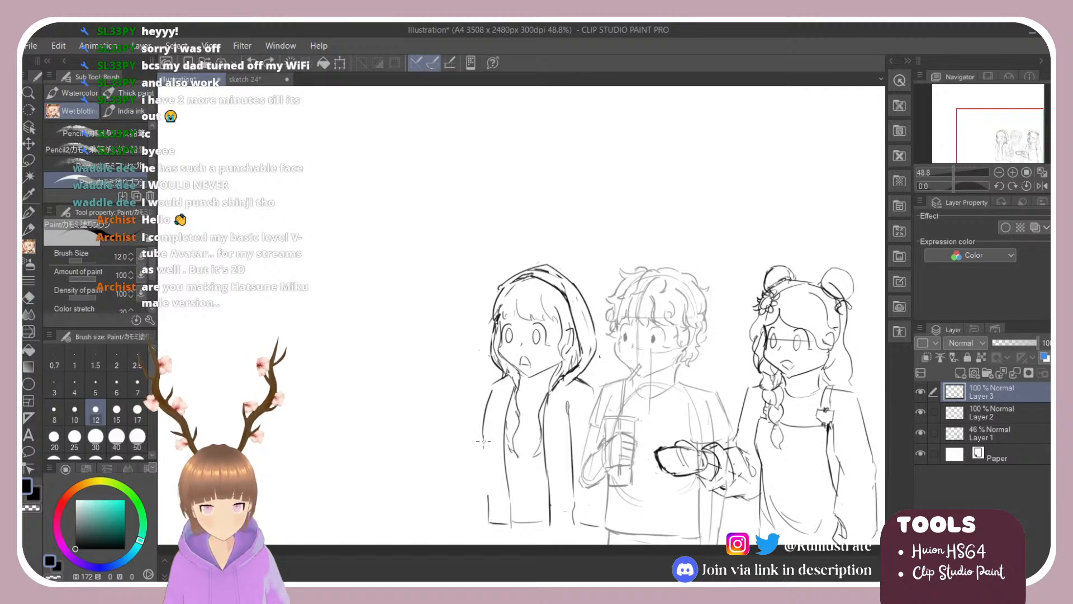
{"action": "left_click_drag", "start_coordinate": [484, 438], "coordinate": [493, 519]}
{"action": "key", "text": "ctrl+z"}
{"action": "mouse_move", "coordinate": [484, 442]}
{"action": "left_mouse_down"}
{"action": "mouse_move", "coordinate": [489, 513]}
{"action": "mouse_move", "coordinate": [496, 544]}
{"action": "left_mouse_up"}
{"action": "key", "text": "ctrl+z"}
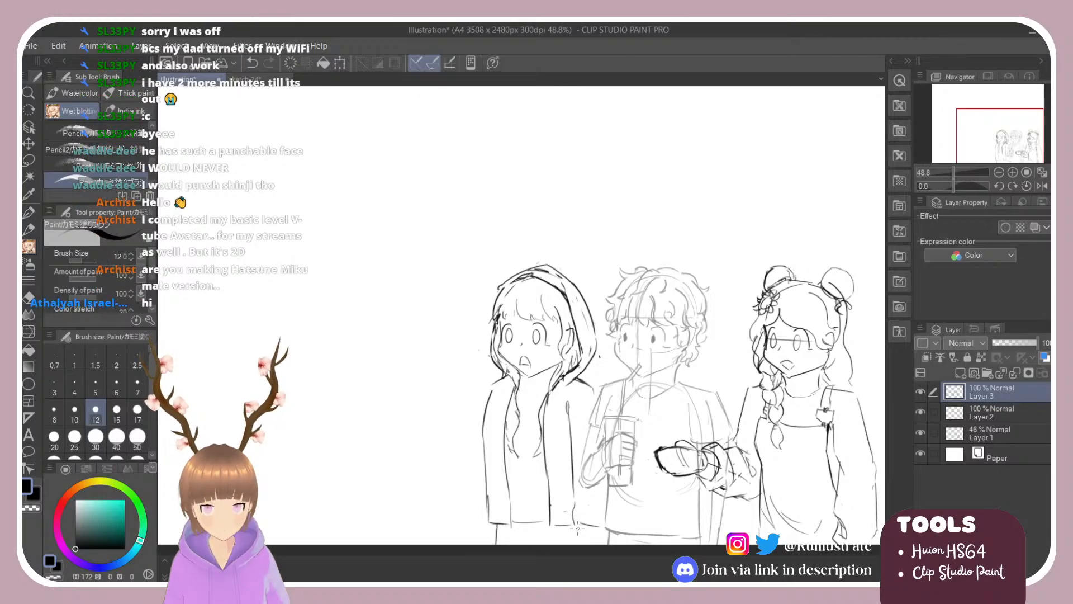
Sketch the sleeve end of the leftmost character's right-hand arm with short strokes near the jacket hem, erasing excess marks.
{"action": "left_click_drag", "start_coordinate": [583, 525], "coordinate": [587, 532]}
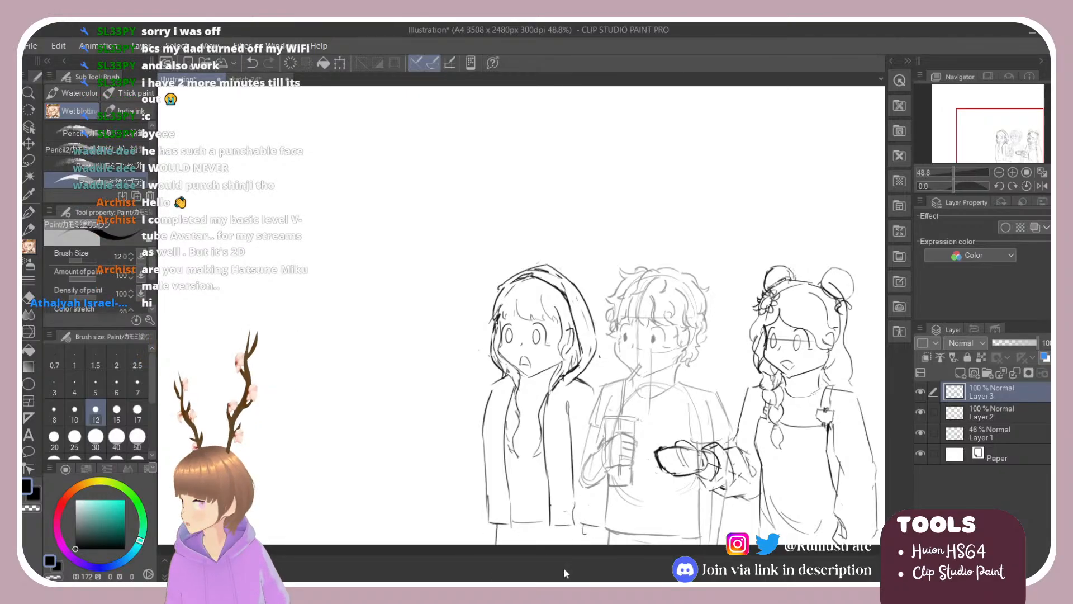
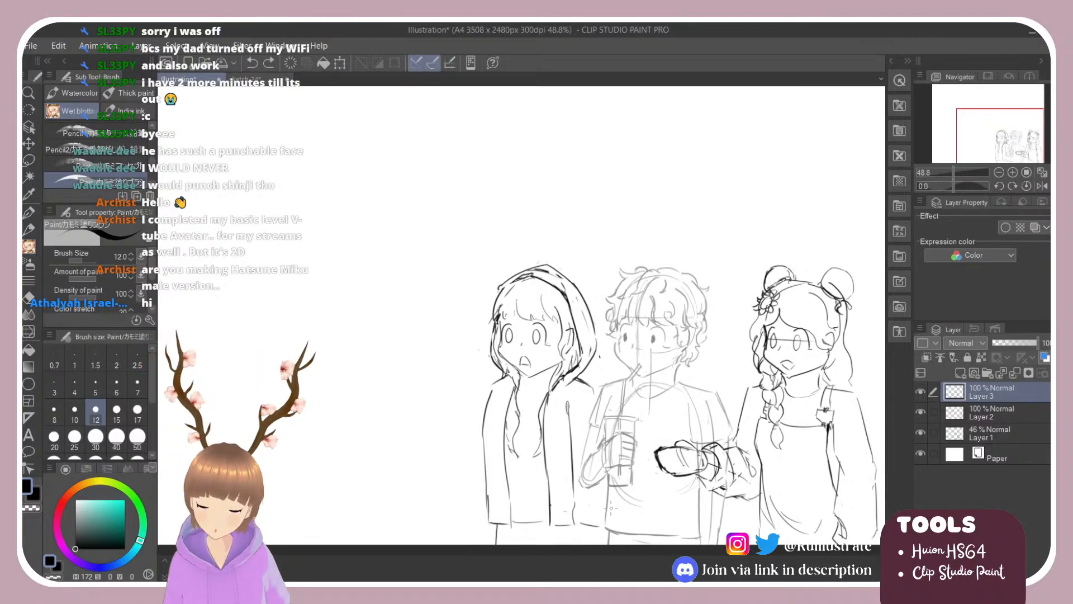
{"action": "key", "text": "e"}
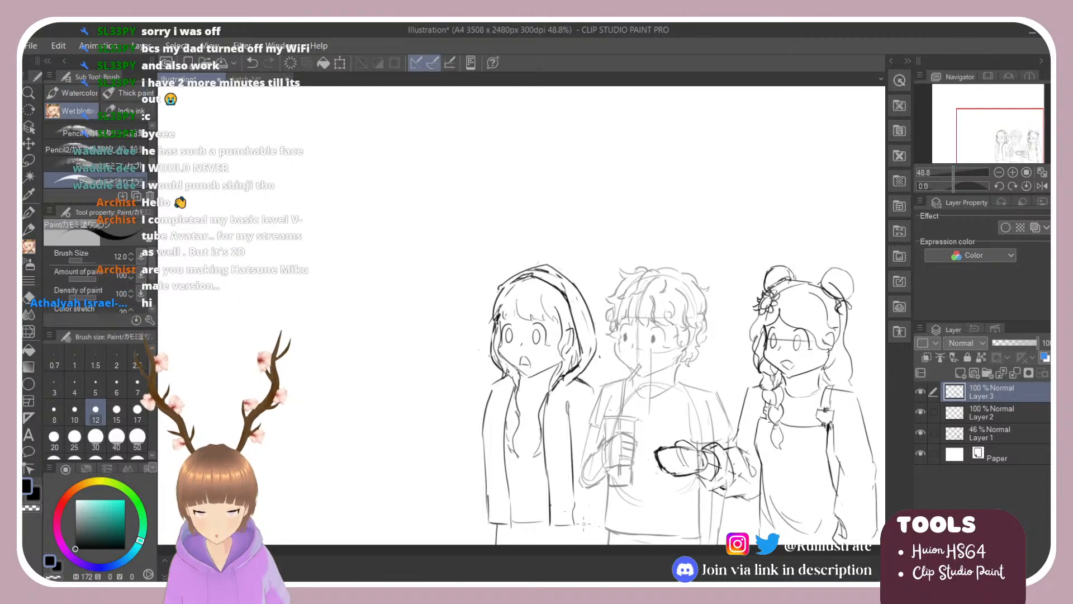
{"action": "key", "text": "b"}
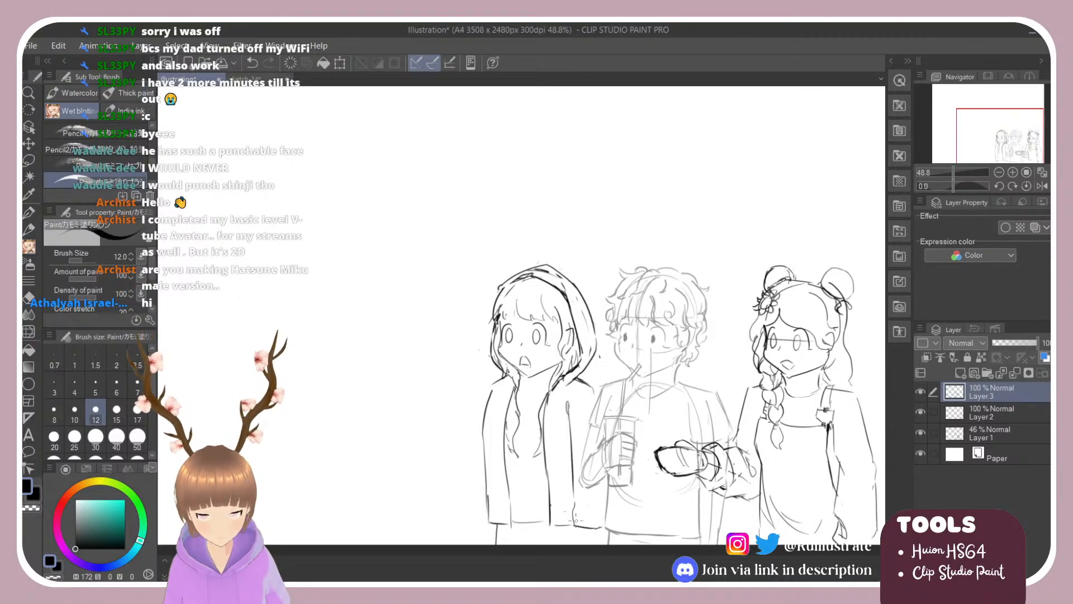
{"action": "key", "text": "e"}
{"action": "key", "text": "b"}
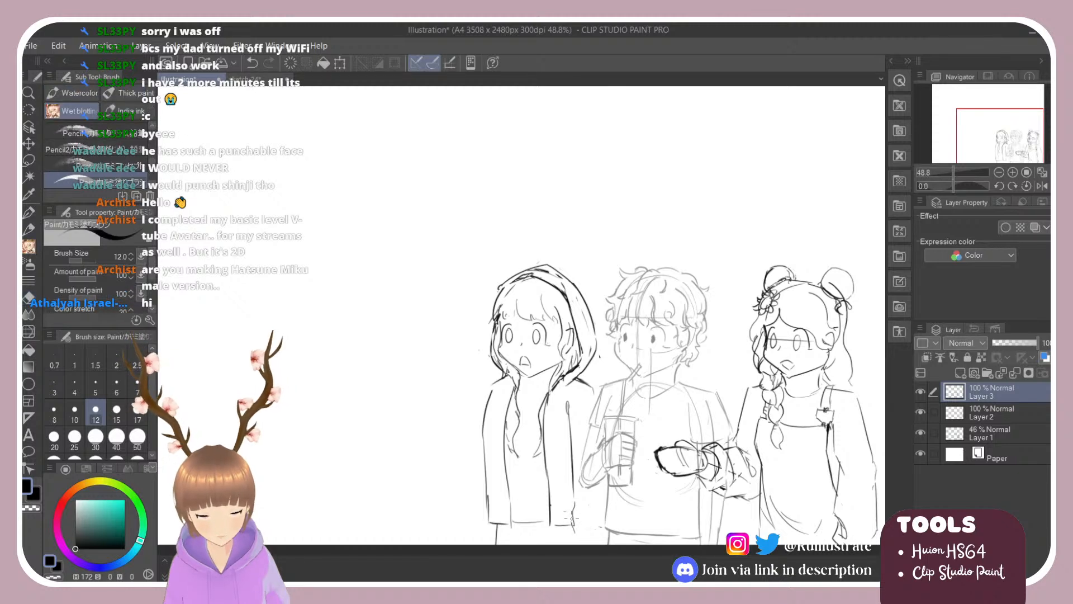
{"action": "mouse_move", "coordinate": [576, 534]}
{"action": "left_mouse_down"}
{"action": "mouse_move", "coordinate": [615, 538]}
{"action": "mouse_move", "coordinate": [578, 534]}
{"action": "mouse_move", "coordinate": [598, 535]}
{"action": "left_mouse_up"}
{"action": "key", "text": "ctrl+z"}
{"action": "key", "text": "ctrl+z"}
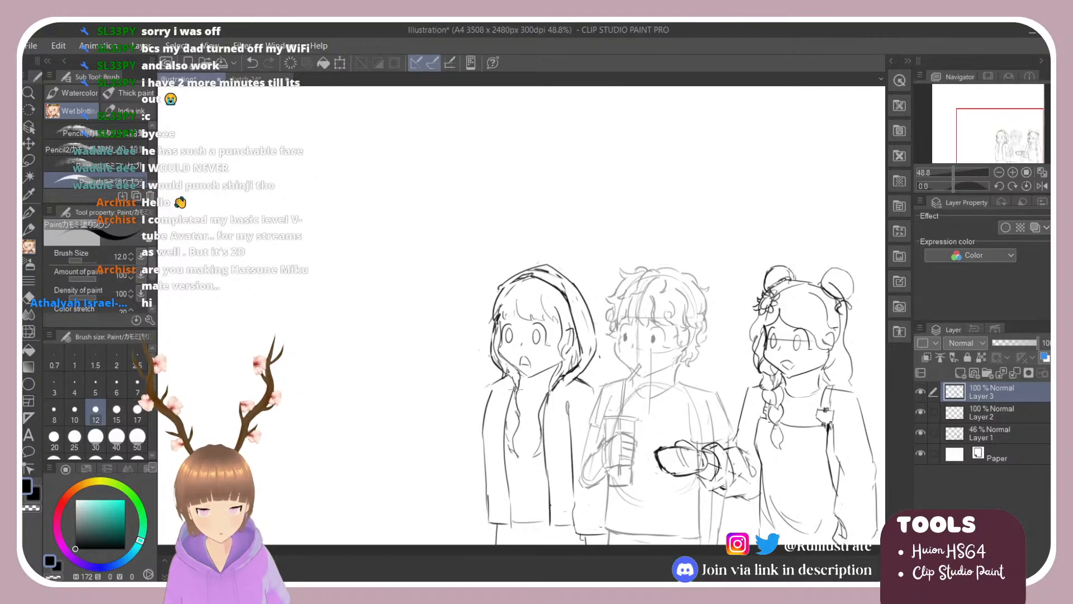
Draw a curved line from the leftmost character's left hair end down the torso, plus a short curve from the right hair end over the shoulder.
{"action": "mouse_move", "coordinate": [521, 381]}
{"action": "left_mouse_down"}
{"action": "mouse_move", "coordinate": [508, 405]}
{"action": "mouse_move", "coordinate": [507, 474]}
{"action": "left_mouse_up"}
{"action": "key", "text": "ctrl+z"}
{"action": "left_click_drag", "start_coordinate": [518, 385], "coordinate": [506, 469]}
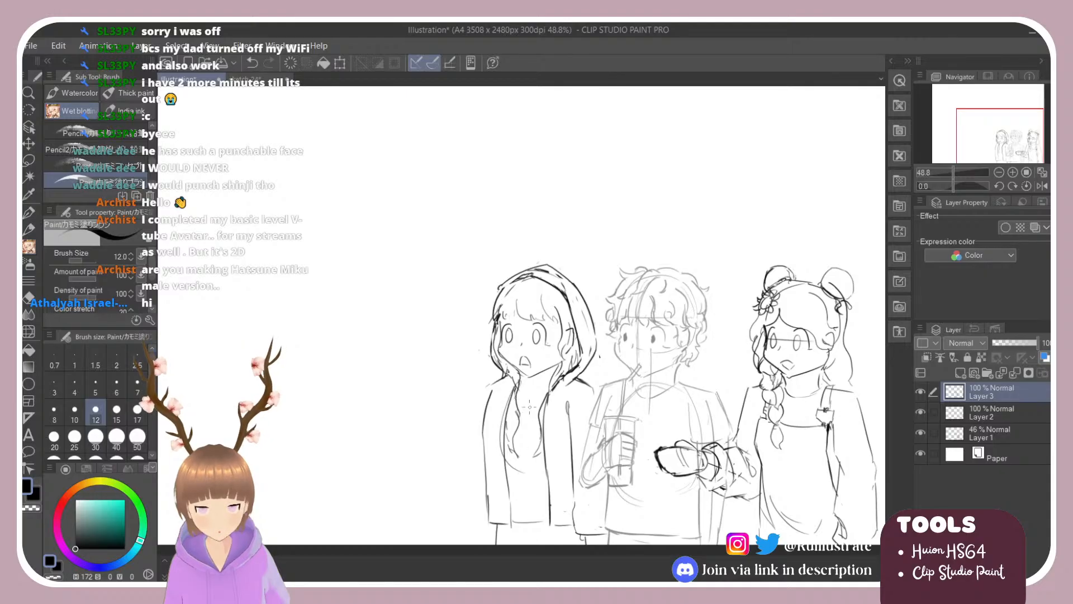
{"action": "key", "text": "ctrl+z"}
{"action": "left_click_drag", "start_coordinate": [519, 383], "coordinate": [505, 482]}
{"action": "key", "text": "ctrl+z"}
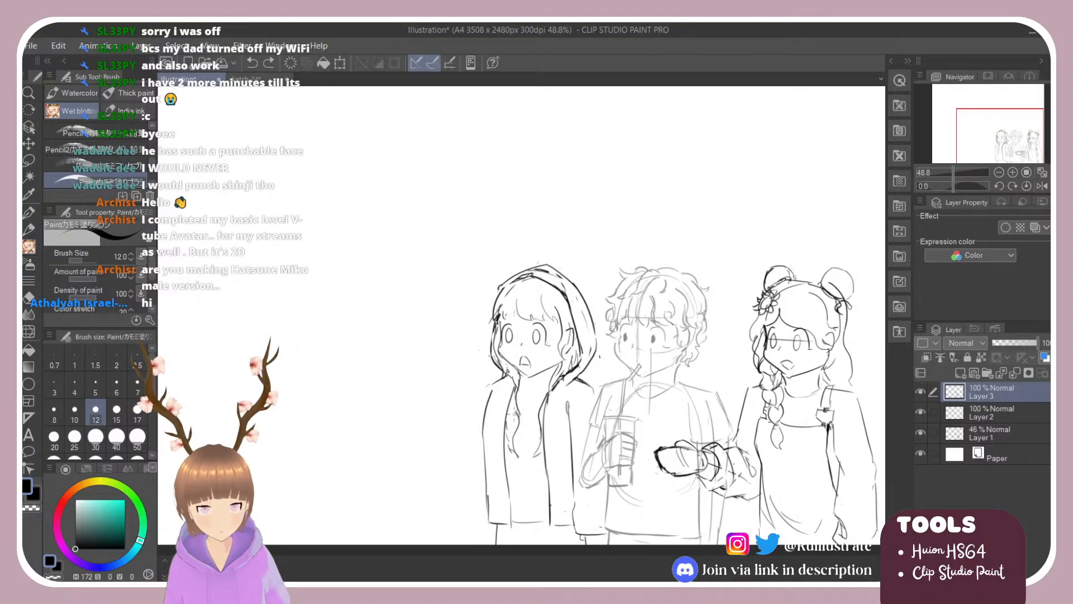
{"action": "left_click_drag", "start_coordinate": [520, 385], "coordinate": [506, 483]}
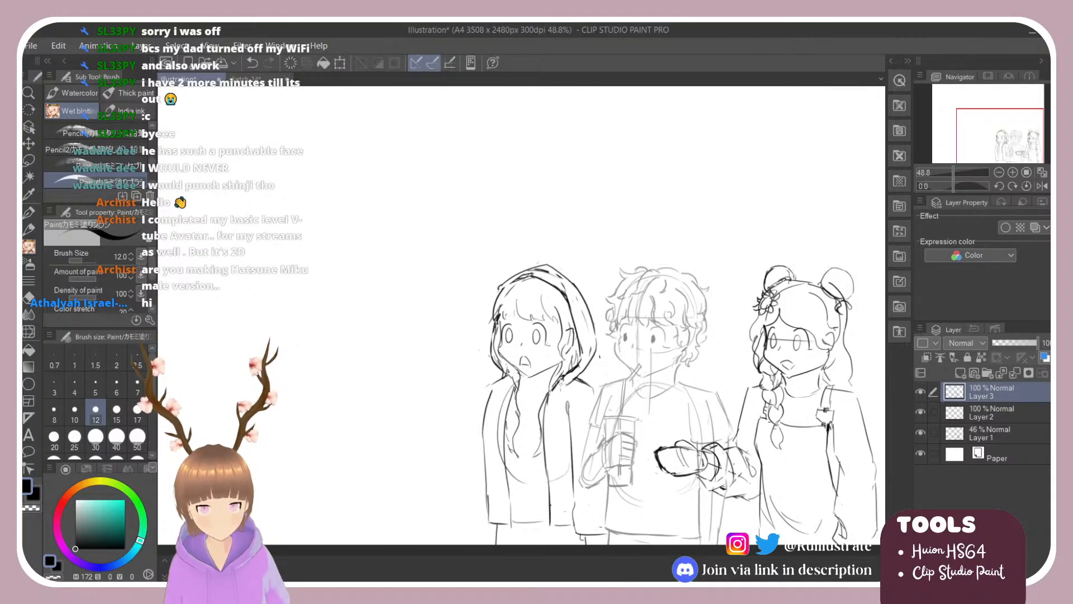
{"action": "left_click_drag", "start_coordinate": [565, 383], "coordinate": [578, 429]}
Erase part of the leftmost character's left-hand arm outline and redraw it from mid-arm down past the hem.
{"action": "key", "text": "e"}
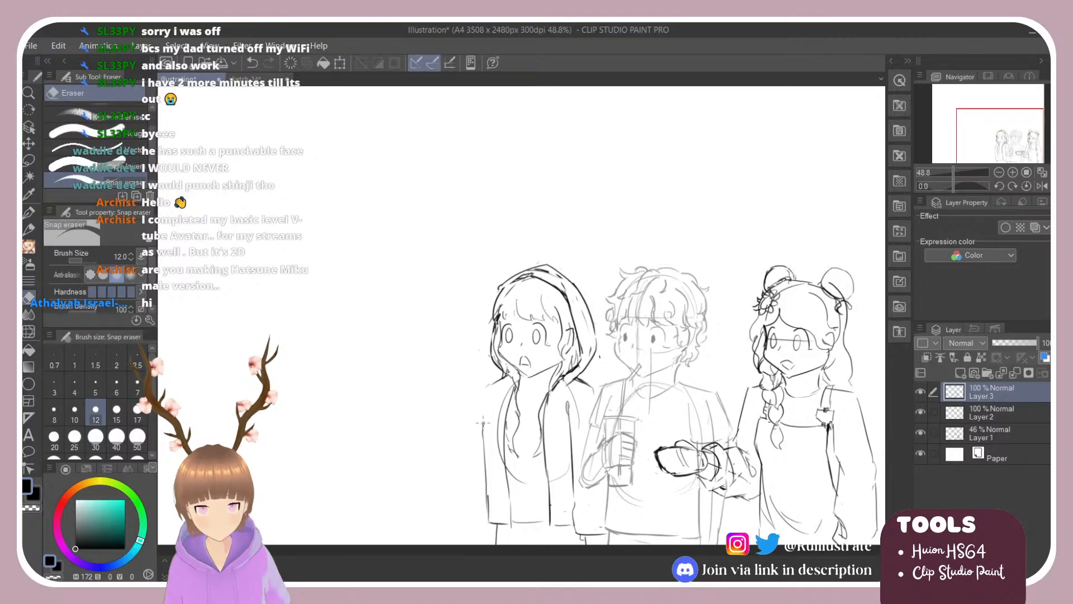
{"action": "key", "text": "b"}
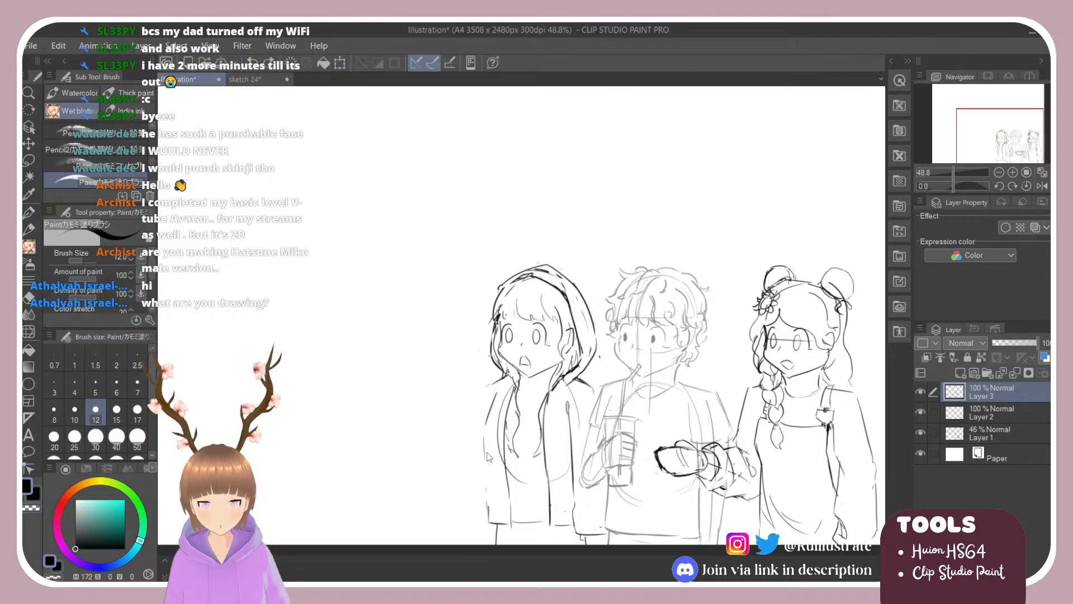
{"action": "left_click_drag", "start_coordinate": [485, 428], "coordinate": [493, 521]}
{"action": "key", "text": "ctrl+z"}
{"action": "left_click_drag", "start_coordinate": [483, 429], "coordinate": [492, 511]}
{"action": "key", "text": "ctrl+z"}
{"action": "left_click_drag", "start_coordinate": [483, 427], "coordinate": [491, 532]}
{"action": "key", "text": "e"}
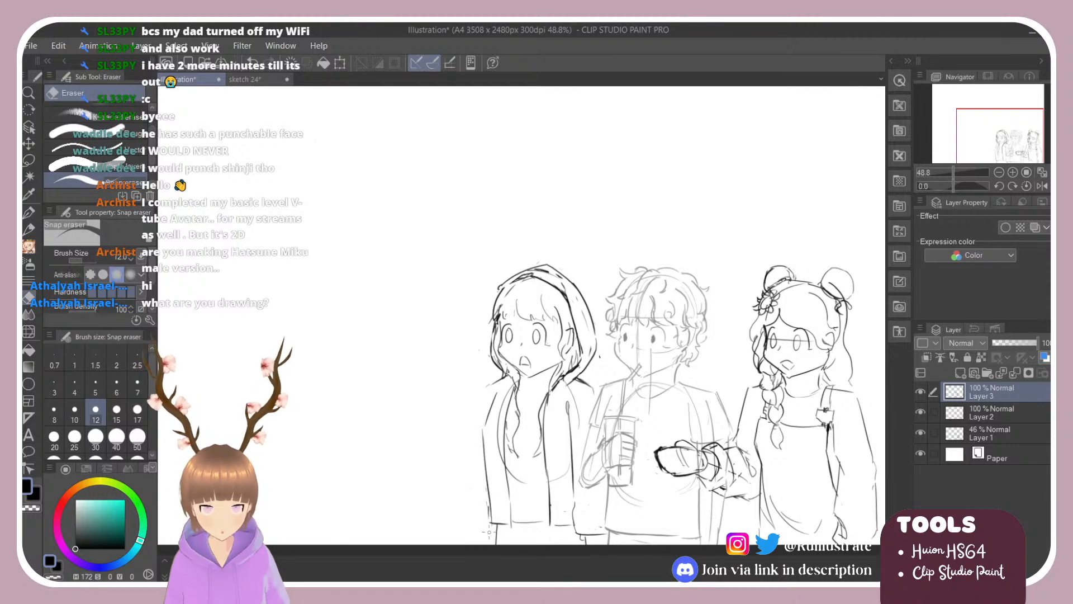
Erase the lower left-hand arm outline of the leftmost character and try several new curves from the elbow to the hem.
{"action": "key", "text": "b"}
{"action": "key", "text": "e"}
{"action": "left_click_drag", "start_coordinate": [484, 471], "coordinate": [491, 523]}
{"action": "key", "text": "b"}
{"action": "key", "text": "e"}
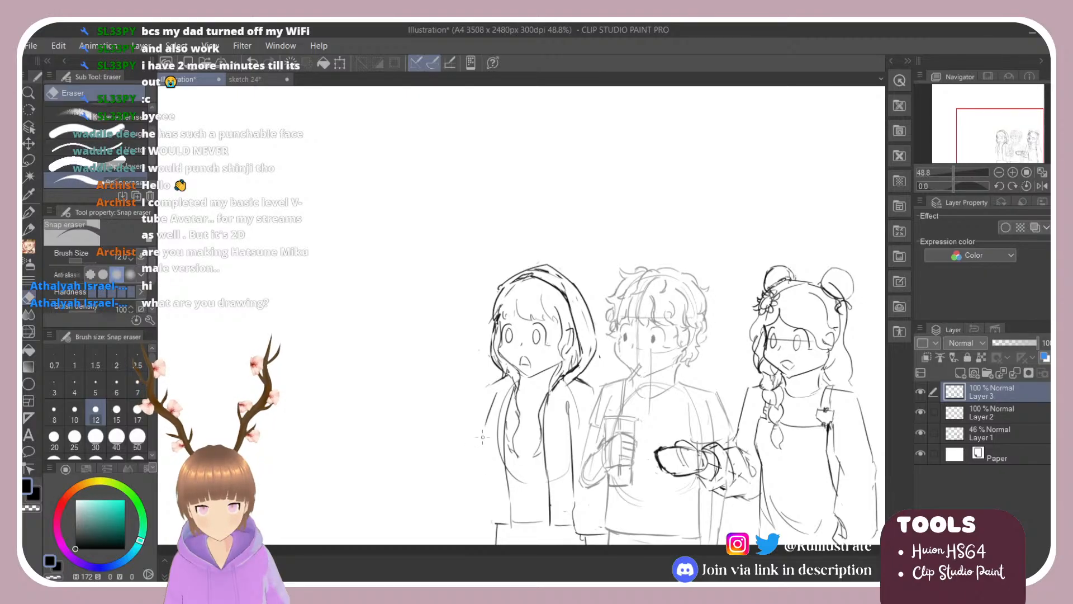
{"action": "key", "text": "b"}
{"action": "key", "text": "ctrl+z"}
{"action": "left_click_drag", "start_coordinate": [484, 427], "coordinate": [497, 482]}
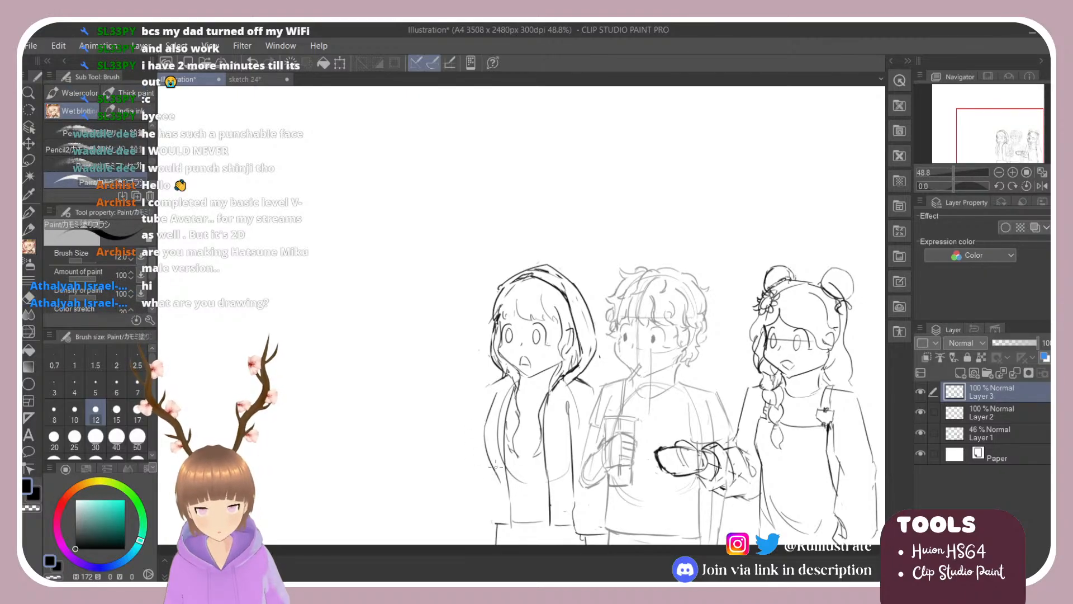
{"action": "key", "text": "ctrl+z"}
{"action": "mouse_move", "coordinate": [484, 427]}
{"action": "left_mouse_down"}
{"action": "mouse_move", "coordinate": [497, 483]}
{"action": "mouse_move", "coordinate": [488, 515]}
{"action": "left_mouse_up"}
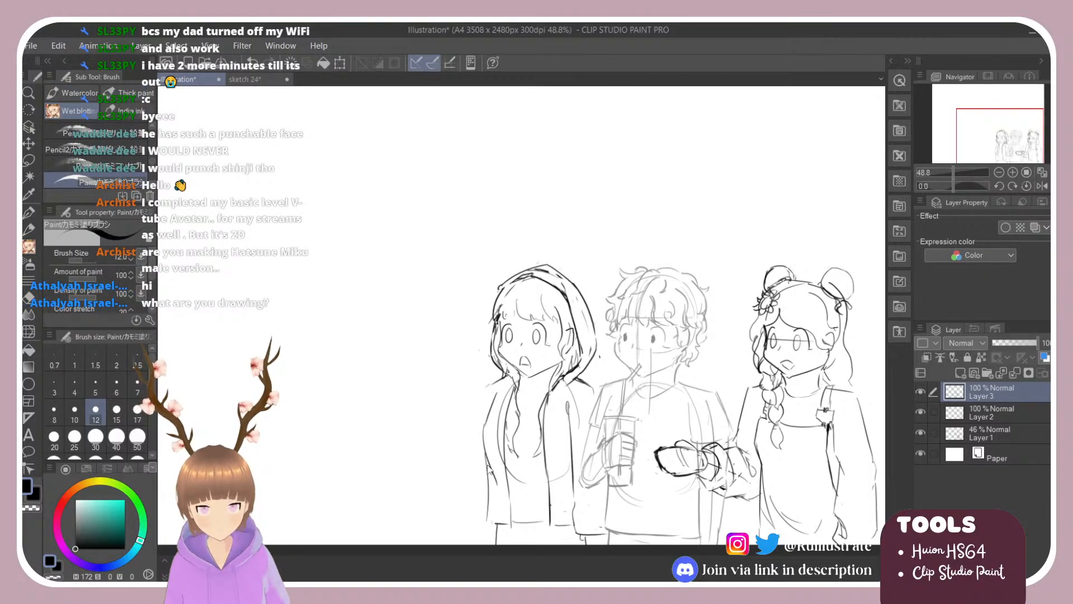
{"action": "key", "text": "ctrl+z"}
{"action": "left_click_drag", "start_coordinate": [485, 457], "coordinate": [486, 515]}
{"action": "key", "text": "ctrl+z"}
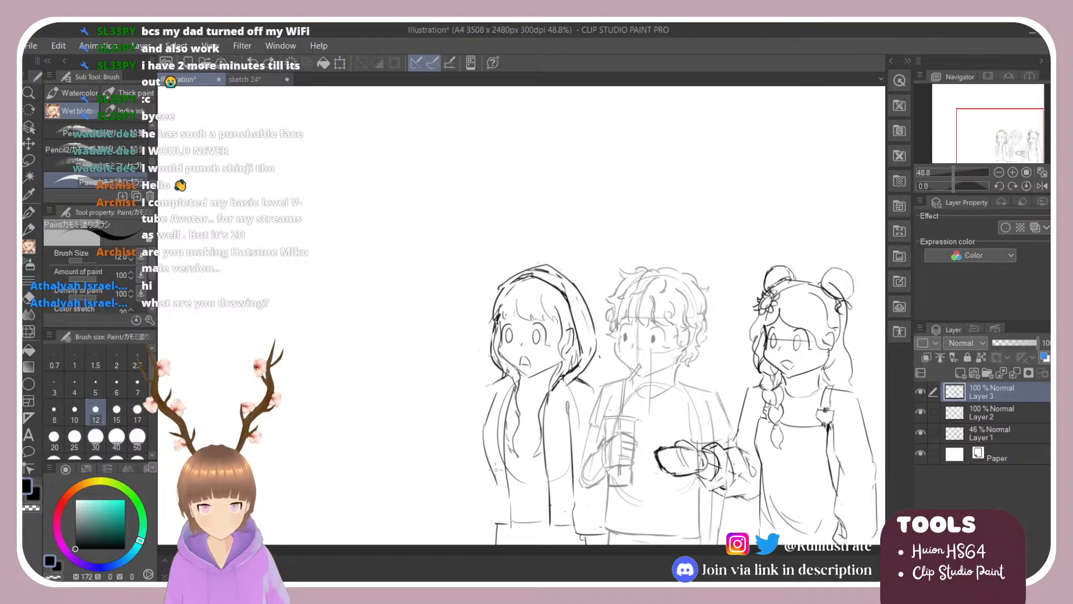
{"action": "key", "text": "ctrl+z"}
{"action": "left_click_drag", "start_coordinate": [483, 429], "coordinate": [493, 524]}
Erase the leftmost character's left-hand arm outline and draw a new line closer to the torso, from the shoulder down to the hem.
{"action": "key", "text": "e"}
{"action": "mouse_move", "coordinate": [494, 403]}
{"action": "left_mouse_down"}
{"action": "mouse_move", "coordinate": [498, 514]}
{"action": "mouse_move", "coordinate": [484, 455]}
{"action": "mouse_move", "coordinate": [486, 506]}
{"action": "left_mouse_up"}
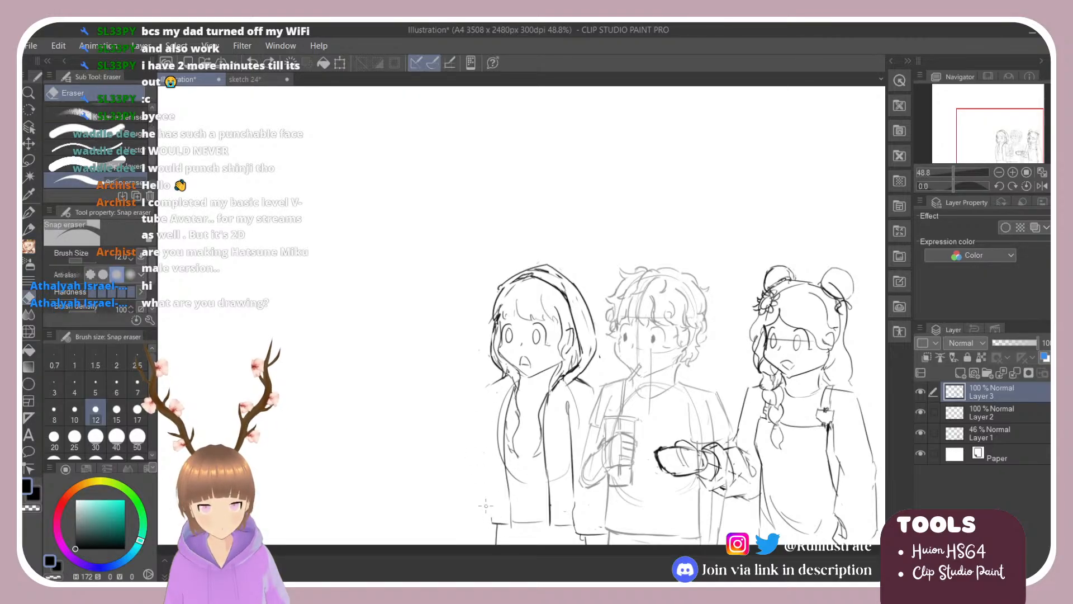
{"action": "key", "text": "b"}
{"action": "mouse_move", "coordinate": [499, 392]}
{"action": "left_mouse_down"}
{"action": "mouse_move", "coordinate": [489, 423]}
{"action": "mouse_move", "coordinate": [496, 521]}
{"action": "left_mouse_up"}
{"action": "key", "text": "ctrl+z"}
{"action": "key", "text": "ctrl+z"}
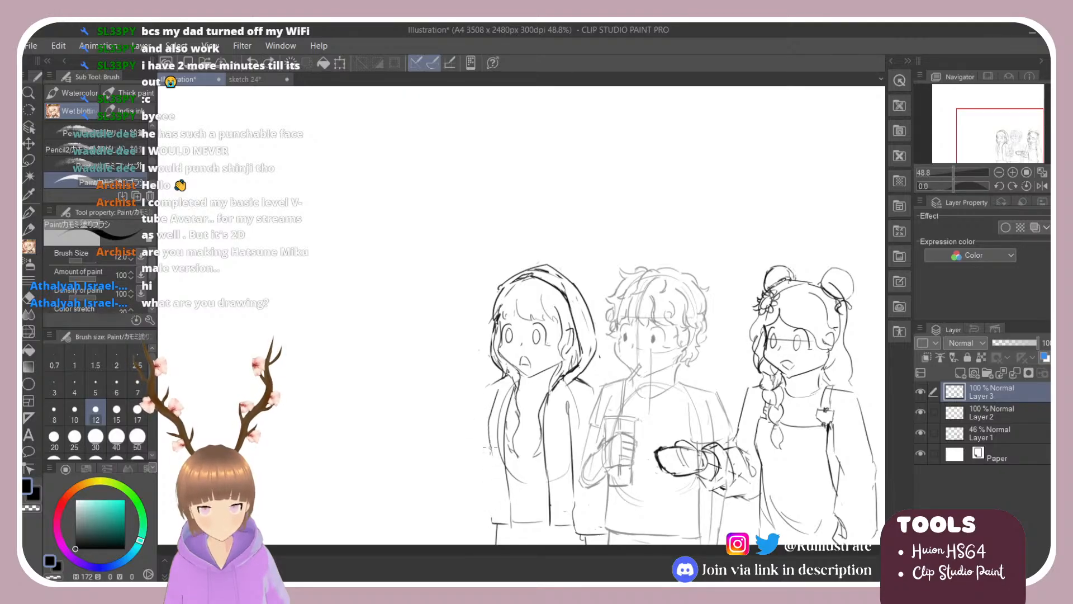
{"action": "left_click_drag", "start_coordinate": [492, 451], "coordinate": [498, 515]}
{"action": "key", "text": "ctrl+z"}
{"action": "left_click_drag", "start_coordinate": [492, 451], "coordinate": [500, 495]}
{"action": "key", "text": "ctrl+z"}
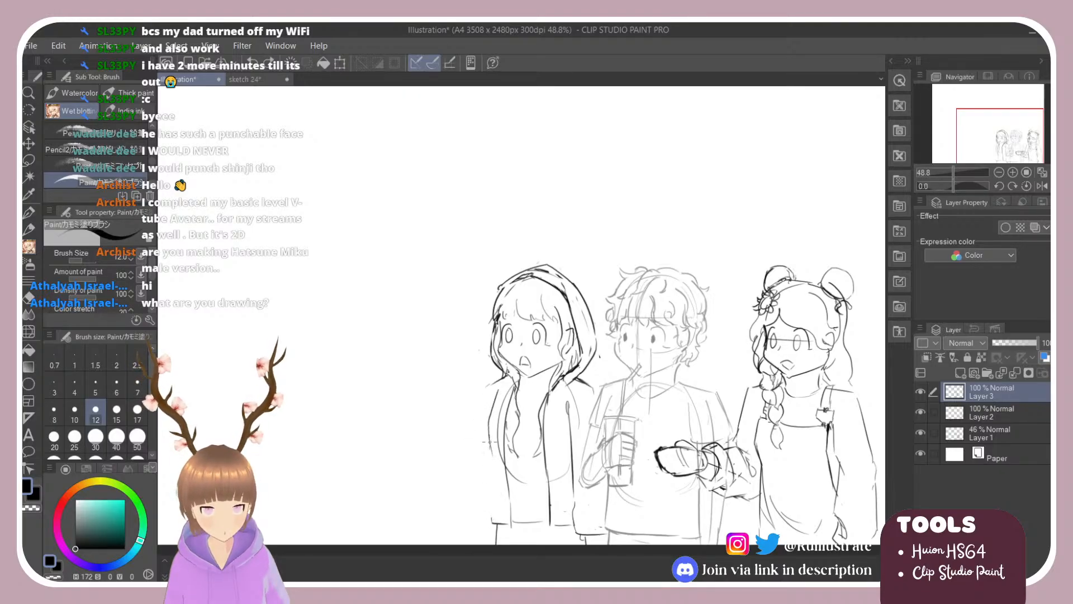
{"action": "left_click_drag", "start_coordinate": [489, 438], "coordinate": [496, 521]}
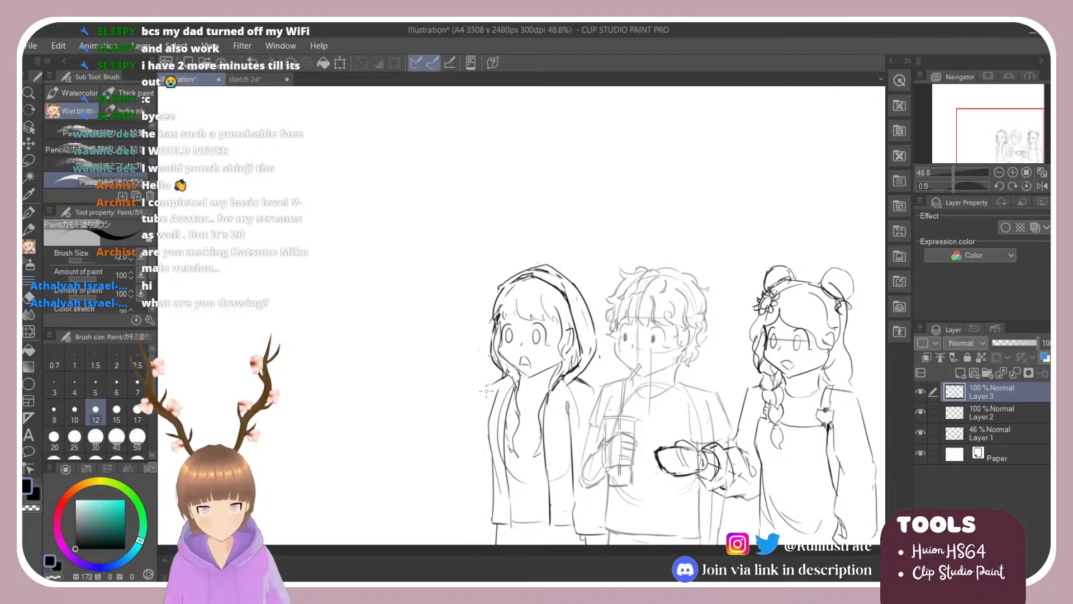
Draw the leftmost character's outer left-hand arm line from the shoulder to the hem and finish it with a sleeve cuff.
{"action": "left_click_drag", "start_coordinate": [487, 385], "coordinate": [480, 429]}
{"action": "key", "text": "ctrl+z"}
{"action": "left_click_drag", "start_coordinate": [486, 384], "coordinate": [479, 463]}
{"action": "key", "text": "ctrl+z"}
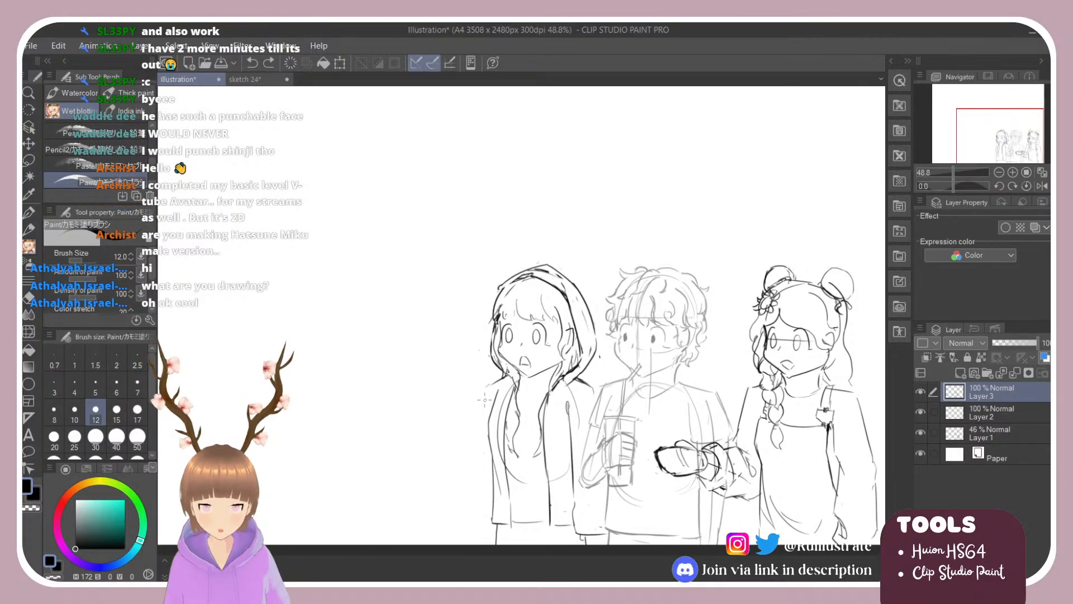
{"action": "left_click_drag", "start_coordinate": [486, 389], "coordinate": [474, 495]}
{"action": "key", "text": "ctrl+z"}
{"action": "mouse_move", "coordinate": [486, 385]}
{"action": "left_mouse_down"}
{"action": "mouse_move", "coordinate": [475, 524]}
{"action": "mouse_move", "coordinate": [491, 531]}
{"action": "mouse_move", "coordinate": [482, 536]}
{"action": "left_mouse_up"}
{"action": "key", "text": "ctrl+z"}
{"action": "key", "text": "ctrl+z"}
{"action": "key", "text": "ctrl+z"}
{"action": "key", "text": "ctrl+z"}
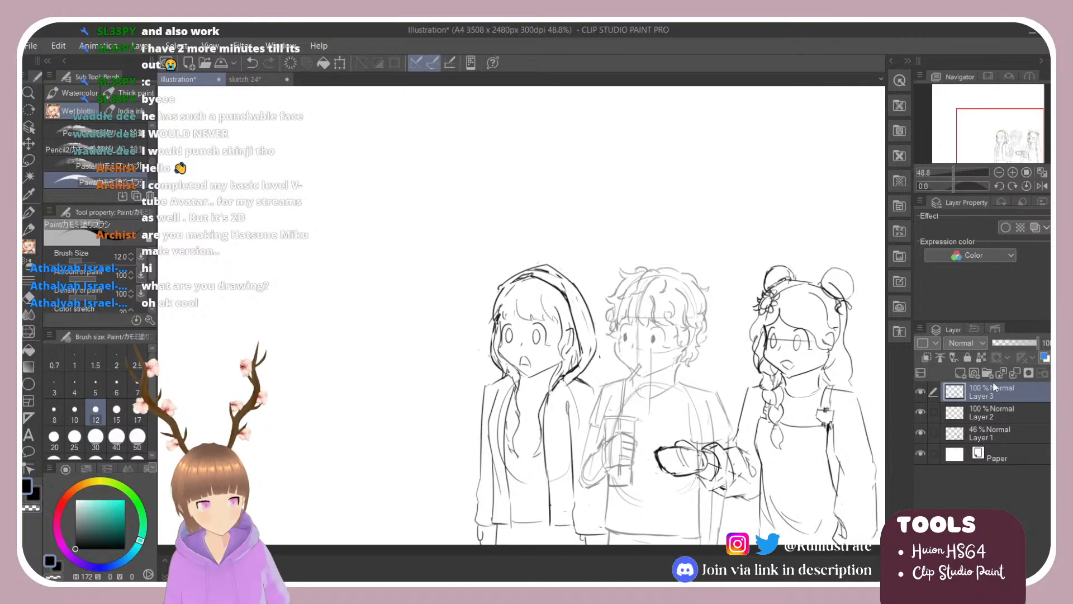
Fit the whole canvas in view and lower Layer 3's opacity to 45%.
{"action": "key", "text": "ctrl+0"}
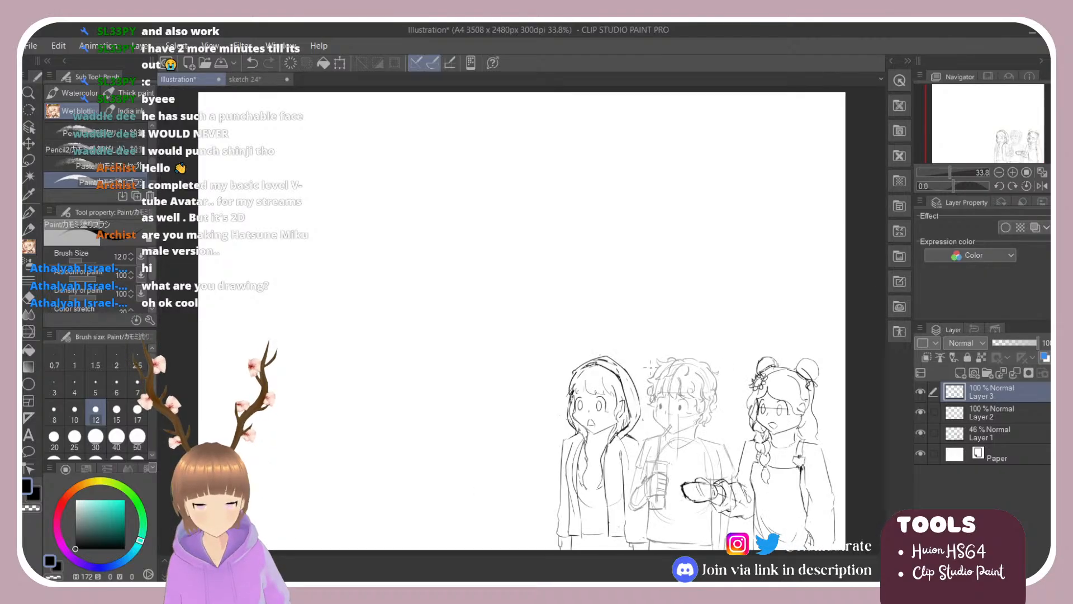
{"action": "left_click_drag", "start_coordinate": [998, 346], "coordinate": [1012, 348]}
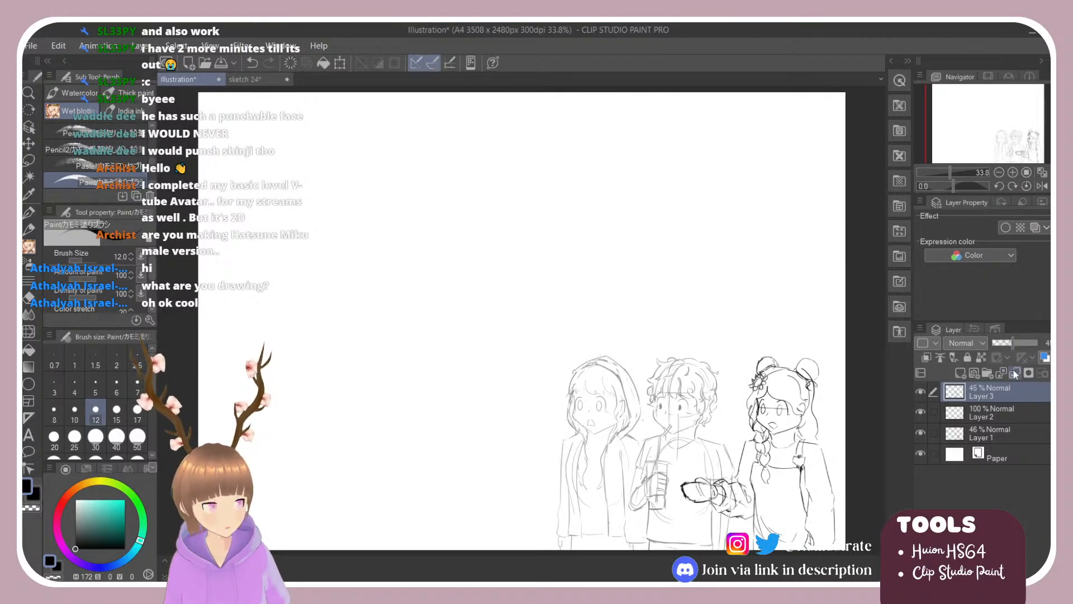
Lower the opacity of Layer 3 to 23% and Layer 1 to 22%.
{"action": "left_click", "coordinate": [1003, 344]}
{"action": "left_click", "coordinate": [1003, 430]}
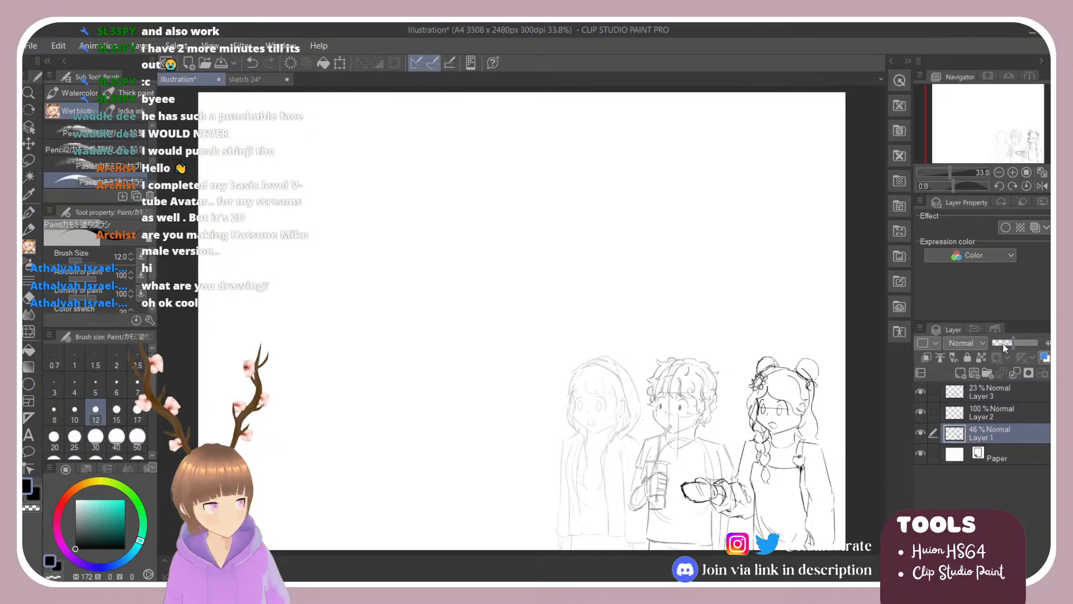
{"action": "left_click", "coordinate": [1003, 343]}
Add a new layer above Layer 3 and lower Layer 2's opacity to 17%.
{"action": "left_click", "coordinate": [1001, 391]}
{"action": "key", "text": "ctrl+shift+n"}
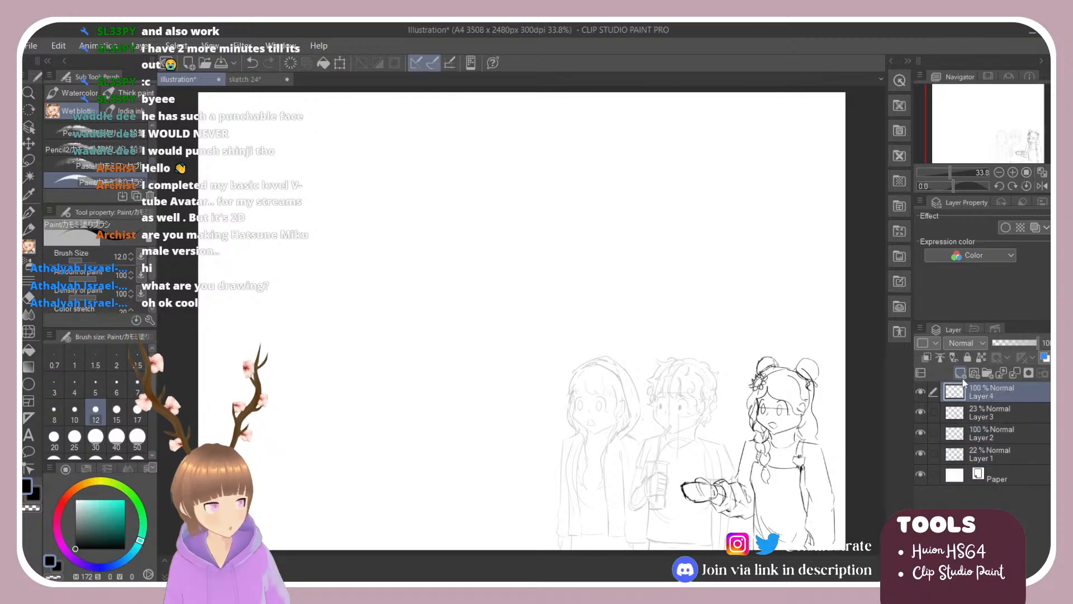
{"action": "left_click", "coordinate": [1005, 426]}
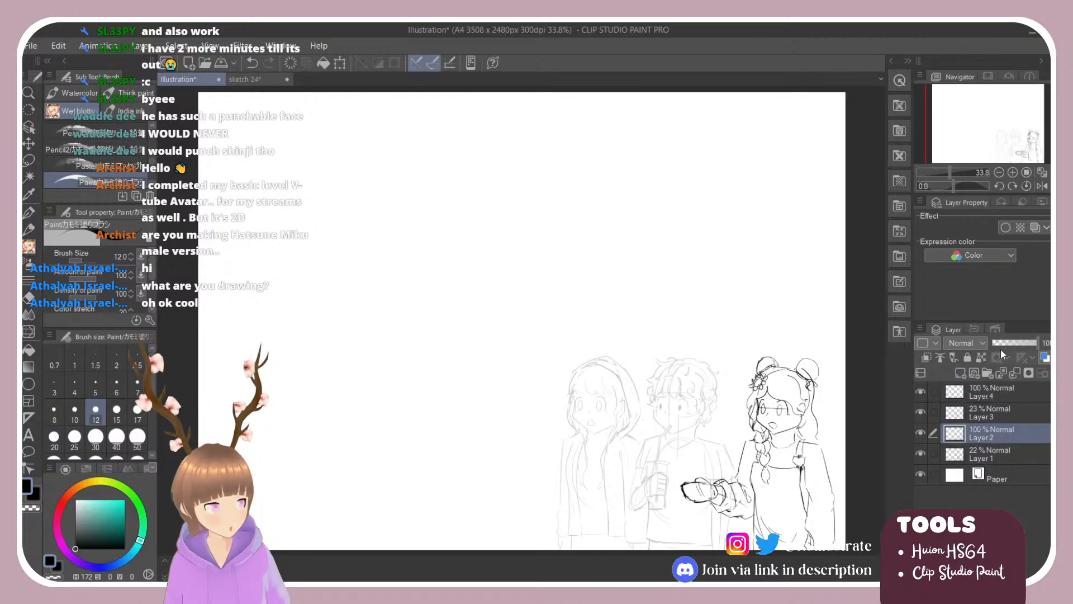
{"action": "left_click", "coordinate": [1011, 343]}
{"action": "left_click", "coordinate": [1000, 342]}
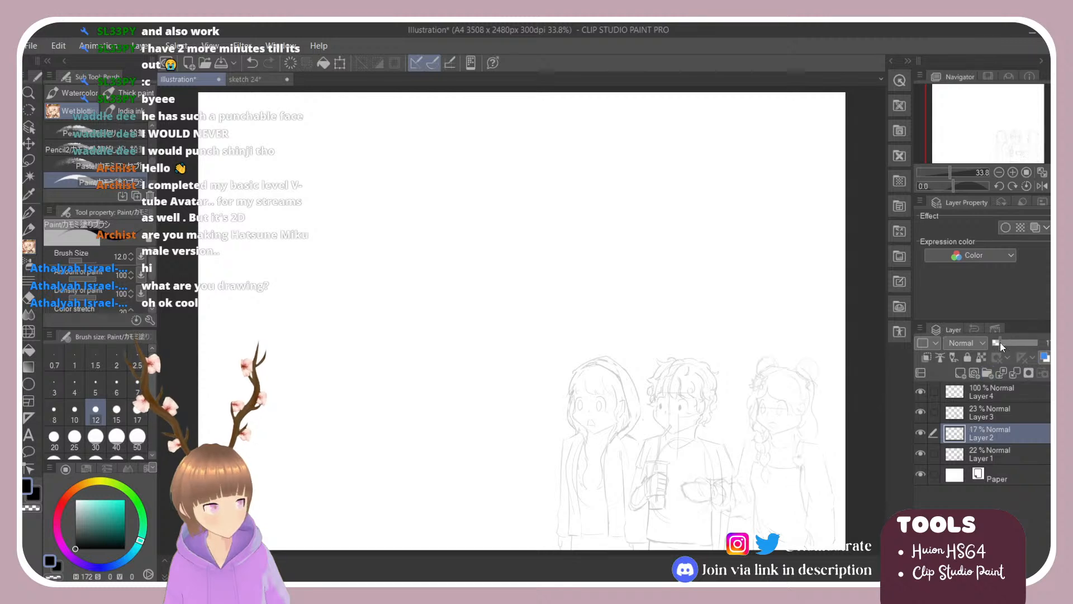
On Layer 4, ink the rightmost character's fringe from the parting across the forehead, with a start on the crown line.
{"action": "left_click", "coordinate": [988, 391]}
{"action": "scroll", "coordinate": [690, 524], "scroll_direction": "up", "scroll_amount": 3}
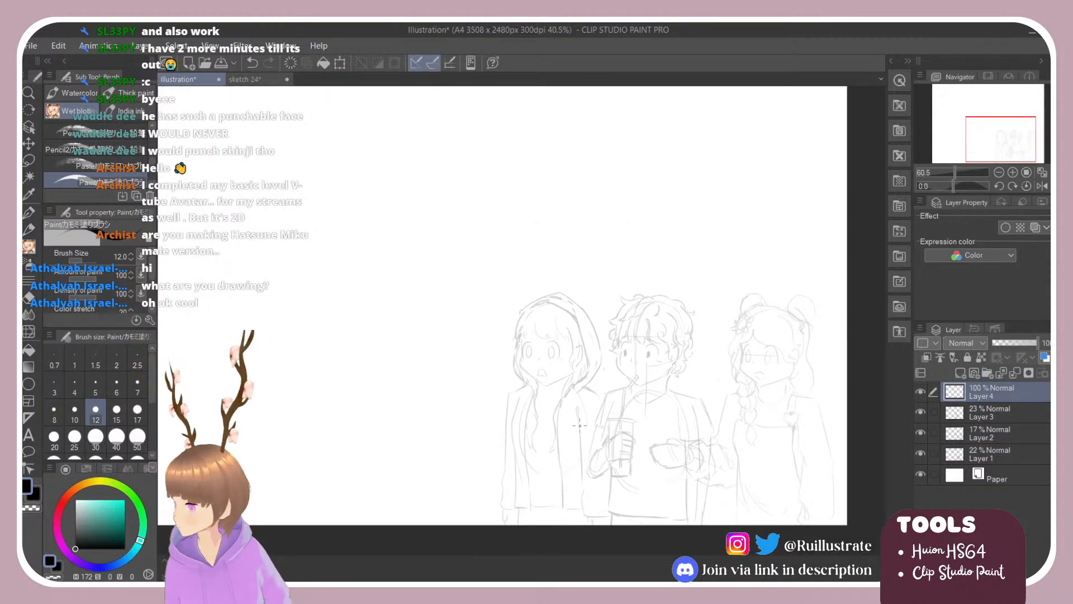
{"action": "scroll", "coordinate": [713, 477], "scroll_direction": "down", "scroll_amount": 1}
{"action": "scroll", "coordinate": [639, 360], "scroll_direction": "up", "scroll_amount": 1}
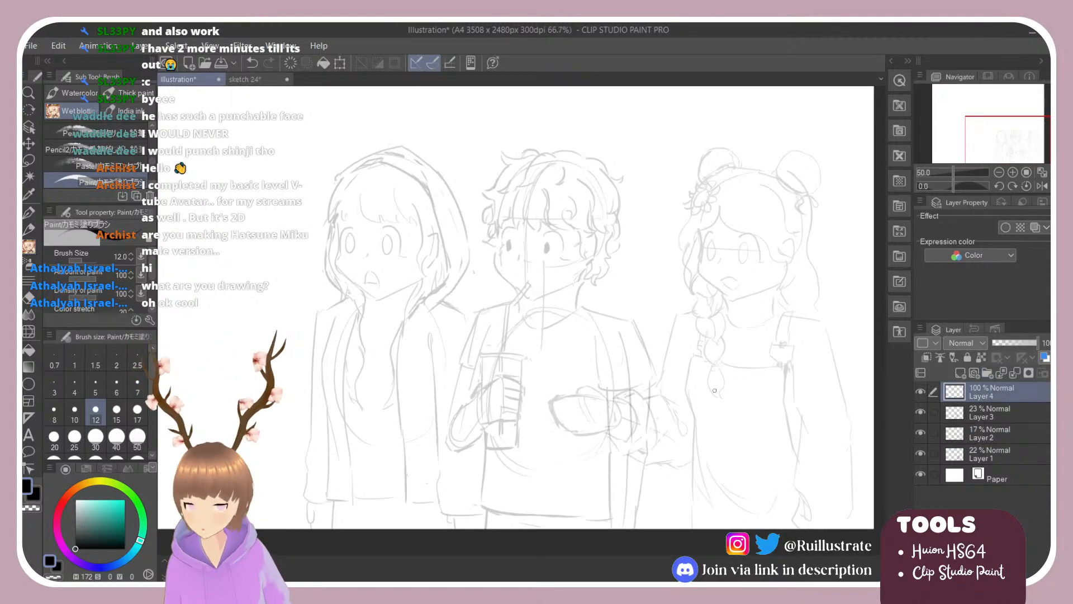
{"action": "scroll", "coordinate": [638, 361], "scroll_direction": "down", "scroll_amount": 1}
{"action": "scroll", "coordinate": [638, 360], "scroll_direction": "up", "scroll_amount": 1}
{"action": "scroll", "coordinate": [639, 360], "scroll_direction": "down", "scroll_amount": 2}
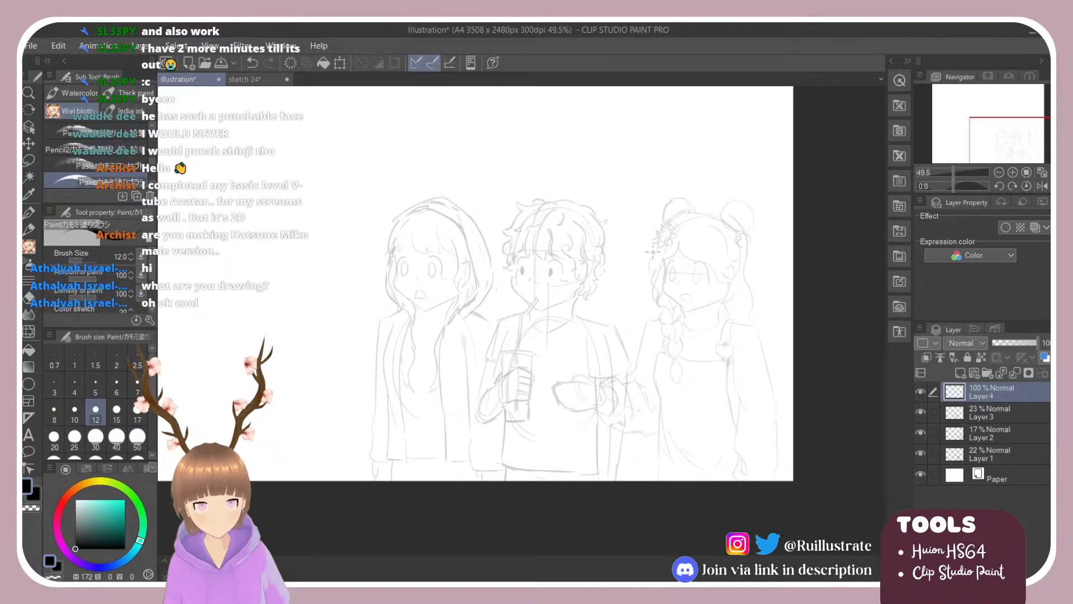
{"action": "mouse_move", "coordinate": [678, 240]}
{"action": "left_mouse_down"}
{"action": "mouse_move", "coordinate": [663, 258]}
{"action": "mouse_move", "coordinate": [717, 265]}
{"action": "mouse_move", "coordinate": [707, 262]}
{"action": "mouse_move", "coordinate": [724, 287]}
{"action": "mouse_move", "coordinate": [733, 279]}
{"action": "left_mouse_up"}
{"action": "key", "text": "ctrl+z"}
{"action": "key", "text": "ctrl+z"}
{"action": "key", "text": "ctrl+z"}
{"action": "key", "text": "ctrl+z"}
{"action": "key", "text": "ctrl+z"}
{"action": "key", "text": "ctrl+z"}
{"action": "mouse_move", "coordinate": [706, 225]}
{"action": "left_mouse_down"}
{"action": "mouse_move", "coordinate": [726, 235]}
{"action": "mouse_move", "coordinate": [732, 263]}
{"action": "left_mouse_up"}
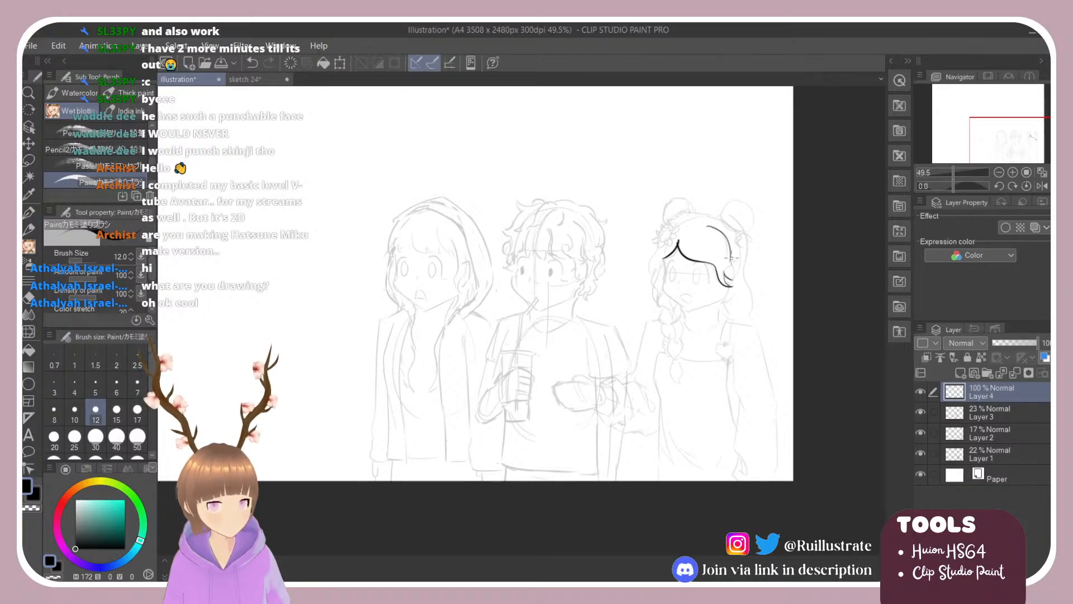
Redraw the rightmost character's crown line, curving it down into curled hair tips beside the cheek.
{"action": "key", "text": "ctrl+z"}
{"action": "left_click_drag", "start_coordinate": [705, 223], "coordinate": [726, 258]}
{"action": "key", "text": "ctrl+z"}
{"action": "mouse_move", "coordinate": [700, 222]}
{"action": "left_mouse_down"}
{"action": "mouse_move", "coordinate": [739, 283]}
{"action": "mouse_move", "coordinate": [721, 305]}
{"action": "mouse_move", "coordinate": [736, 325]}
{"action": "left_mouse_up"}
{"action": "key", "text": "ctrl+z"}
{"action": "key", "text": "ctrl+z"}
{"action": "key", "text": "ctrl+z"}
{"action": "key", "text": "ctrl+z"}
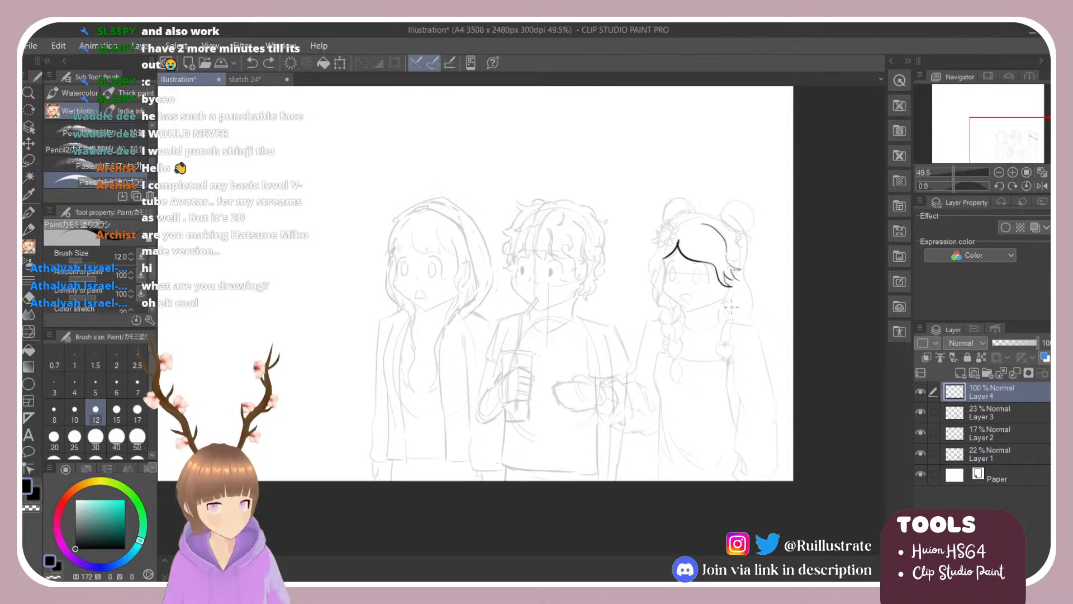
Ink the short strand below the rightmost character's cheek and the long wavy outer hair line down to the shoulder.
{"action": "mouse_move", "coordinate": [730, 287]}
{"action": "left_mouse_down"}
{"action": "mouse_move", "coordinate": [723, 307]}
{"action": "mouse_move", "coordinate": [735, 325]}
{"action": "mouse_move", "coordinate": [730, 316]}
{"action": "left_mouse_up"}
{"action": "key", "text": "ctrl+z"}
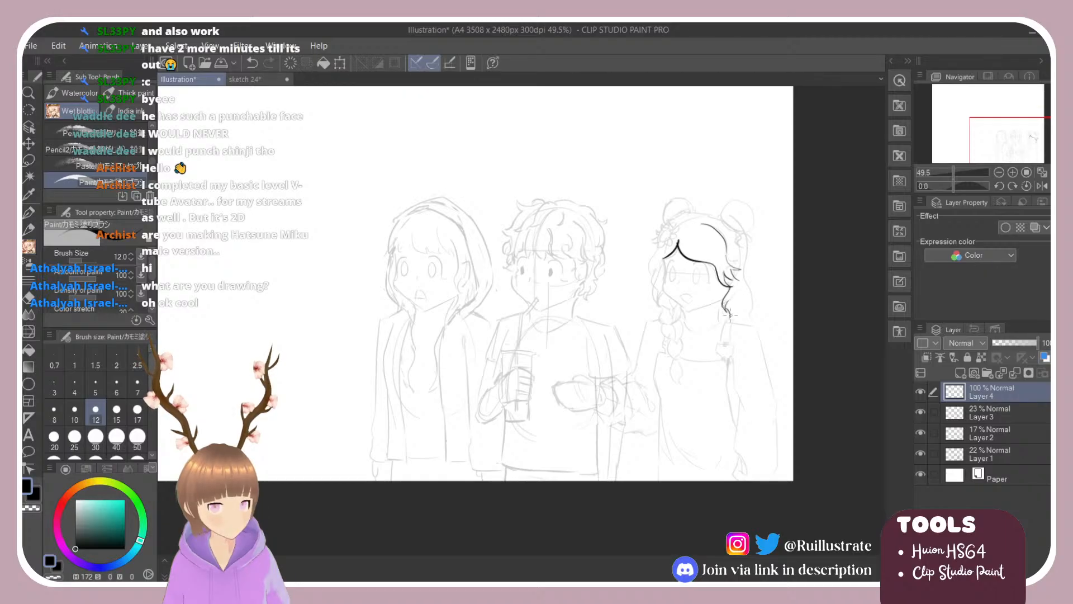
{"action": "left_click_drag", "start_coordinate": [744, 243], "coordinate": [745, 324]}
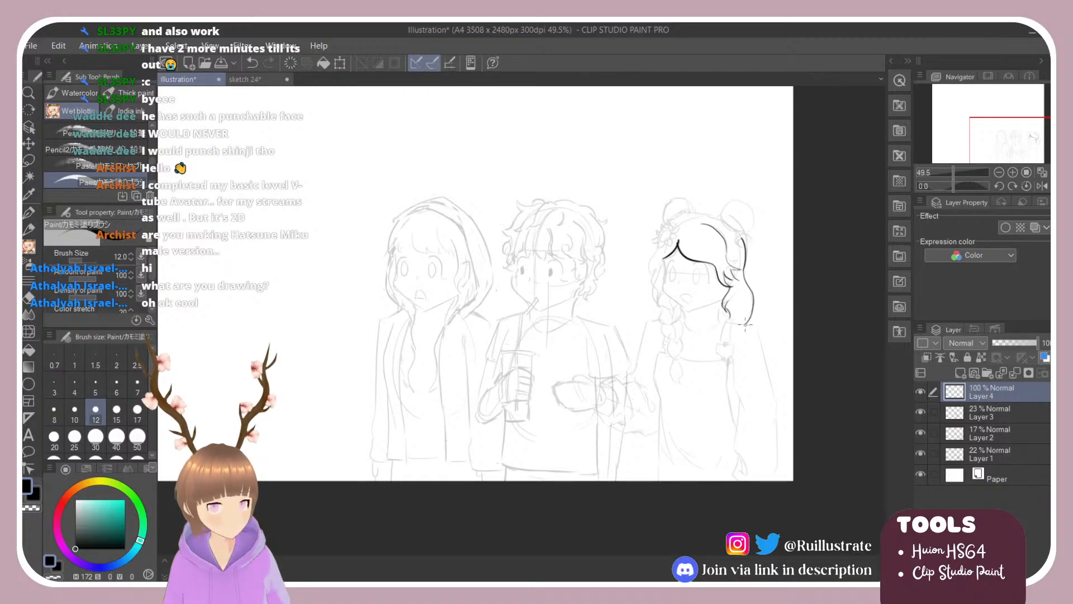
{"action": "key", "text": "ctrl+z"}
{"action": "left_click_drag", "start_coordinate": [739, 269], "coordinate": [756, 333]}
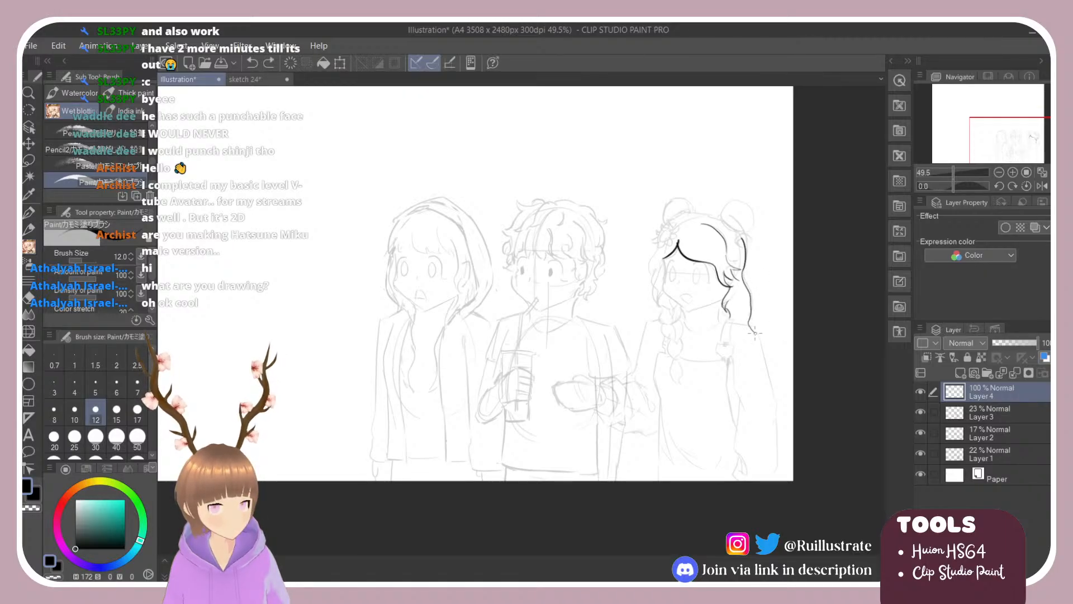
{"action": "key", "text": "ctrl+z"}
{"action": "left_click_drag", "start_coordinate": [742, 269], "coordinate": [756, 334]}
{"action": "key", "text": "ctrl+z"}
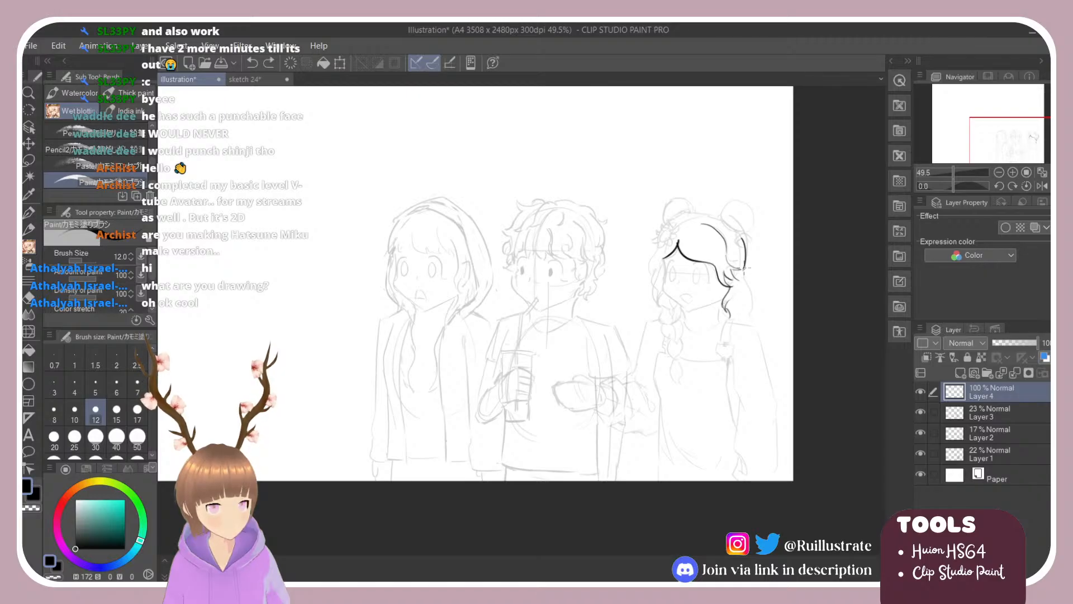
{"action": "left_click_drag", "start_coordinate": [741, 268], "coordinate": [754, 329]}
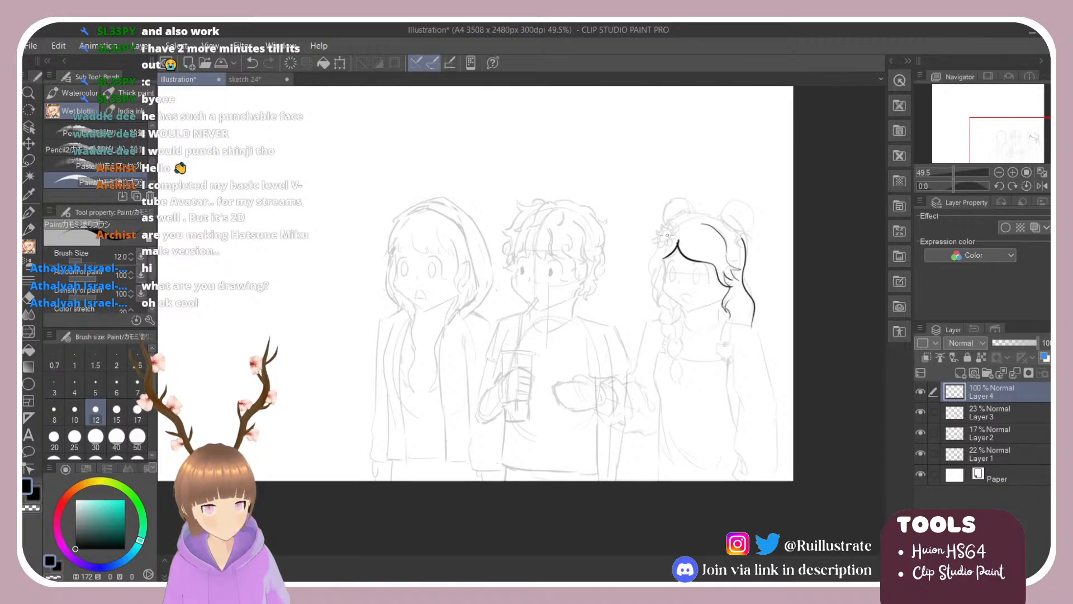
Ink the flower in the rightmost character's hair and the wavy hair outline from it down to the jaw.
{"action": "left_click_drag", "start_coordinate": [668, 231], "coordinate": [671, 228]}
{"action": "key", "text": "ctrl+z"}
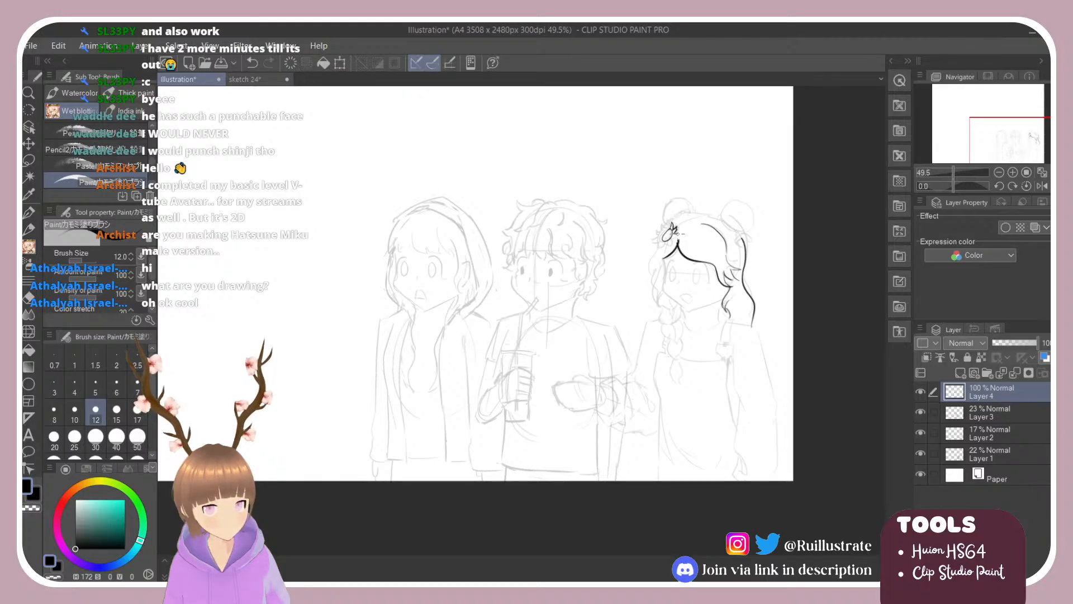
{"action": "mouse_move", "coordinate": [670, 238]}
{"action": "left_mouse_down"}
{"action": "mouse_move", "coordinate": [649, 264]}
{"action": "mouse_move", "coordinate": [665, 317]}
{"action": "left_mouse_up"}
{"action": "key", "text": "ctrl+z"}
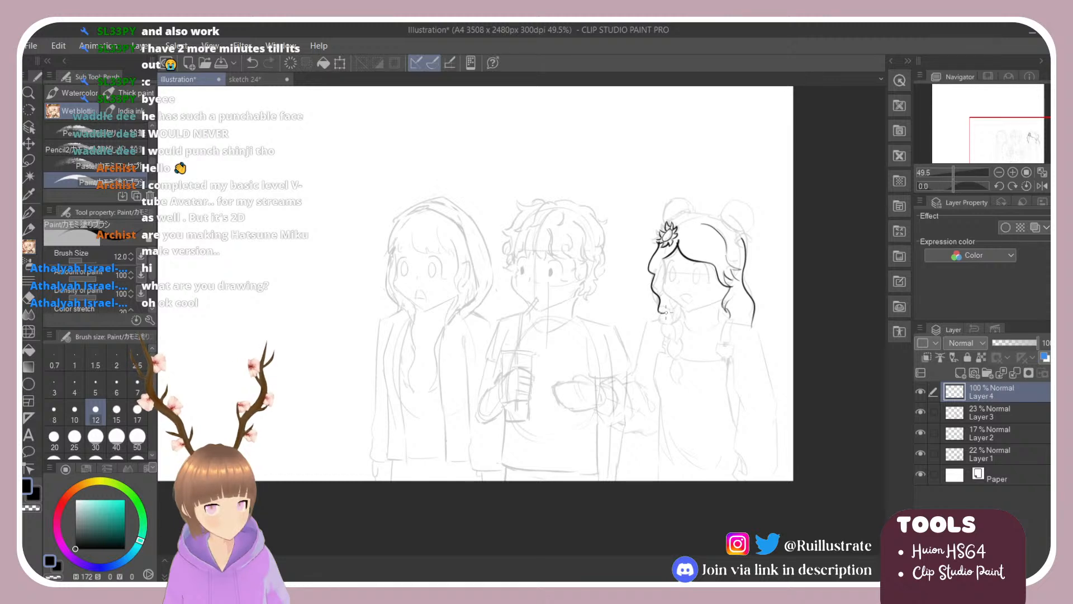
Add inner strands to the rightmost character's hair below the flower, alongside the face.
{"action": "key", "text": "ctrl+z"}
{"action": "left_click_drag", "start_coordinate": [655, 274], "coordinate": [663, 311]}
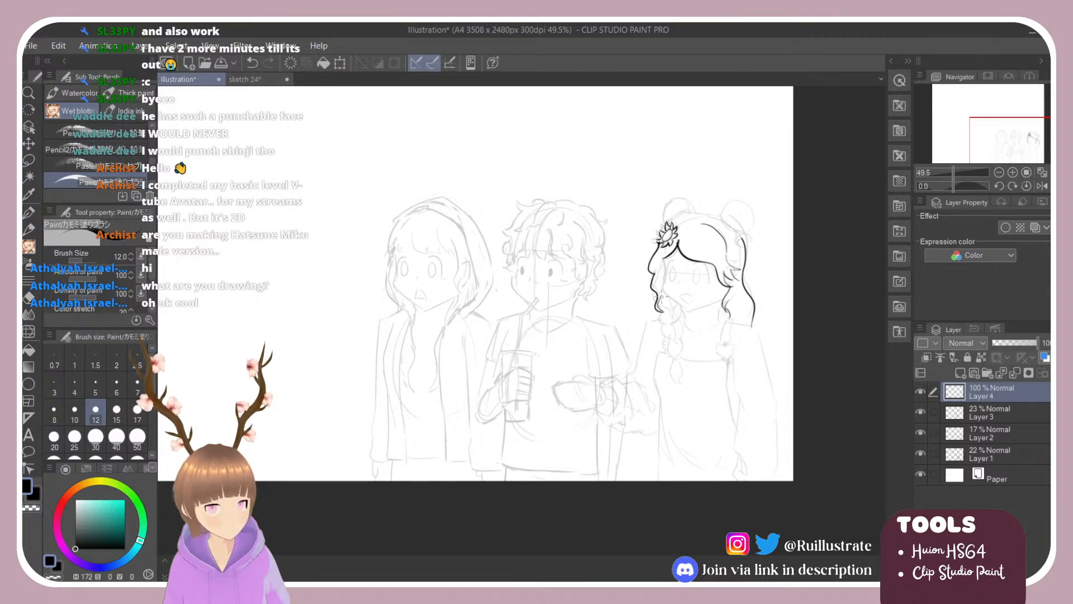
{"action": "key", "text": "ctrl+z"}
{"action": "left_click_drag", "start_coordinate": [672, 253], "coordinate": [662, 312]}
{"action": "key", "text": "ctrl+z"}
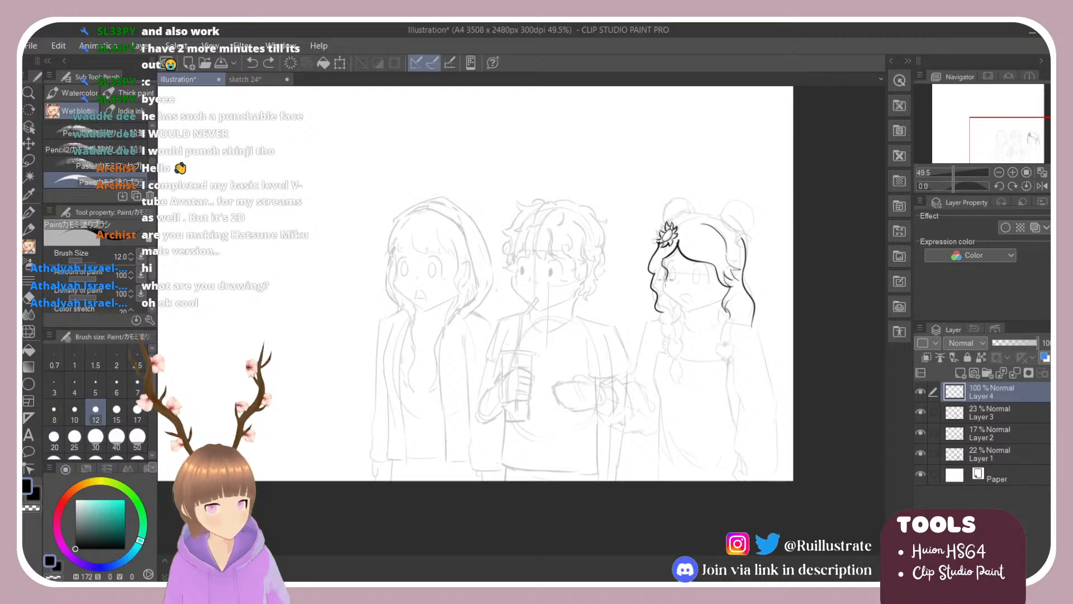
Ink the rightmost character's braid from beside the face down over the chest, ending in a pointed tuft.
{"action": "mouse_move", "coordinate": [664, 250]}
{"action": "left_mouse_down"}
{"action": "mouse_move", "coordinate": [666, 319]}
{"action": "mouse_move", "coordinate": [659, 301]}
{"action": "mouse_move", "coordinate": [674, 325]}
{"action": "mouse_move", "coordinate": [660, 316]}
{"action": "mouse_move", "coordinate": [679, 387]}
{"action": "mouse_move", "coordinate": [681, 310]}
{"action": "mouse_move", "coordinate": [667, 323]}
{"action": "mouse_move", "coordinate": [680, 354]}
{"action": "left_mouse_up"}
{"action": "key", "text": "ctrl+z"}
{"action": "key", "text": "ctrl+z"}
{"action": "key", "text": "ctrl+z"}
{"action": "key", "text": "ctrl+z"}
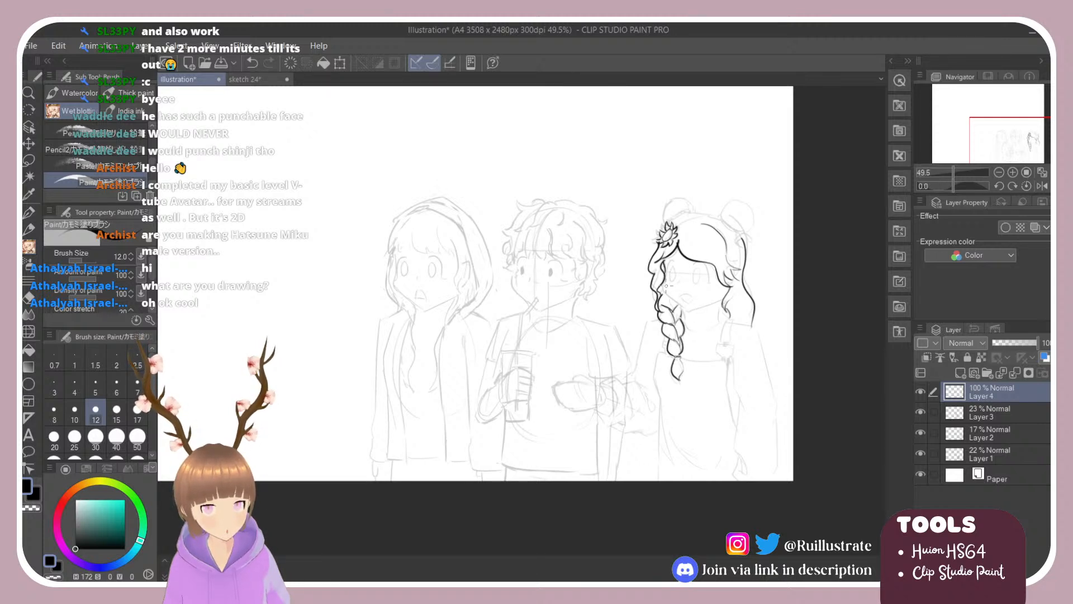
Ink the rightmost character's face outline from the braid around the chin to the opposite cheek.
{"action": "mouse_move", "coordinate": [664, 282]}
{"action": "left_mouse_down"}
{"action": "mouse_move", "coordinate": [684, 310]}
{"action": "mouse_move", "coordinate": [717, 299]}
{"action": "left_mouse_up"}
{"action": "key", "text": "ctrl+z"}
{"action": "key", "text": "ctrl+z"}
{"action": "key", "text": "ctrl+z"}
{"action": "key", "text": "ctrl+z"}
{"action": "key", "text": "ctrl+z"}
{"action": "key", "text": "ctrl+z"}
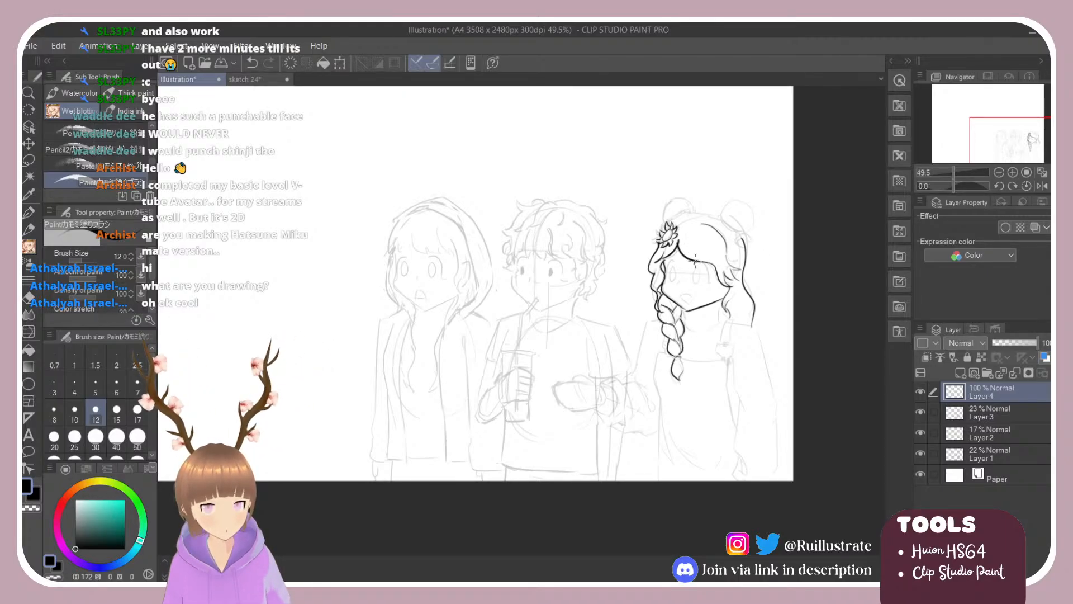
{"action": "key", "text": "ctrl+z"}
Ink the rightmost character's eyes with their upper lash lines and a small nose.
{"action": "mouse_move", "coordinate": [696, 262]}
{"action": "left_mouse_down"}
{"action": "mouse_move", "coordinate": [710, 284]}
{"action": "mouse_move", "coordinate": [698, 283]}
{"action": "mouse_move", "coordinate": [699, 266]}
{"action": "mouse_move", "coordinate": [663, 291]}
{"action": "mouse_move", "coordinate": [672, 270]}
{"action": "mouse_move", "coordinate": [691, 297]}
{"action": "left_mouse_up"}
{"action": "key", "text": "ctrl+z"}
{"action": "key", "text": "ctrl+z"}
{"action": "key", "text": "ctrl+z"}
{"action": "key", "text": "ctrl+z"}
{"action": "key", "text": "ctrl+z"}
{"action": "key", "text": "ctrl+z"}
{"action": "key", "text": "ctrl+z"}
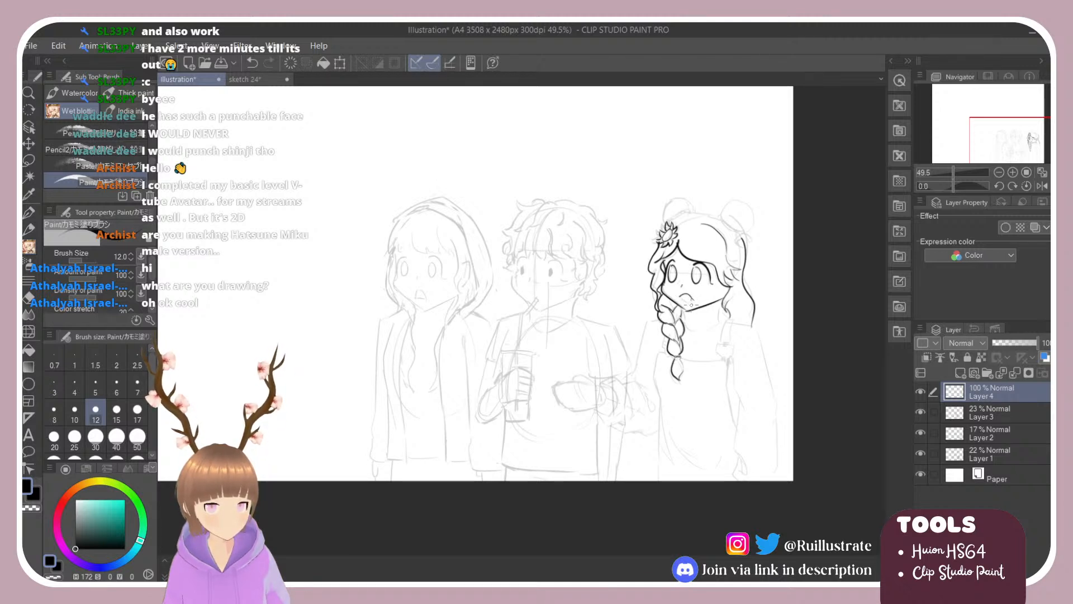
Ink the rightmost character's open mouth, her neck and collar, and the shoulder strap with its buckle.
{"action": "mouse_move", "coordinate": [681, 296]}
{"action": "left_mouse_down"}
{"action": "mouse_move", "coordinate": [729, 320]}
{"action": "mouse_move", "coordinate": [725, 358]}
{"action": "mouse_move", "coordinate": [732, 349]}
{"action": "mouse_move", "coordinate": [701, 333]}
{"action": "mouse_move", "coordinate": [721, 327]}
{"action": "mouse_move", "coordinate": [689, 330]}
{"action": "mouse_move", "coordinate": [720, 323]}
{"action": "mouse_move", "coordinate": [696, 338]}
{"action": "mouse_move", "coordinate": [721, 322]}
{"action": "mouse_move", "coordinate": [753, 326]}
{"action": "mouse_move", "coordinate": [767, 389]}
{"action": "left_mouse_up"}
{"action": "key", "text": "ctrl+z"}
{"action": "key", "text": "ctrl+z"}
{"action": "key", "text": "ctrl+z"}
{"action": "key", "text": "ctrl+z"}
{"action": "key", "text": "ctrl+z"}
{"action": "key", "text": "ctrl+z"}
{"action": "key", "text": "ctrl+z"}
{"action": "key", "text": "ctrl+z"}
{"action": "key", "text": "ctrl+z"}
{"action": "key", "text": "ctrl+z"}
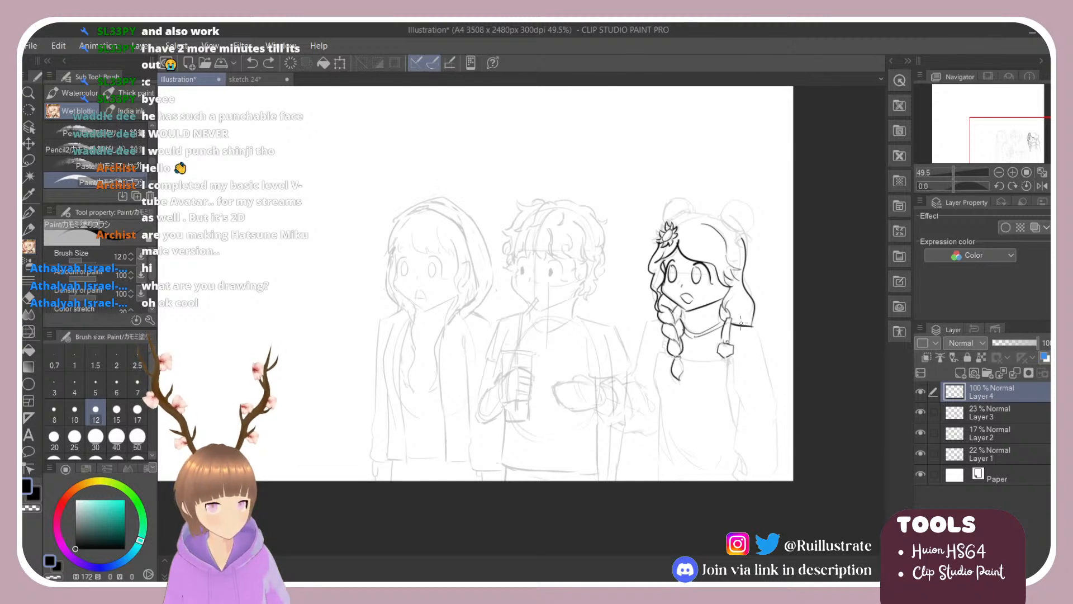
Ink the rightmost character's right-hand shoulder and outer arm line down to the canvas edge.
{"action": "key", "text": "ctrl+z"}
{"action": "mouse_move", "coordinate": [732, 322]}
{"action": "left_mouse_down"}
{"action": "mouse_move", "coordinate": [754, 327]}
{"action": "mouse_move", "coordinate": [777, 415]}
{"action": "left_mouse_up"}
{"action": "key", "text": "ctrl+z"}
{"action": "key", "text": "ctrl+z"}
{"action": "mouse_move", "coordinate": [761, 366]}
{"action": "left_mouse_down"}
{"action": "mouse_move", "coordinate": [777, 418]}
{"action": "mouse_move", "coordinate": [775, 476]}
{"action": "left_mouse_up"}
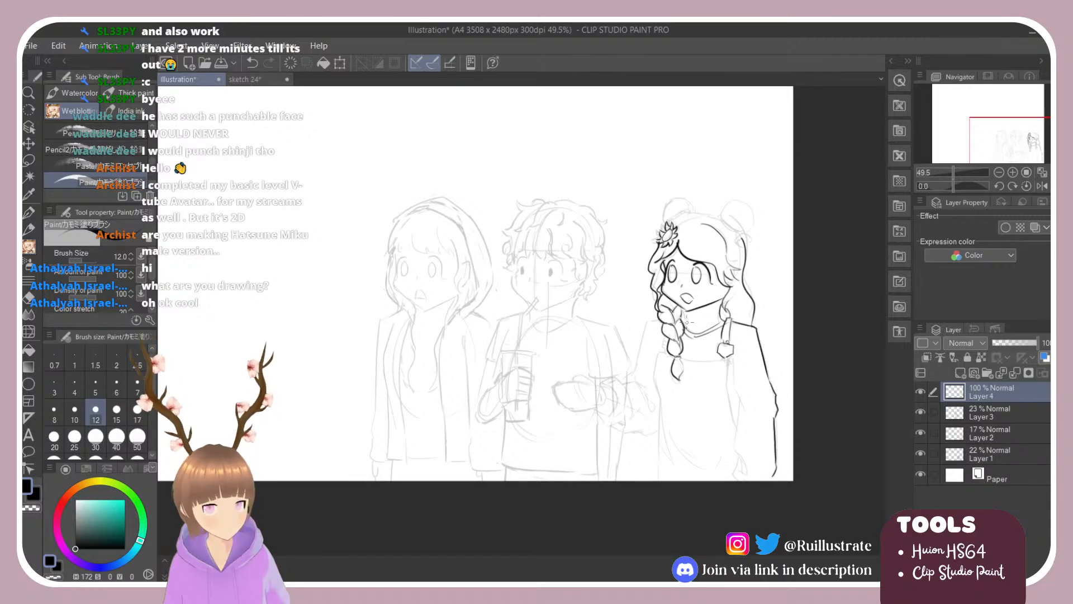
Ink the rightmost character's other shoulder and the bent, outstretched arm with its puffy sleeve.
{"action": "mouse_move", "coordinate": [660, 317]}
{"action": "left_mouse_down"}
{"action": "mouse_move", "coordinate": [644, 329]}
{"action": "mouse_move", "coordinate": [635, 367]}
{"action": "left_mouse_up"}
{"action": "key", "text": "ctrl+z"}
{"action": "mouse_move", "coordinate": [661, 321]}
{"action": "left_mouse_down"}
{"action": "mouse_move", "coordinate": [630, 376]}
{"action": "mouse_move", "coordinate": [640, 385]}
{"action": "mouse_move", "coordinate": [618, 375]}
{"action": "mouse_move", "coordinate": [640, 394]}
{"action": "mouse_move", "coordinate": [613, 372]}
{"action": "mouse_move", "coordinate": [627, 378]}
{"action": "mouse_move", "coordinate": [629, 400]}
{"action": "mouse_move", "coordinate": [641, 386]}
{"action": "mouse_move", "coordinate": [652, 406]}
{"action": "mouse_move", "coordinate": [610, 425]}
{"action": "mouse_move", "coordinate": [656, 430]}
{"action": "left_mouse_up"}
{"action": "key", "text": "ctrl+z"}
{"action": "key", "text": "ctrl+z"}
{"action": "key", "text": "ctrl+z"}
{"action": "key", "text": "ctrl+z"}
{"action": "key", "text": "ctrl+z"}
{"action": "key", "text": "ctrl+z"}
{"action": "key", "text": "ctrl+z"}
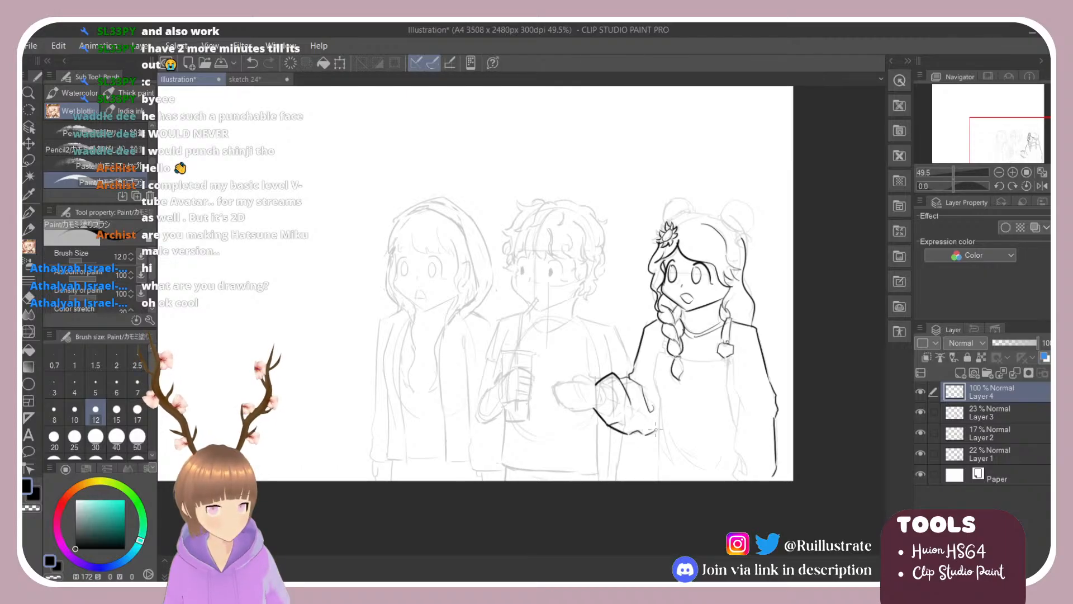
Ink the left-hand side of the rightmost character's torso from the armpit down to the canvas edge.
{"action": "mouse_move", "coordinate": [657, 349]}
{"action": "left_mouse_down"}
{"action": "mouse_move", "coordinate": [654, 377]}
{"action": "mouse_move", "coordinate": [660, 341]}
{"action": "mouse_move", "coordinate": [658, 484]}
{"action": "left_mouse_up"}
{"action": "key", "text": "ctrl+z"}
{"action": "key", "text": "ctrl+z"}
{"action": "key", "text": "ctrl+z"}
{"action": "left_click_drag", "start_coordinate": [658, 401], "coordinate": [656, 480]}
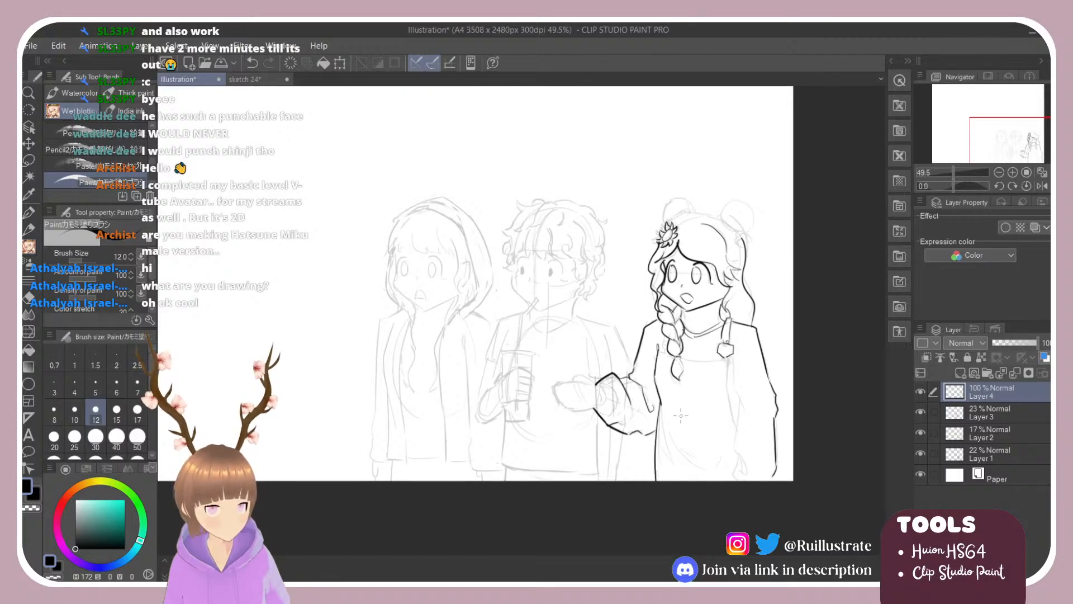
Ink the inner line of the rightmost character's hanging arm from below the strap buckle to the elbow.
{"action": "left_click_drag", "start_coordinate": [729, 355], "coordinate": [732, 414]}
{"action": "key", "text": "ctrl+z"}
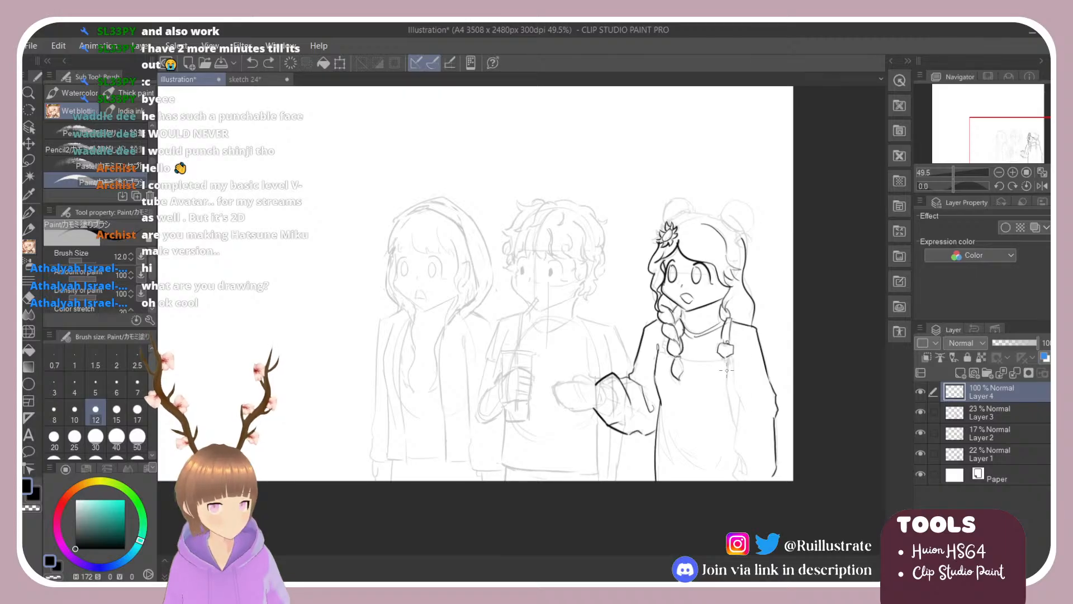
{"action": "left_click_drag", "start_coordinate": [731, 358], "coordinate": [734, 432]}
{"action": "left_click_drag", "start_coordinate": [733, 359], "coordinate": [744, 419]}
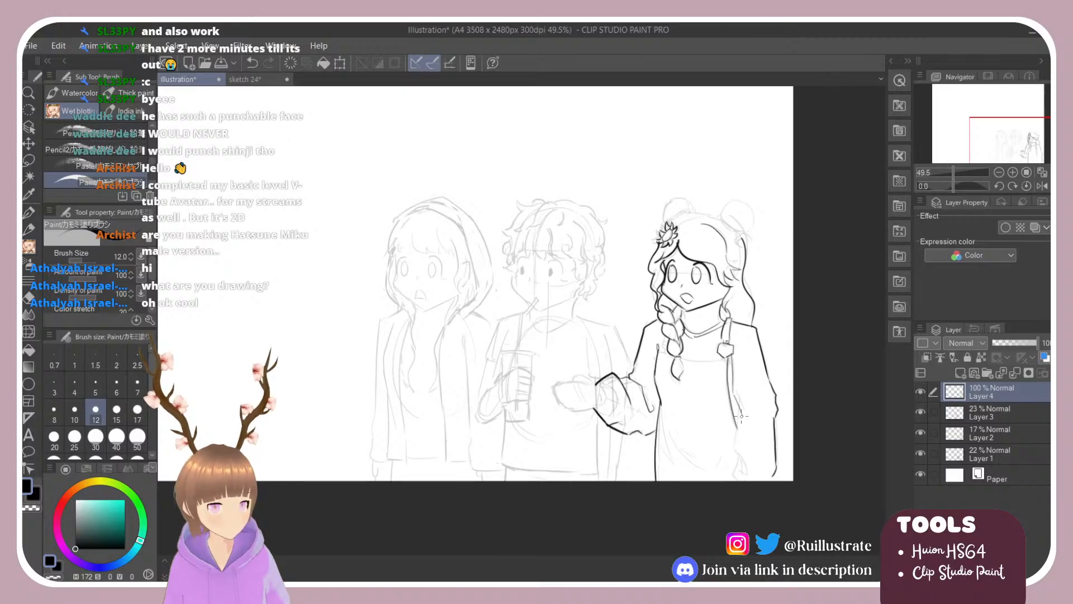
{"action": "key", "text": "ctrl+z"}
{"action": "key", "text": "ctrl+z"}
{"action": "left_click_drag", "start_coordinate": [733, 358], "coordinate": [742, 472]}
{"action": "key", "text": "ctrl+z"}
{"action": "key", "text": "ctrl+z"}
{"action": "key", "text": "ctrl+z"}
{"action": "key", "text": "ctrl+z"}
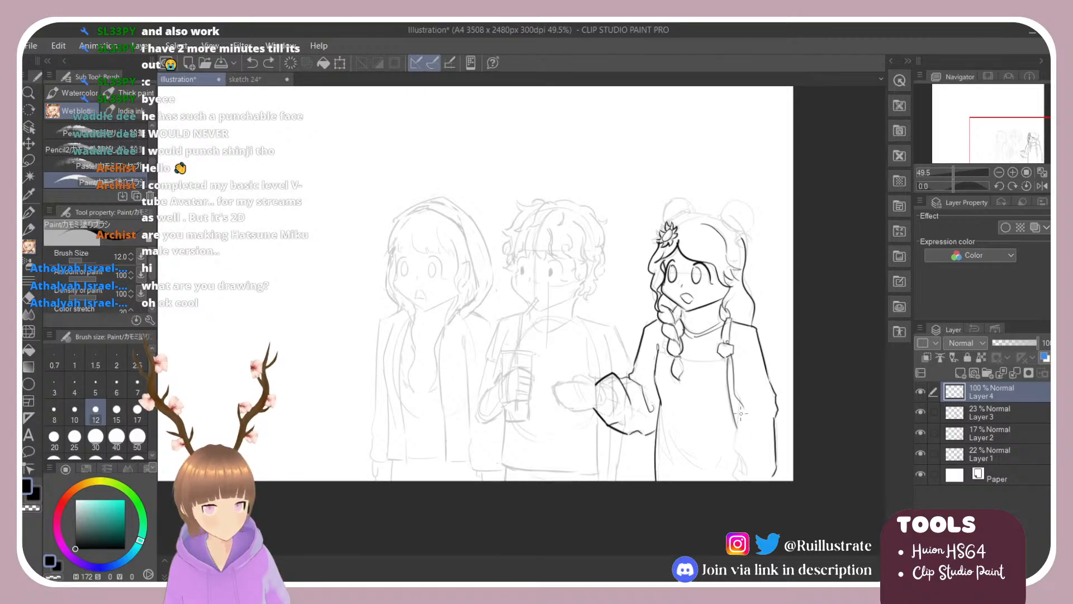
Continue the rightmost character's inner sleeve line from the elbow to the wrist and ink the hand at the canvas edge.
{"action": "left_click_drag", "start_coordinate": [738, 395], "coordinate": [740, 415]}
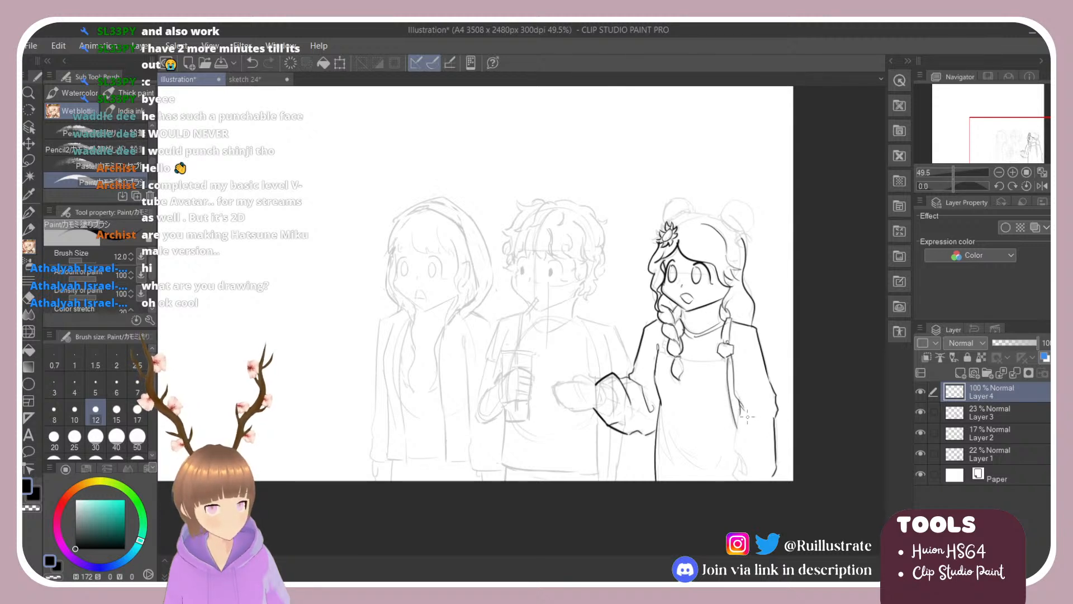
{"action": "mouse_move", "coordinate": [740, 412]}
{"action": "left_mouse_down"}
{"action": "mouse_move", "coordinate": [732, 430]}
{"action": "mouse_move", "coordinate": [738, 413]}
{"action": "mouse_move", "coordinate": [742, 481]}
{"action": "left_mouse_up"}
{"action": "key", "text": "ctrl+z"}
{"action": "key", "text": "ctrl+z"}
{"action": "key", "text": "ctrl+z"}
{"action": "key", "text": "ctrl+z"}
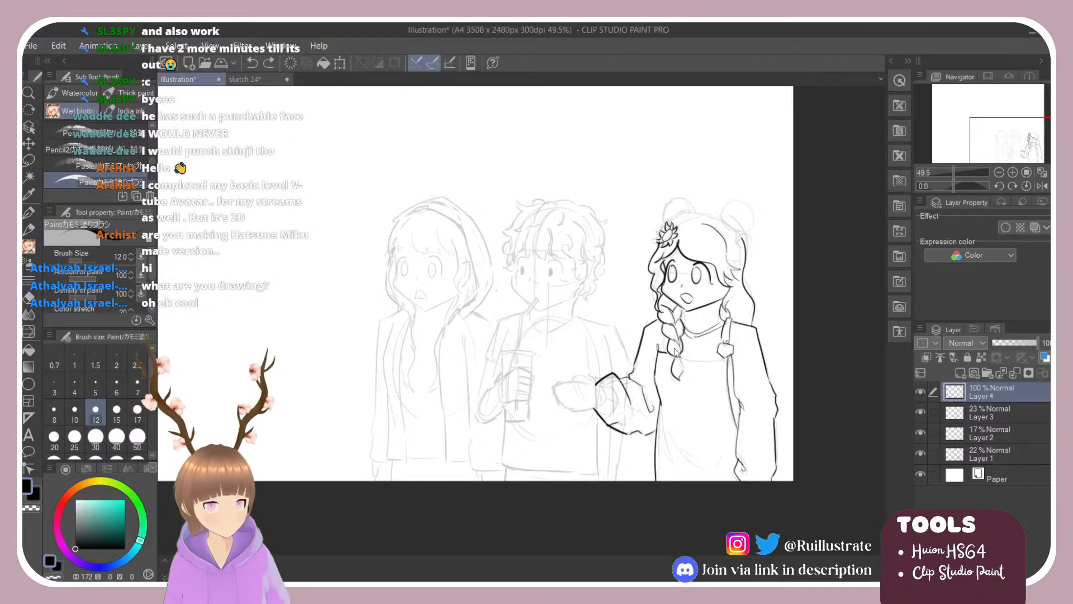
Ink the top edge of the rightmost character's dress across the chest beneath the braid.
{"action": "key", "text": "e"}
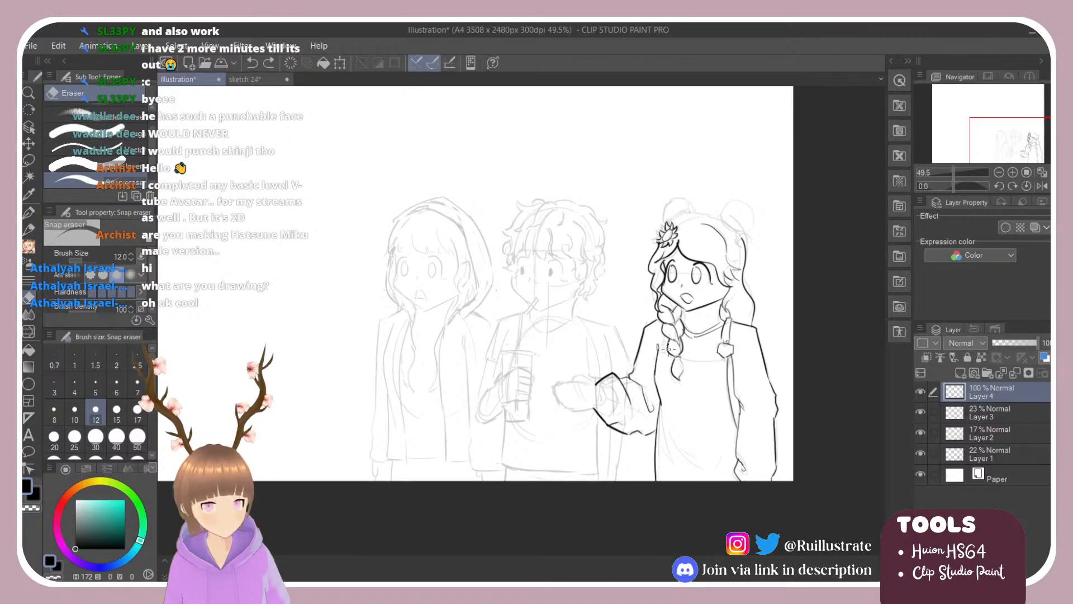
{"action": "key", "text": "b"}
{"action": "left_click_drag", "start_coordinate": [659, 353], "coordinate": [728, 360]}
{"action": "key", "text": "ctrl+z"}
{"action": "key", "text": "ctrl+y"}
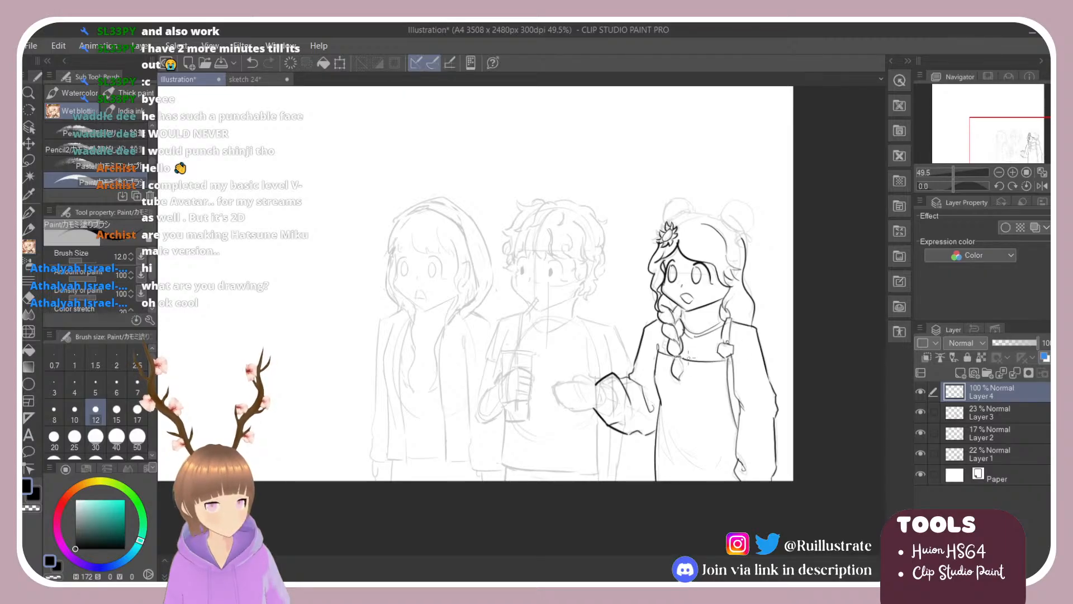
{"action": "left_click_drag", "start_coordinate": [664, 377], "coordinate": [661, 404]}
{"action": "key", "text": "ctrl+z"}
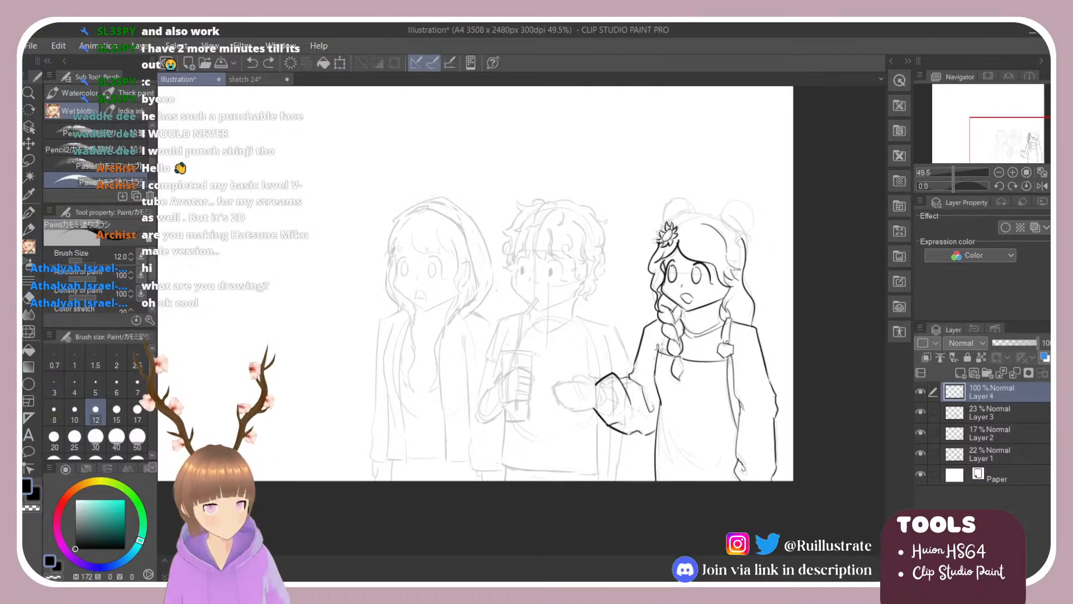
{"action": "left_click_drag", "start_coordinate": [660, 352], "coordinate": [661, 411]}
{"action": "key", "text": "e"}
{"action": "mouse_move", "coordinate": [657, 350]}
{"action": "left_mouse_down"}
{"action": "mouse_move", "coordinate": [658, 405]}
{"action": "mouse_move", "coordinate": [660, 353]}
{"action": "left_mouse_up"}
{"action": "key", "text": "b"}
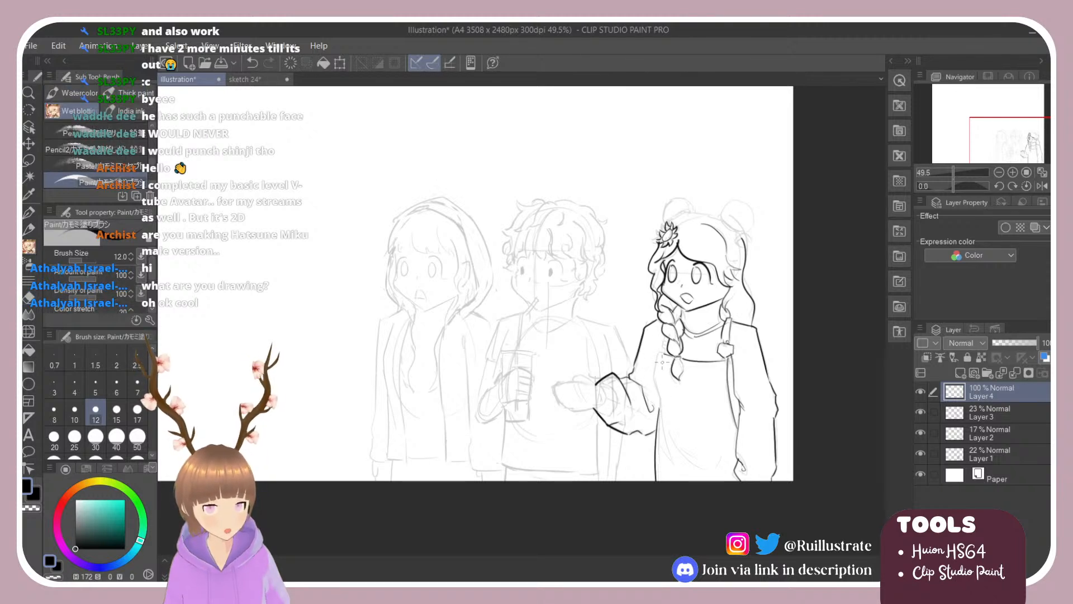
{"action": "left_click_drag", "start_coordinate": [656, 380], "coordinate": [663, 407]}
{"action": "key", "text": "ctrl+z"}
{"action": "key", "text": "ctrl+z"}
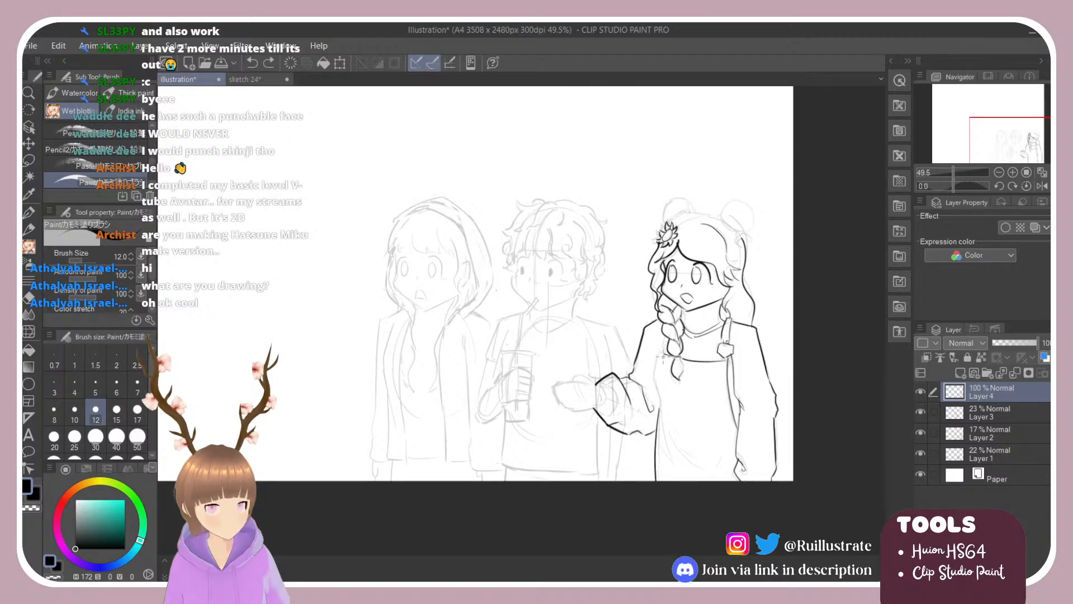
{"action": "left_click_drag", "start_coordinate": [663, 356], "coordinate": [659, 396]}
{"action": "key", "text": "ctrl+z"}
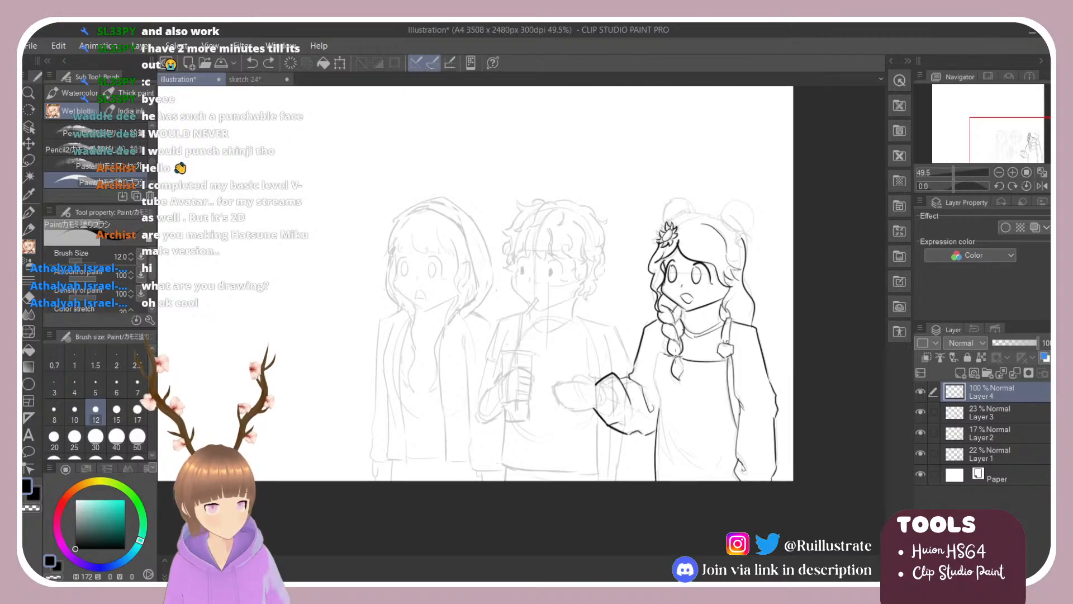
{"action": "left_click_drag", "start_coordinate": [659, 345], "coordinate": [660, 411]}
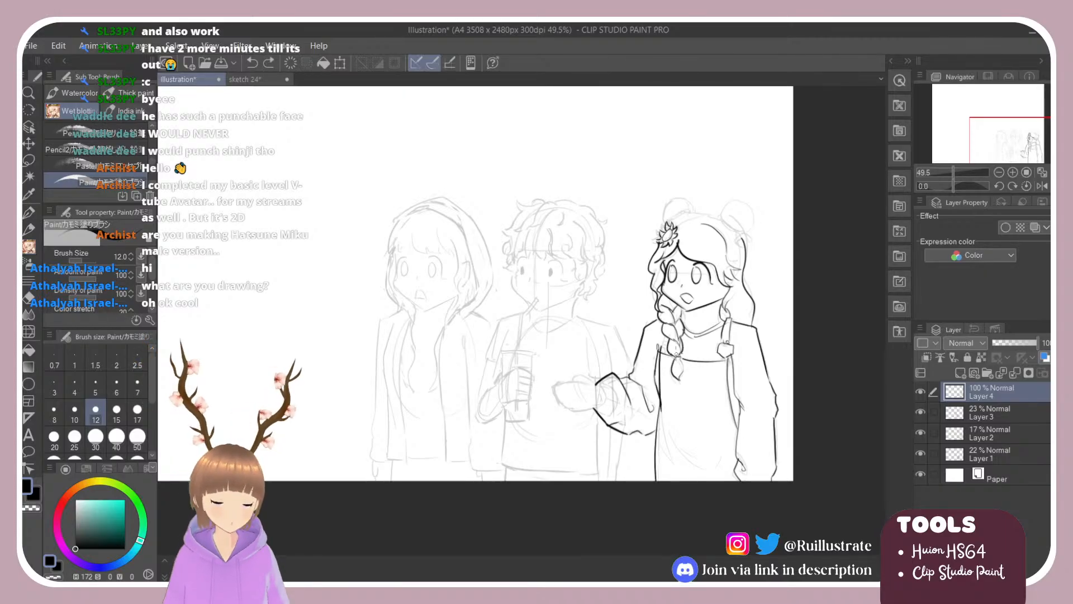
{"action": "key", "text": "ctrl+z"}
Clean up the top edge of the rightmost character's dress across the chest between the braid and the strap.
{"action": "key", "text": "e"}
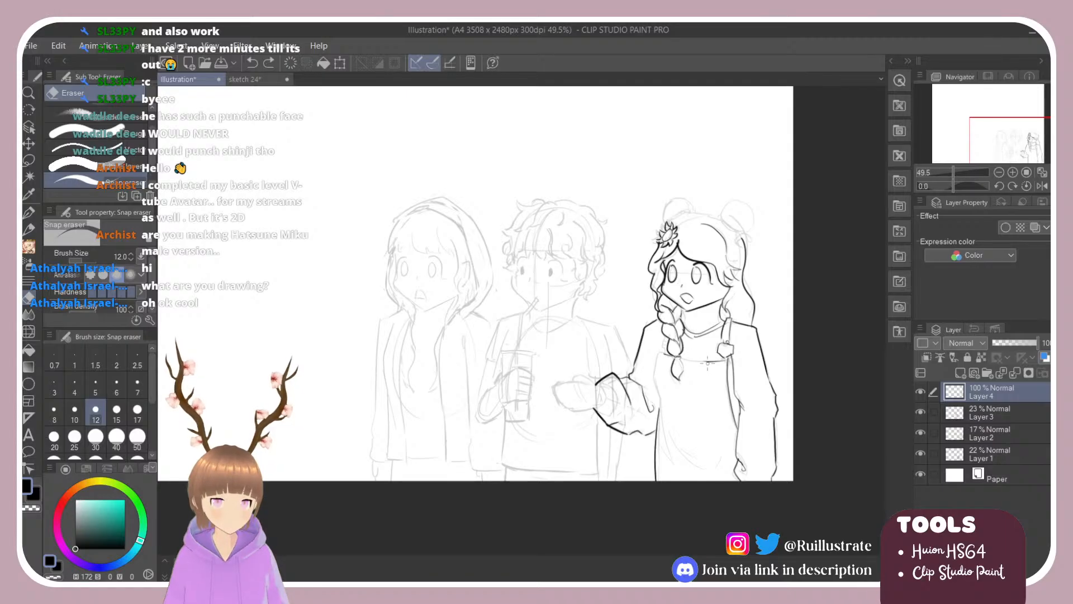
{"action": "left_click", "coordinate": [707, 362]}
{"action": "key", "text": "b"}
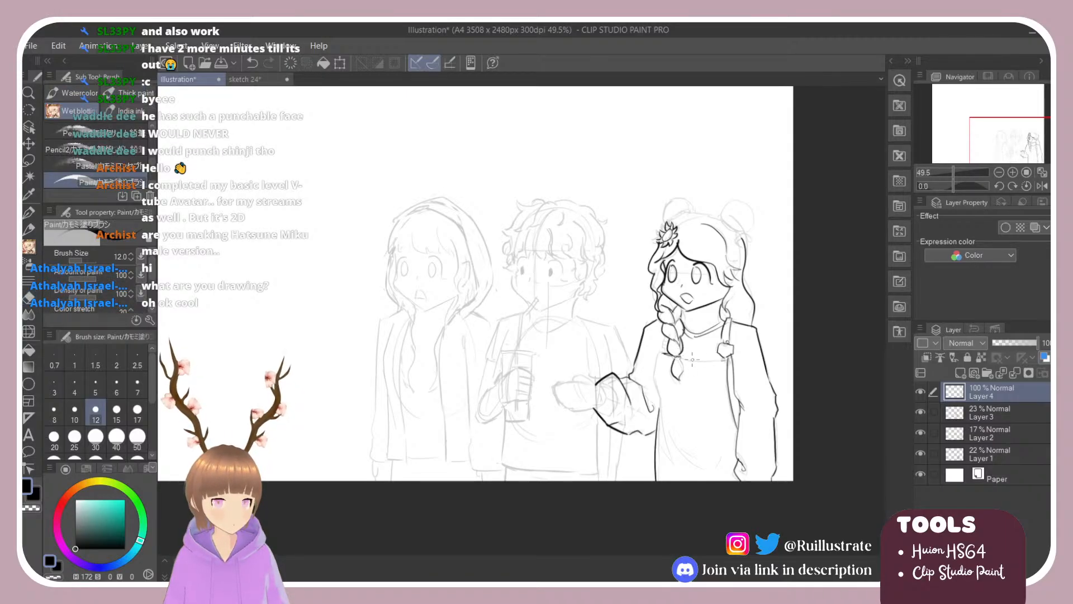
{"action": "left_click_drag", "start_coordinate": [682, 358], "coordinate": [726, 359]}
{"action": "key", "text": "ctrl+z"}
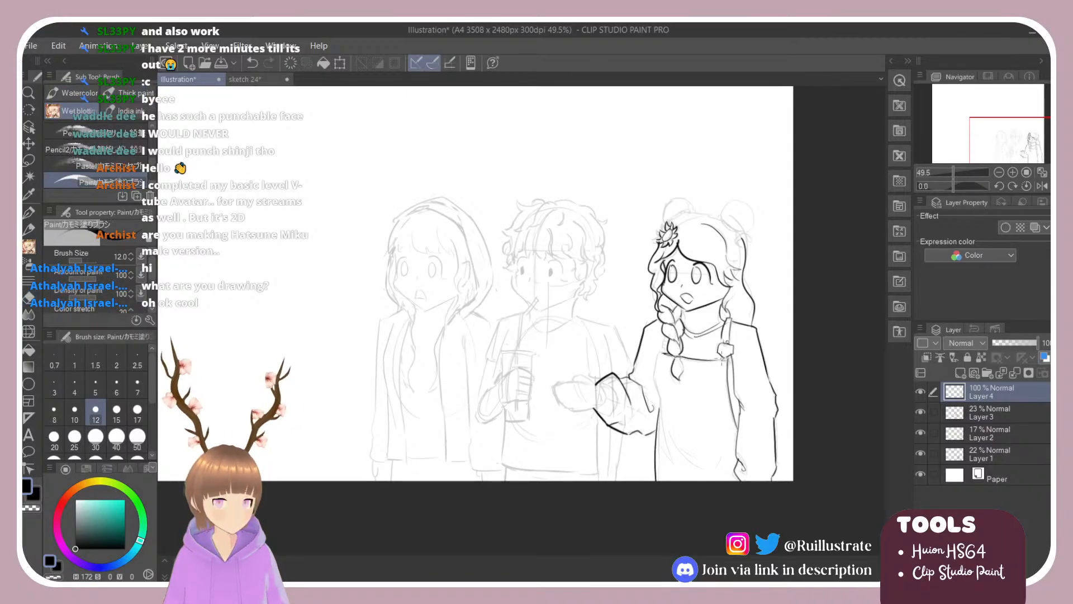
Ink the dress's side edge from the chest line beneath the braid down along the rightmost character's torso.
{"action": "left_click_drag", "start_coordinate": [660, 354], "coordinate": [662, 417]}
{"action": "key", "text": "ctrl+z"}
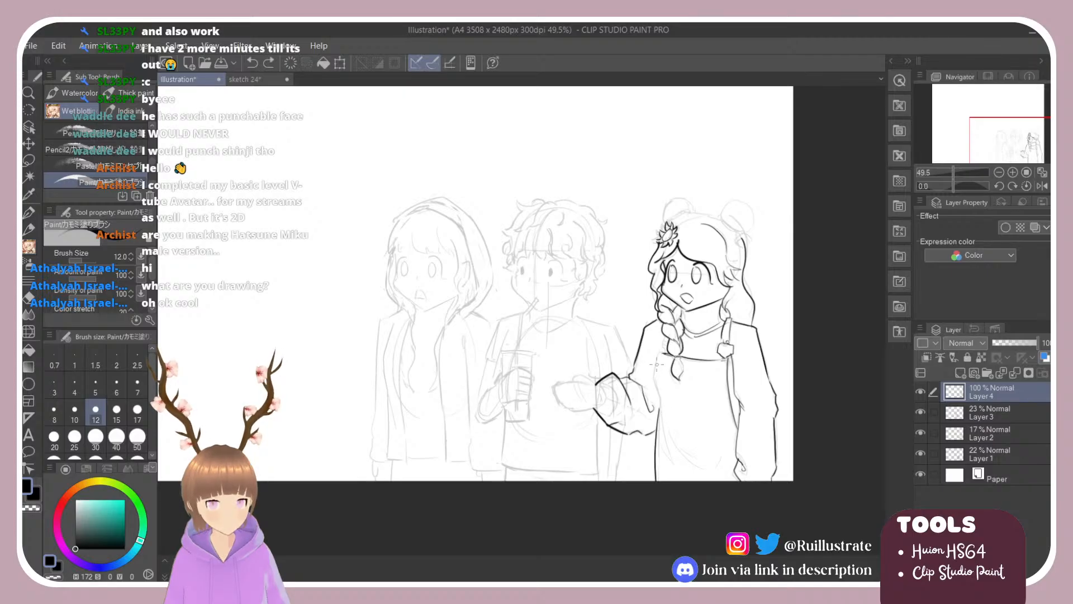
{"action": "left_click_drag", "start_coordinate": [658, 354], "coordinate": [663, 421]}
{"action": "key", "text": "ctrl+z"}
{"action": "left_click_drag", "start_coordinate": [659, 354], "coordinate": [673, 435]}
{"action": "key", "text": "ctrl+z"}
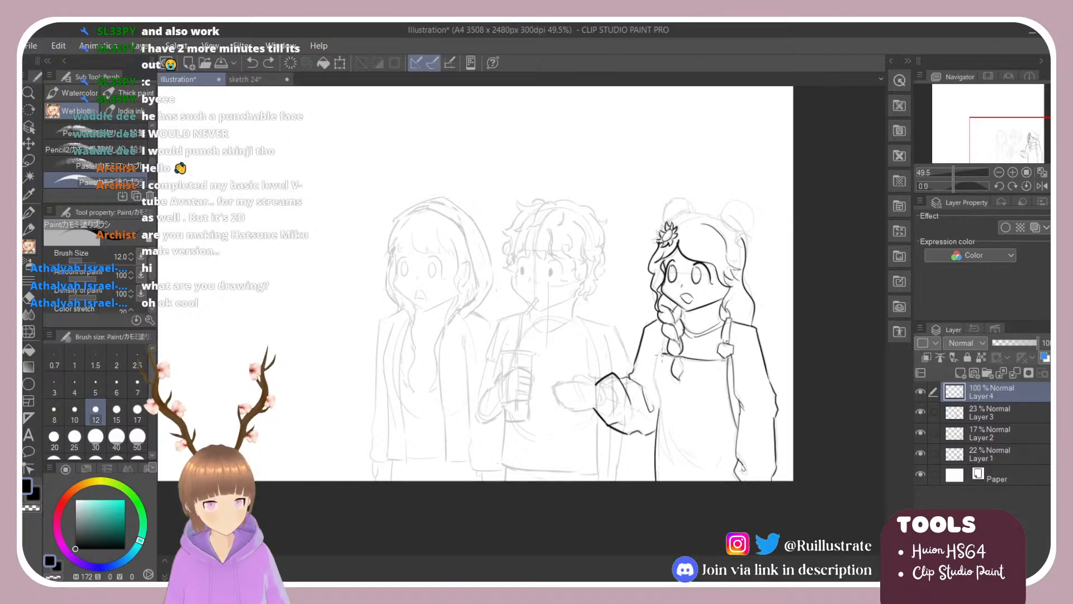
{"action": "left_click_drag", "start_coordinate": [661, 354], "coordinate": [670, 433]}
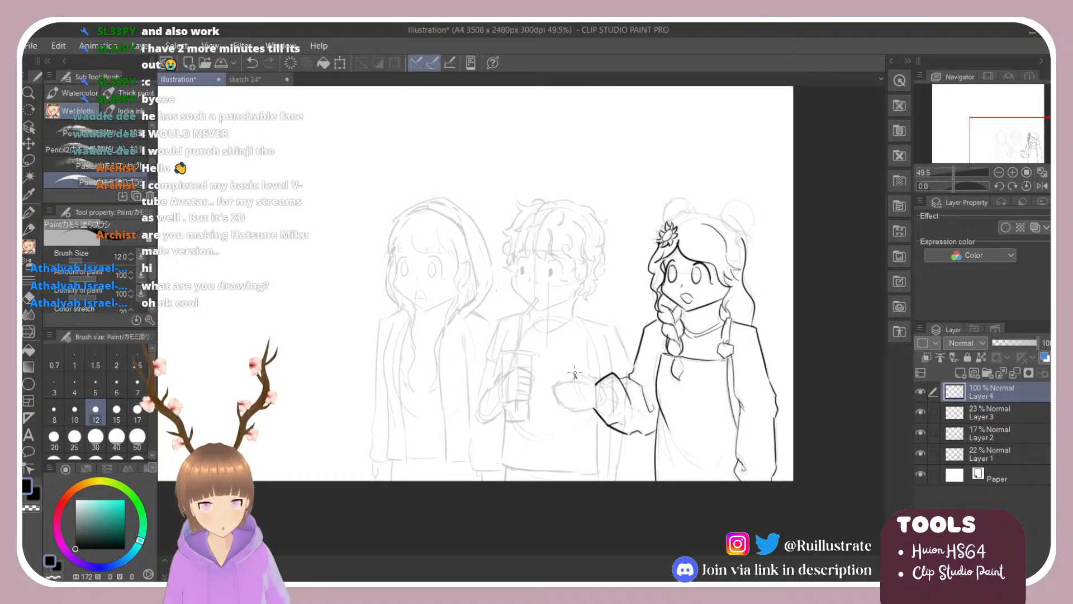
Ink the upper contour of the rightmost character's outstretched hand, from the thumb back to the sleeve opening.
{"action": "mouse_move", "coordinate": [575, 373]}
{"action": "left_mouse_down"}
{"action": "mouse_move", "coordinate": [596, 383]}
{"action": "mouse_move", "coordinate": [586, 373]}
{"action": "left_mouse_up"}
{"action": "key", "text": "ctrl+z"}
{"action": "key", "text": "ctrl+z"}
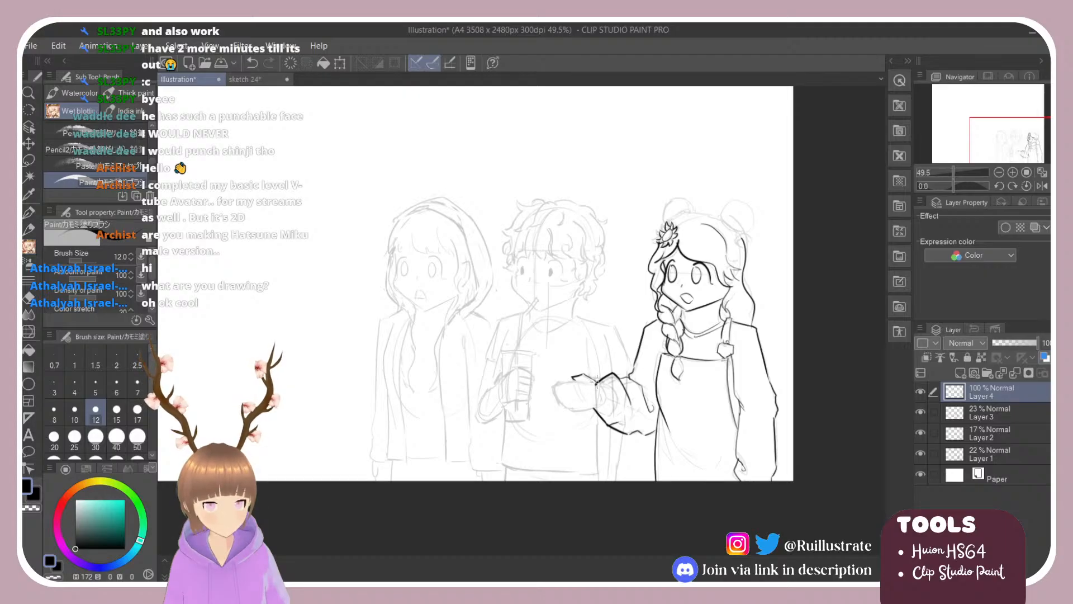
{"action": "key", "text": "ctrl+z"}
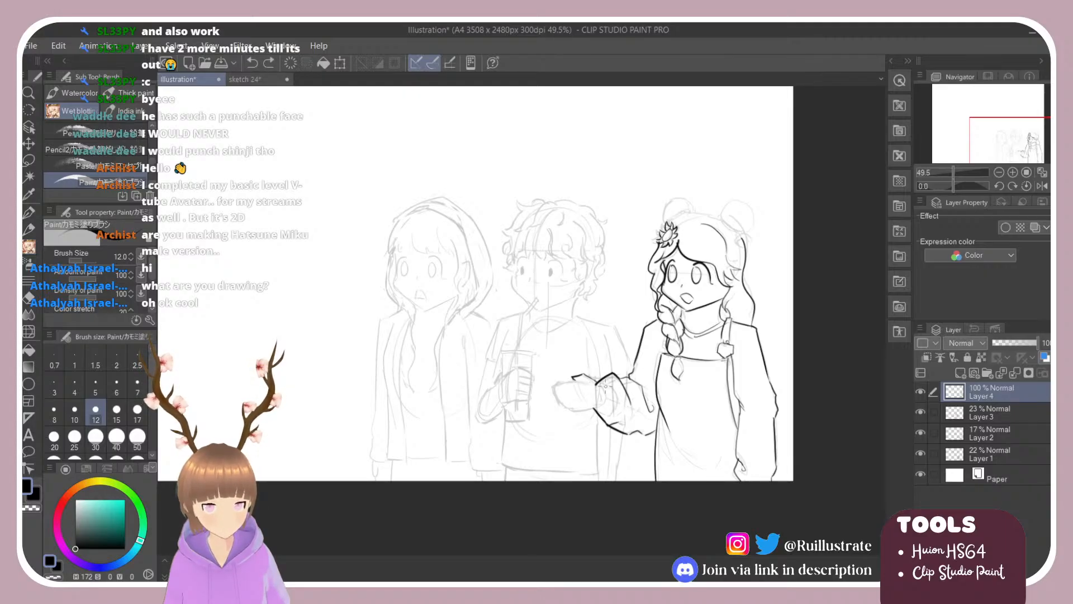
Ink a curved cuff line inside the raised sleeve and erase part of the old sleeve-end outline beside the hand.
{"action": "left_click_drag", "start_coordinate": [607, 390], "coordinate": [608, 408]}
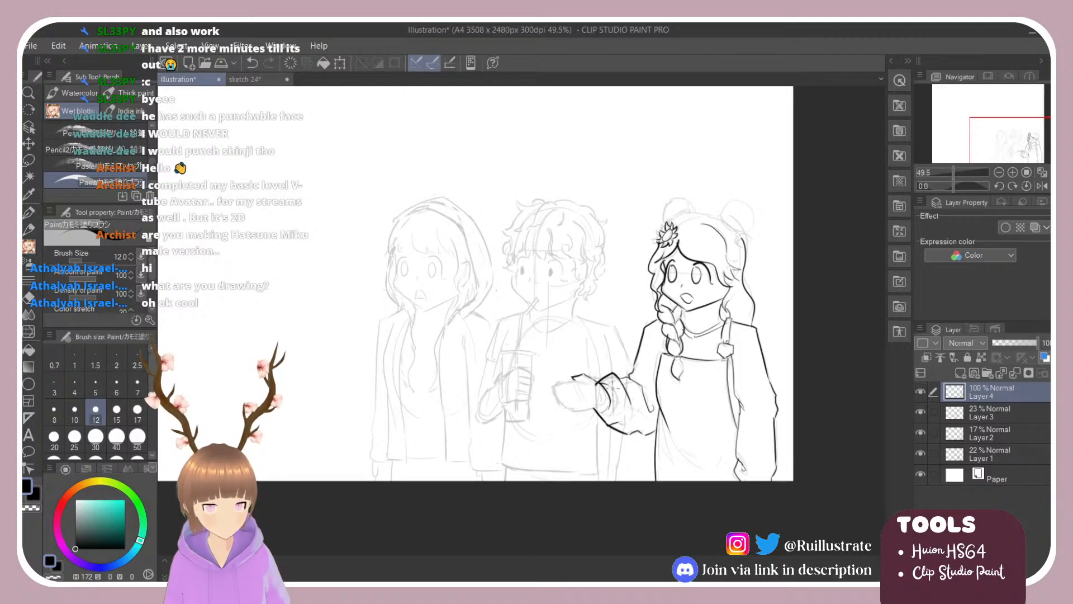
{"action": "key", "text": "ctrl+z"}
{"action": "key", "text": "e"}
{"action": "left_click", "coordinate": [598, 383]}
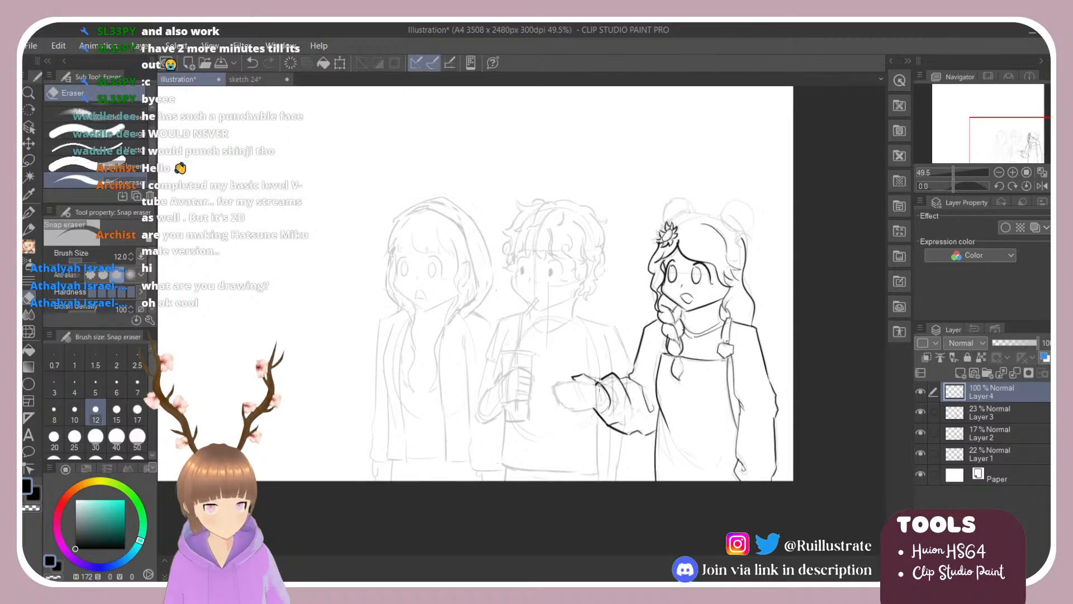
{"action": "key", "text": "b"}
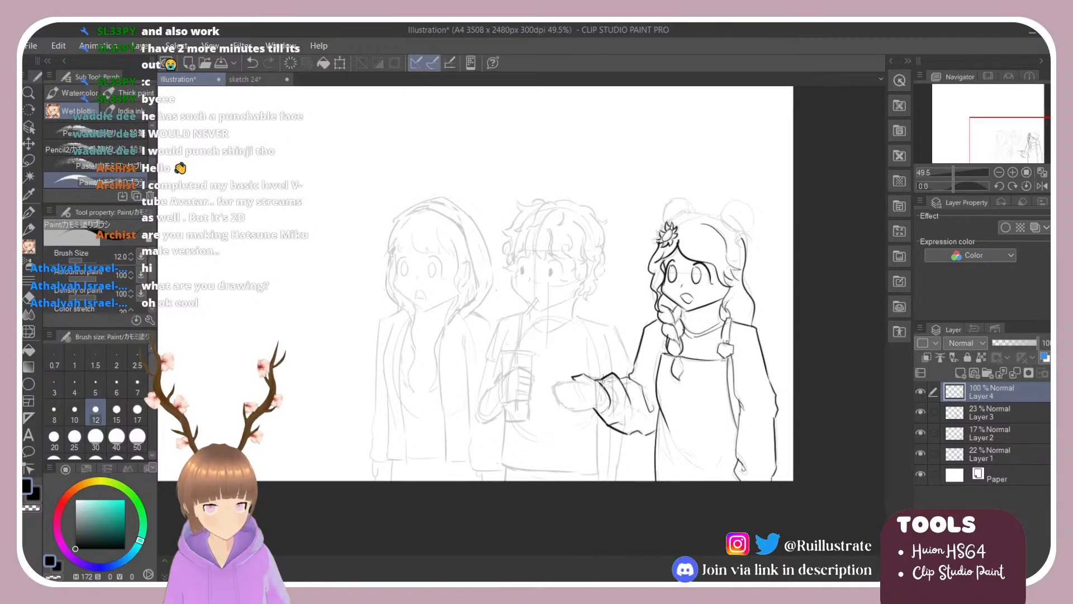
Ink the parallel curved lines that form the cuff band around the wrist of the outstretched arm.
{"action": "key", "text": "ctrl+z"}
{"action": "key", "text": "ctrl+z"}
{"action": "mouse_move", "coordinate": [612, 383]}
{"action": "left_mouse_down"}
{"action": "mouse_move", "coordinate": [622, 408]}
{"action": "mouse_move", "coordinate": [612, 414]}
{"action": "left_mouse_up"}
{"action": "key", "text": "ctrl+z"}
{"action": "key", "text": "ctrl+z"}
{"action": "key", "text": "e"}
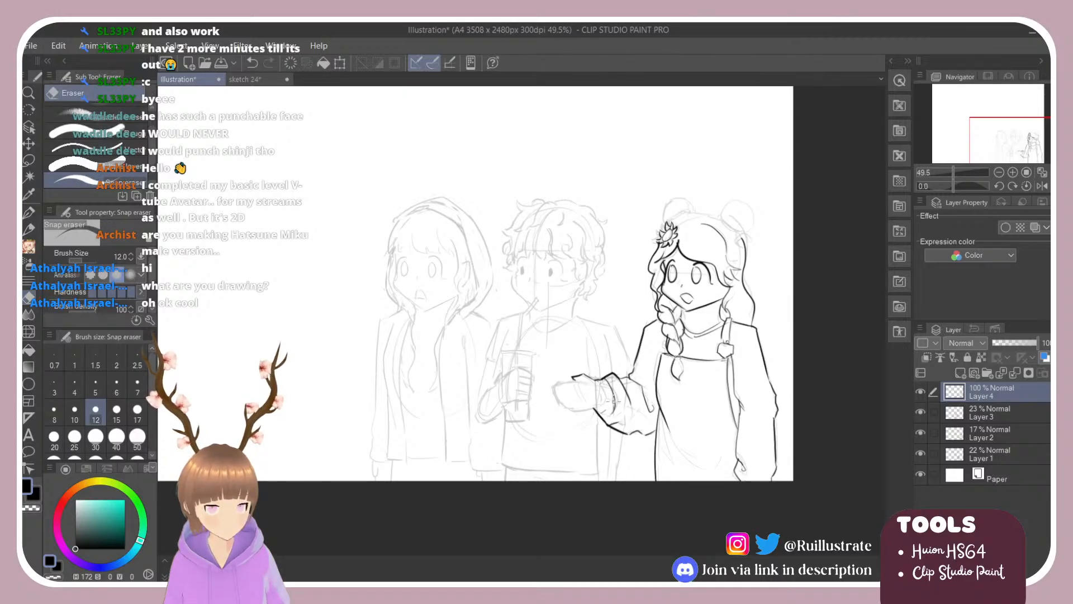
{"action": "key", "text": "b"}
{"action": "key", "text": "ctrl+z"}
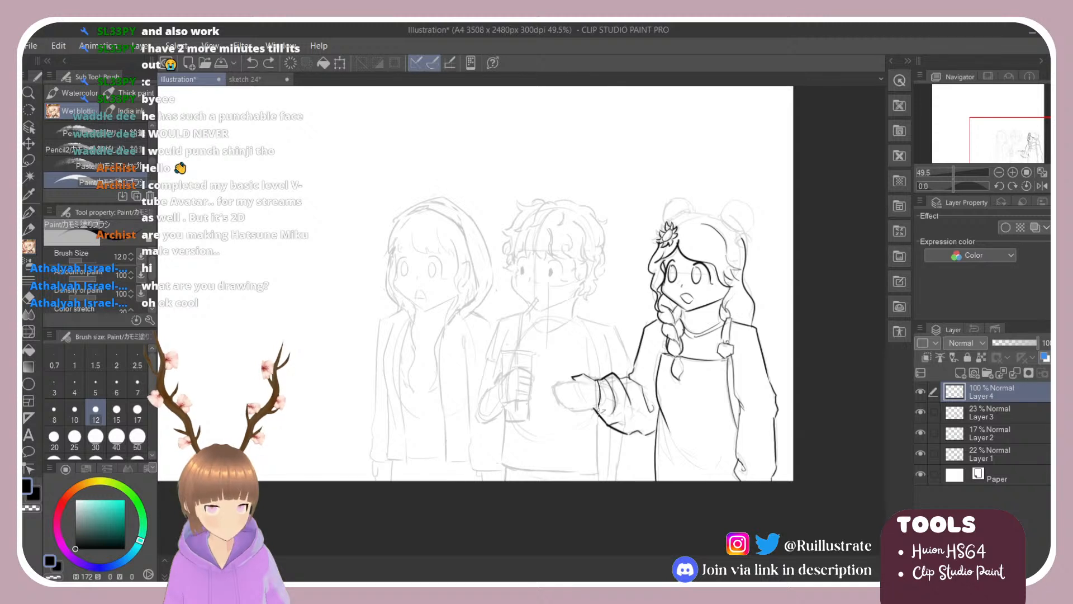
{"action": "left_click_drag", "start_coordinate": [597, 382], "coordinate": [600, 414]}
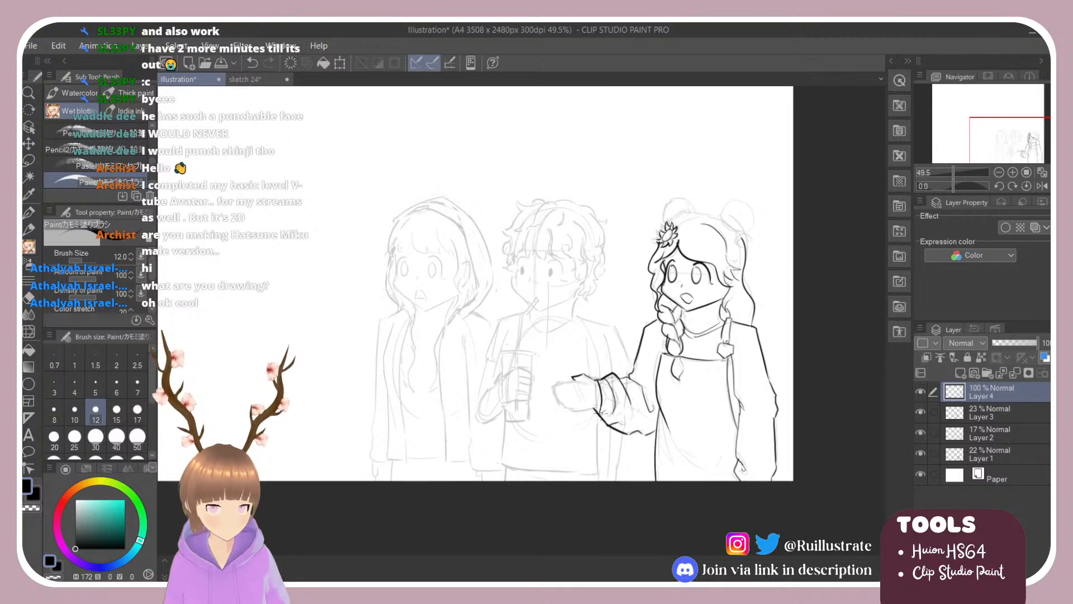
Refine the cuff band and the sleeve's underside by erasing stray parts and redrawing the contour.
{"action": "key", "text": "e"}
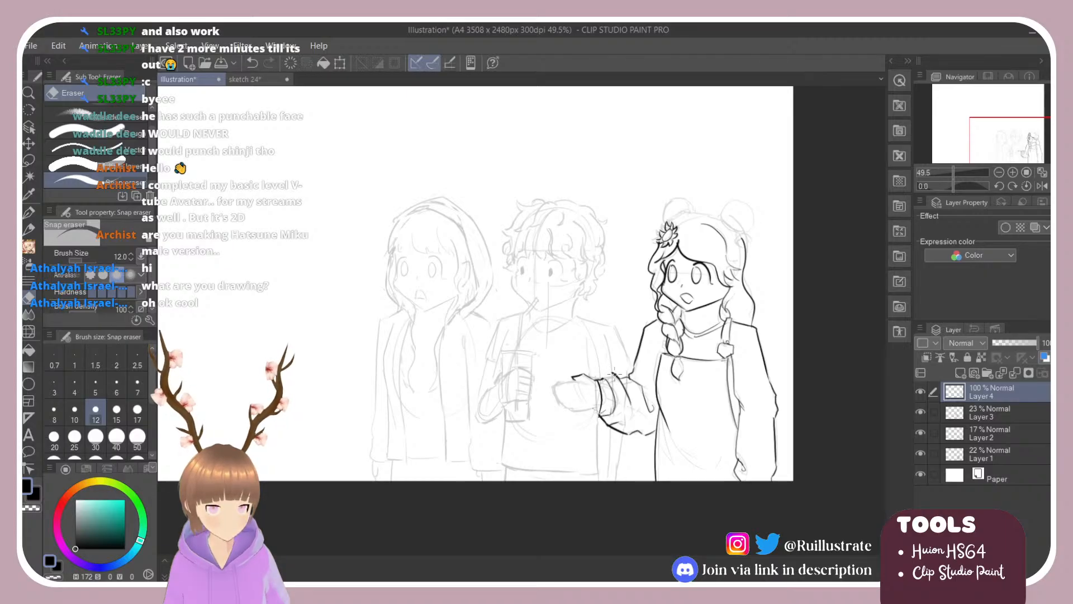
{"action": "key", "text": "b"}
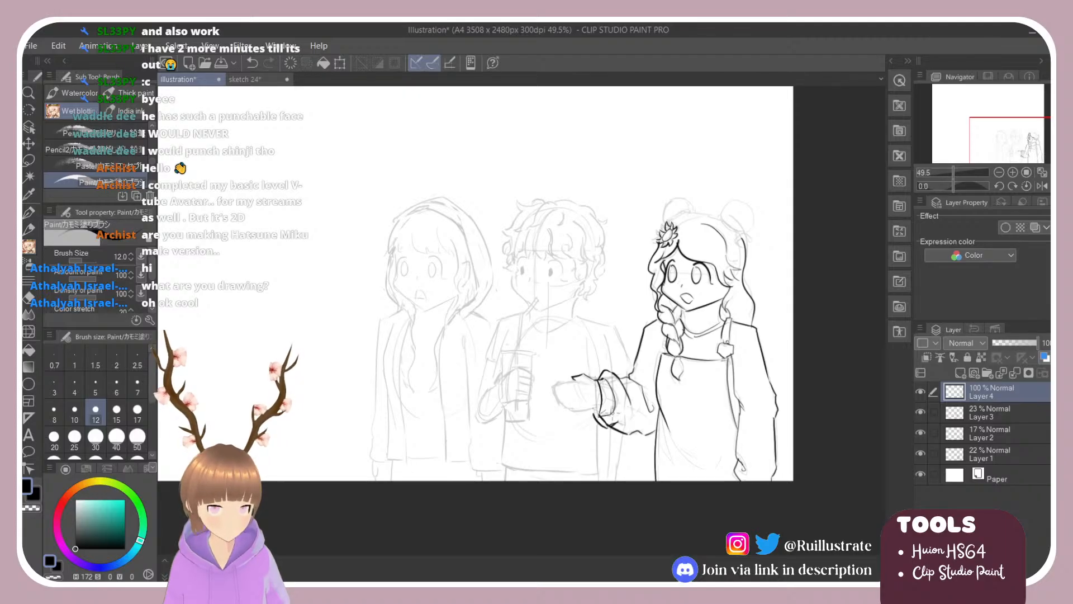
{"action": "key", "text": "e"}
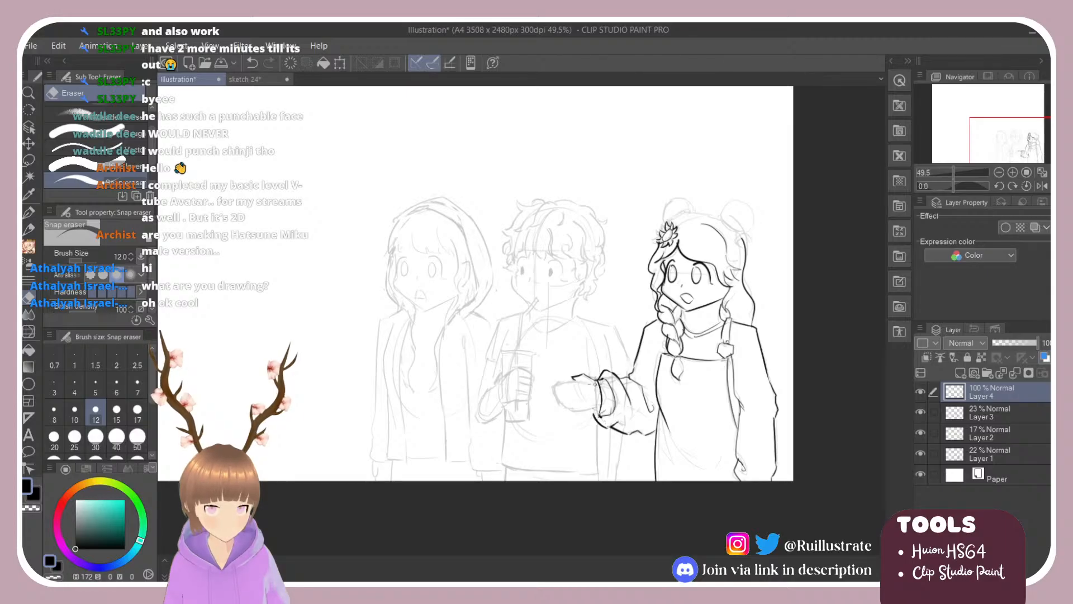
{"action": "key", "text": "b"}
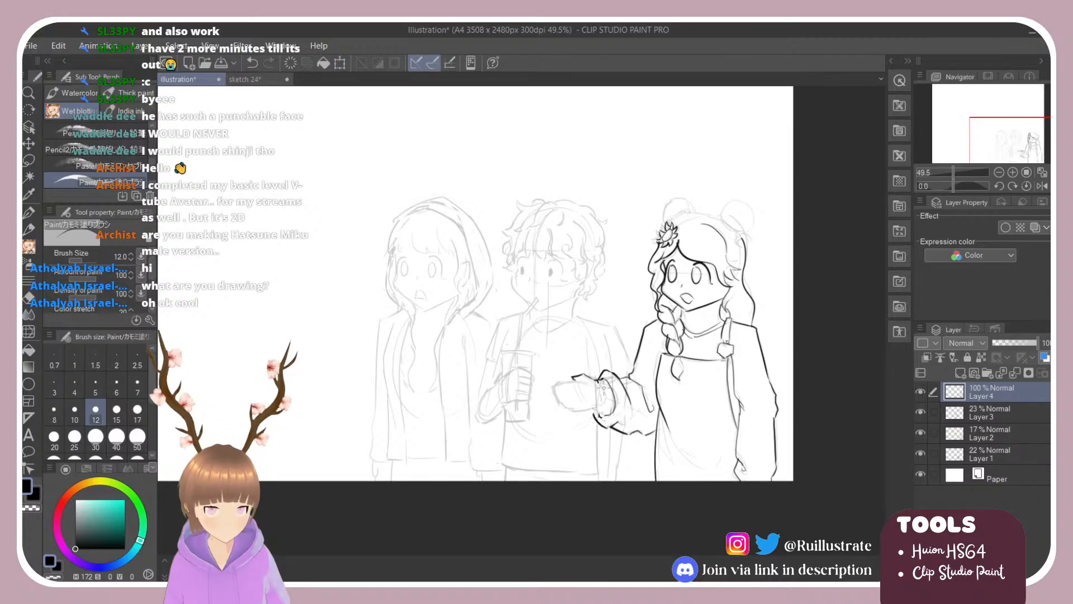
{"action": "key", "text": "e"}
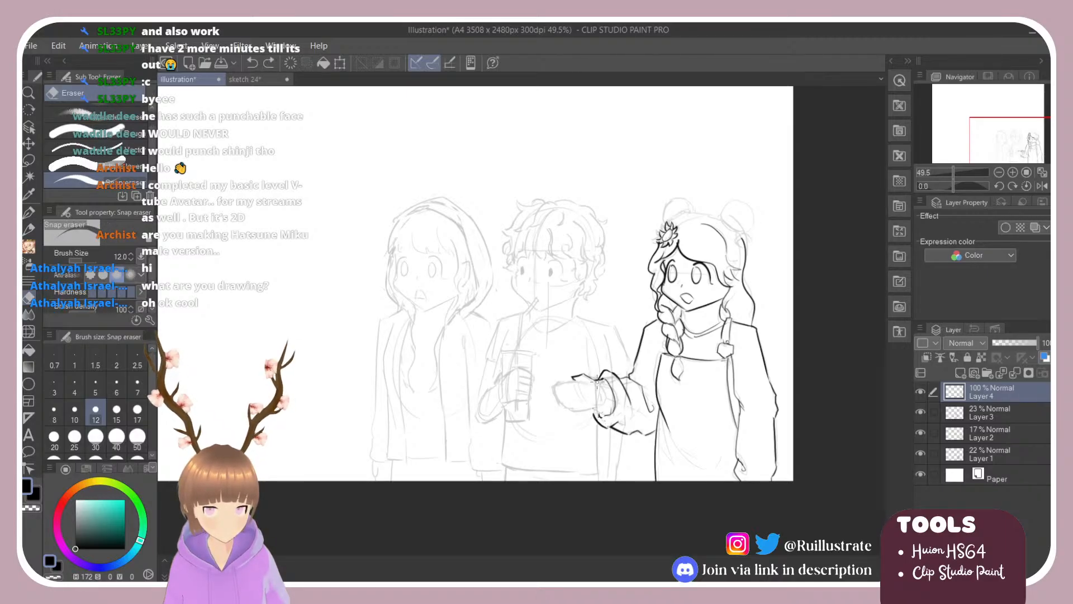
{"action": "key", "text": "b"}
{"action": "key", "text": "ctrl+z"}
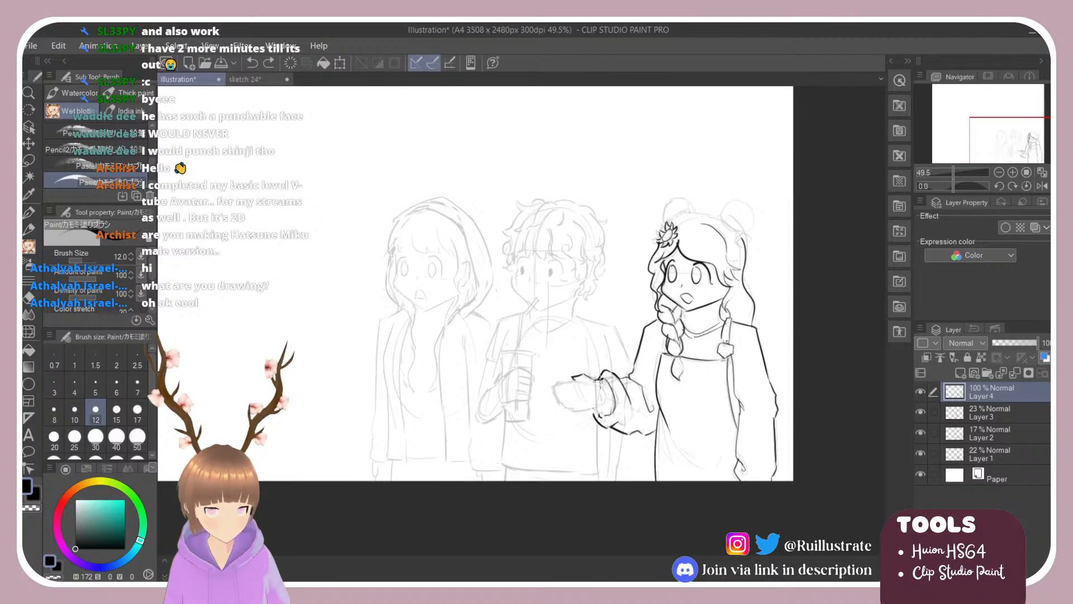
Redraw the lower end of the cuff where it meets the underside of the raised sleeve.
{"action": "left_click_drag", "start_coordinate": [599, 416], "coordinate": [604, 407]}
{"action": "left_click_drag", "start_coordinate": [598, 381], "coordinate": [598, 412]}
{"action": "key", "text": "ctrl+z"}
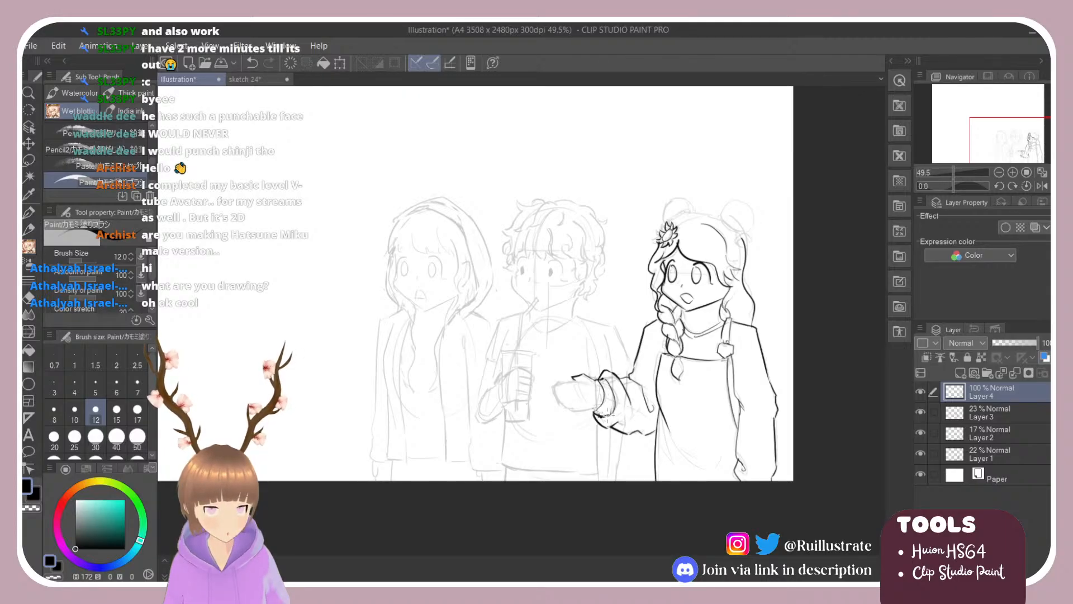
{"action": "key", "text": "e"}
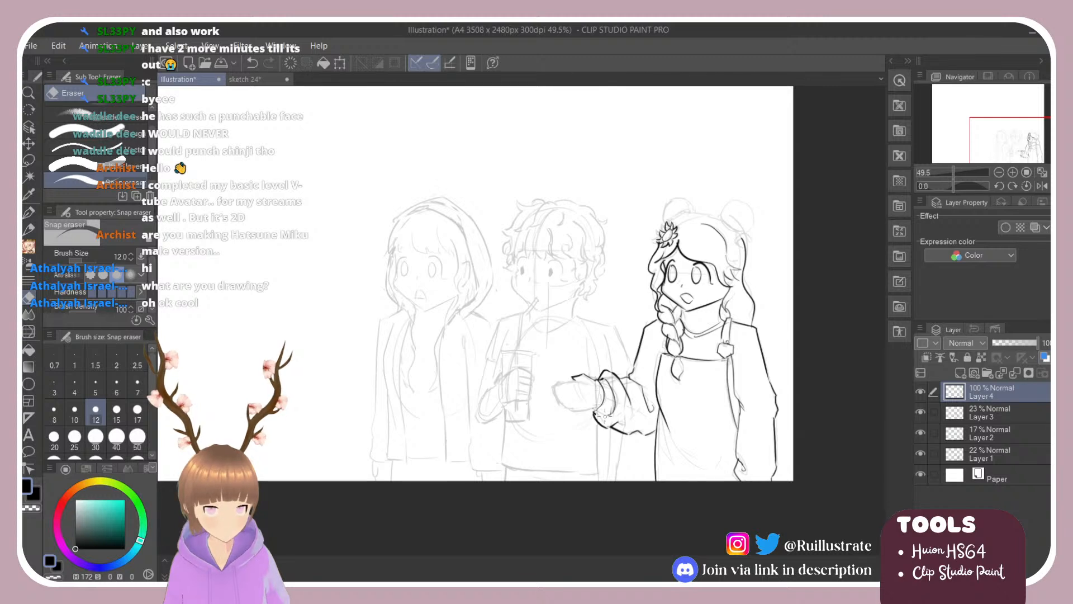
{"action": "mouse_move", "coordinate": [611, 411]}
{"action": "left_mouse_down"}
{"action": "mouse_move", "coordinate": [604, 382]}
{"action": "mouse_move", "coordinate": [608, 417]}
{"action": "mouse_move", "coordinate": [604, 379]}
{"action": "mouse_move", "coordinate": [614, 401]}
{"action": "left_mouse_up"}
{"action": "key", "text": "b"}
{"action": "key", "text": "ctrl+z"}
{"action": "key", "text": "ctrl+z"}
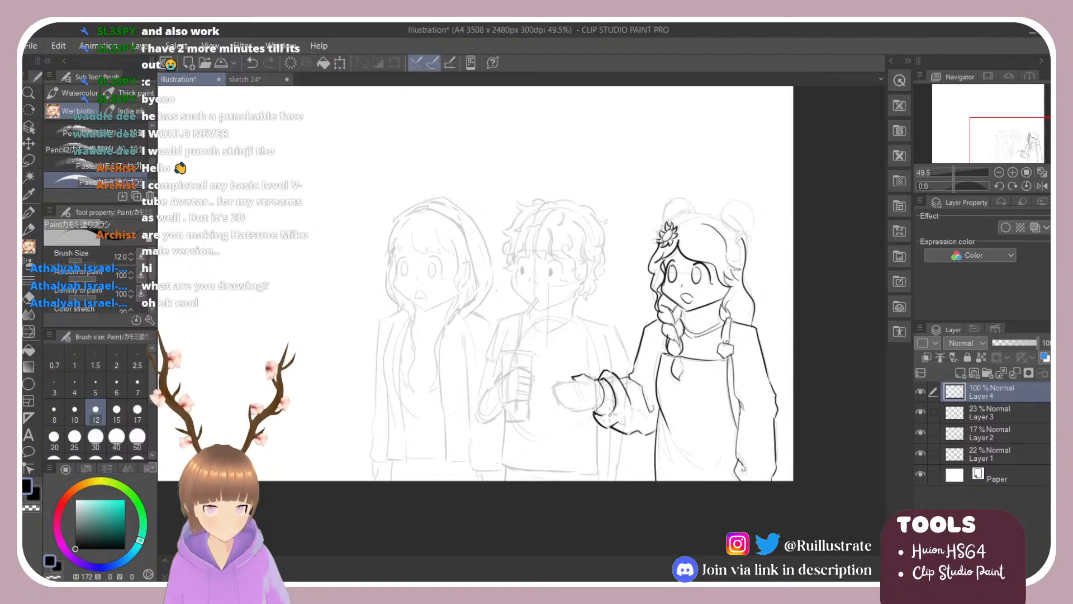
Reshape the upper corner of the cuff above the wrist of the outstretched arm.
{"action": "key", "text": "e"}
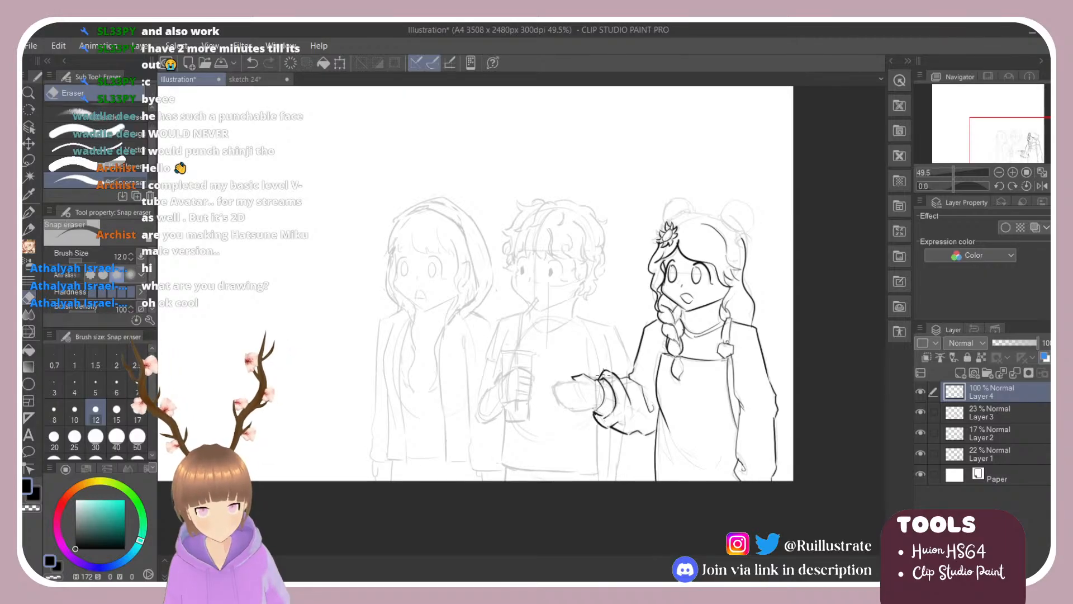
{"action": "key", "text": "b"}
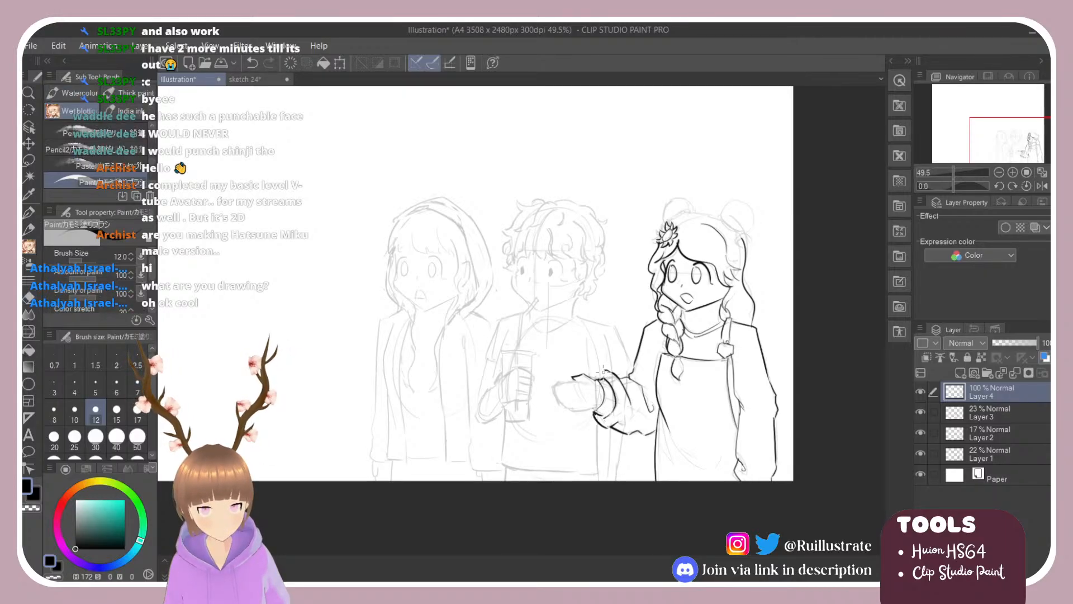
{"action": "key", "text": "ctrl+z"}
{"action": "left_click_drag", "start_coordinate": [603, 370], "coordinate": [596, 375]}
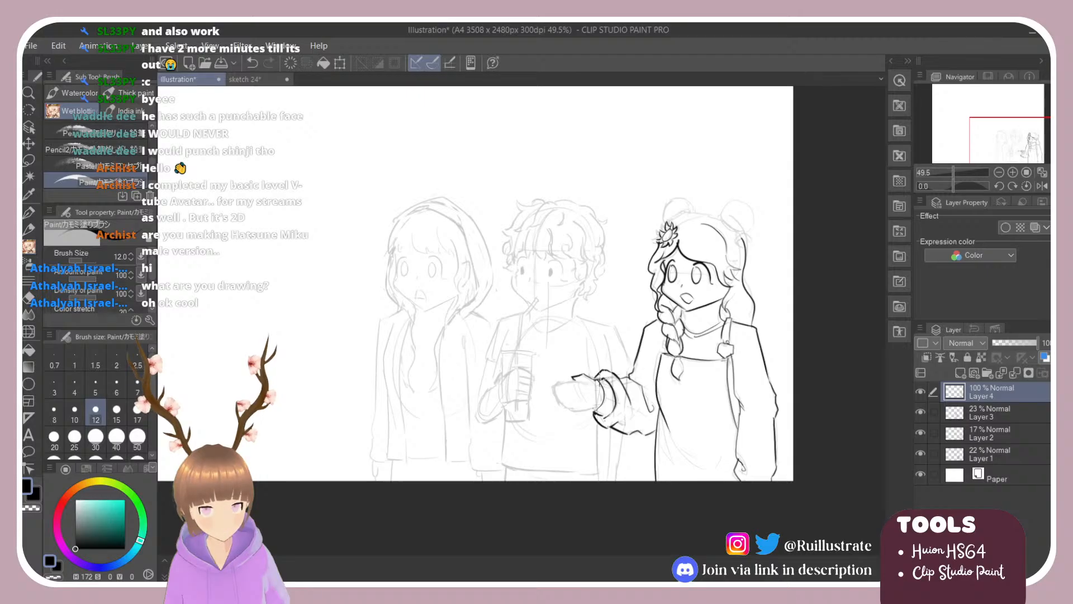
Erase the cuff's lower corner and ink a flared edge beneath the wrist of the outstretched arm.
{"action": "key", "text": "e"}
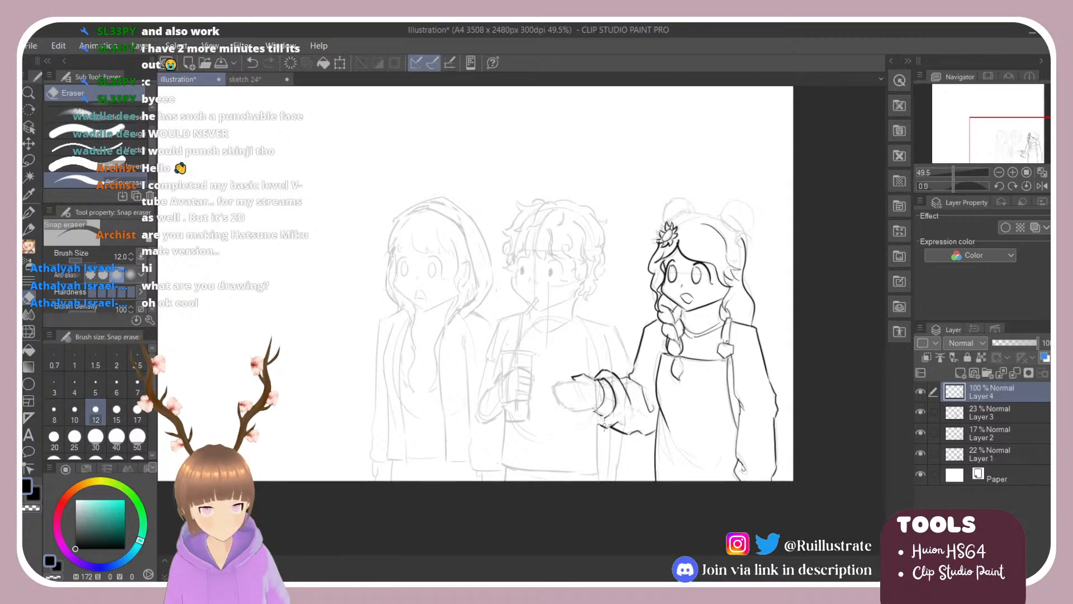
{"action": "key", "text": "b"}
{"action": "left_click_drag", "start_coordinate": [589, 410], "coordinate": [605, 428]}
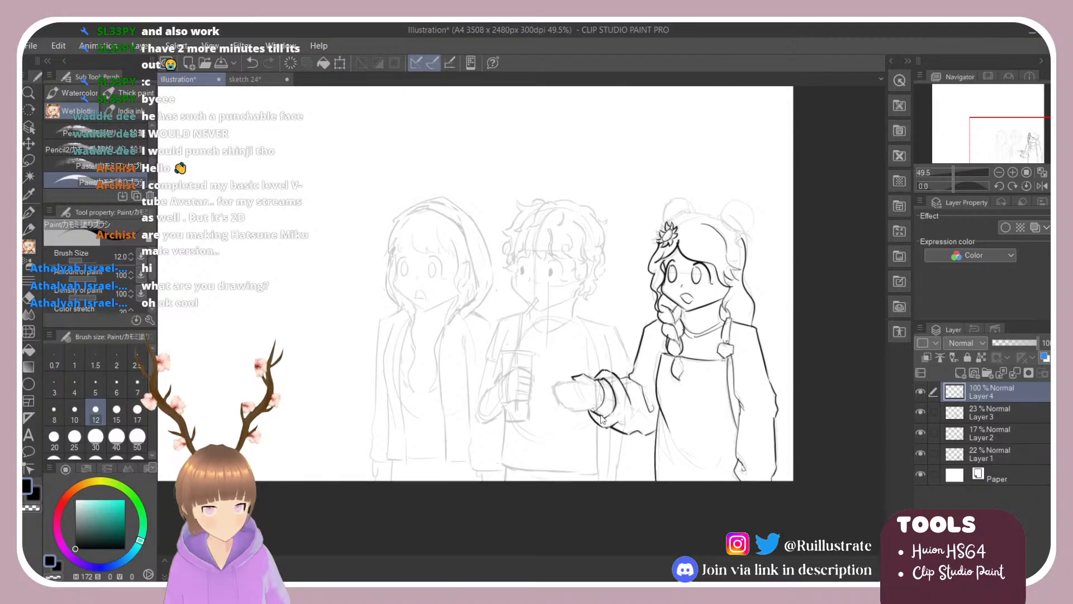
{"action": "key", "text": "ctrl+z"}
{"action": "left_click_drag", "start_coordinate": [595, 413], "coordinate": [612, 410]}
{"action": "key", "text": "ctrl+z"}
{"action": "key", "text": "e"}
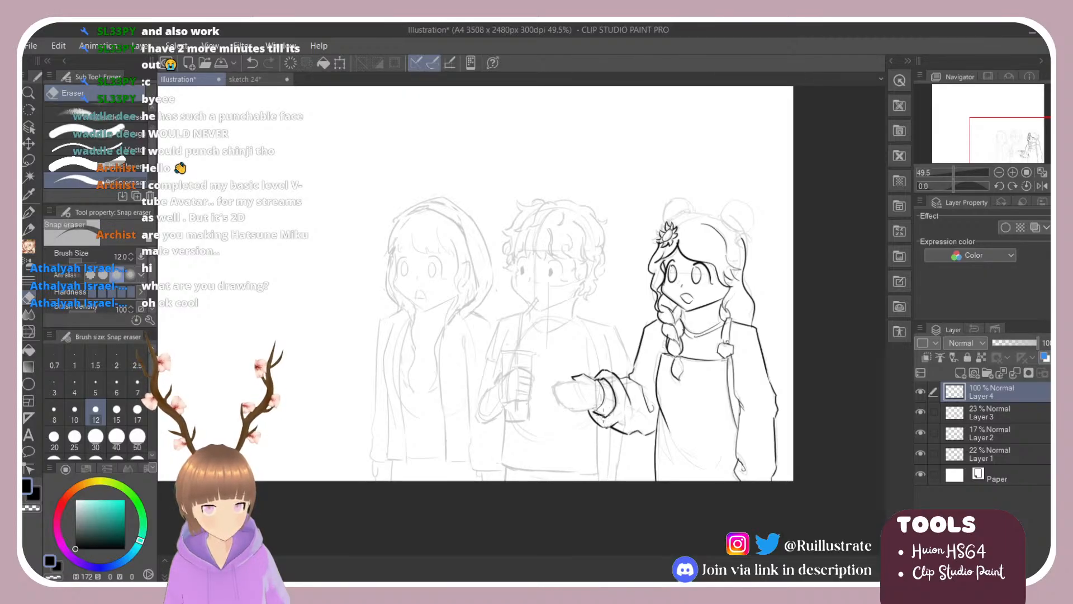
Ink the upper contour of the rightmost character's outstretched hand, from the cuff to the top fingertip.
{"action": "key", "text": "b"}
{"action": "left_click_drag", "start_coordinate": [572, 381], "coordinate": [589, 388]}
{"action": "key", "text": "ctrl+z"}
{"action": "key", "text": "ctrl+z"}
{"action": "key", "text": "ctrl+z"}
{"action": "key", "text": "ctrl+z"}
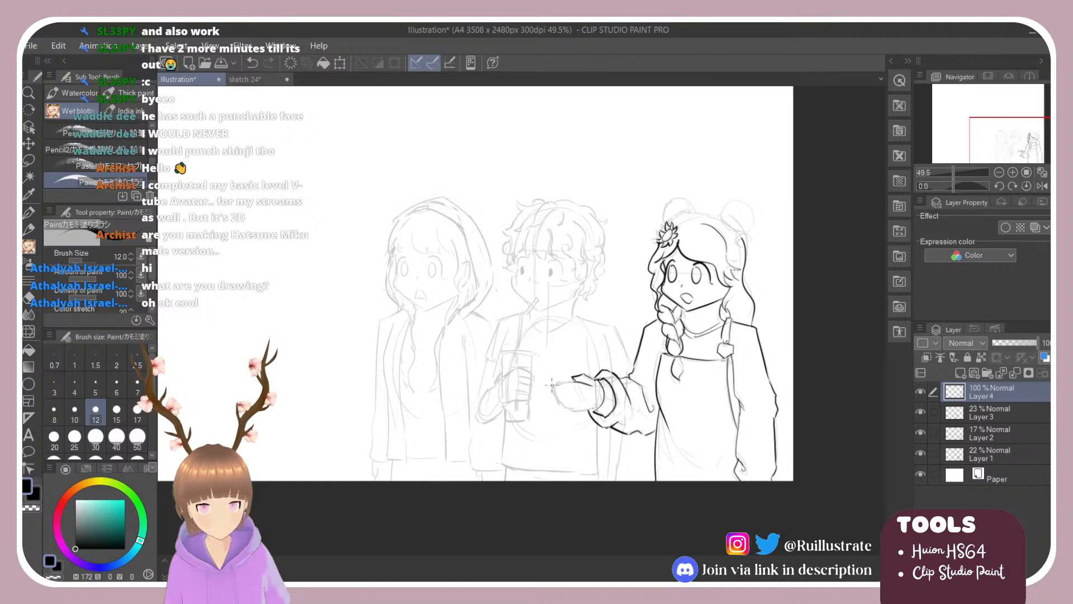
{"action": "key", "text": "ctrl+z"}
{"action": "mouse_move", "coordinate": [571, 382]}
{"action": "left_mouse_down"}
{"action": "mouse_move", "coordinate": [584, 378]}
{"action": "mouse_move", "coordinate": [571, 390]}
{"action": "left_mouse_up"}
{"action": "key", "text": "ctrl+z"}
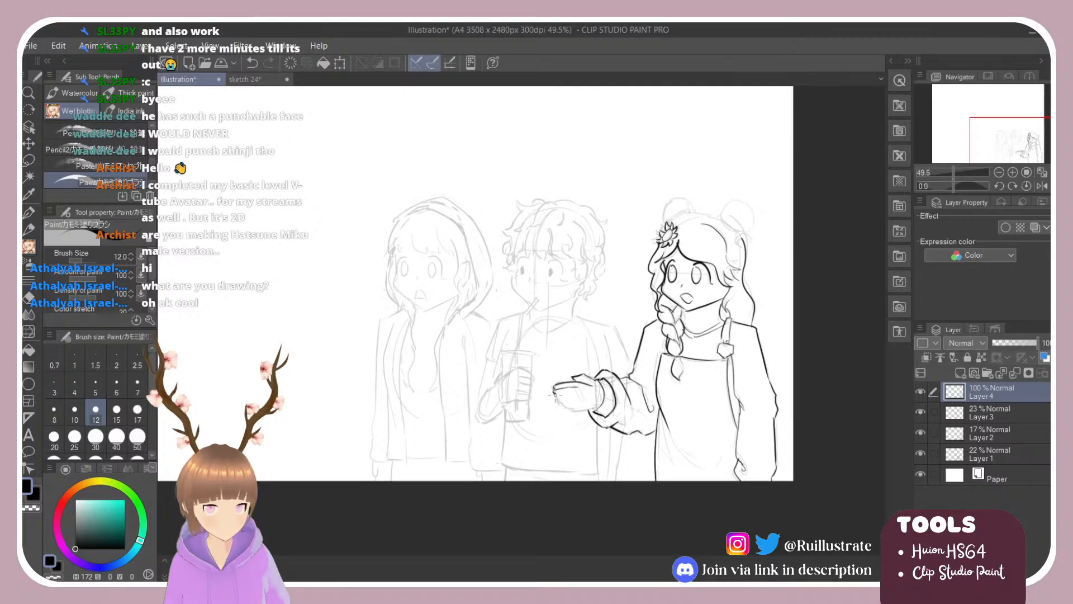
{"action": "key", "text": "ctrl+z"}
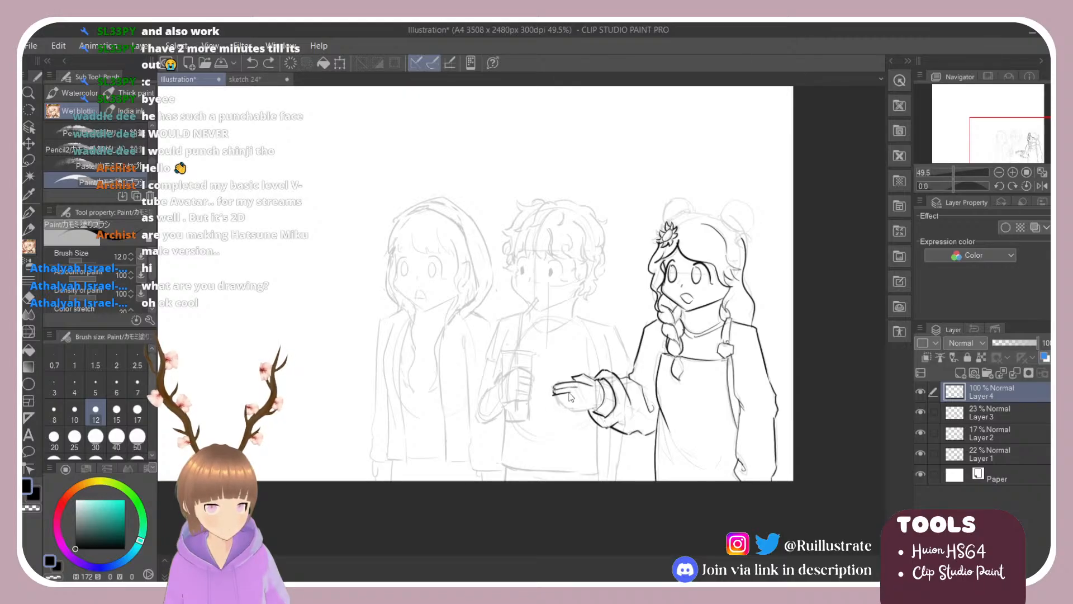
Try a finger line beneath the top finger of the outstretched hand.
{"action": "left_click_drag", "start_coordinate": [553, 392], "coordinate": [566, 404]}
{"action": "key", "text": "ctrl+z"}
{"action": "key", "text": "ctrl+z"}
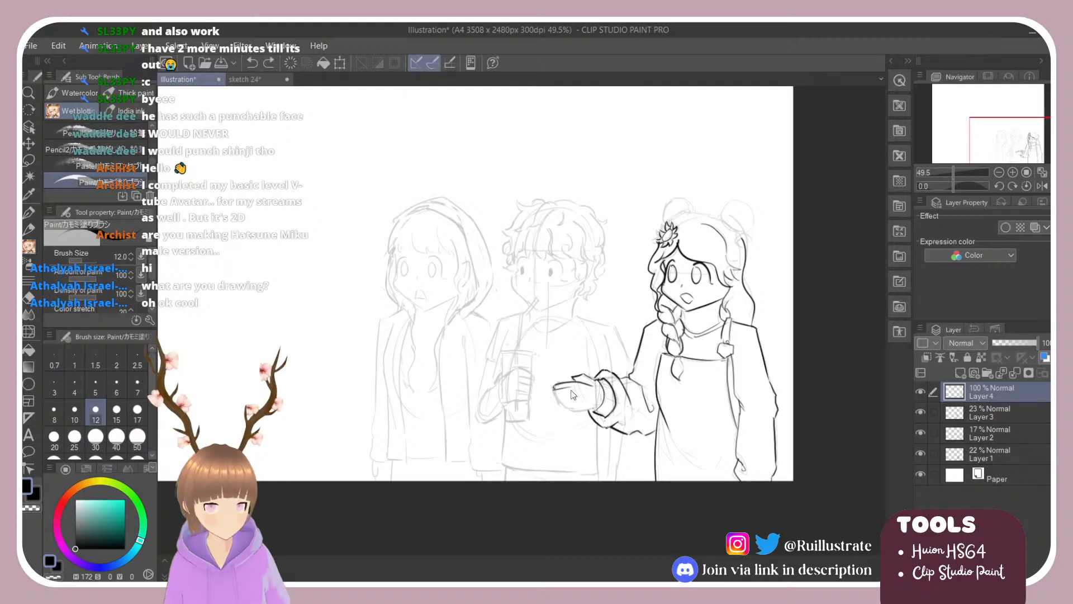
{"action": "key", "text": "ctrl+z"}
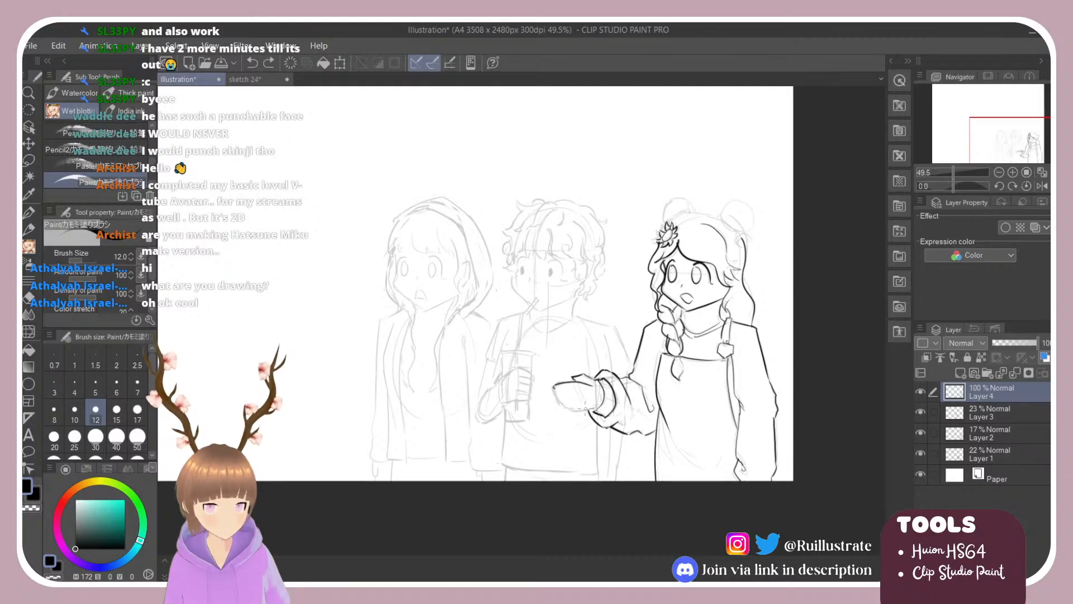
Ink the underside of the outstretched hand from the wrist to the fingertips and save the illustration.
{"action": "mouse_move", "coordinate": [577, 404]}
{"action": "left_mouse_down"}
{"action": "mouse_move", "coordinate": [601, 417]}
{"action": "mouse_move", "coordinate": [559, 408]}
{"action": "mouse_move", "coordinate": [581, 410]}
{"action": "left_mouse_up"}
{"action": "key", "text": "ctrl+z"}
{"action": "key", "text": "ctrl+z"}
{"action": "key", "text": "ctrl+z"}
{"action": "key", "text": "ctrl+z"}
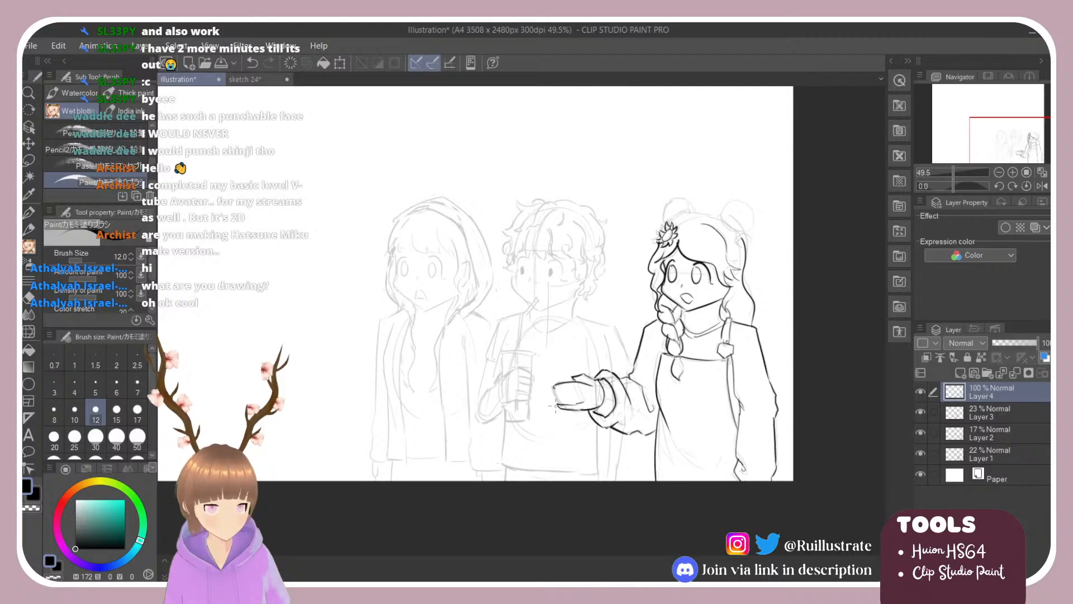
{"action": "key", "text": "ctrl+s"}
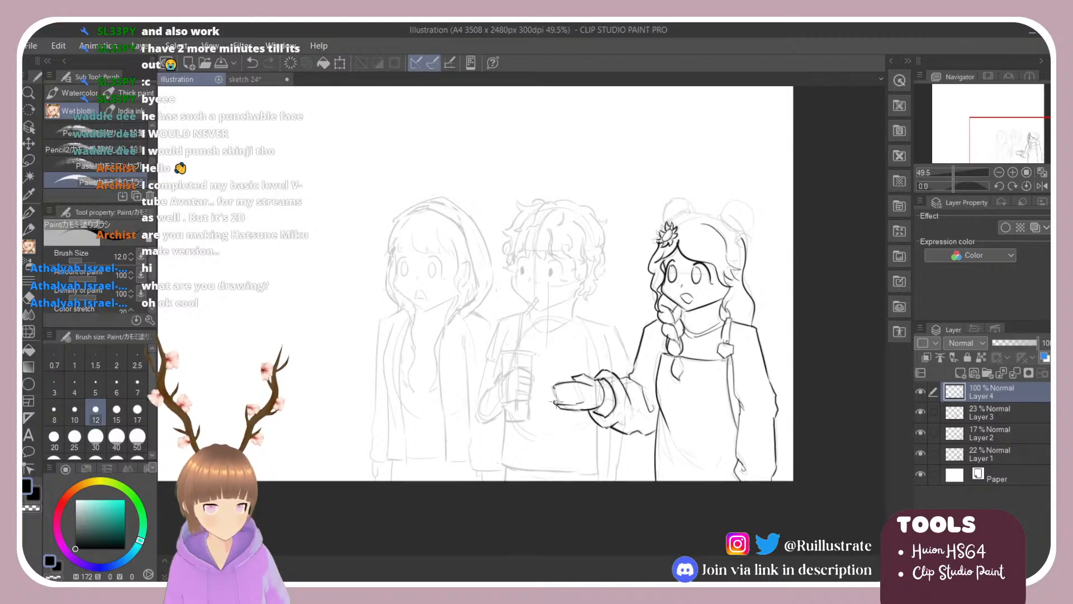
Ink the lines separating the fingers inside the outstretched hand's outline.
{"action": "left_click_drag", "start_coordinate": [556, 402], "coordinate": [587, 400]}
{"action": "key", "text": "ctrl+z"}
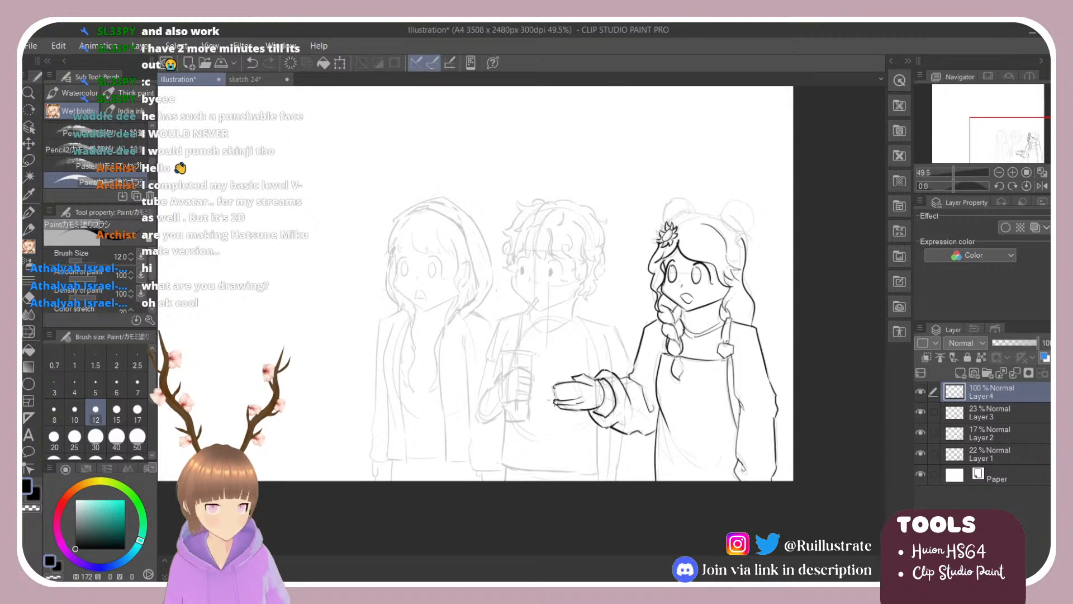
{"action": "key", "text": "ctrl+z"}
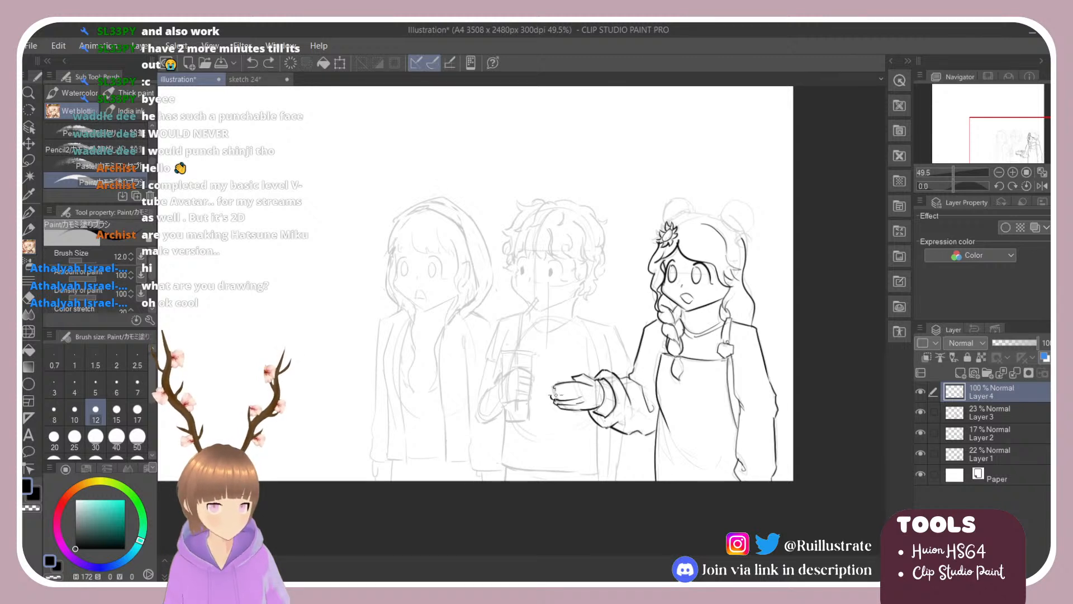
{"action": "left_click_drag", "start_coordinate": [577, 392], "coordinate": [569, 390]}
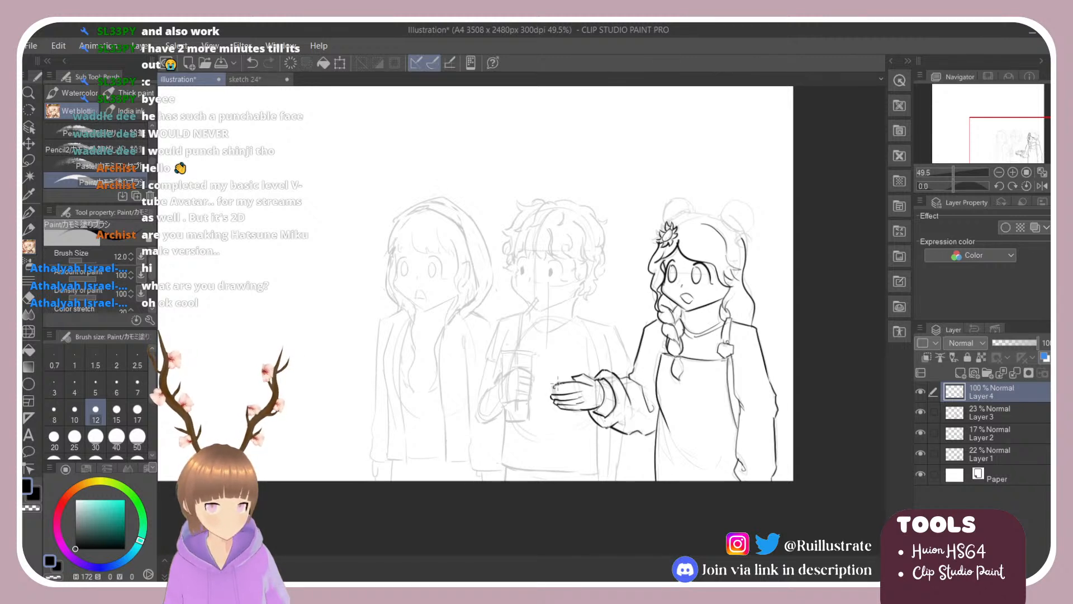
Refine the fingers of the outstretched hand by erasing stray parts and redrawing the fingertip contours.
{"action": "key", "text": "e"}
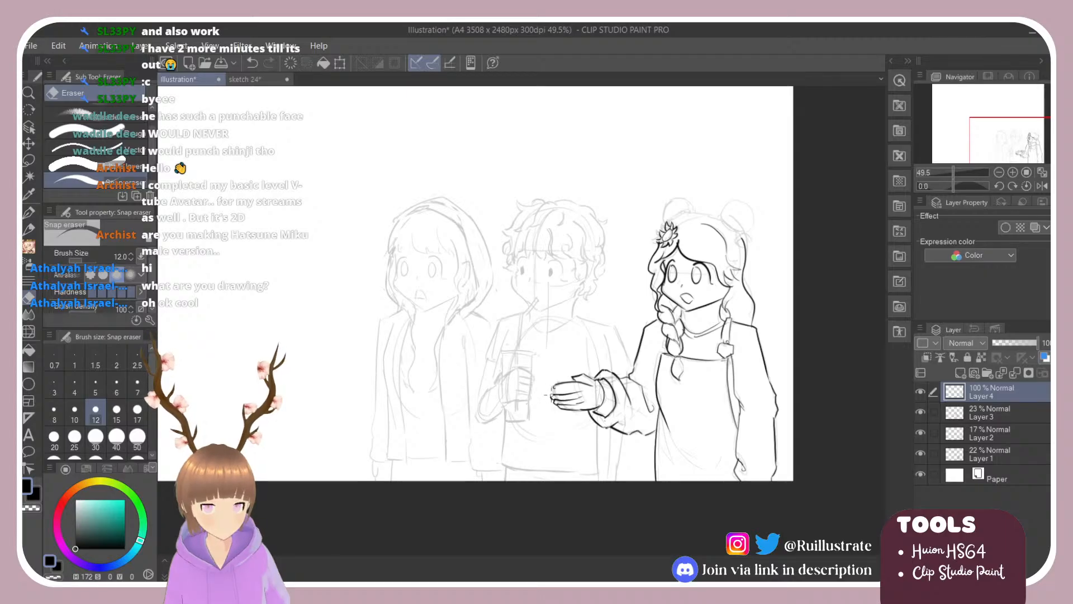
{"action": "mouse_move", "coordinate": [589, 401]}
{"action": "left_mouse_down"}
{"action": "mouse_move", "coordinate": [567, 395]}
{"action": "mouse_move", "coordinate": [561, 409]}
{"action": "mouse_move", "coordinate": [576, 403]}
{"action": "left_mouse_up"}
{"action": "key", "text": "b"}
{"action": "key", "text": "e"}
{"action": "key", "text": "b"}
{"action": "key", "text": "ctrl+z"}
{"action": "key", "text": "ctrl+z"}
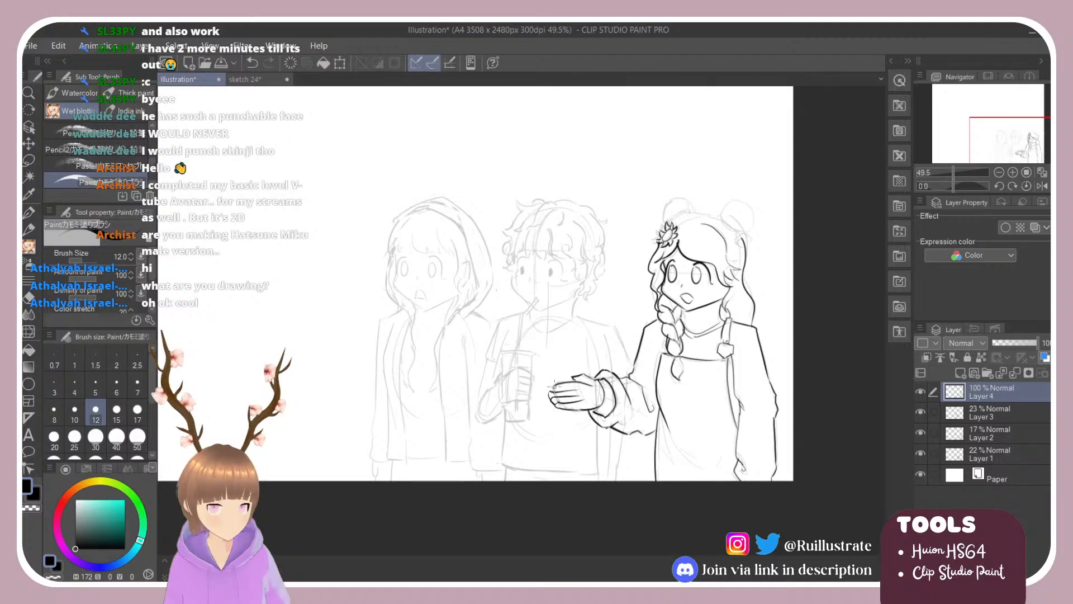
{"action": "key", "text": "e"}
{"action": "key", "text": "b"}
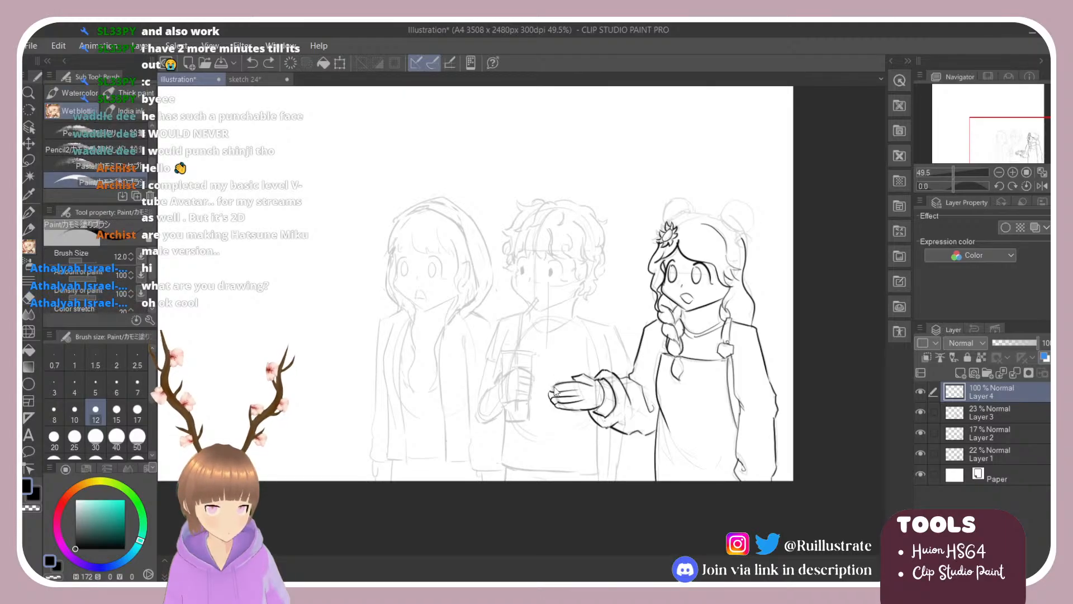
{"action": "key", "text": "e"}
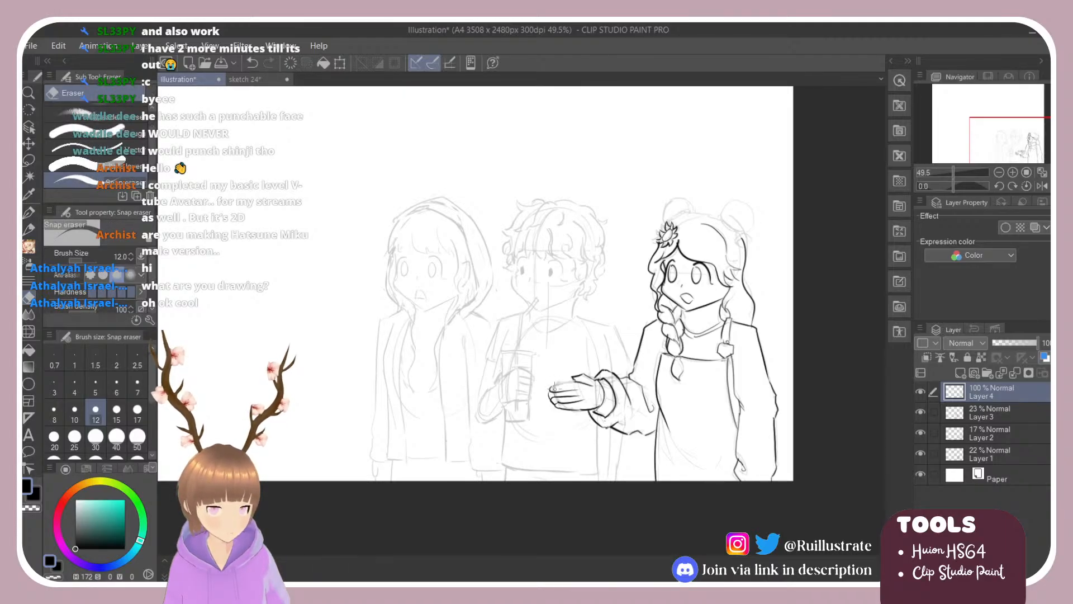
{"action": "key", "text": "b"}
{"action": "key", "text": "ctrl+z"}
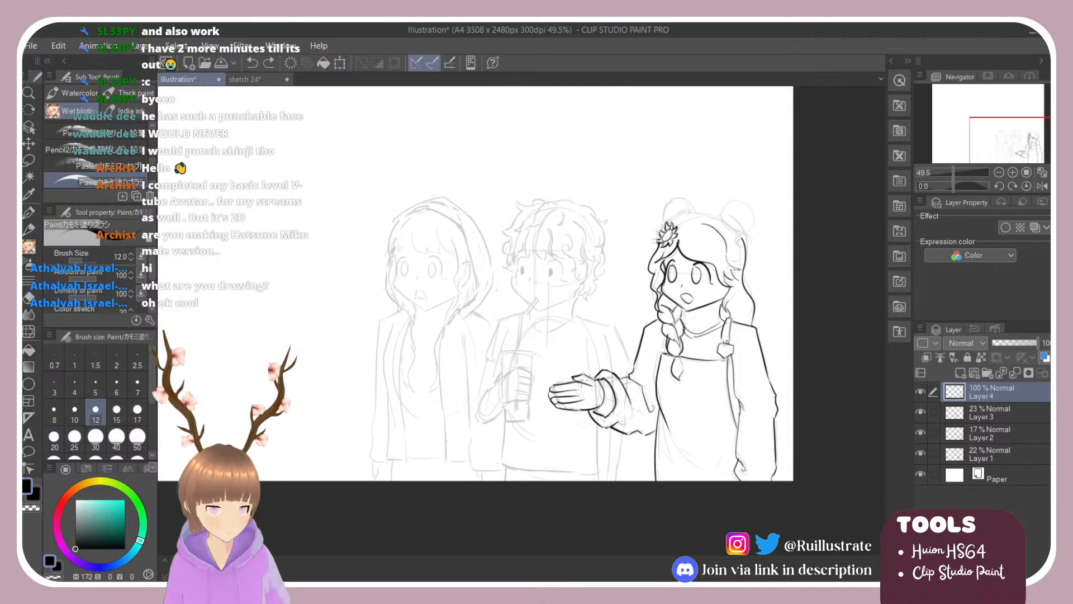
{"action": "key", "text": "ctrl+z"}
Clean up and redraw the thumb line along the upper edge of the outstretched hand near the cuff.
{"action": "left_click_drag", "start_coordinate": [582, 381], "coordinate": [574, 384]}
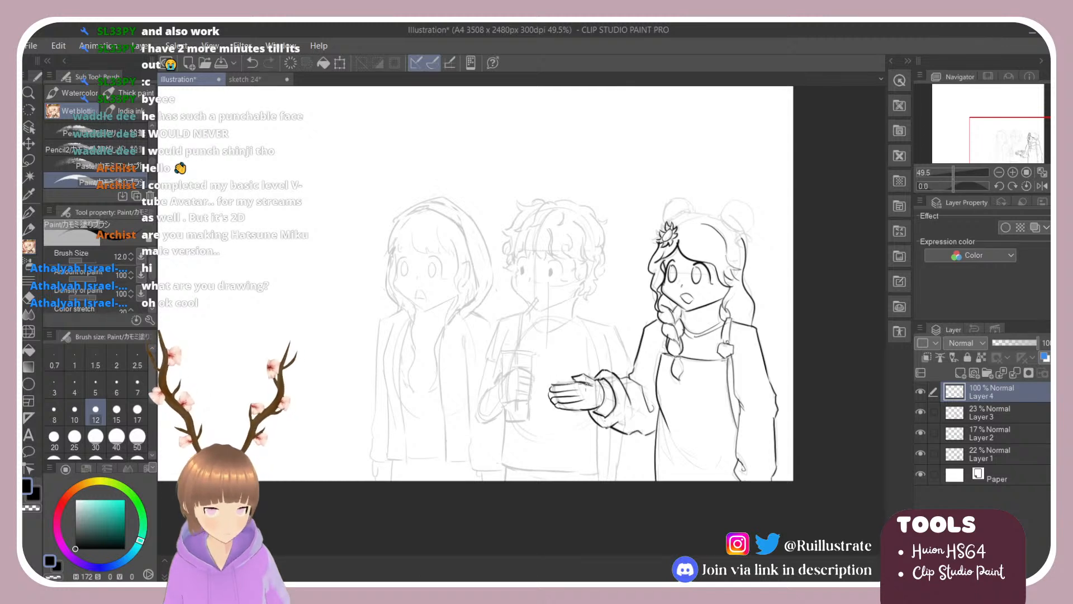
{"action": "key", "text": "e"}
{"action": "key", "text": "b"}
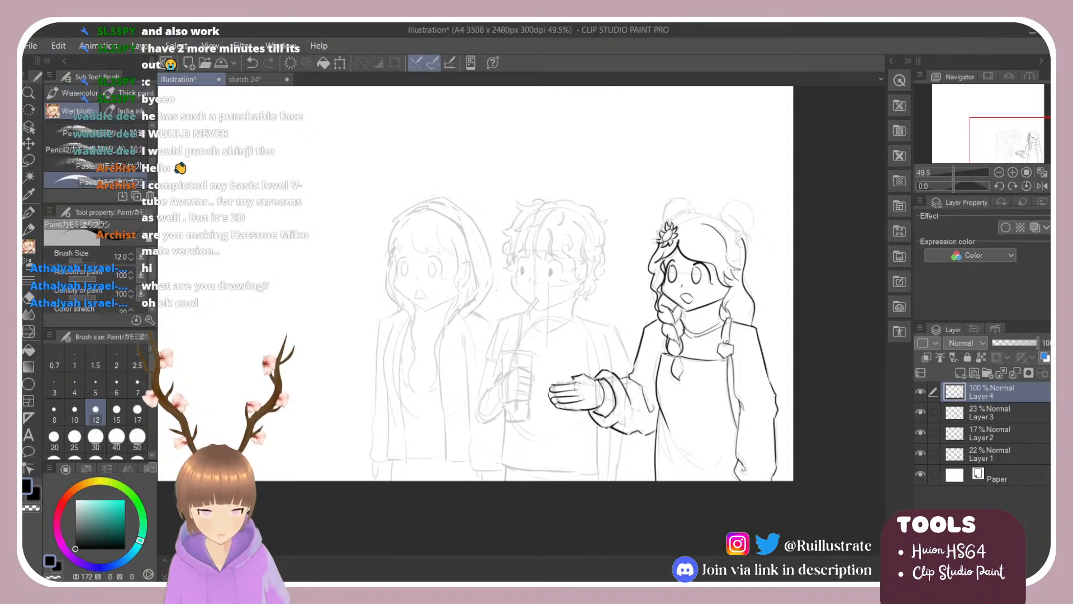
{"action": "mouse_move", "coordinate": [584, 384]}
{"action": "left_mouse_down"}
{"action": "mouse_move", "coordinate": [595, 394]}
{"action": "mouse_move", "coordinate": [591, 384]}
{"action": "left_mouse_up"}
{"action": "key", "text": "ctrl+z"}
{"action": "key", "text": "ctrl+z"}
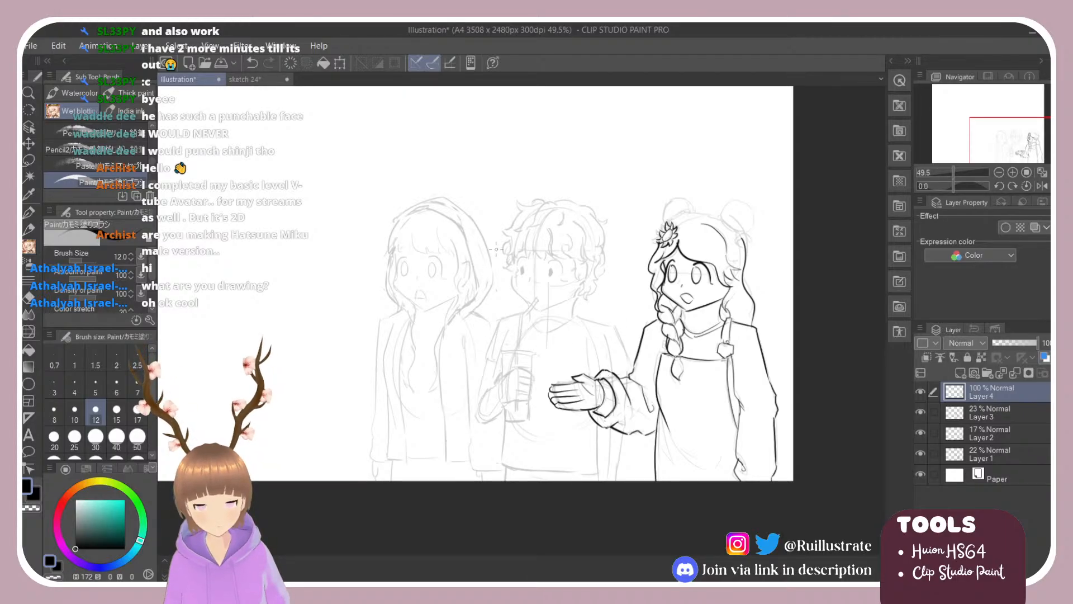
Ink the short upper cheek line on the left side of the middle character's face.
{"action": "mouse_move", "coordinate": [515, 257]}
{"action": "left_mouse_down"}
{"action": "mouse_move", "coordinate": [514, 296]}
{"action": "mouse_move", "coordinate": [541, 311]}
{"action": "mouse_move", "coordinate": [512, 258]}
{"action": "mouse_move", "coordinate": [550, 313]}
{"action": "left_mouse_up"}
{"action": "key", "text": "ctrl+z"}
{"action": "key", "text": "ctrl+z"}
{"action": "key", "text": "ctrl+z"}
{"action": "left_click_drag", "start_coordinate": [514, 273], "coordinate": [538, 308]}
{"action": "key", "text": "ctrl+z"}
{"action": "key", "text": "ctrl+z"}
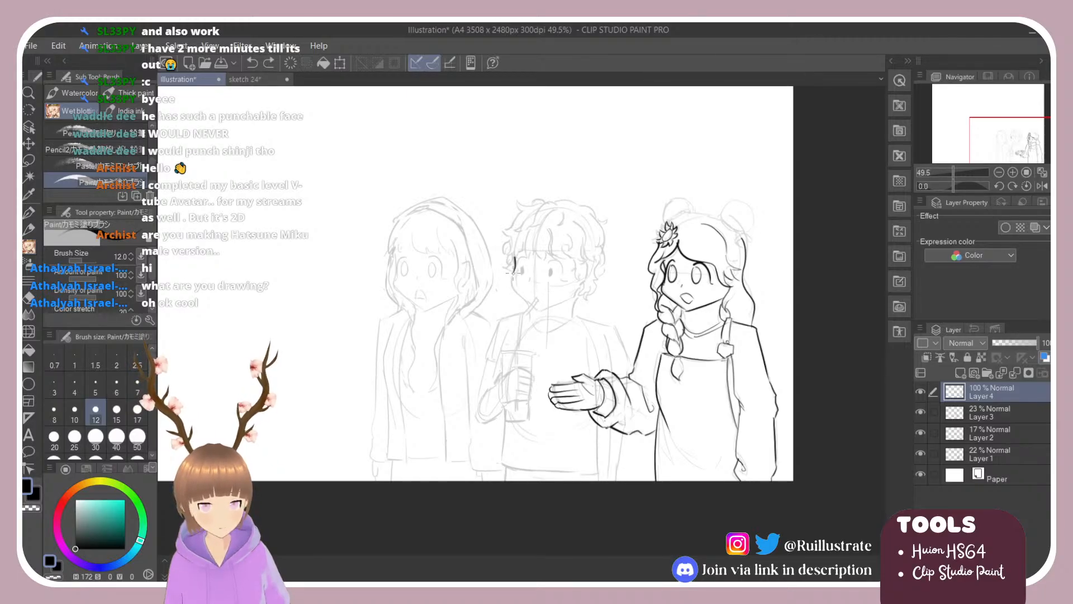
Ink the middle character's jawline from the left cheek through the chin to below the right ear.
{"action": "left_click_drag", "start_coordinate": [514, 273], "coordinate": [542, 313]}
{"action": "key", "text": "ctrl+z"}
{"action": "left_click_drag", "start_coordinate": [513, 273], "coordinate": [538, 307]}
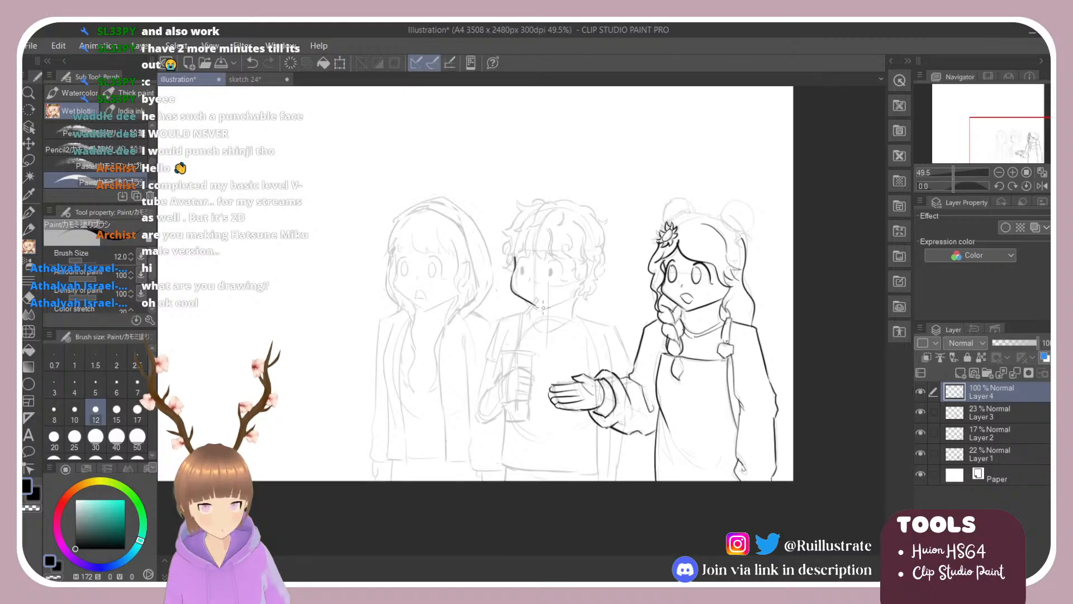
{"action": "key", "text": "ctrl+z"}
{"action": "mouse_move", "coordinate": [514, 274]}
{"action": "left_mouse_down"}
{"action": "mouse_move", "coordinate": [537, 309]}
{"action": "mouse_move", "coordinate": [579, 297]}
{"action": "left_mouse_up"}
Erase the jawline where the straw crosses it and ink the bent straw down to the cup.
{"action": "key", "text": "e"}
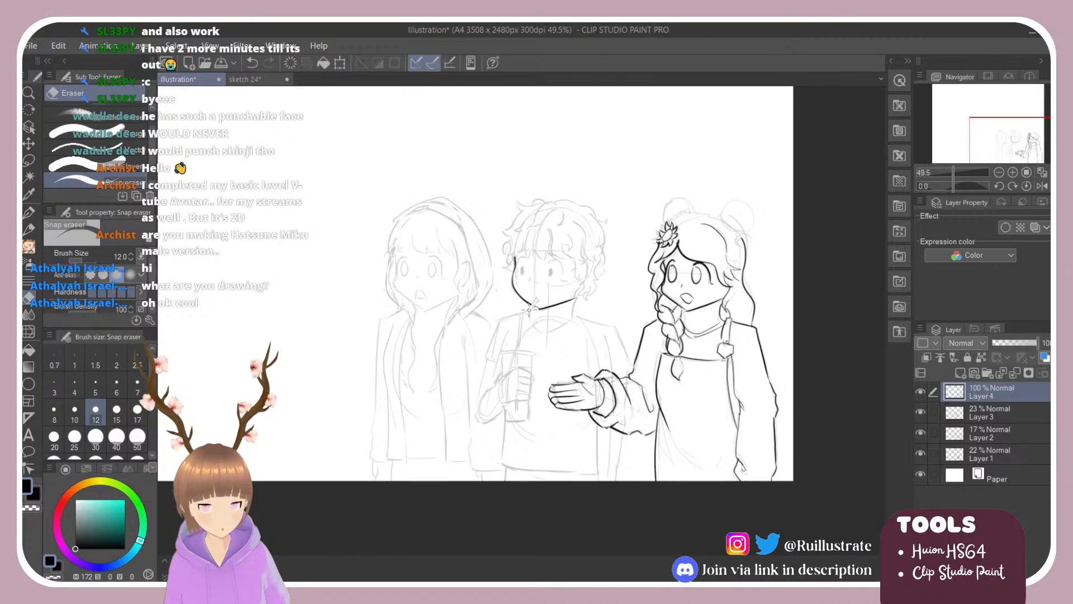
{"action": "key", "text": "b"}
{"action": "mouse_move", "coordinate": [536, 301]}
{"action": "left_mouse_down"}
{"action": "mouse_move", "coordinate": [520, 318]}
{"action": "mouse_move", "coordinate": [521, 353]}
{"action": "left_mouse_up"}
{"action": "key", "text": "ctrl+z"}
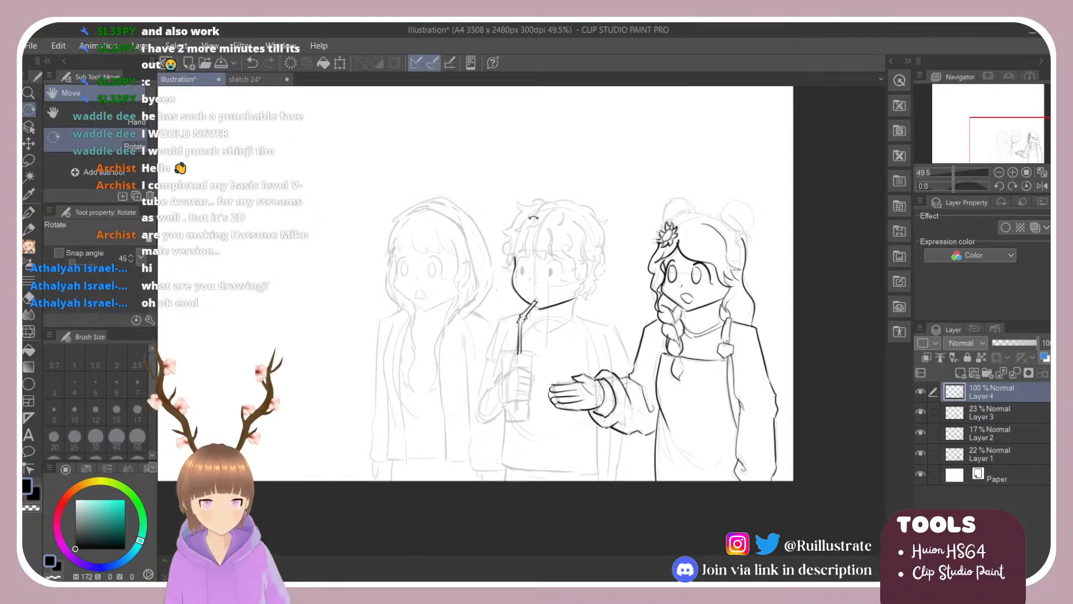
Ink the middle character's two eyes as solid dark ovals.
{"action": "mouse_move", "coordinate": [549, 263]}
{"action": "left_mouse_down"}
{"action": "mouse_move", "coordinate": [562, 280]}
{"action": "mouse_move", "coordinate": [551, 270]}
{"action": "mouse_move", "coordinate": [516, 281]}
{"action": "mouse_move", "coordinate": [524, 269]}
{"action": "left_mouse_up"}
{"action": "key", "text": "ctrl+z"}
{"action": "key", "text": "ctrl+z"}
{"action": "key", "text": "ctrl+z"}
{"action": "key", "text": "ctrl+z"}
{"action": "key", "text": "ctrl+z"}
{"action": "key", "text": "ctrl+z"}
{"action": "key", "text": "ctrl+z"}
Ink the middle character's curly fringe and the curls down the left side of the head.
{"action": "mouse_move", "coordinate": [533, 230]}
{"action": "left_mouse_down"}
{"action": "mouse_move", "coordinate": [529, 260]}
{"action": "mouse_move", "coordinate": [537, 231]}
{"action": "mouse_move", "coordinate": [540, 257]}
{"action": "mouse_move", "coordinate": [545, 243]}
{"action": "mouse_move", "coordinate": [551, 256]}
{"action": "mouse_move", "coordinate": [550, 228]}
{"action": "mouse_move", "coordinate": [552, 257]}
{"action": "mouse_move", "coordinate": [570, 257]}
{"action": "mouse_move", "coordinate": [564, 230]}
{"action": "mouse_move", "coordinate": [582, 235]}
{"action": "mouse_move", "coordinate": [580, 225]}
{"action": "mouse_move", "coordinate": [593, 252]}
{"action": "mouse_move", "coordinate": [570, 253]}
{"action": "mouse_move", "coordinate": [587, 274]}
{"action": "left_mouse_up"}
{"action": "key", "text": "ctrl+z"}
{"action": "key", "text": "ctrl+z"}
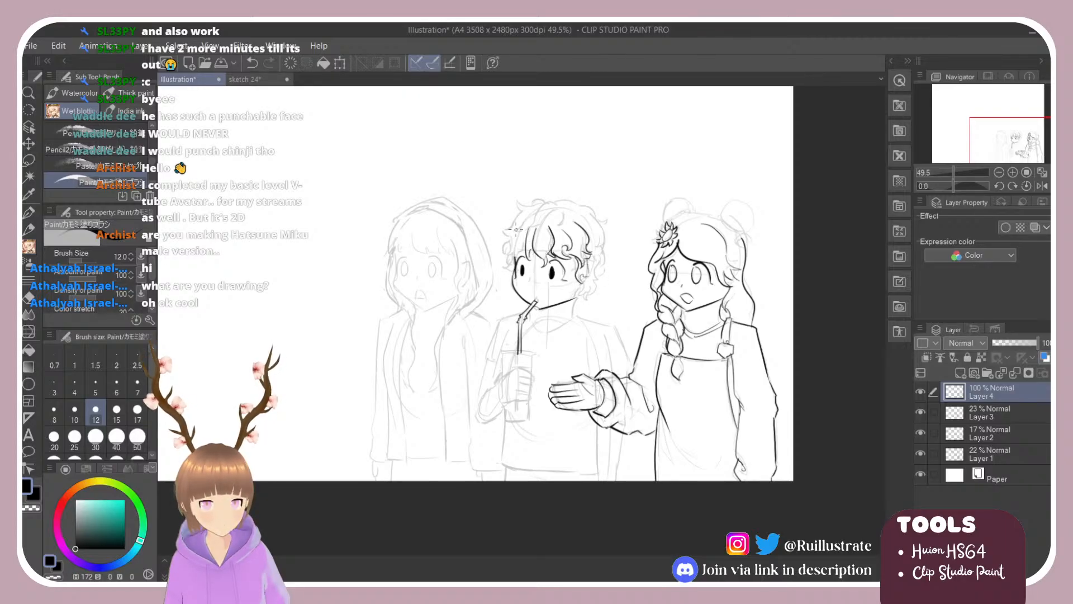
{"action": "mouse_move", "coordinate": [521, 211]}
{"action": "left_mouse_down"}
{"action": "mouse_move", "coordinate": [504, 231]}
{"action": "mouse_move", "coordinate": [511, 281]}
{"action": "left_mouse_up"}
{"action": "key", "text": "ctrl+z"}
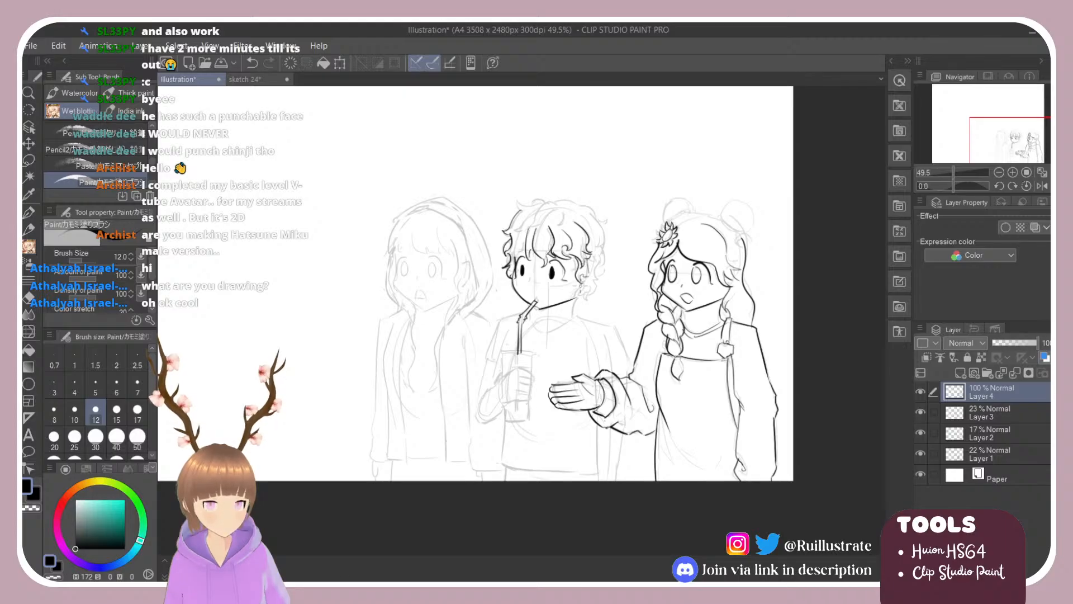
Ink the curls on the right side of the middle character's head, around and below the ear.
{"action": "key", "text": "e"}
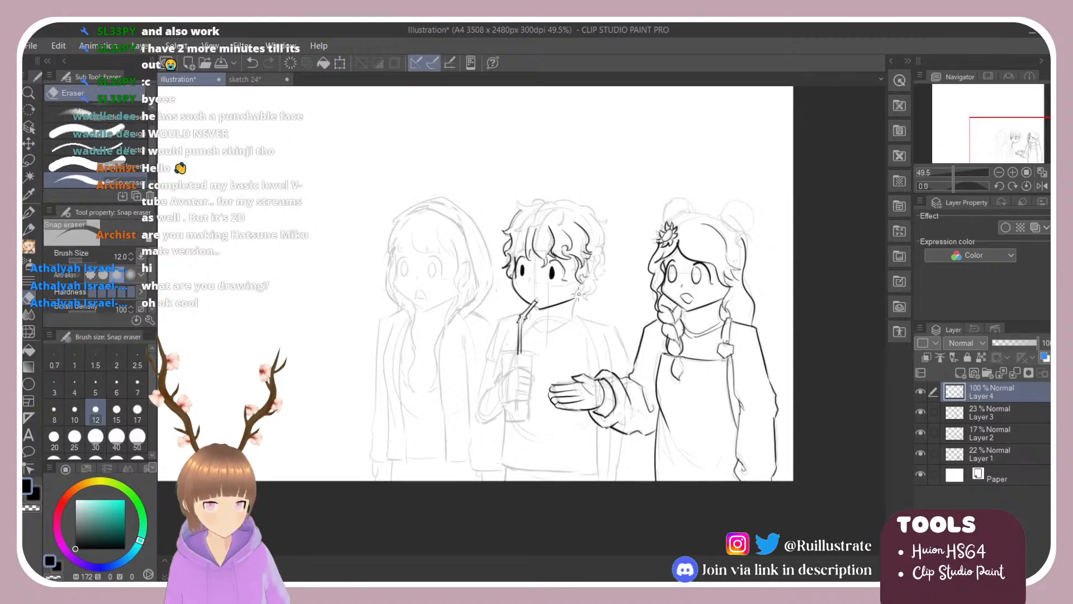
{"action": "key", "text": "b"}
{"action": "mouse_move", "coordinate": [584, 294]}
{"action": "left_mouse_down"}
{"action": "mouse_move", "coordinate": [590, 282]}
{"action": "mouse_move", "coordinate": [593, 295]}
{"action": "left_mouse_up"}
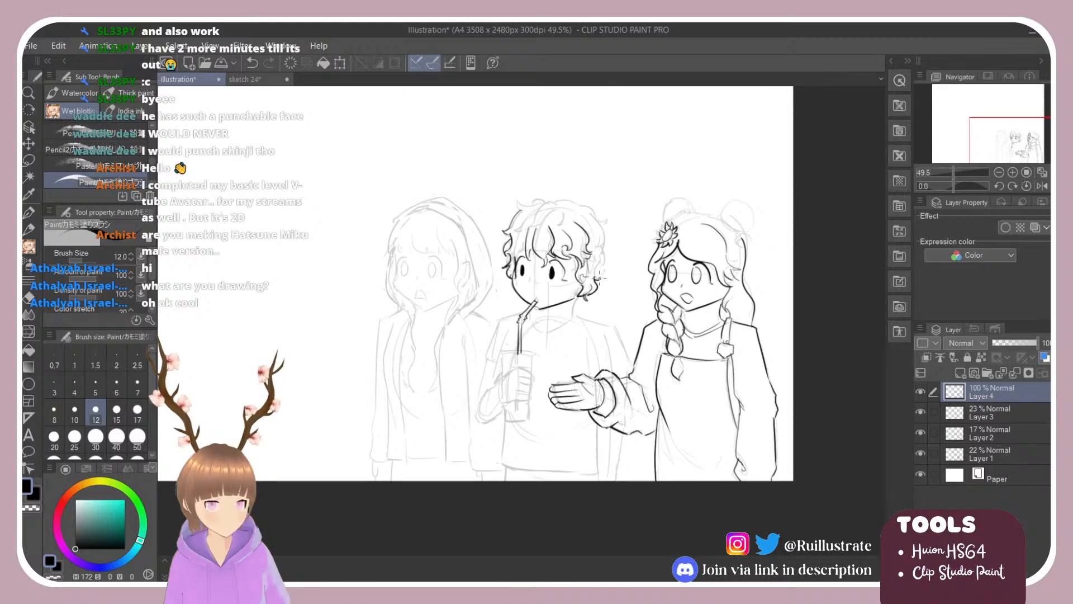
{"action": "mouse_move", "coordinate": [595, 258]}
{"action": "left_mouse_down"}
{"action": "mouse_move", "coordinate": [607, 261]}
{"action": "mouse_move", "coordinate": [599, 276]}
{"action": "left_mouse_up"}
Ink the wavy outer contour of the middle character's hair across the crown with the canvas rotated.
{"action": "mouse_move", "coordinate": [593, 220]}
{"action": "left_mouse_down"}
{"action": "mouse_move", "coordinate": [601, 250]}
{"action": "mouse_move", "coordinate": [607, 221]}
{"action": "mouse_move", "coordinate": [591, 208]}
{"action": "mouse_move", "coordinate": [598, 220]}
{"action": "mouse_move", "coordinate": [618, 184]}
{"action": "mouse_move", "coordinate": [448, 143]}
{"action": "left_mouse_up"}
{"action": "key", "text": "ctrl+z"}
{"action": "key", "text": "ctrl+z"}
{"action": "key", "text": "ctrl+z"}
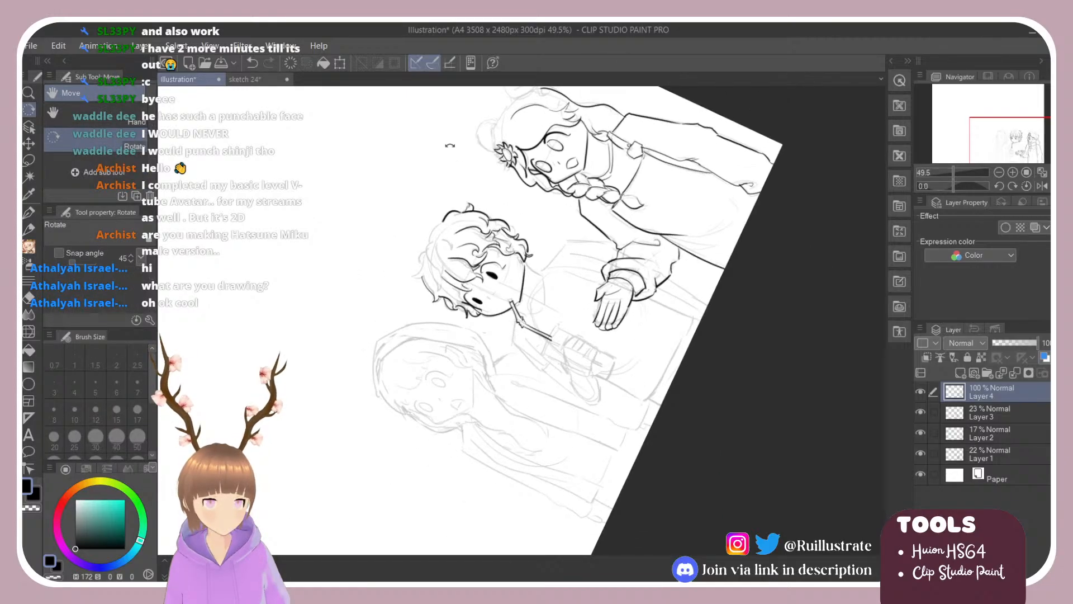
{"action": "mouse_move", "coordinate": [439, 226]}
{"action": "left_mouse_down"}
{"action": "mouse_move", "coordinate": [413, 279]}
{"action": "mouse_move", "coordinate": [426, 276]}
{"action": "mouse_move", "coordinate": [433, 300]}
{"action": "left_mouse_up"}
{"action": "key", "text": "ctrl+z"}
{"action": "left_click_drag", "start_coordinate": [446, 292], "coordinate": [466, 221]}
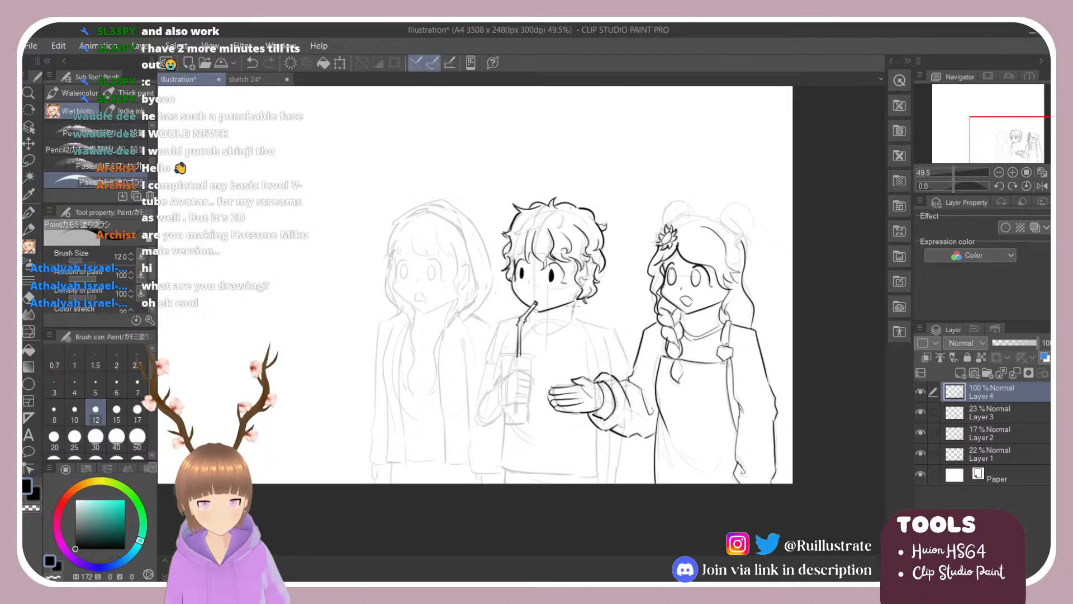
Ink the middle character's neck, shirt collar and shoulder lines.
{"action": "mouse_move", "coordinate": [530, 320]}
{"action": "left_mouse_down"}
{"action": "mouse_move", "coordinate": [558, 332]}
{"action": "mouse_move", "coordinate": [530, 323]}
{"action": "mouse_move", "coordinate": [559, 330]}
{"action": "mouse_move", "coordinate": [574, 317]}
{"action": "mouse_move", "coordinate": [607, 325]}
{"action": "mouse_move", "coordinate": [576, 317]}
{"action": "mouse_move", "coordinate": [610, 331]}
{"action": "mouse_move", "coordinate": [621, 370]}
{"action": "left_mouse_up"}
{"action": "key", "text": "ctrl+z"}
{"action": "key", "text": "ctrl+z"}
{"action": "key", "text": "ctrl+z"}
{"action": "key", "text": "ctrl+z"}
{"action": "key", "text": "ctrl+z"}
{"action": "key", "text": "ctrl+z"}
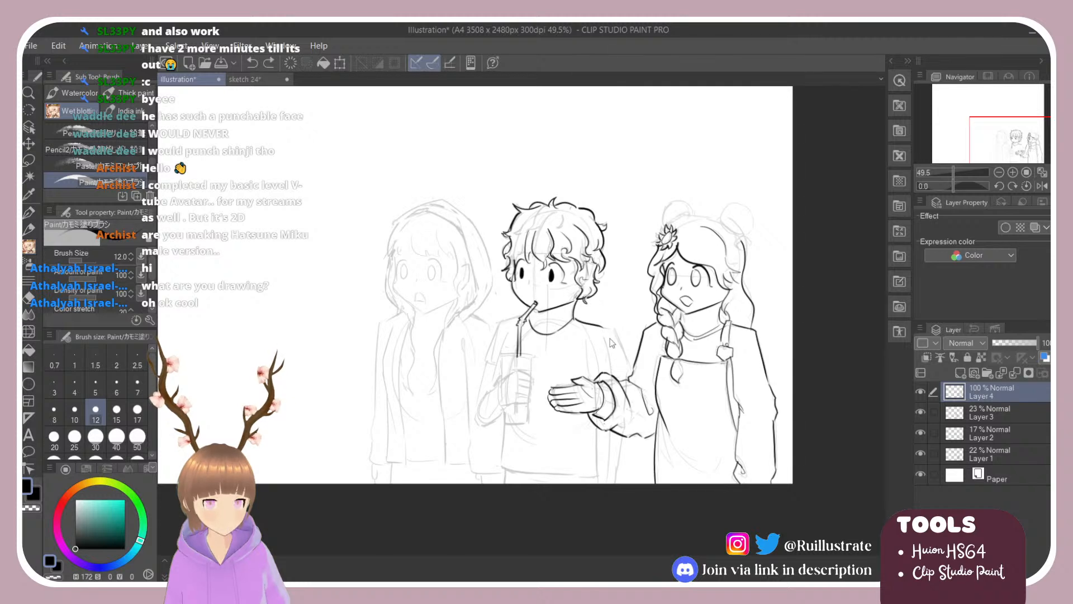
Ink the outer edge of the middle character's right-hand sleeve from the shoulder toward the outstretched arm.
{"action": "left_click_drag", "start_coordinate": [611, 330], "coordinate": [619, 370]}
{"action": "key", "text": "ctrl+z"}
{"action": "left_click_drag", "start_coordinate": [609, 329], "coordinate": [620, 369]}
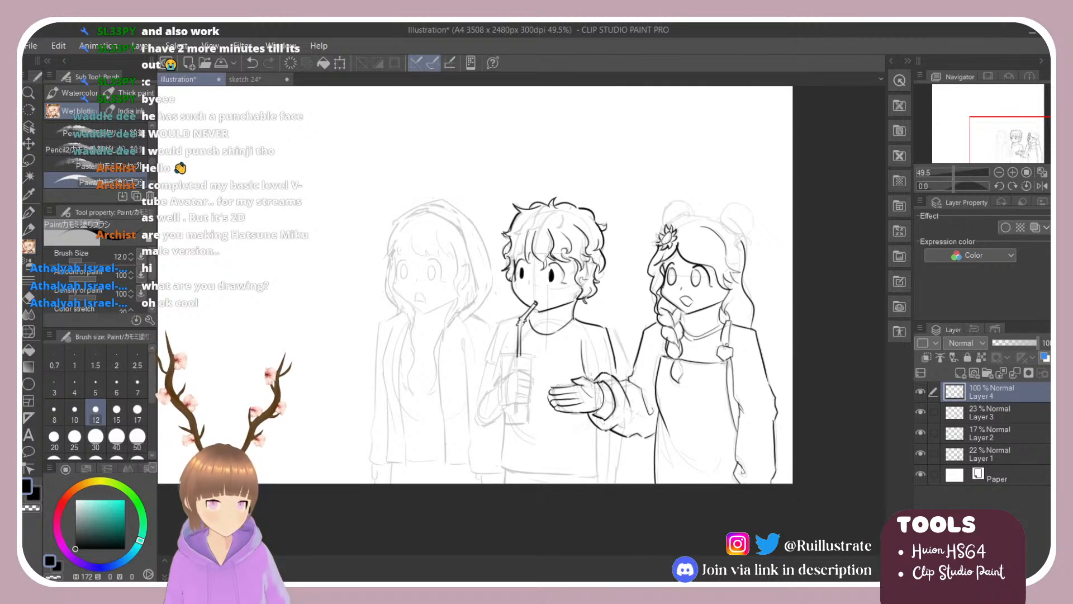
Ink the armpit fold of the middle character's shirt and its side edge below the outstretched hand.
{"action": "mouse_move", "coordinate": [576, 345]}
{"action": "left_mouse_down"}
{"action": "mouse_move", "coordinate": [583, 385]}
{"action": "mouse_move", "coordinate": [580, 375]}
{"action": "left_mouse_up"}
{"action": "key", "text": "ctrl+z"}
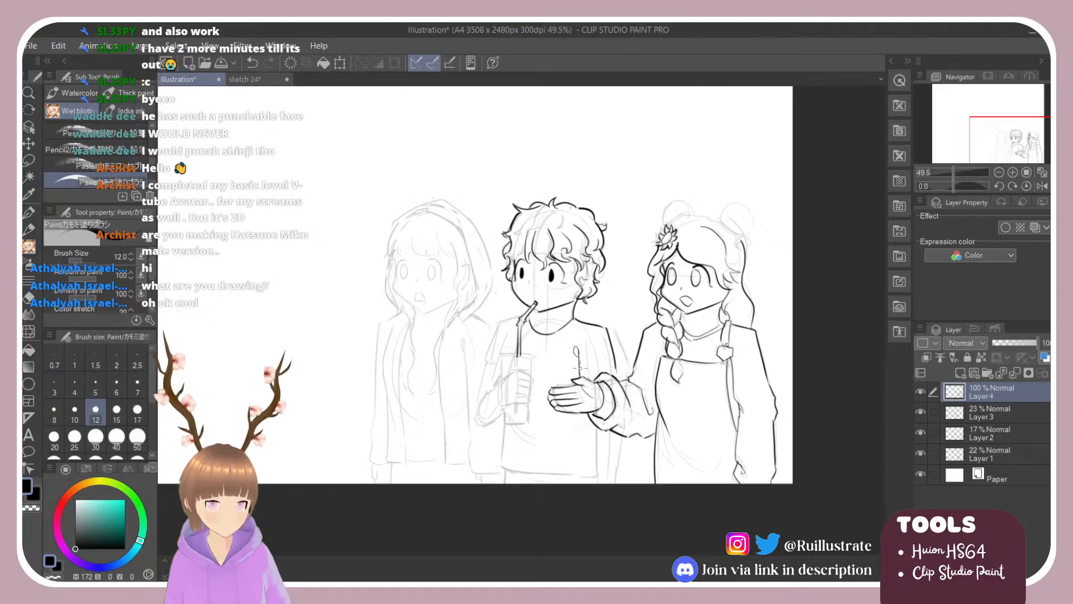
{"action": "left_click_drag", "start_coordinate": [587, 414], "coordinate": [590, 489]}
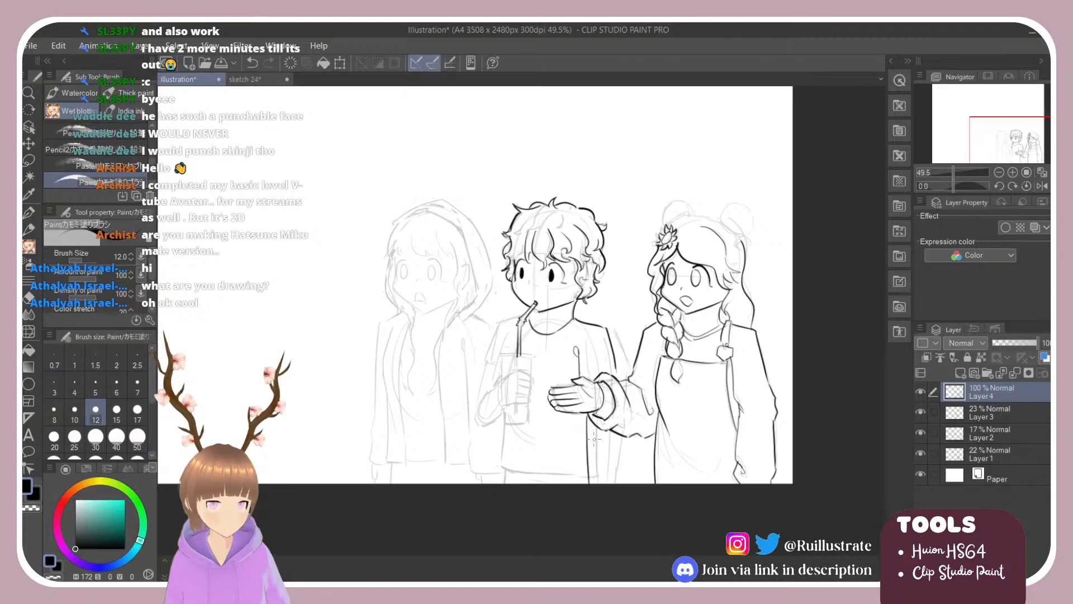
{"action": "key", "text": "ctrl+z"}
{"action": "left_click_drag", "start_coordinate": [587, 410], "coordinate": [590, 484]}
Ink the outer edge of the middle character's hanging arm below the outstretched sleeve.
{"action": "left_click_drag", "start_coordinate": [608, 429], "coordinate": [617, 487]}
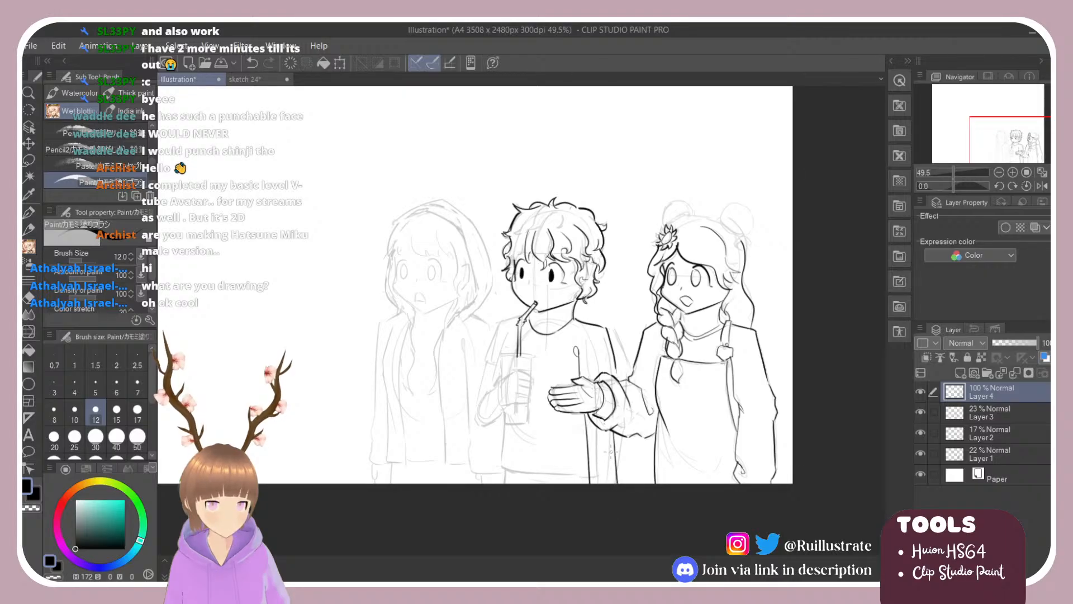
{"action": "key", "text": "ctrl+z"}
{"action": "left_click_drag", "start_coordinate": [614, 434], "coordinate": [611, 478]}
{"action": "key", "text": "ctrl+z"}
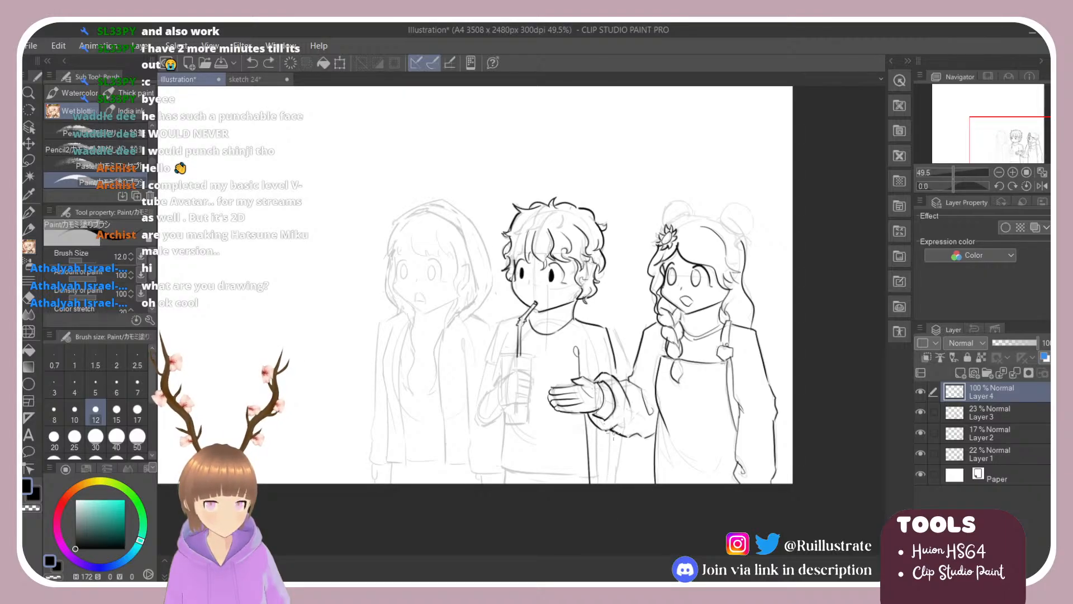
{"action": "left_click_drag", "start_coordinate": [617, 434], "coordinate": [611, 479]}
{"action": "key", "text": "ctrl+z"}
{"action": "left_click_drag", "start_coordinate": [615, 438], "coordinate": [612, 478]}
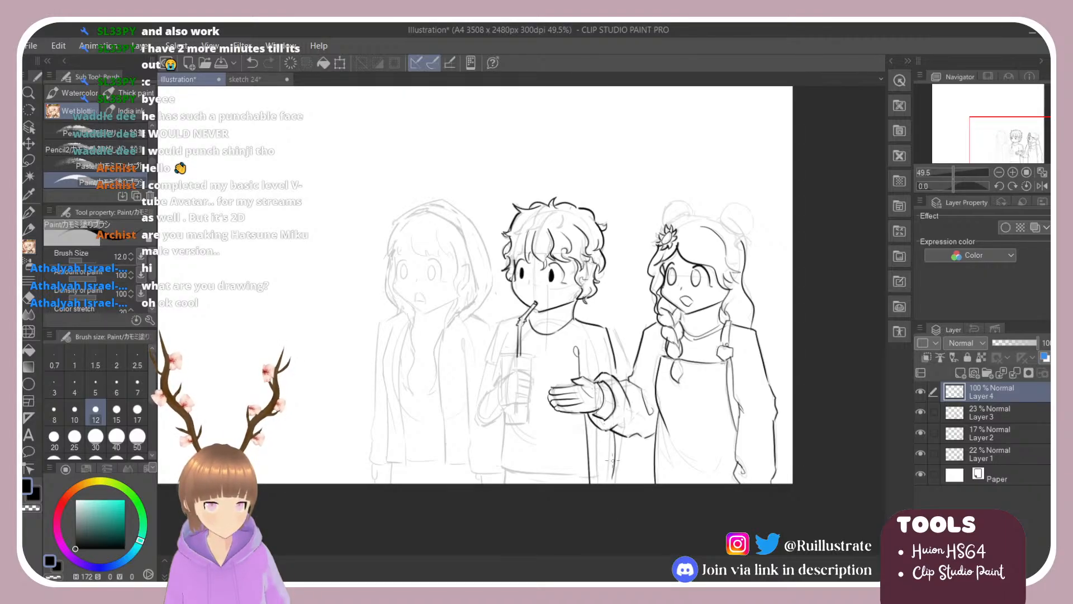
Clean up and re-ink the side edge of the middle character's shirt just below the outstretched hand.
{"action": "mouse_move", "coordinate": [583, 432]}
{"action": "left_mouse_down"}
{"action": "mouse_move", "coordinate": [588, 472]}
{"action": "mouse_move", "coordinate": [588, 439]}
{"action": "mouse_move", "coordinate": [595, 485]}
{"action": "mouse_move", "coordinate": [585, 445]}
{"action": "left_mouse_up"}
{"action": "key", "text": "e"}
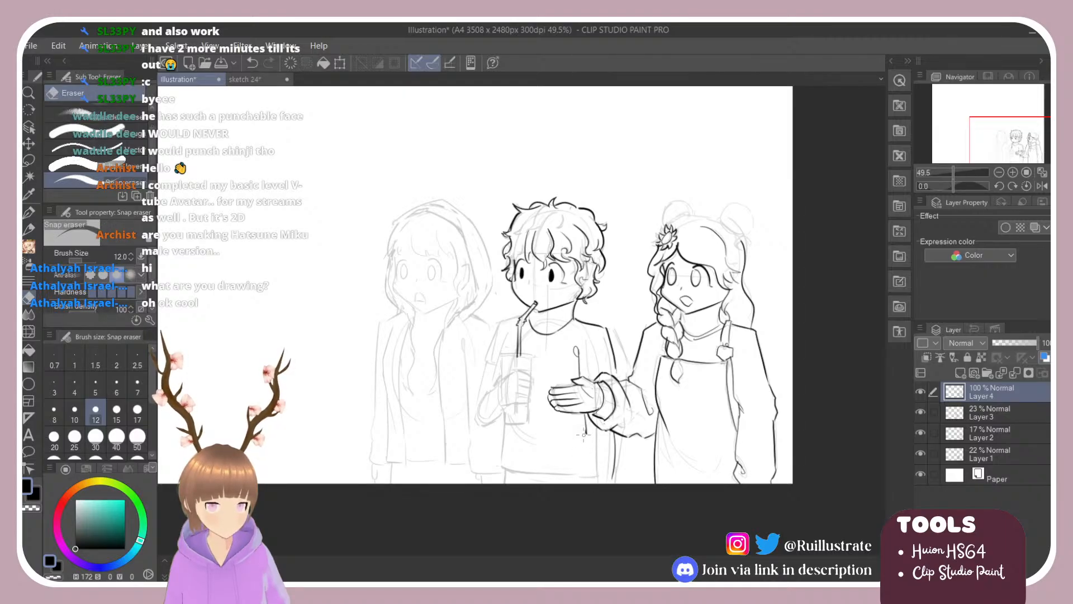
{"action": "key", "text": "b"}
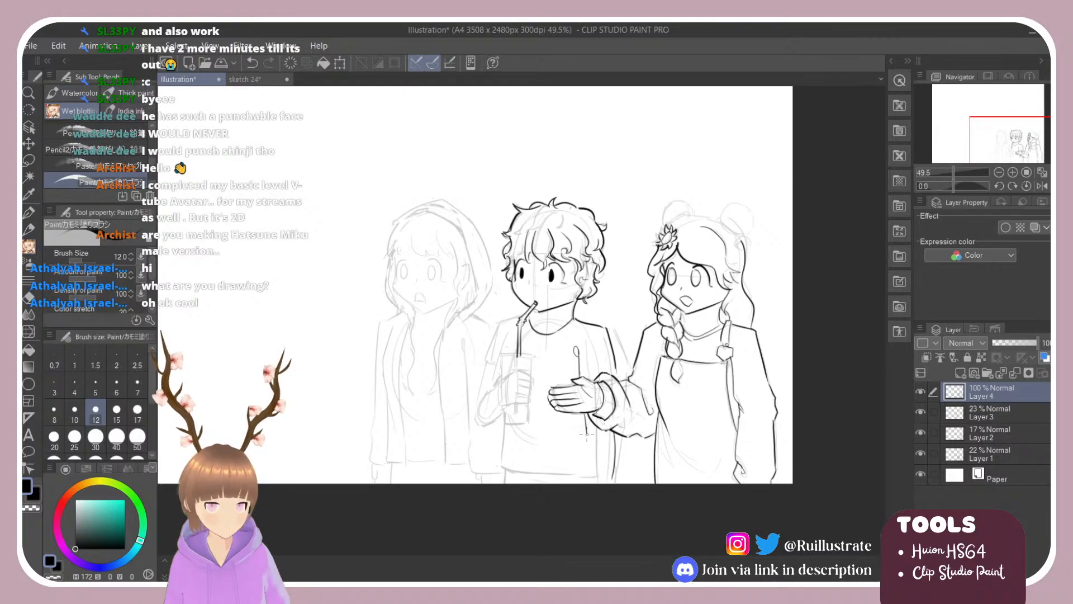
{"action": "left_click_drag", "start_coordinate": [586, 436], "coordinate": [592, 479]}
{"action": "key", "text": "ctrl+z"}
{"action": "key", "text": "e"}
{"action": "left_click_drag", "start_coordinate": [585, 427], "coordinate": [591, 471]}
{"action": "key", "text": "b"}
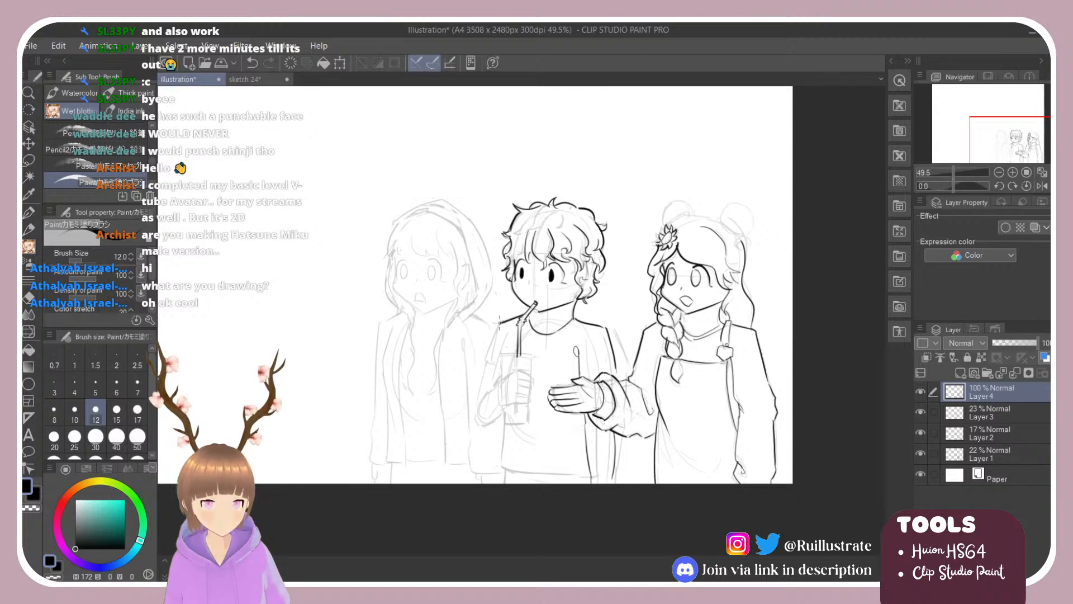
Ink the middle character's other shoulder and sleeve, the bent arm and the hand gripping the cup.
{"action": "mouse_move", "coordinate": [500, 323]}
{"action": "left_mouse_down"}
{"action": "mouse_move", "coordinate": [481, 424]}
{"action": "mouse_move", "coordinate": [499, 417]}
{"action": "mouse_move", "coordinate": [493, 393]}
{"action": "mouse_move", "coordinate": [485, 399]}
{"action": "mouse_move", "coordinate": [517, 369]}
{"action": "mouse_move", "coordinate": [533, 381]}
{"action": "mouse_move", "coordinate": [504, 382]}
{"action": "mouse_move", "coordinate": [520, 371]}
{"action": "mouse_move", "coordinate": [529, 405]}
{"action": "left_mouse_up"}
{"action": "key", "text": "ctrl+z"}
{"action": "key", "text": "ctrl+z"}
{"action": "mouse_move", "coordinate": [502, 363]}
{"action": "left_mouse_down"}
{"action": "mouse_move", "coordinate": [505, 383]}
{"action": "mouse_move", "coordinate": [531, 373]}
{"action": "mouse_move", "coordinate": [508, 379]}
{"action": "mouse_move", "coordinate": [506, 358]}
{"action": "mouse_move", "coordinate": [505, 383]}
{"action": "mouse_move", "coordinate": [530, 363]}
{"action": "mouse_move", "coordinate": [531, 372]}
{"action": "left_mouse_up"}
{"action": "key", "text": "ctrl+z"}
{"action": "key", "text": "ctrl+z"}
{"action": "key", "text": "ctrl+z"}
{"action": "key", "text": "ctrl+z"}
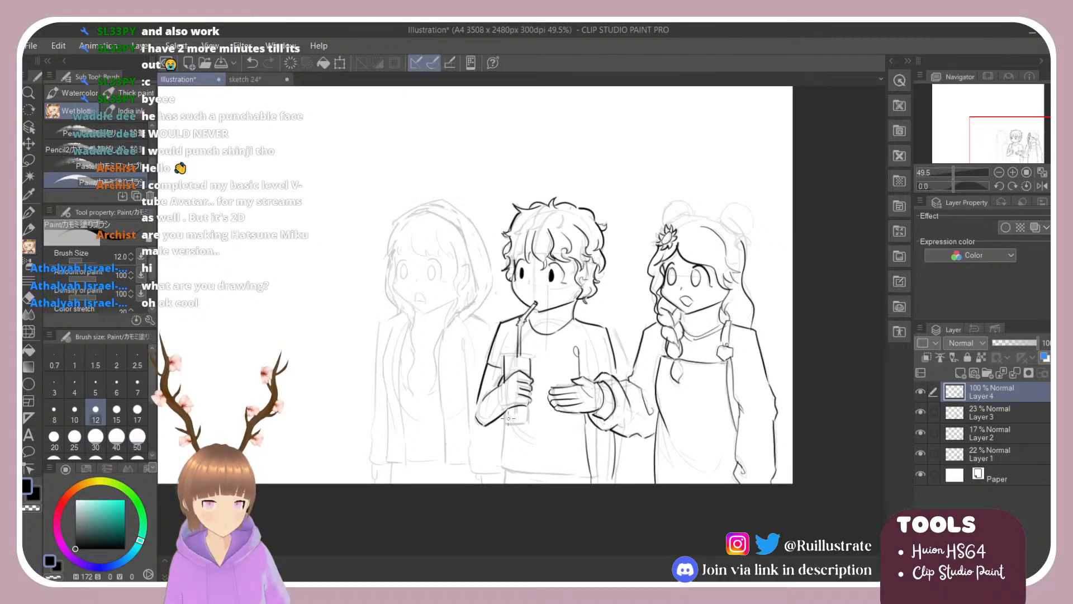
Ink the base of the drink cup and, with the canvas rotated, the straight line of its lid.
{"action": "mouse_move", "coordinate": [505, 413]}
{"action": "left_mouse_down"}
{"action": "mouse_move", "coordinate": [532, 421]}
{"action": "mouse_move", "coordinate": [509, 427]}
{"action": "mouse_move", "coordinate": [528, 424]}
{"action": "left_mouse_up"}
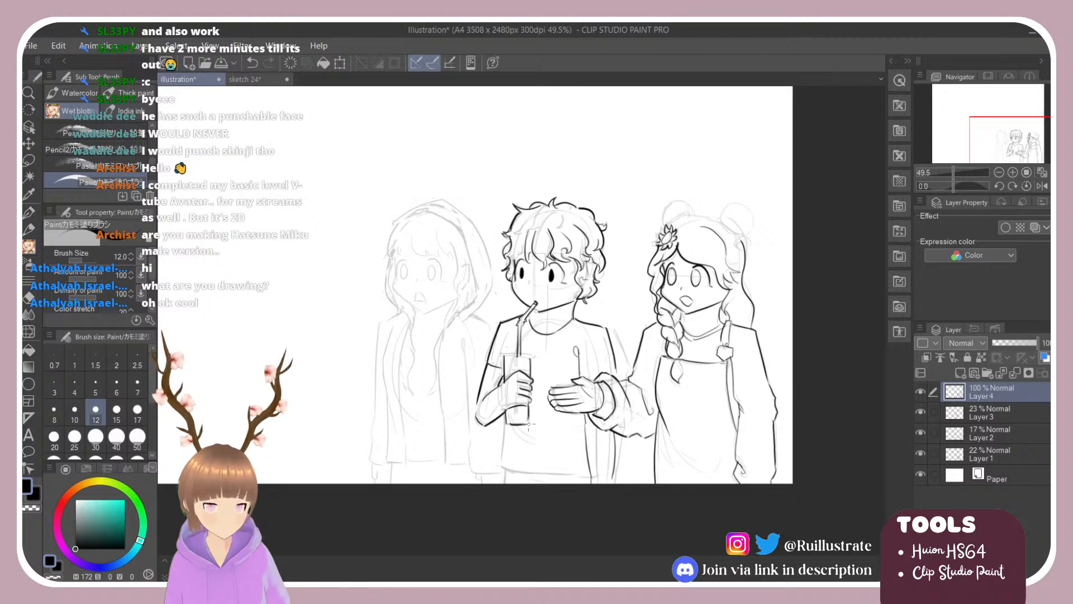
{"action": "key", "text": "r"}
{"action": "mouse_move", "coordinate": [565, 325]}
{"action": "left_mouse_down"}
{"action": "mouse_move", "coordinate": [549, 287]}
{"action": "mouse_move", "coordinate": [502, 280]}
{"action": "mouse_move", "coordinate": [520, 276]}
{"action": "left_mouse_up"}
{"action": "key", "text": "b"}
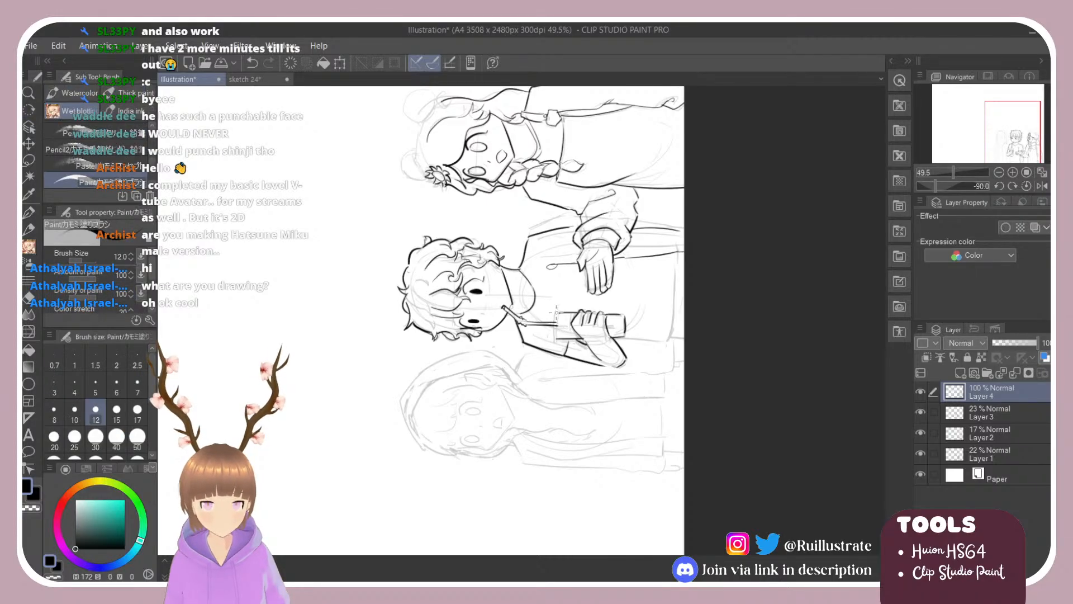
{"action": "left_click_drag", "start_coordinate": [558, 307], "coordinate": [557, 346]}
{"action": "key", "text": "ctrl+z"}
{"action": "left_click_drag", "start_coordinate": [558, 303], "coordinate": [558, 342]}
{"action": "key", "text": "r"}
{"action": "left_click_drag", "start_coordinate": [560, 280], "coordinate": [588, 369]}
{"action": "key", "text": "b"}
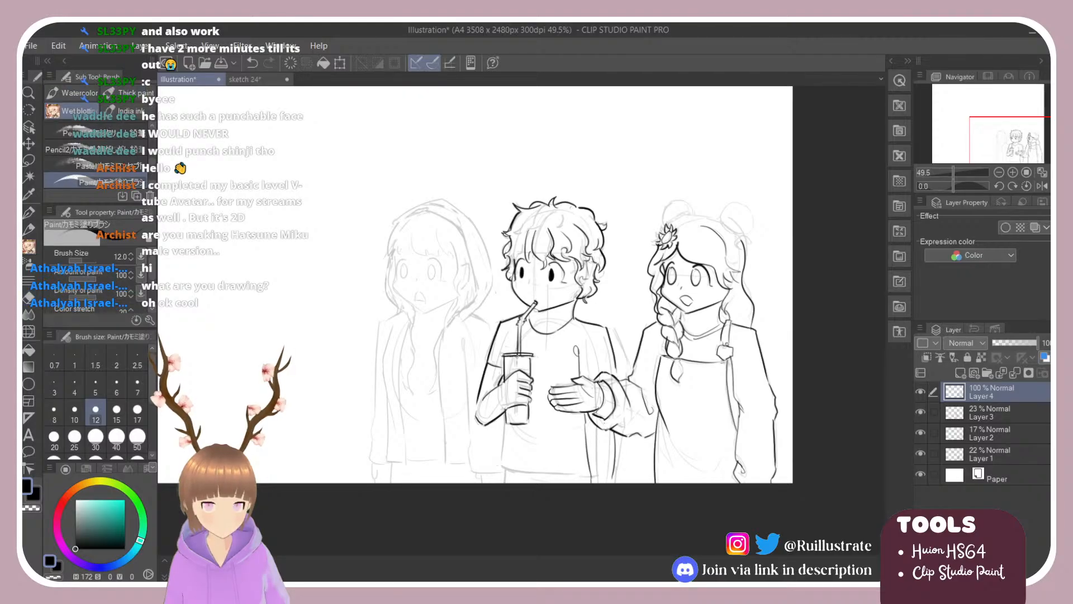
Ink the small details inside the drink cup, above and below the gripping fingers.
{"action": "left_click_drag", "start_coordinate": [513, 361], "coordinate": [524, 373]}
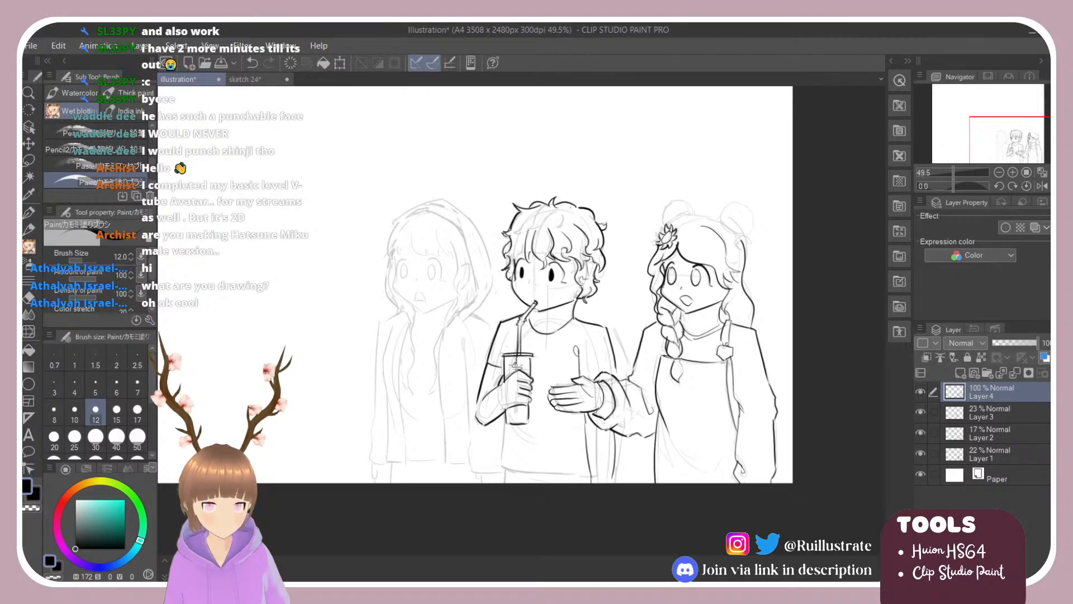
{"action": "key", "text": "ctrl+z"}
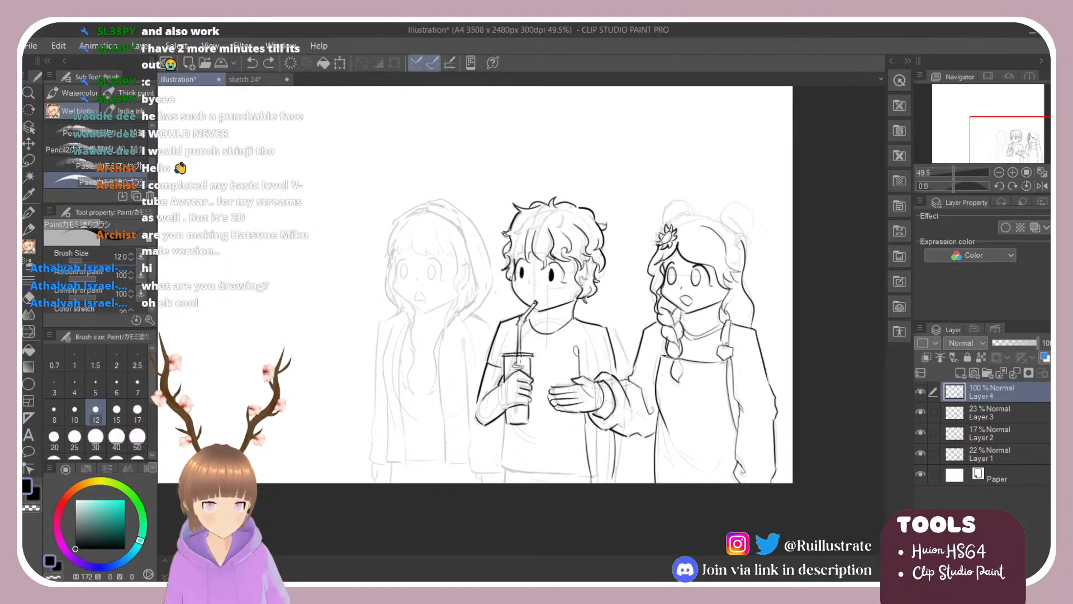
{"action": "left_click_drag", "start_coordinate": [515, 360], "coordinate": [526, 371]}
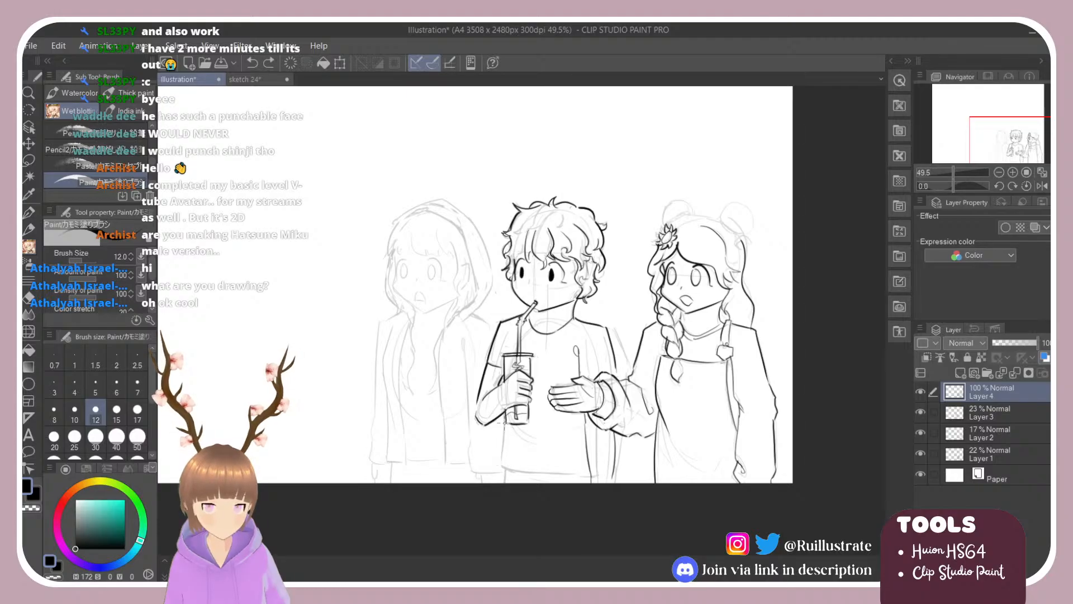
{"action": "key", "text": "ctrl+z"}
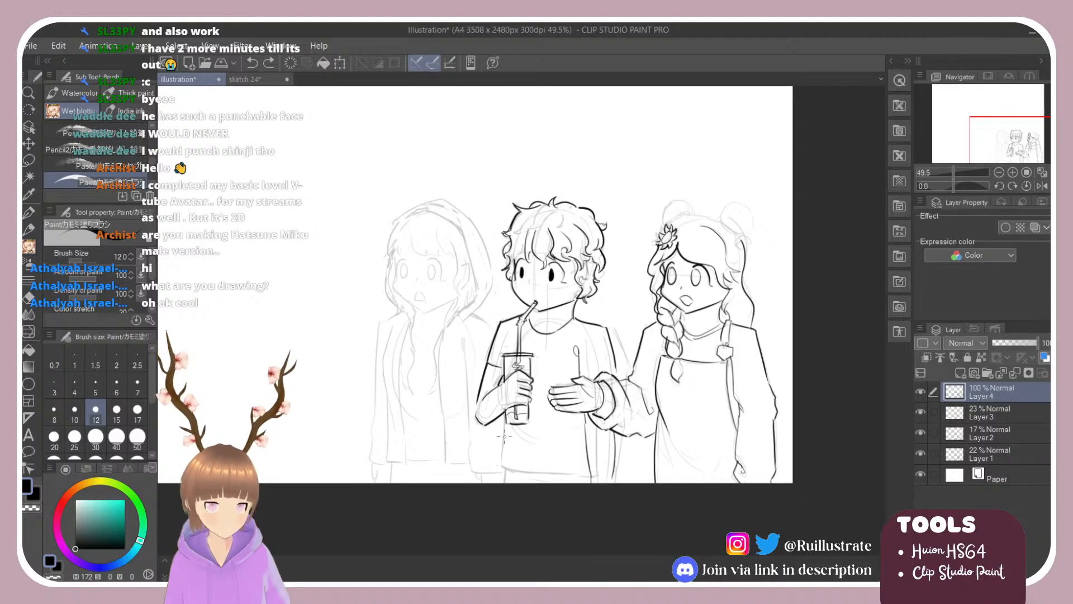
Ink the middle character's shirt side below the cup, the shirt hem and the top of the trousers.
{"action": "left_click_drag", "start_coordinate": [506, 418], "coordinate": [508, 477]}
{"action": "key", "text": "ctrl+z"}
{"action": "mouse_move", "coordinate": [503, 418]}
{"action": "left_mouse_down"}
{"action": "mouse_move", "coordinate": [507, 471]}
{"action": "mouse_move", "coordinate": [574, 473]}
{"action": "left_mouse_up"}
{"action": "key", "text": "ctrl+z"}
{"action": "left_click_drag", "start_coordinate": [503, 469], "coordinate": [592, 473]}
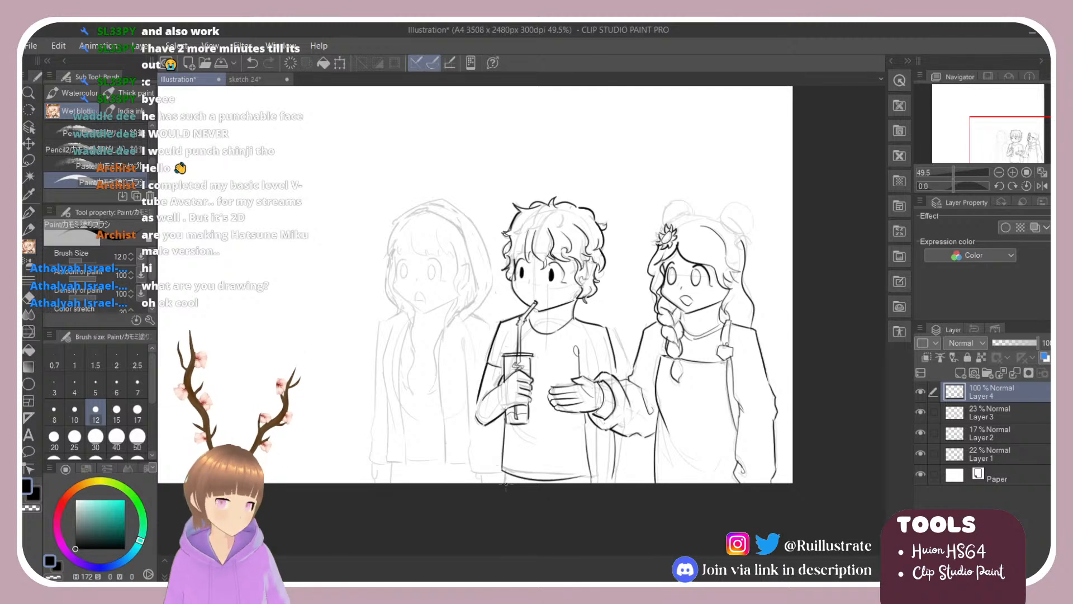
{"action": "key", "text": "ctrl+z"}
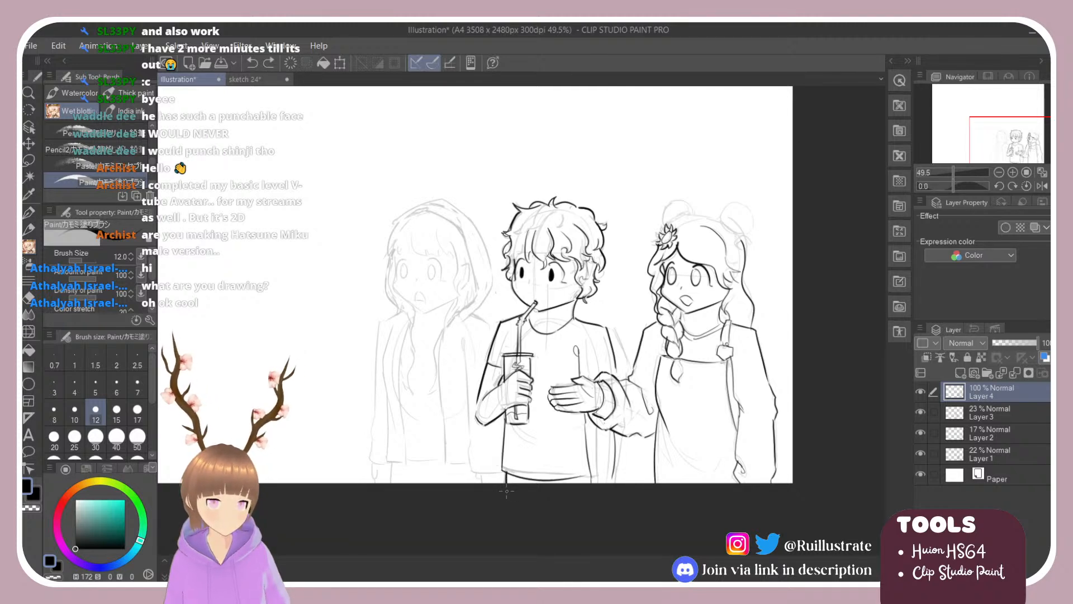
{"action": "left_click_drag", "start_coordinate": [505, 476], "coordinate": [533, 480]}
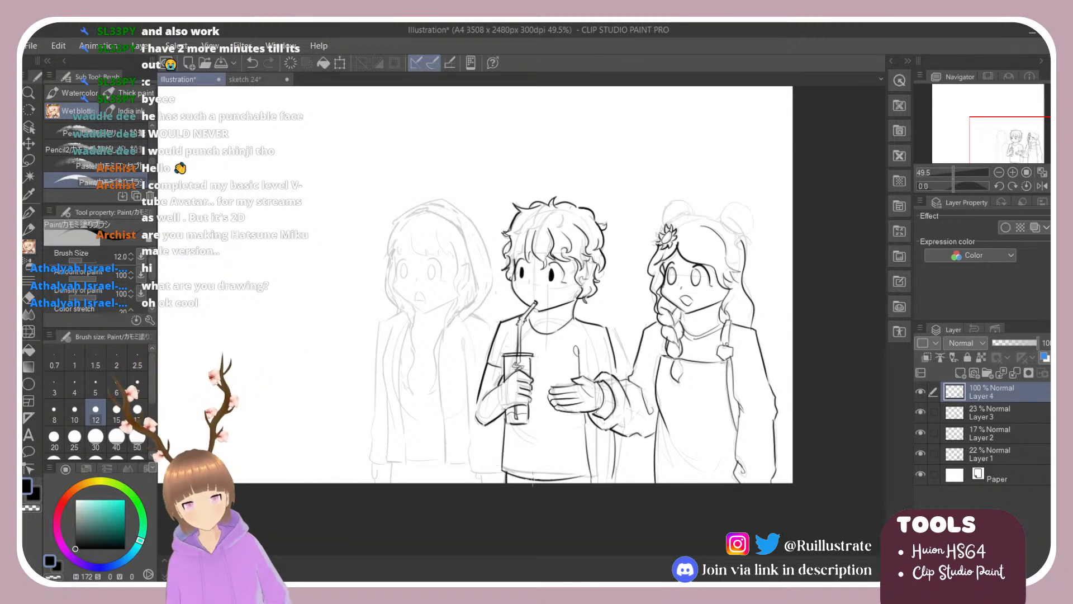
Erase stray marks and re-ink the outer edge of the sleeve on the cup-holding arm with the canvas rotated.
{"action": "key", "text": "r"}
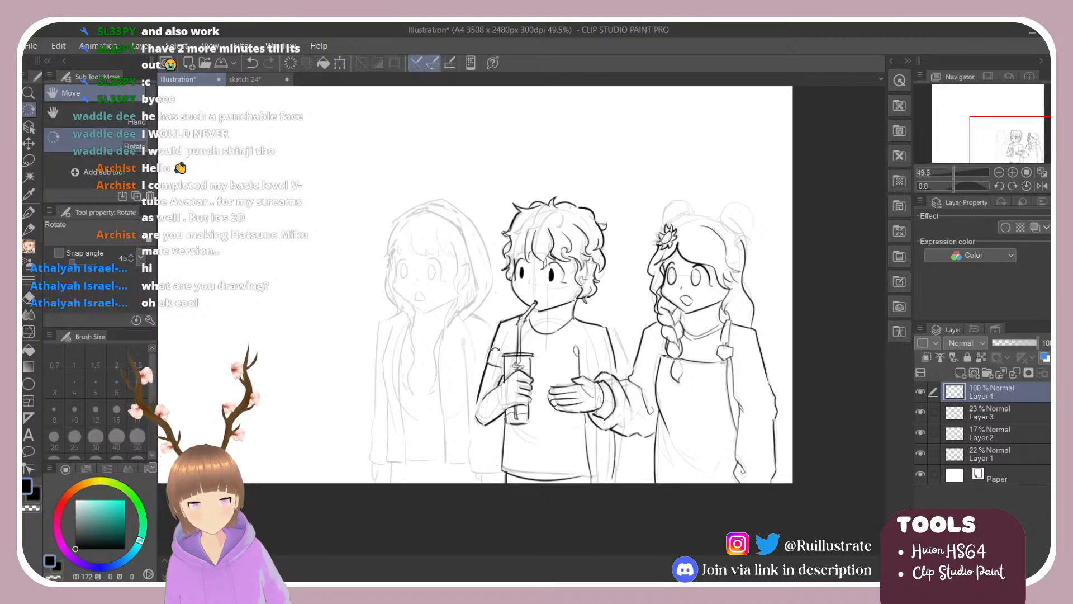
{"action": "left_click_drag", "start_coordinate": [465, 358], "coordinate": [507, 344]}
{"action": "key", "text": "e"}
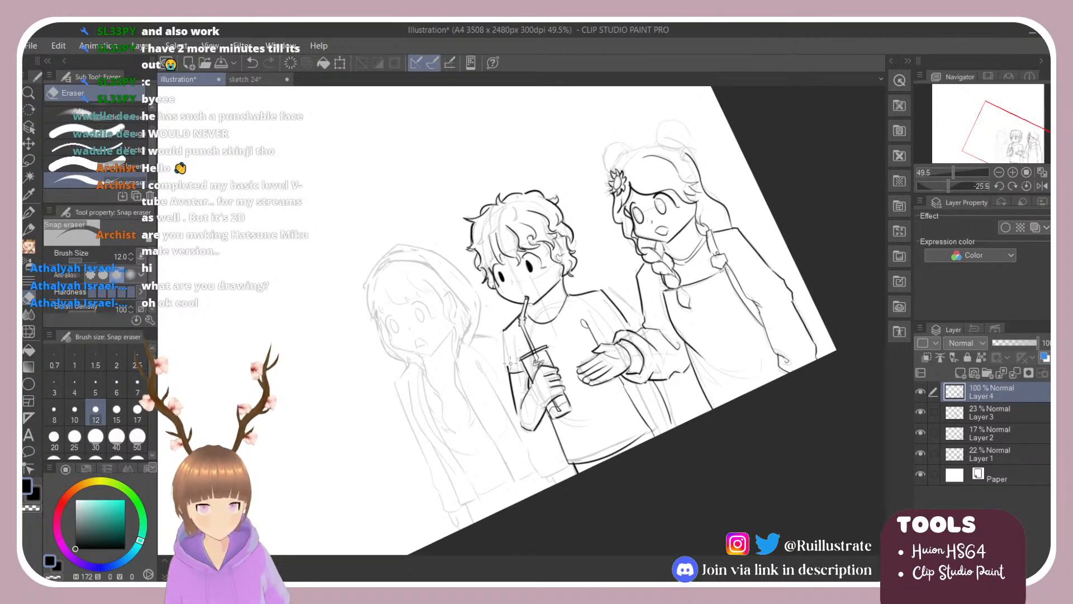
{"action": "key", "text": "b"}
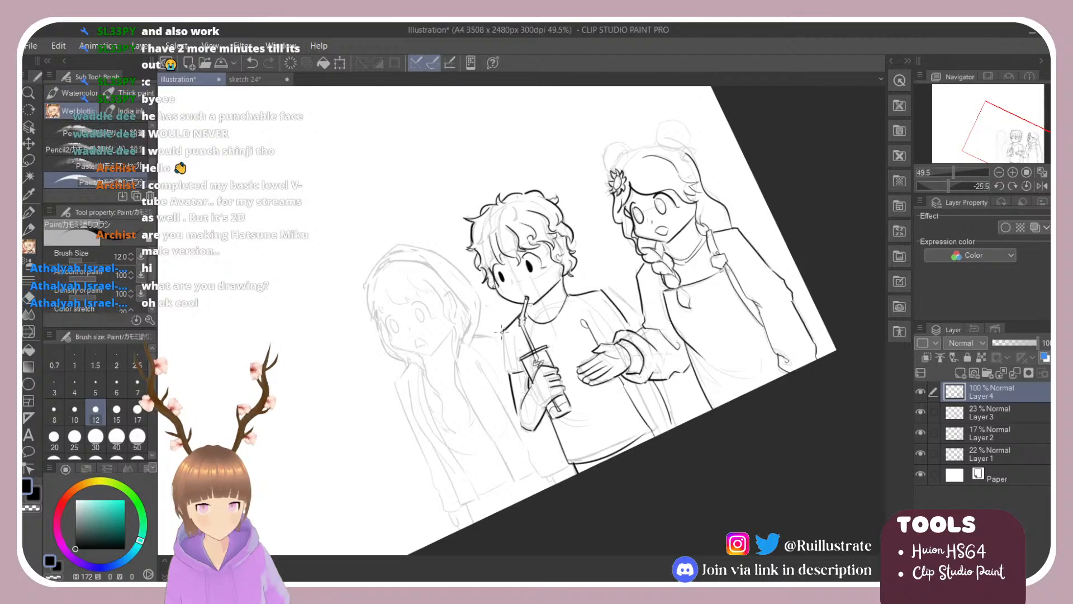
{"action": "left_click_drag", "start_coordinate": [504, 330], "coordinate": [505, 372]}
{"action": "key", "text": "ctrl+z"}
{"action": "left_click_drag", "start_coordinate": [503, 330], "coordinate": [505, 371]}
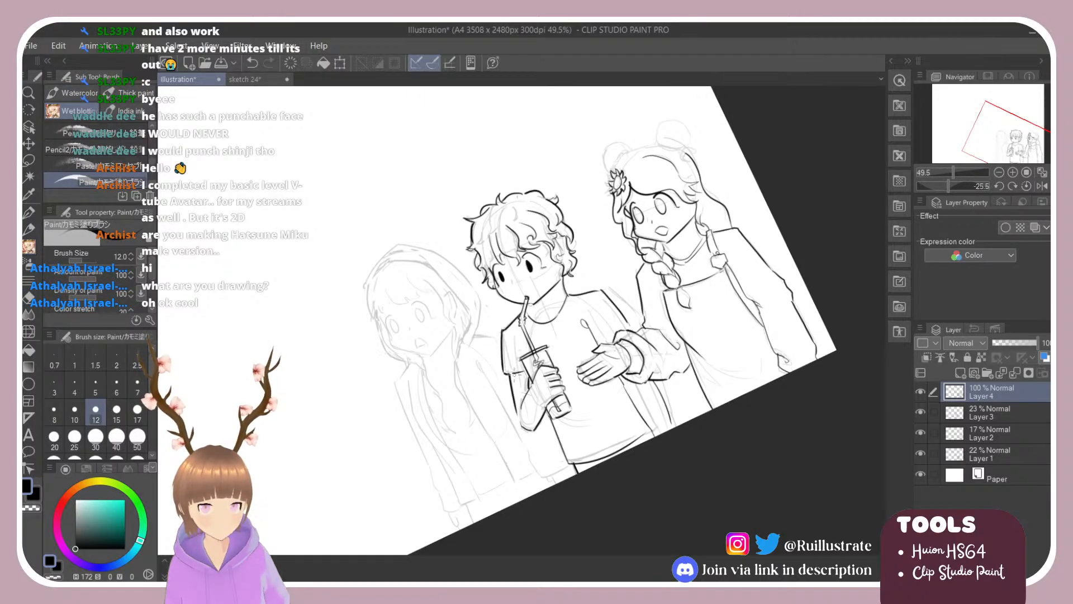
{"action": "key", "text": "shift+space"}
{"action": "left_click_drag", "start_coordinate": [526, 368], "coordinate": [464, 364]}
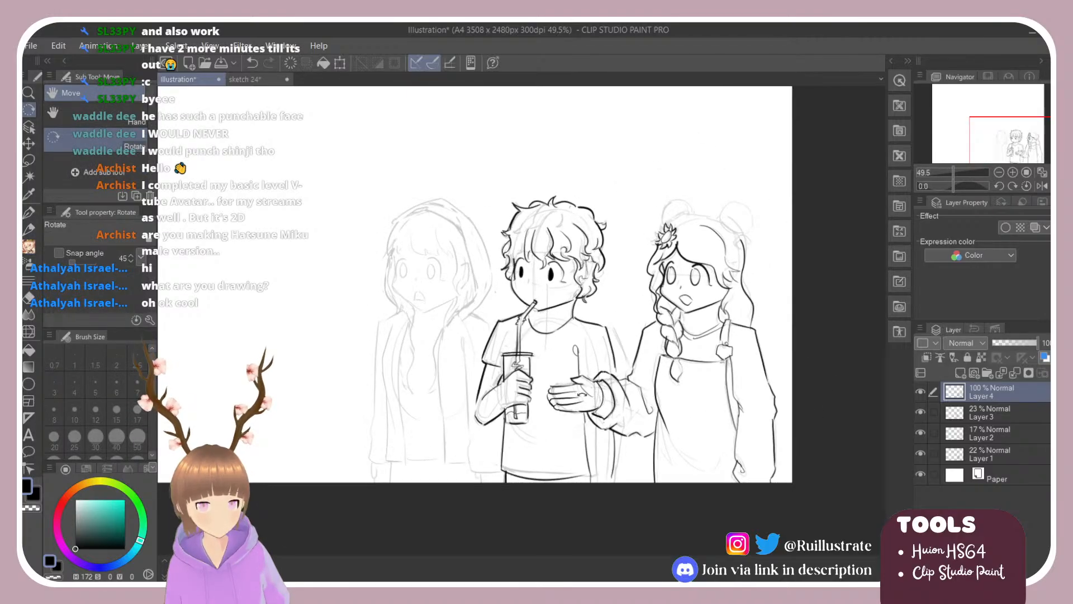
Erase and redraw the outer edge of the middle character's hanging arm, tidying the lines beside the shirt hem.
{"action": "left_click_drag", "start_coordinate": [614, 432], "coordinate": [613, 481]}
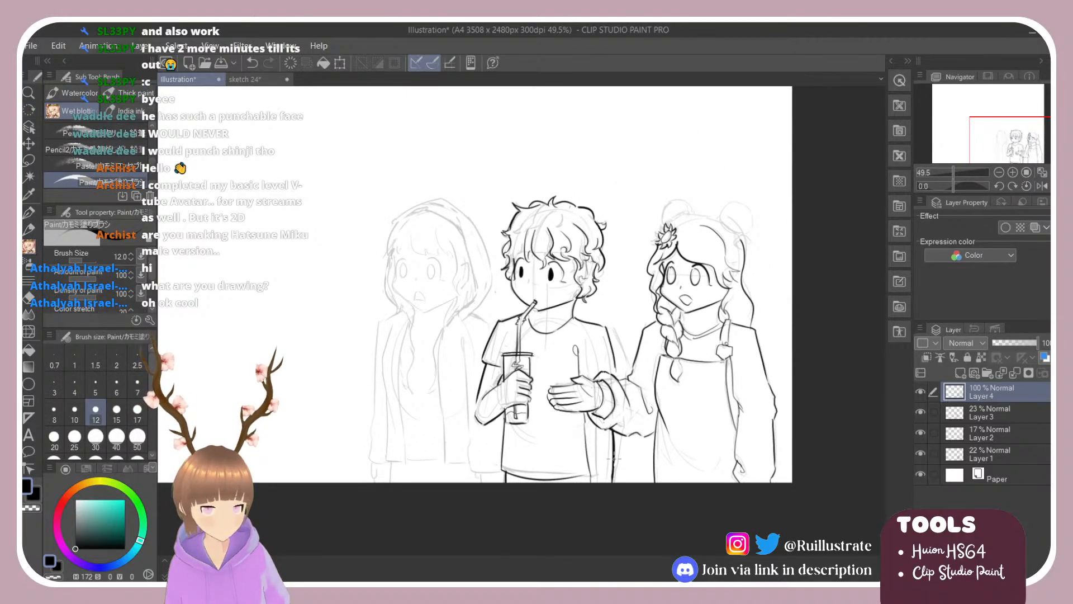
{"action": "key", "text": "ctrl+z"}
{"action": "key", "text": "e"}
{"action": "left_click_drag", "start_coordinate": [617, 439], "coordinate": [611, 476]}
{"action": "key", "text": "b"}
{"action": "left_click_drag", "start_coordinate": [612, 429], "coordinate": [611, 482]}
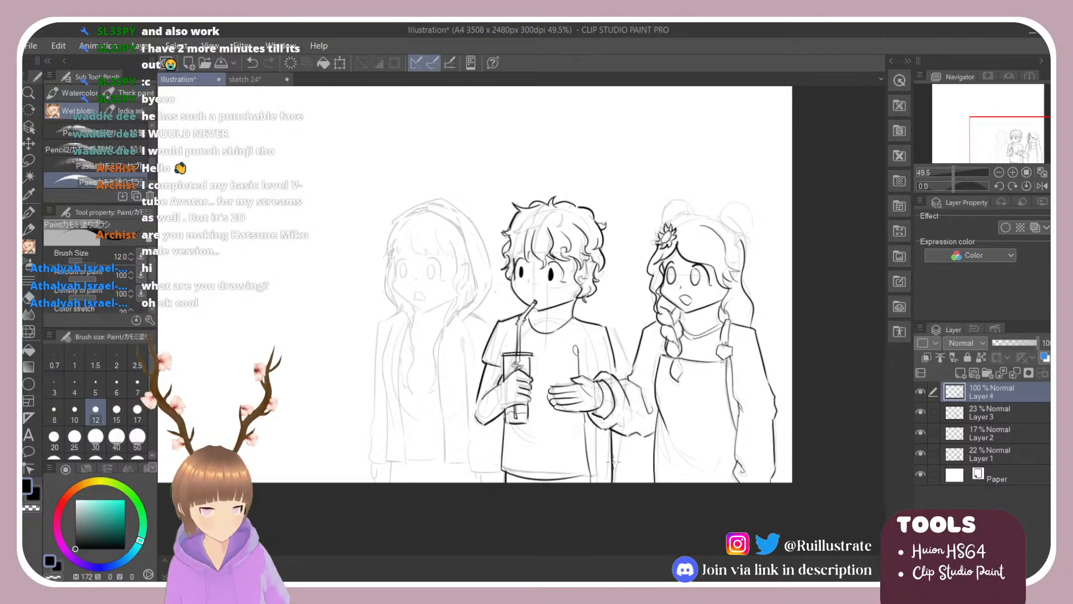
{"action": "key", "text": "ctrl+z"}
{"action": "left_click_drag", "start_coordinate": [615, 424], "coordinate": [611, 481]}
{"action": "key", "text": "ctrl+z"}
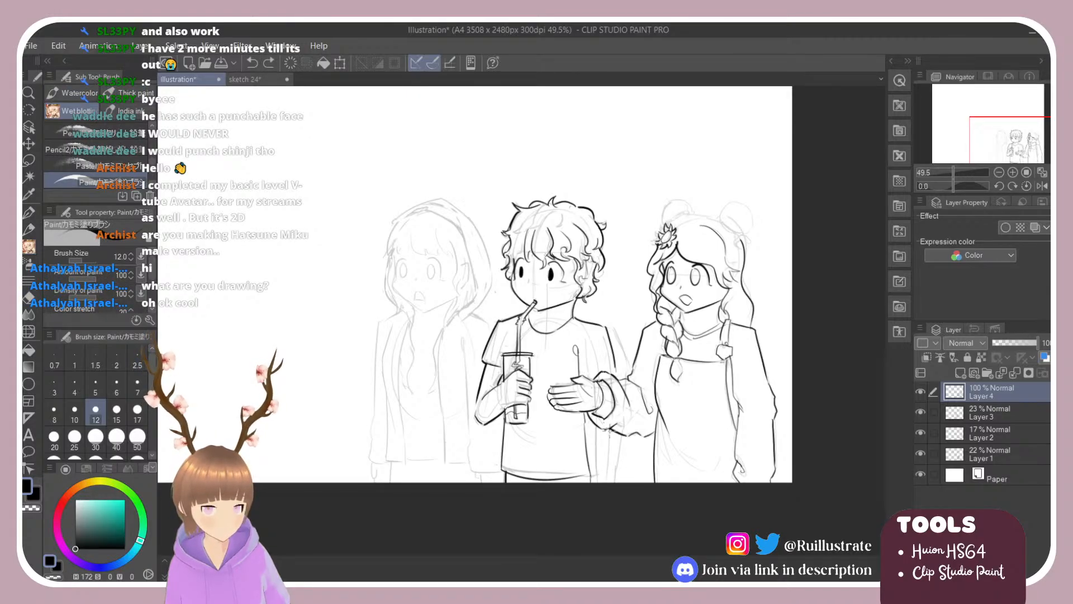
{"action": "left_click_drag", "start_coordinate": [611, 430], "coordinate": [610, 478]}
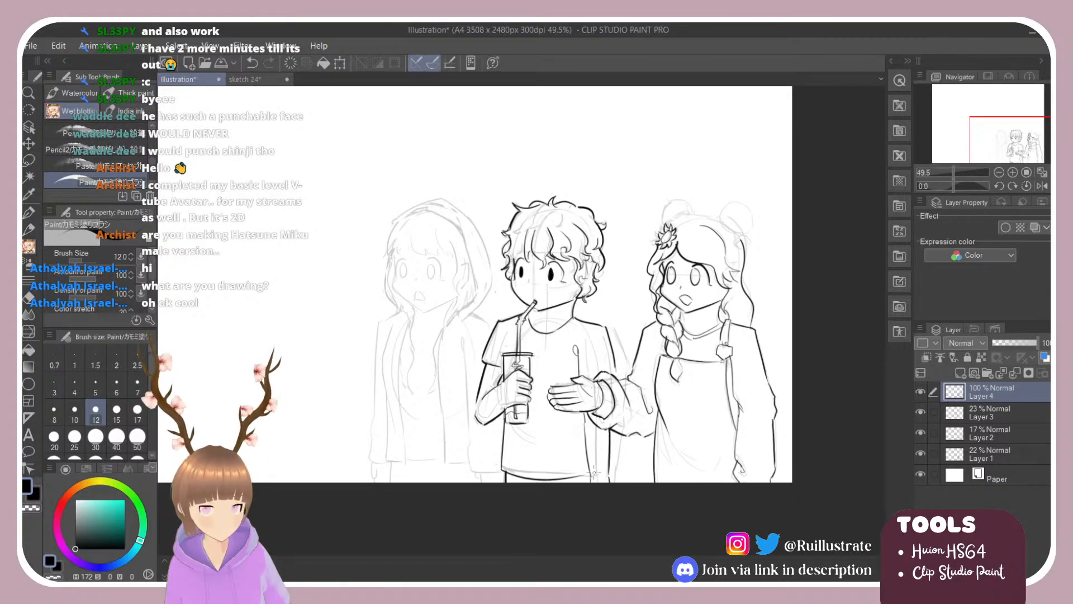
{"action": "key", "text": "e"}
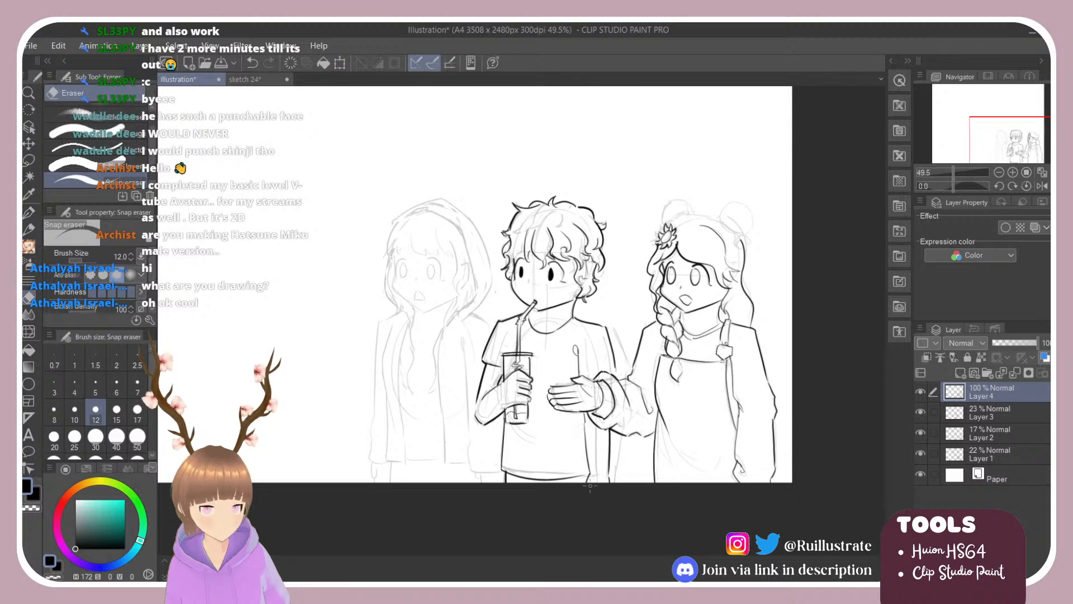
{"action": "key", "text": "b"}
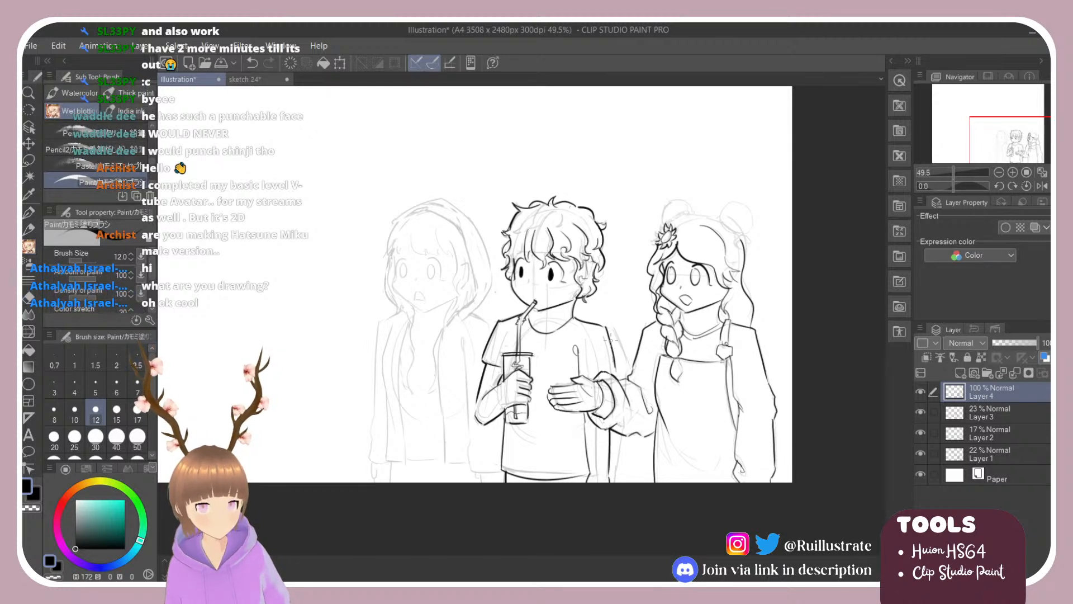
Try heavier lines on the middle character's sleeve edge and the cuff of the outstretched arm.
{"action": "left_click_drag", "start_coordinate": [606, 327], "coordinate": [614, 368]}
{"action": "key", "text": "ctrl+z"}
{"action": "left_click_drag", "start_coordinate": [605, 328], "coordinate": [615, 370]}
{"action": "key", "text": "ctrl+z"}
{"action": "key", "text": "ctrl+z"}
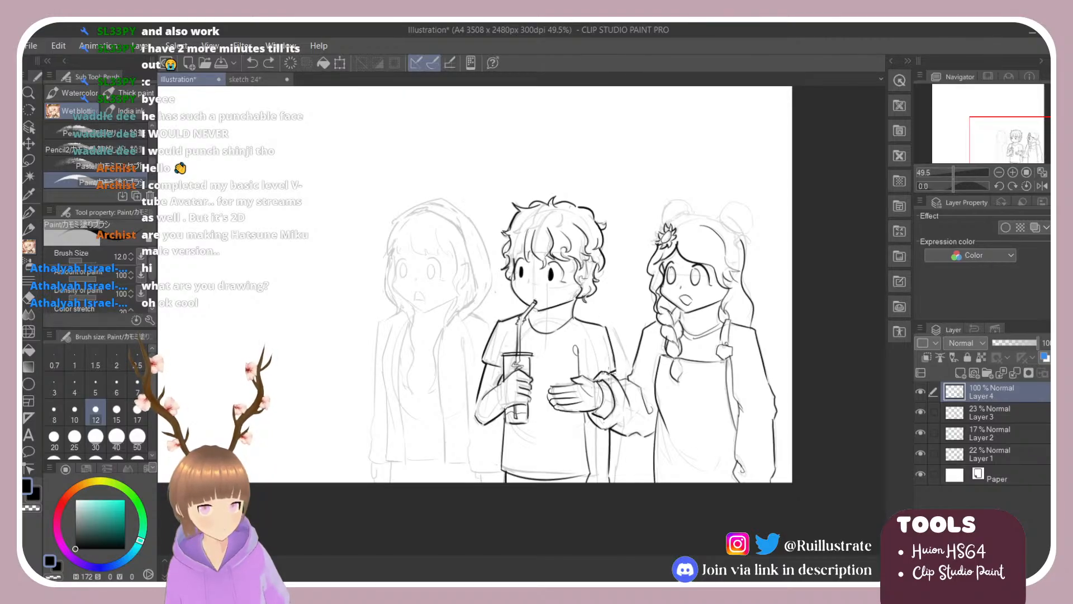
{"action": "left_click_drag", "start_coordinate": [616, 370], "coordinate": [595, 378]}
{"action": "key", "text": "ctrl+z"}
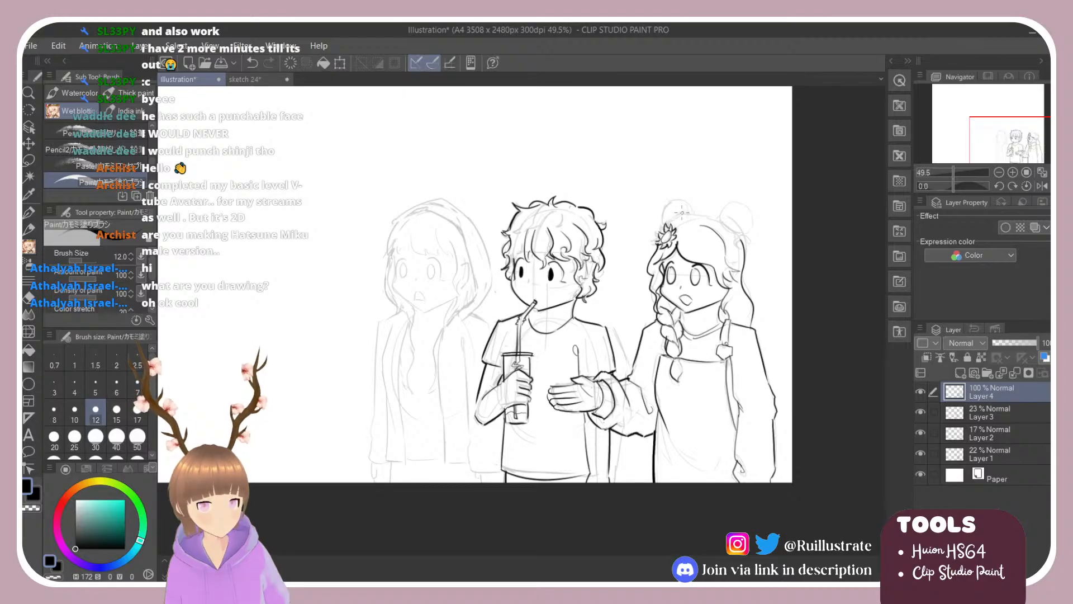
Ink the two round hair buns on top of the braided girl's head.
{"action": "mouse_move", "coordinate": [665, 223]}
{"action": "left_mouse_down"}
{"action": "mouse_move", "coordinate": [686, 203]}
{"action": "mouse_move", "coordinate": [691, 214]}
{"action": "mouse_move", "coordinate": [671, 203]}
{"action": "mouse_move", "coordinate": [665, 222]}
{"action": "mouse_move", "coordinate": [692, 216]}
{"action": "mouse_move", "coordinate": [684, 213]}
{"action": "mouse_move", "coordinate": [737, 235]}
{"action": "mouse_move", "coordinate": [727, 226]}
{"action": "mouse_move", "coordinate": [738, 231]}
{"action": "mouse_move", "coordinate": [743, 207]}
{"action": "mouse_move", "coordinate": [752, 220]}
{"action": "mouse_move", "coordinate": [737, 236]}
{"action": "left_mouse_up"}
{"action": "key", "text": "ctrl+z"}
{"action": "key", "text": "ctrl+z"}
{"action": "key", "text": "ctrl+z"}
{"action": "key", "text": "ctrl+z"}
{"action": "key", "text": "ctrl+z"}
{"action": "key", "text": "ctrl+z"}
{"action": "key", "text": "ctrl+z"}
{"action": "key", "text": "ctrl+z"}
{"action": "key", "text": "ctrl+z"}
{"action": "key", "text": "ctrl+z"}
{"action": "key", "text": "ctrl+z"}
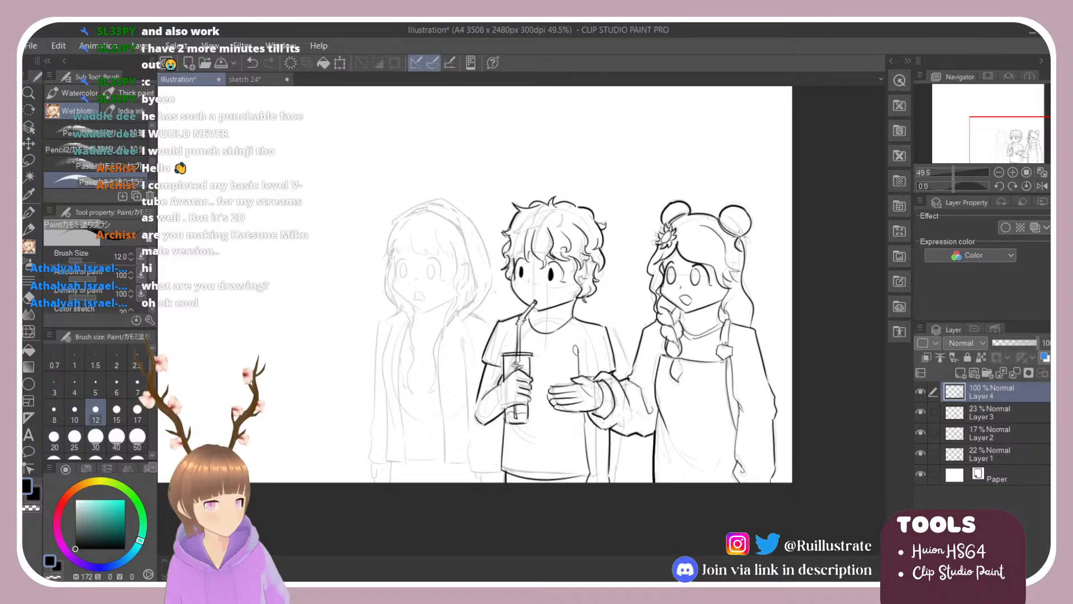
{"action": "key", "text": "ctrl+z"}
Ink the small strands under the girl's right-hand bun and the inner strands of the loose hair beside her face.
{"action": "left_click_drag", "start_coordinate": [738, 239], "coordinate": [746, 250]}
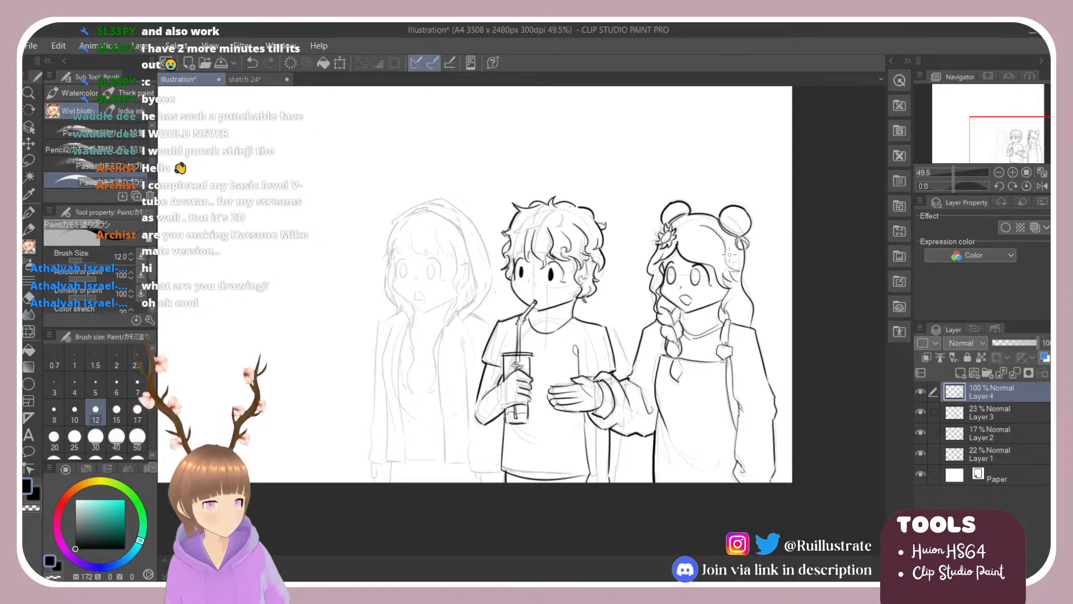
{"action": "left_click_drag", "start_coordinate": [743, 326], "coordinate": [739, 303]}
{"action": "key", "text": "ctrl+z"}
{"action": "key", "text": "ctrl+z"}
{"action": "left_click_drag", "start_coordinate": [733, 317], "coordinate": [734, 303]}
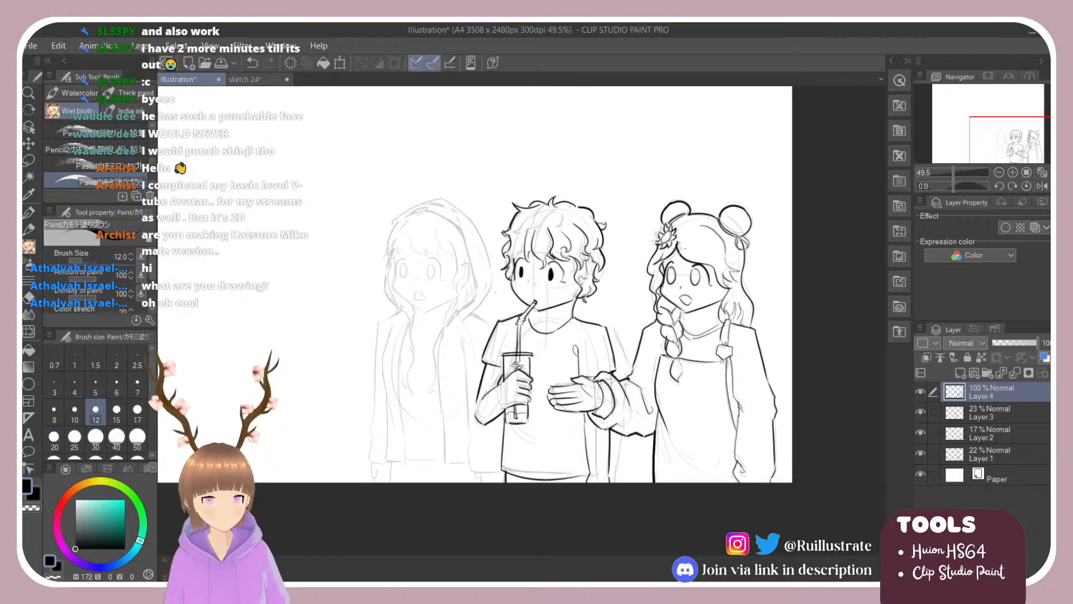
{"action": "key", "text": "ctrl+z"}
{"action": "left_click_drag", "start_coordinate": [728, 303], "coordinate": [736, 267]}
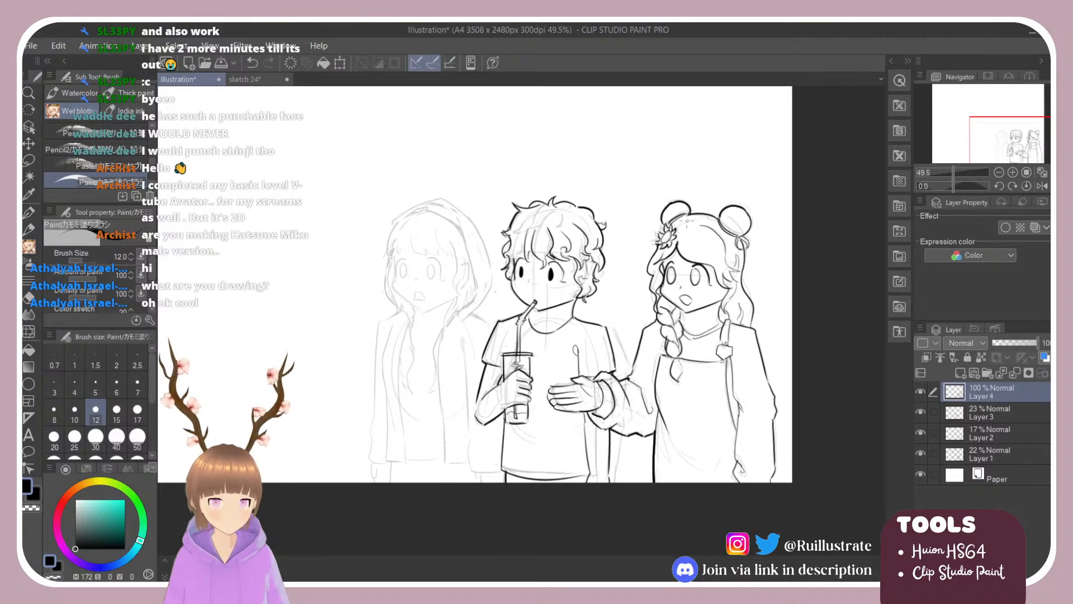
Ink short inner strands in the curls at the crown of the middle character's hair.
{"action": "left_click_drag", "start_coordinate": [532, 212], "coordinate": [521, 231]}
{"action": "key", "text": "ctrl+z"}
{"action": "left_click_drag", "start_coordinate": [569, 213], "coordinate": [553, 230]}
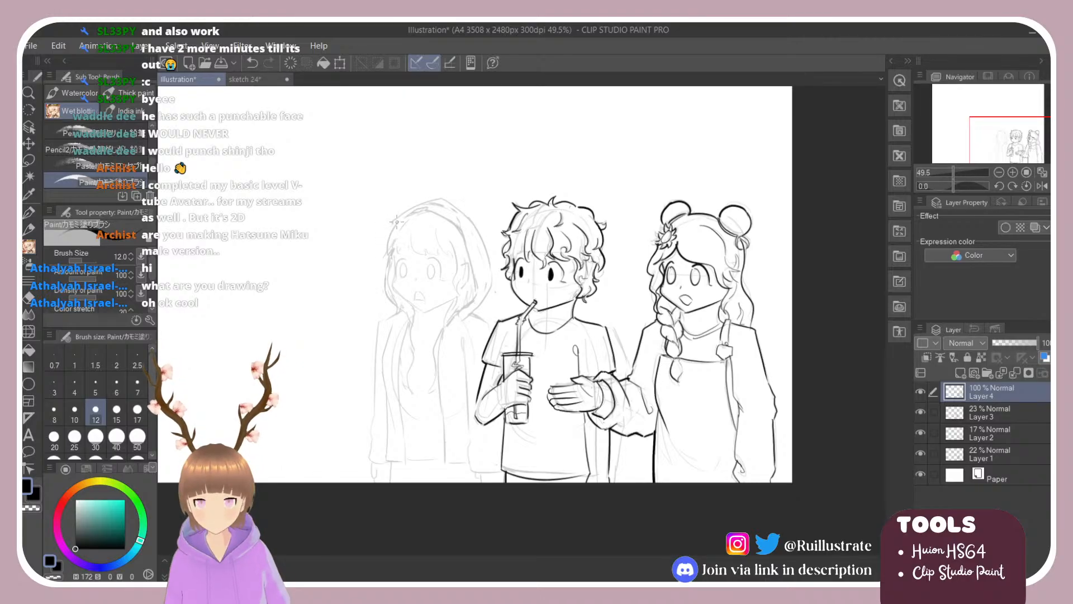
Ink the outer hair contour along the left of the hooded character's head and the bangs across the forehead.
{"action": "left_click_drag", "start_coordinate": [396, 222], "coordinate": [387, 257]}
{"action": "key", "text": "ctrl+z"}
{"action": "left_click_drag", "start_coordinate": [398, 221], "coordinate": [389, 255]}
{"action": "key", "text": "ctrl+z"}
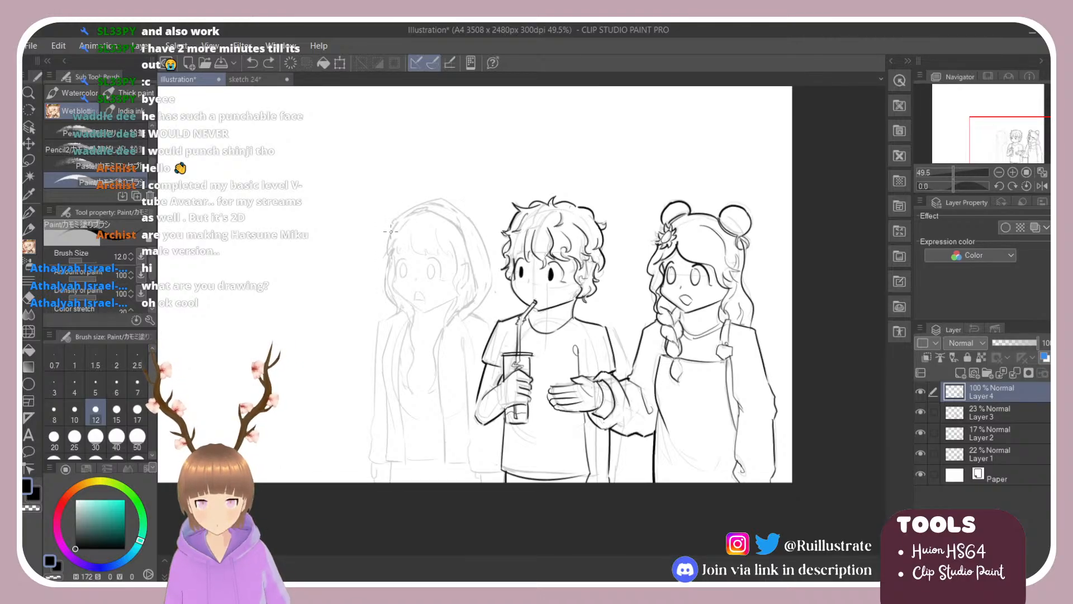
{"action": "mouse_move", "coordinate": [397, 218]}
{"action": "left_mouse_down"}
{"action": "mouse_move", "coordinate": [388, 256]}
{"action": "mouse_move", "coordinate": [429, 253]}
{"action": "mouse_move", "coordinate": [438, 239]}
{"action": "mouse_move", "coordinate": [447, 255]}
{"action": "mouse_move", "coordinate": [394, 266]}
{"action": "mouse_move", "coordinate": [421, 311]}
{"action": "mouse_move", "coordinate": [456, 294]}
{"action": "left_mouse_up"}
{"action": "key", "text": "ctrl+z"}
{"action": "key", "text": "ctrl+z"}
{"action": "key", "text": "ctrl+z"}
{"action": "mouse_move", "coordinate": [393, 259]}
{"action": "left_mouse_down"}
{"action": "mouse_move", "coordinate": [395, 285]}
{"action": "mouse_move", "coordinate": [432, 307]}
{"action": "mouse_move", "coordinate": [425, 311]}
{"action": "left_mouse_up"}
{"action": "key", "text": "ctrl+z"}
{"action": "key", "text": "ctrl+z"}
{"action": "key", "text": "ctrl+z"}
{"action": "mouse_move", "coordinate": [395, 259]}
{"action": "left_mouse_down"}
{"action": "mouse_move", "coordinate": [399, 297]}
{"action": "mouse_move", "coordinate": [418, 307]}
{"action": "left_mouse_up"}
{"action": "key", "text": "ctrl+z"}
{"action": "key", "text": "ctrl+z"}
{"action": "left_click_drag", "start_coordinate": [393, 258], "coordinate": [398, 294]}
{"action": "left_click_drag", "start_coordinate": [398, 295], "coordinate": [426, 312]}
{"action": "key", "text": "ctrl+z"}
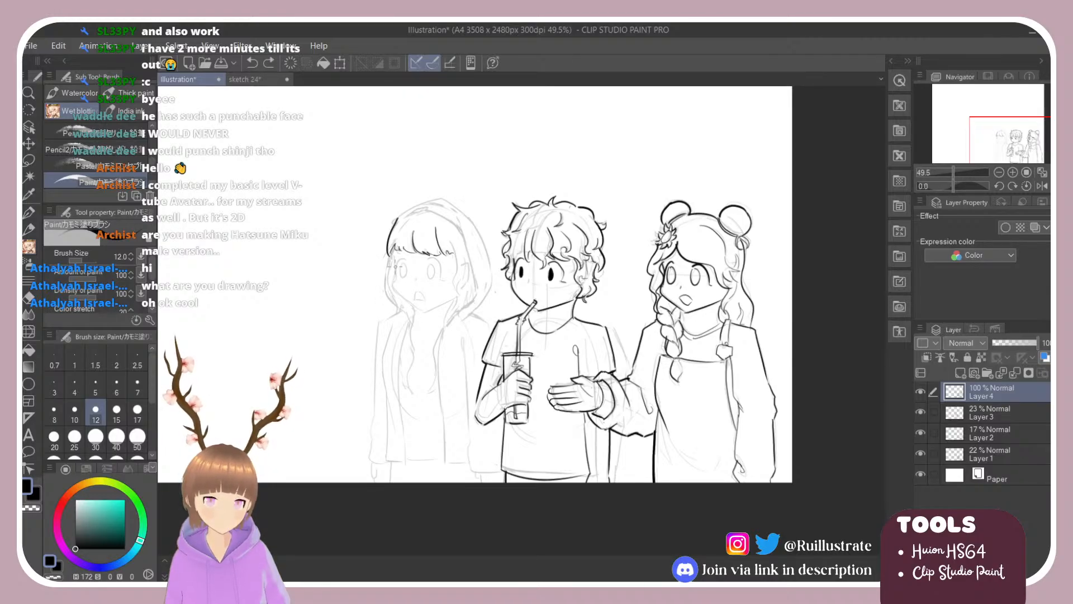
Ink the hooded character's face with its jawline, round eyes and small open mouth.
{"action": "mouse_move", "coordinate": [396, 273]}
{"action": "left_mouse_down"}
{"action": "mouse_move", "coordinate": [422, 312]}
{"action": "mouse_move", "coordinate": [398, 294]}
{"action": "mouse_move", "coordinate": [428, 321]}
{"action": "left_mouse_up"}
{"action": "key", "text": "ctrl+z"}
{"action": "key", "text": "ctrl+z"}
{"action": "key", "text": "ctrl+z"}
{"action": "key", "text": "ctrl+z"}
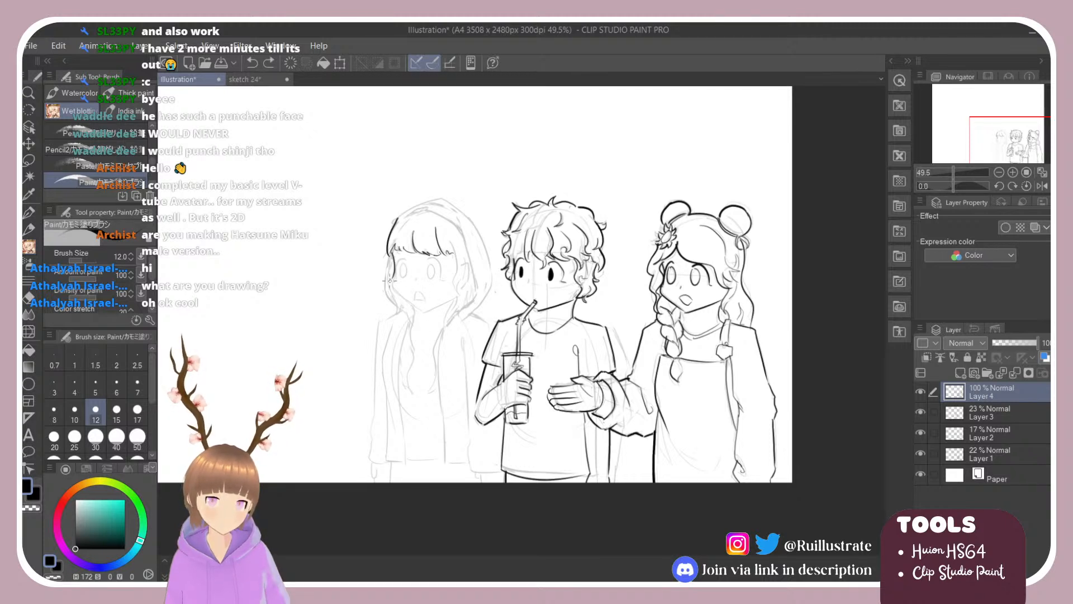
{"action": "mouse_move", "coordinate": [391, 281]}
{"action": "left_mouse_down"}
{"action": "mouse_move", "coordinate": [426, 311]}
{"action": "mouse_move", "coordinate": [450, 298]}
{"action": "left_mouse_up"}
{"action": "key", "text": "ctrl+z"}
{"action": "key", "text": "ctrl+z"}
{"action": "key", "text": "ctrl+z"}
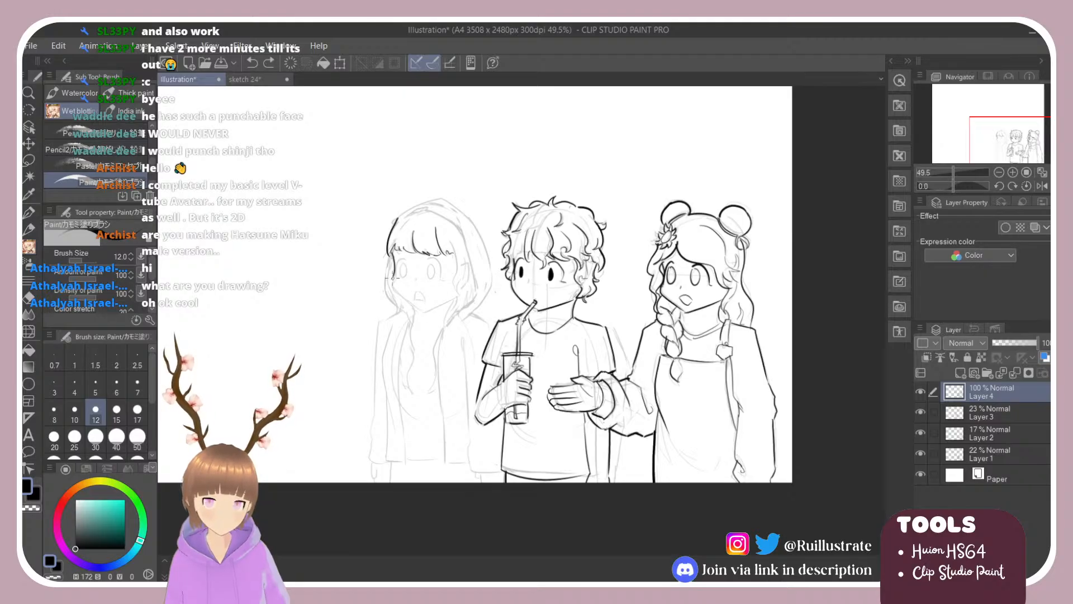
{"action": "mouse_move", "coordinate": [391, 277]}
{"action": "left_mouse_down"}
{"action": "mouse_move", "coordinate": [428, 311]}
{"action": "mouse_move", "coordinate": [462, 290]}
{"action": "left_mouse_up"}
{"action": "key", "text": "ctrl+z"}
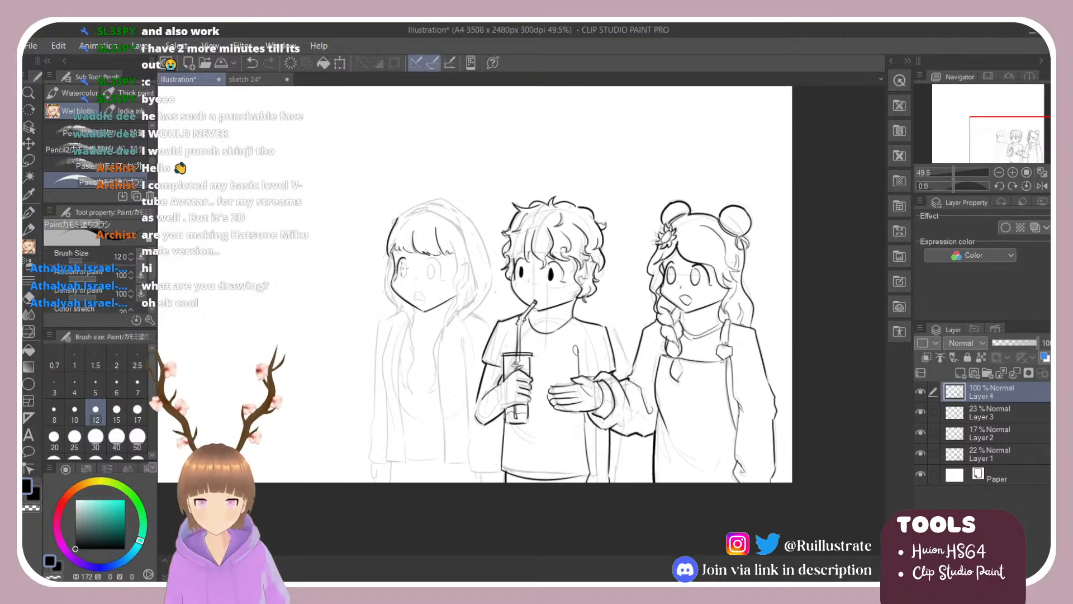
{"action": "mouse_move", "coordinate": [401, 265]}
{"action": "left_mouse_down"}
{"action": "mouse_move", "coordinate": [440, 267]}
{"action": "mouse_move", "coordinate": [444, 279]}
{"action": "mouse_move", "coordinate": [442, 265]}
{"action": "mouse_move", "coordinate": [444, 279]}
{"action": "mouse_move", "coordinate": [431, 261]}
{"action": "mouse_move", "coordinate": [421, 301]}
{"action": "left_mouse_up"}
{"action": "key", "text": "ctrl+z"}
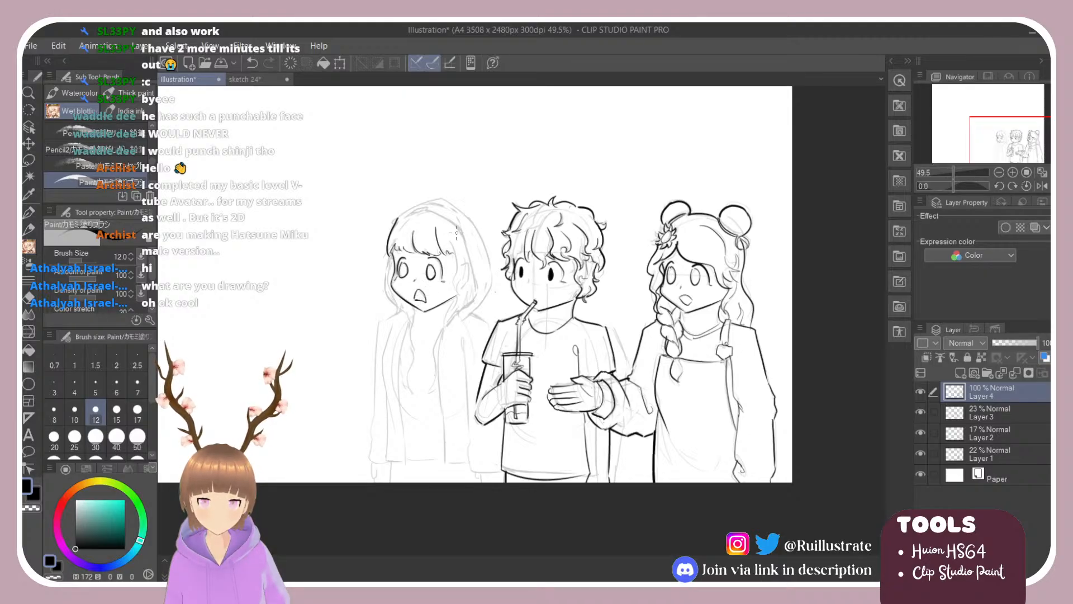
Ink the hair strands falling beside the right of the hooded character's face.
{"action": "left_click_drag", "start_coordinate": [449, 238], "coordinate": [454, 286]}
{"action": "key", "text": "ctrl+z"}
{"action": "left_click_drag", "start_coordinate": [450, 241], "coordinate": [459, 289]}
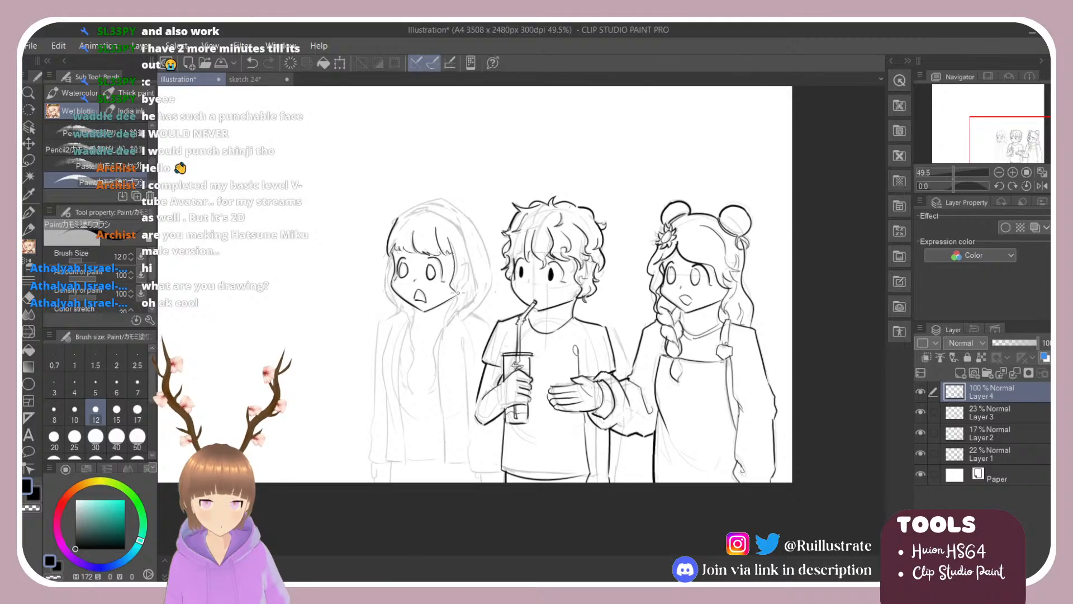
{"action": "key", "text": "ctrl+z"}
{"action": "mouse_move", "coordinate": [450, 241]}
{"action": "left_mouse_down"}
{"action": "mouse_move", "coordinate": [461, 304]}
{"action": "mouse_move", "coordinate": [464, 251]}
{"action": "left_mouse_up"}
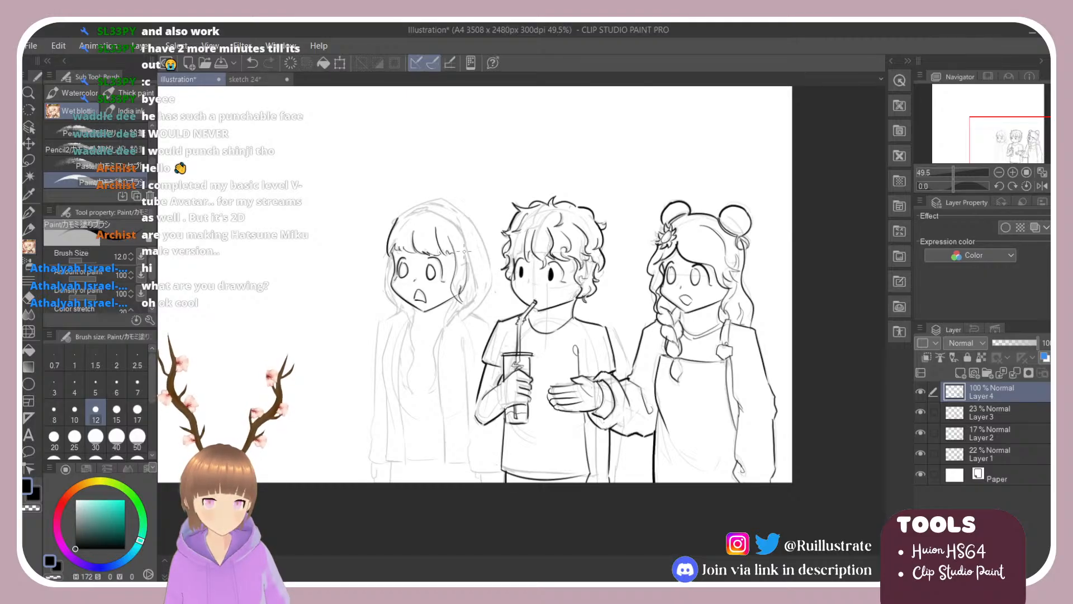
Ink the top of the hood's opening around the hooded character's hair.
{"action": "key", "text": "e"}
{"action": "mouse_move", "coordinate": [401, 217]}
{"action": "left_mouse_down"}
{"action": "mouse_move", "coordinate": [434, 210]}
{"action": "mouse_move", "coordinate": [422, 209]}
{"action": "mouse_move", "coordinate": [469, 235]}
{"action": "mouse_move", "coordinate": [443, 220]}
{"action": "mouse_move", "coordinate": [465, 238]}
{"action": "mouse_move", "coordinate": [478, 286]}
{"action": "left_mouse_up"}
{"action": "key", "text": "b"}
{"action": "key", "text": "ctrl+z"}
{"action": "key", "text": "ctrl+z"}
{"action": "key", "text": "ctrl+z"}
{"action": "left_click_drag", "start_coordinate": [463, 236], "coordinate": [476, 291]}
{"action": "key", "text": "ctrl+z"}
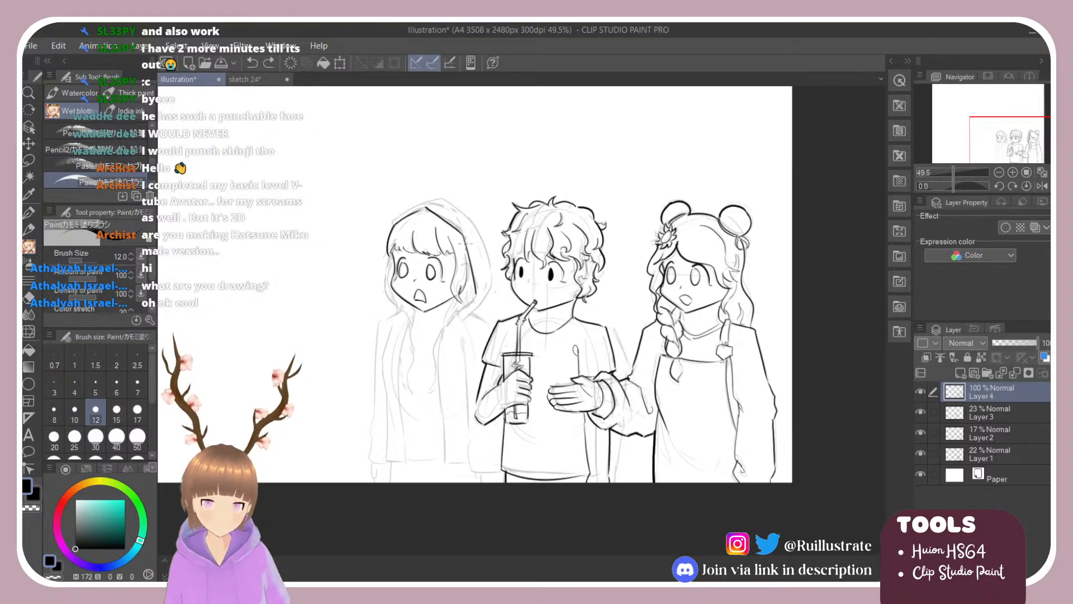
Ink the right inner edge of the hood's opening, curving down and in toward the chin.
{"action": "key", "text": "ctrl+z"}
{"action": "mouse_move", "coordinate": [464, 234]}
{"action": "left_mouse_down"}
{"action": "mouse_move", "coordinate": [476, 294]}
{"action": "mouse_move", "coordinate": [445, 319]}
{"action": "left_mouse_up"}
{"action": "key", "text": "ctrl+z"}
{"action": "key", "text": "ctrl+z"}
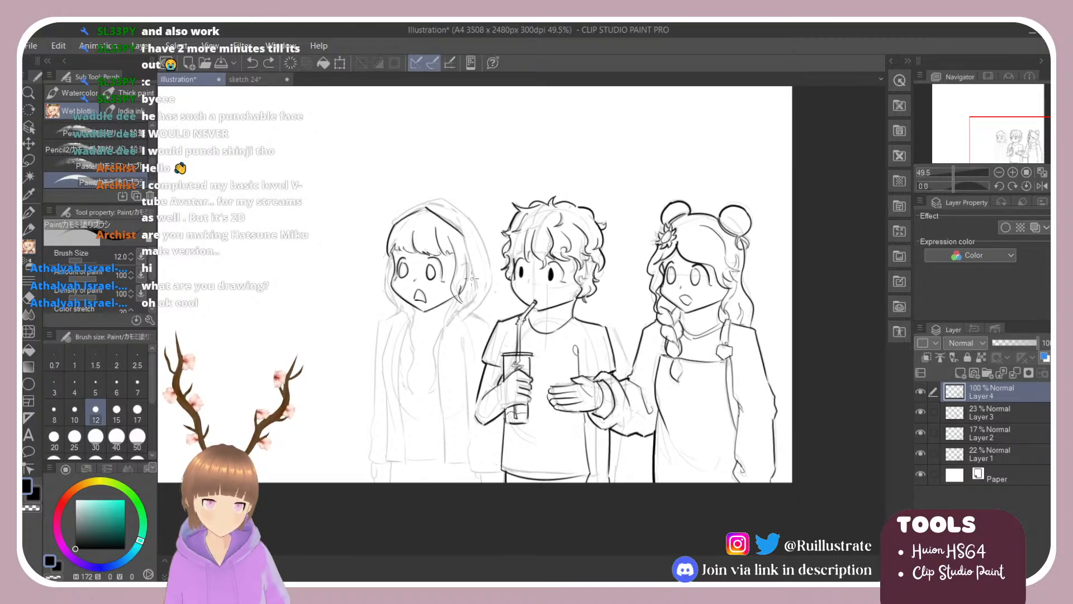
{"action": "left_click_drag", "start_coordinate": [463, 231], "coordinate": [476, 287]}
{"action": "left_click_drag", "start_coordinate": [477, 290], "coordinate": [445, 314]}
{"action": "key", "text": "ctrl+z"}
{"action": "key", "text": "ctrl+z"}
{"action": "mouse_move", "coordinate": [464, 233]}
{"action": "left_mouse_down"}
{"action": "mouse_move", "coordinate": [477, 293]}
{"action": "mouse_move", "coordinate": [446, 316]}
{"action": "left_mouse_up"}
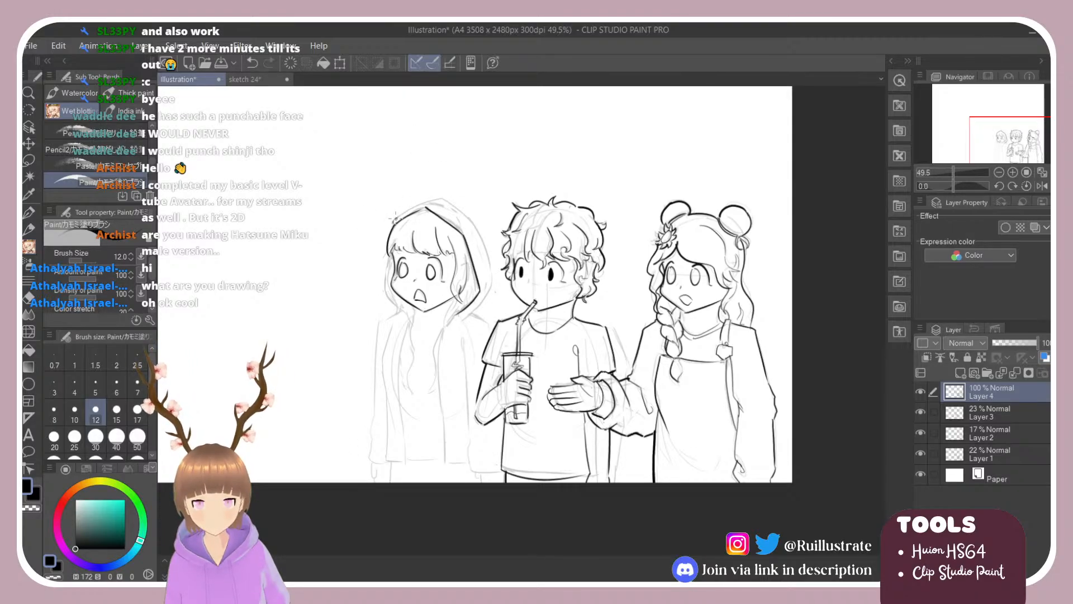
Ink the hood's outer edge over the peak and down the upper right slope.
{"action": "mouse_move", "coordinate": [394, 221]}
{"action": "left_mouse_down"}
{"action": "mouse_move", "coordinate": [477, 179]}
{"action": "mouse_move", "coordinate": [503, 239]}
{"action": "left_mouse_up"}
{"action": "key", "text": "r"}
{"action": "key", "text": "b"}
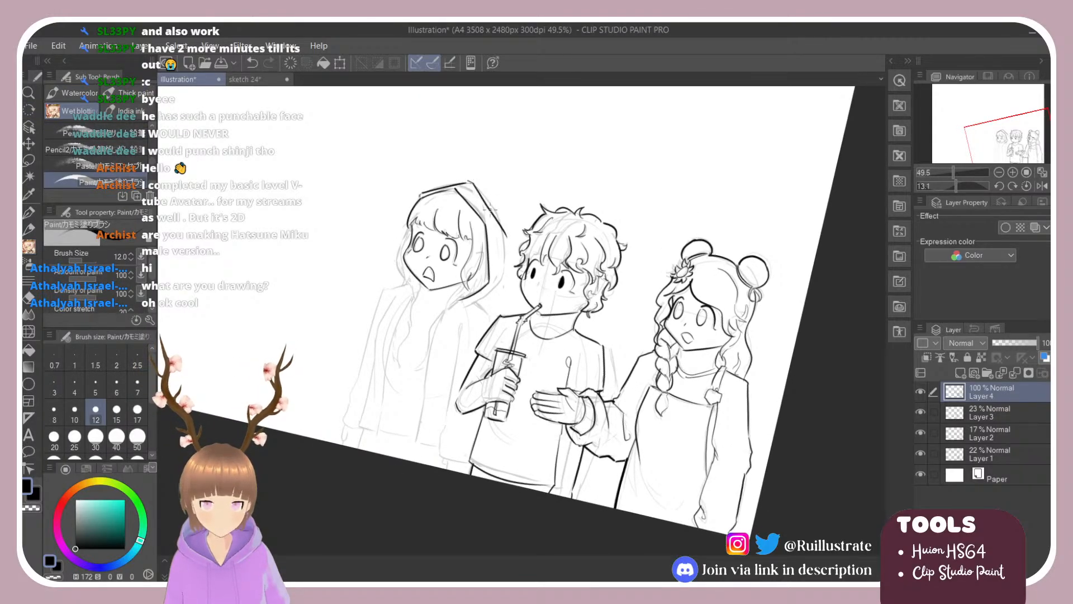
{"action": "key", "text": "ctrl+z"}
{"action": "left_click_drag", "start_coordinate": [465, 183], "coordinate": [498, 222]}
{"action": "key", "text": "ctrl+z"}
{"action": "left_click_drag", "start_coordinate": [468, 183], "coordinate": [498, 220]}
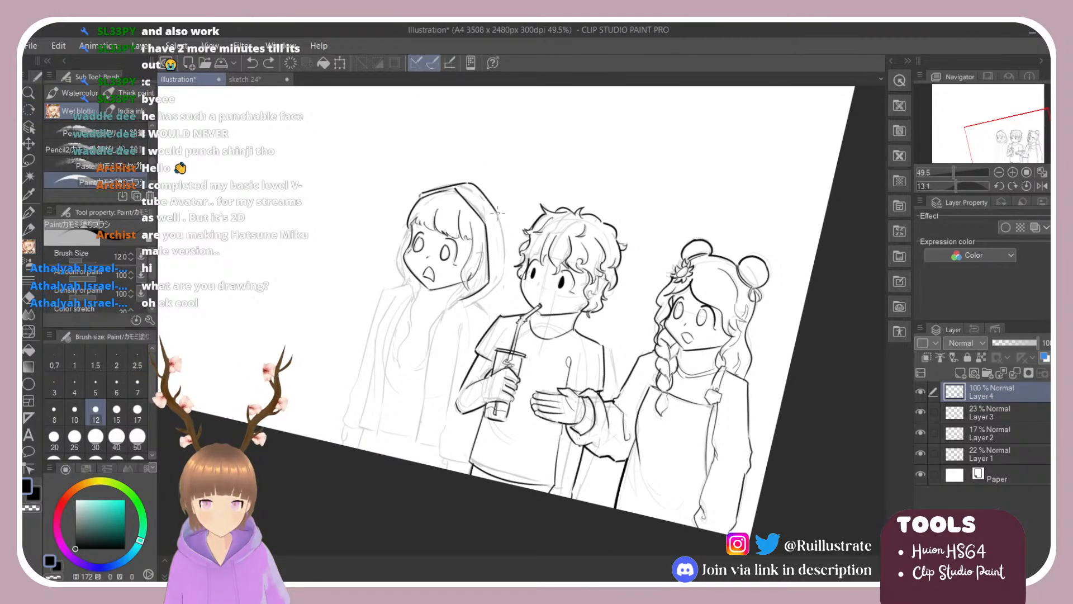
Extend the hood's outer contour down the right side of the hooded character's head.
{"action": "key", "text": "r"}
{"action": "mouse_move", "coordinate": [528, 171]}
{"action": "left_mouse_down"}
{"action": "mouse_move", "coordinate": [479, 202]}
{"action": "mouse_move", "coordinate": [494, 263]}
{"action": "left_mouse_up"}
{"action": "key", "text": "b"}
{"action": "key", "text": "ctrl+z"}
{"action": "left_click_drag", "start_coordinate": [469, 223], "coordinate": [489, 272]}
{"action": "key", "text": "r"}
{"action": "left_click_drag", "start_coordinate": [519, 219], "coordinate": [480, 197]}
{"action": "key", "text": "b"}
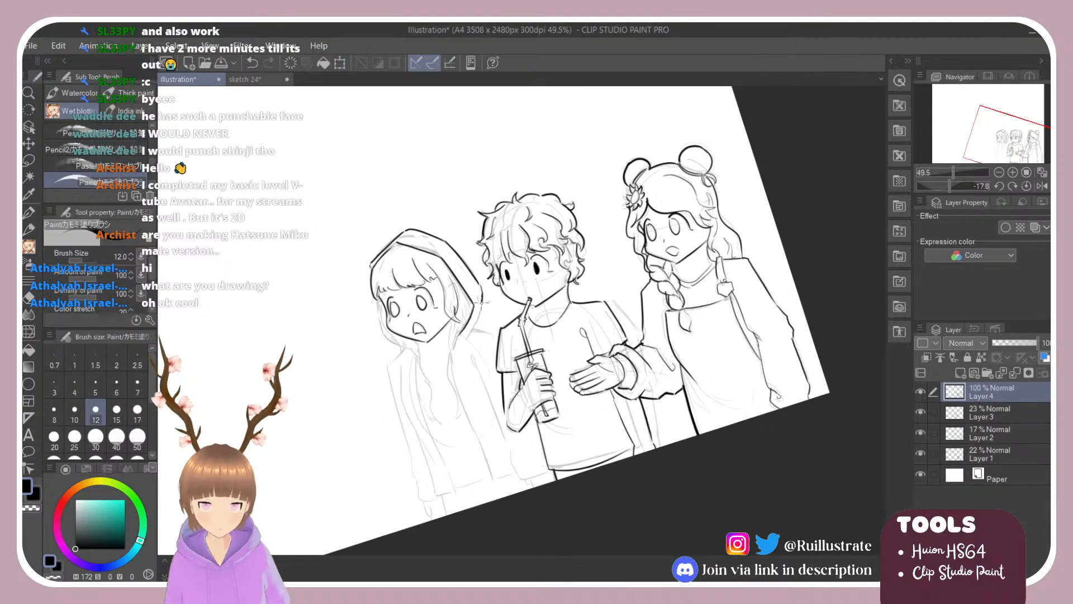
Ink the lower right curve of the hood and the short line running from it onto the shoulder.
{"action": "left_click_drag", "start_coordinate": [482, 302], "coordinate": [474, 327]}
{"action": "key", "text": "ctrl+z"}
{"action": "left_click_drag", "start_coordinate": [479, 284], "coordinate": [472, 329]}
{"action": "key", "text": "ctrl+z"}
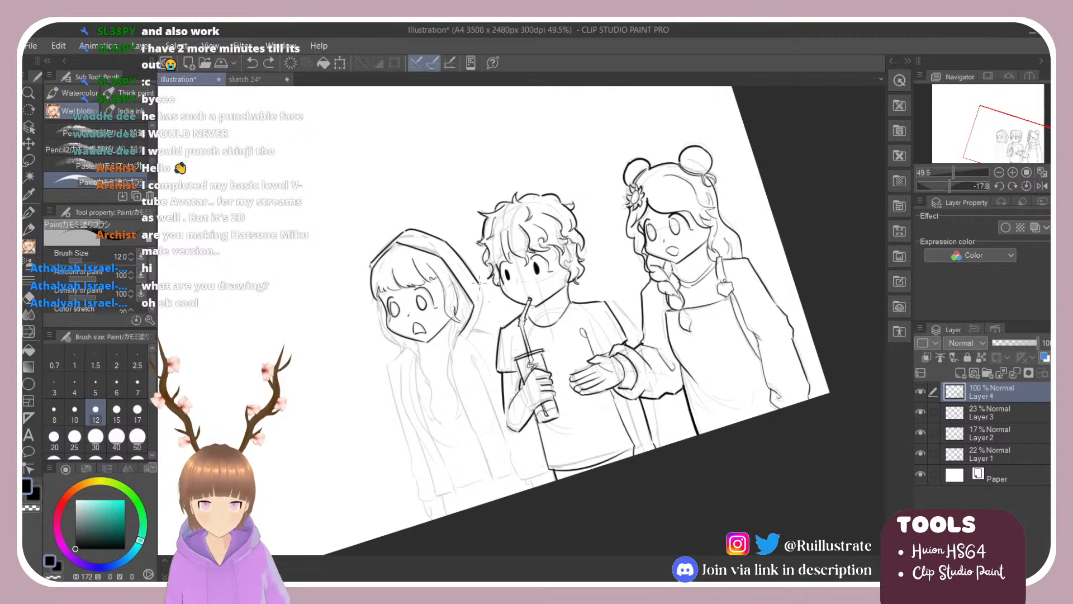
{"action": "left_click_drag", "start_coordinate": [479, 282], "coordinate": [473, 327]}
{"action": "key", "text": "ctrl+z"}
{"action": "mouse_move", "coordinate": [480, 287]}
{"action": "left_mouse_down"}
{"action": "mouse_move", "coordinate": [473, 330]}
{"action": "mouse_move", "coordinate": [464, 298]}
{"action": "mouse_move", "coordinate": [490, 324]}
{"action": "left_mouse_up"}
{"action": "key", "text": "r"}
{"action": "key", "text": "b"}
{"action": "key", "text": "r"}
{"action": "left_click_drag", "start_coordinate": [494, 256], "coordinate": [478, 265]}
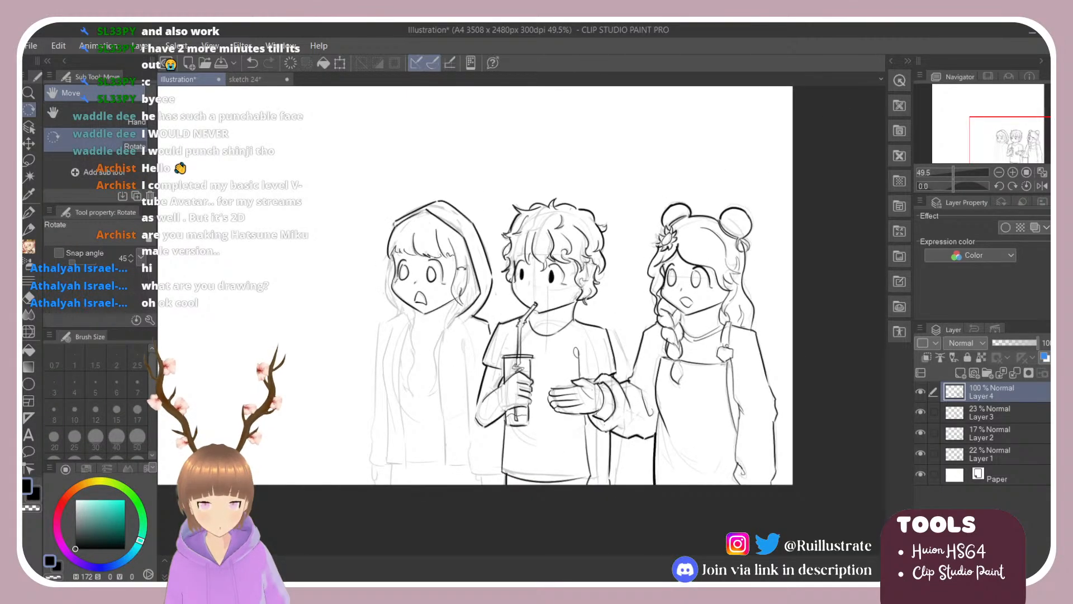
{"action": "key", "text": "b"}
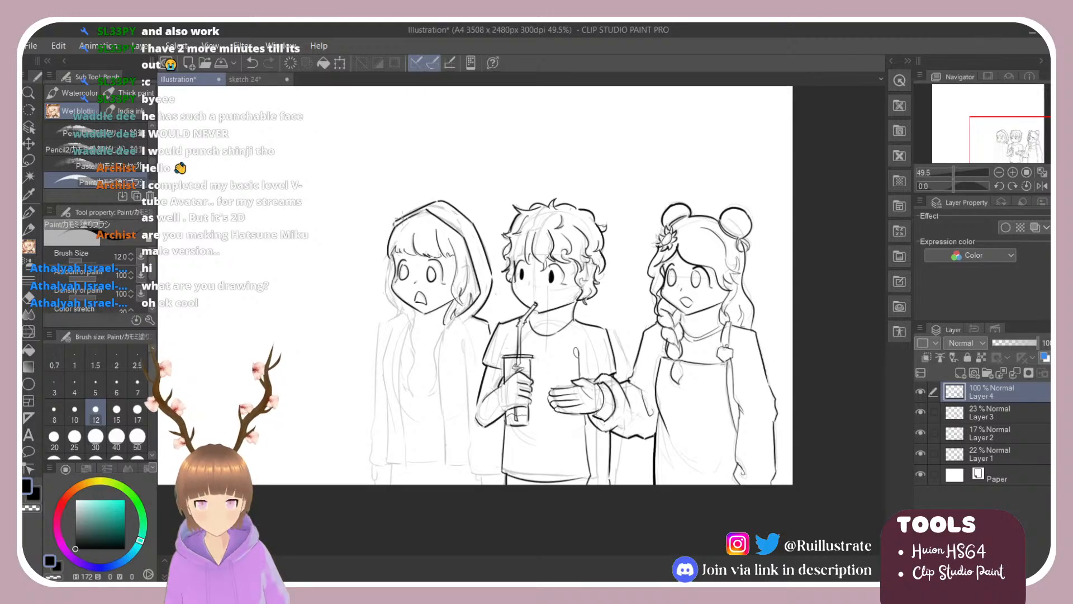
Retouch the hood's outer line on the upper left, up to its peak.
{"action": "key", "text": "e"}
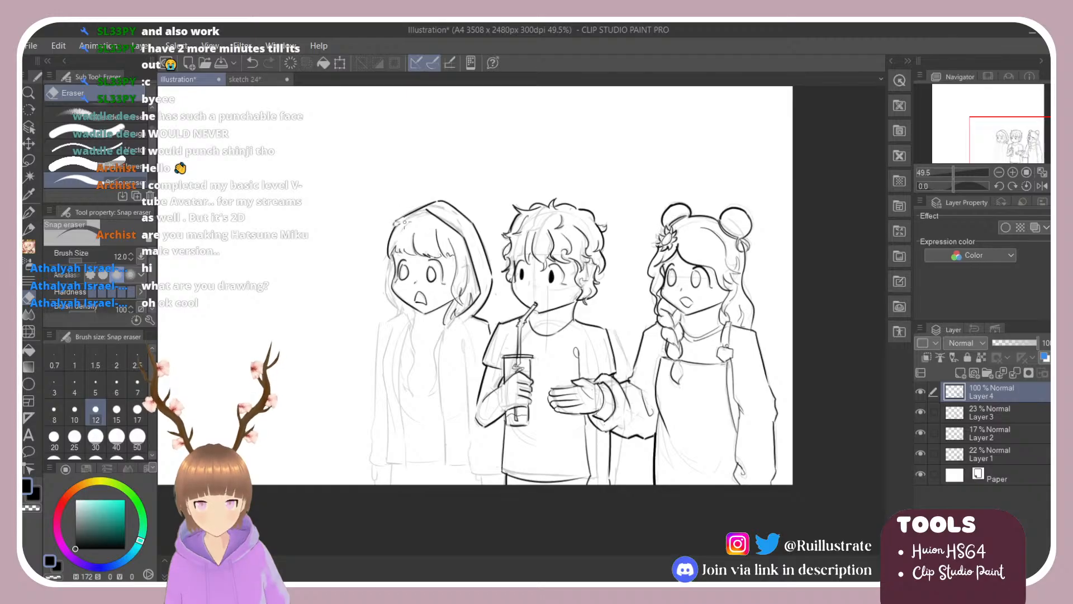
{"action": "key", "text": "ctrl+z"}
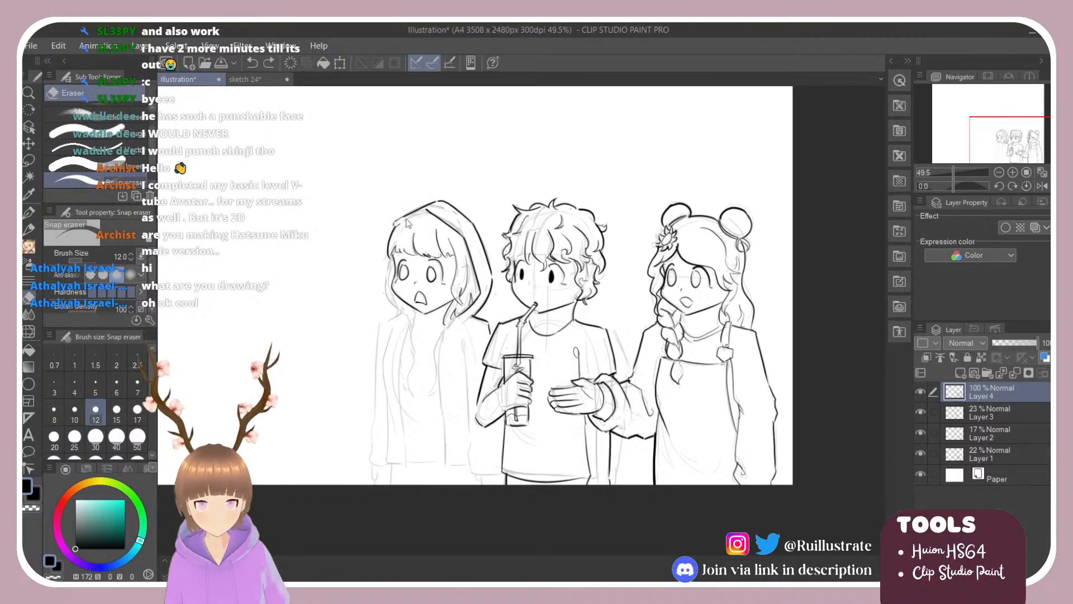
{"action": "key", "text": "b"}
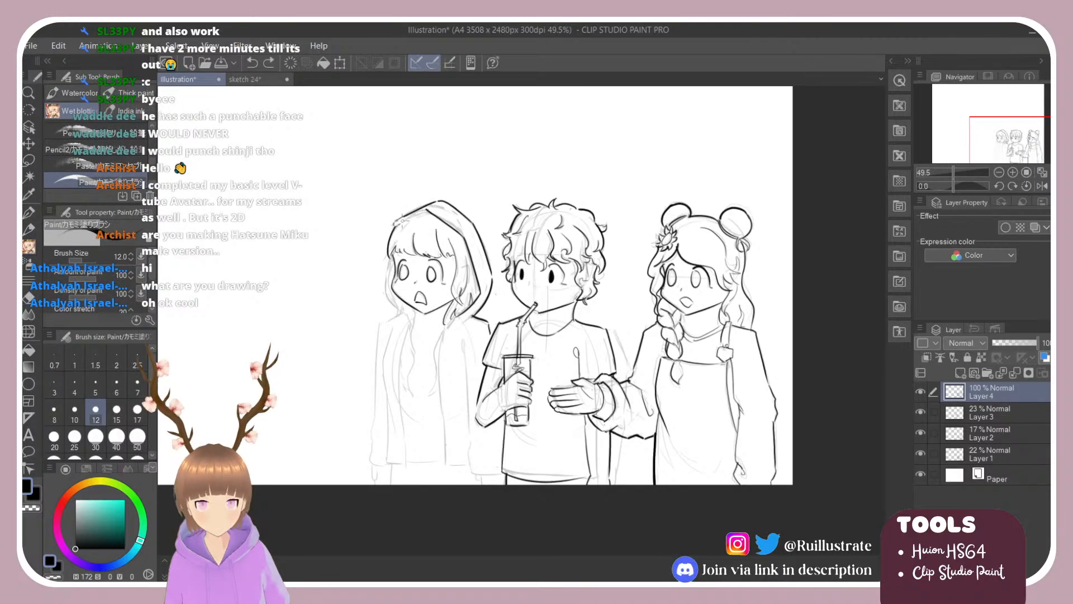
{"action": "mouse_move", "coordinate": [397, 223]}
{"action": "left_mouse_down"}
{"action": "mouse_move", "coordinate": [487, 196]}
{"action": "mouse_move", "coordinate": [532, 209]}
{"action": "mouse_move", "coordinate": [539, 200]}
{"action": "mouse_move", "coordinate": [515, 166]}
{"action": "mouse_move", "coordinate": [499, 168]}
{"action": "mouse_move", "coordinate": [516, 215]}
{"action": "mouse_move", "coordinate": [506, 182]}
{"action": "mouse_move", "coordinate": [536, 155]}
{"action": "mouse_move", "coordinate": [469, 141]}
{"action": "mouse_move", "coordinate": [415, 91]}
{"action": "left_mouse_up"}
{"action": "key", "text": "r"}
{"action": "key", "text": "e"}
{"action": "key", "text": "b"}
{"action": "key", "text": "ctrl+z"}
{"action": "key", "text": "r"}
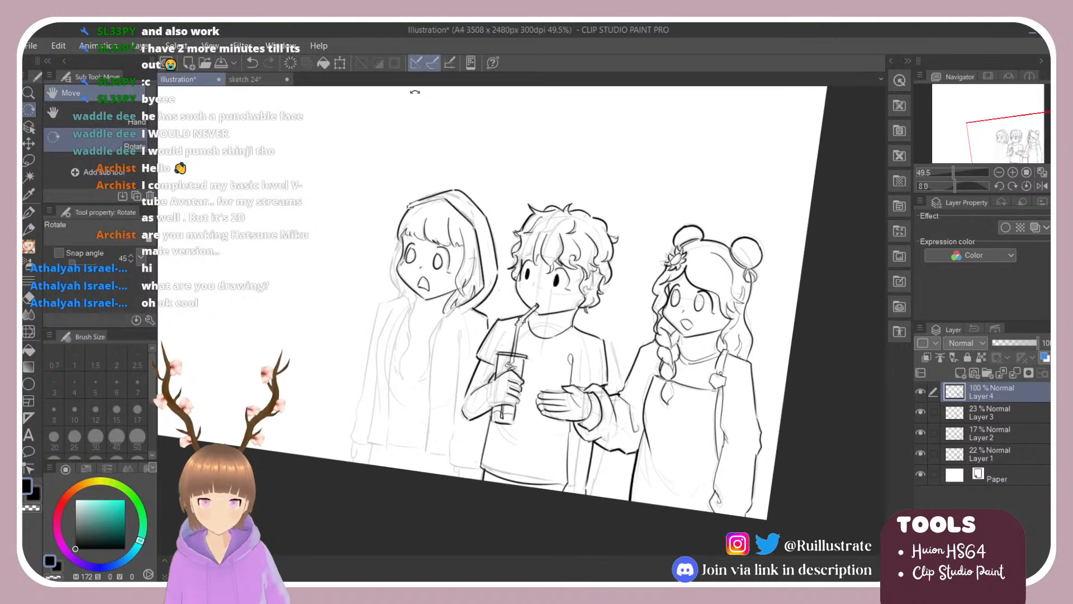
Erase the stray line on the right of the hood between the hair and the inner edge.
{"action": "key", "text": "e"}
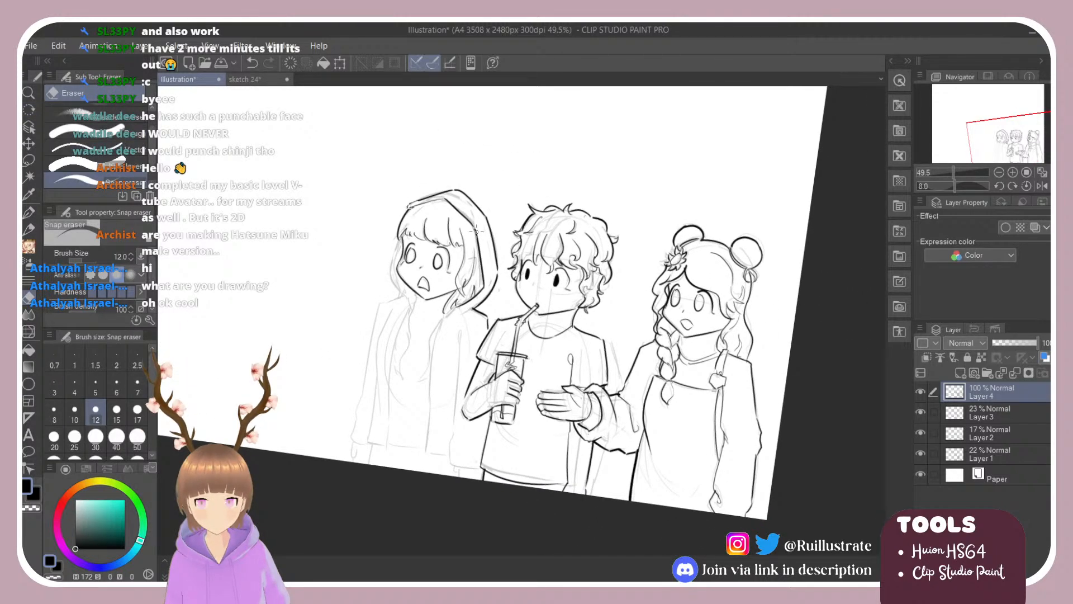
{"action": "mouse_move", "coordinate": [479, 240]}
{"action": "left_mouse_down"}
{"action": "mouse_move", "coordinate": [484, 279]}
{"action": "mouse_move", "coordinate": [478, 234]}
{"action": "left_mouse_up"}
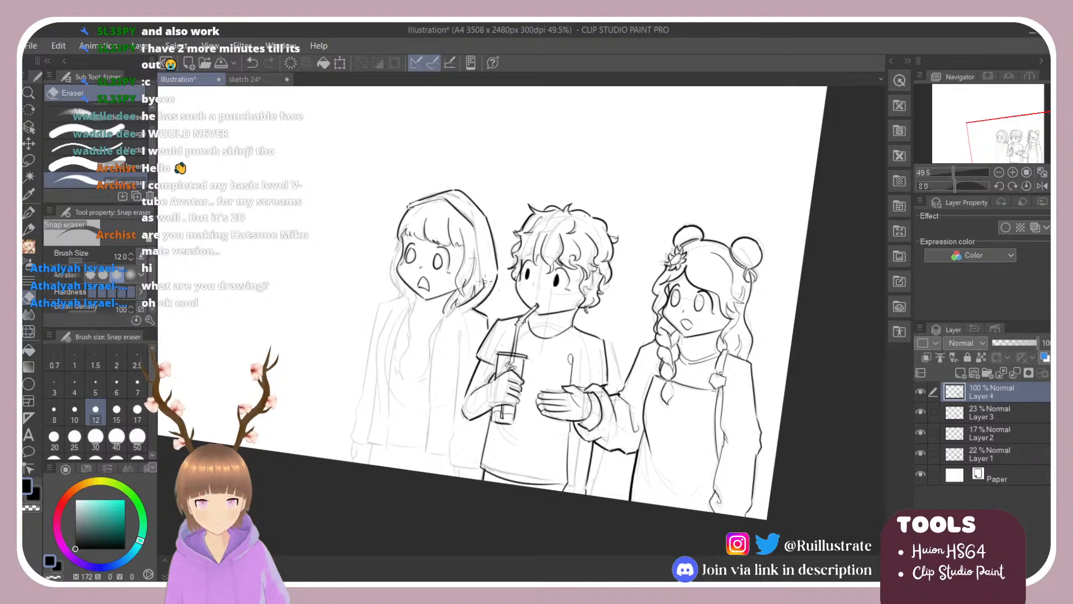
{"action": "key", "text": "b"}
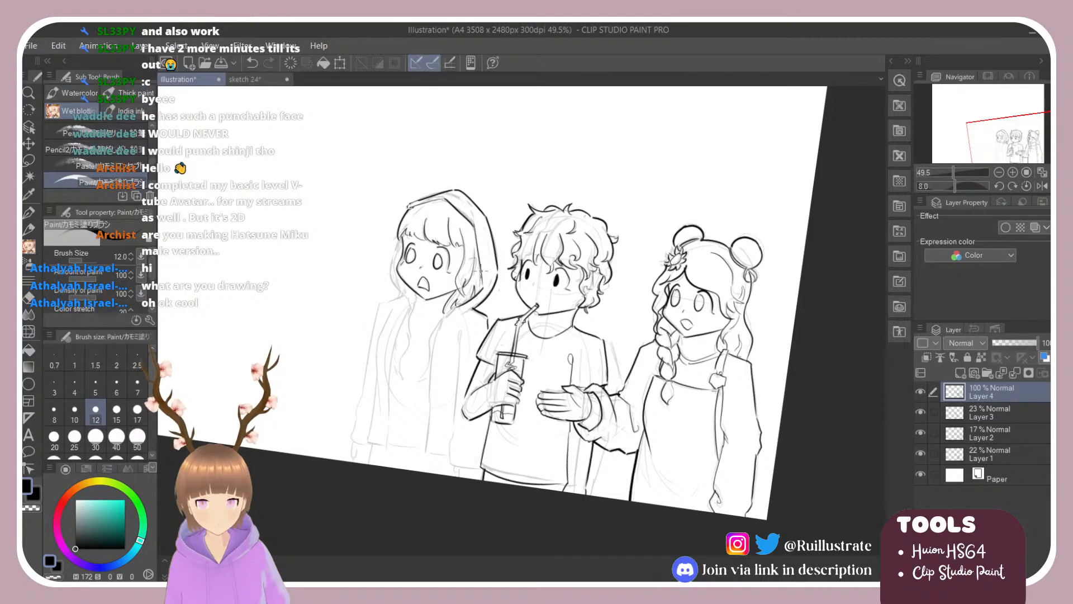
Ink the left inner edge of the hood beside the hooded character's cheek, down to below the jaw.
{"action": "key", "text": "r"}
{"action": "left_click_drag", "start_coordinate": [479, 270], "coordinate": [445, 211]}
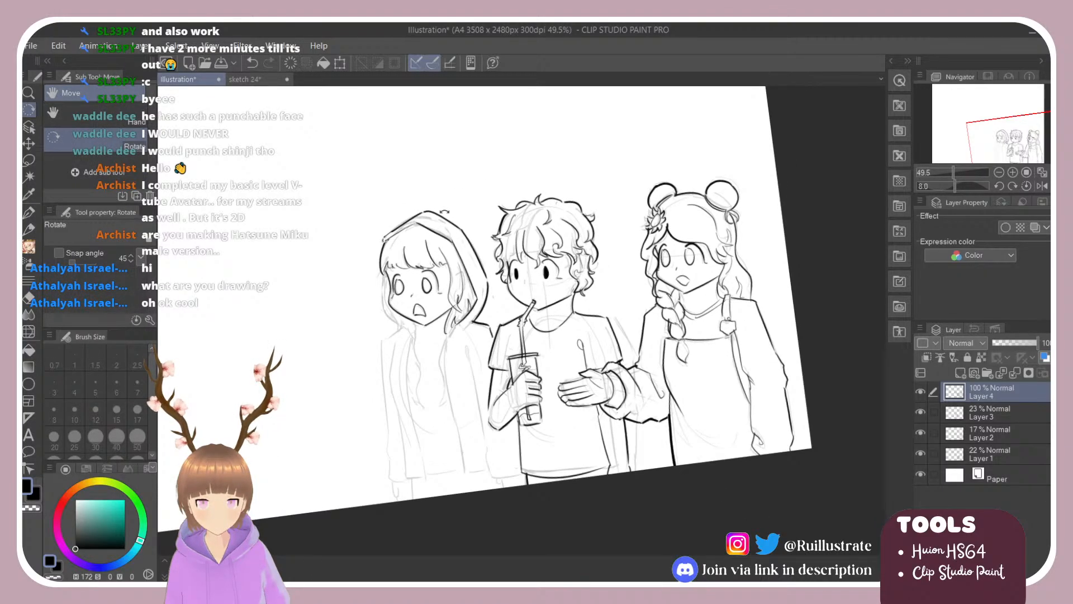
{"action": "key", "text": "b"}
{"action": "left_click_drag", "start_coordinate": [381, 273], "coordinate": [384, 314]}
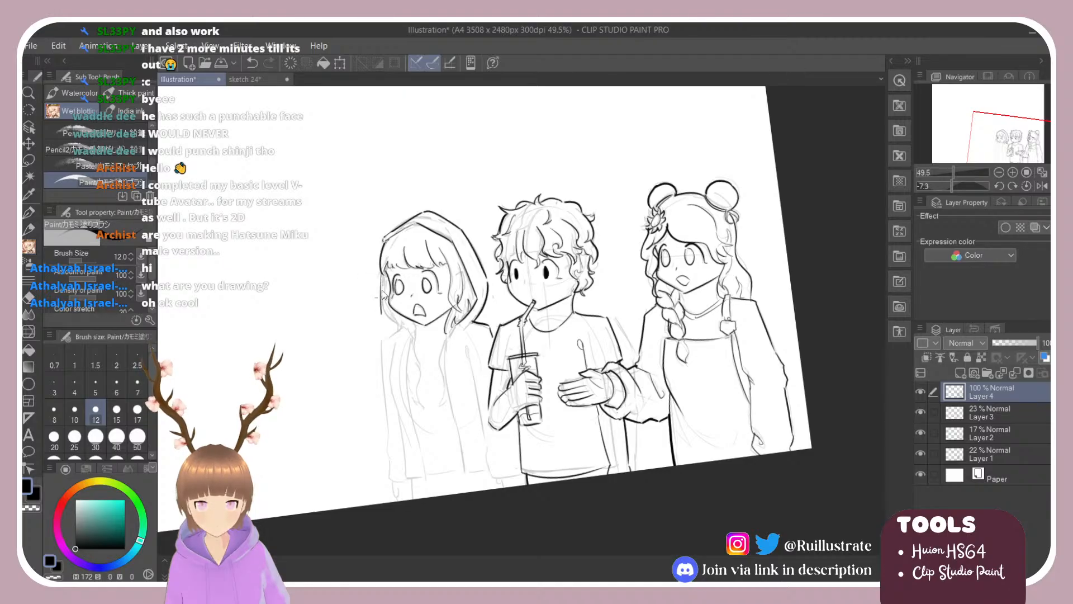
{"action": "key", "text": "ctrl+z"}
{"action": "left_click_drag", "start_coordinate": [382, 275], "coordinate": [399, 326]}
{"action": "key", "text": "ctrl+z"}
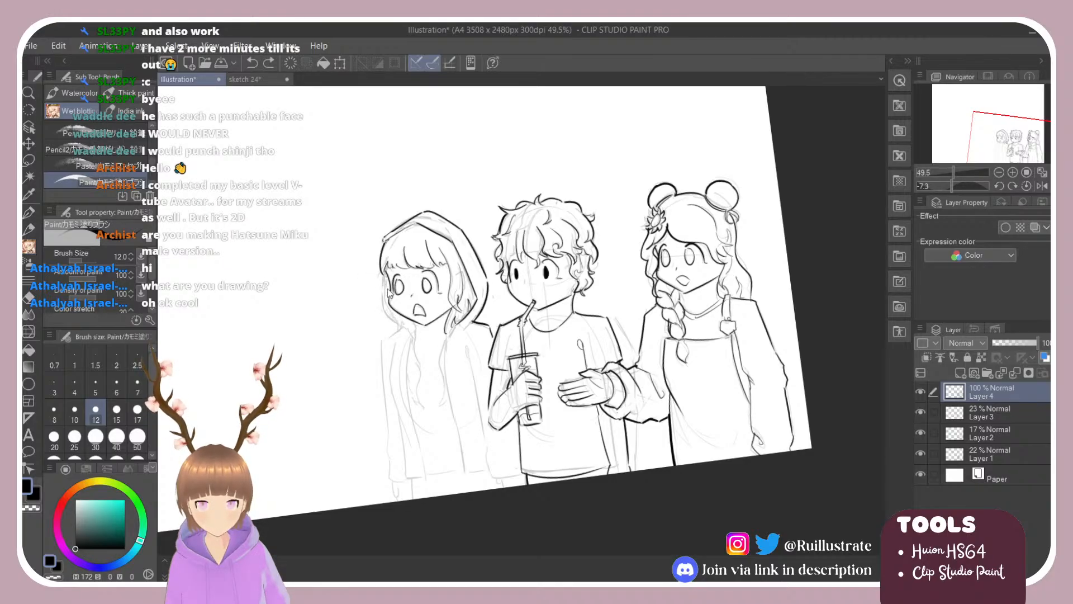
{"action": "left_click_drag", "start_coordinate": [383, 276], "coordinate": [409, 337]}
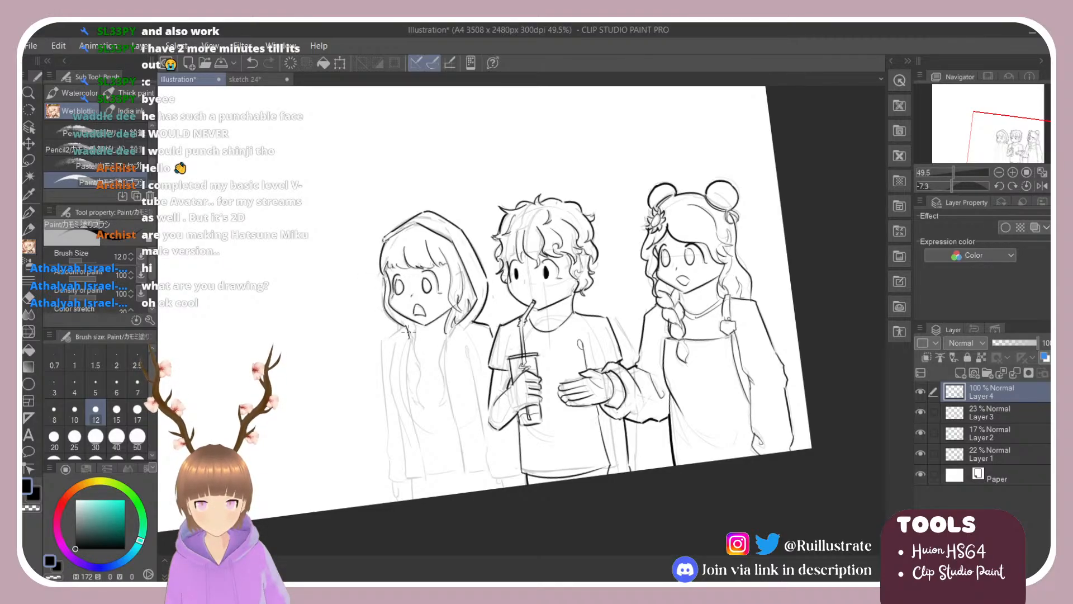
{"action": "key", "text": "ctrl+z"}
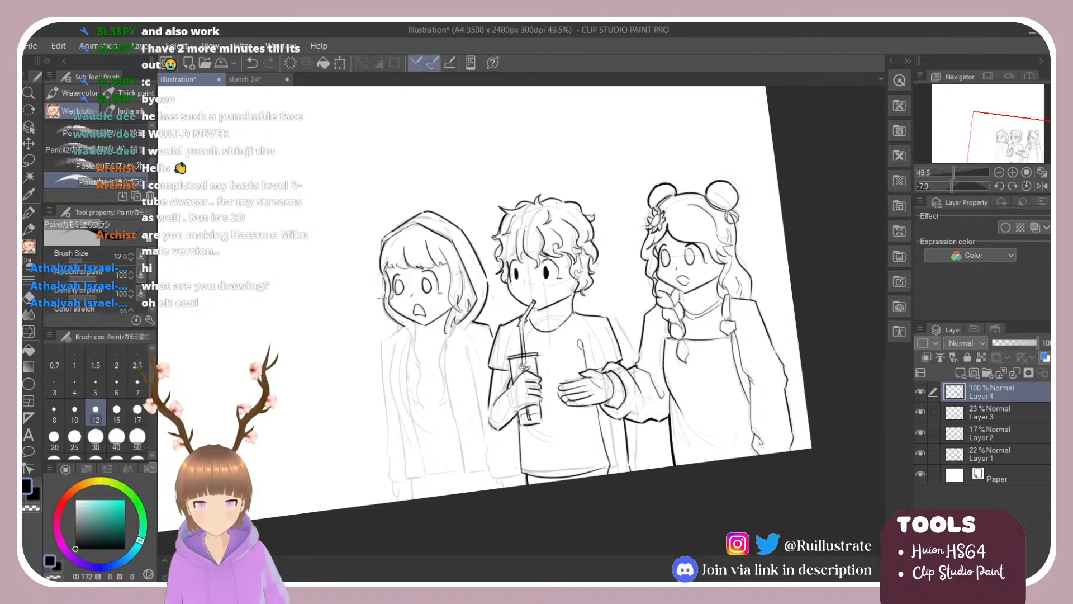
Ink the hood's left outer edge from the temple down to the neckline below the chin.
{"action": "key", "text": "ctrl+z"}
{"action": "mouse_move", "coordinate": [380, 270]}
{"action": "left_mouse_down"}
{"action": "mouse_move", "coordinate": [384, 319]}
{"action": "mouse_move", "coordinate": [380, 310]}
{"action": "mouse_move", "coordinate": [412, 342]}
{"action": "left_mouse_up"}
{"action": "key", "text": "ctrl+z"}
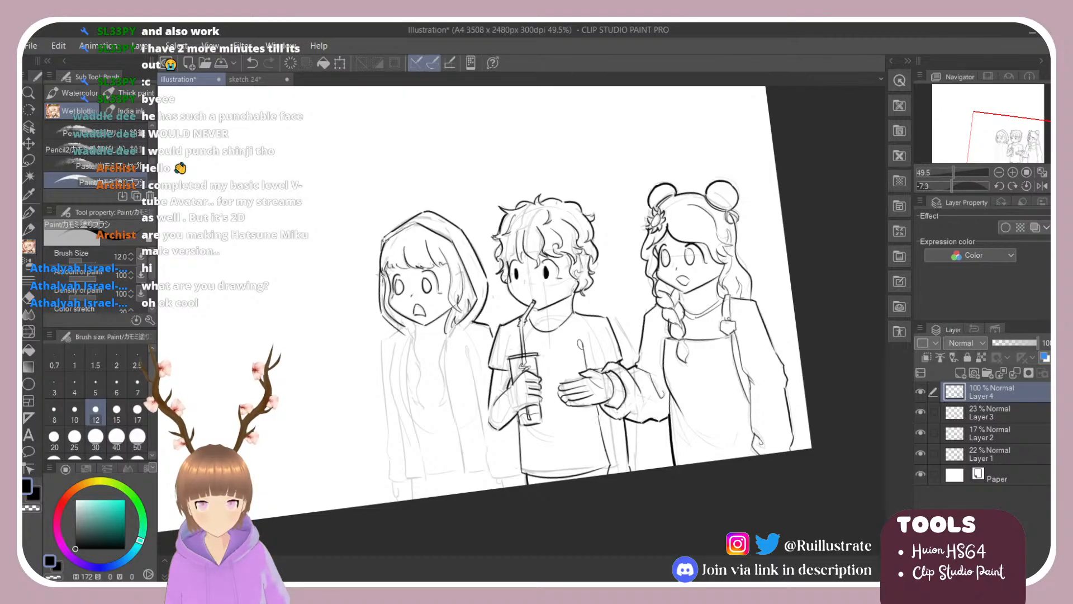
{"action": "left_click_drag", "start_coordinate": [380, 274], "coordinate": [382, 305]}
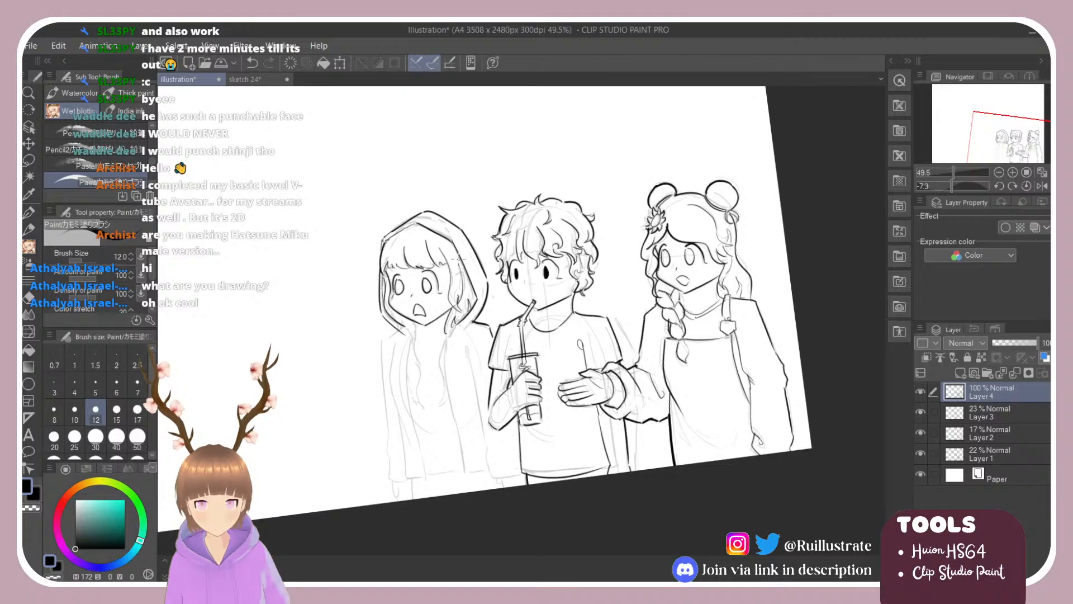
{"action": "left_click_drag", "start_coordinate": [456, 251], "coordinate": [480, 314]}
{"action": "key", "text": "ctrl+z"}
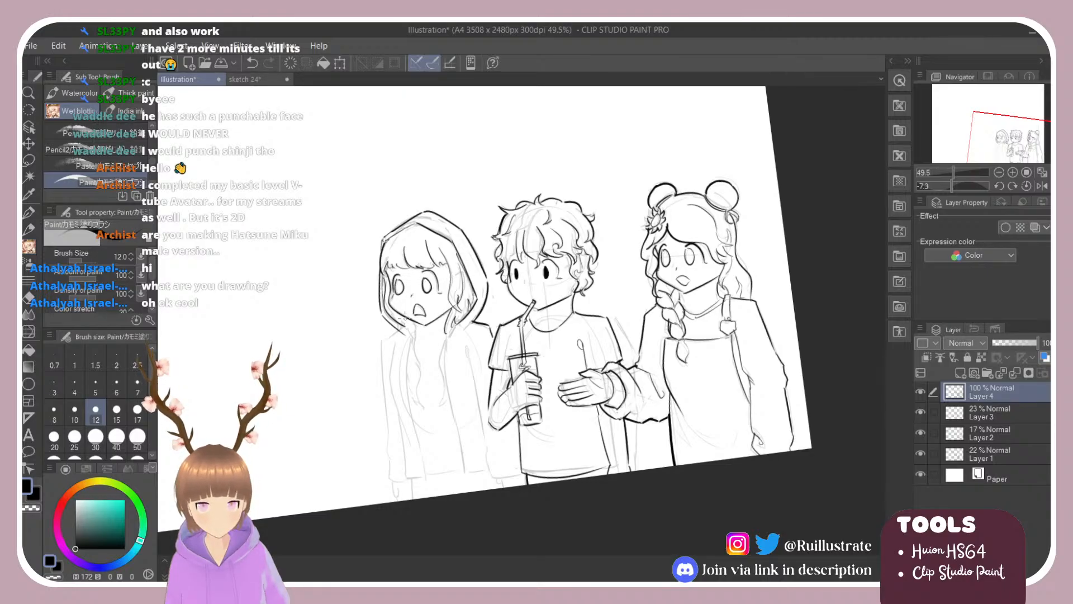
Ink the long wavy lock of hair hanging from under the hood over the left of the chest.
{"action": "mouse_move", "coordinate": [405, 327]}
{"action": "left_mouse_down"}
{"action": "mouse_move", "coordinate": [417, 337]}
{"action": "mouse_move", "coordinate": [423, 400]}
{"action": "left_mouse_up"}
{"action": "key", "text": "ctrl+z"}
{"action": "key", "text": "ctrl+z"}
{"action": "key", "text": "ctrl+z"}
{"action": "key", "text": "ctrl+z"}
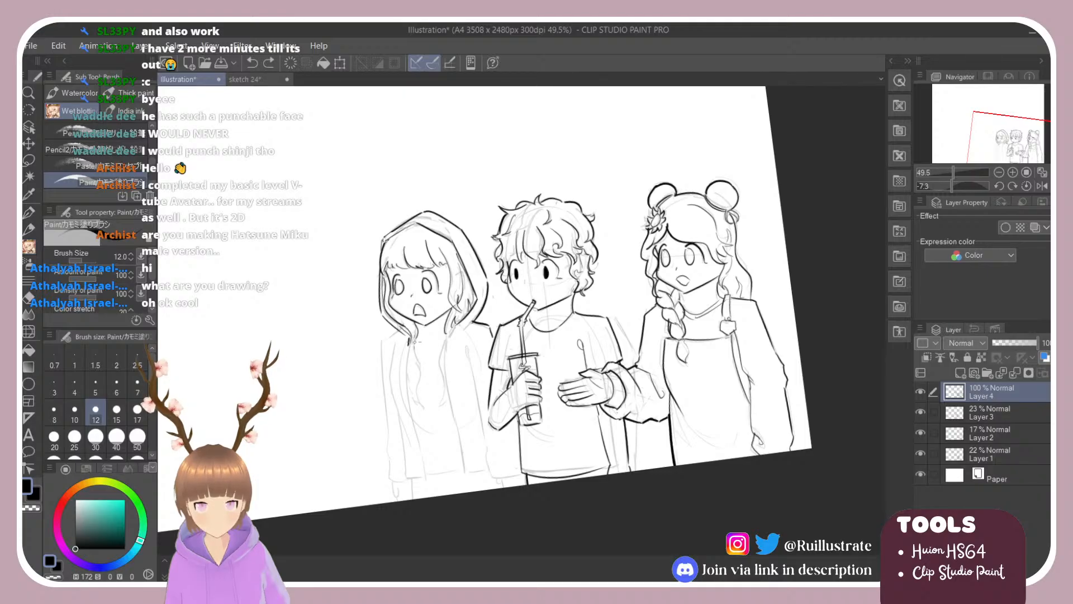
{"action": "left_click_drag", "start_coordinate": [417, 355], "coordinate": [420, 407]}
{"action": "left_click_drag", "start_coordinate": [419, 398], "coordinate": [430, 415]}
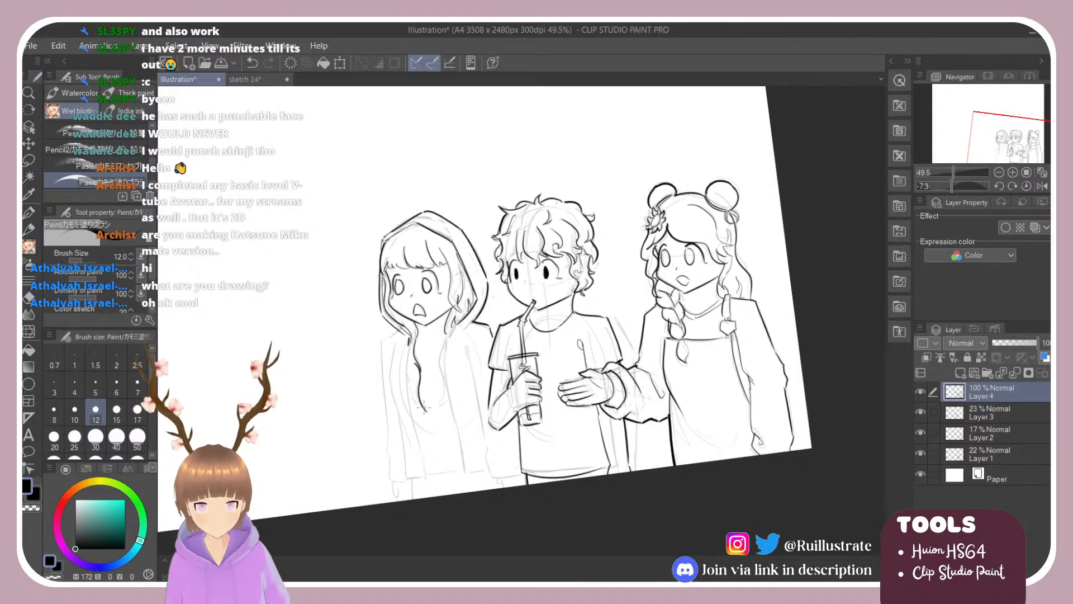
{"action": "left_click_drag", "start_coordinate": [406, 380], "coordinate": [426, 411]}
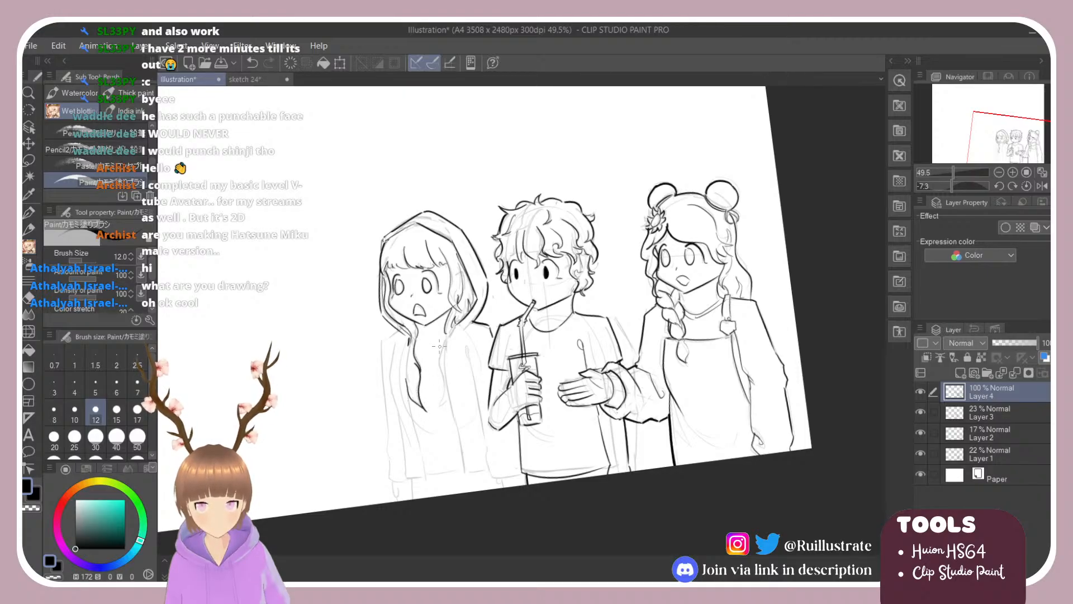
Ink the right front edge of the hooded character's open jacket from the neckline down to the hem, including the hem corner.
{"action": "left_click_drag", "start_coordinate": [446, 340], "coordinate": [446, 408]}
{"action": "key", "text": "ctrl+z"}
{"action": "left_click_drag", "start_coordinate": [446, 342], "coordinate": [441, 406]}
{"action": "key", "text": "ctrl+z"}
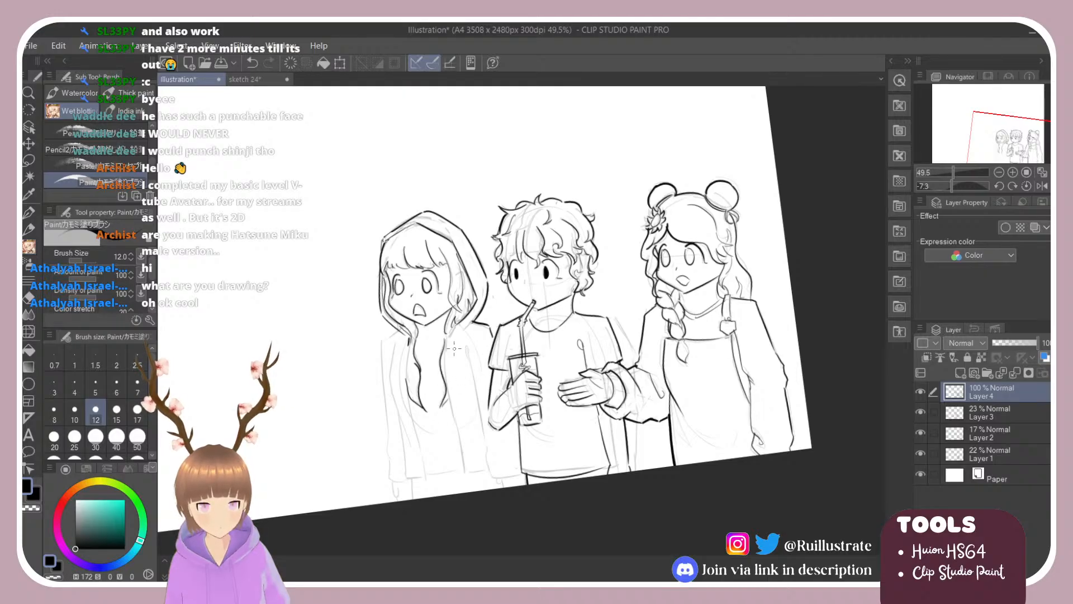
{"action": "left_click_drag", "start_coordinate": [446, 346], "coordinate": [458, 447]}
{"action": "key", "text": "ctrl+z"}
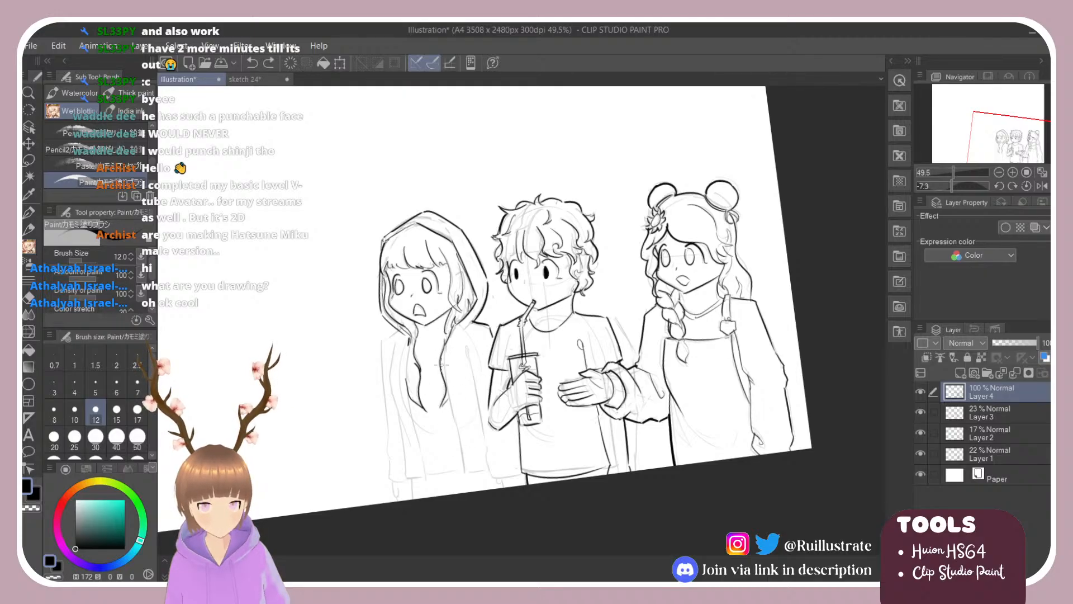
{"action": "left_click_drag", "start_coordinate": [445, 346], "coordinate": [460, 450]}
{"action": "key", "text": "ctrl+z"}
{"action": "left_click_drag", "start_coordinate": [446, 342], "coordinate": [462, 448]}
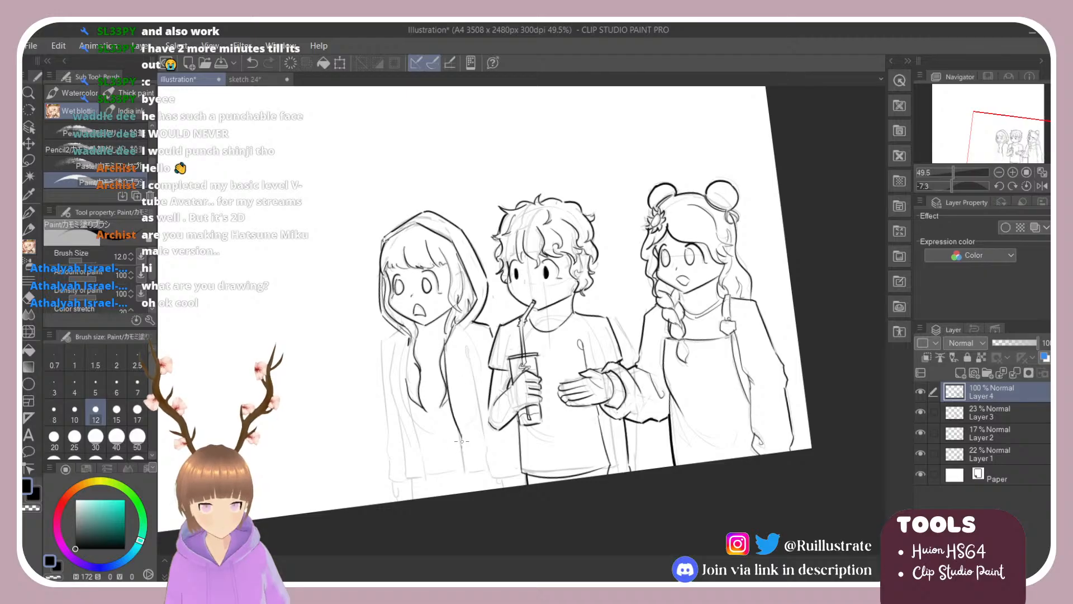
{"action": "key", "text": "ctrl+z"}
{"action": "left_click_drag", "start_coordinate": [446, 344], "coordinate": [468, 471]}
{"action": "key", "text": "ctrl+z"}
{"action": "mouse_move", "coordinate": [459, 430]}
{"action": "left_mouse_down"}
{"action": "mouse_move", "coordinate": [465, 471]}
{"action": "mouse_move", "coordinate": [484, 472]}
{"action": "left_mouse_up"}
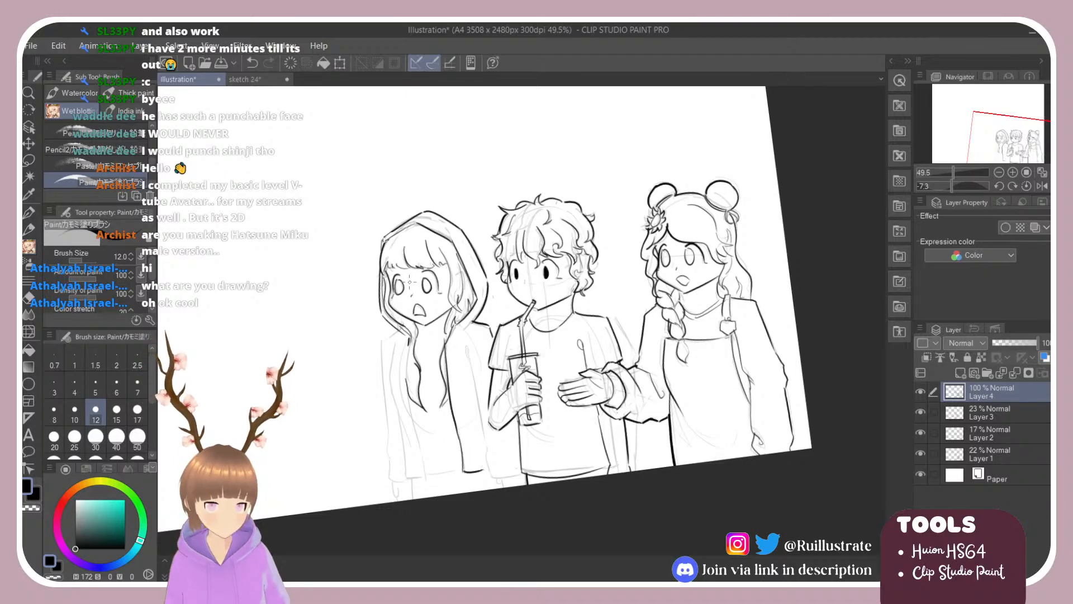
Ink the left front edge of the hooded character's open jacket from under the hood down to the hem.
{"action": "left_click_drag", "start_coordinate": [408, 340], "coordinate": [409, 422]}
{"action": "key", "text": "ctrl+z"}
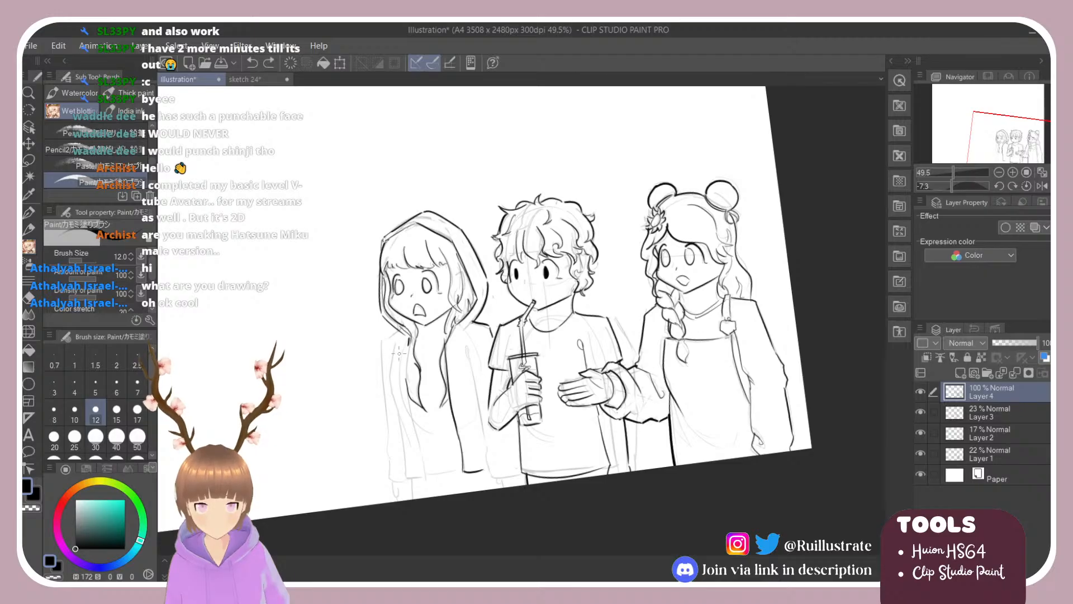
{"action": "left_click_drag", "start_coordinate": [408, 339], "coordinate": [410, 420]}
{"action": "key", "text": "ctrl+z"}
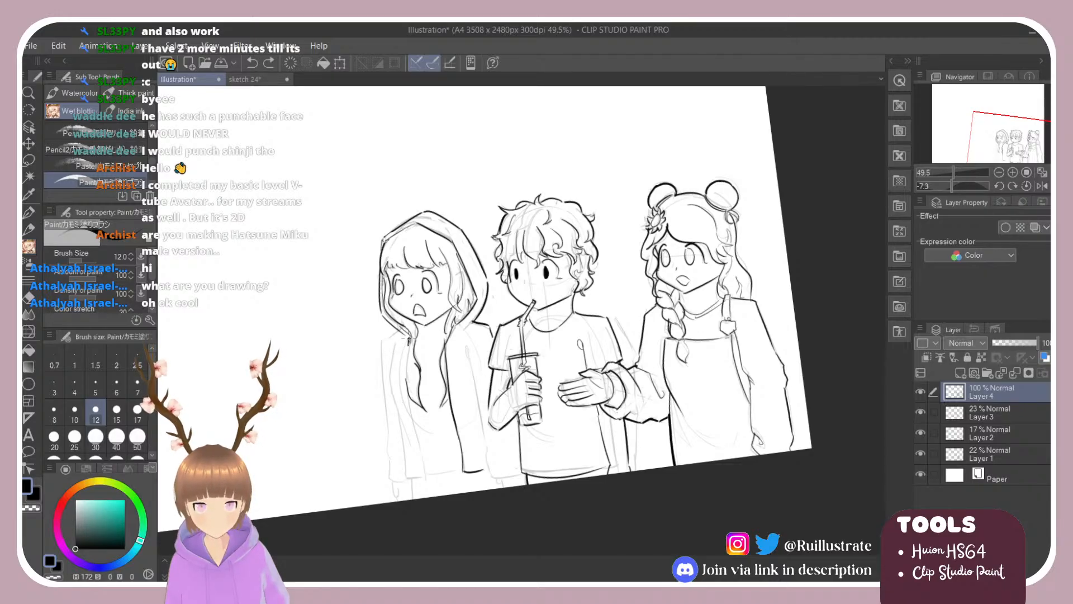
{"action": "left_click_drag", "start_coordinate": [409, 338], "coordinate": [412, 386]}
{"action": "key", "text": "ctrl+z"}
{"action": "left_click_drag", "start_coordinate": [408, 338], "coordinate": [426, 453]}
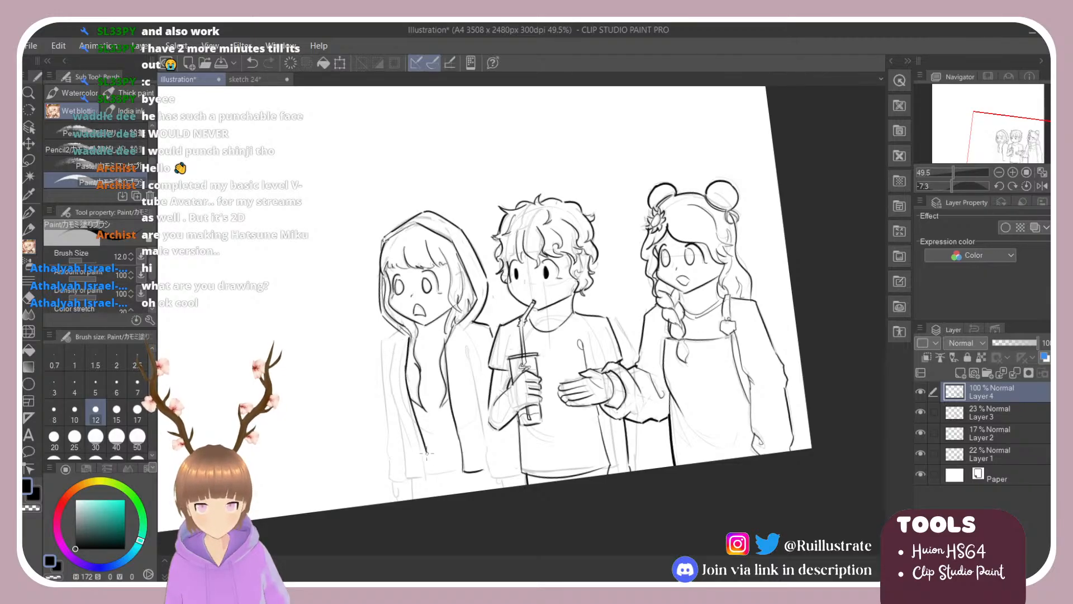
{"action": "key", "text": "ctrl+z"}
{"action": "mouse_move", "coordinate": [410, 373]}
{"action": "left_mouse_down"}
{"action": "mouse_move", "coordinate": [429, 479]}
{"action": "mouse_move", "coordinate": [408, 477]}
{"action": "left_mouse_up"}
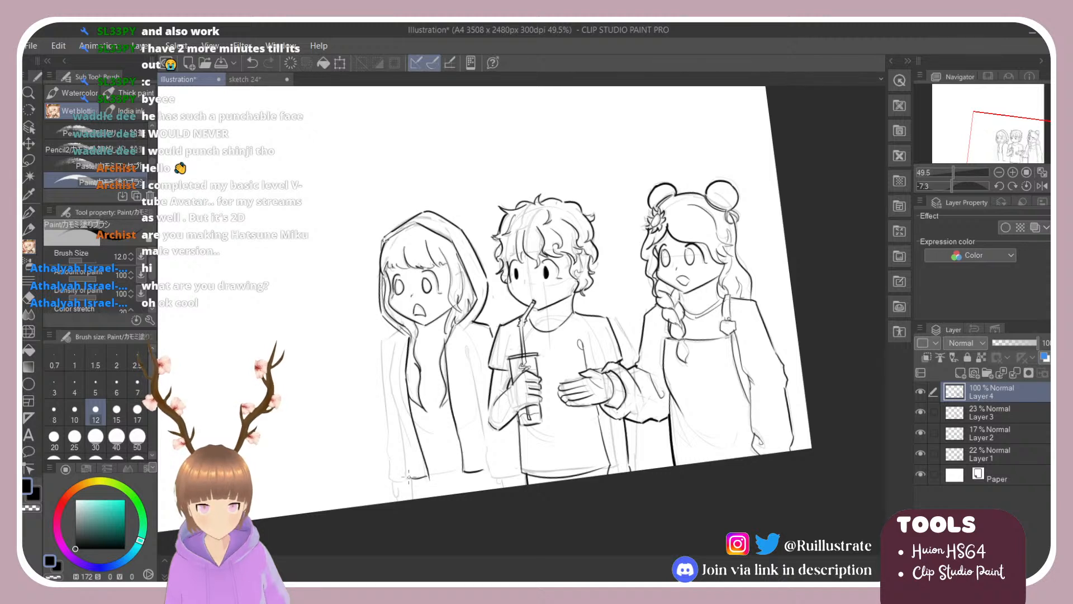
{"action": "left_click_drag", "start_coordinate": [397, 340], "coordinate": [393, 391]}
{"action": "key", "text": "ctrl+z"}
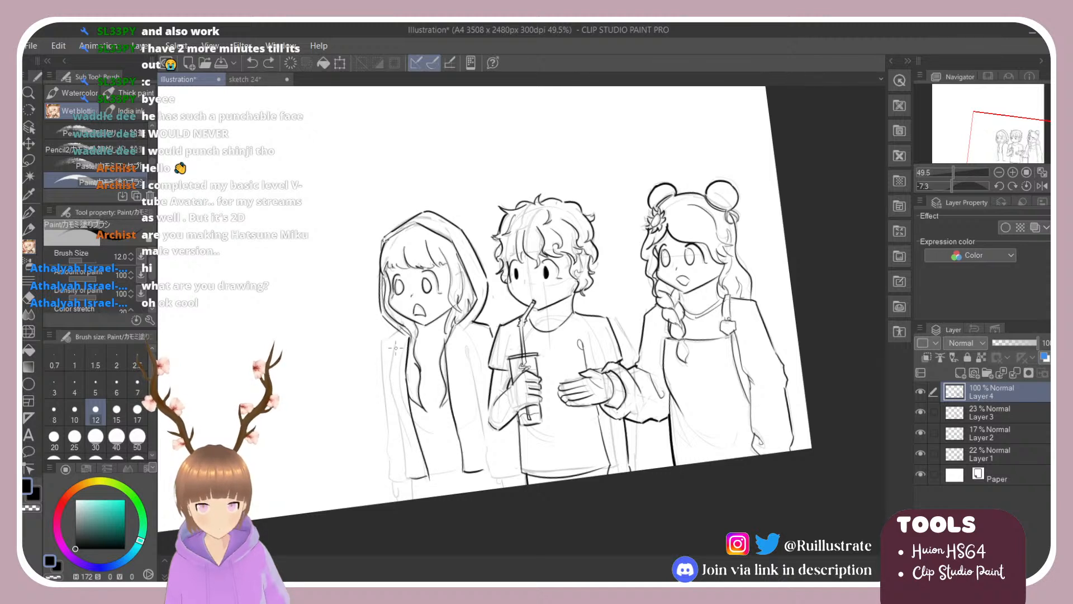
{"action": "mouse_move", "coordinate": [397, 339]}
{"action": "left_mouse_down"}
{"action": "mouse_move", "coordinate": [394, 398]}
{"action": "mouse_move", "coordinate": [422, 472]}
{"action": "left_mouse_up"}
{"action": "key", "text": "ctrl+z"}
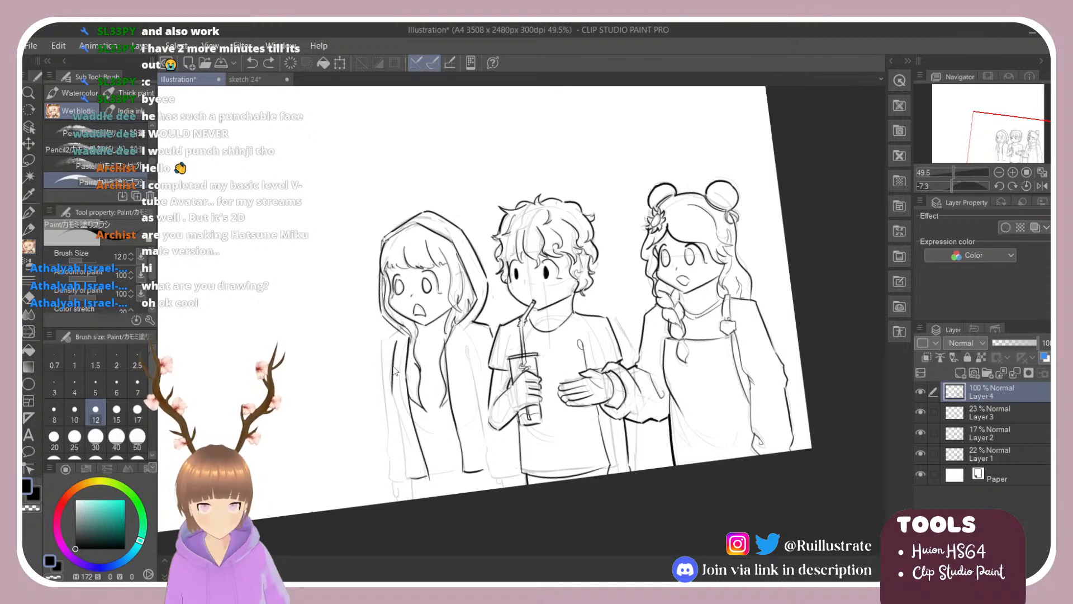
{"action": "key", "text": "ctrl+z"}
{"action": "left_click_drag", "start_coordinate": [397, 340], "coordinate": [409, 436]}
{"action": "left_click_drag", "start_coordinate": [396, 397], "coordinate": [414, 480]}
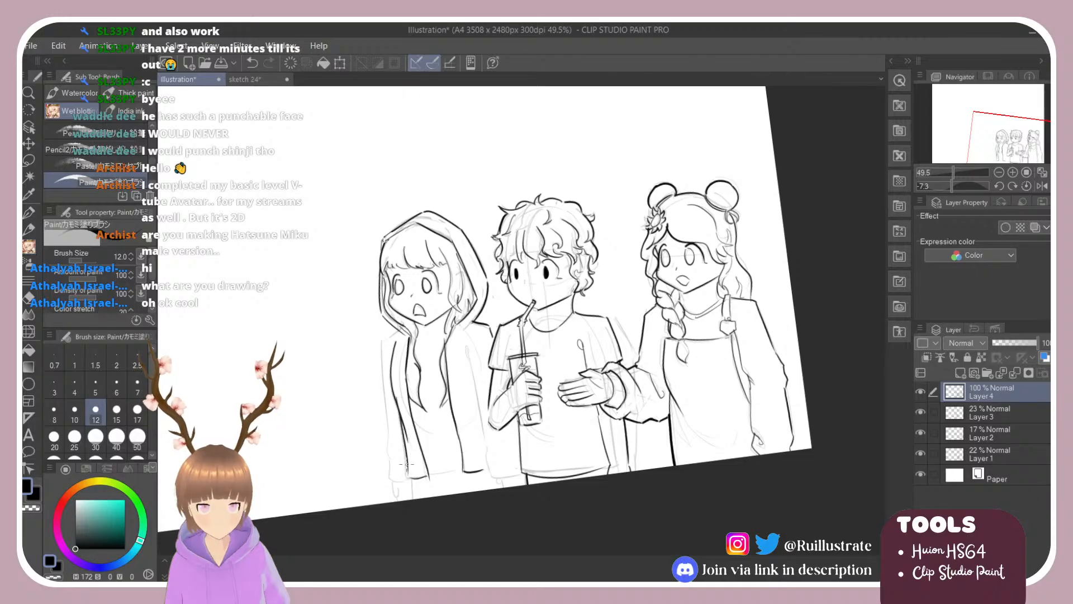
{"action": "key", "text": "ctrl+z"}
{"action": "key", "text": "ctrl+z"}
{"action": "left_click_drag", "start_coordinate": [398, 340], "coordinate": [412, 420]}
{"action": "key", "text": "ctrl+z"}
{"action": "key", "text": "ctrl+z"}
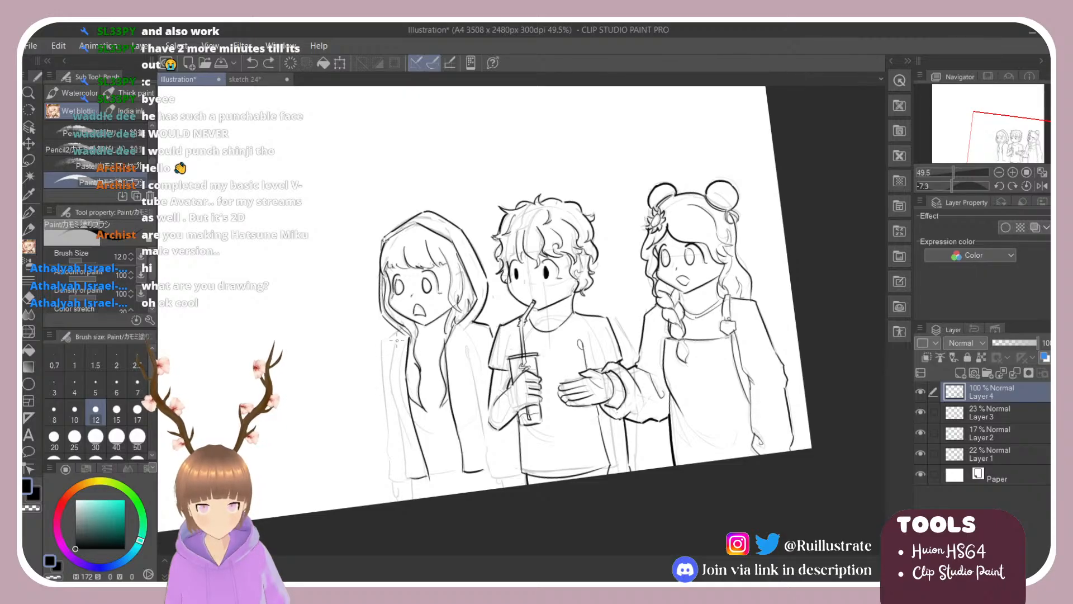
{"action": "left_click_drag", "start_coordinate": [398, 339], "coordinate": [403, 417]}
{"action": "key", "text": "ctrl+z"}
{"action": "left_click_drag", "start_coordinate": [397, 341], "coordinate": [407, 425]}
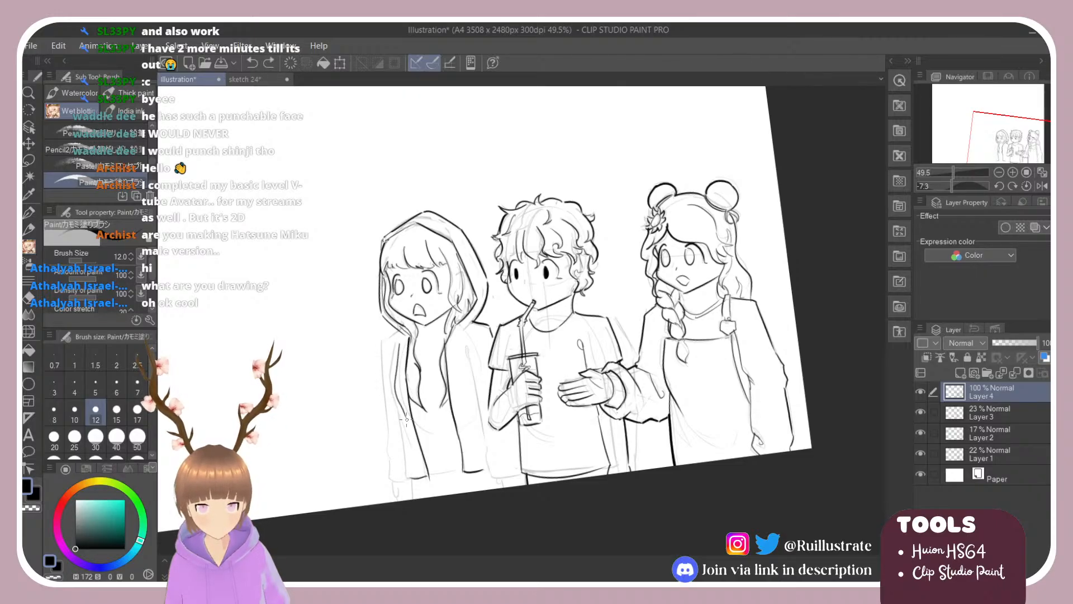
{"action": "key", "text": "ctrl+z"}
{"action": "left_click_drag", "start_coordinate": [398, 340], "coordinate": [406, 480]}
{"action": "key", "text": "ctrl+z"}
{"action": "left_click_drag", "start_coordinate": [397, 408], "coordinate": [407, 482]}
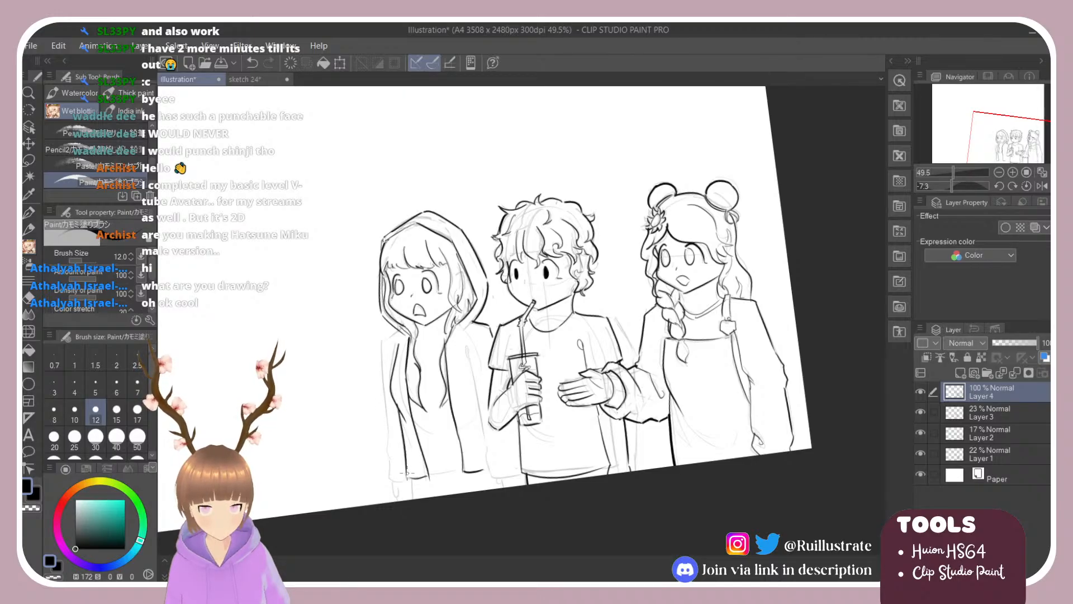
{"action": "key", "text": "ctrl+z"}
{"action": "key", "text": "ctrl+z"}
{"action": "left_click_drag", "start_coordinate": [397, 344], "coordinate": [407, 425]}
{"action": "key", "text": "ctrl+z"}
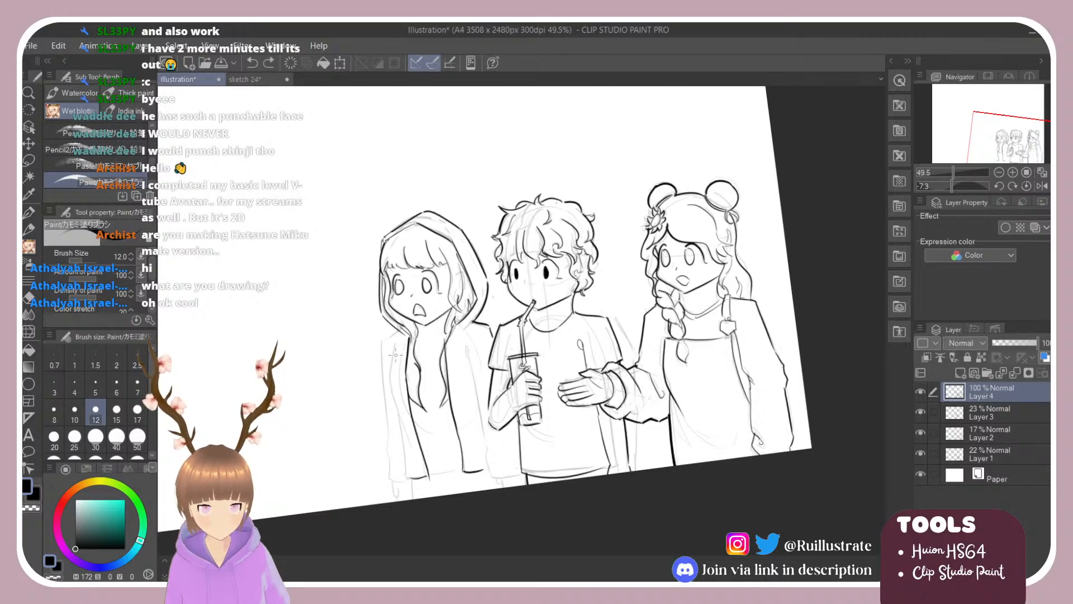
{"action": "left_click_drag", "start_coordinate": [396, 355], "coordinate": [405, 416]}
{"action": "key", "text": "ctrl+z"}
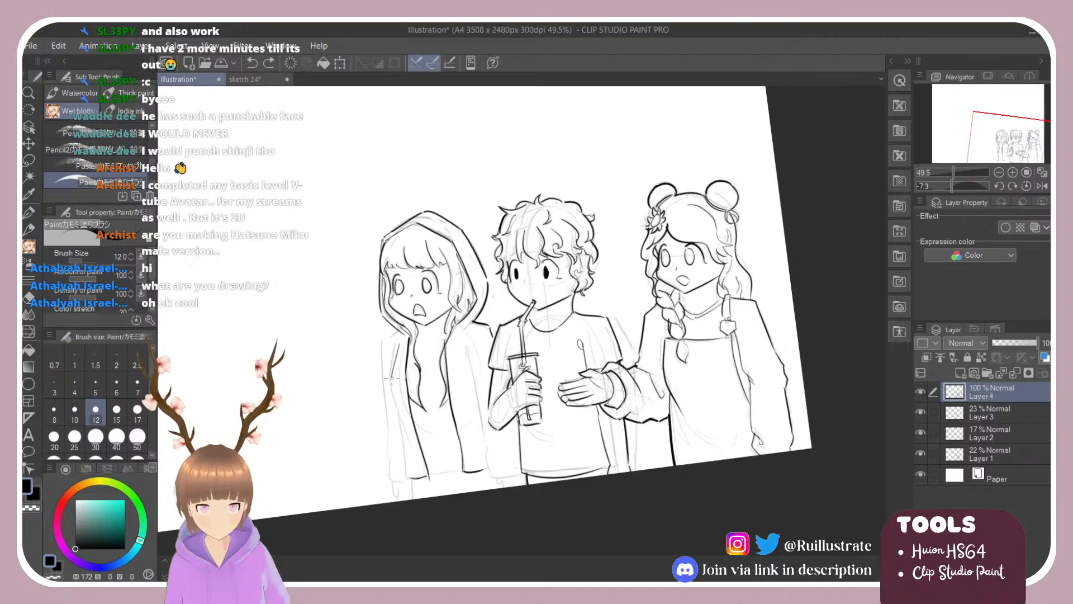
{"action": "left_click_drag", "start_coordinate": [392, 378], "coordinate": [409, 429]}
{"action": "key", "text": "ctrl+z"}
{"action": "left_click_drag", "start_coordinate": [402, 344], "coordinate": [409, 456]}
{"action": "key", "text": "ctrl+z"}
{"action": "key", "text": "ctrl+z"}
{"action": "key", "text": "ctrl+z"}
{"action": "key", "text": "ctrl+z"}
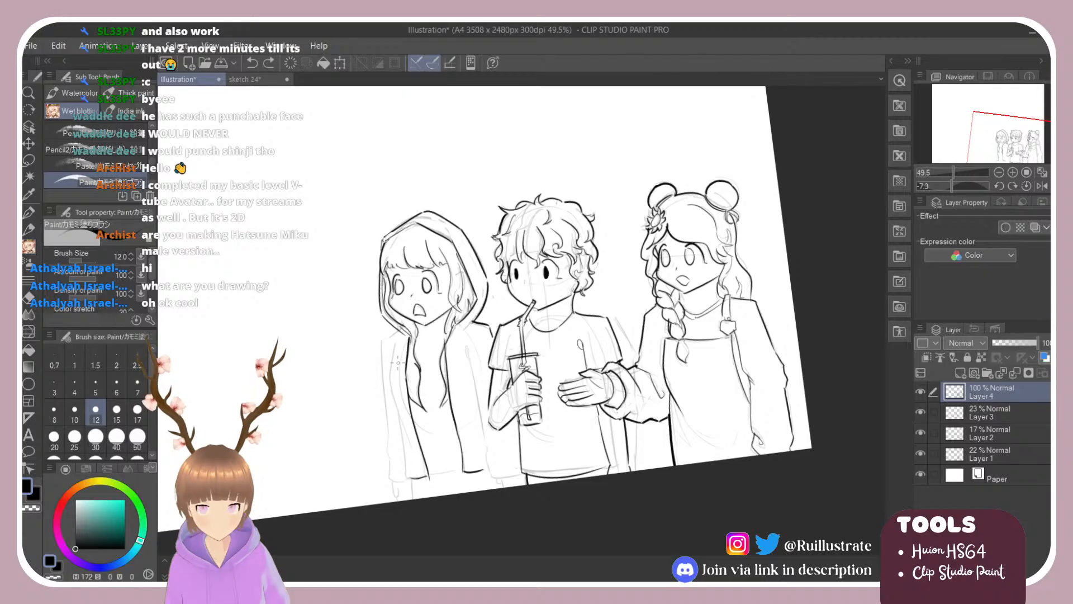
Ink the inner edge of the hooded character's left sleeve from below the shoulder down to the cuff.
{"action": "left_click_drag", "start_coordinate": [399, 344], "coordinate": [390, 378]}
{"action": "key", "text": "ctrl+z"}
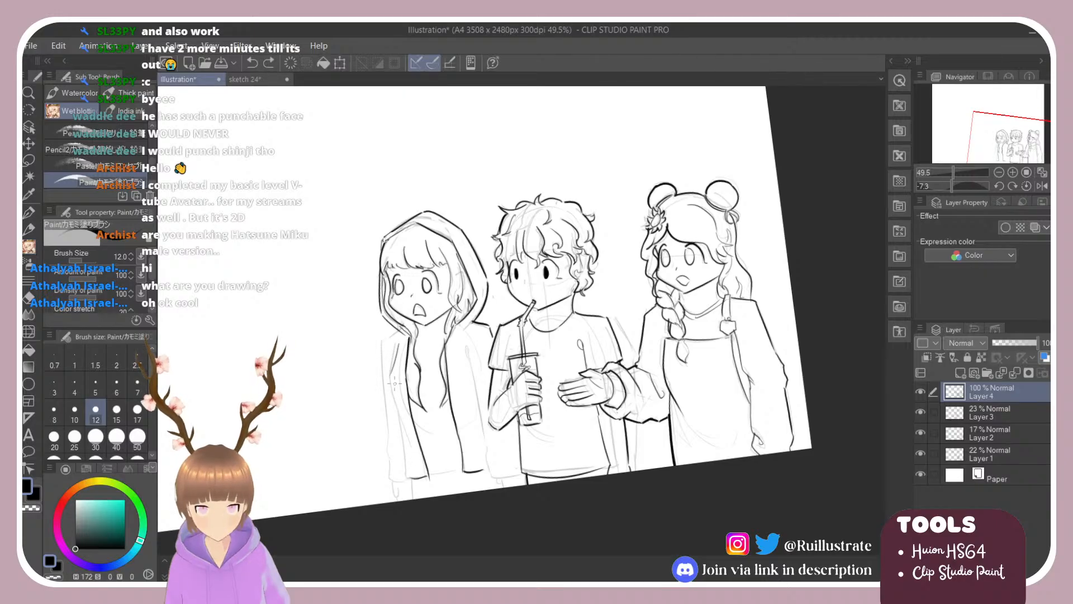
{"action": "left_click_drag", "start_coordinate": [390, 375], "coordinate": [410, 481]}
{"action": "key", "text": "ctrl+z"}
{"action": "left_click_drag", "start_coordinate": [389, 375], "coordinate": [409, 481]}
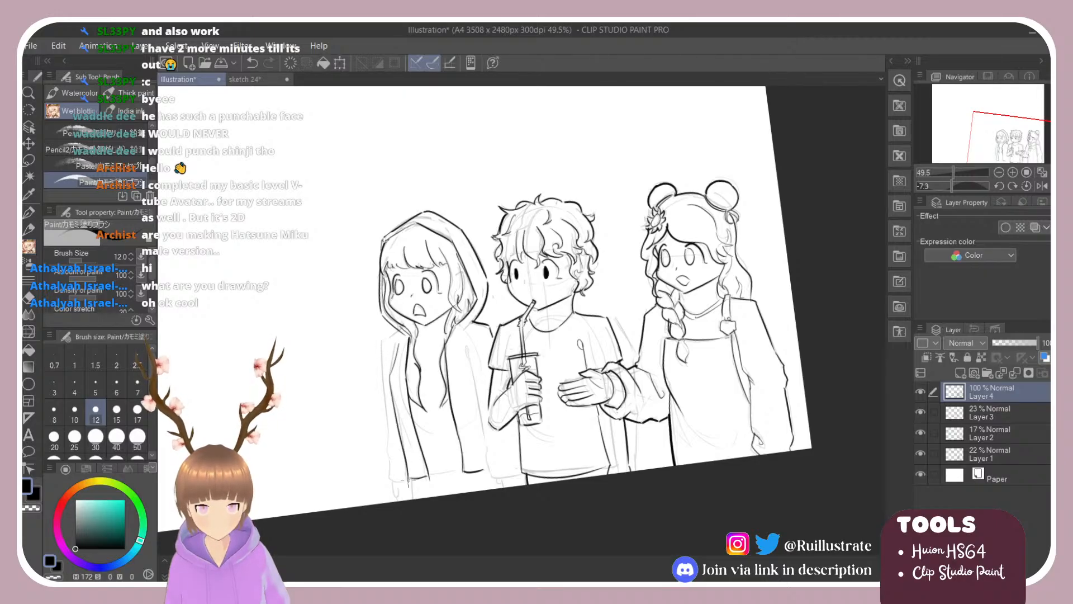
Ink the hooded character's shirt hem between the two jacket edges and the short line running below it to the page edge.
{"action": "key", "text": "e"}
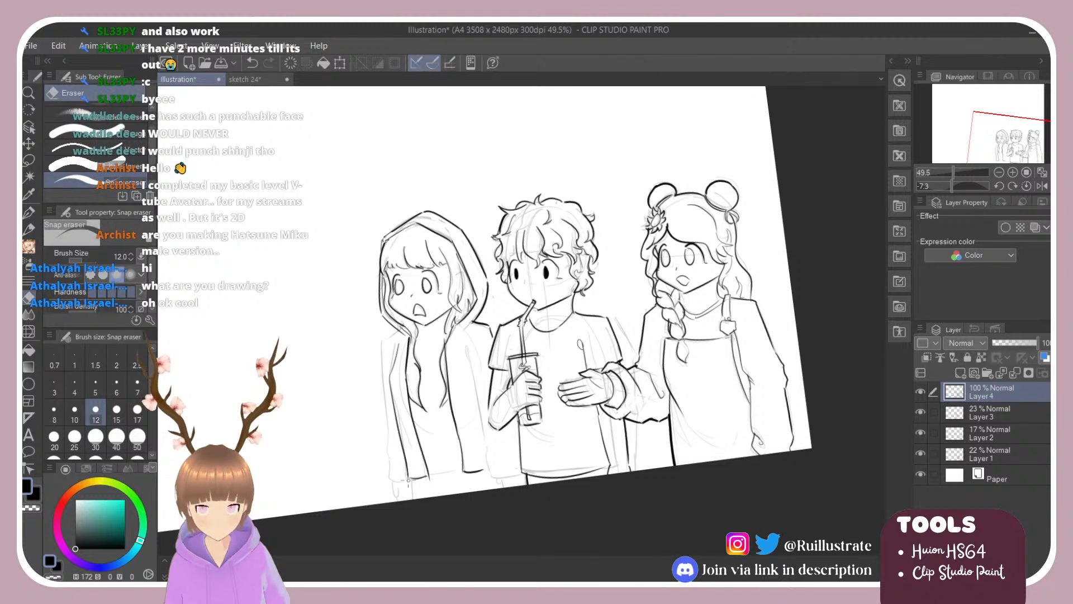
{"action": "key", "text": "b"}
{"action": "mouse_move", "coordinate": [411, 478]}
{"action": "left_mouse_down"}
{"action": "mouse_move", "coordinate": [417, 503]}
{"action": "mouse_move", "coordinate": [410, 477]}
{"action": "mouse_move", "coordinate": [423, 501]}
{"action": "mouse_move", "coordinate": [438, 486]}
{"action": "mouse_move", "coordinate": [417, 490]}
{"action": "mouse_move", "coordinate": [411, 478]}
{"action": "mouse_move", "coordinate": [431, 489]}
{"action": "mouse_move", "coordinate": [433, 472]}
{"action": "mouse_move", "coordinate": [467, 466]}
{"action": "left_mouse_up"}
{"action": "key", "text": "ctrl+z"}
{"action": "key", "text": "ctrl+z"}
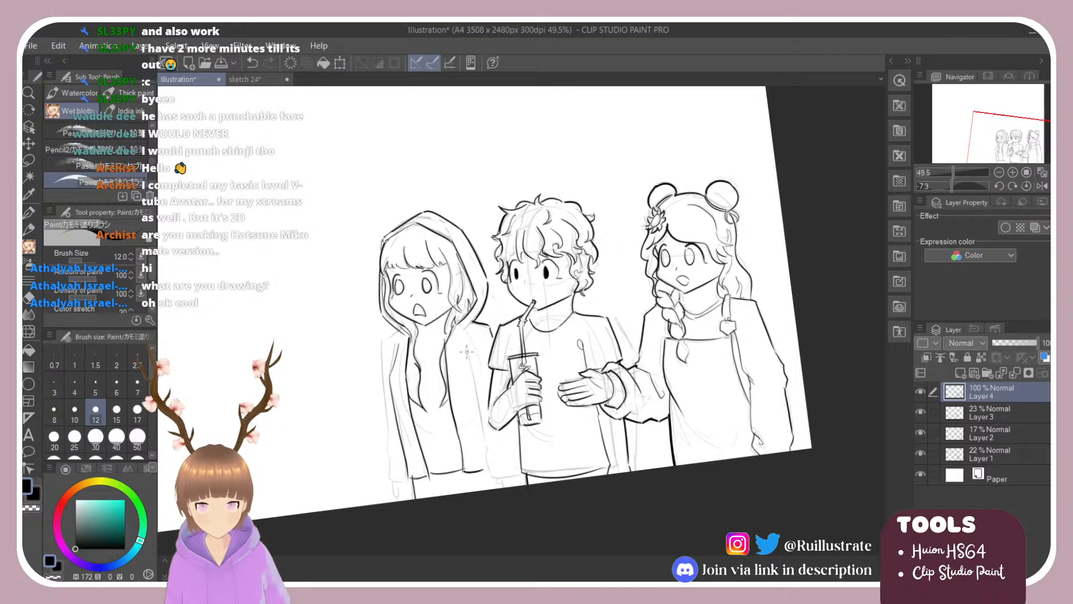
Ink the inner edge of the hooded character's right sleeve from below the shoulder down to the cuff.
{"action": "key", "text": "e"}
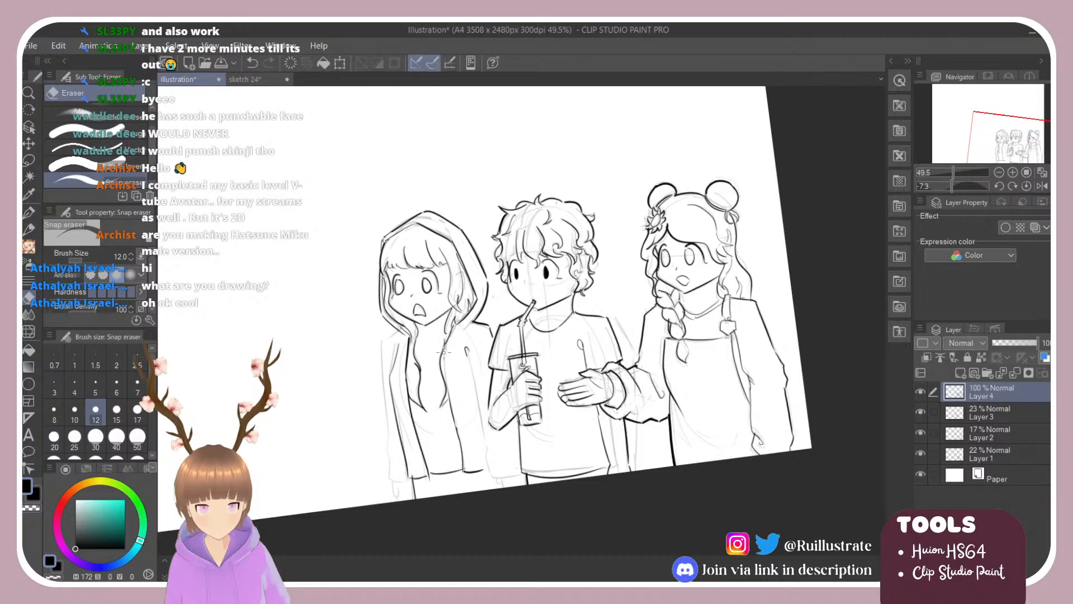
{"action": "key", "text": "b"}
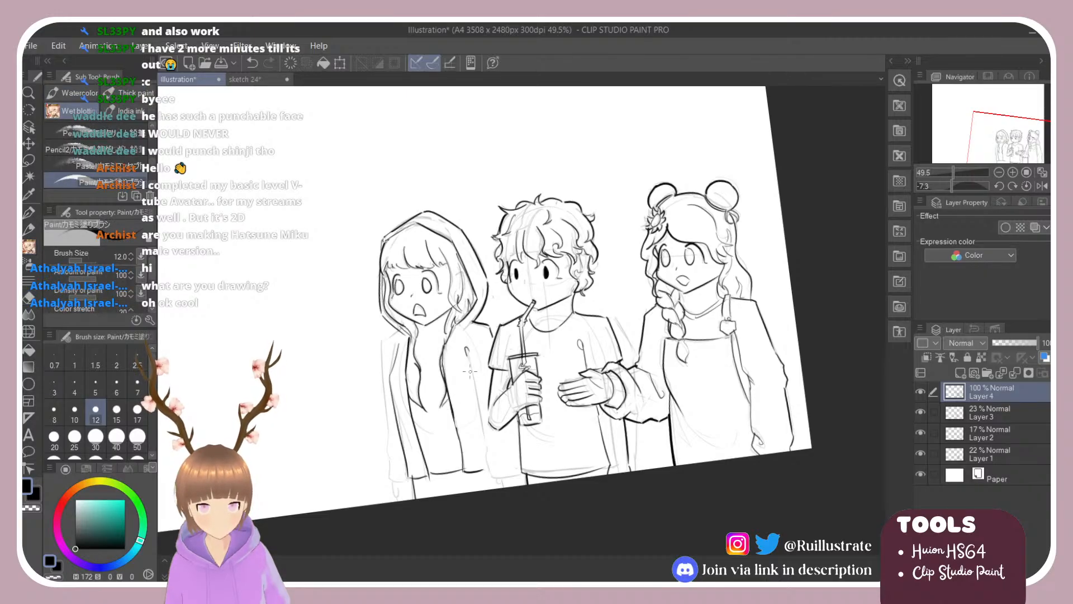
{"action": "left_click_drag", "start_coordinate": [470, 357], "coordinate": [482, 423]}
{"action": "key", "text": "ctrl+z"}
{"action": "left_click_drag", "start_coordinate": [467, 348], "coordinate": [490, 472]}
{"action": "mouse_move", "coordinate": [487, 398]}
{"action": "left_mouse_down"}
{"action": "mouse_move", "coordinate": [505, 440]}
{"action": "mouse_move", "coordinate": [497, 431]}
{"action": "left_mouse_up"}
{"action": "key", "text": "ctrl+z"}
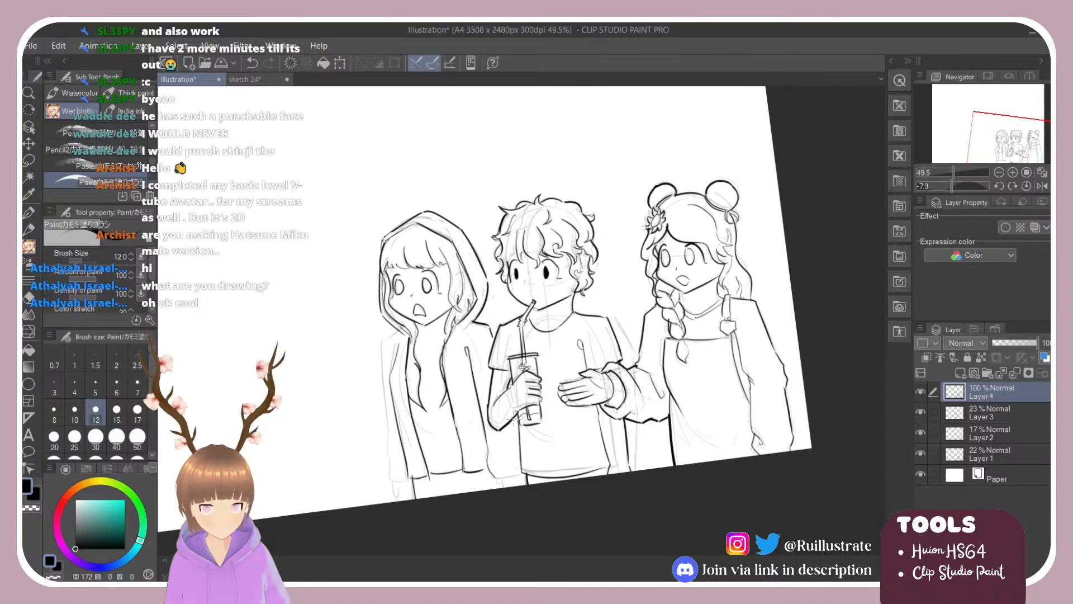
Ink the cuff at the end of the hooded character's right sleeve, beside the middle character's shirt.
{"action": "left_click_drag", "start_coordinate": [496, 477], "coordinate": [519, 480]}
{"action": "key", "text": "ctrl+z"}
{"action": "key", "text": "ctrl+z"}
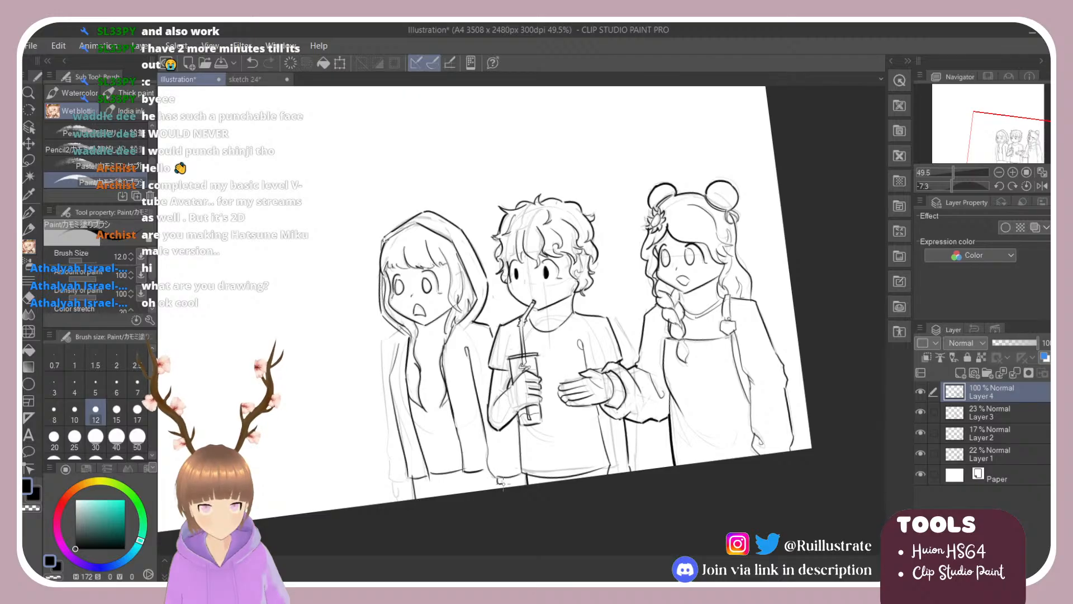
Ink the hooded character's left shoulder and the outer edge of the left sleeve down towards the forearm.
{"action": "mouse_move", "coordinate": [399, 334]}
{"action": "left_mouse_down"}
{"action": "mouse_move", "coordinate": [385, 344]}
{"action": "mouse_move", "coordinate": [391, 440]}
{"action": "left_mouse_up"}
{"action": "key", "text": "ctrl+z"}
{"action": "key", "text": "ctrl+z"}
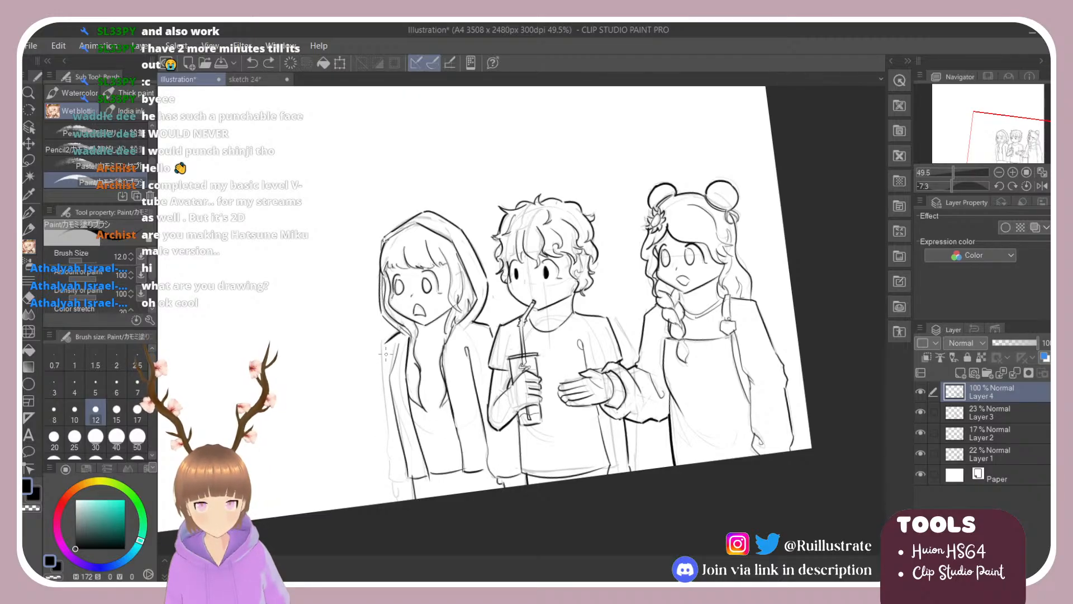
{"action": "left_click_drag", "start_coordinate": [384, 342], "coordinate": [392, 453]}
{"action": "key", "text": "ctrl+z"}
{"action": "left_click_drag", "start_coordinate": [385, 343], "coordinate": [393, 469]}
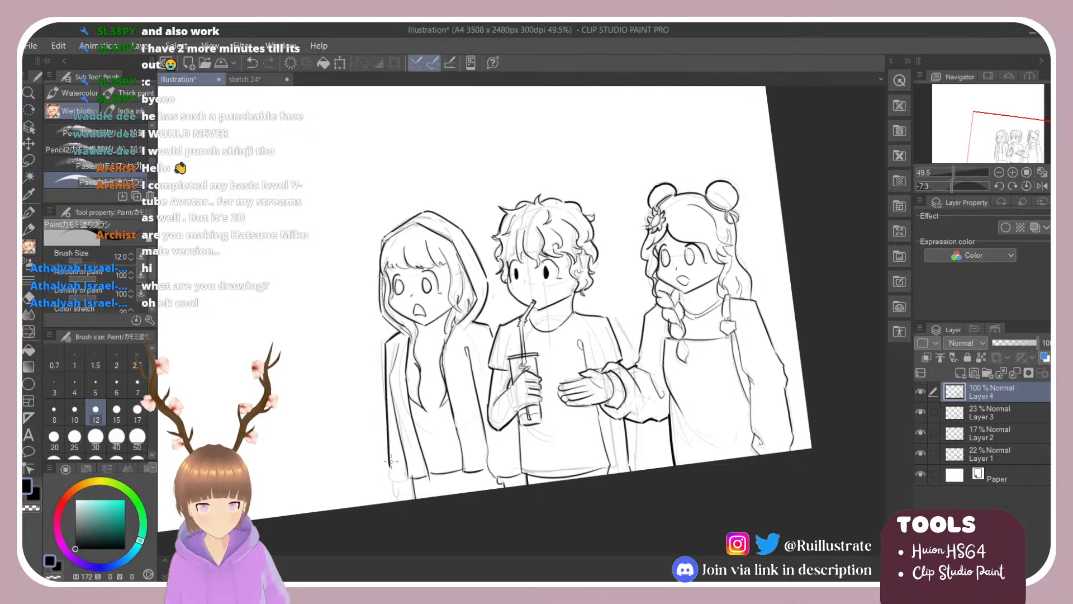
{"action": "key", "text": "ctrl+z"}
{"action": "left_click_drag", "start_coordinate": [385, 342], "coordinate": [394, 461]}
{"action": "key", "text": "ctrl+z"}
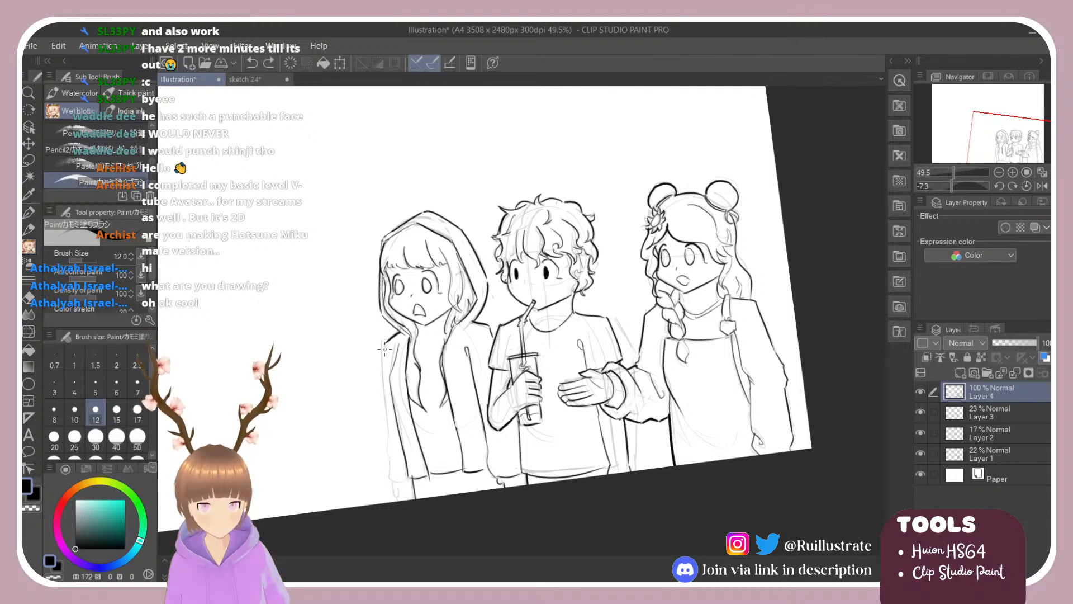
{"action": "left_click_drag", "start_coordinate": [385, 342], "coordinate": [390, 455]}
{"action": "key", "text": "ctrl+z"}
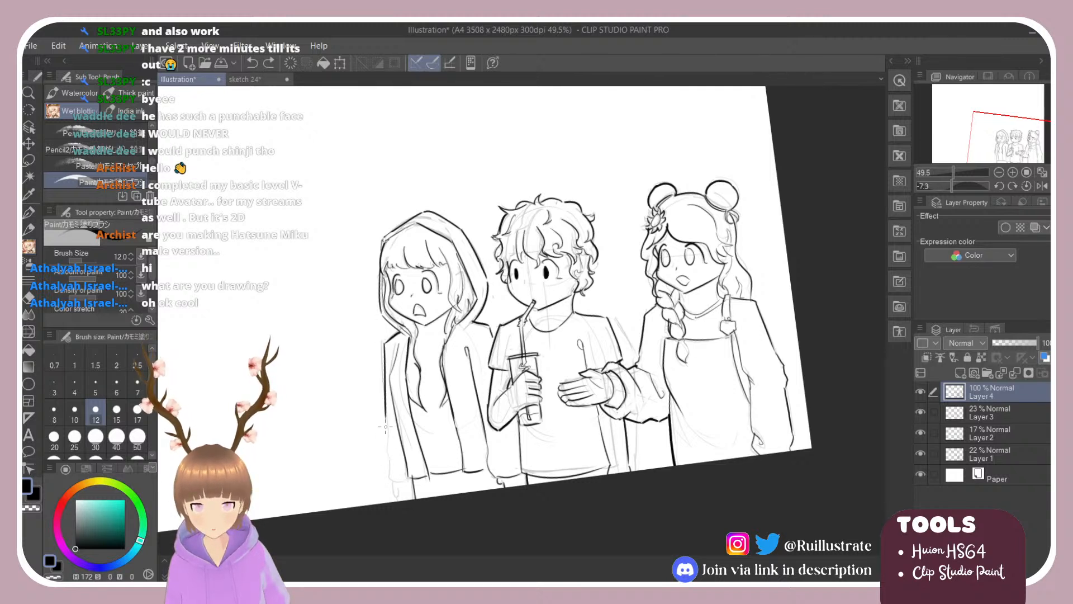
Ink the lower part of the left sleeve with its cuff and the short hand line beneath it.
{"action": "left_click_drag", "start_coordinate": [386, 420], "coordinate": [388, 479]}
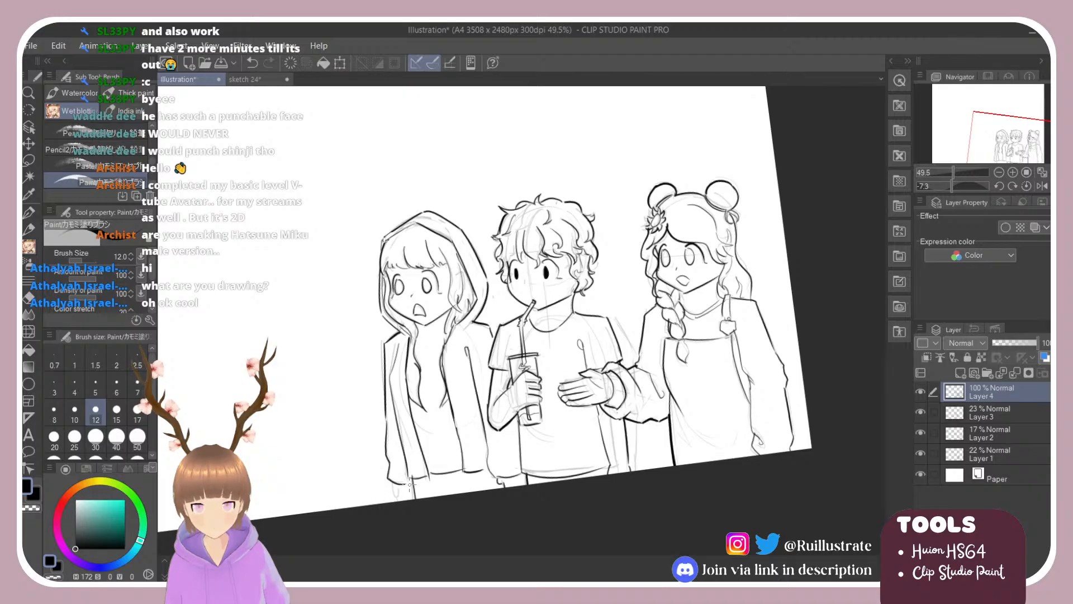
{"action": "key", "text": "ctrl+z"}
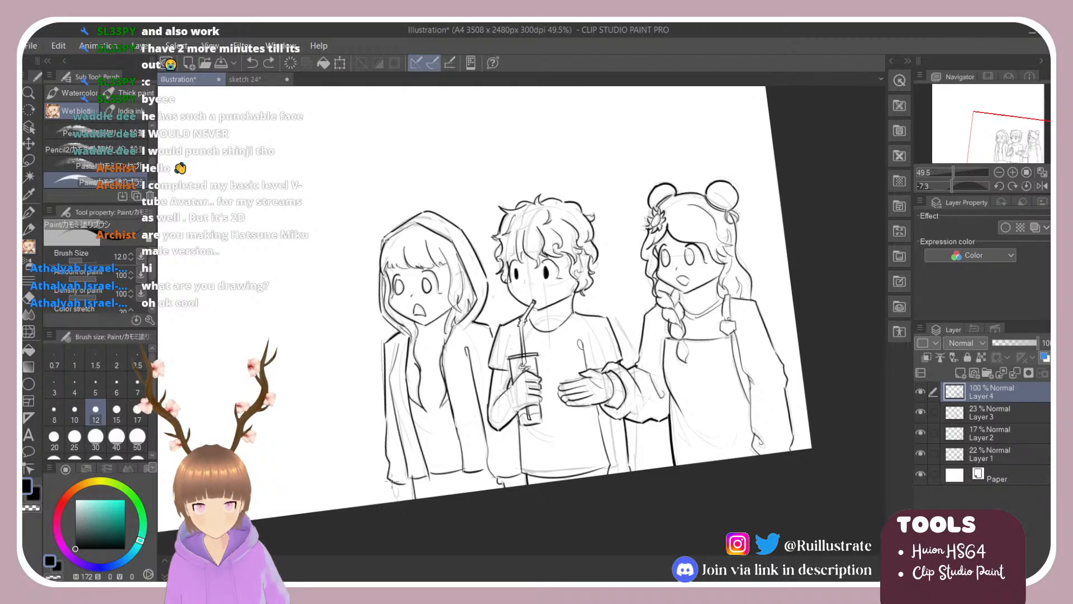
{"action": "left_click_drag", "start_coordinate": [392, 482], "coordinate": [398, 496]}
Reset the canvas rotation and enlarge the line art on Layer 4 towards the upper left of the page, anchored at its lower-right corner.
{"action": "key", "text": "r"}
{"action": "double_click", "coordinate": [383, 374]}
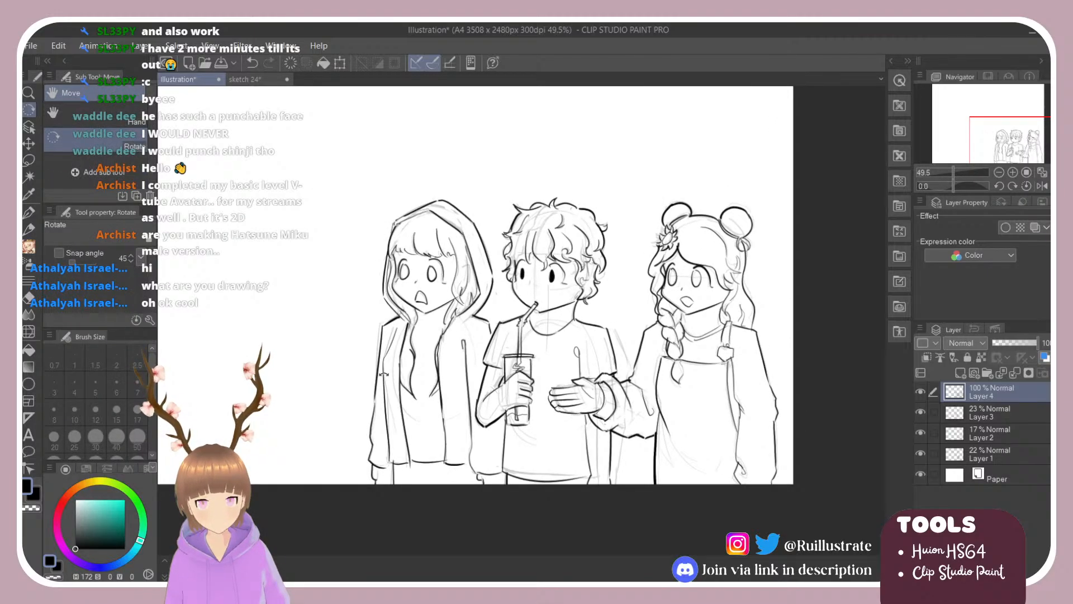
{"action": "scroll", "coordinate": [618, 363], "scroll_direction": "down", "scroll_amount": 5}
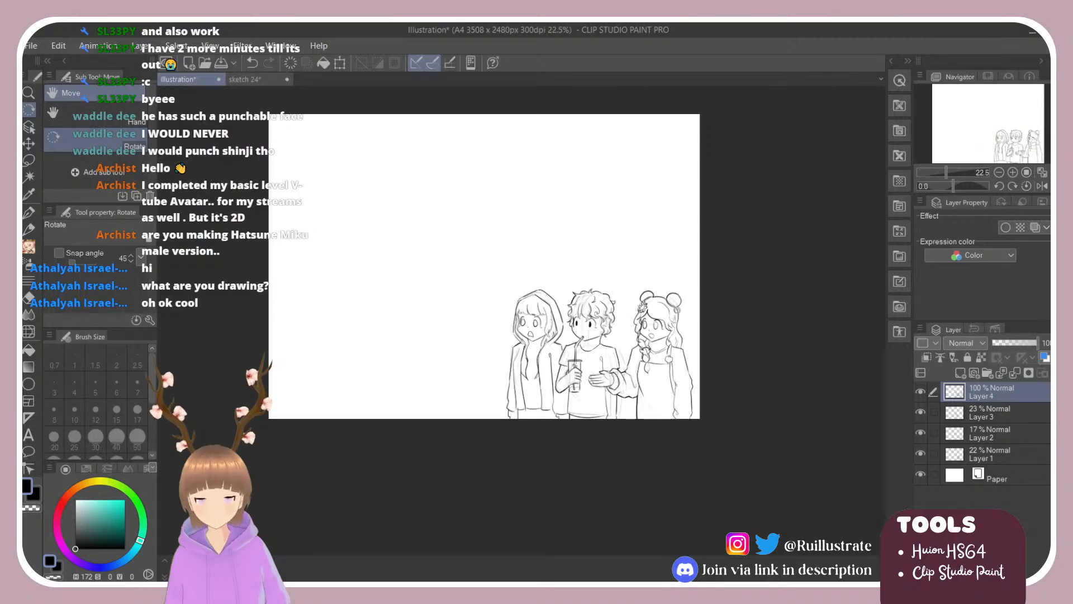
{"action": "key", "text": "ctrl+t"}
{"action": "left_click_drag", "start_coordinate": [507, 288], "coordinate": [436, 240]}
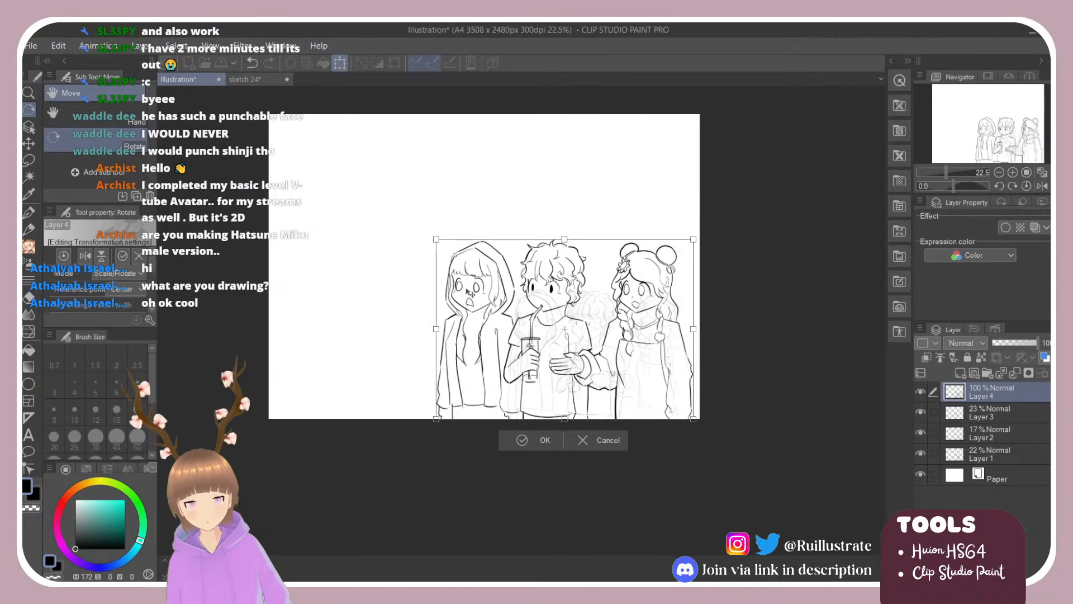
{"action": "key", "text": "Return"}
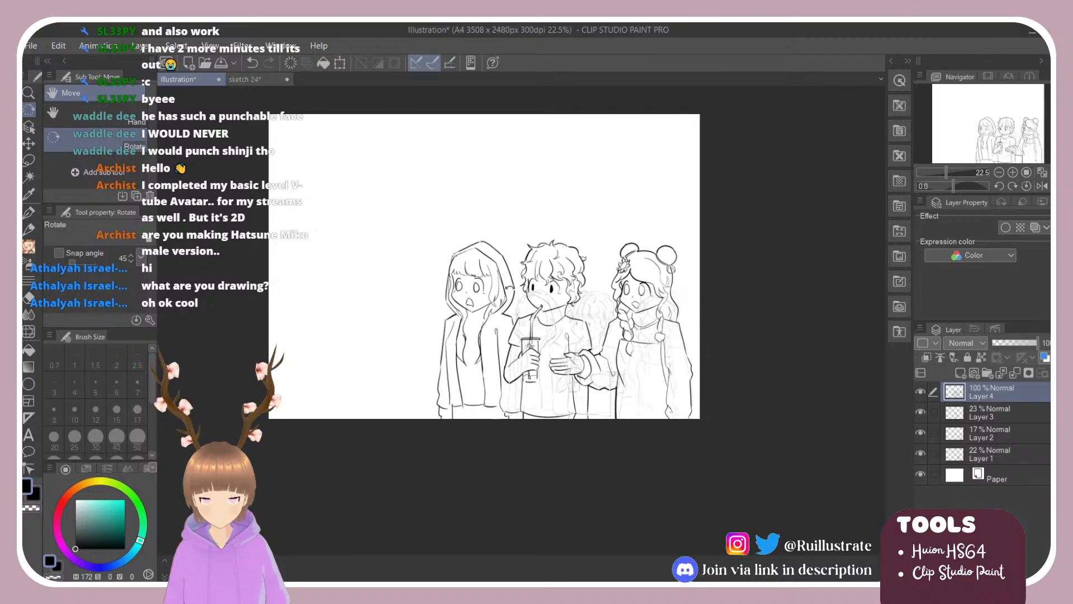
Create a new 1920 x 1080 px, 300 dpi illustration and copy Layers 1 to 4 of the three-character drawing into it.
{"action": "key", "text": "ctrl+t"}
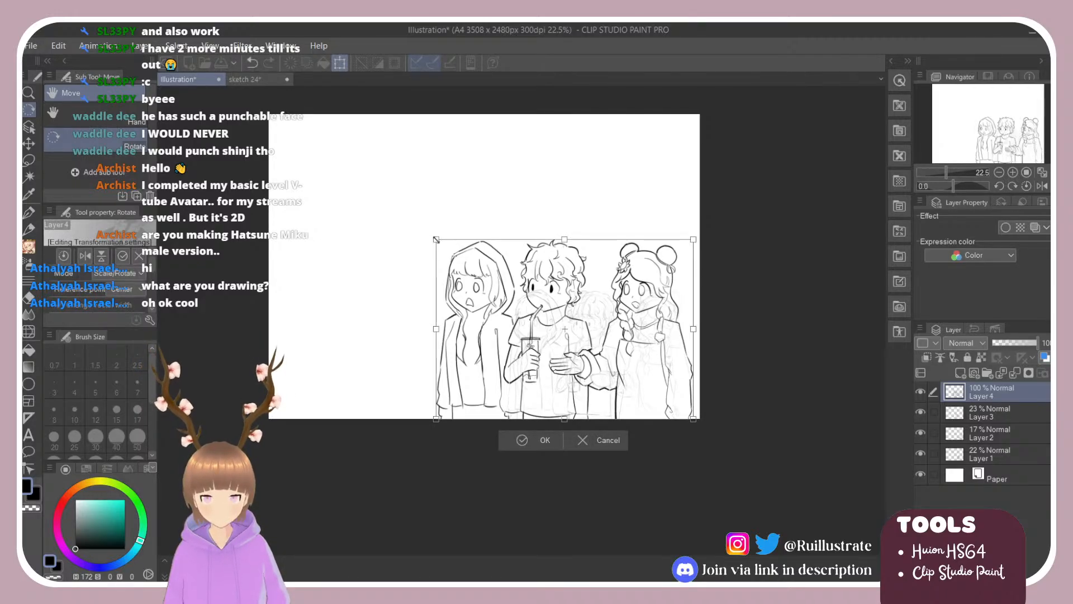
{"action": "key", "text": "Return"}
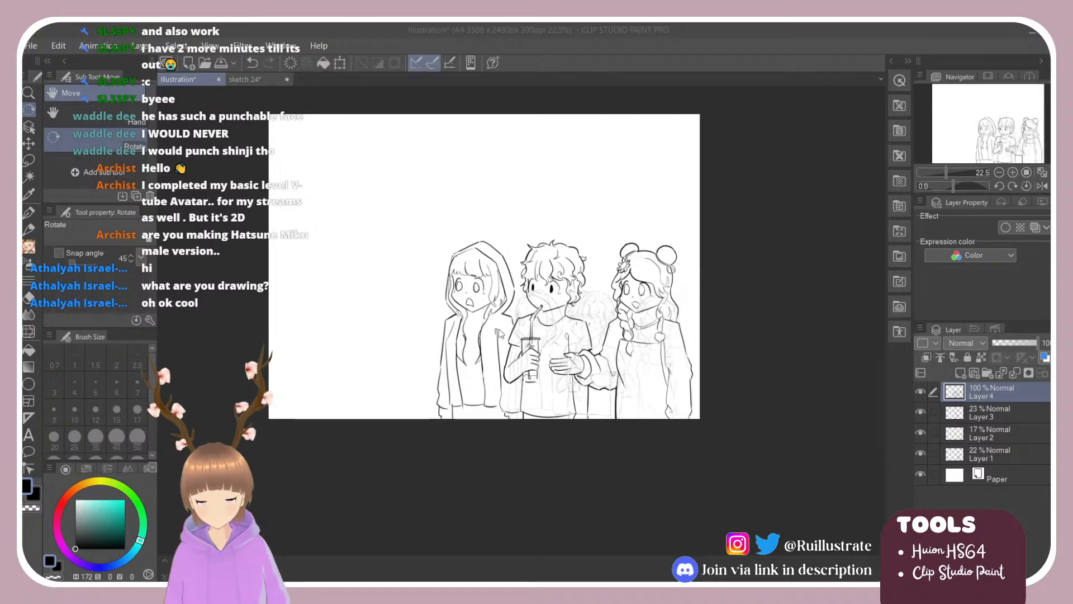
{"action": "left_click", "coordinate": [724, 152]}
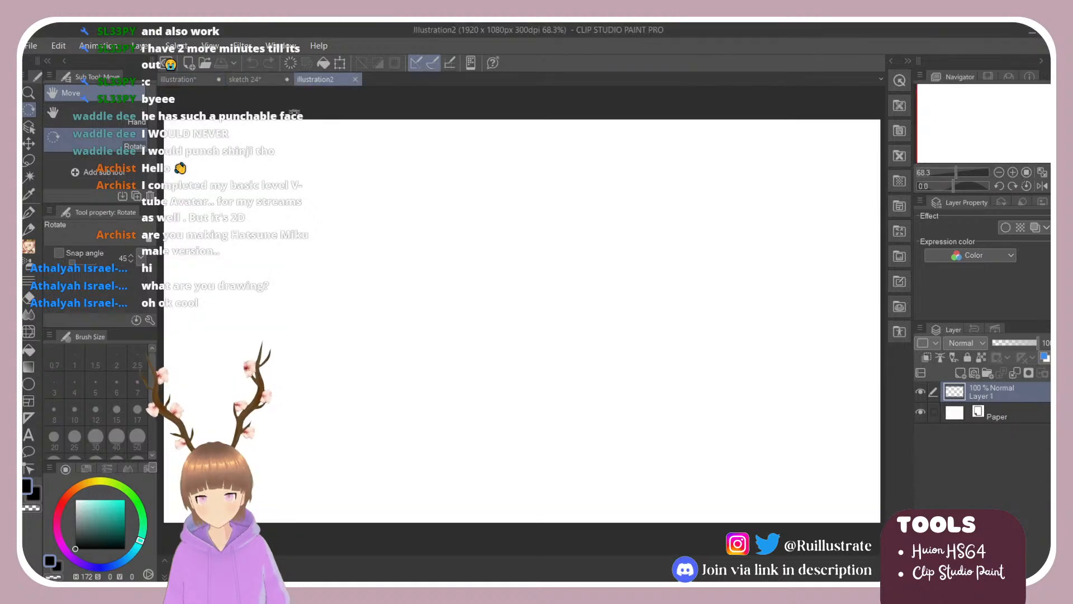
{"action": "left_click", "coordinate": [187, 79]}
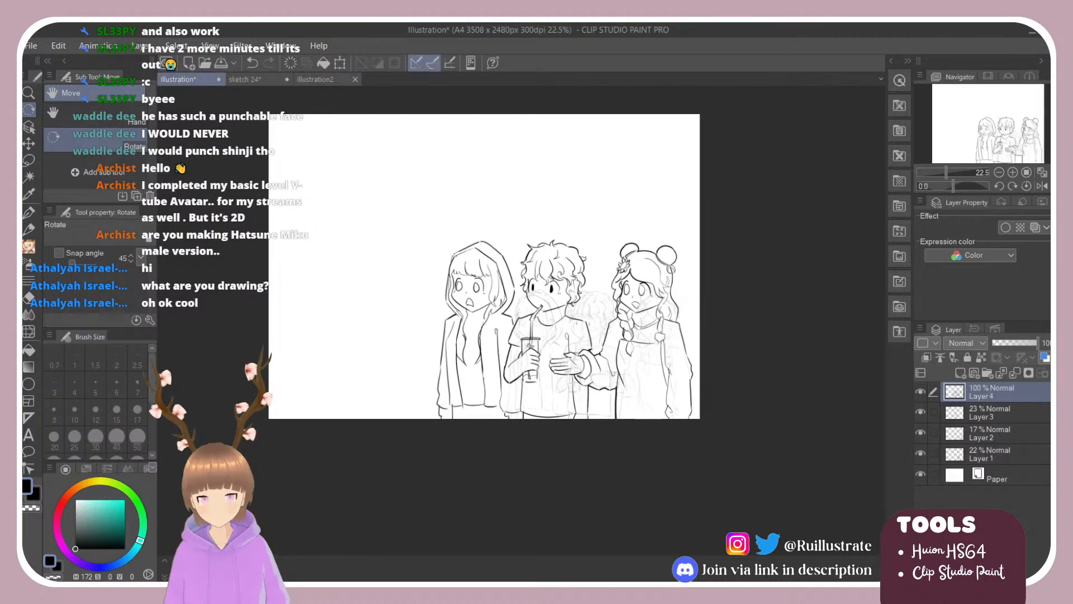
{"action": "left_click", "coordinate": [981, 452], "text": "shift"}
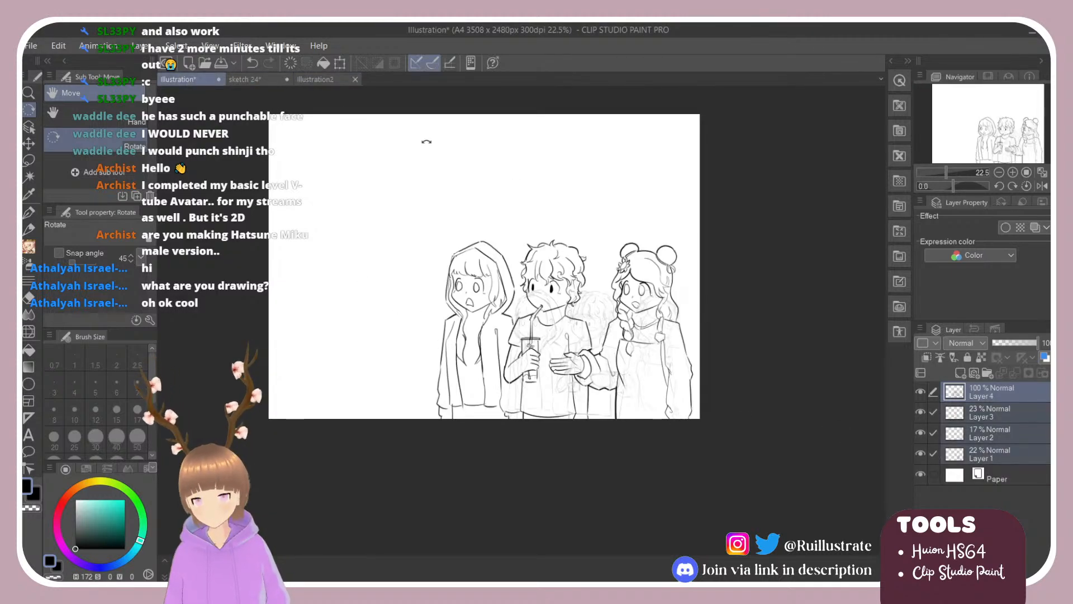
{"action": "left_click_drag", "start_coordinate": [324, 81], "coordinate": [535, 320]}
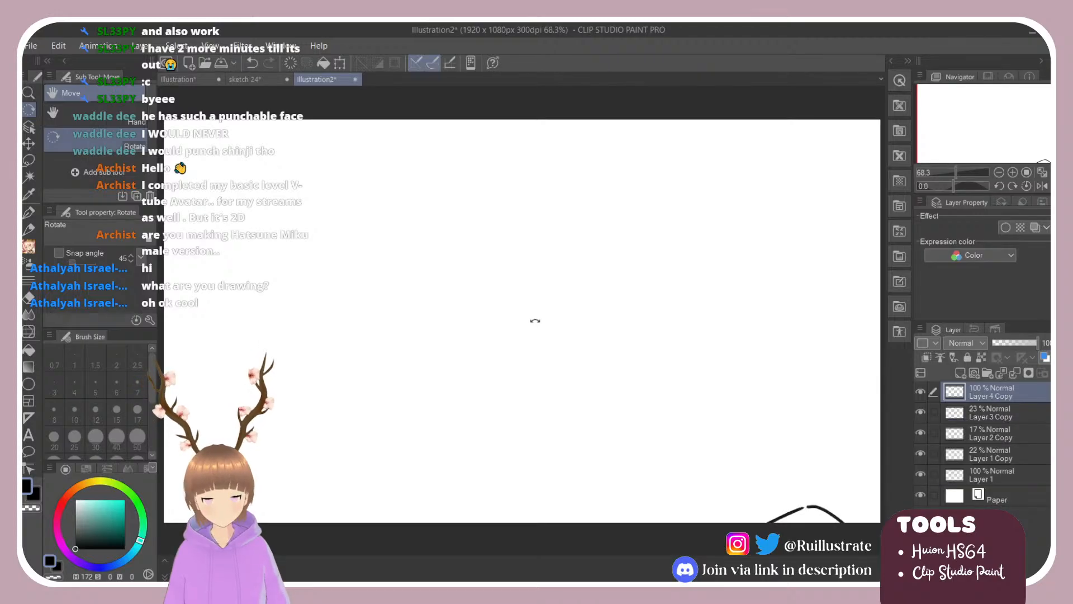
Move the line art on Layer 4 Copy onto the new page and shrink it to fit flush with the lower-right corner.
{"action": "key", "text": "ctrl+t"}
{"action": "scroll", "coordinate": [537, 323], "scroll_direction": "down", "scroll_amount": 2}
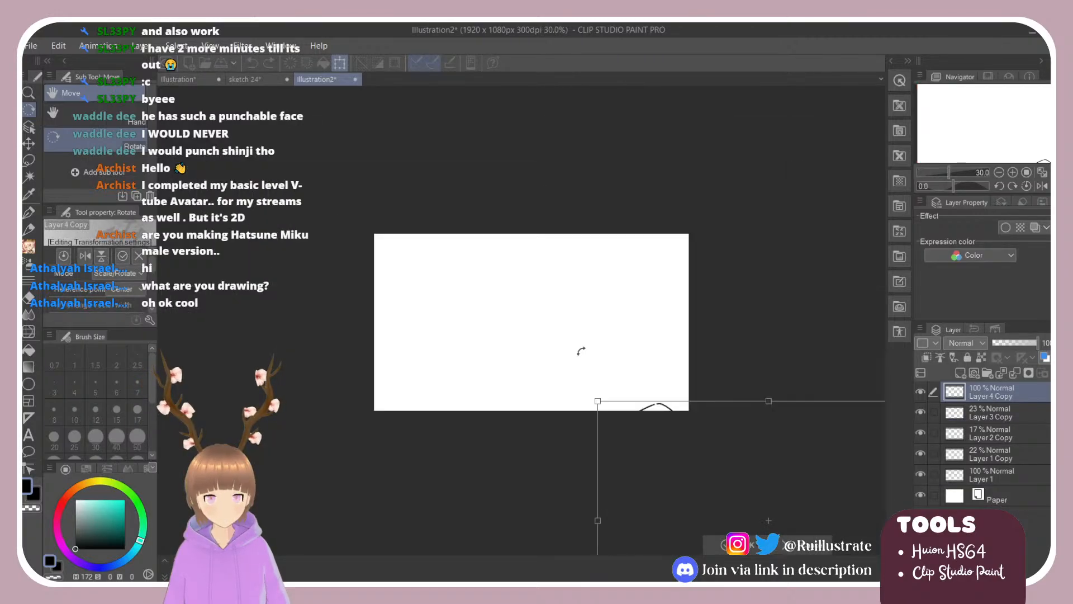
{"action": "scroll", "coordinate": [538, 328], "scroll_direction": "down", "scroll_amount": 2}
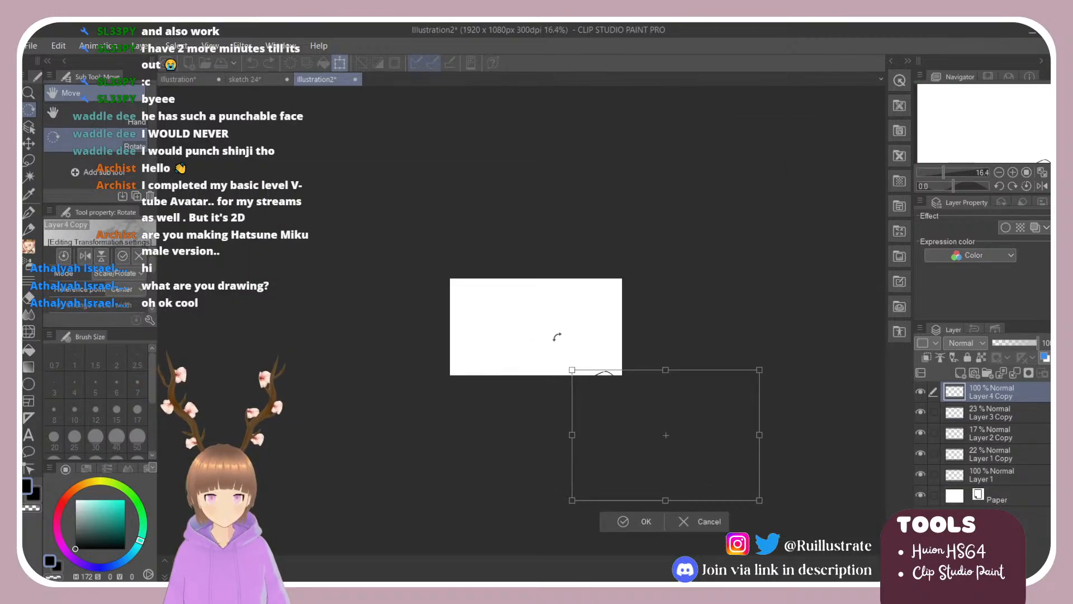
{"action": "mouse_move", "coordinate": [738, 431]}
{"action": "left_mouse_down"}
{"action": "mouse_move", "coordinate": [628, 361]}
{"action": "mouse_move", "coordinate": [606, 311]}
{"action": "left_mouse_up"}
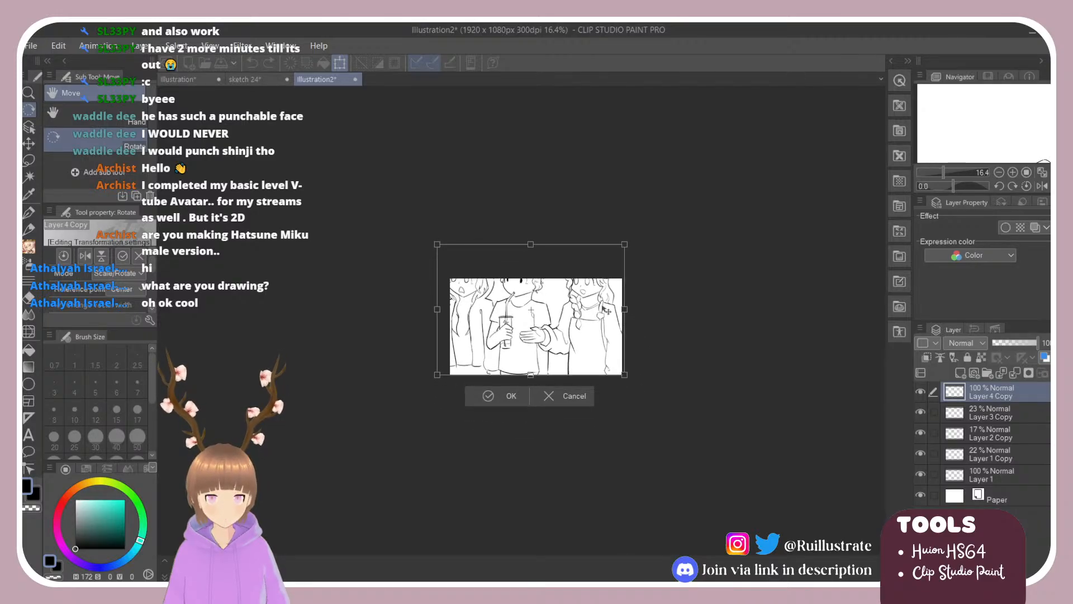
{"action": "left_click_drag", "start_coordinate": [439, 242], "coordinate": [520, 302]}
{"action": "scroll", "coordinate": [523, 321], "scroll_direction": "up", "scroll_amount": 5}
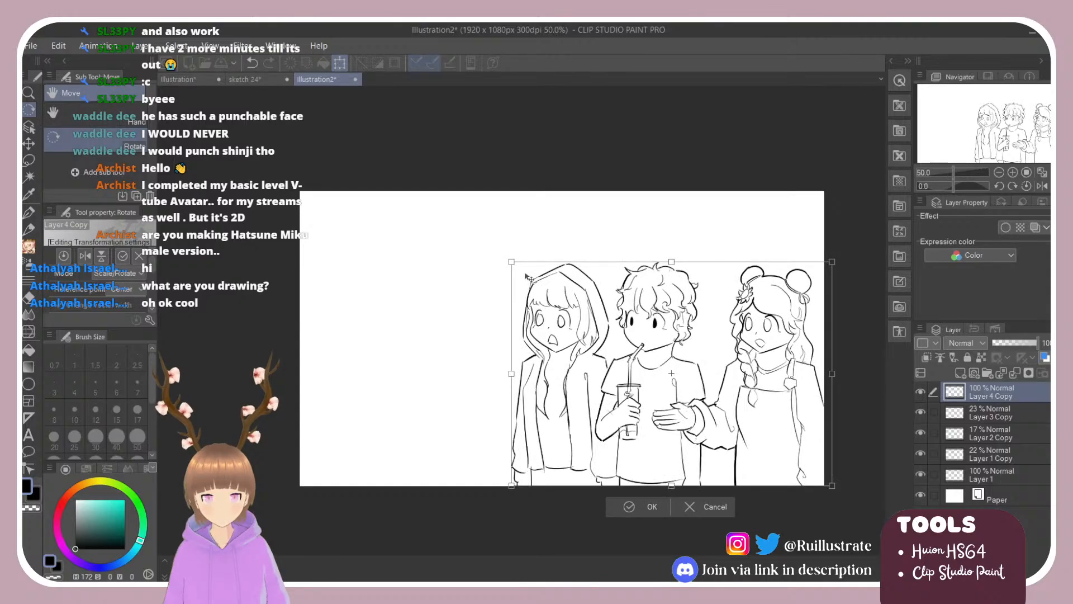
{"action": "left_click_drag", "start_coordinate": [593, 321], "coordinate": [585, 321]}
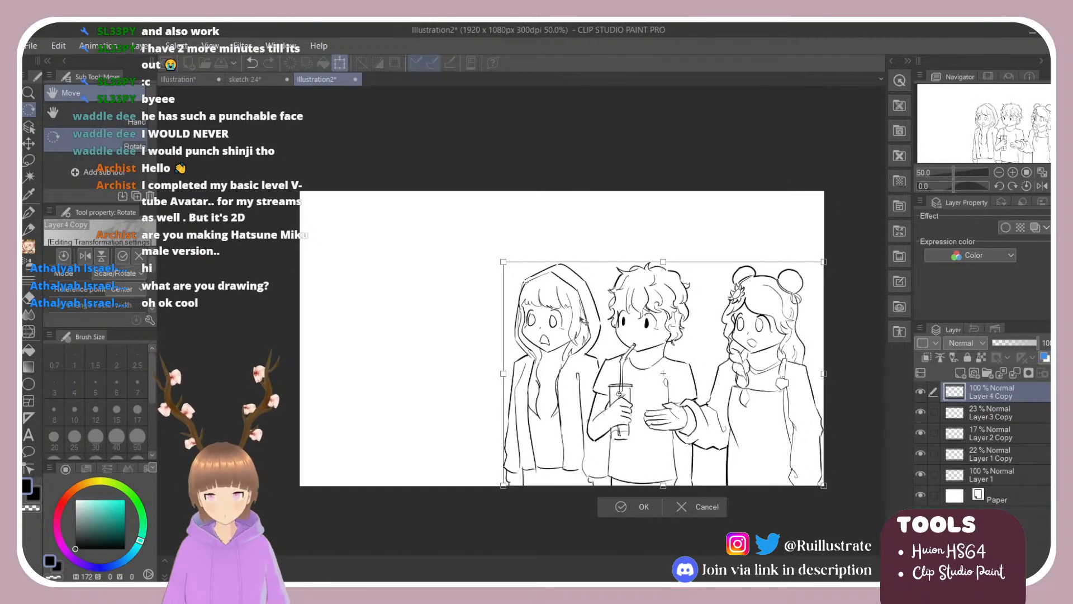
{"action": "key", "text": "Return"}
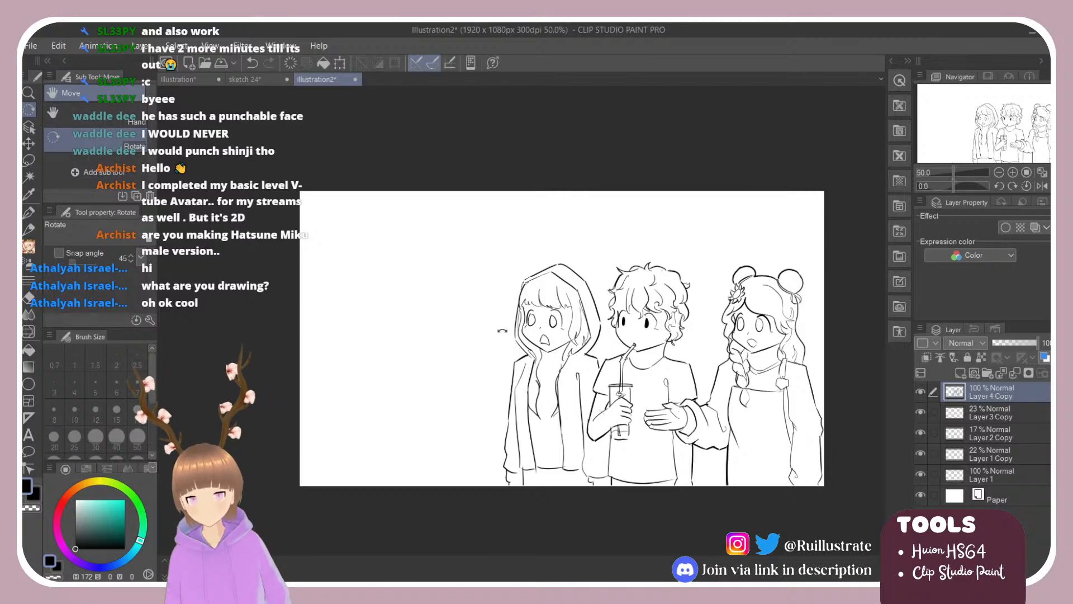
Lasso the hooded and middle characters, leaving out the reaching hand, move them closer to the character with hair buns, and deselect.
{"action": "scroll", "coordinate": [791, 388], "scroll_direction": "up", "scroll_amount": 5}
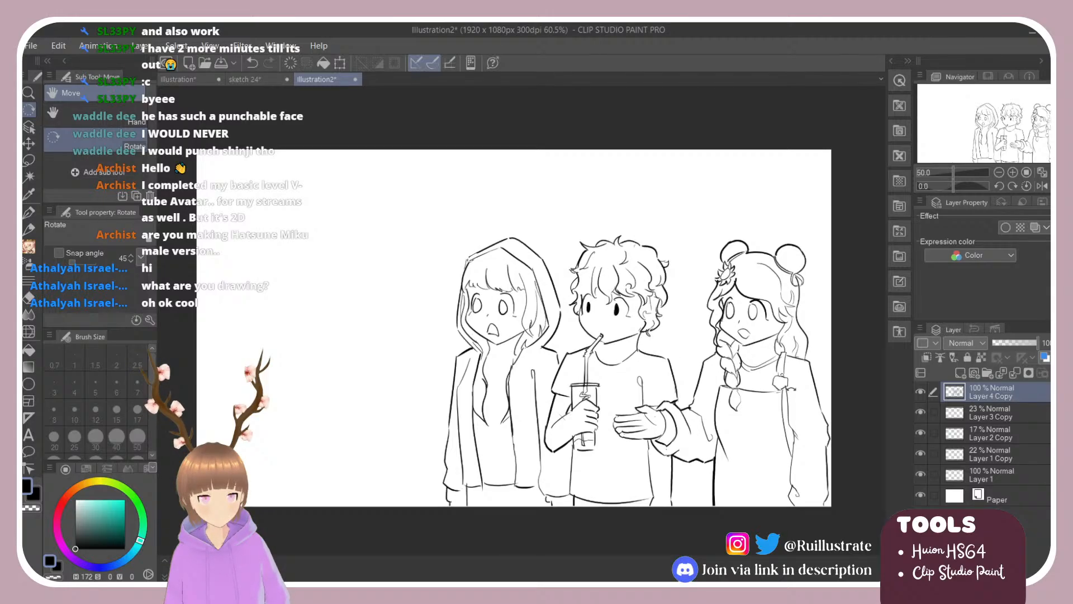
{"action": "key", "text": "m"}
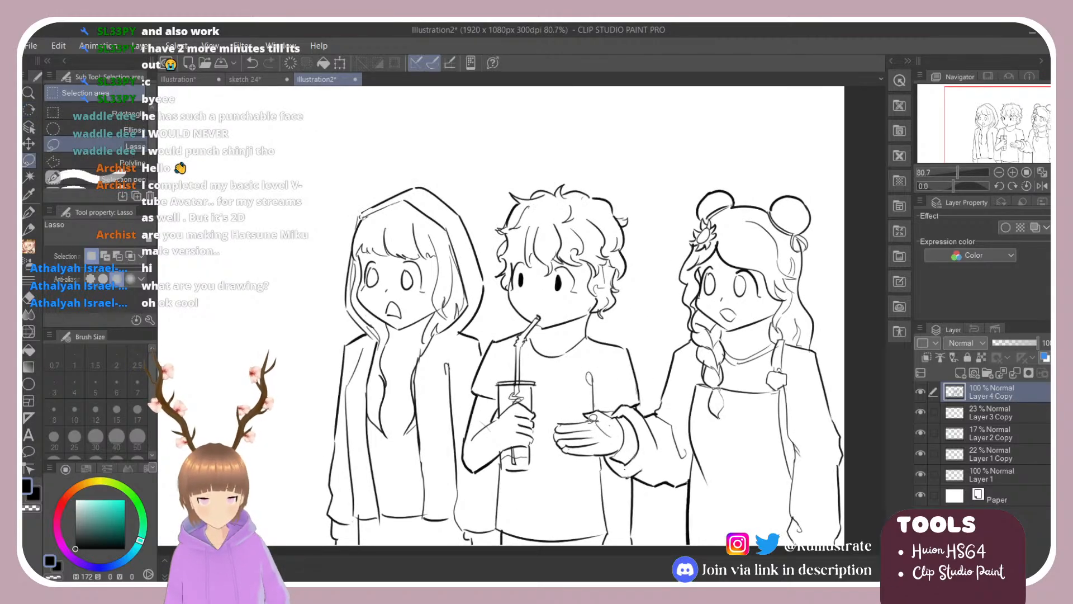
{"action": "mouse_move", "coordinate": [490, 159]}
{"action": "left_mouse_down"}
{"action": "mouse_move", "coordinate": [307, 183]}
{"action": "mouse_move", "coordinate": [272, 293]}
{"action": "mouse_move", "coordinate": [267, 396]}
{"action": "mouse_move", "coordinate": [310, 523]}
{"action": "mouse_move", "coordinate": [339, 547]}
{"action": "mouse_move", "coordinate": [458, 555]}
{"action": "mouse_move", "coordinate": [576, 500]}
{"action": "mouse_move", "coordinate": [659, 409]}
{"action": "mouse_move", "coordinate": [653, 353]}
{"action": "mouse_move", "coordinate": [617, 340]}
{"action": "mouse_move", "coordinate": [604, 318]}
{"action": "mouse_move", "coordinate": [579, 328]}
{"action": "mouse_move", "coordinate": [555, 315]}
{"action": "mouse_move", "coordinate": [554, 287]}
{"action": "mouse_move", "coordinate": [559, 274]}
{"action": "mouse_move", "coordinate": [625, 262]}
{"action": "mouse_move", "coordinate": [651, 268]}
{"action": "mouse_move", "coordinate": [659, 254]}
{"action": "mouse_move", "coordinate": [659, 66]}
{"action": "mouse_move", "coordinate": [645, 133]}
{"action": "mouse_move", "coordinate": [561, 313]}
{"action": "mouse_move", "coordinate": [520, 494]}
{"action": "left_mouse_up"}
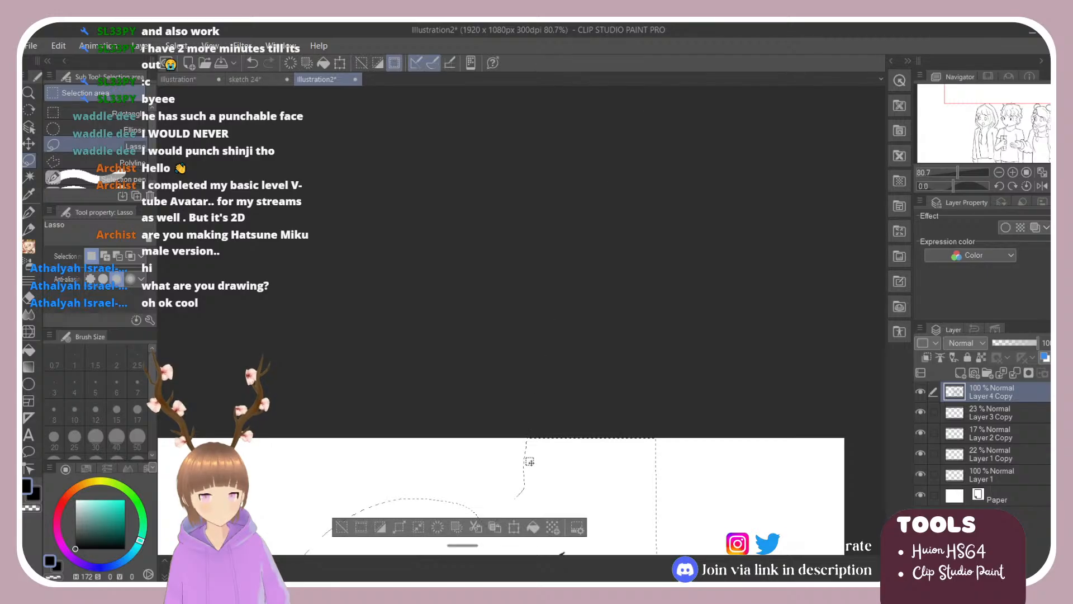
{"action": "scroll", "coordinate": [609, 255], "scroll_direction": "down", "scroll_amount": 6}
{"action": "key", "text": "ctrl+0"}
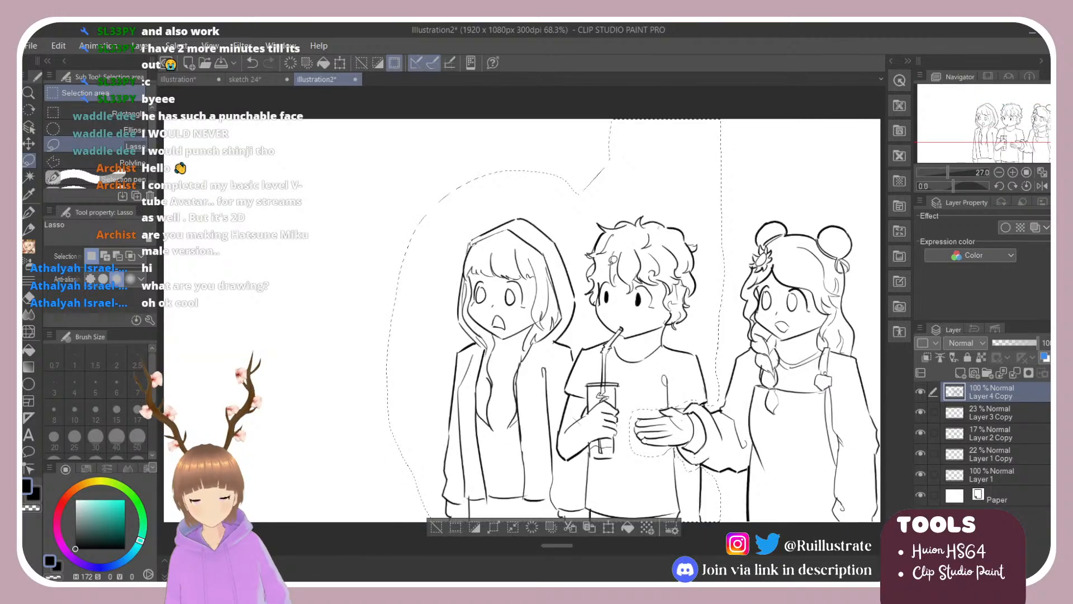
{"action": "scroll", "coordinate": [624, 342], "scroll_direction": "up", "scroll_amount": 1}
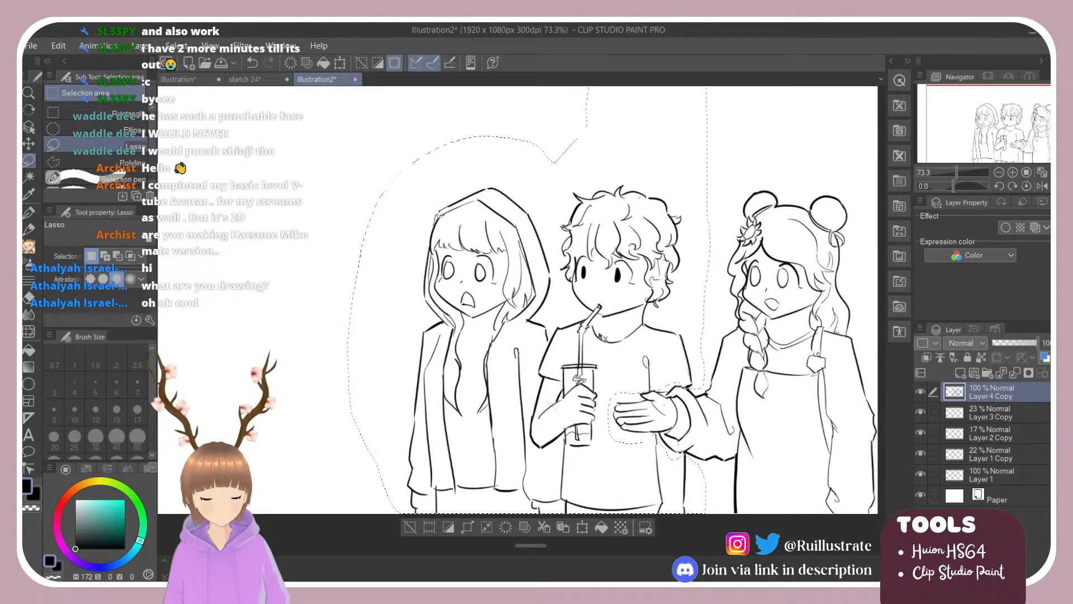
{"action": "key", "text": "ctrl+t"}
{"action": "left_click_drag", "start_coordinate": [603, 335], "coordinate": [629, 340]}
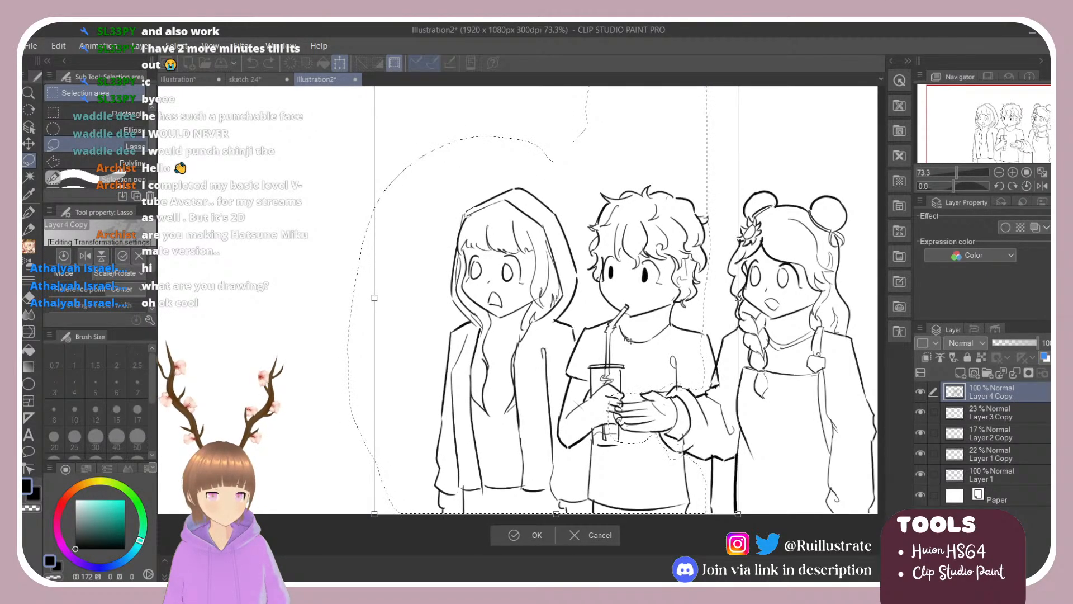
{"action": "key", "text": "Return"}
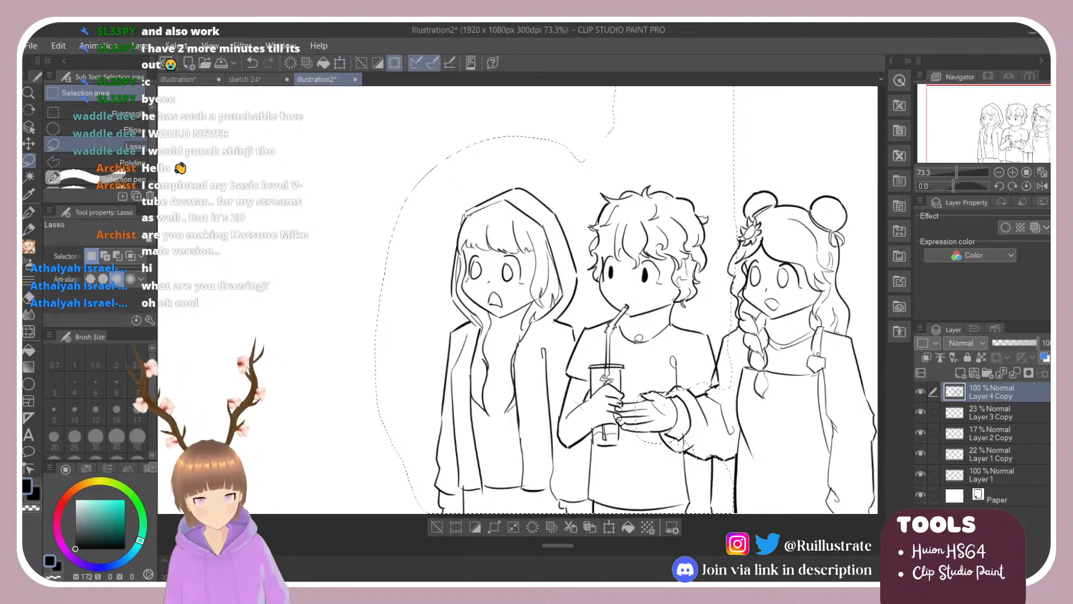
{"action": "key", "text": "ctrl+d"}
Clean up the overlapping lines between the middle character's sleeve and the bun-haired character's arm, and re-ink the latter's shoulder line.
{"action": "key", "text": "e"}
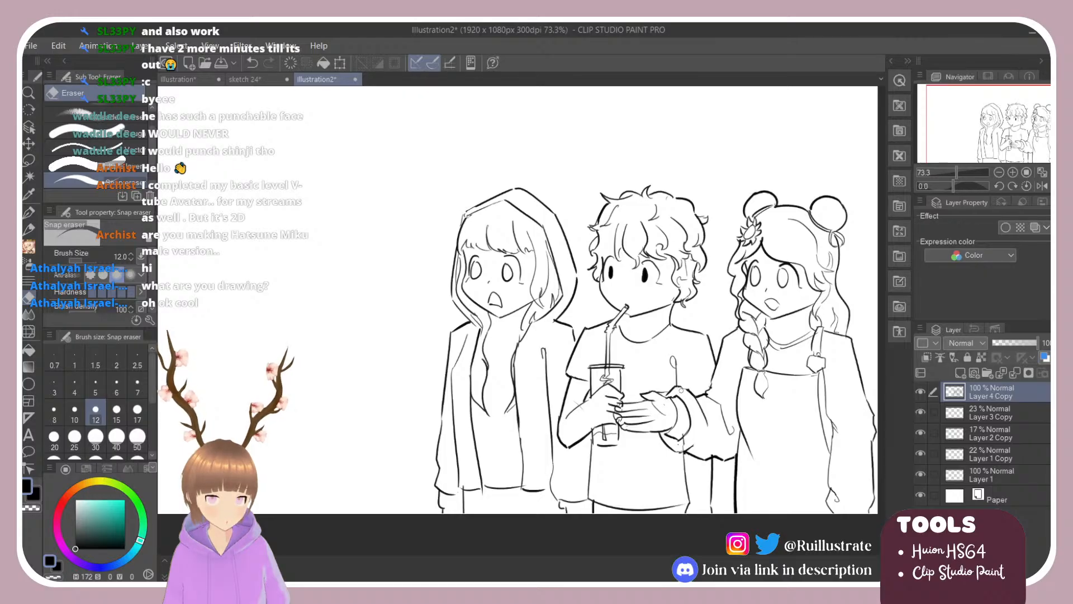
{"action": "key", "text": "b"}
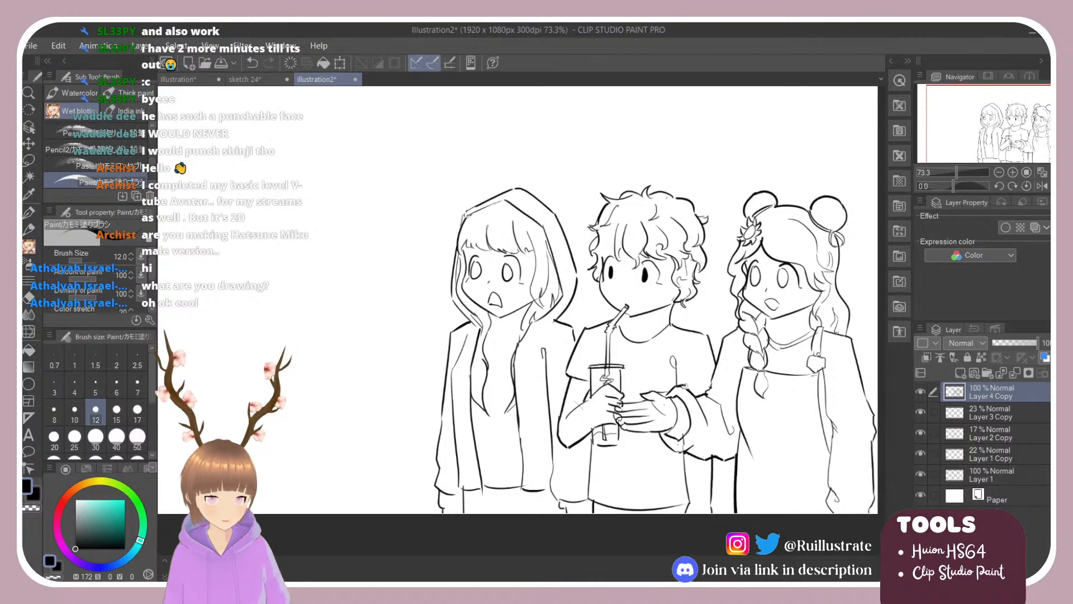
{"action": "key", "text": "ctrl+z"}
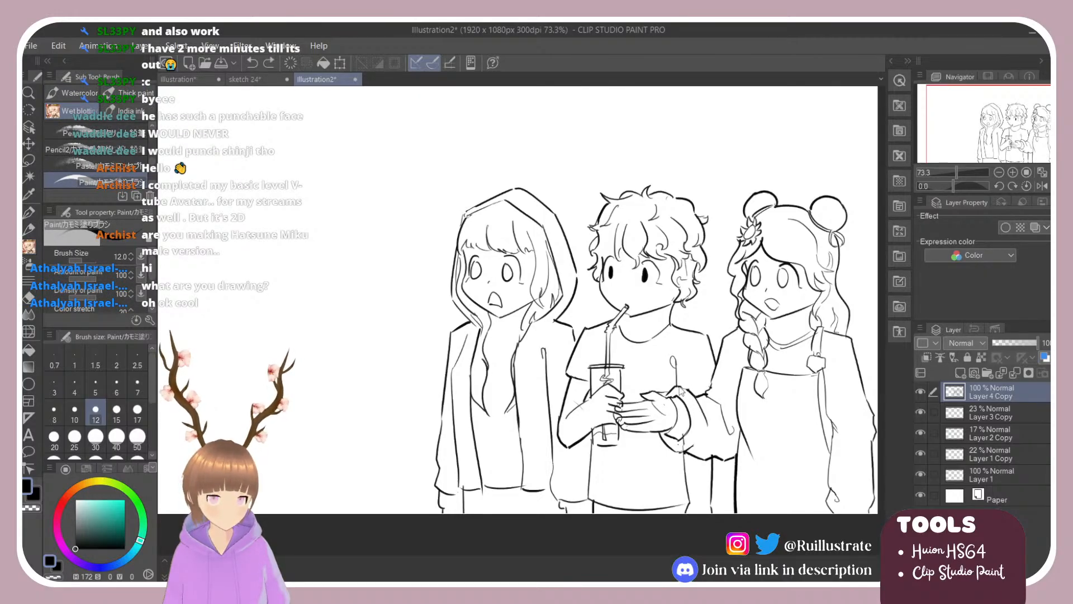
{"action": "left_click_drag", "start_coordinate": [677, 385], "coordinate": [689, 390]}
{"action": "key", "text": "ctrl+z"}
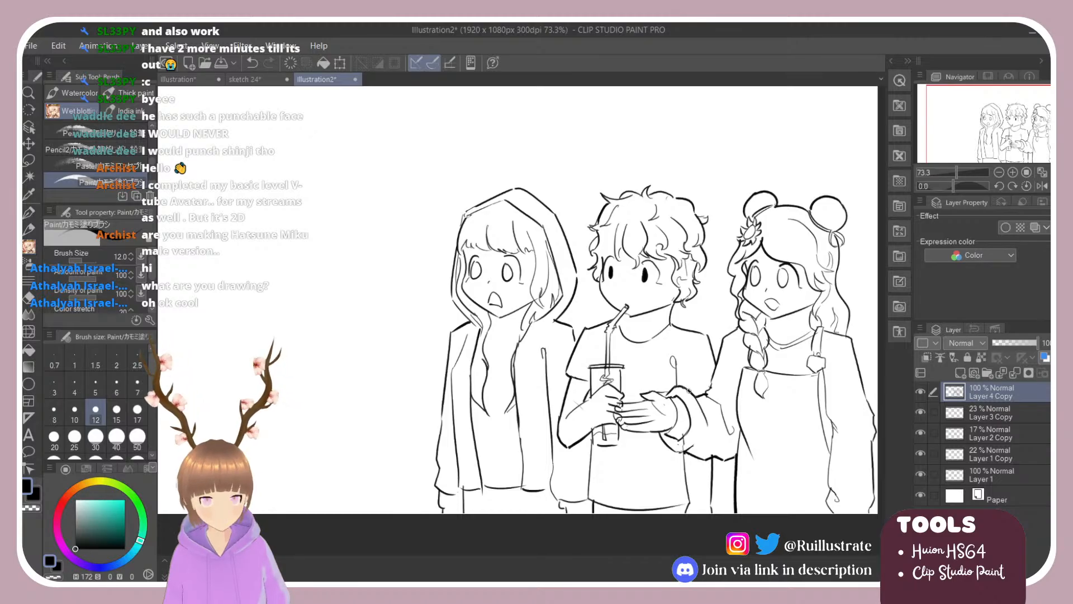
{"action": "key", "text": "e"}
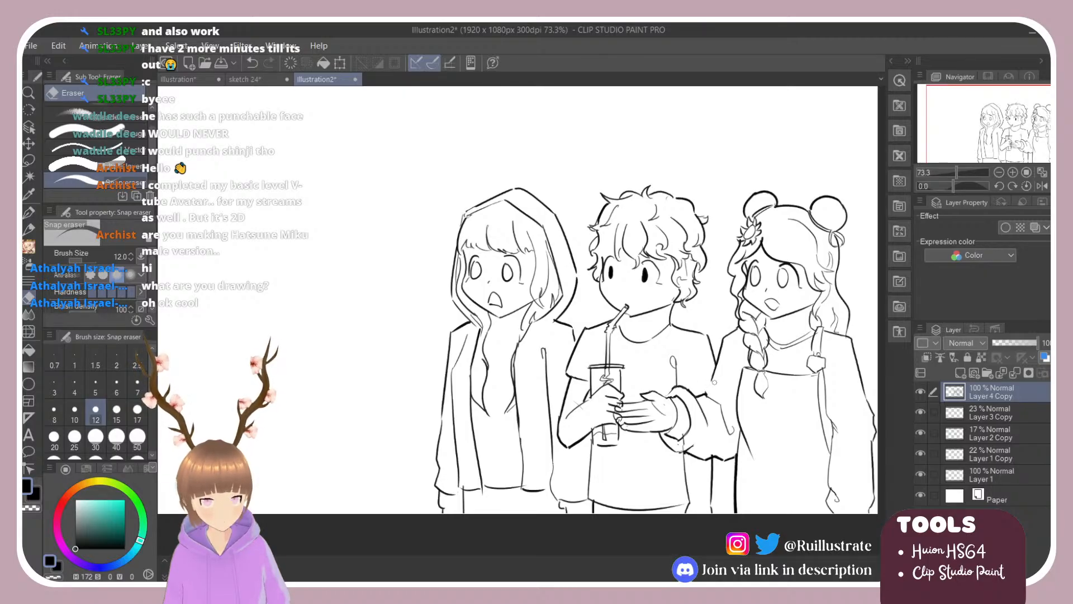
{"action": "key", "text": "b"}
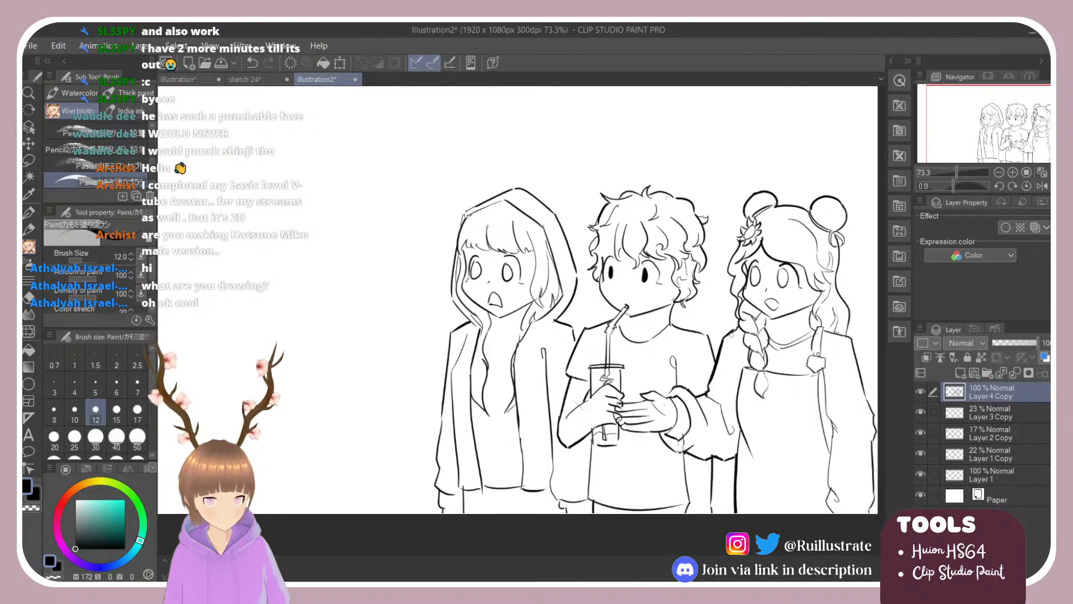
{"action": "left_click_drag", "start_coordinate": [726, 338], "coordinate": [738, 327]}
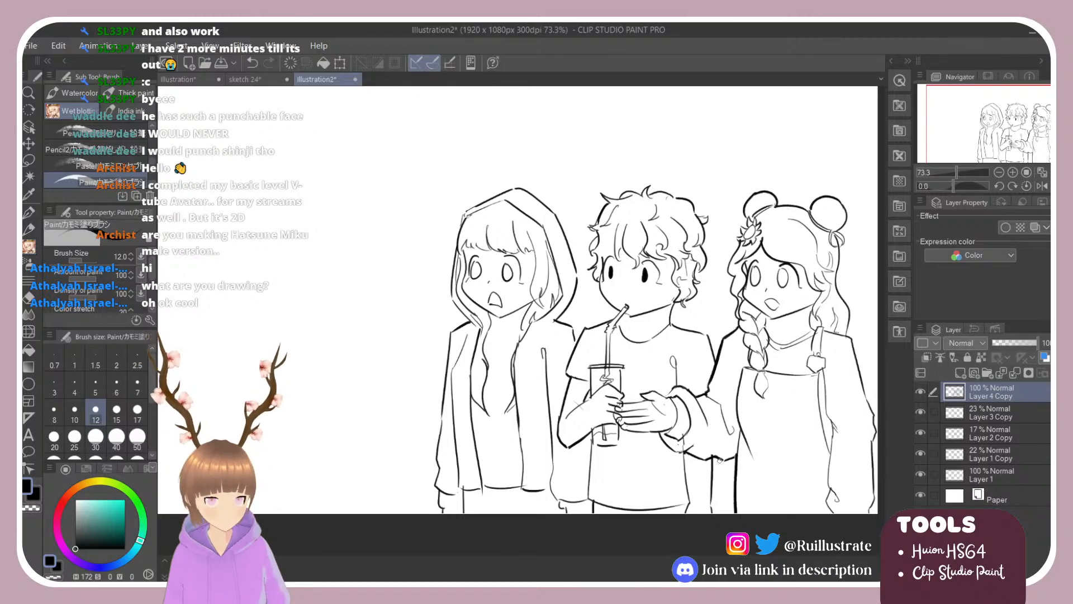
Ink the side edge of the middle character's shirt from below the cup down to the hem.
{"action": "key", "text": "e"}
{"action": "key", "text": "b"}
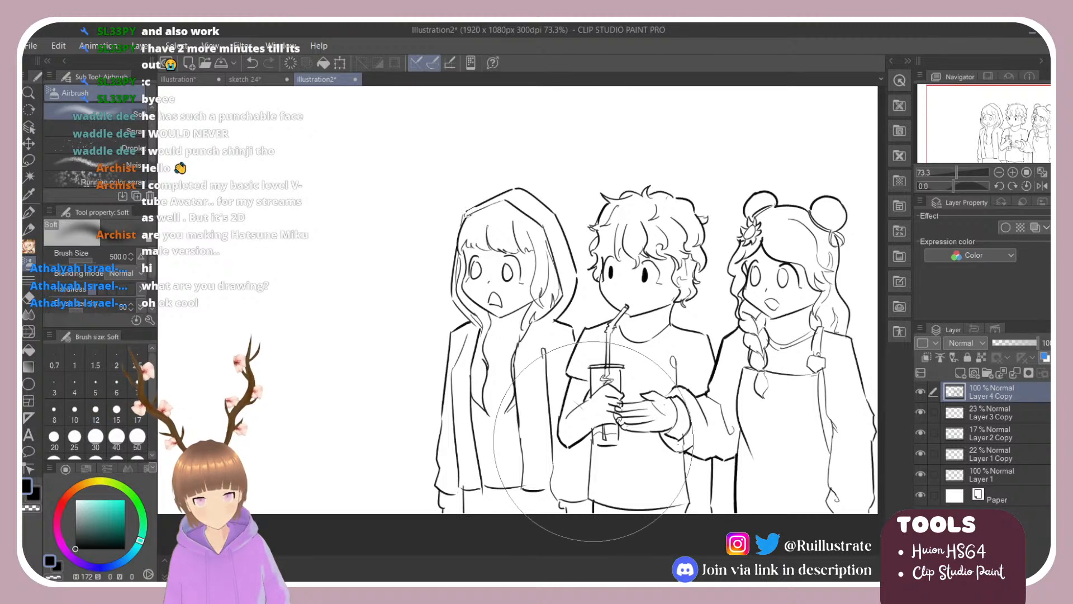
{"action": "left_click_drag", "start_coordinate": [592, 444], "coordinate": [589, 502]}
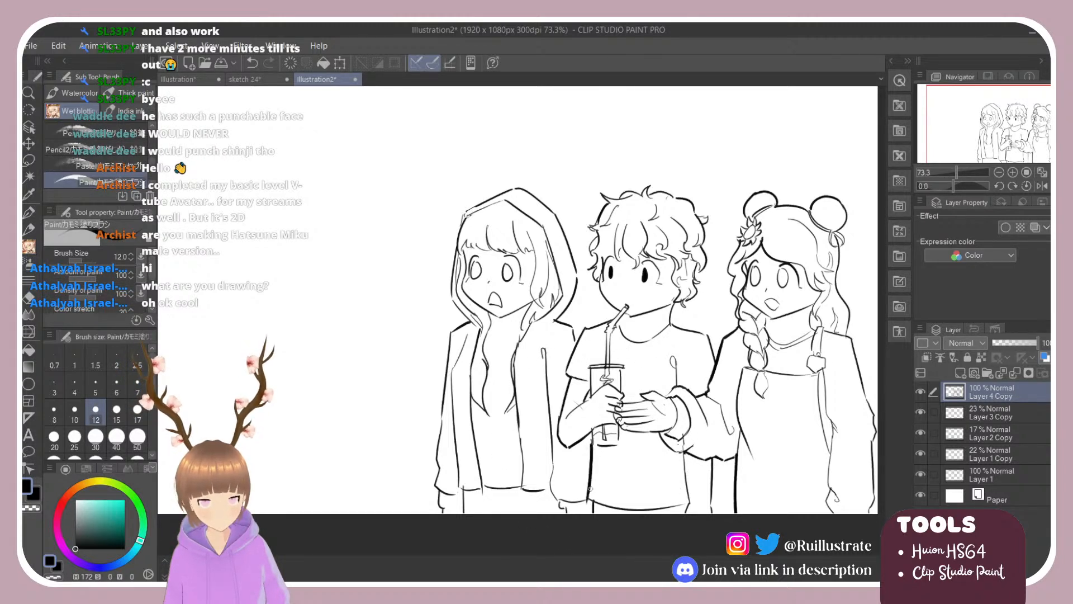
{"action": "key", "text": "ctrl+z"}
{"action": "left_click_drag", "start_coordinate": [593, 439], "coordinate": [589, 500]}
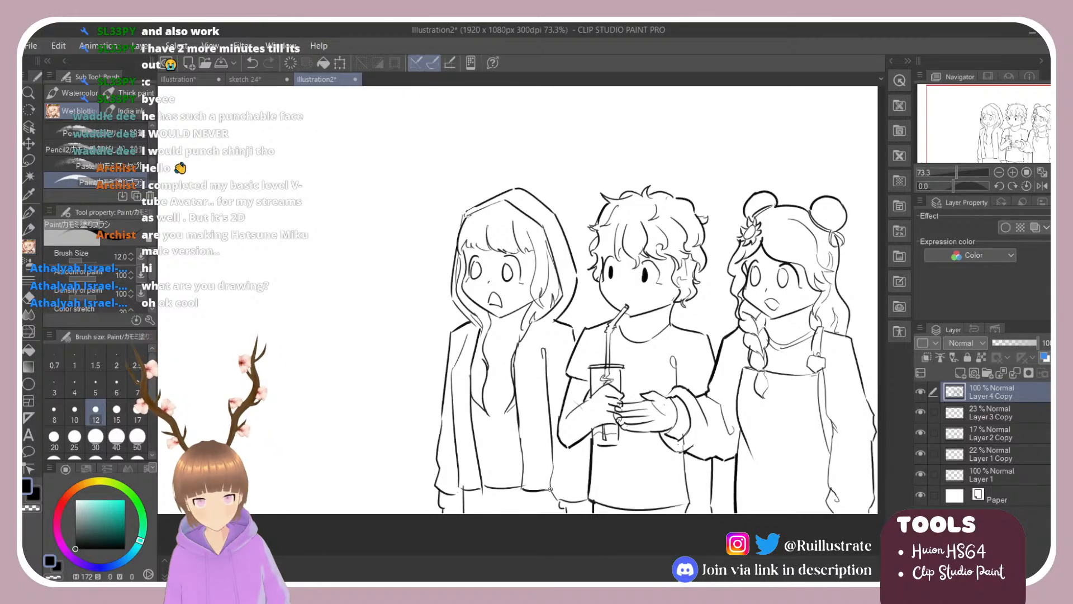
Ink a long, straight horizontal line from the page's left edge across the lower part of the blank area beside the hooded character.
{"action": "key", "text": "ctrl+0"}
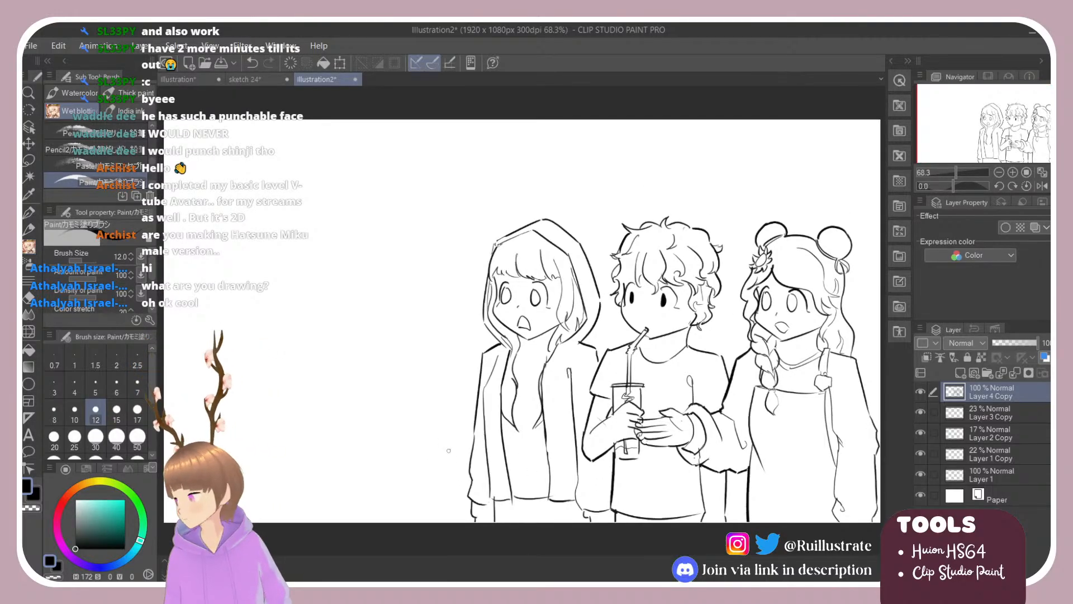
{"action": "scroll", "coordinate": [617, 376], "scroll_direction": "down", "scroll_amount": 3}
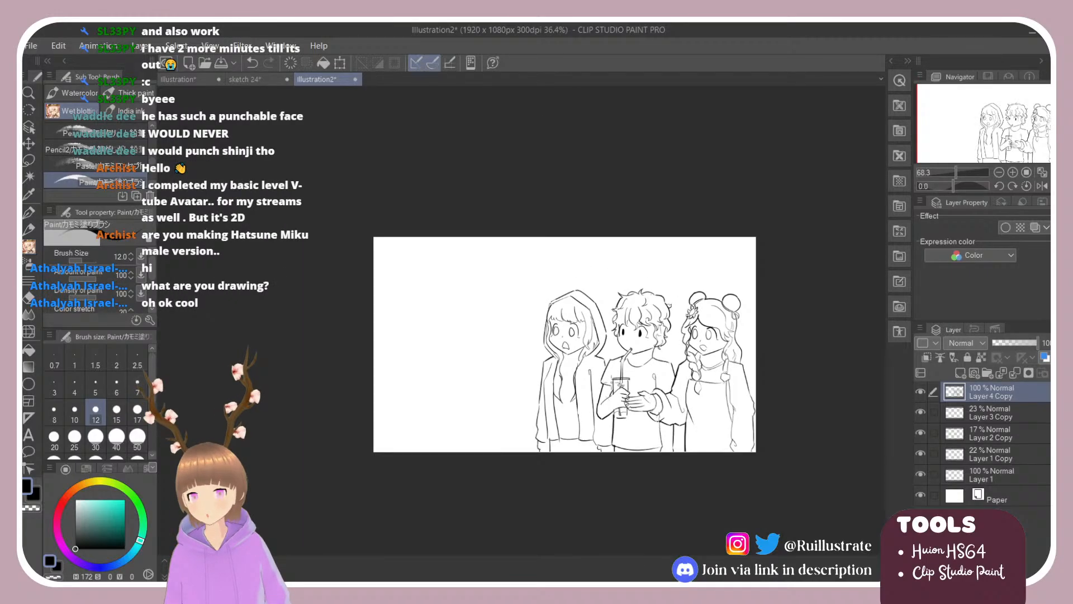
{"action": "scroll", "coordinate": [554, 425], "scroll_direction": "up", "scroll_amount": 2}
{"action": "key", "text": "r"}
{"action": "left_click_drag", "start_coordinate": [463, 246], "coordinate": [427, 378]}
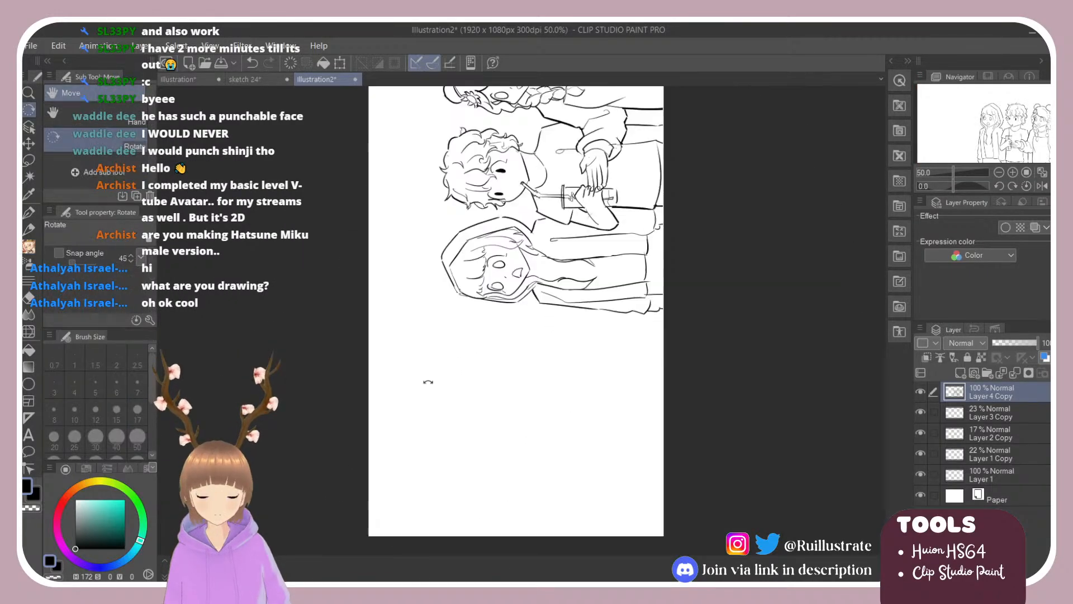
{"action": "scroll", "coordinate": [581, 392], "scroll_direction": "down", "scroll_amount": 1}
{"action": "scroll", "coordinate": [664, 478], "scroll_direction": "up", "scroll_amount": 1}
{"action": "key", "text": "b"}
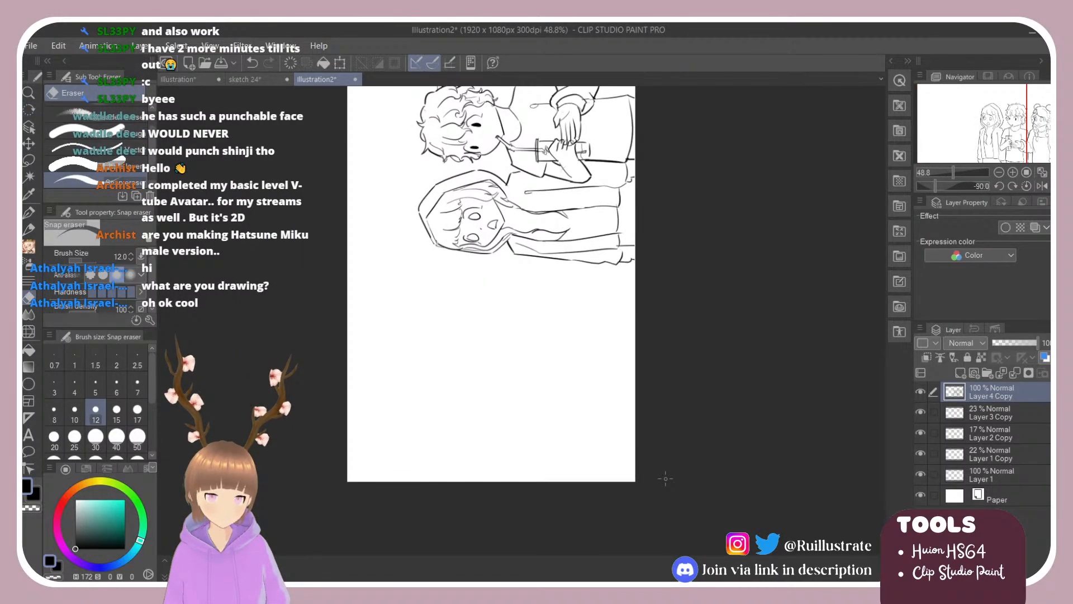
{"action": "left_click_drag", "start_coordinate": [581, 323], "coordinate": [587, 482]}
{"action": "key", "text": "ctrl+z"}
{"action": "key", "text": "ctrl+z"}
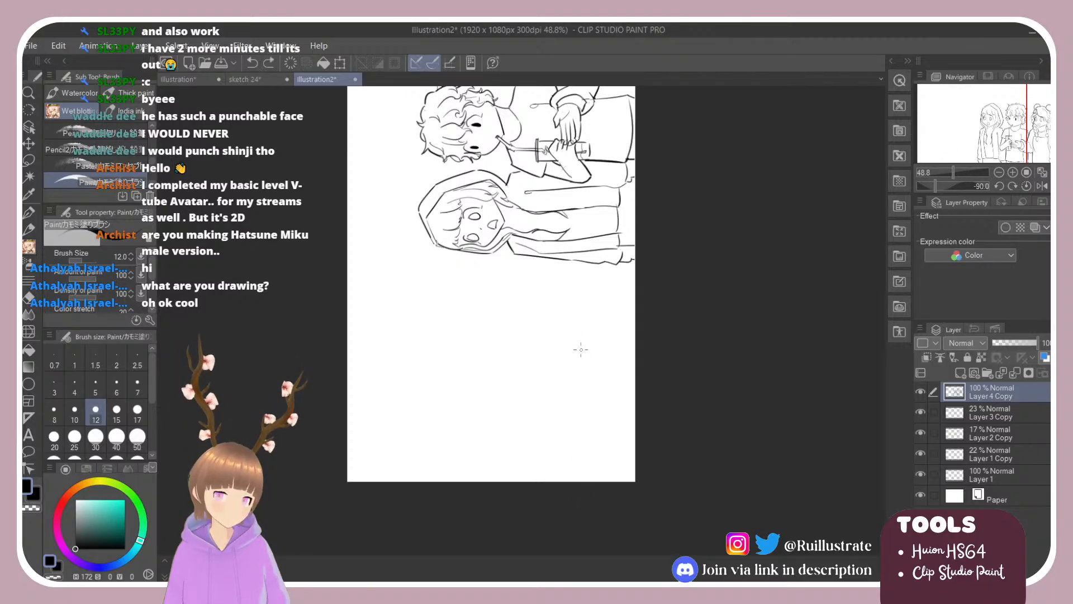
{"action": "left_click_drag", "start_coordinate": [580, 345], "coordinate": [584, 481]}
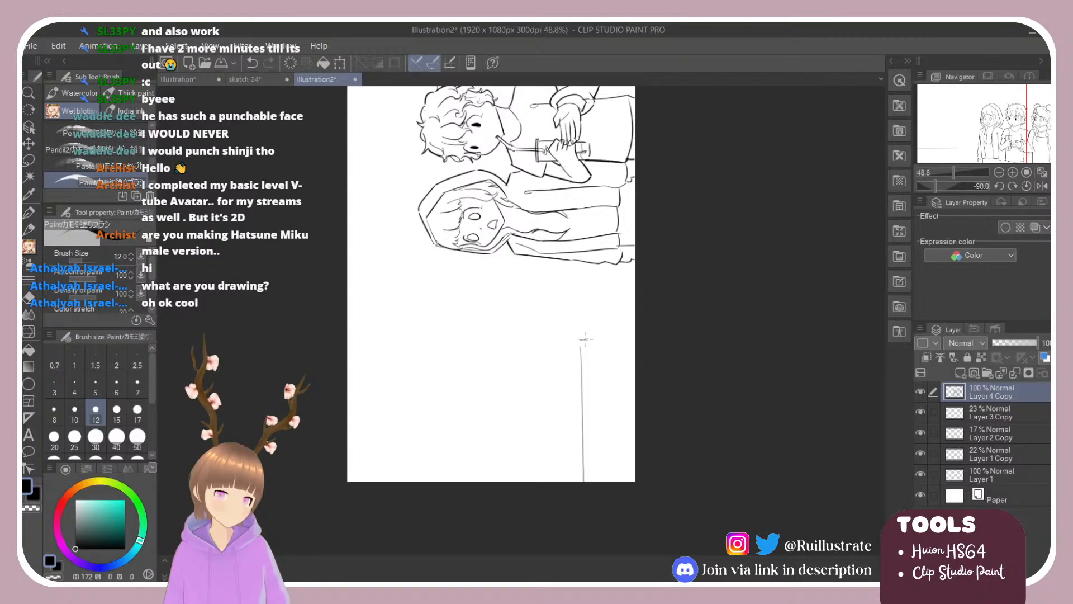
Try to redraw the long straight line across the blank area beside the hooded character, and undo all of its strokes.
{"action": "left_click_drag", "start_coordinate": [587, 346], "coordinate": [594, 481]}
{"action": "key", "text": "ctrl+z"}
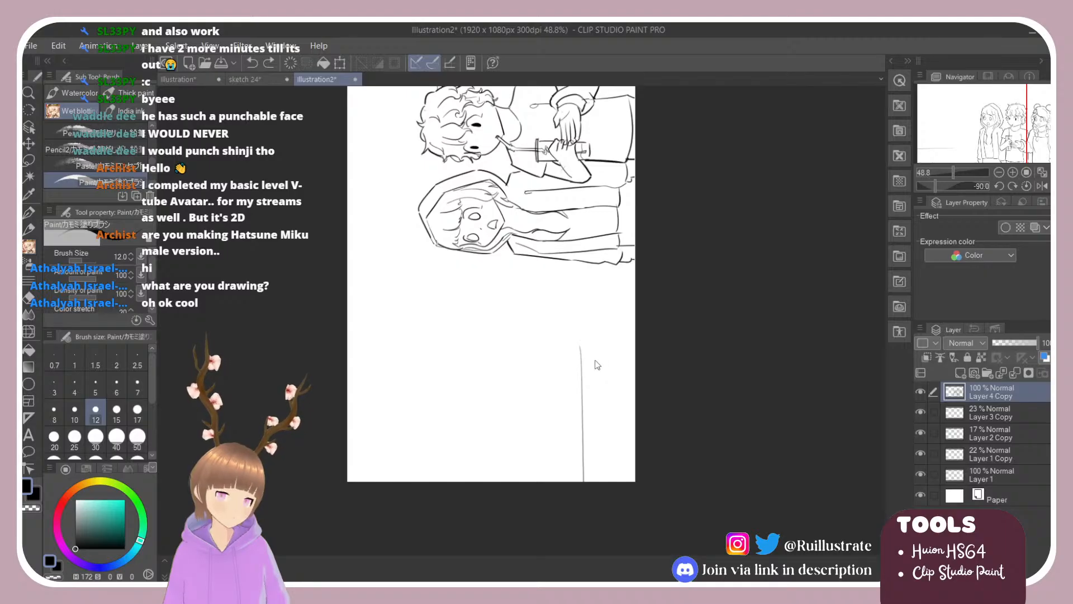
{"action": "key", "text": "ctrl+z"}
{"action": "left_click_drag", "start_coordinate": [584, 337], "coordinate": [587, 523]}
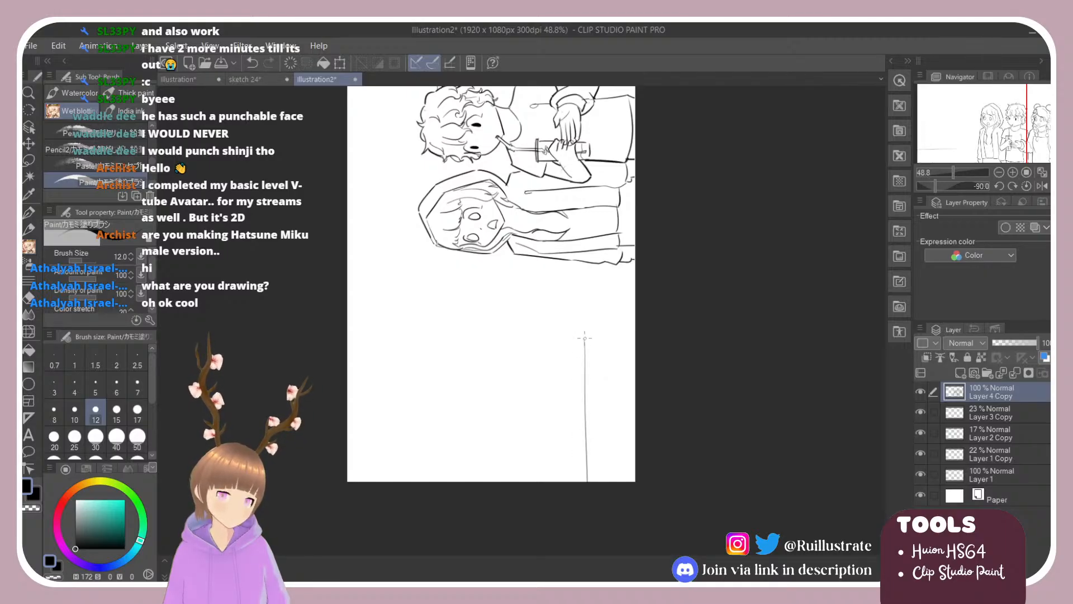
{"action": "key", "text": "ctrl+z"}
{"action": "left_click_drag", "start_coordinate": [585, 338], "coordinate": [593, 338]}
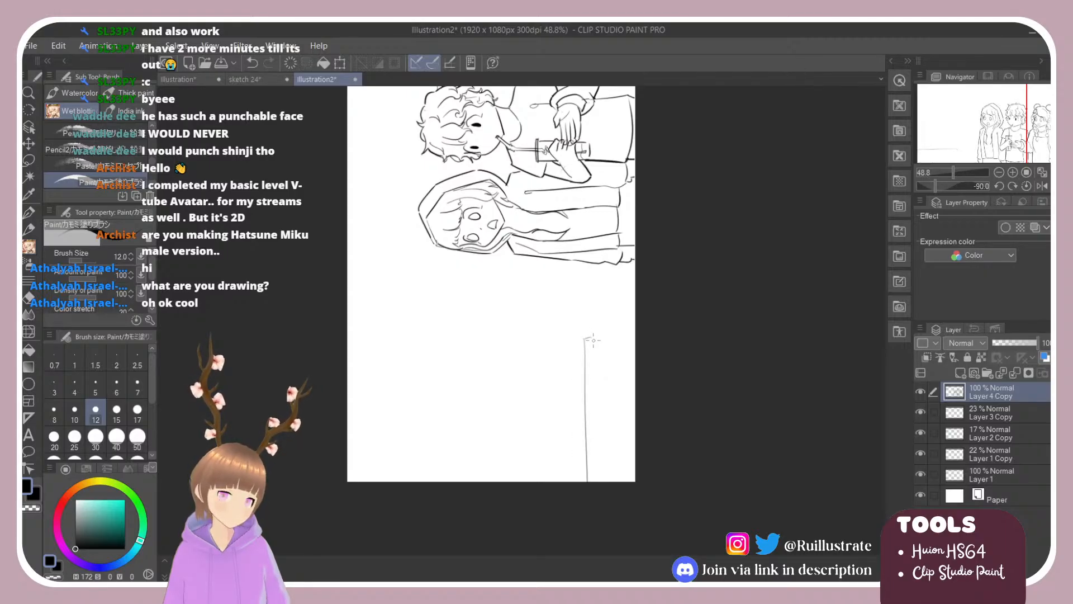
{"action": "key", "text": "ctrl+z"}
{"action": "key", "text": "ctrl+z"}
Return the canvas to its upright orientation and clear the strip selection in the blank area.
{"action": "key", "text": "m"}
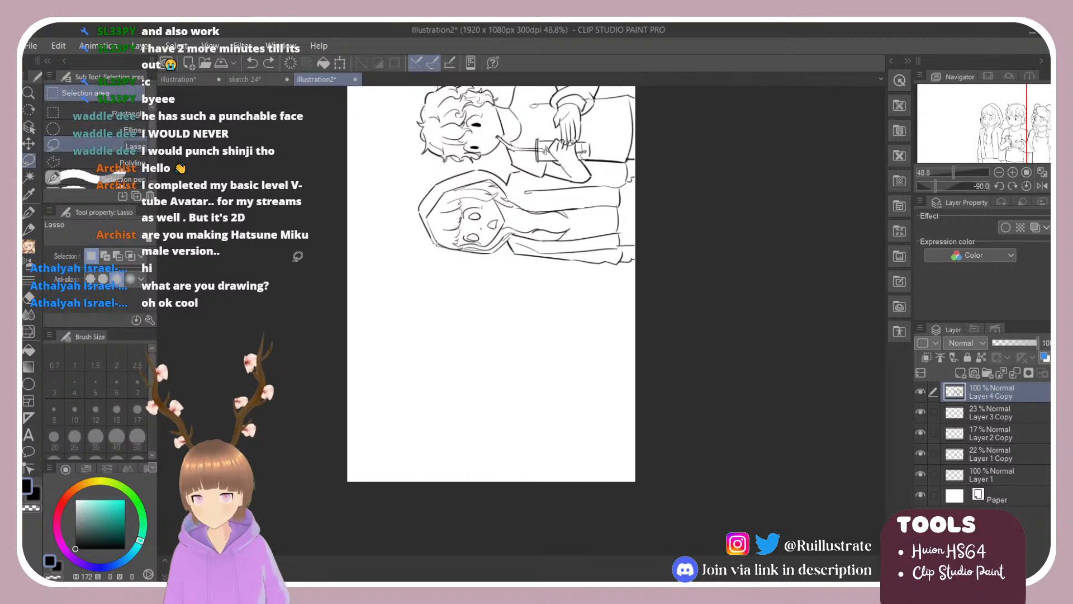
{"action": "left_click_drag", "start_coordinate": [577, 325], "coordinate": [598, 490]}
{"action": "key", "text": "r"}
{"action": "double_click", "coordinate": [413, 356]}
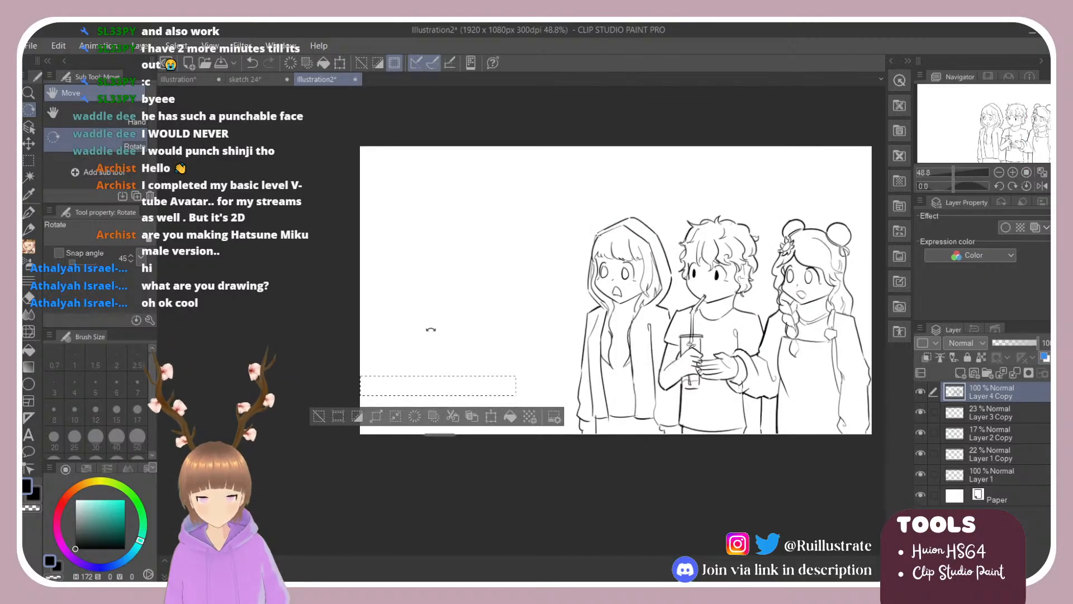
{"action": "scroll", "coordinate": [431, 330], "scroll_direction": "up", "scroll_amount": 3}
{"action": "scroll", "coordinate": [402, 356], "scroll_direction": "down", "scroll_amount": 4}
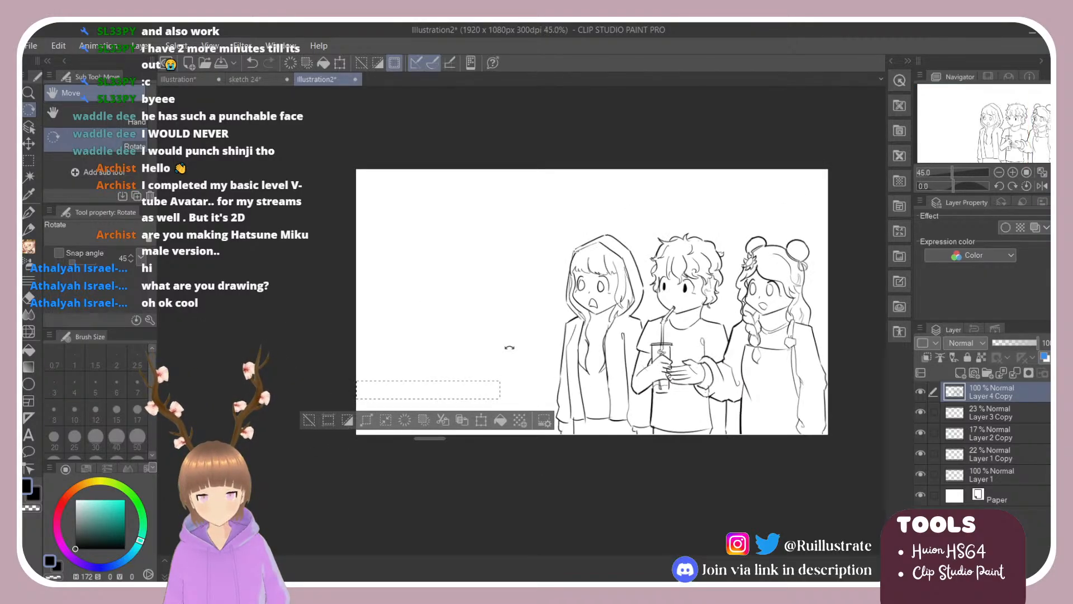
{"action": "key", "text": "ctrl+d"}
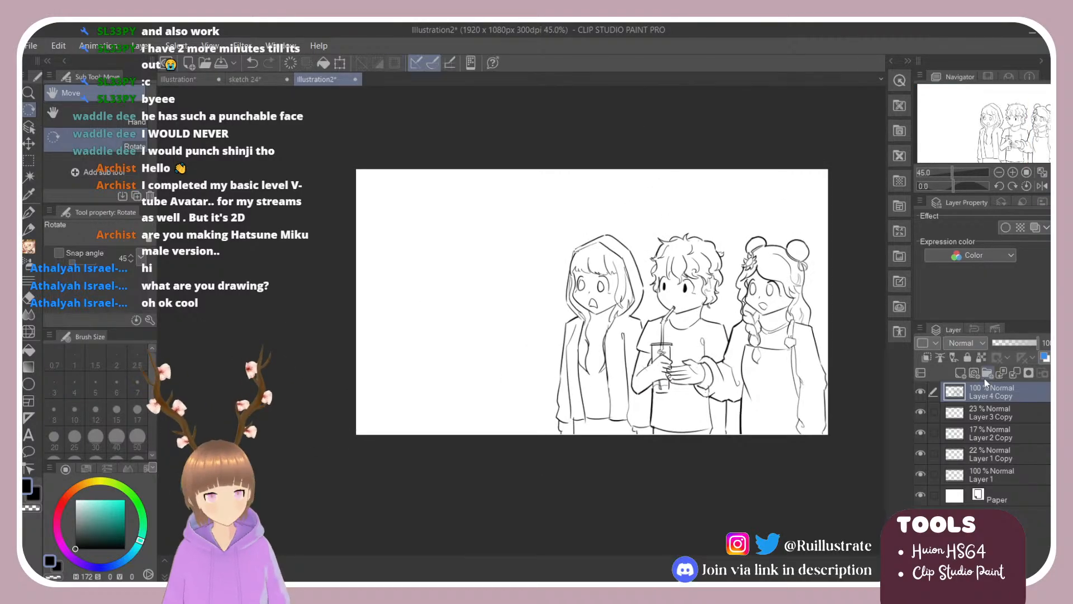
Scale the three characters down slightly toward the page's lower right corner and add a new layer directly beneath their line art.
{"action": "key", "text": "ctrl+t"}
{"action": "left_click_drag", "start_coordinate": [554, 230], "coordinate": [572, 245]}
{"action": "key", "text": "Return"}
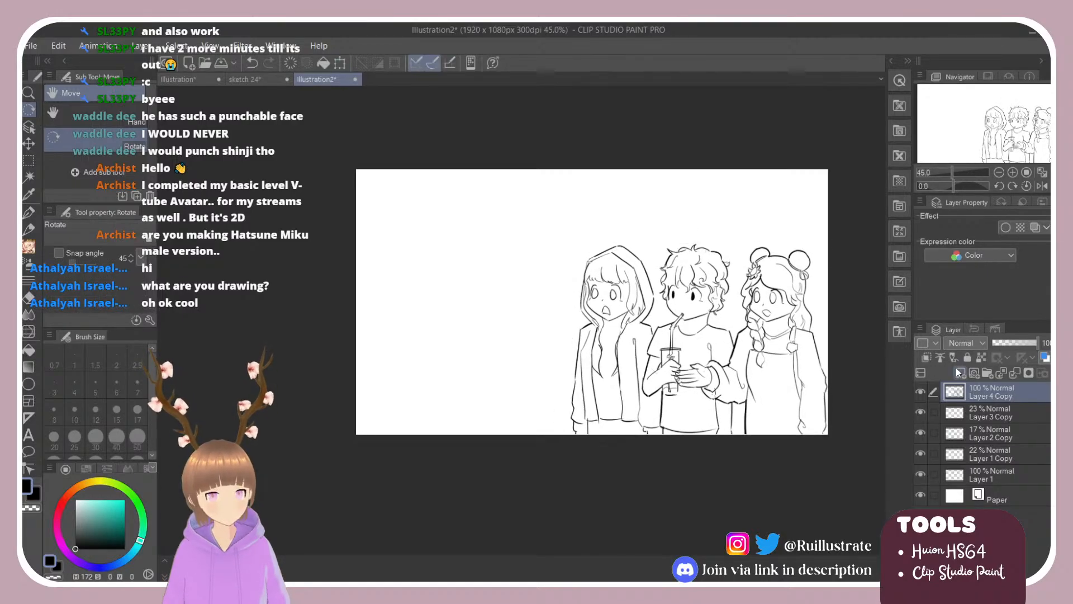
{"action": "left_click", "coordinate": [975, 414]}
{"action": "left_click", "coordinate": [961, 373]}
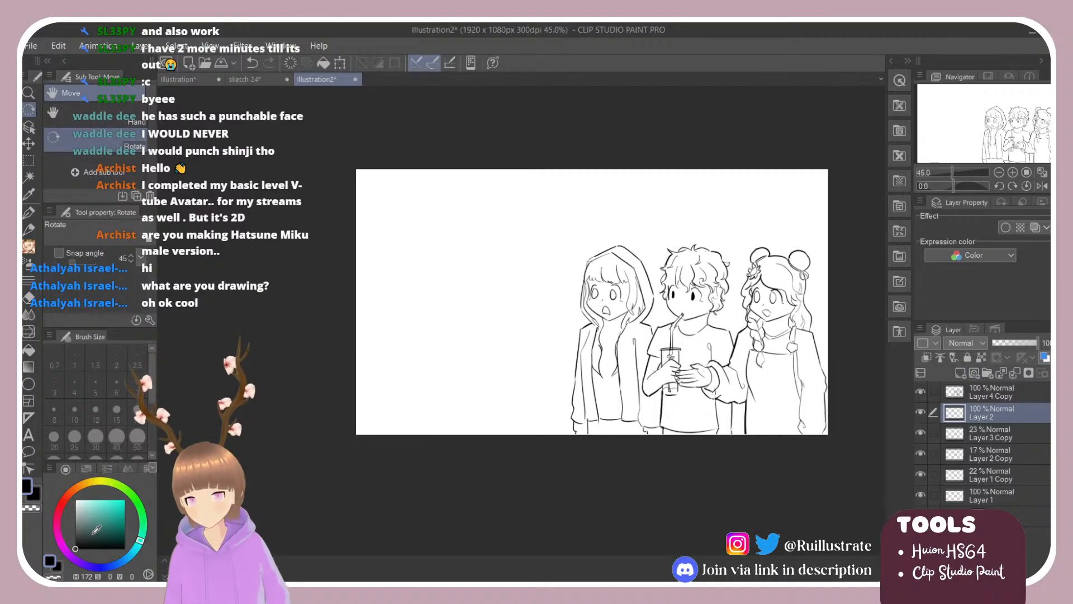
Try sketching short straight strokes at the page's lower edge and around the hooded character's head, and undo them.
{"action": "key", "text": "b"}
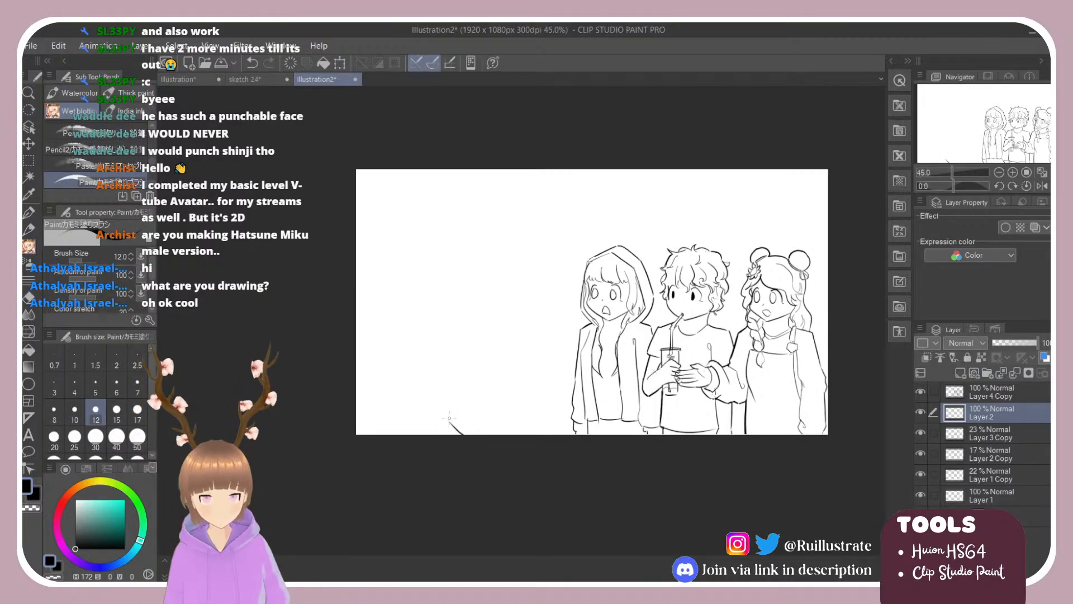
{"action": "key", "text": "ctrl+z"}
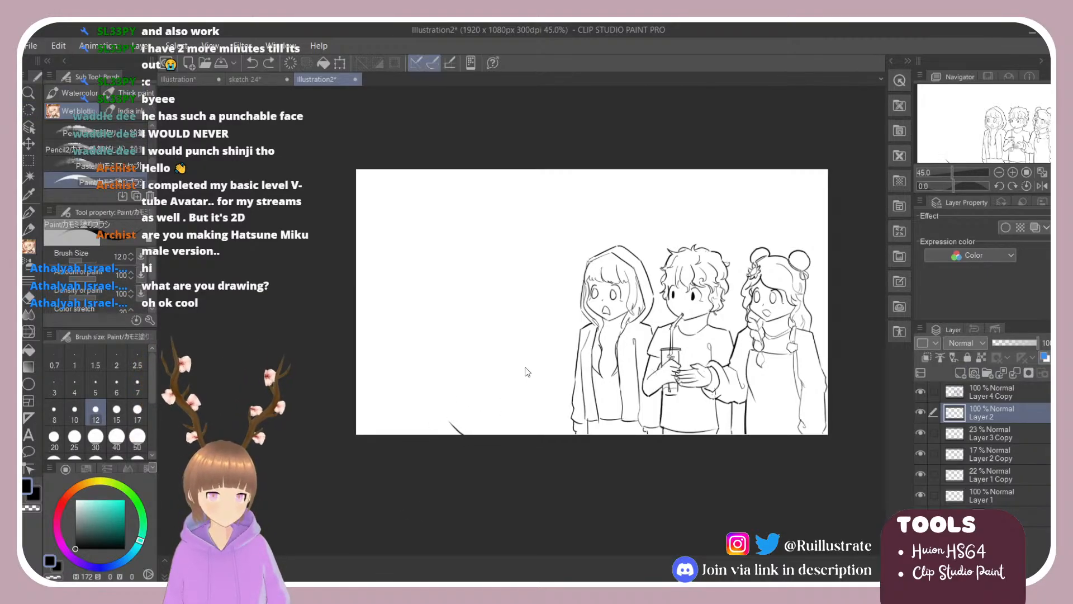
{"action": "key", "text": "ctrl+z"}
{"action": "mouse_move", "coordinate": [557, 231]}
{"action": "left_mouse_down"}
{"action": "mouse_move", "coordinate": [556, 274]}
{"action": "mouse_move", "coordinate": [561, 245]}
{"action": "mouse_move", "coordinate": [592, 244]}
{"action": "left_mouse_up"}
{"action": "key", "text": "ctrl+z"}
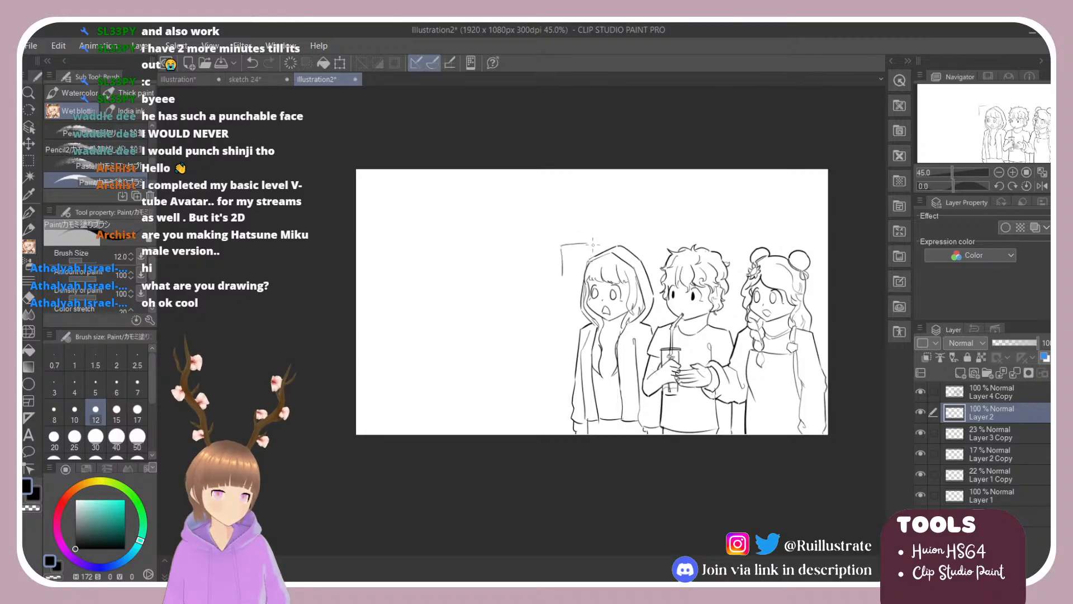
{"action": "key", "text": "ctrl+z"}
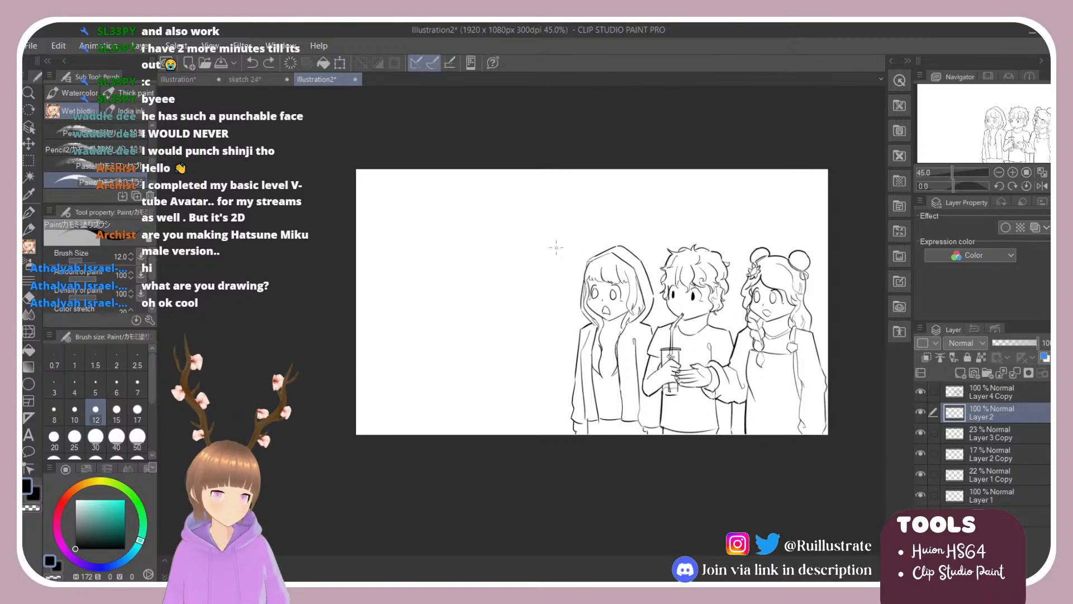
{"action": "mouse_move", "coordinate": [557, 247]}
{"action": "left_mouse_down"}
{"action": "mouse_move", "coordinate": [557, 268]}
{"action": "mouse_move", "coordinate": [600, 241]}
{"action": "left_mouse_up"}
{"action": "key", "text": "ctrl+z"}
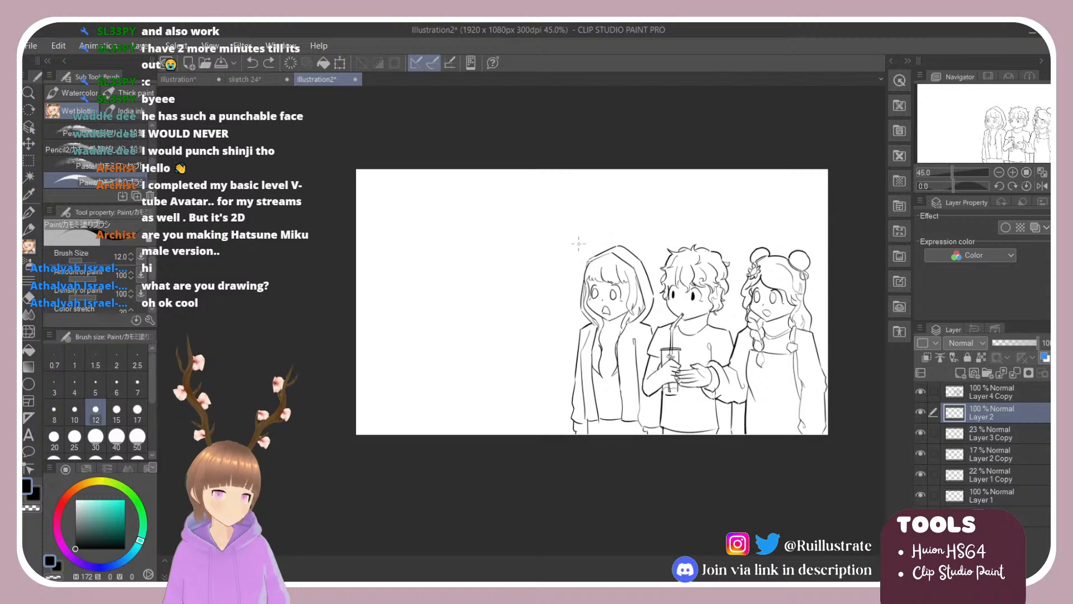
Try to sketch a blocky stepped outline in the blank area beside the hooded character, and undo all of its strokes.
{"action": "mouse_move", "coordinate": [480, 317]}
{"action": "left_mouse_down"}
{"action": "mouse_move", "coordinate": [517, 315]}
{"action": "mouse_move", "coordinate": [516, 297]}
{"action": "mouse_move", "coordinate": [559, 297]}
{"action": "mouse_move", "coordinate": [516, 296]}
{"action": "mouse_move", "coordinate": [539, 294]}
{"action": "left_mouse_up"}
{"action": "key", "text": "ctrl+z"}
{"action": "key", "text": "ctrl+z"}
{"action": "key", "text": "ctrl+z"}
{"action": "key", "text": "ctrl+z"}
{"action": "mouse_move", "coordinate": [541, 296]}
{"action": "left_mouse_down"}
{"action": "mouse_move", "coordinate": [544, 313]}
{"action": "mouse_move", "coordinate": [487, 313]}
{"action": "mouse_move", "coordinate": [487, 361]}
{"action": "mouse_move", "coordinate": [552, 360]}
{"action": "left_mouse_up"}
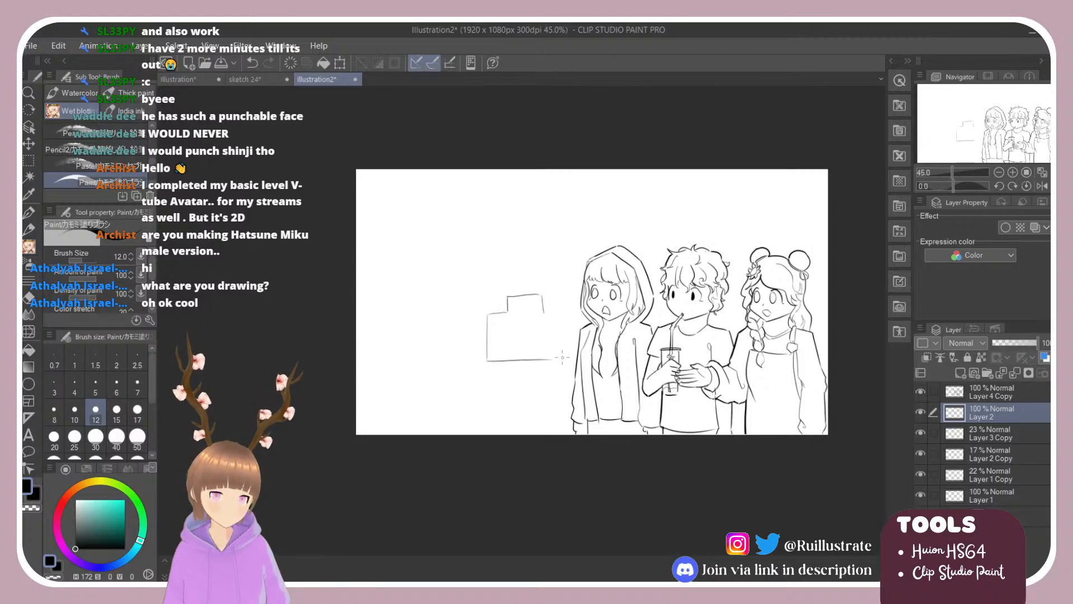
{"action": "left_click_drag", "start_coordinate": [544, 311], "coordinate": [561, 314]}
{"action": "left_click_drag", "start_coordinate": [562, 315], "coordinate": [563, 361]}
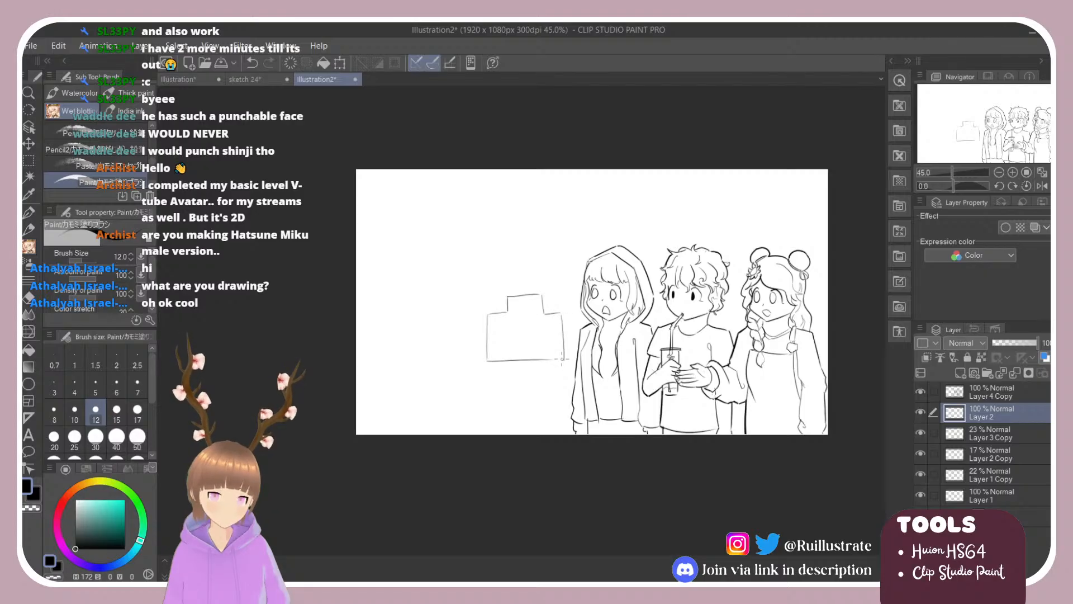
{"action": "key", "text": "ctrl+z"}
{"action": "key", "text": "ctrl+z"}
{"action": "key", "text": "ctrl+z"}
{"action": "key", "text": "ctrl+z"}
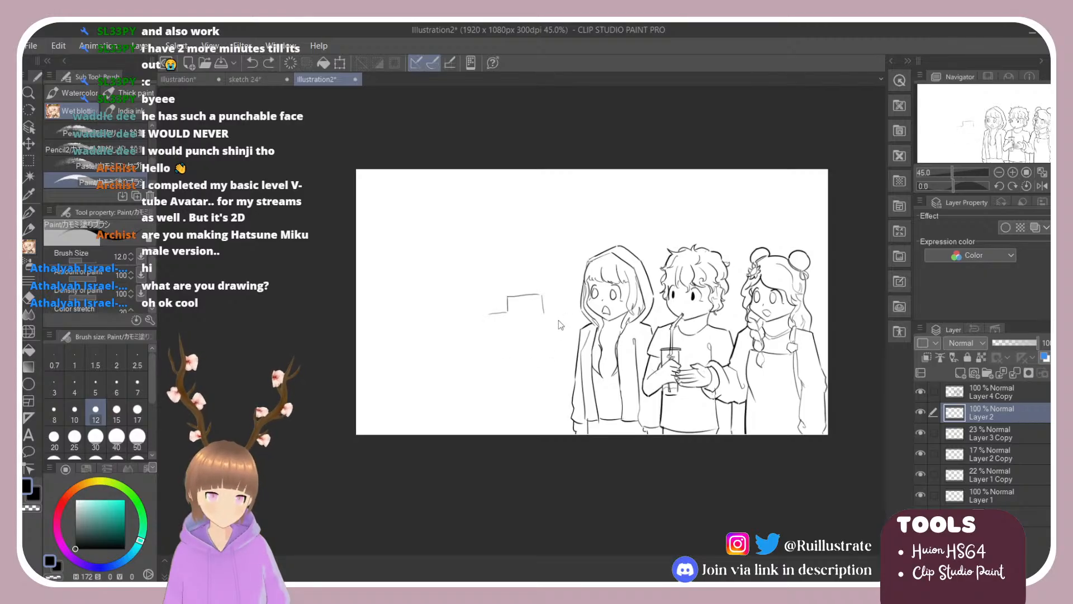
{"action": "key", "text": "ctrl+z"}
{"action": "key", "text": "ctrl+z"}
{"action": "key", "text": "ctrl+z"}
{"action": "key", "text": "ctrl+z"}
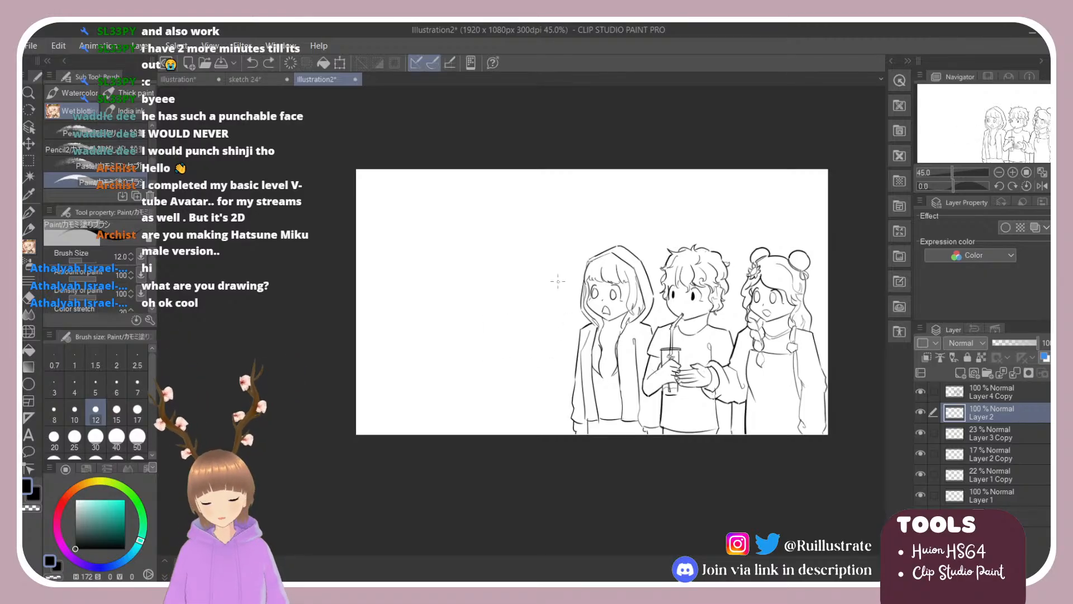
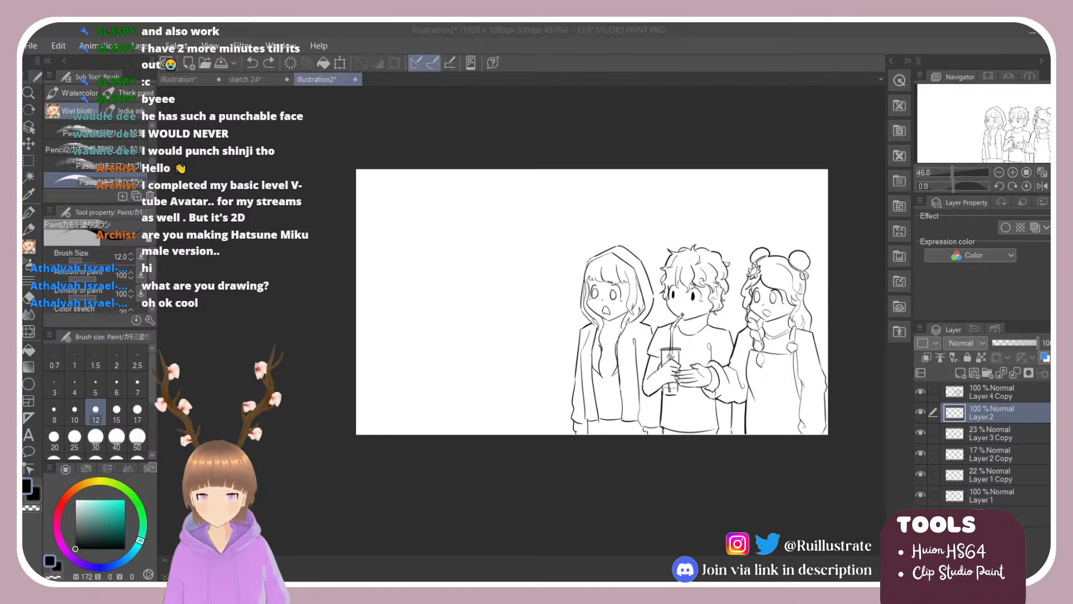
Paste the Minecraft landscape picture on a layer above Layer 1 Copy and enlarge it to cover the whole page.
{"action": "left_click", "coordinate": [544, 369]}
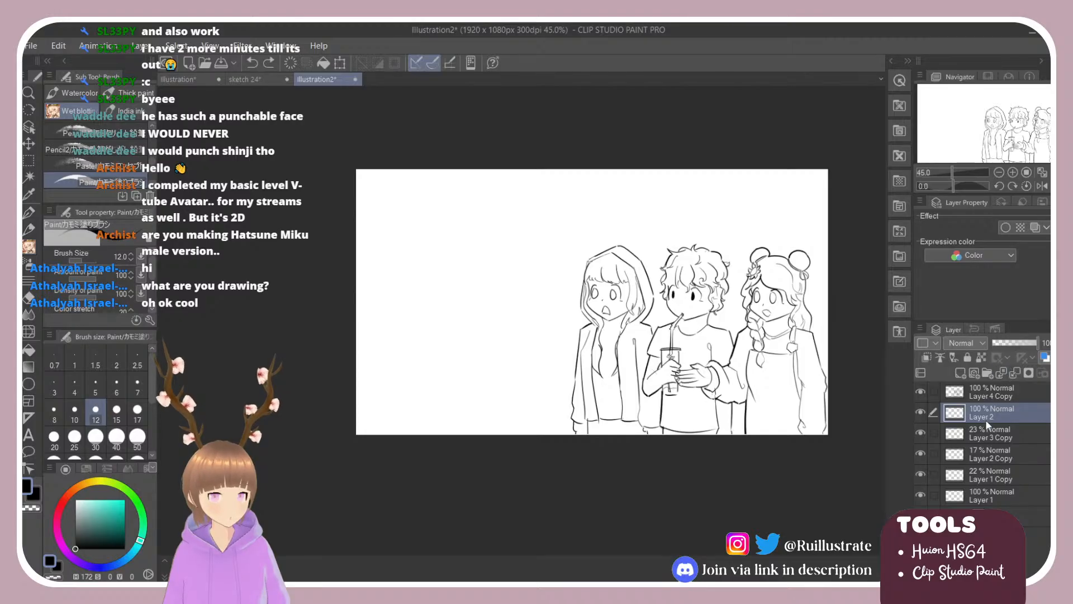
{"action": "left_click", "coordinate": [986, 482]}
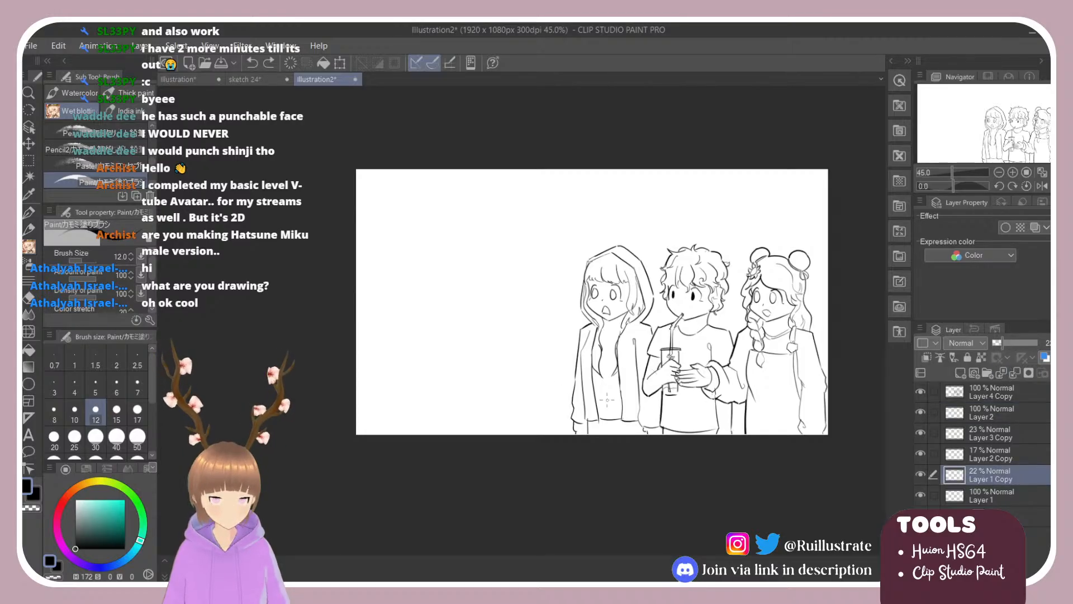
{"action": "key", "text": "ctrl+v"}
{"action": "key", "text": "ctrl+t"}
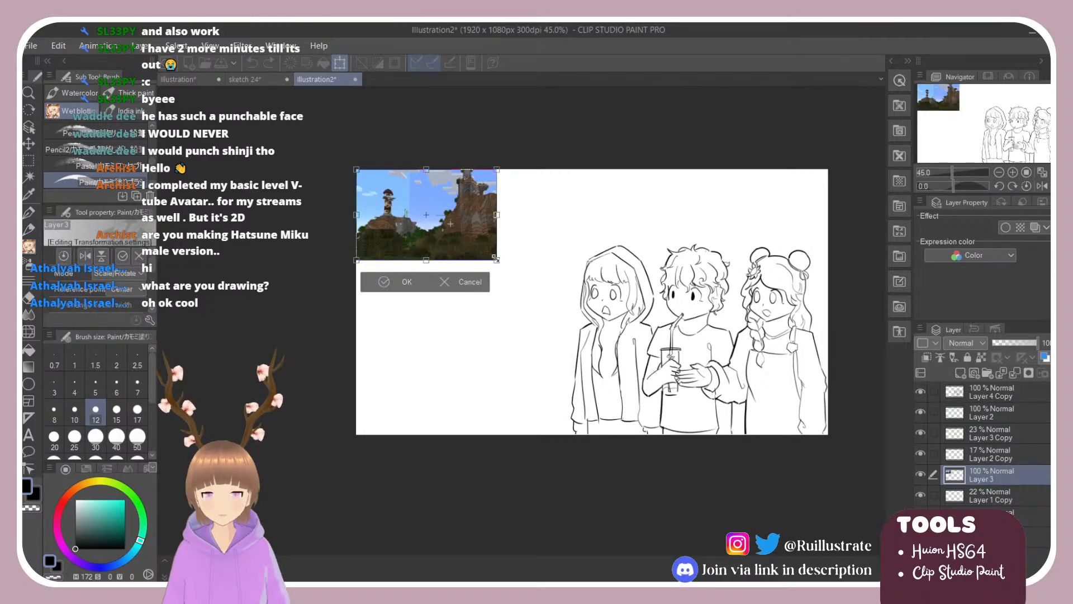
{"action": "left_click_drag", "start_coordinate": [497, 260], "coordinate": [831, 447]}
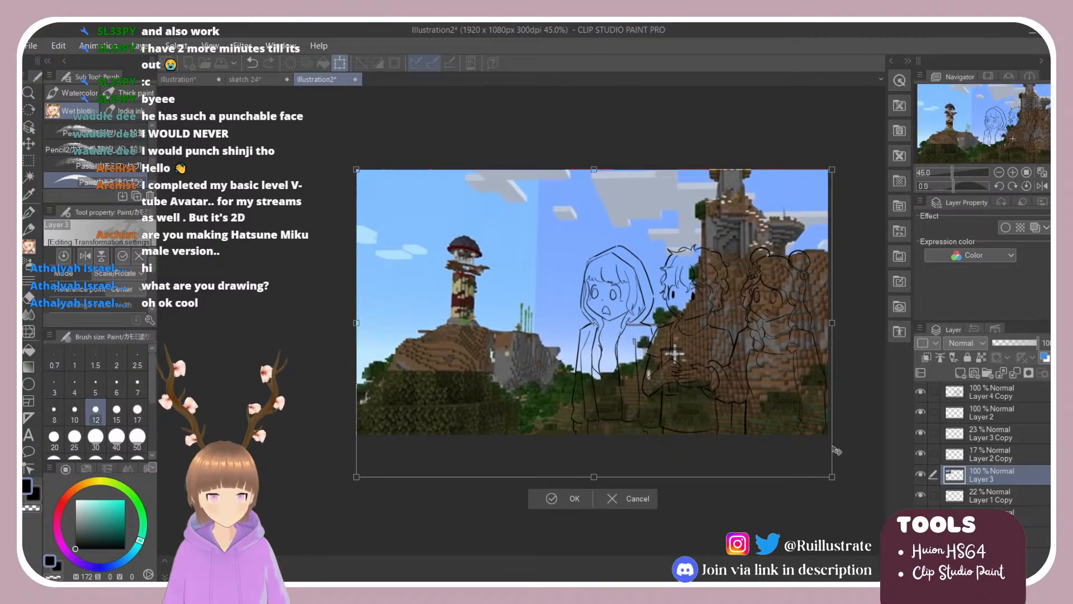
{"action": "key", "text": "Return"}
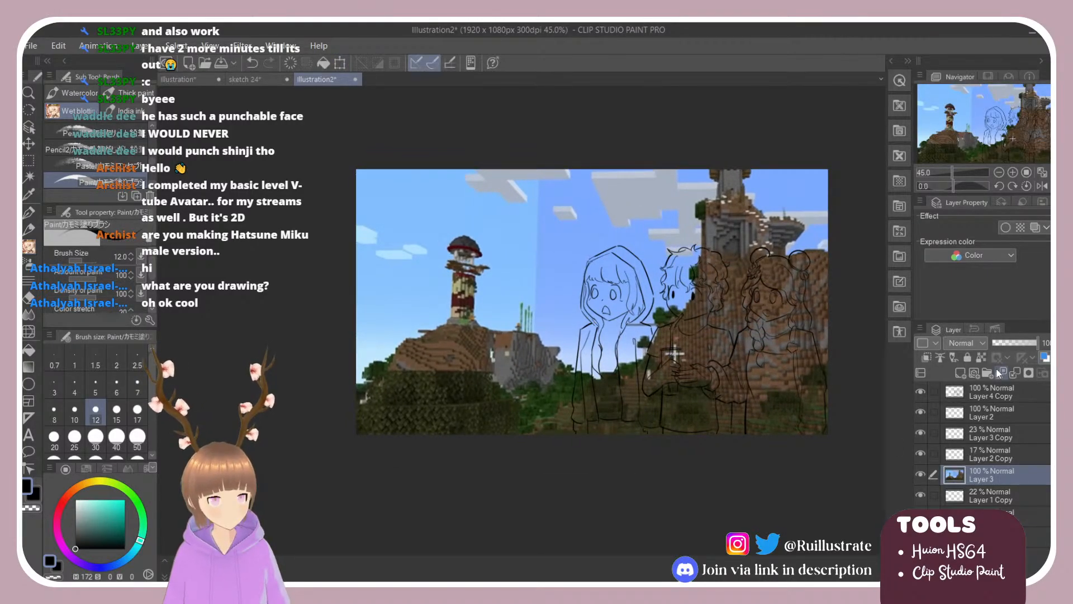
Mask the landscape layer to the empty area around the characters, using an auto selection that refers to all layers.
{"action": "left_click", "coordinate": [920, 474]}
{"action": "key", "text": "w"}
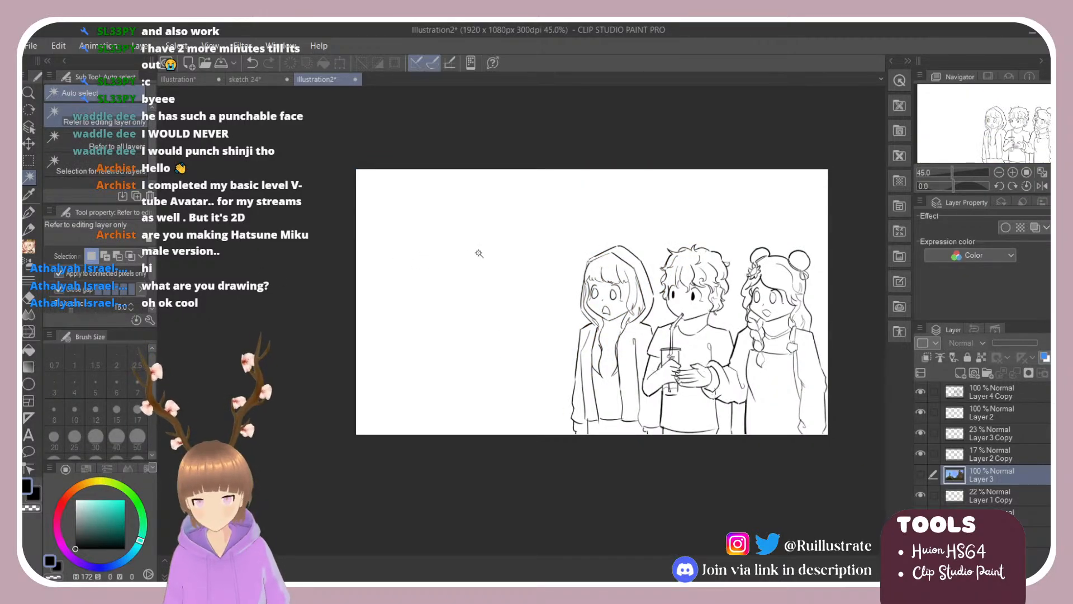
{"action": "key", "text": "w"}
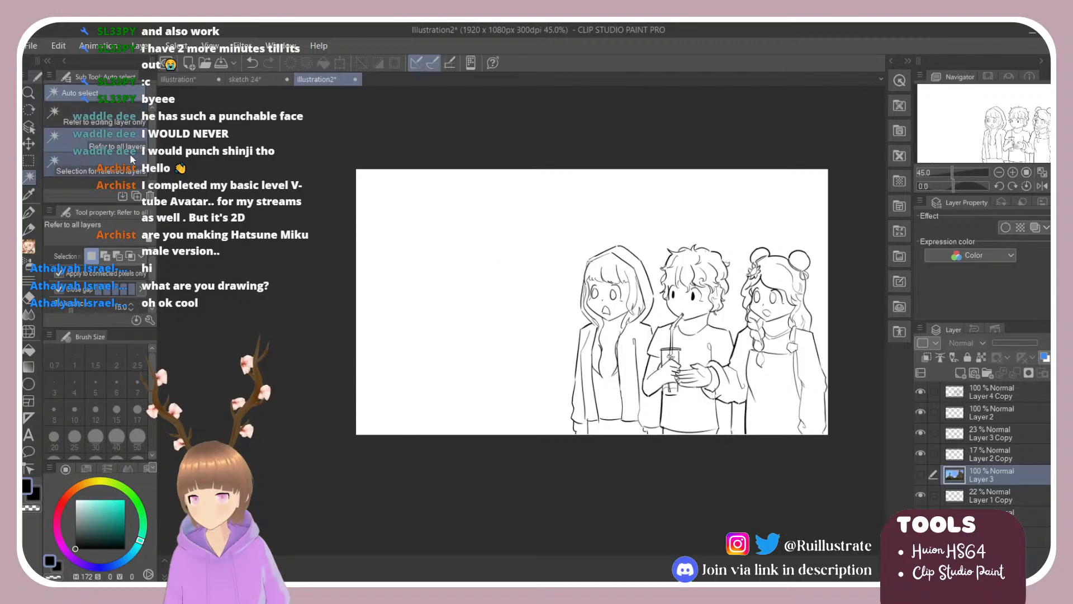
{"action": "left_click", "coordinate": [552, 263]}
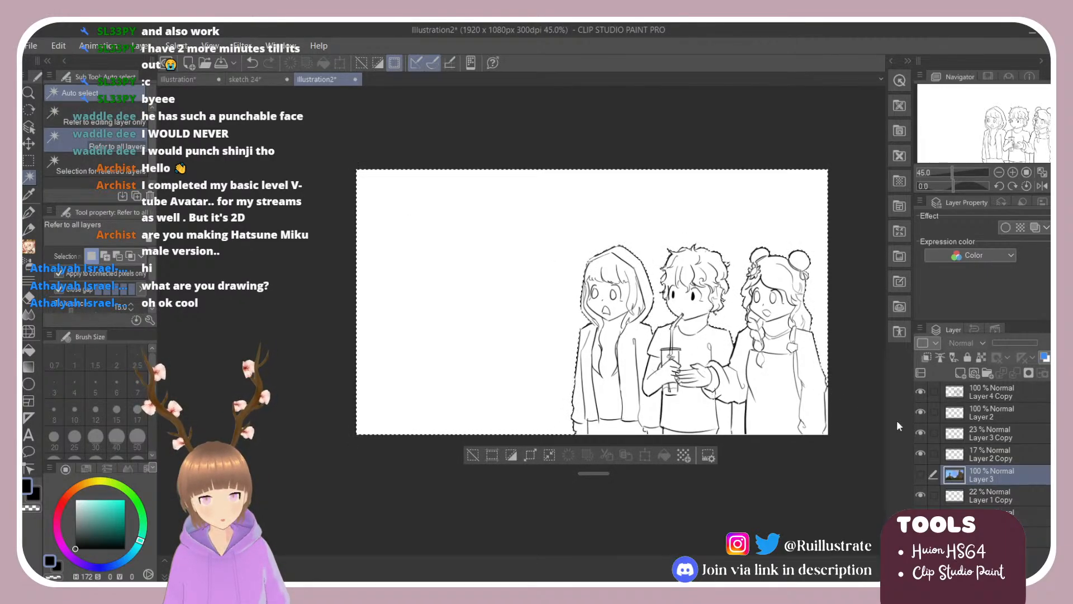
{"action": "left_click", "coordinate": [921, 474]}
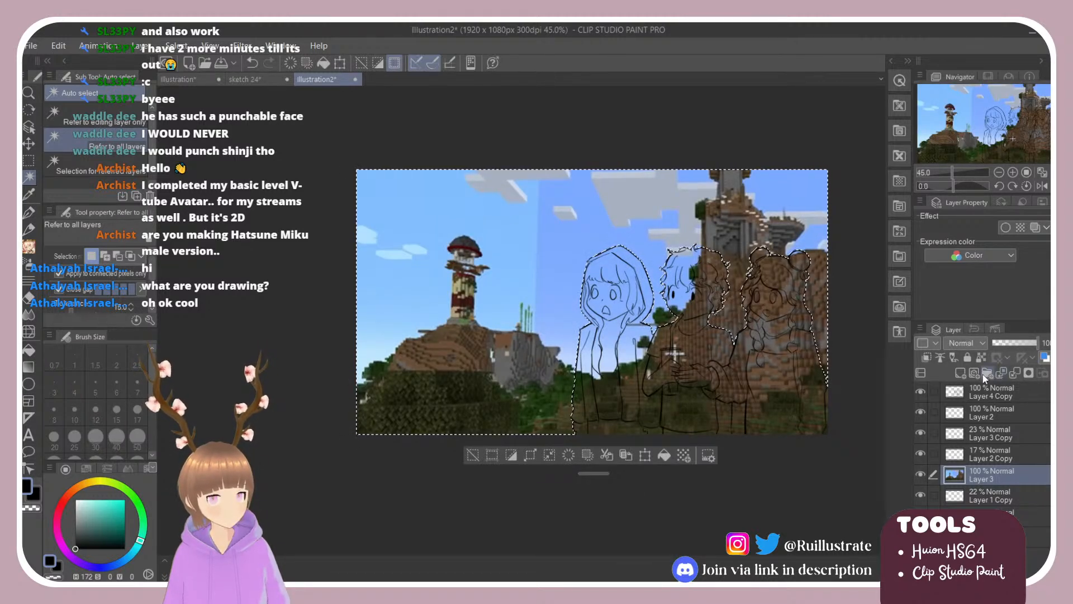
{"action": "left_click", "coordinate": [1029, 373]}
{"action": "scroll", "coordinate": [301, 302], "scroll_direction": "up", "scroll_amount": 1}
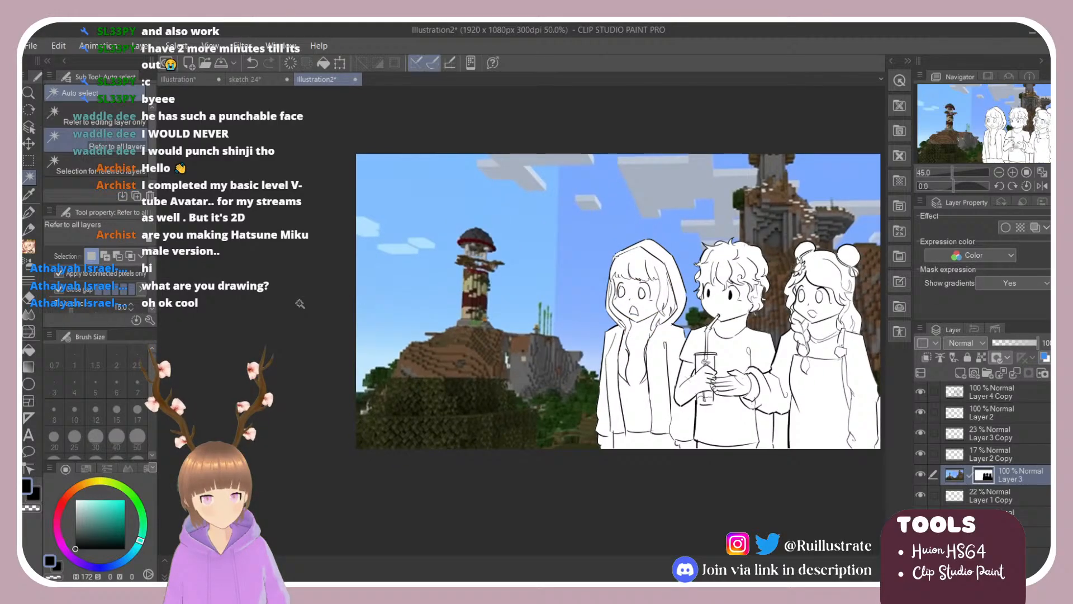
Paste the game chat message on a new layer above the landscape, enlarge it and place it near the page's lower-left corner.
{"action": "key", "text": "alt+Tab"}
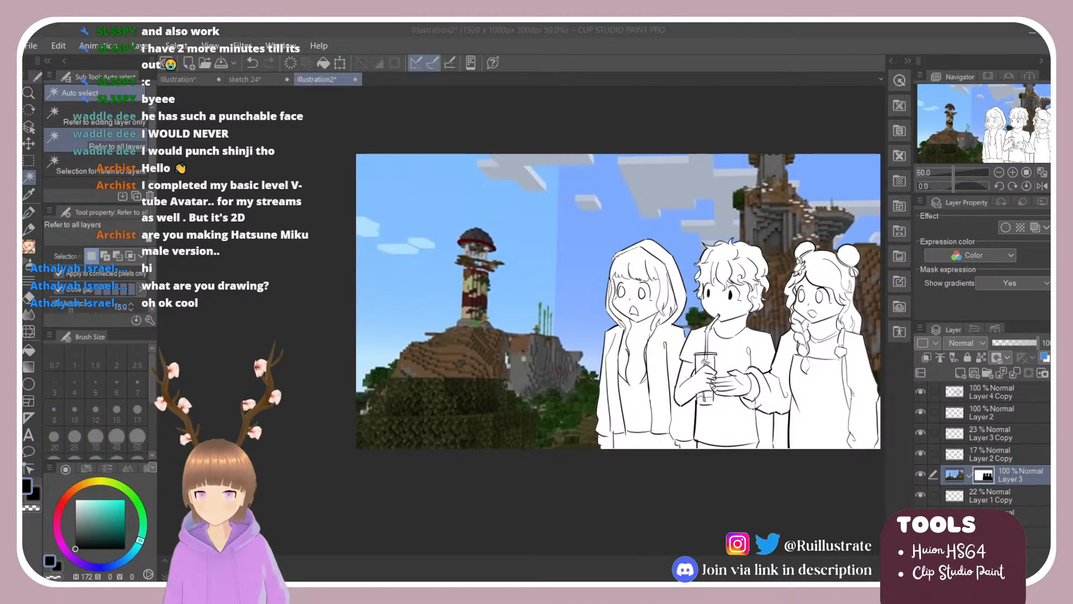
{"action": "left_click", "coordinate": [345, 297]}
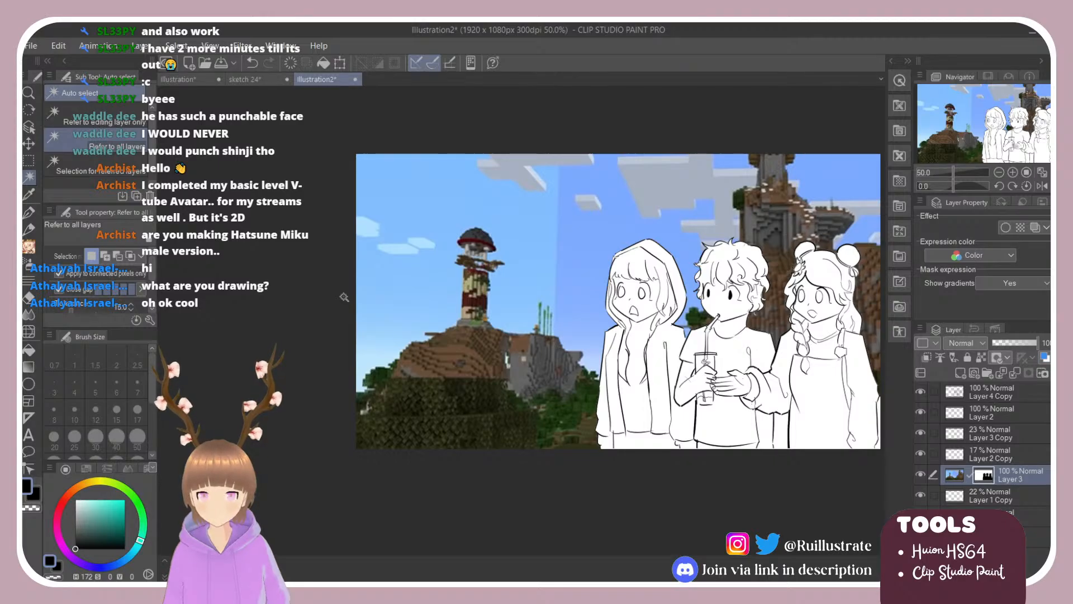
{"action": "key", "text": "alt+Tab"}
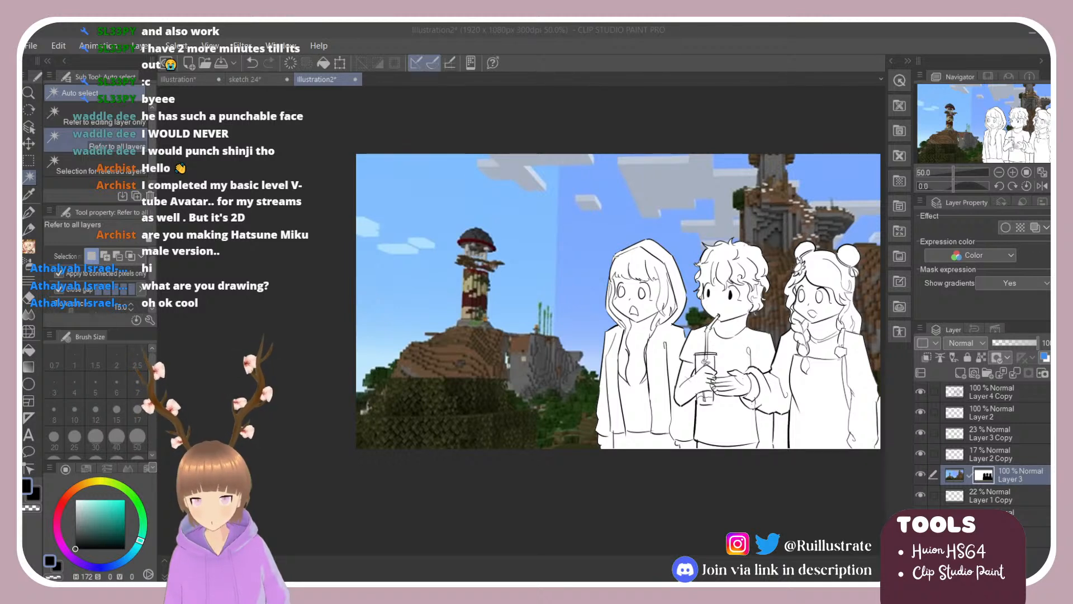
{"action": "left_click", "coordinate": [399, 421]}
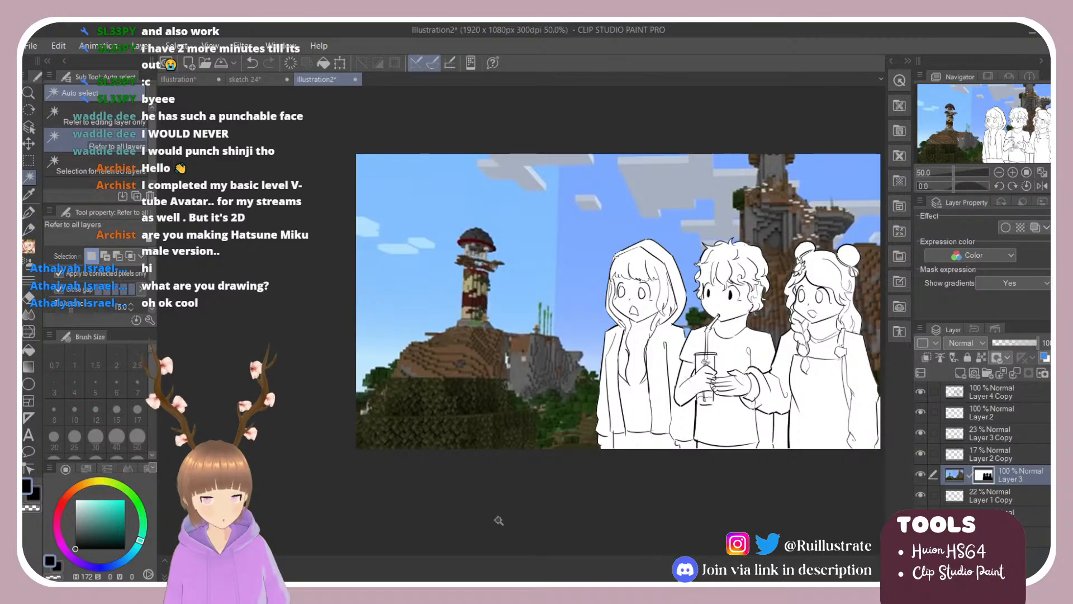
{"action": "key", "text": "ctrl+shift+n"}
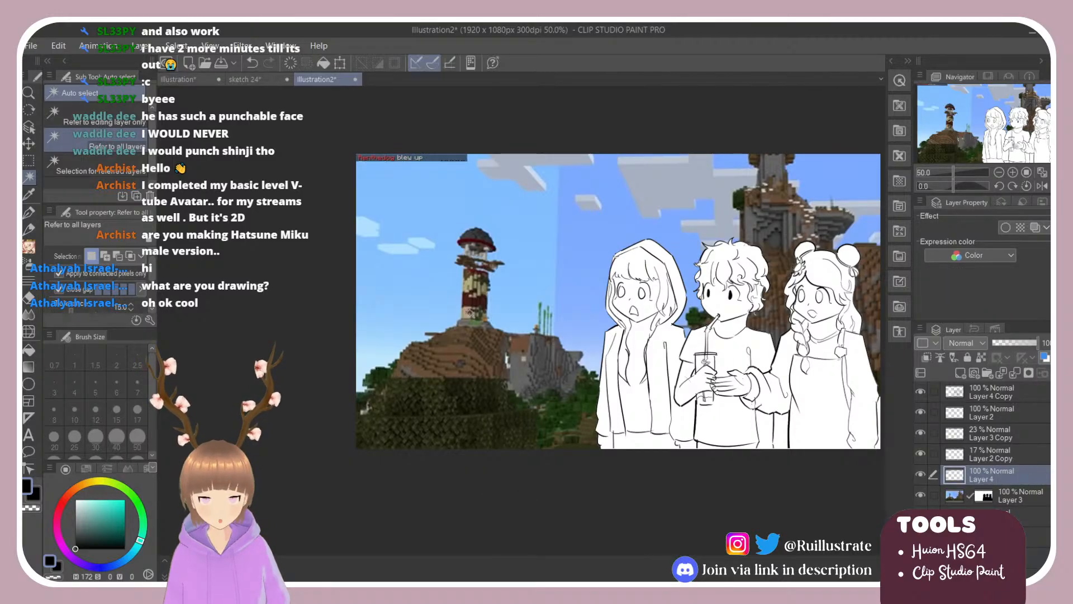
{"action": "key", "text": "ctrl+t"}
{"action": "left_click_drag", "start_coordinate": [435, 165], "coordinate": [563, 390]}
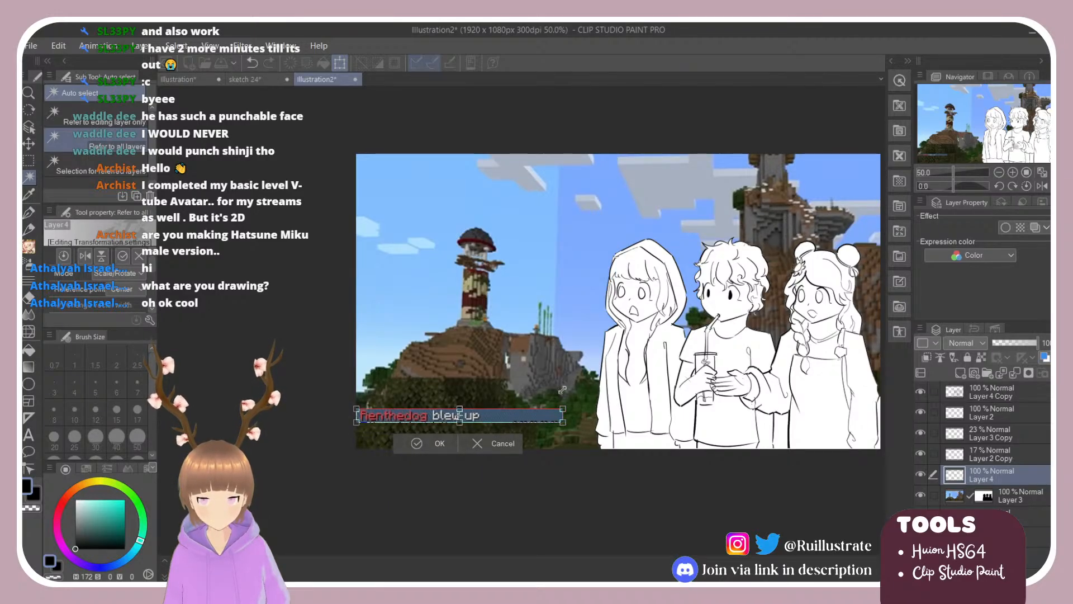
{"action": "key", "text": "Return"}
{"action": "scroll", "coordinate": [515, 375], "scroll_direction": "down", "scroll_amount": 2}
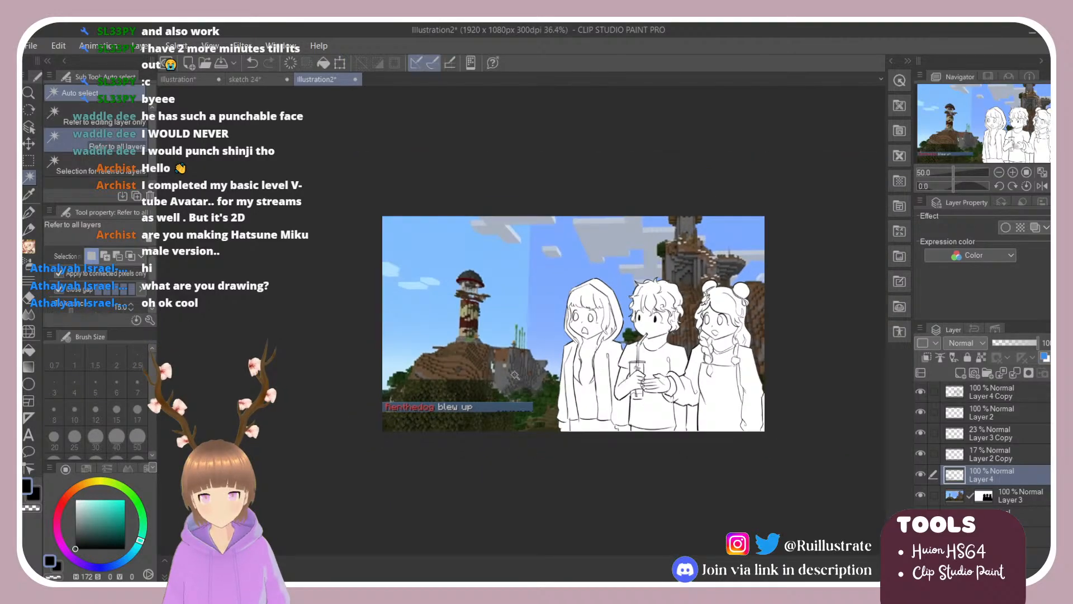
{"action": "scroll", "coordinate": [515, 375], "scroll_direction": "up", "scroll_amount": 2}
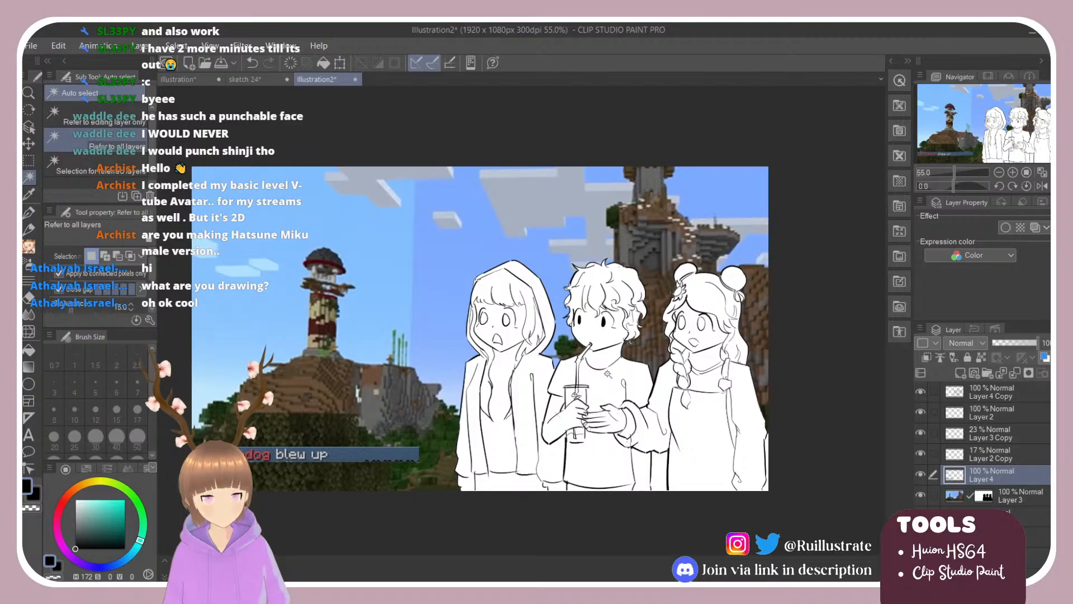
{"action": "scroll", "coordinate": [661, 307], "scroll_direction": "down", "scroll_amount": 1}
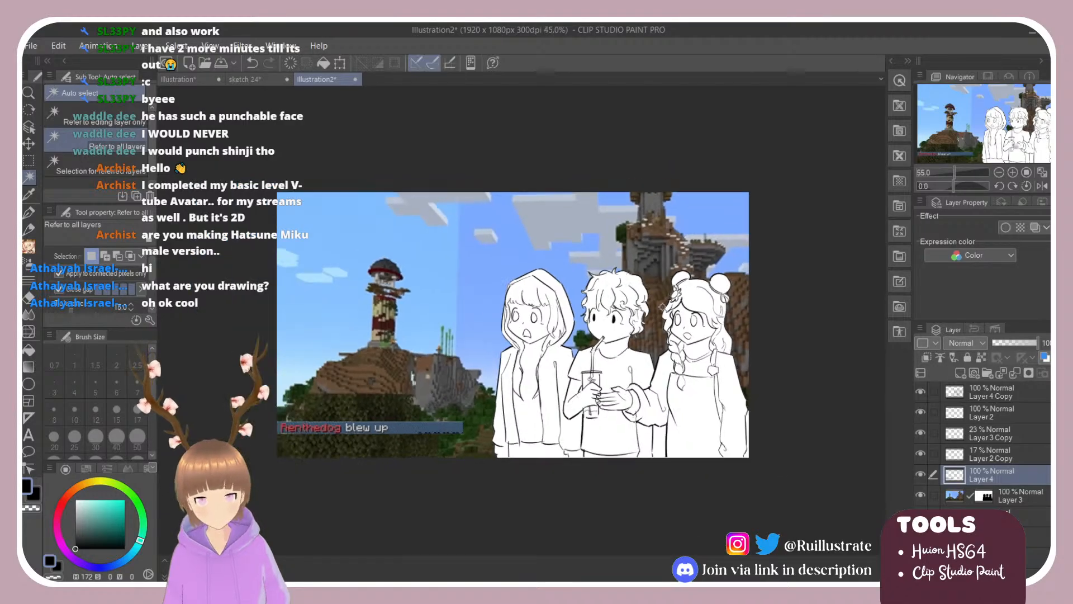
Disable the landscape layer's mask and shrink the picture proportionally to the page's height, keeping it aligned with the left page edge.
{"action": "left_click", "coordinate": [1027, 494]}
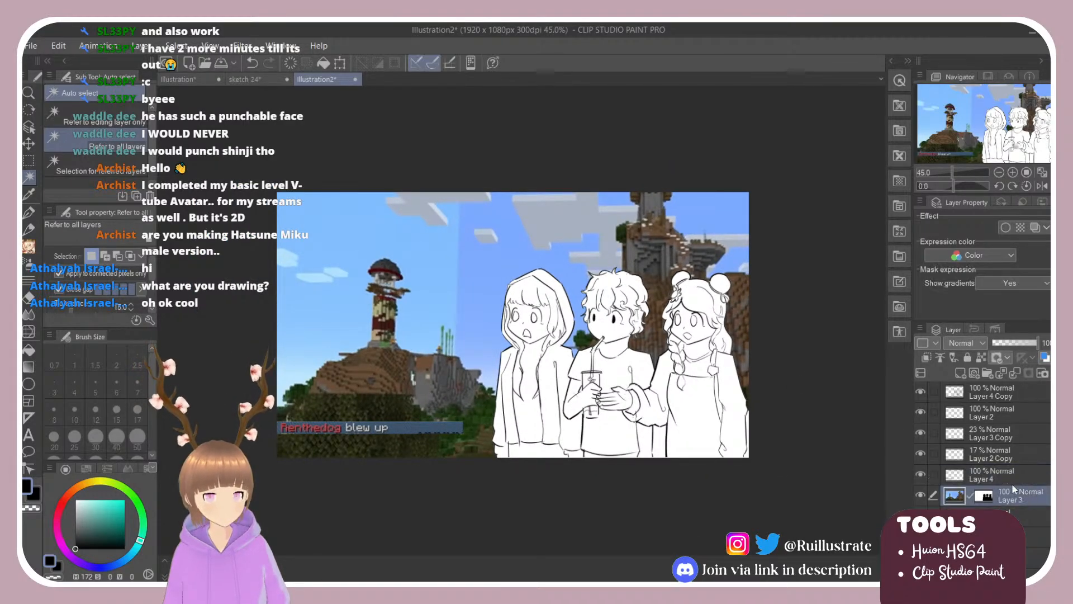
{"action": "left_click", "coordinate": [984, 495]}
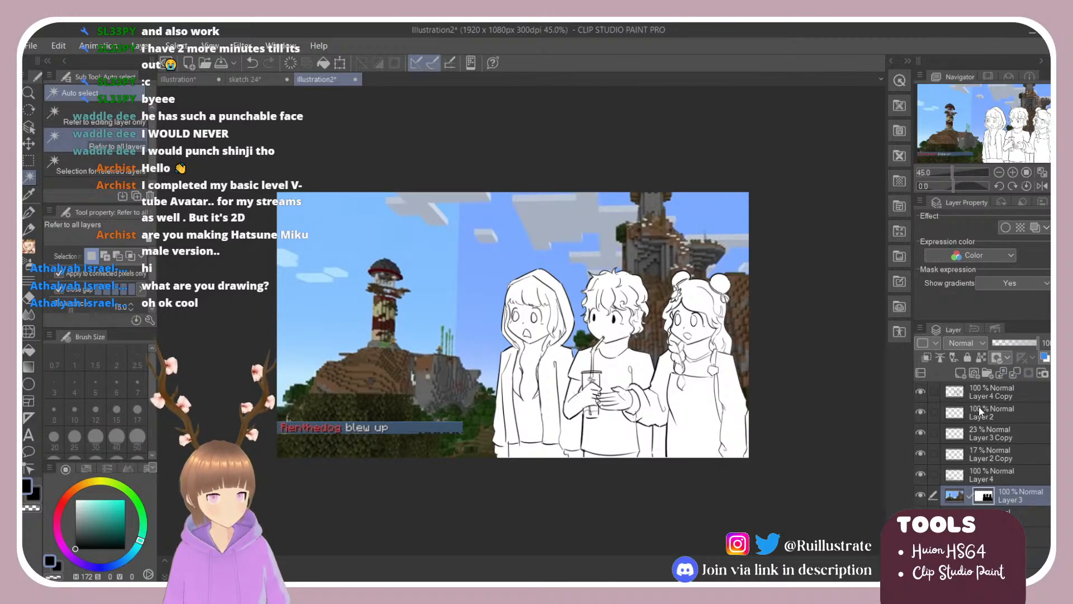
{"action": "left_click", "coordinate": [984, 496], "text": "shift"}
{"action": "key", "text": "ctrl+t"}
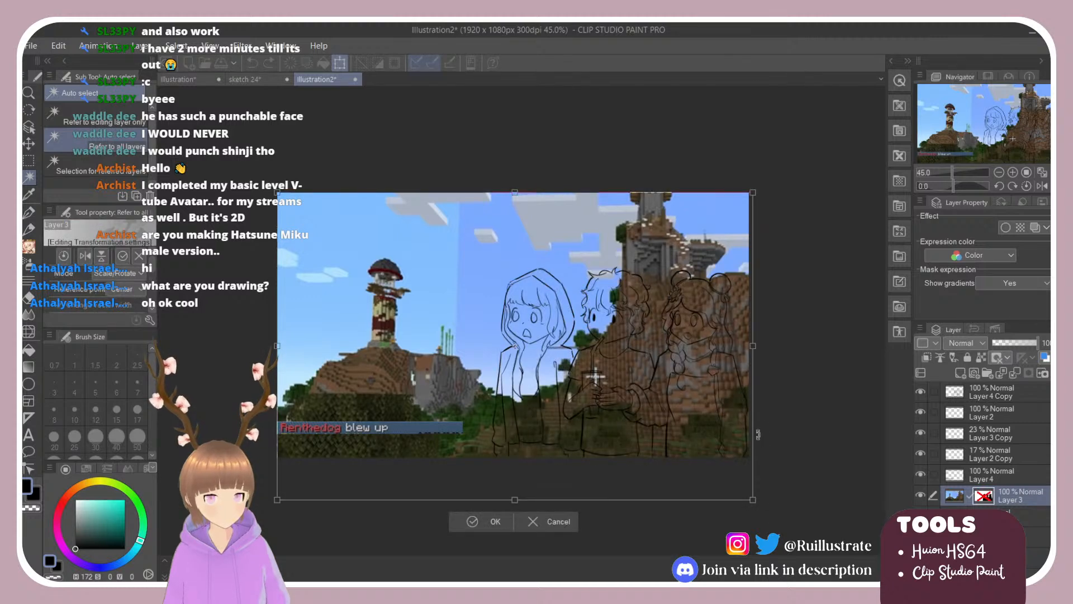
{"action": "left_click_drag", "start_coordinate": [753, 501], "coordinate": [692, 461]}
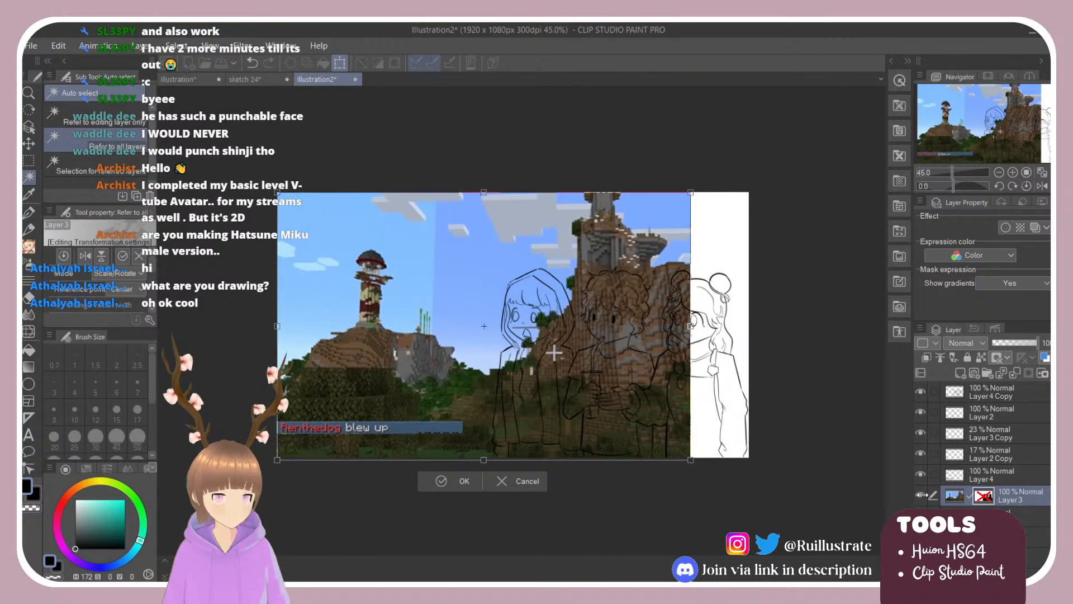
{"action": "key", "text": "Return"}
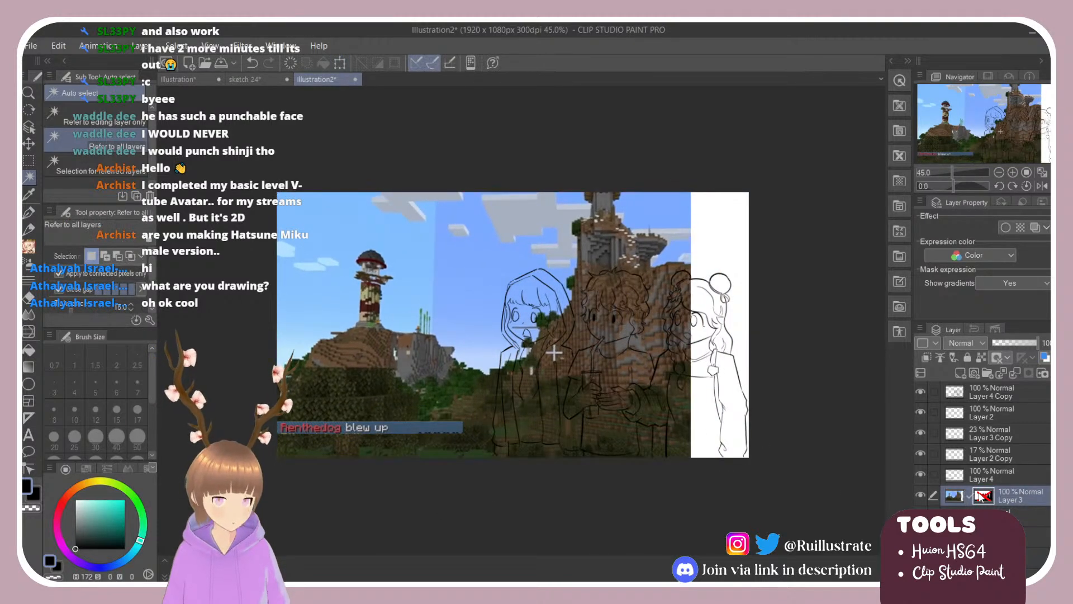
Lower the landscape layer's opacity to 29% and add a raster layer directly above it for brush tracing.
{"action": "left_click", "coordinate": [1005, 341]}
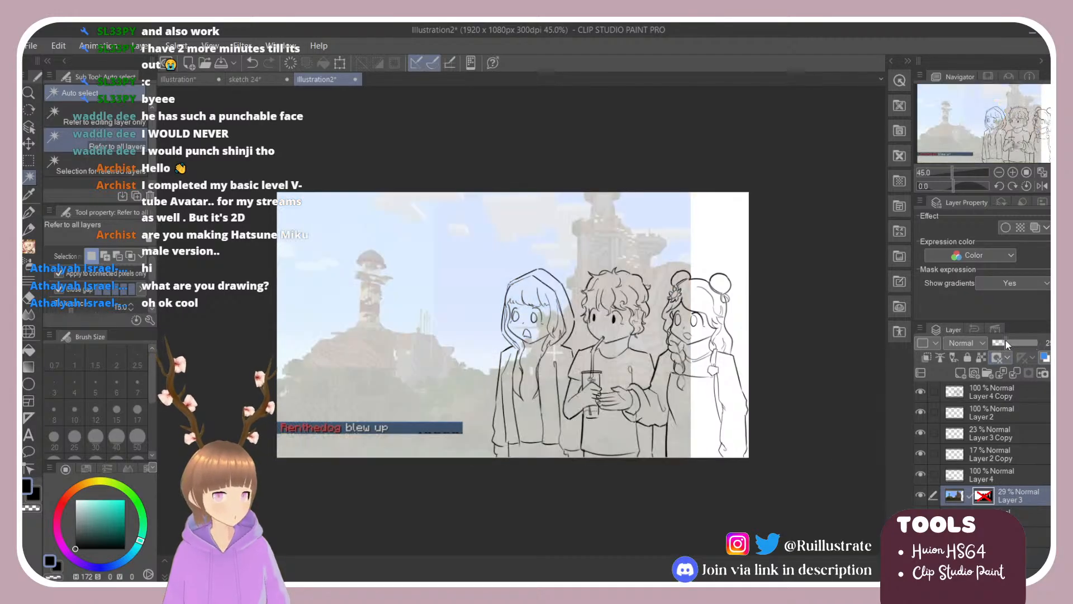
{"action": "left_click", "coordinate": [960, 373]}
{"action": "scroll", "coordinate": [290, 330], "scroll_direction": "up", "scroll_amount": 2}
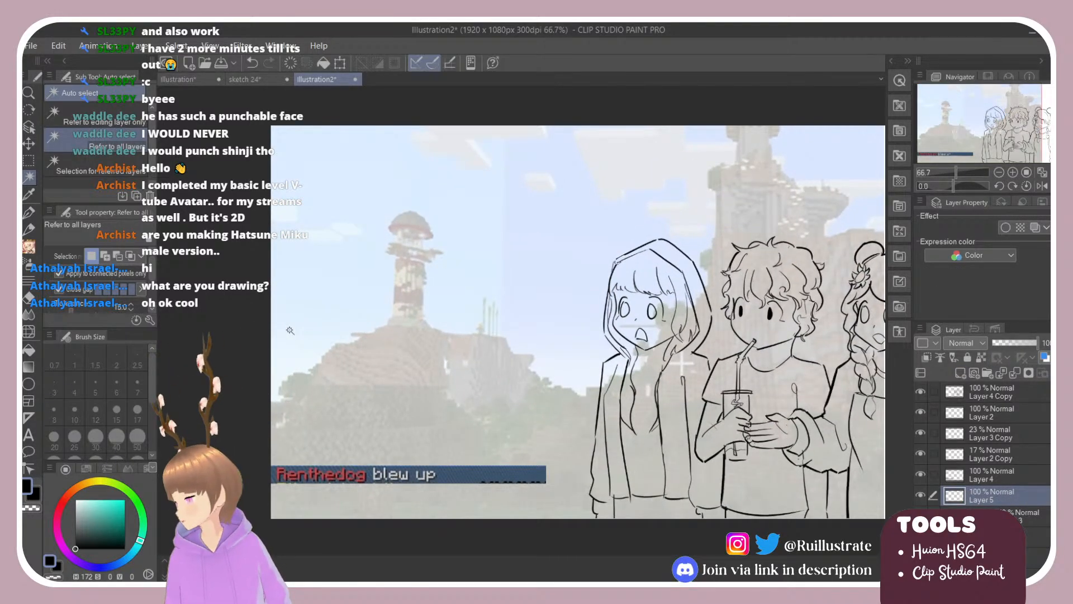
{"action": "key", "text": "b"}
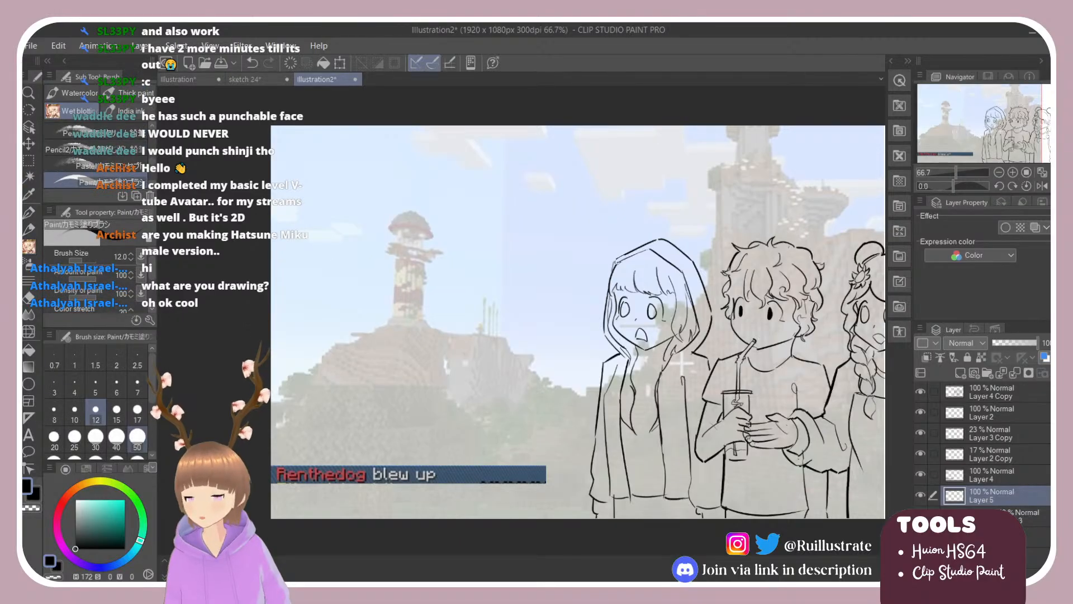
Trace the tower's domed roof with the 12 px brush and sketch a puffy cloud outline over its side, undoing stray strokes.
{"action": "mouse_move", "coordinate": [392, 224]}
{"action": "left_mouse_down"}
{"action": "mouse_move", "coordinate": [416, 212]}
{"action": "mouse_move", "coordinate": [434, 223]}
{"action": "mouse_move", "coordinate": [431, 233]}
{"action": "mouse_move", "coordinate": [415, 214]}
{"action": "mouse_move", "coordinate": [429, 234]}
{"action": "mouse_move", "coordinate": [409, 213]}
{"action": "mouse_move", "coordinate": [433, 231]}
{"action": "mouse_move", "coordinate": [392, 240]}
{"action": "mouse_move", "coordinate": [406, 254]}
{"action": "mouse_move", "coordinate": [428, 248]}
{"action": "mouse_move", "coordinate": [401, 243]}
{"action": "mouse_move", "coordinate": [428, 267]}
{"action": "mouse_move", "coordinate": [450, 233]}
{"action": "mouse_move", "coordinate": [440, 255]}
{"action": "left_mouse_up"}
{"action": "key", "text": "ctrl+z"}
{"action": "key", "text": "ctrl+z"}
{"action": "key", "text": "ctrl+z"}
{"action": "key", "text": "ctrl+z"}
{"action": "key", "text": "ctrl+z"}
{"action": "key", "text": "ctrl+z"}
{"action": "key", "text": "ctrl+z"}
{"action": "key", "text": "ctrl+z"}
{"action": "key", "text": "ctrl+z"}
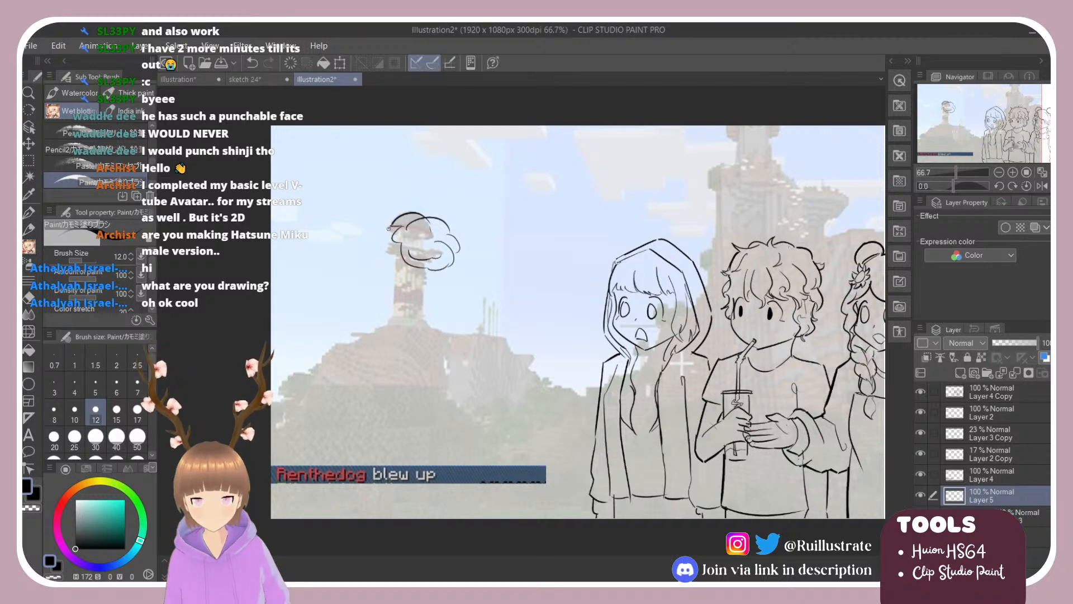
Trace the tower's ledge, vertical sides and base below the cloud, and add slanted bands across its shaft, undoing stray strokes.
{"action": "mouse_move", "coordinate": [389, 228]}
{"action": "left_mouse_down"}
{"action": "mouse_move", "coordinate": [400, 252]}
{"action": "mouse_move", "coordinate": [394, 316]}
{"action": "left_mouse_up"}
{"action": "key", "text": "ctrl+z"}
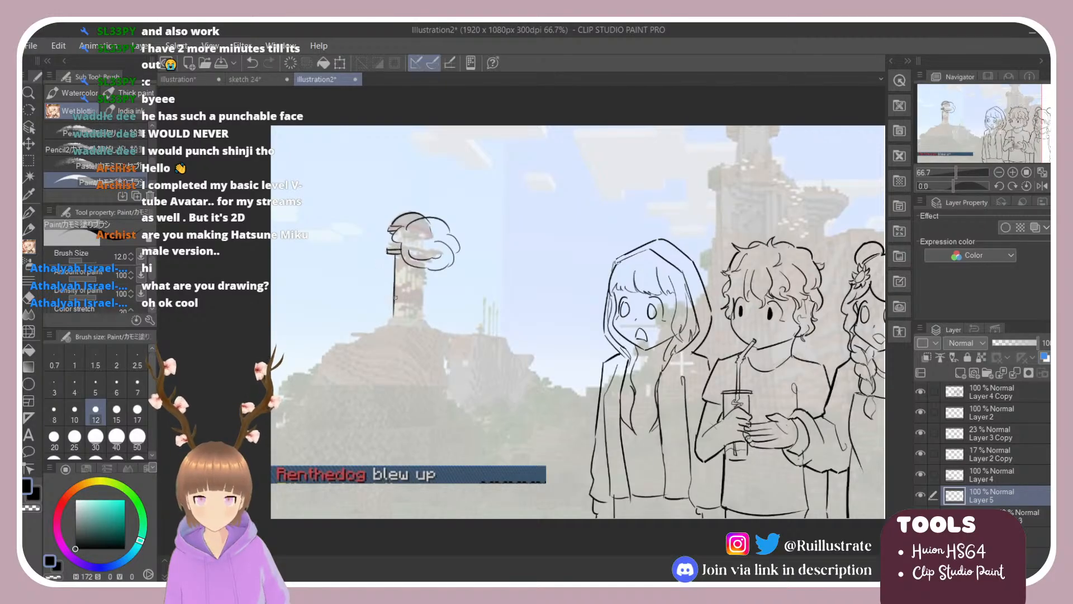
{"action": "left_click_drag", "start_coordinate": [426, 265], "coordinate": [424, 321]}
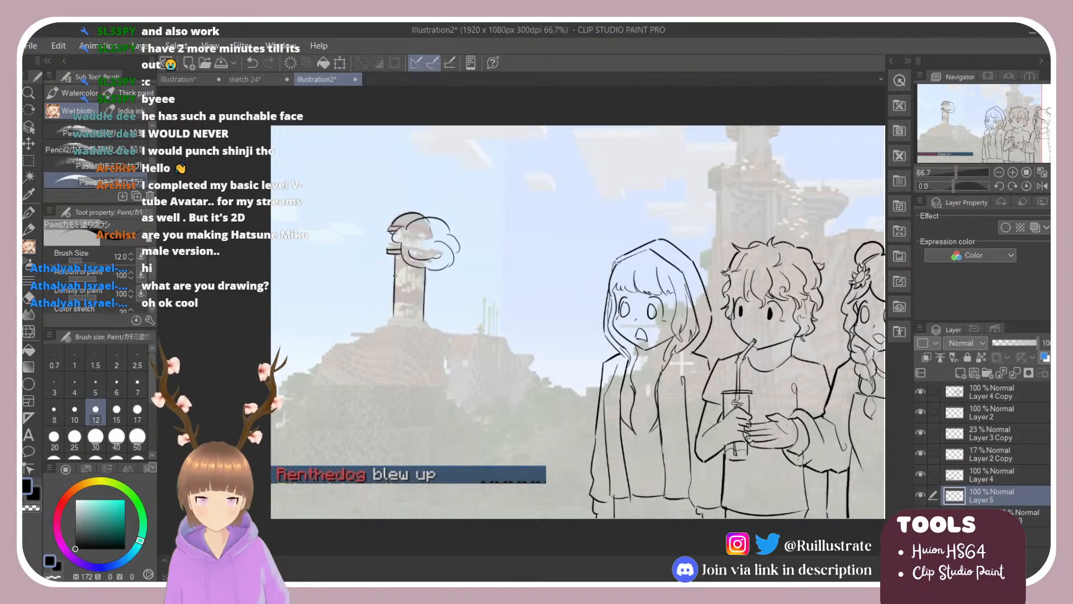
{"action": "mouse_move", "coordinate": [395, 276]}
{"action": "left_mouse_down"}
{"action": "mouse_move", "coordinate": [426, 276]}
{"action": "mouse_move", "coordinate": [416, 304]}
{"action": "mouse_move", "coordinate": [413, 274]}
{"action": "mouse_move", "coordinate": [394, 289]}
{"action": "mouse_move", "coordinate": [420, 279]}
{"action": "mouse_move", "coordinate": [395, 306]}
{"action": "mouse_move", "coordinate": [425, 300]}
{"action": "mouse_move", "coordinate": [432, 325]}
{"action": "mouse_move", "coordinate": [390, 323]}
{"action": "mouse_move", "coordinate": [426, 317]}
{"action": "left_mouse_up"}
{"action": "key", "text": "ctrl+z"}
{"action": "key", "text": "ctrl+z"}
{"action": "key", "text": "ctrl+z"}
{"action": "key", "text": "ctrl+z"}
{"action": "key", "text": "ctrl+z"}
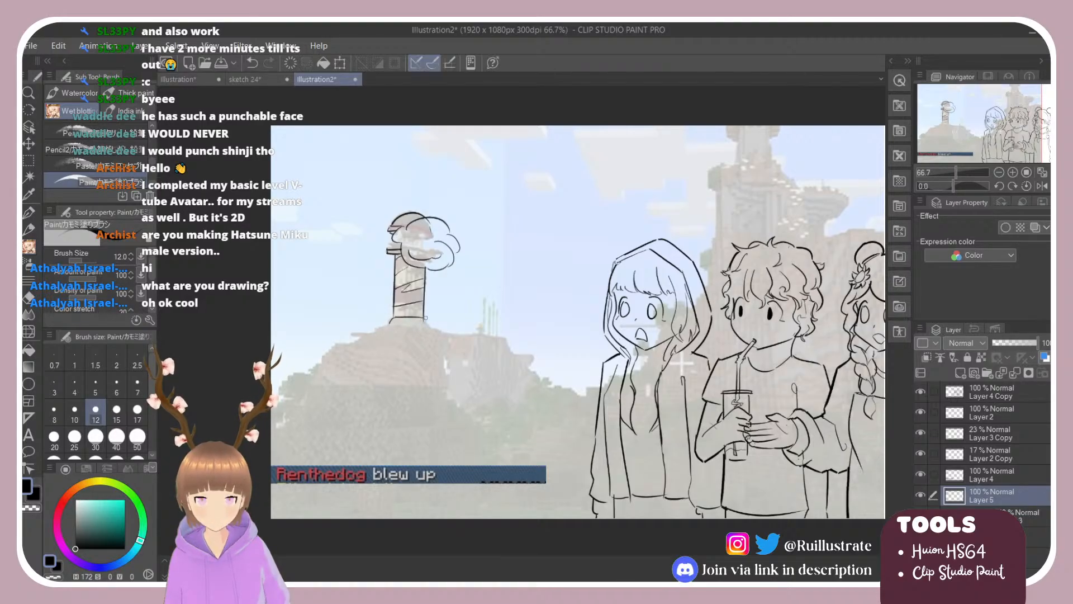
Rotate the canvas to about -91.6° around the tower sketch and select the Snap eraser.
{"action": "key", "text": "e"}
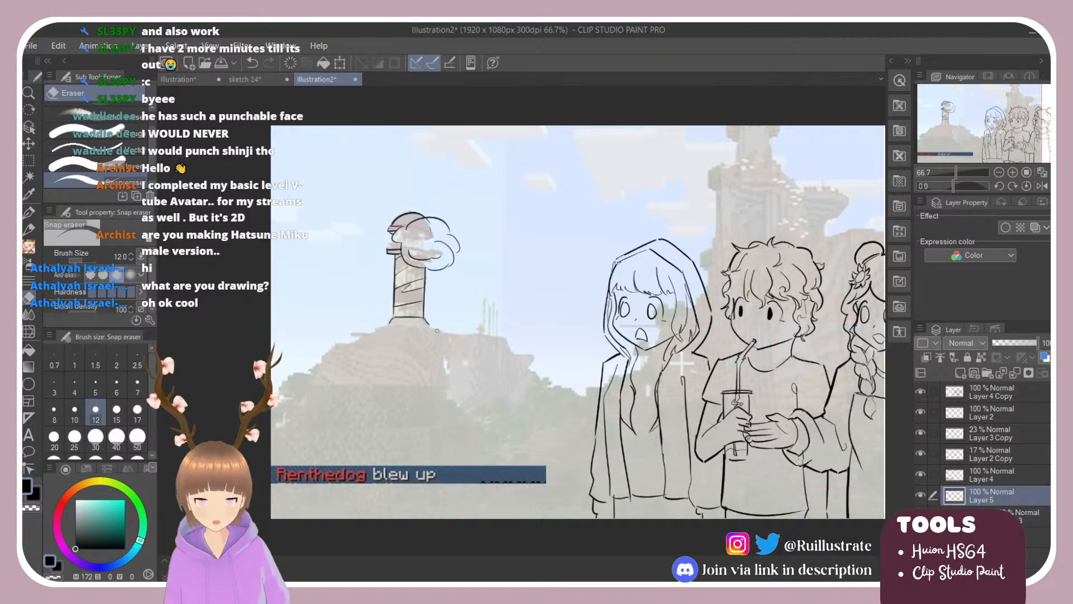
{"action": "key", "text": "r"}
{"action": "left_click_drag", "start_coordinate": [539, 287], "coordinate": [375, 226]}
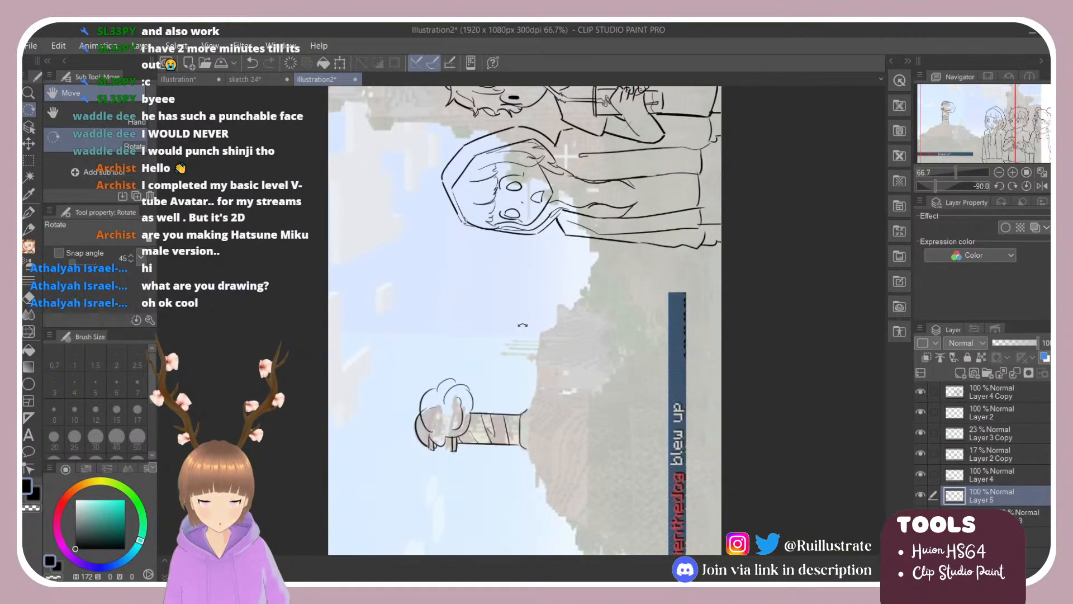
{"action": "scroll", "coordinate": [520, 328], "scroll_direction": "down", "scroll_amount": 2}
{"action": "scroll", "coordinate": [599, 417], "scroll_direction": "up", "scroll_amount": 2}
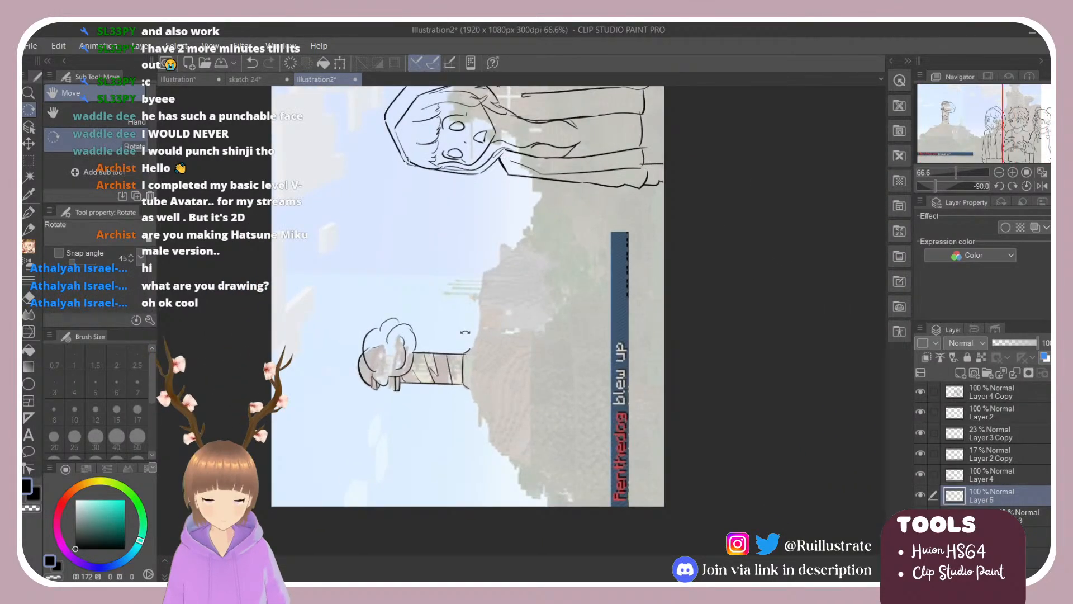
{"action": "left_click_drag", "start_coordinate": [485, 295], "coordinate": [468, 321]}
{"action": "key", "text": "e"}
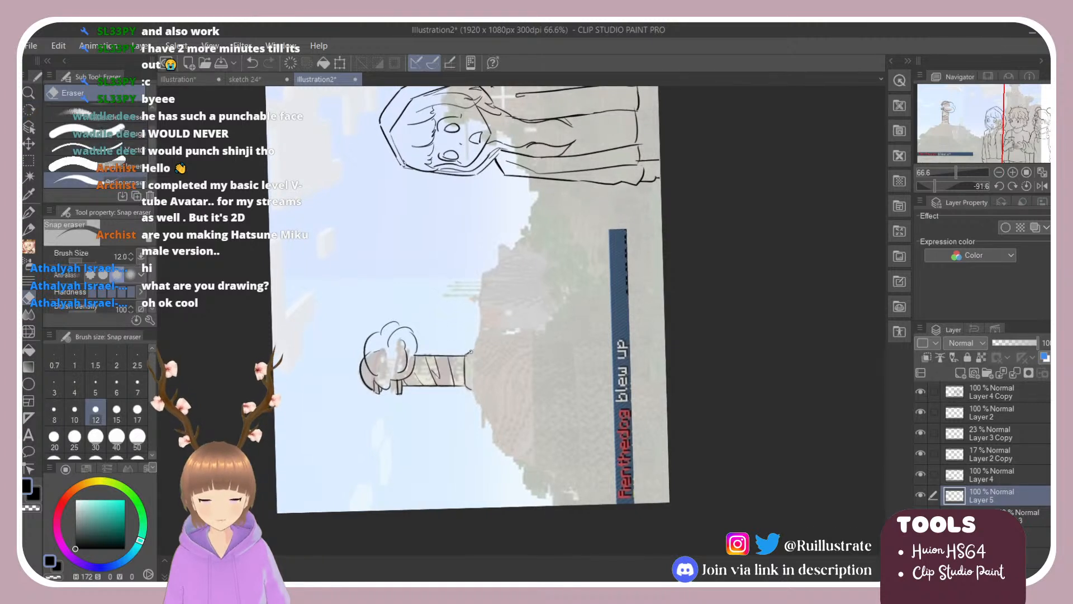
Trace the left slope of the rocky hill beneath the exploding tower in thin black line on Layer 5.
{"action": "key", "text": "b"}
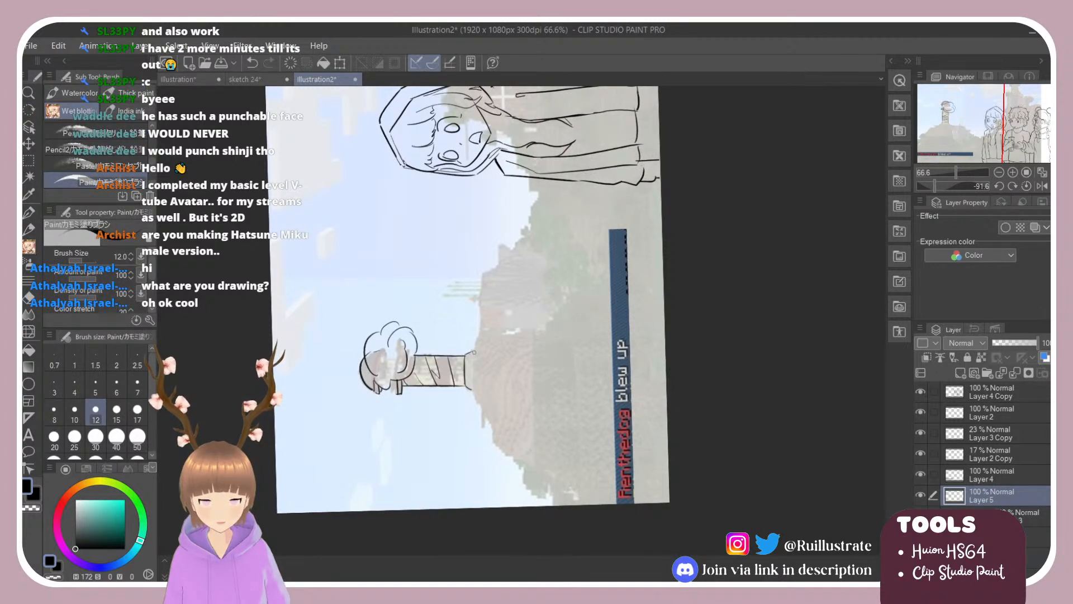
{"action": "left_click_drag", "start_coordinate": [474, 346], "coordinate": [475, 394]}
{"action": "key", "text": "ctrl+z"}
{"action": "mouse_move", "coordinate": [475, 340]}
{"action": "left_mouse_down"}
{"action": "mouse_move", "coordinate": [473, 397]}
{"action": "mouse_move", "coordinate": [515, 463]}
{"action": "left_mouse_up"}
{"action": "key", "text": "ctrl+z"}
{"action": "key", "text": "ctrl+z"}
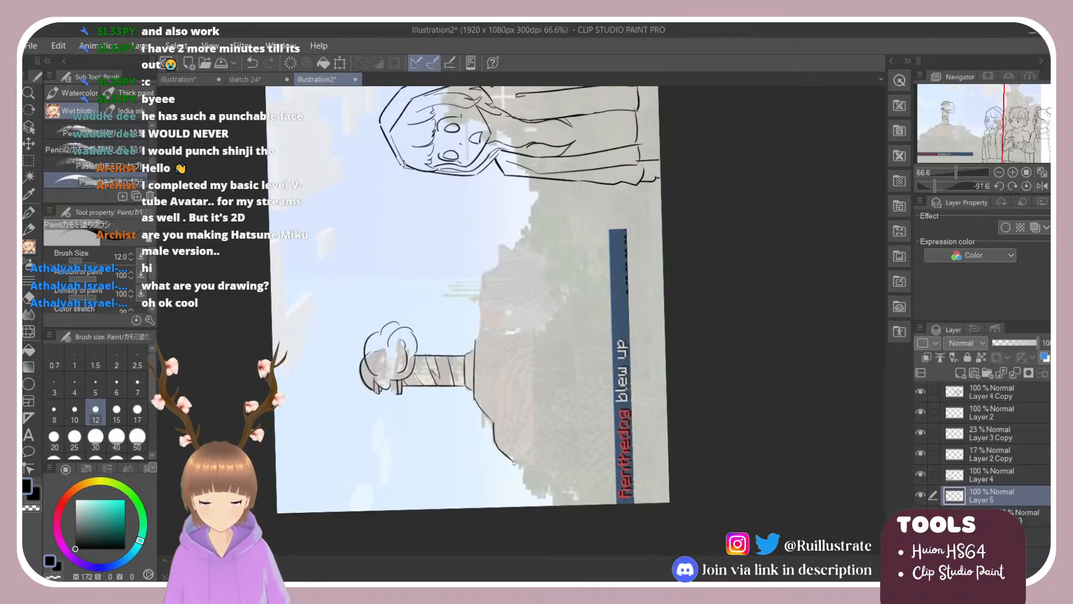
{"action": "key", "text": "ctrl+z"}
{"action": "left_click_drag", "start_coordinate": [492, 424], "coordinate": [493, 446]}
{"action": "mouse_move", "coordinate": [495, 446]}
{"action": "left_mouse_down"}
{"action": "mouse_move", "coordinate": [516, 466]}
{"action": "mouse_move", "coordinate": [430, 409]}
{"action": "mouse_move", "coordinate": [470, 455]}
{"action": "left_mouse_up"}
{"action": "key", "text": "ctrl+z"}
{"action": "key", "text": "e"}
{"action": "key", "text": "b"}
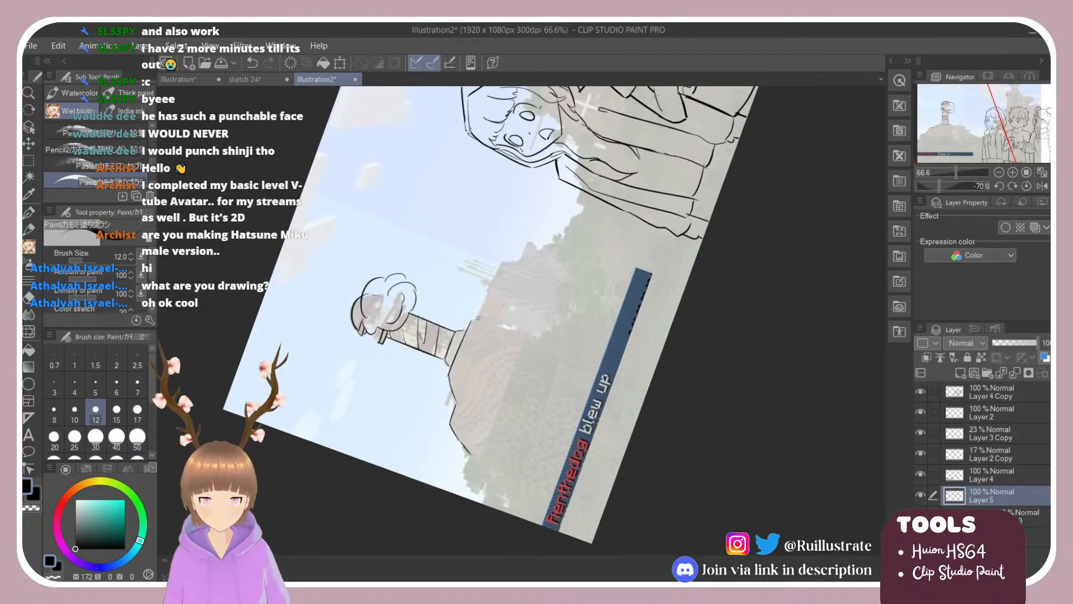
Trace the hill's upper edge to the right of the tower and redraw the vertical crease in its rock face.
{"action": "left_click_drag", "start_coordinate": [472, 320], "coordinate": [497, 264]}
{"action": "key", "text": "ctrl+z"}
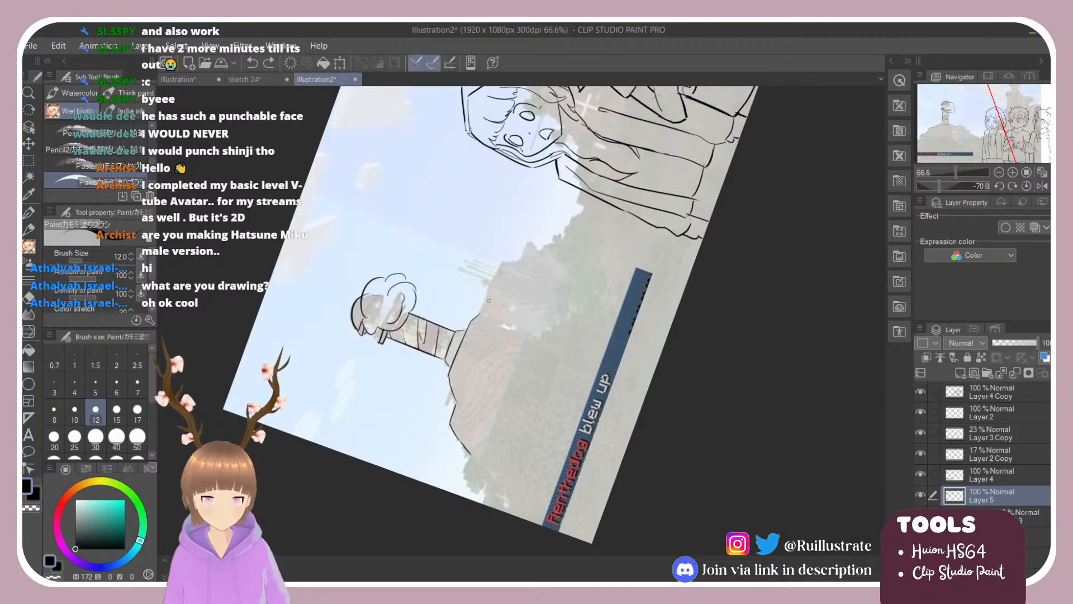
{"action": "mouse_move", "coordinate": [481, 314]}
{"action": "left_mouse_down"}
{"action": "mouse_move", "coordinate": [502, 264]}
{"action": "mouse_move", "coordinate": [523, 258]}
{"action": "mouse_move", "coordinate": [527, 243]}
{"action": "mouse_move", "coordinate": [554, 246]}
{"action": "left_mouse_up"}
{"action": "key", "text": "r"}
{"action": "mouse_move", "coordinate": [487, 334]}
{"action": "left_mouse_down"}
{"action": "mouse_move", "coordinate": [447, 305]}
{"action": "mouse_move", "coordinate": [450, 287]}
{"action": "mouse_move", "coordinate": [484, 329]}
{"action": "left_mouse_up"}
{"action": "key", "text": "b"}
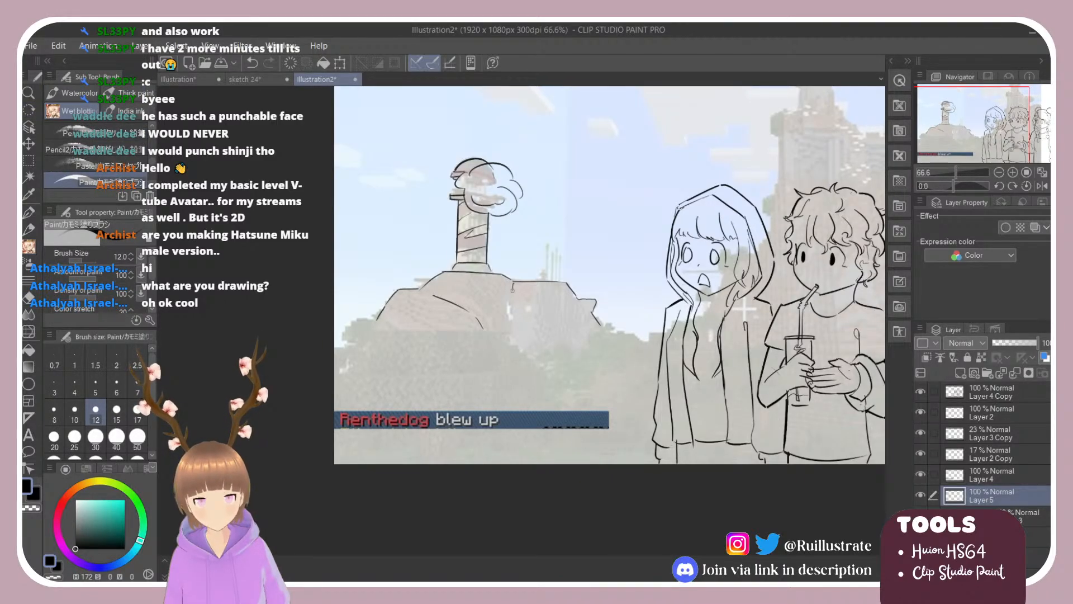
{"action": "key", "text": "ctrl+z"}
{"action": "left_click_drag", "start_coordinate": [512, 288], "coordinate": [509, 334]}
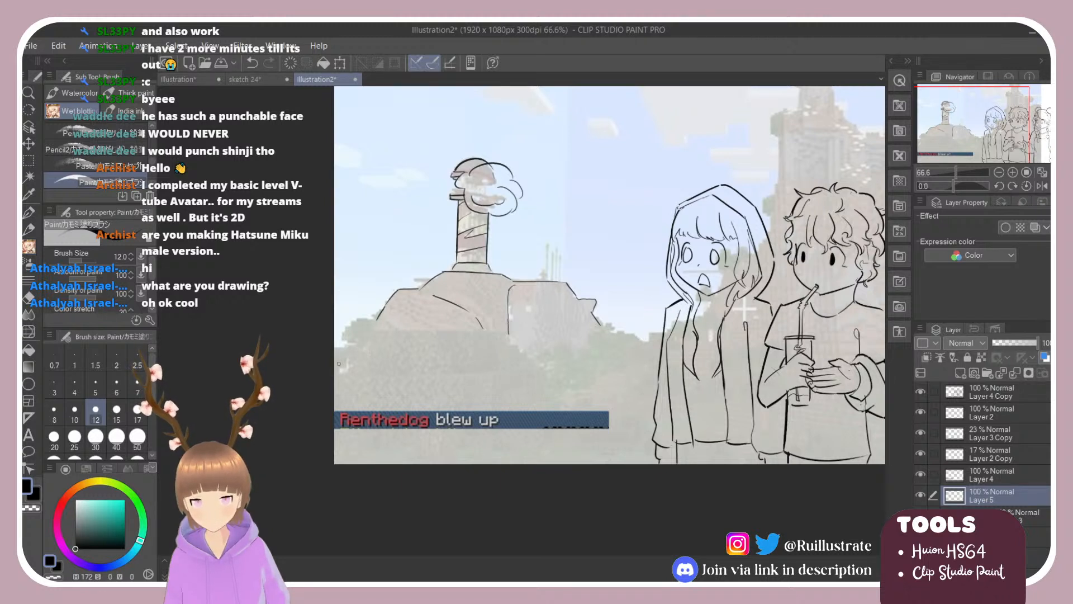
Sketch a large rounded bush in the foreground below the hill, extending from the canvas's left edge down to its lower edge.
{"action": "mouse_move", "coordinate": [336, 372]}
{"action": "left_mouse_down"}
{"action": "mouse_move", "coordinate": [362, 350]}
{"action": "mouse_move", "coordinate": [418, 330]}
{"action": "left_mouse_up"}
{"action": "key", "text": "ctrl+z"}
{"action": "key", "text": "ctrl+z"}
{"action": "mouse_move", "coordinate": [334, 380]}
{"action": "left_mouse_down"}
{"action": "mouse_move", "coordinate": [363, 372]}
{"action": "mouse_move", "coordinate": [370, 349]}
{"action": "mouse_move", "coordinate": [450, 331]}
{"action": "left_mouse_up"}
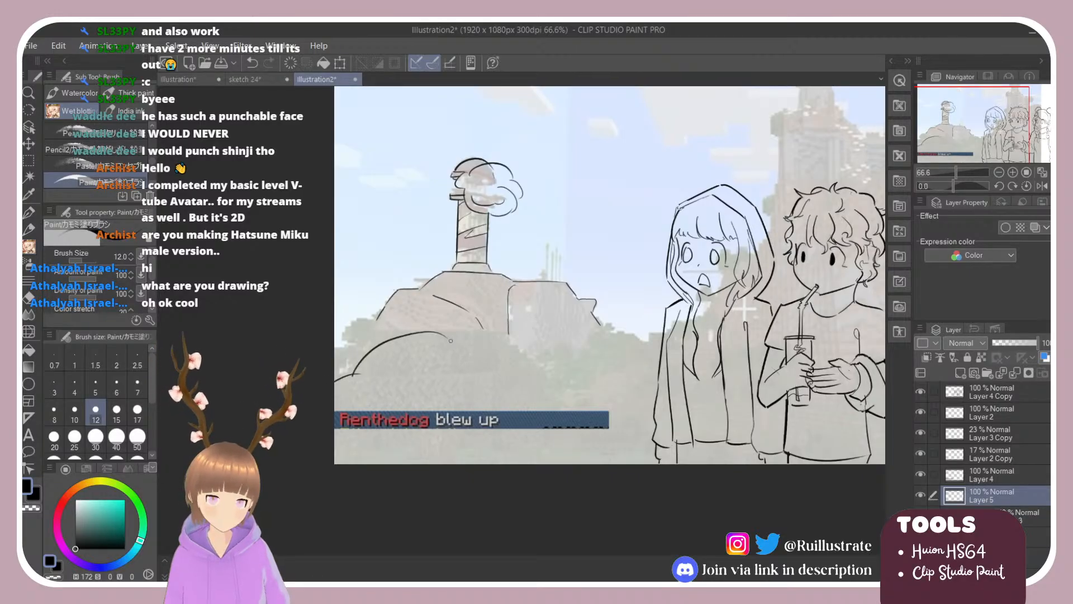
{"action": "key", "text": "ctrl+z"}
{"action": "mouse_move", "coordinate": [356, 372]}
{"action": "left_mouse_down"}
{"action": "mouse_move", "coordinate": [404, 337]}
{"action": "mouse_move", "coordinate": [486, 346]}
{"action": "left_mouse_up"}
{"action": "key", "text": "ctrl+z"}
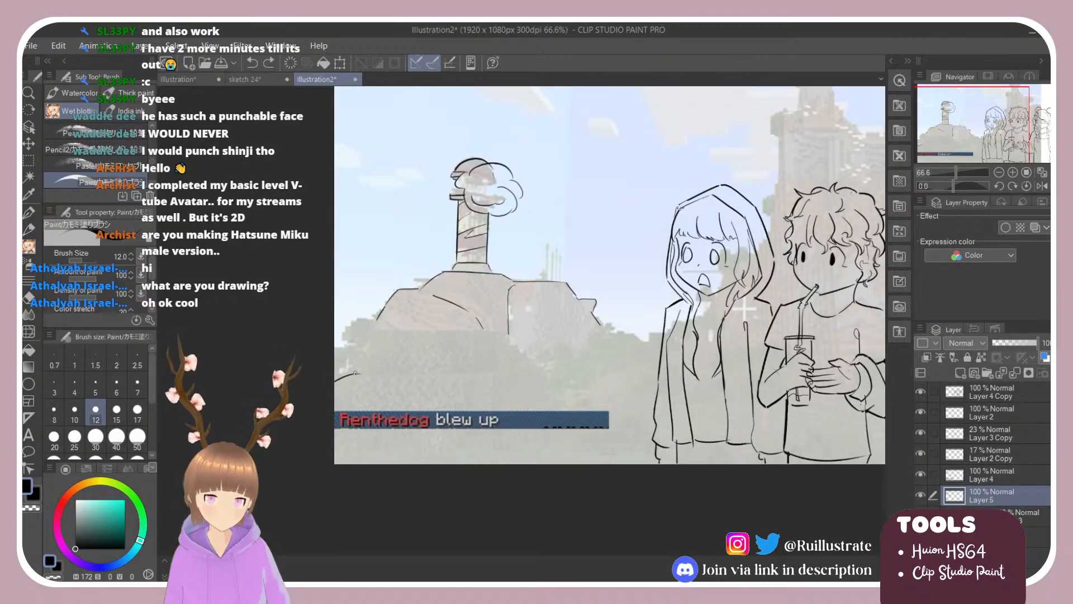
{"action": "left_click_drag", "start_coordinate": [353, 373], "coordinate": [513, 369]}
{"action": "key", "text": "ctrl+z"}
{"action": "mouse_move", "coordinate": [354, 374]}
{"action": "left_mouse_down"}
{"action": "mouse_move", "coordinate": [397, 330]}
{"action": "mouse_move", "coordinate": [484, 356]}
{"action": "left_mouse_up"}
{"action": "key", "text": "ctrl+z"}
{"action": "left_click_drag", "start_coordinate": [355, 373], "coordinate": [479, 349]}
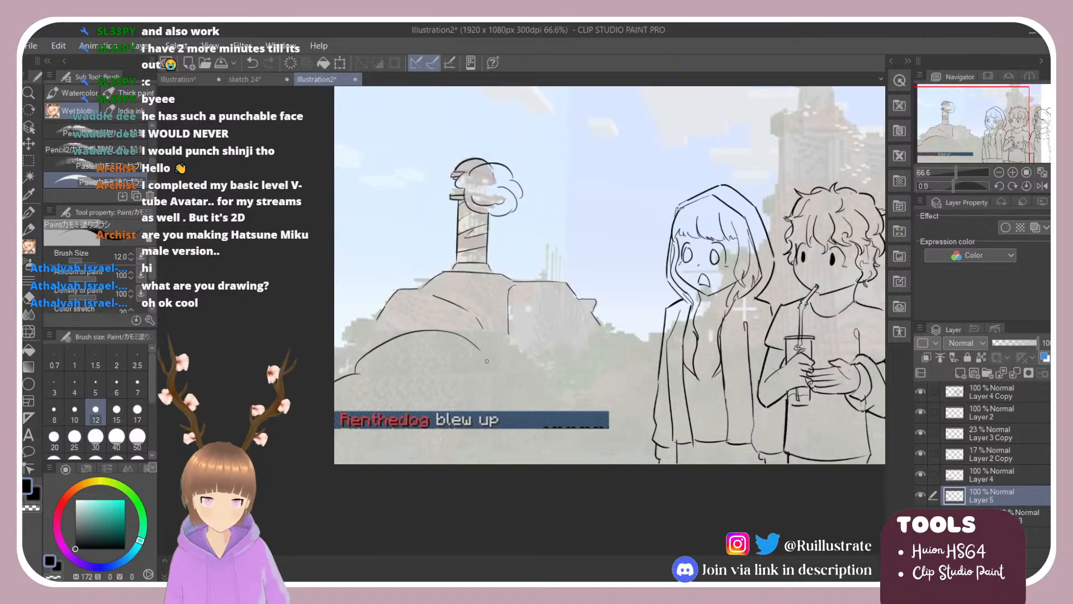
{"action": "key", "text": "ctrl+z"}
{"action": "mouse_move", "coordinate": [351, 373]}
{"action": "left_mouse_down"}
{"action": "mouse_move", "coordinate": [450, 334]}
{"action": "mouse_move", "coordinate": [482, 341]}
{"action": "mouse_move", "coordinate": [558, 410]}
{"action": "mouse_move", "coordinate": [580, 464]}
{"action": "left_mouse_up"}
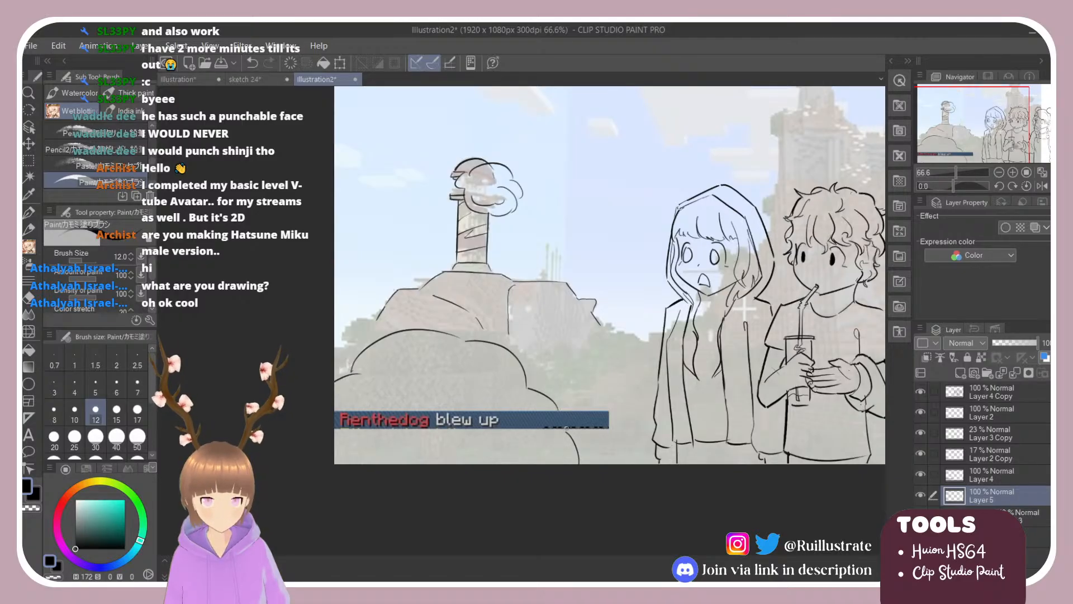
Sketch small rounded bushes between the large foreground bush and the hooded character.
{"action": "mouse_move", "coordinate": [523, 366]}
{"action": "left_mouse_down"}
{"action": "mouse_move", "coordinate": [567, 350]}
{"action": "mouse_move", "coordinate": [530, 374]}
{"action": "mouse_move", "coordinate": [594, 371]}
{"action": "left_mouse_up"}
{"action": "key", "text": "ctrl+z"}
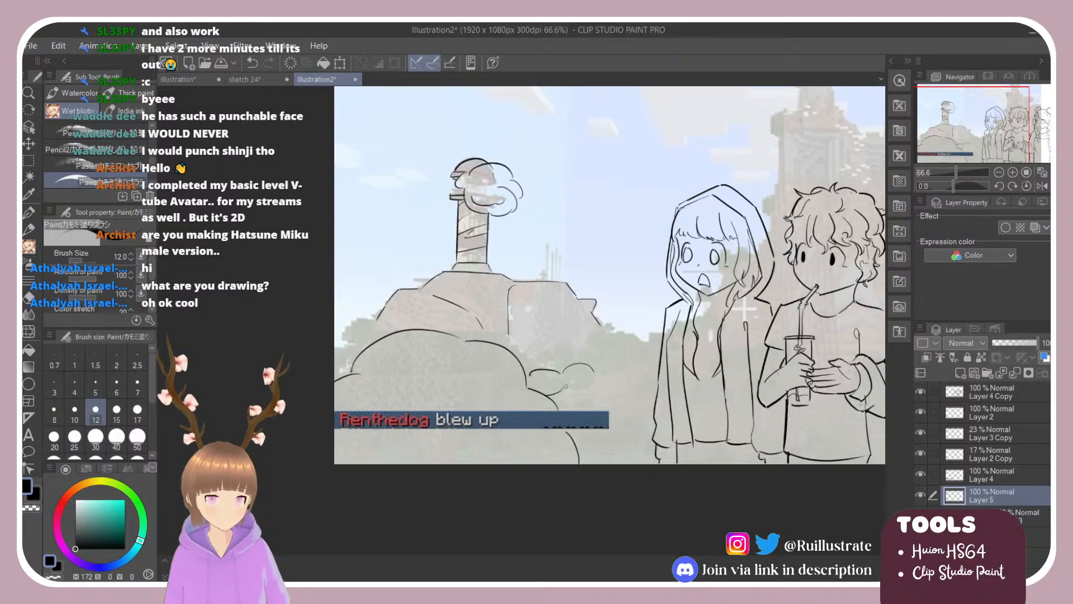
{"action": "mouse_move", "coordinate": [566, 384]}
{"action": "left_mouse_down"}
{"action": "mouse_move", "coordinate": [597, 373]}
{"action": "mouse_move", "coordinate": [579, 396]}
{"action": "mouse_move", "coordinate": [553, 396]}
{"action": "mouse_move", "coordinate": [595, 426]}
{"action": "mouse_move", "coordinate": [653, 390]}
{"action": "left_mouse_up"}
{"action": "key", "text": "ctrl+z"}
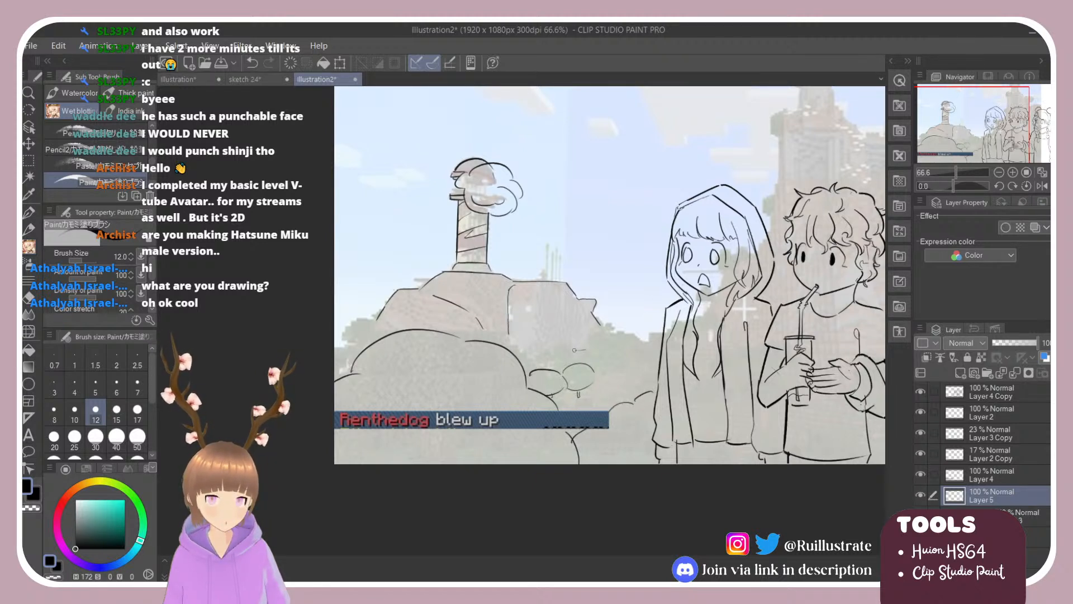
{"action": "key", "text": "ctrl+z"}
Add a higher row of scalloped bushes behind the small ones, reaching toward the hooded character's shoulder.
{"action": "mouse_move", "coordinate": [519, 357]}
{"action": "left_mouse_down"}
{"action": "mouse_move", "coordinate": [576, 348]}
{"action": "mouse_move", "coordinate": [522, 354]}
{"action": "mouse_move", "coordinate": [534, 363]}
{"action": "mouse_move", "coordinate": [519, 354]}
{"action": "mouse_move", "coordinate": [546, 368]}
{"action": "mouse_move", "coordinate": [550, 355]}
{"action": "mouse_move", "coordinate": [586, 350]}
{"action": "mouse_move", "coordinate": [599, 333]}
{"action": "mouse_move", "coordinate": [637, 331]}
{"action": "left_mouse_up"}
{"action": "key", "text": "ctrl+z"}
{"action": "key", "text": "ctrl+z"}
{"action": "key", "text": "ctrl+z"}
{"action": "key", "text": "ctrl+z"}
{"action": "key", "text": "ctrl+z"}
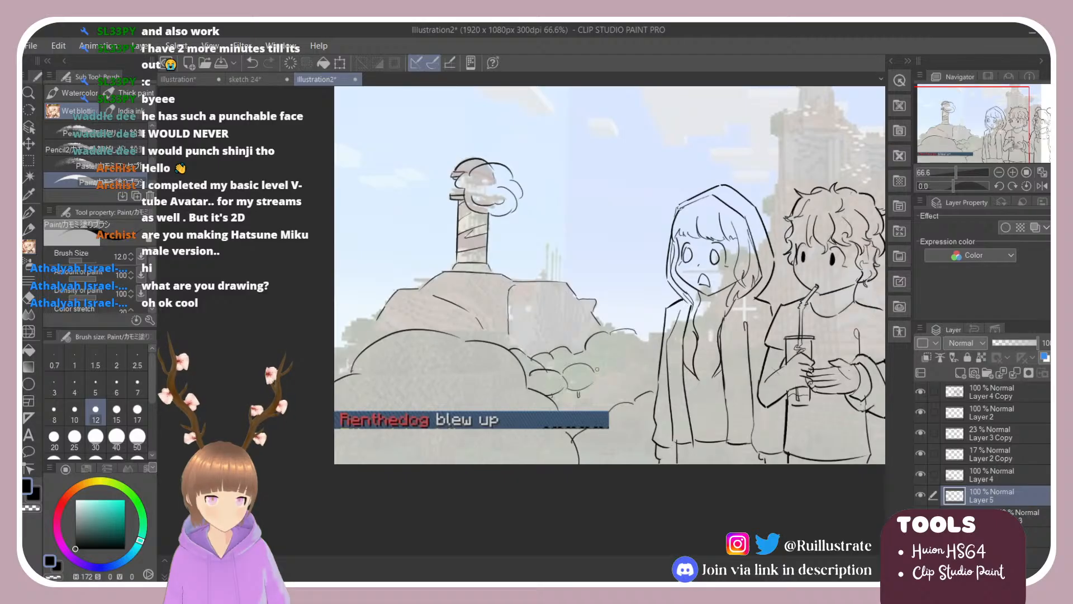
{"action": "left_click_drag", "start_coordinate": [597, 378], "coordinate": [650, 337]}
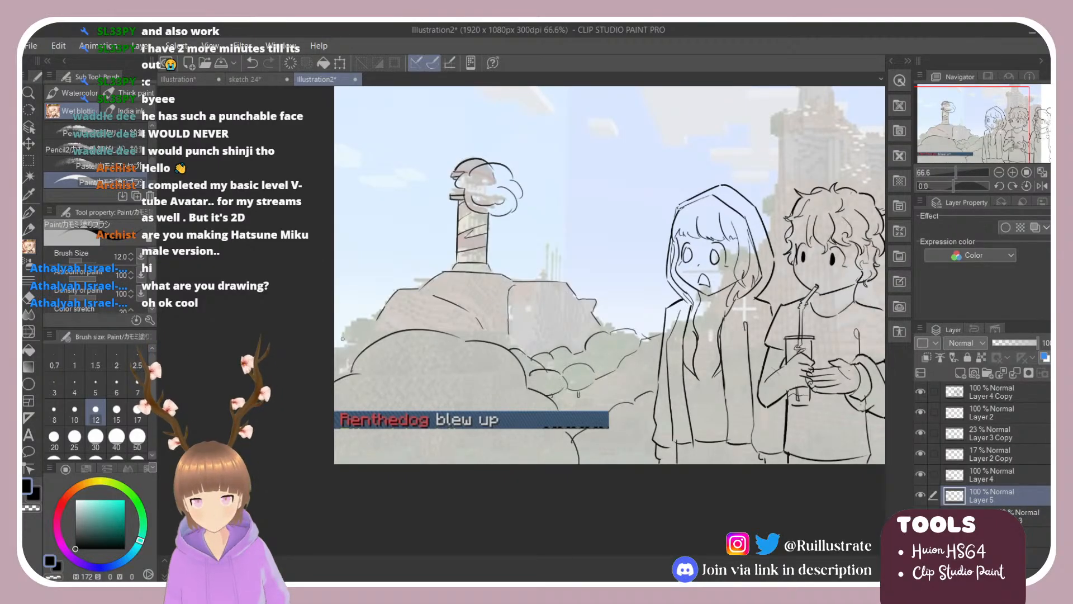
Sketch a small bush outline at the canvas's left edge, behind the large foreground bush.
{"action": "left_click_drag", "start_coordinate": [342, 339], "coordinate": [388, 331]}
{"action": "key", "text": "ctrl+z"}
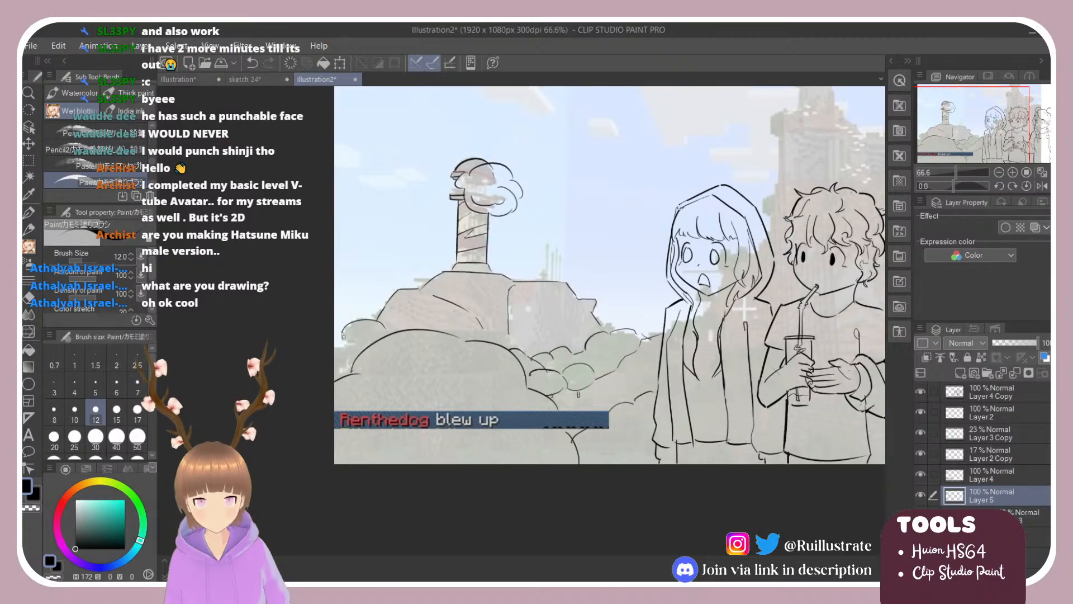
{"action": "key", "text": "ctrl+z"}
{"action": "mouse_move", "coordinate": [342, 334]}
{"action": "left_mouse_down"}
{"action": "mouse_move", "coordinate": [371, 318]}
{"action": "mouse_move", "coordinate": [353, 346]}
{"action": "mouse_move", "coordinate": [378, 336]}
{"action": "left_mouse_up"}
{"action": "key", "text": "ctrl+z"}
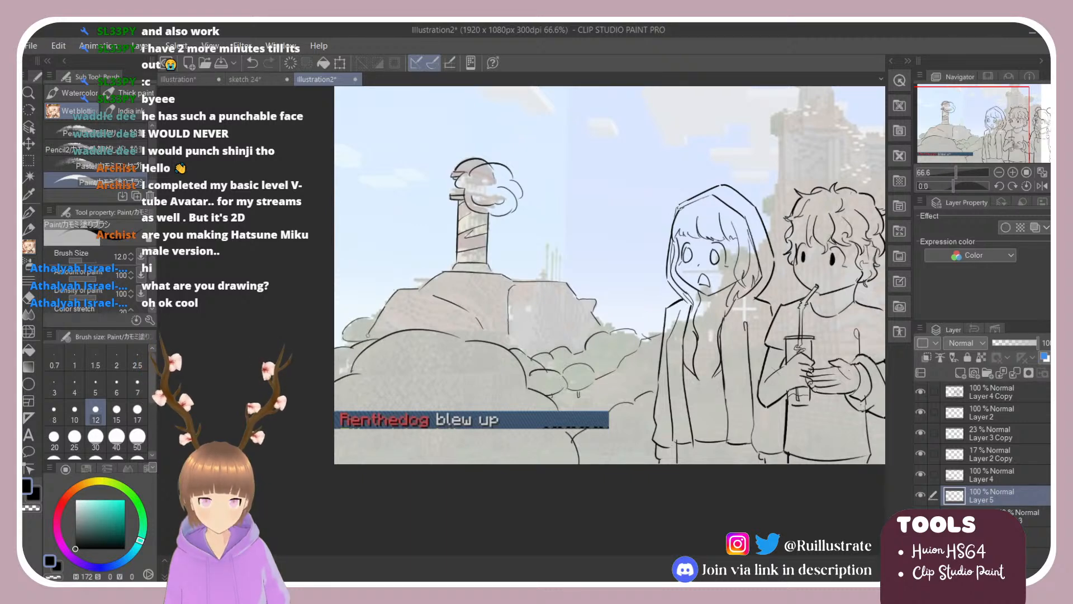
Sketch curved hill outlines behind the character with hair buns, beside the shoulder and above the head.
{"action": "scroll", "coordinate": [395, 298], "scroll_direction": "down", "scroll_amount": 5}
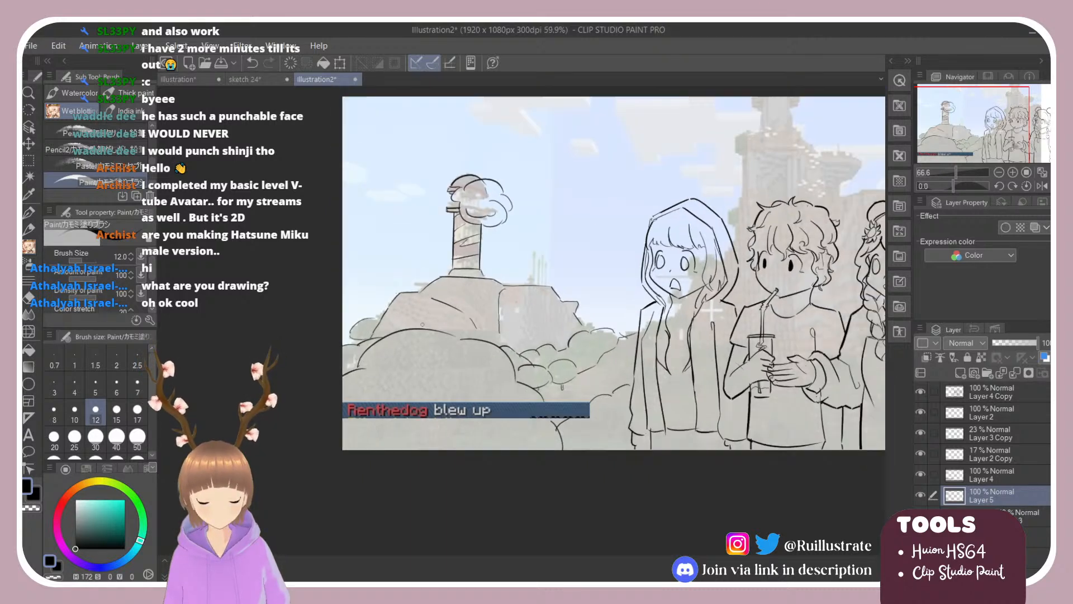
{"action": "scroll", "coordinate": [700, 259], "scroll_direction": "up", "scroll_amount": 4}
{"action": "key", "text": "e"}
{"action": "key", "text": "b"}
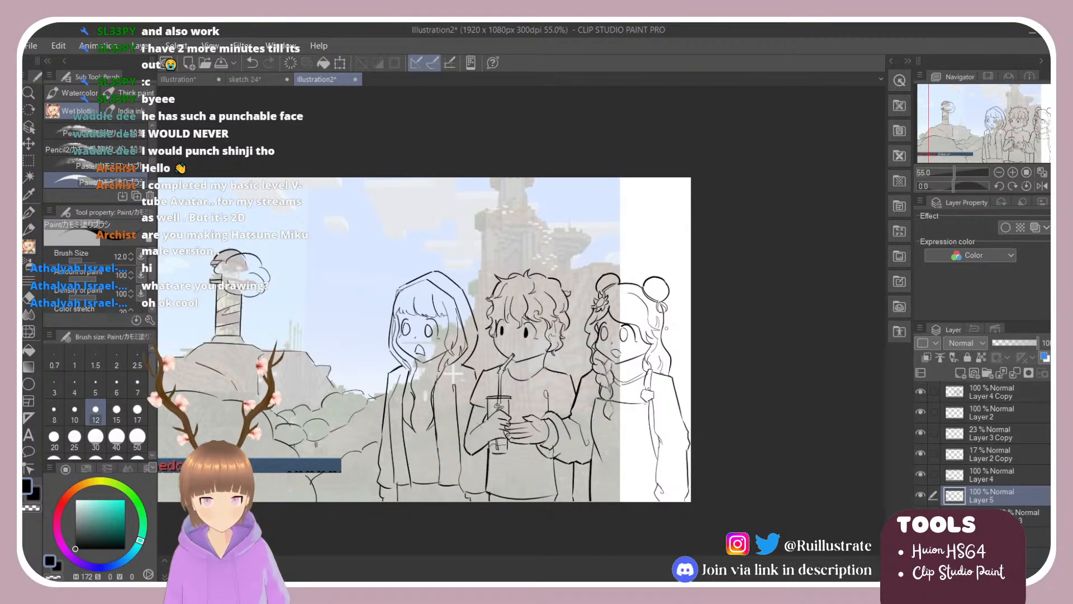
{"action": "left_click_drag", "start_coordinate": [663, 331], "coordinate": [691, 325]}
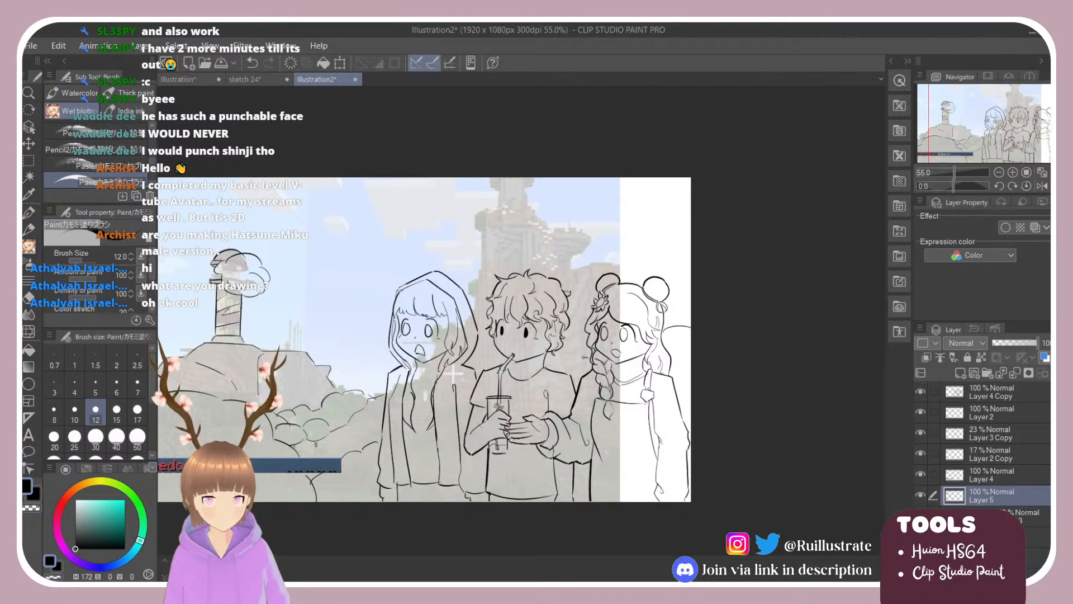
{"action": "mouse_move", "coordinate": [585, 357]}
{"action": "left_mouse_down"}
{"action": "mouse_move", "coordinate": [554, 369]}
{"action": "mouse_move", "coordinate": [591, 359]}
{"action": "left_mouse_up"}
{"action": "key", "text": "ctrl+z"}
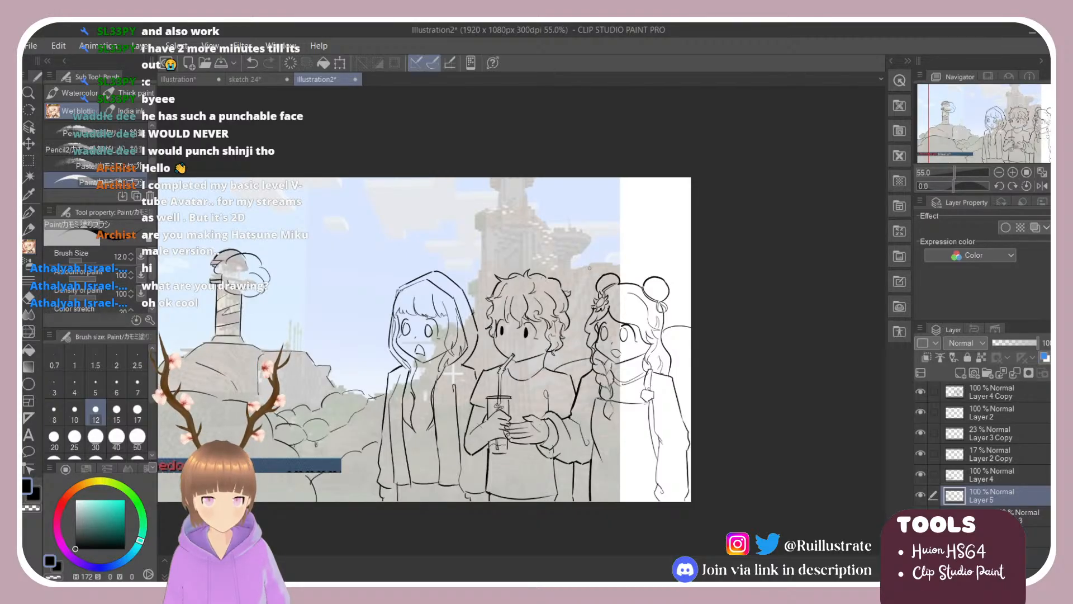
{"action": "mouse_move", "coordinate": [578, 270]}
{"action": "left_mouse_down"}
{"action": "mouse_move", "coordinate": [601, 263]}
{"action": "mouse_move", "coordinate": [625, 277]}
{"action": "left_mouse_up"}
{"action": "key", "text": "ctrl+z"}
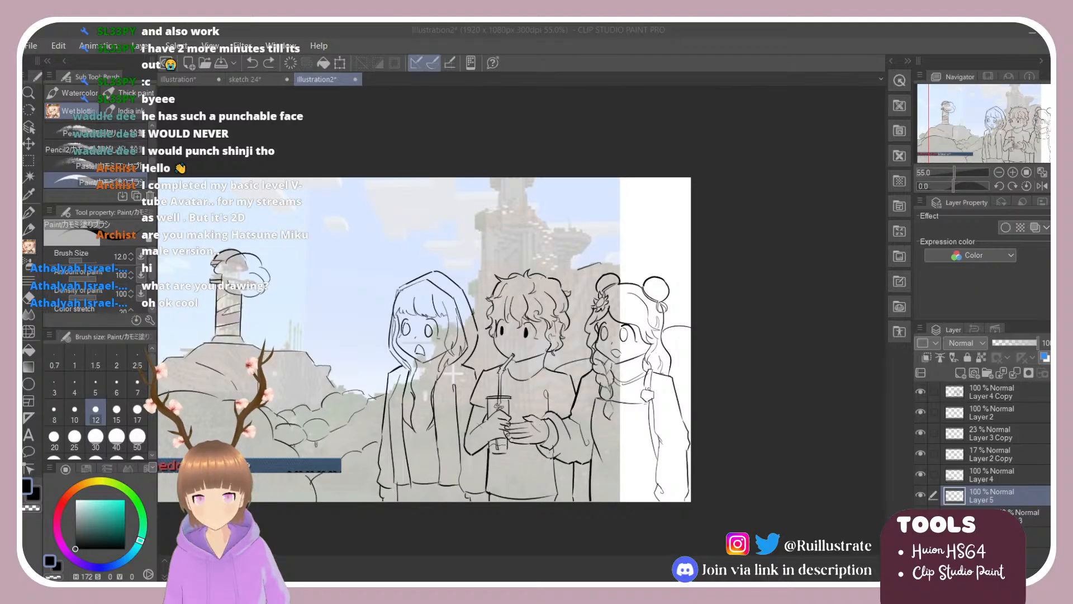
{"action": "left_click", "coordinate": [417, 270]}
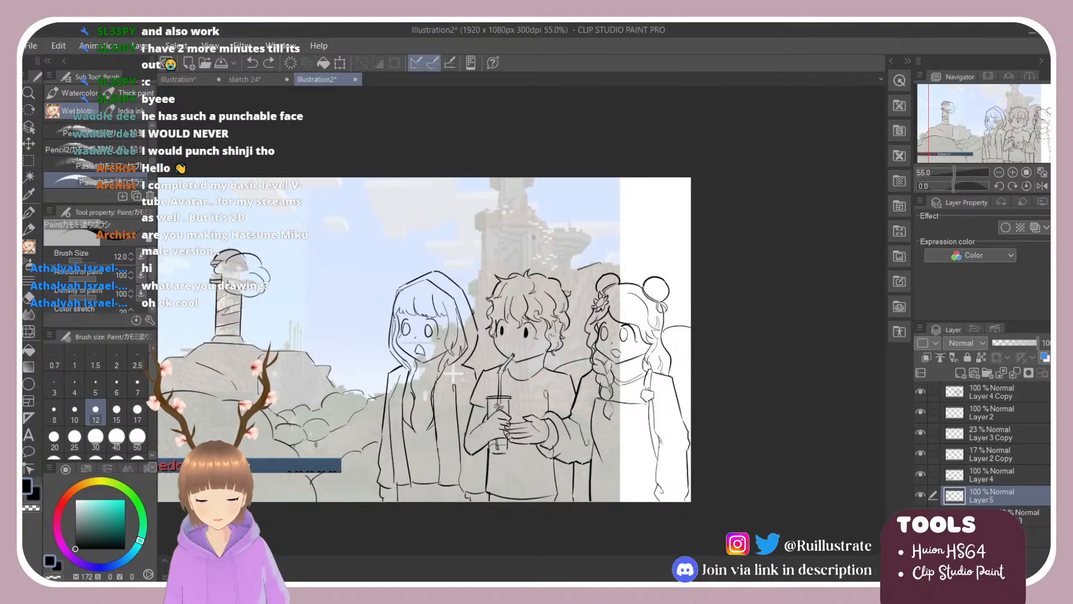
Trace the top of the background tower above the curly-haired character, including its wider stepped ledge on the right.
{"action": "mouse_move", "coordinate": [489, 177]}
{"action": "left_mouse_down"}
{"action": "mouse_move", "coordinate": [500, 211]}
{"action": "mouse_move", "coordinate": [528, 211]}
{"action": "mouse_move", "coordinate": [534, 178]}
{"action": "left_mouse_up"}
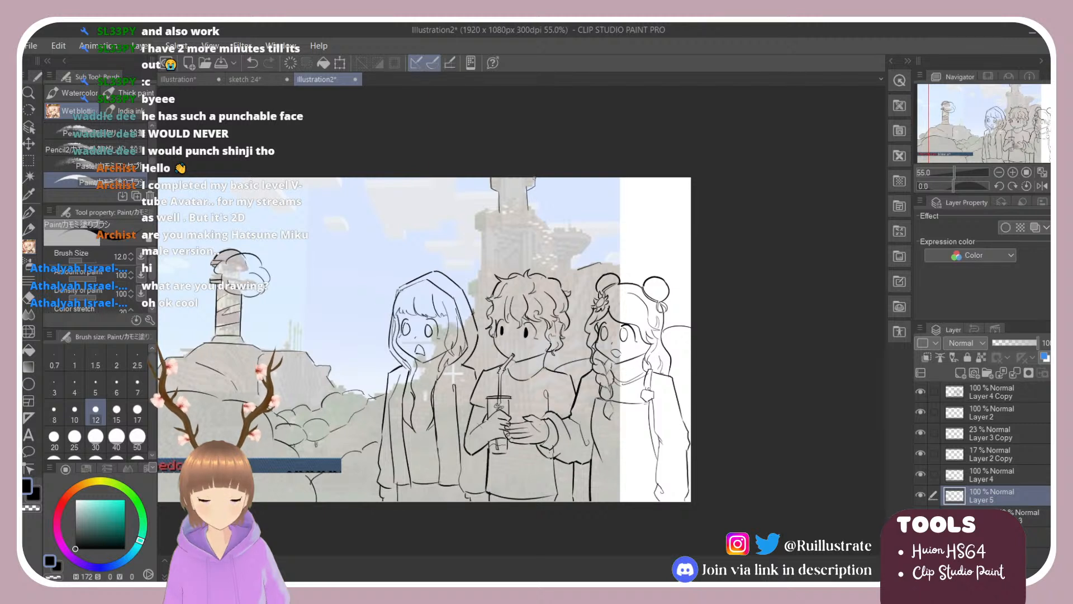
{"action": "mouse_move", "coordinate": [485, 214]}
{"action": "left_mouse_down"}
{"action": "mouse_move", "coordinate": [537, 213]}
{"action": "mouse_move", "coordinate": [546, 228]}
{"action": "mouse_move", "coordinate": [590, 232]}
{"action": "mouse_move", "coordinate": [588, 250]}
{"action": "mouse_move", "coordinate": [557, 265]}
{"action": "mouse_move", "coordinate": [652, 284]}
{"action": "left_mouse_up"}
{"action": "key", "text": "ctrl+z"}
{"action": "key", "text": "ctrl+z"}
{"action": "key", "text": "ctrl+z"}
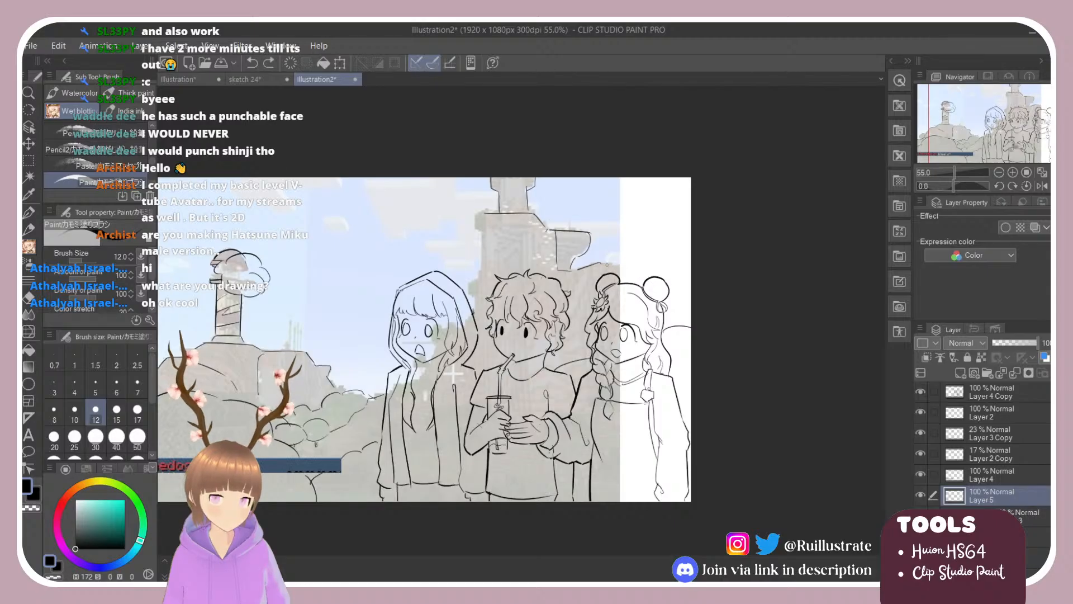
Extend the distant hill line to the canvas's right edge and outline the background tower's left side with its small bulge.
{"action": "left_click_drag", "start_coordinate": [596, 263], "coordinate": [693, 289]}
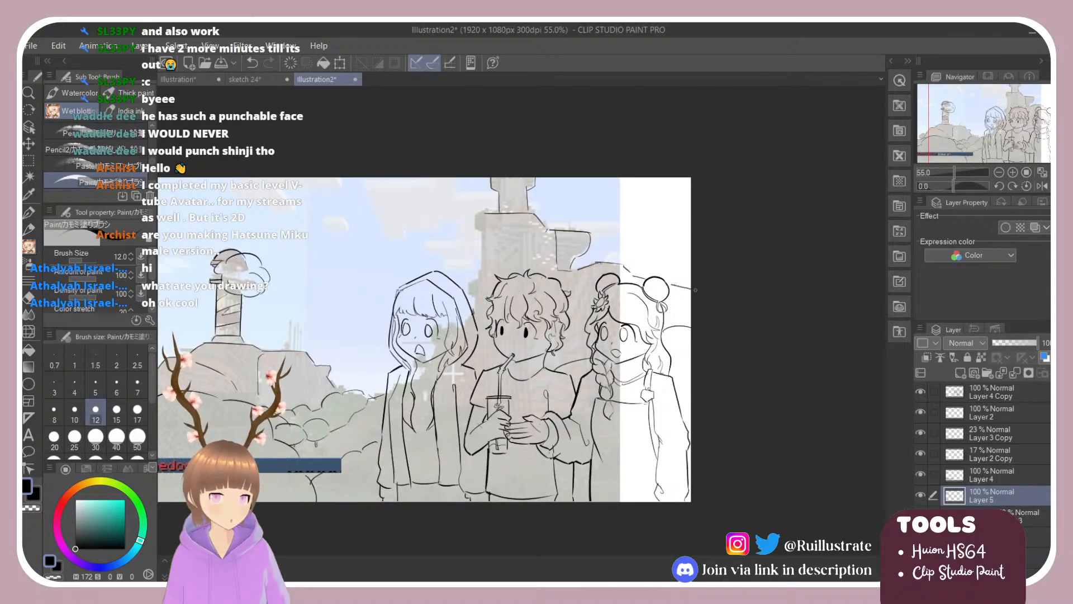
{"action": "left_click_drag", "start_coordinate": [485, 212], "coordinate": [475, 312]}
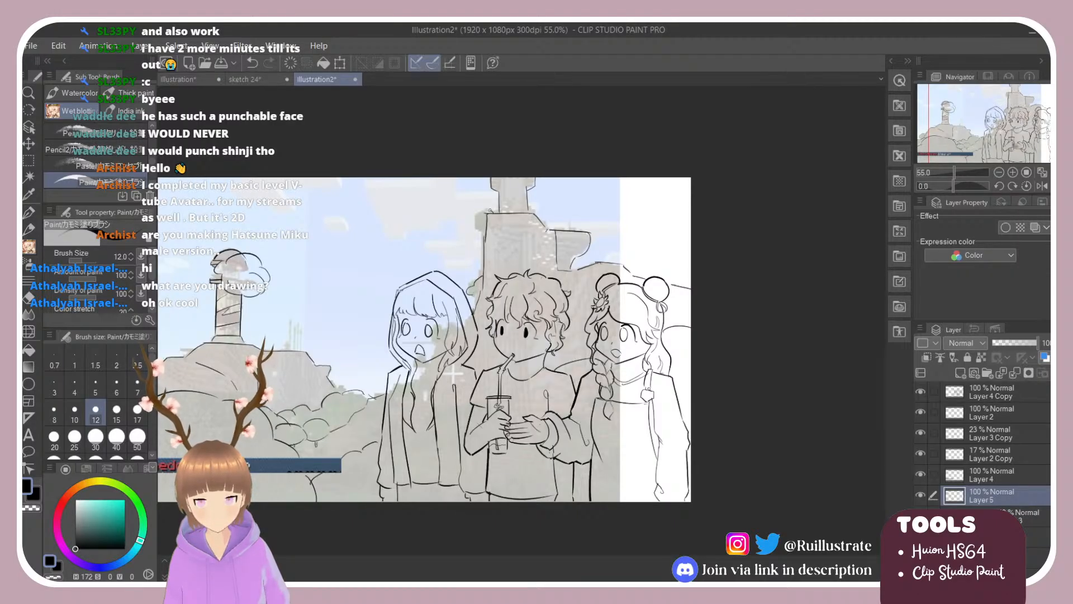
{"action": "mouse_move", "coordinate": [491, 211]}
{"action": "left_mouse_down"}
{"action": "mouse_move", "coordinate": [474, 223]}
{"action": "mouse_move", "coordinate": [484, 237]}
{"action": "left_mouse_up"}
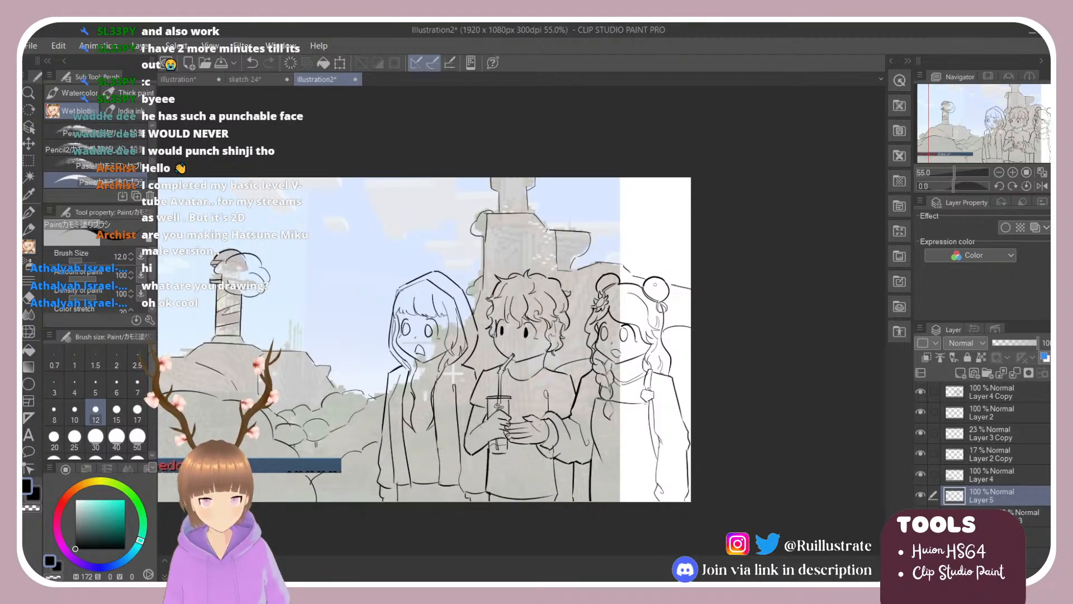
Hide the background reference image and check the whole line drawing on white.
{"action": "left_click", "coordinate": [921, 515]}
{"action": "scroll", "coordinate": [871, 469], "scroll_direction": "down", "scroll_amount": 1}
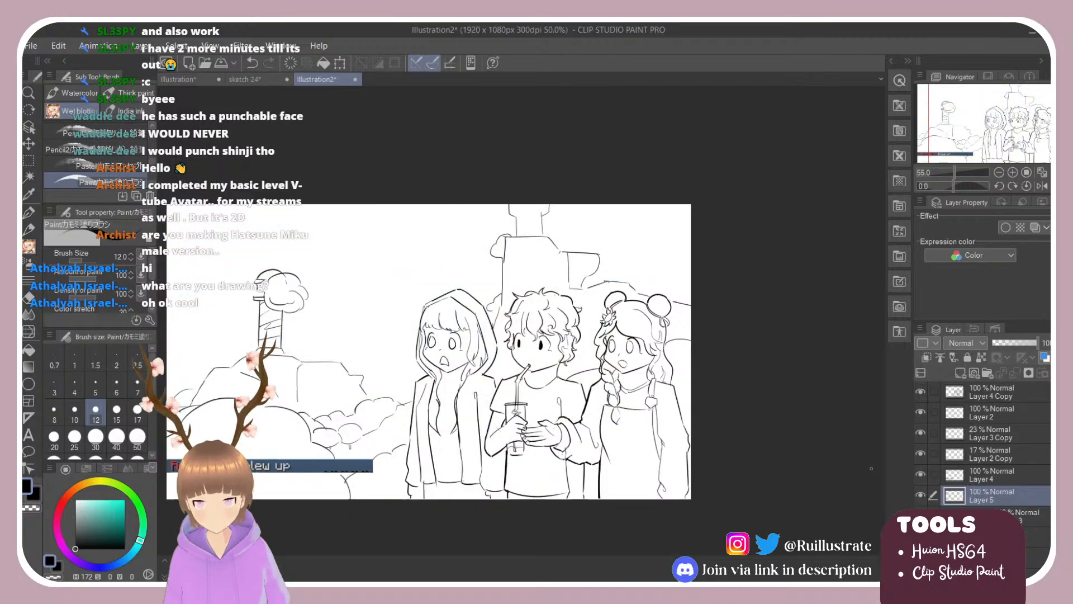
{"action": "scroll", "coordinate": [686, 442], "scroll_direction": "down", "scroll_amount": 2}
{"action": "scroll", "coordinate": [615, 485], "scroll_direction": "up", "scroll_amount": 2}
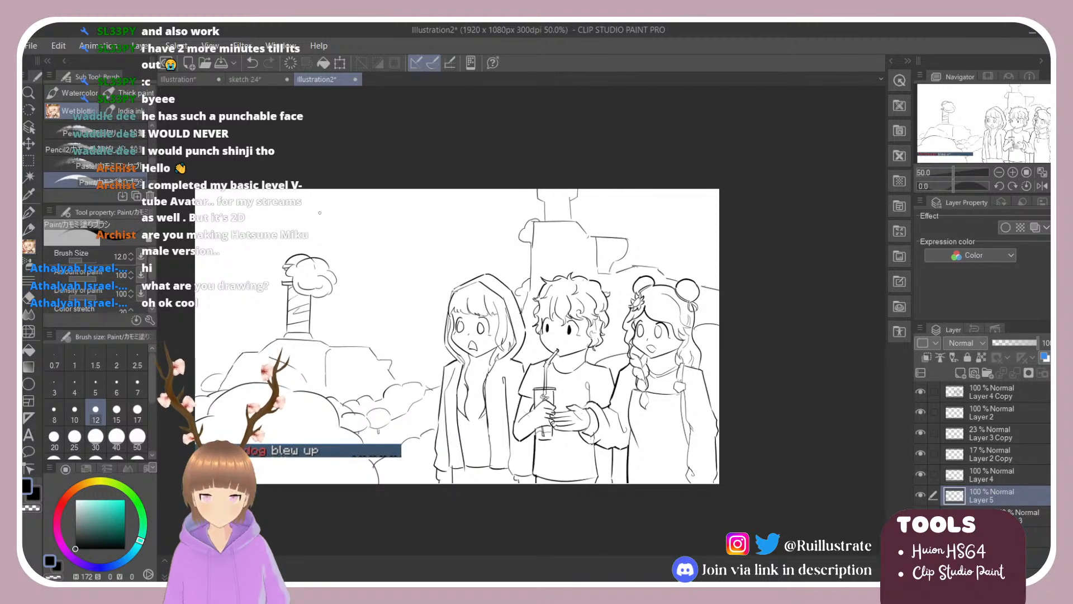
Add a new layer beneath the line art and set the drawing colour to light blue (H 195, S 42, V 80).
{"action": "left_click", "coordinate": [988, 535]}
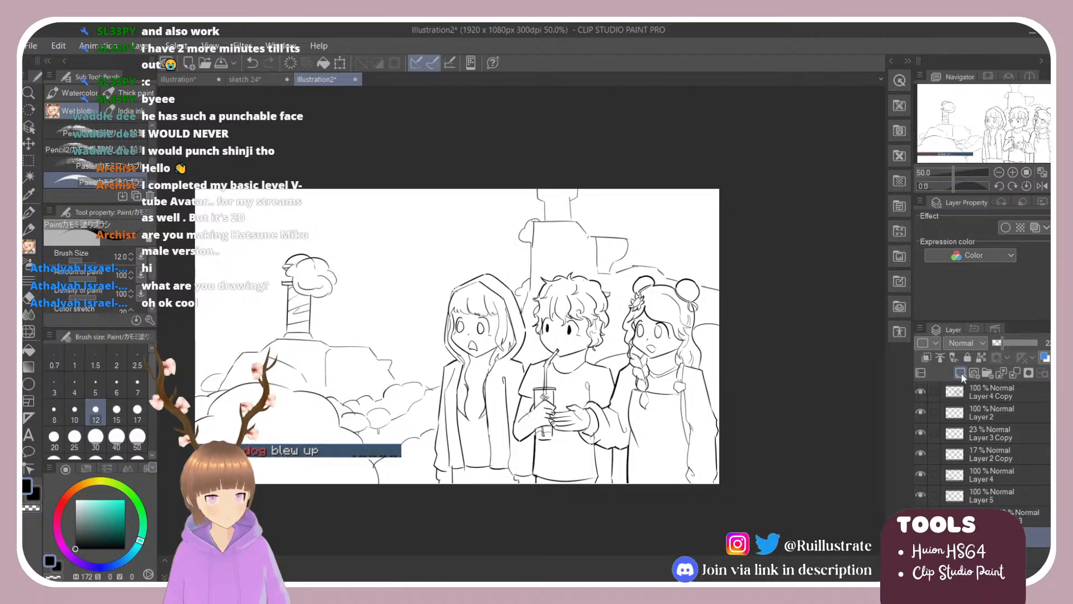
{"action": "left_click", "coordinate": [130, 554]}
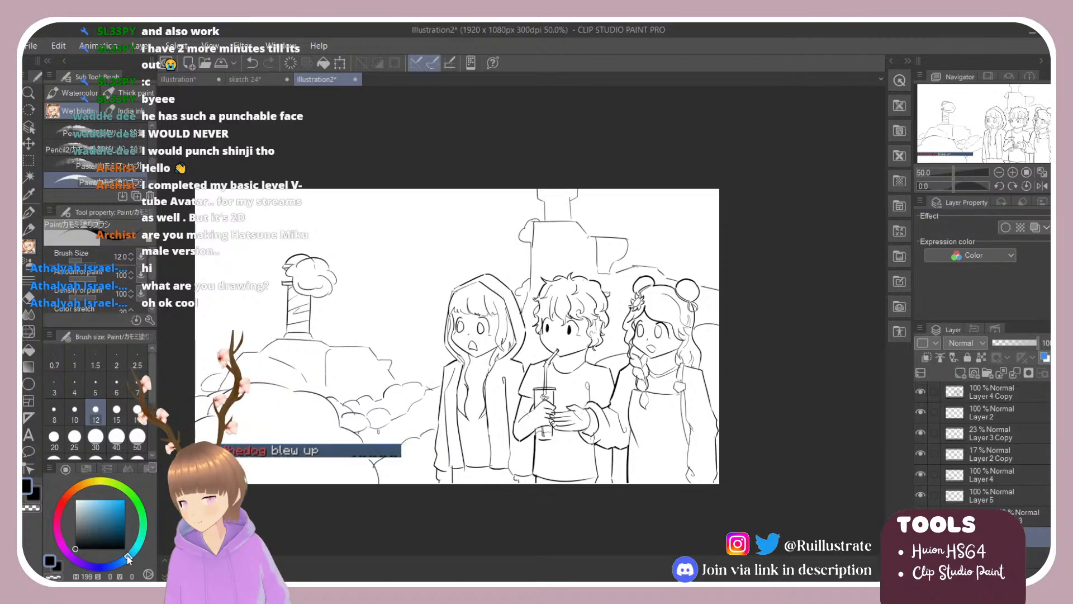
{"action": "left_click", "coordinate": [96, 509]}
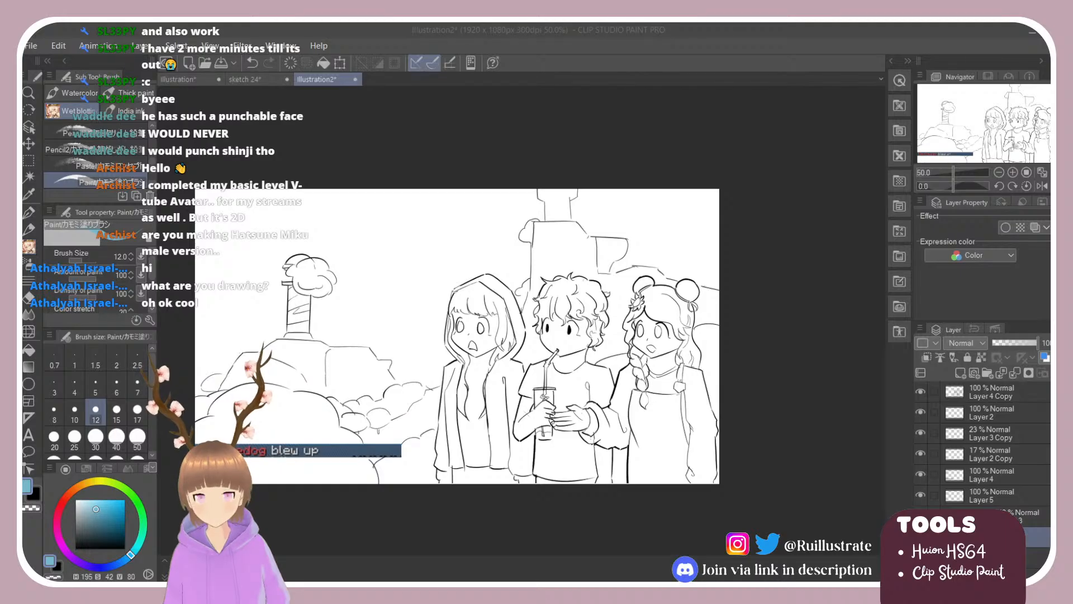
Try to fill the sky with light blue using the fill that refers only to the editing layer.
{"action": "left_click", "coordinate": [463, 305]}
{"action": "key", "text": "g"}
{"action": "key", "text": "g"}
{"action": "left_click", "coordinate": [439, 268]}
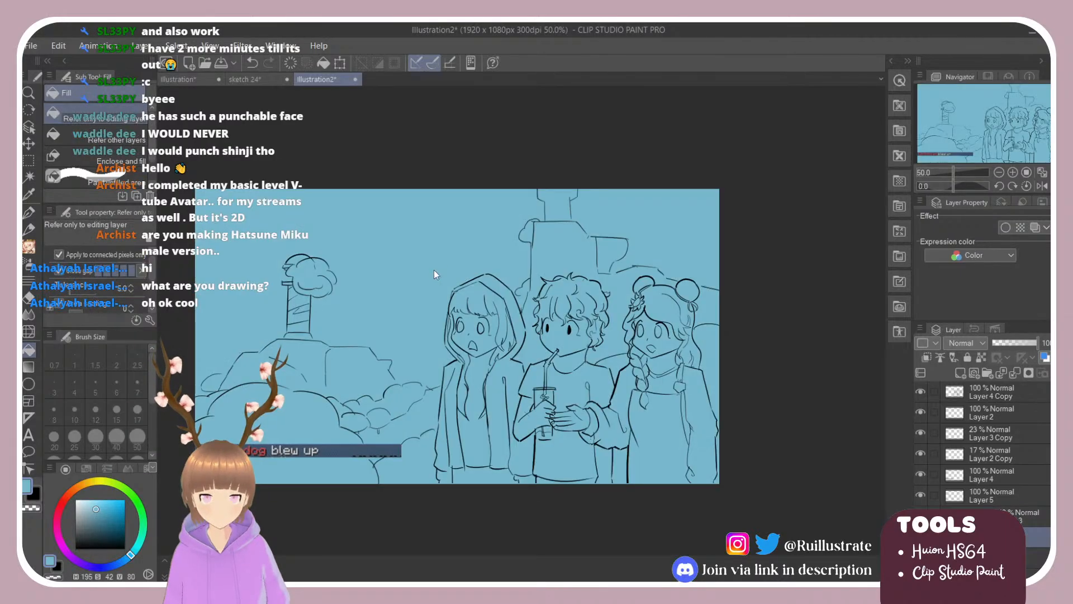
{"action": "key", "text": "ctrl+z"}
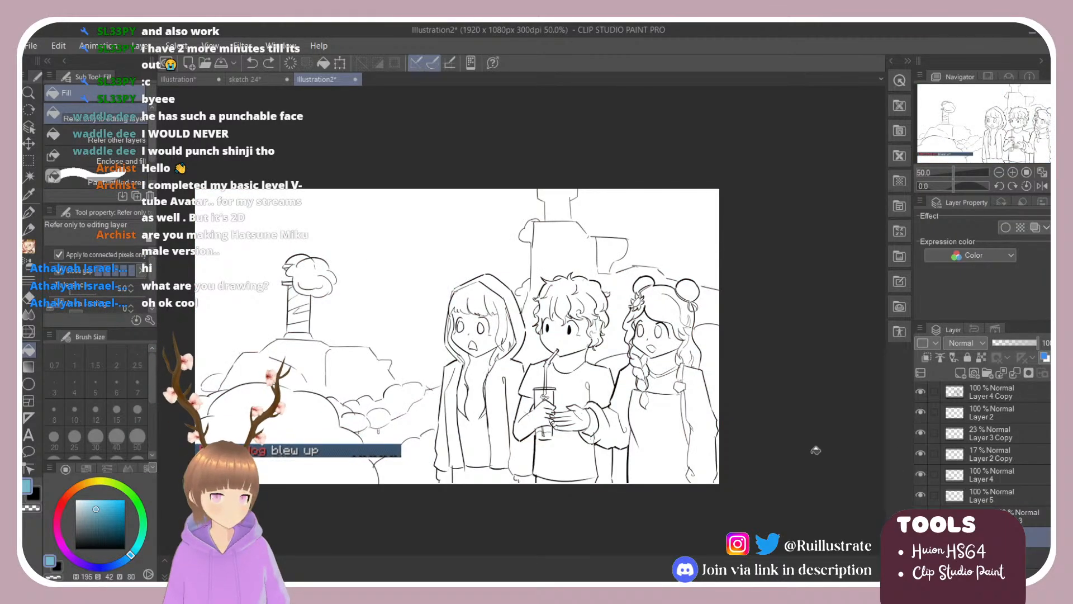
Switch to the fill that refers to other layers, close the gap on the distant hill's right slope, and test the sky fill.
{"action": "left_click", "coordinate": [112, 137]}
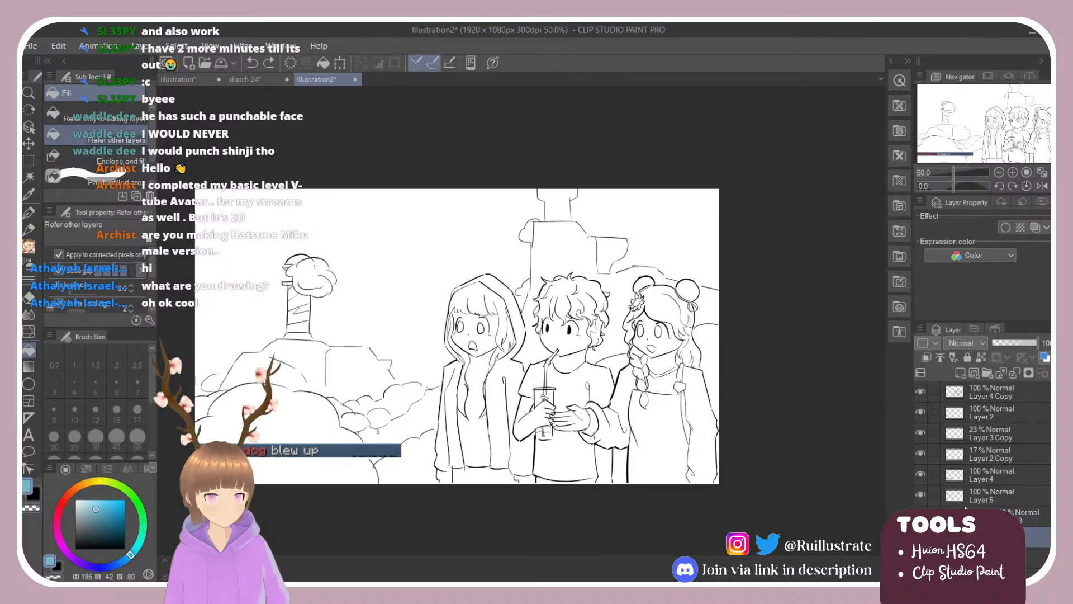
{"action": "left_click", "coordinate": [355, 277]}
{"action": "key", "text": "ctrl+z"}
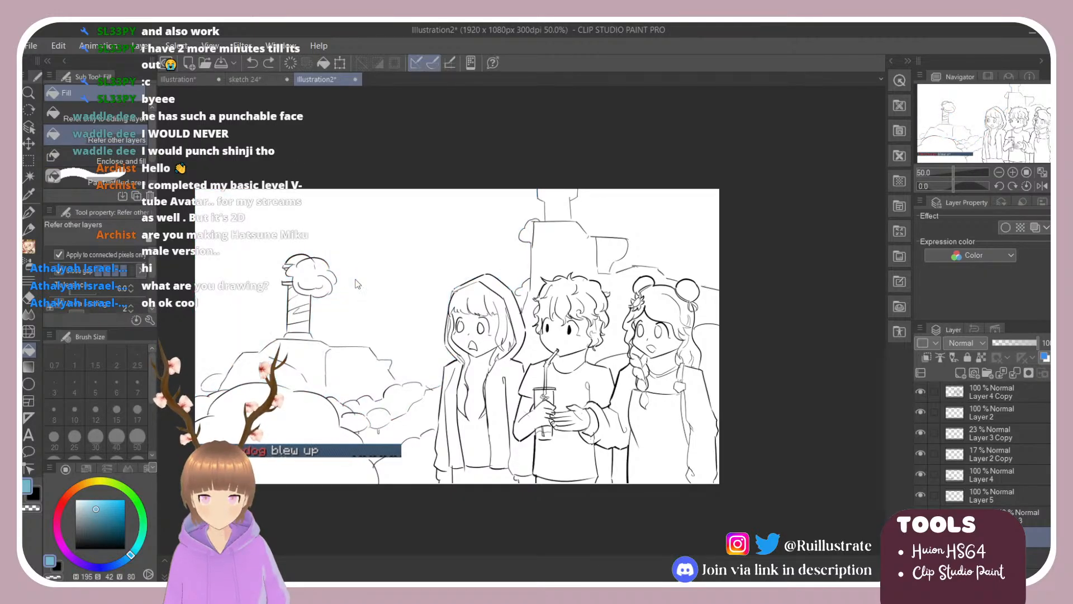
{"action": "key", "text": "b"}
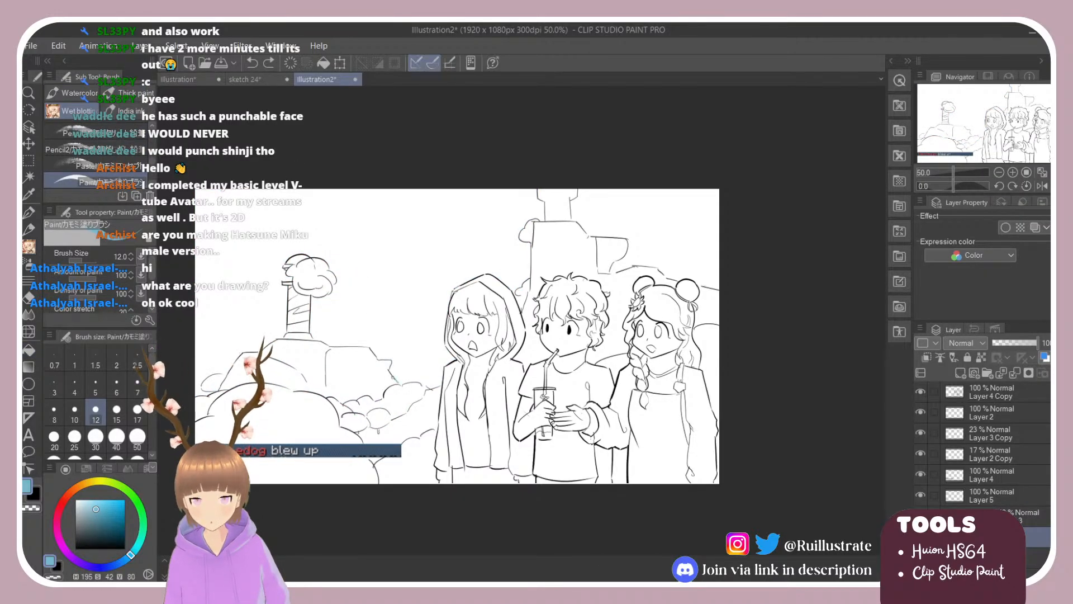
{"action": "key", "text": "g"}
{"action": "left_click", "coordinate": [421, 356]}
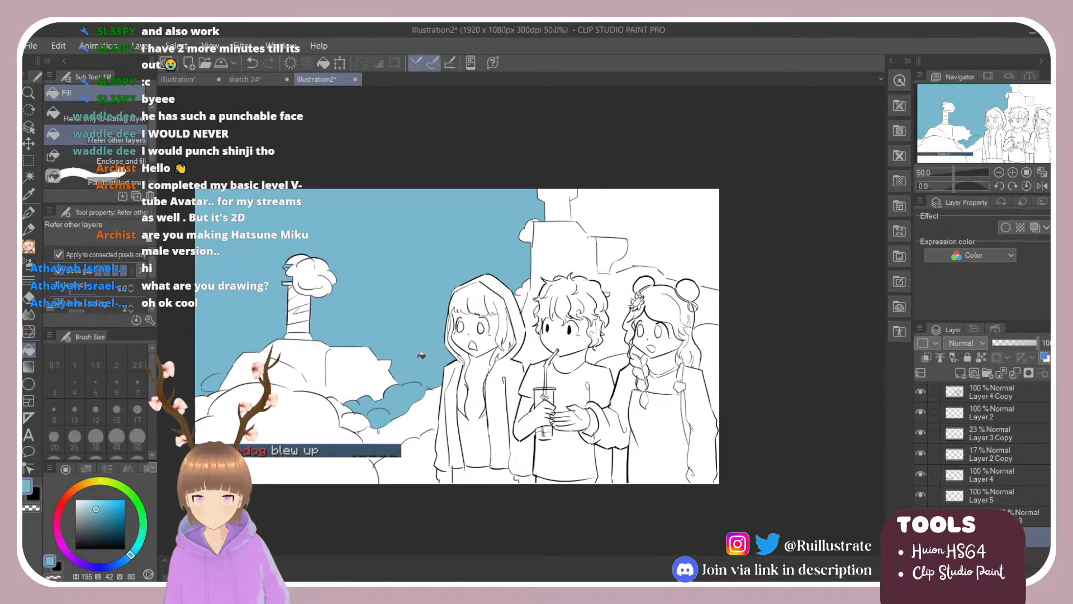
{"action": "key", "text": "ctrl+z"}
Close the outline gaps above the bushes and beside the hooded character's head, and test the light blue sky fill again.
{"action": "key", "text": "b"}
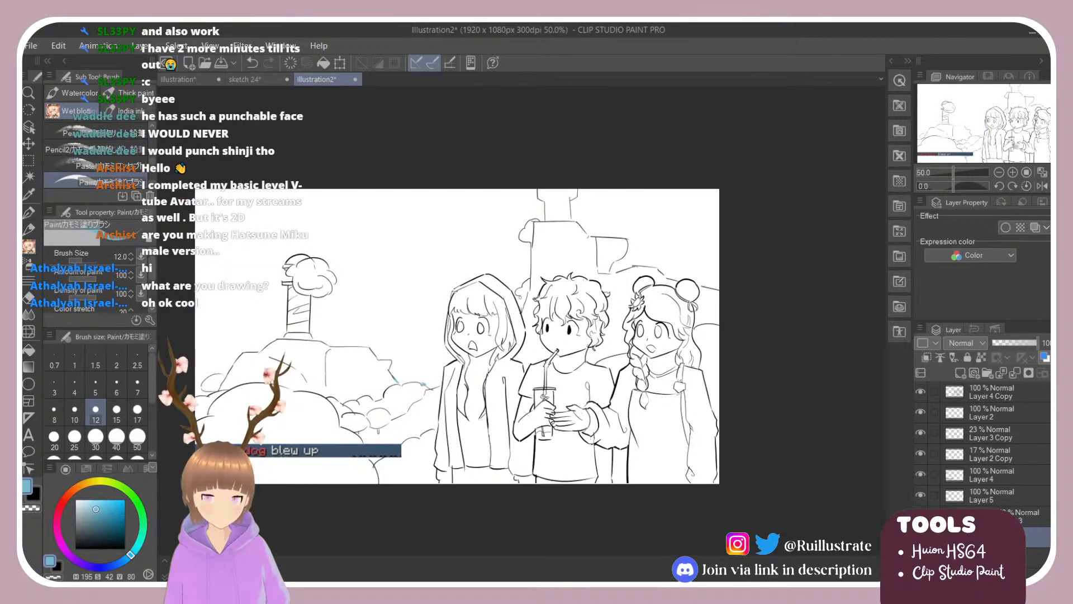
{"action": "key", "text": "g"}
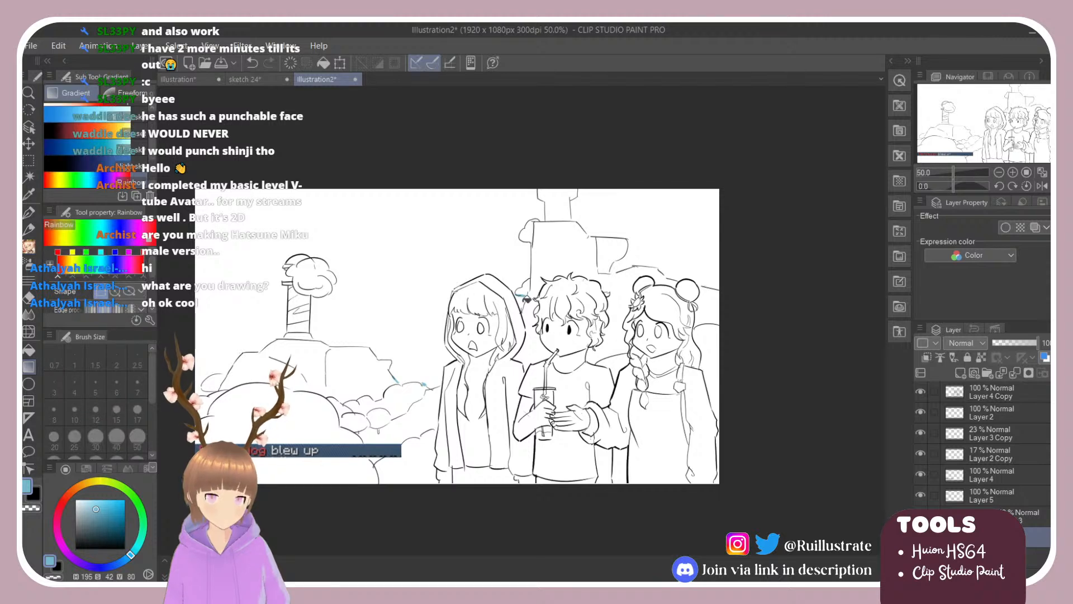
{"action": "left_click", "coordinate": [517, 272]}
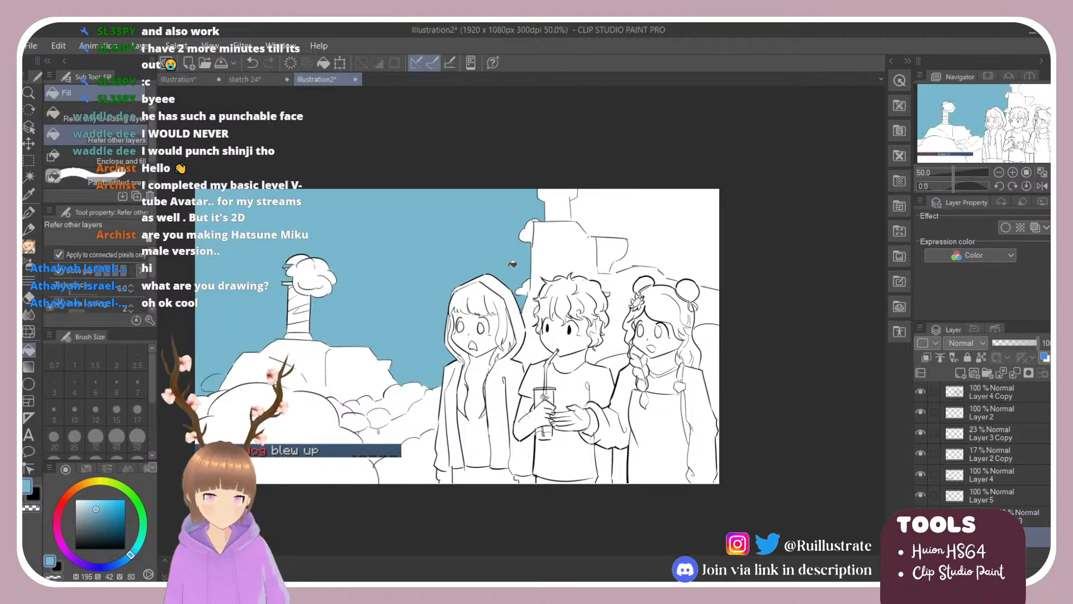
{"action": "key", "text": "e"}
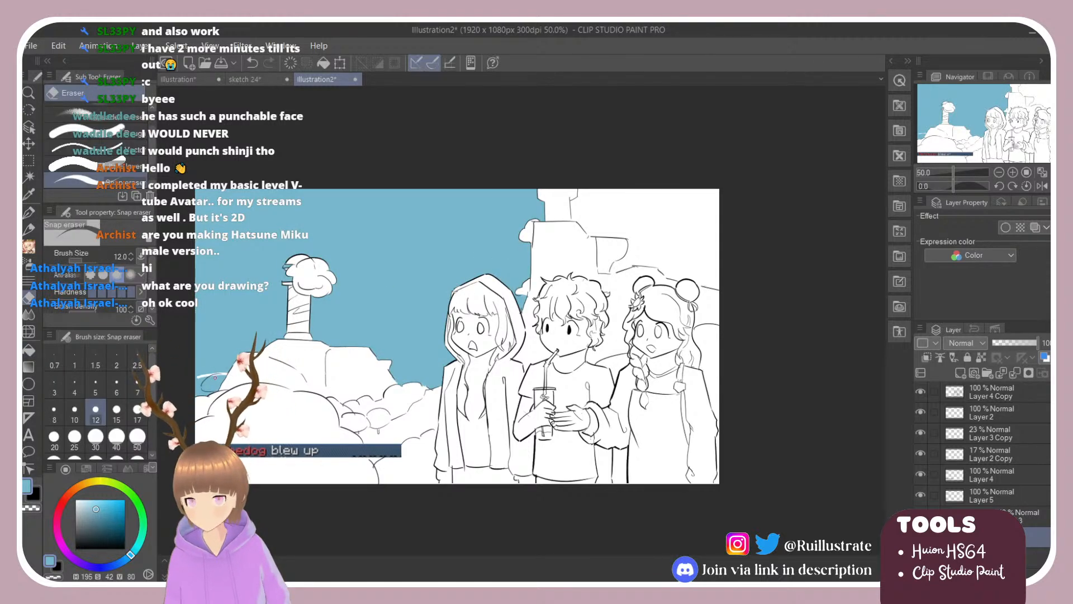
{"action": "key", "text": "ctrl+z"}
Close the gap at the distant hill's left end and fill the sky left of the large background tower with light blue.
{"action": "key", "text": "b"}
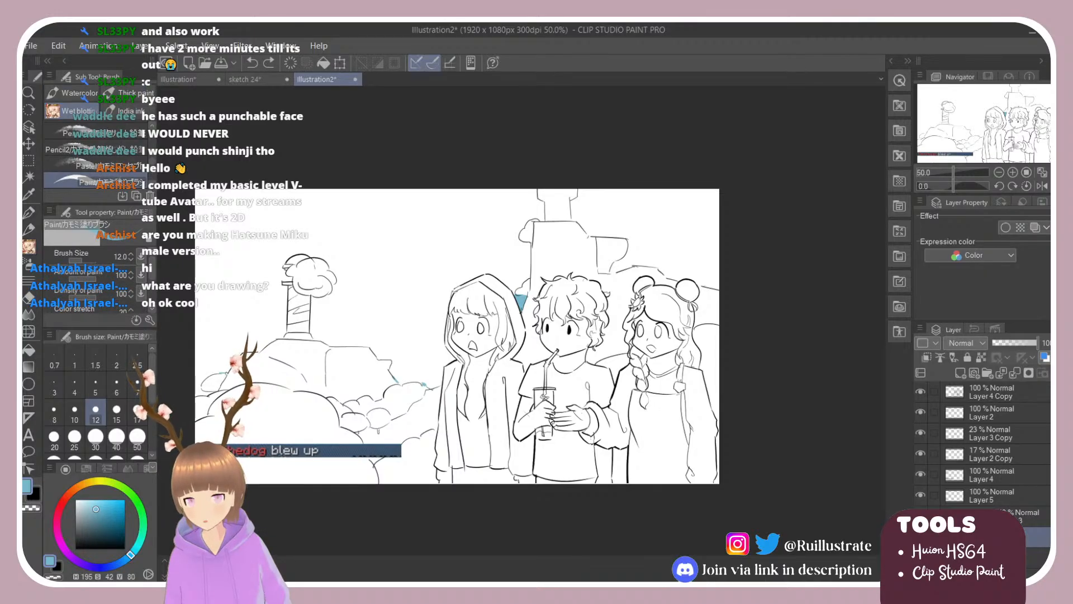
{"action": "key", "text": "g"}
{"action": "left_click", "coordinate": [416, 269]}
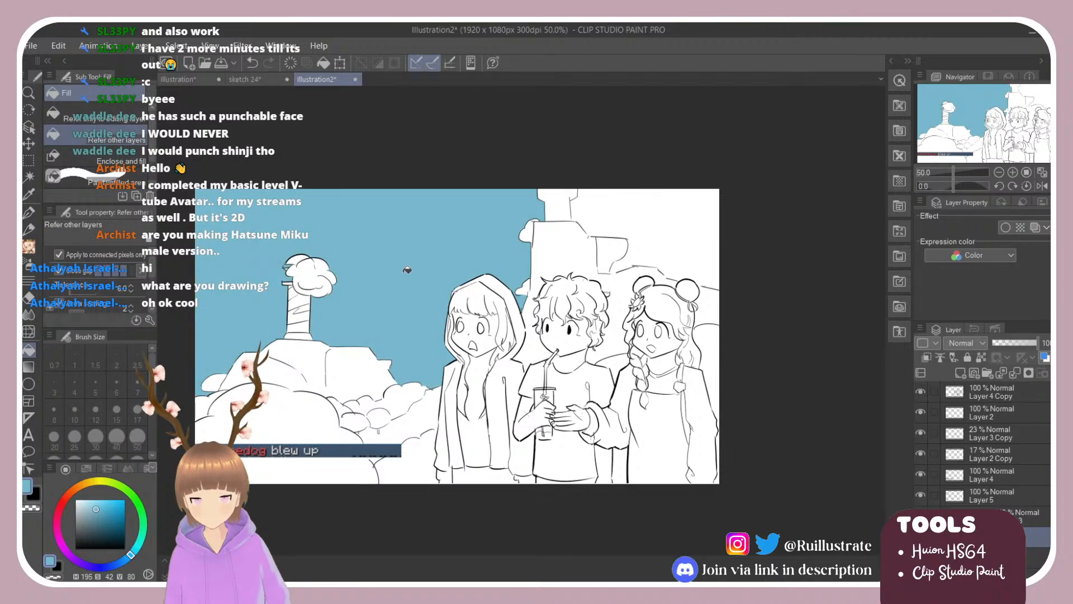
Close the gap under the large tower's right ledge and fill the sky on that side with light blue.
{"action": "left_click", "coordinate": [625, 239]}
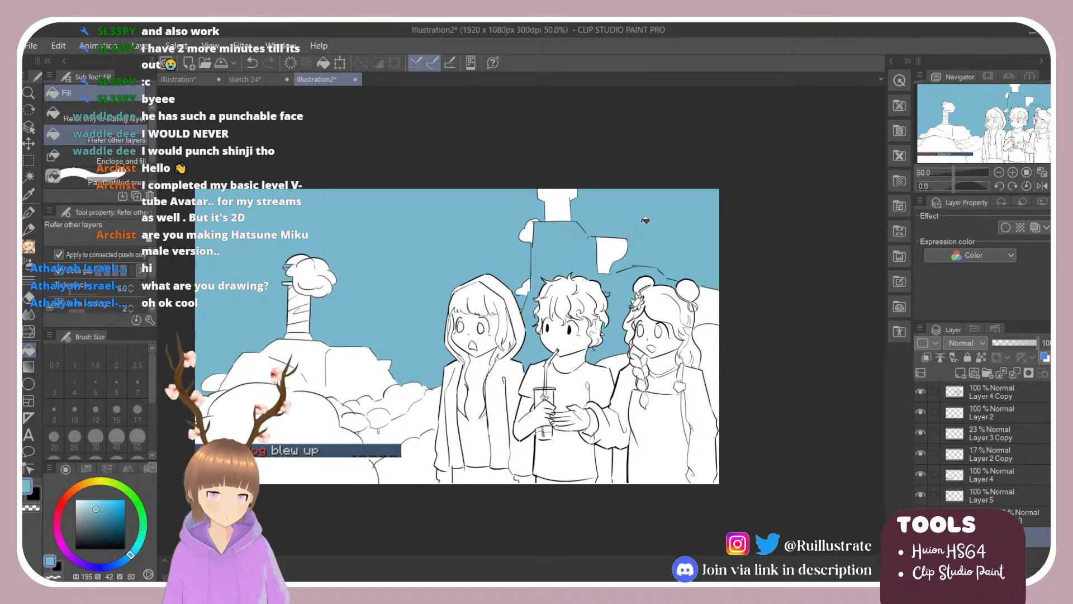
{"action": "key", "text": "ctrl+z"}
{"action": "key", "text": "b"}
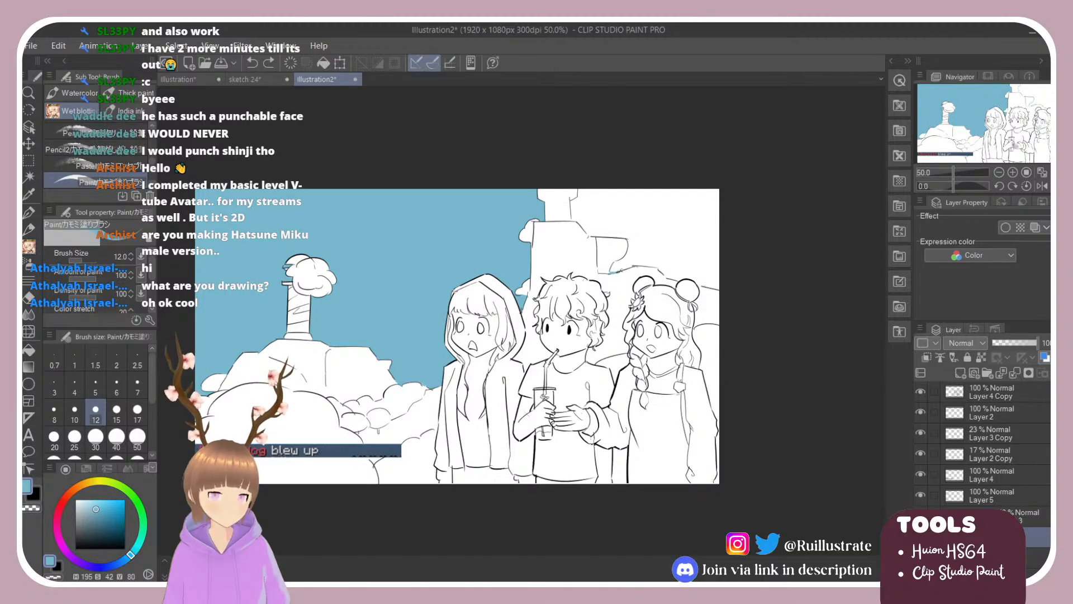
{"action": "key", "text": "g"}
{"action": "left_click", "coordinate": [658, 240]}
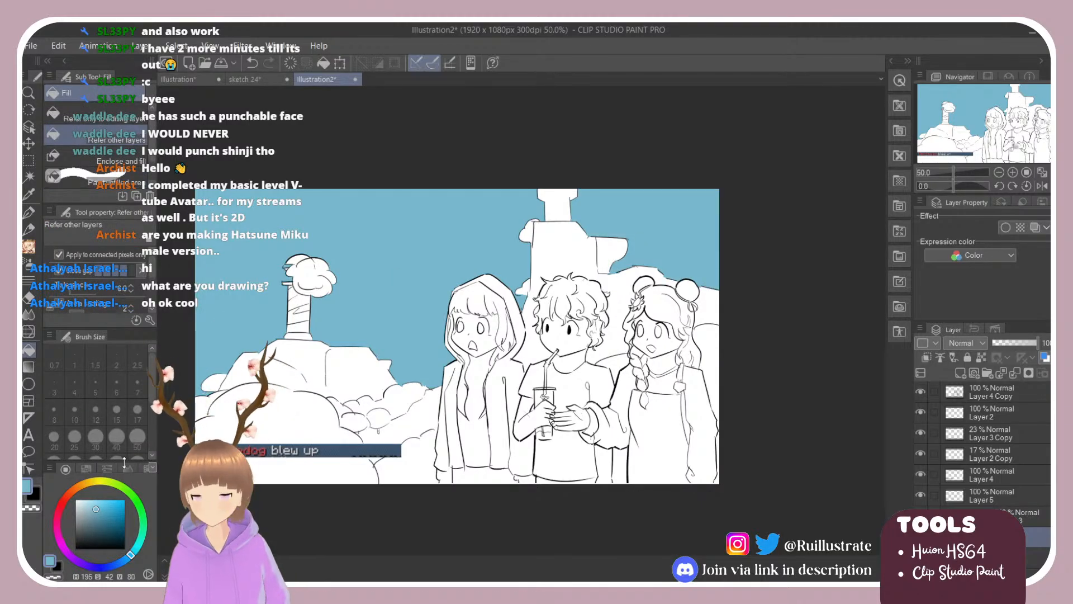
Lighten the drawing colour to H 195, S 35, V 95 and refill both sky areas with it.
{"action": "left_click", "coordinate": [92, 503]}
{"action": "left_click", "coordinate": [92, 502]}
{"action": "left_click", "coordinate": [391, 270]}
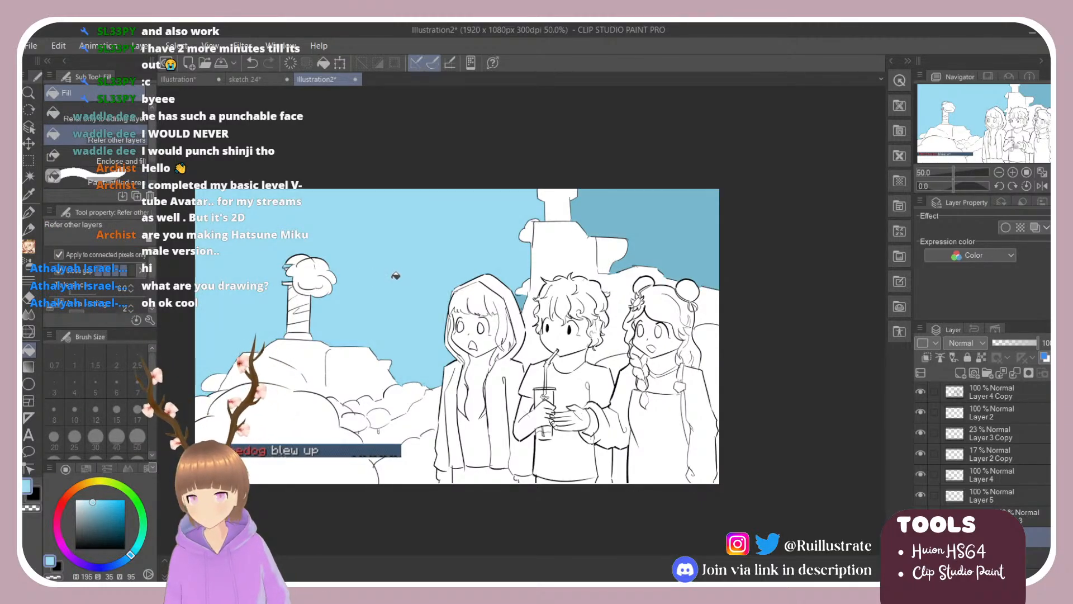
{"action": "left_click", "coordinate": [641, 204]}
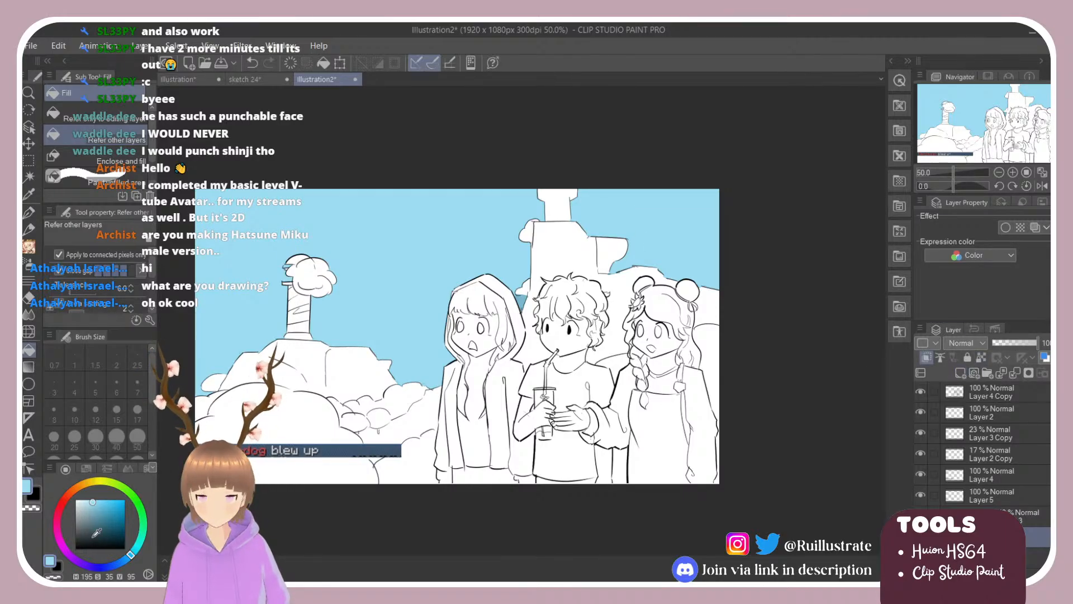
Set the drawing colour to white (H 195, S 0, V 100) and outline and fill a cloud at the picture's right edge.
{"action": "key", "text": "r"}
{"action": "left_click_drag", "start_coordinate": [391, 223], "coordinate": [280, 463]}
{"action": "key", "text": "b"}
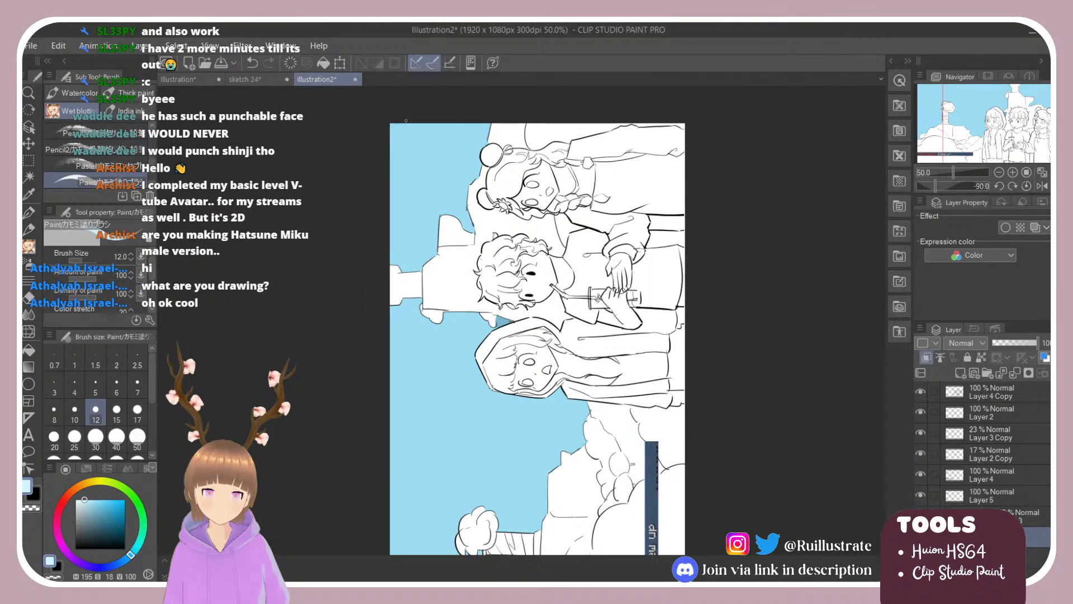
{"action": "mouse_move", "coordinate": [409, 129]}
{"action": "left_mouse_down"}
{"action": "mouse_move", "coordinate": [415, 192]}
{"action": "mouse_move", "coordinate": [444, 200]}
{"action": "left_mouse_up"}
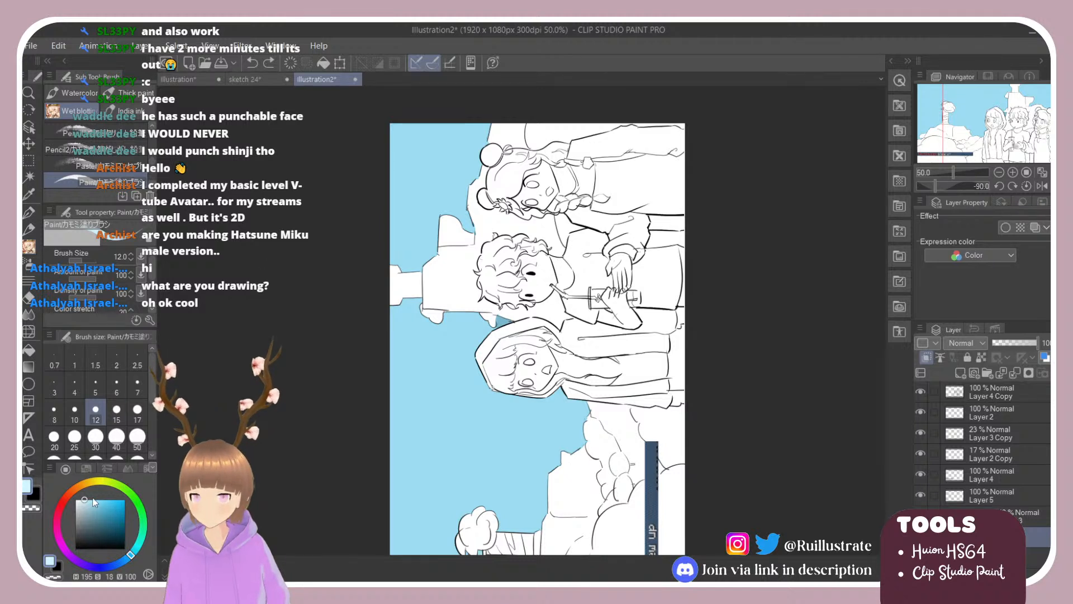
{"action": "left_click", "coordinate": [75, 499]}
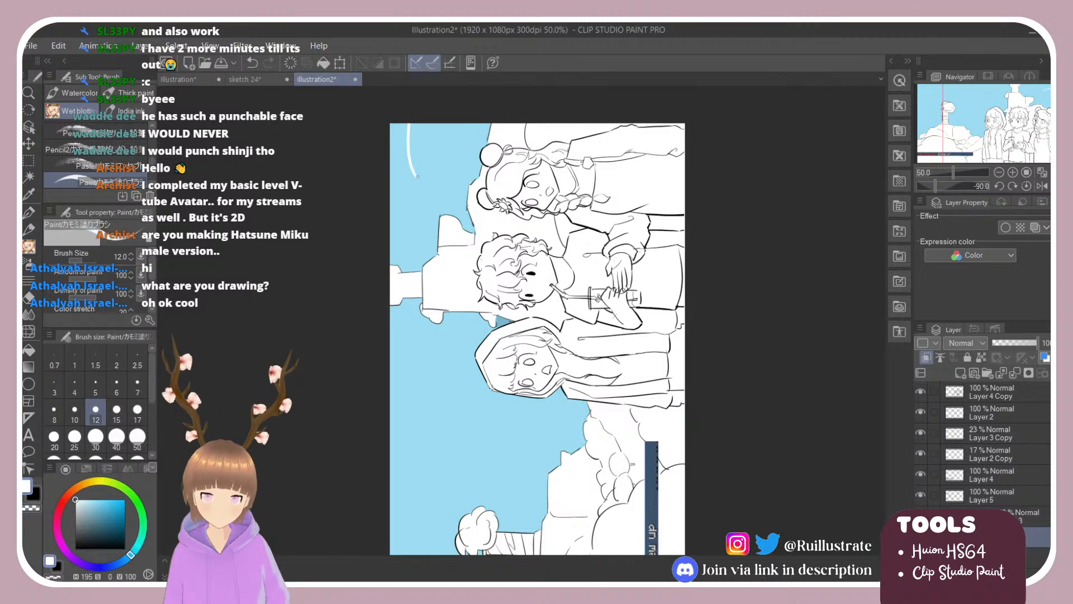
{"action": "key", "text": "g"}
{"action": "left_click", "coordinate": [441, 155]}
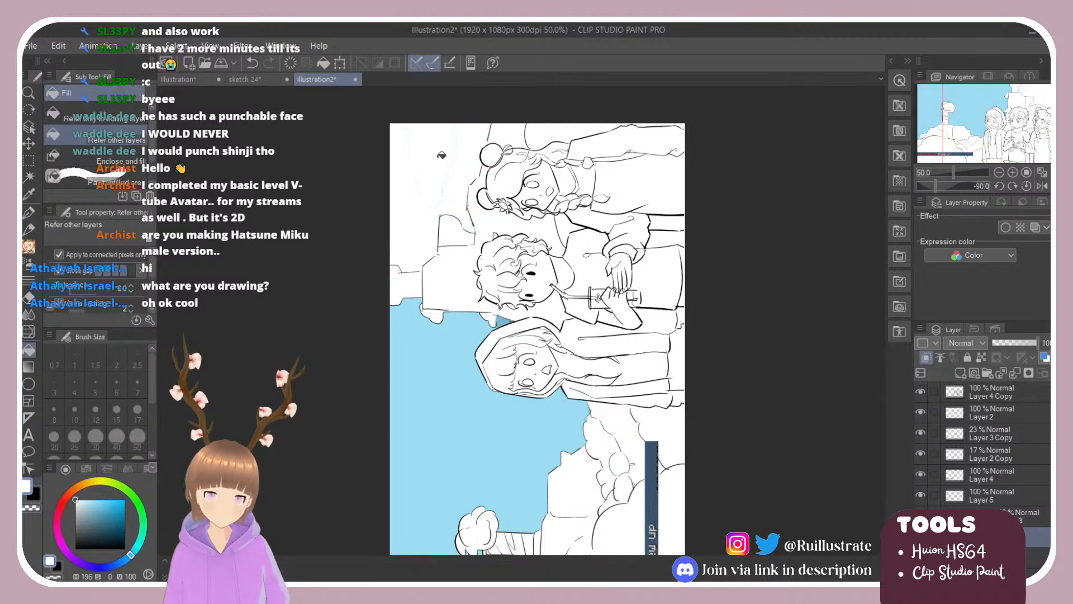
{"action": "key", "text": "ctrl+z"}
{"action": "key", "text": "b"}
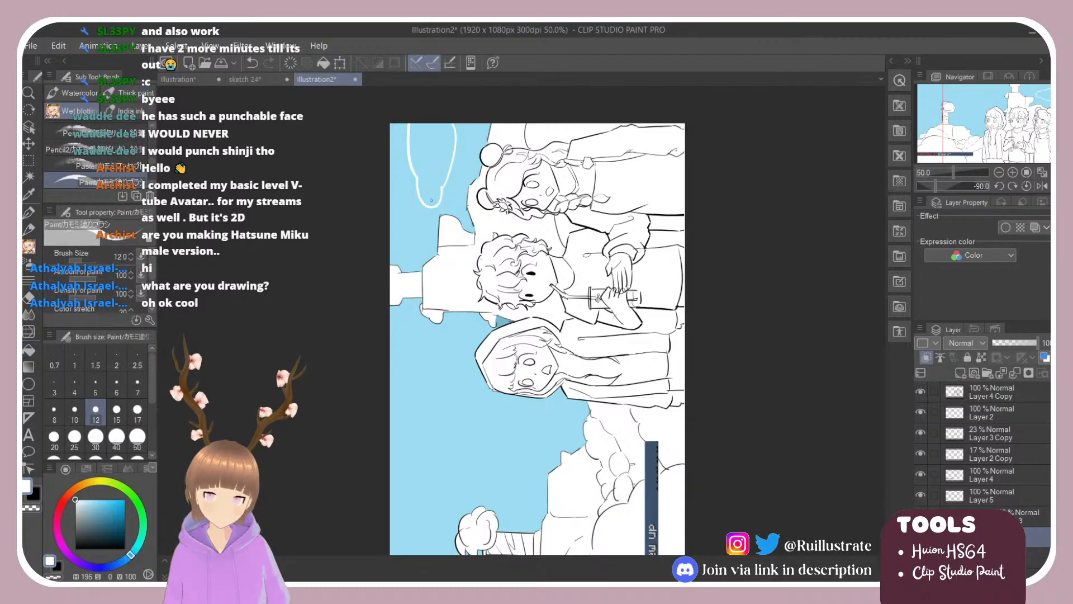
{"action": "key", "text": "g"}
{"action": "left_click", "coordinate": [439, 156]}
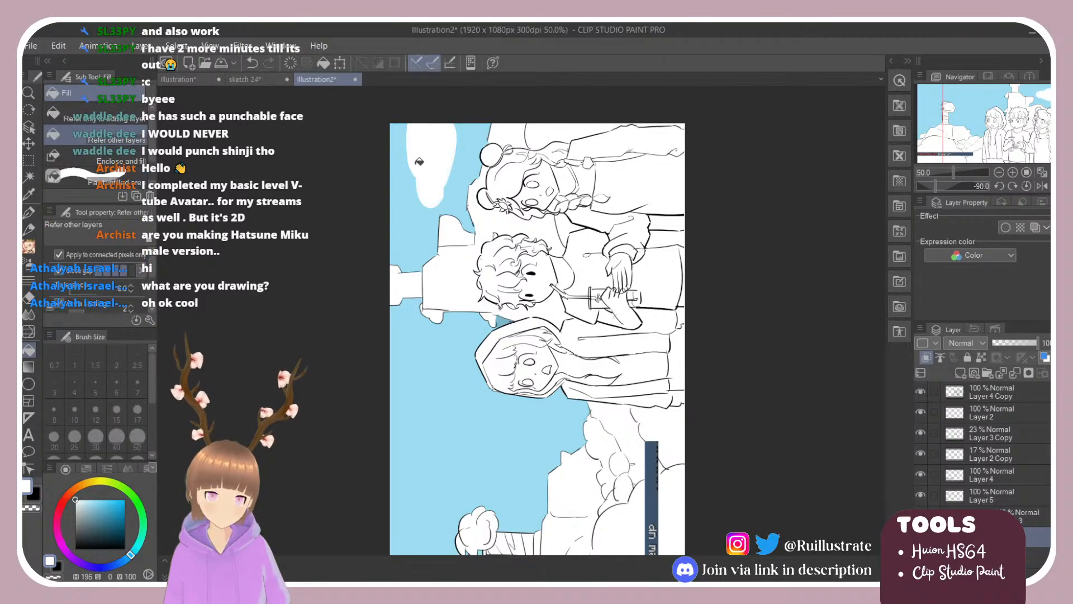
Outline a second cloud at the picture's left edge, beside the exploding tower, and fill it with white.
{"action": "scroll", "coordinate": [340, 172], "scroll_direction": "down", "scroll_amount": 5}
{"action": "scroll", "coordinate": [492, 502], "scroll_direction": "up", "scroll_amount": 4}
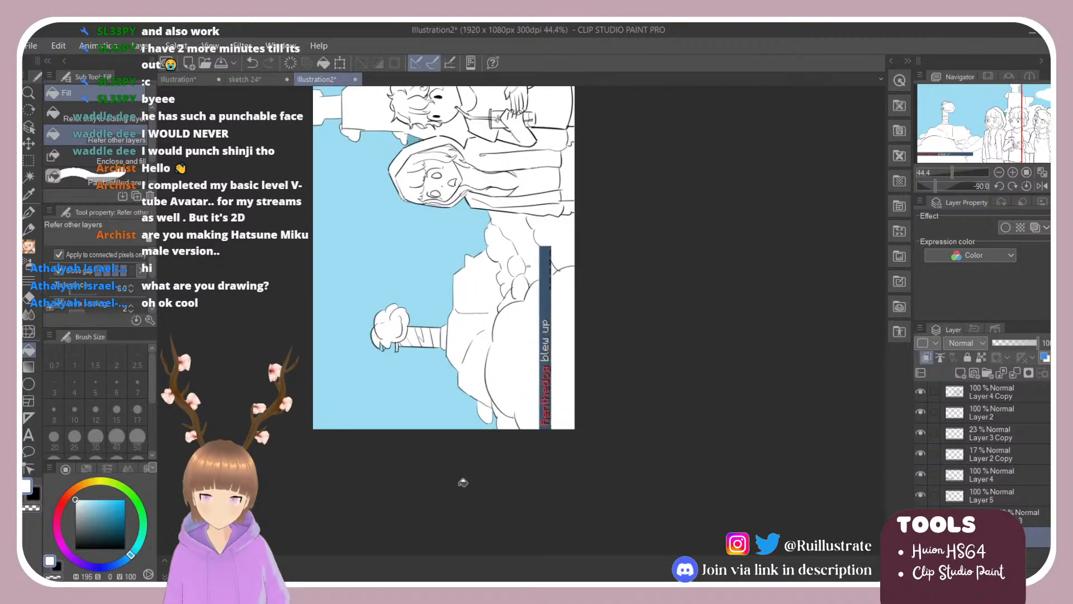
{"action": "key", "text": "b"}
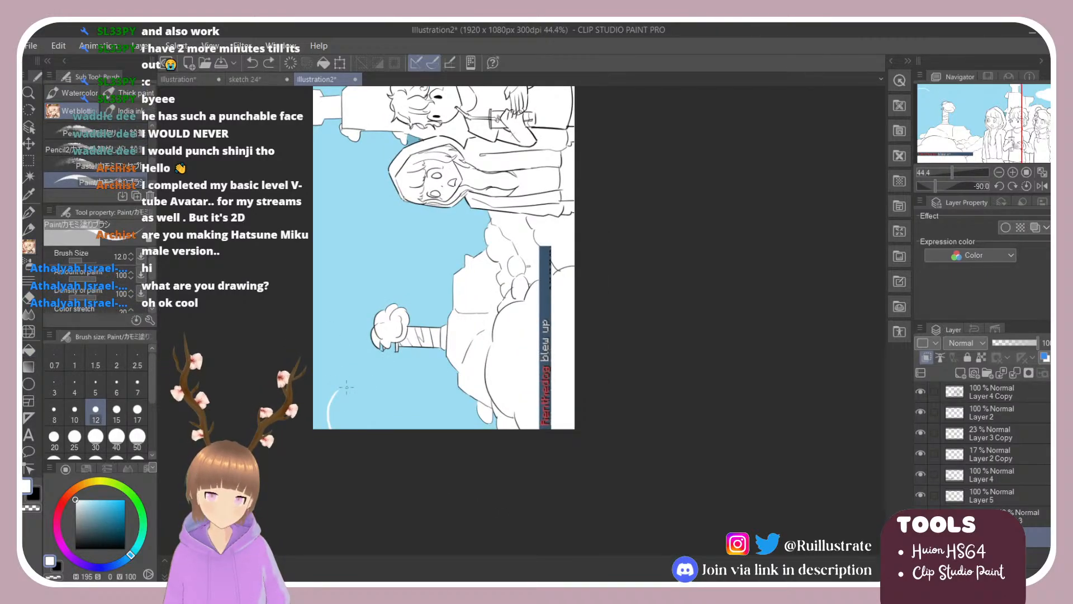
{"action": "key", "text": "g"}
{"action": "left_click", "coordinate": [365, 403]}
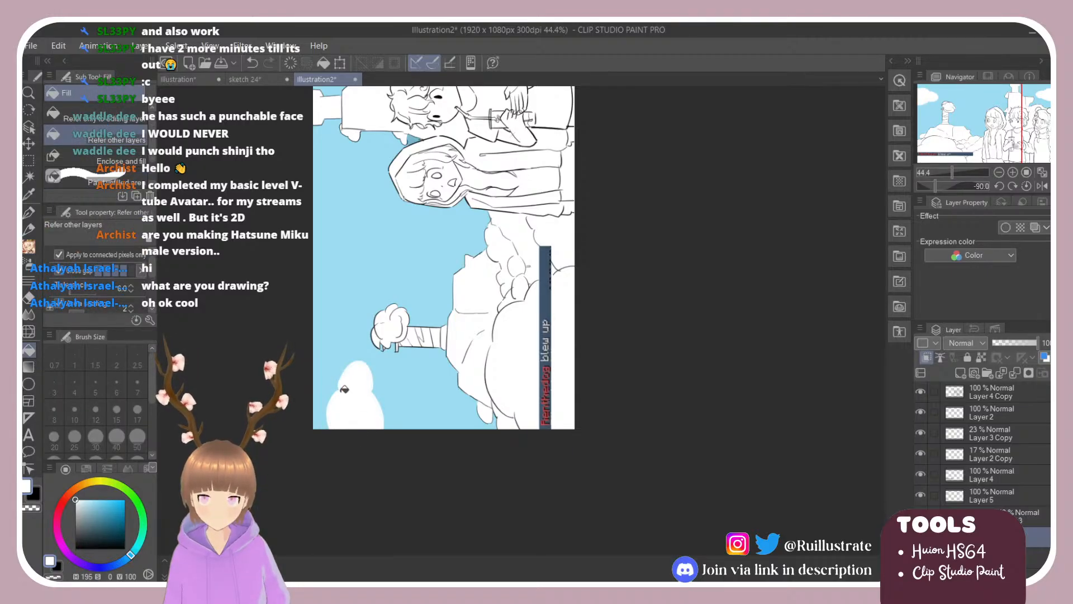
Shade the underside of the left cloud with light grey (H 195, S 0, V 89).
{"action": "key", "text": "b"}
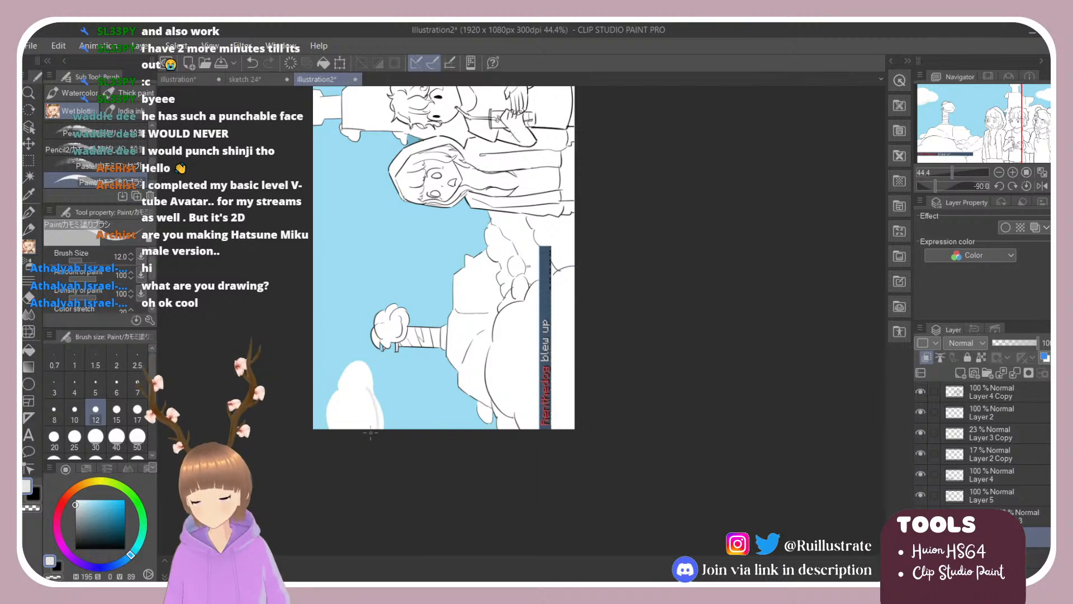
{"action": "key", "text": "g"}
{"action": "key", "text": "b"}
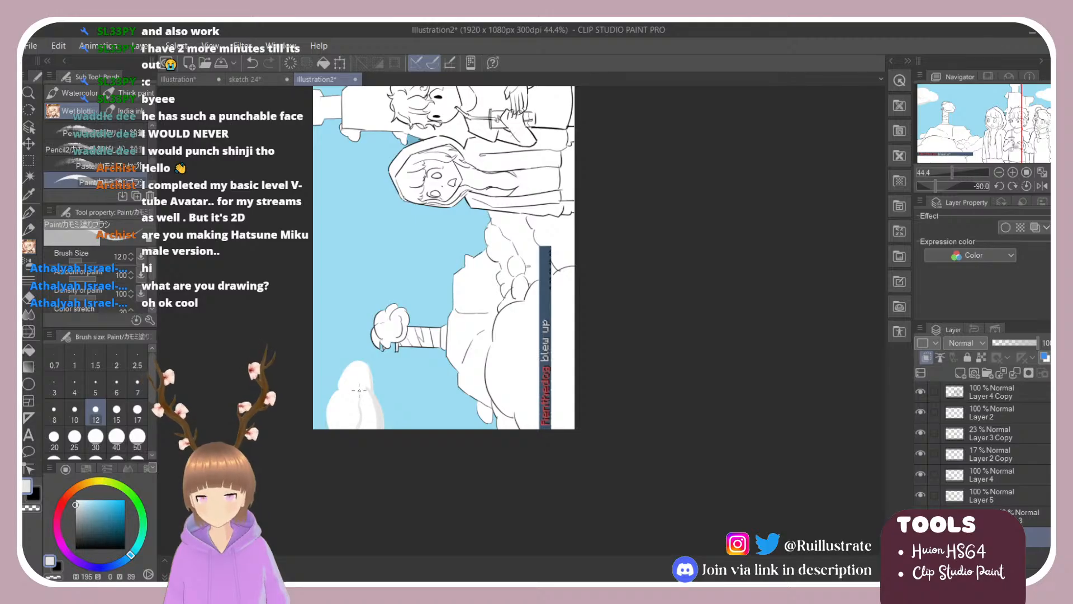
Outline a wavy shadow along the right cloud's underside and fill it with the same light grey.
{"action": "scroll", "coordinate": [385, 418], "scroll_direction": "down", "scroll_amount": 4}
{"action": "scroll", "coordinate": [366, 162], "scroll_direction": "up", "scroll_amount": 6}
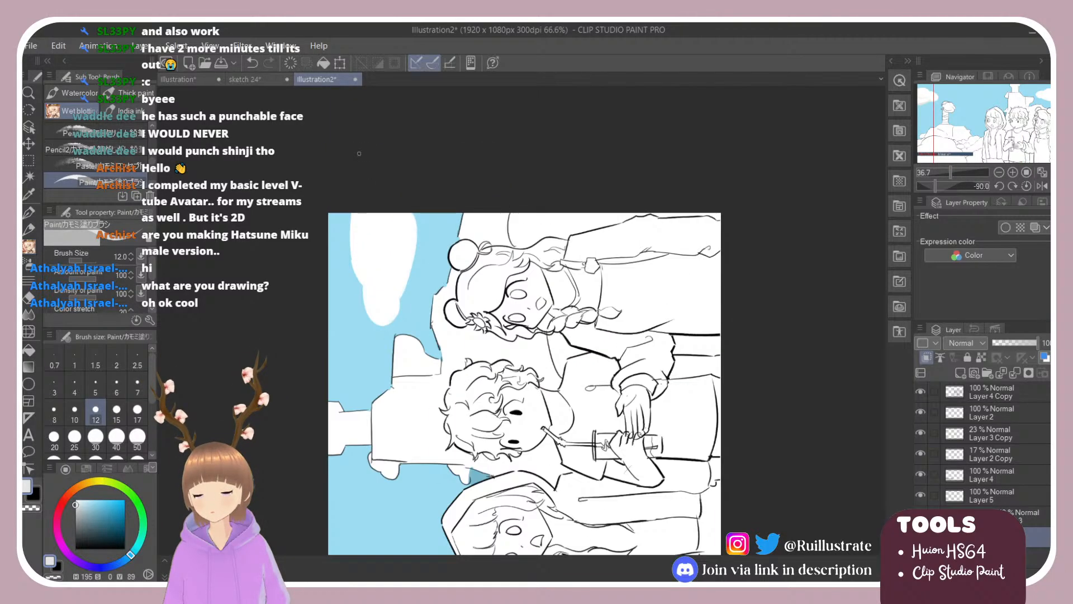
{"action": "key", "text": "e"}
{"action": "key", "text": "b"}
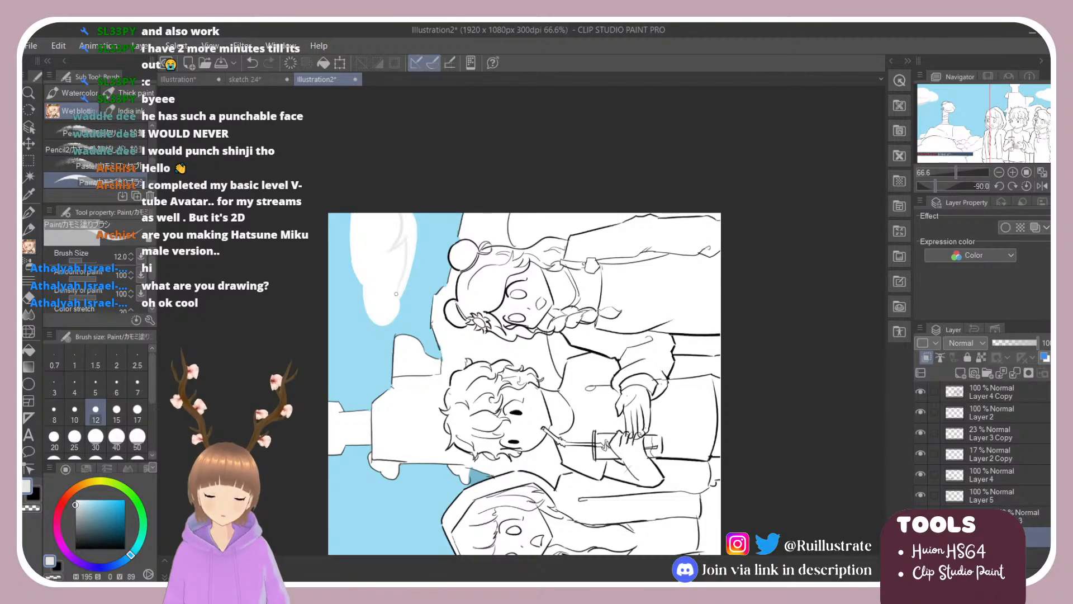
{"action": "key", "text": "g"}
{"action": "left_click", "coordinate": [407, 278]}
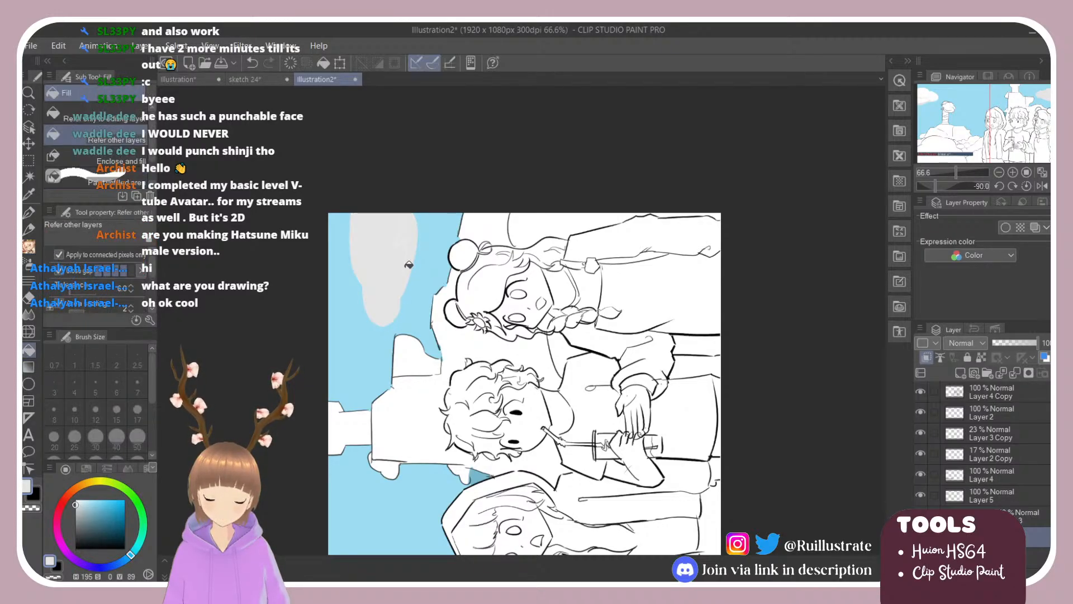
{"action": "key", "text": "ctrl+z"}
{"action": "key", "text": "b"}
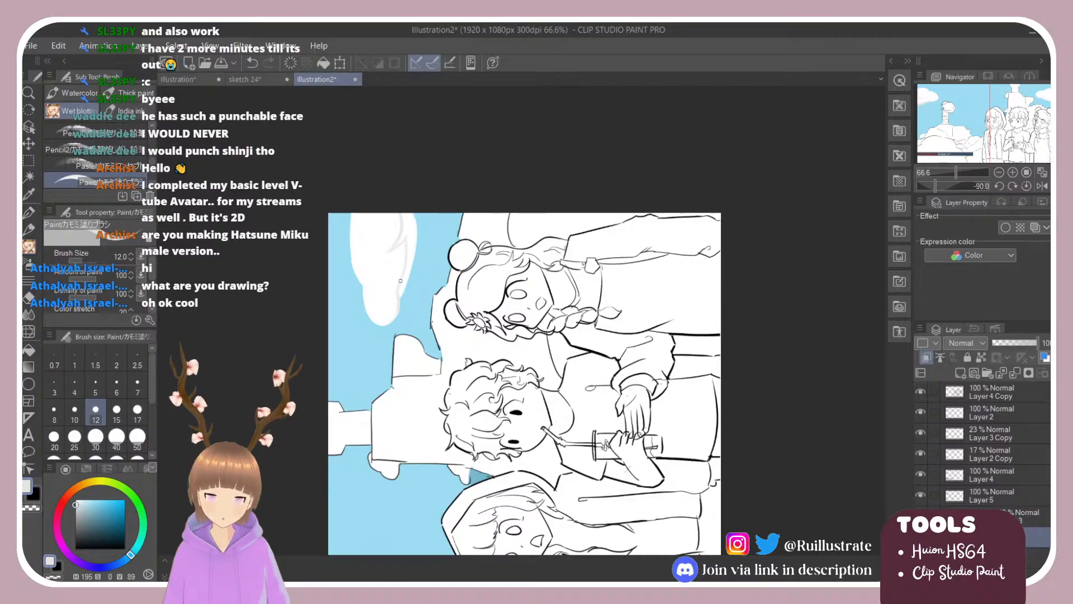
{"action": "key", "text": "g"}
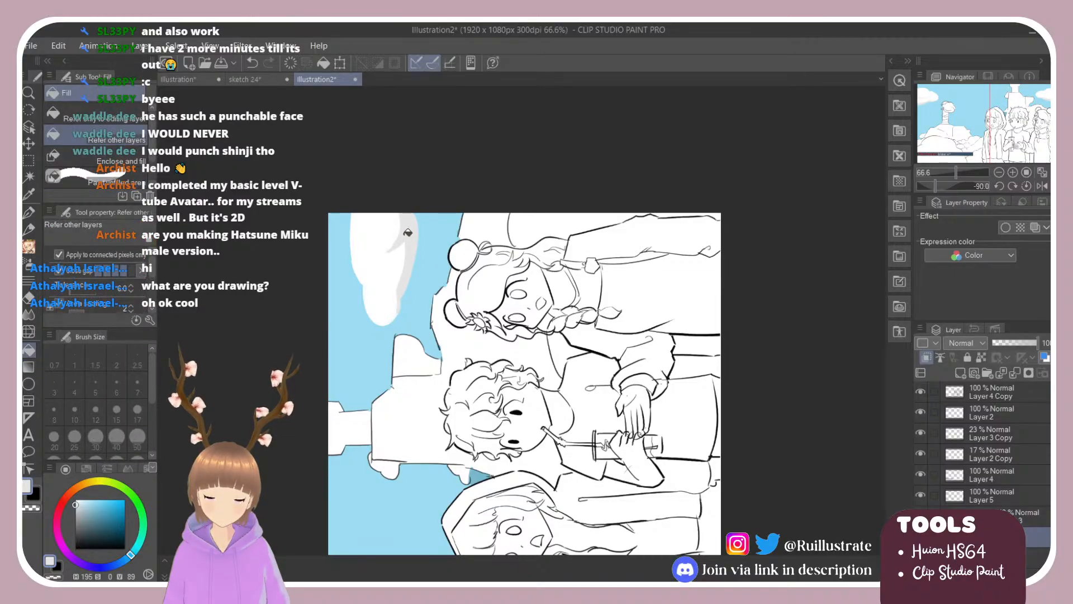
Set the drawing colour to a muted red (H 3, S 35, V 68).
{"action": "key", "text": "r"}
{"action": "left_click_drag", "start_coordinate": [408, 233], "coordinate": [647, 225]}
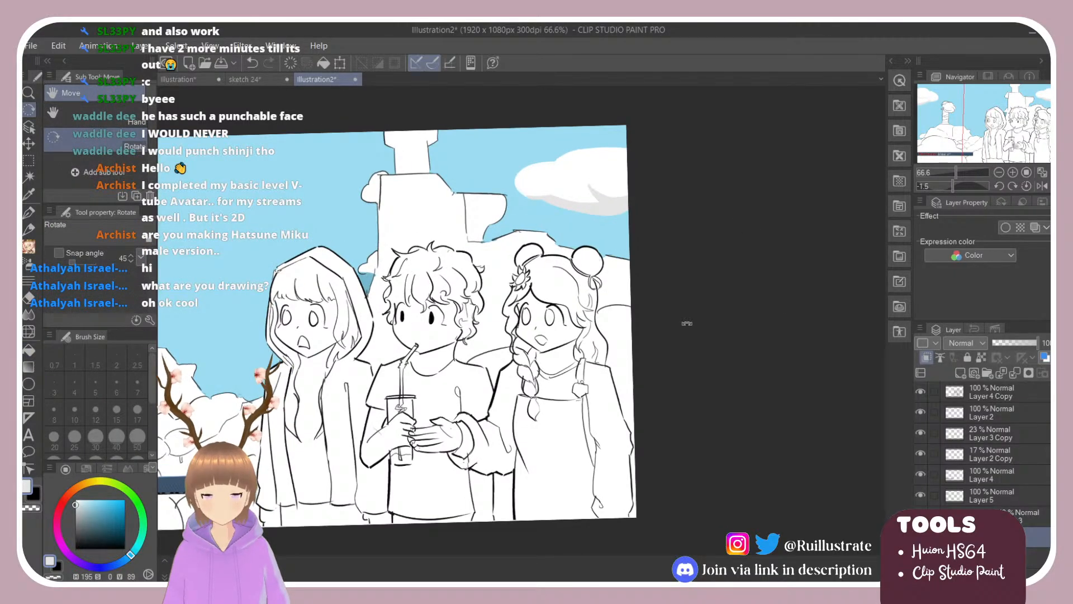
{"action": "left_click_drag", "start_coordinate": [687, 323], "coordinate": [698, 331]}
{"action": "key", "text": "ctrl+0"}
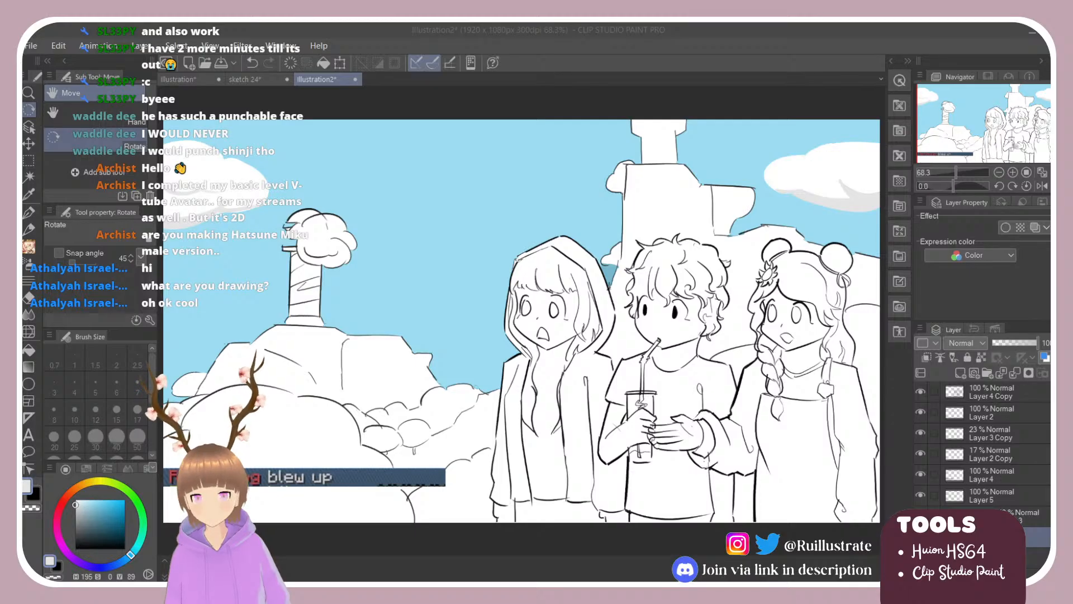
{"action": "left_click", "coordinate": [66, 503]}
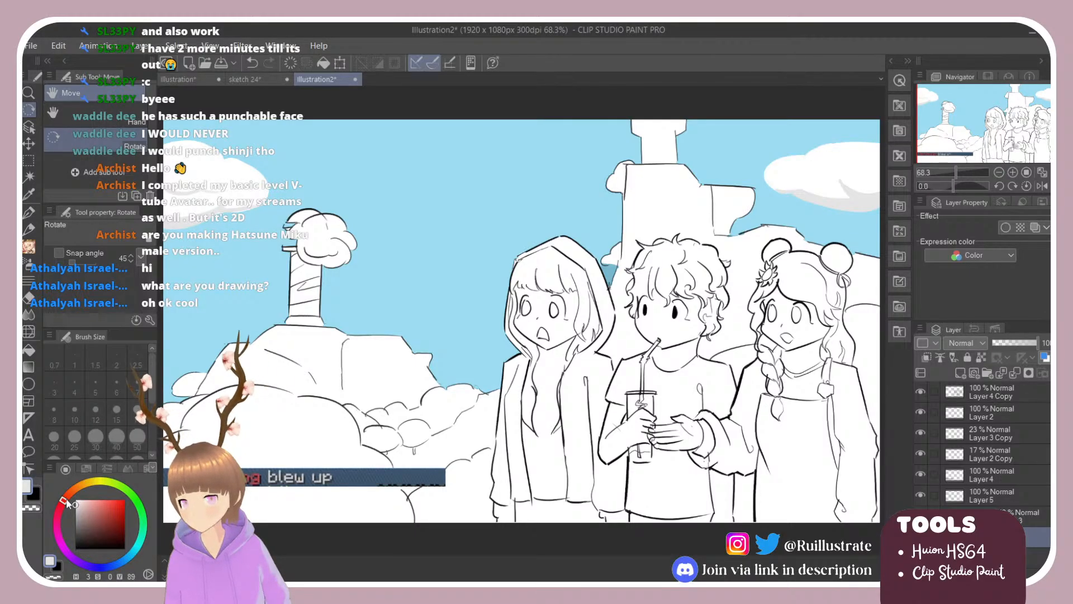
{"action": "left_click", "coordinate": [85, 502]}
{"action": "left_click", "coordinate": [96, 514]}
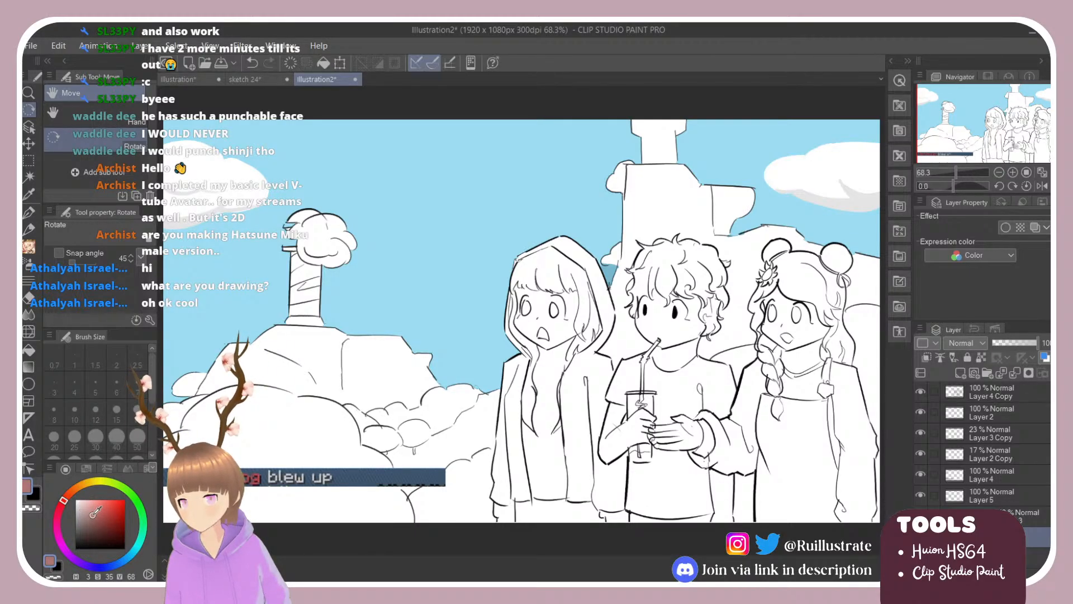
Fill the distant tower's stripes alternately with muted red (H 3, S 43, V 72) and cream (H 42, S 22, V 95).
{"action": "key", "text": "g"}
{"action": "key", "text": "g"}
{"action": "left_click", "coordinate": [303, 281]}
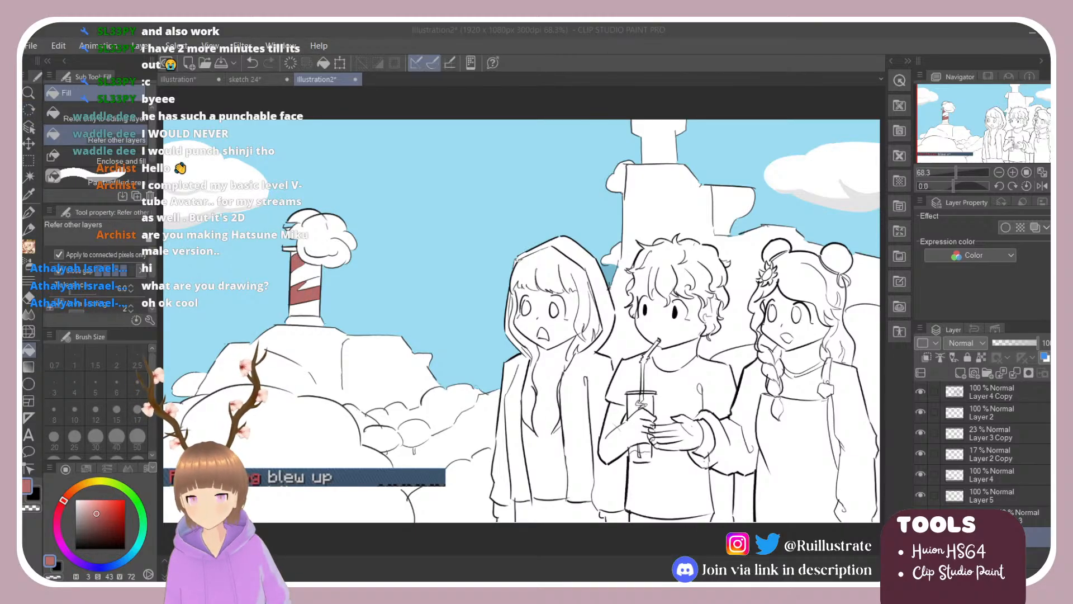
{"action": "left_click", "coordinate": [86, 483]}
{"action": "left_click", "coordinate": [87, 503]}
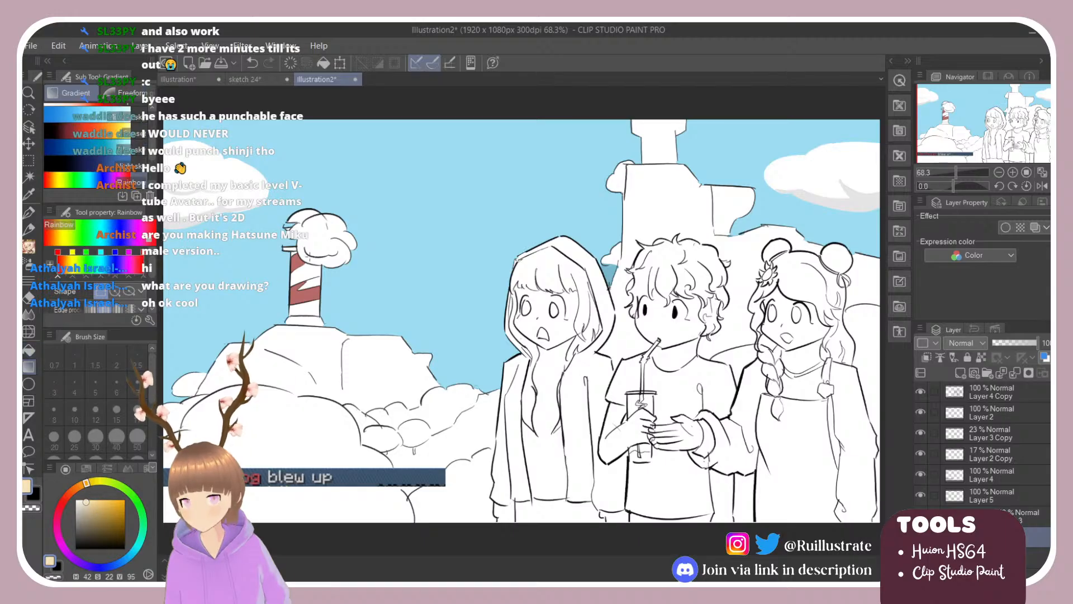
{"action": "left_click", "coordinate": [304, 272]}
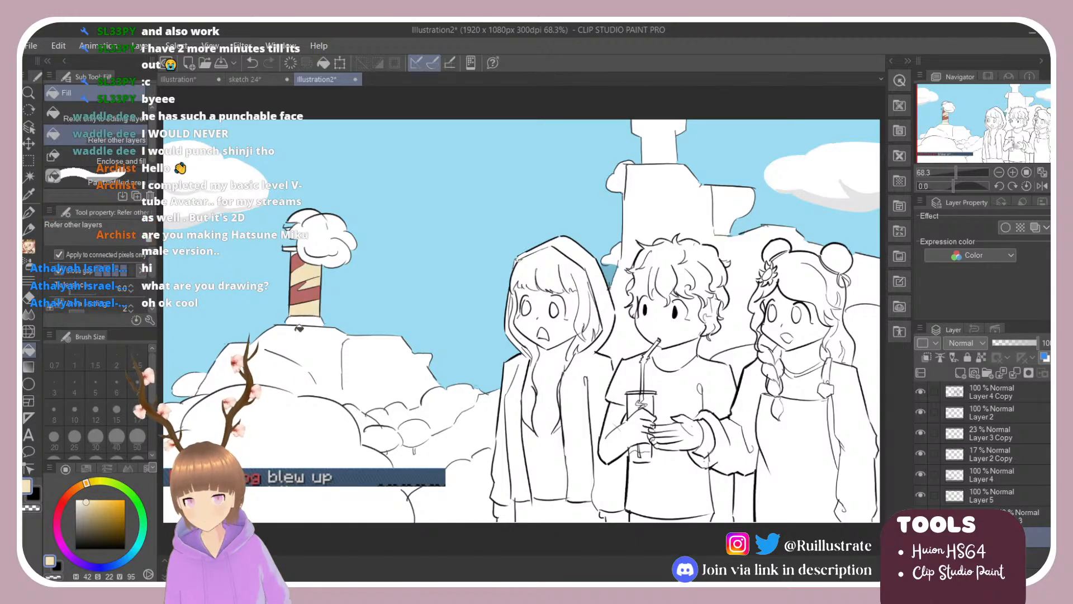
Fill the tower's base with grey (S 0, V 67) and the ledge above its stripes with muted red (H 3, S 44, V 65).
{"action": "left_click", "coordinate": [74, 516]}
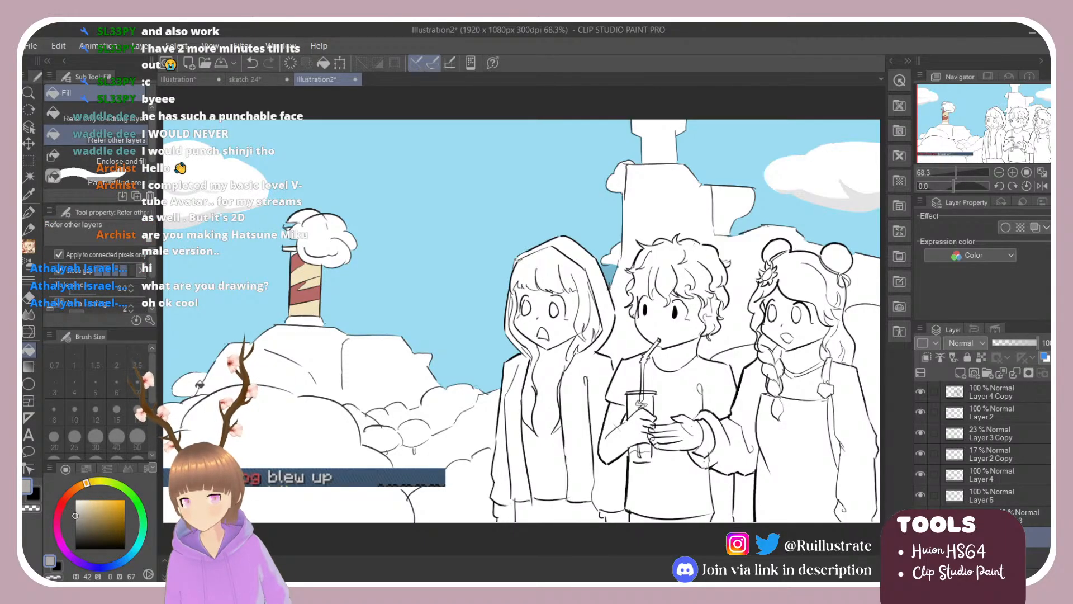
{"action": "left_click", "coordinate": [302, 322]}
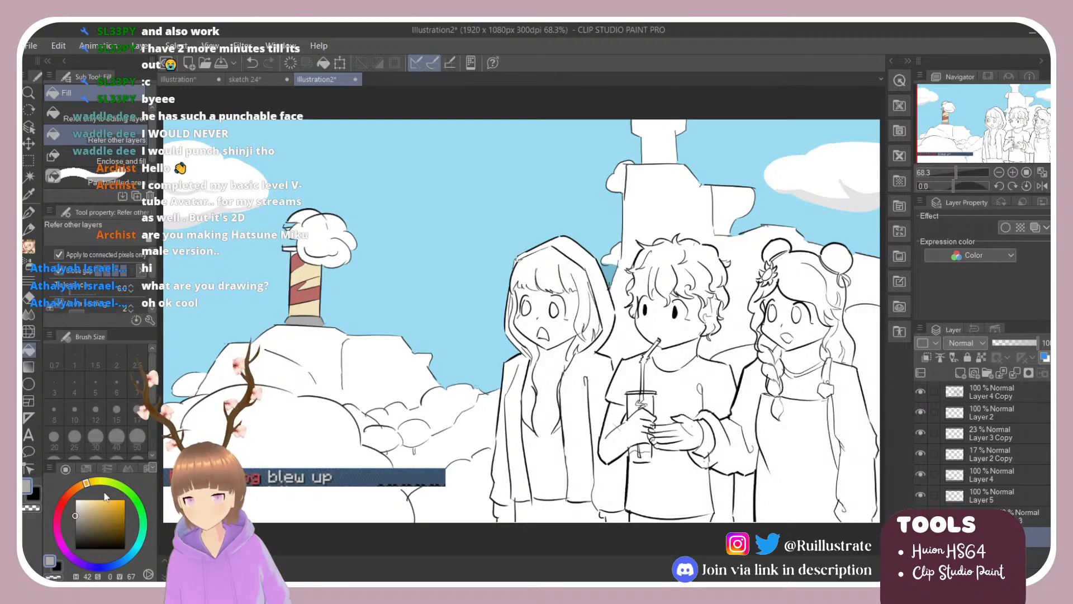
{"action": "left_click", "coordinate": [67, 493]}
{"action": "left_click", "coordinate": [100, 513]}
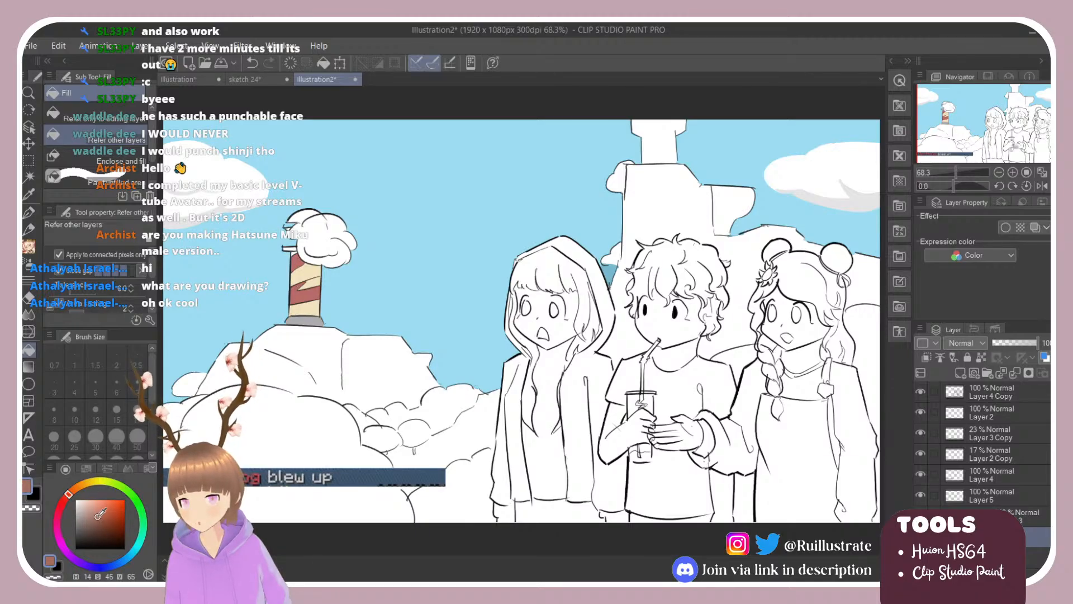
{"action": "left_click", "coordinate": [63, 499]}
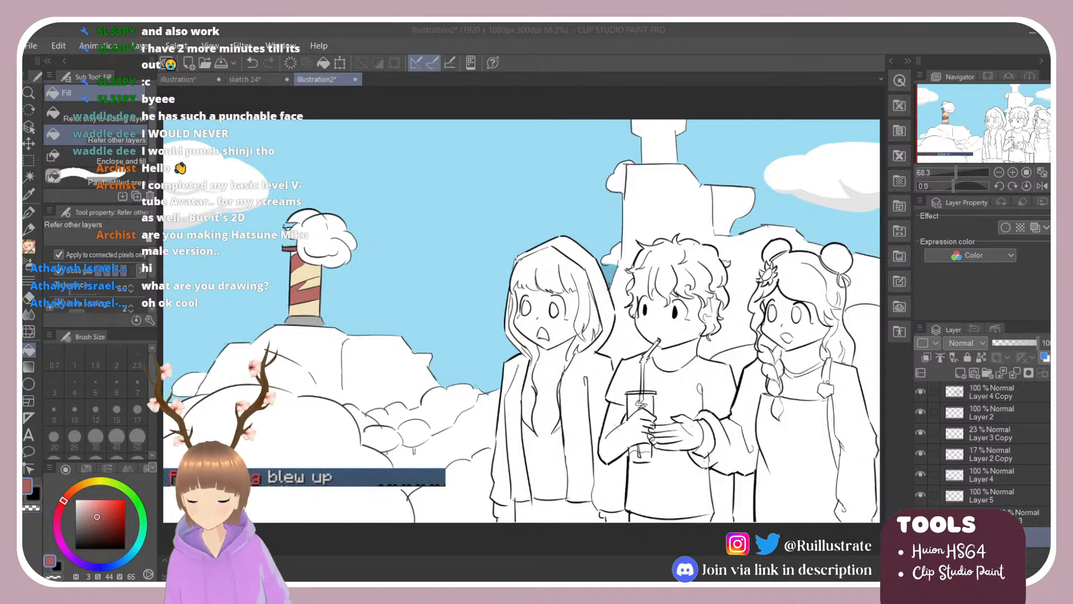
Paint the small roof edge beside the tower's smoke with dark red (H 3, S 42, V 52).
{"action": "left_click", "coordinate": [82, 494]}
{"action": "left_click", "coordinate": [88, 517]}
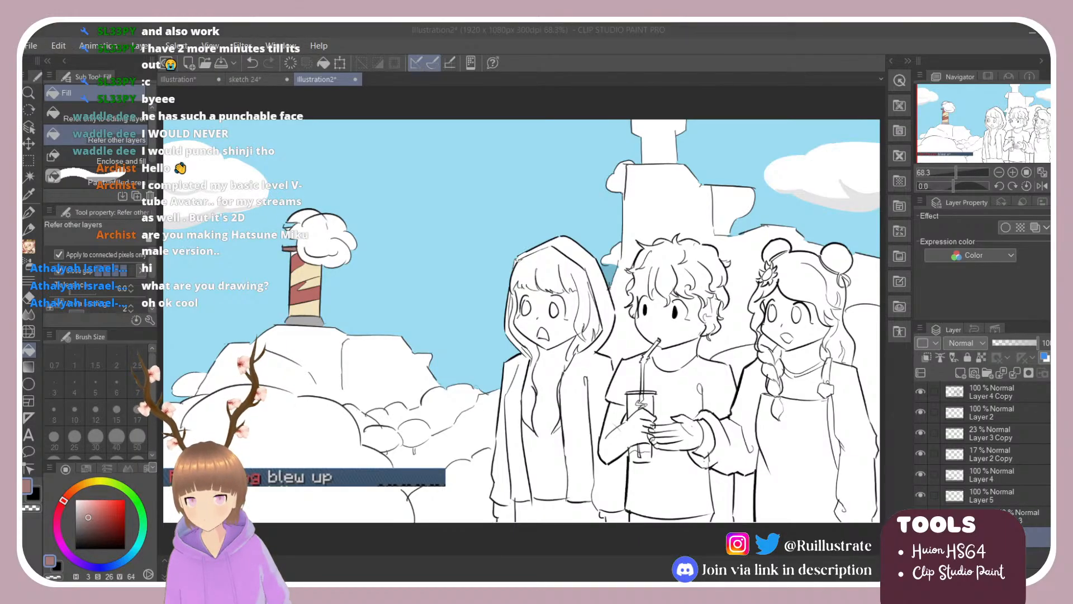
{"action": "left_click", "coordinate": [98, 448]}
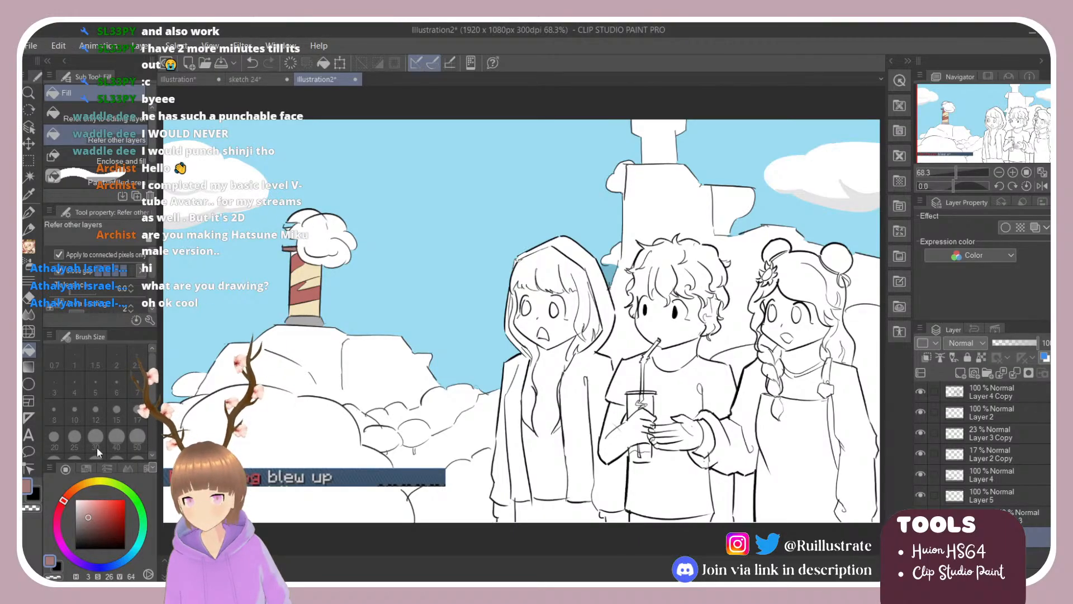
{"action": "left_click", "coordinate": [293, 296], "text": "alt"}
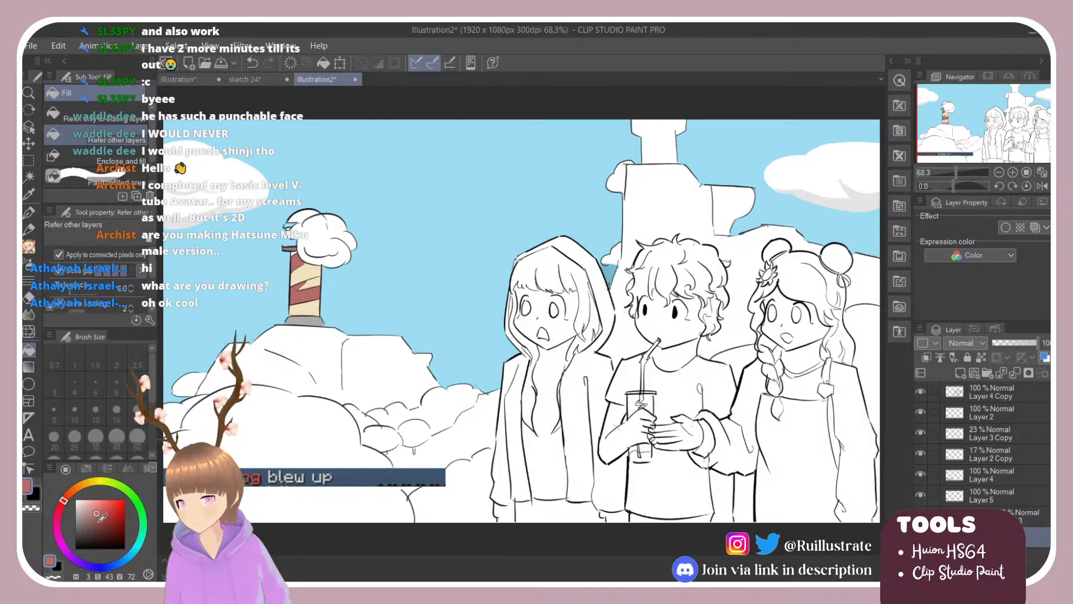
{"action": "left_click", "coordinate": [96, 524]}
{"action": "key", "text": "r"}
{"action": "left_click_drag", "start_coordinate": [660, 336], "coordinate": [654, 309]}
{"action": "key", "text": "b"}
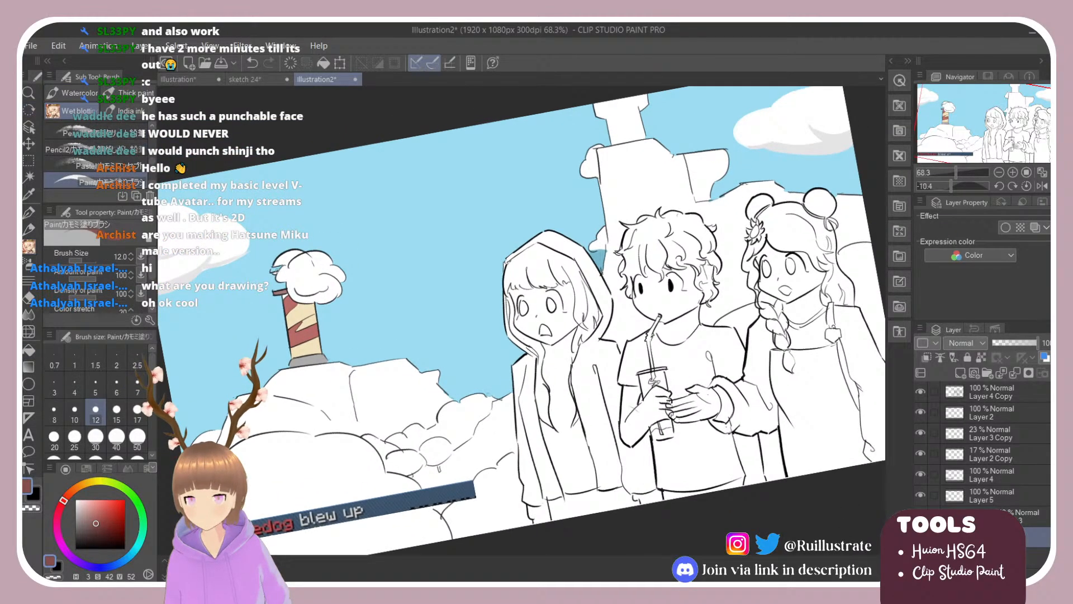
{"action": "left_click_drag", "start_coordinate": [272, 270], "coordinate": [282, 267]}
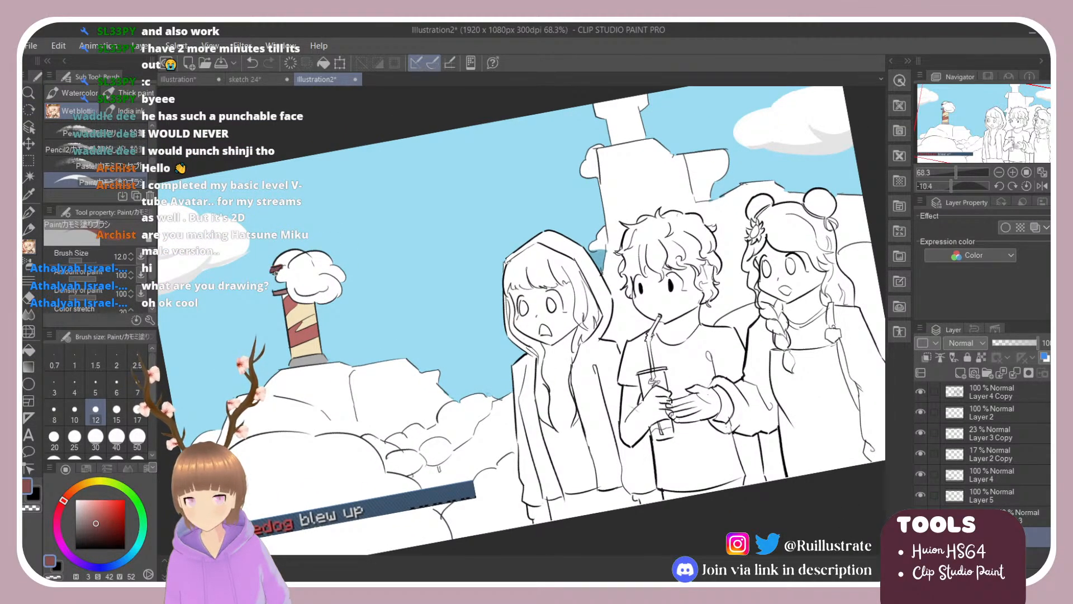
Fill the dome on top of the tower with dark grey (S 0, V 43).
{"action": "key", "text": "e"}
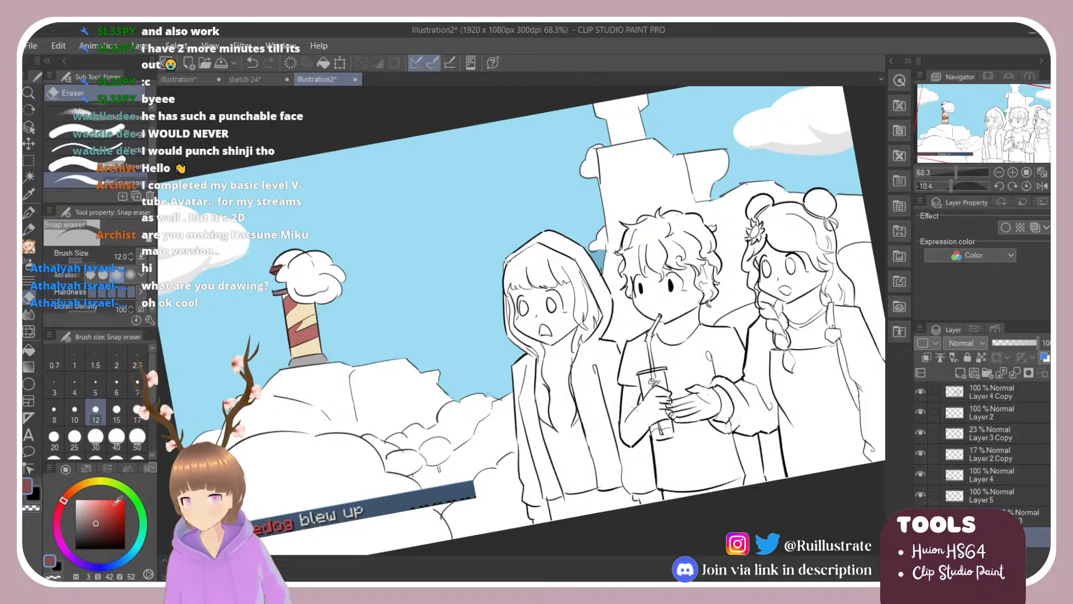
{"action": "left_click", "coordinate": [75, 528]}
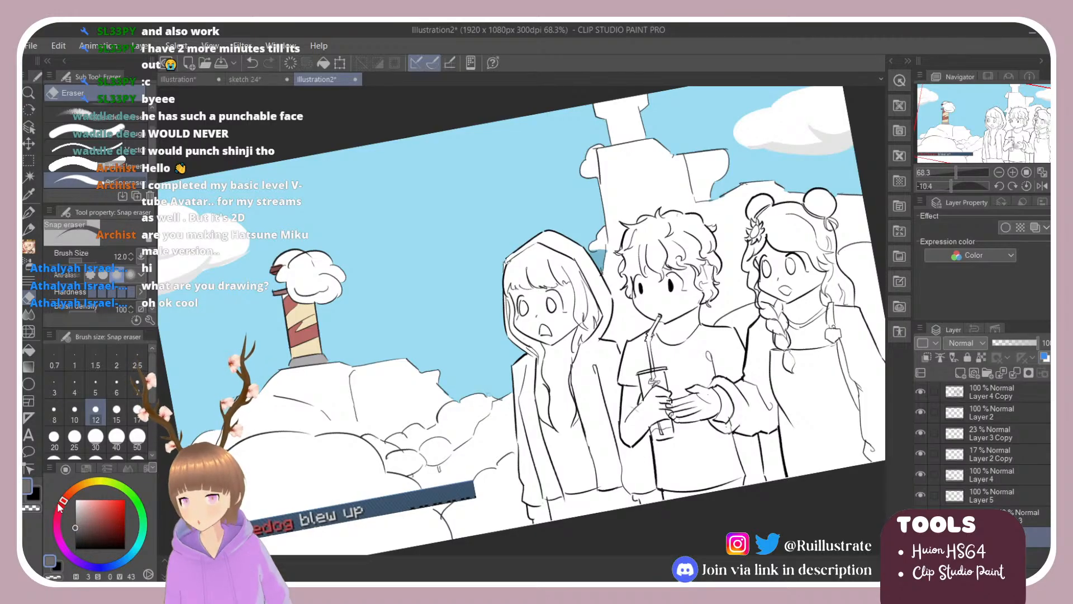
{"action": "key", "text": "r"}
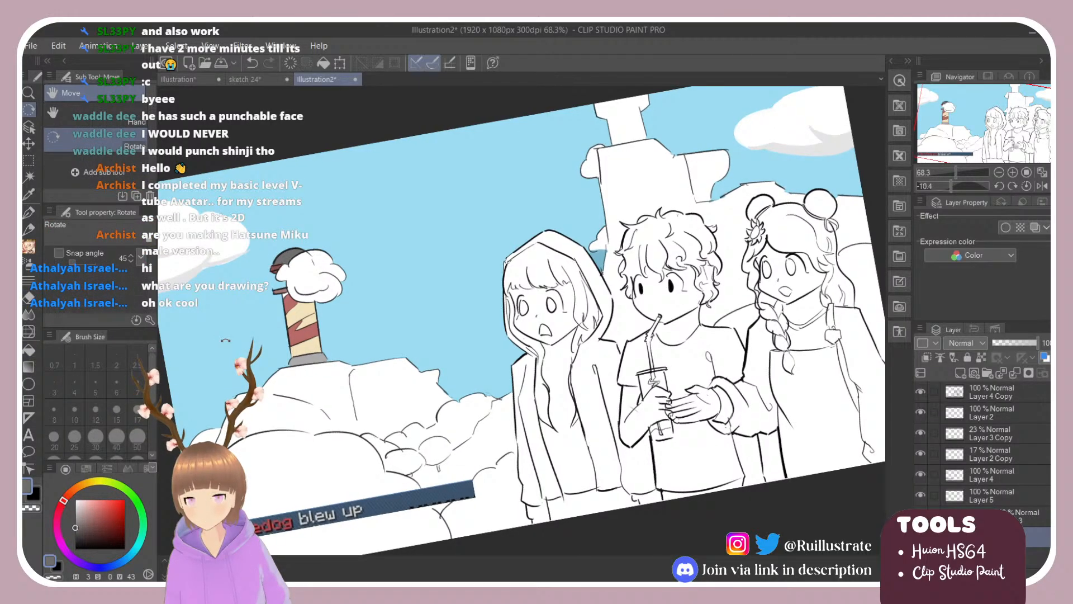
{"action": "double_click", "coordinate": [226, 340]}
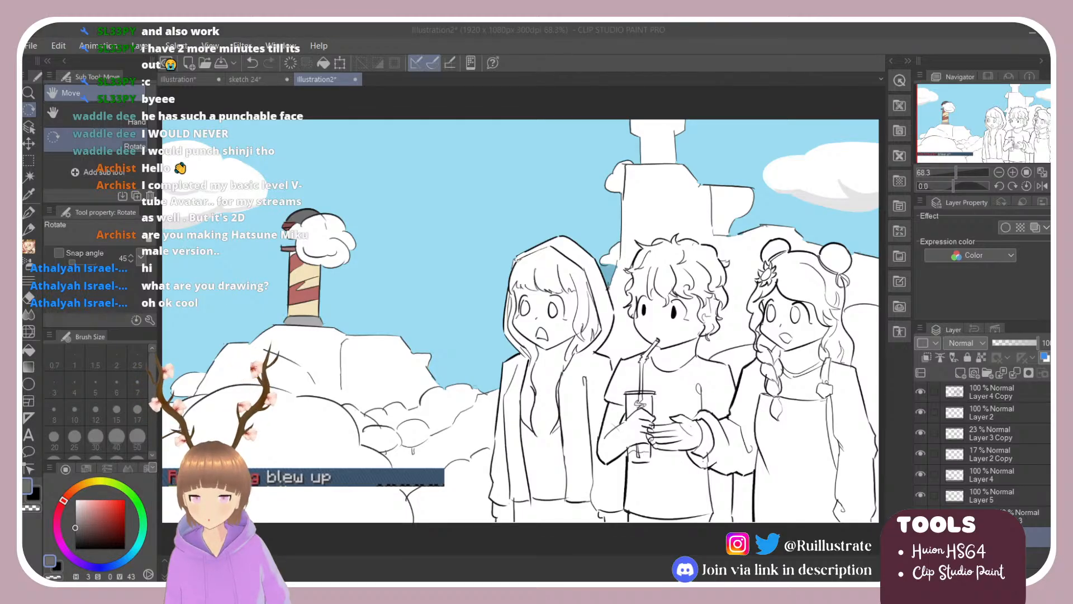
Try closing the dividing edge of the rock beneath the tower with a dark reddish-brown line (H 5, S 42, V 47).
{"action": "left_click", "coordinate": [198, 378]}
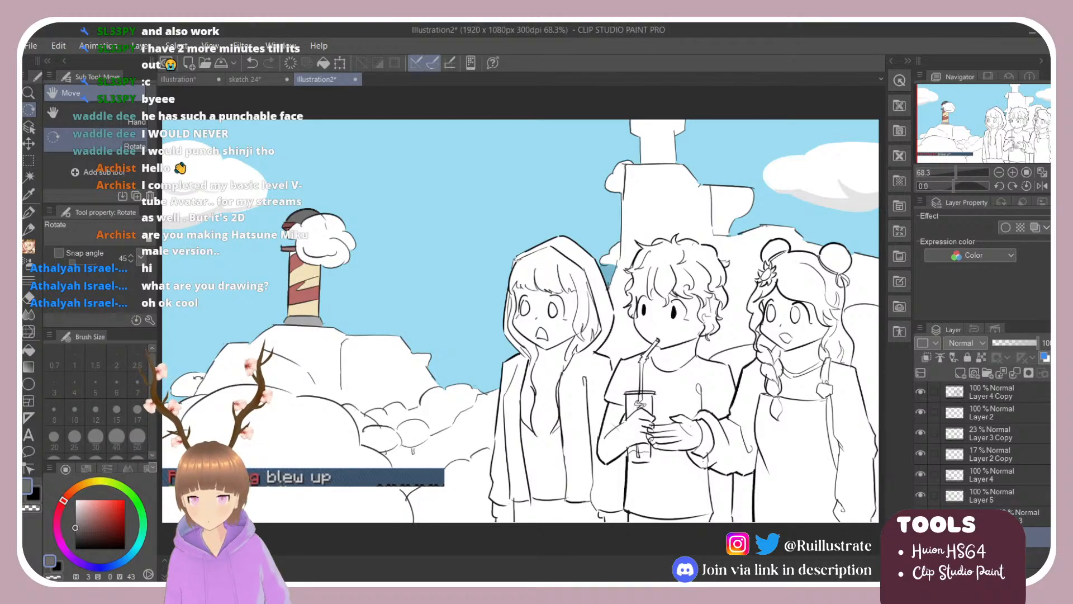
{"action": "left_click", "coordinate": [58, 508]}
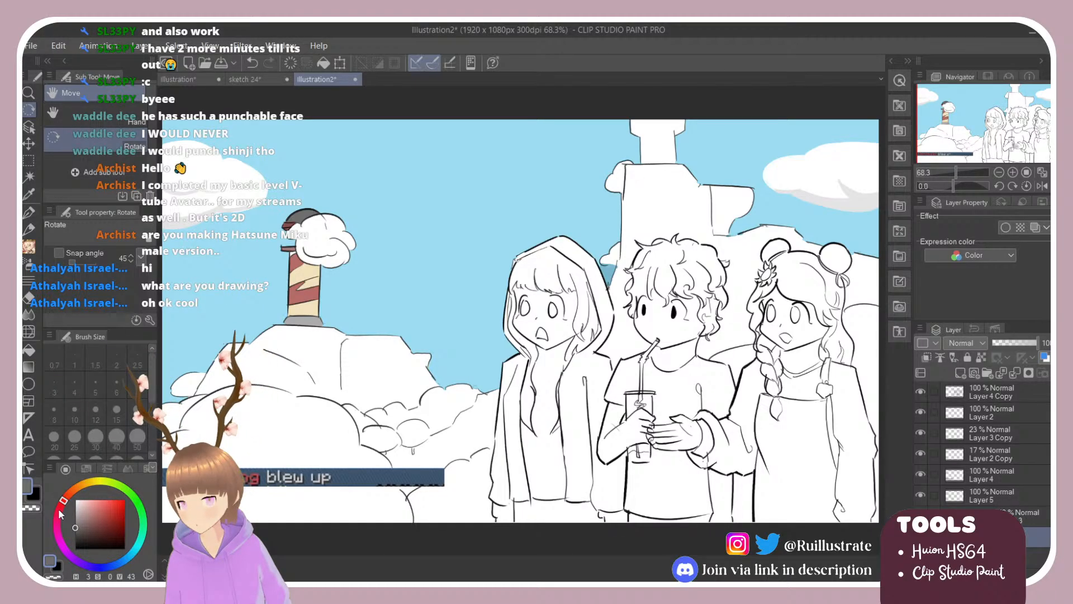
{"action": "left_click", "coordinate": [95, 518]}
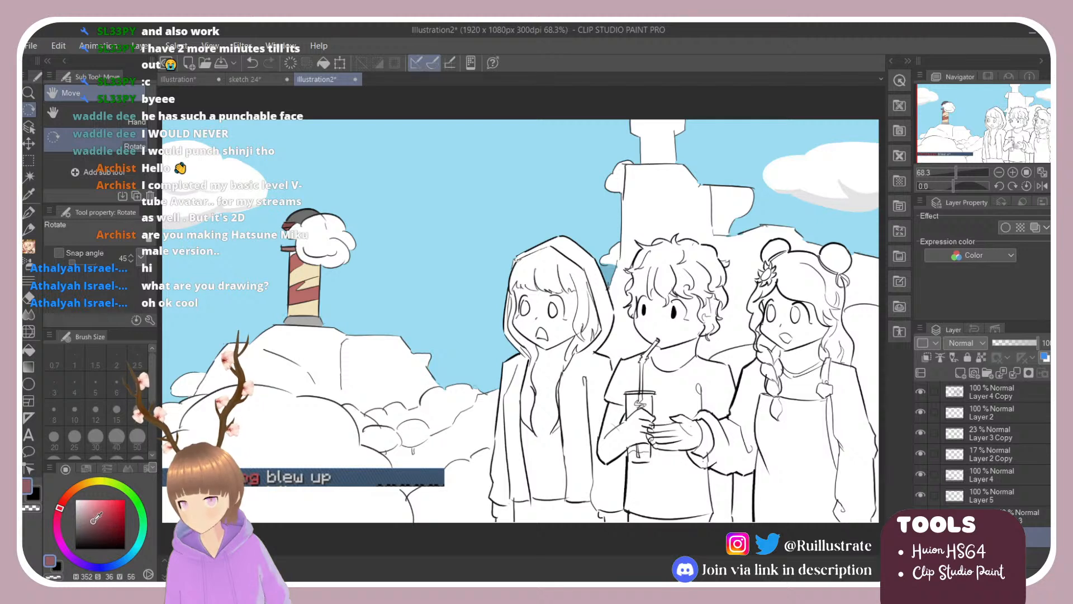
{"action": "left_click", "coordinate": [95, 525]}
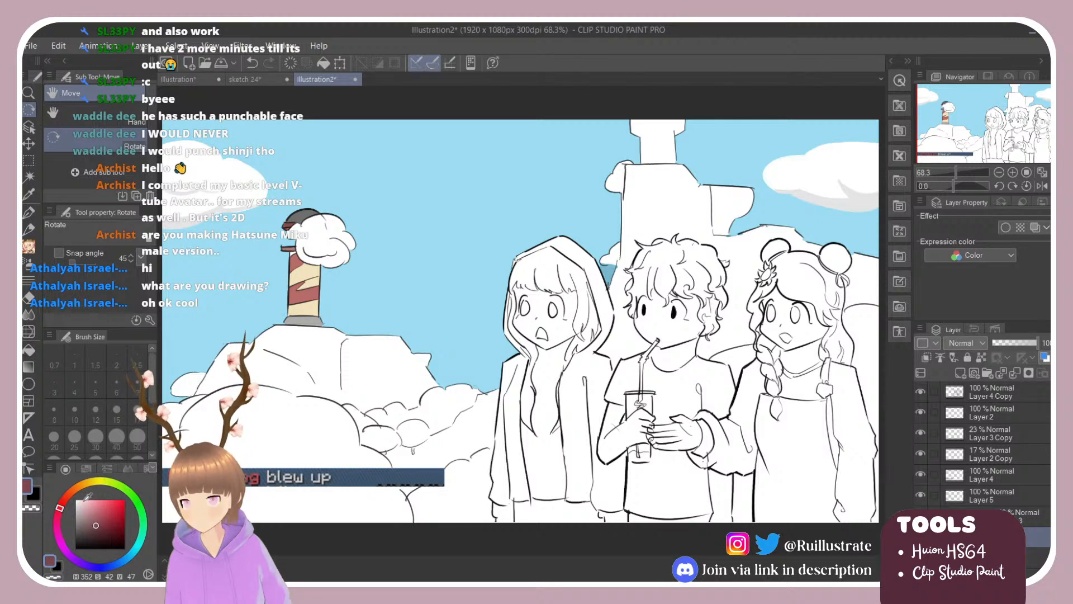
{"action": "left_click", "coordinate": [63, 498]}
{"action": "key", "text": "b"}
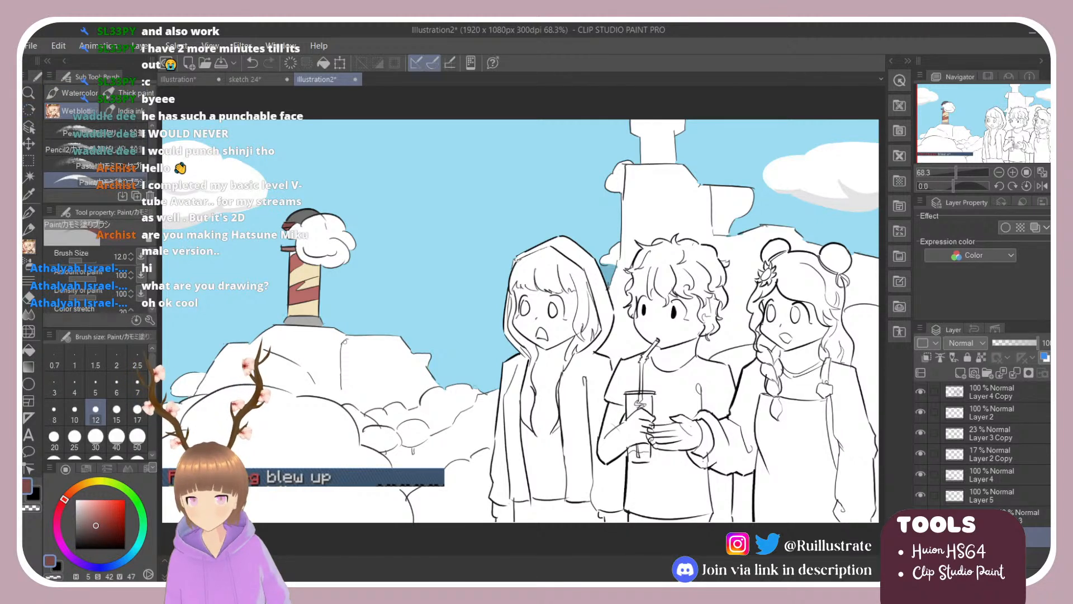
{"action": "key", "text": "g"}
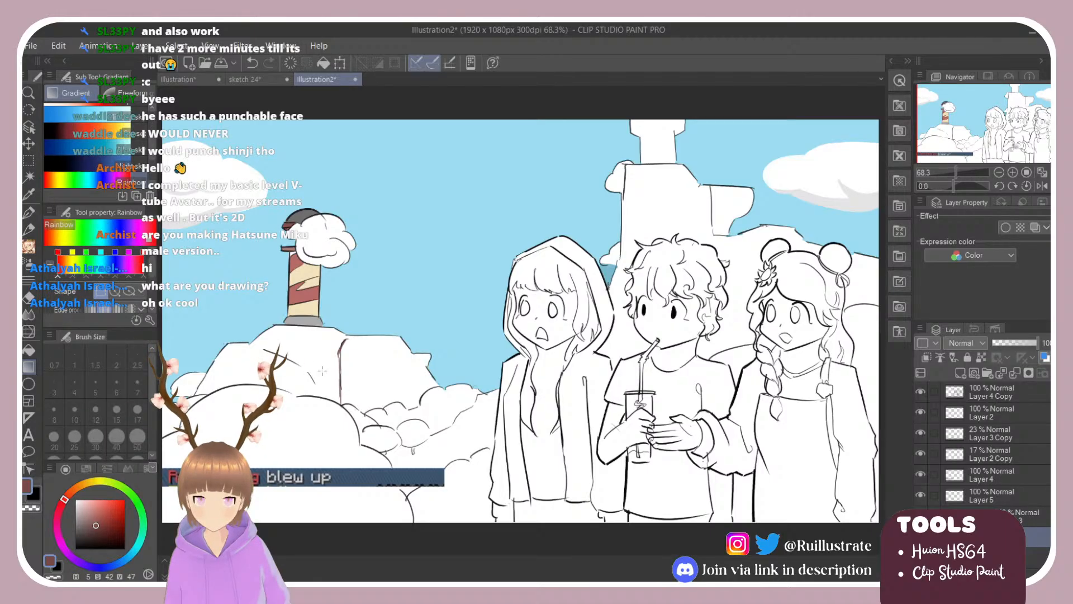
{"action": "key", "text": "g"}
Try orange-brown (H 20, S 41, V 70) on the rock beneath the tower, and undo both the fill and the dividing line.
{"action": "left_click", "coordinate": [95, 513]}
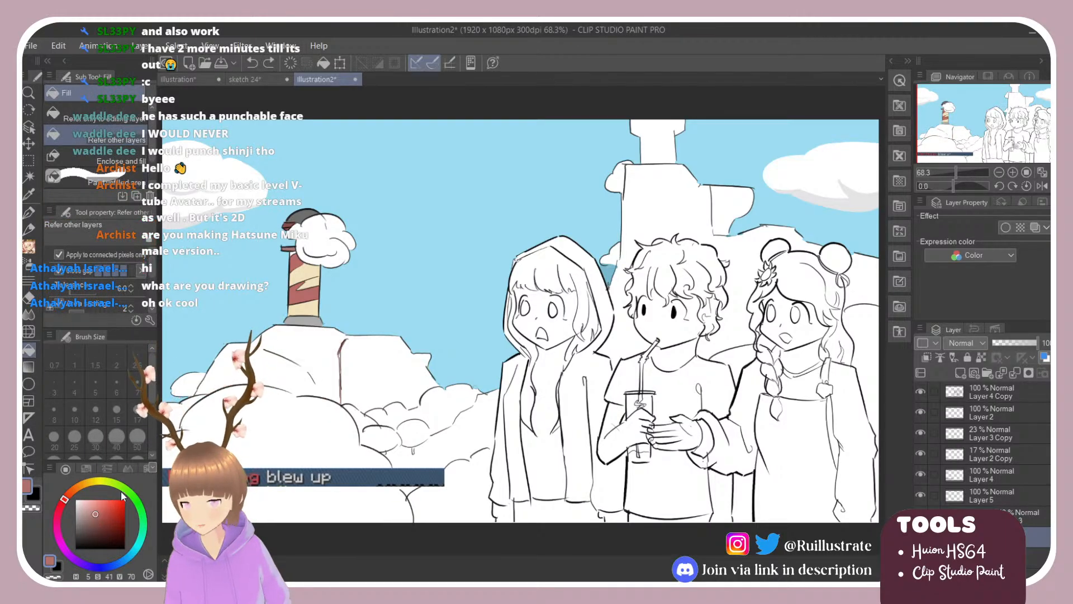
{"action": "left_click", "coordinate": [71, 491]}
{"action": "left_click", "coordinate": [338, 352]}
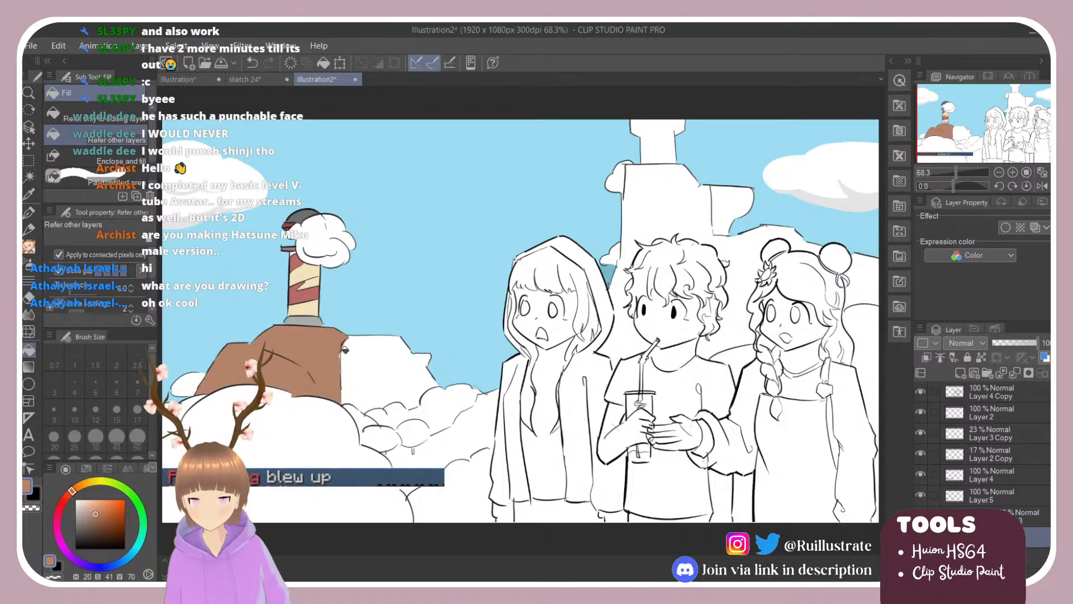
{"action": "key", "text": "b"}
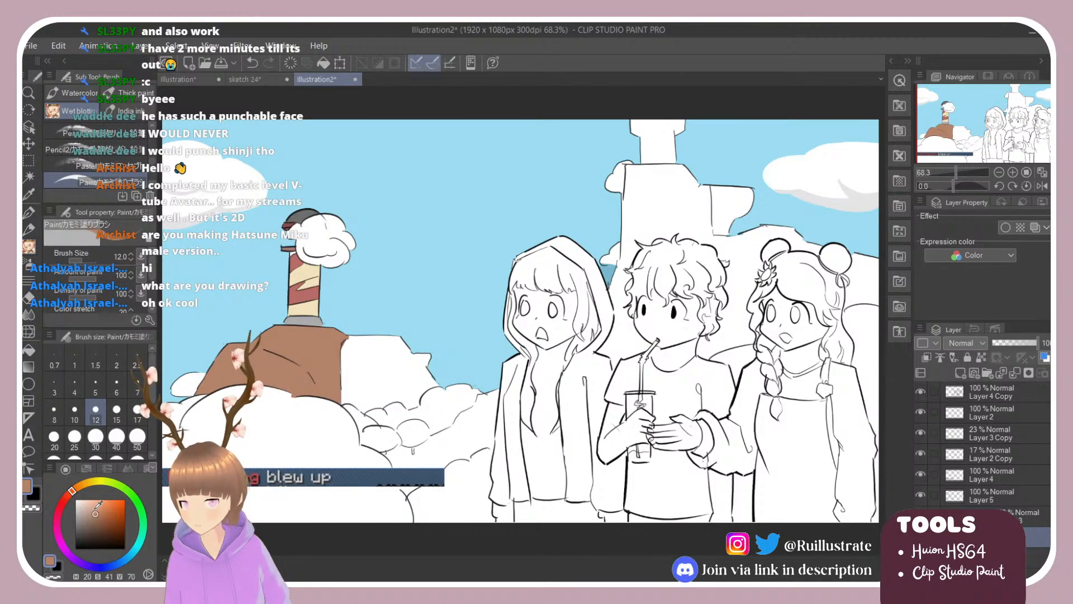
{"action": "key", "text": "ctrl+z"}
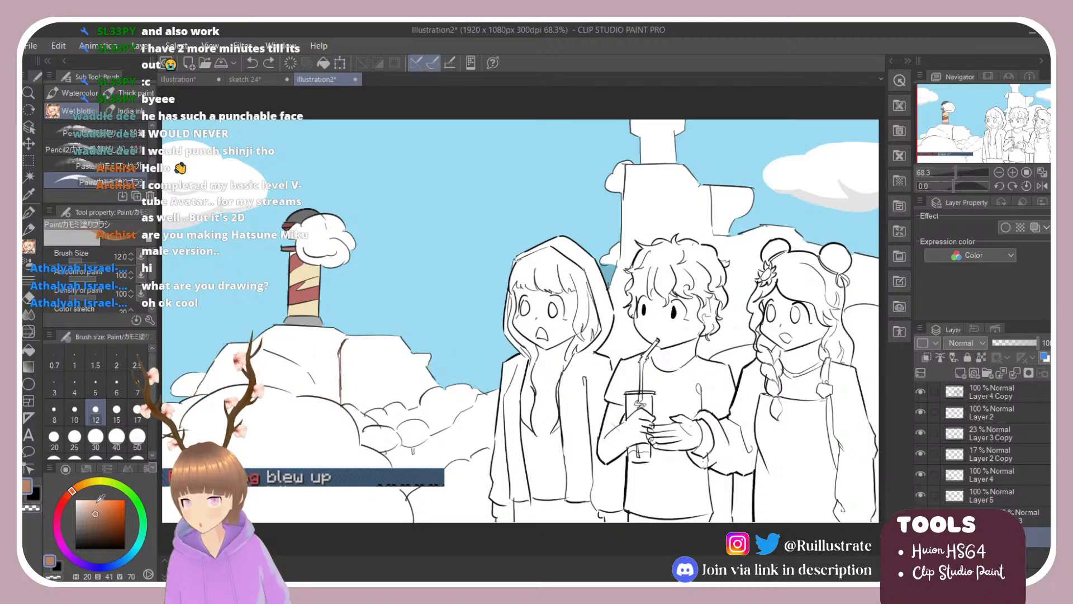
{"action": "key", "text": "ctrl+z"}
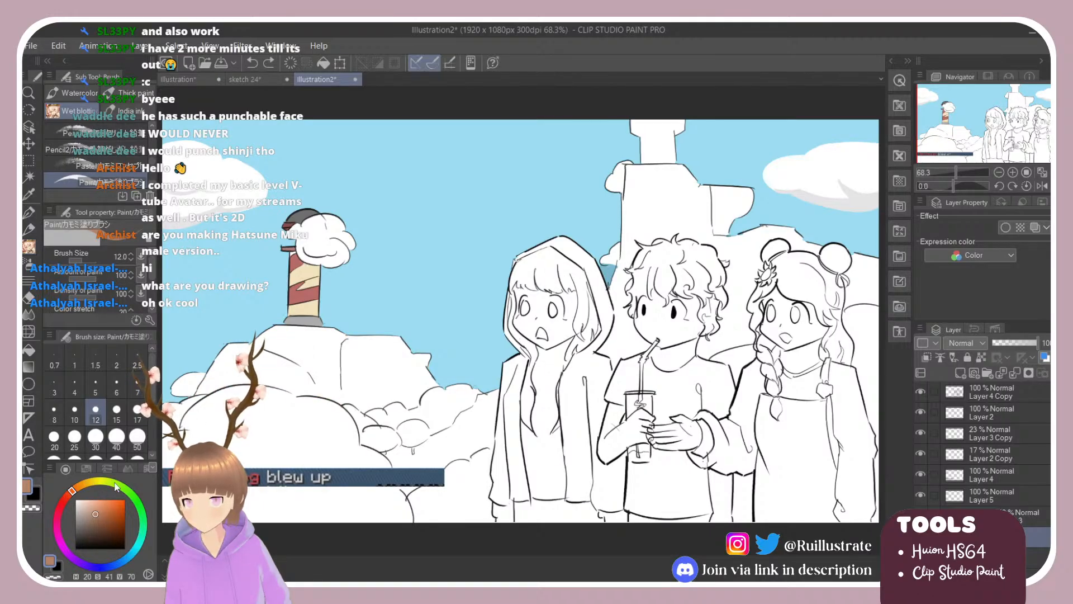
Draw a brown line (H 27, S 39, V 58) down the rock's dividing edge to close off the part beneath the tower.
{"action": "left_click", "coordinate": [95, 520]}
{"action": "left_click", "coordinate": [78, 487]}
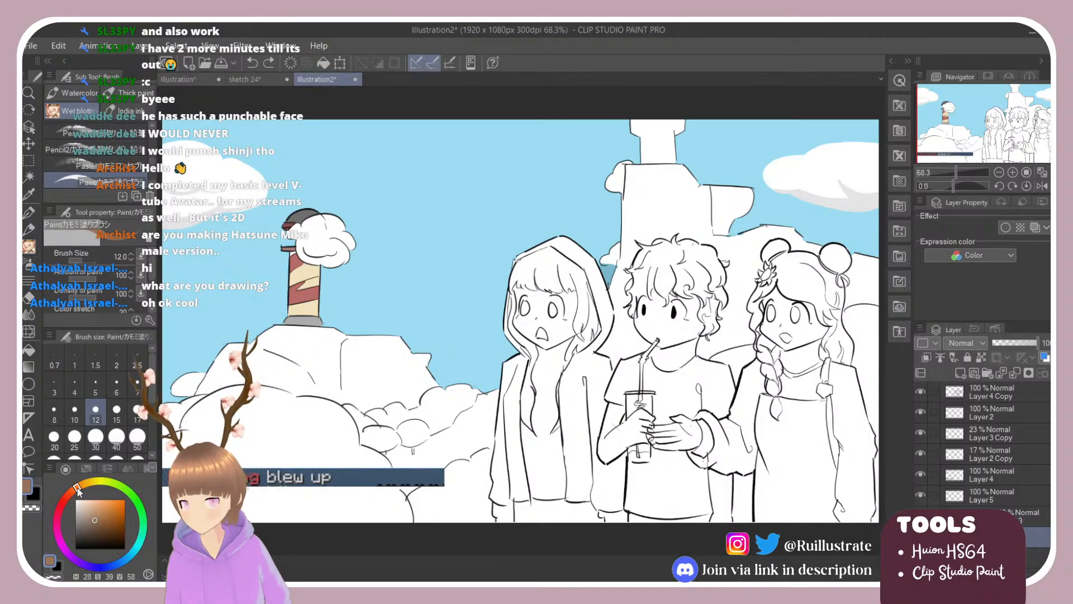
{"action": "left_click_drag", "start_coordinate": [78, 487], "coordinate": [75, 488]}
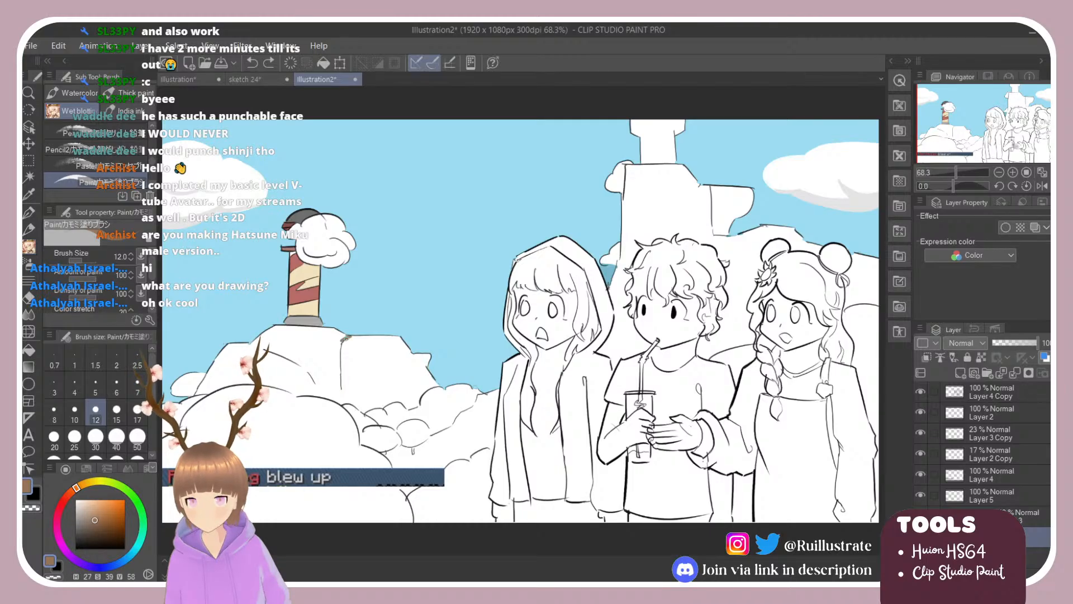
{"action": "left_click_drag", "start_coordinate": [340, 343], "coordinate": [338, 398]}
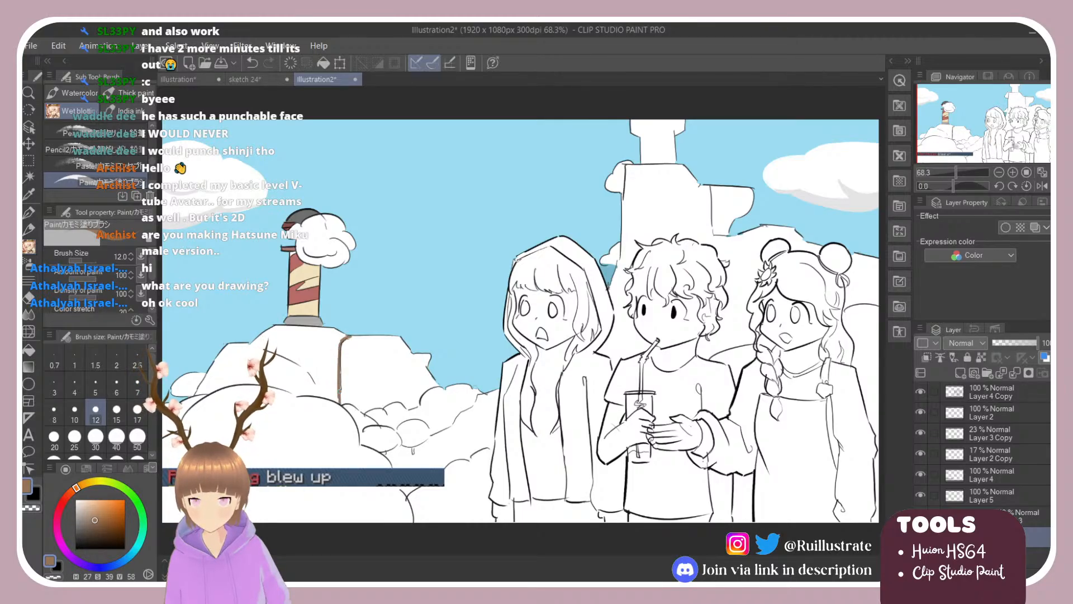
Fill the rock part beneath the tower with the same brown and the neighbouring rock part with light grey (S 0, V 72).
{"action": "key", "text": "g"}
{"action": "left_click", "coordinate": [321, 364]}
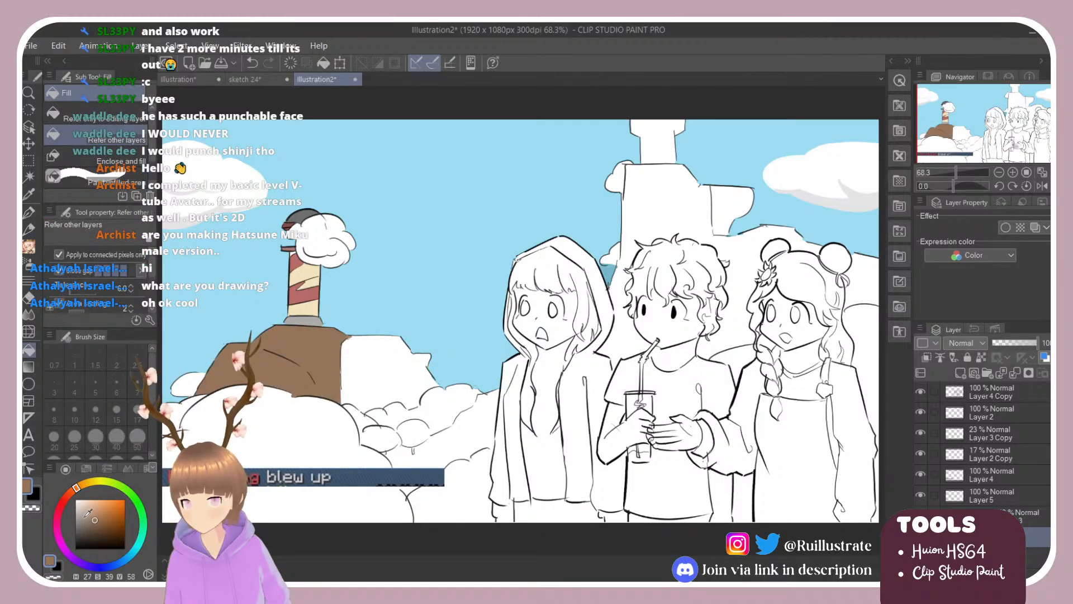
{"action": "left_click", "coordinate": [74, 513]}
{"action": "left_click", "coordinate": [362, 357]}
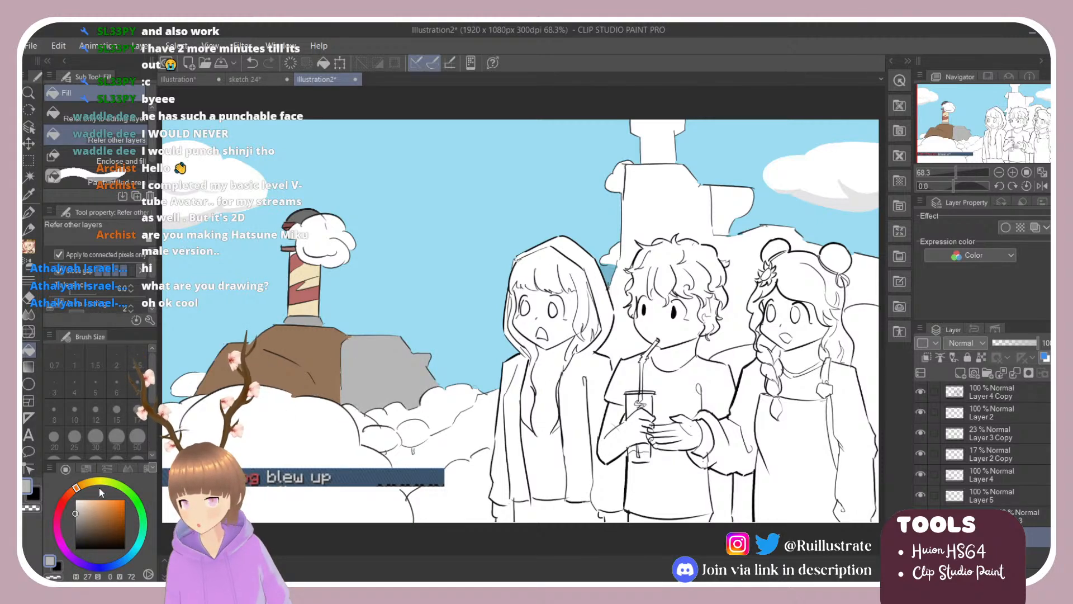
Refill the brown rock beneath the tower with a redder brown (H 13, S 40, V 58).
{"action": "left_click", "coordinate": [268, 374], "text": "alt"}
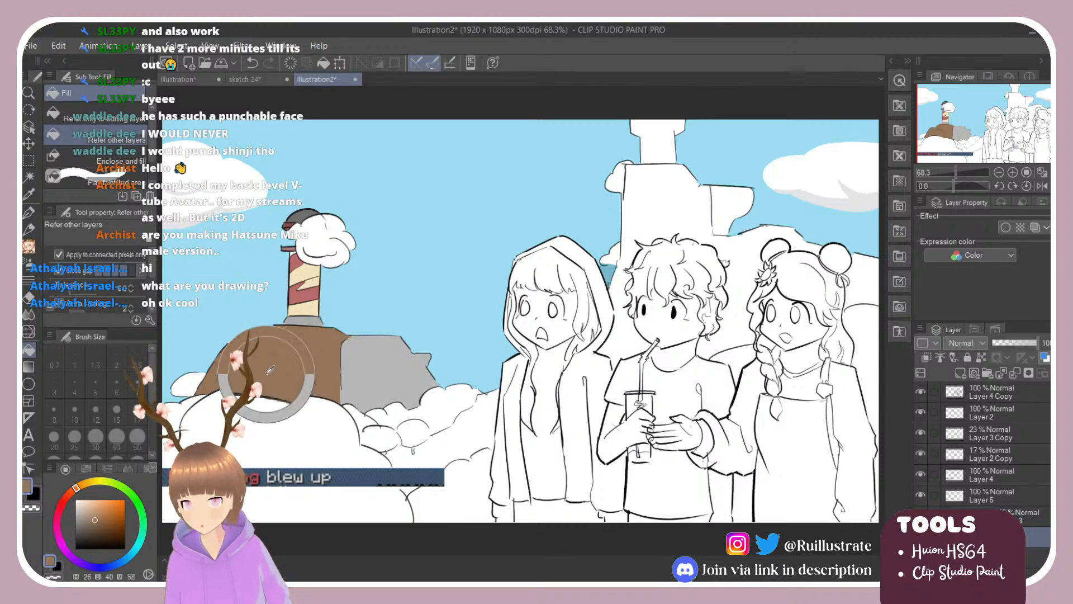
{"action": "left_click", "coordinate": [67, 494]}
{"action": "left_click", "coordinate": [279, 373]}
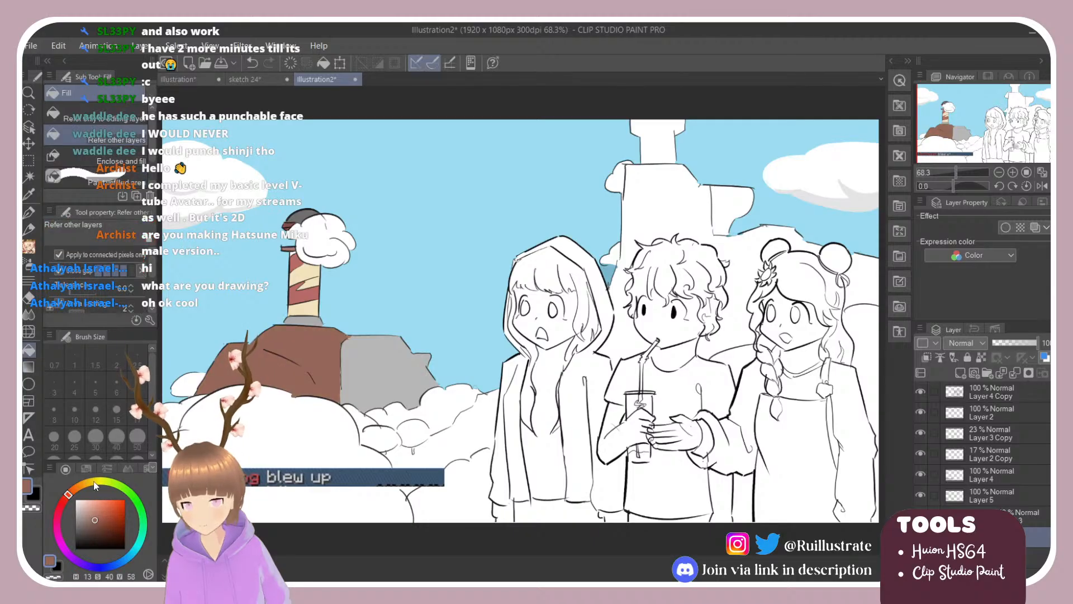
Choose a green (H 113, S 40, V 58) and add a new layer clipped to the colour layer below.
{"action": "left_click", "coordinate": [72, 492]}
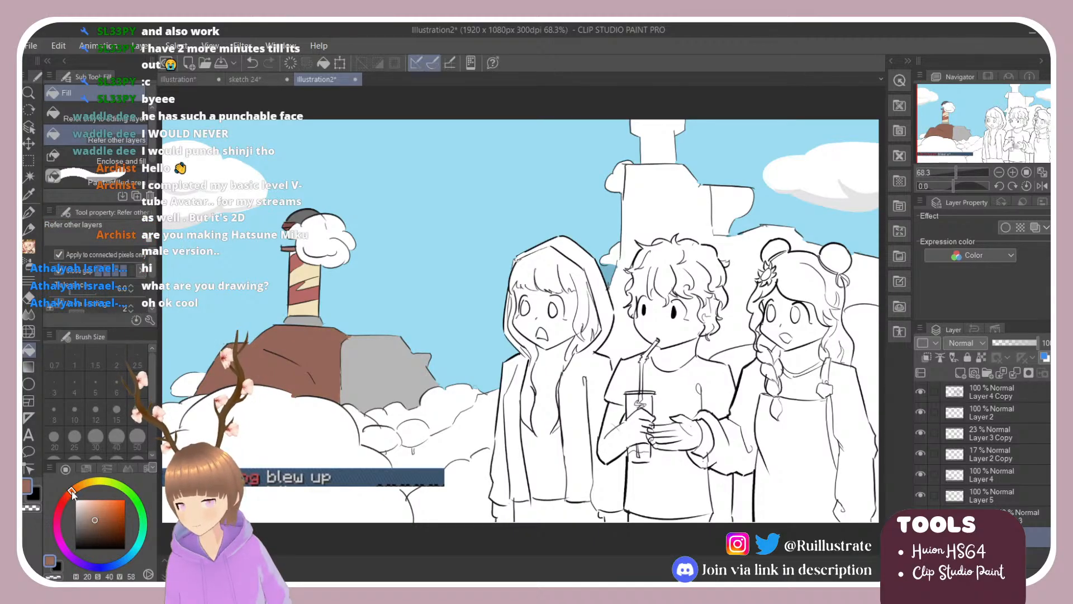
{"action": "left_click", "coordinate": [137, 498]}
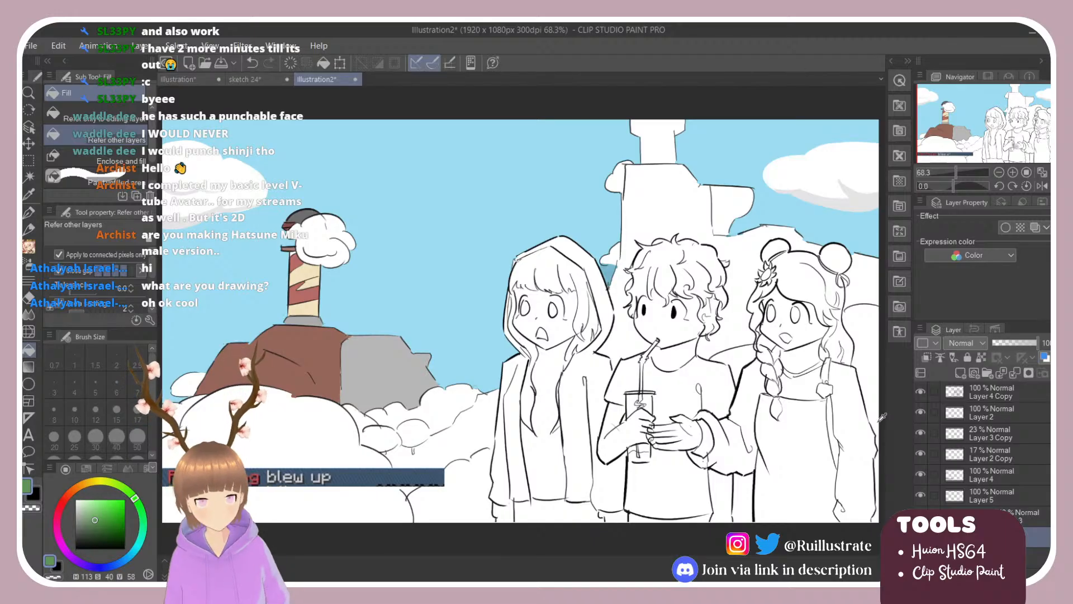
{"action": "left_click", "coordinate": [959, 373]}
{"action": "left_click", "coordinate": [926, 357]}
Brush thin green streaks across the brown rock just below the tower's base with a size 12 brush.
{"action": "key", "text": "r"}
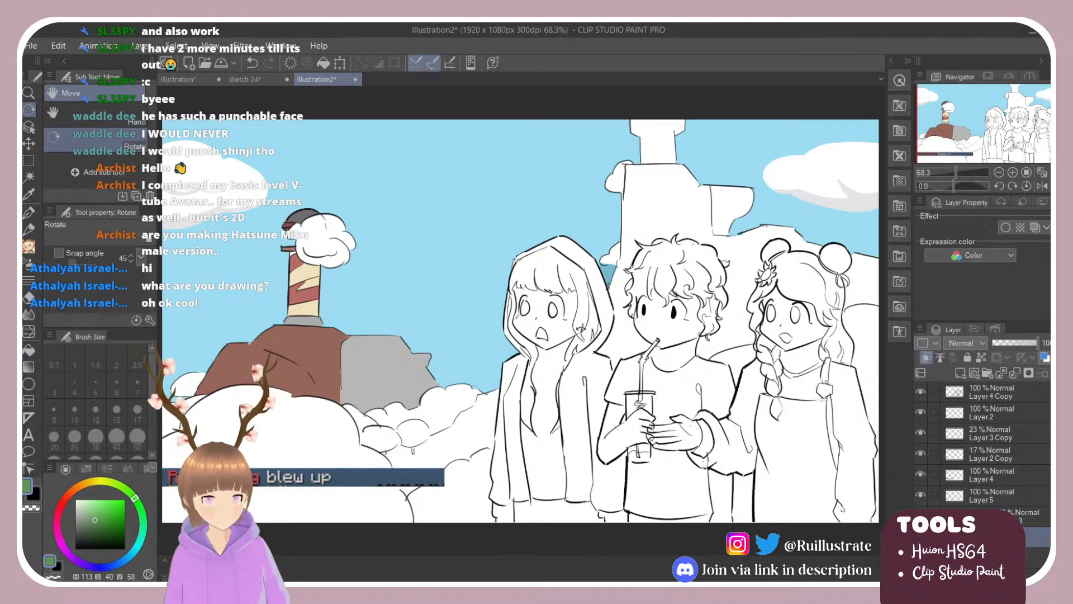
{"action": "left_click_drag", "start_coordinate": [601, 384], "coordinate": [513, 269]}
{"action": "scroll", "coordinate": [513, 269], "scroll_direction": "down", "scroll_amount": 3}
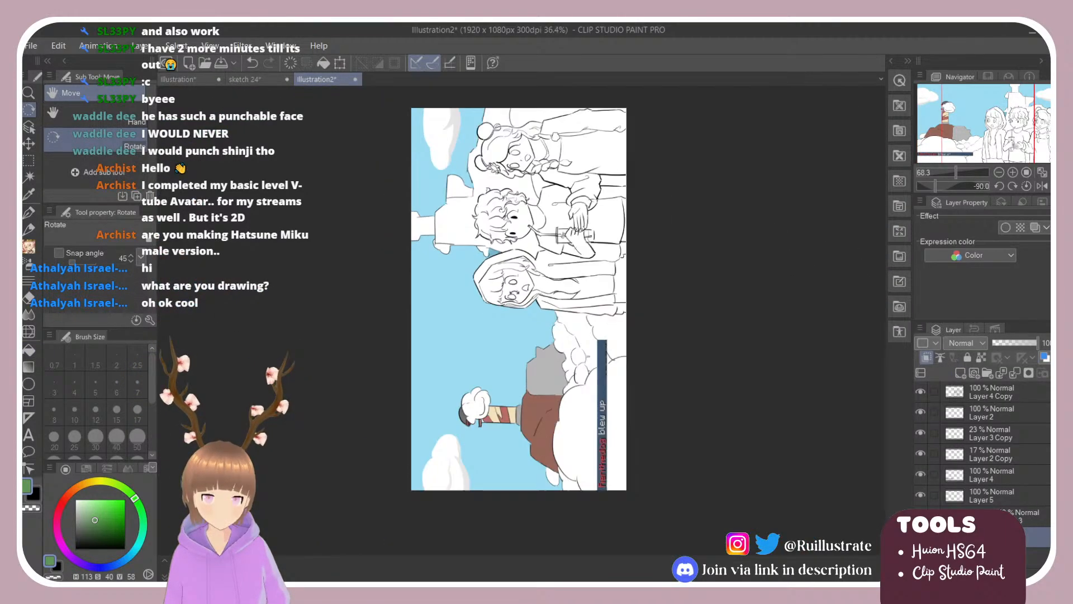
{"action": "scroll", "coordinate": [562, 419], "scroll_direction": "up", "scroll_amount": 3}
{"action": "key", "text": "e"}
{"action": "key", "text": "b"}
{"action": "left_click_drag", "start_coordinate": [471, 370], "coordinate": [473, 429]}
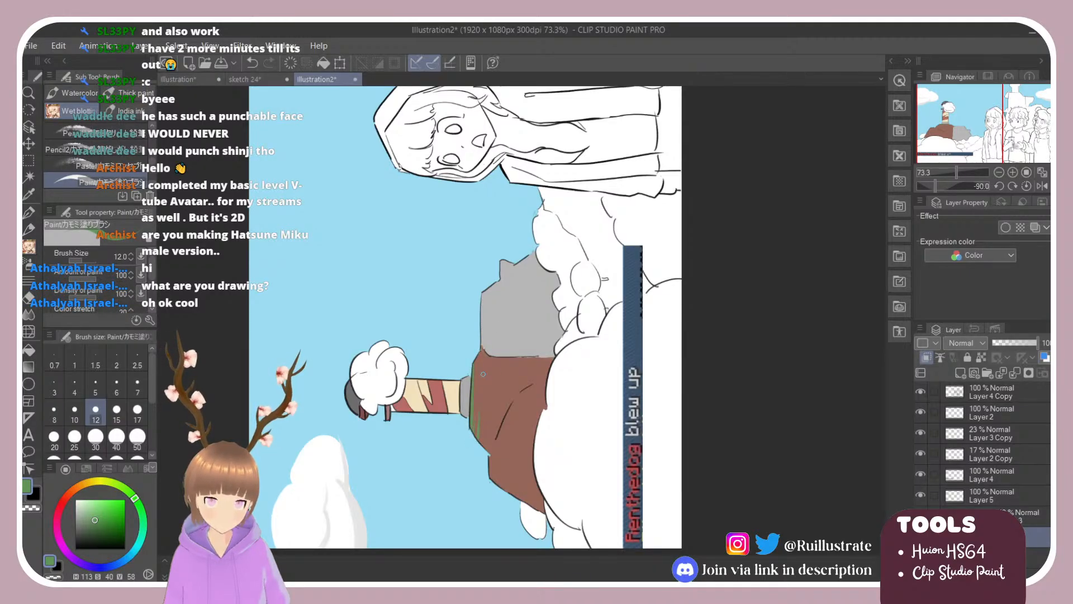
{"action": "left_click_drag", "start_coordinate": [478, 352], "coordinate": [479, 395]}
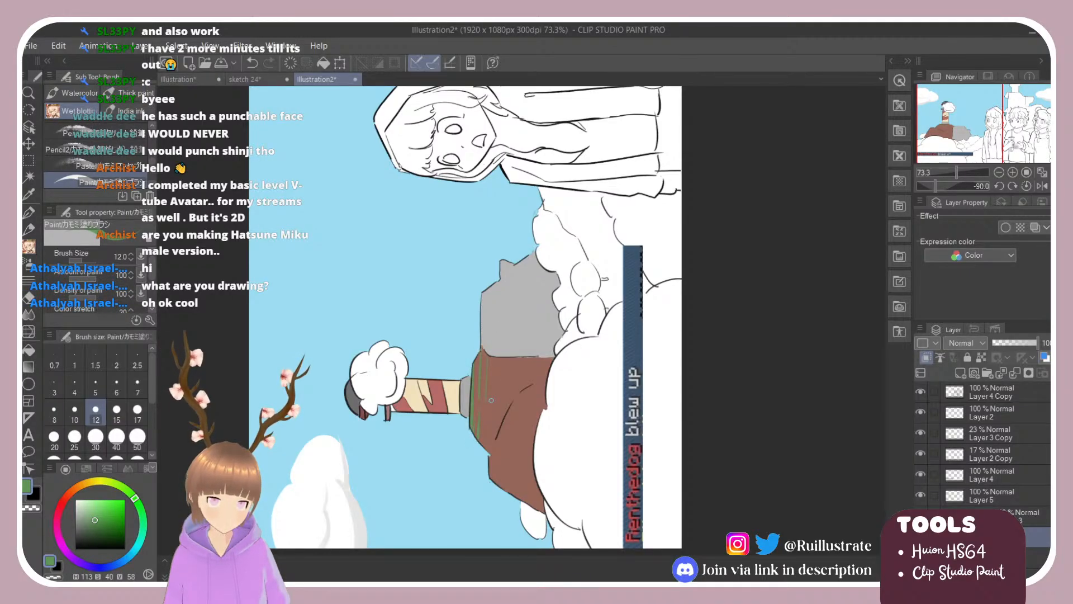
{"action": "left_click_drag", "start_coordinate": [489, 457], "coordinate": [497, 418]}
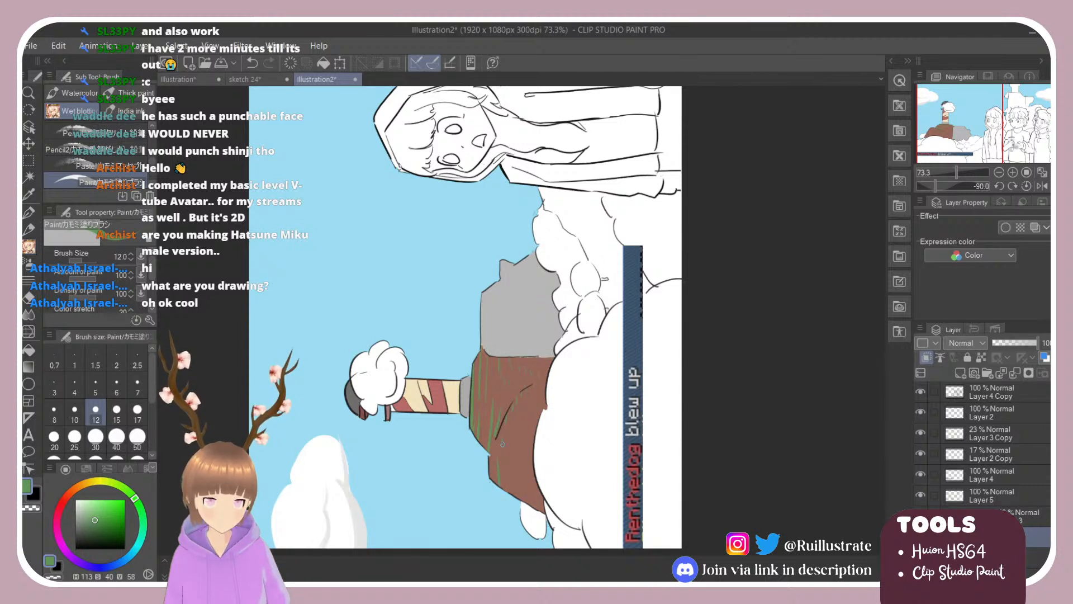
Extend the green streaks down the brown rock's outer slope, undoing the stray strokes.
{"action": "key", "text": "ctrl+z"}
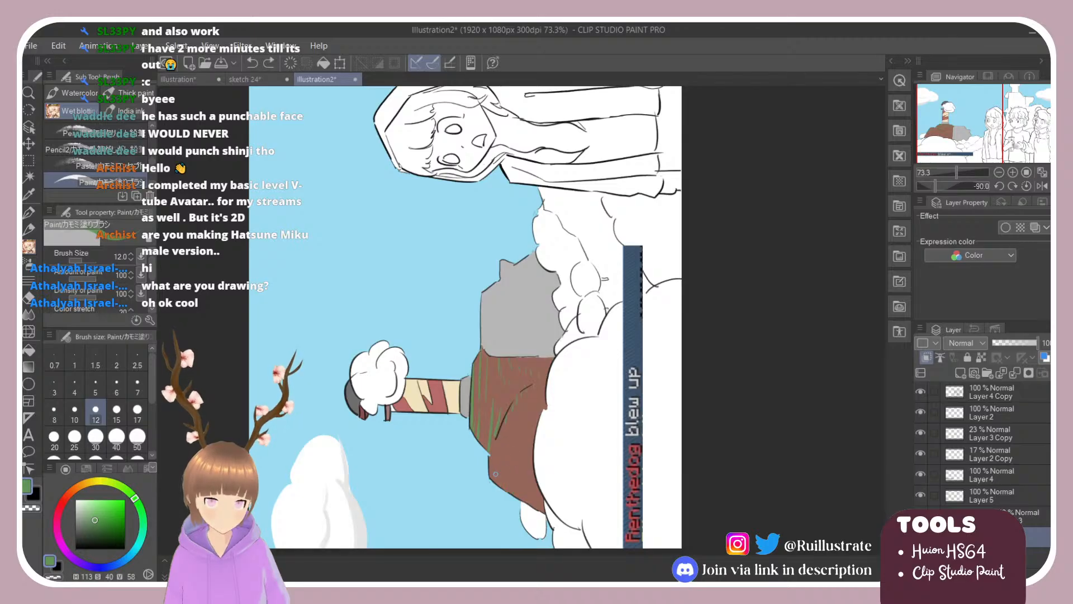
{"action": "left_click_drag", "start_coordinate": [494, 465], "coordinate": [492, 482]}
{"action": "mouse_move", "coordinate": [501, 437]}
{"action": "left_mouse_down"}
{"action": "mouse_move", "coordinate": [511, 495]}
{"action": "mouse_move", "coordinate": [517, 471]}
{"action": "mouse_move", "coordinate": [517, 513]}
{"action": "mouse_move", "coordinate": [524, 475]}
{"action": "mouse_move", "coordinate": [524, 498]}
{"action": "left_mouse_up"}
{"action": "key", "text": "ctrl+z"}
{"action": "left_click_drag", "start_coordinate": [532, 491], "coordinate": [533, 502]}
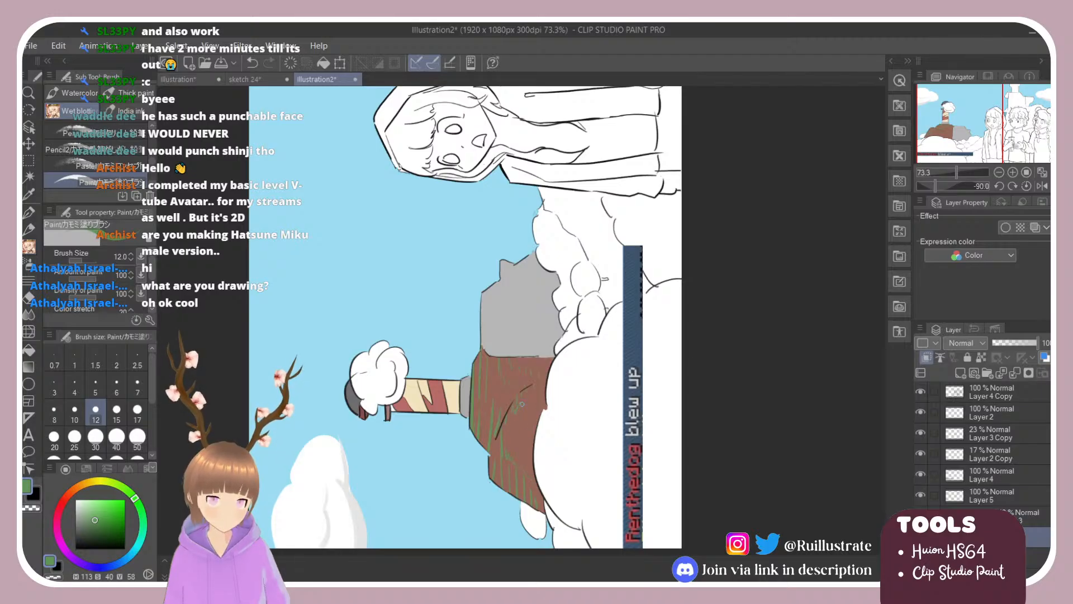
{"action": "key", "text": "ctrl+z"}
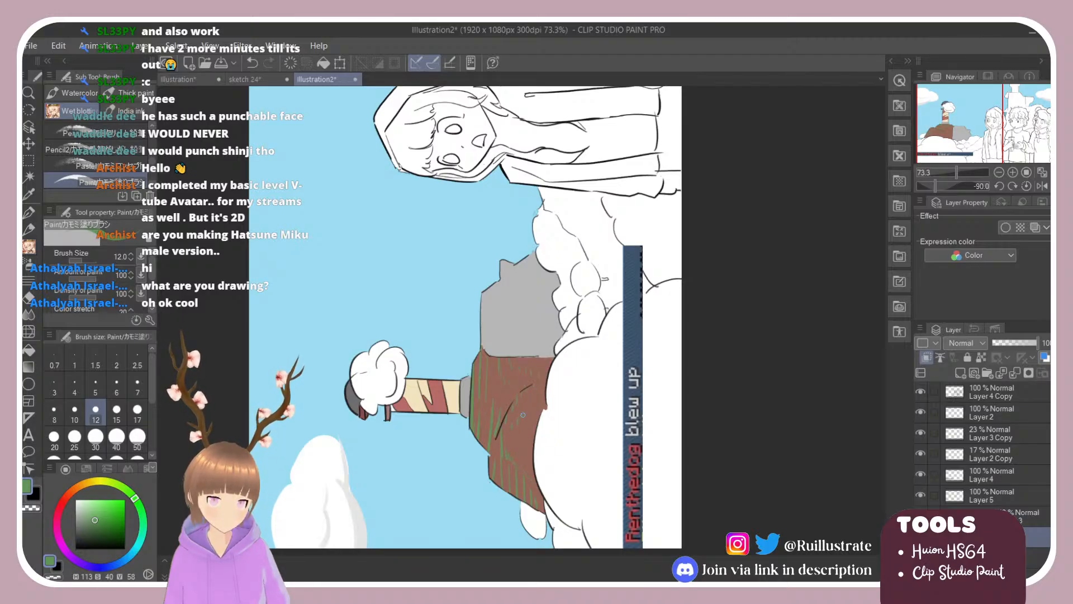
Brush dark grey streaks (S 0, V 41) along the top and jagged outer edge of the grey rock.
{"action": "key", "text": "shift+space"}
{"action": "left_click_drag", "start_coordinate": [562, 383], "coordinate": [436, 431]}
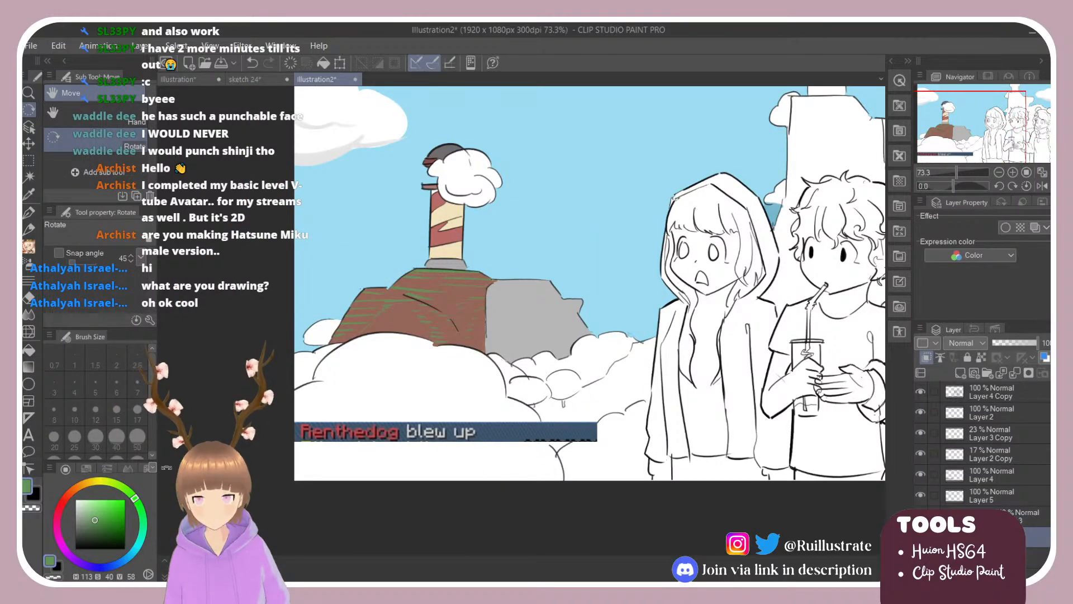
{"action": "left_click_drag", "start_coordinate": [84, 526], "coordinate": [65, 528]}
{"action": "key", "text": "b"}
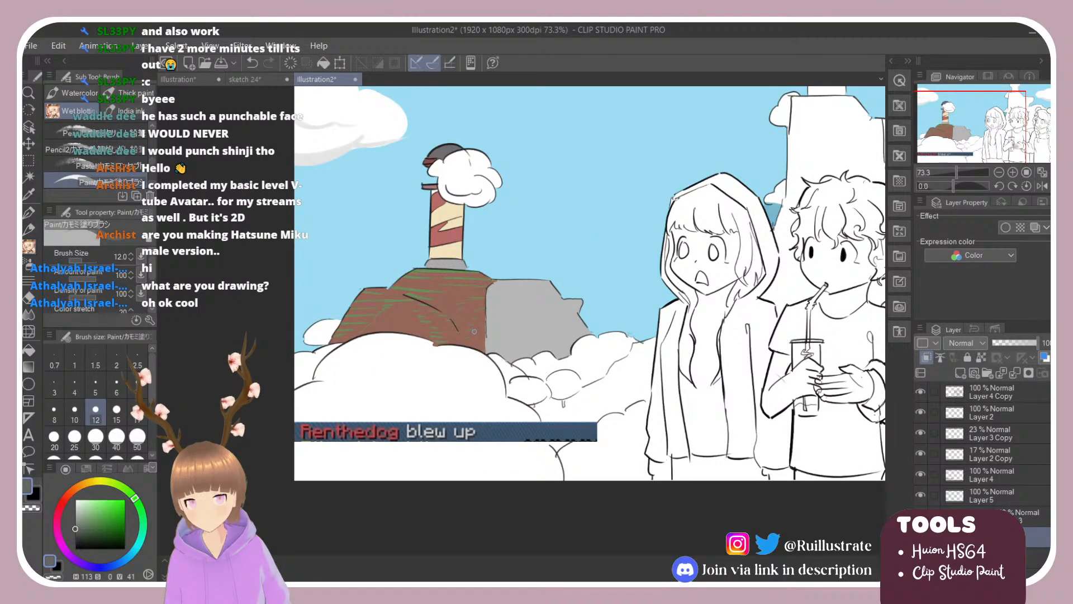
{"action": "key", "text": "shift+space"}
{"action": "left_click_drag", "start_coordinate": [512, 301], "coordinate": [487, 339]}
{"action": "key", "text": "ctrl+z"}
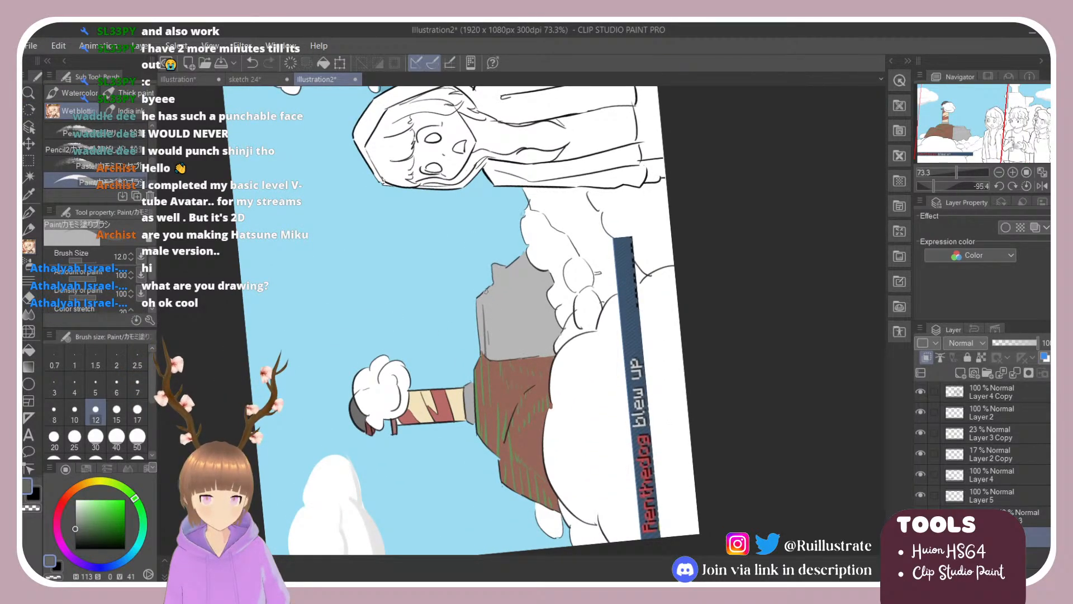
{"action": "left_click_drag", "start_coordinate": [485, 291], "coordinate": [487, 304]}
{"action": "left_click_drag", "start_coordinate": [495, 261], "coordinate": [498, 302]}
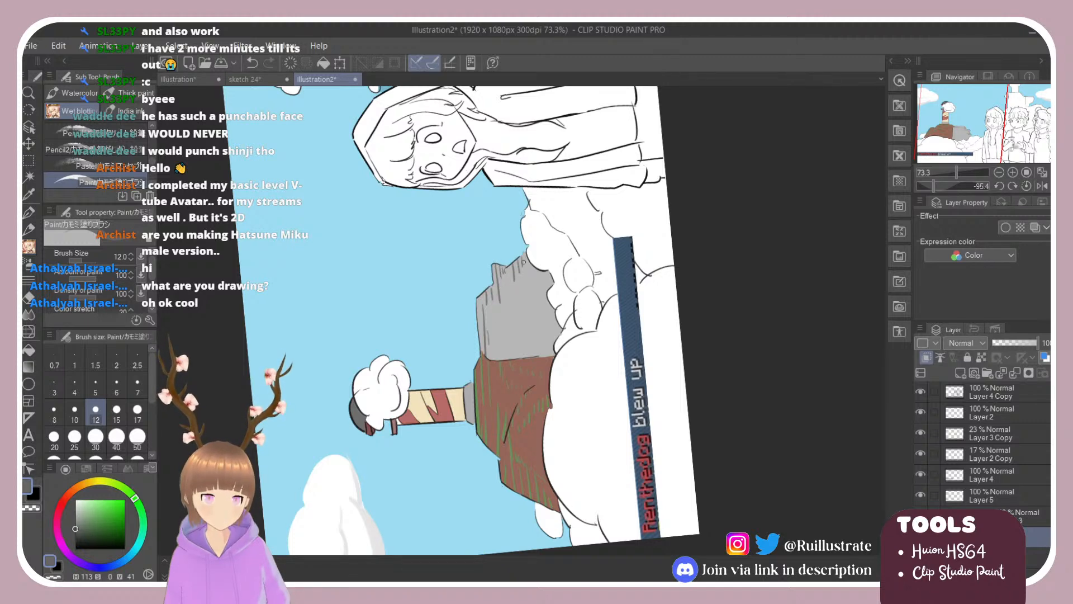
Fill the bushes in front of and around the rocks, up to the hooded character, with muted green (H 113, S 17, V 67).
{"action": "key", "text": "r"}
{"action": "double_click", "coordinate": [530, 264]}
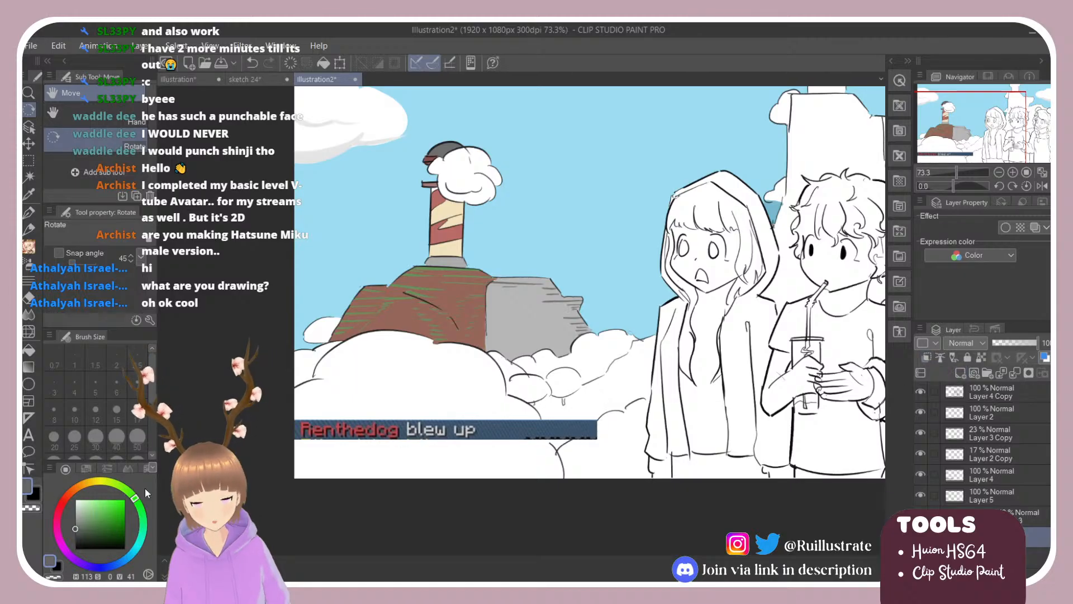
{"action": "left_click", "coordinate": [84, 515]}
{"action": "key", "text": "g"}
{"action": "left_click", "coordinate": [414, 368]}
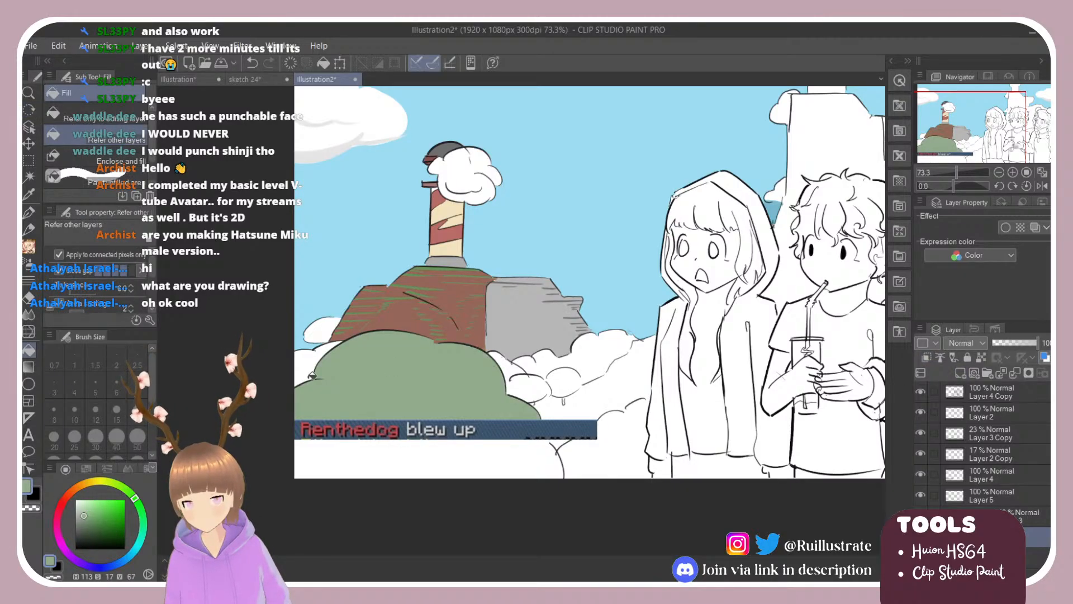
{"action": "left_click", "coordinate": [322, 356]}
{"action": "left_click", "coordinate": [518, 374]}
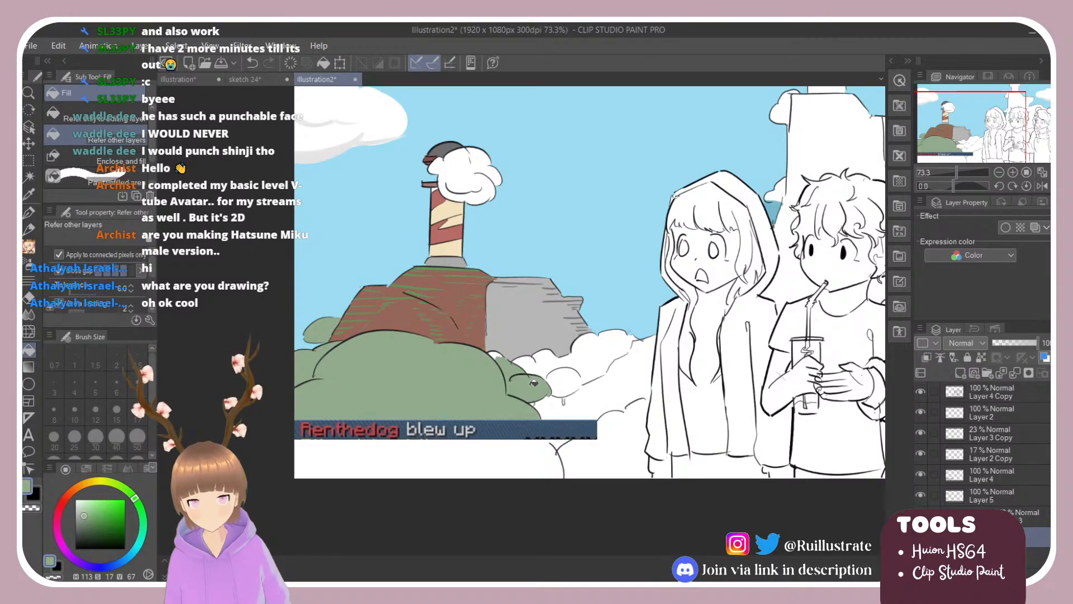
{"action": "left_click", "coordinate": [560, 361]}
{"action": "left_click", "coordinate": [470, 450]}
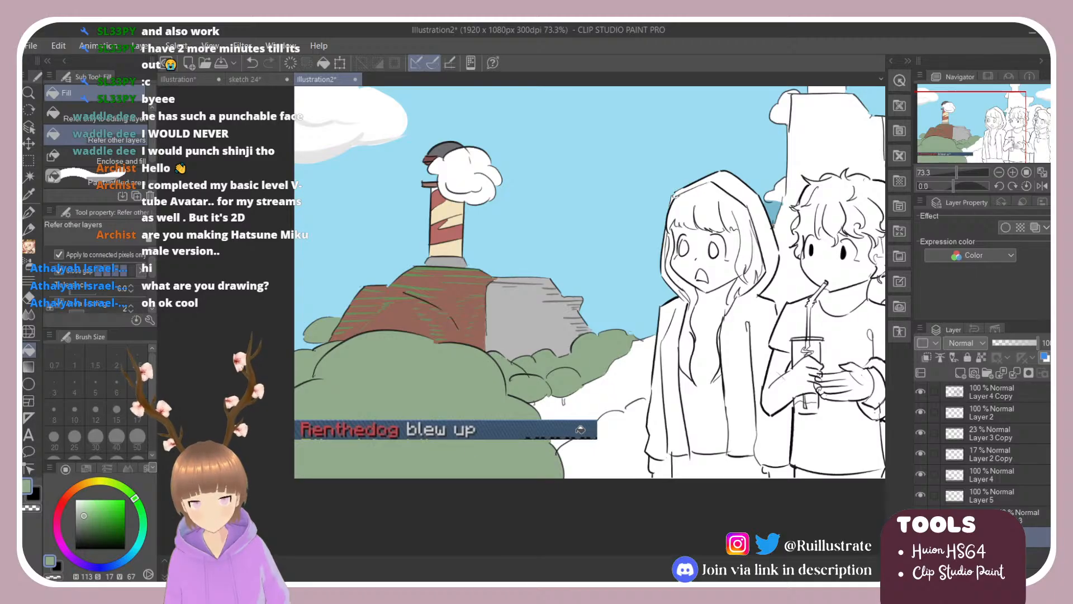
{"action": "left_click", "coordinate": [581, 429]}
{"action": "left_click", "coordinate": [604, 460]}
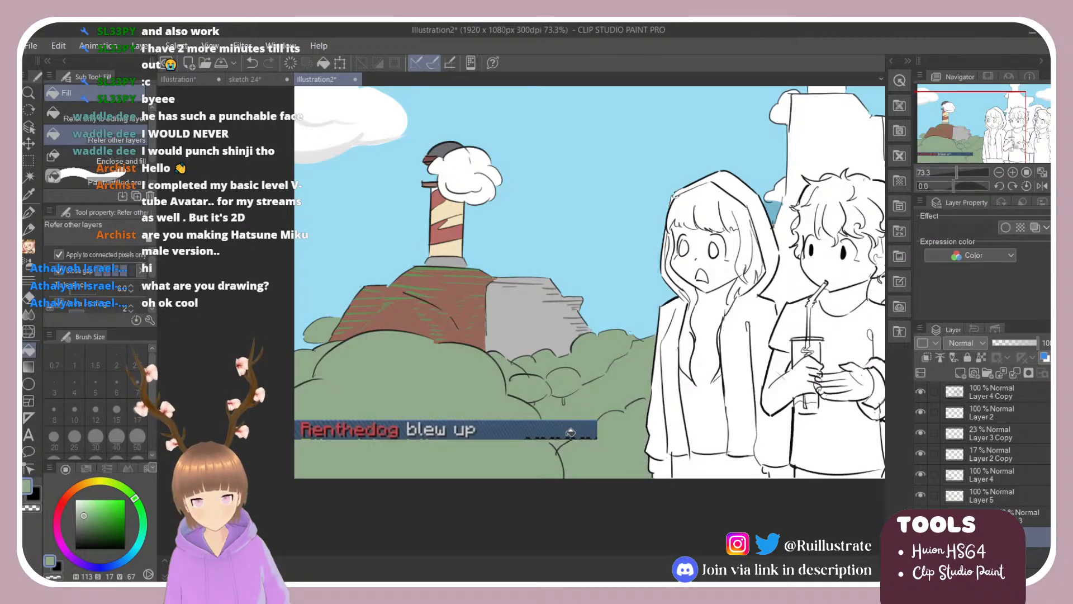
Fill the bush areas behind the curly-haired character and the character with hair buns with the same muted green.
{"action": "scroll", "coordinate": [316, 510], "scroll_direction": "down", "scroll_amount": 3}
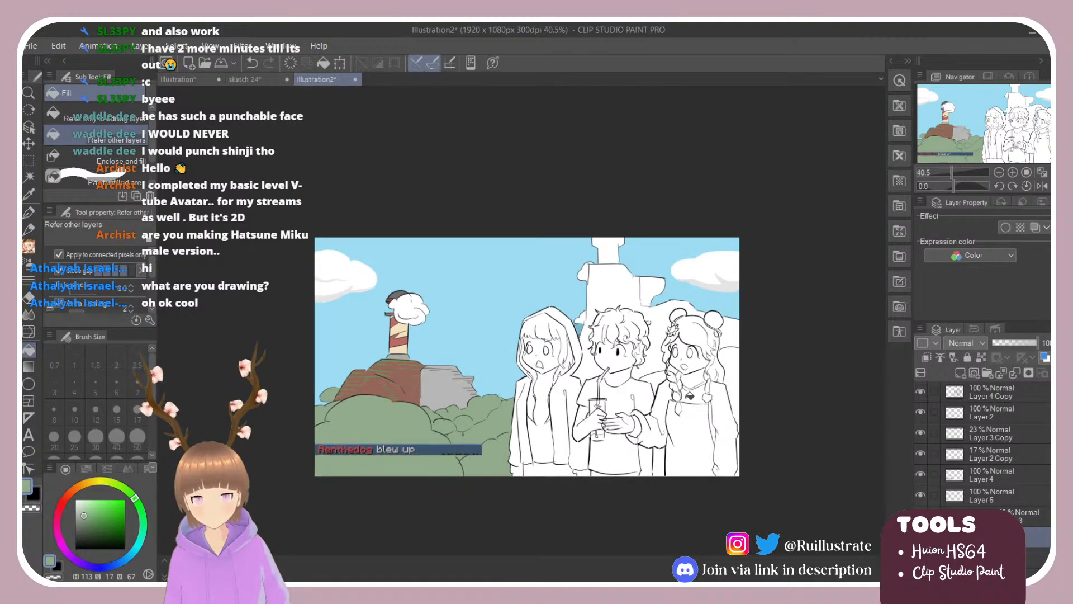
{"action": "scroll", "coordinate": [722, 384], "scroll_direction": "up", "scroll_amount": 3}
{"action": "left_click", "coordinate": [617, 370]}
{"action": "left_click", "coordinate": [729, 356]}
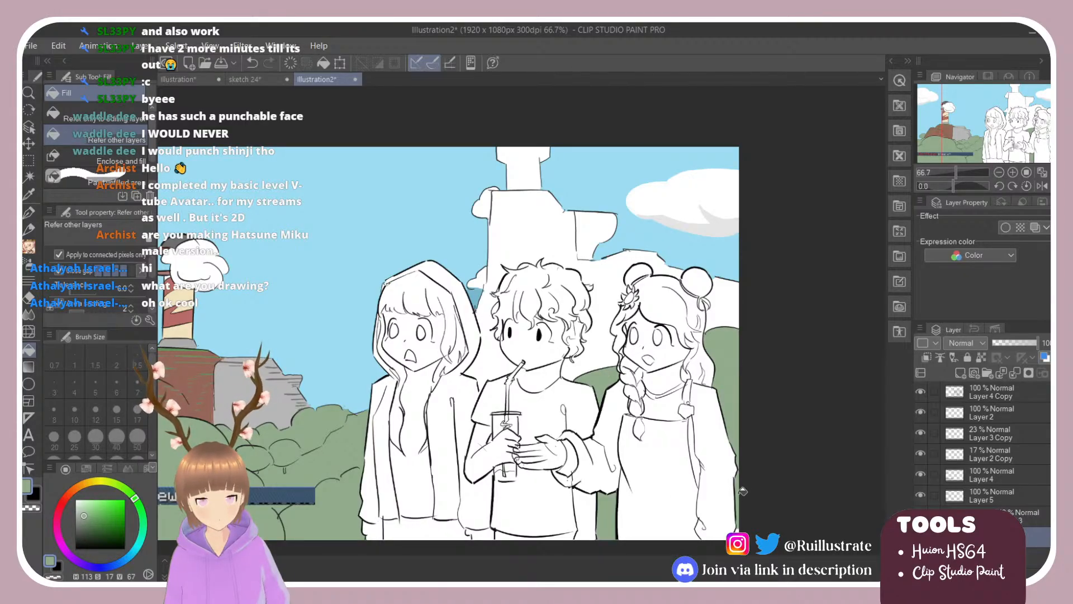
{"action": "scroll", "coordinate": [452, 481], "scroll_direction": "down", "scroll_amount": 2}
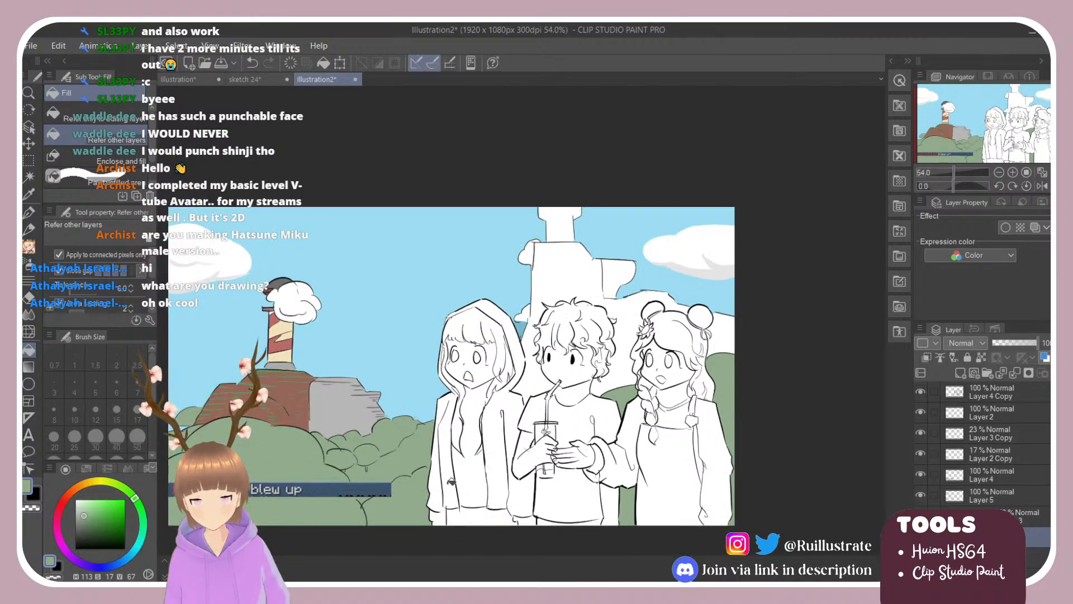
{"action": "scroll", "coordinate": [452, 481], "scroll_direction": "up", "scroll_amount": 2}
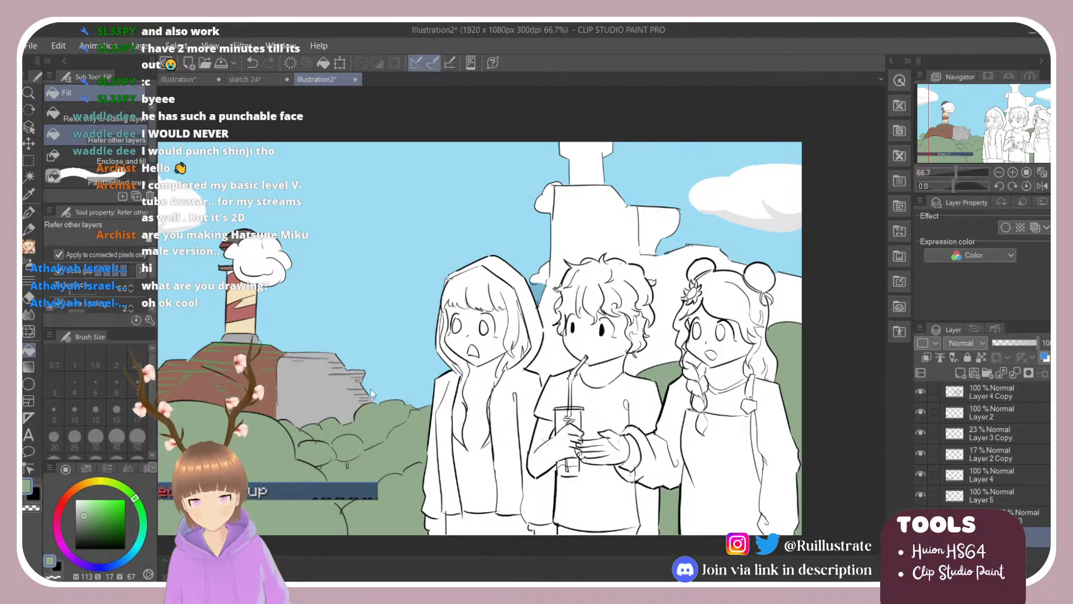
{"action": "scroll", "coordinate": [371, 370], "scroll_direction": "up", "scroll_amount": 1}
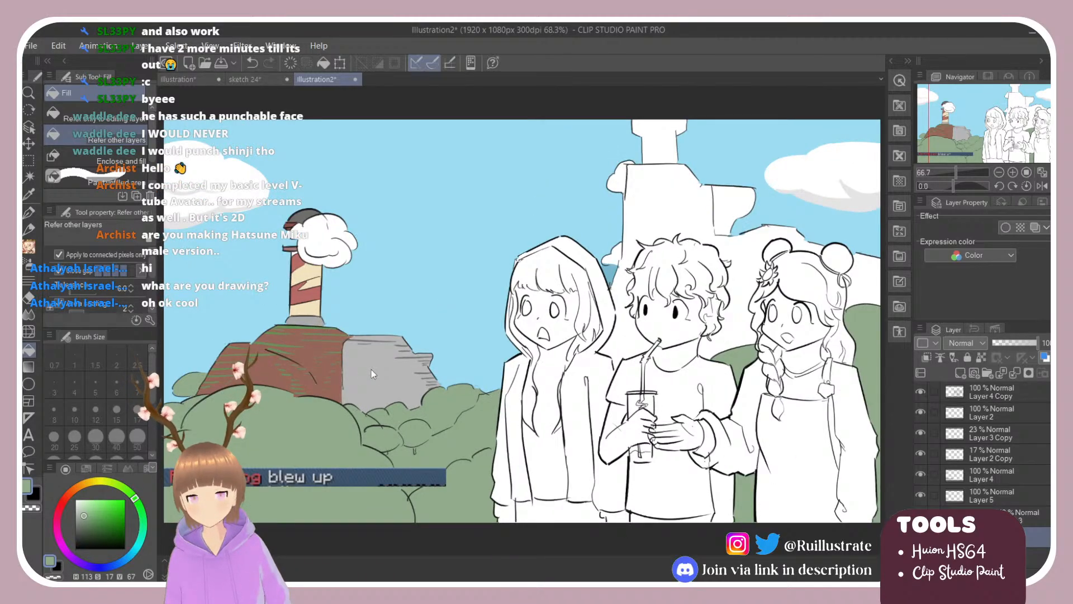
Fill the large rock structure behind the characters with the rock's reddish brown (H 13, S 40, V 58), redoing the fill on a lower layer.
{"action": "left_click", "coordinate": [332, 387], "text": "alt"}
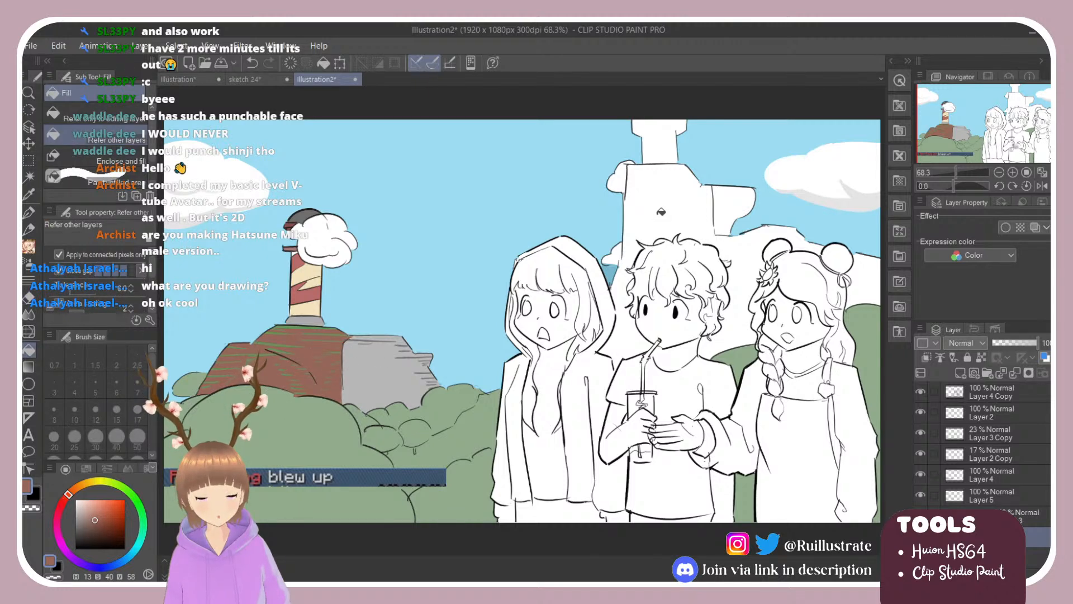
{"action": "left_click", "coordinate": [659, 230]}
{"action": "left_click", "coordinate": [860, 277]}
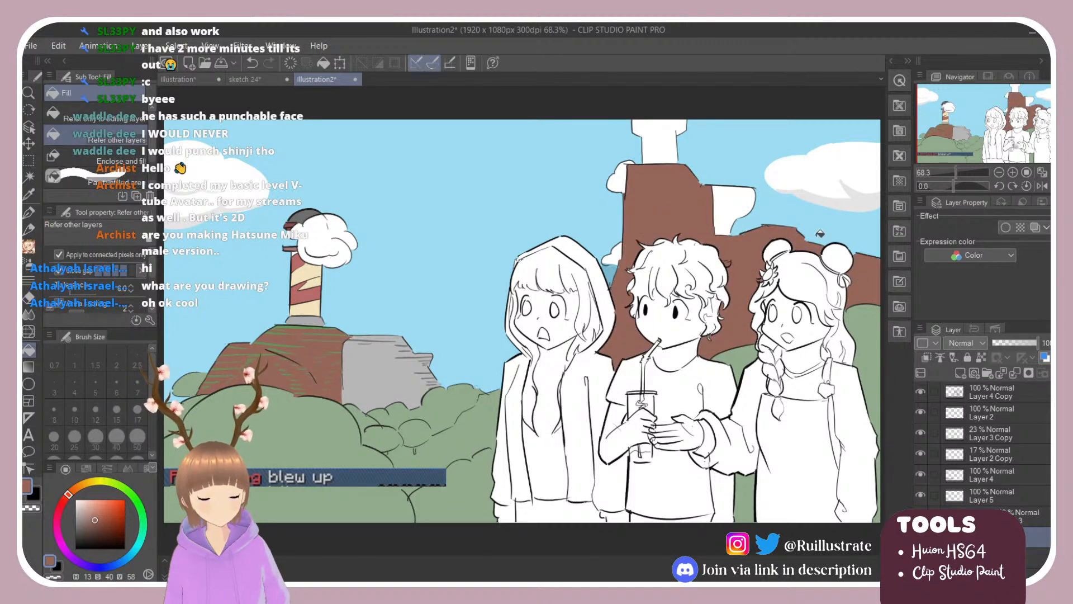
{"action": "key", "text": "ctrl+z"}
{"action": "key", "text": "ctrl+z"}
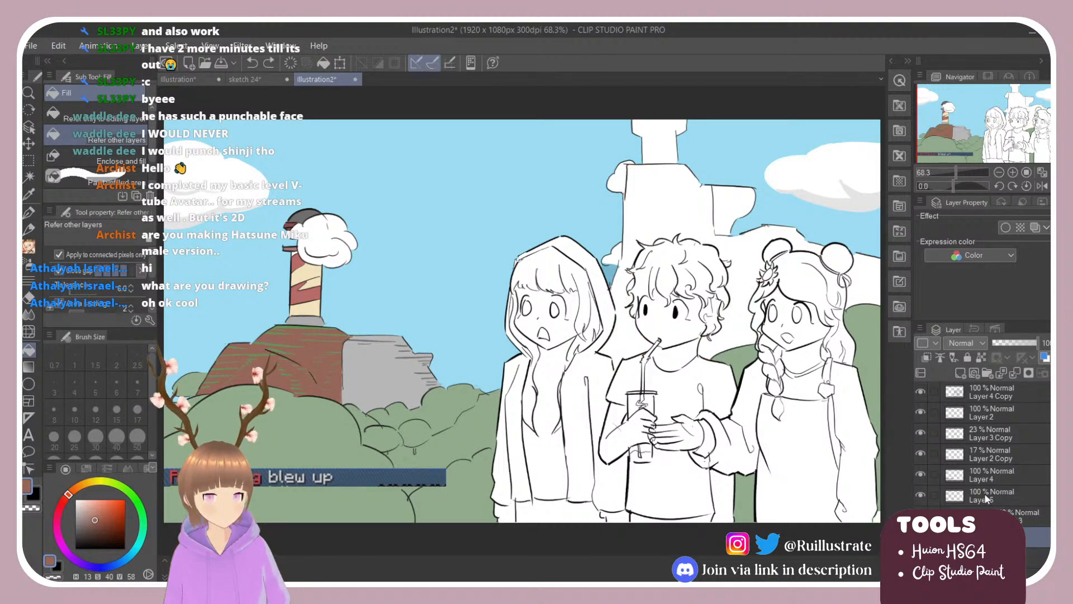
{"action": "scroll", "coordinate": [984, 447], "scroll_direction": "down", "scroll_amount": 2}
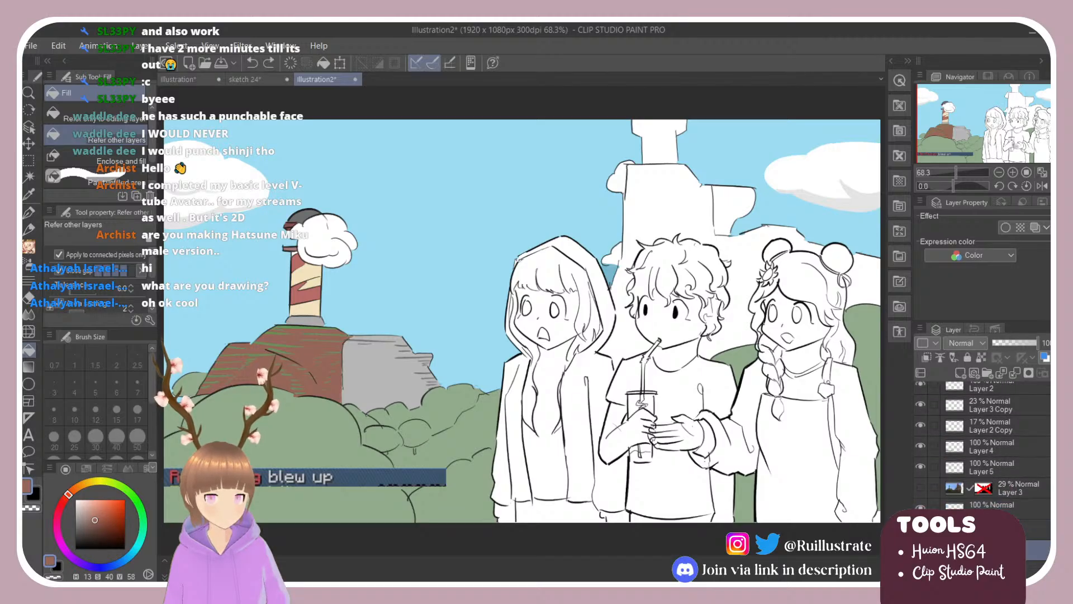
{"action": "left_click", "coordinate": [687, 212]}
{"action": "left_click", "coordinate": [855, 273]}
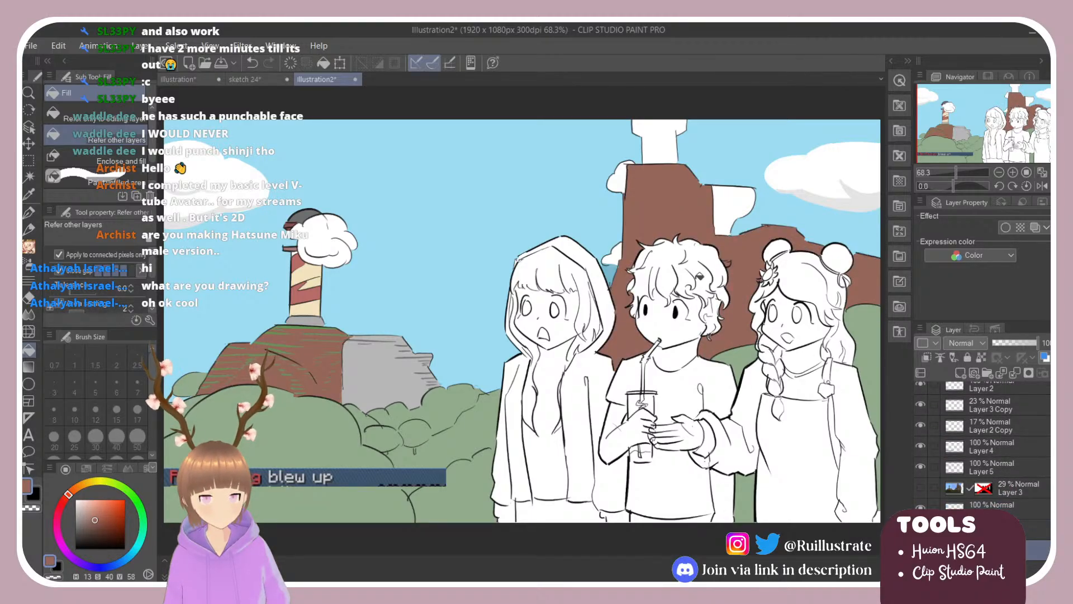
{"action": "left_click", "coordinate": [255, 350], "text": "alt"}
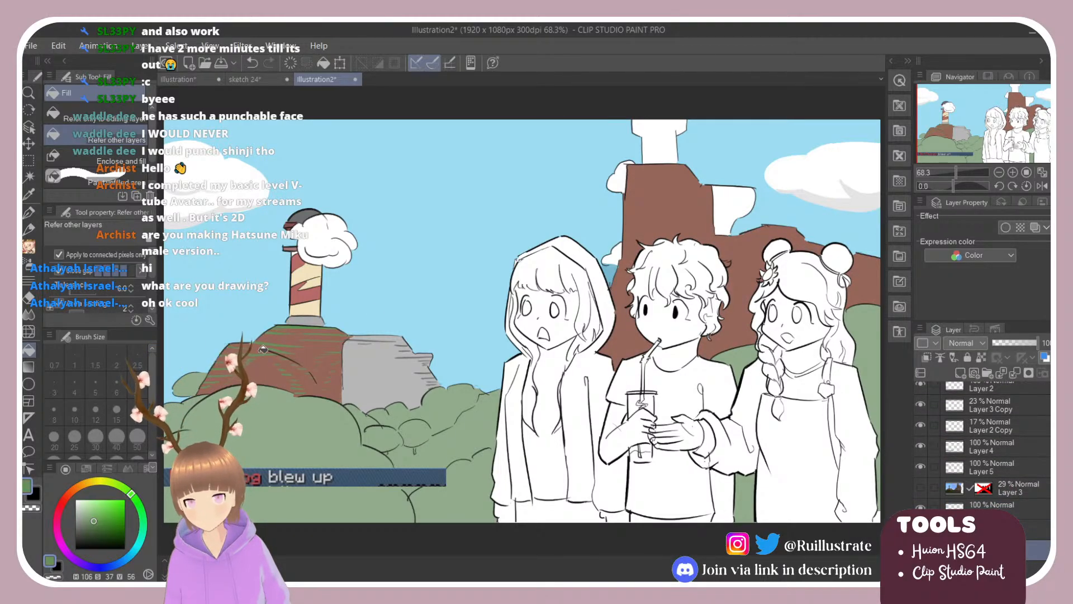
{"action": "key", "text": "r"}
{"action": "left_click_drag", "start_coordinate": [613, 213], "coordinate": [413, 229]}
{"action": "left_click_drag", "start_coordinate": [511, 403], "coordinate": [456, 403]}
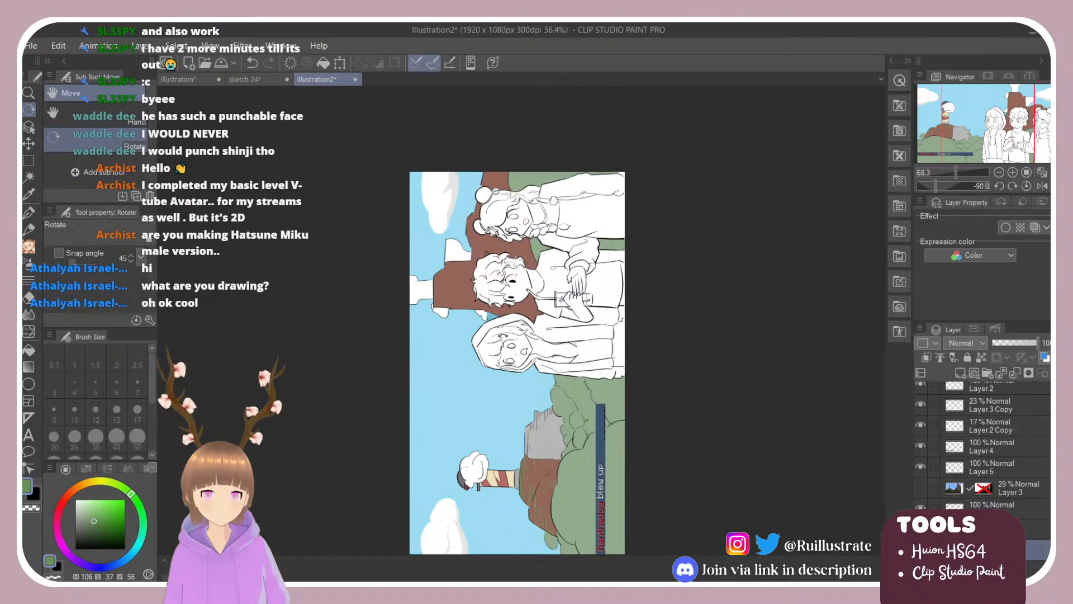
{"action": "left_click_drag", "start_coordinate": [477, 219], "coordinate": [544, 219]}
{"action": "left_click", "coordinate": [1035, 528]}
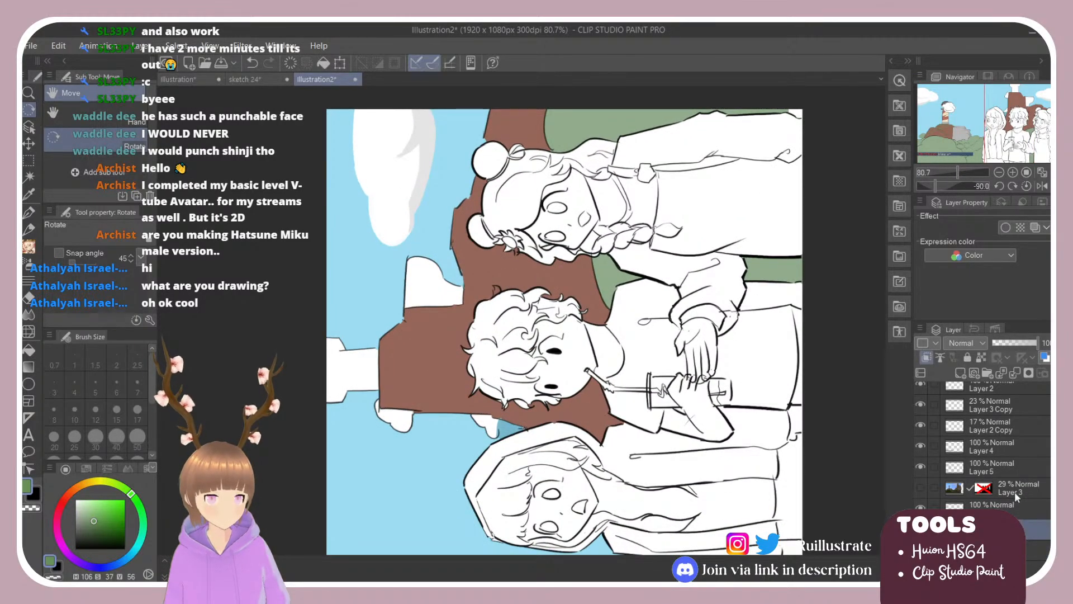
Show the reference image on Layer 3 over the drawing and sample the small rock's light grey (S 0, V 72) for the brush.
{"action": "left_click", "coordinate": [920, 487]}
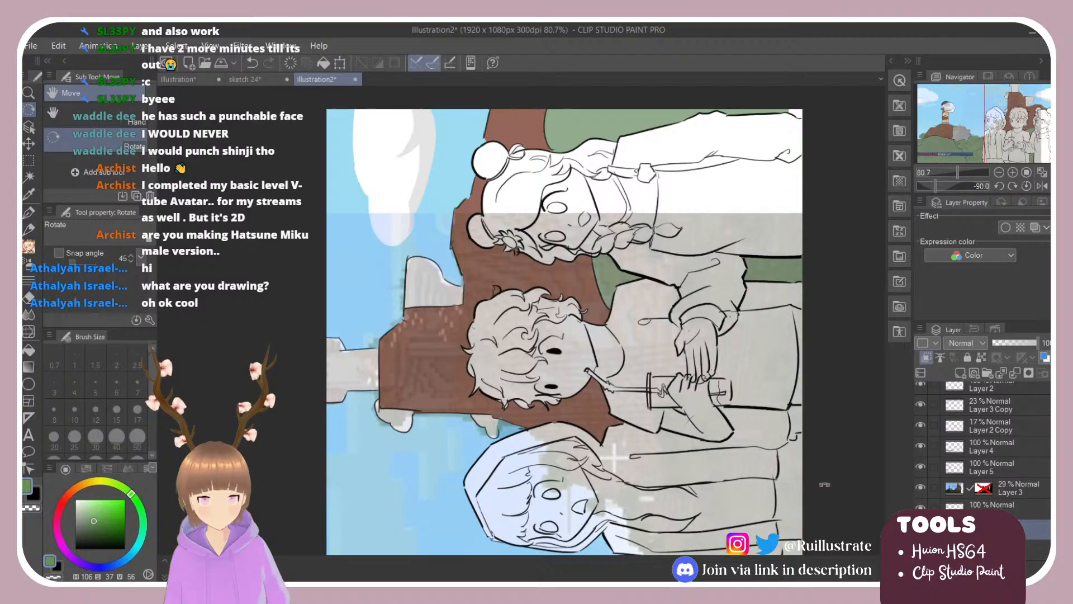
{"action": "left_click_drag", "start_coordinate": [422, 301], "coordinate": [558, 242]}
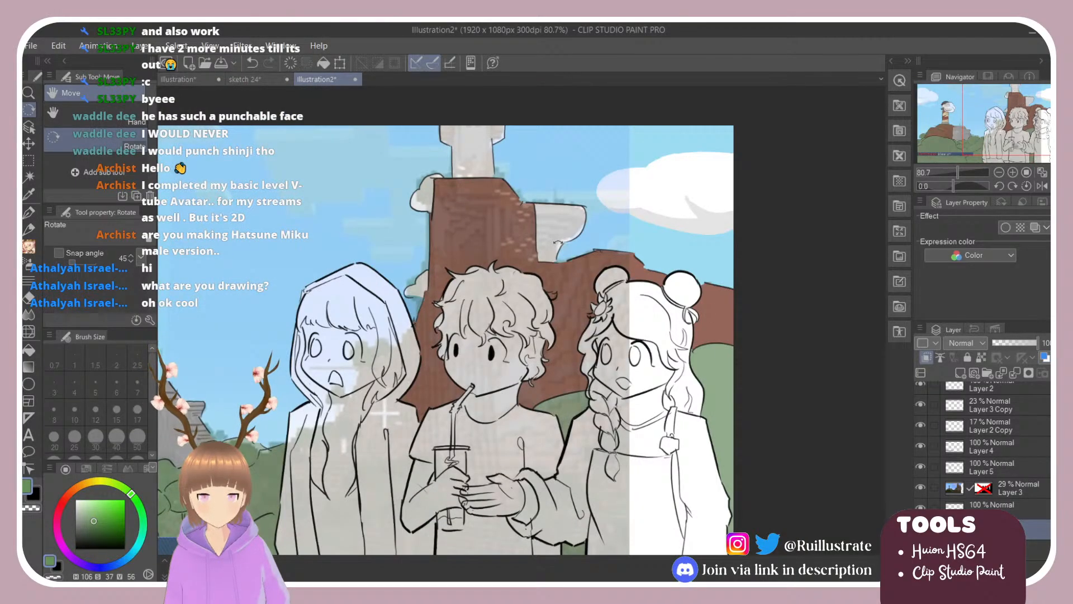
{"action": "scroll", "coordinate": [611, 258], "scroll_direction": "down", "scroll_amount": 3}
{"action": "scroll", "coordinate": [369, 277], "scroll_direction": "up", "scroll_amount": 3}
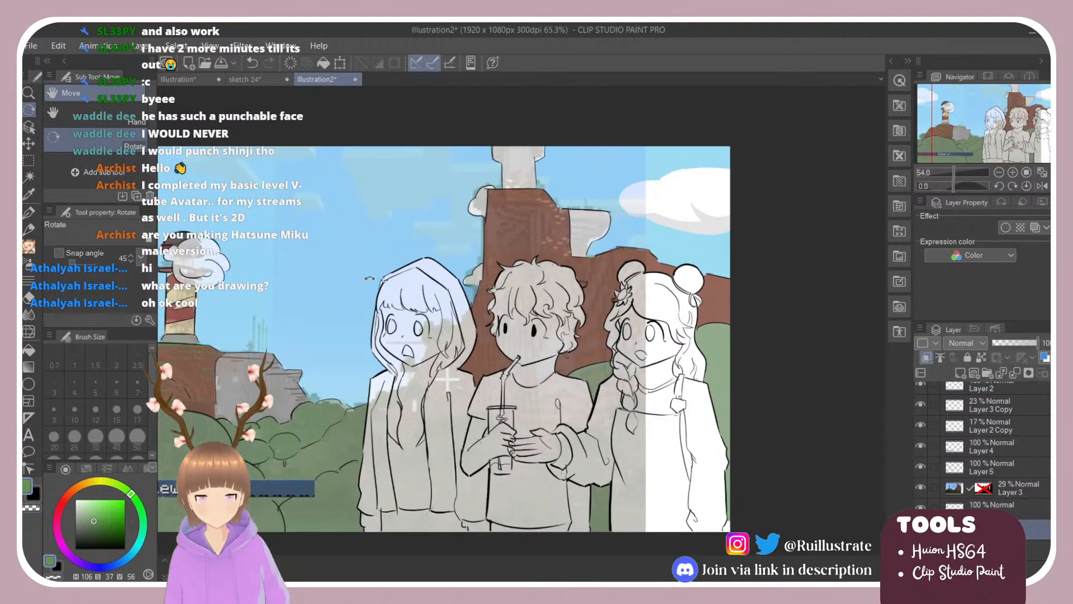
{"action": "key", "text": "b"}
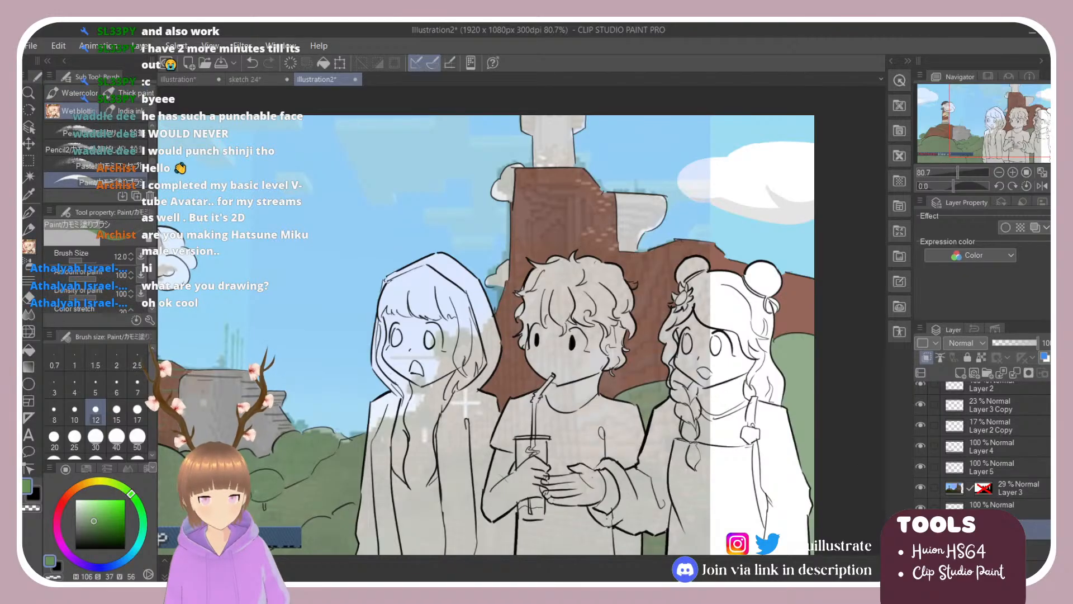
{"action": "left_click", "coordinate": [921, 488]}
{"action": "left_click", "coordinate": [297, 409], "text": "alt"}
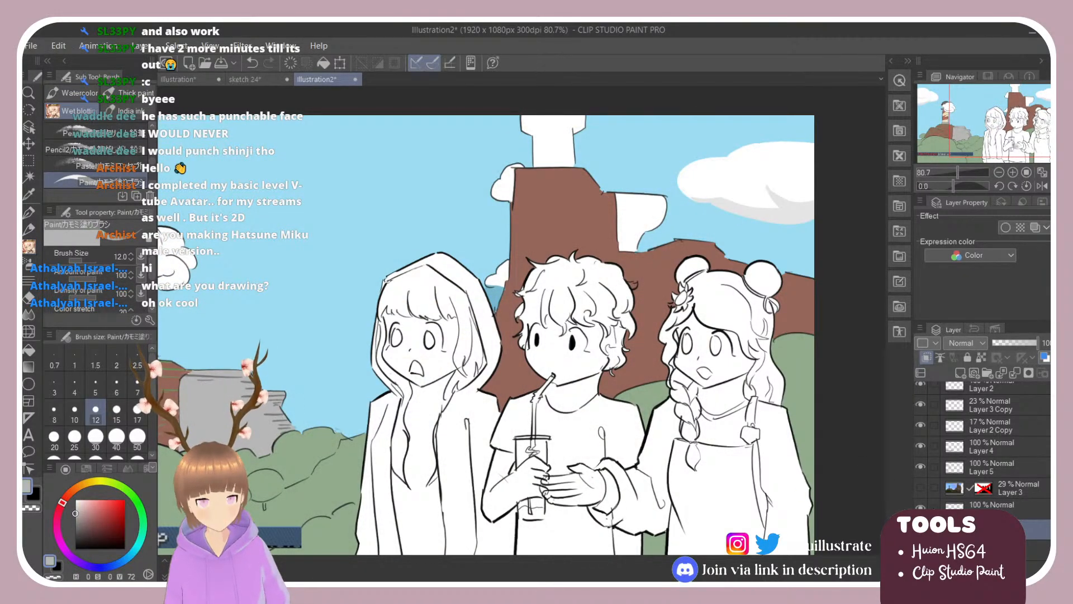
{"action": "left_click", "coordinate": [921, 488]}
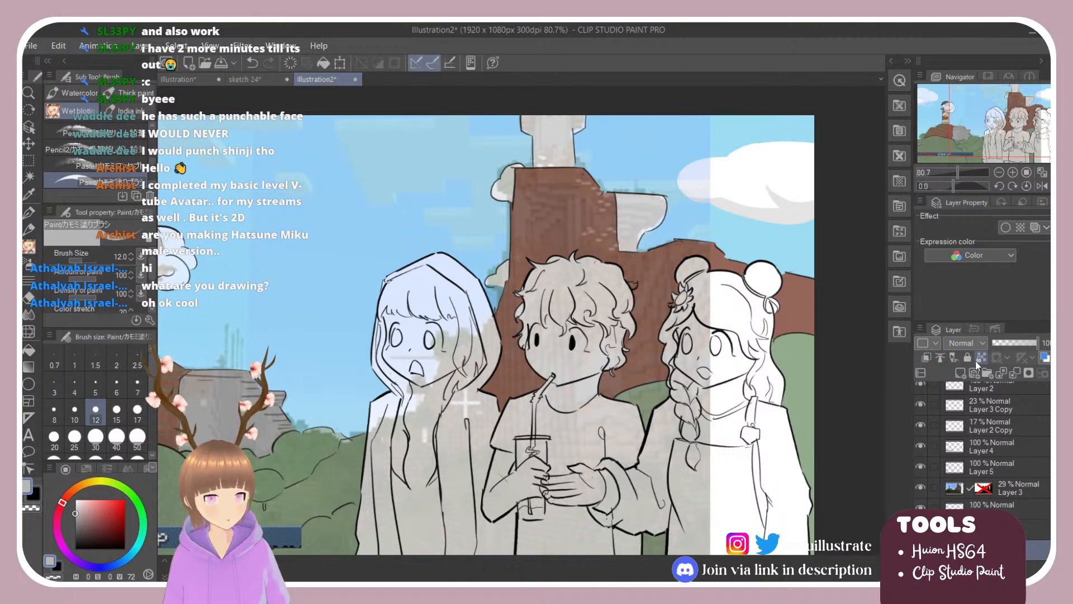
{"action": "key", "text": "e"}
{"action": "key", "text": "b"}
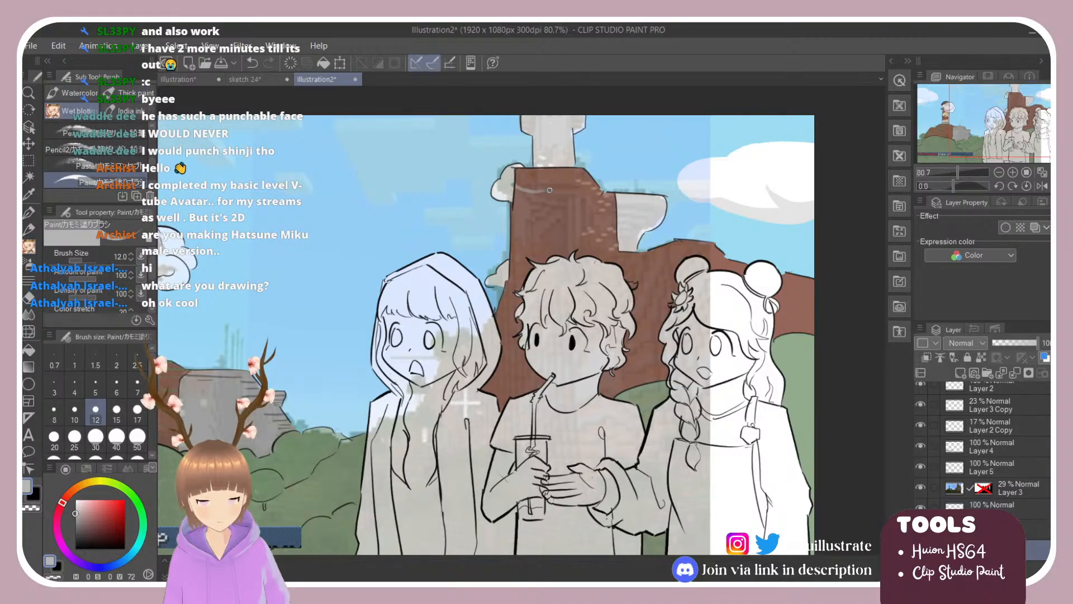
Brush light grey outlines for a patch on the rock tower and another beside the curly-haired character, following the reference, and hide the reference.
{"action": "key", "text": "ctrl+z"}
{"action": "mouse_move", "coordinate": [517, 187]}
{"action": "left_mouse_down"}
{"action": "mouse_move", "coordinate": [591, 197]}
{"action": "mouse_move", "coordinate": [543, 184]}
{"action": "mouse_move", "coordinate": [597, 188]}
{"action": "mouse_move", "coordinate": [544, 184]}
{"action": "mouse_move", "coordinate": [594, 195]}
{"action": "mouse_move", "coordinate": [592, 231]}
{"action": "mouse_move", "coordinate": [568, 245]}
{"action": "mouse_move", "coordinate": [588, 193]}
{"action": "mouse_move", "coordinate": [590, 235]}
{"action": "mouse_move", "coordinate": [570, 246]}
{"action": "left_mouse_up"}
{"action": "key", "text": "ctrl+z"}
{"action": "key", "text": "ctrl+z"}
{"action": "key", "text": "ctrl+z"}
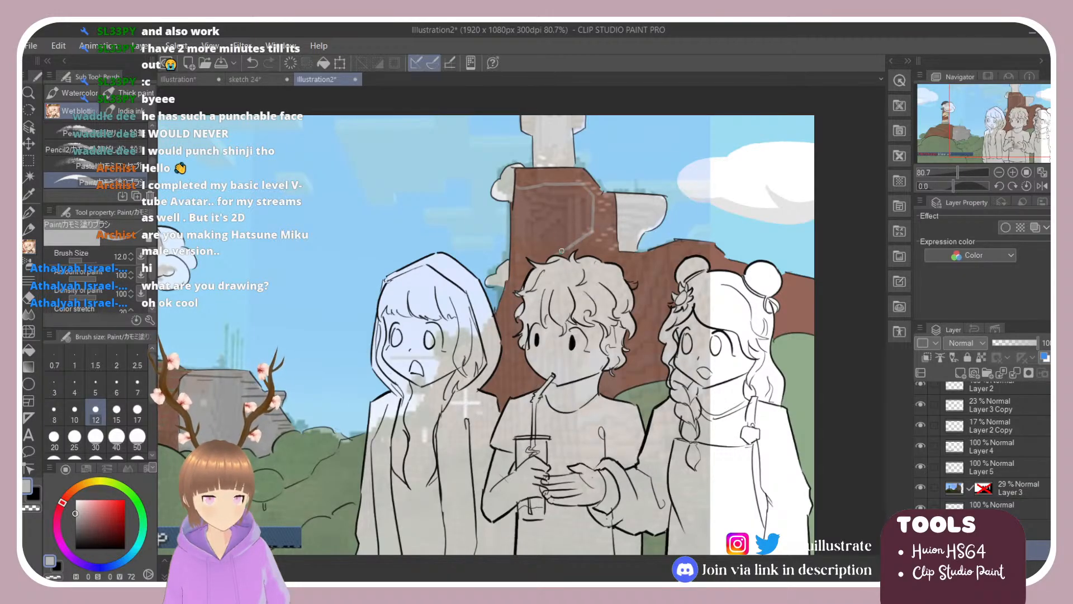
{"action": "left_click_drag", "start_coordinate": [635, 281], "coordinate": [660, 260]}
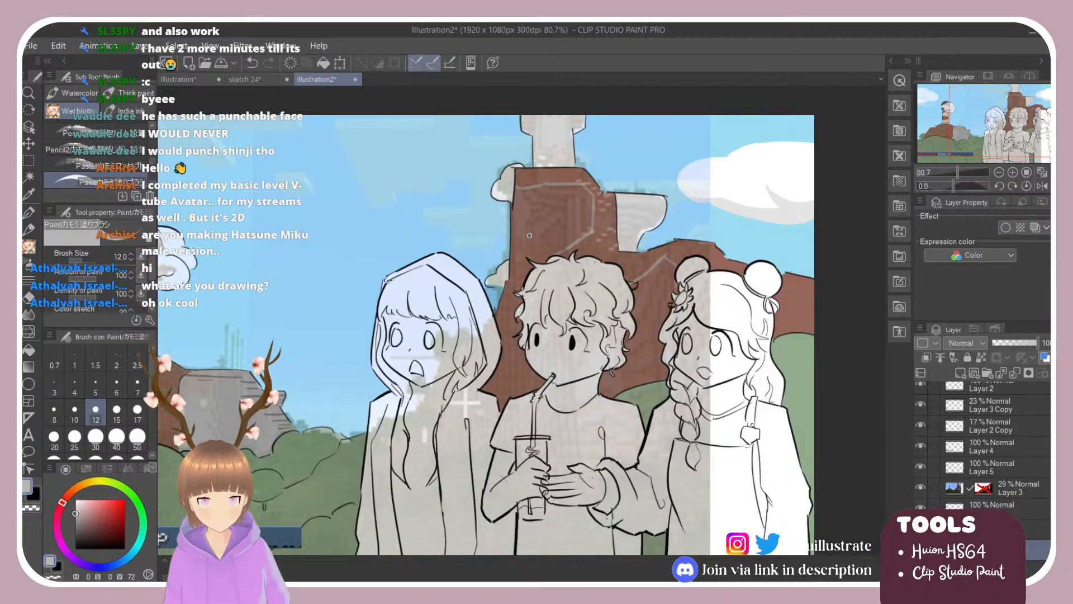
{"action": "left_click_drag", "start_coordinate": [511, 241], "coordinate": [546, 256]}
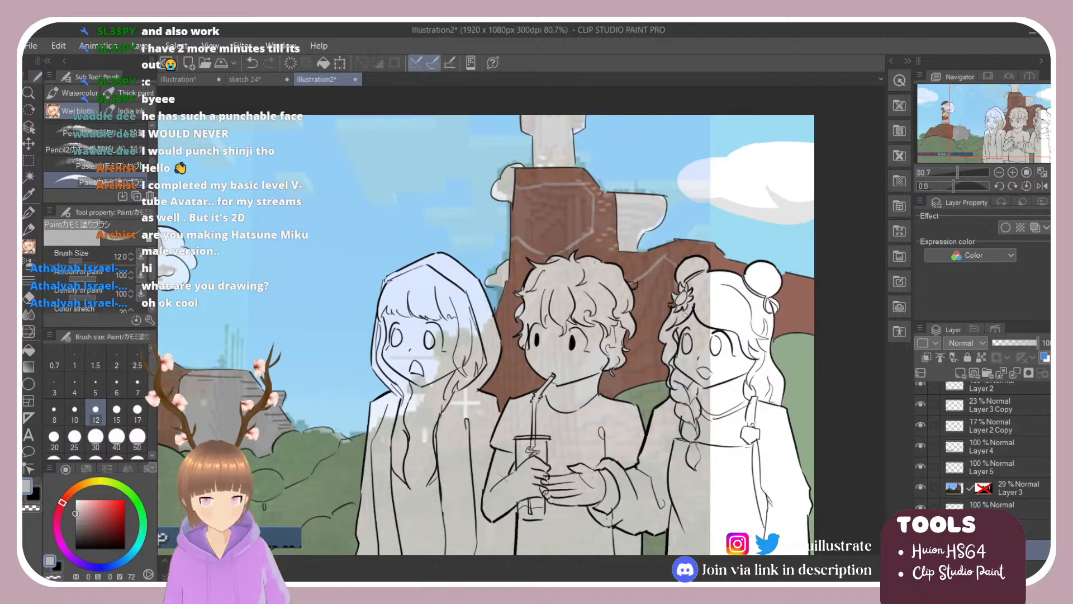
{"action": "left_click", "coordinate": [920, 487]}
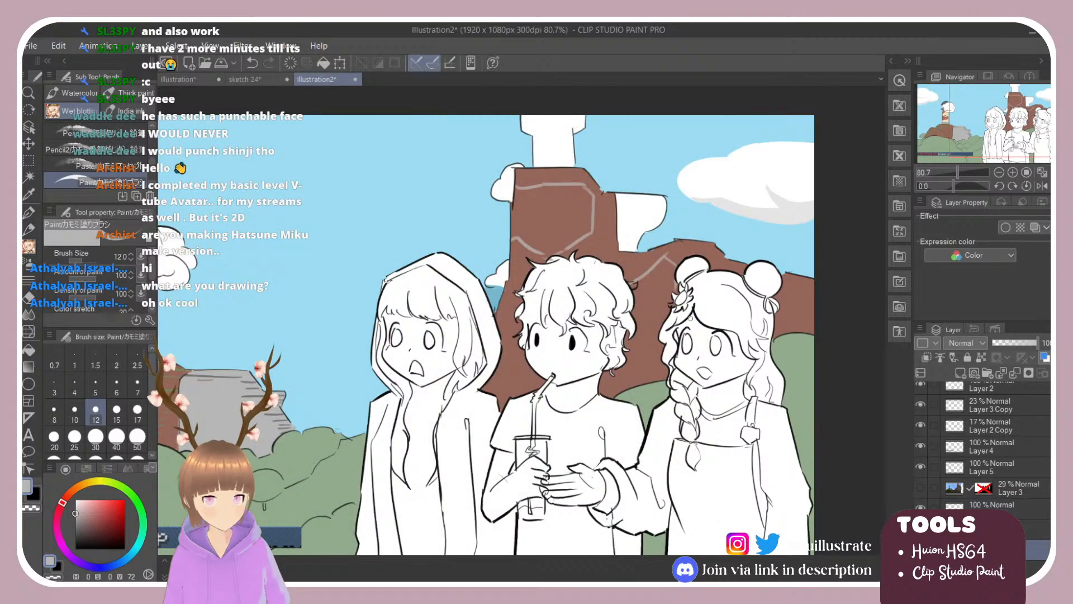
Fill the outlined patch on the upper part of the rock tower with light grey (S 0, V 72), including its edges.
{"action": "key", "text": "g"}
{"action": "left_click", "coordinate": [589, 220]}
{"action": "left_click", "coordinate": [594, 225]}
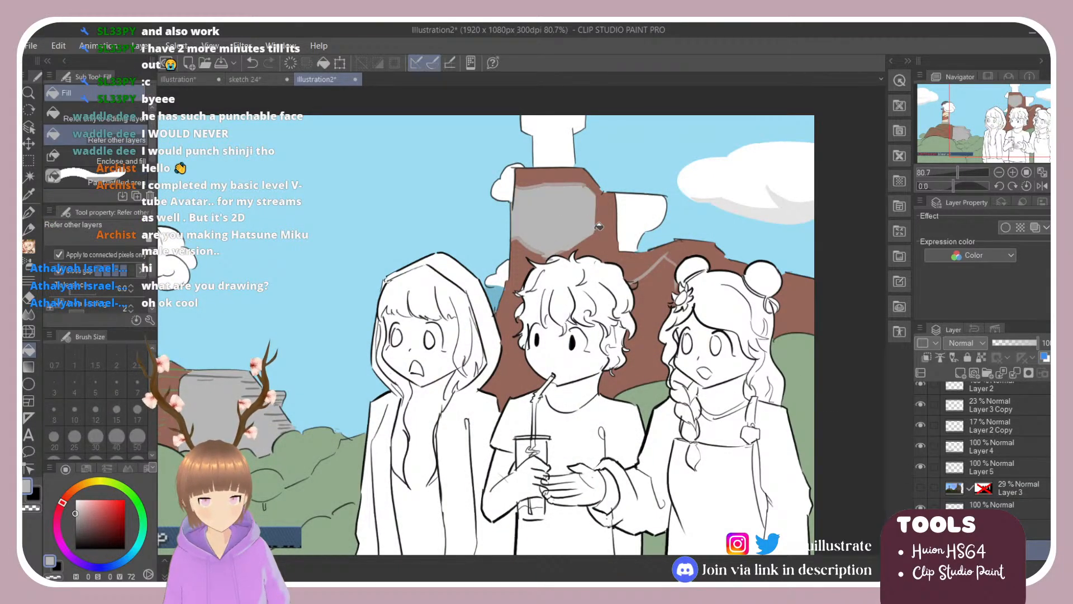
{"action": "left_click", "coordinate": [580, 182]}
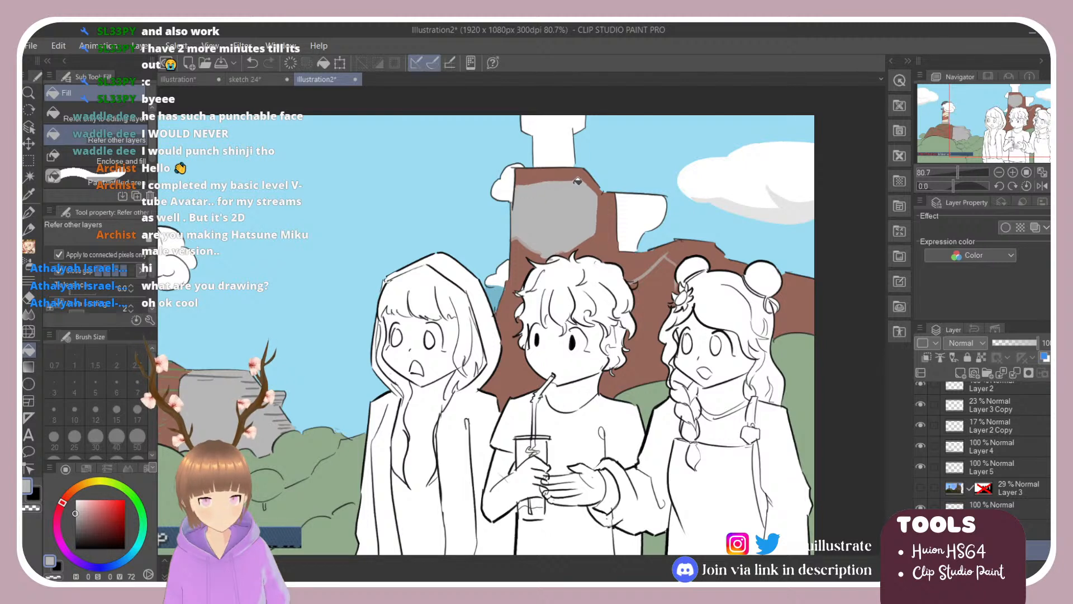
{"action": "left_click", "coordinate": [530, 243]}
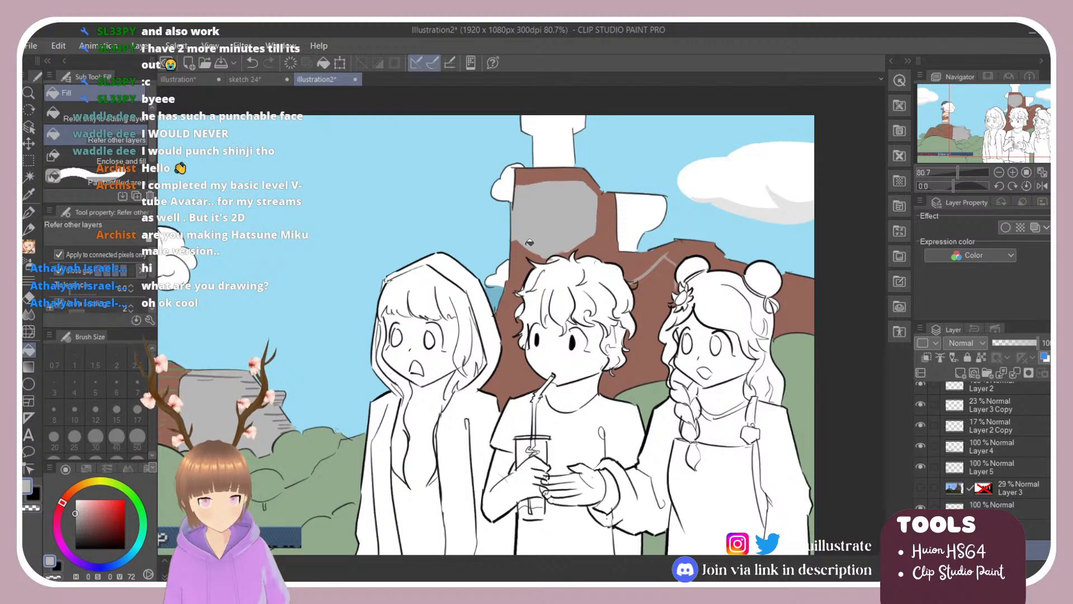
Check the reference and fill the rock area between the curly-haired character and the character with hair buns with the same light grey.
{"action": "left_click", "coordinate": [656, 267]}
{"action": "left_click", "coordinate": [662, 261]}
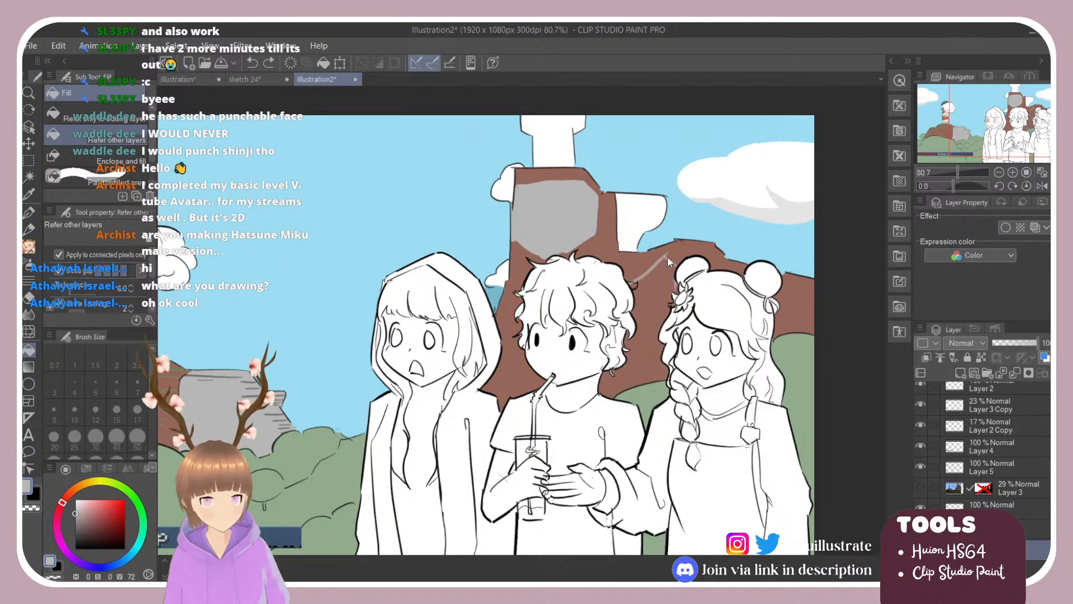
{"action": "left_click", "coordinate": [920, 487]}
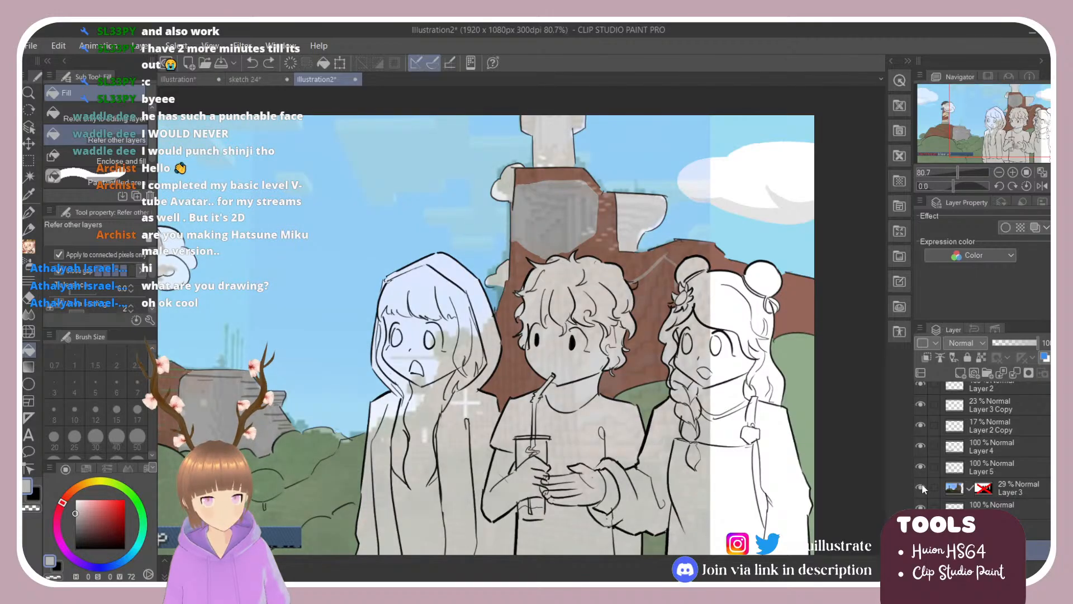
{"action": "left_click", "coordinate": [921, 488]}
{"action": "left_click", "coordinate": [649, 337]}
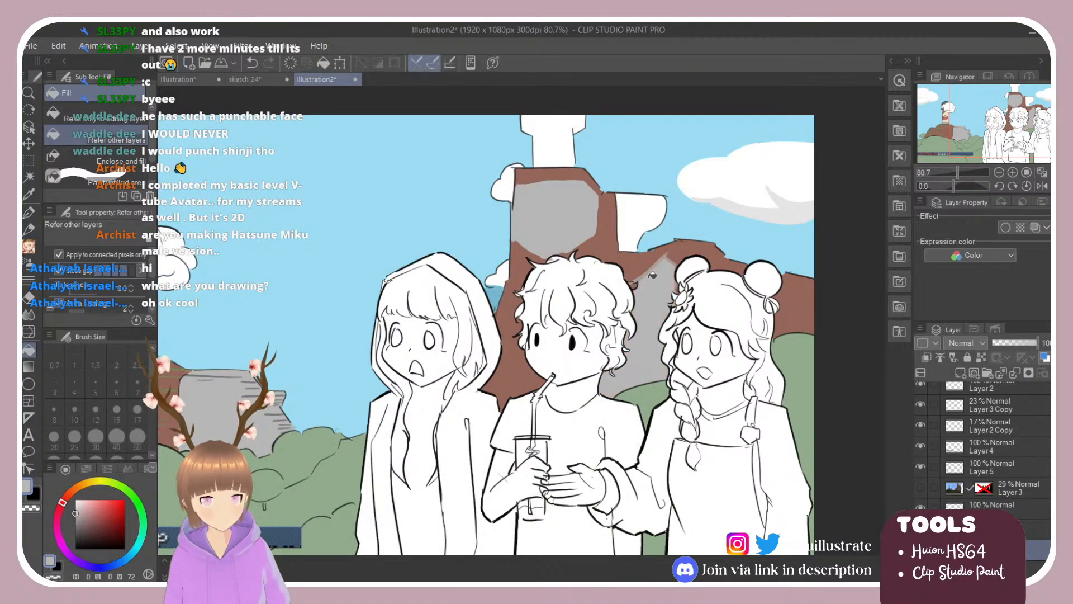
Touch up the tip of the grey area between the two characters with the rock's reddish brown (H 13, S 40, V 58).
{"action": "key", "text": "e"}
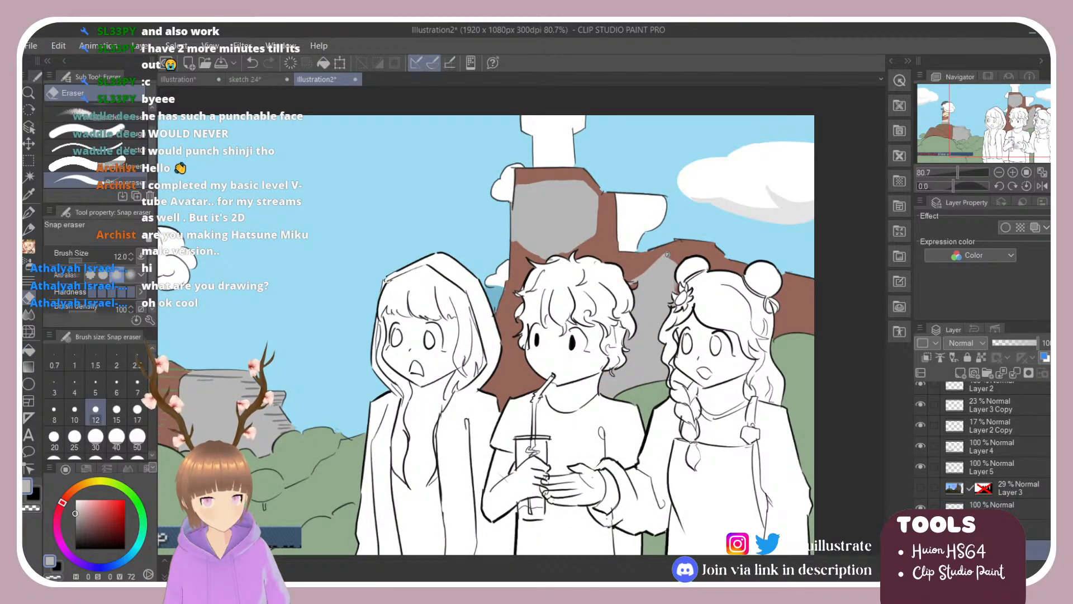
{"action": "key", "text": "b"}
{"action": "left_click", "coordinate": [683, 251], "text": "alt"}
{"action": "key", "text": "e"}
{"action": "key", "text": "b"}
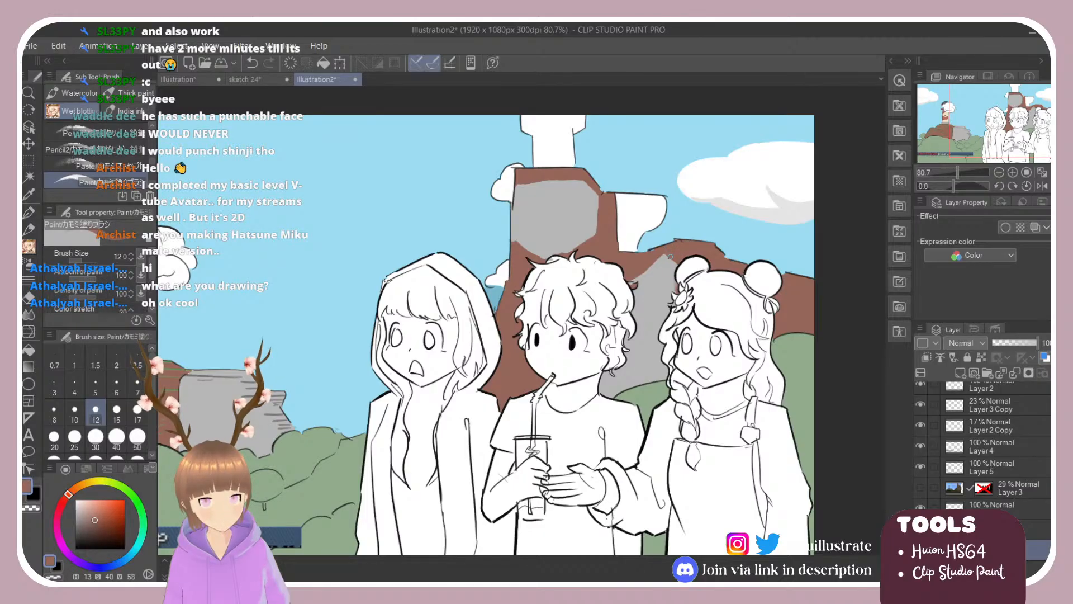
{"action": "key", "text": "alt"}
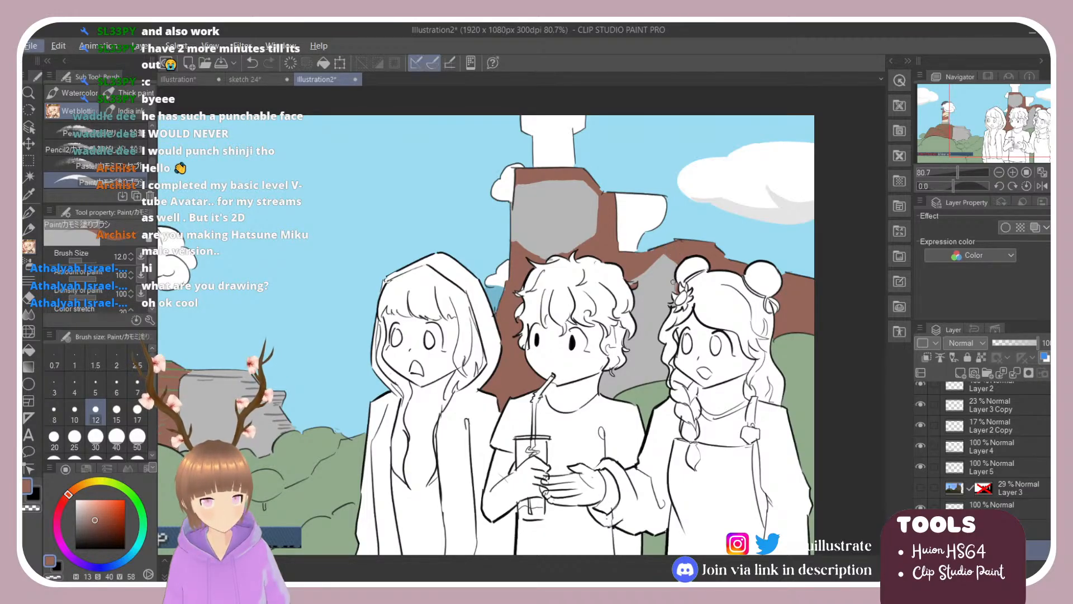
{"action": "left_click_drag", "start_coordinate": [595, 150], "coordinate": [643, 174]}
{"action": "key", "text": "ctrl+z"}
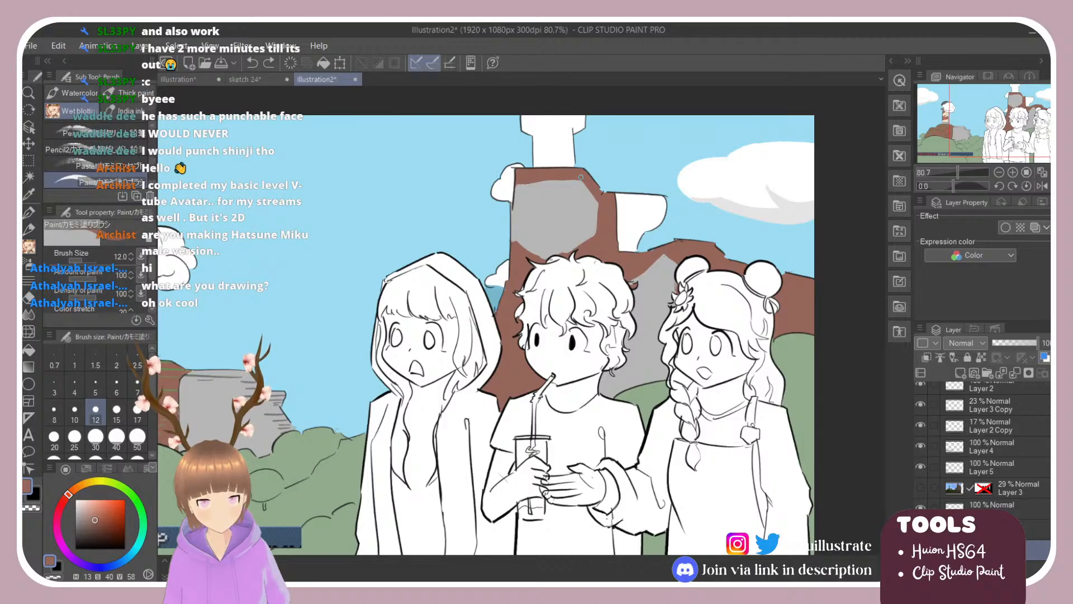
Tidy the outer edge of the rock tower beside its grey patch with the eraser and reddish brown brush.
{"action": "key", "text": "shift+space"}
{"action": "left_click_drag", "start_coordinate": [513, 185], "coordinate": [482, 188]}
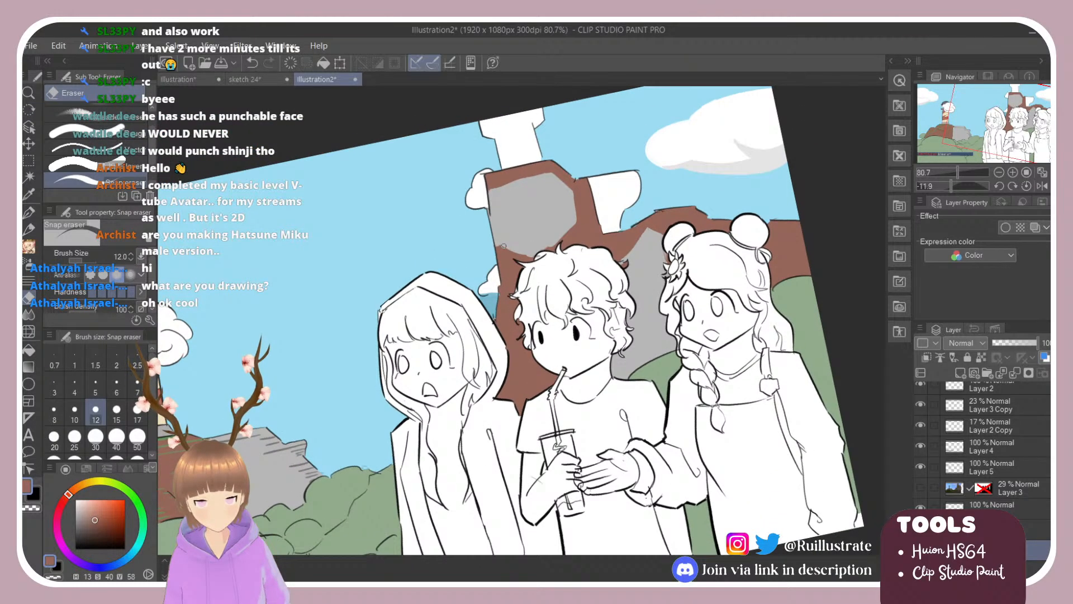
{"action": "left_click", "coordinate": [499, 245]}
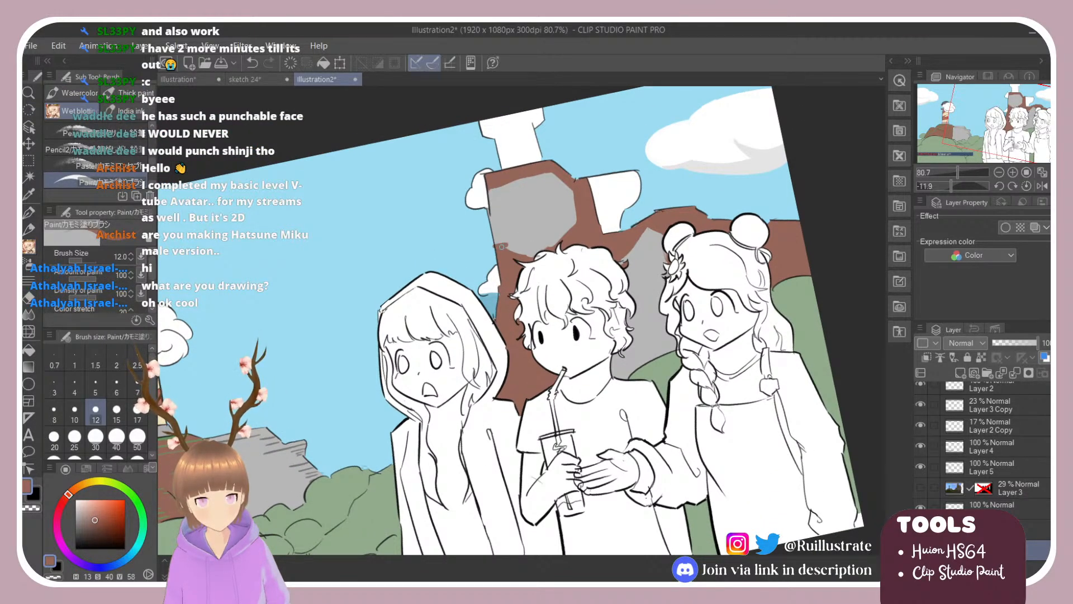
{"action": "key", "text": "shift+space"}
{"action": "mouse_move", "coordinate": [502, 246]}
{"action": "left_mouse_down"}
{"action": "mouse_move", "coordinate": [575, 267]}
{"action": "mouse_move", "coordinate": [579, 290]}
{"action": "left_mouse_up"}
{"action": "key", "text": "e"}
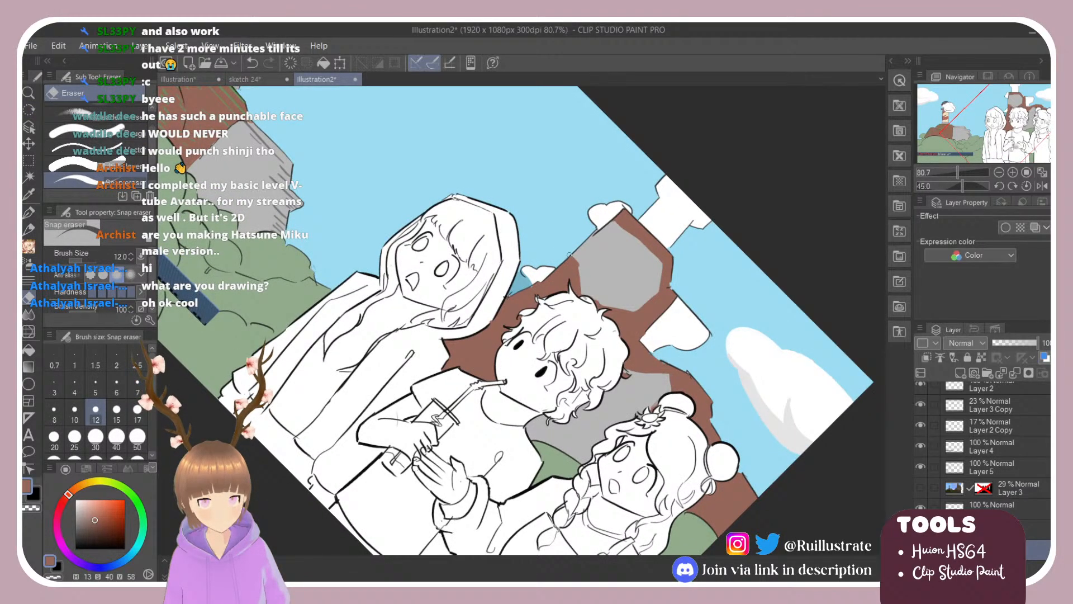
{"action": "key", "text": "ctrl+z"}
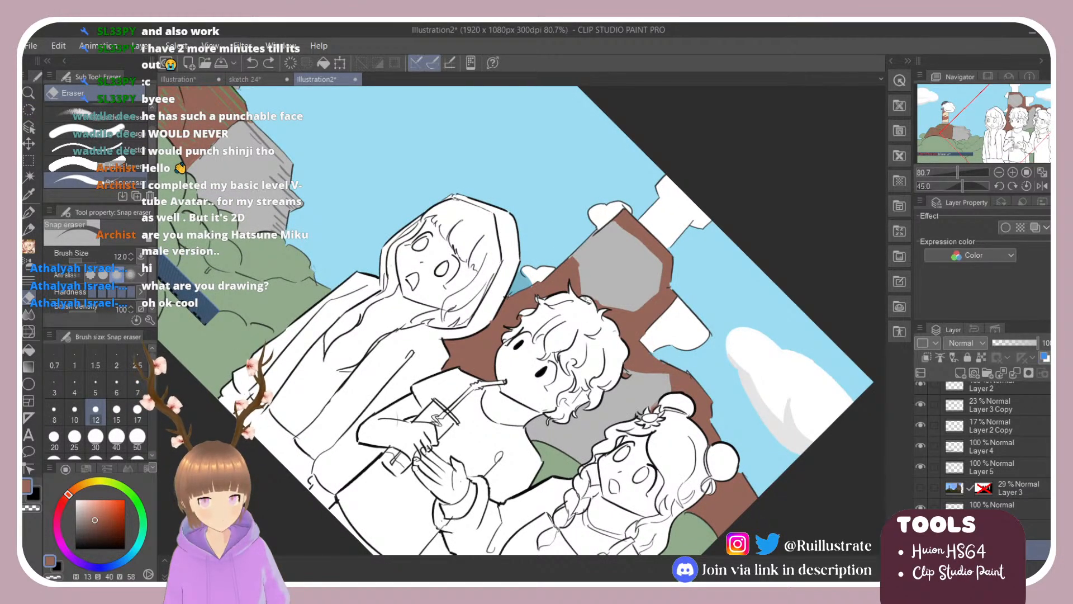
{"action": "key", "text": "shift+space"}
{"action": "left_click_drag", "start_coordinate": [606, 365], "coordinate": [612, 294]}
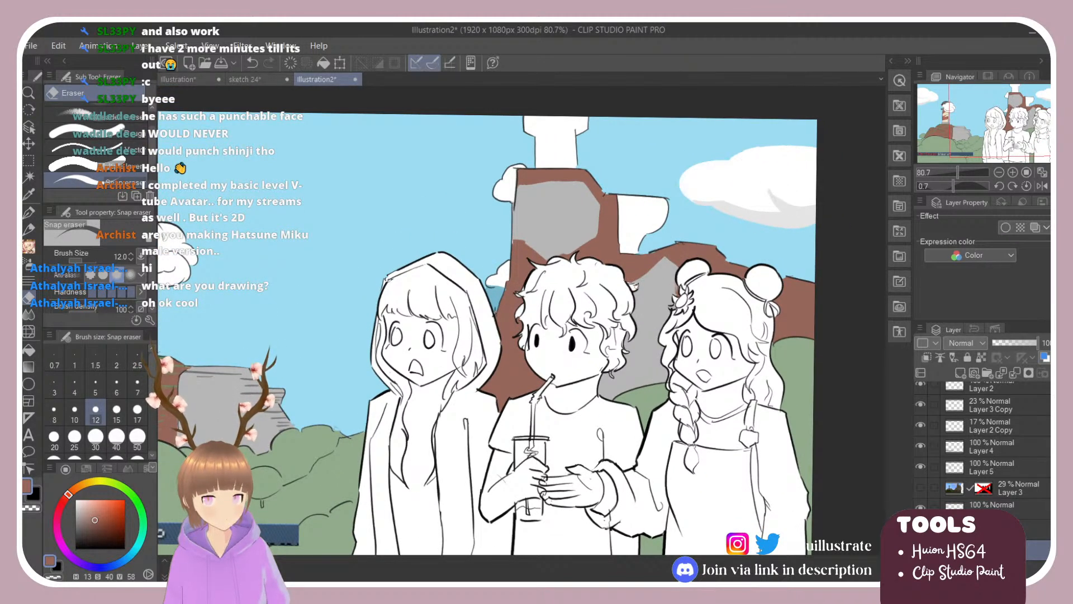
Fill the ledge protruding from the side of the rock tower with the sampled light grey (S 0, V 72).
{"action": "left_click", "coordinate": [666, 281], "text": "alt"}
{"action": "key", "text": "b"}
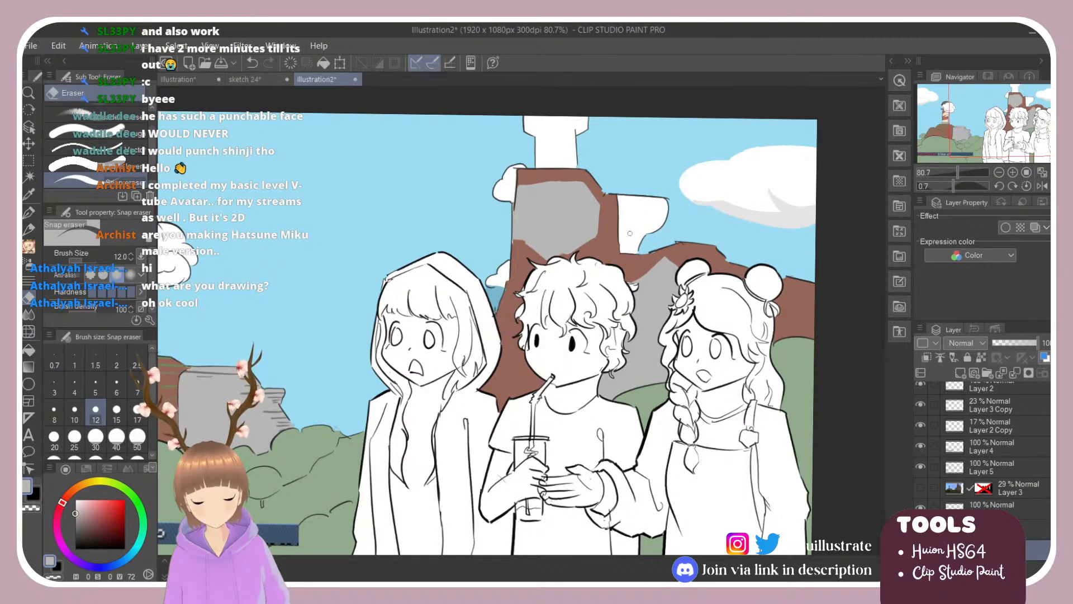
{"action": "key", "text": "g"}
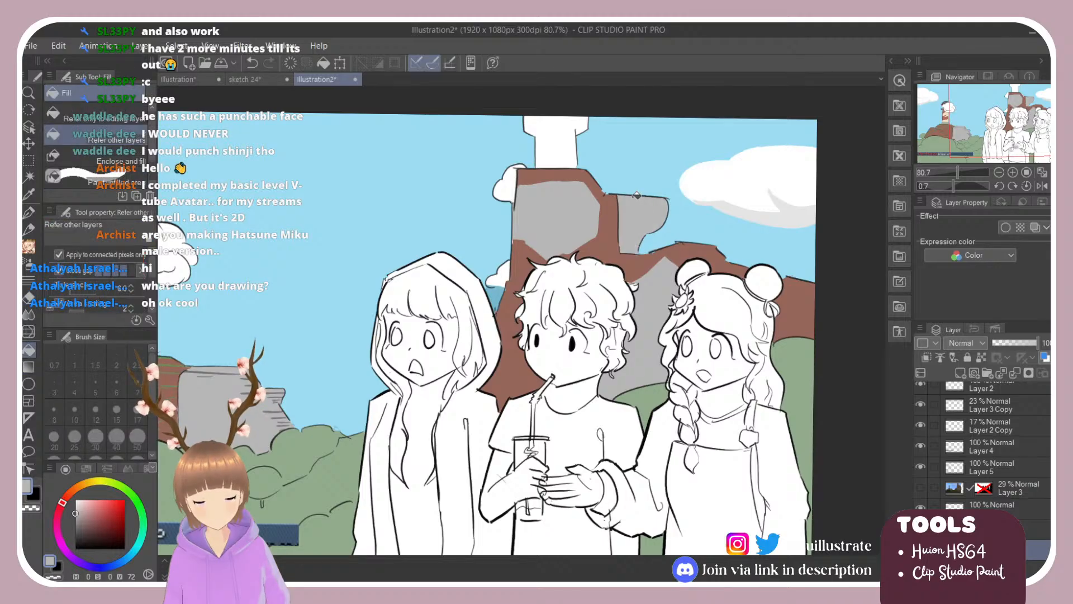
Shade the ledge on the side of the rock tower with a sampled darker grey, outlining the shadow and filling it.
{"action": "left_click", "coordinate": [262, 389], "text": "alt"}
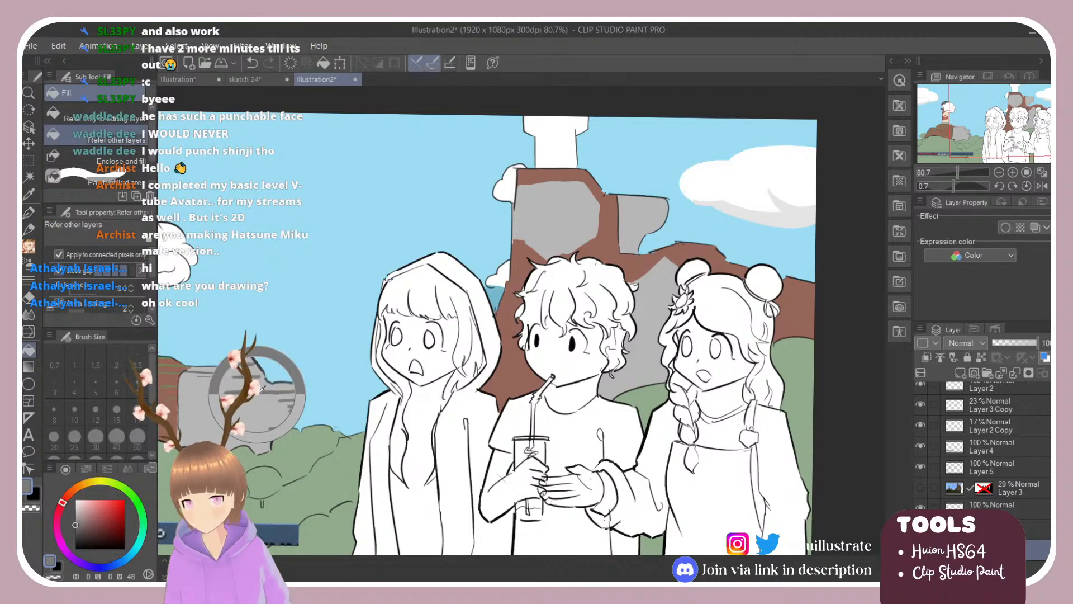
{"action": "key", "text": "e"}
{"action": "left_click", "coordinate": [1038, 529]}
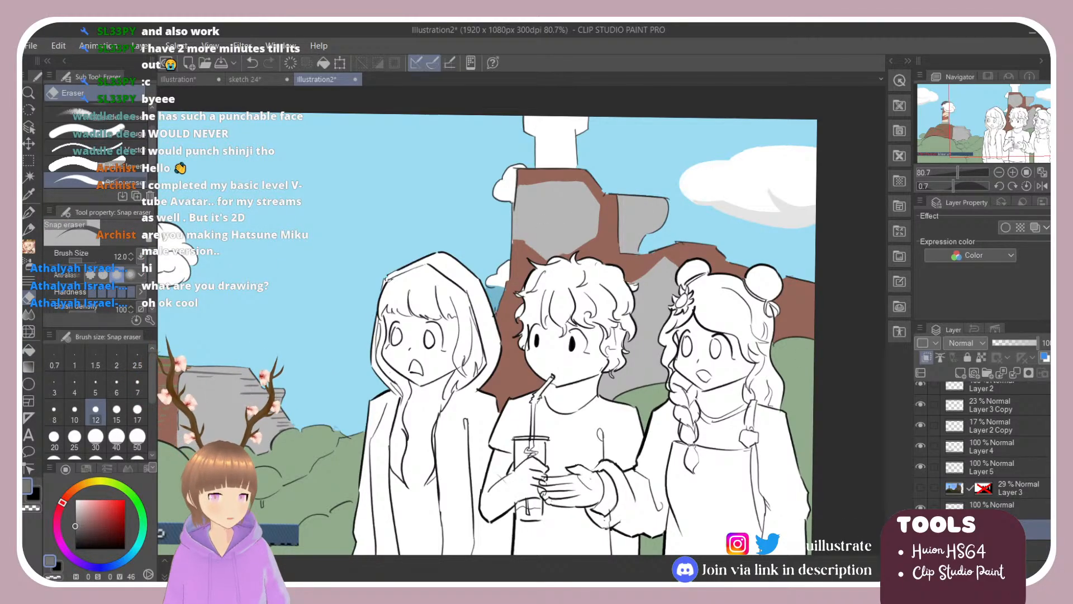
{"action": "key", "text": "b"}
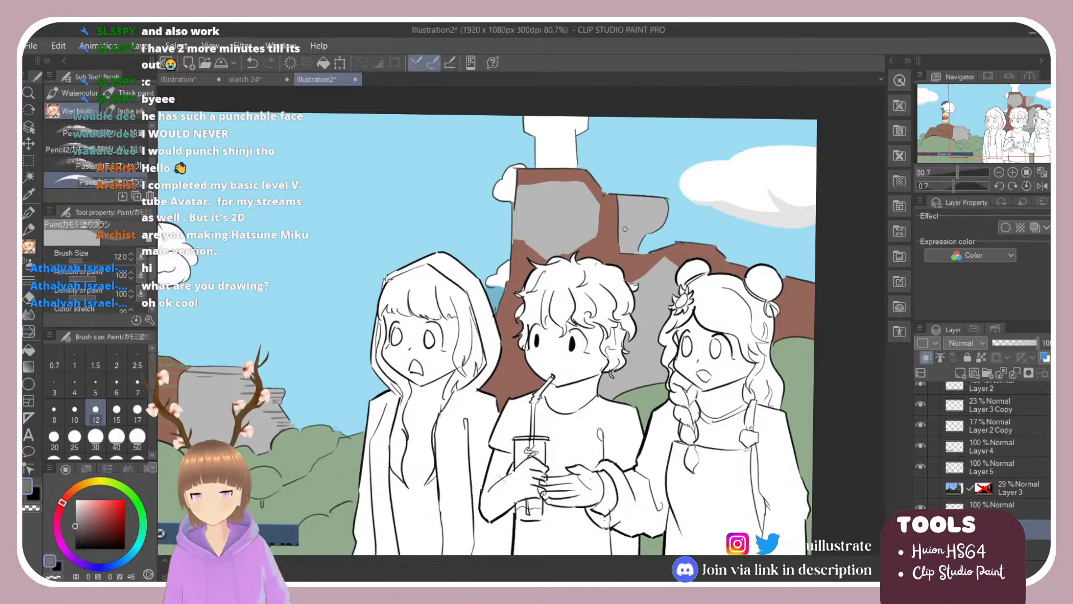
{"action": "mouse_move", "coordinate": [620, 201]}
{"action": "left_mouse_down"}
{"action": "mouse_move", "coordinate": [624, 253]}
{"action": "mouse_move", "coordinate": [623, 199]}
{"action": "mouse_move", "coordinate": [664, 206]}
{"action": "left_mouse_up"}
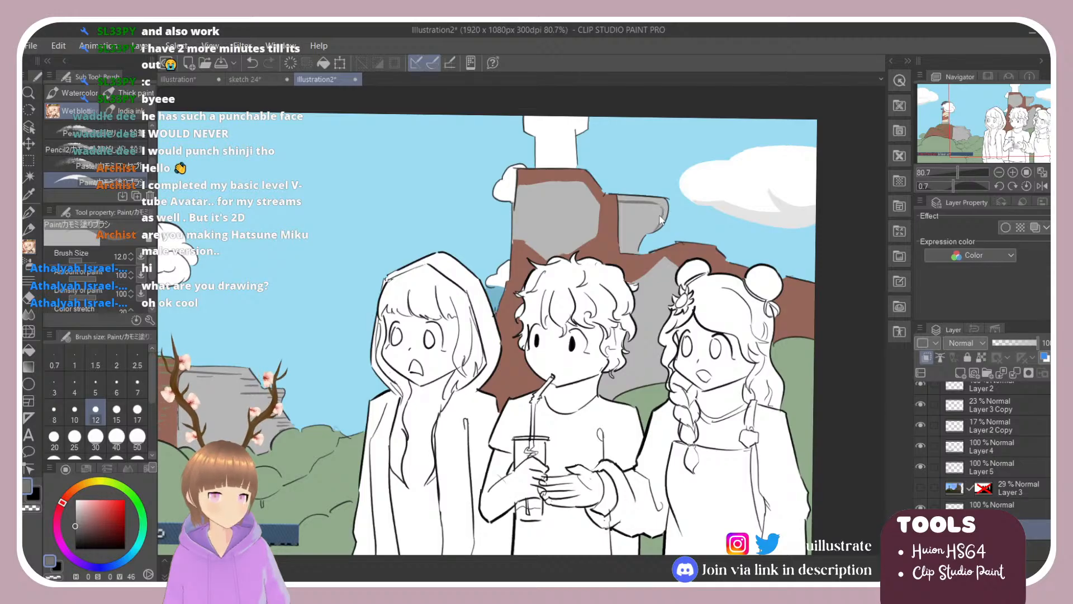
{"action": "key", "text": "g"}
{"action": "key", "text": "g"}
{"action": "key", "text": "b"}
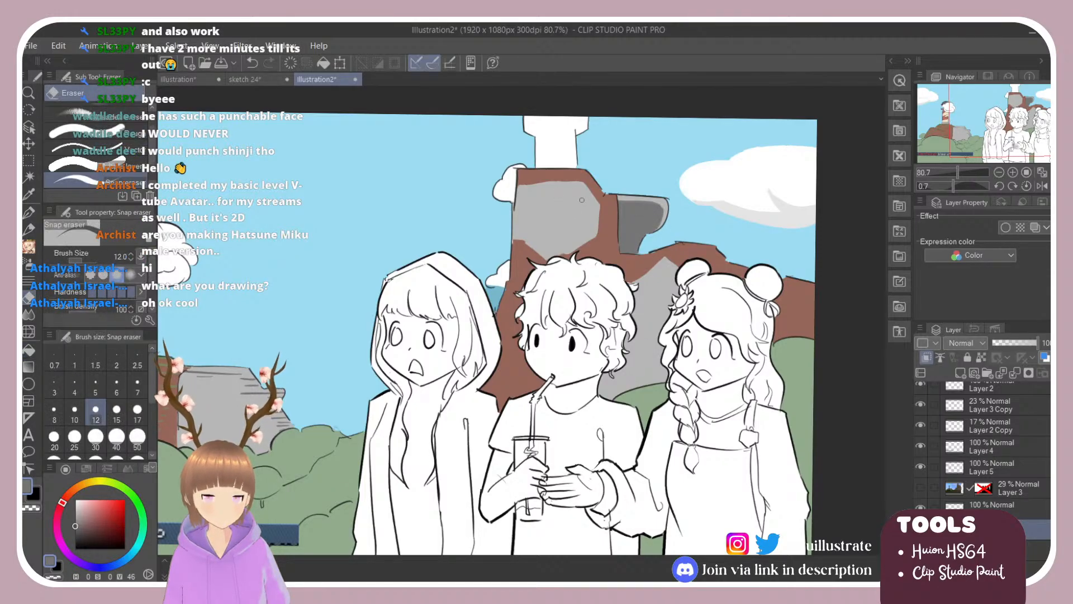
Outline and fill a dark grey shadow across the upper part of the rock tower's grey patch.
{"action": "mouse_move", "coordinate": [513, 207]}
{"action": "left_mouse_down"}
{"action": "mouse_move", "coordinate": [568, 221]}
{"action": "mouse_move", "coordinate": [573, 236]}
{"action": "left_mouse_up"}
{"action": "key", "text": "g"}
{"action": "key", "text": "g"}
{"action": "left_click", "coordinate": [581, 224]}
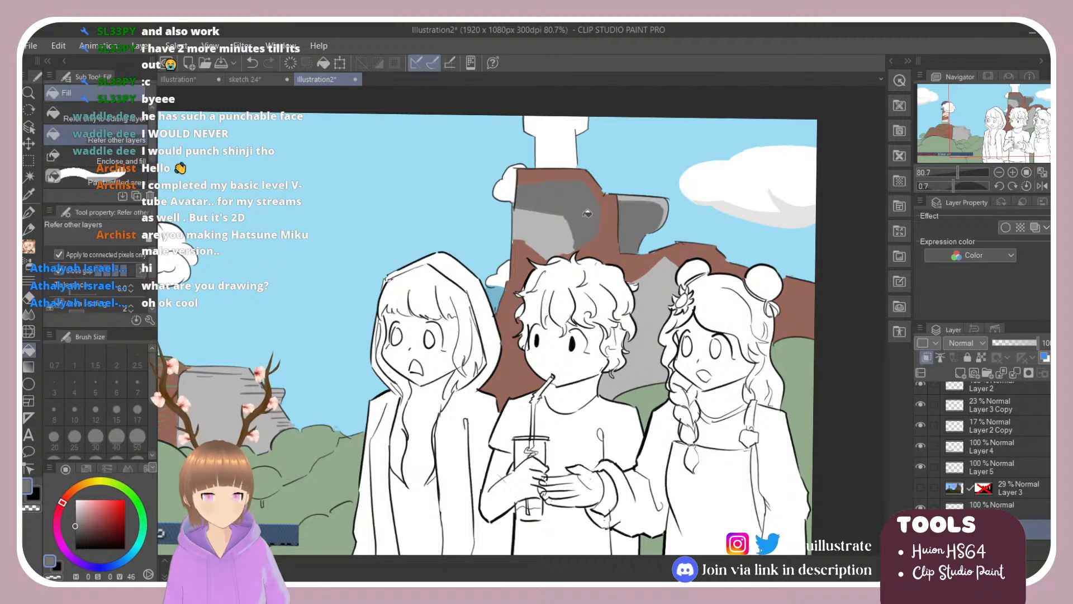
Draw dark grey crack lines on the grey rock between the curly-haired character and the character with hair buns.
{"action": "key", "text": "b"}
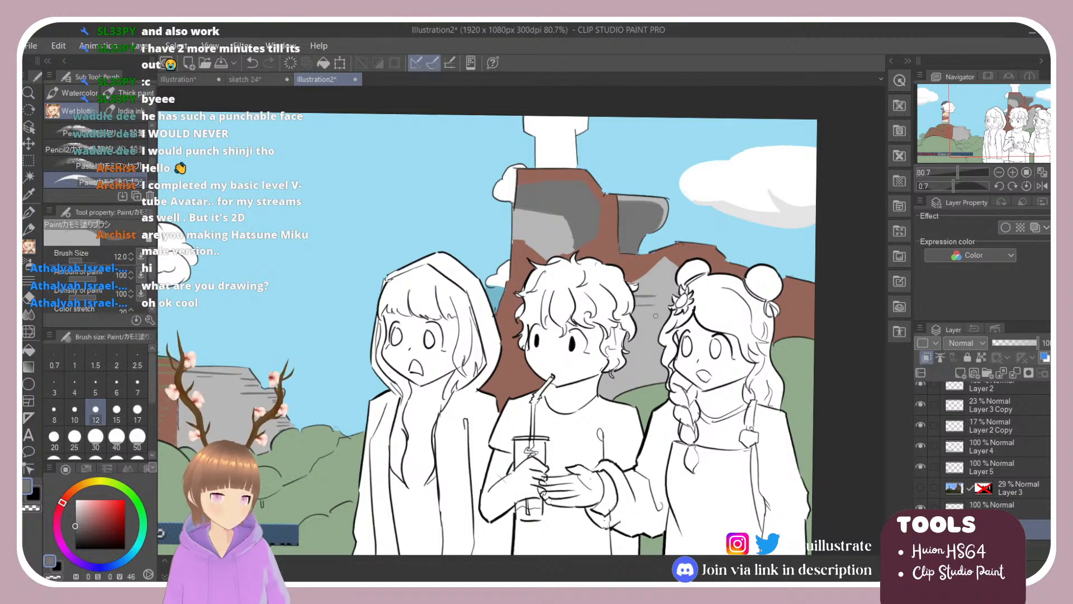
{"action": "key", "text": "ctrl+z"}
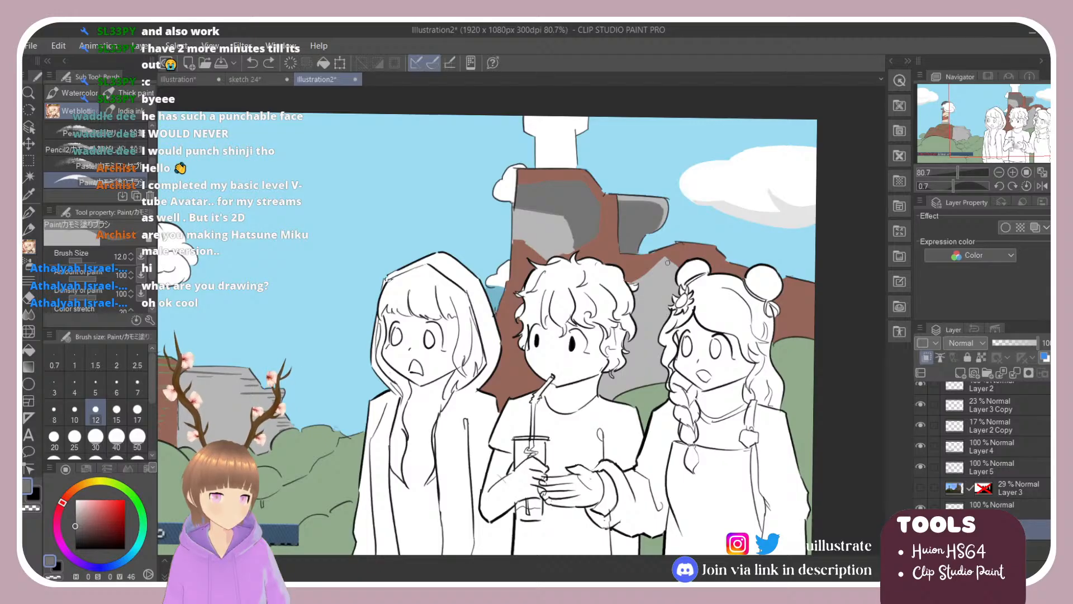
{"action": "mouse_move", "coordinate": [668, 262]}
{"action": "left_mouse_down"}
{"action": "mouse_move", "coordinate": [657, 320]}
{"action": "mouse_move", "coordinate": [640, 320]}
{"action": "left_mouse_up"}
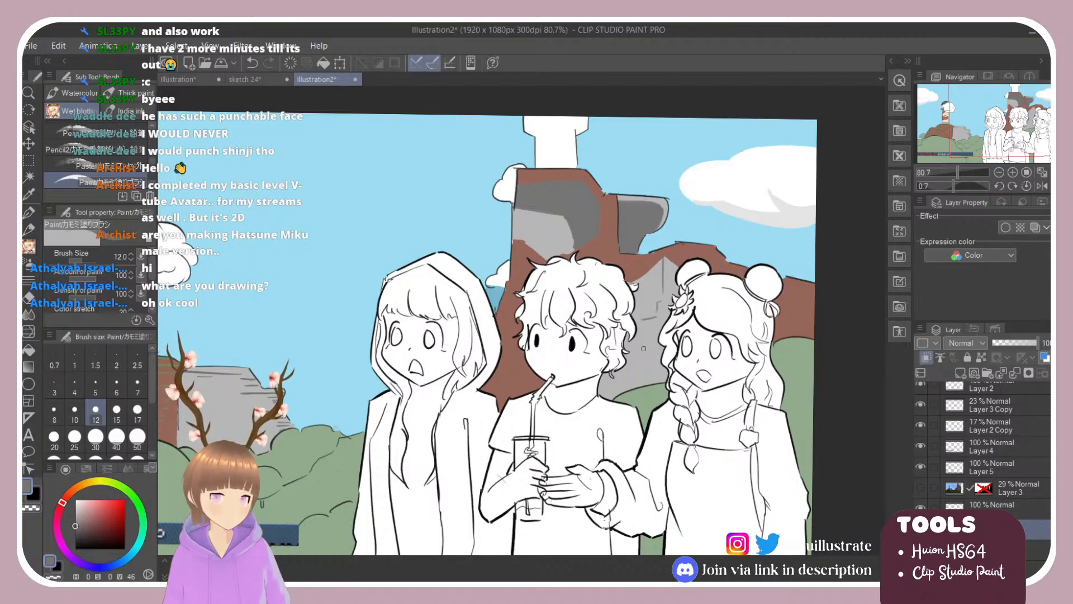
{"action": "left_click_drag", "start_coordinate": [630, 358], "coordinate": [648, 347]}
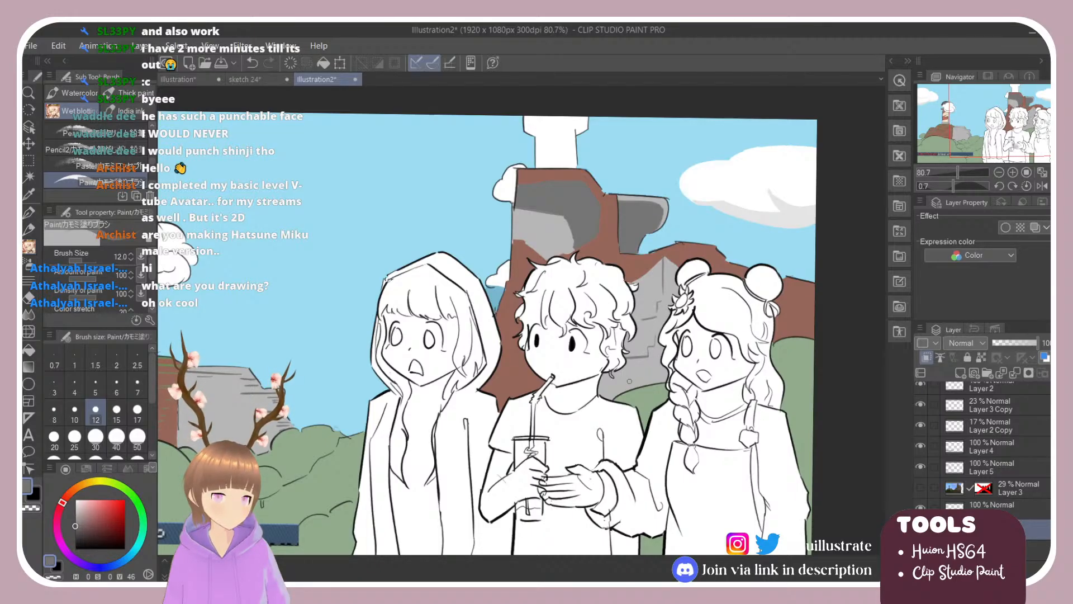
Paint thin green strokes (H 98, S 36, V 55) along the upper edges of the rock tower and the rocks beside it.
{"action": "left_click", "coordinate": [176, 361], "text": "alt"}
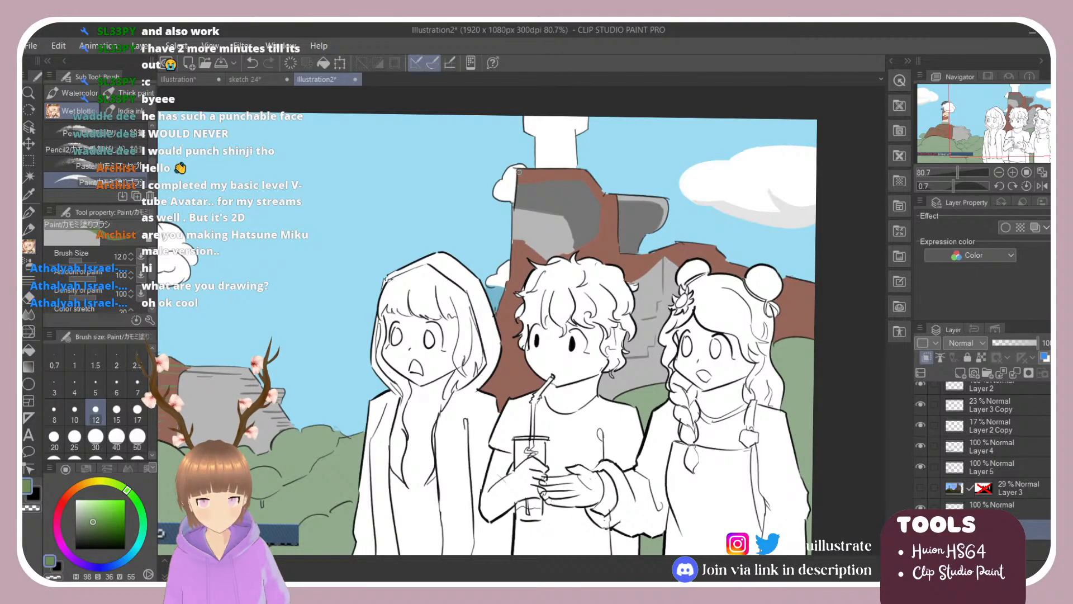
{"action": "left_click_drag", "start_coordinate": [519, 172], "coordinate": [570, 176]}
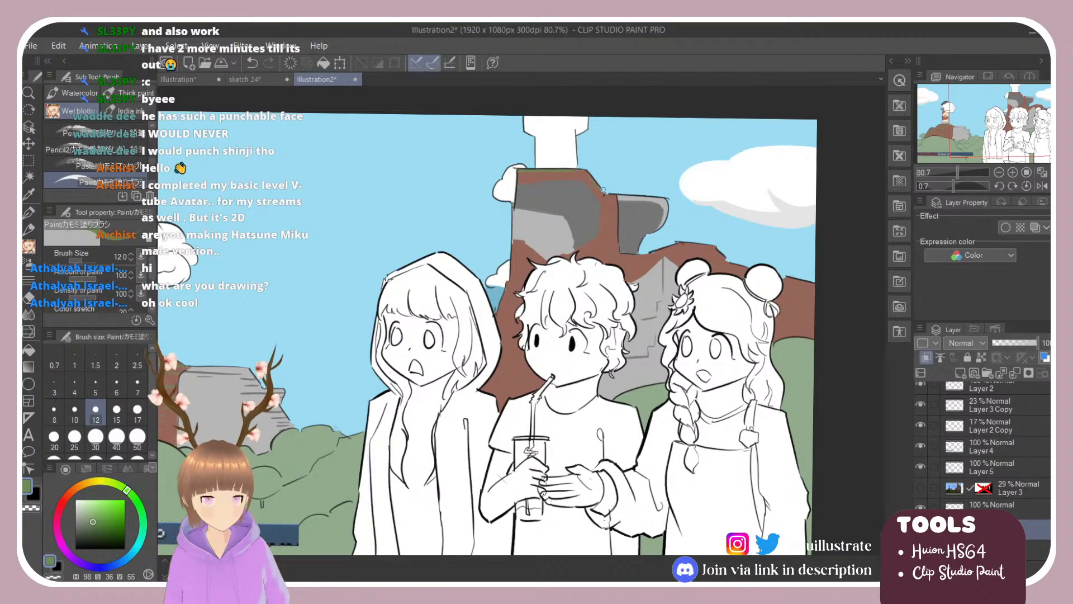
{"action": "left_click_drag", "start_coordinate": [680, 243], "coordinate": [717, 250]}
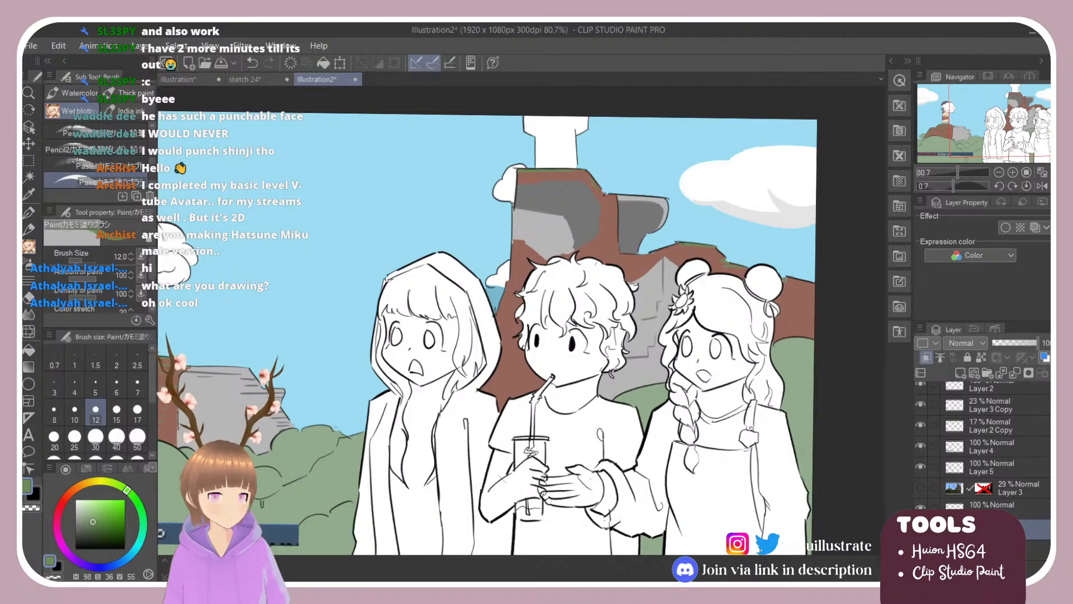
{"action": "left_click_drag", "start_coordinate": [785, 279], "coordinate": [814, 283]}
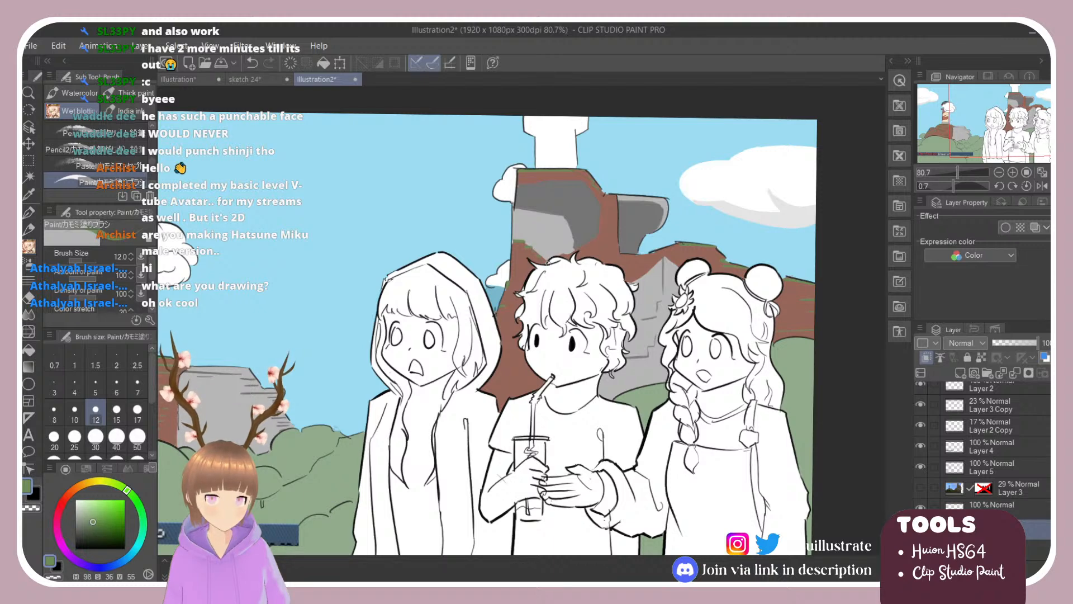
Fill the column on top of the rock tower with the sampled reddish brown (H 3, S 26, V 64).
{"action": "key", "text": "ctrl+0"}
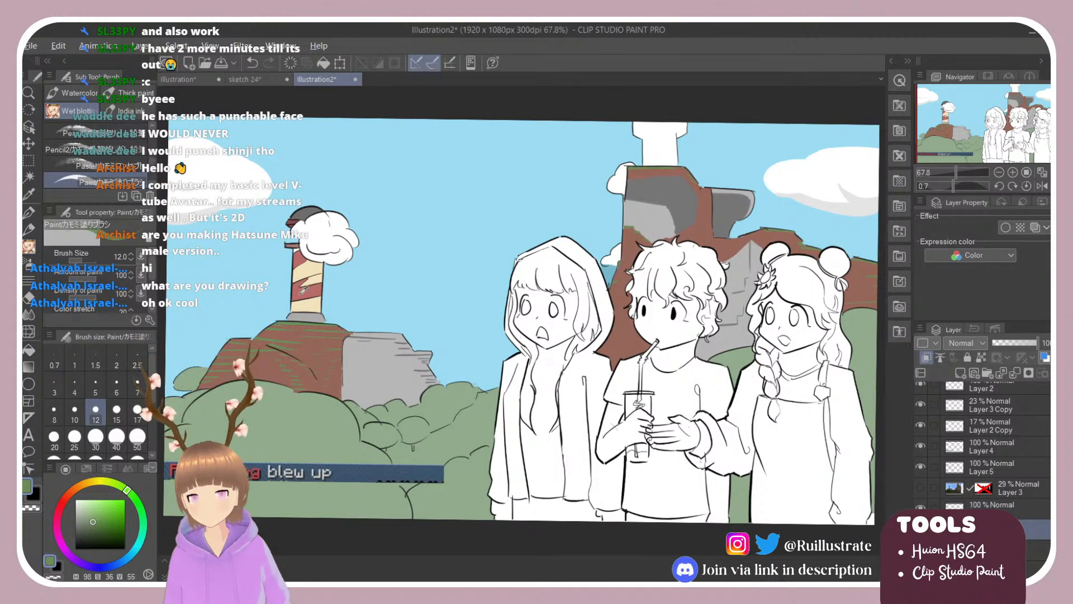
{"action": "left_click", "coordinate": [296, 243], "text": "alt"}
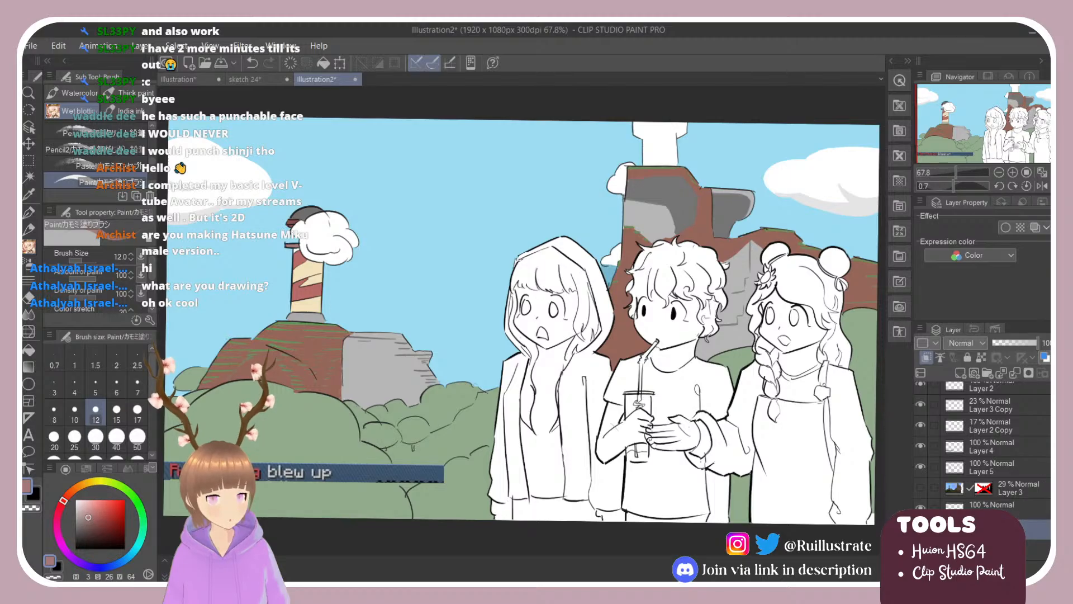
{"action": "scroll", "coordinate": [985, 448], "scroll_direction": "down", "scroll_amount": 2}
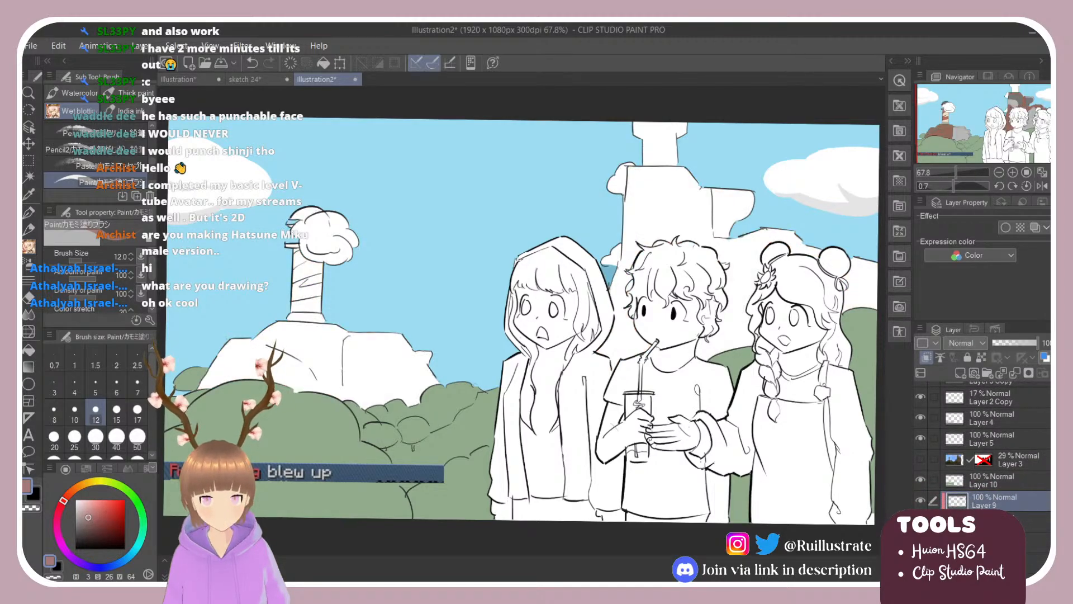
{"action": "key", "text": "g"}
{"action": "left_click", "coordinate": [660, 142]}
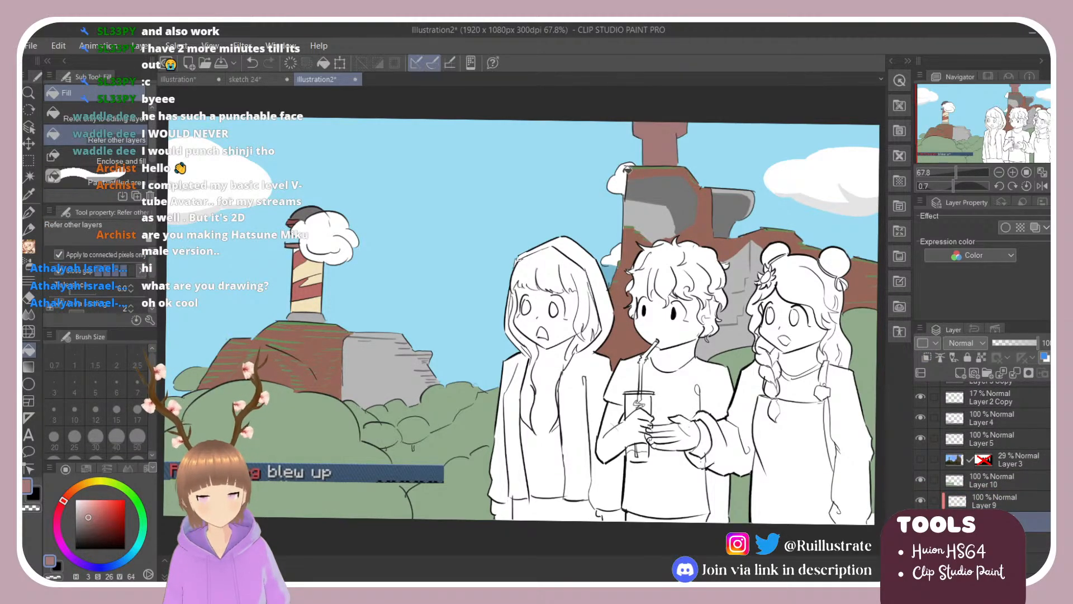
Fill the bush on the rock tower's side with the sampled green (H 112, S 18, V 67) on Layer 10 and sample the sky blue.
{"action": "left_click", "coordinate": [318, 408], "text": "alt"}
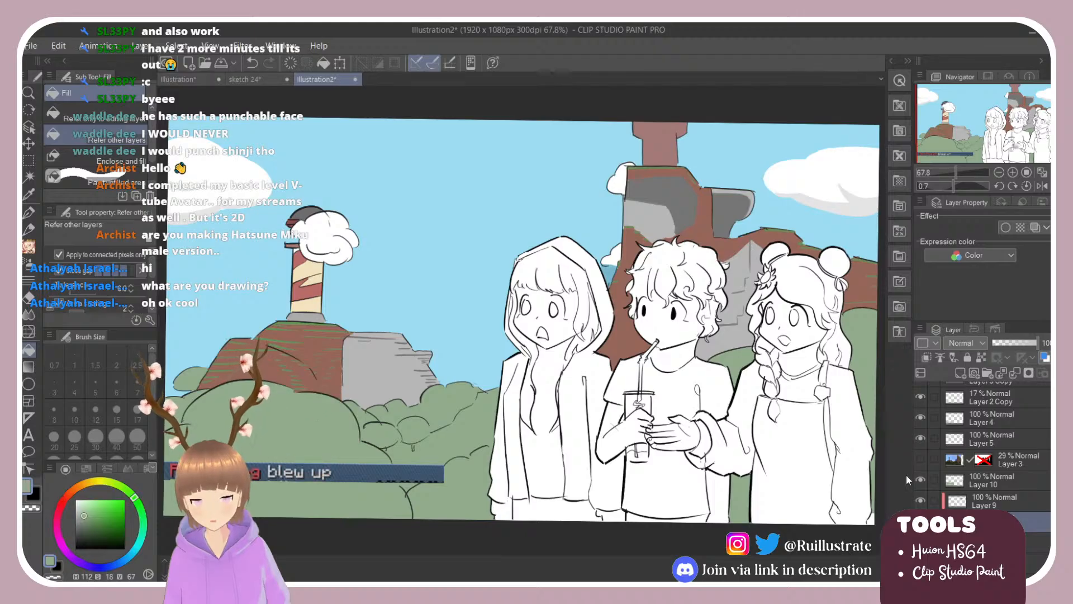
{"action": "left_click", "coordinate": [991, 479]}
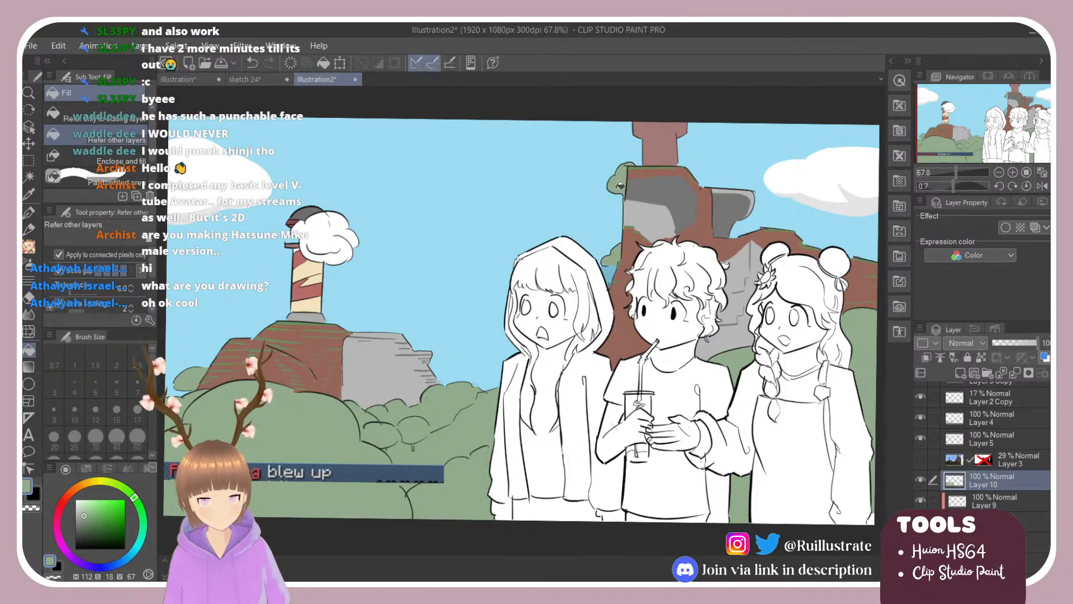
{"action": "key", "text": "b"}
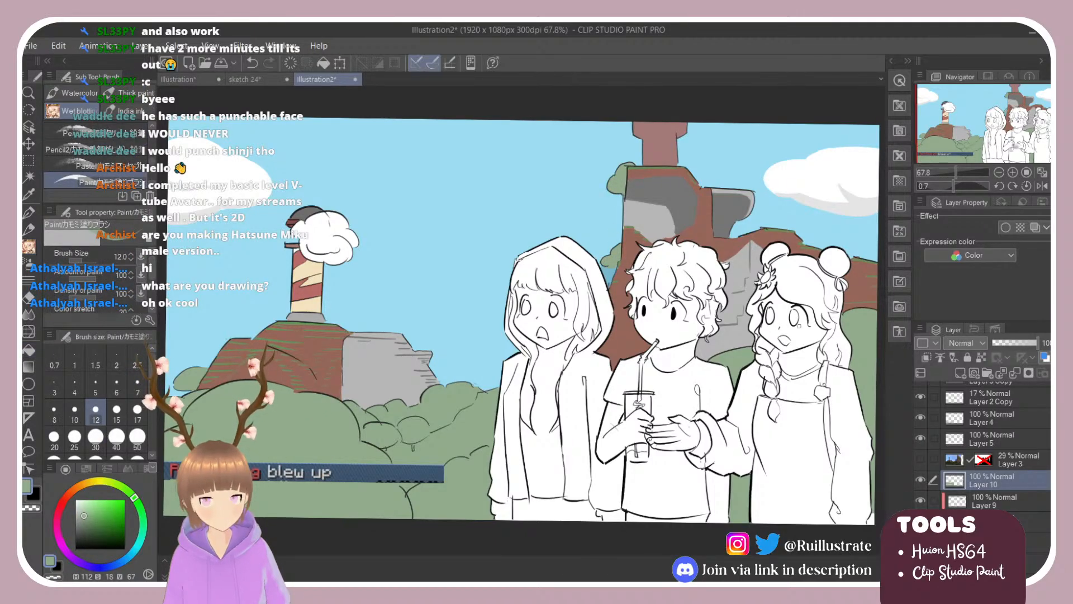
{"action": "left_click", "coordinate": [1034, 563]}
{"action": "left_click", "coordinate": [618, 261], "text": "alt"}
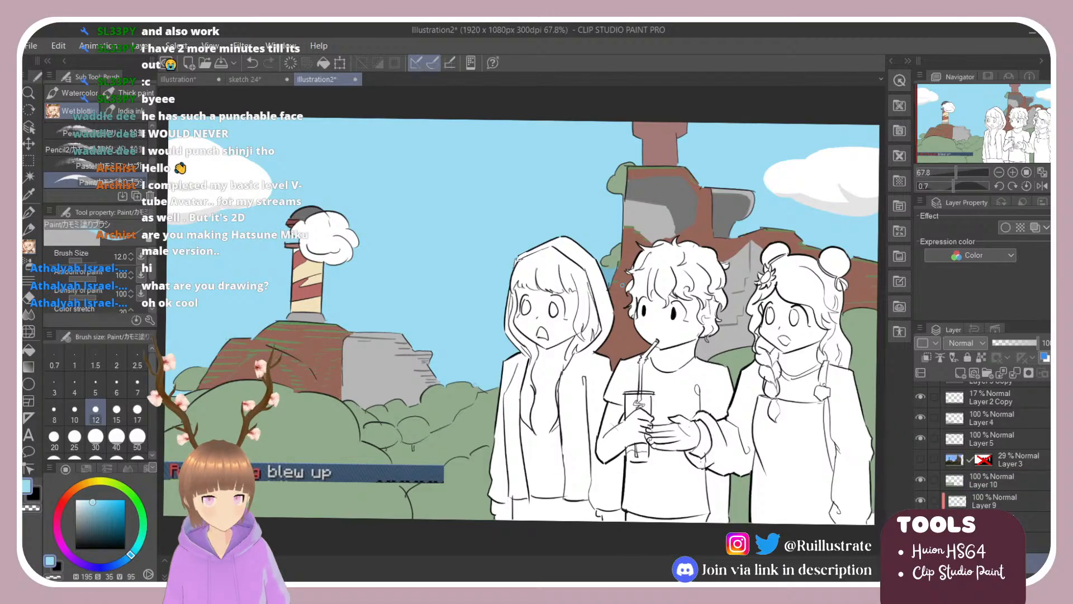
{"action": "key", "text": "g"}
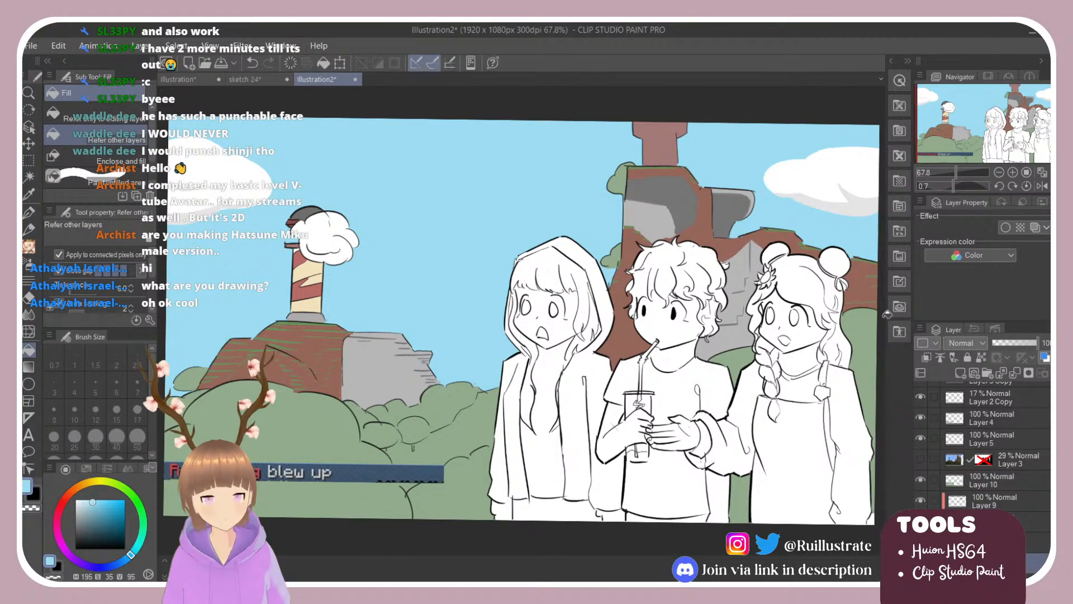
Add a new layer above Layer 10 and fill the exploding tower's smoke cloud with a dark greyish brown (H 360, S 13, V 39).
{"action": "left_click", "coordinate": [961, 373]}
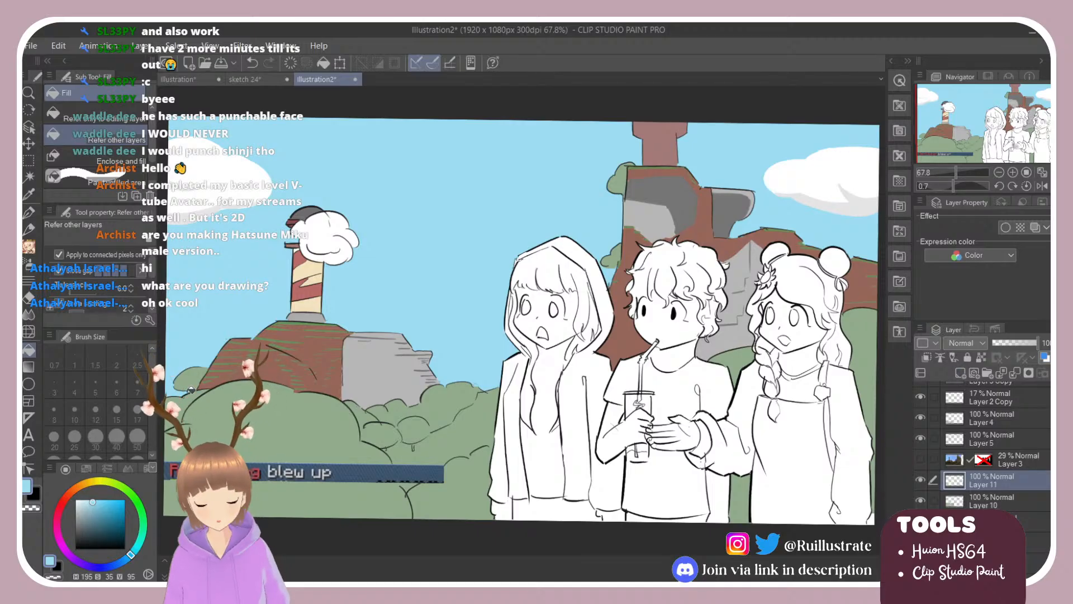
{"action": "left_click", "coordinate": [62, 503]}
{"action": "left_click", "coordinate": [90, 517]}
{"action": "left_click_drag", "start_coordinate": [90, 515], "coordinate": [94, 530]}
{"action": "left_click", "coordinate": [333, 239]}
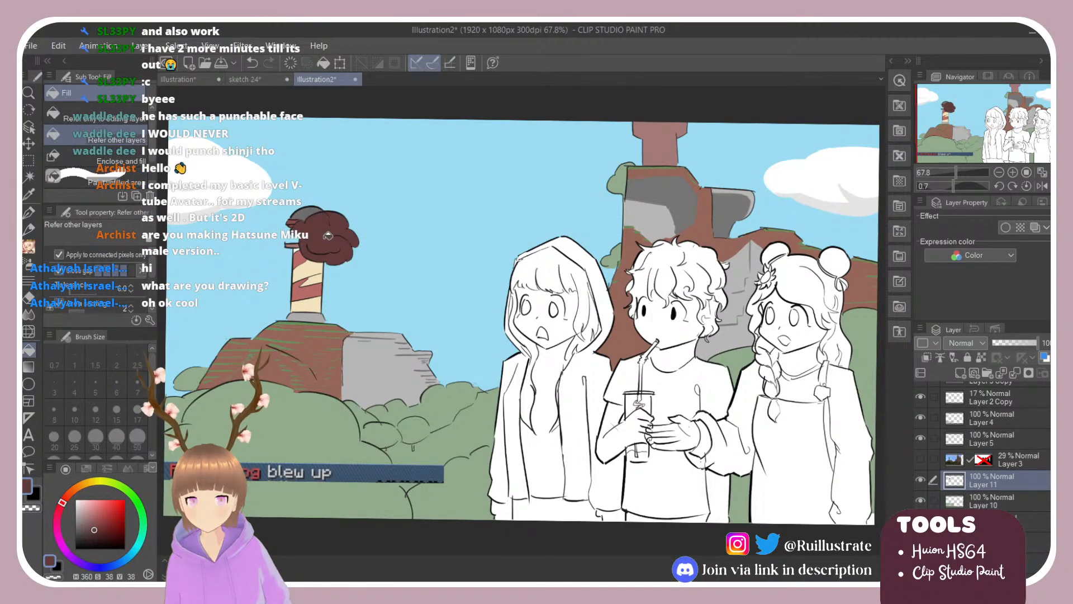
{"action": "left_click", "coordinate": [82, 528]}
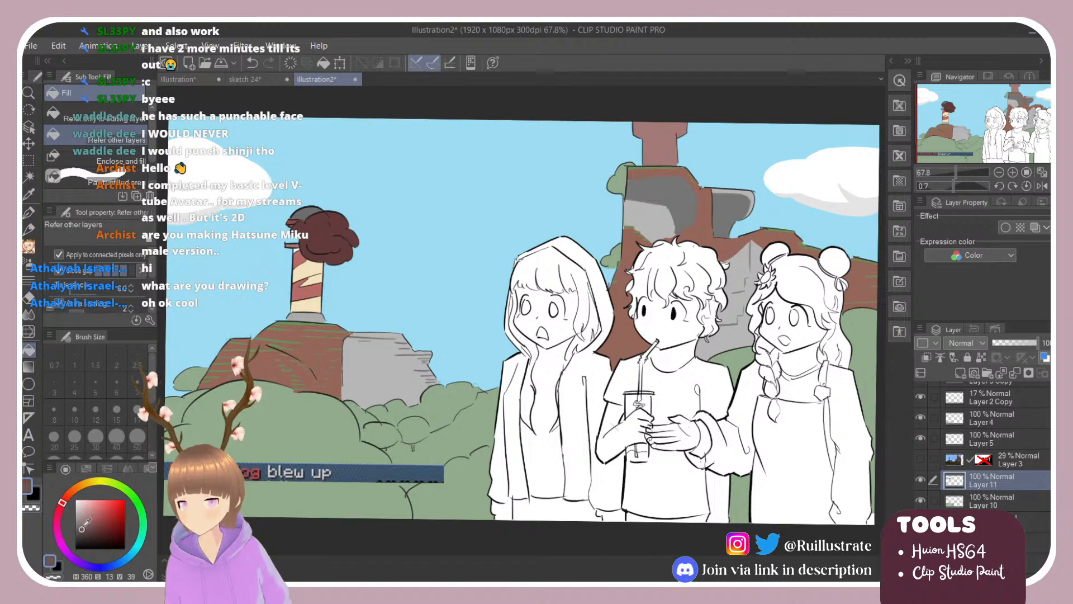
{"action": "left_click", "coordinate": [313, 244]}
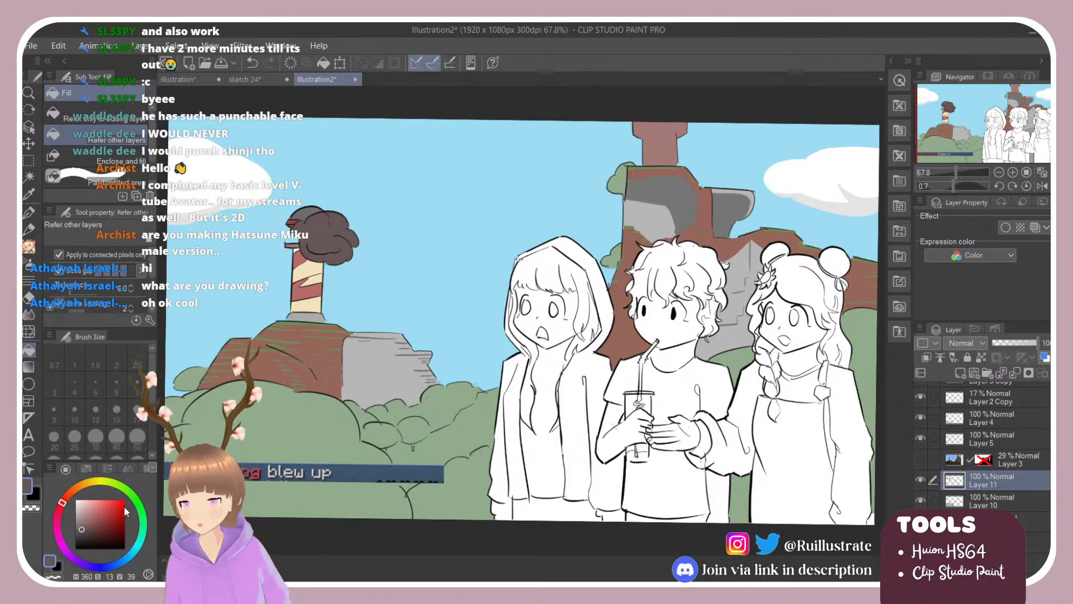
Save the illustration and paint orange (H 18, S 62, V 67) and red (H 359, S 61, V 82) streaks in the smoke cloud.
{"action": "left_click", "coordinate": [92, 513]}
{"action": "left_click", "coordinate": [78, 488]}
{"action": "key", "text": "ctrl+s"}
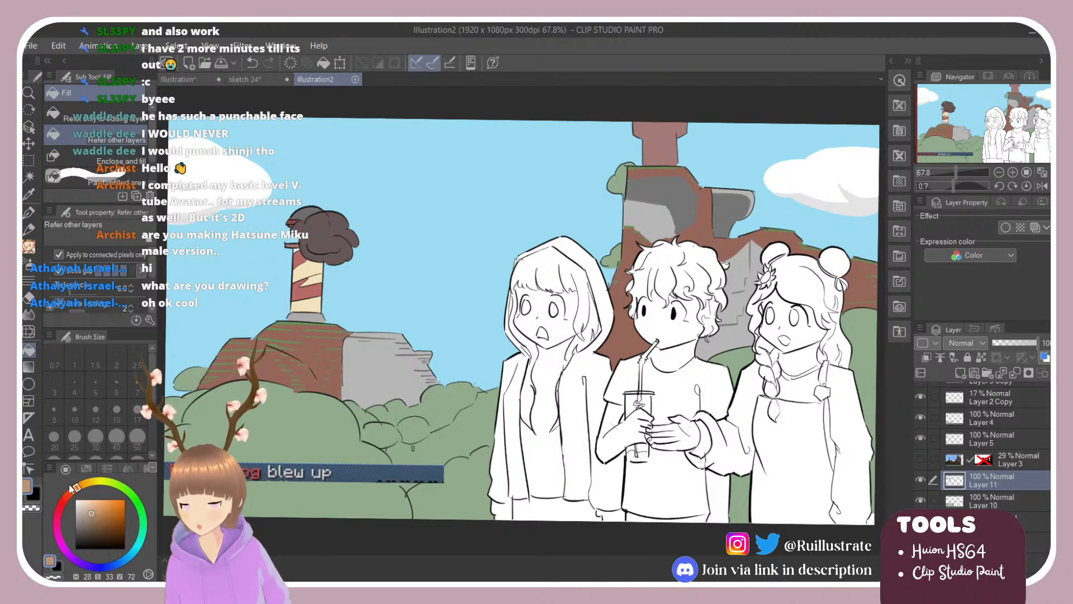
{"action": "left_click", "coordinate": [108, 516]}
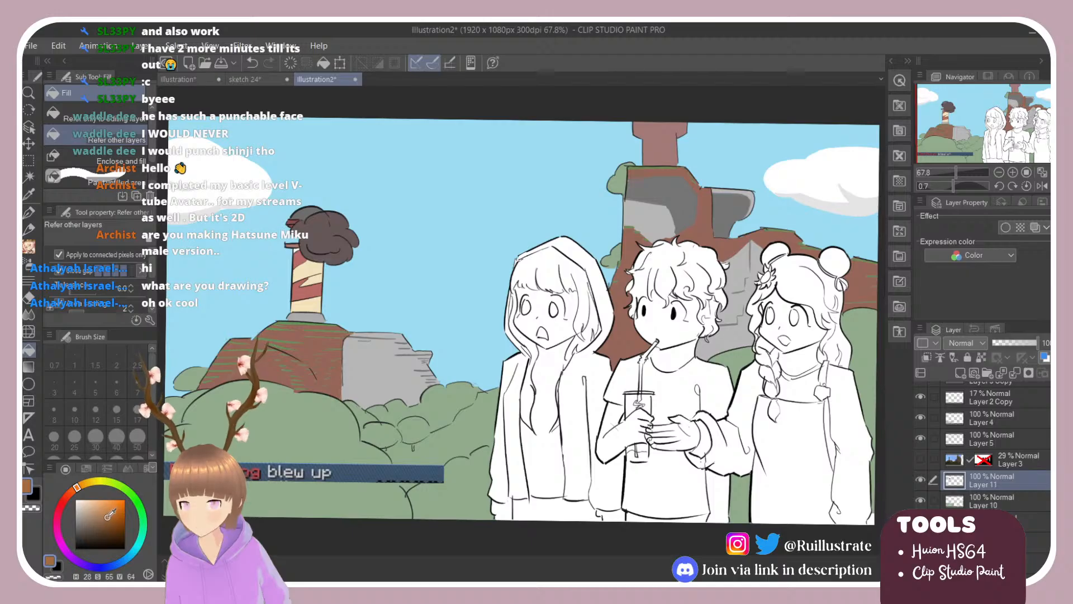
{"action": "left_click", "coordinate": [71, 490]}
{"action": "key", "text": "b"}
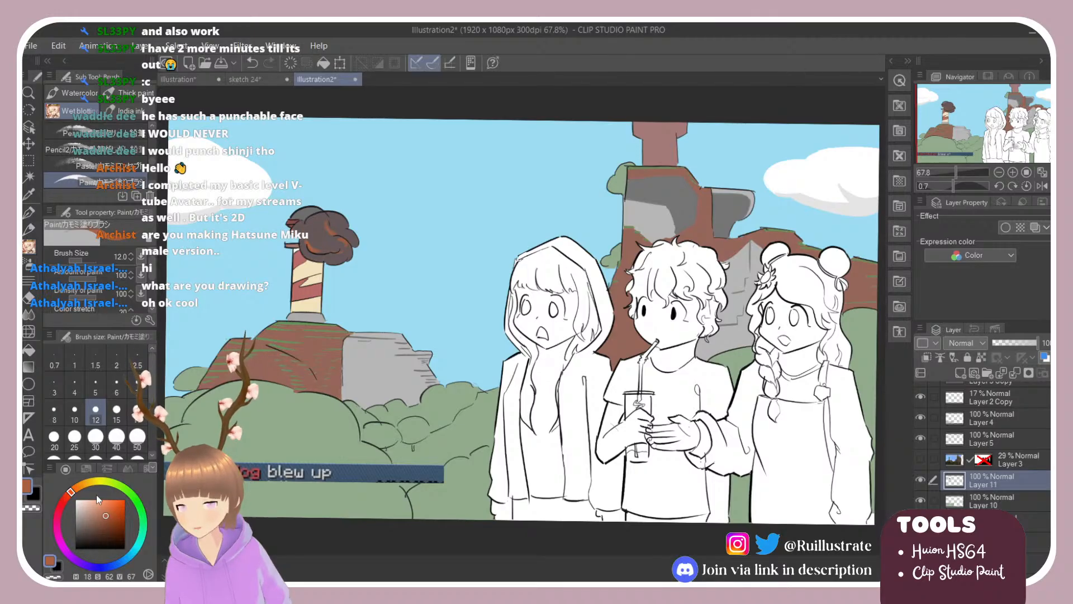
{"action": "left_click", "coordinate": [62, 503]}
{"action": "left_click", "coordinate": [105, 508]}
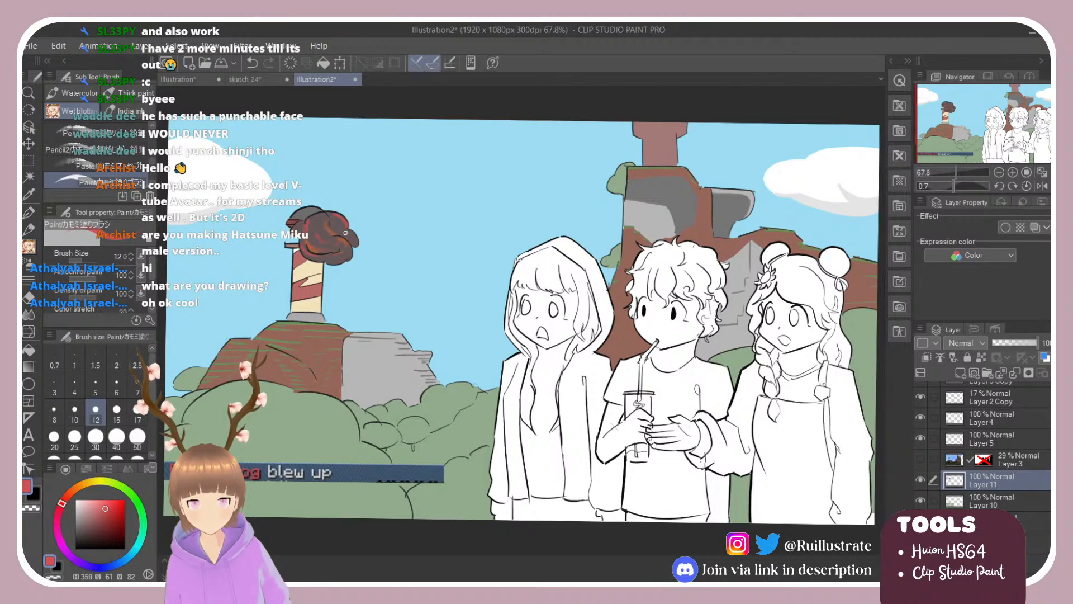
Paint lighter greyish brown strokes (H 27, S 12, V 62) over the puffs of the tower's smoke cloud.
{"action": "left_click", "coordinate": [88, 493]}
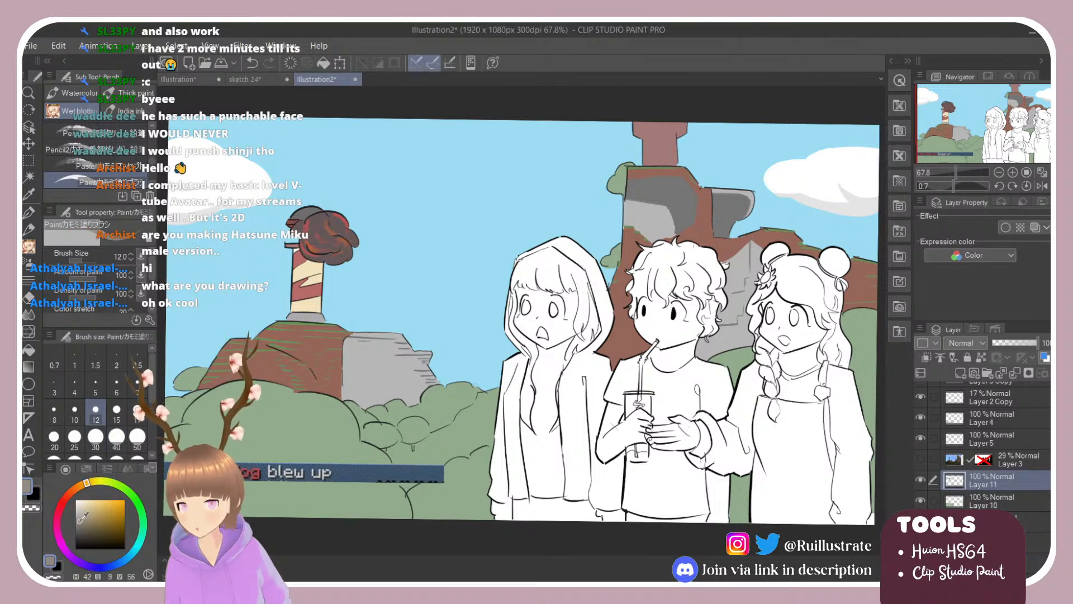
{"action": "left_click", "coordinate": [76, 488]}
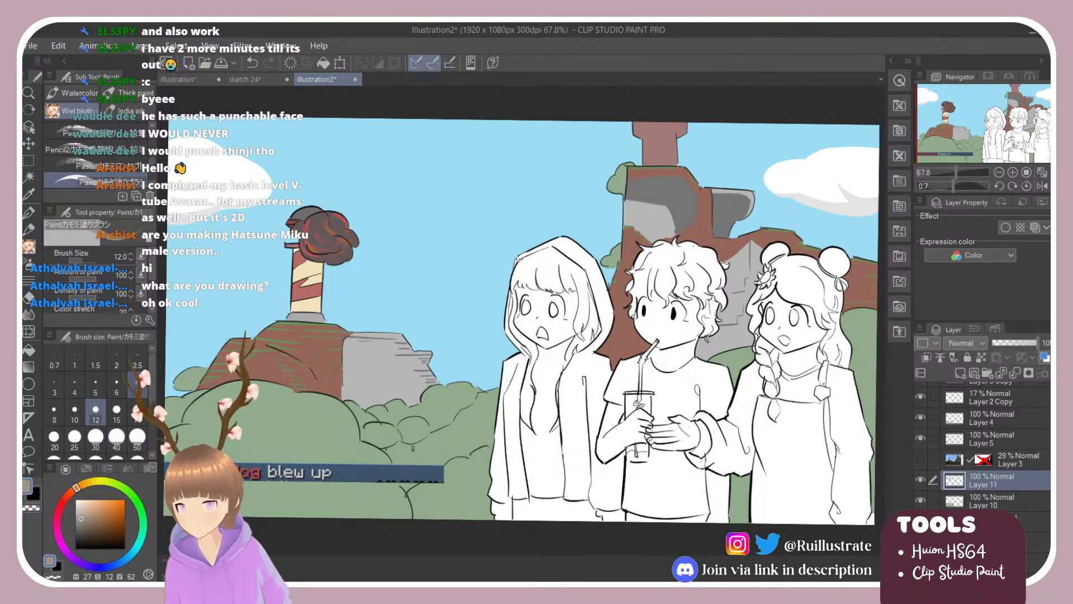
{"action": "mouse_move", "coordinate": [334, 215]}
{"action": "left_mouse_down"}
{"action": "mouse_move", "coordinate": [354, 242]}
{"action": "mouse_move", "coordinate": [321, 228]}
{"action": "left_mouse_up"}
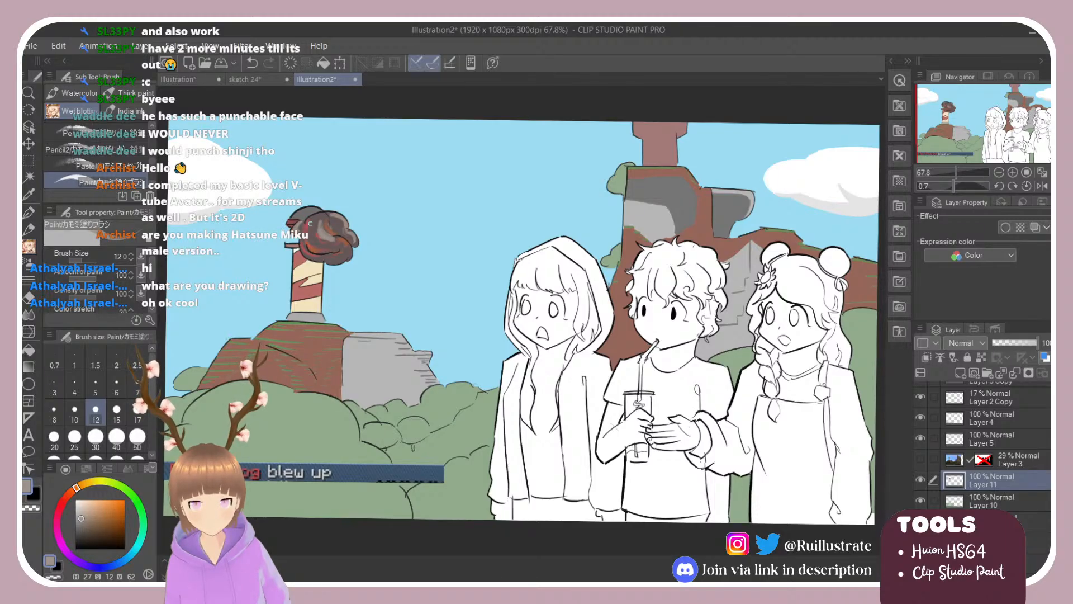
{"action": "left_click_drag", "start_coordinate": [310, 223], "coordinate": [318, 214]}
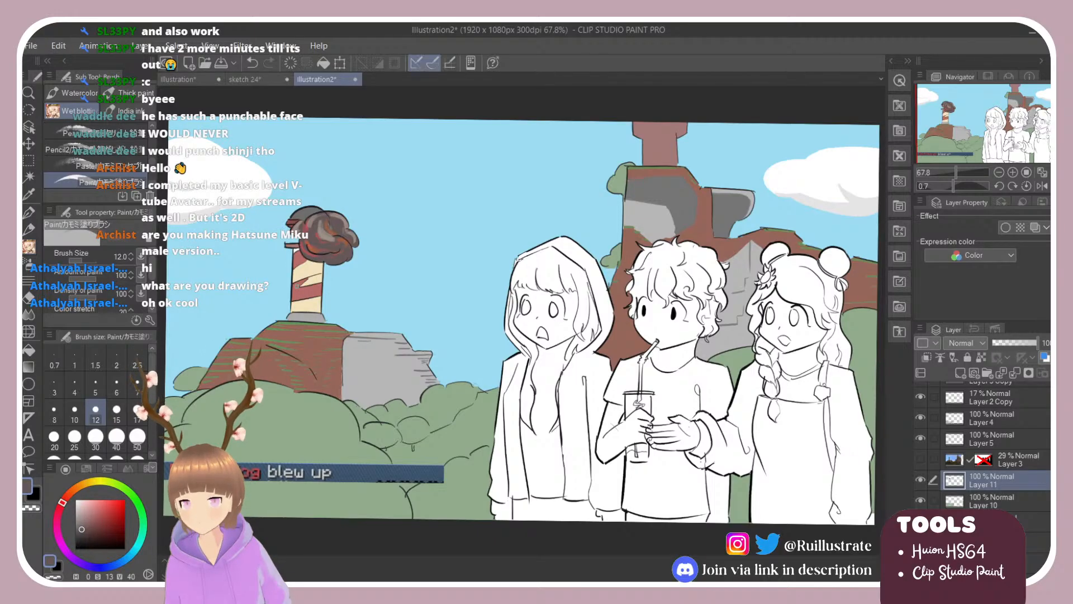
Add a new layer above Layer 11 and fill most of the middle character's hair with brown (H 29, S 53, V 72).
{"action": "key", "text": "e"}
{"action": "key", "text": "b"}
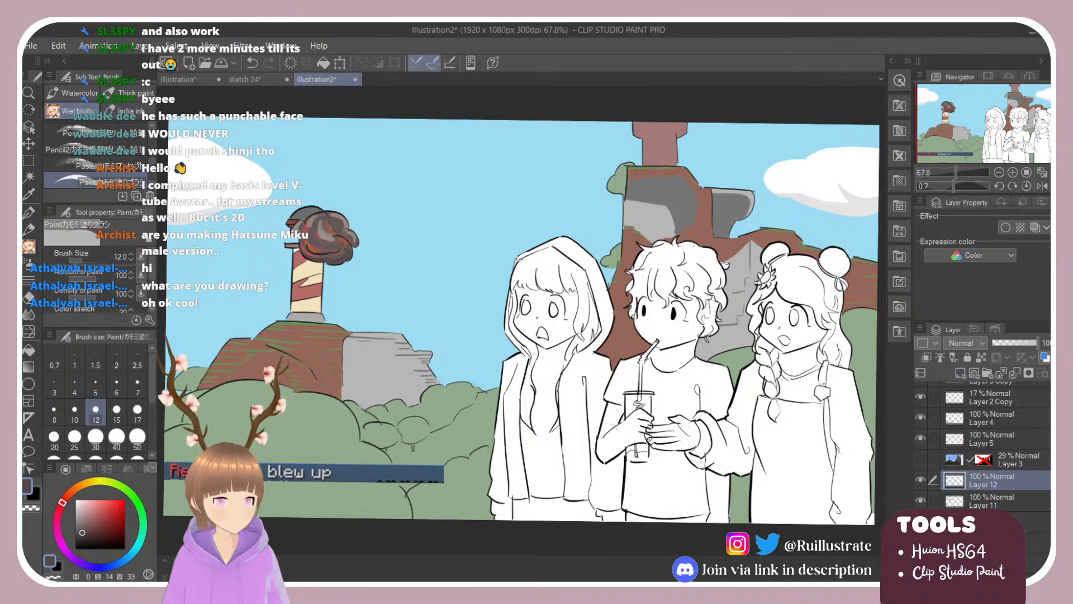
{"action": "left_click", "coordinate": [70, 493]}
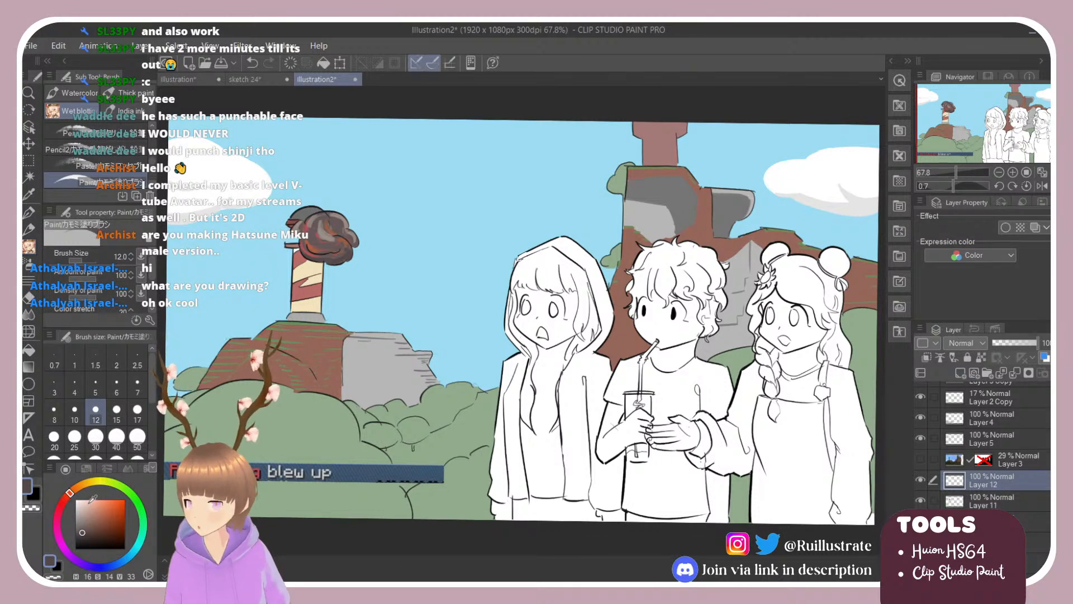
{"action": "left_click_drag", "start_coordinate": [88, 505], "coordinate": [89, 506]}
{"action": "left_click", "coordinate": [77, 487]}
{"action": "left_click", "coordinate": [101, 513]}
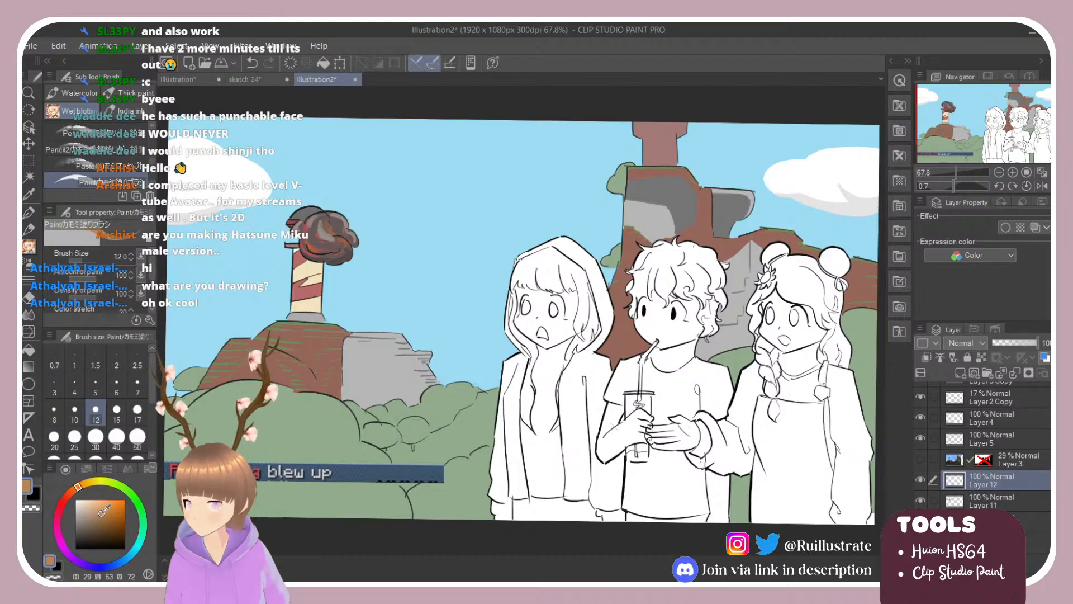
{"action": "key", "text": "g"}
{"action": "left_click", "coordinate": [671, 267]}
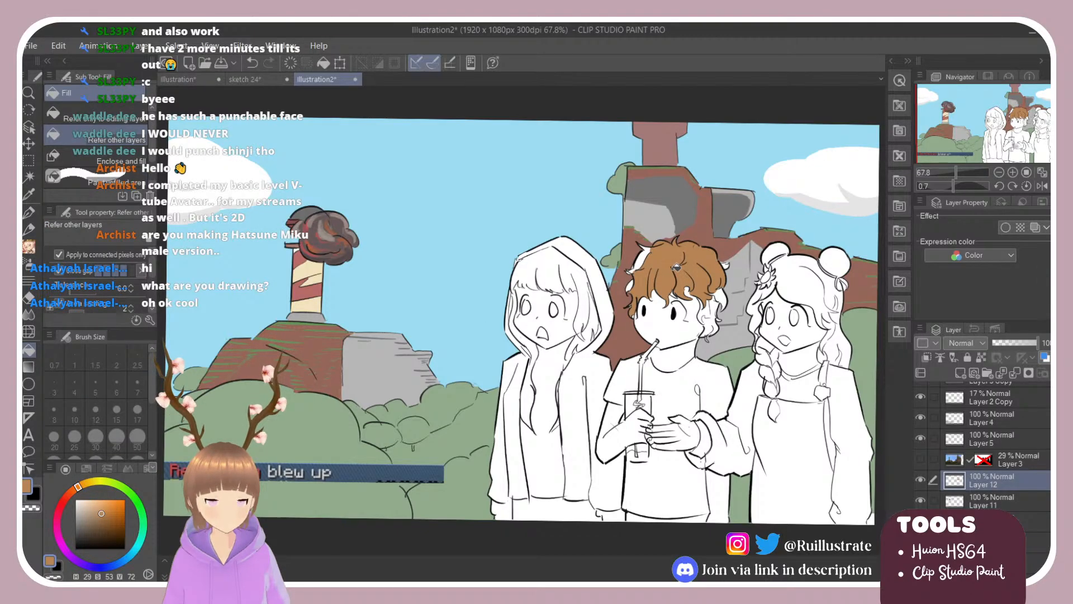
Fill the remaining curls beside the middle character's face with the same brown and touch up the hair's gaps.
{"action": "key", "text": "b"}
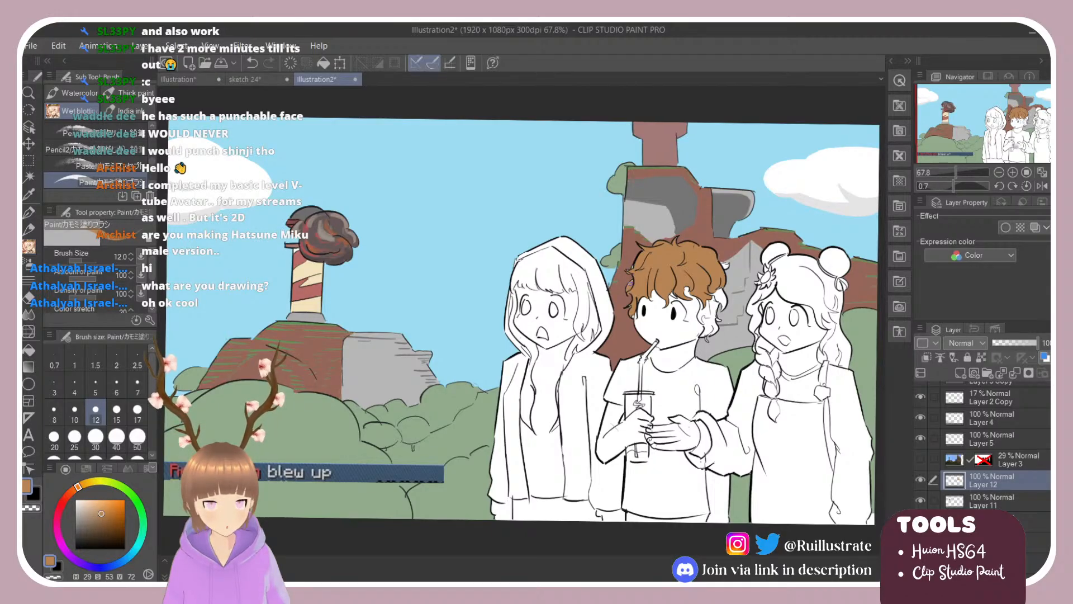
{"action": "left_click_drag", "start_coordinate": [722, 265], "coordinate": [729, 263]}
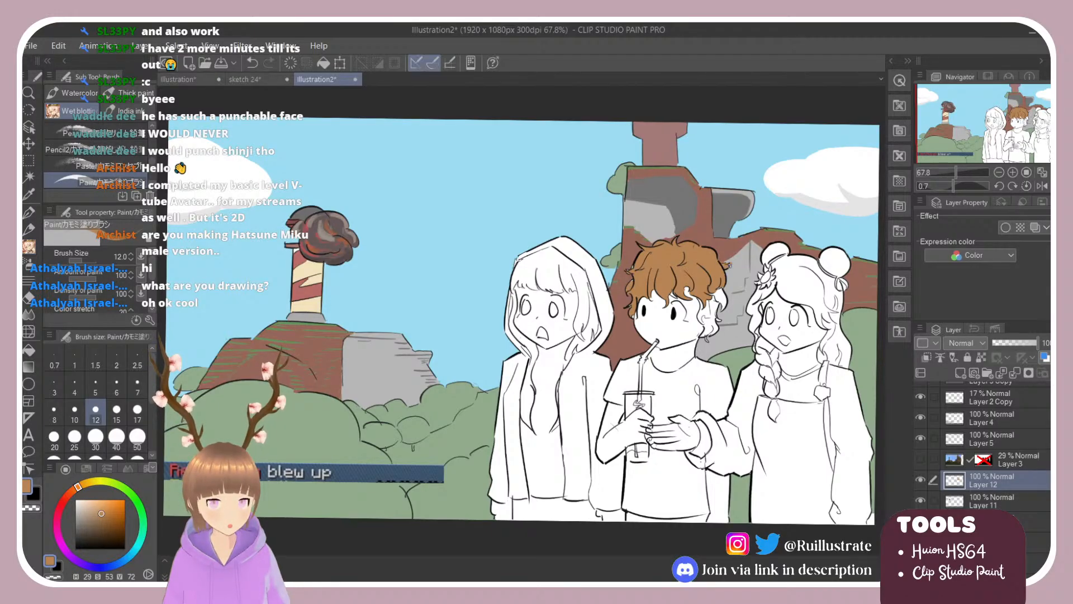
{"action": "key", "text": "e"}
{"action": "key", "text": "g"}
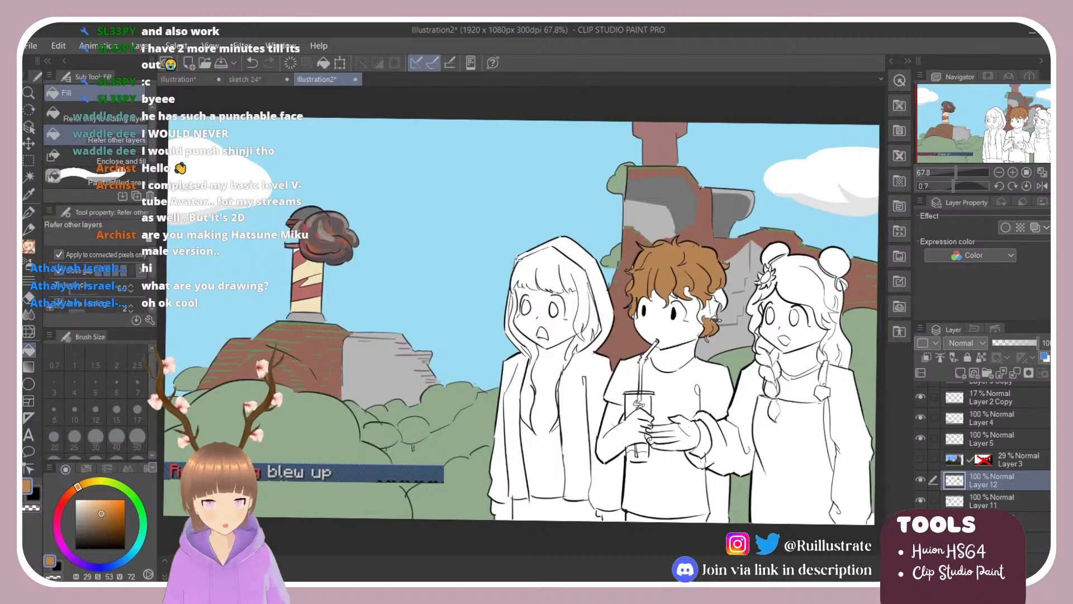
{"action": "left_click", "coordinate": [722, 292]}
{"action": "key", "text": "b"}
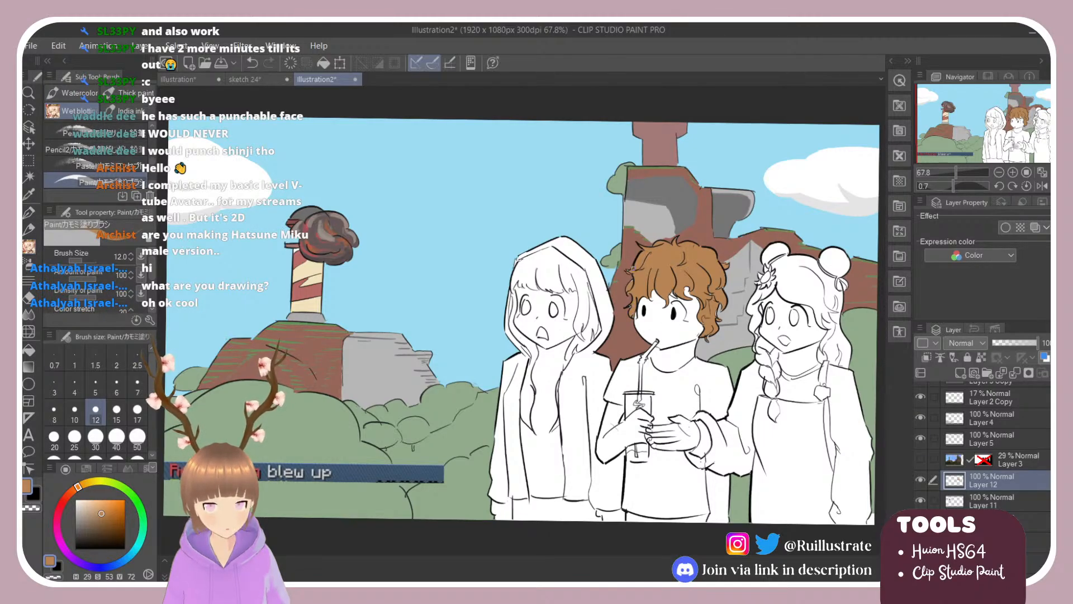
Fill the middle character's face and neck with a light skin tone (H 29, S 20, V 100).
{"action": "left_click", "coordinate": [85, 499]}
{"action": "key", "text": "g"}
{"action": "left_click", "coordinate": [671, 330]}
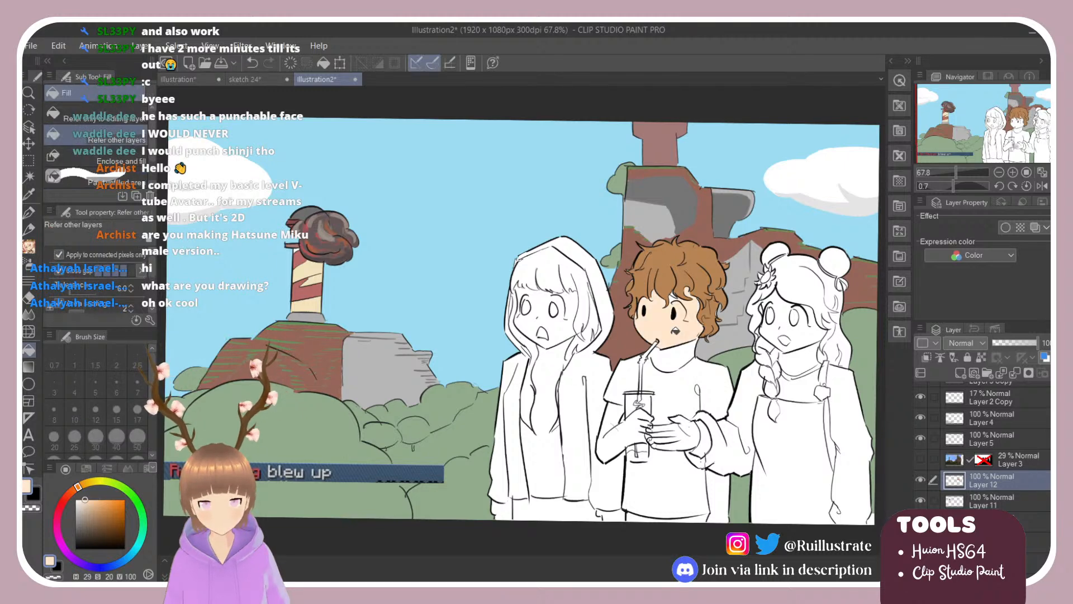
{"action": "left_click", "coordinate": [674, 358]}
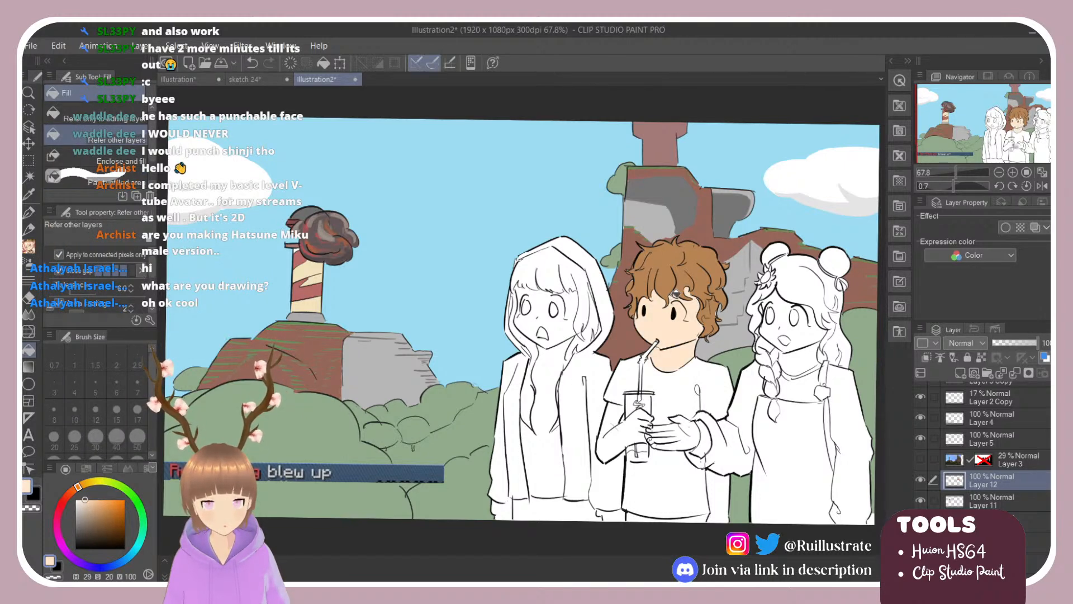
Touch up the middle character's fringe with the sampled hair brown and erase the skin colour from the whites of both eyes.
{"action": "left_click", "coordinate": [671, 283], "text": "alt"}
{"action": "key", "text": "e"}
{"action": "key", "text": "b"}
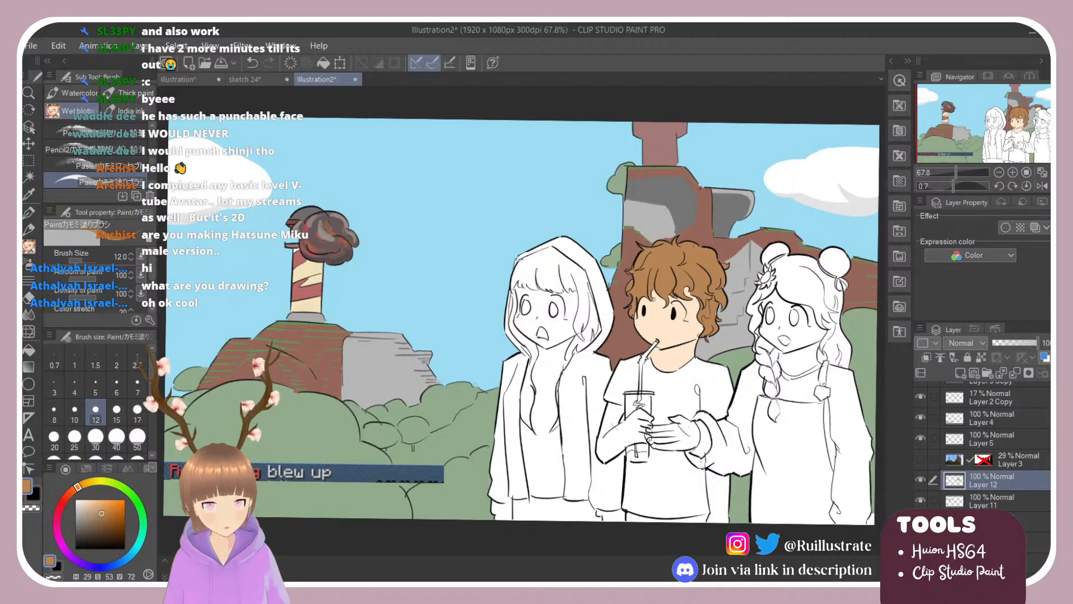
{"action": "key", "text": "e"}
{"action": "mouse_move", "coordinate": [675, 305]}
{"action": "left_mouse_down"}
{"action": "mouse_move", "coordinate": [680, 318]}
{"action": "mouse_move", "coordinate": [671, 309]}
{"action": "left_mouse_up"}
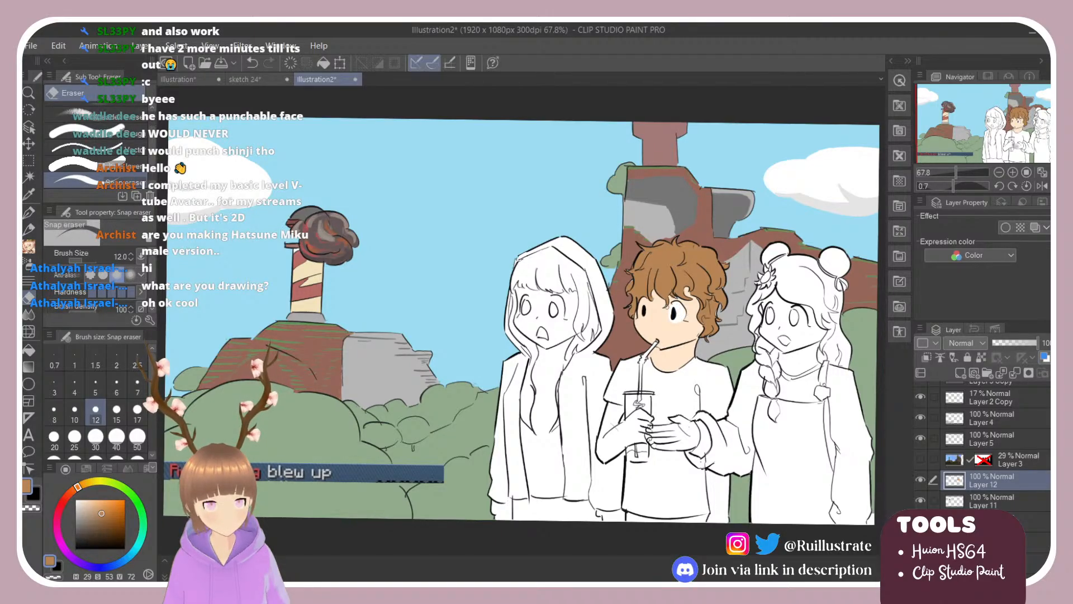
{"action": "left_click_drag", "start_coordinate": [645, 313], "coordinate": [642, 315]}
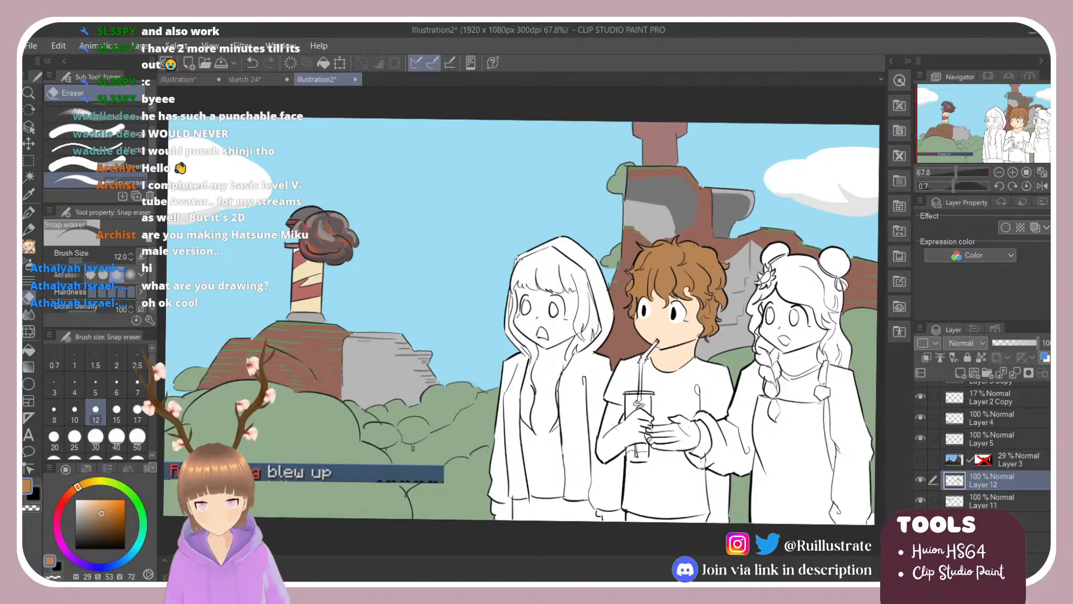
Sample the tower's muted red (H 3, S 43, V 72) and fill the middle character's T-shirt and sleeves, undoing the stray fill.
{"action": "left_click", "coordinate": [63, 505]}
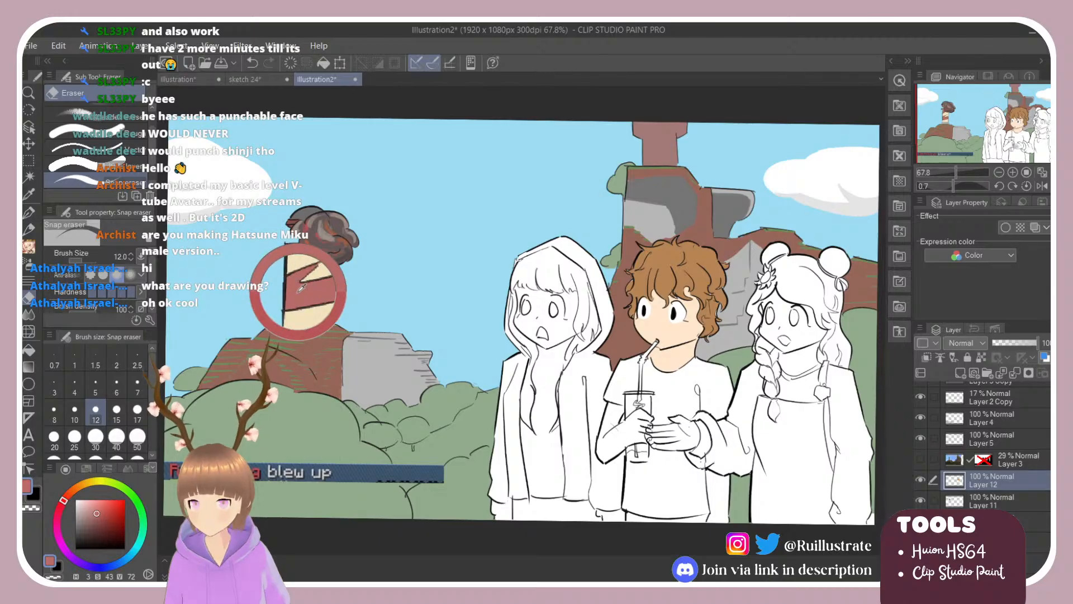
{"action": "key", "text": "g"}
{"action": "left_click", "coordinate": [696, 400]}
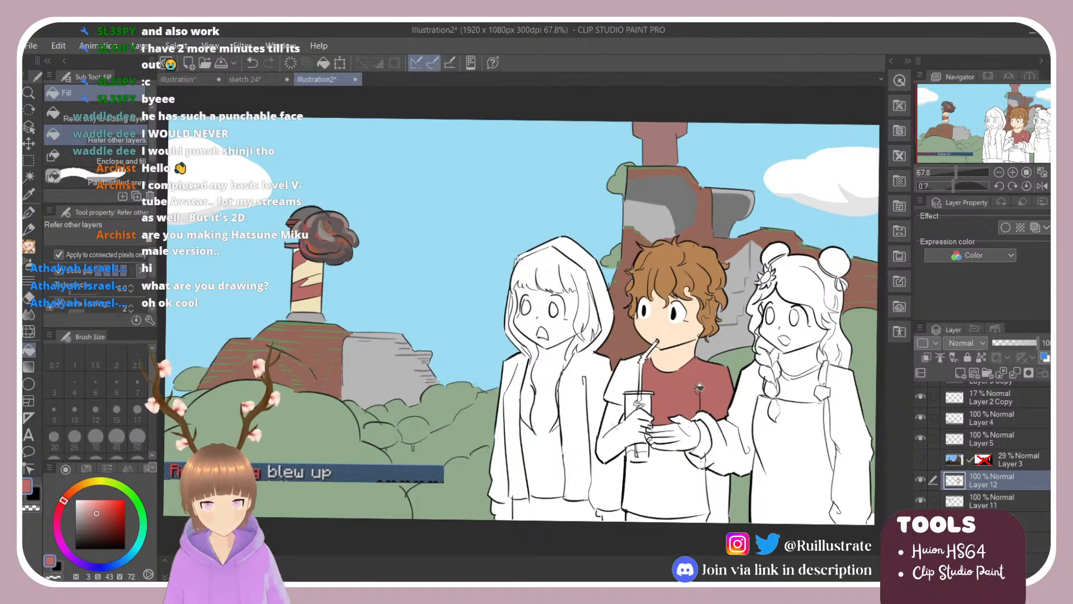
{"action": "left_click", "coordinate": [683, 447]}
{"action": "left_click", "coordinate": [720, 479]}
{"action": "key", "text": "ctrl+z"}
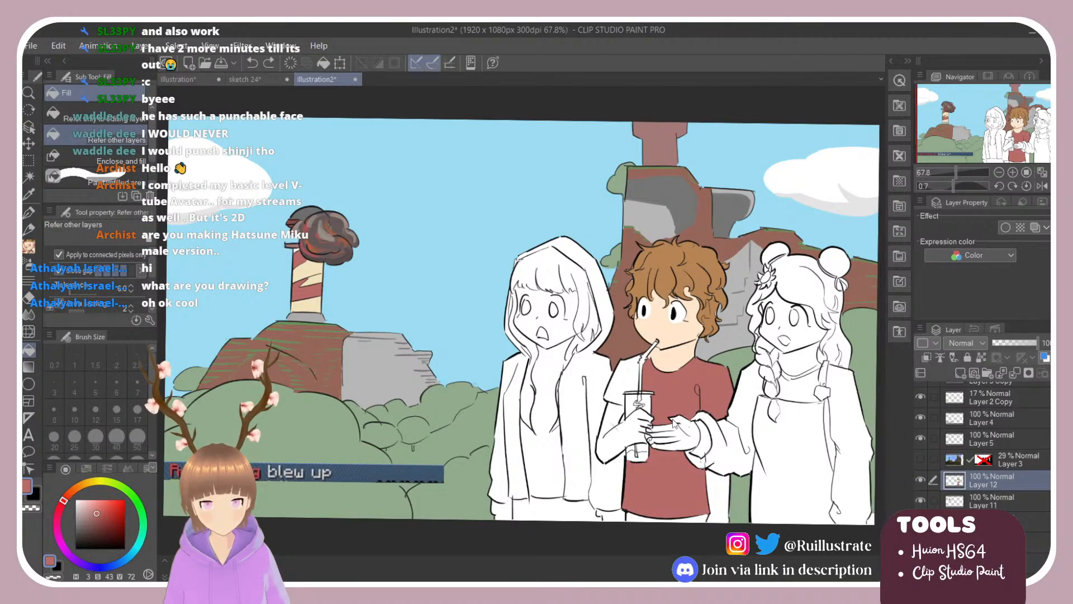
{"action": "left_click", "coordinate": [640, 387]}
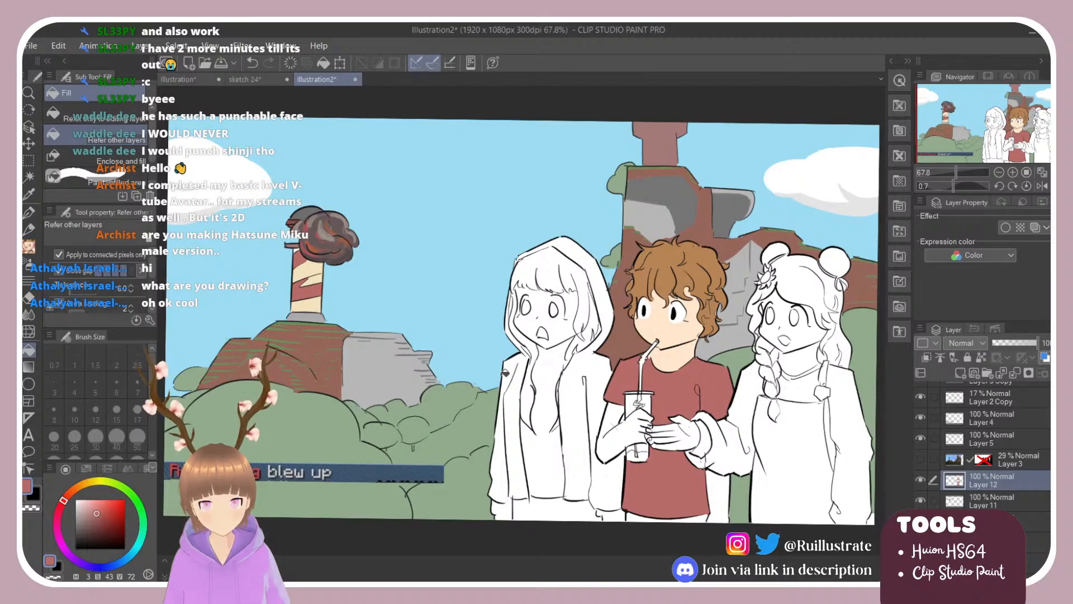
Fill the hooded character's jacket, sleeves and hood with dark grey (S 0, V 31).
{"action": "left_click", "coordinate": [84, 526]}
{"action": "left_click", "coordinate": [76, 533]}
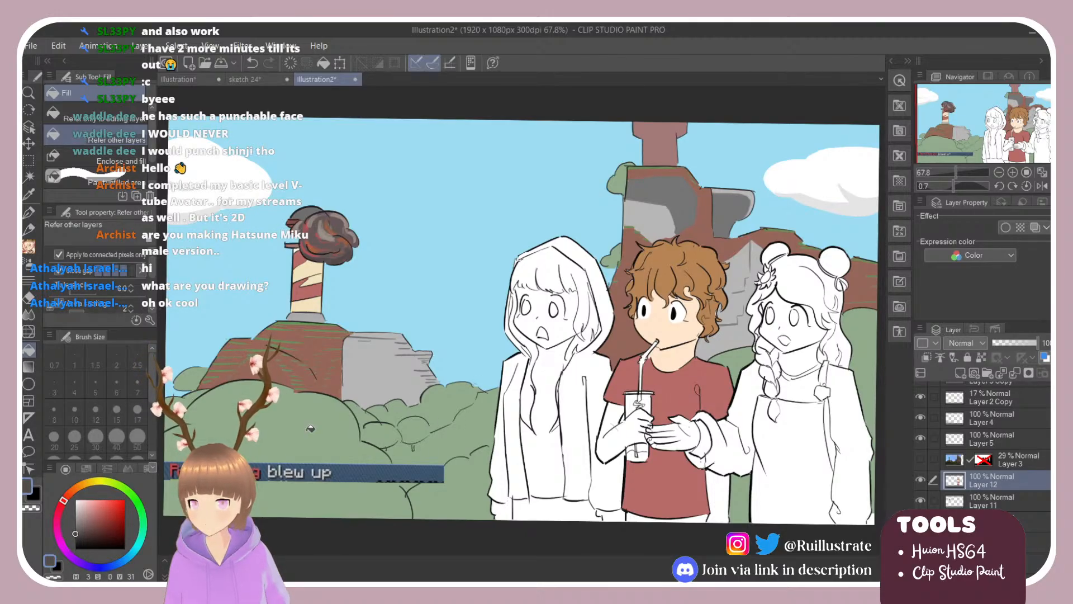
{"action": "left_click", "coordinate": [514, 378]}
{"action": "left_click", "coordinate": [504, 419]}
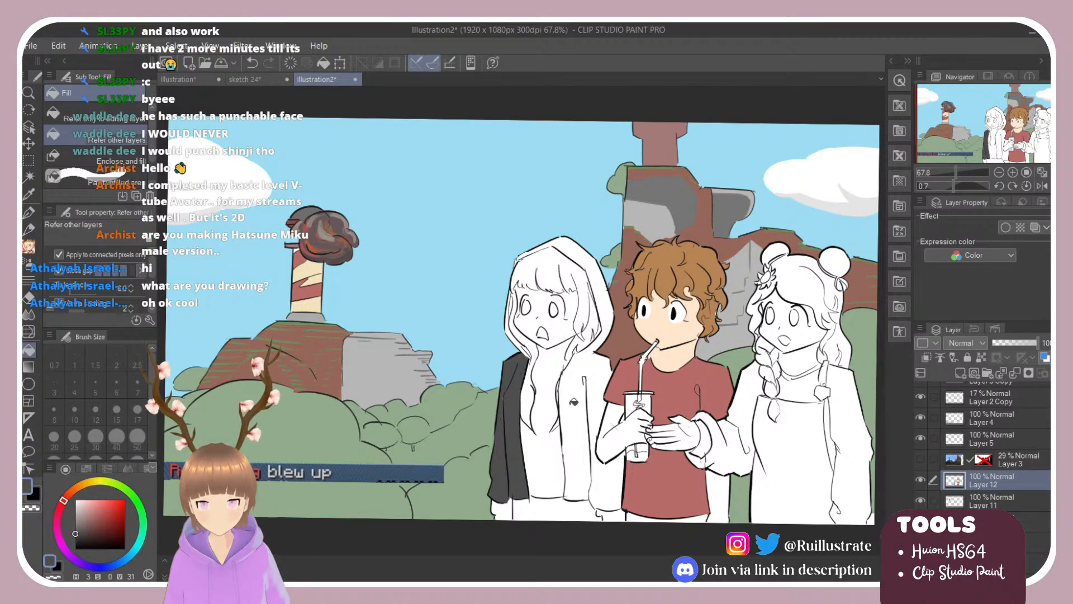
{"action": "left_click", "coordinate": [575, 402]}
{"action": "left_click", "coordinate": [601, 462]}
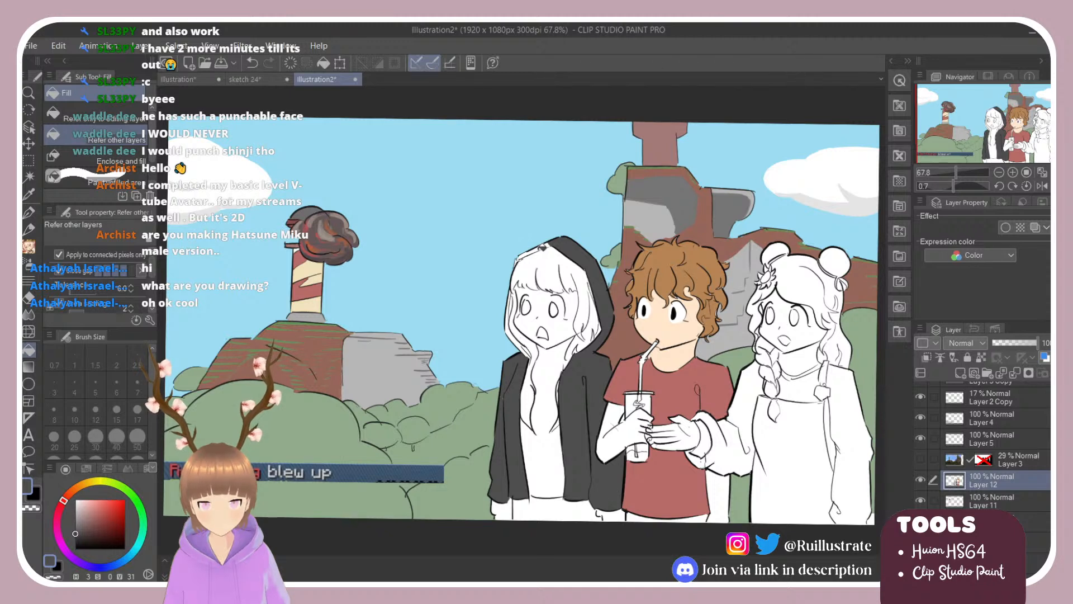
{"action": "left_click", "coordinate": [510, 322]}
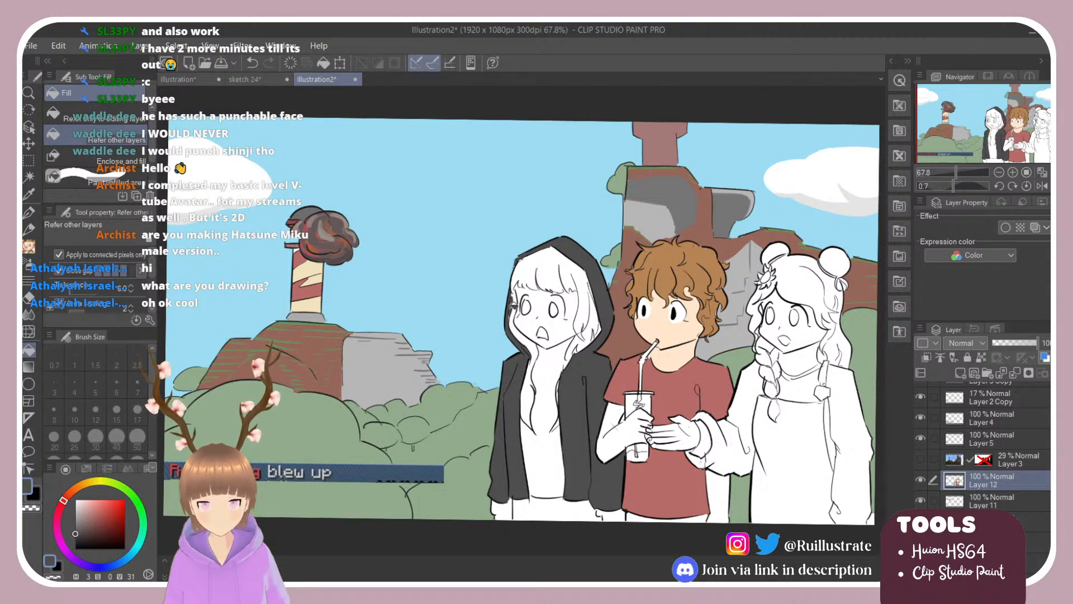
{"action": "key", "text": "b"}
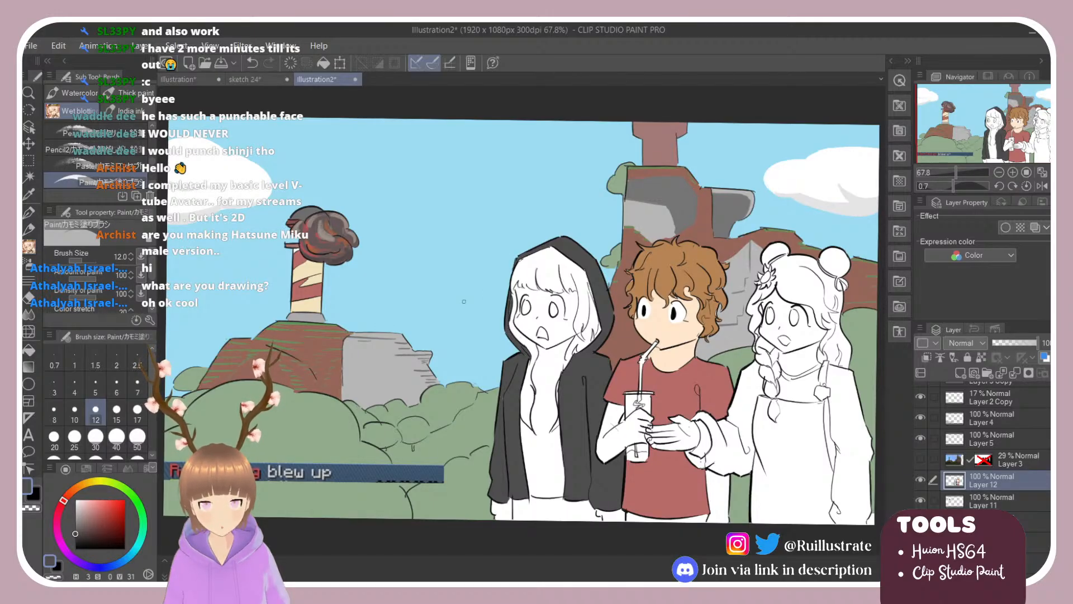
Choose orange (H 23, S 51, V 91) and fill the bun-haired girl's fringe and loose hair, undoing the fill on the hooded character.
{"action": "left_click", "coordinate": [71, 491]}
{"action": "left_click", "coordinate": [95, 510]}
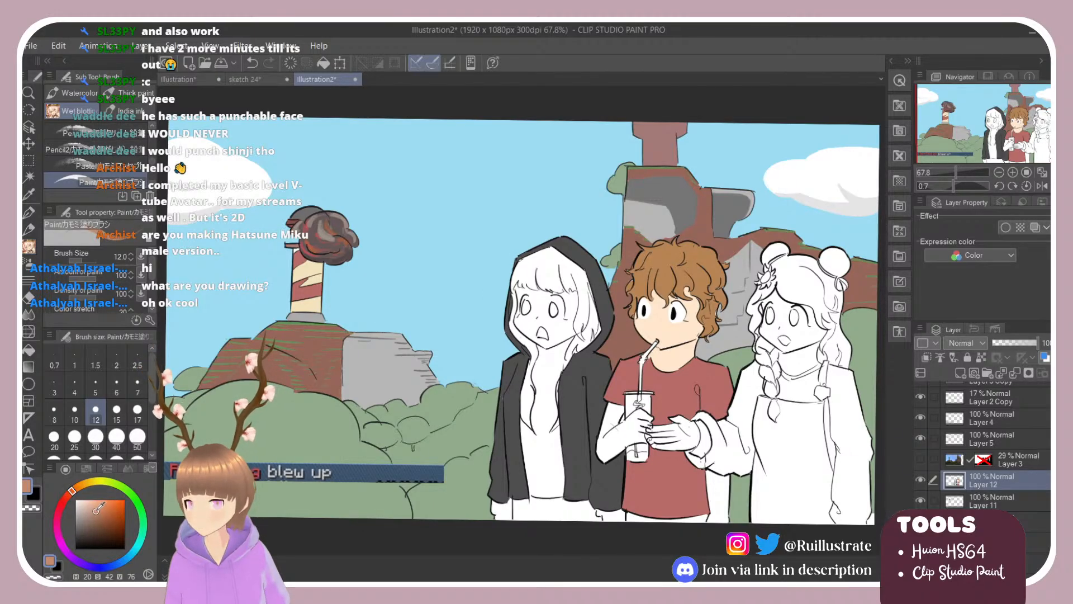
{"action": "mouse_move", "coordinate": [77, 486]}
{"action": "left_mouse_down"}
{"action": "mouse_move", "coordinate": [111, 507]}
{"action": "mouse_move", "coordinate": [102, 502]}
{"action": "left_mouse_up"}
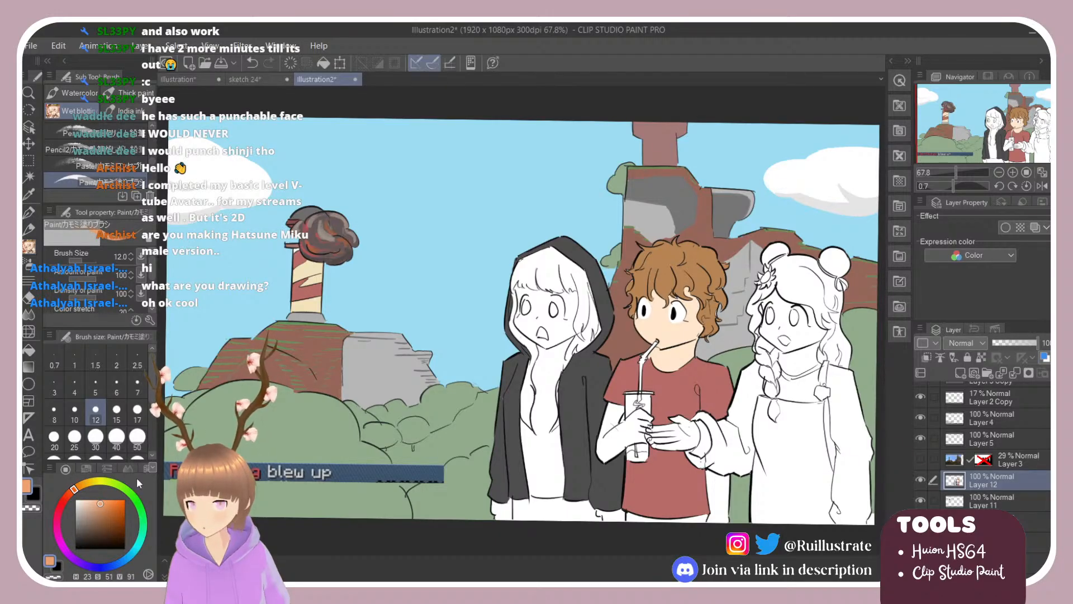
{"action": "key", "text": "g"}
{"action": "left_click", "coordinate": [547, 266]}
{"action": "key", "text": "ctrl+z"}
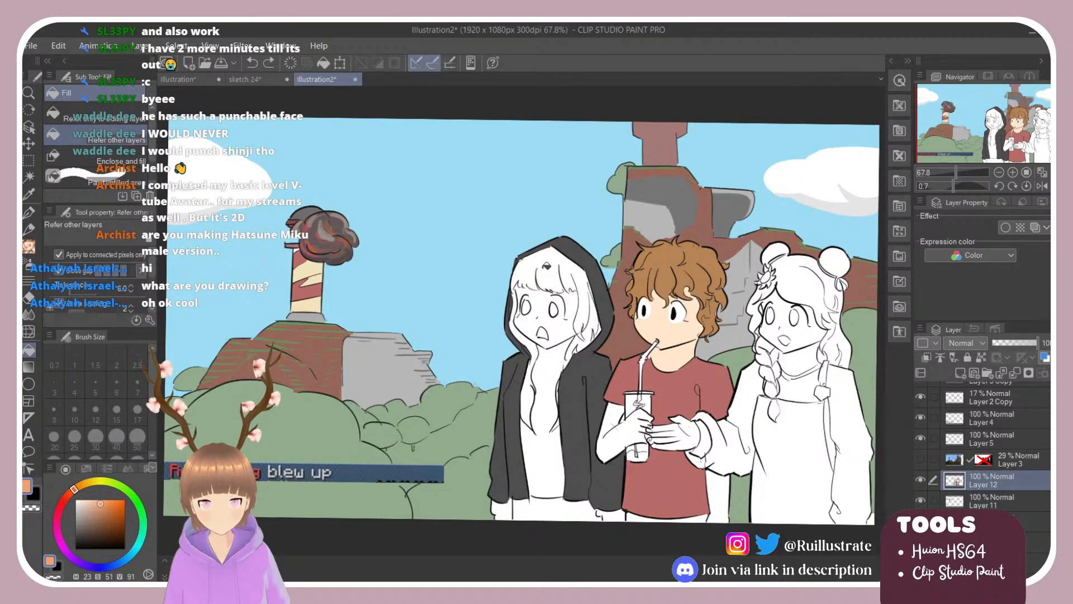
{"action": "left_click", "coordinate": [798, 274]}
{"action": "left_click", "coordinate": [834, 295]}
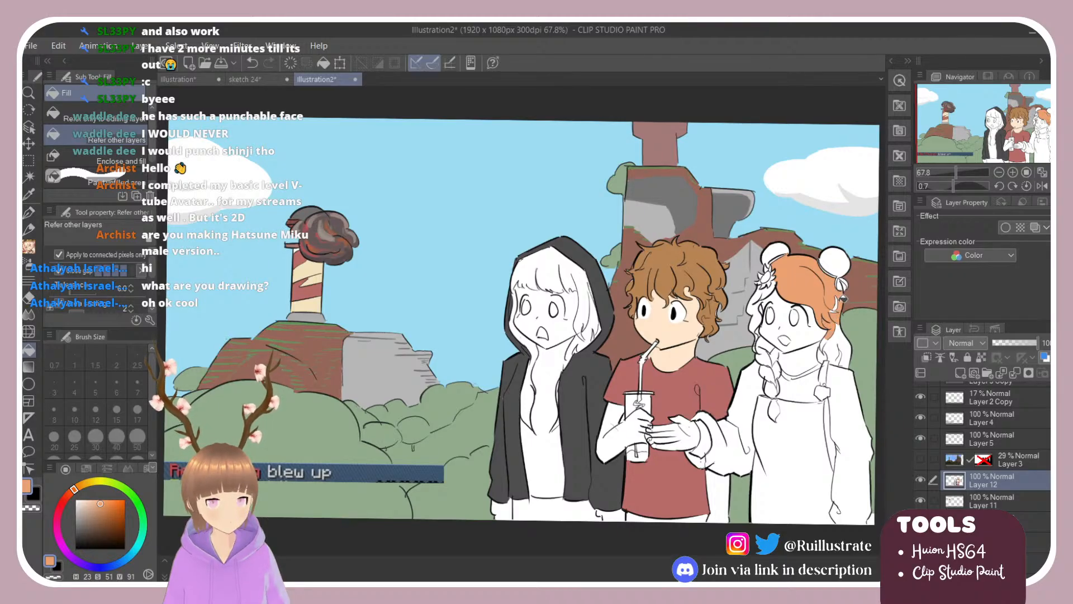
{"action": "left_click", "coordinate": [839, 346]}
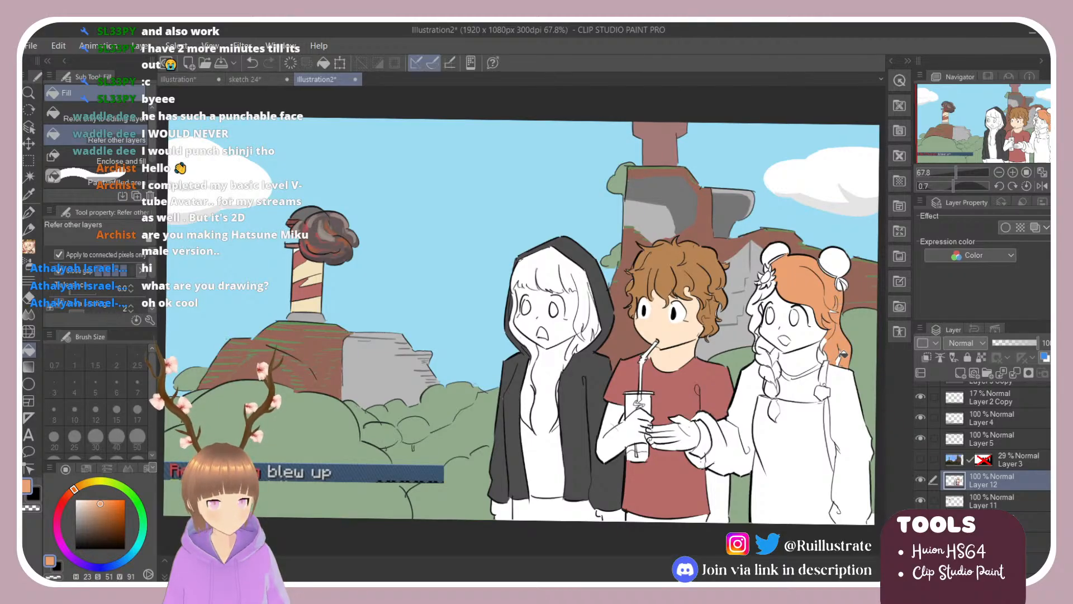
{"action": "left_click", "coordinate": [843, 359]}
{"action": "left_click", "coordinate": [826, 353]}
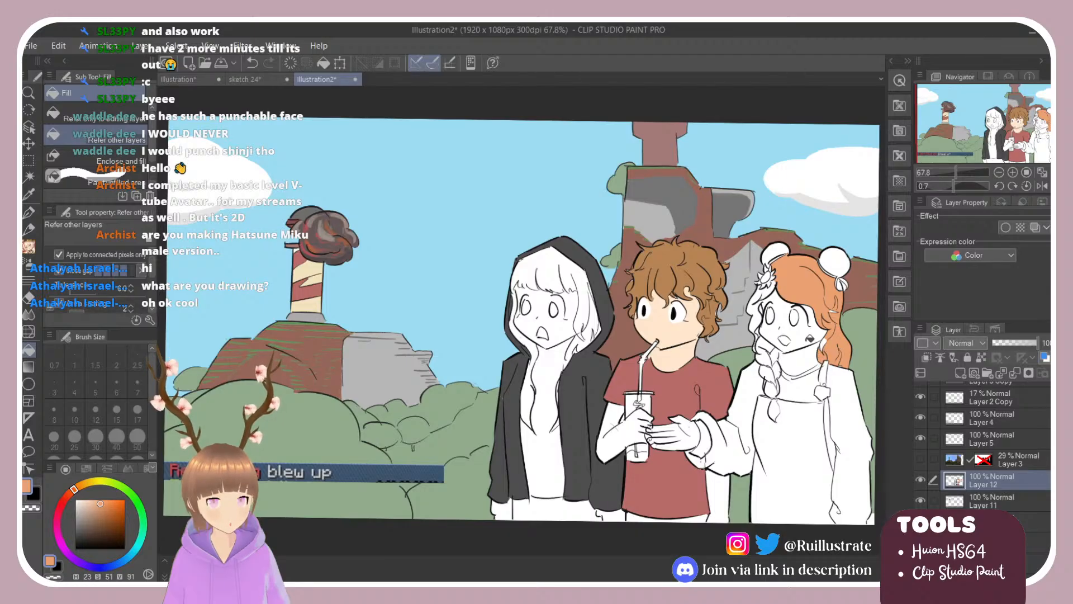
Fill each section of the girl's braid down to its tip with the same orange.
{"action": "left_click", "coordinate": [764, 354]}
{"action": "left_click", "coordinate": [768, 343]}
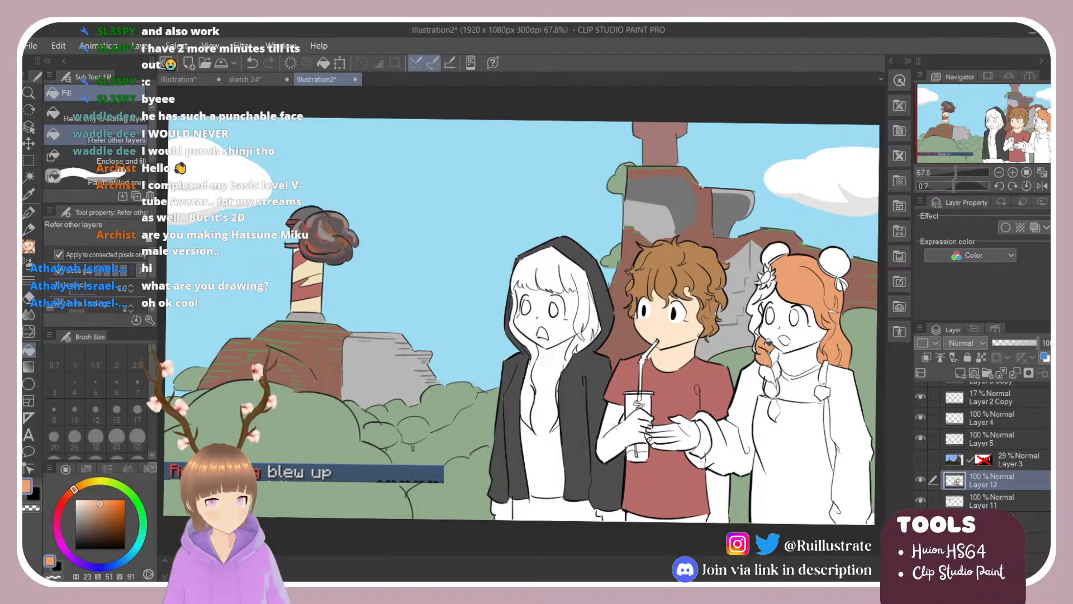
{"action": "left_click", "coordinate": [774, 368]}
{"action": "left_click", "coordinate": [775, 389]}
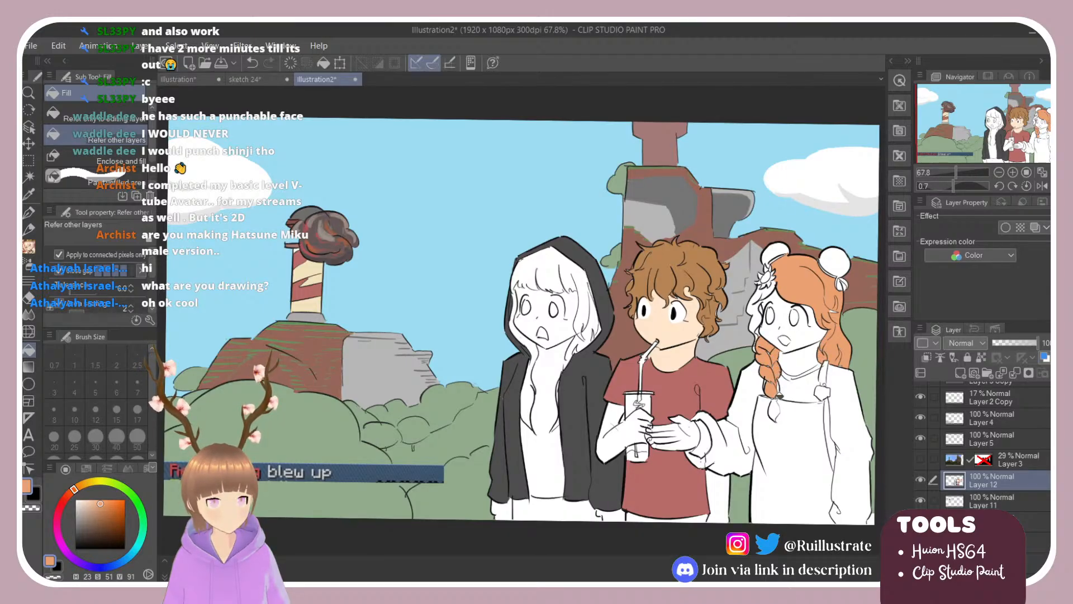
{"action": "left_click", "coordinate": [776, 406]}
Colour the unfilled gaps around the girl's hair flower orange and fill her two hair buns.
{"action": "key", "text": "e"}
{"action": "key", "text": "b"}
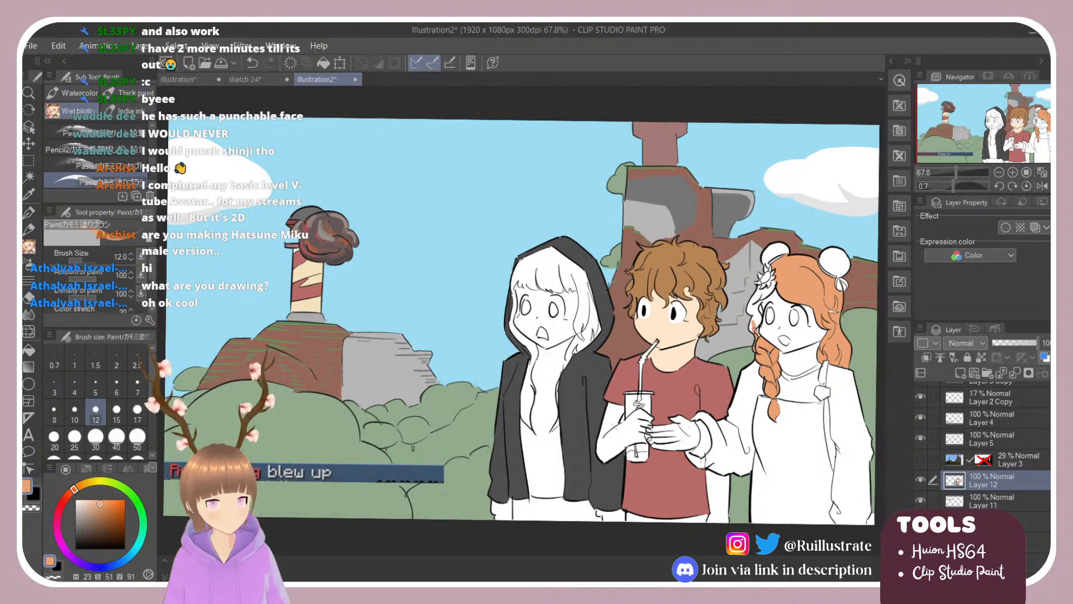
{"action": "key", "text": "g"}
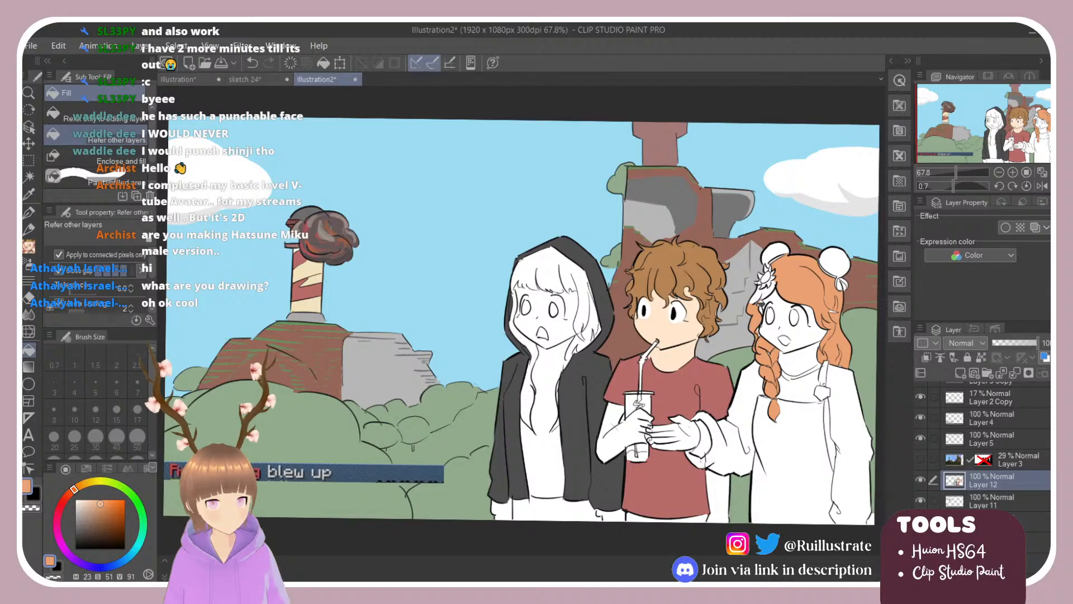
{"action": "key", "text": "b"}
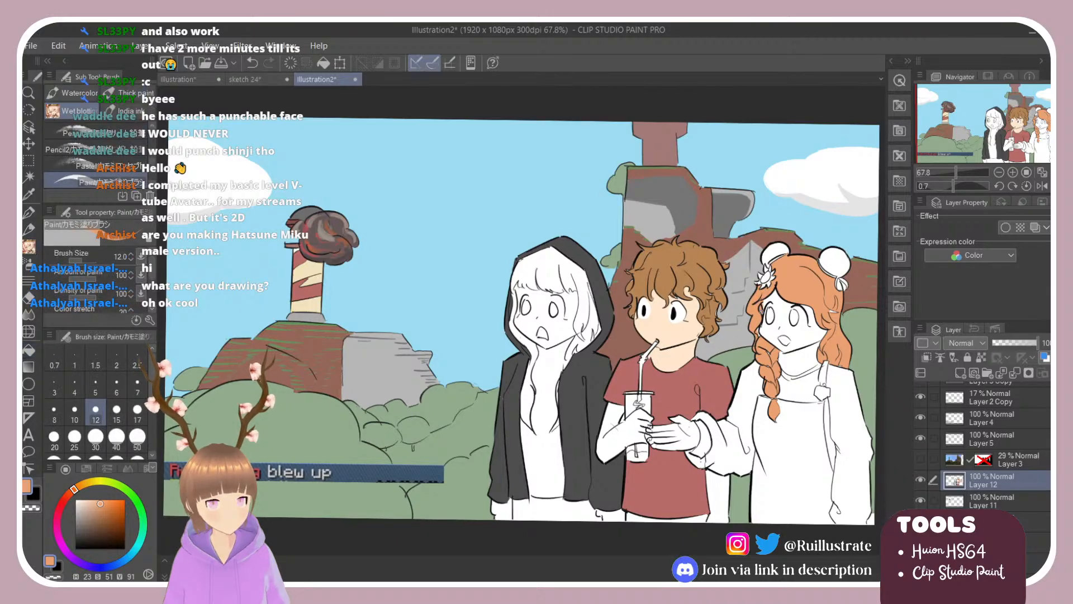
{"action": "key", "text": "e"}
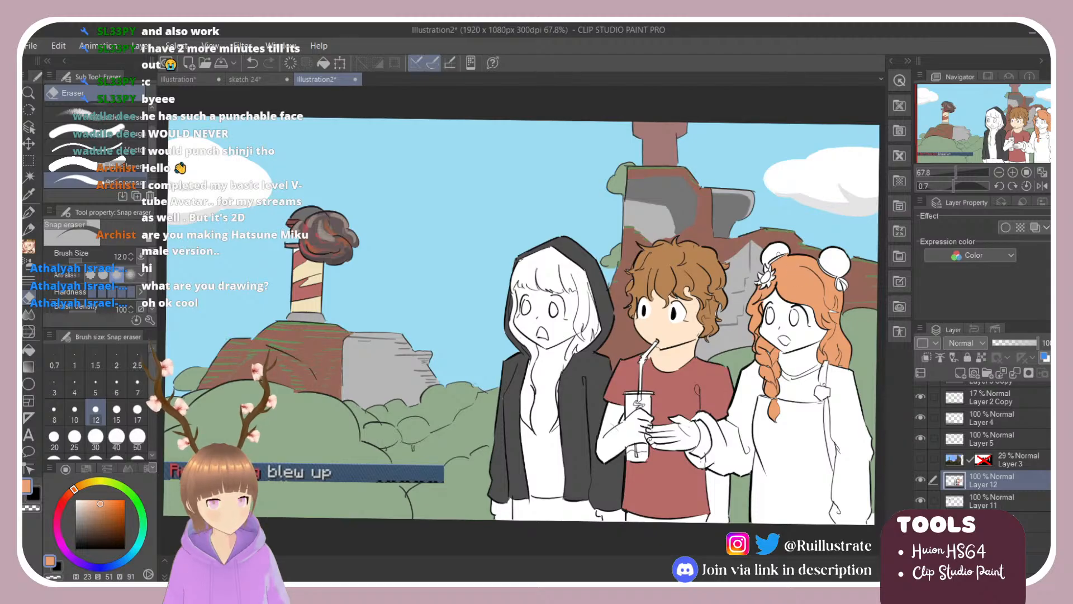
{"action": "key", "text": "g"}
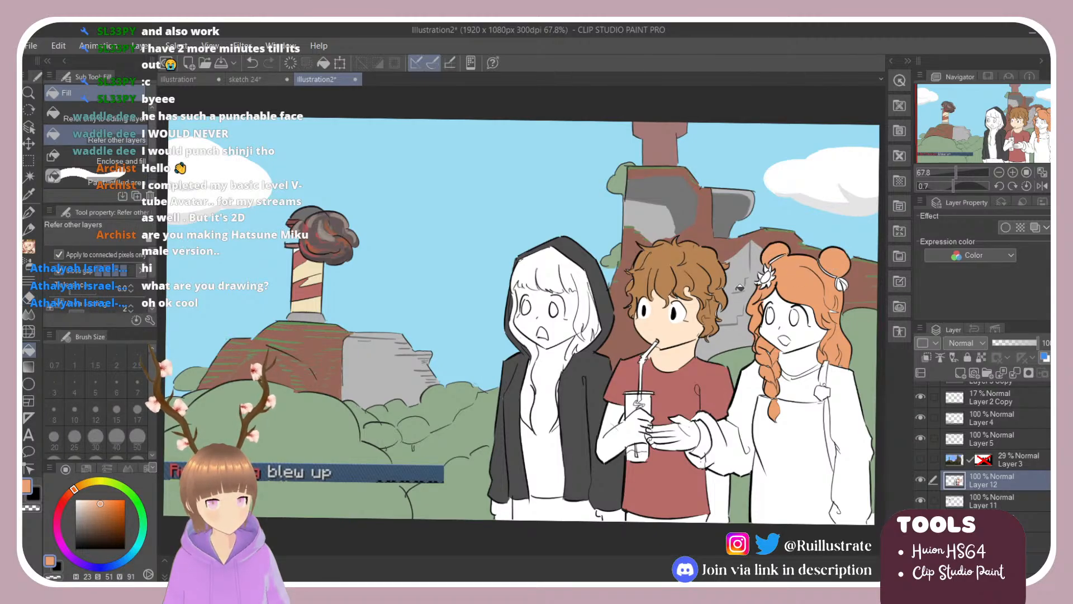
Choose yellow (H 46, S 53, V 100) and paint the petals of the bun-haired girl's hair flower.
{"action": "left_click", "coordinate": [88, 482]}
{"action": "left_click", "coordinate": [98, 501]}
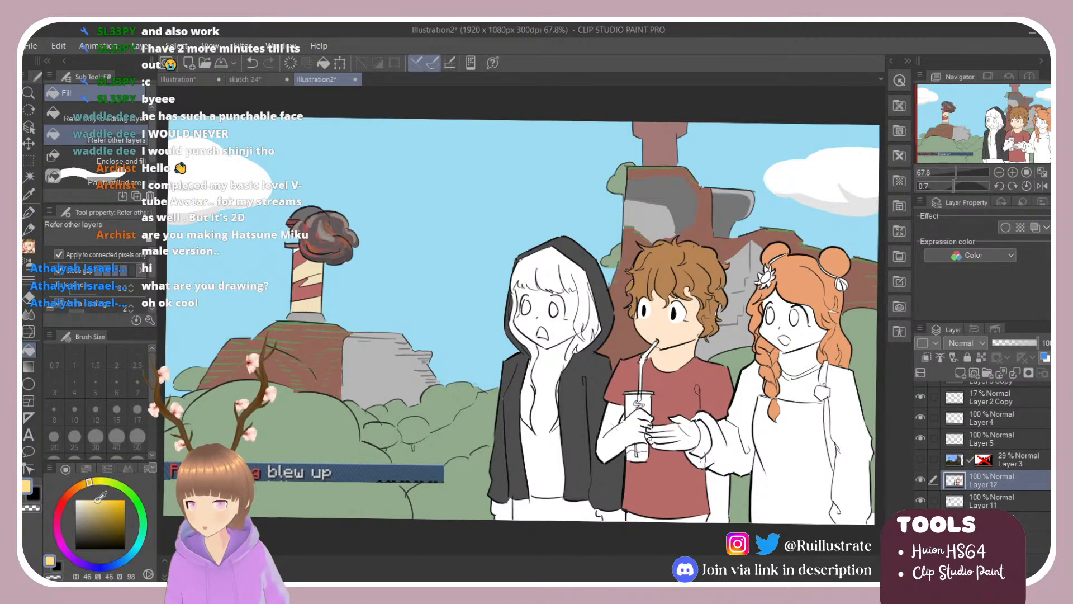
{"action": "left_click_drag", "start_coordinate": [100, 496], "coordinate": [101, 499]}
{"action": "key", "text": "b"}
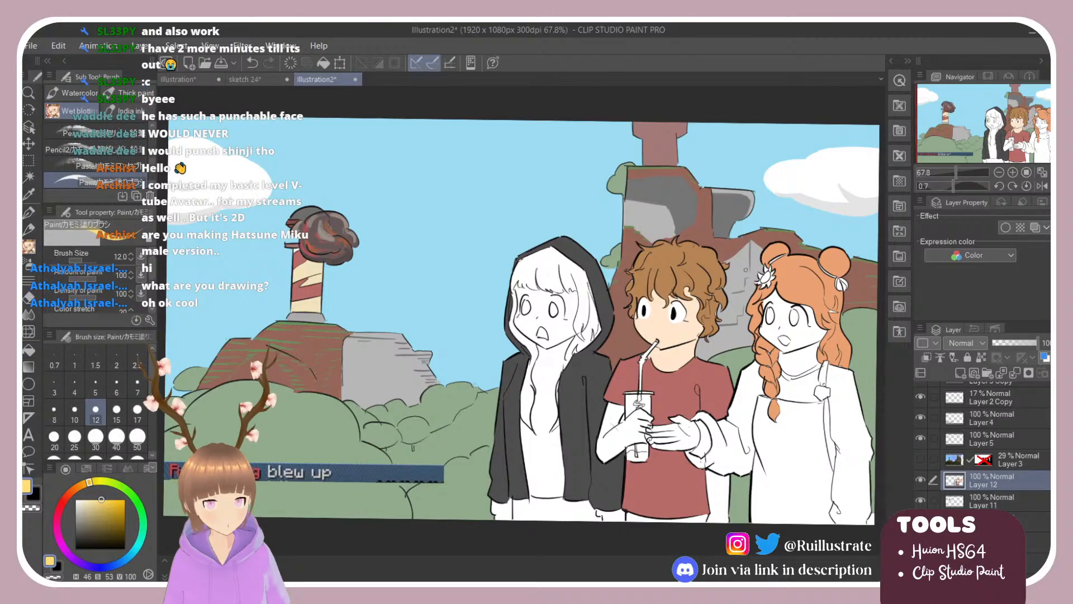
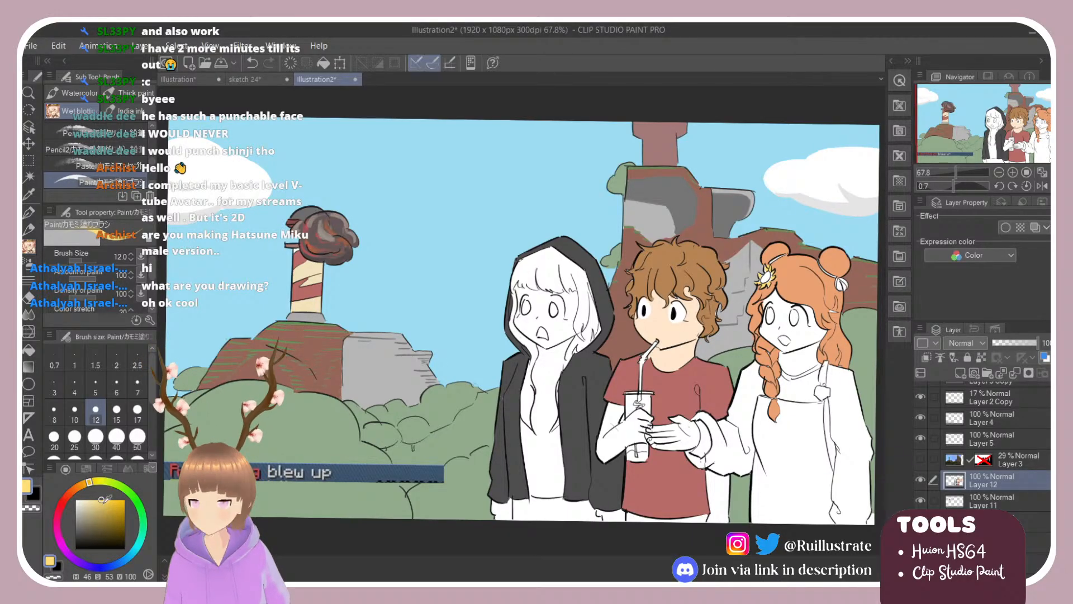
Choose green (H 108, S 67, V 57) and fill the centre of the girl's hair flower.
{"action": "left_click", "coordinate": [132, 496]}
{"action": "left_click_drag", "start_coordinate": [112, 511], "coordinate": [108, 520]}
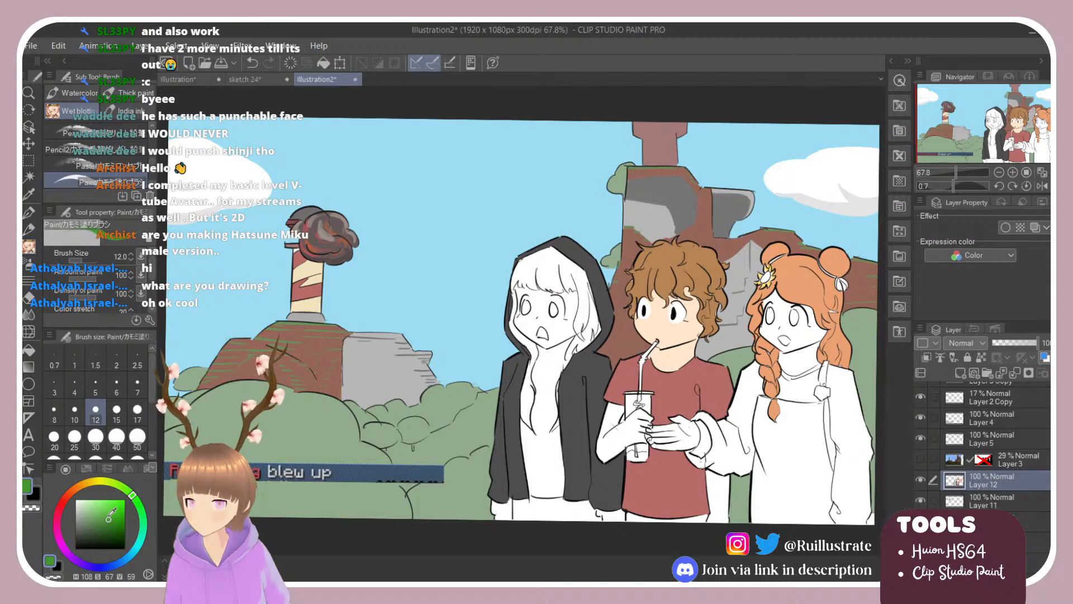
{"action": "key", "text": "g"}
{"action": "key", "text": "g"}
{"action": "left_click", "coordinate": [766, 277]}
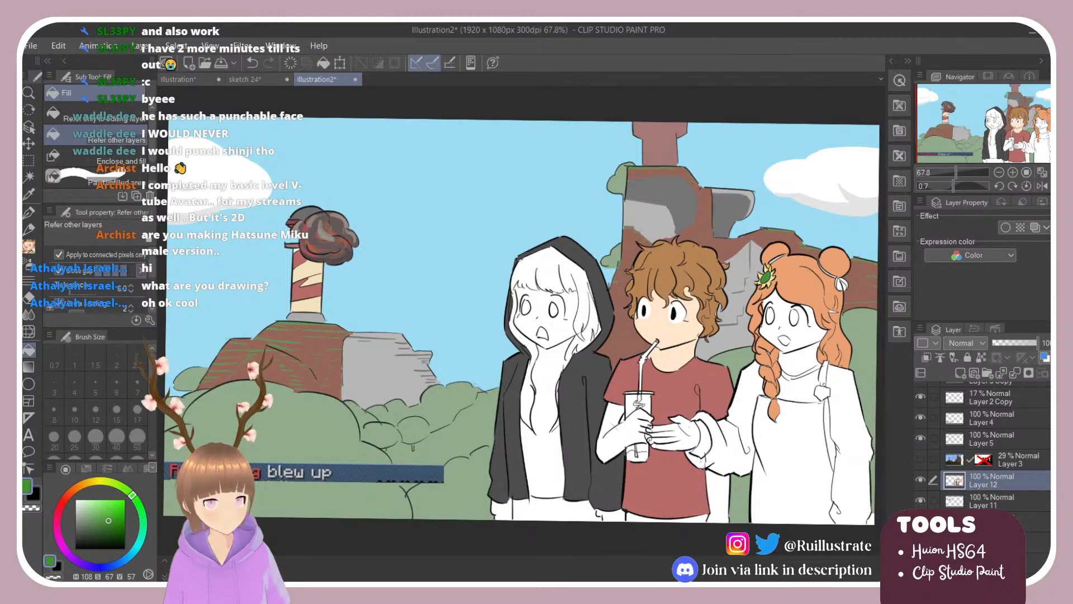
Paint the ribbon on the girl's outer bun and the leaves by her flower green, sampling nearby colours for touch-ups.
{"action": "key", "text": "b"}
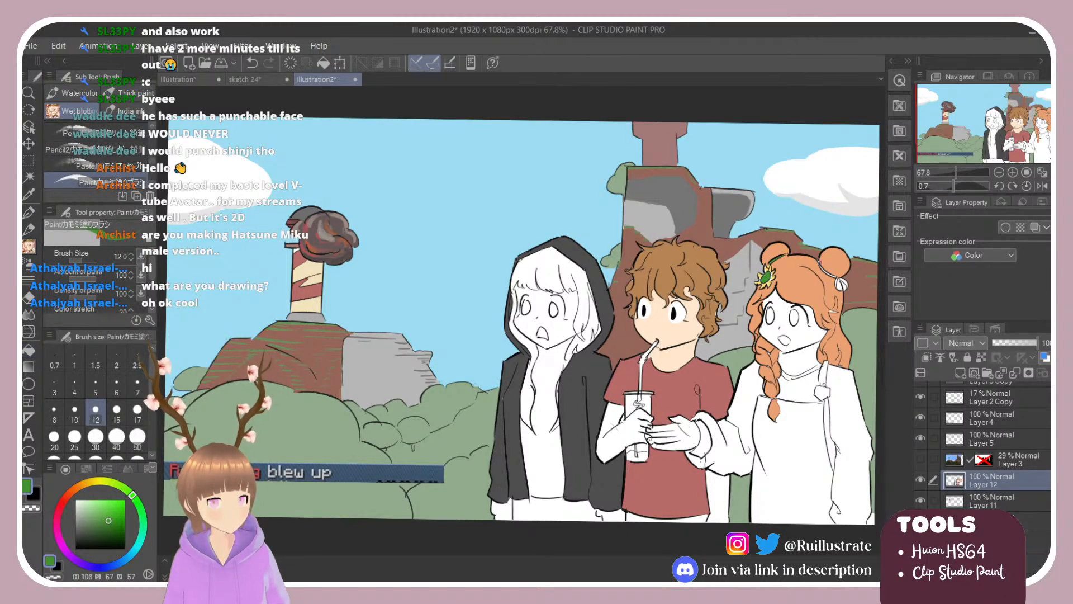
{"action": "left_click_drag", "start_coordinate": [819, 262], "coordinate": [842, 291]}
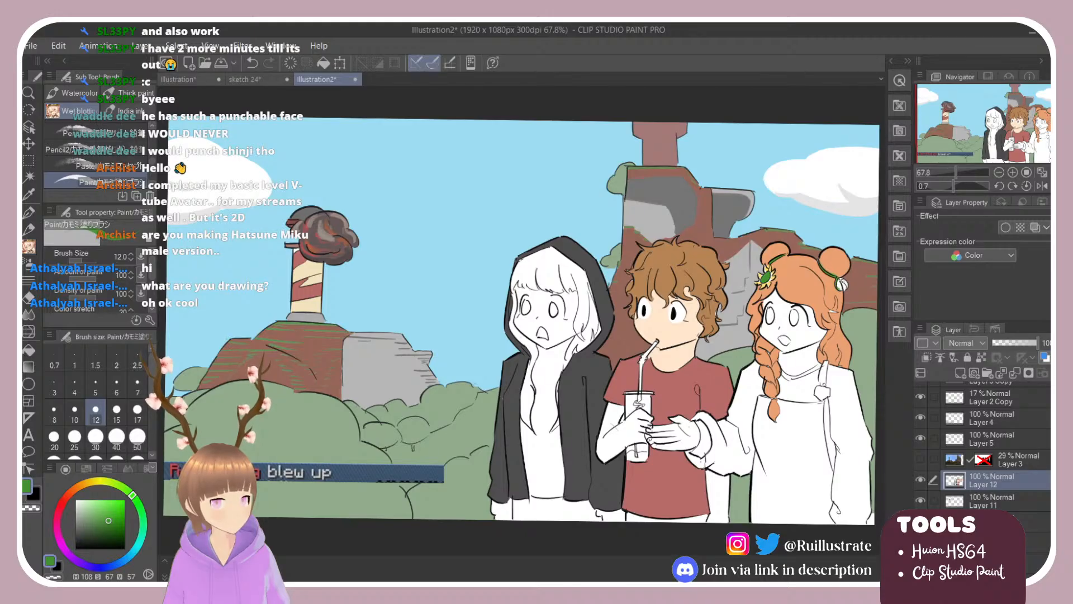
{"action": "left_click", "coordinate": [825, 290], "text": "alt"}
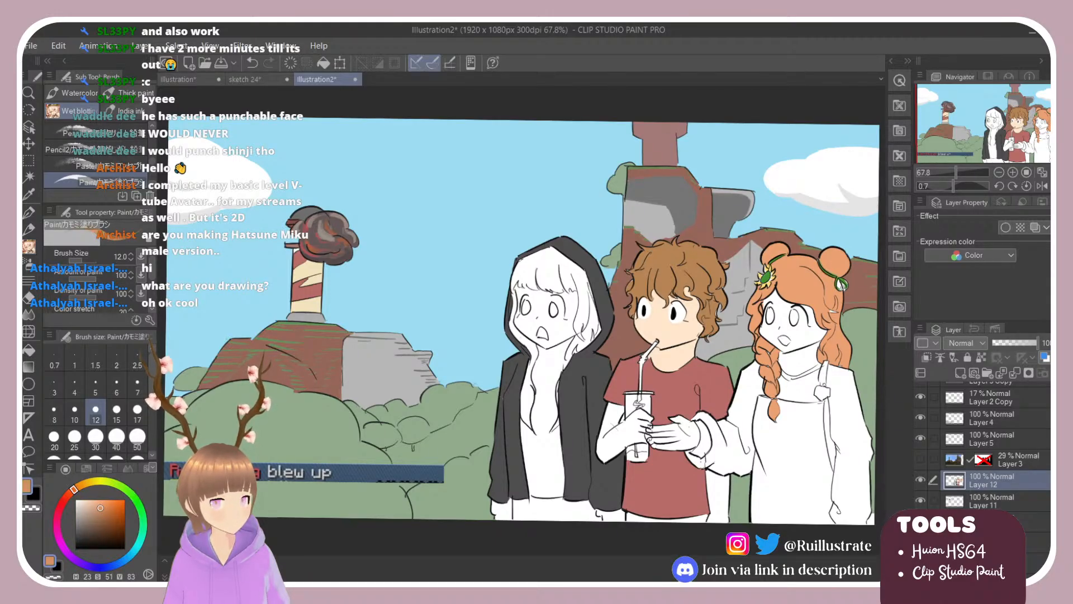
{"action": "key", "text": "g"}
{"action": "left_click", "coordinate": [850, 286], "text": "alt"}
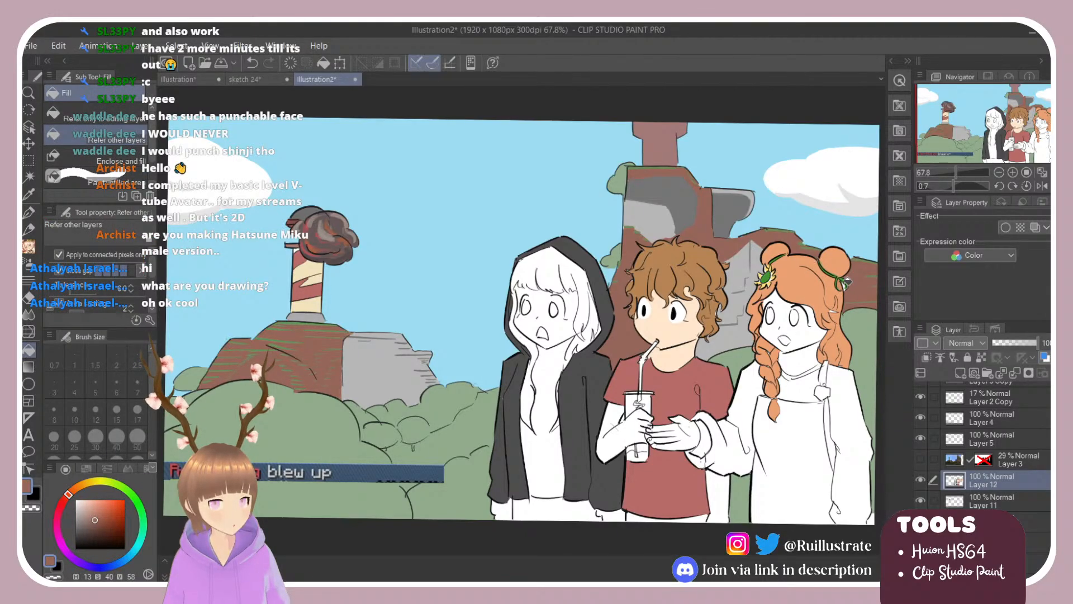
{"action": "key", "text": "b"}
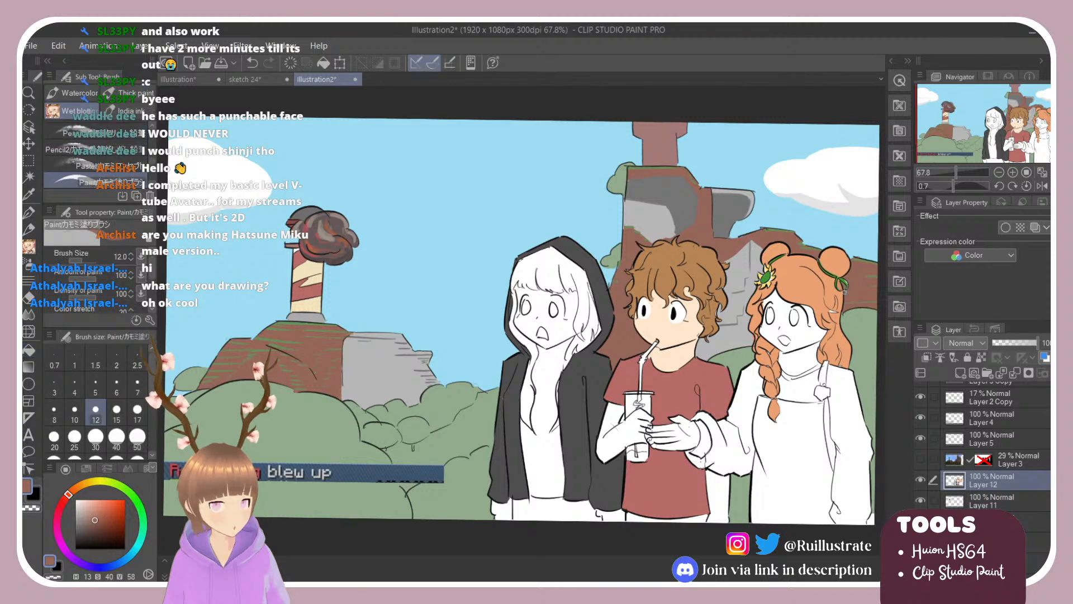
{"action": "left_click", "coordinate": [836, 272], "text": "alt"}
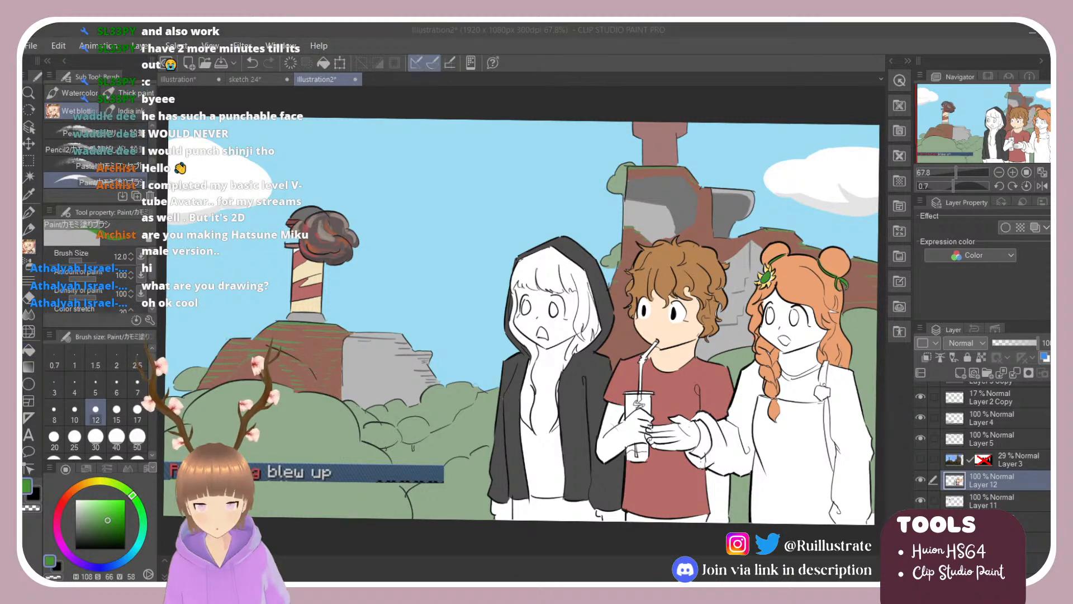
{"action": "left_click", "coordinate": [782, 280]}
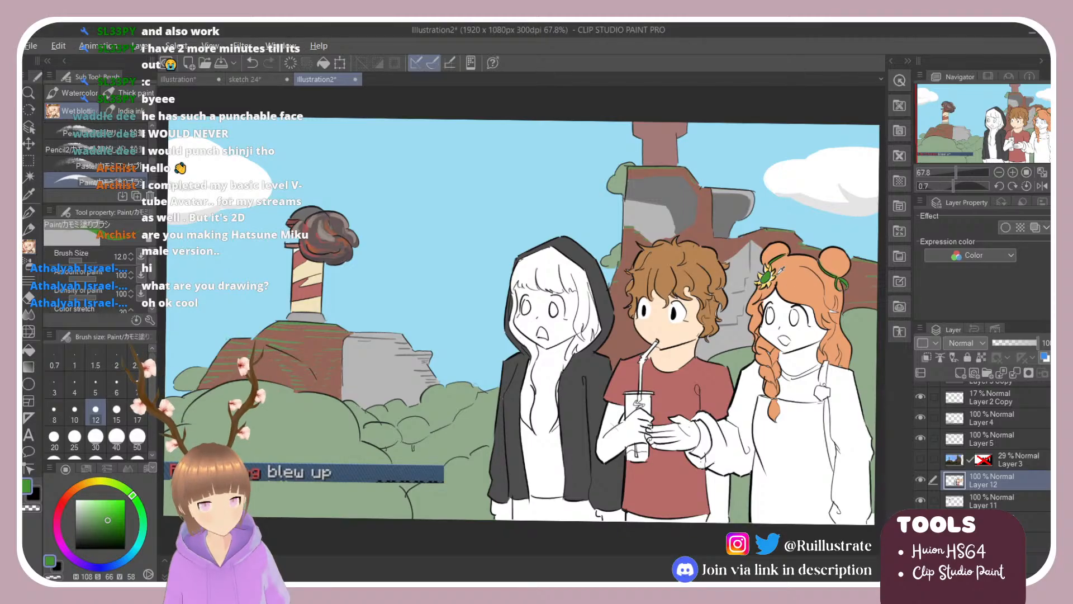
Fill both of the girl's eyes with the same green.
{"action": "key", "text": "g"}
{"action": "left_click", "coordinate": [772, 316]}
{"action": "left_click", "coordinate": [797, 316]}
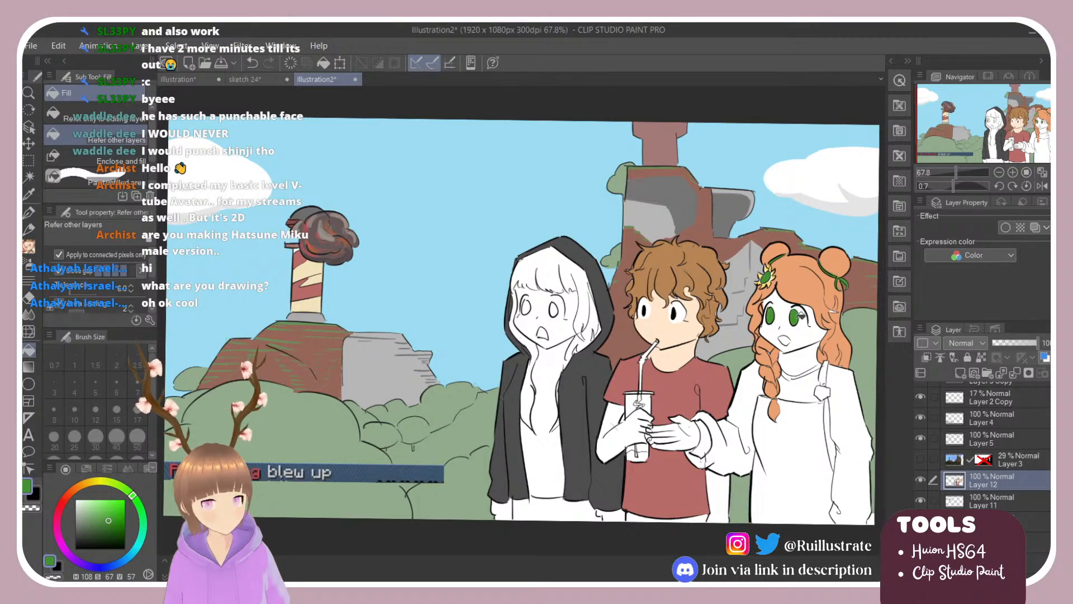
Paint lighter green (H 116, S 56, V 80) inside the girl's eyes and erase small highlights in them.
{"action": "left_click", "coordinate": [120, 485]}
{"action": "left_click", "coordinate": [136, 501]}
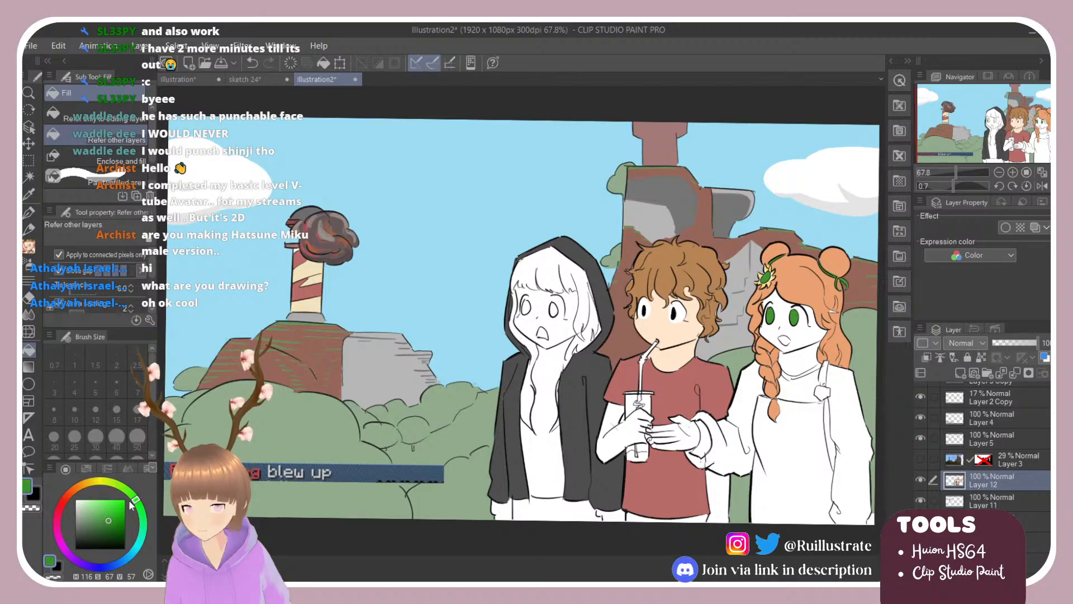
{"action": "left_click", "coordinate": [103, 509]}
{"action": "key", "text": "b"}
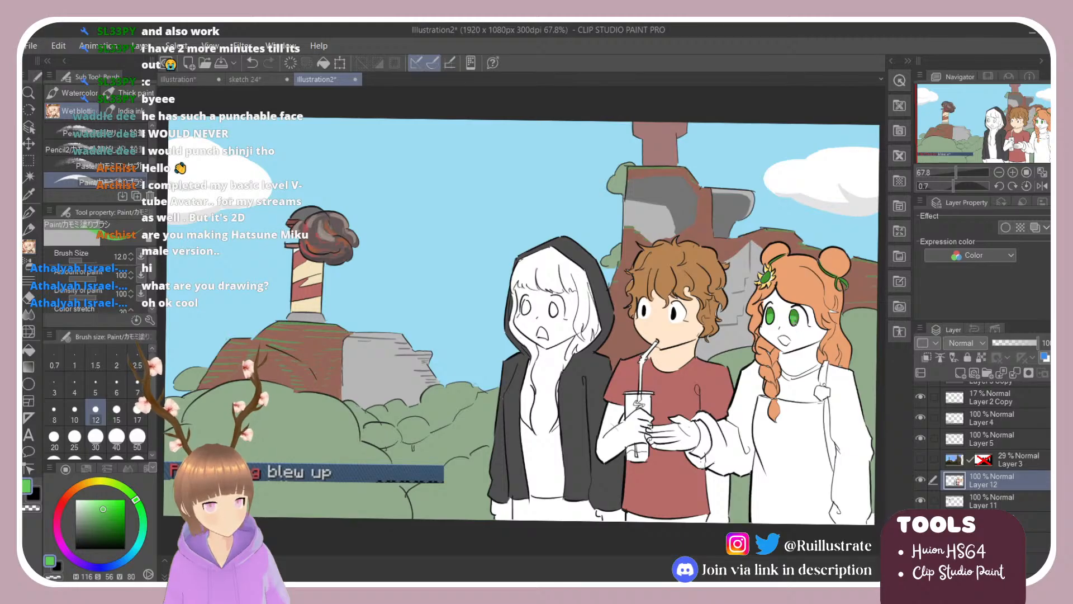
{"action": "key", "text": "e"}
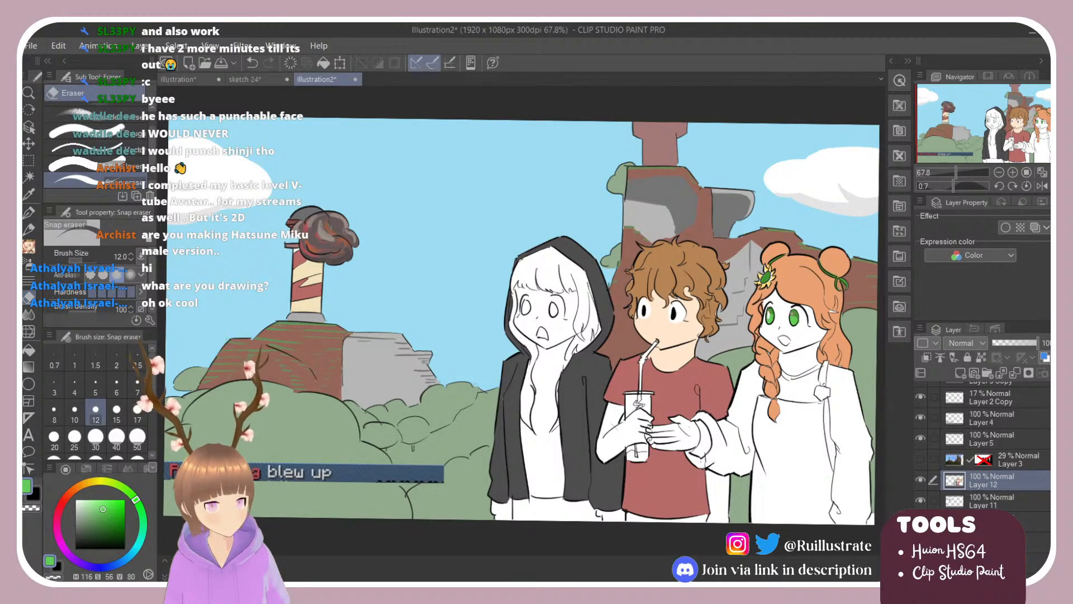
Fill the girl's face with the boy's skin tone (H 30, S 20, V 100) and clean up the area around her outer eye.
{"action": "left_click", "coordinate": [692, 325], "text": "alt"}
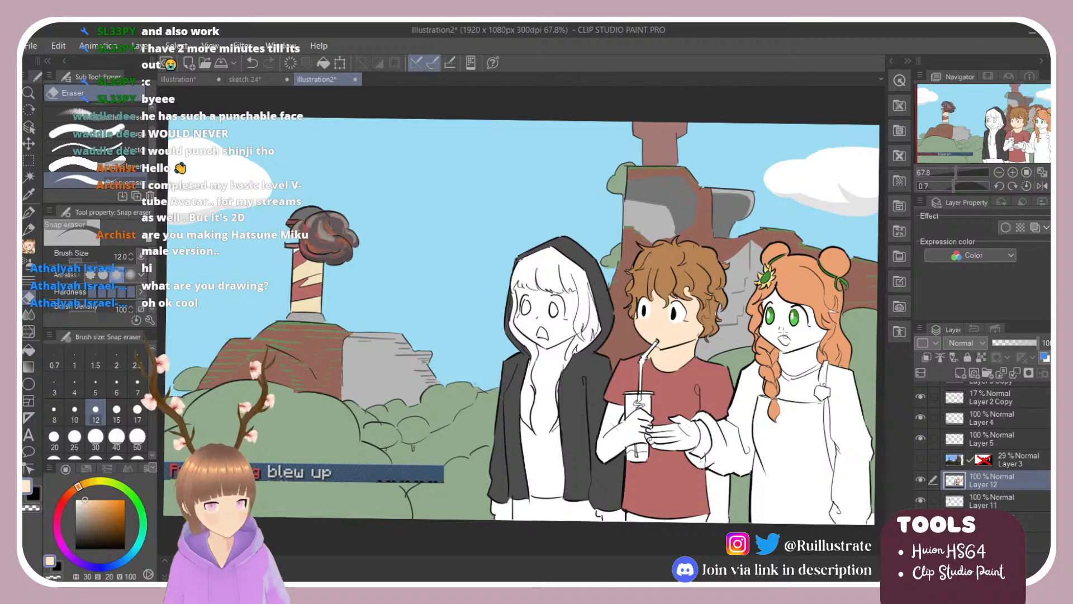
{"action": "key", "text": "g"}
{"action": "left_click", "coordinate": [788, 331]}
{"action": "key", "text": "e"}
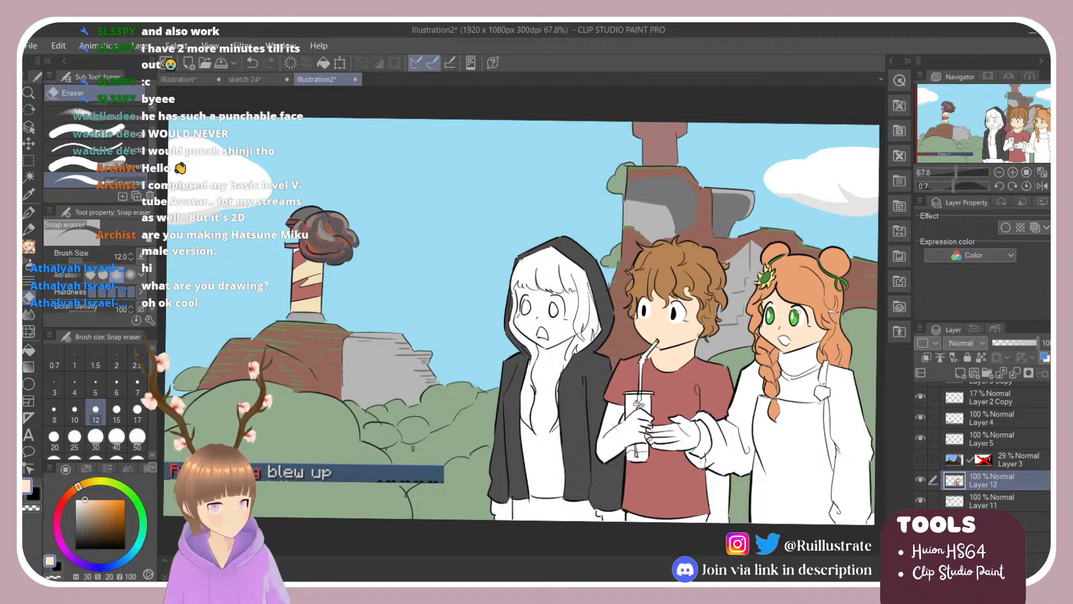
{"action": "left_click_drag", "start_coordinate": [800, 312], "coordinate": [801, 317]}
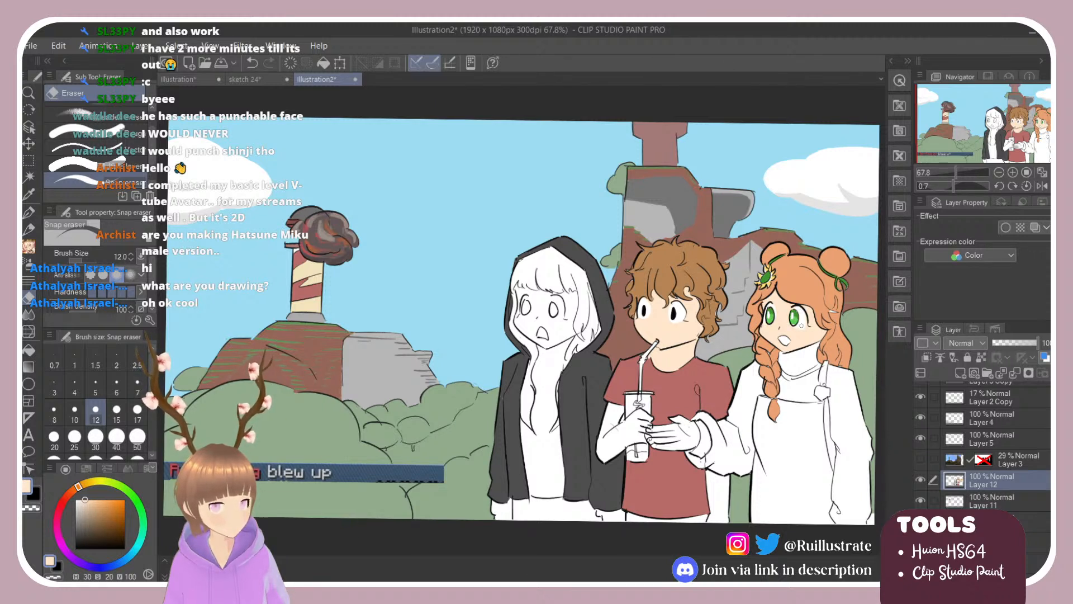
{"action": "key", "text": "b"}
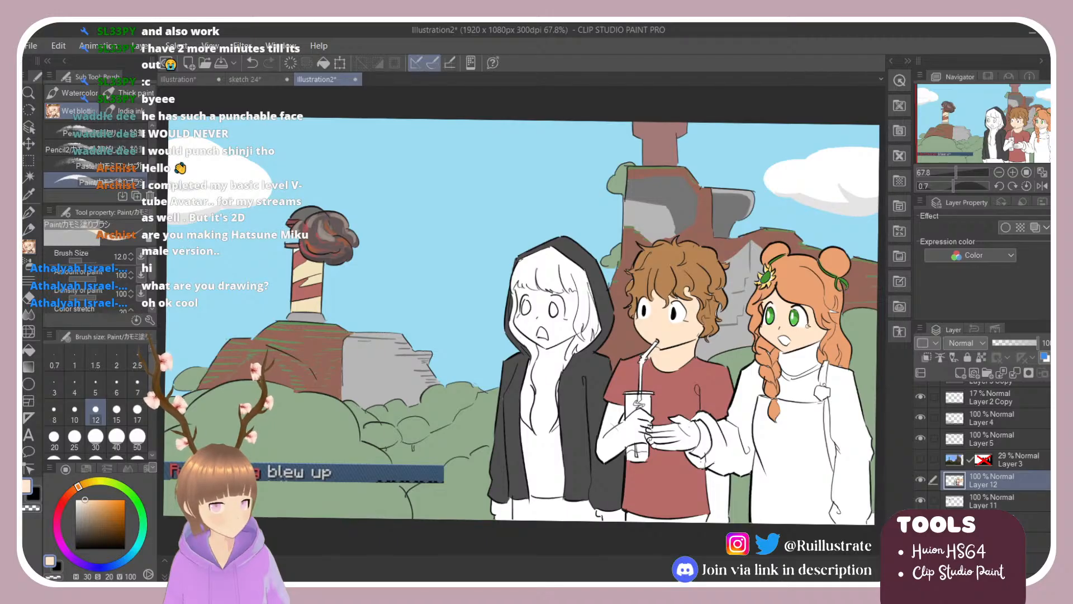
{"action": "key", "text": "e"}
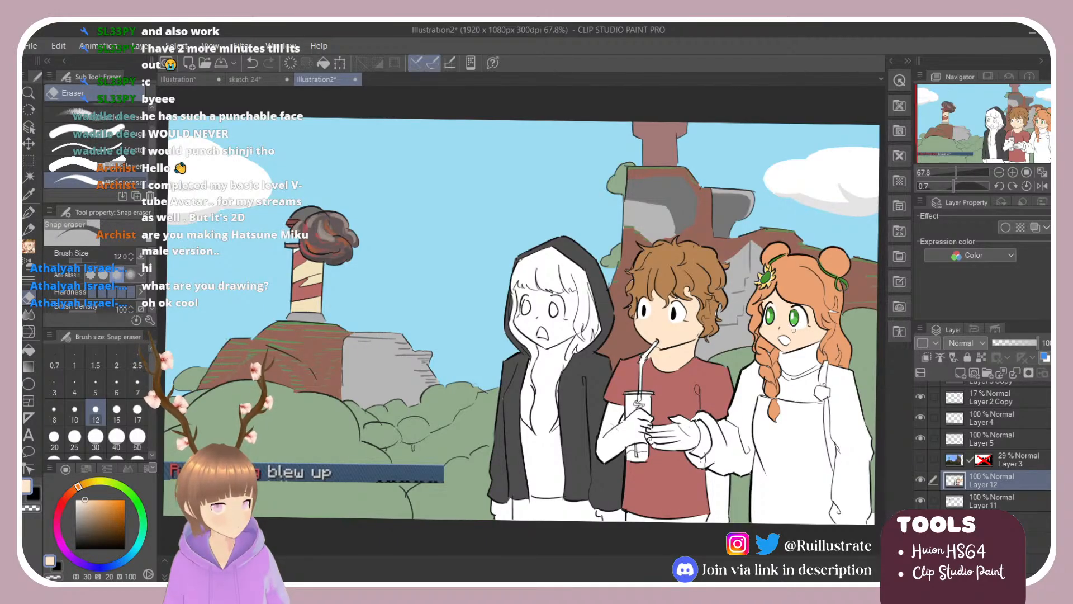
{"action": "key", "text": "b"}
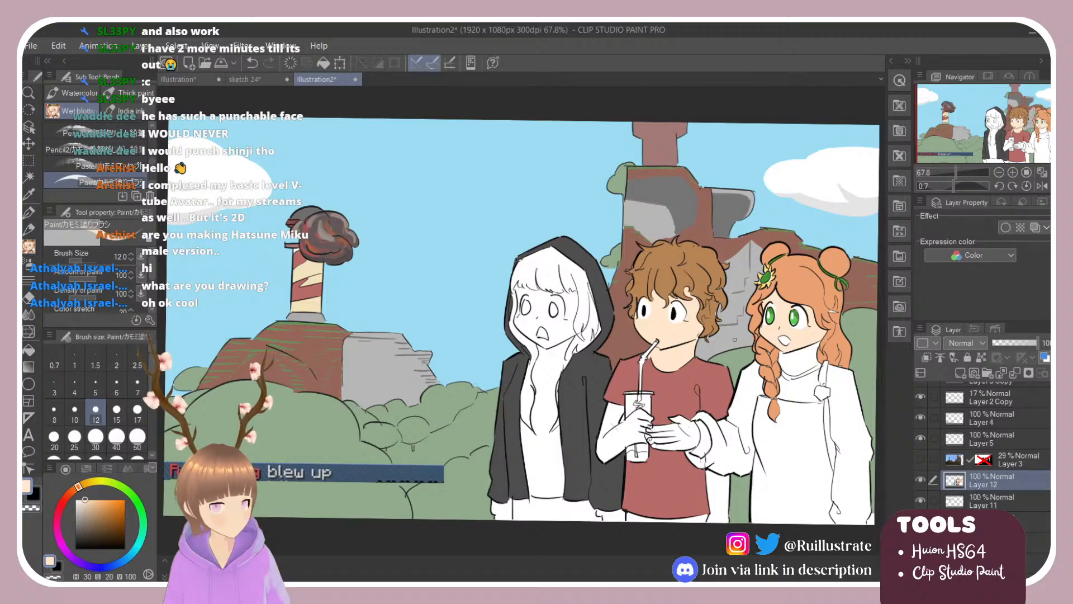
Sample the boy's shirt red (H 3, S 43, V 72) and fill the open mouths of the girl and the hooded character.
{"action": "left_click", "coordinate": [671, 473], "text": "alt"}
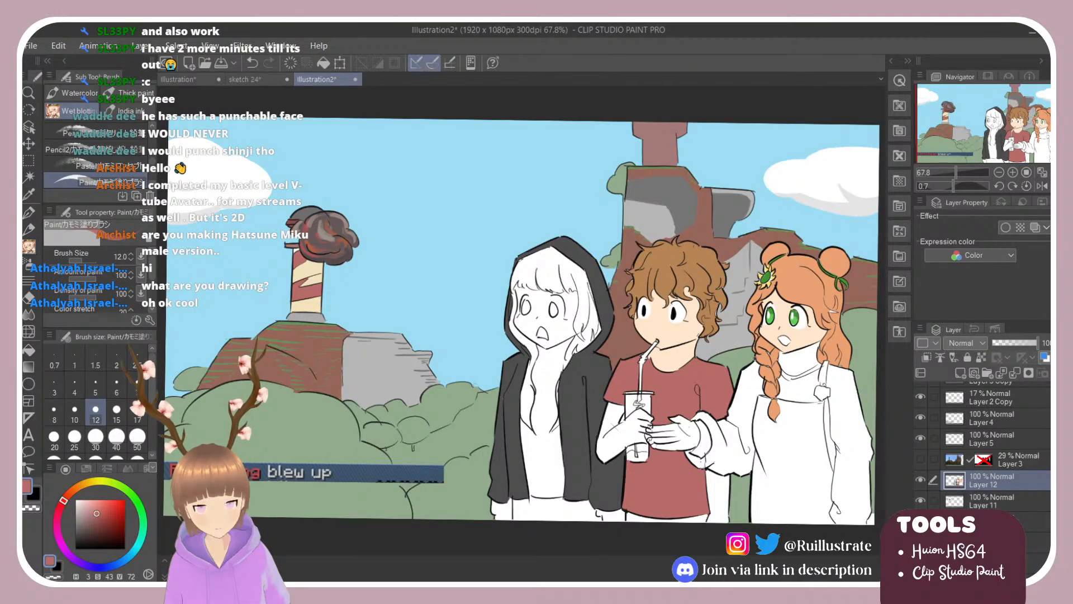
{"action": "key", "text": "g"}
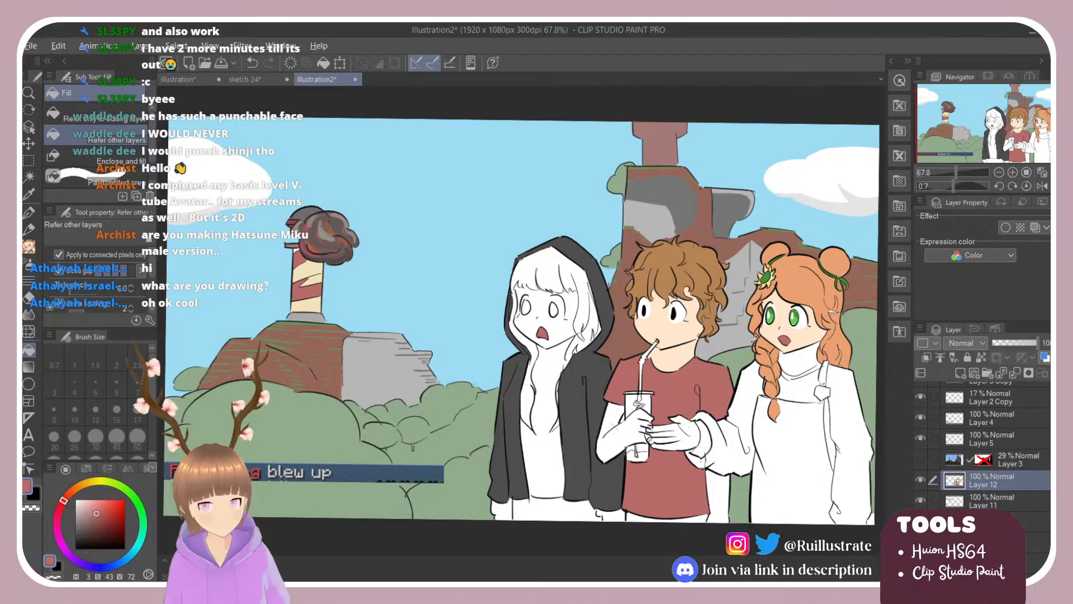
Sample the skin tone again and fill the girl's neck and hand, the boy's arms and hand, and the hooded character's hands.
{"action": "left_click", "coordinate": [803, 336], "text": "alt"}
{"action": "key", "text": "e"}
{"action": "key", "text": "g"}
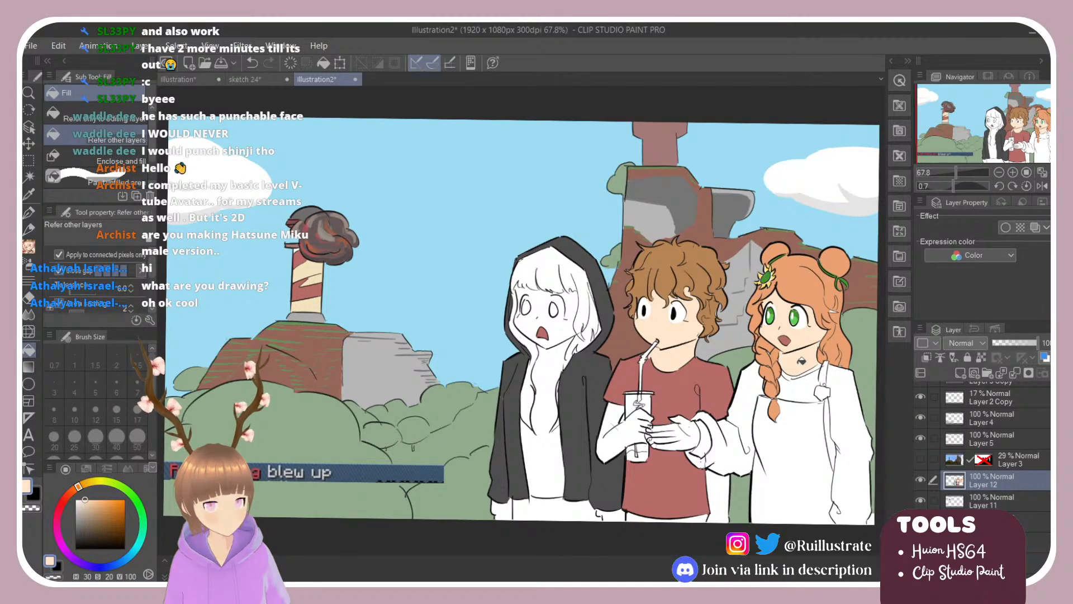
{"action": "left_click", "coordinate": [622, 434]}
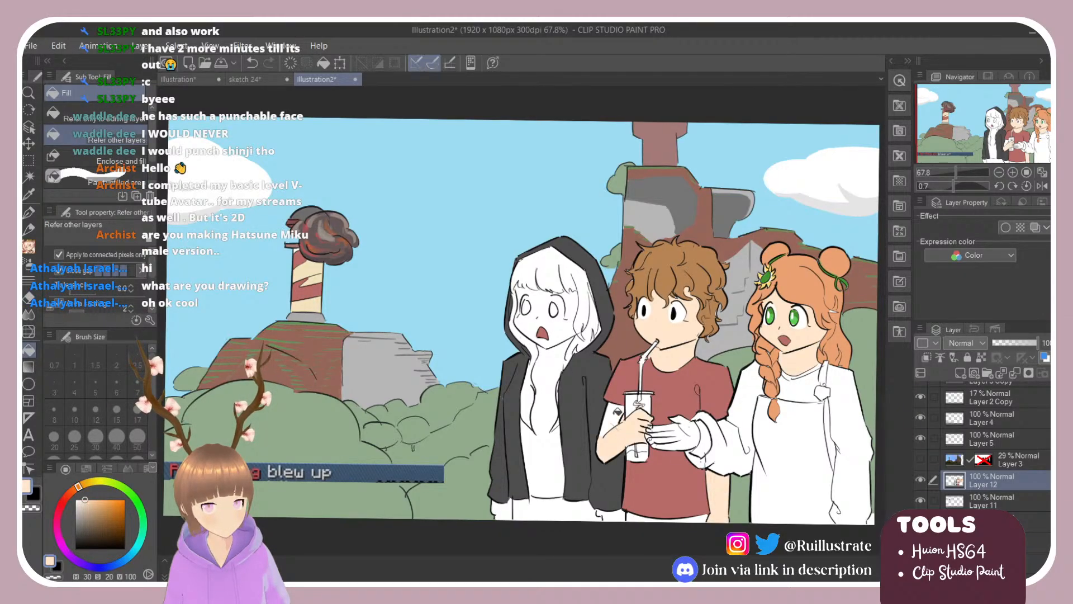
{"action": "left_click", "coordinate": [618, 411]}
{"action": "left_click", "coordinate": [673, 434]}
{"action": "left_click", "coordinate": [685, 437]}
{"action": "left_click", "coordinate": [665, 426]}
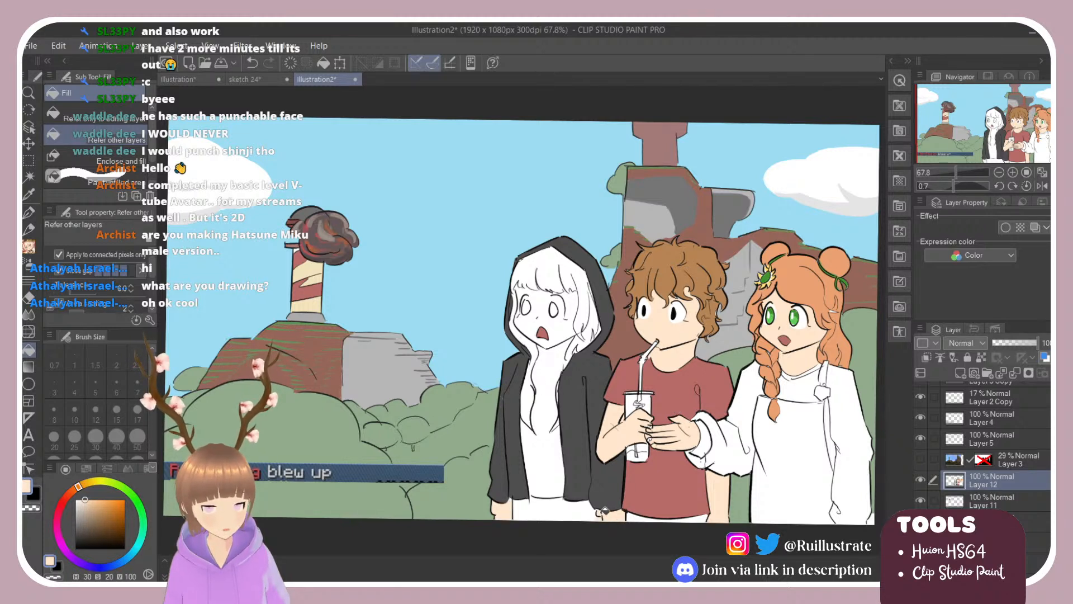
{"action": "key", "text": "e"}
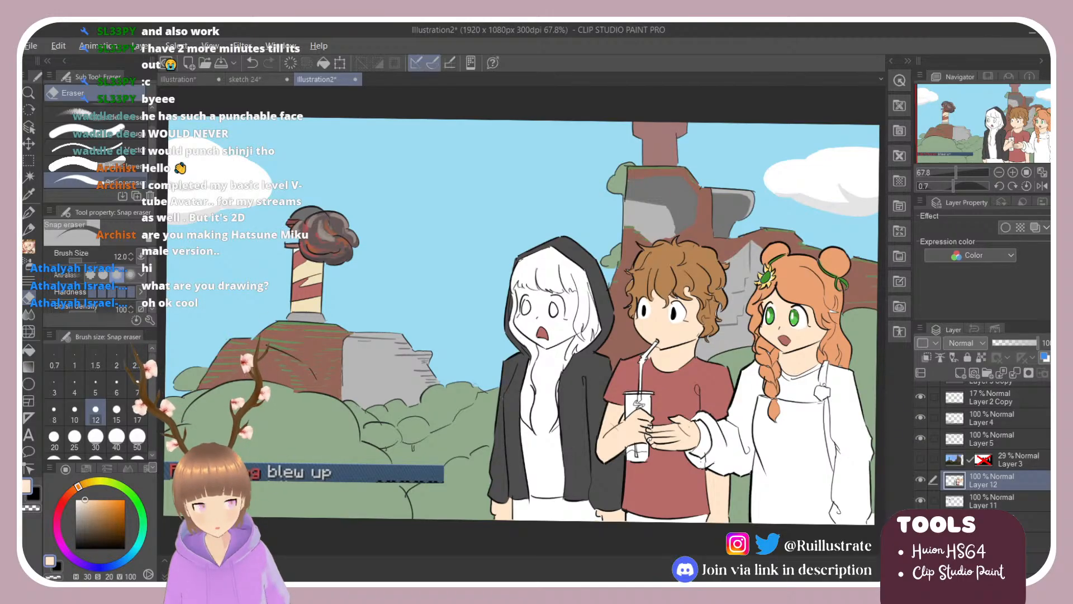
Choose blue (H 208, S 47, V 67) and fill the girl's overalls and shoulder strap.
{"action": "left_click", "coordinate": [145, 441]}
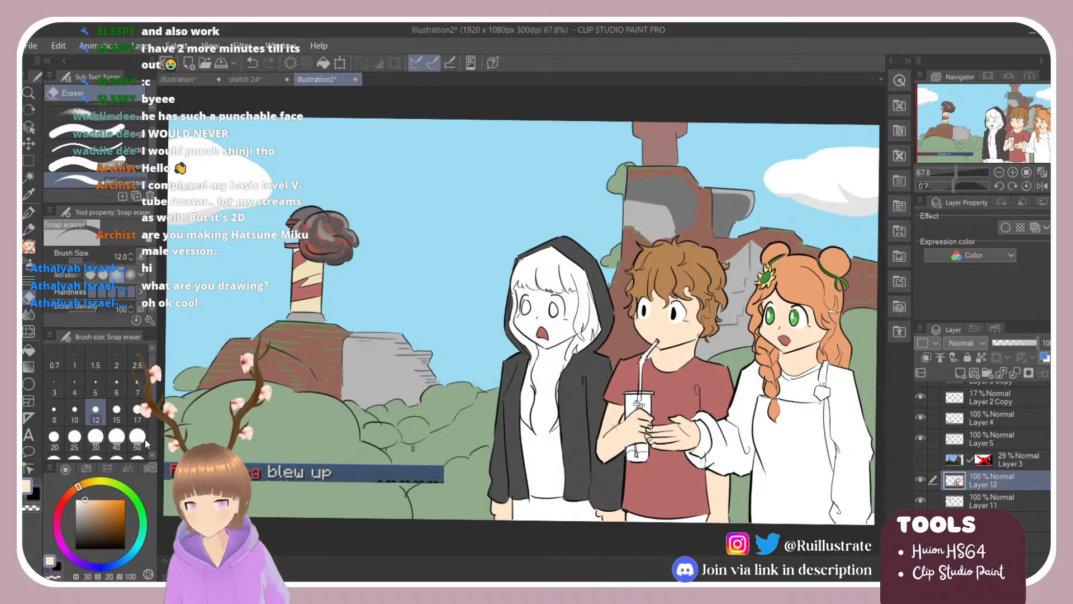
{"action": "left_click_drag", "start_coordinate": [137, 526], "coordinate": [123, 561]}
{"action": "left_click", "coordinate": [101, 513]}
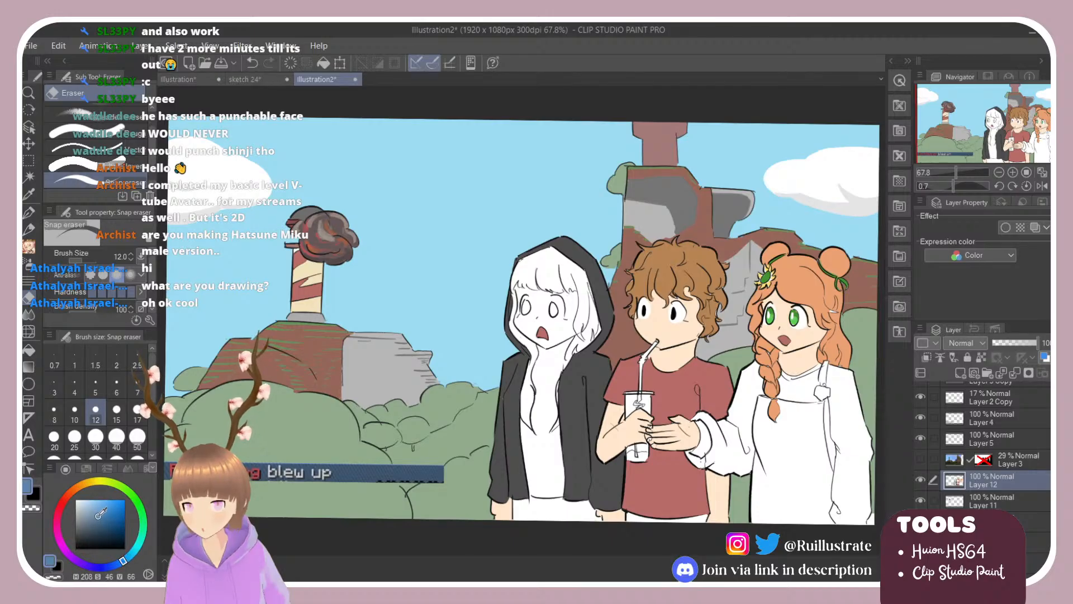
{"action": "key", "text": "g"}
{"action": "left_click", "coordinate": [813, 459]}
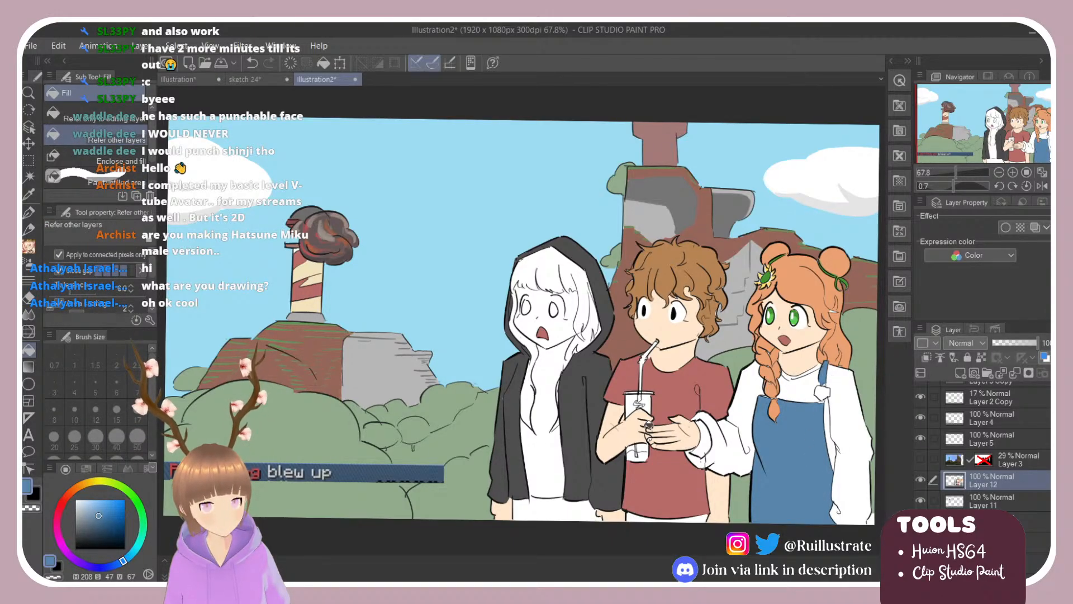
Fill the girl's outer sleeve and the shirt area above her overalls with muted green (H 130, S 35, V 55).
{"action": "left_click", "coordinate": [142, 510]}
{"action": "left_click", "coordinate": [104, 525]}
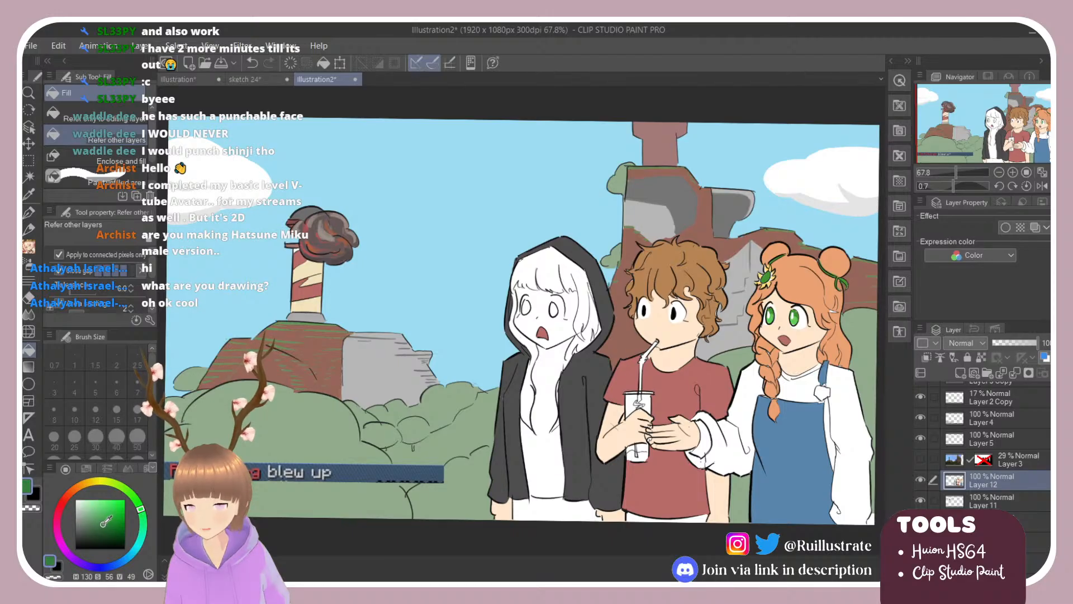
{"action": "left_click", "coordinate": [858, 417]}
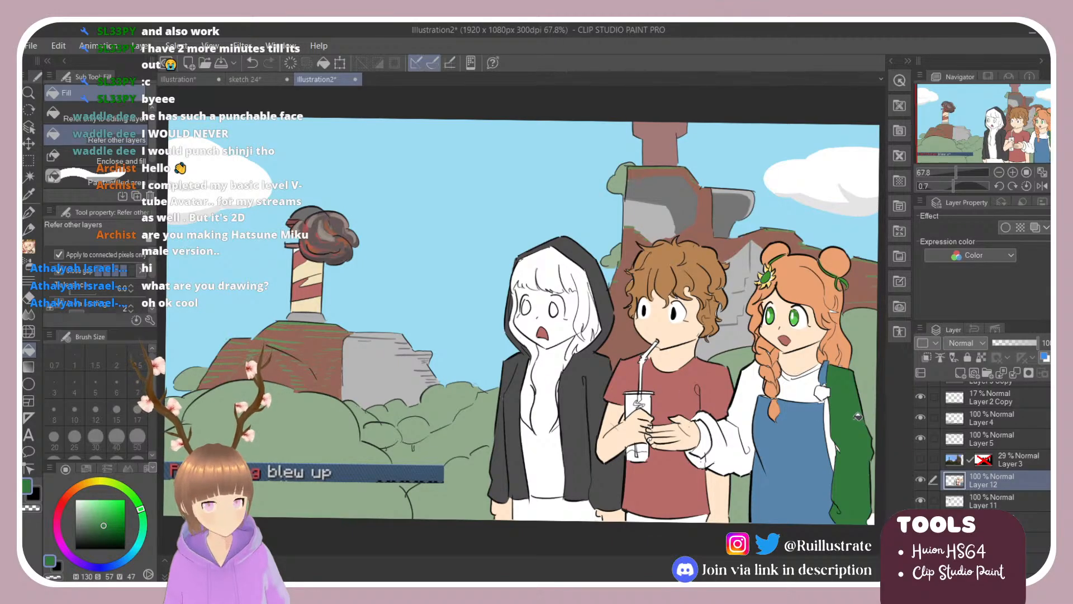
{"action": "left_click", "coordinate": [93, 521]}
{"action": "left_click", "coordinate": [835, 447]}
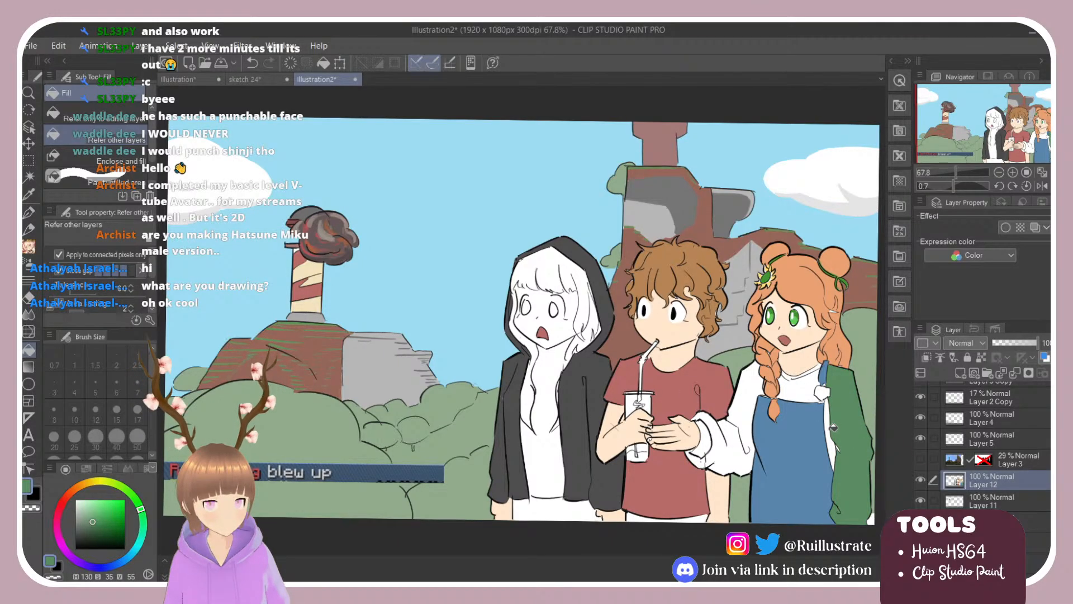
{"action": "left_click", "coordinate": [808, 383]}
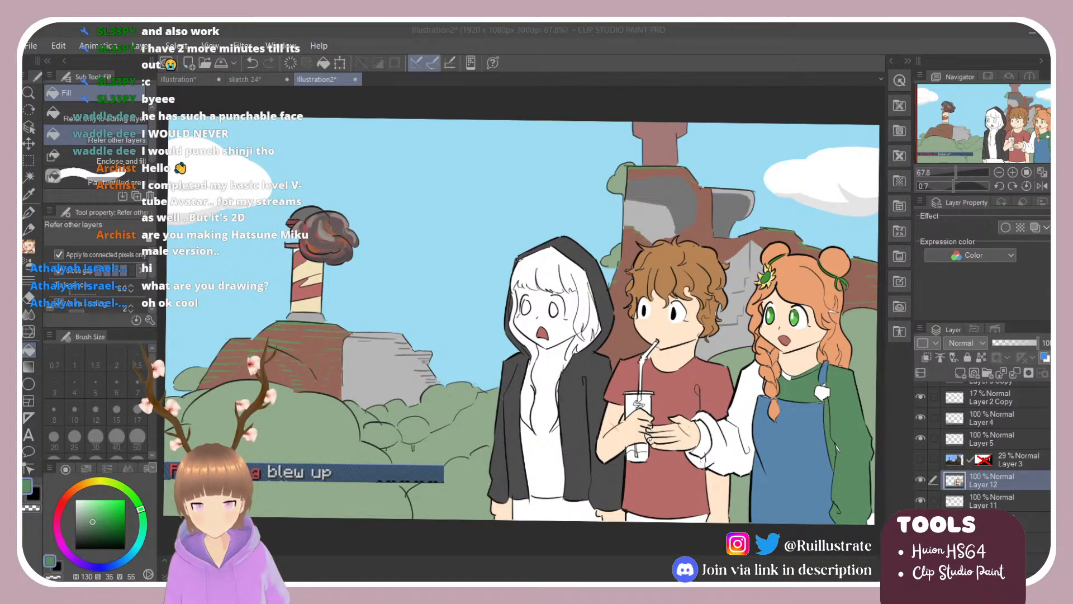
Refill the girl's shirt and outer sleeve with lighter green (H 103, S 33, V 69) and fill her white extended sleeve to match.
{"action": "left_click", "coordinate": [91, 514]}
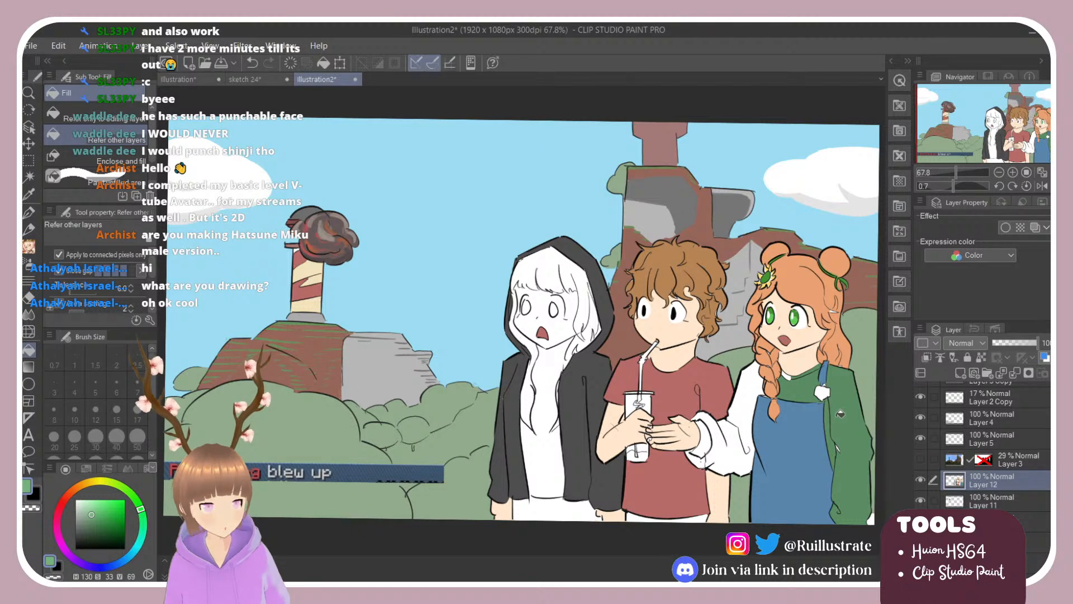
{"action": "left_click", "coordinate": [840, 414]}
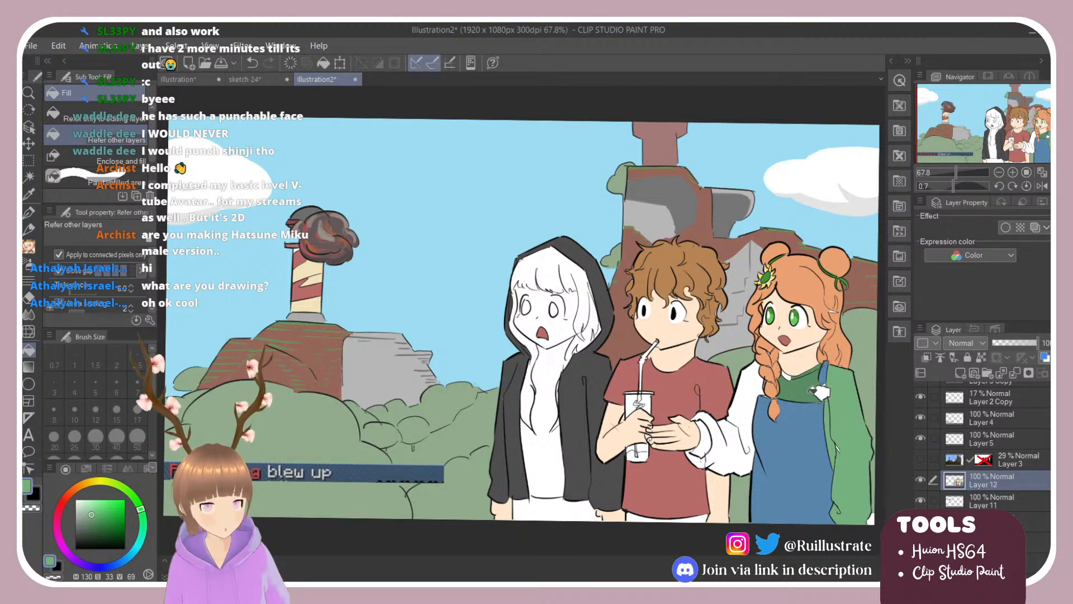
{"action": "left_click", "coordinate": [130, 494]}
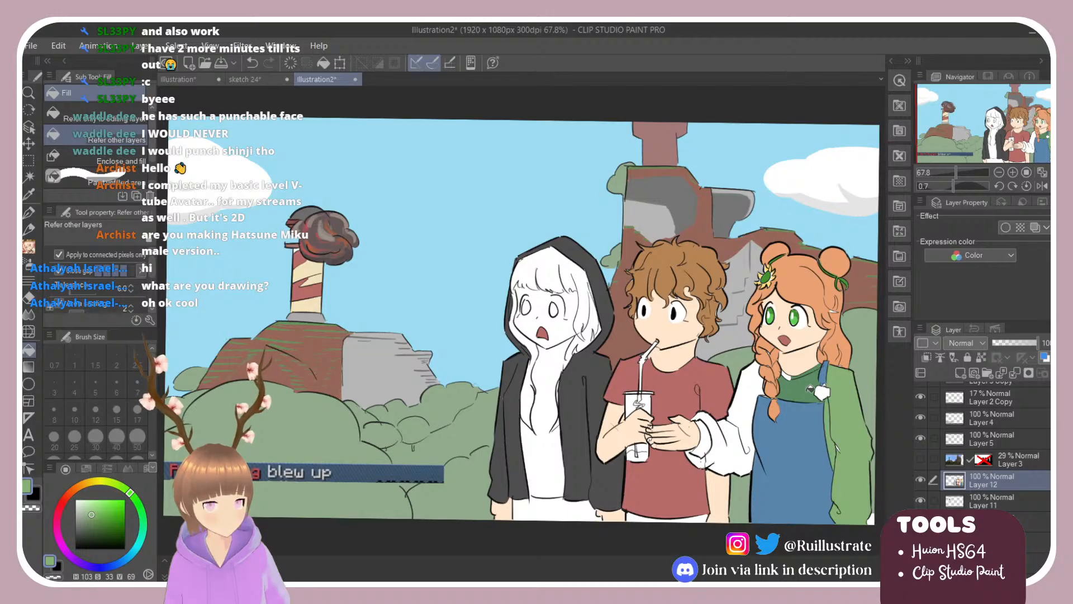
{"action": "left_click", "coordinate": [809, 389]}
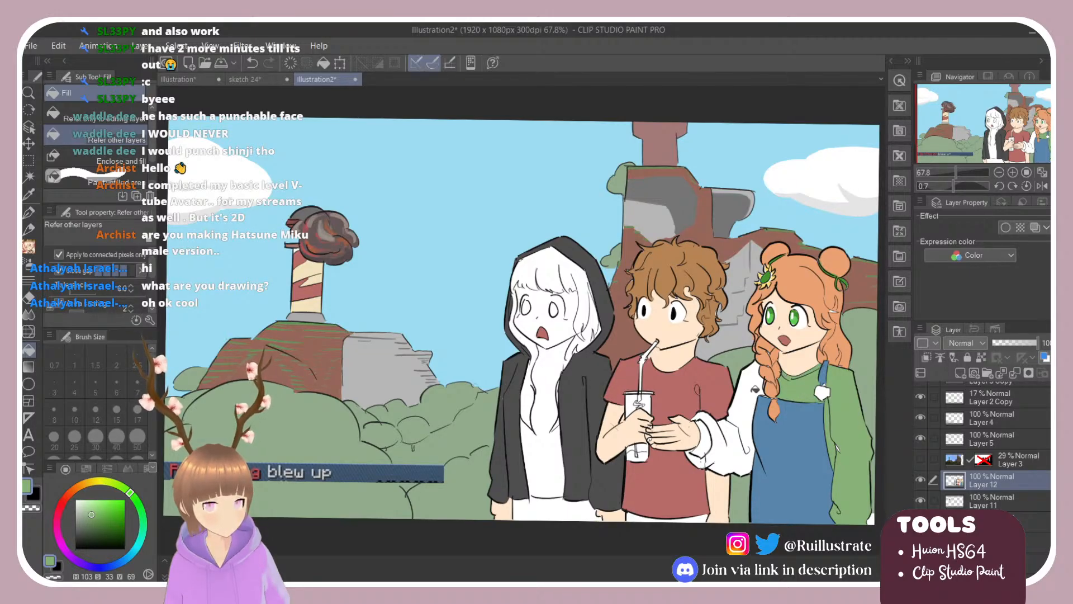
{"action": "left_click", "coordinate": [755, 390]}
{"action": "left_click", "coordinate": [713, 433]}
{"action": "left_click", "coordinate": [705, 441]}
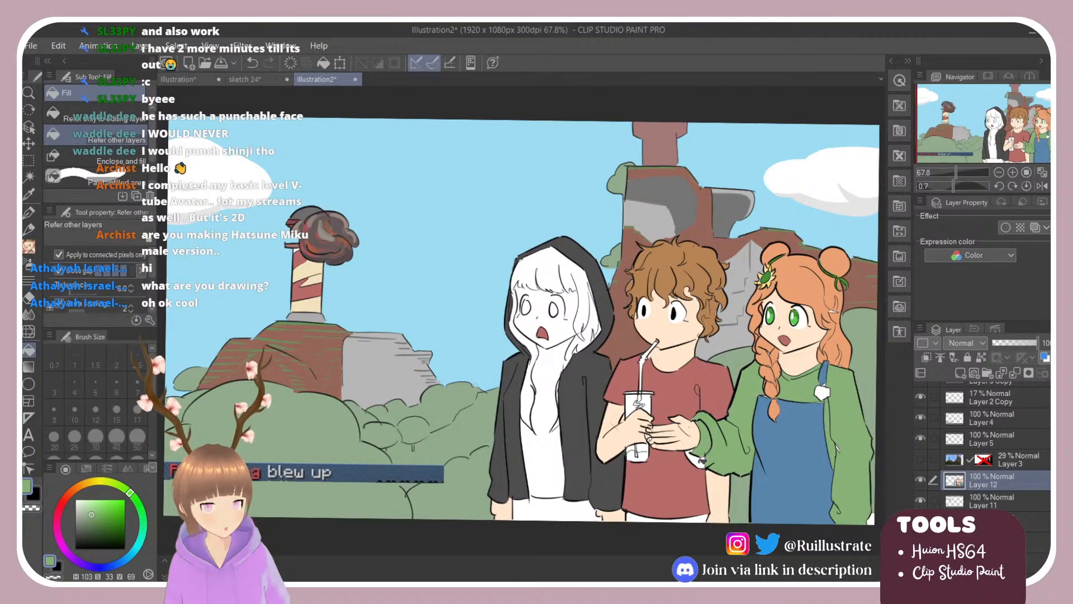
{"action": "left_click", "coordinate": [702, 456]}
Select Layer 4 Copy and toggle the visibility of it, Layer 2 Copy and Layer 4 to check which lines each contains.
{"action": "key", "text": "e"}
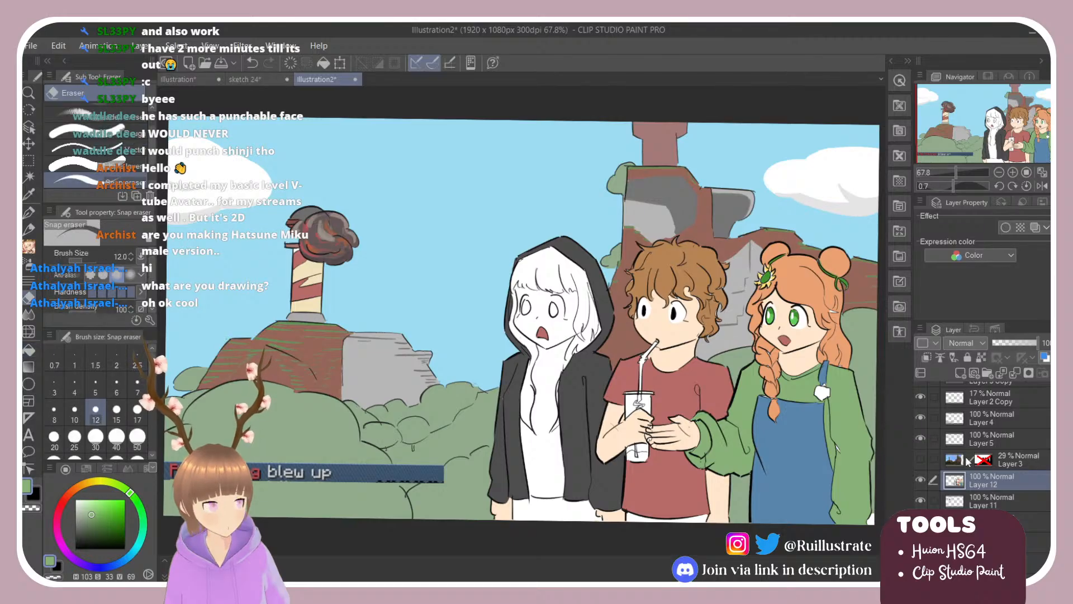
{"action": "scroll", "coordinate": [969, 447], "scroll_direction": "up", "scroll_amount": 2}
{"action": "left_click", "coordinate": [968, 395]}
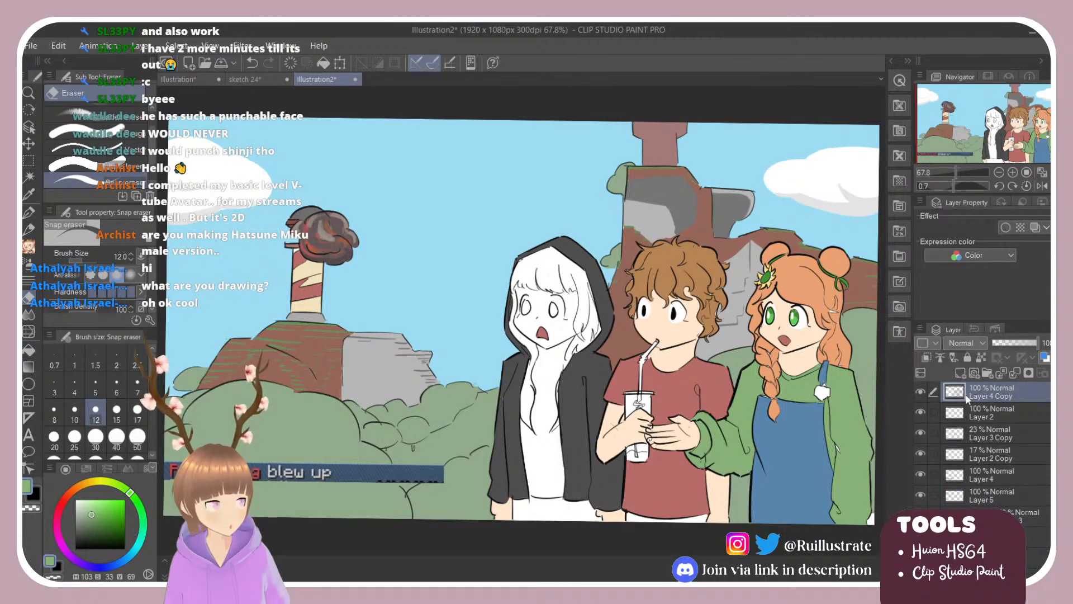
{"action": "left_click", "coordinate": [920, 392]}
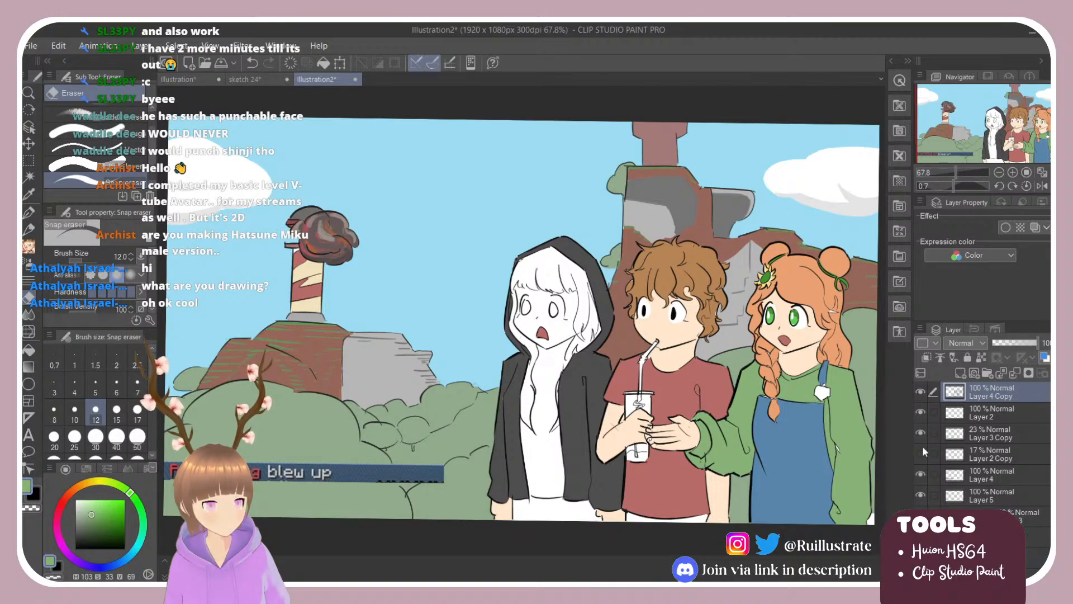
{"action": "left_click", "coordinate": [921, 474]}
{"action": "left_click", "coordinate": [922, 477]}
{"action": "left_click", "coordinate": [926, 472]}
{"action": "left_click", "coordinate": [922, 474]}
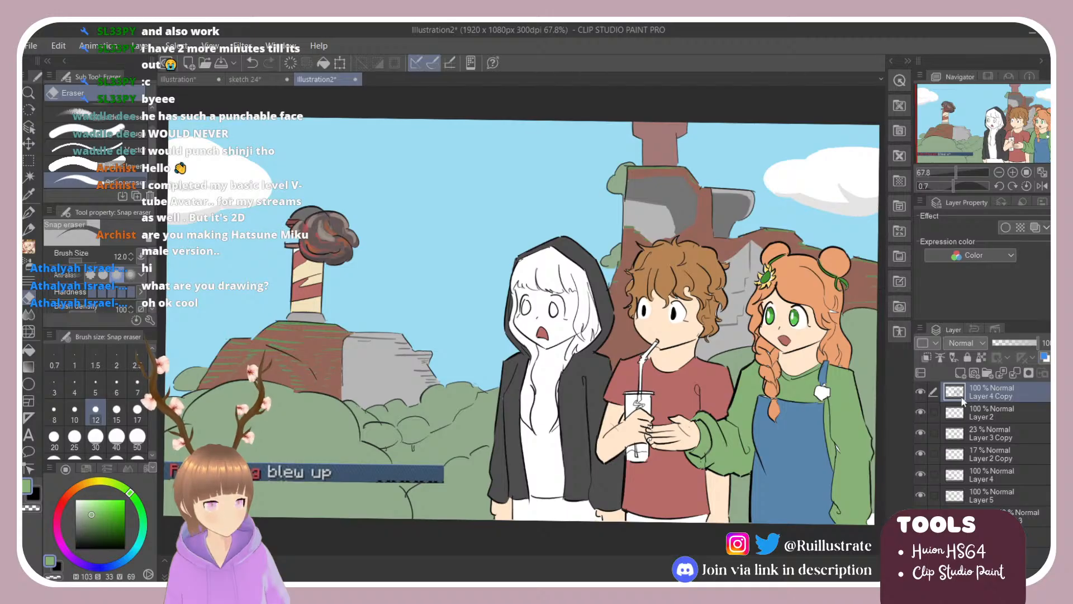
{"action": "left_click", "coordinate": [923, 391]}
{"action": "left_click", "coordinate": [921, 391]}
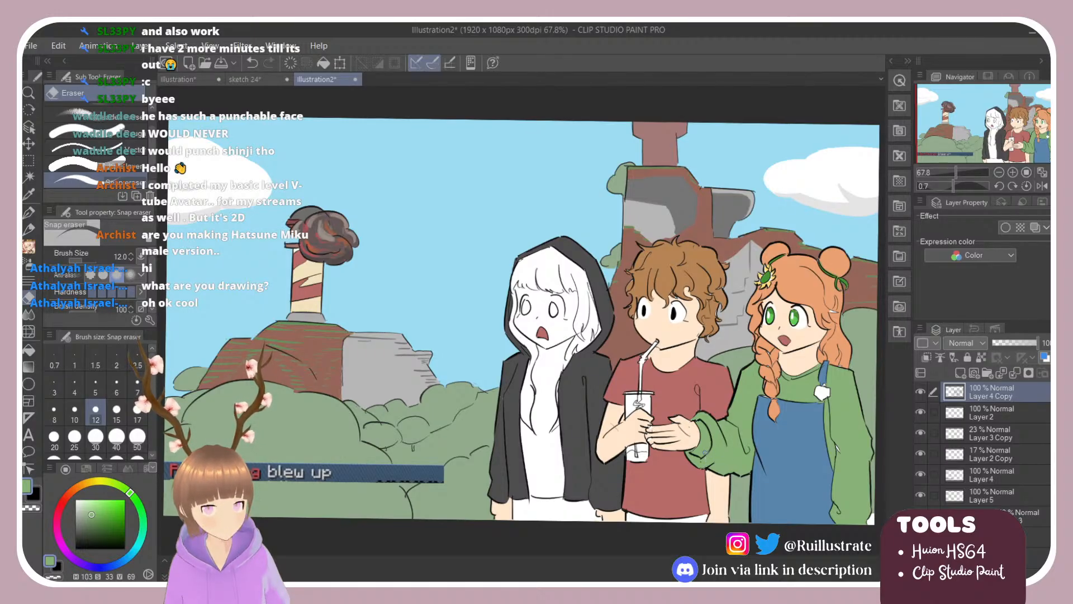
Return to the colour layer and sample the skin tone (H 30, S 20, V 100) from the girl's hand.
{"action": "left_click", "coordinate": [1037, 537]}
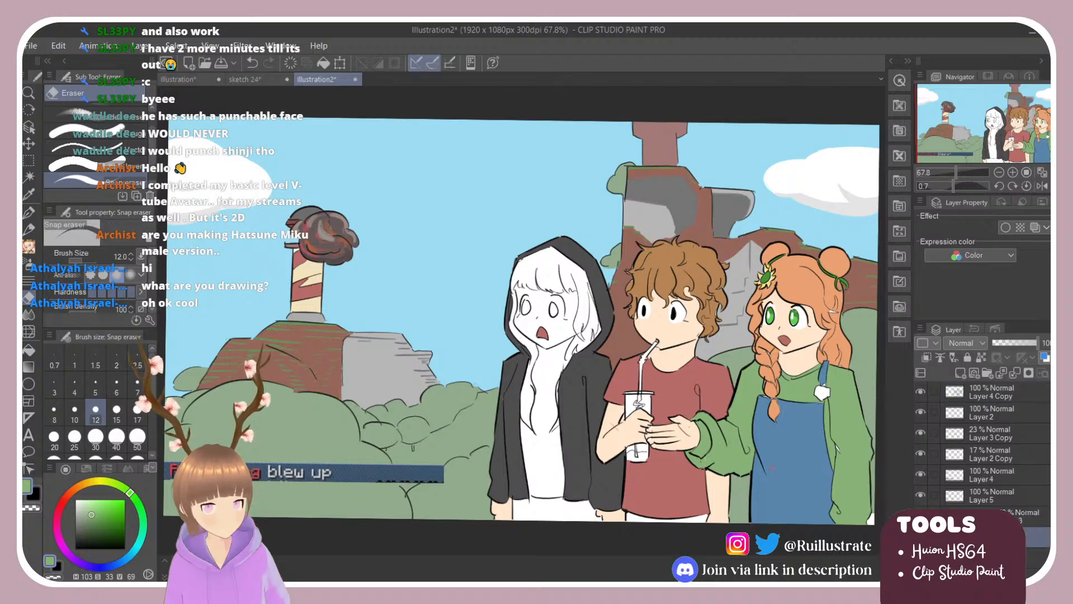
{"action": "left_click", "coordinate": [729, 459], "text": "alt"}
{"action": "key", "text": "b"}
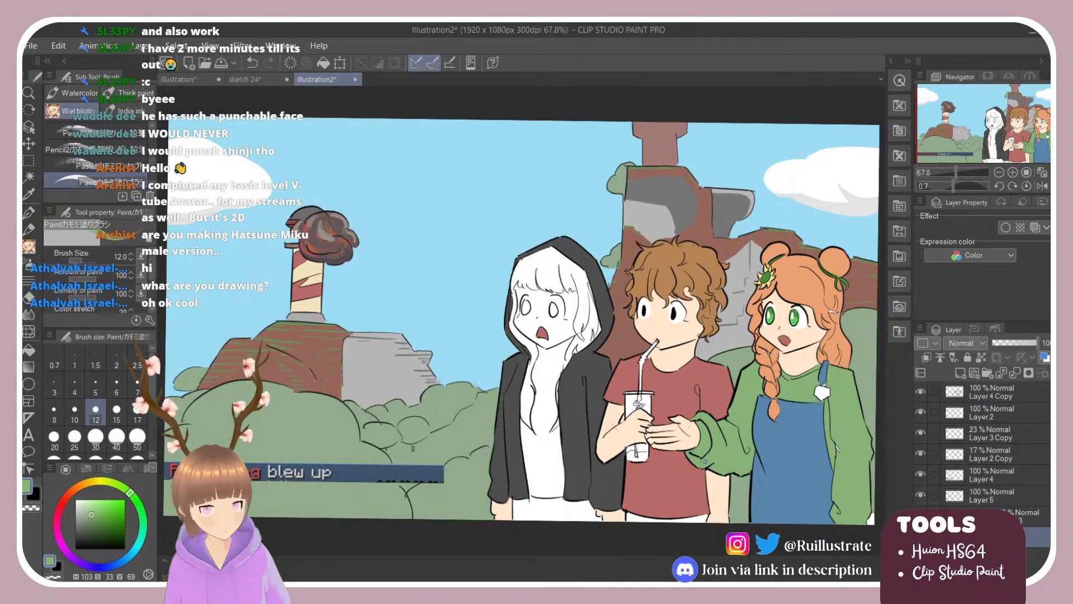
{"action": "left_click", "coordinate": [693, 437], "text": "alt"}
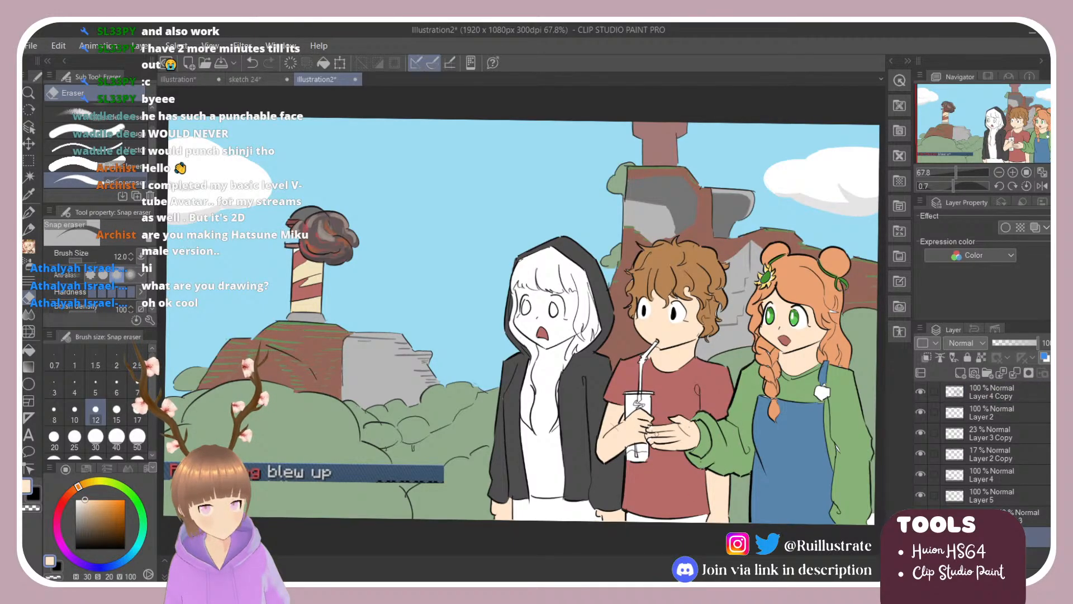
{"action": "key", "text": "g"}
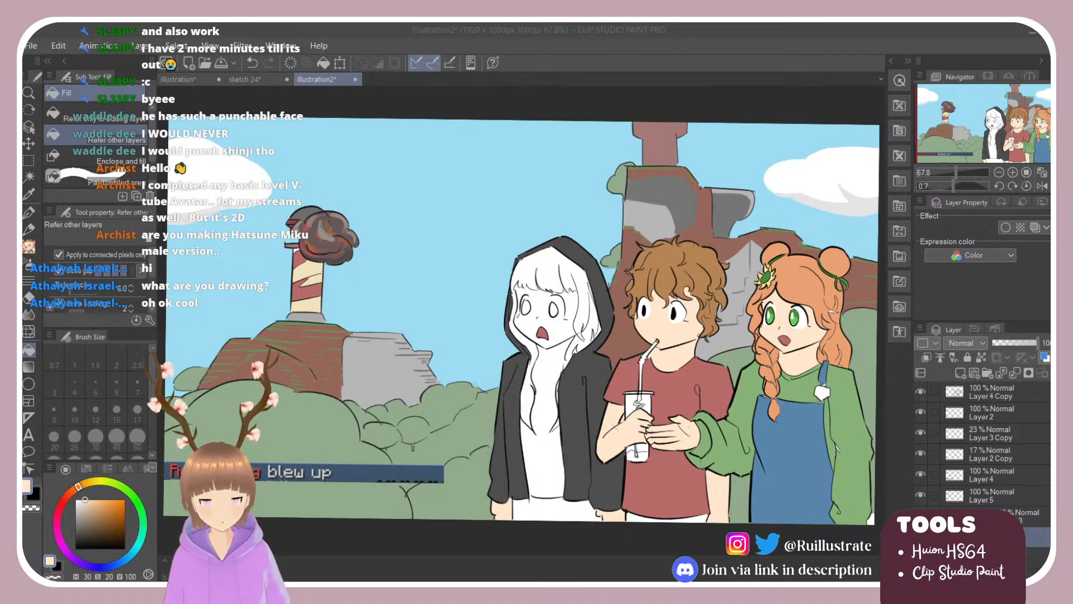
{"action": "left_click", "coordinate": [427, 343]}
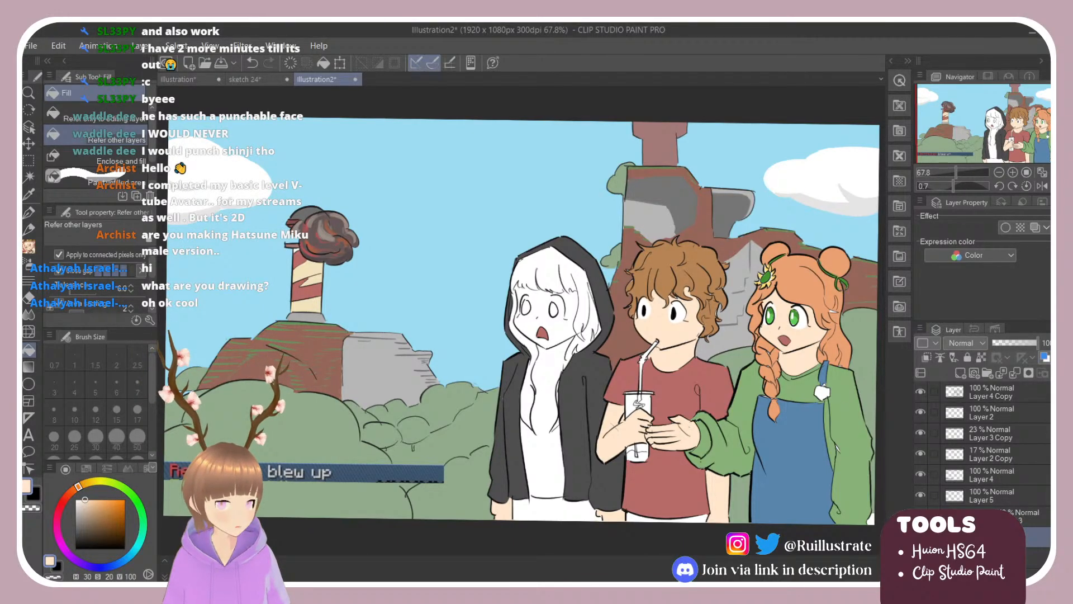
Draw the neckline of the hooded character's white shirt in black on Layer 4 Copy, undoing unsatisfactory strokes.
{"action": "left_click", "coordinate": [1010, 395]}
{"action": "key", "text": "b"}
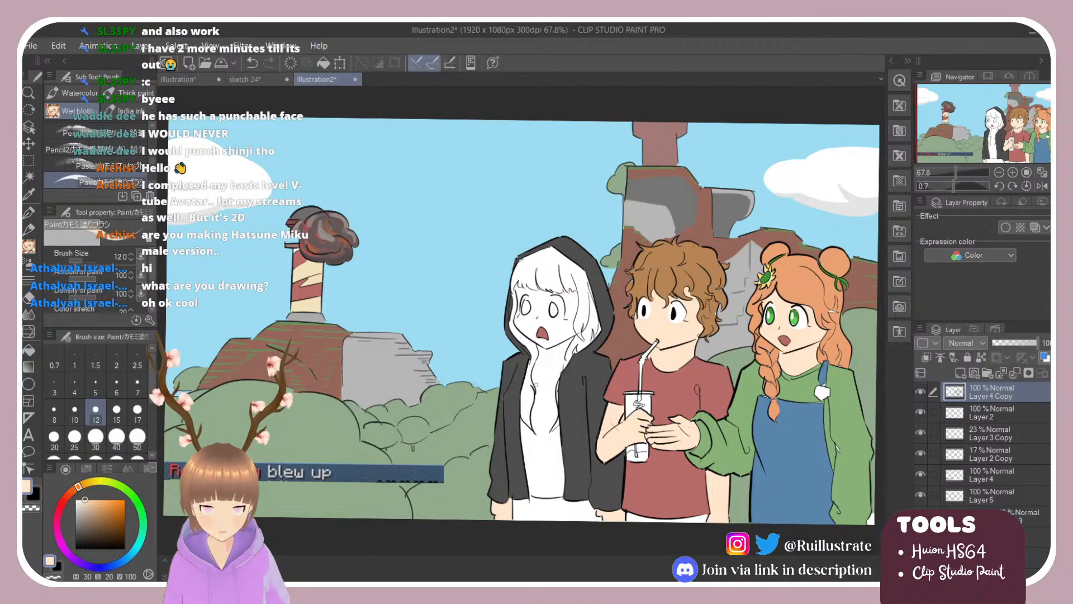
{"action": "left_click", "coordinate": [76, 548]}
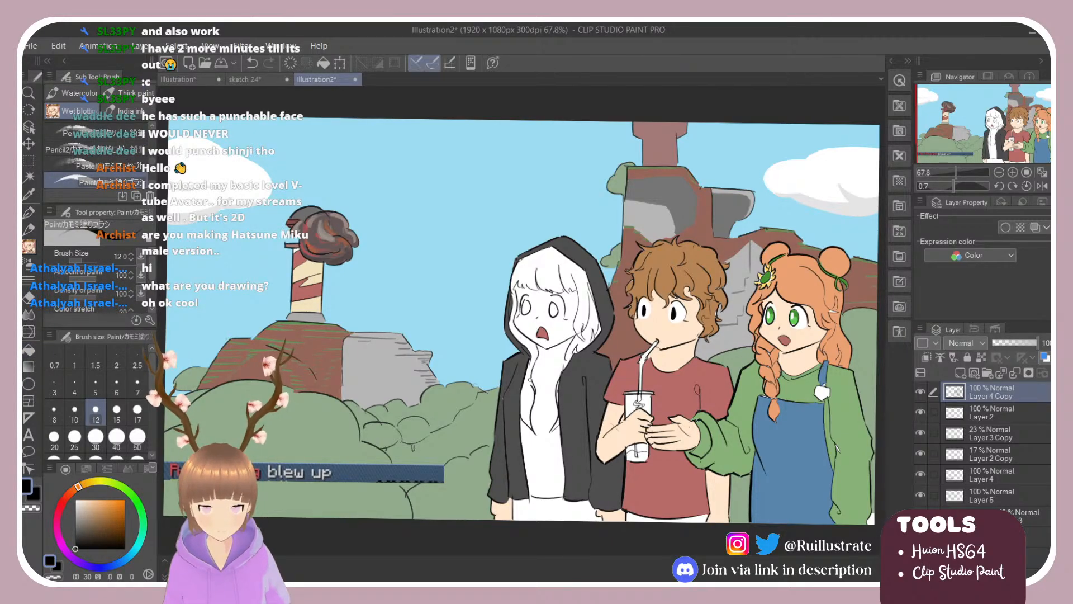
{"action": "mouse_move", "coordinate": [530, 379]}
{"action": "left_mouse_down"}
{"action": "mouse_move", "coordinate": [551, 386]}
{"action": "mouse_move", "coordinate": [567, 364]}
{"action": "left_mouse_up"}
{"action": "key", "text": "ctrl+z"}
{"action": "key", "text": "ctrl+z"}
{"action": "key", "text": "ctrl+z"}
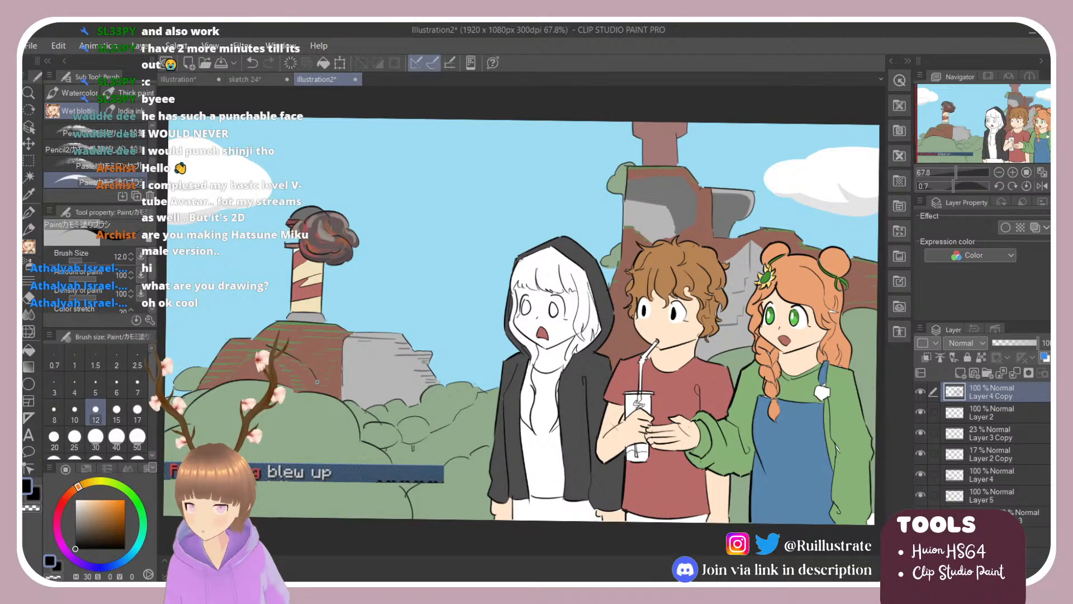
Sample the boy's skin tone (H 30, S 20, V 100) and fill the hooded character's face and neck on the colour layer.
{"action": "left_click", "coordinate": [685, 354], "text": "alt"}
{"action": "left_click", "coordinate": [958, 537]}
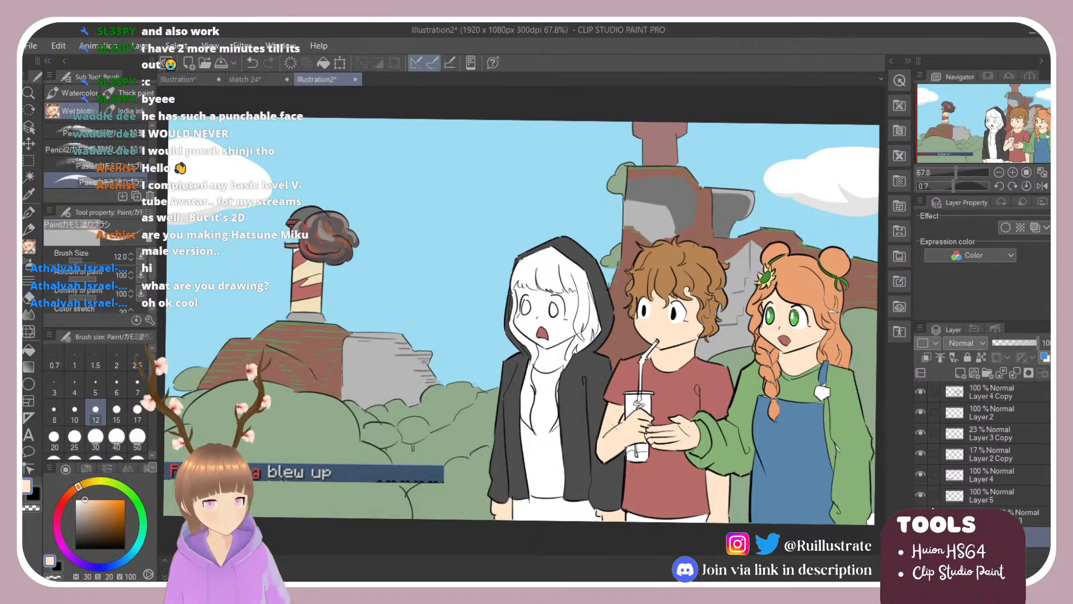
{"action": "key", "text": "g"}
{"action": "left_click", "coordinate": [555, 350]}
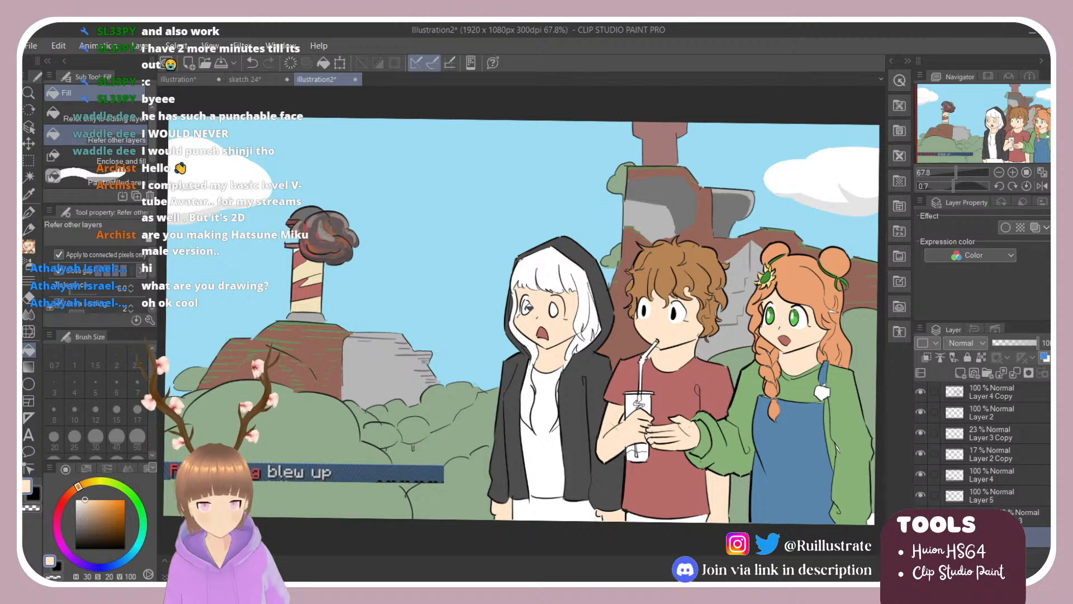
{"action": "key", "text": "alt+Tab"}
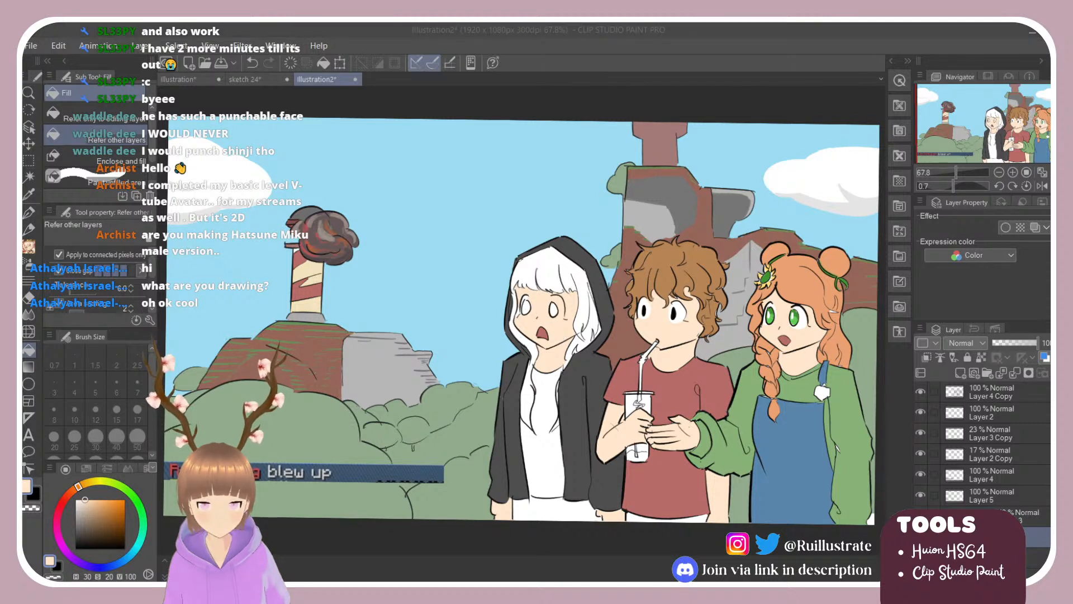
{"action": "key", "text": "alt+Tab"}
Fill both of the hooded character's eyes with indigo (H 234, S 44, V 63).
{"action": "key", "text": "e"}
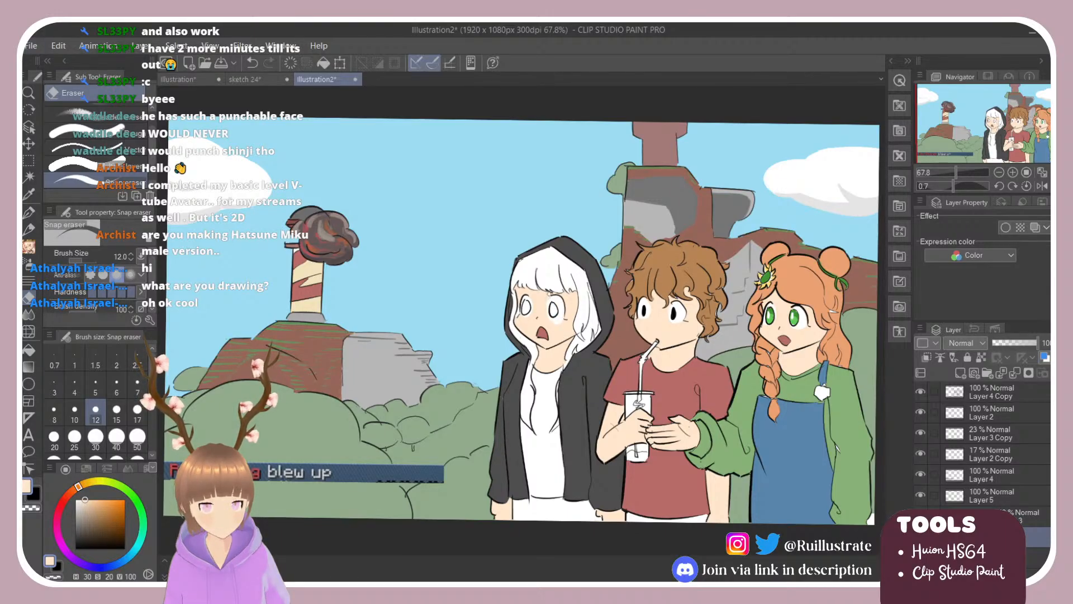
{"action": "key", "text": "b"}
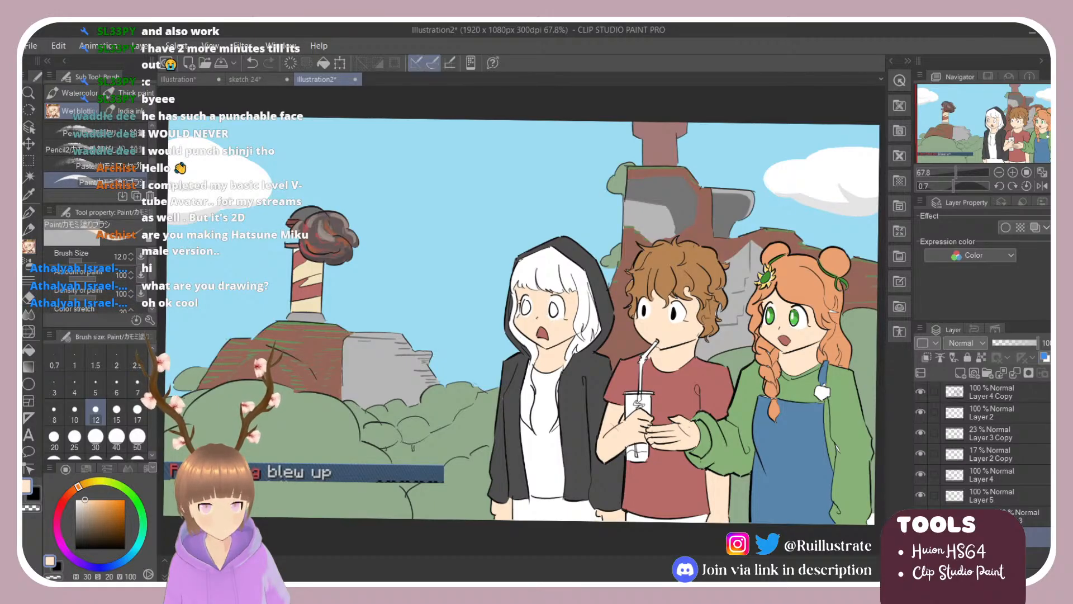
{"action": "left_click", "coordinate": [104, 567]}
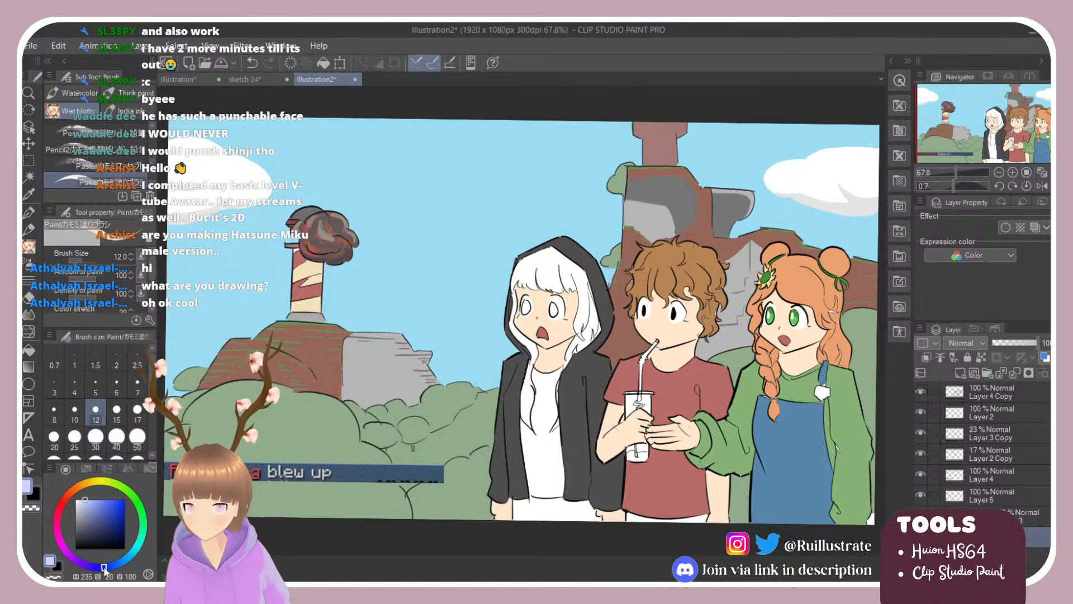
{"action": "left_click", "coordinate": [97, 517]}
{"action": "key", "text": "g"}
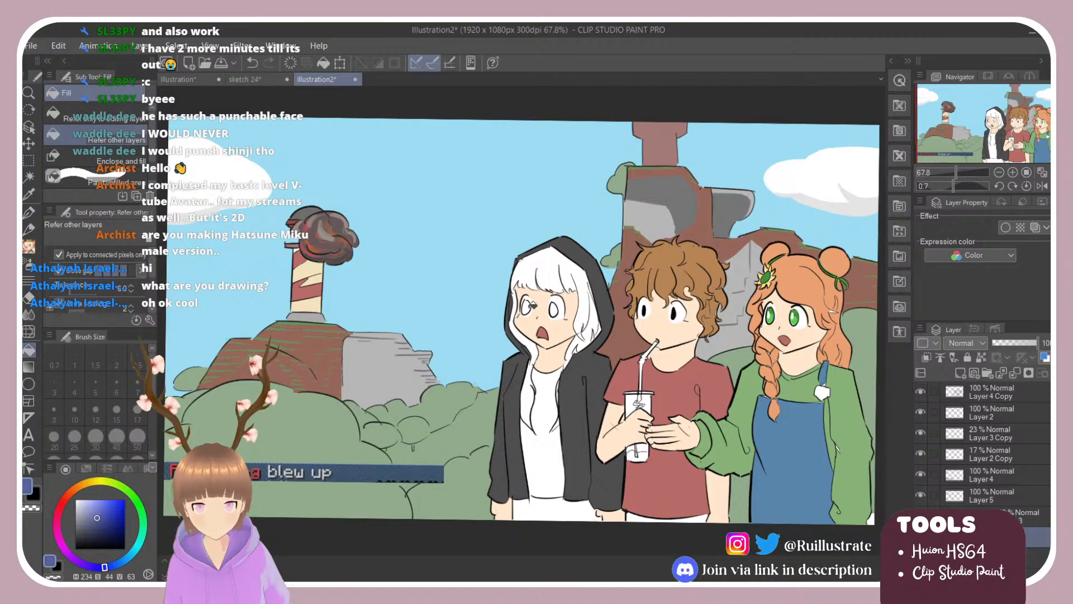
{"action": "left_click", "coordinate": [528, 308]}
{"action": "left_click", "coordinate": [556, 309]}
Recolour the hooded character's eyes with light blue (H 193, S 35, V 76).
{"action": "left_click", "coordinate": [92, 511]}
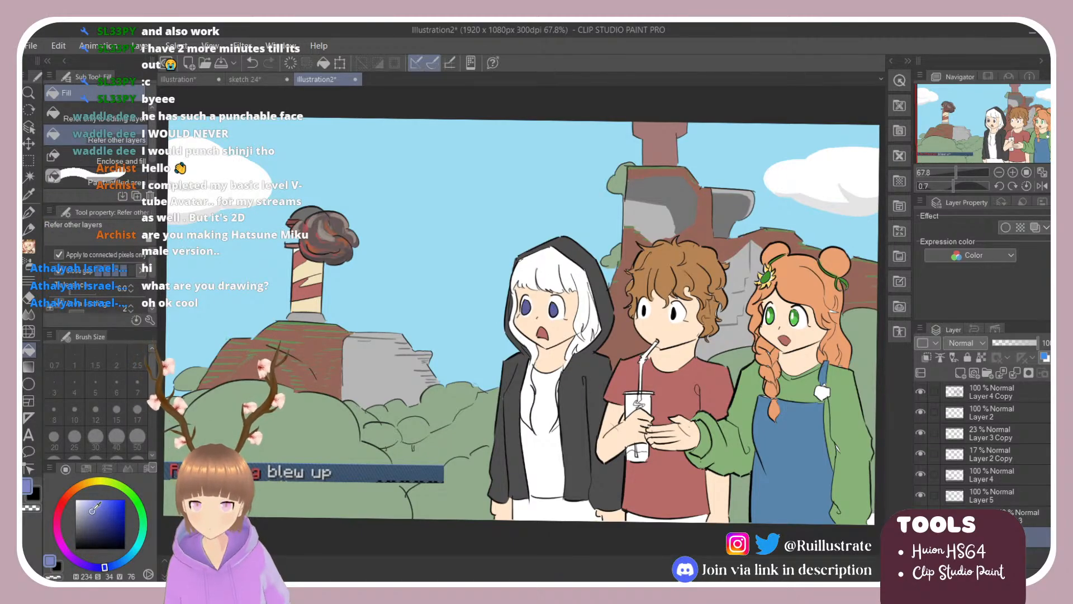
{"action": "left_click", "coordinate": [131, 554]}
{"action": "key", "text": "b"}
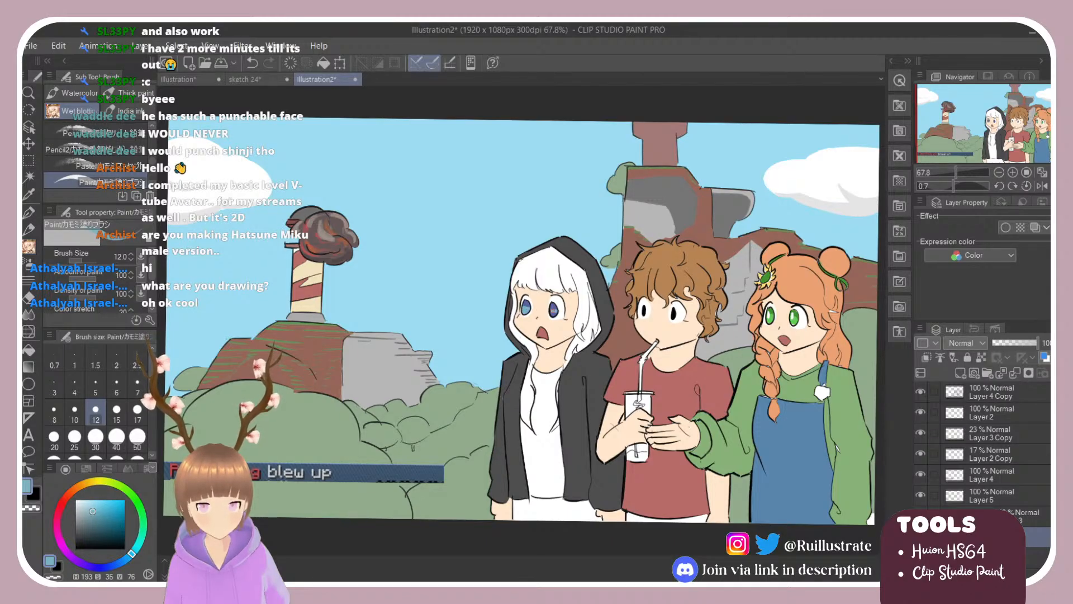
{"action": "key", "text": "e"}
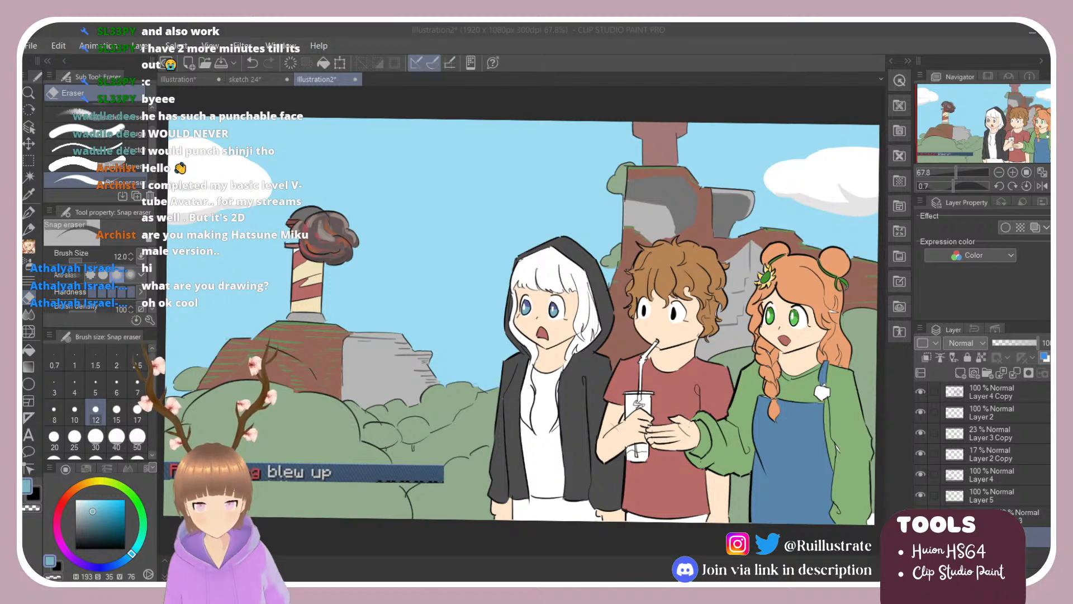
Choose brown (H 19, S 44, V 57) and fill the hooded character's fringe and the hair beside the cheek.
{"action": "left_click", "coordinate": [72, 491]}
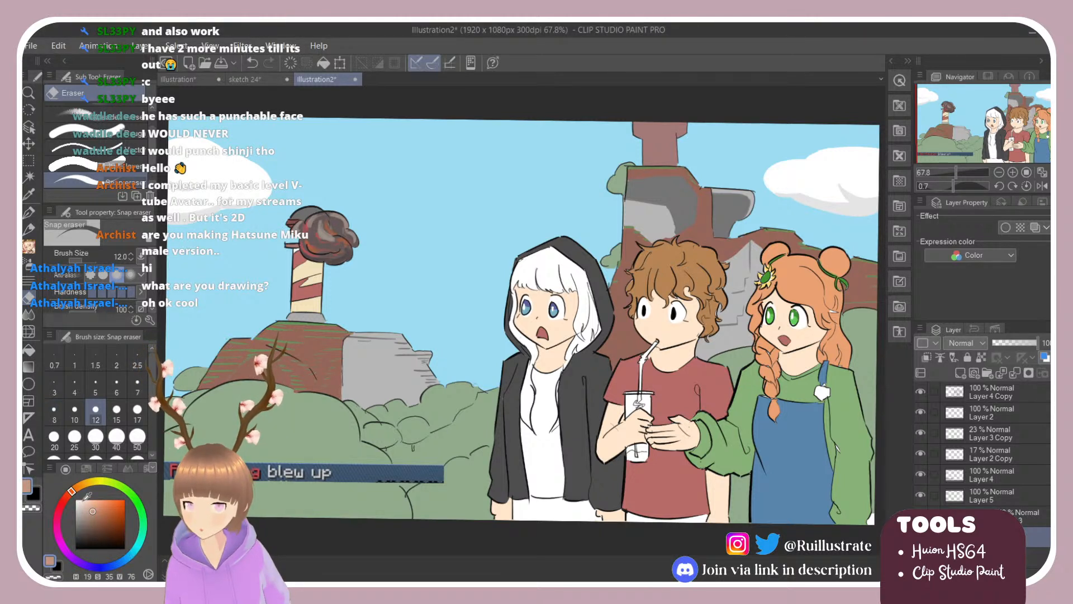
{"action": "left_click_drag", "start_coordinate": [93, 511], "coordinate": [97, 521]}
{"action": "key", "text": "g"}
{"action": "left_click", "coordinate": [563, 273]}
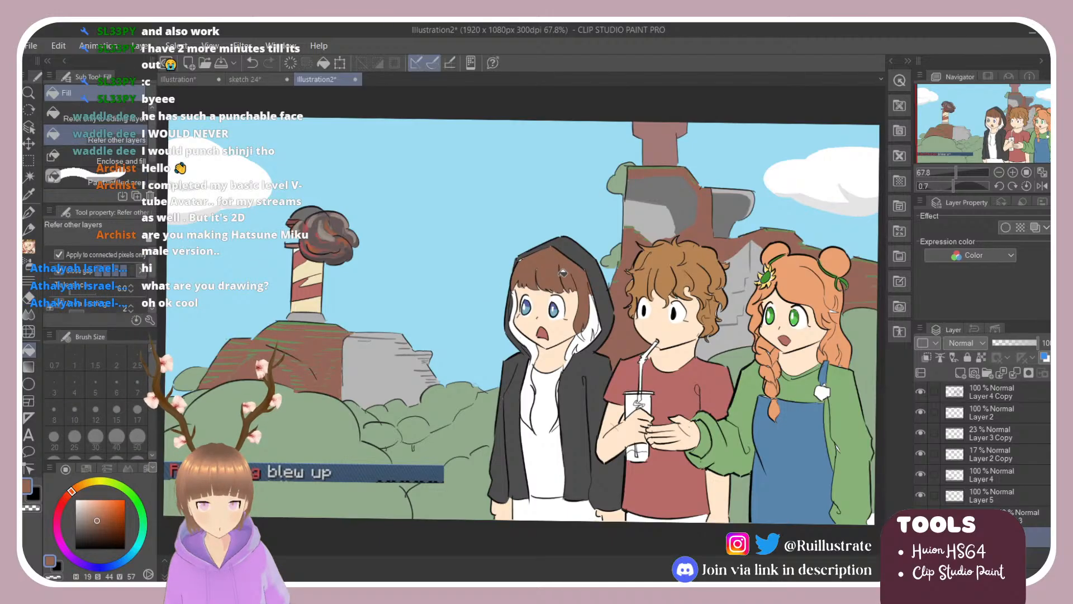
{"action": "left_click", "coordinate": [590, 314]}
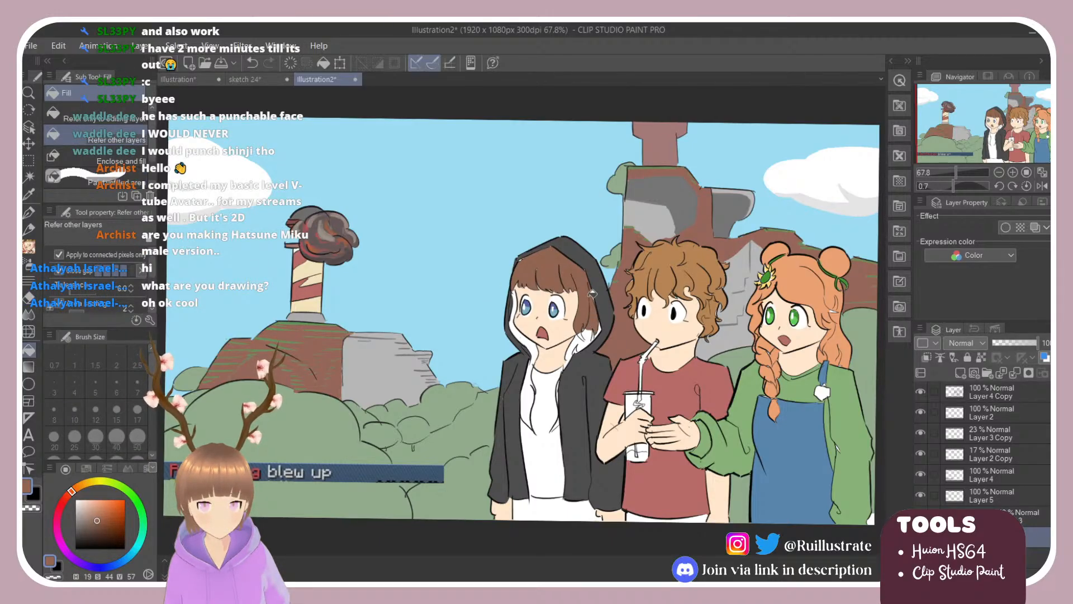
Fill the hooded character's remaining white hair strands with the same brown and brush over the unfilled gaps near the hood.
{"action": "key", "text": "b"}
{"action": "key", "text": "g"}
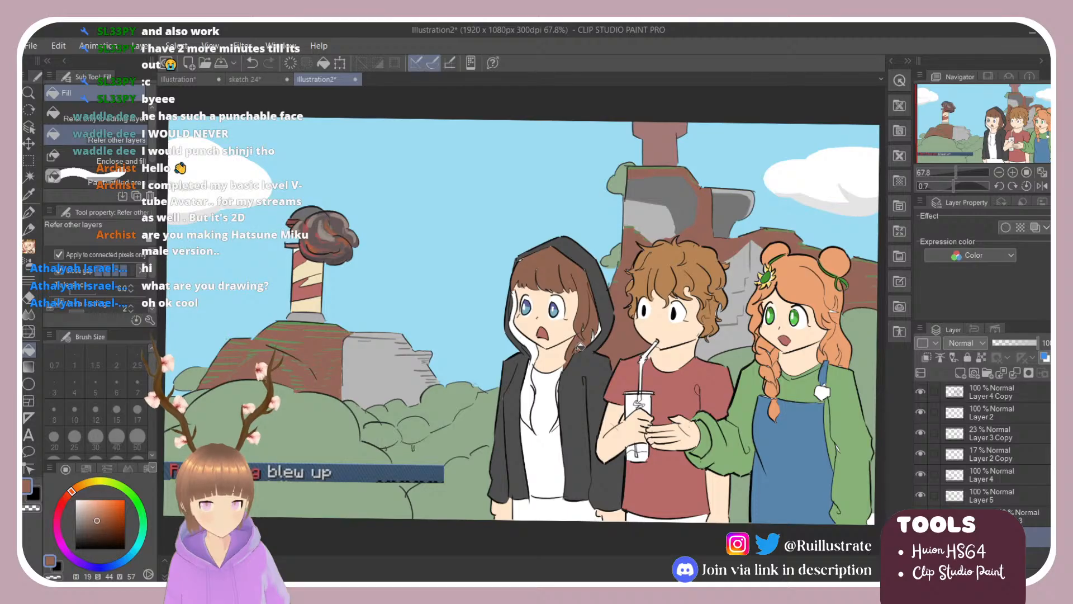
{"action": "key", "text": "b"}
{"action": "left_click_drag", "start_coordinate": [592, 339], "coordinate": [600, 328]}
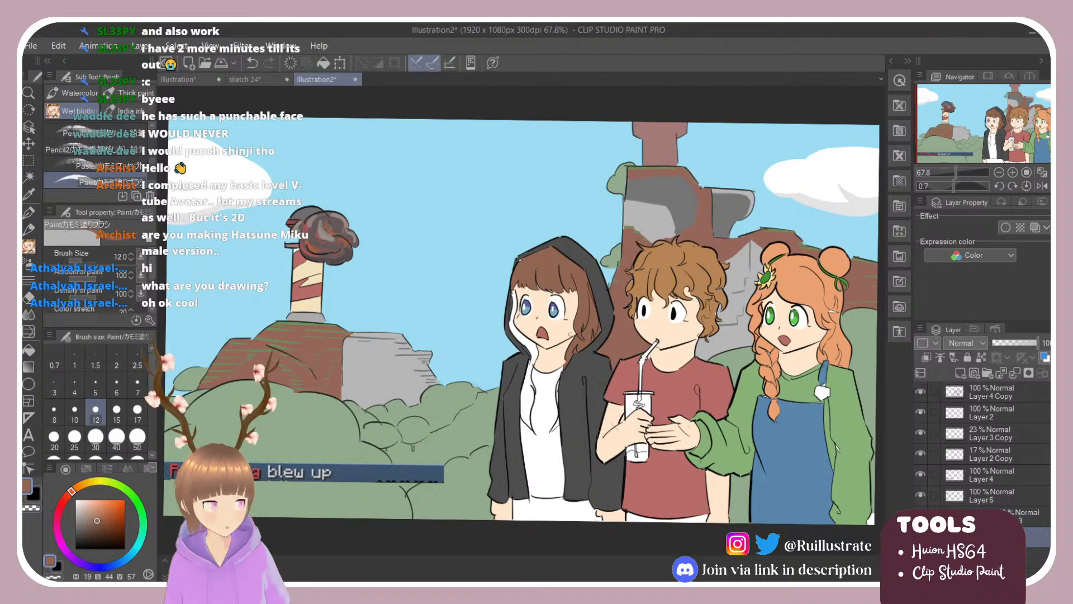
{"action": "key", "text": "g"}
{"action": "key", "text": "g"}
{"action": "key", "text": "g"}
{"action": "key", "text": "g"}
{"action": "left_click", "coordinate": [532, 342]}
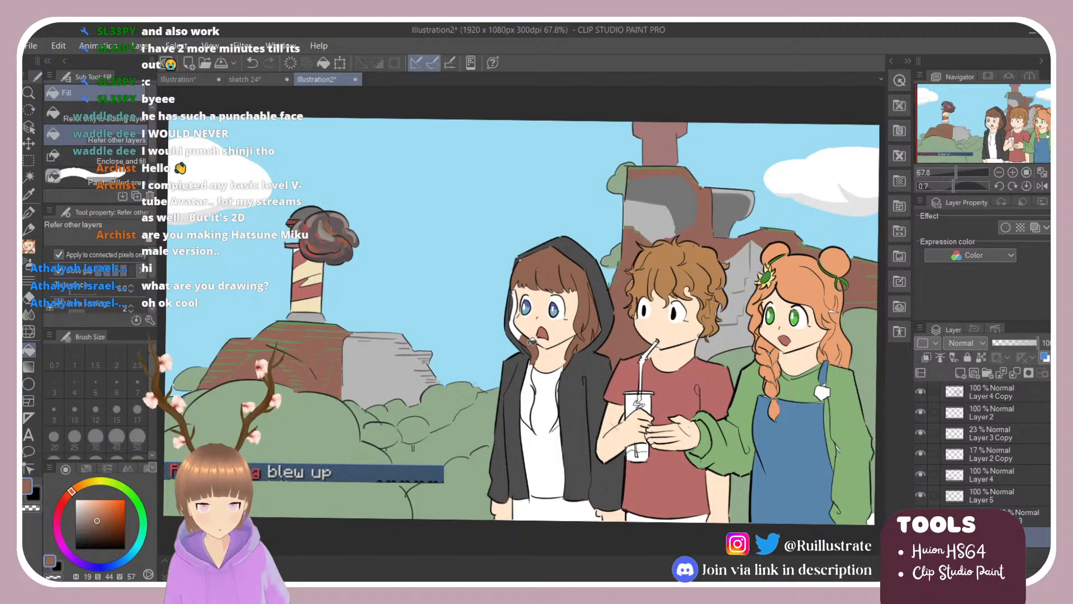
{"action": "key", "text": "b"}
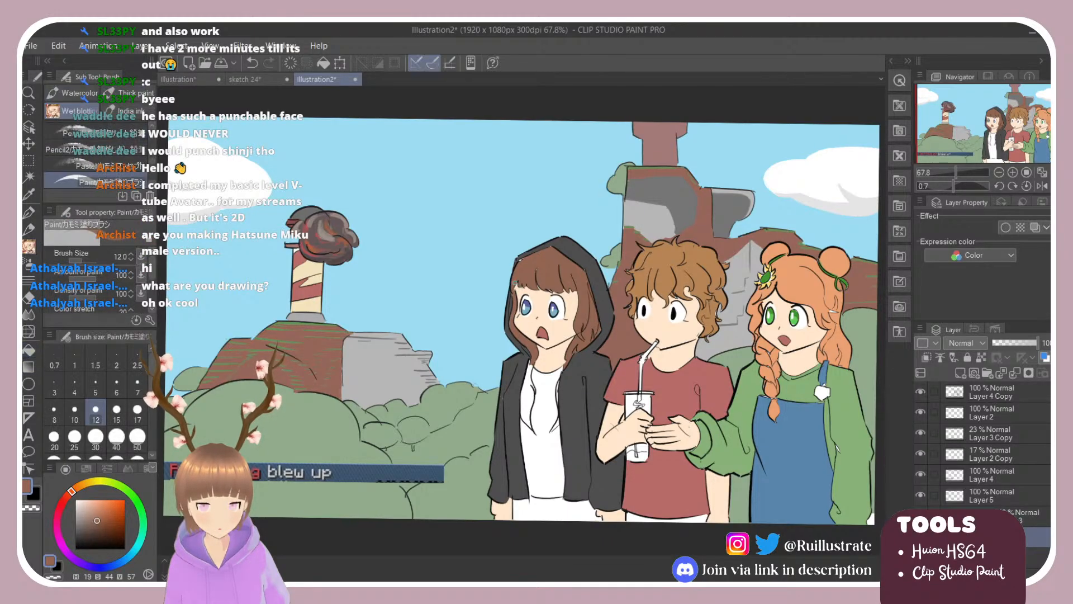
Fill the hooded character's long hair locks hanging over the white shirt with the same brown.
{"action": "key", "text": "g"}
{"action": "key", "text": "g"}
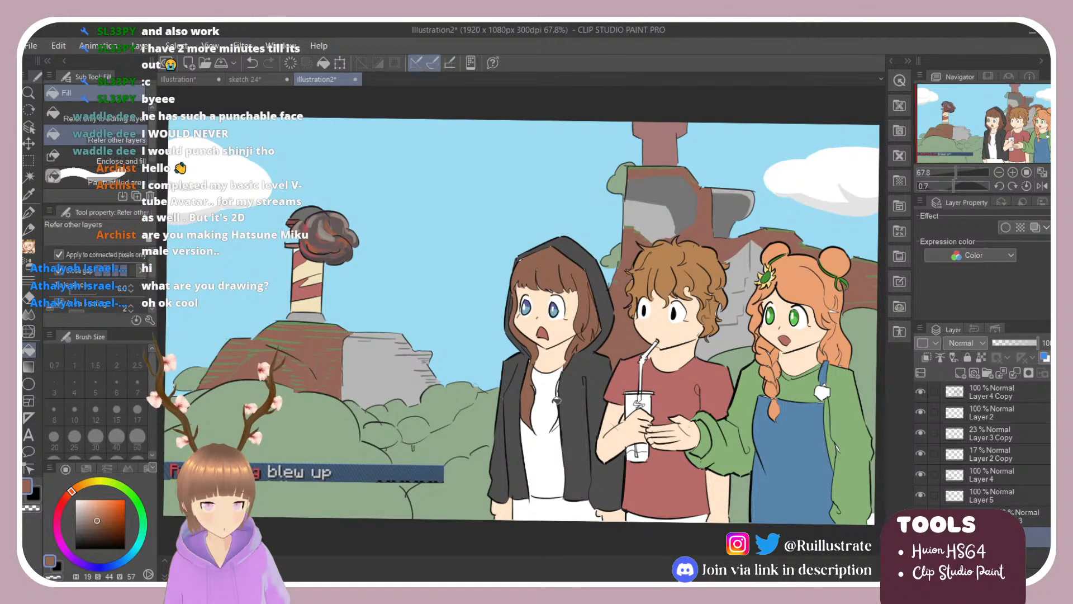
{"action": "key", "text": "g"}
{"action": "key", "text": "g"}
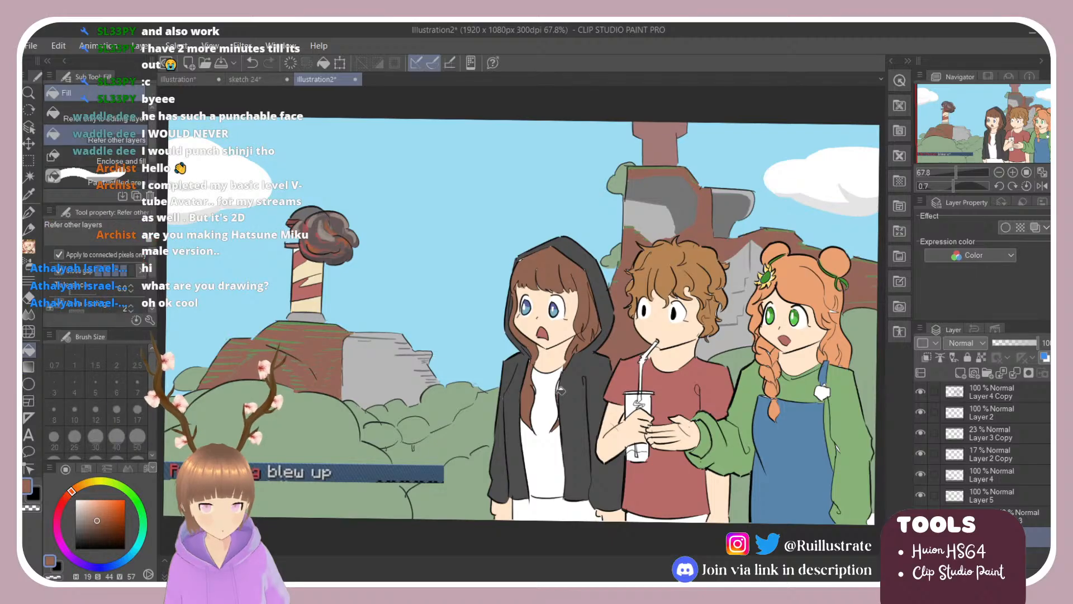
{"action": "key", "text": "b"}
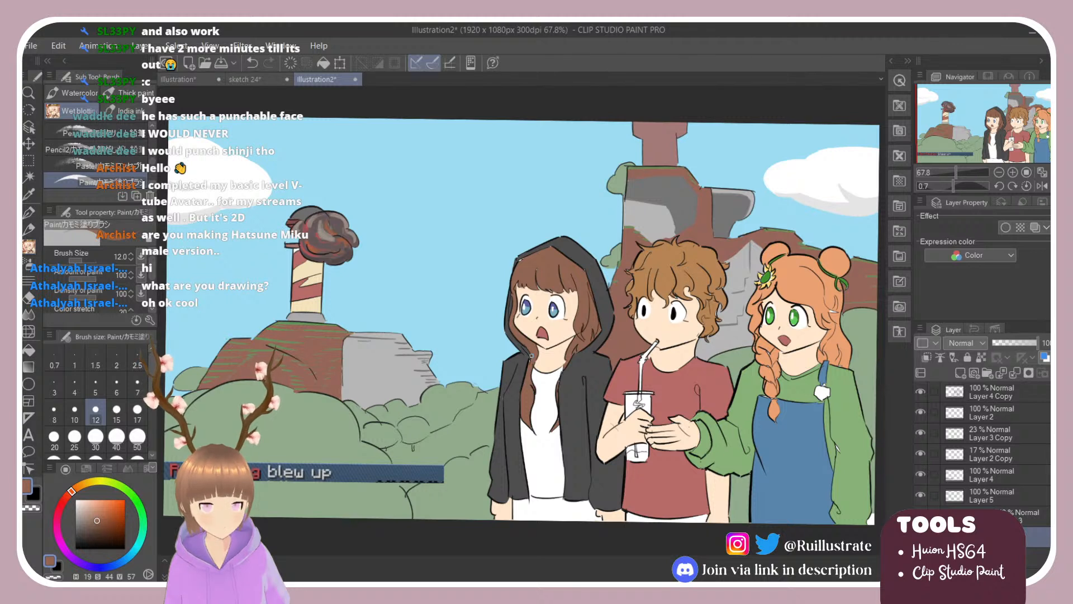
Fill the hooded character's trousers with blue (H 211, S 44, V 57) after trying teal (H 186).
{"action": "key", "text": "alt+Tab"}
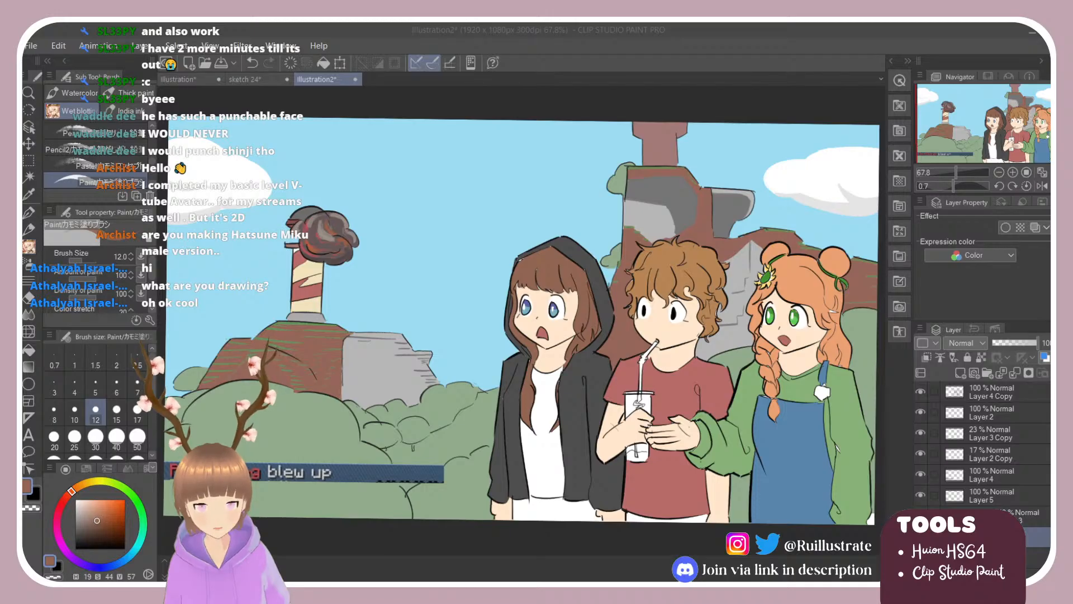
{"action": "key", "text": "alt+Tab"}
{"action": "left_click", "coordinate": [140, 549]}
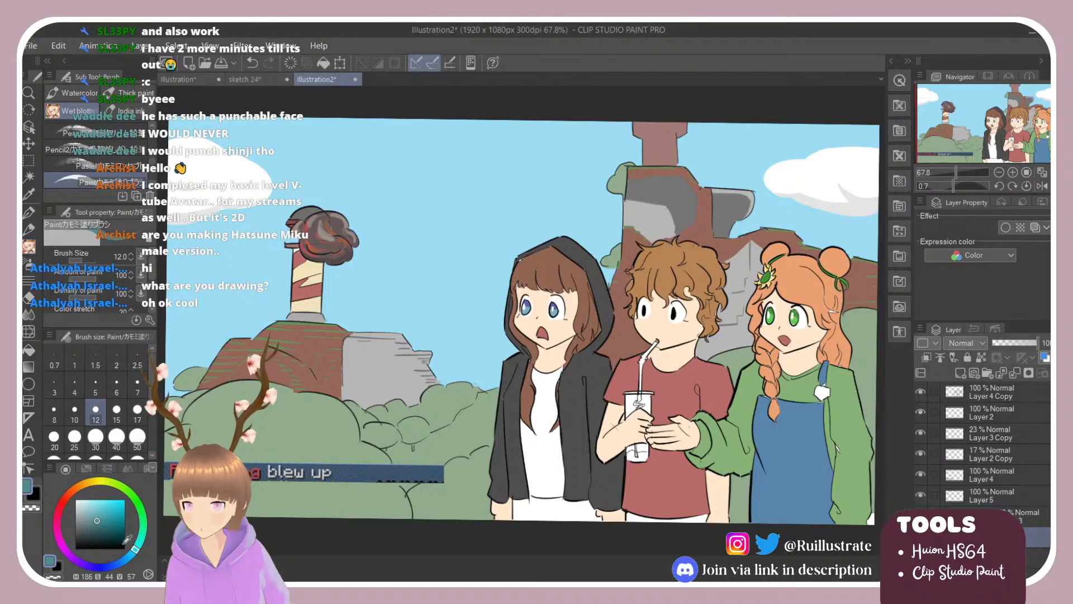
{"action": "key", "text": "g"}
{"action": "left_click", "coordinate": [557, 503]}
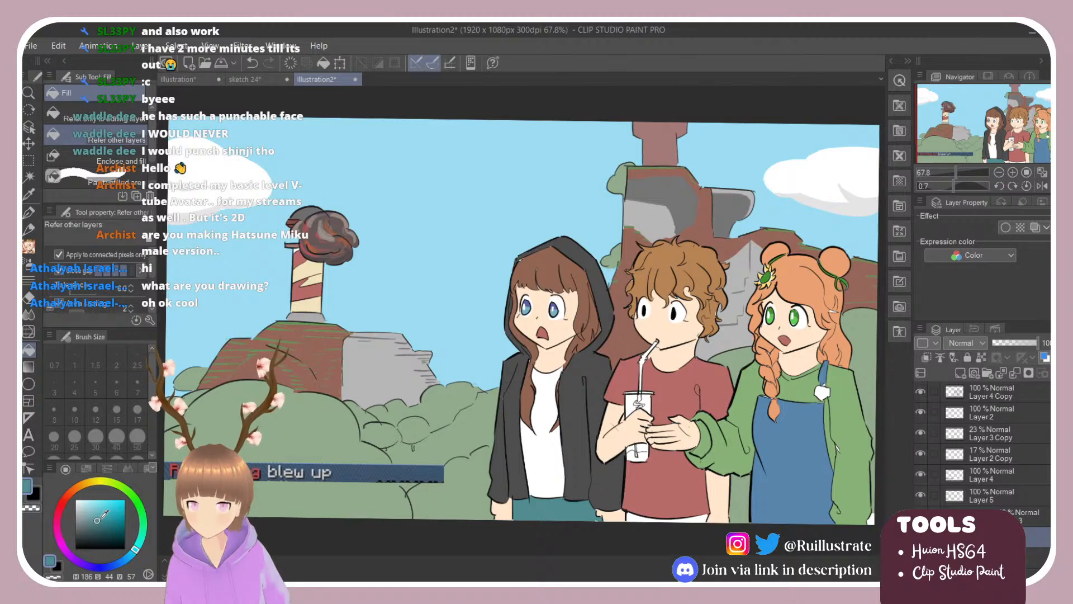
{"action": "left_click", "coordinate": [121, 562]}
{"action": "left_click", "coordinate": [576, 512]}
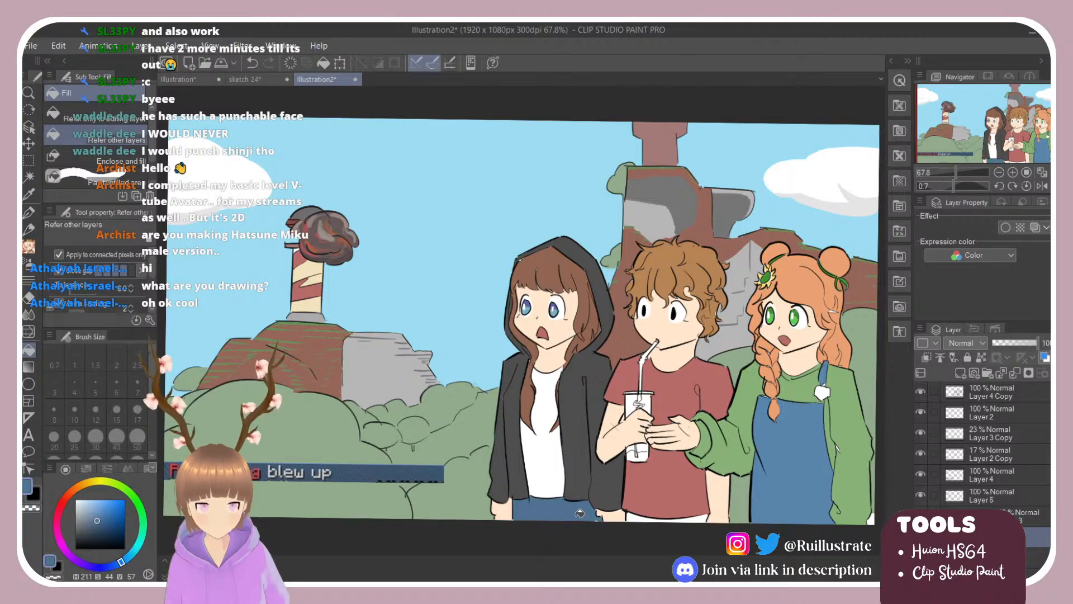
Choose dark grey (H 211, S 4, V 36) and fill the boy's trousers.
{"action": "key", "text": "alt+Tab"}
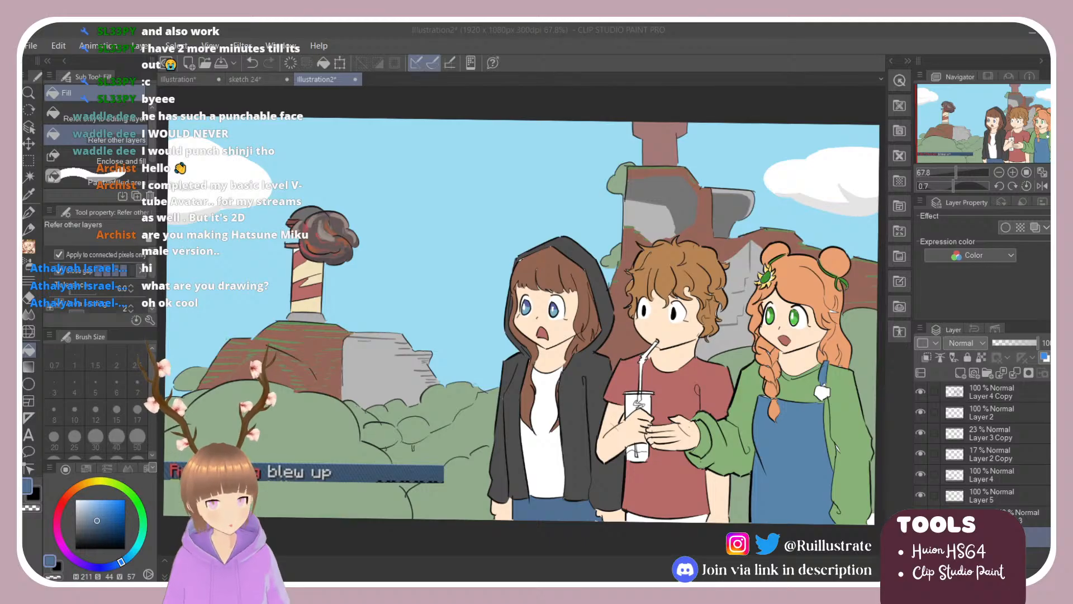
{"action": "key", "text": "alt+Tab"}
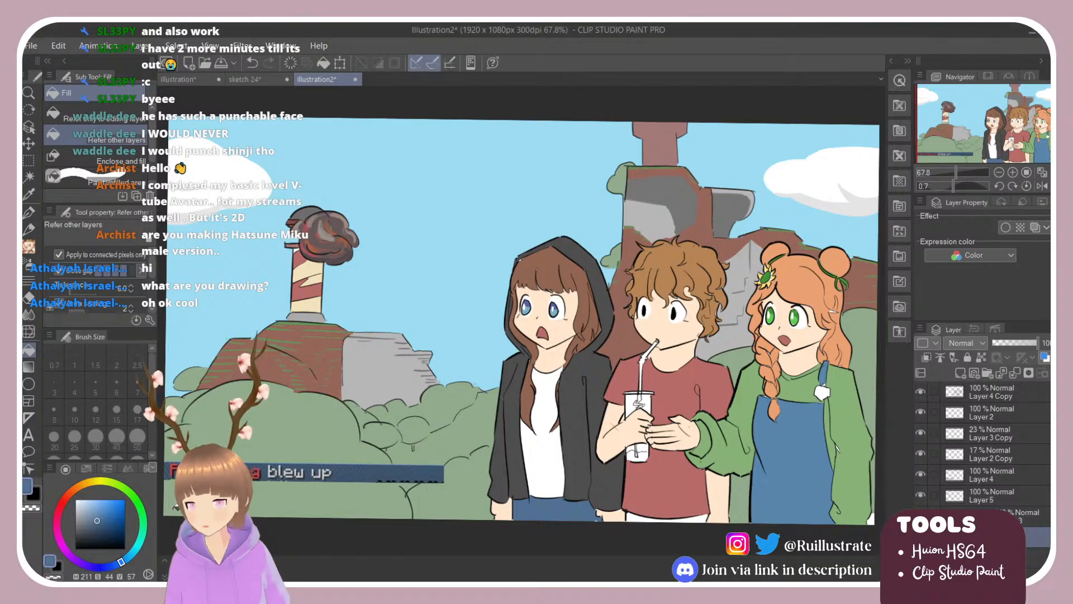
{"action": "left_click_drag", "start_coordinate": [91, 528], "coordinate": [77, 530]}
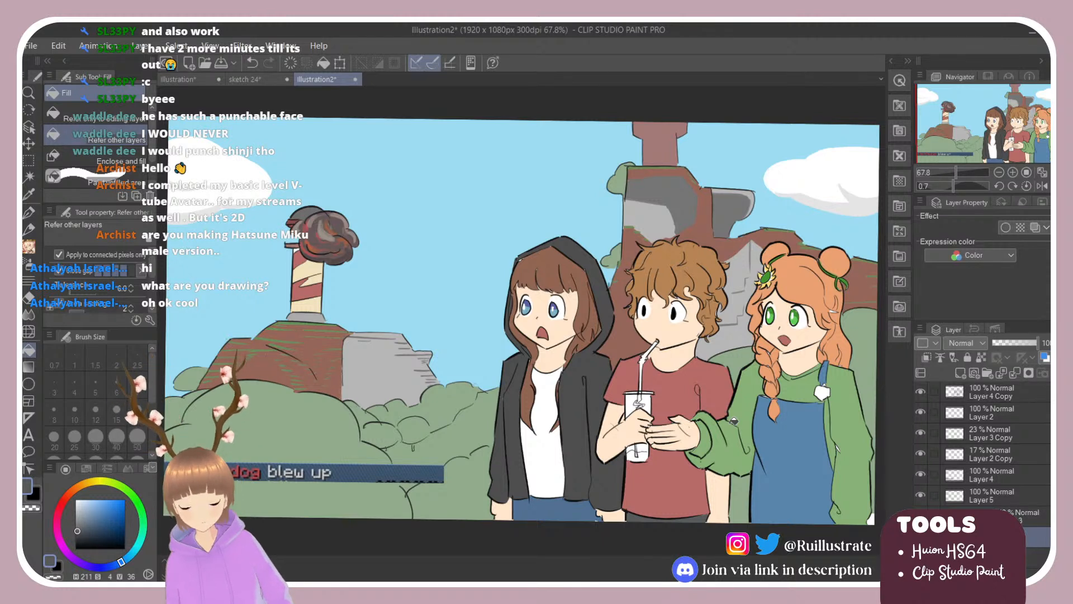
Create a new layer on top and brush a white lightning bolt from the sky down to the distant tower's smoke.
{"action": "key", "text": "ctrl+shift+n"}
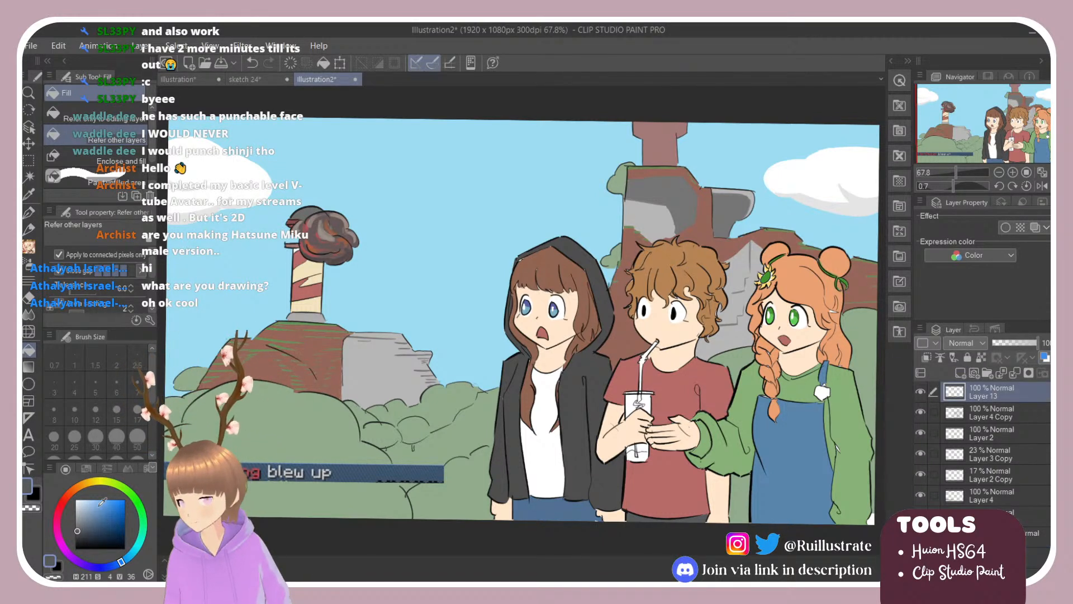
{"action": "left_click", "coordinate": [75, 500]}
{"action": "key", "text": "b"}
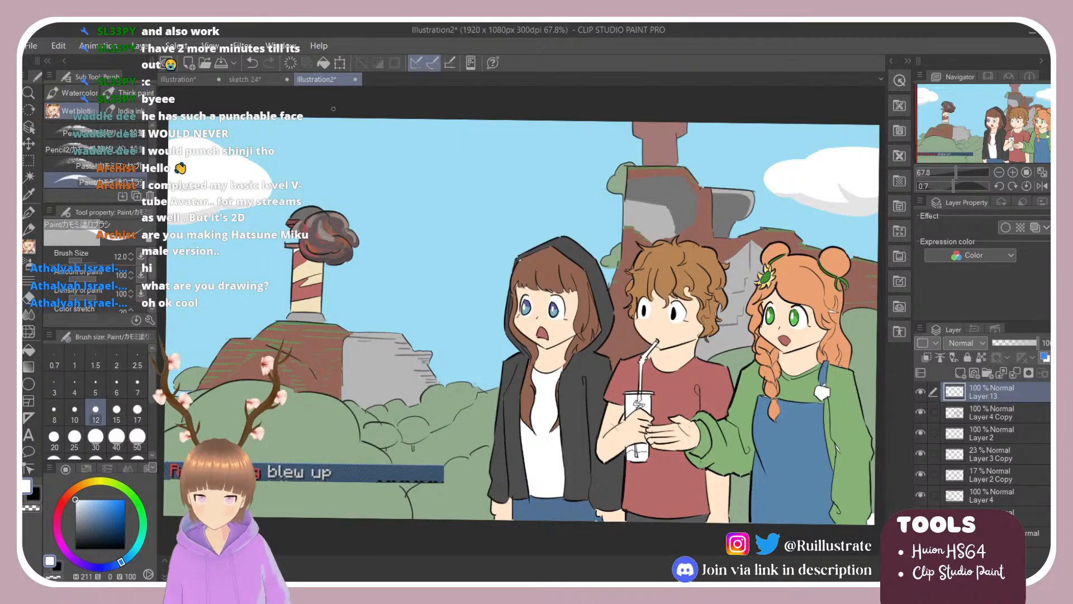
{"action": "left_click_drag", "start_coordinate": [335, 119], "coordinate": [323, 188]}
{"action": "key", "text": "ctrl+z"}
{"action": "mouse_move", "coordinate": [336, 119]}
{"action": "left_mouse_down"}
{"action": "mouse_move", "coordinate": [332, 209]}
{"action": "mouse_move", "coordinate": [346, 131]}
{"action": "mouse_move", "coordinate": [334, 156]}
{"action": "left_mouse_up"}
{"action": "key", "text": "ctrl+z"}
{"action": "key", "text": "ctrl+z"}
{"action": "left_click_drag", "start_coordinate": [323, 119], "coordinate": [319, 204]}
{"action": "key", "text": "ctrl+z"}
{"action": "key", "text": "ctrl+z"}
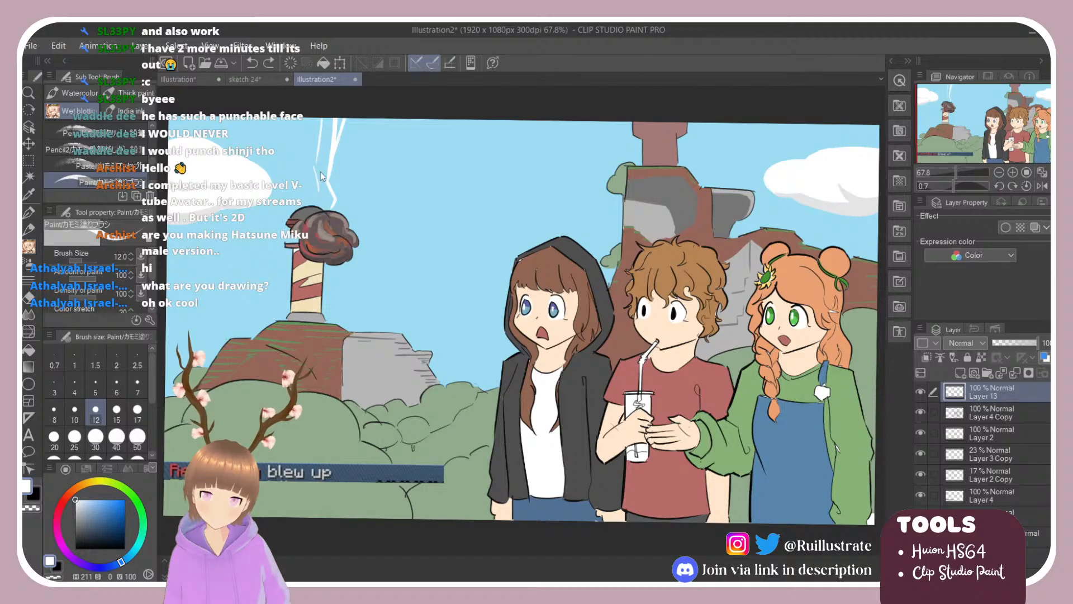
{"action": "key", "text": "ctrl+z"}
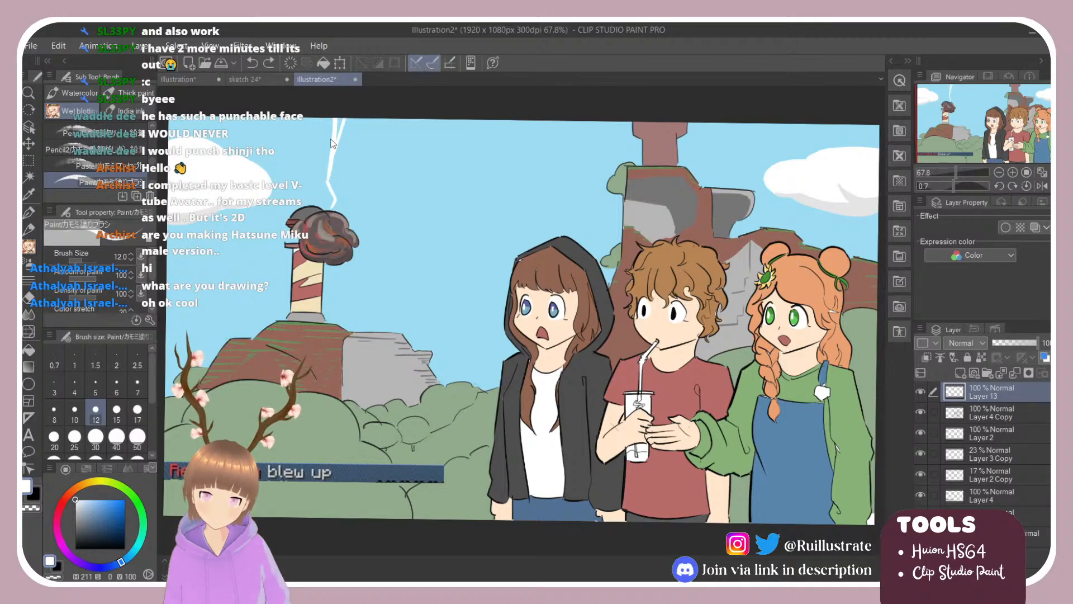
Add thin white branches to the lightning bolt above the smoking tower.
{"action": "left_click_drag", "start_coordinate": [331, 128], "coordinate": [325, 162]}
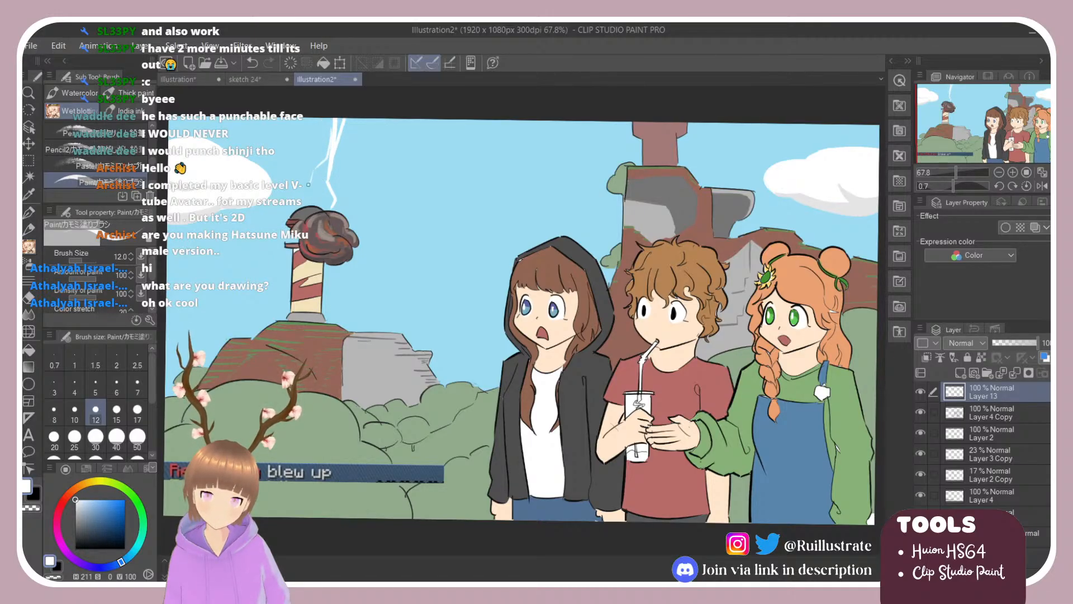
{"action": "key", "text": "ctrl+z"}
{"action": "key", "text": "ctrl+z"}
{"action": "left_click_drag", "start_coordinate": [338, 155], "coordinate": [347, 170]}
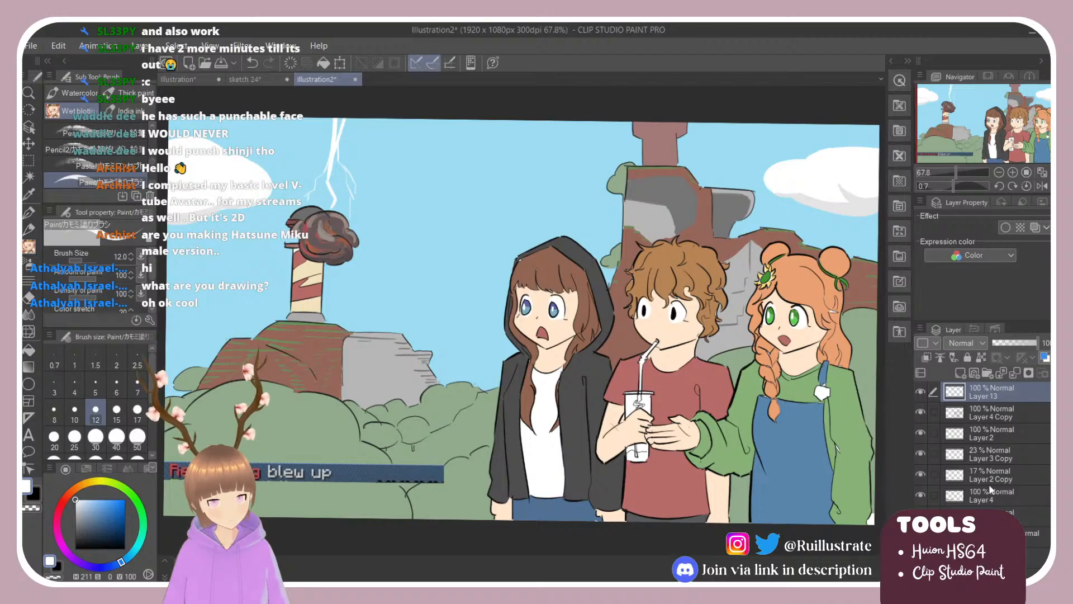
Return to the lower colour layer and shade the hooded character's eye whites with light grey (H 211, S 0, V 85).
{"action": "left_click", "coordinate": [989, 557]}
{"action": "left_click_drag", "start_coordinate": [76, 500], "coordinate": [75, 516]}
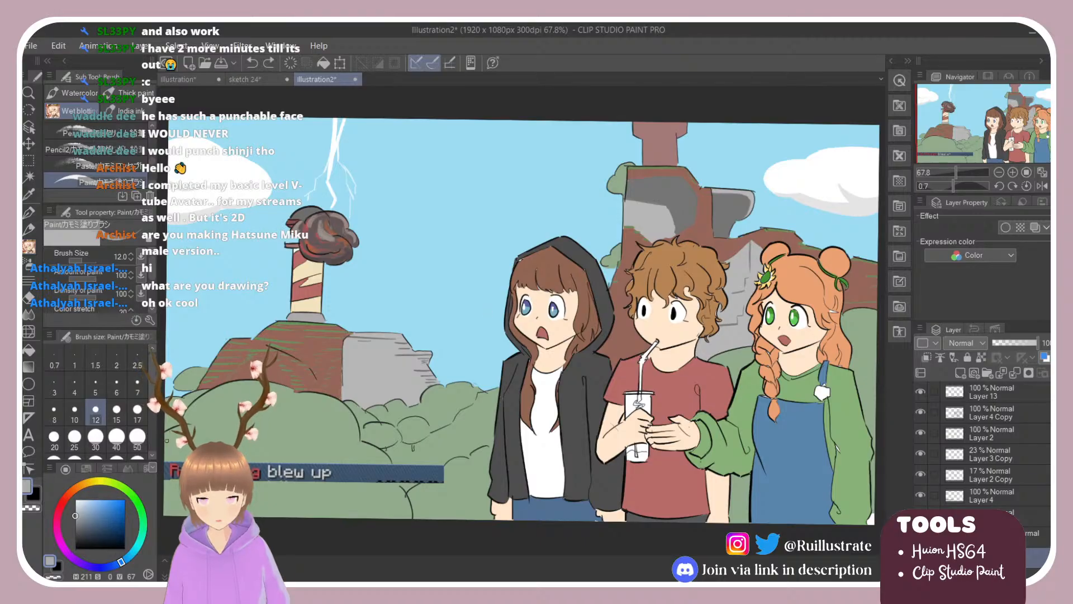
{"action": "left_click", "coordinate": [75, 506]}
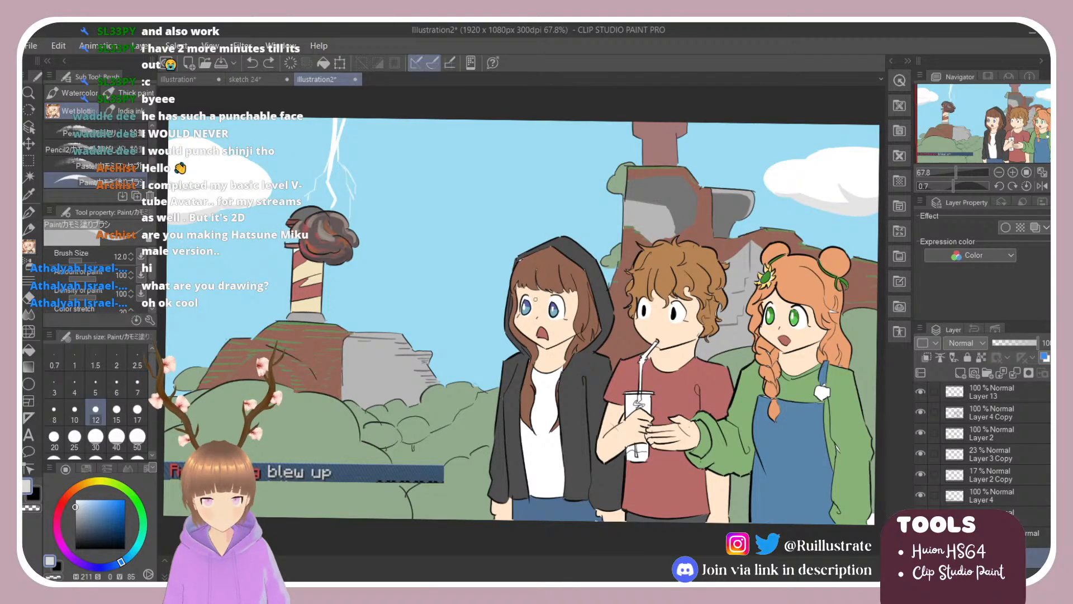
{"action": "left_click", "coordinate": [529, 302]}
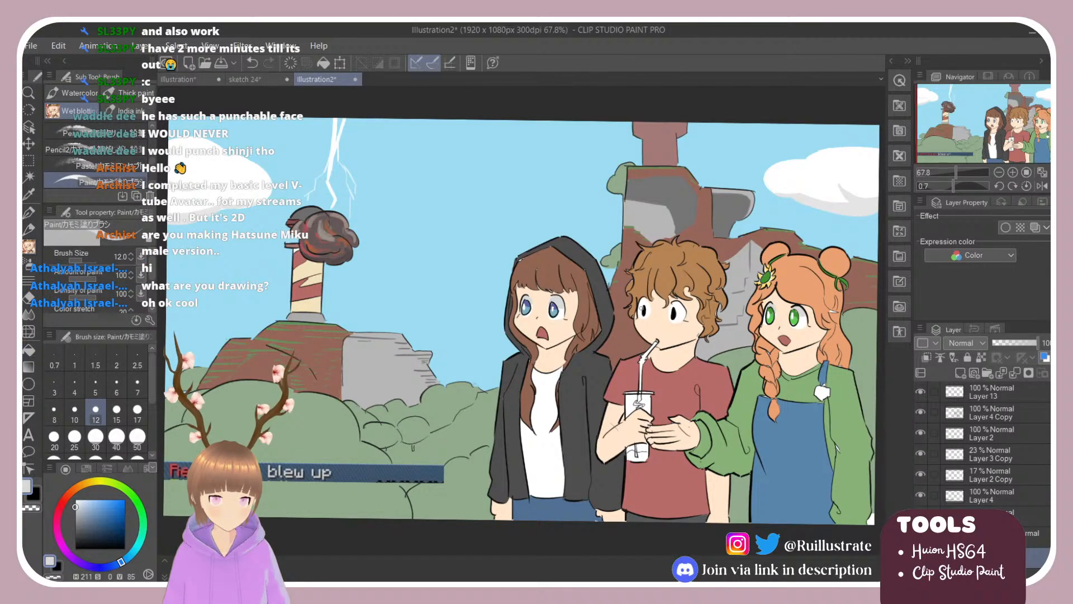
Brush the same light grey shading onto the whites of the boy's eyes and clean up its edges.
{"action": "key", "text": "g"}
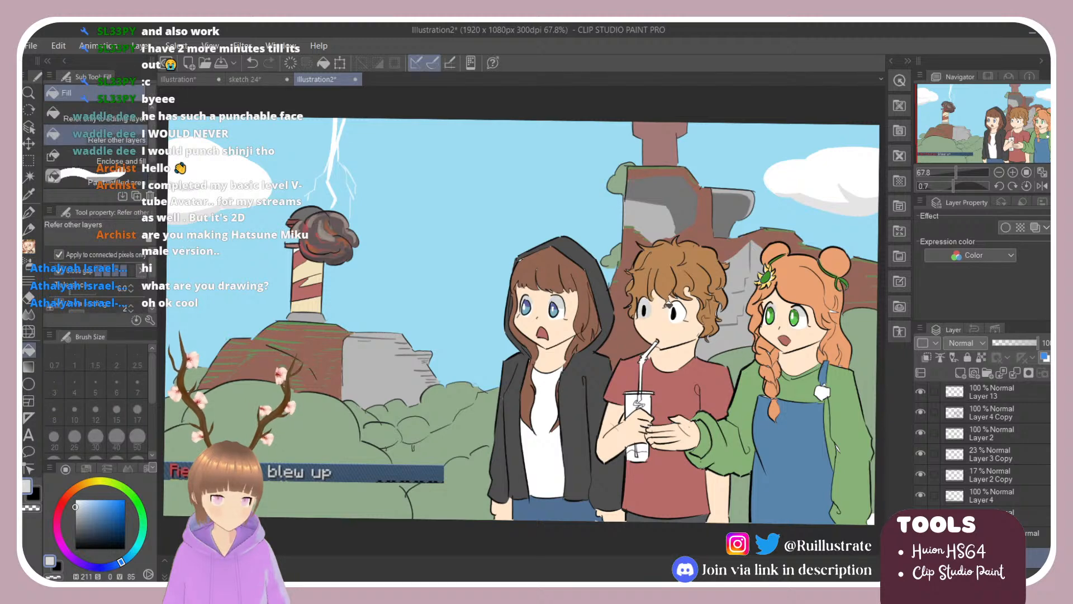
{"action": "key", "text": "ctrl+z"}
{"action": "key", "text": "b"}
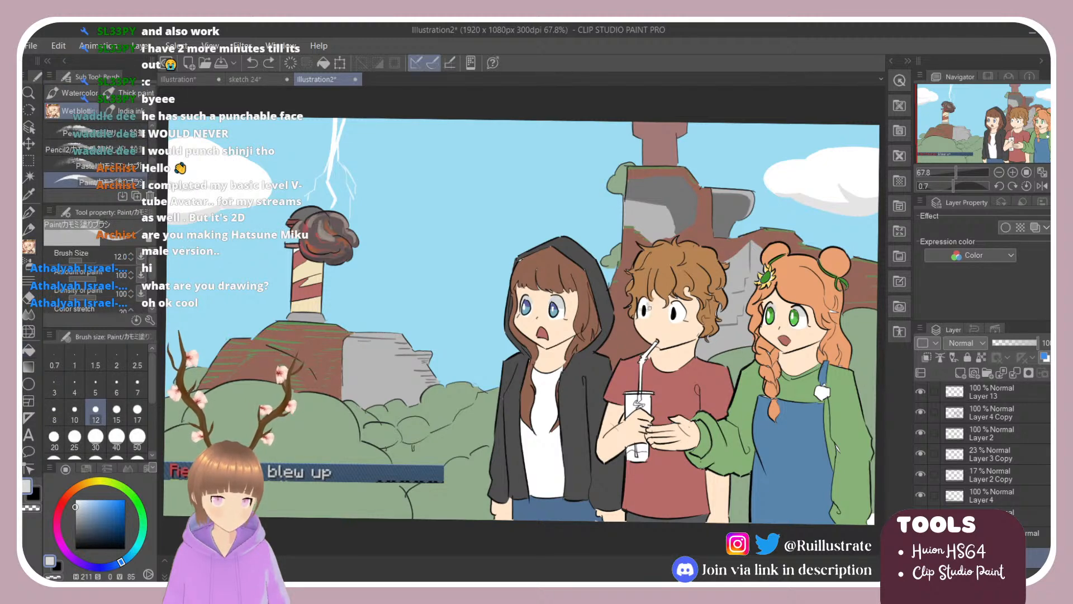
{"action": "left_click_drag", "start_coordinate": [645, 304], "coordinate": [682, 314]}
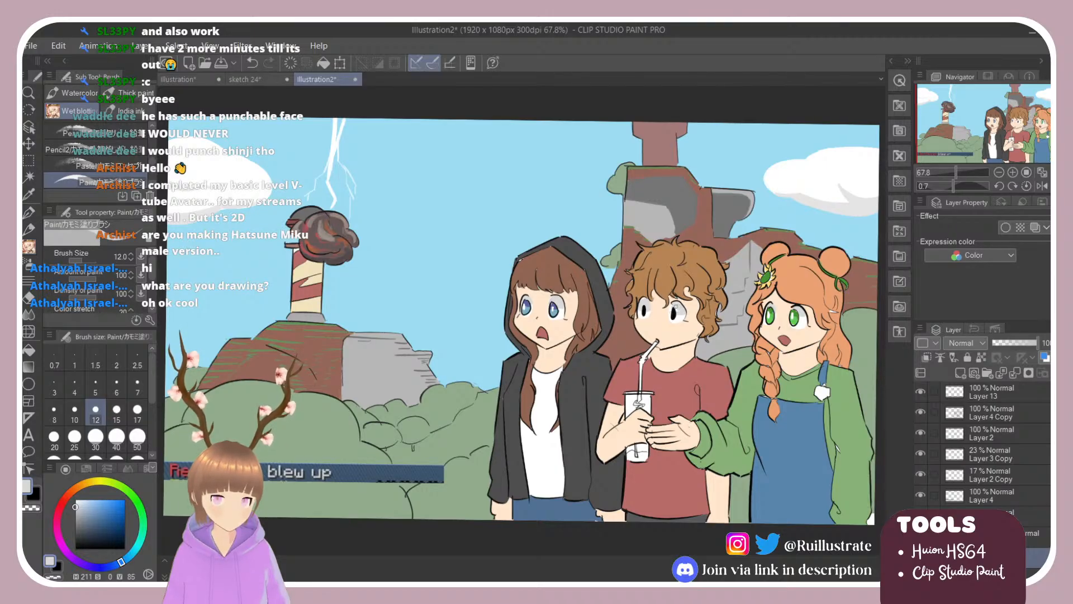
{"action": "key", "text": "e"}
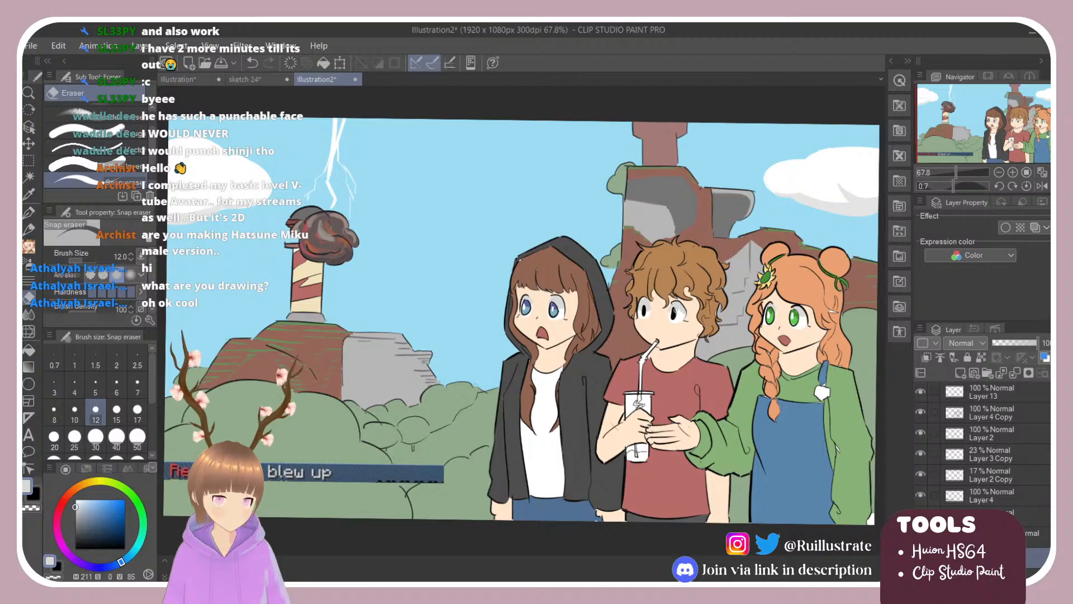
{"action": "key", "text": "ctrl+z"}
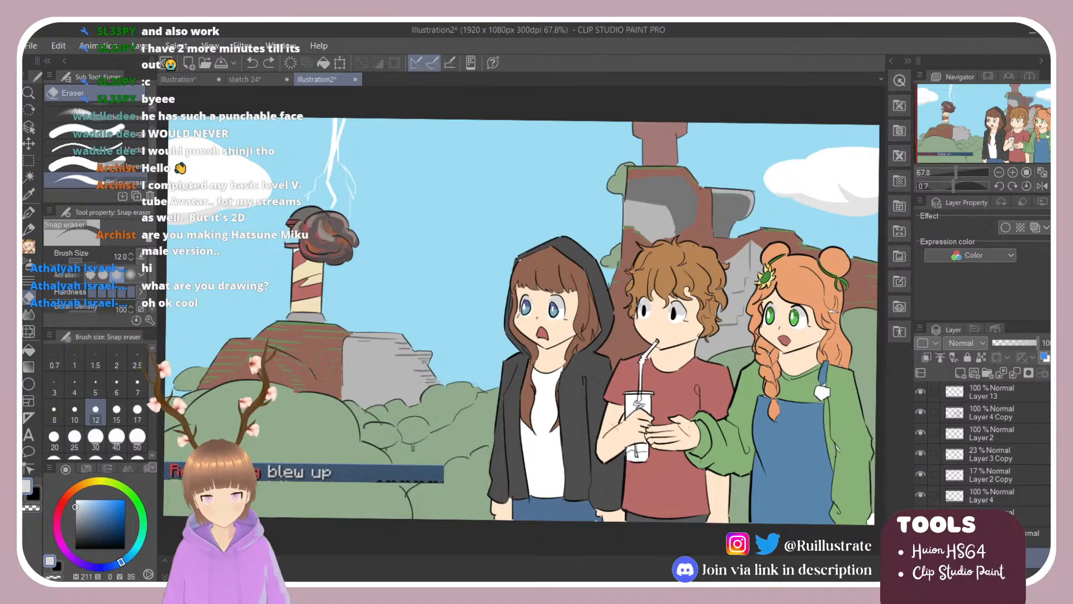
Brush dark grey (H 0, S 0, V 31) over the unfilled gap at the hood's edge.
{"action": "key", "text": "b"}
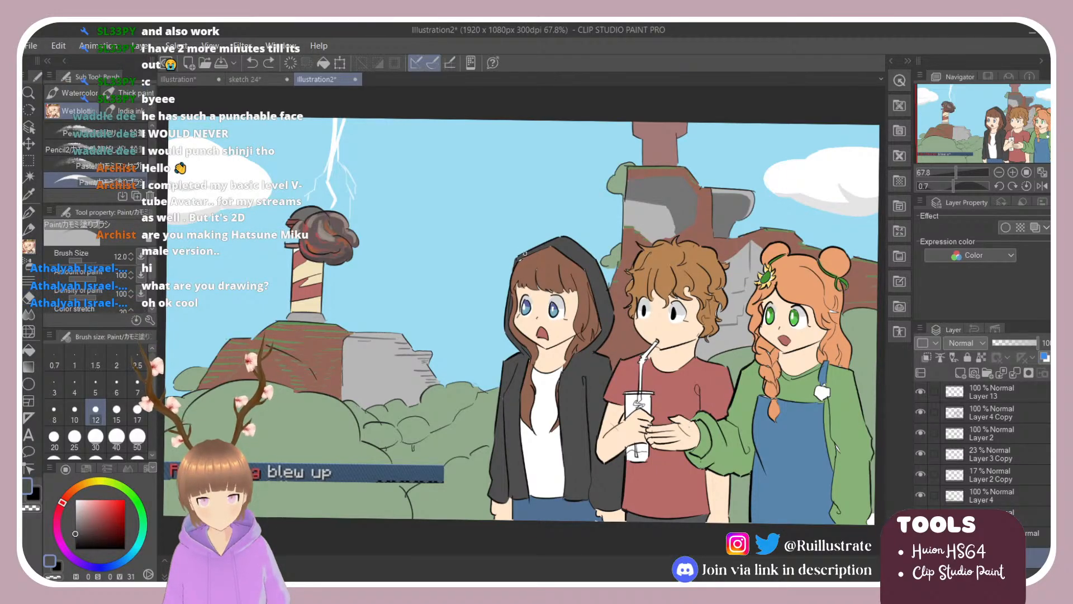
{"action": "left_click_drag", "start_coordinate": [525, 253], "coordinate": [520, 259]}
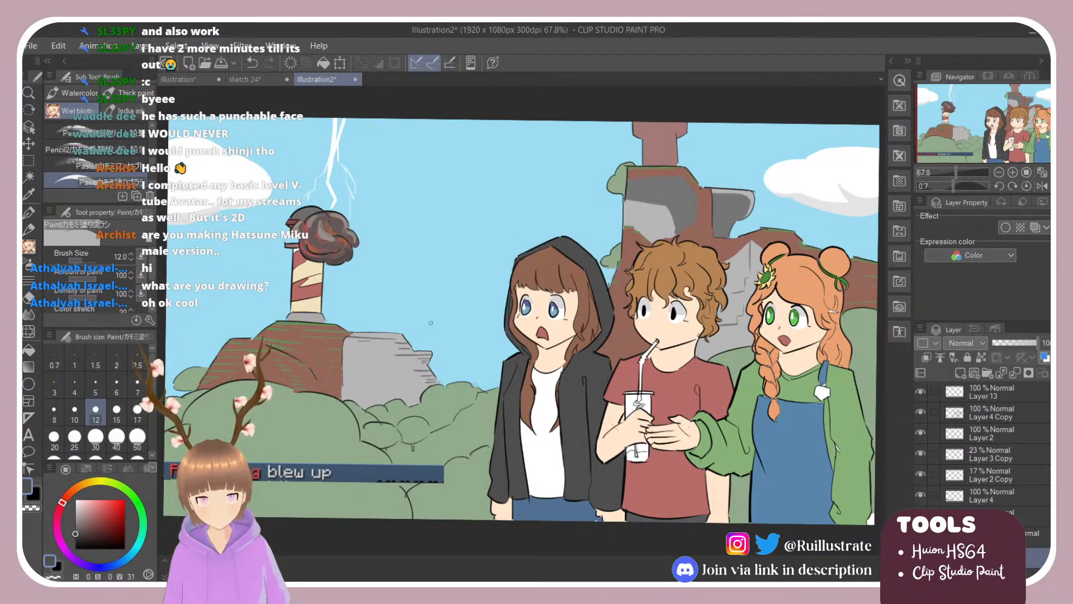
Sample the boy's shirt red (H 3, S 43, V 72) and paint three exclamation marks above the hooded character.
{"action": "left_click", "coordinate": [124, 499]}
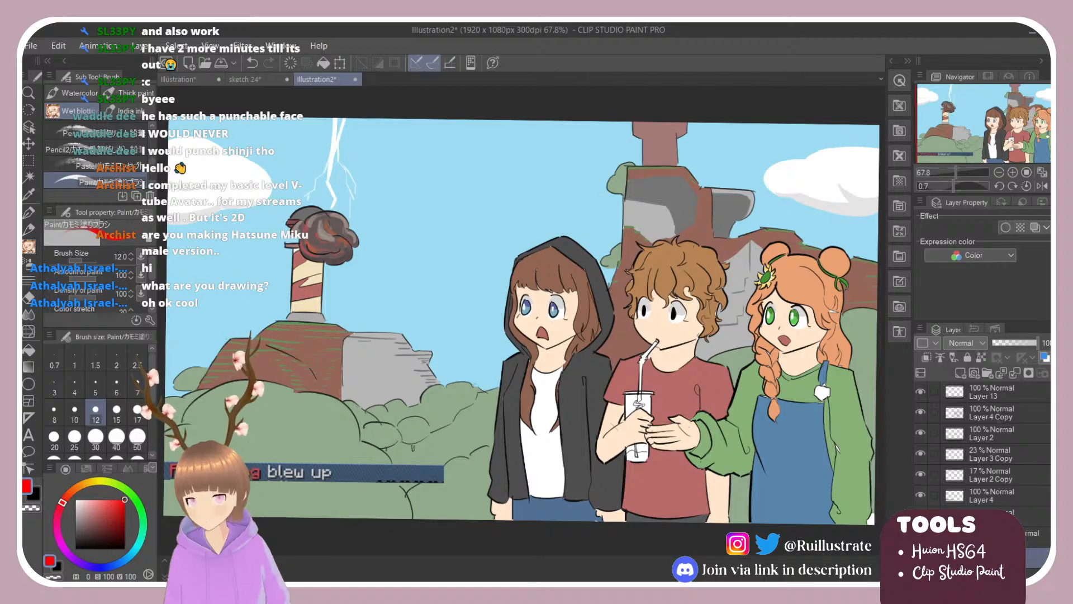
{"action": "left_click", "coordinate": [689, 392], "text": "alt"}
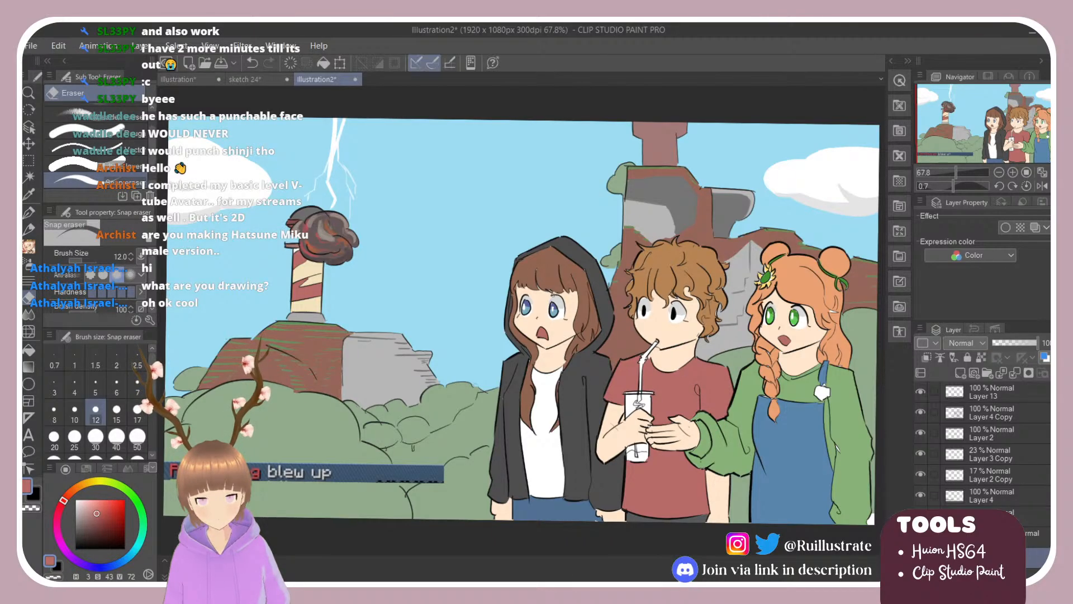
{"action": "mouse_move", "coordinate": [500, 218]}
{"action": "left_mouse_down"}
{"action": "mouse_move", "coordinate": [495, 239]}
{"action": "mouse_move", "coordinate": [514, 239]}
{"action": "left_mouse_up"}
{"action": "key", "text": "ctrl+z"}
{"action": "left_click", "coordinate": [496, 244]}
{"action": "left_click", "coordinate": [514, 245]}
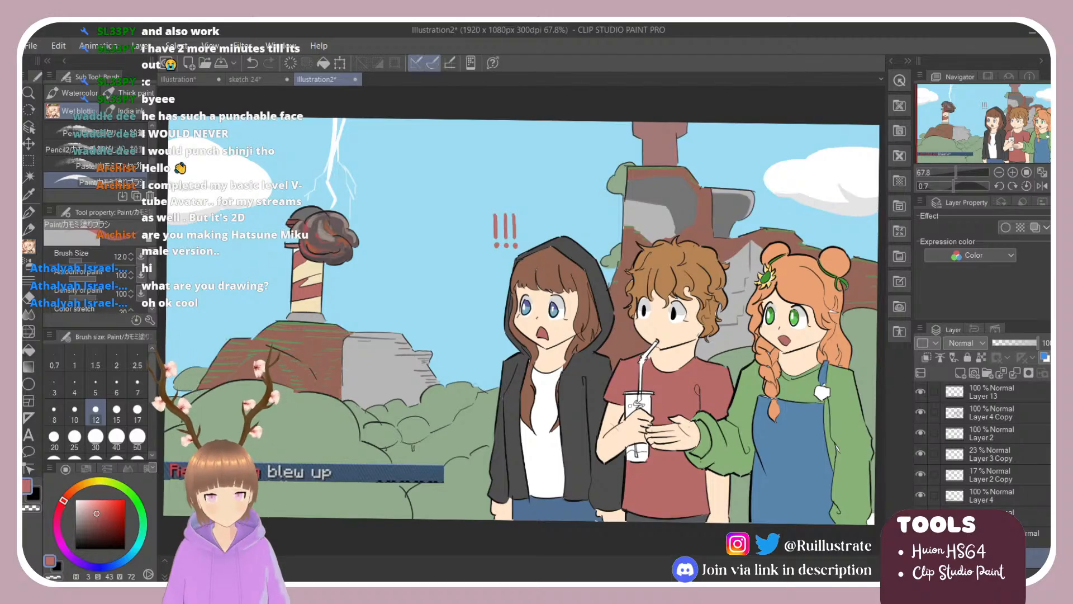
Sample the girl's shirt green (H 103, S 33, V 69) and cover the white patch beside her overall strap.
{"action": "key", "text": "alt"}
{"action": "left_click", "coordinate": [822, 391], "text": "alt"}
{"action": "key", "text": "g"}
{"action": "key", "text": "g"}
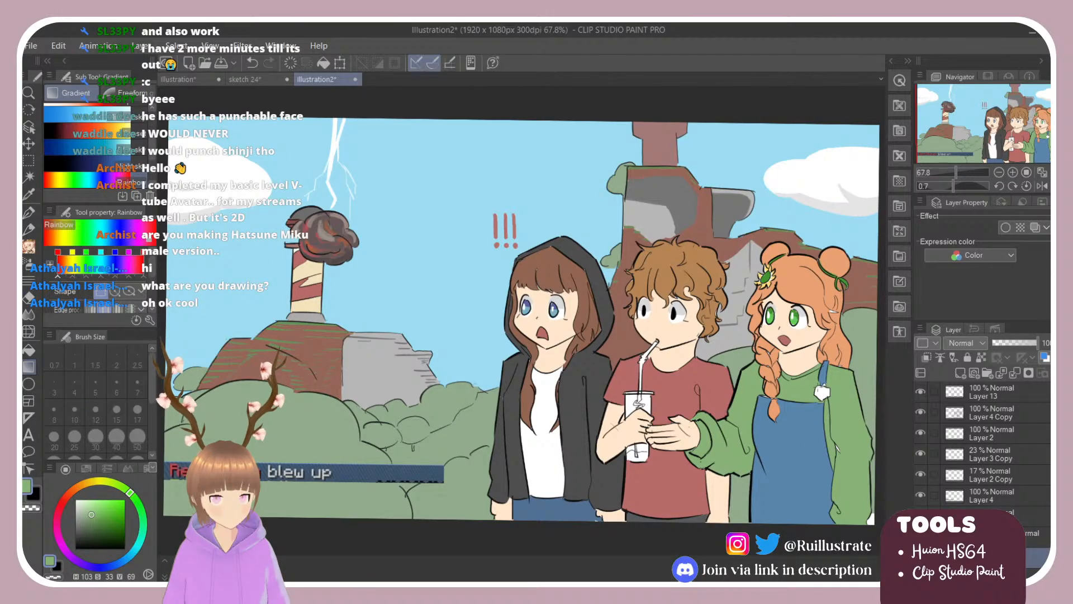
{"action": "key", "text": "b"}
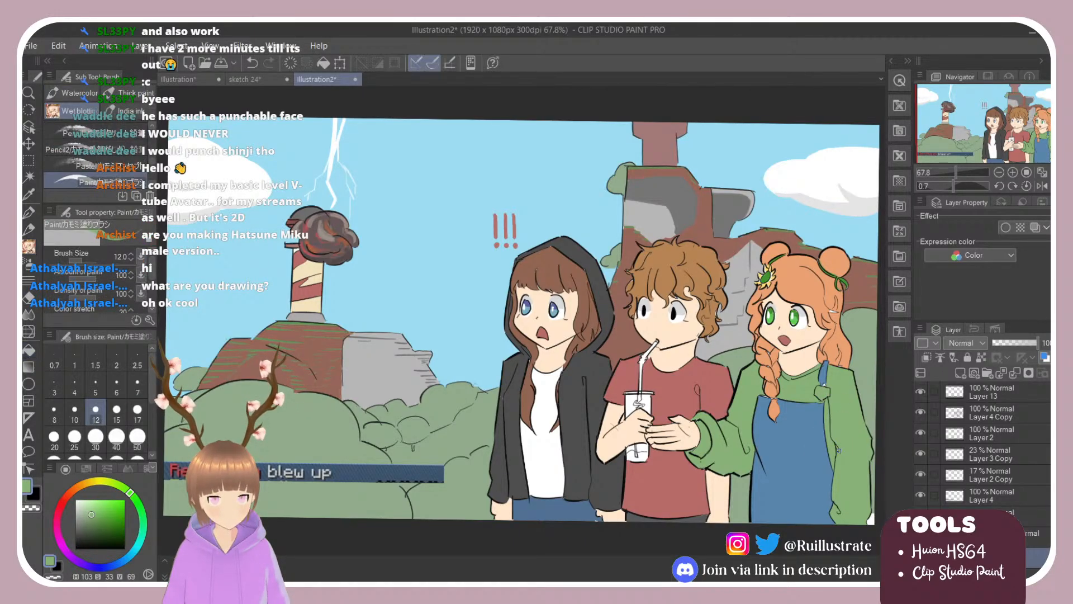
Sample the bush green (H 112, S 18, V 67) and fill the leftover background gap beside the girl's sleeve.
{"action": "left_click", "coordinate": [861, 399], "text": "alt"}
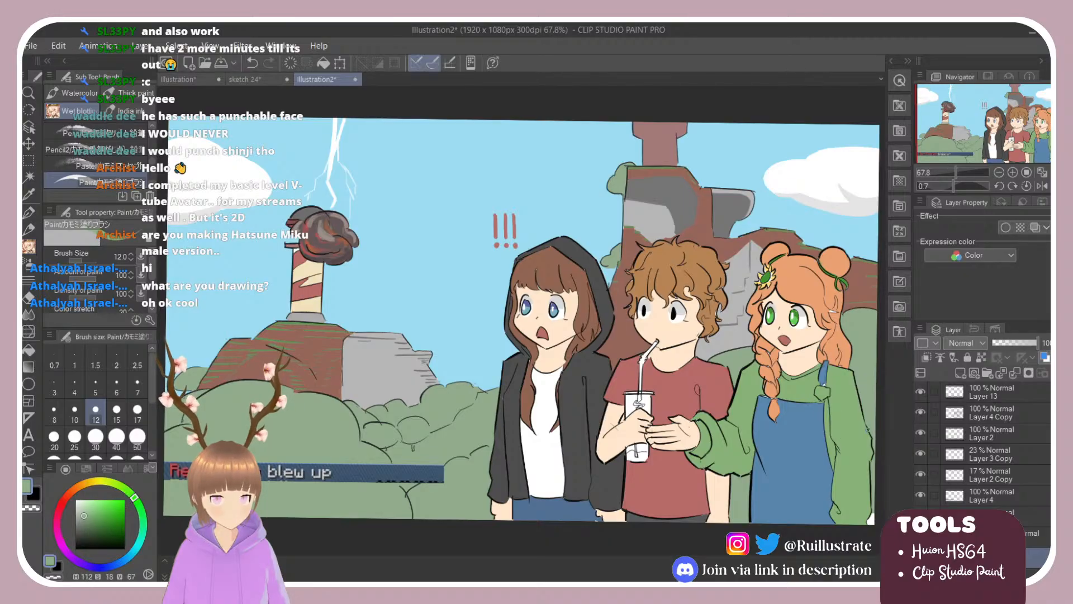
{"action": "key", "text": "g"}
{"action": "key", "text": "g"}
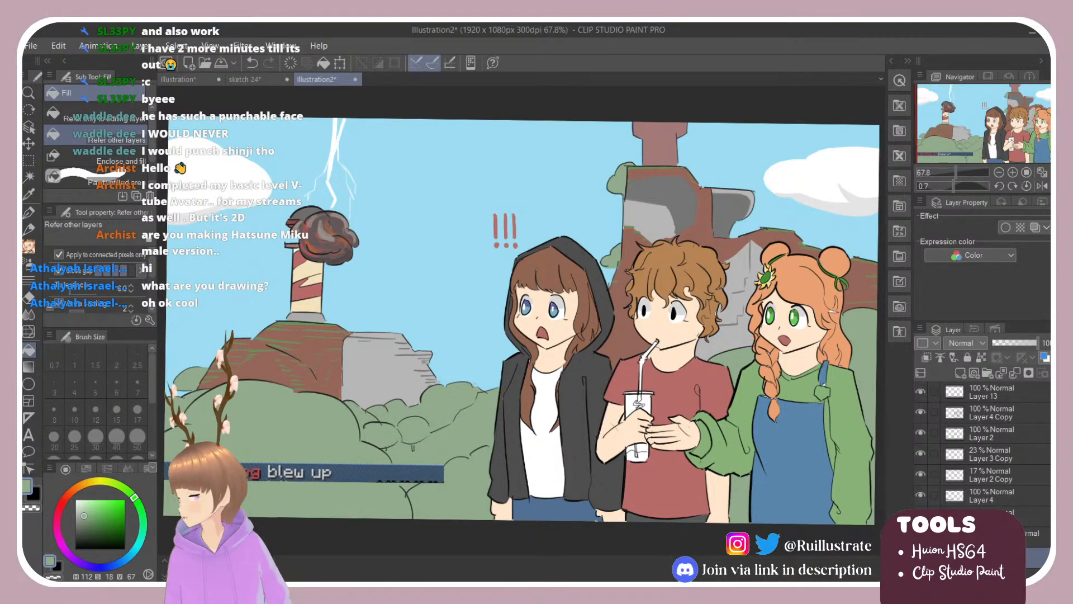
Paint the buckle on the girl's overall strap light grey (H 112, S 0, V 91), tidying its edges with the eraser.
{"action": "key", "text": "e"}
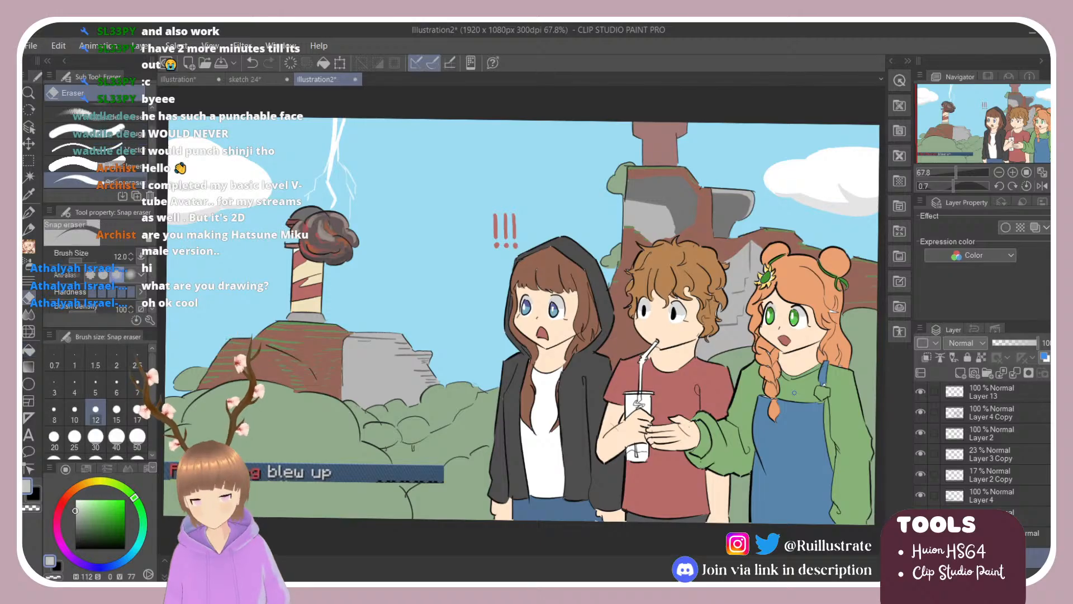
{"action": "key", "text": "b"}
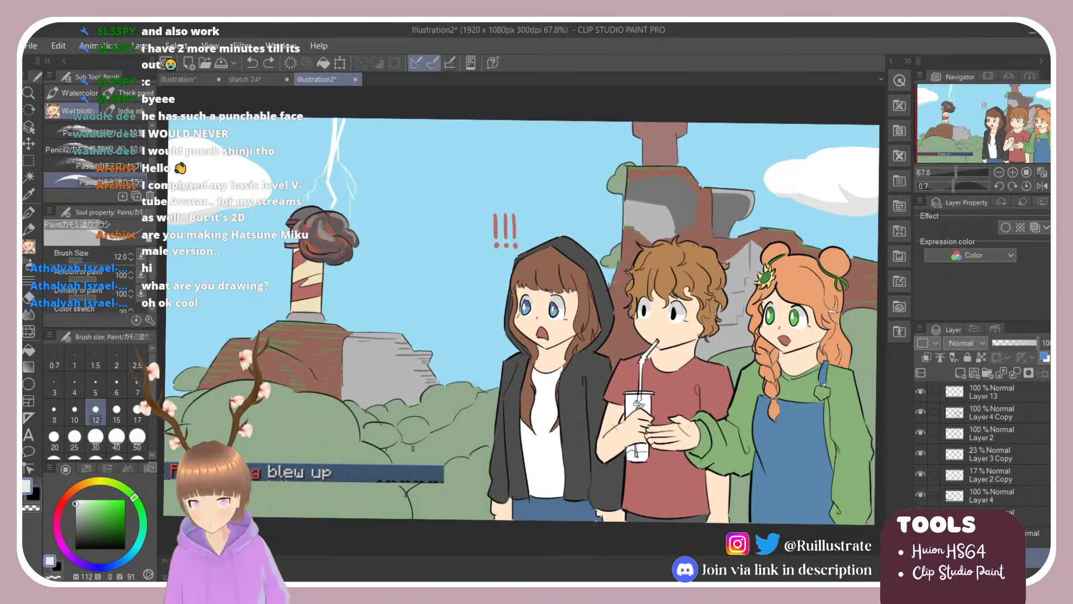
{"action": "key", "text": "e"}
{"action": "key", "text": "b"}
{"action": "mouse_move", "coordinate": [818, 386]}
{"action": "left_mouse_down"}
{"action": "mouse_move", "coordinate": [820, 398]}
{"action": "mouse_move", "coordinate": [824, 387]}
{"action": "mouse_move", "coordinate": [764, 381]}
{"action": "mouse_move", "coordinate": [765, 395]}
{"action": "left_mouse_up"}
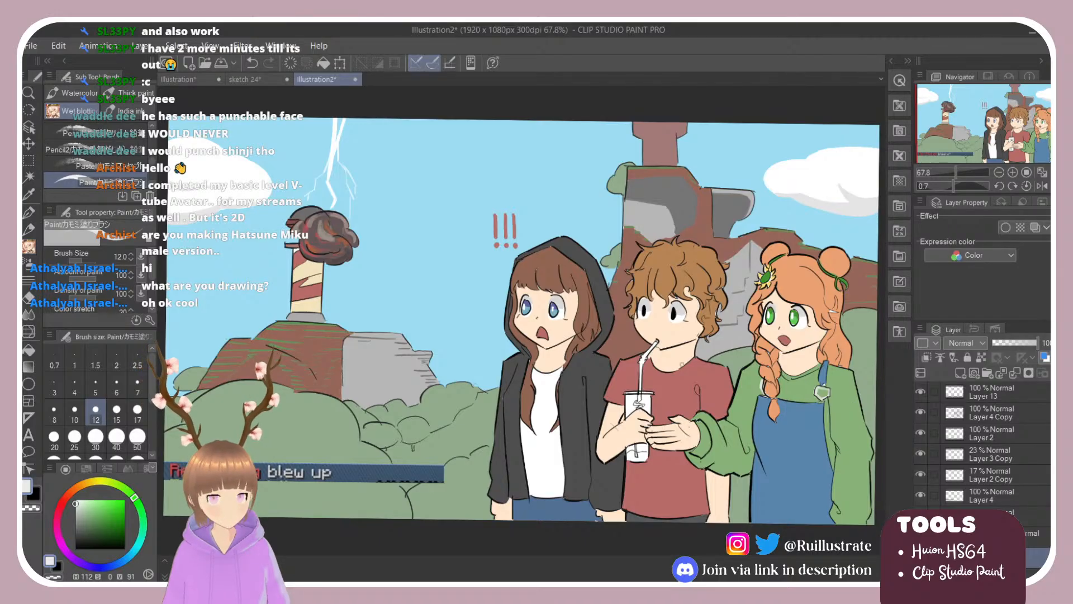
Clean up the eye whites of the boy and the hooded character with the eraser and sampled skin tone (H 30, S 20, V 100).
{"action": "key", "text": "e"}
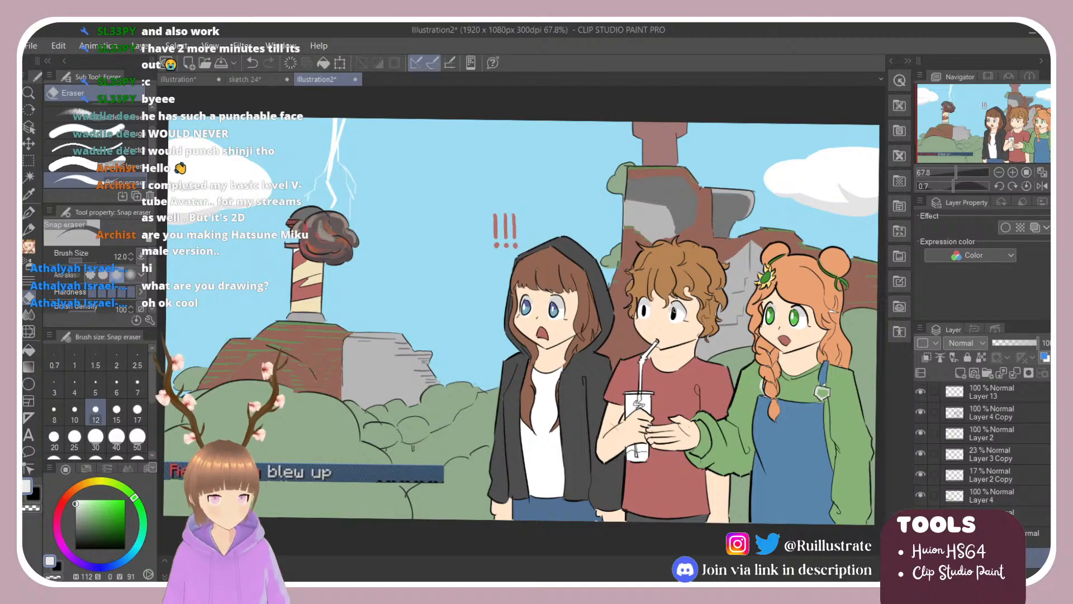
{"action": "left_click", "coordinate": [672, 311], "text": "alt"}
{"action": "key", "text": "b"}
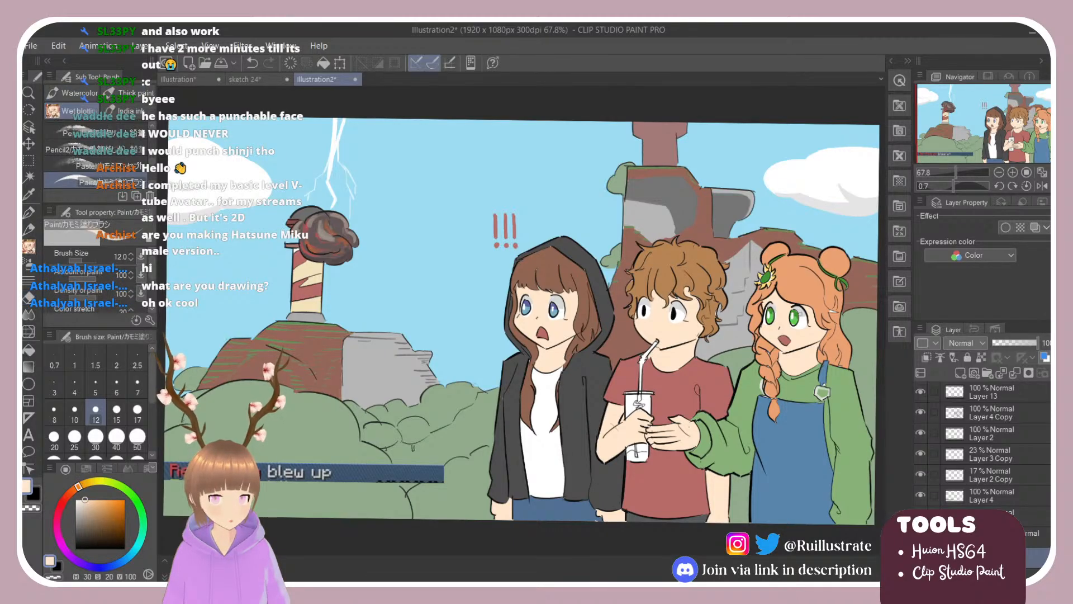
{"action": "key", "text": "e"}
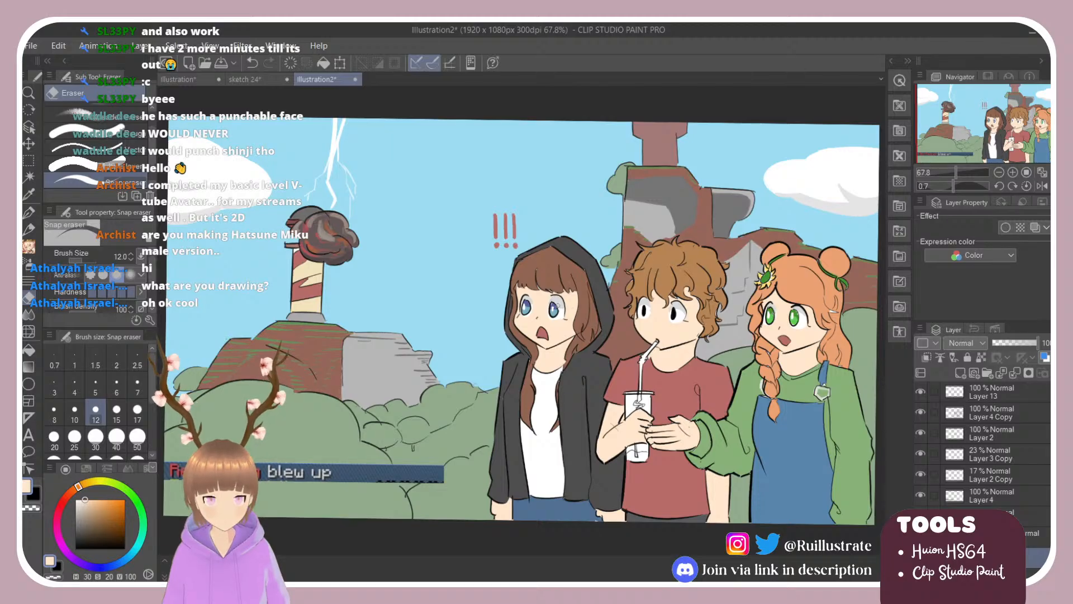
{"action": "left_click_drag", "start_coordinate": [560, 307], "coordinate": [563, 309]}
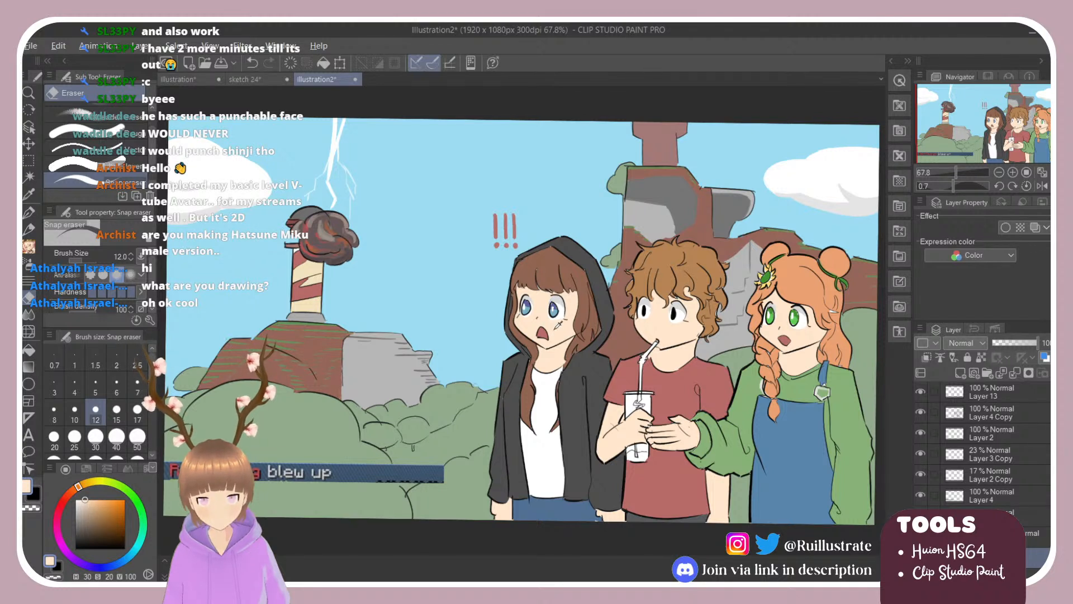
{"action": "left_click", "coordinate": [569, 334], "text": "alt"}
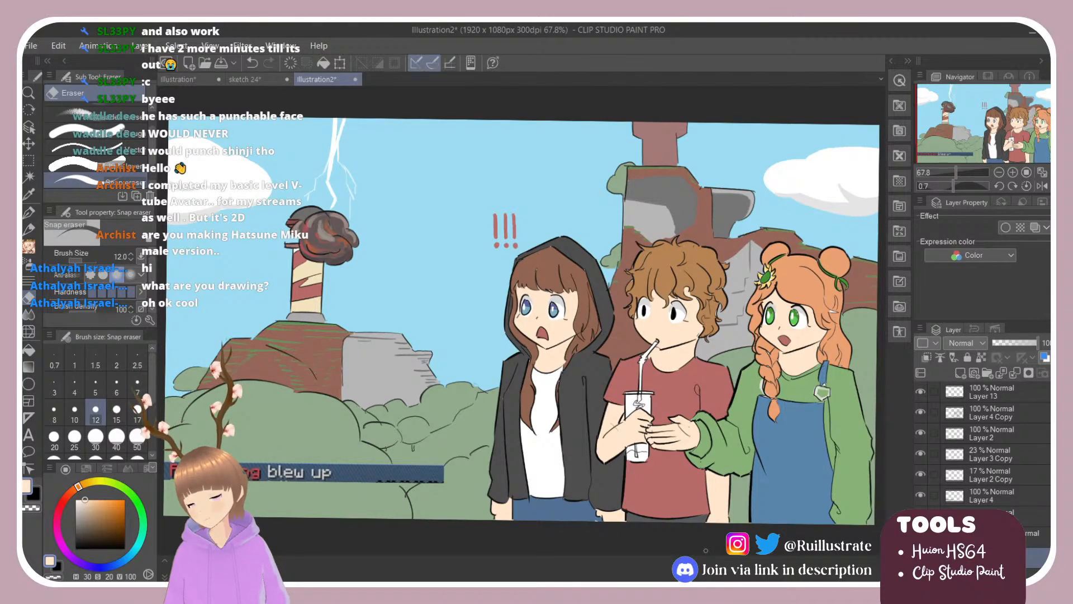
Save the illustration under the file name sketch 25.
{"action": "left_click", "coordinate": [706, 553]}
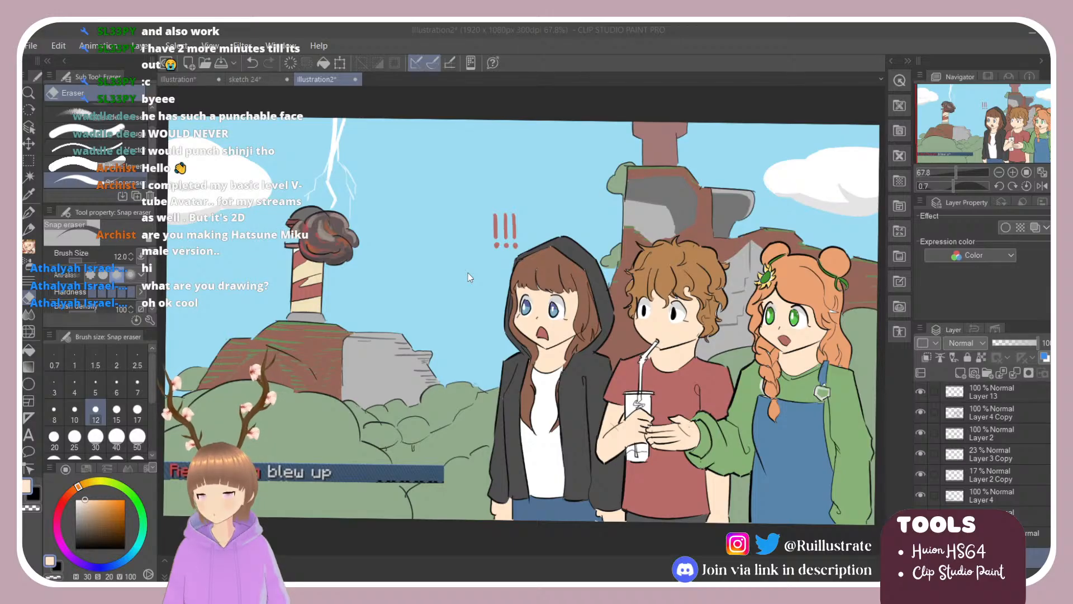
{"action": "key", "text": "Return"}
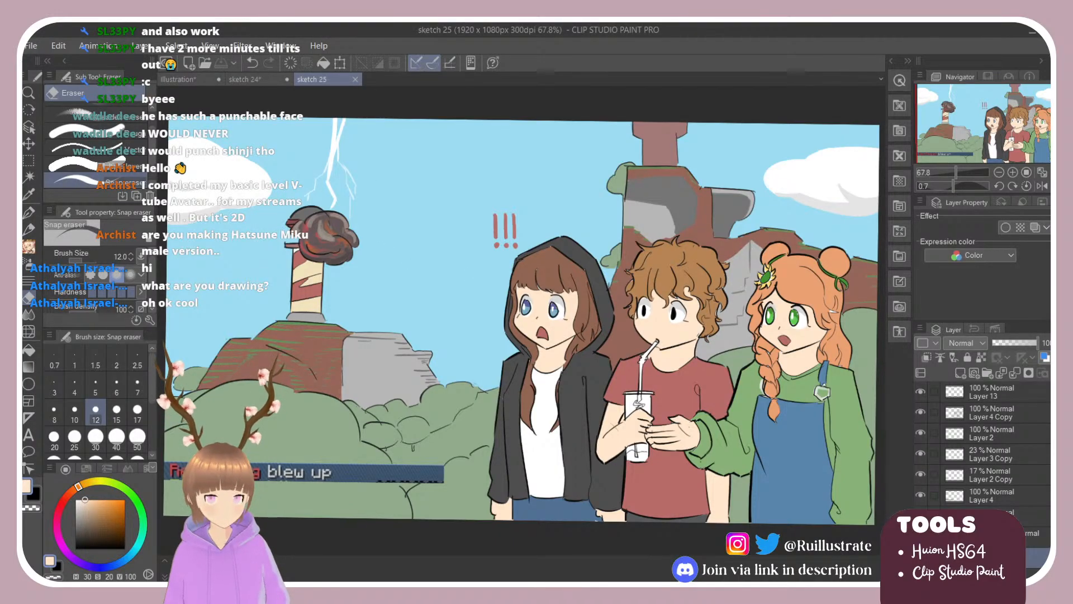
Add a new layer on top and sign it in black with the artist's handle at the lower edge of the girl's overalls.
{"action": "left_click", "coordinate": [1013, 395]}
{"action": "left_click", "coordinate": [962, 373]}
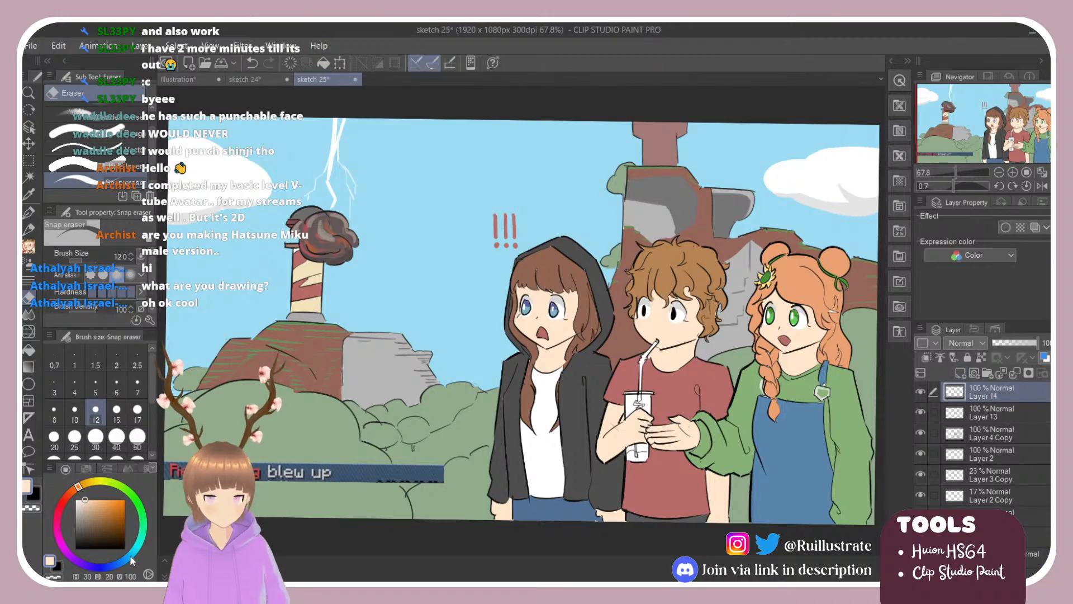
{"action": "left_click_drag", "start_coordinate": [76, 545], "coordinate": [75, 568]}
{"action": "key", "text": "b"}
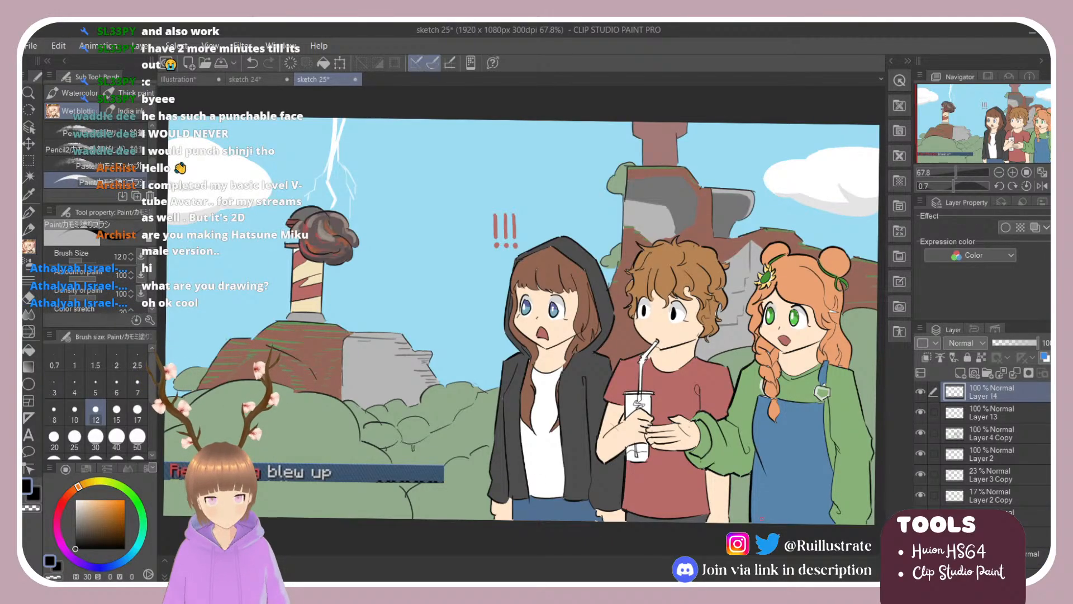
{"action": "left_click_drag", "start_coordinate": [762, 517], "coordinate": [770, 518]}
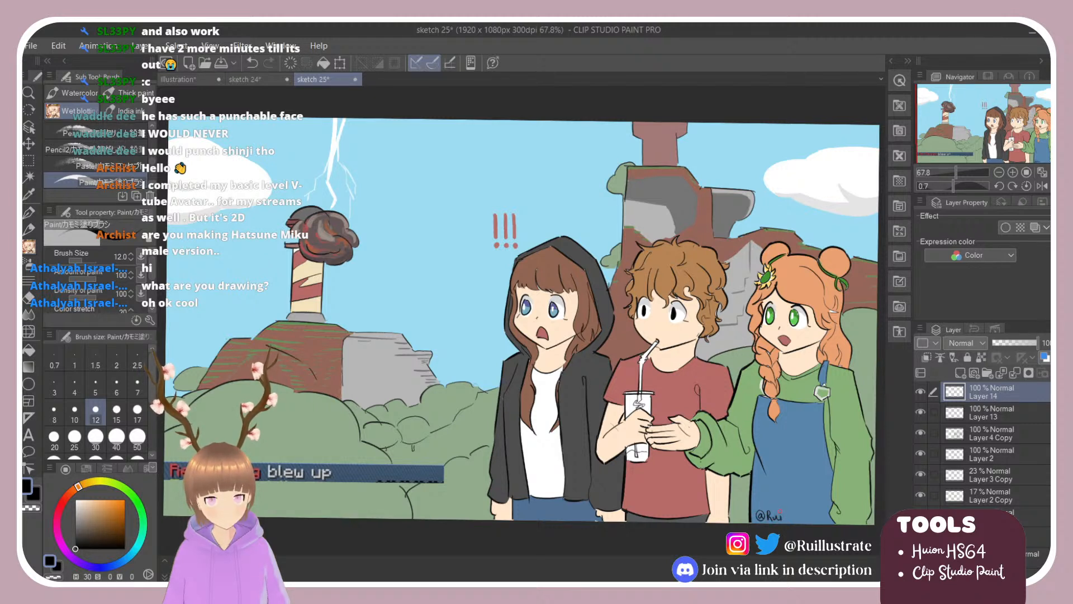
{"action": "key", "text": "ctrl+z"}
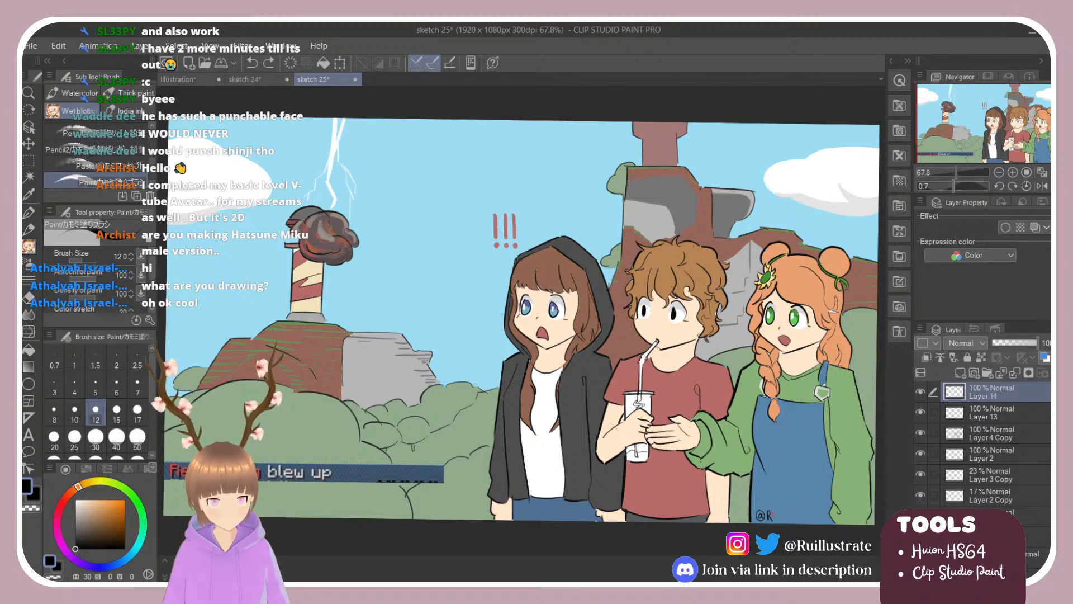
{"action": "left_click_drag", "start_coordinate": [770, 512], "coordinate": [778, 518]}
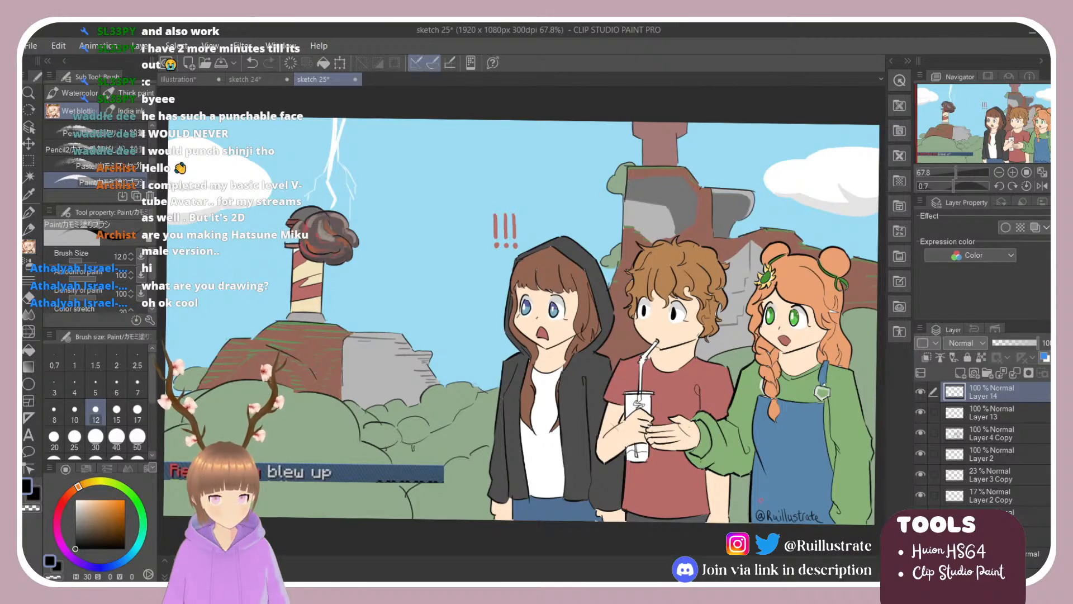
Handwrite the date 2025.08.23 in black just above the signature, undoing stray strokes.
{"action": "key", "text": "ctrl+z"}
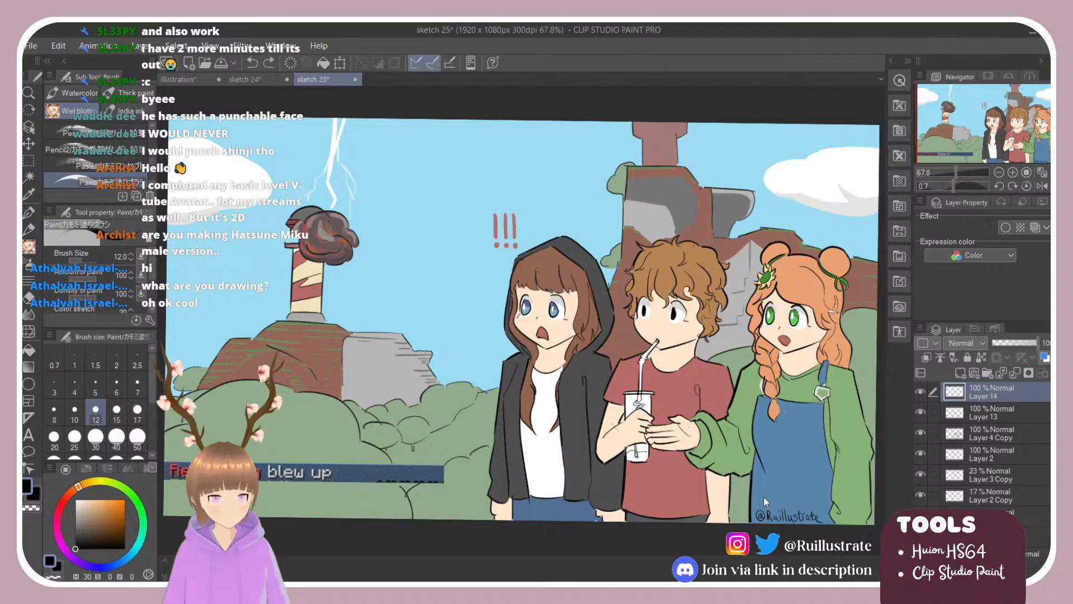
{"action": "left_click_drag", "start_coordinate": [762, 504], "coordinate": [779, 502]}
{"action": "key", "text": "ctrl+z"}
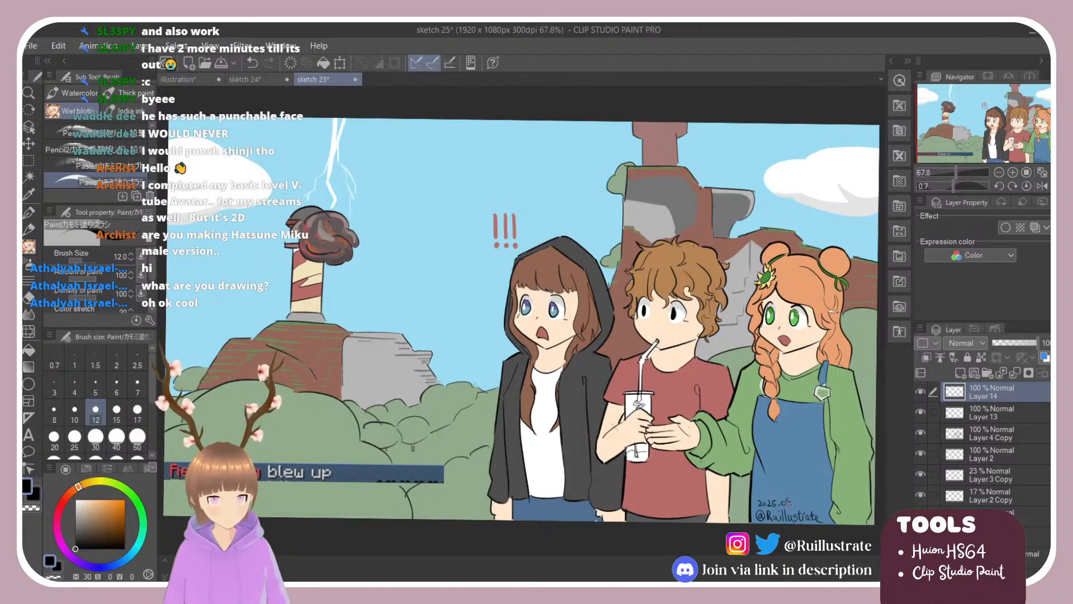
{"action": "left_click_drag", "start_coordinate": [789, 498], "coordinate": [791, 504]}
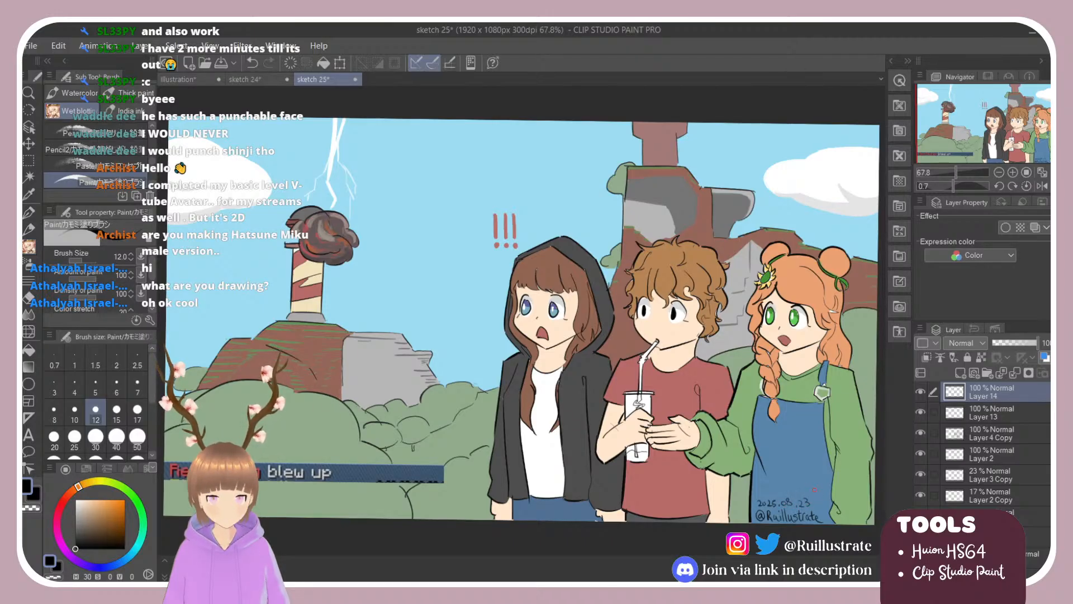
Transform the signature and date layer, shifting it slightly towards the right edge of the girl's overalls.
{"action": "key", "text": "ctrl+t"}
{"action": "left_click_drag", "start_coordinate": [756, 496], "coordinate": [766, 503]}
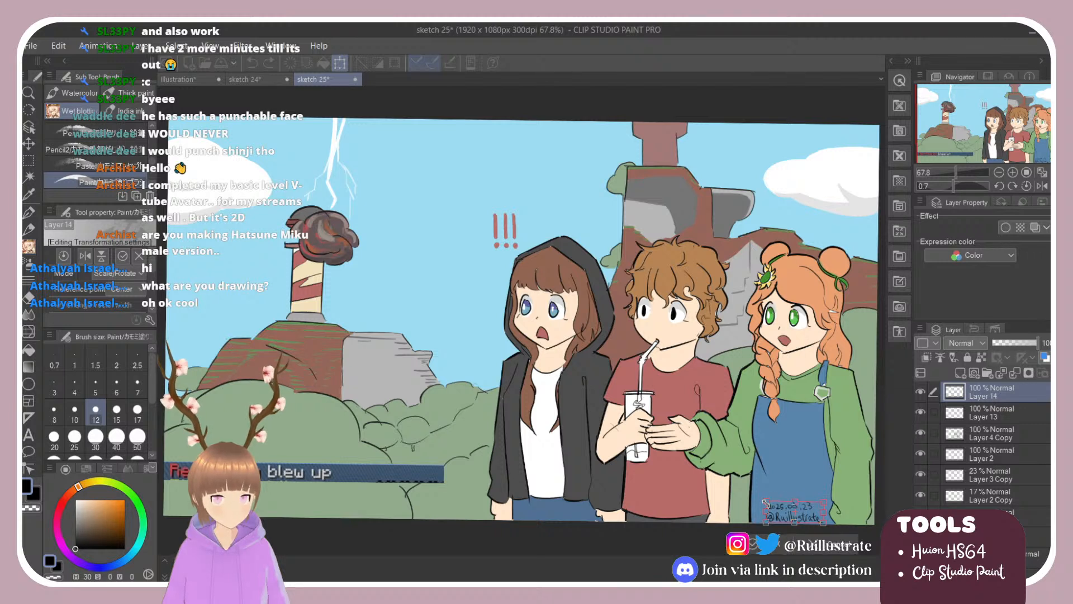
{"action": "key", "text": "Return"}
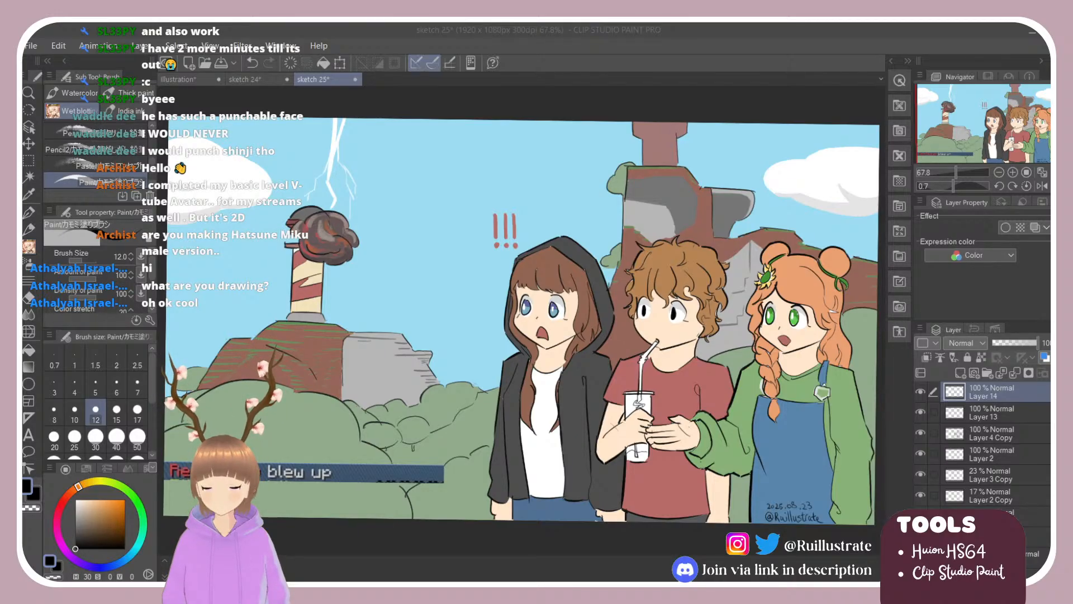
{"action": "key", "text": "alt+Tab"}
{"action": "key", "text": "alt+Tab"}
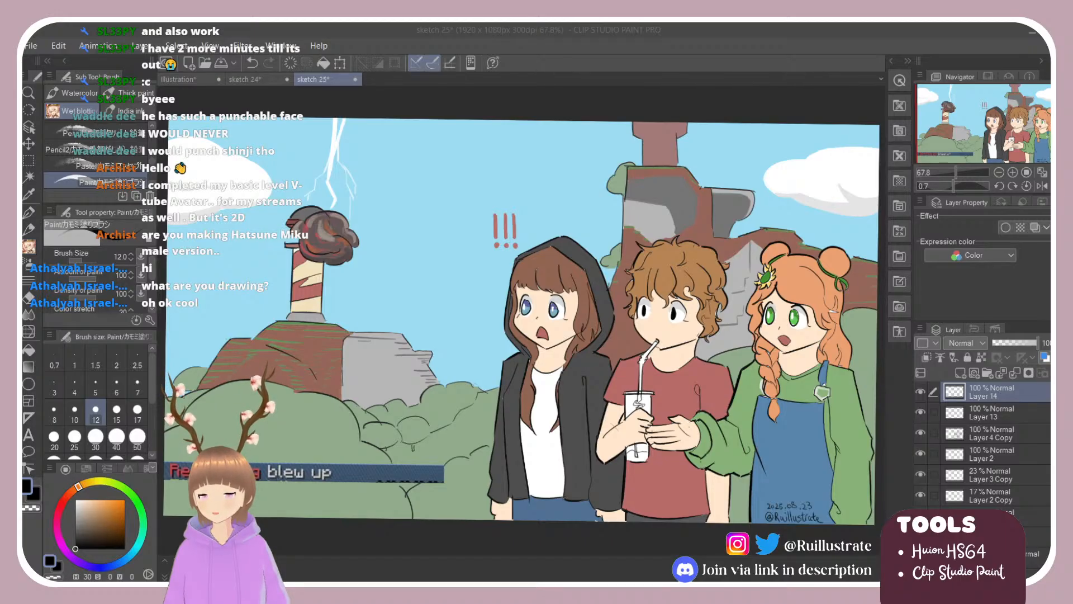
{"action": "left_click", "coordinate": [350, 326]}
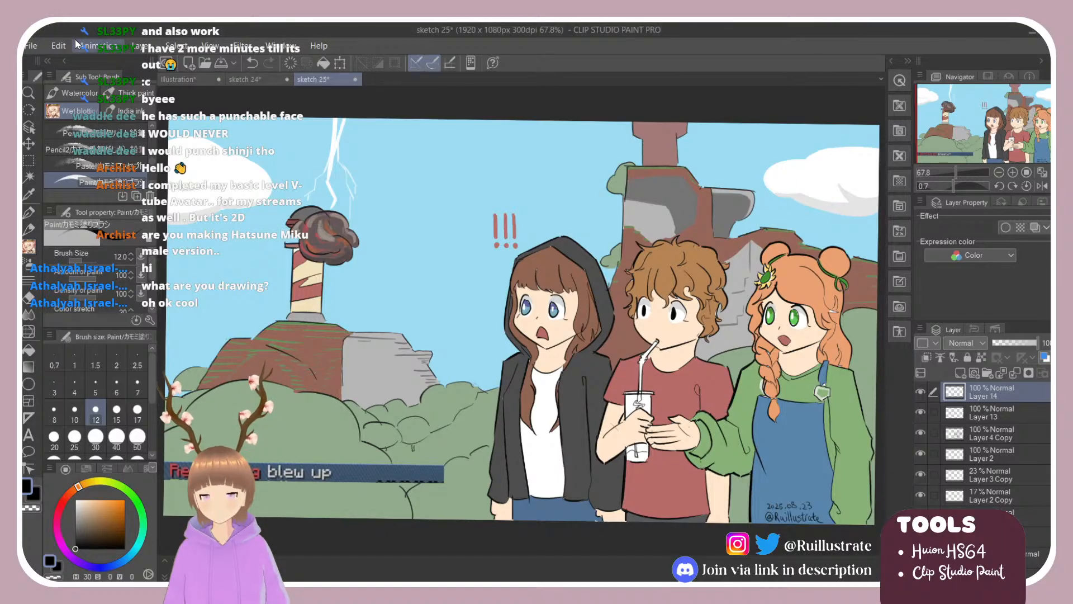
Export a copy of the signed illustration.
{"action": "left_click", "coordinate": [35, 47]}
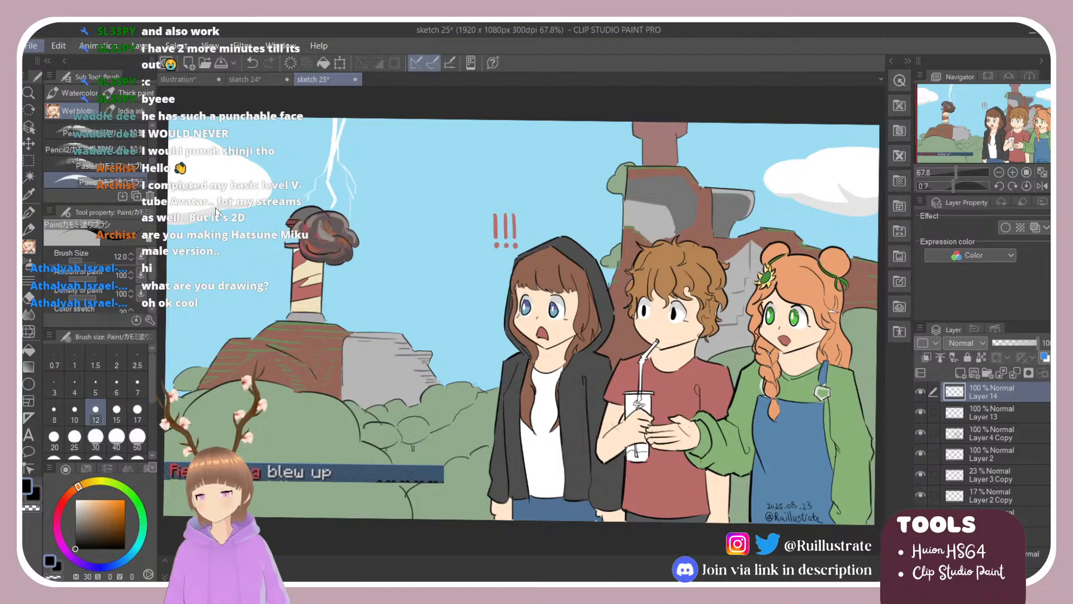
{"action": "left_click", "coordinate": [325, 237]}
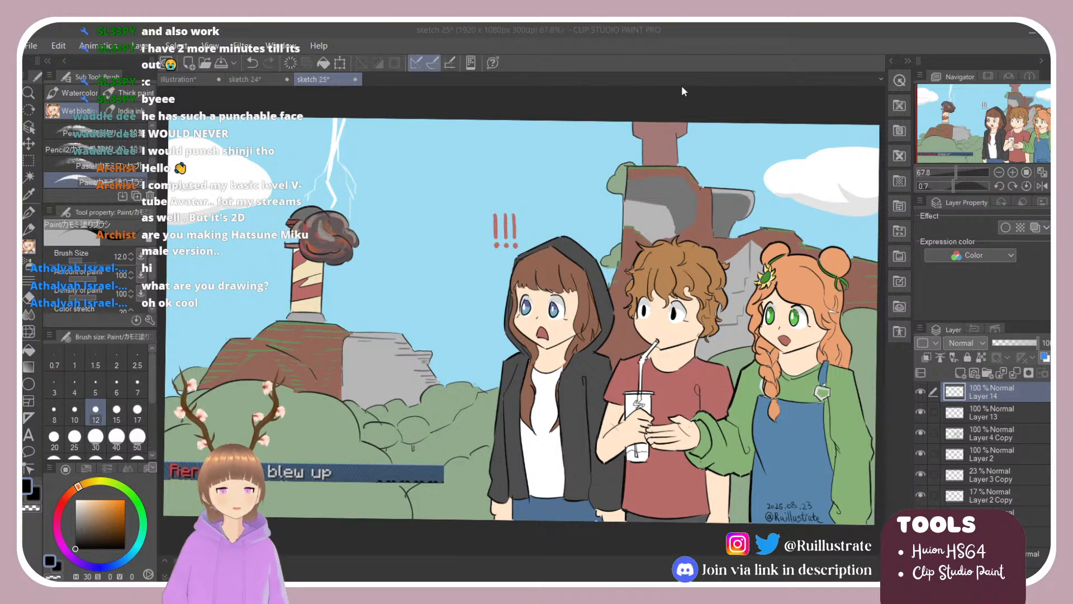
{"action": "left_click", "coordinate": [728, 193]}
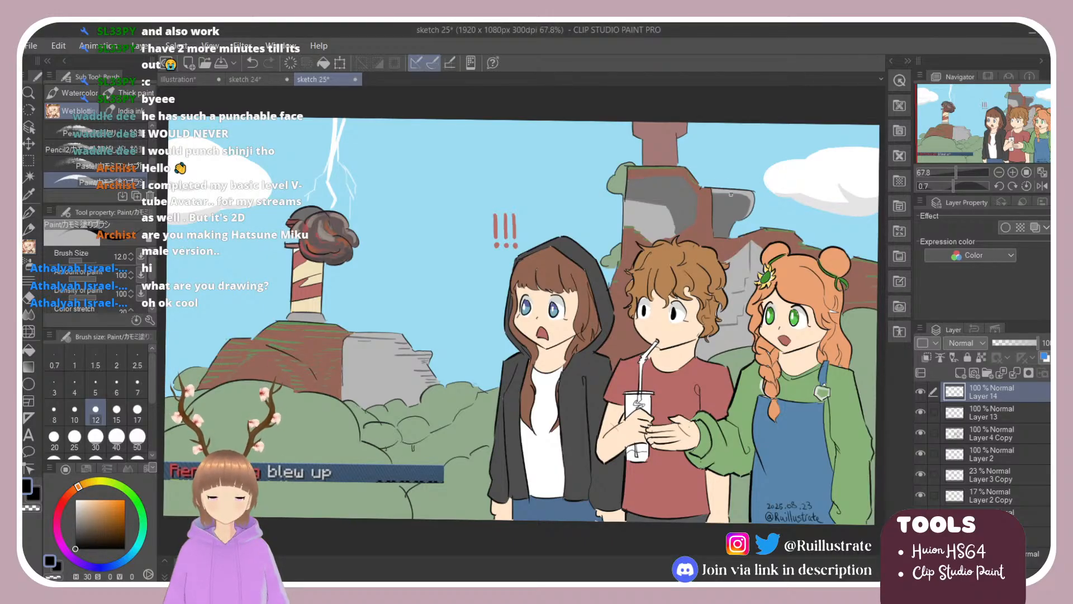